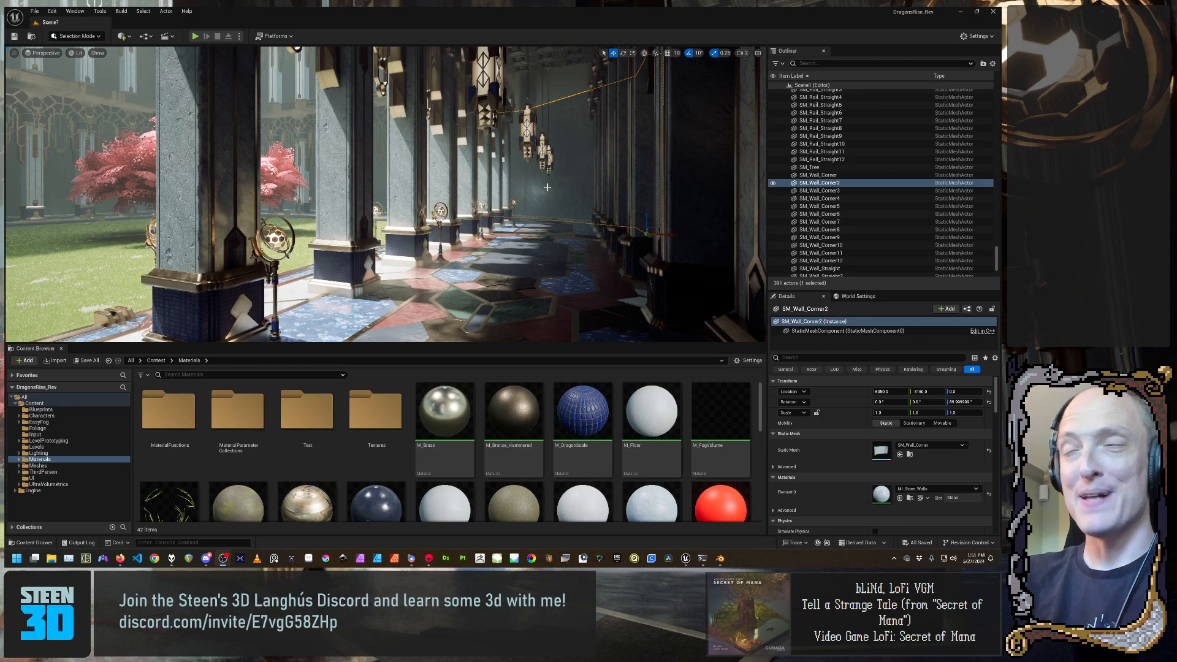
mouse_move(386, 195)
right_mouse_down()
mouse_move(331, 196)
mouse_move(233, 264)
mouse_move(122, 263)
mouse_move(203, 191)
mouse_move(466, 172)
mouse_move(408, 186)
right_mouse_up()
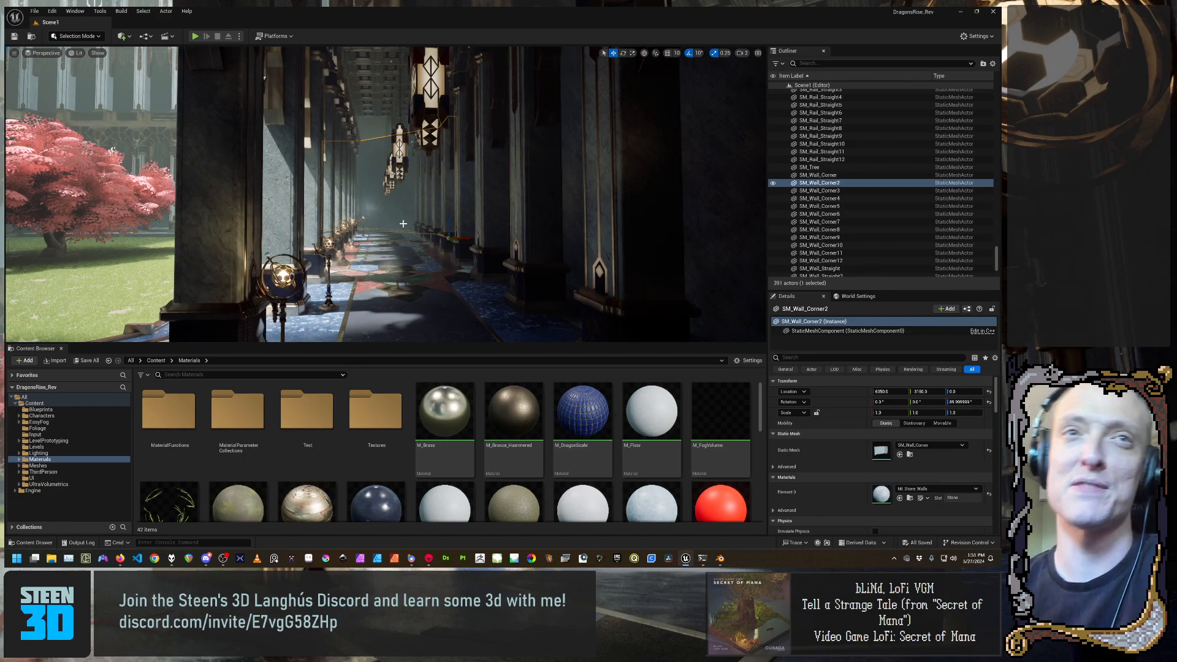
mouse_move(401, 185)
right_mouse_down()
mouse_move(205, 195)
mouse_move(404, 192)
mouse_move(312, 193)
mouse_move(386, 192)
mouse_move(356, 192)
mouse_move(386, 192)
mouse_move(356, 207)
mouse_move(405, 193)
right_mouse_up()
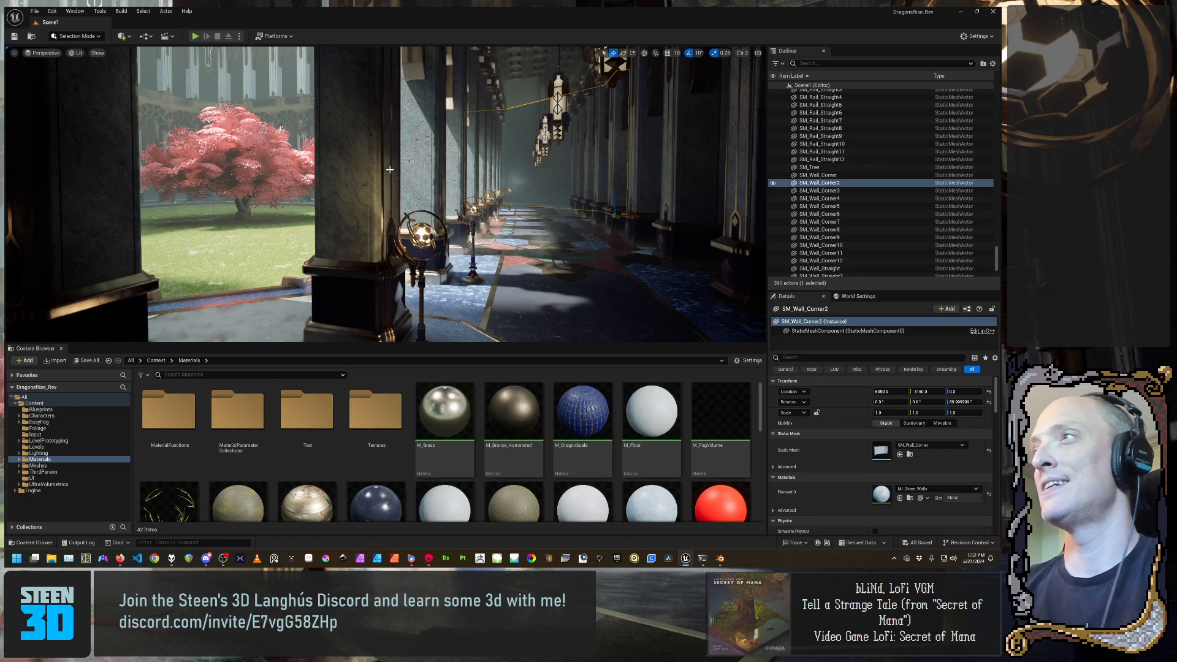
right_click_drag(386, 194, 451, 205)
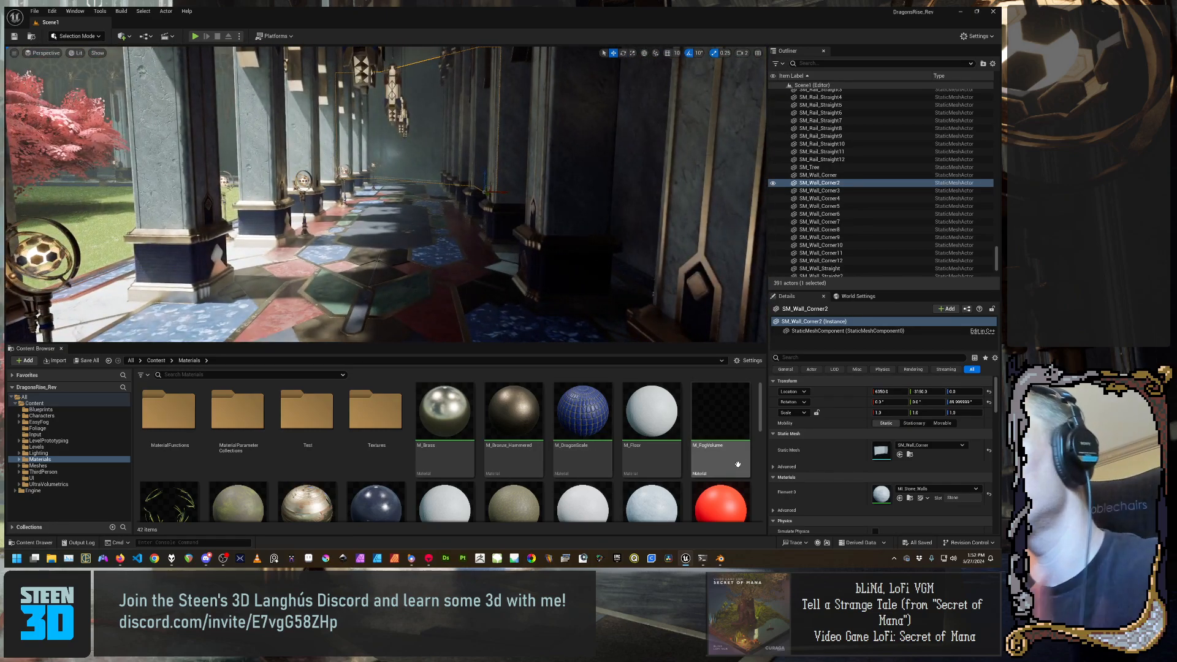
Switch to Marmoset Toolbag and examine the straight floor model's surface detail from several angles and distances
left_click(430, 565)
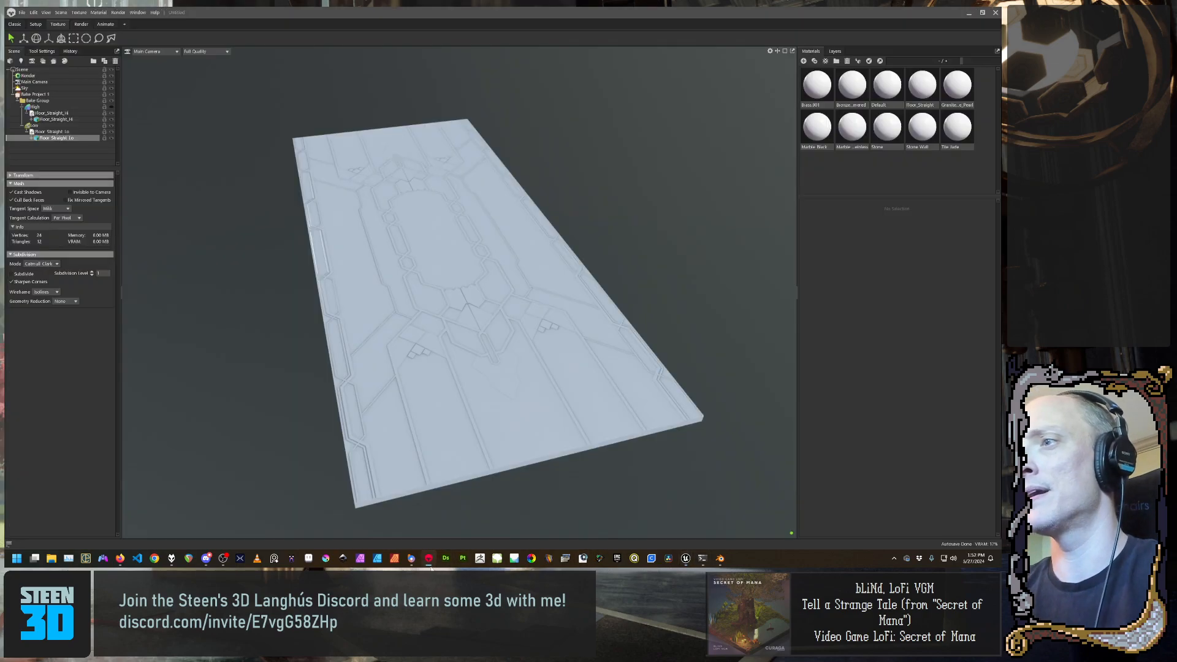
left_click_drag(447, 372, 388, 367)
left_click_drag(562, 356, 484, 357)
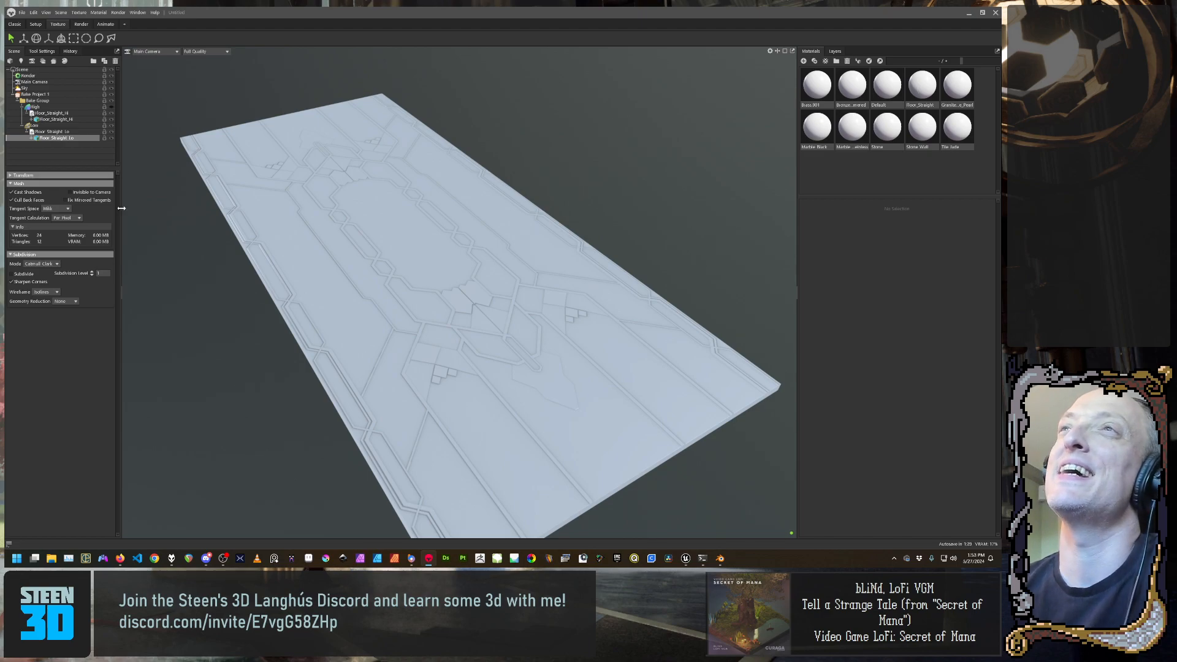
left_click_drag(388, 250, 578, 293)
scroll(403, 260, "up", 4)
scroll(405, 260, "down", 5)
scroll(387, 271, "up", 3)
scroll(578, 288, "down", 4)
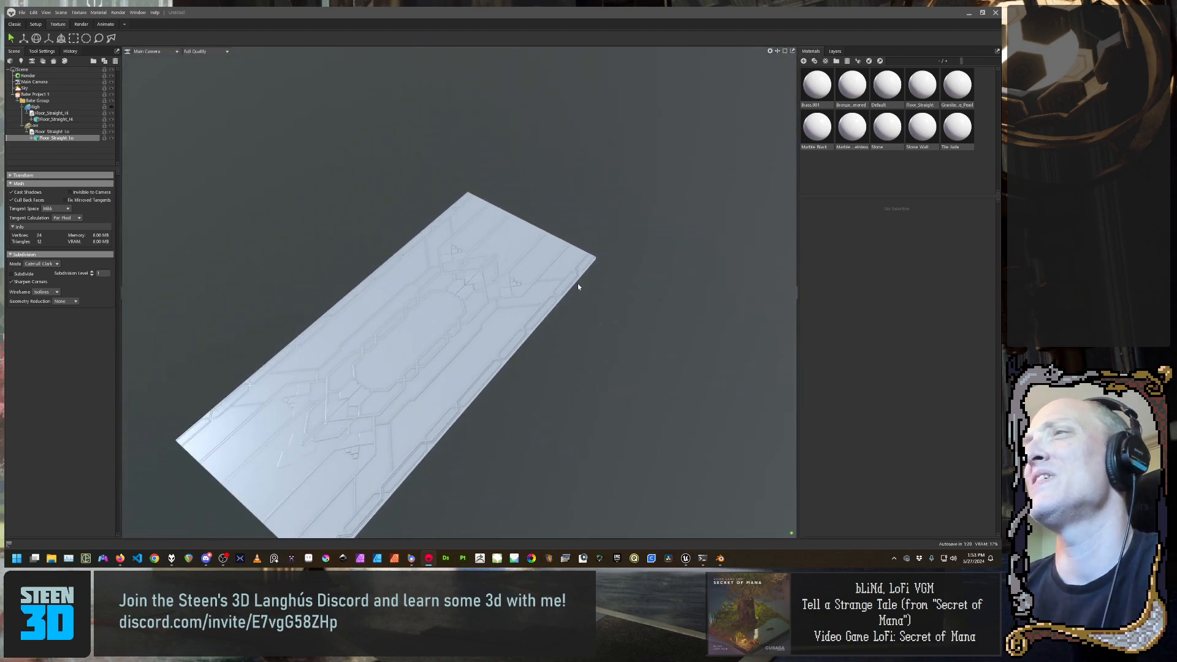
Replace the Floor_Straight_Lo model in the bake group's Low slot with a duplicate of Floor_Straight_Hi
left_click(76, 132)
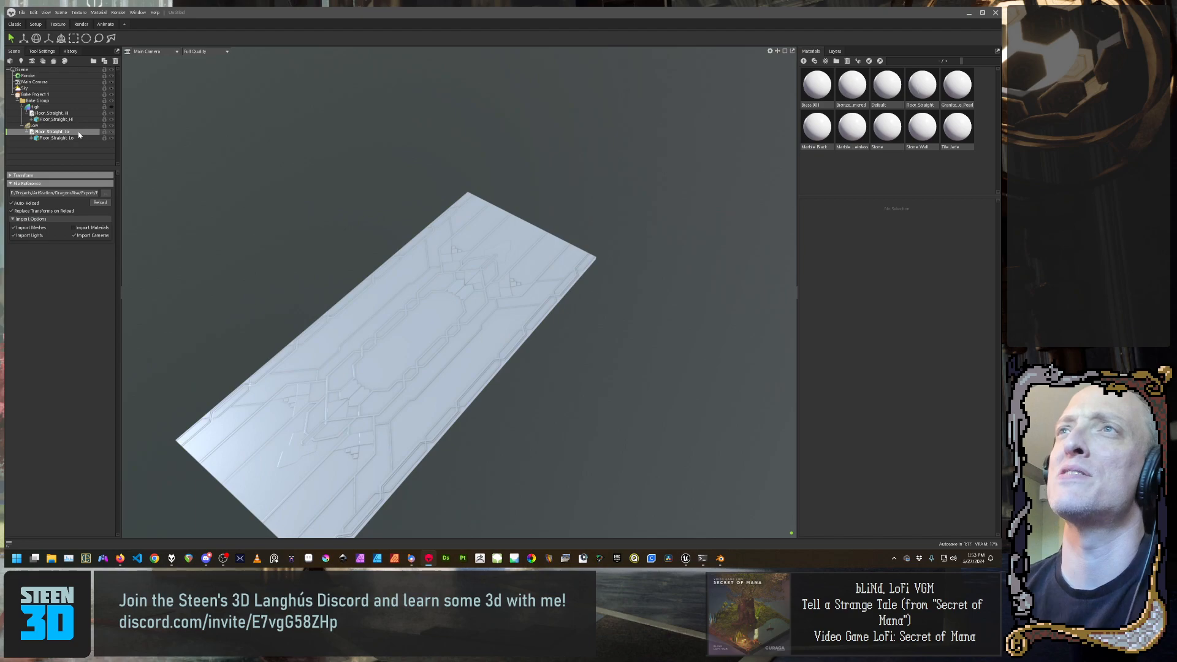
key("Delete")
left_click(91, 113)
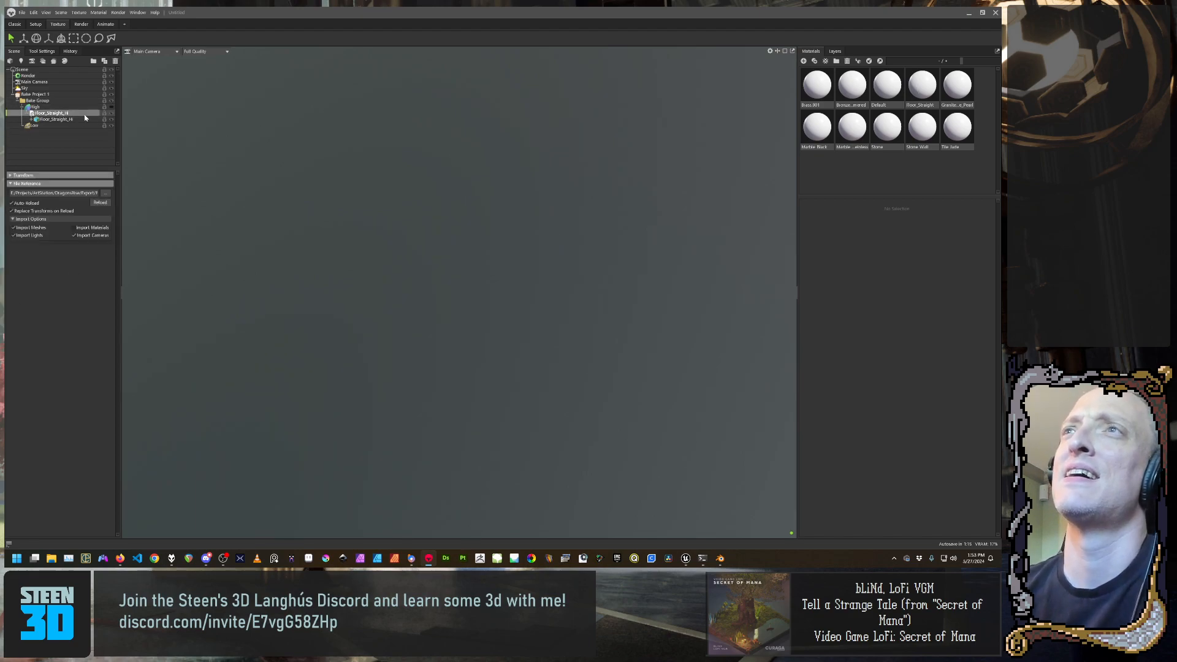
key("ctrl+d")
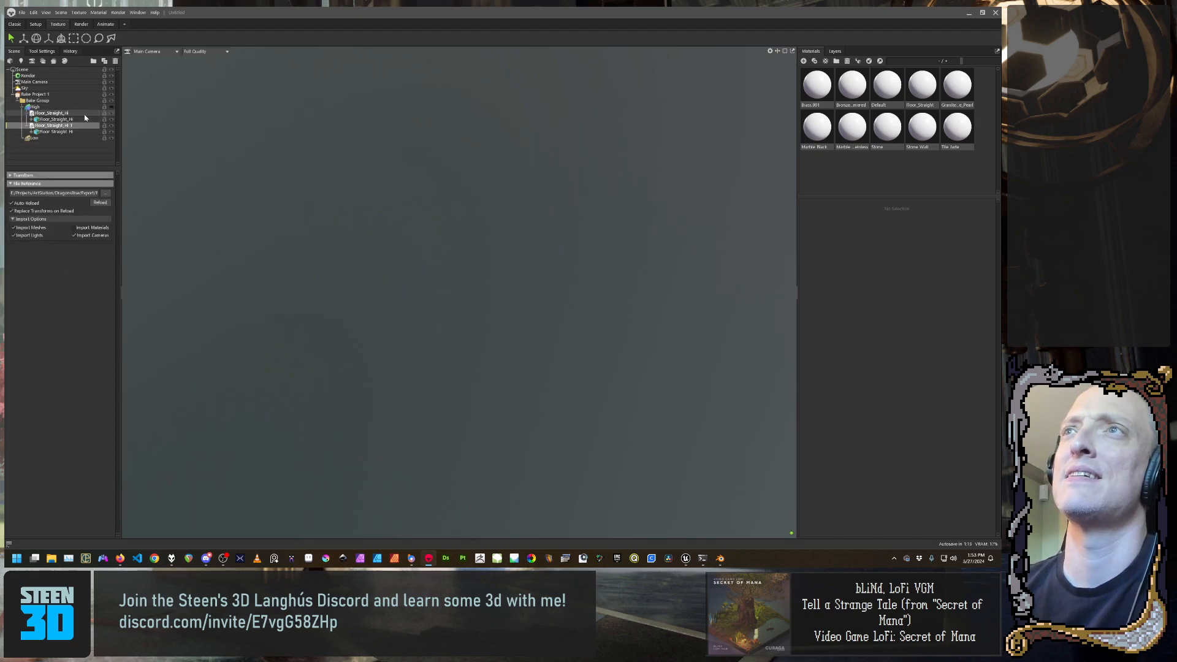
left_click(85, 139)
left_click_drag(71, 126, 56, 141)
left_click(81, 138)
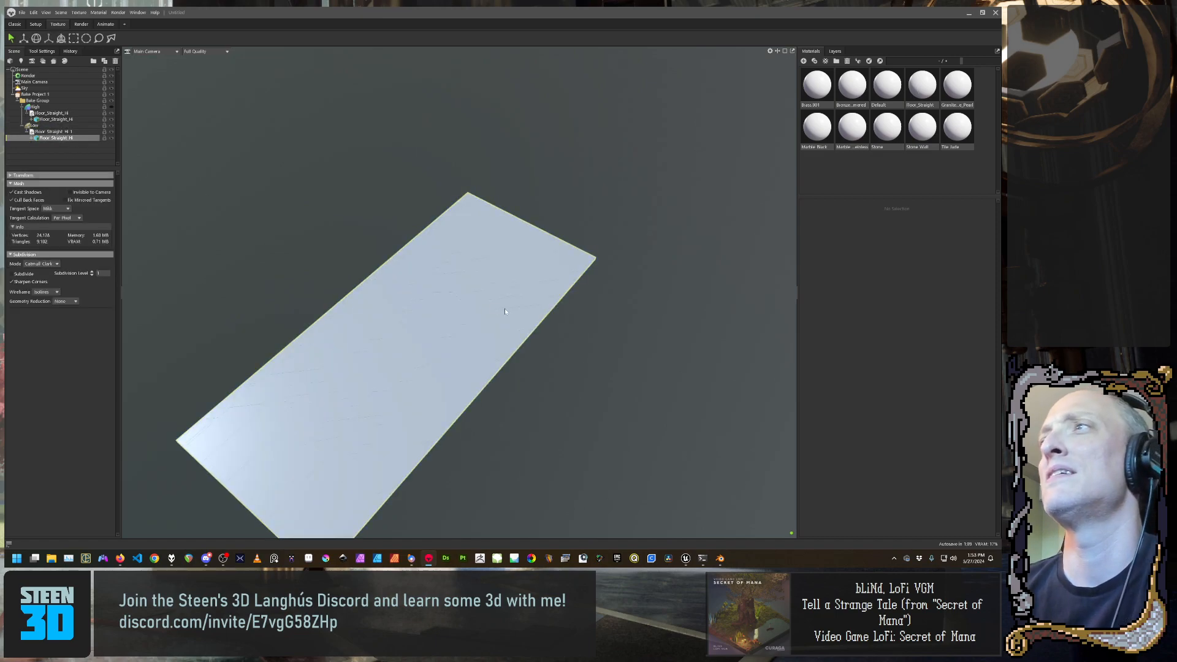
Bake the floor's texture maps from Bake Project 1
left_click_drag(548, 404, 551, 361)
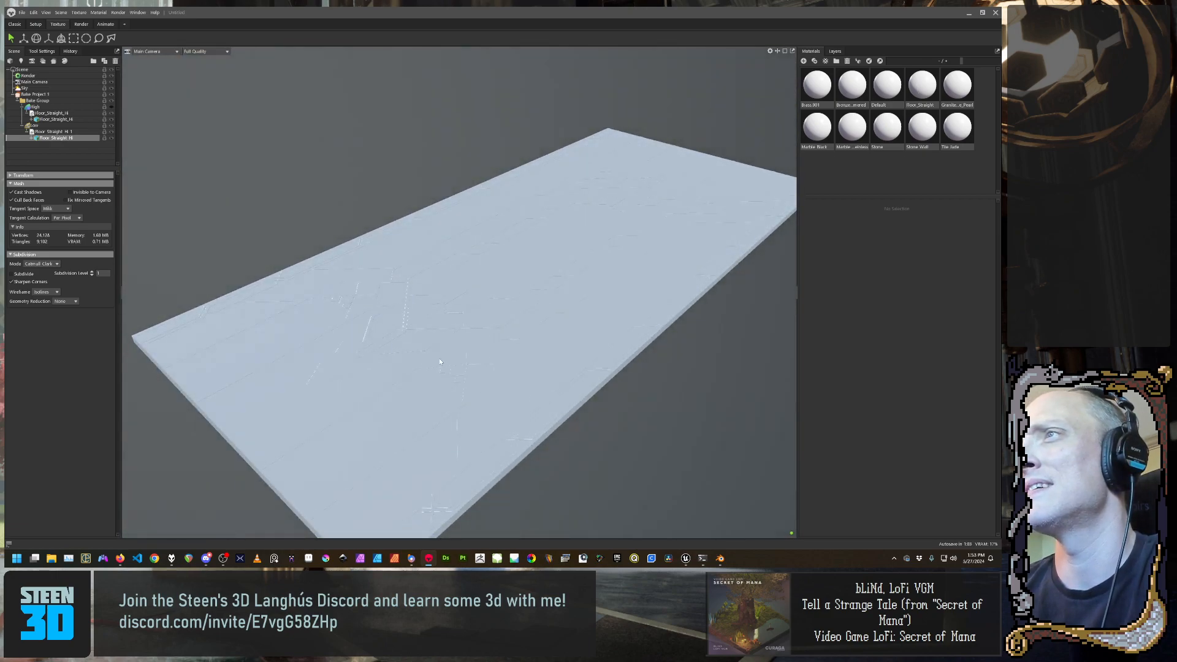
left_click_drag(440, 358, 371, 387)
scroll(450, 372, "up", 4)
scroll(368, 382, "down", 6)
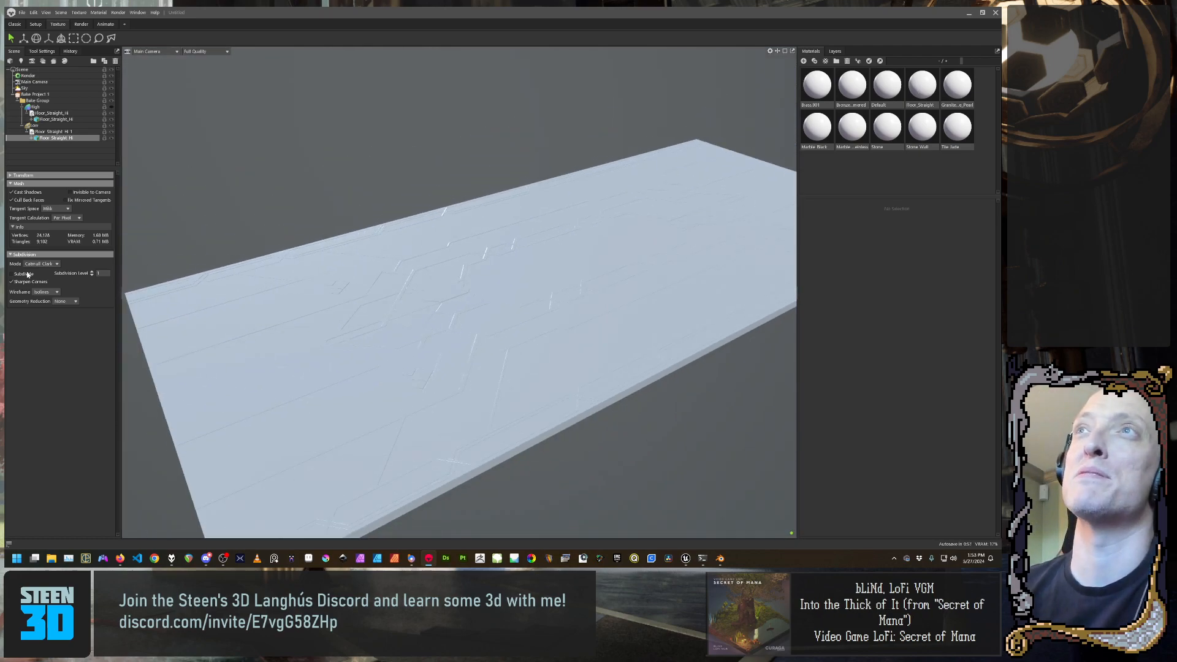
left_click(35, 94)
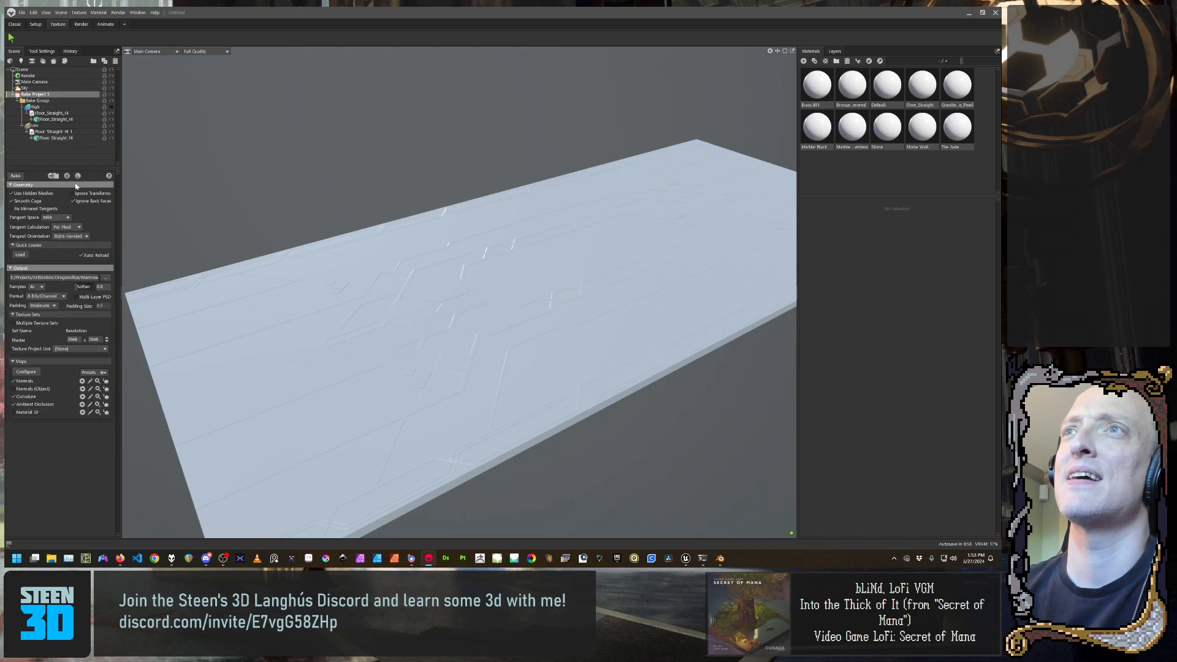
left_click(16, 175)
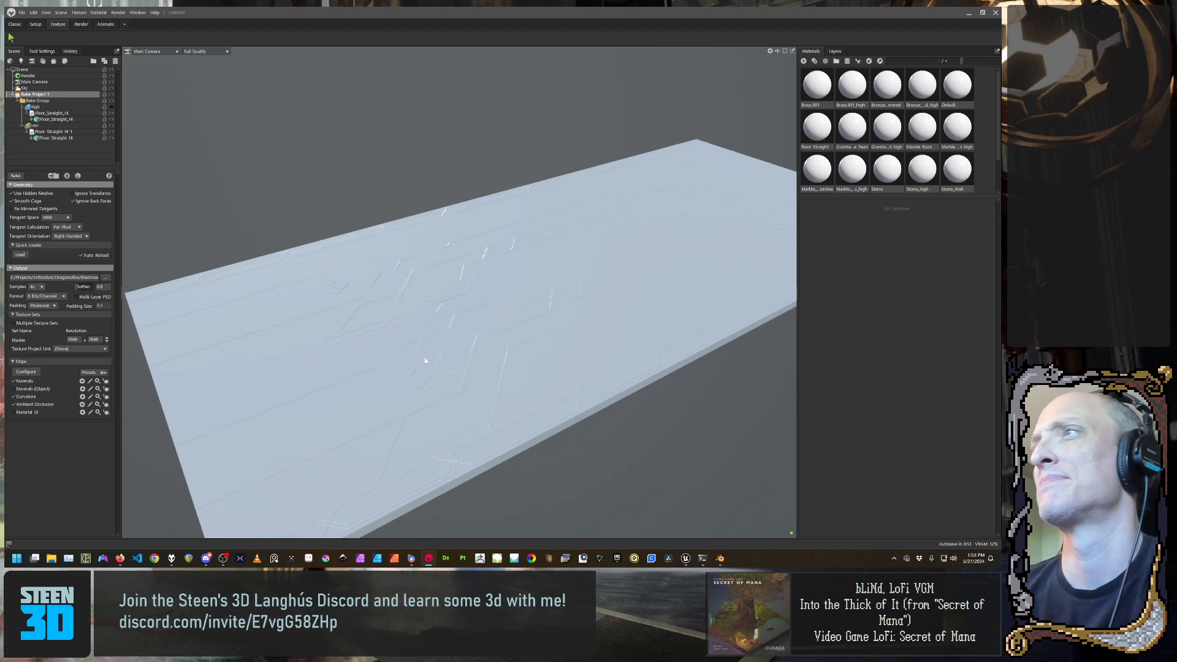
Examine the baked normal detail of the floor's inlays and central pattern up close
left_click_drag(521, 364, 527, 312)
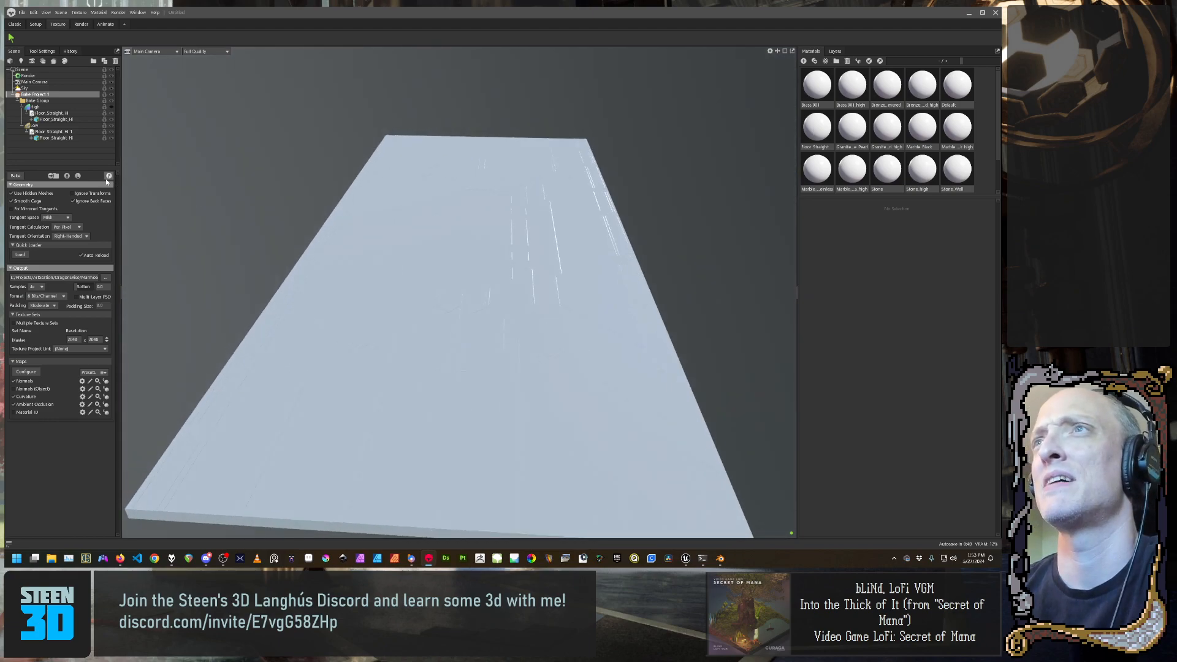
left_click_drag(503, 353, 459, 303)
scroll(439, 368, "up", 3)
scroll(446, 337, "up", 5)
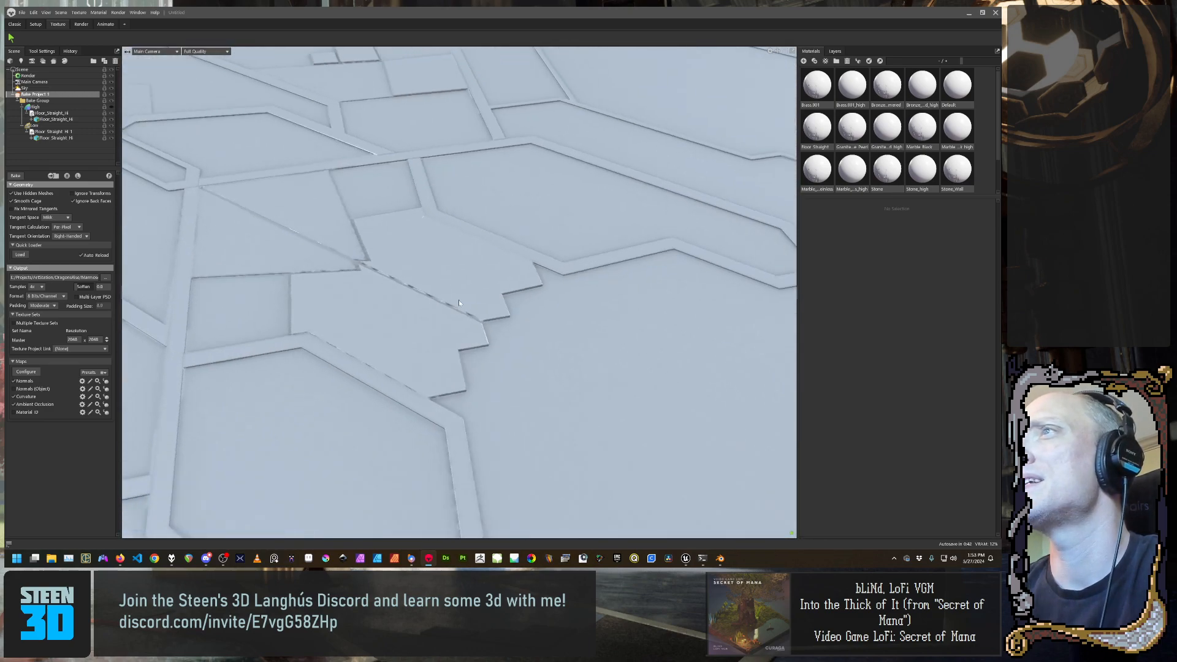
scroll(459, 300, "down", 6)
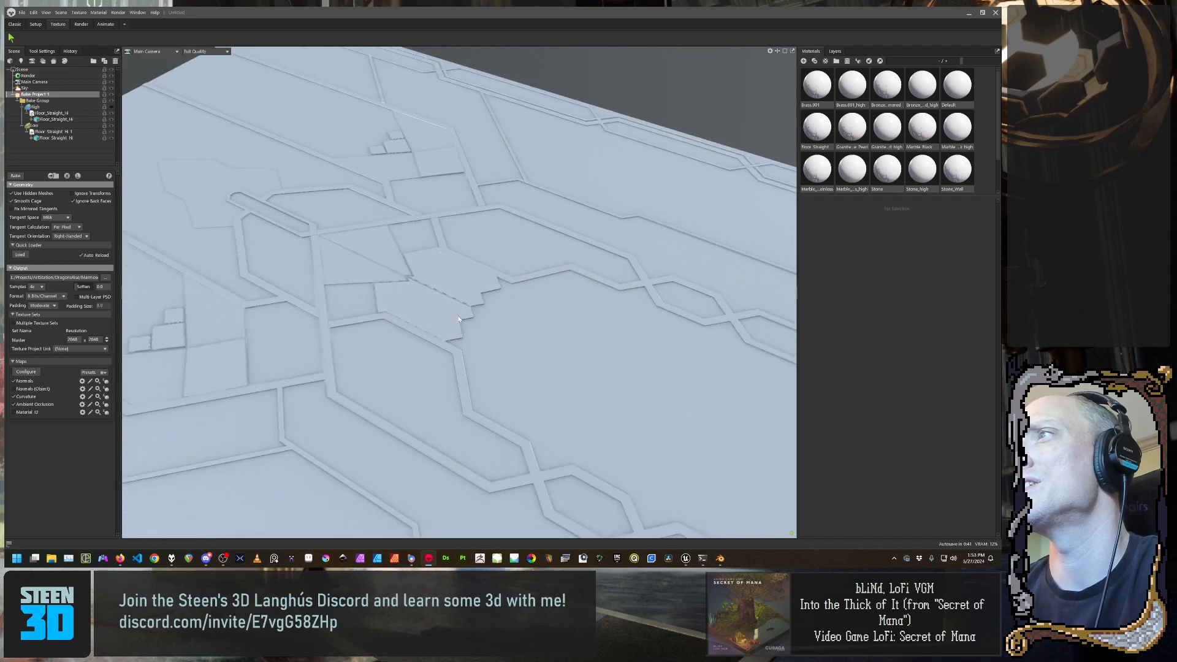
left_click_drag(646, 352, 495, 325)
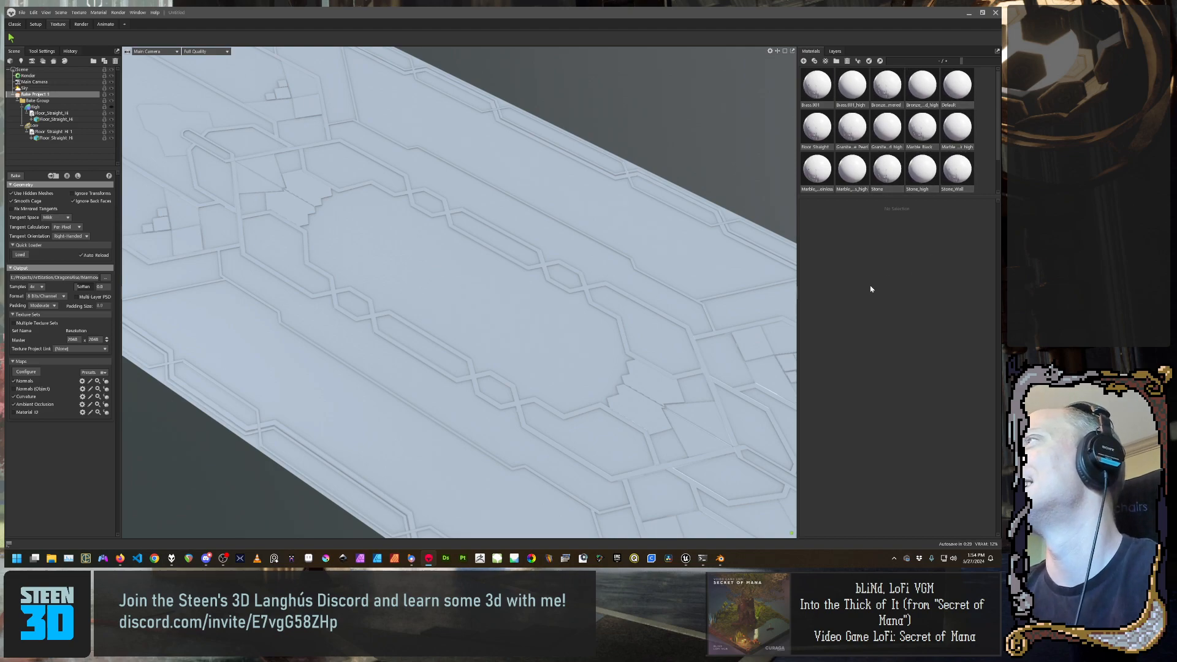
Create a new material for viewing the baked floor maps
left_click(805, 61)
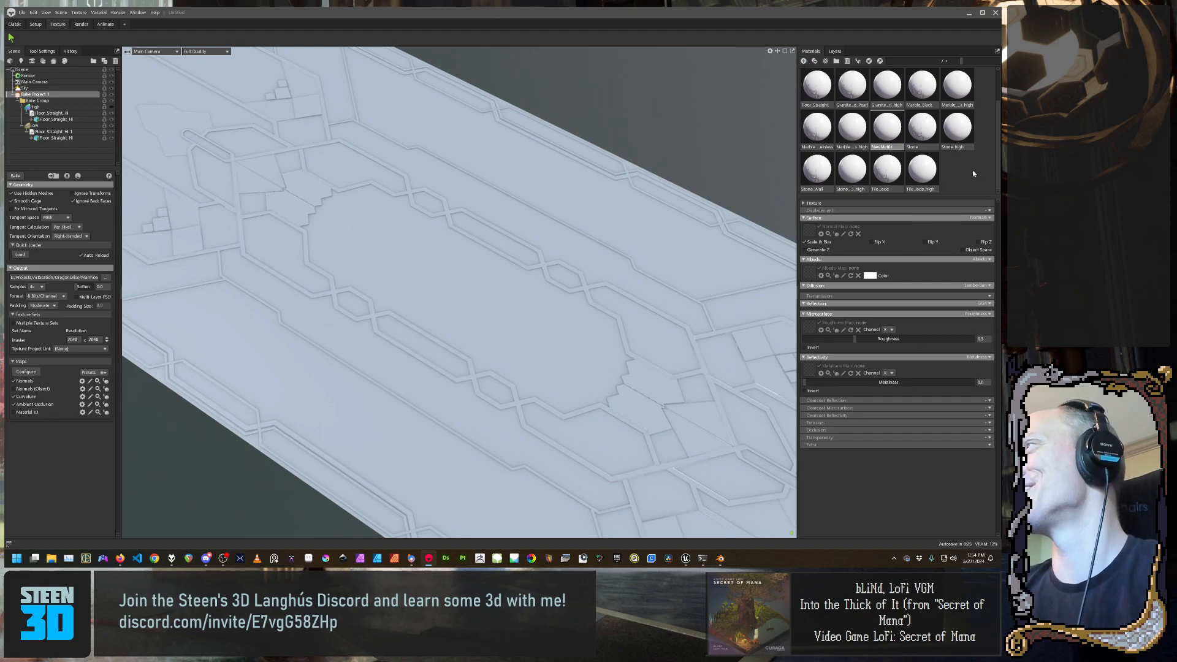
key("Delete")
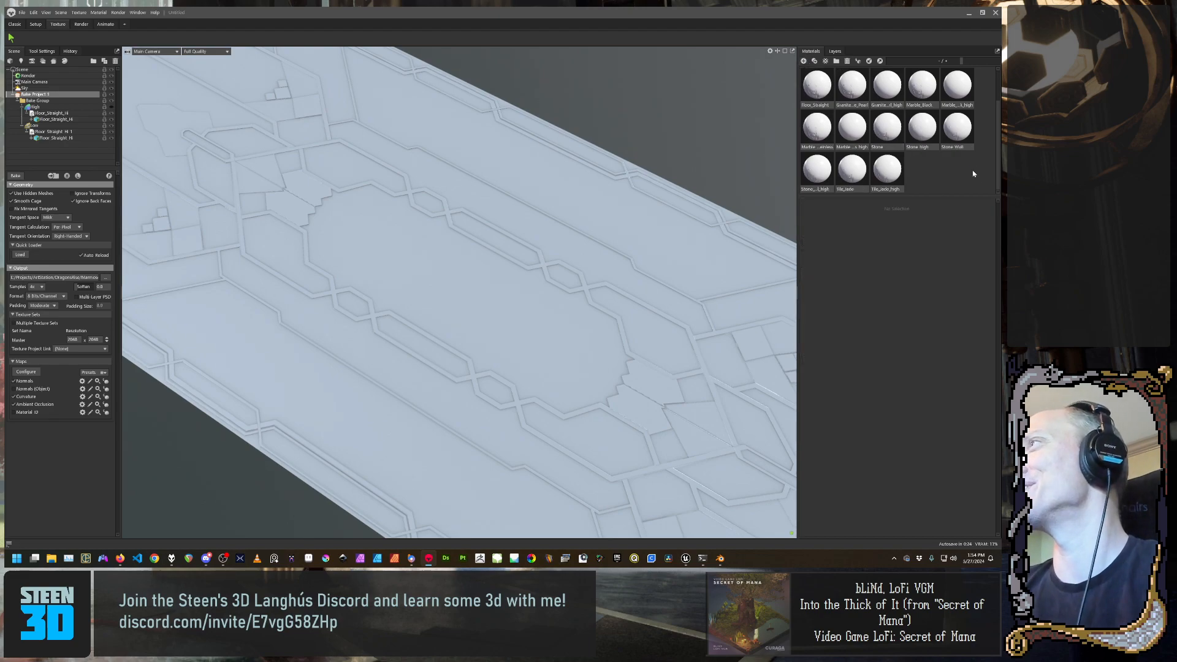
left_click(804, 61)
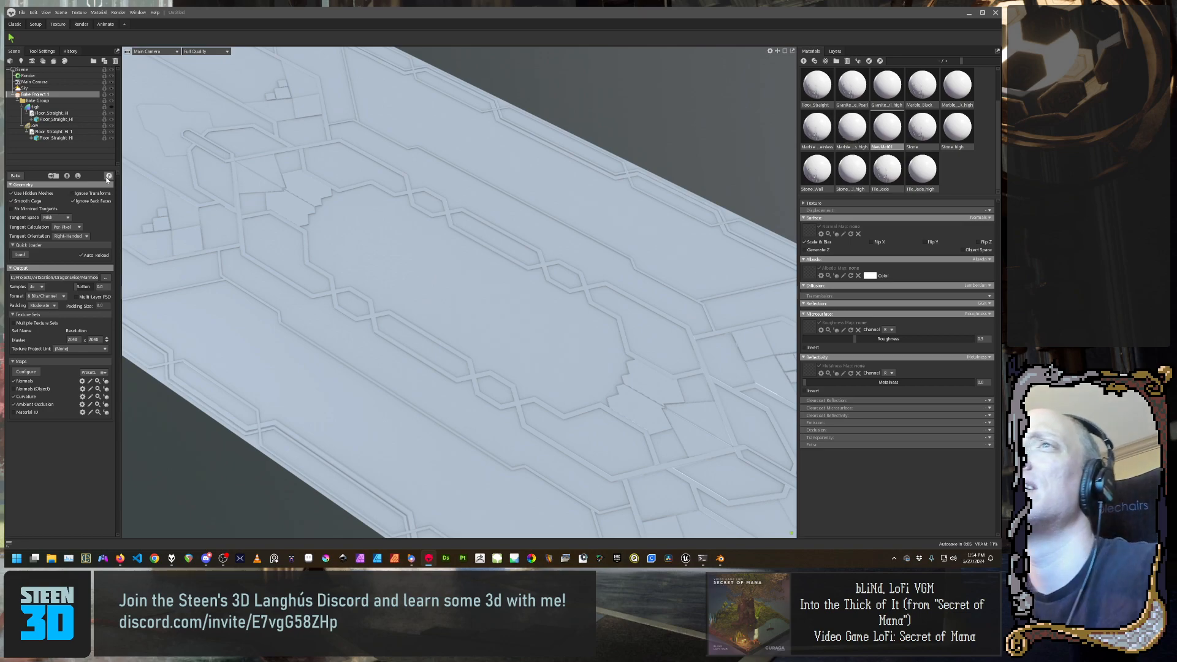
left_click(108, 178)
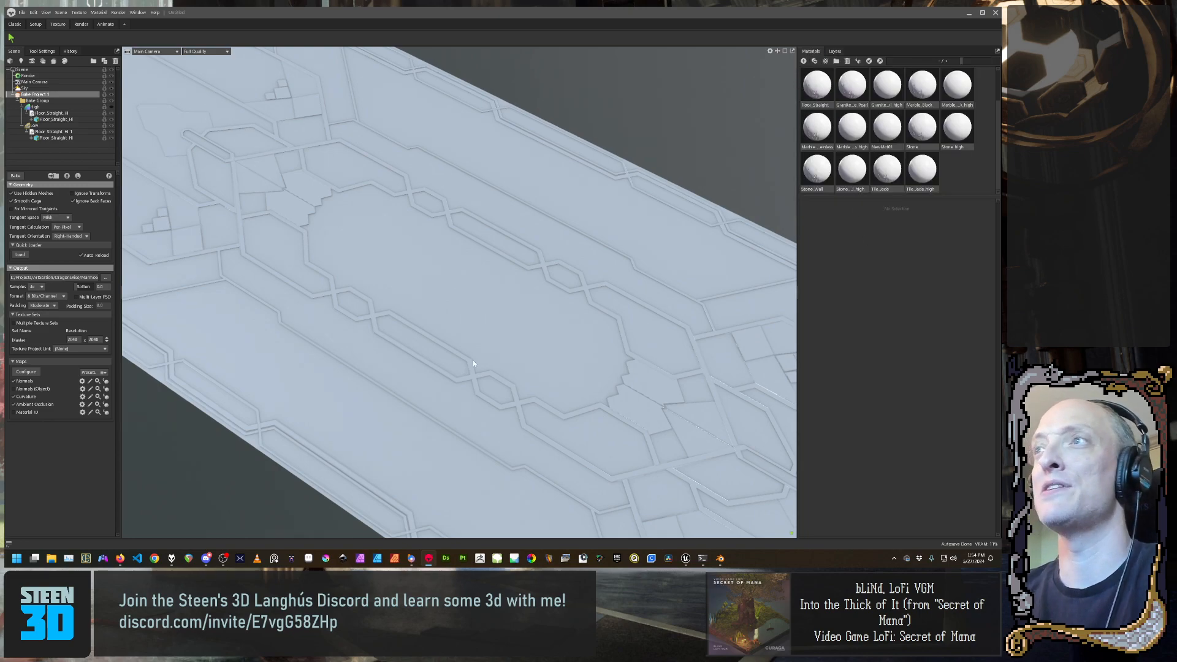
Select the low floor mesh in the viewport and check the settings of the high tile material
left_click_drag(429, 344, 488, 358, "alt")
middle_click_drag(487, 359, 518, 314, "alt")
right_click_drag(518, 314, 523, 392, "alt")
left_click_drag(524, 393, 516, 293, "alt")
left_click(516, 293)
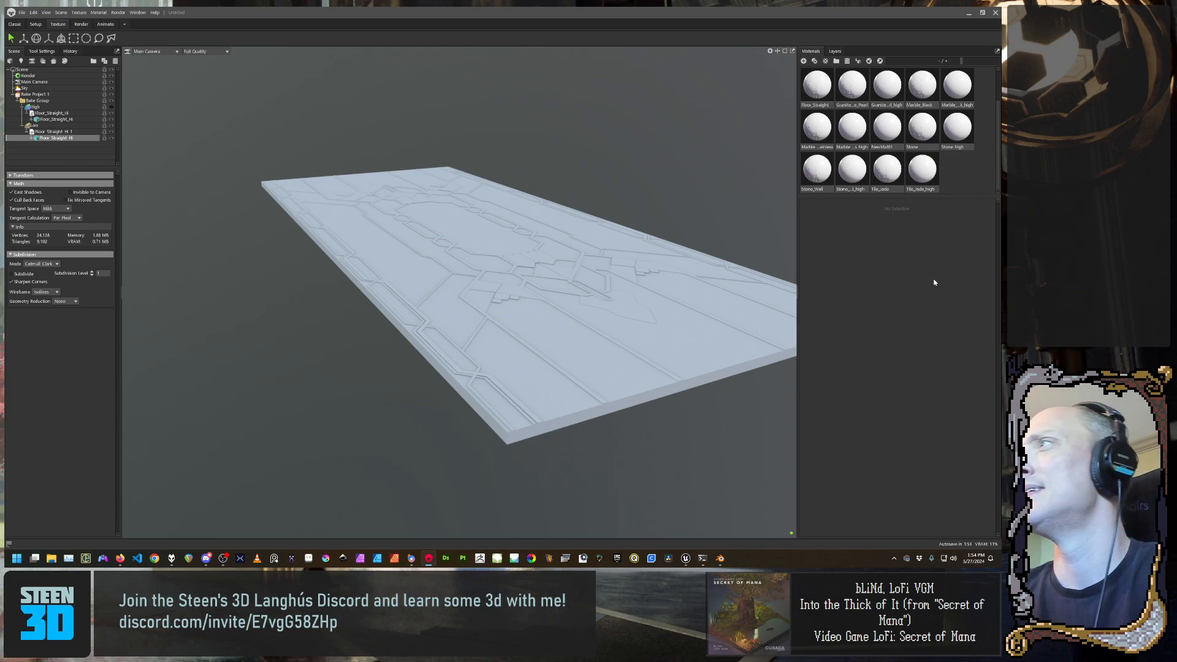
left_click(931, 176)
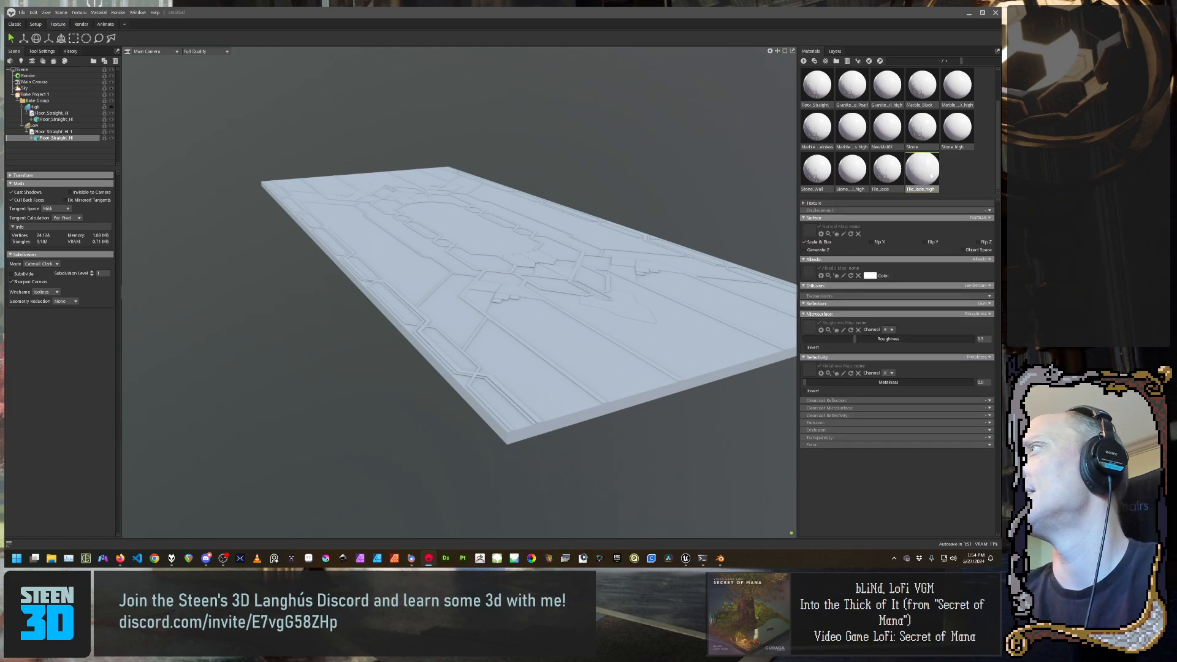
left_click(963, 178)
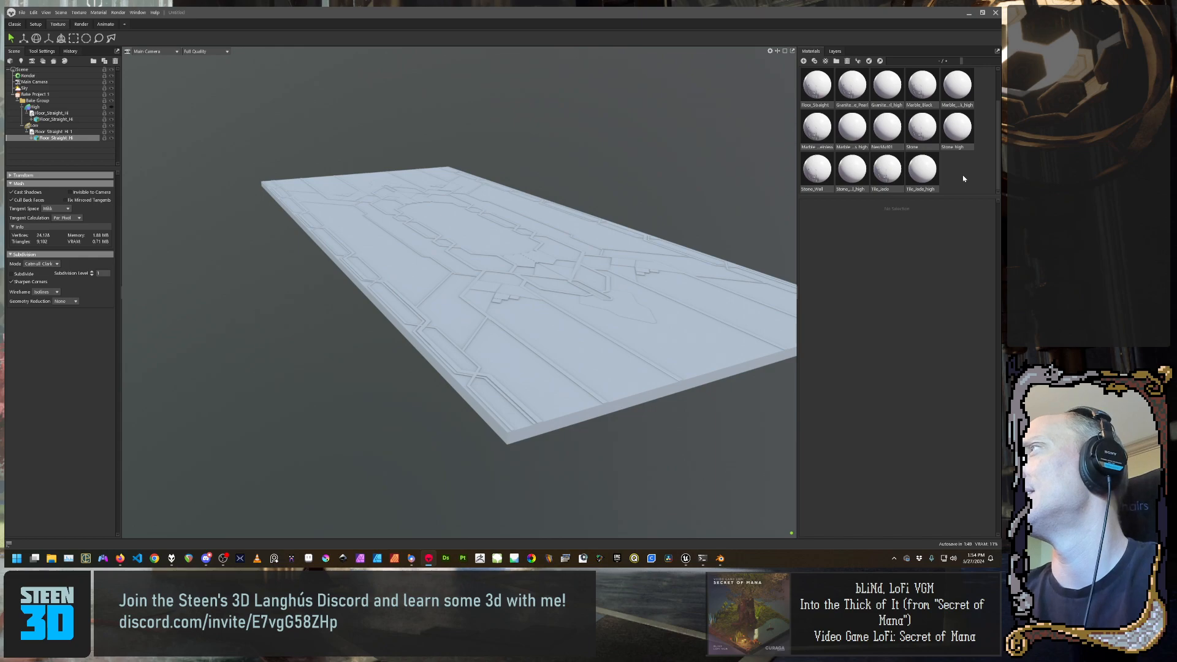
Load the floor's baked curvature texture as the new material's albedo map
left_click(888, 126)
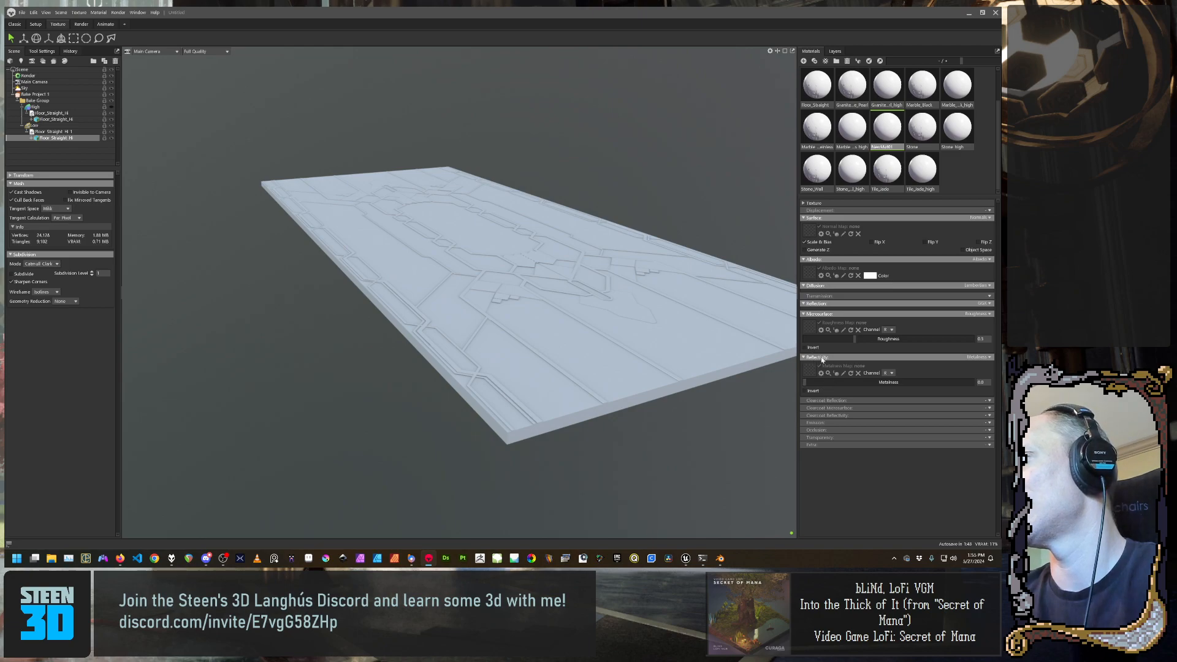
left_click(812, 277)
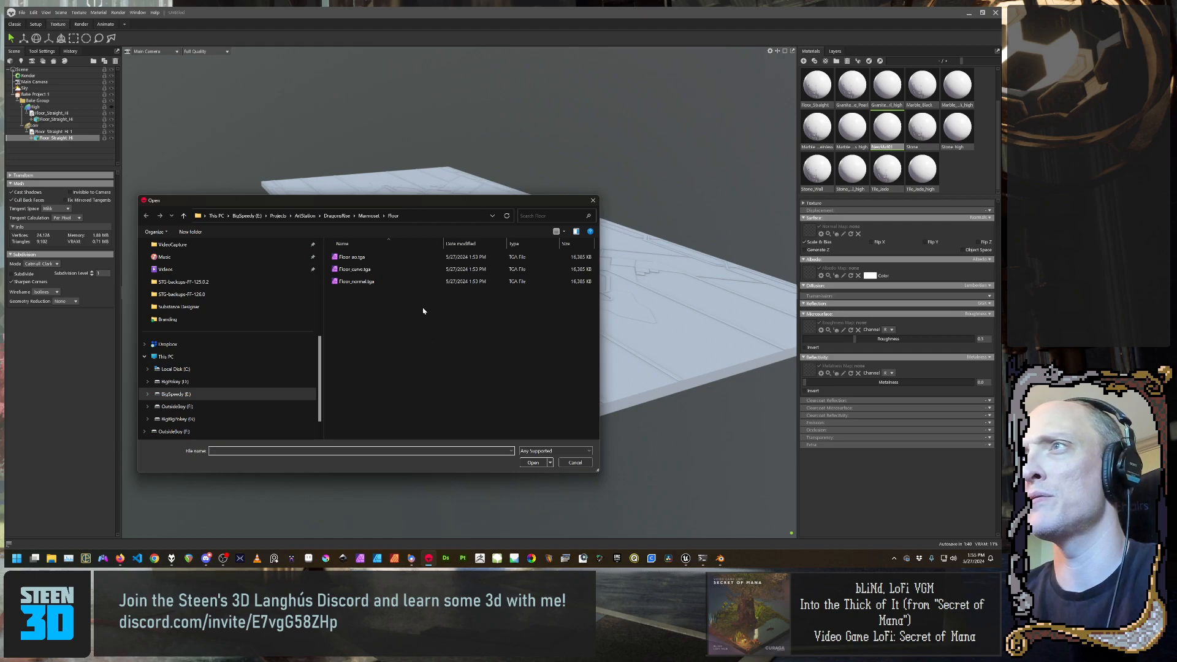
left_click(369, 216)
double_click(353, 293)
double_click(359, 270)
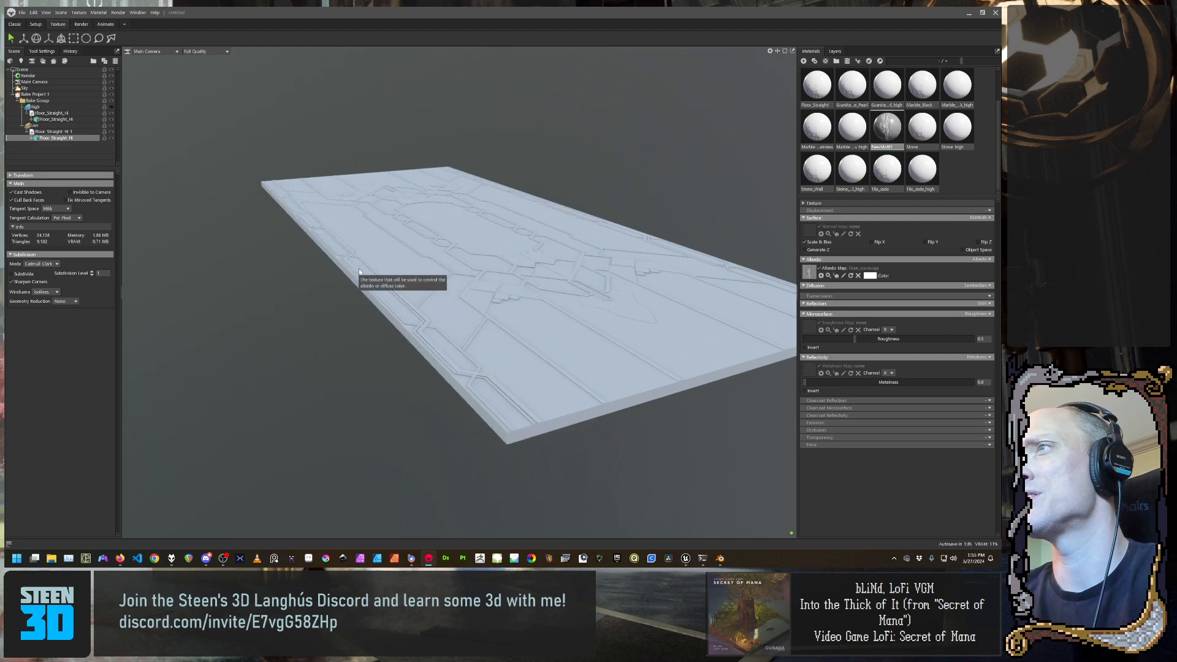
Examine the whole floor slab and its inlay lines from different angles and distances
left_click_drag(415, 197, 540, 268, "alt")
scroll(540, 268, "down", 3)
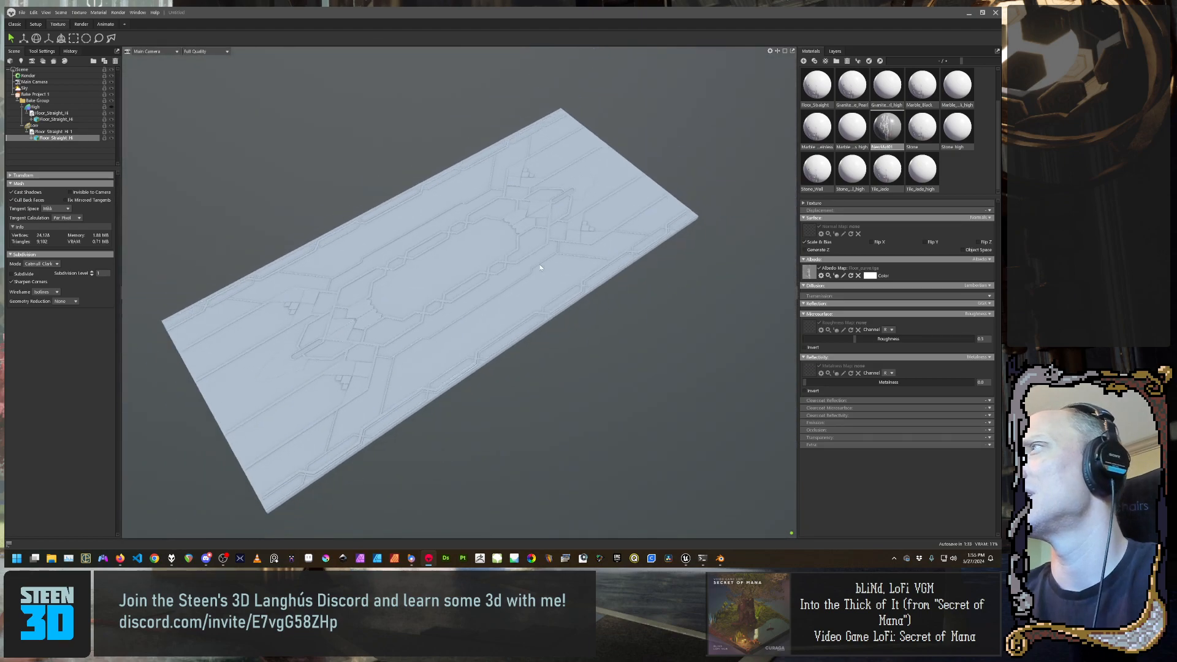
middle_click_drag(559, 300, 582, 282, "alt")
scroll(583, 288, "down", 1)
left_click_drag(631, 366, 593, 366, "alt")
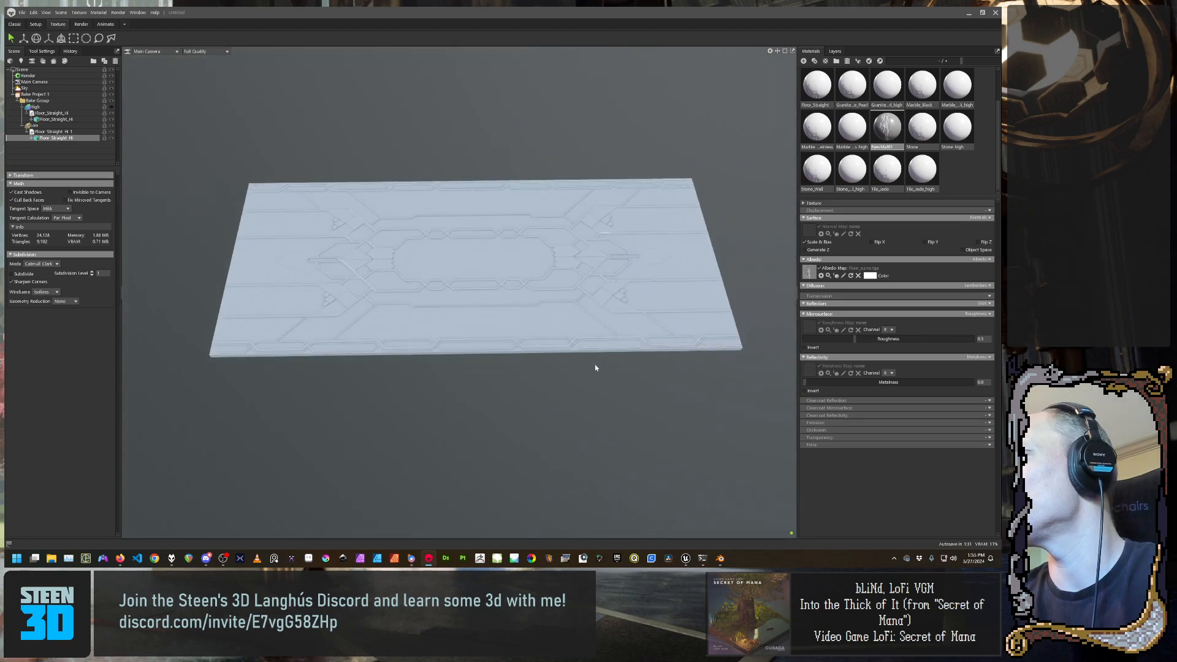
scroll(593, 367, "up", 1)
left_click_drag(441, 315, 502, 315, "alt")
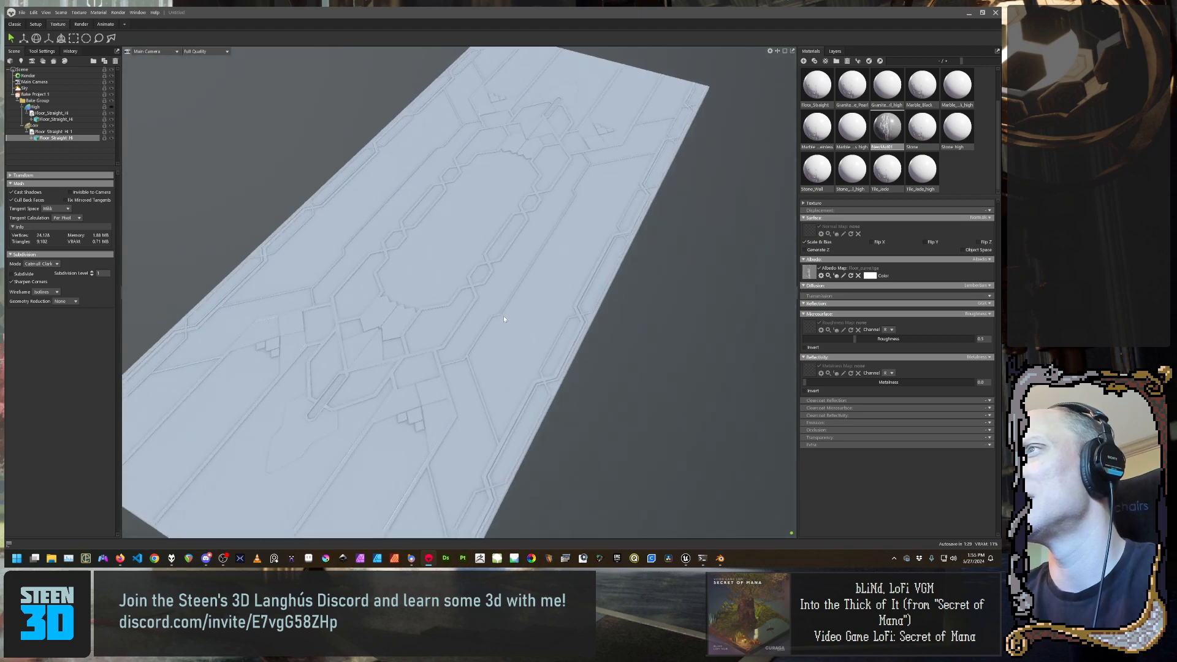
scroll(503, 316, "up", 6)
scroll(497, 321, "down", 8)
scroll(492, 322, "up", 4)
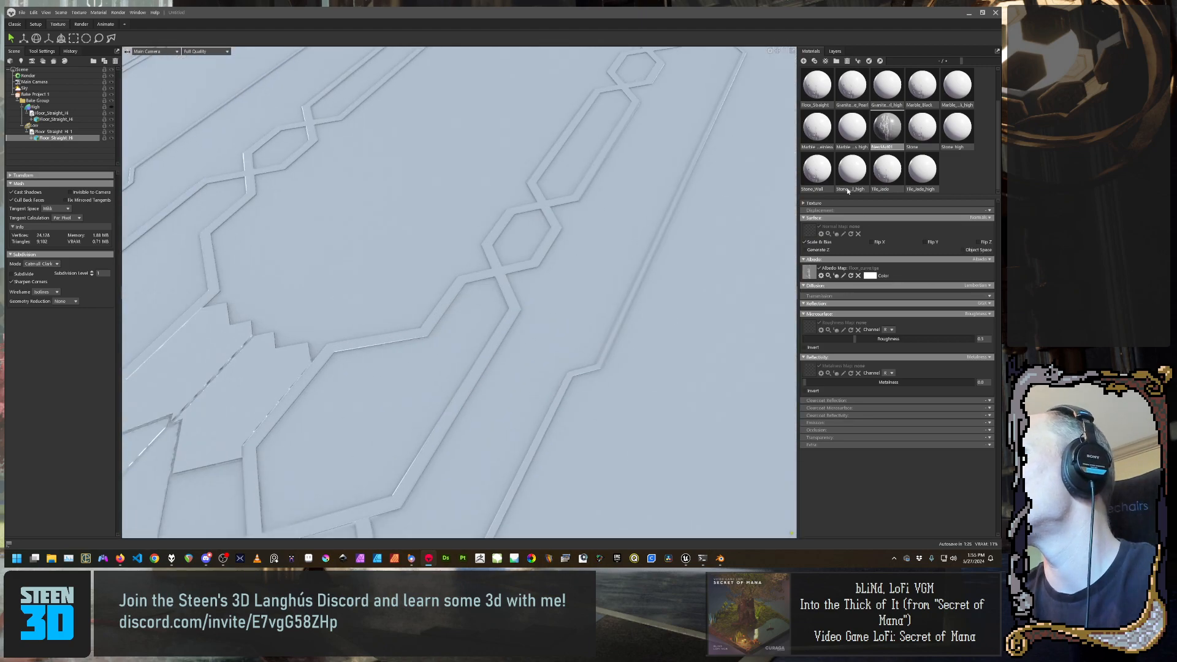
Assign the new curvature material to the large plain side panels of the floor
left_click_drag(887, 134, 697, 274)
left_click_drag(662, 376, 525, 394, "alt")
scroll(520, 325, "down", 3)
scroll(551, 348, "down", 3)
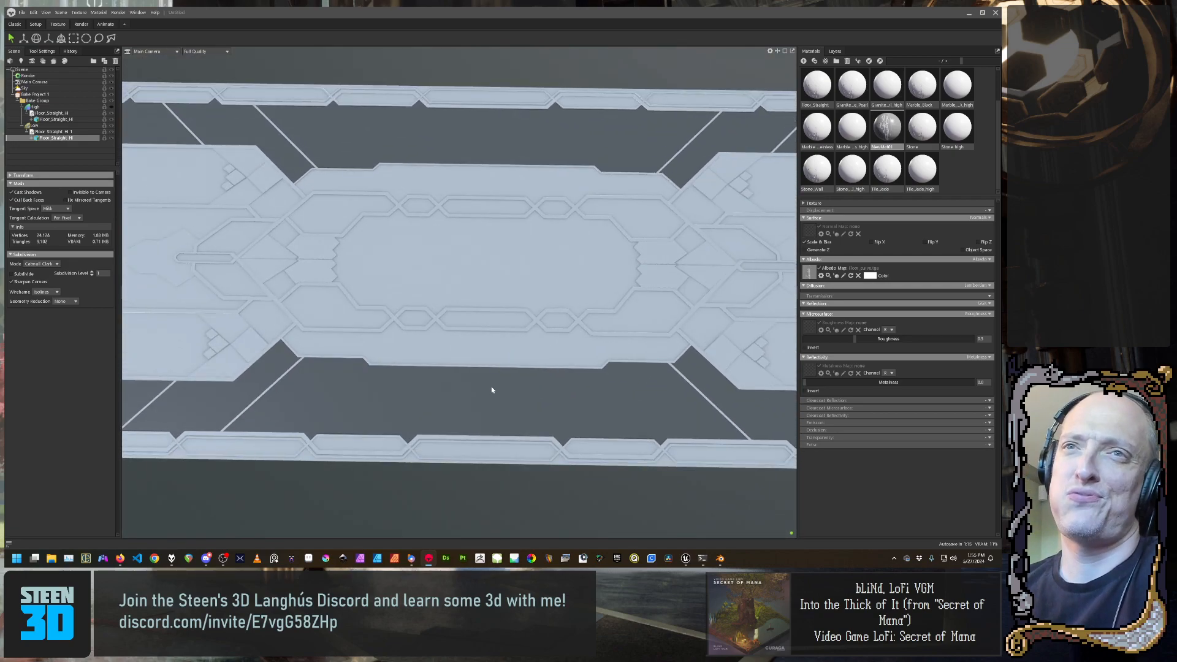
left_click_drag(572, 358, 475, 301, "alt")
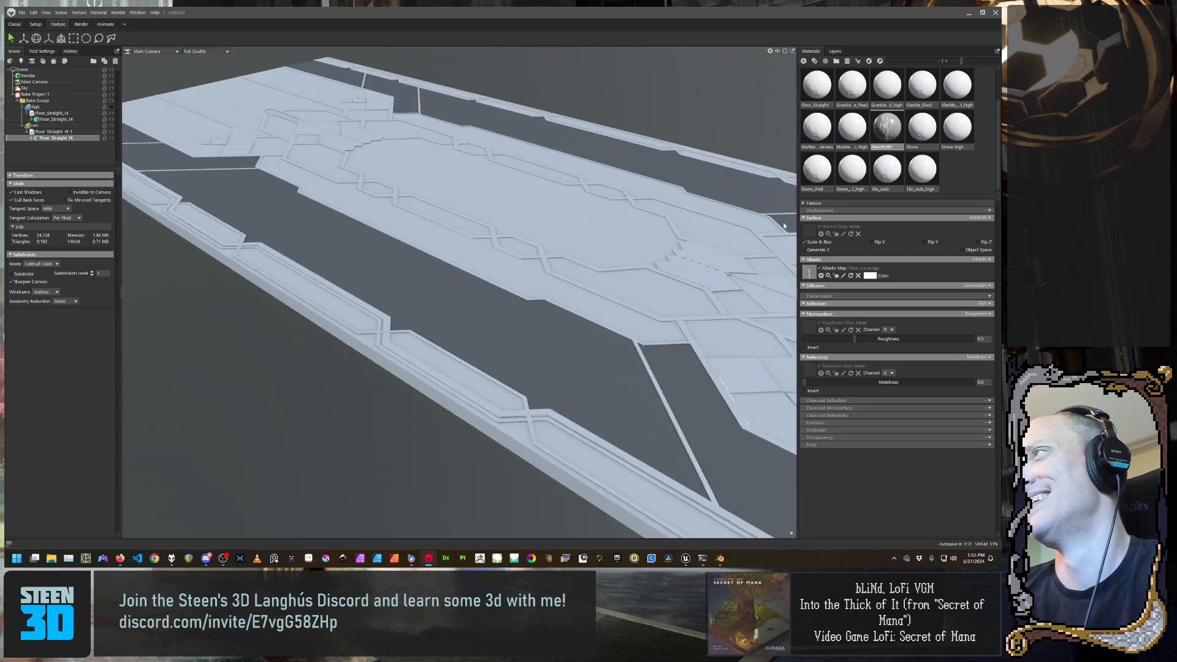
Assign the new curvature material to the floor's interlaced trim lines and inspect them up close
left_click_drag(883, 127, 530, 302)
left_click_drag(714, 186, 552, 255, "alt")
middle_click_drag(412, 360, 444, 344, "alt")
scroll(444, 343, "up", 3)
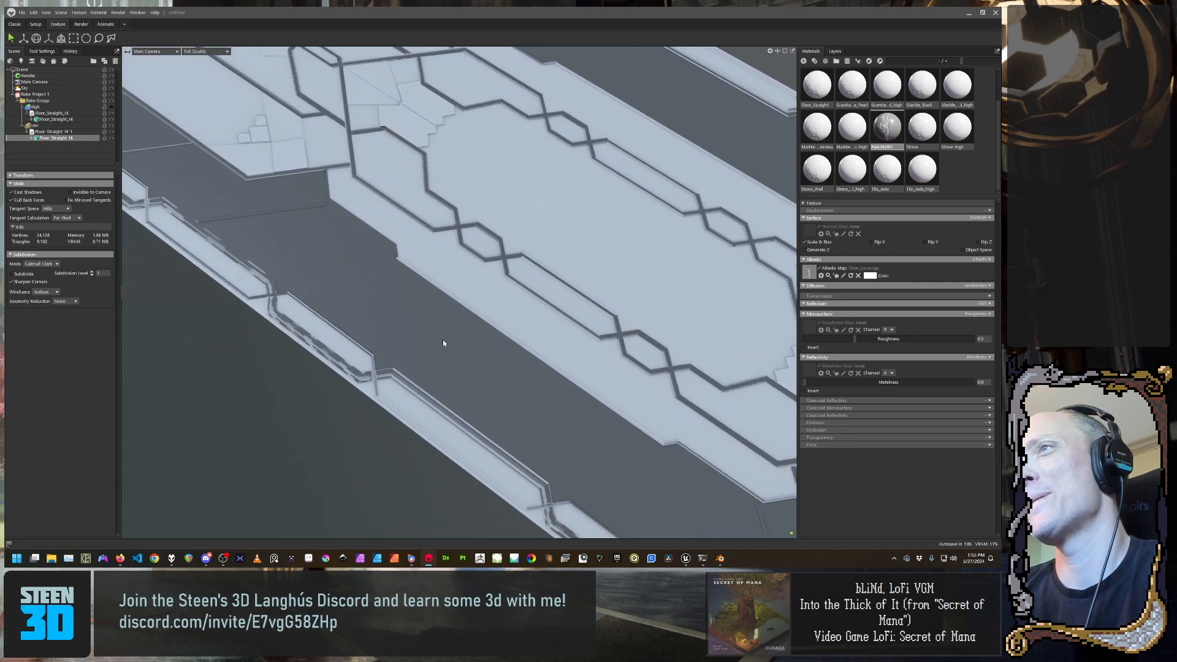
Assign the curvature material to the floor's large central field and the trim surrounding it
scroll(443, 341, "up", 3)
left_click_drag(362, 401, 465, 383, "alt")
left_click_drag(911, 140, 724, 251)
left_click_drag(868, 136, 760, 332)
Assign the curvature material to the elongated bar inlays and the remaining light pieces of the floor's ornament
left_click_drag(876, 142, 624, 145)
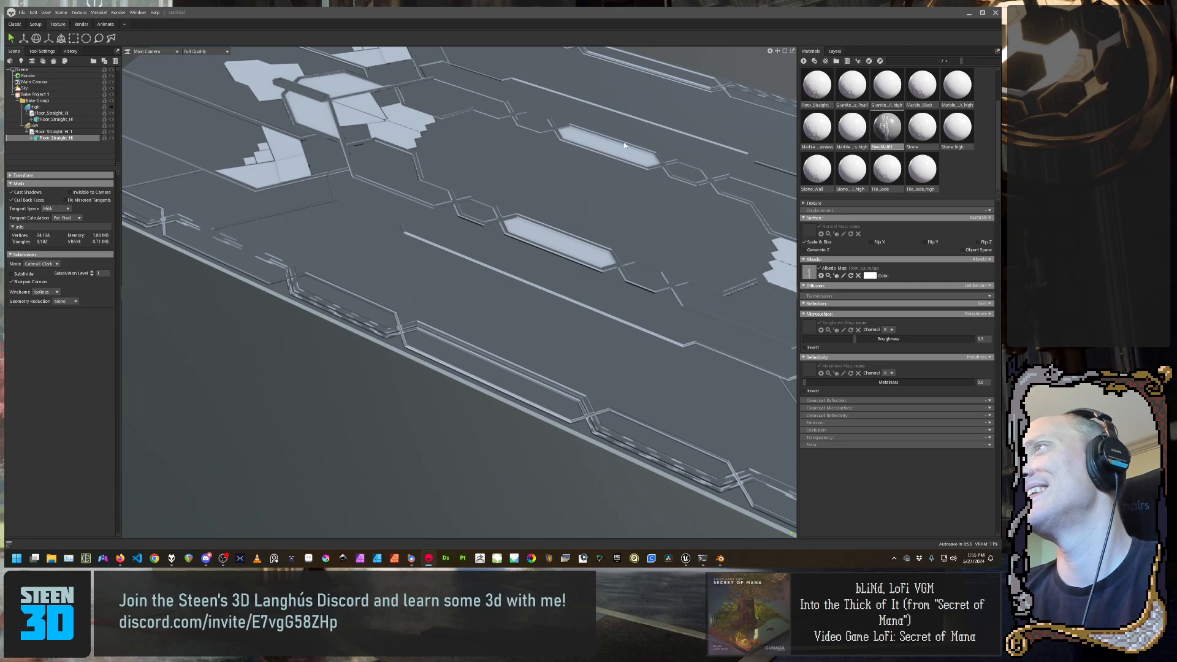
left_click_drag(856, 127, 613, 151)
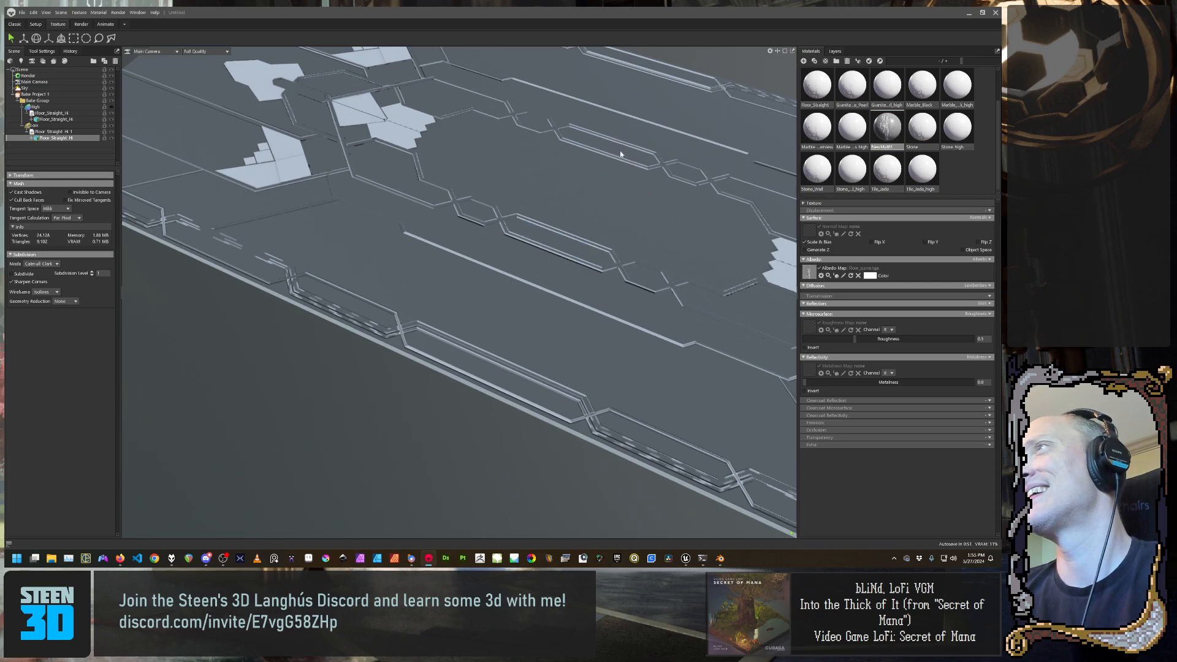
left_click_drag(426, 258, 564, 293)
left_click_drag(887, 127, 444, 217)
left_click_drag(883, 127, 451, 220)
left_click_drag(607, 227, 531, 400)
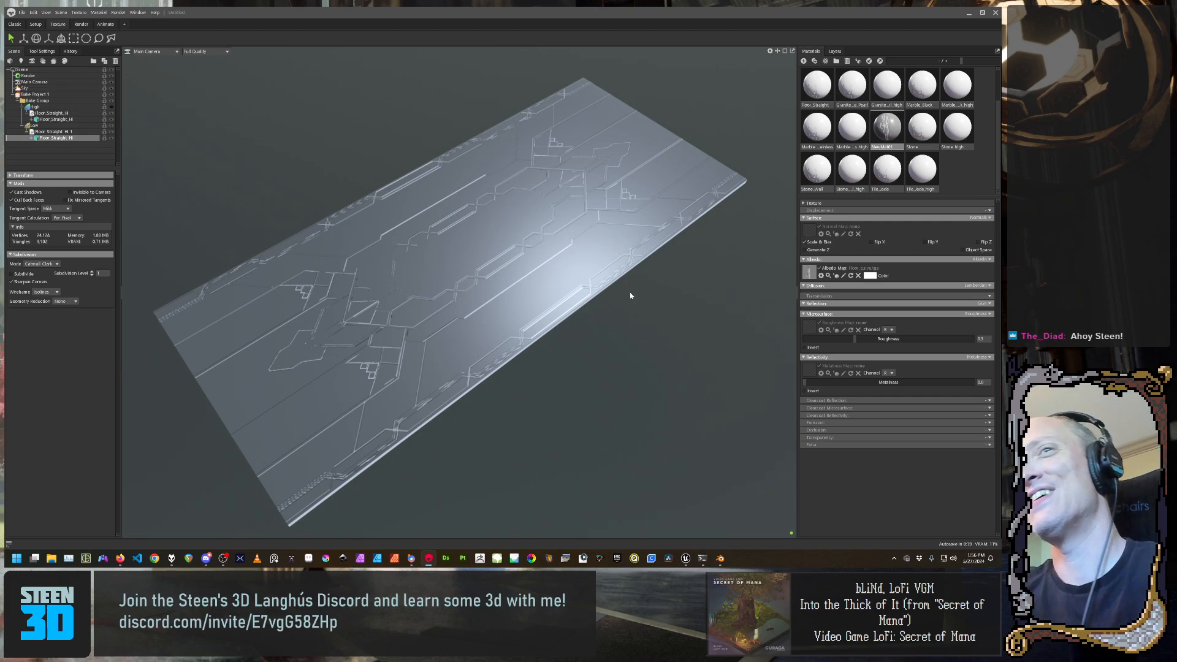
Check the slab up close and assign the curvature material to another small floor piece
left_click_drag(552, 406, 590, 404)
scroll(549, 420, "up", 5)
scroll(589, 404, "down", 5)
left_click_drag(536, 437, 509, 312)
scroll(488, 414, "up", 4)
left_click_drag(897, 128, 746, 194)
Examine the curvature on the whole floor slab and along its edges from several angles and distances
left_click_drag(624, 275, 399, 313)
left_click_drag(515, 334, 613, 376)
scroll(639, 347, "down", 10)
scroll(618, 376, "down", 10)
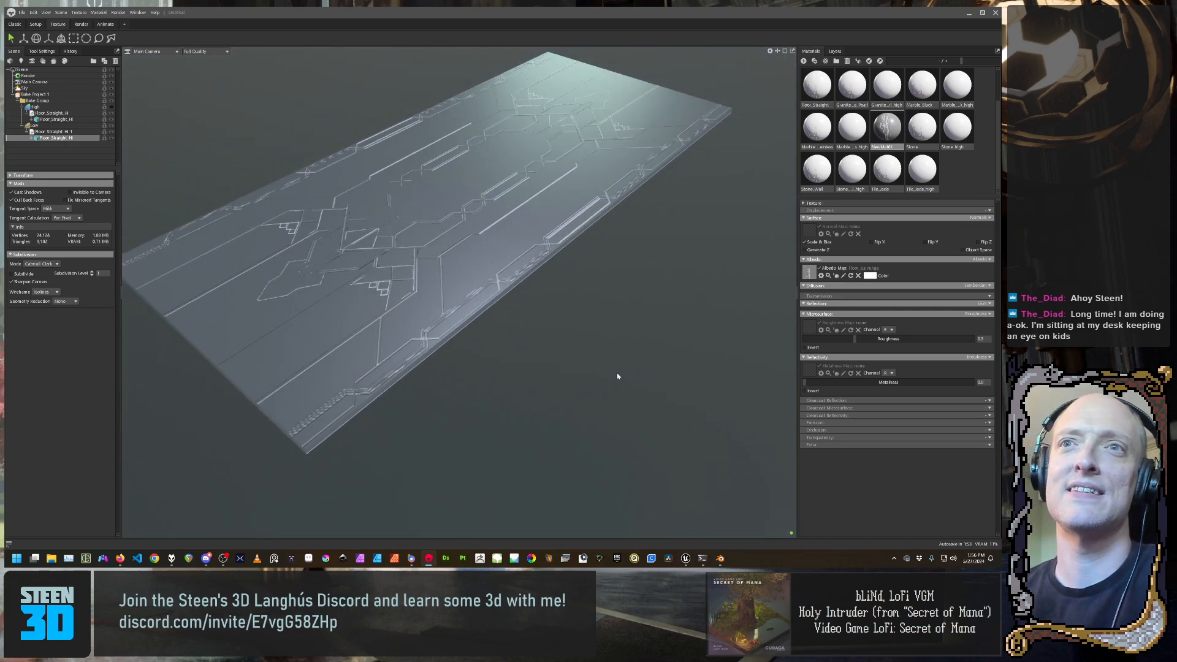
scroll(619, 392, "up", 3)
scroll(618, 405, "up", 4)
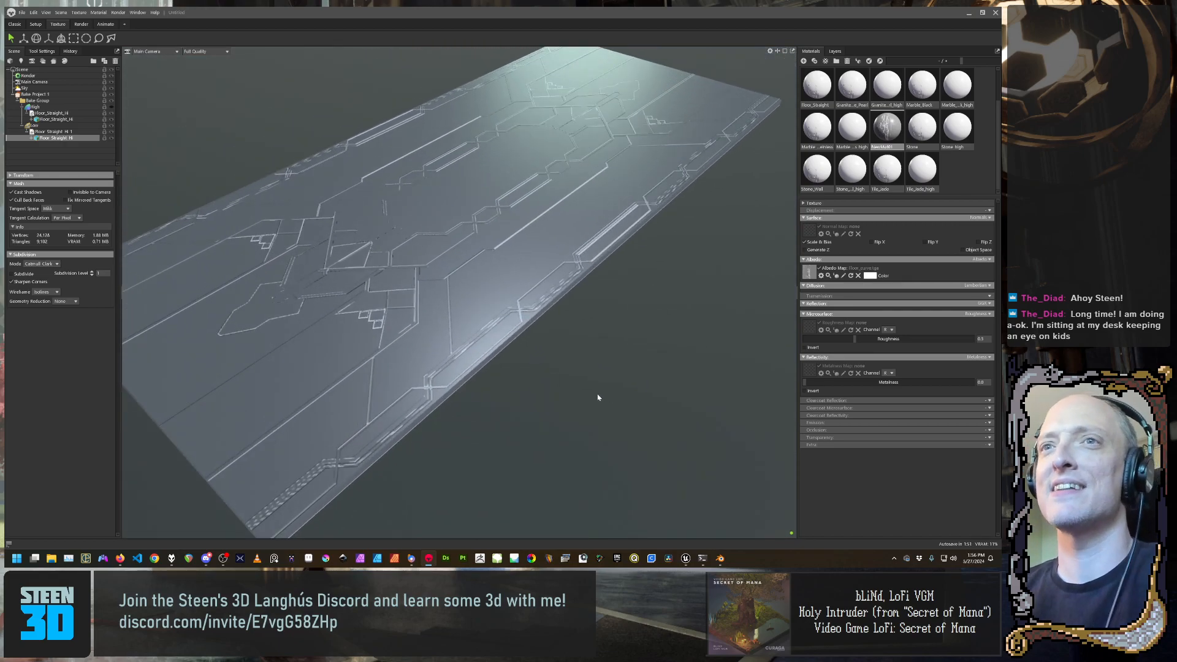
left_click_drag(598, 398, 497, 412)
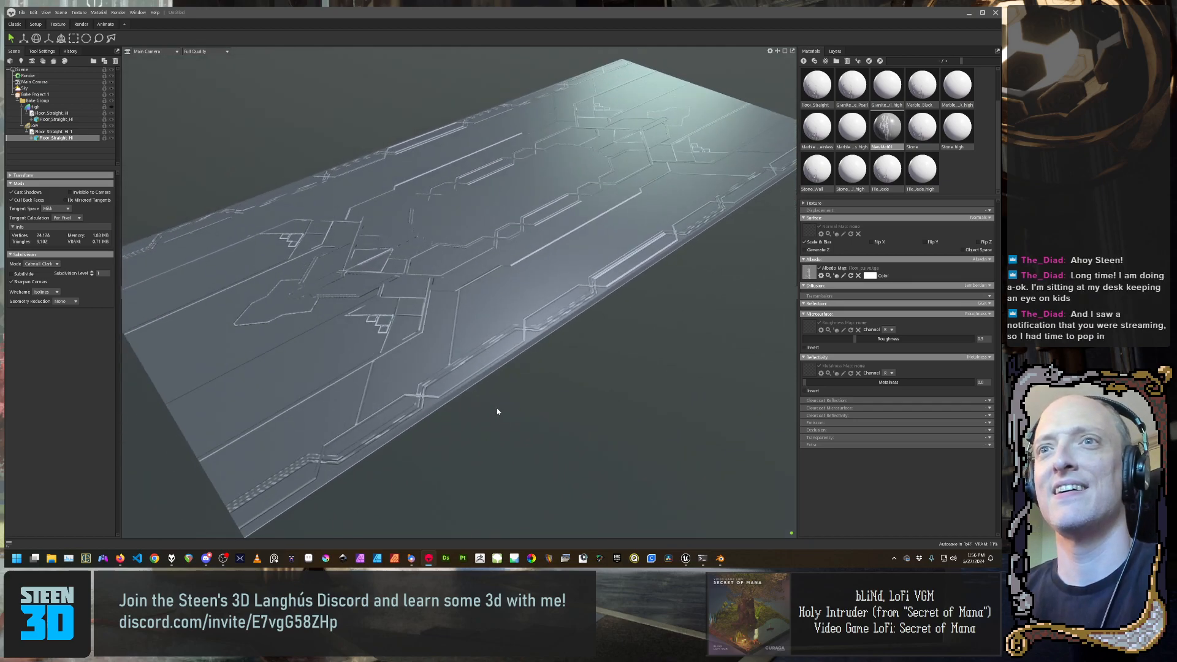
scroll(498, 411, "up", 2)
left_click_drag(561, 446, 538, 438)
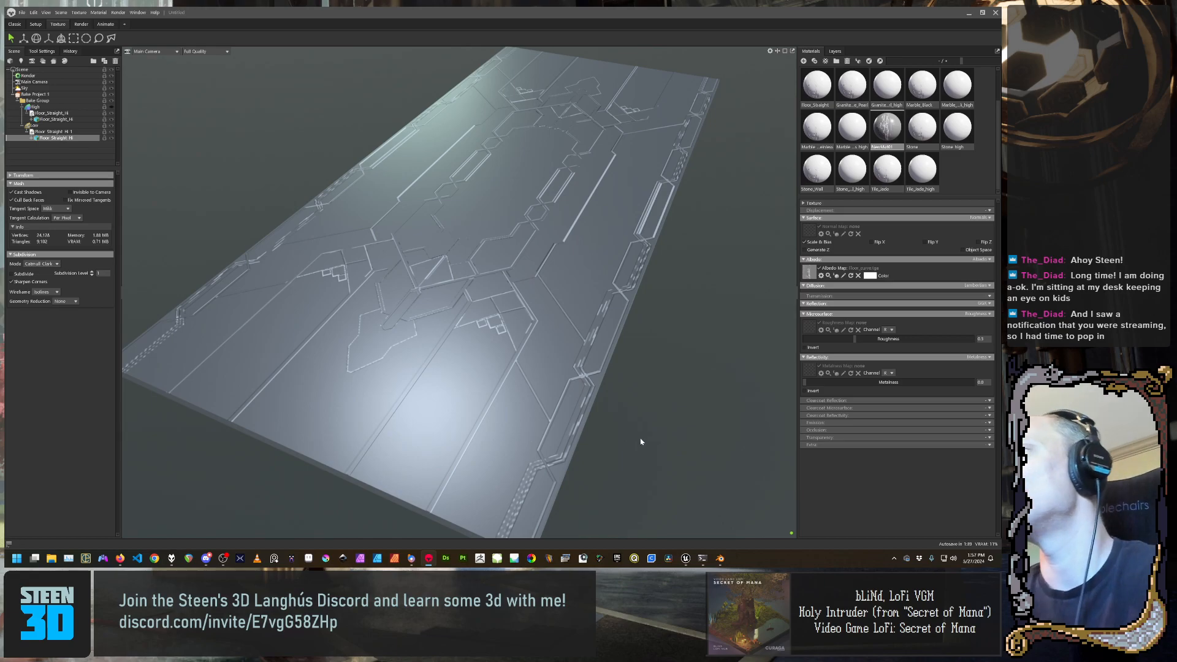
left_click_drag(633, 441, 632, 430)
Switch to Unreal Editor and view the hall scene through CineCameraActor0
left_click(691, 562)
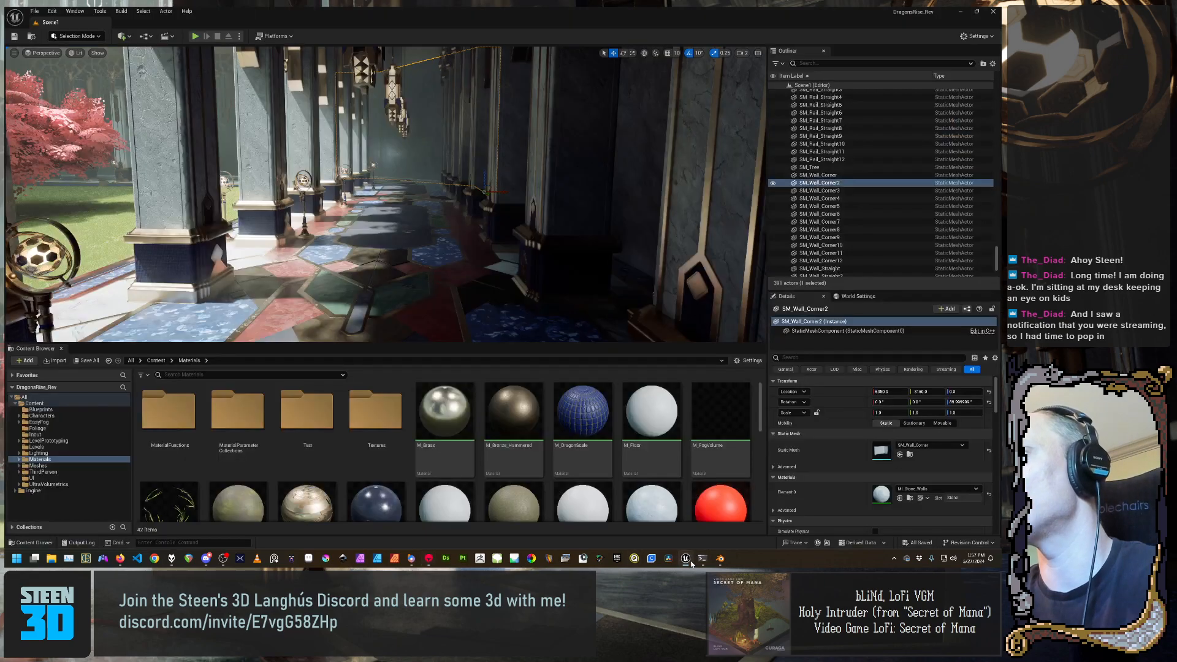
mouse_move(422, 249)
right_mouse_down()
mouse_move(331, 249)
mouse_move(417, 276)
mouse_move(411, 254)
mouse_move(423, 264)
mouse_move(417, 285)
mouse_move(402, 282)
mouse_move(396, 239)
mouse_move(420, 243)
mouse_move(408, 246)
right_mouse_up()
key("Escape")
left_click(43, 53)
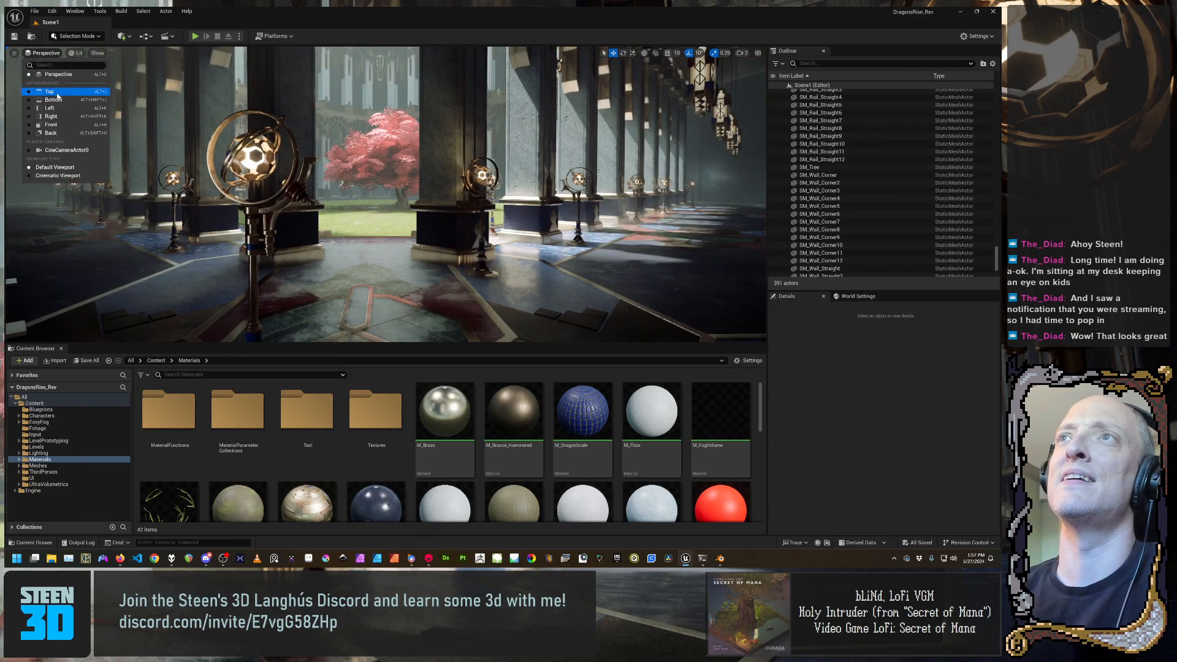
left_click(58, 151)
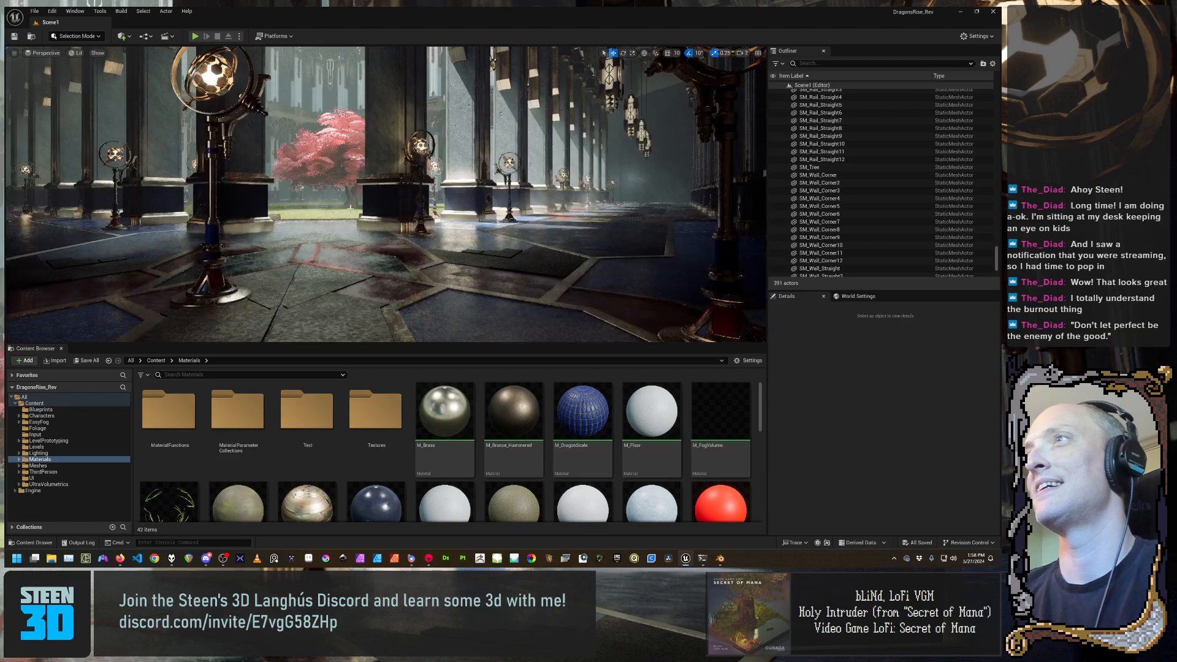
Fly through the hall and examine the marble and blue mosaic floor and its metal trim up close
key("w")
right_click_drag(386, 194, 616, 181)
scroll(328, 193, "up", 1)
key("w")
scroll(391, 199, "up", 3)
key("w")
scroll(381, 196, "down", 4)
key("w")
scroll(423, 193, "down", 1)
key("w")
key("w")
key("w")
key("w")
right_click_drag(340, 254, 294, 282)
key("w")
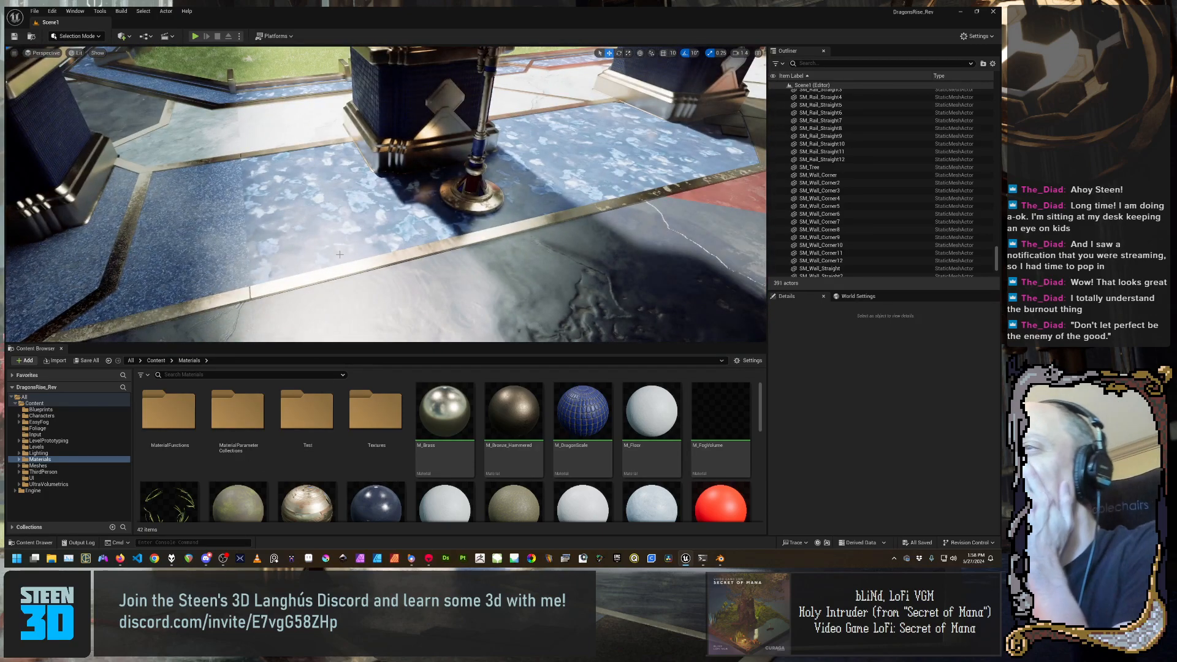
Examine the colonnade's ceiling, columns and long floor walkway from several viewpoints
right_click_drag(385, 195, 463, 122)
key("w")
key("w")
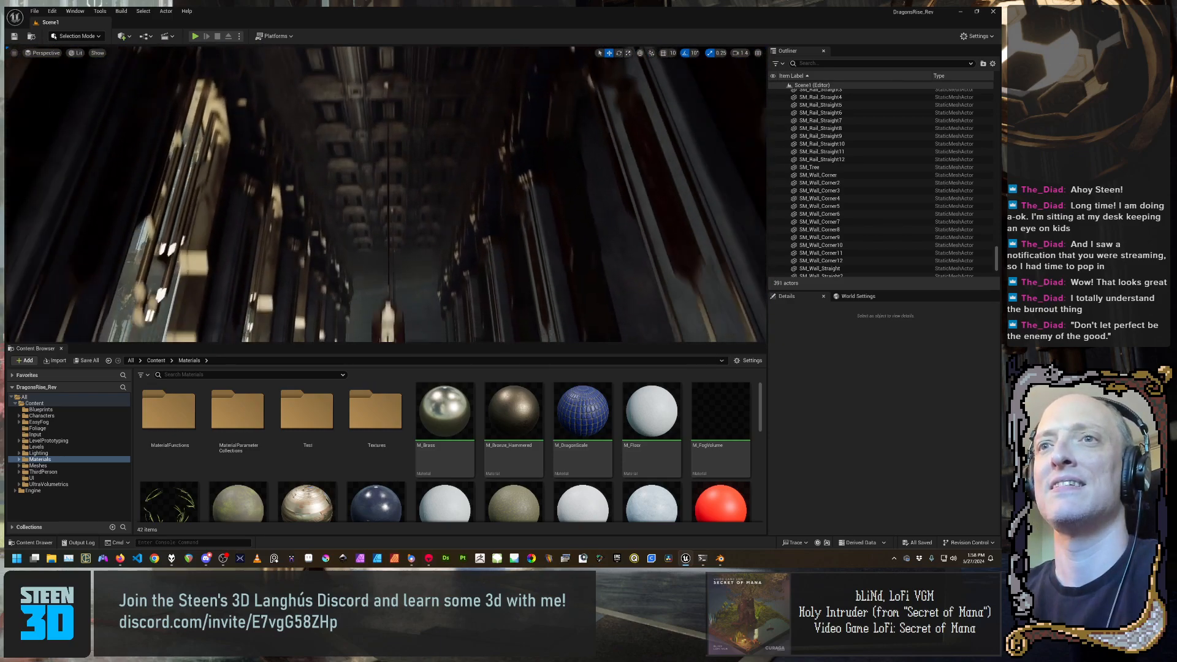
right_click_drag(387, 194, 386, 245)
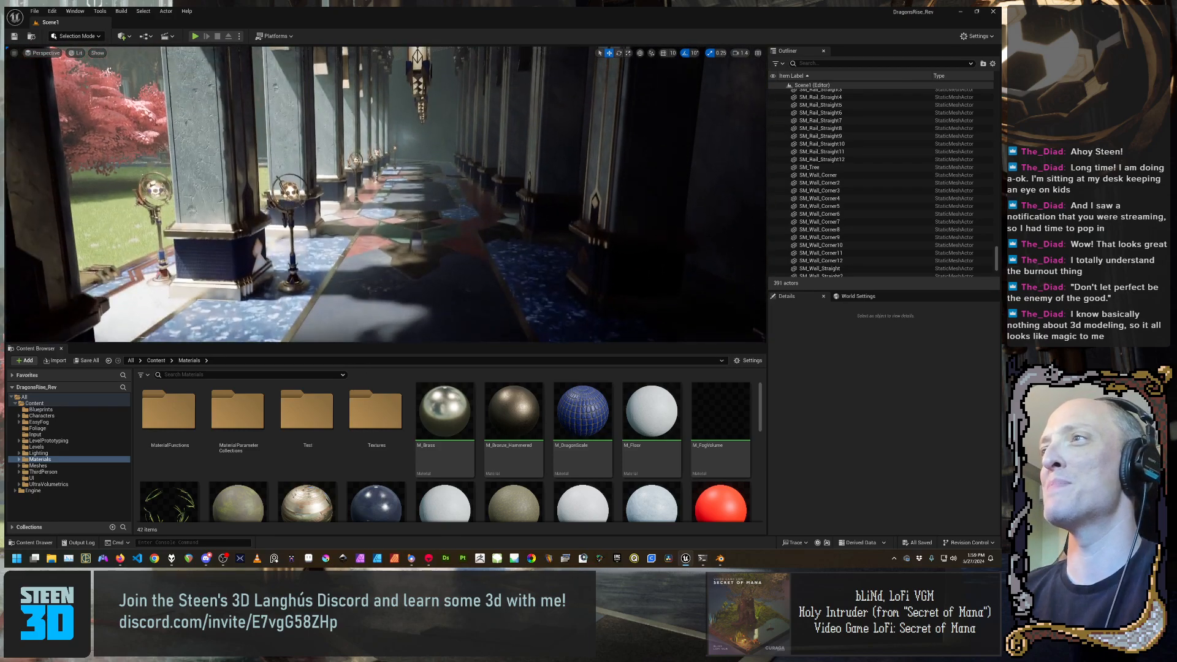
mouse_move(387, 194)
right_mouse_down()
mouse_move(534, 188)
mouse_move(377, 191)
right_mouse_up()
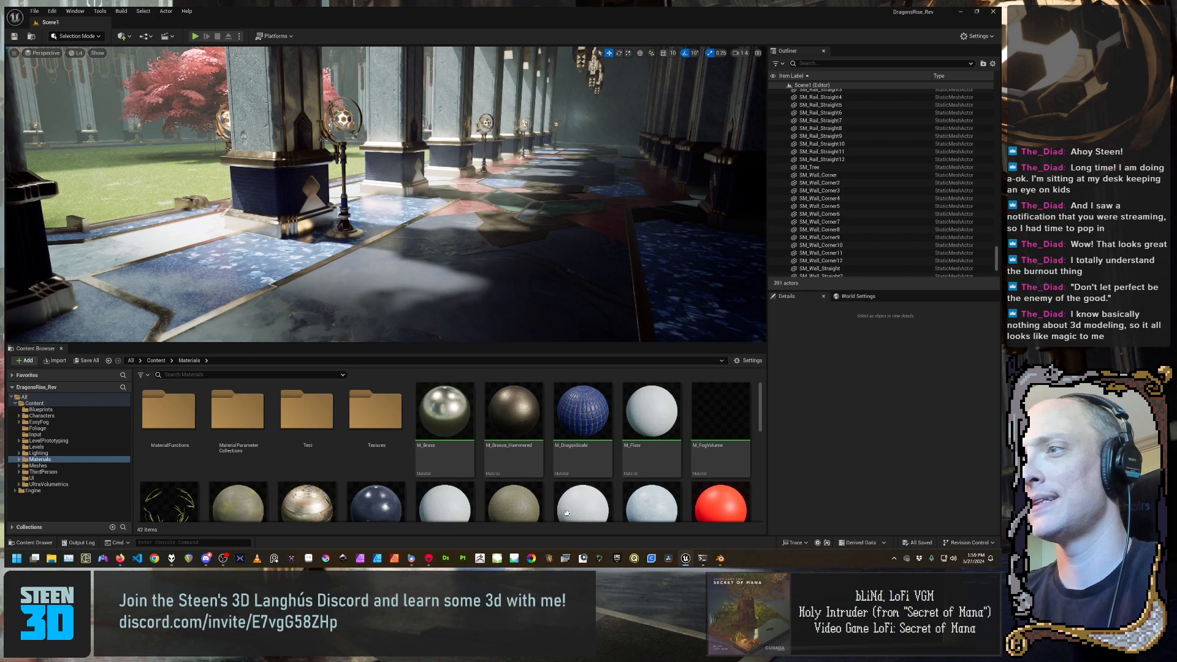
mouse_move(724, 564)
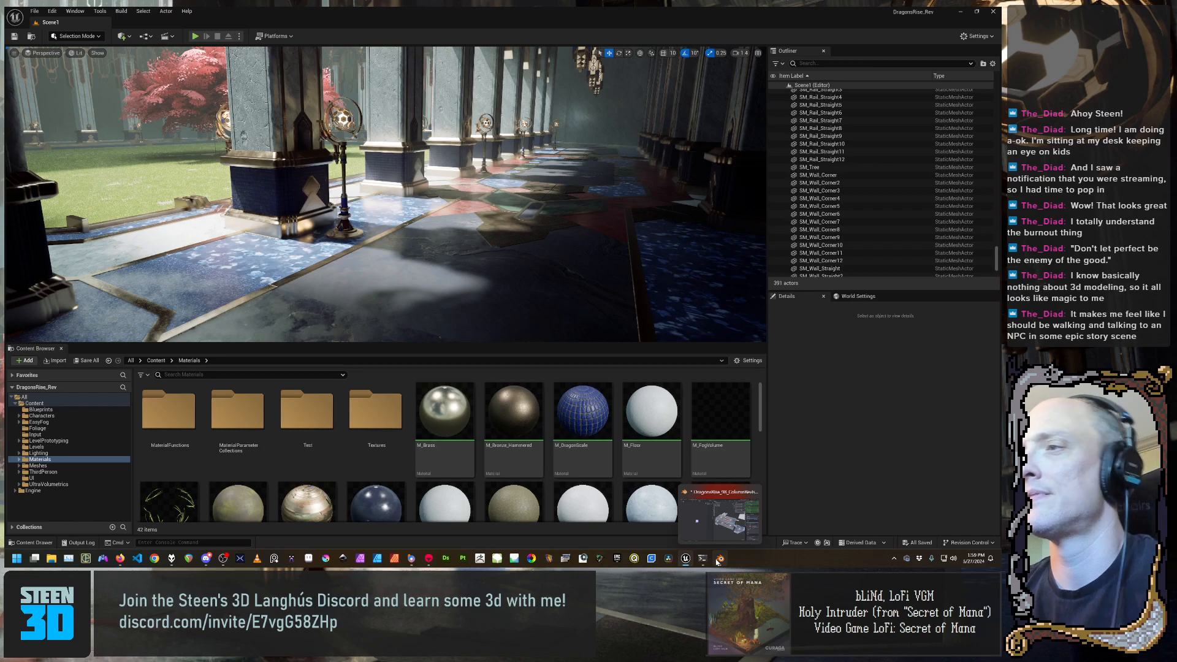
Switch back to Marmoset Toolbag and review the bake project's output settings and the floor slab
left_click(428, 559)
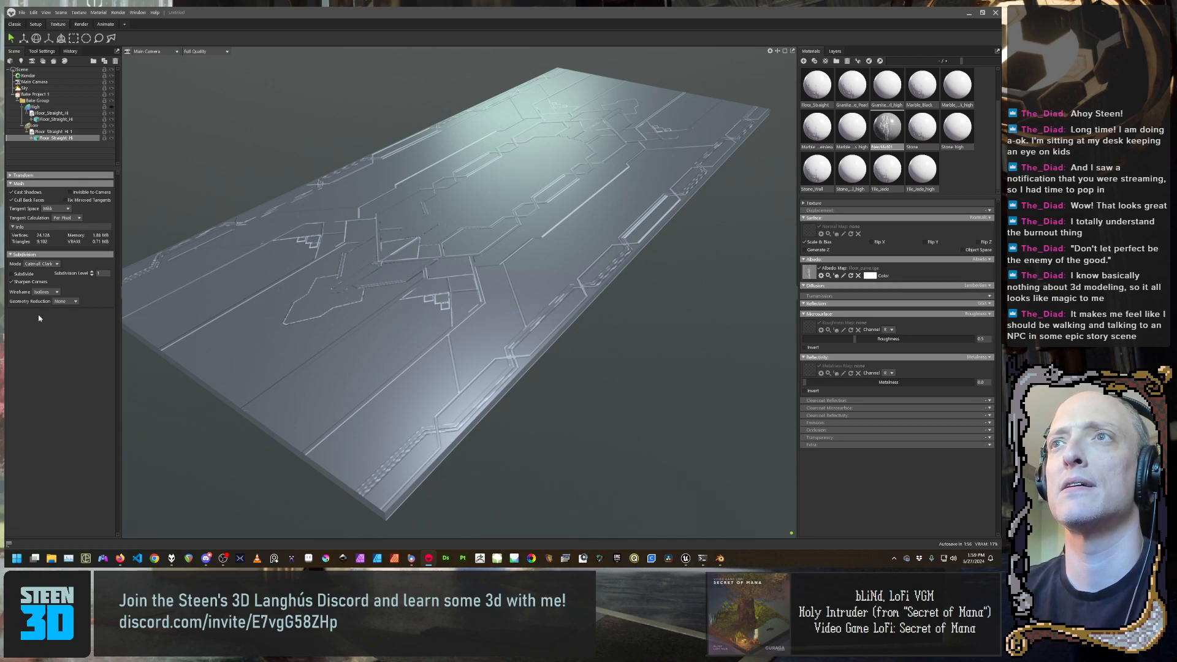
left_click(61, 100)
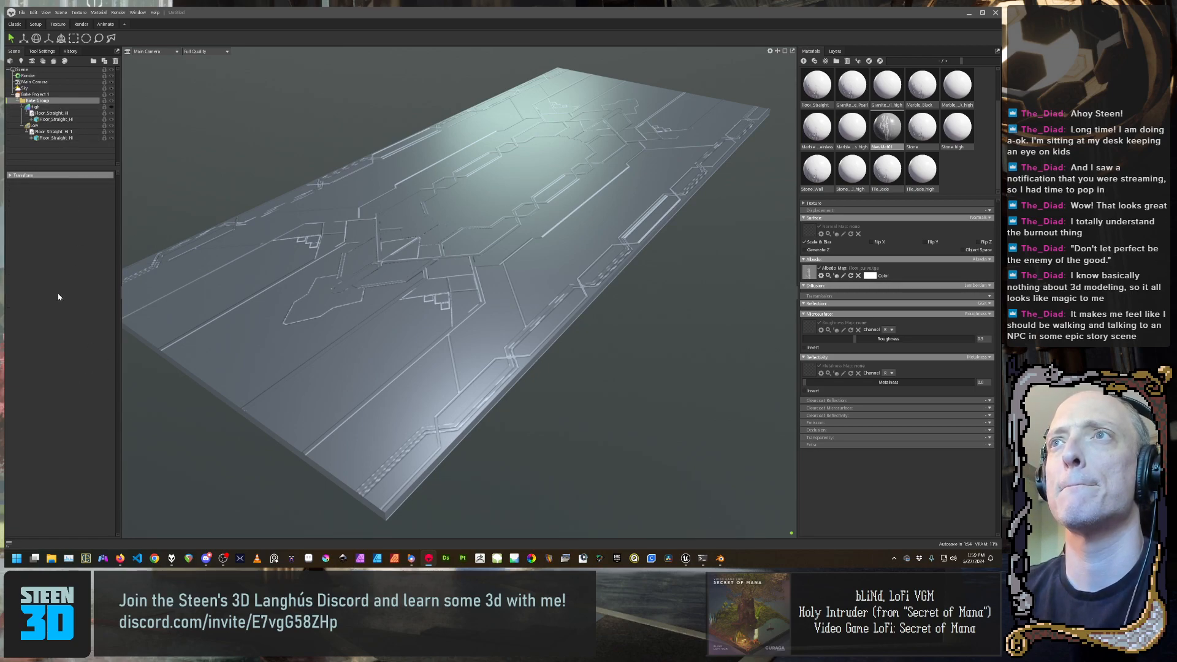
left_click(63, 95)
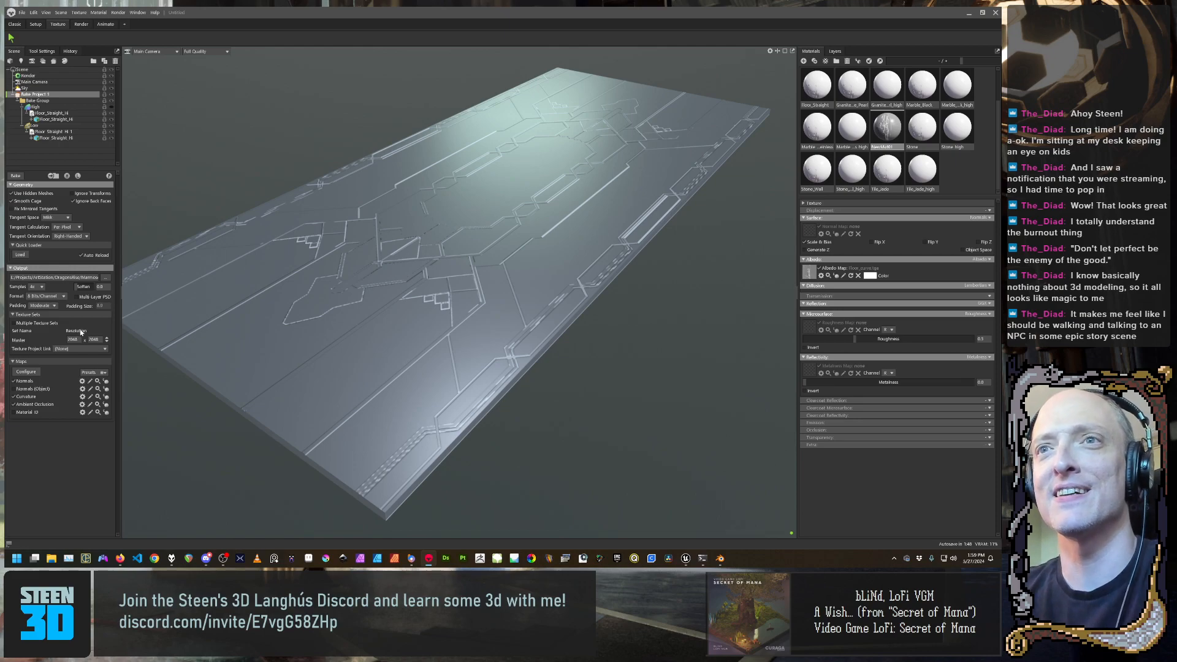
scroll(474, 308, "down", 3)
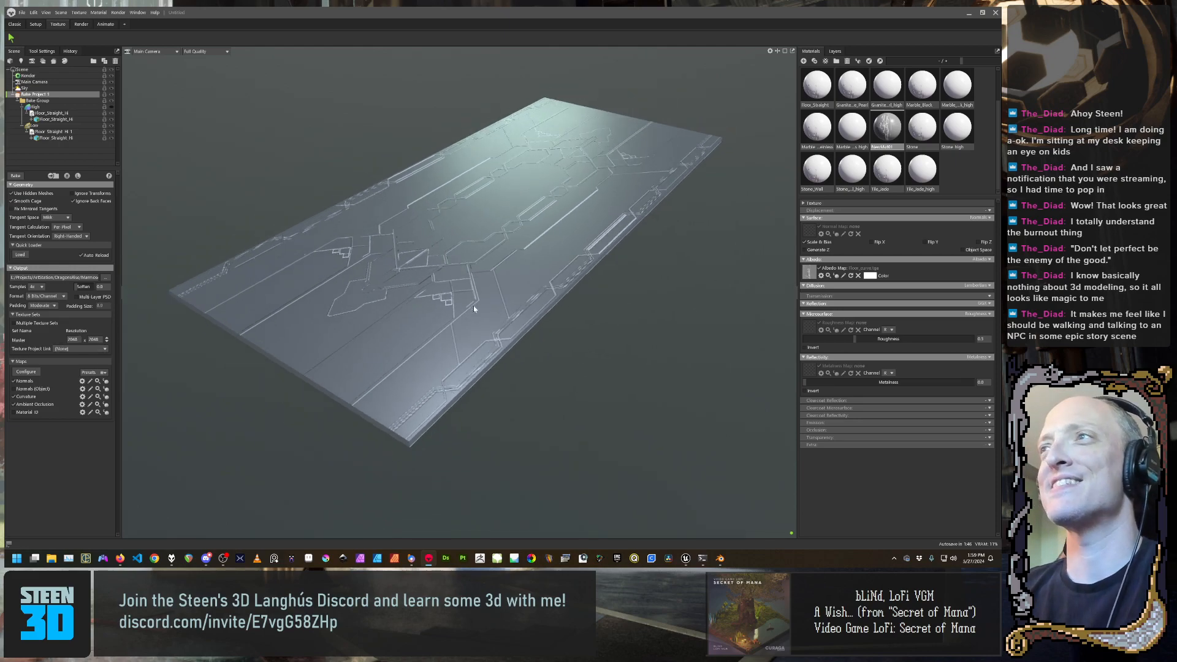
scroll(539, 406, "down", 2)
right_click(615, 424)
left_click(558, 400)
left_click_drag(557, 399, 589, 400, "alt")
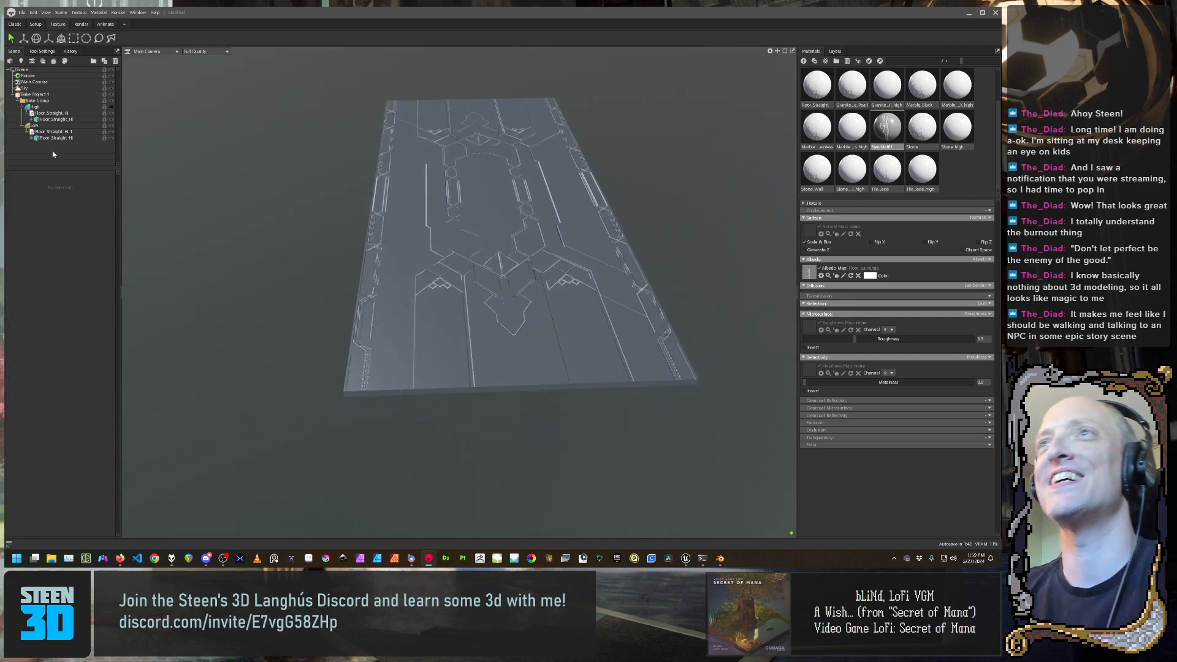
left_click(37, 101)
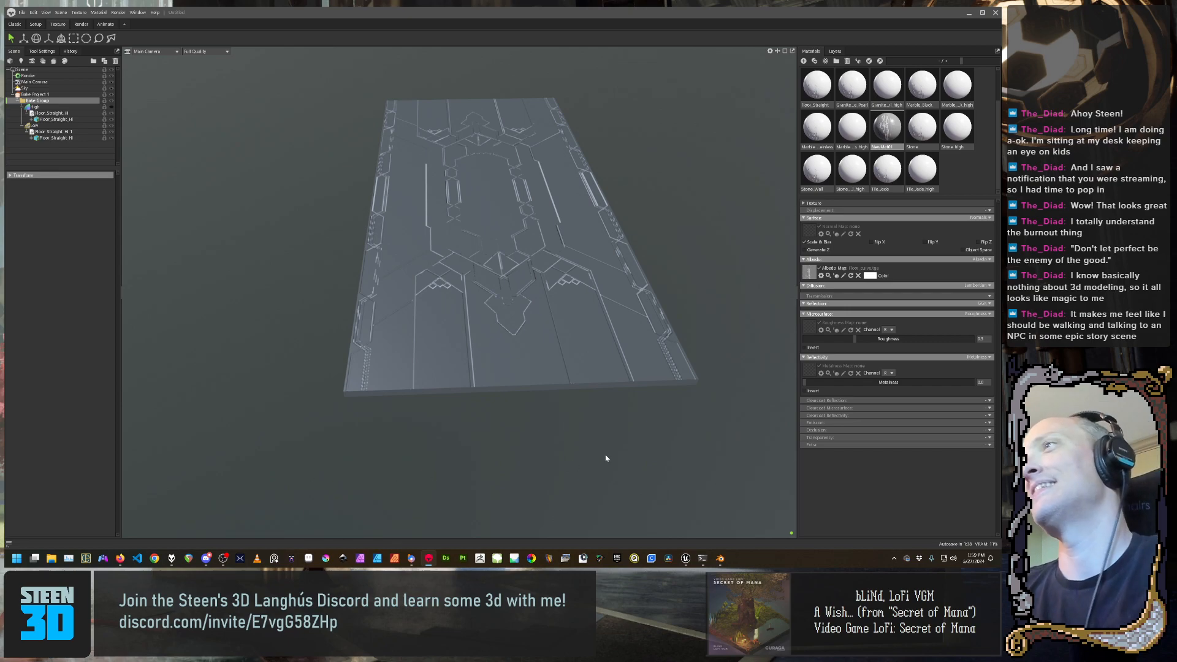
left_click_drag(591, 451, 535, 453)
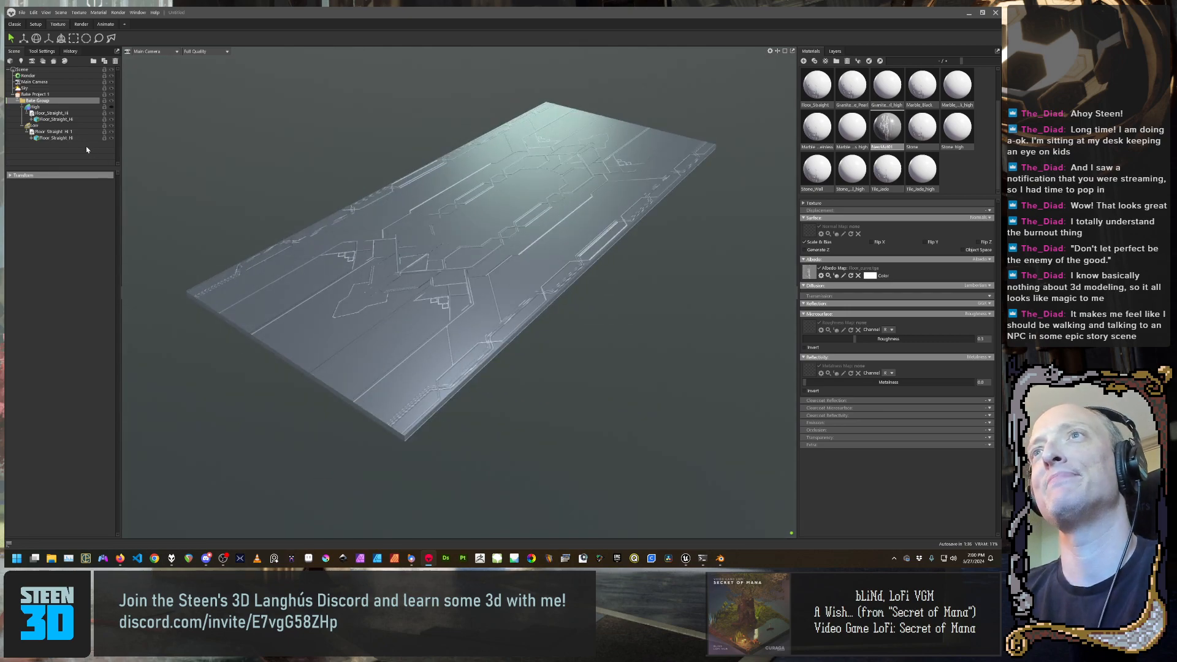
Set the bake project's resolution to 4096 x 4096, rebake the maps and inspect the floor's inlay lines up close
left_click(62, 95)
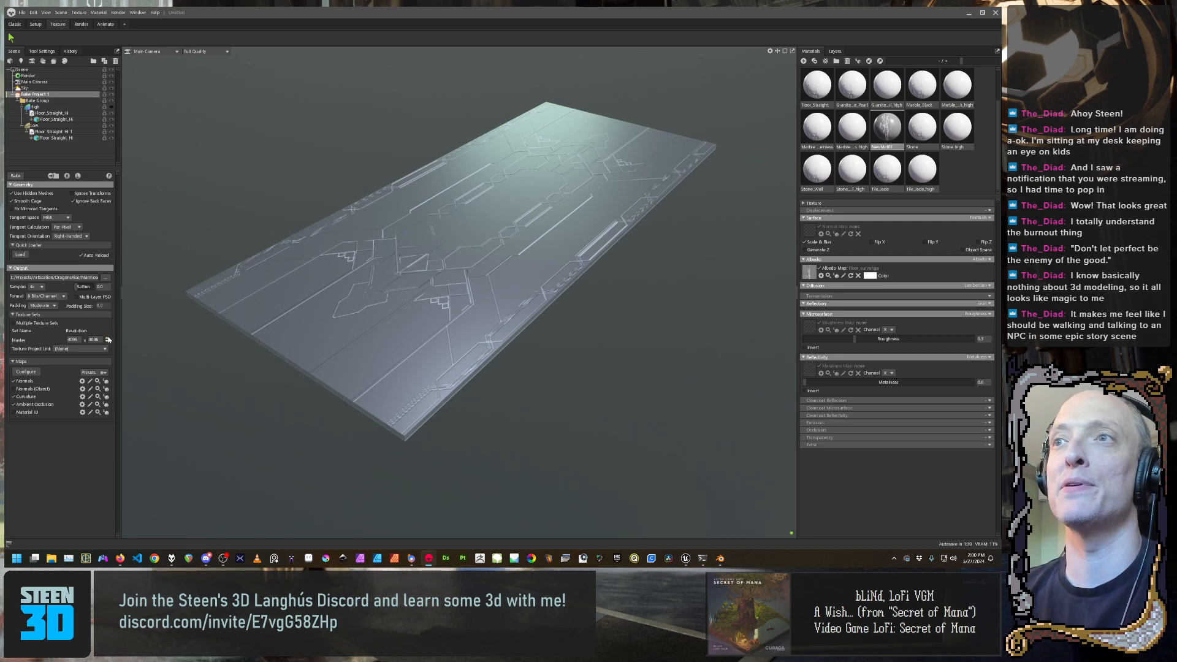
left_click(16, 177)
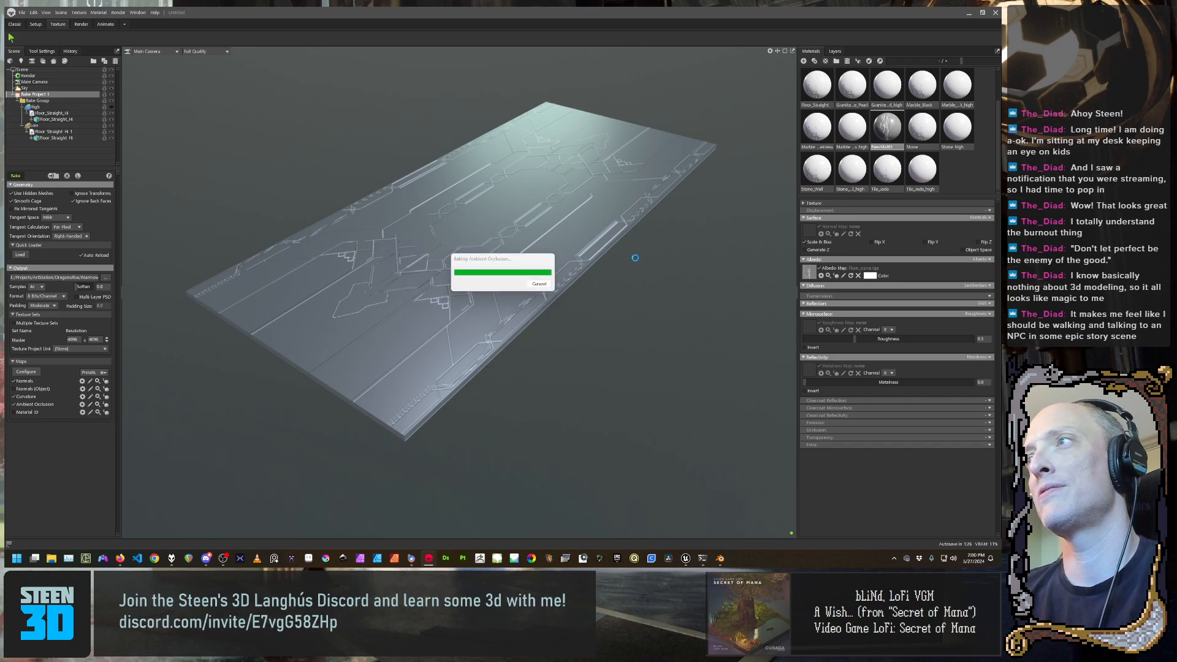
left_click_drag(548, 289, 461, 293)
scroll(444, 331, "up", 6)
left_click(523, 303)
left_click_drag(567, 332, 507, 325)
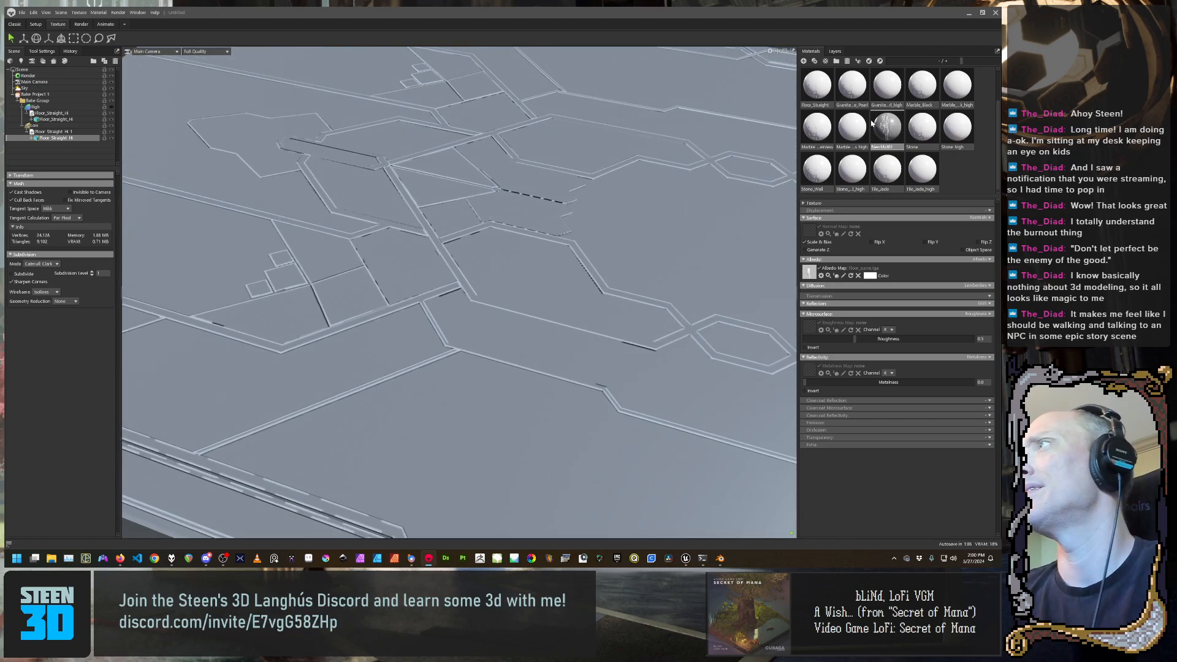
Load Floor_ao.tga as the material's albedo map and view the ambient occlusion on the floor
left_click(810, 273)
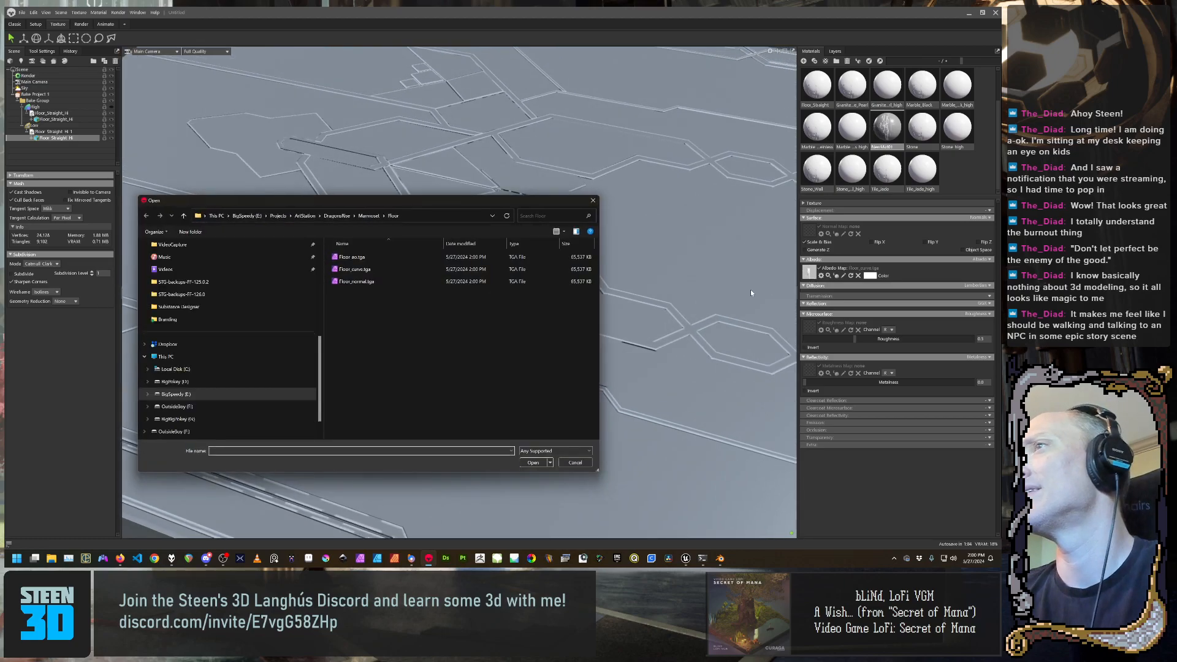
double_click(360, 258)
left_click_drag(542, 352, 728, 325)
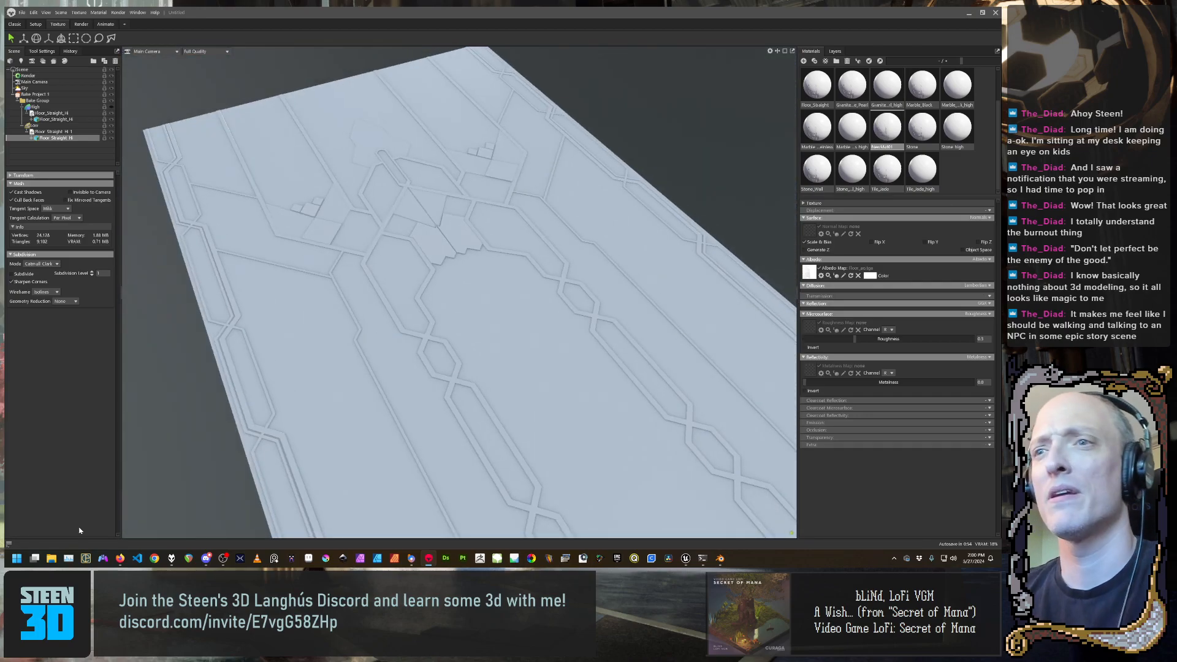
left_click(52, 559)
left_click(52, 559)
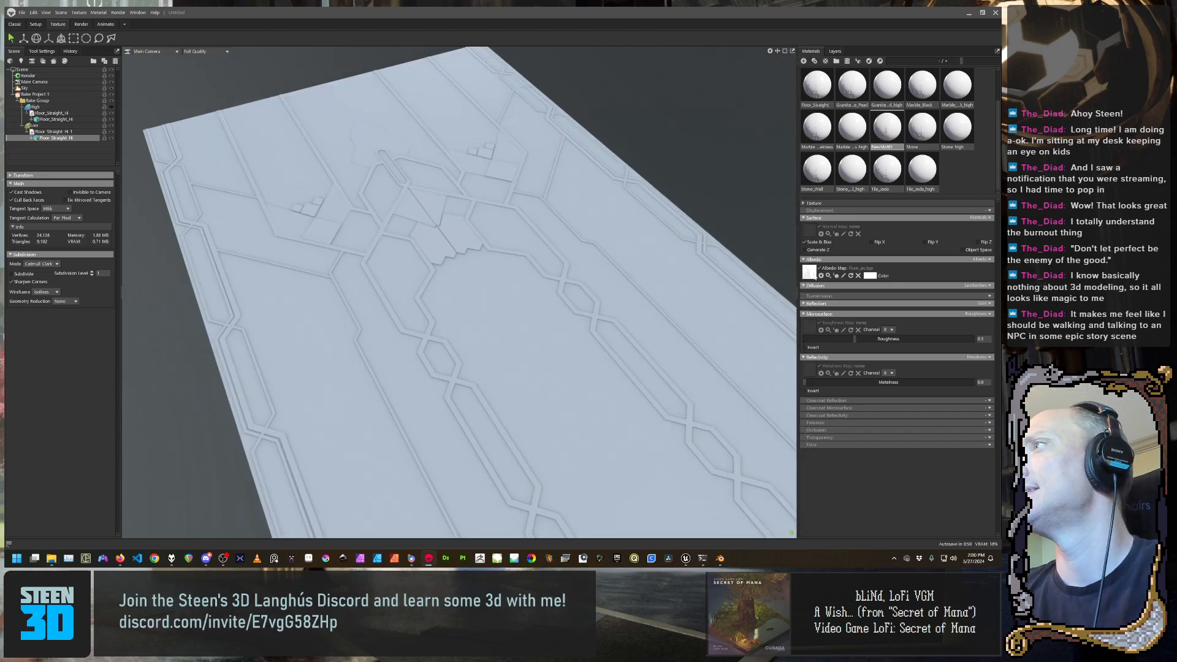
left_click(810, 272)
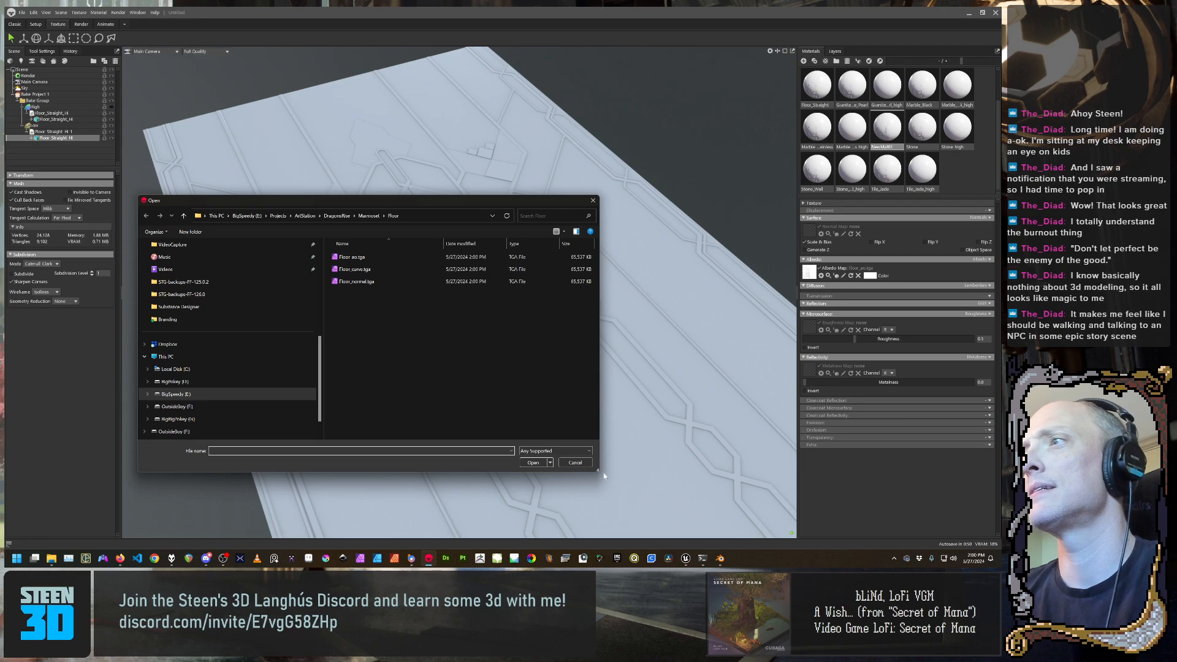
left_click(576, 462)
Show the albedo texture's folder in the file manager and open Floor_ao.tga in Affinity Photo
right_click(808, 278)
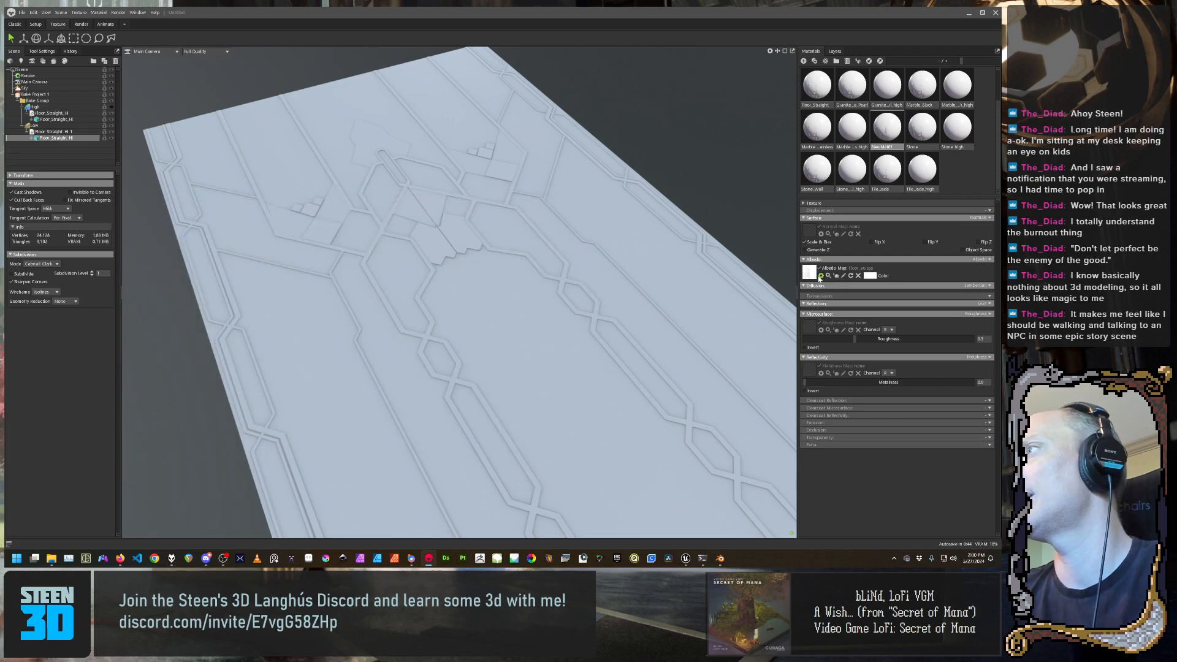
left_click(817, 279)
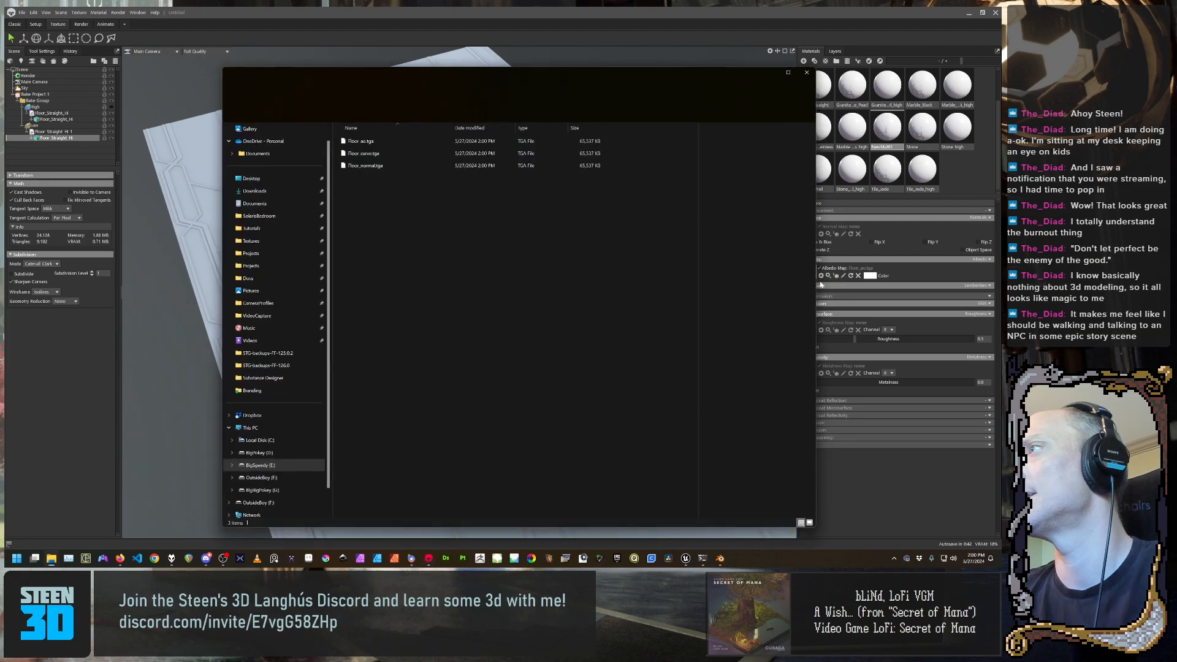
left_click(380, 165)
left_click(379, 154)
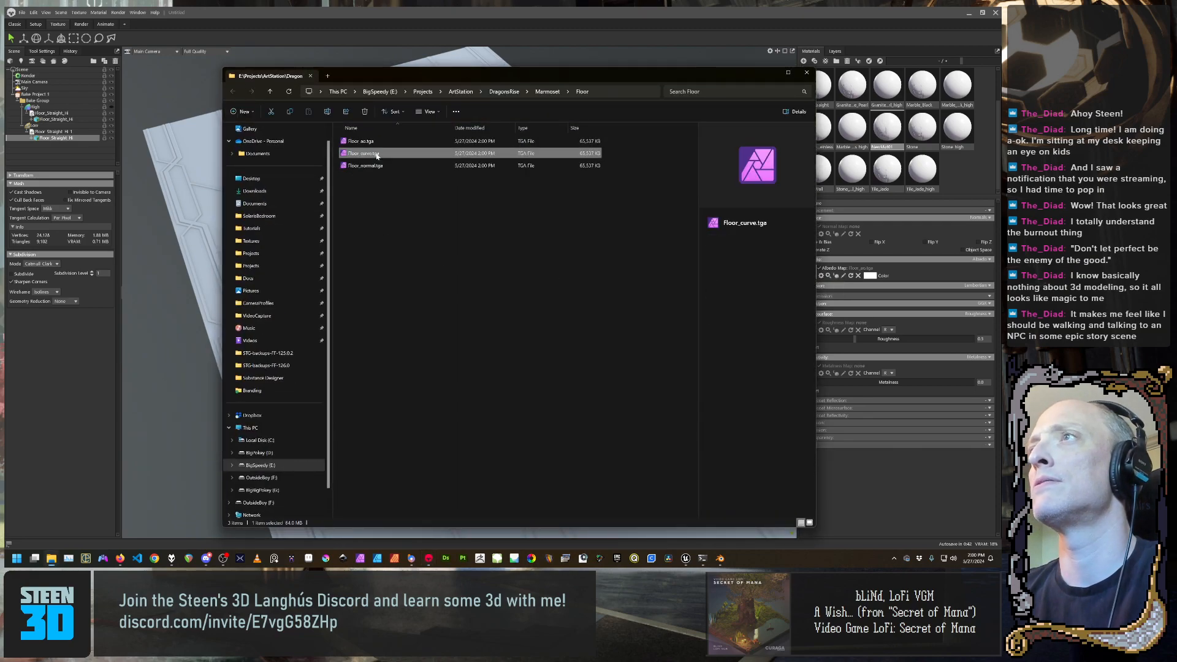
left_click(408, 142)
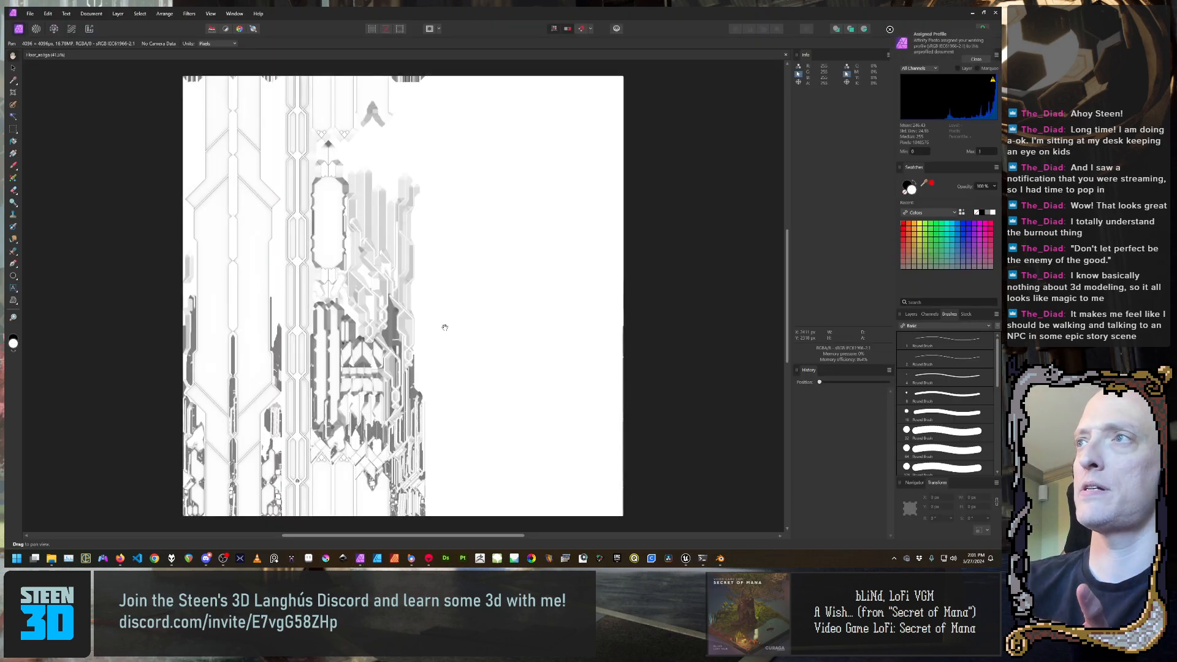
Examine the trim lines and dark areas of the ambient occlusion texture up close
scroll(307, 295, "up", 4)
scroll(269, 285, "down", 5)
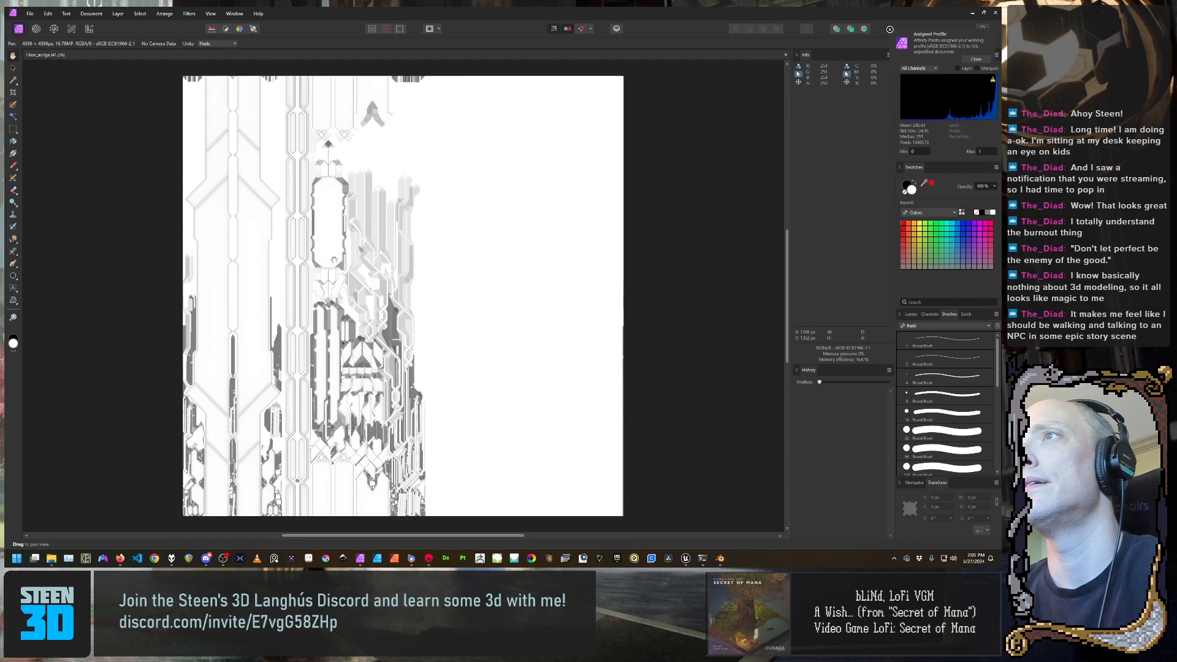
scroll(269, 285, "up", 5, "ctrl")
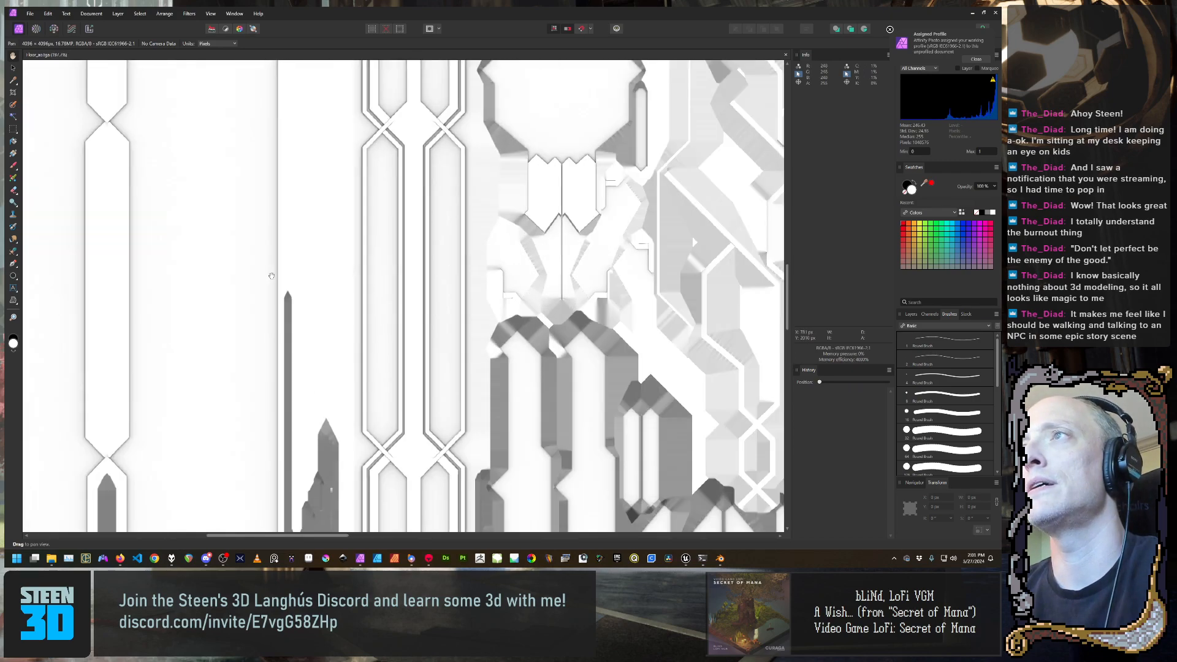
Examine the angled panels and interlaced trim borders in the upper part of the ambient occlusion texture
scroll(271, 276, "down", 2, "ctrl")
scroll(272, 276, "down", 2)
scroll(303, 206, "up", 3, "ctrl")
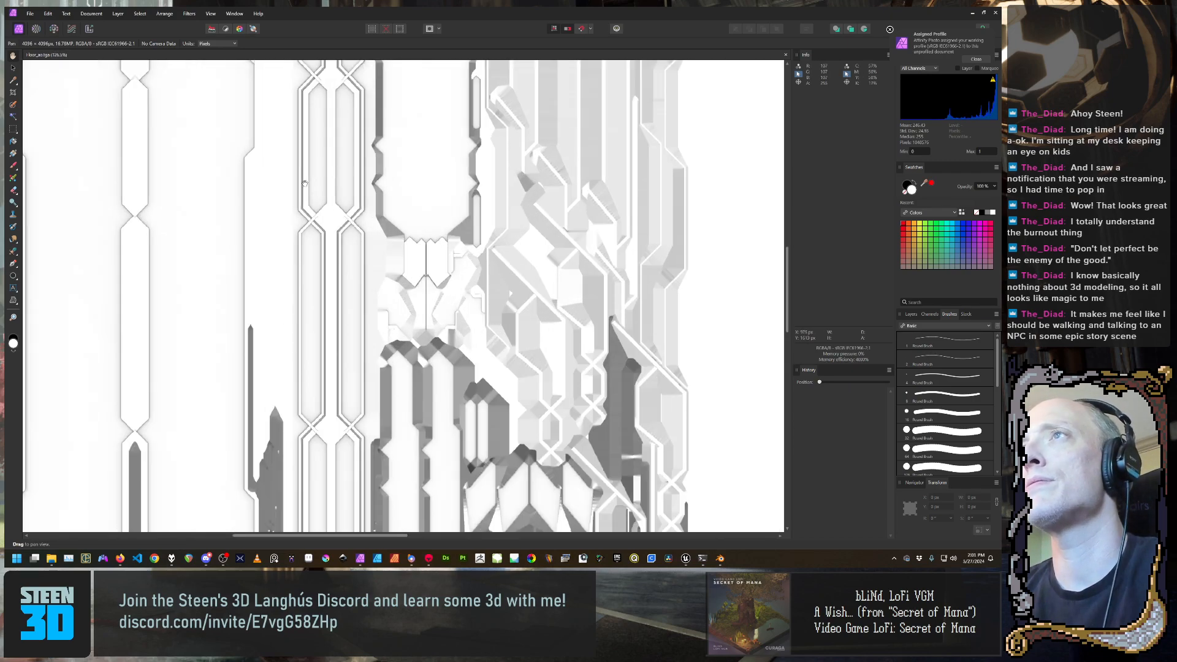
left_click_drag(280, 203, 486, 355)
scroll(485, 353, "down", 2)
scroll(468, 334, "up", 3)
scroll(466, 306, "down", 4)
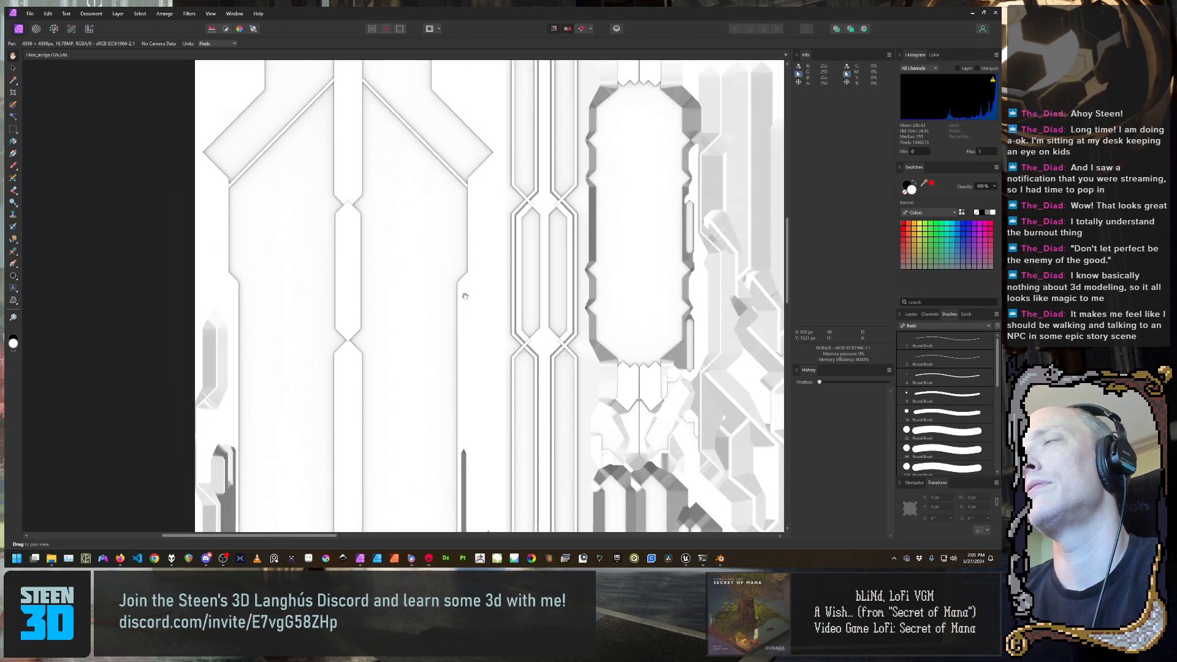
scroll(466, 296, "down", 2, "ctrl")
scroll(466, 296, "up", 2, "ctrl")
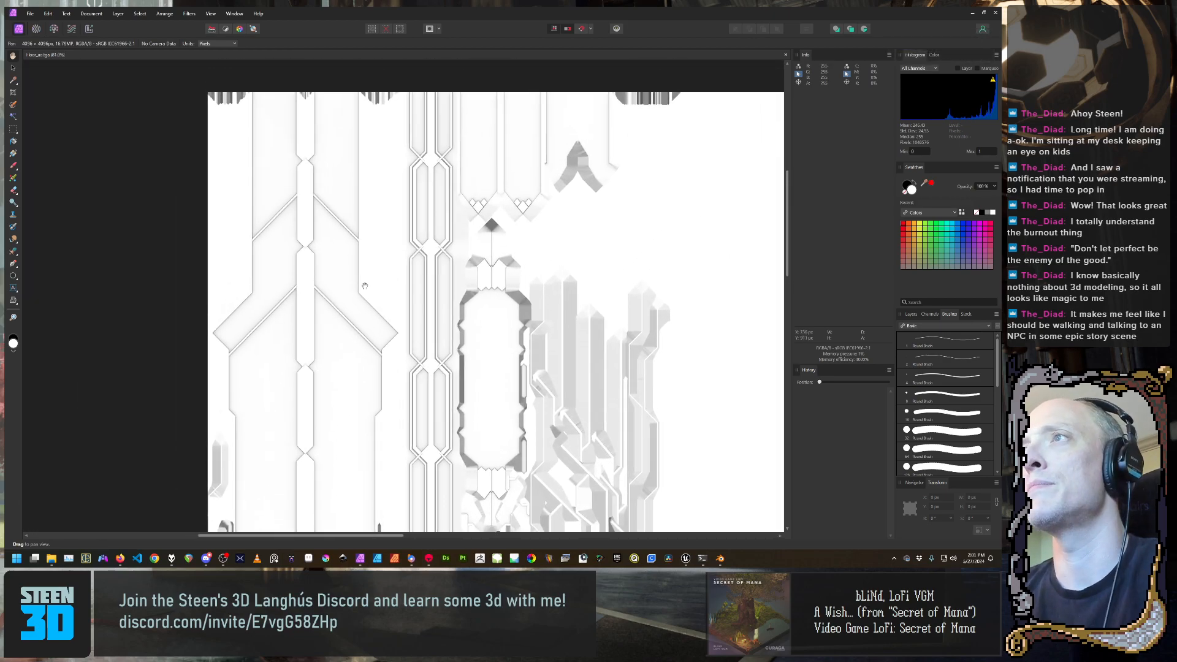
scroll(365, 286, "up", 2, "ctrl")
scroll(413, 323, "down", 1, "ctrl")
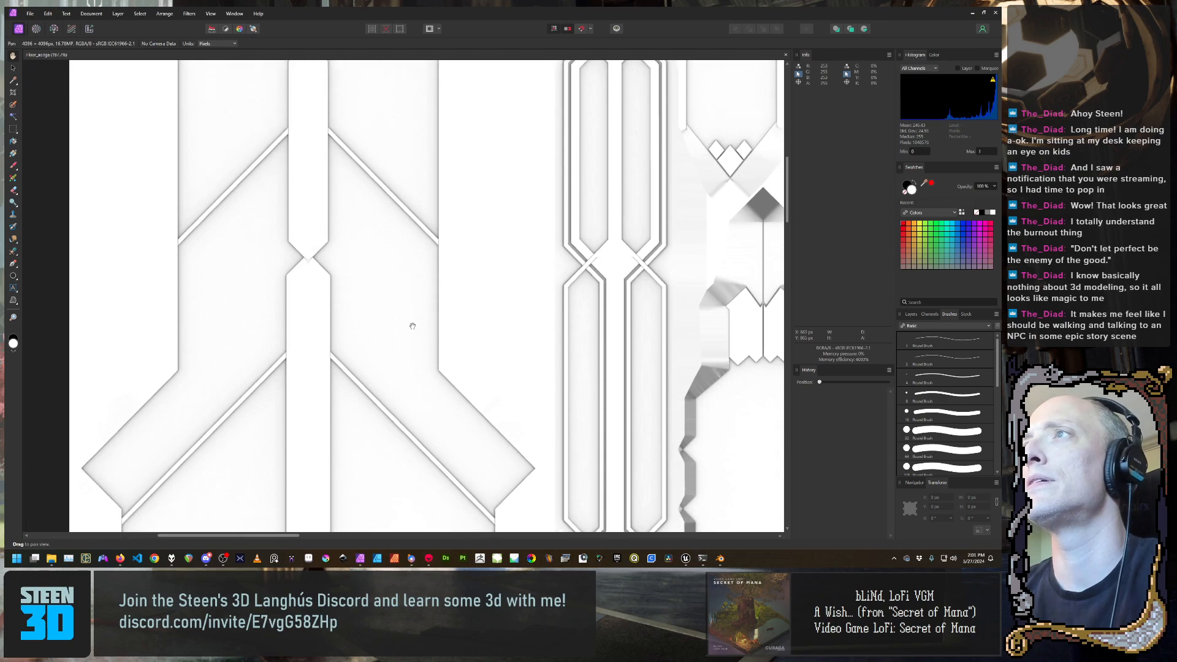
scroll(412, 324, "down", 1, "ctrl")
scroll(583, 334, "down", 1)
left_click_drag(608, 389, 520, 190)
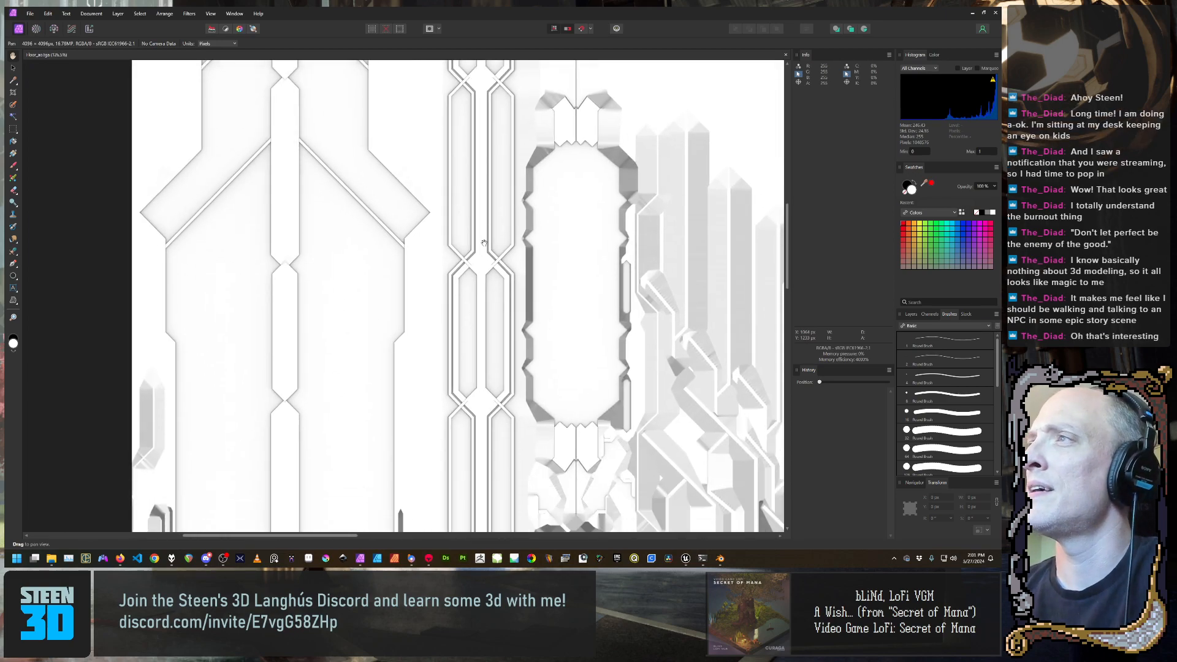
Inspect the lower part of the ambient occlusion texture, comparing the dark fragments around the center strip and side panels
scroll(522, 193, "down", 5)
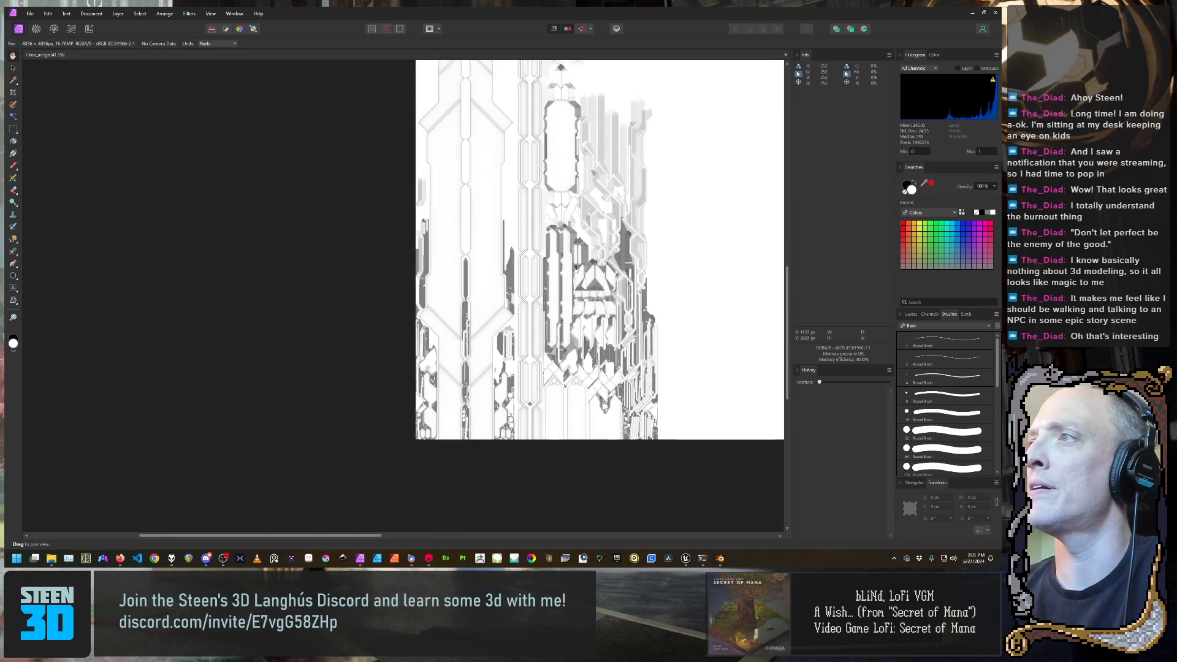
scroll(463, 409, "up", 5)
left_click_drag(463, 409, 605, 252)
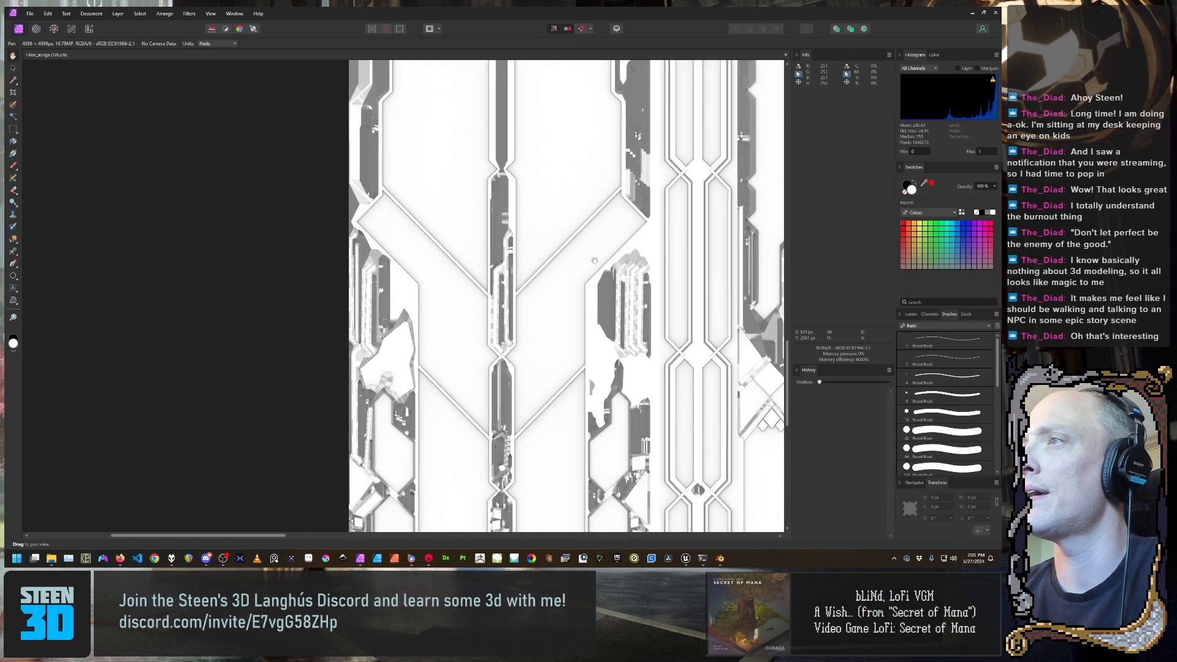
left_click_drag(522, 311, 542, 272)
scroll(548, 339, "up", 6)
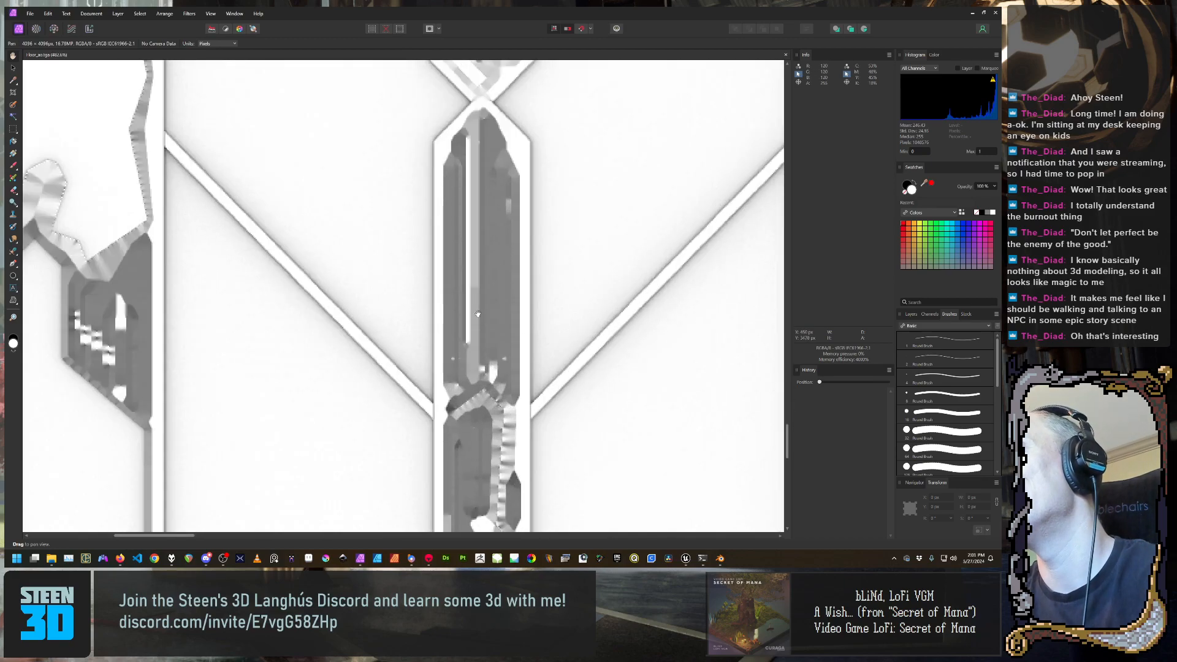
scroll(325, 364, "down", 4)
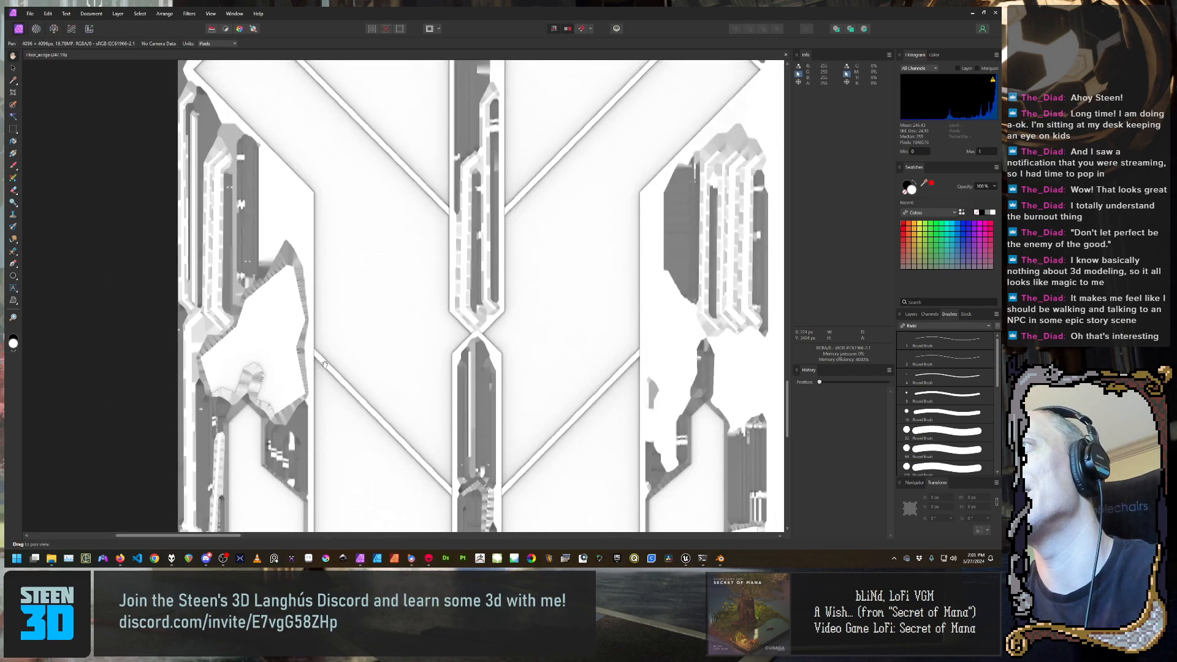
scroll(325, 364, "down", 2)
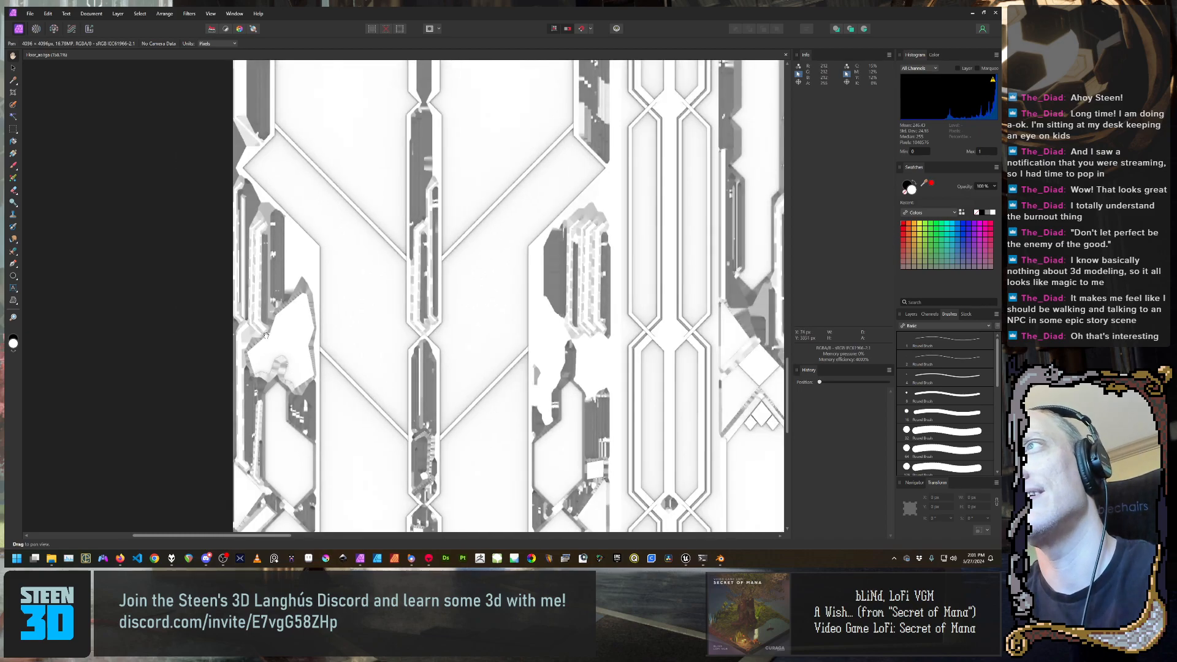
scroll(484, 329, "down", 4)
left_click_drag(450, 157, 444, 271)
scroll(444, 271, "up", 3)
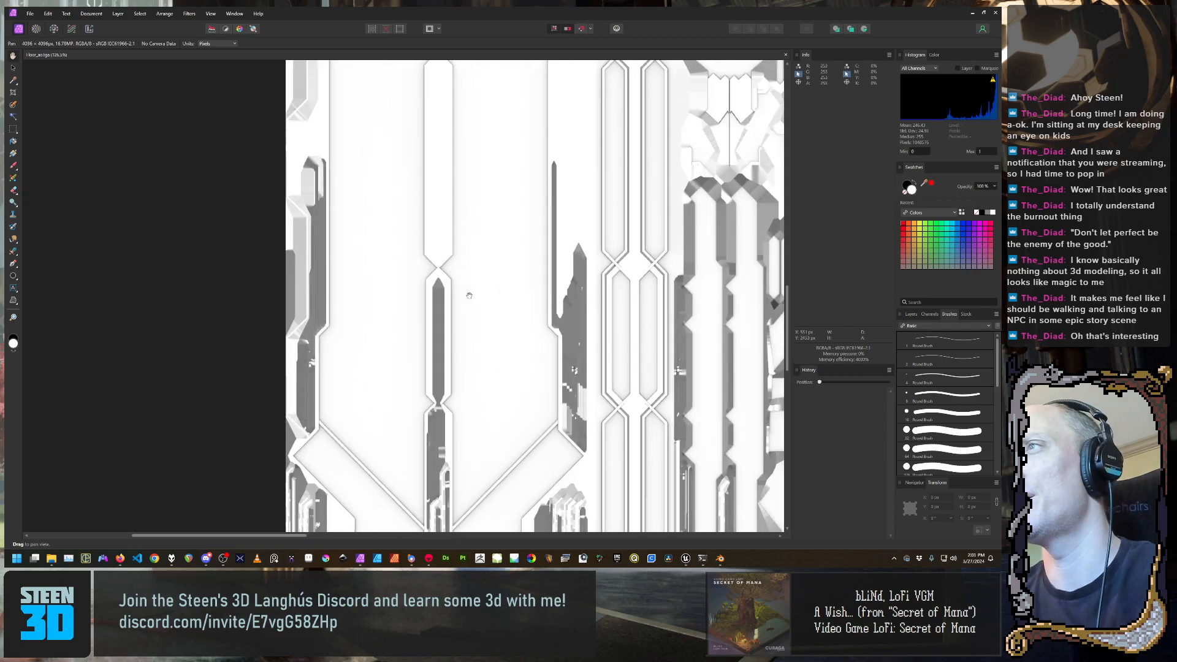
scroll(458, 200, "down", 1)
scroll(458, 200, "down", 1)
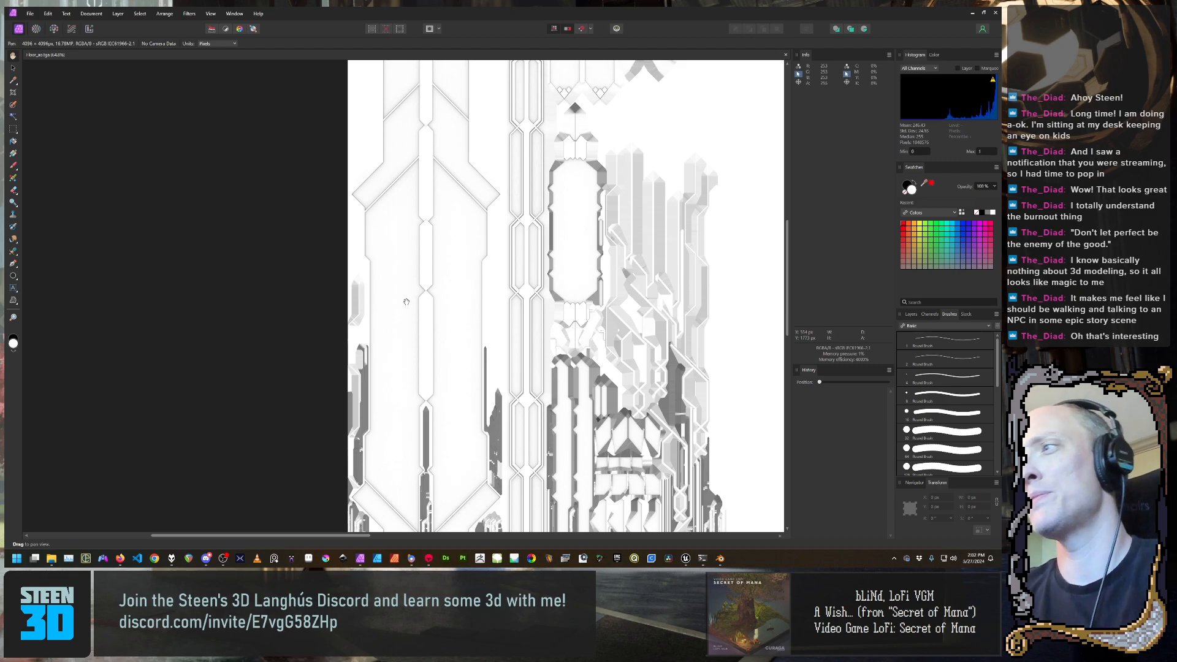
Switch to Unreal Engine and examine the existing floor's trim and creases in the scene
left_click(685, 558)
key("s")
right_click_drag(375, 266, 390, 233)
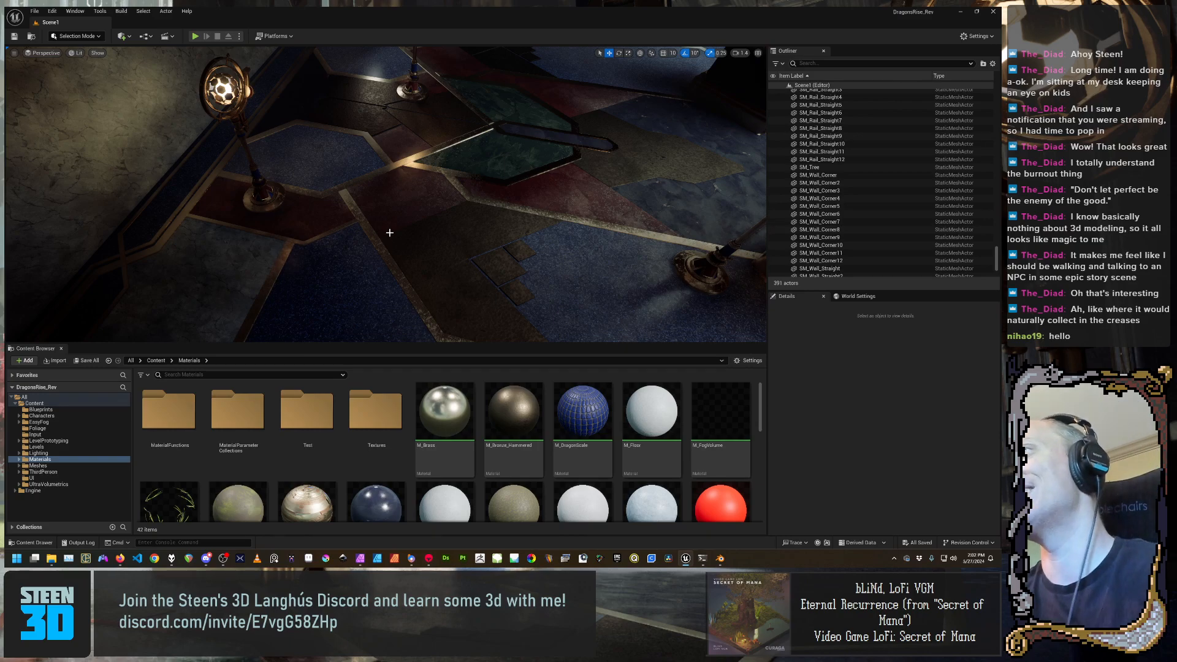
right_click_drag(390, 233, 534, 214)
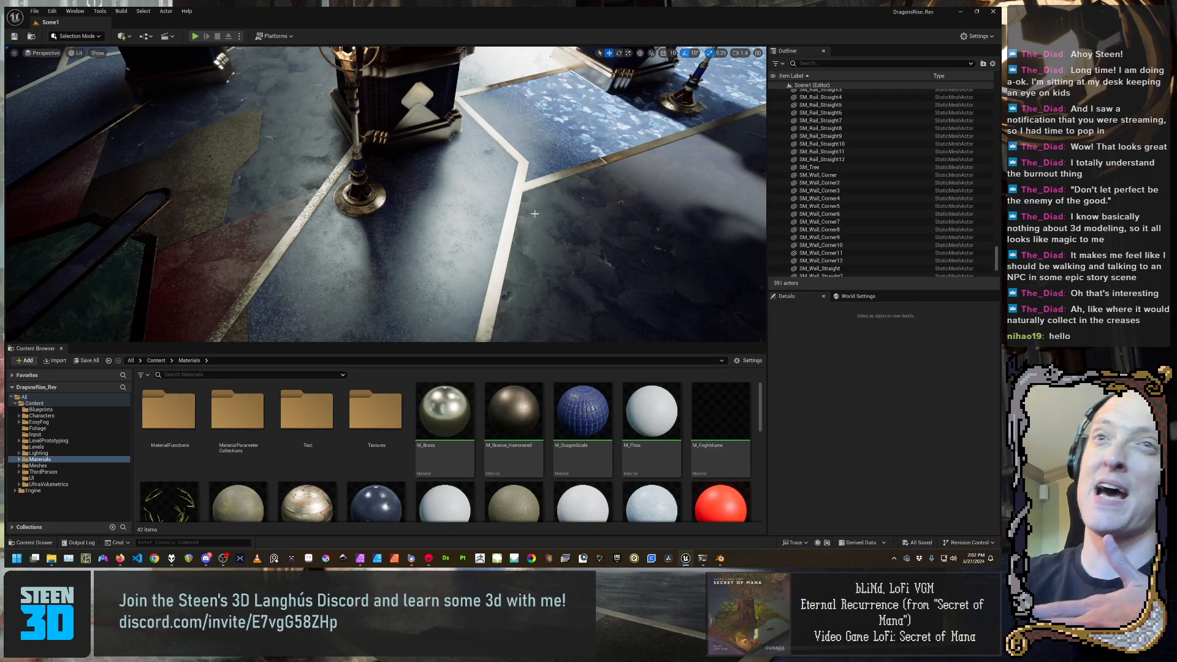
right_click_drag(535, 214, 490, 219)
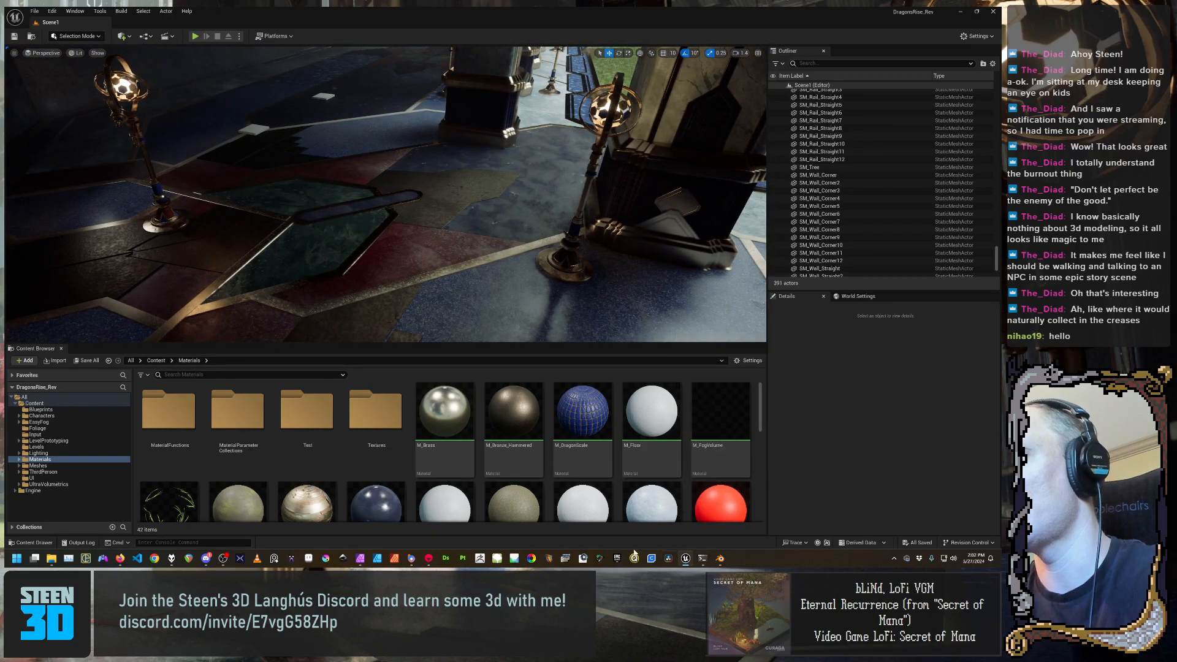
Switch to Marmoset Toolbag and inspect the ambient occlusion along the straight floor's inlay lines from several angles
left_click(432, 567)
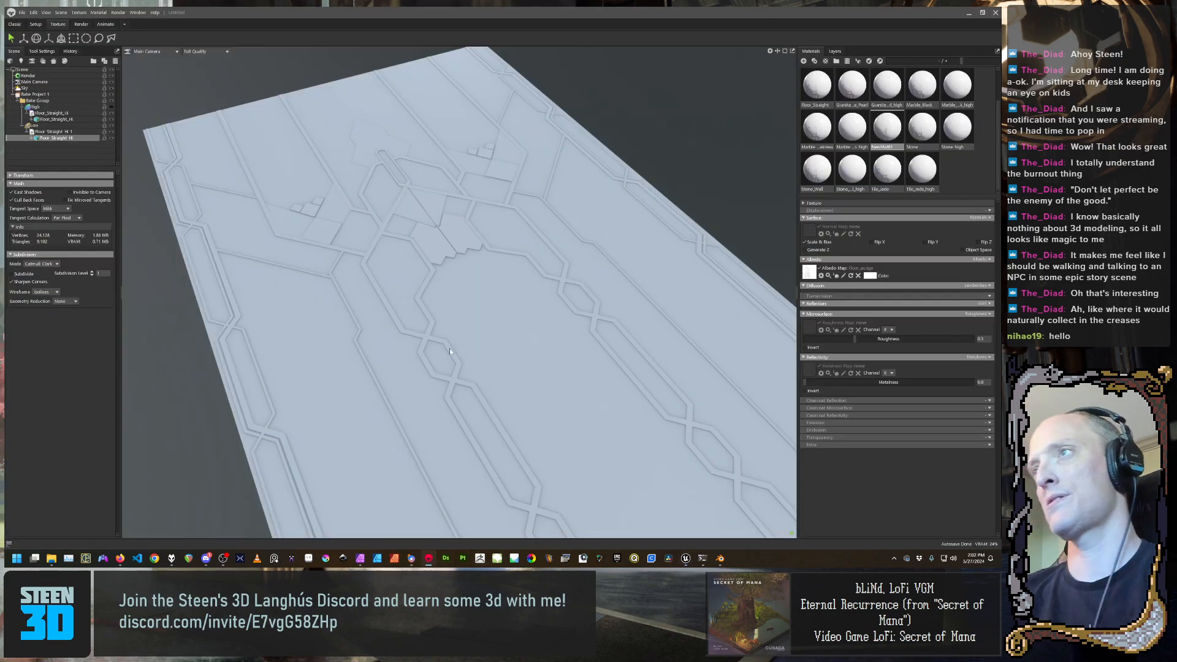
scroll(450, 352, "down", 3)
left_click_drag(587, 330, 482, 387)
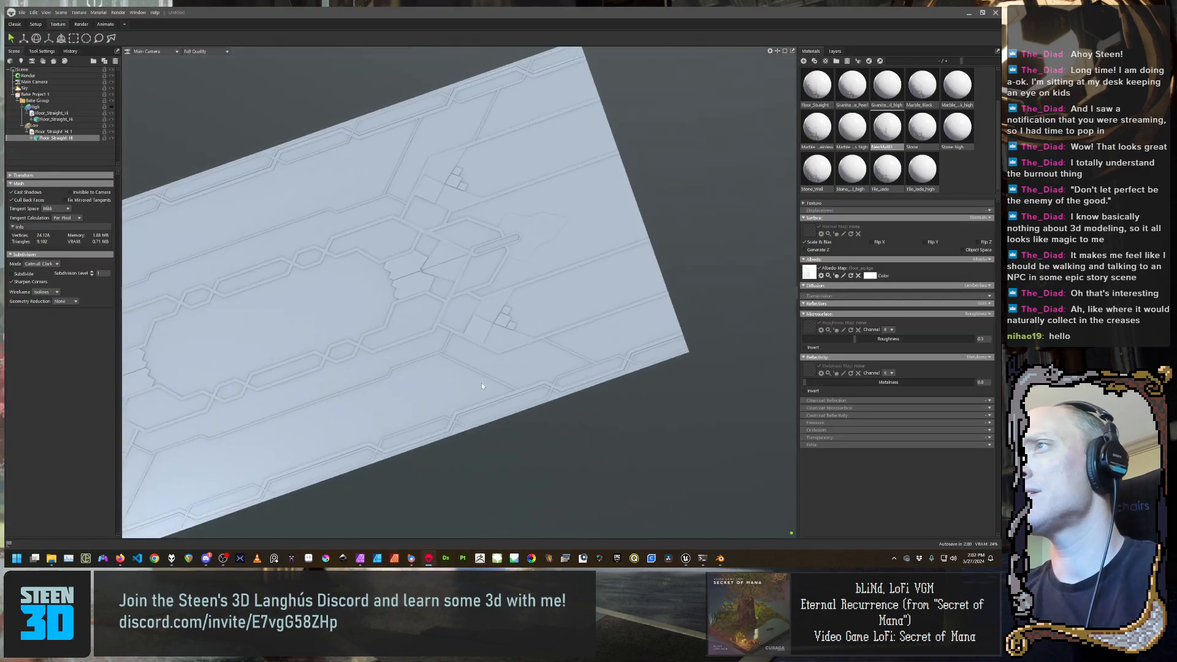
scroll(480, 382, "up", 10)
left_click_drag(449, 249, 530, 365)
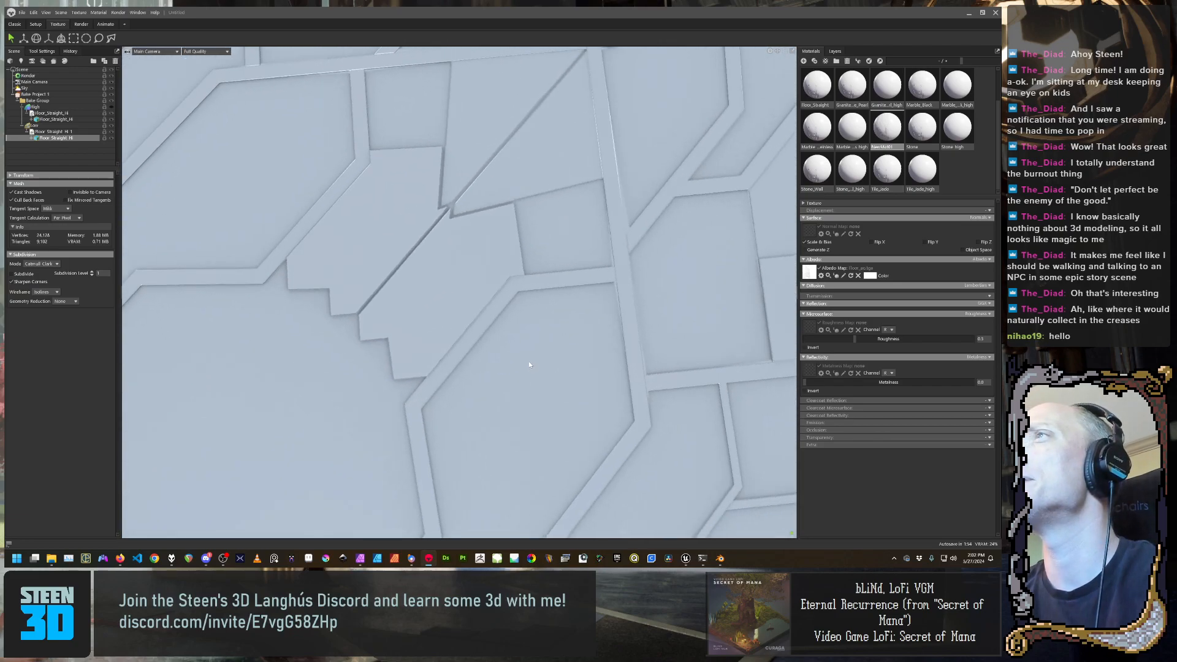
scroll(530, 366, "down", 12)
middle_click_drag(477, 410, 570, 338)
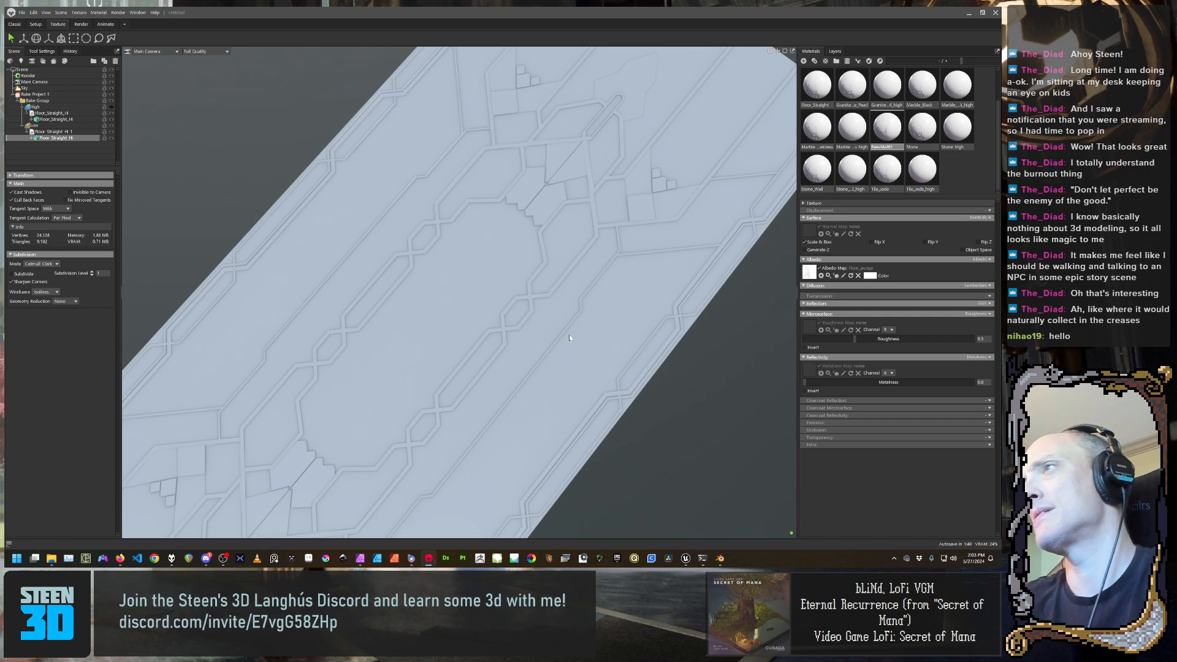
left_click_drag(715, 240, 597, 230)
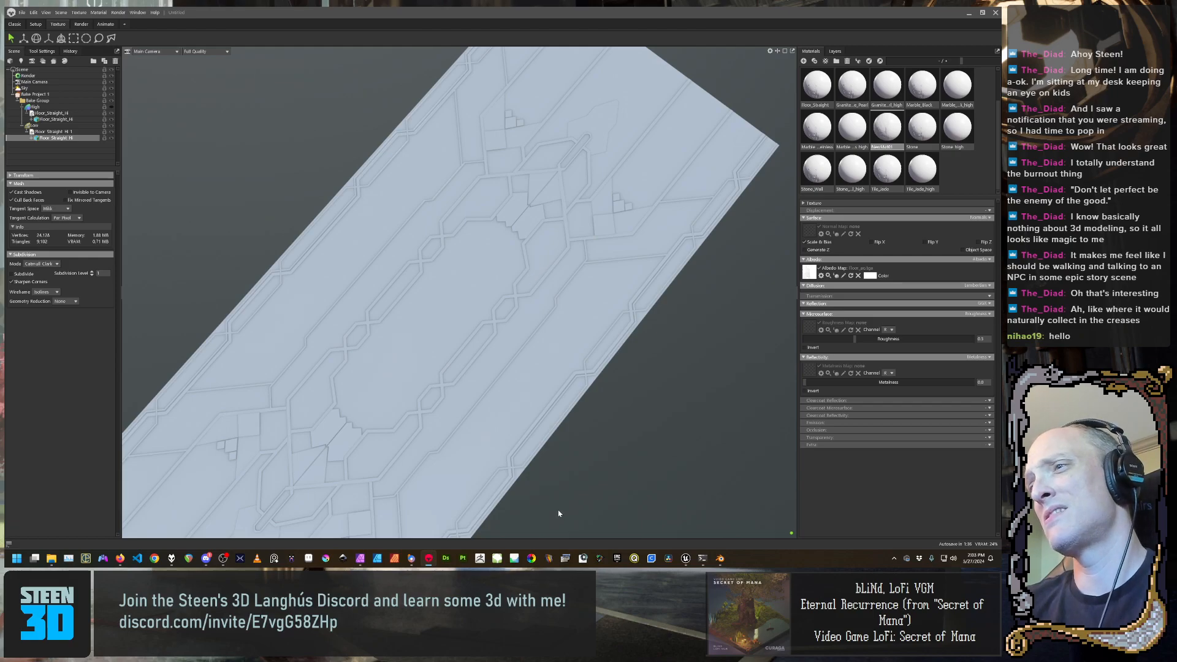
Switch to Affinity Photo and add a Levels adjustment with a 66% black level to the ambient occlusion texture
left_click(360, 558)
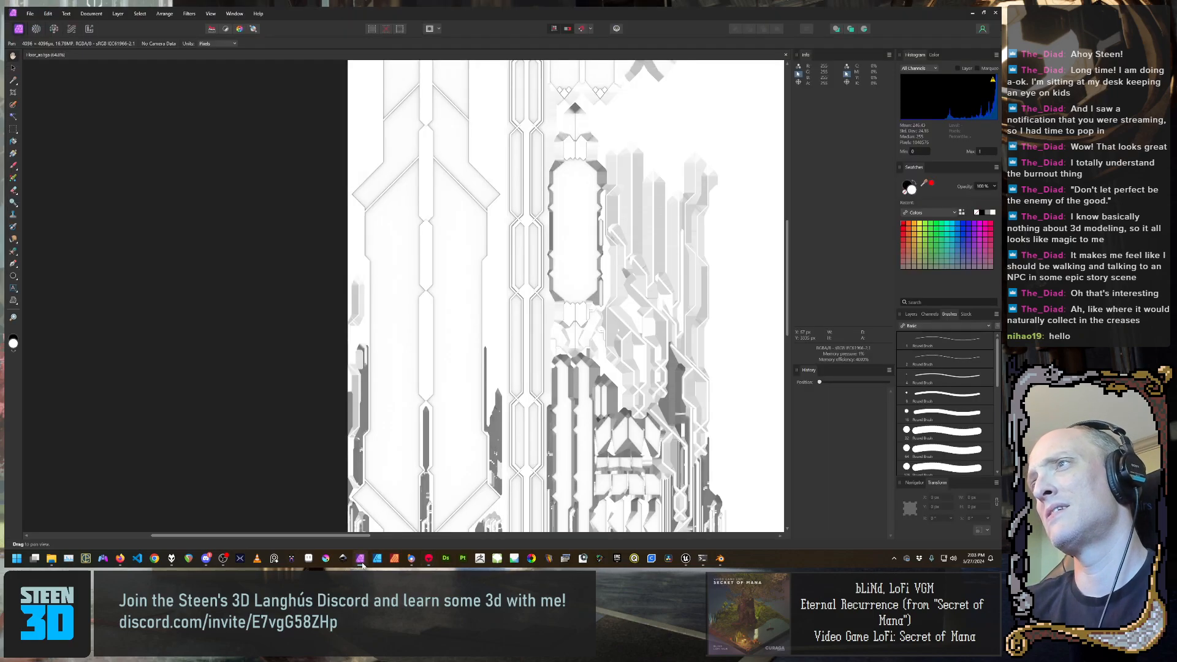
scroll(494, 238, "up", 5, "ctrl")
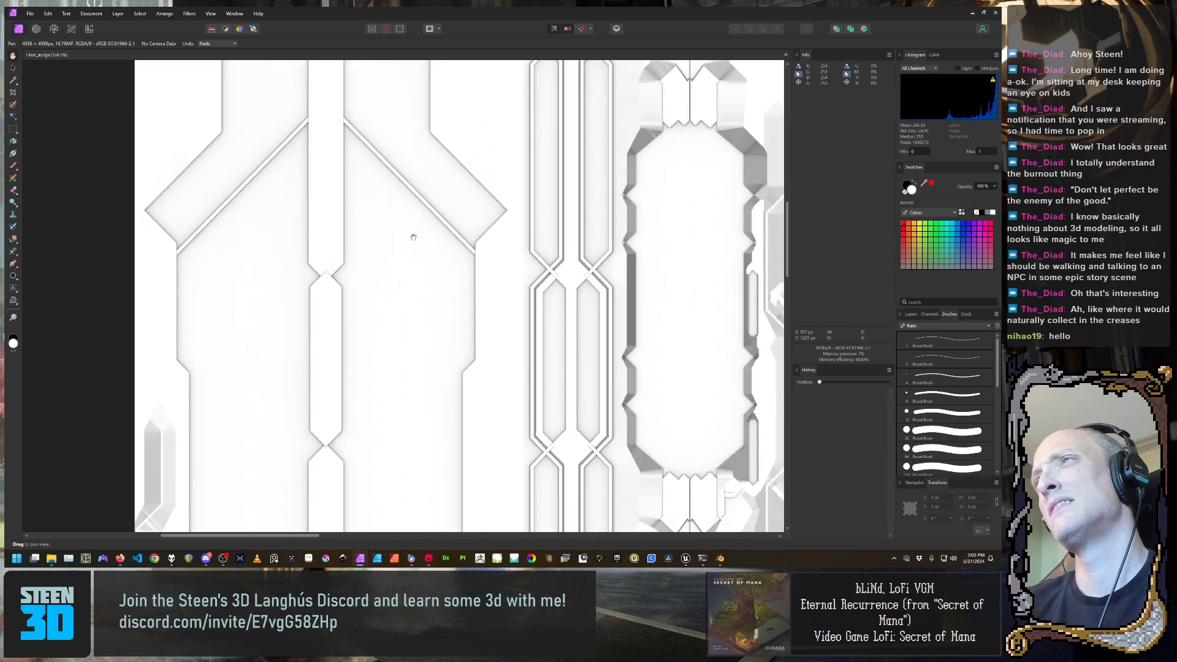
scroll(413, 234, "down", 1)
scroll(414, 234, "up", 5, "ctrl")
scroll(413, 235, "down", 7, "ctrl")
scroll(413, 235, "down", 1, "ctrl")
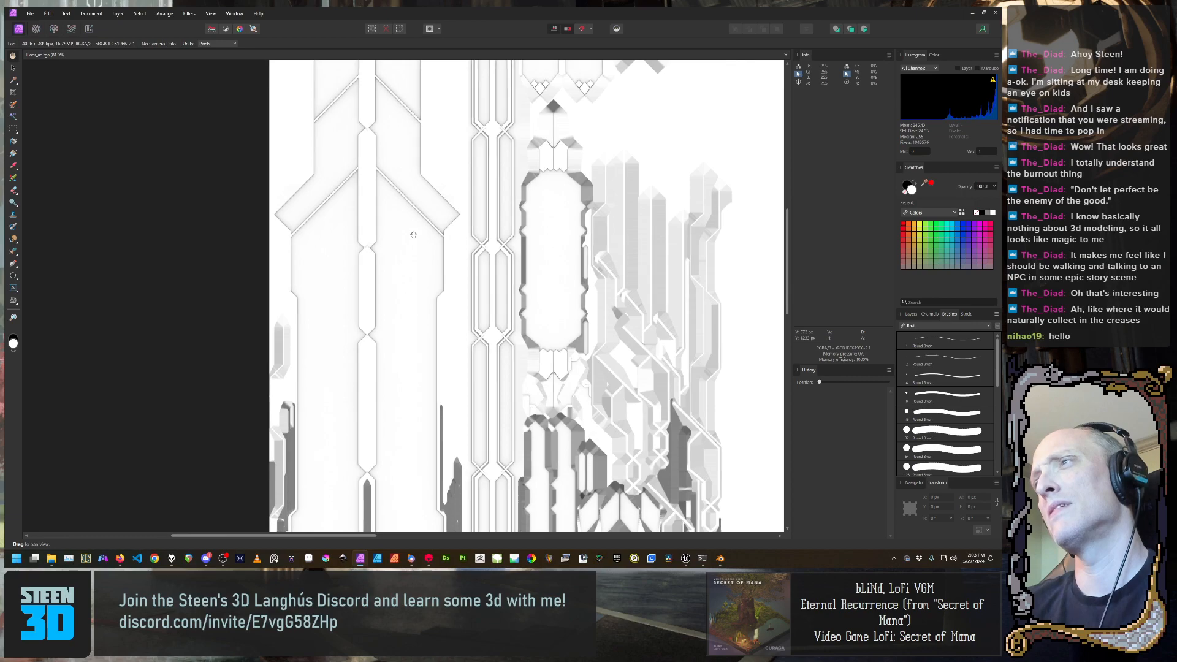
scroll(413, 235, "down", 1)
key("ctrl+l")
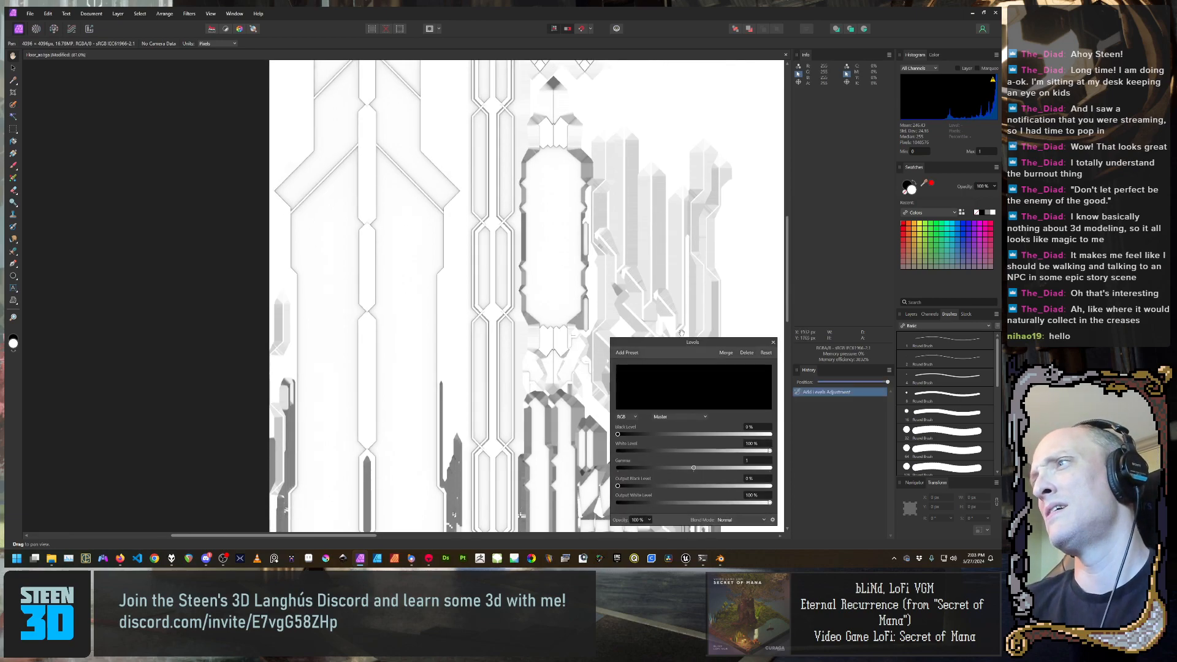
left_click_drag(692, 345, 671, 253)
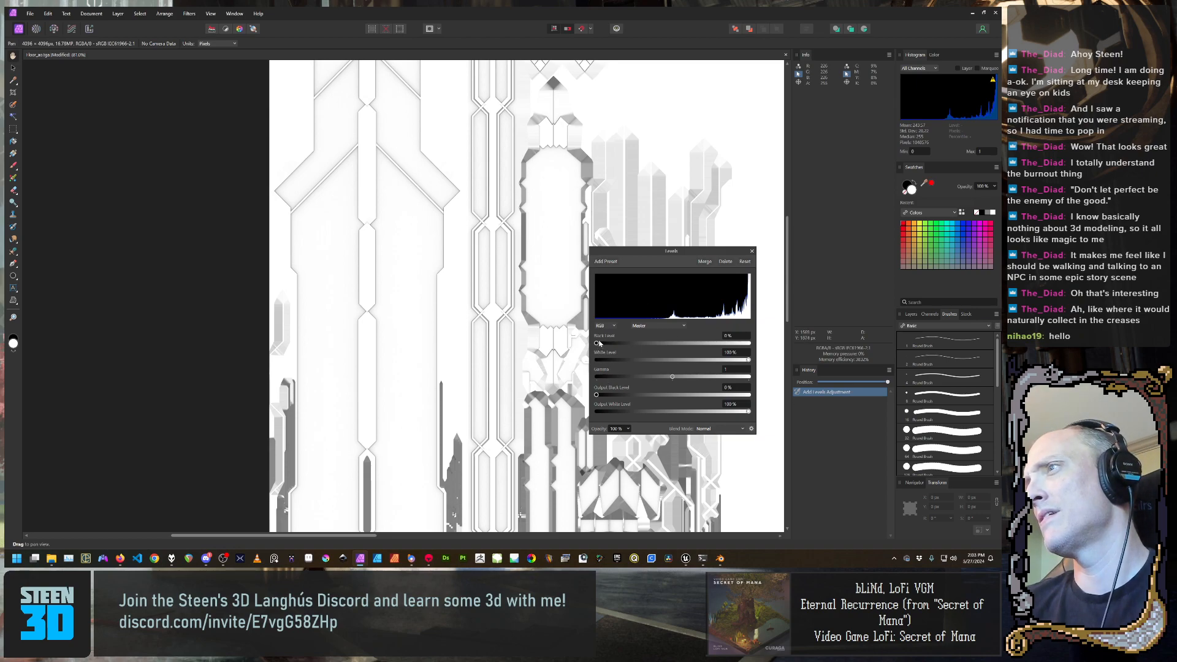
left_click_drag(599, 344, 699, 329)
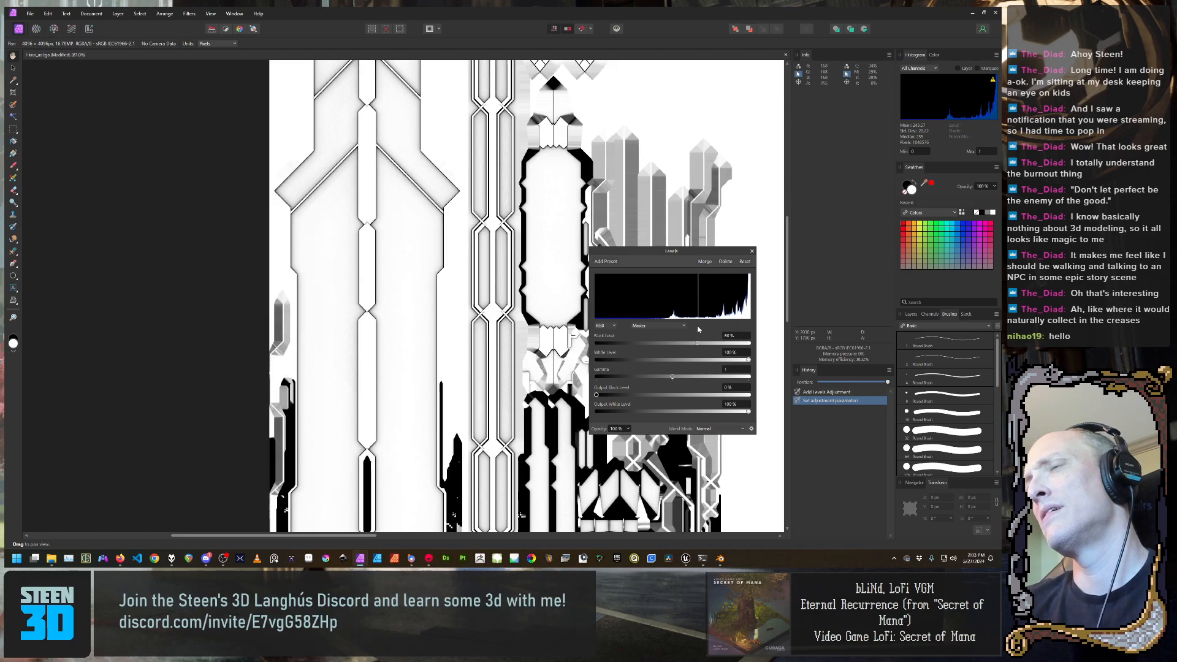
Set the Levels adjustment's white level to 99% and try out its gamma
scroll(394, 145, "up", 1)
scroll(394, 145, "up", 6, "ctrl")
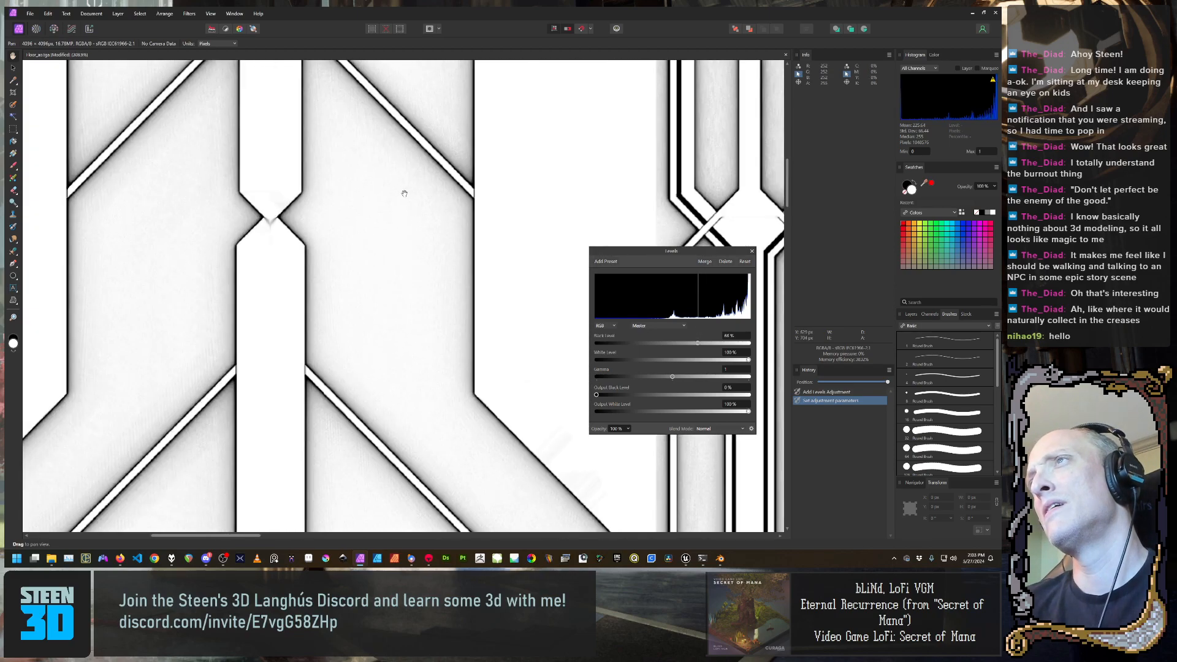
scroll(405, 193, "down", 2, "ctrl")
left_click_drag(195, 133, 237, 309)
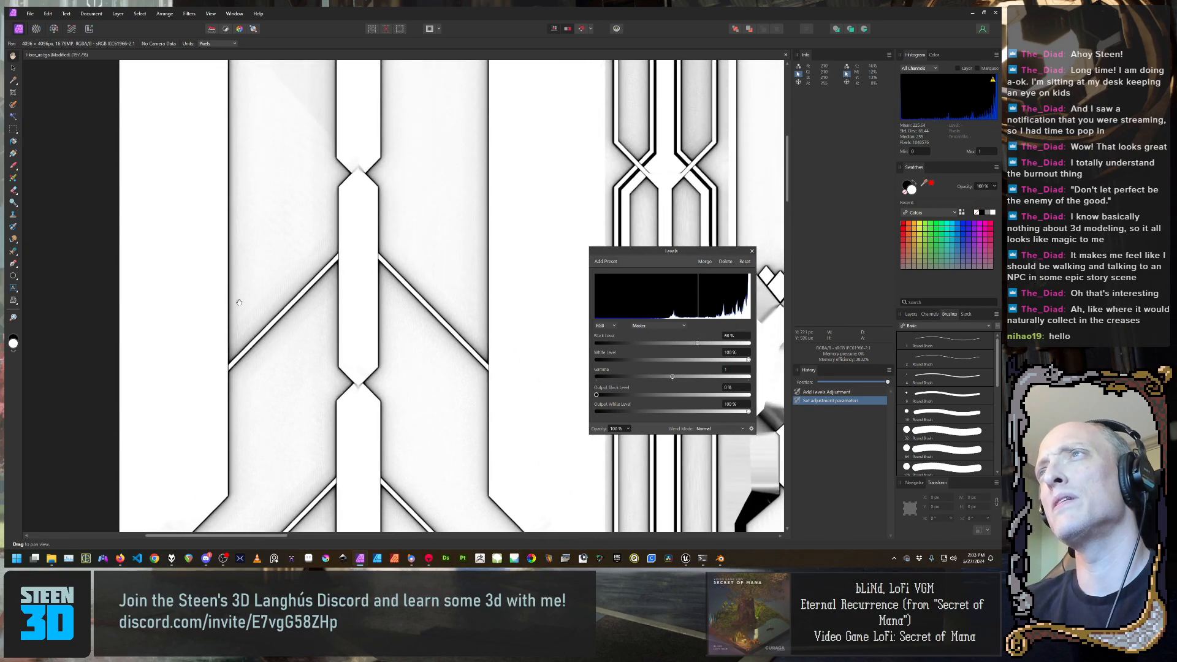
scroll(266, 272, "up", 2, "ctrl")
scroll(266, 271, "down", 4, "ctrl")
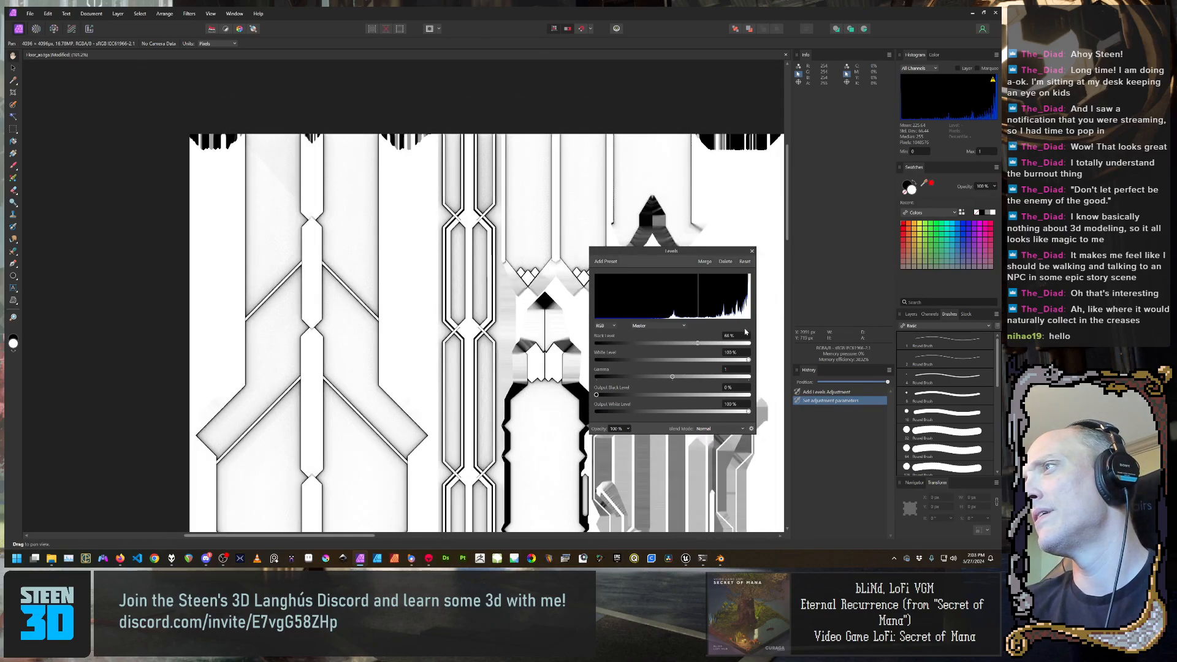
mouse_move(749, 360)
left_mouse_down()
mouse_move(734, 363)
mouse_move(749, 358)
left_mouse_up()
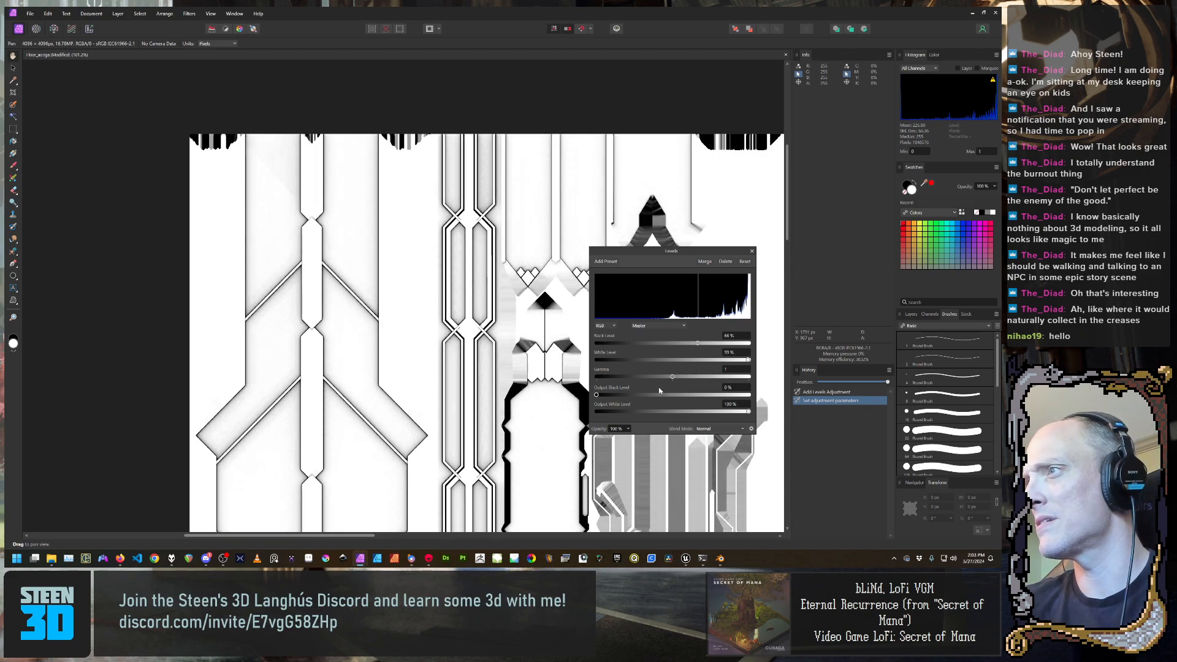
left_click_drag(674, 378, 673, 377)
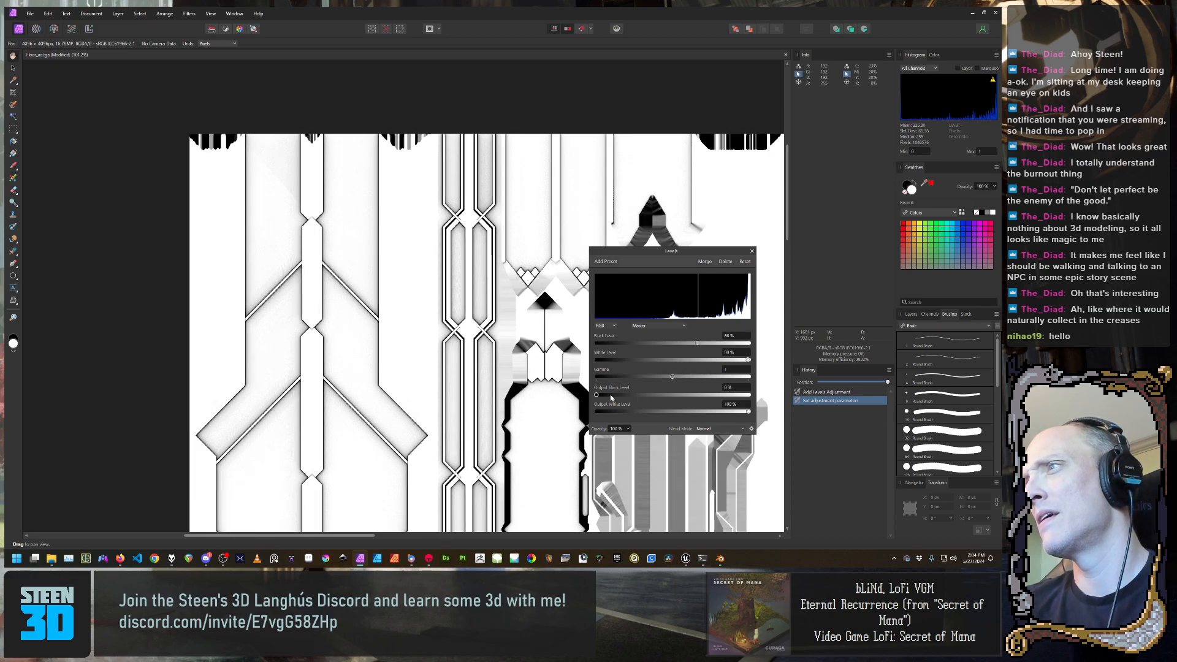
left_click(675, 328)
left_click(681, 326)
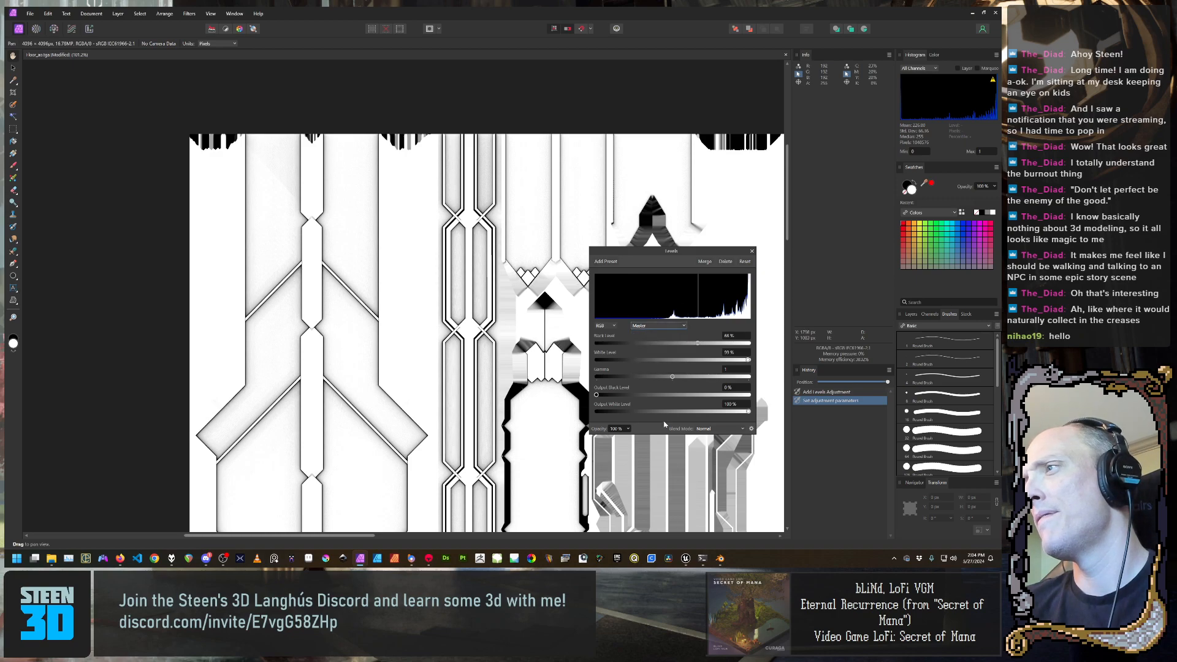
left_click(722, 431)
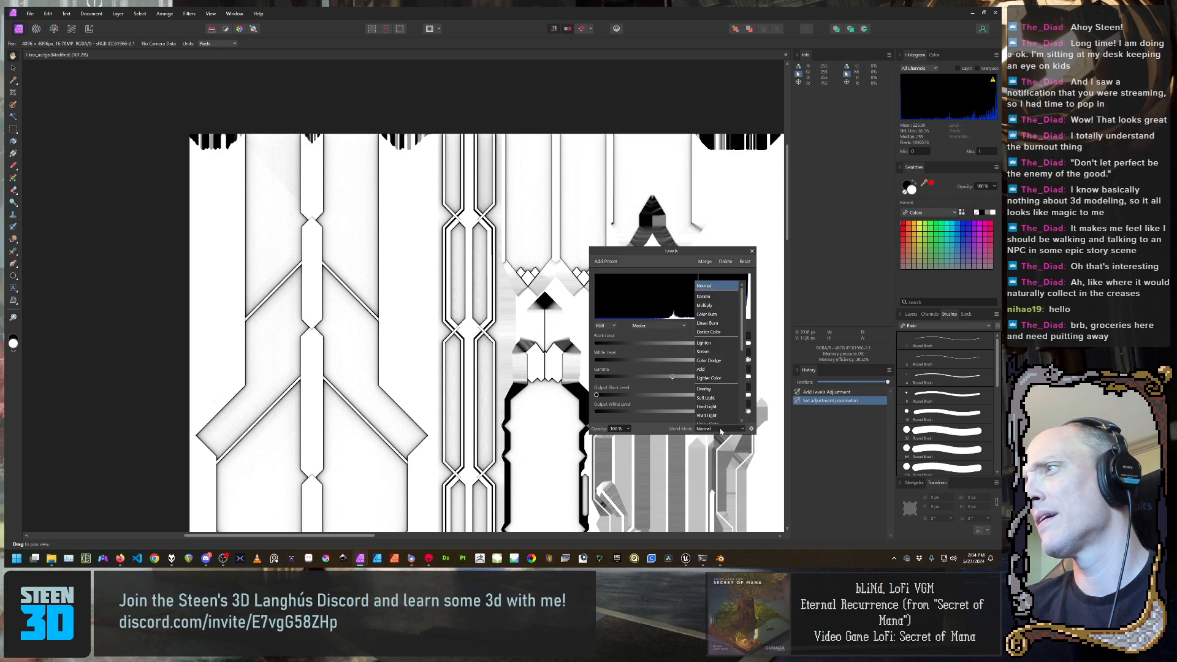
left_click(722, 431)
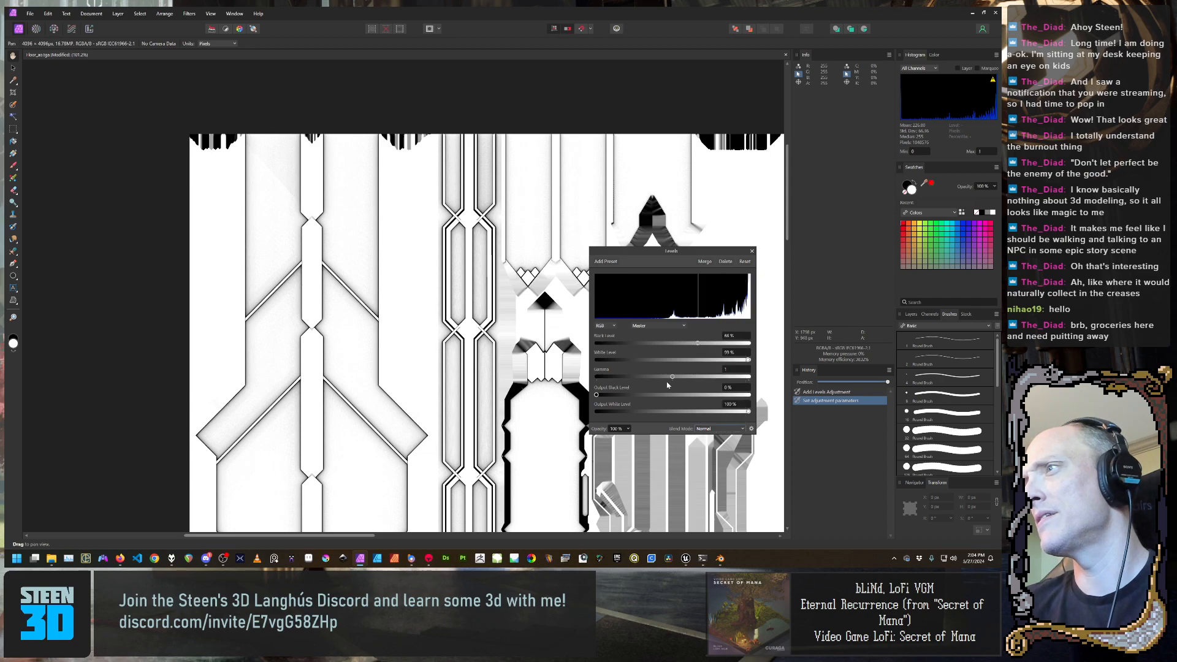
mouse_move(675, 378)
left_mouse_down()
mouse_move(604, 377)
mouse_move(675, 378)
mouse_move(673, 387)
left_mouse_up()
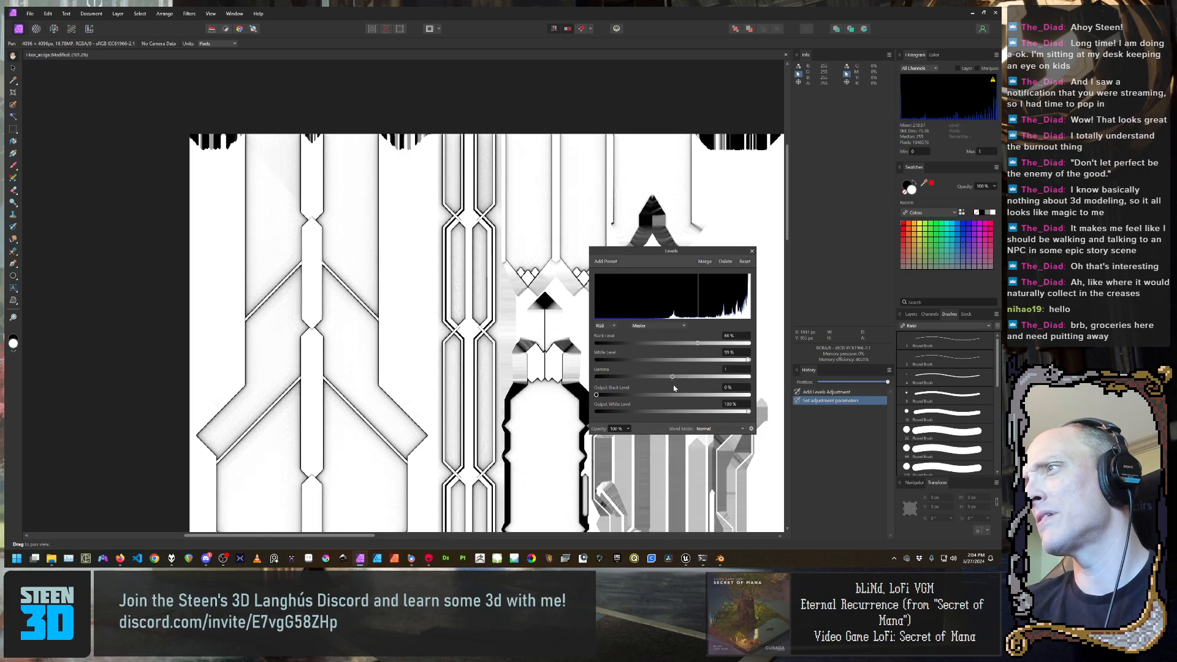
Inspect the adjusted ambient occlusion texture's panels and creases, and raise the Levels adjustment's gamma to about 1.8
left_click_drag(703, 254, 651, 209)
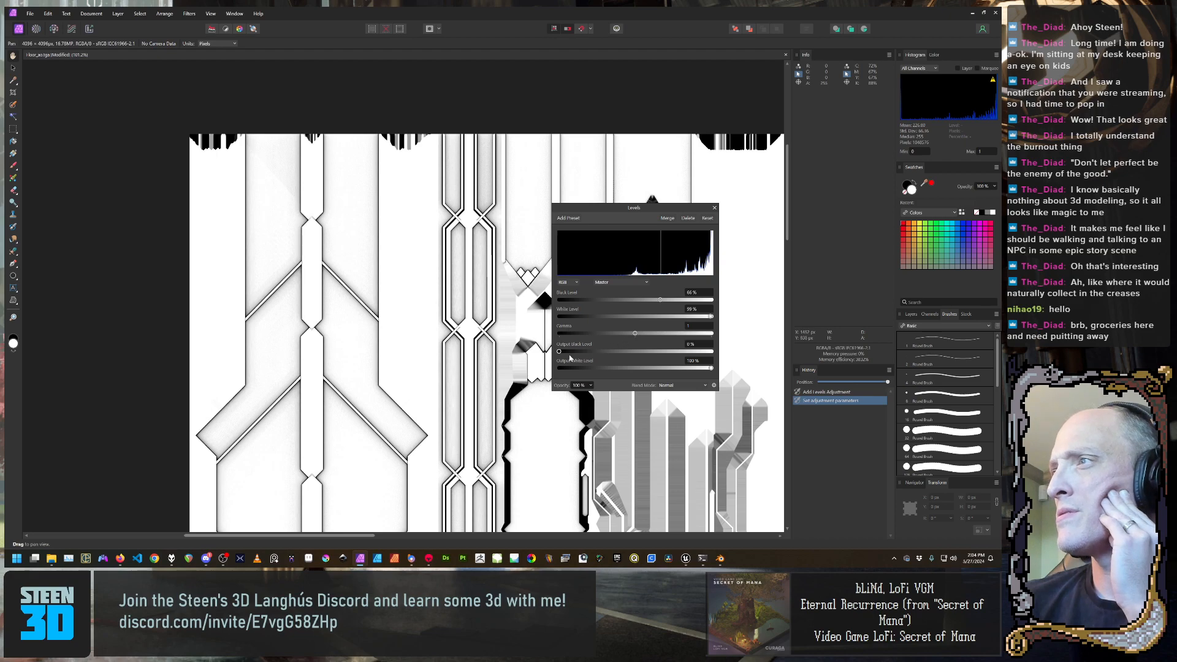
mouse_move(559, 354)
left_mouse_down()
mouse_move(690, 351)
mouse_move(557, 352)
left_mouse_up()
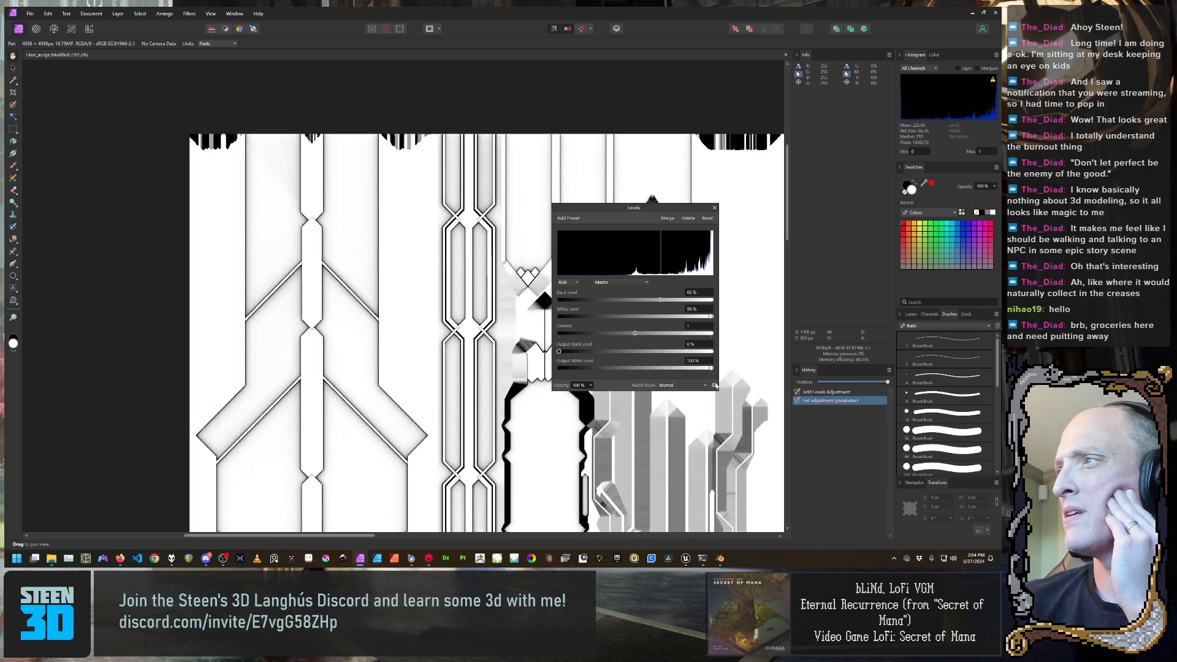
left_click_drag(711, 368, 744, 371)
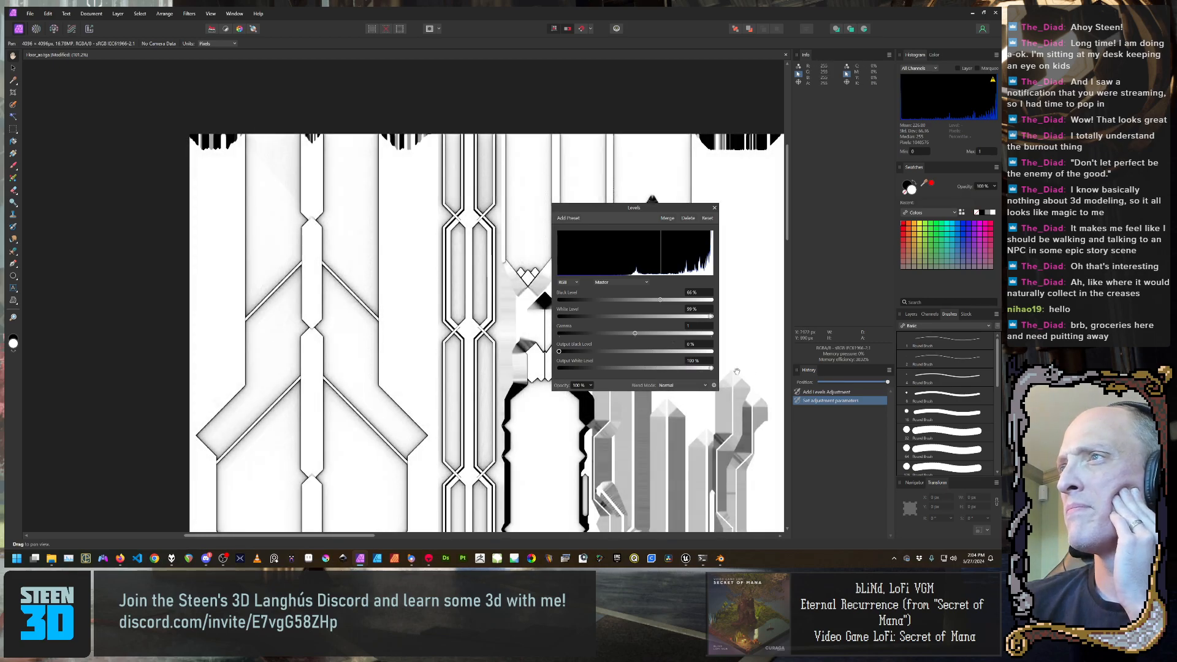
scroll(288, 246, "up", 2)
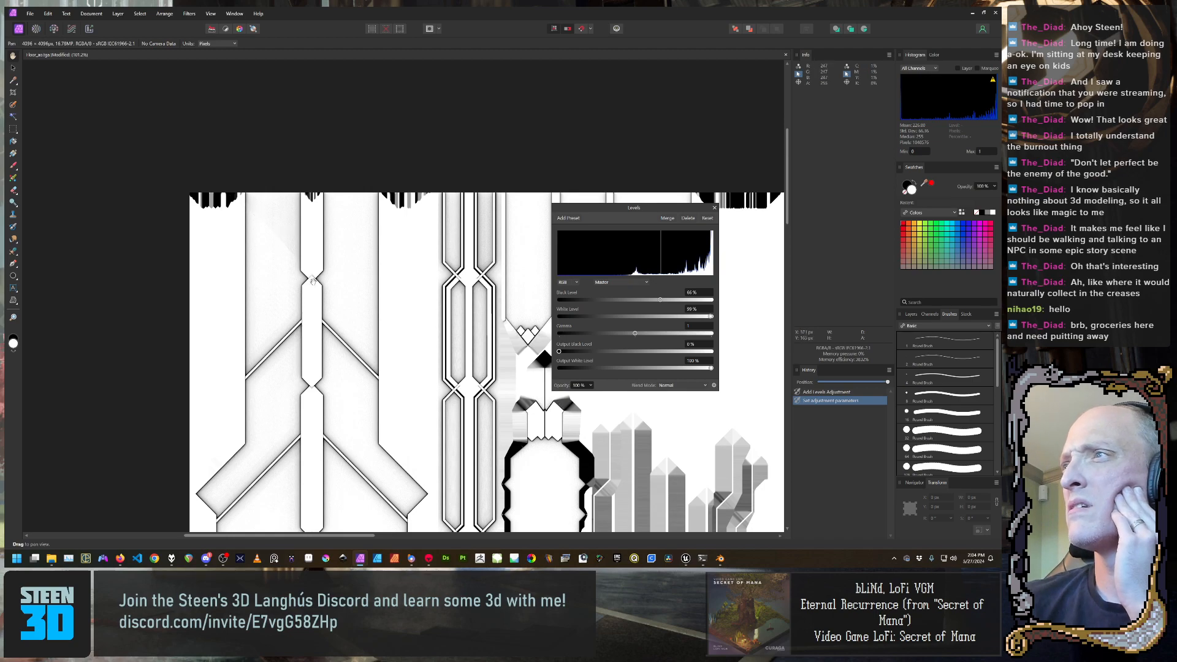
left_click_drag(407, 391, 236, 284)
scroll(356, 393, "up", 2)
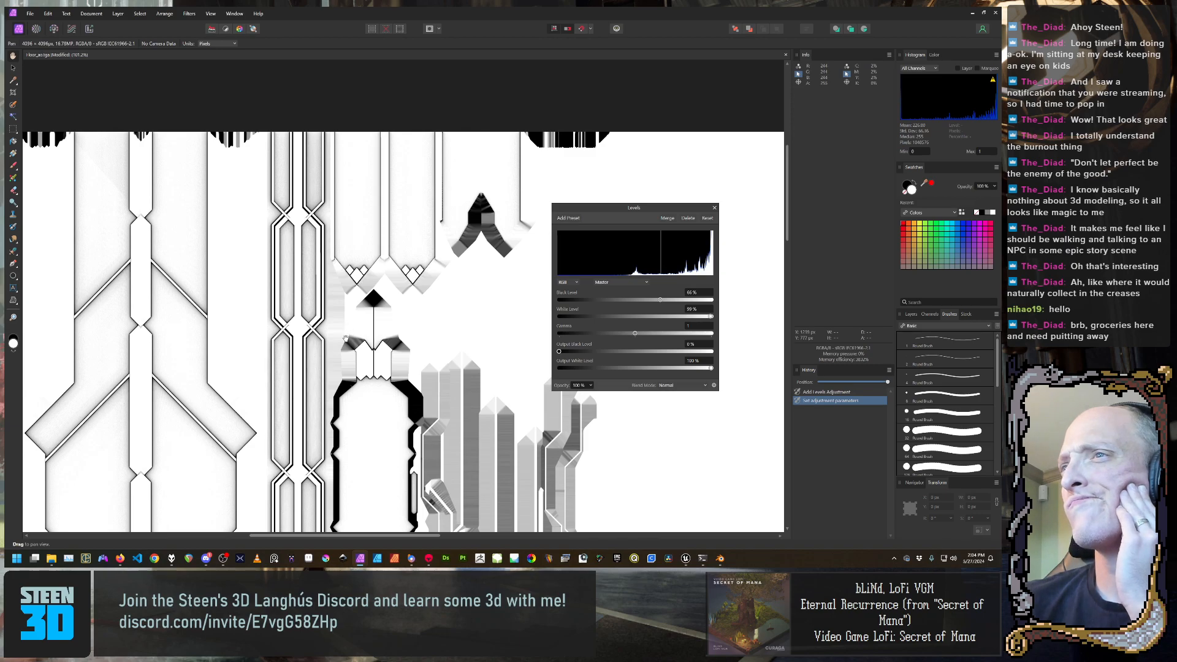
scroll(349, 334, "down", 12)
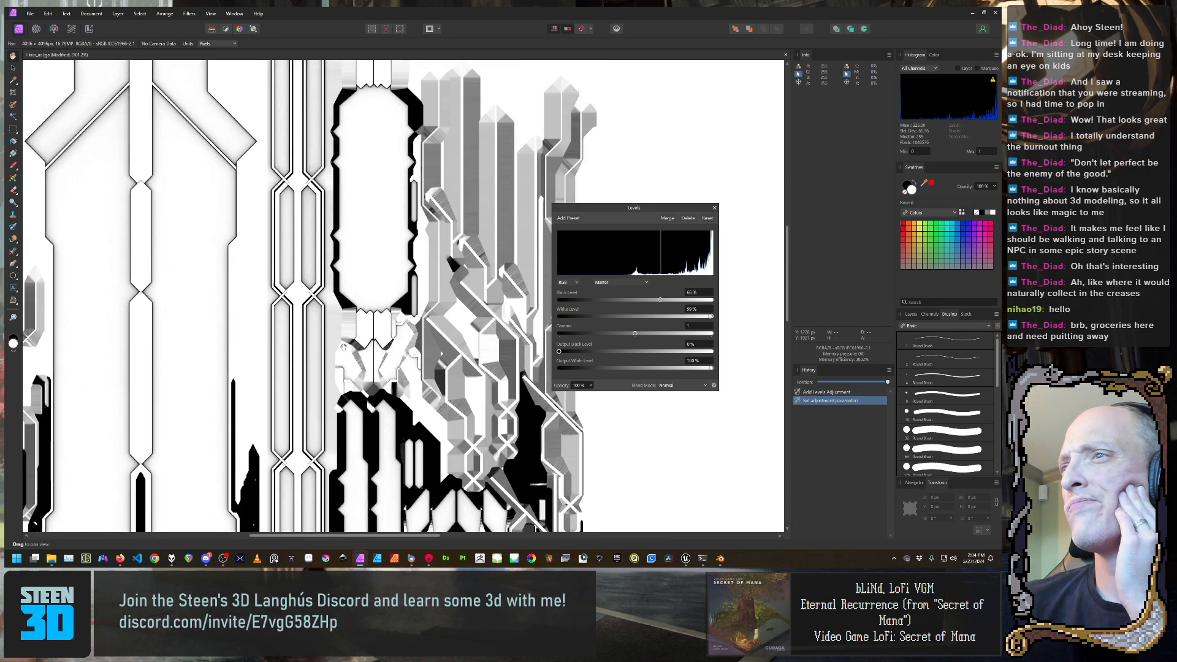
scroll(344, 348, "down", 2)
scroll(344, 348, "up", 2)
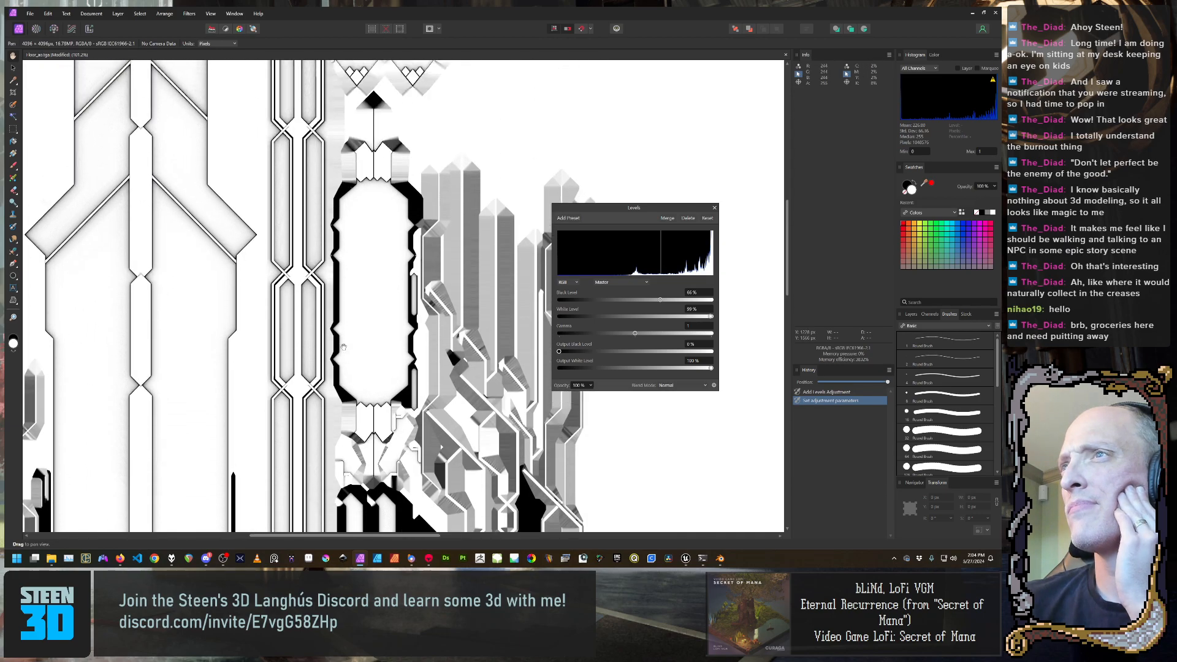
scroll(344, 348, "up", 10)
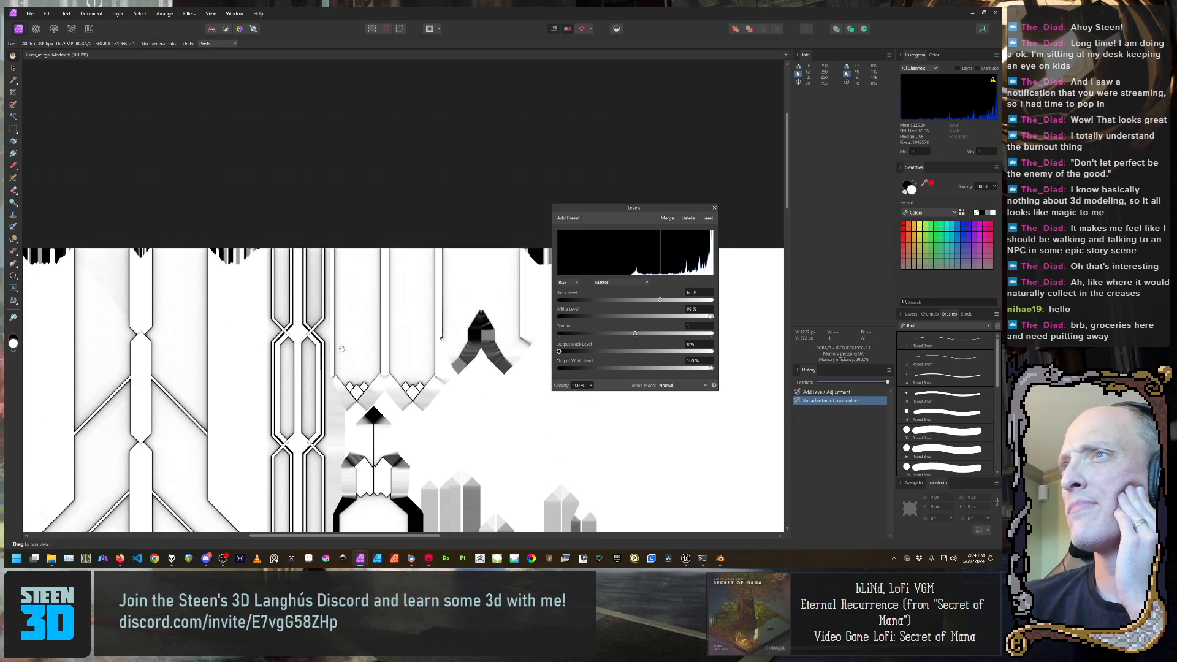
left_click_drag(636, 336, 699, 336)
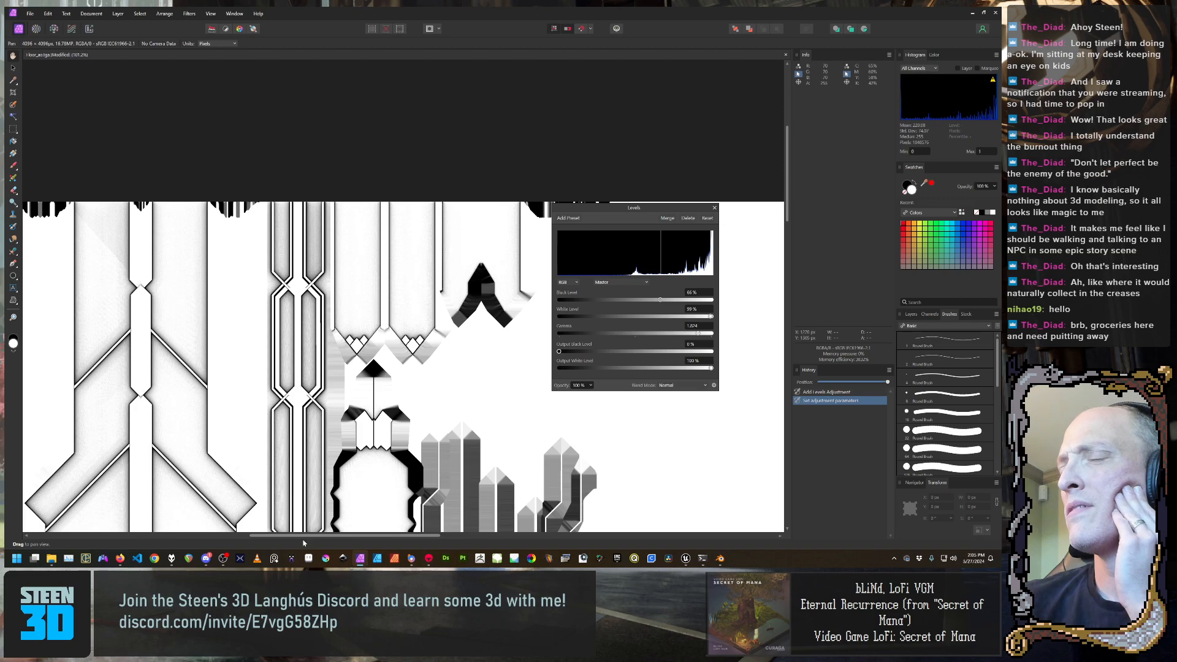
Switch to Firefox, search for "affinity photo levels mid", read the Levels adjustment help page's settings, and return to Affinity Photo
mouse_move(120, 558)
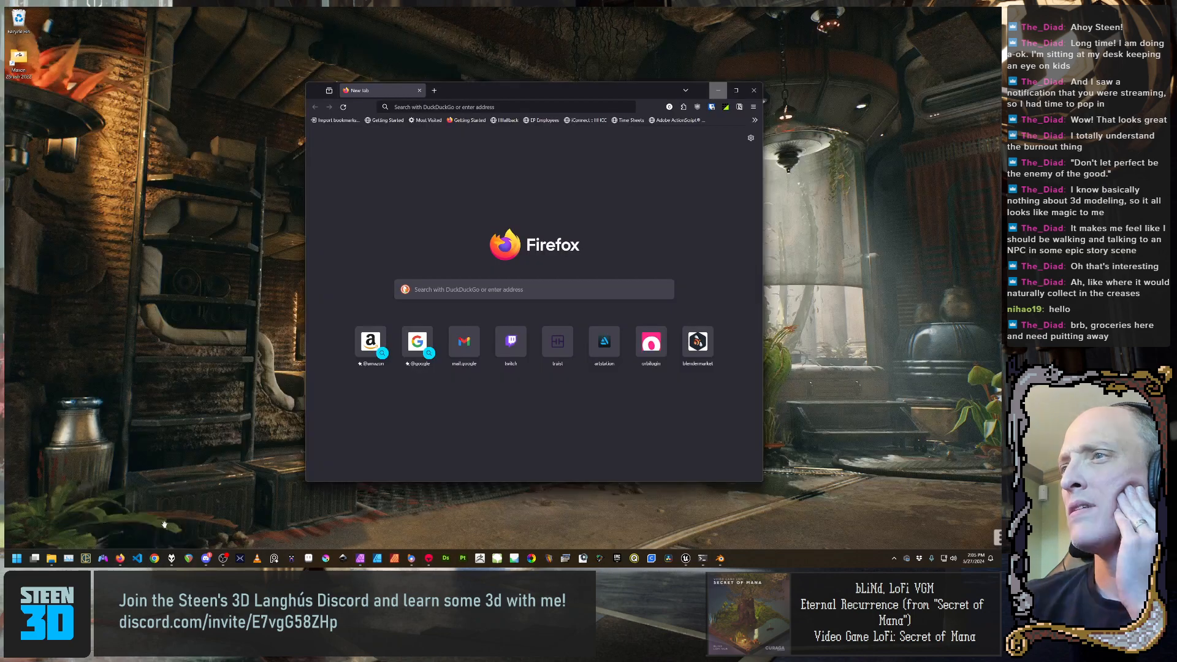
left_click(120, 513)
left_click(493, 107)
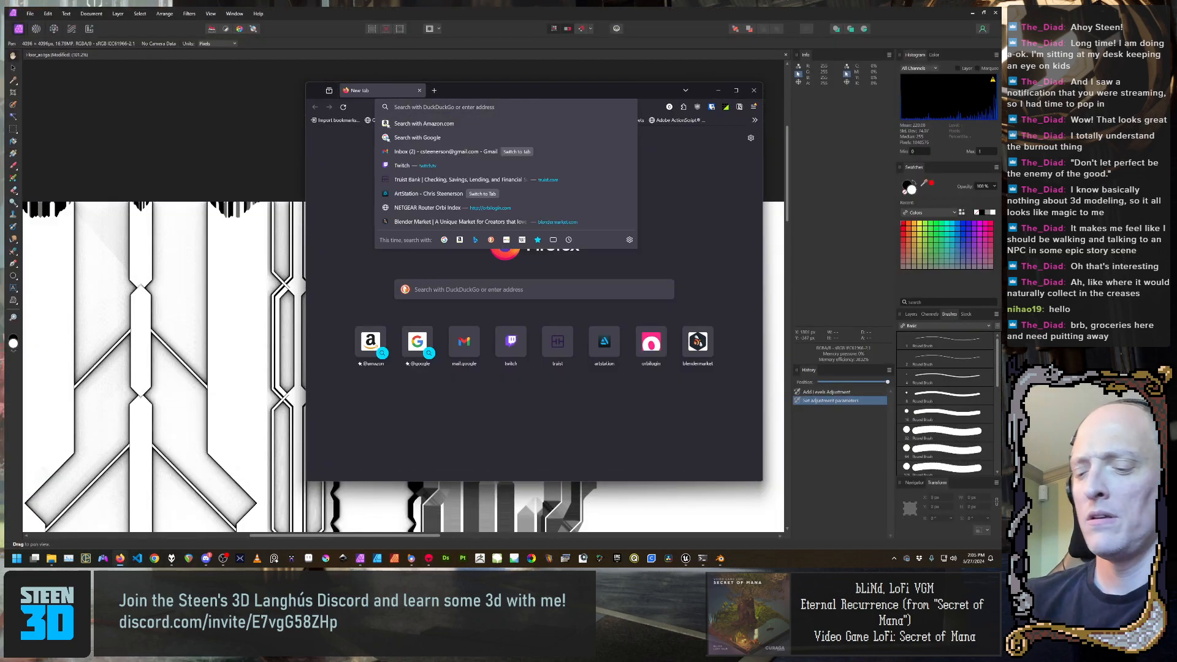
type("affinin")
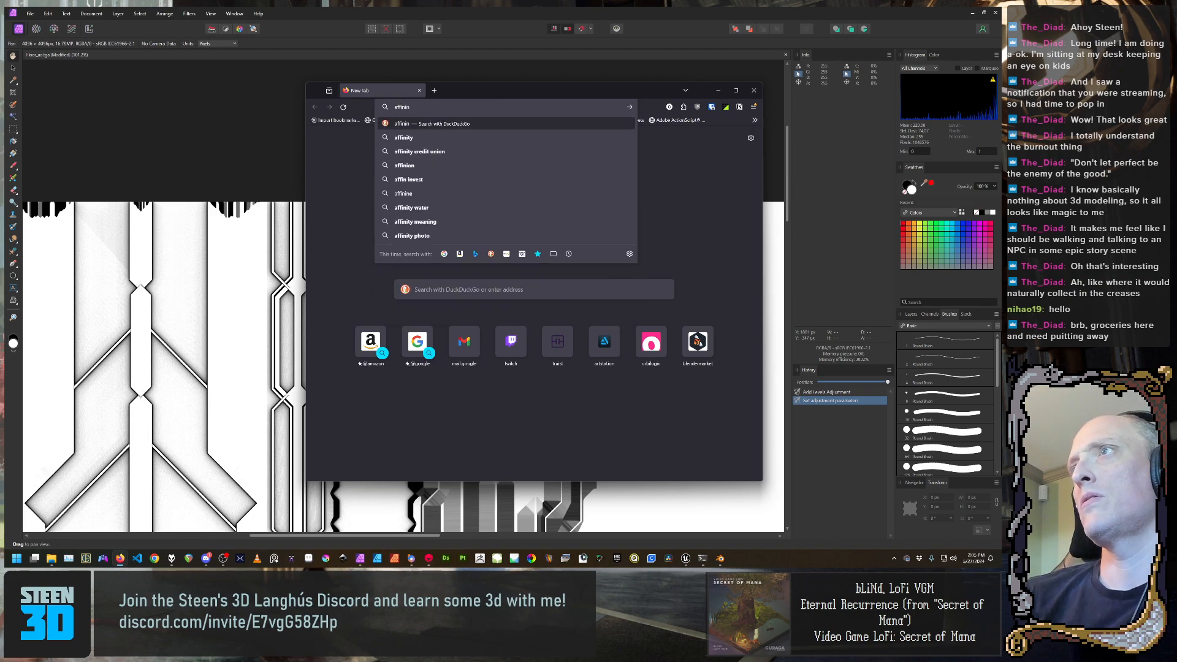
key("BackSpace")
type("ty ph")
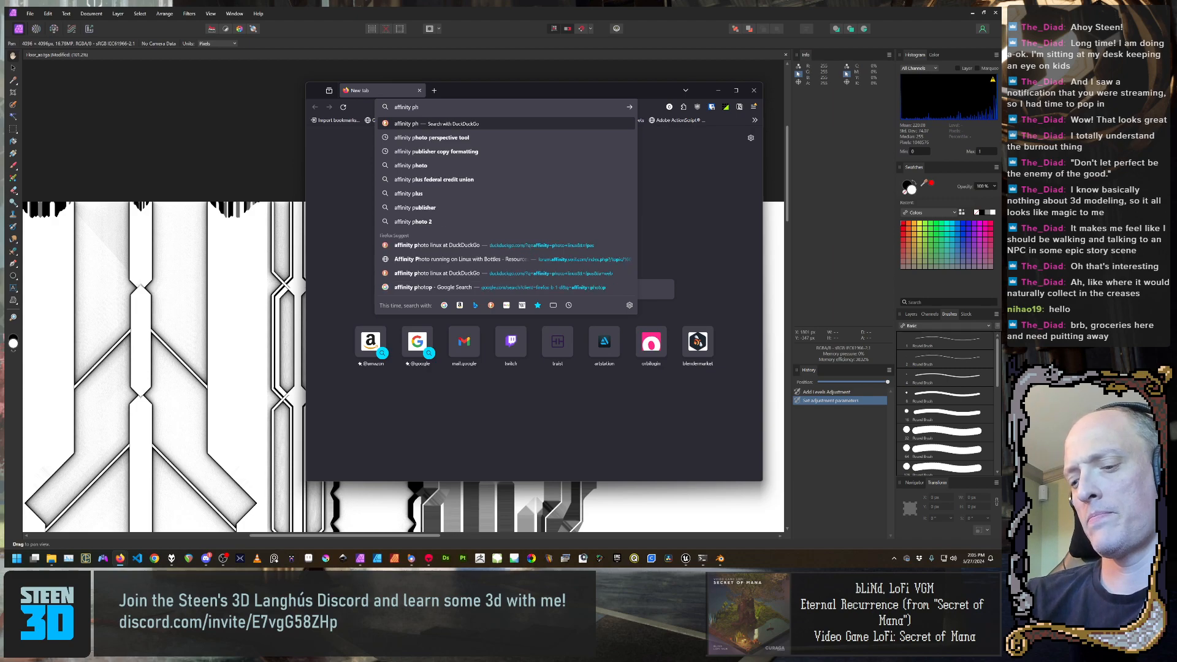
type("oto levels mid")
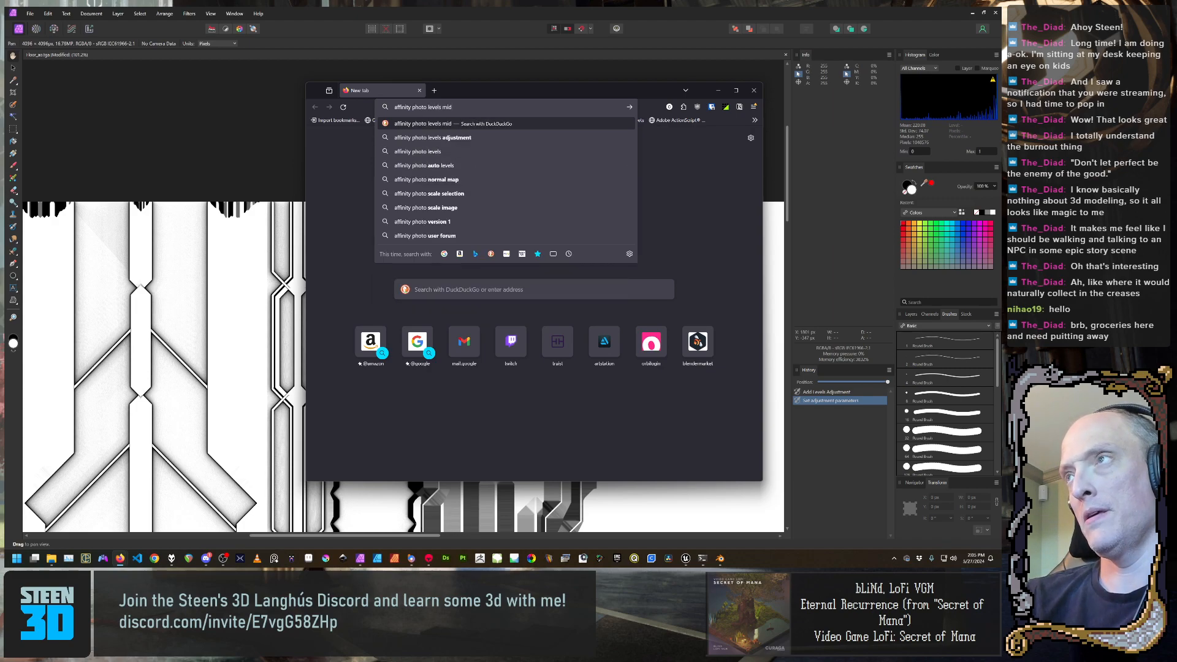
key("Return")
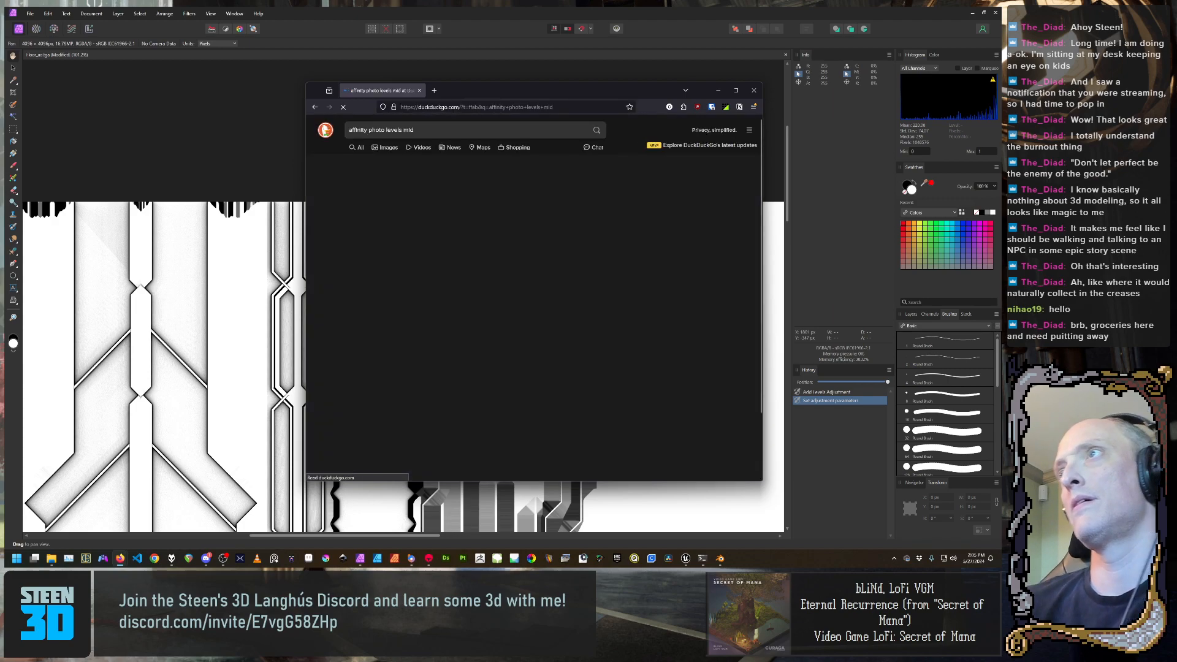
left_click(389, 198)
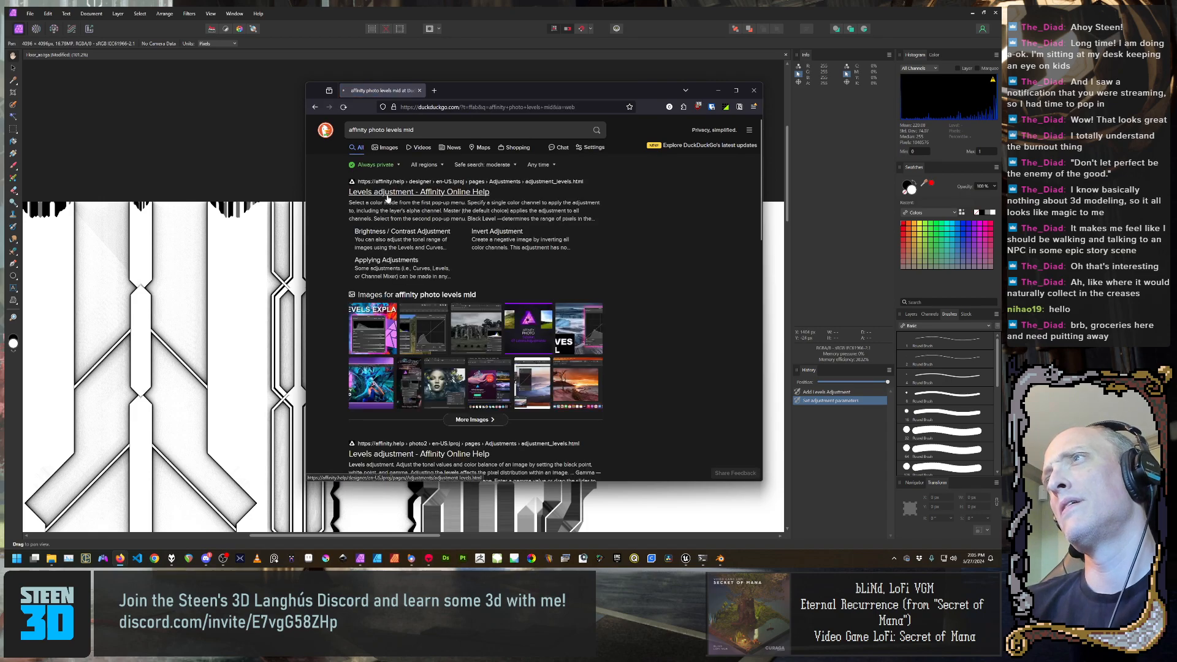
scroll(606, 338, "down", 8)
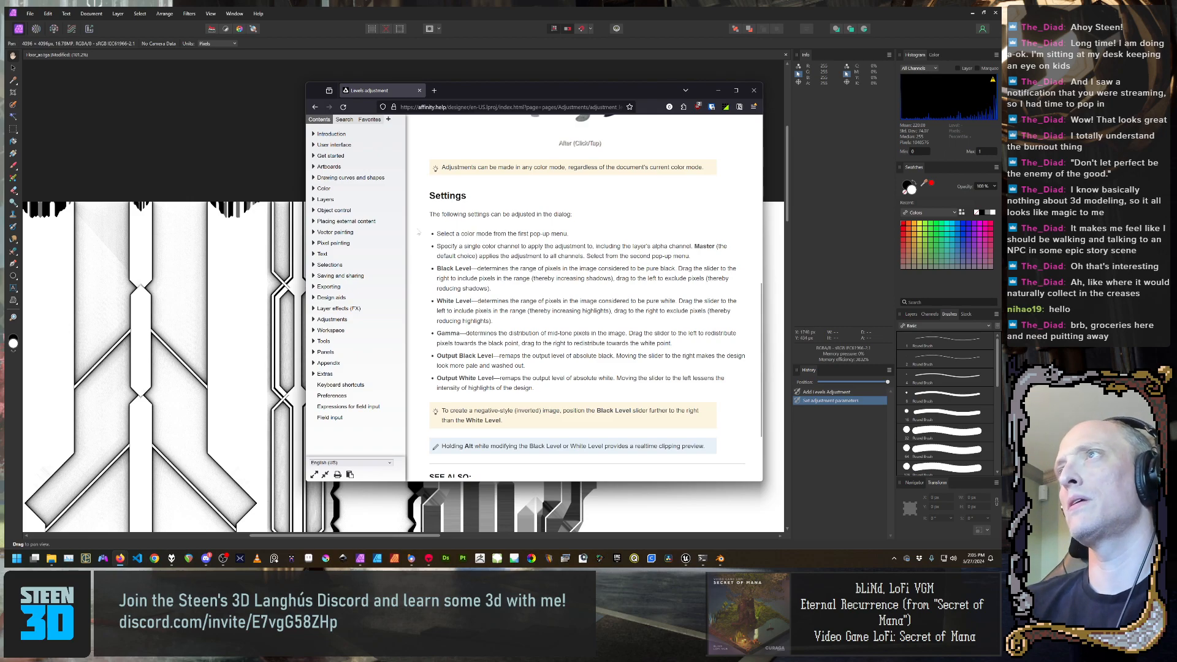
left_click(414, 10)
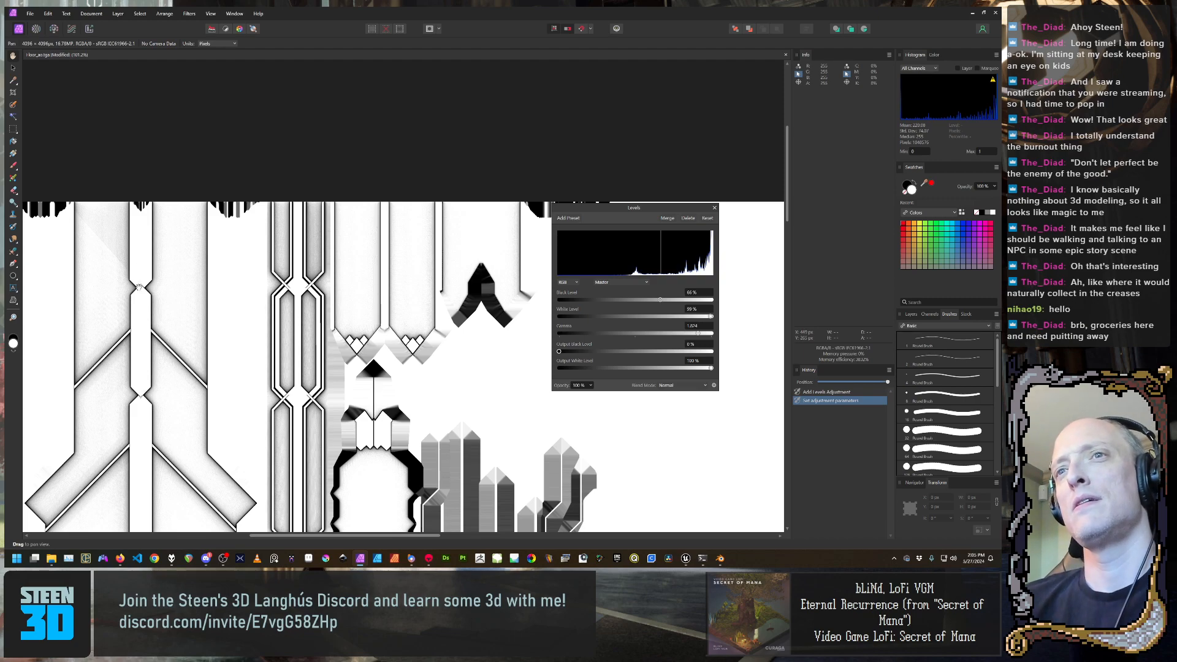
Set the Levels adjustment's gamma to about 1.77 and its black level to 75%
left_click_drag(674, 211, 671, 101)
scroll(368, 314, "down", 2)
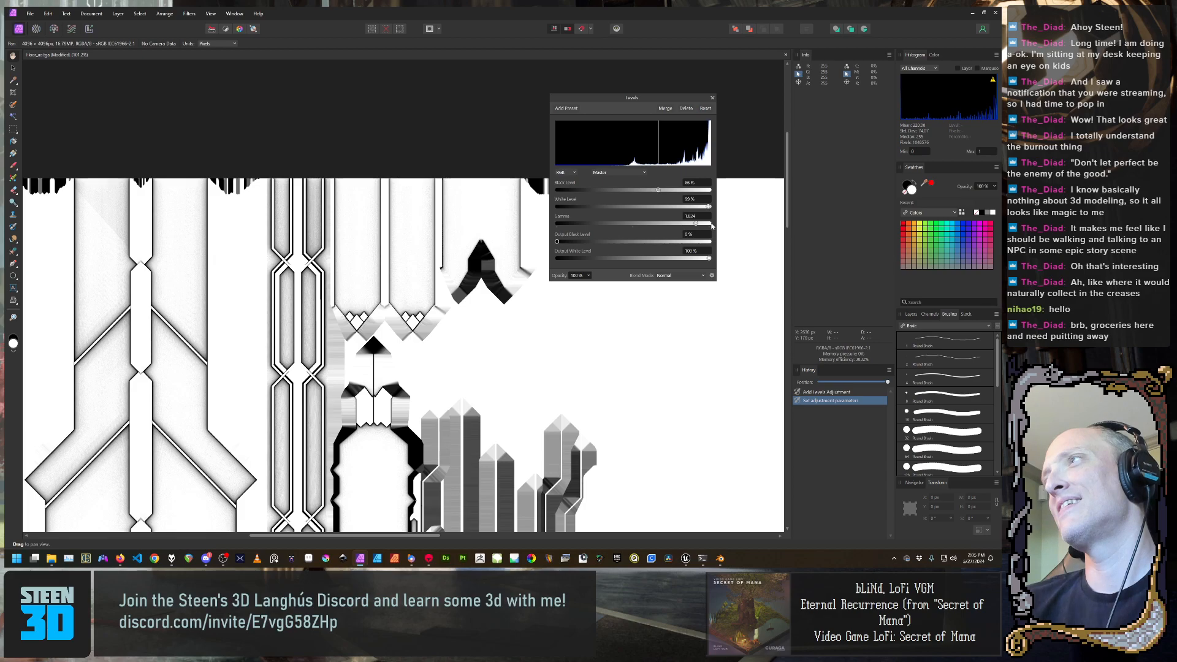
mouse_move(697, 224)
left_mouse_down()
mouse_move(651, 224)
mouse_move(687, 217)
left_mouse_up()
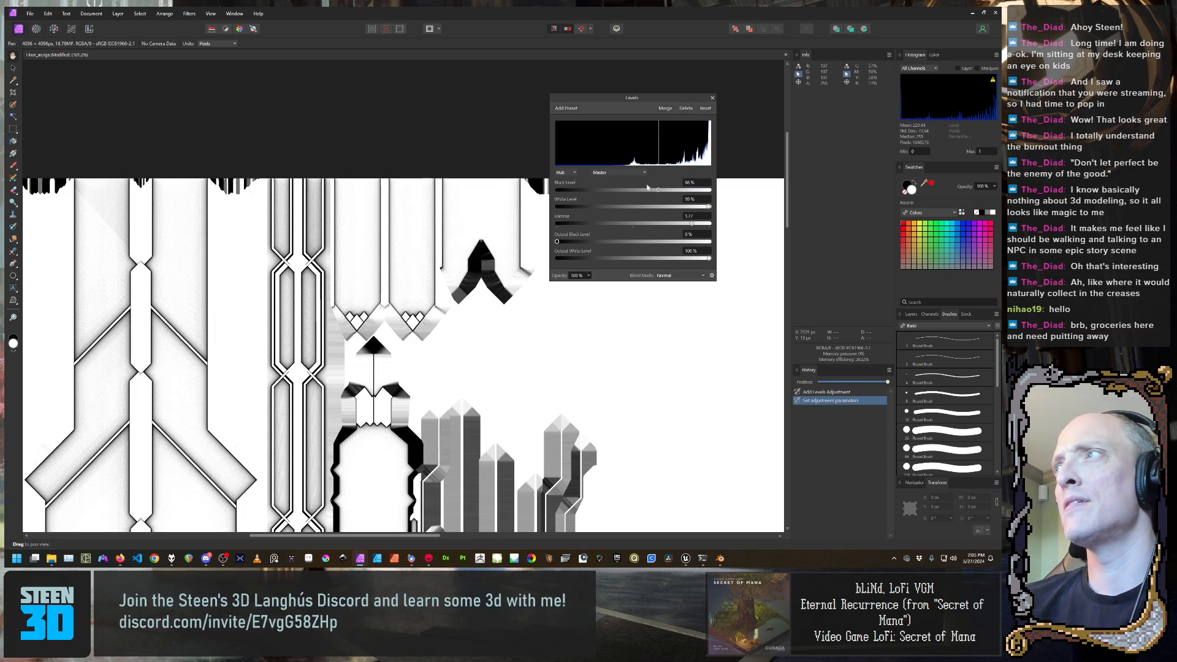
mouse_move(659, 192)
left_mouse_down()
mouse_move(625, 191)
mouse_move(707, 193)
mouse_move(659, 190)
mouse_move(682, 191)
mouse_move(672, 183)
left_mouse_up()
scroll(109, 287, "up", 3)
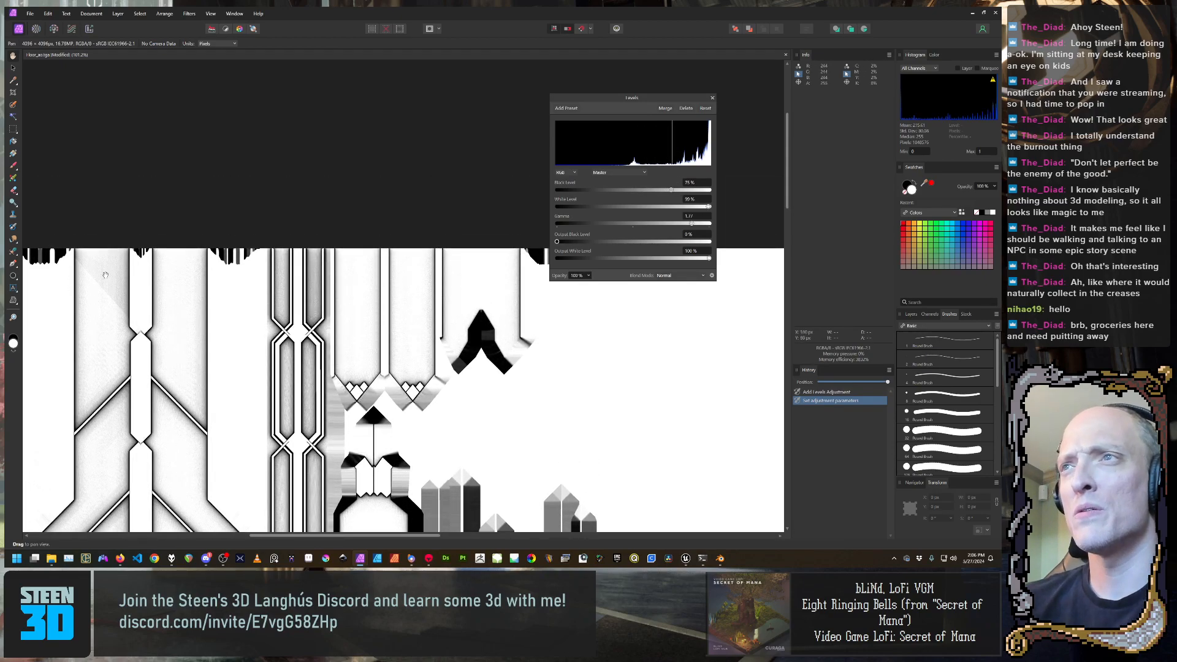
Examine the shading around the straight floor panels and inlay lines at closer zoom levels
scroll(108, 288, "down", 1)
key("z")
left_click(106, 287)
left_click(107, 287)
left_click(108, 286)
left_click_drag(154, 341, 276, 329, "alt")
left_click(277, 329, "alt")
left_click(277, 329, "alt")
left_click(277, 328, "alt")
left_click(279, 325, "alt")
left_click(280, 324, "alt")
left_click(280, 325, "alt")
left_click(280, 325, "alt")
left_click(280, 324, "alt")
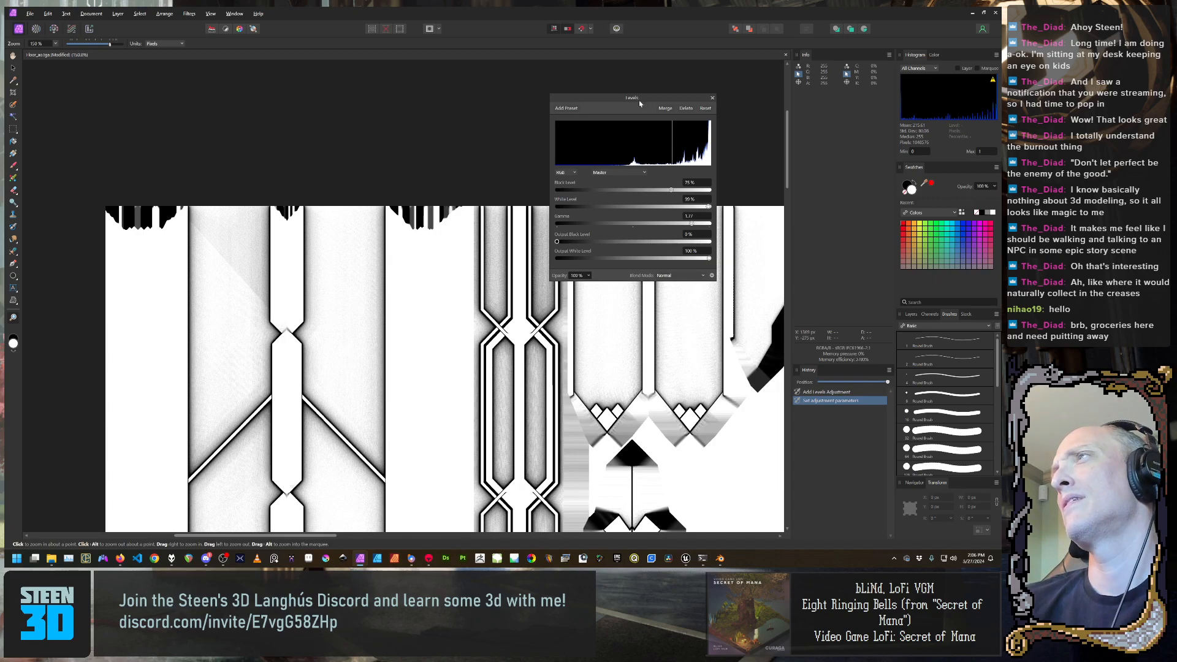
Undo the Levels parameter changes and reopen the settings of the existing Levels adjustment layer
left_click(712, 99)
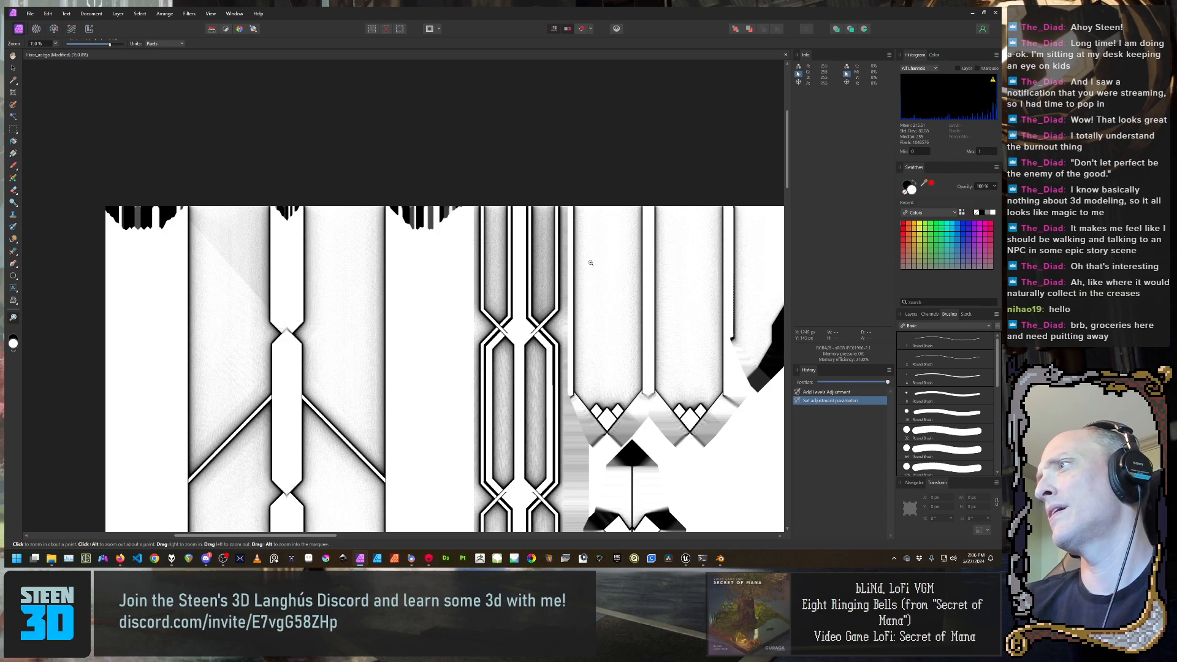
key("ctrl+z")
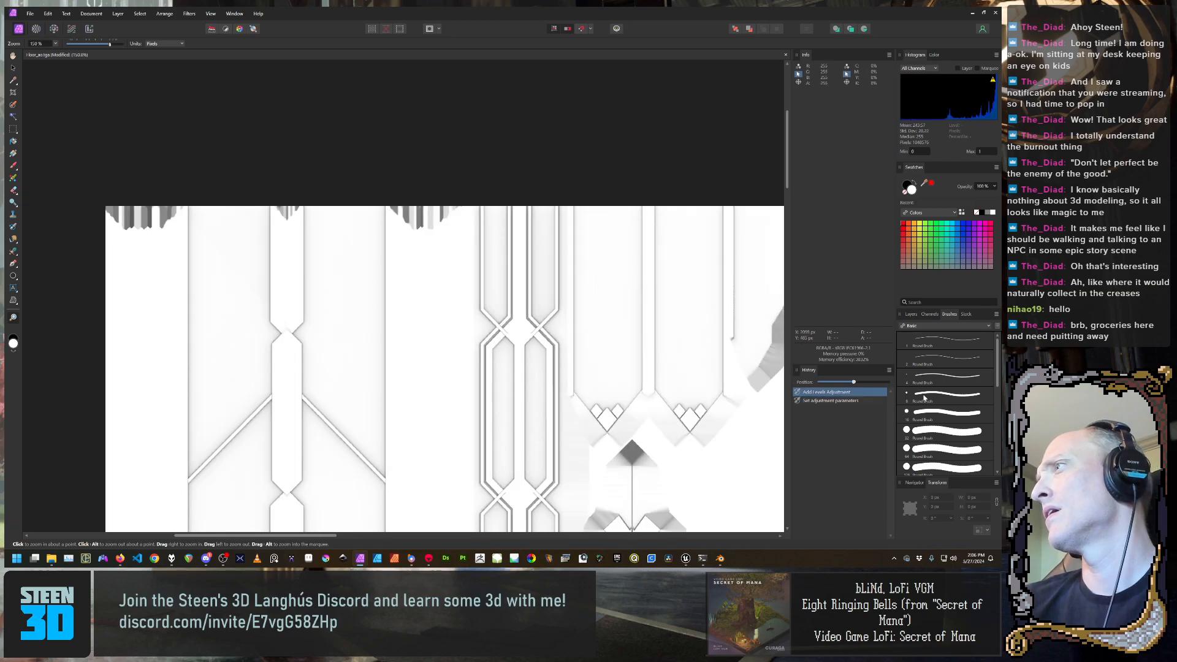
left_click(911, 314)
double_click(945, 339)
left_click(972, 339)
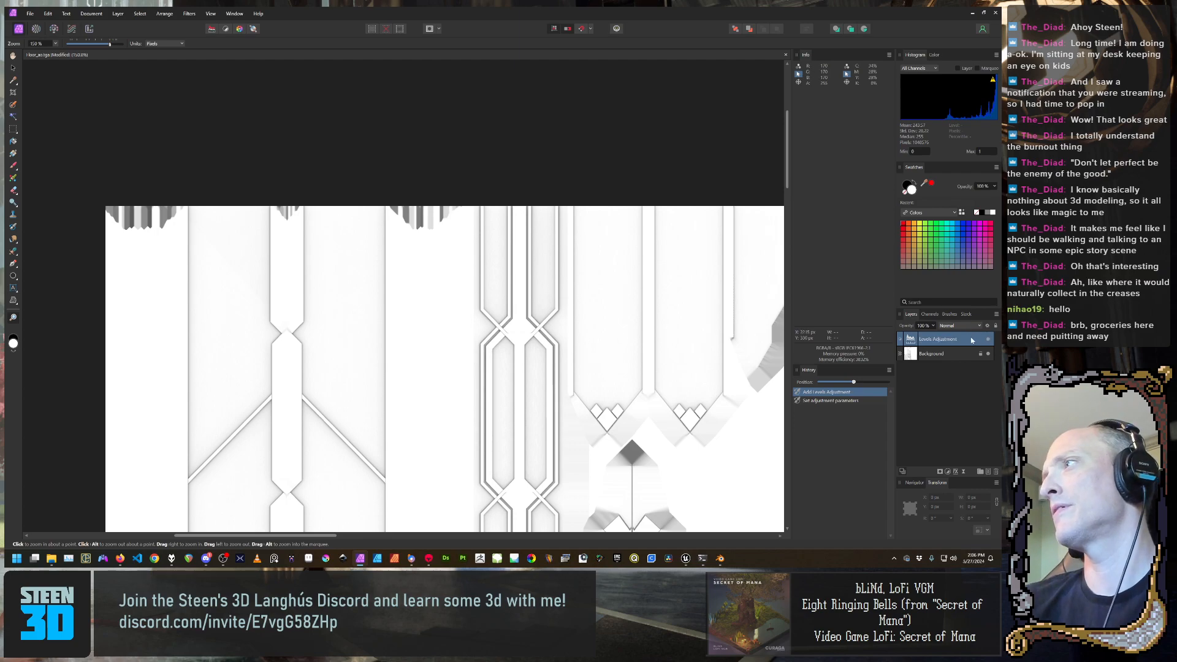
double_click(911, 341)
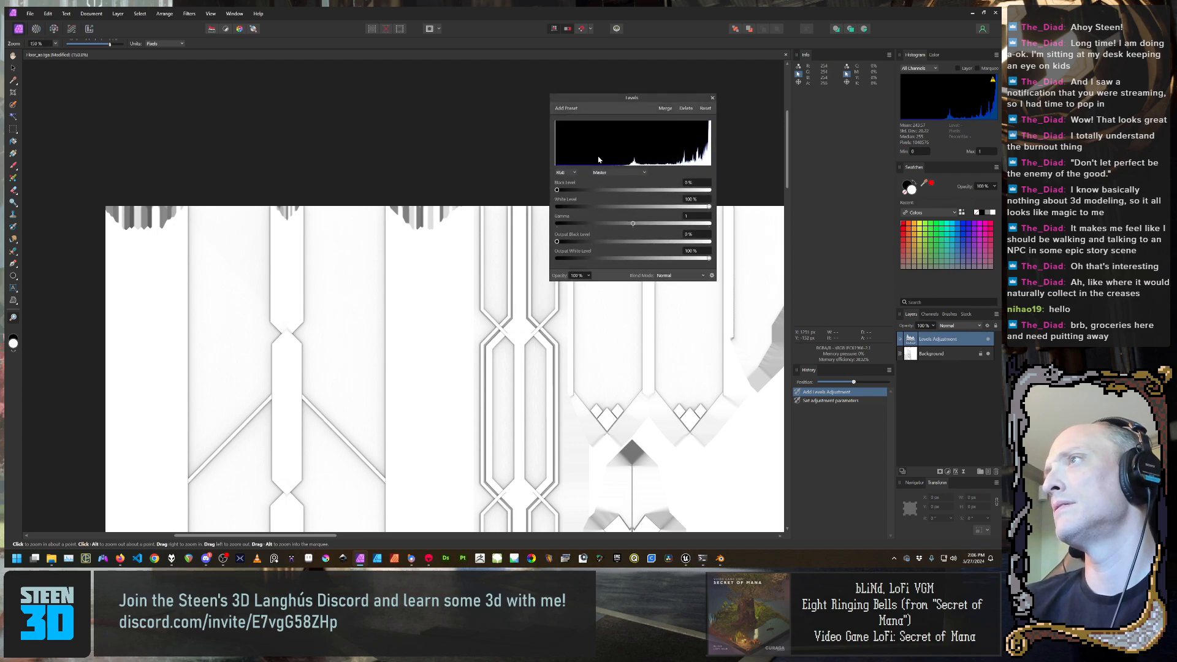
Set the Levels adjustment's black level to 55%, white level to 98% and gamma to about 1.144, and close its settings
left_click_drag(634, 225, 704, 225)
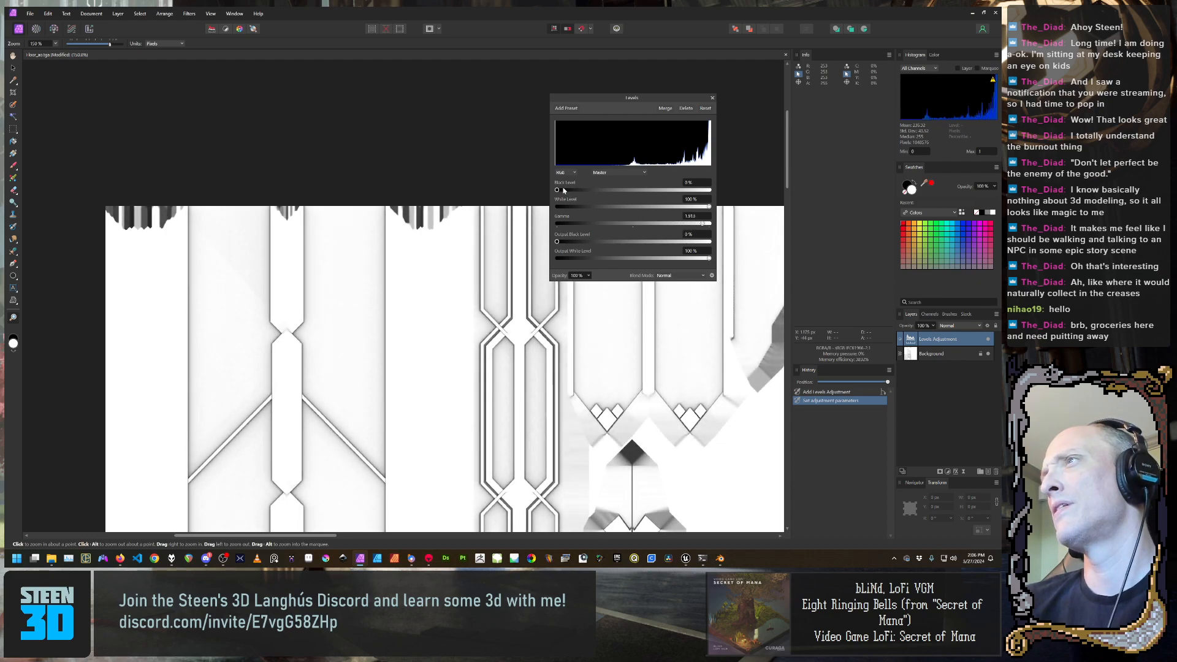
left_click_drag(558, 191, 641, 190)
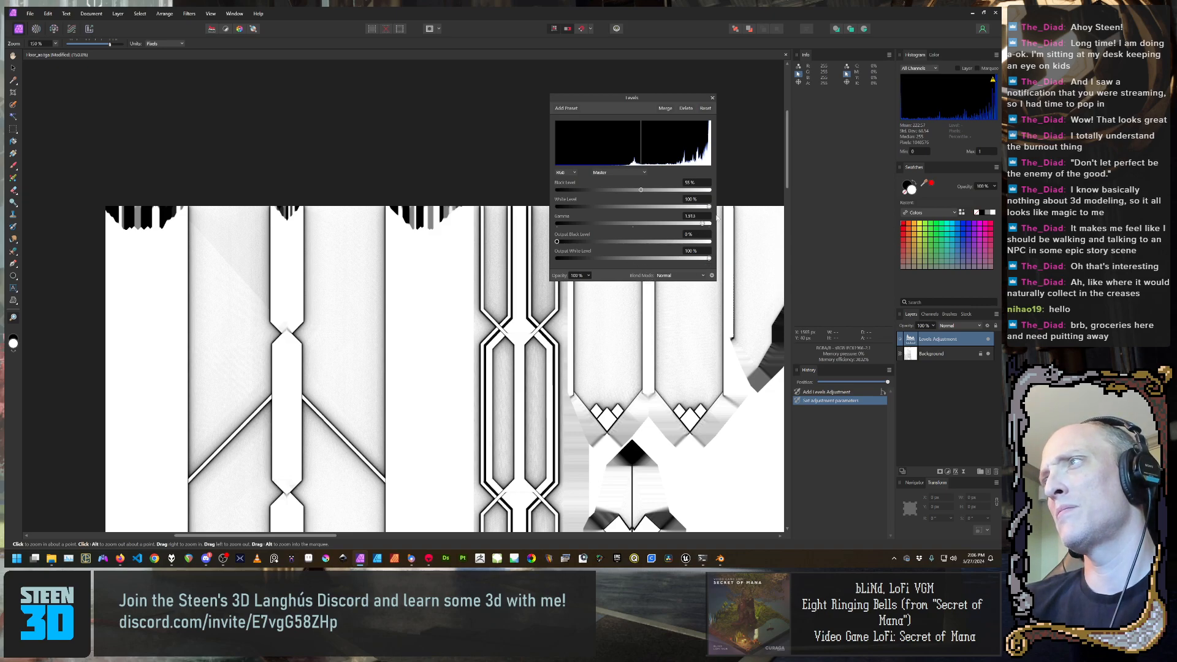
mouse_move(709, 207)
left_mouse_down()
mouse_move(694, 206)
mouse_move(706, 205)
left_mouse_up()
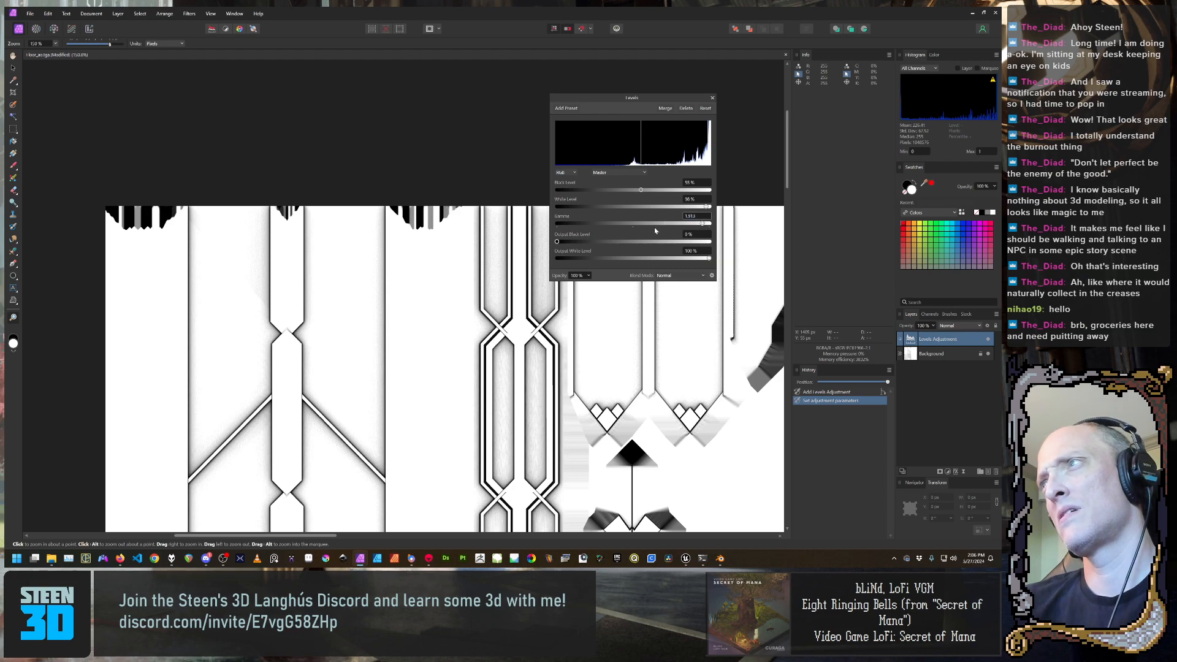
mouse_move(699, 225)
left_mouse_down()
mouse_move(607, 224)
mouse_move(659, 233)
mouse_move(646, 232)
left_mouse_up()
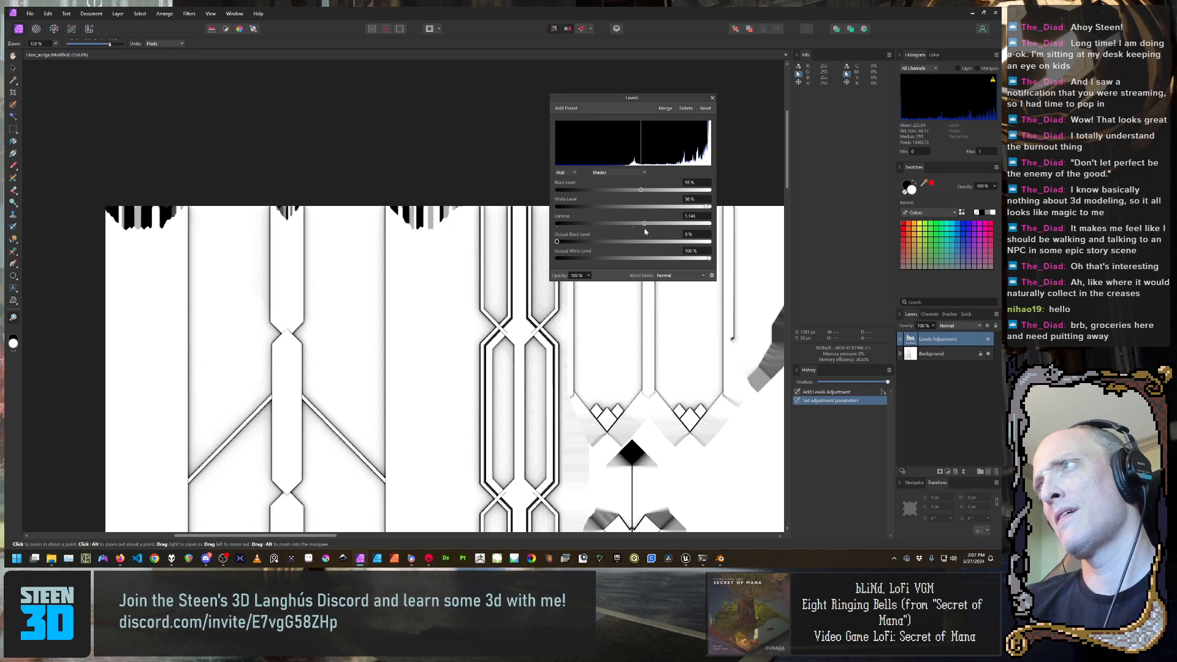
left_click(712, 99)
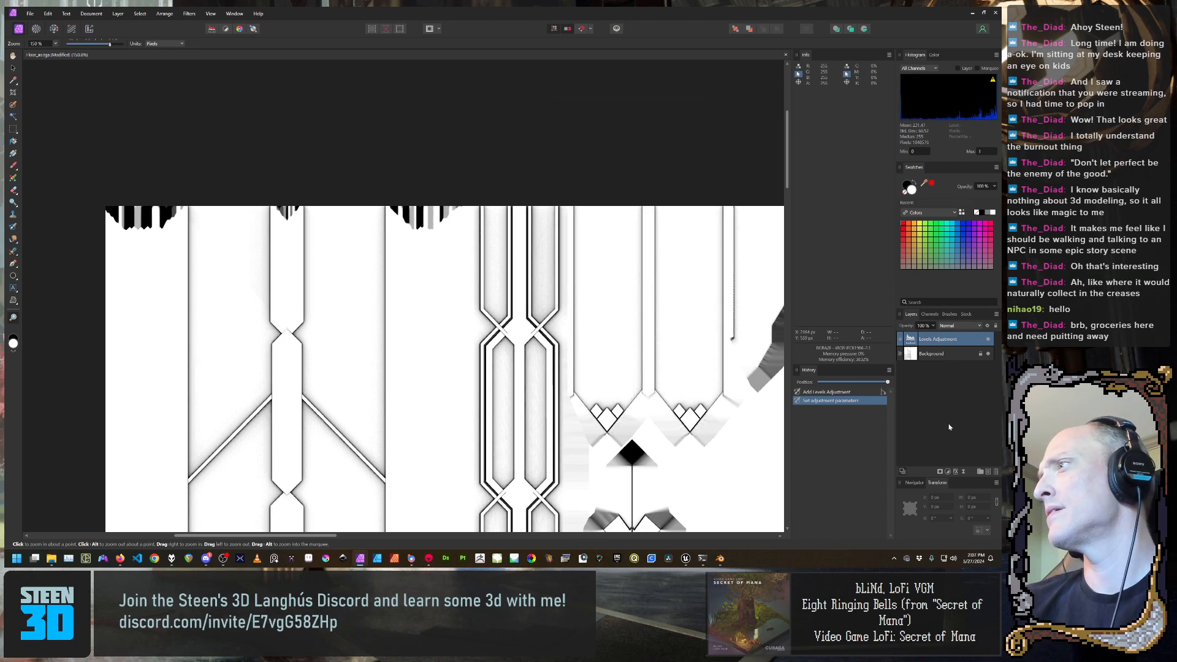
left_click(955, 473)
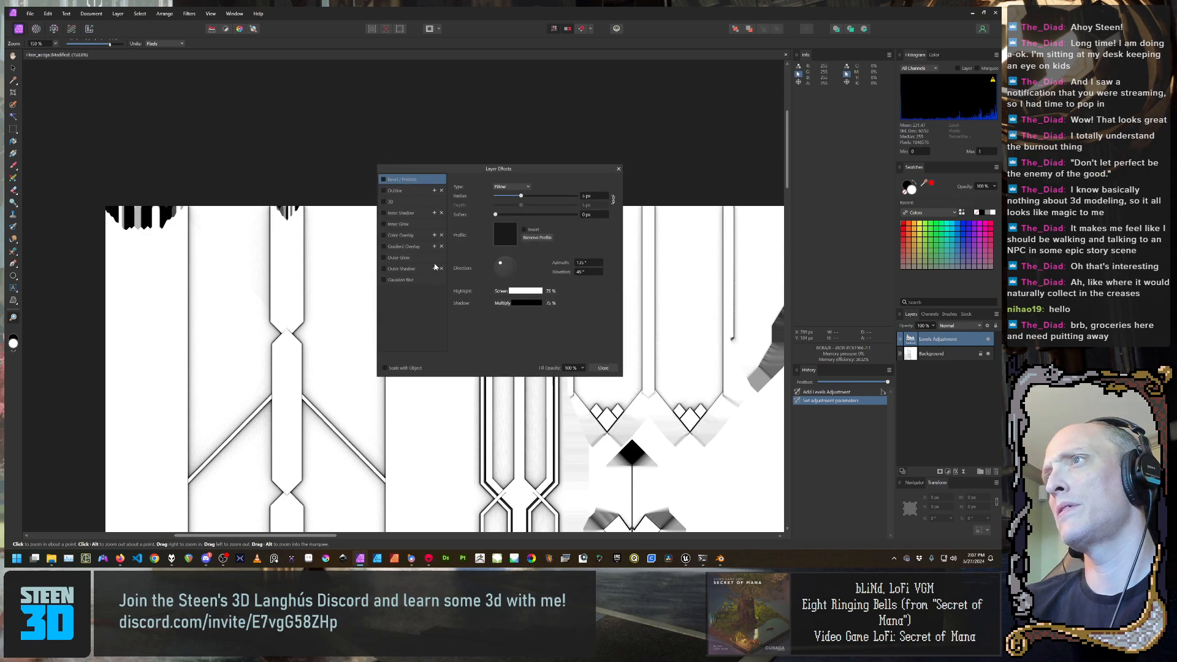
left_click(618, 169)
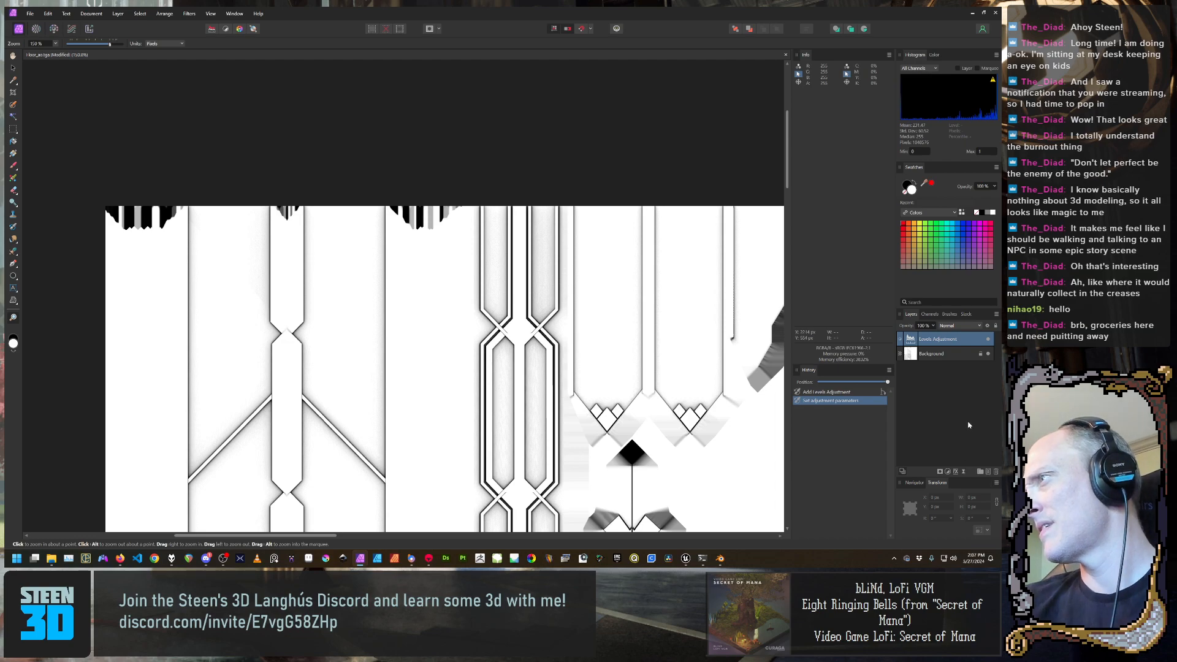
left_click(997, 315)
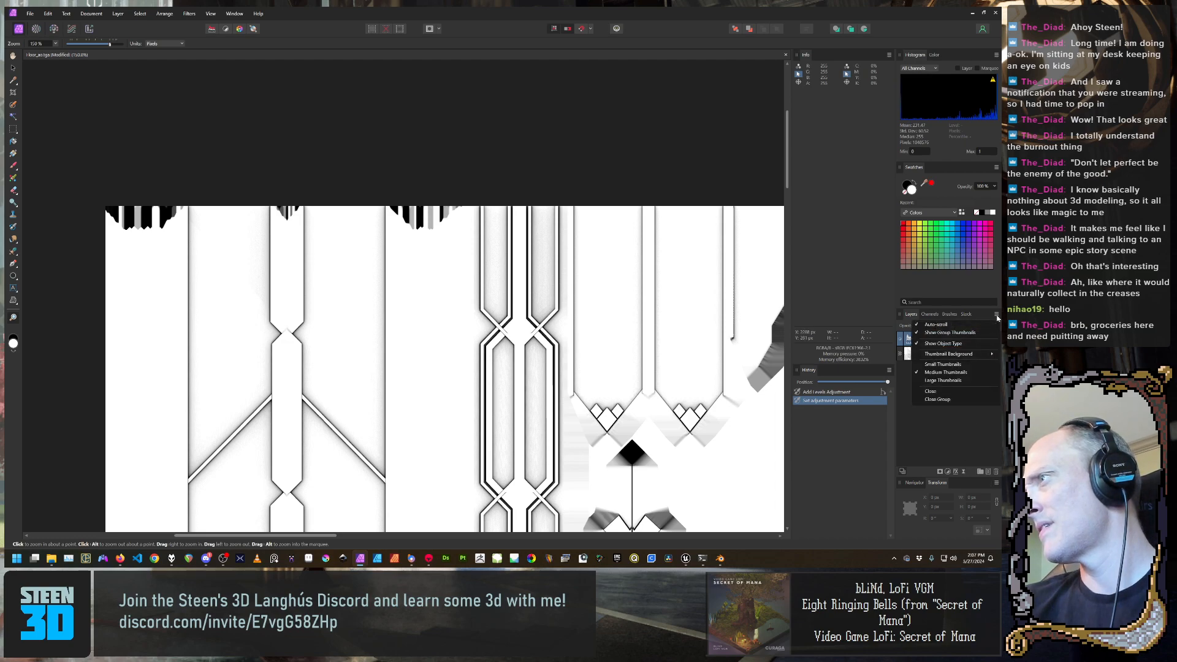
left_click(941, 437)
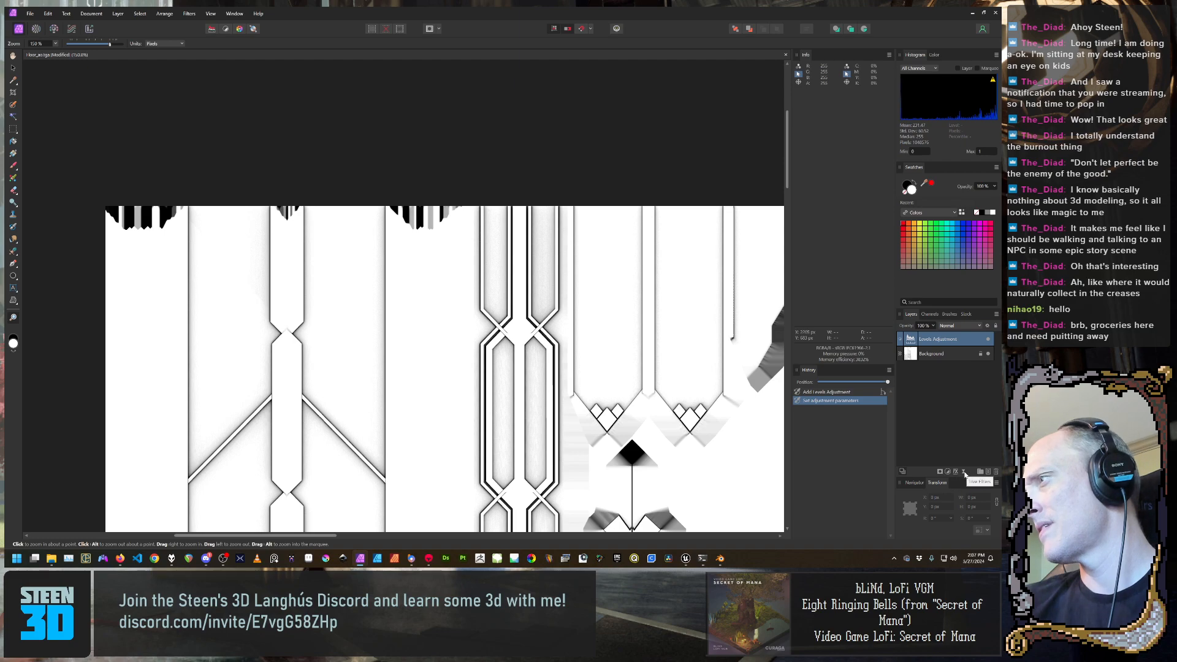
Add a live Gaussian Blur filter layer above the Levels adjustment
left_click(964, 472)
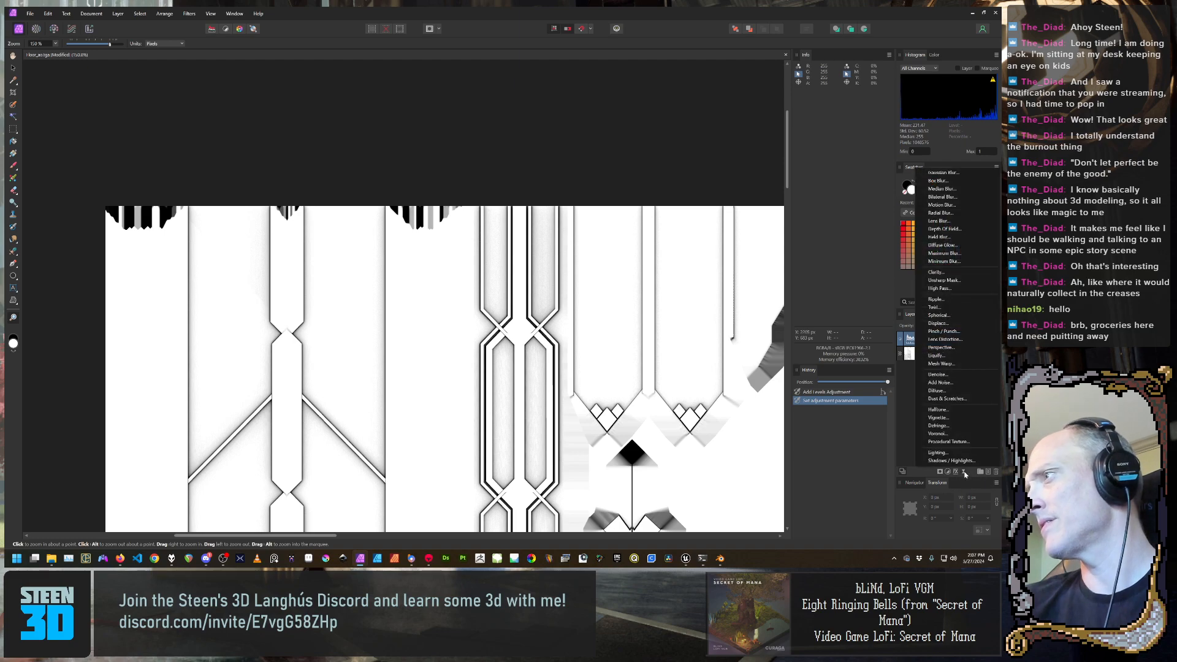
left_click(950, 173)
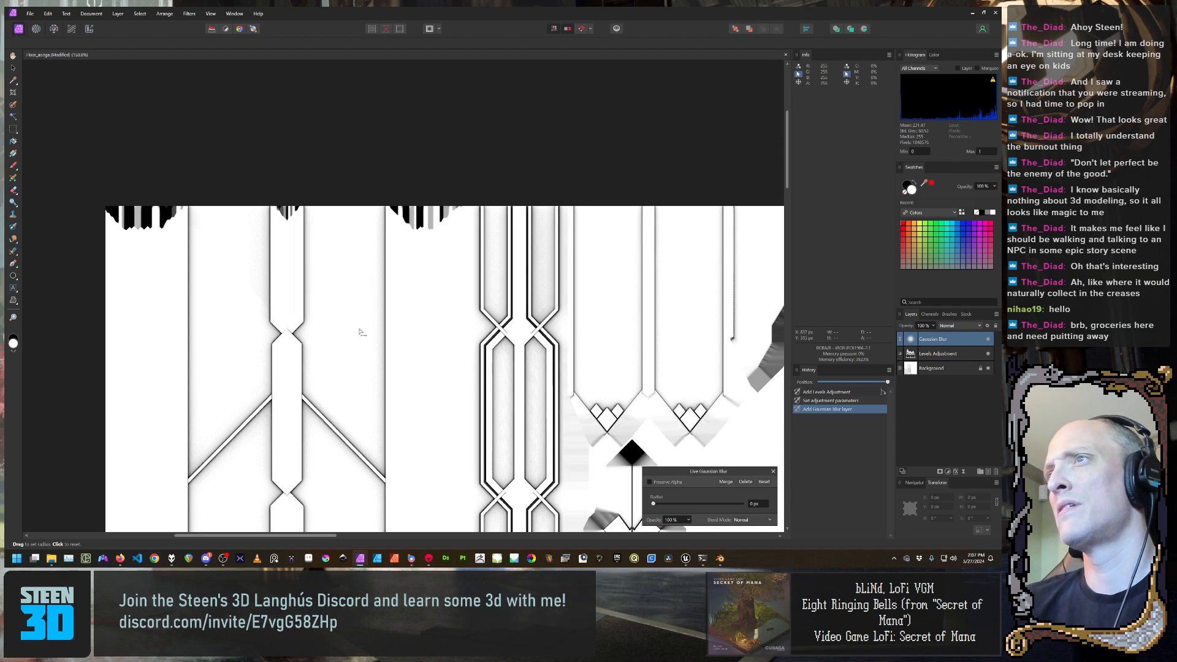
key("z")
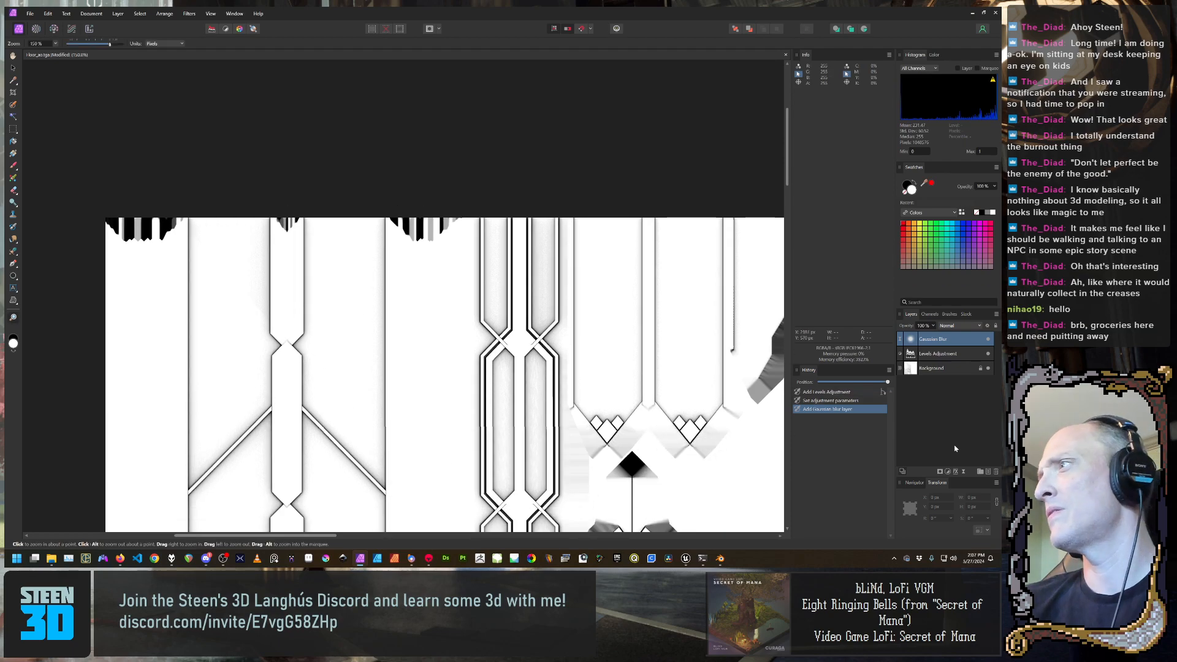
Set the live Gaussian Blur's radius to about 0.2 px to soften the noisy crease shading, and close its settings
double_click(912, 340)
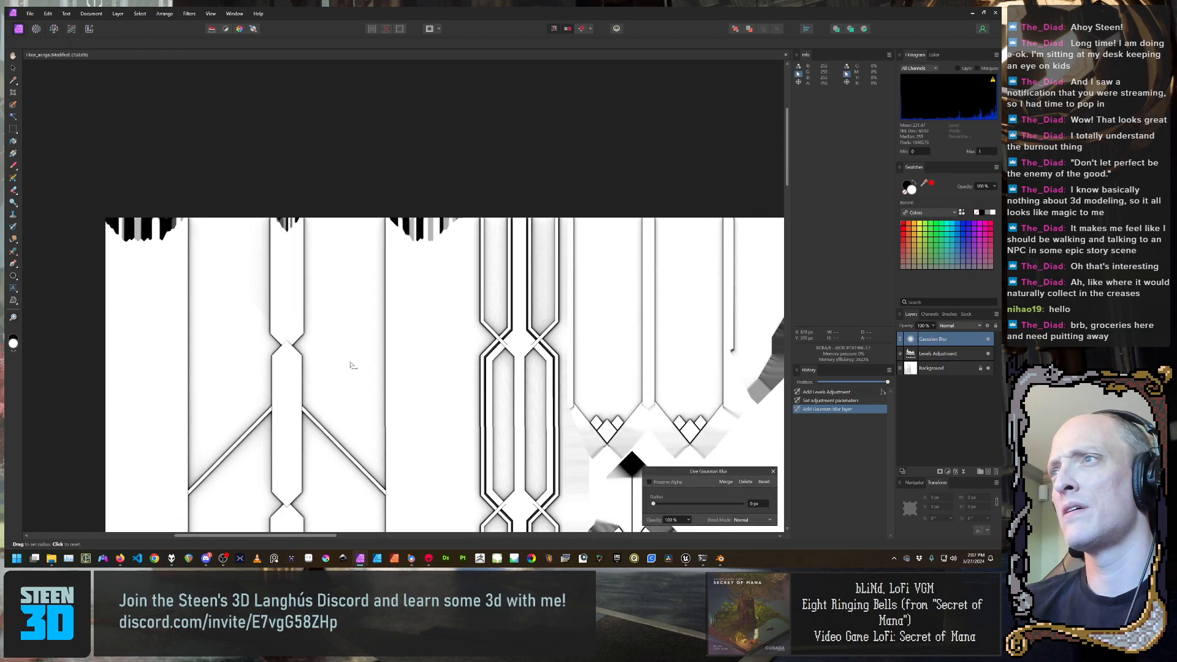
left_click(319, 329)
key("z")
left_click(318, 329)
left_click(318, 329)
left_click(318, 328)
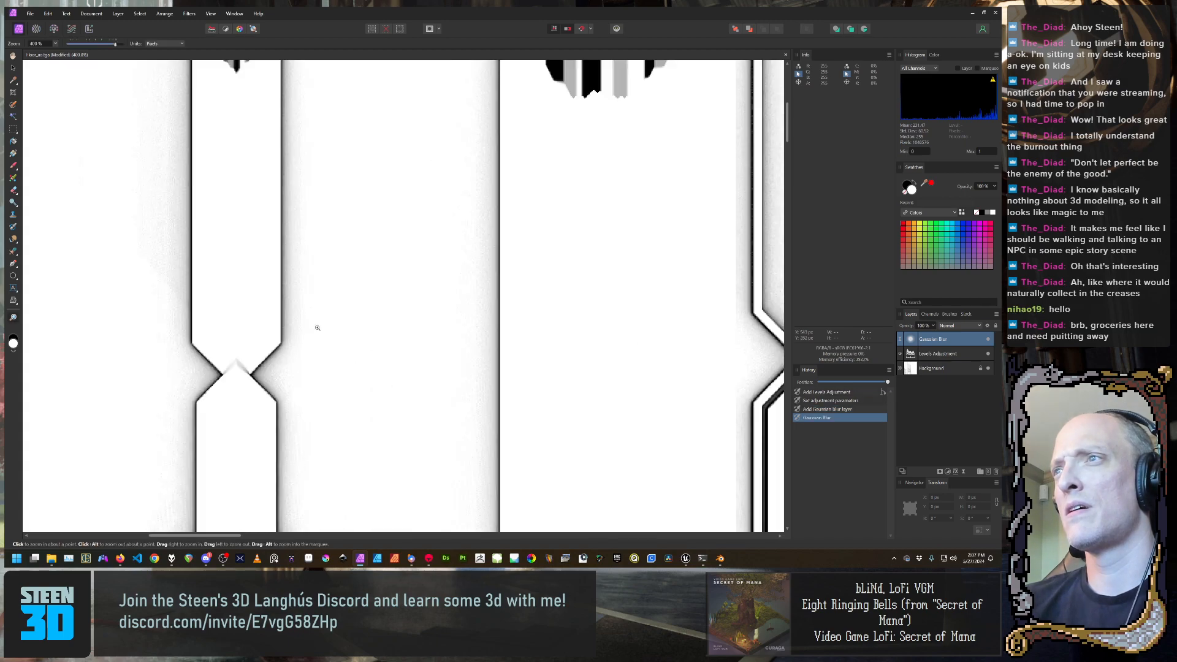
double_click(911, 339)
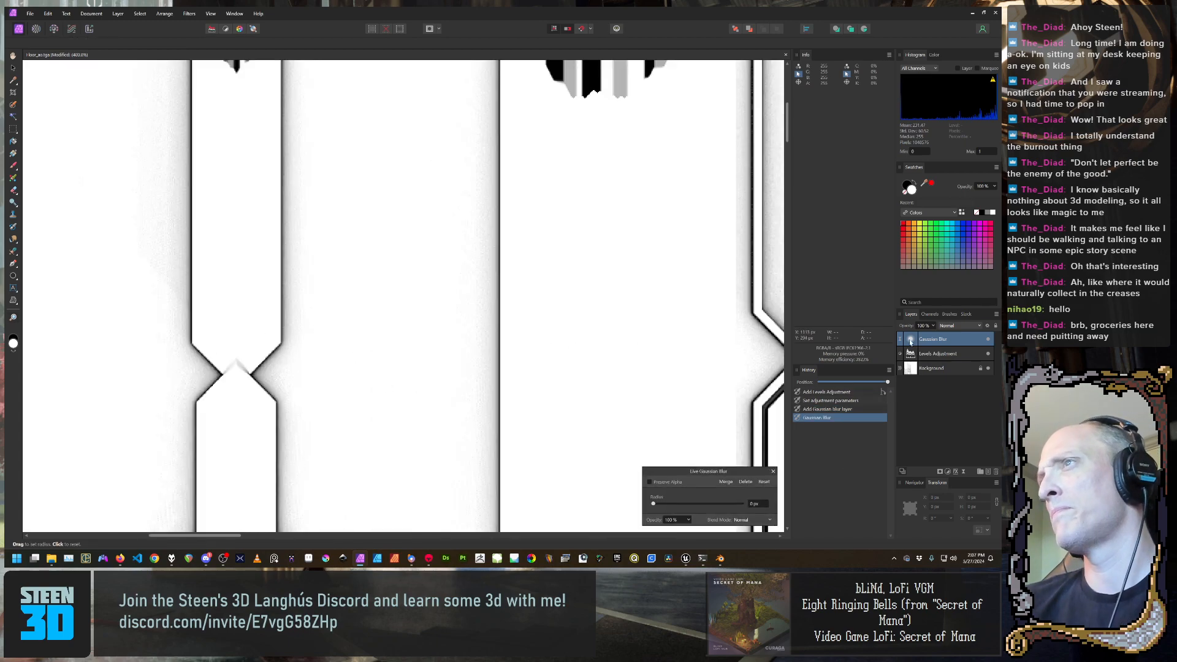
left_click_drag(700, 473, 760, 322)
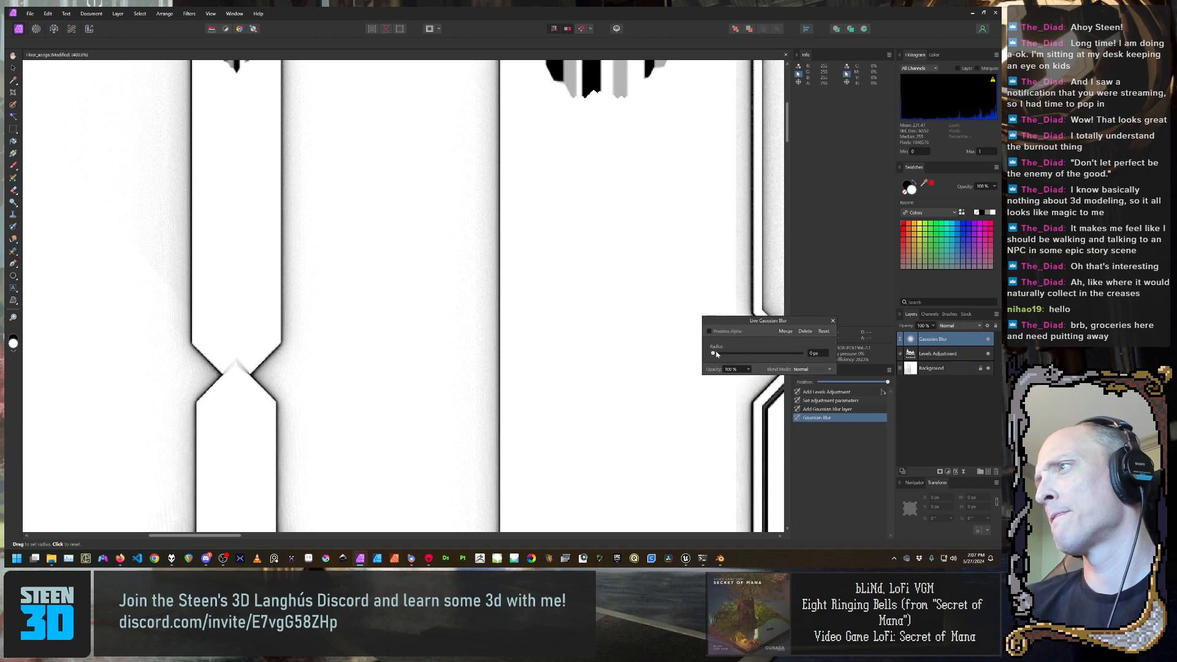
left_click_drag(714, 355, 720, 354)
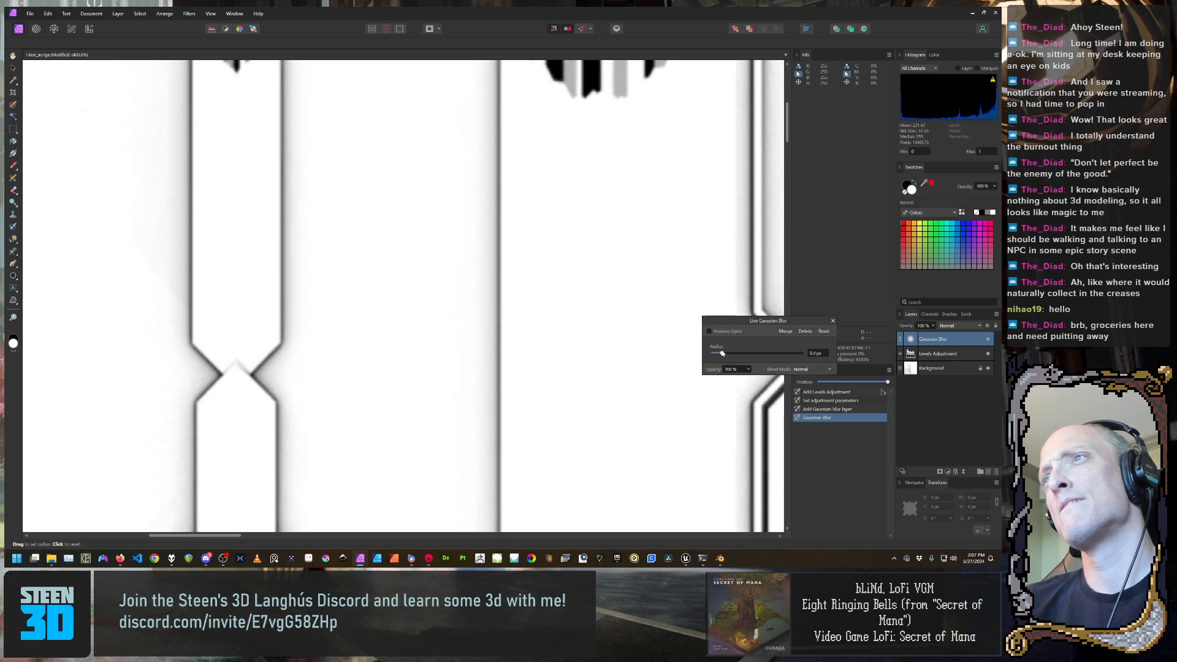
left_click_drag(721, 353, 718, 354)
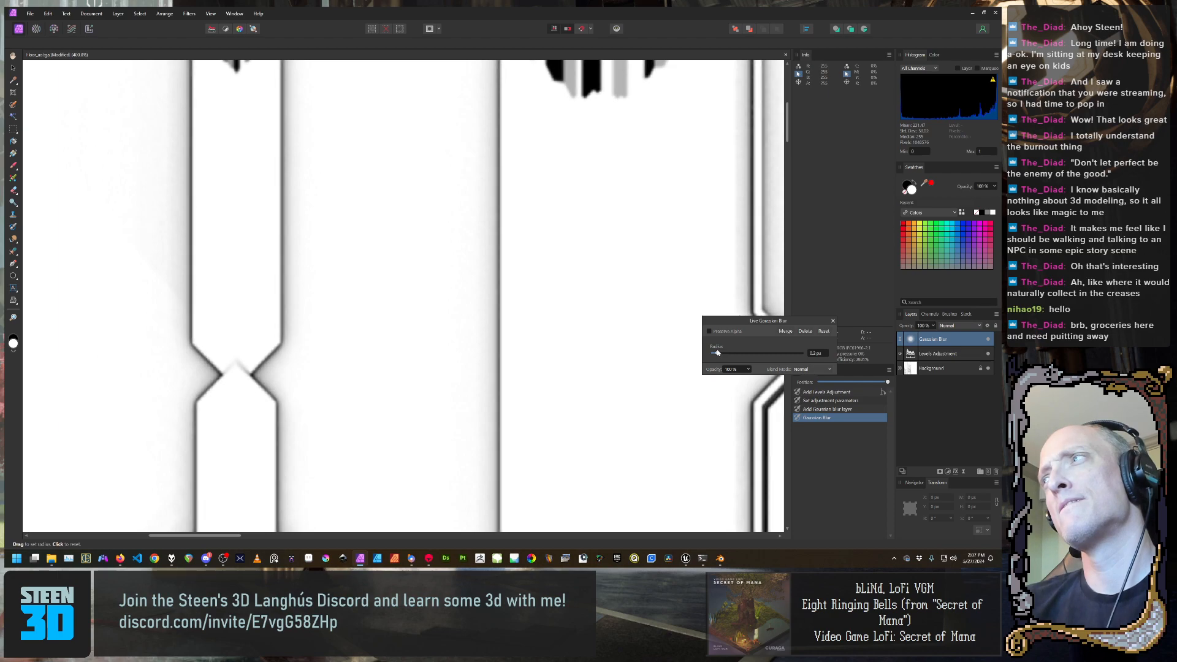
scroll(526, 344, "down", 5)
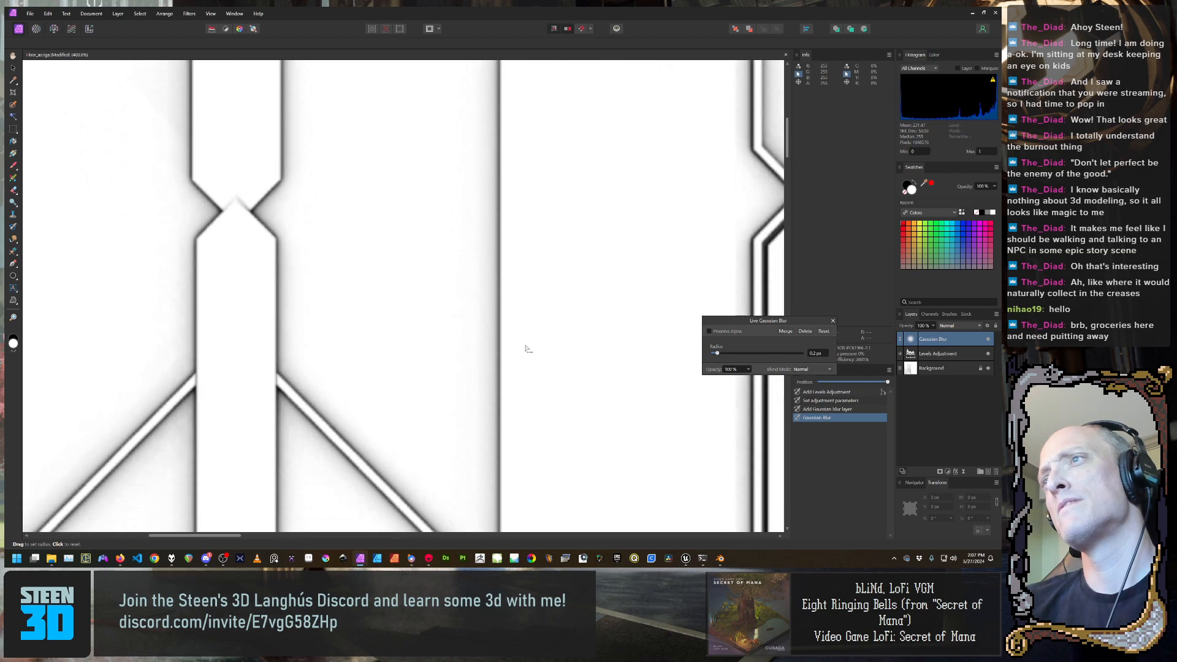
left_click(832, 321)
key("z")
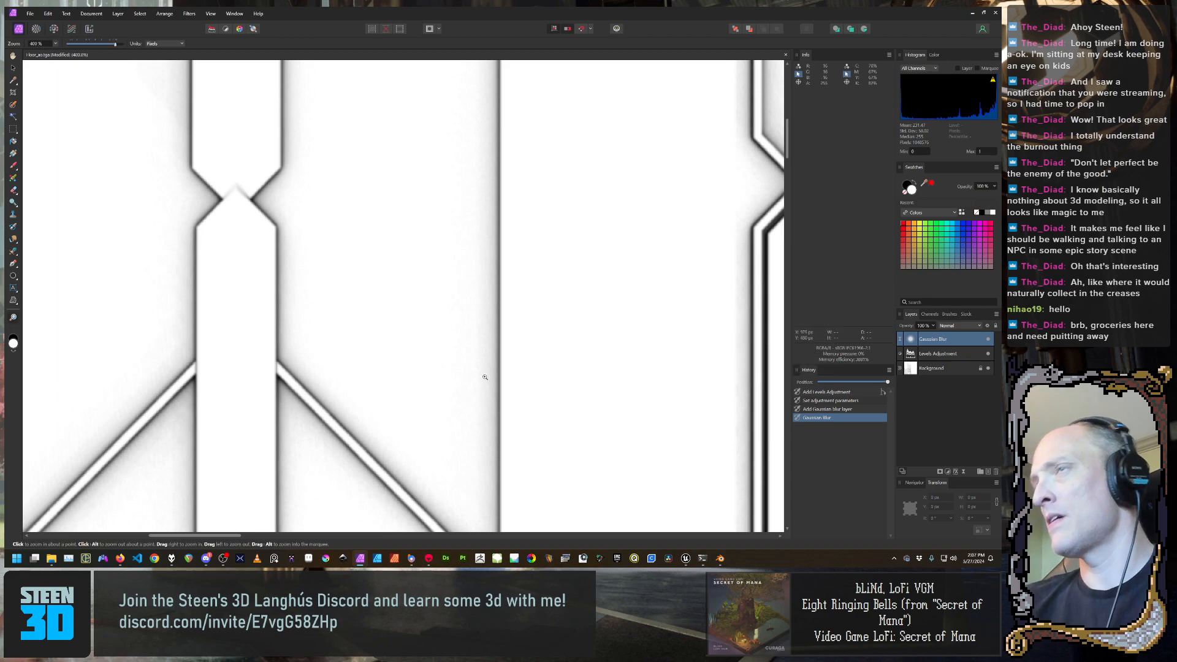
Examine the softened crease shading across the wider texture at lower zoom levels
key("ctrl+f")
left_click(818, 368)
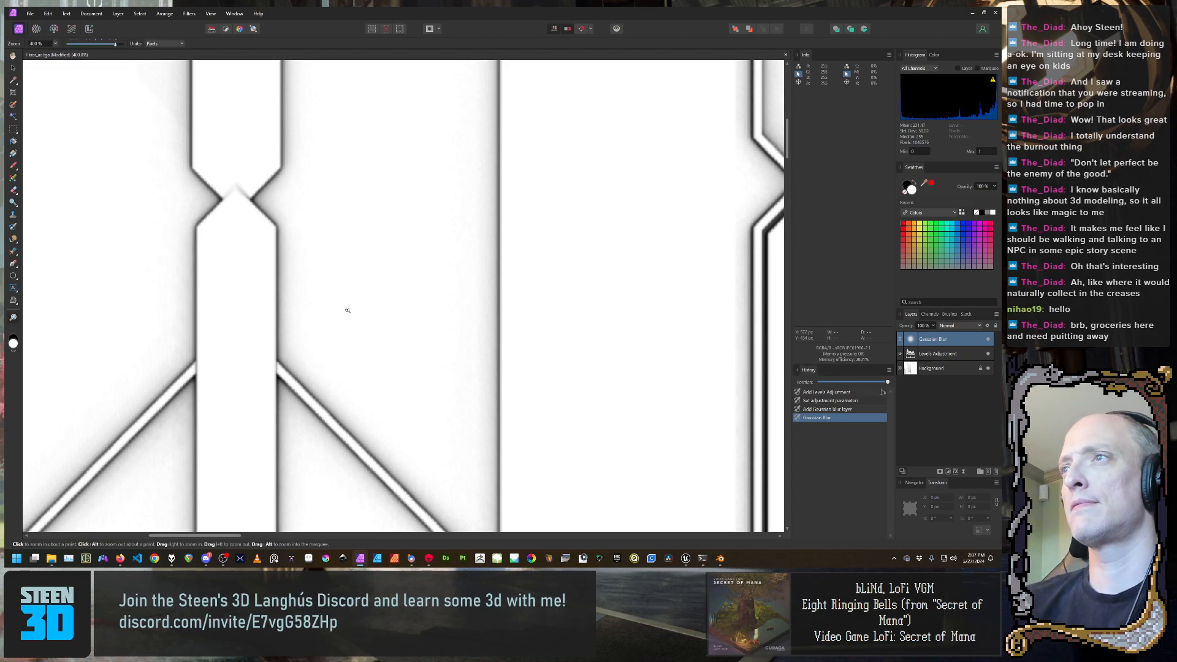
scroll(347, 310, "down", 5, "ctrl")
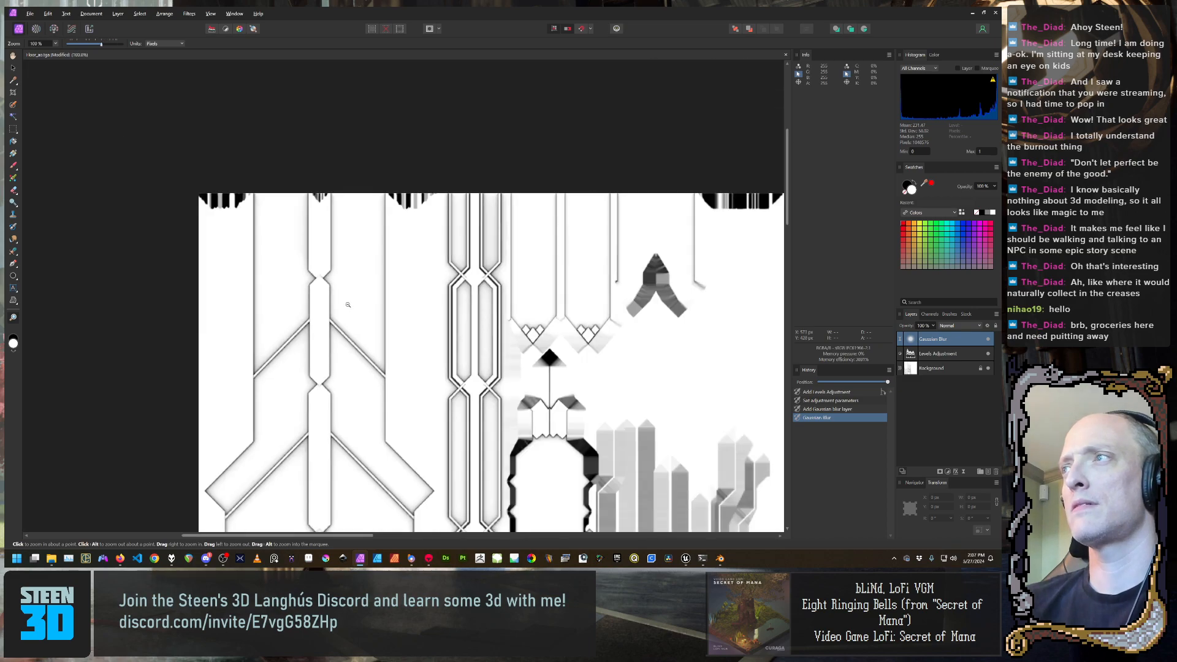
mouse_move(411, 408)
left_mouse_down("alt")
mouse_move(463, 383)
mouse_move(319, 351)
mouse_move(147, 336)
left_mouse_up("alt")
left_click_drag(451, 331, 205, 328)
middle_click_drag(534, 365, 318, 187)
scroll(480, 328, "down", 1, "ctrl")
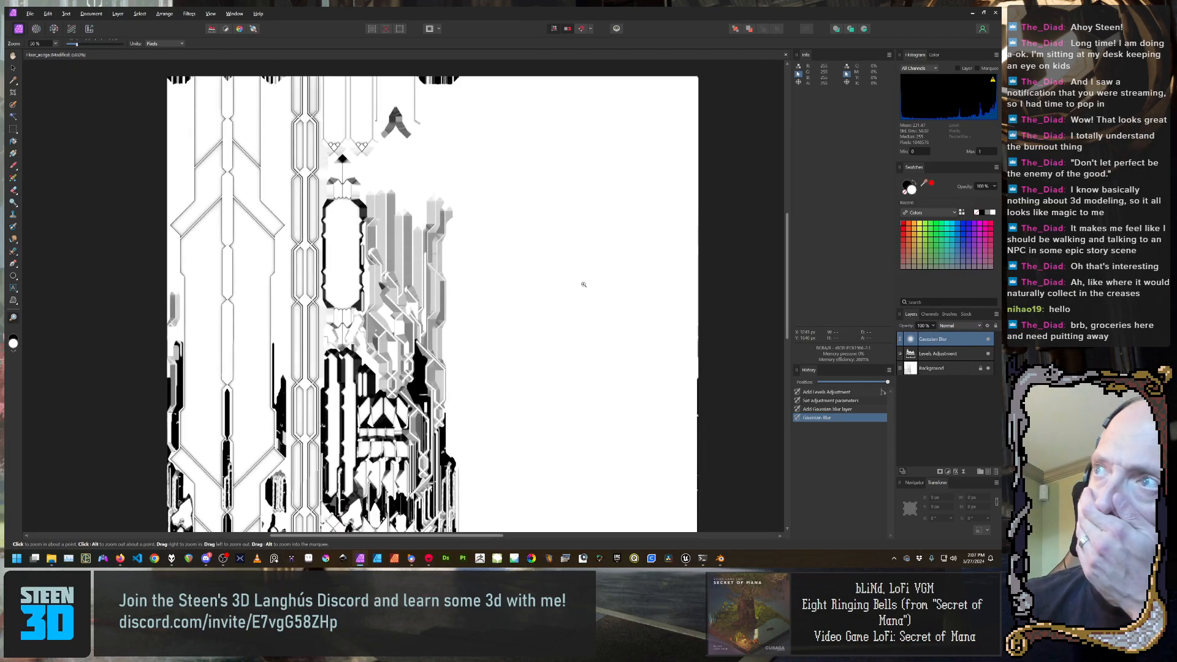
Set up a PNG export of the whole document with a white matte
left_click(30, 13)
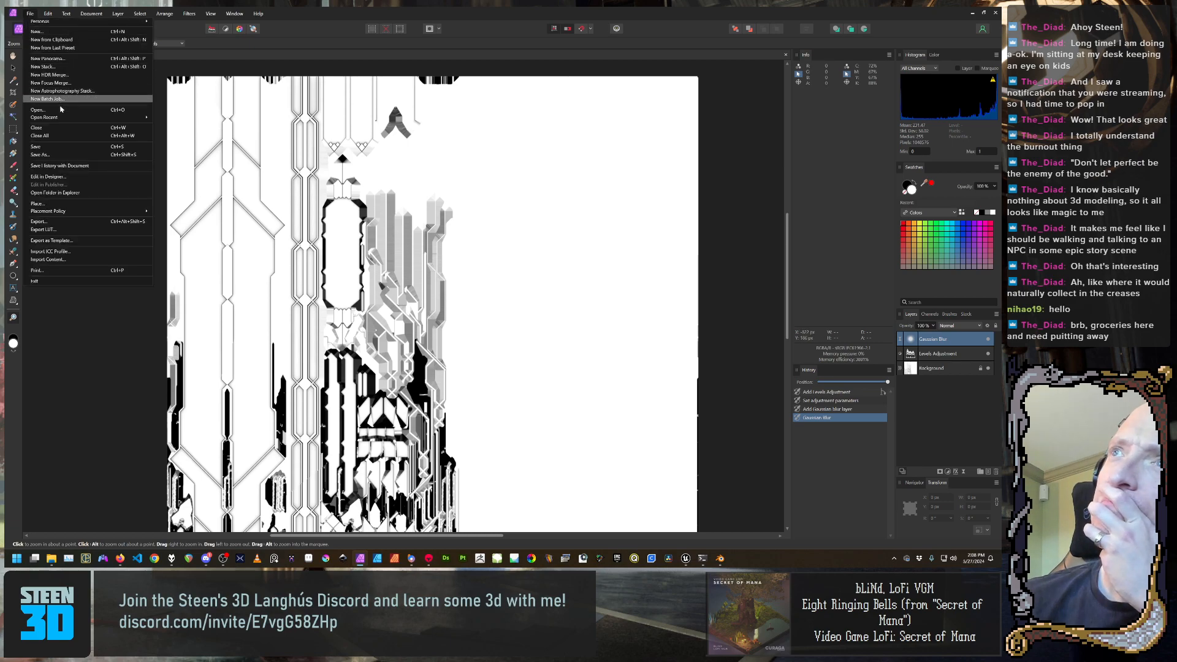
left_click(59, 222)
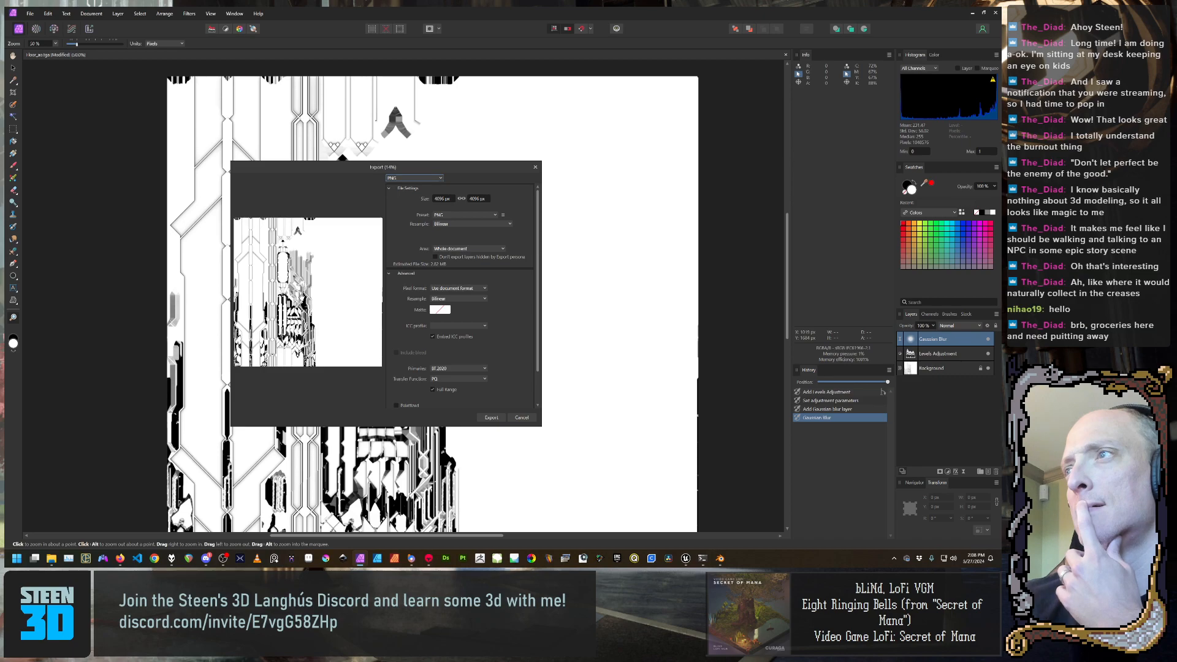
left_click(450, 311)
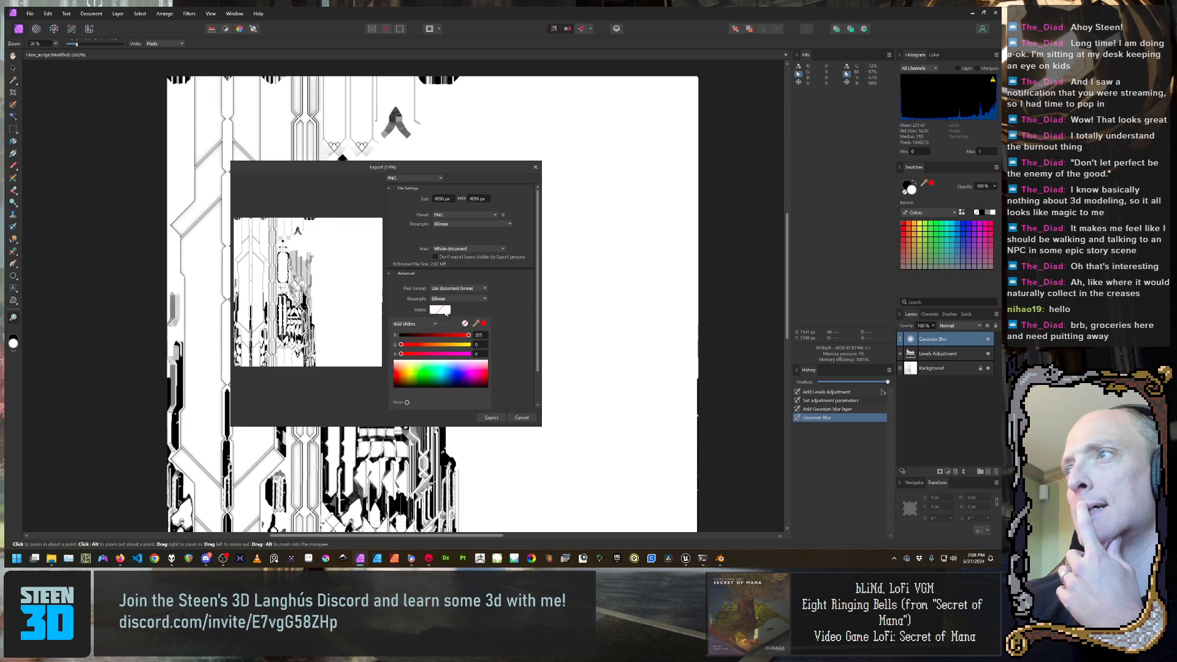
left_click(402, 377)
left_click_drag(402, 376, 387, 344)
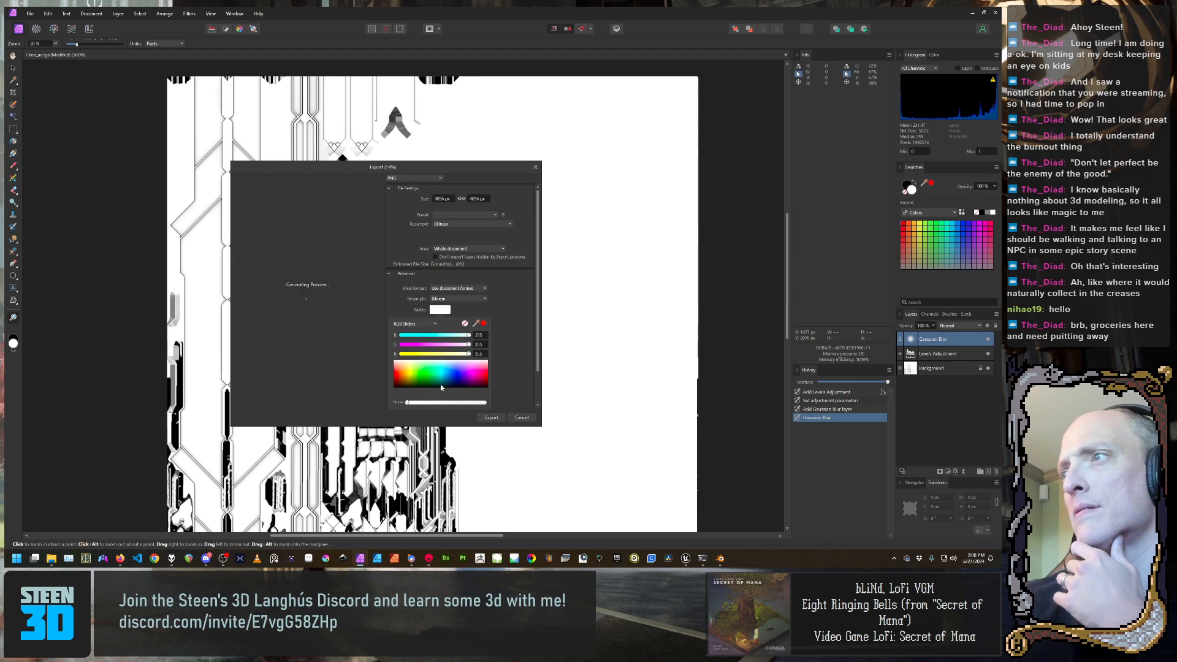
left_click(518, 381)
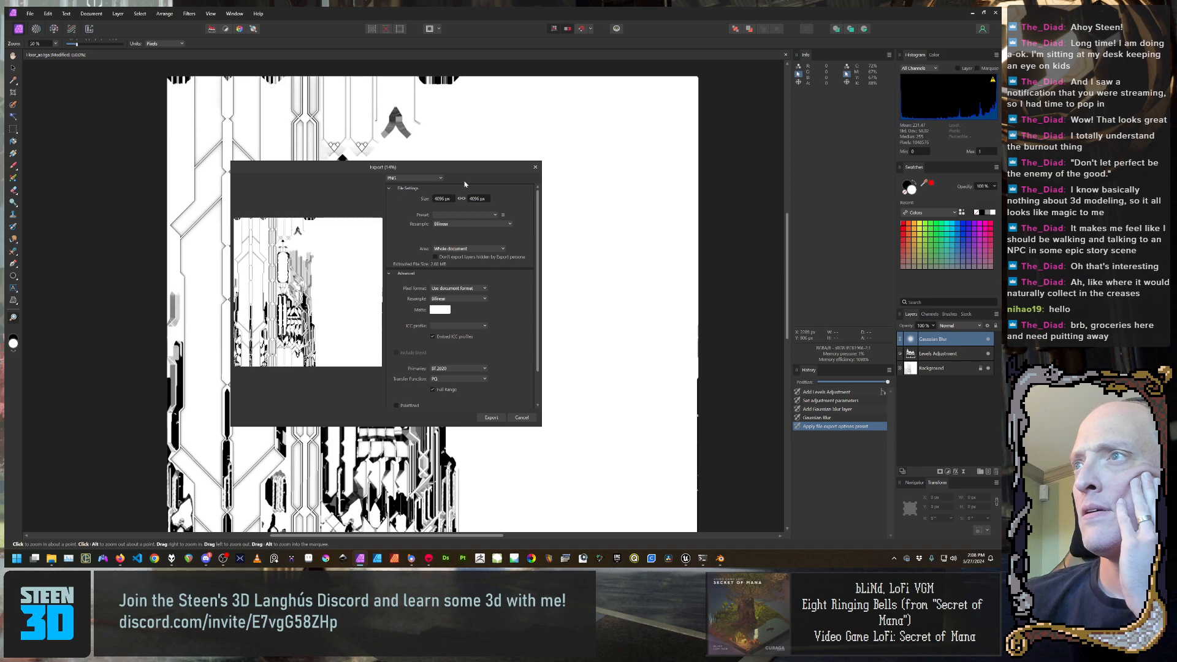
Proceed with the export and choose the Projects > ArtStation > DragonRise > Marmoset > Bake folder on drive E as its destination
left_click(504, 418)
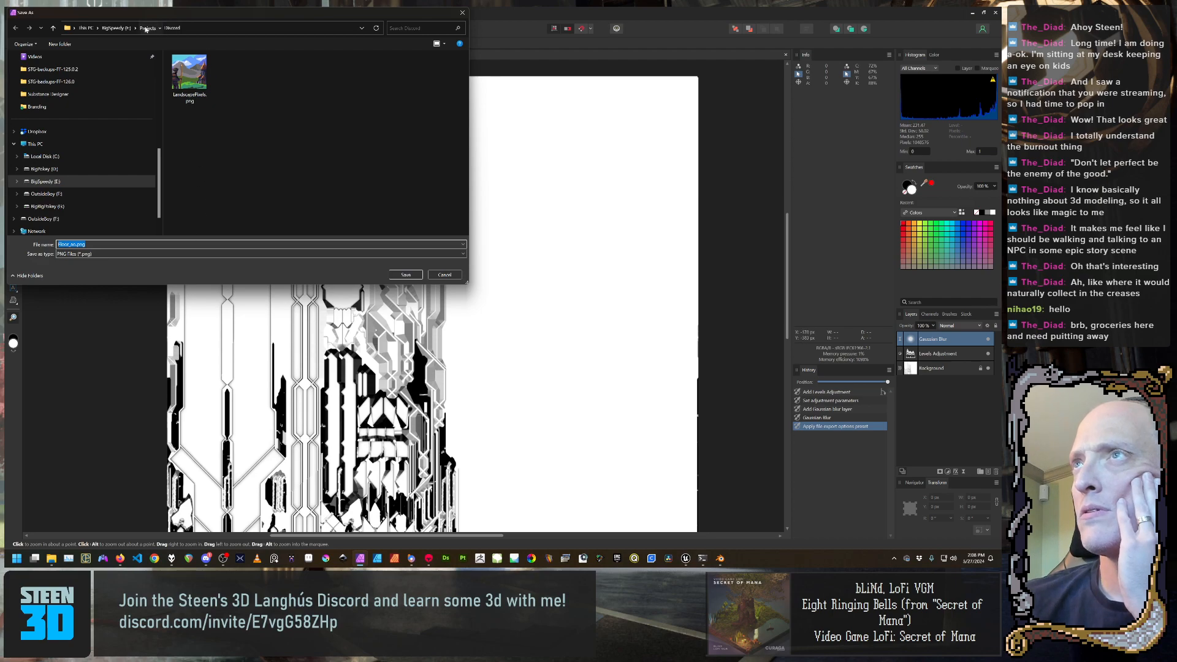
left_click(147, 28)
left_click(48, 182)
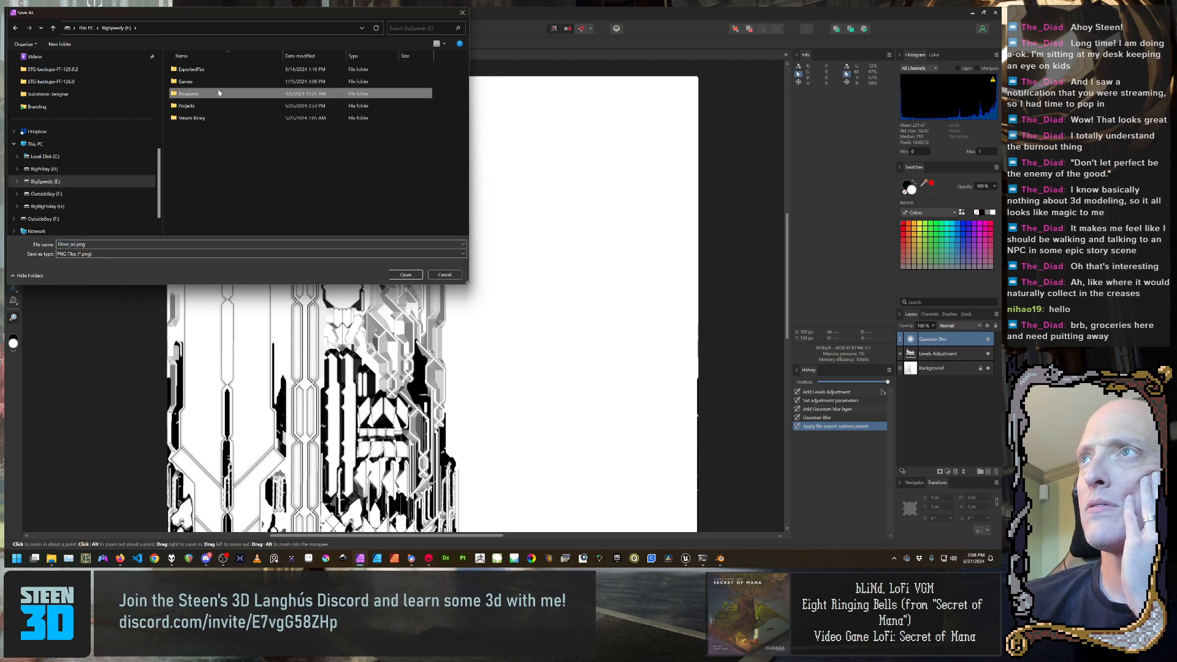
left_click(207, 106)
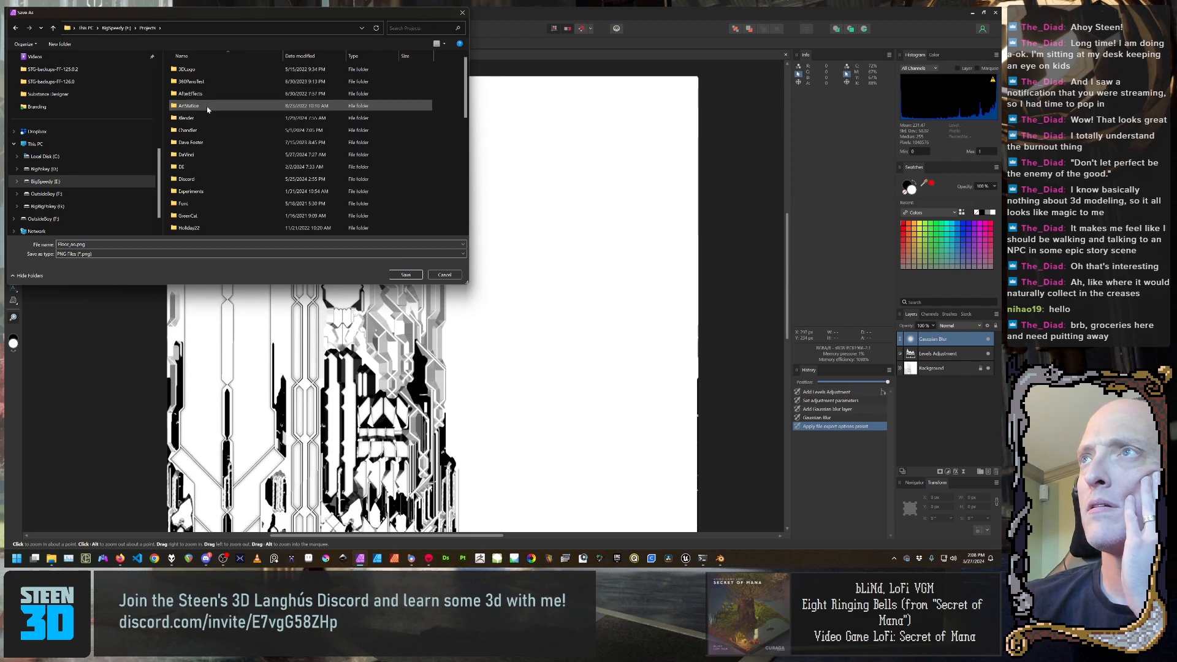
double_click(207, 108)
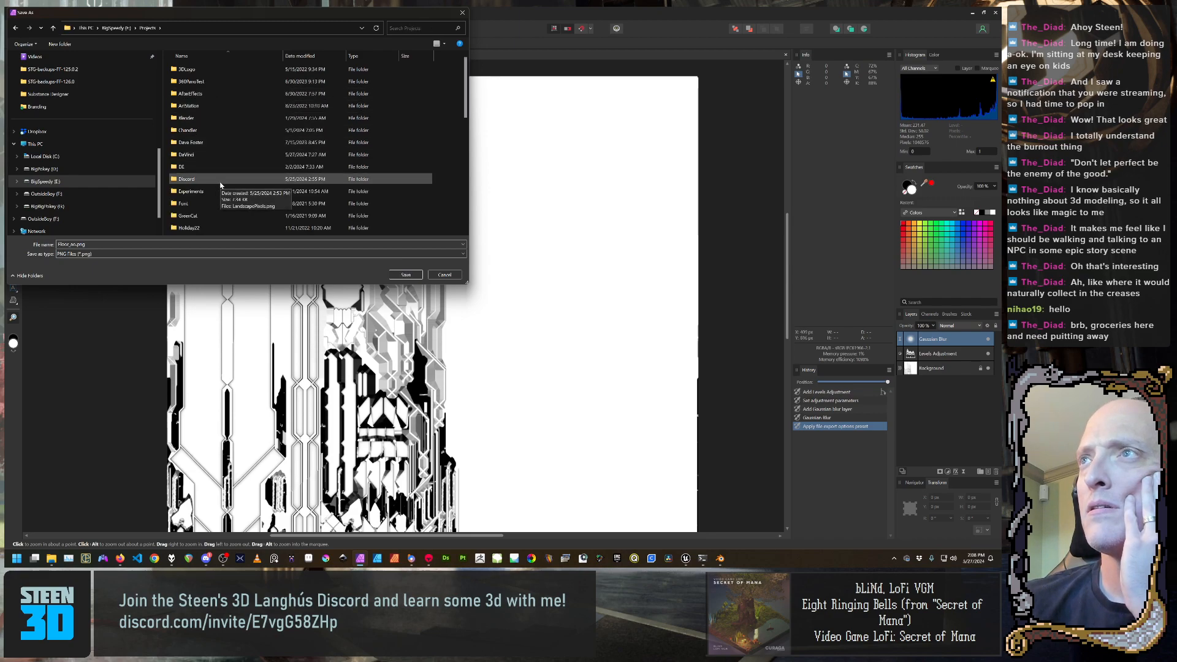
double_click(228, 106)
double_click(197, 69)
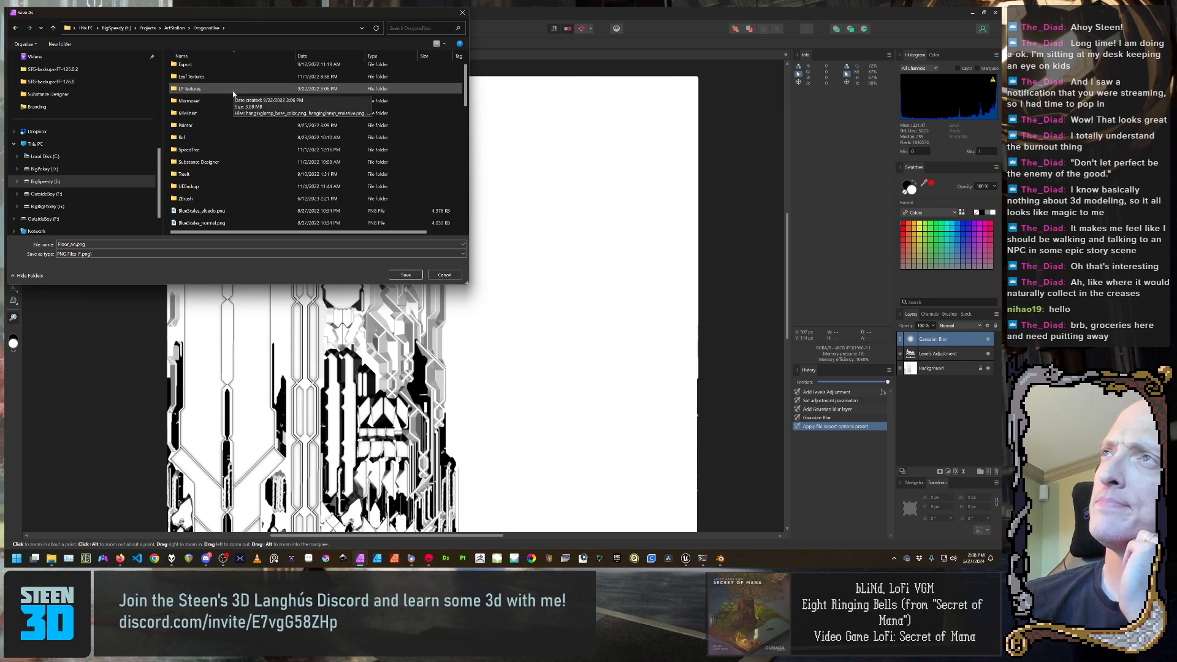
left_click(232, 151)
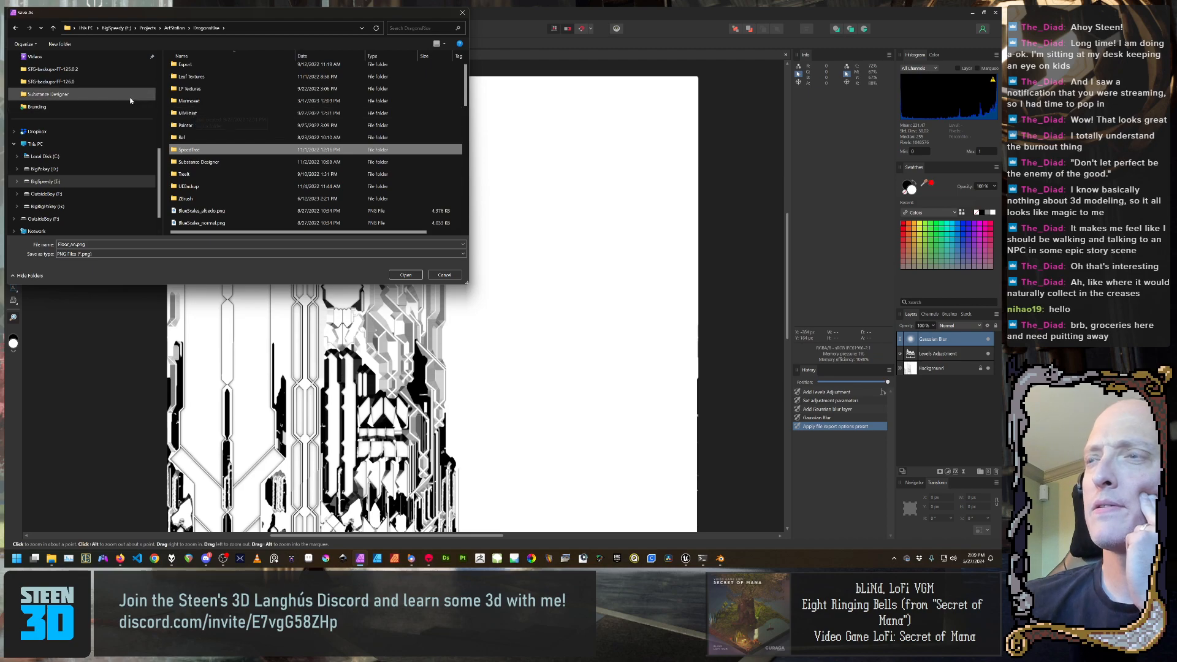
double_click(211, 103)
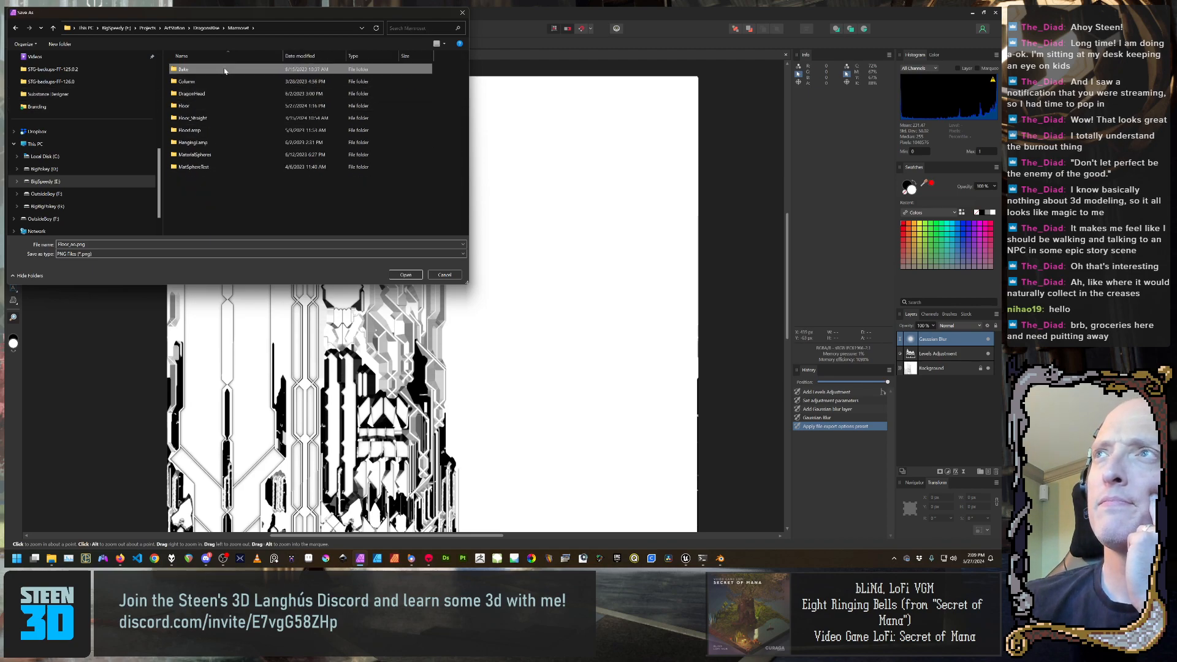
double_click(184, 69)
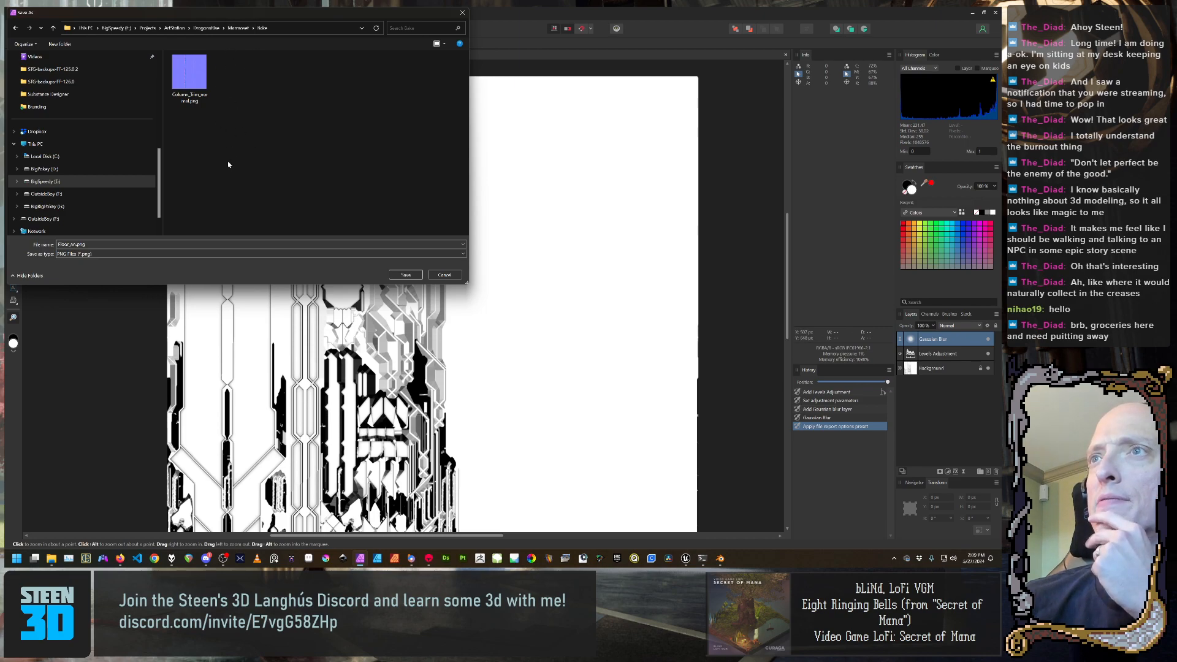
Name the exported image Floor_GrungeMask.png and save it in the Bake folder
left_click(185, 257)
left_click(186, 257)
left_click(68, 245)
left_click(68, 245)
double_click(68, 245)
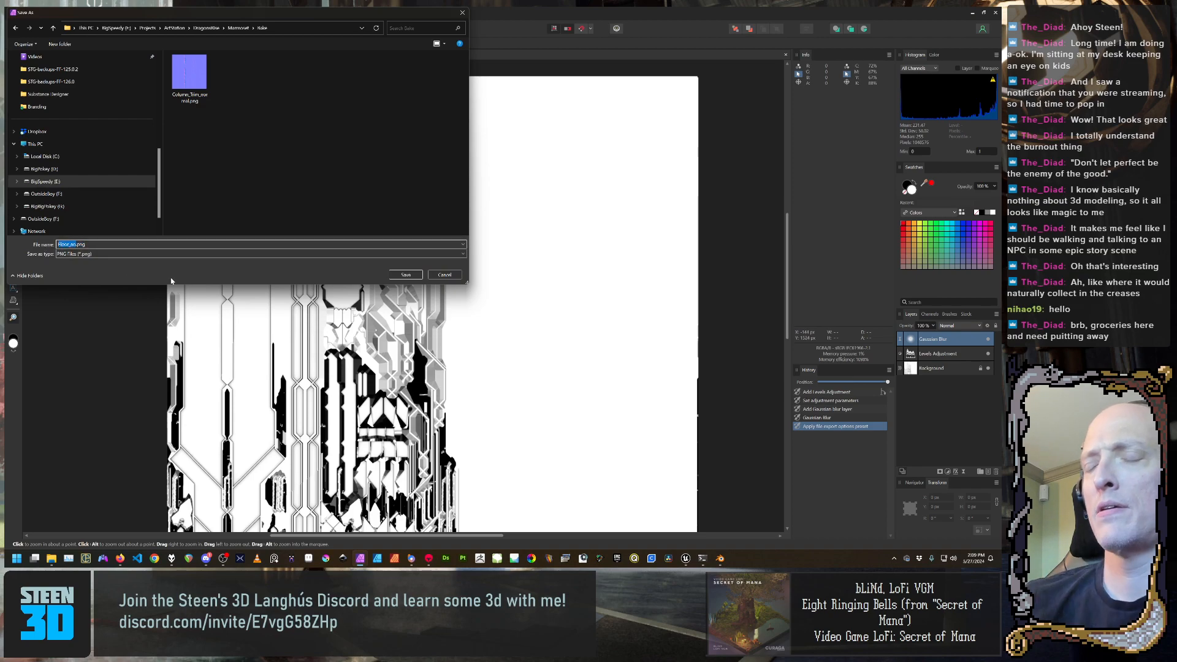
type("Floor")
type("_n")
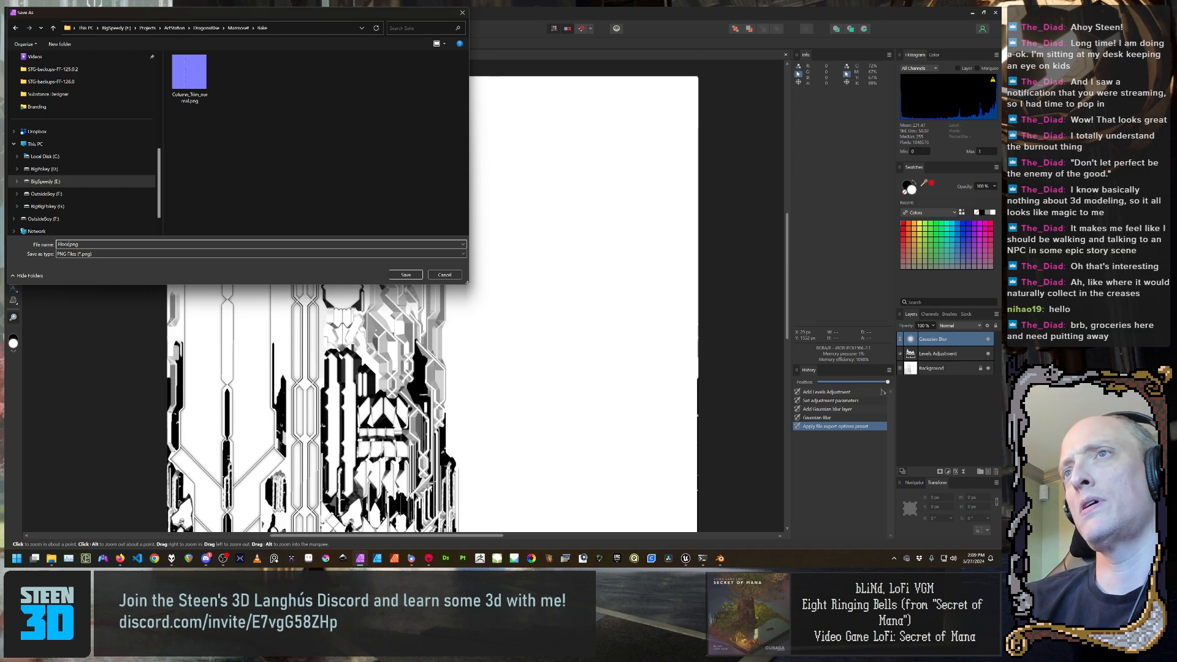
type("GrungeM")
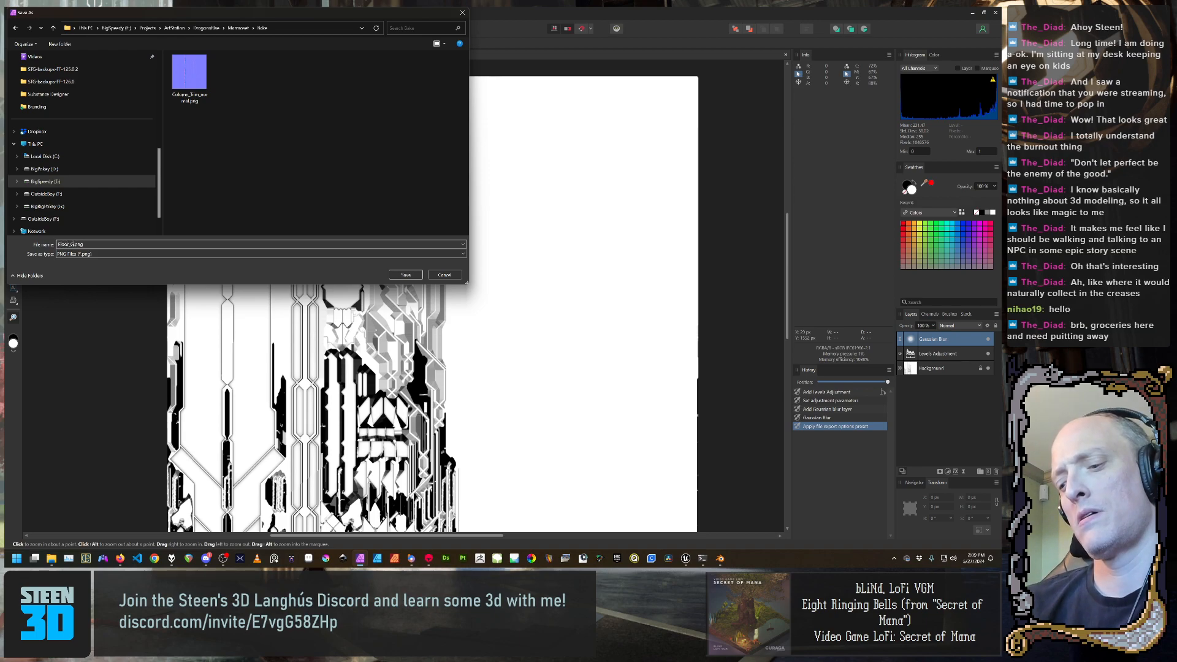
type("ask")
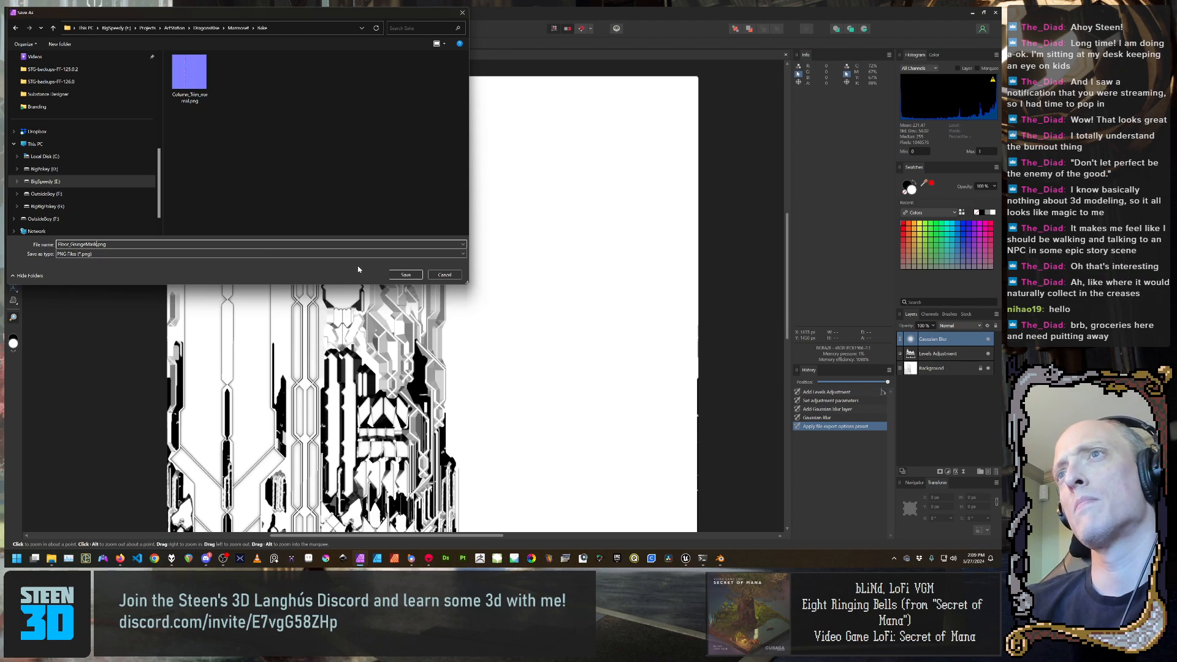
left_click(409, 276)
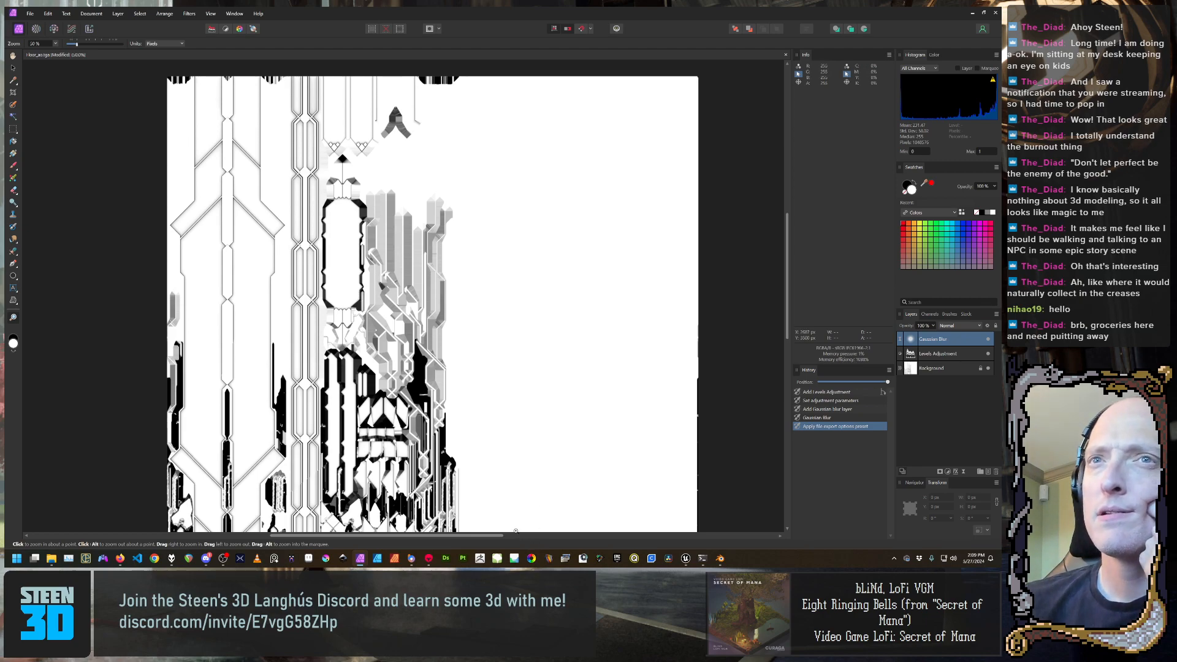
scroll(455, 464, "down", 2)
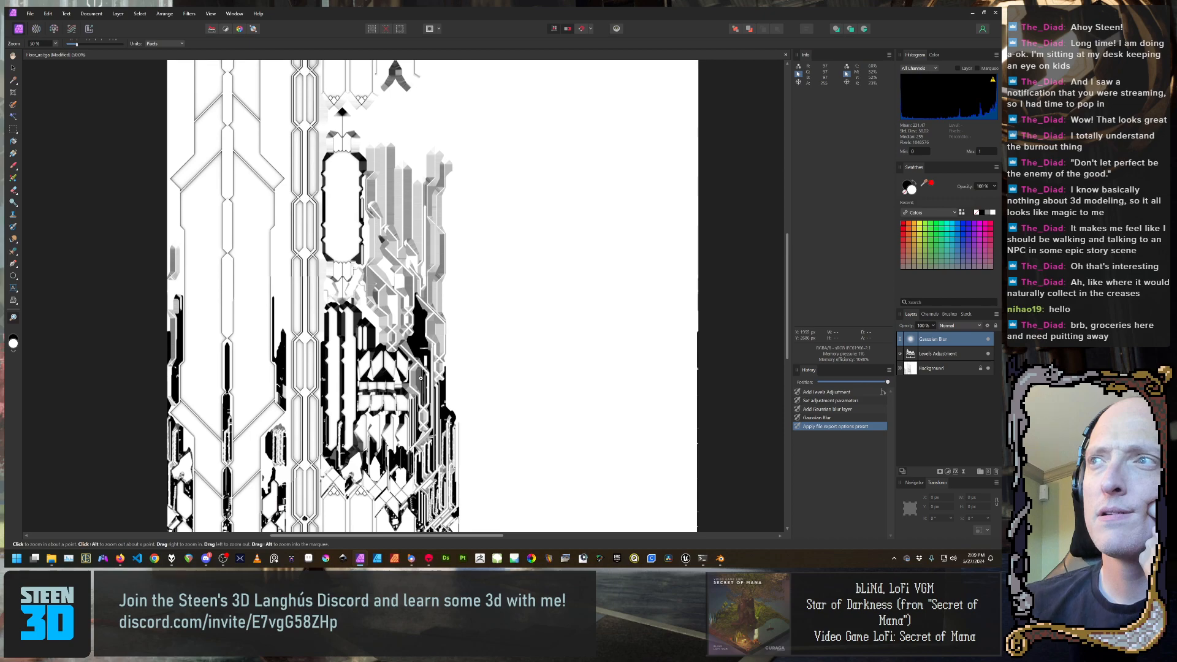
scroll(410, 387, "up", 2)
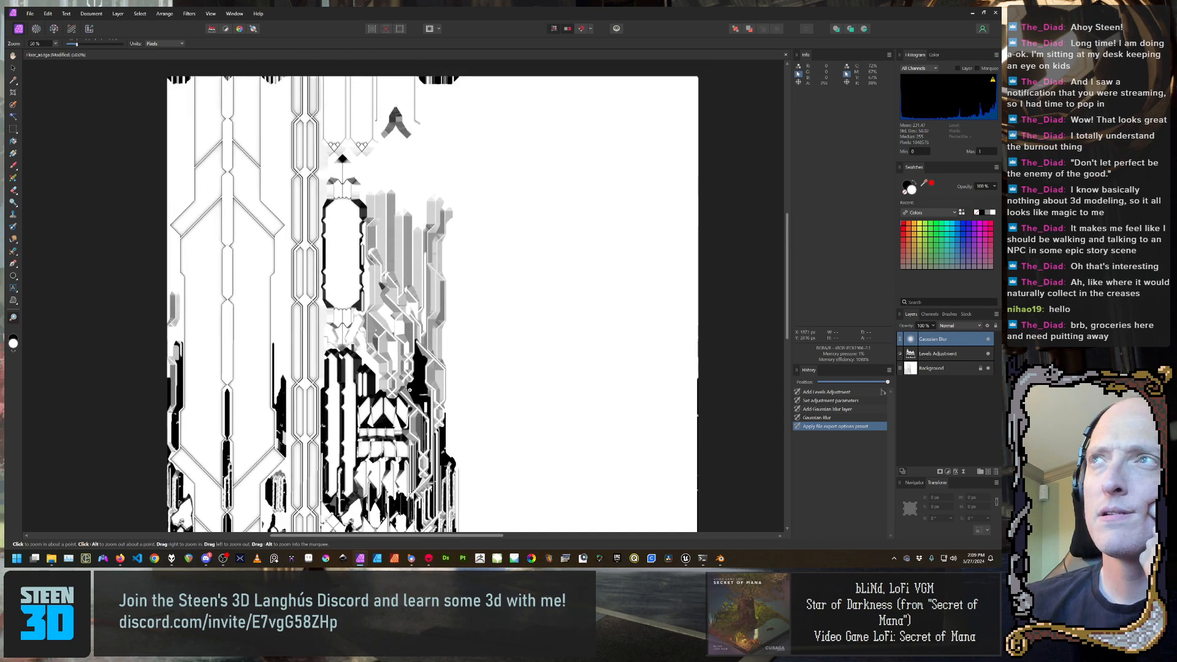
scroll(410, 390, "down", 3)
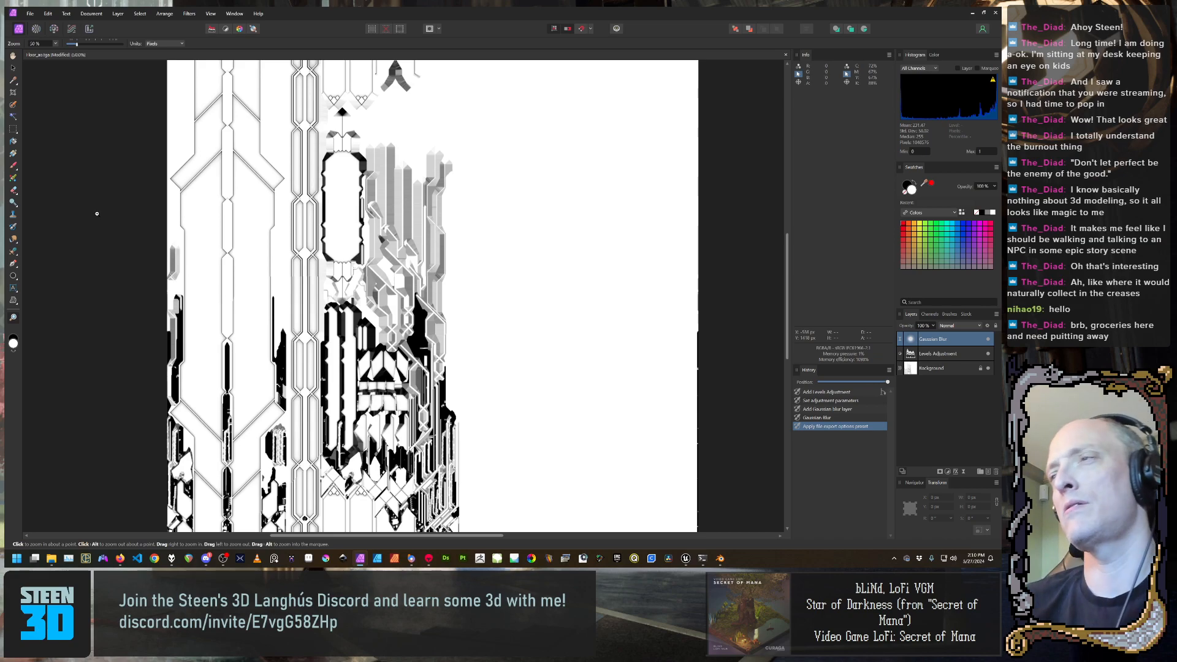
Switch to Unreal Editor and open the Textures folder inside Content > Materials
scroll(552, 334, "down", 2)
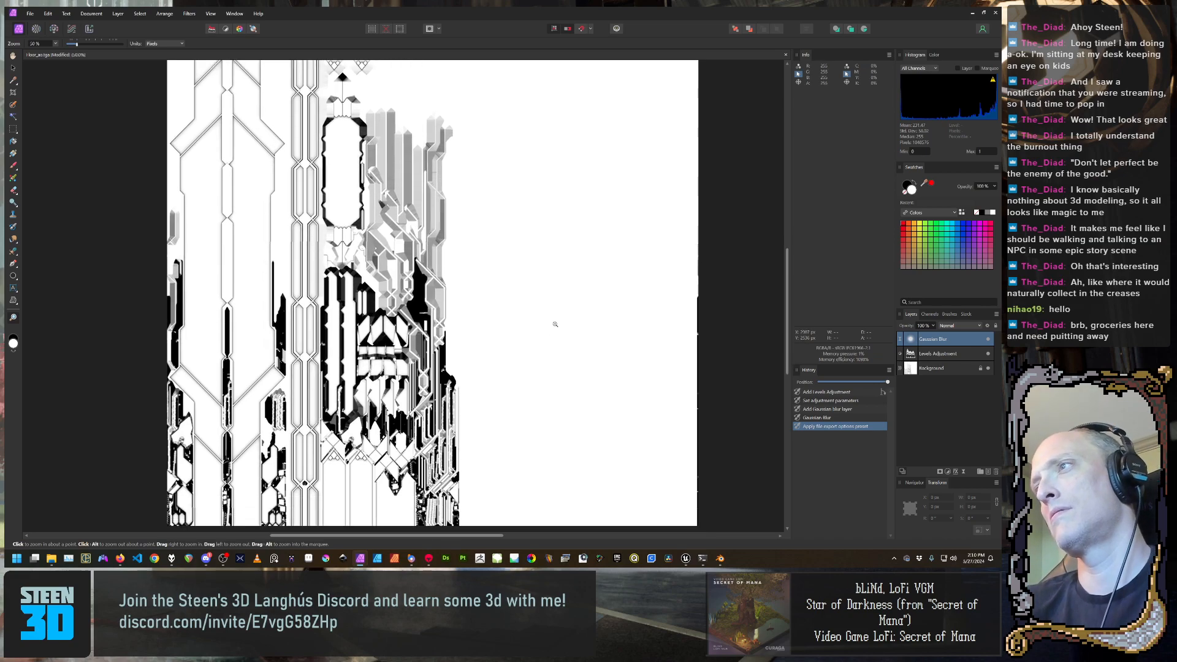
scroll(555, 324, "down", 3, "ctrl")
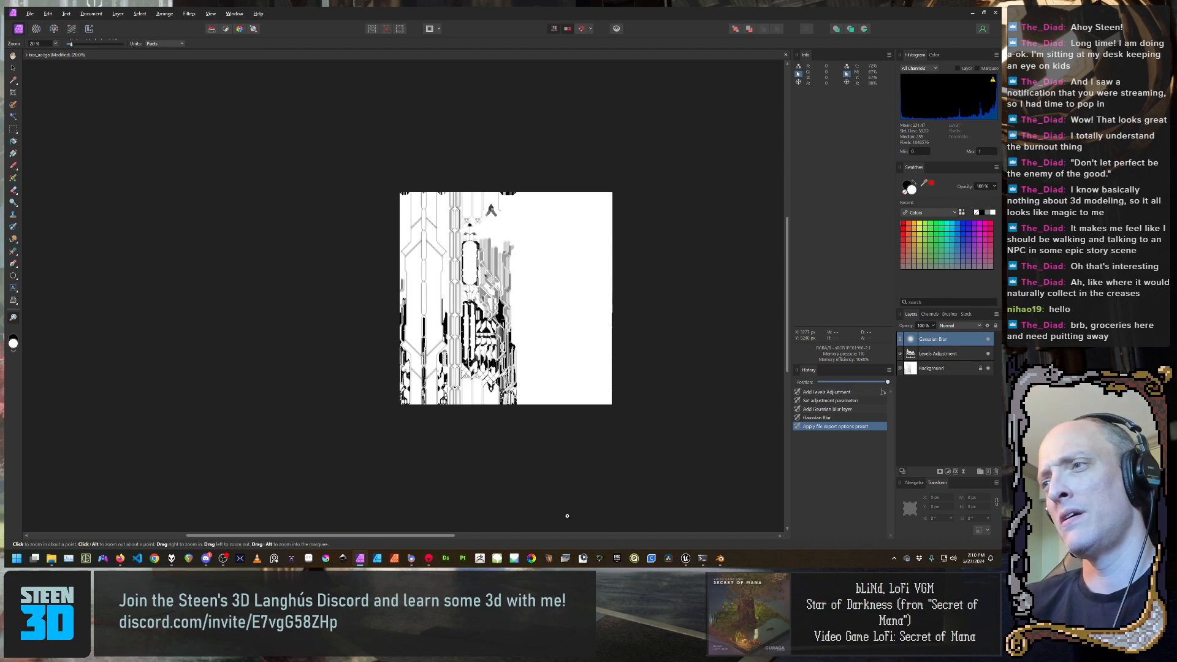
left_click(685, 559)
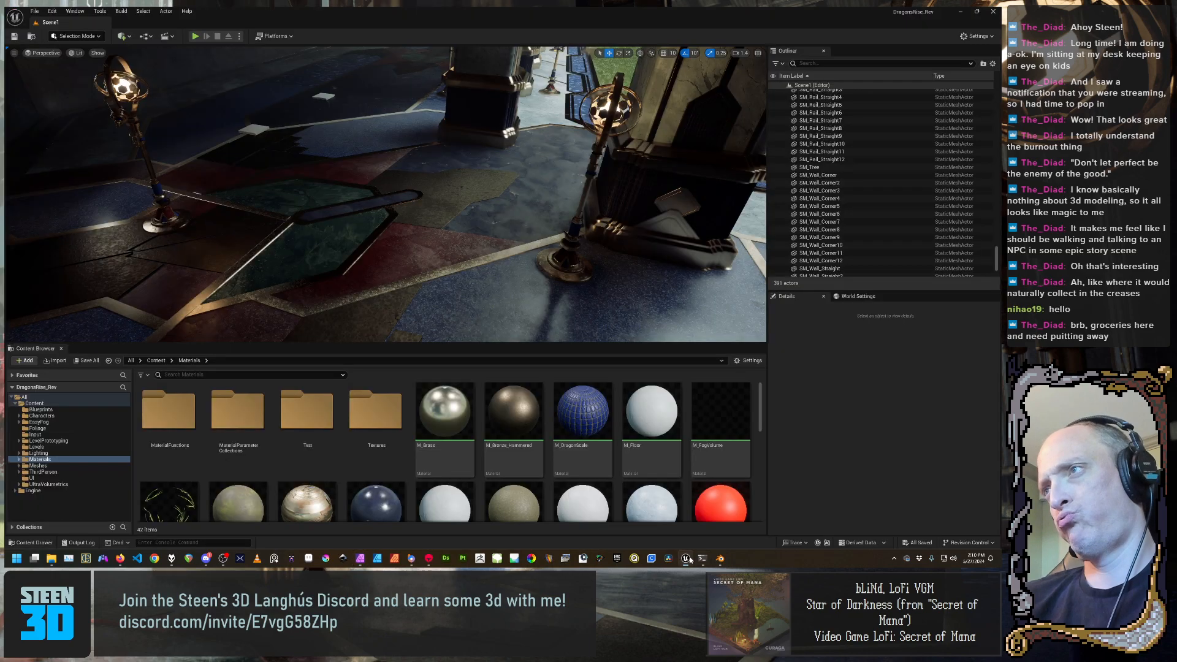
double_click(377, 445)
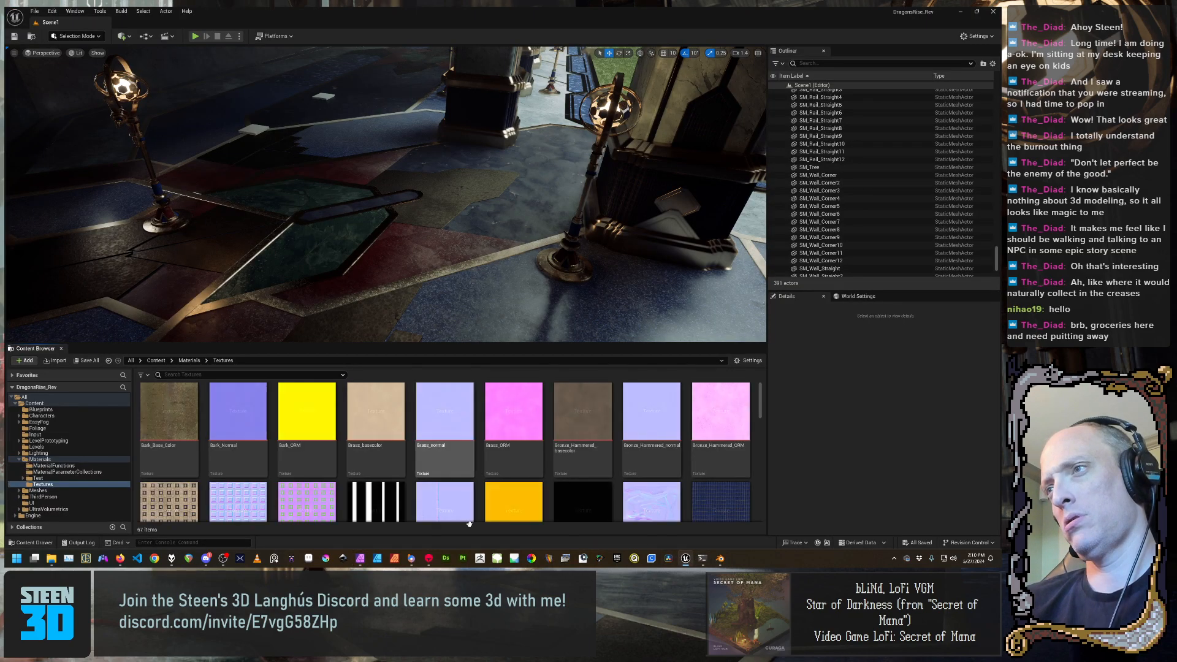
scroll(427, 464, "down", 10)
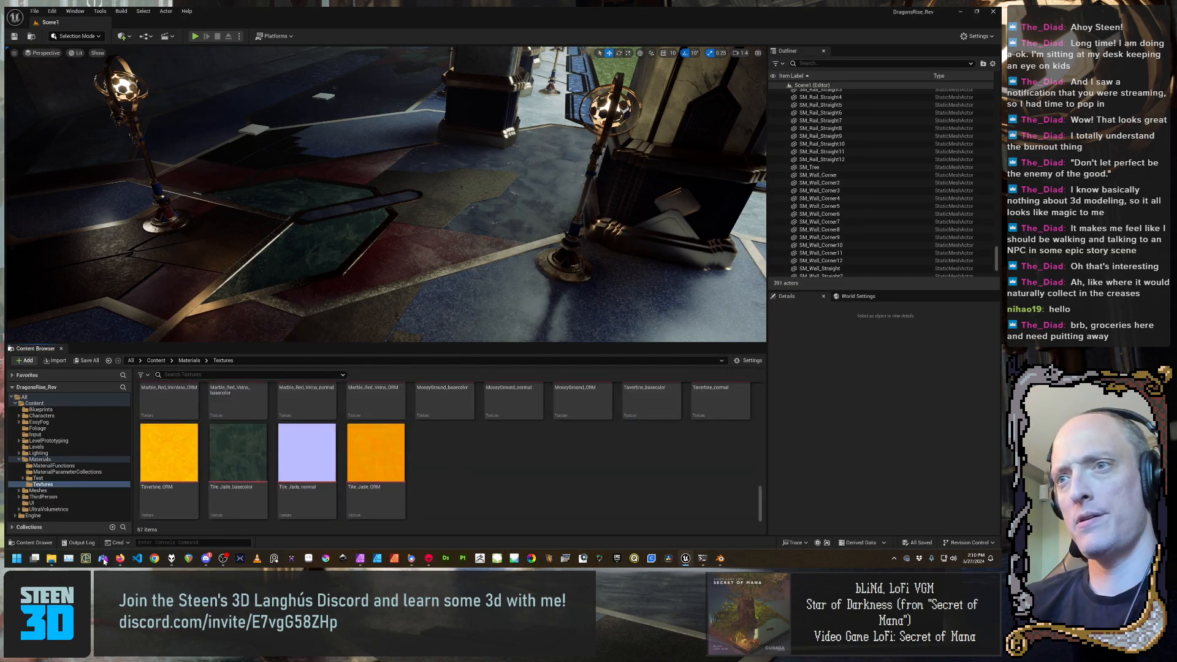
Switch to File Explorer and locate Floor_GrungeMask.png in the Marmoset project's Bake folder
left_click(96, 528)
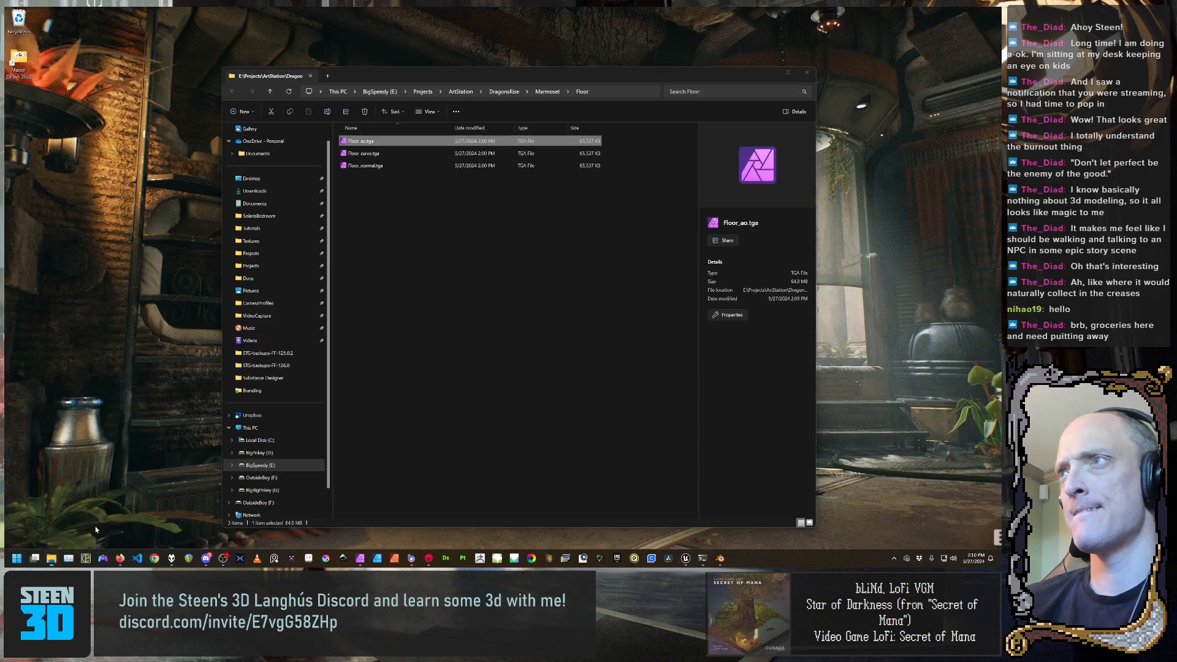
left_click(440, 279)
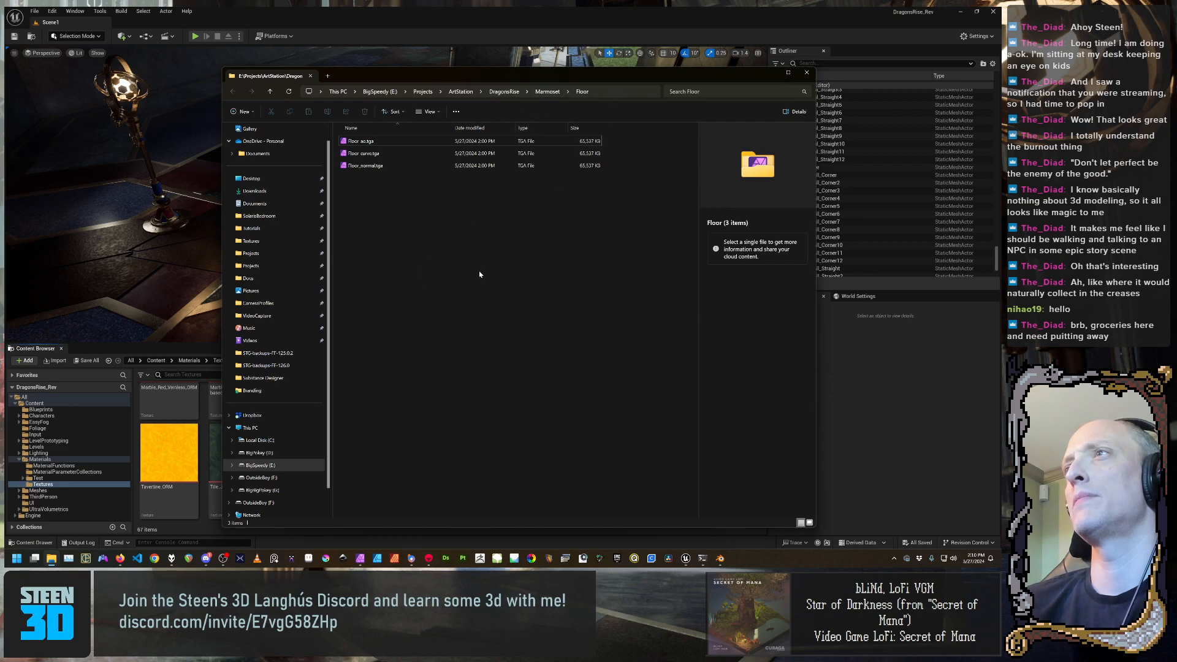
right_click(490, 311)
left_click(489, 306)
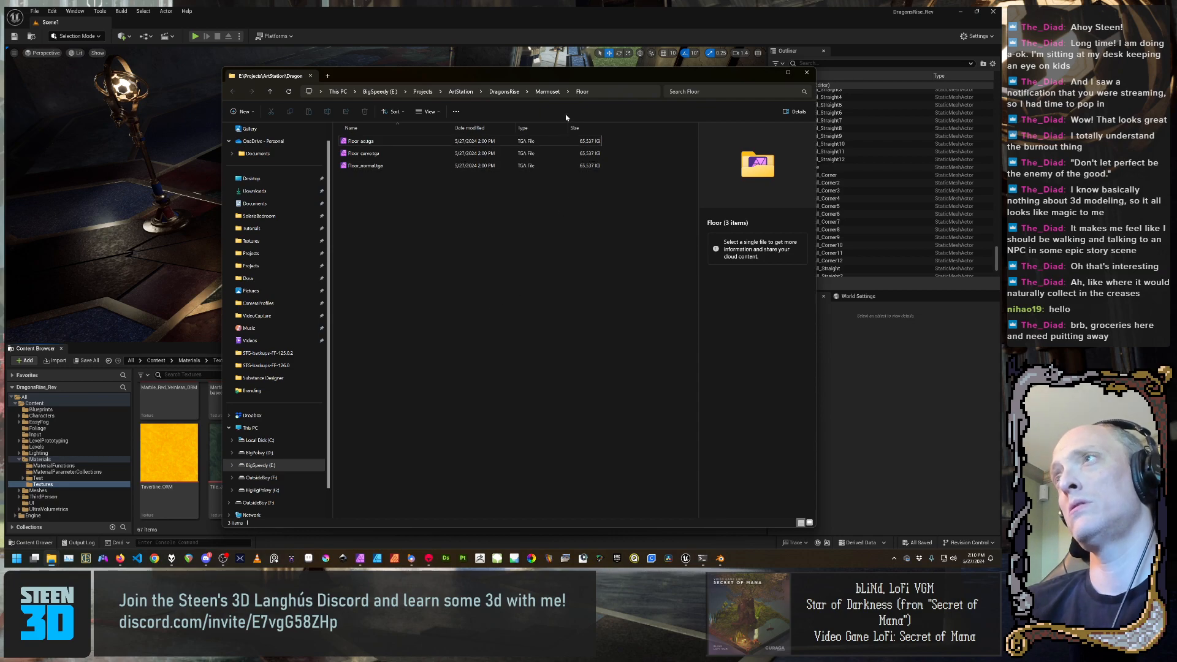
left_click(555, 92)
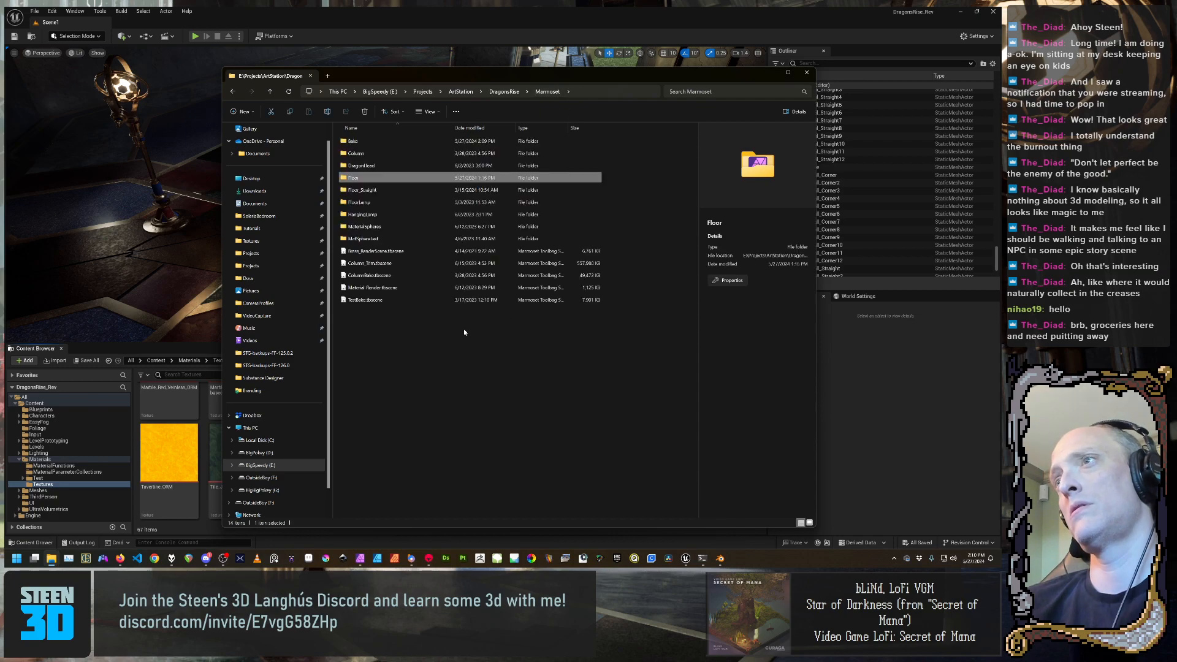
double_click(378, 178)
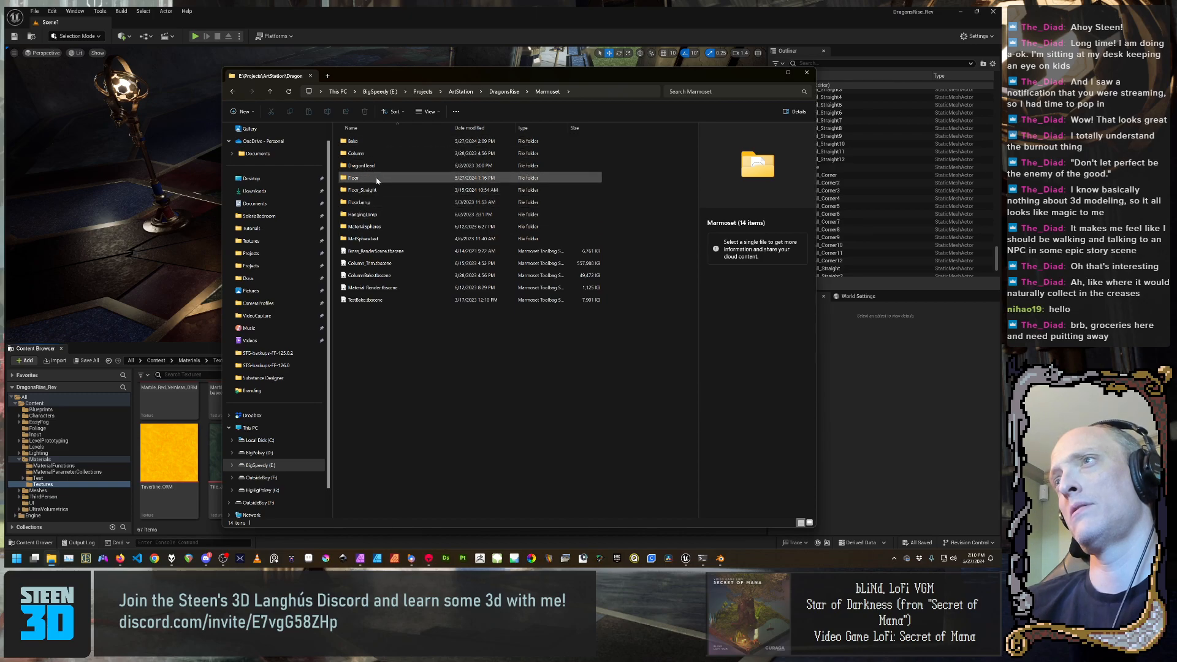
key("alt+Left")
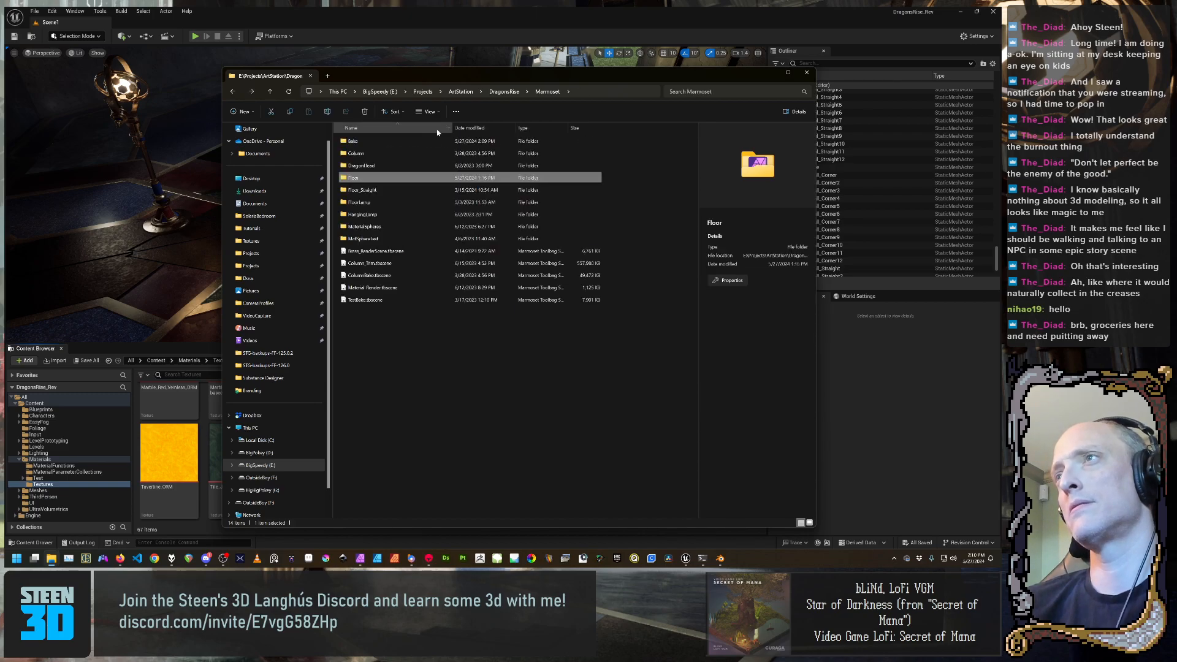
double_click(433, 142)
right_click(453, 153)
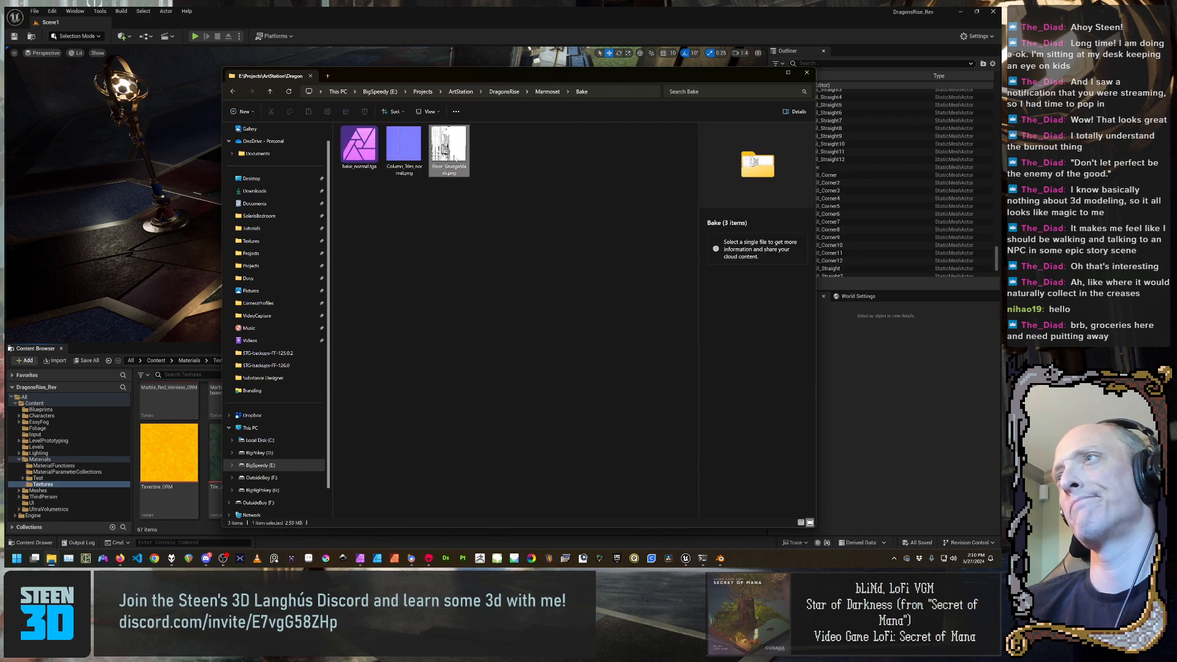
left_click(526, 308)
left_click(451, 159)
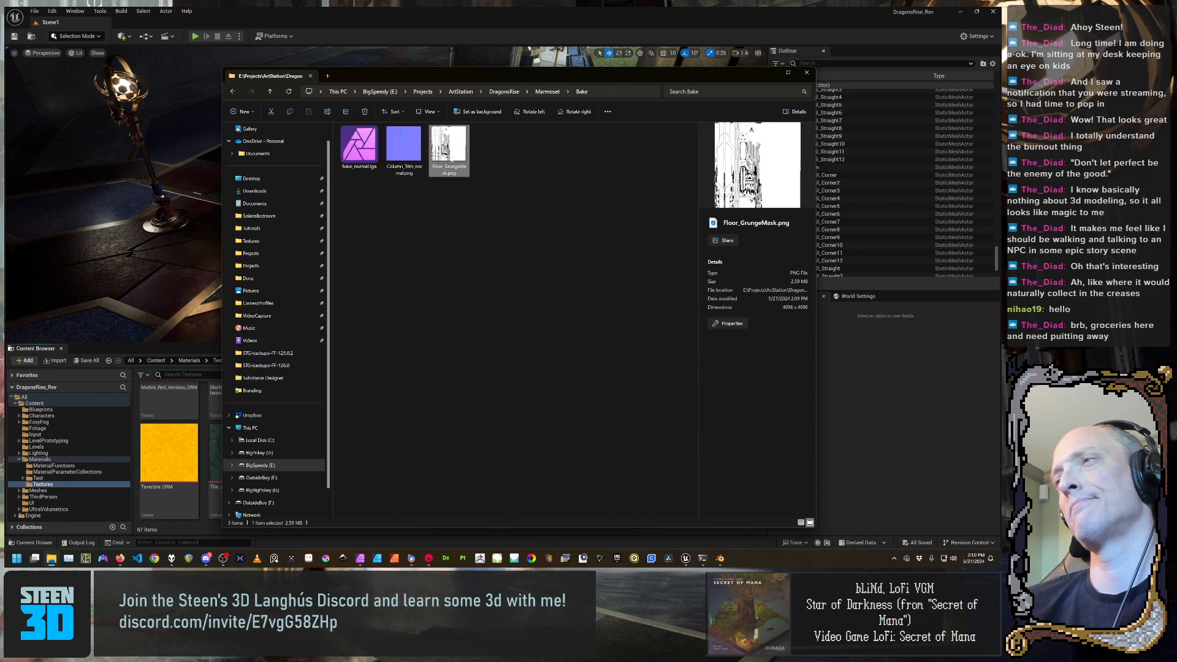
Move Floor_GrungeMask.png from the Bake folder into the Floor_Straight folder under Marmoset
left_click_drag(576, 78, 772, 59)
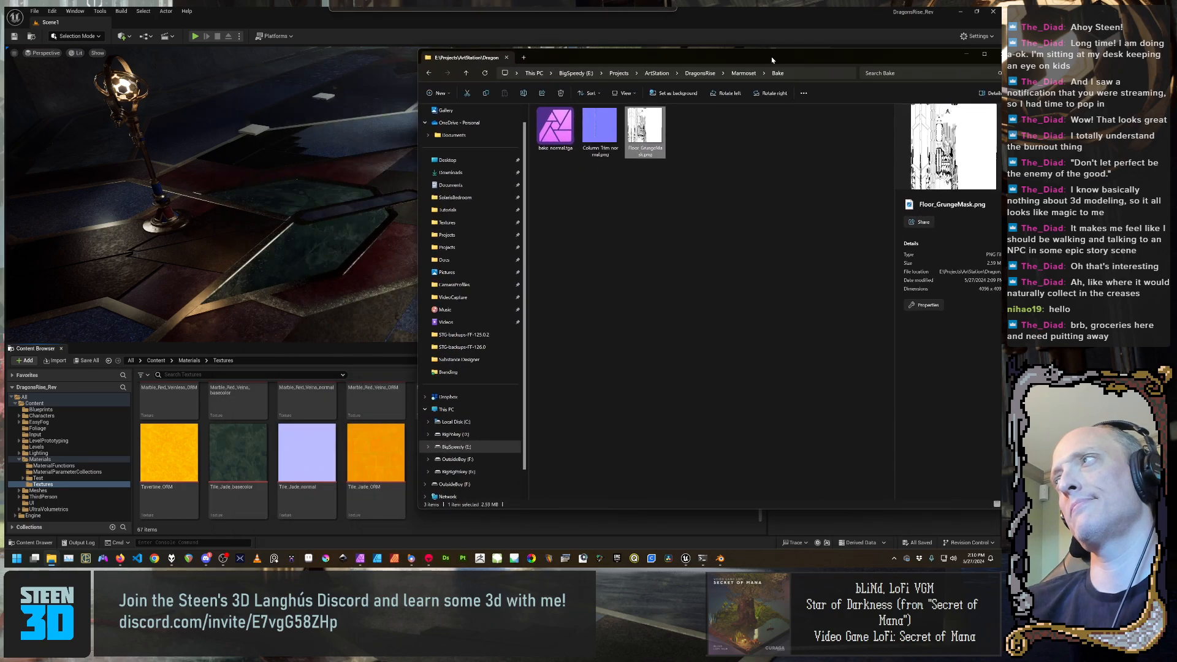
left_click(757, 220)
right_click(654, 129)
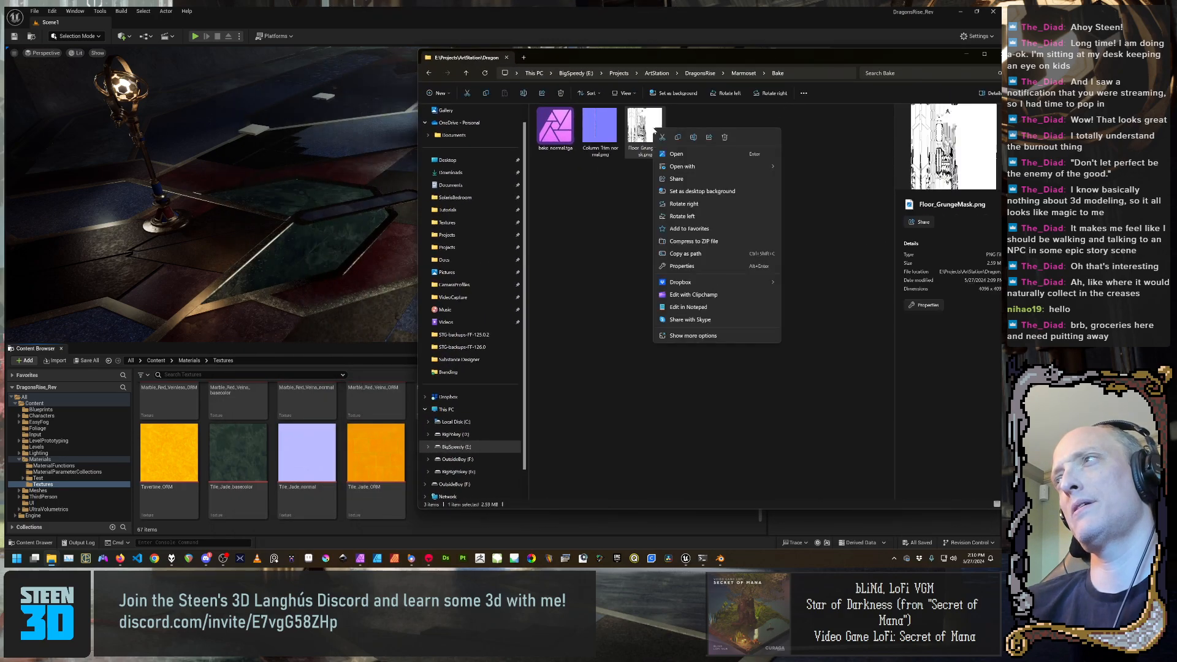
left_click(663, 138)
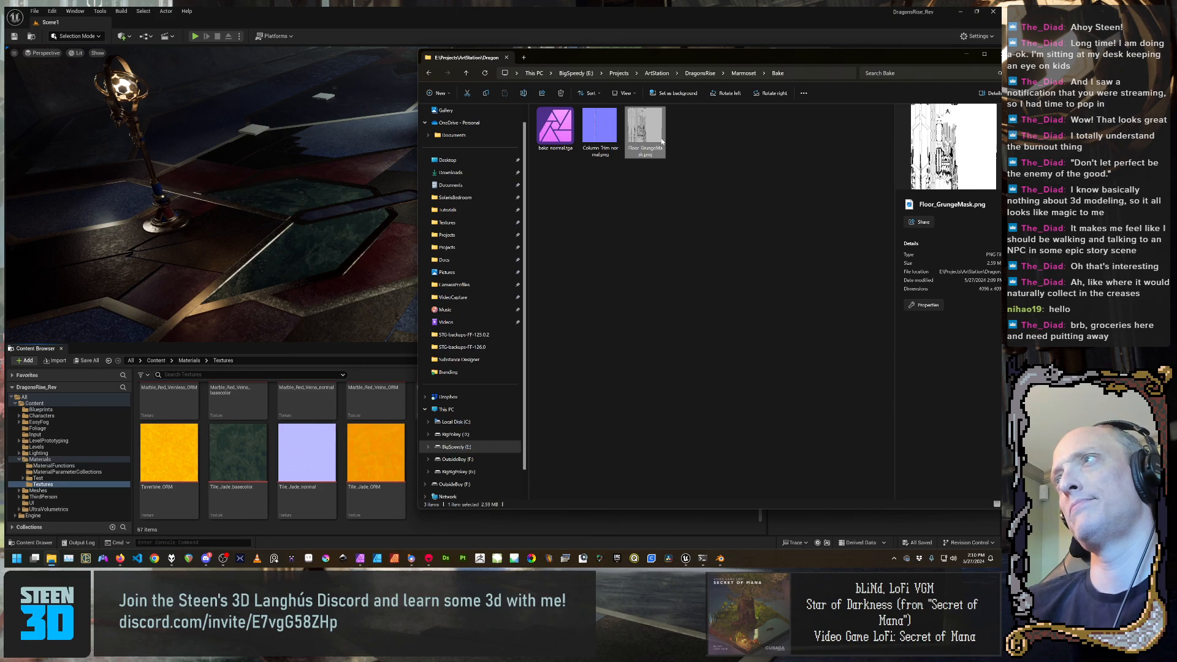
left_click(734, 74)
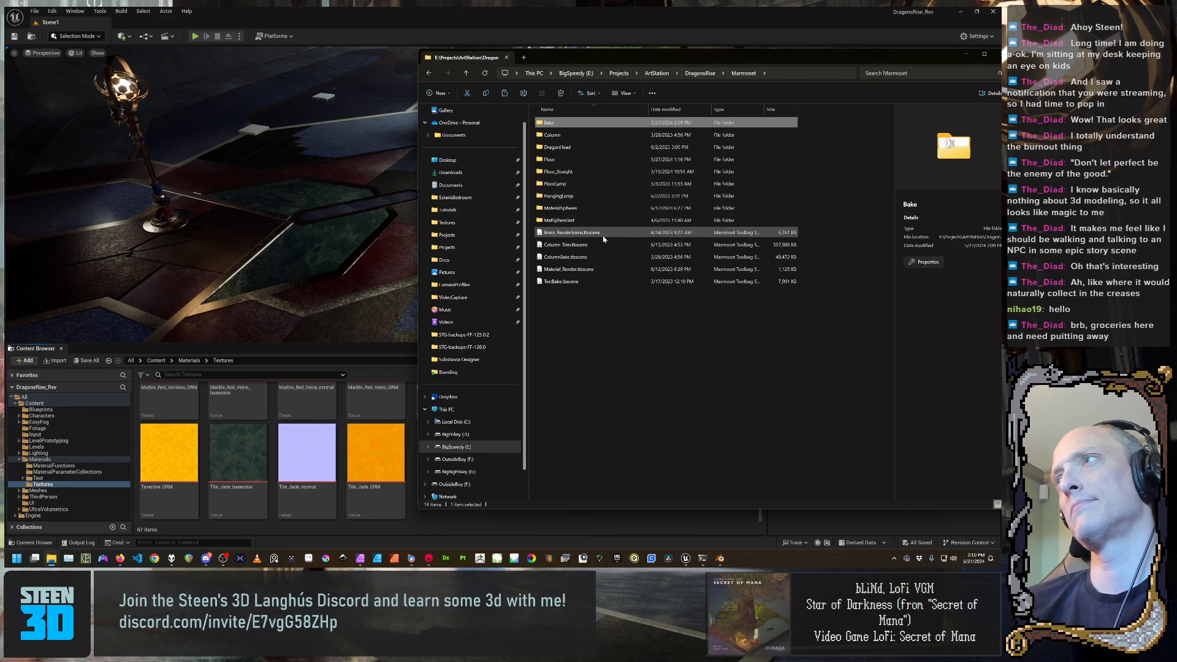
double_click(601, 171)
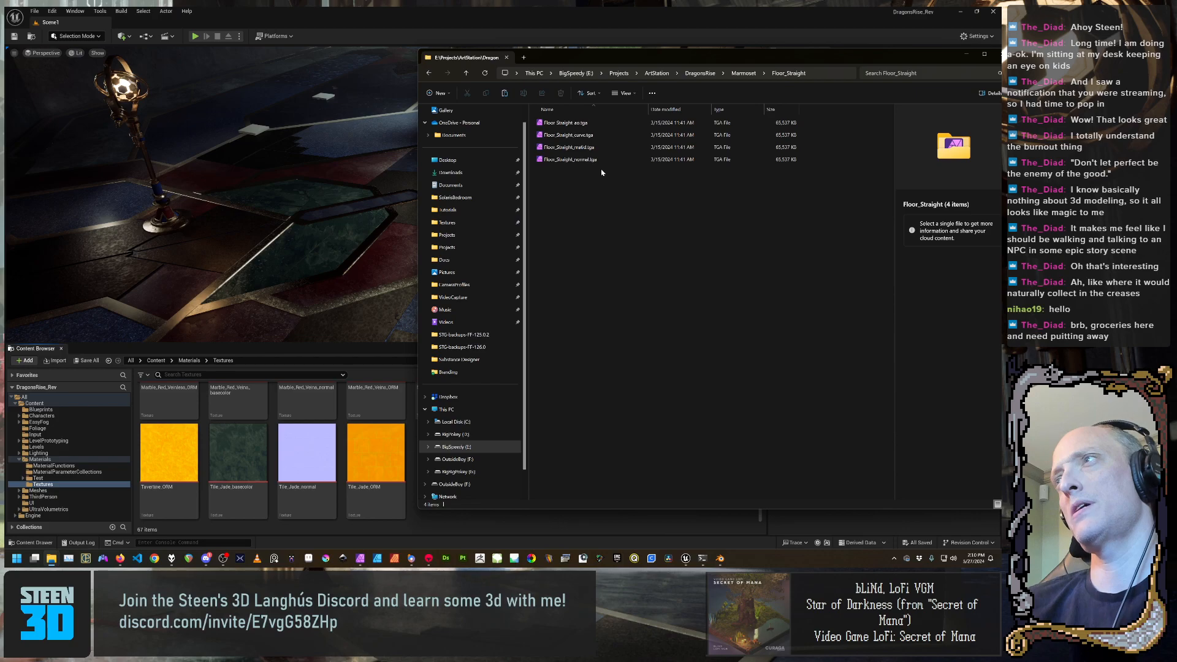
right_click(655, 331)
left_click(665, 337)
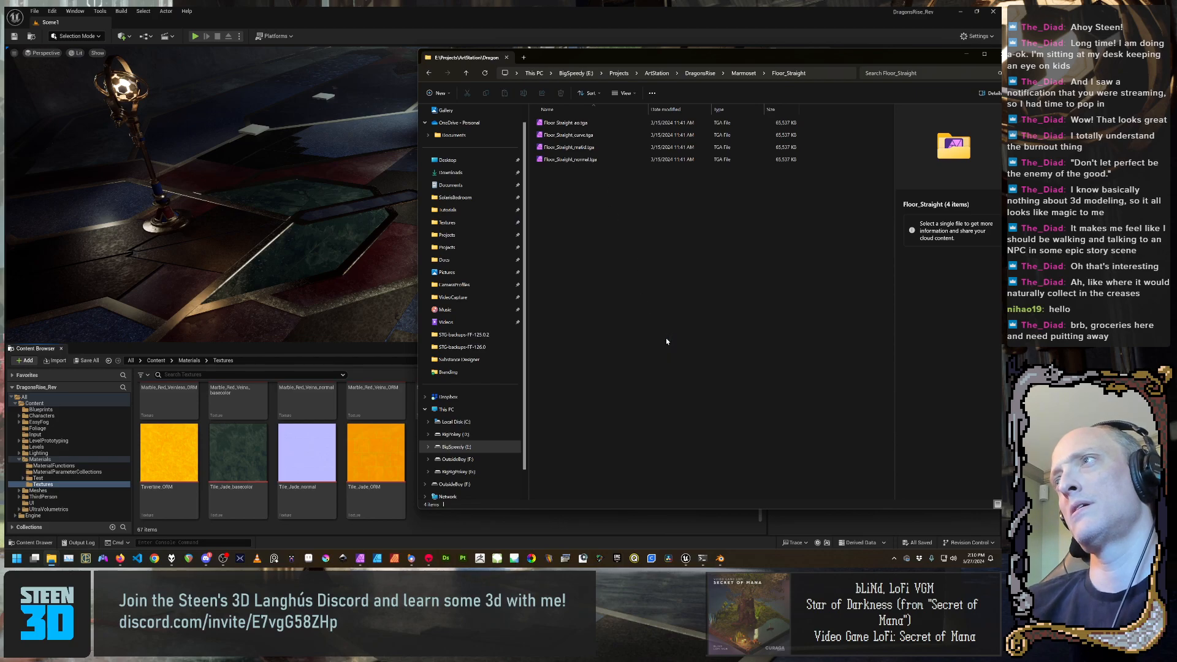
Rename the moved mask file as Floor_Straight_GrungeMask.png
left_click(581, 171)
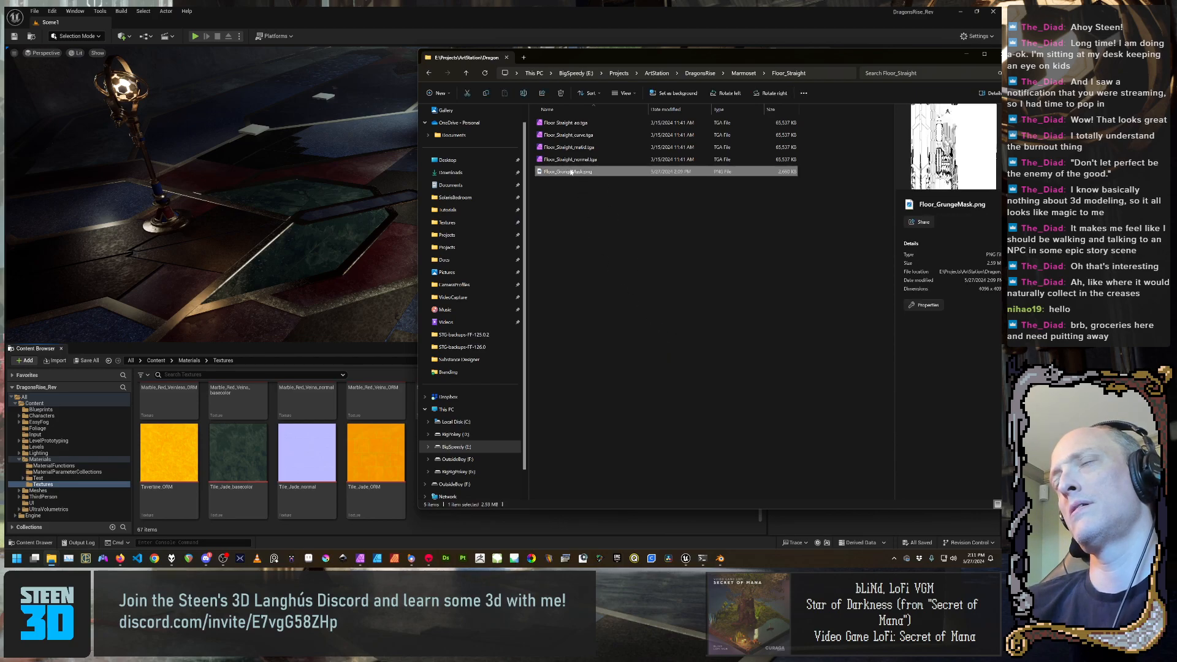
key("F2")
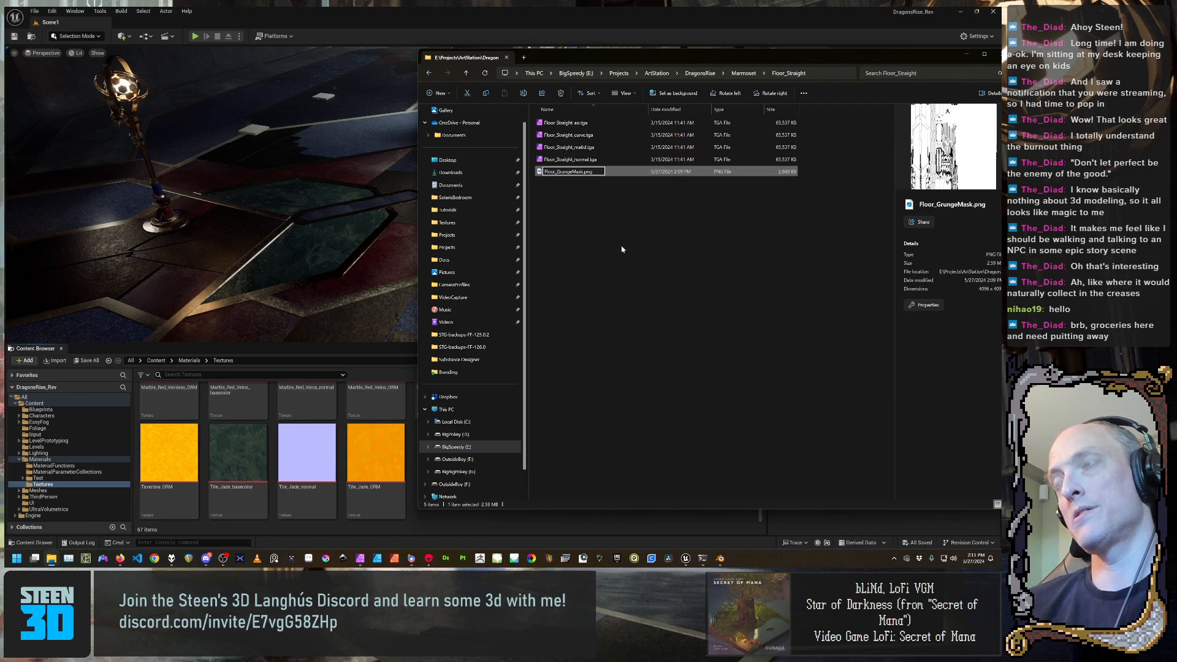
type("_Straight")
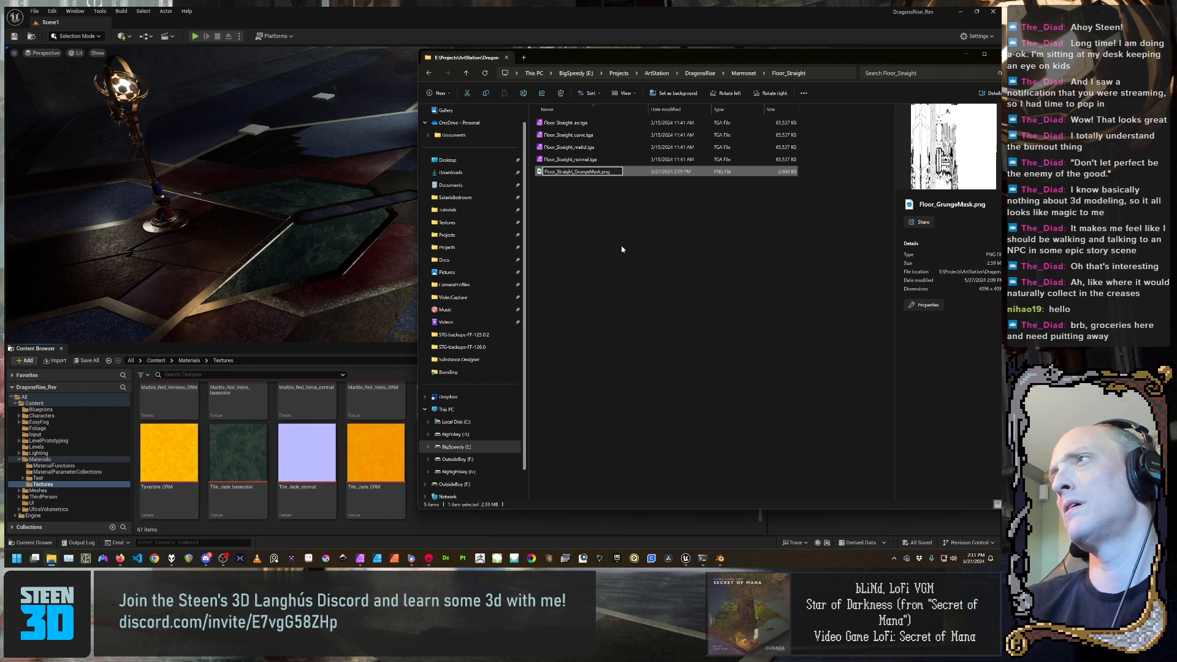
key("Return")
left_click(606, 257)
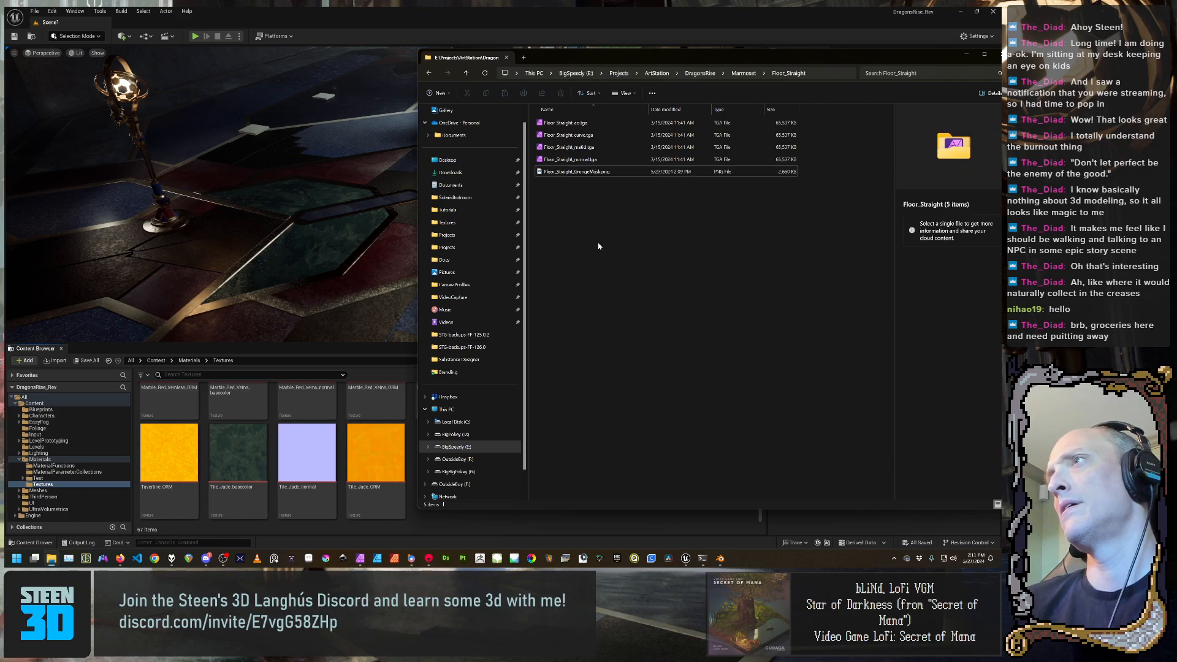
Import Floor_Straight_GrungeMask.png into Unreal Editor's Textures folder and check it among the other floor textures
left_click(598, 172)
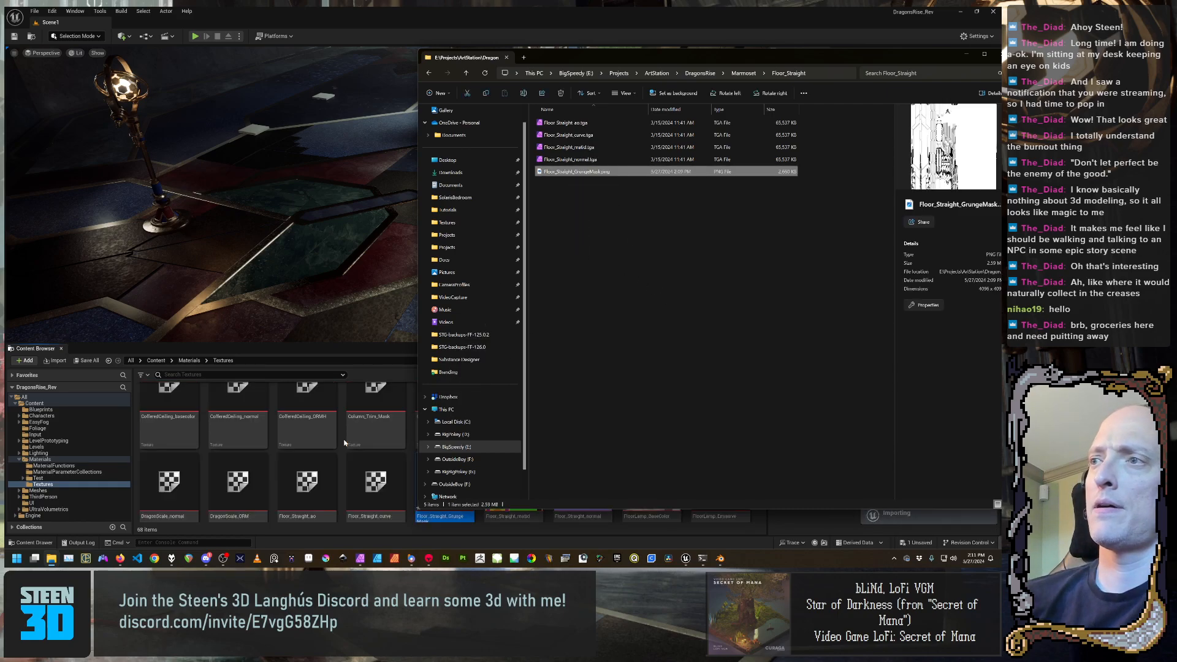
left_click(346, 437)
scroll(429, 429, "up", 5)
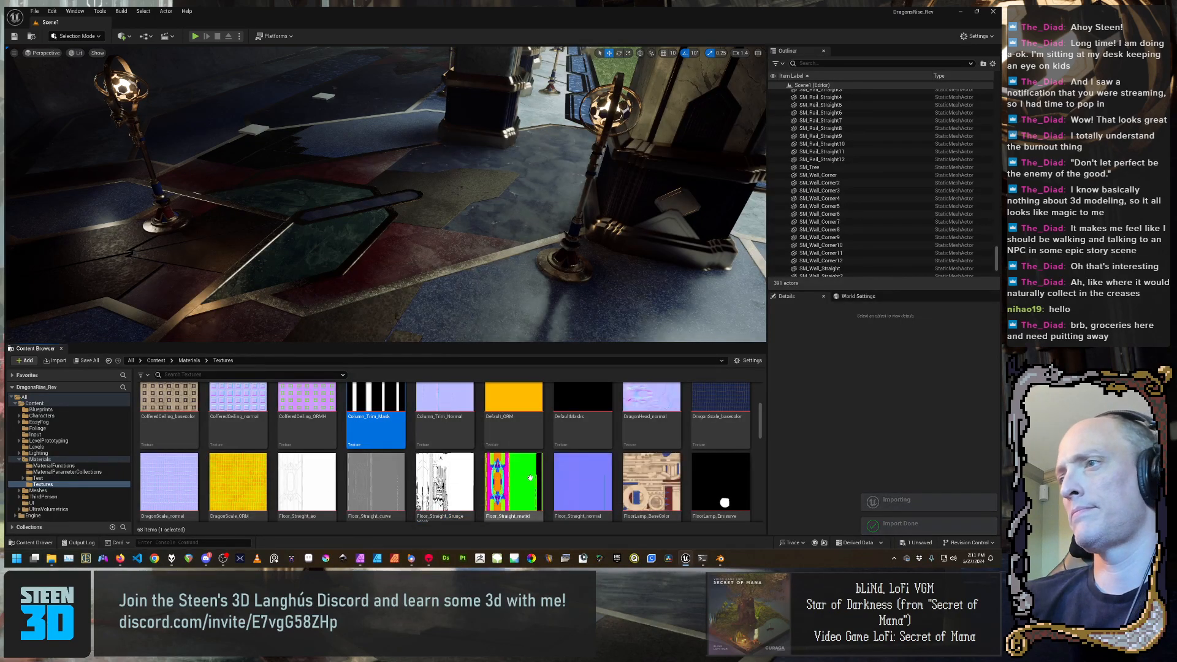
scroll(457, 412, "down", 10)
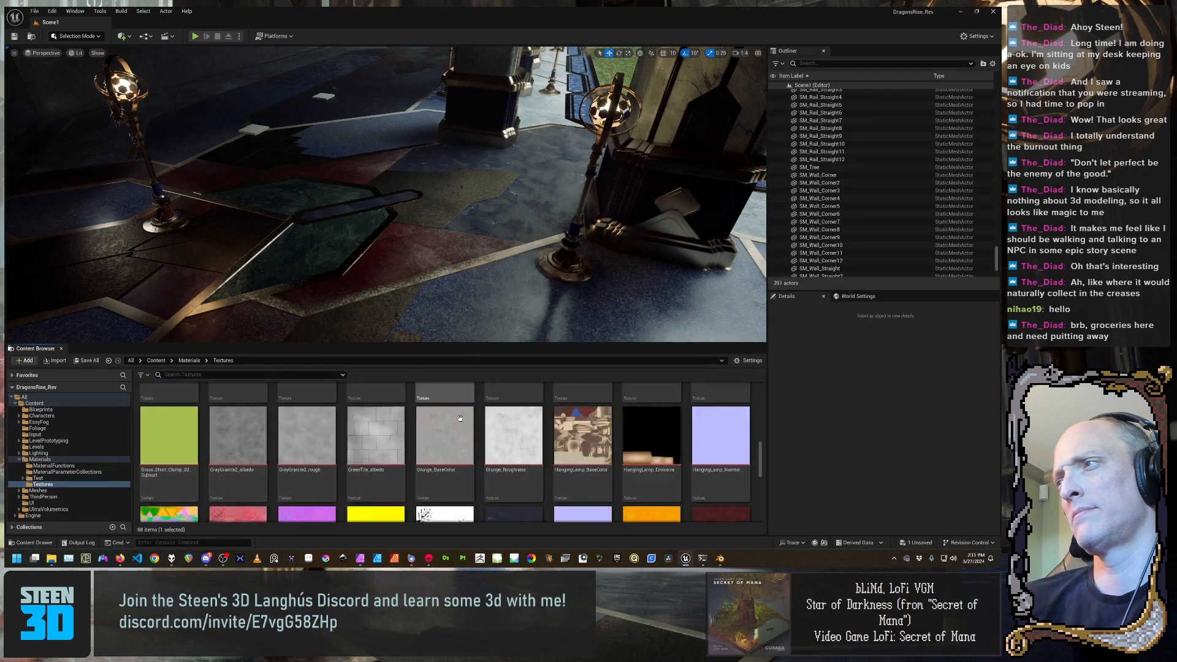
left_click(580, 520)
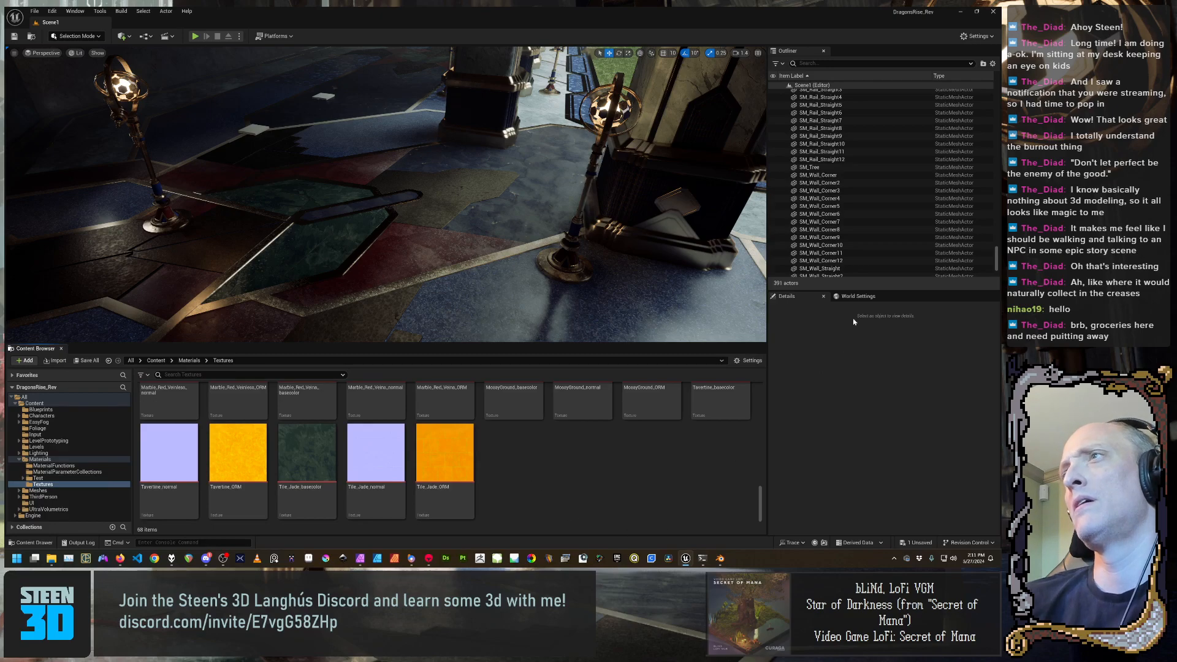
Select the straight floor piece SM_Floor_Straight5 in the scene and view its surface from above
left_click(449, 133)
left_click(458, 123)
right_click_drag(459, 122, 430, 56)
right_click_drag(386, 195, 561, 263)
left_click(386, 194)
right_click_drag(386, 194, 469, 205)
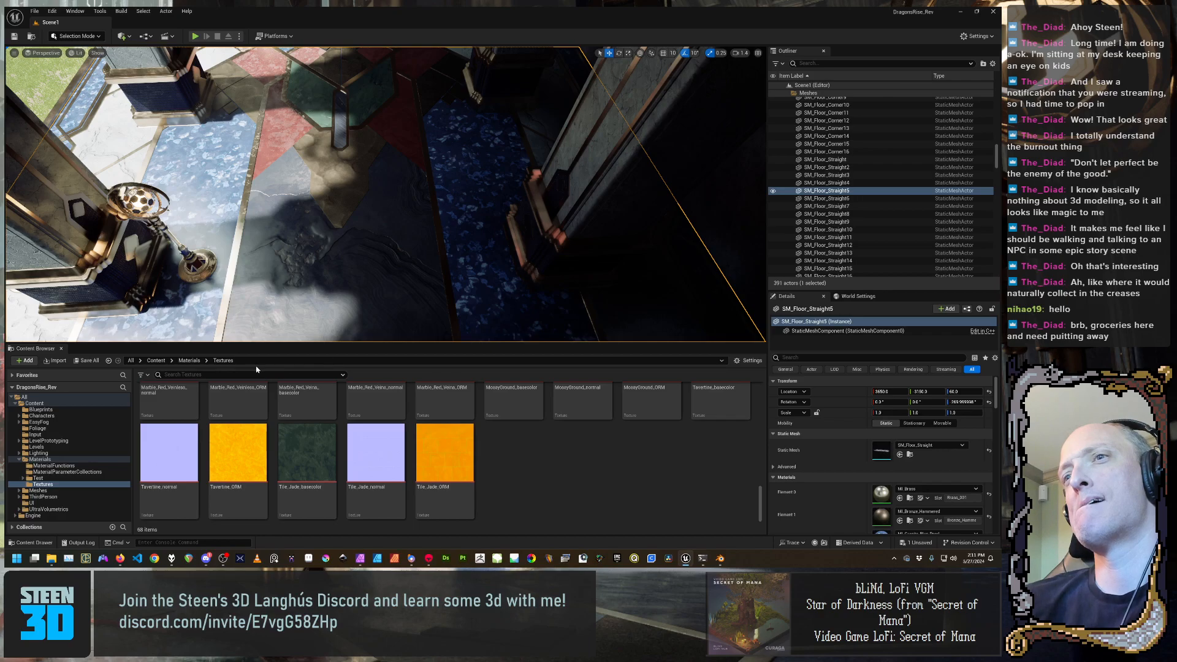
Open the MI_Floor material instance from the Materials folder and look through its texture parameters
left_click(92, 465)
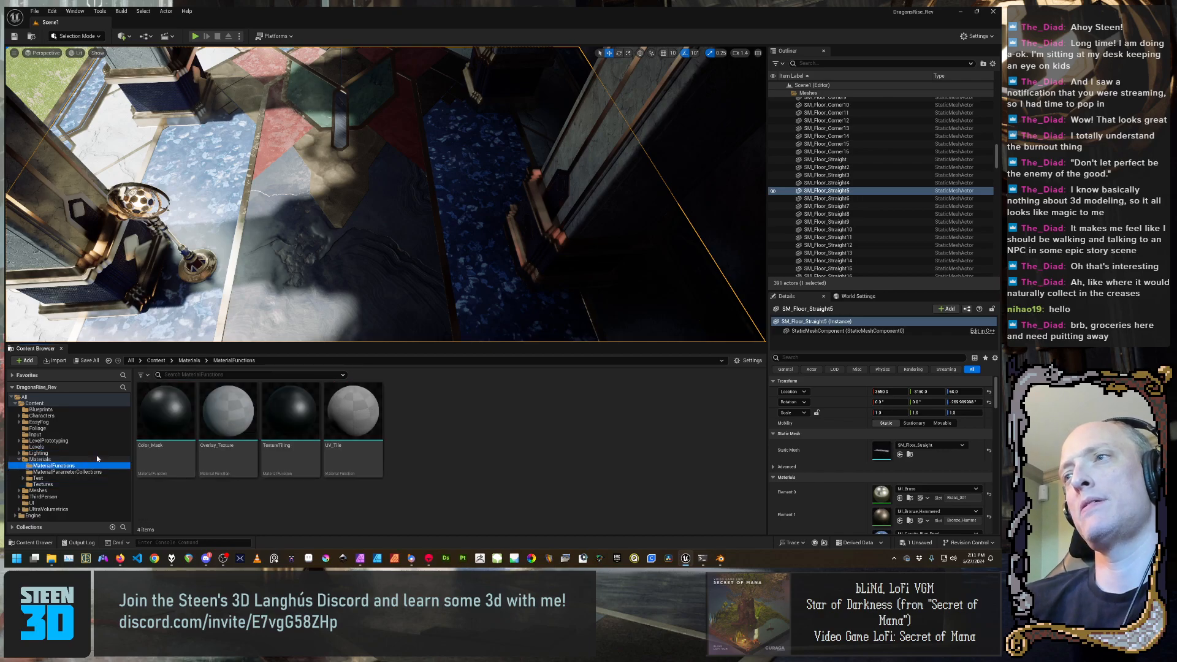
left_click(98, 459)
scroll(614, 448, "down", 3)
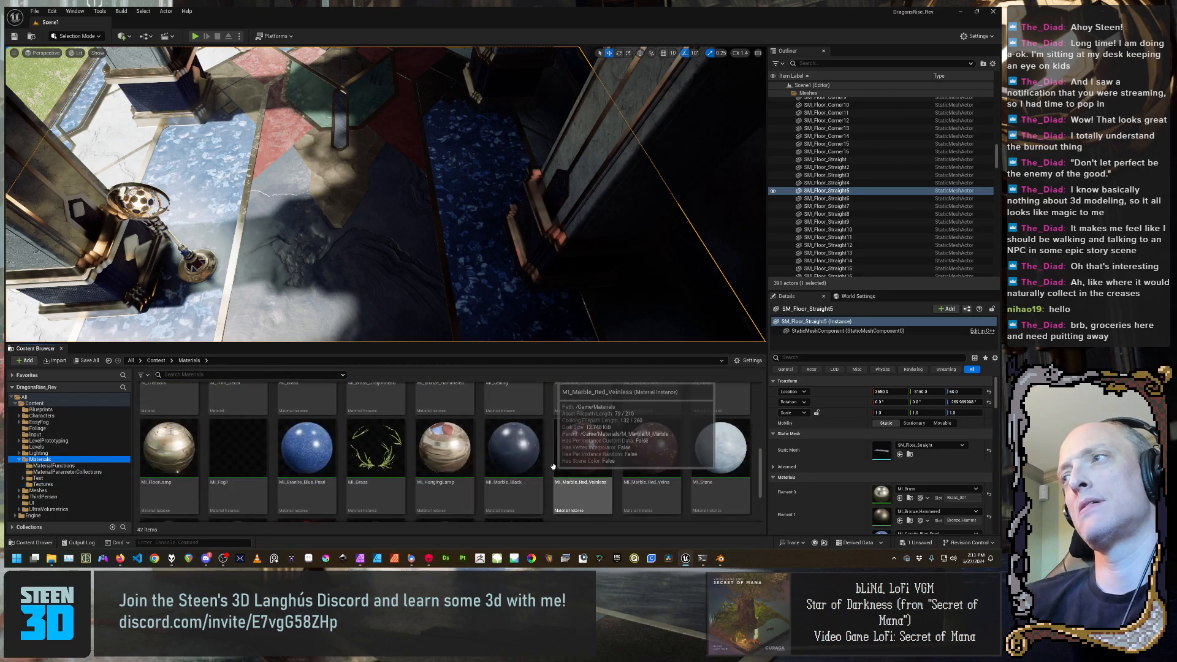
scroll(613, 454, "down", 1)
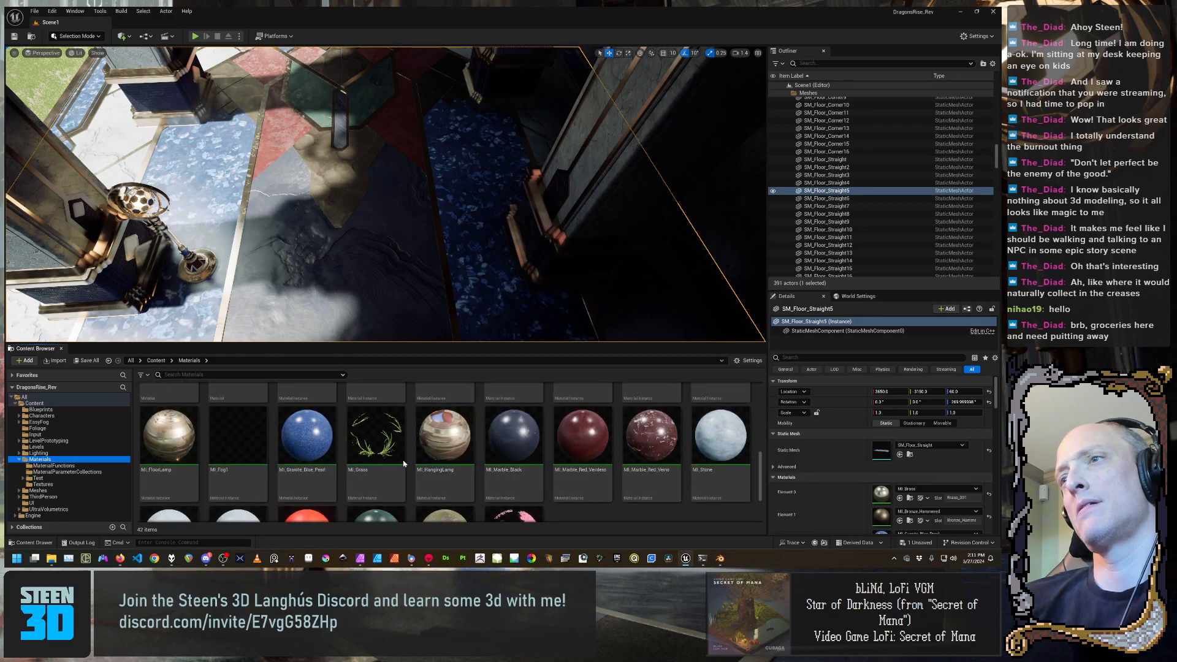
scroll(392, 459, "up", 1)
scroll(392, 459, "up", 2)
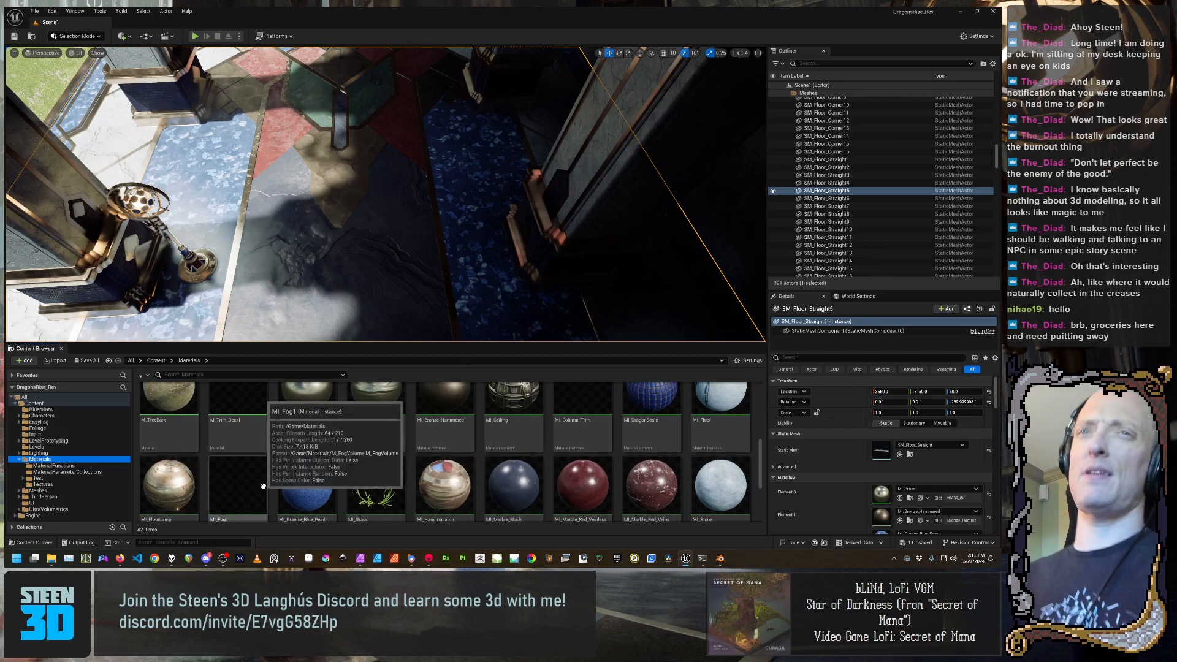
double_click(718, 408)
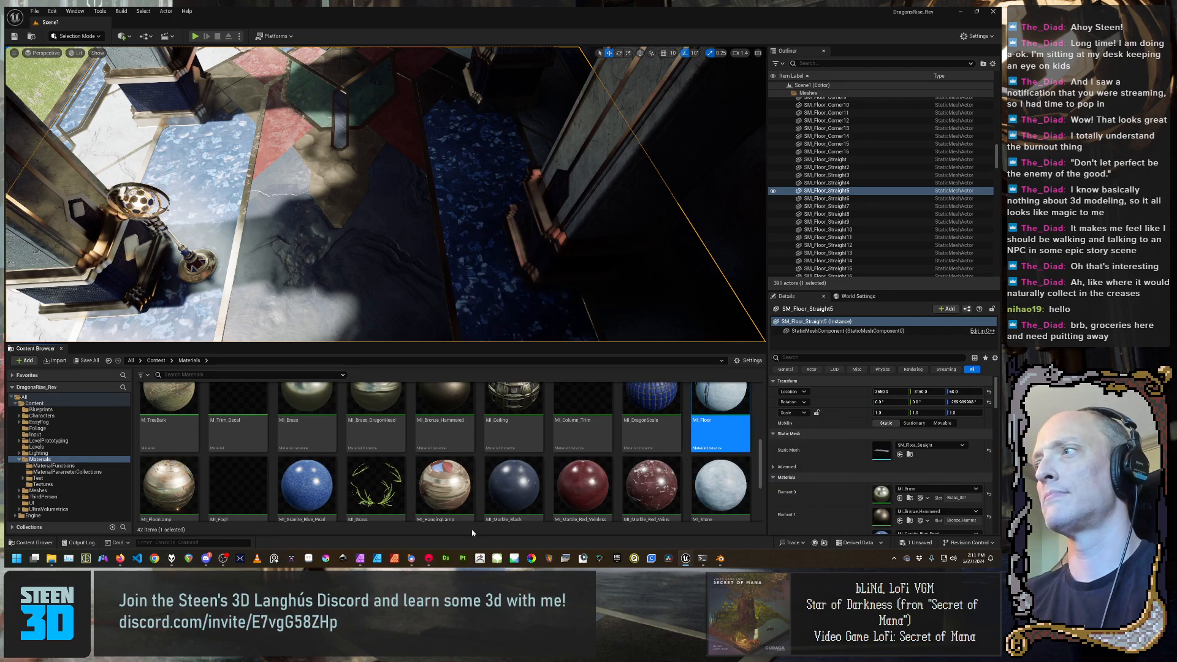
left_click_drag(451, 244, 480, 86)
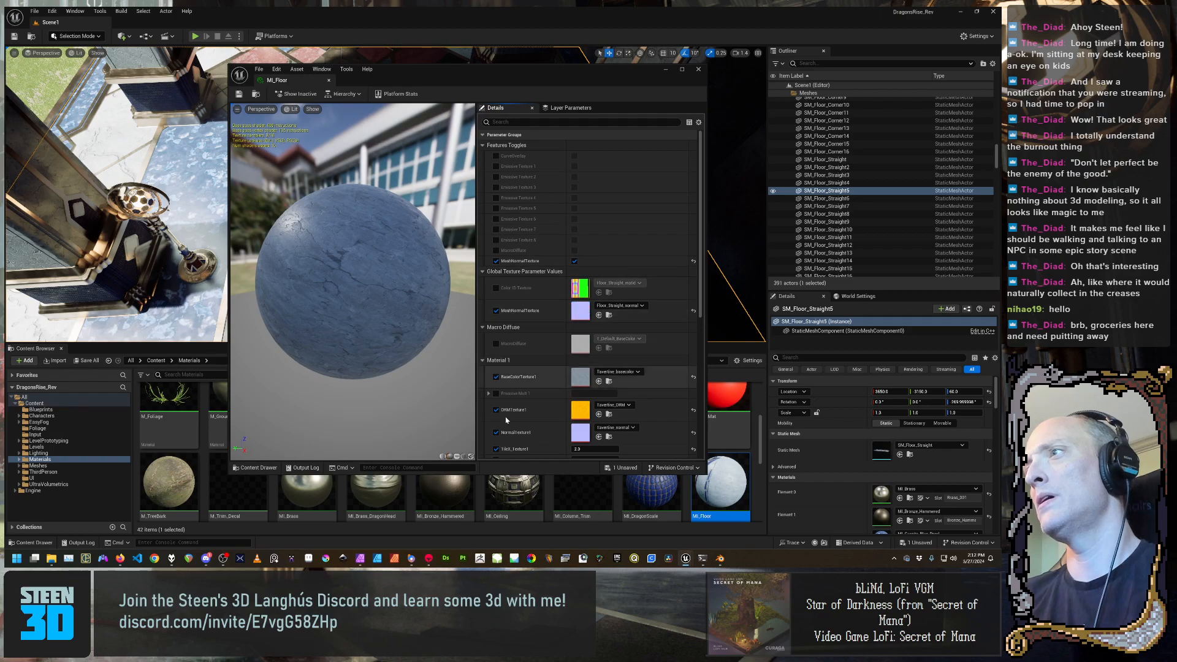
scroll(549, 303, "down", 1)
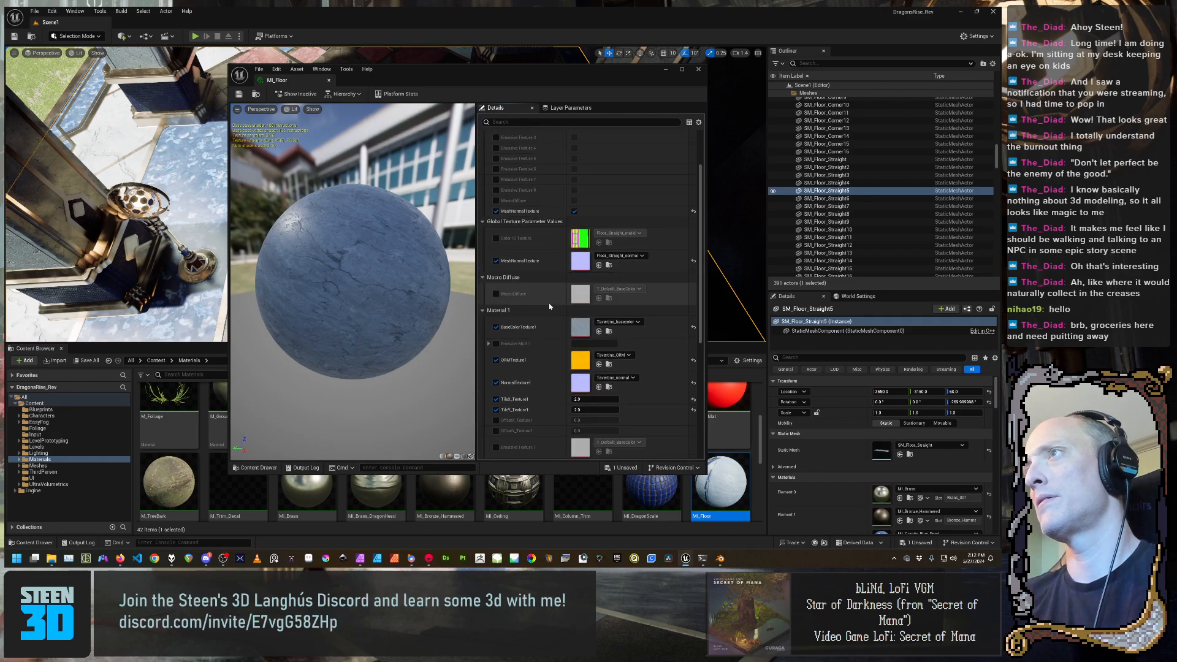
Examine the MI_Floor instance's feature toggles, global textures and material layer groups, including the contents of Material 8
scroll(549, 303, "up", 1)
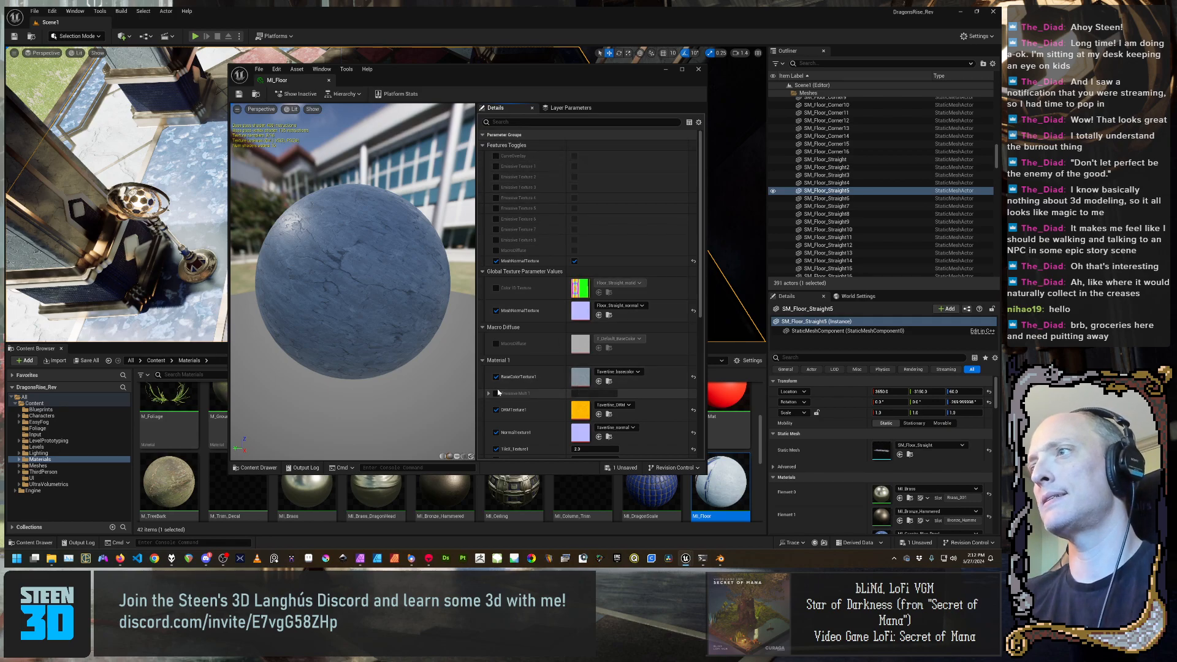
scroll(580, 353, "down", 3)
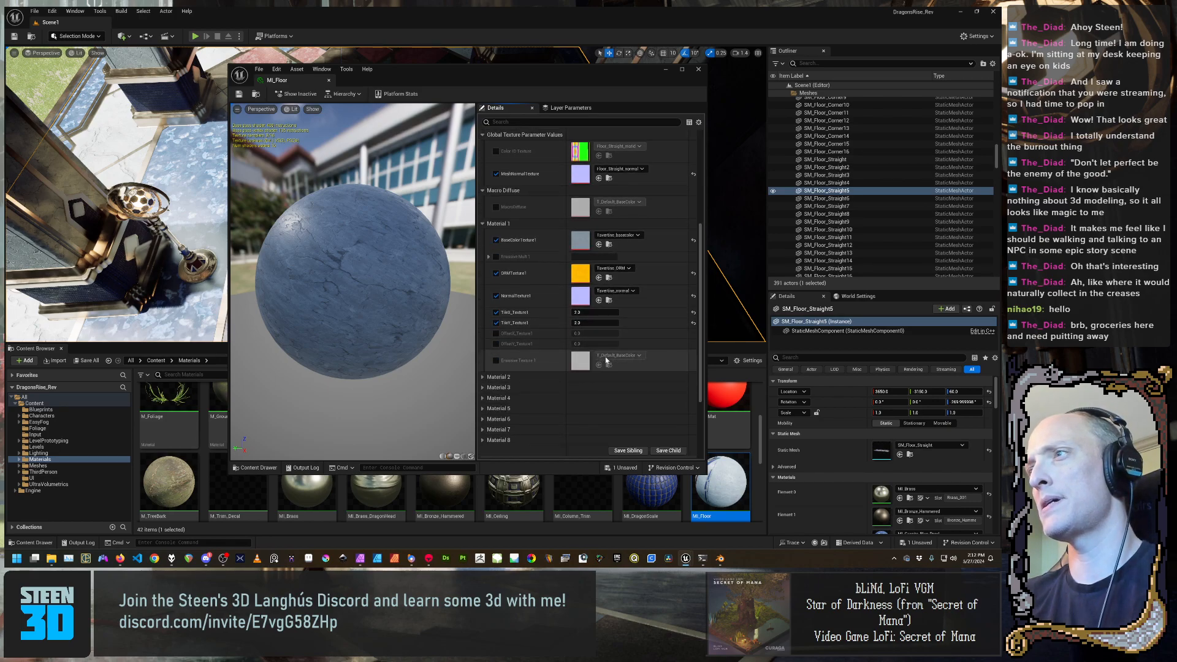
scroll(535, 423, "down", 3)
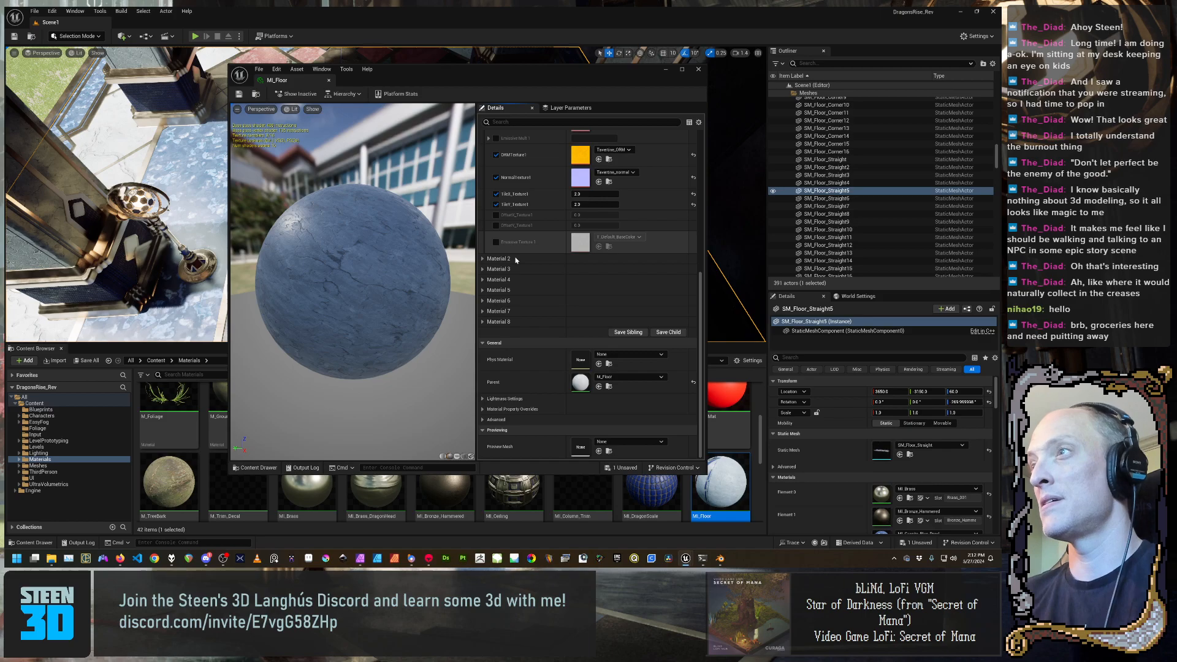
left_click(482, 322)
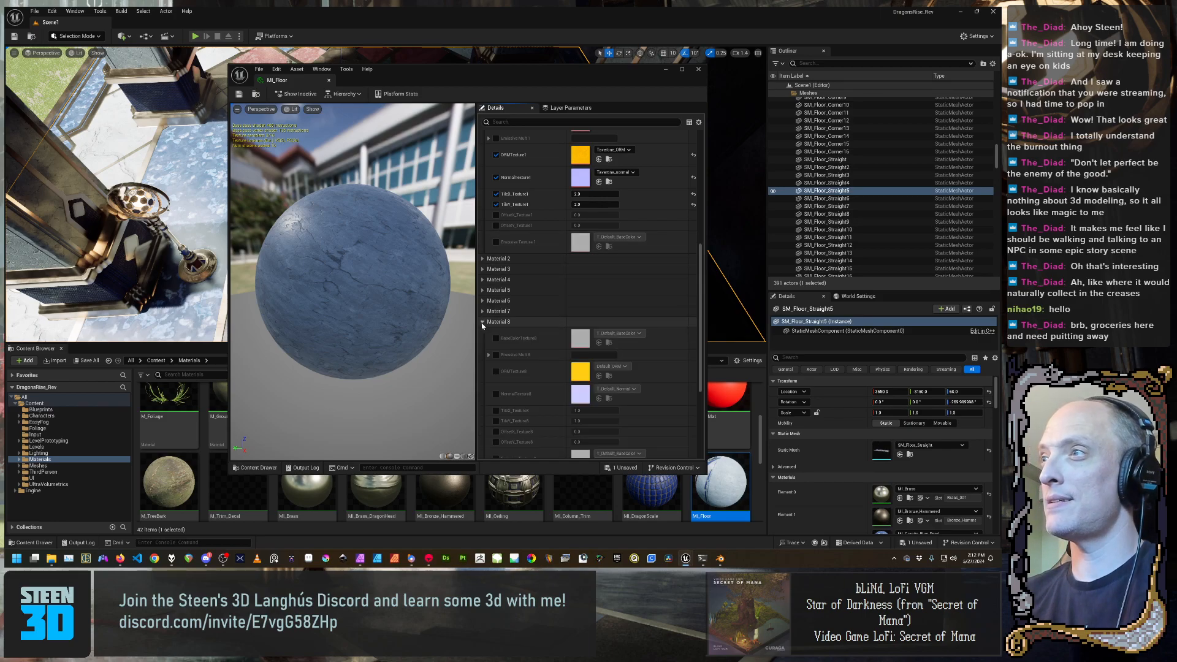
left_click(483, 322)
scroll(544, 328, "up", 5)
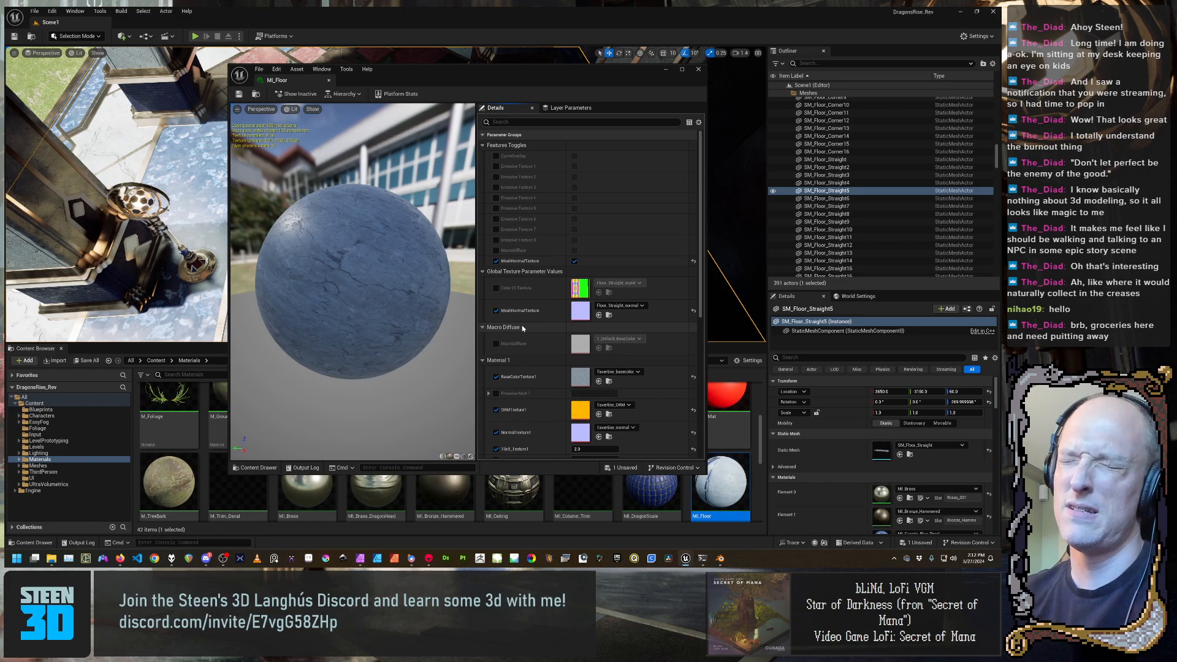
scroll(543, 309, "down", 3)
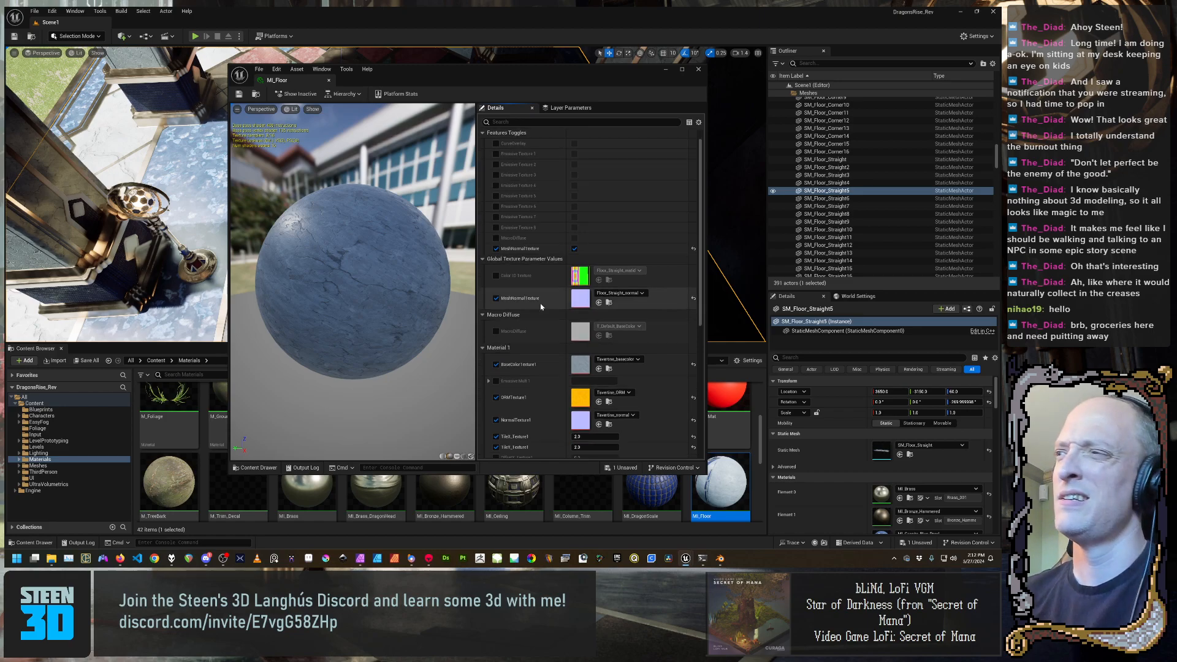
scroll(540, 312, "up", 3)
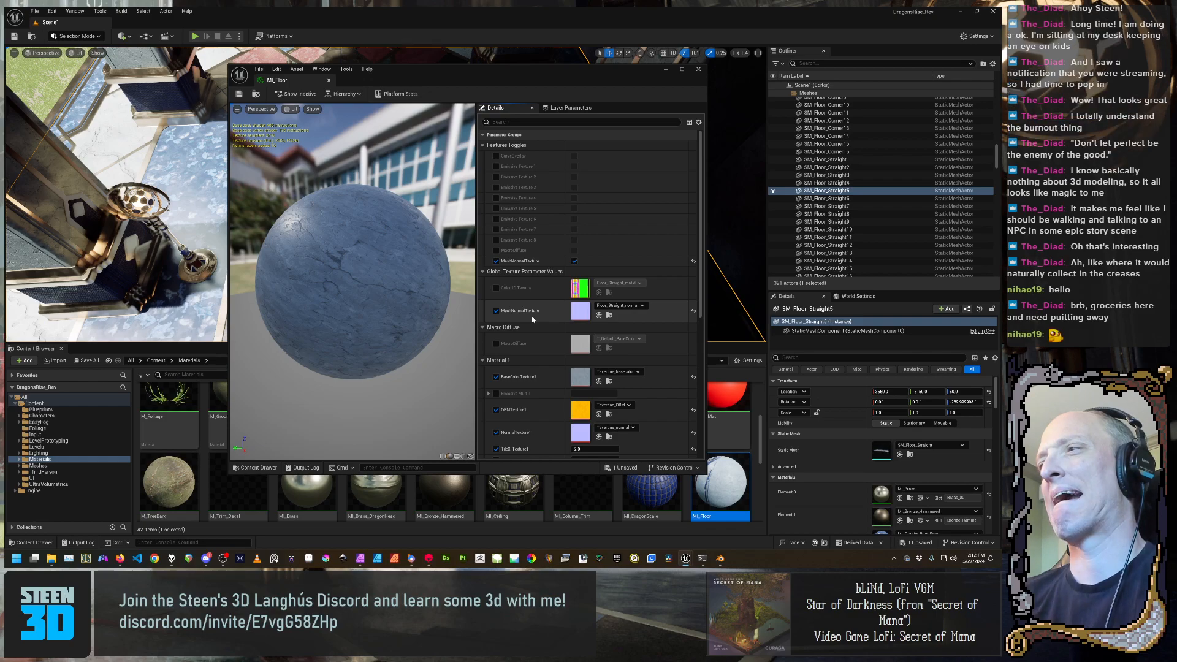
scroll(531, 320, "down", 5)
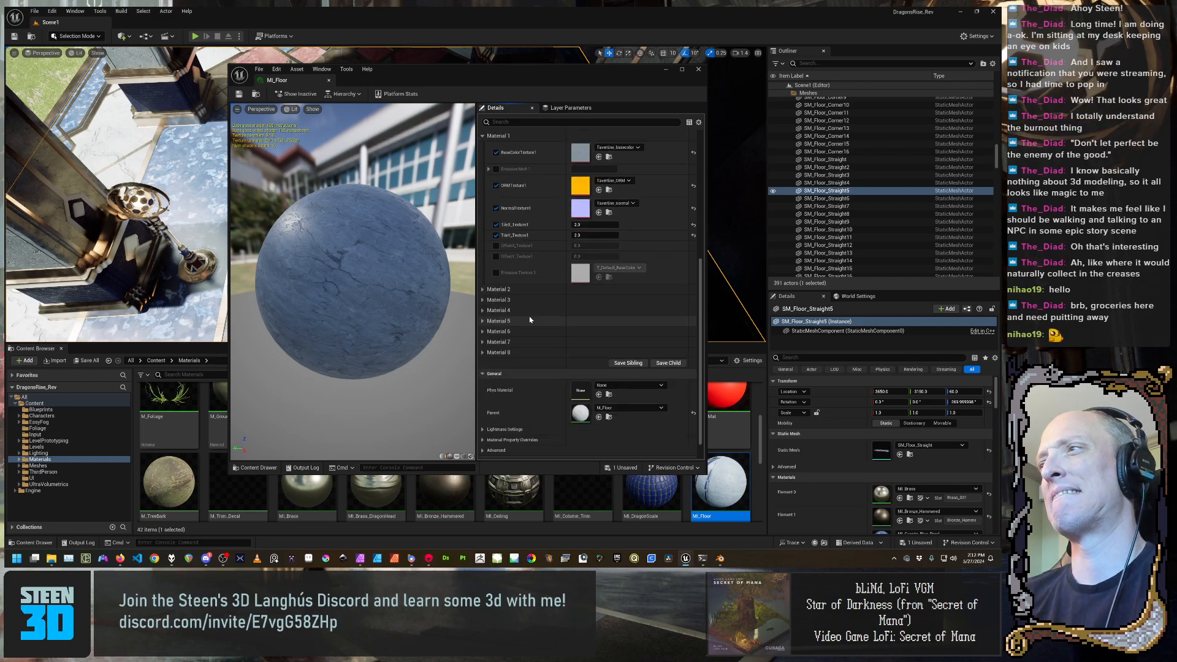
Open the parent material M_Floor, trace its node graph from the texture inputs to the layer blends, and close it
double_click(580, 412)
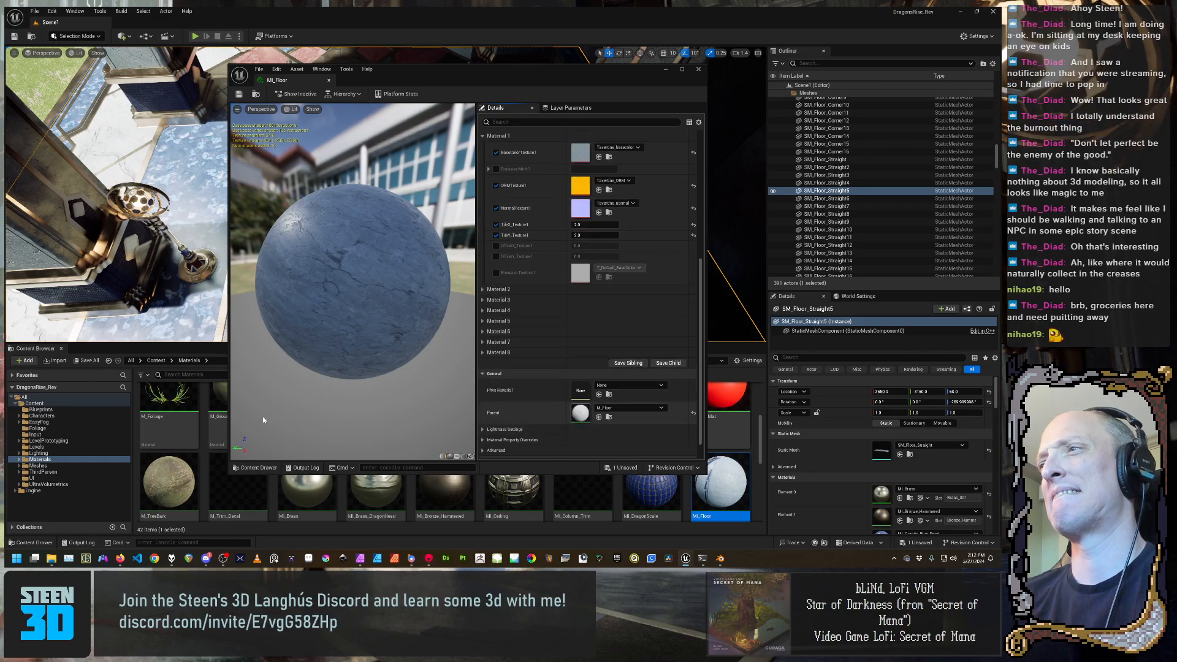
scroll(510, 289, "down", 12)
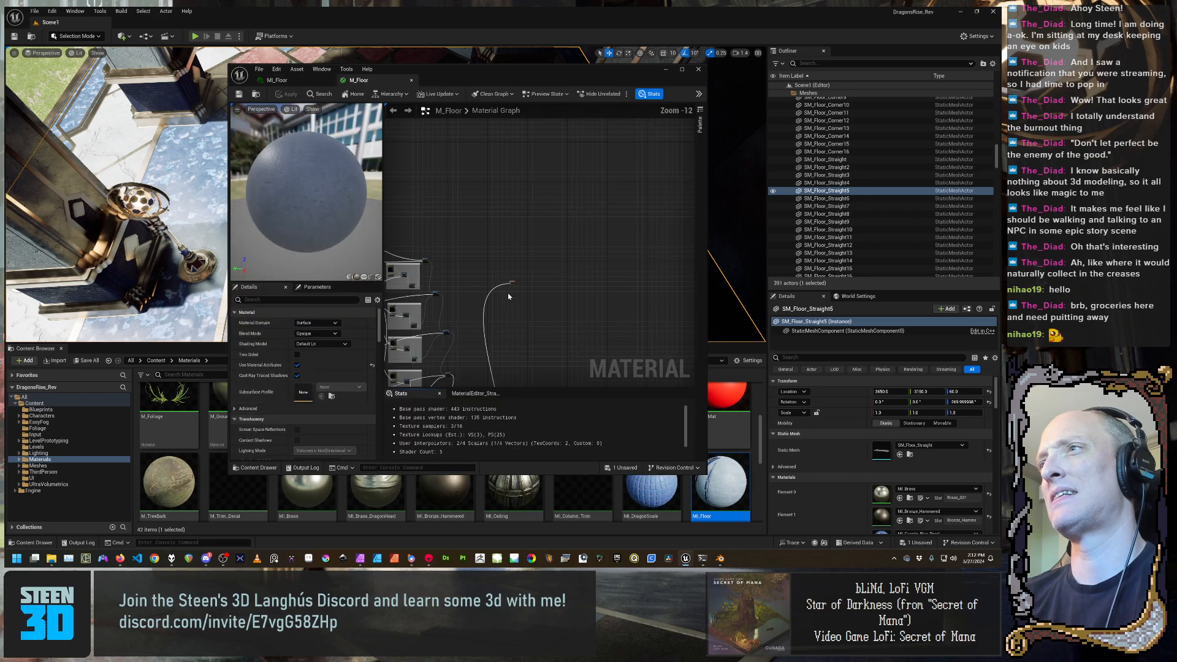
right_click_drag(517, 253, 598, 182)
mouse_move(450, 290)
right_mouse_down()
mouse_move(573, 142)
mouse_move(531, 252)
right_mouse_up()
scroll(522, 253, "up", 5)
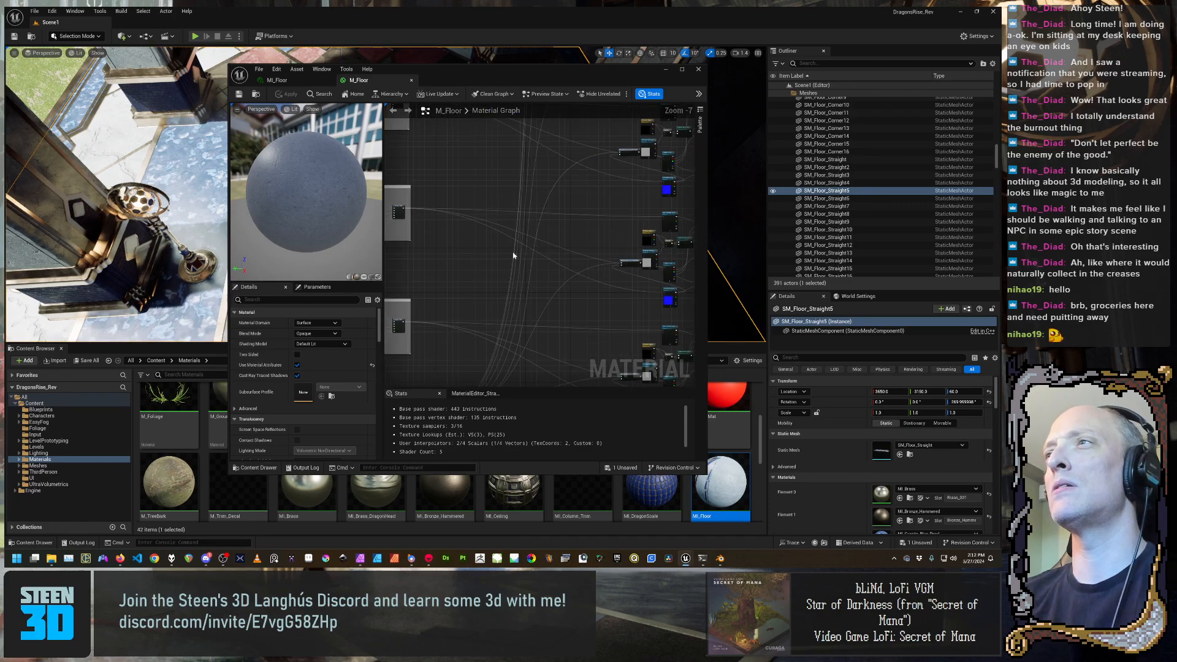
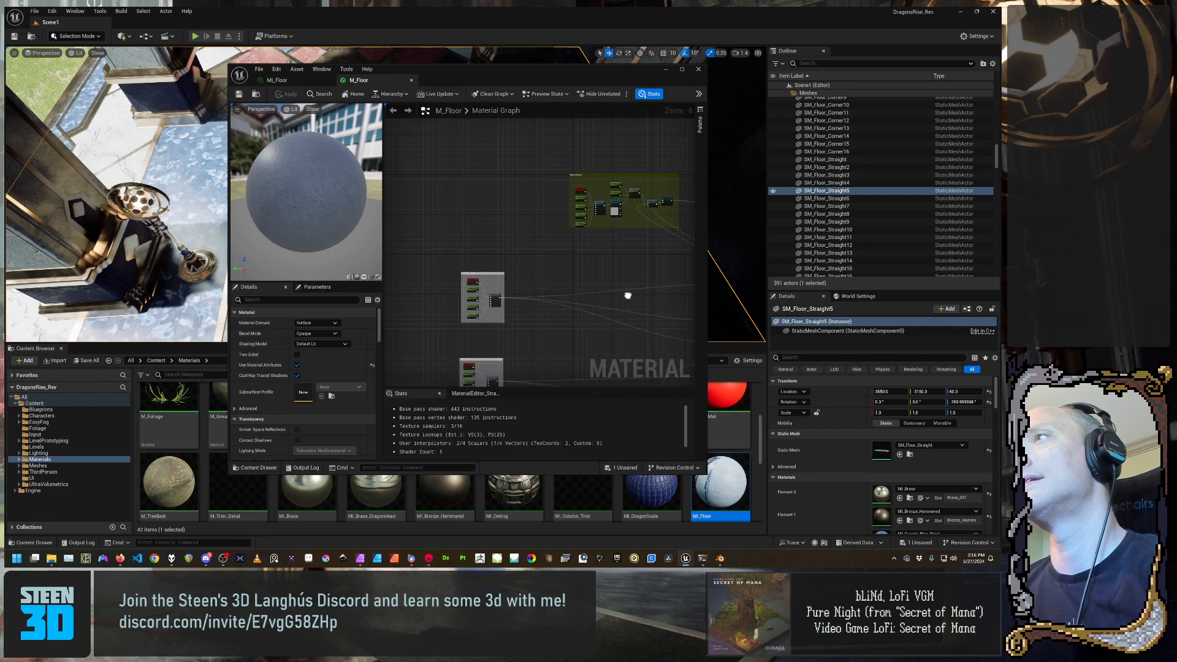
right_click_drag(665, 308, 385, 316)
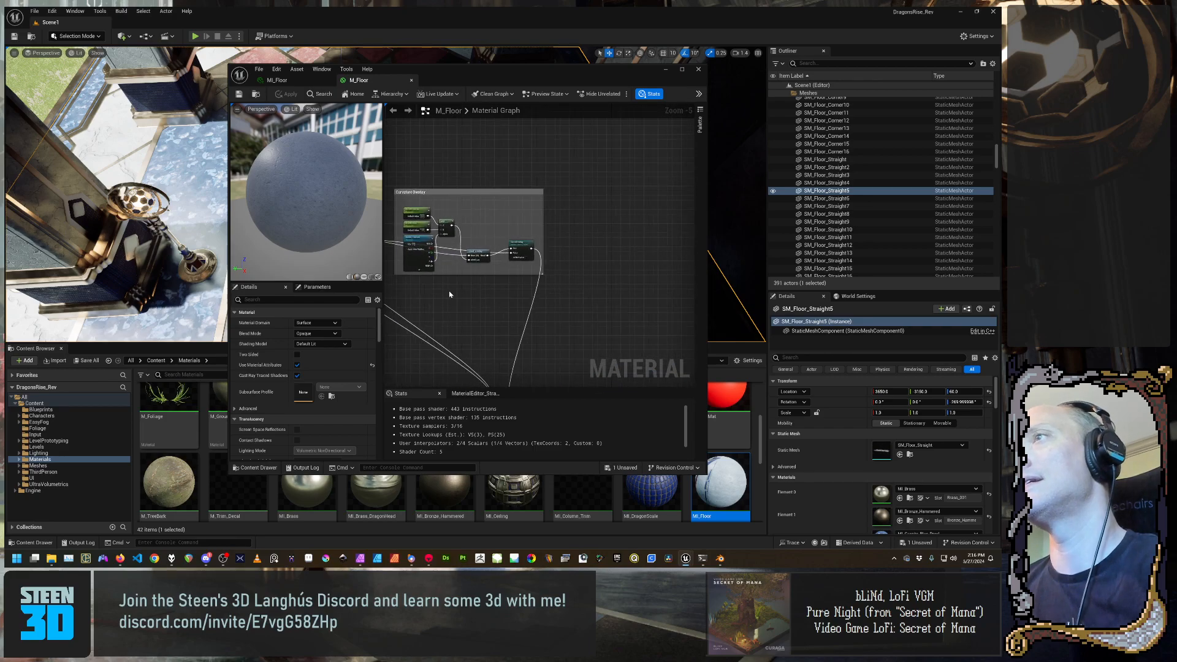
scroll(450, 293, "down", 2)
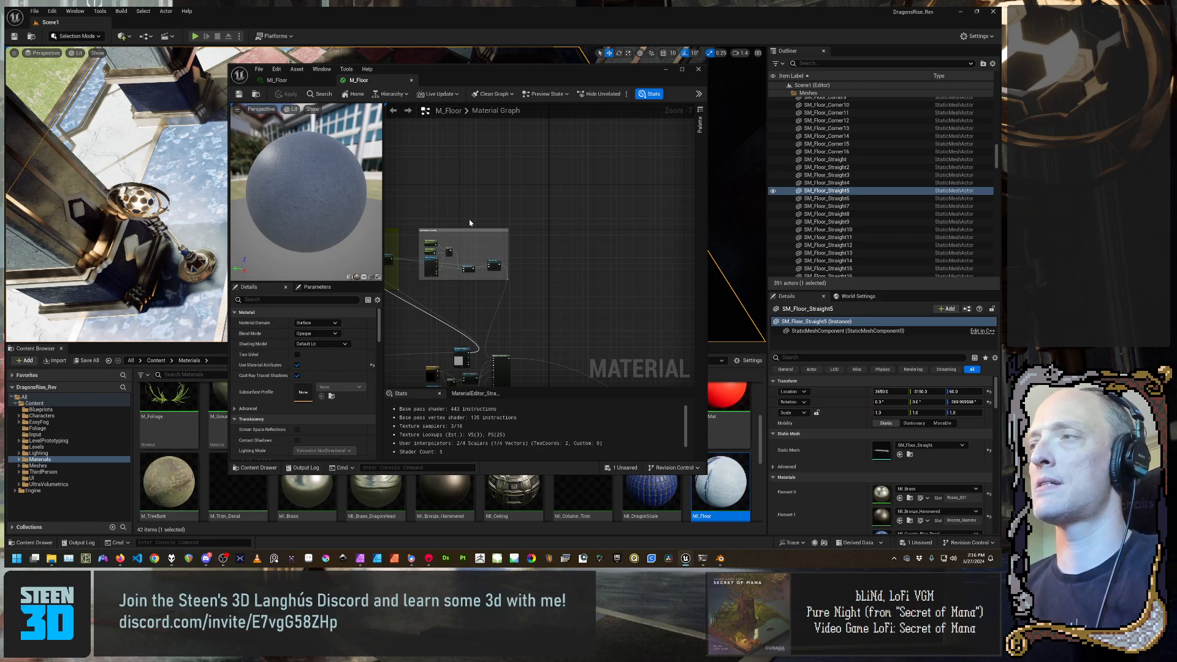
right_click_drag(511, 292, 604, 170)
scroll(604, 176, "down", 5)
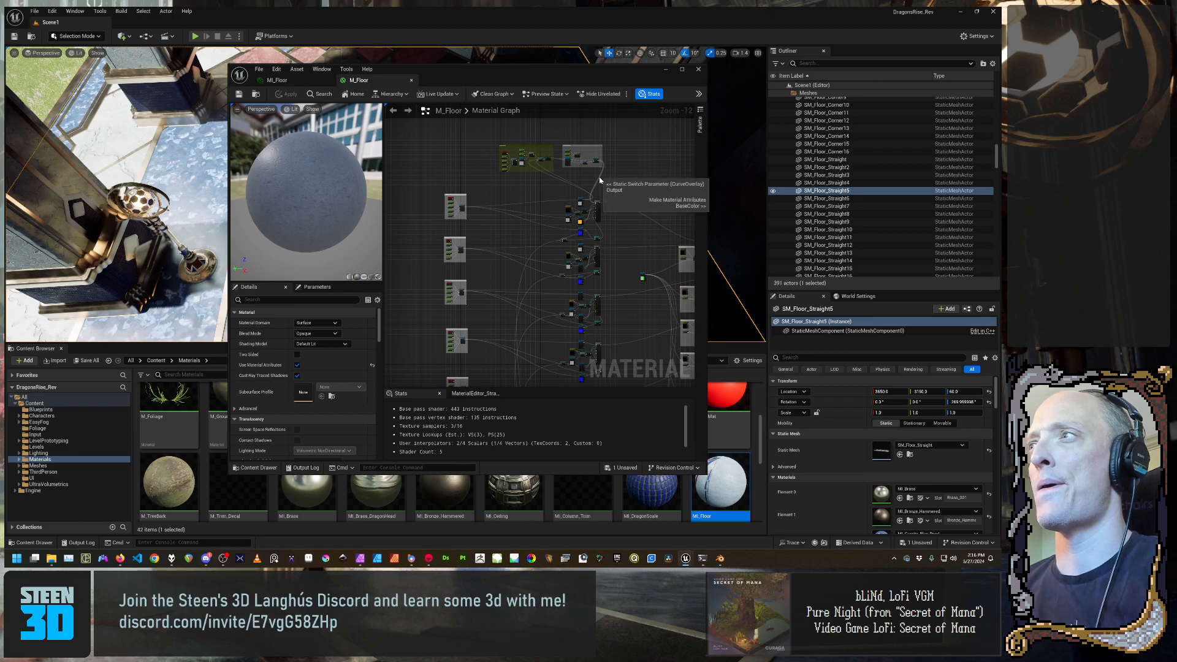
right_click_drag(652, 281, 484, 169)
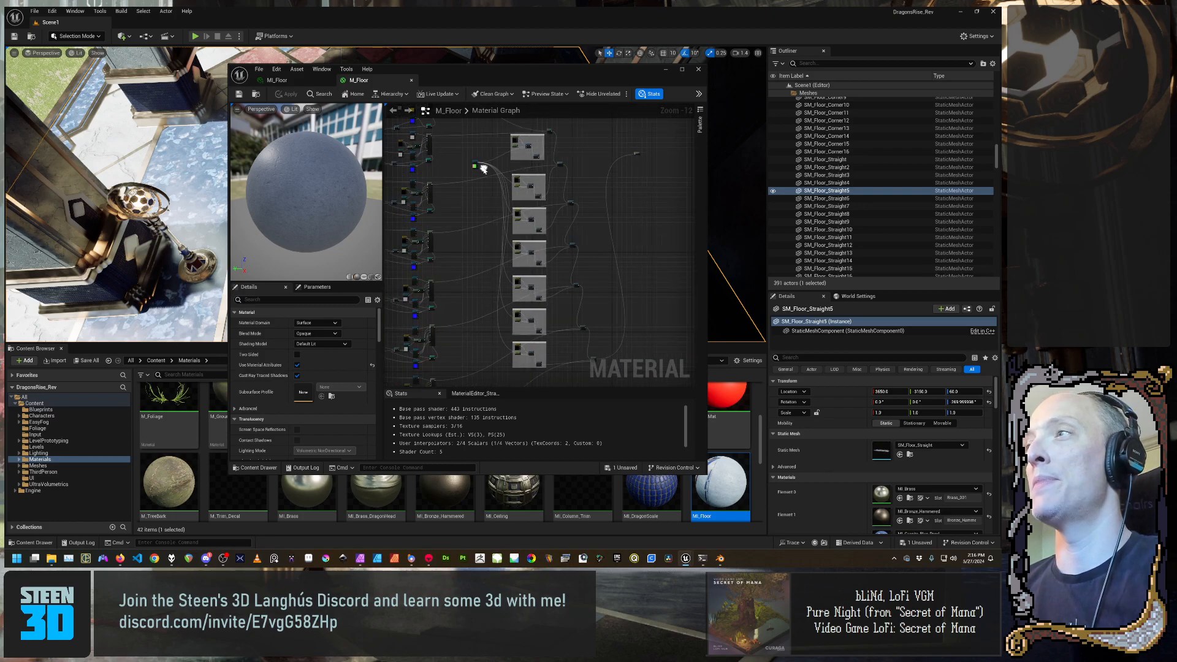
scroll(511, 220, "up", 5)
scroll(655, 295, "up", 4)
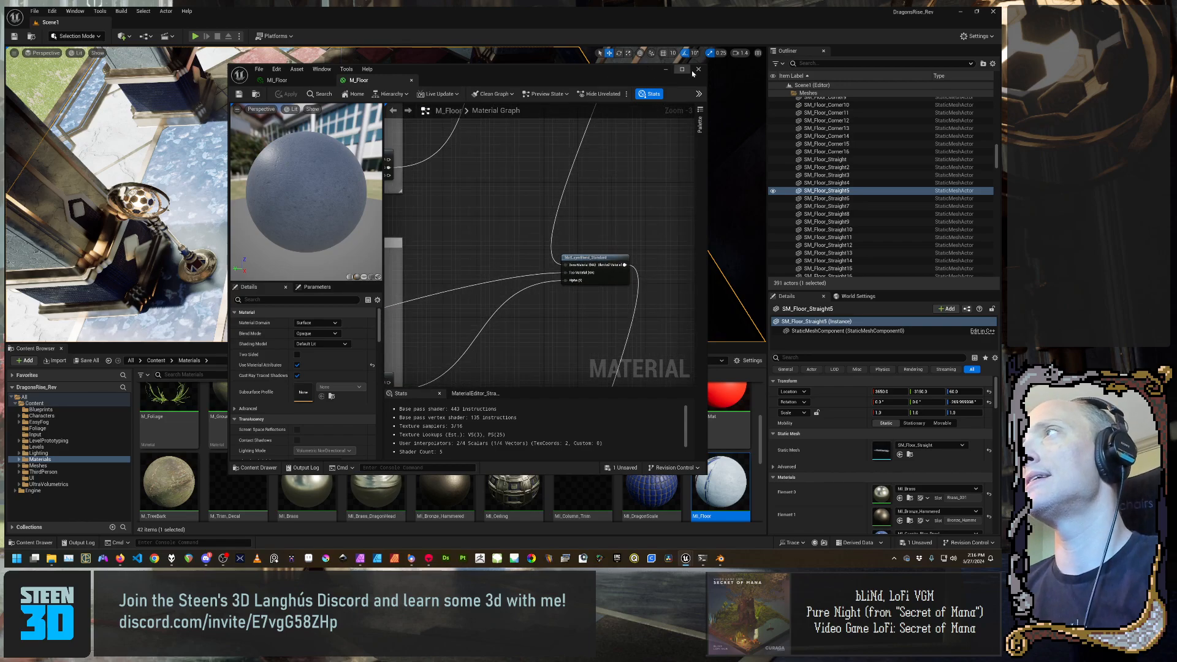
left_click(412, 80)
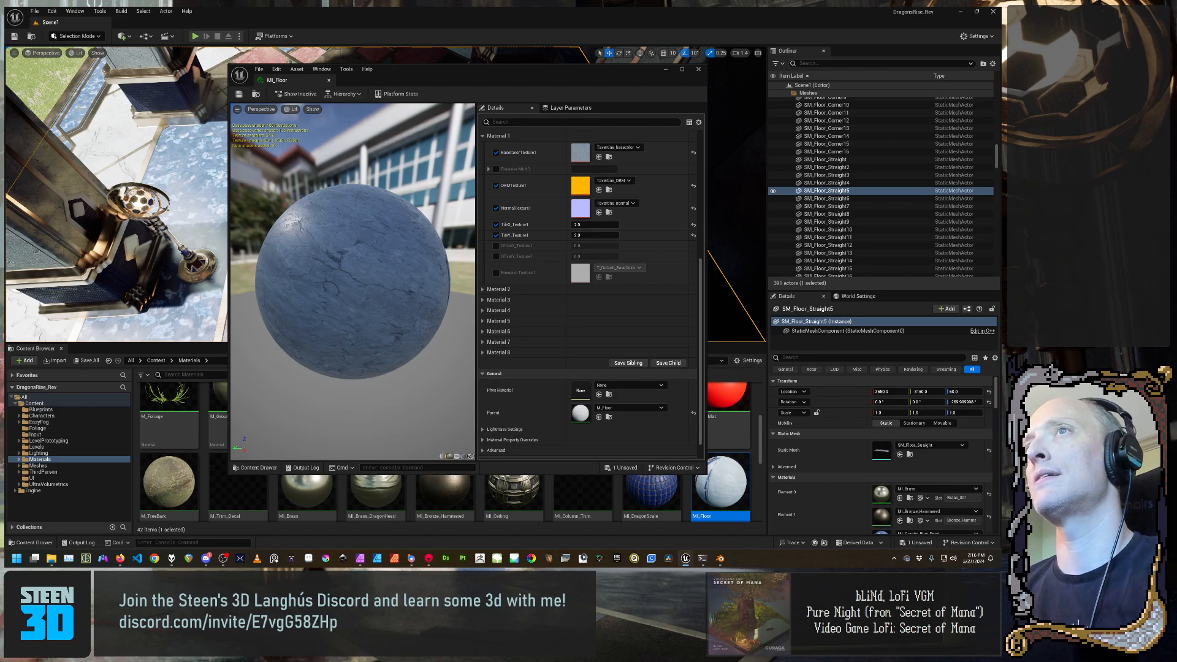
Select SM_Floor_Straight5 in the scene, view the floor from a lower angle, and close the MI_Floor instance
left_click(60, 106)
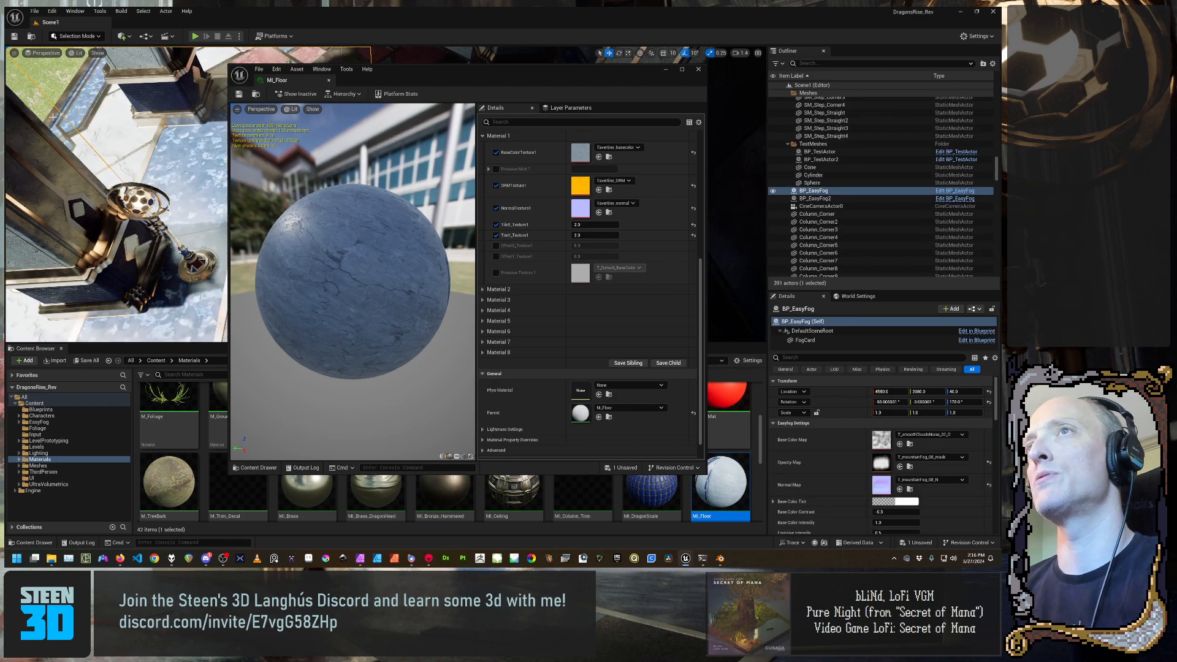
left_click(53, 116)
right_click_drag(60, 120, 129, 126)
right_click_drag(92, 239, 114, 261)
left_click(126, 270)
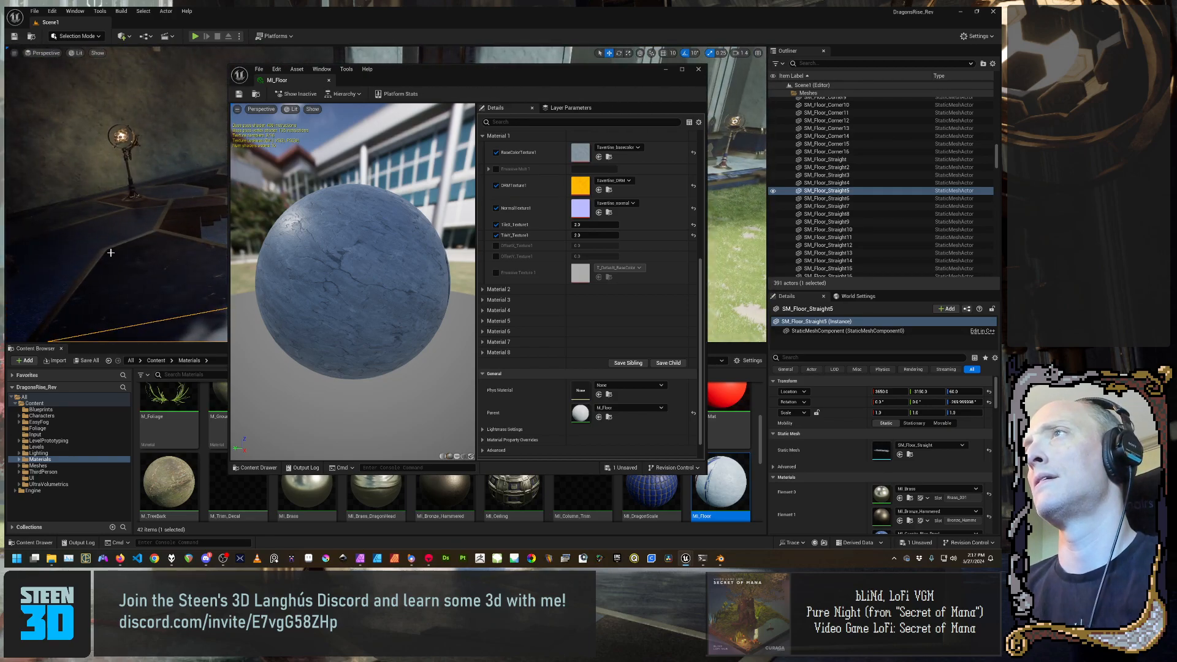
left_click(329, 81)
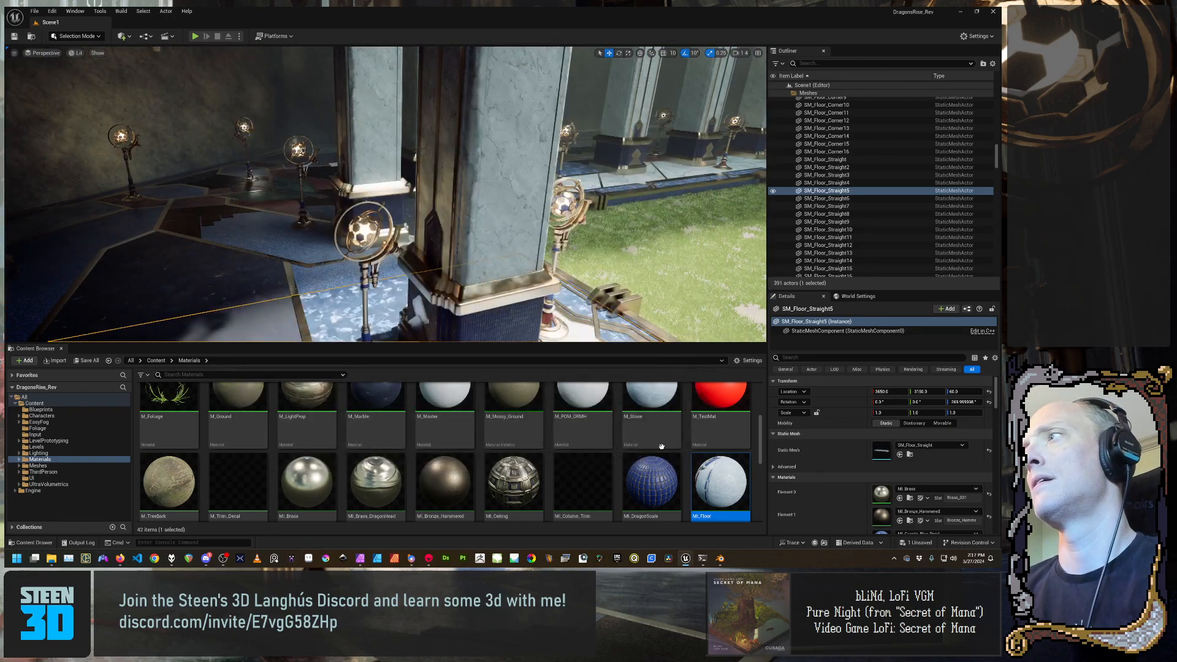
Locate the SM_Floor_Straight mesh asset in the Meshes folder and review the materials assigned to the floor piece's elements
left_click(910, 454)
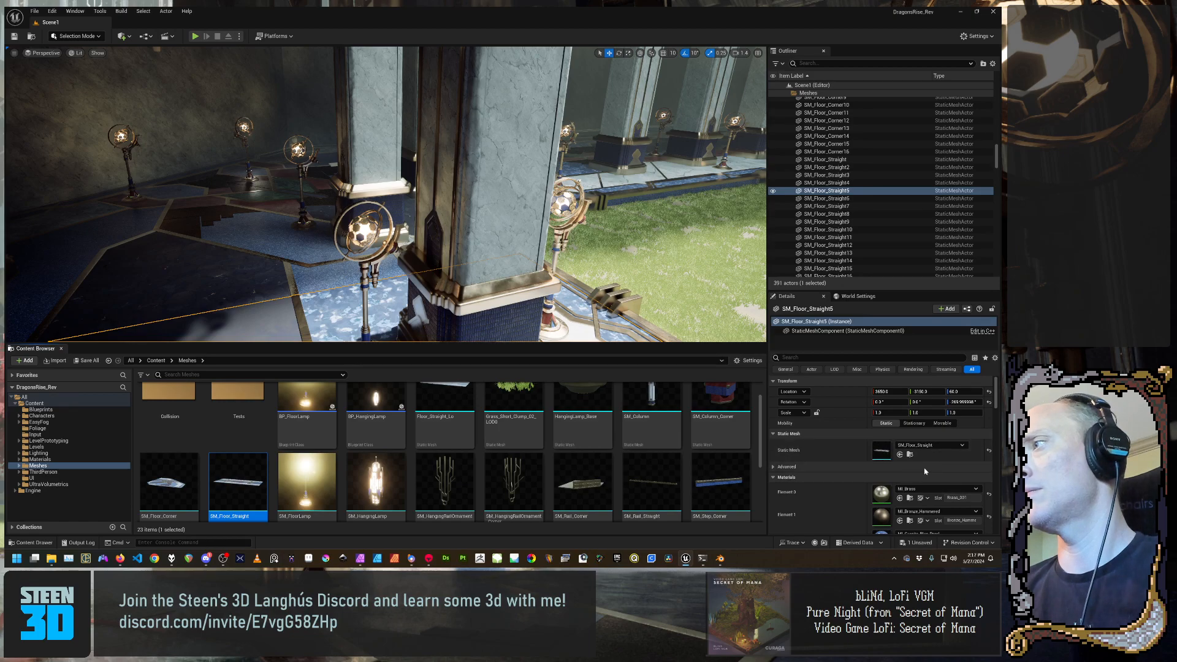
scroll(907, 472, "down", 6)
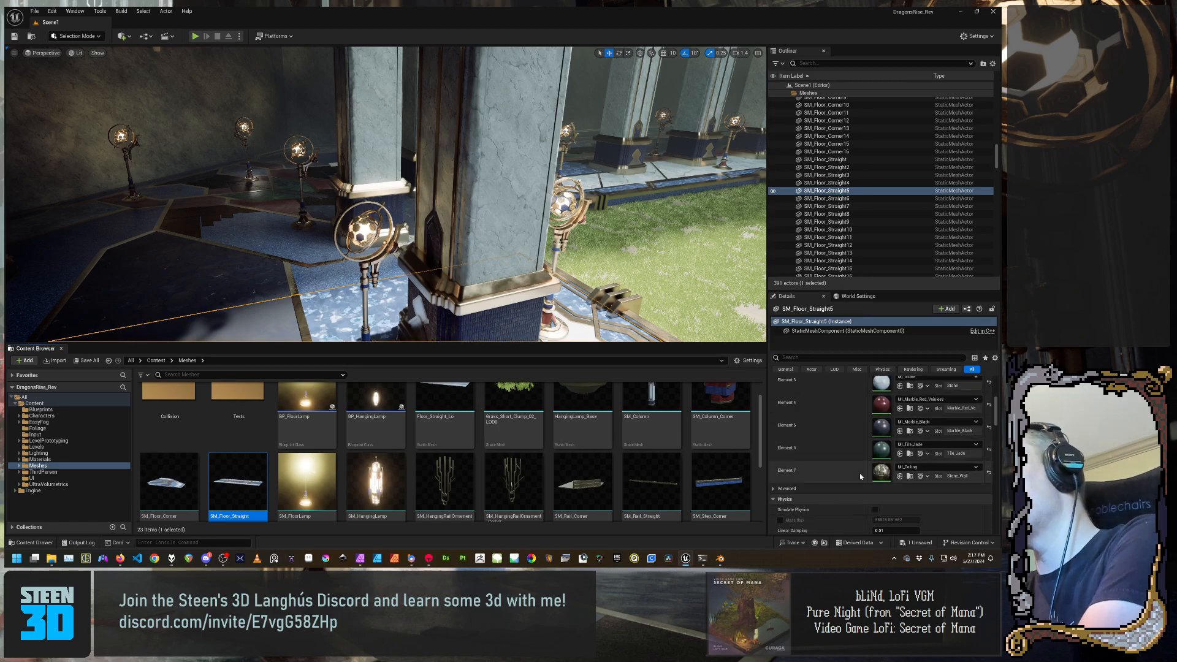
scroll(860, 473, "up", 2)
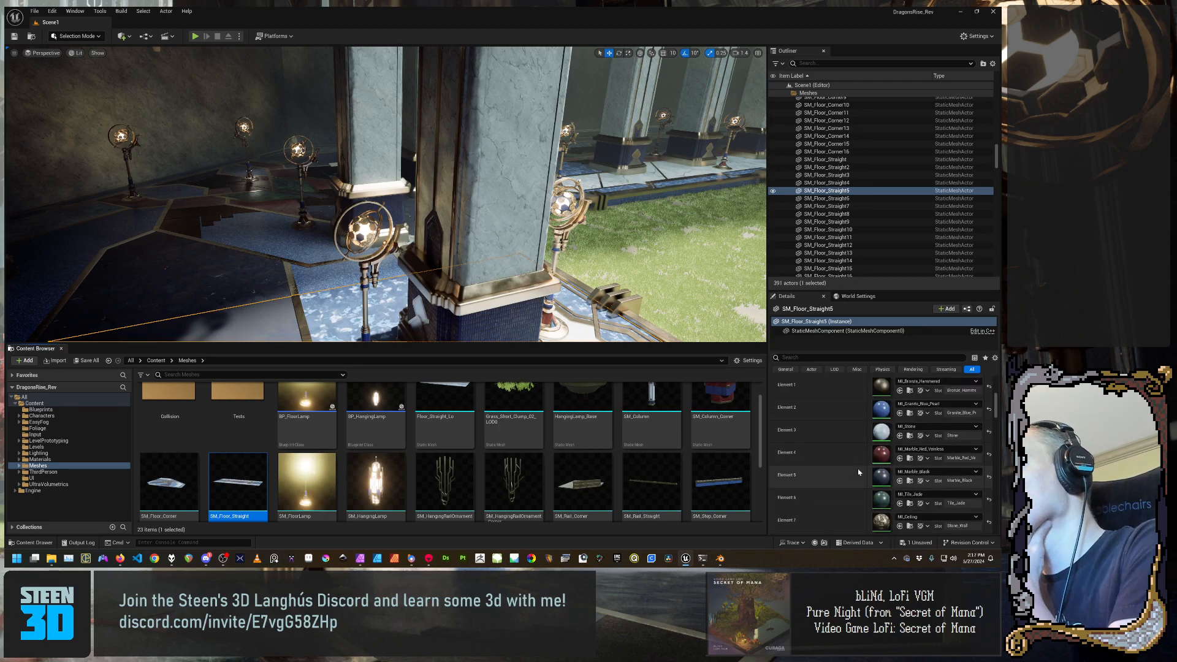
scroll(860, 472, "up", 3)
scroll(859, 472, "up", 1)
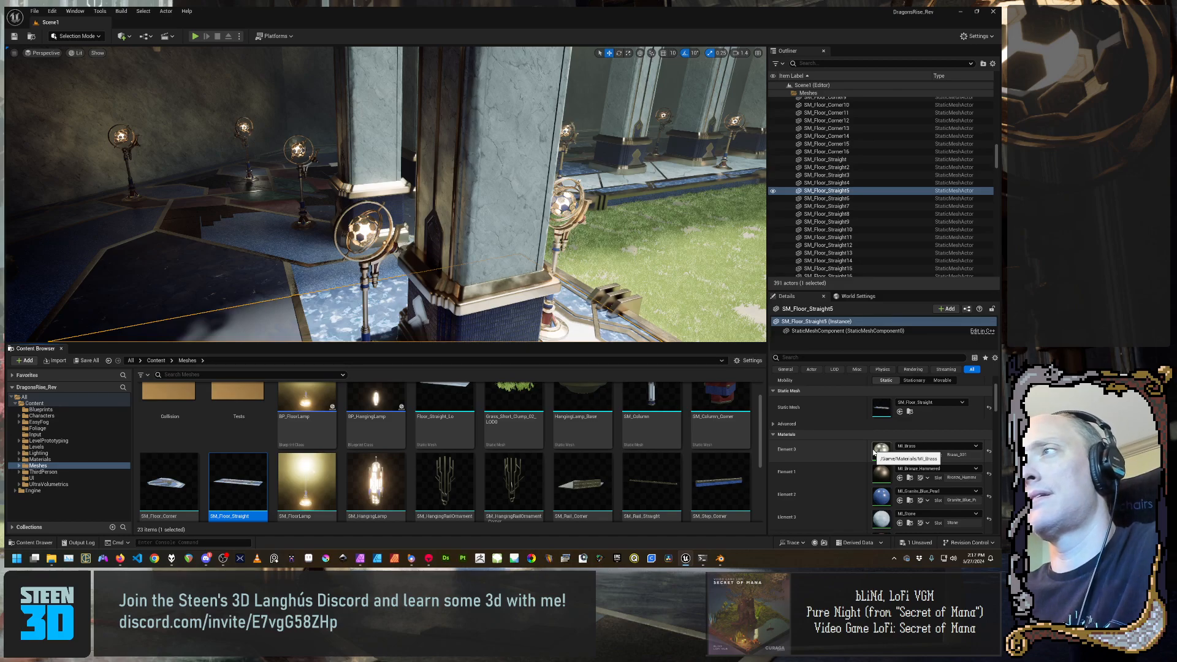
scroll(893, 492, "down", 5)
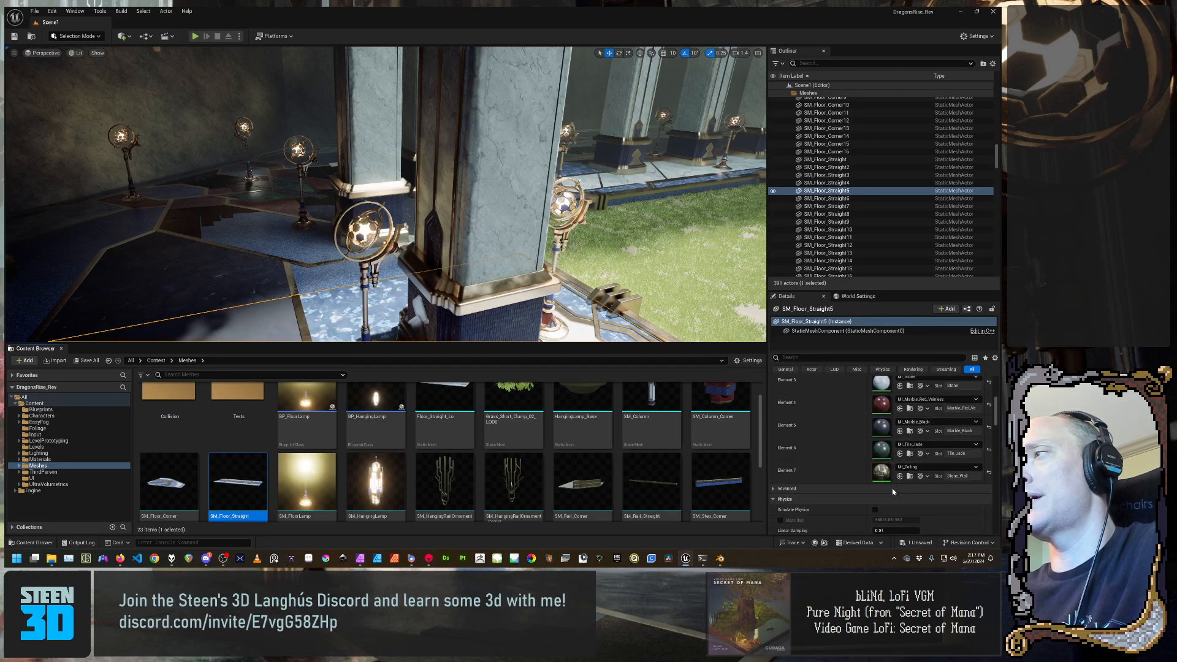
scroll(890, 491, "up", 4)
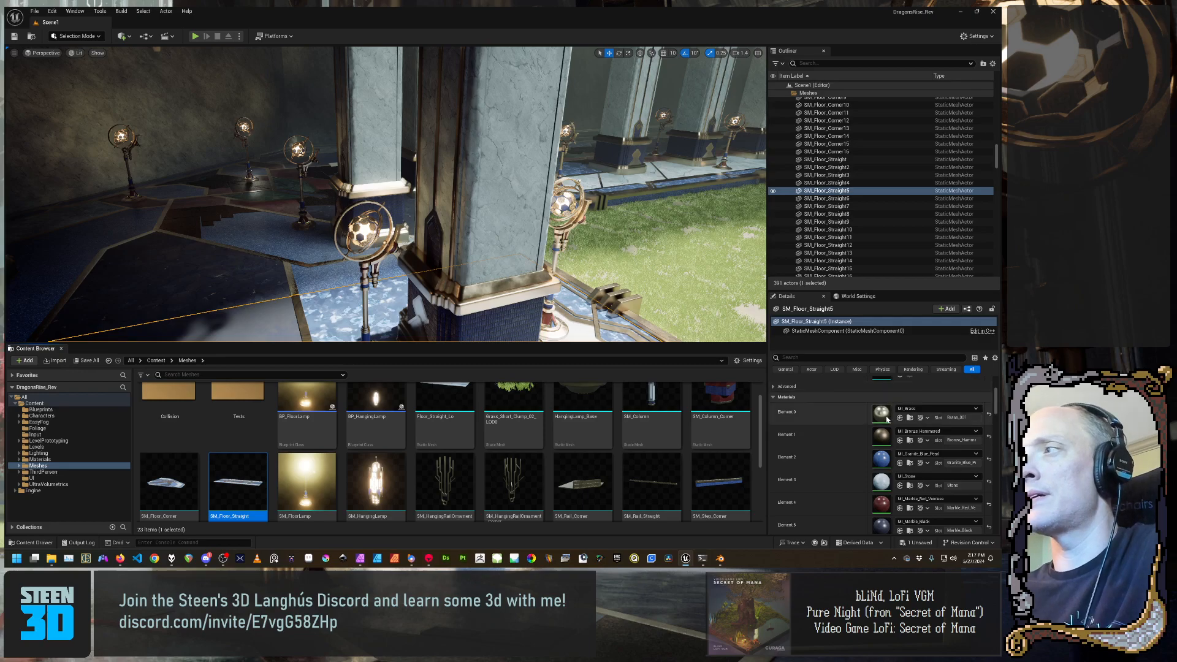
Open the floor's MI_Brass and MI_Granite_Blue_Pearl material instances and compare their parameters and the remaining material slots
double_click(883, 415)
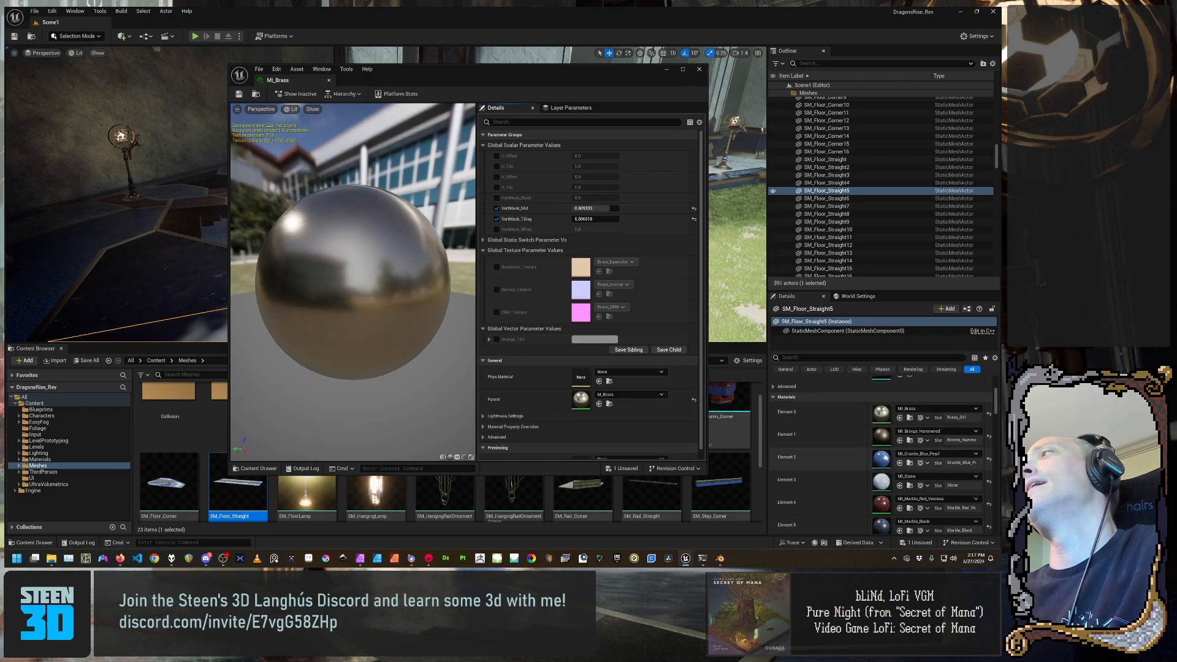
double_click(882, 459)
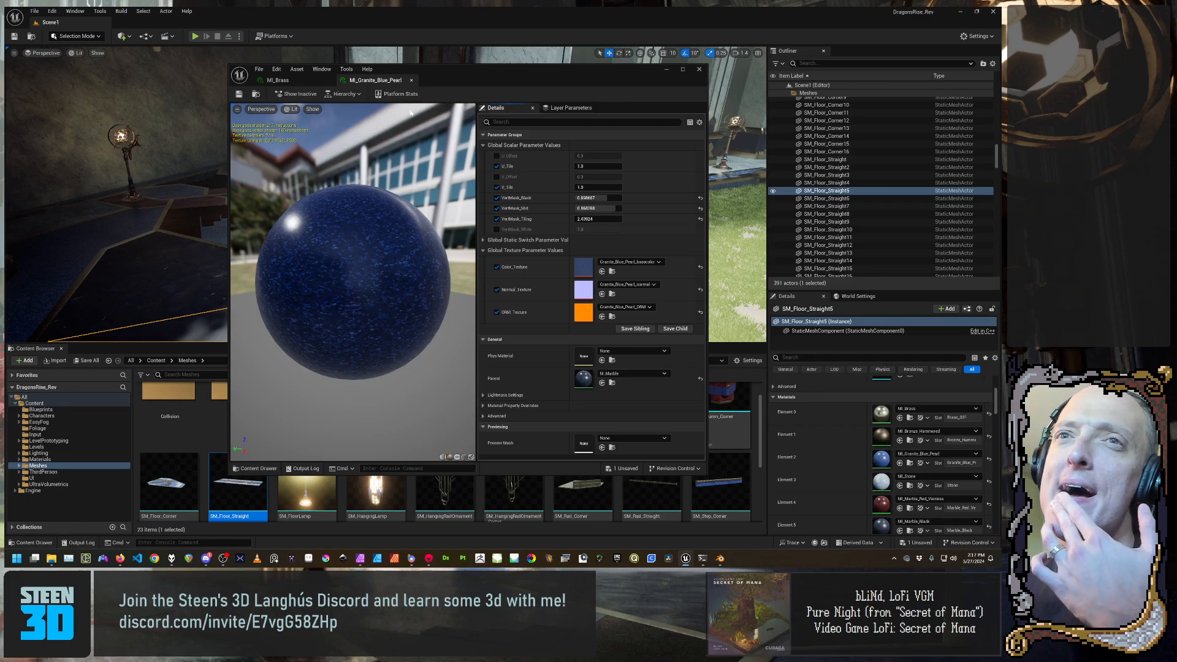
left_click_drag(342, 250, 350, 268)
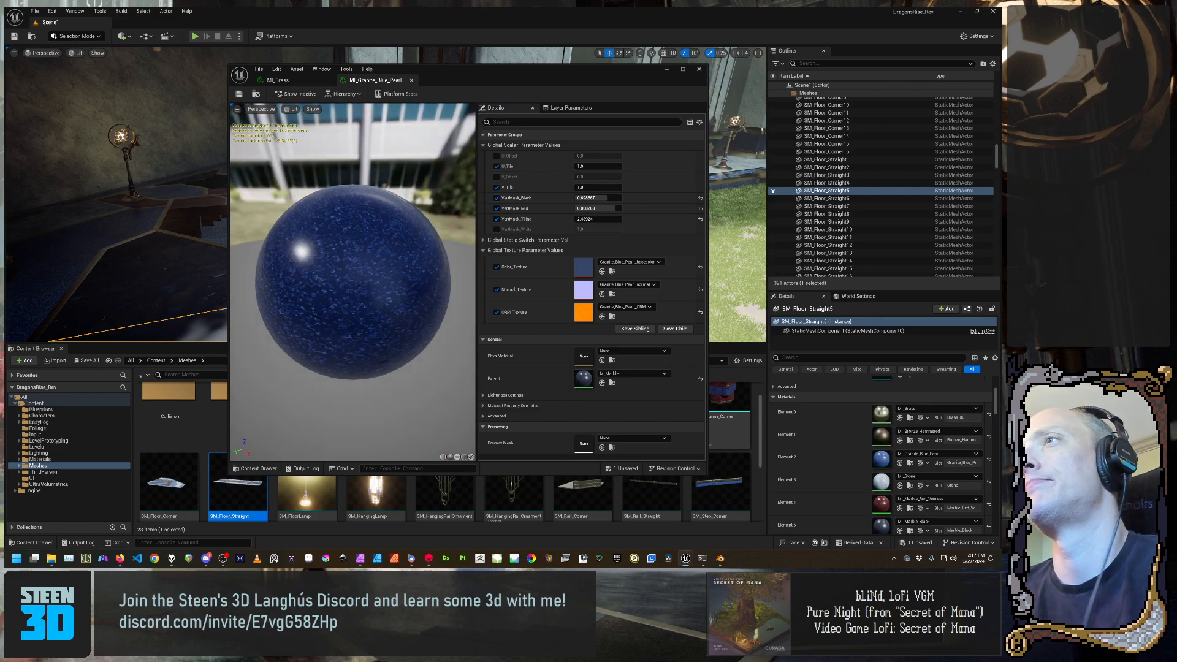
left_click_drag(460, 81, 485, 76)
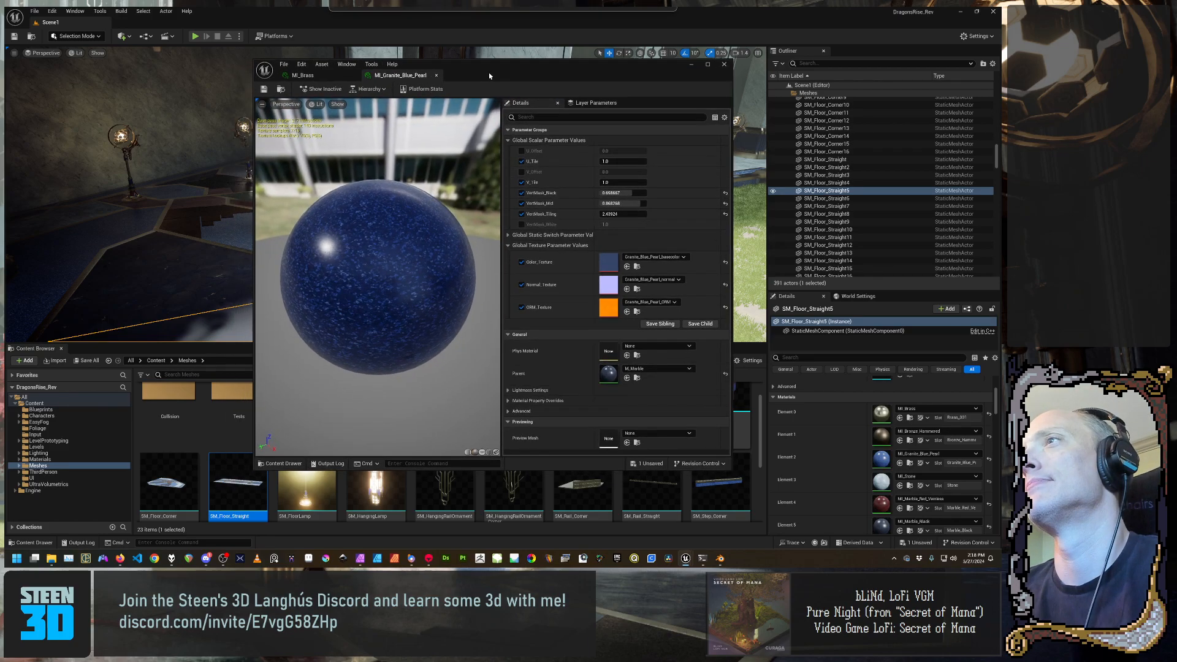
scroll(929, 411, "down", 3)
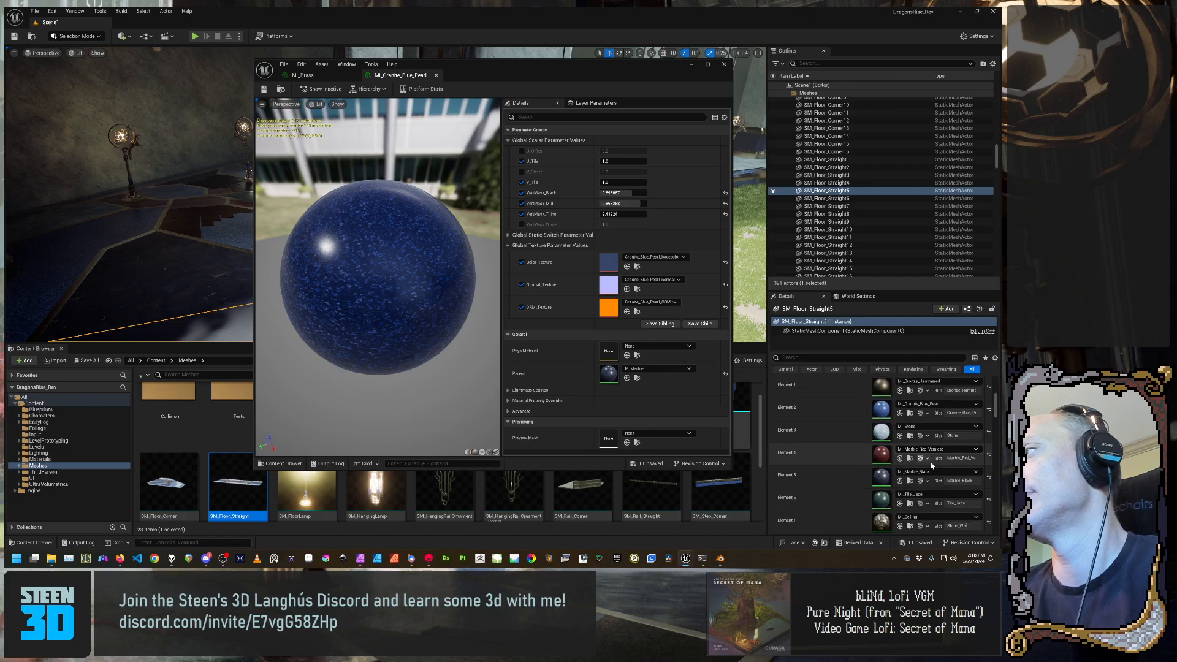
scroll(932, 466, "up", 3)
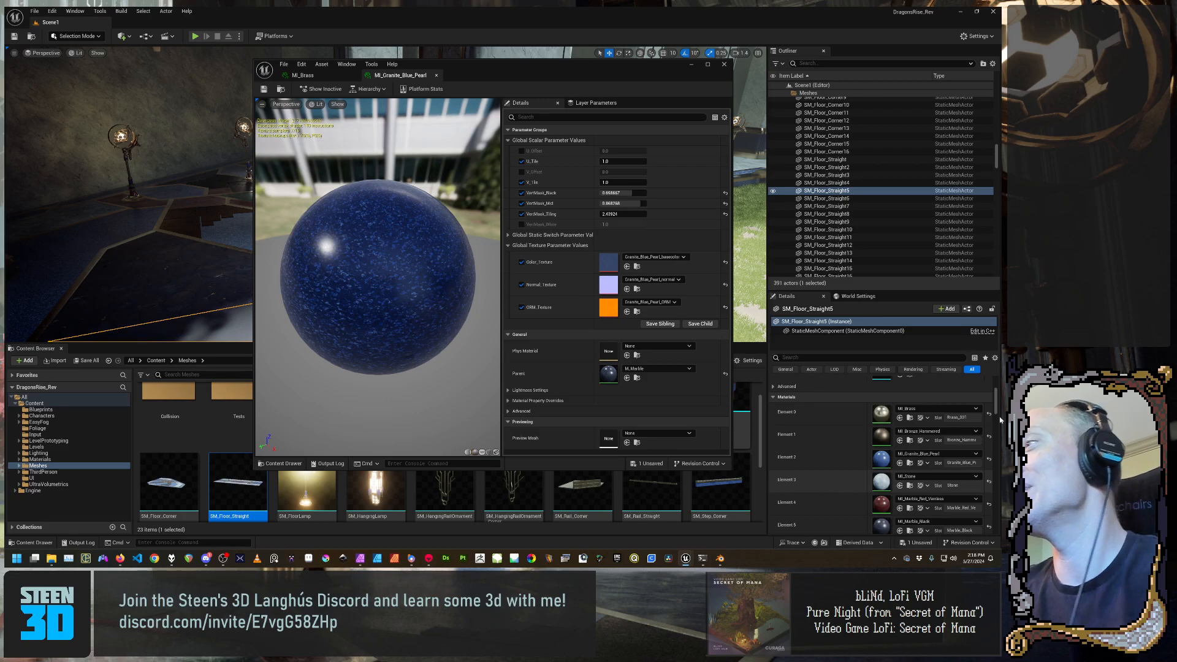
scroll(788, 473, "down", 3)
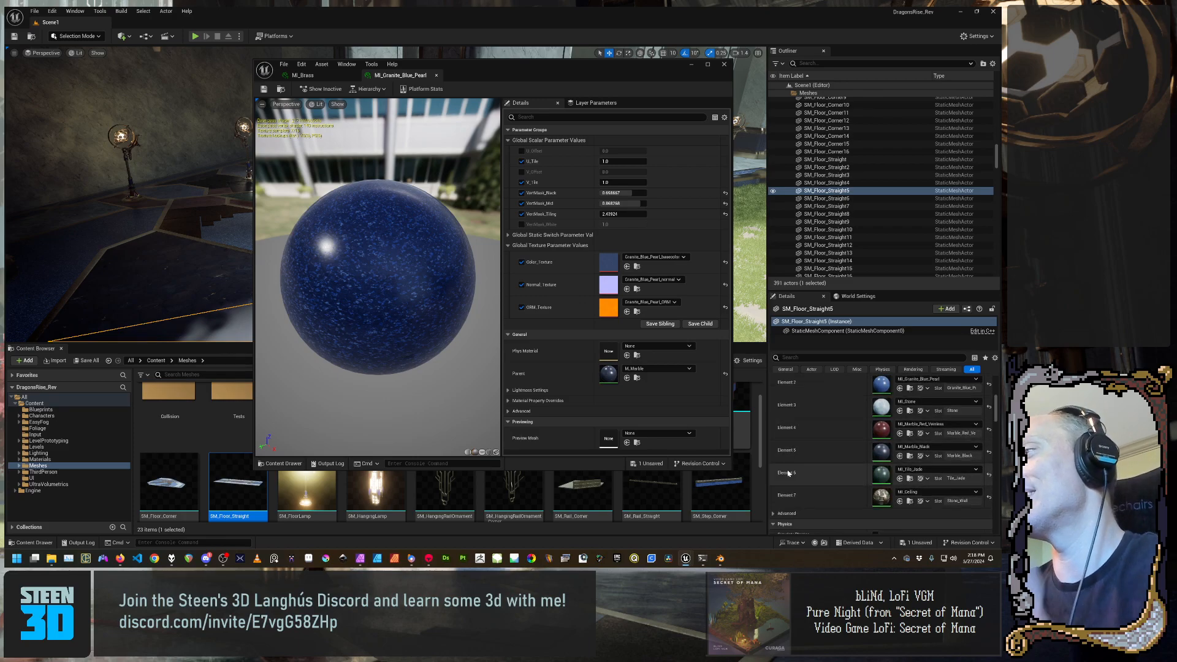
scroll(818, 468, "up", 3)
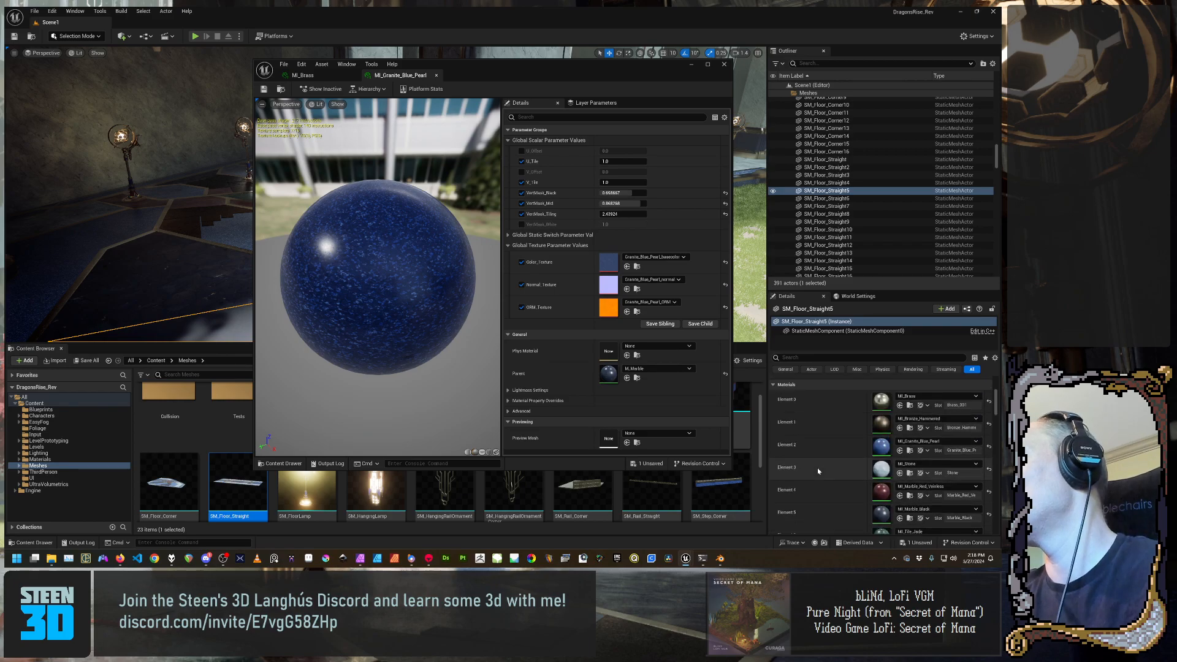
Review the floor piece's remaining material slots and inspect the tiled floor around the columns in the level from several angles
scroll(818, 469, "down", 3)
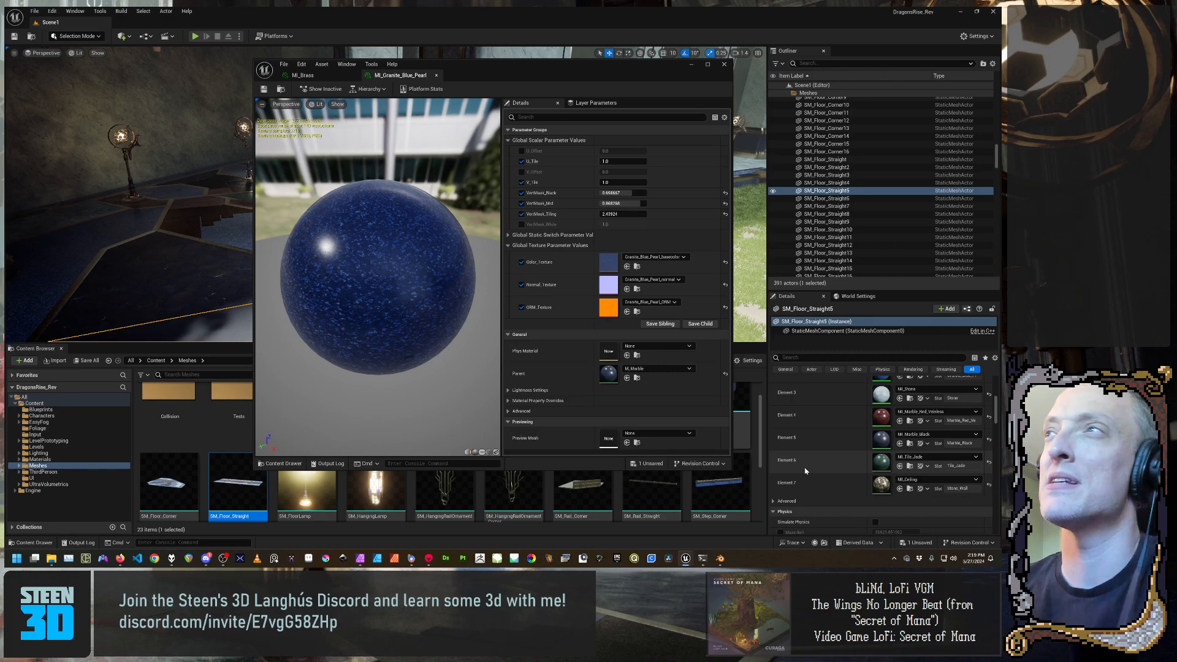
left_click_drag(607, 64, 863, 172)
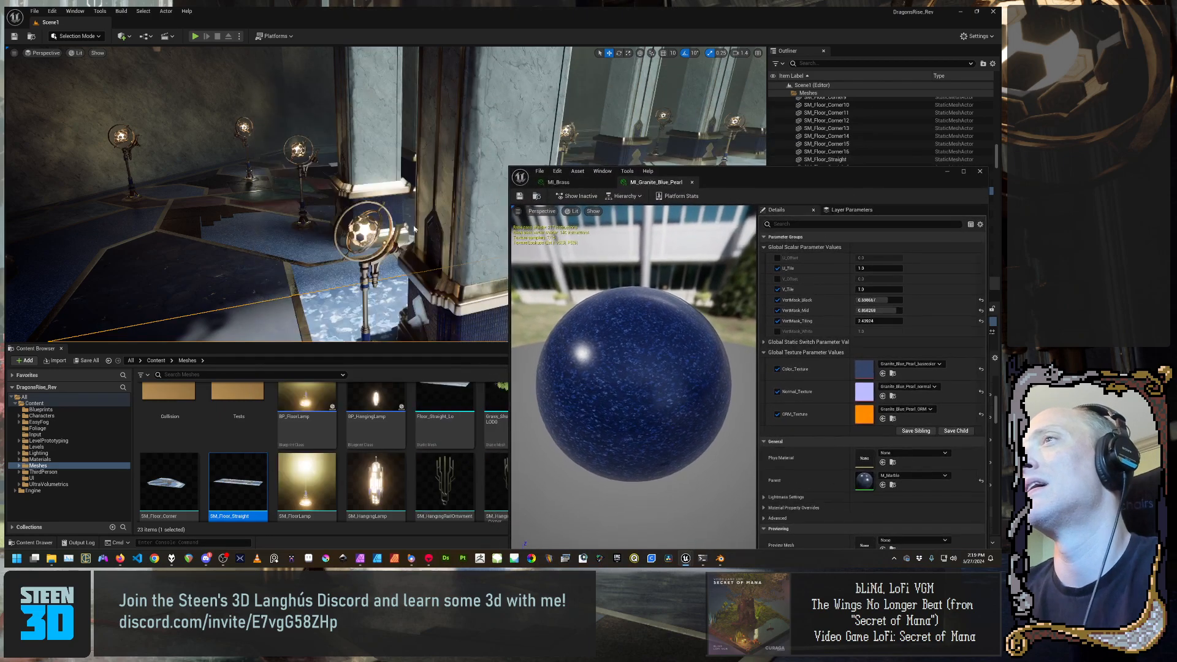
right_click_drag(414, 229, 343, 245)
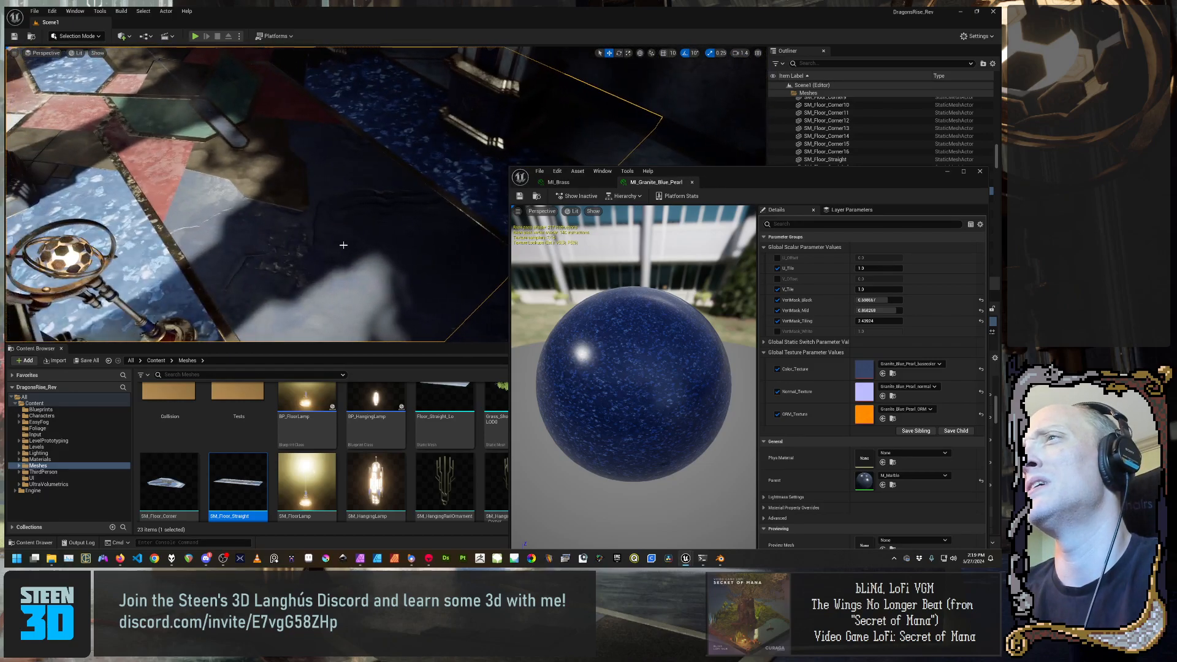
mouse_move(348, 157)
right_mouse_down()
mouse_move(405, 122)
mouse_move(355, 166)
right_mouse_up()
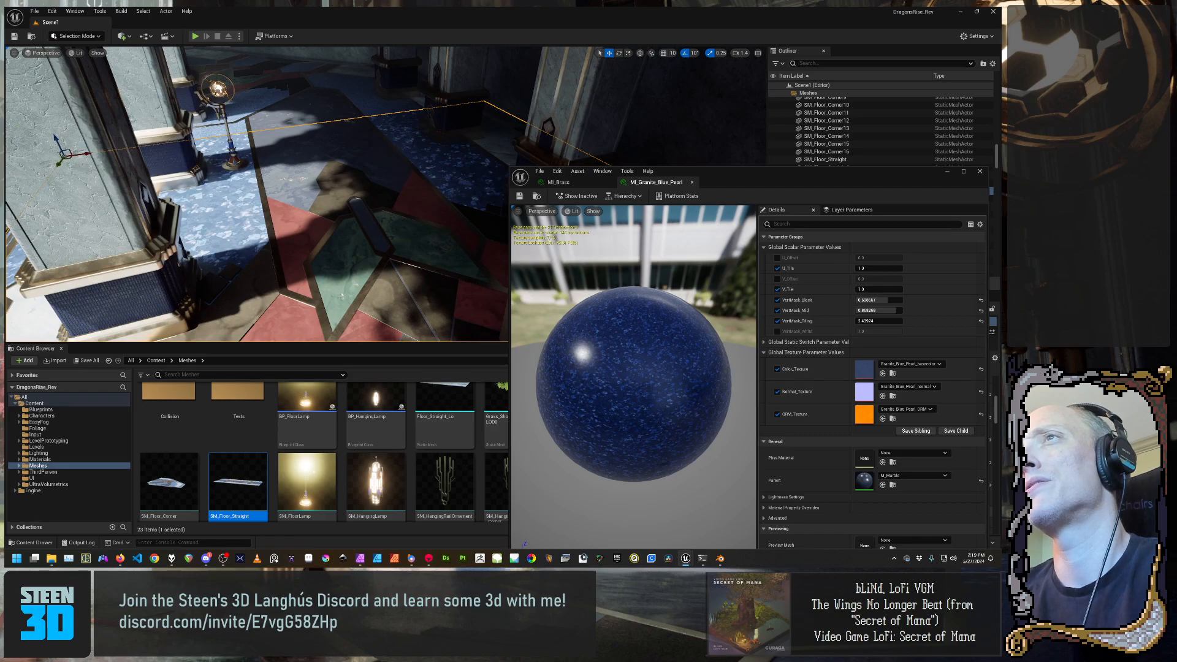
right_click_drag(270, 196, 239, 264)
right_click_drag(423, 225, 374, 174)
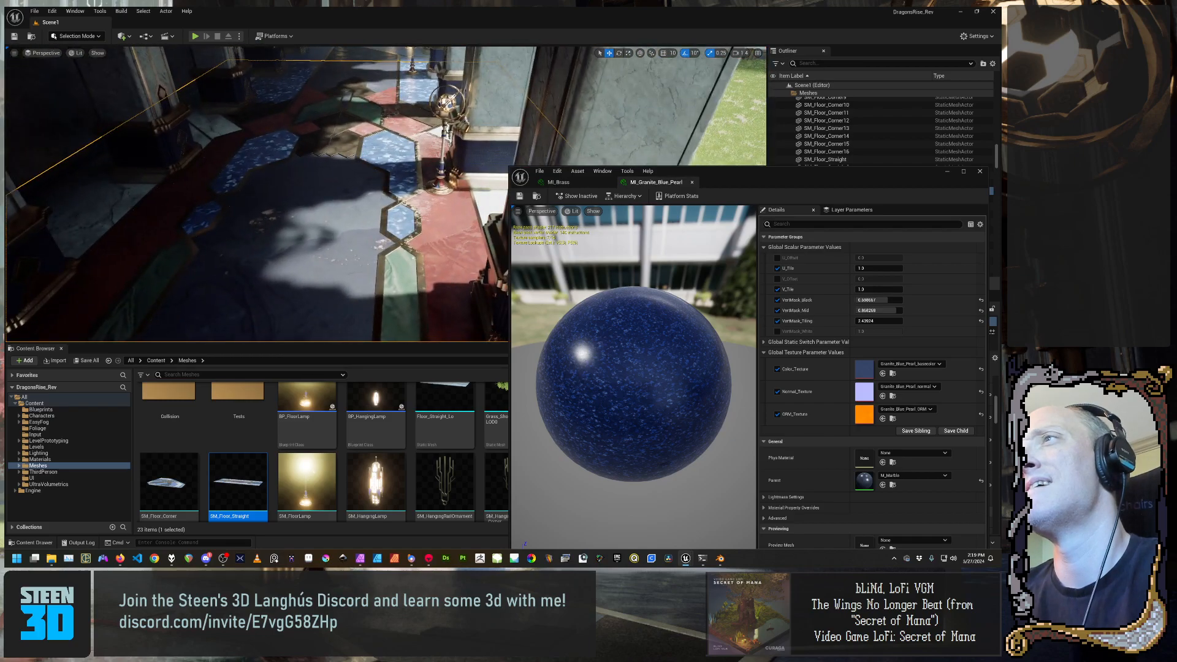
right_click_drag(258, 194, 484, 203)
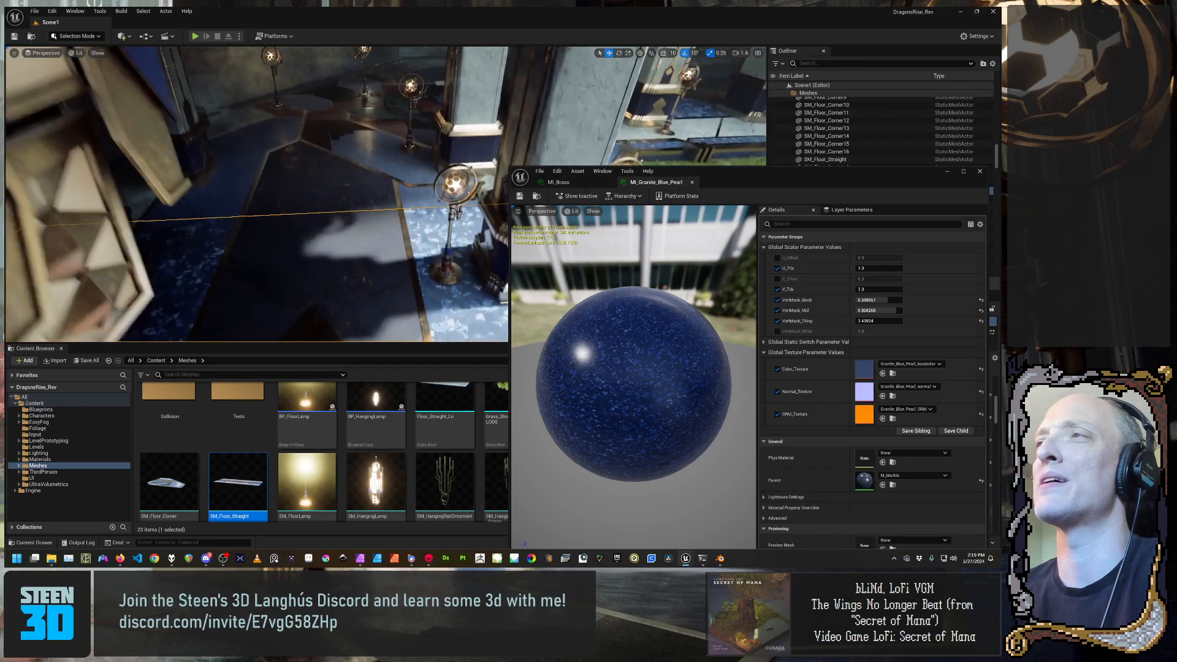
right_click_drag(368, 196, 263, 184)
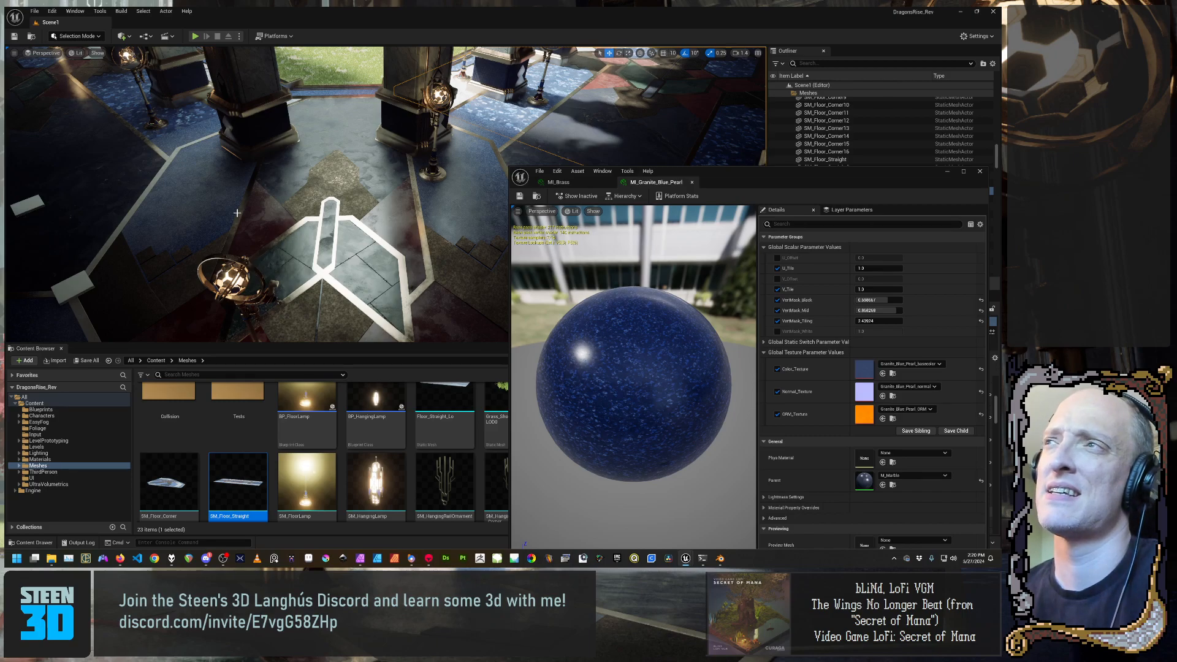
Show the MI_Brass instance, examine the brass-trimmed corridor floor in the level, and rotate the material's preview sphere
left_click(569, 182)
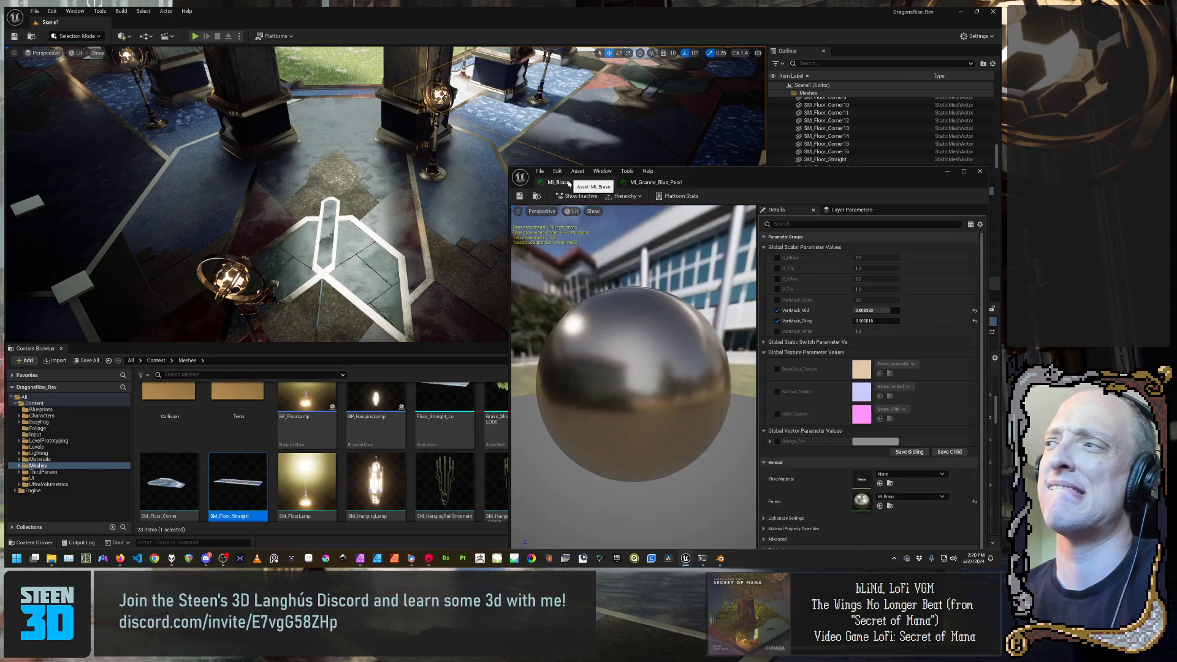
mouse_move(368, 184)
right_mouse_down()
mouse_move(417, 183)
mouse_move(380, 197)
mouse_move(380, 215)
mouse_move(381, 153)
mouse_move(350, 147)
mouse_move(387, 160)
mouse_move(362, 161)
mouse_move(375, 165)
right_mouse_up()
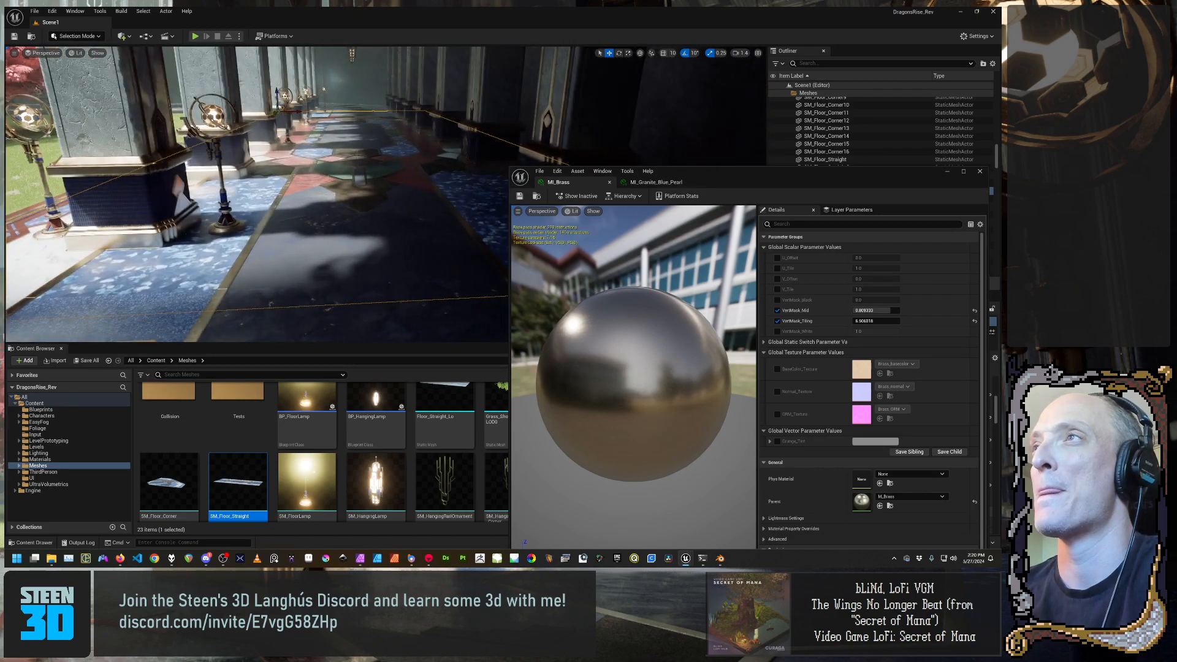
right_click_drag(340, 262, 340, 263)
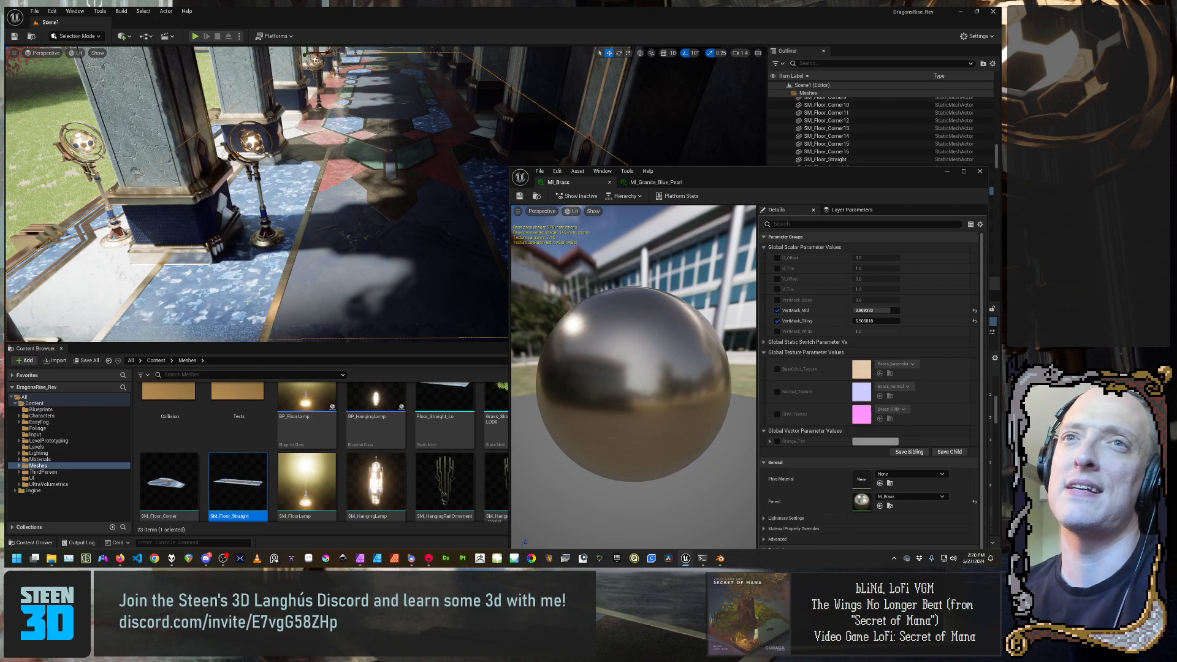
right_click_drag(340, 262, 340, 262)
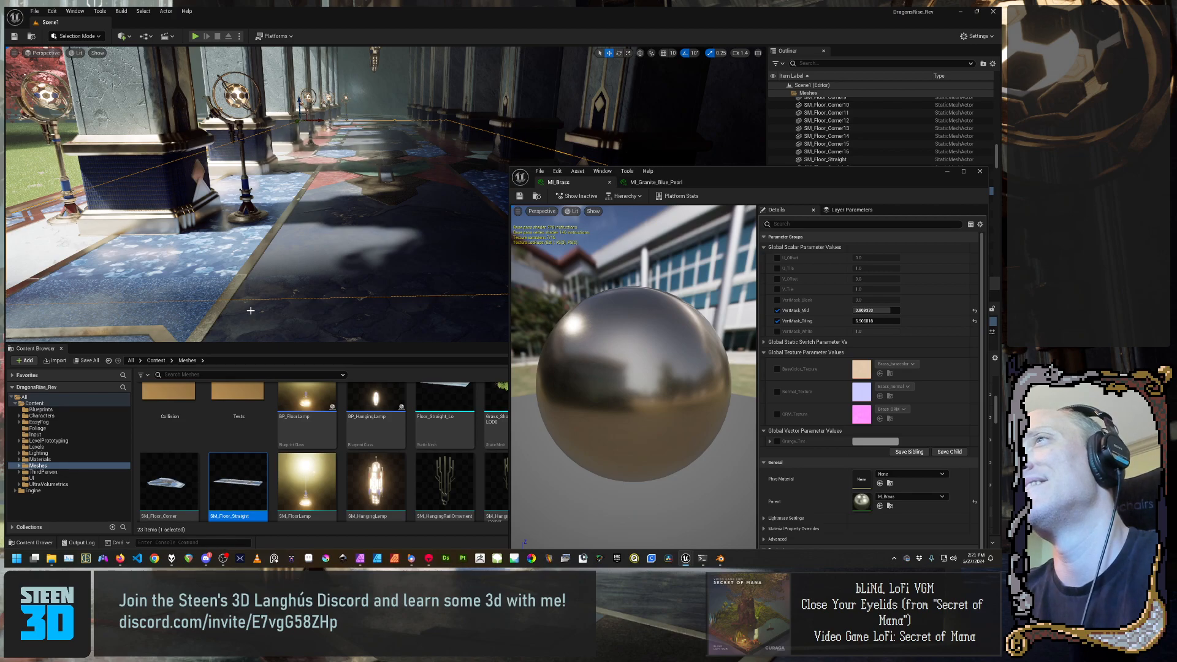
left_click_drag(589, 396, 588, 395)
left_click_drag(514, 362, 514, 362)
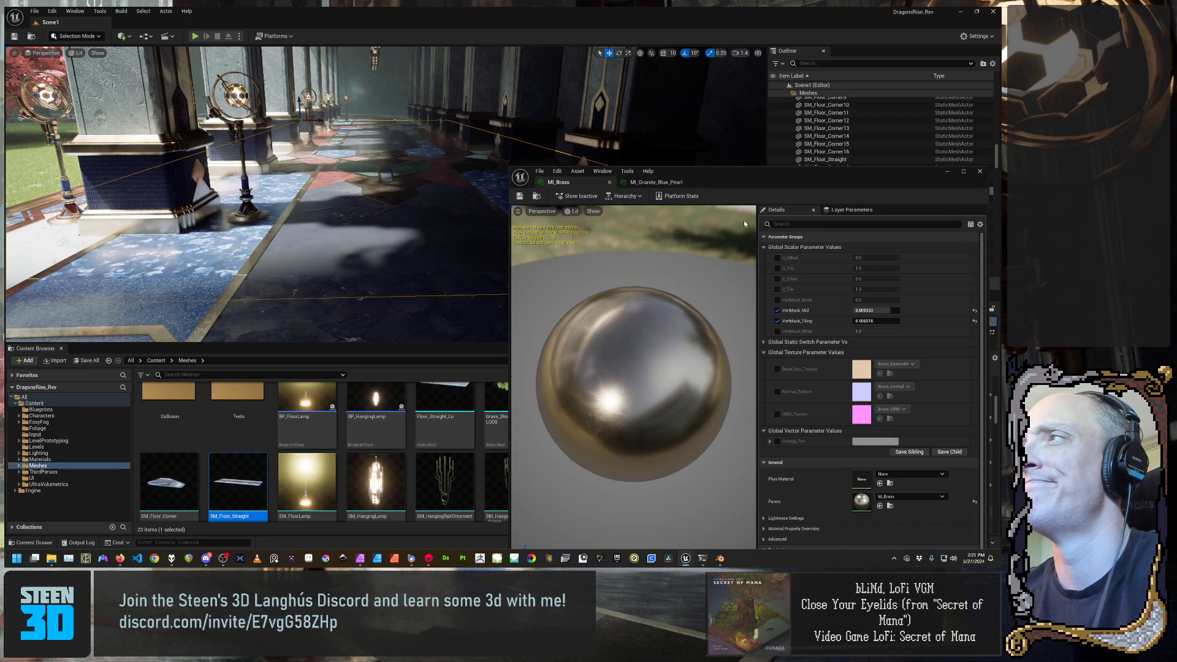
Compare MI_Granite_Blue_Pearl with MI_Brass once more and close both material instances
left_click(655, 182)
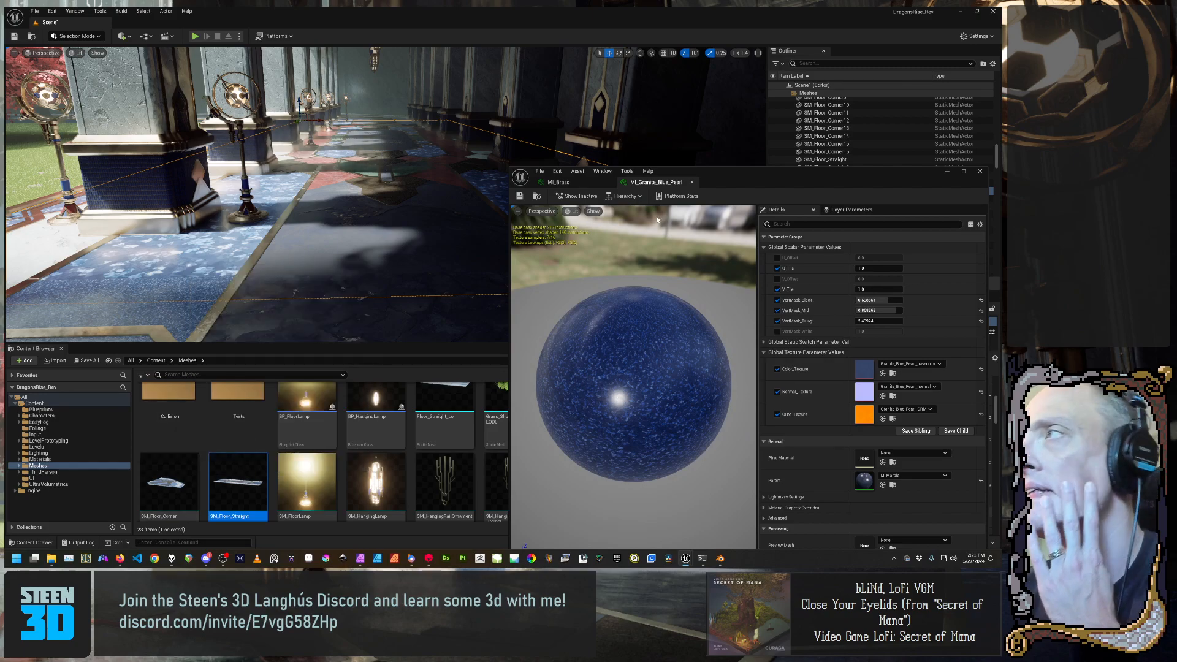
left_click(555, 182)
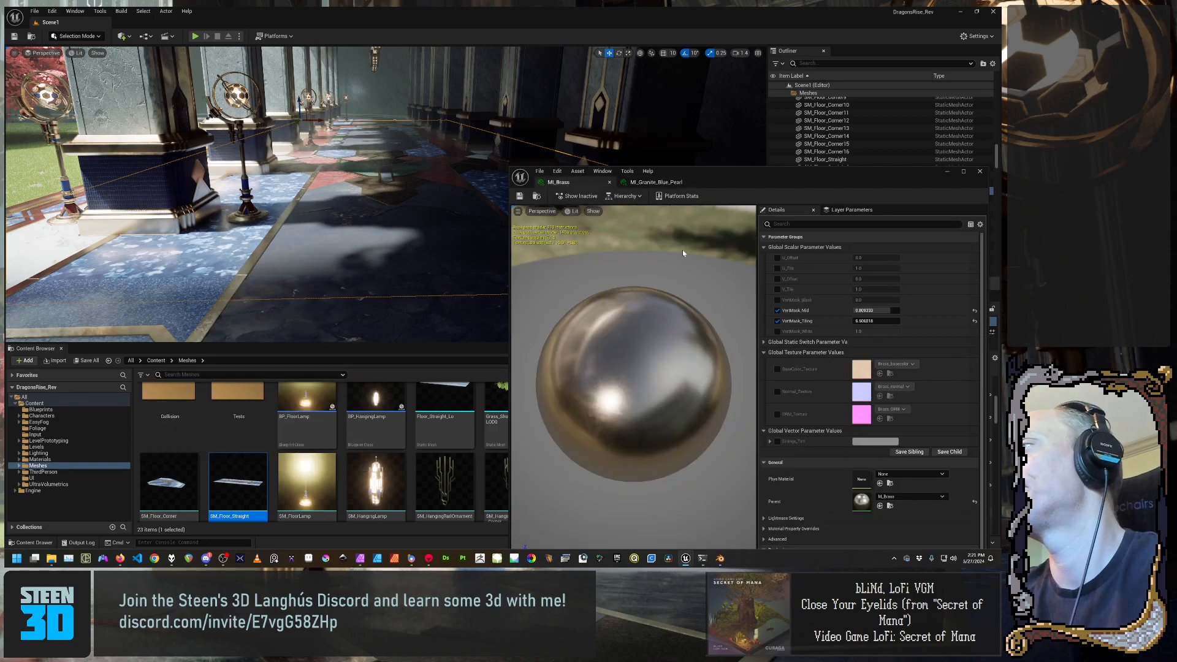
left_click_drag(674, 171, 437, 120)
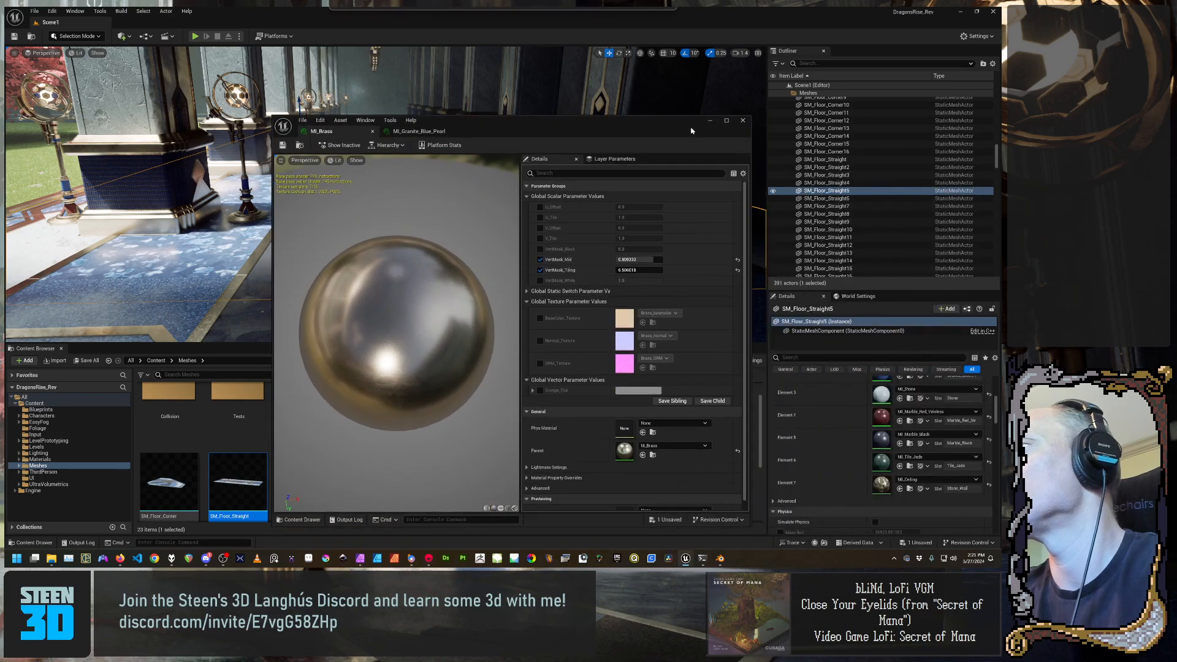
left_click(743, 121)
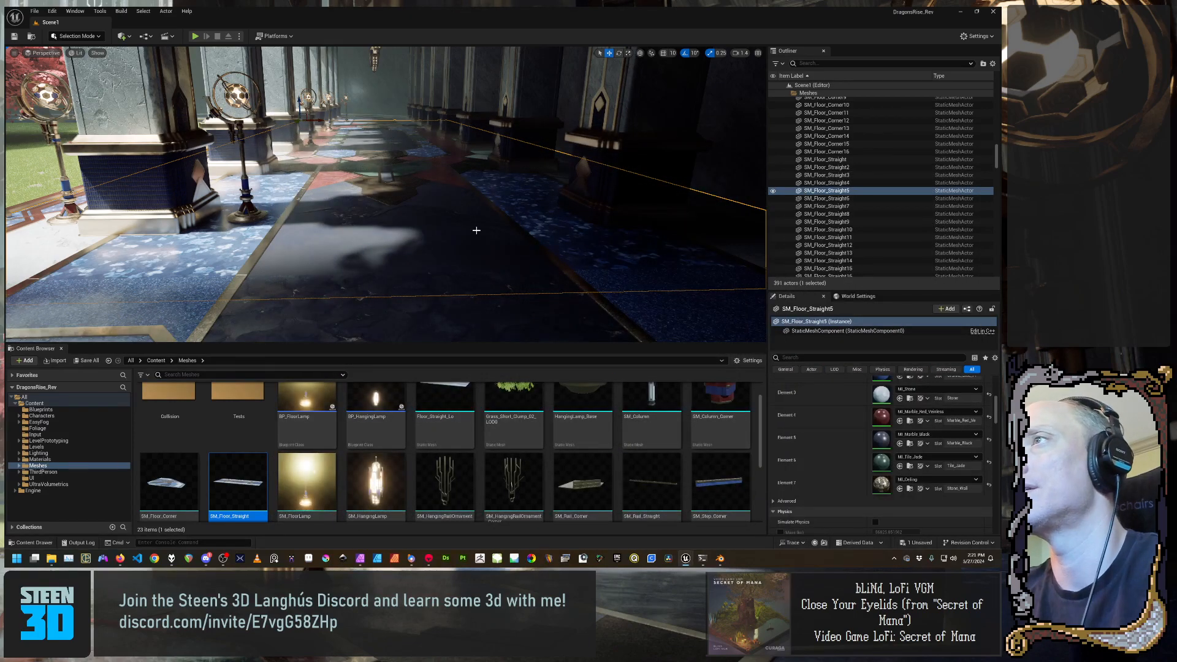
Open the MI_Bronze_Hammered instance assigned to Element 1, review its parameters, and close it
scroll(822, 440, "up", 3)
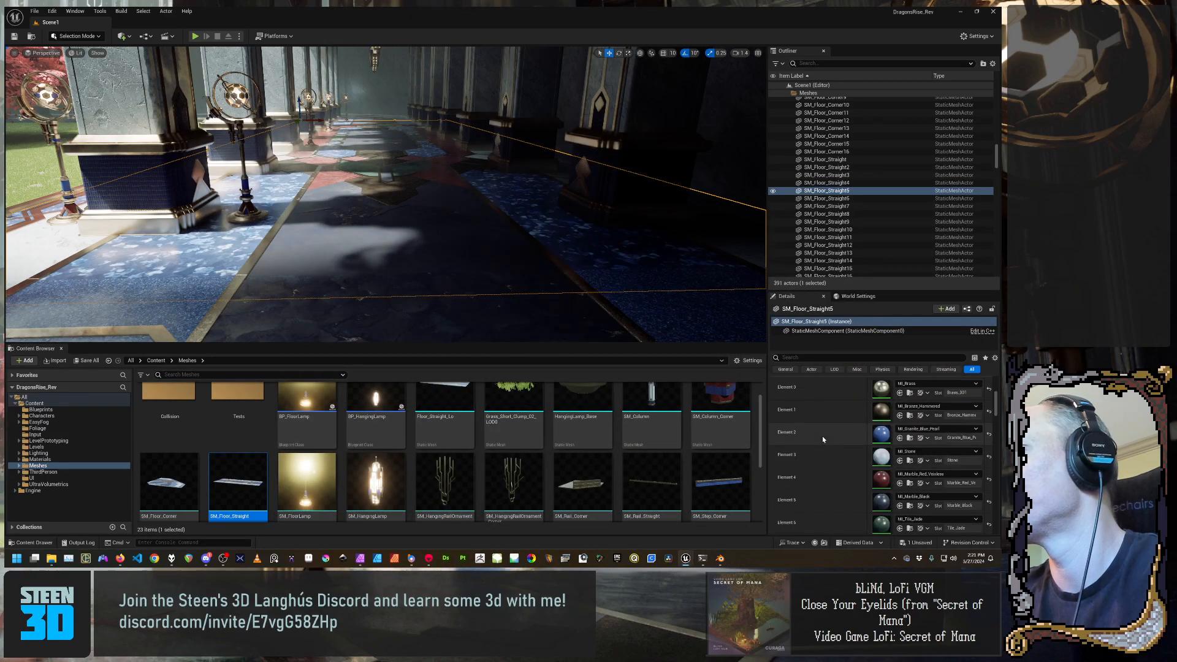
double_click(890, 414)
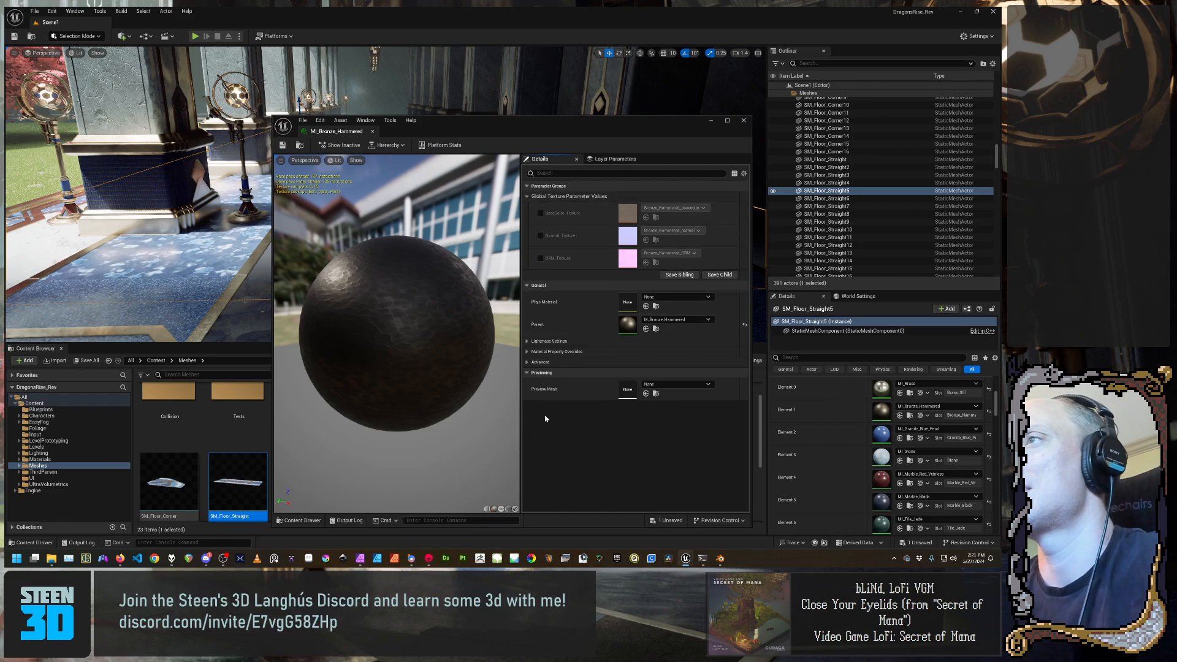
left_click(744, 120)
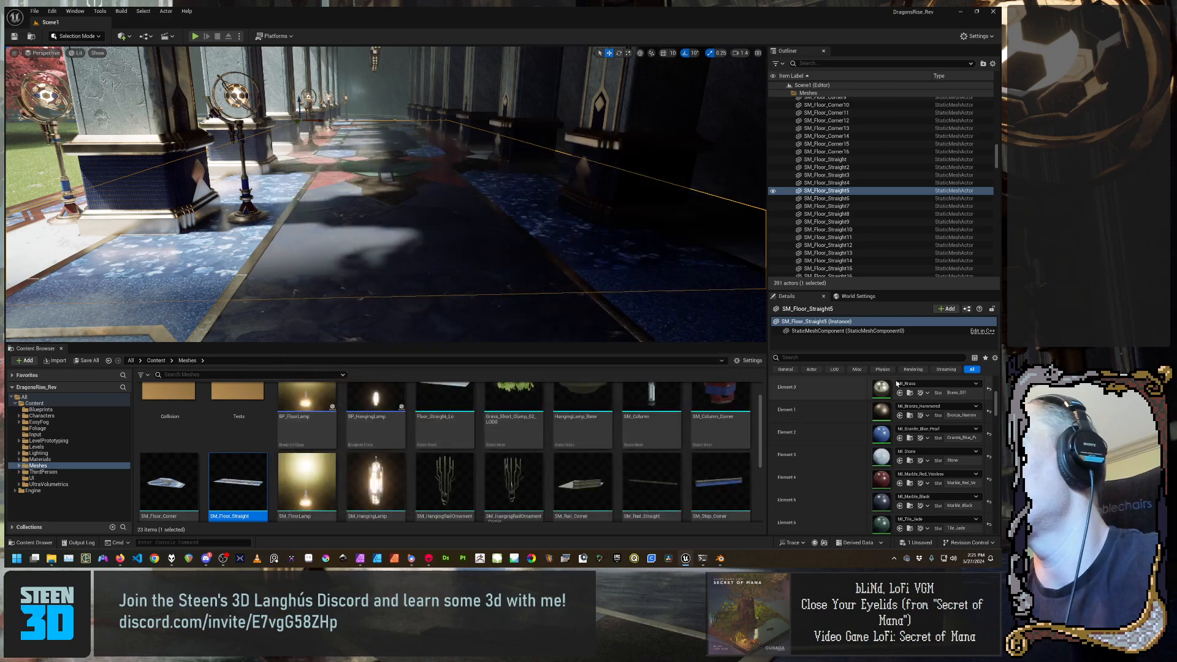
Open the MI_Brass instance assigned to Element 0, review its scalar and texture parameters and its parent, and close it
double_click(881, 387)
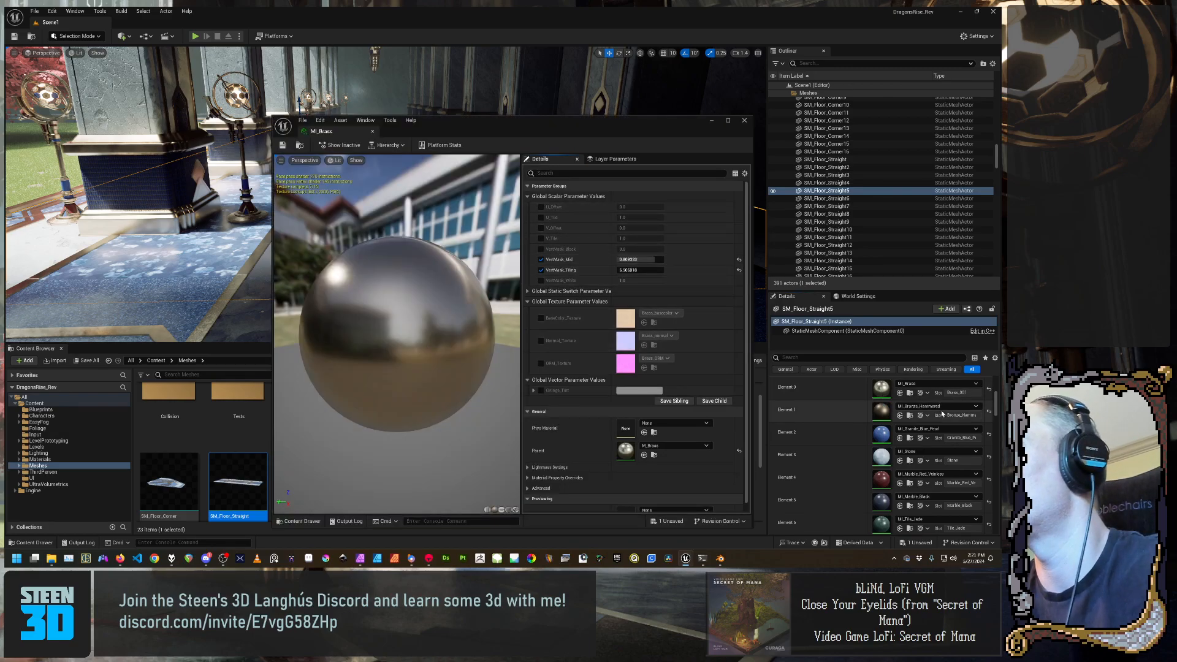
scroll(586, 330, "down", 1)
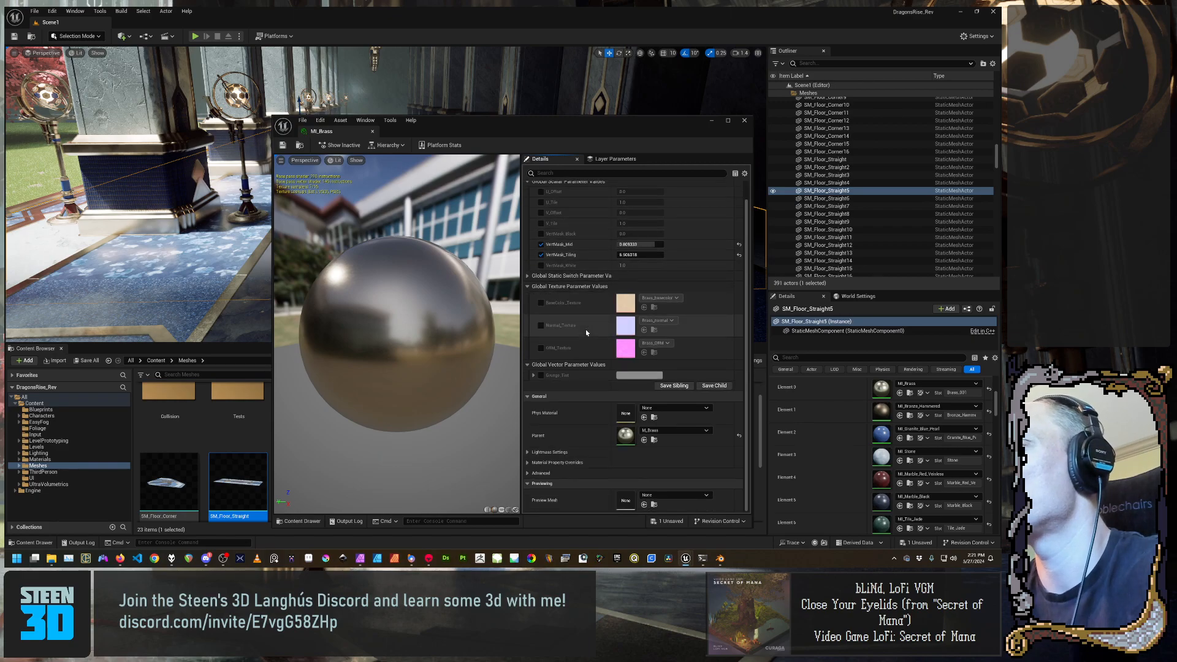
scroll(586, 333, "up", 1)
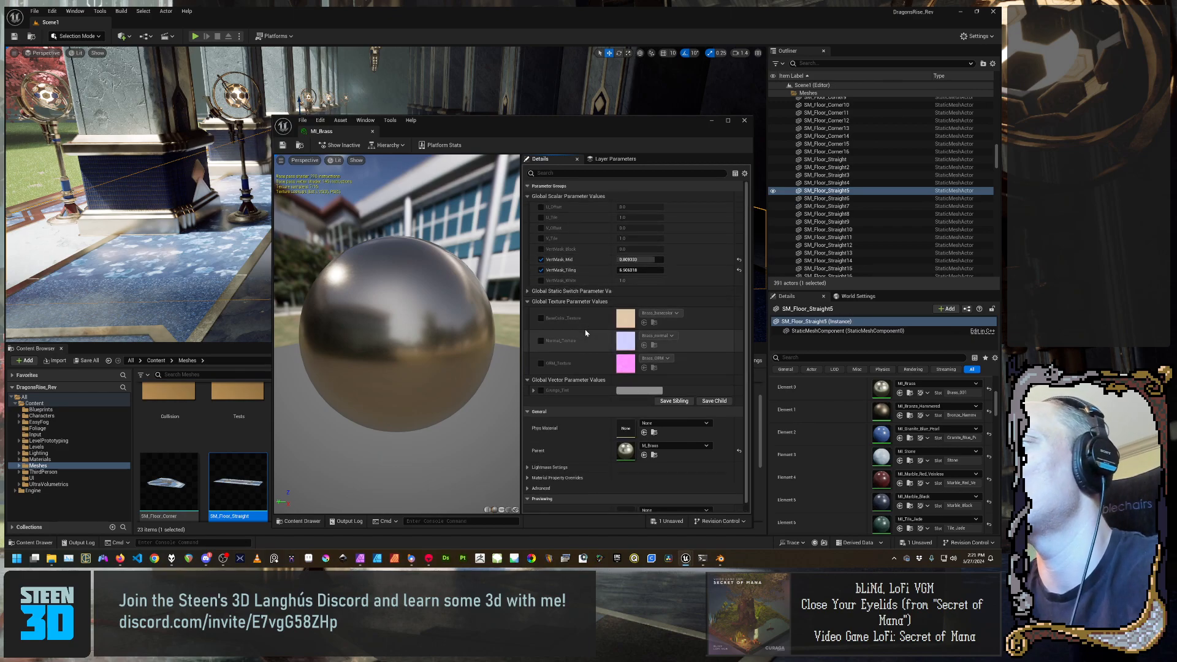
scroll(586, 333, "down", 1)
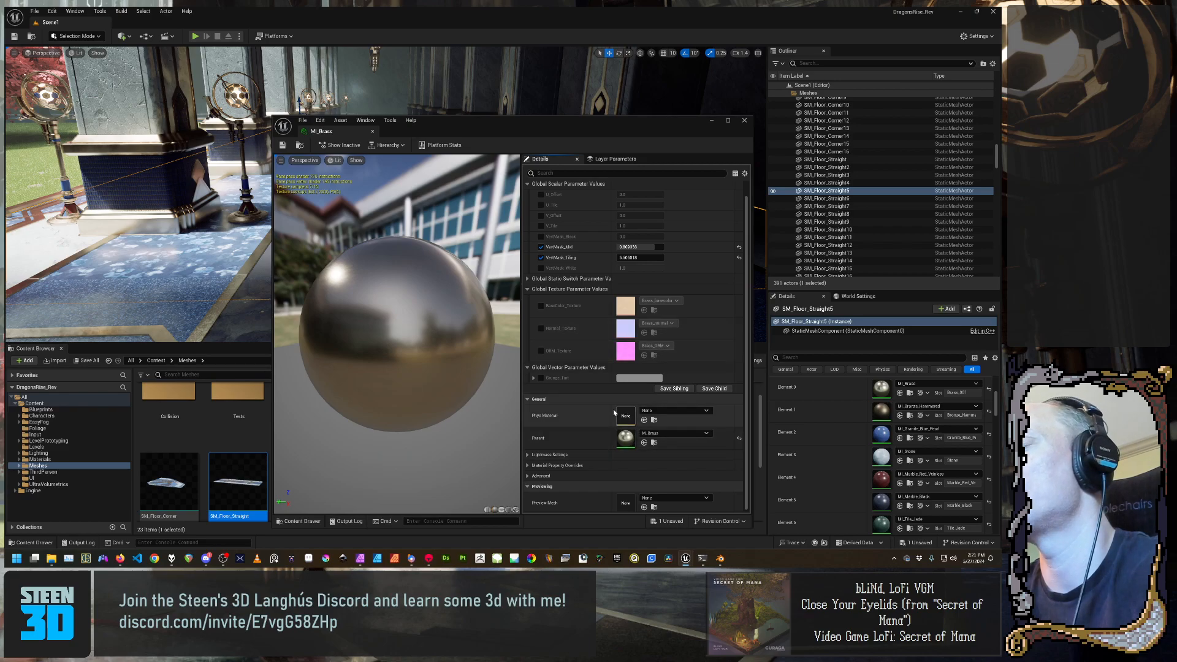
left_click(744, 121)
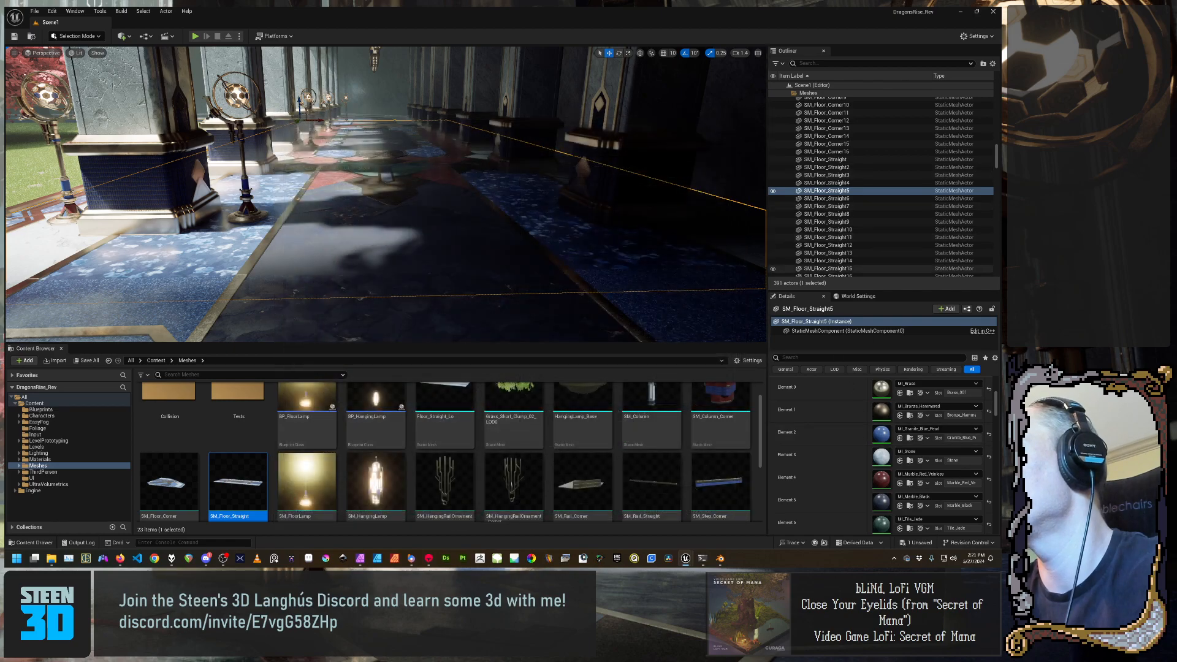
Open MI_Granite_Blue_Pearl from Element 2, rotate its preview, and open its parent material M_Marble
double_click(882, 437)
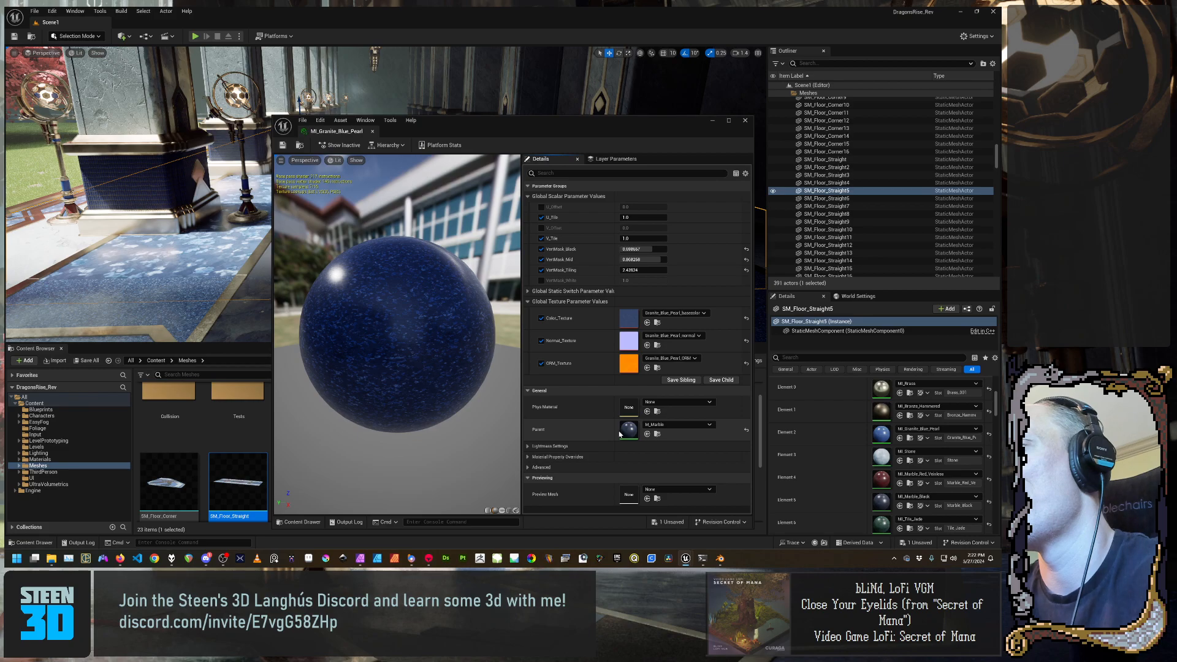
left_click_drag(395, 341, 423, 368)
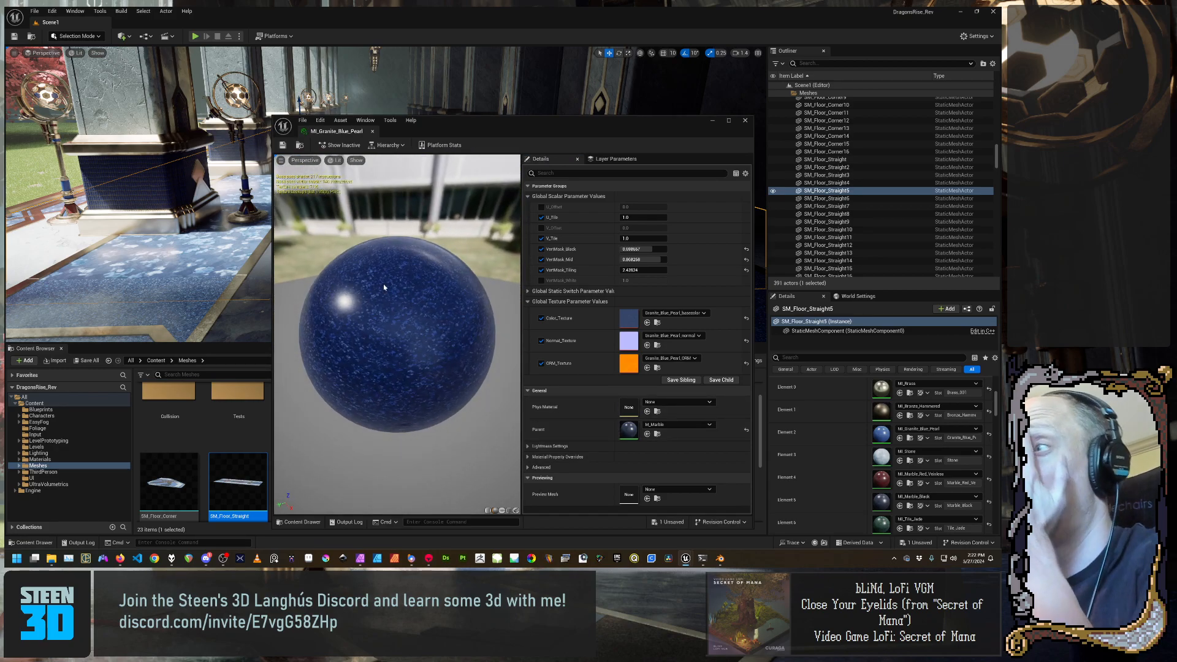
double_click(636, 433)
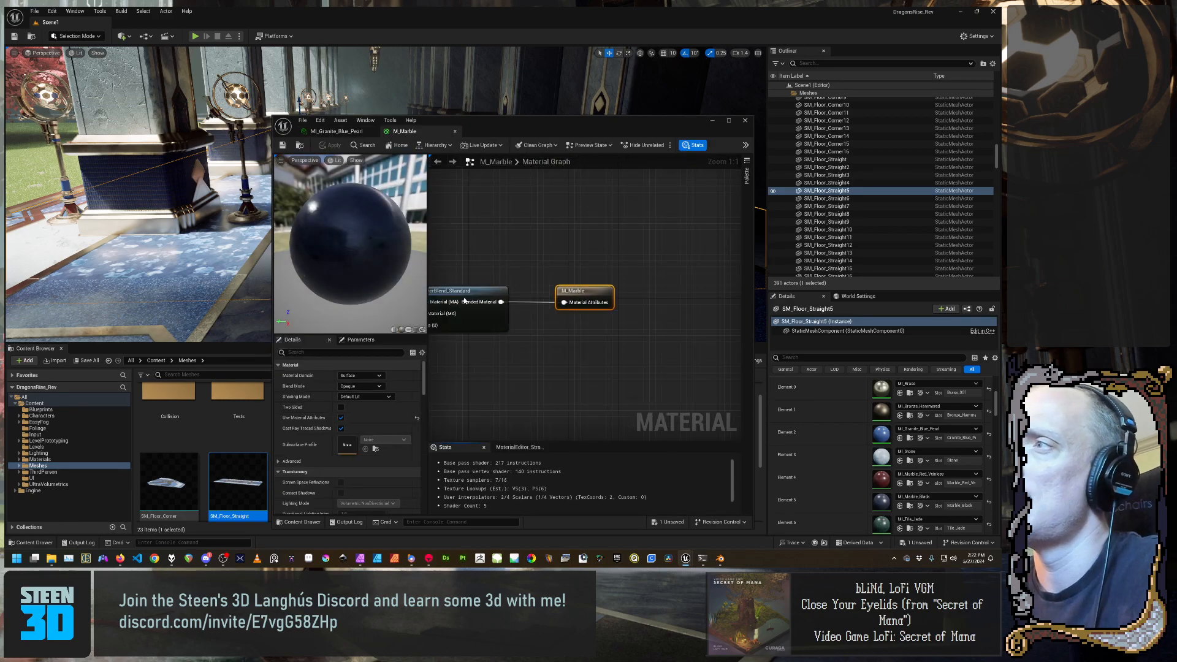
Examine M_Marble's preview and trace its node graph through the vertex color mask nodes to the final material blend
left_click_drag(369, 248, 350, 279)
right_click_drag(549, 245, 626, 252)
scroll(626, 253, "up", 7)
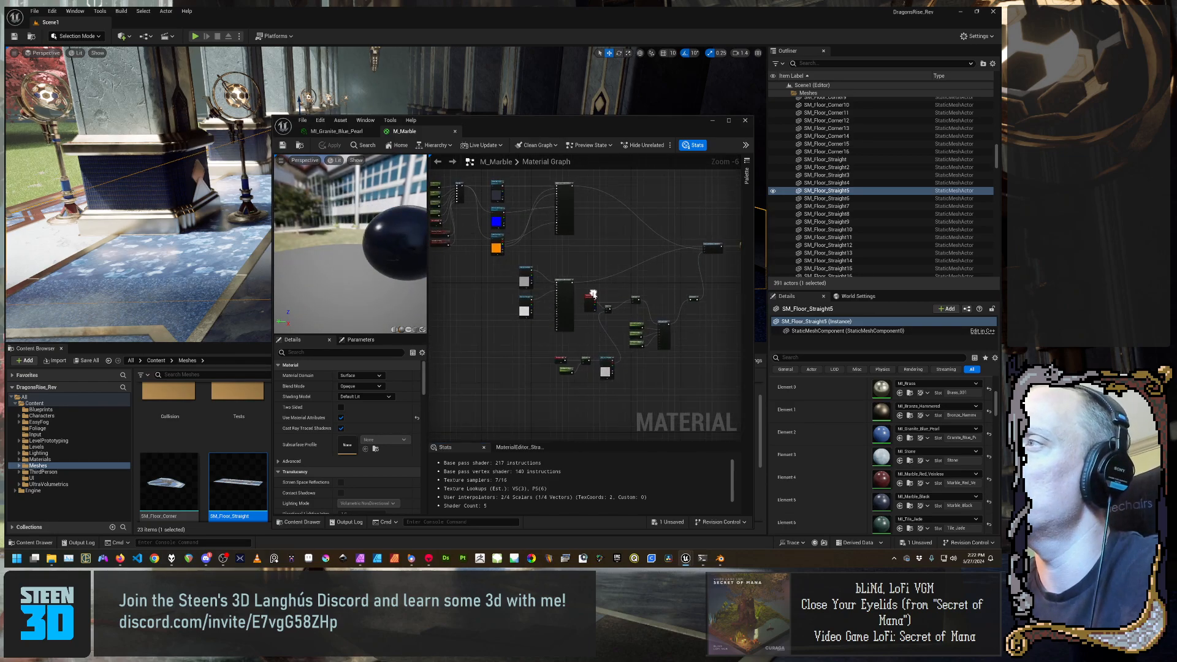
mouse_move(362, 246)
left_mouse_down()
mouse_move(388, 246)
mouse_move(313, 261)
mouse_move(365, 265)
left_mouse_up()
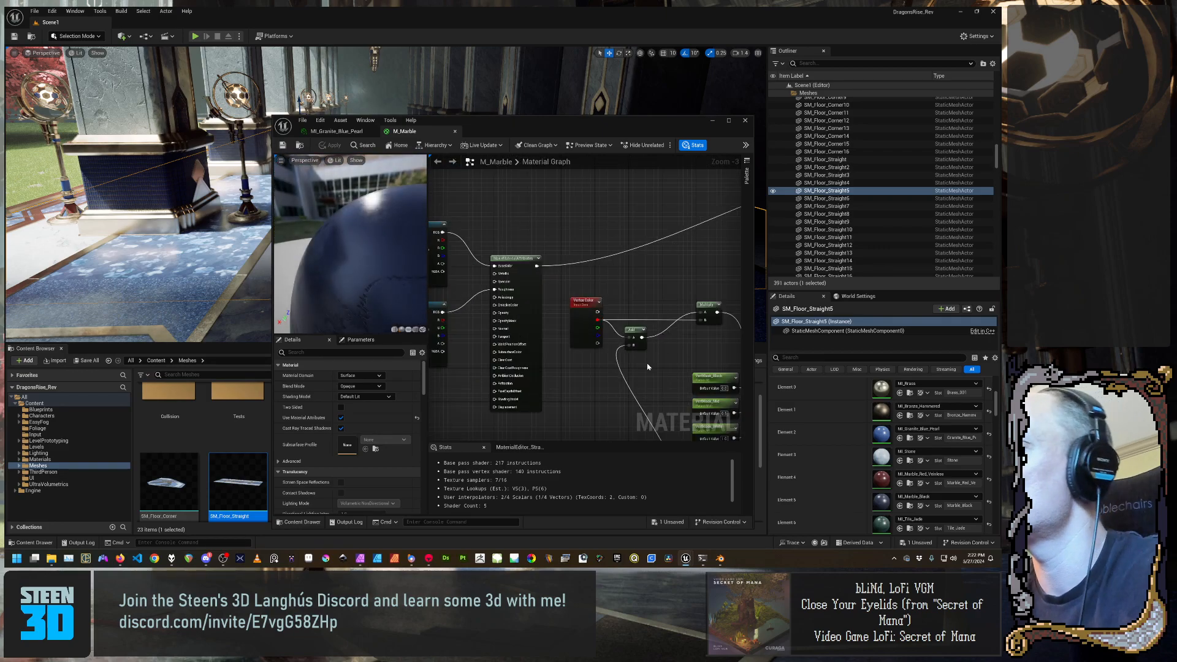
right_click_drag(557, 409, 534, 338)
scroll(664, 366, "down", 1)
scroll(664, 365, "down", 1)
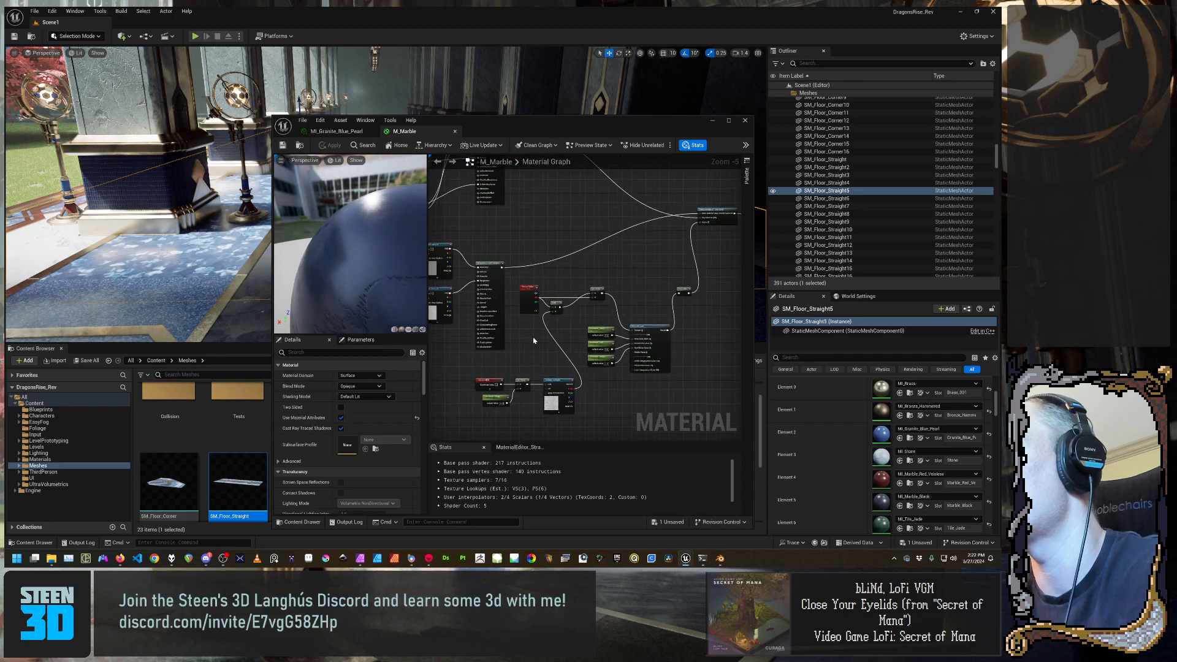
scroll(535, 333, "down", 1)
right_click_drag(541, 282, 571, 310)
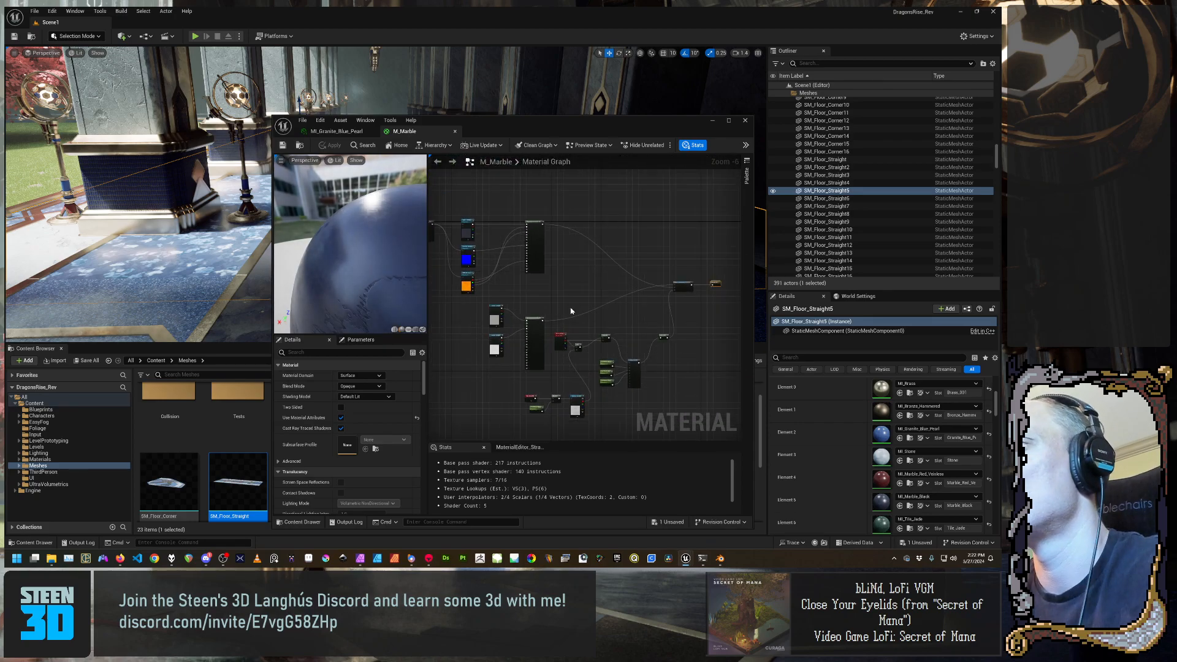
scroll(490, 353, "down", 2)
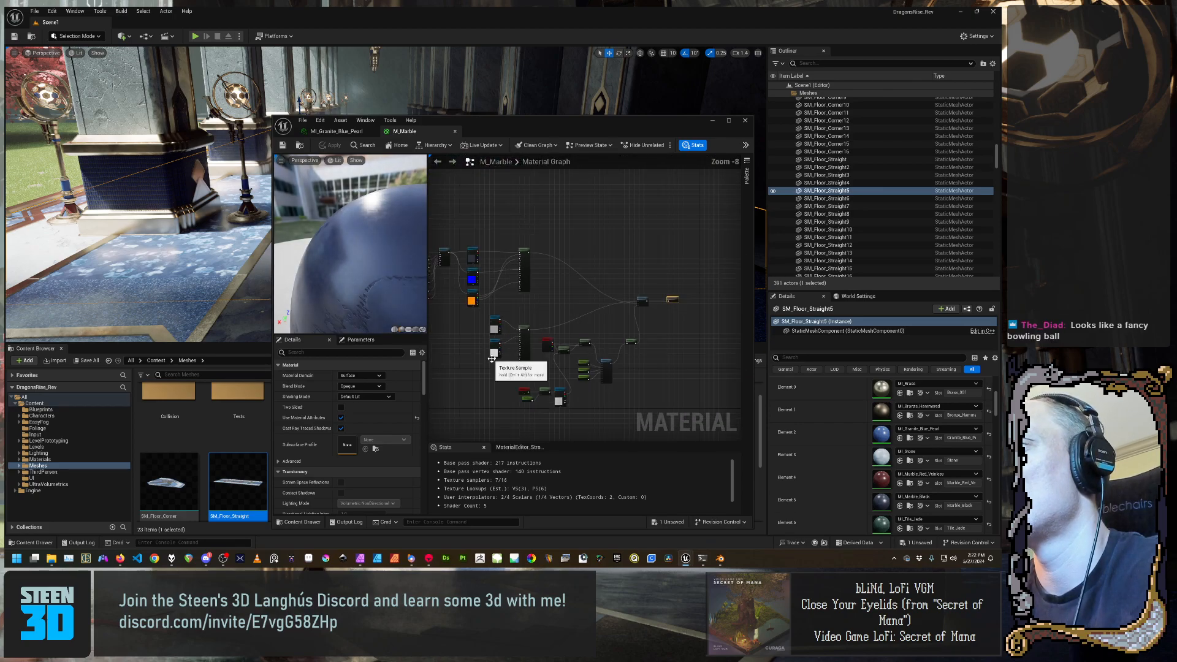
Examine M_Marble's tiling and offset parameters feeding the texture samples, and inspect the material on its preview sphere
right_click_drag(488, 382, 577, 376)
scroll(543, 287, "up", 4)
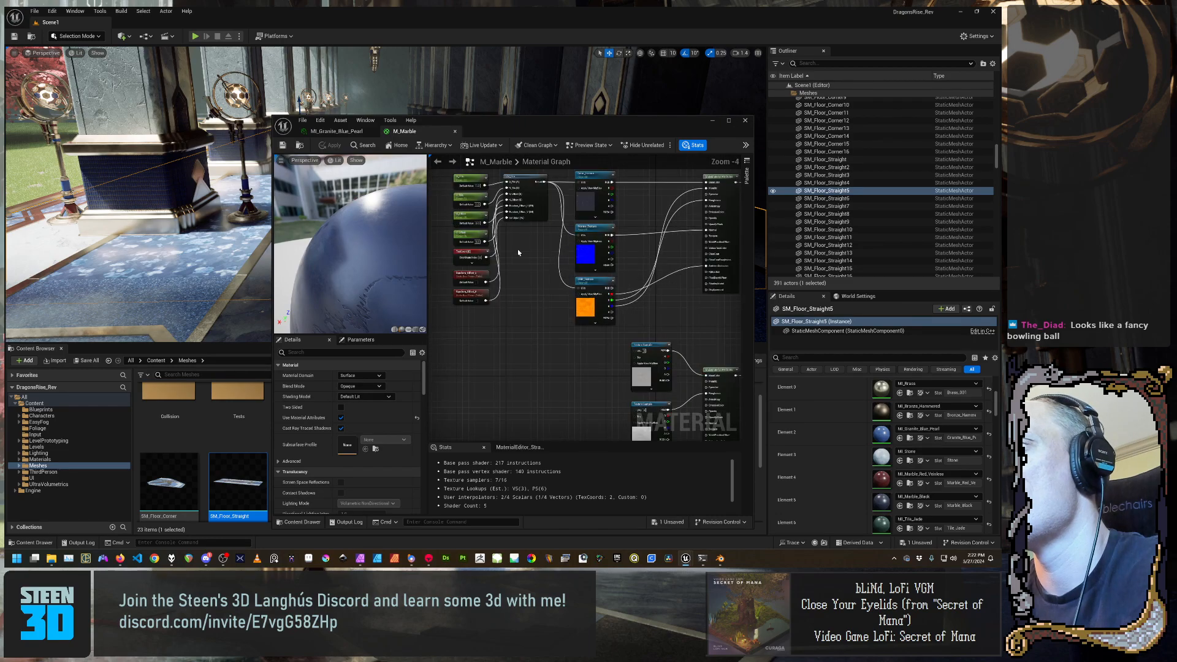
right_click_drag(519, 252, 513, 326)
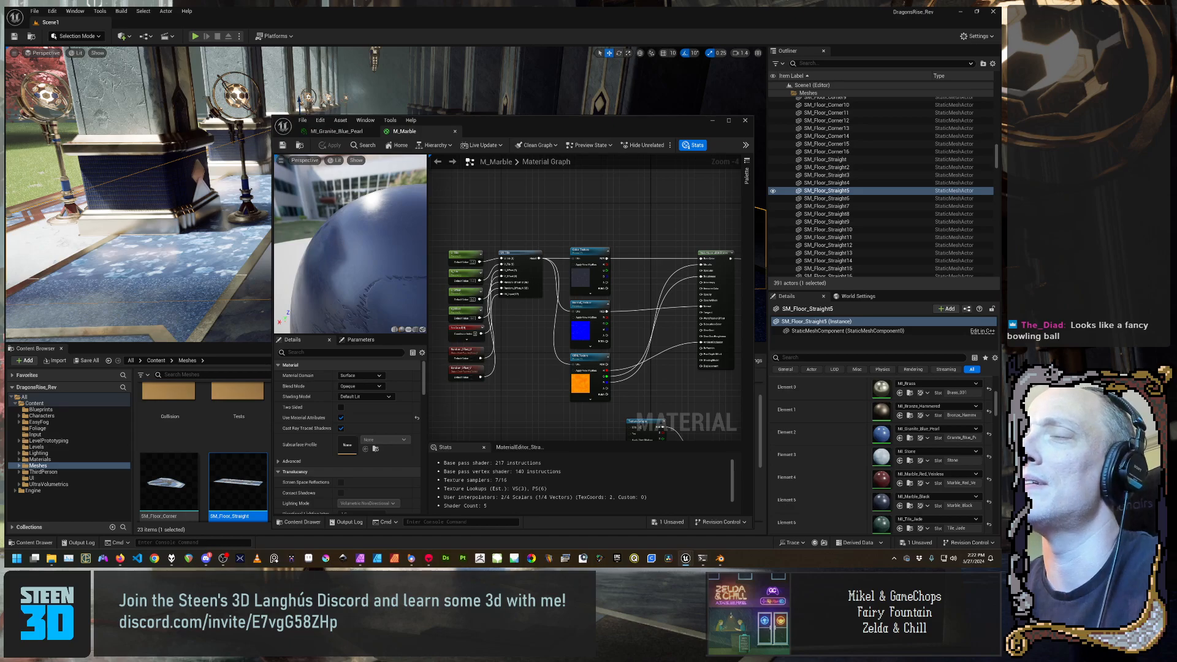
left_click_drag(359, 252, 371, 249)
right_click_drag(371, 249, 368, 270)
mouse_move(368, 270)
left_mouse_down()
mouse_move(349, 261)
mouse_move(374, 248)
mouse_move(353, 251)
mouse_move(377, 276)
mouse_move(381, 307)
mouse_move(346, 260)
left_mouse_up()
scroll(380, 273, "up", 3)
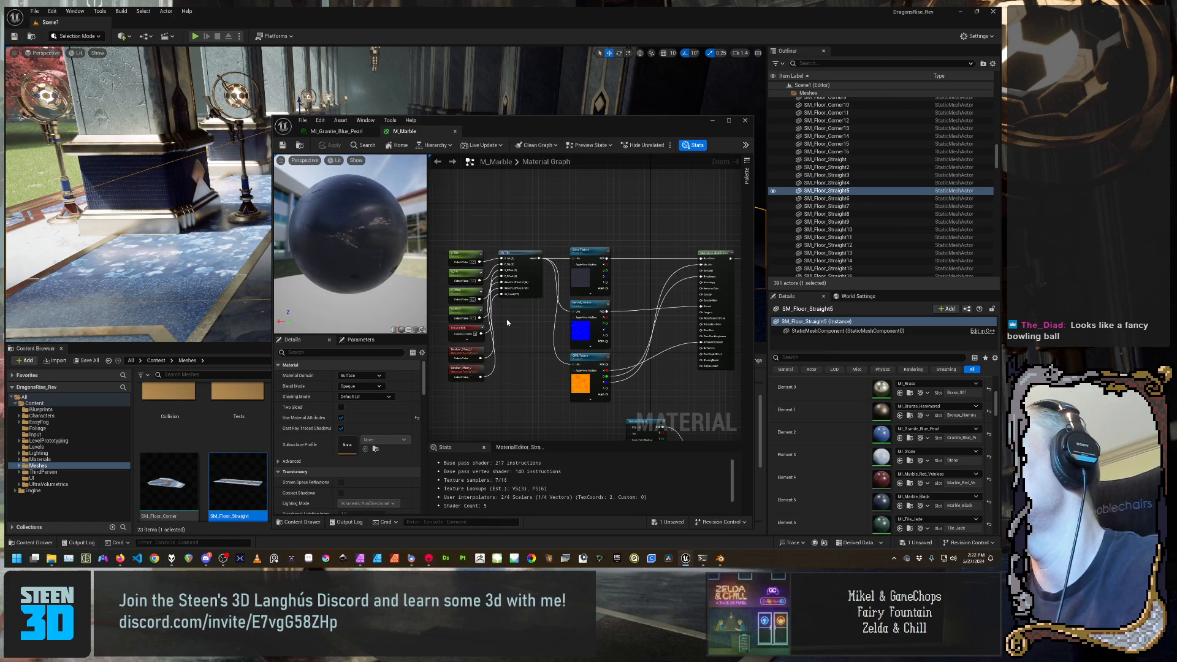
Examine M_Marble's color, normal and ORM texture samples and how they connect to the rest of the node graph
scroll(508, 323, "up", 3)
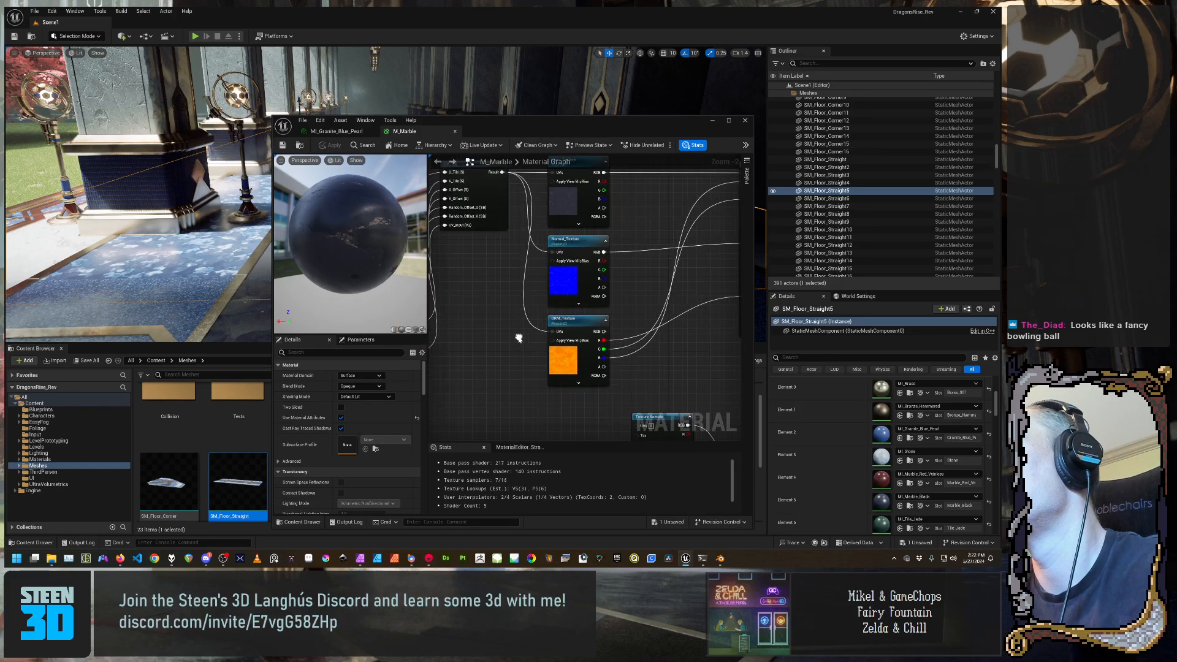
right_click_drag(658, 322, 602, 279)
scroll(640, 389, "down", 2)
scroll(602, 279, "down", 4)
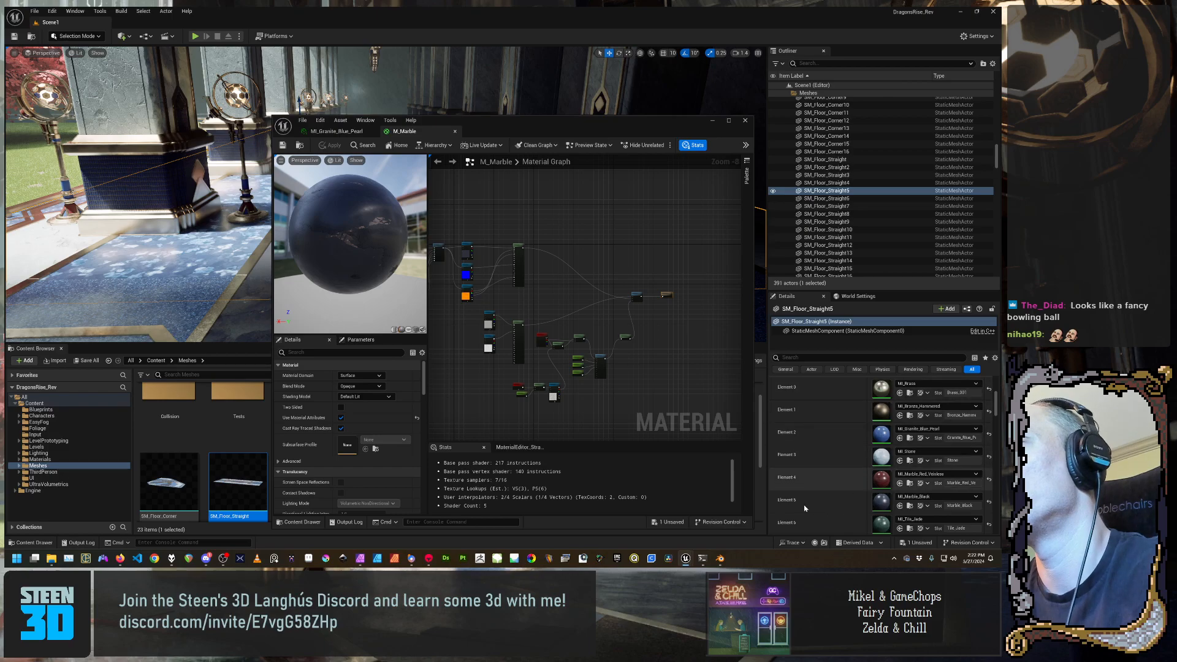
mouse_move(617, 129)
left_mouse_down()
mouse_move(706, 121)
mouse_move(627, 118)
left_mouse_up()
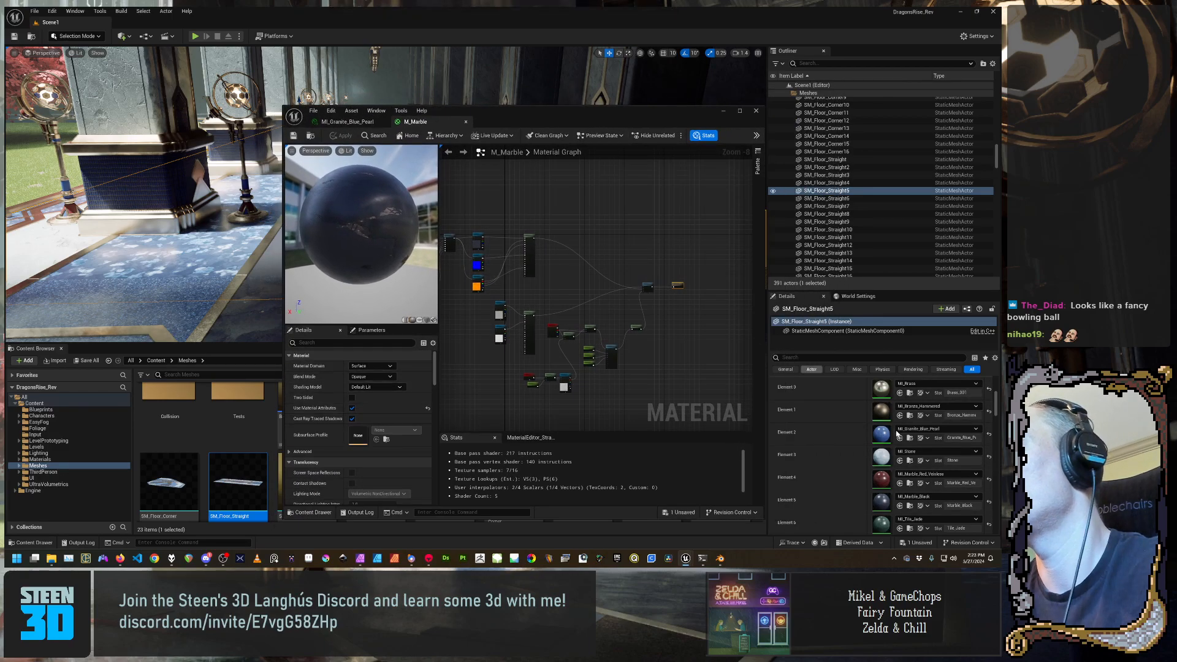
Compare MI_Granite_Blue_Pearl's parameters with the node graph of its parent material M_Marble
left_click(353, 122)
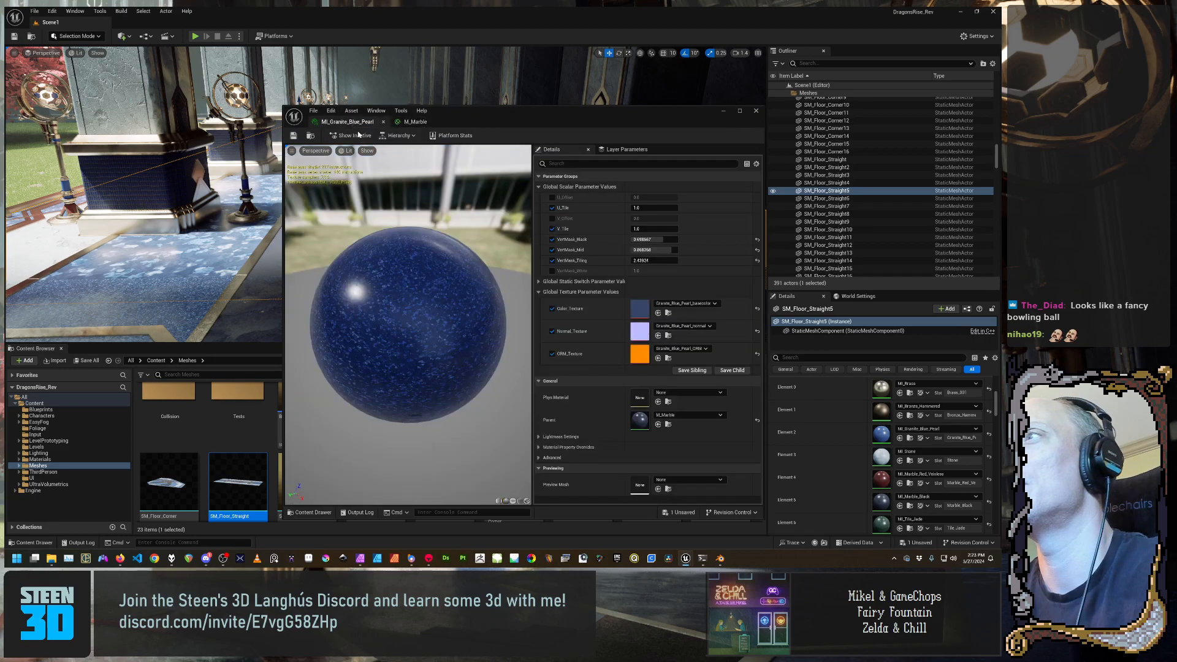
left_click(417, 122)
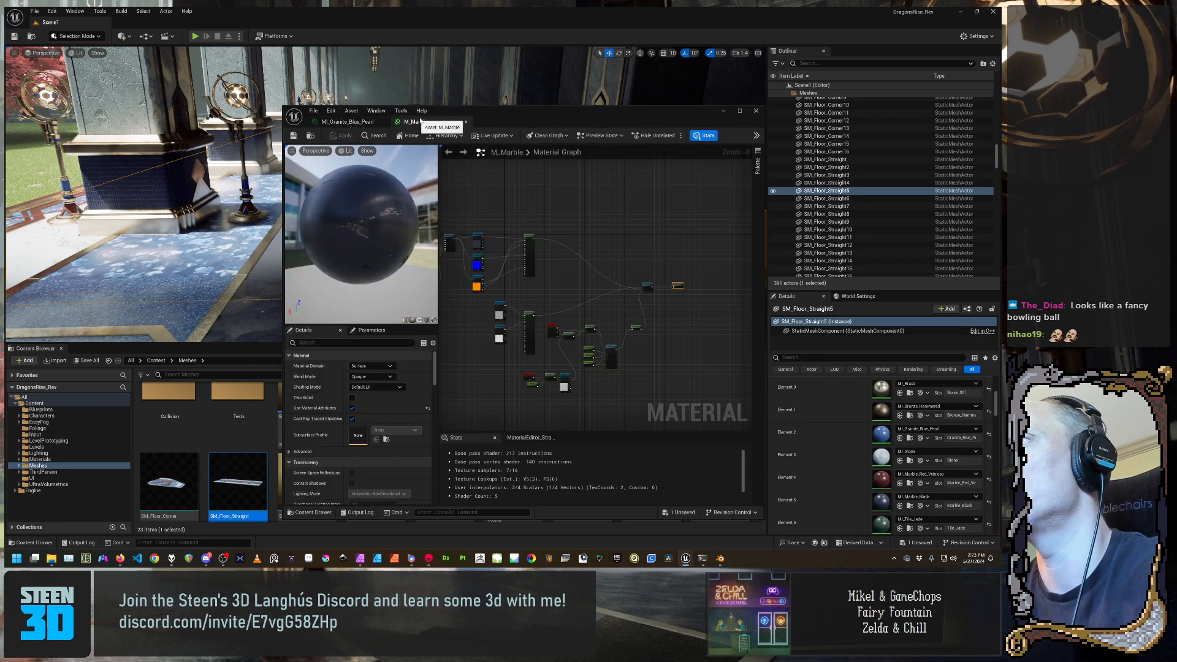
left_click(352, 122)
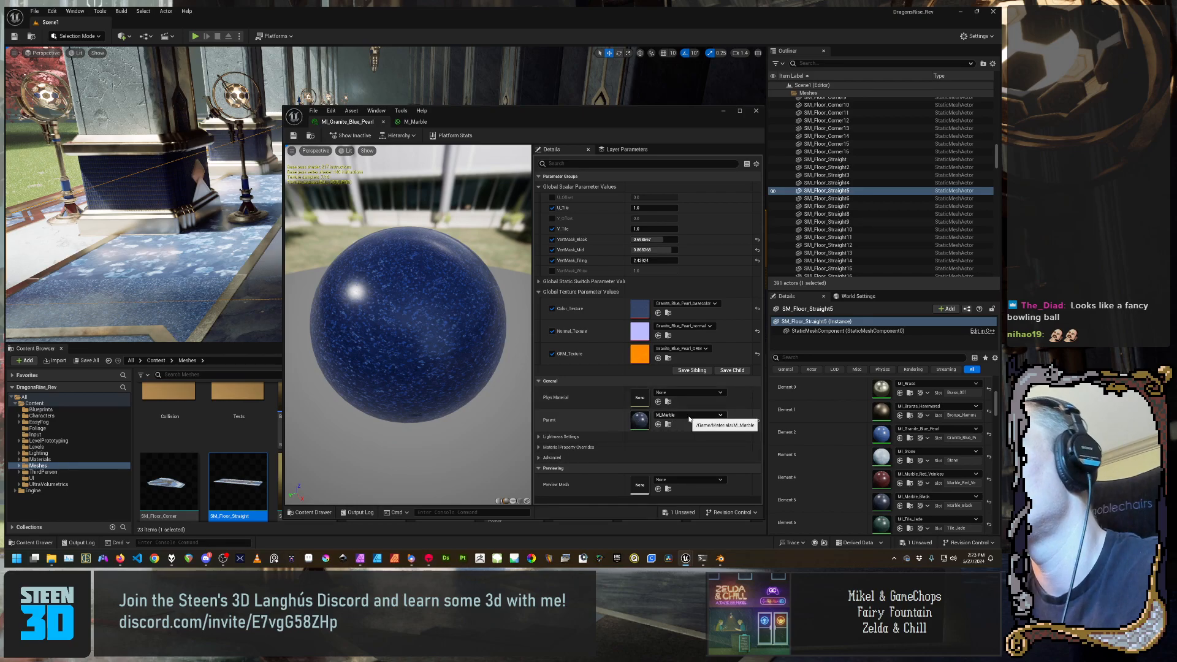
left_click(415, 121)
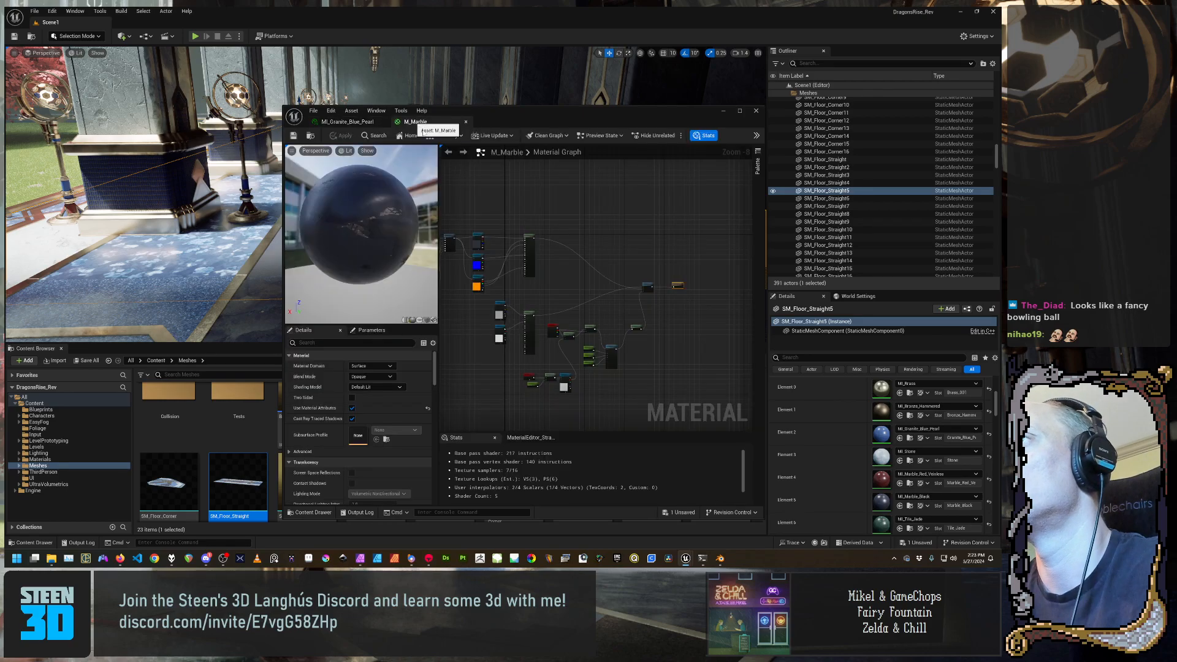
left_click(332, 122)
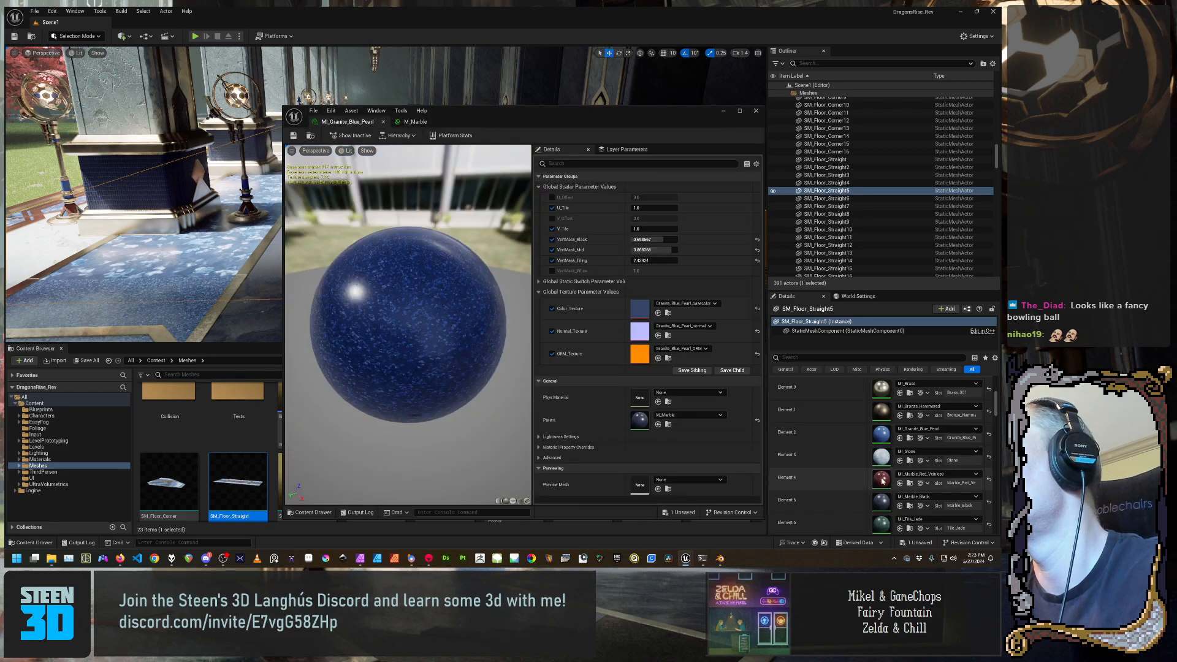
Inspect MI_Stone, MI_Marble_Red_Veinless, MI_Marble_Black and MI_Tile_Jade from the floor's material slots, checking which parent material each instance uses
double_click(882, 457)
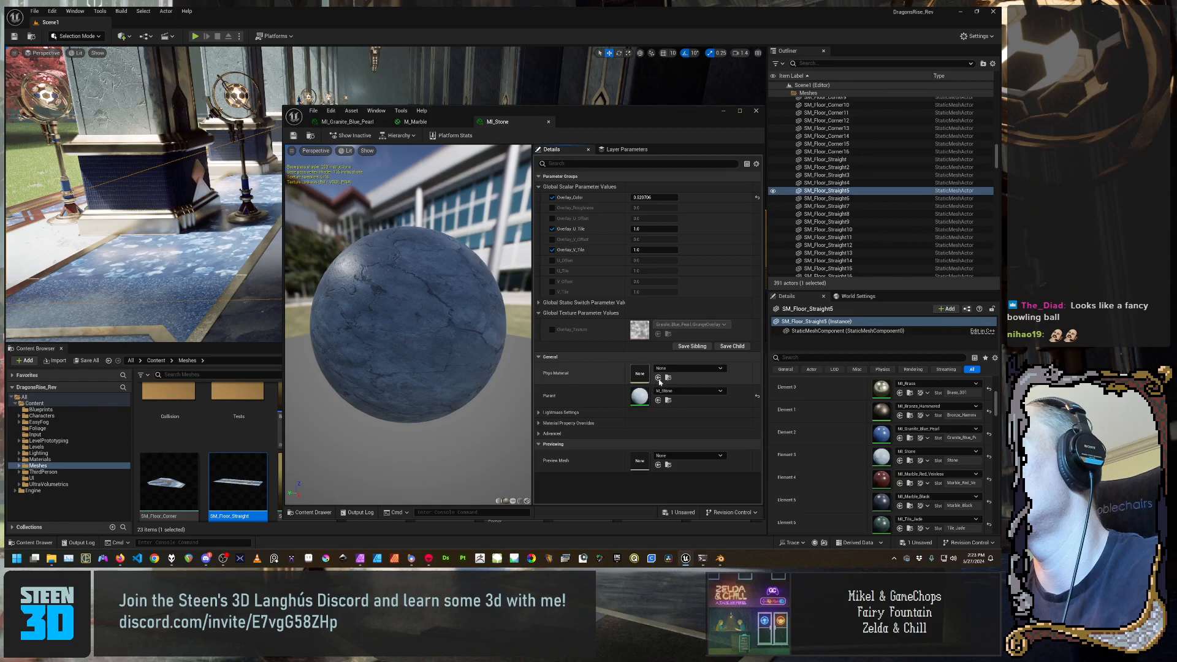
left_click(549, 122)
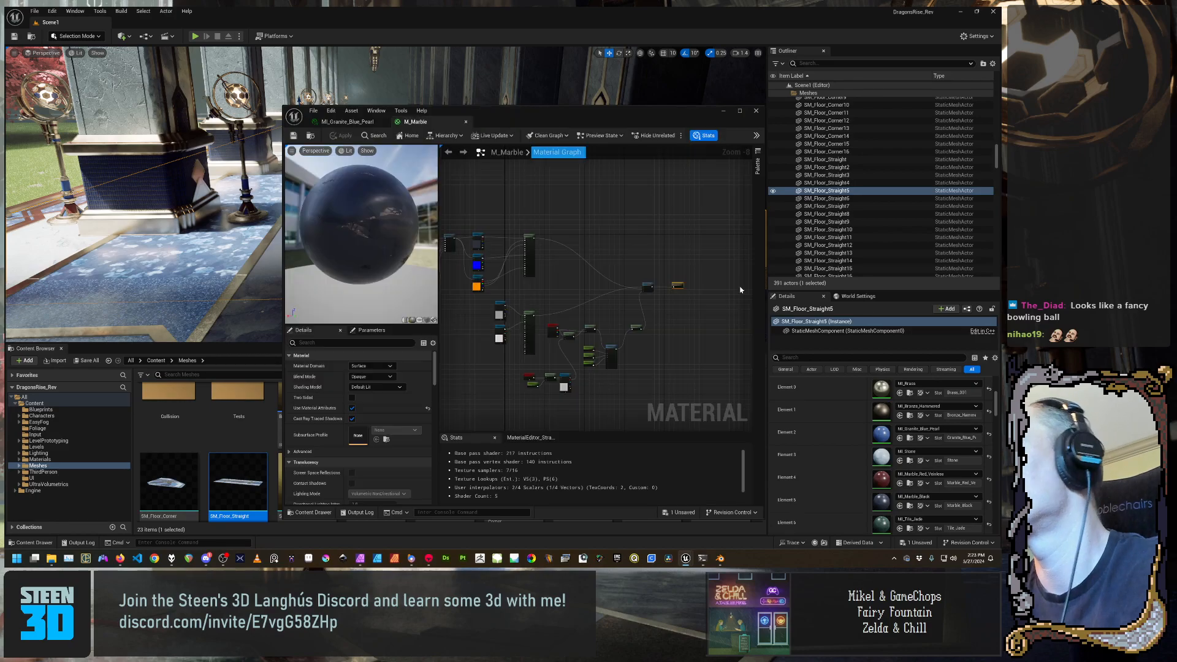
double_click(880, 478)
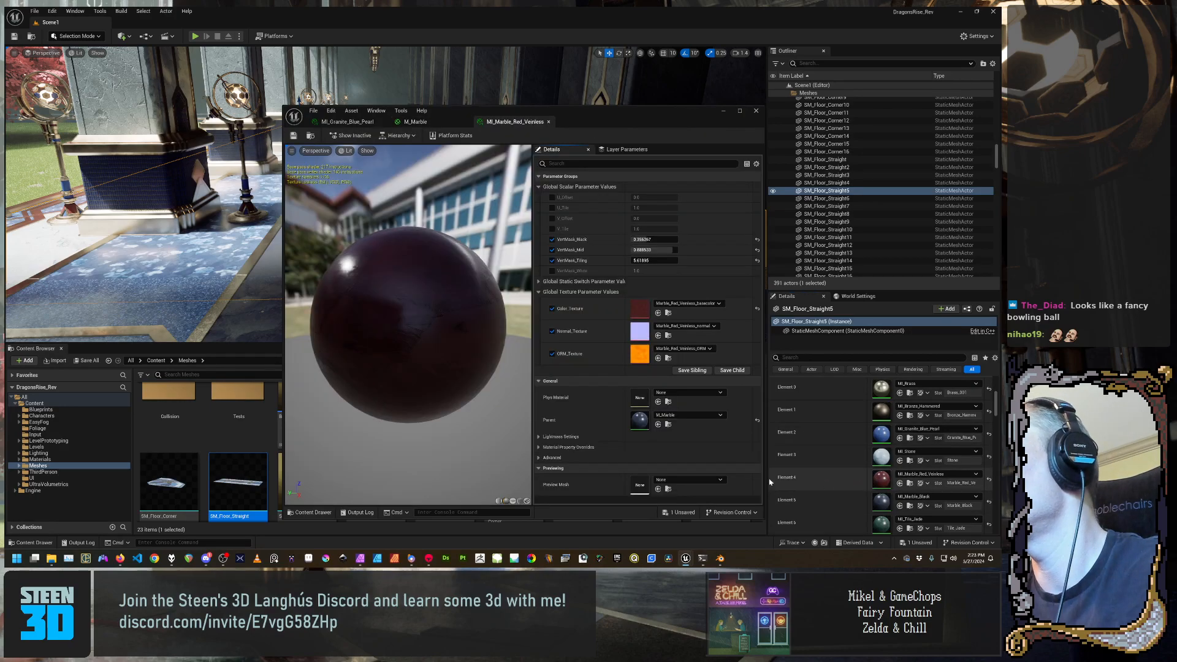
double_click(882, 500)
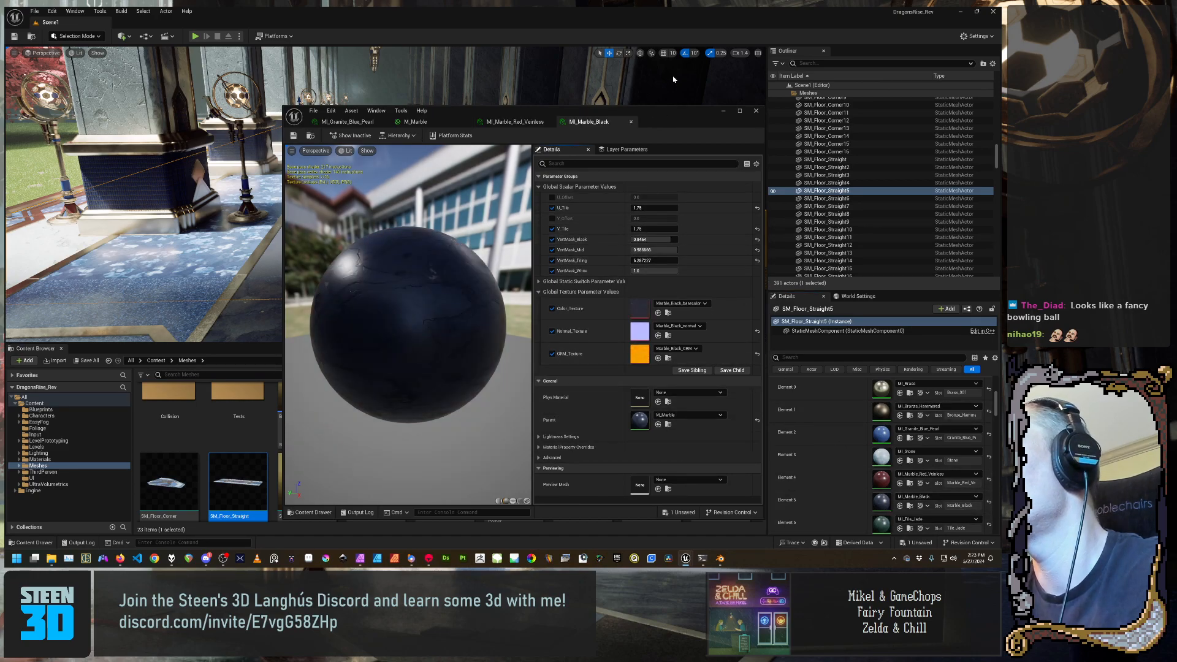
left_click(631, 121)
scroll(915, 511, "down", 2)
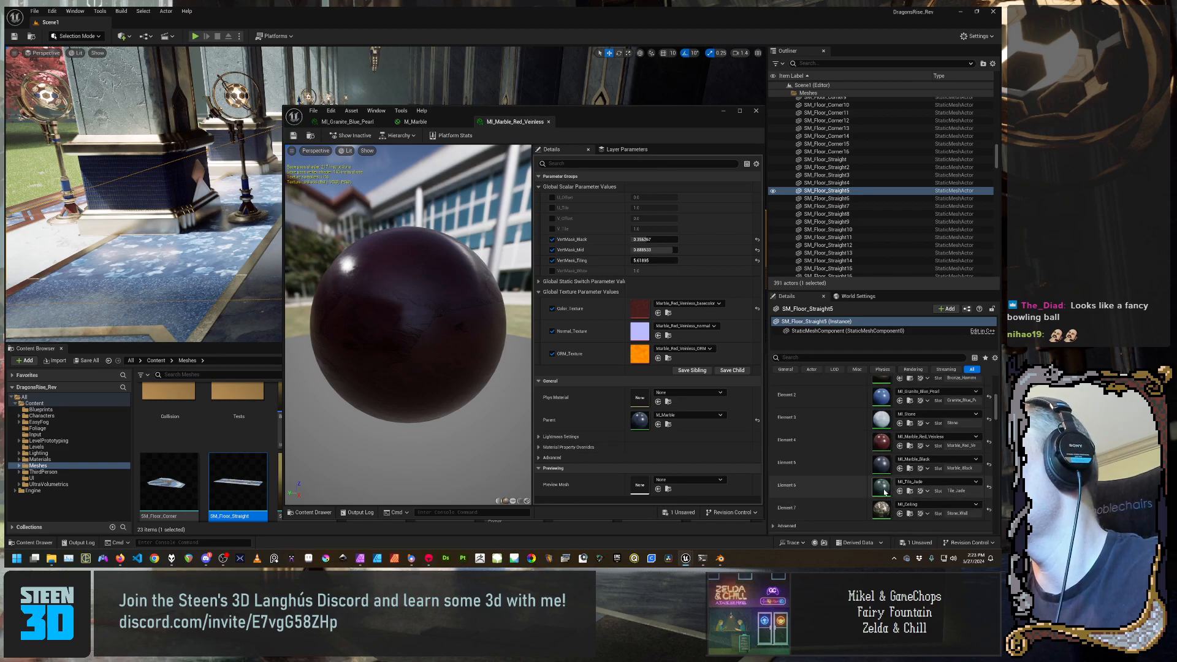
double_click(884, 493)
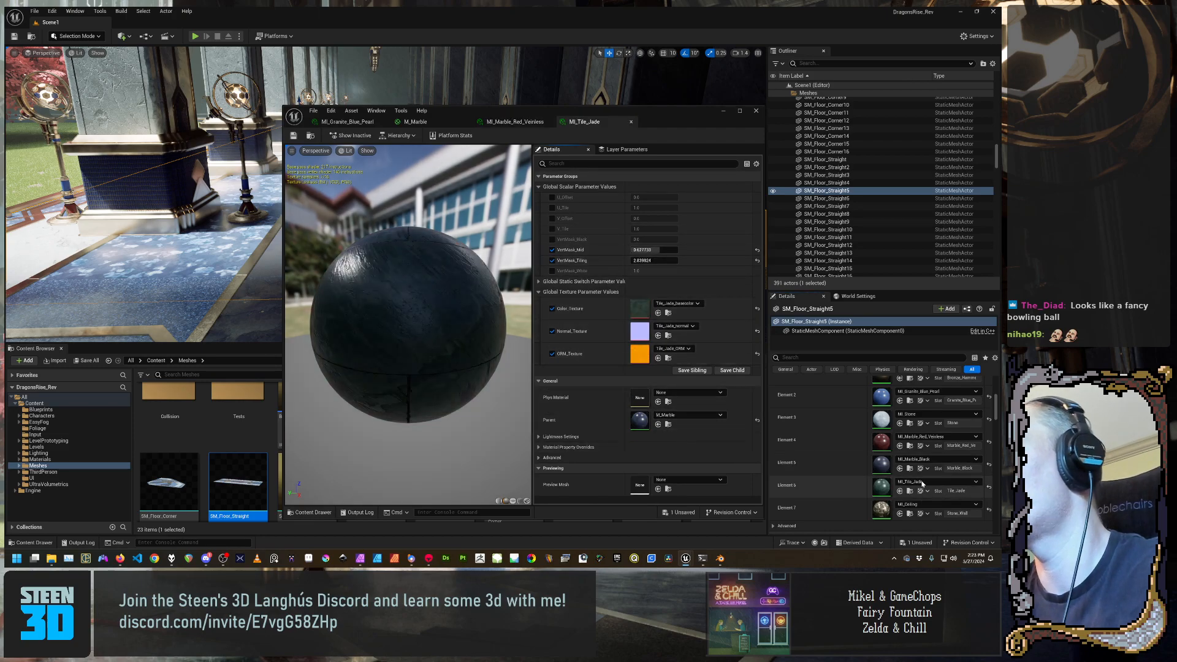
scroll(924, 465, "down", 1)
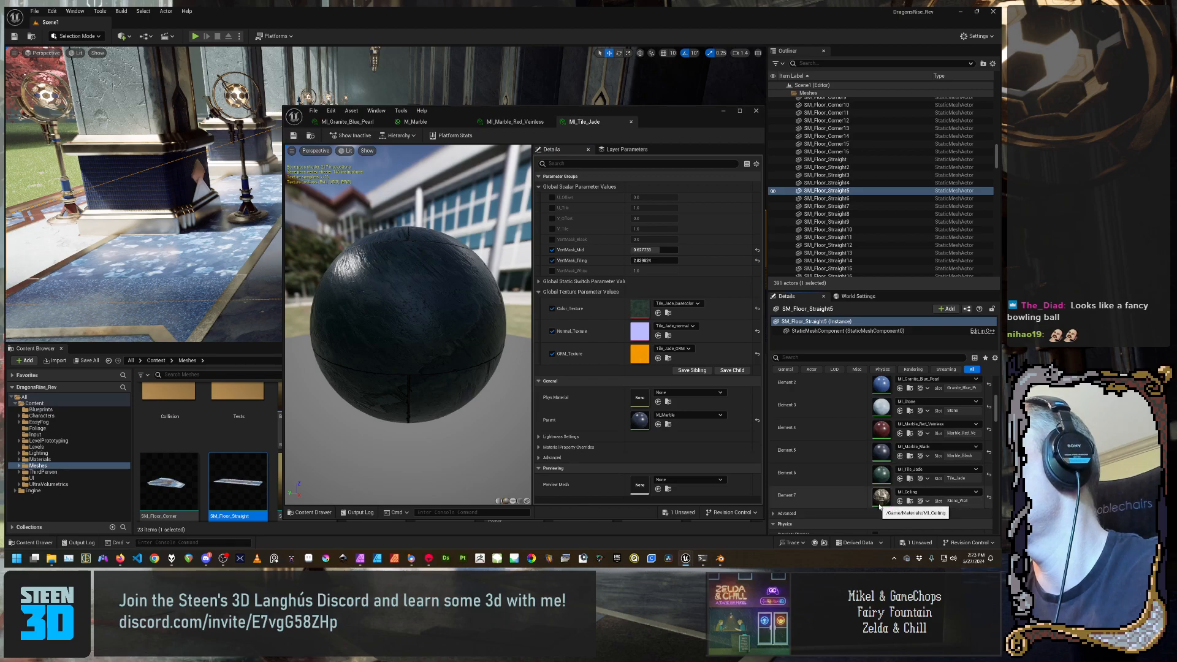
scroll(920, 485, "up", 5)
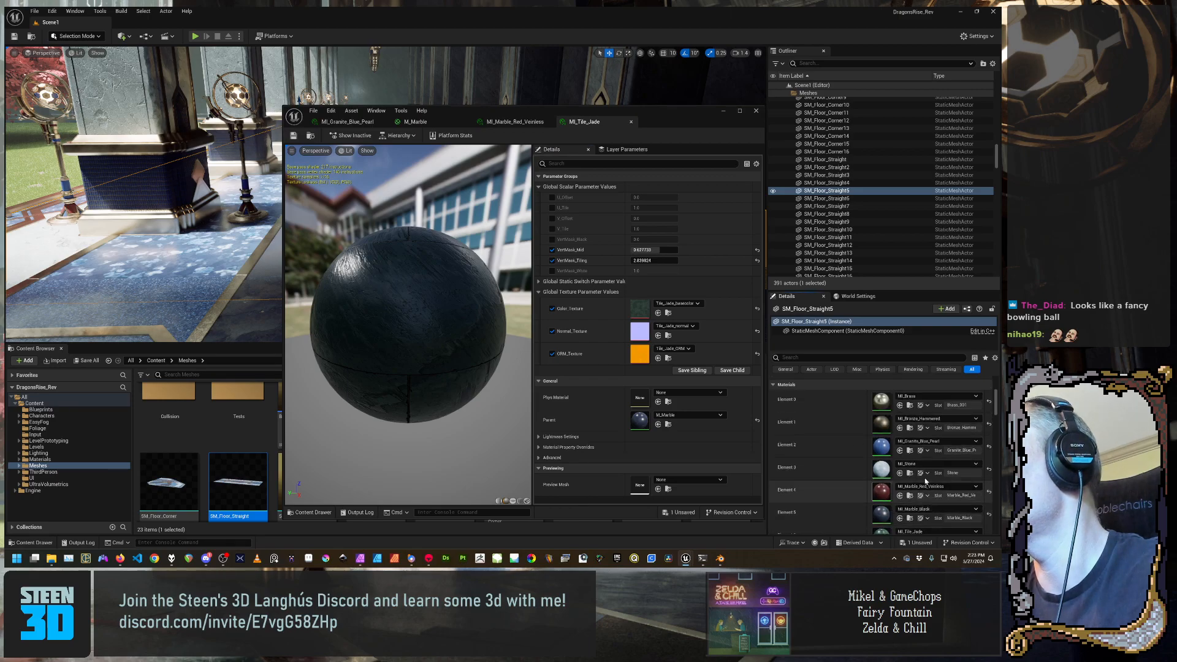
Reopen MI_Stone from Element 3 and change its parent material to M_Marble
double_click(884, 475)
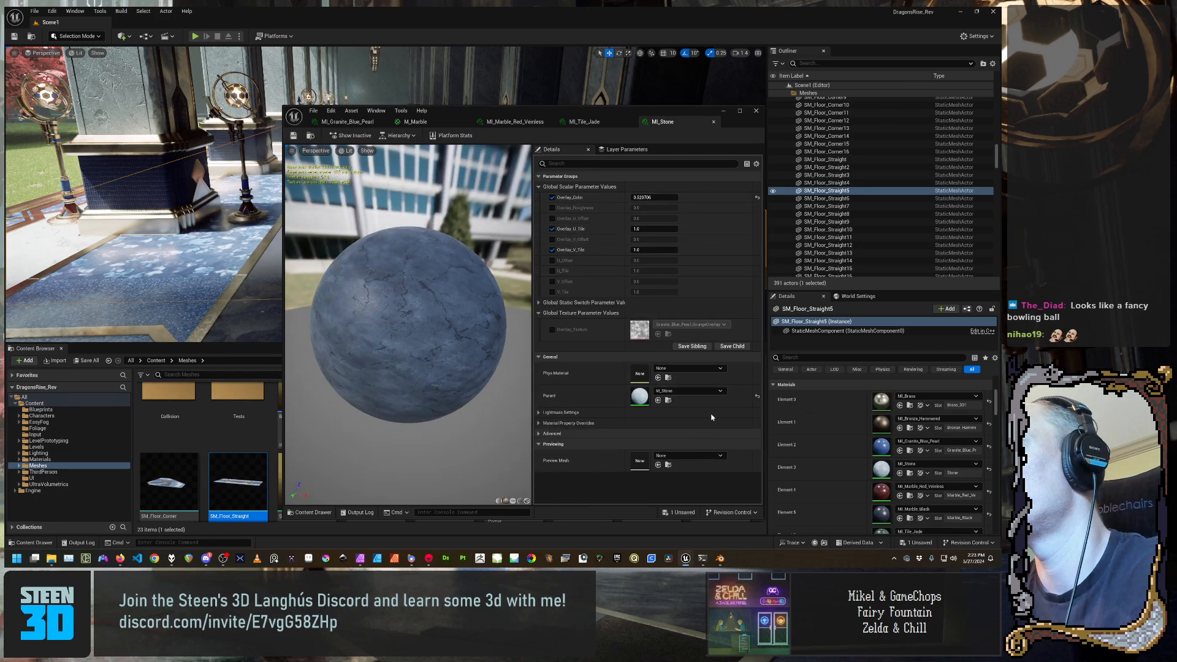
left_click(720, 391)
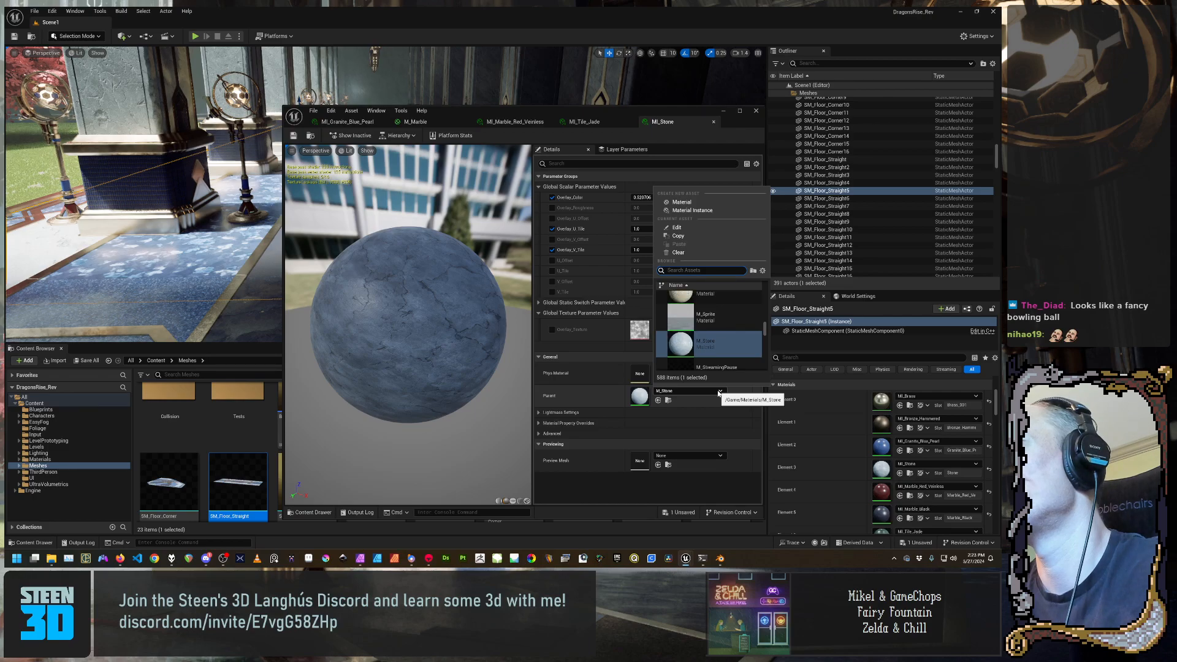
scroll(715, 357, "up", 3)
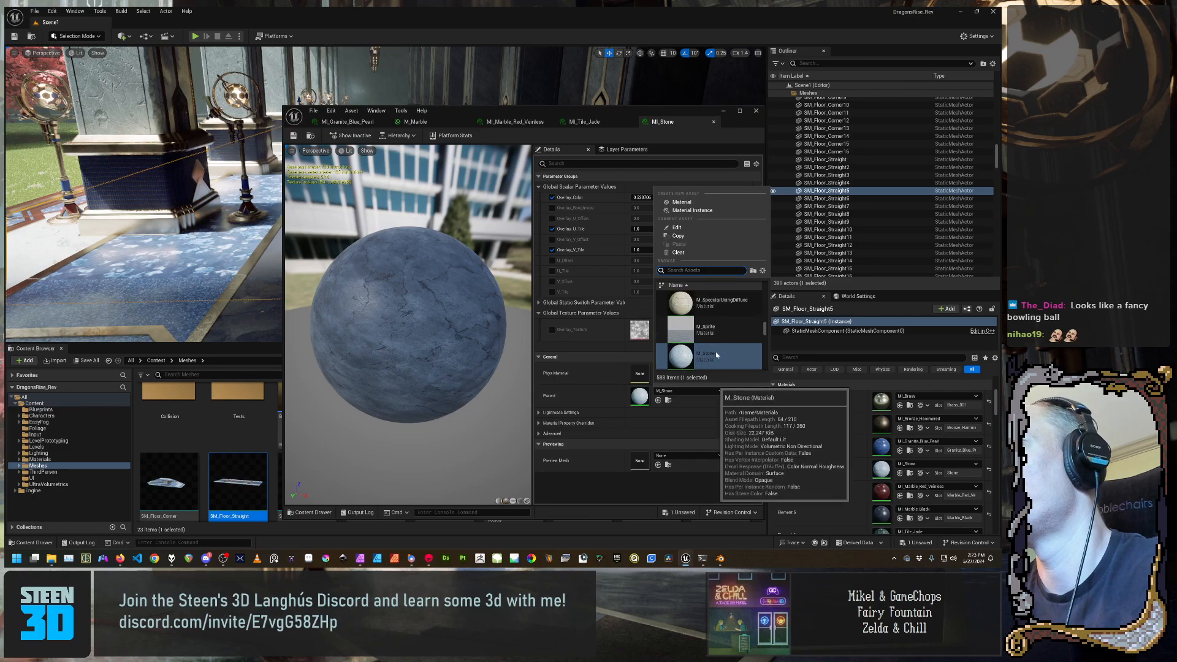
scroll(715, 356, "up", 4)
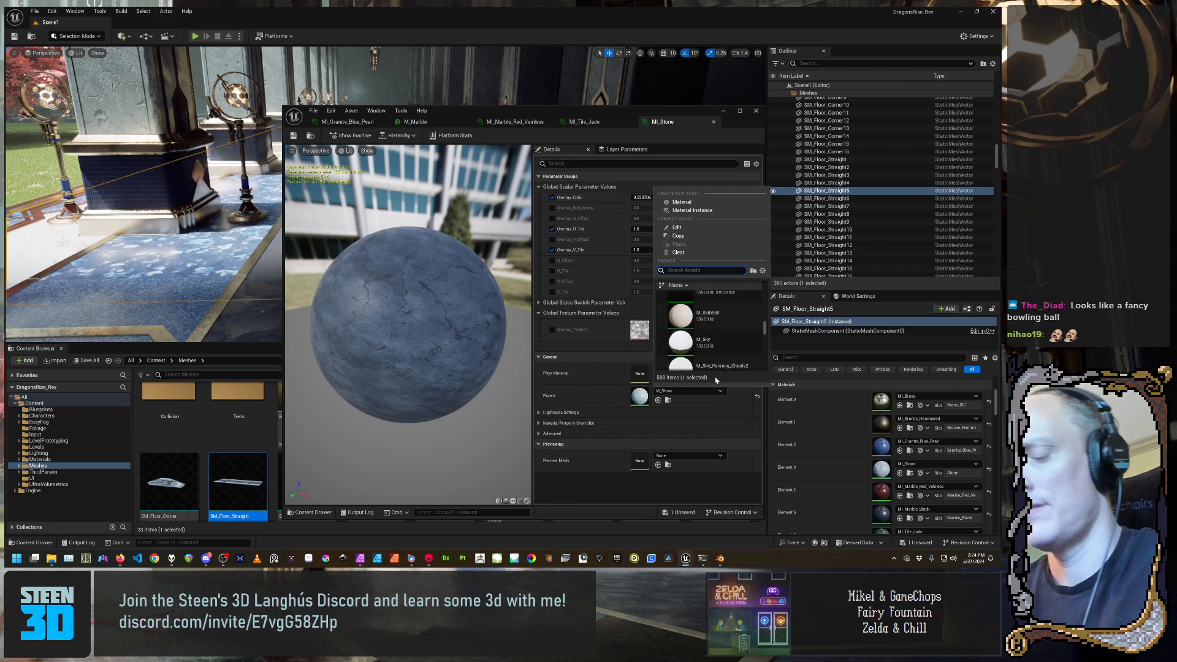
type("M_Marb")
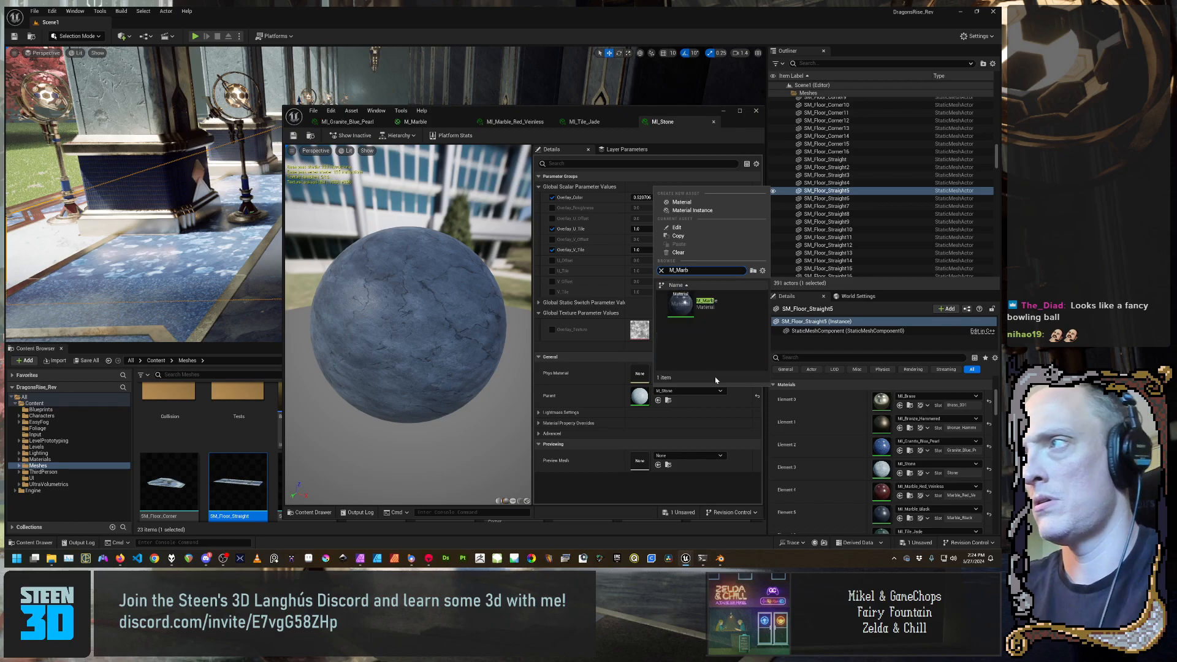
left_click(681, 303)
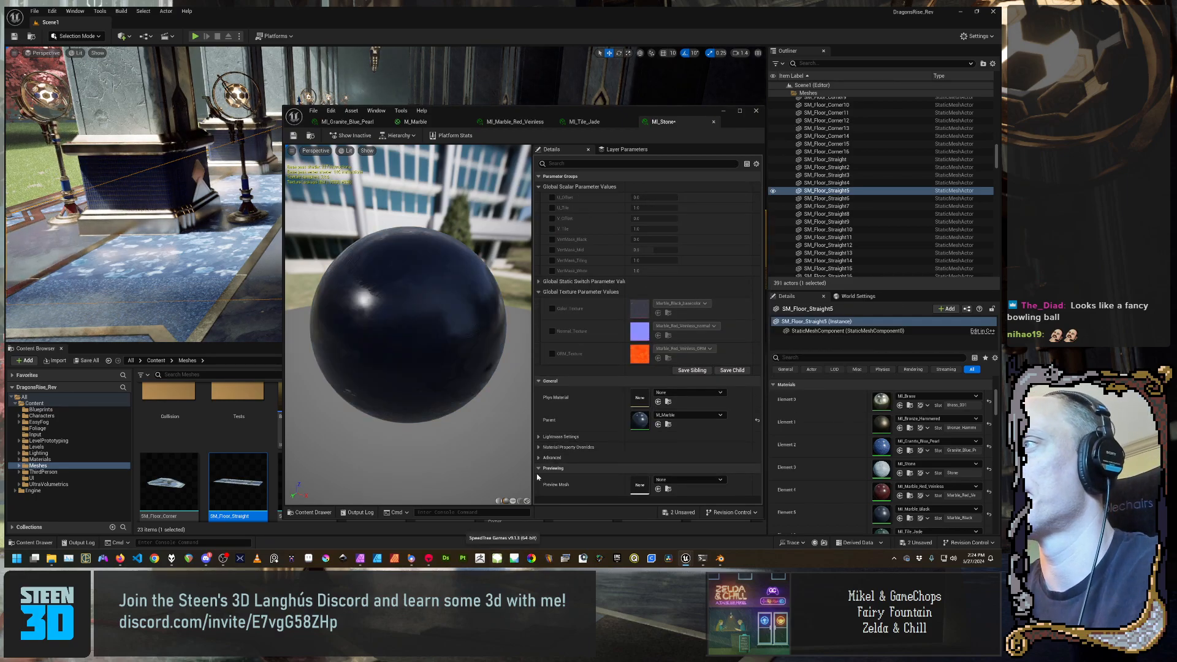
Move the MI_Stone editor clear of the project assets and open the Textures folder inside Materials
left_click_drag(621, 115, 841, 35)
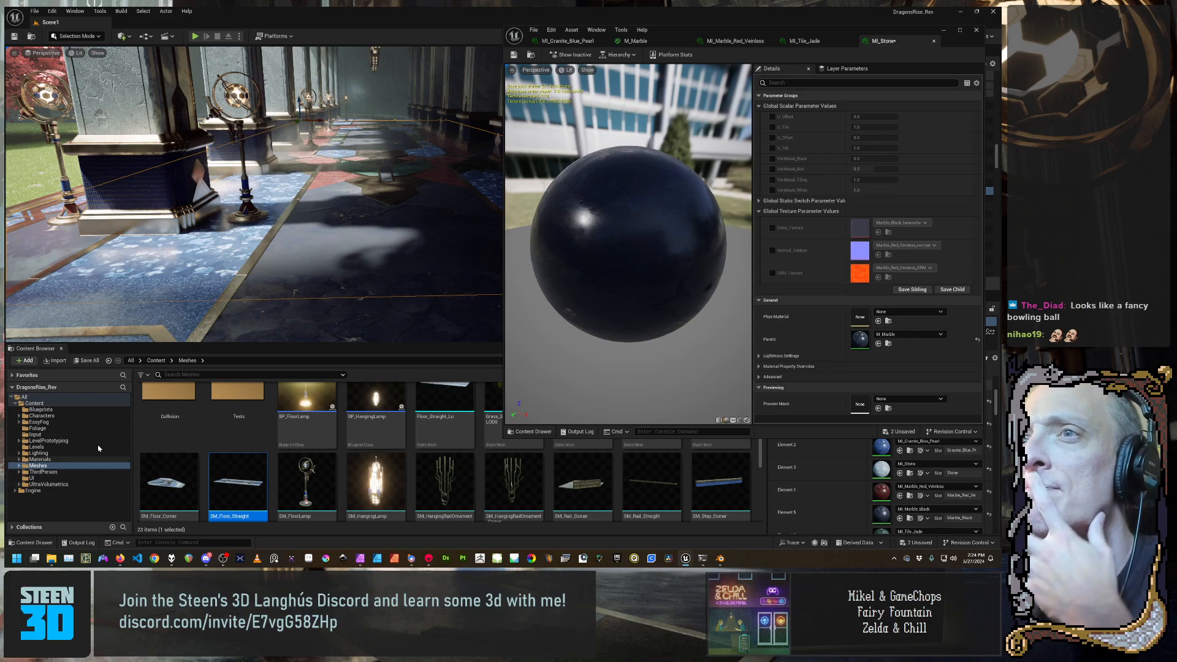
left_click(57, 459)
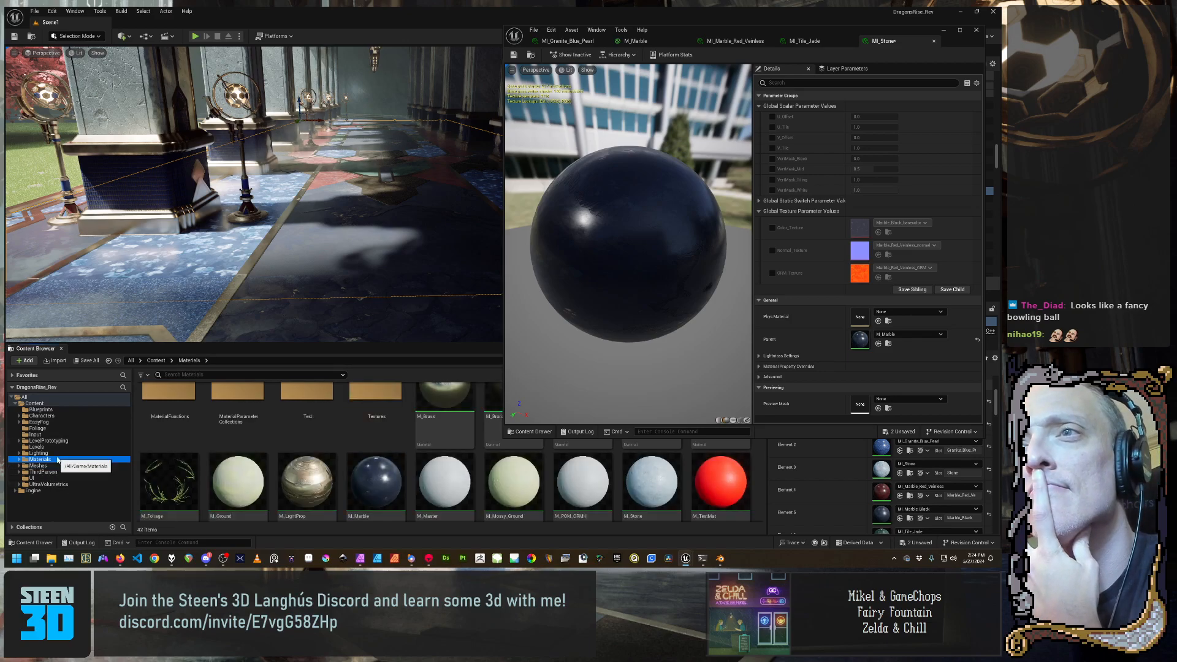
double_click(376, 399)
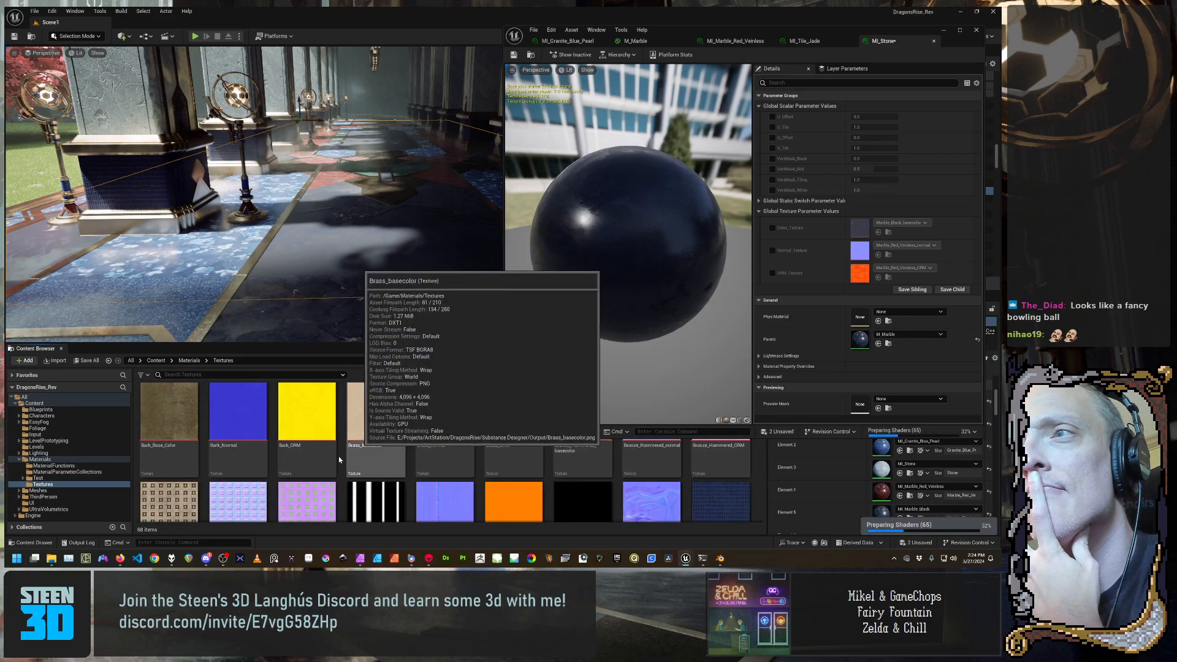
Browse the Textures folder for a stone texture set with base color, normal and ORM maps suitable for MI_Stone
scroll(331, 460, "down", 1)
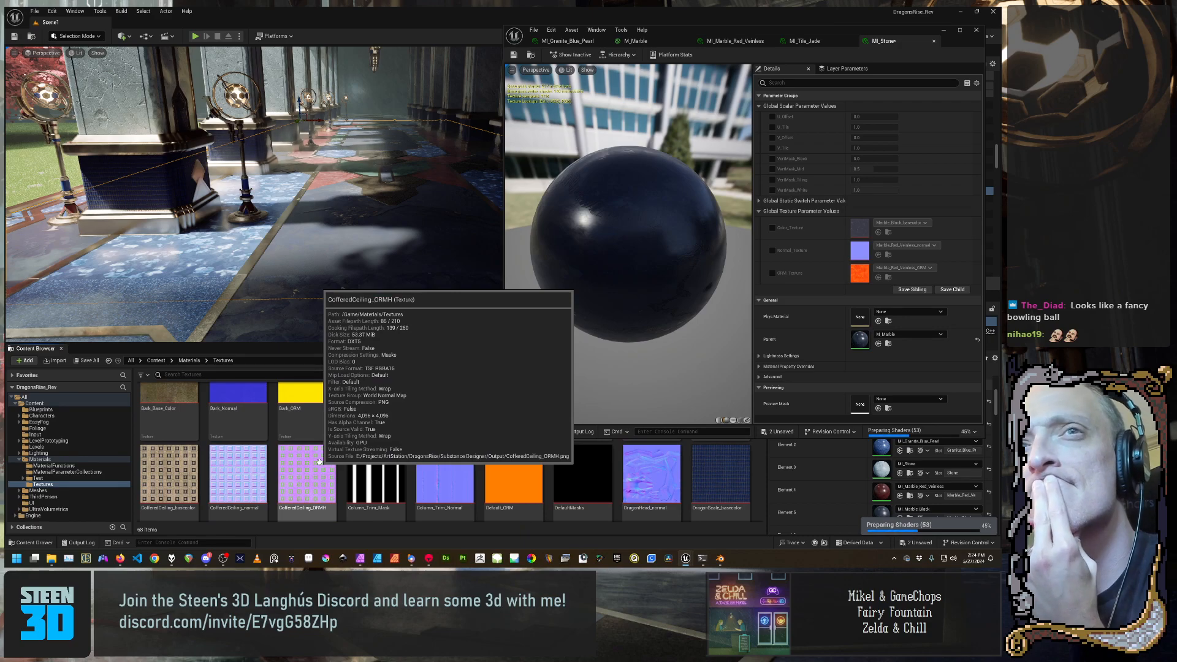
scroll(319, 461, "down", 5)
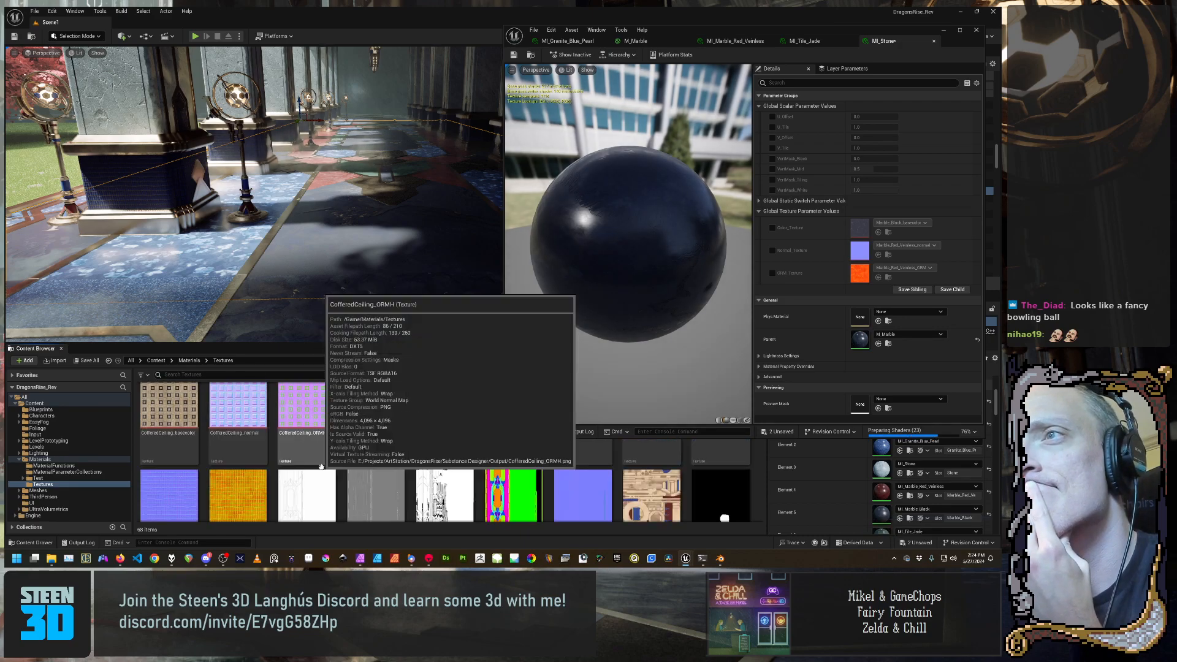
scroll(321, 467, "down", 5)
scroll(473, 478, "up", 5)
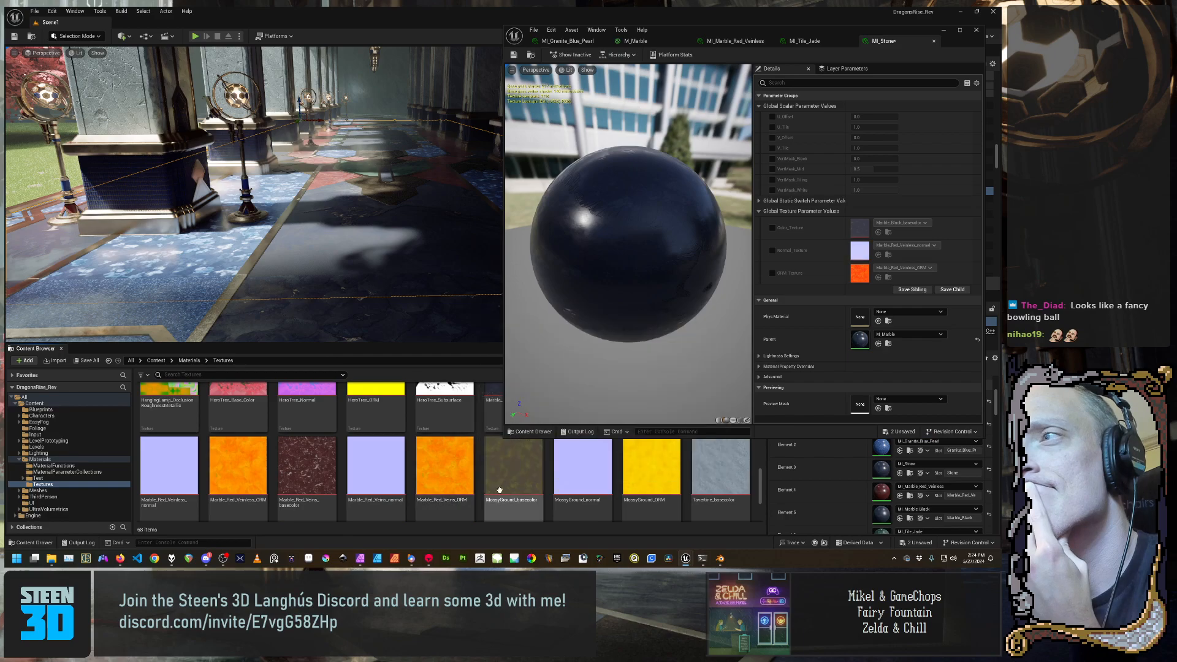
scroll(668, 489, "up", 3)
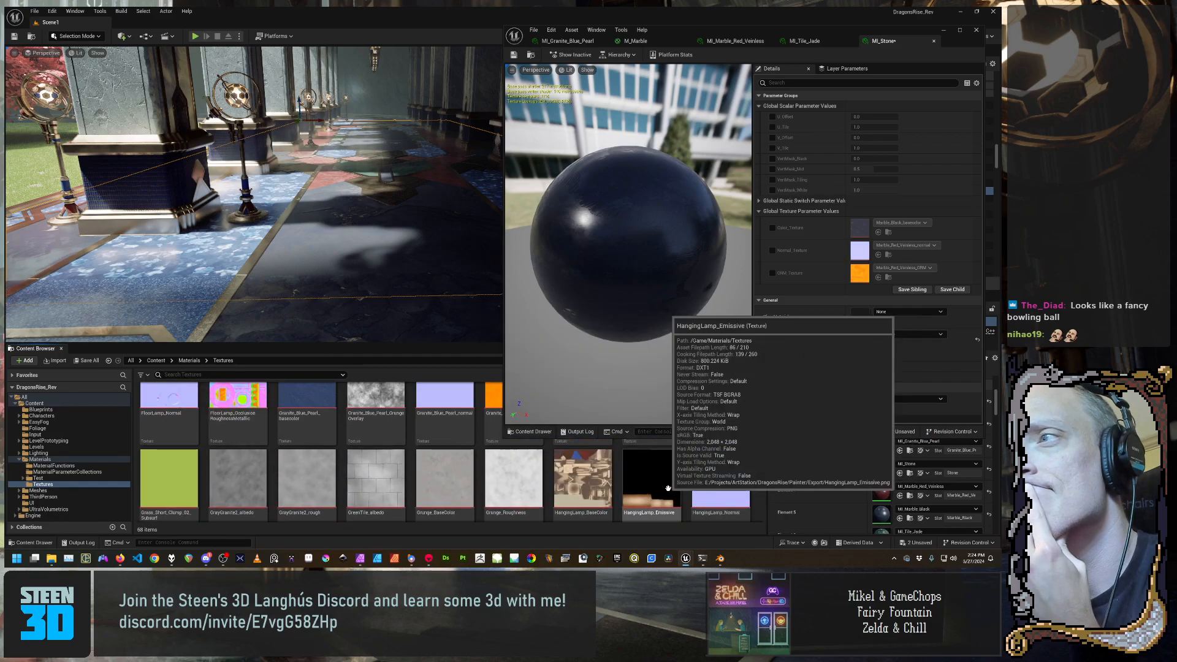
scroll(483, 468, "up", 1)
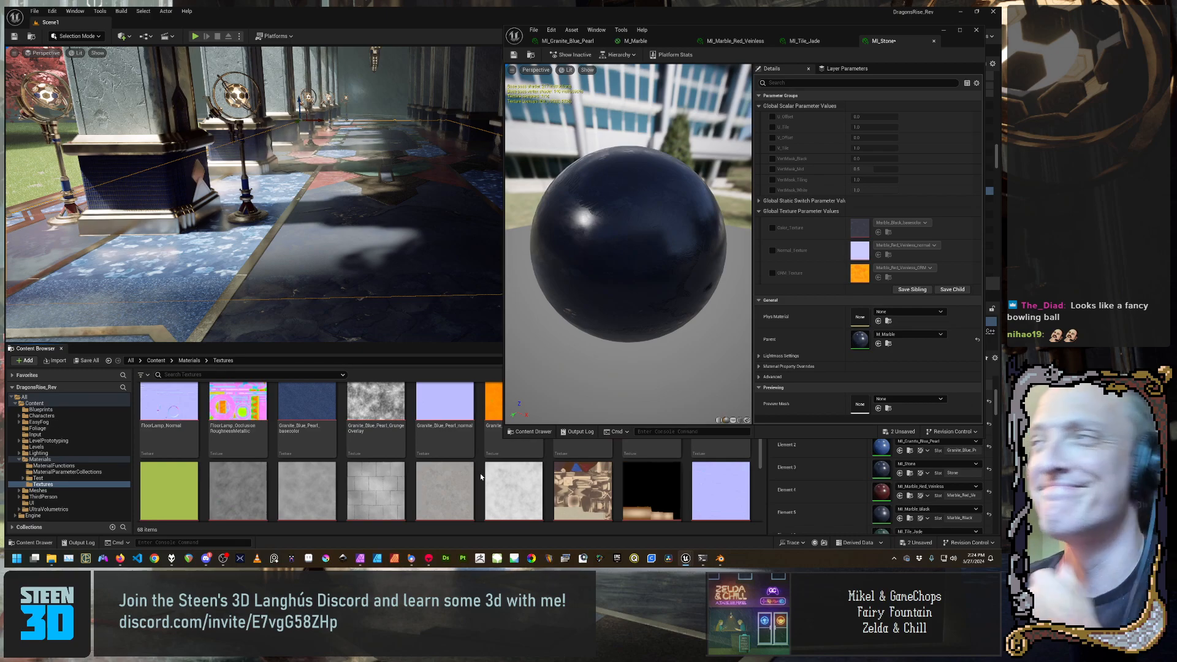
scroll(441, 466, "up", 3)
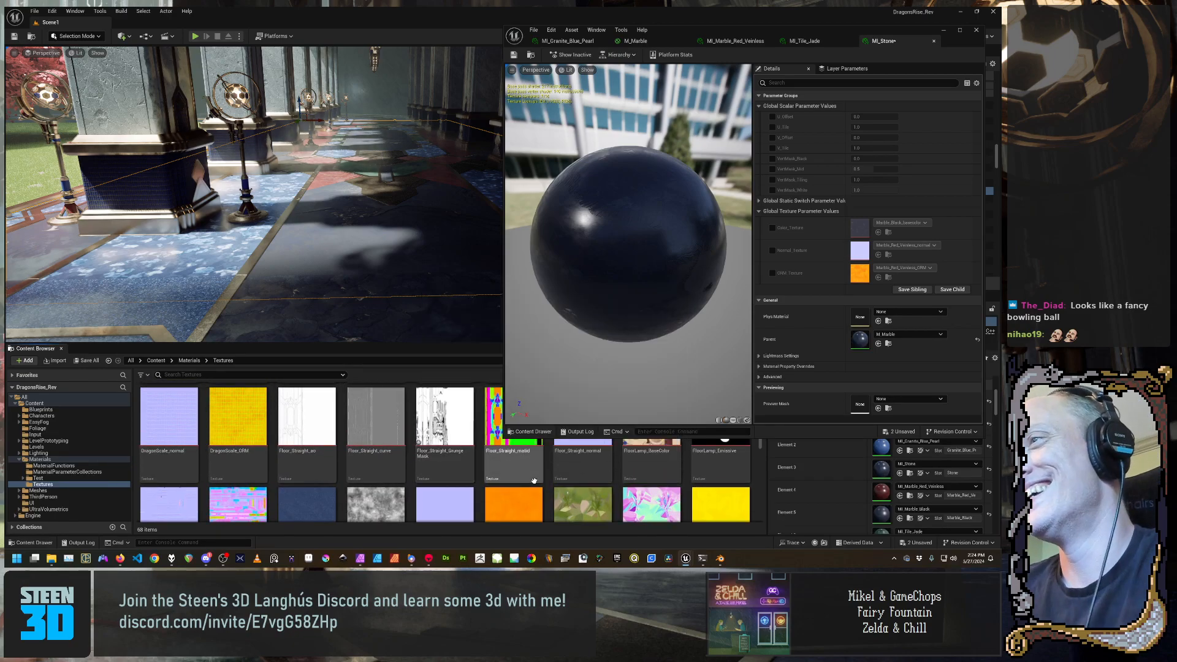
scroll(518, 472, "down", 2)
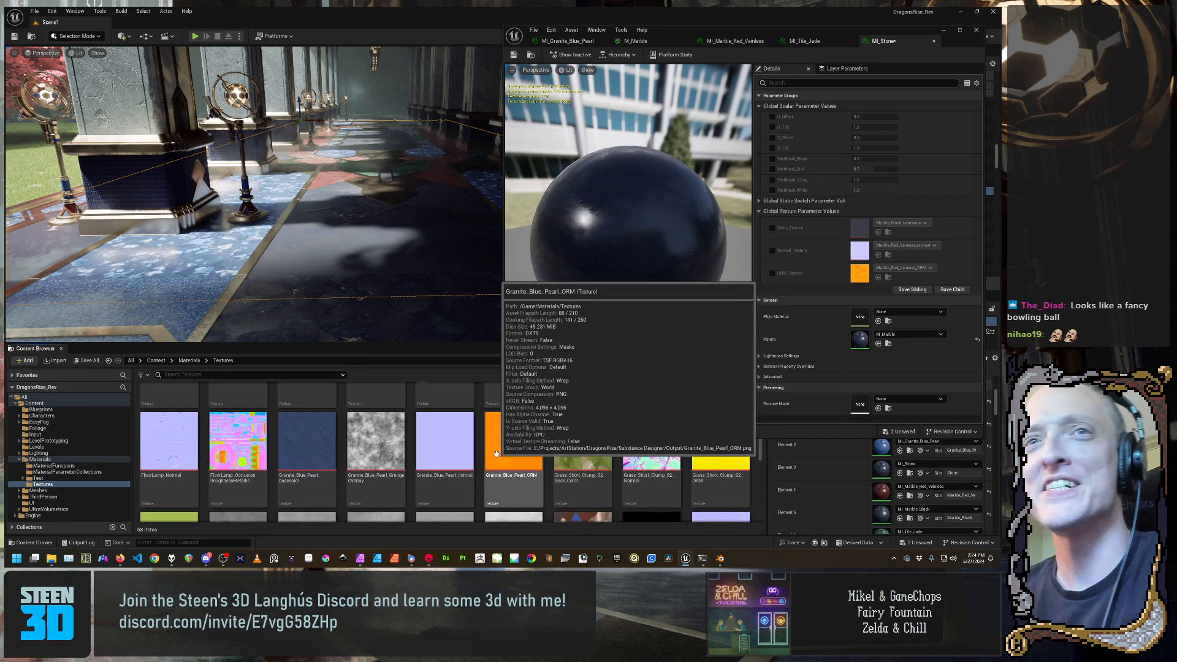
scroll(429, 472, "down", 2)
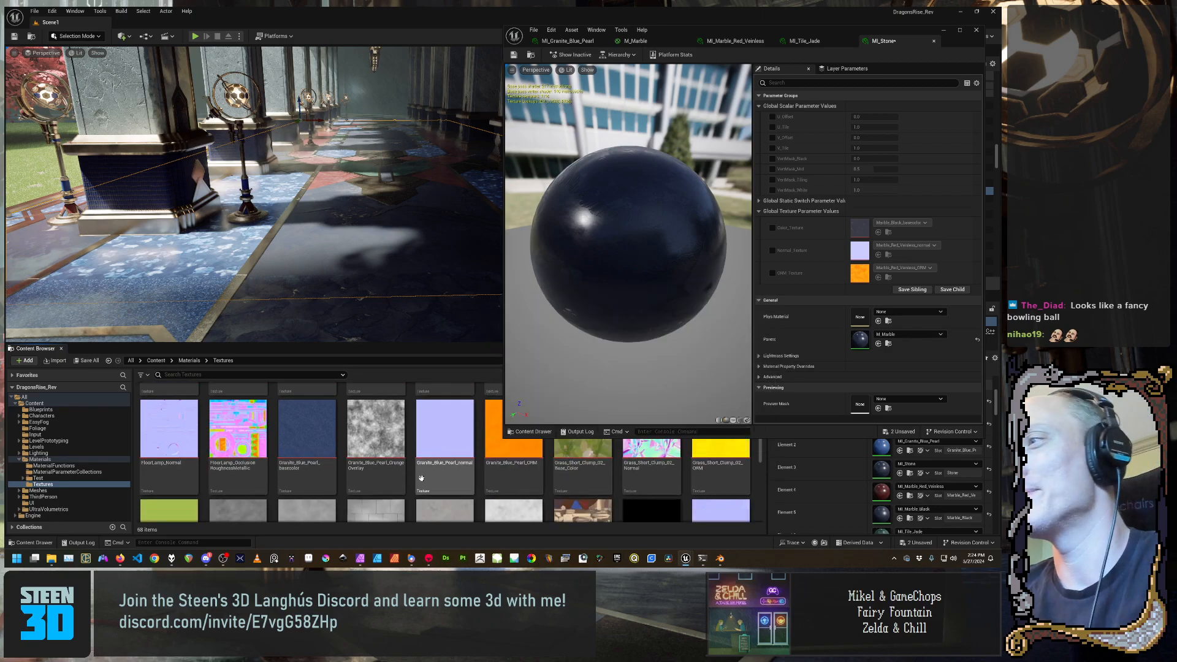
scroll(415, 473, "down", 3)
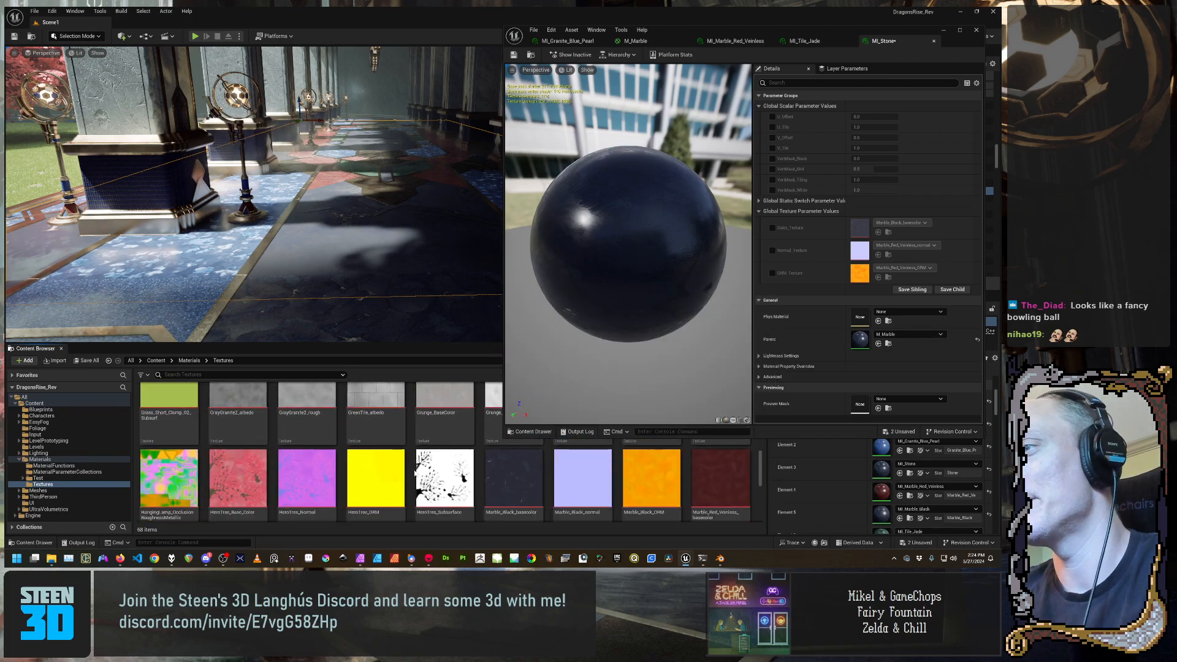
scroll(410, 467, "down", 3)
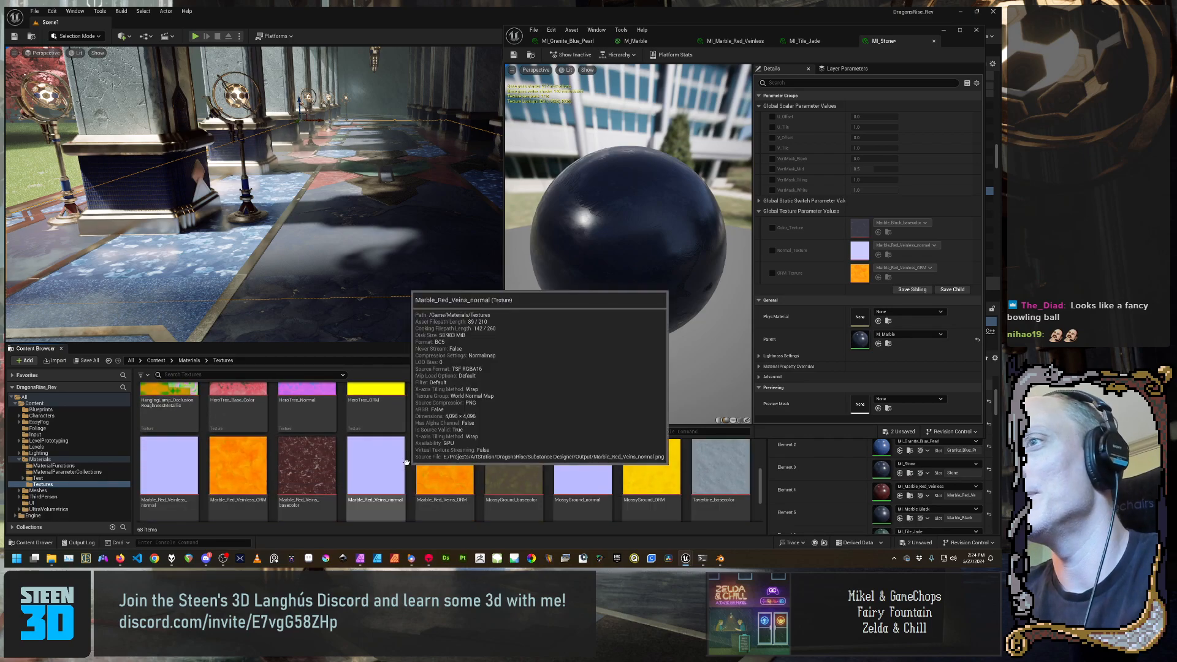
scroll(406, 462, "up", 8)
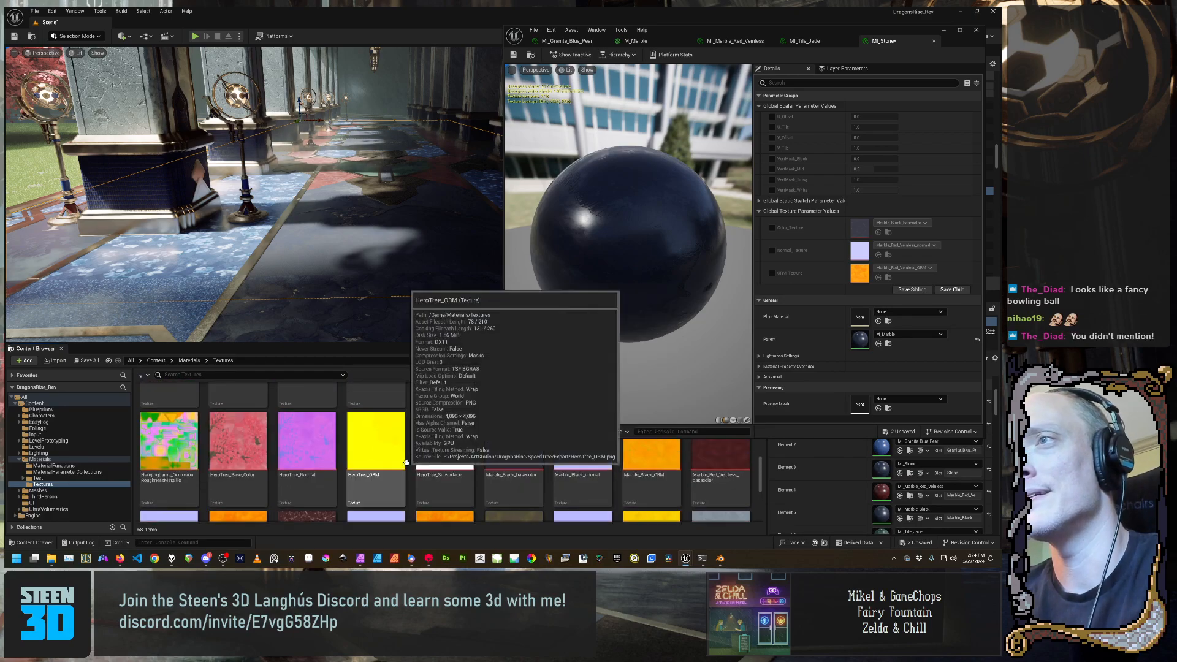
scroll(406, 463, "up", 5)
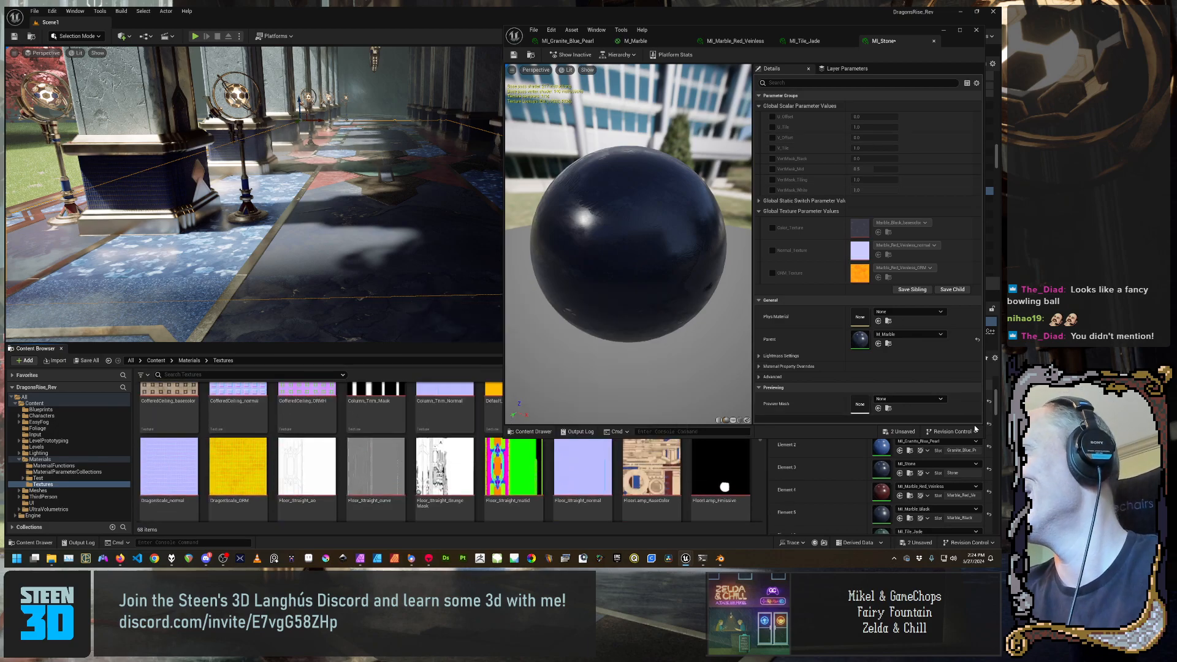
Shorten the MI_Stone editor window so it no longer covers the Textures folder, and review the textures up to the Floor_Straight maps
left_click_drag(797, 437, 804, 345)
scroll(558, 447, "up", 3)
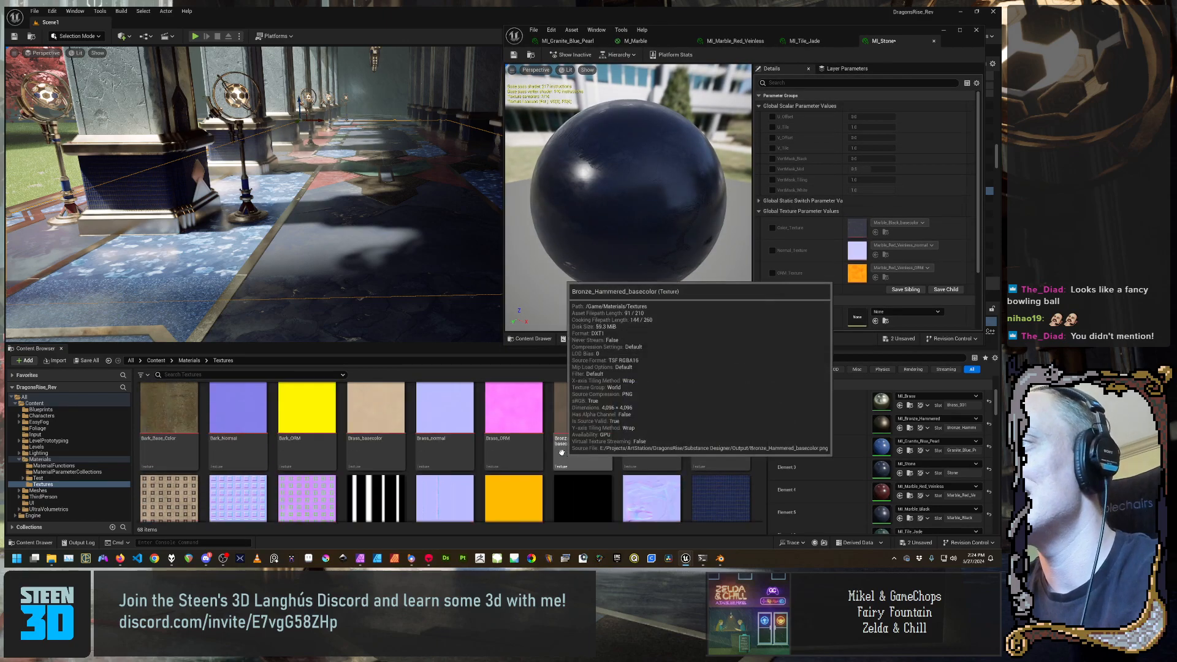
scroll(723, 429, "down", 1)
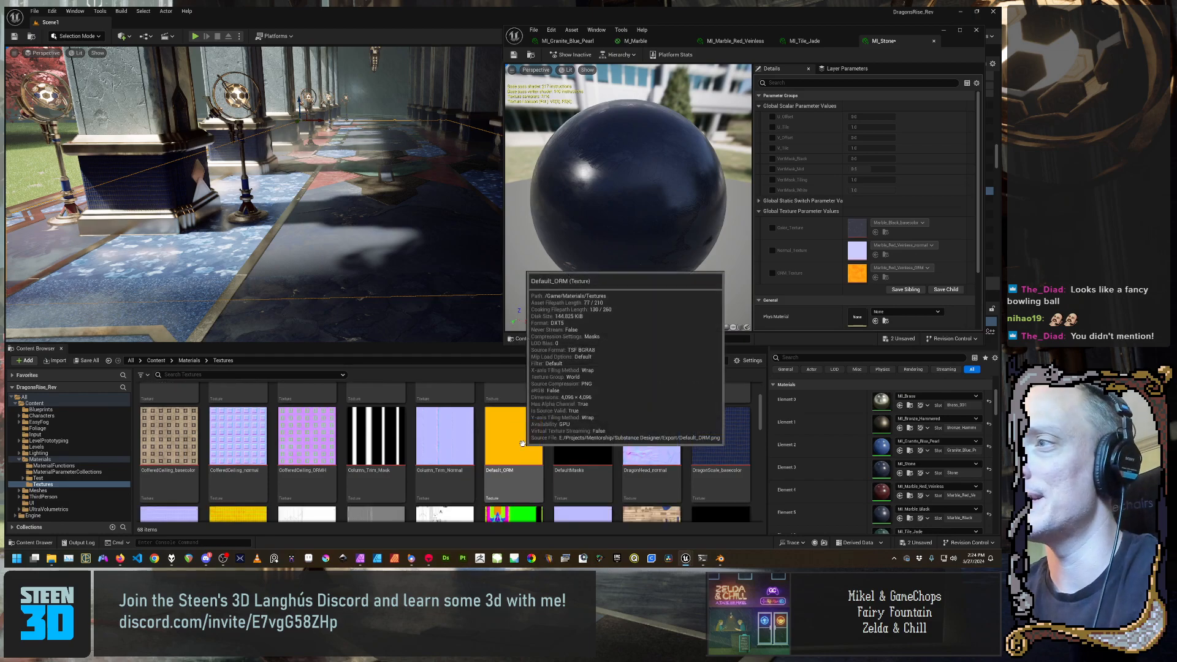
scroll(624, 440, "down", 1)
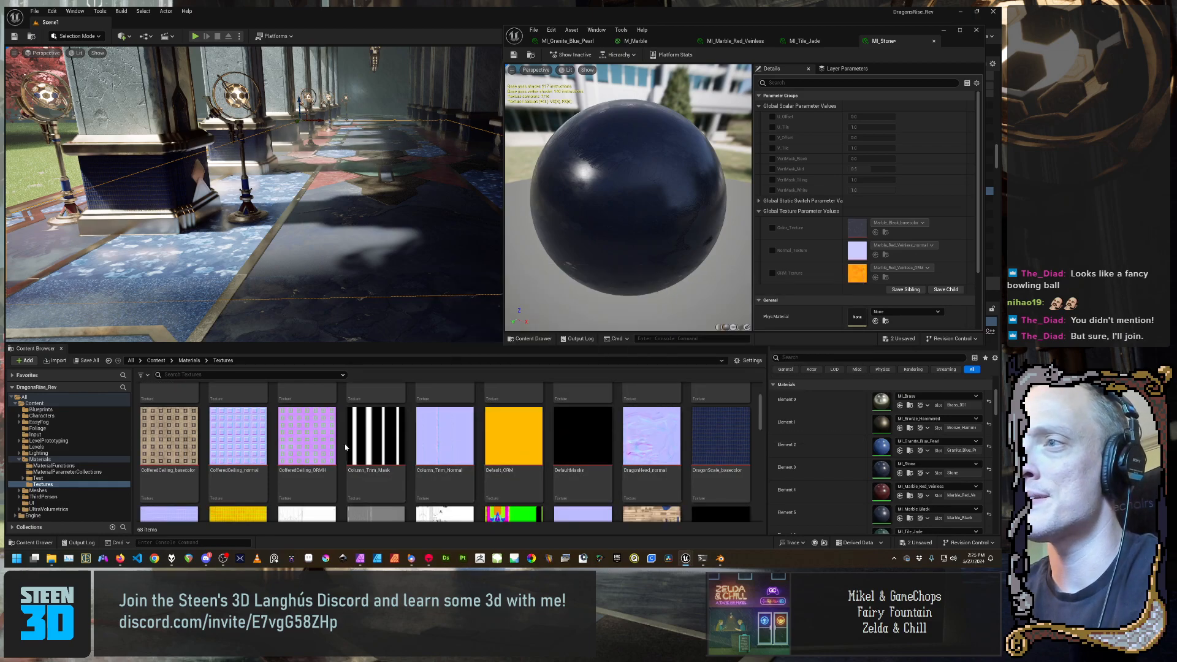
mouse_move(500, 441)
scroll(499, 441, "down", 3)
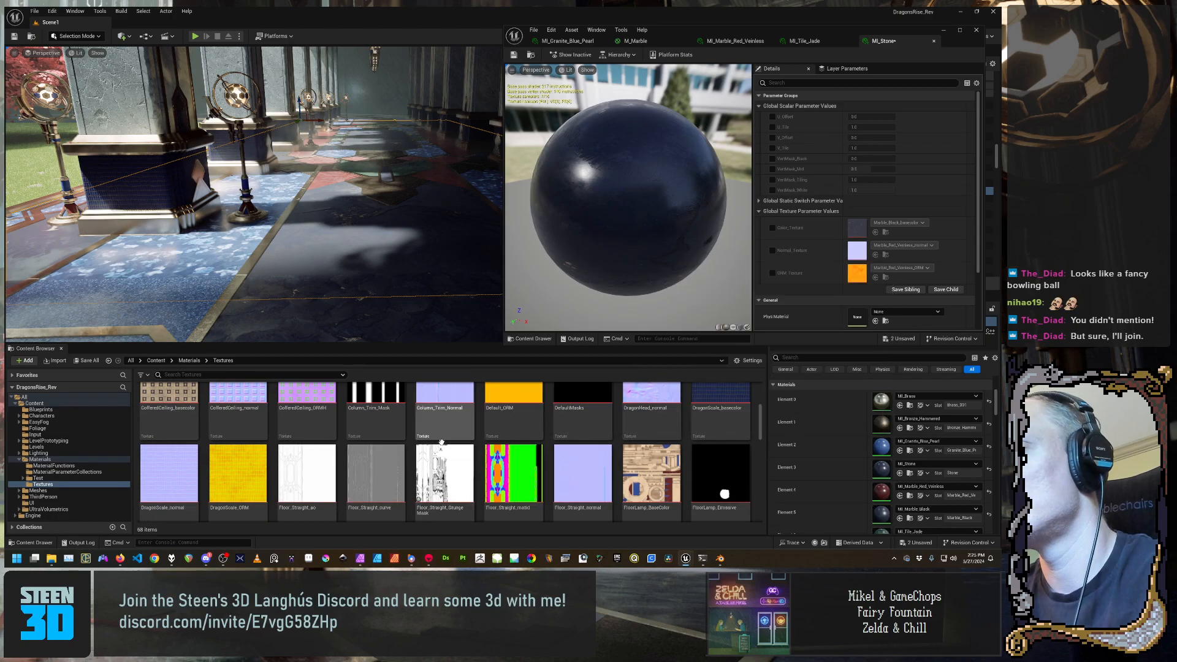
scroll(520, 427, "down", 2)
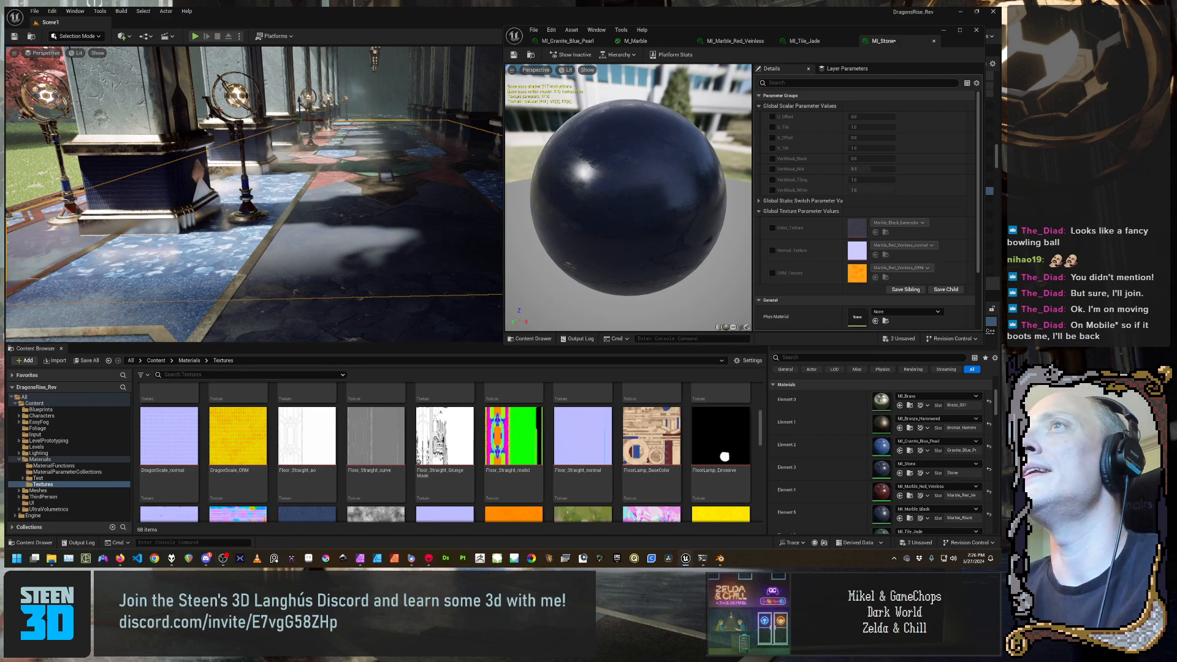
Reposition the MI_Stone editor above the texture assets and zoom its preview out to show the whole sphere
left_click_drag(679, 197, 678, 199)
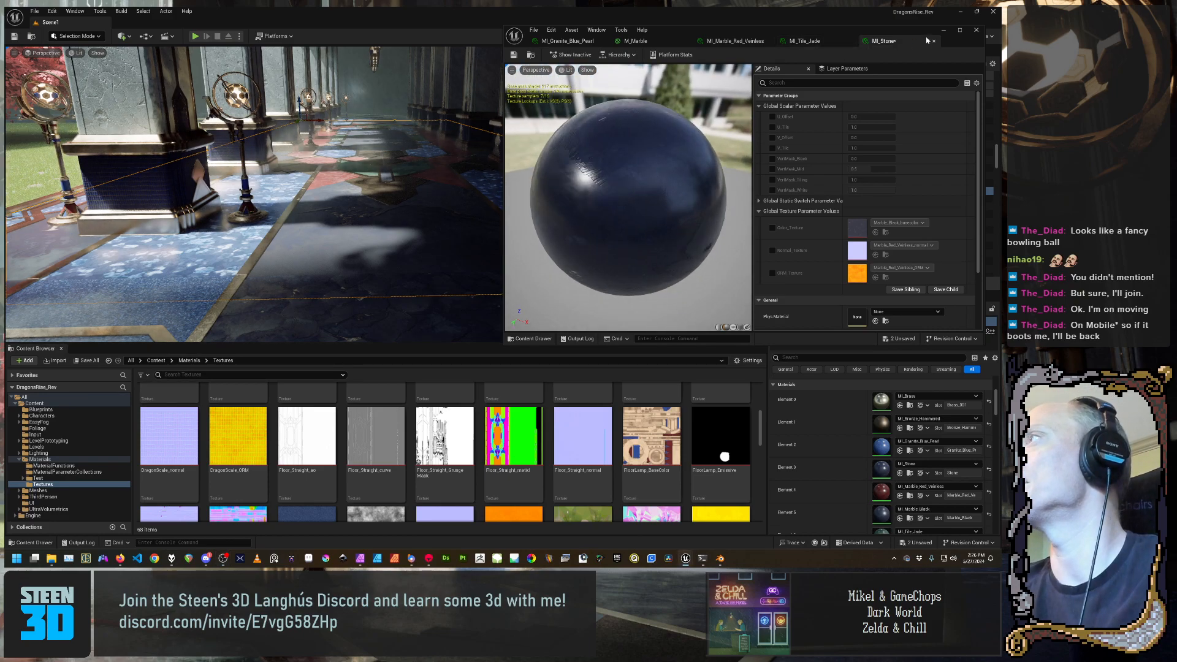
left_click_drag(927, 40, 692, 134)
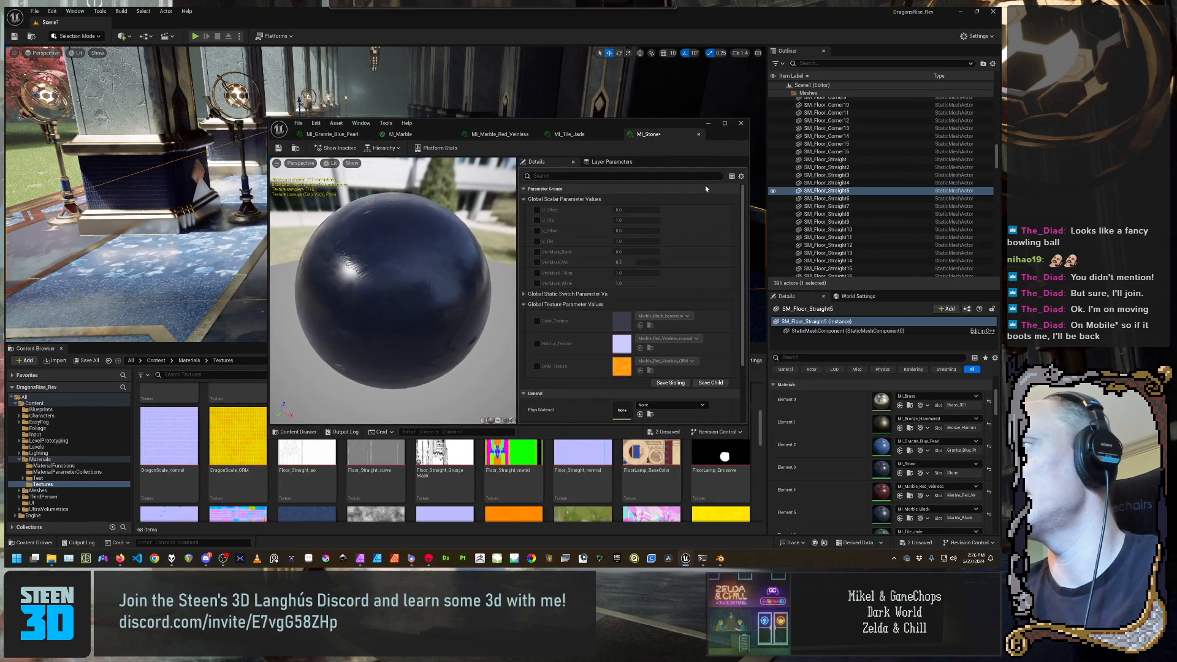
scroll(472, 310, "up", 5)
scroll(381, 312, "down", 8)
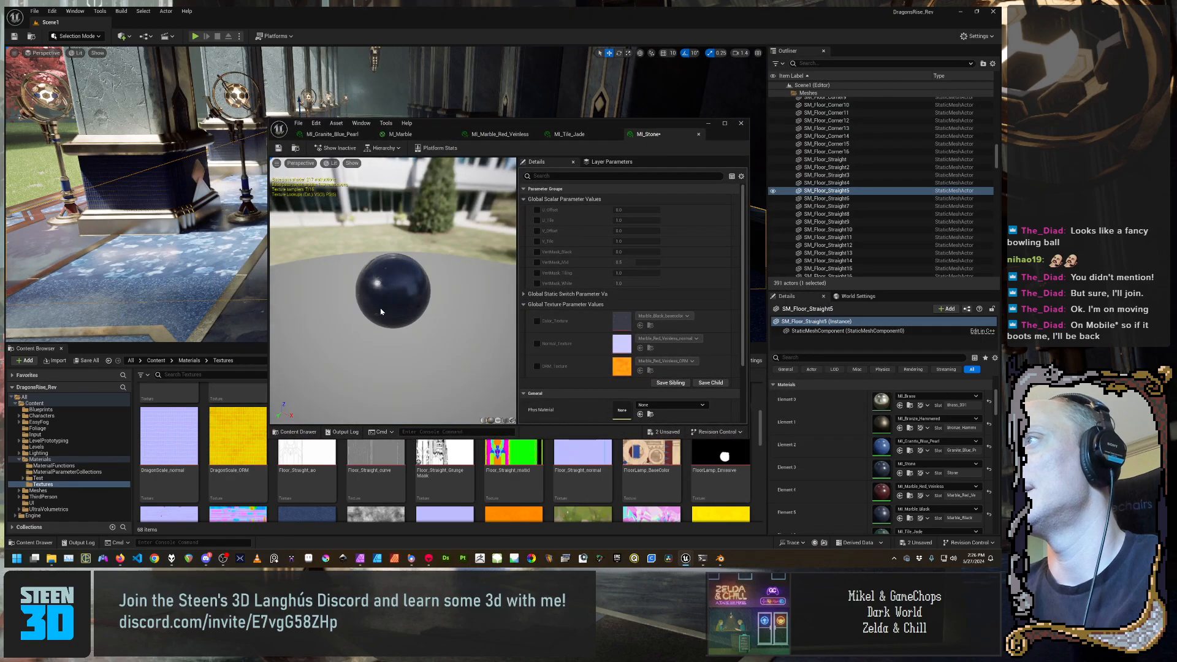
left_click_drag(617, 142, 712, 52)
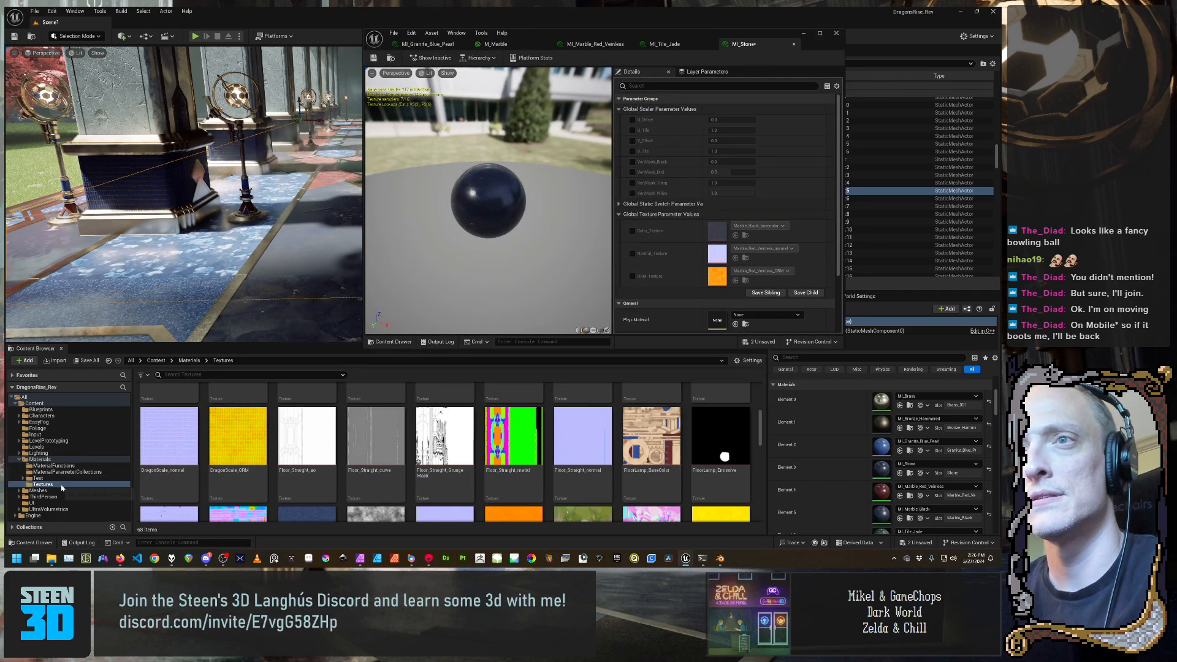
Find Tavertine_basecolor in the Textures folder and assign it as MI_Stone's overridden Color_Texture
scroll(429, 485, "up", 1)
scroll(429, 484, "up", 5)
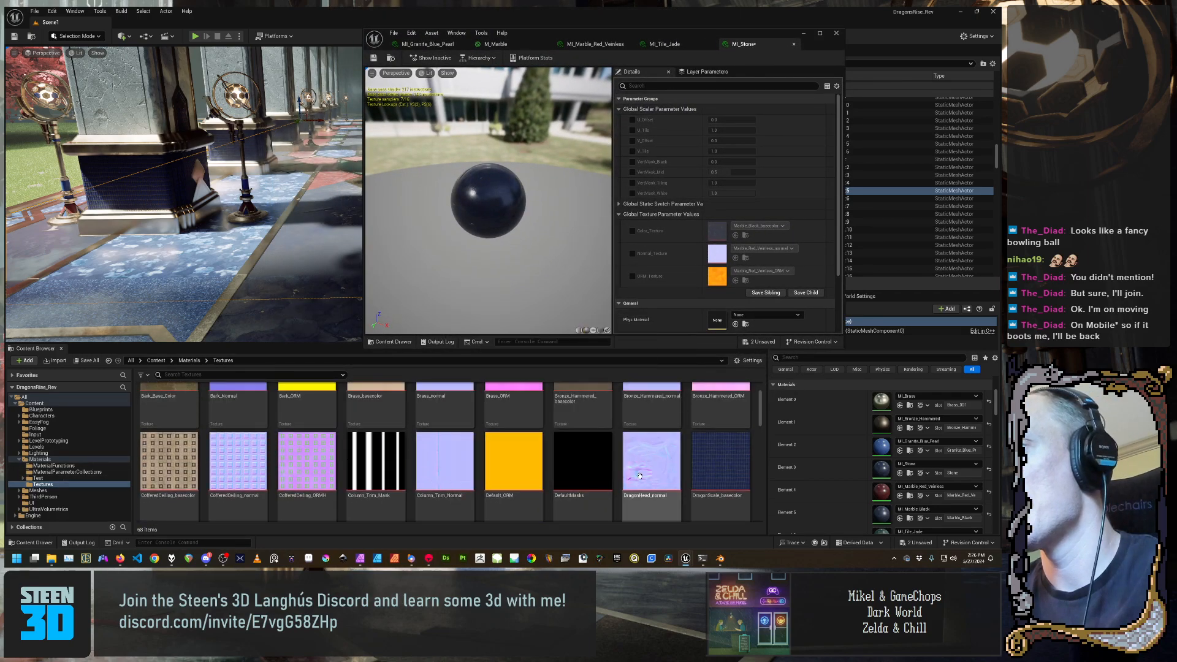
scroll(621, 434, "down", 5)
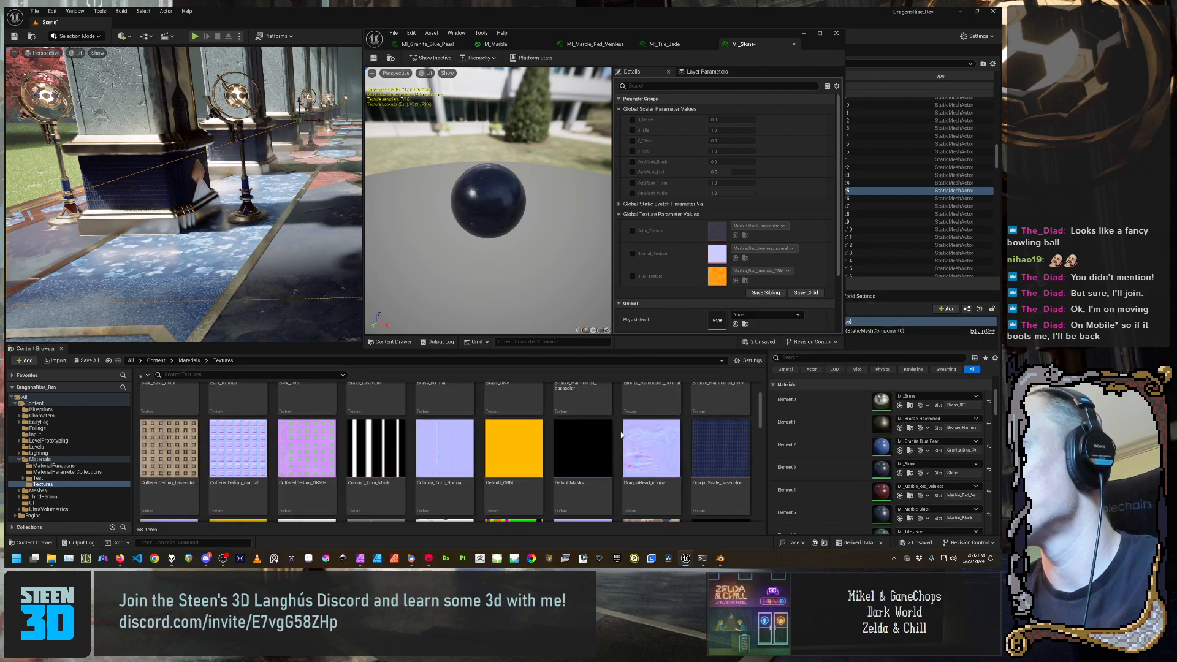
scroll(621, 435, "down", 1)
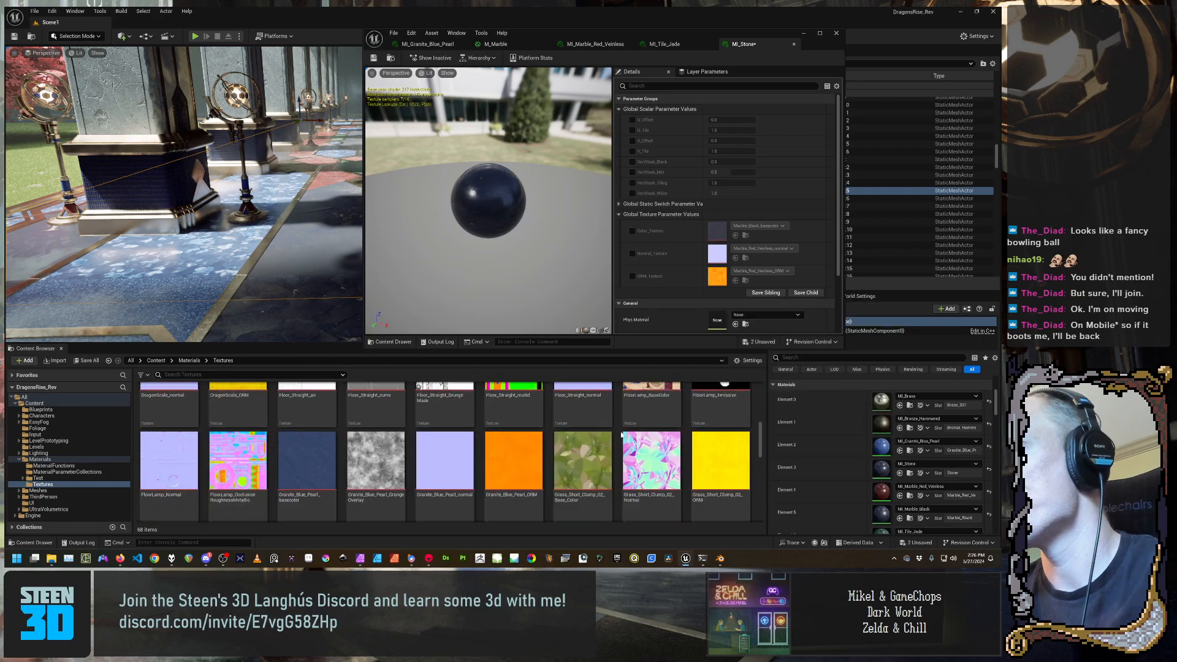
scroll(622, 434, "down", 3)
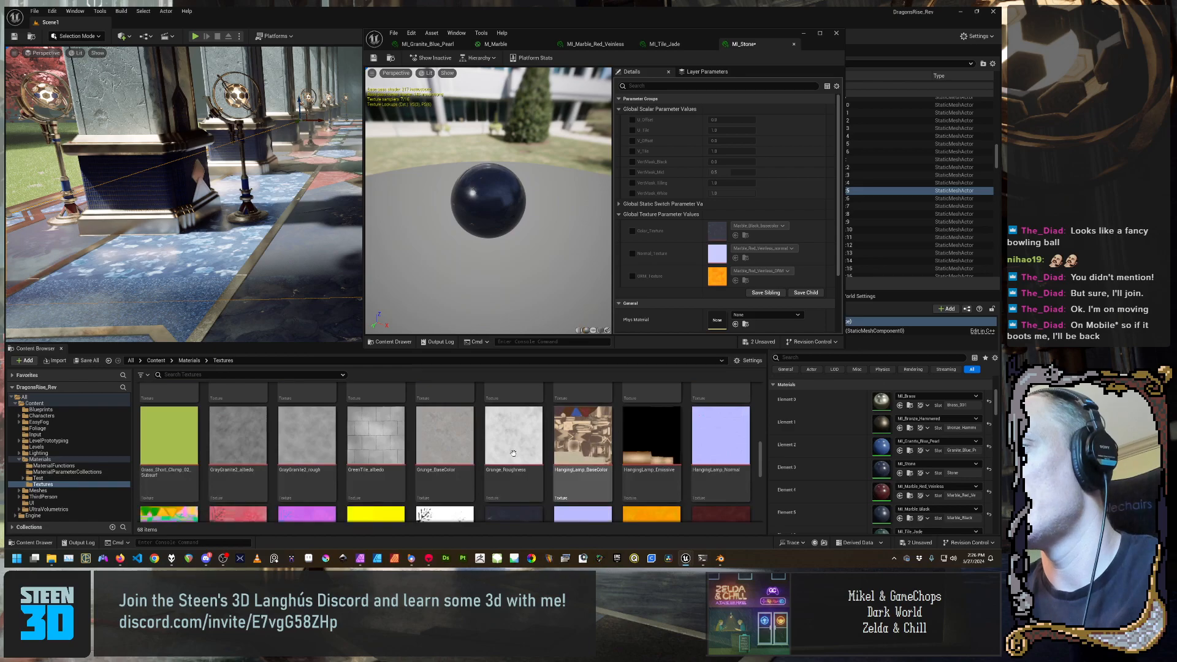
scroll(514, 454, "down", 3)
scroll(484, 452, "down", 1)
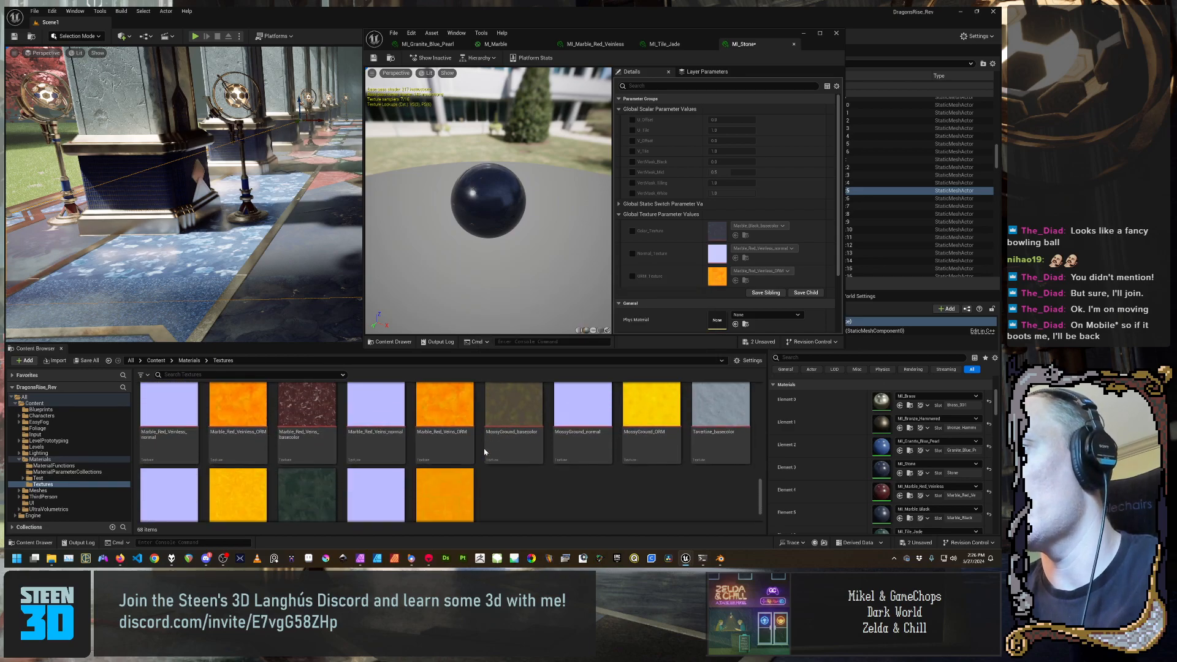
left_click(739, 414)
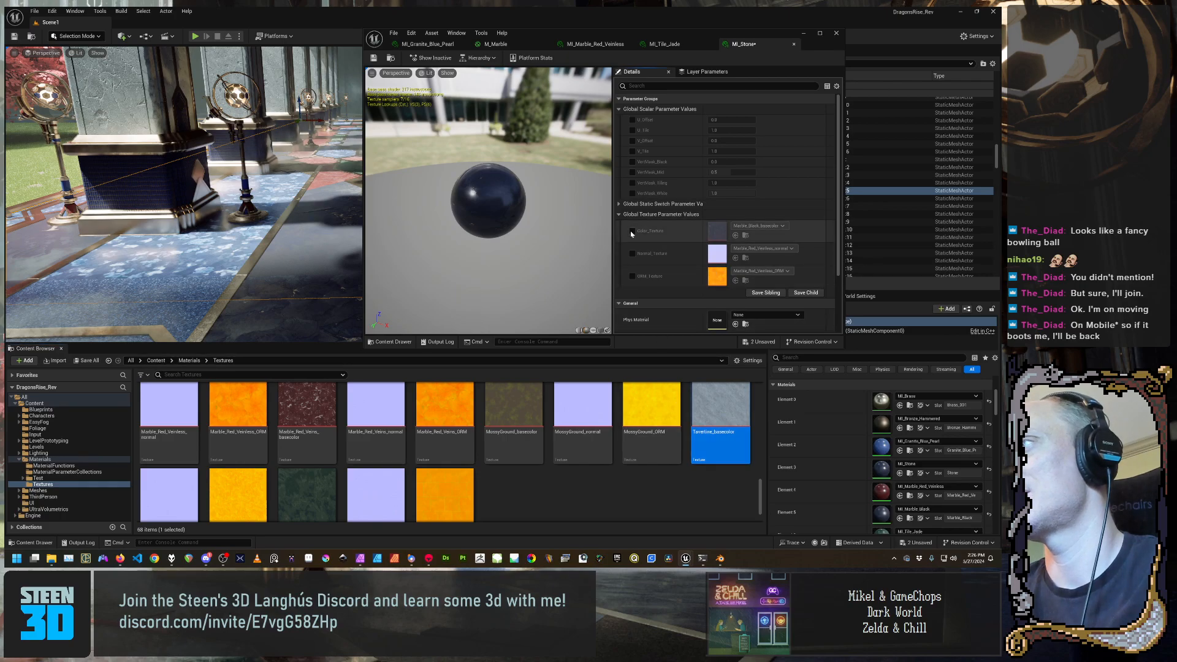
left_click(735, 236)
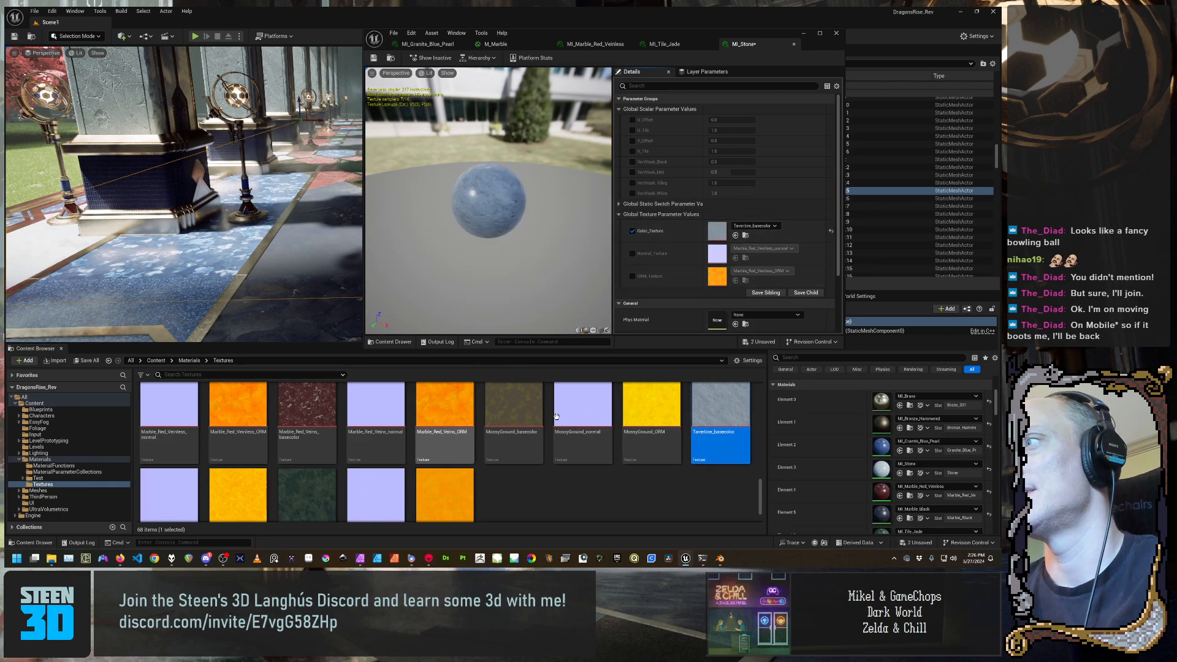
Override MI_Stone's normal and ORM texture parameters with Tavertine_normal and Tavertine_ORM
left_click(166, 496)
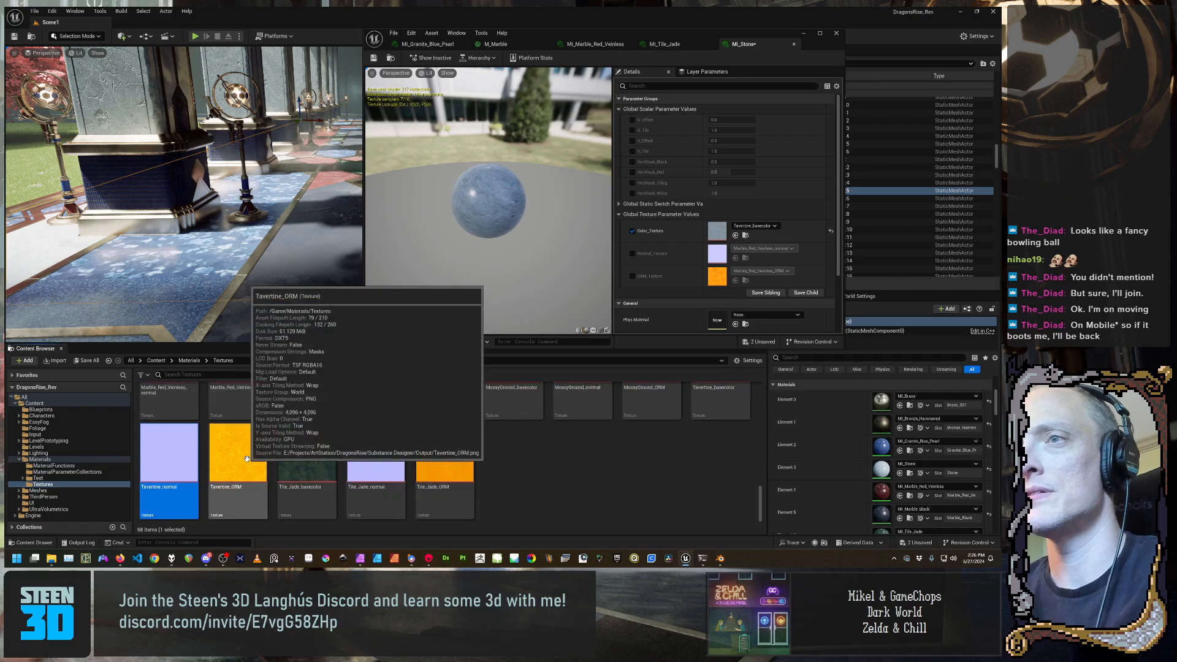
left_click(634, 253)
left_click(736, 258)
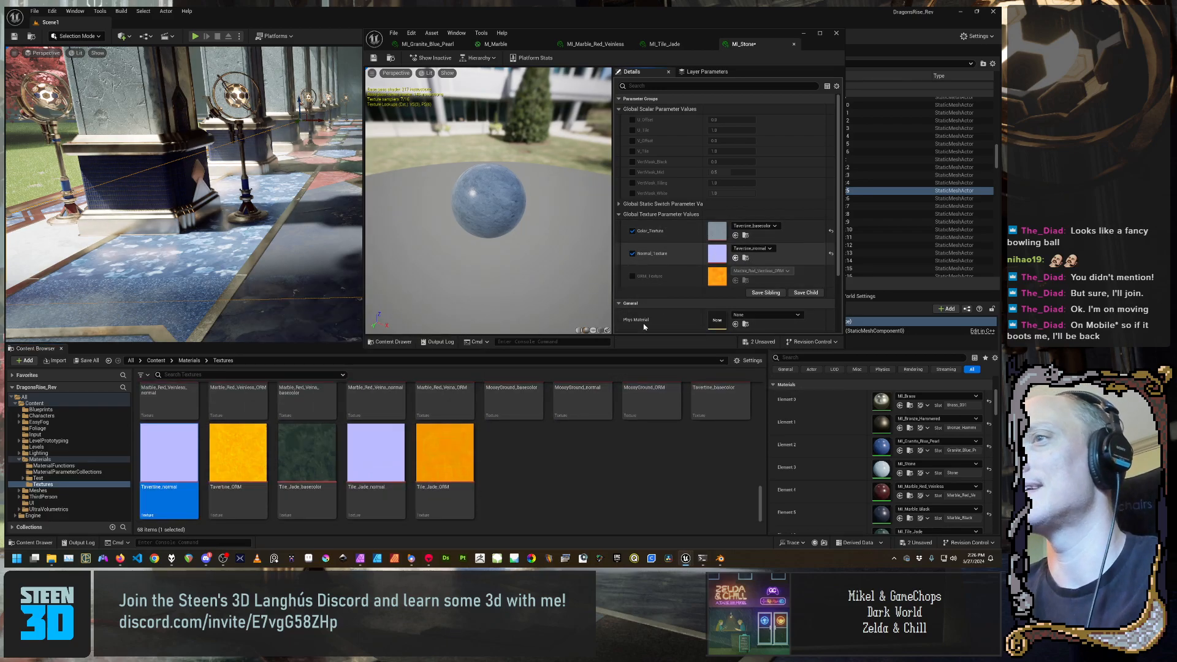
left_click(252, 453)
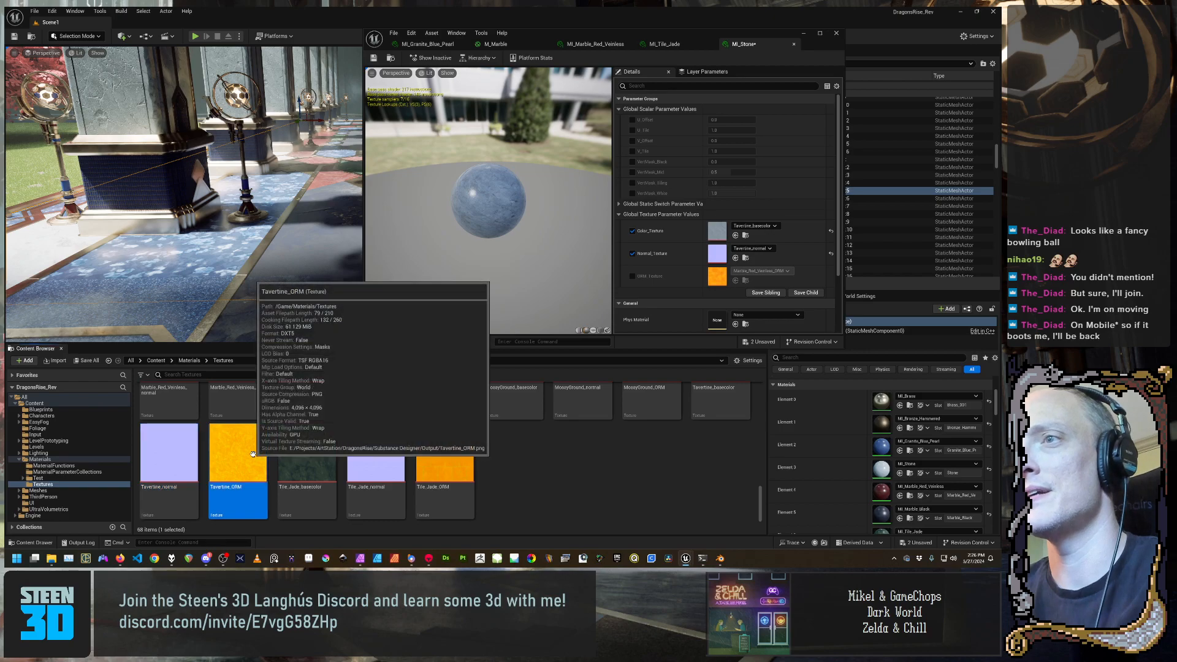
left_click(632, 277)
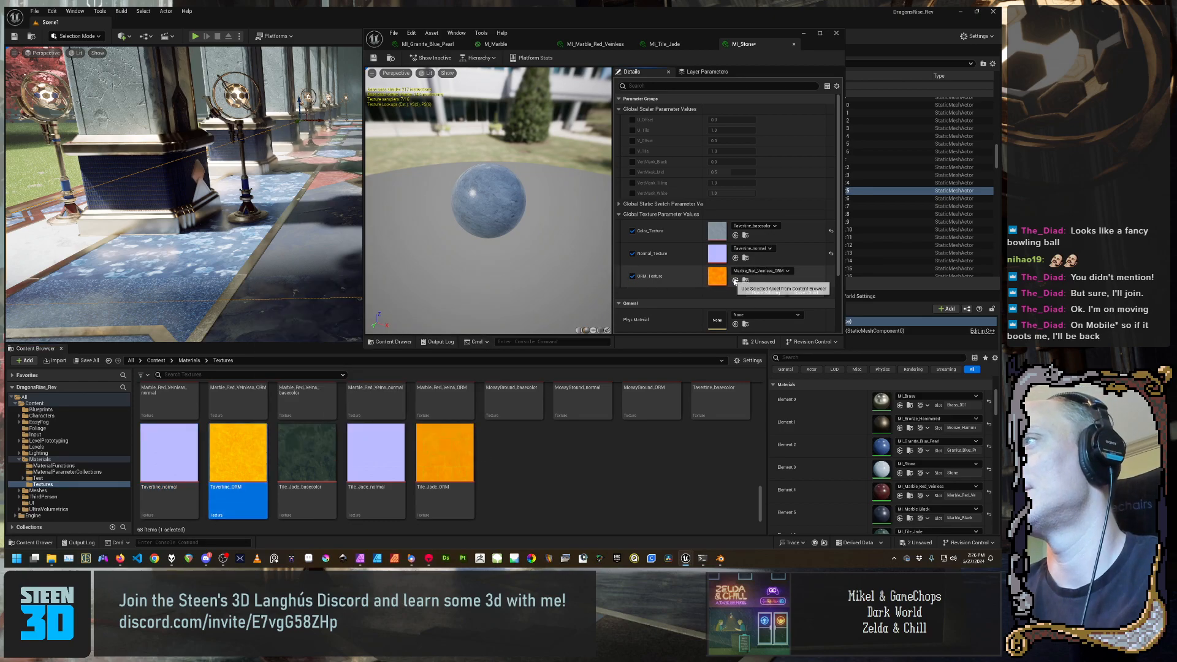
left_click(735, 281)
Examine the retextured MI_Stone surface on the preview sphere from different angles and distances
scroll(520, 215, "up", 6)
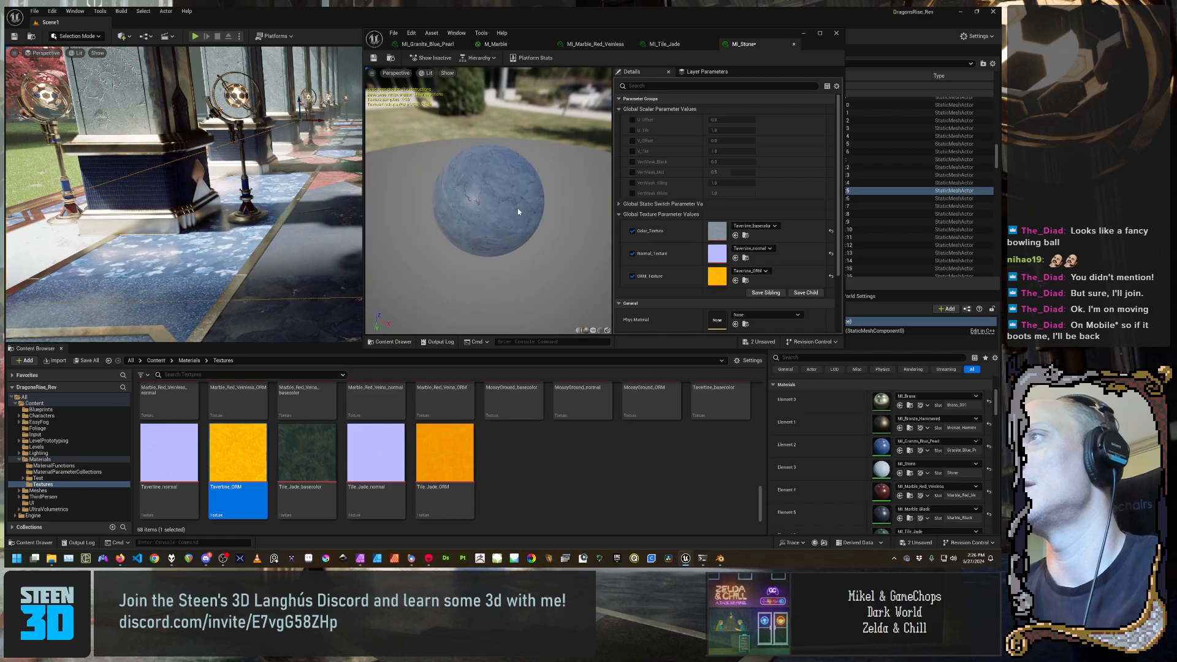
scroll(504, 208, "down", 6)
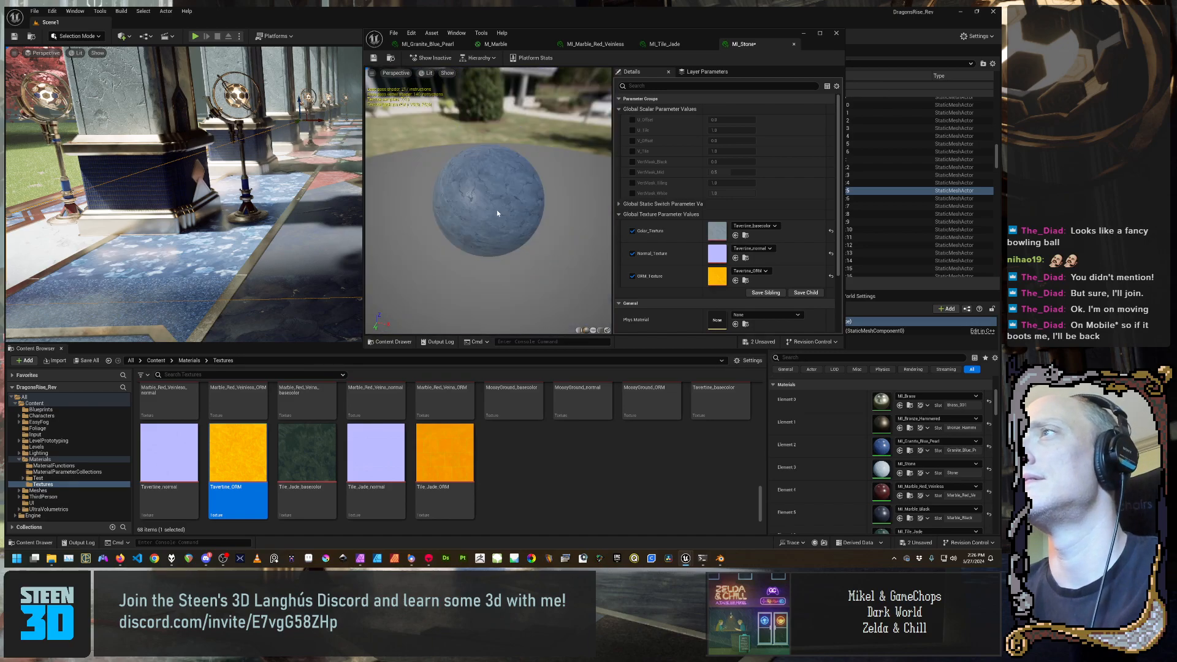
left_click_drag(497, 209, 555, 239)
scroll(487, 219, "up", 6)
scroll(487, 221, "down", 6)
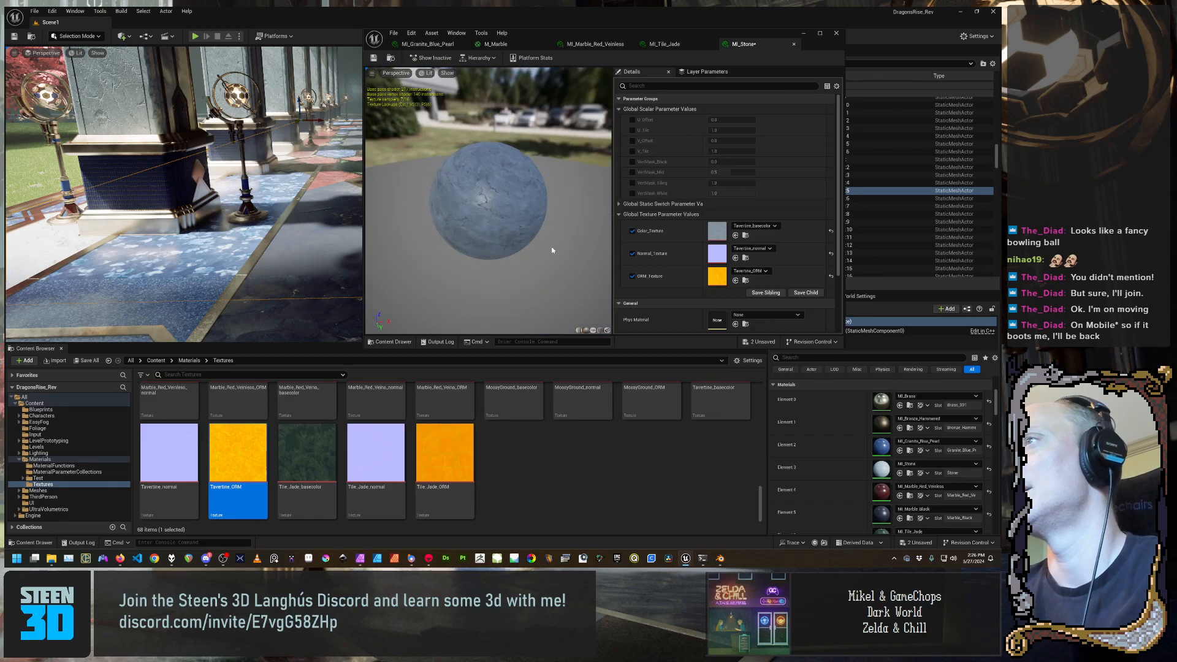
Save the retextured MI_Stone material instance and check its parent material in the general settings
left_click_drag(552, 251, 580, 253)
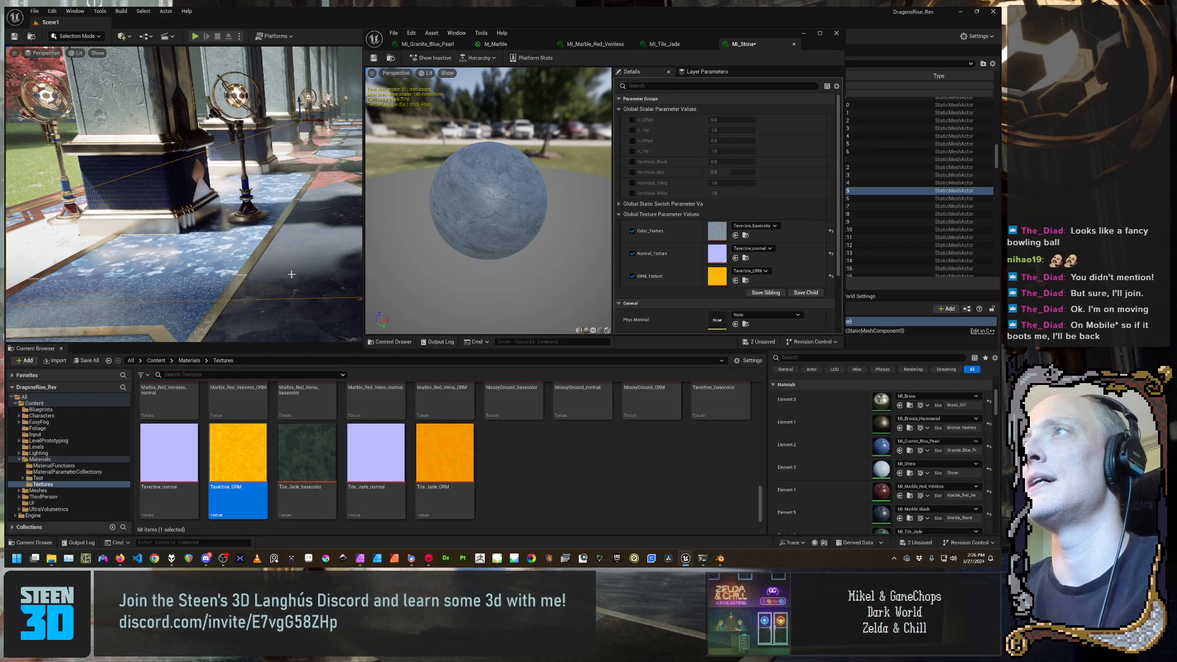
left_click(377, 62)
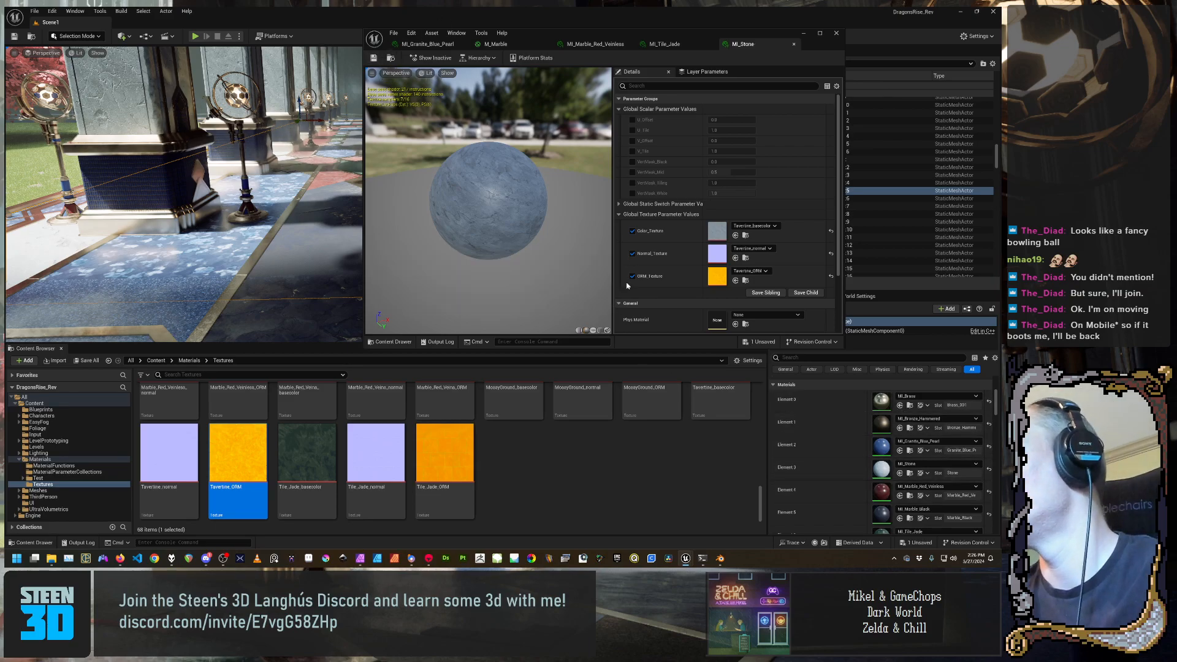
scroll(710, 162, "down", 3)
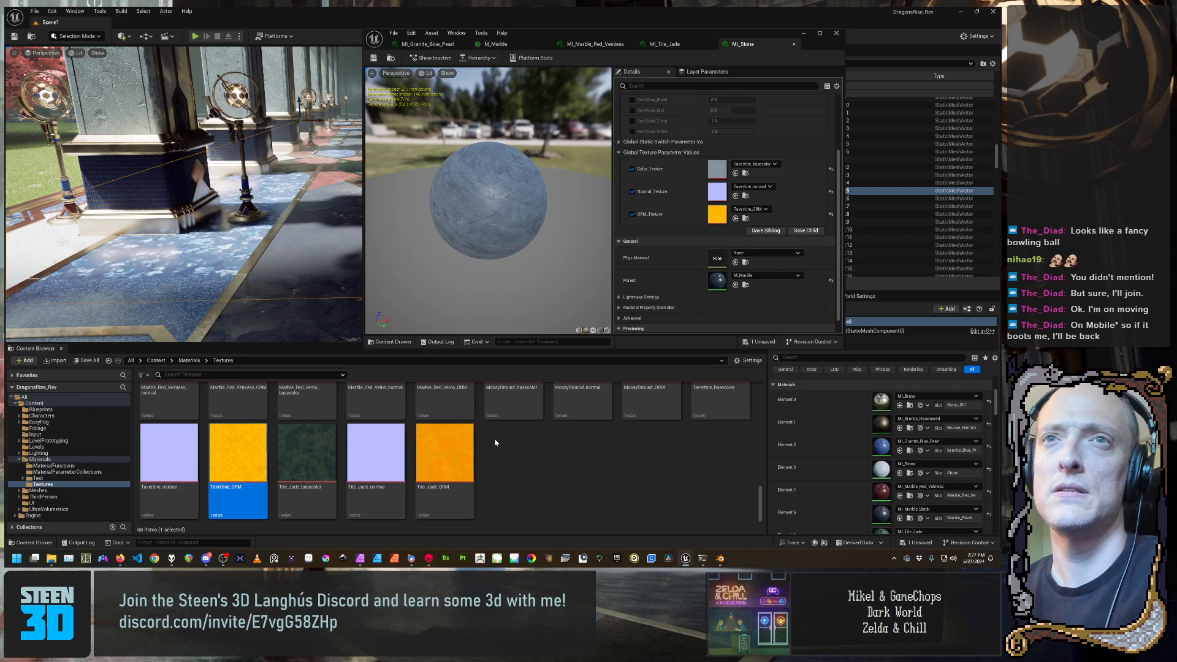
Close the MI_Granite_Blue_Pearl, MI_Marble_Red_Veinless, MI_Tile_Jade and MI_Stone editors, leaving only M_Marble open
left_click(448, 44)
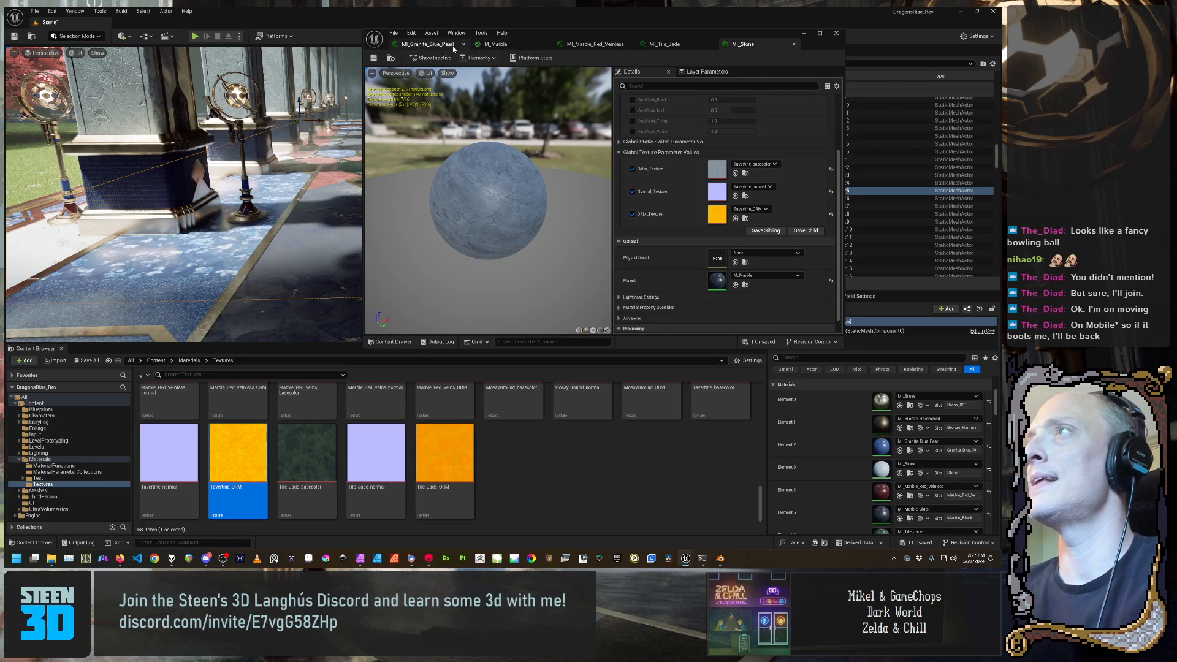
left_click(463, 44)
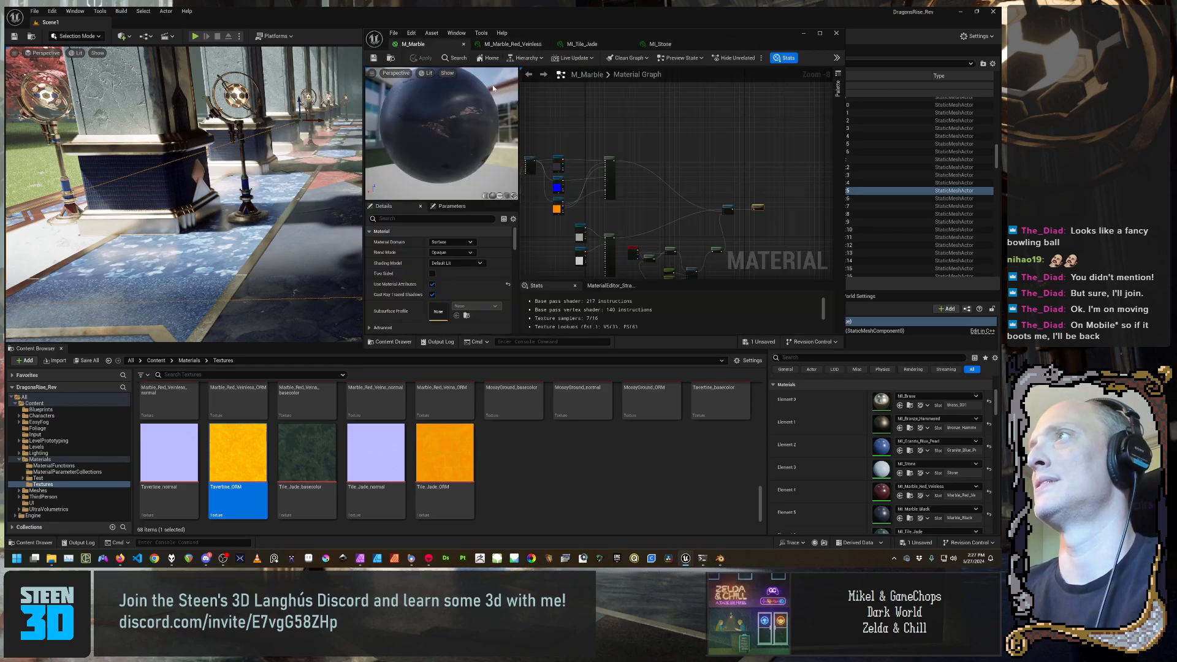
left_click(519, 44)
left_click(546, 44)
left_click(547, 44)
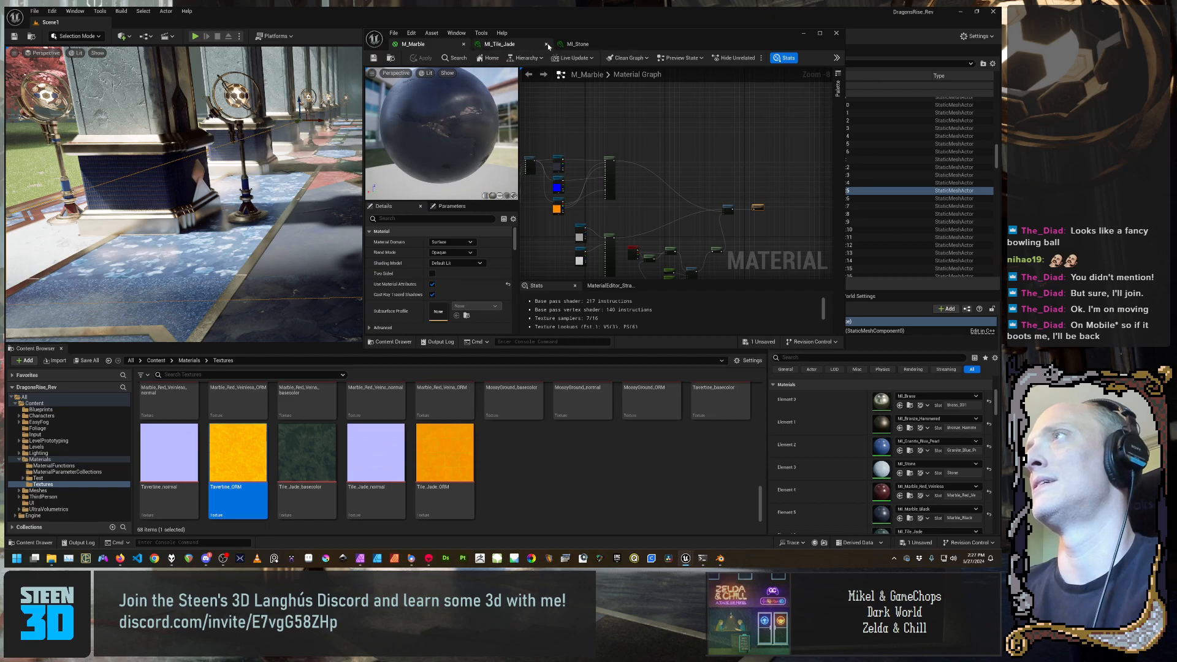
left_click(546, 44)
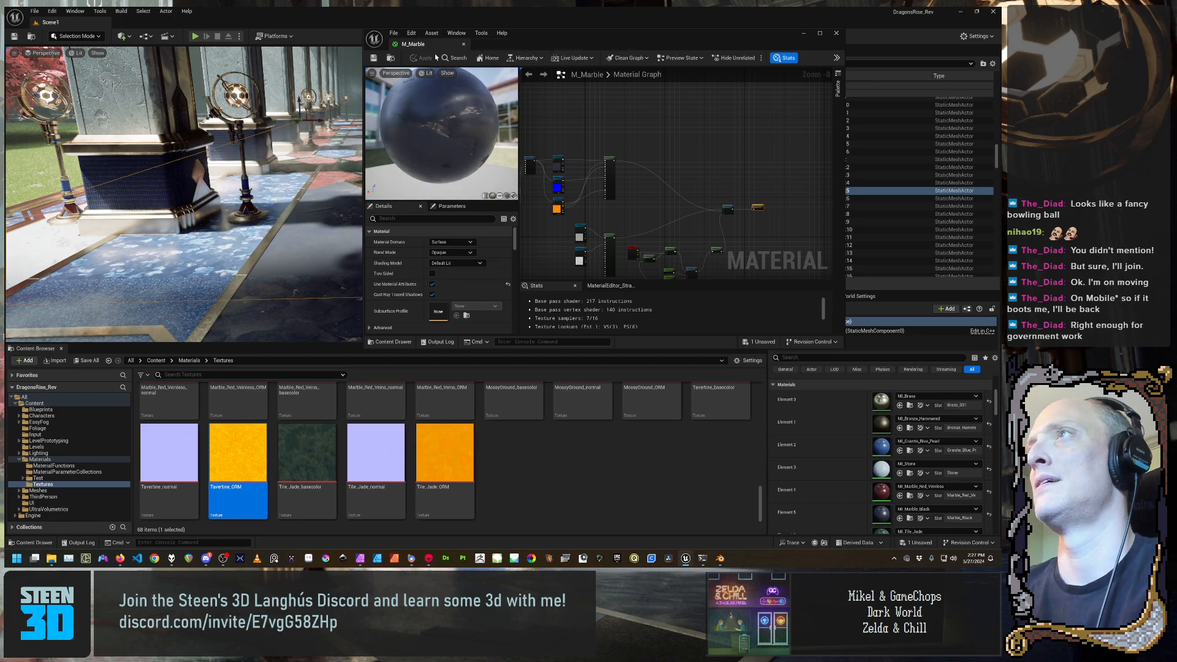
Examine the M_Marble material graph, from the final material blend back to the vertex color and mask nodes driving it
scroll(777, 184, "up", 7)
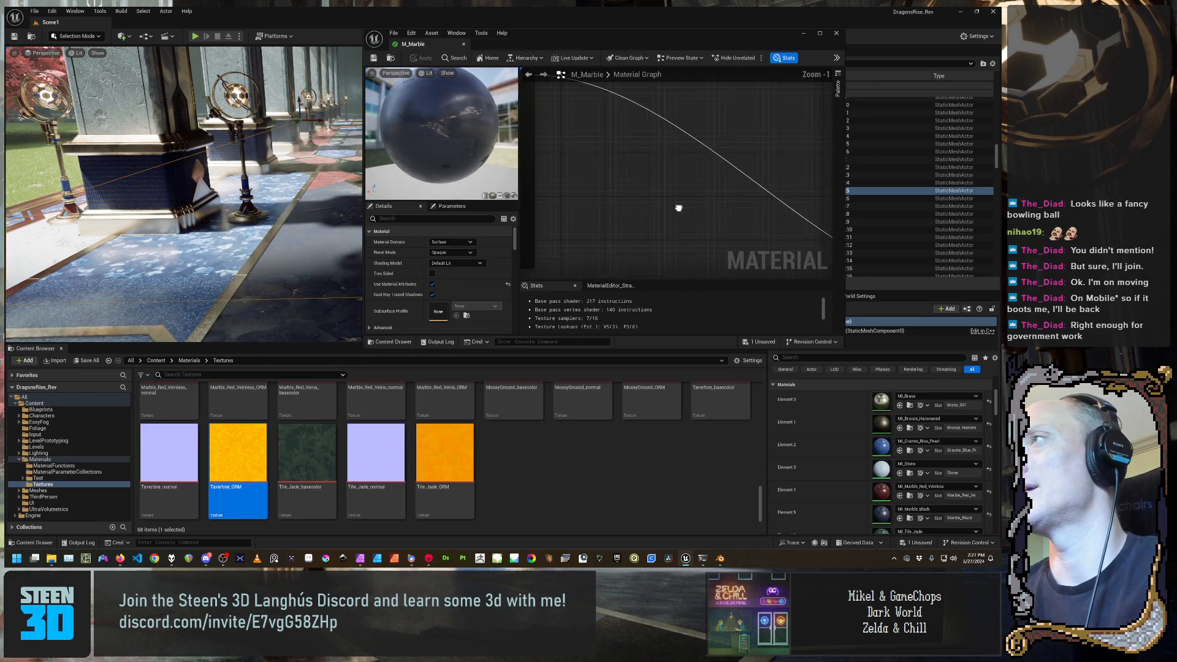
scroll(777, 145, "down", 6)
right_click_drag(703, 175, 692, 114)
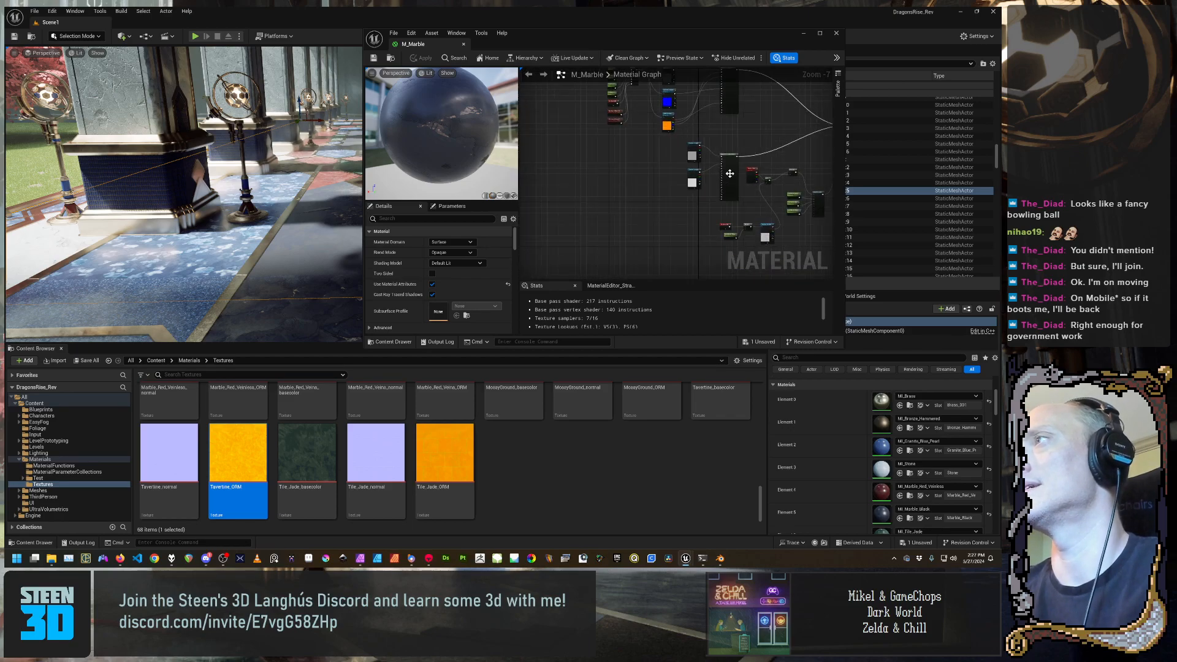
scroll(746, 179, "up", 3)
right_click_drag(775, 182, 705, 243)
scroll(597, 174, "down", 2)
scroll(724, 173, "up", 4)
scroll(691, 173, "up", 1)
scroll(689, 183, "down", 1)
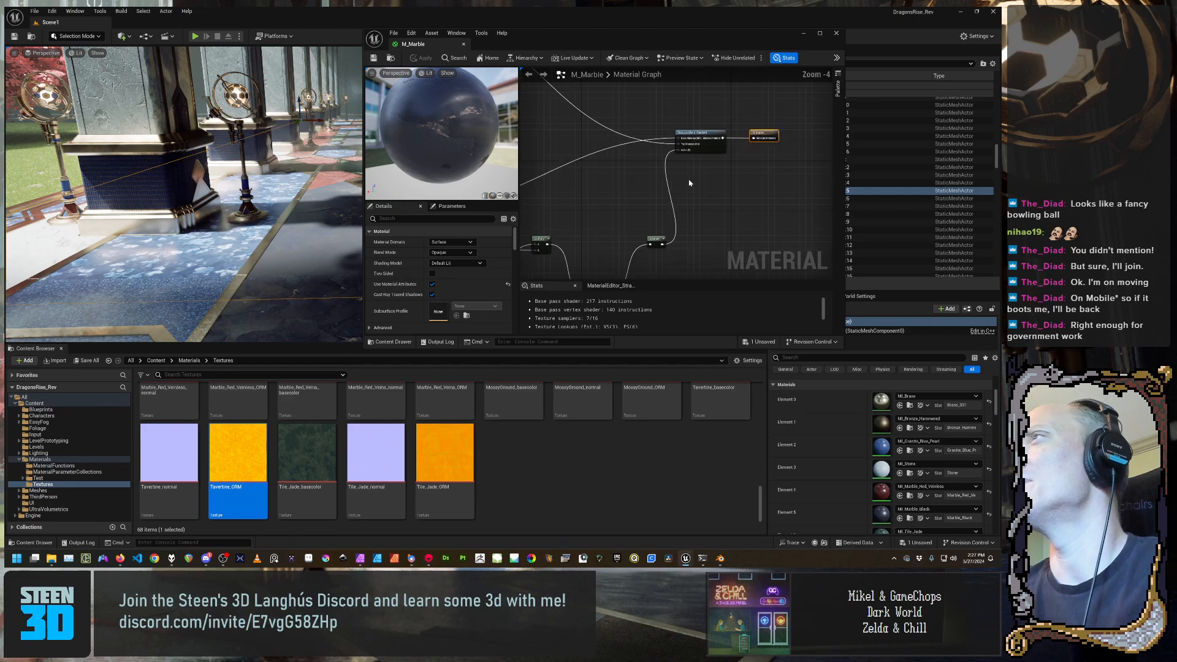
right_click_drag(601, 256, 729, 174)
scroll(786, 218, "down", 1)
scroll(732, 166, "down", 2)
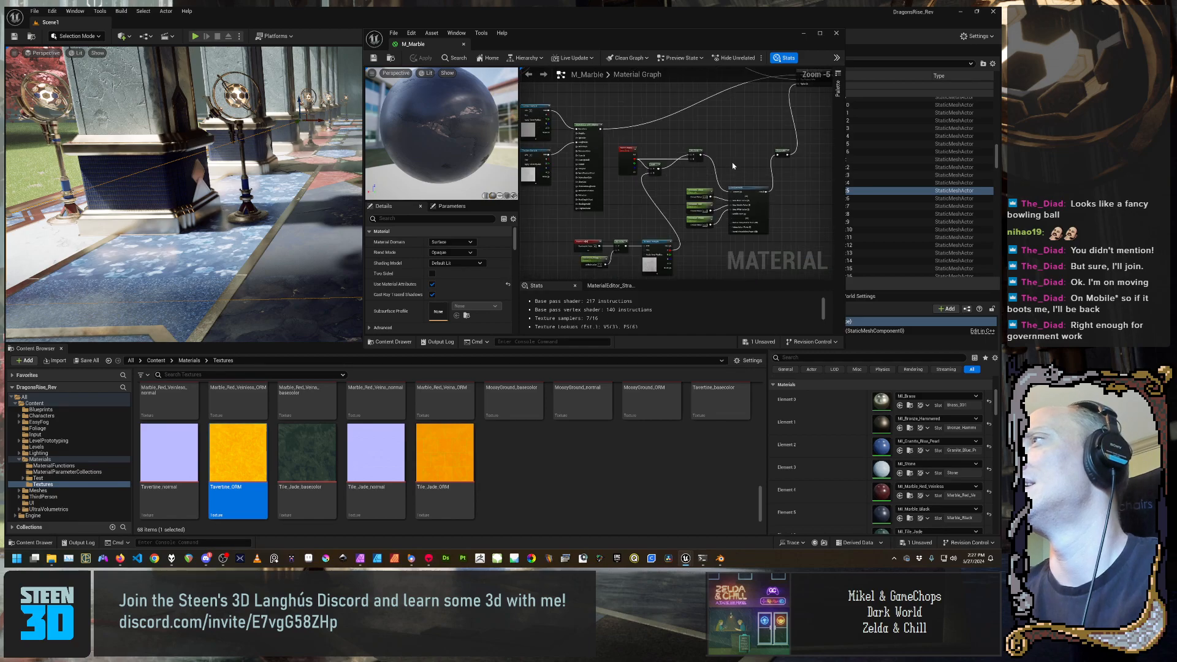
scroll(638, 155, "up", 1)
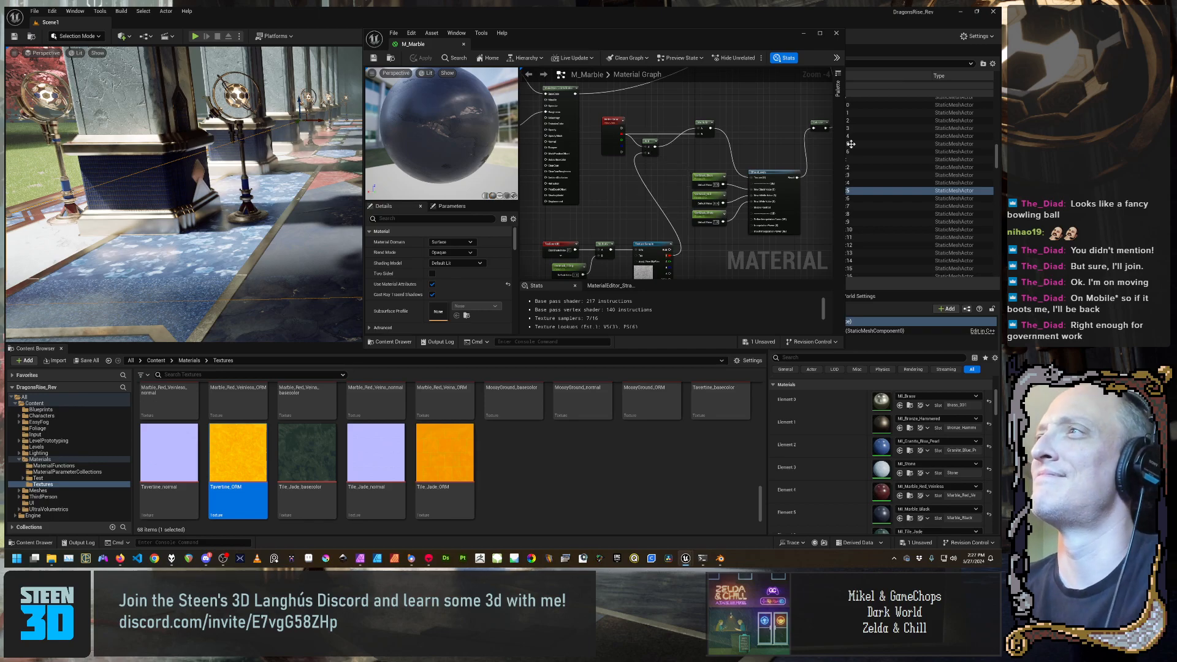
Reposition and enlarge the M_Marble editor to inspect the vertex mask black, mid and white parameters feeding the levels node
left_click_drag(757, 46, 785, 58)
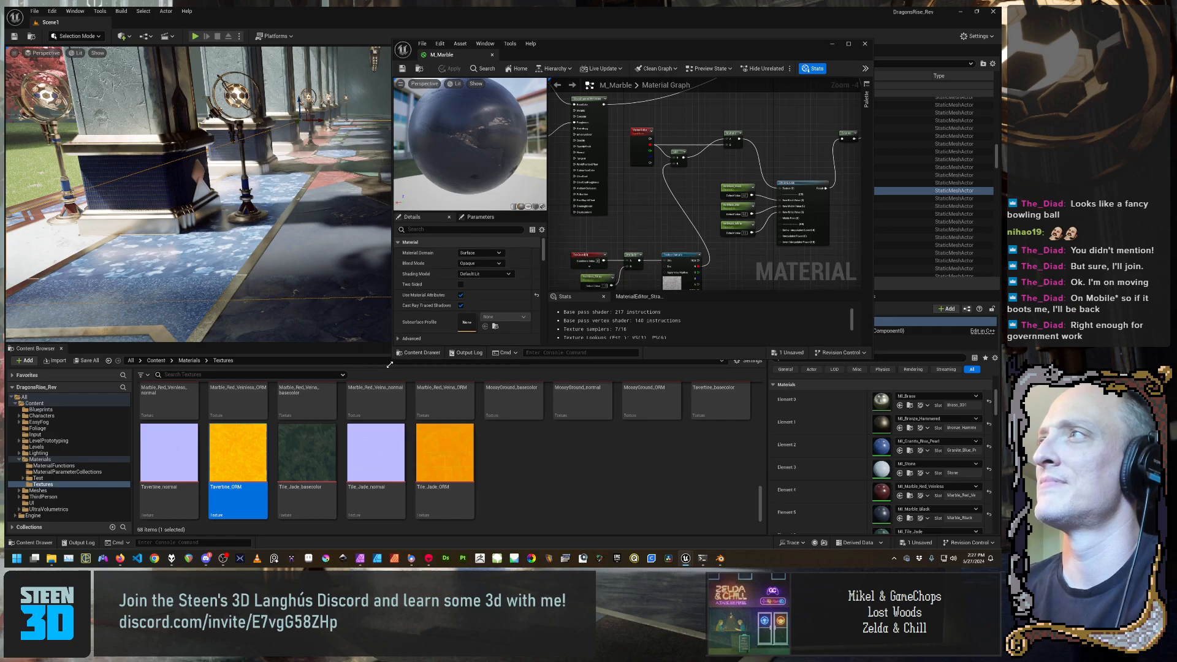
left_click_drag(391, 357, 326, 440)
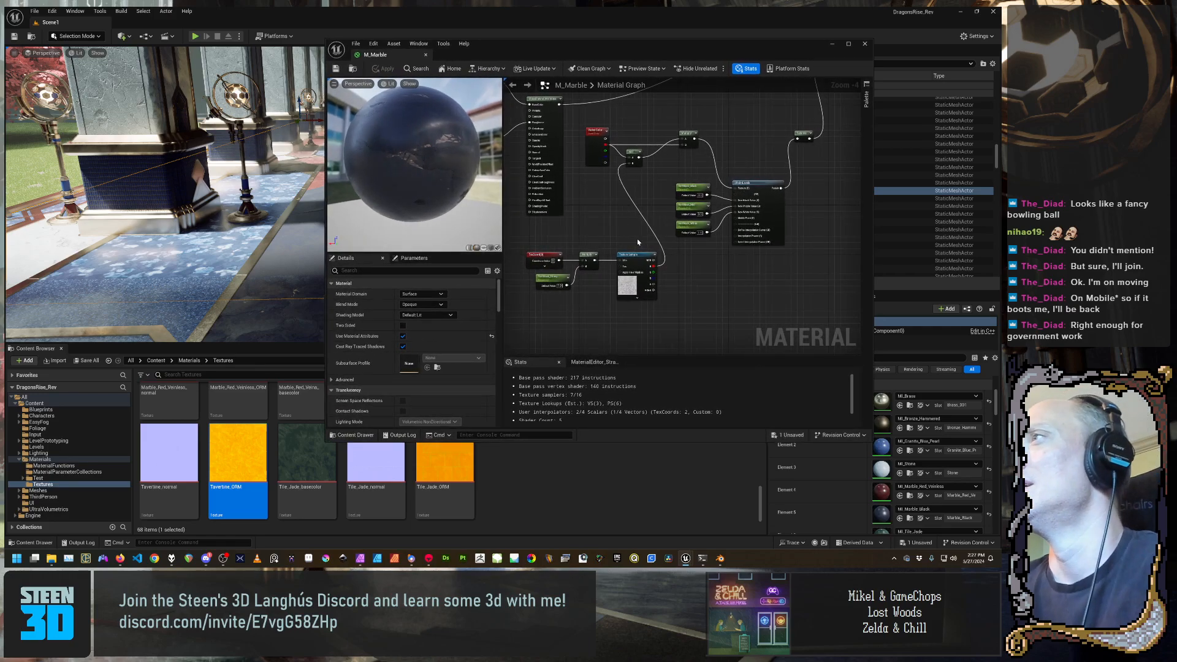
right_click_drag(638, 242, 637, 270)
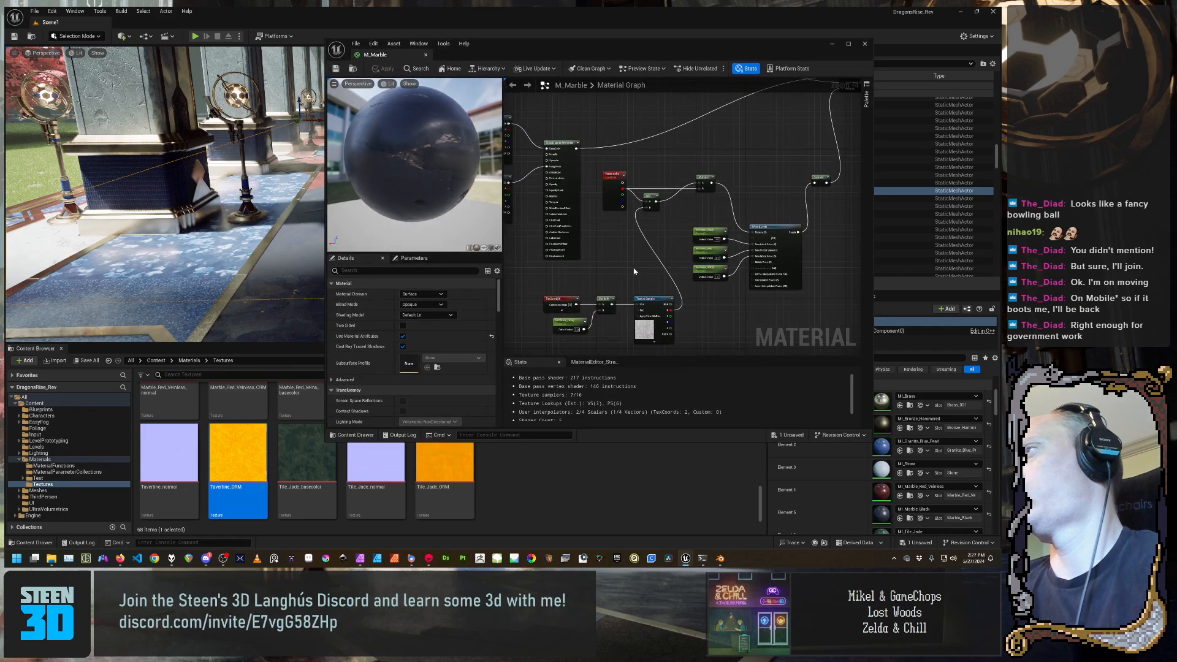
scroll(763, 264, "up", 2)
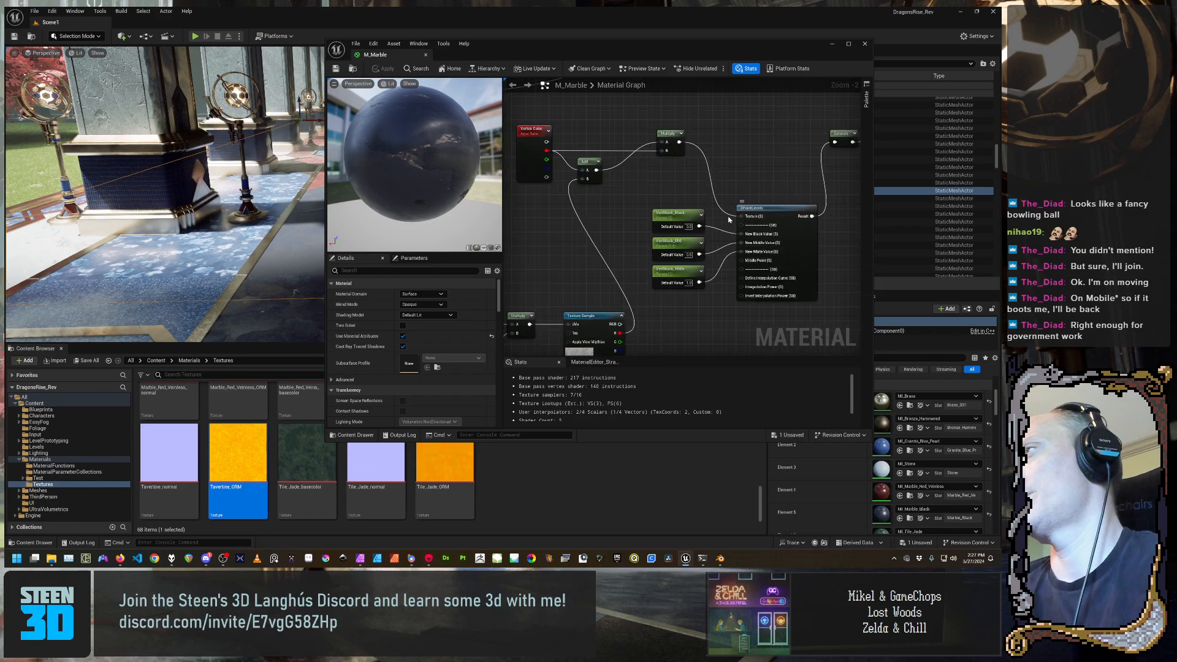
scroll(730, 219, "up", 2)
scroll(730, 220, "down", 1)
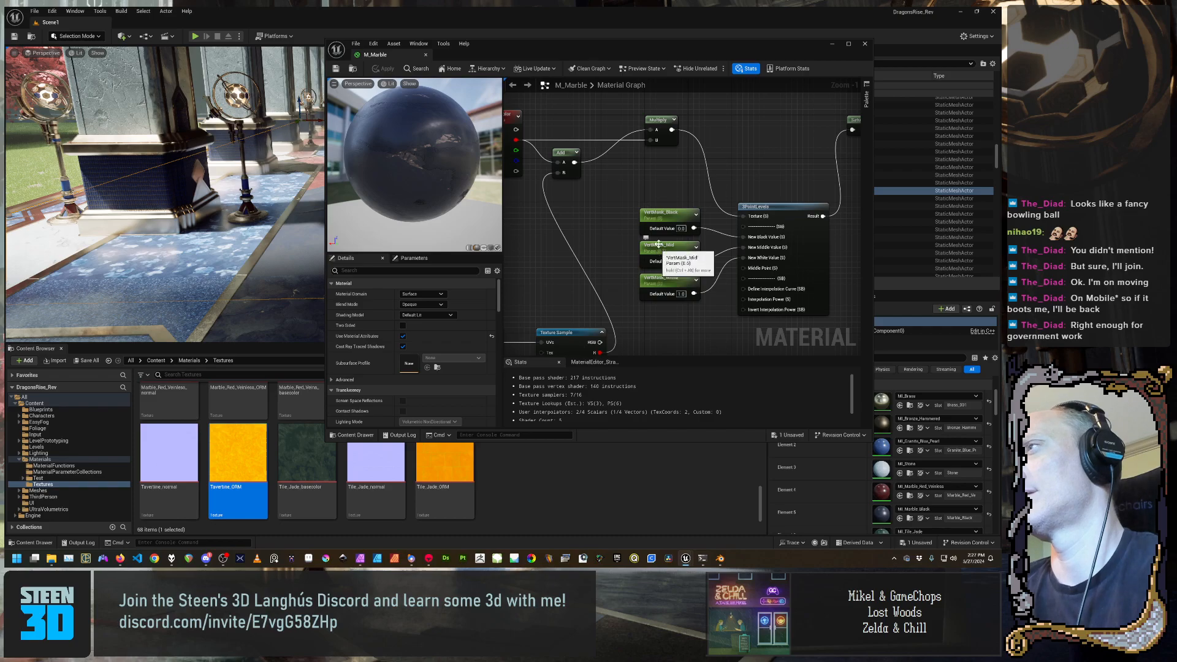
Review the M_Marble material graph, tracing the texture inputs and vertex colour mask through 3PointLevels and Saturate to the layer blend
right_click_drag(577, 209, 811, 232)
right_click_drag(739, 269, 694, 210)
scroll(693, 210, "down", 2)
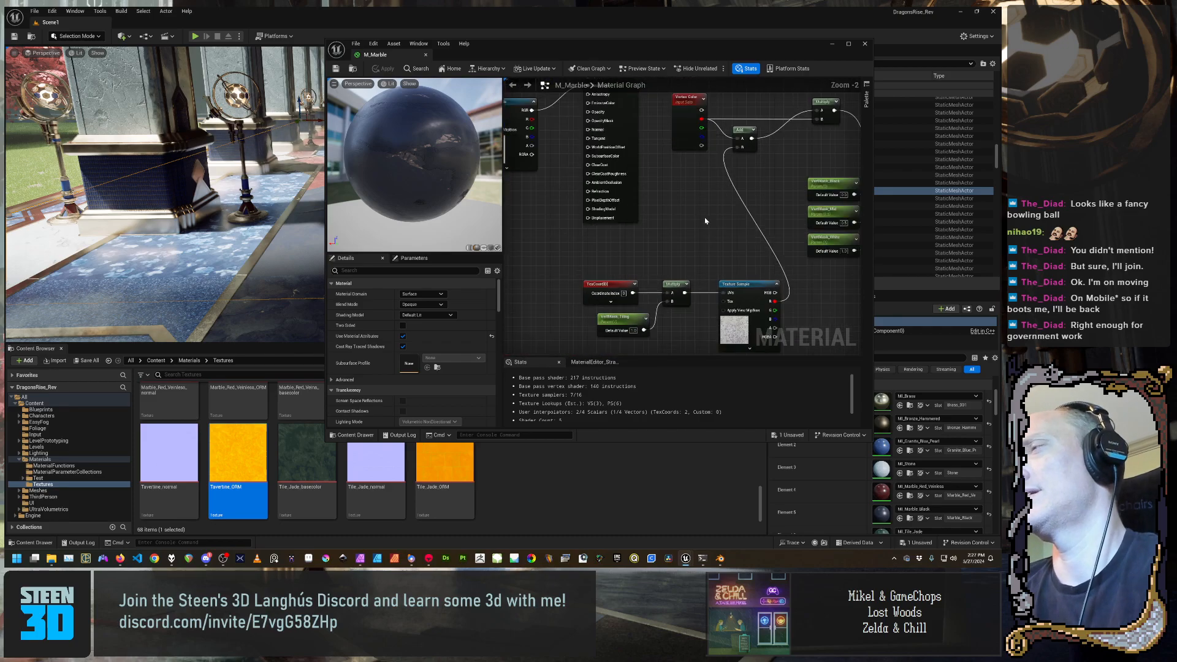
right_click_drag(715, 139, 597, 158)
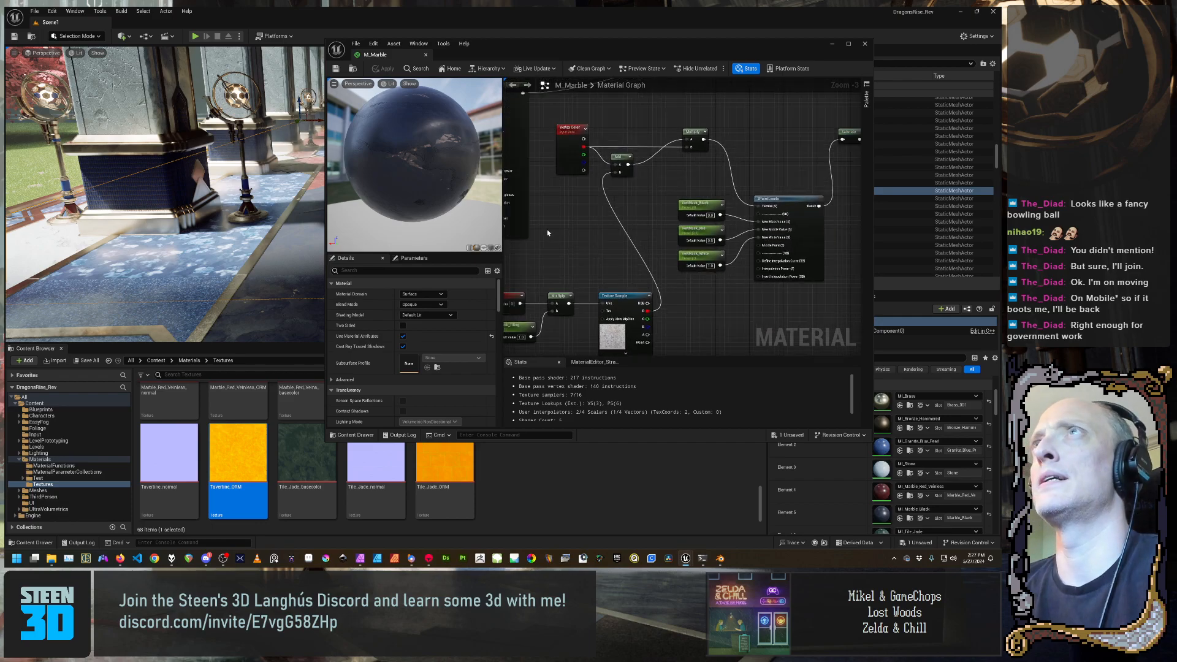
right_click_drag(702, 182, 513, 231)
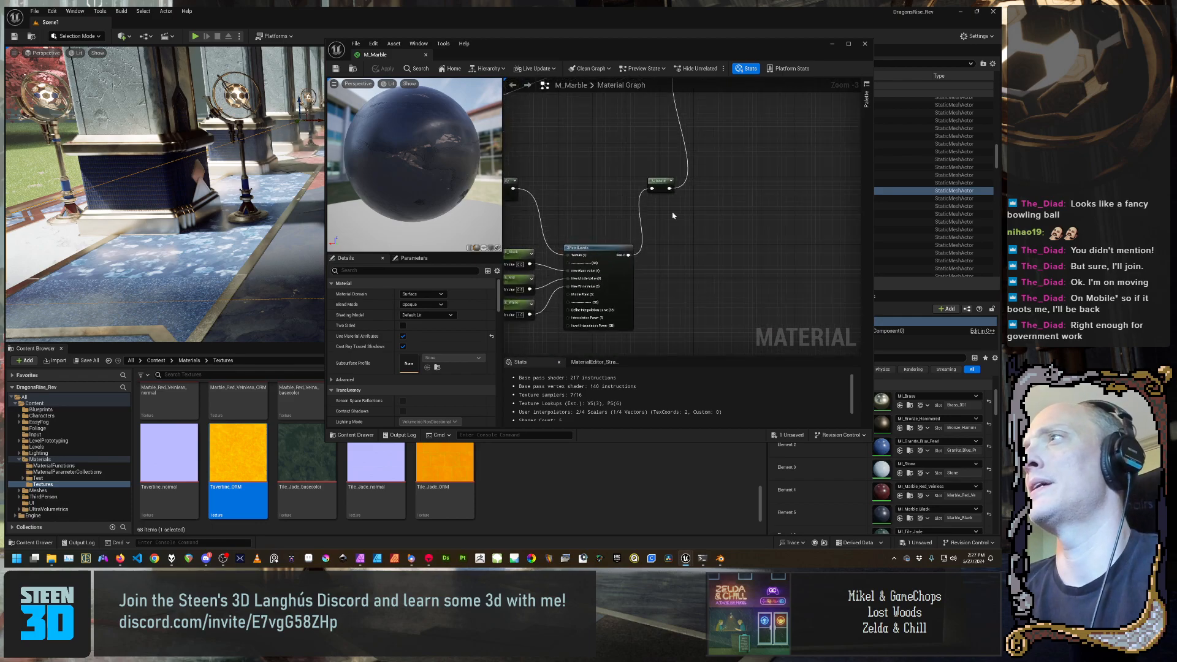
mouse_move(649, 230)
right_mouse_down()
mouse_move(791, 224)
mouse_move(774, 203)
mouse_move(659, 226)
right_mouse_up()
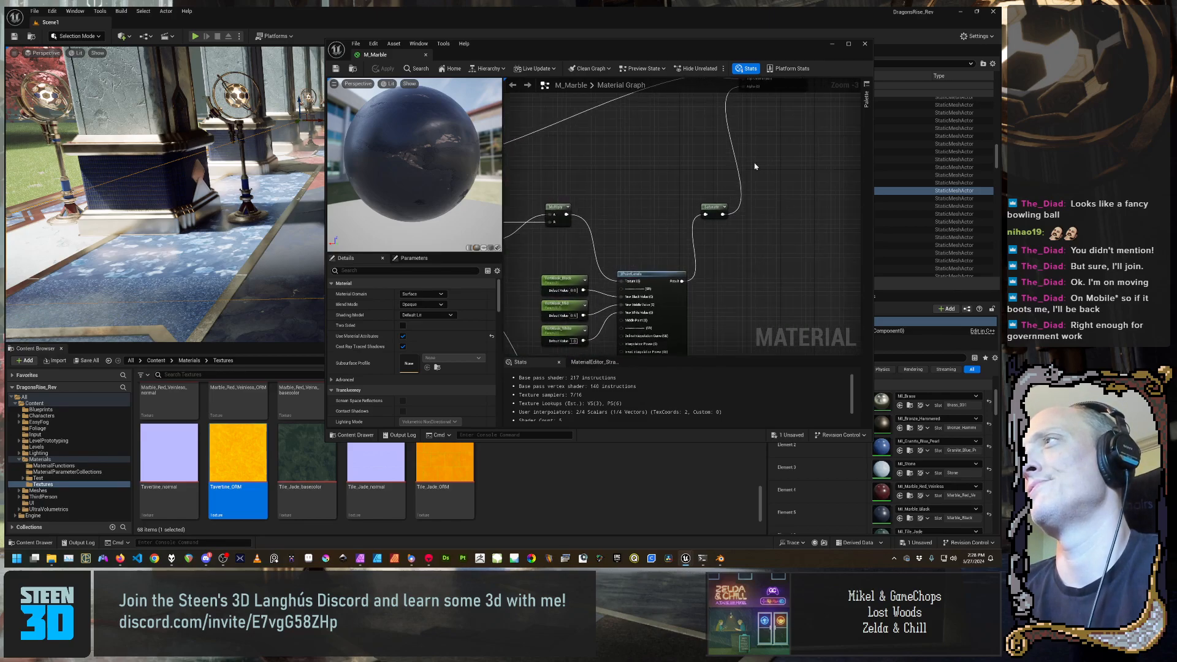
right_click_drag(757, 167, 706, 237)
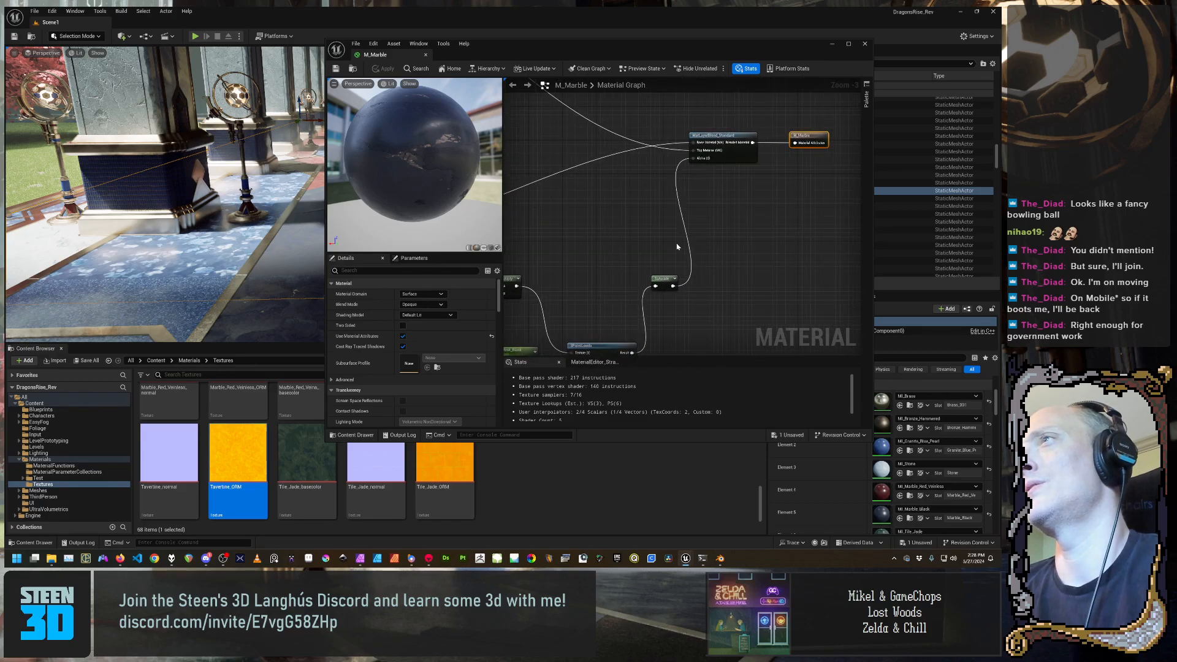
right_click_drag(606, 241, 810, 218)
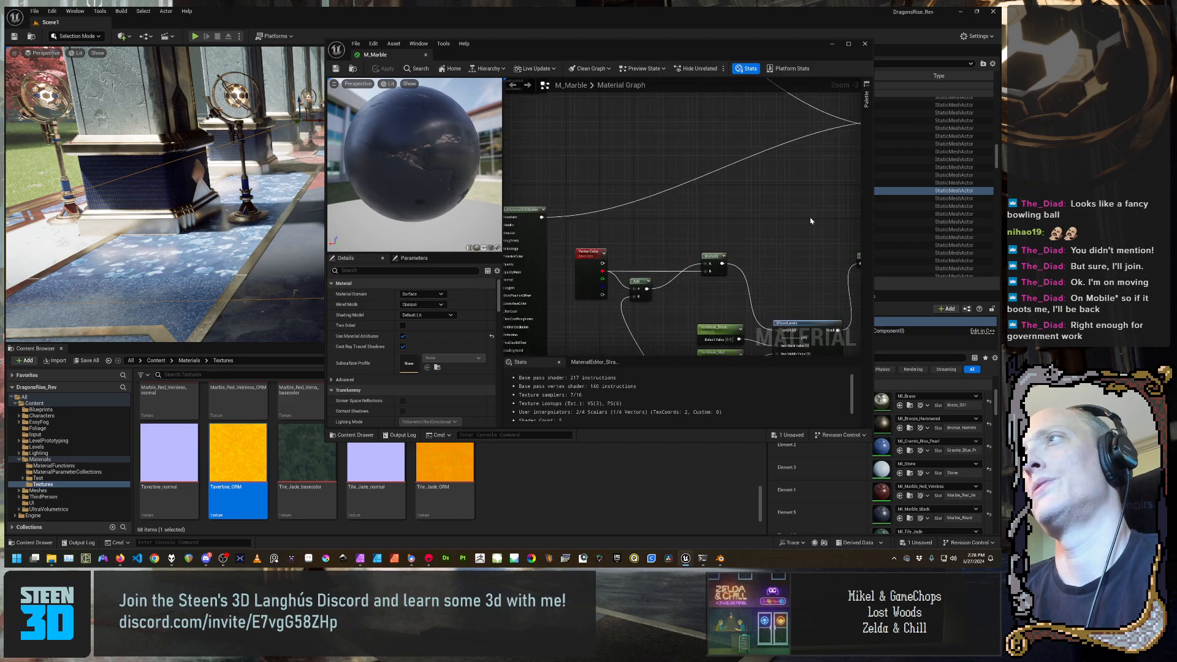
scroll(810, 218, "down", 2)
right_click_drag(592, 242, 671, 233)
scroll(672, 231, "up", 4)
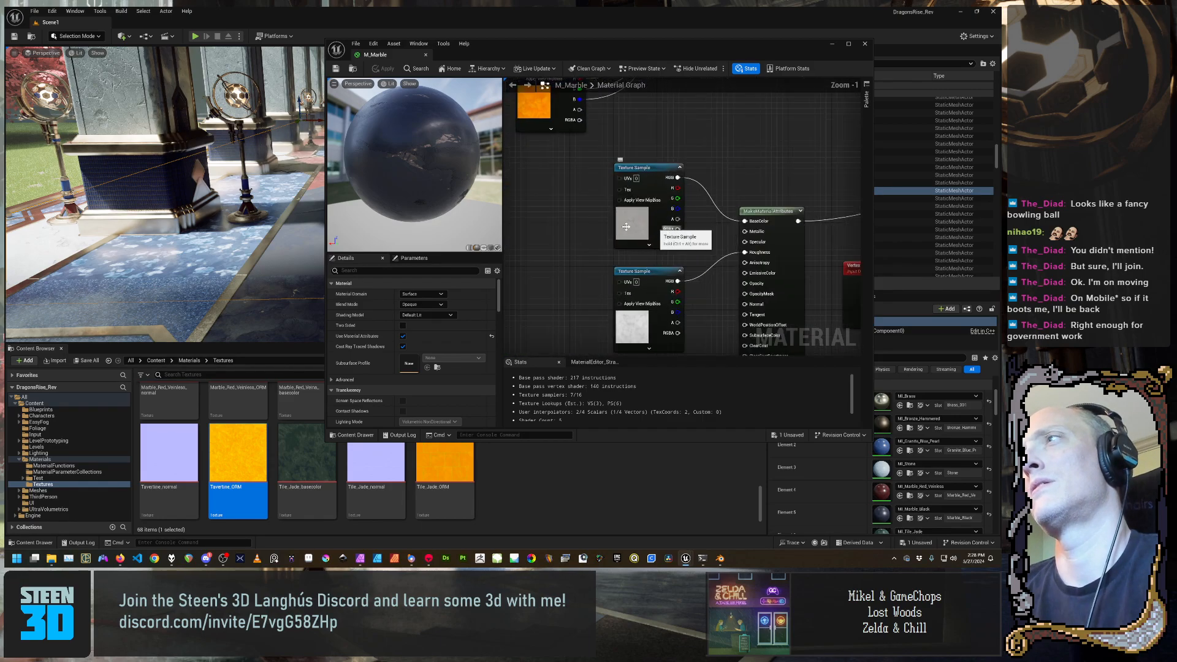
right_click_drag(792, 182, 557, 234)
scroll(744, 194, "down", 3)
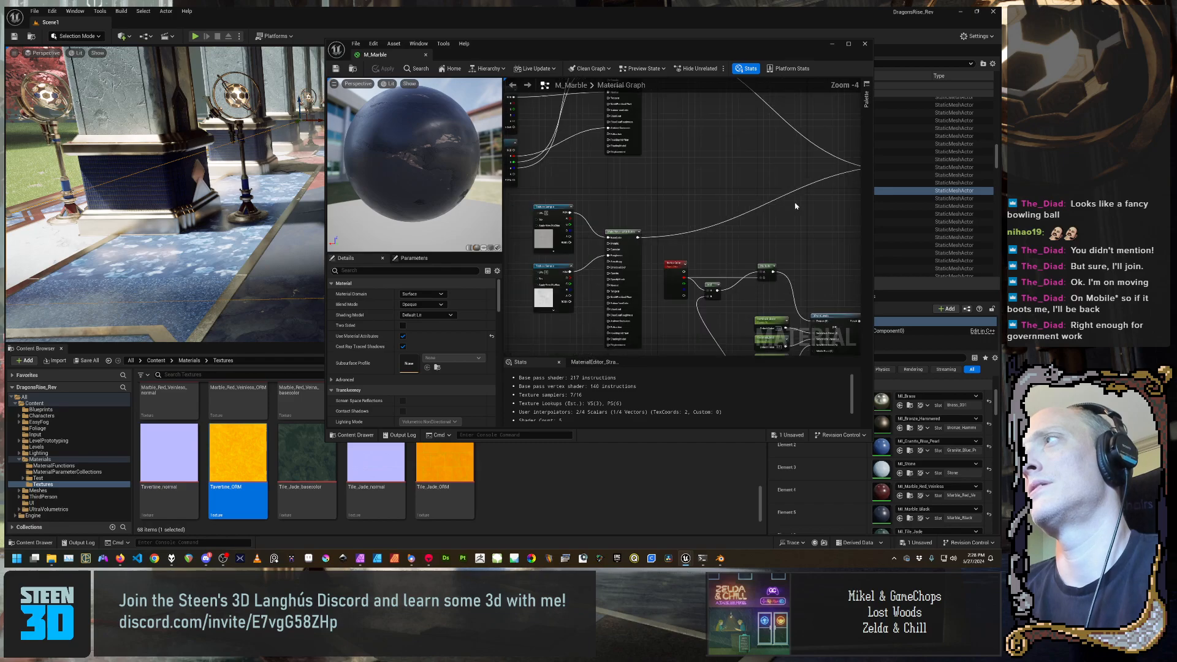
scroll(798, 203, "down", 2)
right_click_drag(799, 202, 639, 204)
scroll(647, 207, "up", 2)
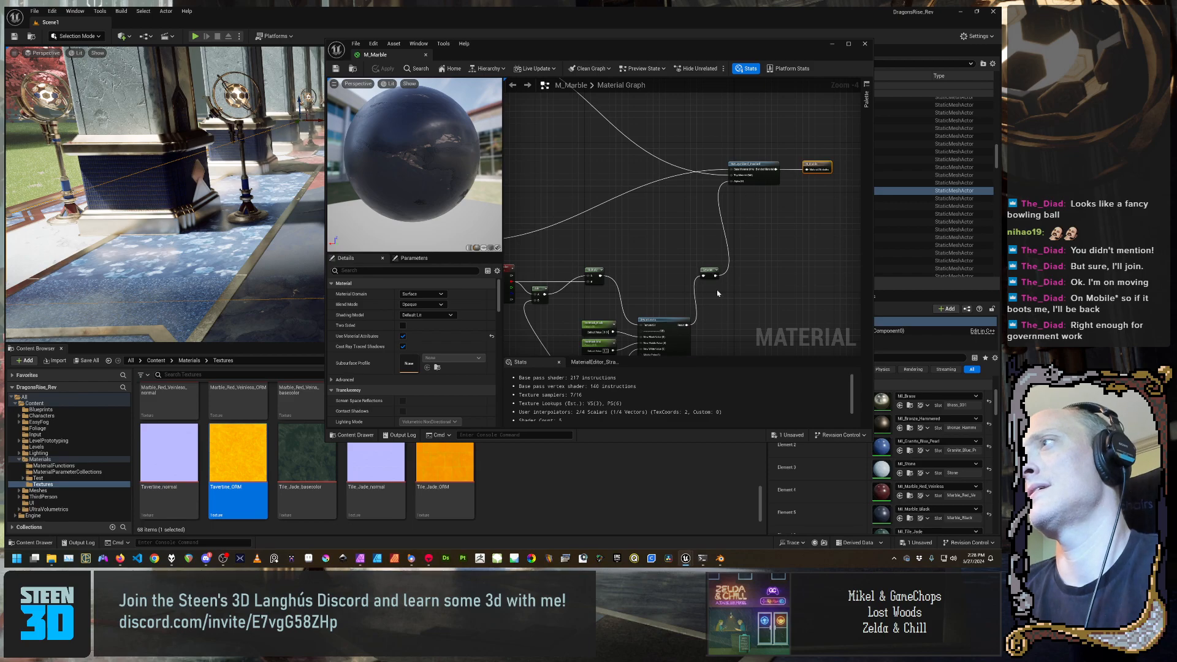
right_click_drag(667, 324, 711, 209)
scroll(711, 209, "up", 2)
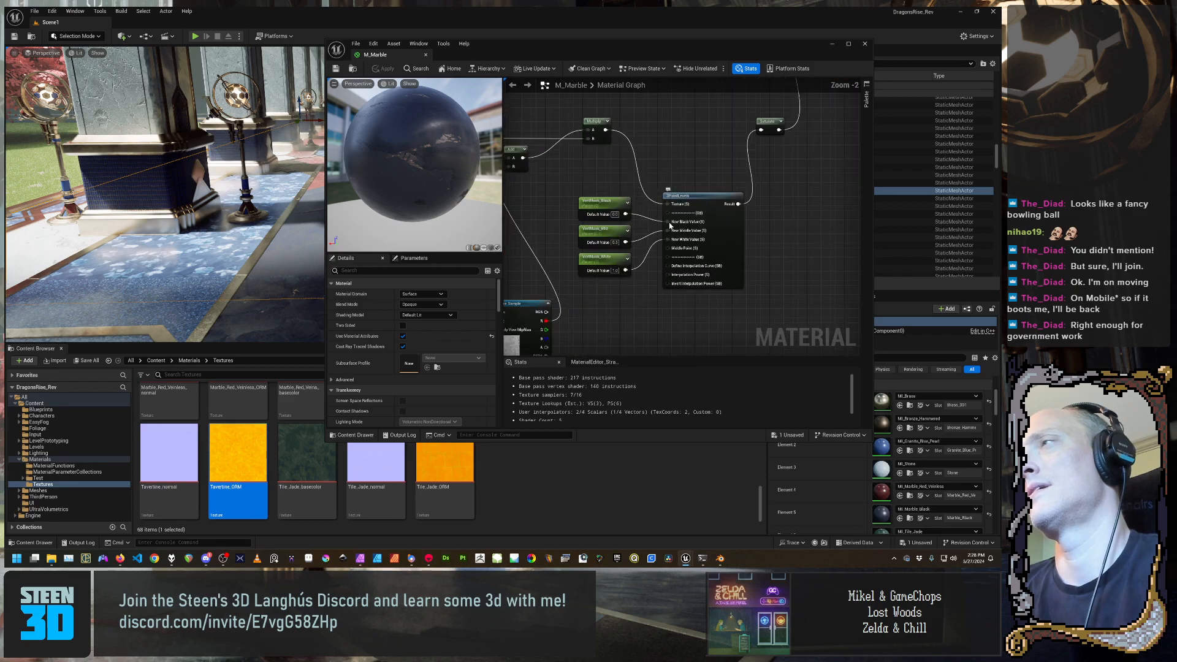
right_click_drag(599, 227, 751, 251)
scroll(751, 250, "down", 2)
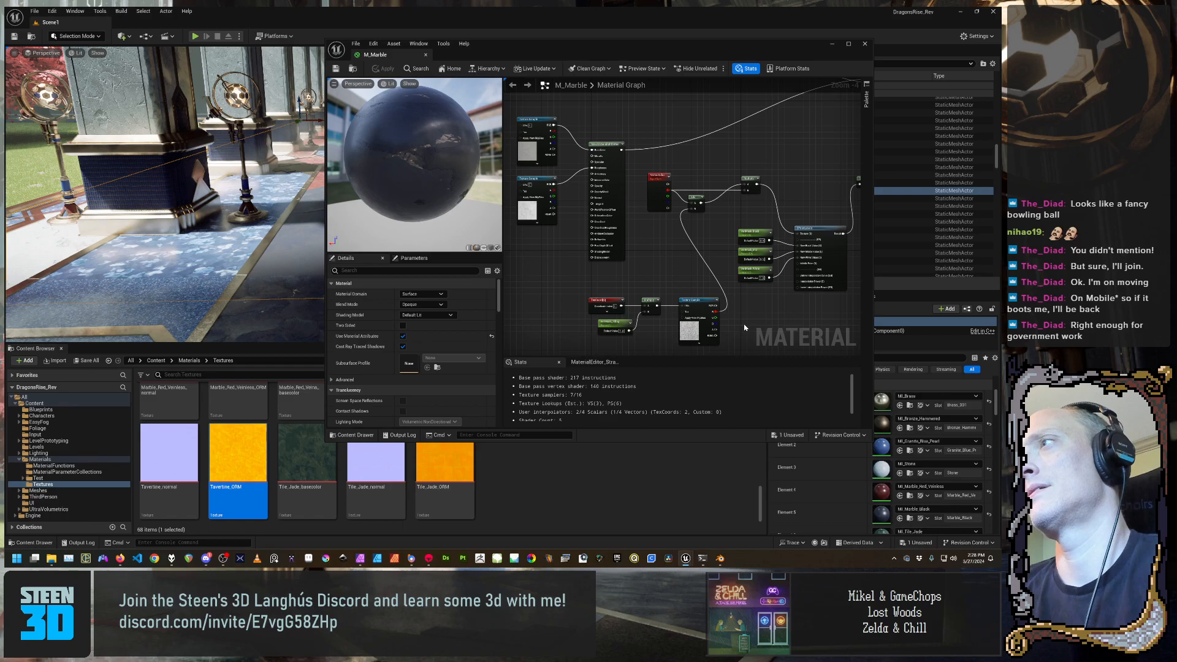
Inspect the texture sample that feeds the vertex colour mask and follow its connections through the mask network
left_click(711, 331)
scroll(711, 325, "up", 4)
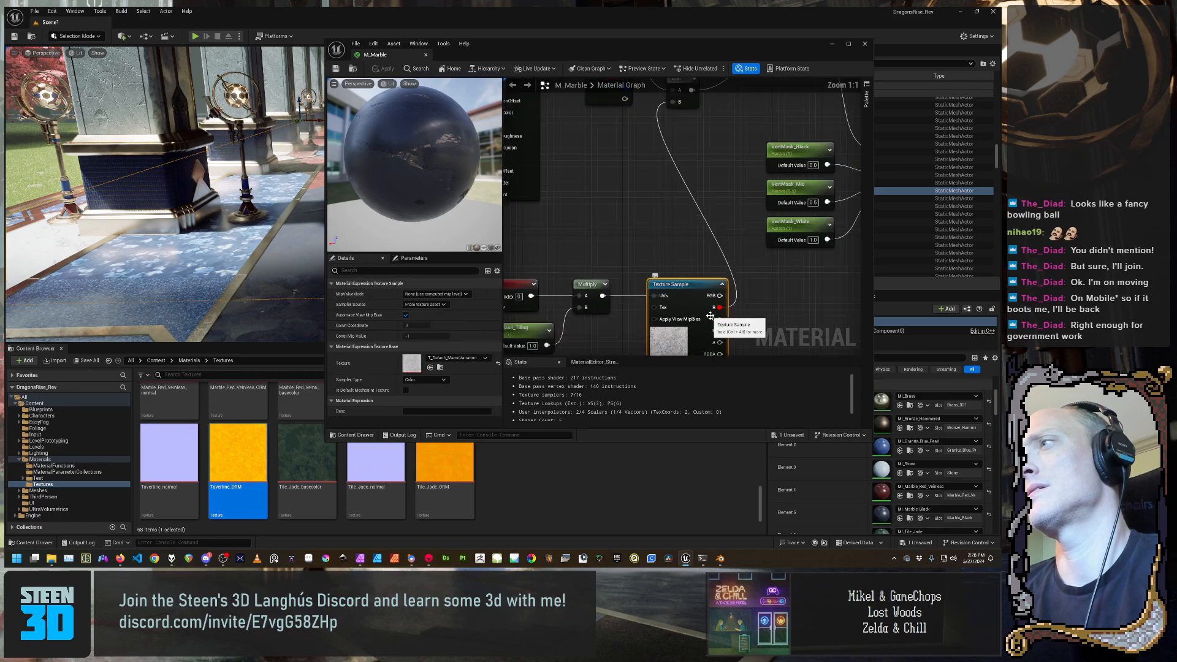
right_click_drag(710, 316, 710, 225)
scroll(710, 225, "down", 4)
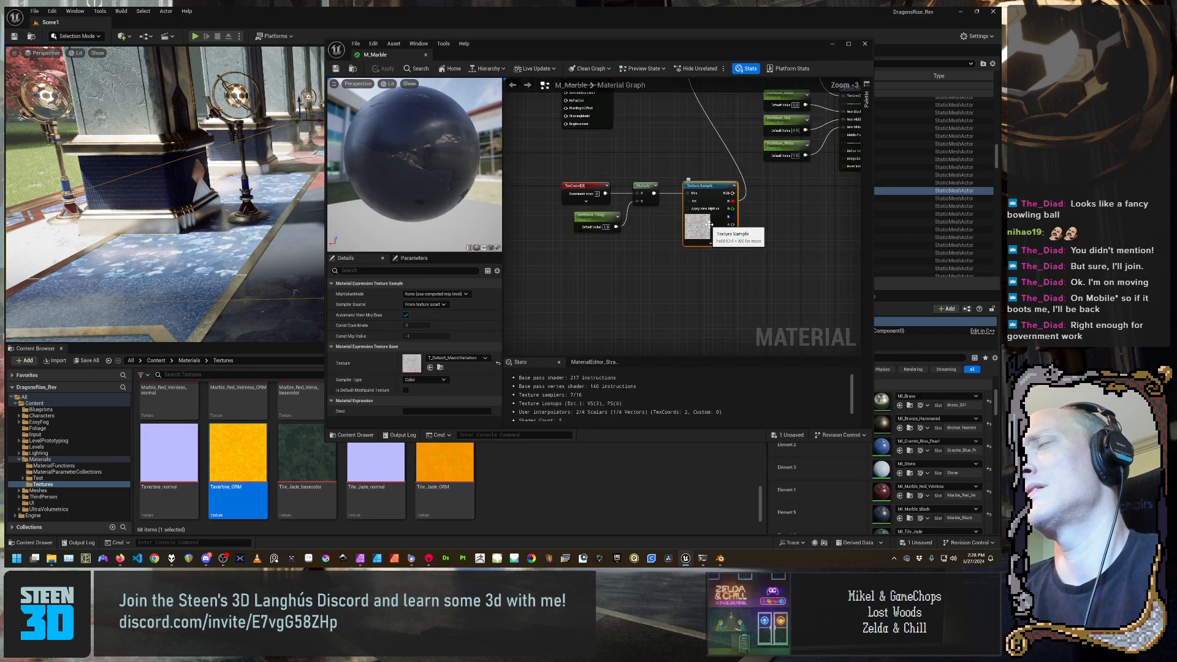
scroll(710, 225, "down", 2)
right_click_drag(785, 210, 758, 304)
scroll(758, 304, "up", 1)
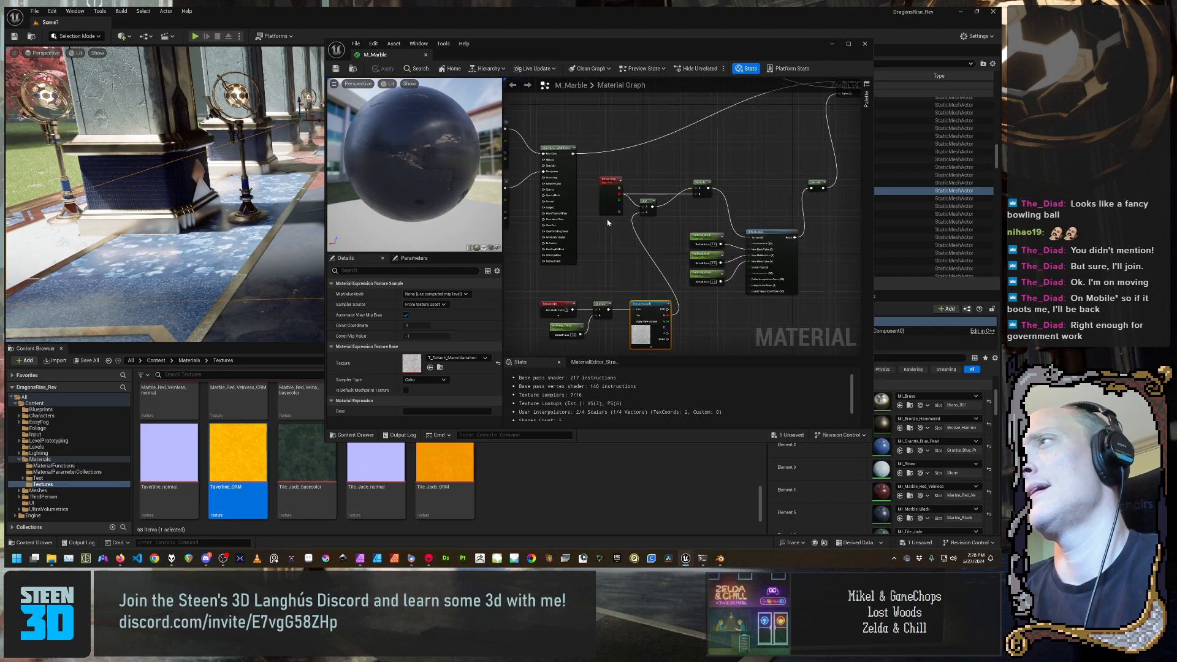
right_click_drag(816, 224, 710, 260)
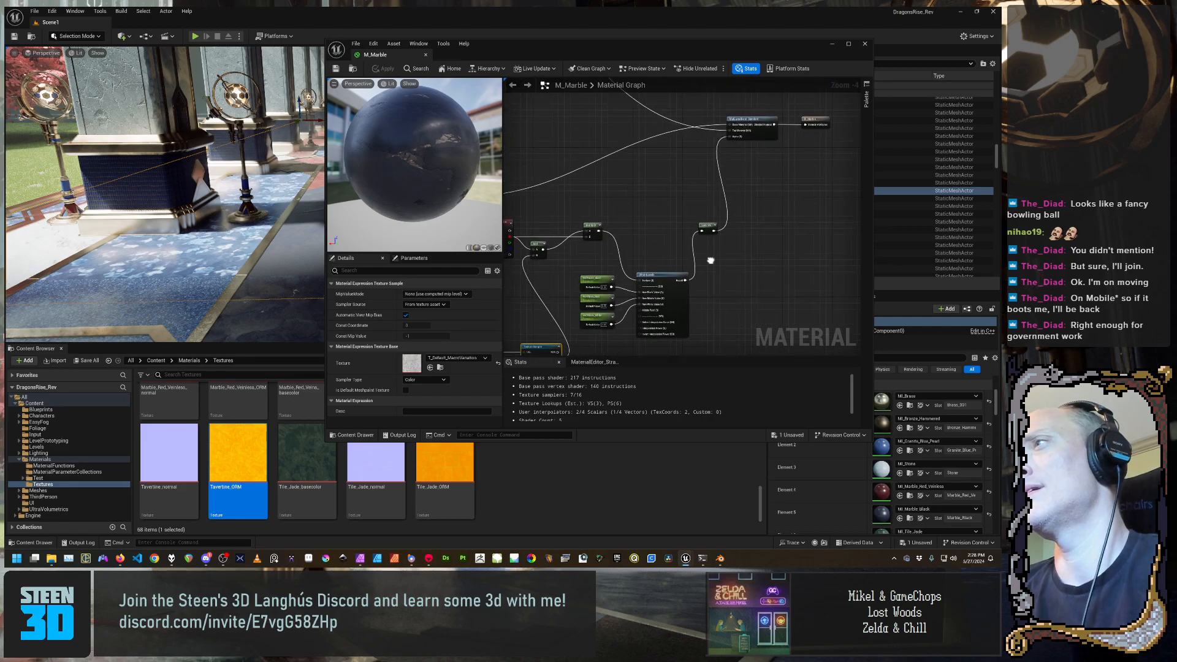
Break the link between the Saturate node and the Alpha input of MatLayerBlend_Standard
left_click(685, 246)
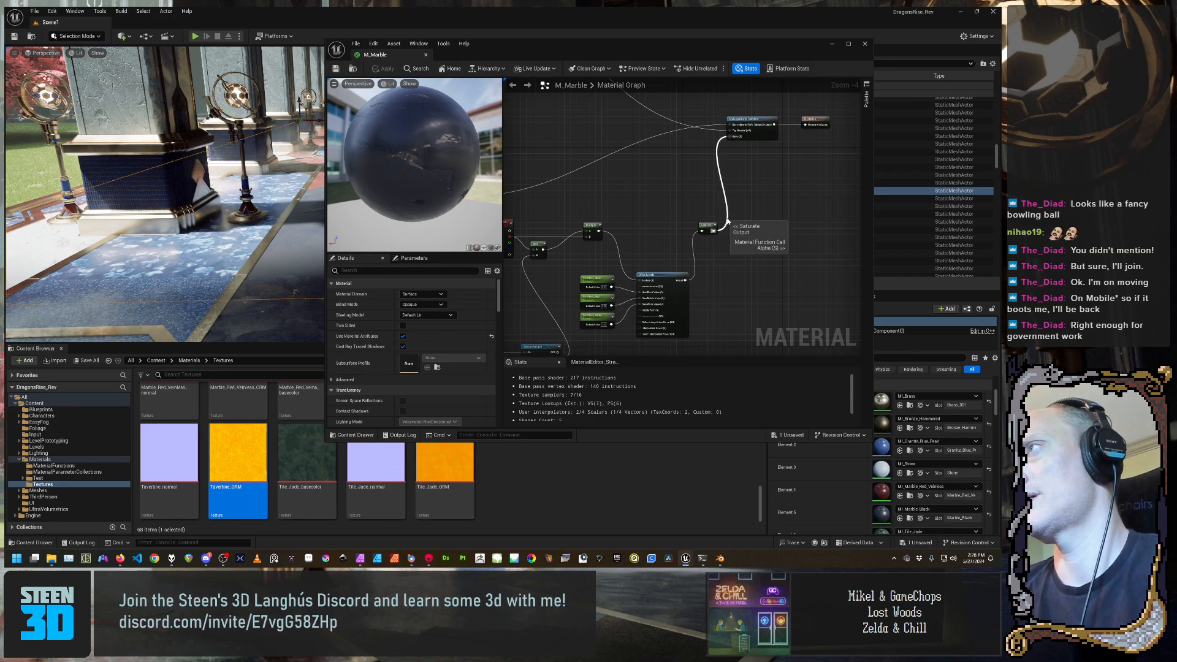
right_click(738, 139)
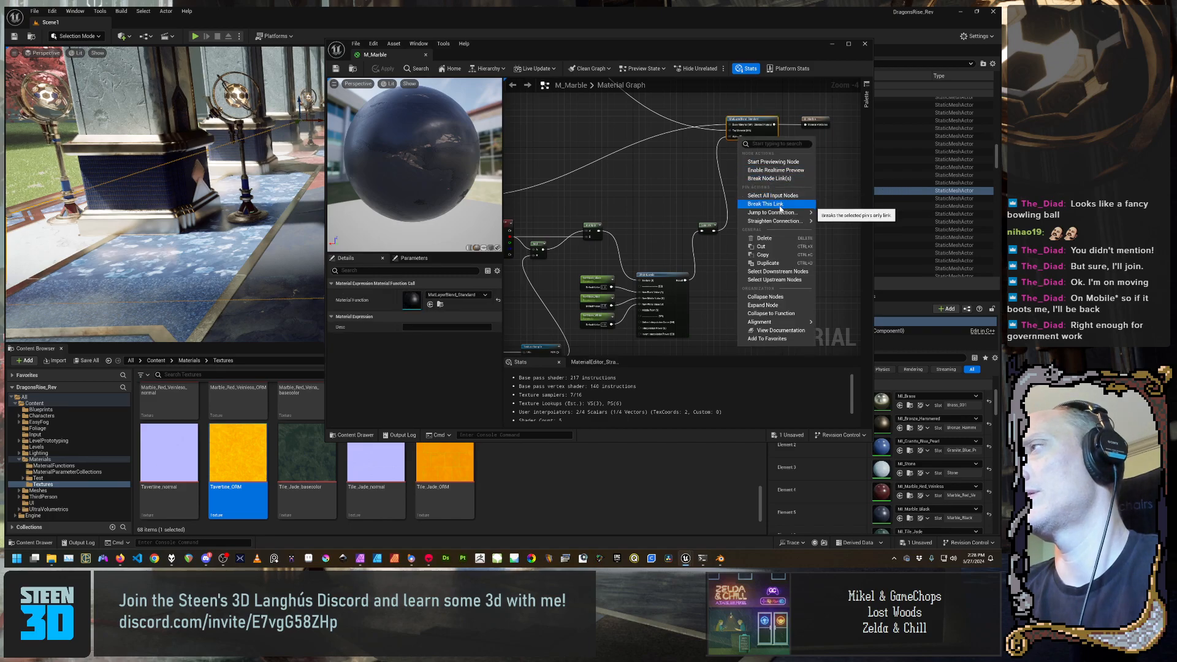
left_click(766, 204)
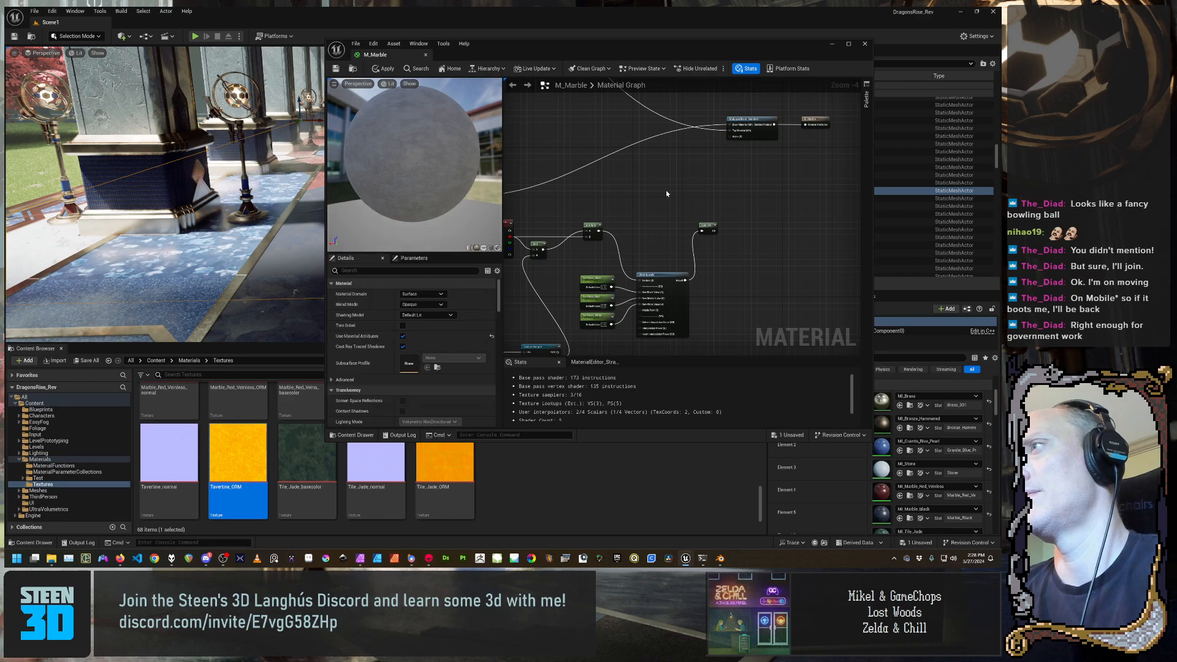
Add a texture sample node in the empty space below the layer blend node
right_click_drag(667, 193, 696, 182)
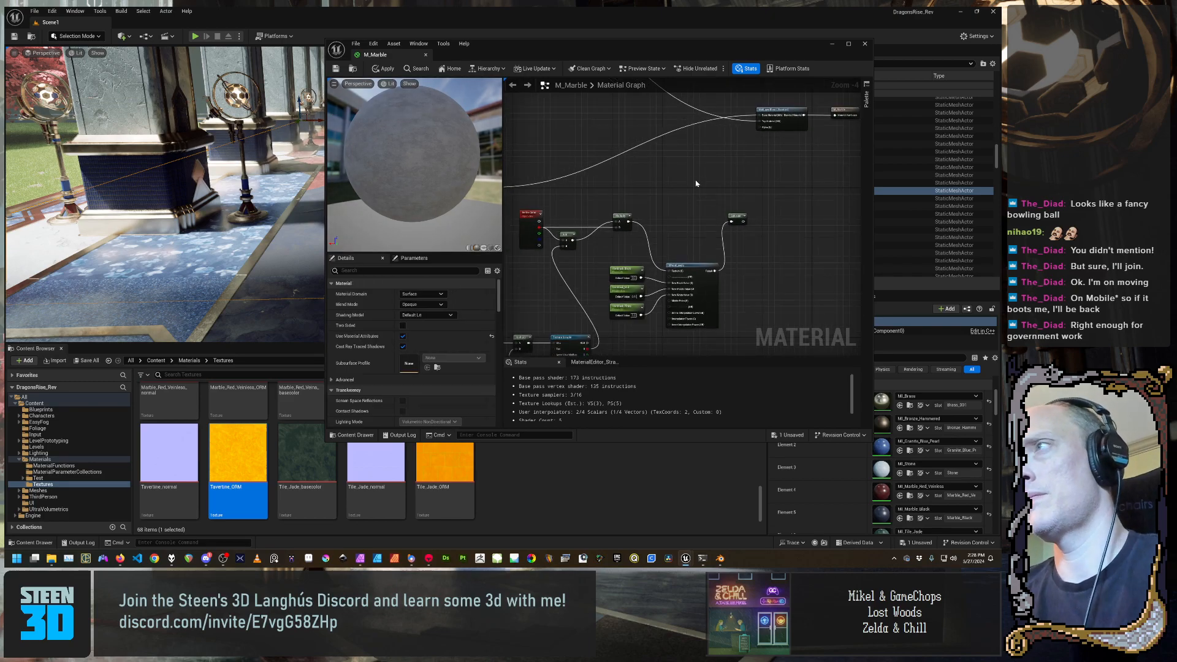
key("t")
left_click(696, 184)
left_click_drag(698, 183, 706, 151)
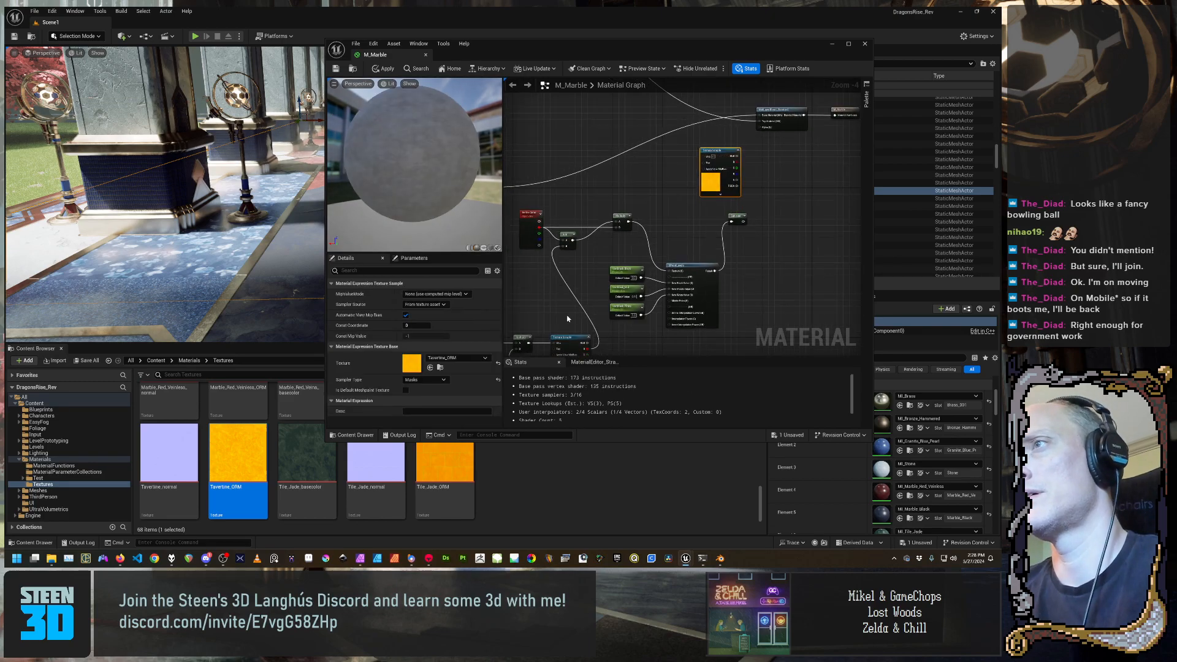
Find the Floor_Straight_GrungeMask texture in the Textures folder and add it to the material graph as a texture sample
scroll(319, 472, "up", 2)
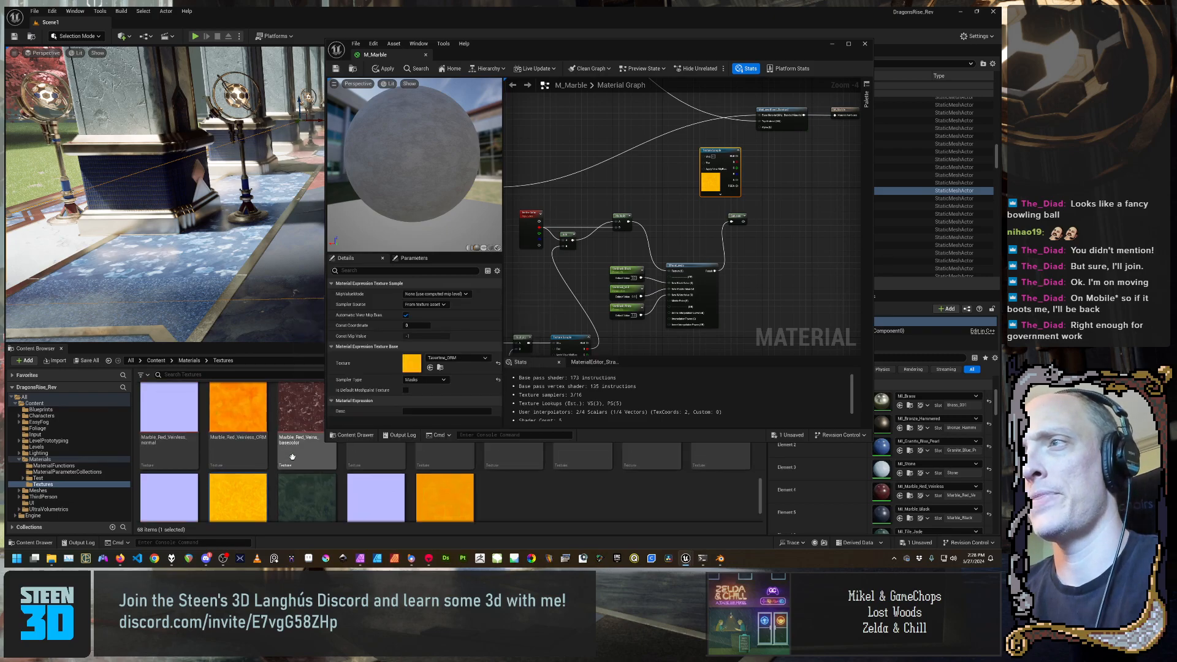
scroll(353, 478, "up", 5)
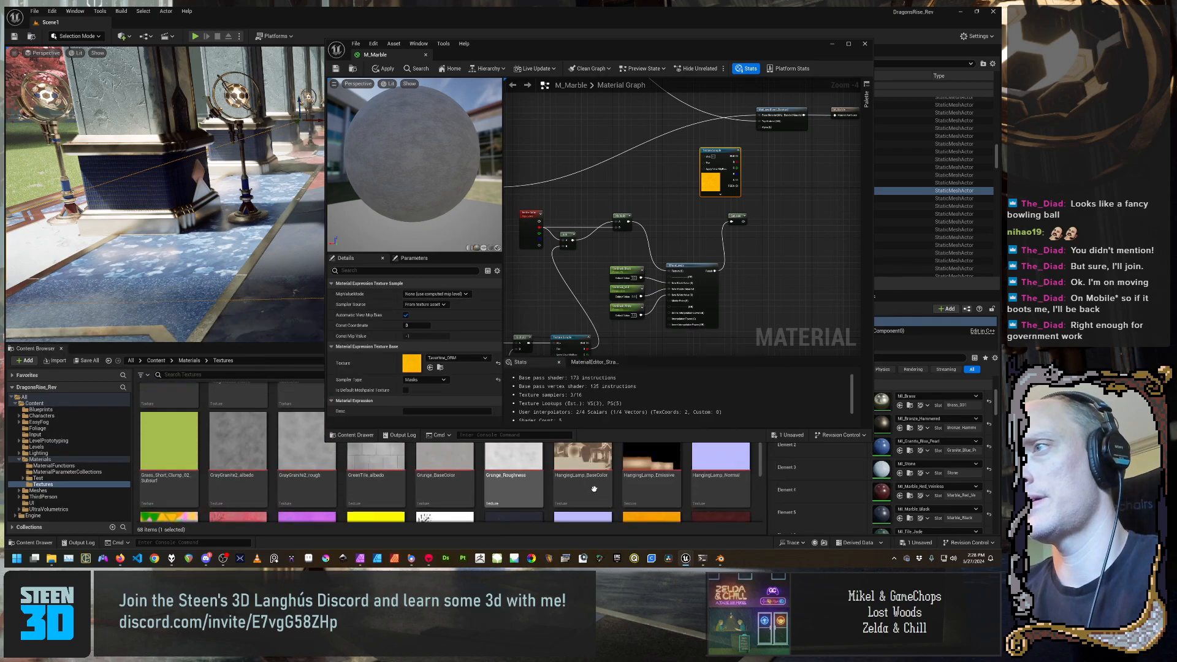
scroll(599, 490, "up", 3)
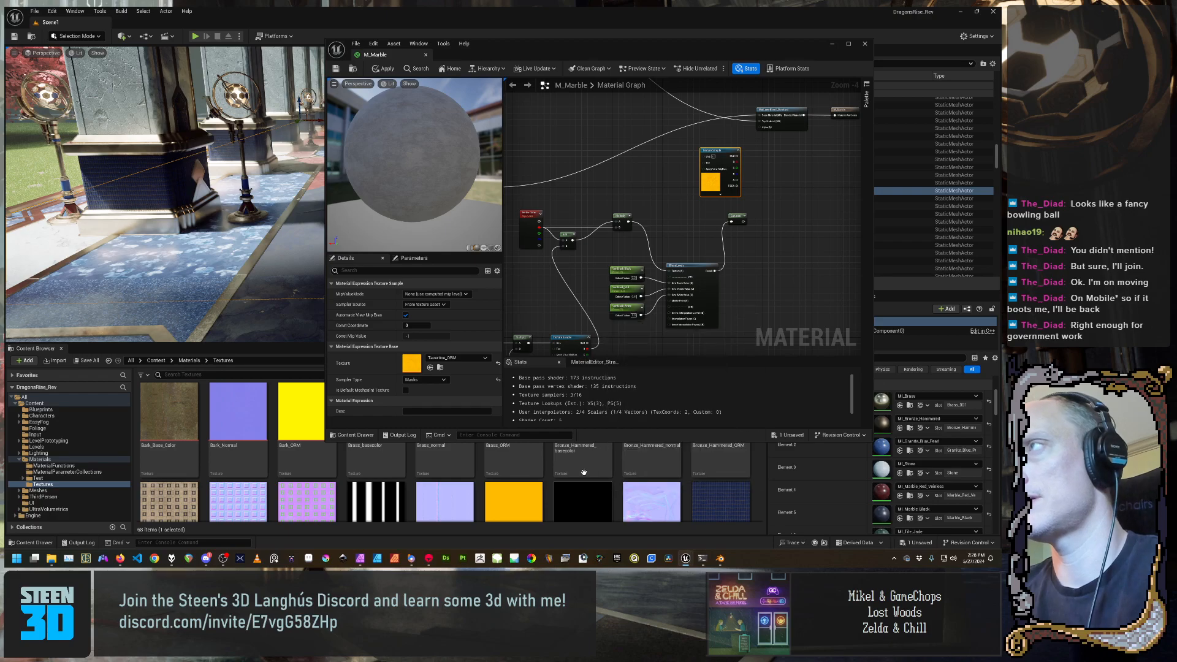
scroll(680, 219, "up", 5)
left_click_drag(701, 60, 747, 38)
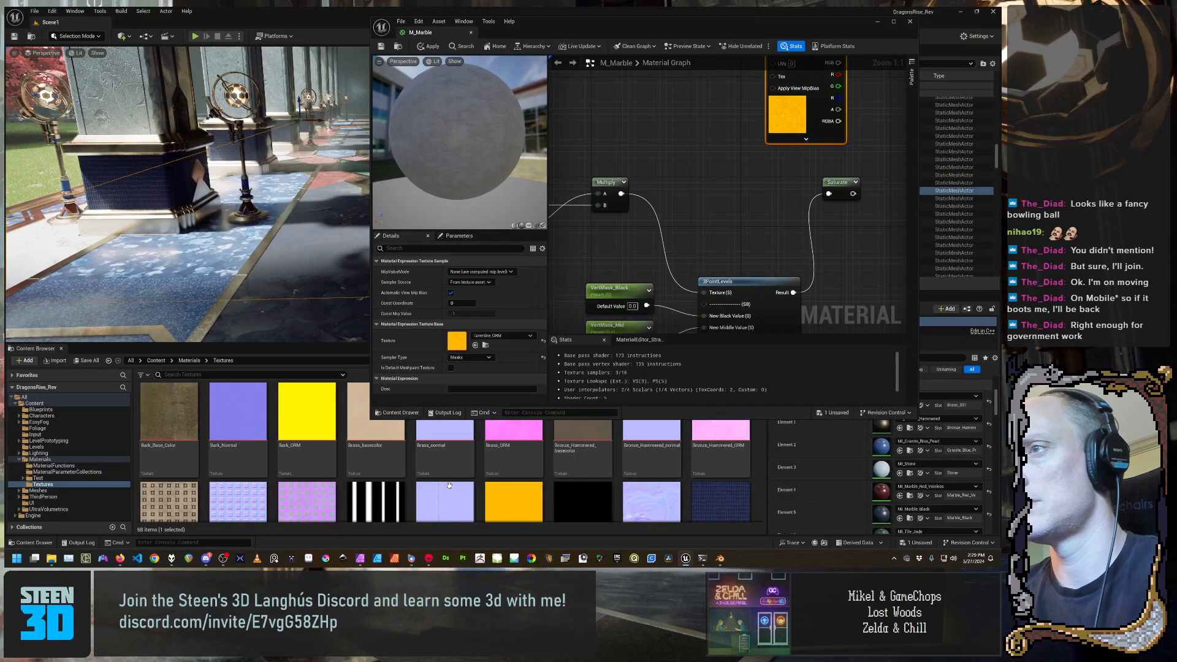
scroll(448, 480, "down", 1)
scroll(449, 480, "down", 2)
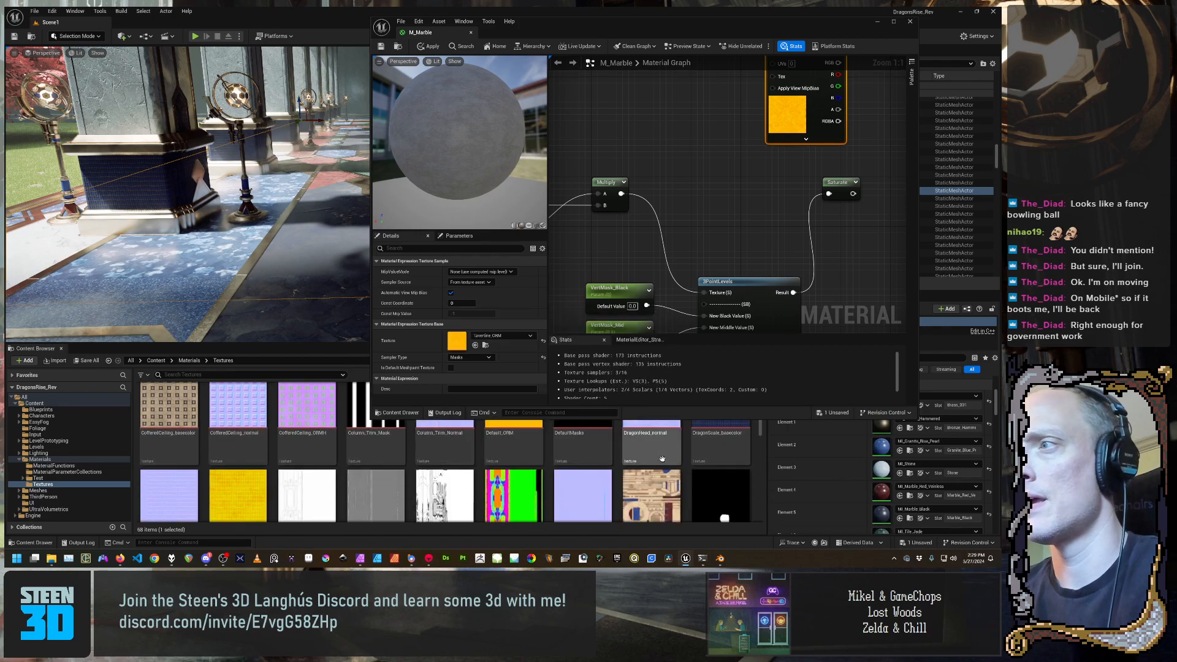
scroll(663, 458, "down", 1)
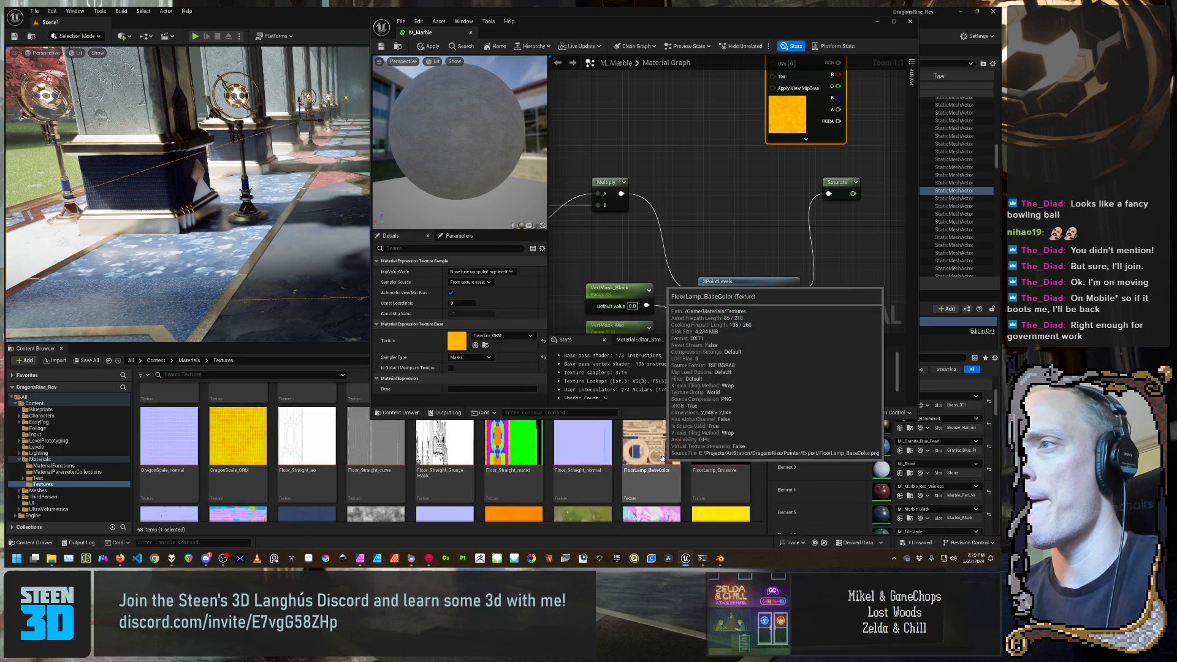
left_click(434, 456)
left_click_drag(434, 457, 727, 147)
scroll(768, 143, "down", 3)
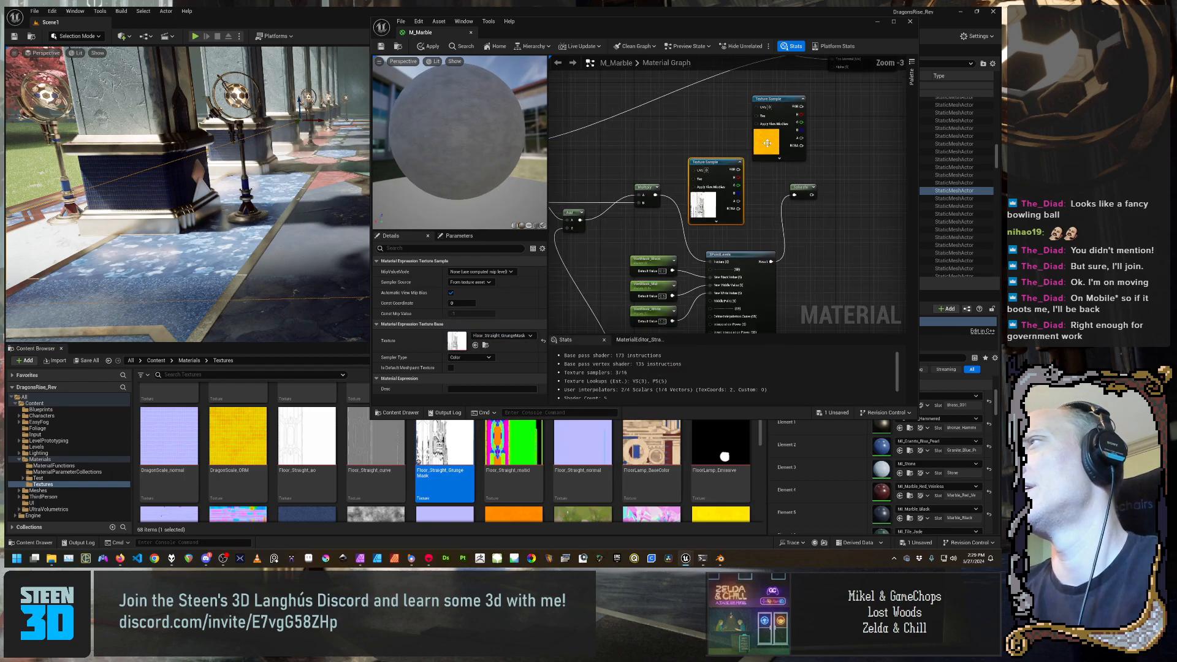
Delete the orange ORM texture sample and place the grunge mask sample below and before the layer blend node
left_click(772, 100)
key("Delete")
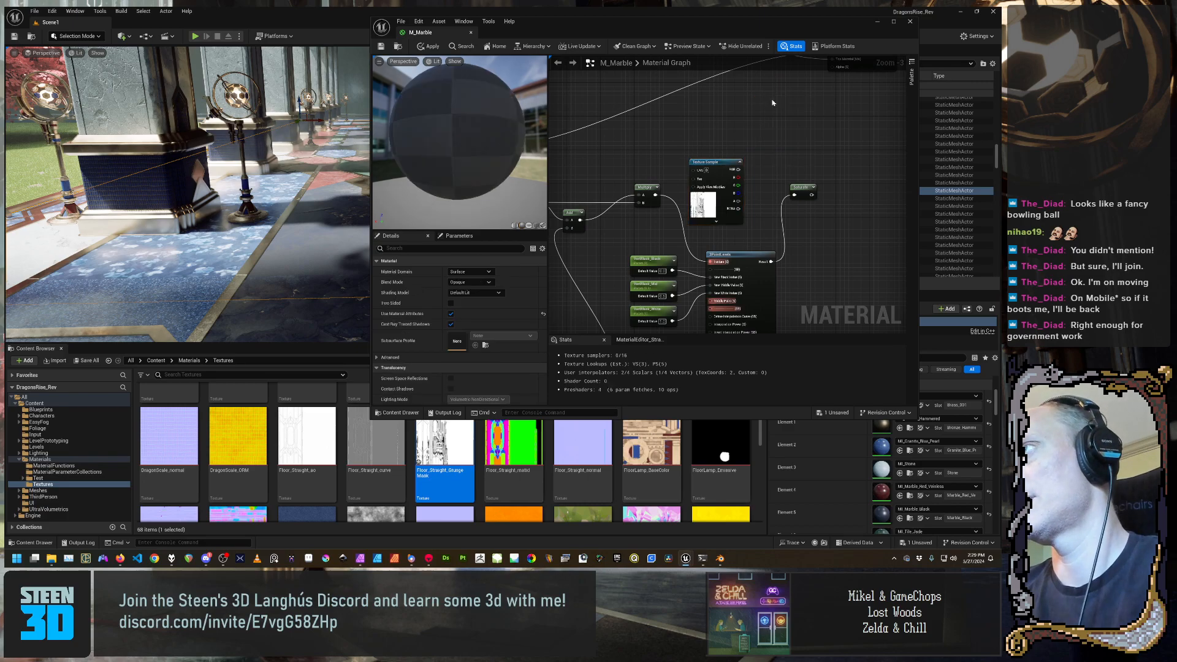
left_click_drag(712, 169, 776, 109)
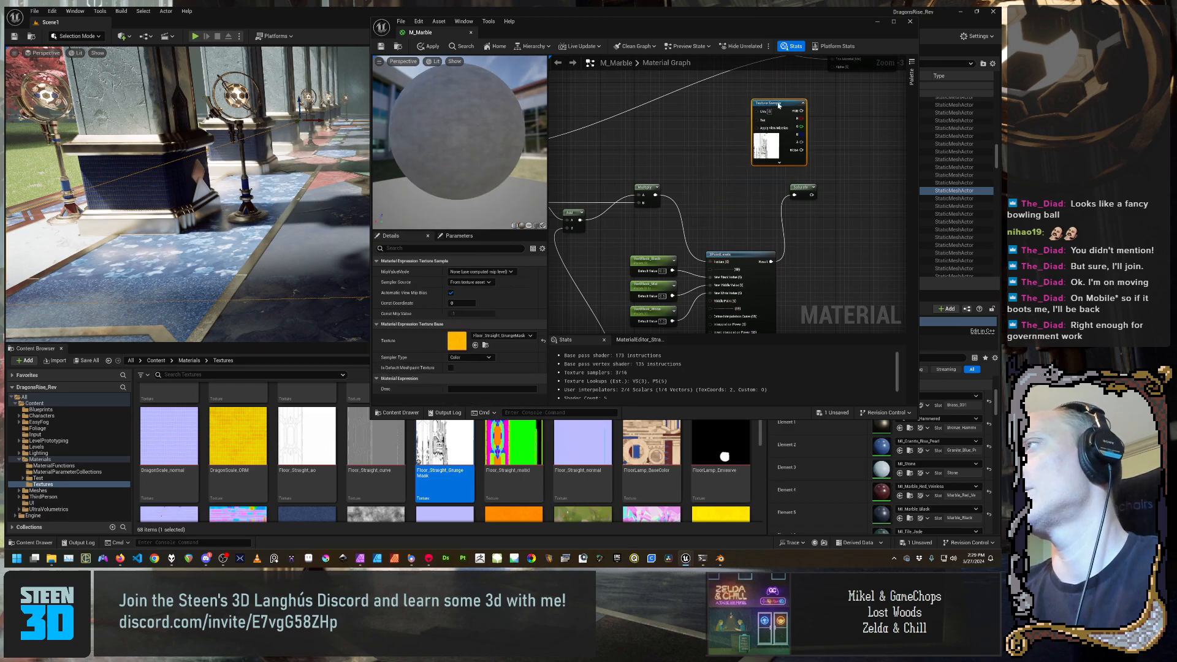
right_click_drag(754, 146, 693, 217)
left_click_drag(720, 173, 677, 180)
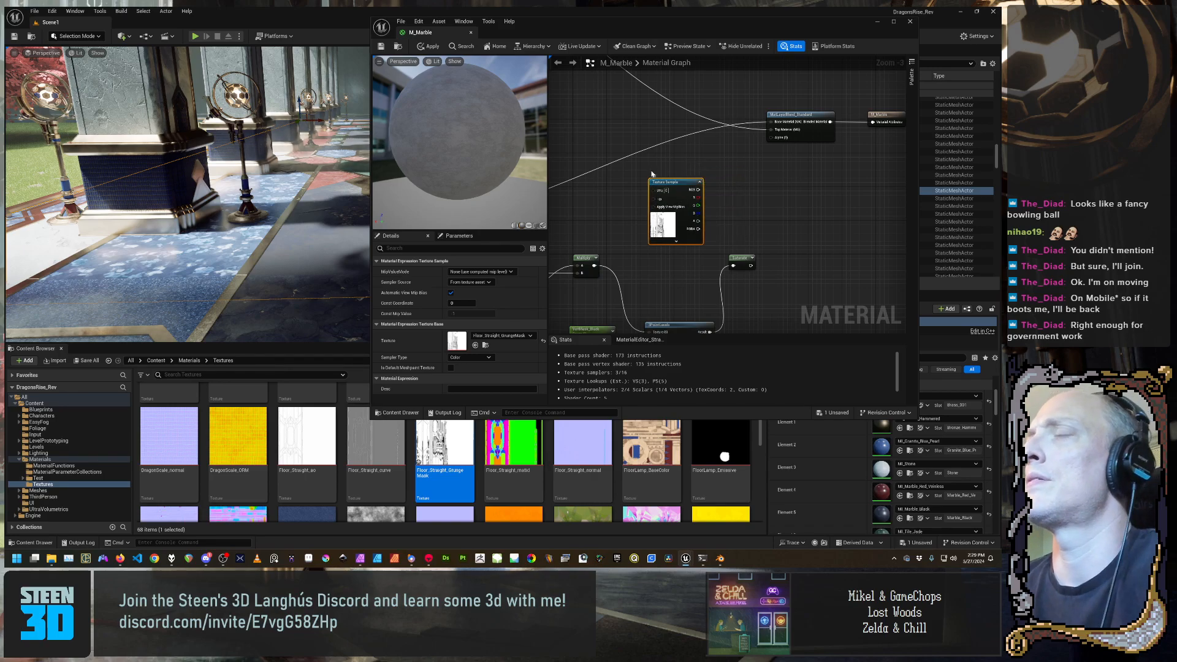
Connect the grunge mask texture sample to the Alpha input of MatLayerBlend_Standard and check the blend on the preview sphere
left_click_drag(699, 190, 771, 137)
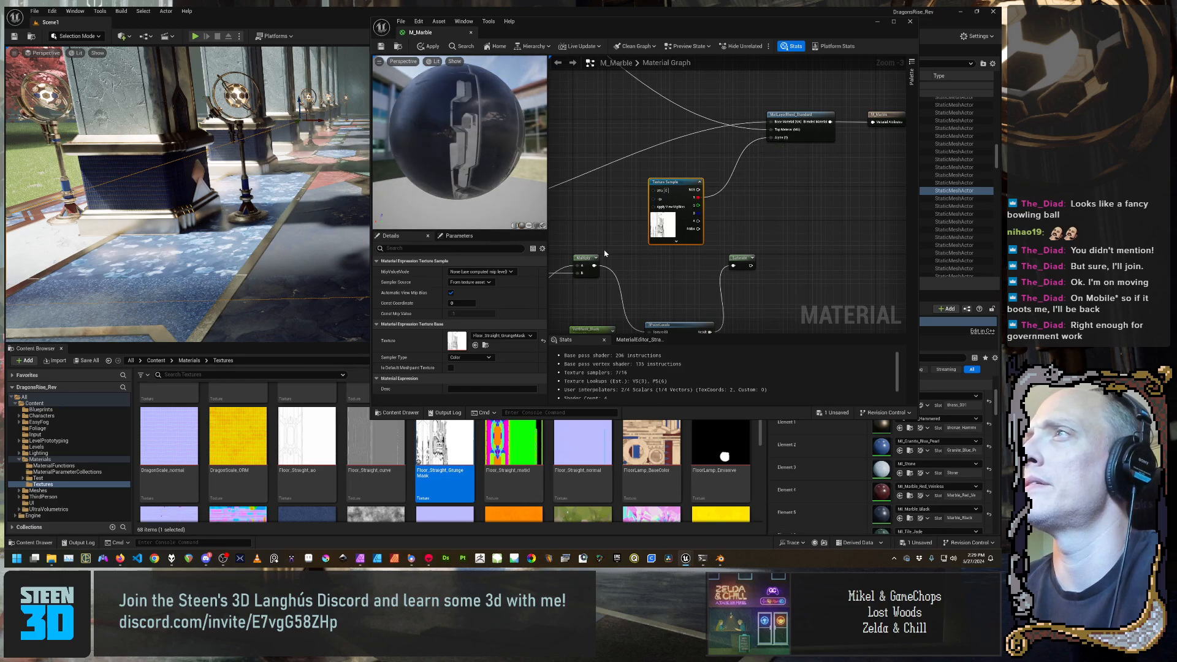
mouse_move(452, 125)
left_mouse_down()
mouse_move(484, 175)
mouse_move(465, 128)
mouse_move(458, 144)
left_mouse_up()
scroll(458, 143, "down", 3)
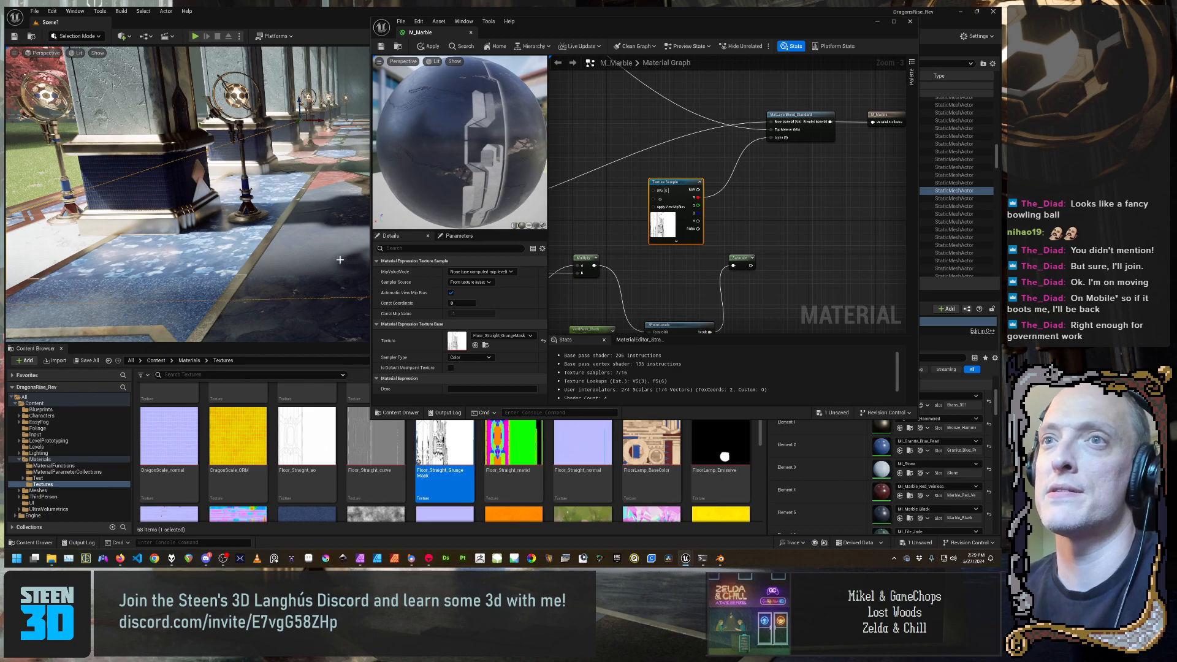
scroll(246, 272, "down", 4)
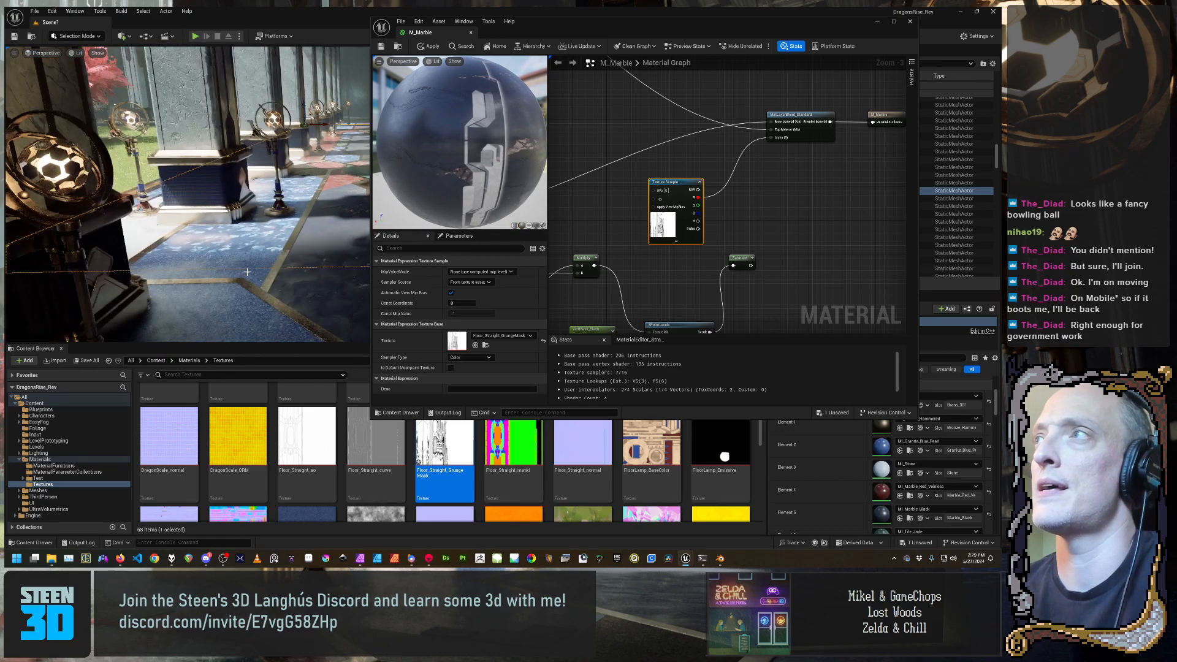
Apply the M_Marble material changes and inspect the masked marble floor in the level viewport
left_click(431, 47)
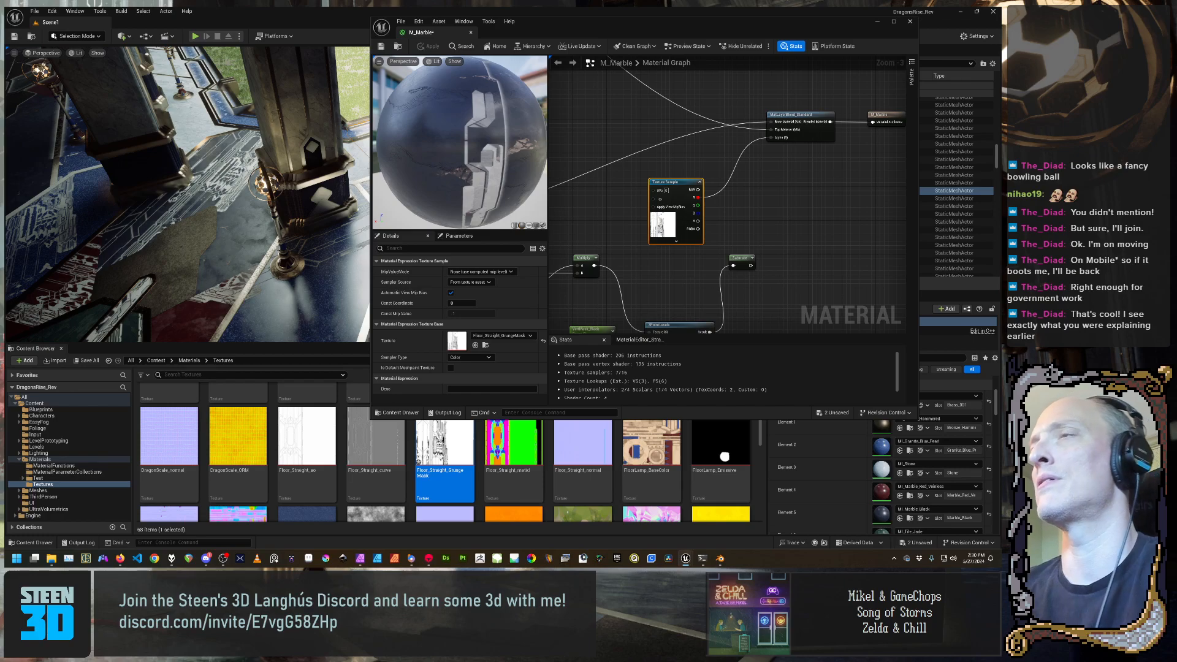
right_click_drag(187, 195, 267, 199)
scroll(669, 220, "down", 7)
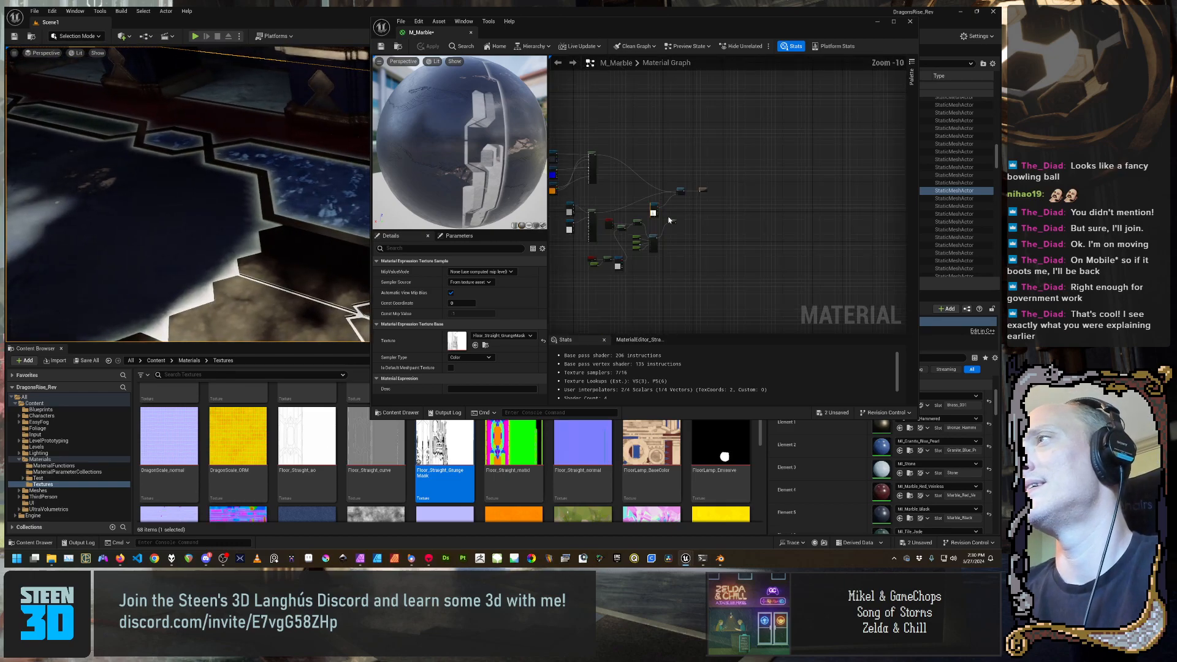
Open the Grunge_BaseColor and Grunge_Roughness textures from the grunge layer, view them, and close them again
scroll(606, 184, "up", 6)
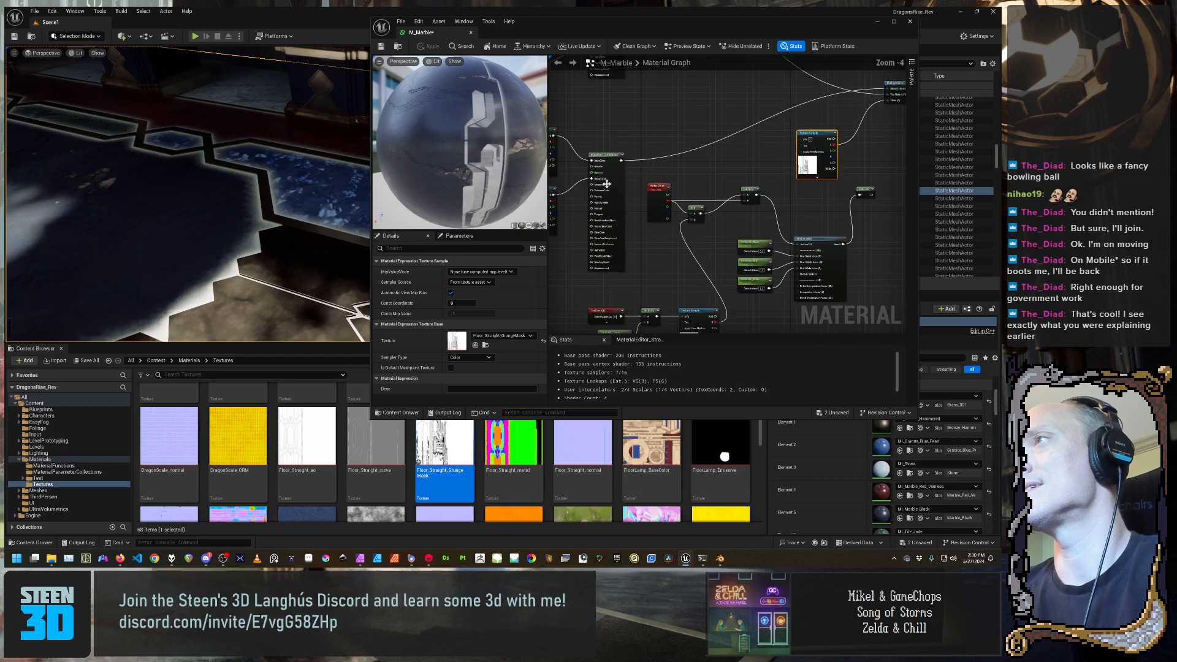
right_click_drag(606, 184, 766, 187)
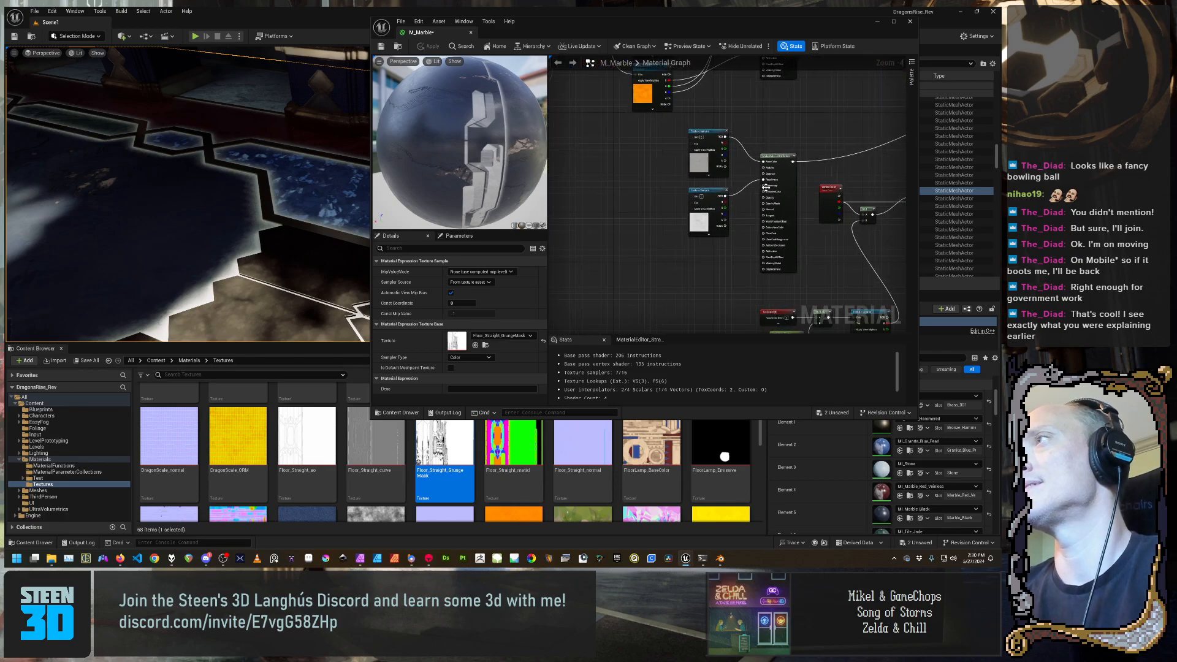
left_click(695, 165)
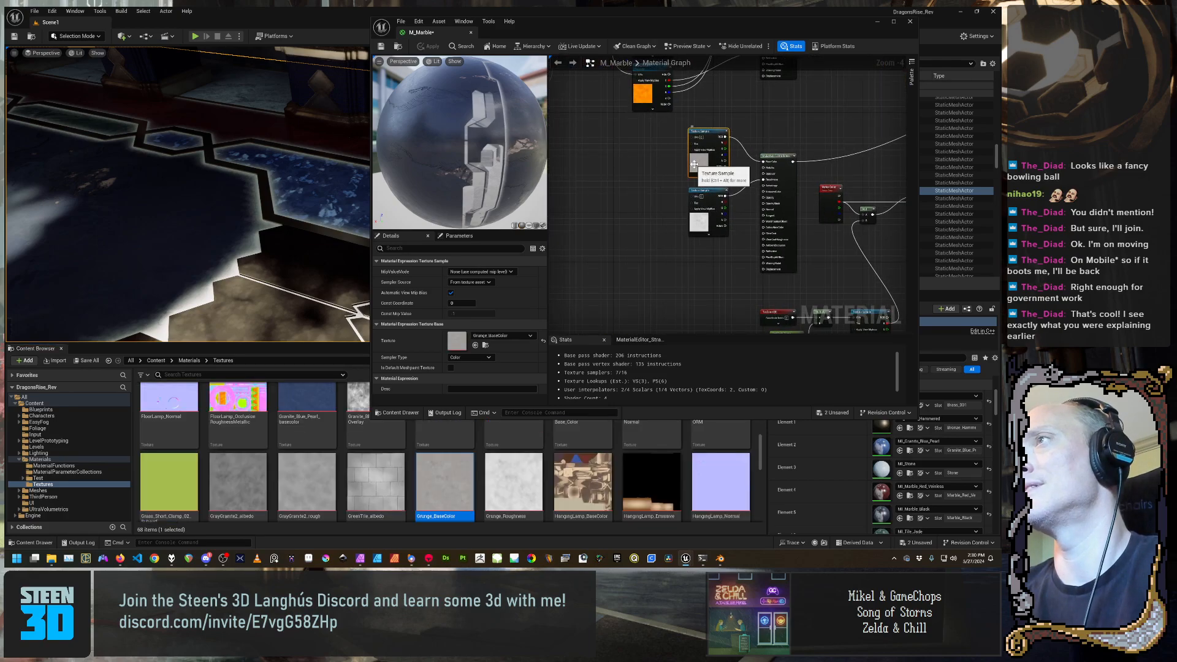
double_click(436, 489)
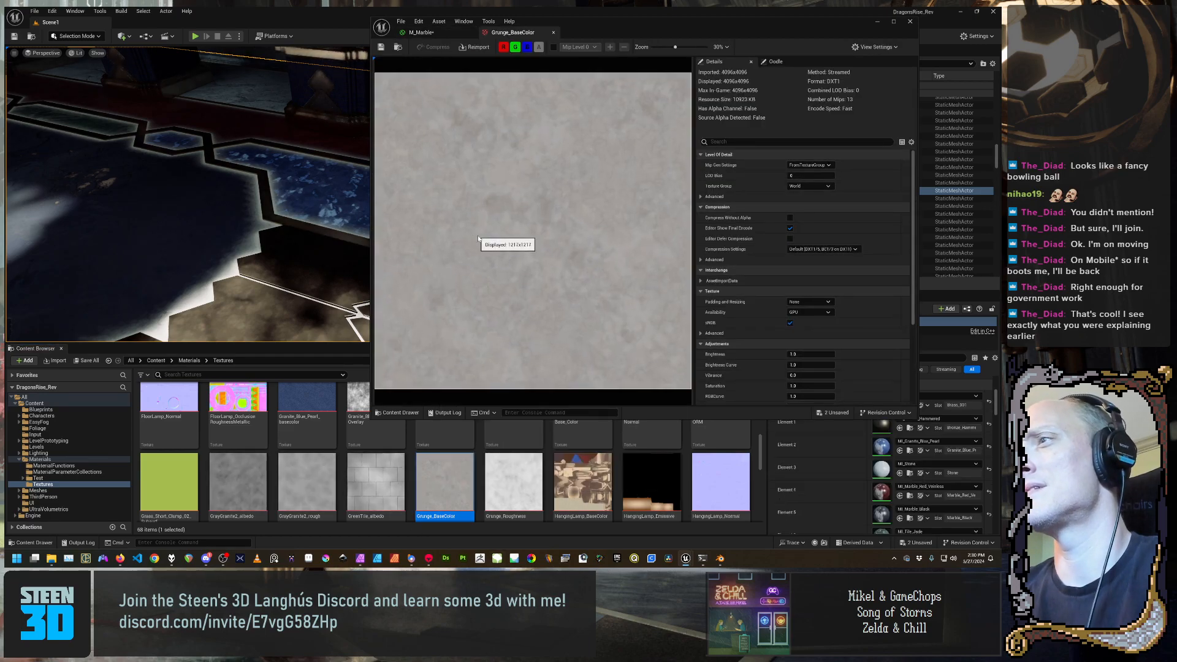
double_click(512, 477)
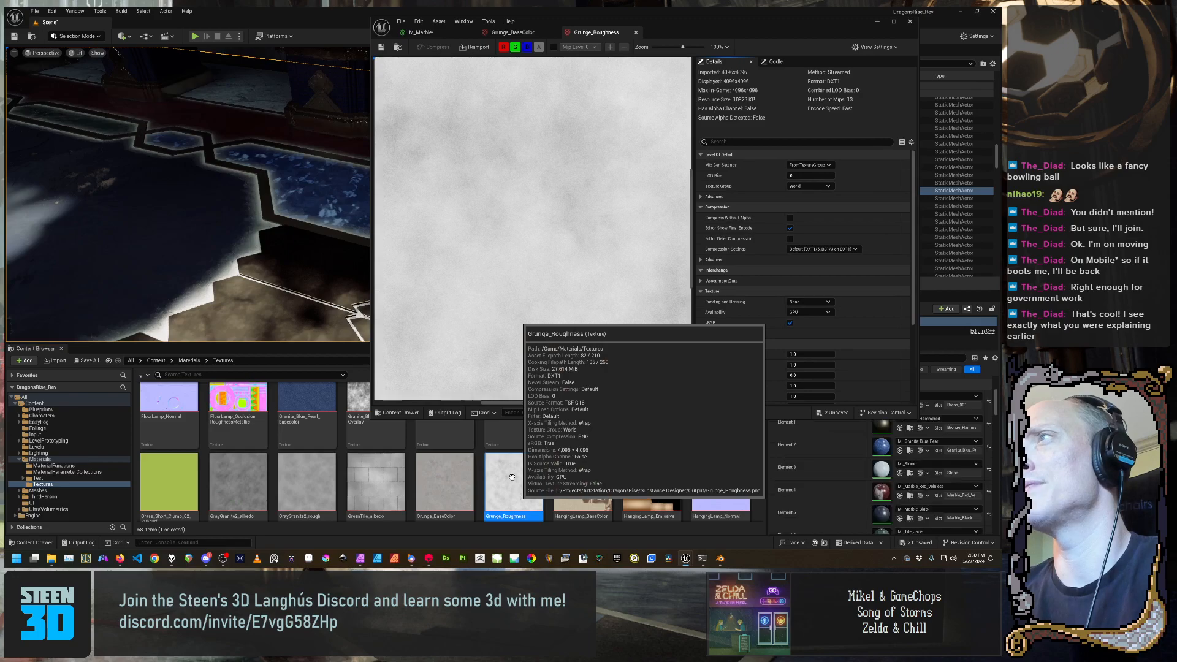
left_click(636, 33)
left_click(552, 32)
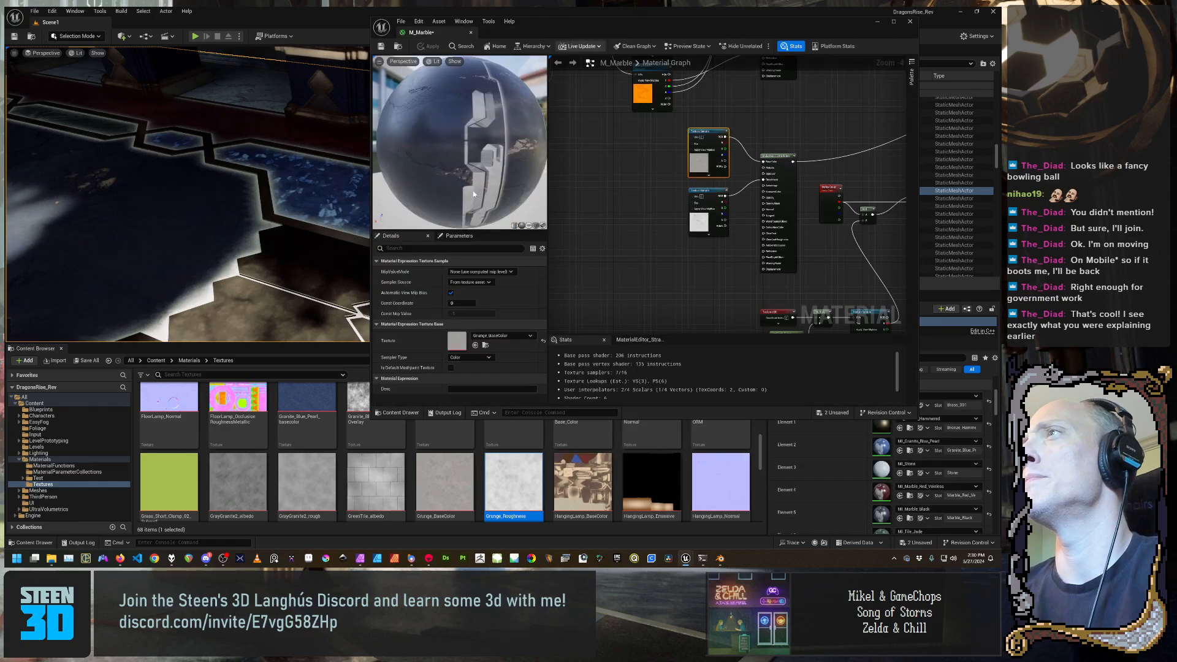
Examine the grunge mask sample and how the marble and grunge layers connect to the layer blend node
right_click_drag(803, 131, 557, 184)
right_click_drag(750, 183, 680, 158)
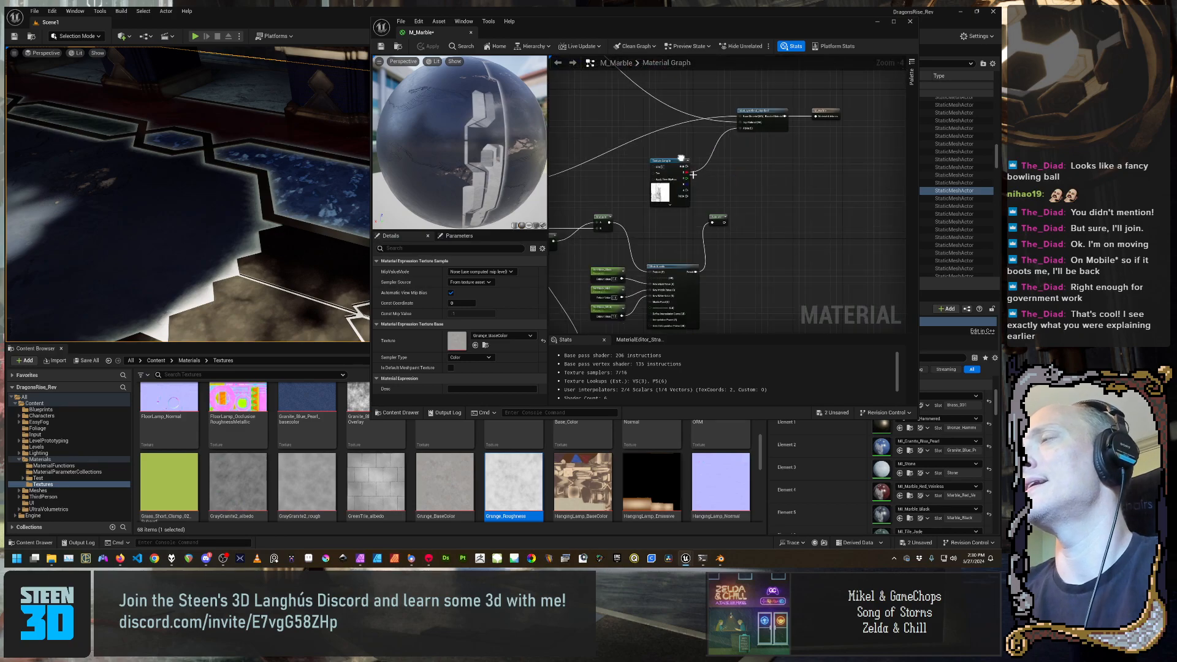
scroll(693, 175, "up", 4)
left_click(628, 193)
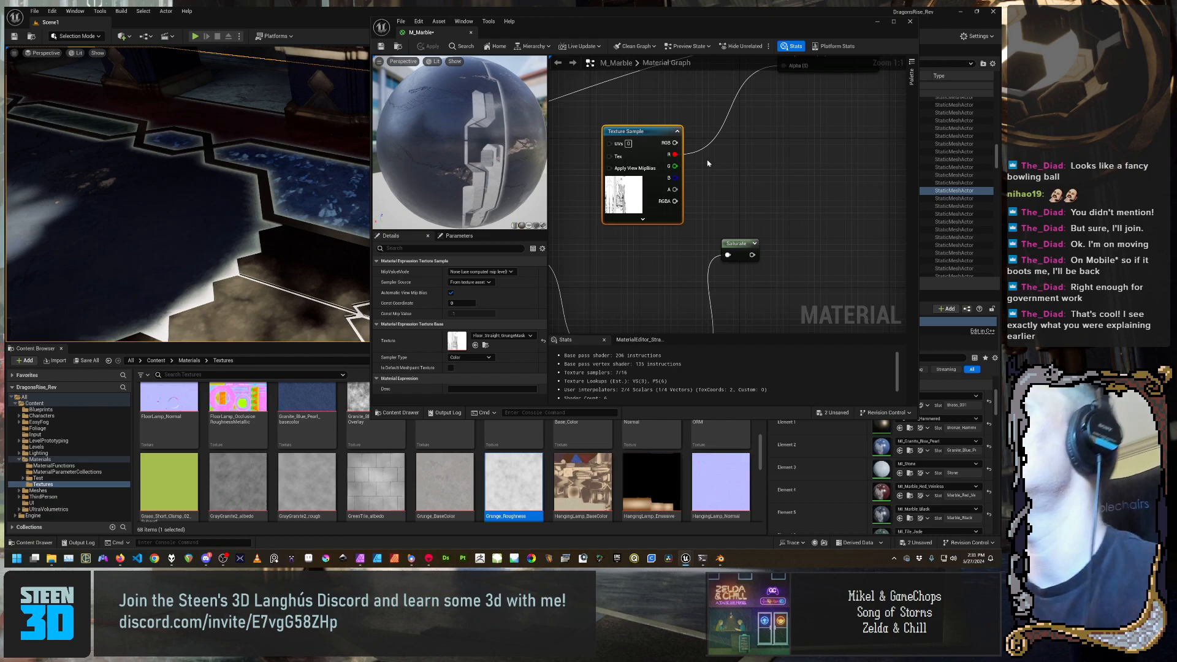
scroll(791, 227, "down", 5)
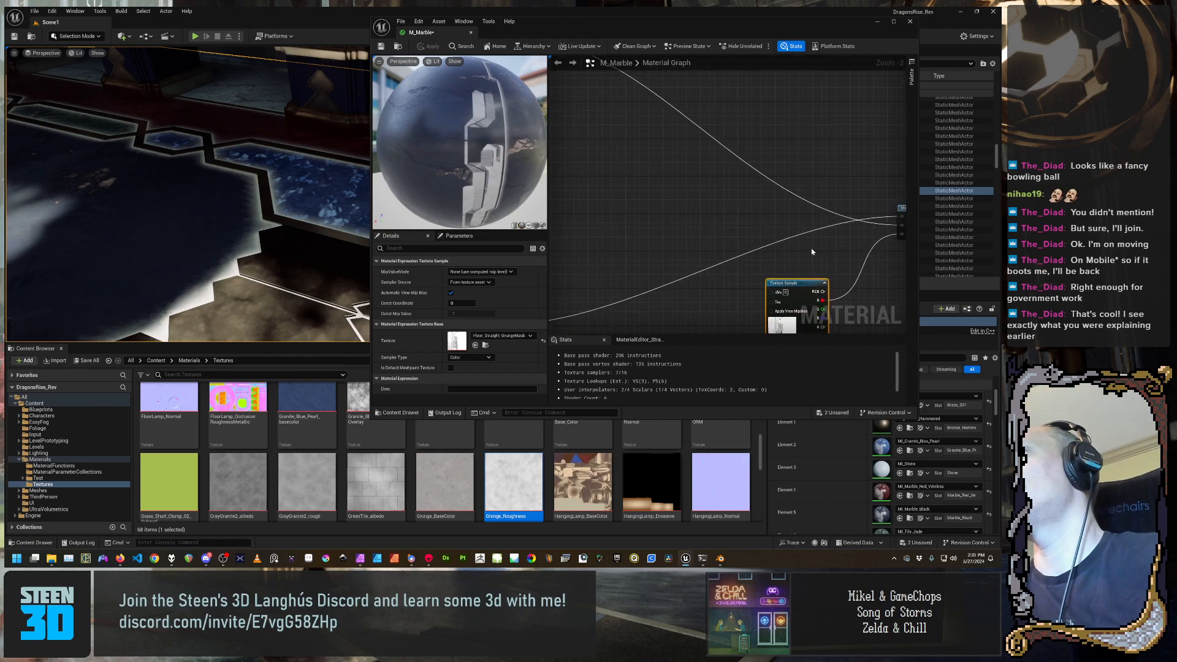
right_click_drag(727, 192, 812, 189)
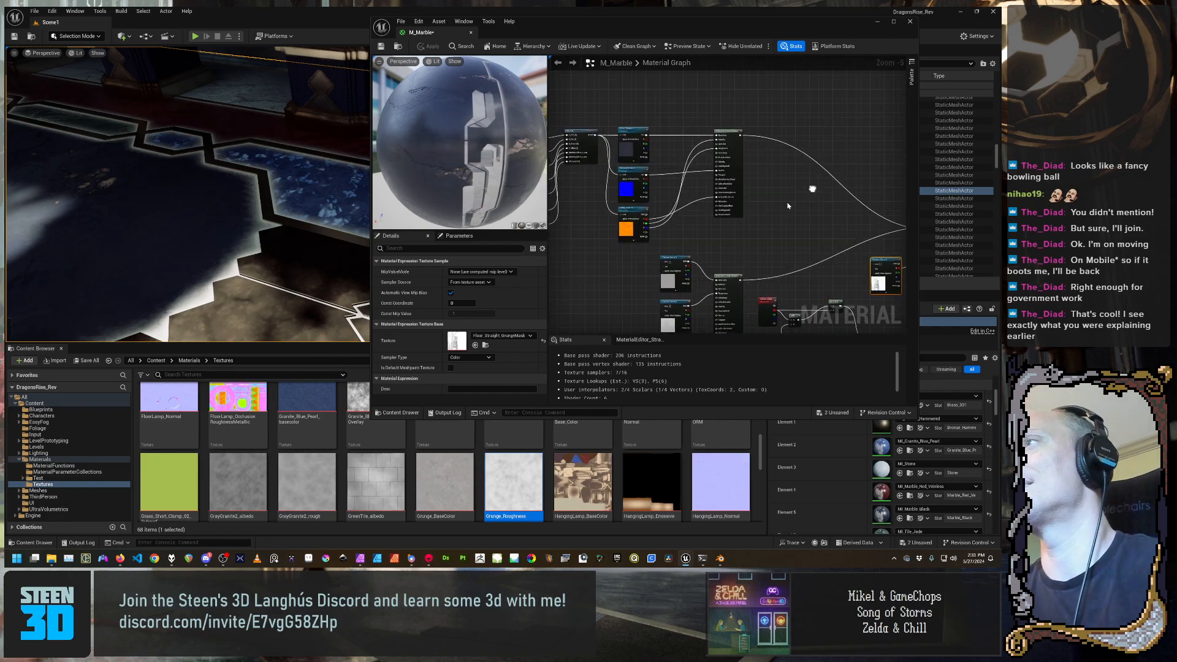
right_click_drag(865, 220, 695, 131)
right_click_drag(748, 247, 780, 201)
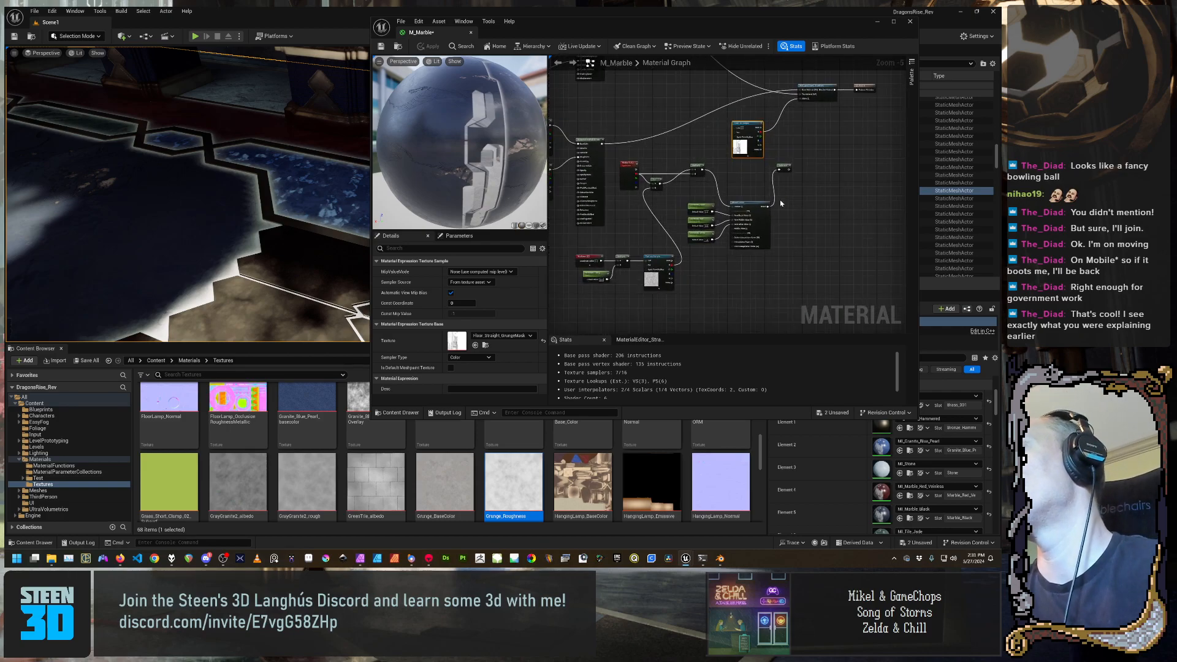
scroll(781, 202, "up", 2)
right_click_drag(651, 104, 753, 167)
right_click_drag(675, 146, 772, 120)
right_click_drag(736, 204, 760, 223)
scroll(810, 158, "down", 1)
Move the grunge mask texture sample slightly farther away from the MatLayerBlend_Standard node
left_click_drag(783, 155, 768, 143)
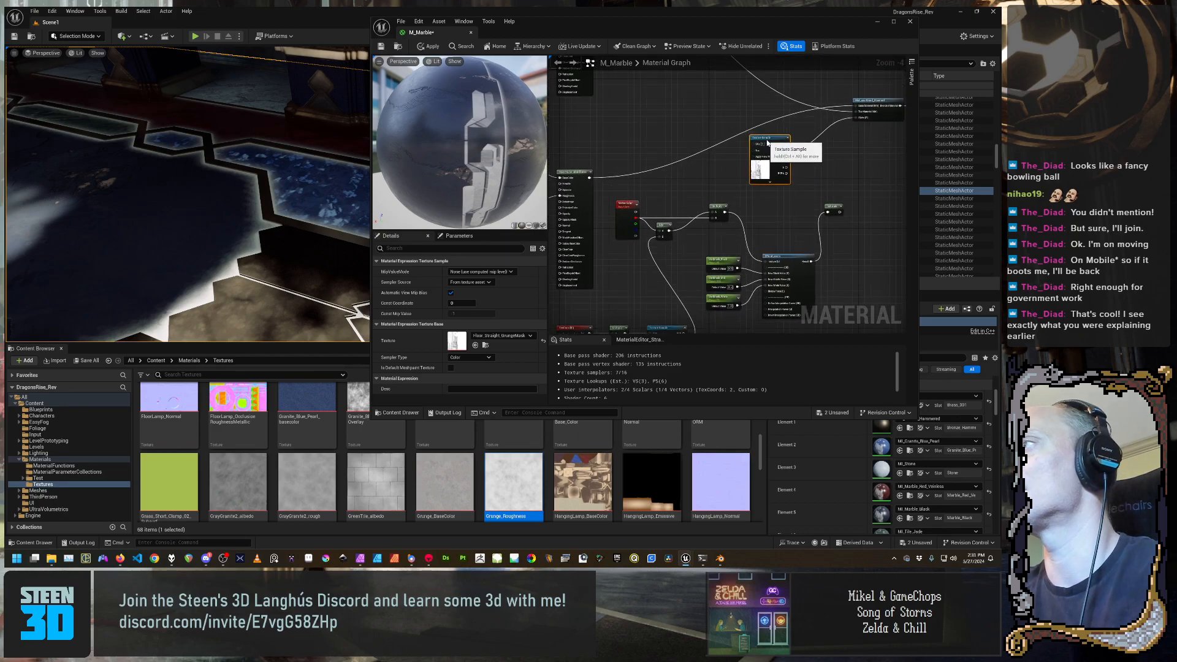
right_click_drag(784, 202, 671, 214)
scroll(770, 219, "up", 1)
left_click_drag(705, 213, 760, 165)
scroll(637, 237, "down", 1)
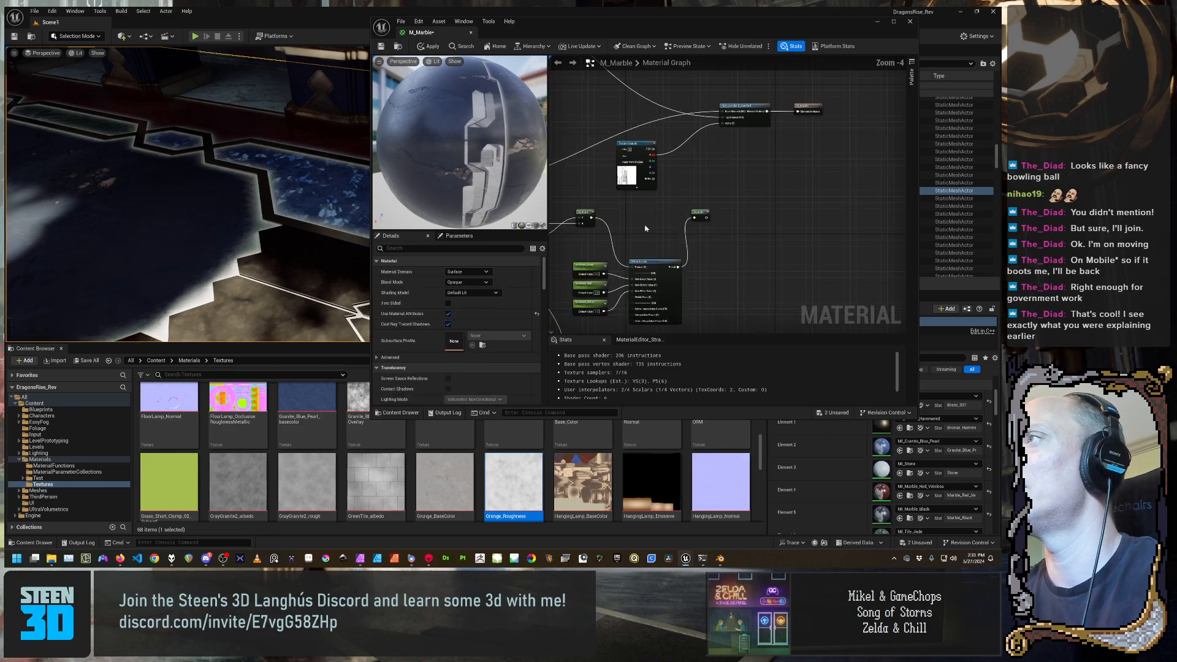
Feed the grunge mask's red channel into the 3PointLevels function and connect the Saturate output to the layer blend's Alpha
right_click_drag(642, 230, 711, 191)
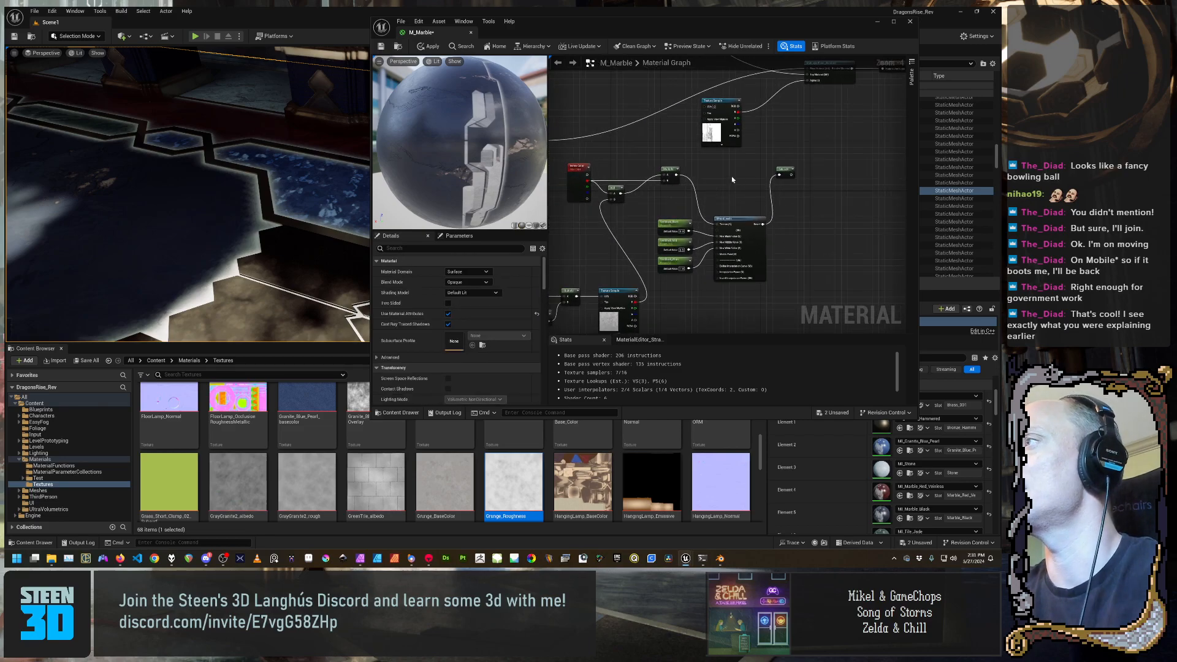
left_click_drag(739, 106, 720, 226)
left_click(757, 118)
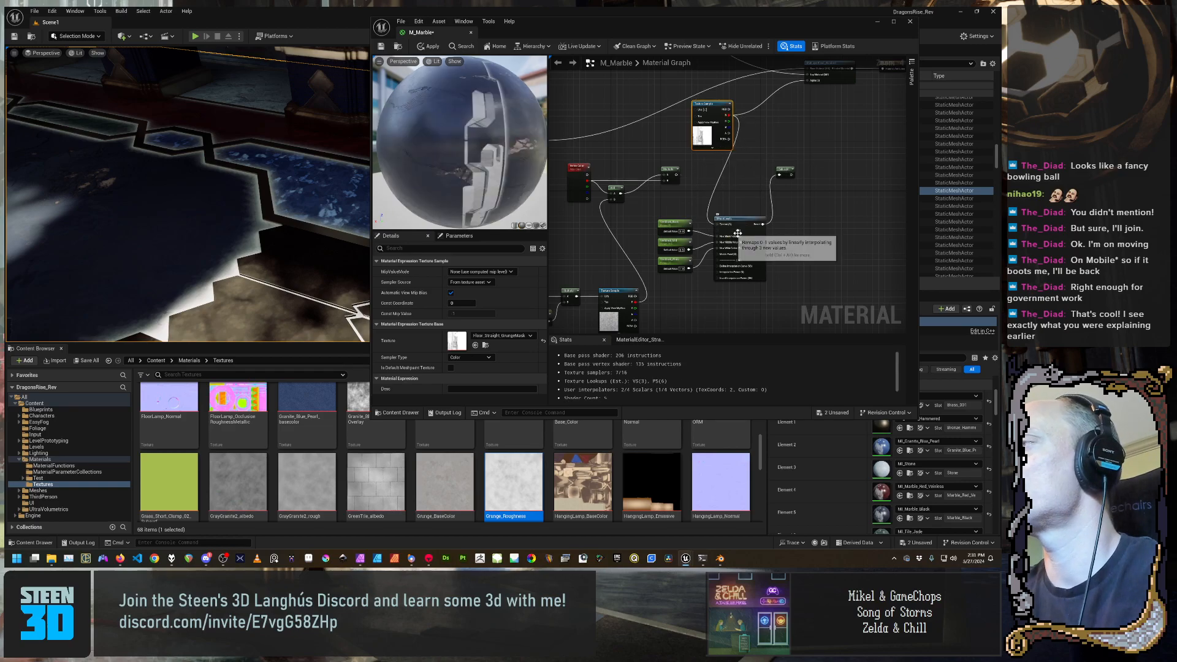
right_click_drag(794, 193, 745, 231)
left_click_drag(744, 212, 760, 113)
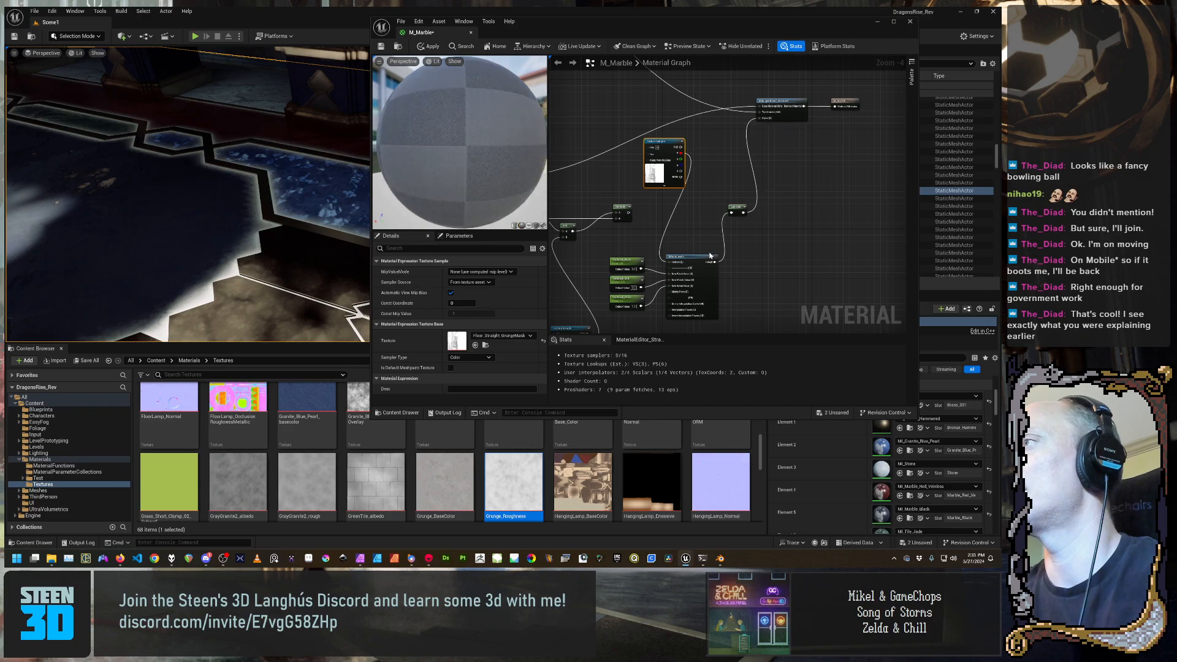
Review the 3PointLevels function and the material on the preview sphere, and save M_Marble
double_click(704, 254)
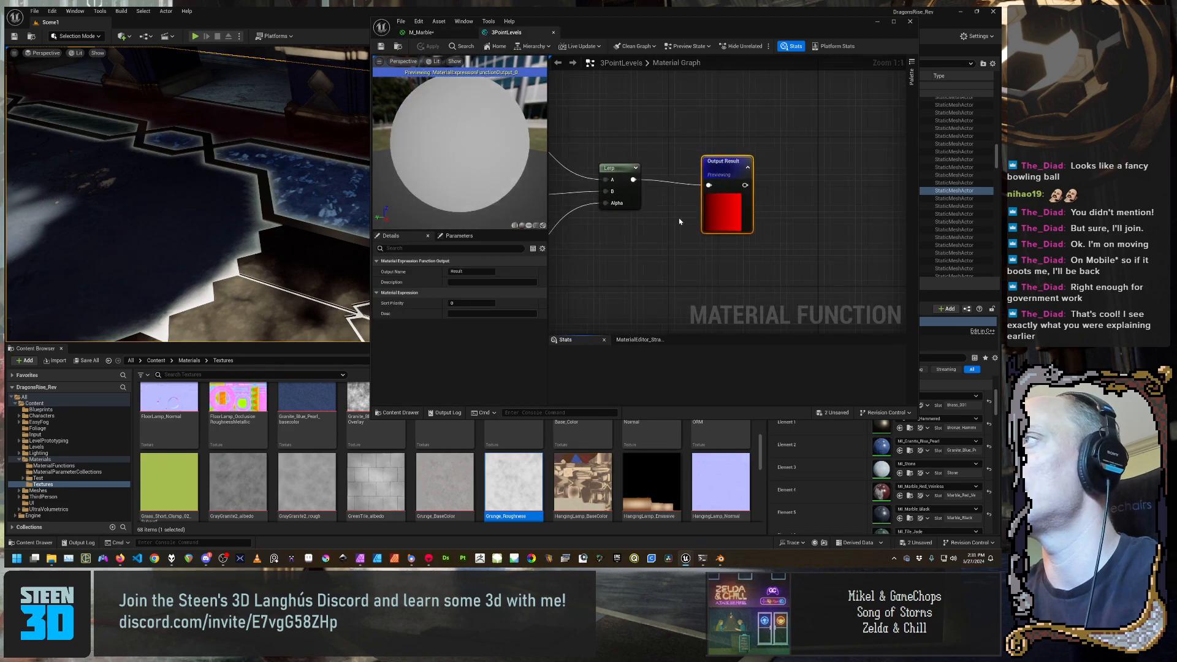
left_click(553, 32)
left_click_drag(478, 140, 482, 171)
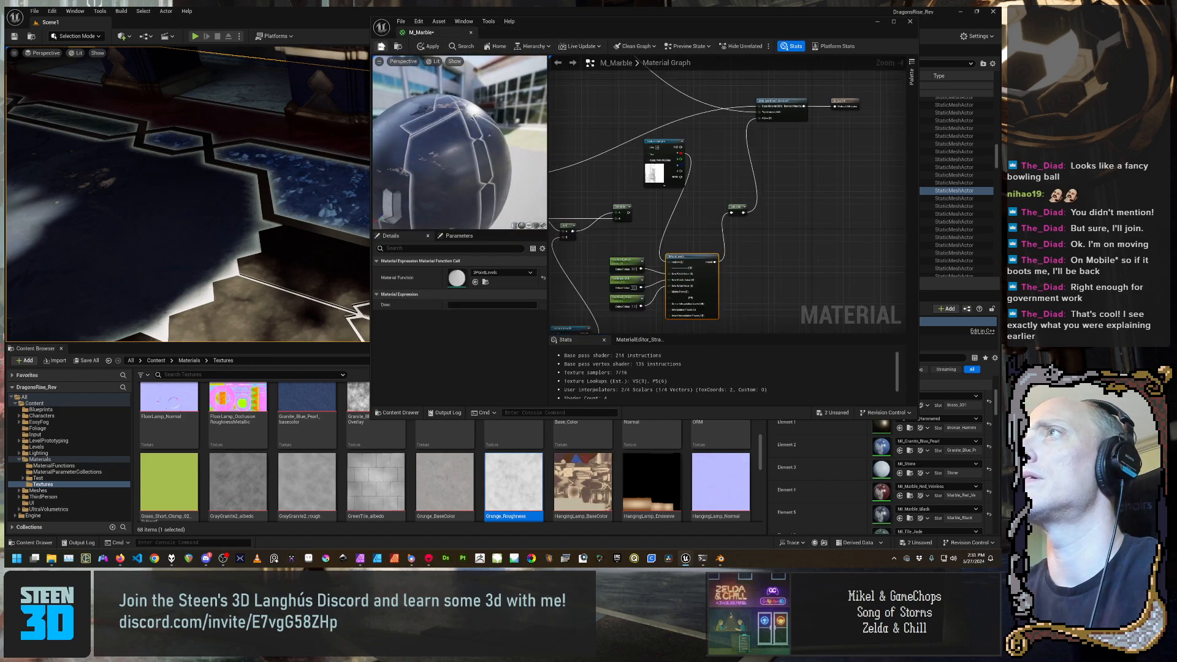
left_click(381, 47)
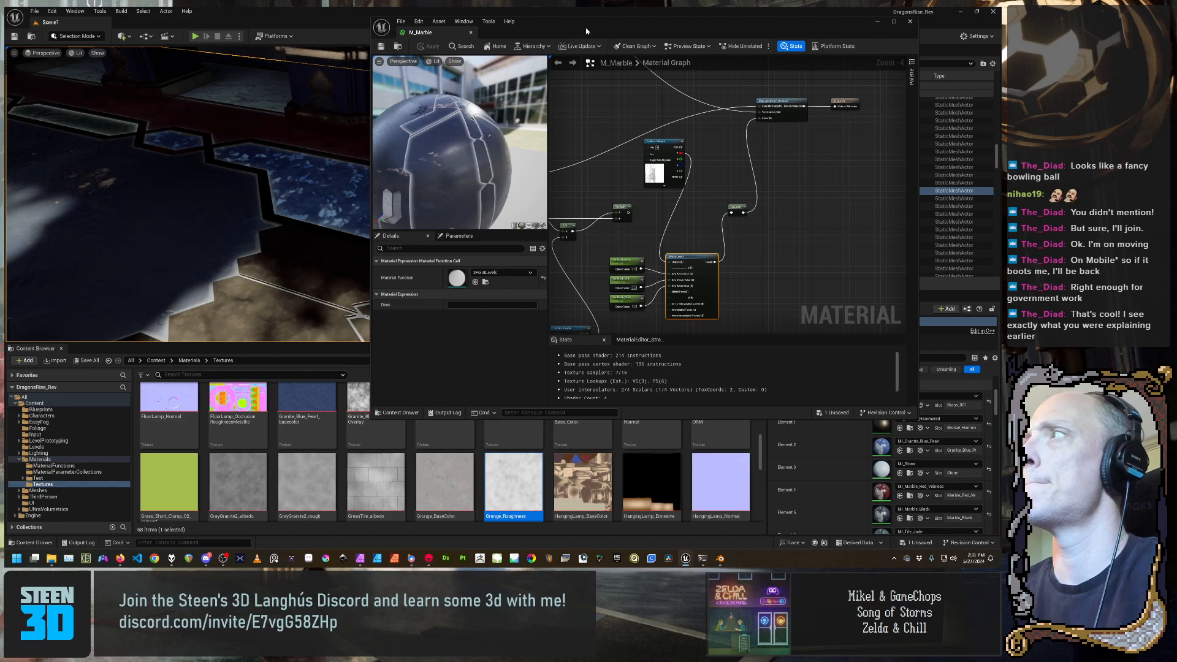
Inspect the masked marble tiles in the level viewport beside the M_Marble graph
left_click_drag(586, 30, 509, 114)
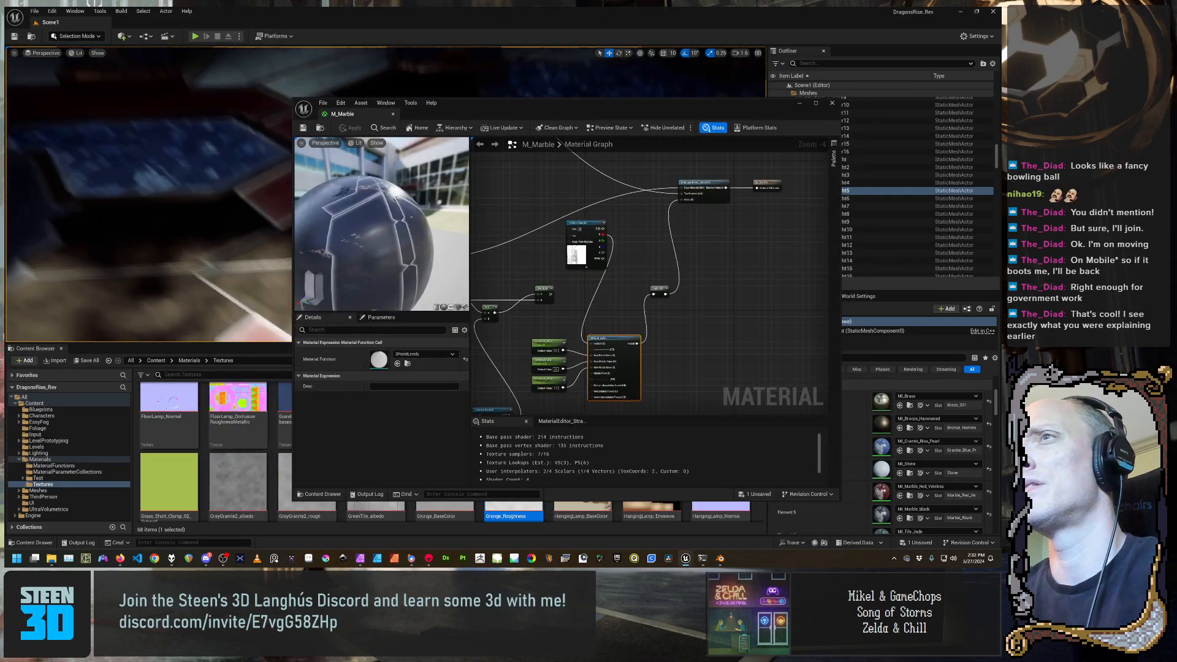
mouse_move(147, 197)
right_mouse_down()
mouse_move(116, 206)
mouse_move(138, 227)
mouse_move(150, 206)
mouse_move(138, 224)
mouse_move(143, 212)
right_mouse_up()
left_click_drag(539, 111, 672, 151)
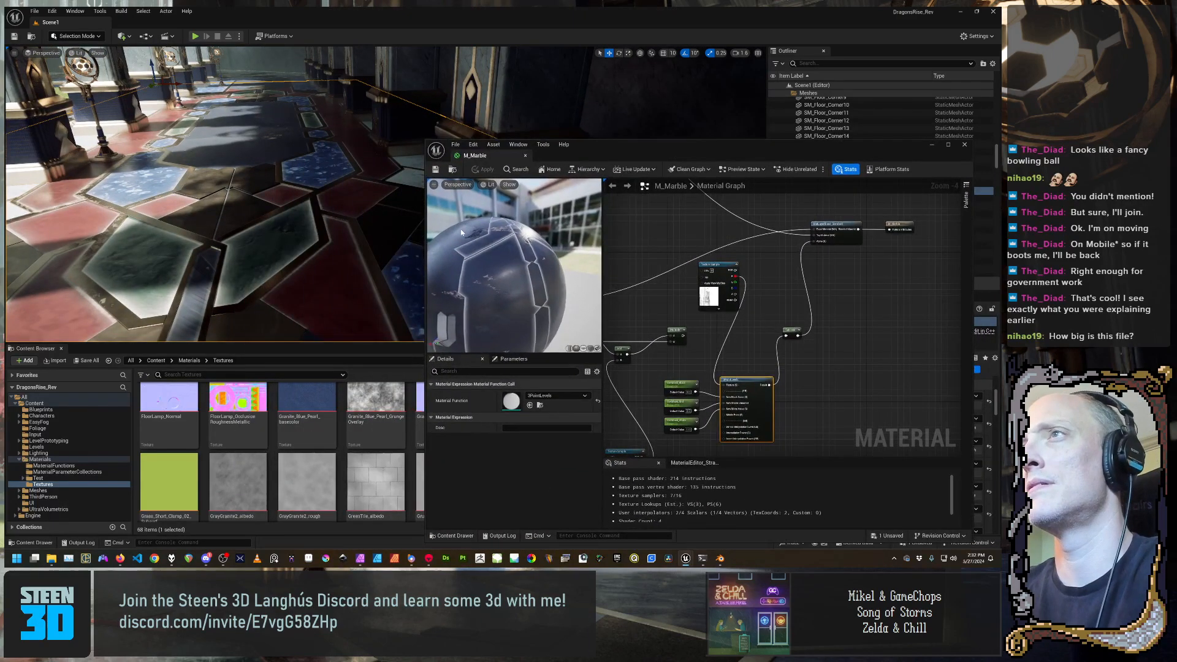
scroll(668, 229, "down", 2)
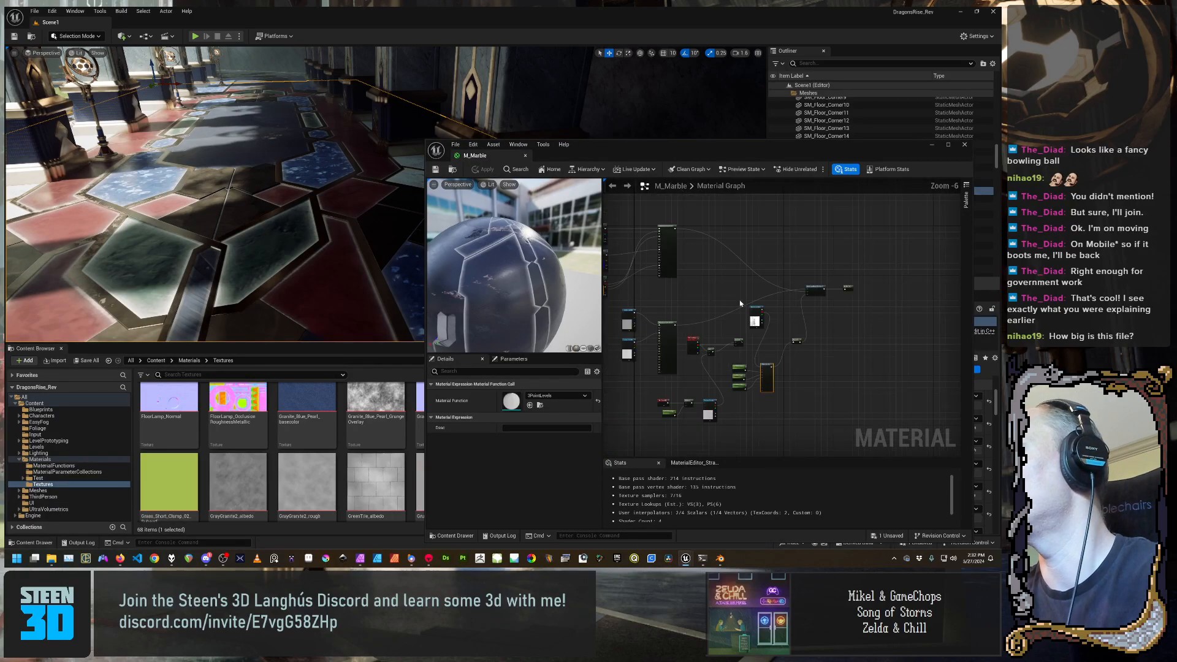
scroll(748, 247, "up", 1)
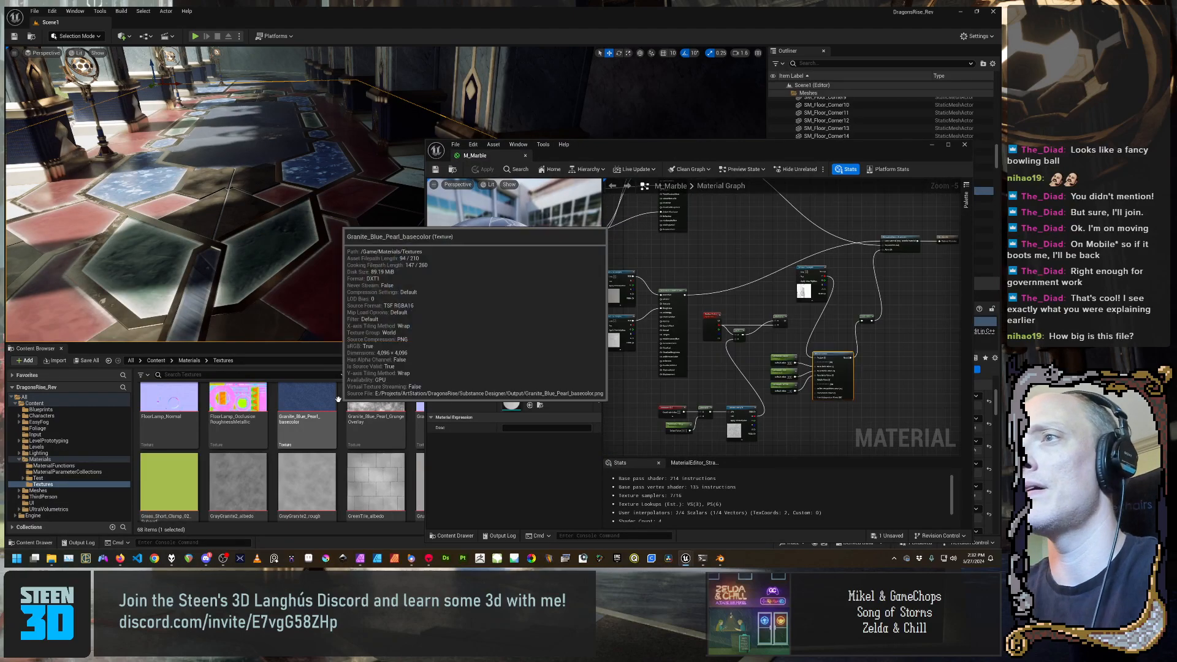
Open the MI_Marble_Red_Veinless material instance from SM_Floor_Straight5 and place its window beside the floor view
left_click_drag(730, 156, 500, 134)
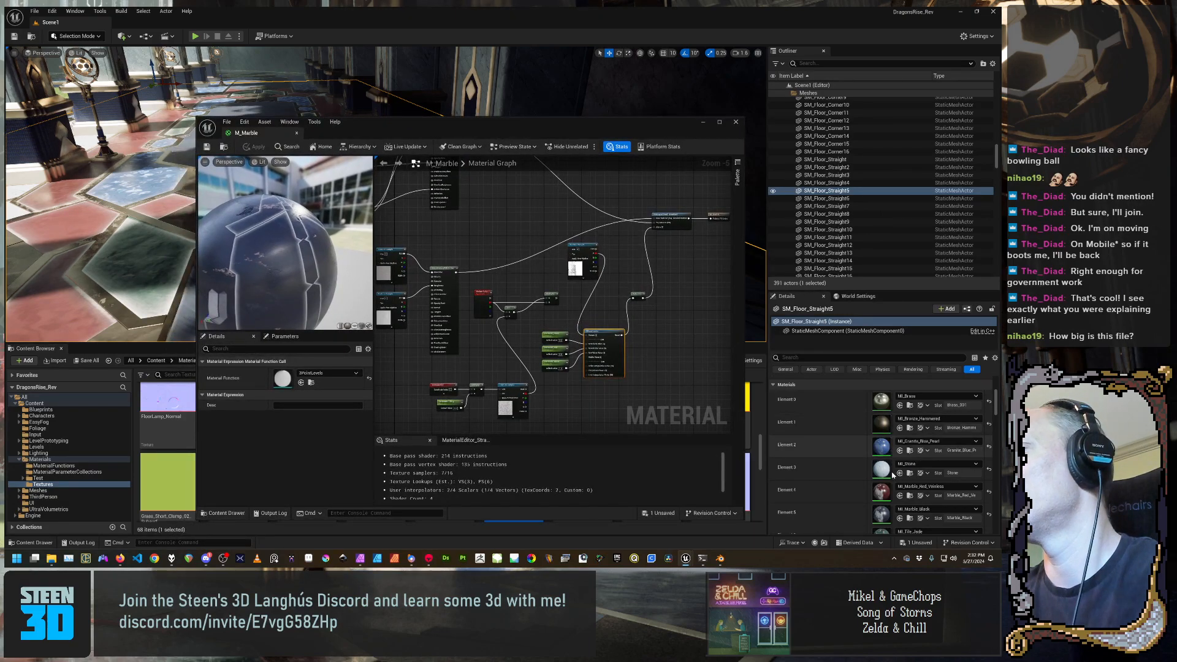
double_click(881, 491)
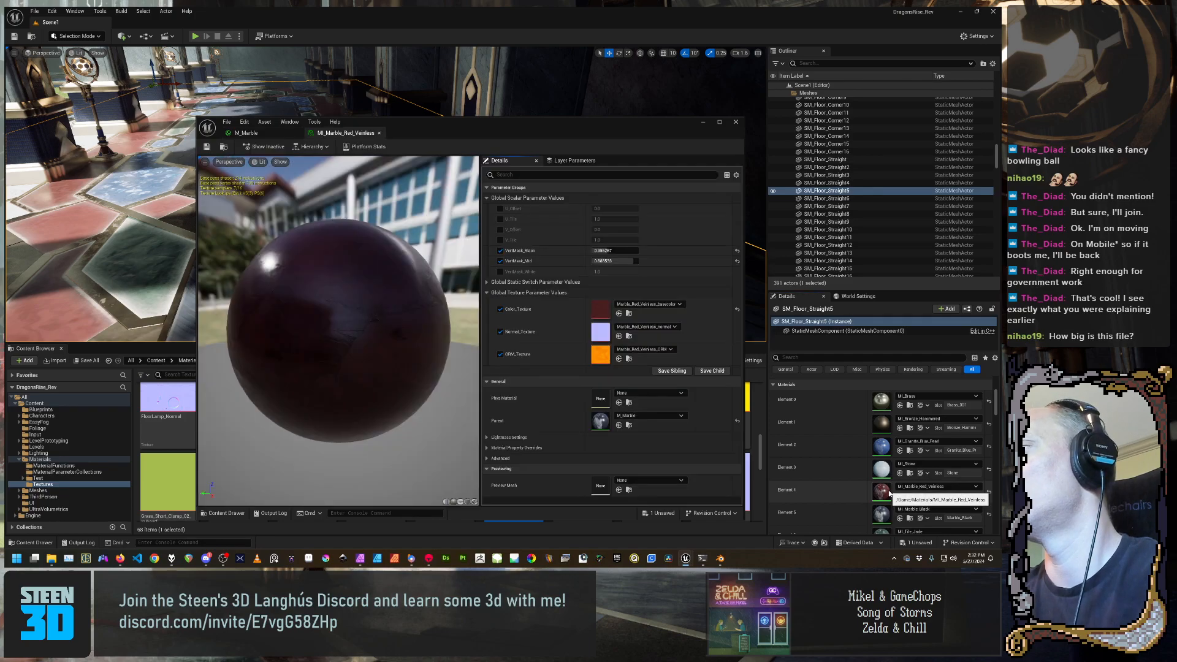
left_click_drag(520, 129, 720, 91)
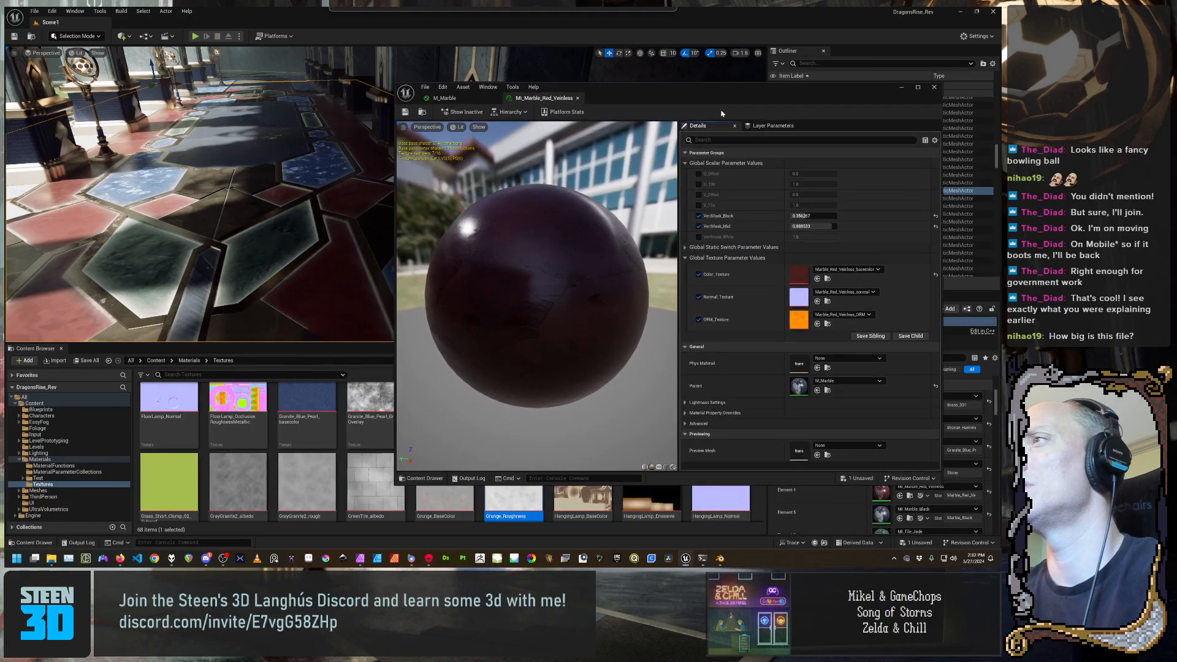
left_click_drag(546, 294, 457, 291)
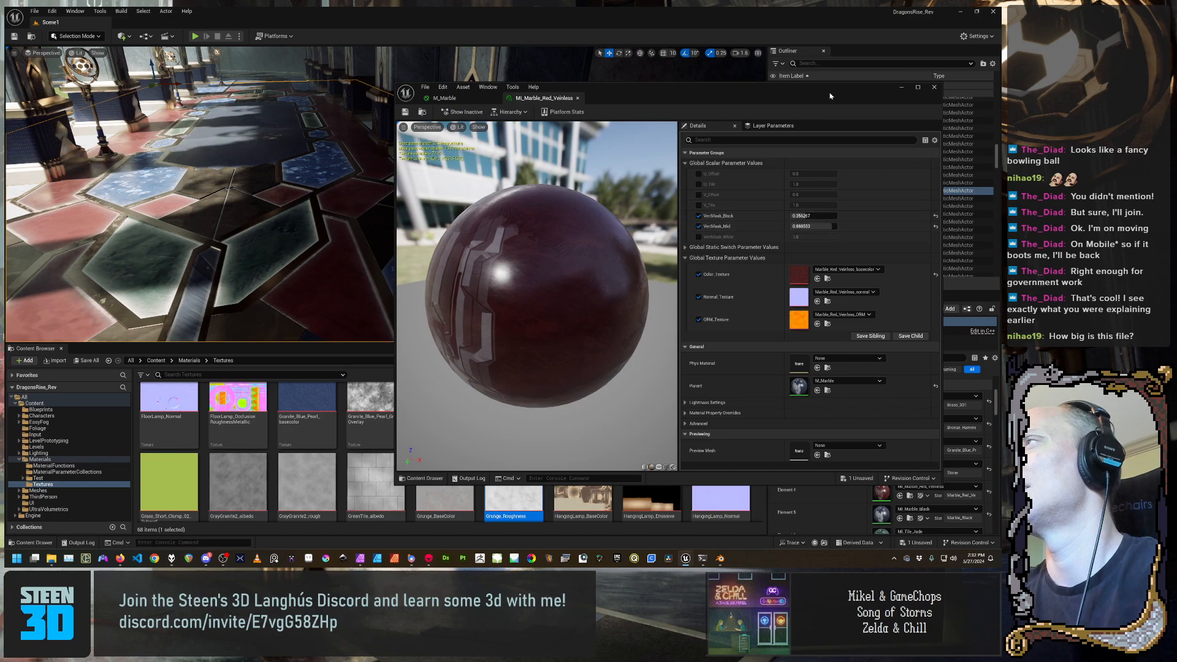
left_click_drag(832, 98, 810, 87)
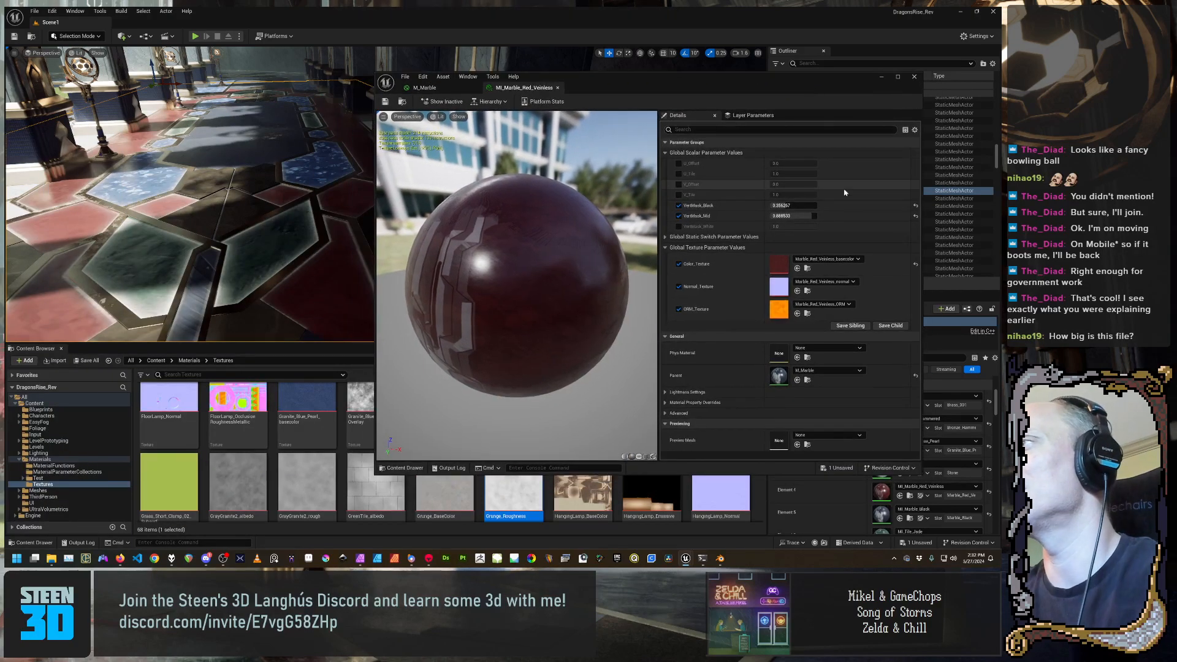
right_click_drag(299, 226, 311, 242)
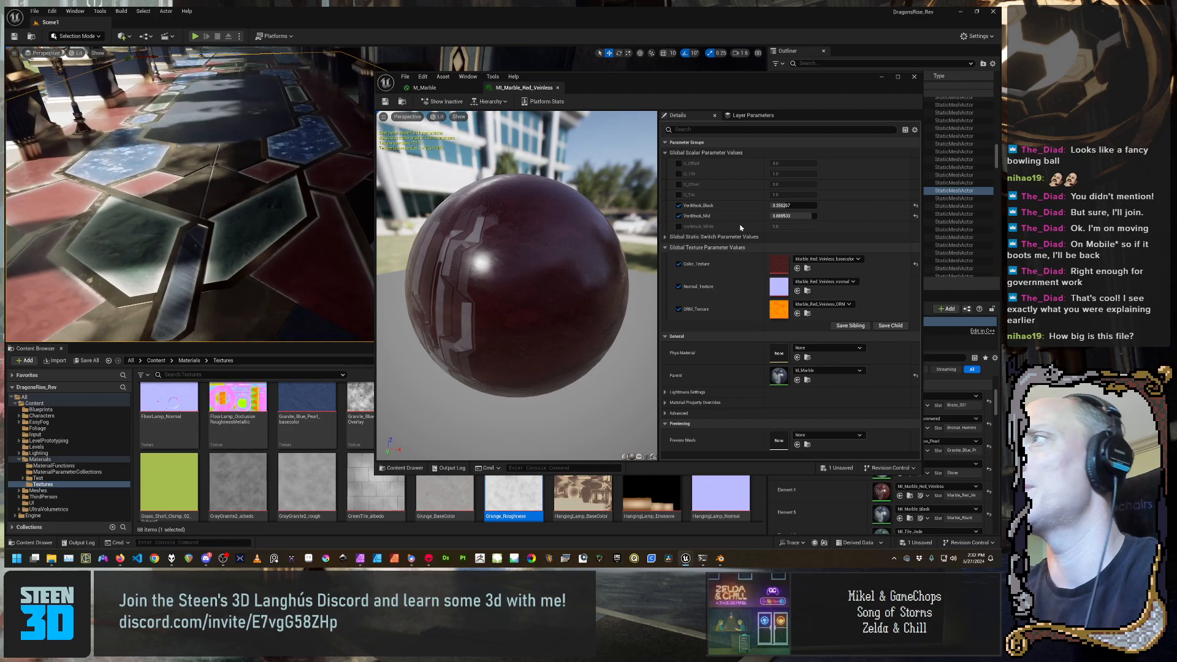
Raise VertMask_Black on MI_Marble_Red_Veinless to about 0.88 and inspect the red tiles up close in the level
left_click_drag(787, 206, 810, 206)
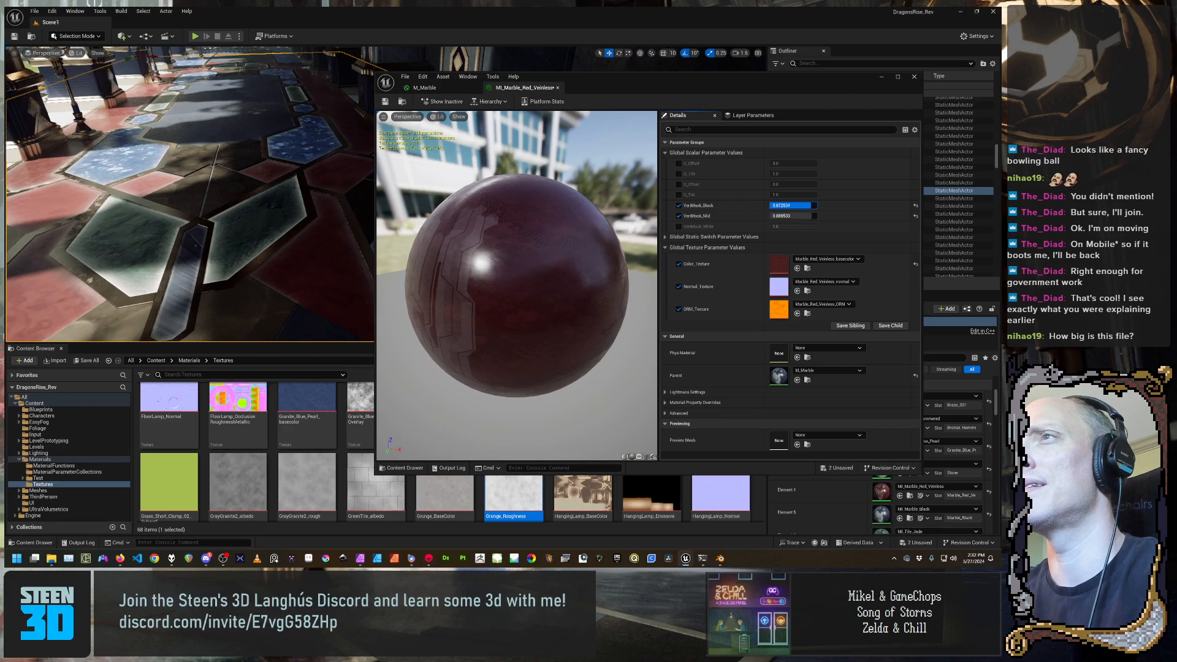
right_click_drag(120, 234, 196, 190)
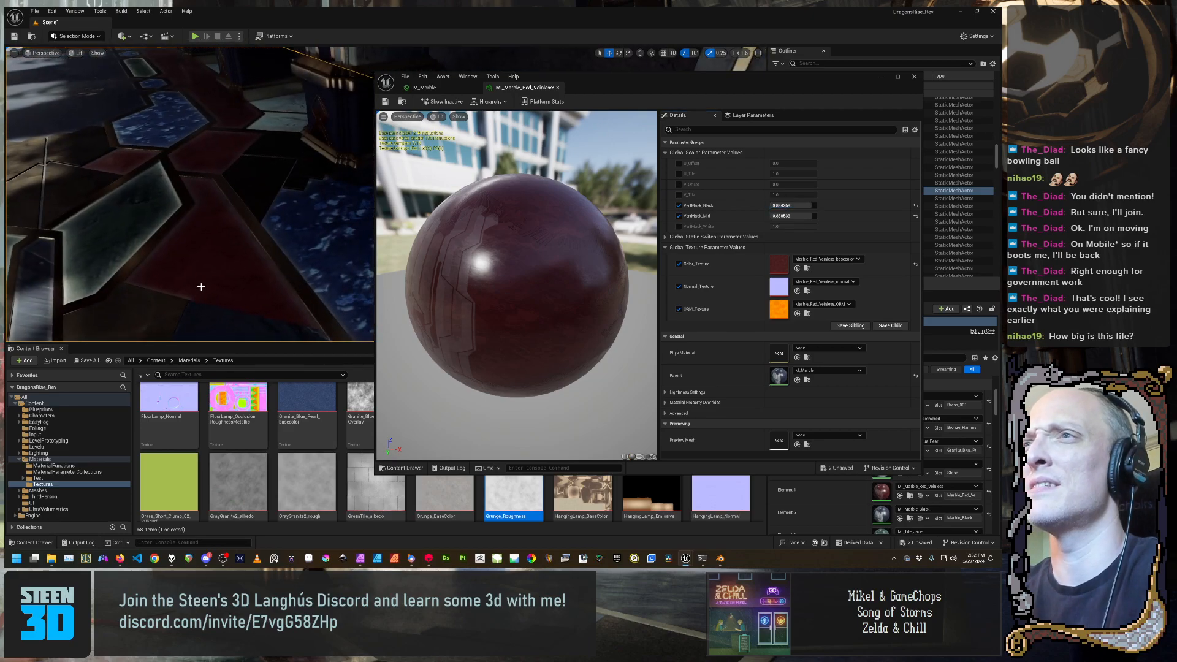
right_click_drag(202, 287, 230, 264)
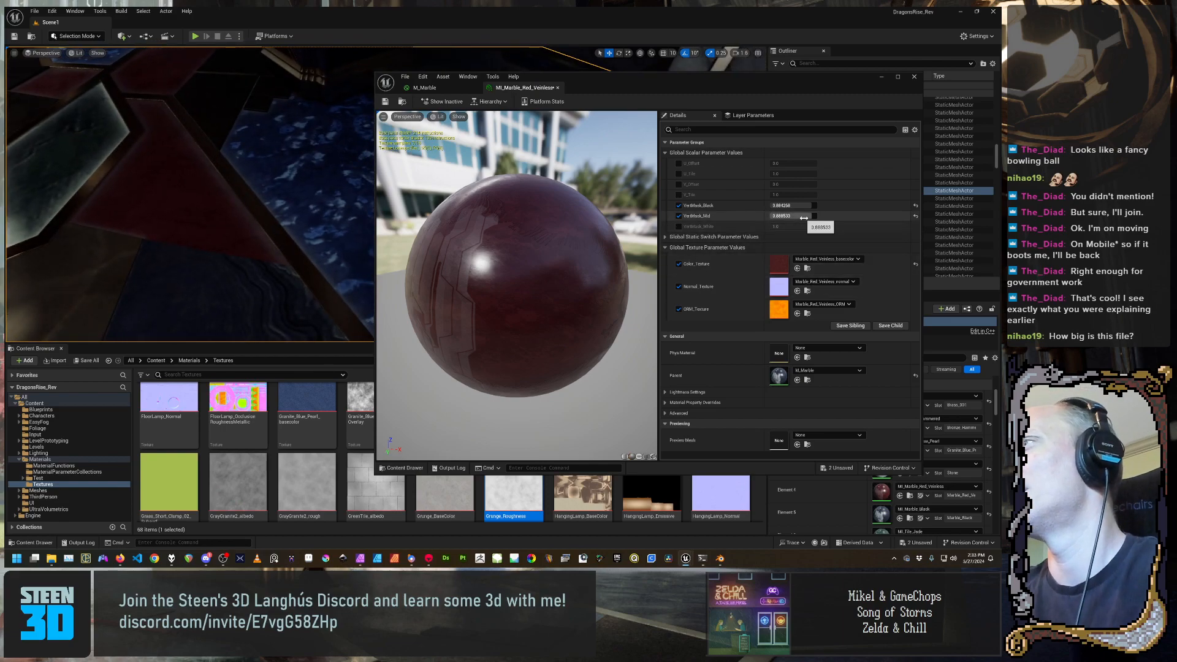
Fine-tune VertMask_Mid to about 0.9 and check the grunge edges on the red floor tiles
mouse_move(791, 215)
left_mouse_down()
mouse_move(772, 216)
mouse_move(781, 216)
left_mouse_up()
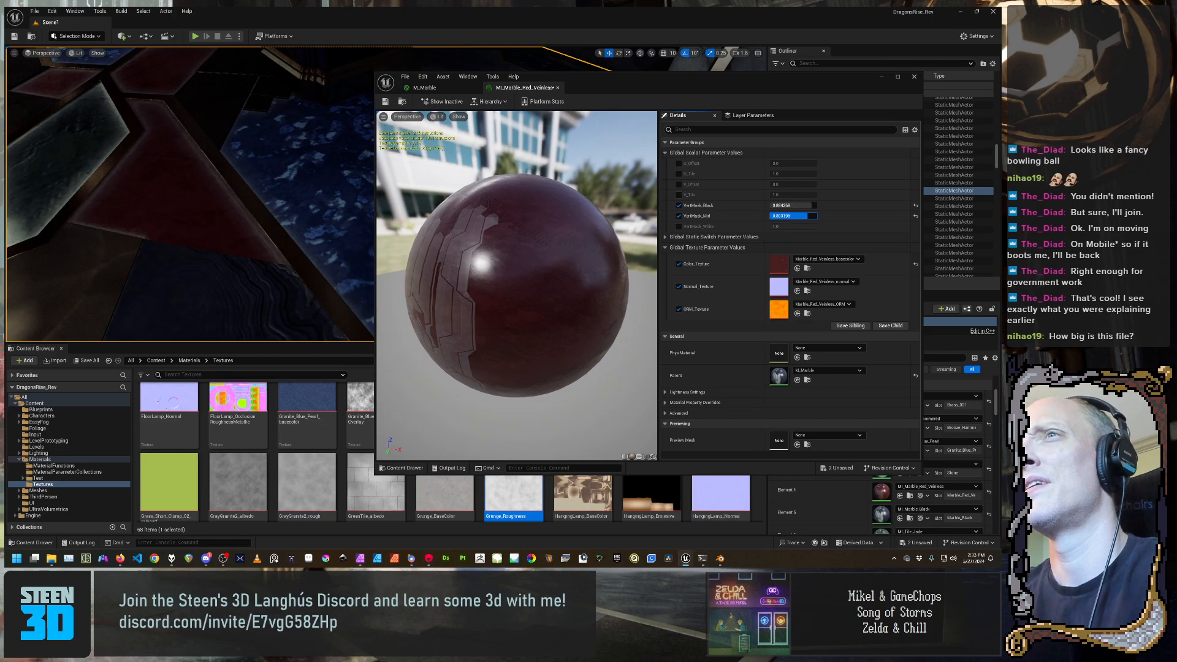
mouse_move(810, 216)
left_mouse_down()
mouse_move(815, 205)
mouse_move(810, 215)
left_mouse_up()
key("s")
right_click_drag(246, 184, 196, 147)
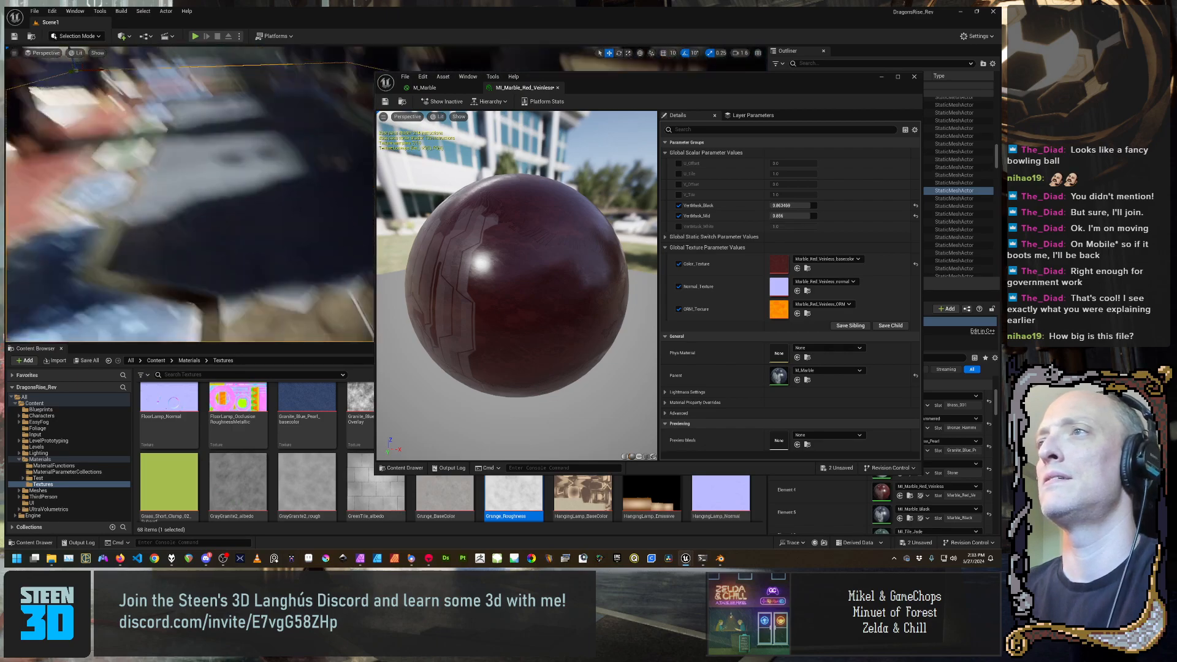
right_click_drag(202, 196, 166, 193)
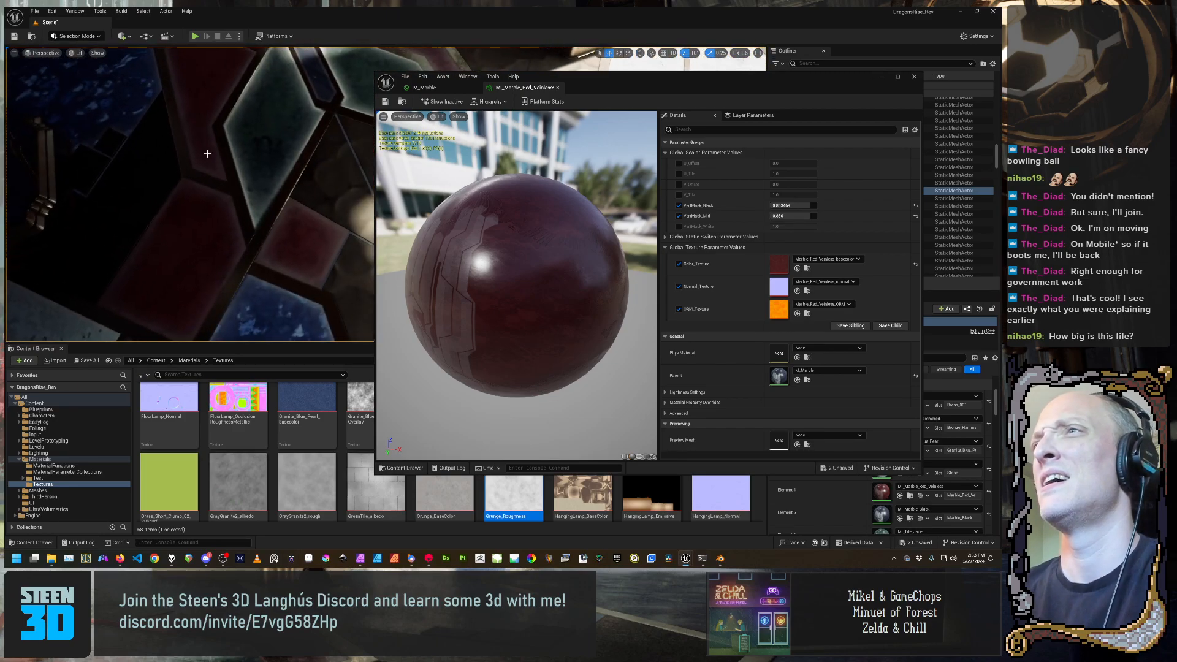
Try lowering VertMask_Black on MI_Marble_Red_Veinless to about 0.15 and rebalance VertMask_Mid against it
mouse_move(791, 206)
left_mouse_down()
mouse_move(771, 205)
mouse_move(809, 215)
mouse_move(788, 216)
left_mouse_up()
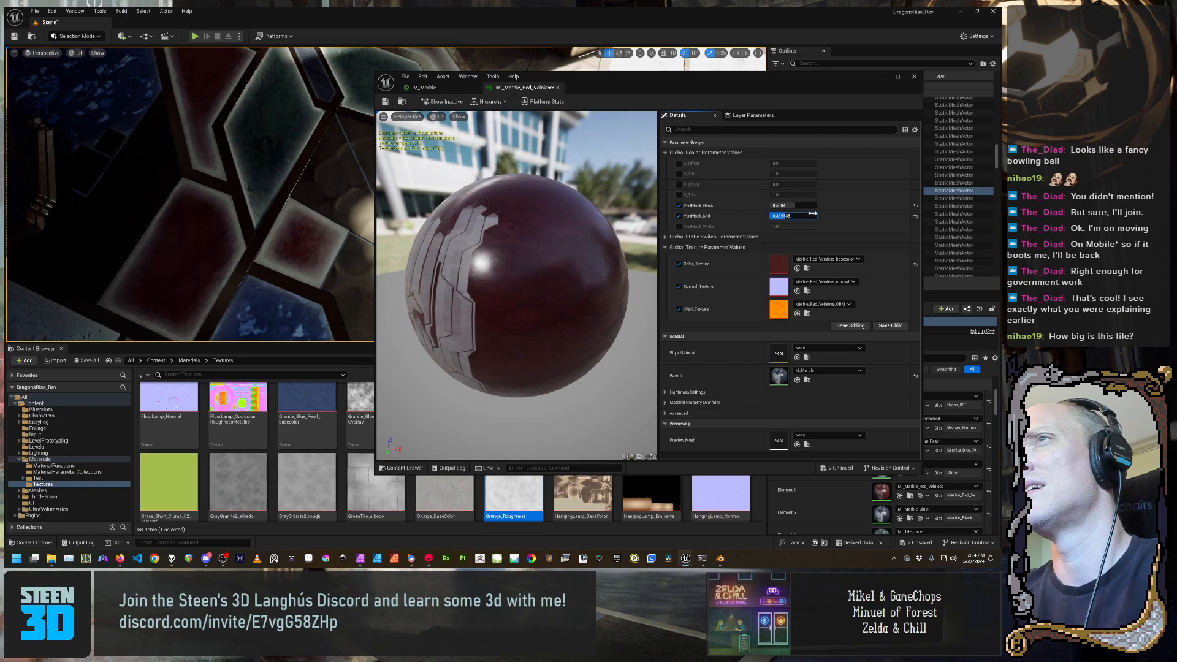
left_click_drag(809, 206, 780, 206)
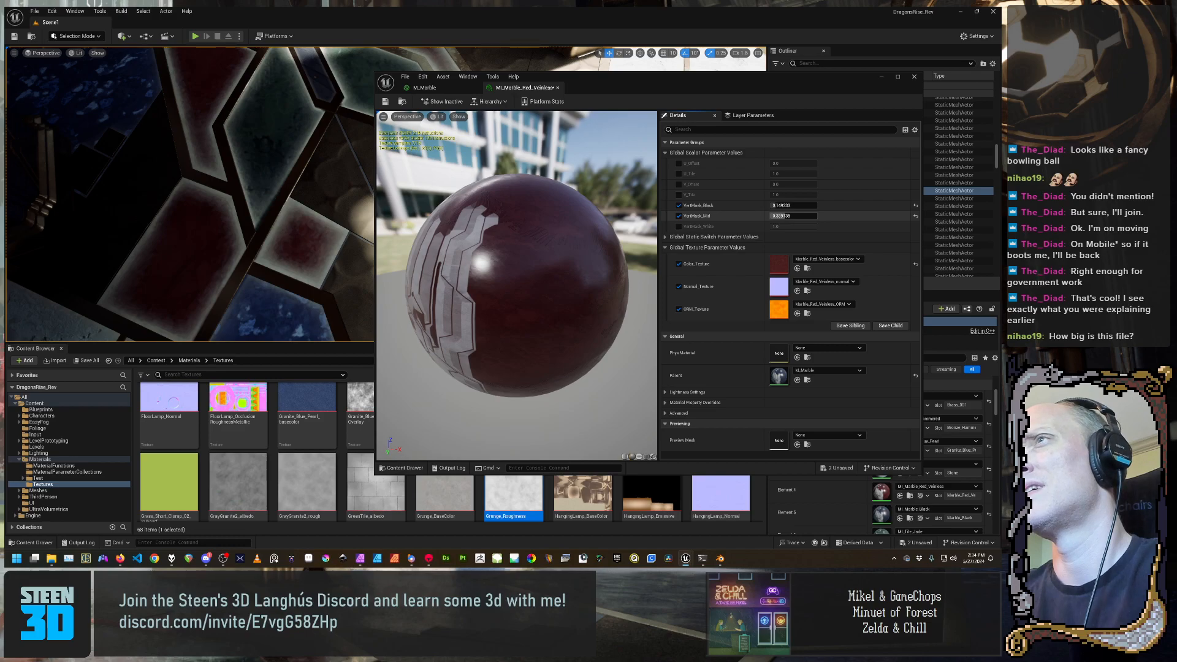
left_click_drag(774, 216, 802, 216)
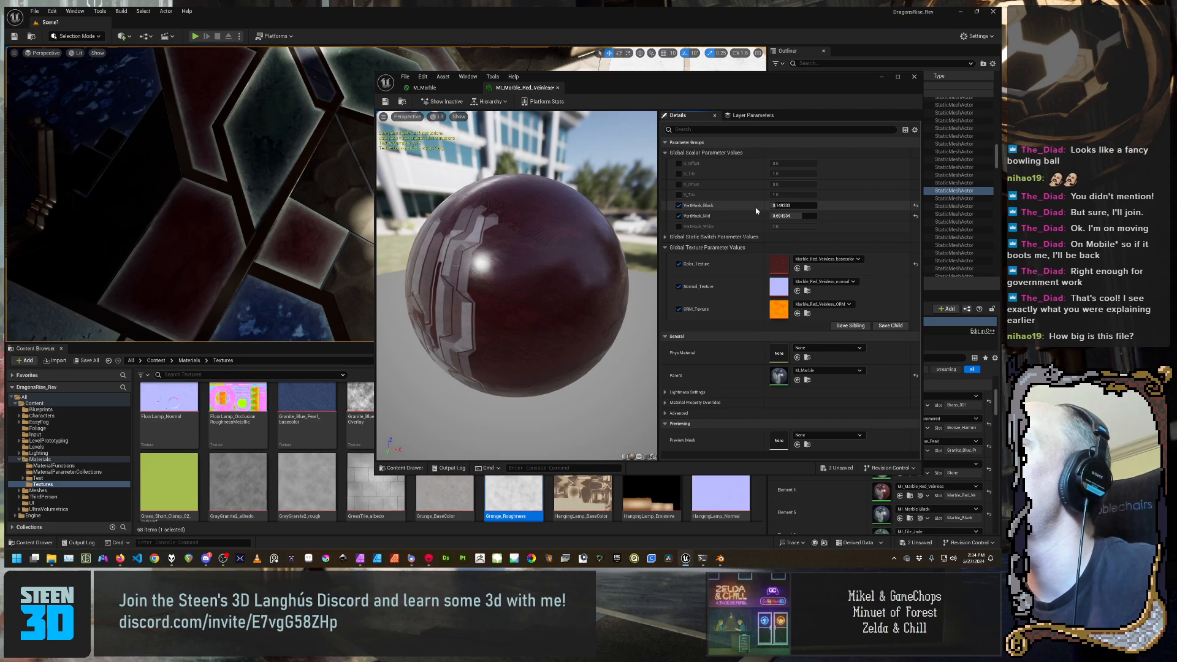
Try overriding VertMask_White on the red marble instance and switch the override back off
left_click(679, 226)
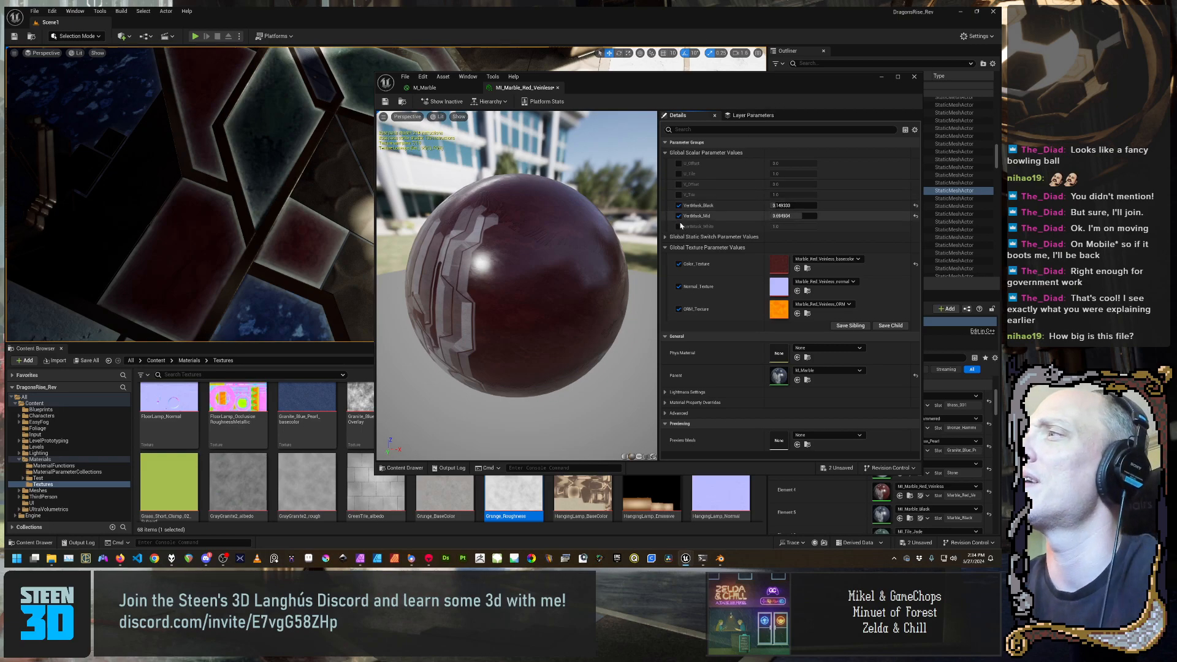
mouse_move(811, 227)
left_mouse_down()
mouse_move(788, 227)
mouse_move(817, 226)
left_mouse_up()
left_click(679, 226)
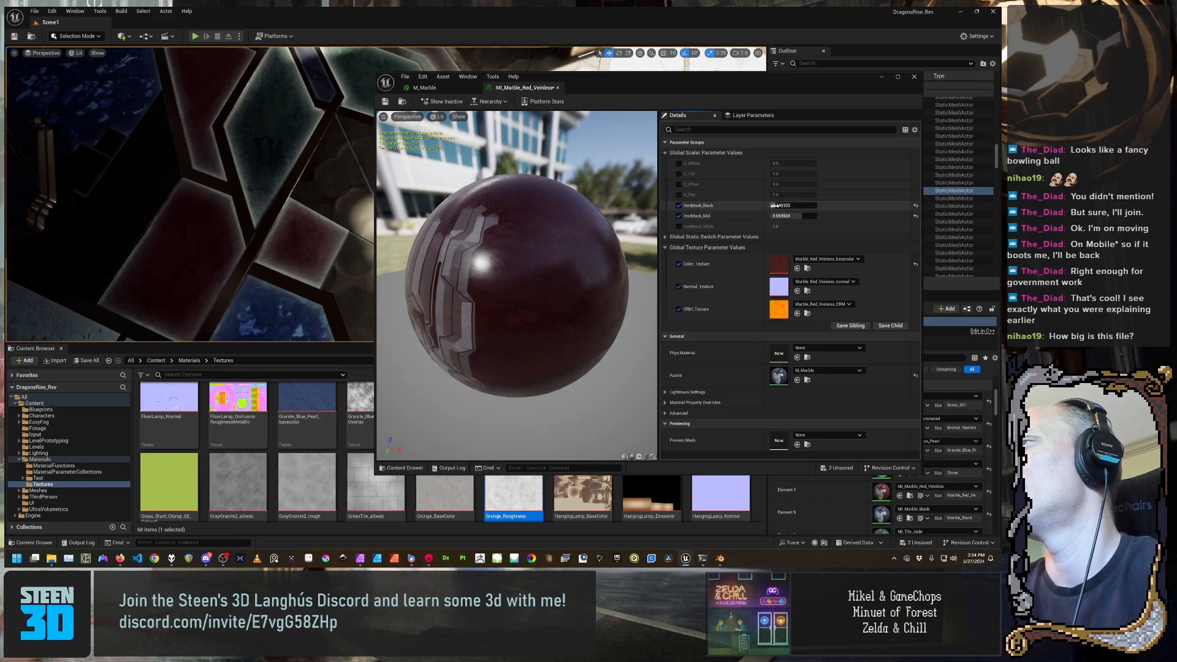
Set VertMask_Black to about 0.875 and VertMask_Mid to about 0.9, and check the red tiles along the corridor floor
mouse_move(784, 206)
left_mouse_down()
mouse_move(810, 206)
mouse_move(787, 217)
mouse_move(795, 206)
left_mouse_up()
type("0.56")
key("Return")
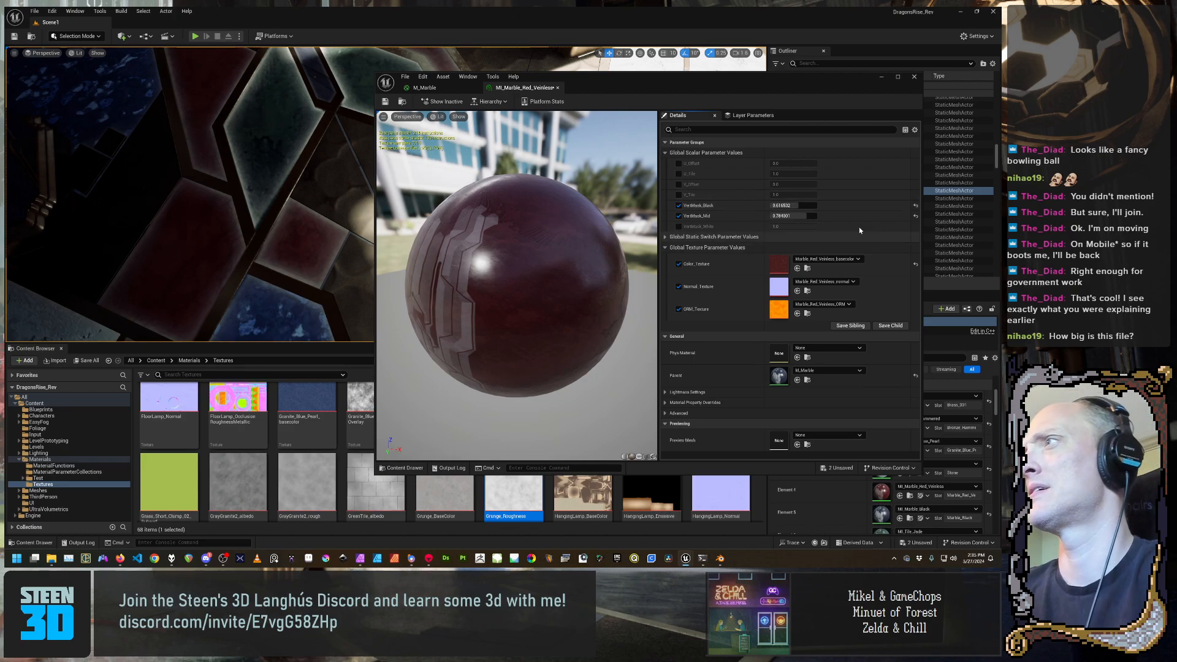
left_click(791, 215)
mouse_move(806, 216)
left_mouse_down()
mouse_move(823, 206)
mouse_move(812, 216)
left_mouse_up()
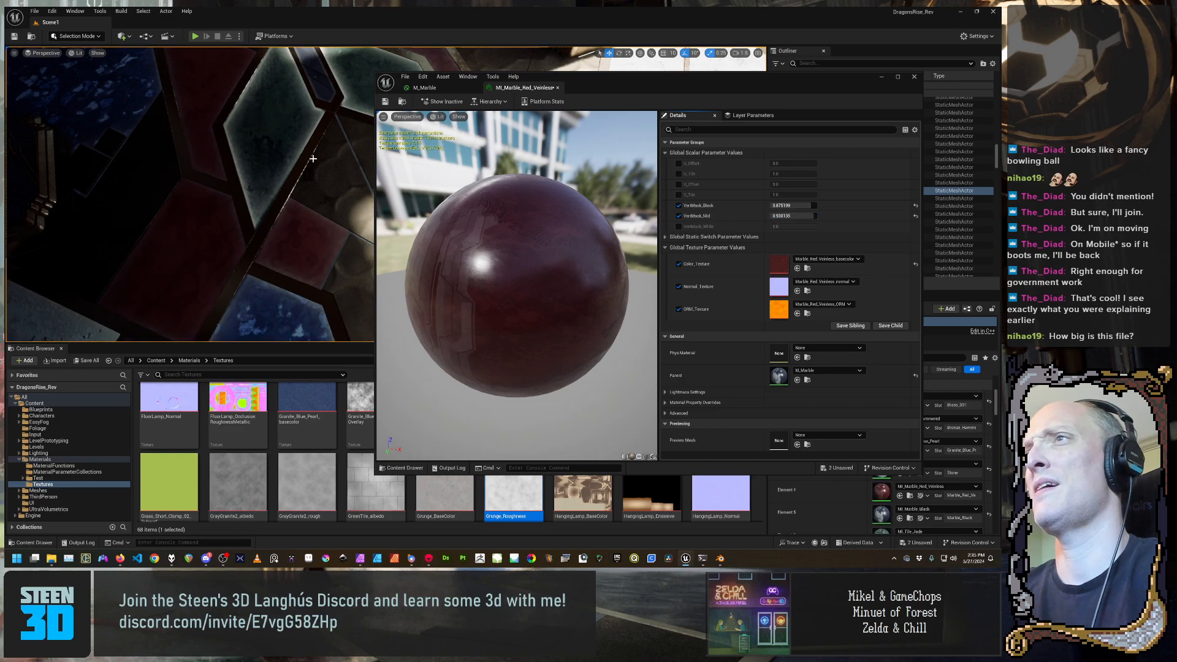
right_click_drag(184, 203, 233, 188)
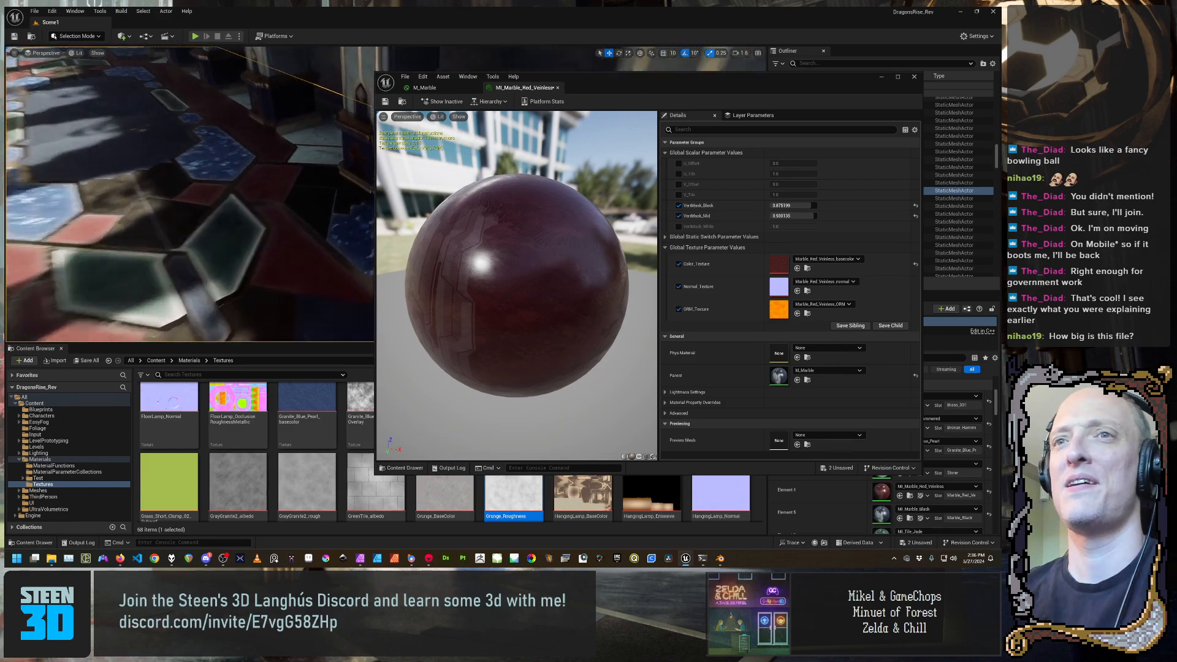
right_click_drag(190, 196, 257, 184)
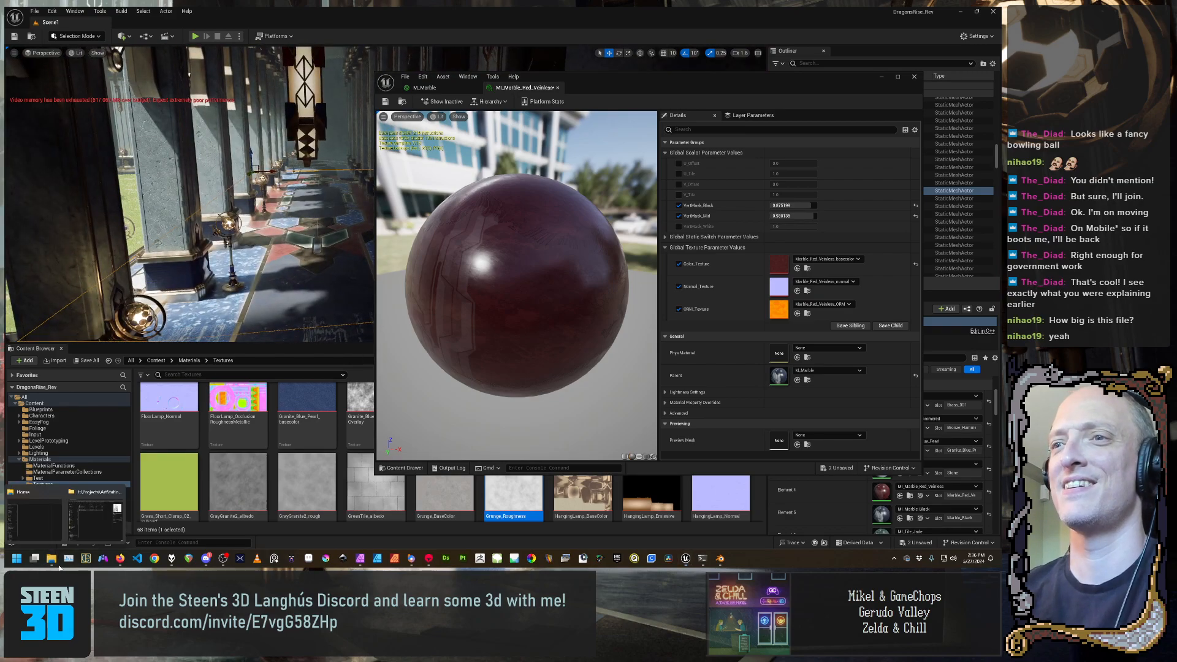
Switch to a new File Explorer window and browse to the Projects\Unreal folder on the BigSpeedy (E:) drive
right_click(54, 559)
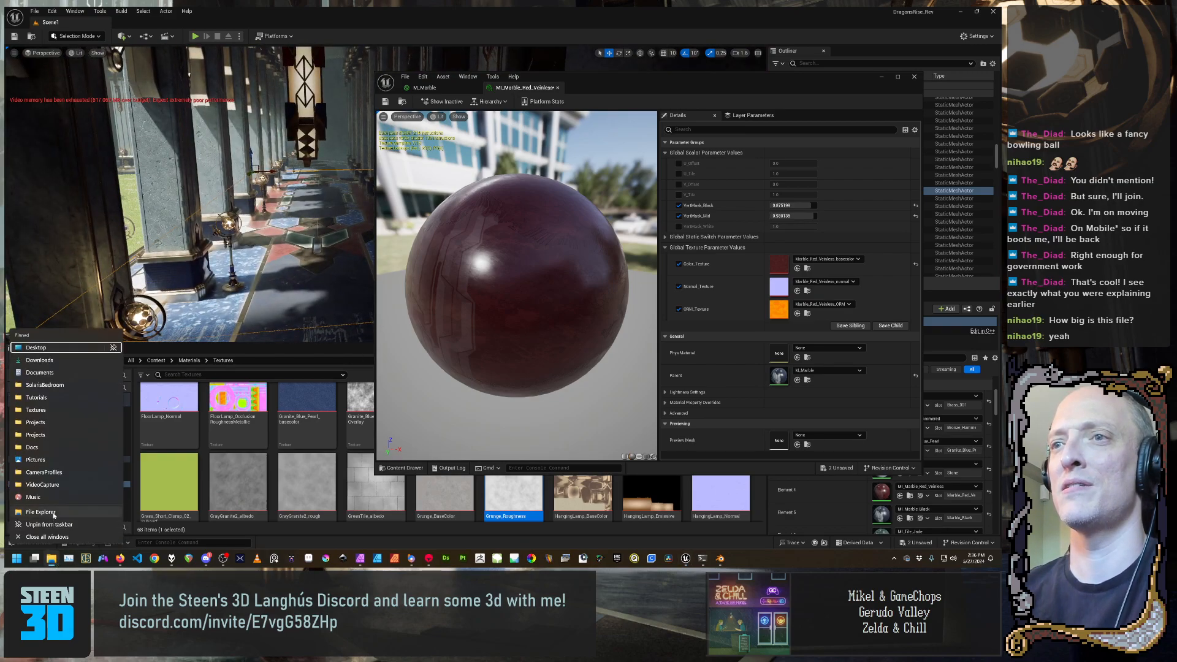
left_click(54, 513)
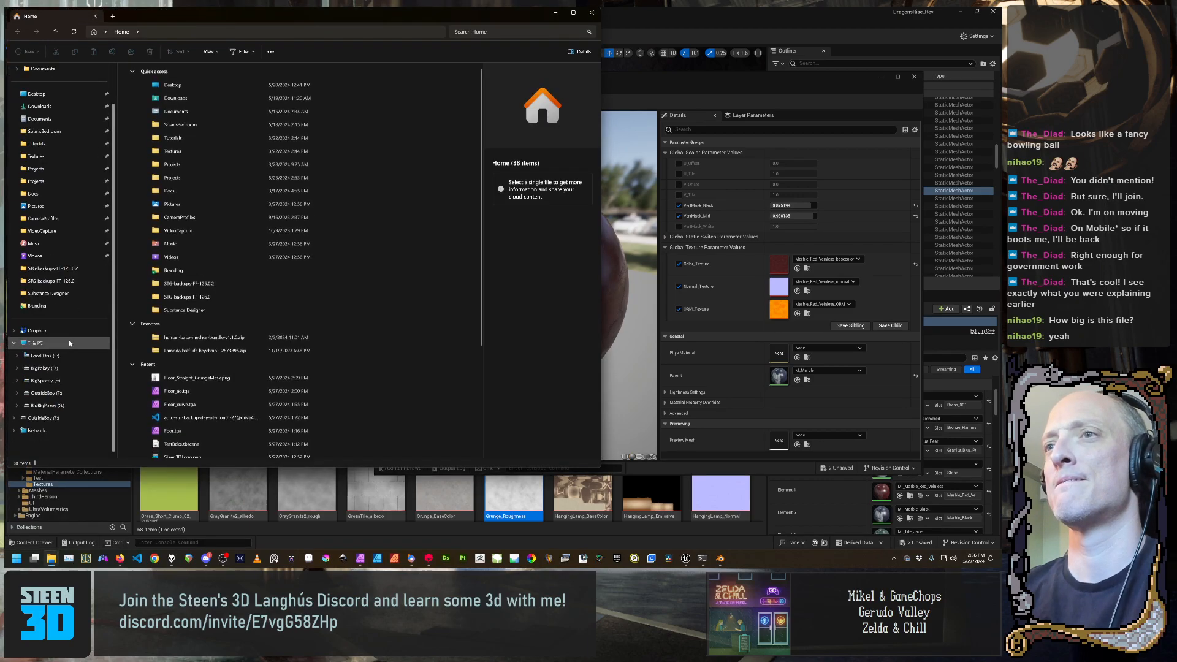
left_click(45, 381)
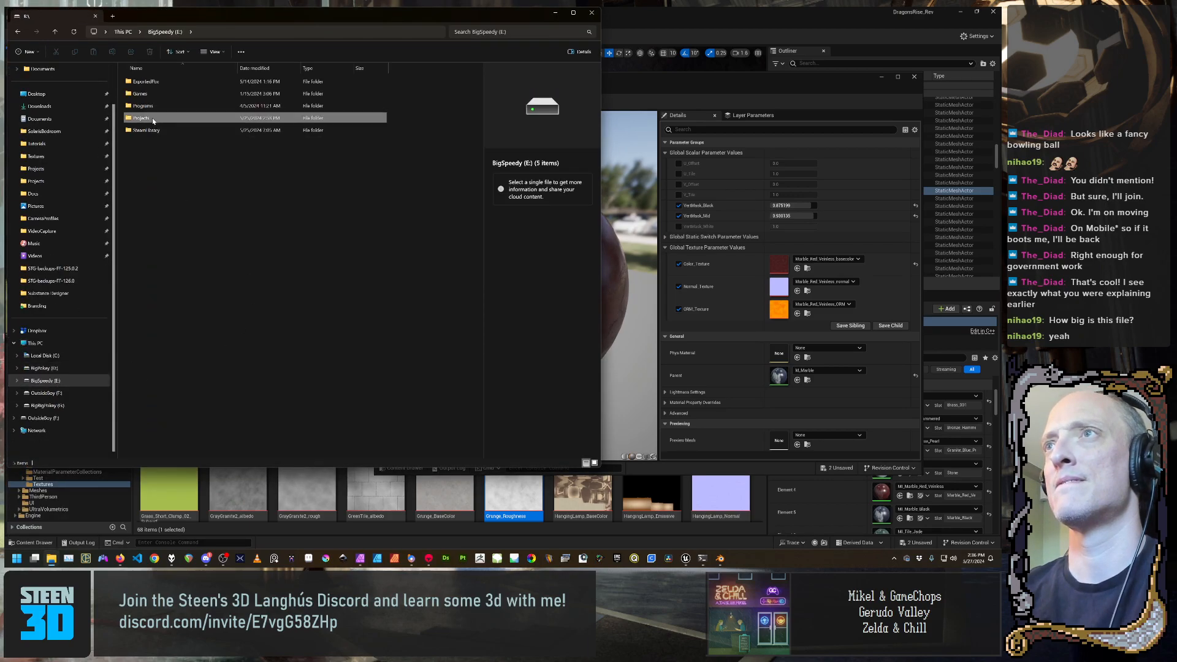
double_click(153, 118)
scroll(178, 368, "down", 3)
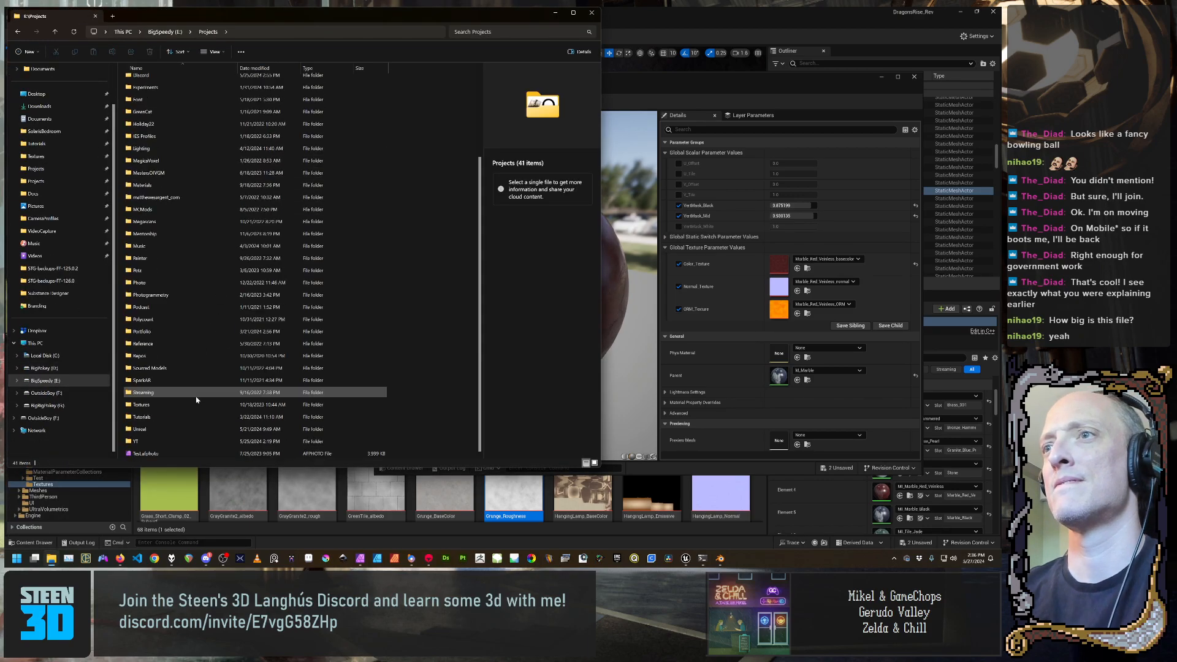
double_click(186, 431)
left_click(172, 119)
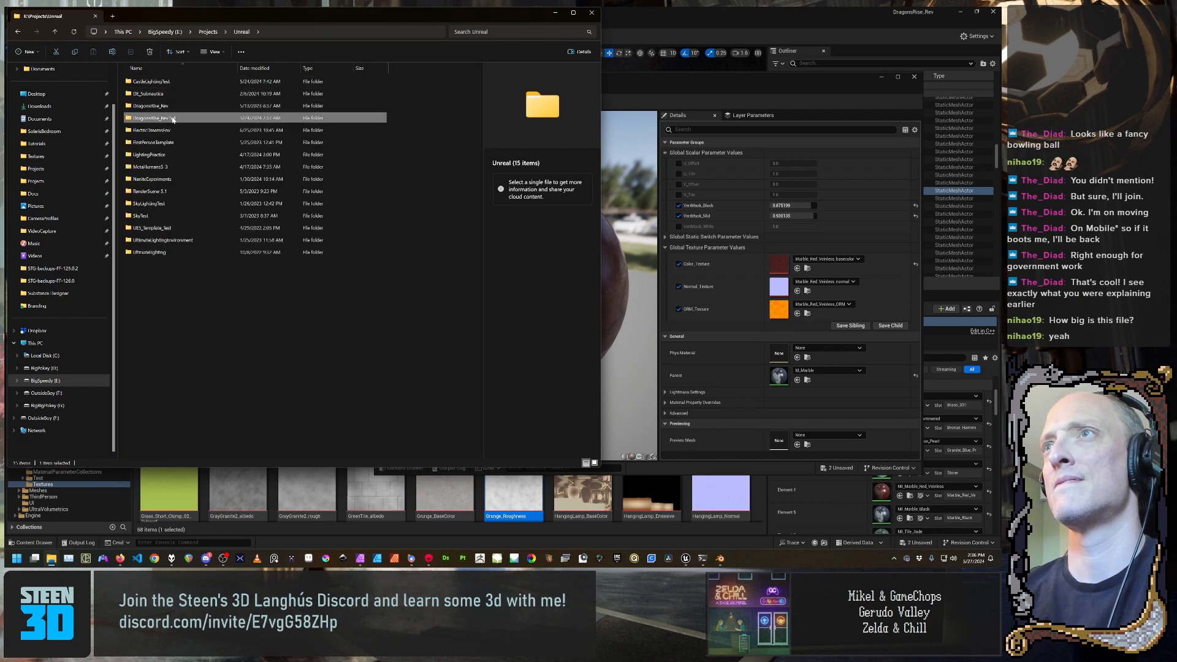
double_click(172, 119)
key("alt+Left")
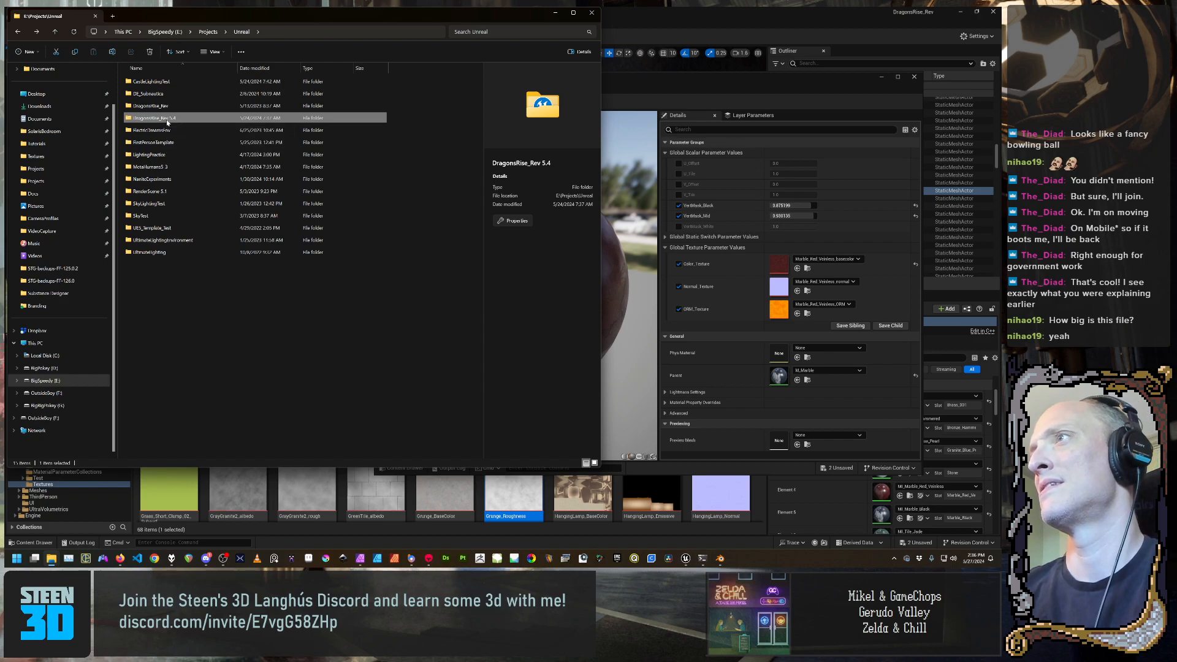
Check the size of the DragonsRise_Rev 5.4 folder in its properties, and return to Unreal Editor
right_click(167, 122)
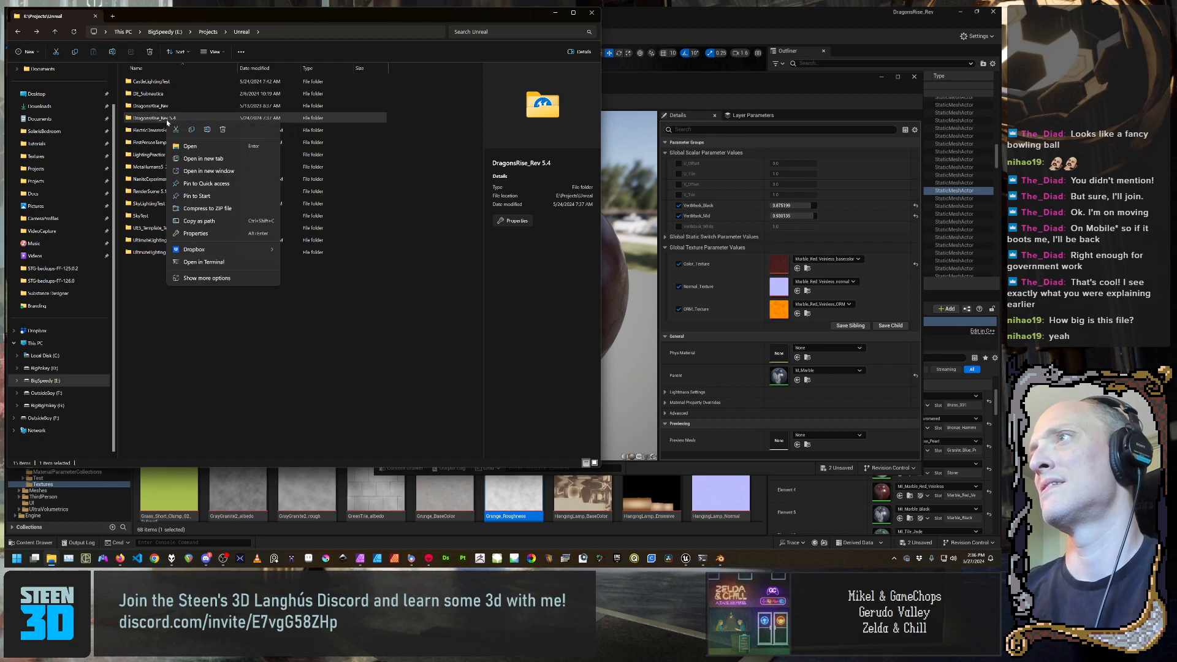
left_click(232, 281)
left_click(231, 363)
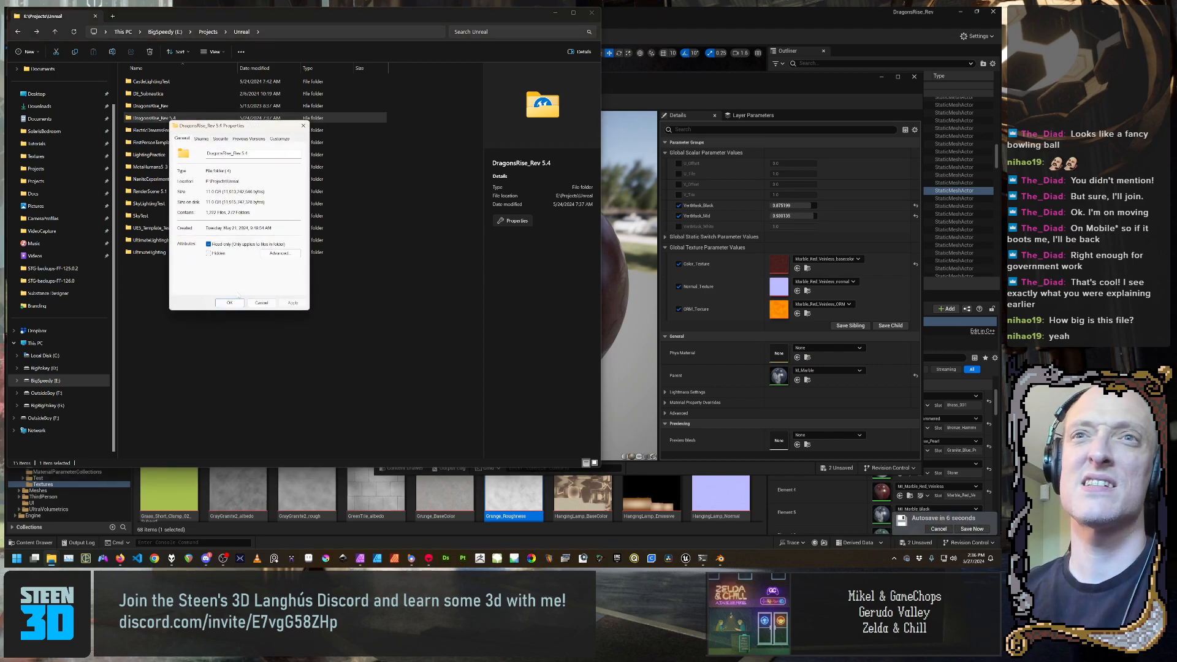
left_click(270, 304)
left_click(341, 382)
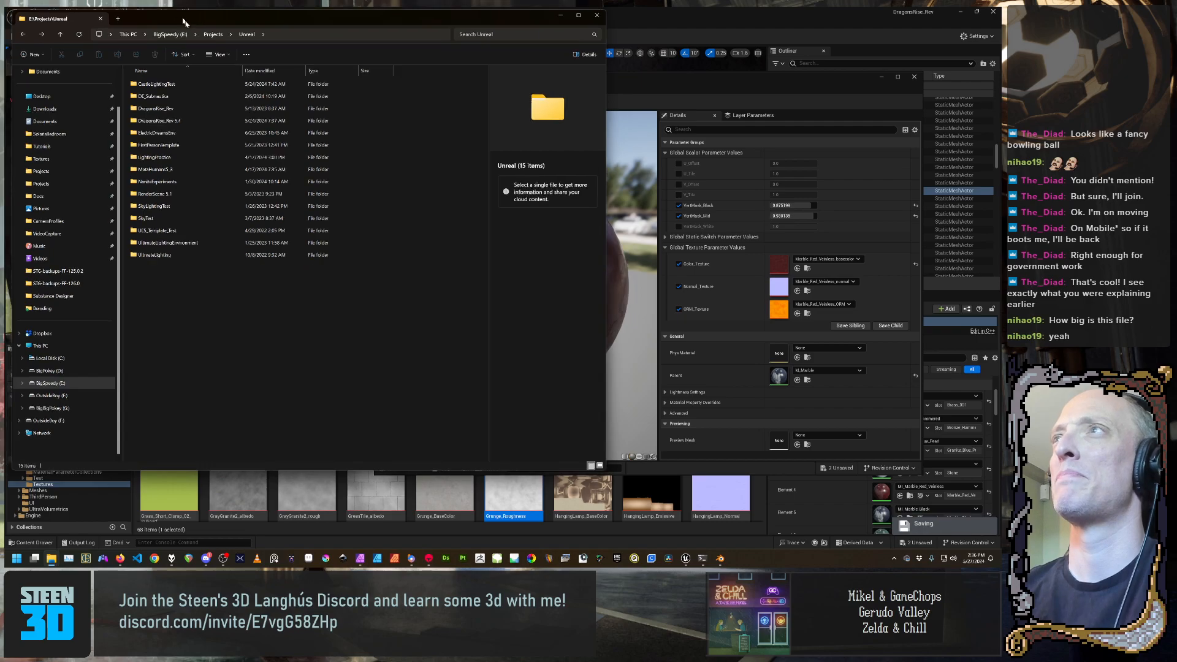
left_click_drag(171, 27, 192, 40)
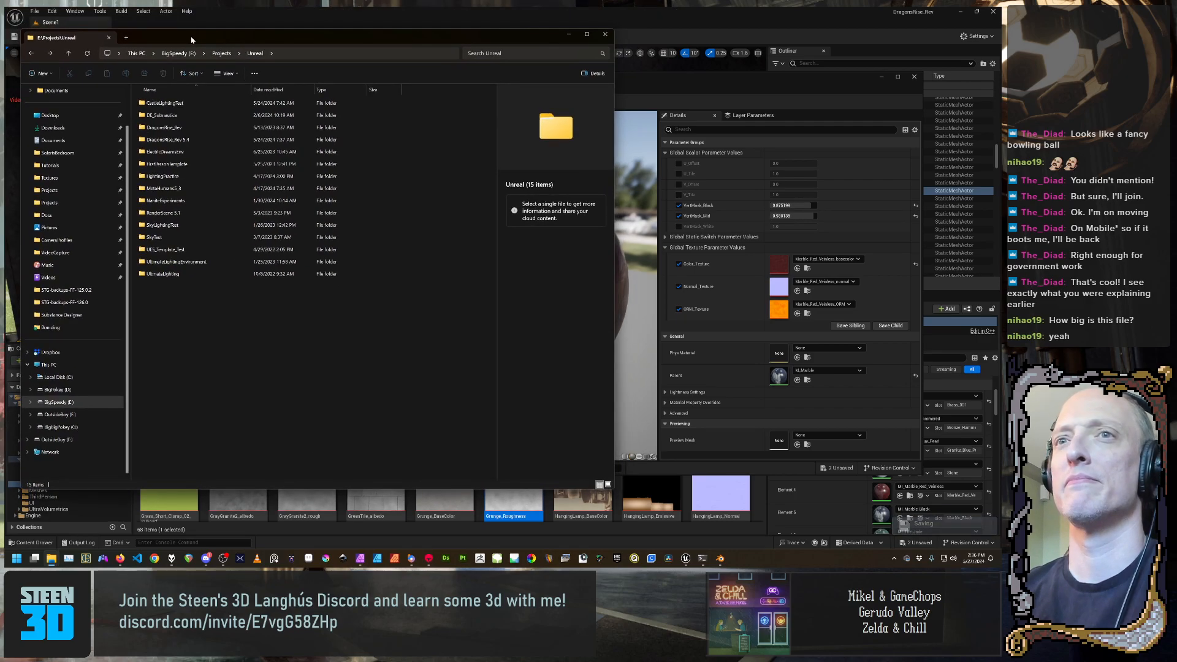
left_click(393, 10)
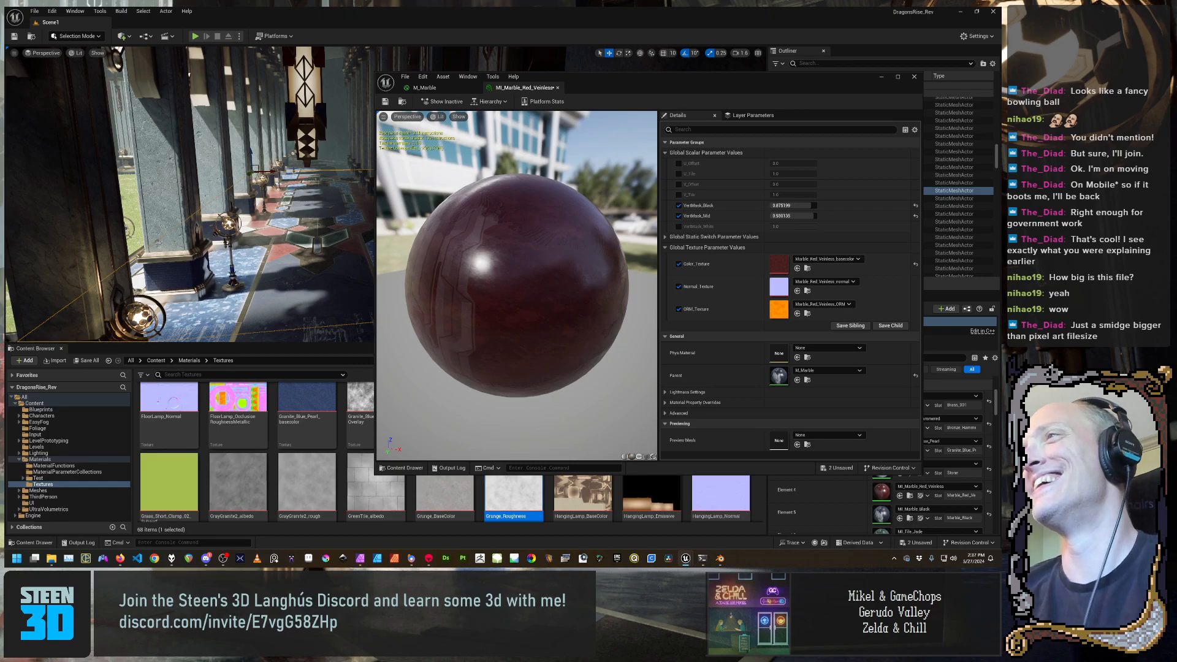
Save the MI_Marble_Red_Veinless material instance and check its grunge on the rotated preview sphere
left_click_drag(468, 336, 528, 337)
left_click_drag(687, 85, 648, 87)
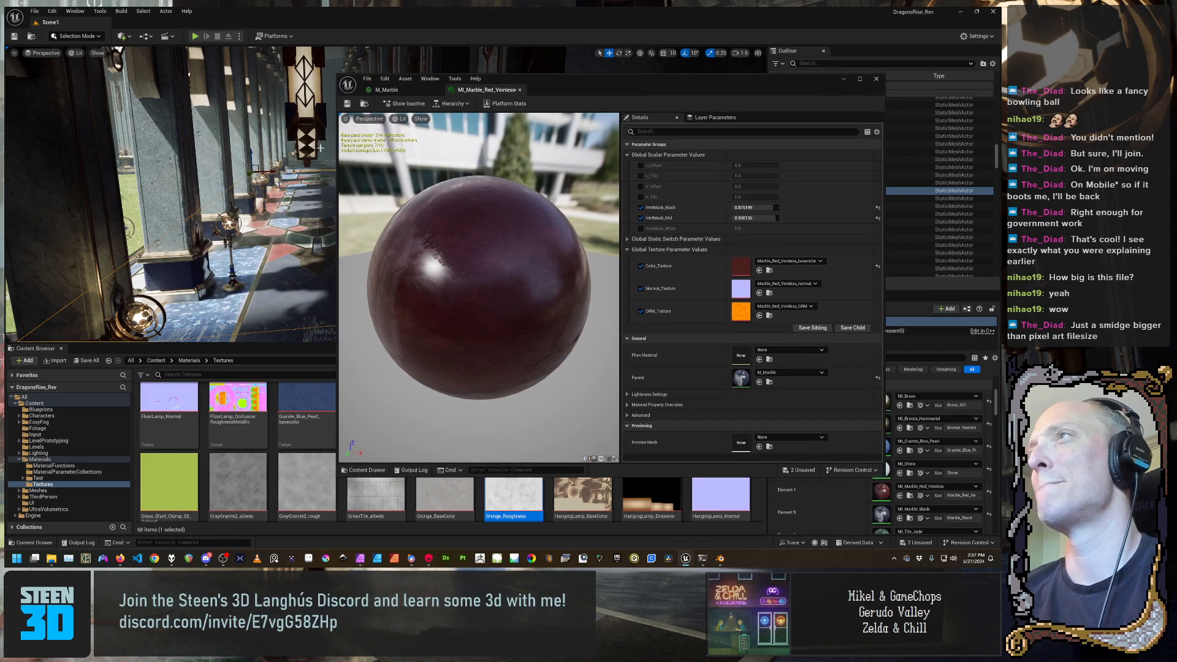
left_click(347, 105)
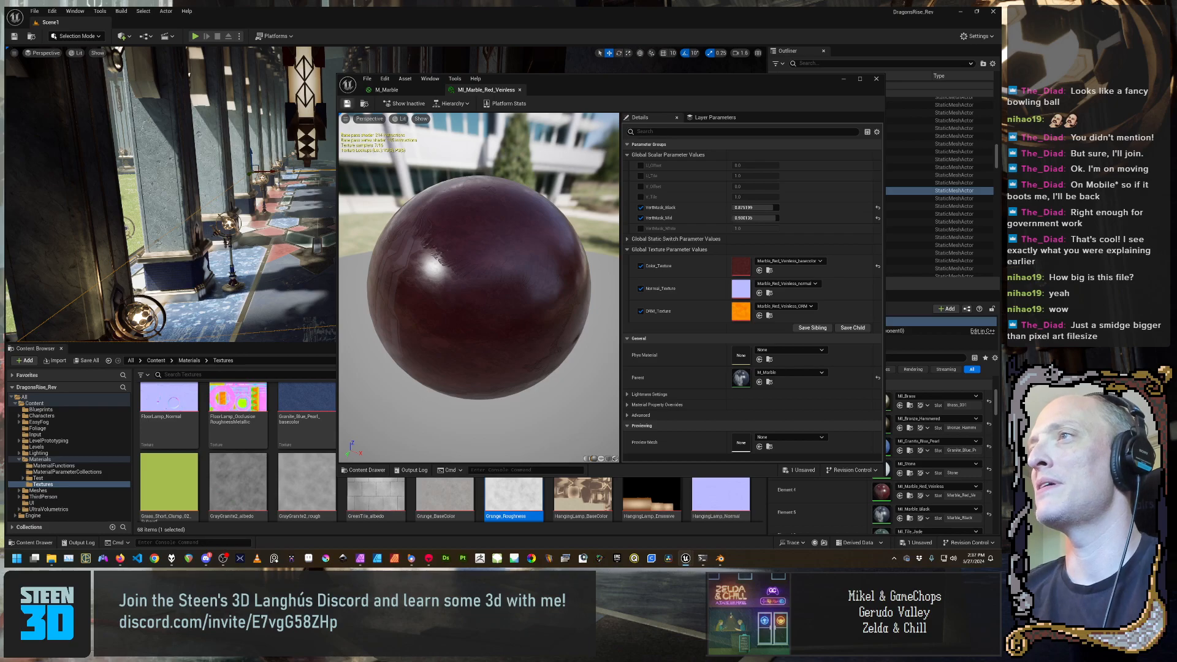
left_click_drag(453, 305, 442, 305)
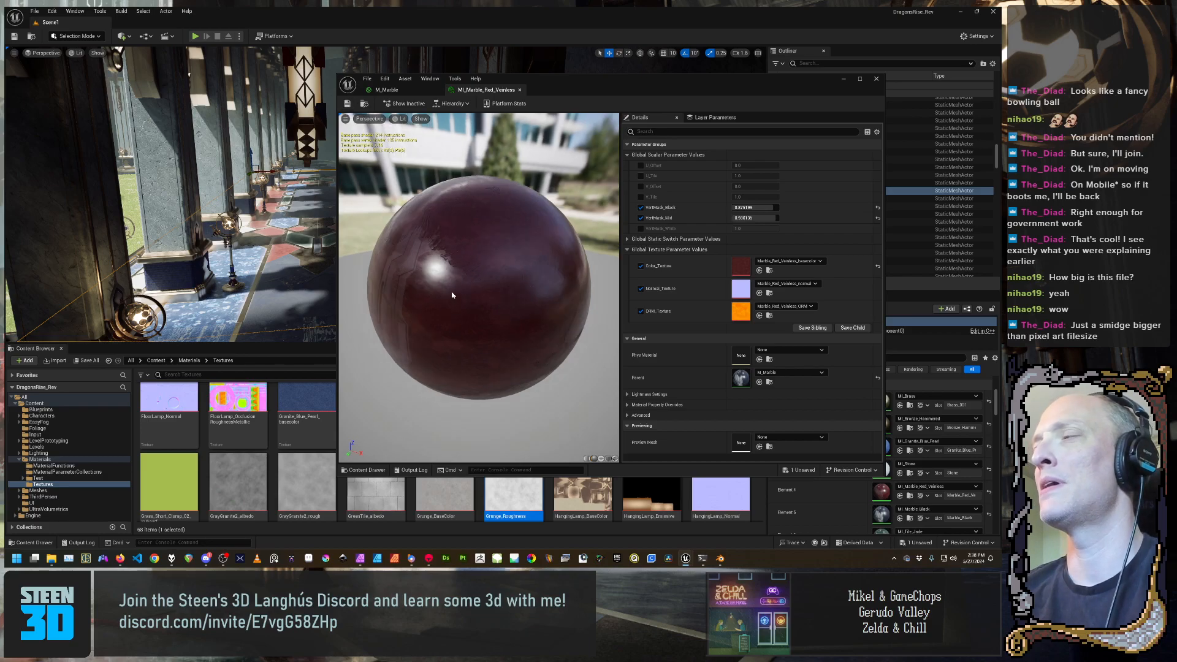
Open the MI_Tile_Jade material instance from SM_Floor_Straight5's materials and place its window beside the level view
left_click_drag(583, 79, 412, 66)
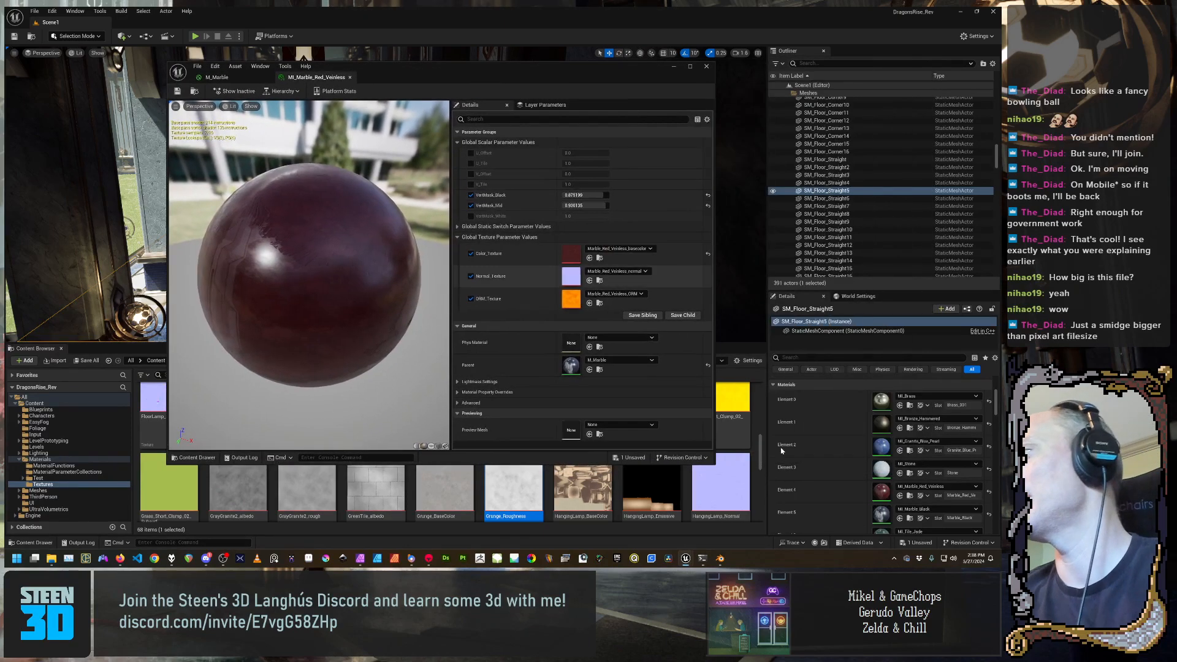
scroll(816, 429, "down", 2)
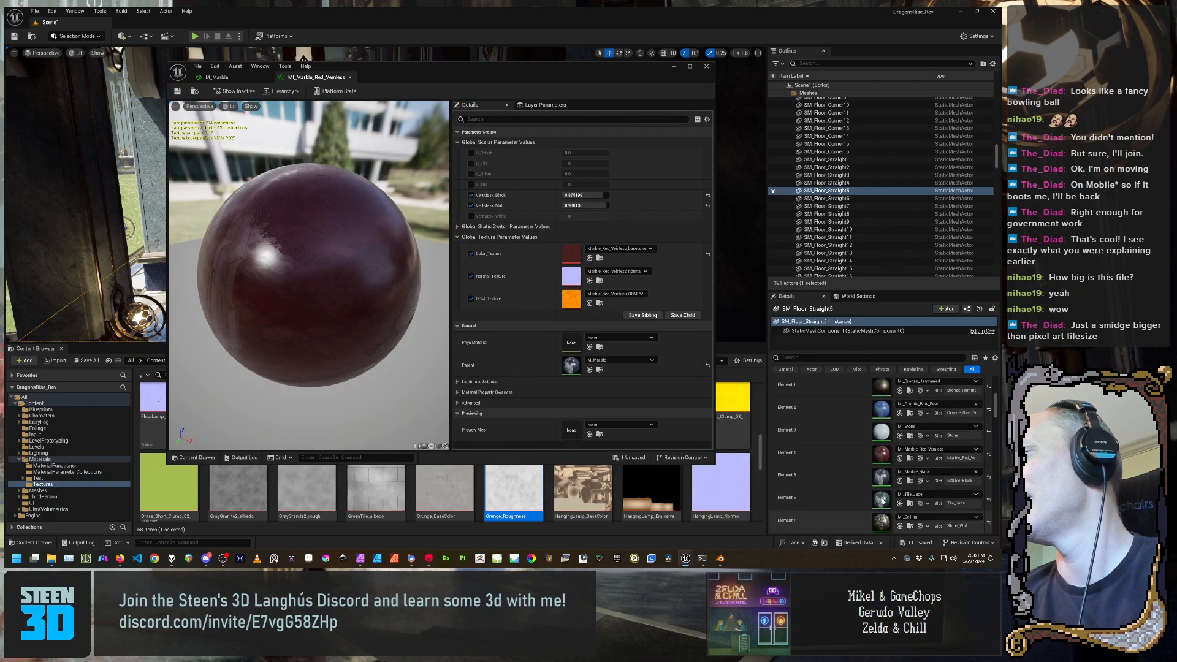
double_click(881, 500)
left_click_drag(459, 70, 725, 108)
Inspect the corridor floor tiles up close and switch the level viewport to look through the cine camera
right_click_drag(320, 279, 242, 297)
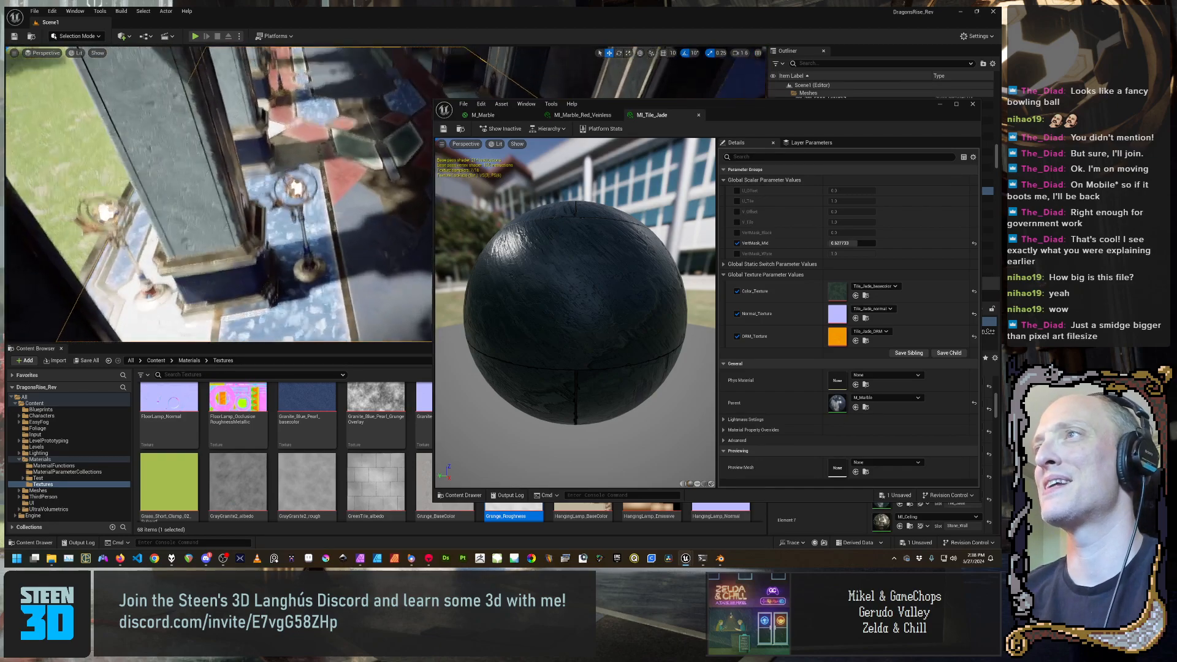
right_click_drag(233, 197, 288, 190)
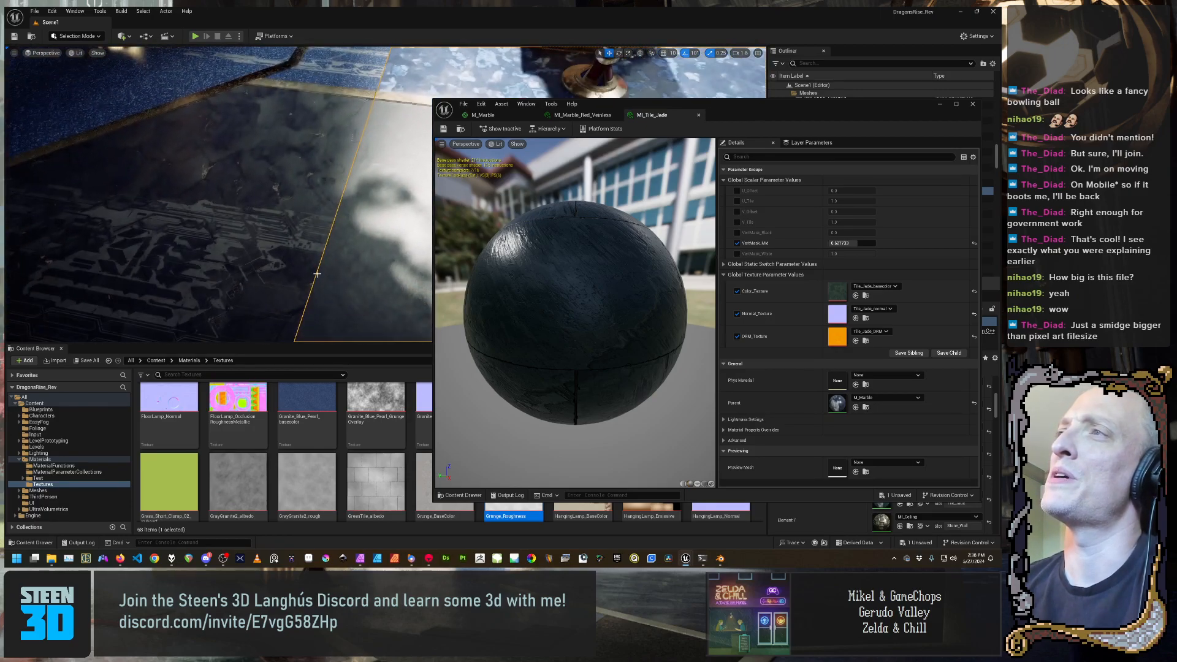
key("Escape")
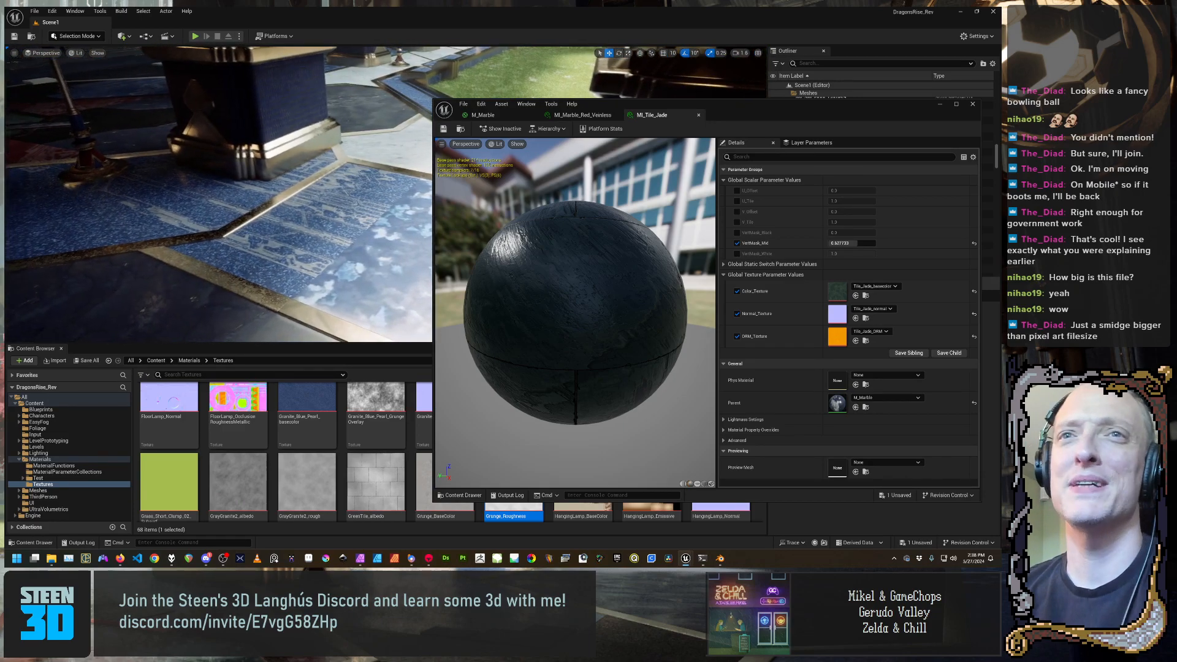
right_click_drag(246, 203, 281, 203)
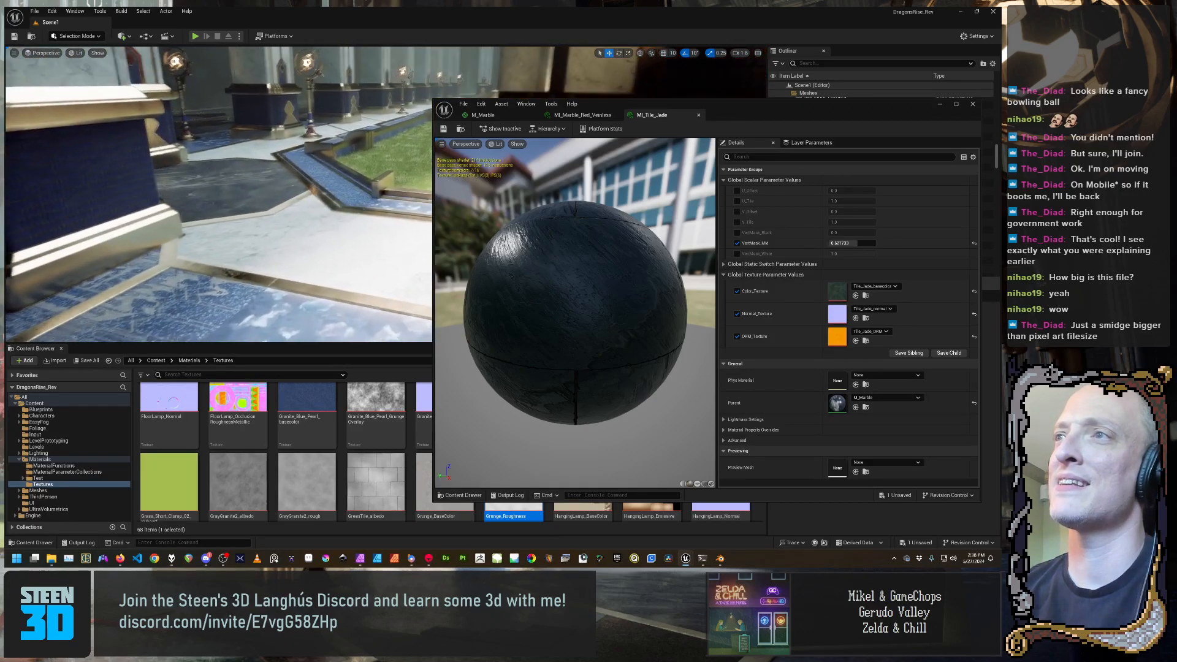
right_click_drag(281, 202, 36, 212)
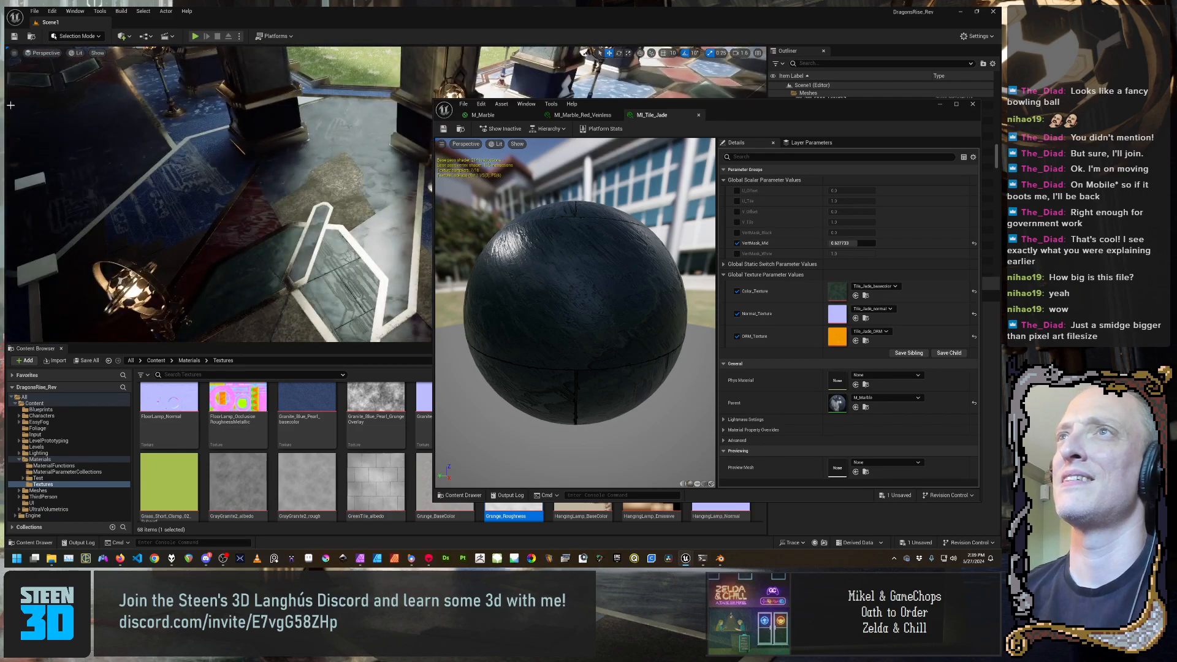
left_click(43, 53)
left_click(67, 150)
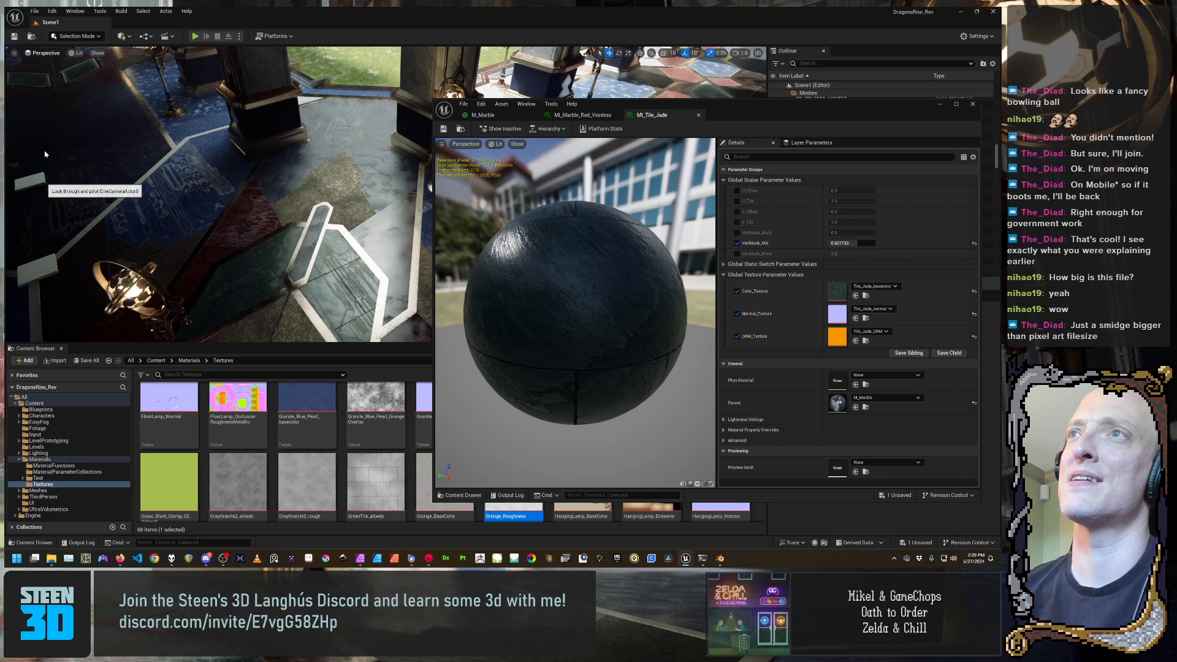
Uncover the cine camera shot by moving the MI_Tile_Jade window, and rotate its preview sphere to the grunge-masked side
left_click_drag(738, 112, 735, 158)
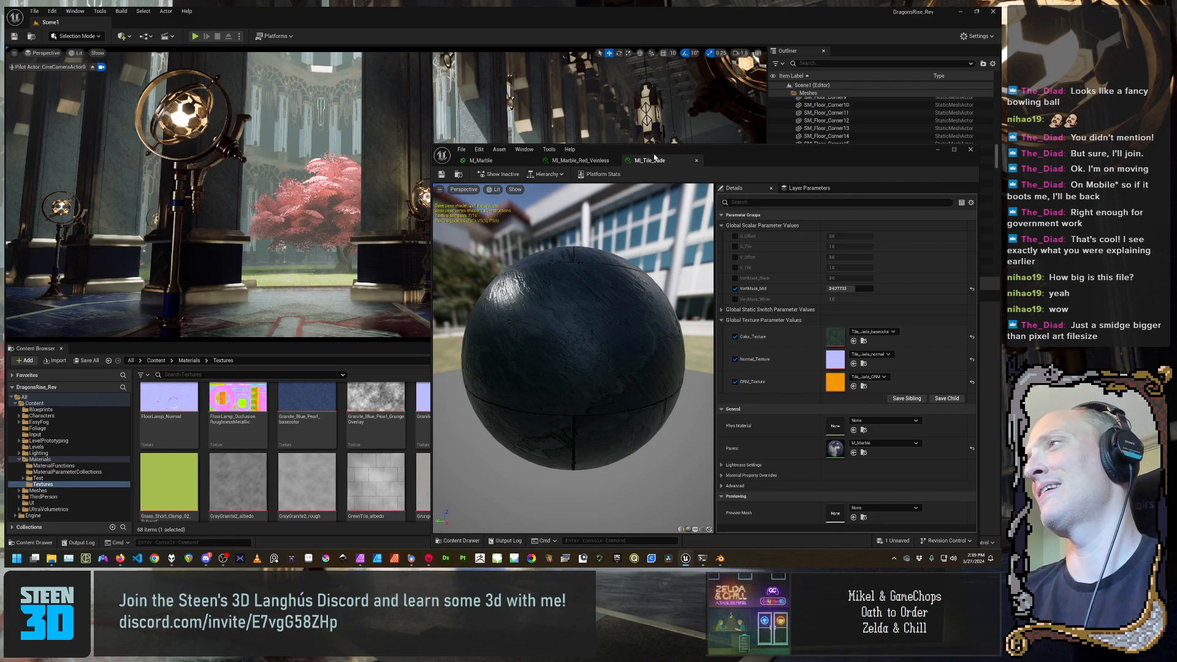
left_click_drag(786, 164, 696, 291)
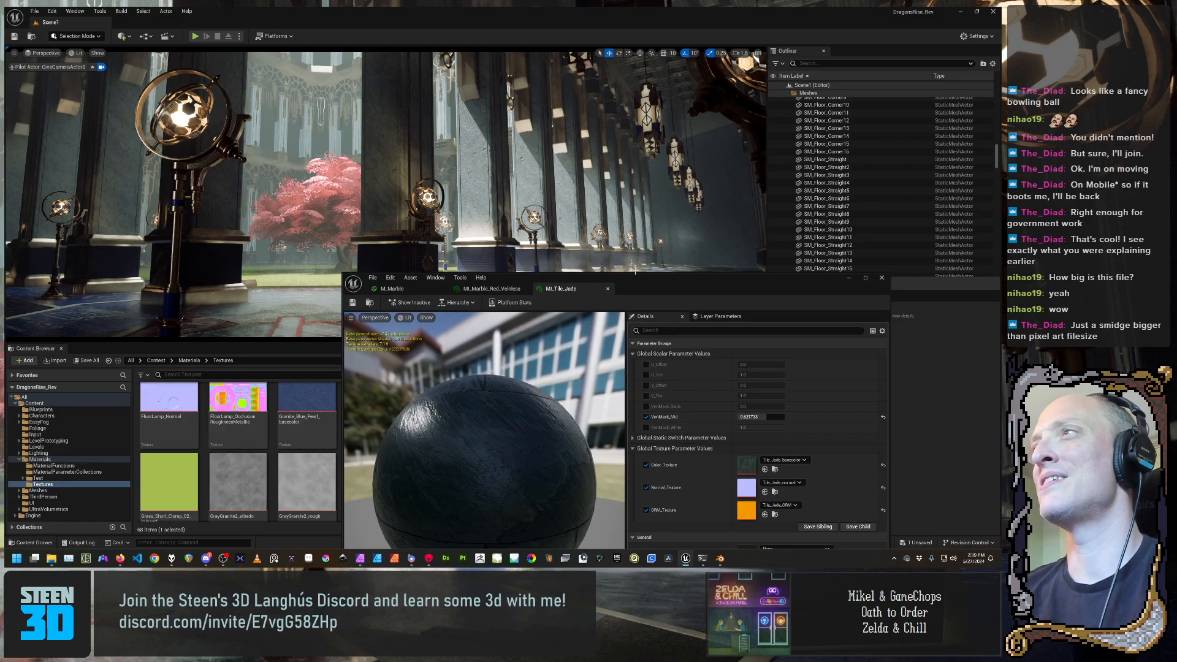
left_click_drag(679, 292, 702, 124)
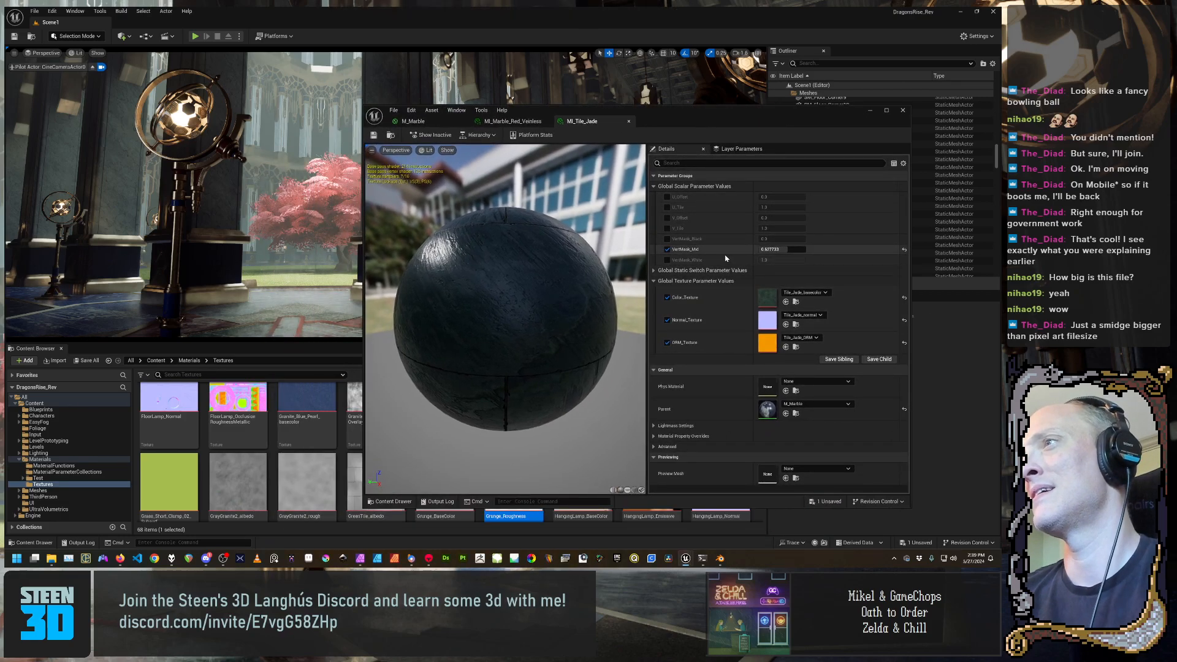
left_click_drag(540, 269, 665, 270)
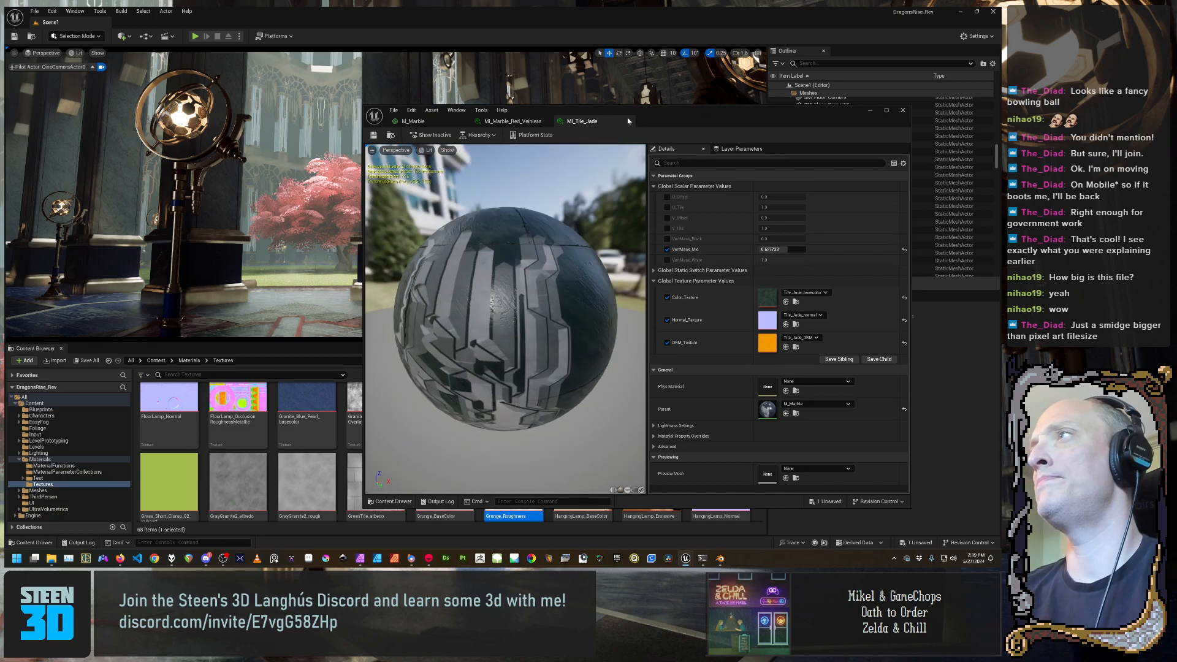
Move the material editor window aside and minimize it to clear the cine camera shot of the corridor
left_click_drag(628, 121, 757, 195)
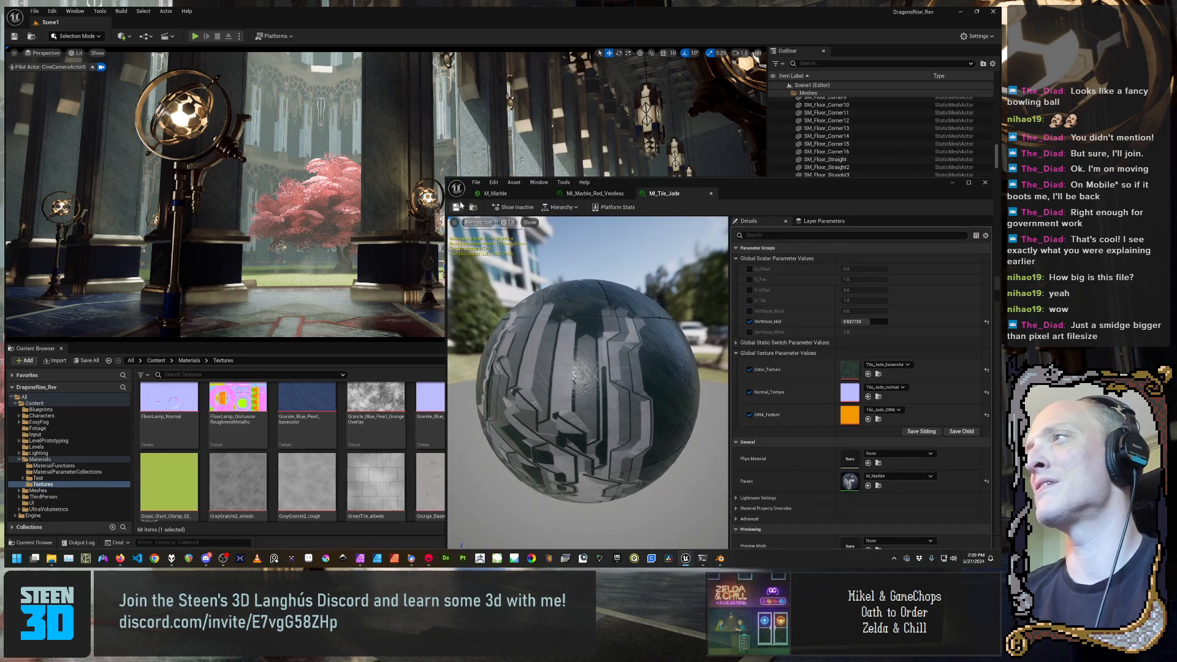
left_click(953, 183)
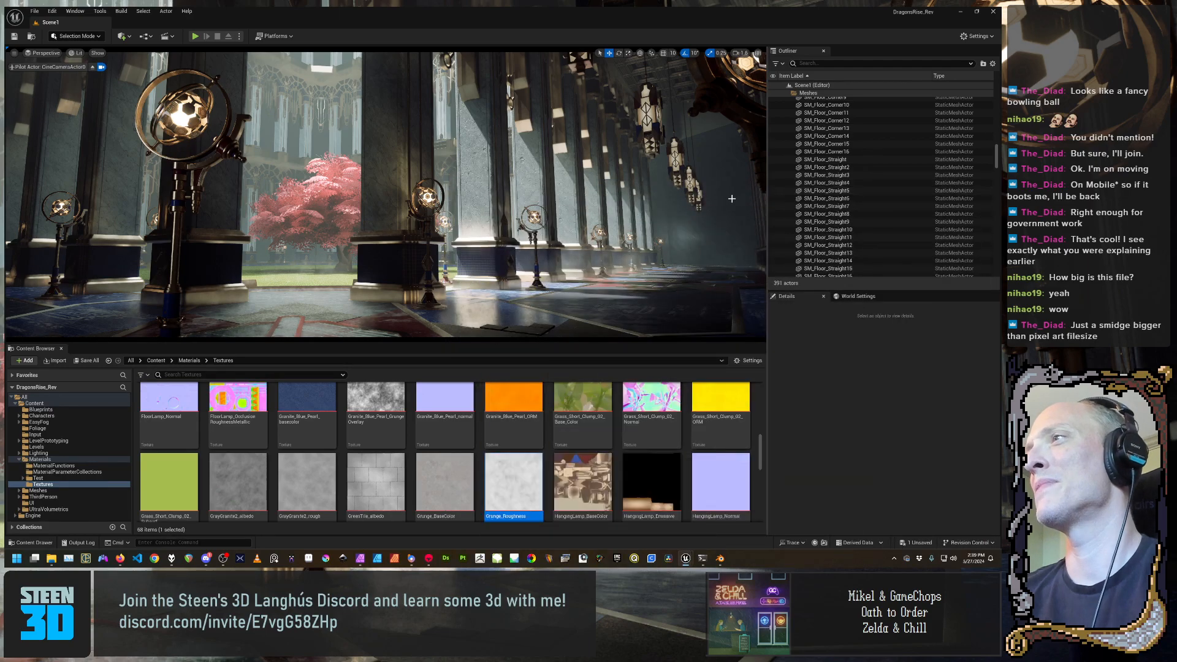
left_click(475, 123)
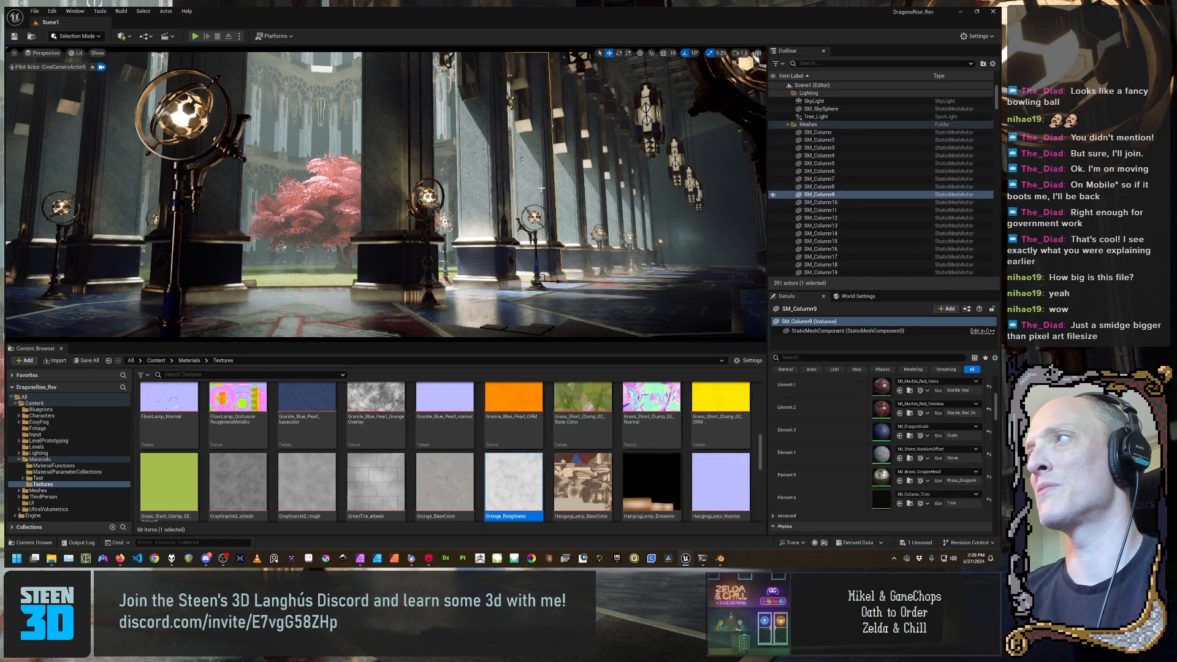
key("Escape")
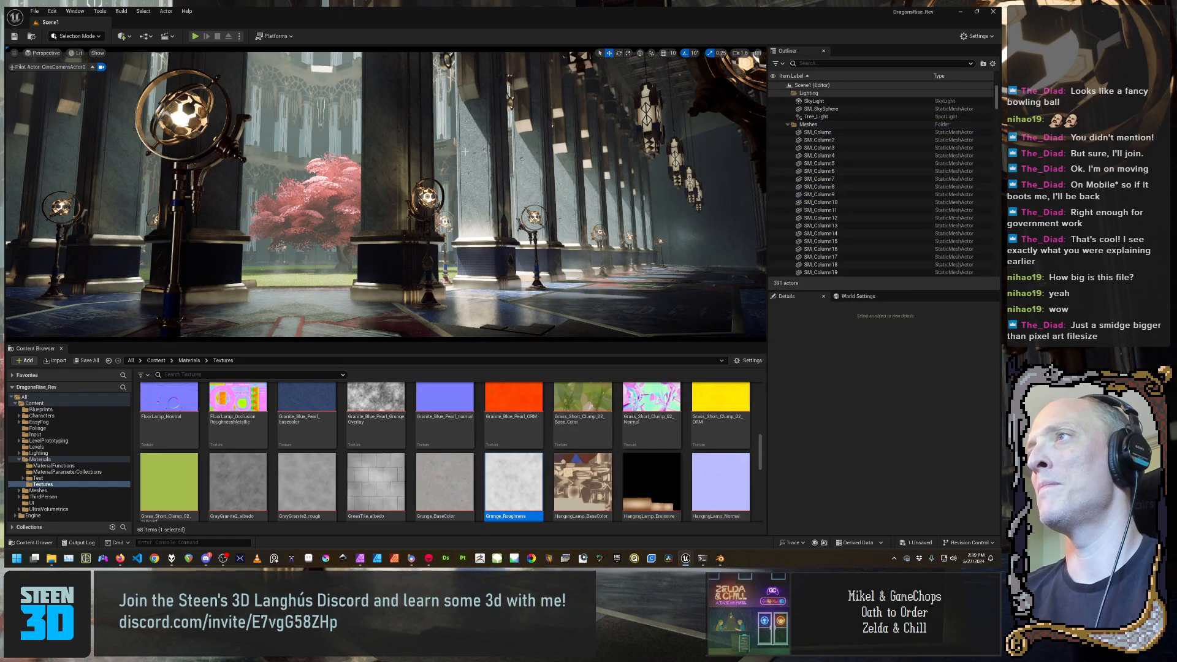
Select SM_Column8, stop piloting the cine camera, and move in close to the floor tiles at the corner
left_click(482, 184)
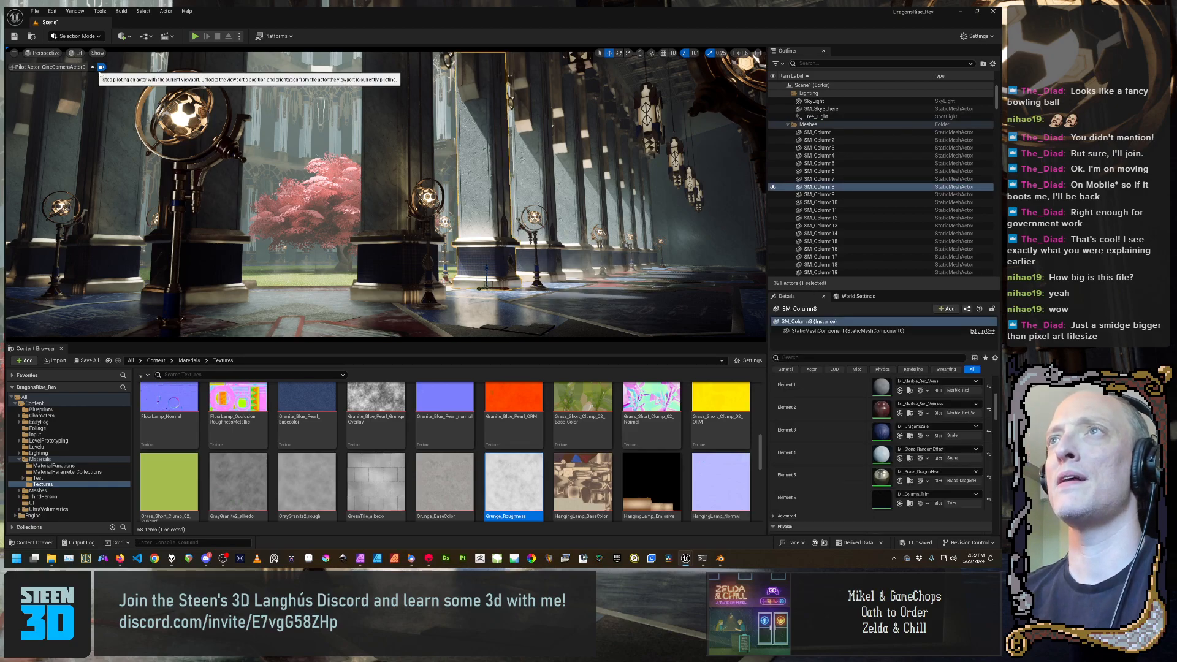
left_click(94, 67)
right_click_drag(386, 194, 455, 187)
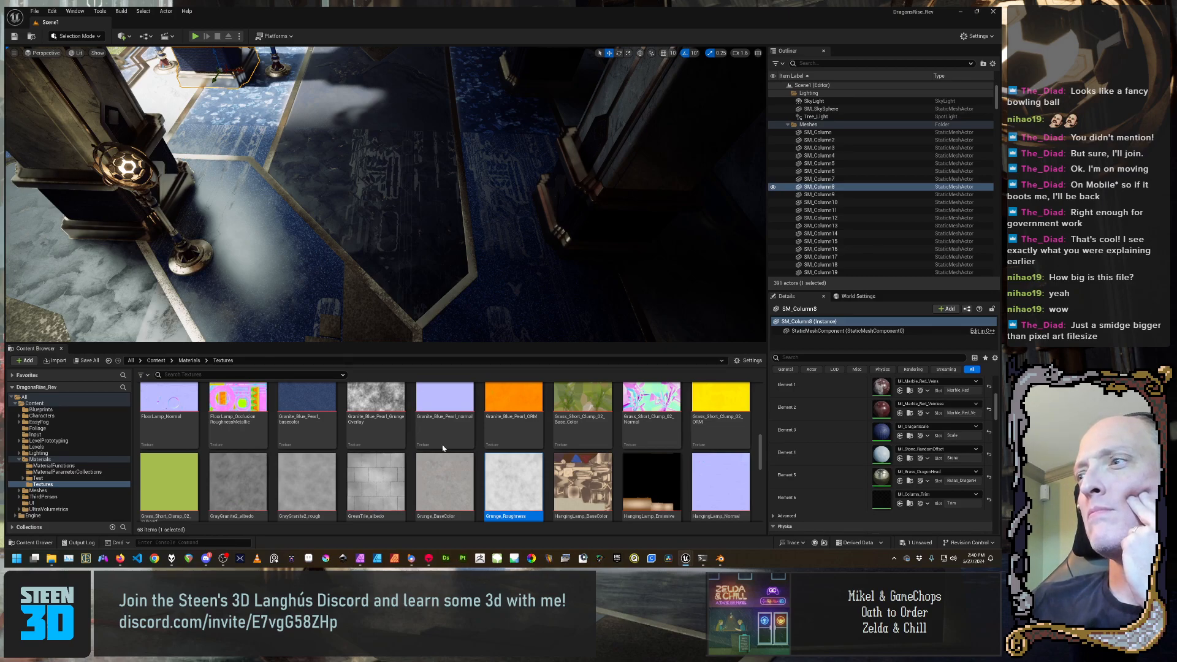
Switch to Blender, select the Floor_Corner piece in the Kit_Parts collection, and frame it in the view
mouse_move(427, 560)
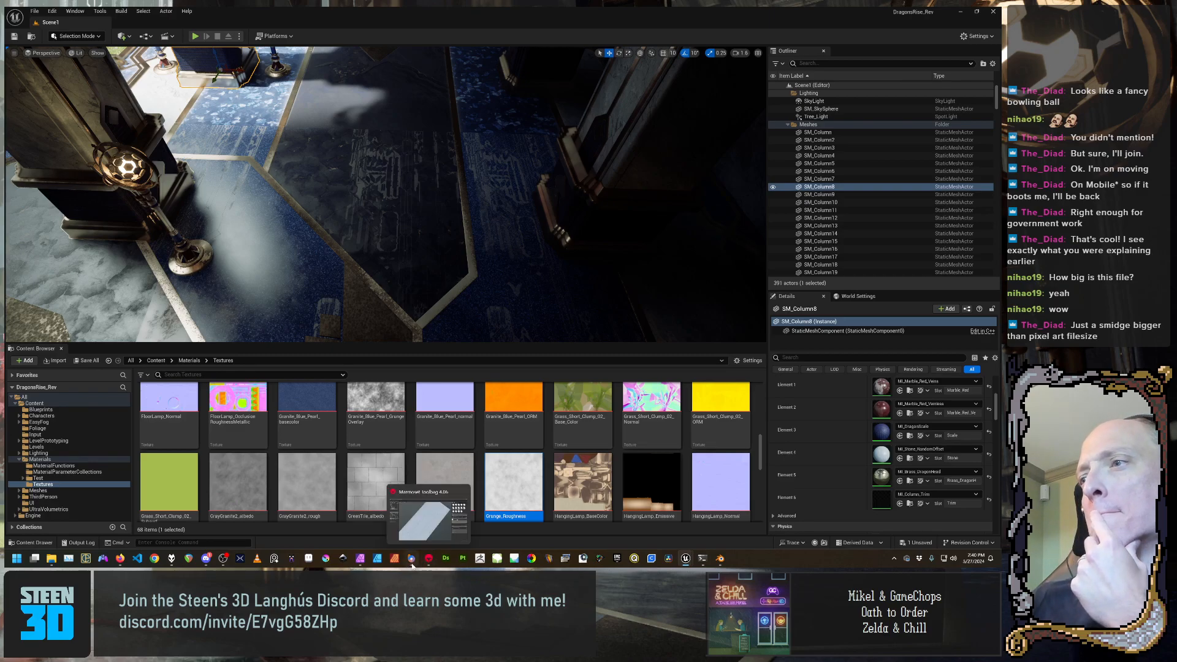
left_click(720, 558)
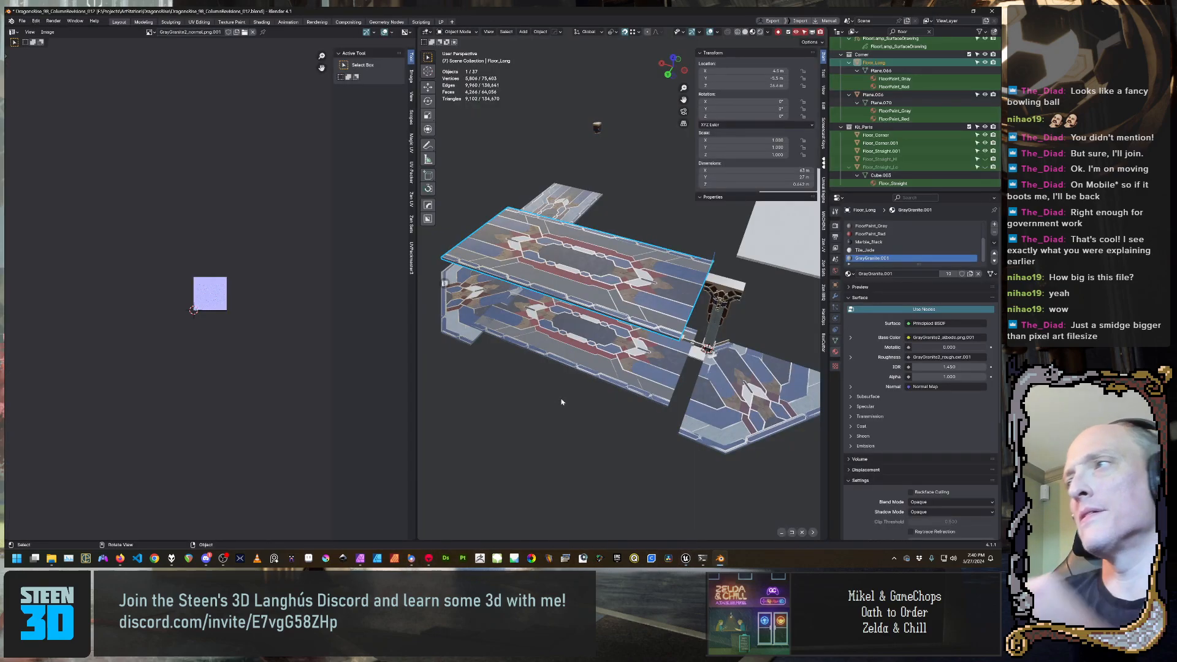
middle_click_drag(696, 360, 730, 348)
left_click(728, 386)
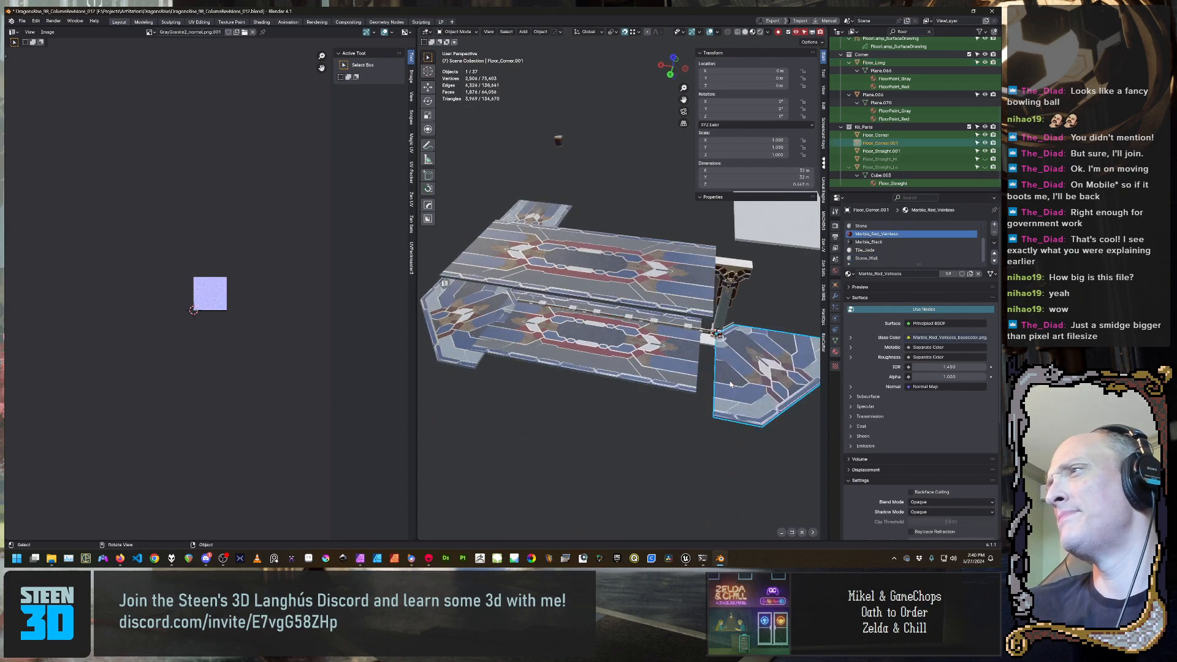
middle_click_drag(761, 429, 624, 374, "shift")
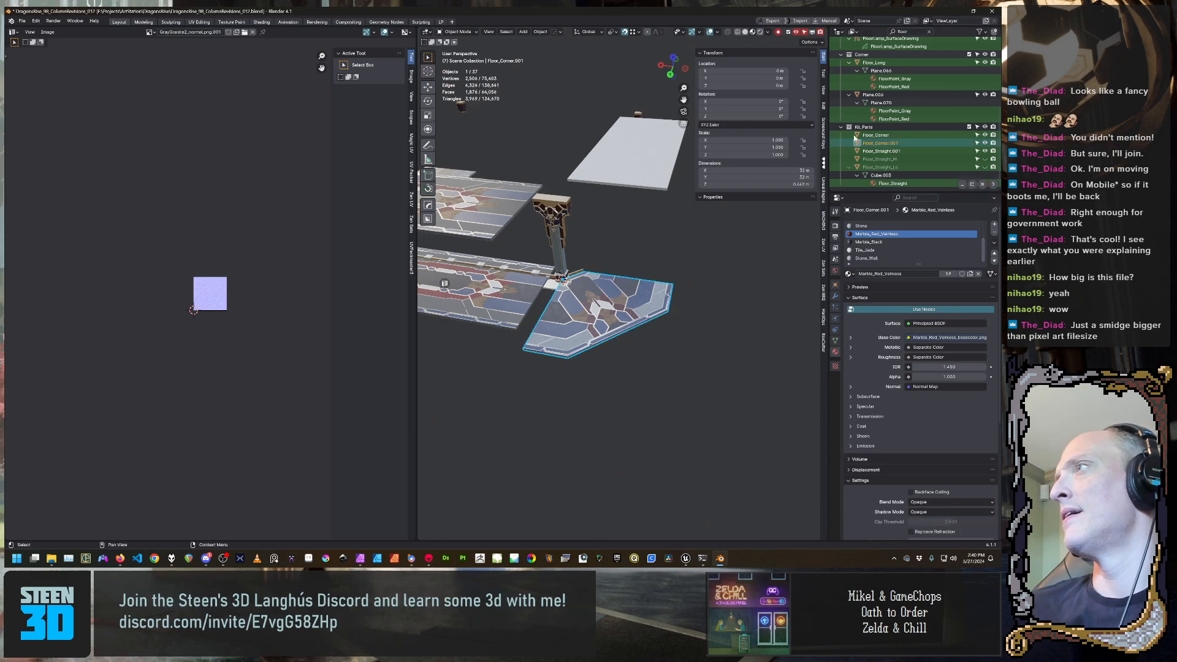
left_click(910, 135)
key("KP_Decimal")
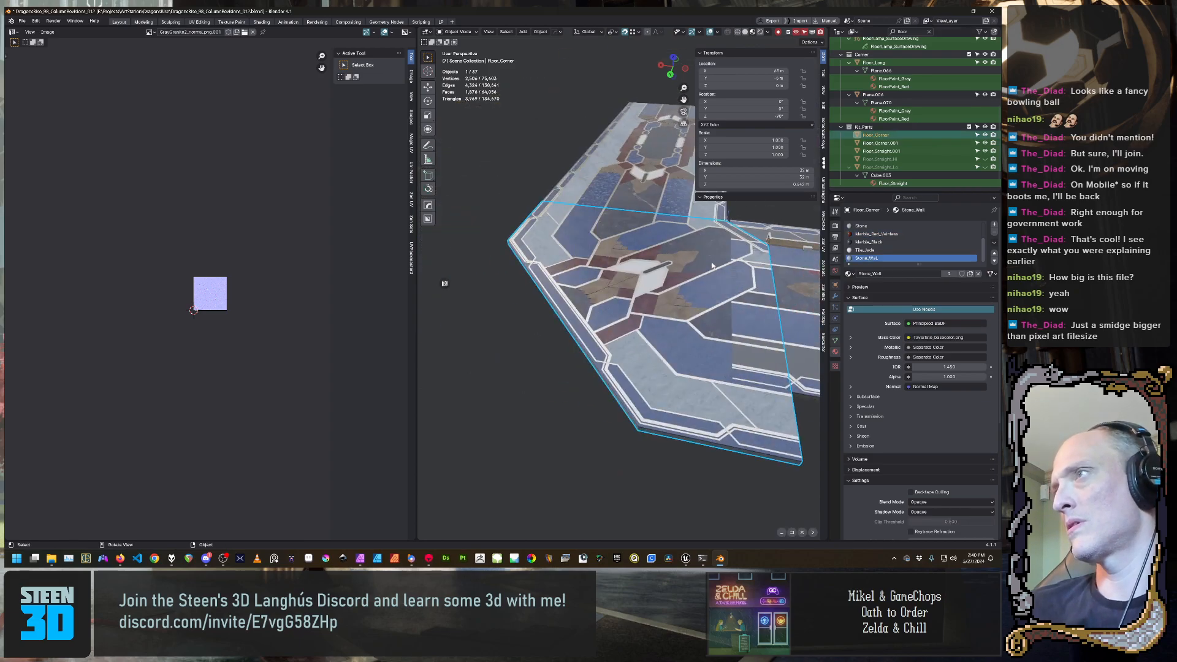
Undo the recent selections and the change before them to bring the Floor_Straight_Hi piece back into the scene
middle_click_drag(671, 290, 603, 302)
left_click(603, 300)
key("ctrl+z")
key("ctrl+z")
key("ctrl+z")
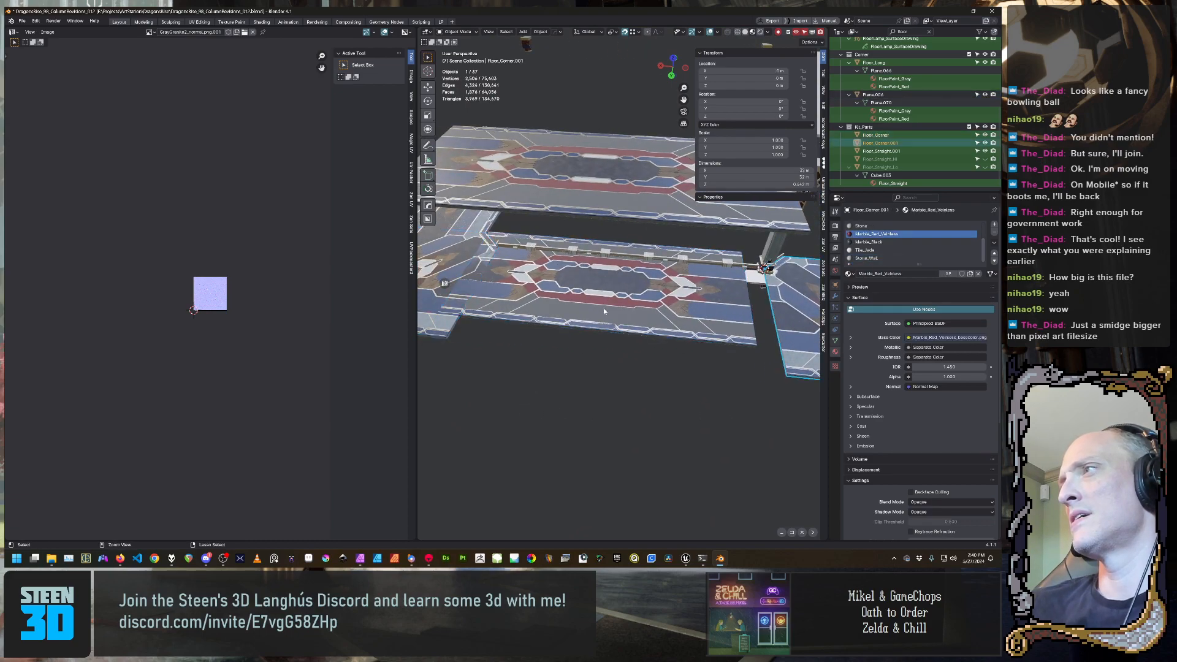
key("ctrl+z")
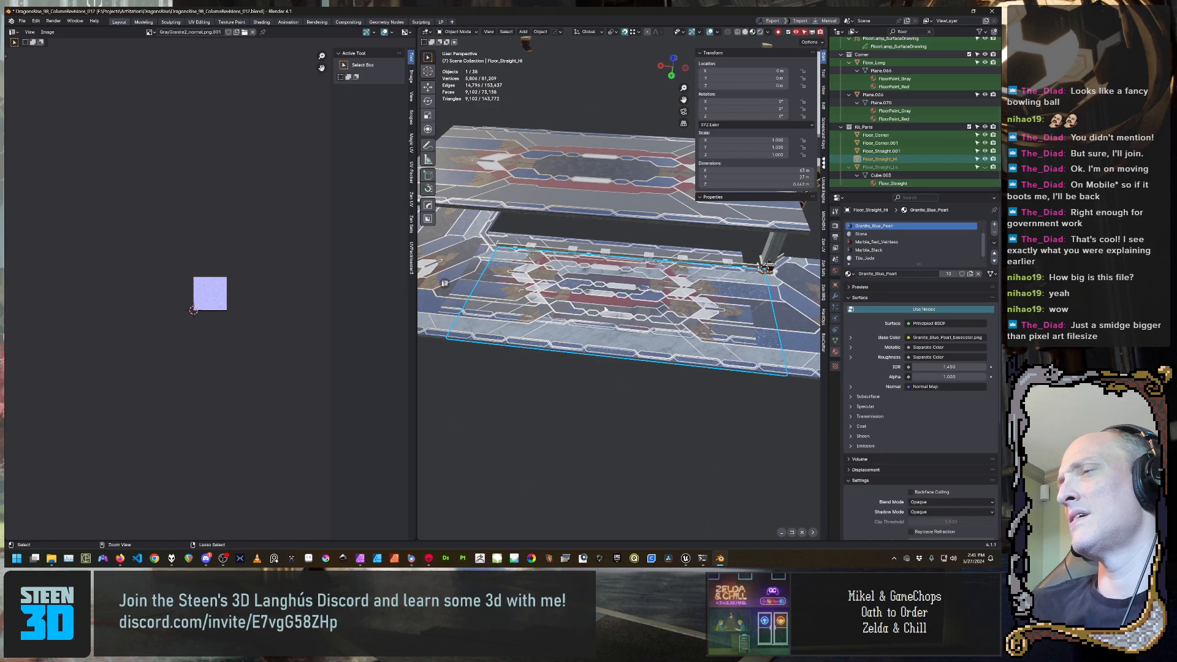
key("ctrl+shift+z")
key("ctrl+shift+z")
key("ctrl+z")
key("ctrl+z")
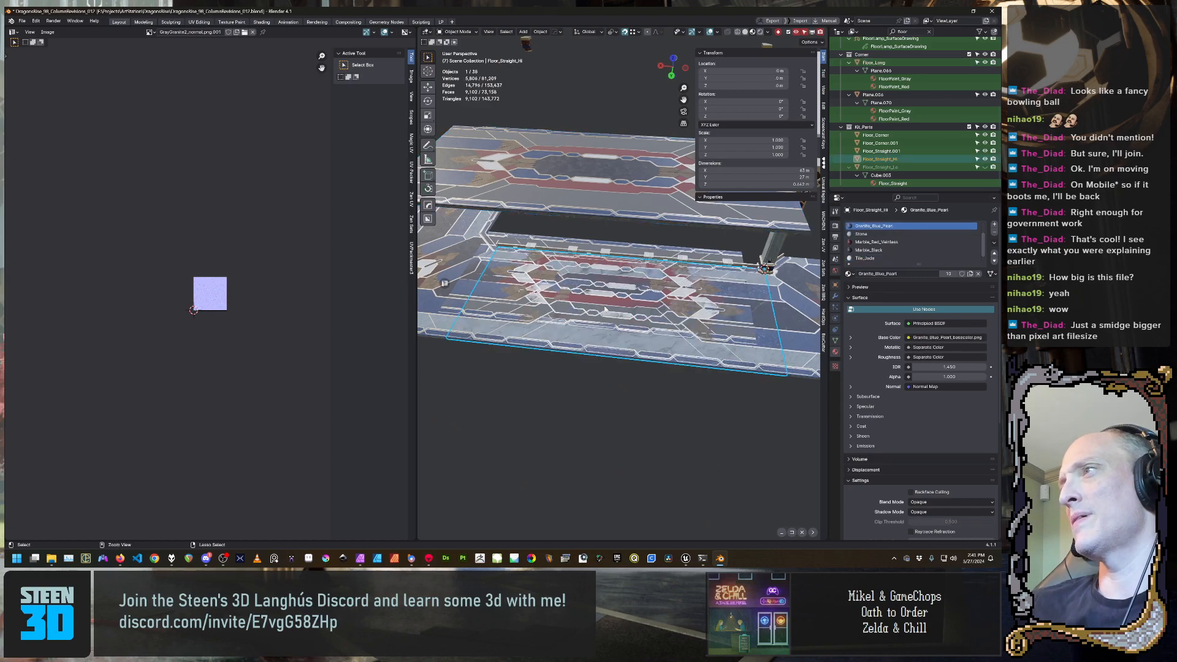
Isolate Floor_Corner in local view and examine its tile pattern from above
middle_click_drag(554, 448, 581, 439)
left_click(512, 392)
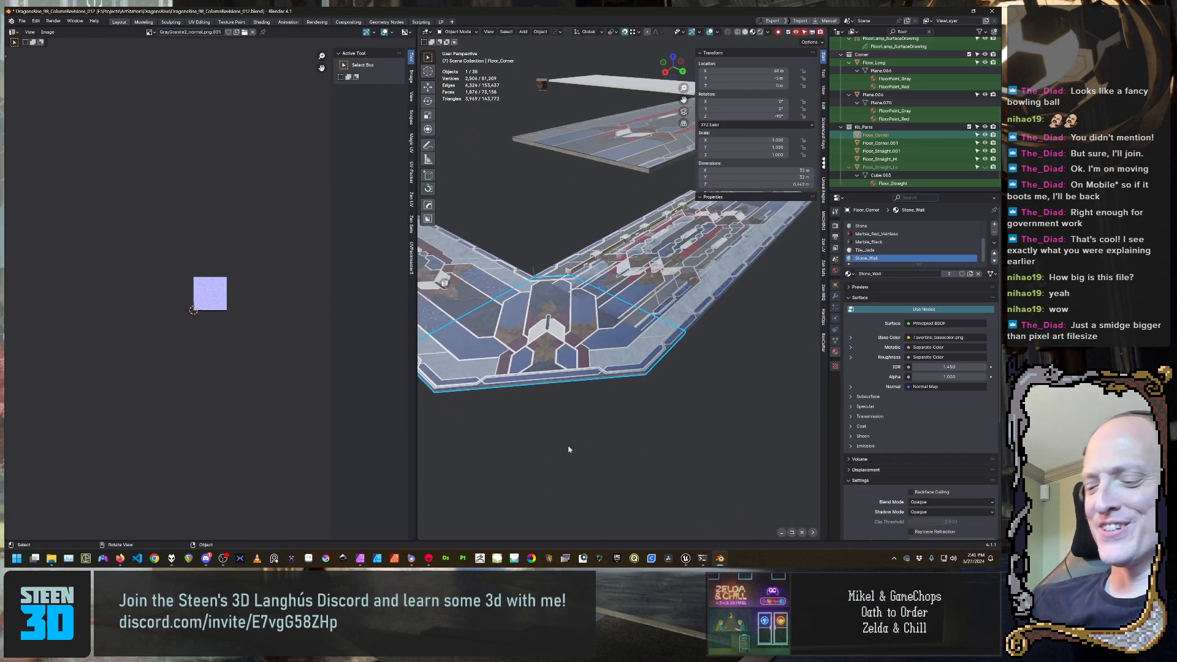
key("KP_Divide")
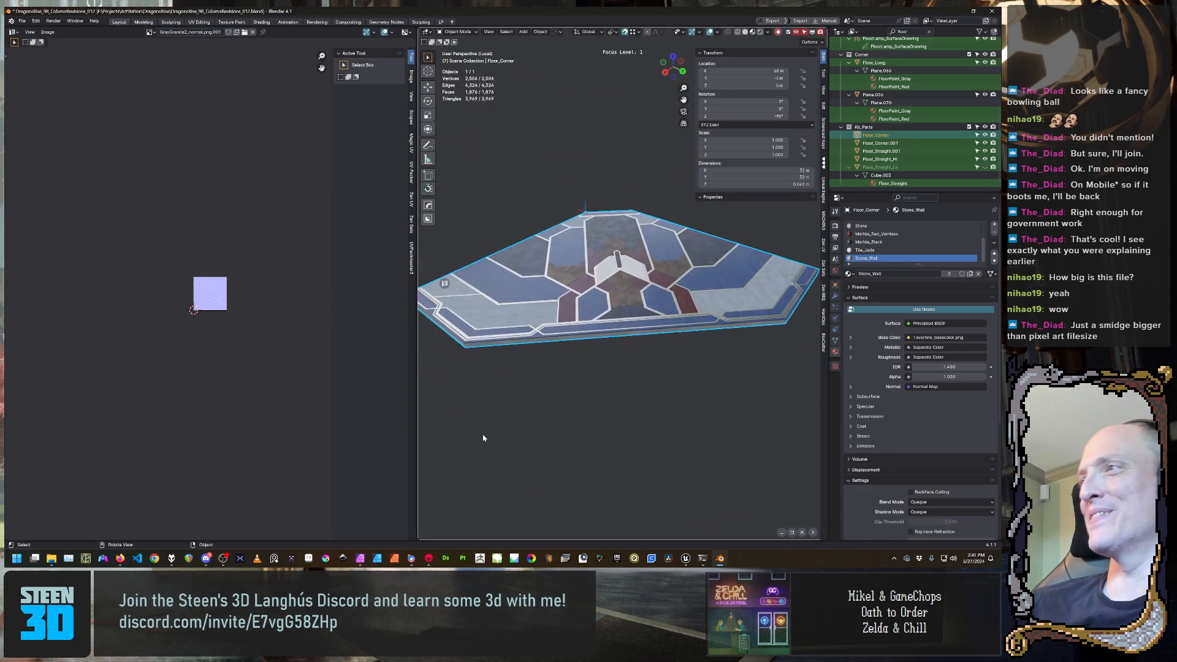
middle_click_drag(569, 448, 618, 342)
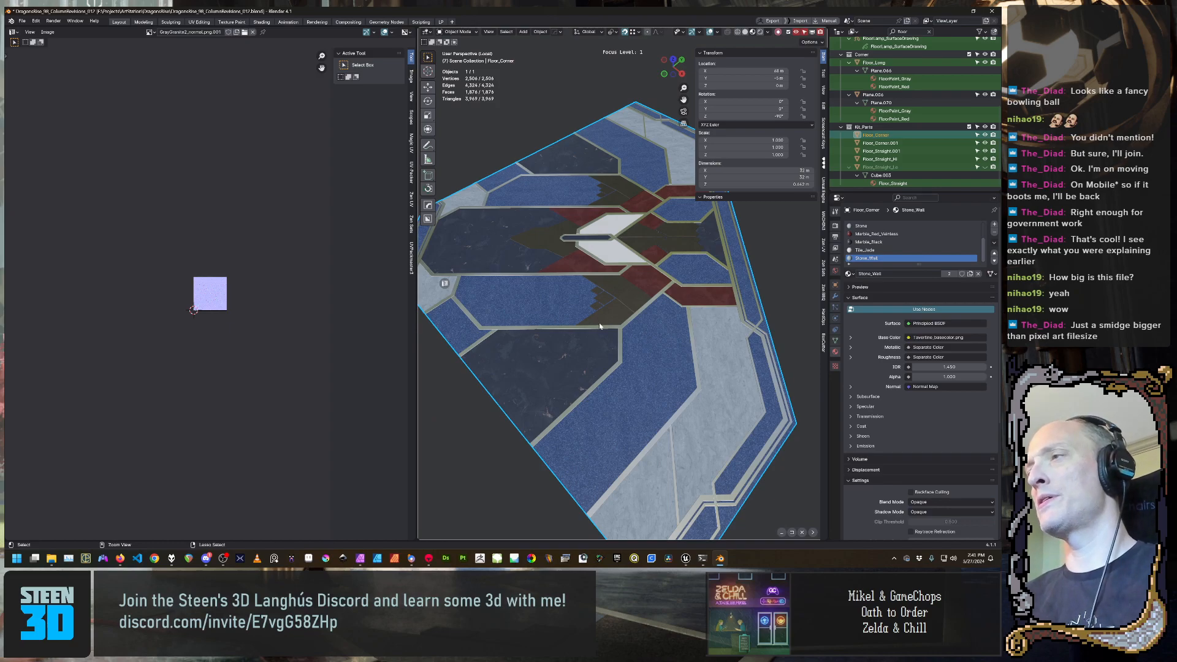
key("ctrl+s")
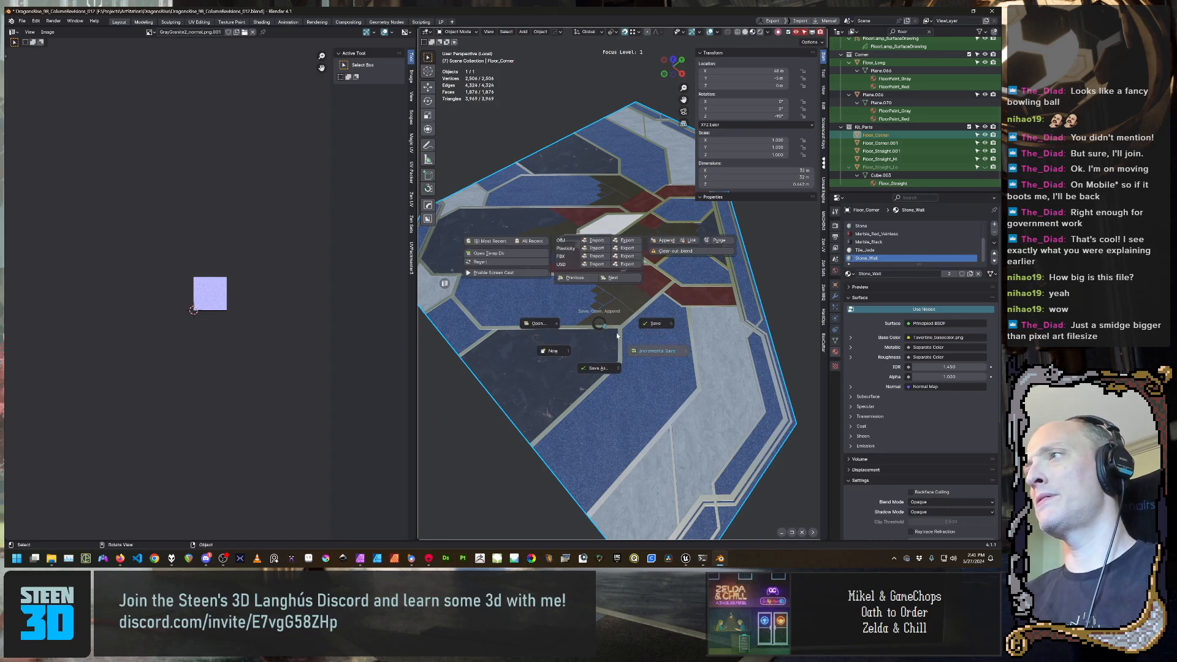
left_click(632, 263)
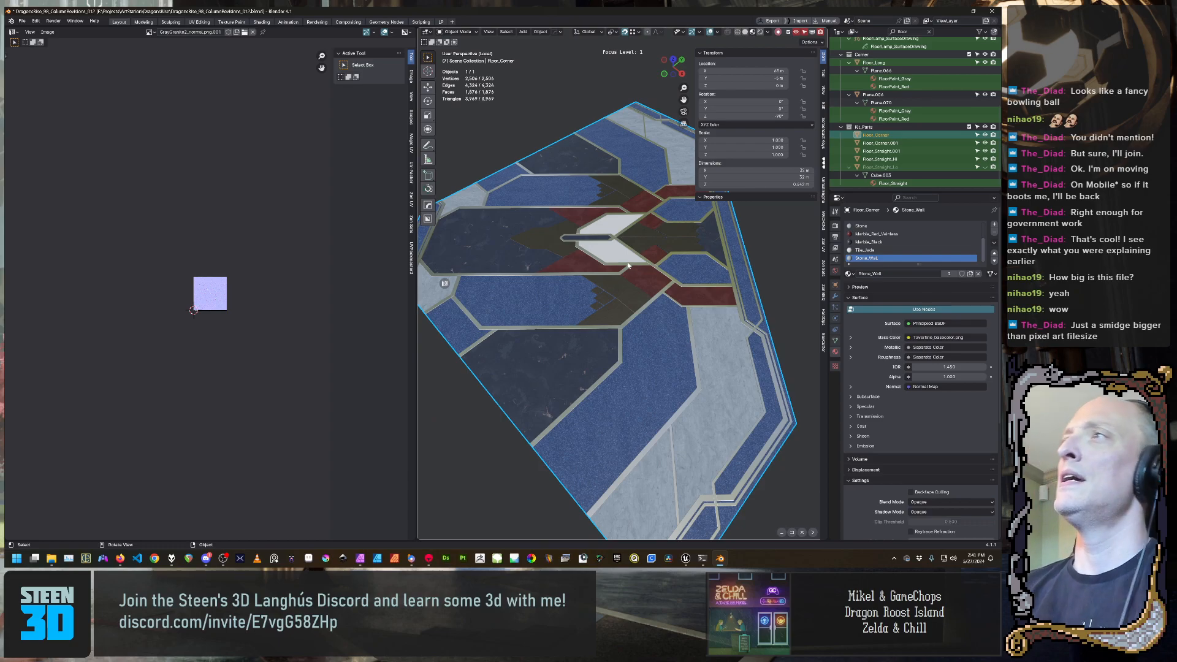
Leave Floor_Corner's local view and return to the full floor kit
middle_click_drag(614, 193, 567, 201)
scroll(567, 201, "down", 8)
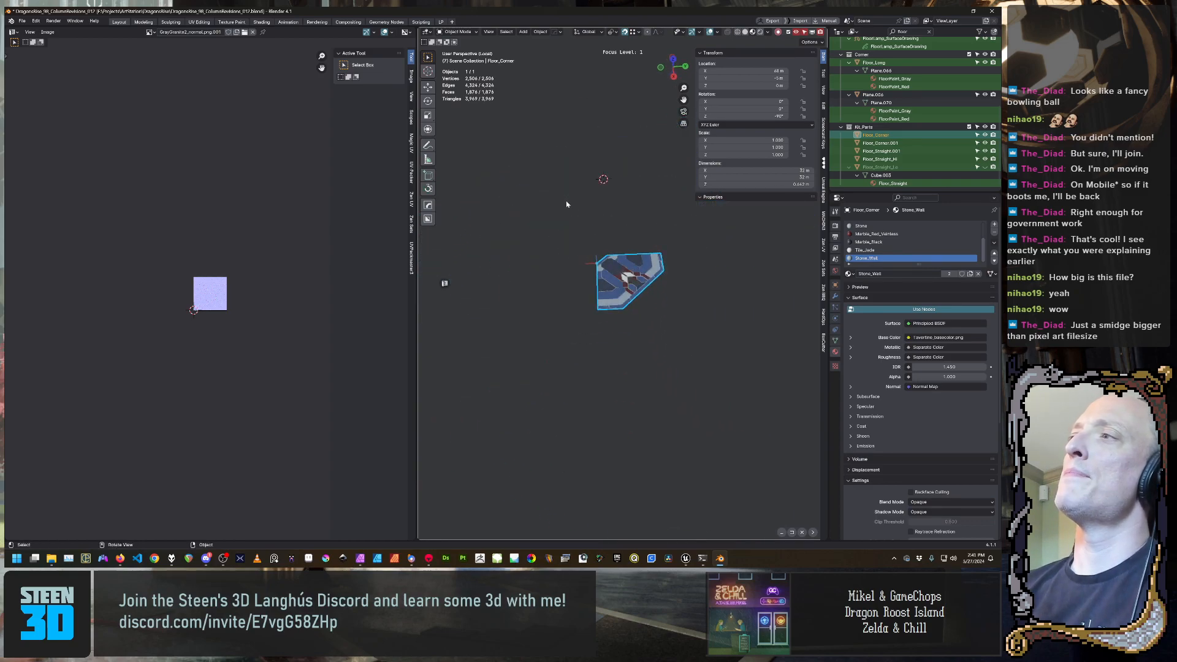
scroll(566, 201, "up", 2)
key("KP_Divide")
key("super")
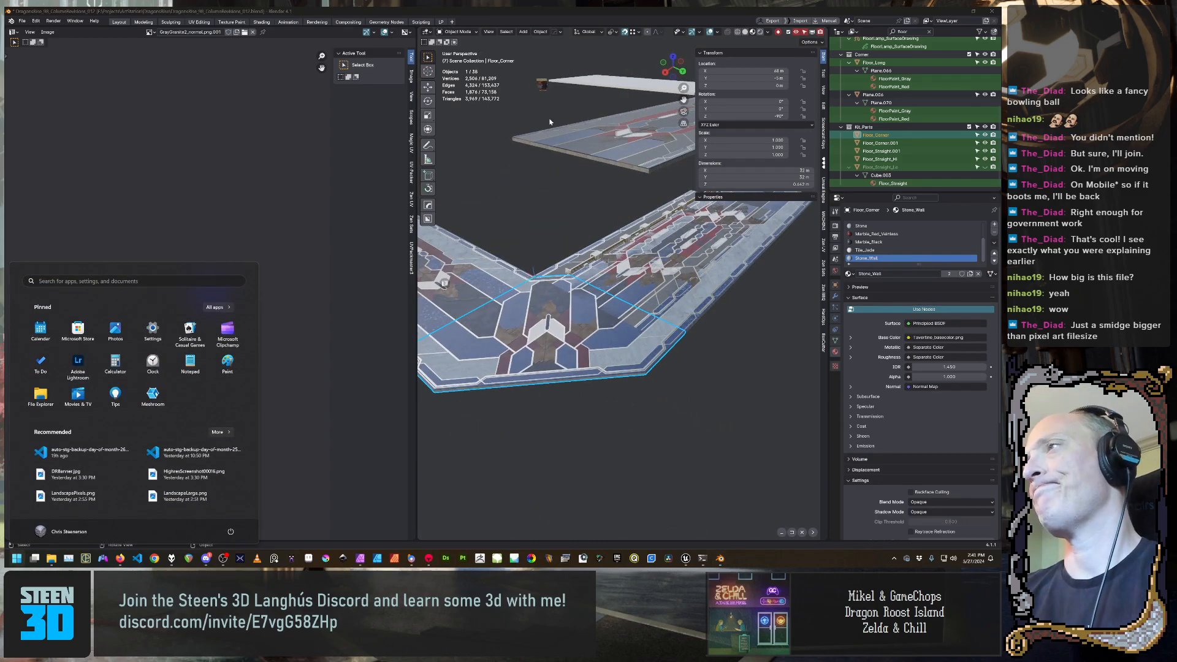
Select Floor_Straight_Hi and examine its tile pattern from several angles
middle_click_drag(739, 370, 641, 336)
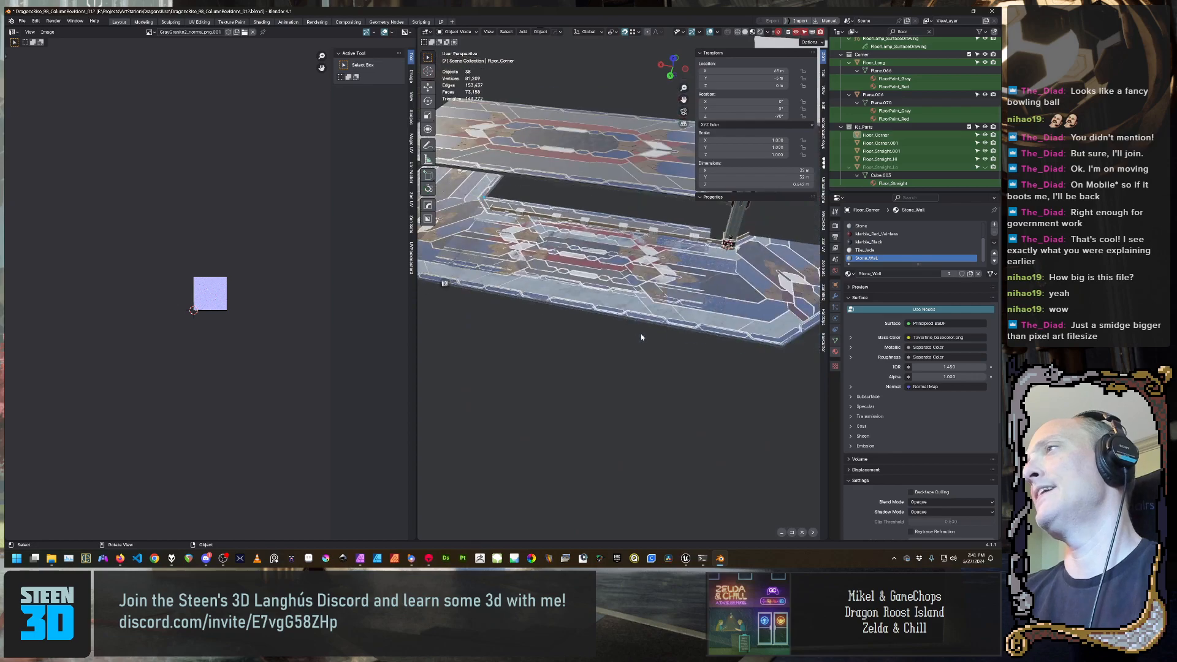
left_click(642, 305)
scroll(597, 368, "up", 3)
middle_click_drag(568, 368, 555, 374)
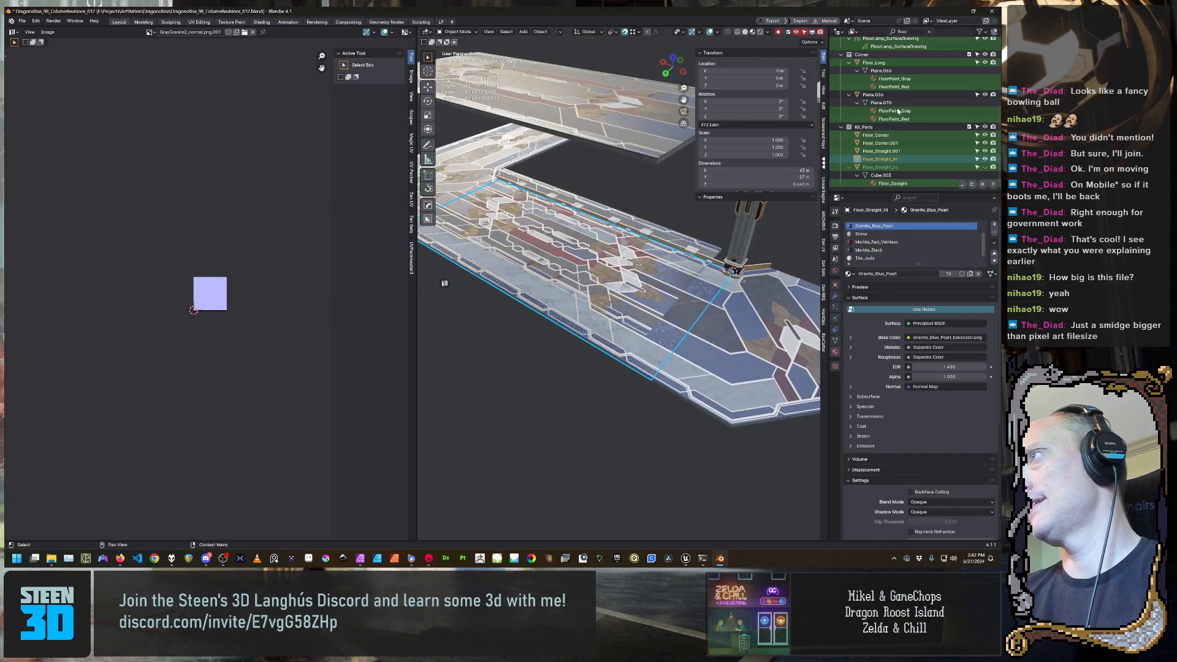
middle_click_drag(630, 410, 603, 389)
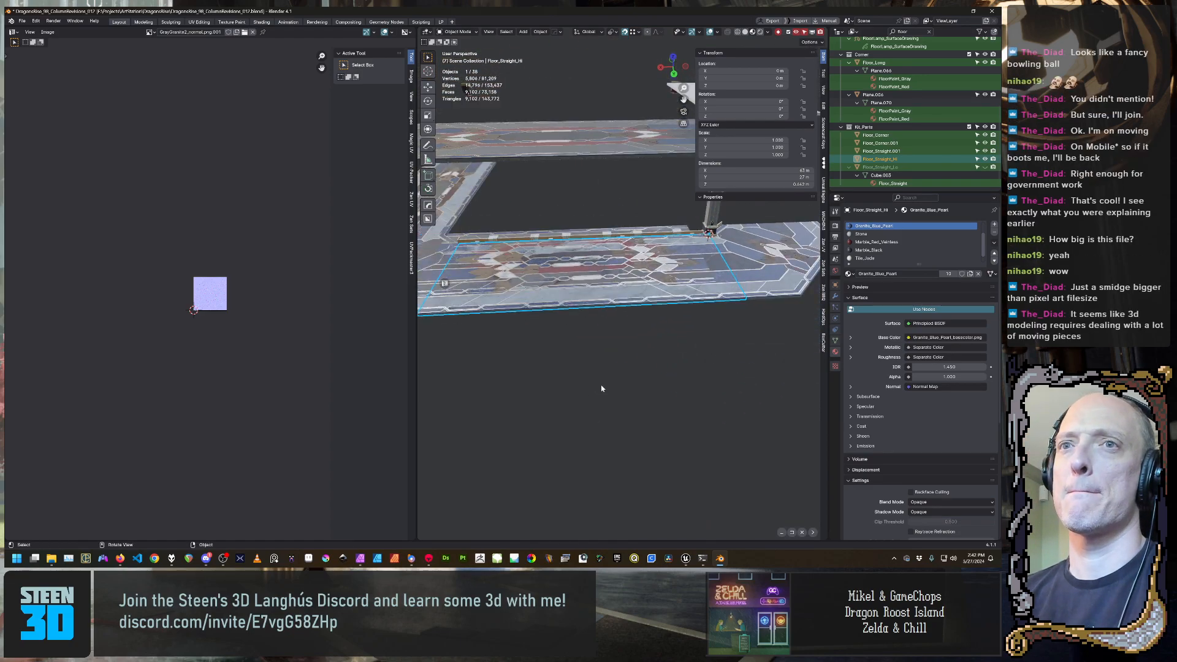
middle_click_drag(612, 389, 653, 387)
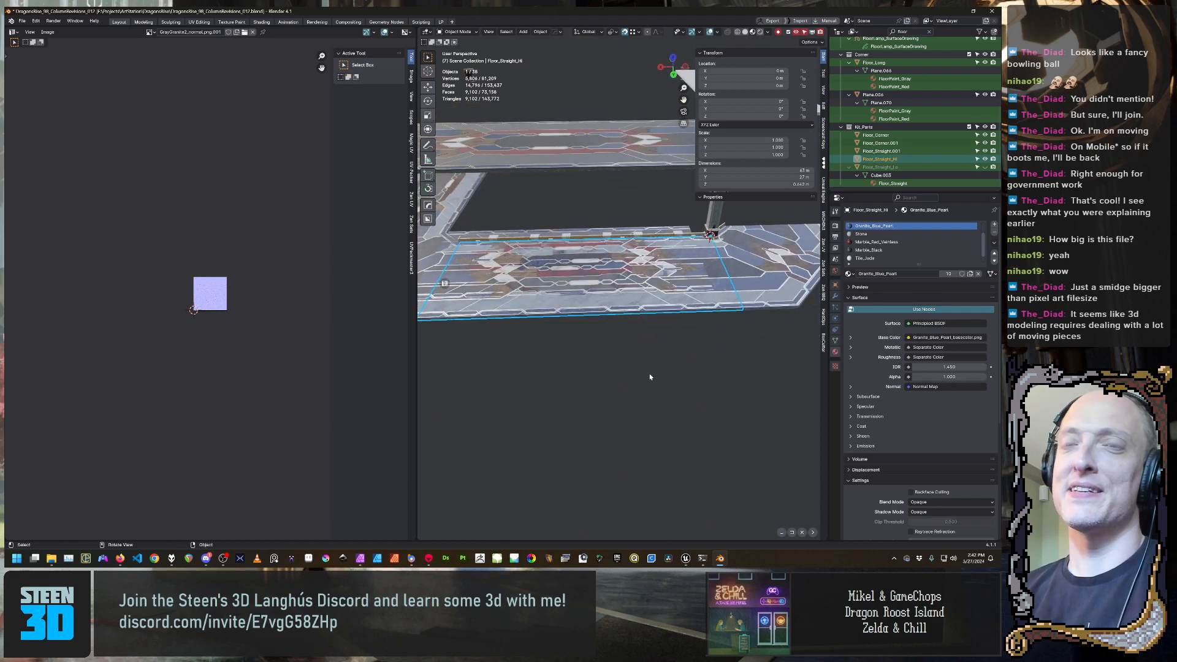
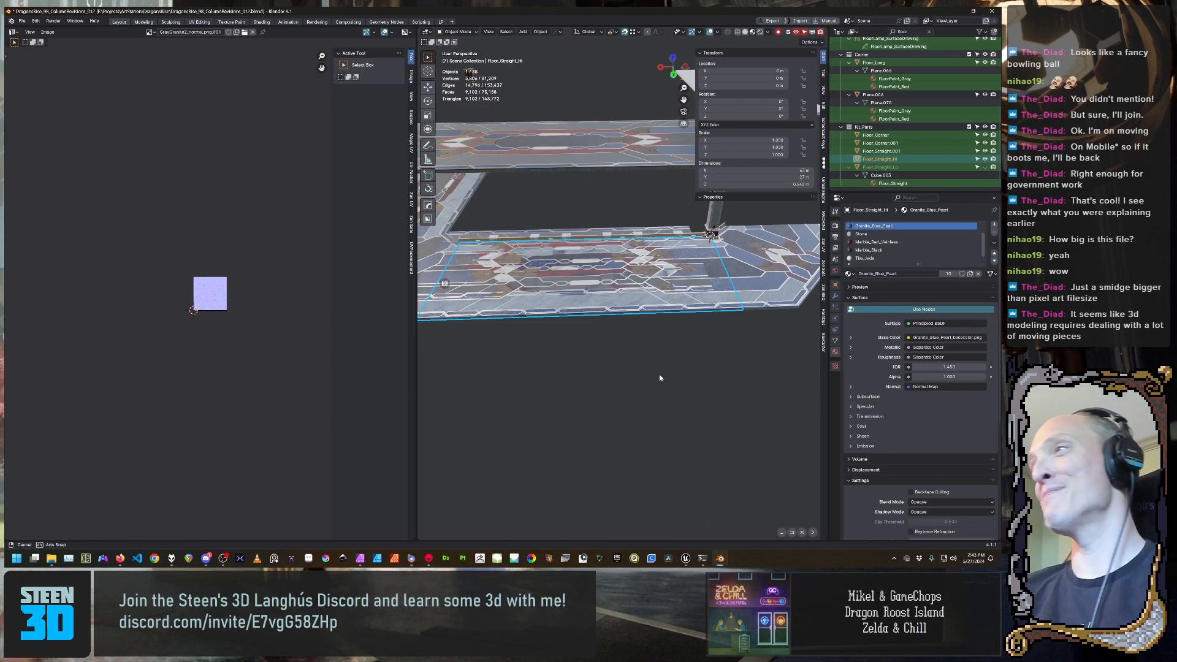
Examine the seam where the straight floor piece meets the corner piece
middle_click_drag(660, 376, 662, 418)
scroll(637, 376, "down", 3)
scroll(637, 377, "up", 3)
scroll(639, 387, "up", 5)
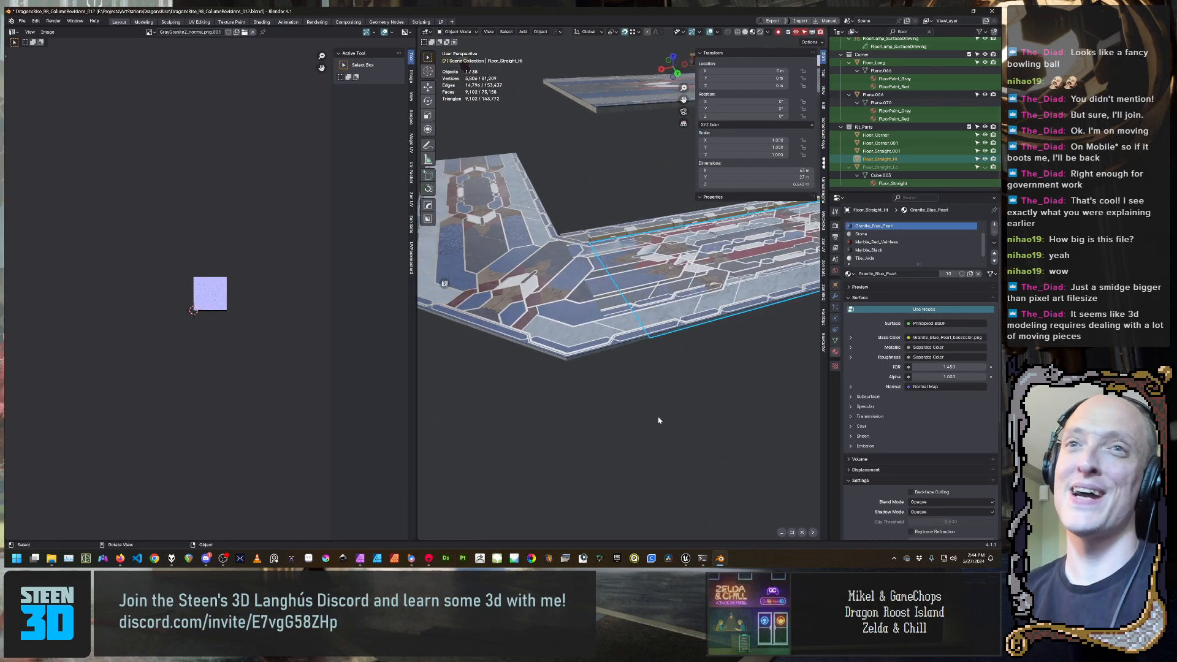
middle_click_drag(659, 420, 603, 409)
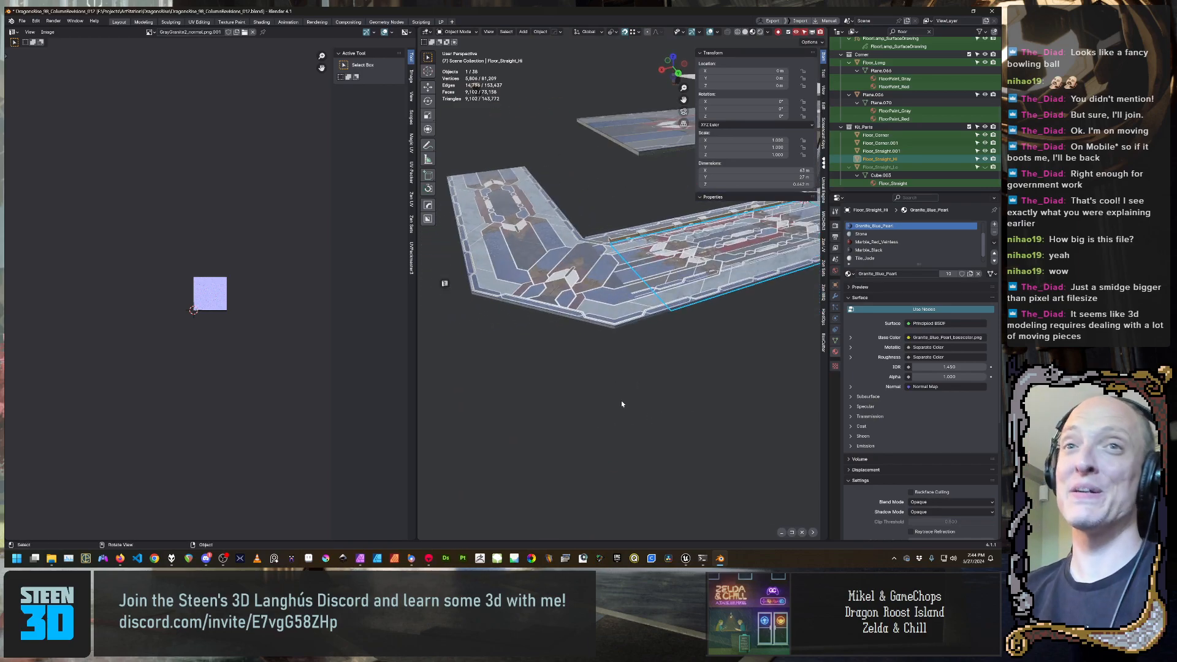
middle_click_drag(632, 301, 625, 308)
scroll(625, 308, "up", 1)
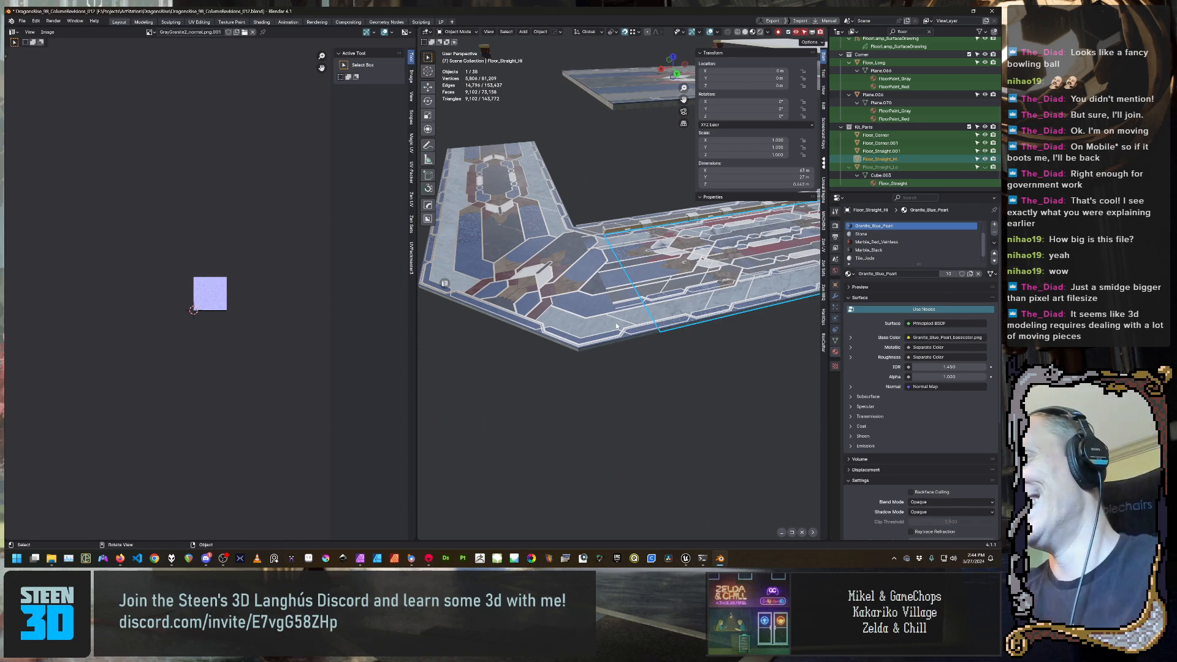
Select Floor_Corner and Floor_Straight_Hi in turn to compare their trim and tiles along the shared edge
middle_click_drag(638, 349, 544, 387)
left_click(592, 302)
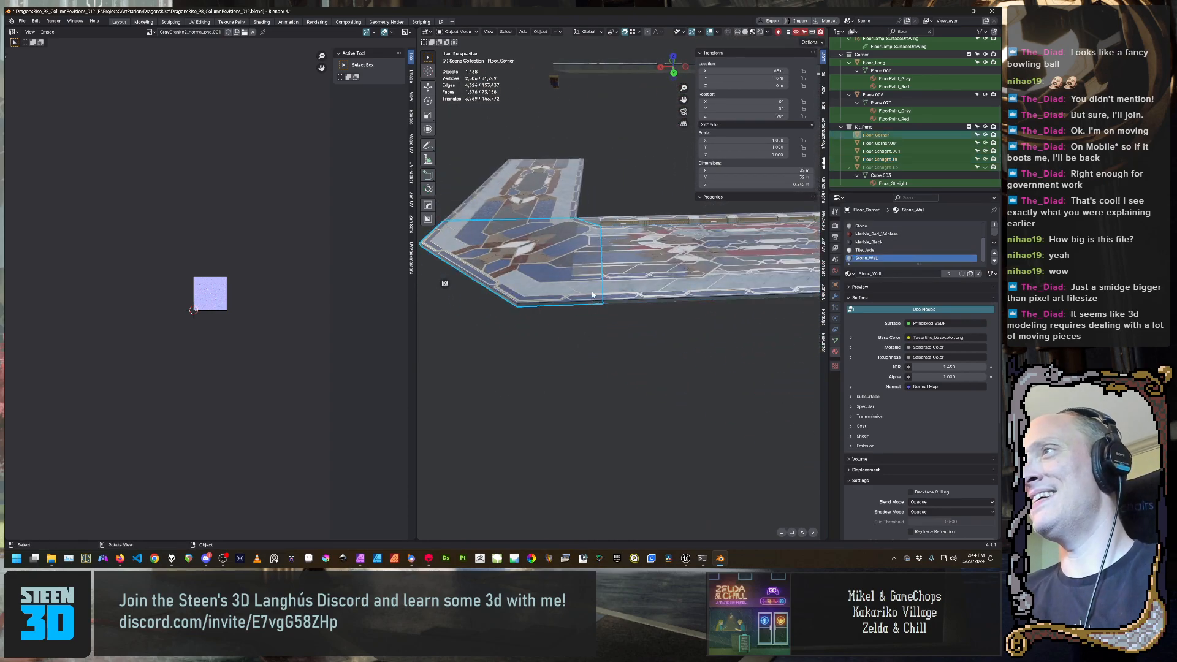
middle_click_drag(590, 297, 572, 354)
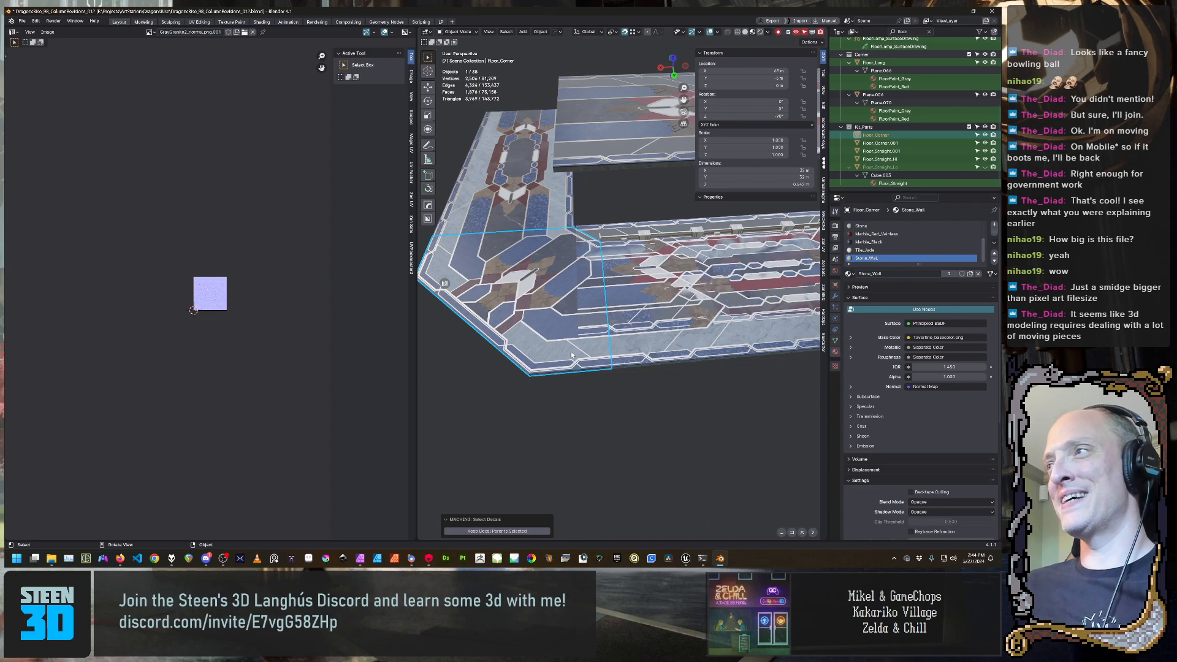
middle_click_drag(687, 534, 587, 396)
scroll(620, 429, "up", 3)
left_click(576, 346)
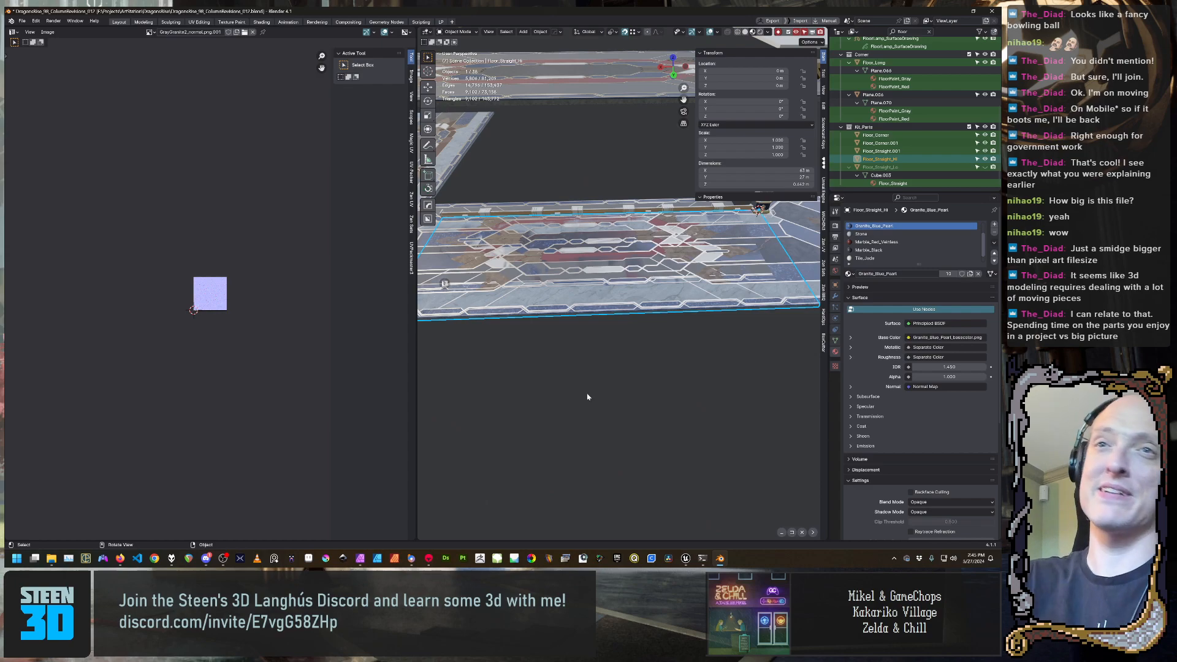
middle_click_drag(568, 396, 613, 423)
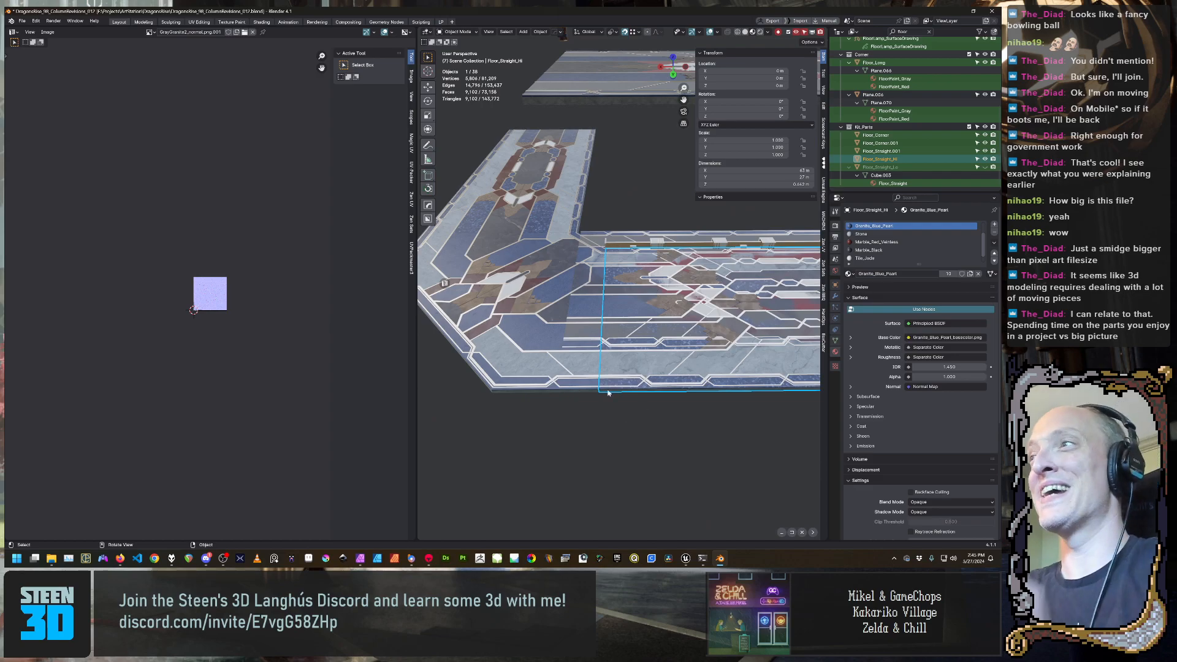
Select the Plane.006 floor piece overlapping the straight section, then the raised Floor_Long piece, to compare their layouts
middle_click_drag(666, 368, 583, 370)
left_click(584, 363)
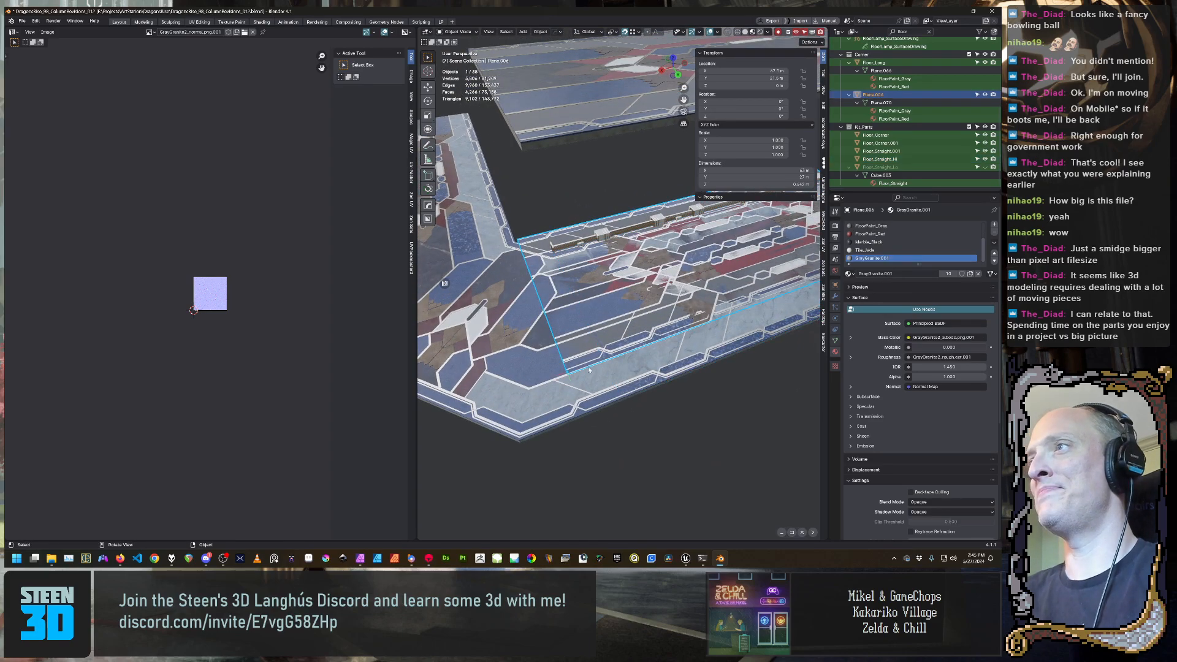
middle_click_drag(642, 411, 539, 394)
scroll(632, 407, "down", 2)
left_click(601, 186)
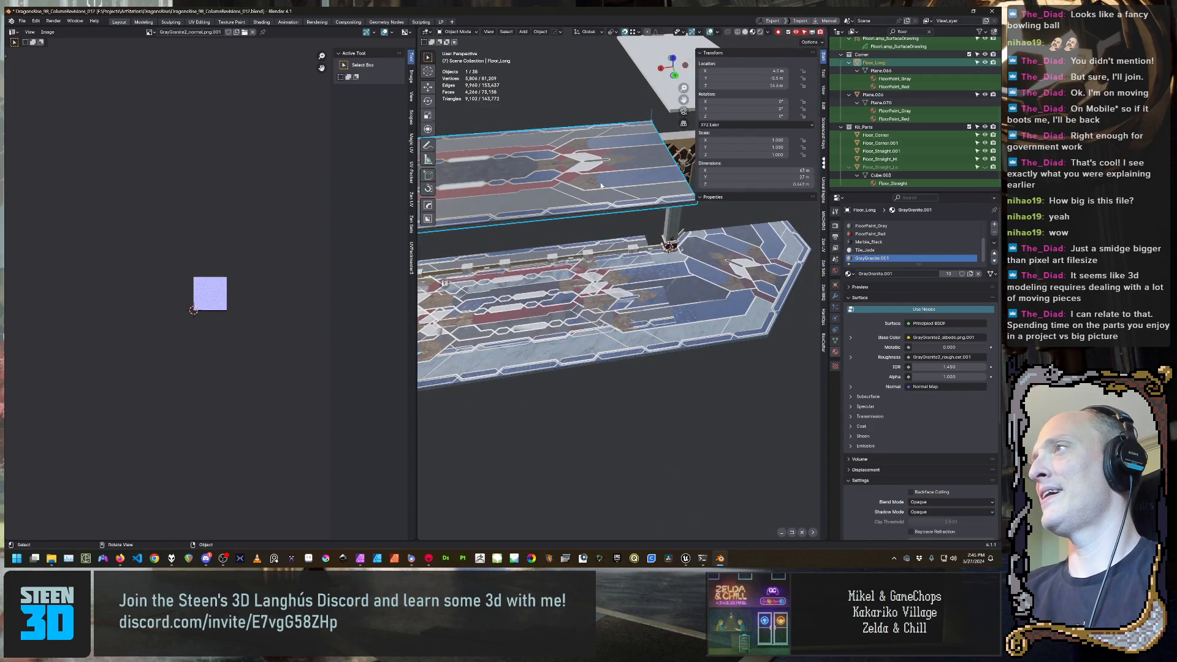
Select Floor_Straight_Hi, then Floor_Straight_Lo, to compare the two versions of the straight floor piece
middle_click_drag(572, 222, 657, 347)
left_click(631, 364)
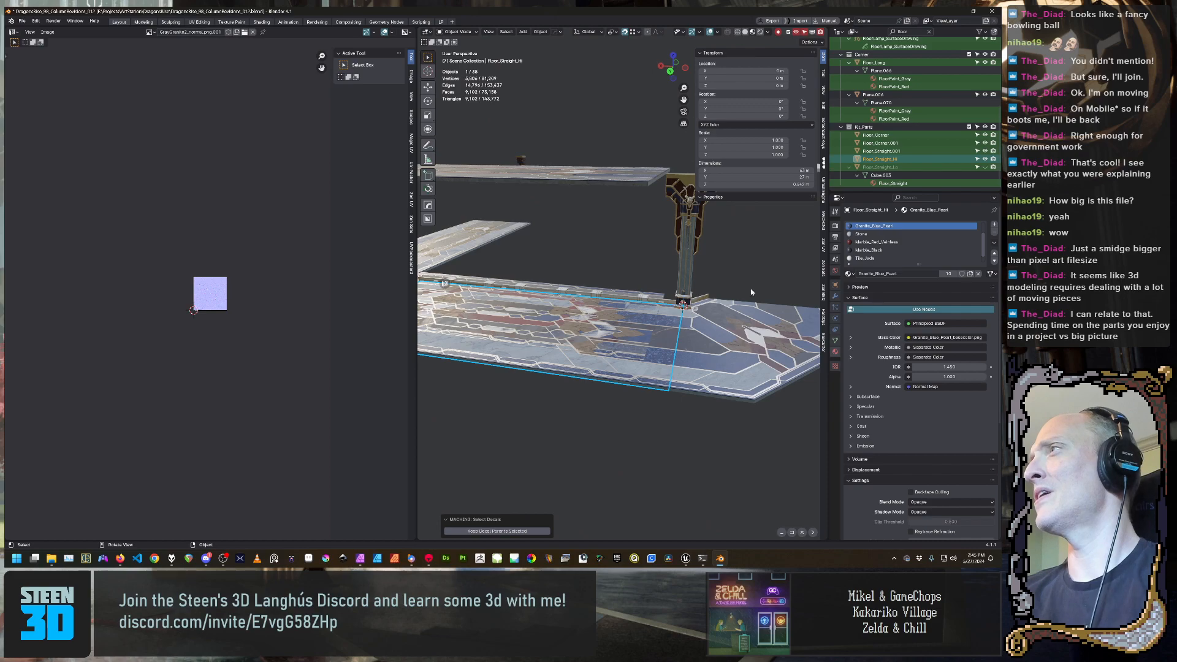
left_click(888, 168)
middle_click_drag(645, 356, 644, 337)
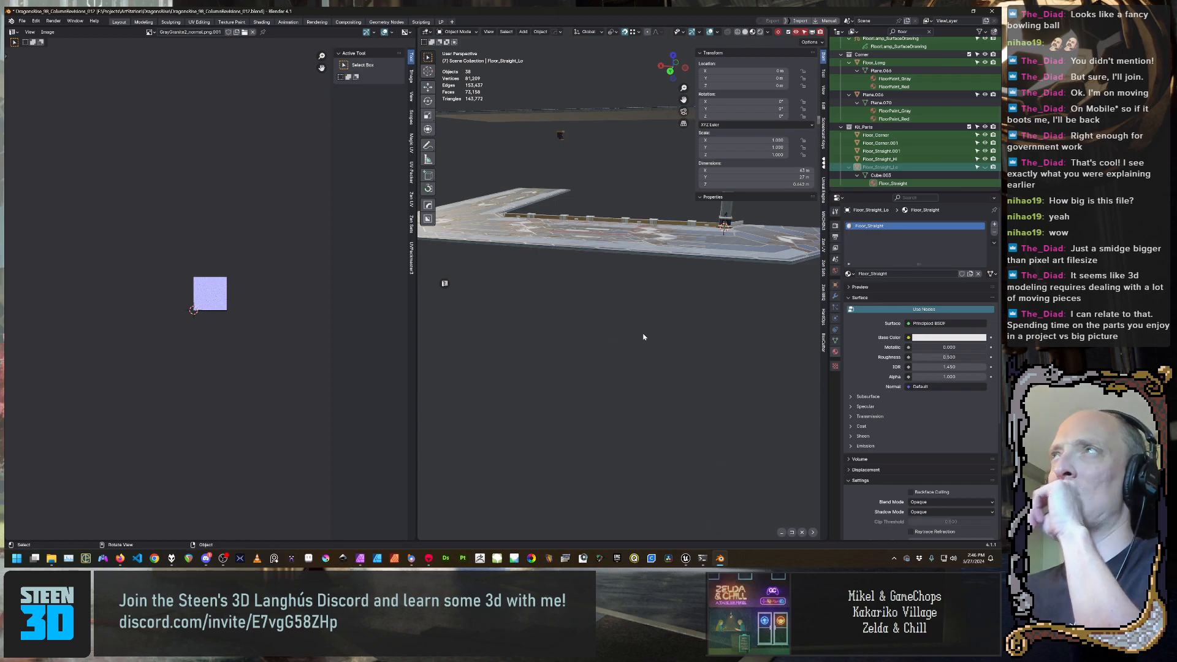
Select the raised Floor_Long piece and examine it against the floor sections beneath it from several angles
middle_click_drag(637, 338, 591, 334)
scroll(624, 366, "up", 2)
left_click(620, 330)
scroll(595, 319, "down", 2)
left_click(606, 221)
middle_click_drag(605, 221, 602, 234)
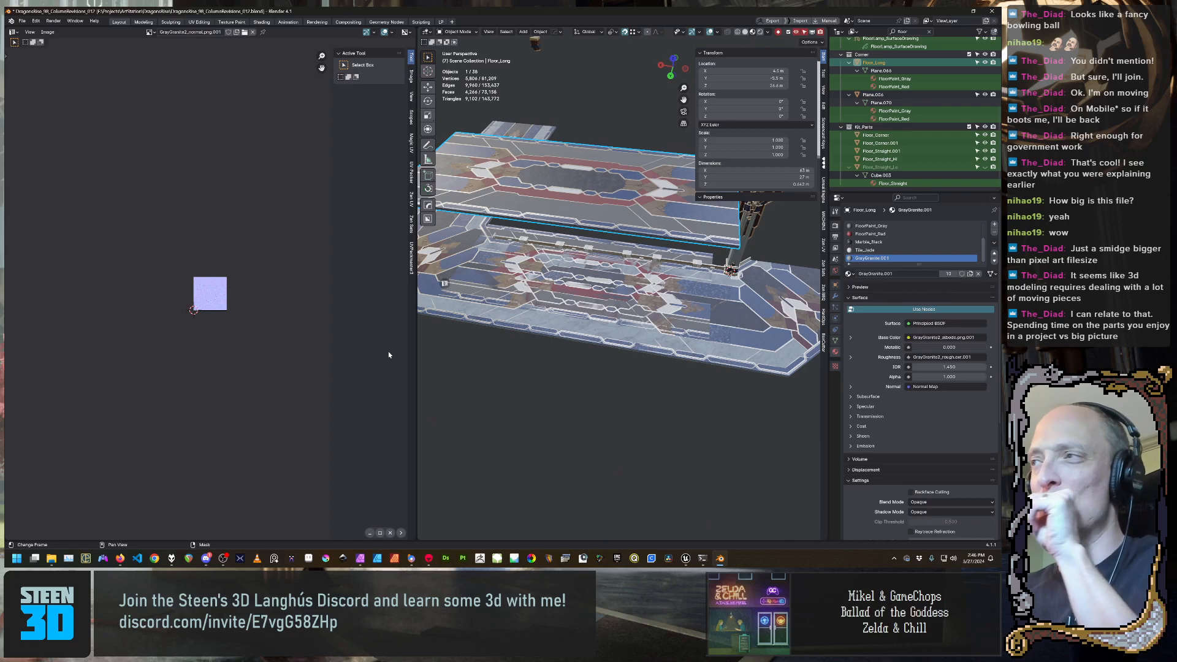
middle_click_drag(589, 319, 635, 347)
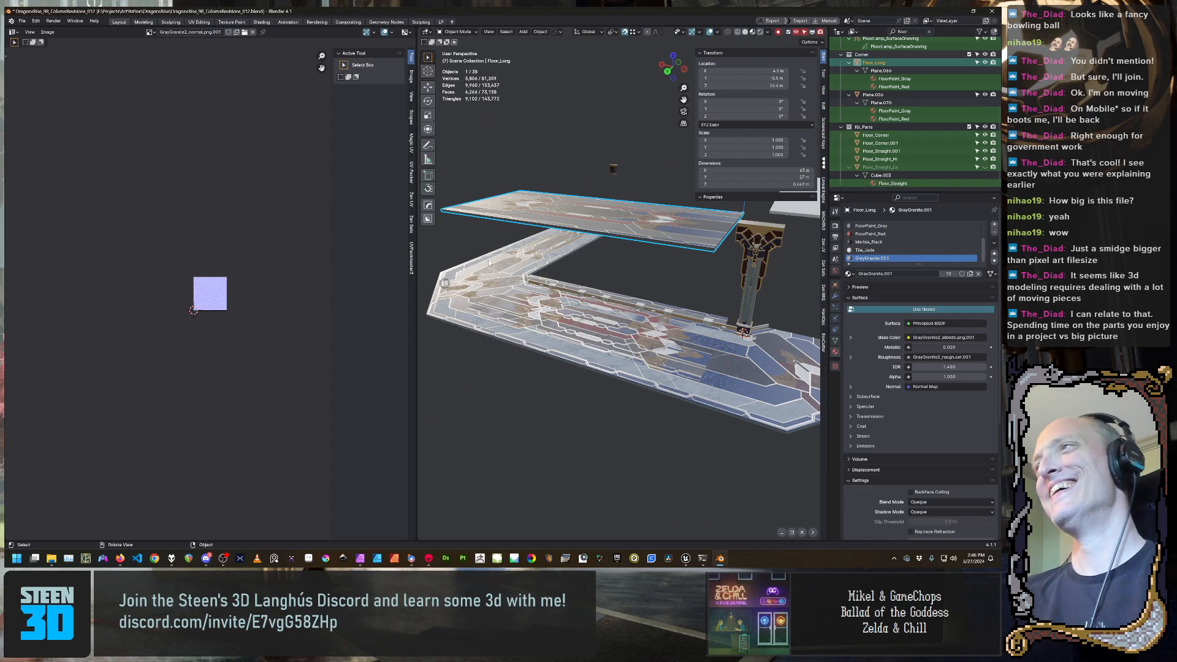
middle_click_drag(488, 262, 617, 385)
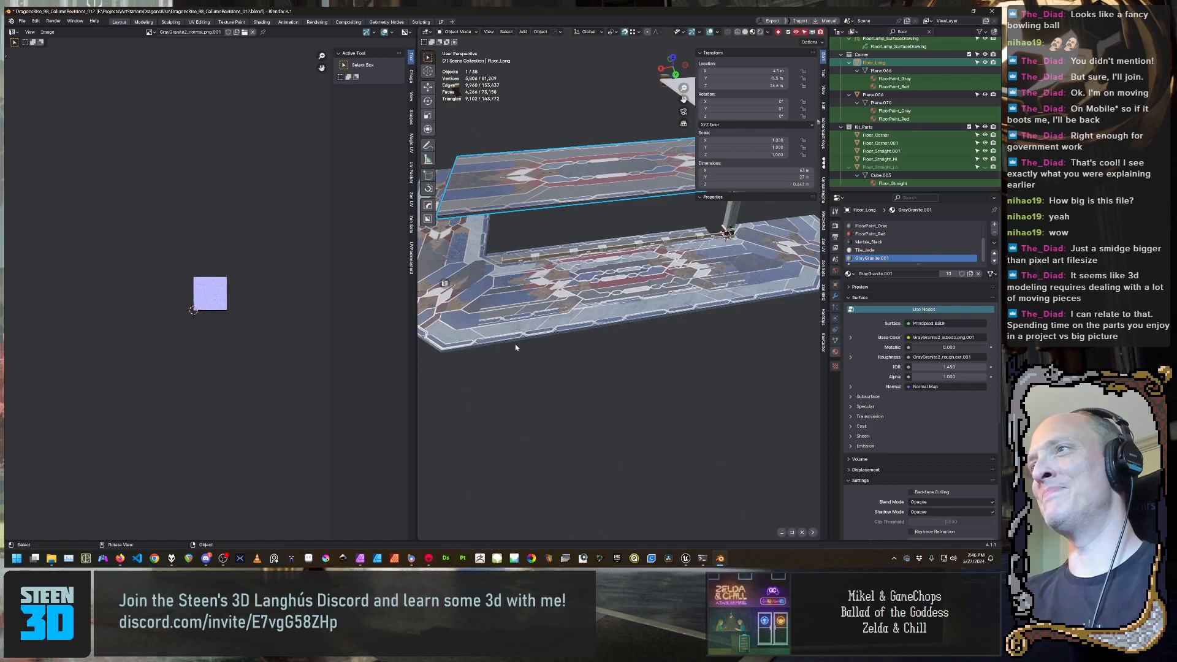
Isolate Floor_Straight_Hi in local view and examine its tile pattern from both ends
left_click(516, 348)
middle_click_drag(518, 345, 620, 370)
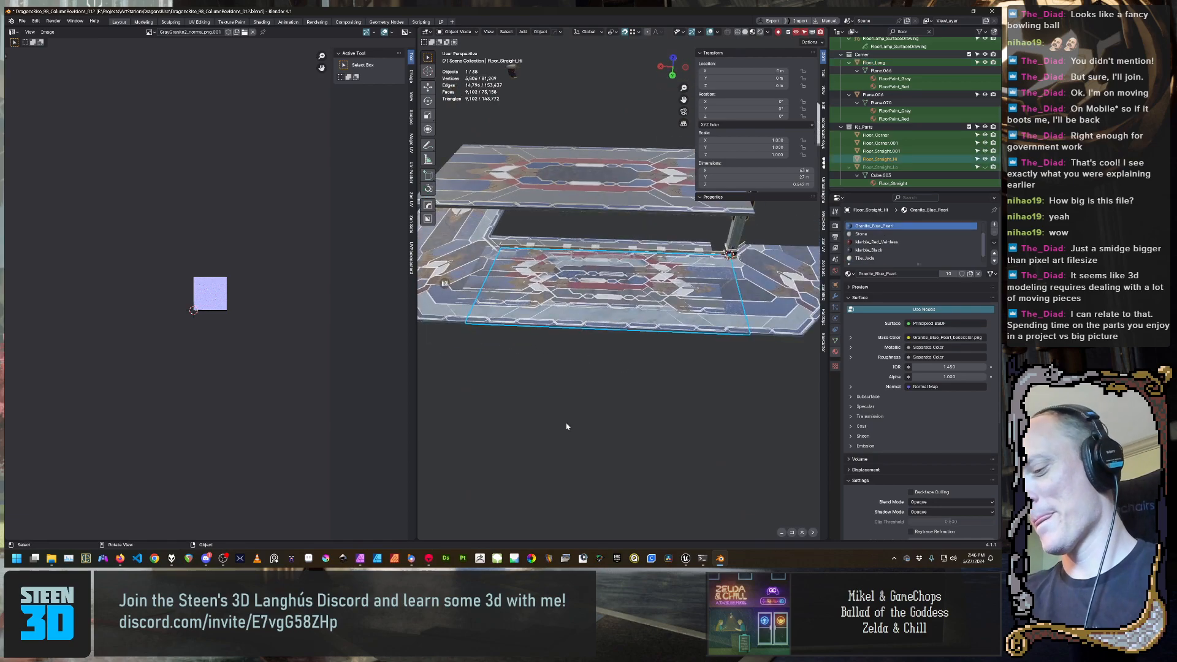
key("KP_Divide")
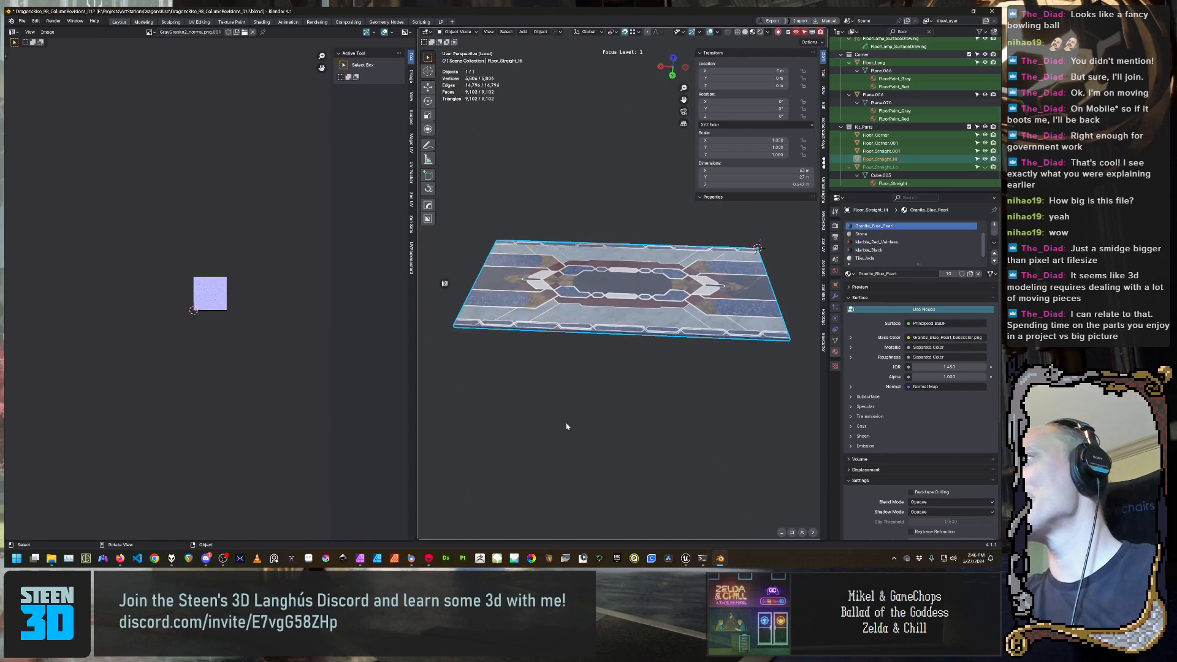
middle_click_drag(582, 379, 555, 384)
scroll(601, 370, "up", 3)
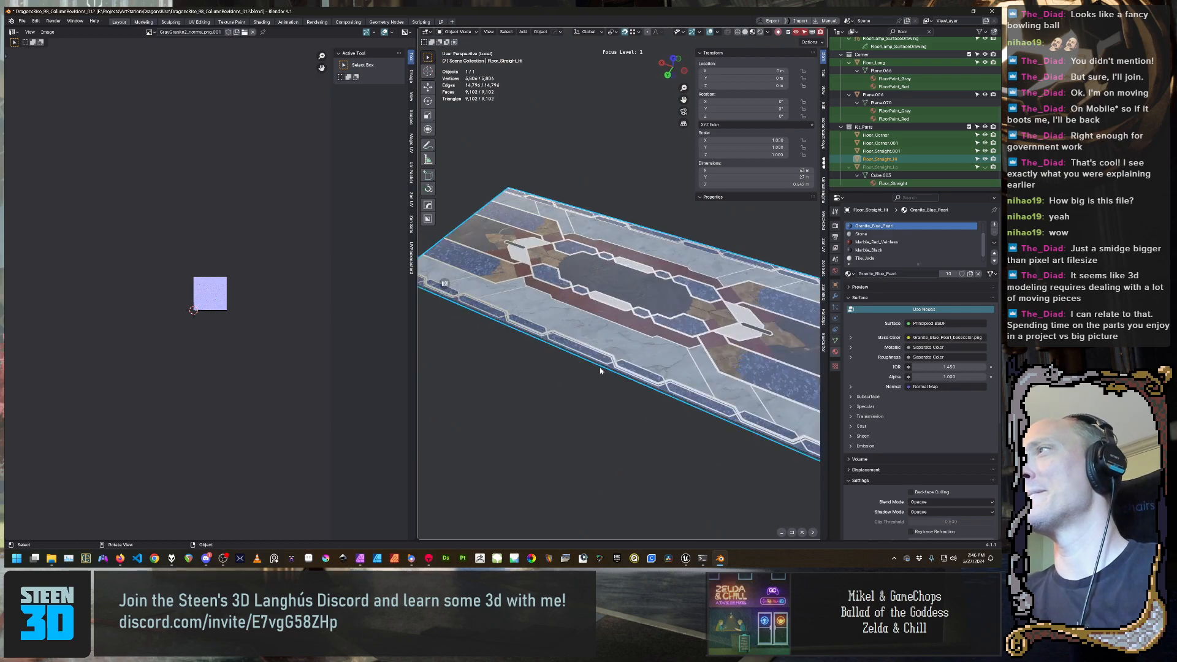
middle_click_drag(662, 366, 672, 388)
scroll(631, 360, "down", 2)
scroll(672, 389, "up", 2)
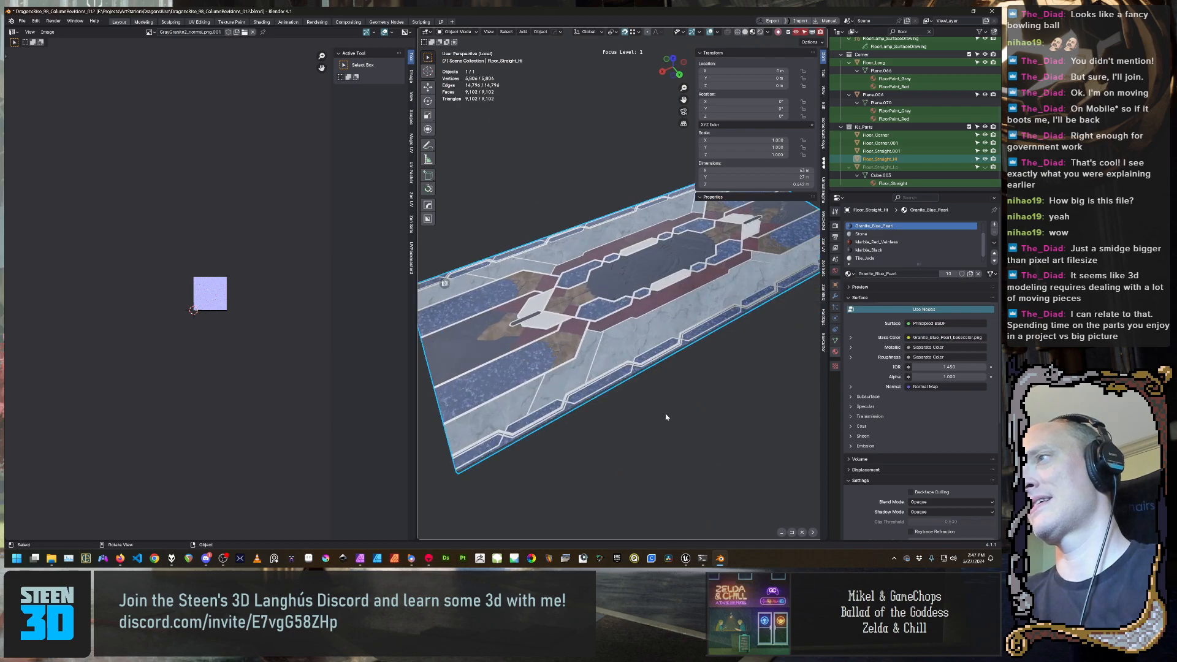
Deselect the isolated straight piece and examine its central dark panel and surrounding tiles up close
middle_click_drag(667, 416, 633, 398)
left_click(586, 414)
scroll(603, 409, "up", 2)
scroll(601, 401, "down", 2)
scroll(577, 386, "up", 6)
scroll(633, 397, "down", 6)
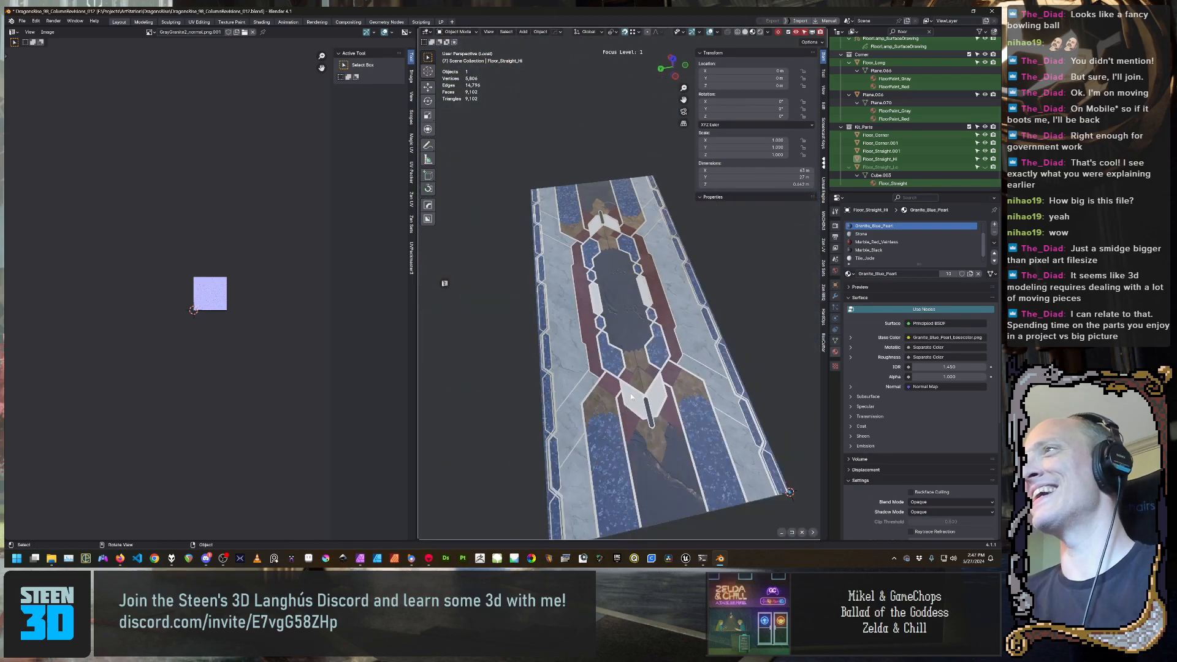
middle_click_drag(729, 309, 773, 304)
scroll(773, 303, "up", 6)
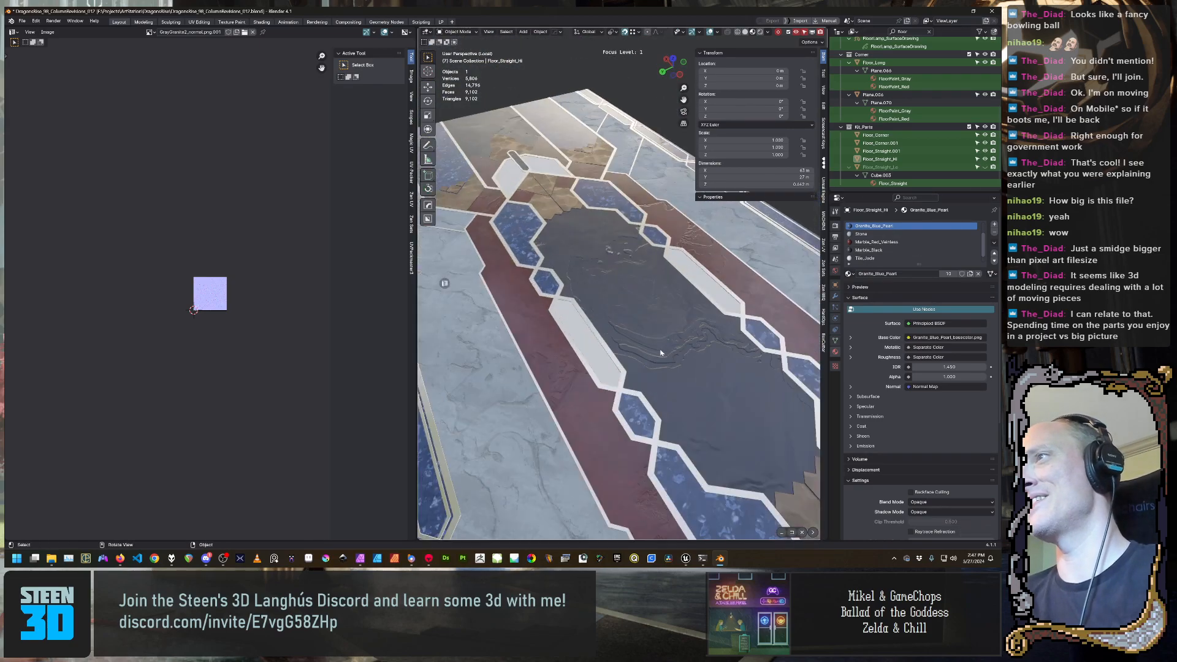
Make Floor_Straight.001 the active object and leave local view to bring back the whole floor kit
left_click(910, 169)
left_click(910, 152)
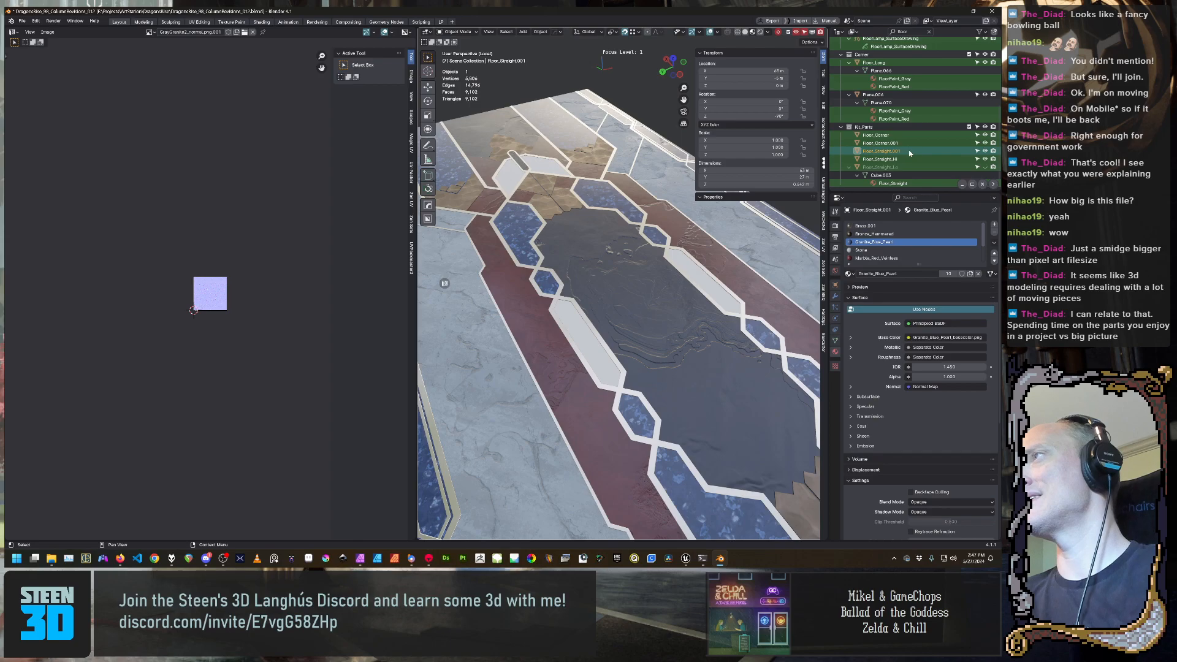
mouse_move(607, 263)
middle_mouse_down()
mouse_move(587, 268)
mouse_move(619, 258)
middle_mouse_up()
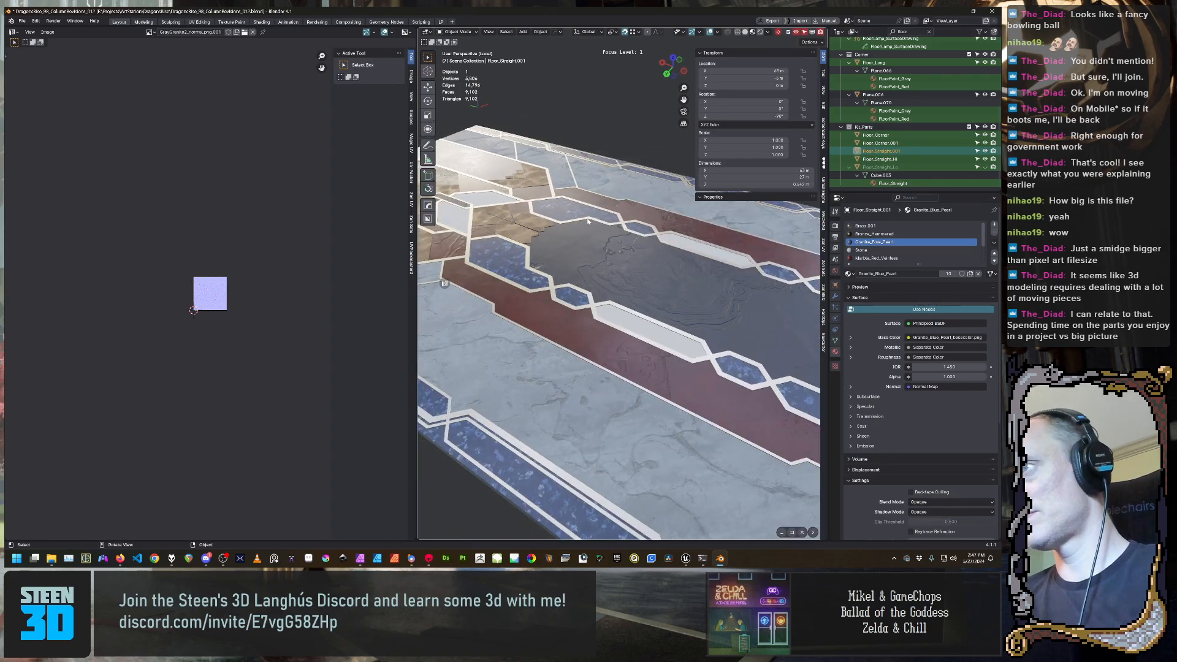
left_click(927, 145)
left_click(928, 152)
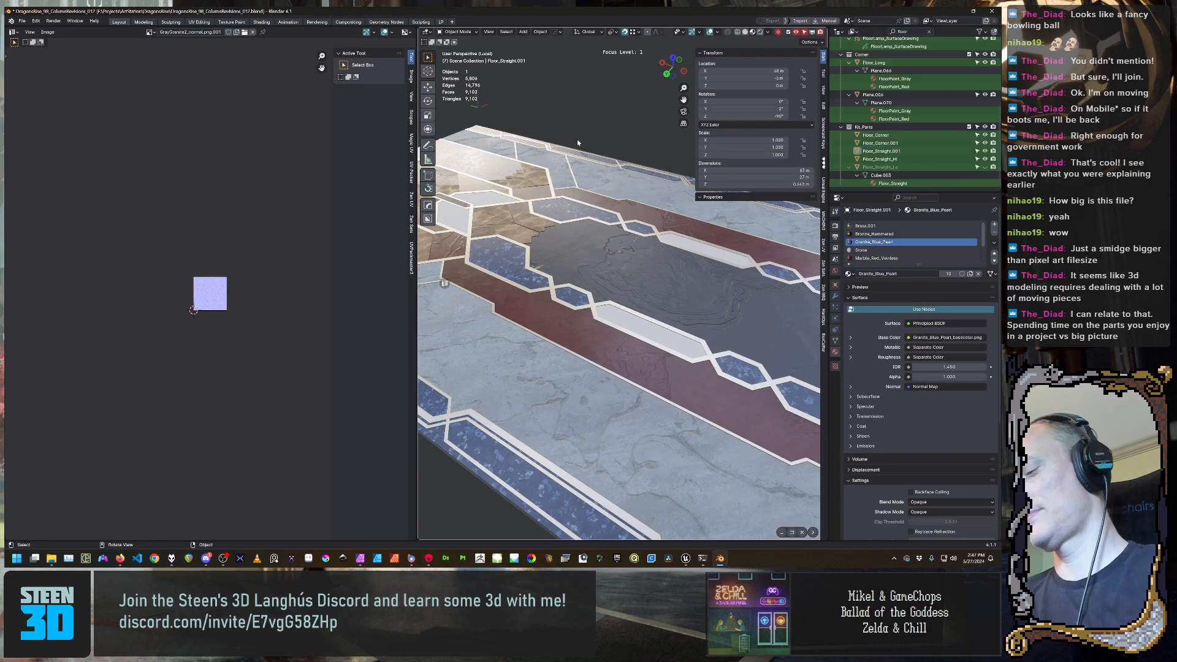
key("slash")
left_click(931, 152)
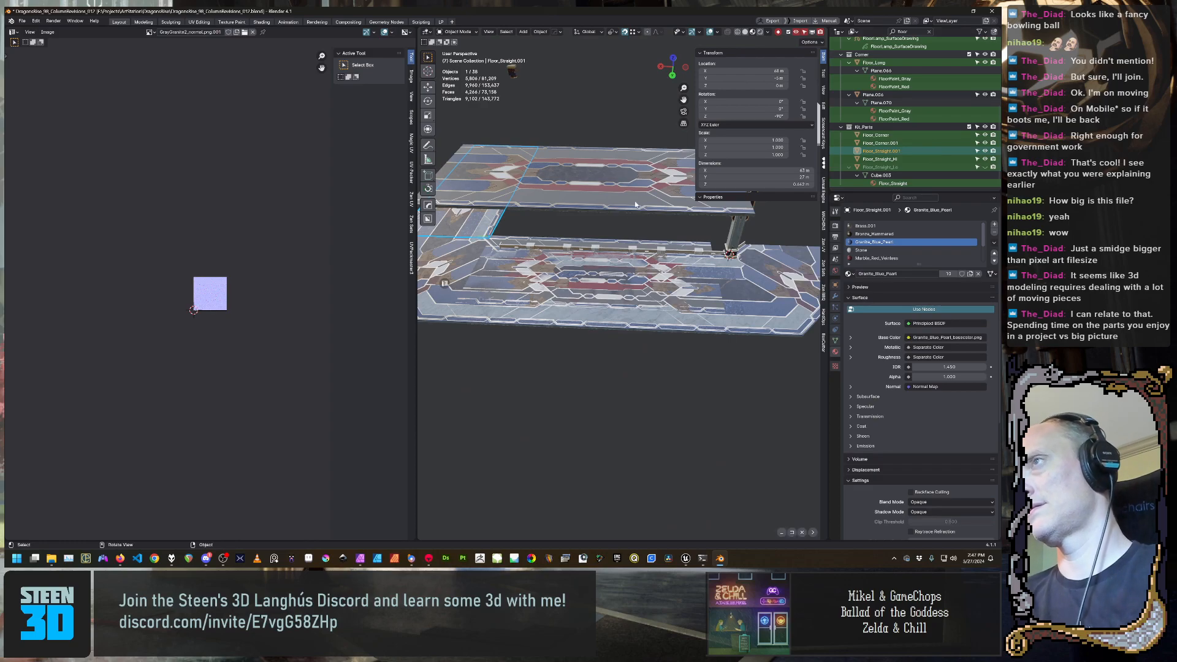
Examine Floor_Straight.001 and the tiles near its joint with the corner piece, up close and from afar
middle_click_drag(555, 294, 616, 294)
middle_click_drag(535, 394, 703, 313, "shift")
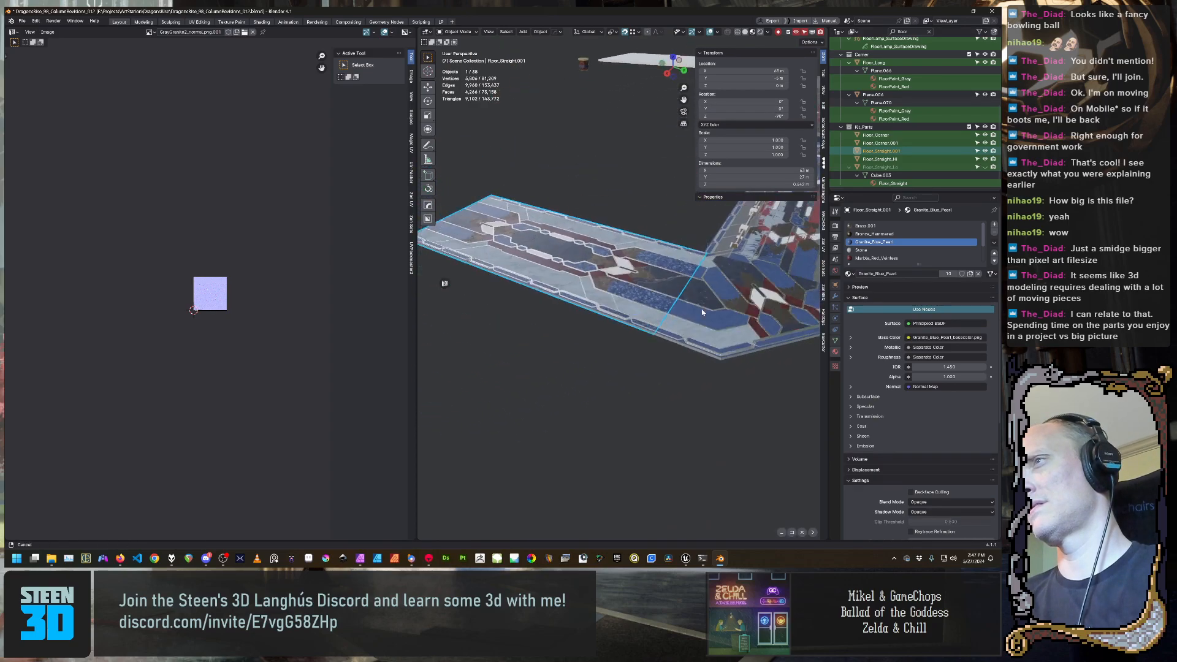
scroll(702, 312, "up", 6)
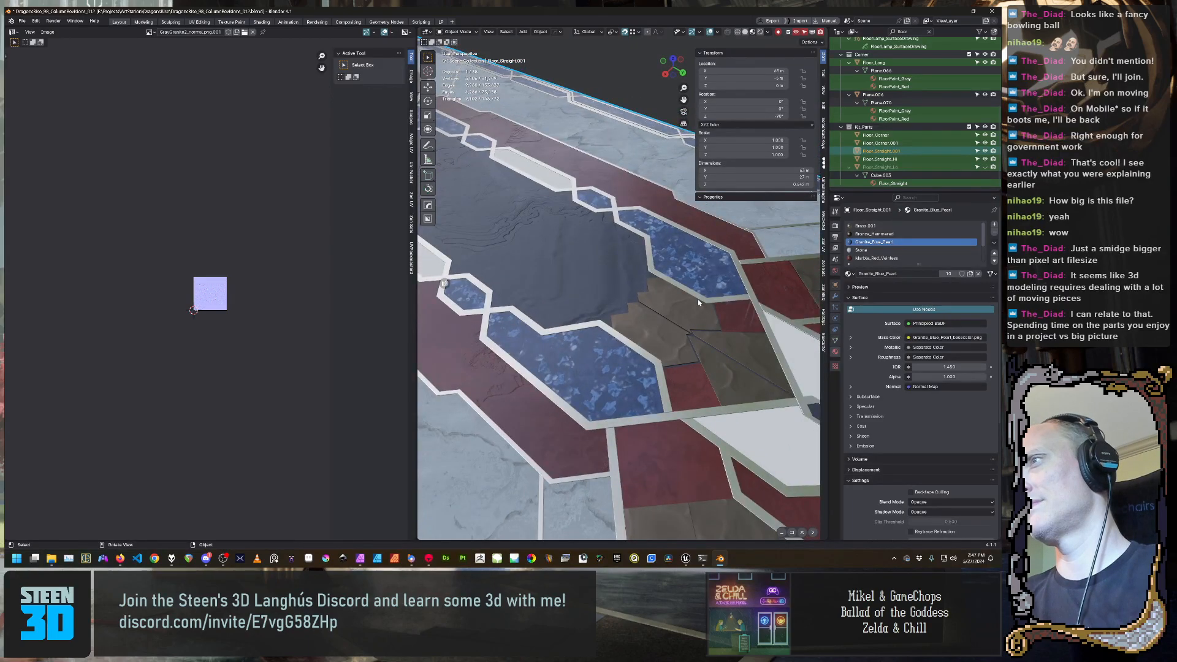
scroll(698, 299, "down", 8)
middle_click_drag(698, 299, 676, 330)
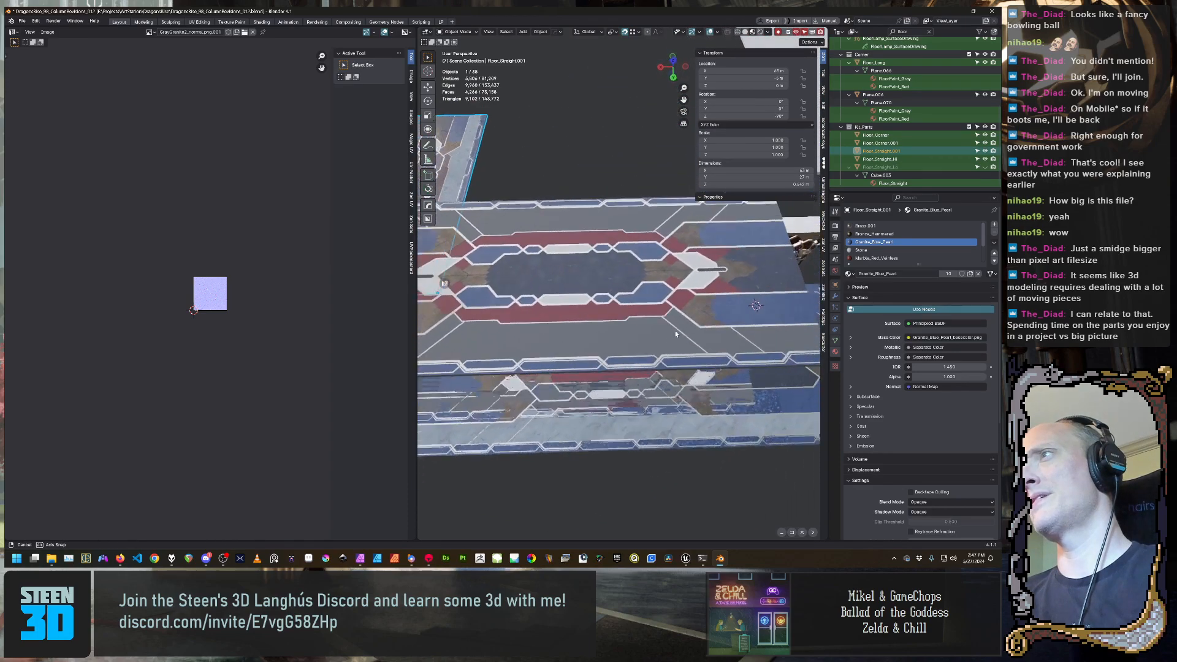
Select the raised Floor_Long piece and isolate it in local view
left_click(689, 299)
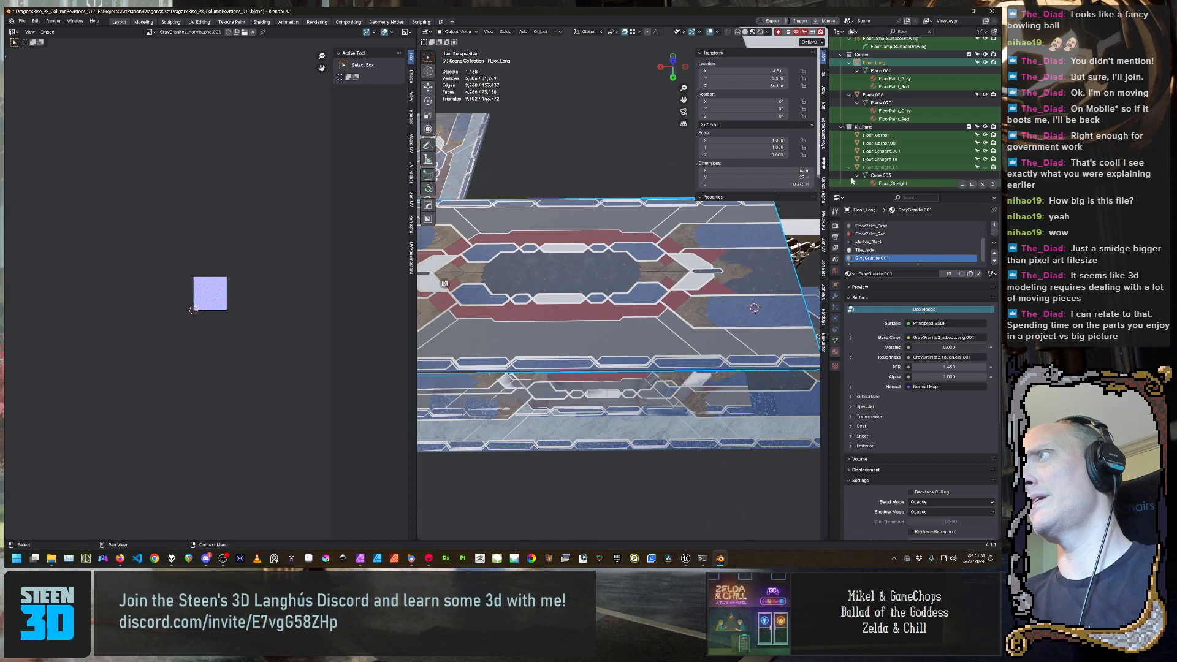
scroll(871, 165, "up", 3)
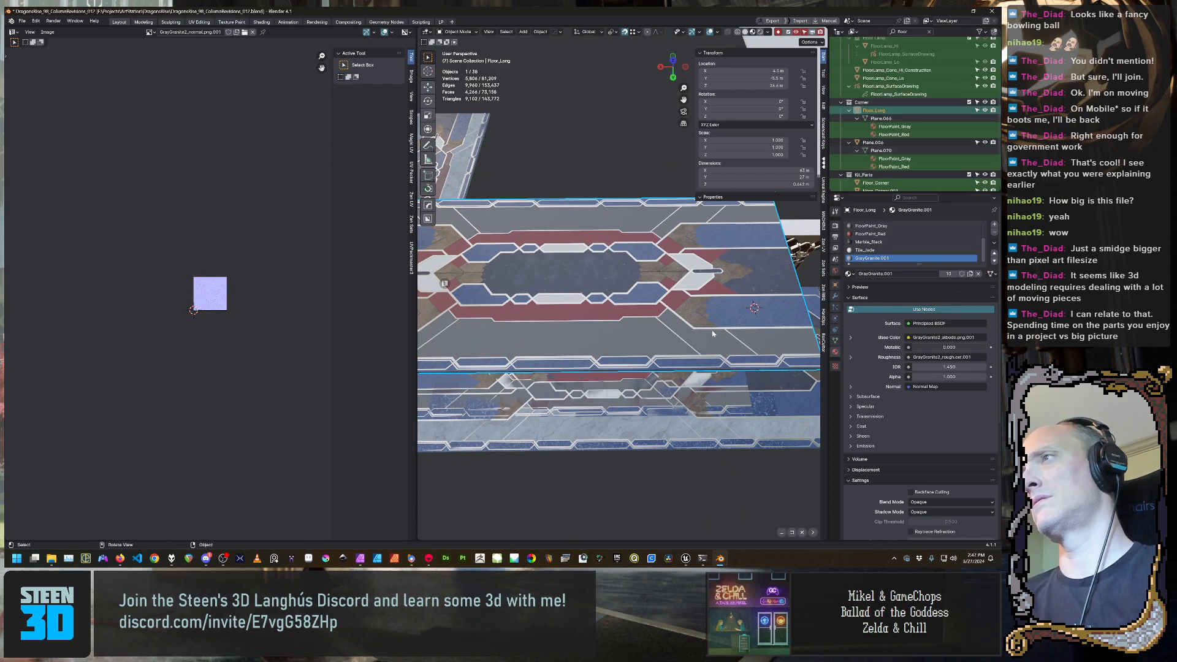
mouse_move(705, 335)
middle_mouse_down()
mouse_move(650, 342)
mouse_move(724, 320)
mouse_move(706, 328)
middle_mouse_up()
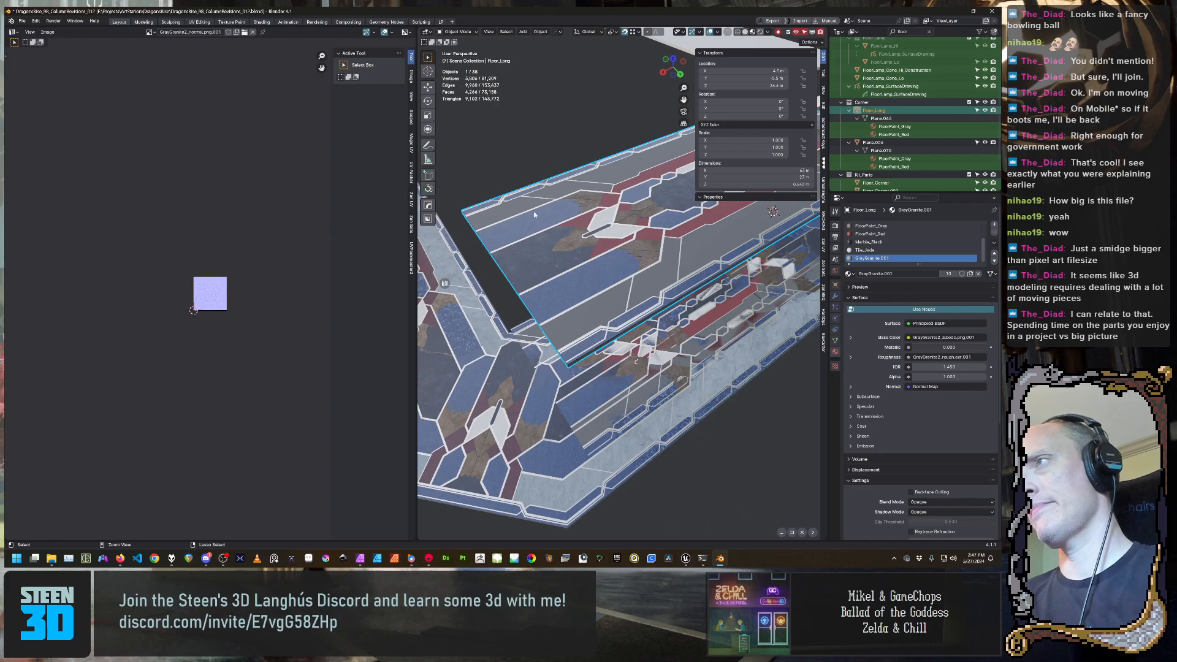
key("f")
scroll(622, 388, "up", 6)
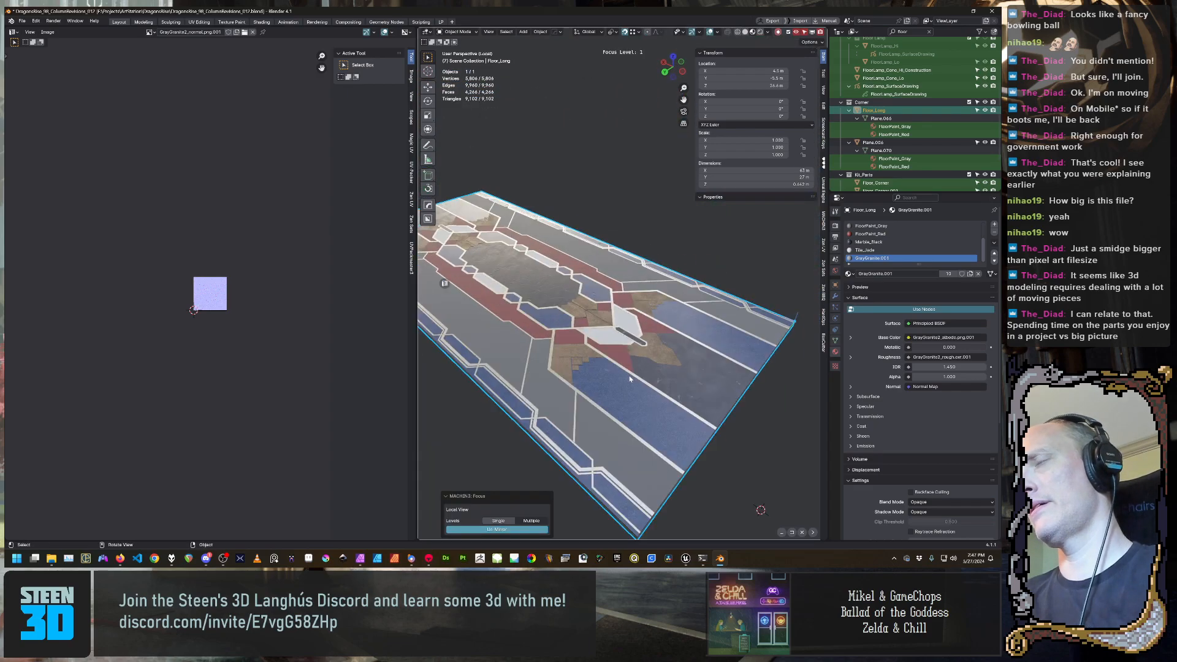
scroll(623, 388, "down", 4)
Examine Floor_Long's existing UV layout in Edit Mode, deselect its geometry and return to Object Mode
key("Tab")
left_click(679, 374)
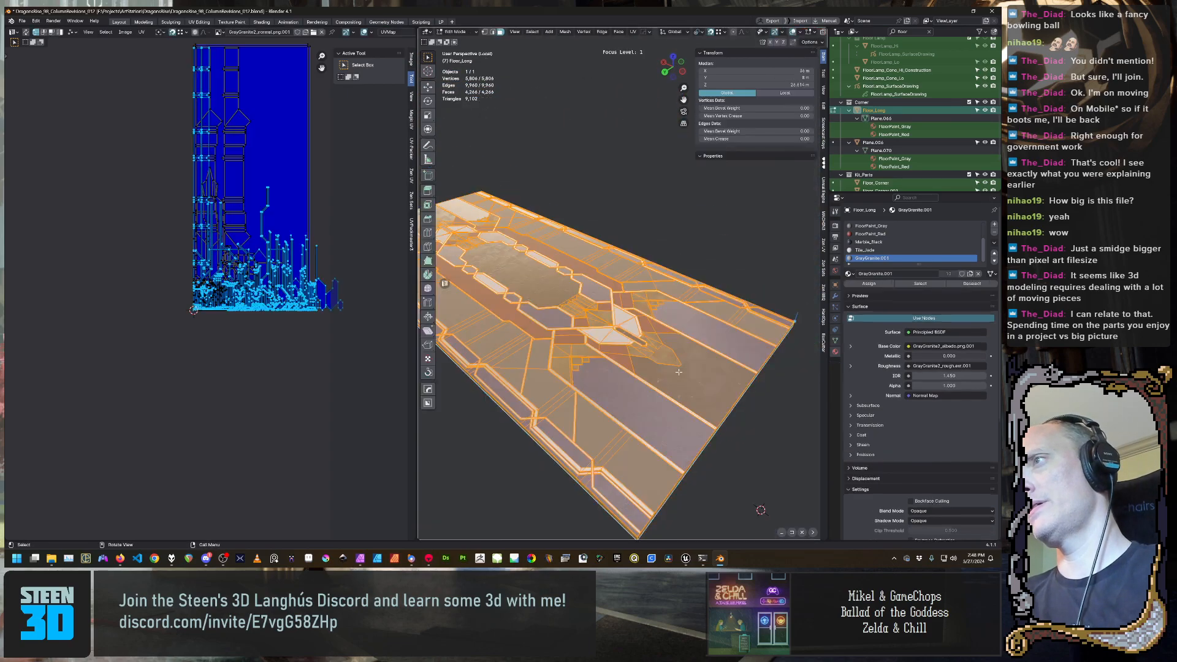
scroll(259, 216, "up", 3)
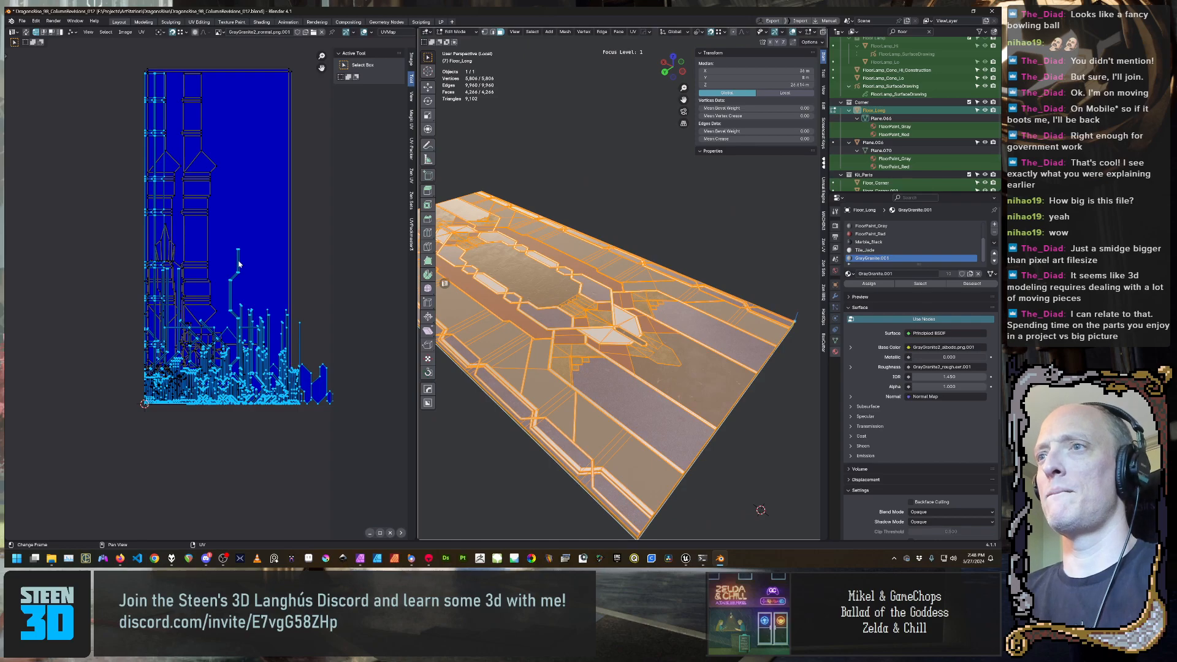
middle_click_drag(521, 410, 646, 332)
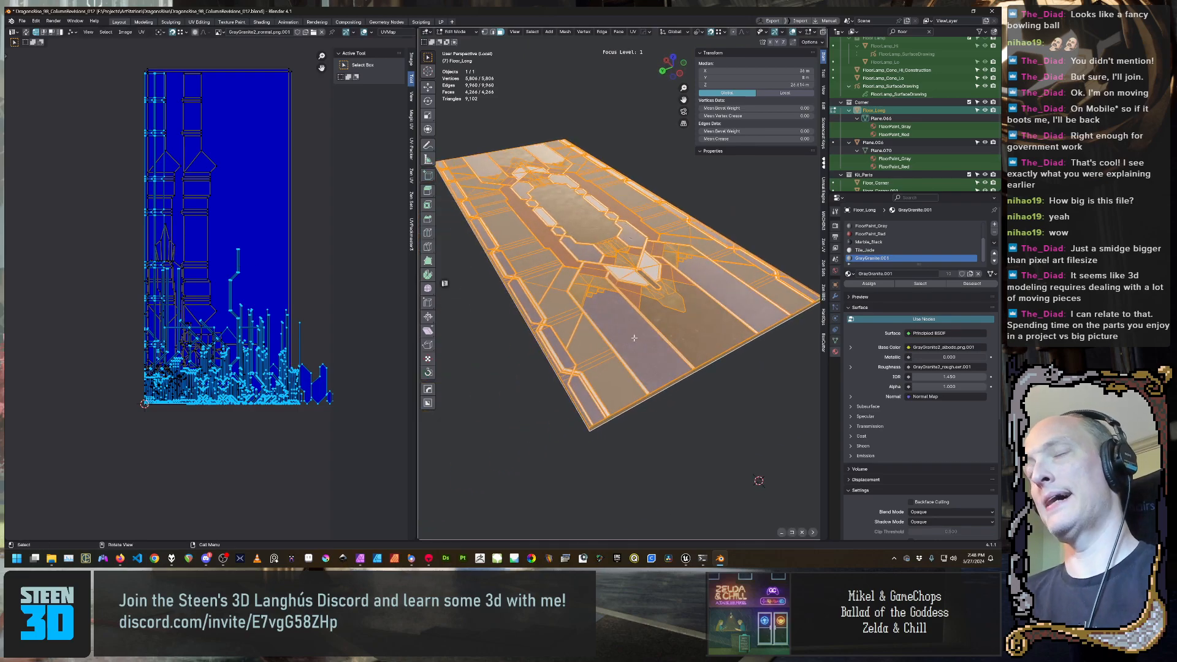
left_click(532, 446)
middle_click_drag(548, 398, 682, 390)
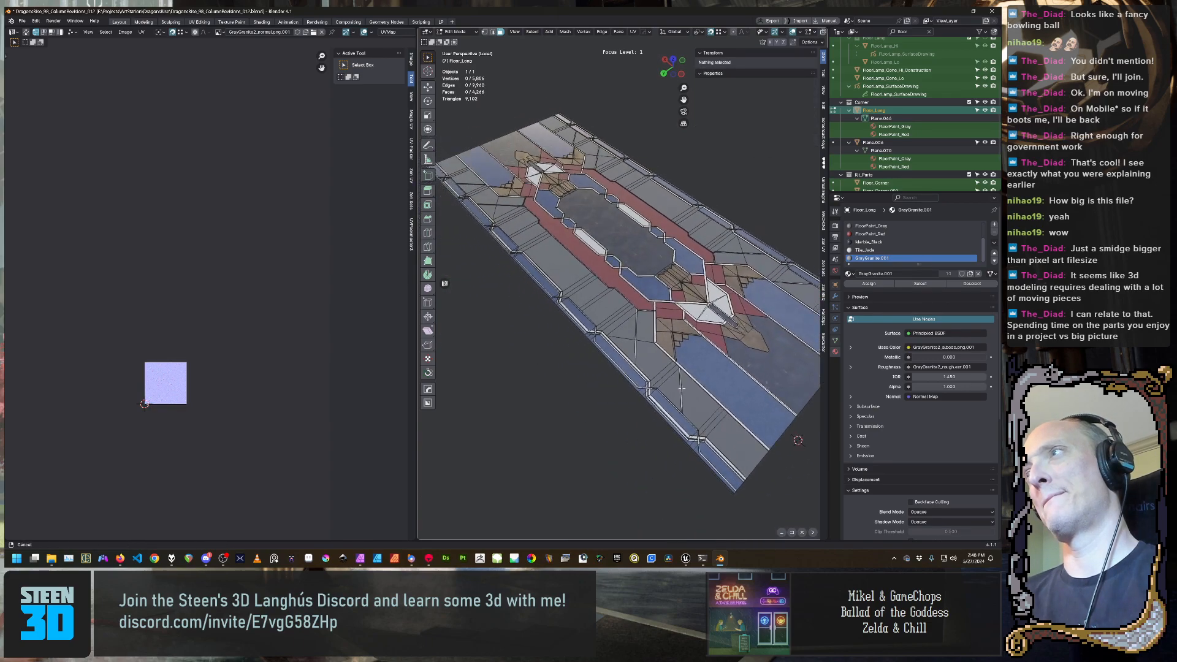
key("Tab")
left_click(682, 368)
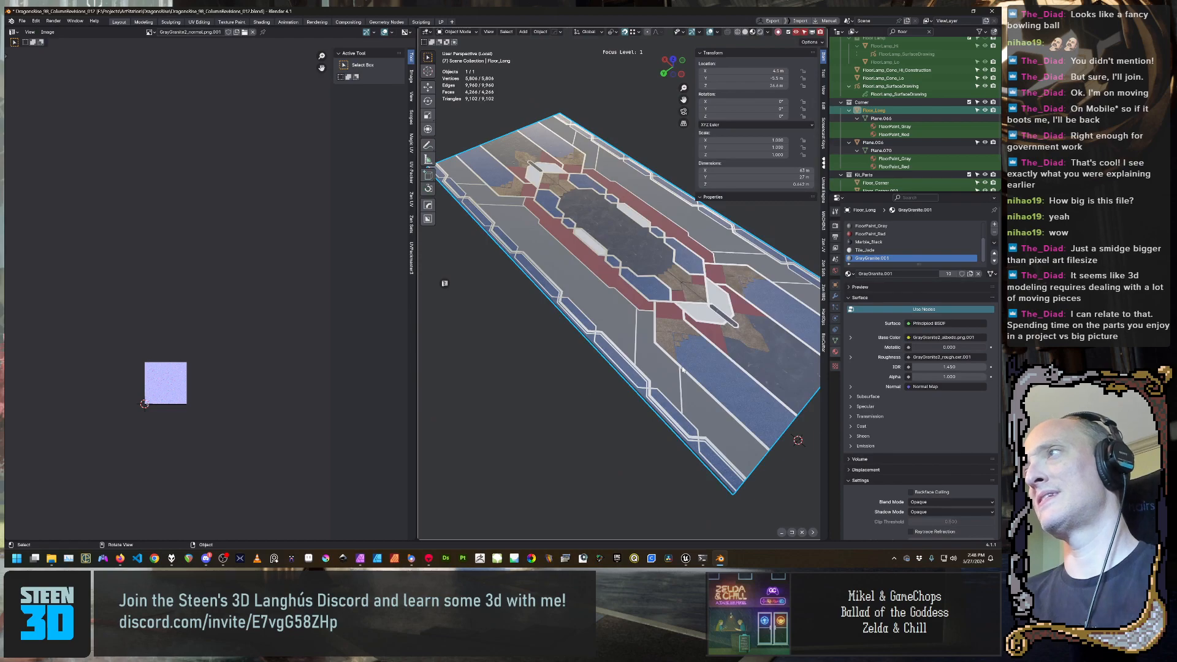
Add a second UV map to Floor_Long, name it UVMapPacked and make it the active render map
left_click(835, 341)
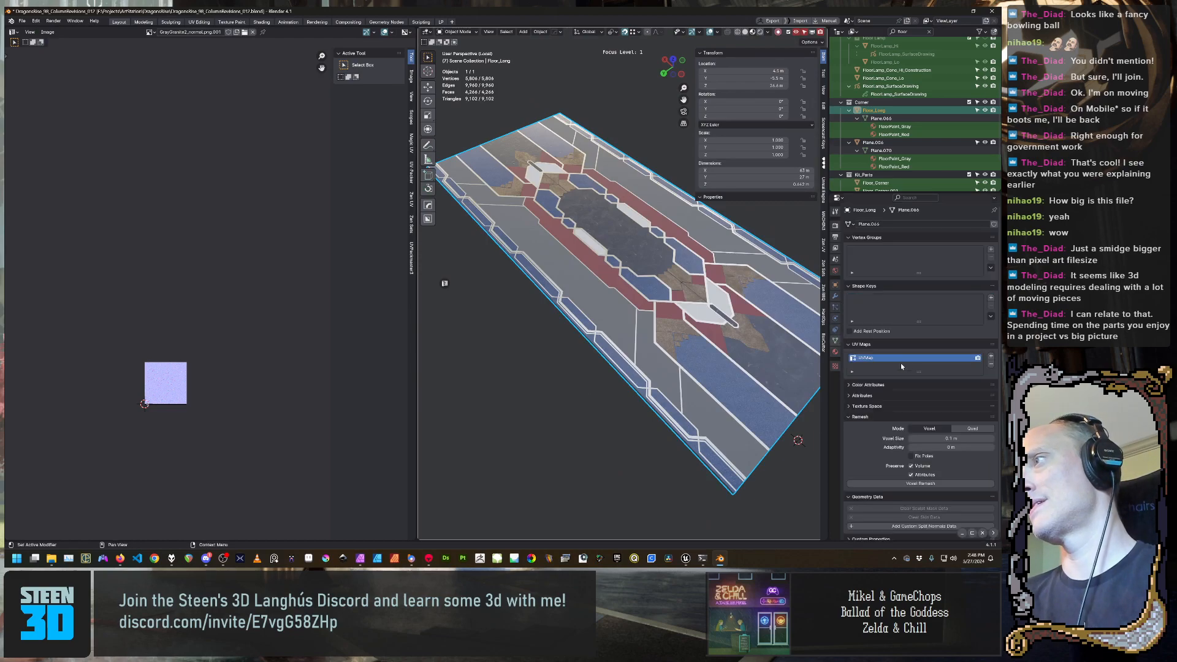
left_click(991, 356)
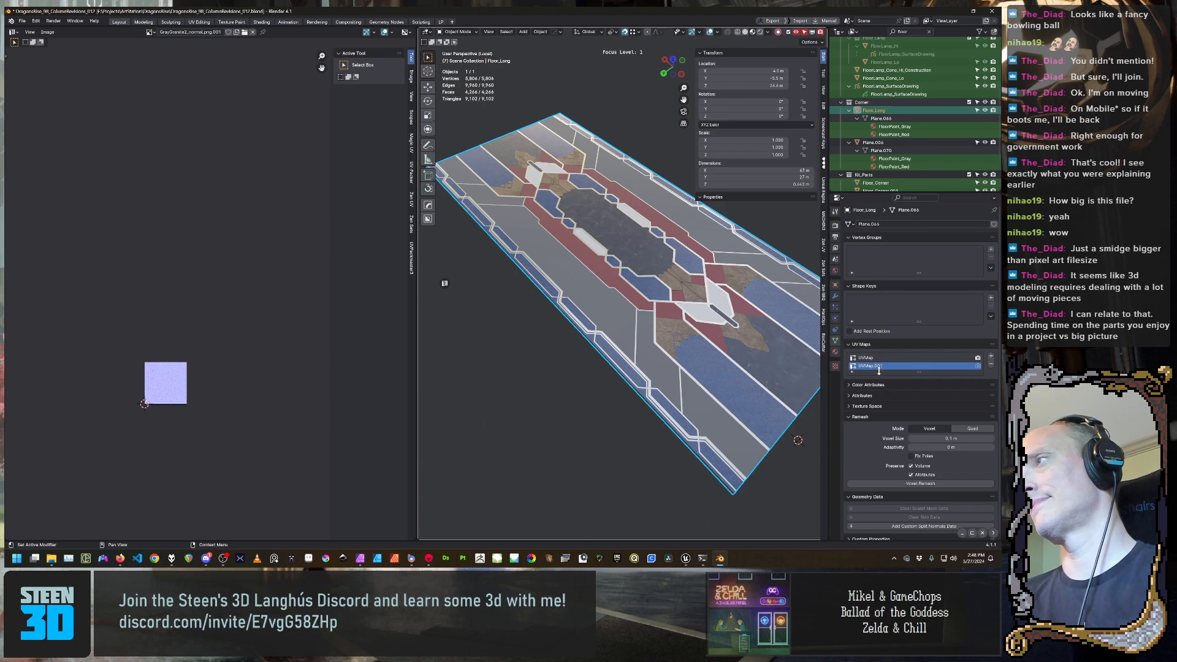
double_click(878, 367)
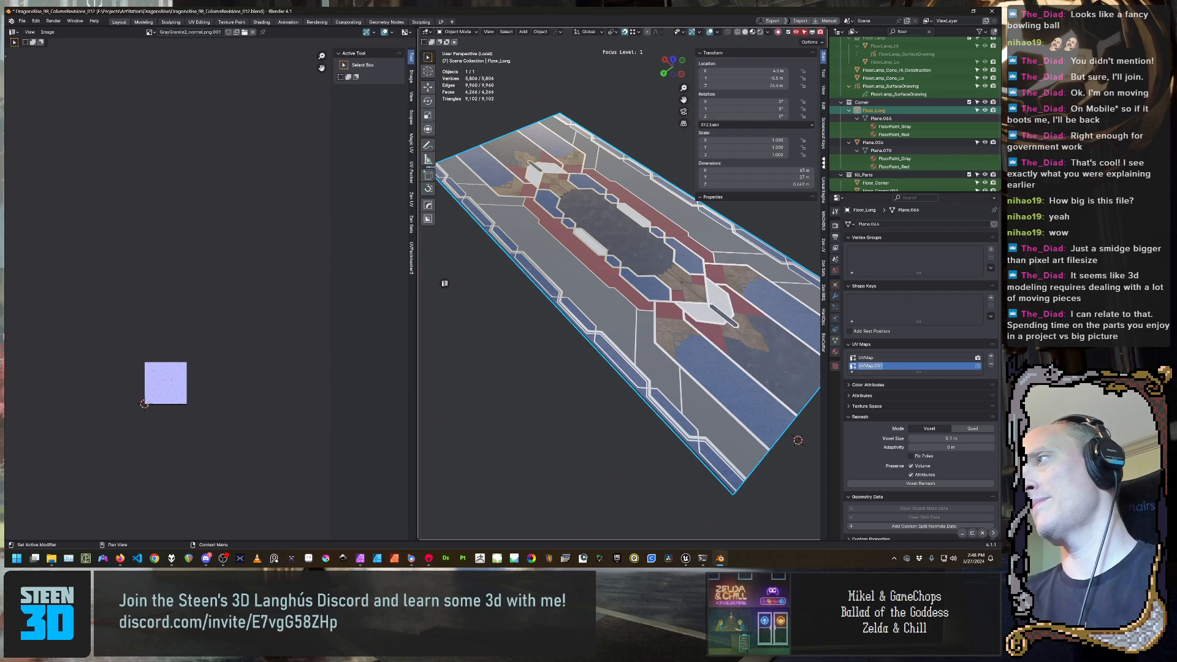
left_click(883, 366)
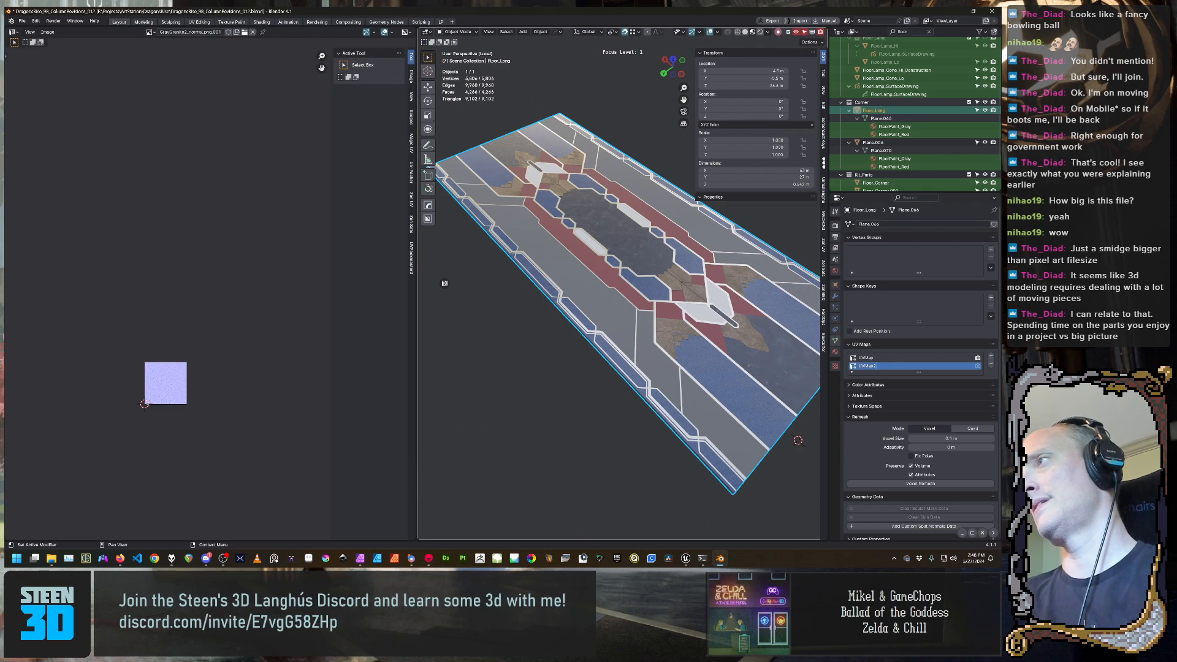
type("F")
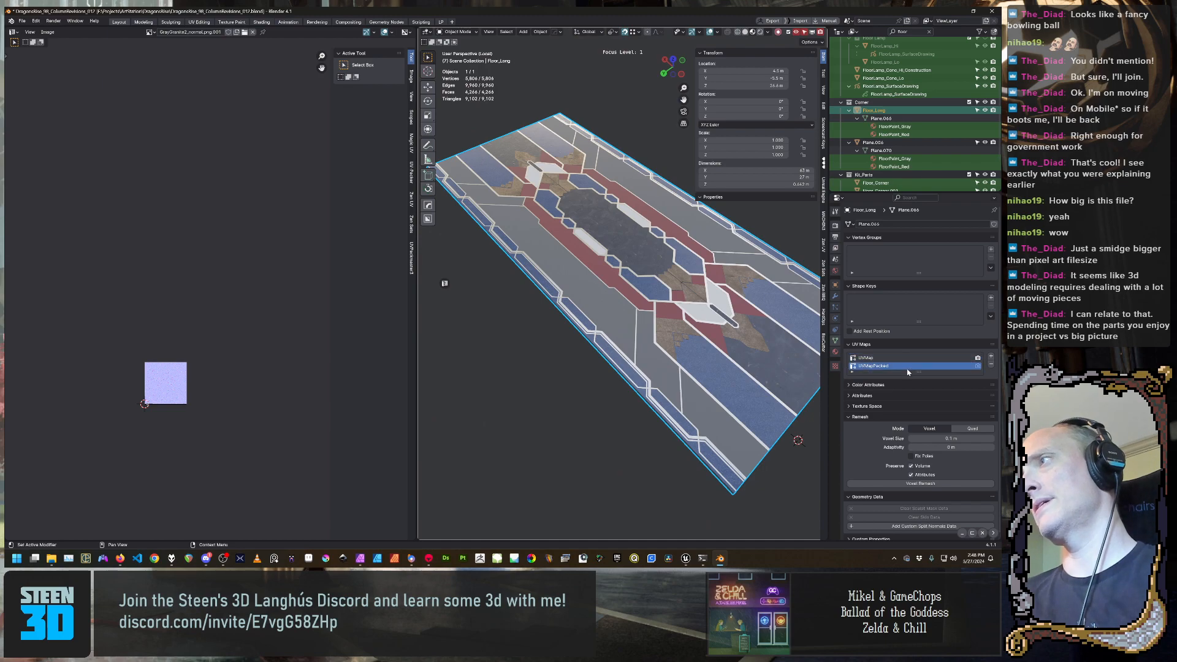
left_click(978, 366)
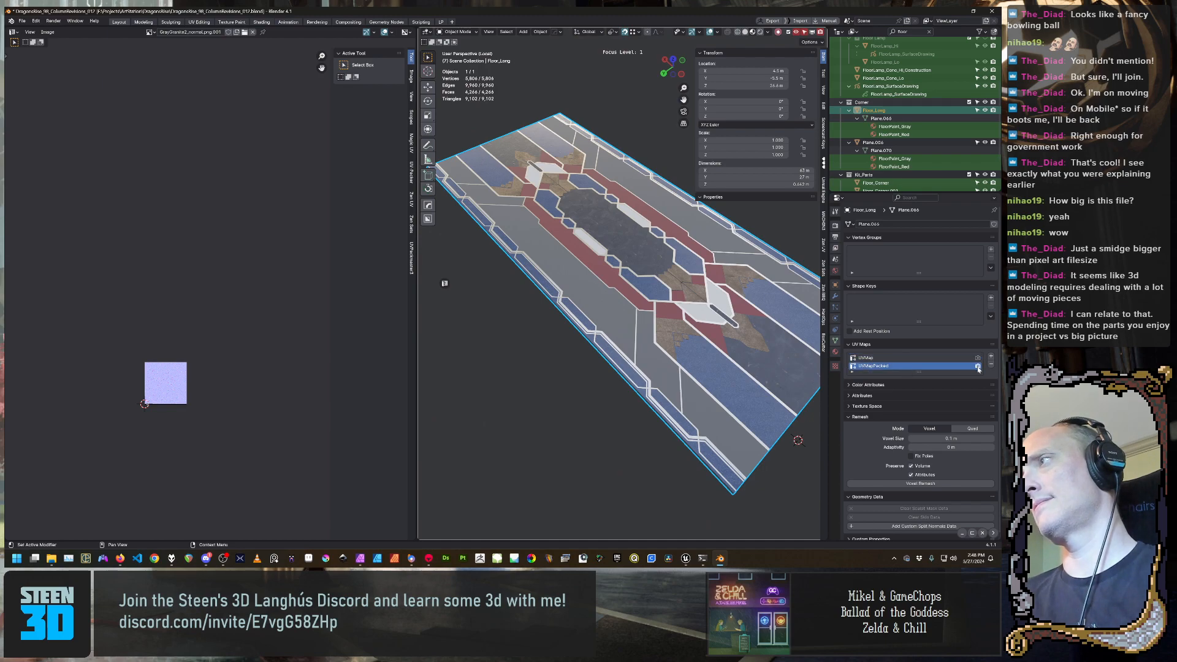
Select all of Floor_Long's geometry in Edit Mode to display the UVMapPacked layout in the UV editor
middle_click_drag(555, 407, 610, 396)
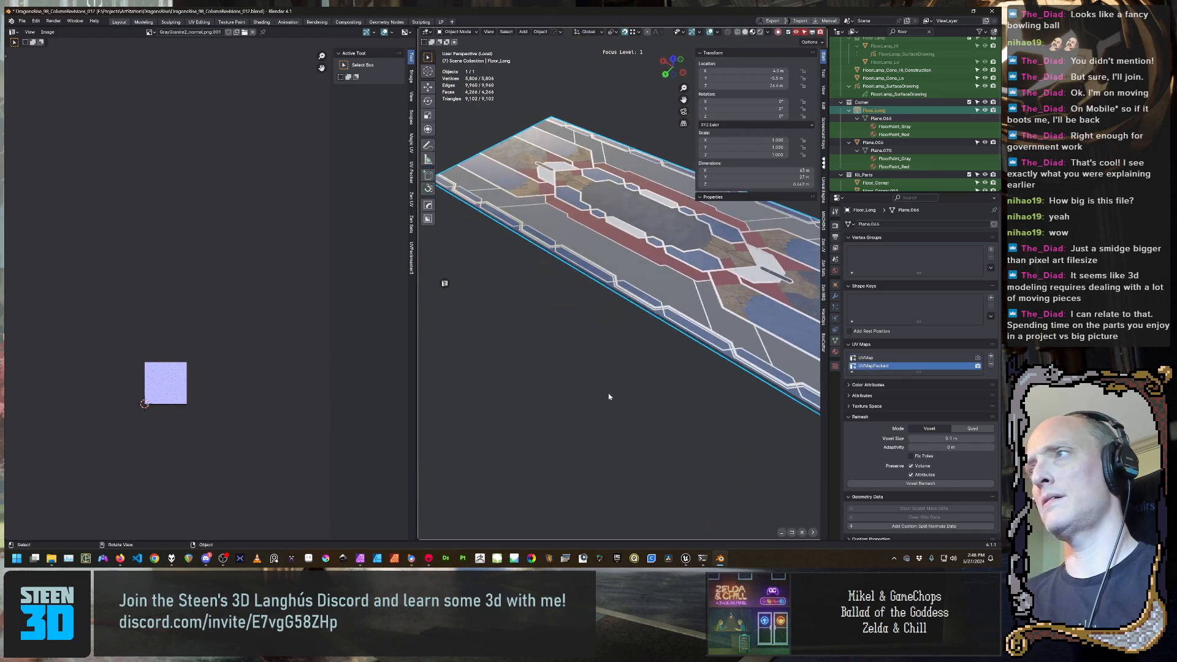
key("Tab")
left_click(687, 377)
key("a")
scroll(131, 337, "down", 3)
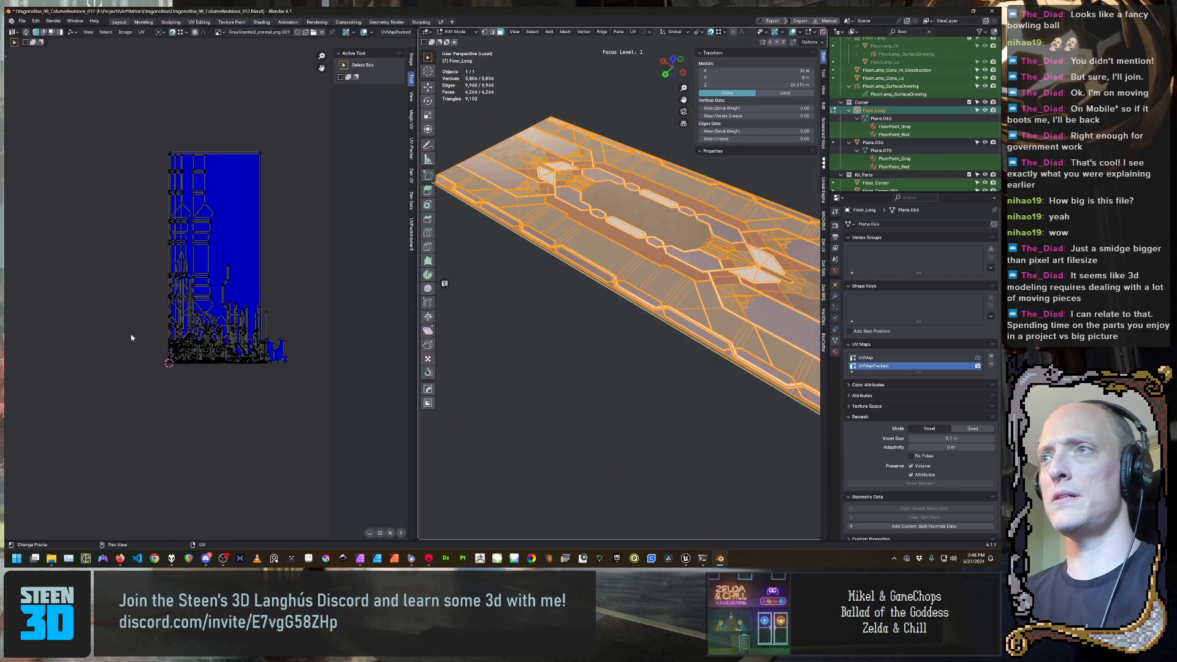
Show the UVPackmaster3 packing options beside Floor_Long's UVMapPacked layout and widen them enough to read
scroll(165, 349, "up", 4)
middle_click_drag(178, 352, 173, 353, "shift")
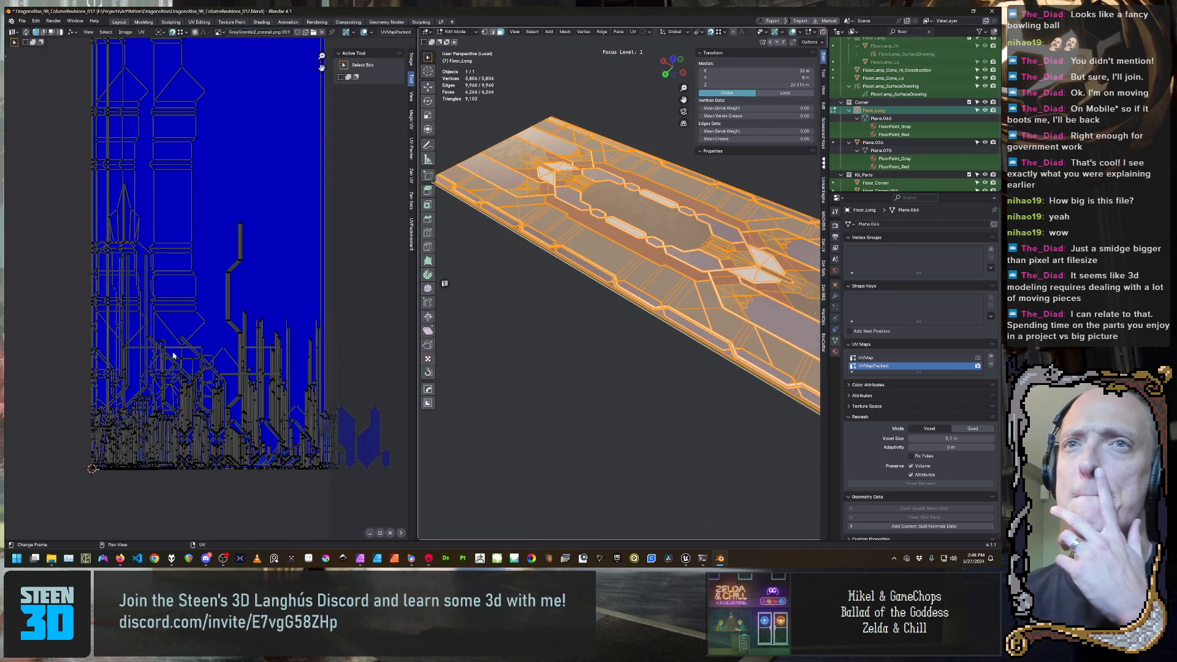
scroll(209, 295, "down", 5)
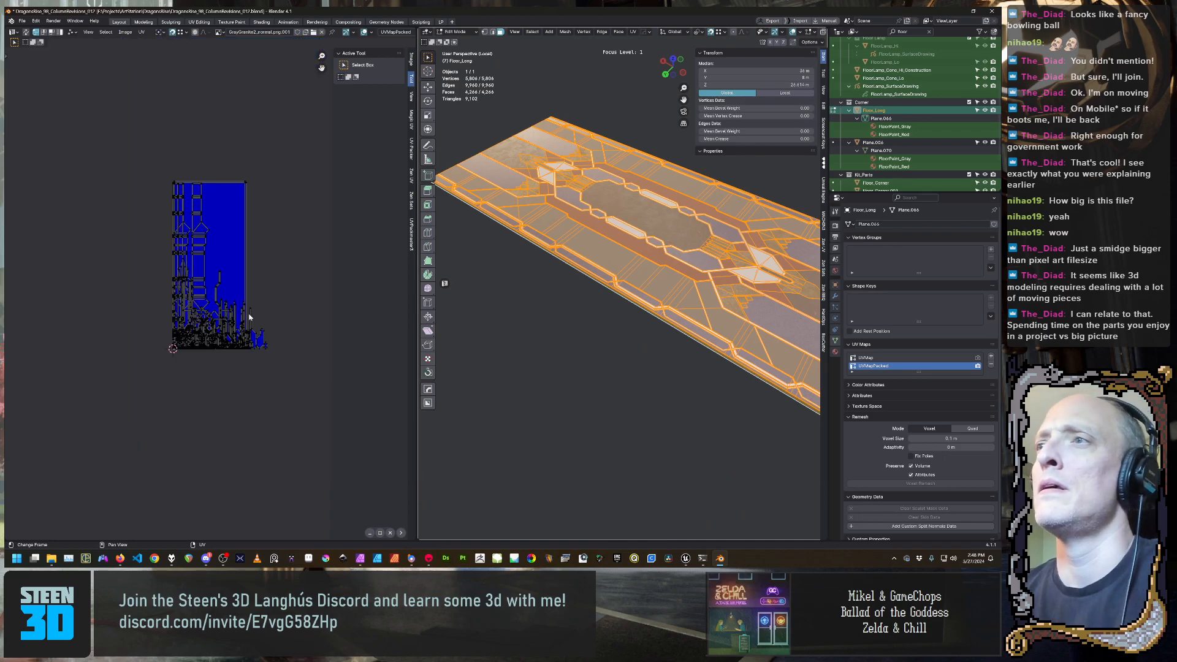
left_click(410, 234)
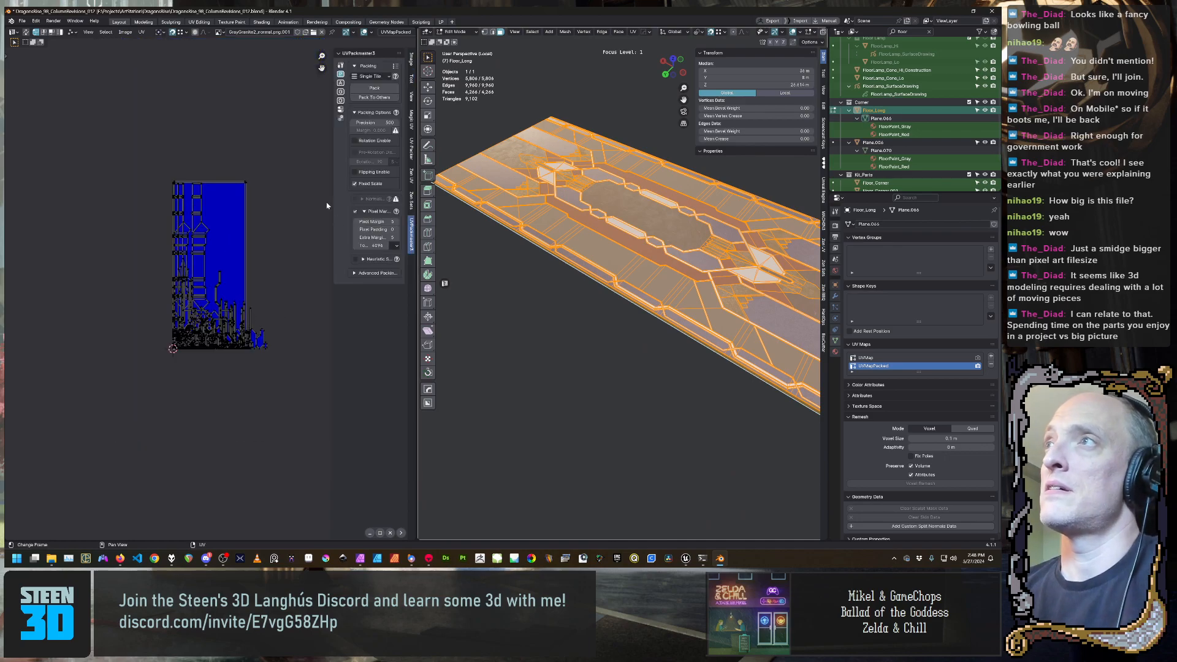
left_click_drag(334, 204, 262, 207)
scroll(135, 272, "up", 3)
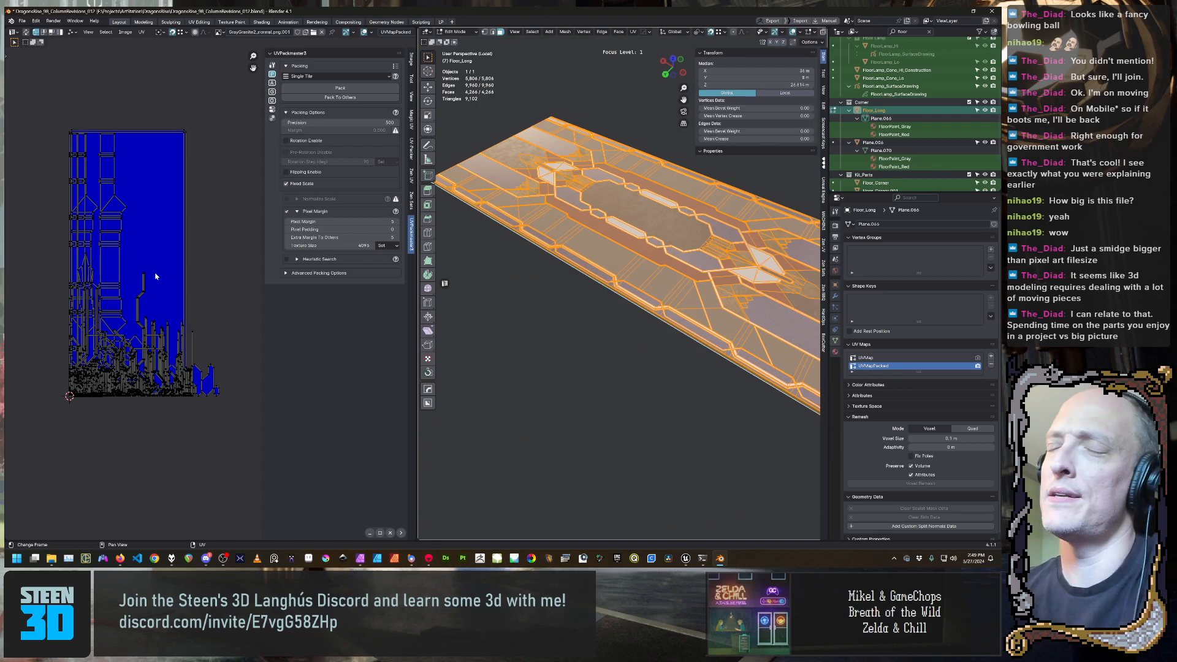
scroll(178, 271, "down", 1)
scroll(179, 271, "up", 1)
middle_click_drag(178, 271, 173, 312)
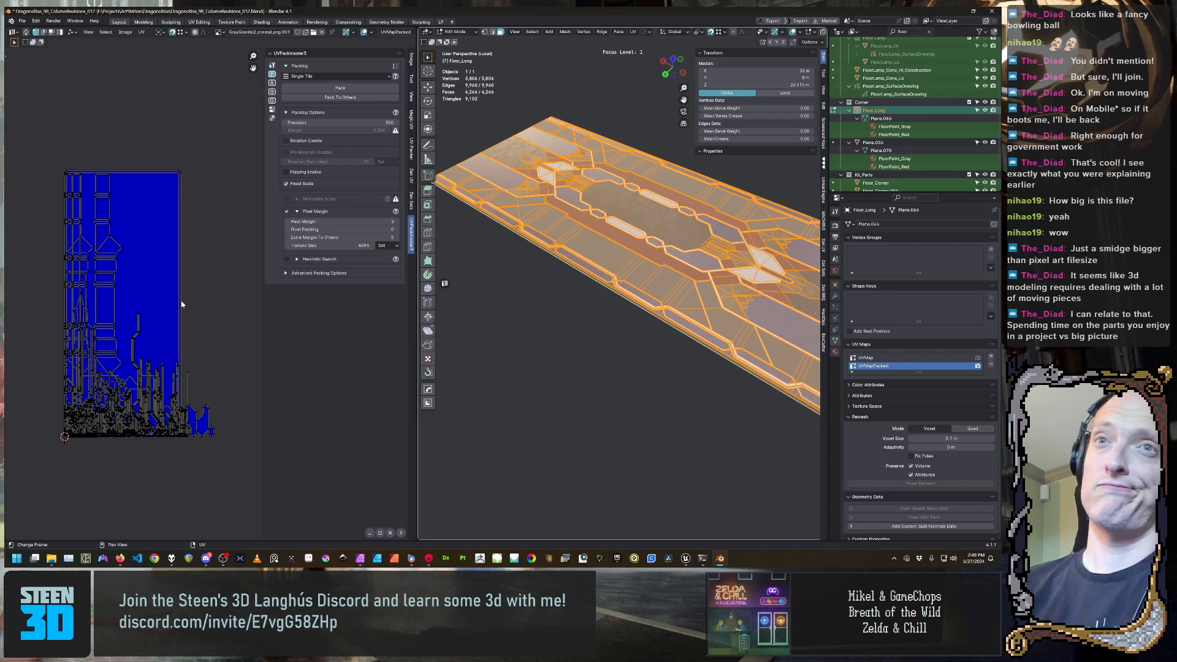
Select Floor_Long's large underside face and examine its UV island and the slab from below
middle_click_drag(579, 350, 613, 290)
left_click(610, 264)
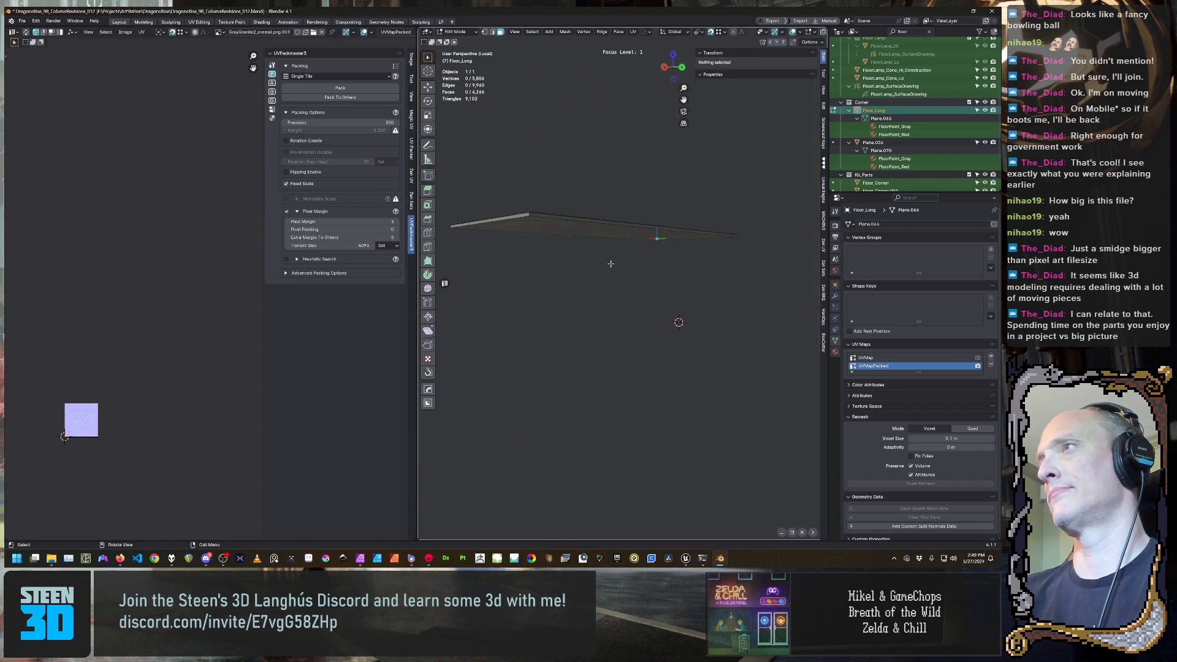
key("Tab")
left_click(629, 238)
left_click(630, 238)
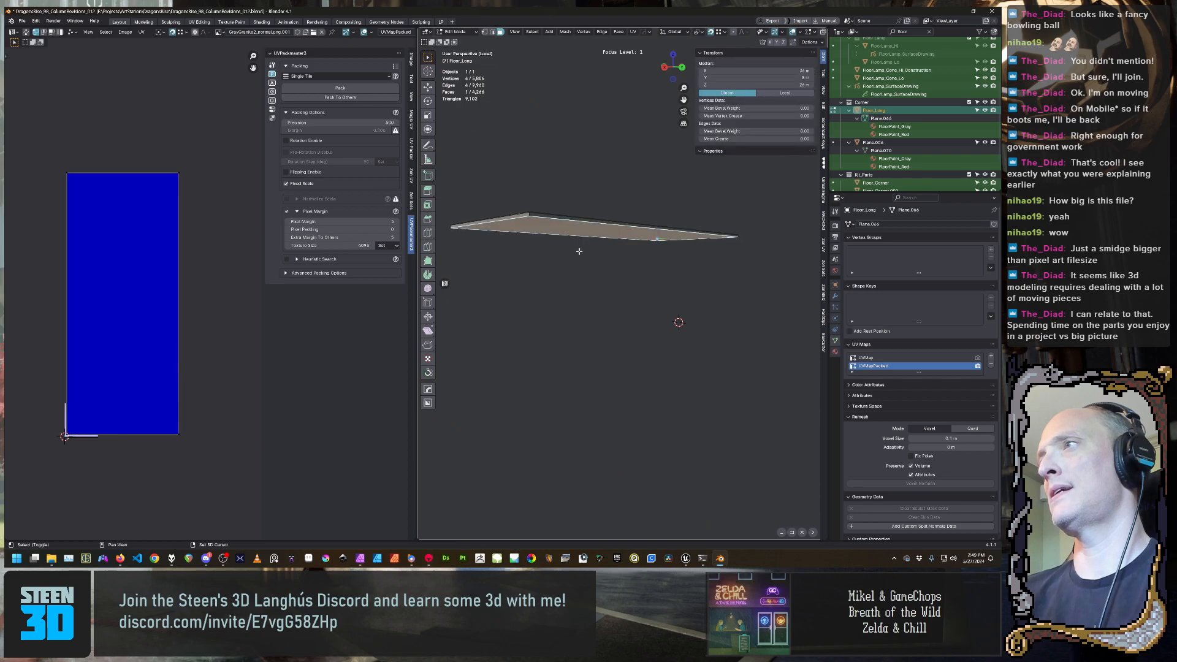
middle_click_drag(630, 238, 601, 278)
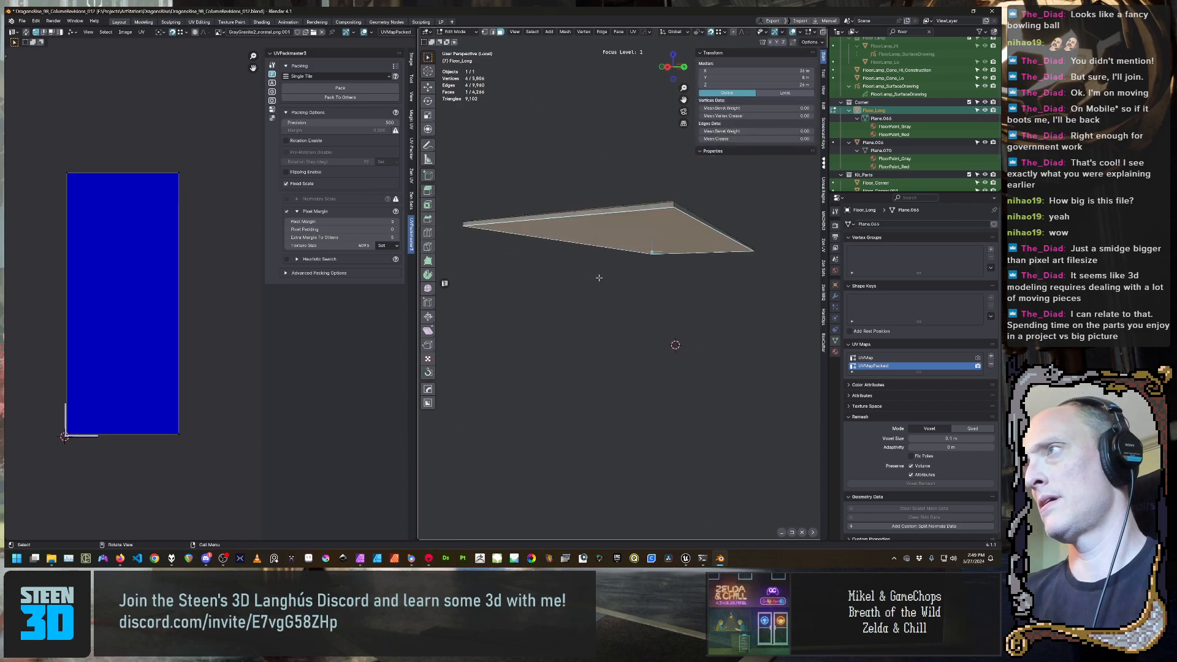
middle_click_drag(611, 241, 647, 336)
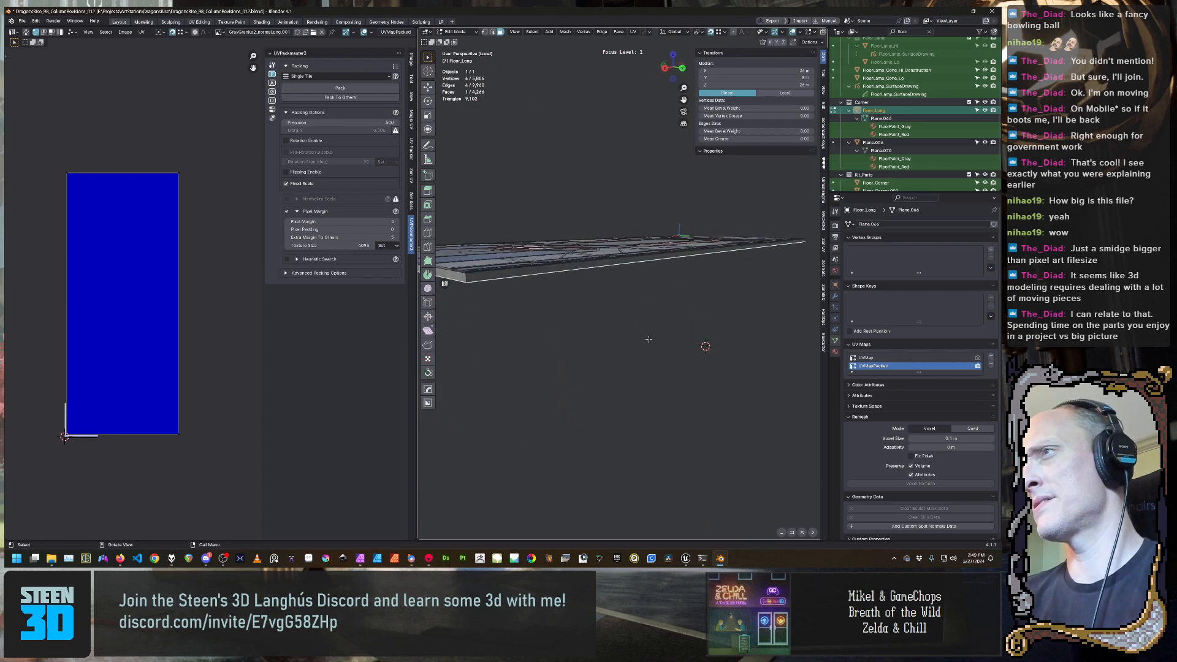
Switch to the Unreal Editor level and examine the floor and steps around the grass courtyard
mouse_move(686, 558)
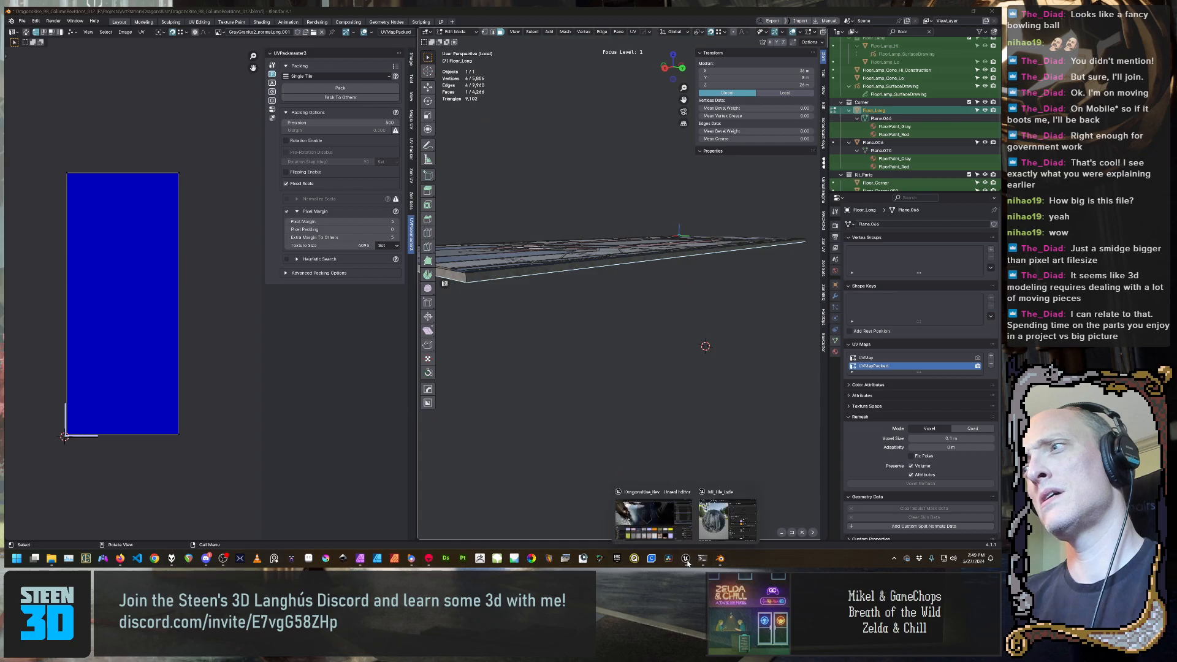
left_click(649, 504)
right_click_drag(388, 217, 301, 177)
key("w")
right_click_drag(386, 194, 588, 205)
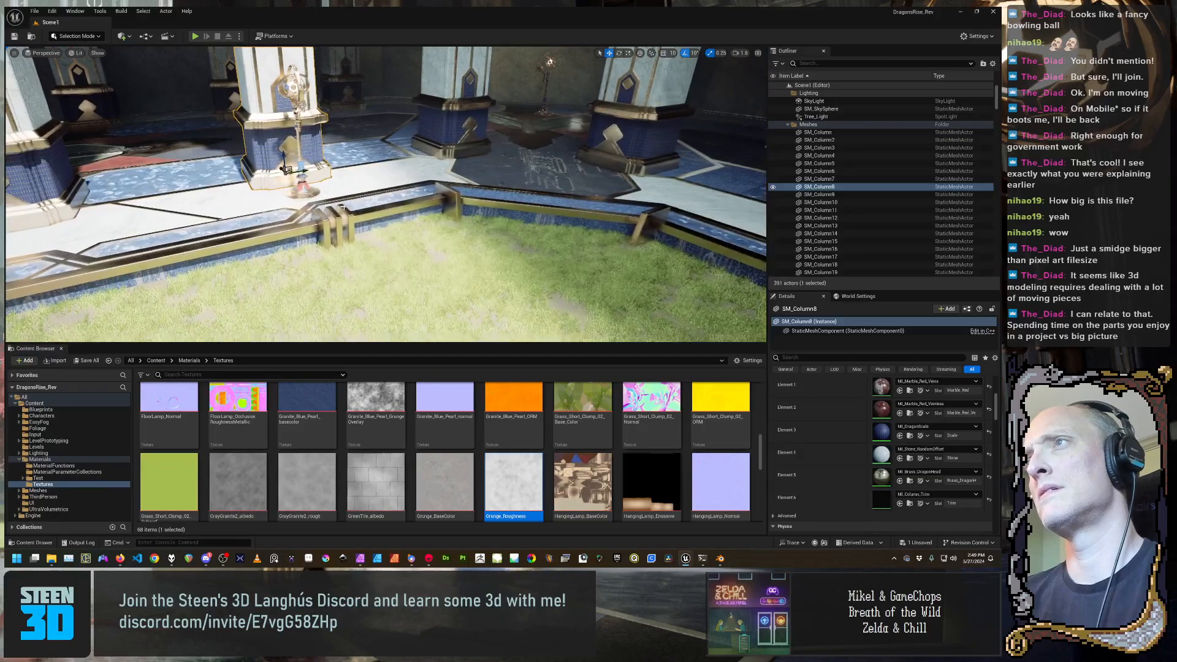
Try raising the SM_Step_Straight4 piece in the courtyard edge, undo the move and look across the surrounding floor
left_click(311, 233)
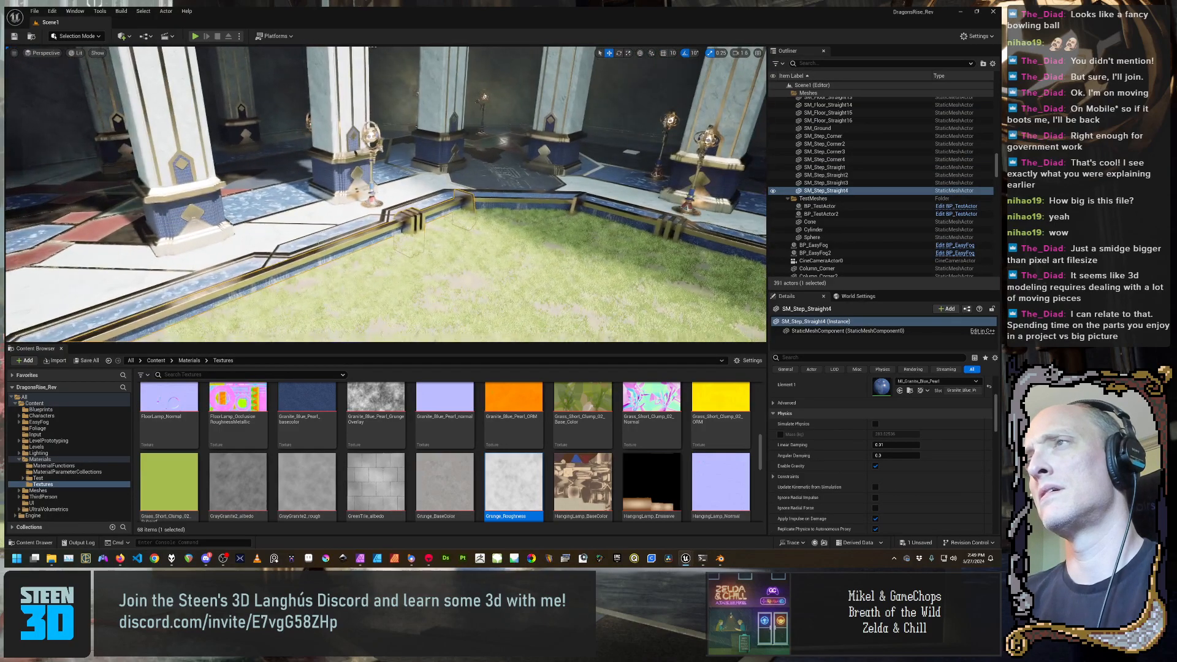
right_click_drag(503, 141, 454, 146)
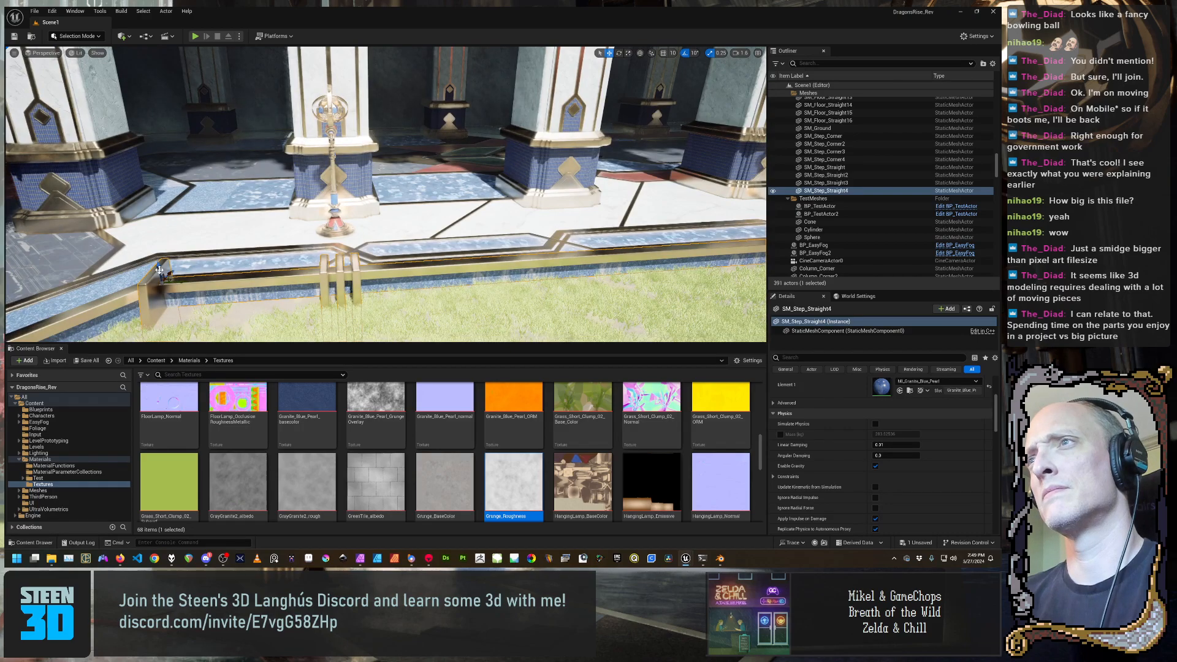
left_click_drag(160, 270, 175, 224)
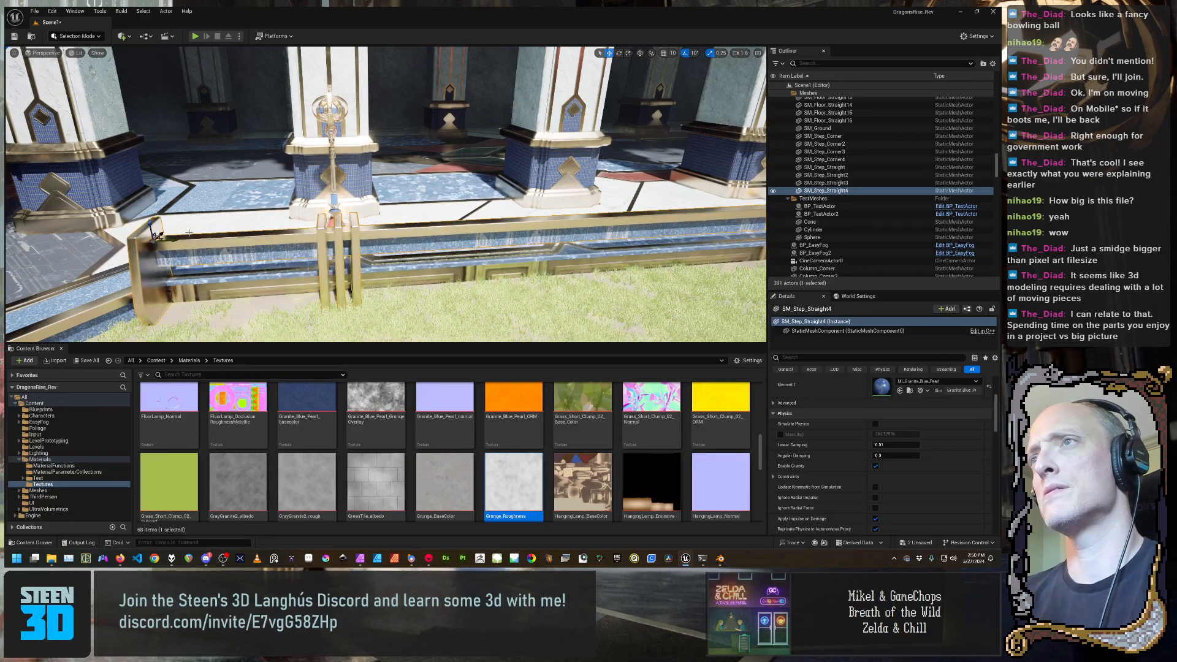
key("ctrl+z")
right_click_drag(175, 224, 445, 189)
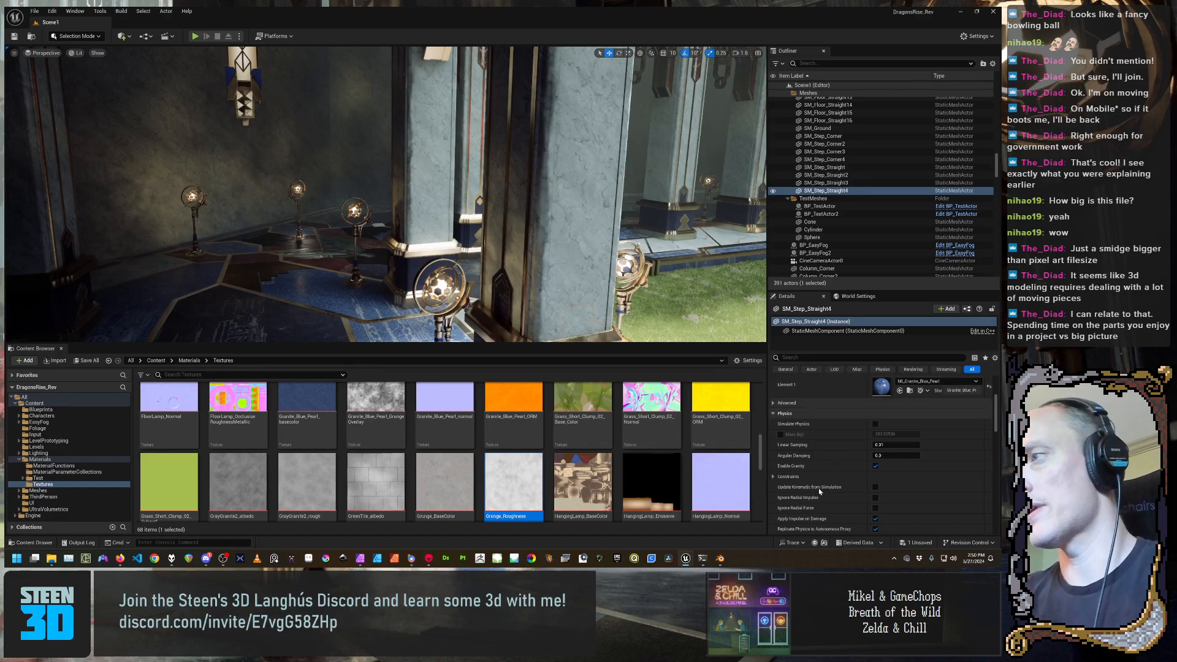
Switch back to Blender and select all of Floor_Long's geometry to display the full UVMapPacked layout
left_click(721, 558)
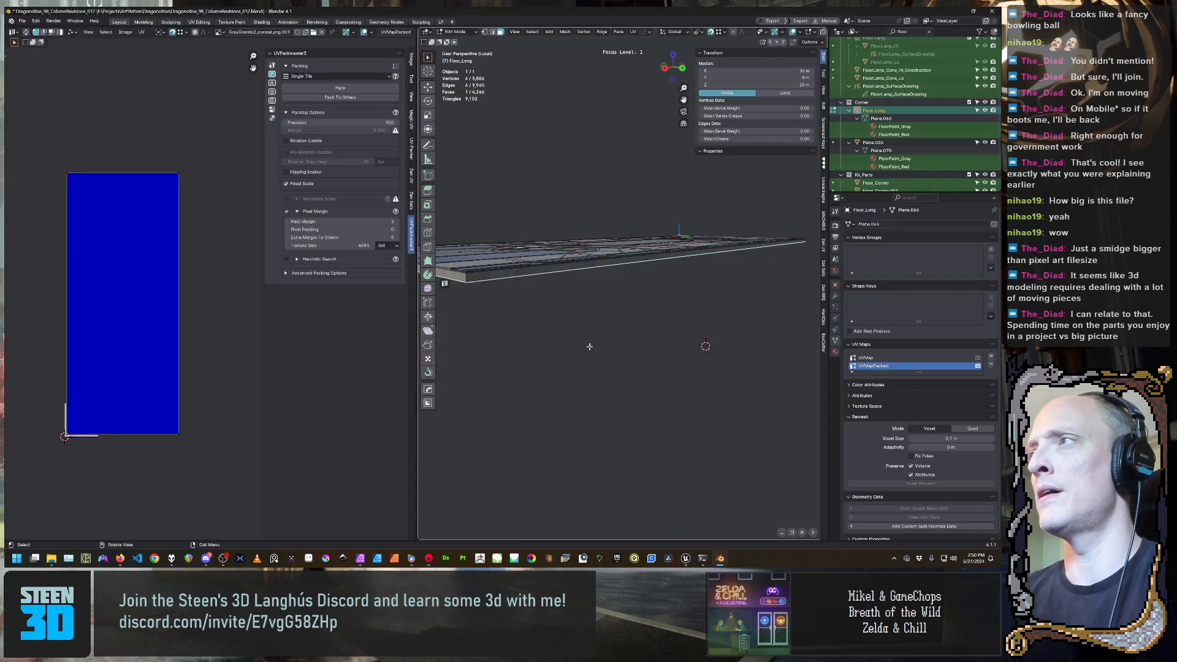
scroll(590, 347, "down", 2)
middle_click_drag(592, 319, 589, 352)
key("a")
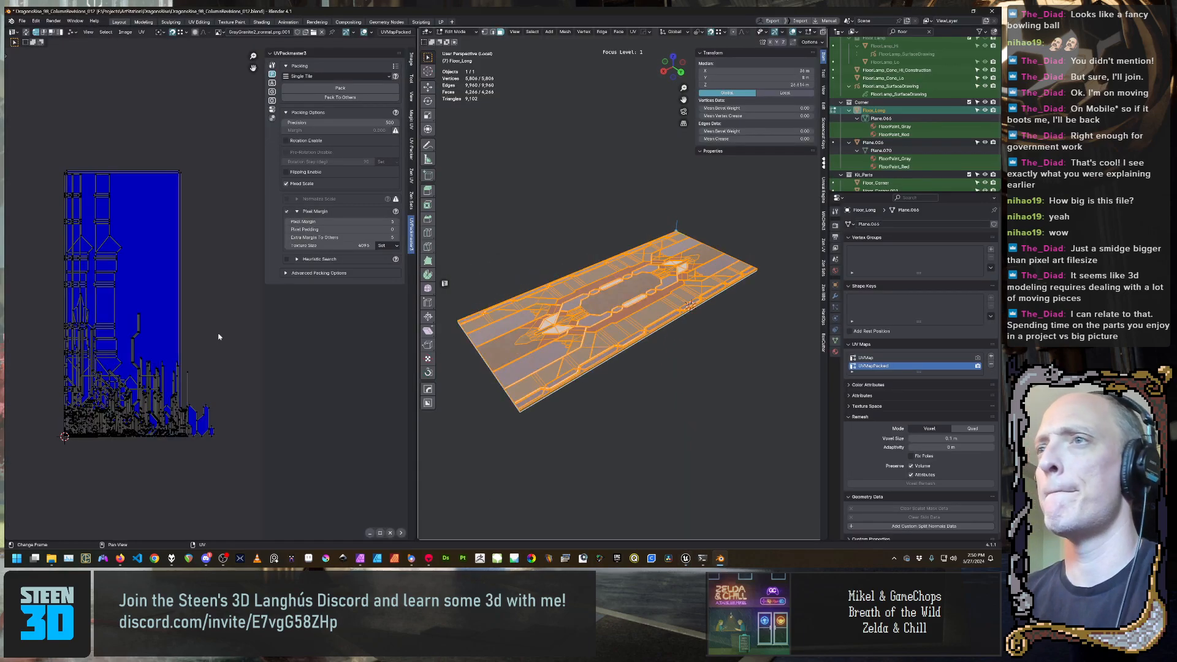
scroll(218, 337, "up", 1)
middle_click_drag(208, 343, 220, 344)
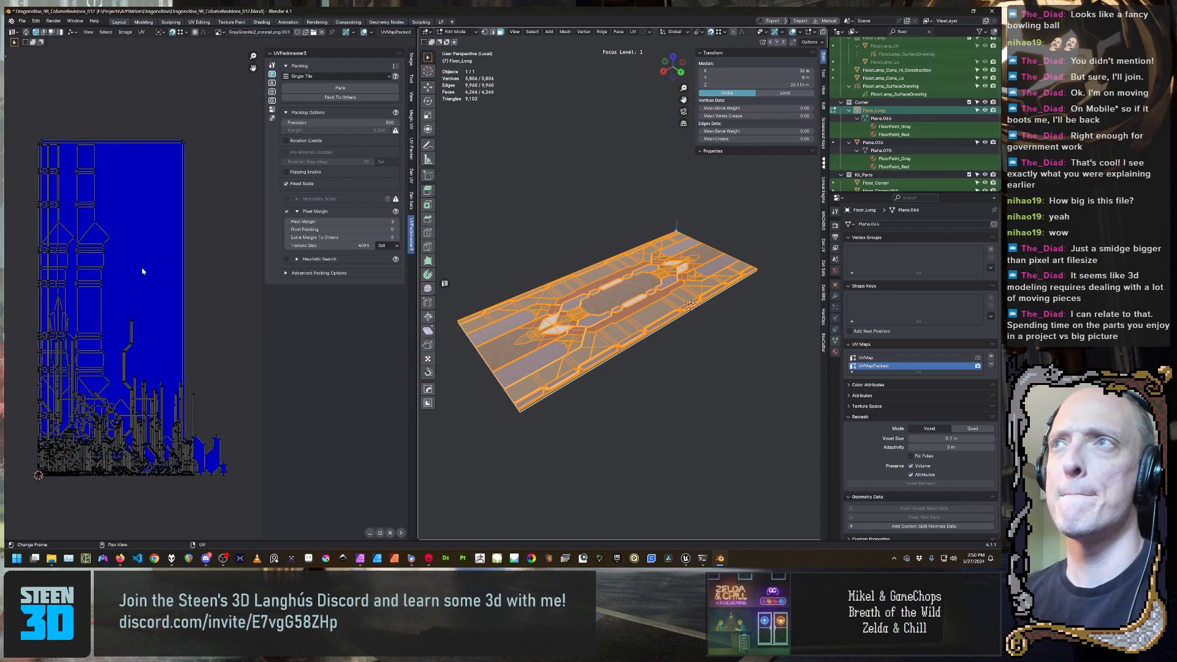
key("Tab")
left_click(194, 268)
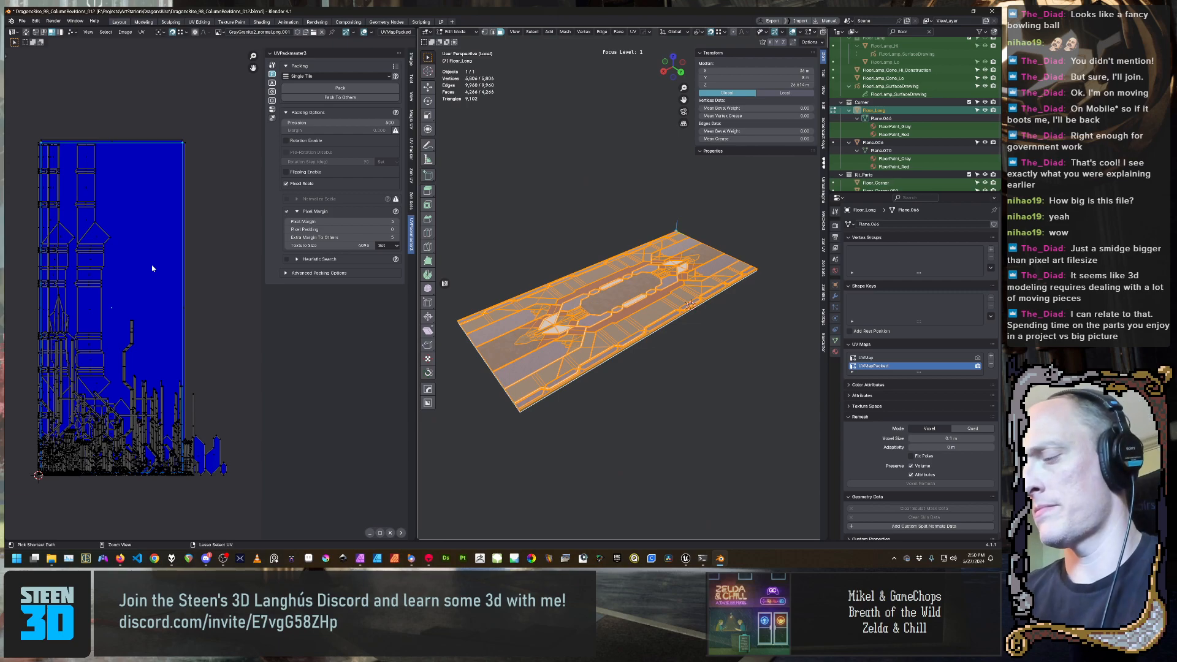
scroll(165, 296, "down", 2)
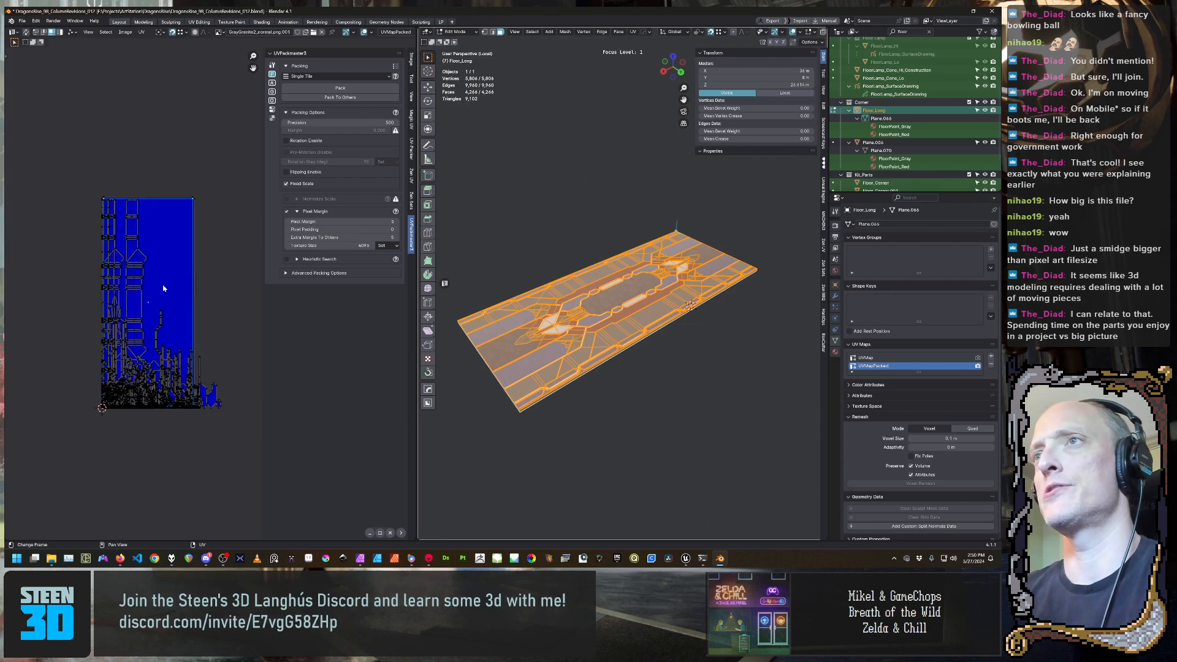
scroll(166, 296, "up", 2)
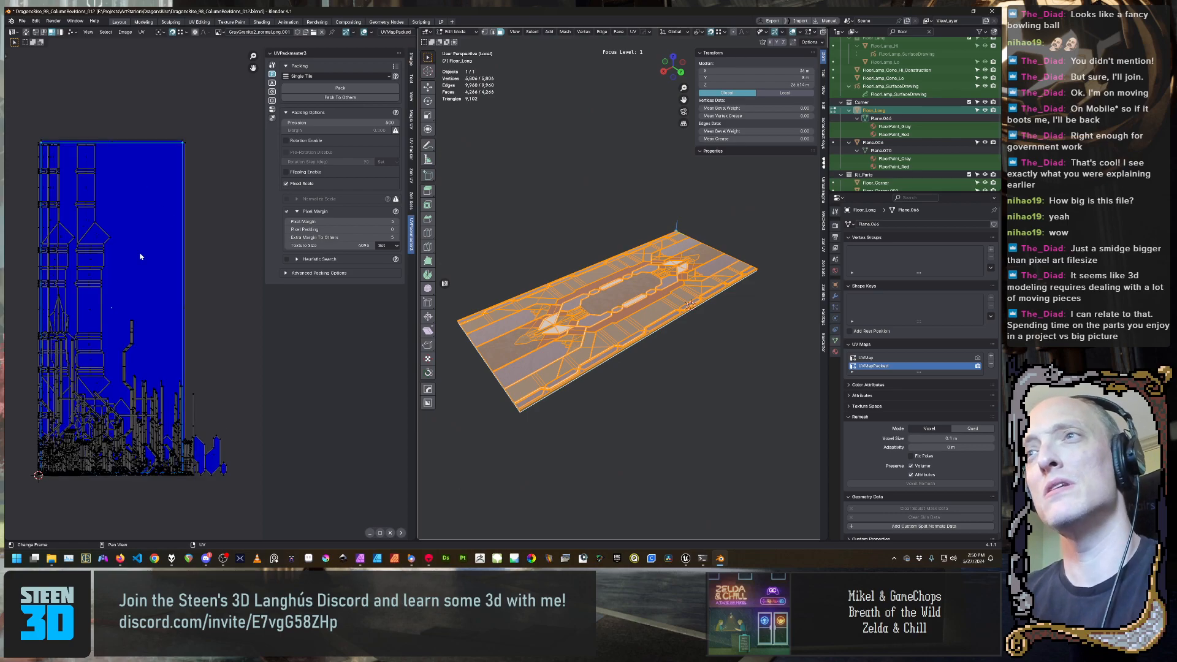
key("g")
right_click(199, 202)
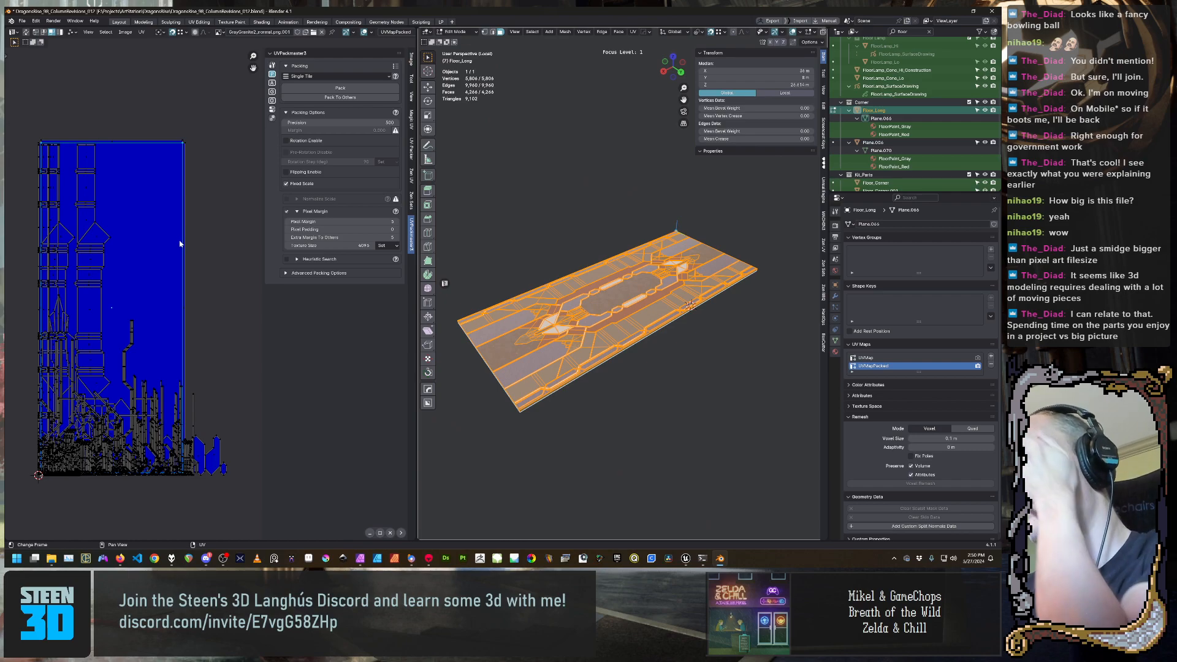
scroll(170, 262, "down", 2)
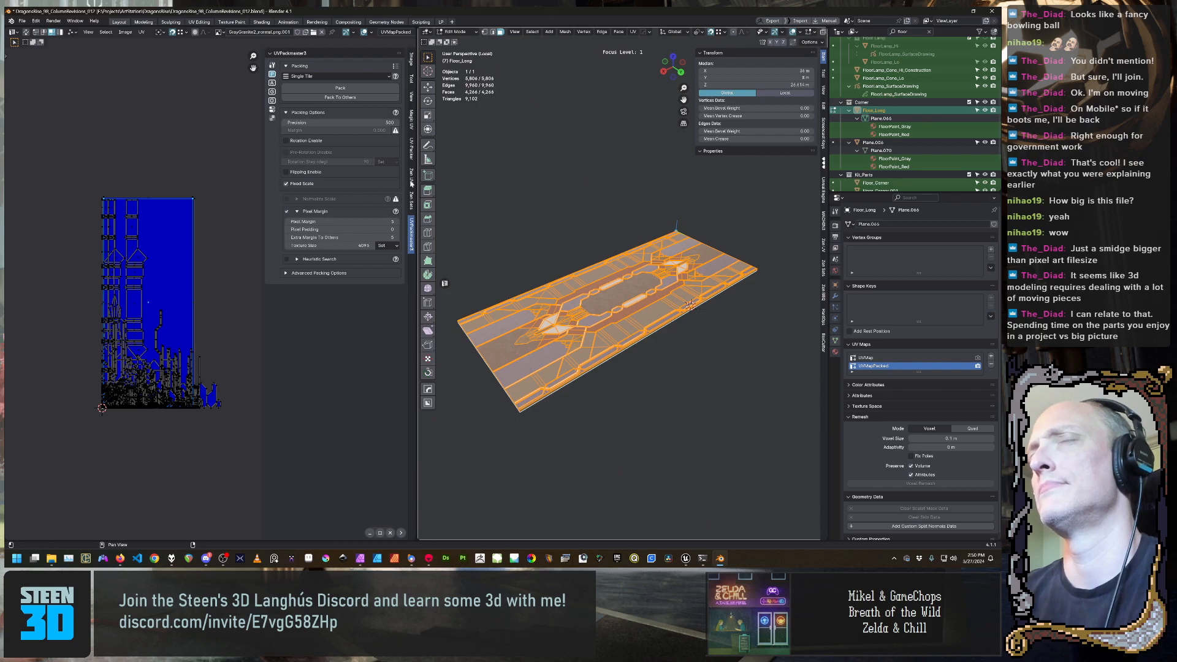
Set UV selection to island mode and move the large rectangular underside island well clear of the other islands
key("Tab")
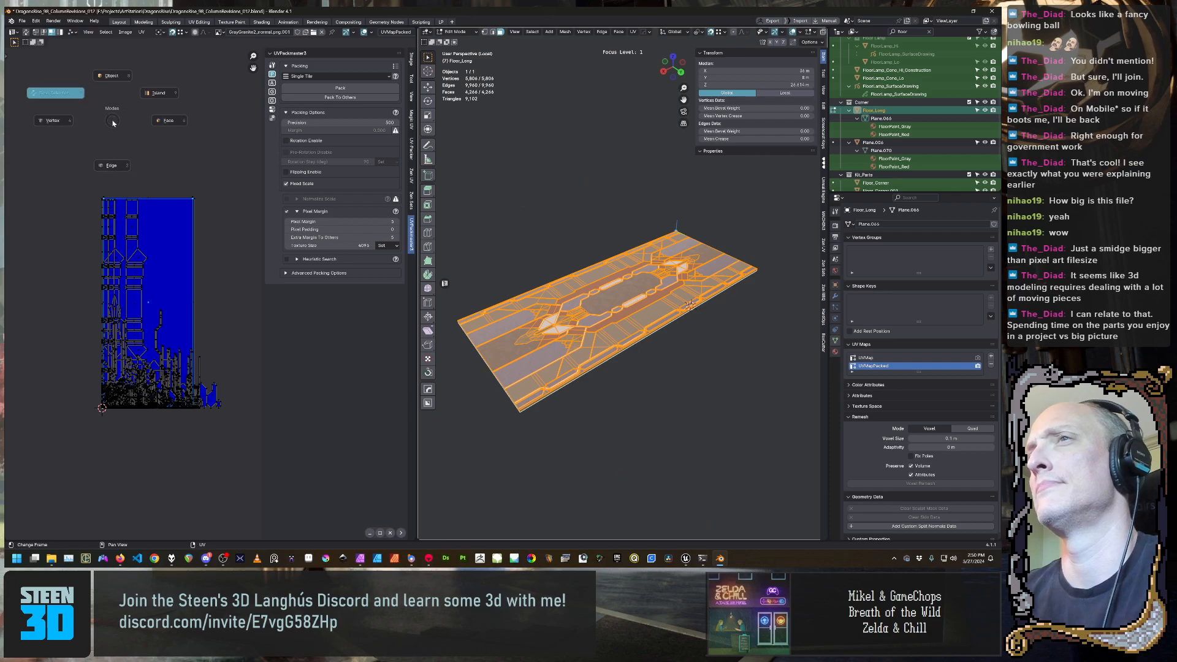
left_click(158, 92)
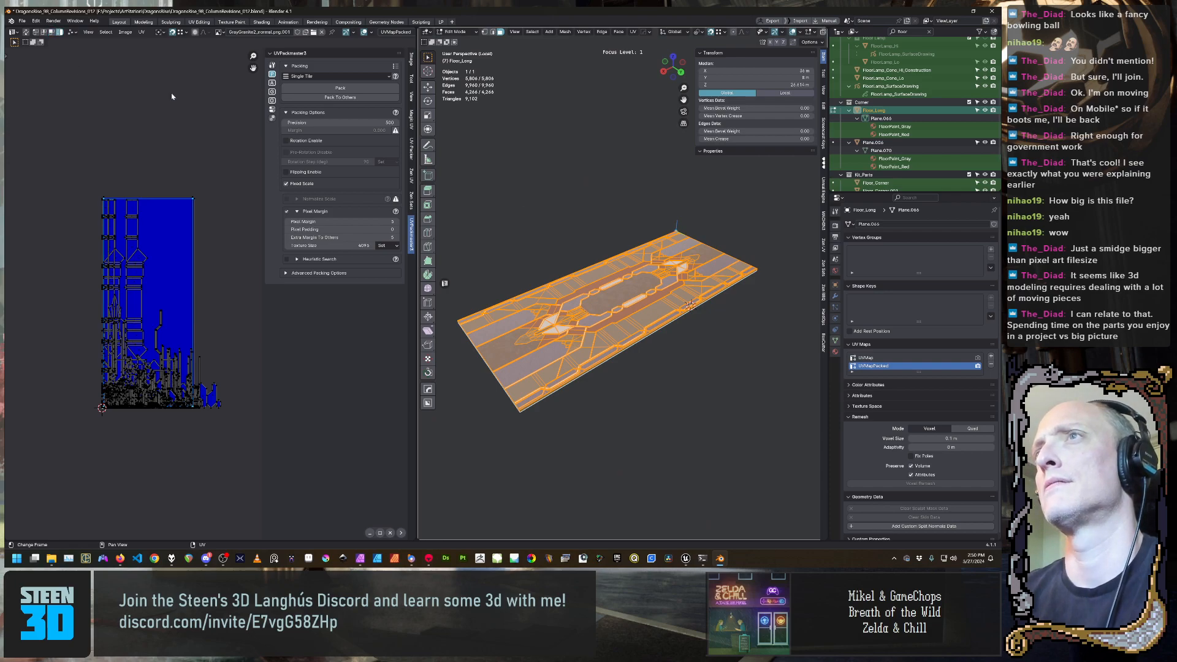
left_click_drag(179, 285, 348, 308)
key("g")
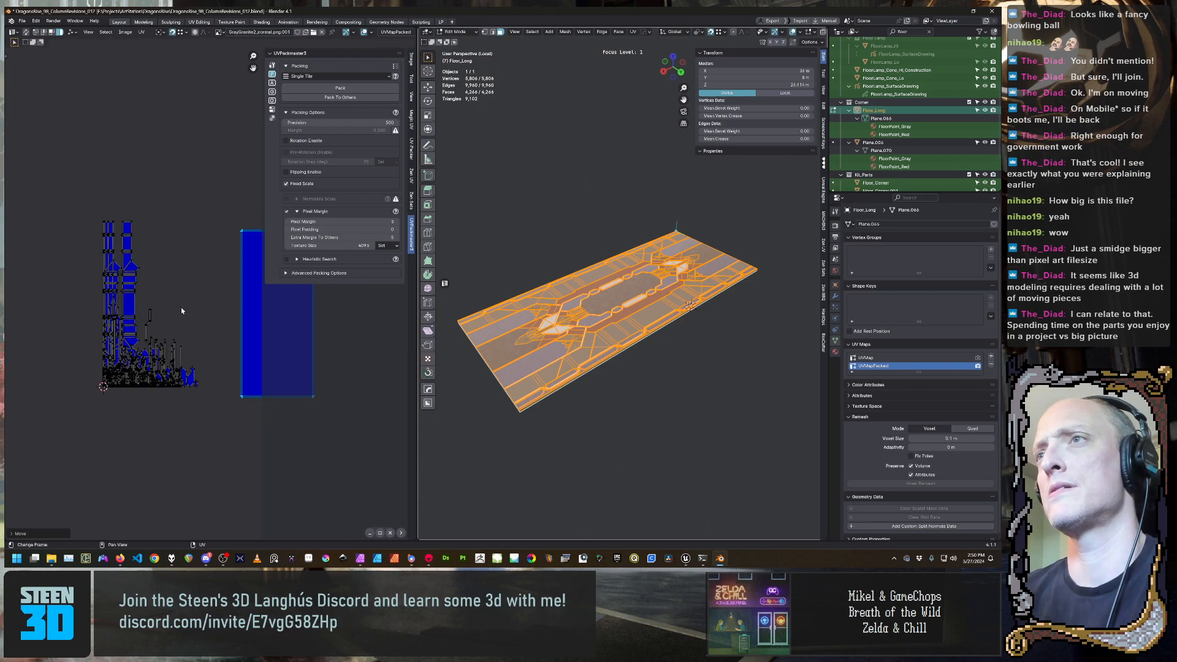
scroll(208, 303, "down", 1)
left_click(239, 281)
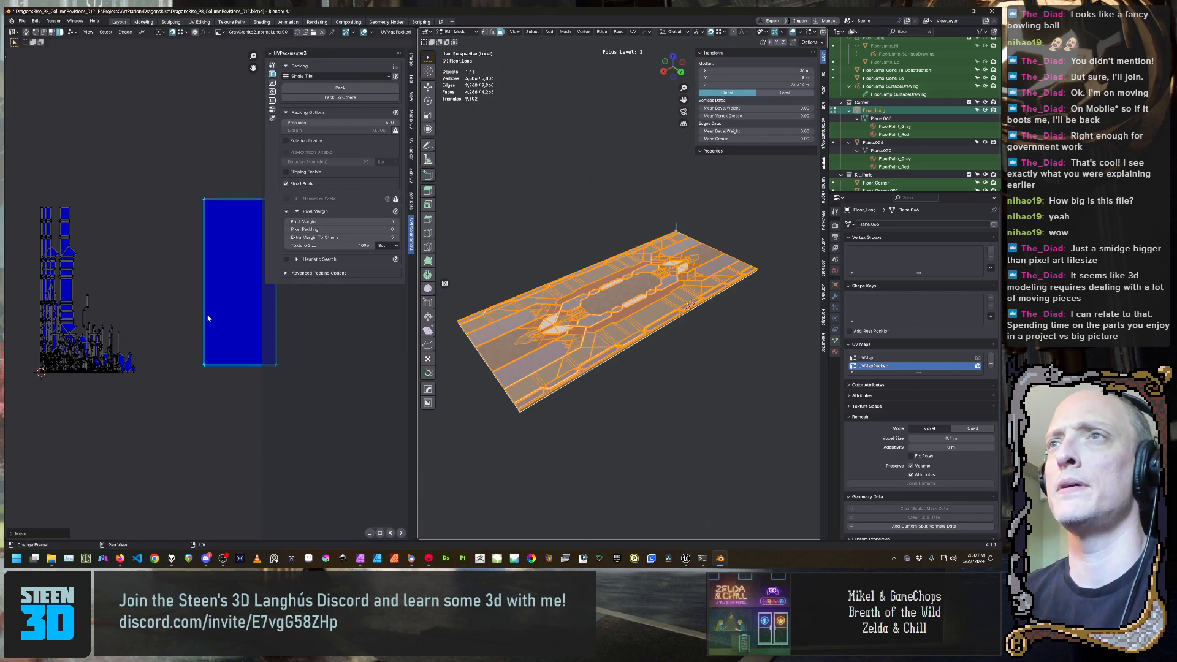
Apply the UV checker texture to Floor_Long and inspect it on the underside and top of the slab
middle_click_drag(650, 282, 664, 336)
key("alt+t")
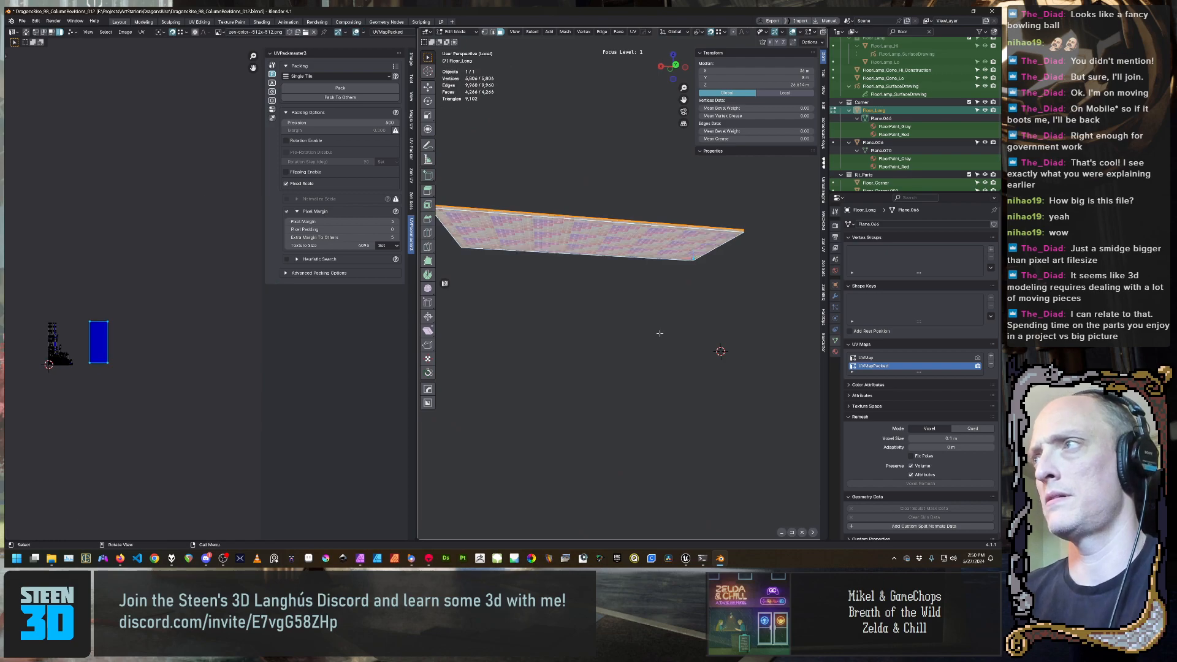
middle_click_drag(569, 344, 678, 316)
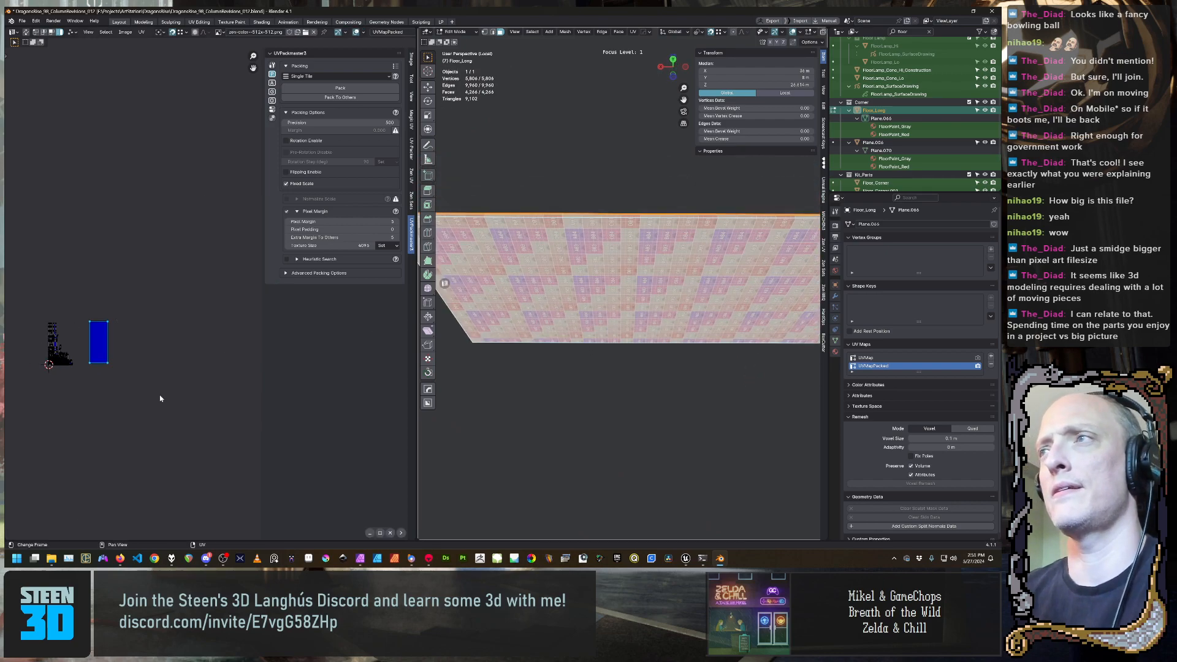
middle_click_drag(194, 371, 275, 368)
middle_click_drag(674, 279, 632, 334)
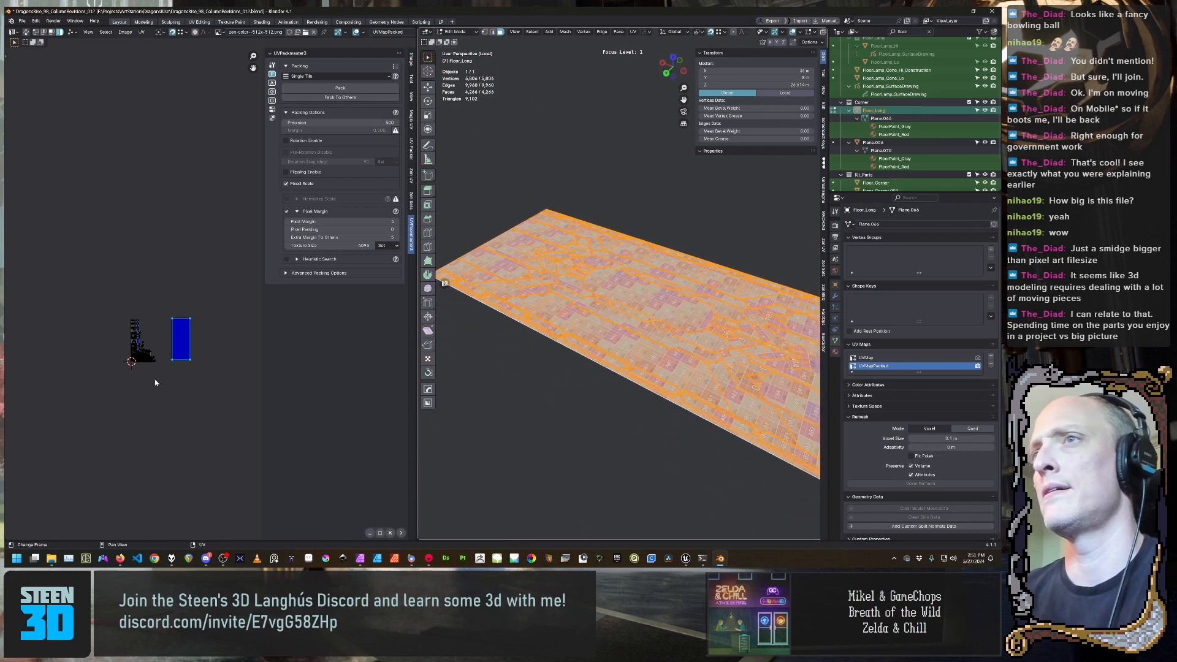
Box-select all the remaining UV islands, leaving the separated underside rectangle out of the selection
scroll(174, 363, "up", 3)
middle_click_drag(103, 334, 133, 289)
left_click_drag(62, 265, 139, 447)
scroll(119, 455, "up", 5)
middle_click_drag(118, 455, 236, 334)
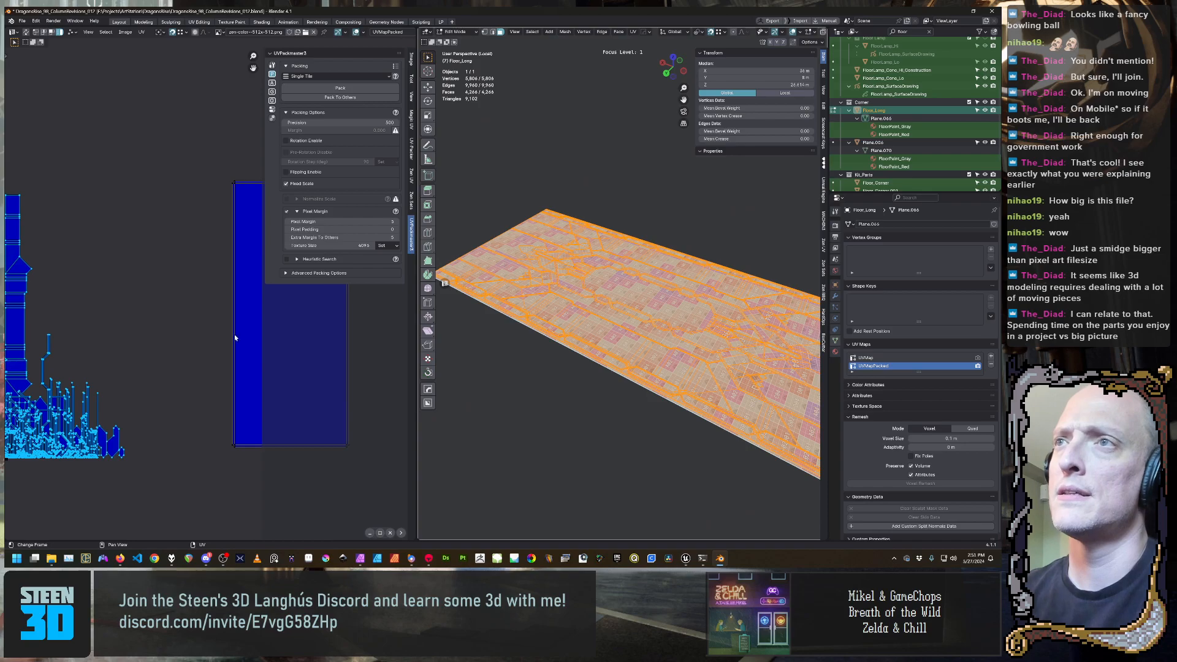
middle_click_drag(151, 356, 212, 341)
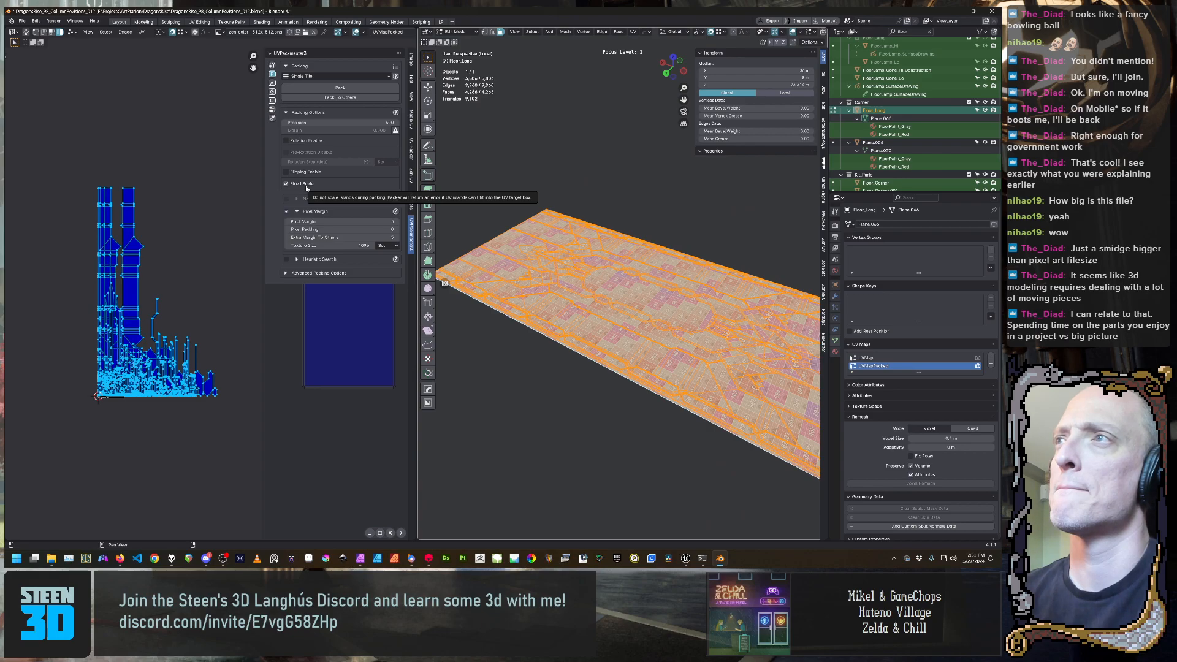
Disable Fixed Scale, enable Heuristic Search and pack the selected islands into a single tile with UVPackmaster3
left_click(287, 184)
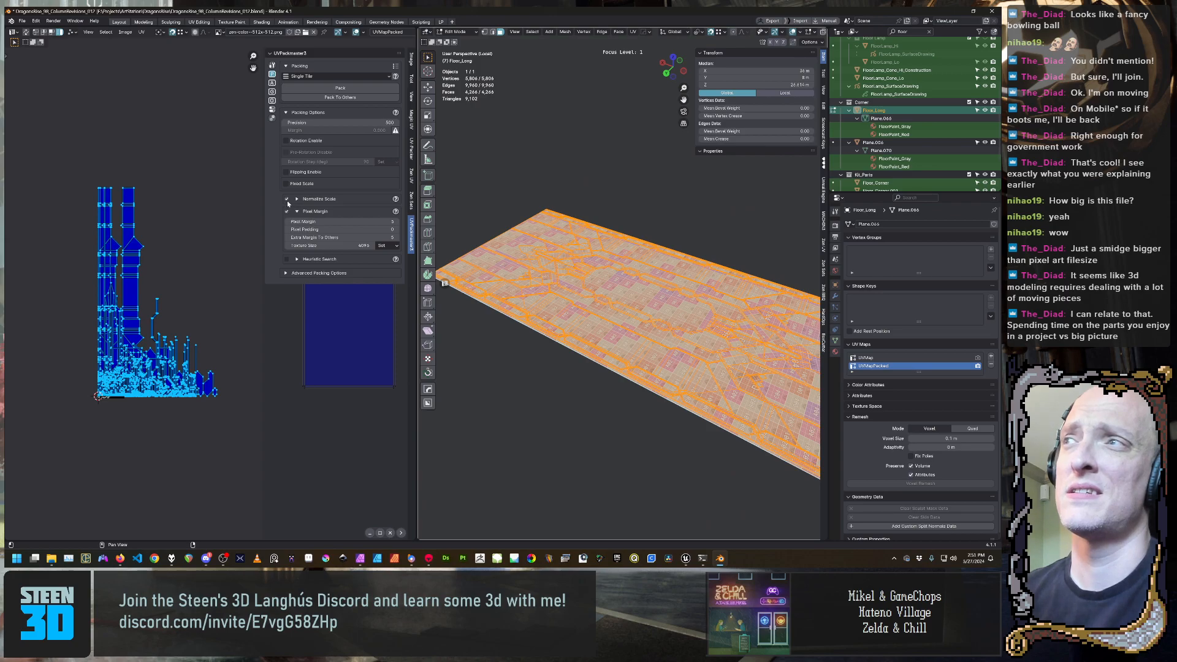
left_click(296, 260)
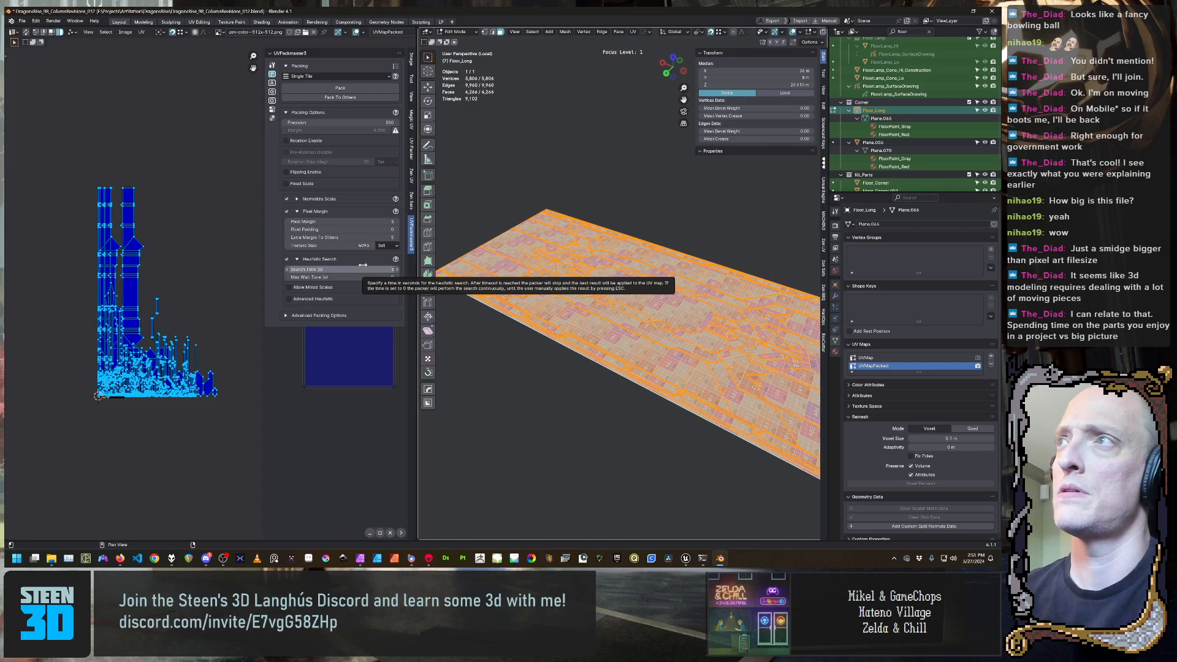
left_click(331, 88)
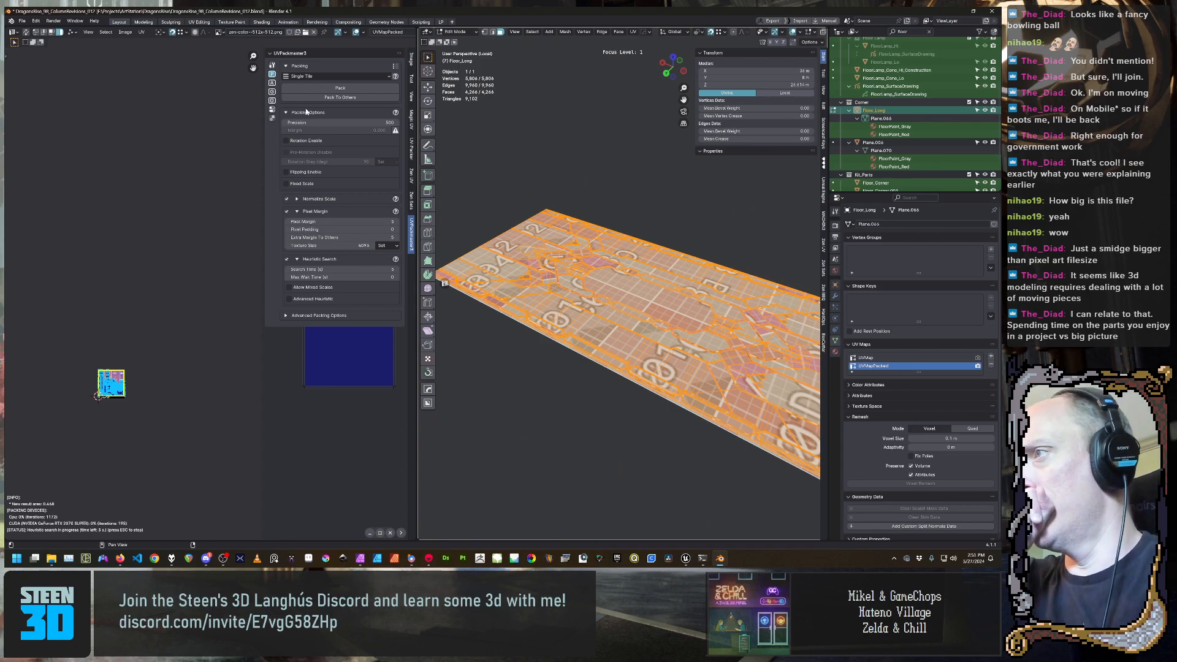
Examine the packed UV islands on the checker tile, especially the gaps around the tall column-shaped islands near the lower-left corner
middle_click_drag(662, 316, 618, 350)
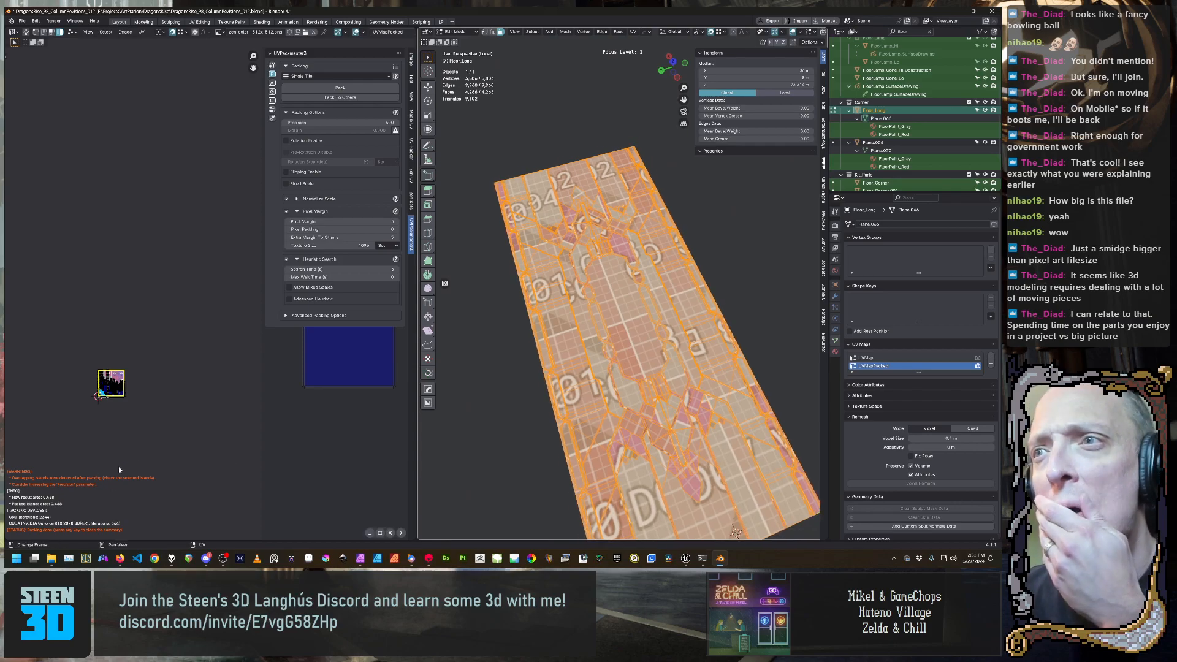
scroll(118, 442, "up", 5)
middle_click_drag(81, 443, 176, 307)
scroll(175, 308, "down", 9)
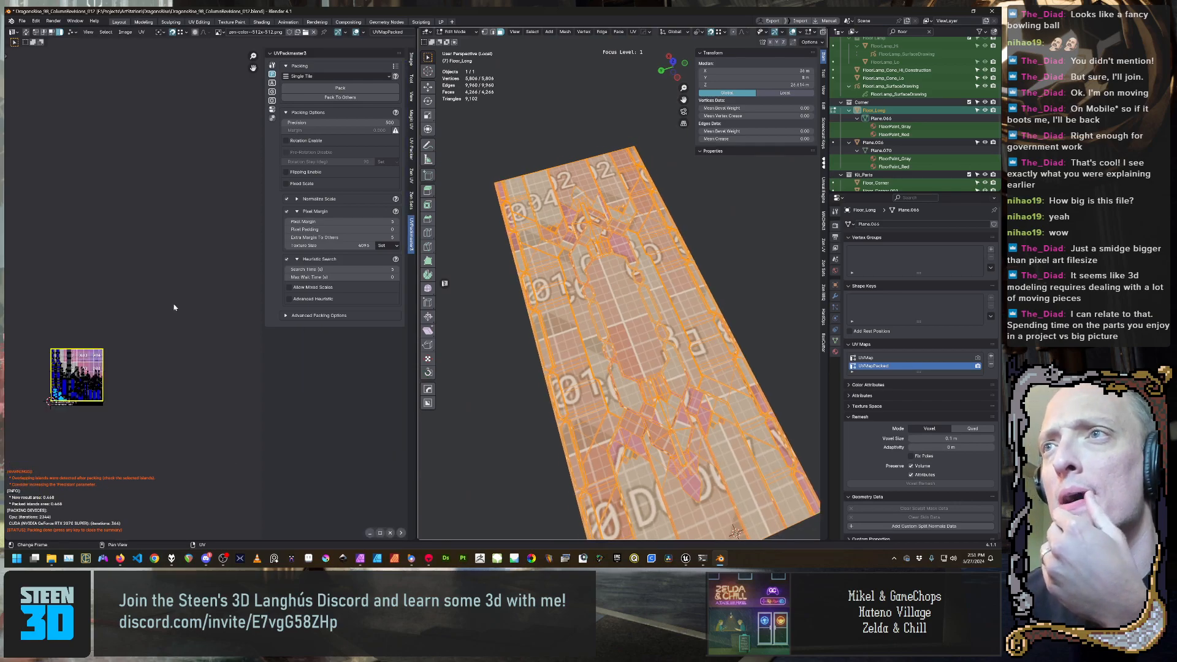
scroll(148, 344, "up", 4)
middle_click_drag(126, 372, 192, 310)
scroll(191, 309, "up", 8)
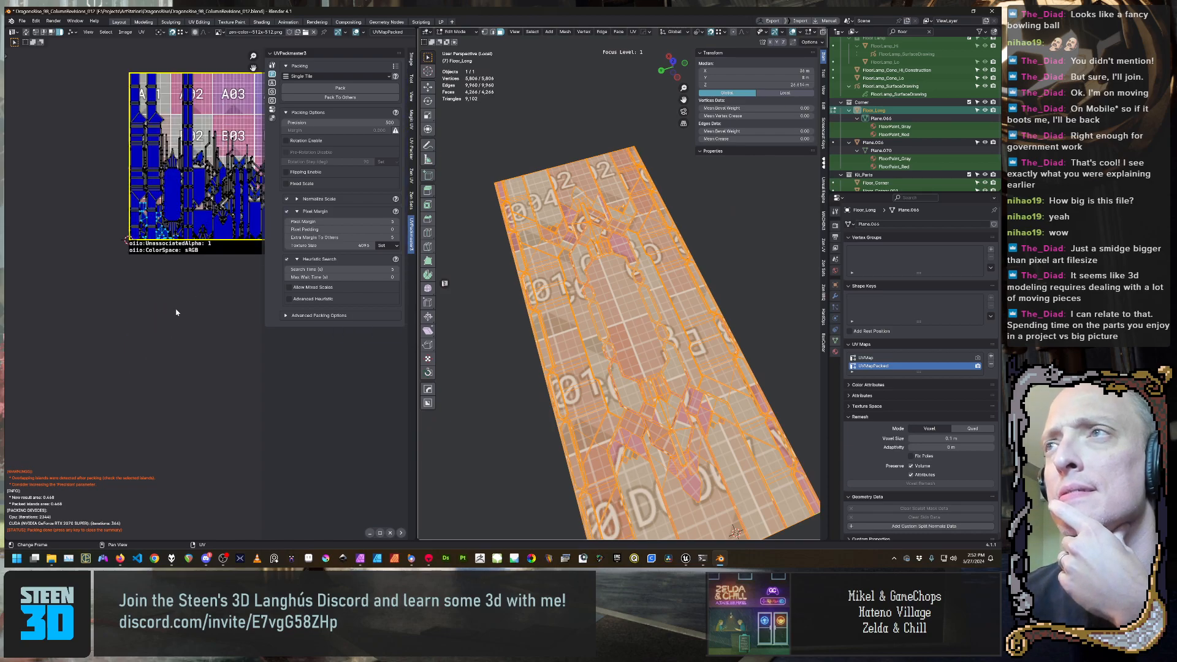
middle_click_drag(142, 277, 209, 328)
scroll(37, 436, "up", 2)
scroll(209, 329, "up", 3)
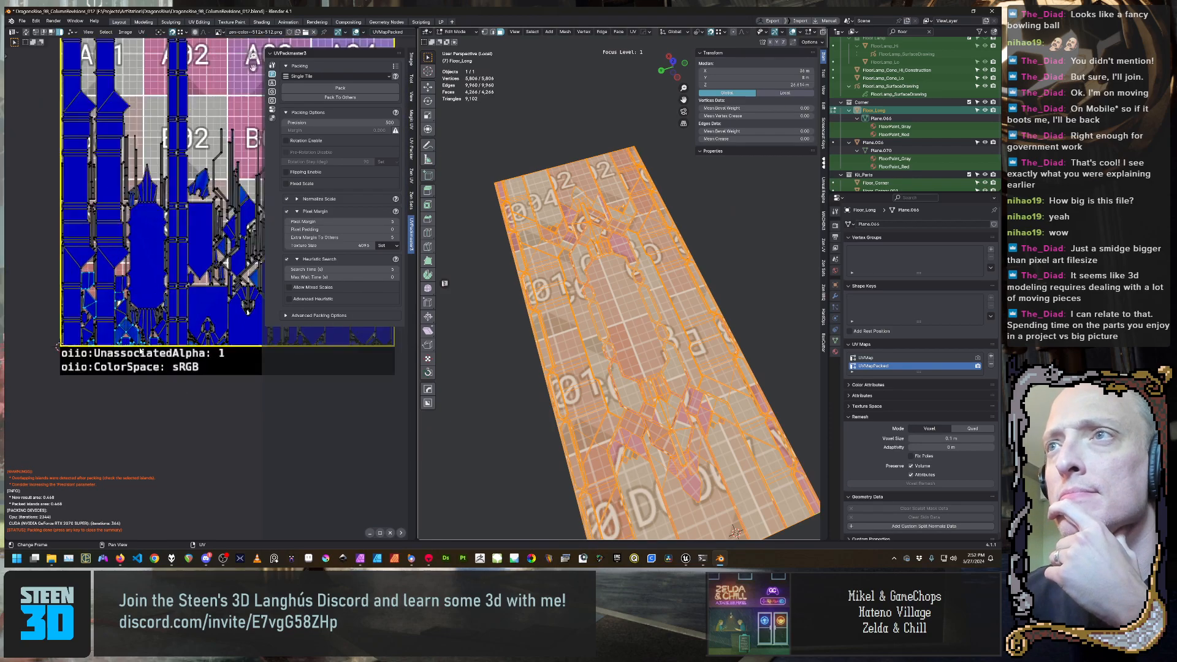
middle_click_drag(101, 325, 149, 362)
scroll(163, 349, "up", 3)
scroll(53, 383, "up", 1)
scroll(149, 363, "up", 2)
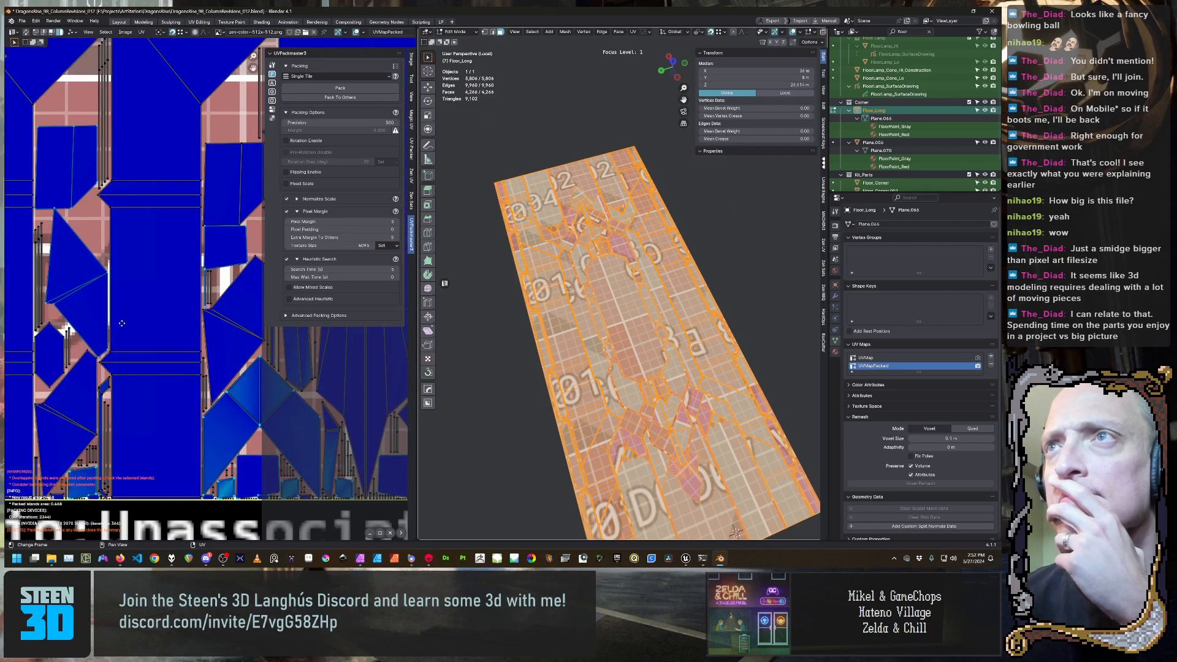
middle_click_drag(94, 290, 145, 355)
scroll(146, 355, "up", 1)
scroll(139, 355, "down", 4)
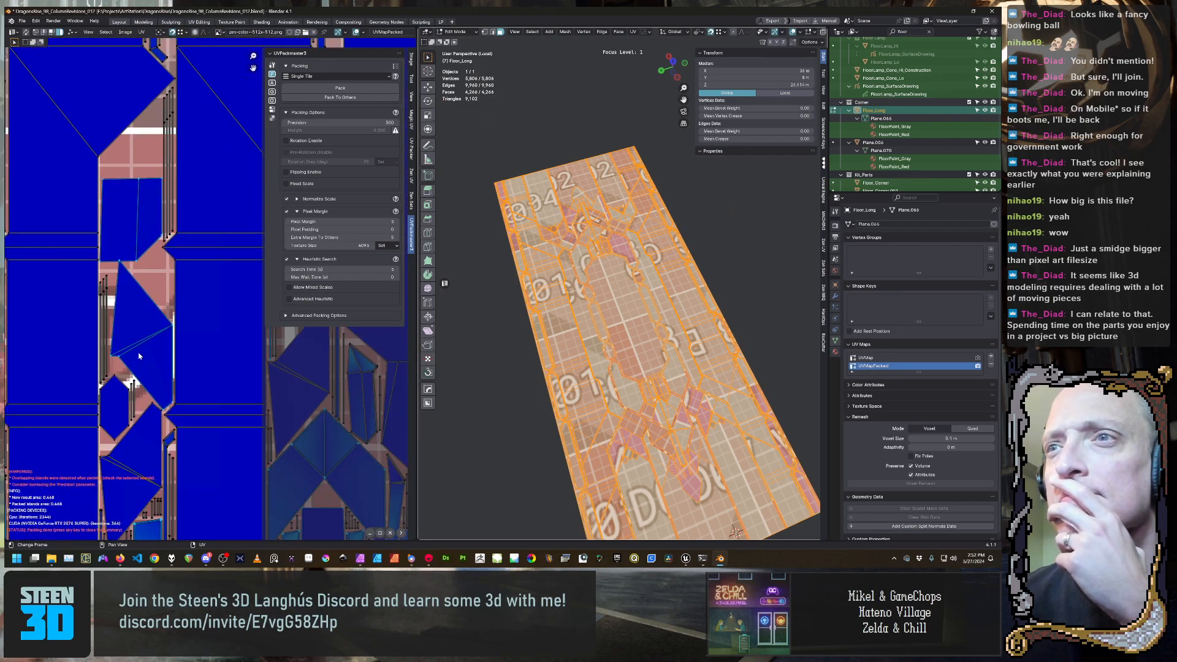
Inspect the spacing of the thin strip islands and the small islands along the lower edge of the packed tile
middle_click_drag(149, 393, 104, 397)
scroll(100, 399, "down", 1)
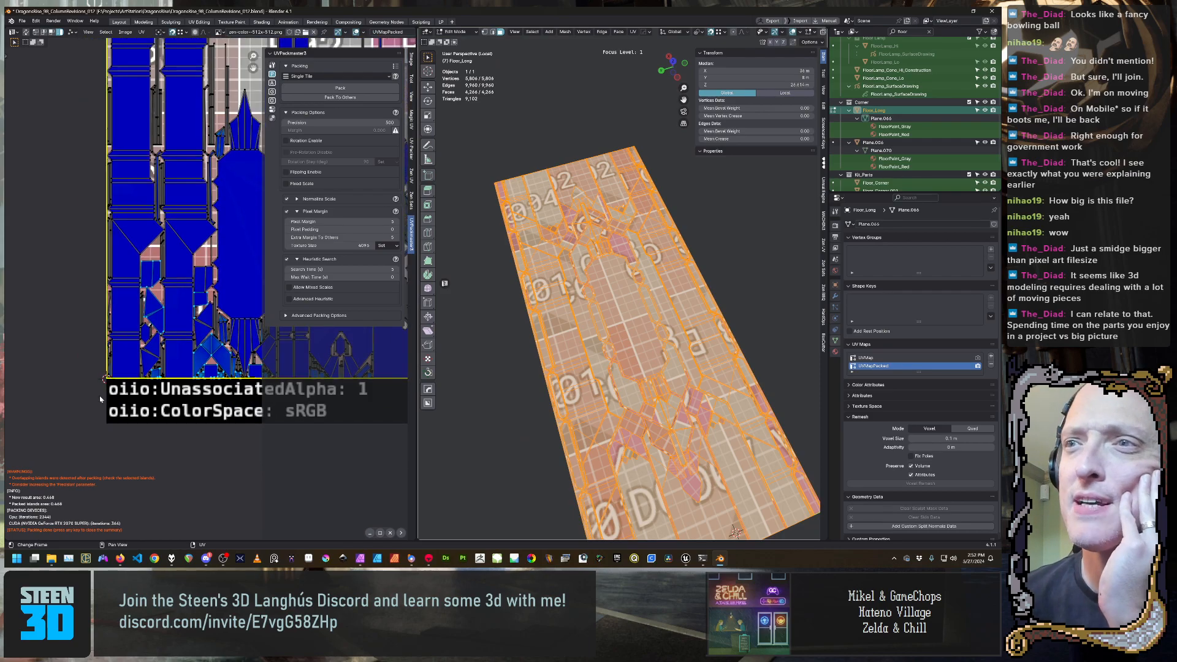
scroll(95, 411, "down", 3)
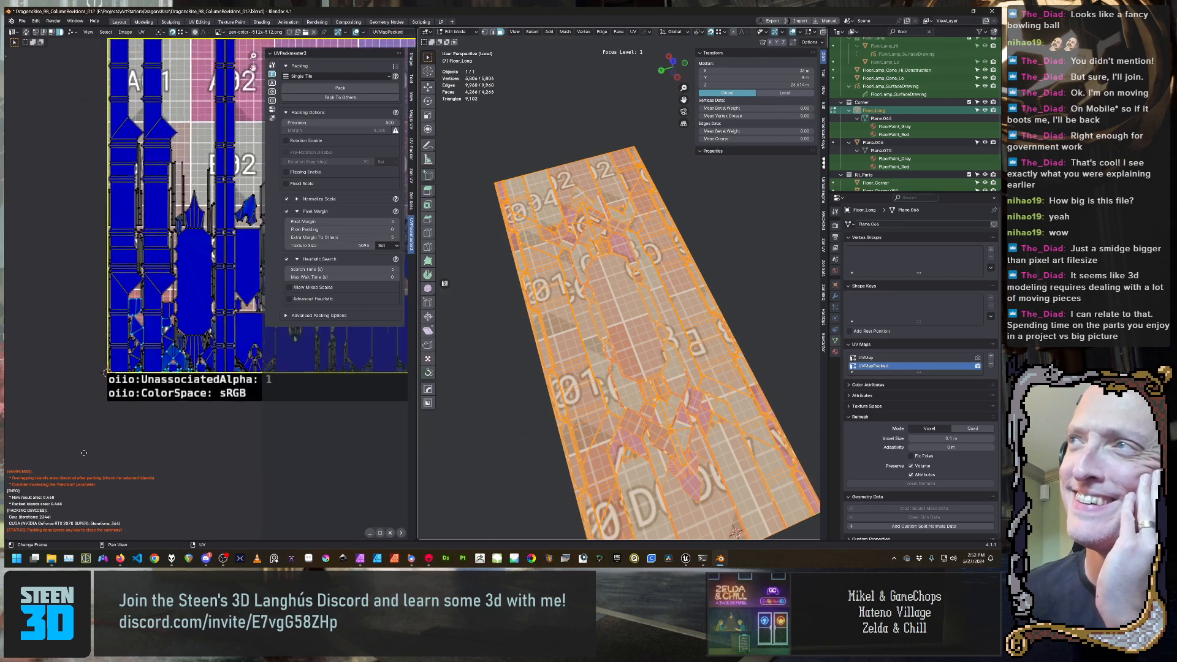
scroll(140, 411, "up", 6)
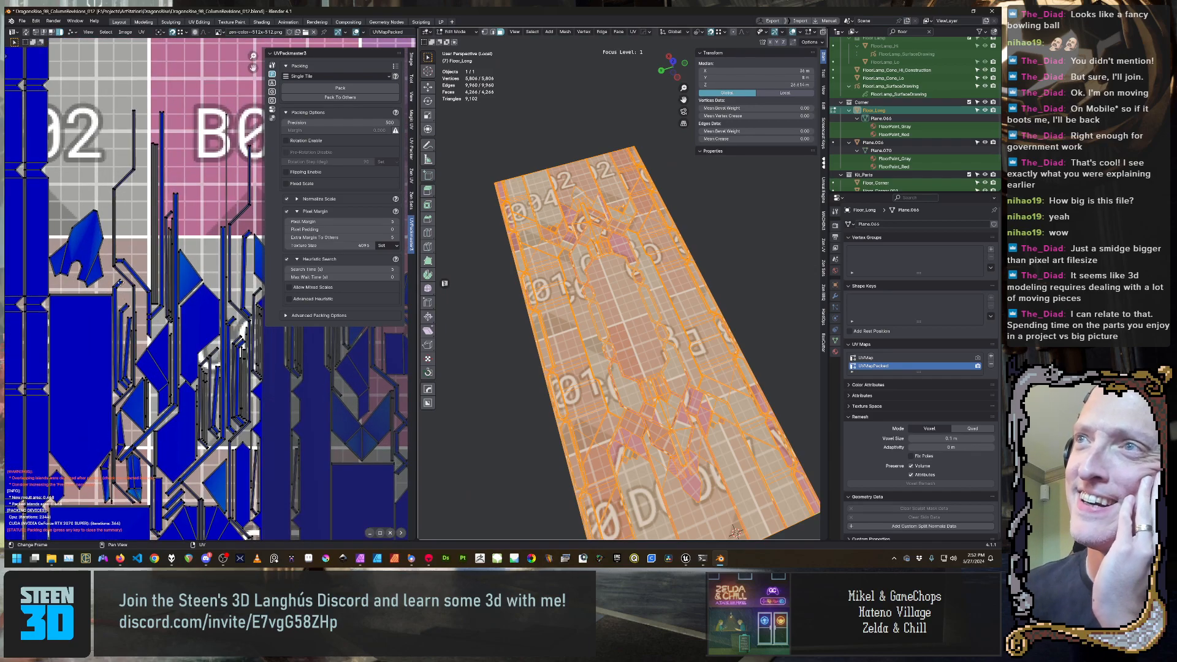
scroll(120, 283, "up", 2)
scroll(92, 368, "down", 4)
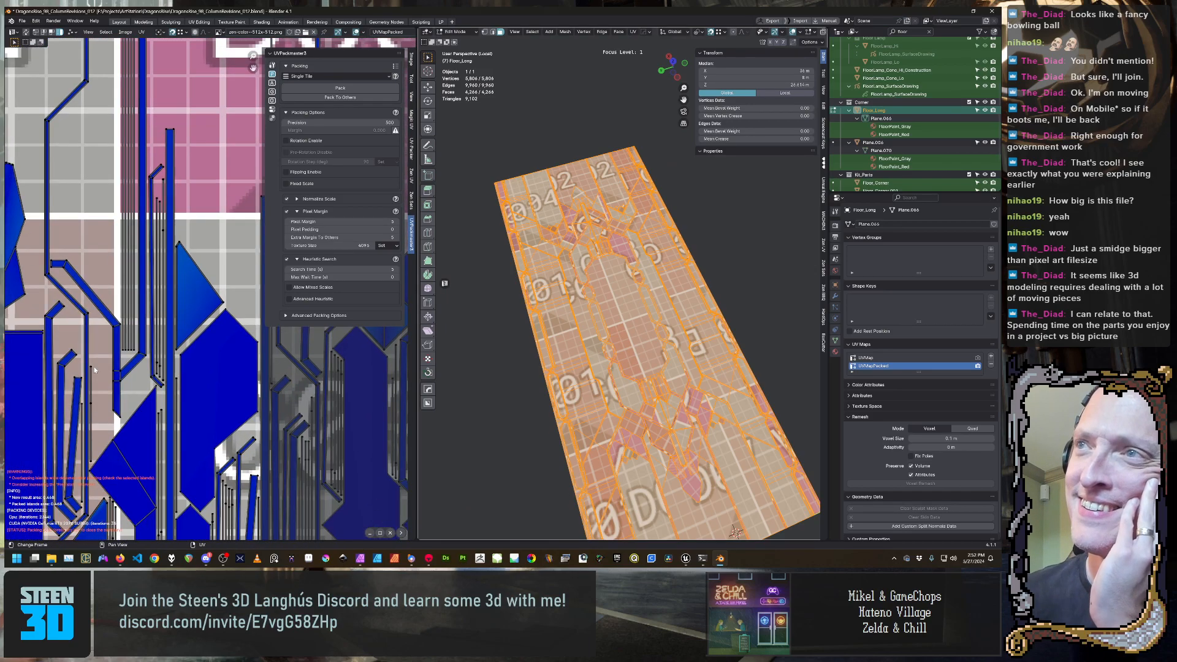
scroll(86, 380, "up", 5)
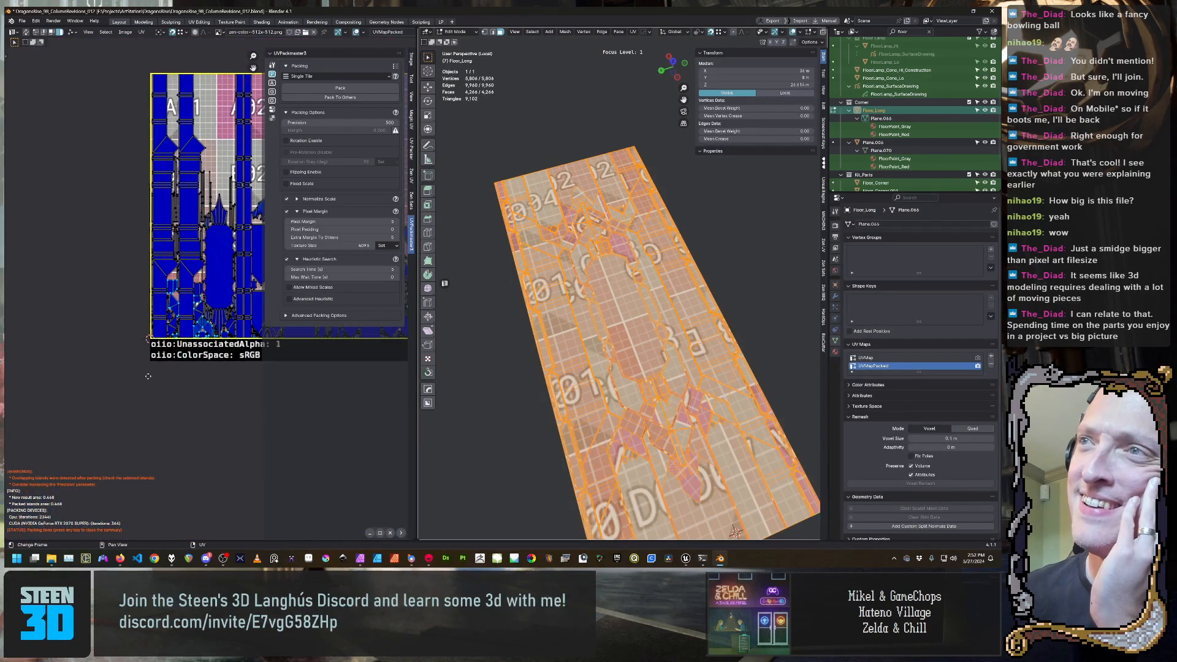
scroll(107, 373, "up", 3)
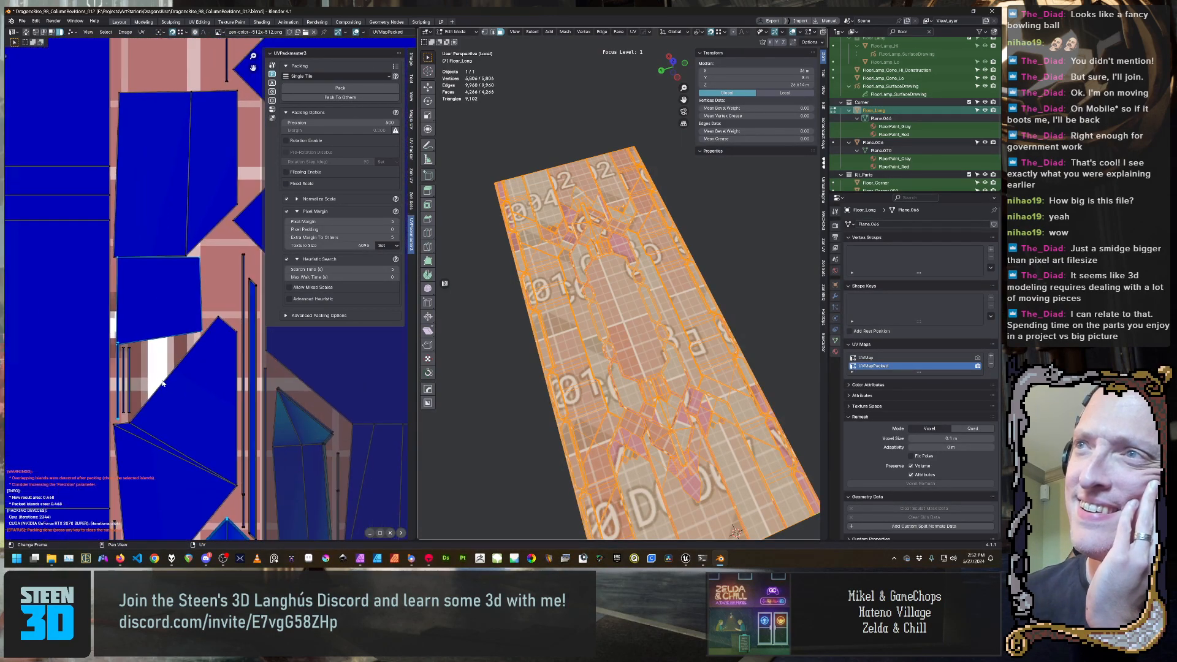
scroll(250, 352, "down", 5)
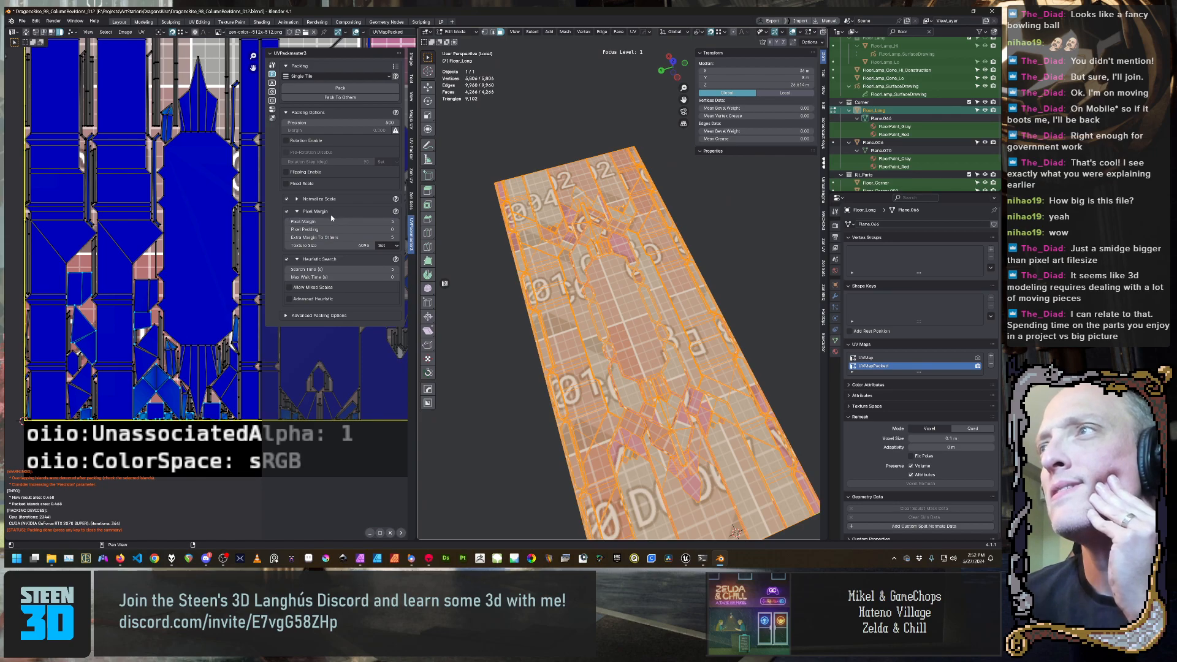
Set the Heuristic Search time to 15 seconds, leaving Advanced Heuristic off, and repack the selected islands into the single tile
left_click(289, 298)
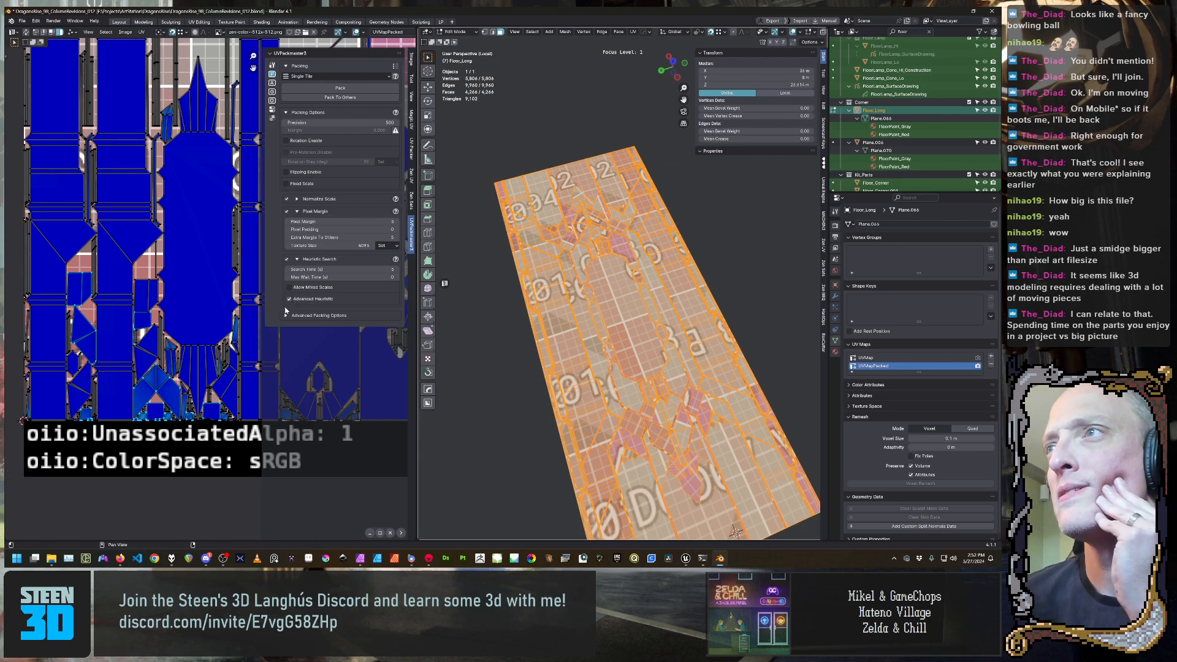
left_click(290, 299)
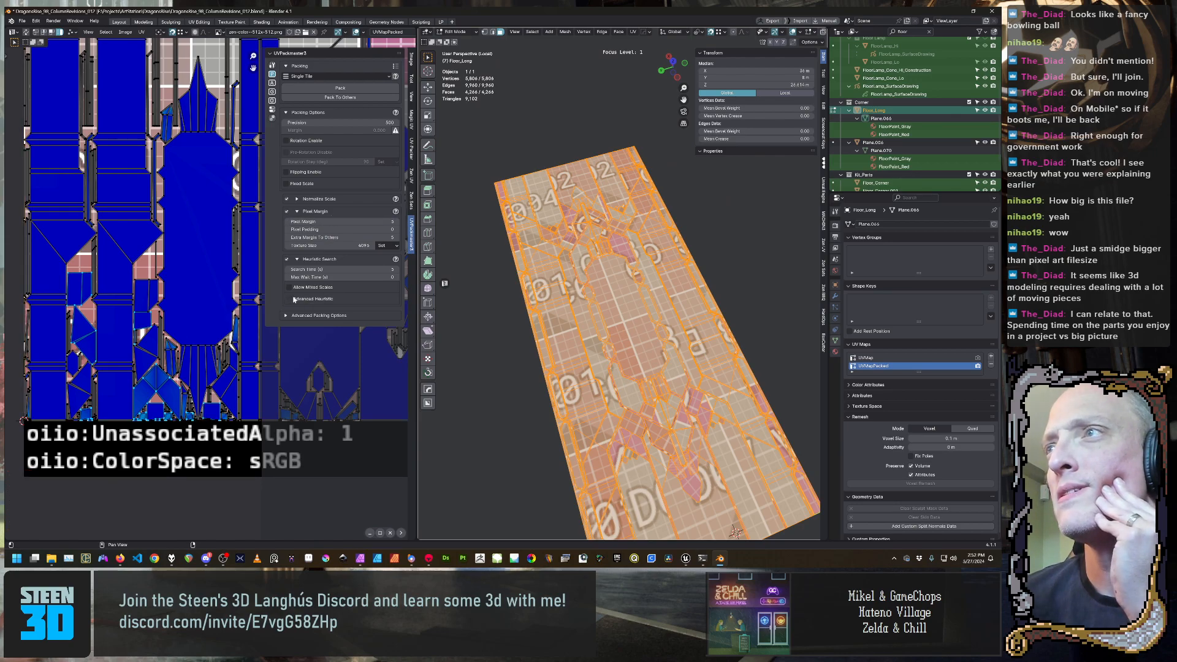
left_click(366, 269)
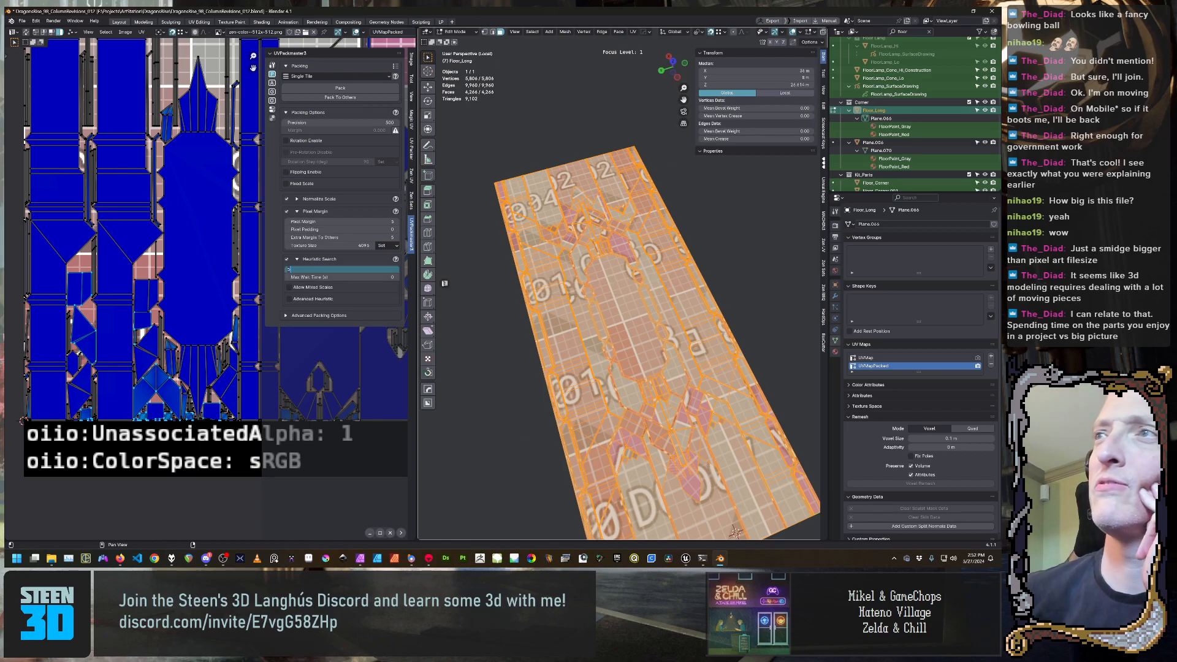
key("Return")
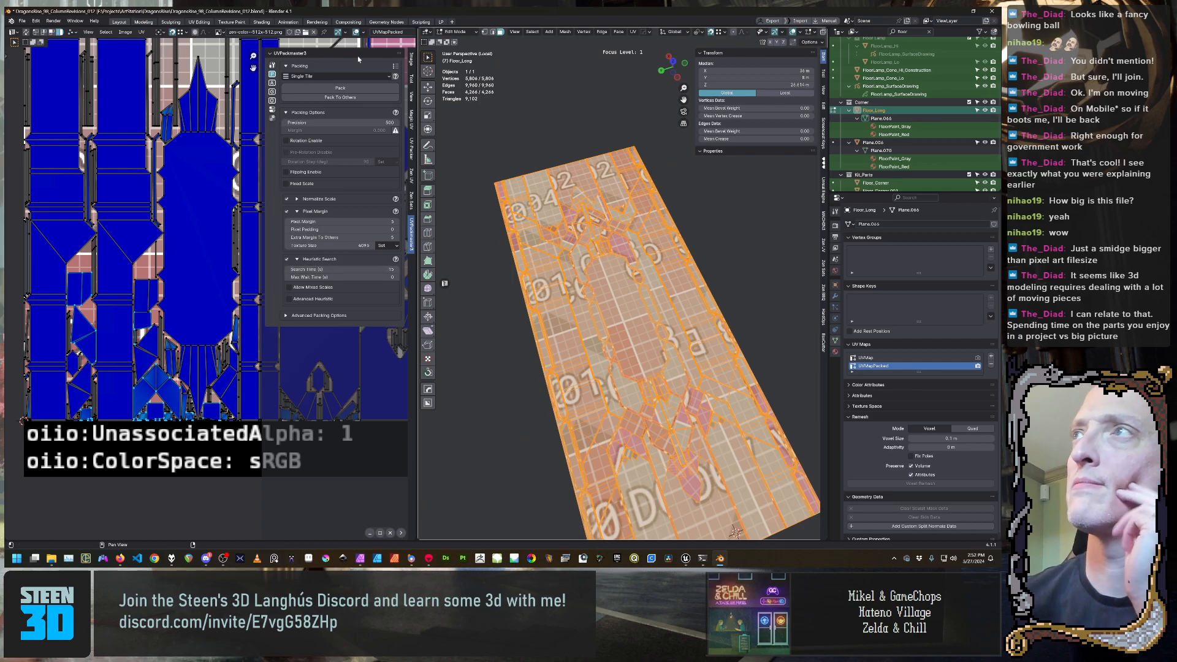
scroll(130, 168, "down", 6)
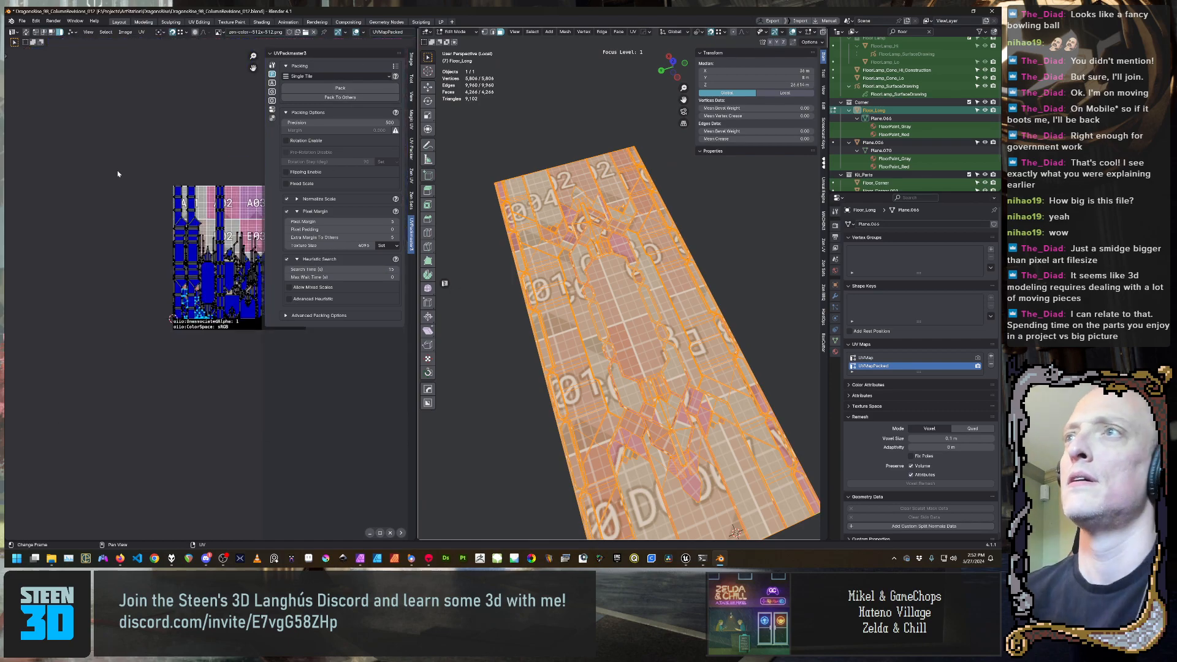
scroll(199, 350, "up", 4)
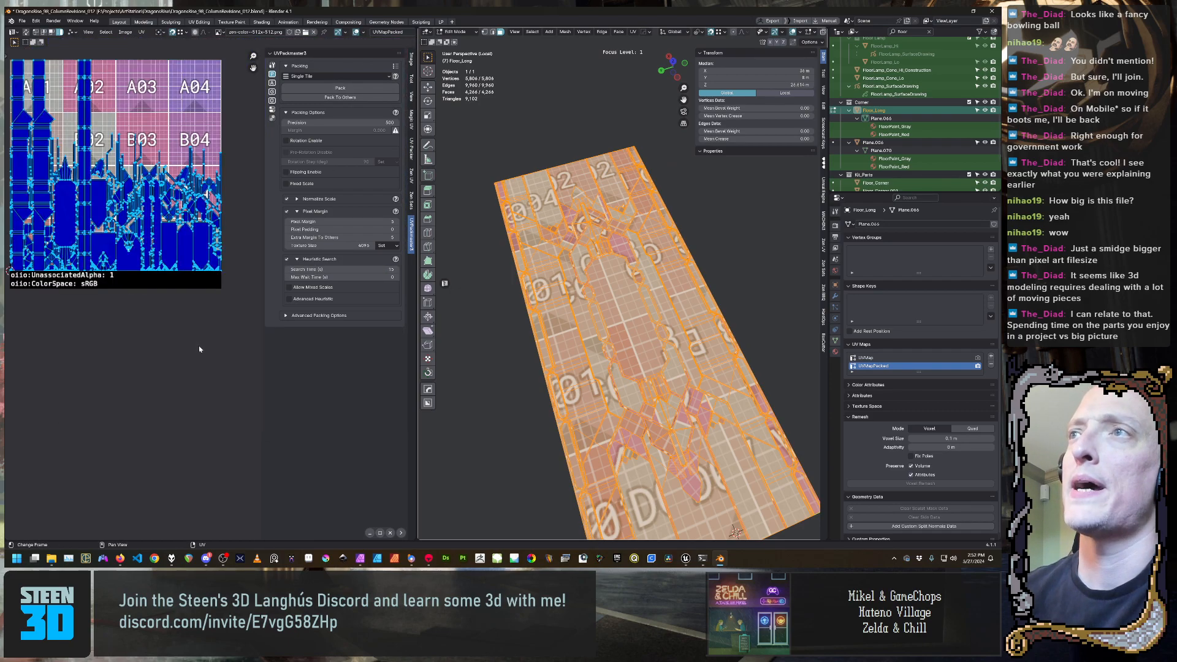
middle_click_drag(116, 321, 112, 403)
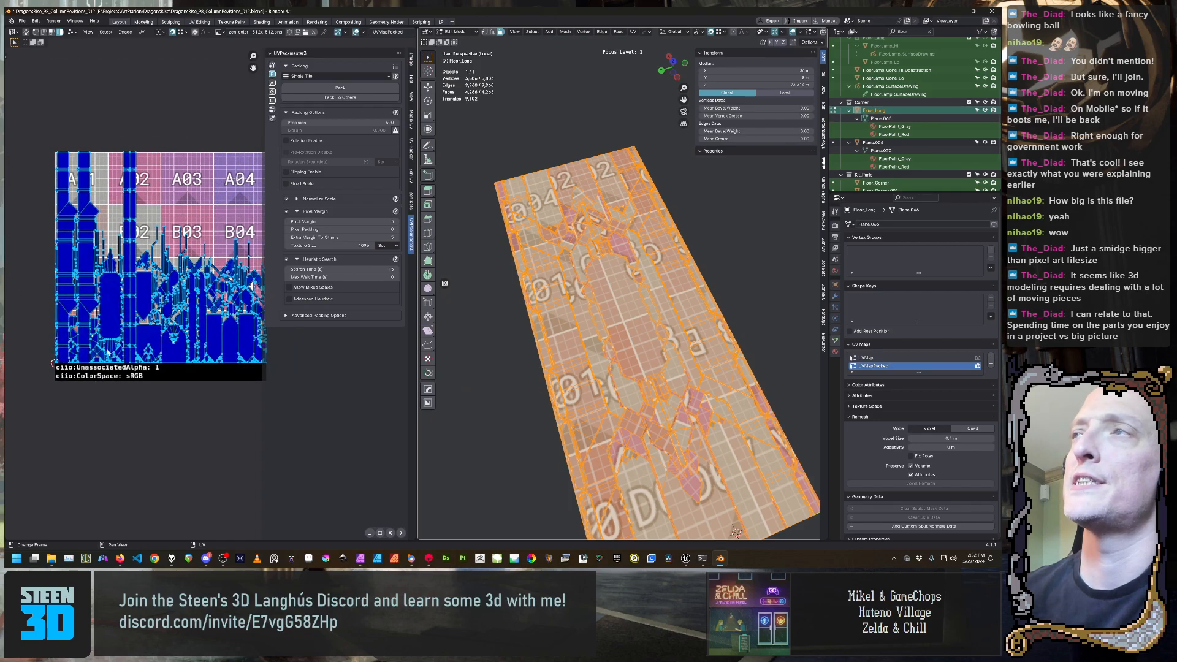
left_click(341, 87)
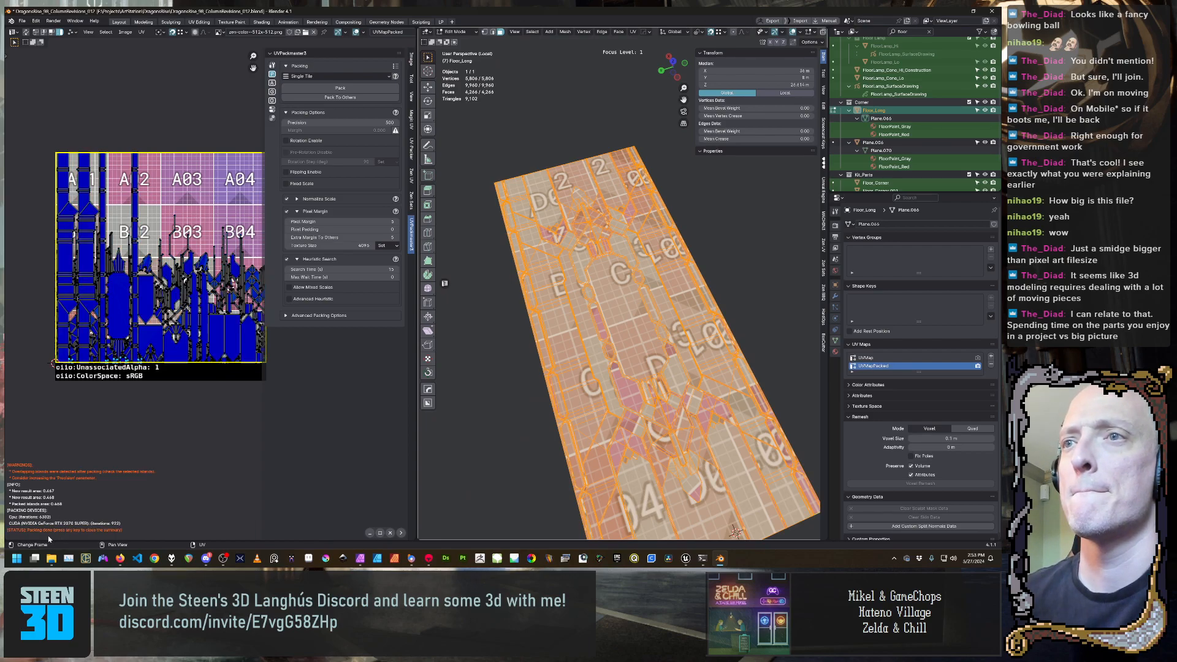
Inspect the repacked layout up close for islands overlapping the tiny strips at the tile's lower border
scroll(198, 295, "up", 4)
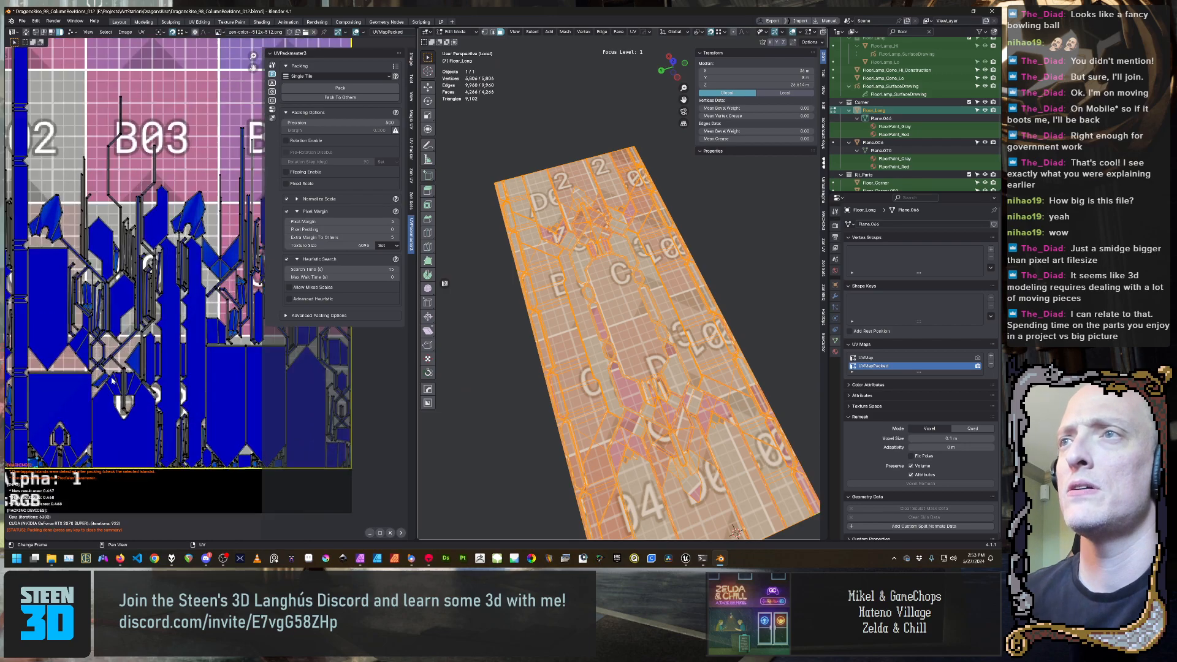
scroll(193, 287, "down", 3)
middle_click_drag(95, 386, 161, 369)
scroll(161, 369, "up", 2)
scroll(161, 369, "up", 8)
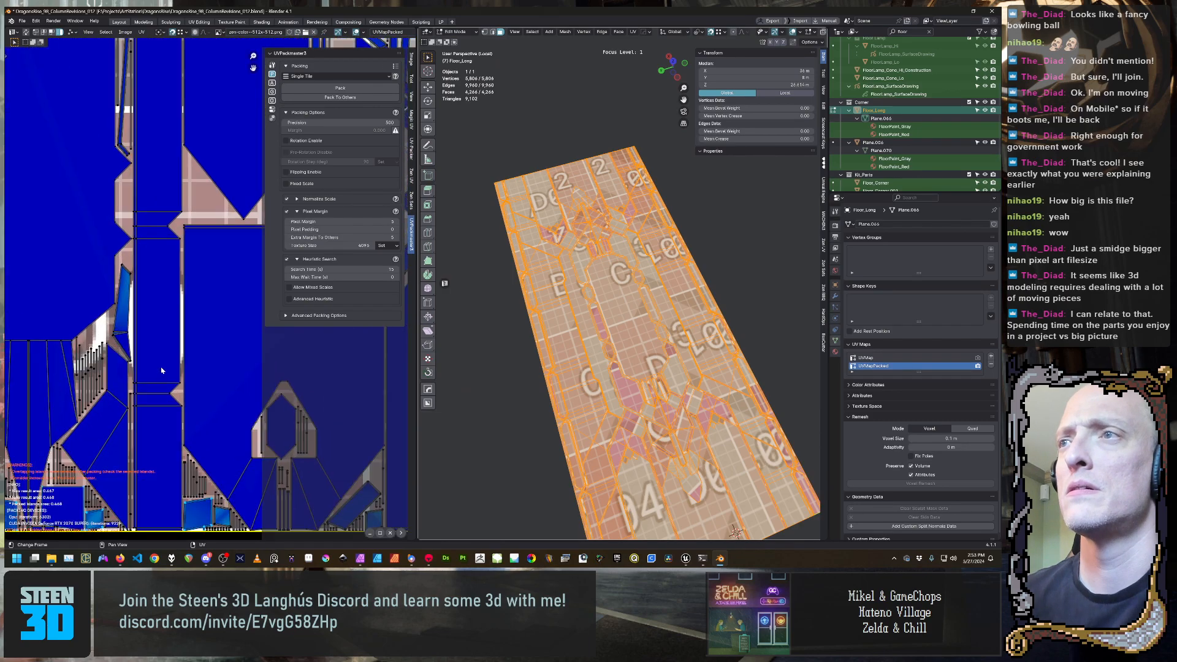
scroll(100, 273, "up", 5)
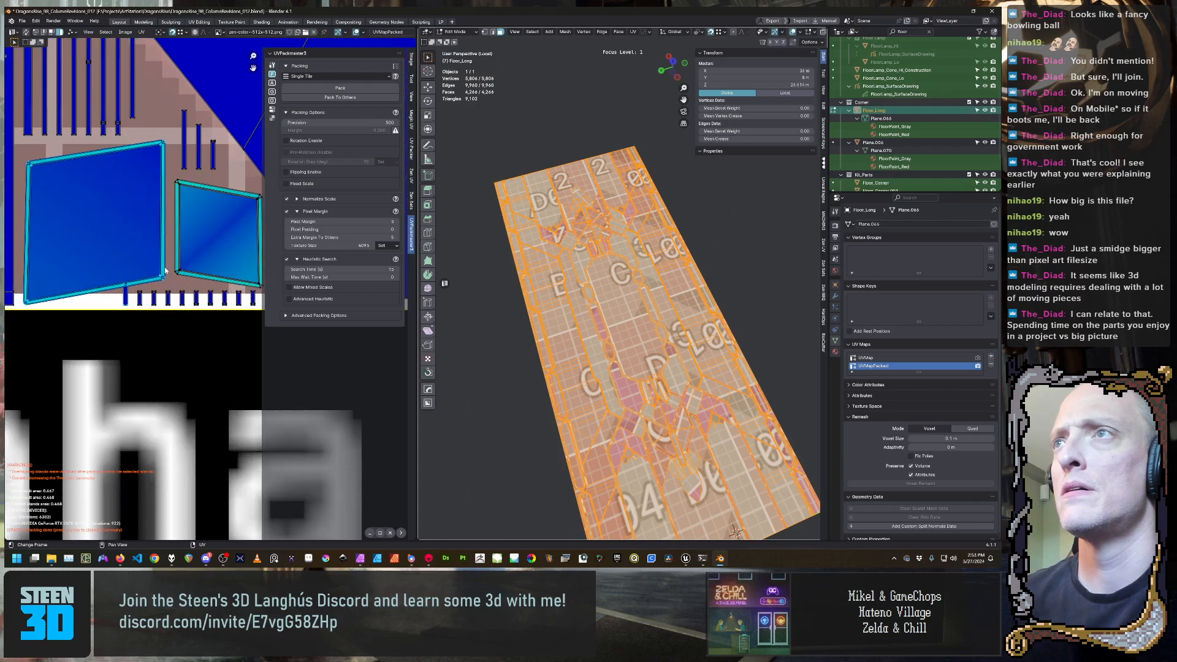
scroll(122, 303, "down", 2)
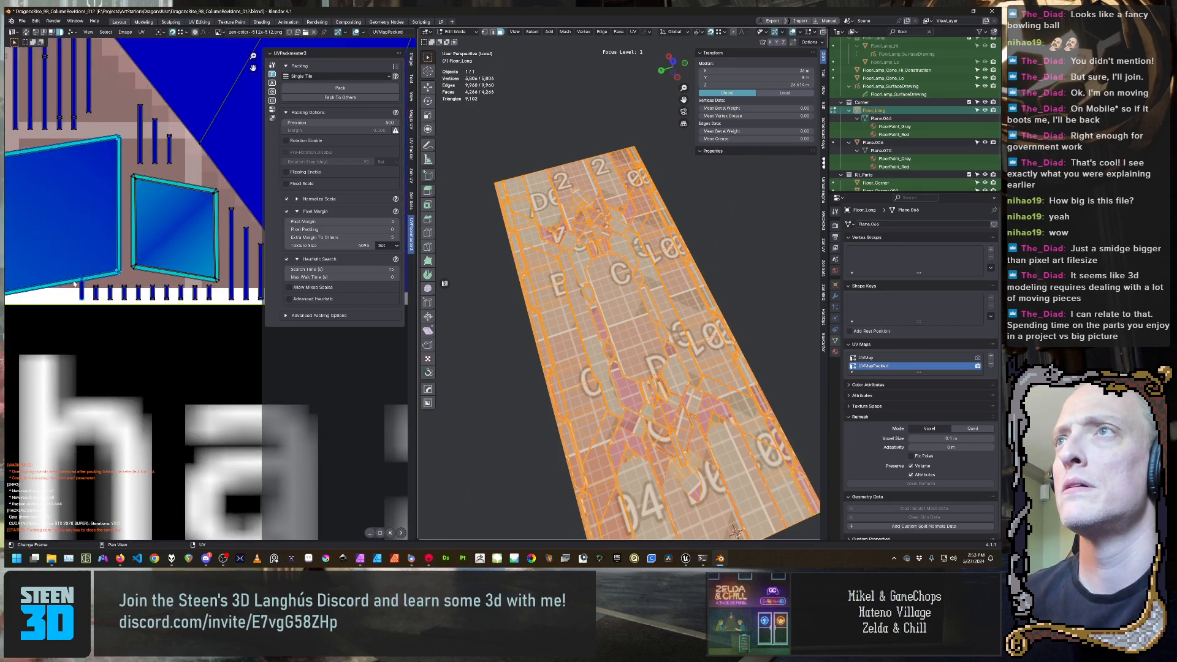
scroll(111, 283, "down", 3)
scroll(56, 276, "up", 5)
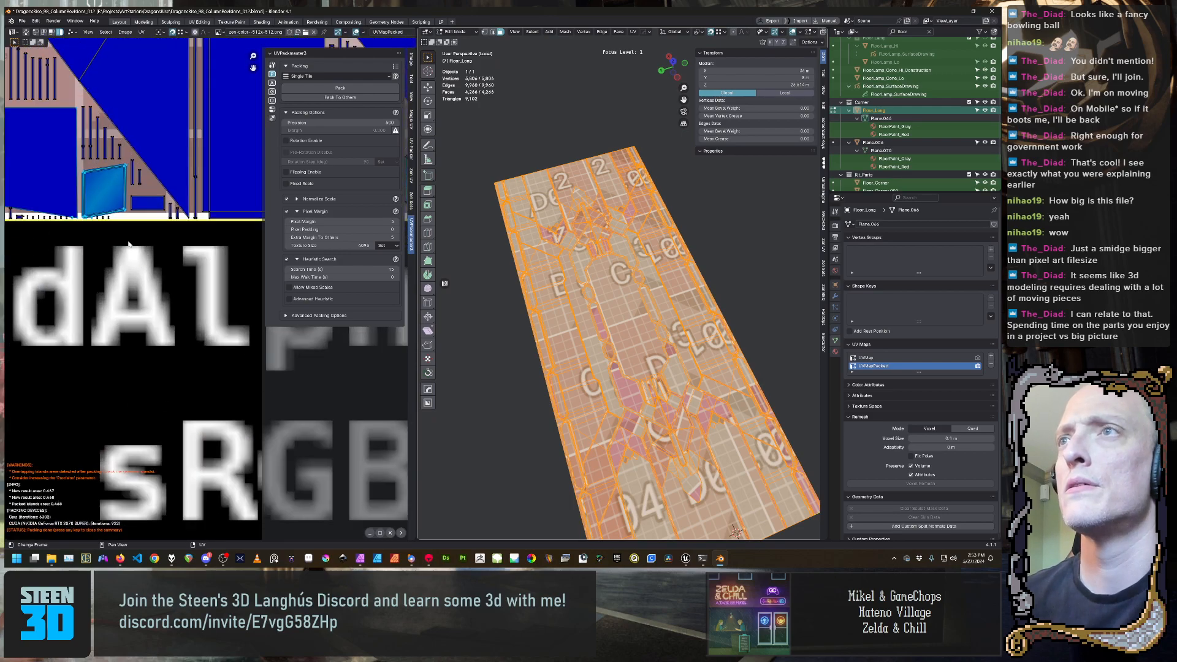
middle_click_drag(63, 213, 126, 322)
scroll(126, 315, "up", 5)
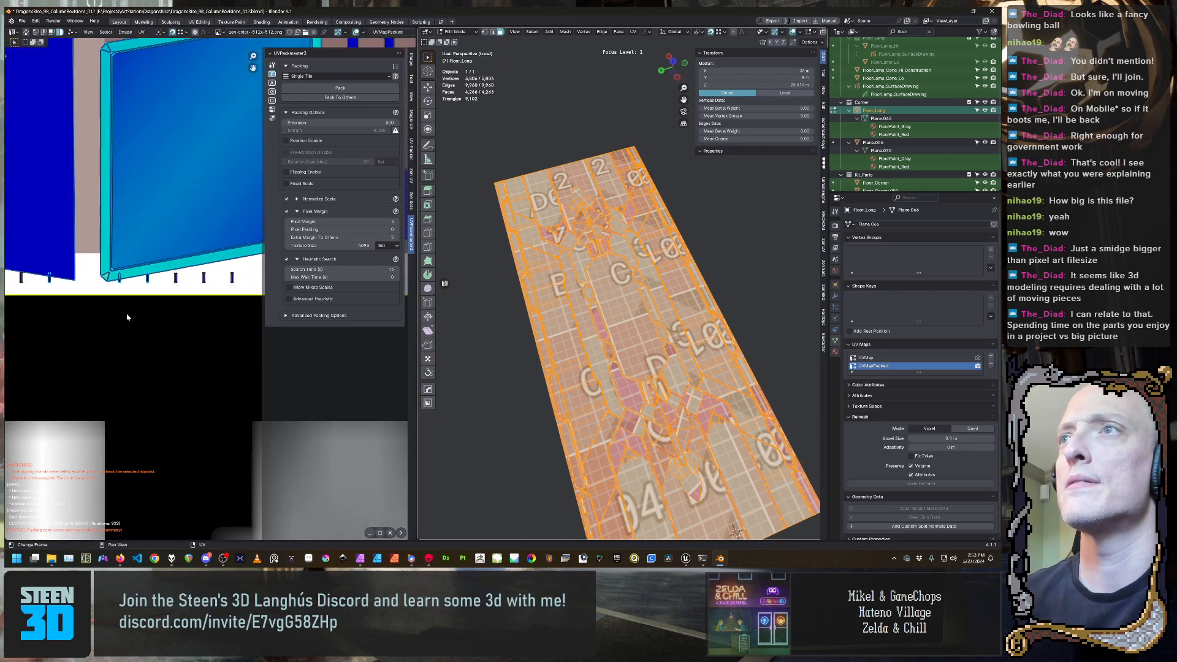
Check the rest of the tile's lower border for larger islands overlapping the tiny strip islands
scroll(130, 303, "down", 6)
scroll(111, 291, "down", 3)
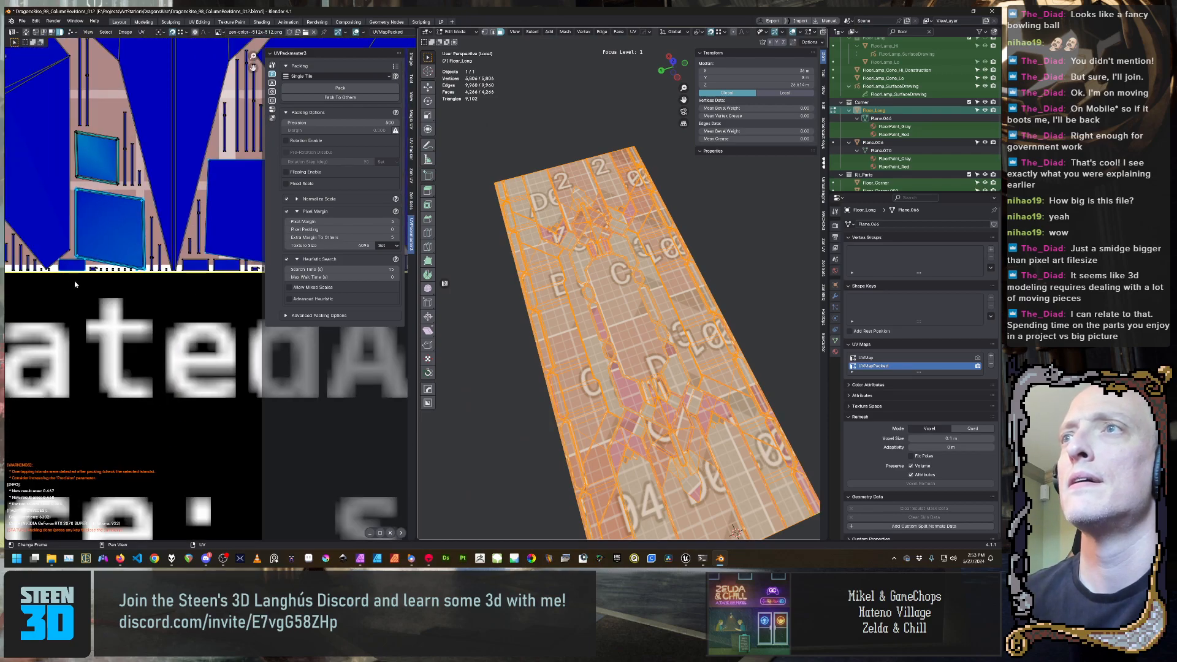
middle_click_drag(74, 283, 157, 298)
scroll(148, 298, "down", 1)
scroll(111, 293, "down", 2)
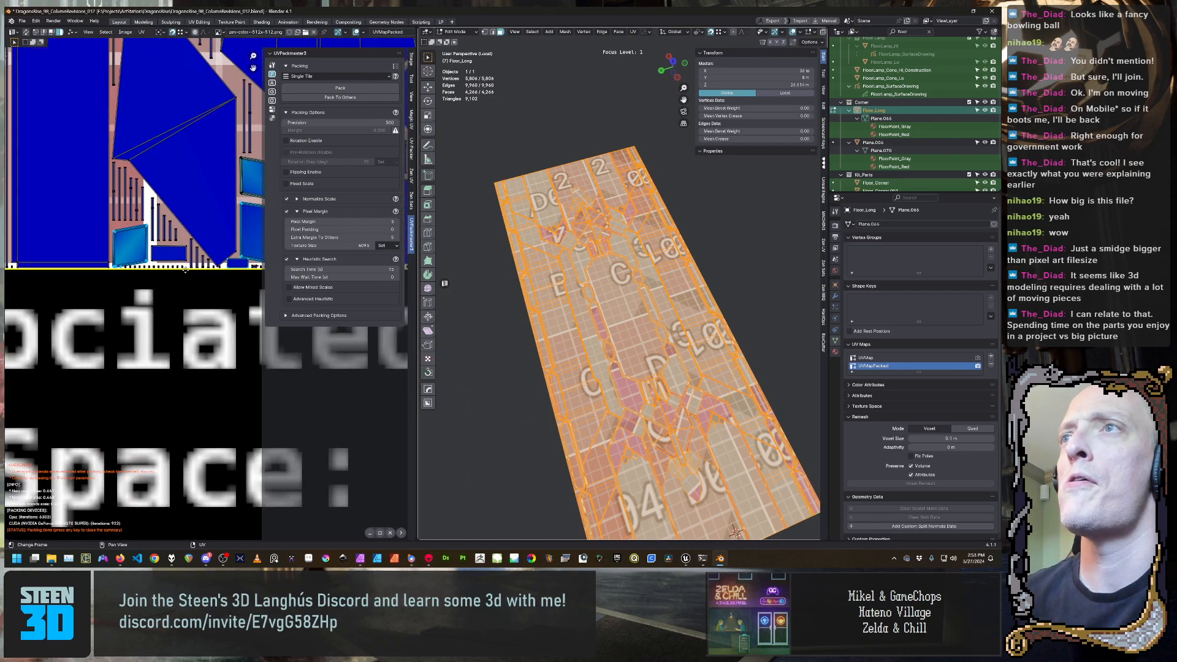
scroll(187, 273, "up", 5)
scroll(186, 273, "down", 7)
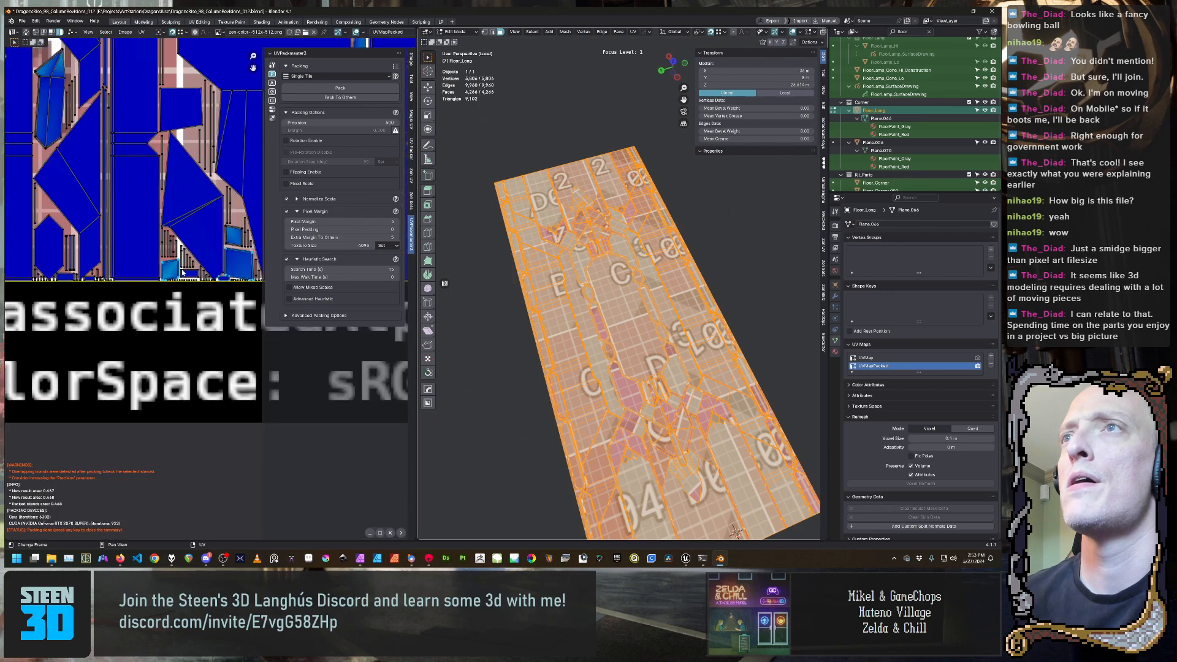
Move the small four-sided island near the tile's lower-left corner slightly up along Y, away from the tiny strips beneath it
scroll(182, 272, "up", 6)
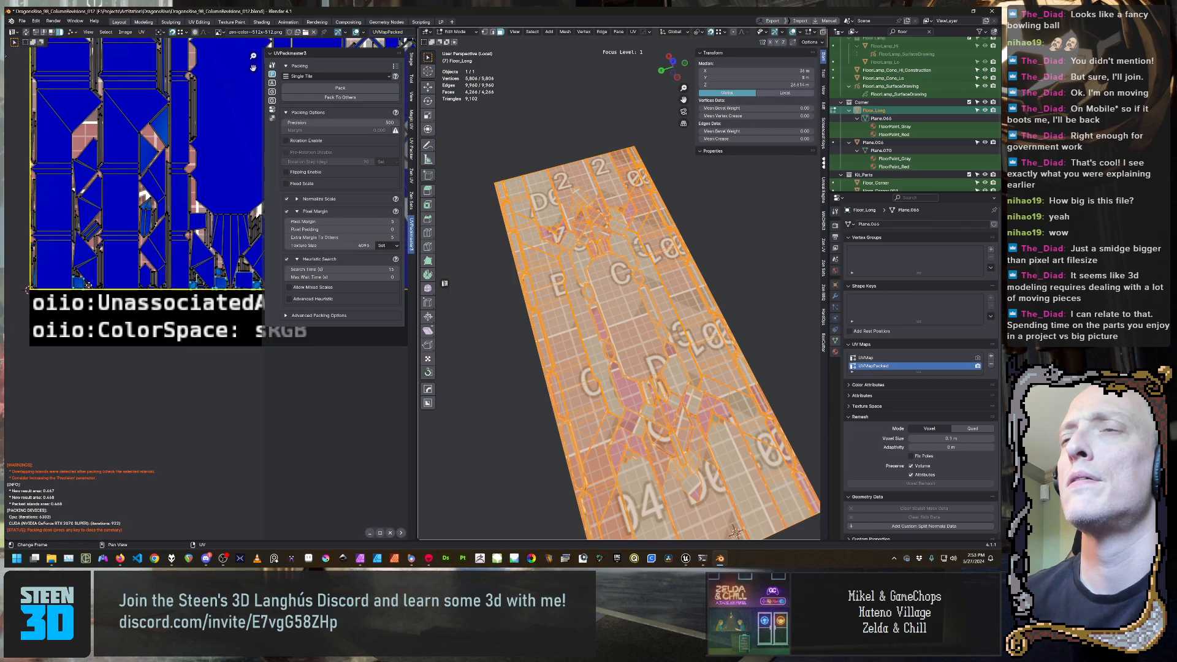
scroll(206, 389, "up", 5)
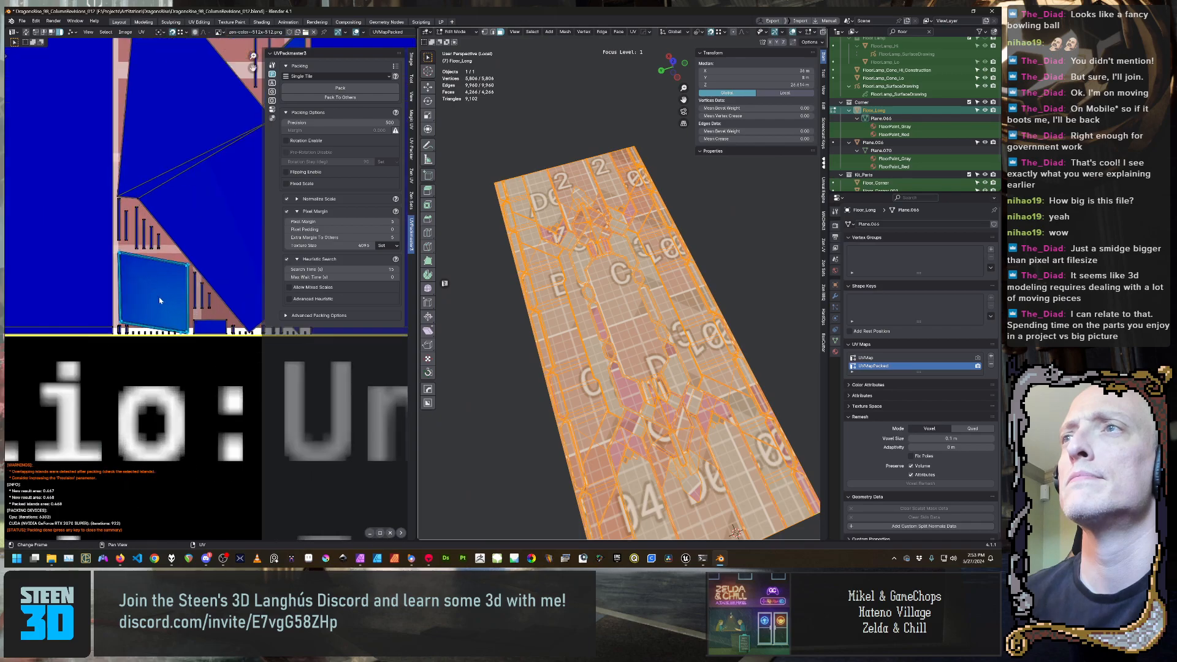
middle_click_drag(149, 322, 150, 321)
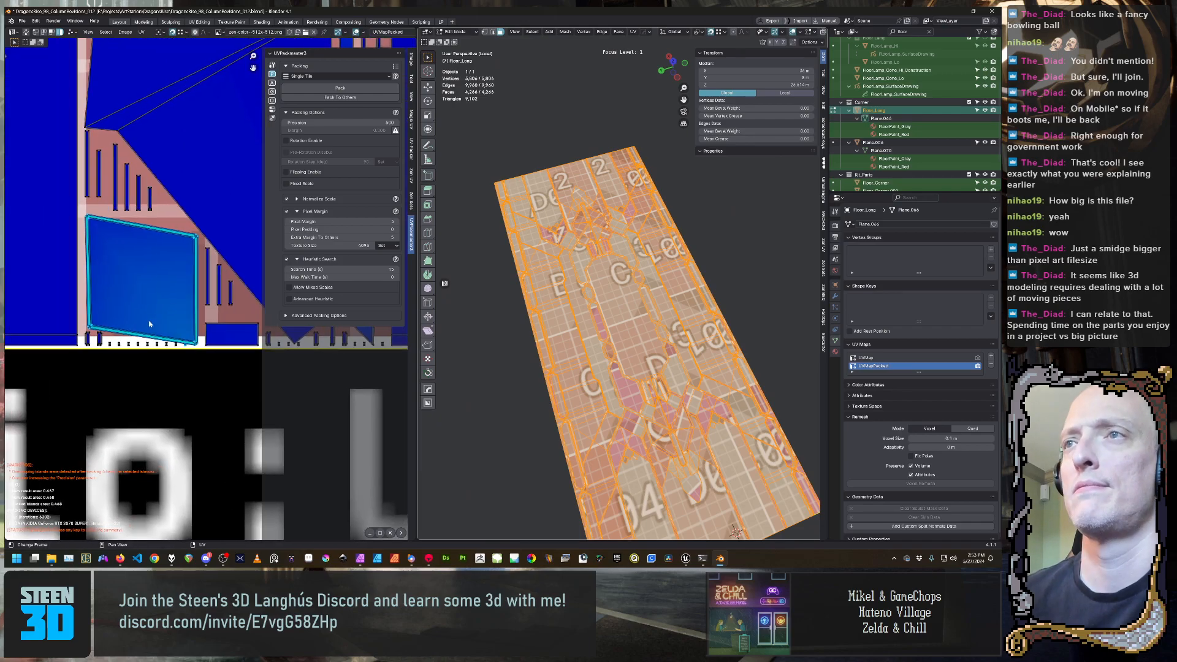
key("g")
key("y")
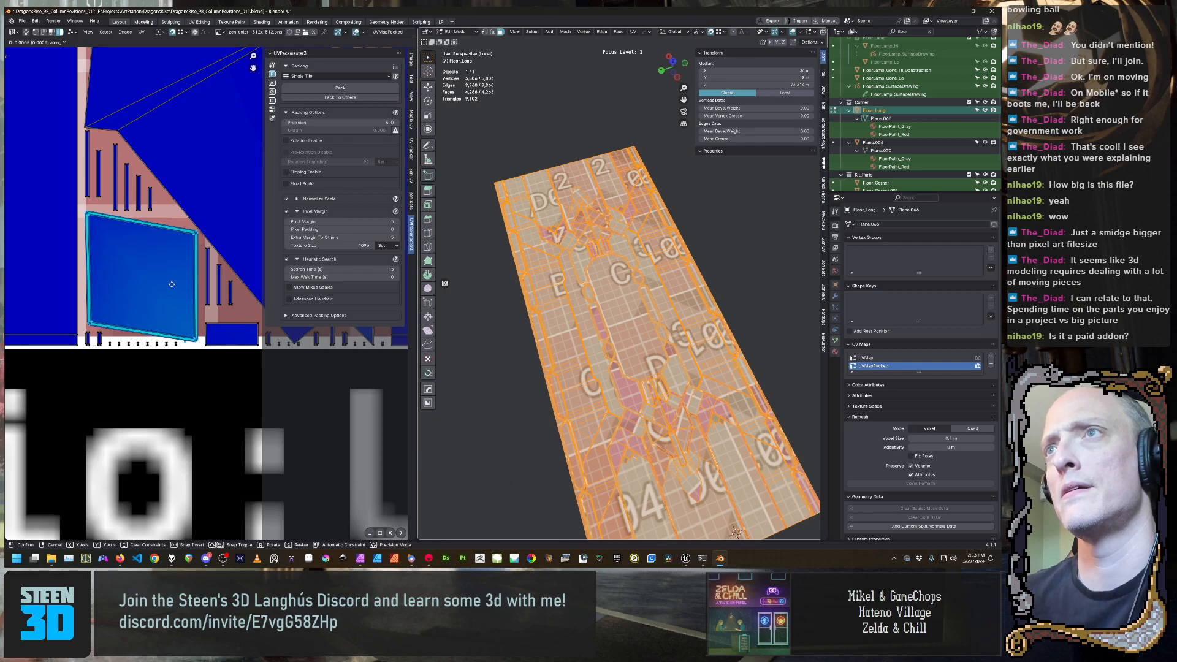
left_click(174, 270)
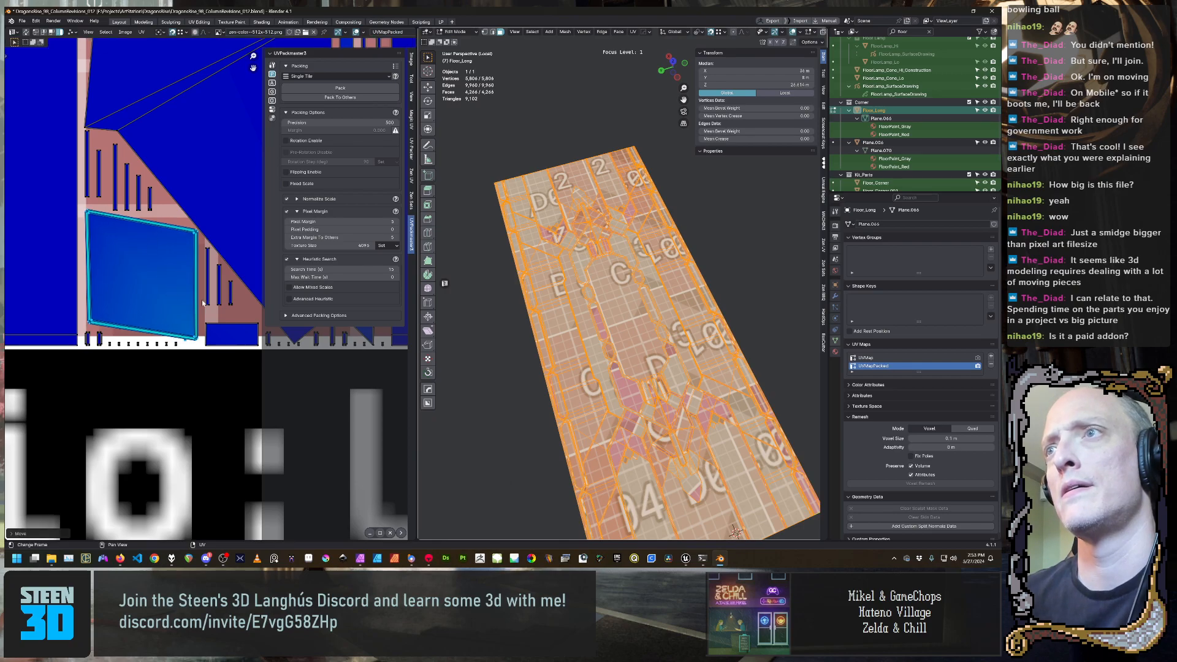
Move the two tiny strips touching the large four-sided island's lower-left corner down along Y, level with the neighbouring strips
left_click_drag(129, 349, 129, 286)
middle_click_drag(128, 286, 6, 299)
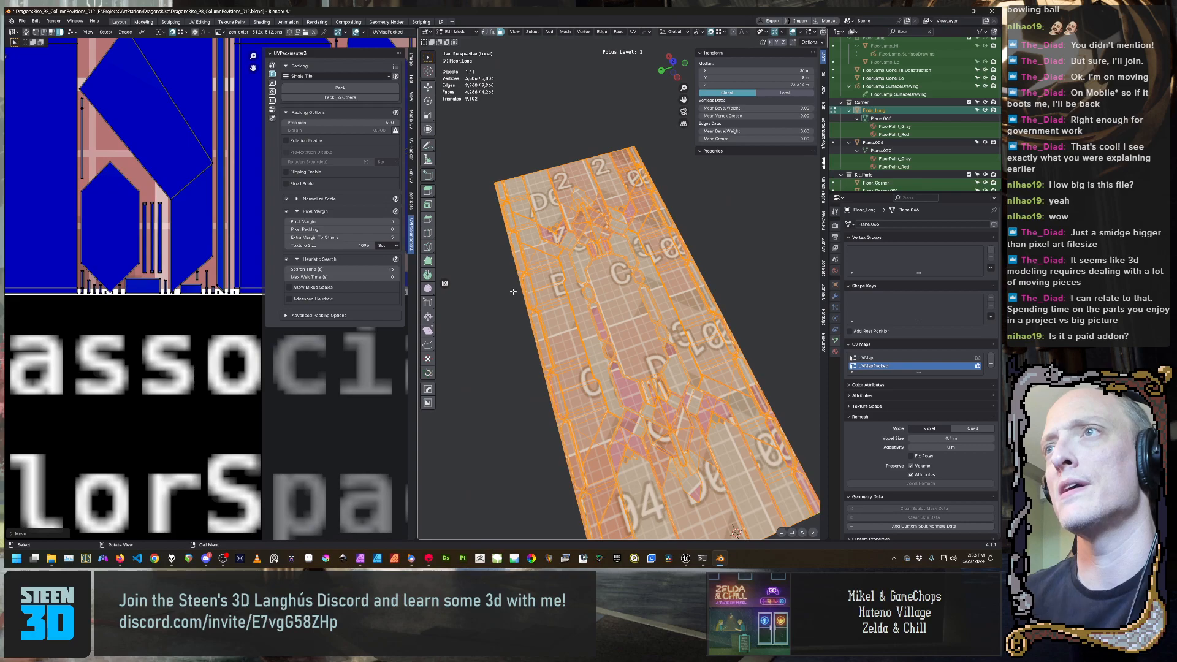
scroll(444, 294, "down", 1)
middle_click_drag(218, 289, 6, 289)
scroll(444, 289, "down", 2)
scroll(178, 309, "up", 6)
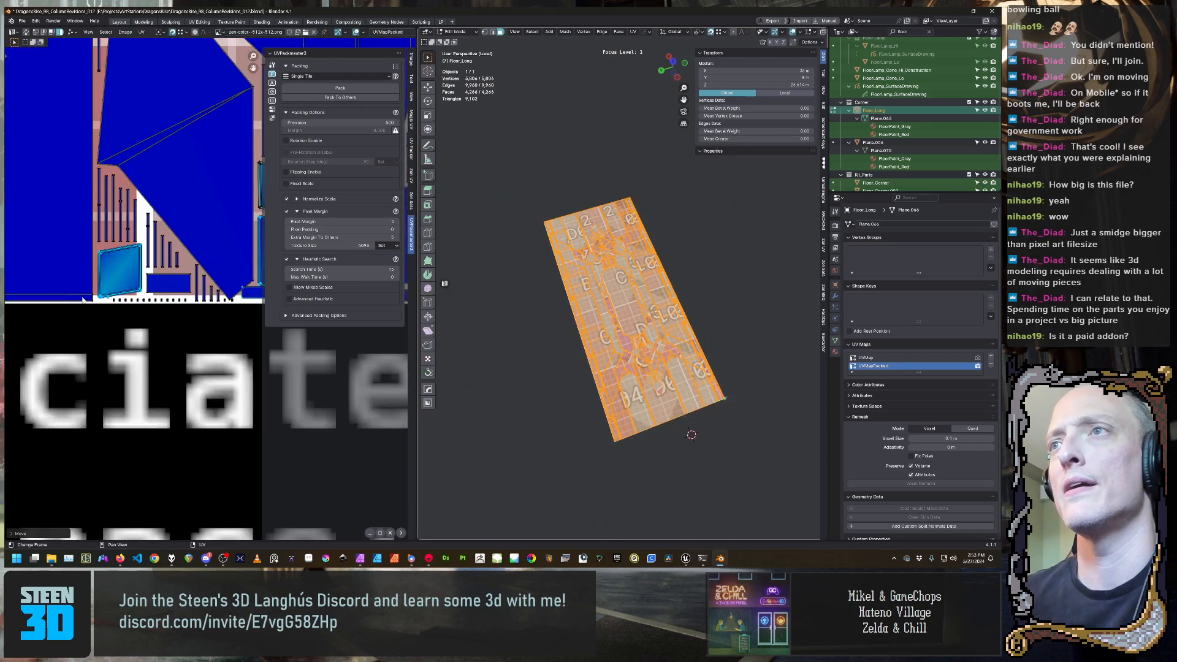
scroll(178, 309, "up", 1)
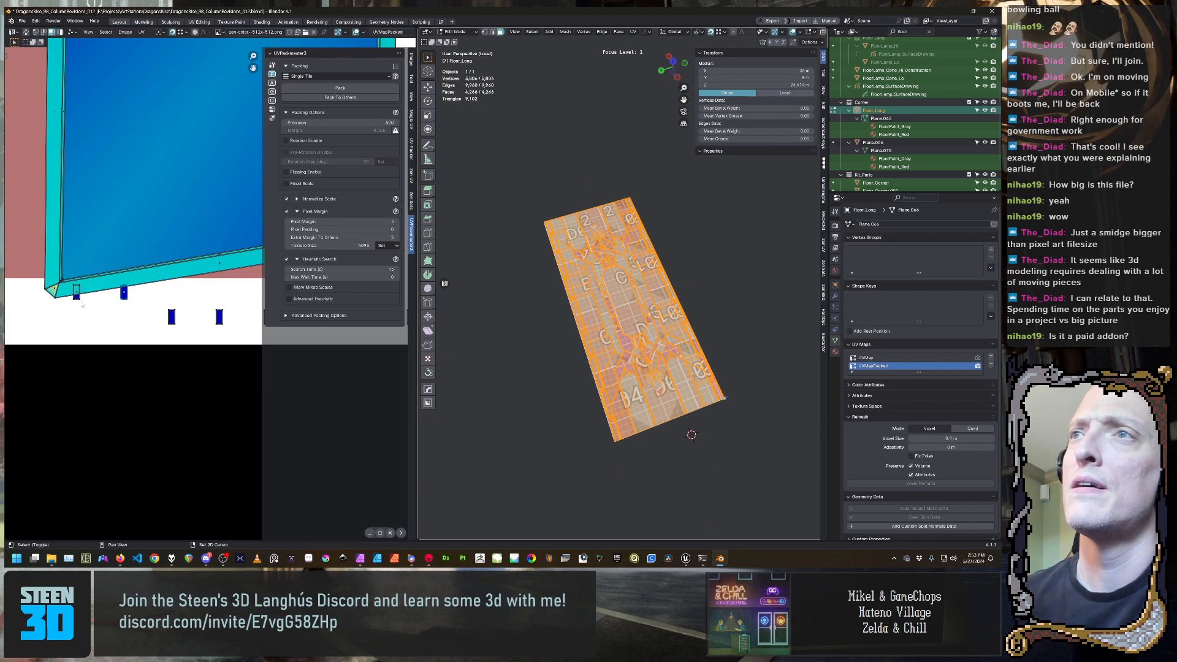
left_click(77, 296, "shift")
key("g")
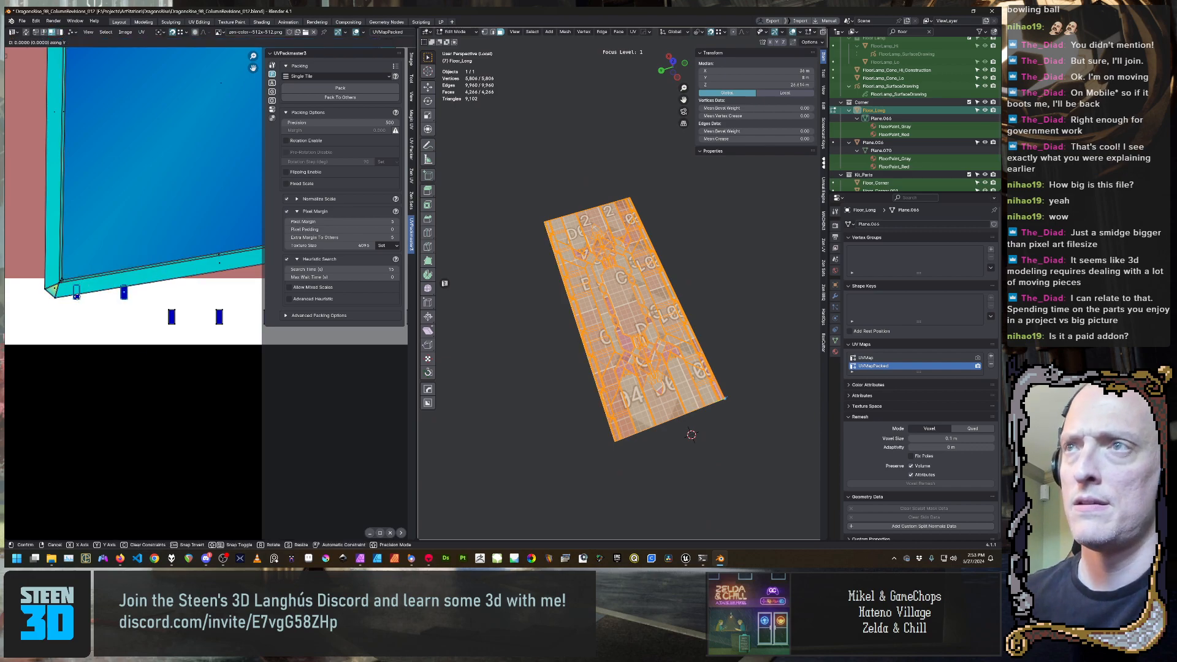
key("y")
left_click(69, 50)
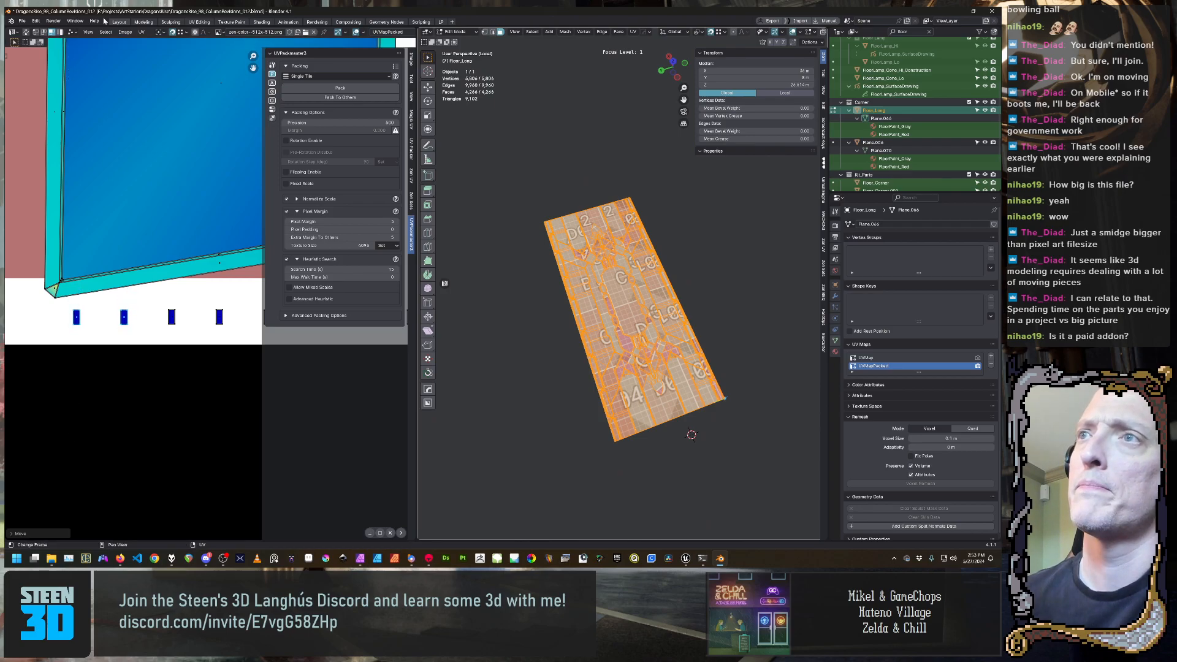
Check the tiny strips along the tile's lower border beneath the large four-sided island for remaining overlaps
scroll(112, 189, "down", 6)
scroll(87, 245, "down", 3)
mouse_move(87, 245)
middle_mouse_down("shift")
mouse_move(203, 239)
mouse_move(97, 231)
mouse_move(245, 222)
middle_mouse_up("shift")
middle_click_drag(90, 221, 192, 220, "shift")
scroll(134, 258, "up", 5)
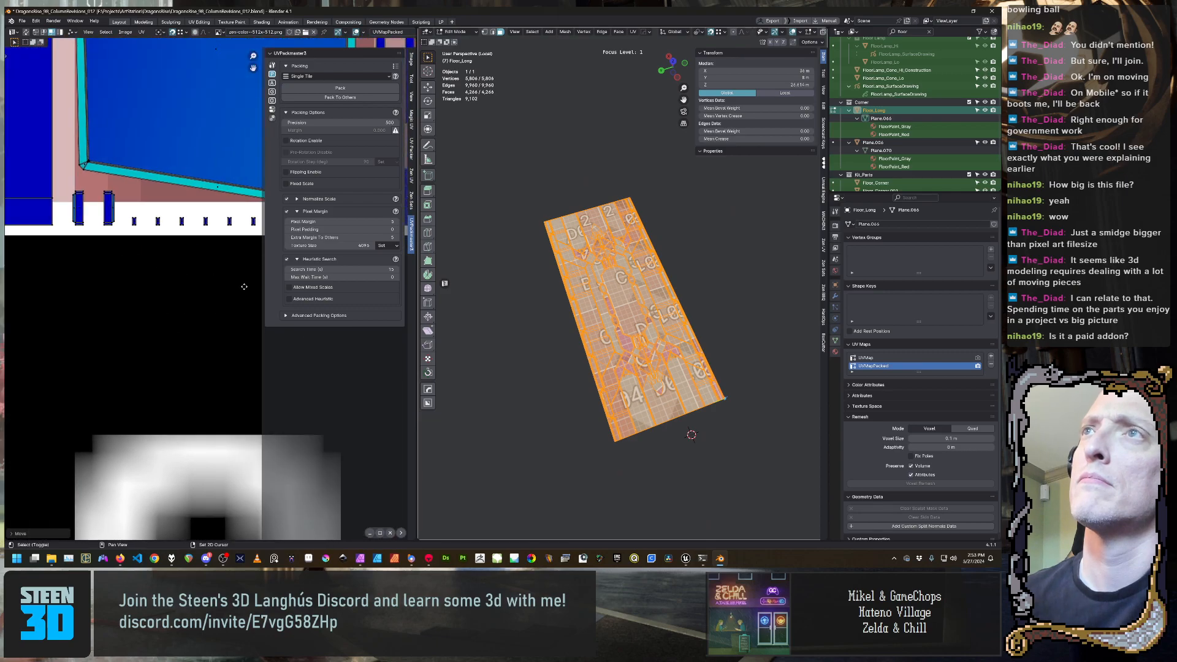
middle_click_drag(199, 261, 104, 255, "shift")
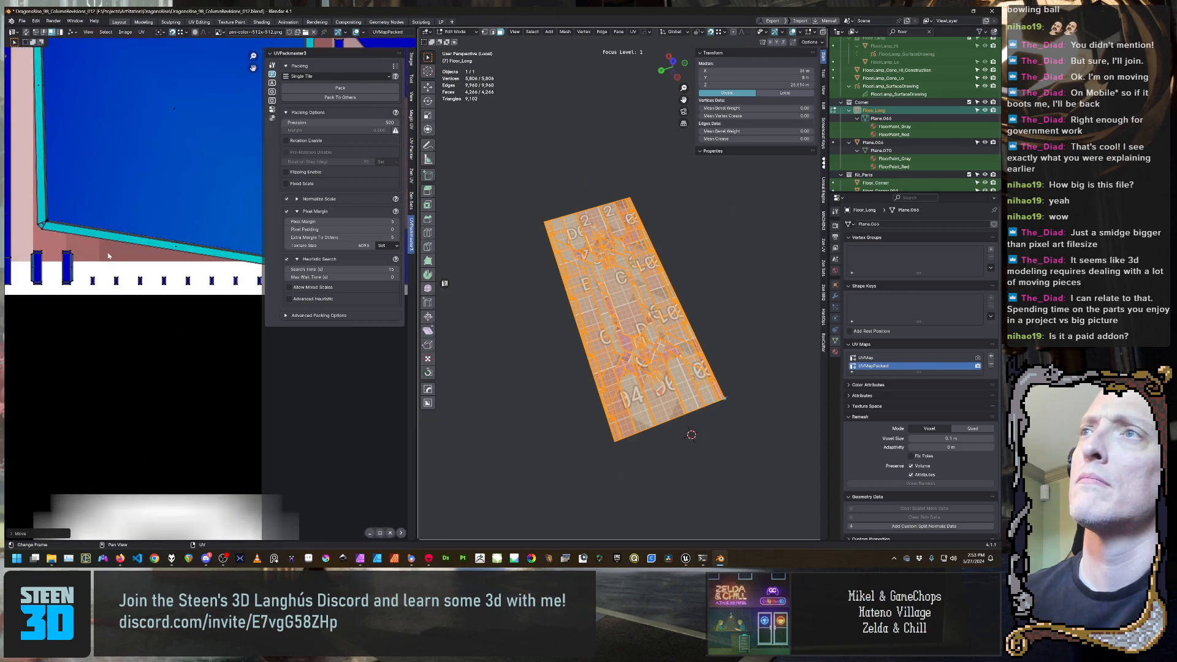
scroll(123, 256, "down", 2)
middle_click_drag(176, 258, 49, 202, "shift")
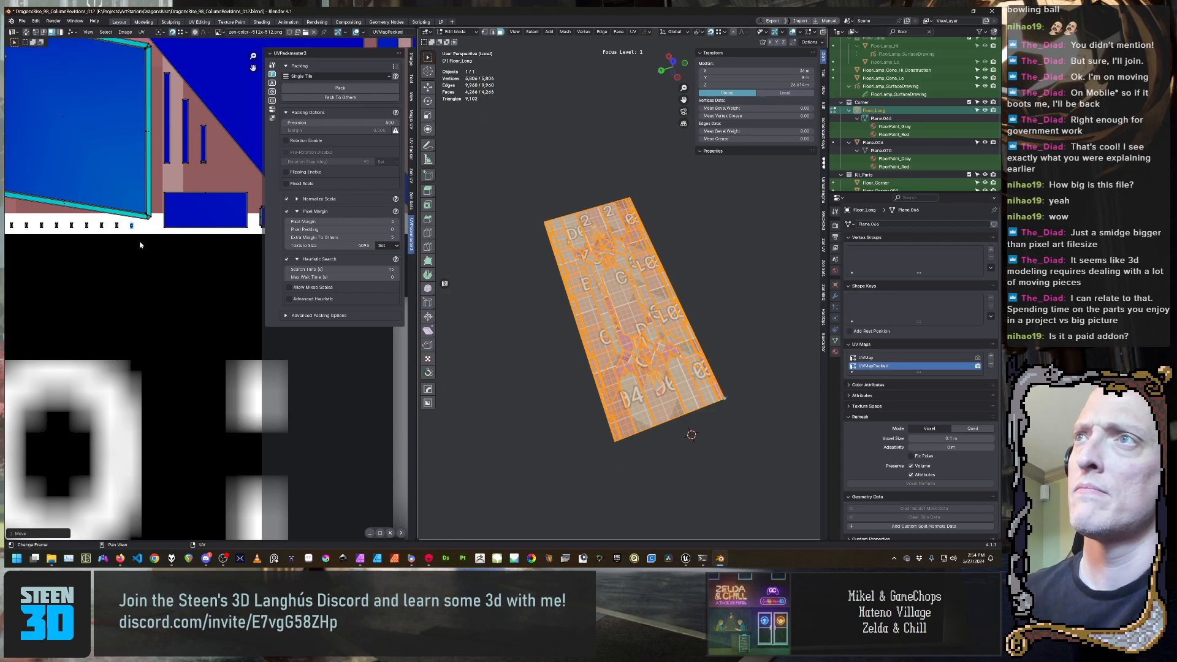
scroll(144, 253, "down", 4)
scroll(144, 253, "down", 4)
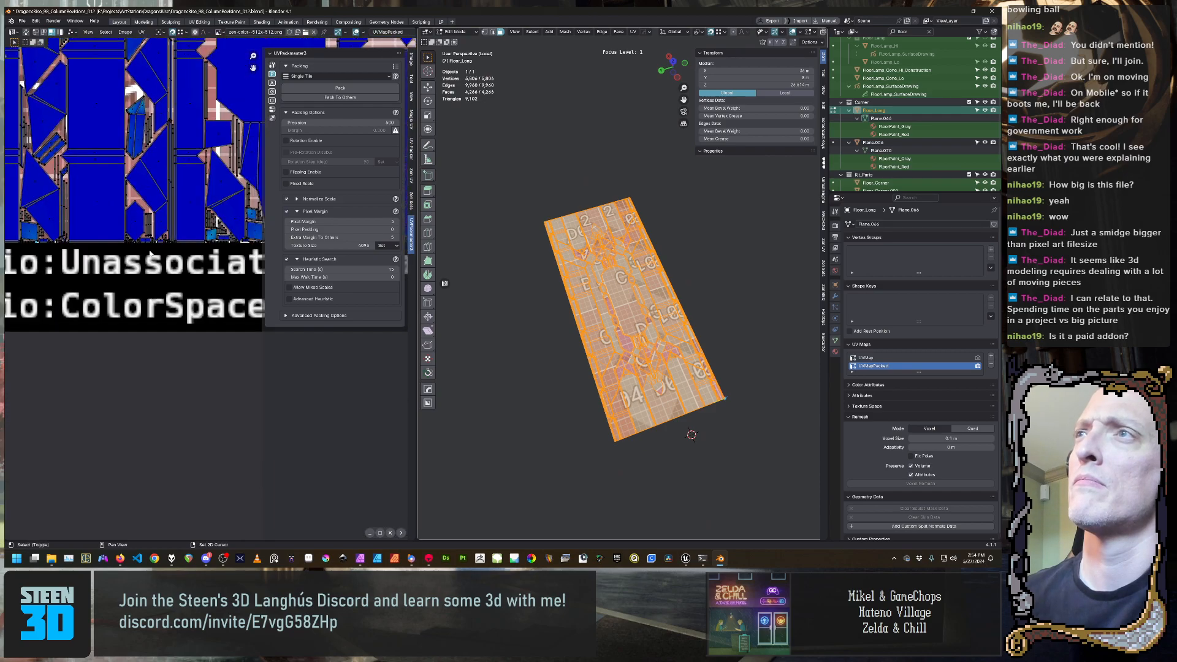
scroll(95, 268, "down", 3)
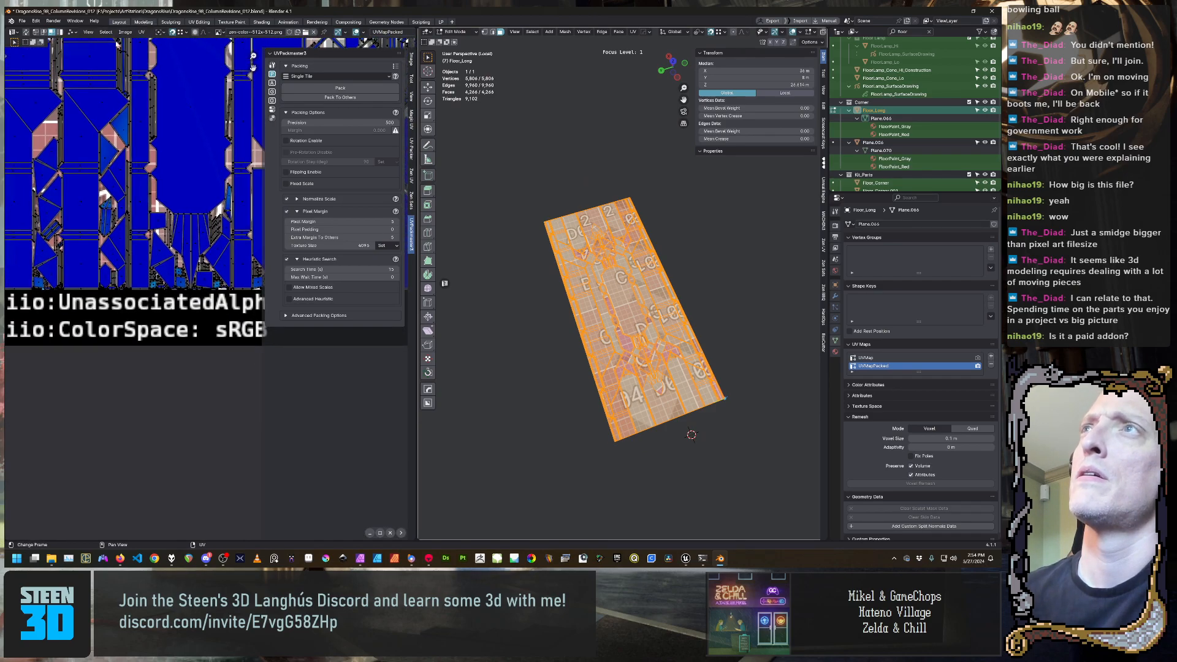
Select all overlapping UV islands in the packed layout with Select Overlap
left_click(106, 32)
left_click(130, 150)
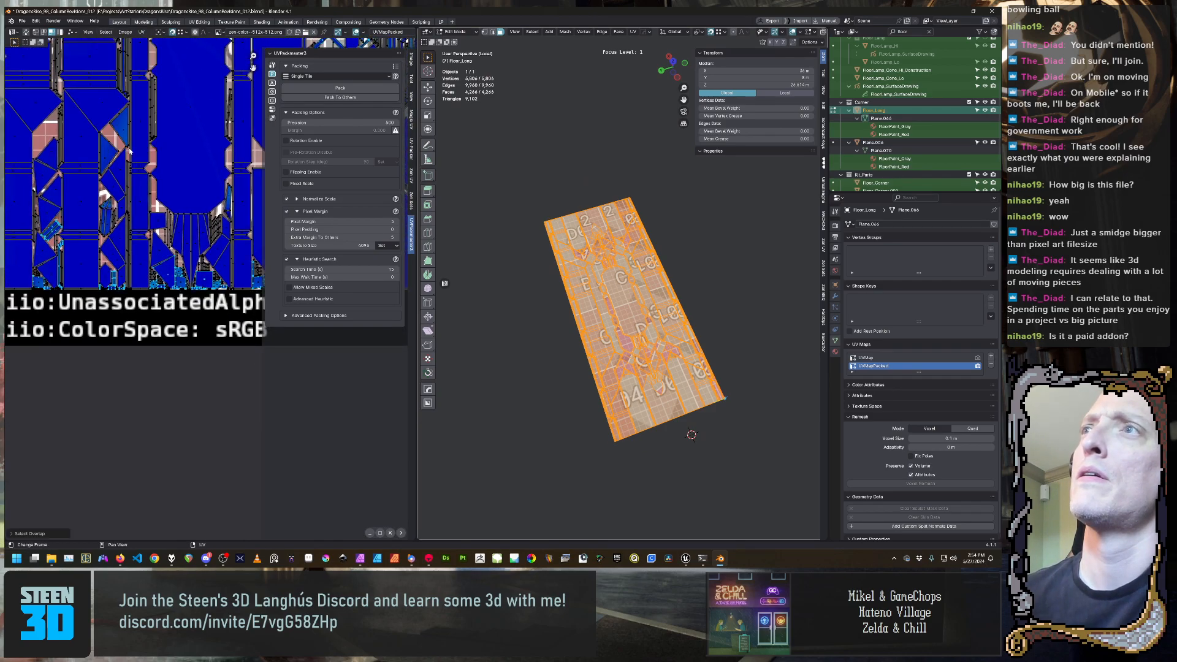
scroll(136, 283, "up", 5)
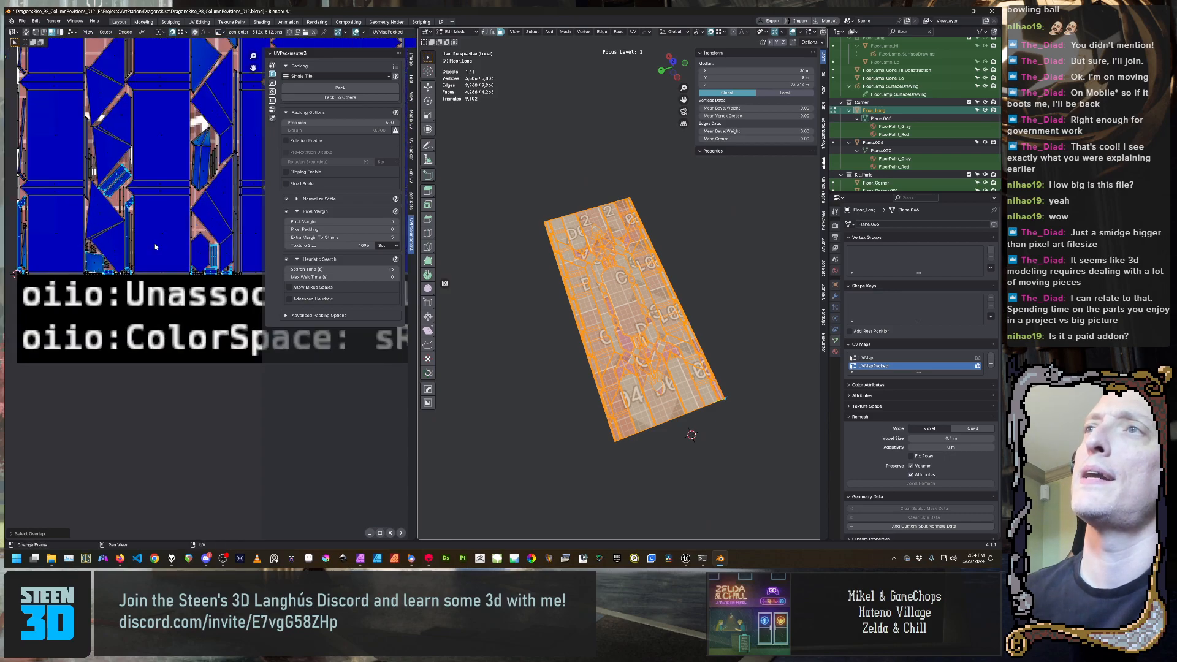
scroll(148, 200, "up", 5)
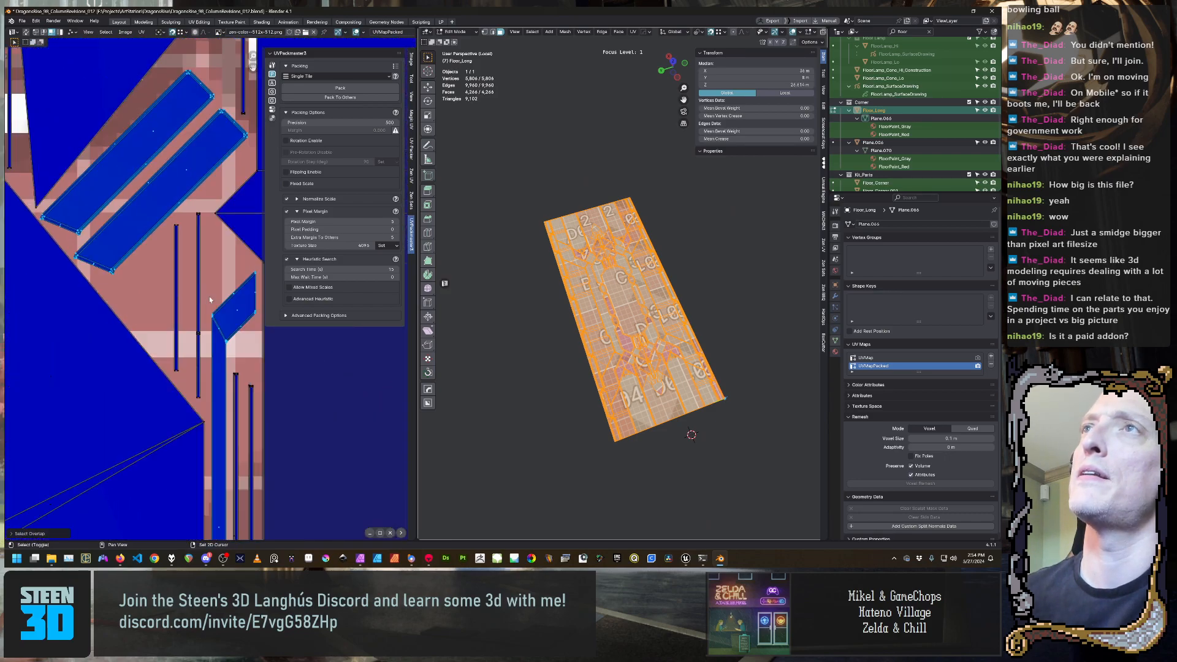
scroll(128, 210, "up", 6)
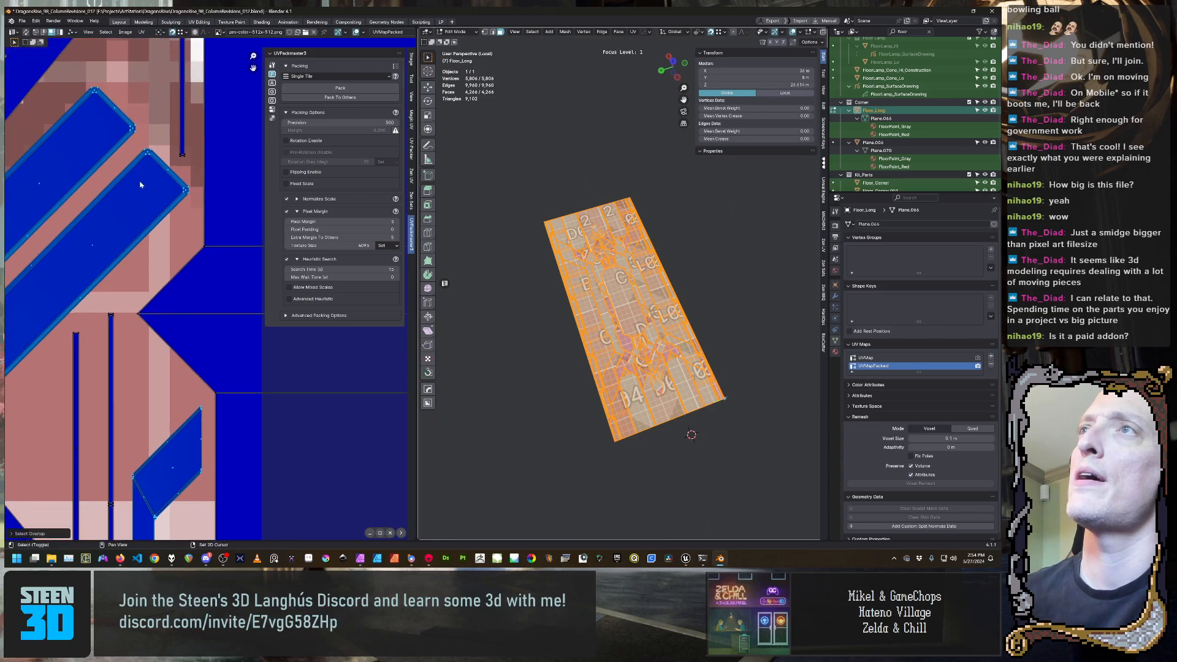
scroll(200, 213, "down", 2)
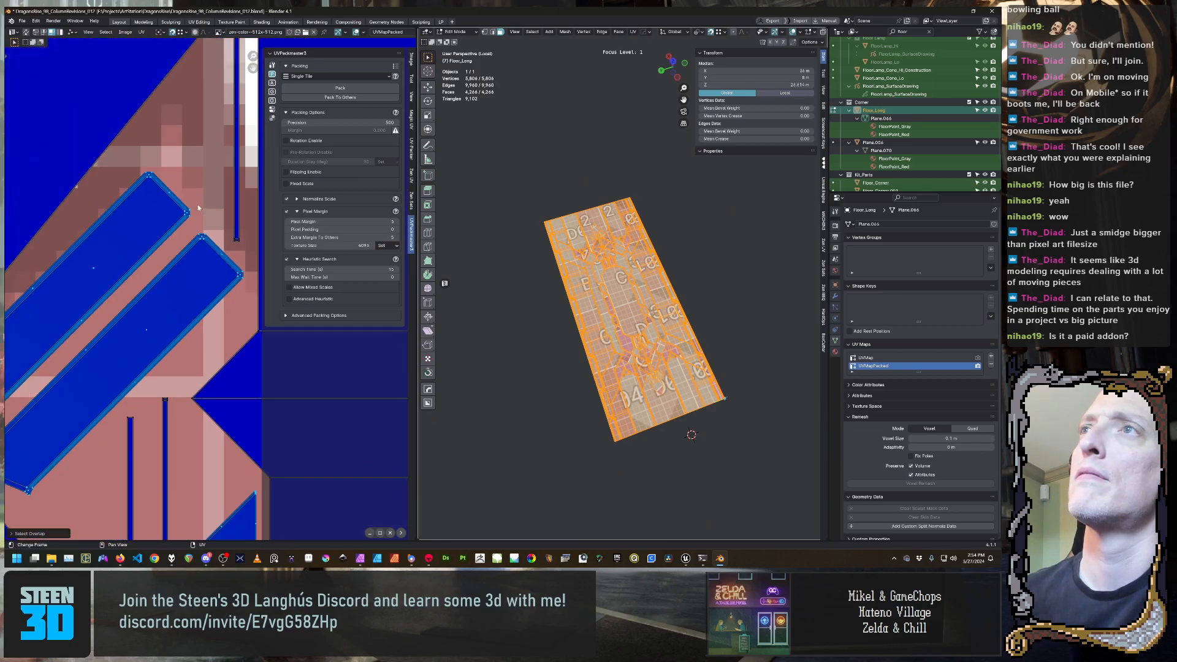
Examine the lower ends of the two highlighted diagonal bar islands for contact with the neighbouring large island
middle_click_drag(118, 340, 235, 253)
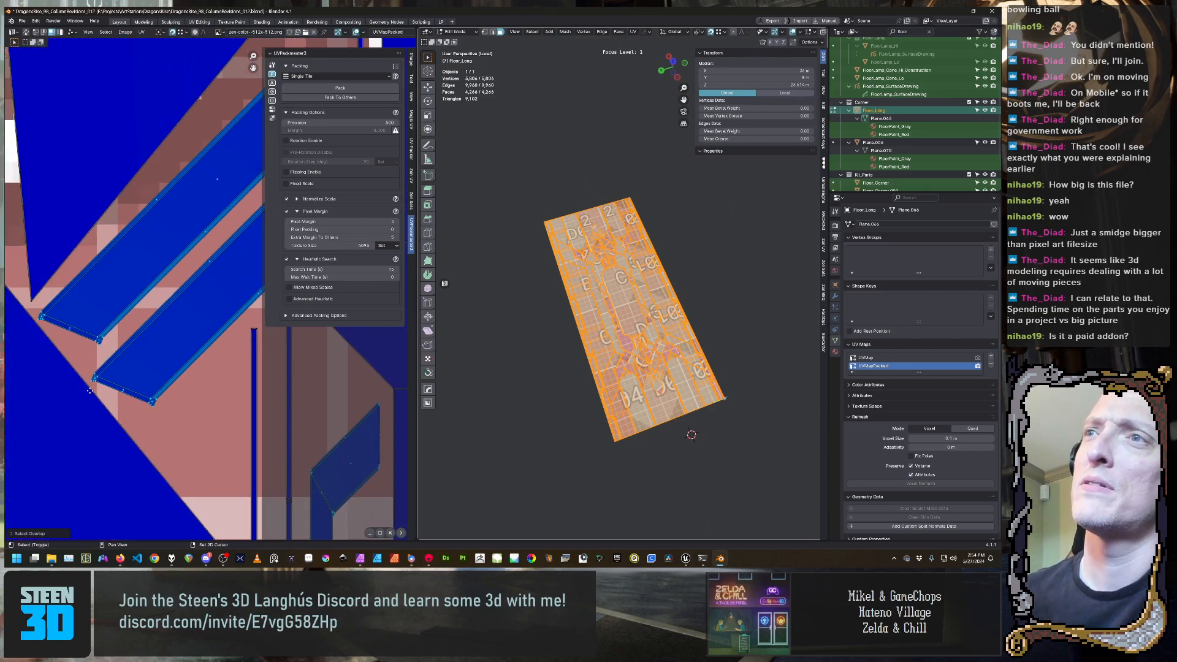
scroll(147, 274, "up", 3)
middle_click_drag(112, 185, 178, 248)
scroll(190, 263, "up", 3)
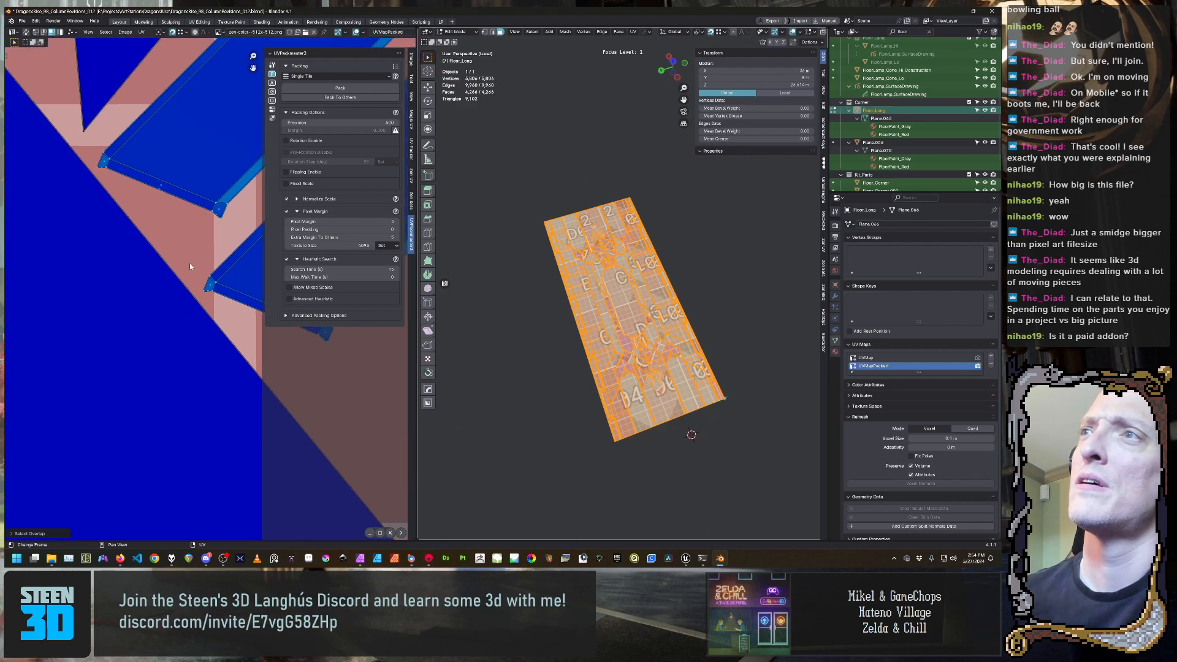
scroll(195, 271, "up", 3)
scroll(209, 292, "up", 3)
scroll(208, 288, "down", 4)
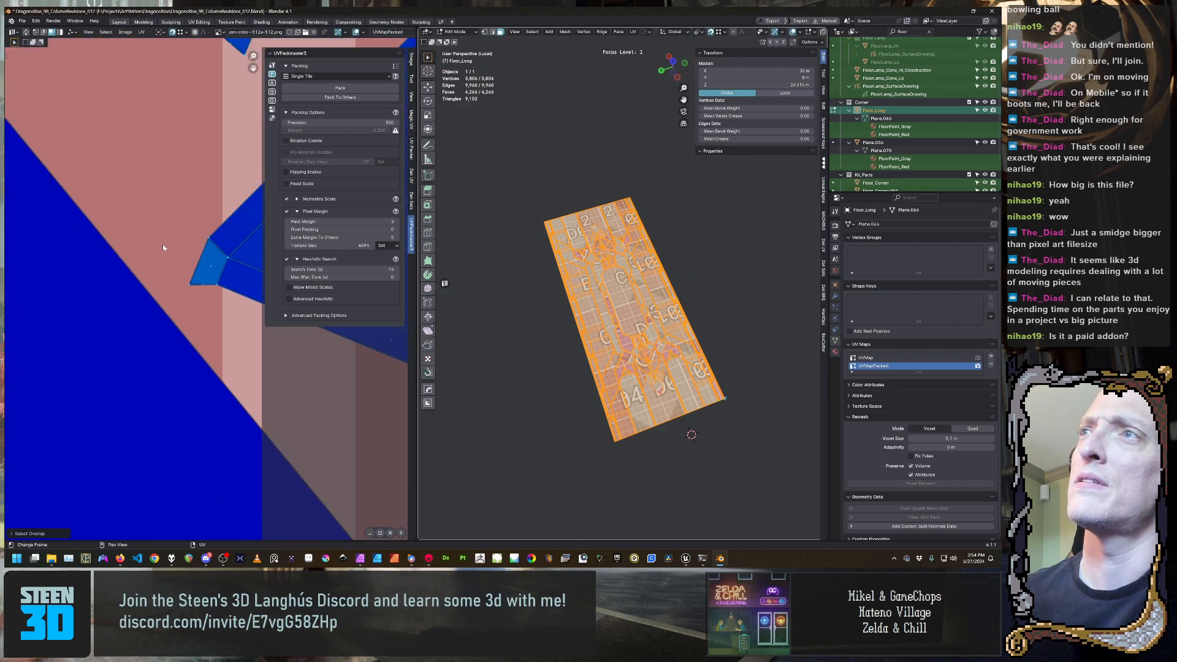
scroll(212, 303, "up", 3)
scroll(205, 293, "up", 1)
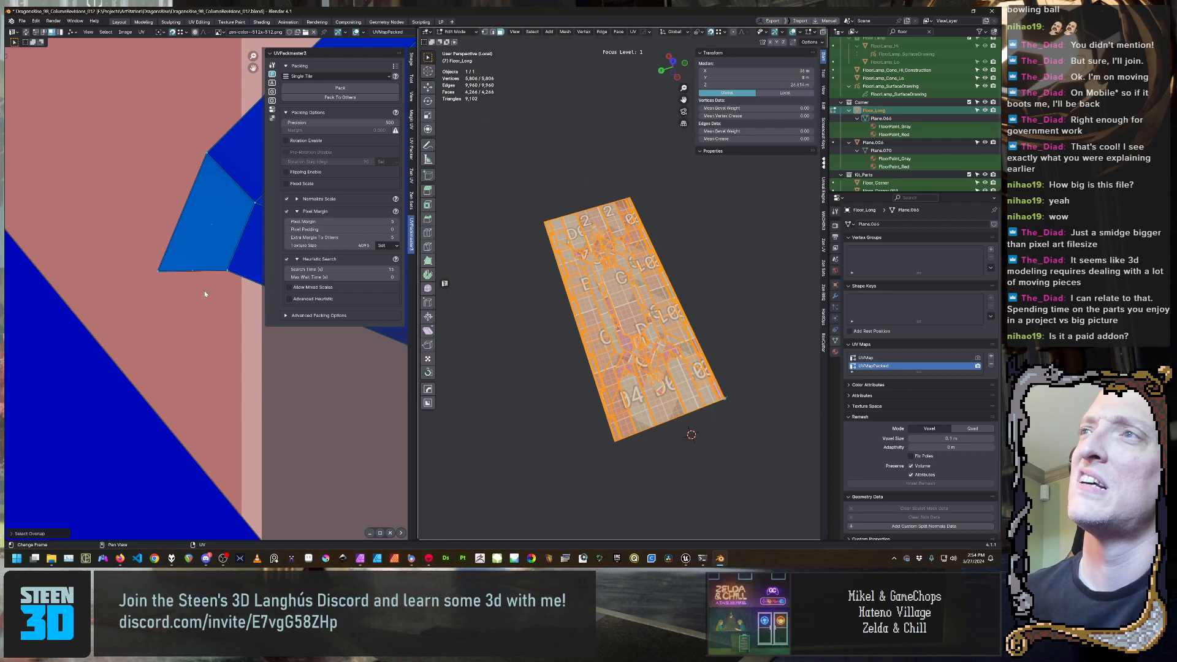
scroll(203, 286, "down", 3)
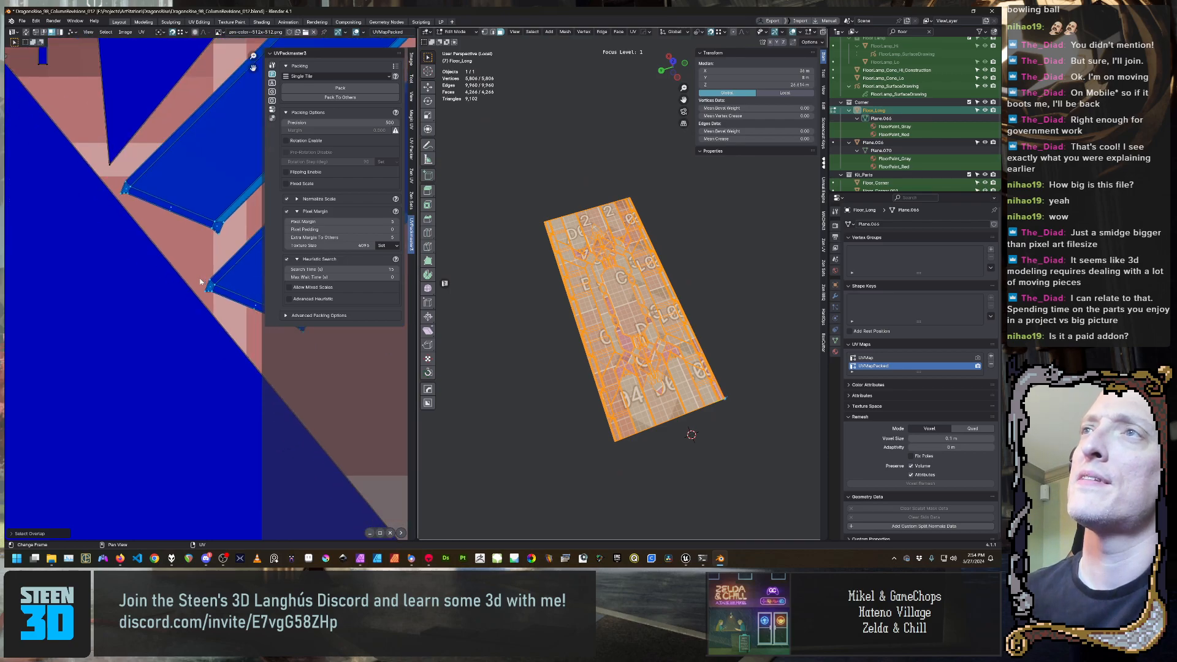
Inspect the tile's lower border around the highlighted slanted island and tiny strips for overlaps
scroll(200, 282, "down", 8)
middle_click_drag(125, 399, 130, 212)
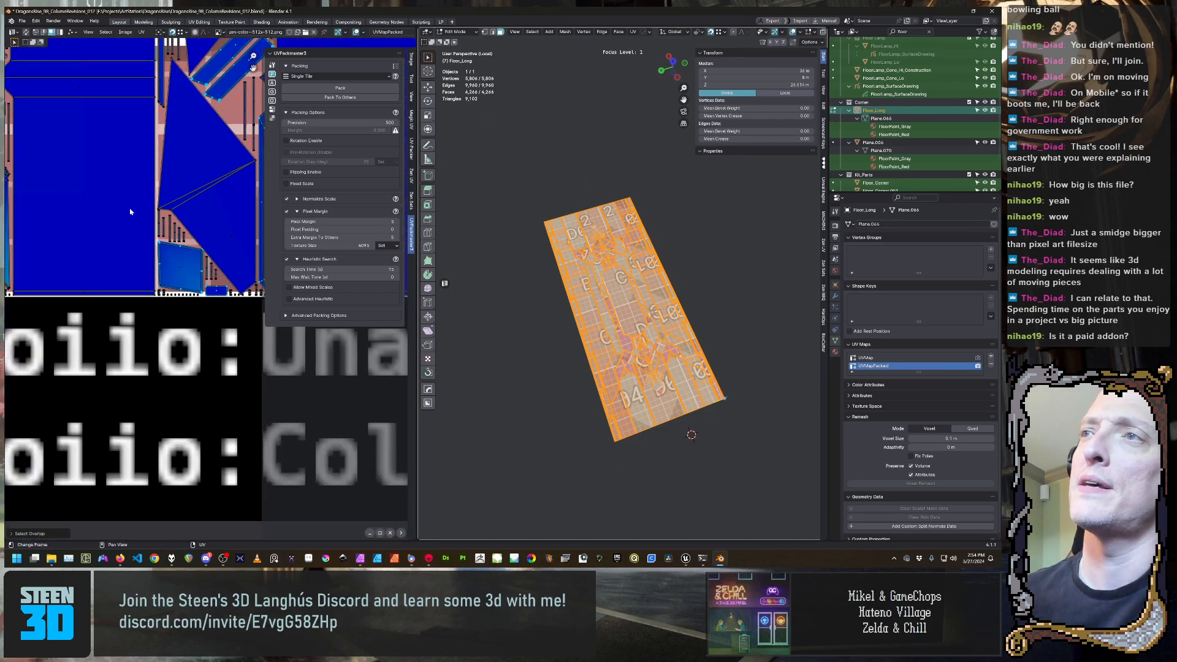
middle_click_drag(42, 276, 200, 277, "shift")
middle_click_drag(104, 191, 6, 160, "shift")
scroll(115, 236, "down", 2)
middle_click_drag(184, 248, 19, 225, "shift")
scroll(18, 225, "down", 1)
scroll(186, 218, "up", 4)
middle_click_drag(94, 284, 157, 313, "shift")
scroll(157, 313, "up", 3)
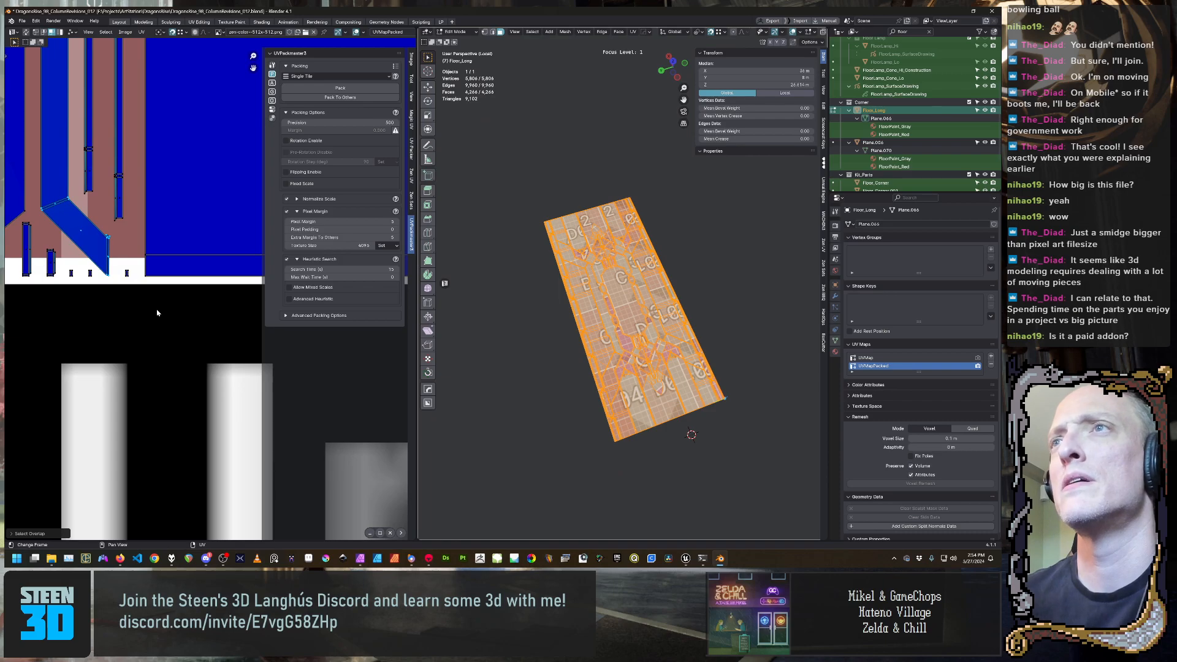
scroll(156, 311, "down", 6)
scroll(226, 286, "down", 5)
middle_click_drag(274, 287, 108, 263)
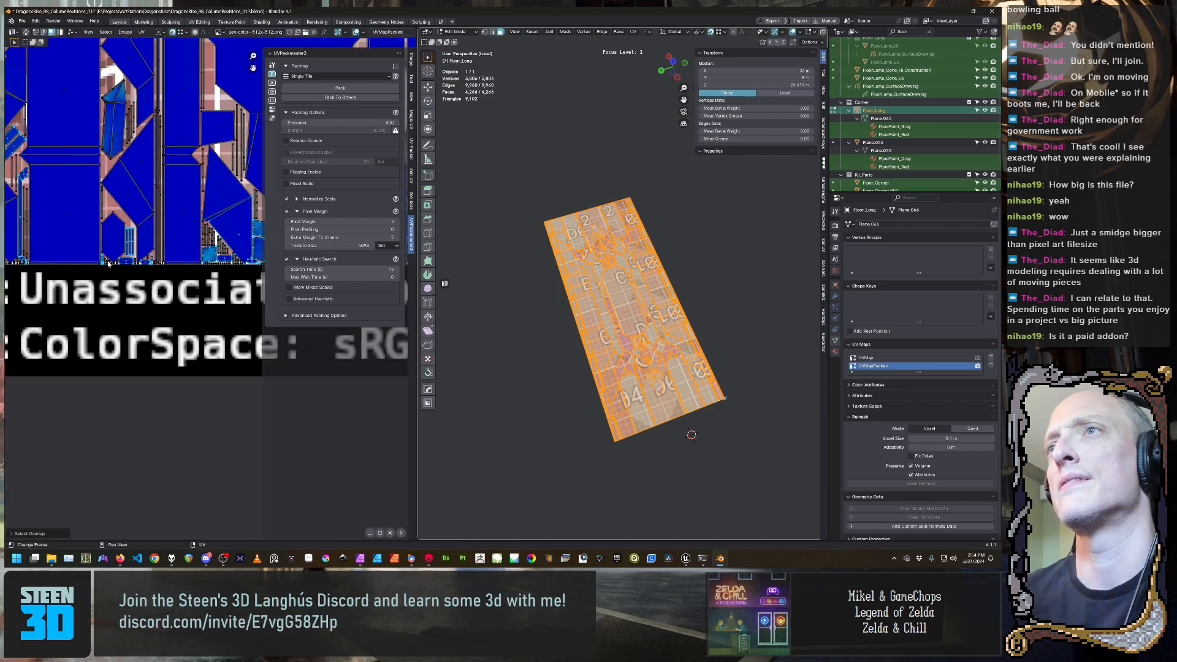
Inspect the flat rectangular islands and tiny strips further along the tile's lower border for overlaps
scroll(208, 294, "up", 5)
middle_click_drag(25, 239, 331, 289, "shift")
scroll(184, 286, "up", 2)
scroll(200, 284, "up", 2)
middle_click_drag(190, 238, 53, 317)
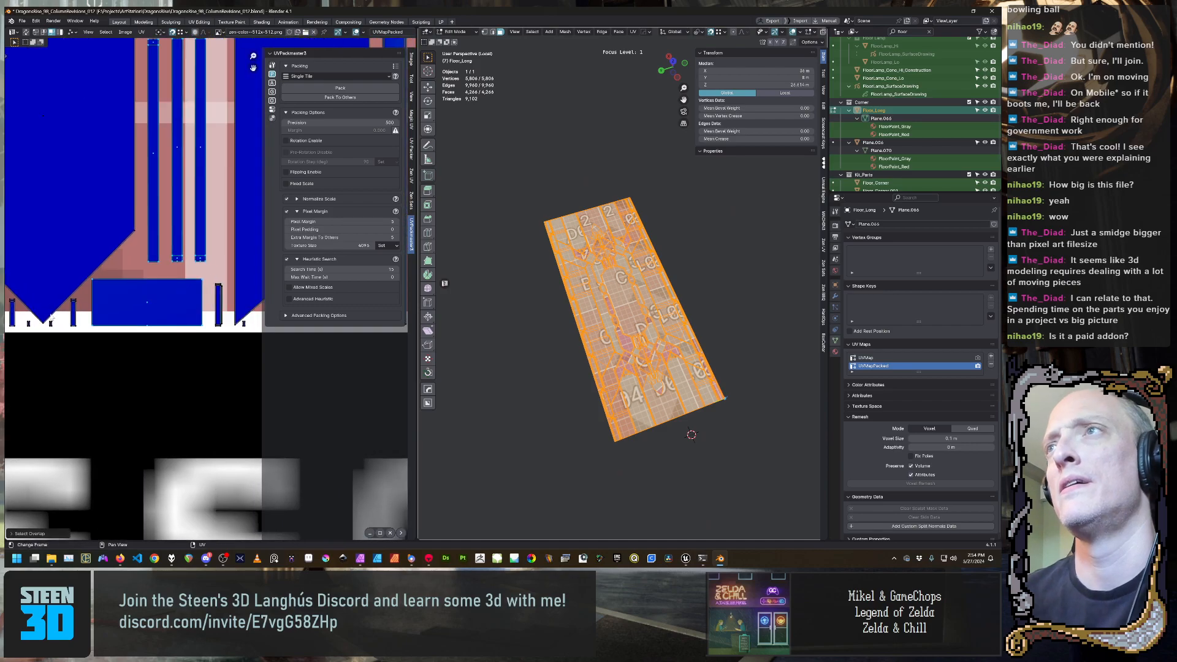
scroll(138, 281, "down", 6)
middle_click_drag(224, 301, 109, 280)
scroll(139, 309, "up", 1)
scroll(172, 288, "up", 4)
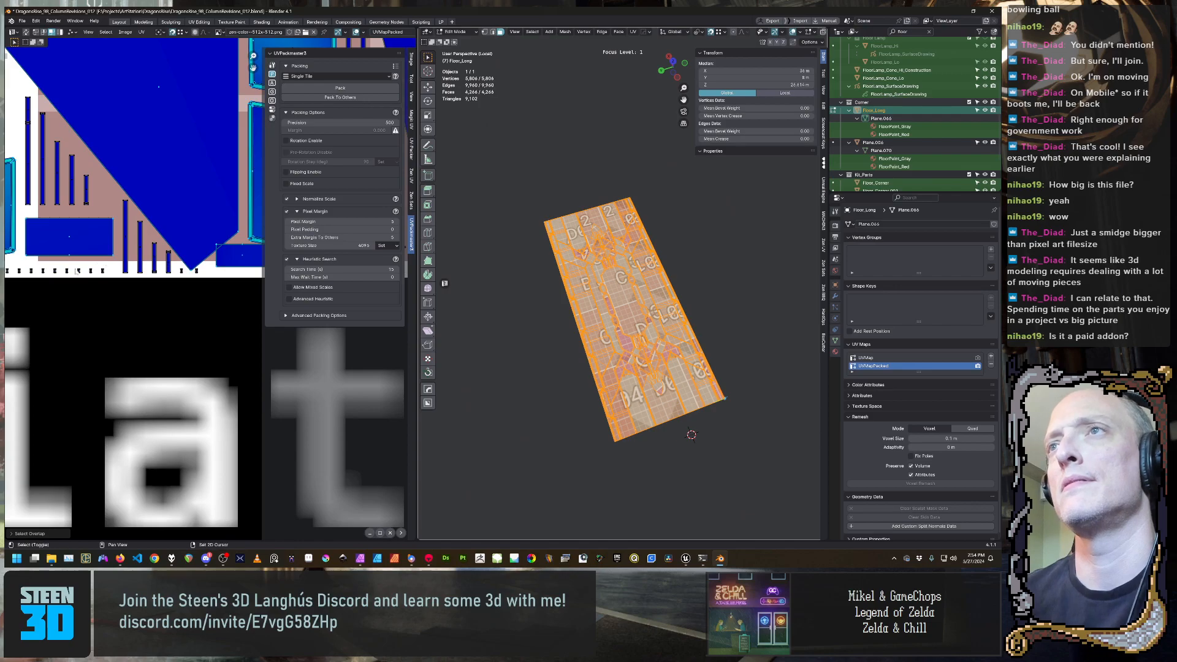
middle_click_drag(18, 275, 103, 345)
scroll(186, 304, "up", 3)
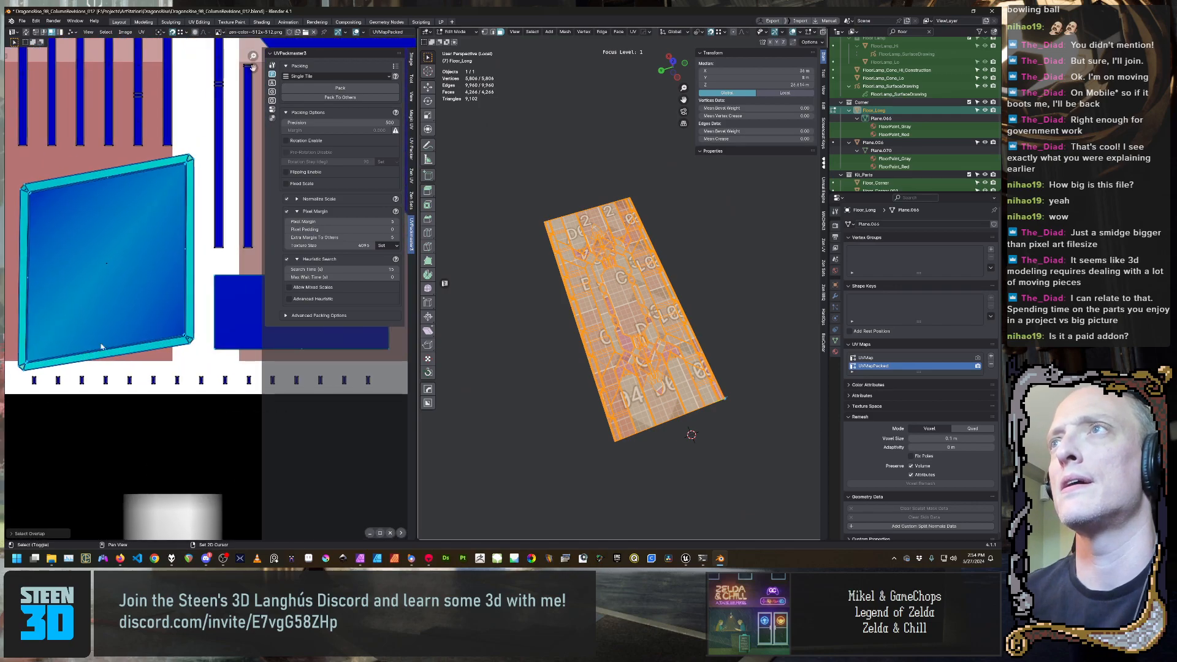
Examine the lower border around the bevel-edged four-sided islands for a rectangular island touching its neighbours
scroll(140, 285, "down", 1)
scroll(196, 286, "down", 4)
middle_click_drag(191, 291, 66, 281)
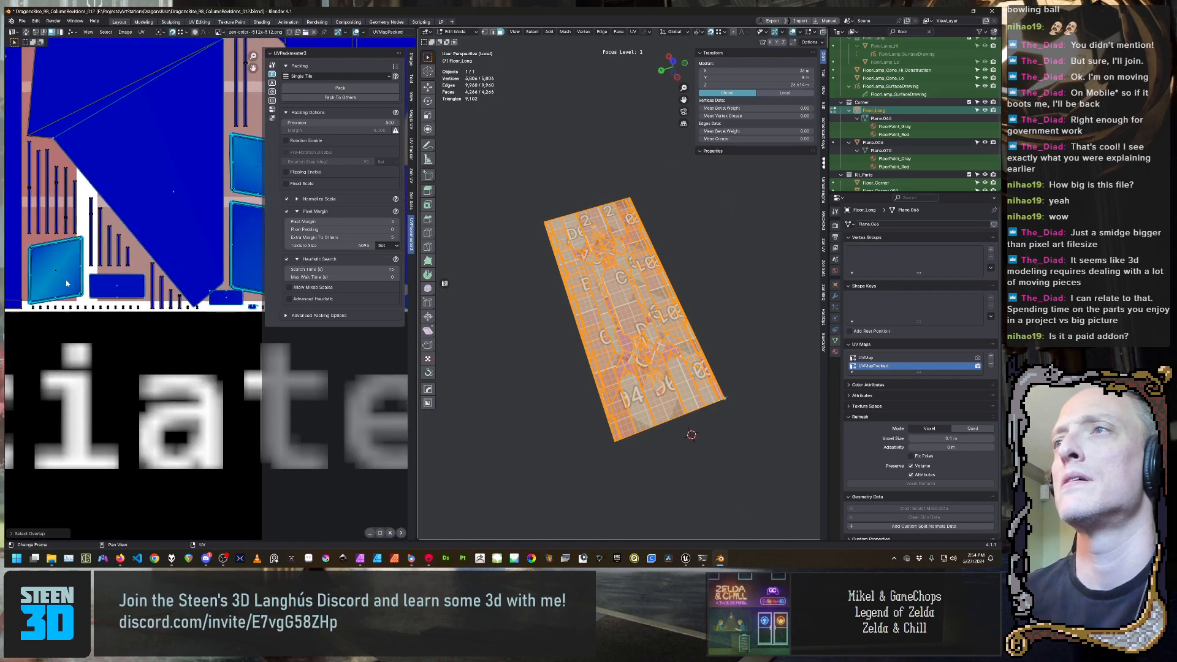
scroll(196, 300, "down", 1)
scroll(84, 266, "up", 2)
middle_click_drag(214, 316, 189, 288)
scroll(84, 266, "up", 3)
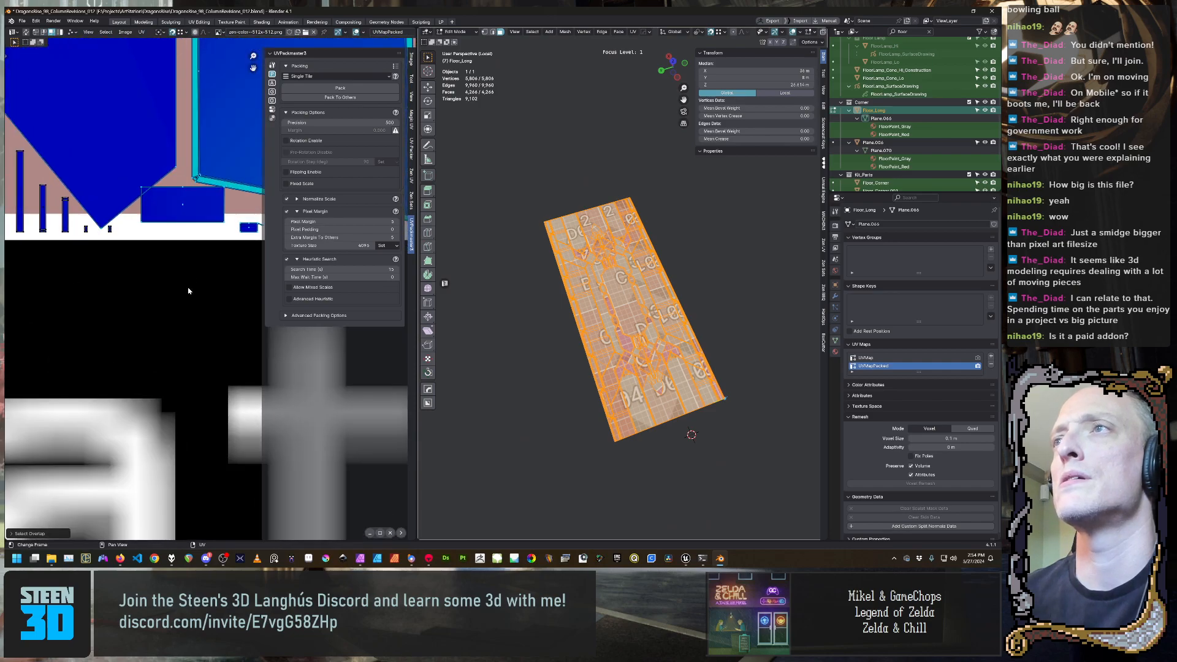
middle_click_drag(187, 205, 157, 307)
scroll(166, 298, "down", 4)
scroll(138, 327, "up", 2)
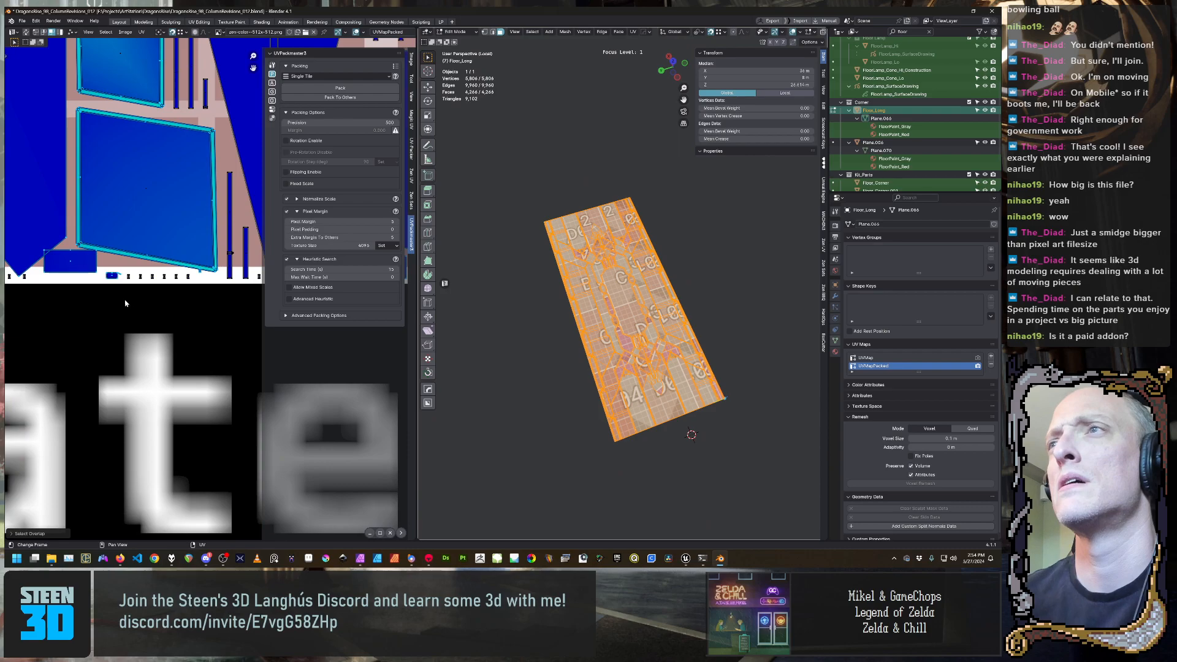
Try to move the flat rectangular island beside the large bevel-edged island slightly along Y
left_click(73, 297)
left_click(68, 261)
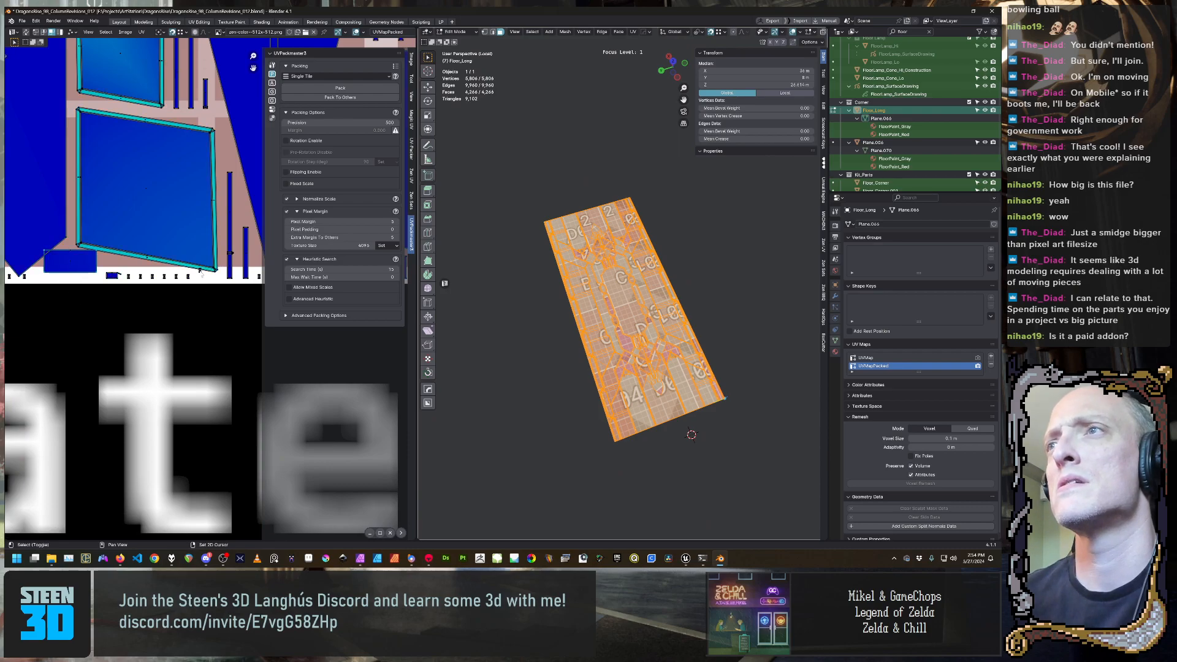
key("g")
key("y")
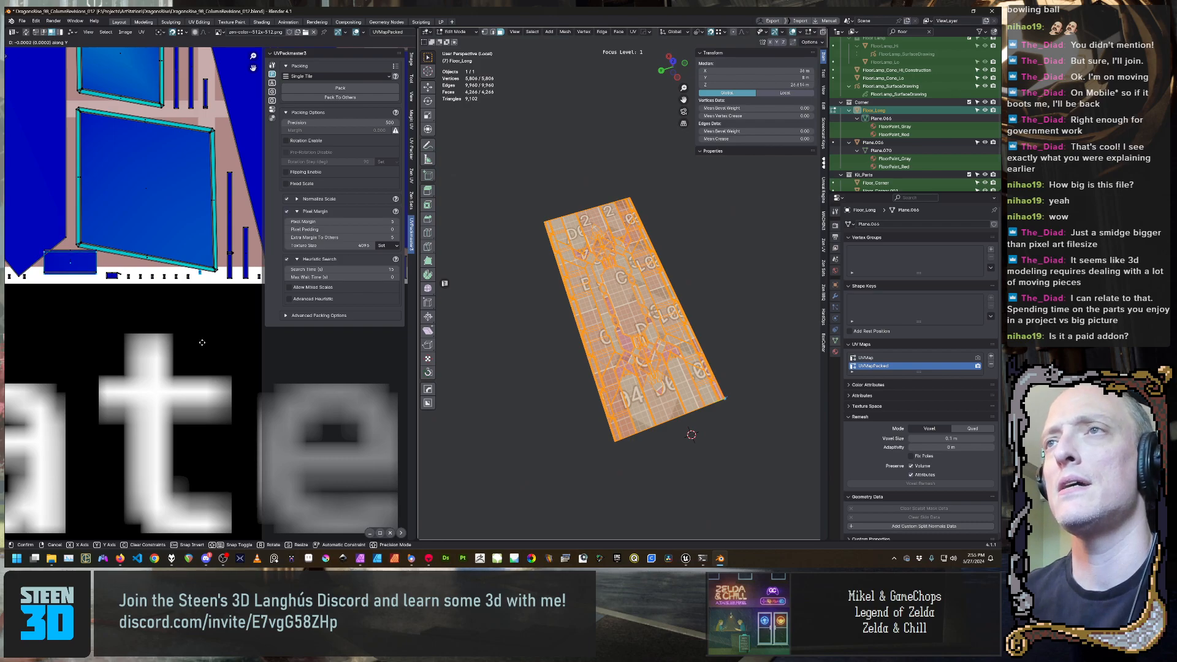
left_click(195, 332)
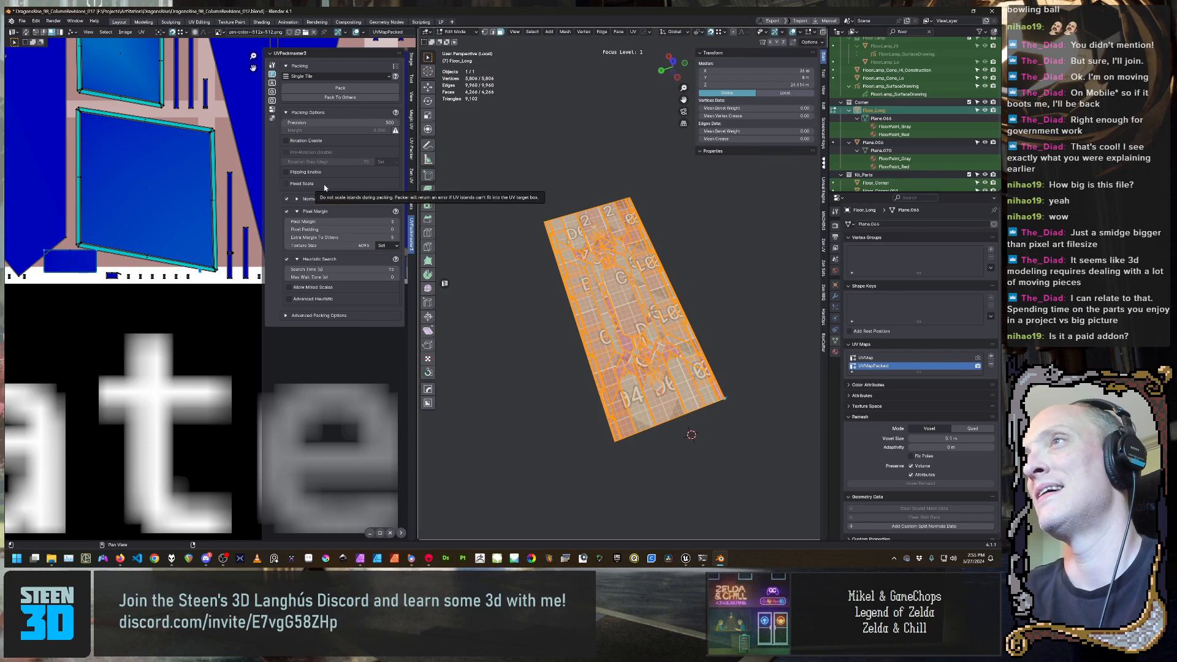
Inspect the tile's lower border around the bevel-edged four-sided islands for flat islands and tiny strips that touch their neighbours
scroll(344, 383, "down", 1)
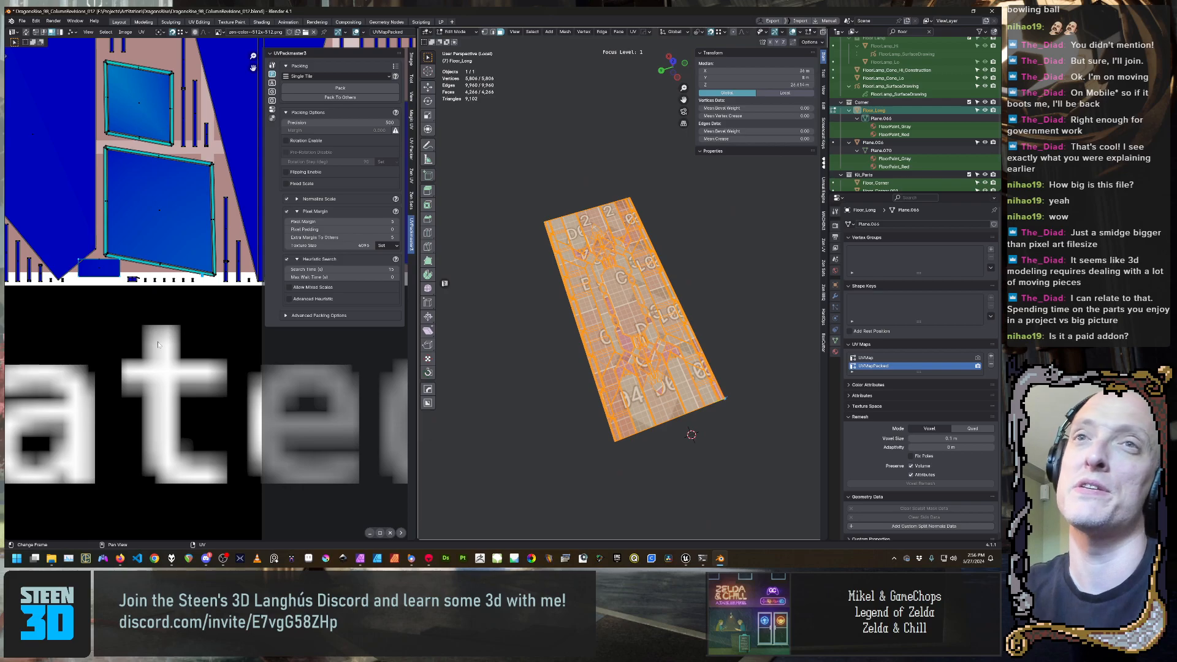
scroll(158, 345, "up", 5)
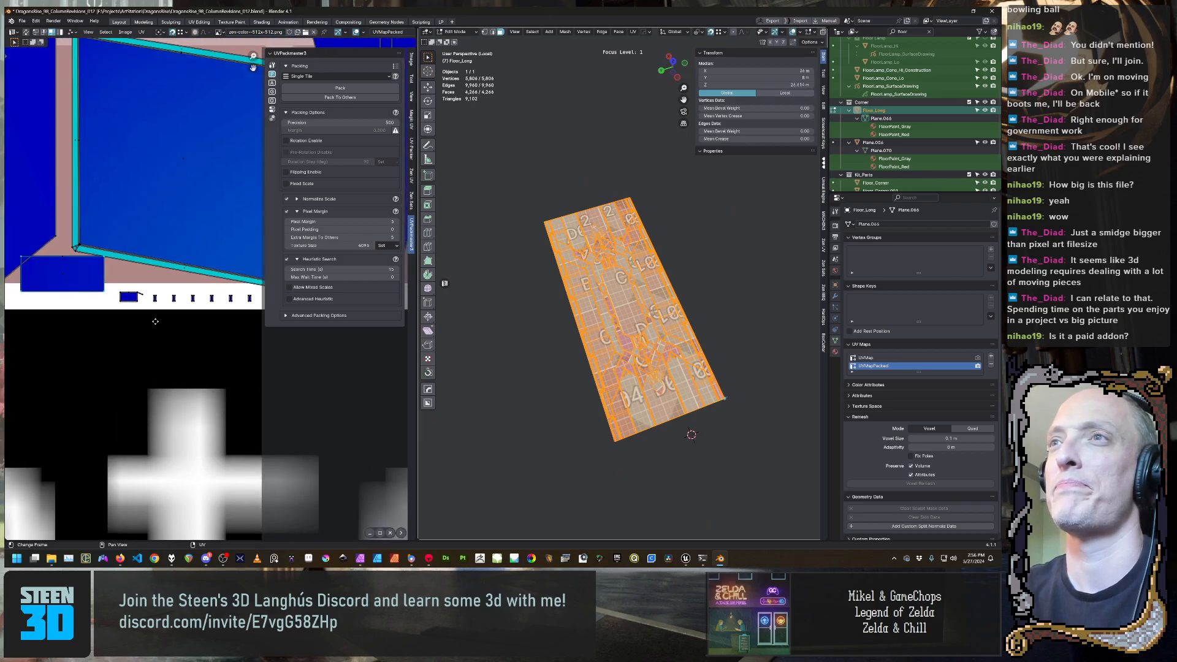
scroll(113, 319, "down", 2)
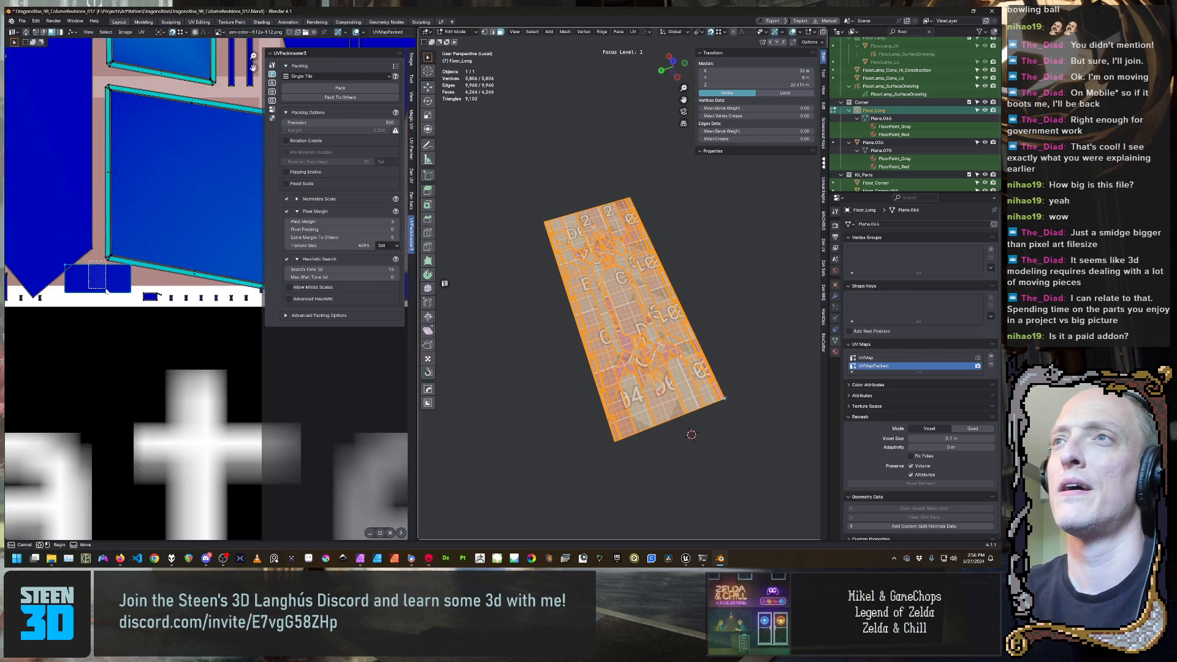
middle_click_drag(106, 292, 15, 270)
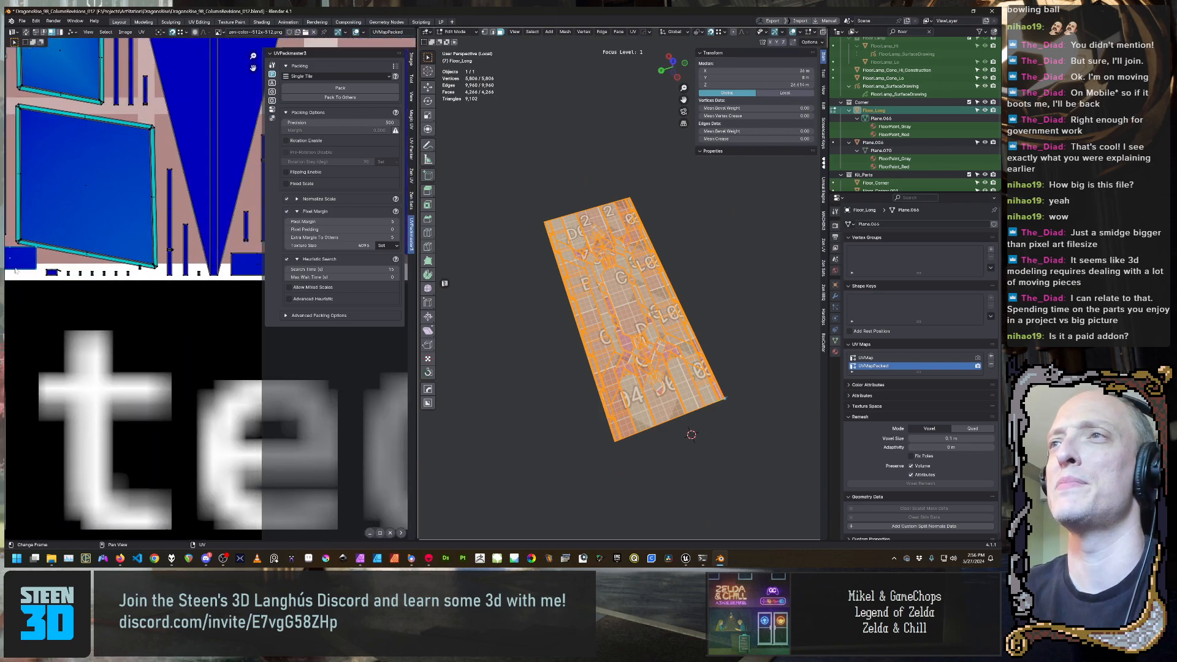
middle_click_drag(69, 301, 182, 275)
scroll(146, 283, "down", 2)
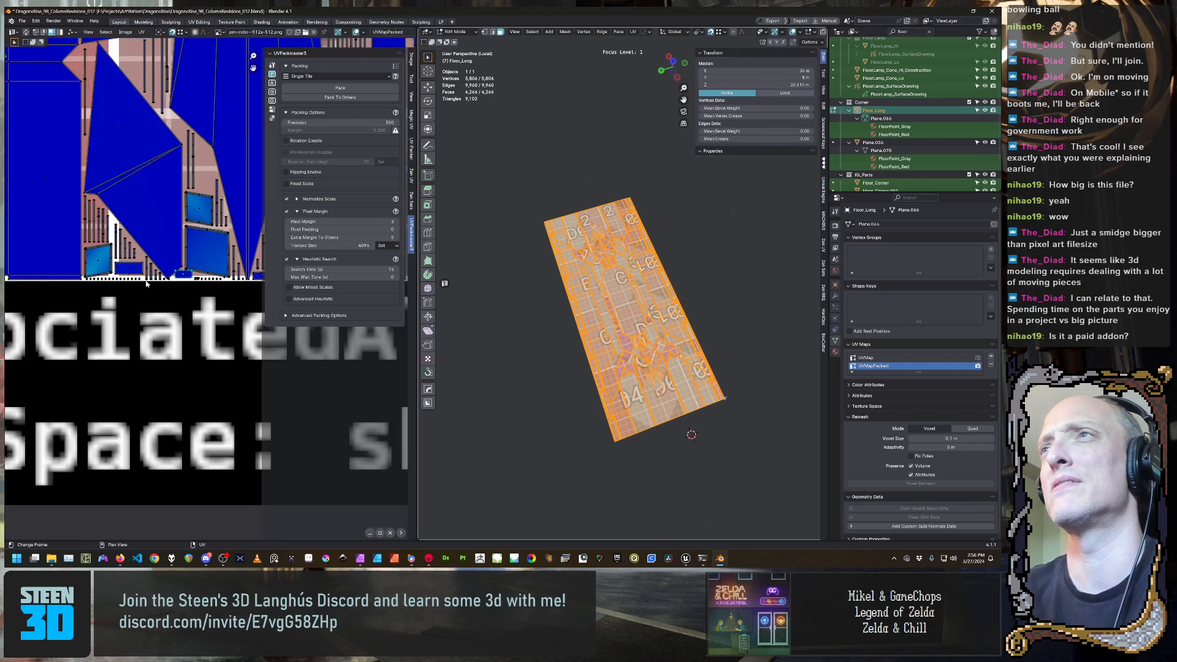
scroll(146, 284, "up", 2)
scroll(144, 282, "down", 6)
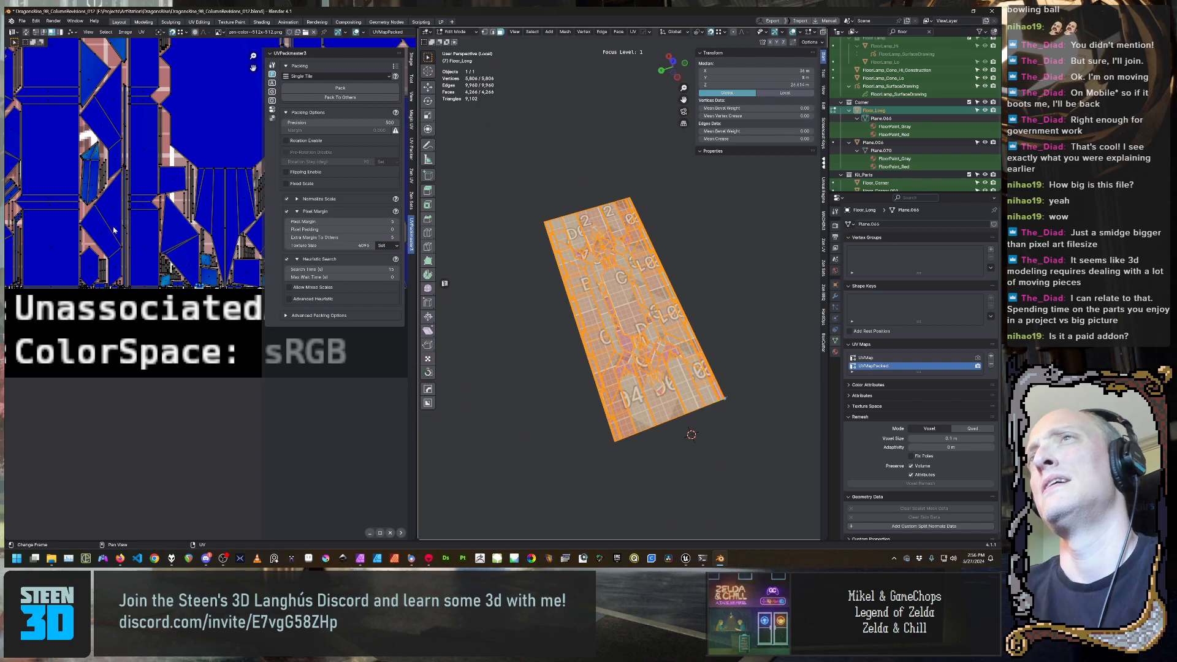
Select the overlapping UVs with Select Overlap and examine the lower border beside the large bevel-edged island
left_click(107, 34)
left_click(140, 149)
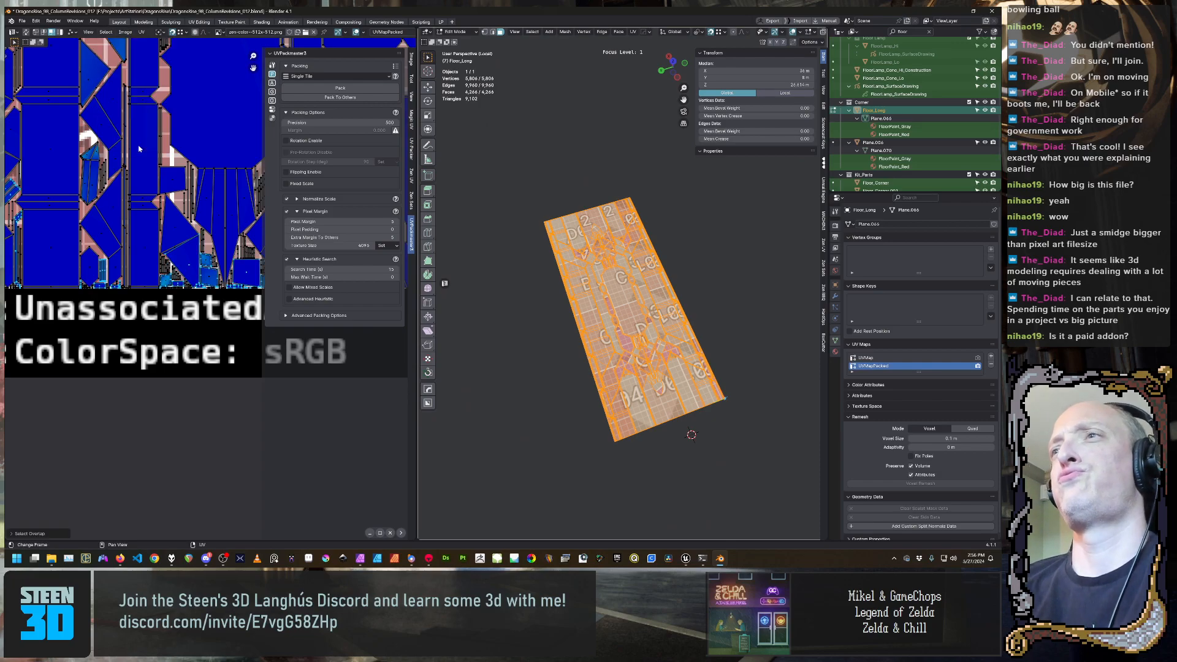
scroll(205, 320, "up", 6)
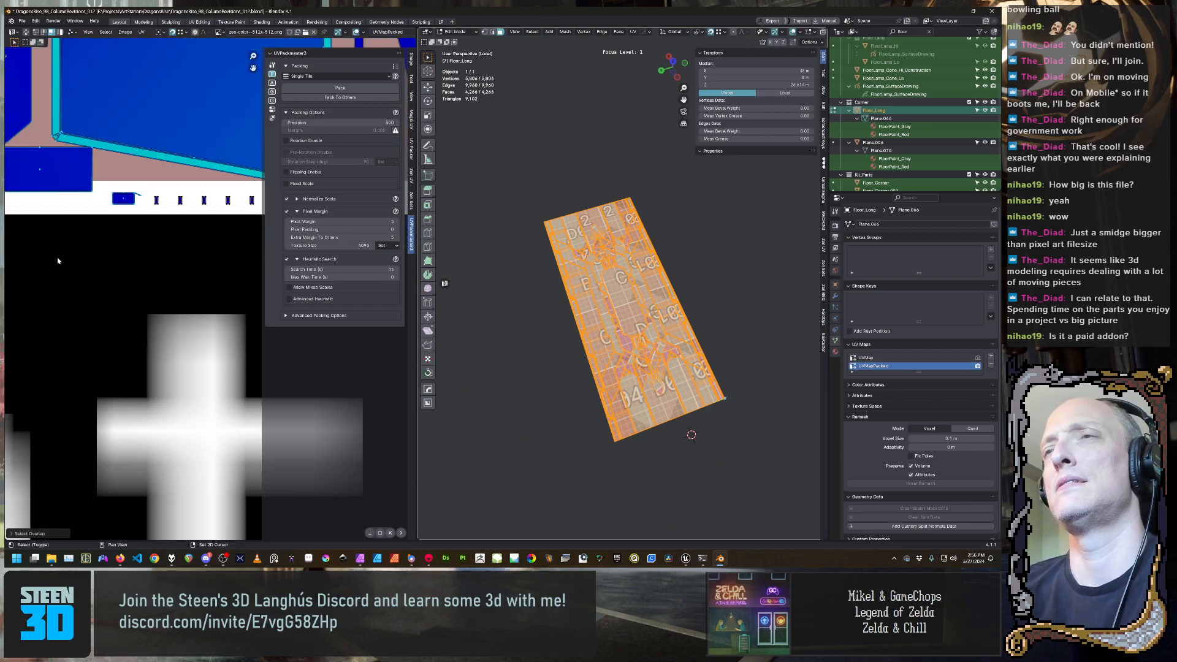
scroll(189, 270, "up", 2)
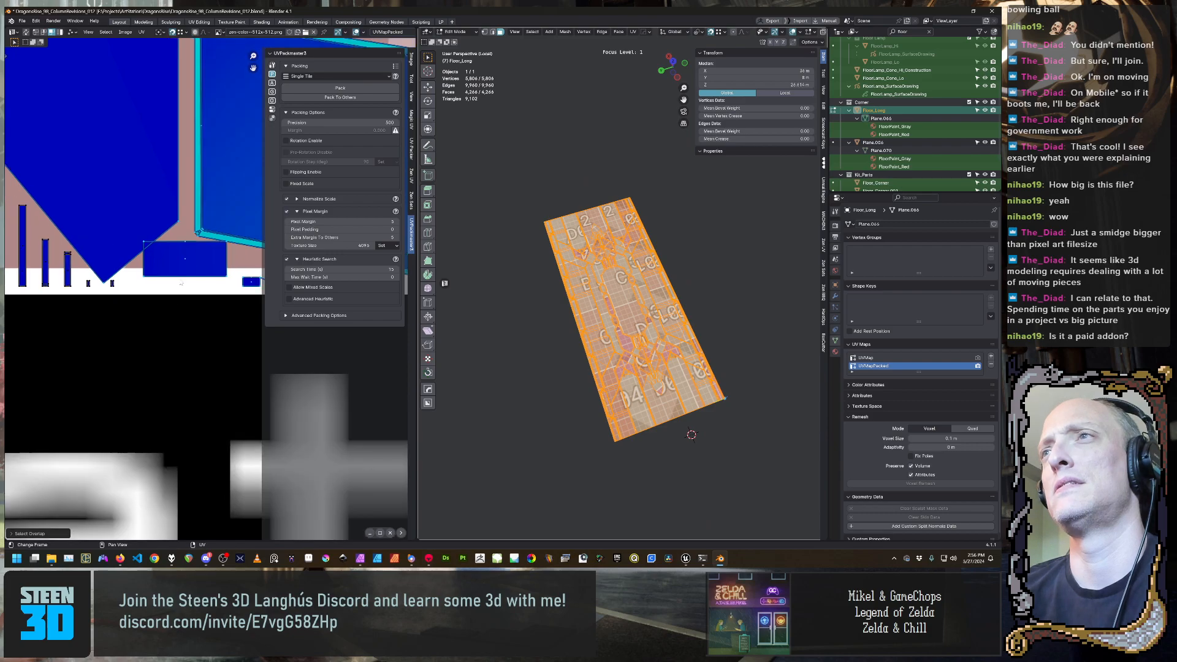
Move the flat rectangular island between the pointed island and the large bevel-edged island slightly down along Y
left_click(187, 263)
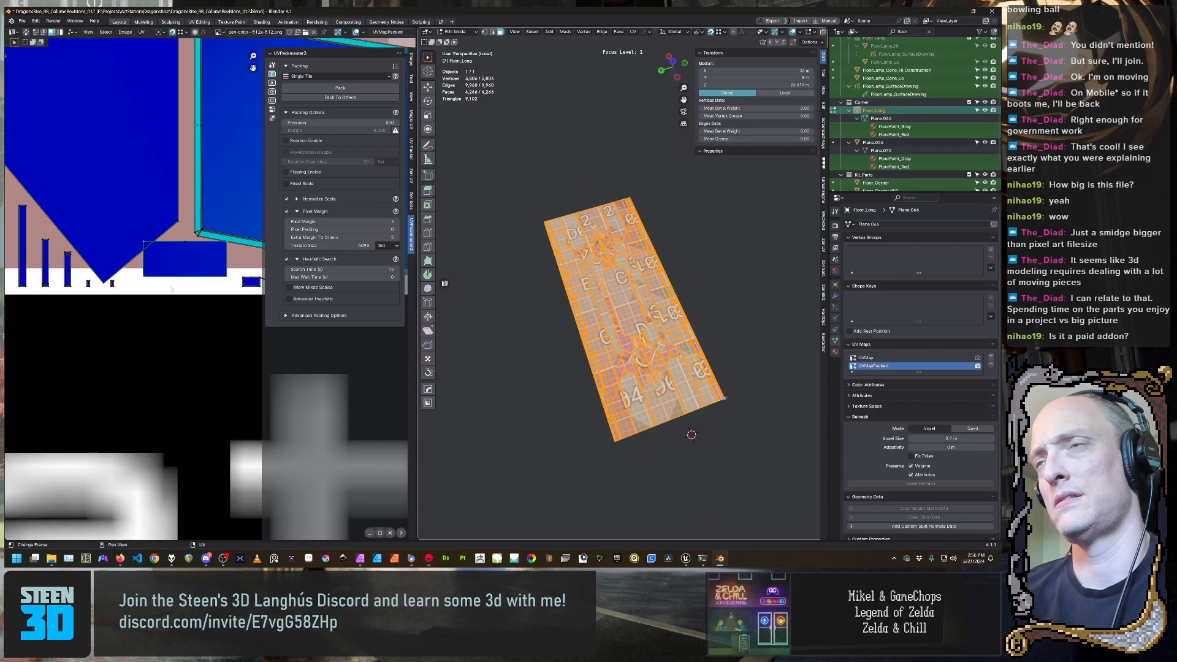
left_click_drag(171, 288, 193, 238)
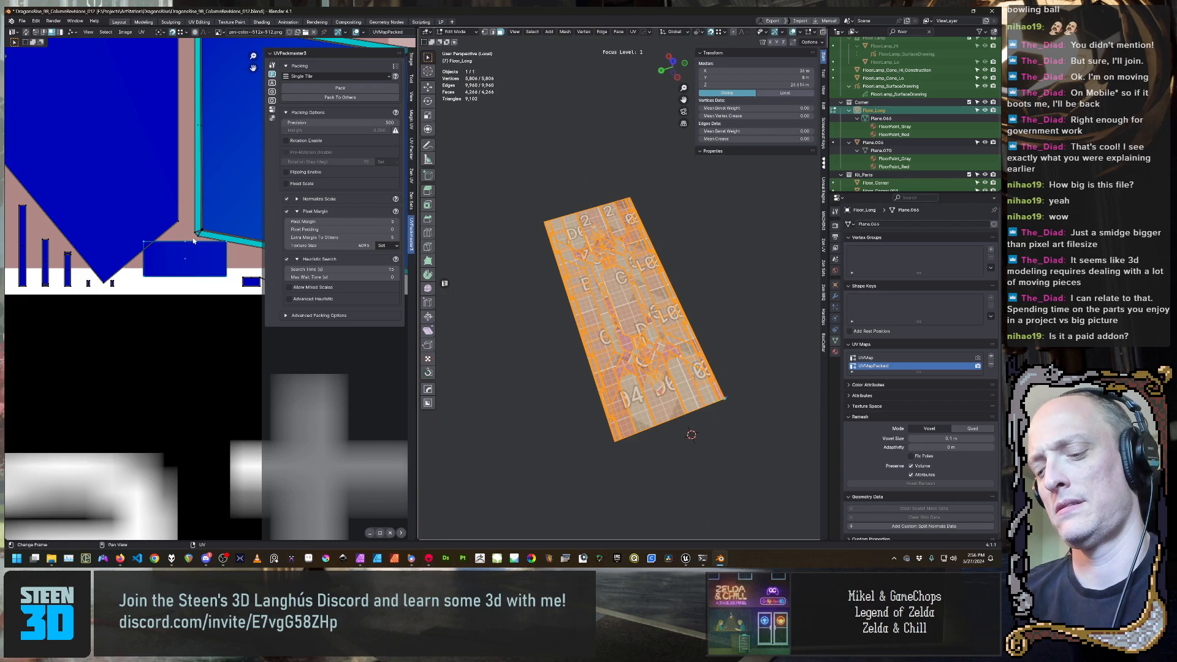
key("g")
key("y")
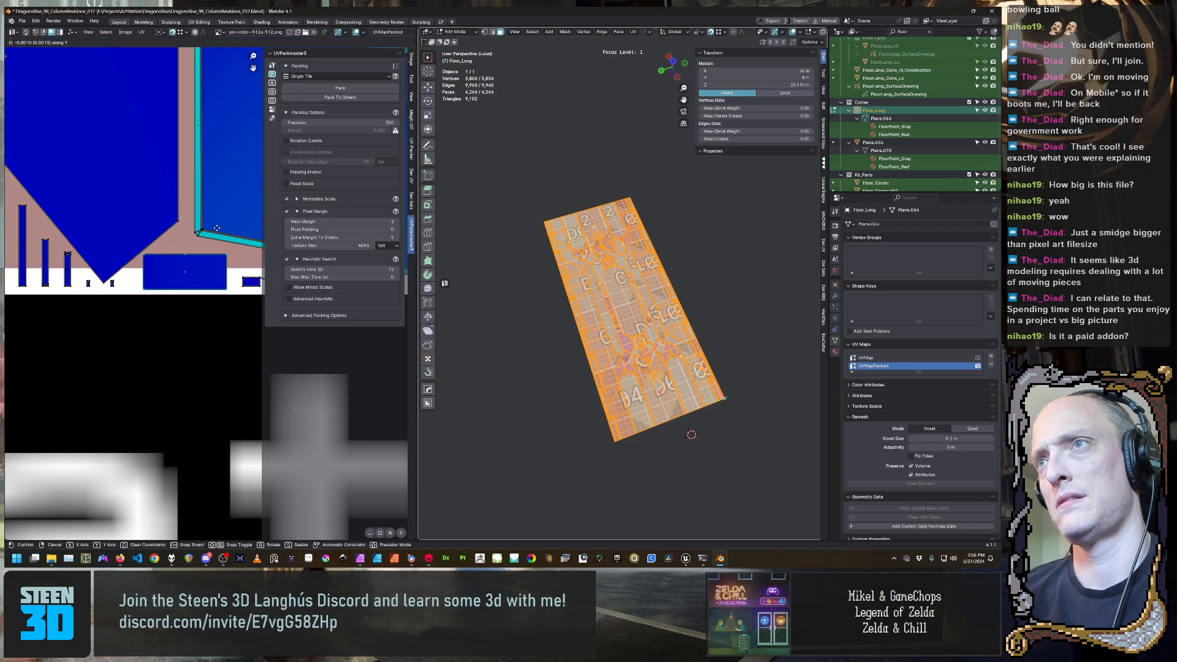
left_click(182, 199)
Move the tiny strip touching the slanted lower edge of the large four-sided island slightly down along Y
scroll(183, 200, "down", 6)
middle_click_drag(191, 241, 79, 240)
mouse_move(184, 272)
middle_mouse_down()
mouse_move(80, 261)
mouse_move(263, 261)
middle_mouse_up()
scroll(80, 262, "up", 3)
middle_click_drag(147, 217, 181, 280)
scroll(147, 240, "up", 3)
scroll(147, 240, "up", 1)
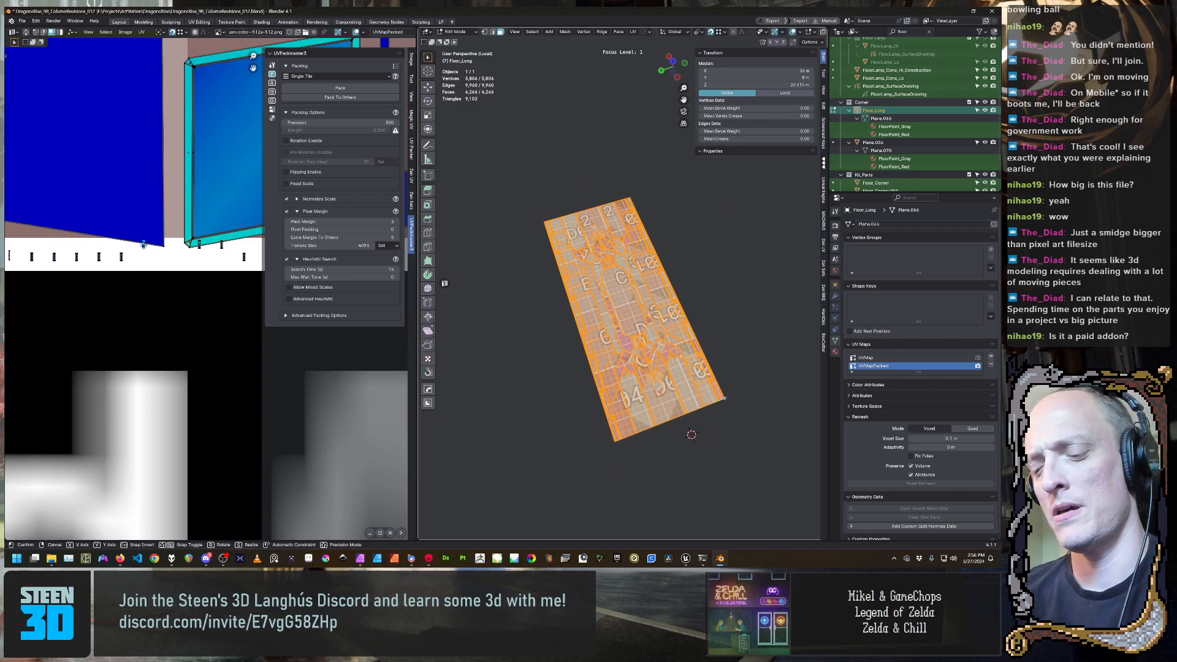
key("g")
key("y")
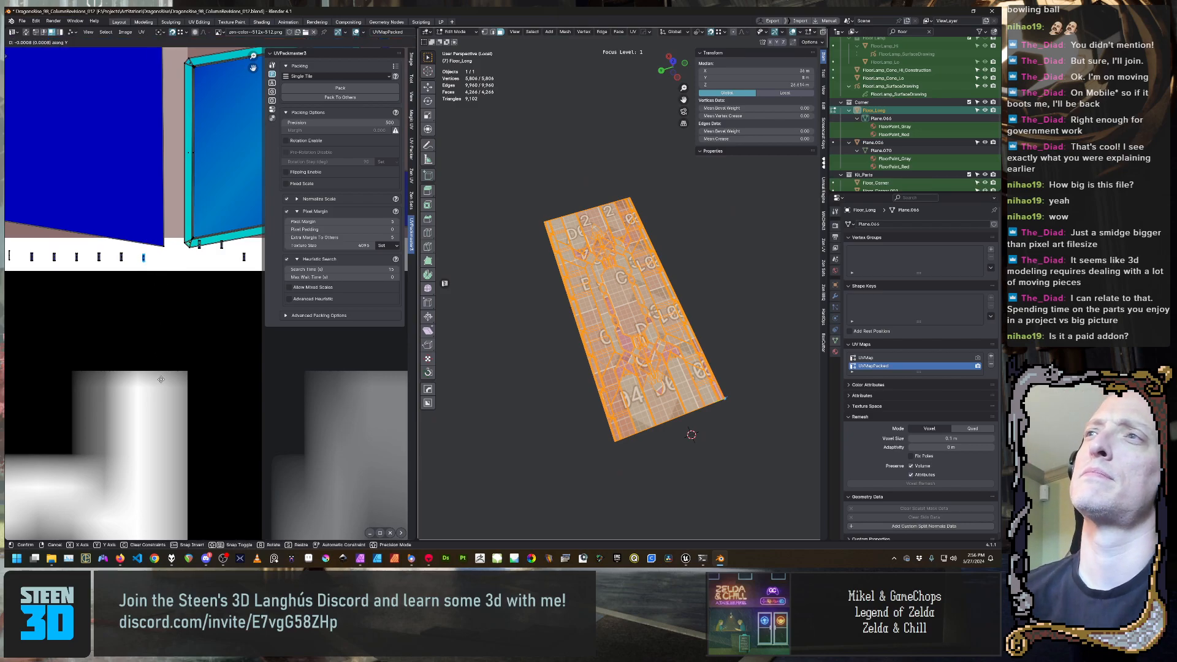
left_click(183, 342)
Move the two tiny strips touching the bottom of the adjacent bevel-edged island slightly down along Y
left_click(199, 246)
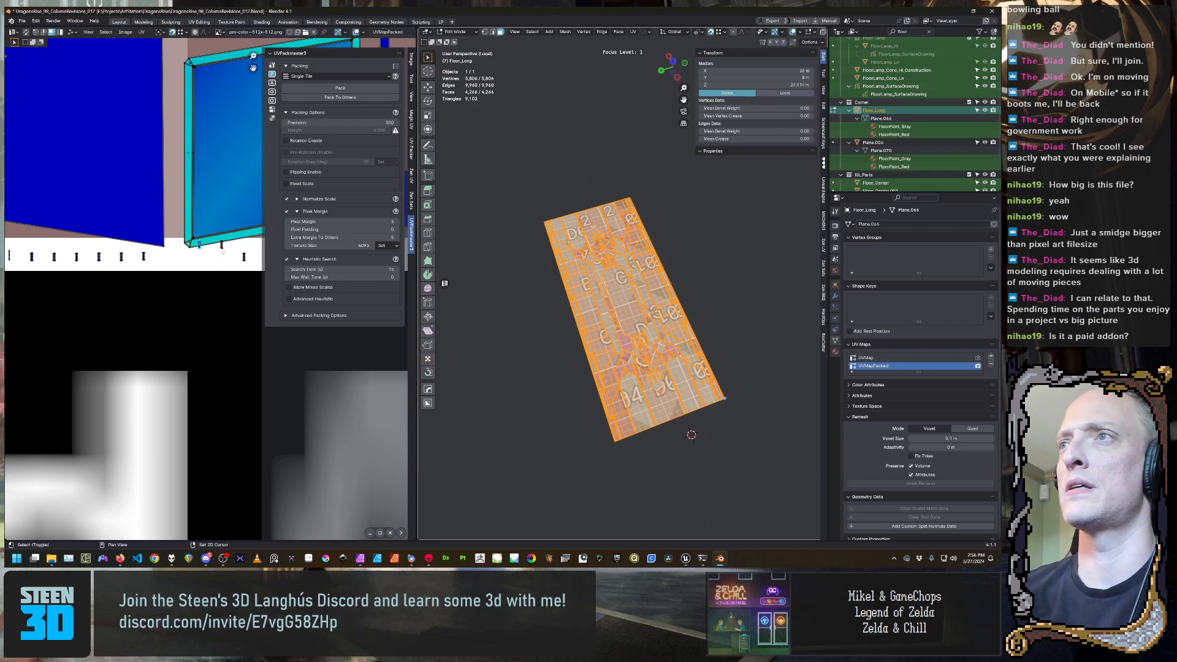
left_click(222, 246, "shift")
key("g")
key("y")
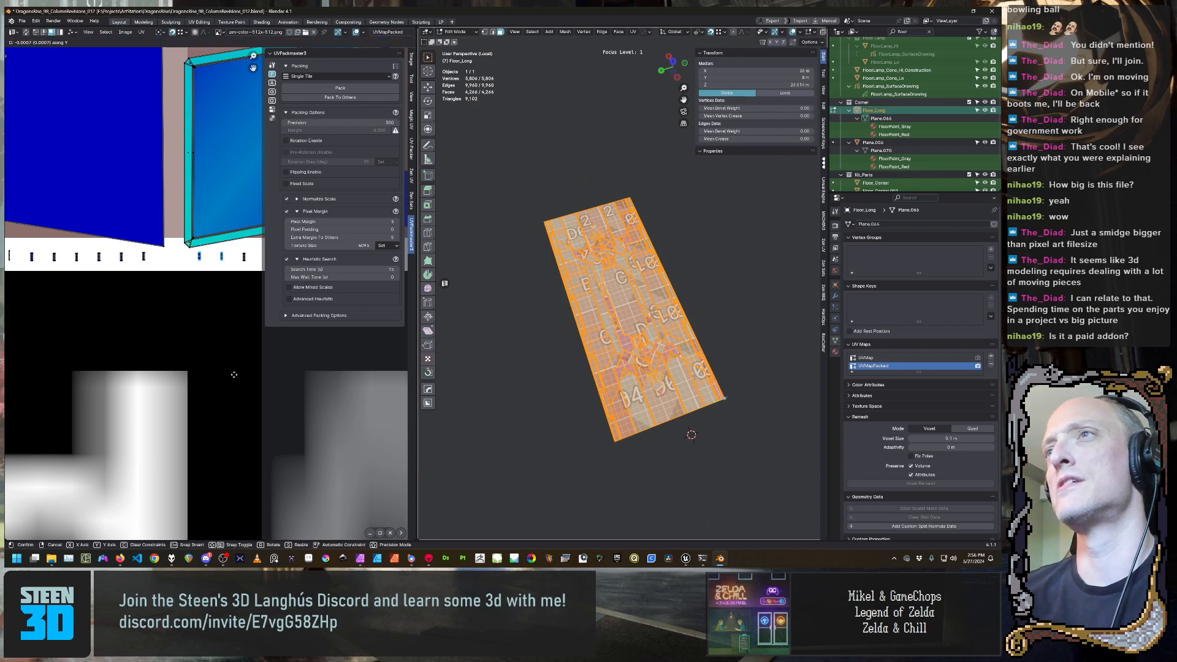
left_click(239, 366)
Select the narrow vertical strip touching the slanted lower edge of the next large bevel-edged island along the border
scroll(126, 349, "down", 2)
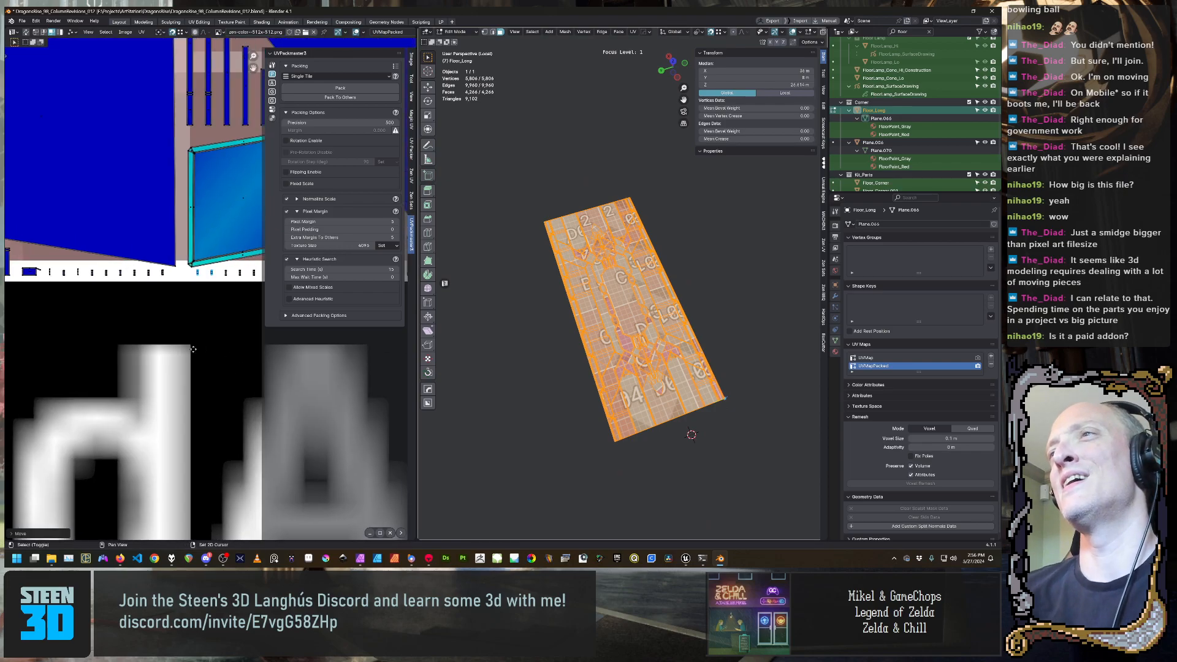
scroll(141, 341, "down", 2)
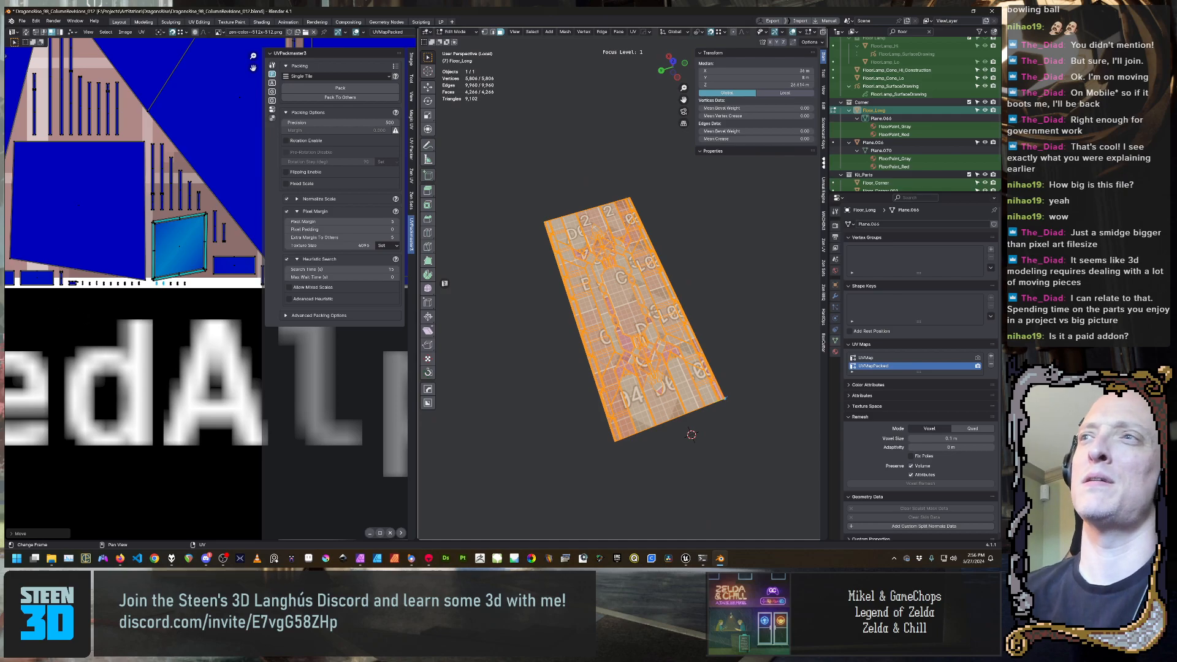
middle_click_drag(113, 316, 48, 317)
scroll(147, 301, "down", 2)
scroll(147, 301, "up", 2)
middle_click_drag(149, 298, 60, 294)
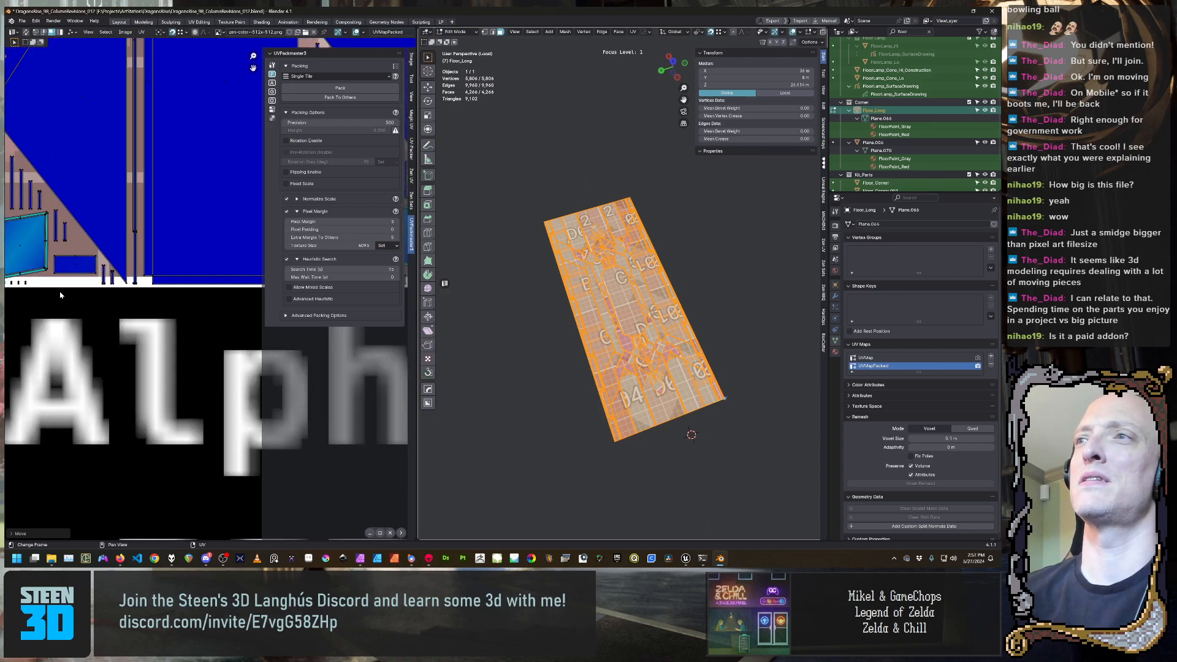
scroll(155, 288, "down", 2)
scroll(153, 288, "down", 2)
mouse_move(140, 289)
middle_mouse_down()
mouse_move(68, 296)
mouse_move(61, 308)
mouse_move(157, 282)
middle_mouse_up()
scroll(122, 302, "up", 2)
scroll(157, 282, "up", 6)
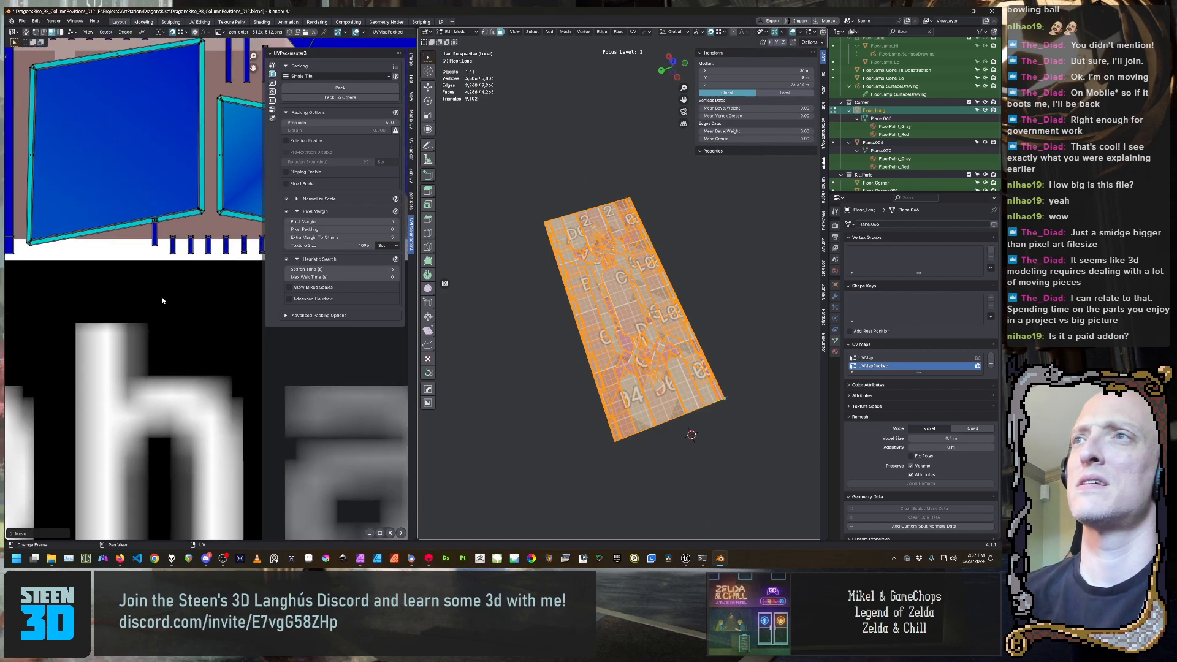
left_click(144, 224)
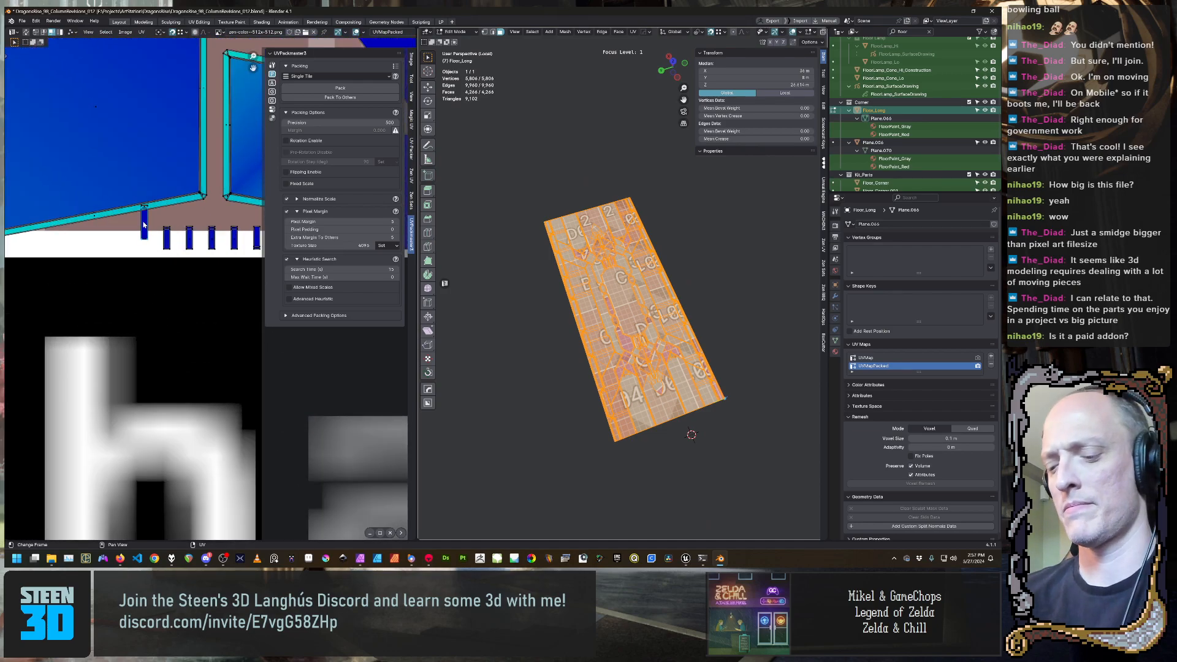
key("g")
key("y")
key("Escape")
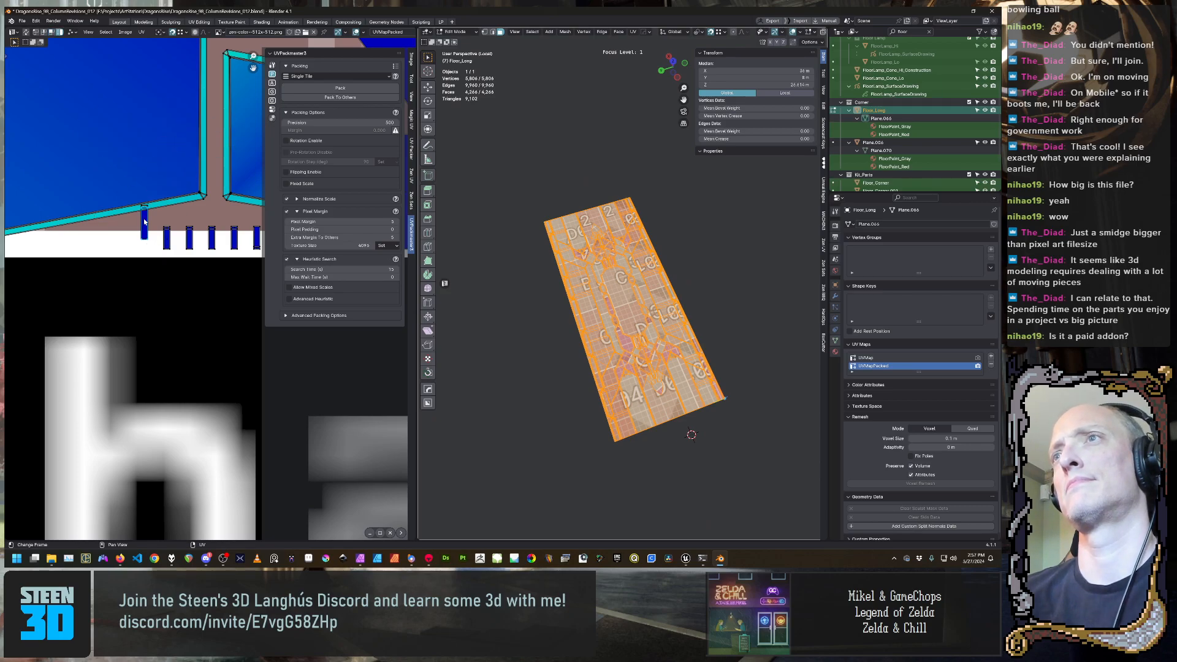
Move the selected narrow vertical strip slightly down along Y, away from the bevel-edged island
key("g")
key("y")
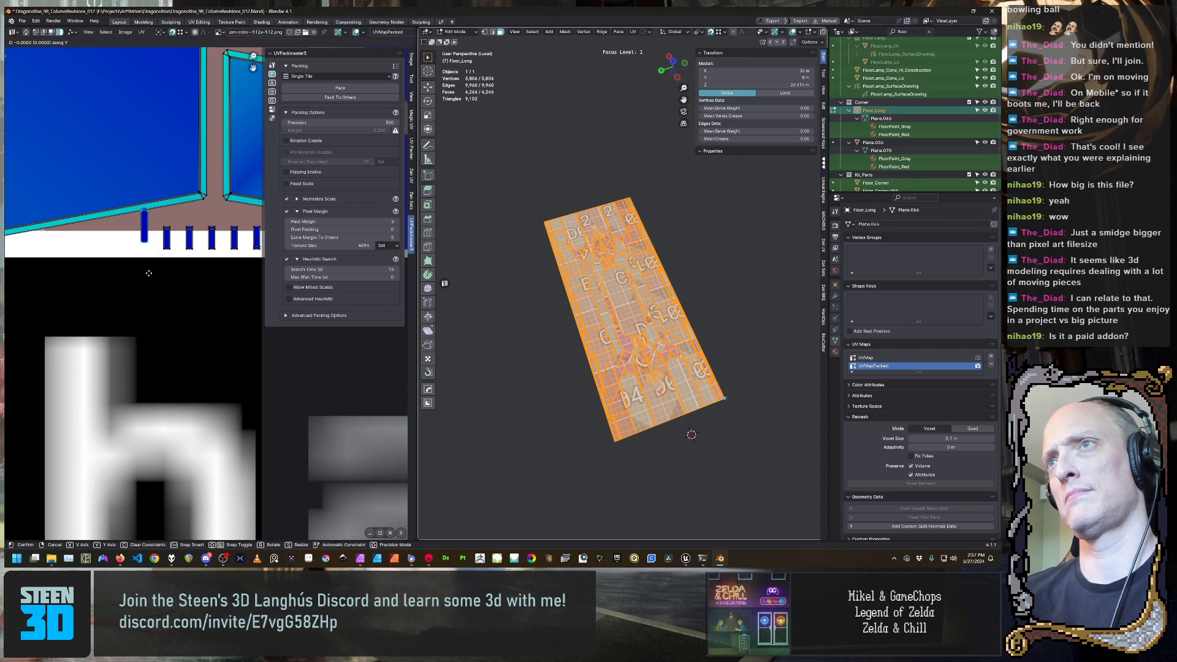
left_click(149, 255)
left_click(102, 365)
Inspect the lower border past the paired bevel-edged islands and the wide flat island for touching islands
scroll(101, 362, "down", 3)
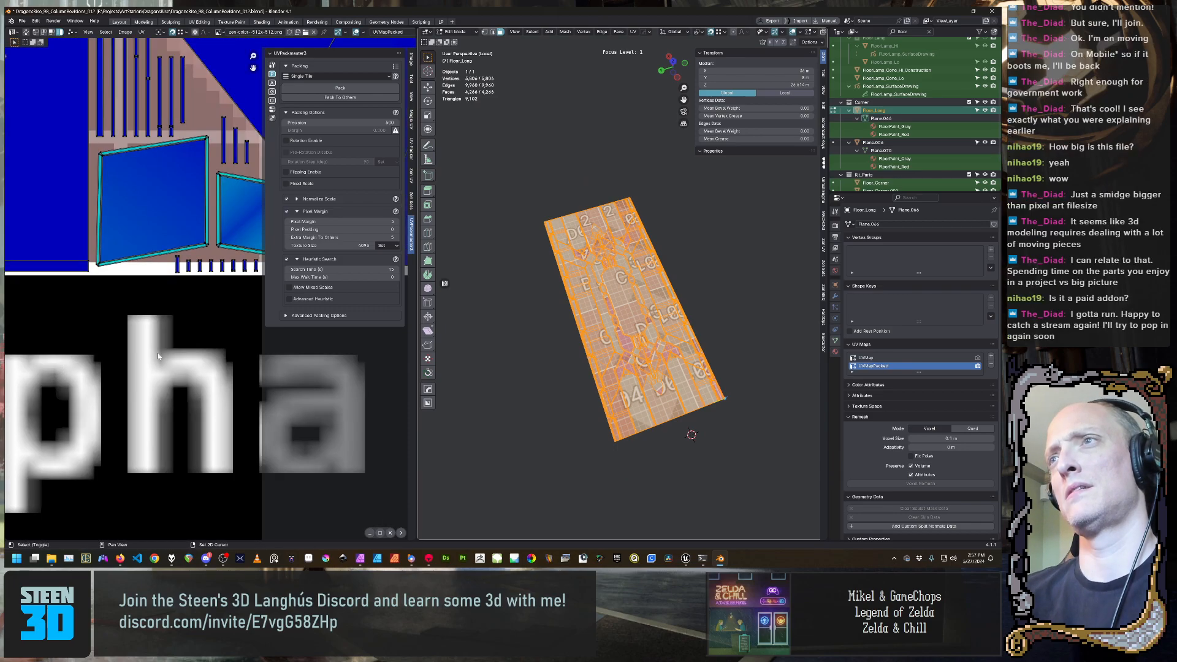
scroll(157, 353, "up", 2)
scroll(184, 307, "down", 4)
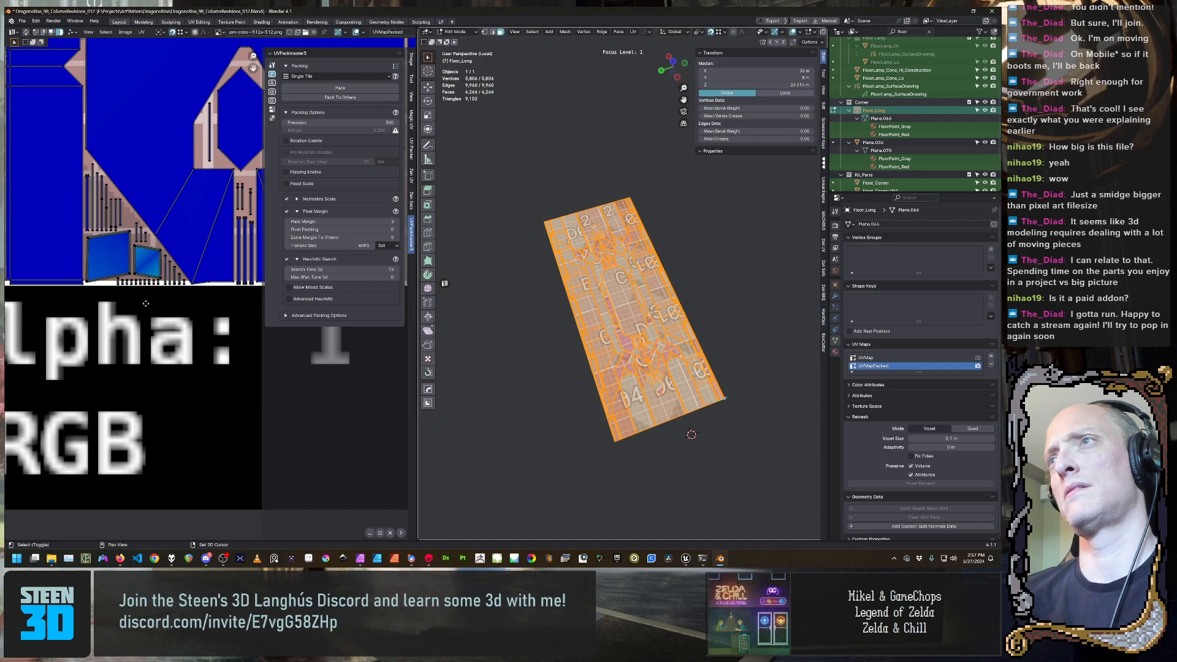
middle_click_drag(239, 304, 96, 309)
middle_click_drag(217, 295, 57, 311)
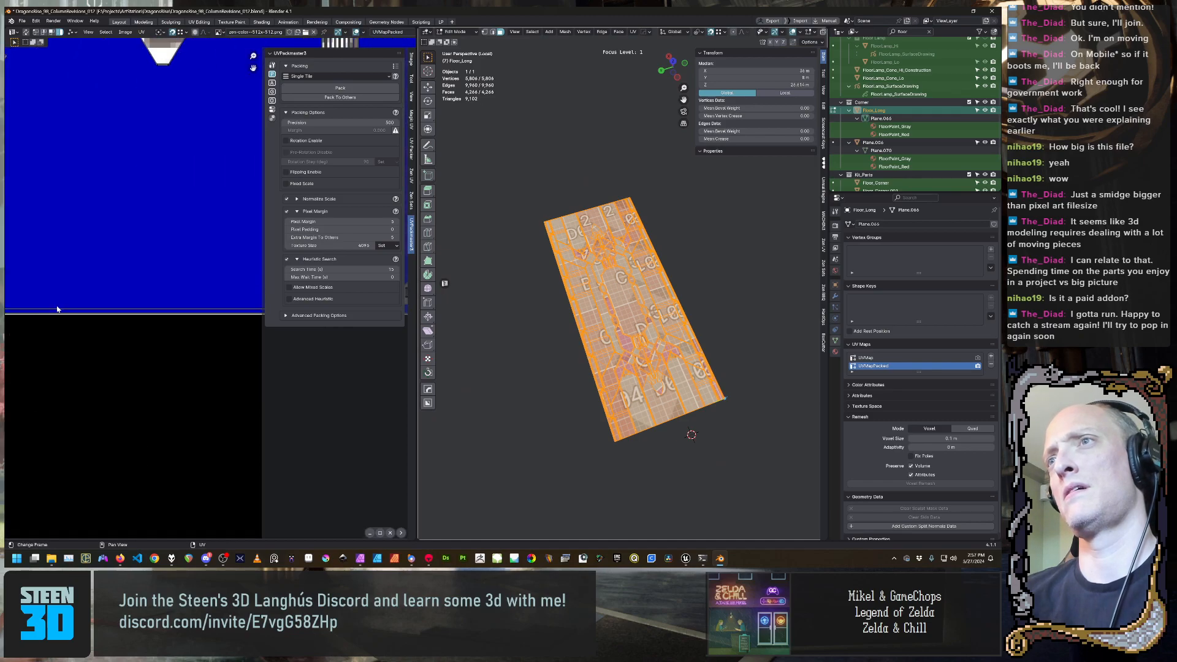
scroll(211, 297, "down", 4)
middle_click_drag(192, 301, 31, 312)
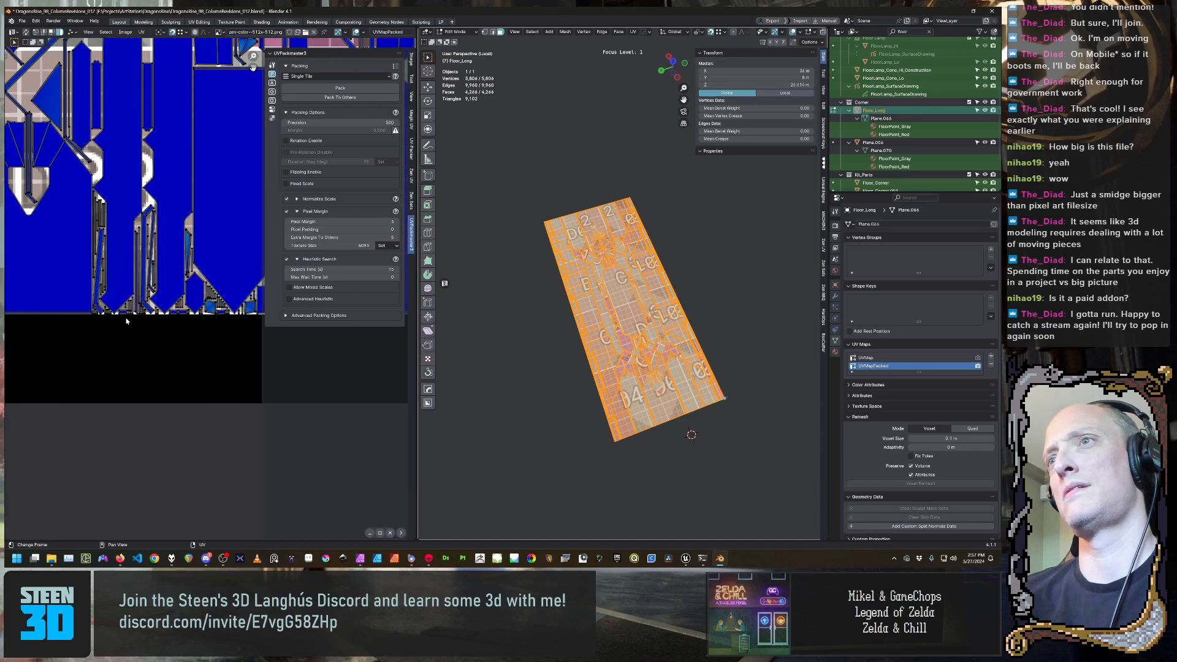
Inspect the remaining lower border, past the pointed and hexagonal islands, up to the tile's corner for overlaps
middle_click_drag(127, 321, 205, 255, "shift")
scroll(213, 255, "up", 5)
middle_click_drag(87, 249, 254, 324, "shift")
middle_click_drag(194, 271, 28, 303, "shift")
middle_click_drag(531, 297, 505, 298, "shift")
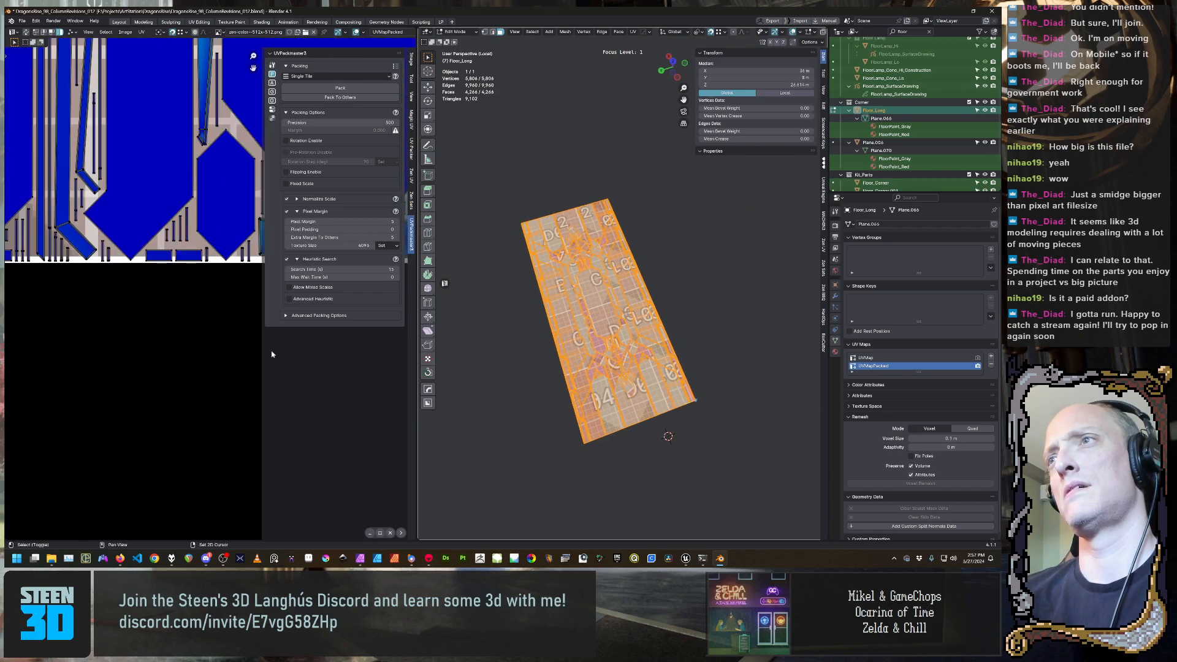
middle_click_drag(271, 354, 76, 347, "shift")
middle_click_drag(211, 345, 68, 327, "shift")
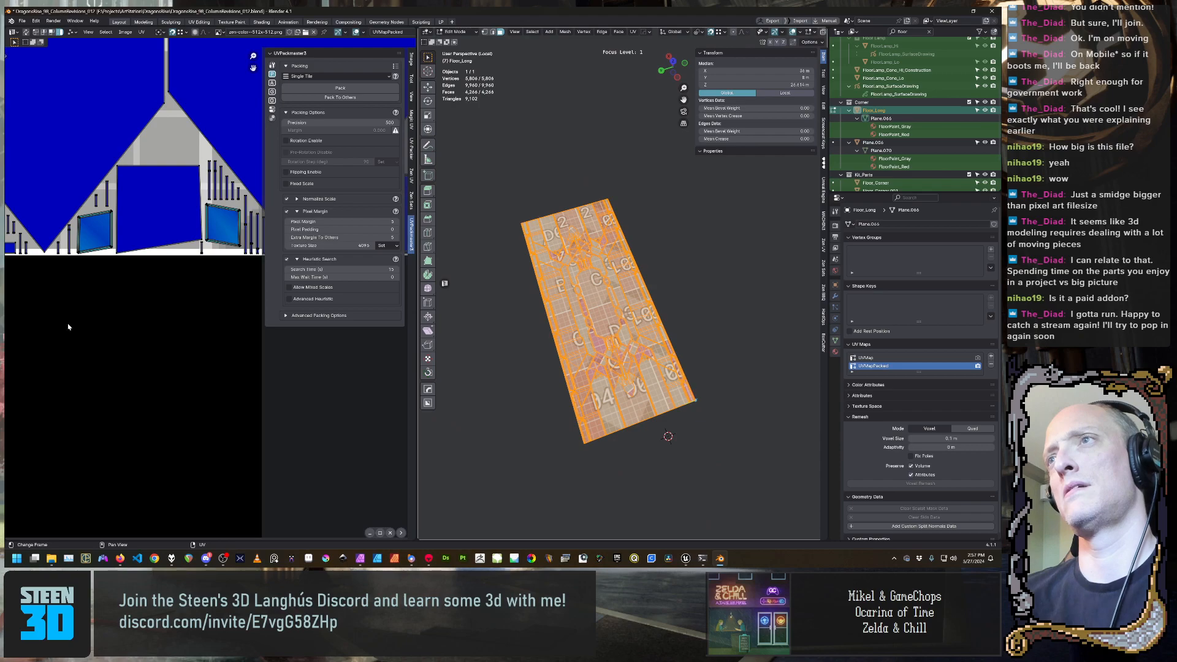
middle_click_drag(163, 311, 92, 307, "shift")
middle_click_drag(184, 307, 47, 301, "shift")
scroll(92, 301, "down", 5)
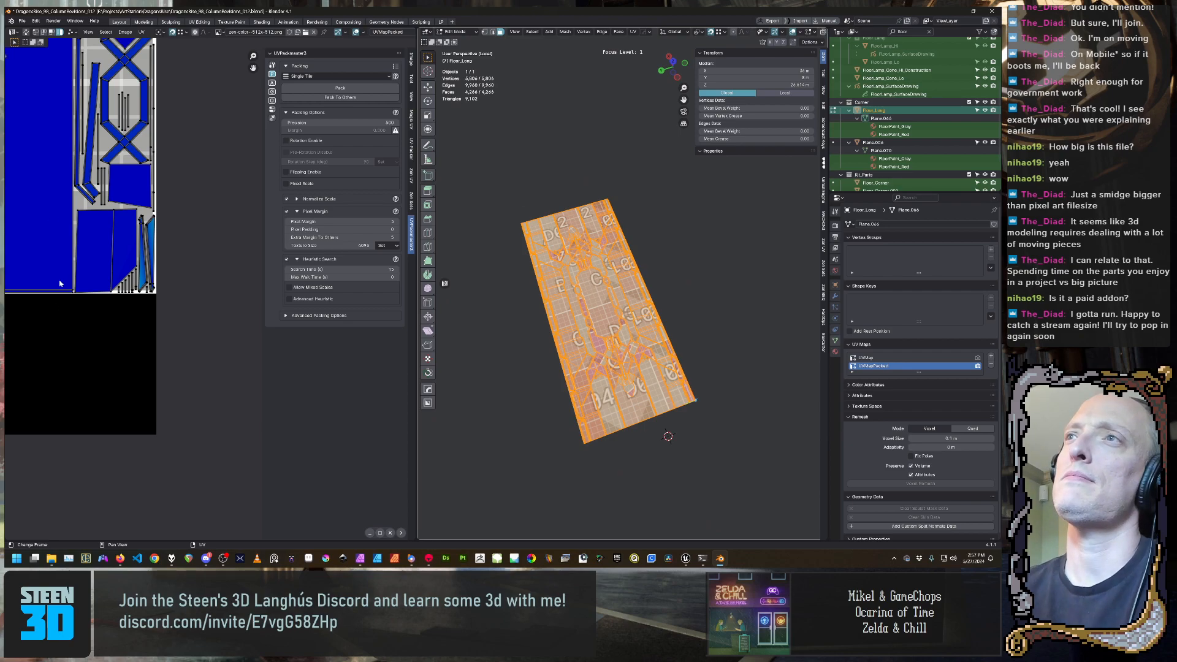
Move the four-sided island below the X-shaped strips near the tile's corner slightly down along Y
scroll(102, 304, "up", 4)
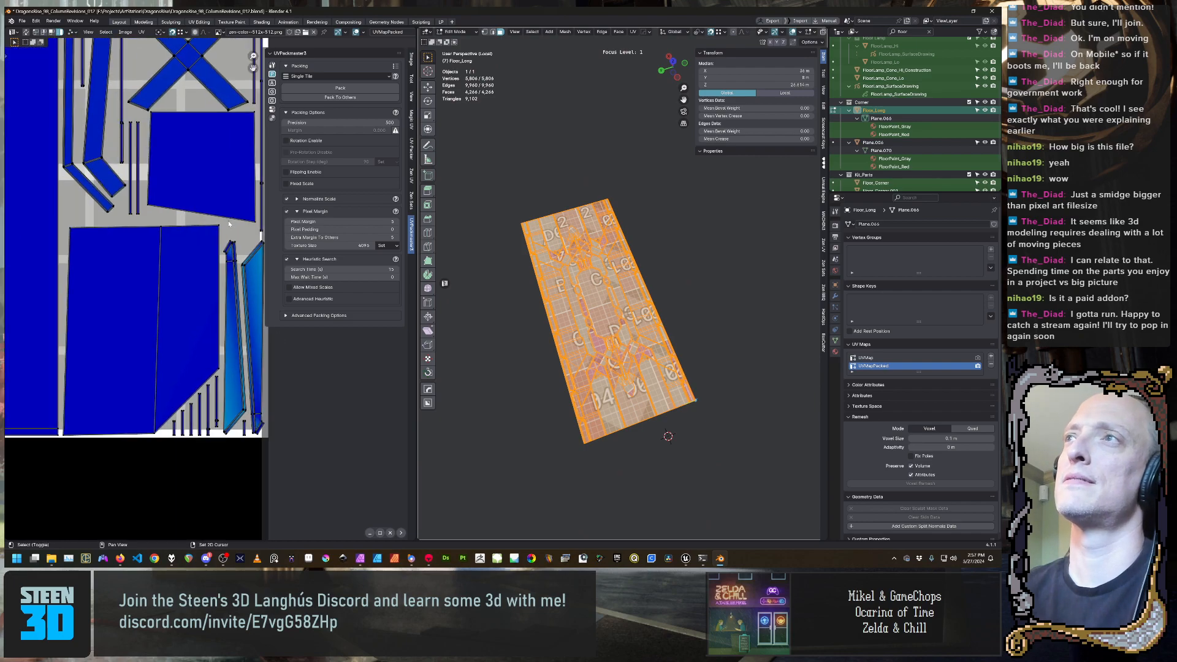
middle_click_drag(161, 282, 158, 289, "shift")
left_click(164, 216)
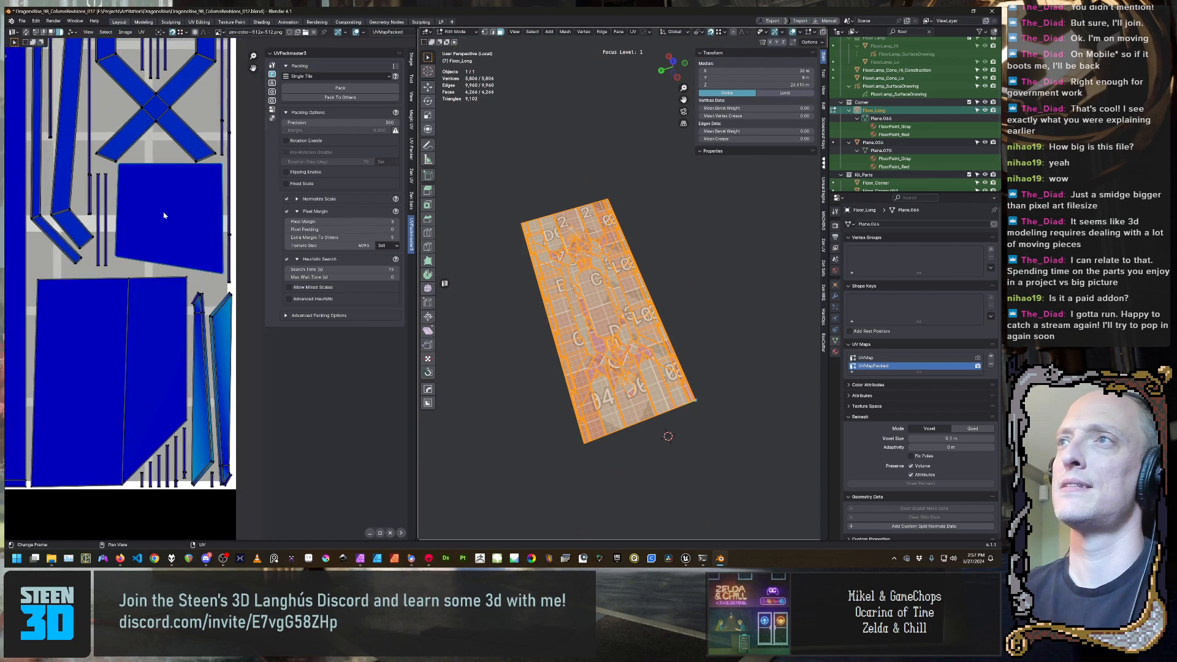
key("g")
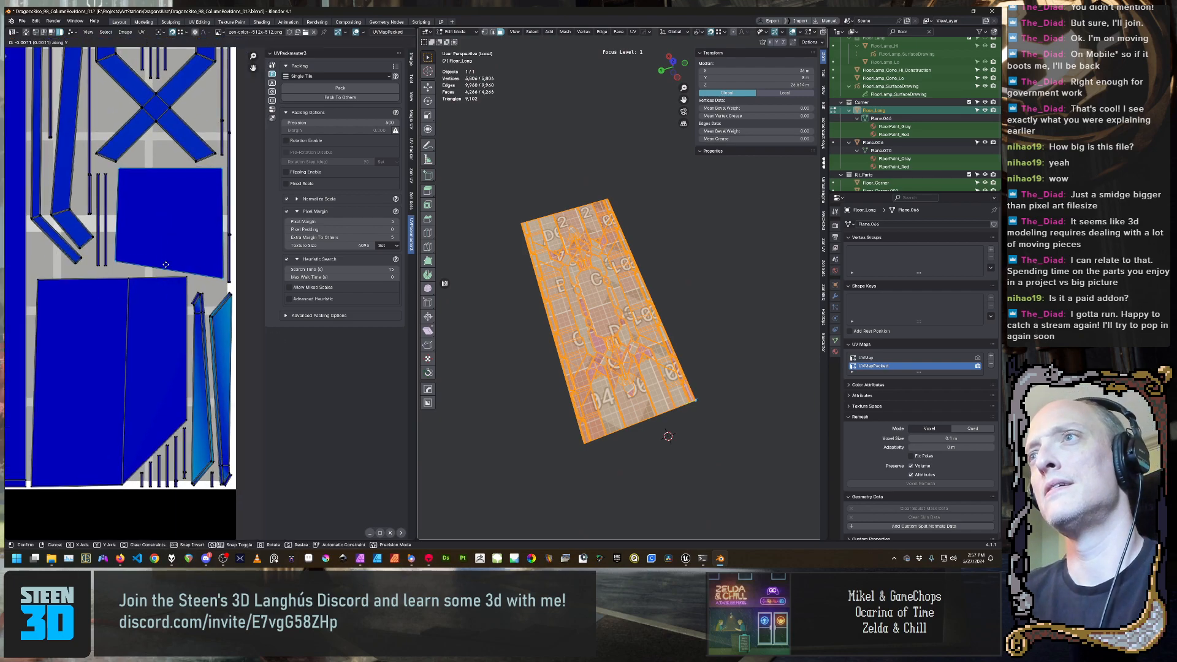
left_click(167, 276)
scroll(77, 158, "down", 4)
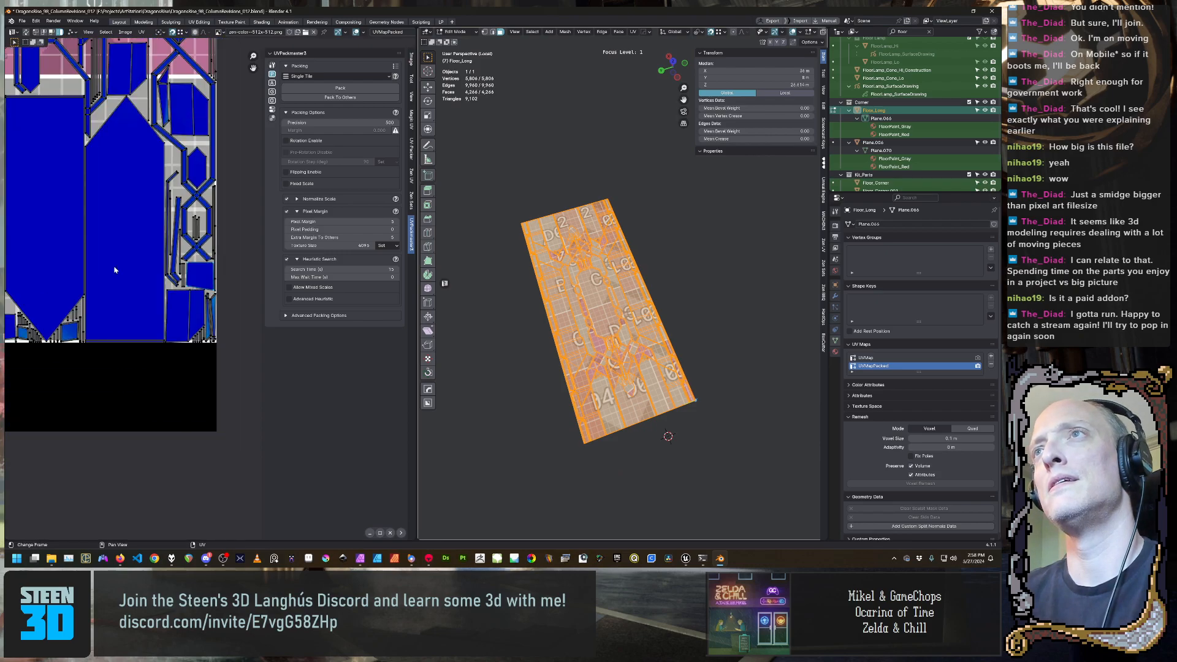
scroll(78, 158, "up", 5)
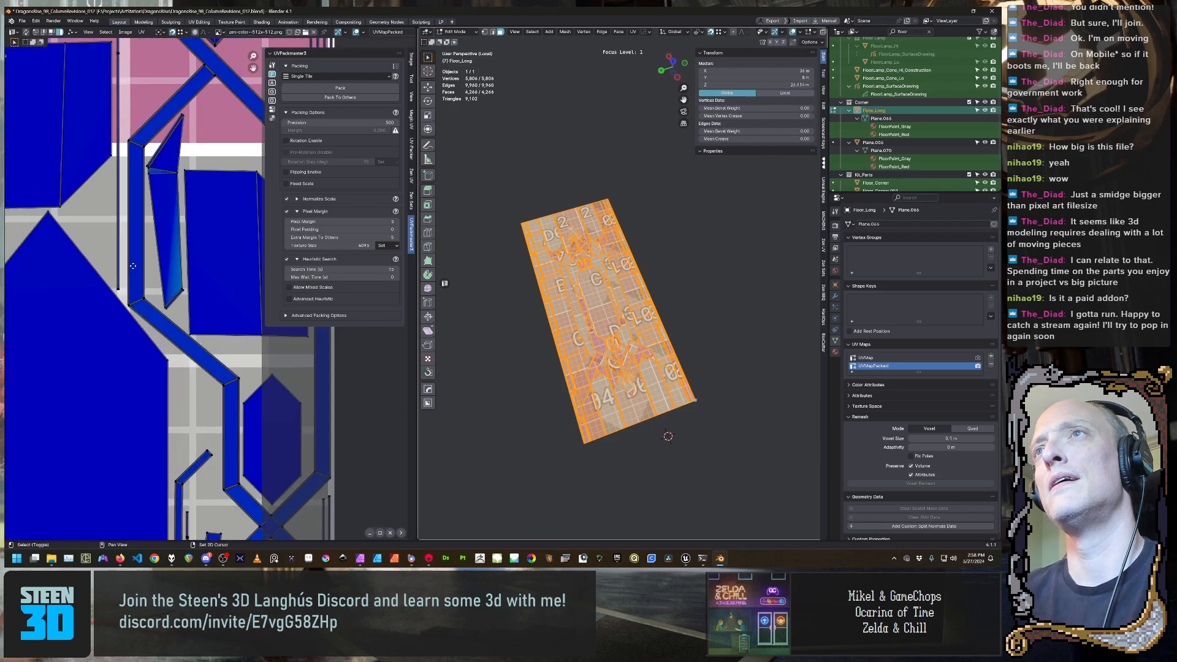
Look over the entire packed UV layout for any remaining touching islands
scroll(148, 330, "down", 3)
middle_click_drag(76, 225, 106, 312)
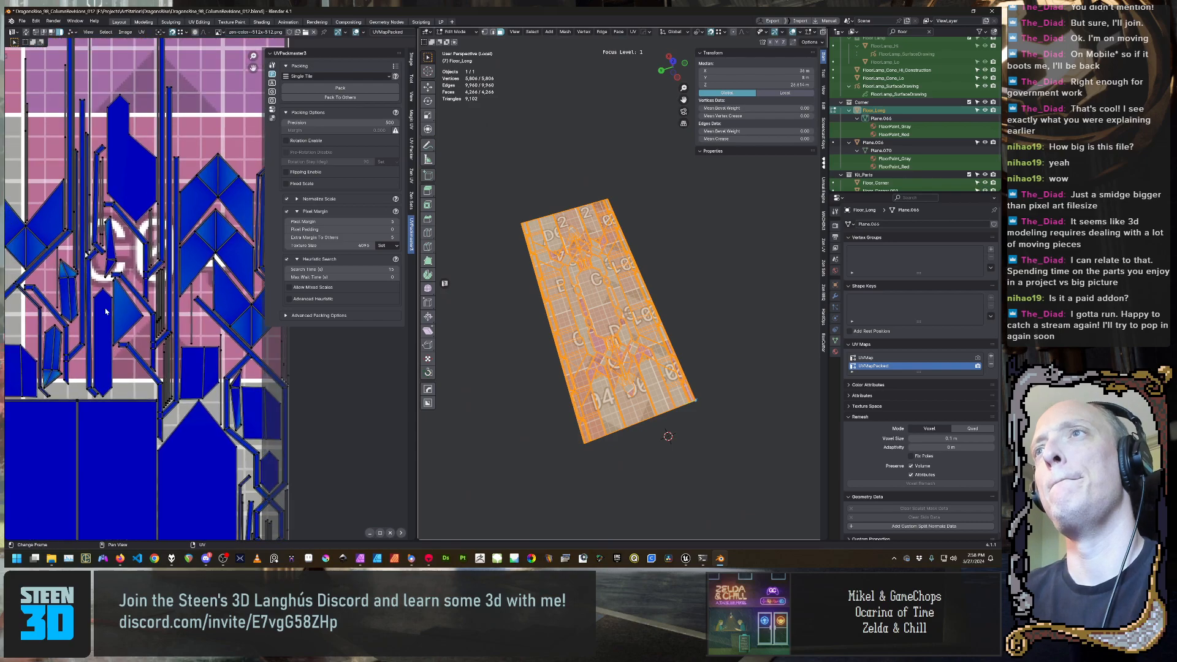
scroll(105, 312, "up", 3)
scroll(106, 308, "down", 8)
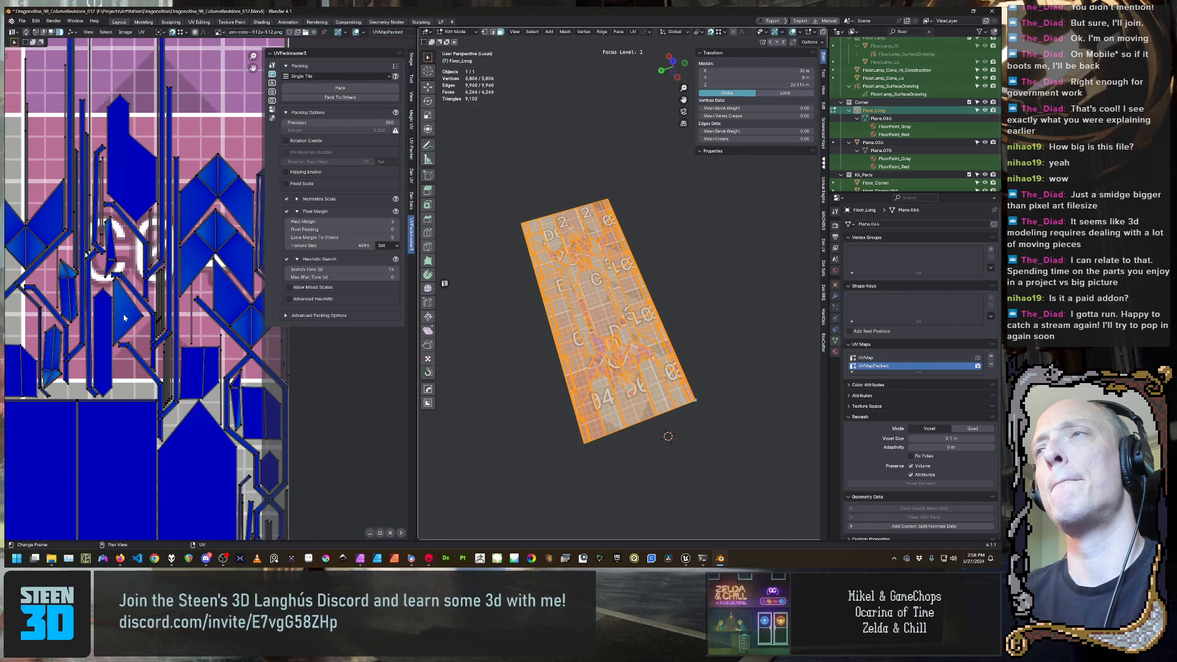
scroll(107, 339, "up", 2)
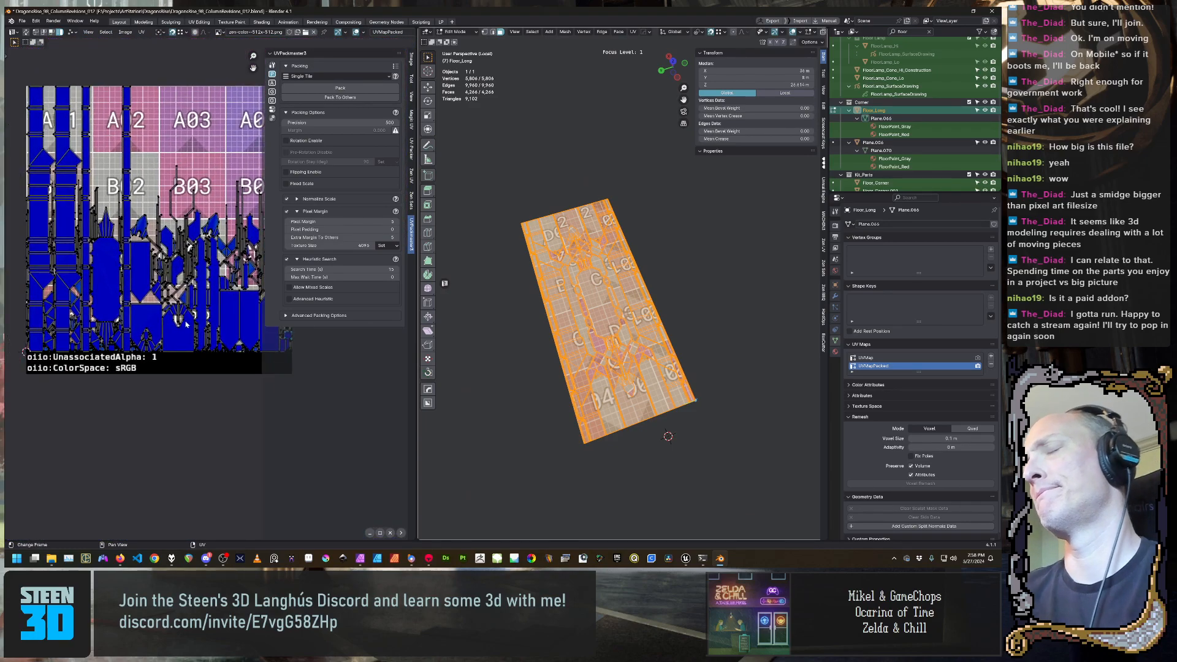
Switch to Marmoset Toolbag, bring up Firefox over it, and open a new browser tab
left_click(429, 558)
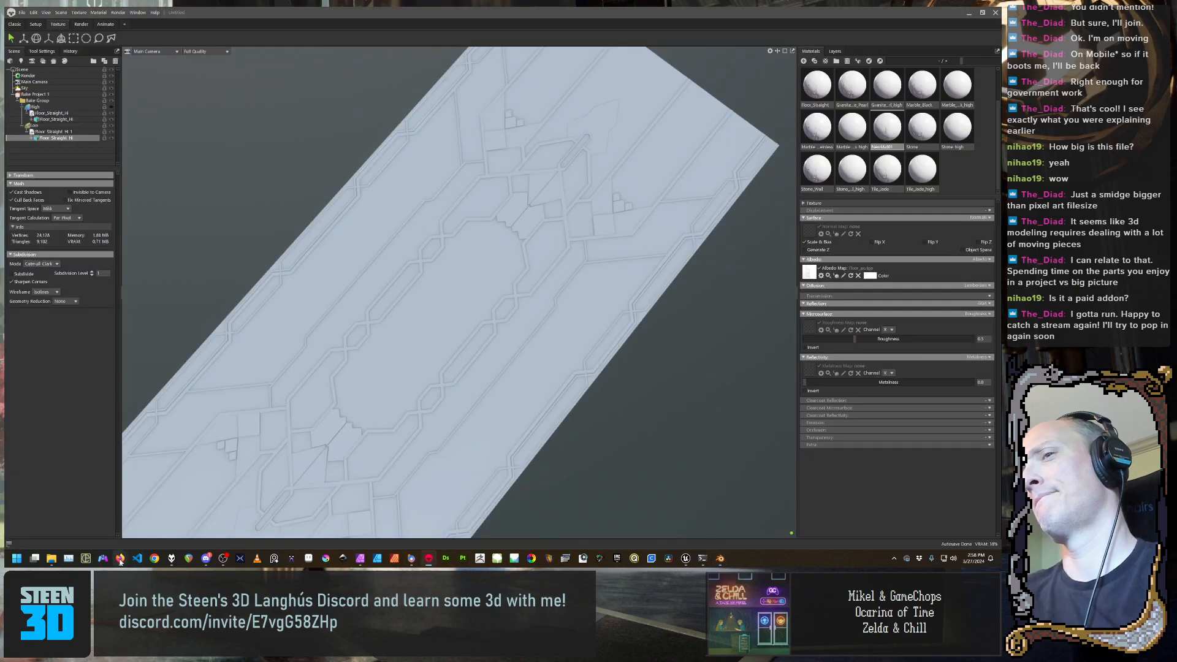
left_click(159, 534)
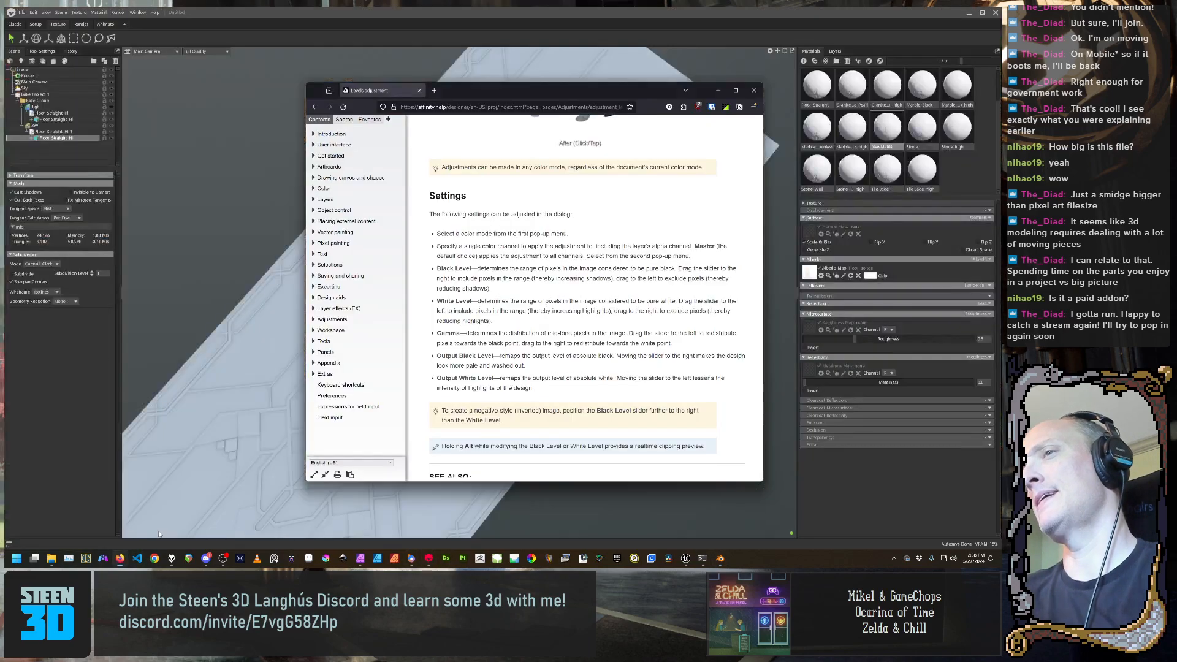
left_click(434, 91)
left_click(437, 108)
Search the web for "marmoset toolbag multiple uv sets"
type("mar")
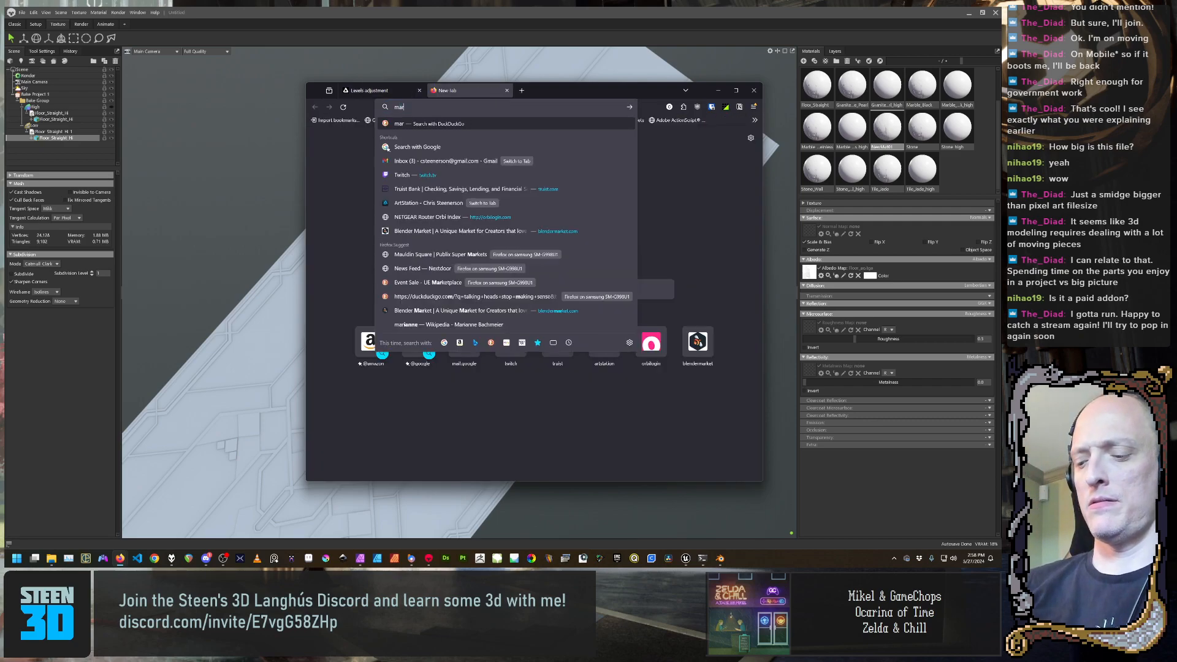
type("moset toolbag")
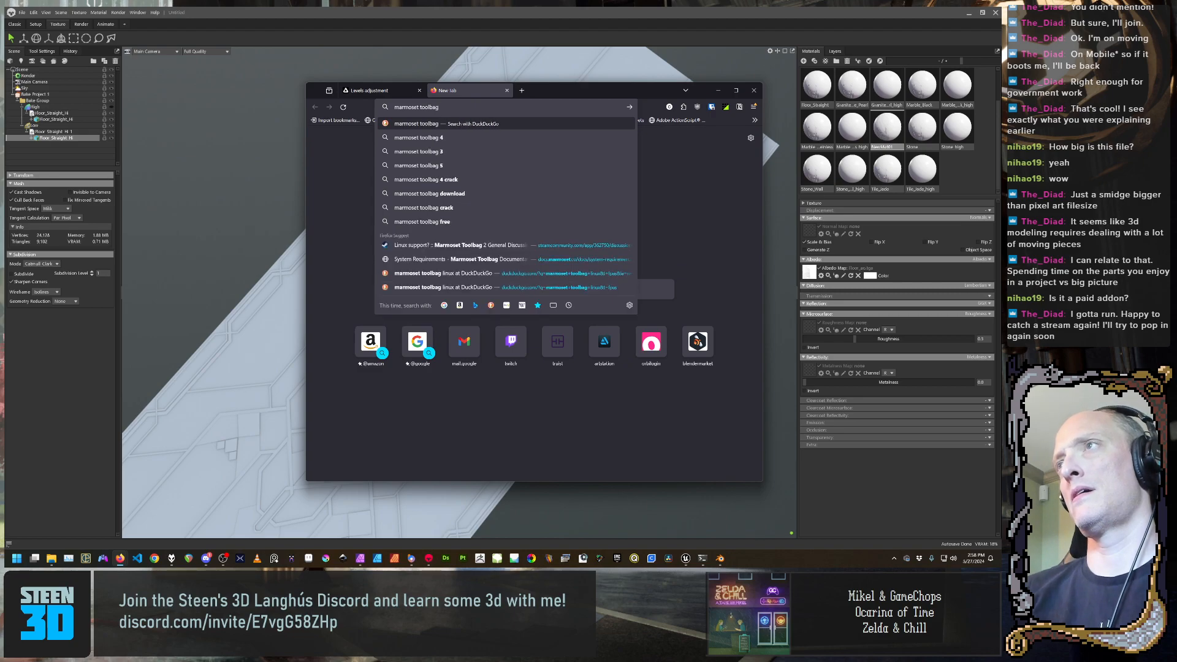
type(" sedo")
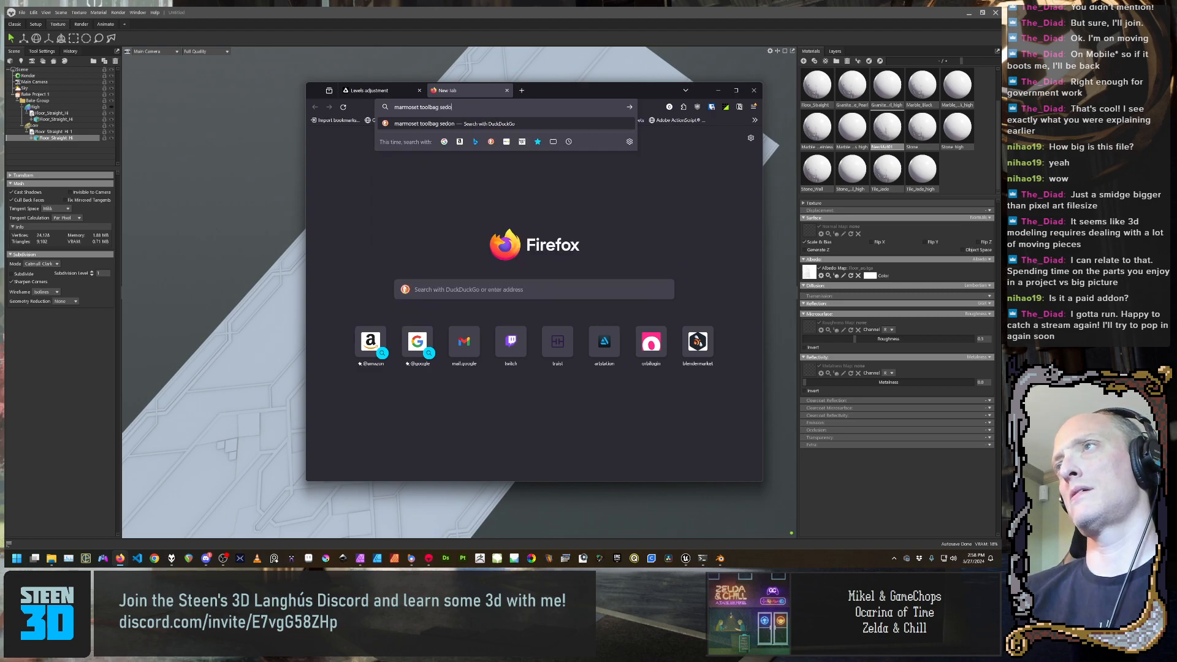
key("BackSpace")
key("BackSpace")
key("BackSpace")
key("BackSpace")
type("mul")
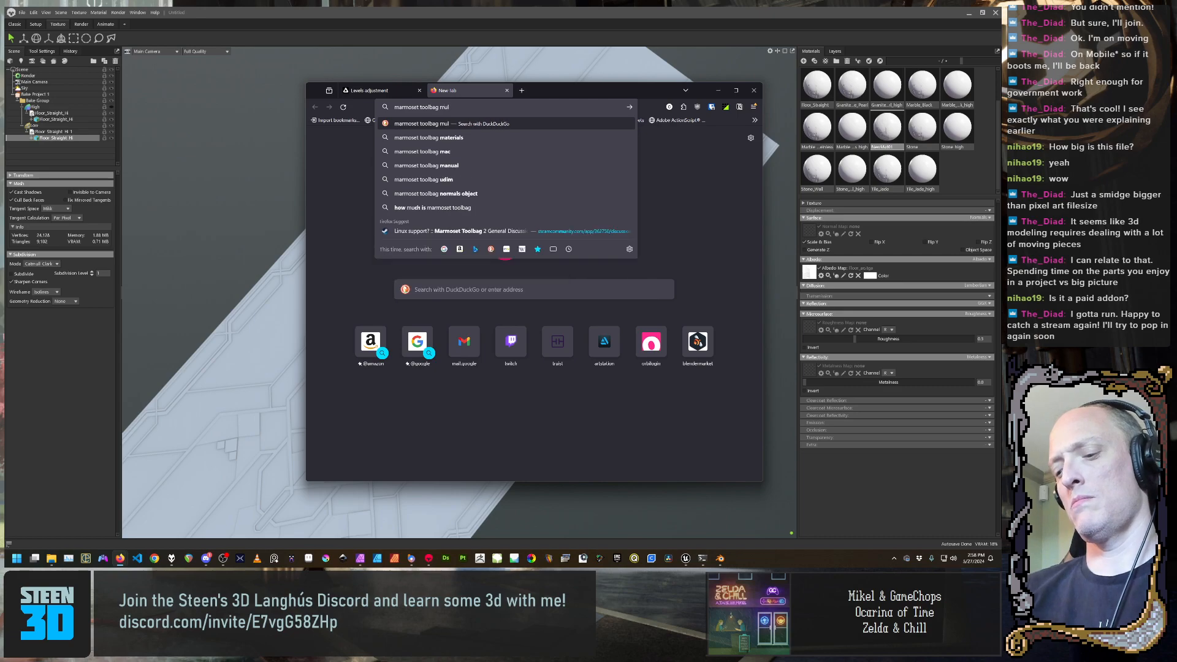
type("tiple uv ")
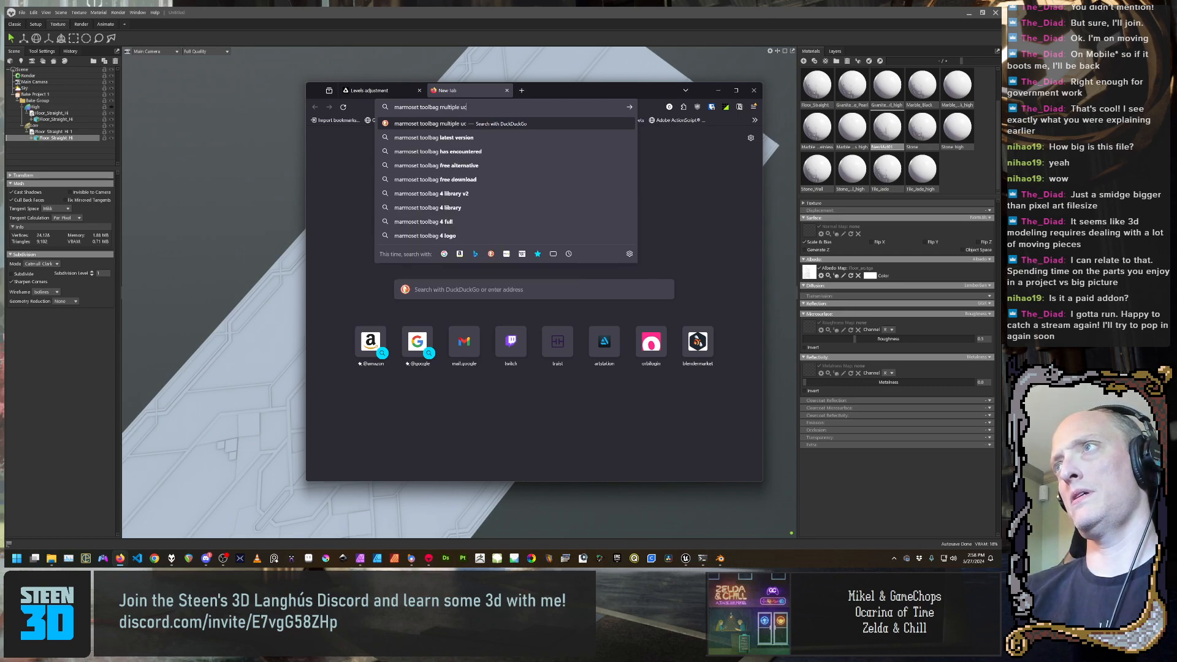
type("sets")
key("Return")
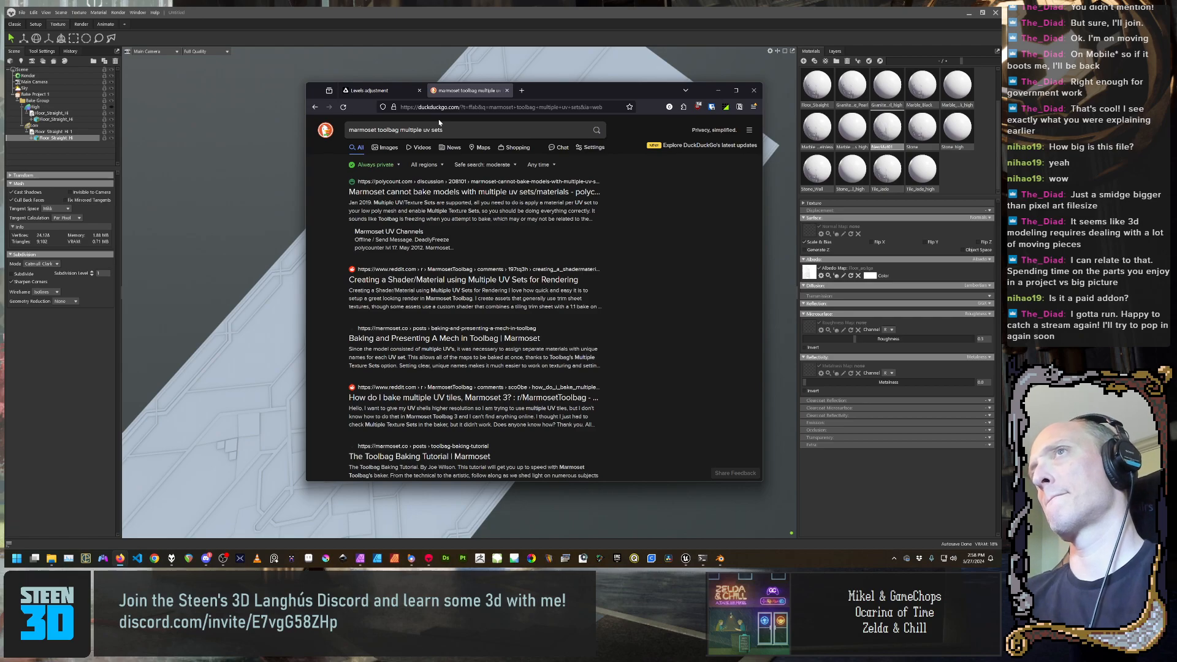
Read through the search results for information on using multiple UV sets in Marmoset Toolbag
scroll(520, 325, "down", 2)
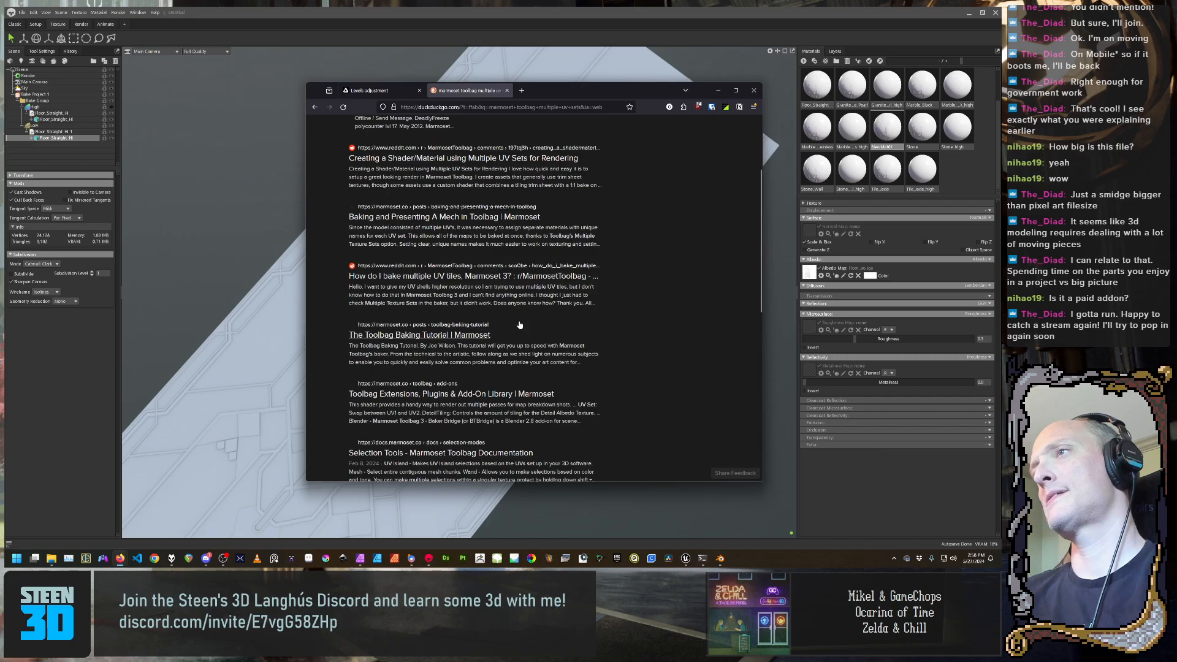
scroll(586, 334, "down", 2)
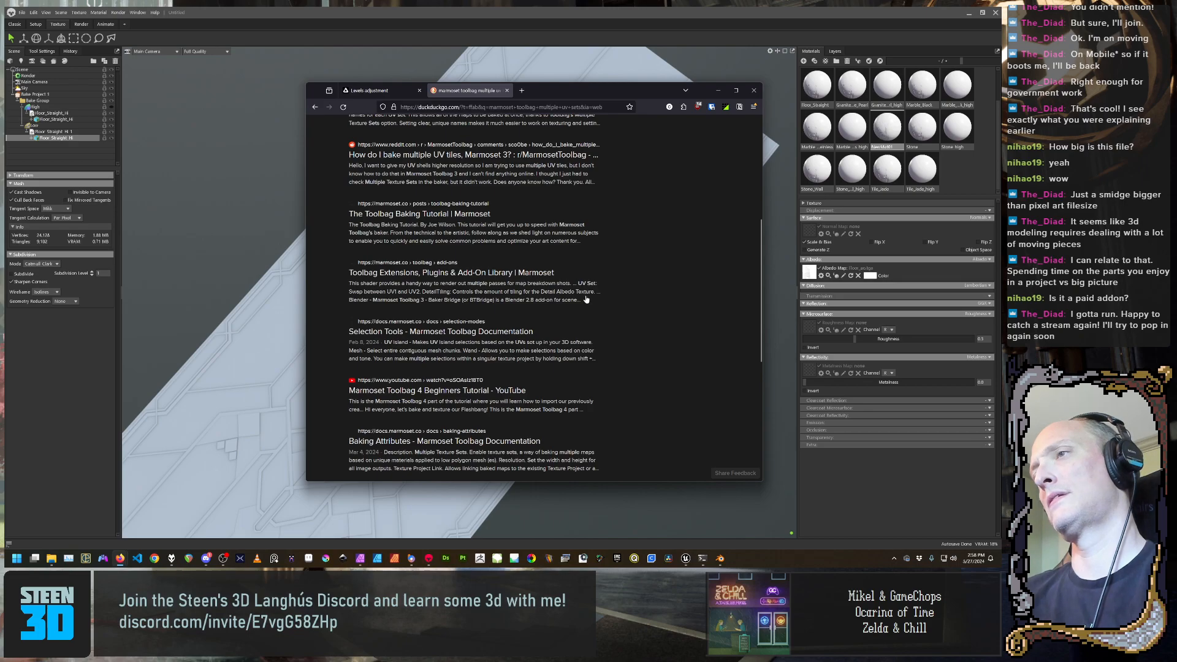
scroll(584, 296, "down", 1)
scroll(584, 293, "down", 2)
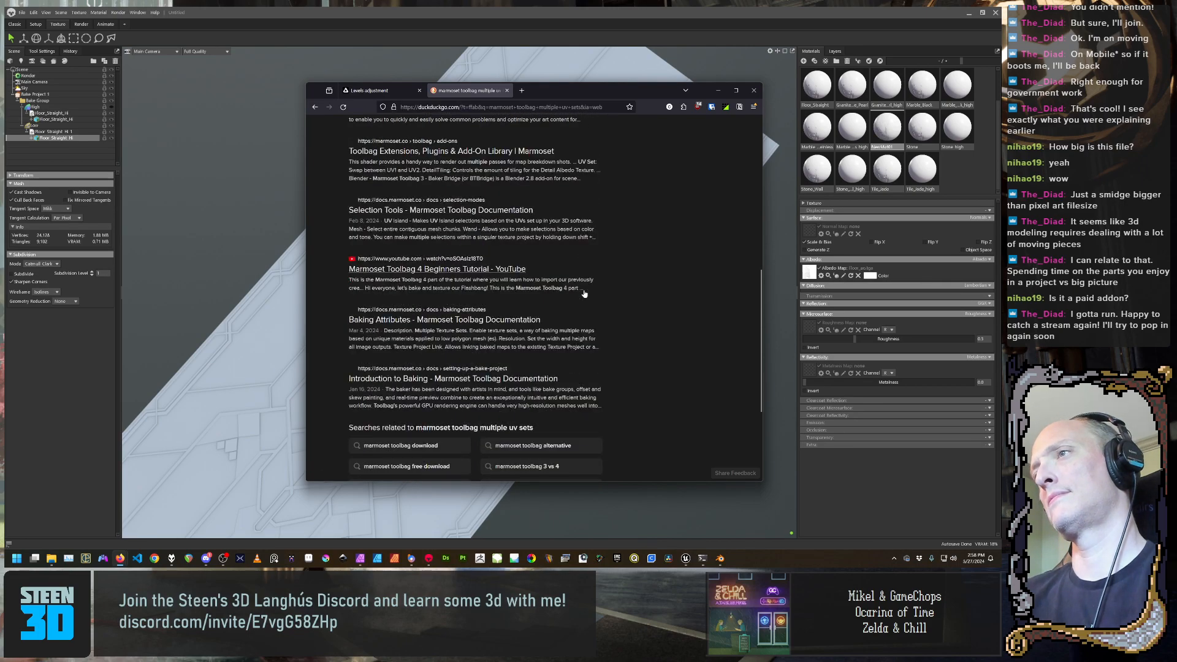
scroll(584, 293, "down", 1)
scroll(582, 286, "up", 1)
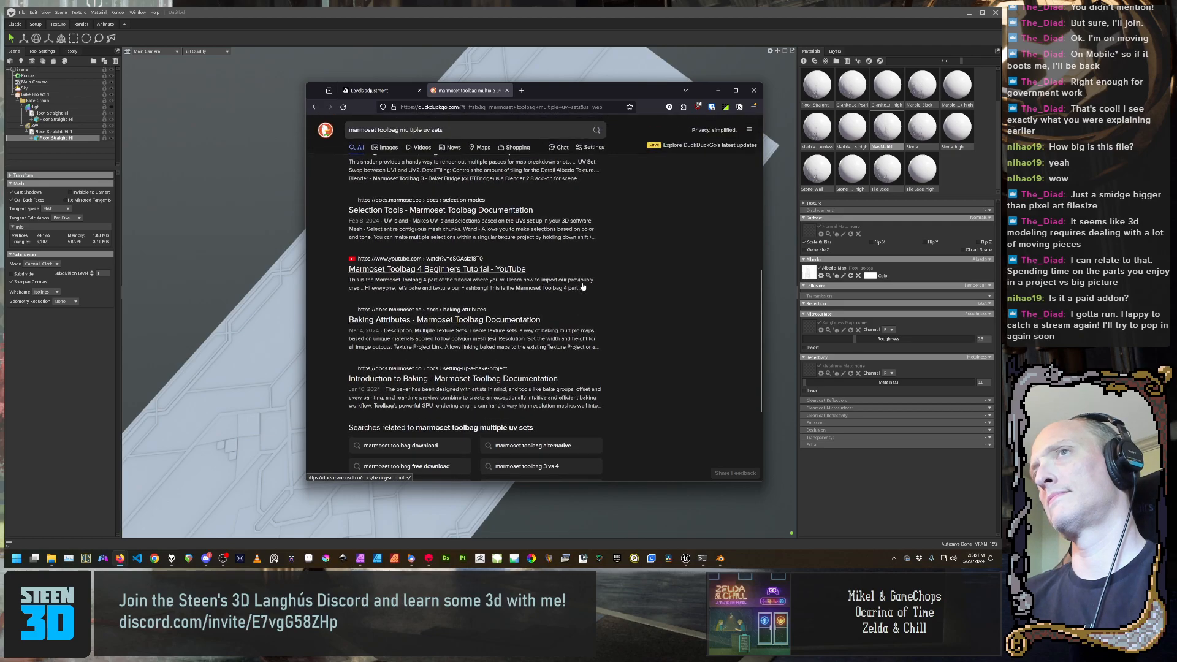
Return to Marmoset Toolbag and check the low-poly bake group, its imported mesh's properties and the available commands for a UV set option
left_click(48, 125)
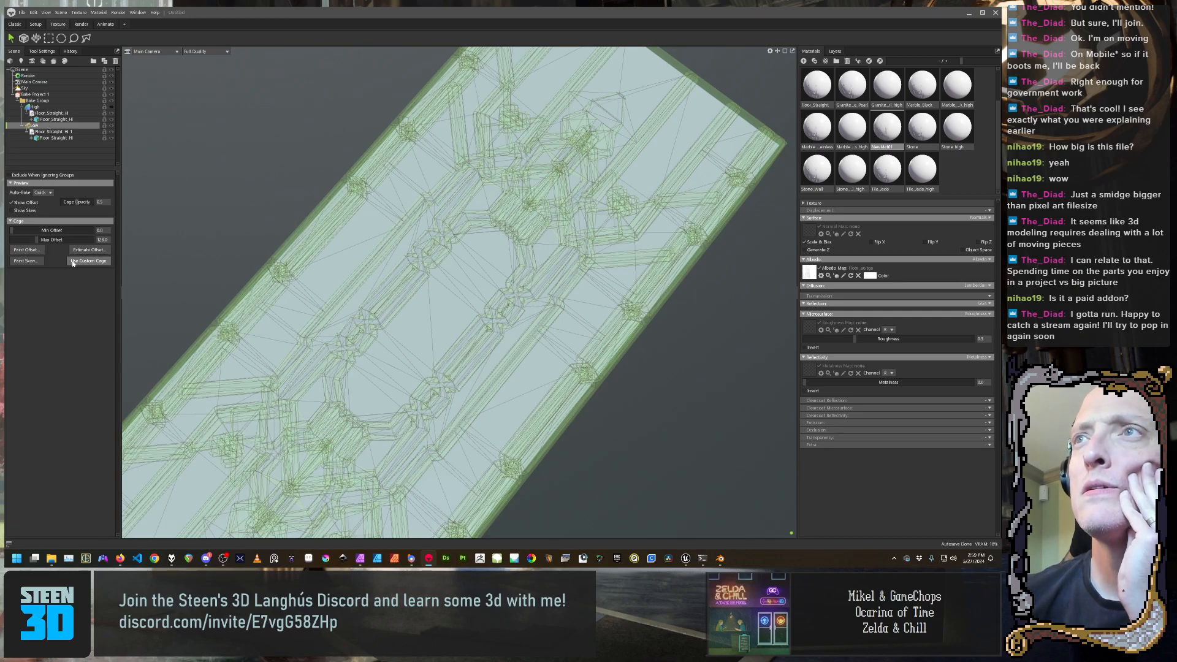
left_click(75, 133)
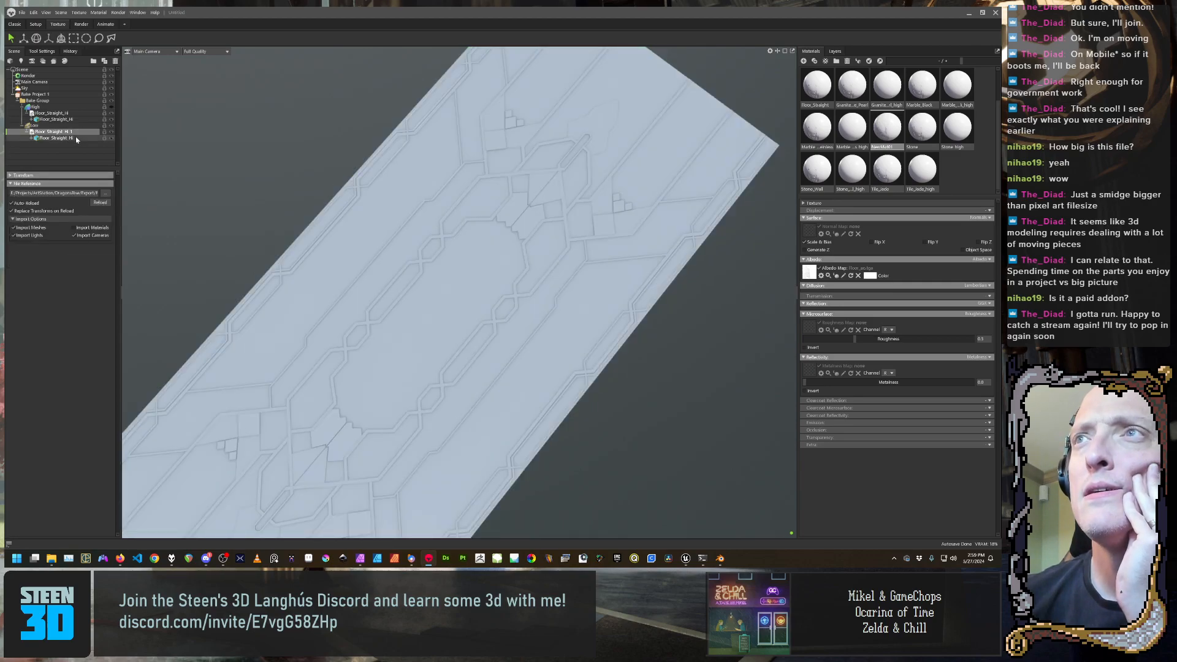
left_click(59, 137)
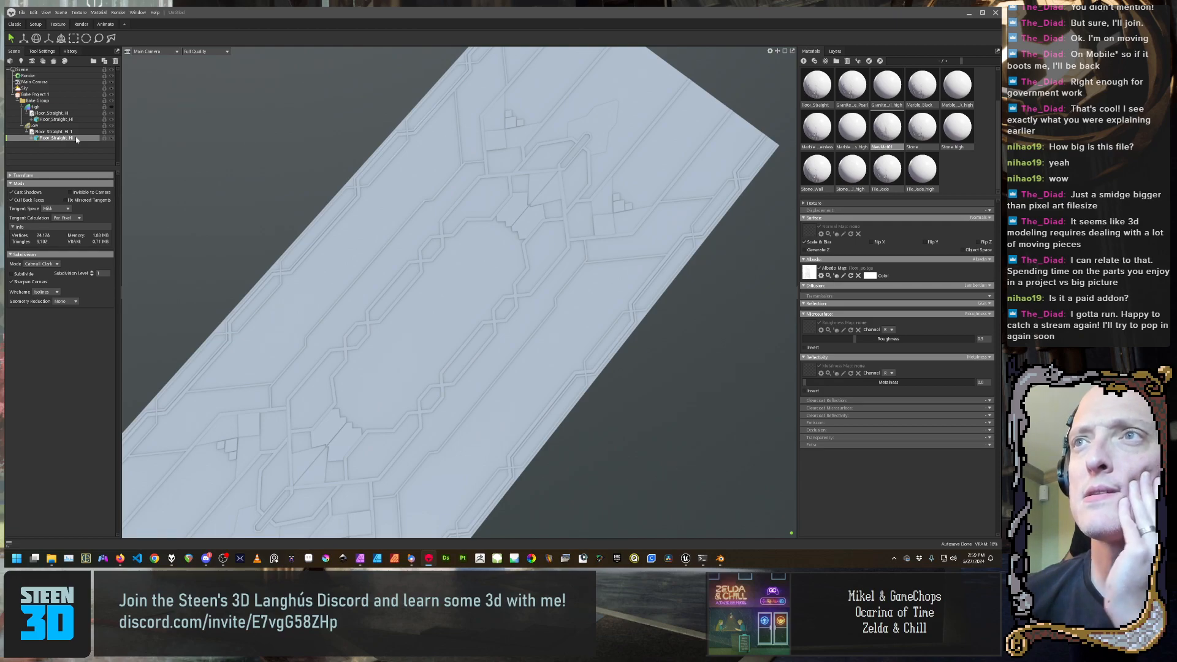
left_click(100, 176)
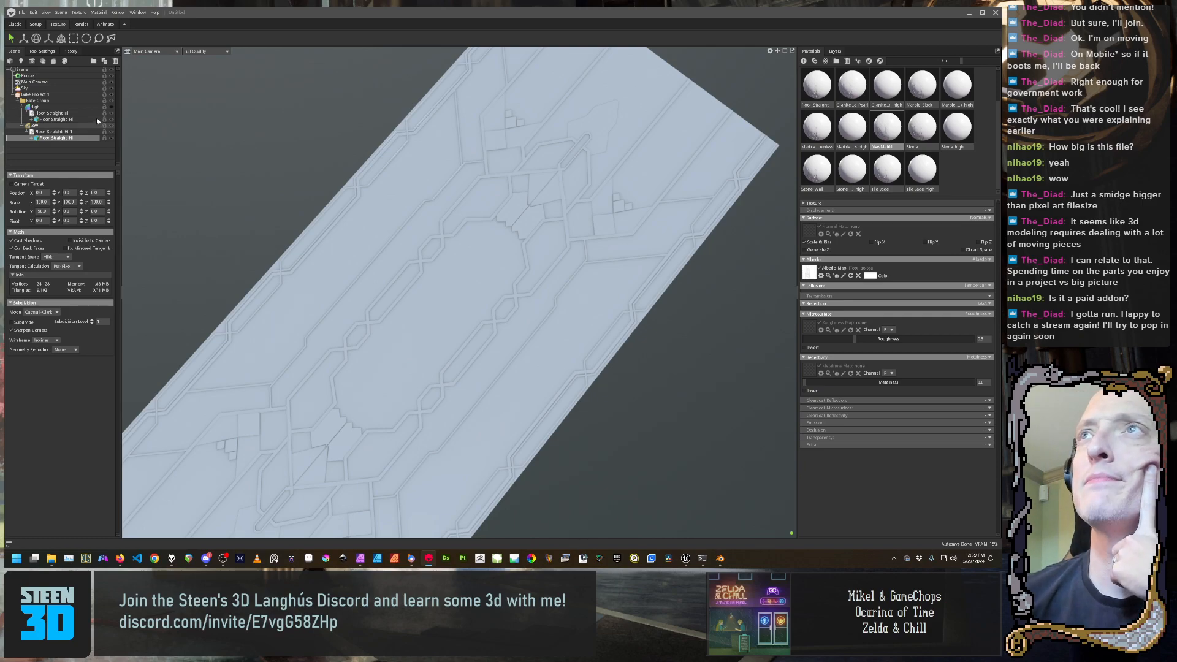
left_click(121, 11)
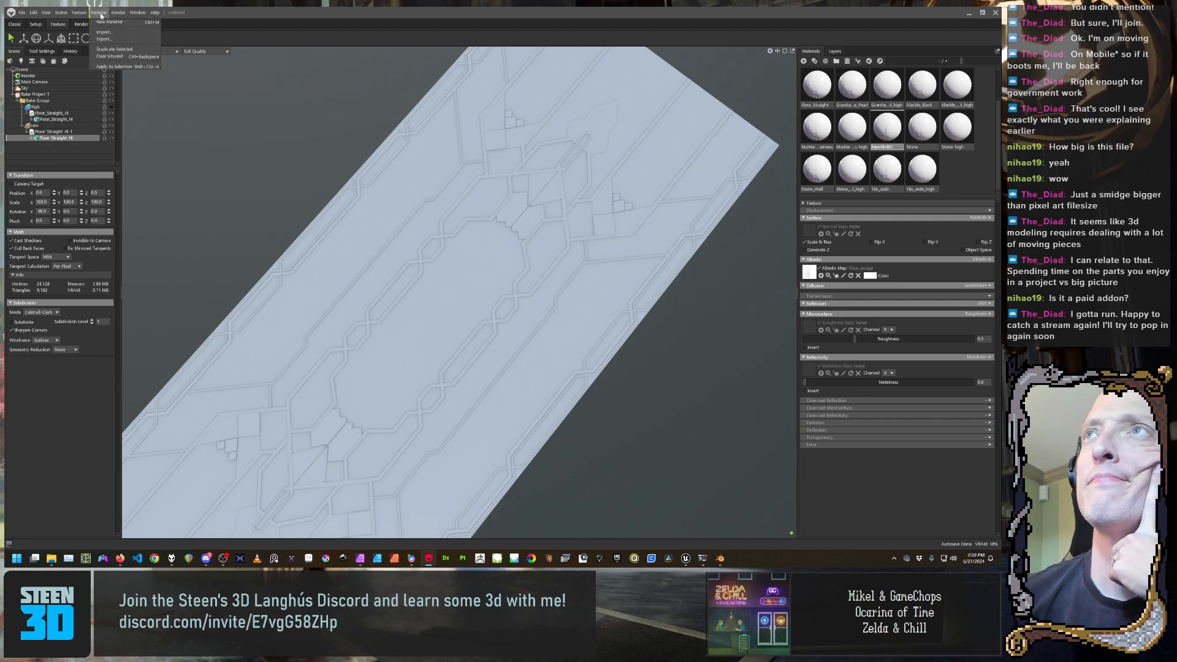
left_click(91, 13)
left_click(120, 12)
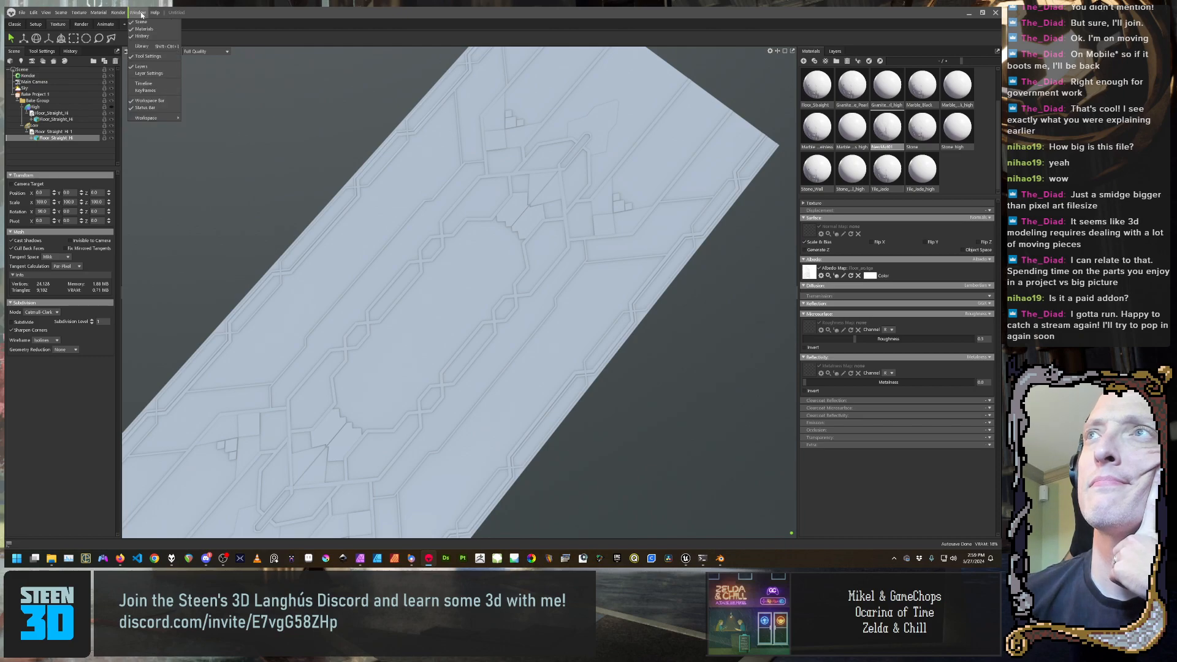
left_click(139, 15)
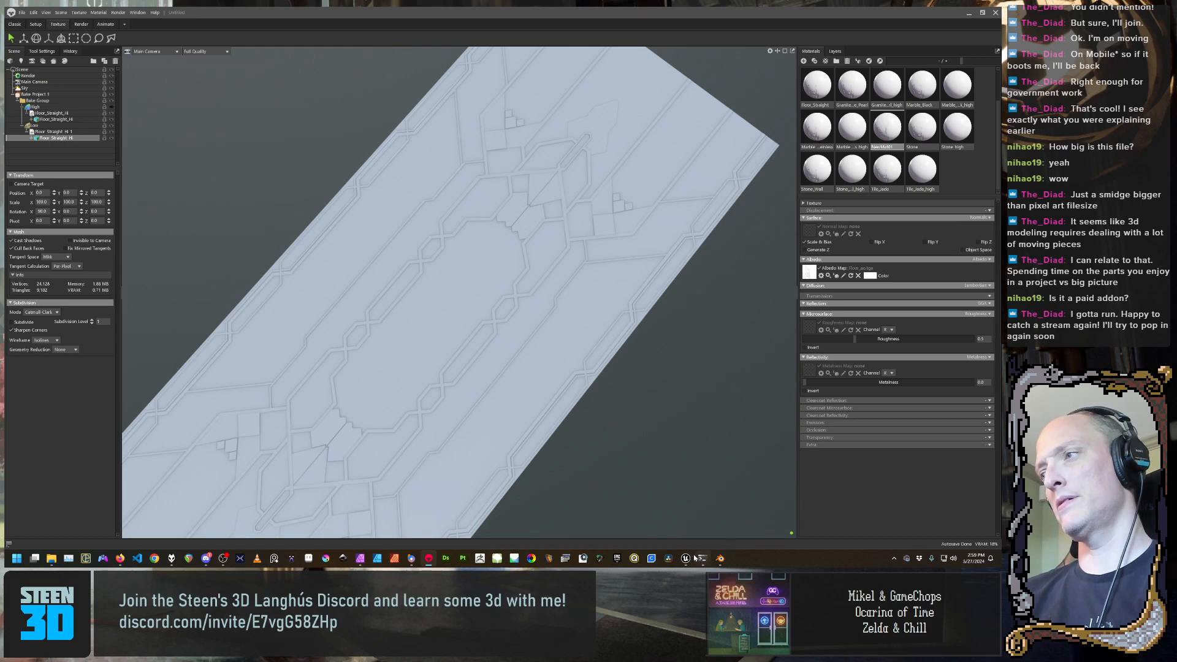
Switch to Unreal Engine, return to Blender, and examine the packed checker texture across the long floor mesh
left_click(654, 505)
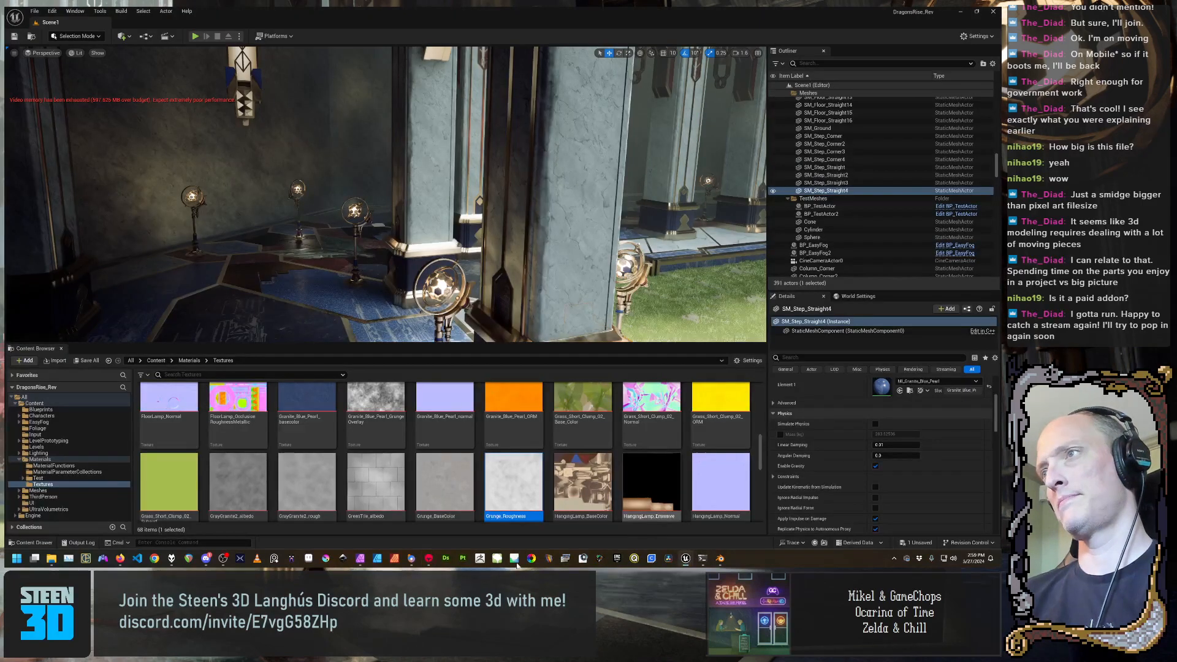
left_click(721, 559)
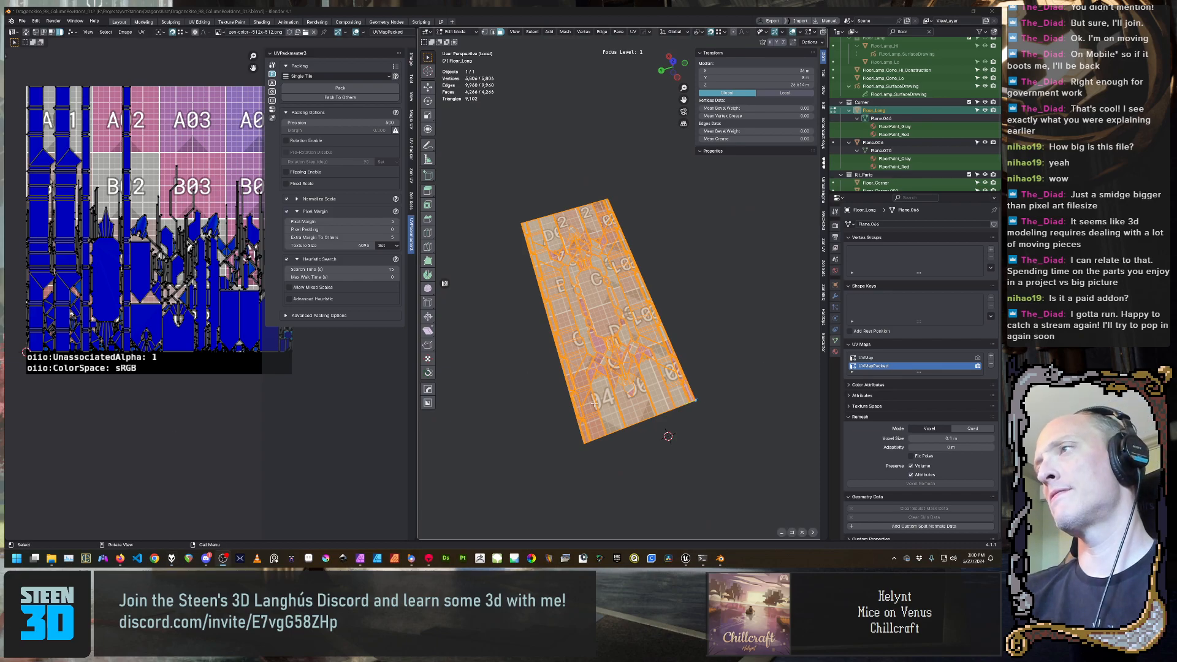
middle_click_drag(594, 403, 585, 409)
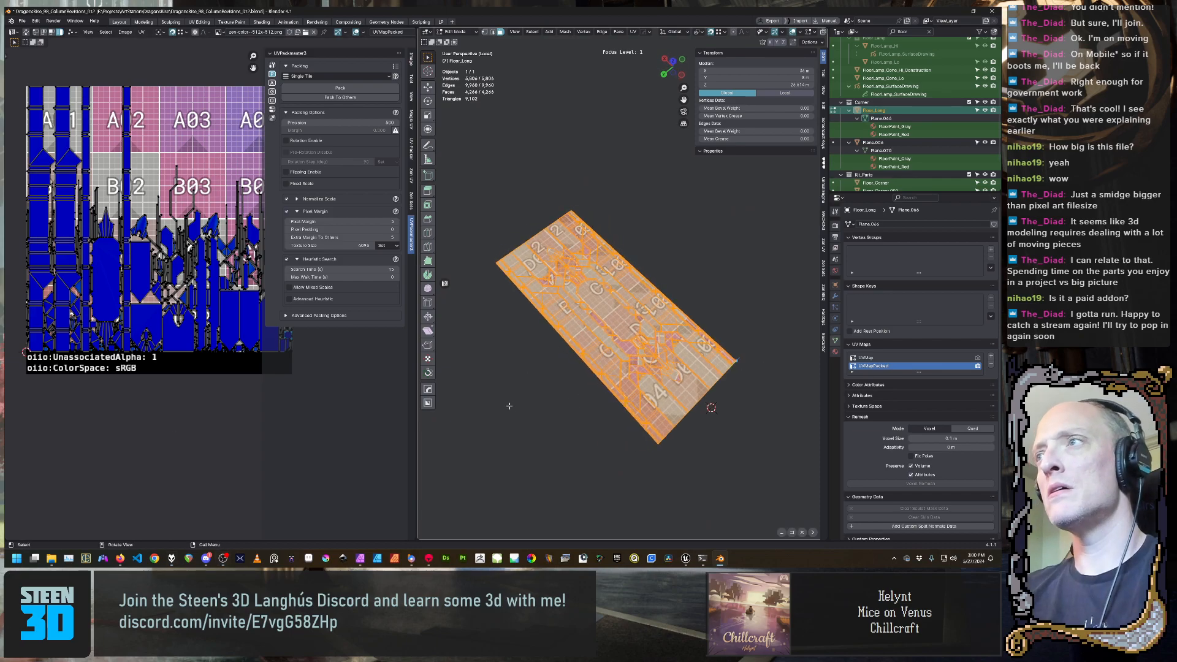
middle_click_drag(509, 406, 604, 356)
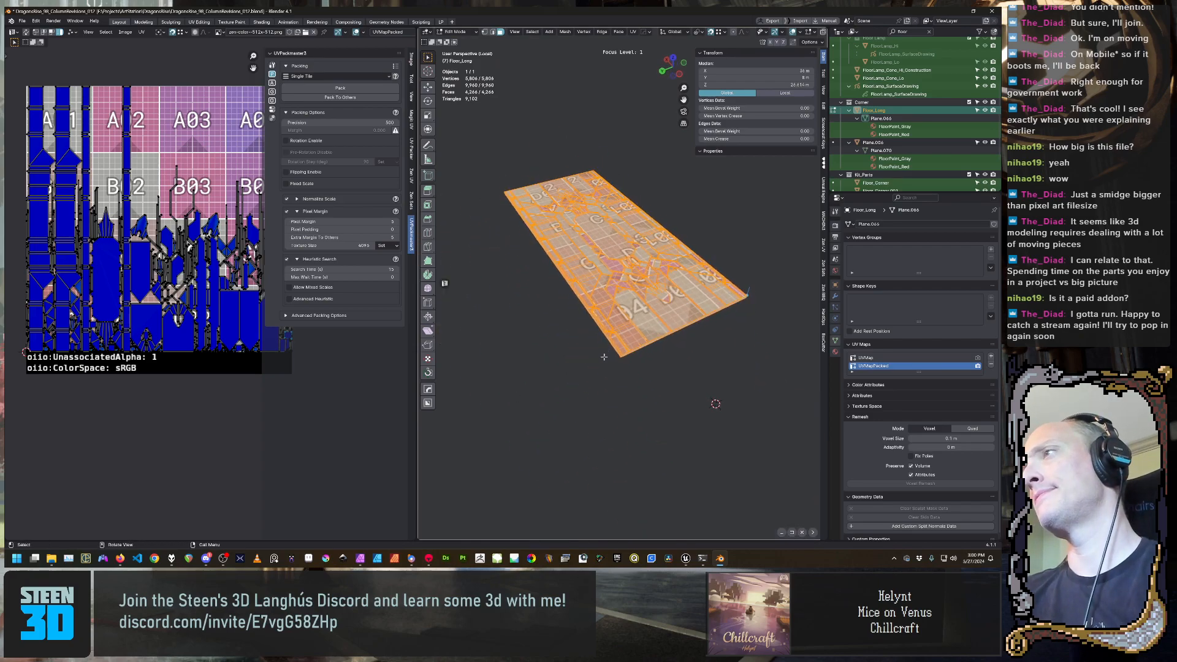
scroll(604, 357, "up", 2)
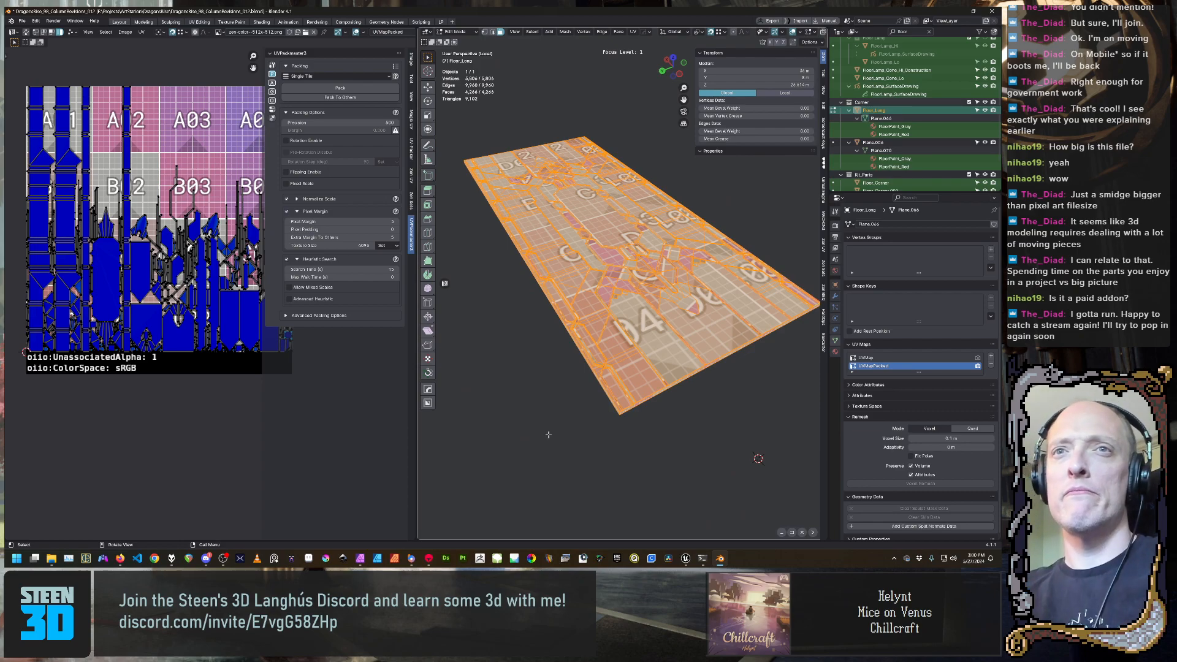
middle_click_drag(537, 450, 621, 403)
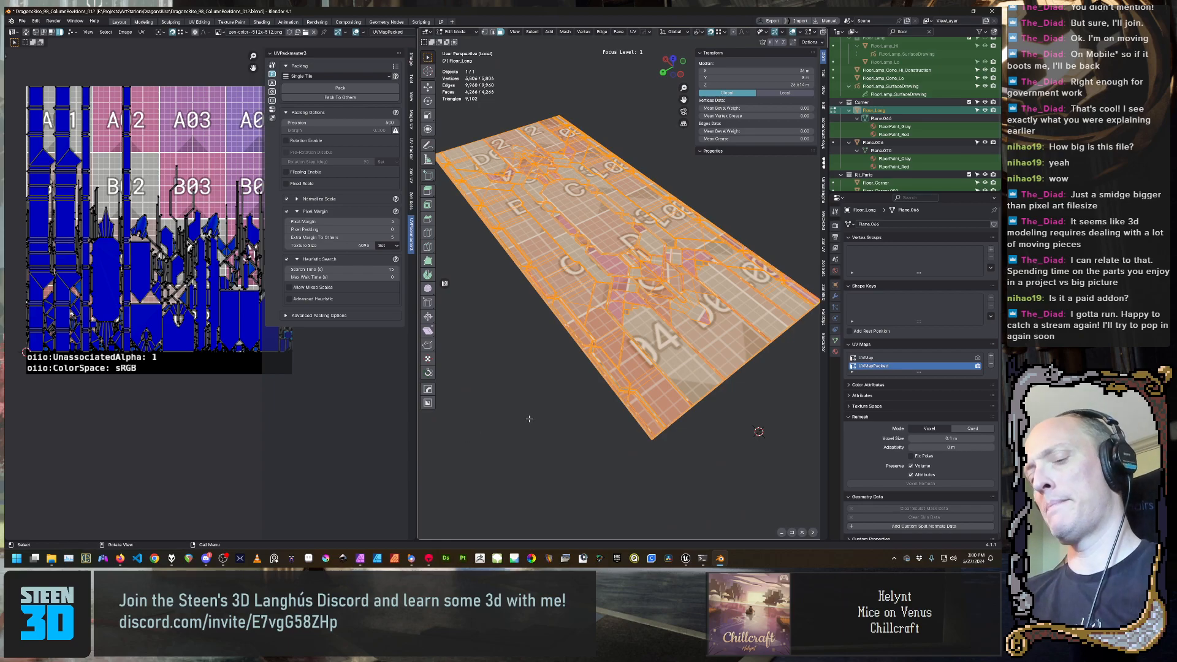
Deselect all of the floor's geometry and expand the 3D viewport over the UV editor's area, showing the mesh with its materials
key("alt+a")
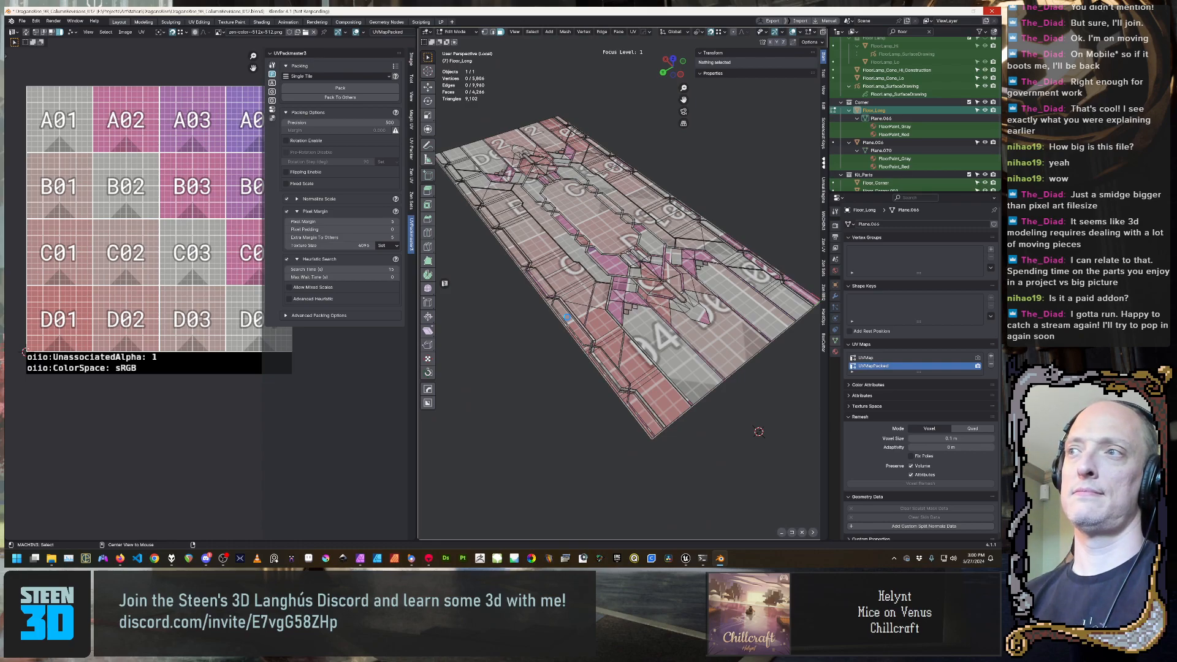
left_click(445, 283)
middle_click_drag(405, 300, 417, 283)
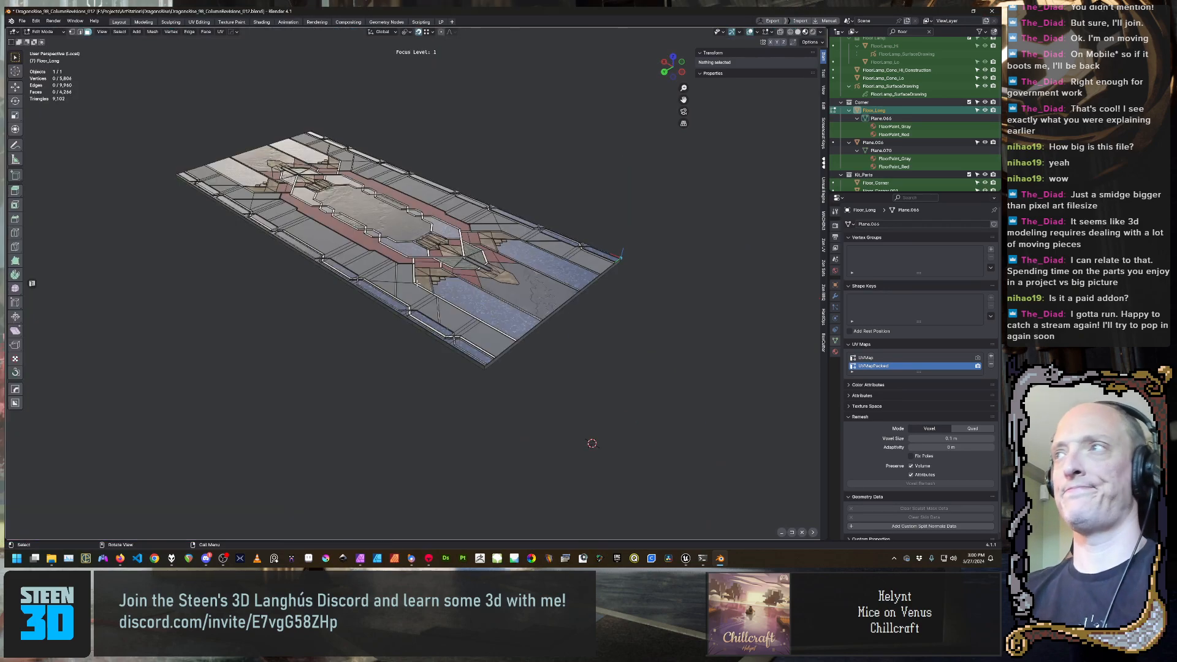
middle_click_drag(496, 342, 554, 362)
middle_click_drag(491, 362, 512, 302, "shift")
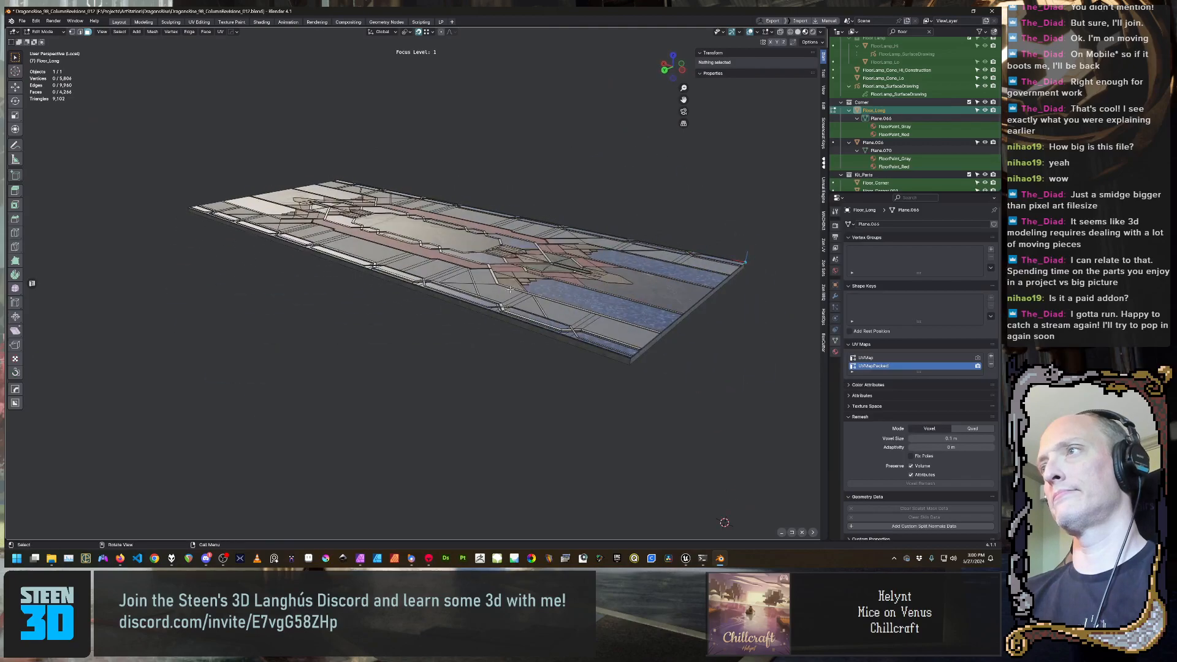
Put Floor_Long back in Object Mode, select it, and look over its marble panels and border strips up close
key("Tab")
left_click(515, 267)
middle_click_drag(386, 350, 439, 413)
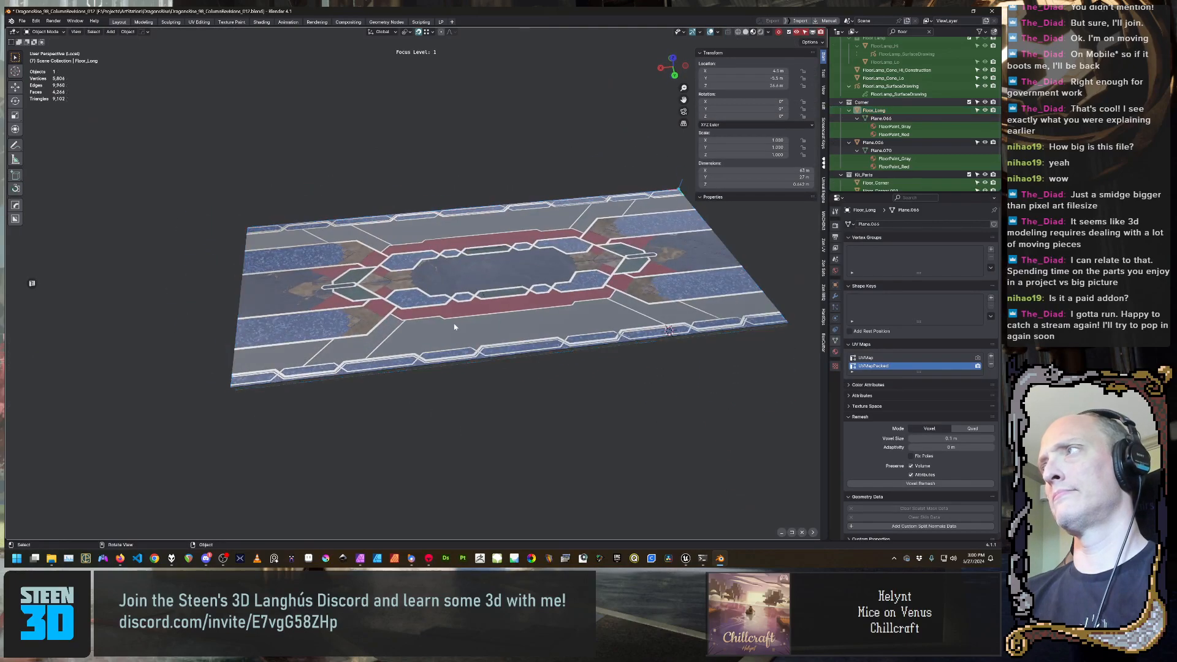
middle_click_drag(457, 314, 490, 384)
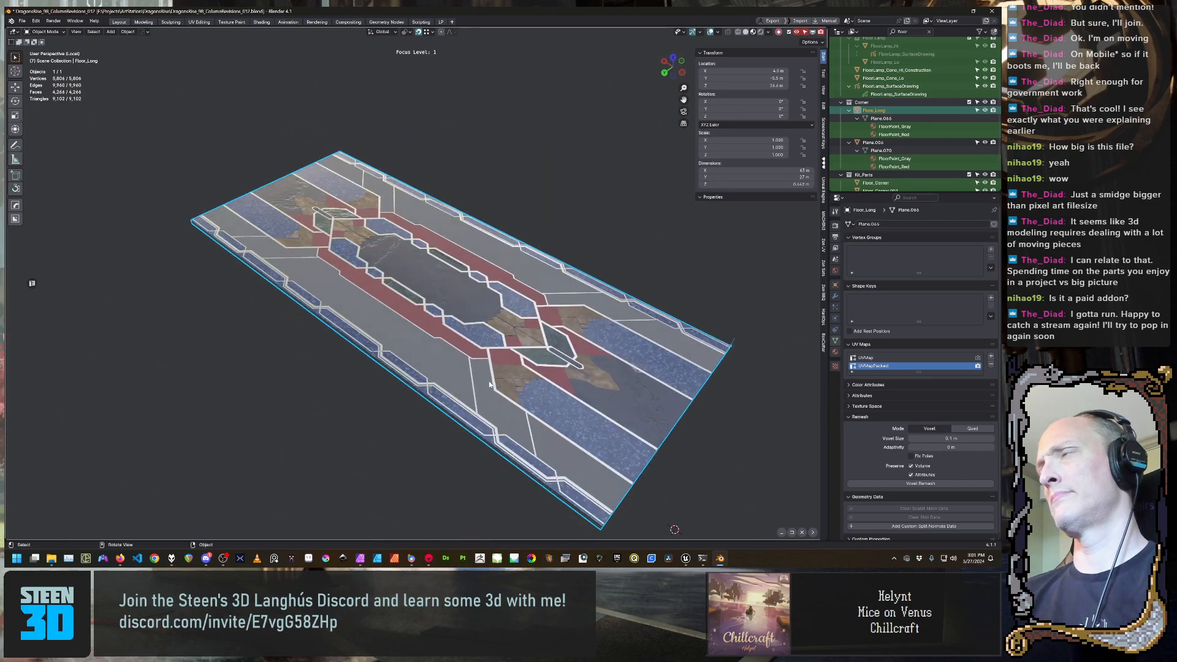
middle_click_drag(502, 329, 523, 351)
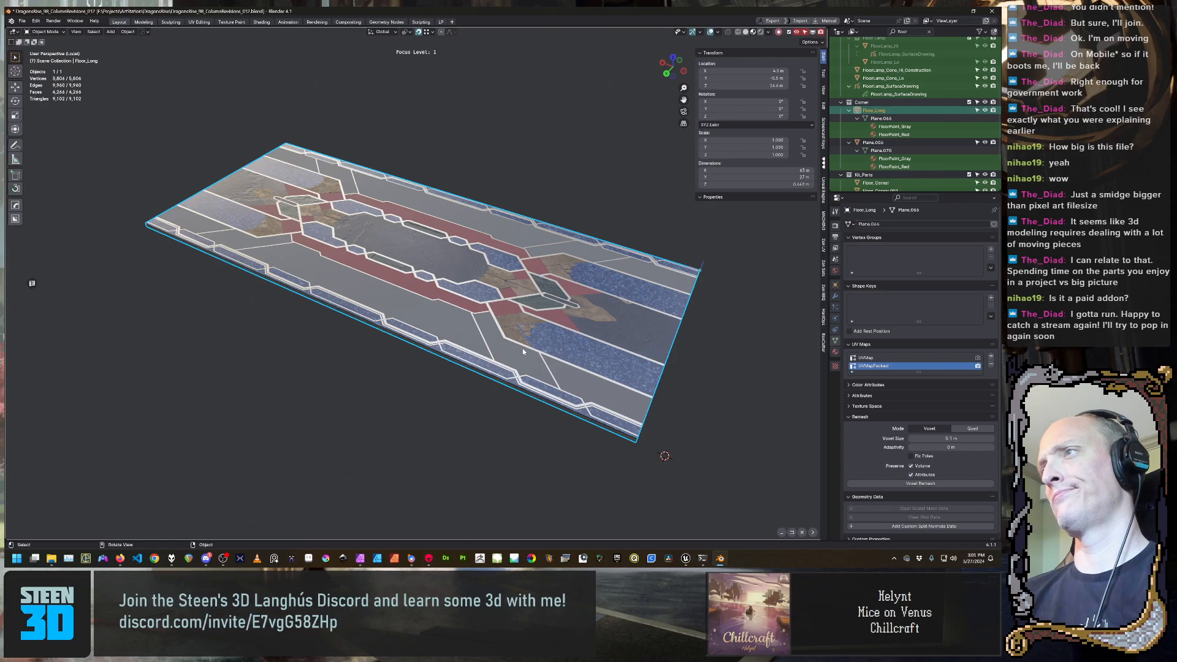
middle_click_drag(523, 348, 478, 333)
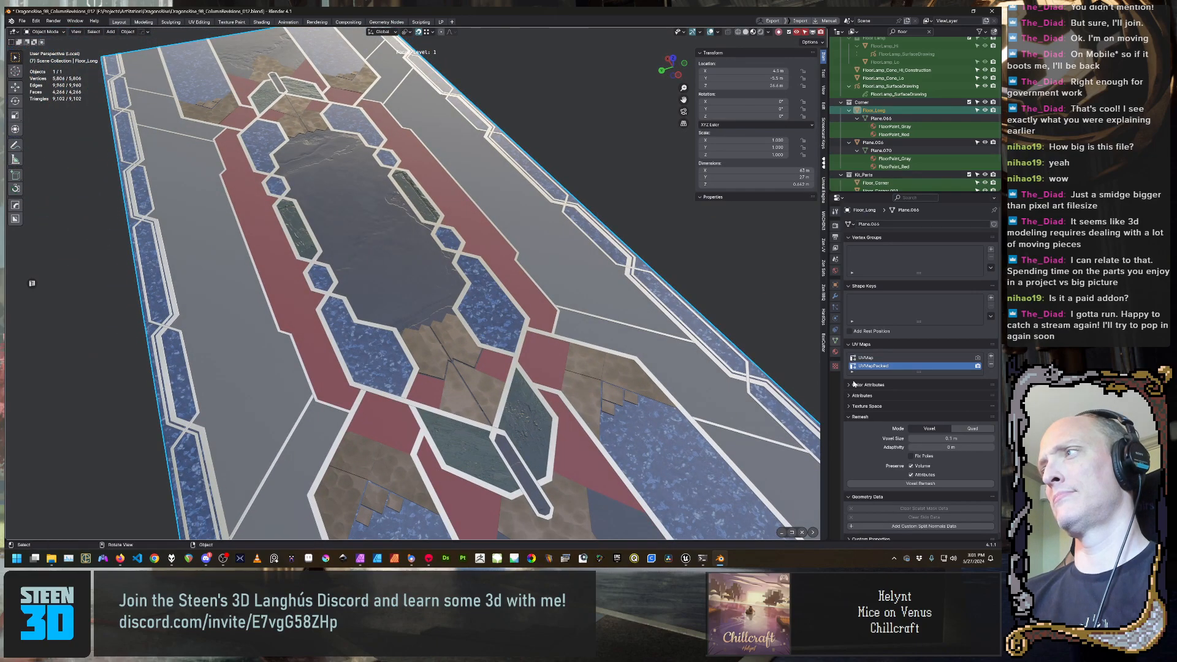
Compare the floor's materials rendered with UVMap and UVMapPacked, and set UVMap as both the active and the render UV map
left_click(969, 358)
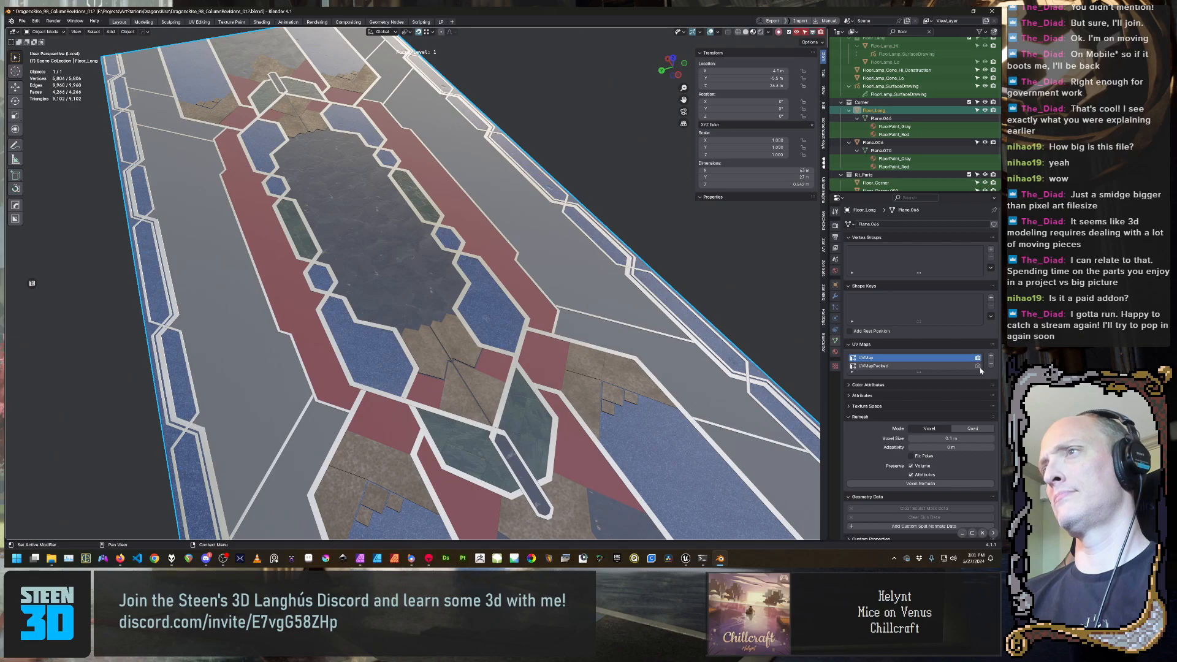
middle_click_drag(573, 328, 594, 339)
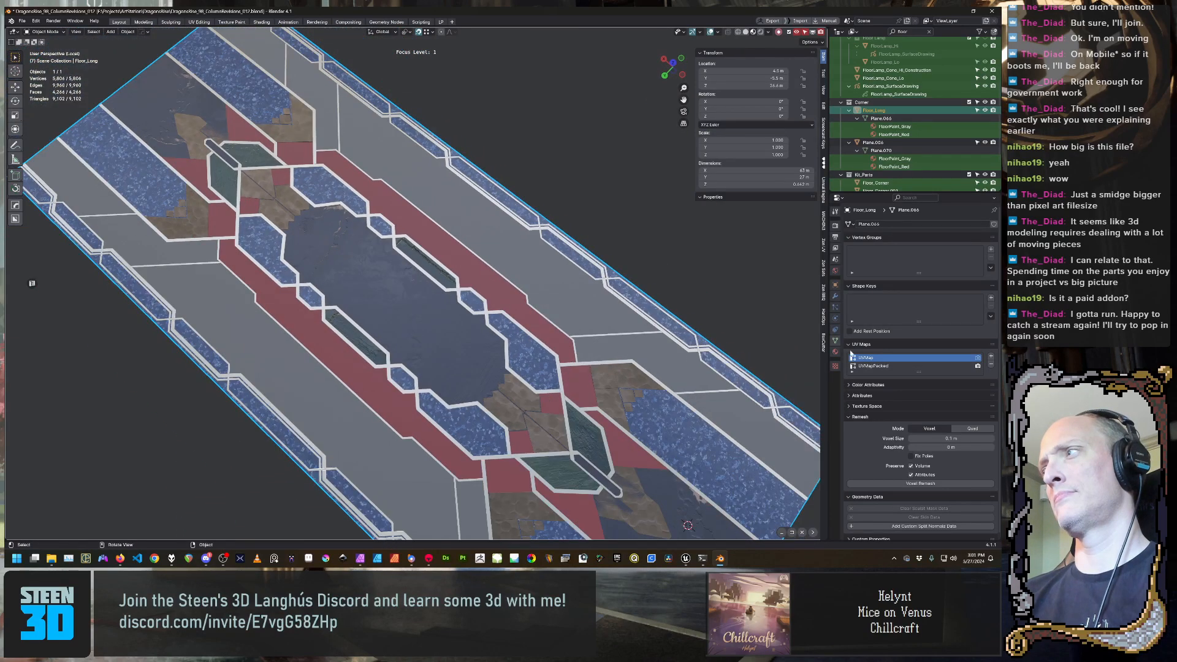
left_click(978, 359)
left_click(978, 367)
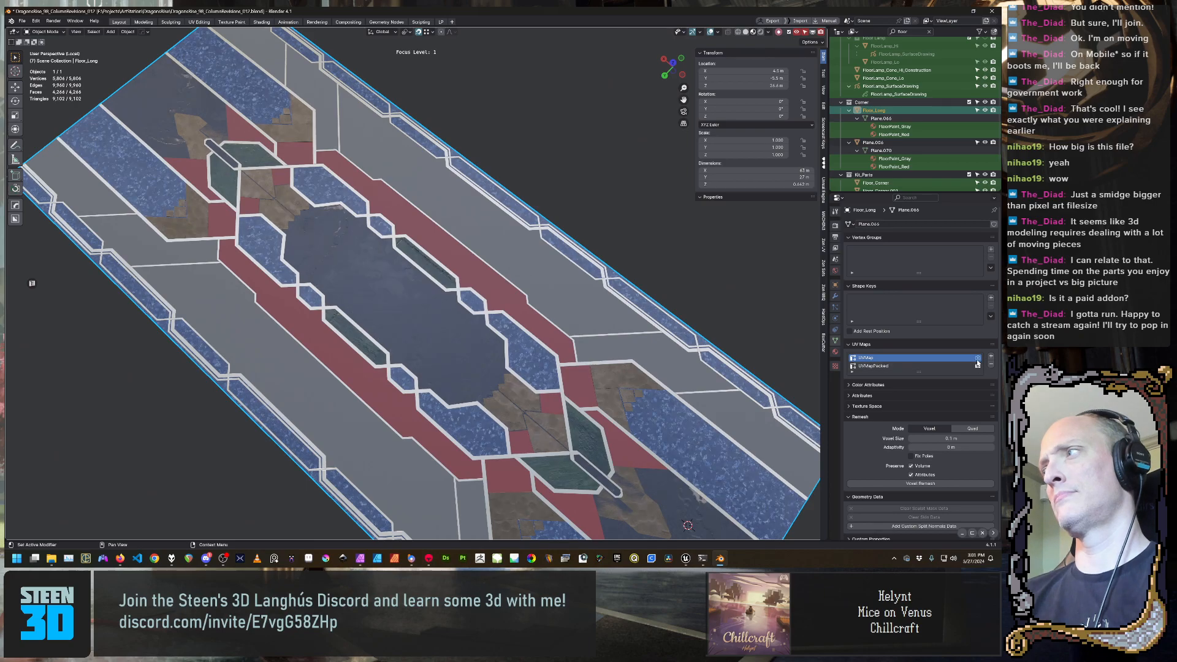
middle_click_drag(573, 331, 665, 334)
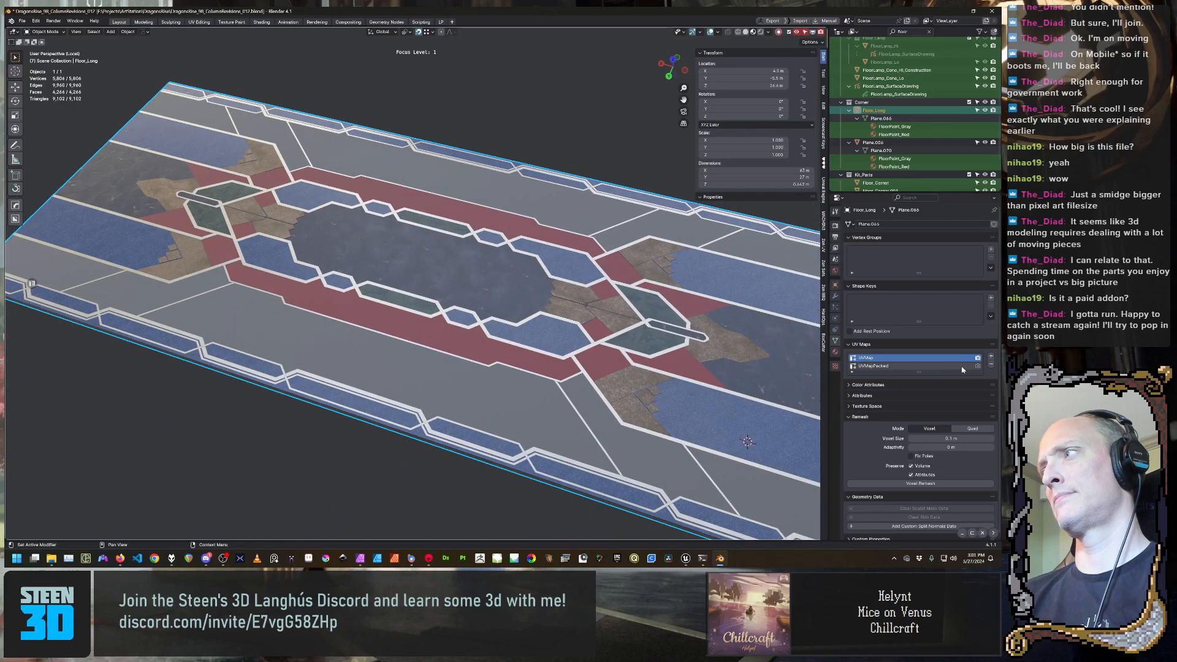
middle_click_drag(510, 375, 542, 370)
scroll(542, 371, "down", 4)
middle_click_drag(642, 411, 602, 395)
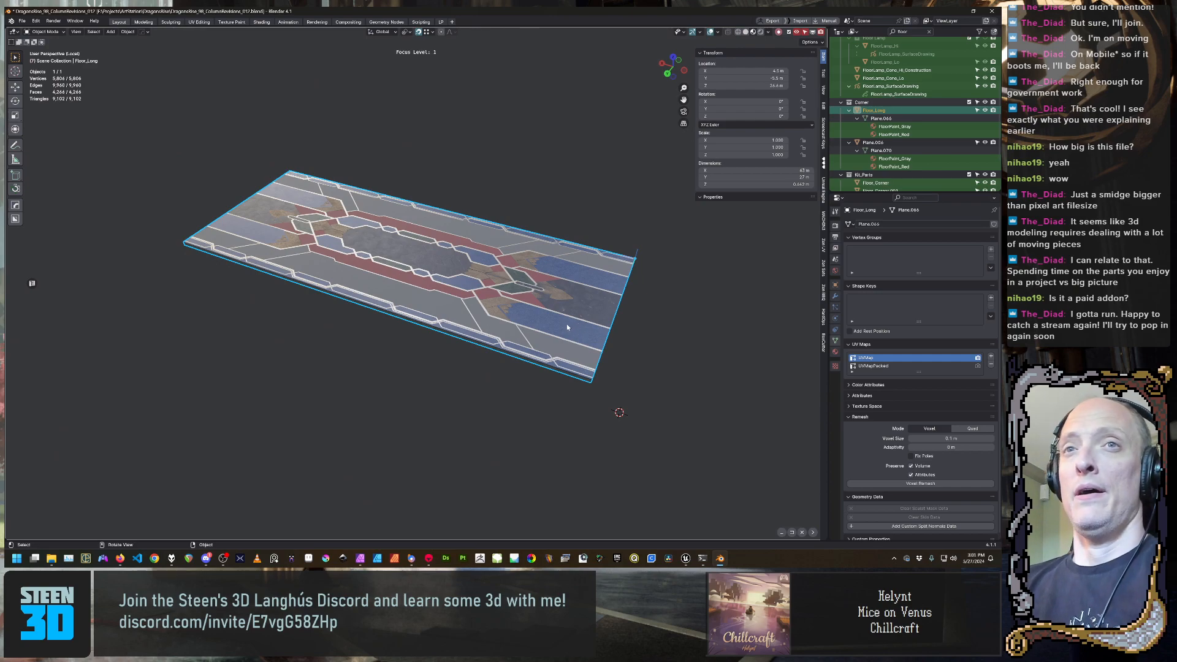
Select Floor_Long and duplicate it in place, with the copy kept at the original's position
middle_click_drag(555, 334, 516, 387)
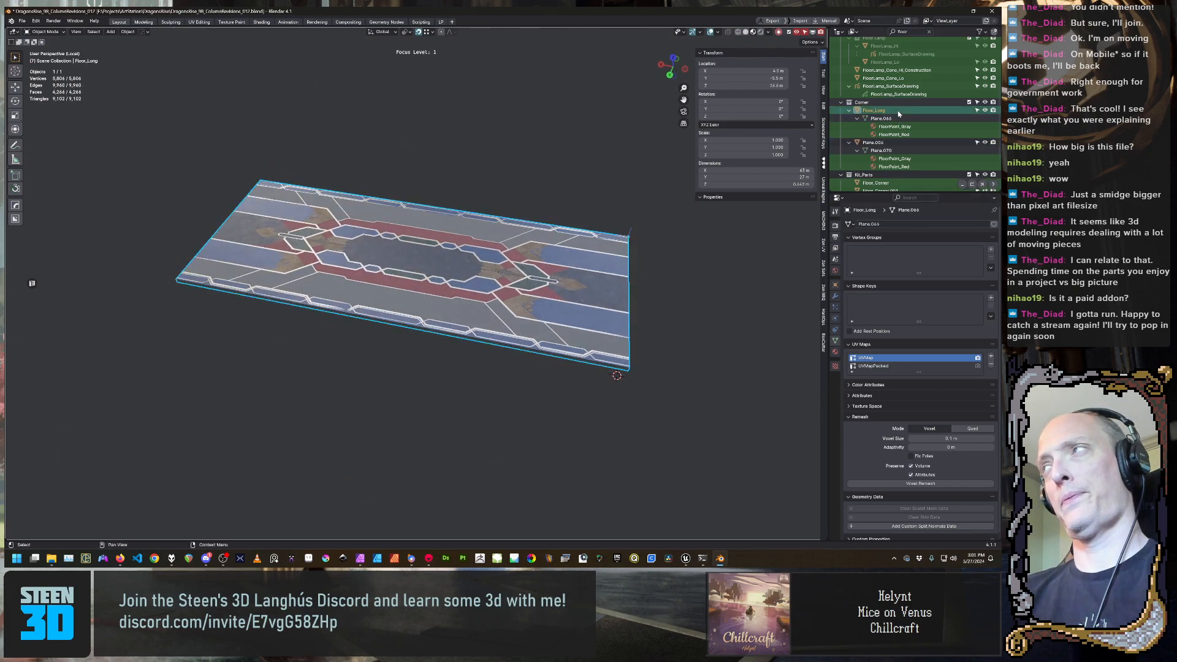
middle_click_drag(582, 254, 554, 272)
scroll(526, 268, "up", 3)
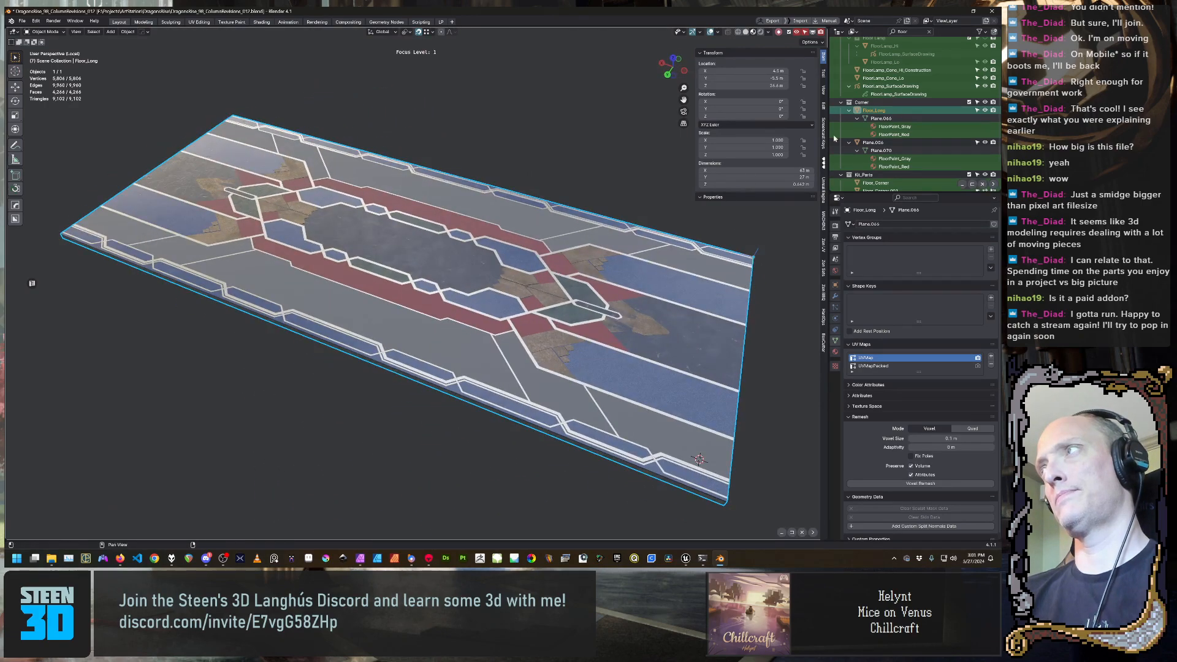
left_click(899, 117)
left_click(899, 113)
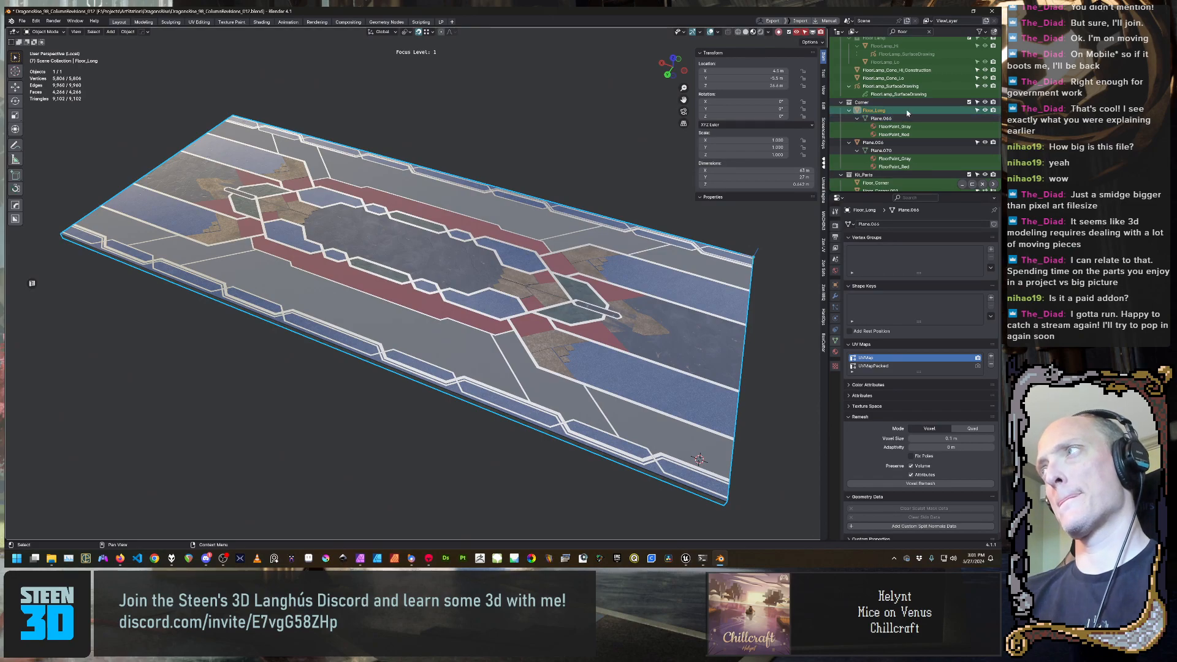
key("shift+d")
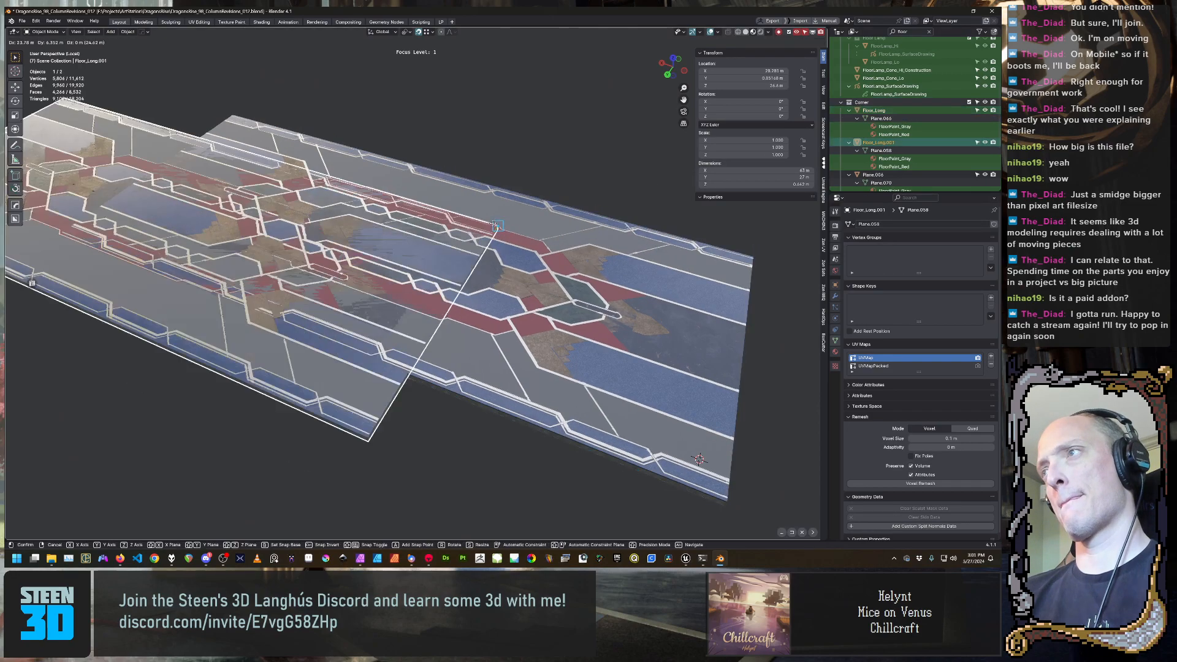
right_click(499, 230)
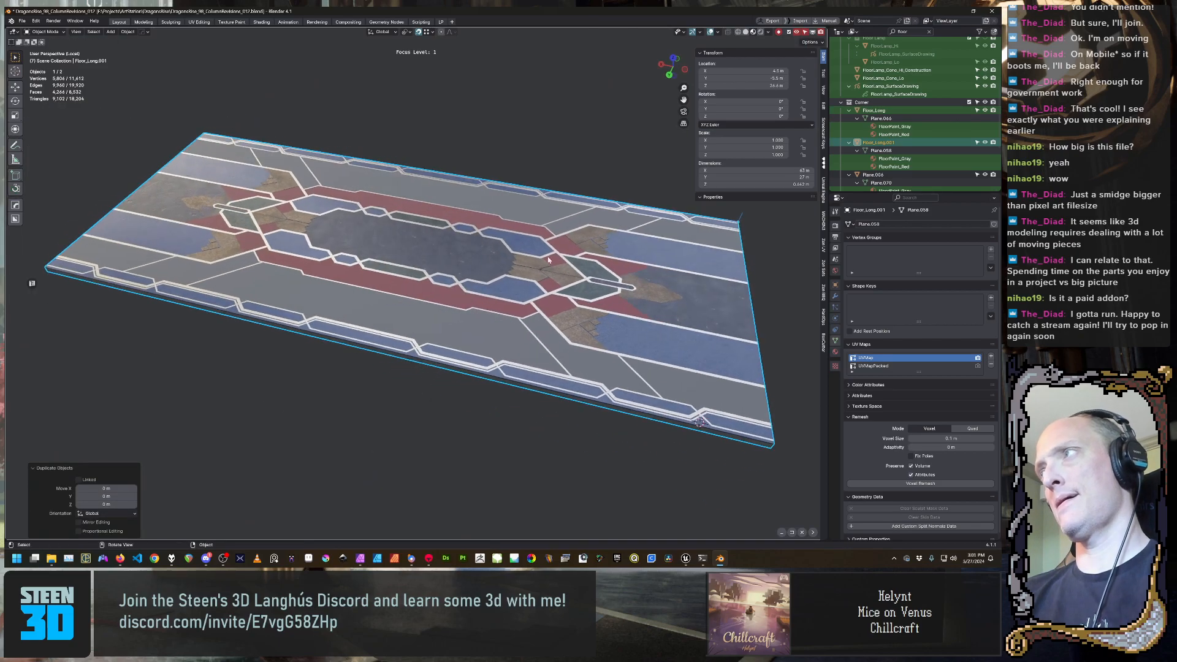
Rename the duplicated floor object Floor_Long.001 to Floor_Long_PackedUV
left_click(889, 143)
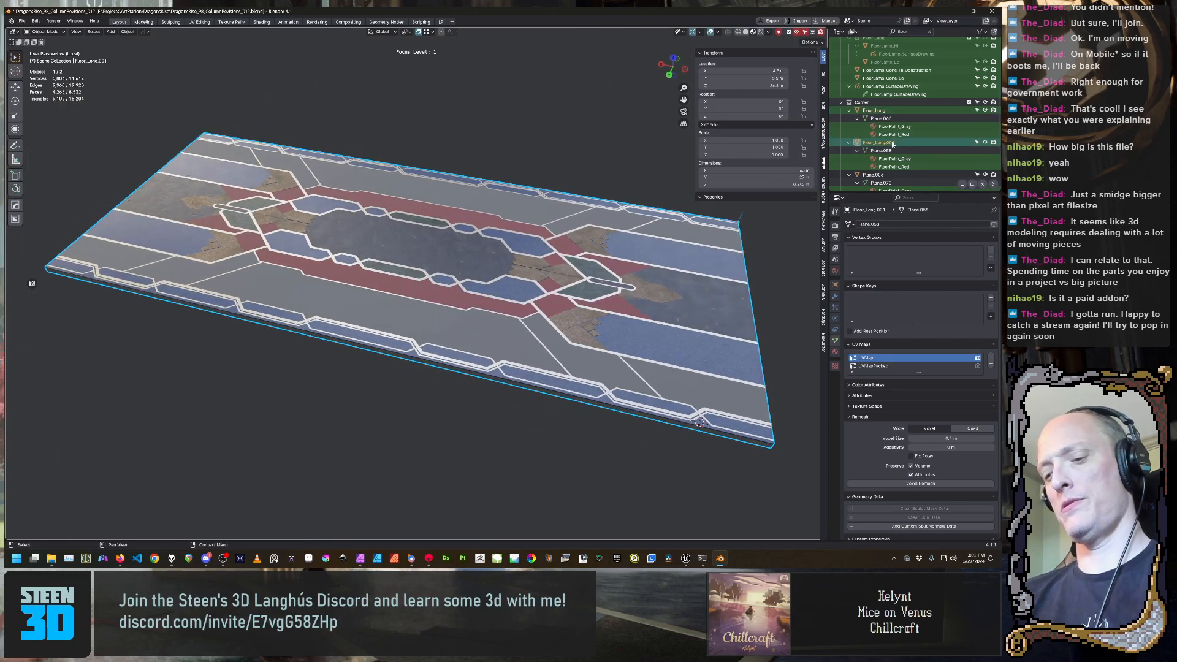
double_click(893, 144)
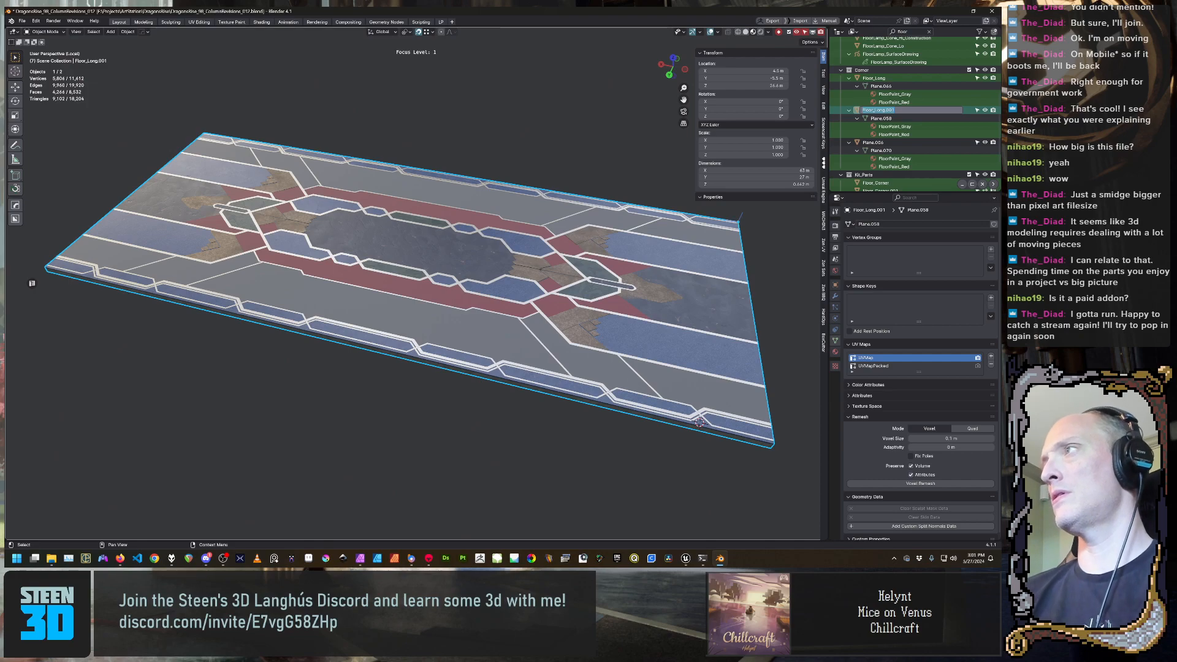
type("_F")
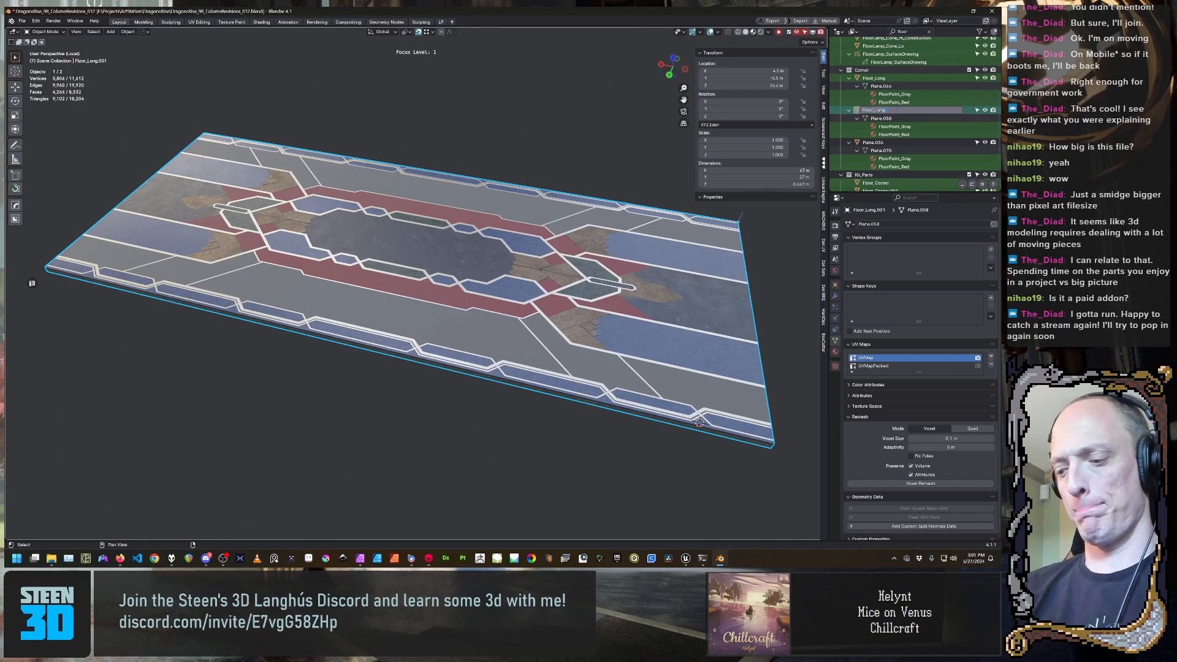
type("ackedUV")
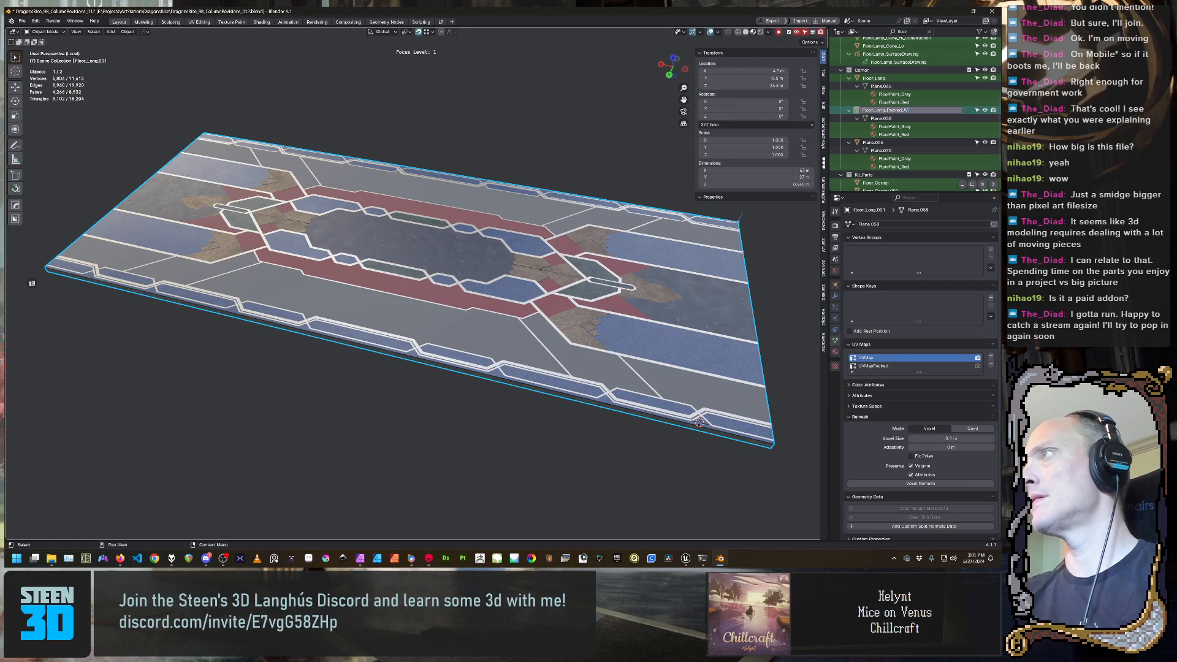
key("Return")
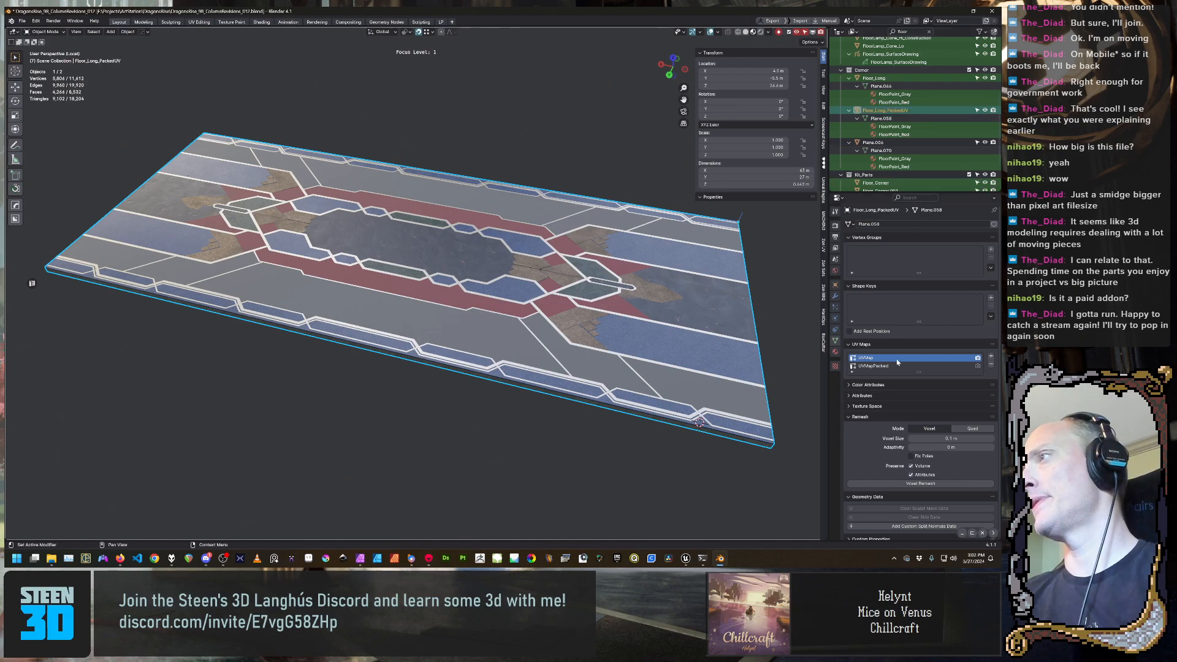
Delete the UVMap channel from Floor_Long_PackedUV, keeping only UVMapPacked
left_click(992, 365)
middle_click_drag(466, 368, 463, 391)
scroll(403, 419, "up", 5)
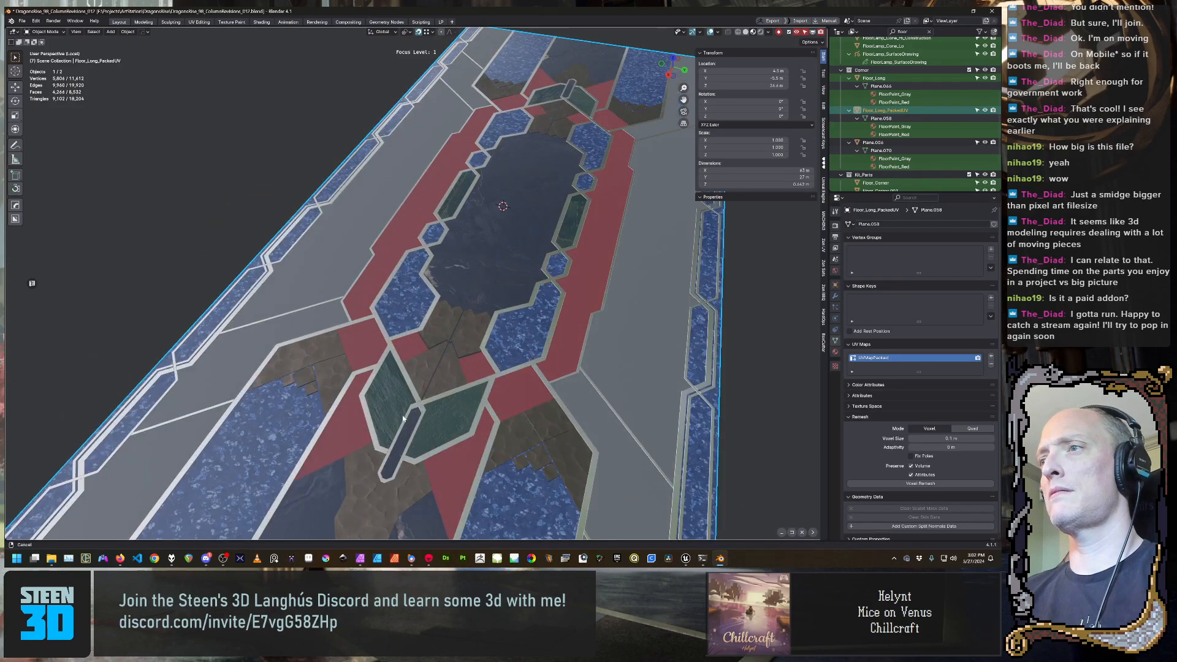
Inspect how the materials look on the floor with the packed UV map, both close up and as a whole
middle_click_drag(403, 419, 438, 283, "shift")
scroll(439, 283, "up", 3)
scroll(441, 287, "up", 2)
middle_click_drag(521, 296, 471, 320)
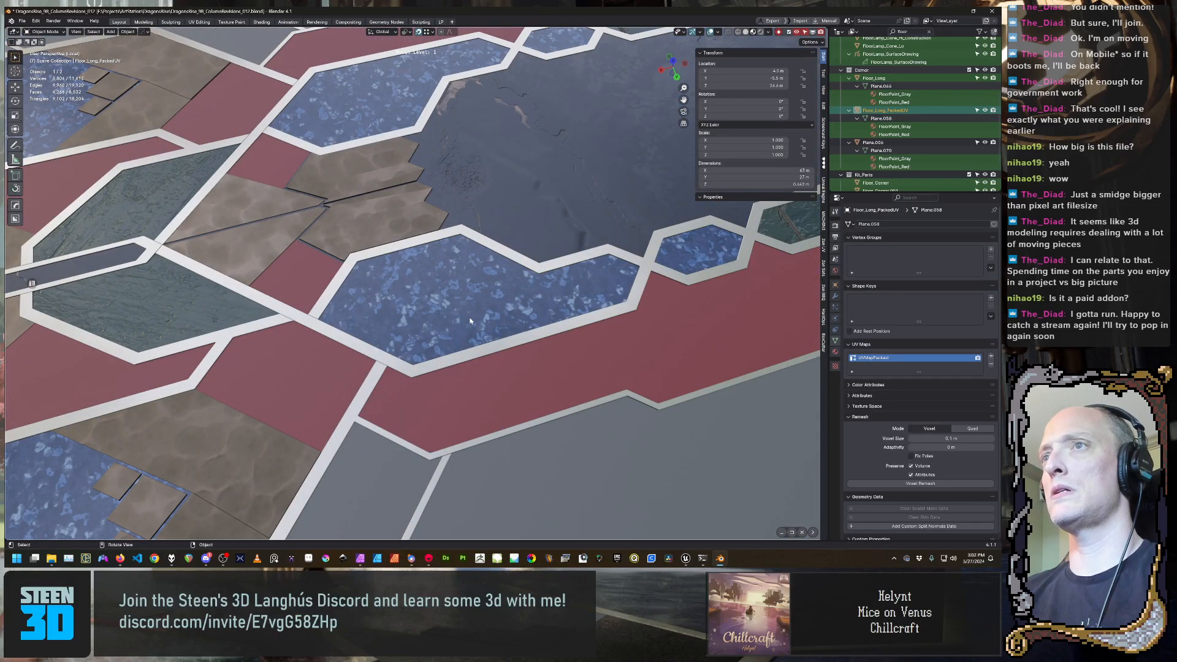
scroll(471, 321, "down", 2)
middle_click_drag(321, 349, 457, 383, "shift")
scroll(458, 382, "down", 5)
middle_click_drag(577, 395, 533, 393)
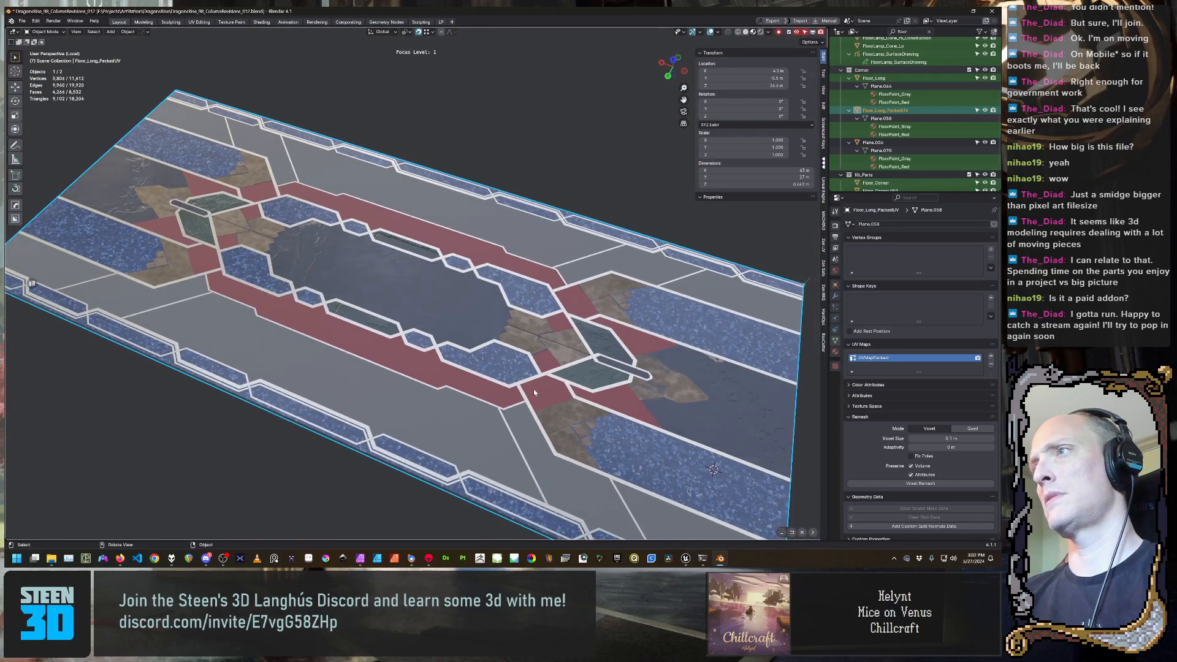
middle_click_drag(453, 407, 450, 383)
scroll(526, 412, "up", 4)
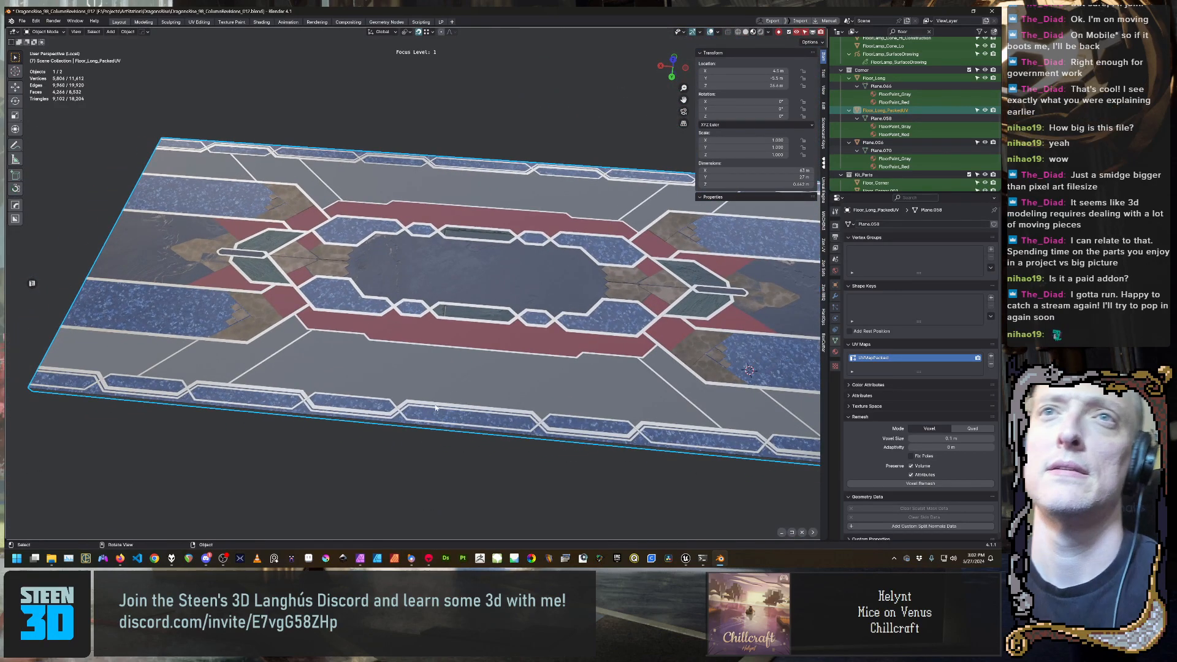
scroll(396, 363, "down", 3)
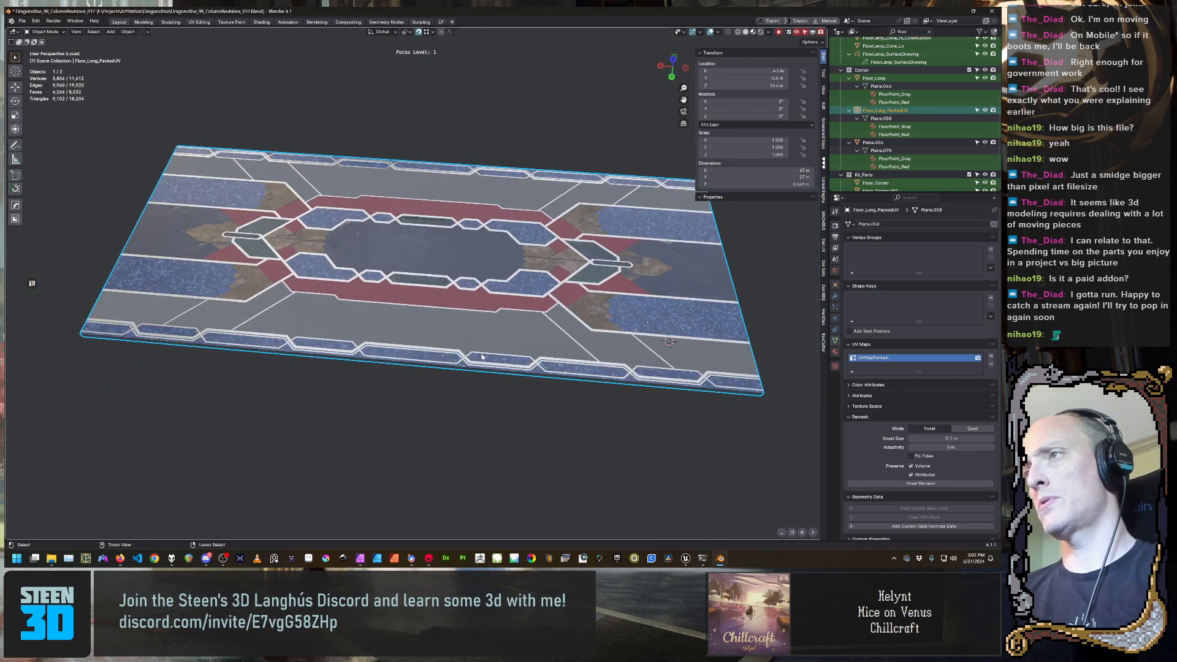
Start an FBX export of the selected floor and go to the project's Export folder
key("ctrl+s")
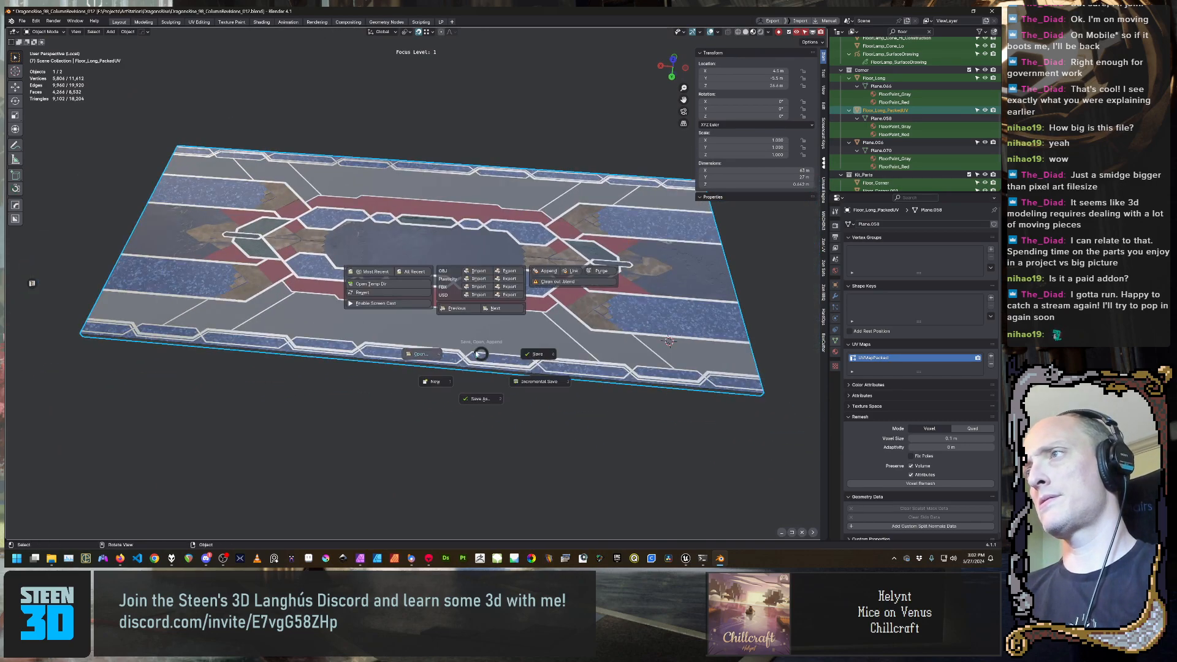
left_click(509, 287)
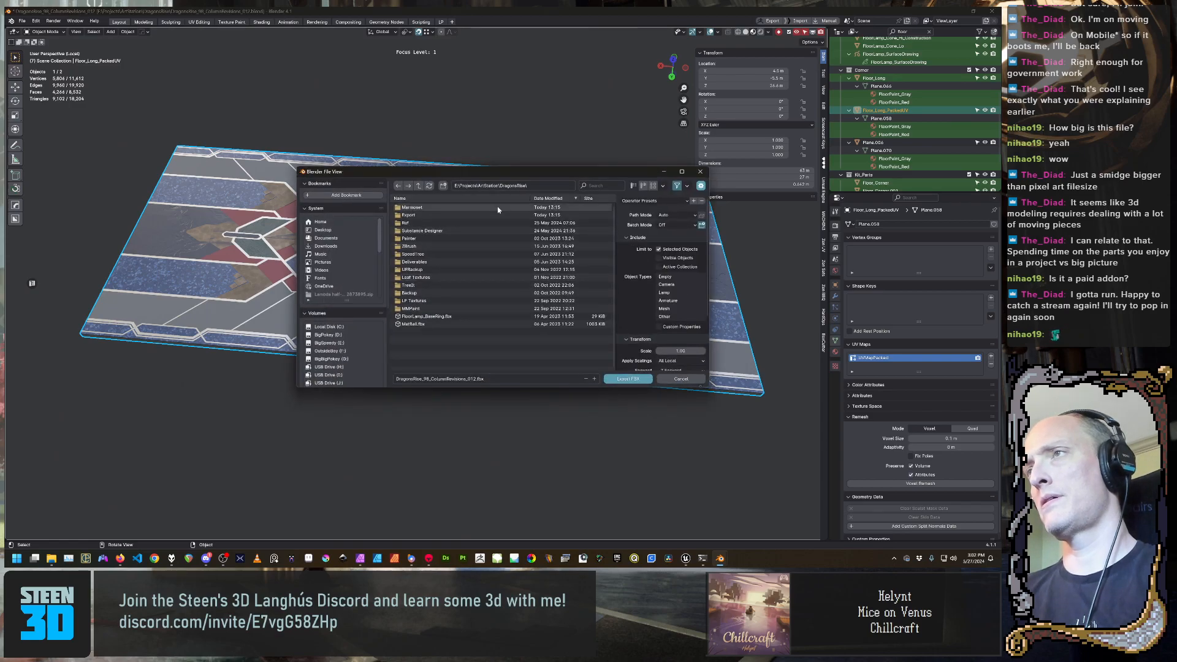
left_click(441, 219)
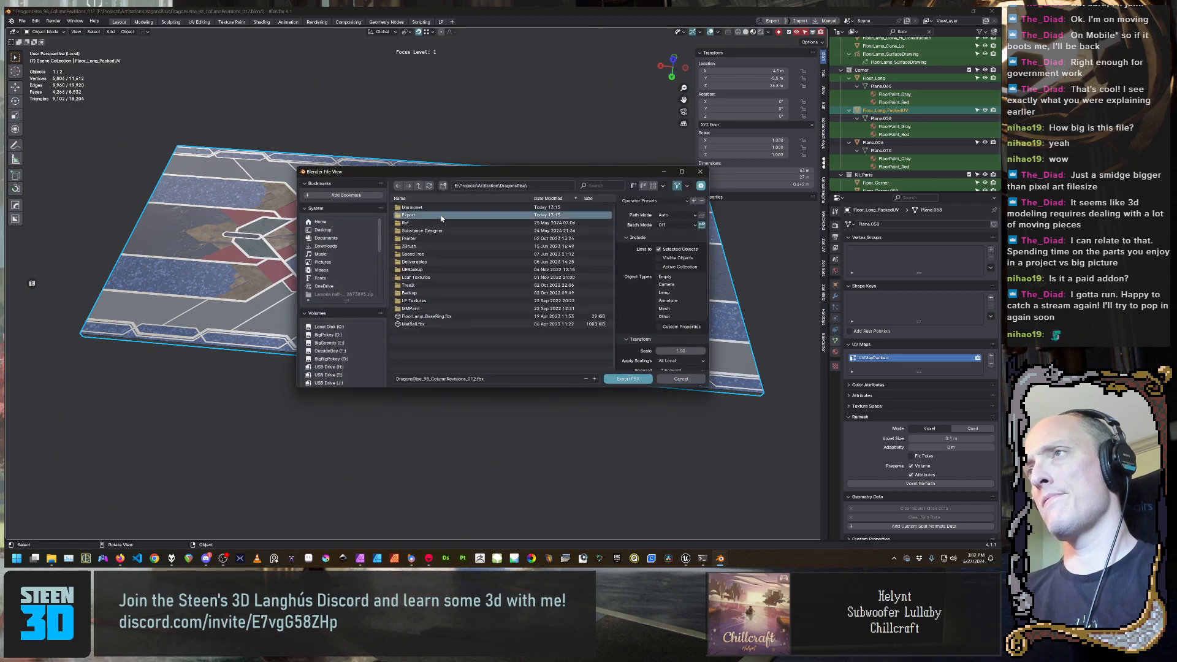
double_click(441, 217)
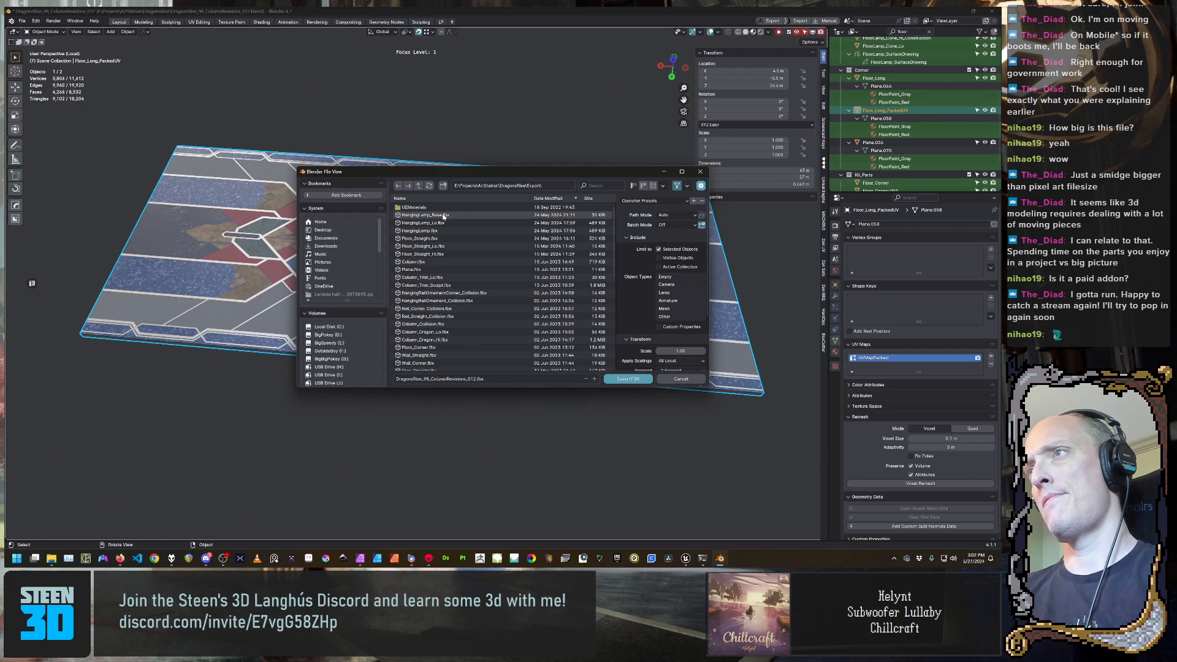
scroll(444, 222, "down", 3)
scroll(444, 230, "up", 3)
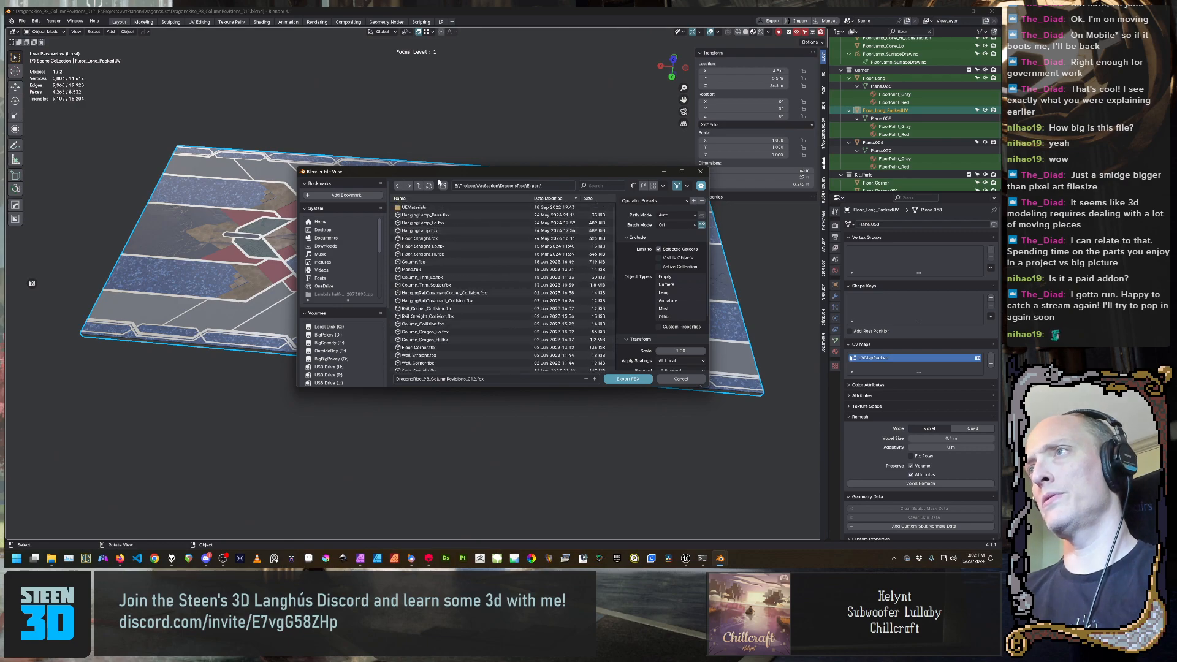
Create a new folder named Marmoset inside the Export folder
left_click(443, 185)
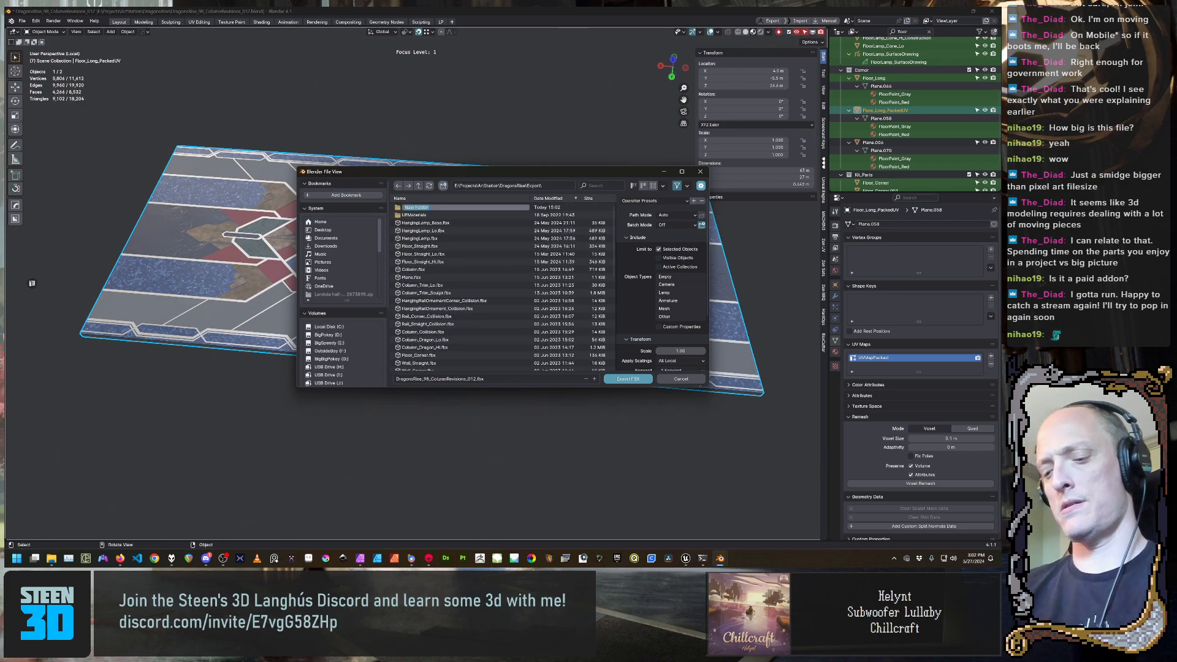
type("mar")
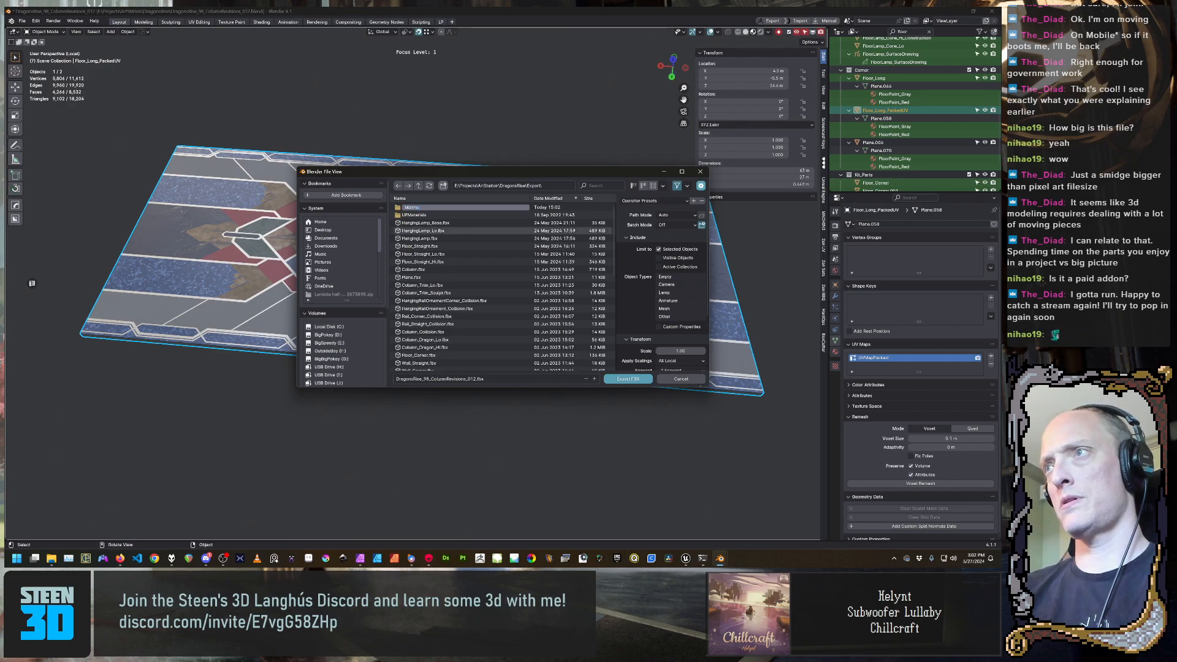
key("BackSpace")
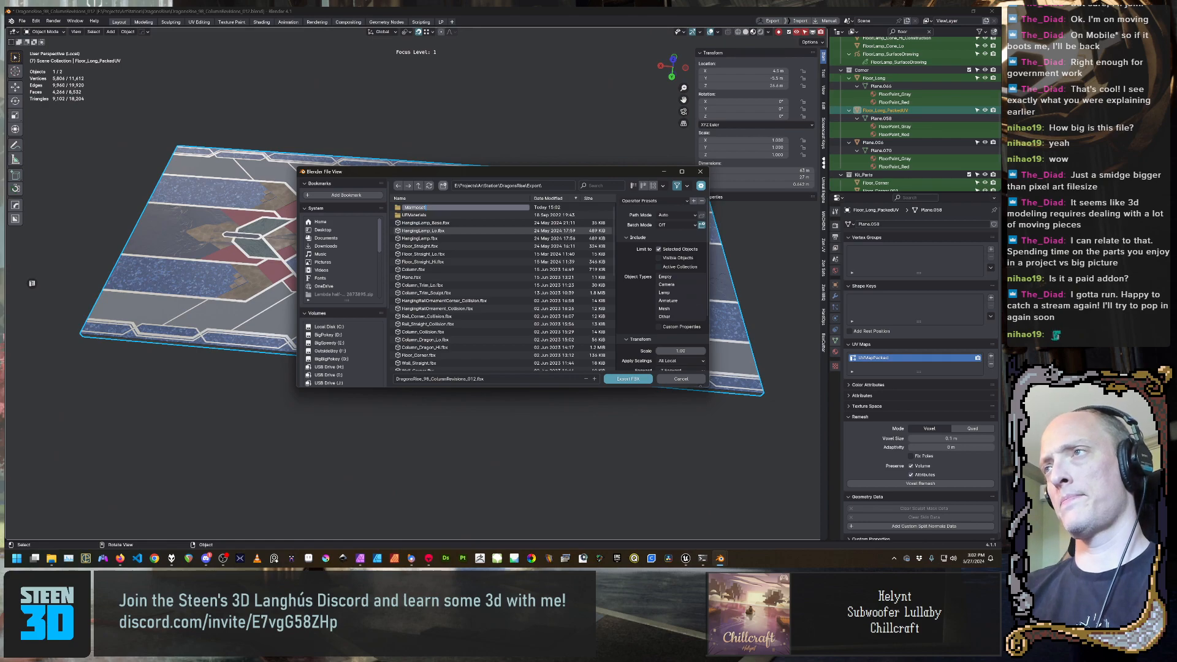
key("Return")
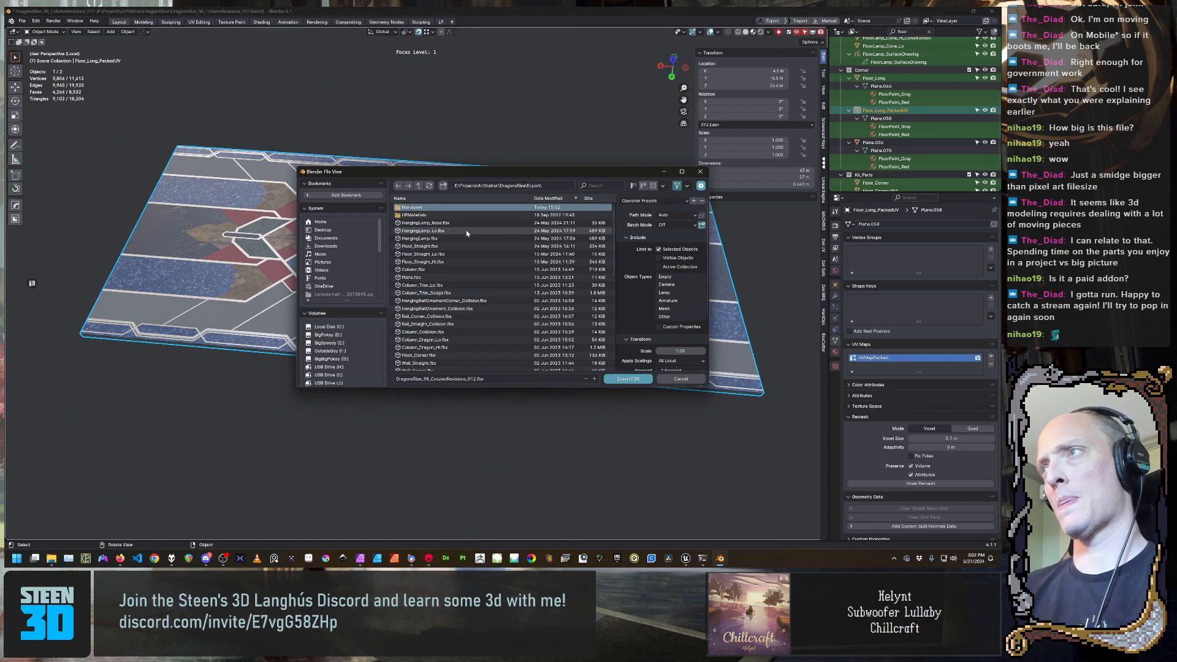
Export the selected floor as an FBX file into the Marmoset folder, keeping the suggested file name
double_click(415, 209)
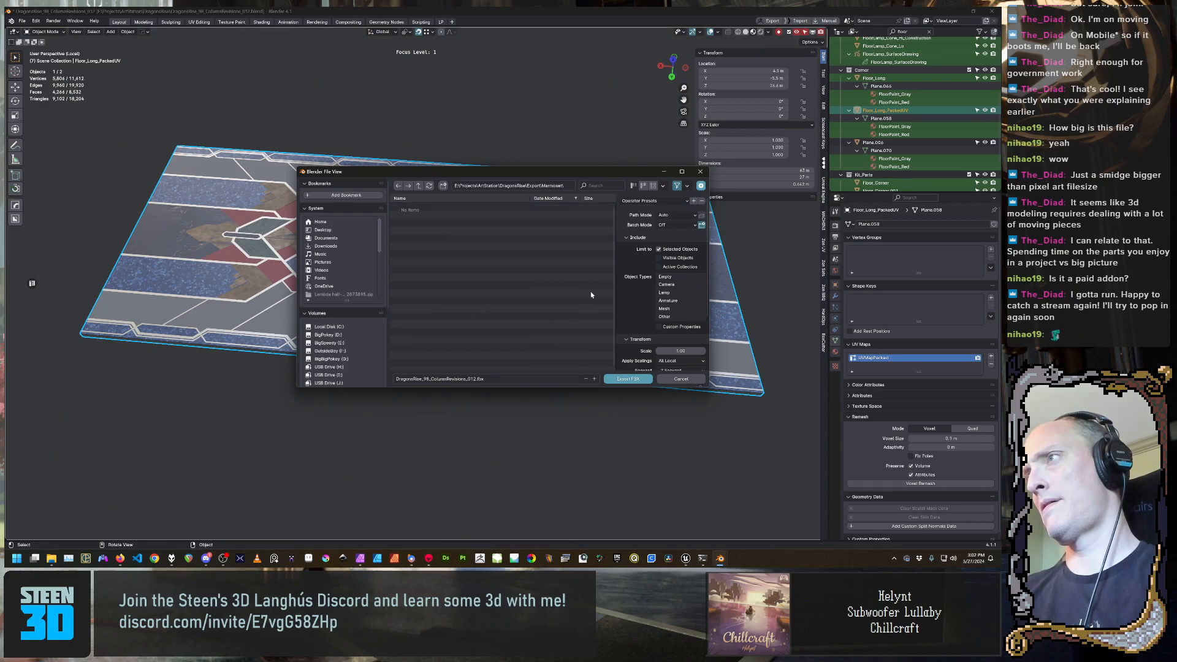
left_click(641, 382)
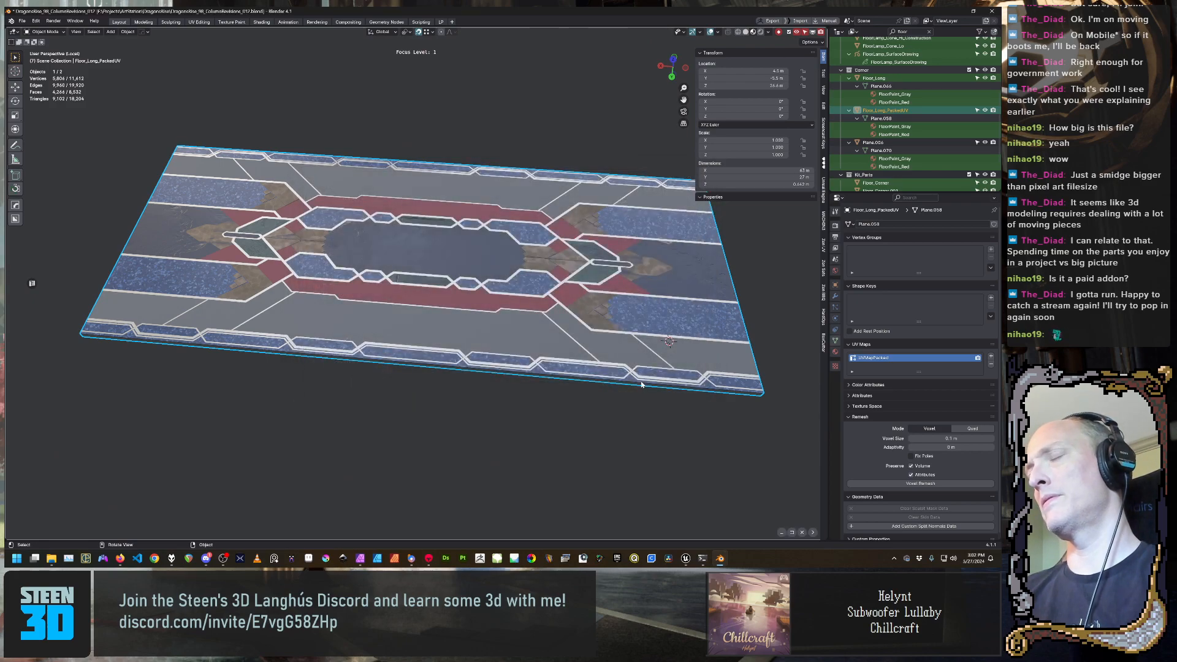
left_click(473, 425)
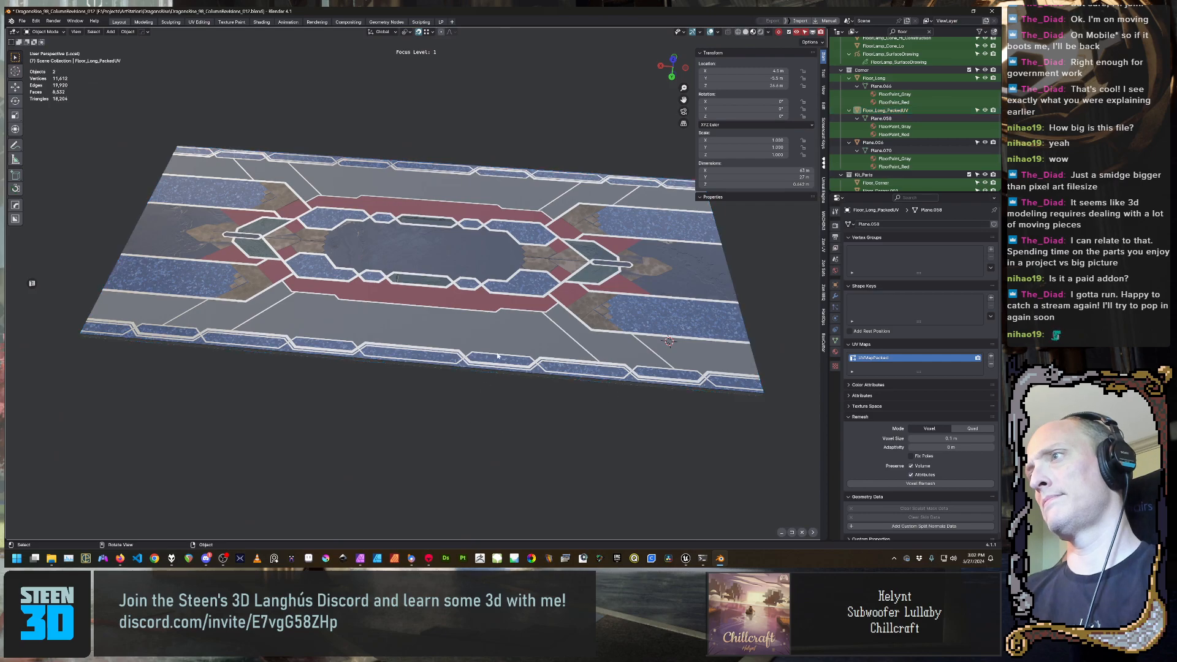
left_click(498, 352)
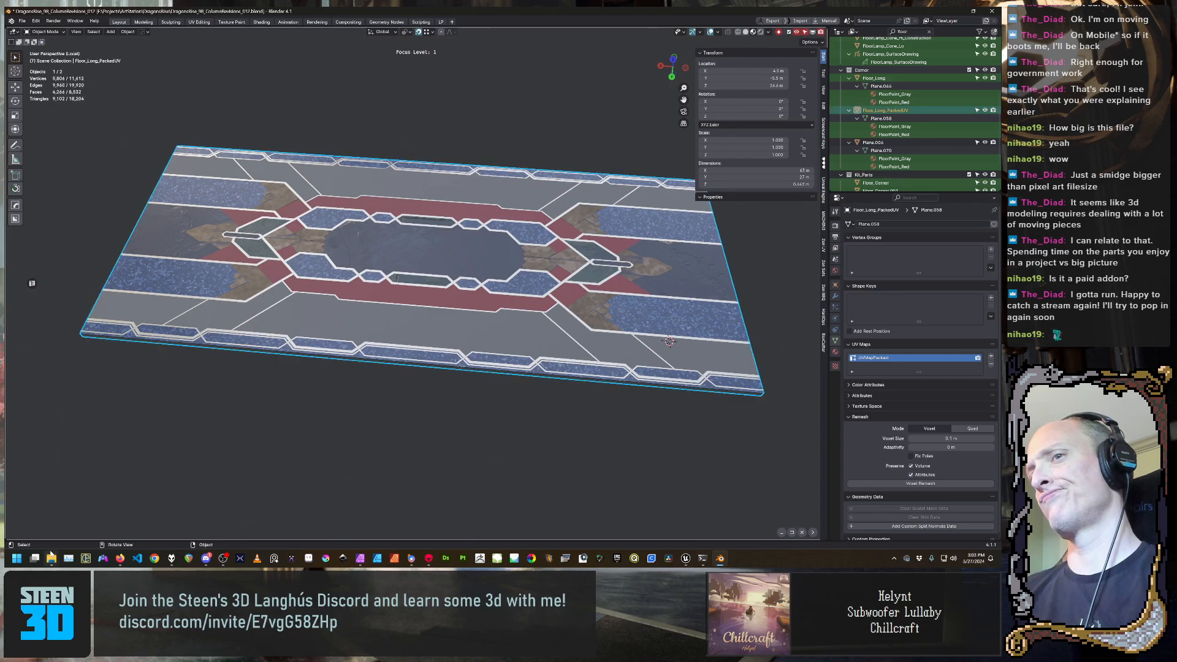
Switch to File Explorer, close the Unreal projects folder, and bring up the window showing the Floor_Straight textures
mouse_move(51, 558)
left_click(165, 517)
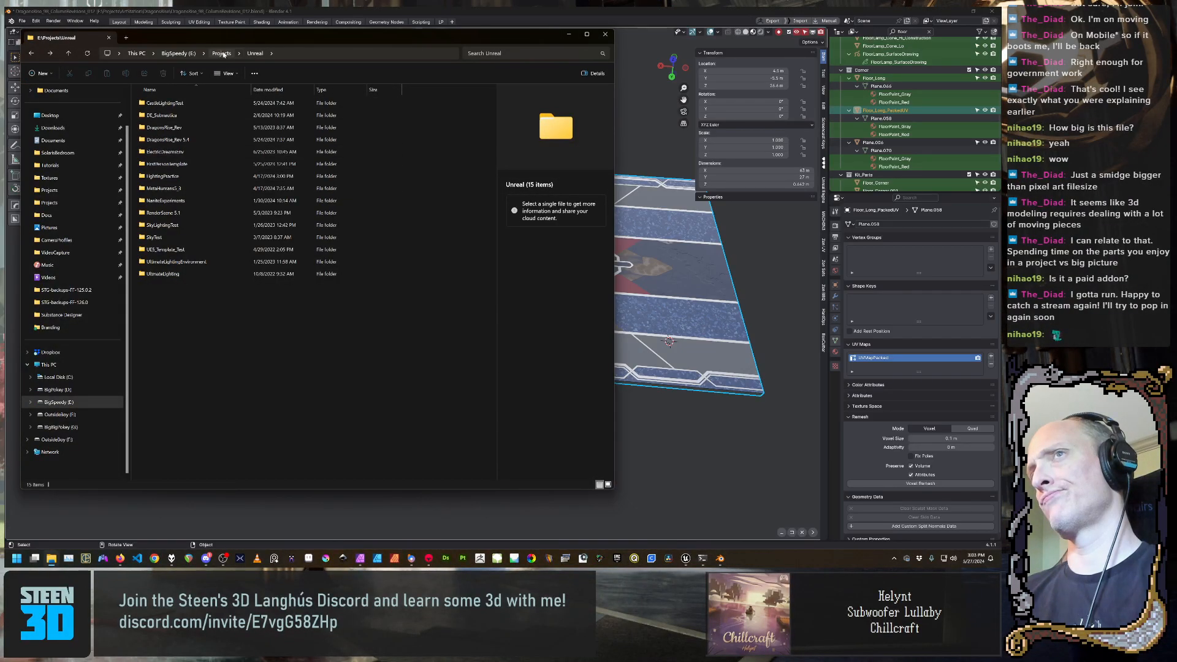
left_click(109, 37)
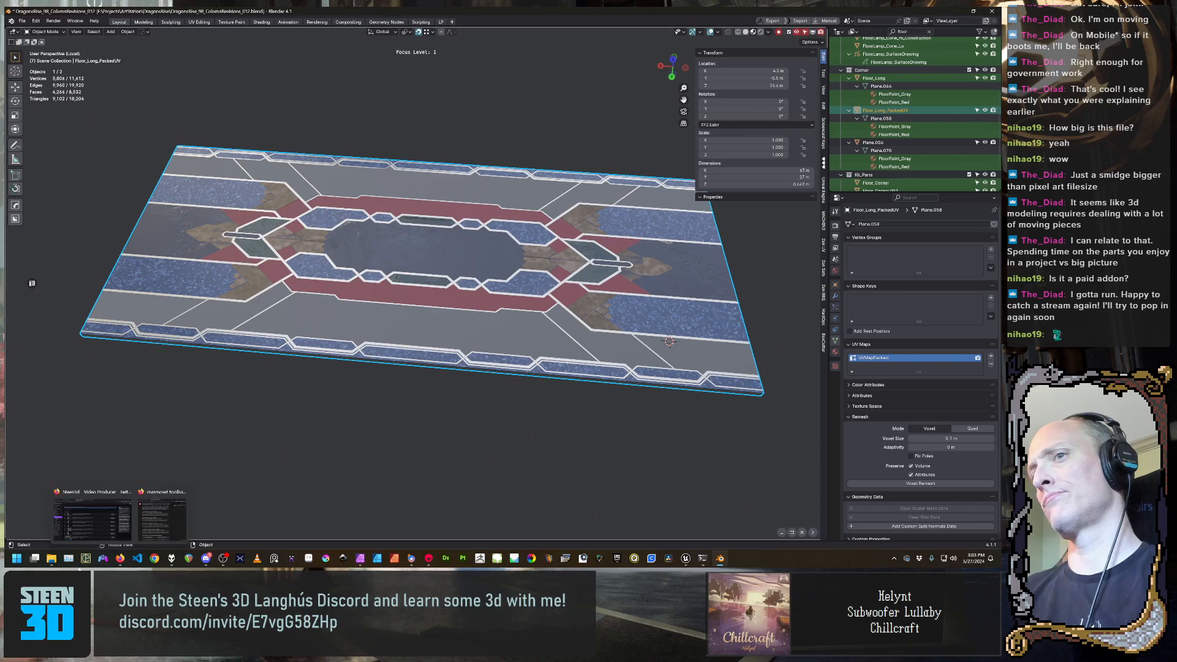
left_click(107, 516)
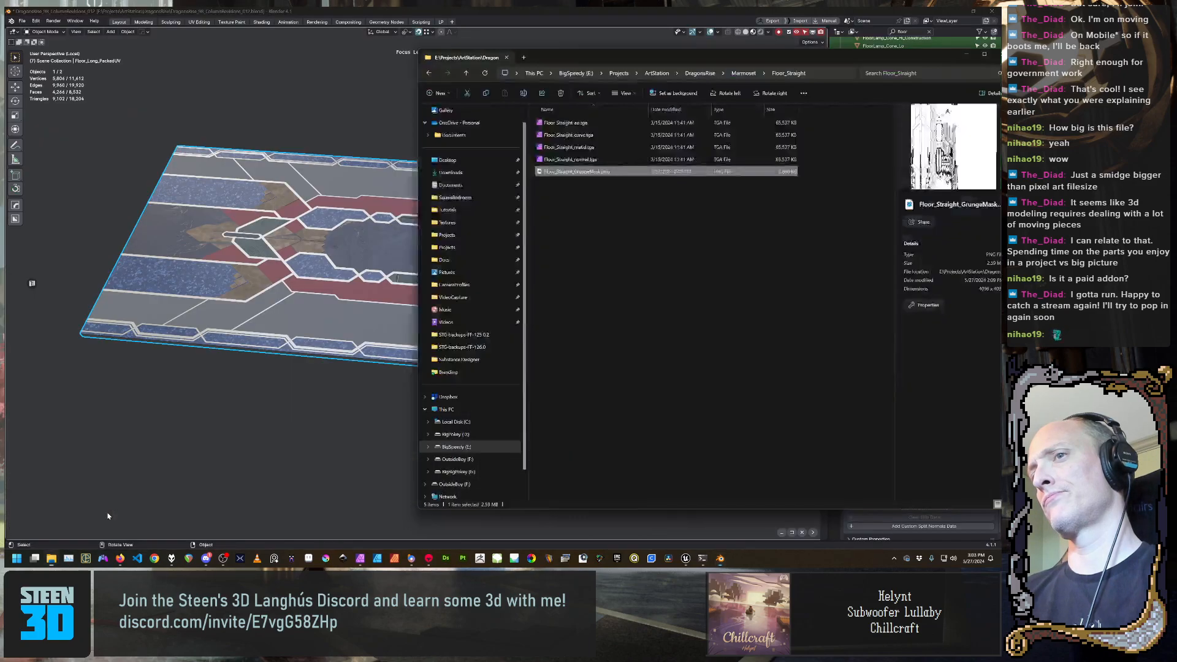
Go up to the DragonsRise folder and open the Marmoset folder inside Export
left_click(705, 291)
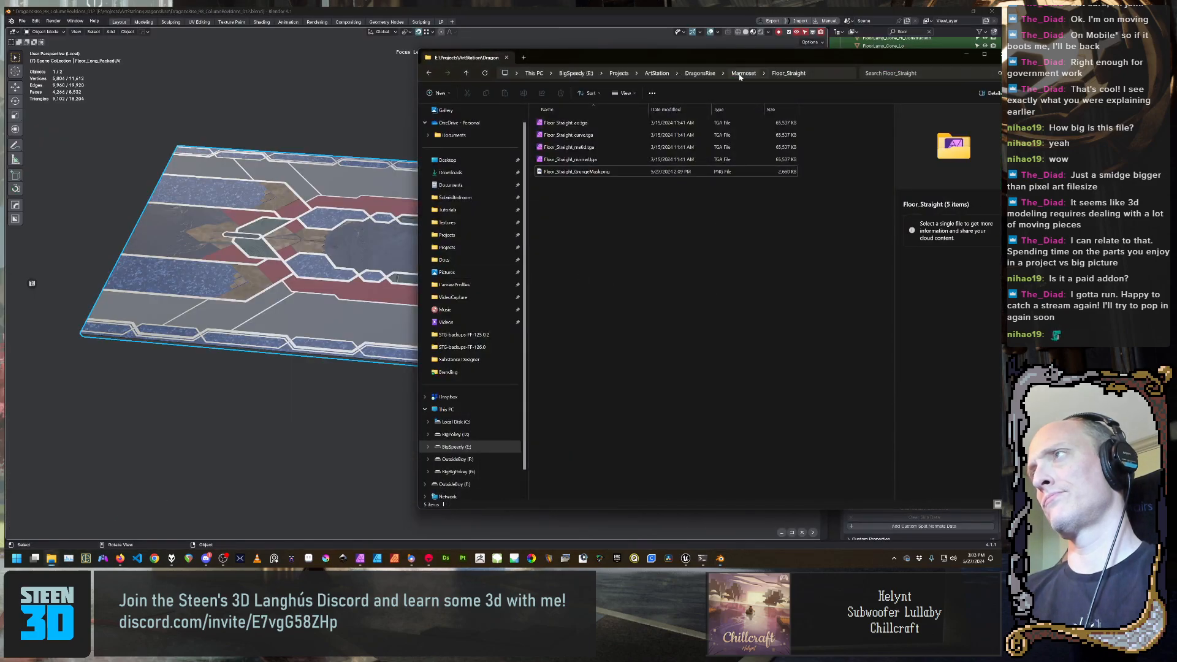
left_click(701, 73)
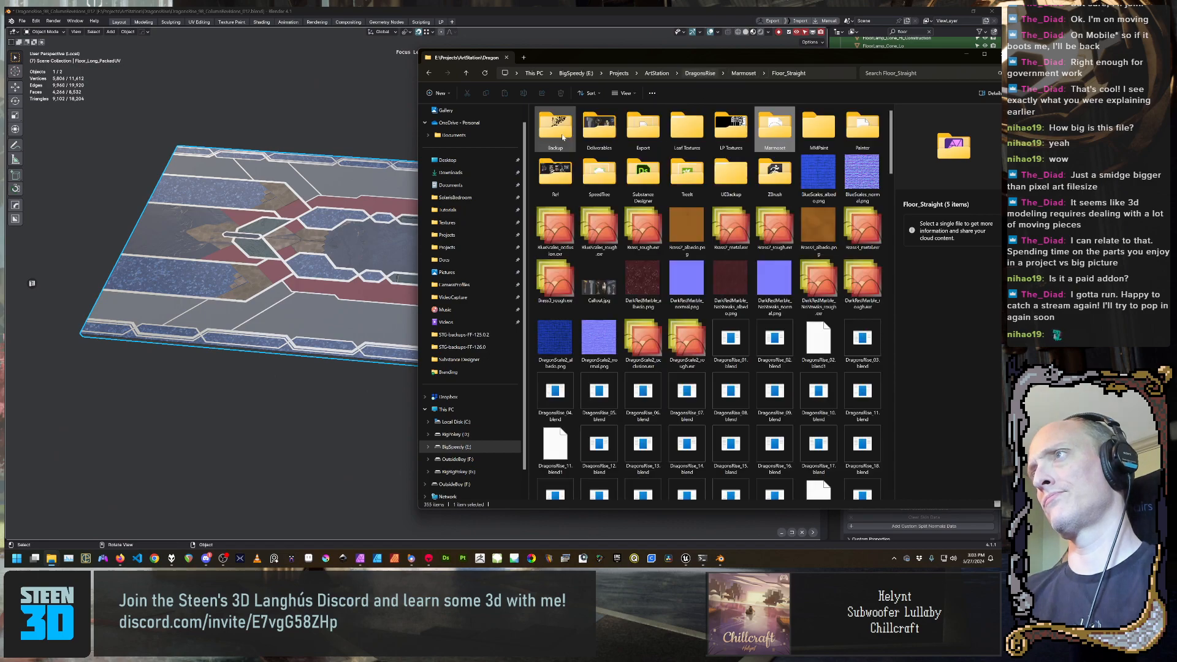
double_click(643, 127)
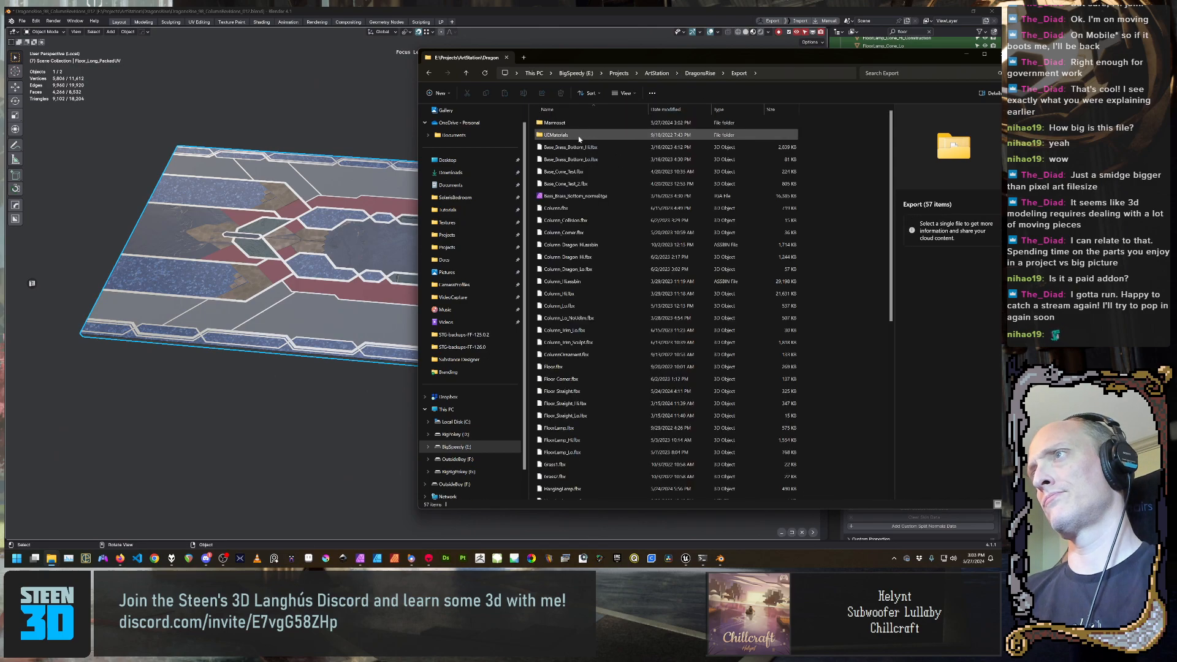
double_click(572, 127)
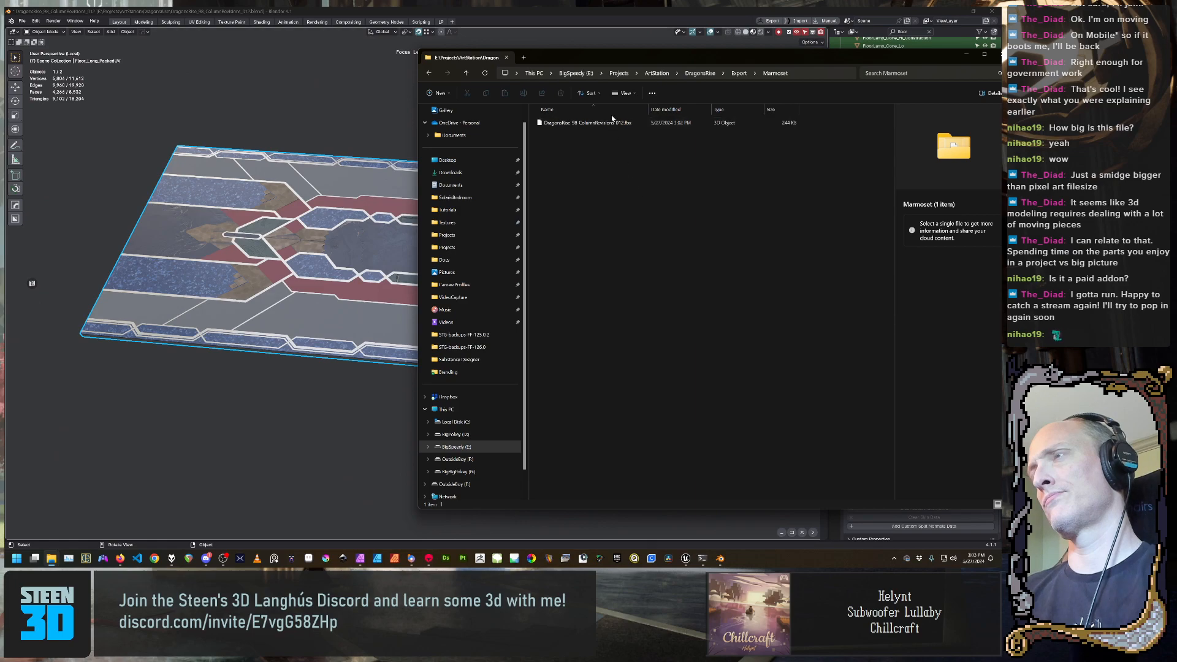
Rename the exported FBX file in the Marmoset folder as Floor_Straight
left_click(614, 125)
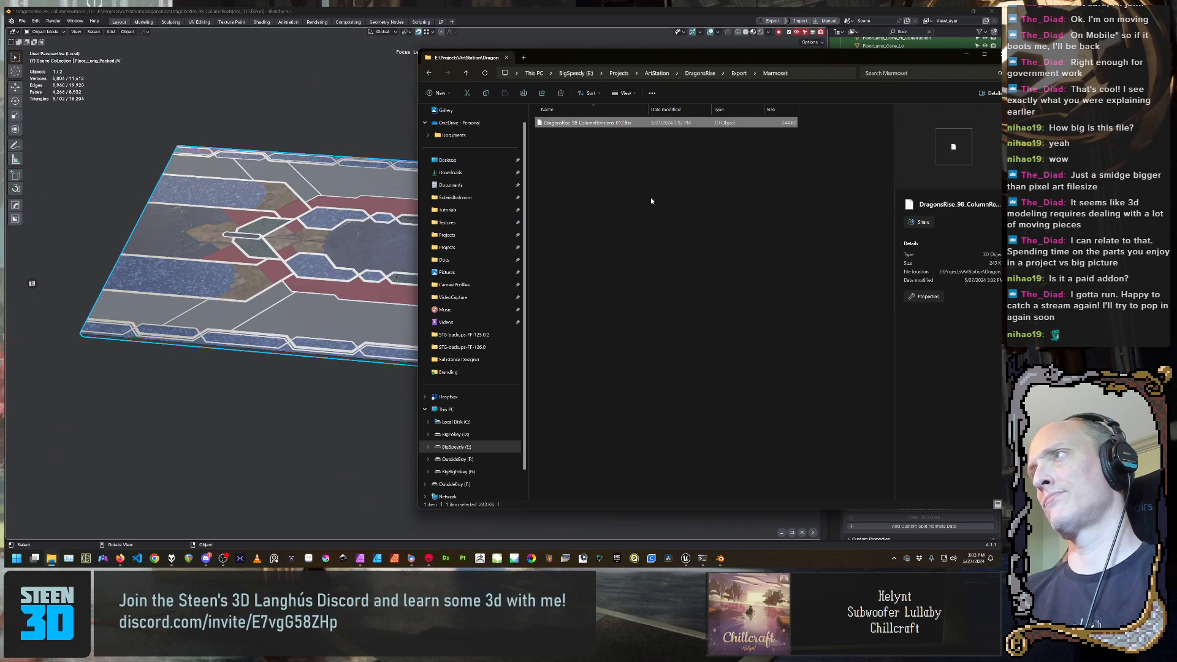
left_click(583, 125)
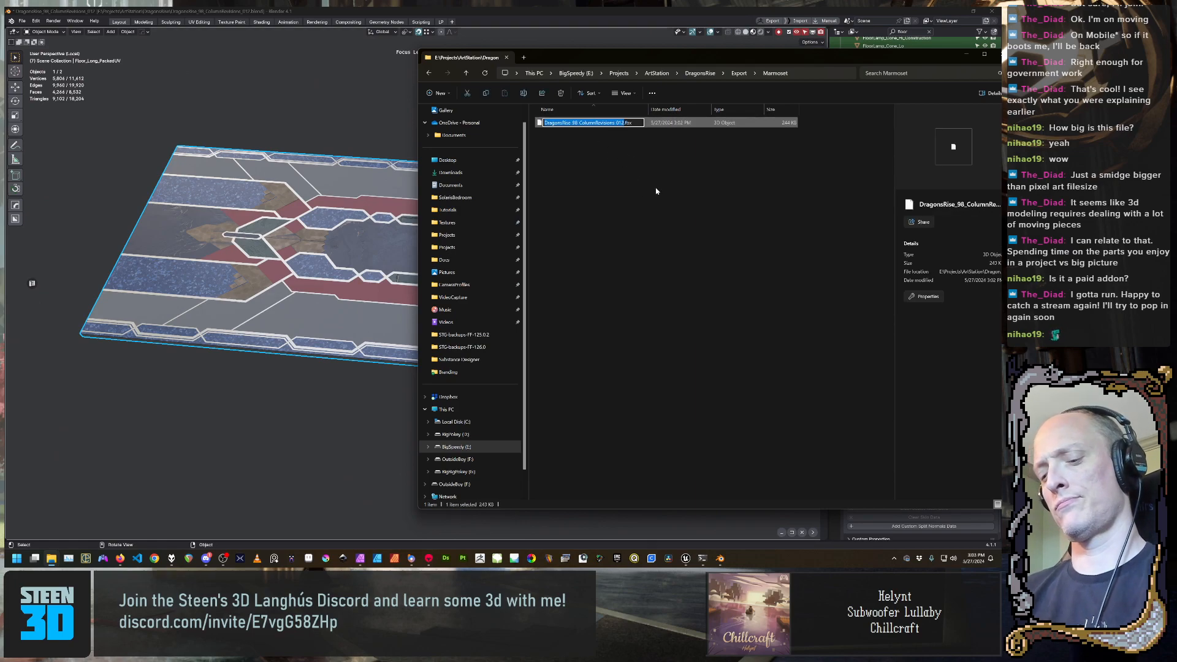
type("Floor")
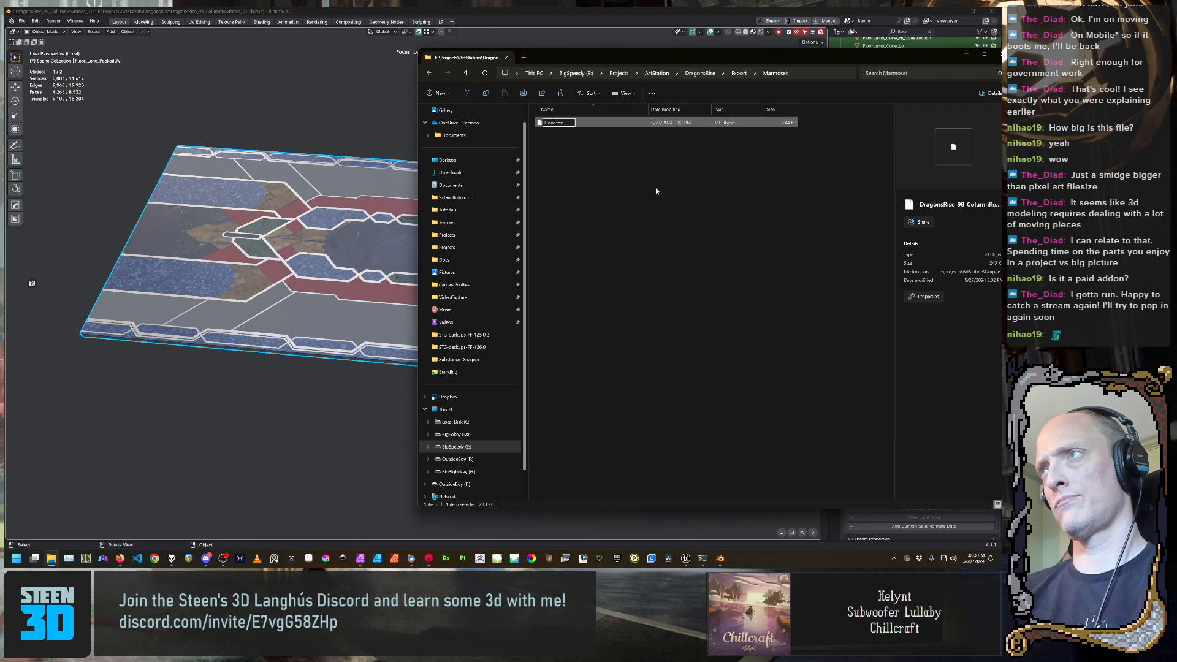
type("_St")
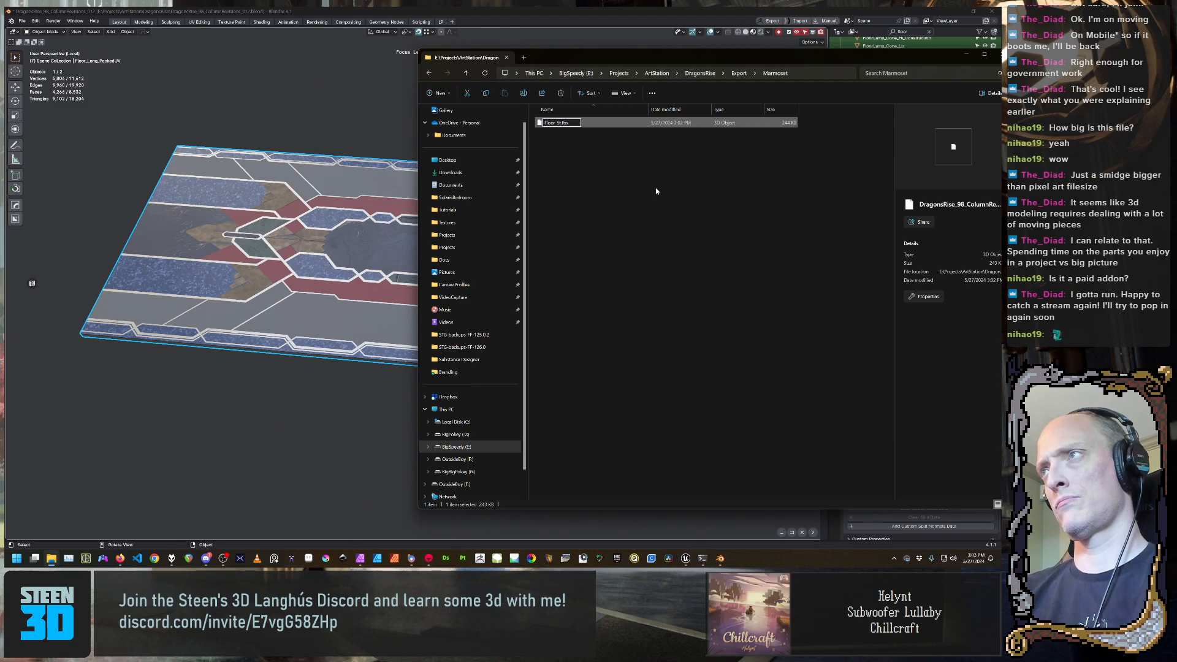
key("BackSpace")
key("BackSpace")
type("Stra")
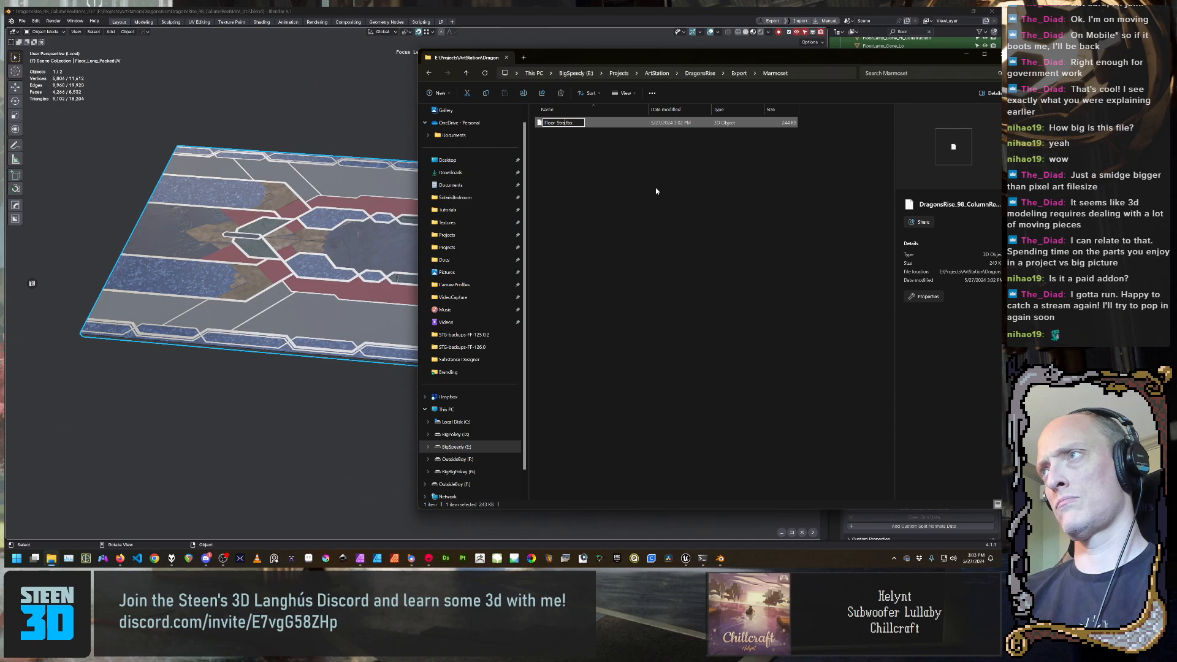
type("igh")
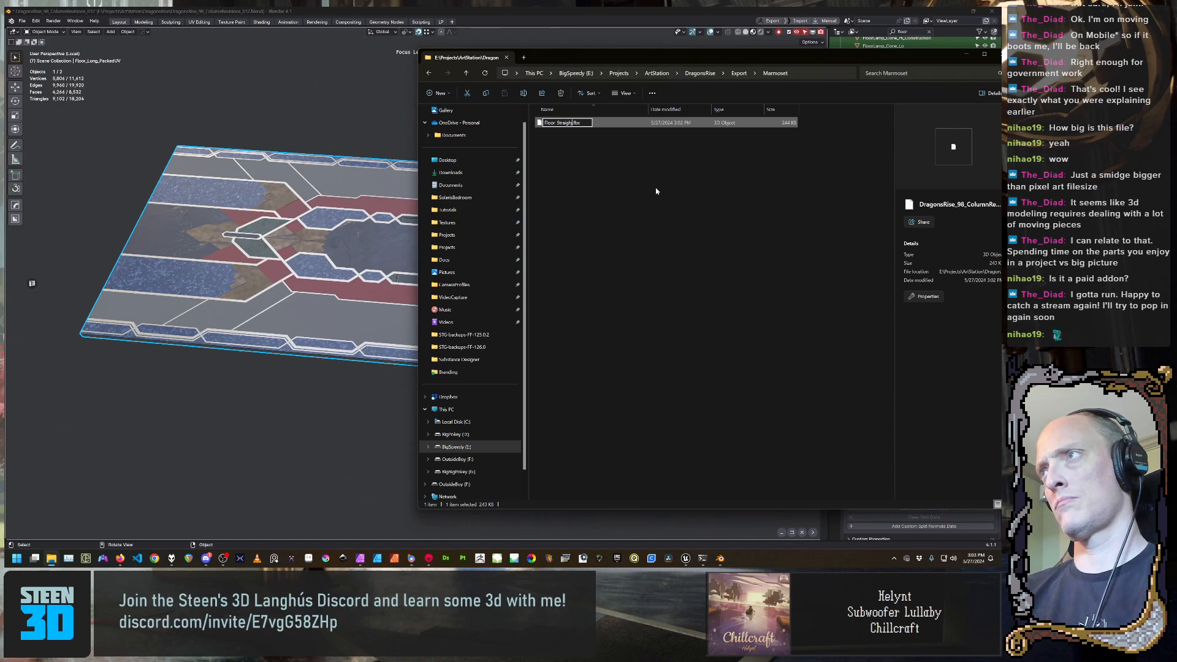
type("t")
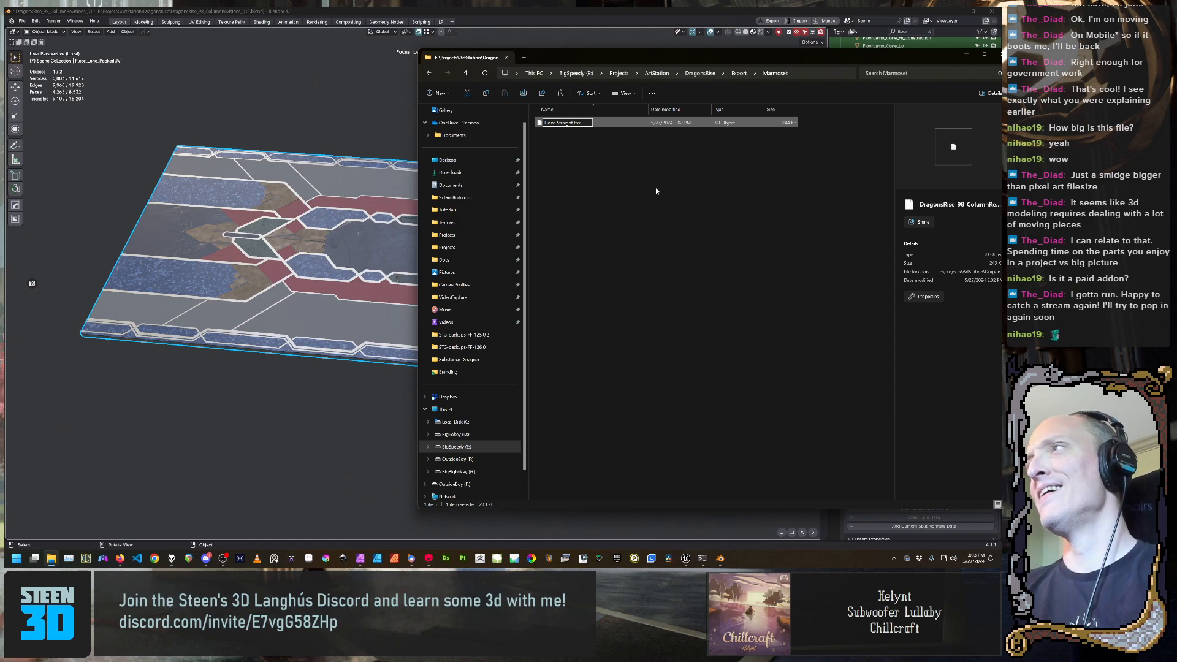
key("Return")
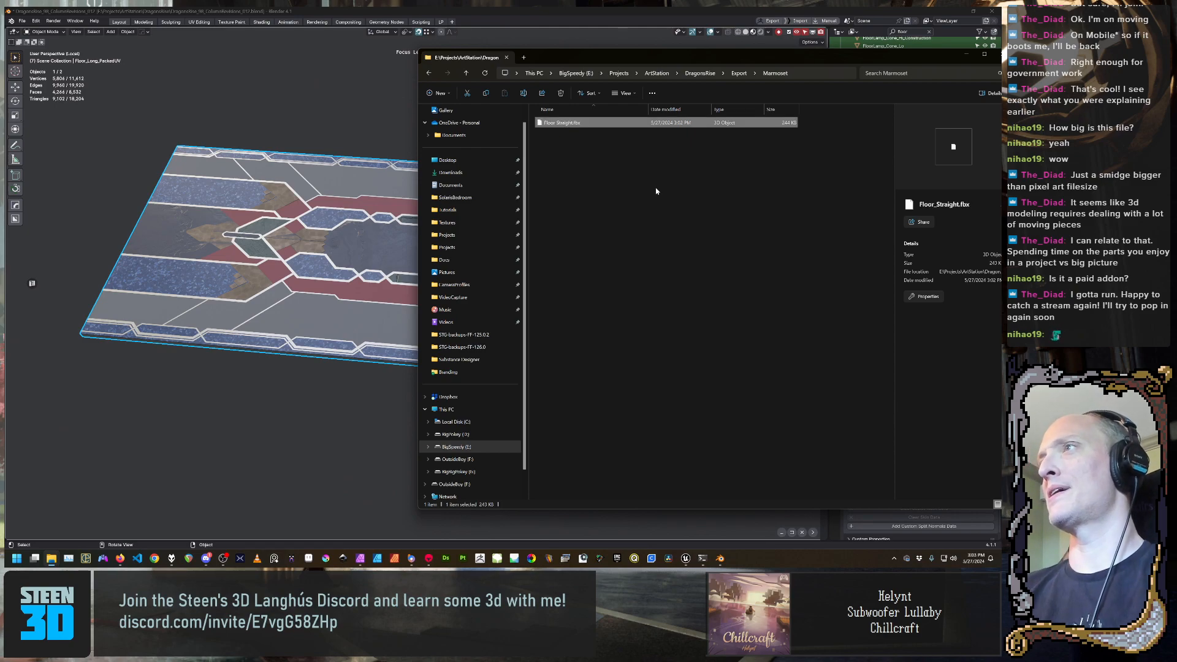
left_click(656, 191)
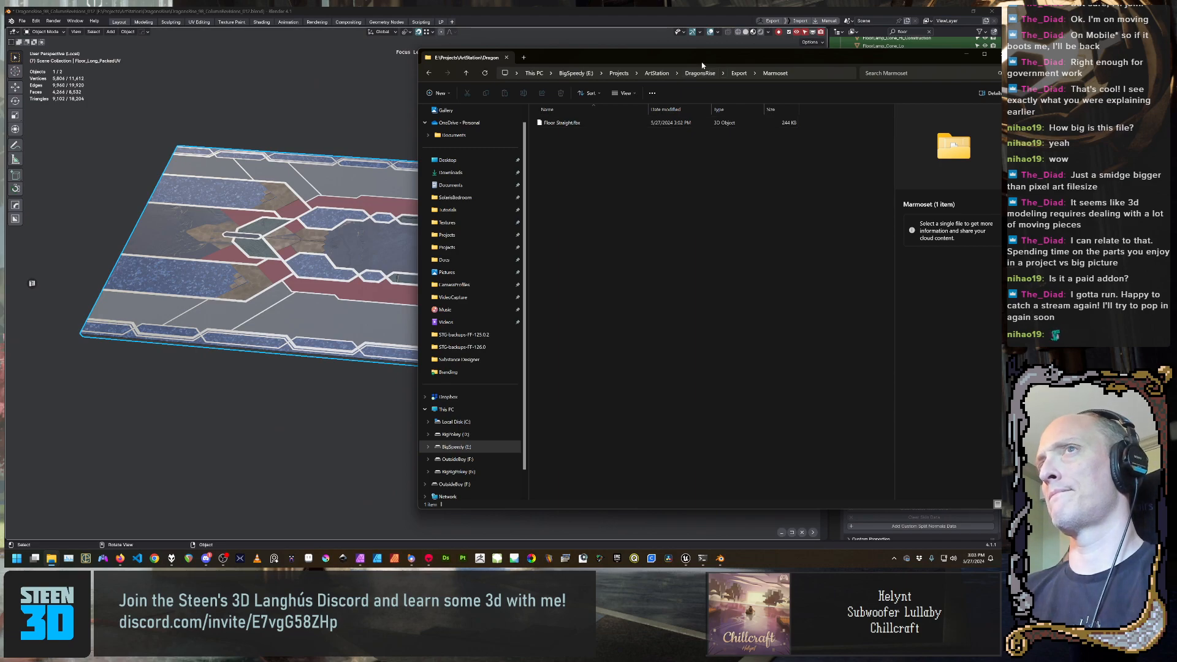
Check the existing scene in Marmoset Toolbag, and return to Blender
left_click(429, 558)
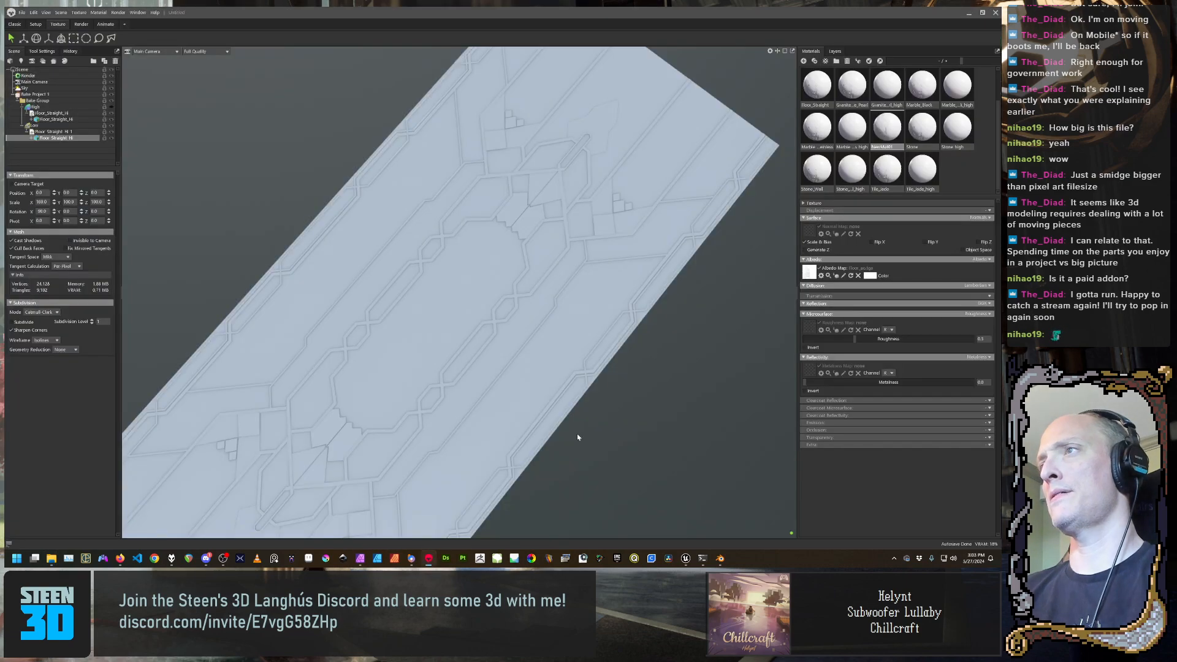
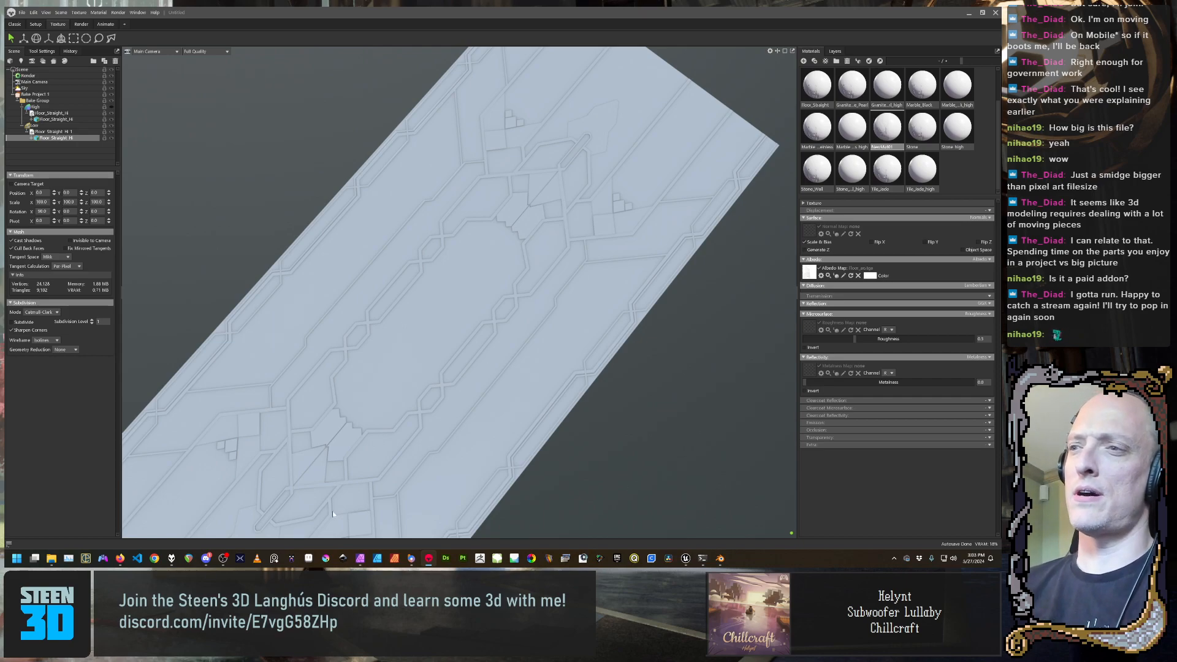
mouse_move(223, 560)
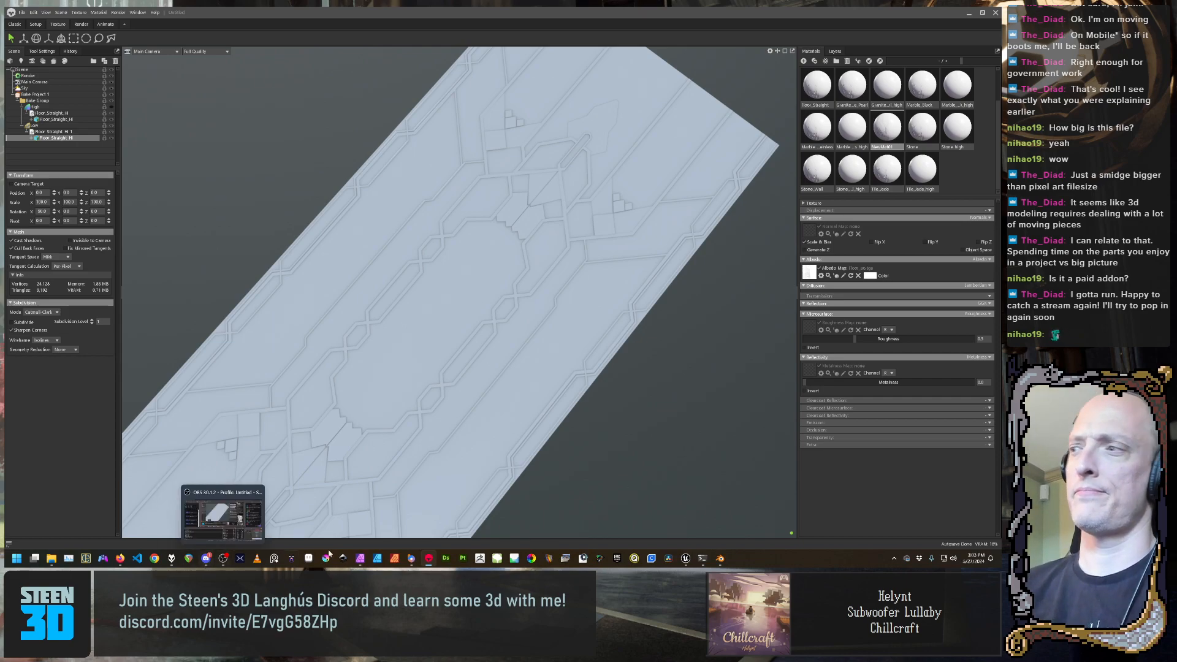
left_click(725, 562)
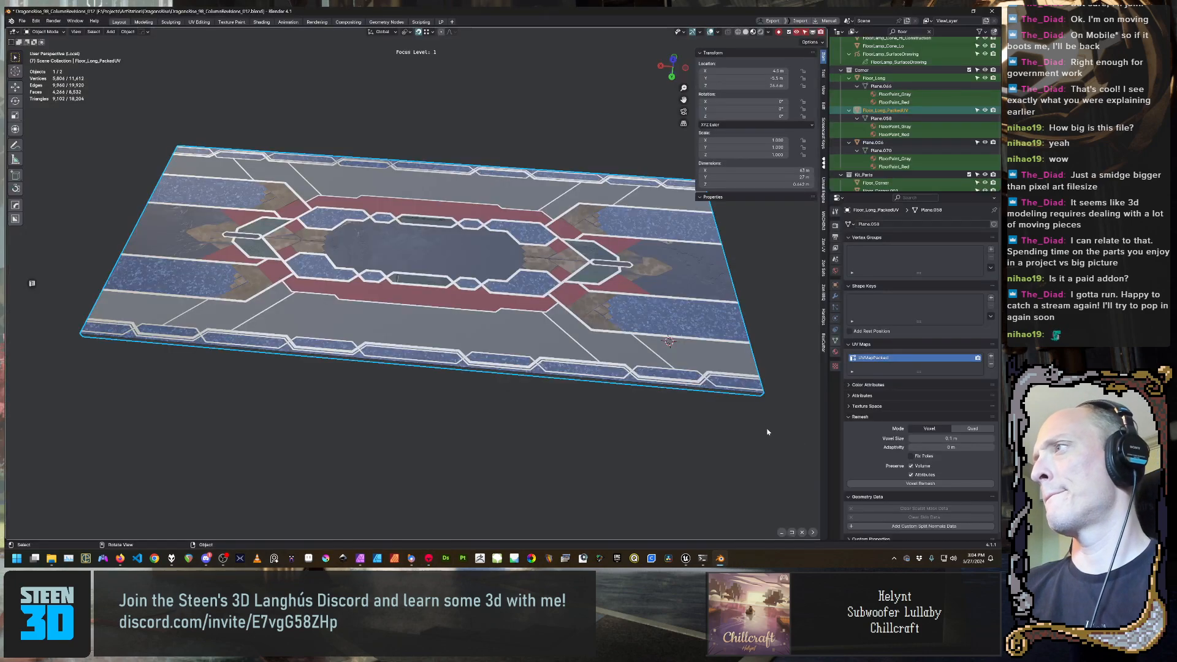
Remove all material slots from the Floor_Long_PackedUV object
scroll(673, 405, "down", 3)
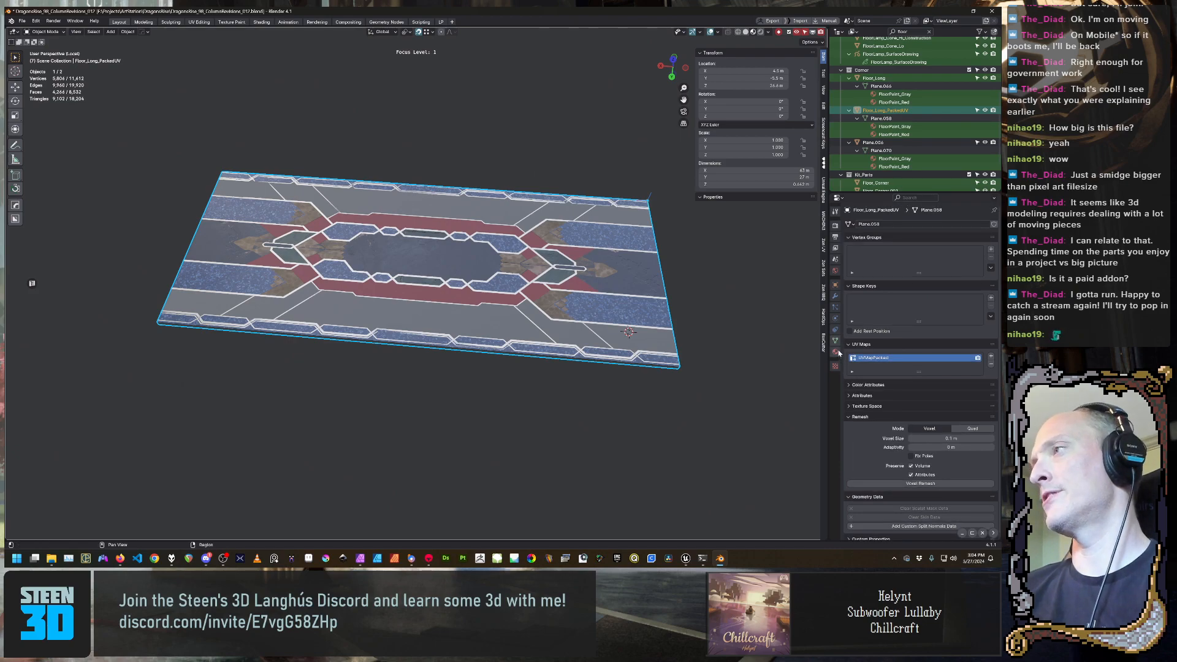
left_click(836, 351)
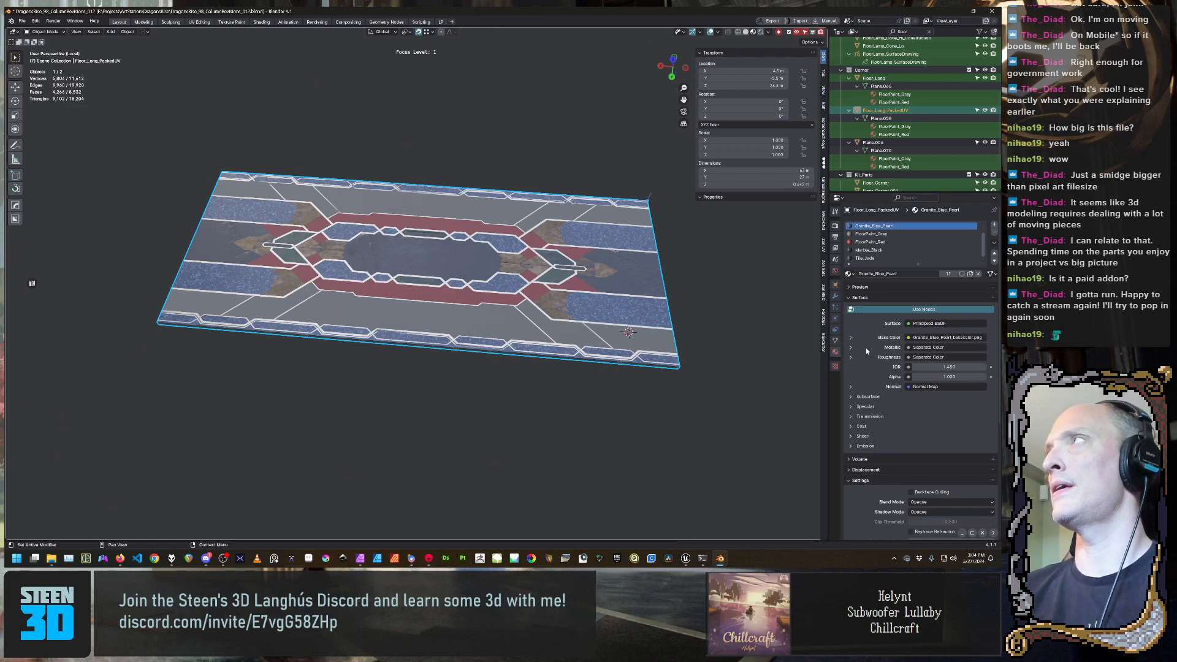
middle_click_drag(650, 336, 619, 337)
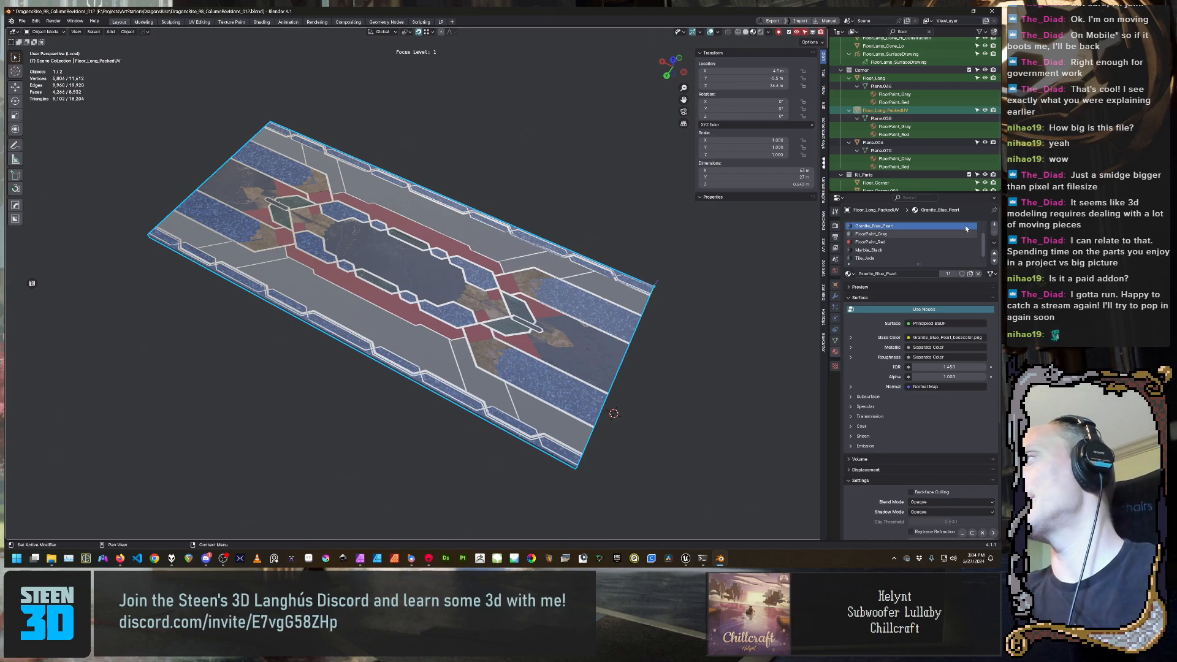
left_click(995, 235)
left_click(996, 235)
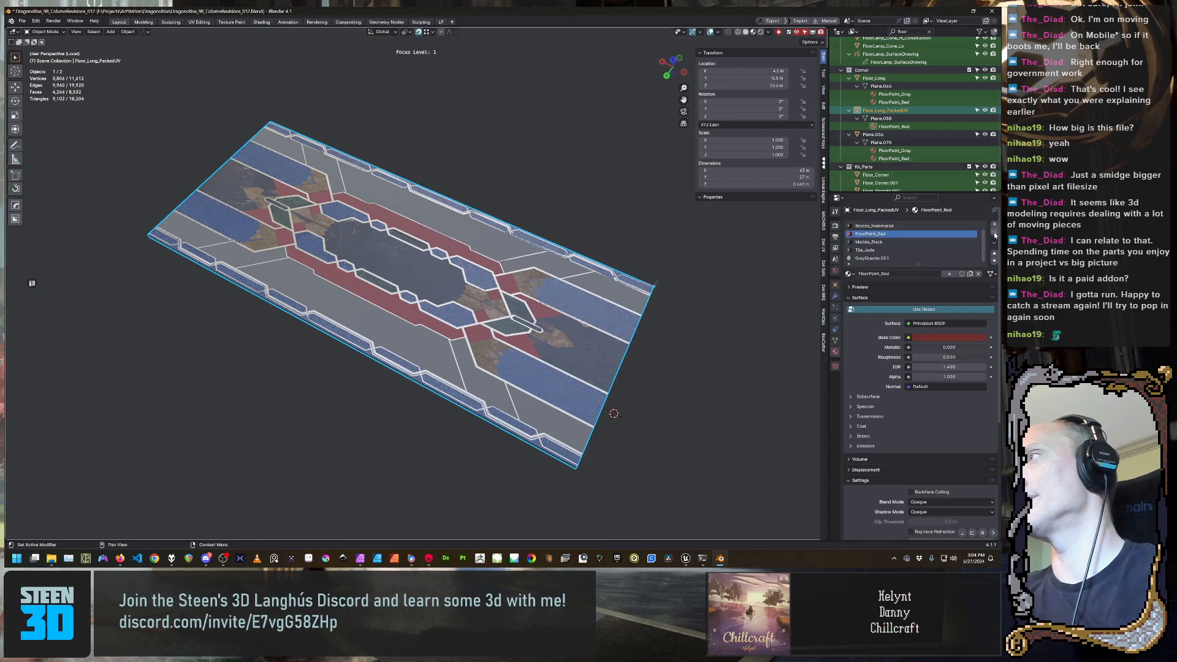
left_click(995, 235)
left_click(995, 234)
left_click(995, 235)
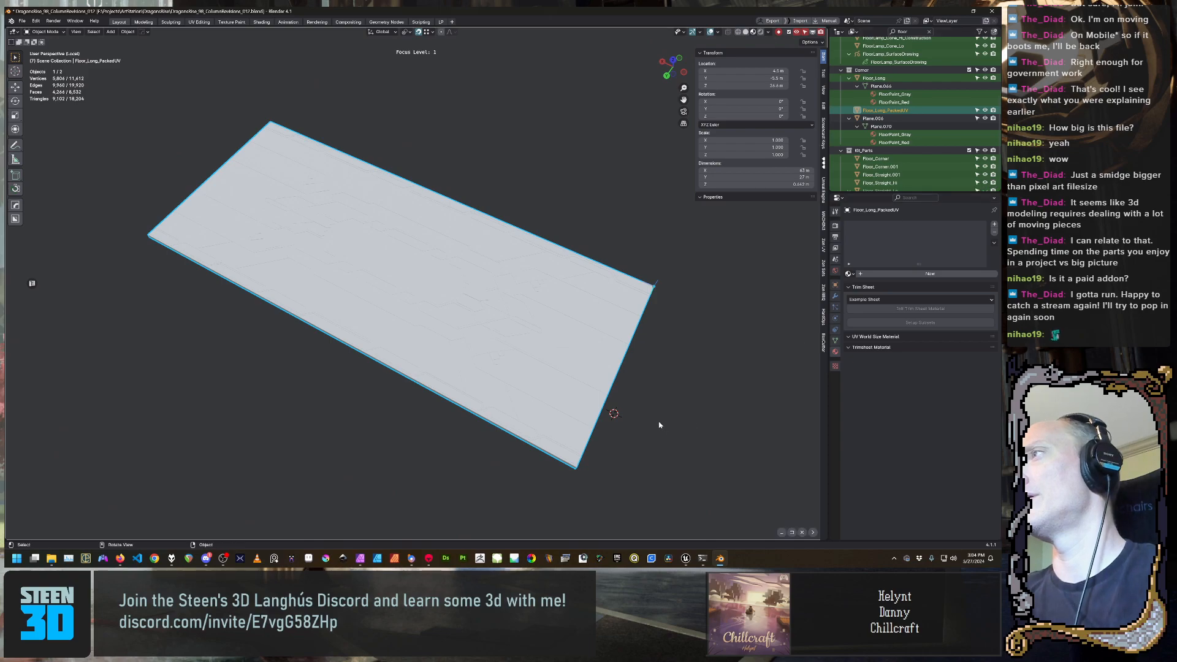
Export the selected floor without materials as an FBX, overwriting Floor_Straight.fbx in the Marmoset folder
mouse_move(659, 417)
middle_mouse_down()
mouse_move(659, 368)
mouse_move(659, 401)
middle_mouse_up()
middle_click_drag(695, 360, 699, 353)
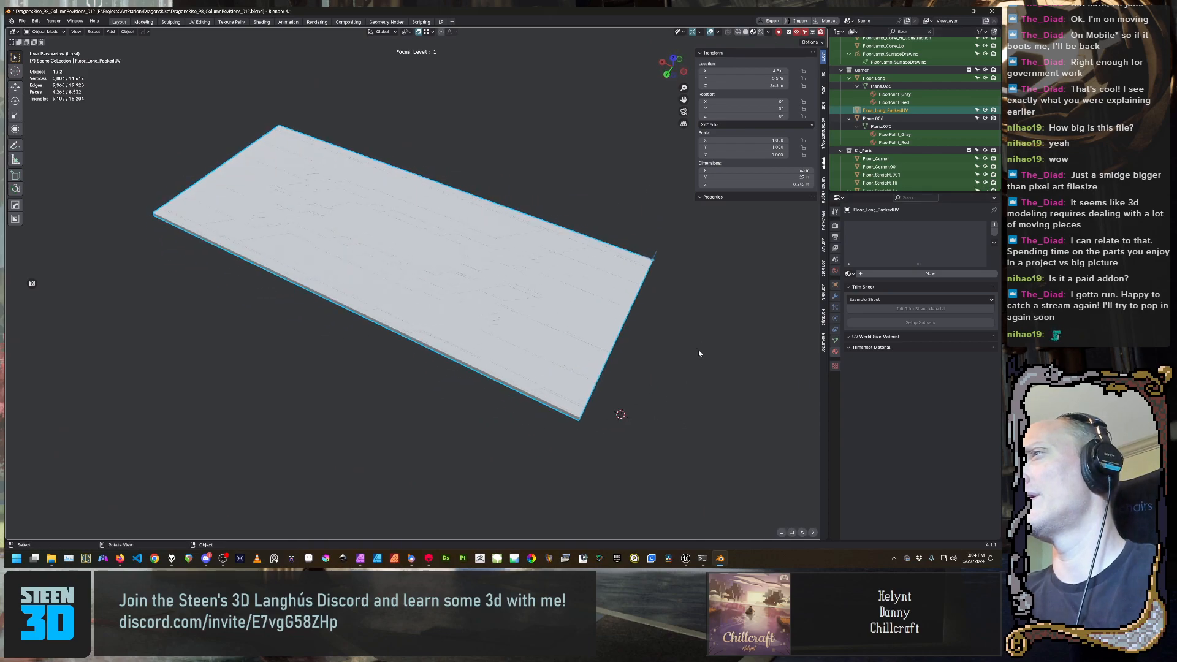
scroll(699, 354, "up", 3)
middle_click_drag(605, 377, 628, 370)
scroll(595, 369, "down", 2)
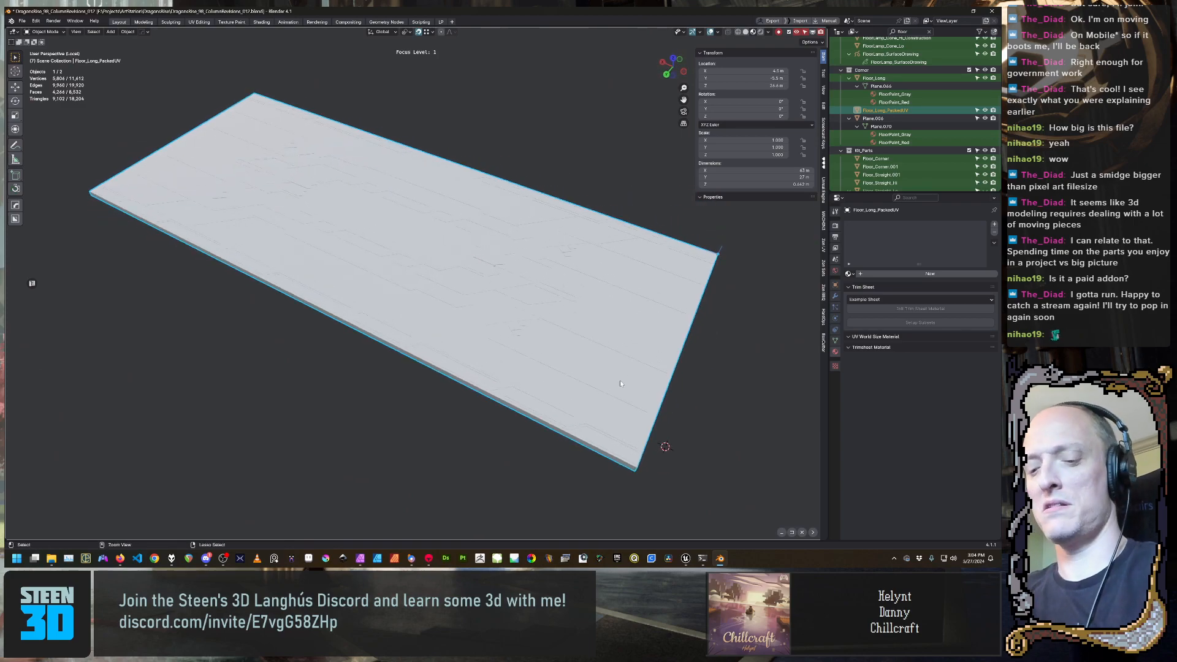
key("ctrl+s")
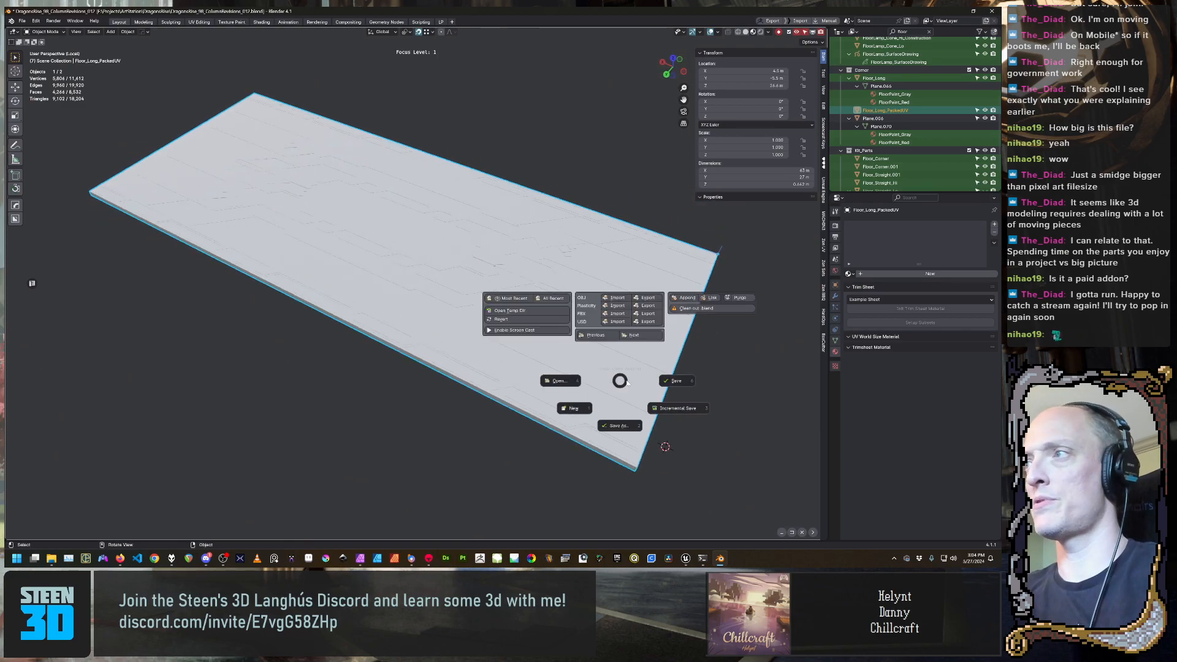
left_click(656, 314)
left_click(440, 208)
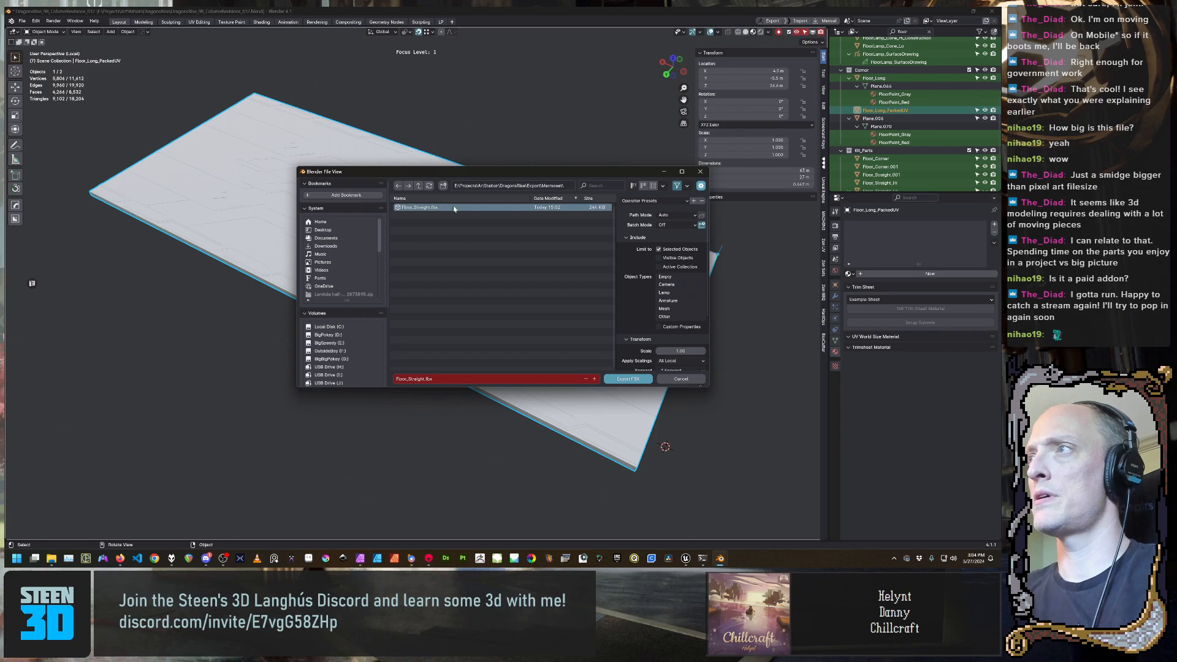
double_click(492, 208)
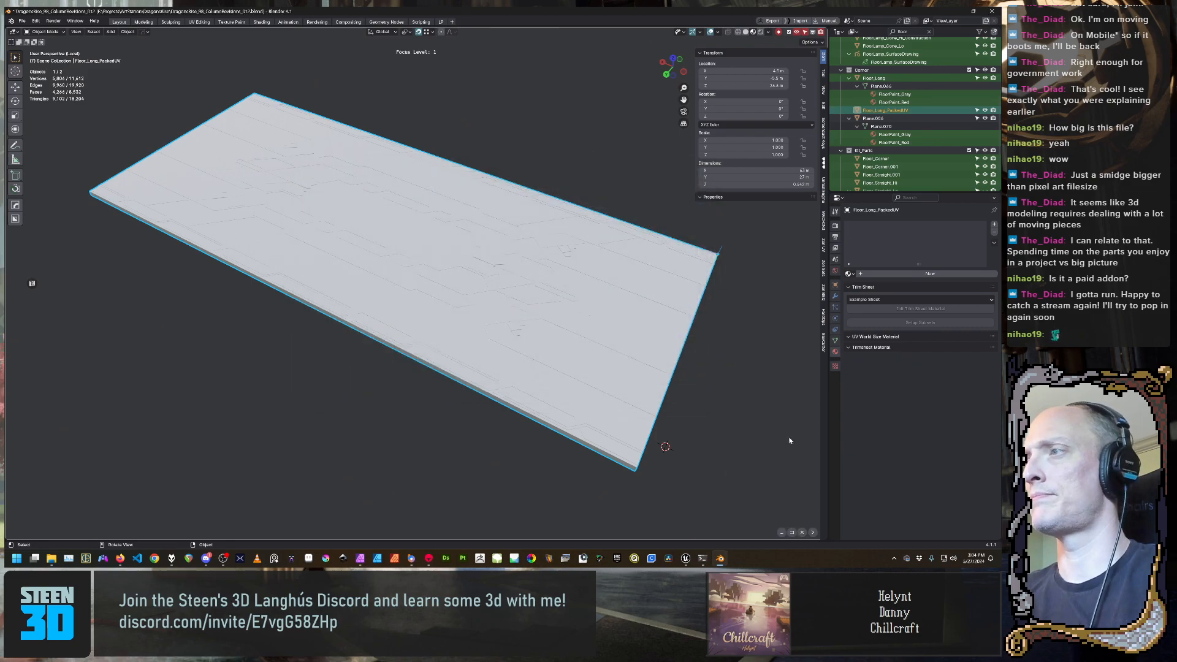
Switch to Marmoset Toolbag and start a new scene, discarding the unsaved changes of the current one
left_click(686, 559)
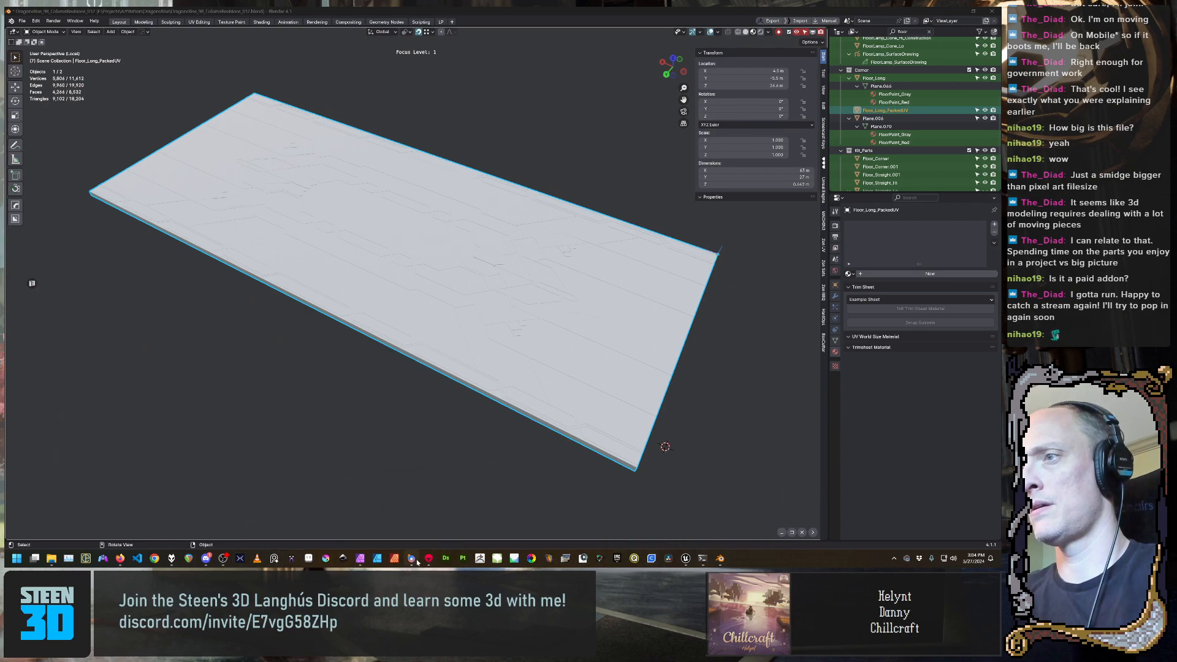
mouse_move(417, 559)
left_click(425, 515)
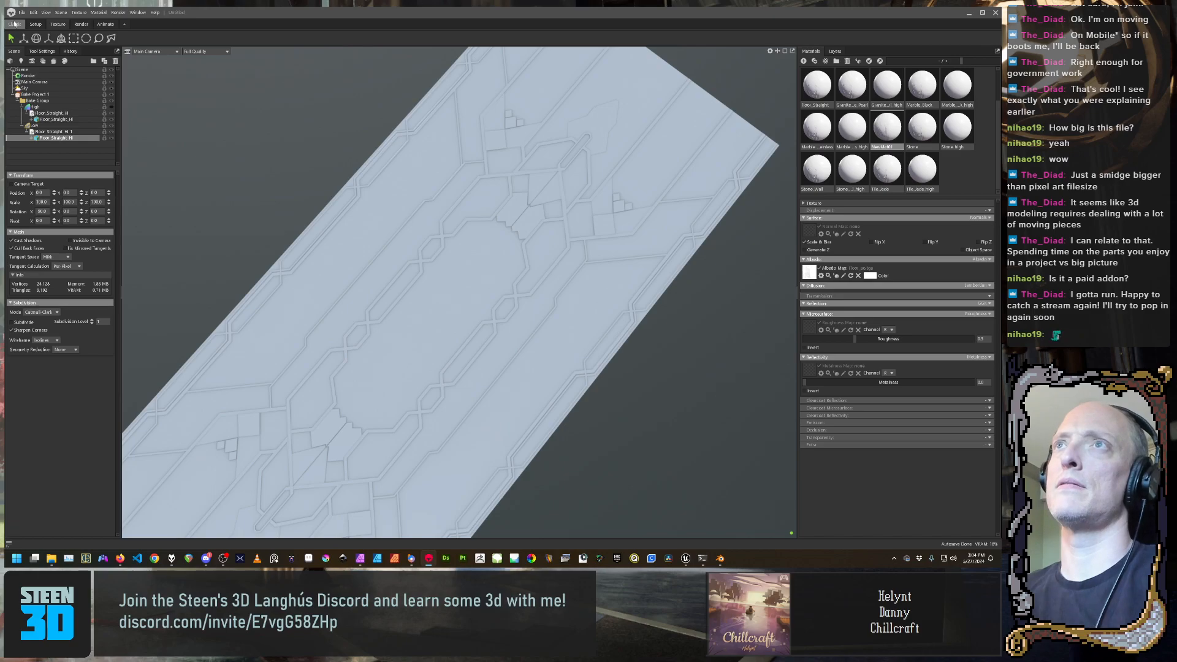
left_click_drag(22, 17, 26, 16)
left_click_drag(192, 11, 216, 8)
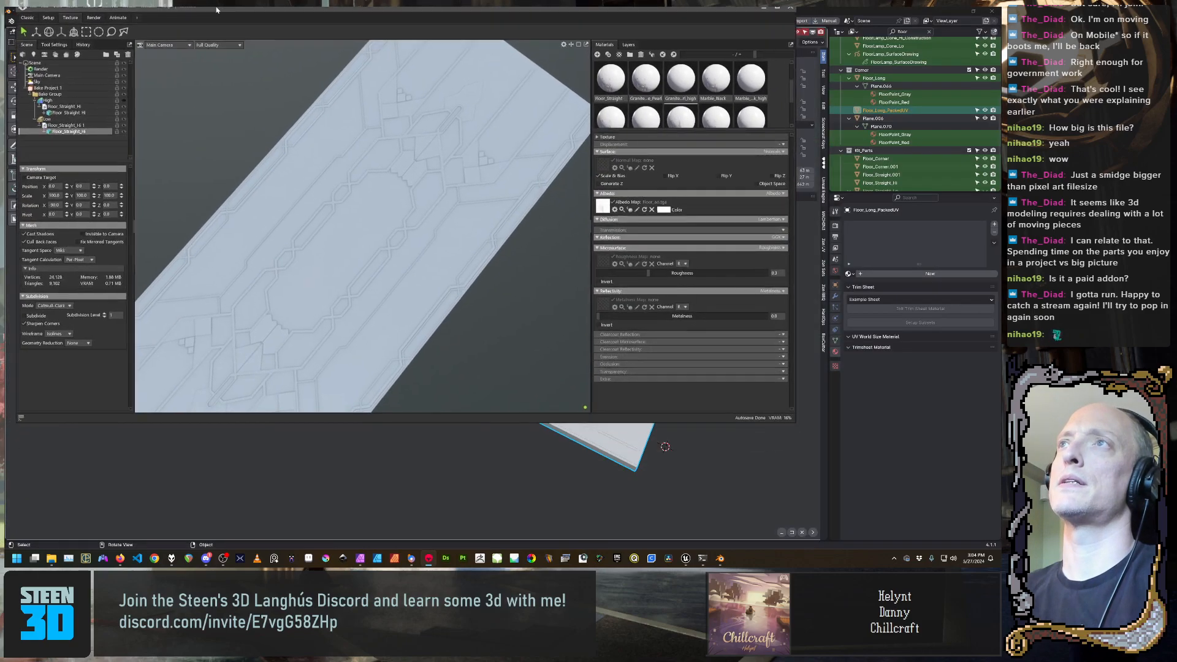
double_click(239, 12)
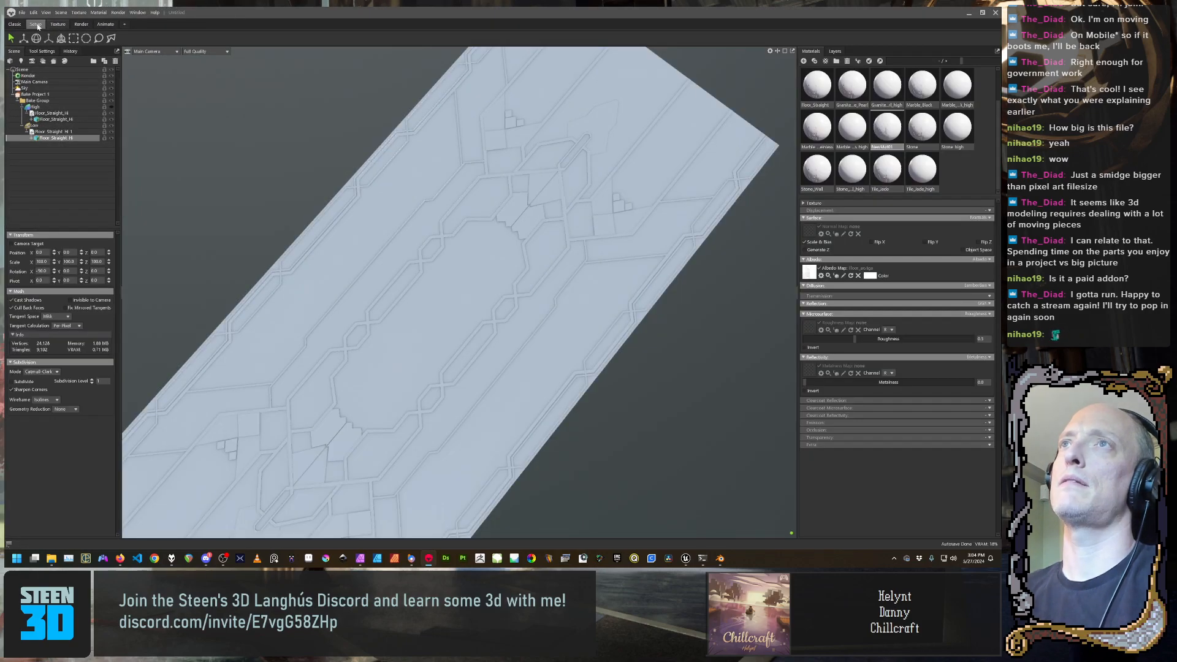
left_click(22, 14)
left_click(37, 21)
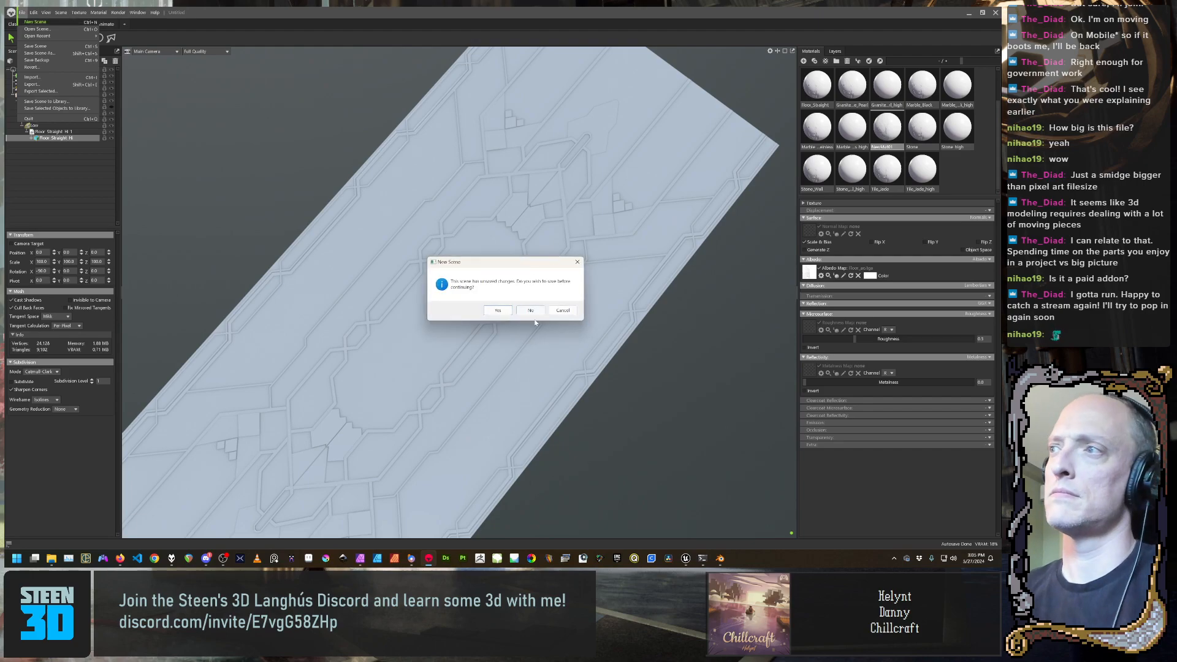
left_click(529, 310)
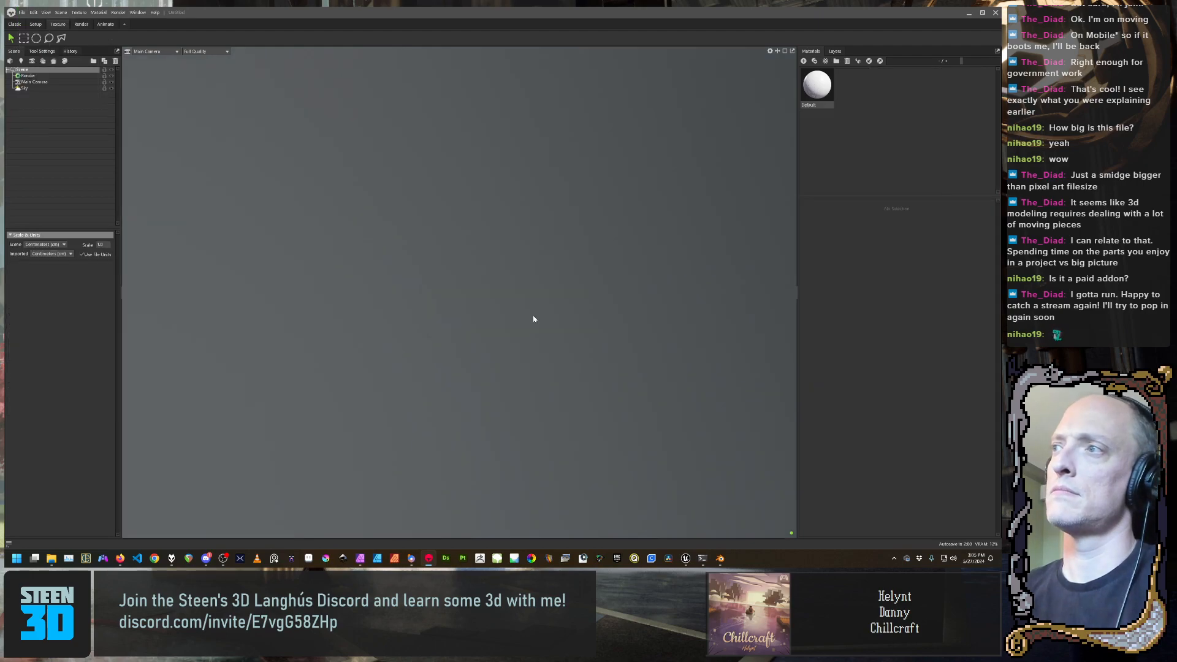
Add a bake project to the scene and import Floor_Straight.fbx from the Marmoset export folder into its High group
left_click(54, 61)
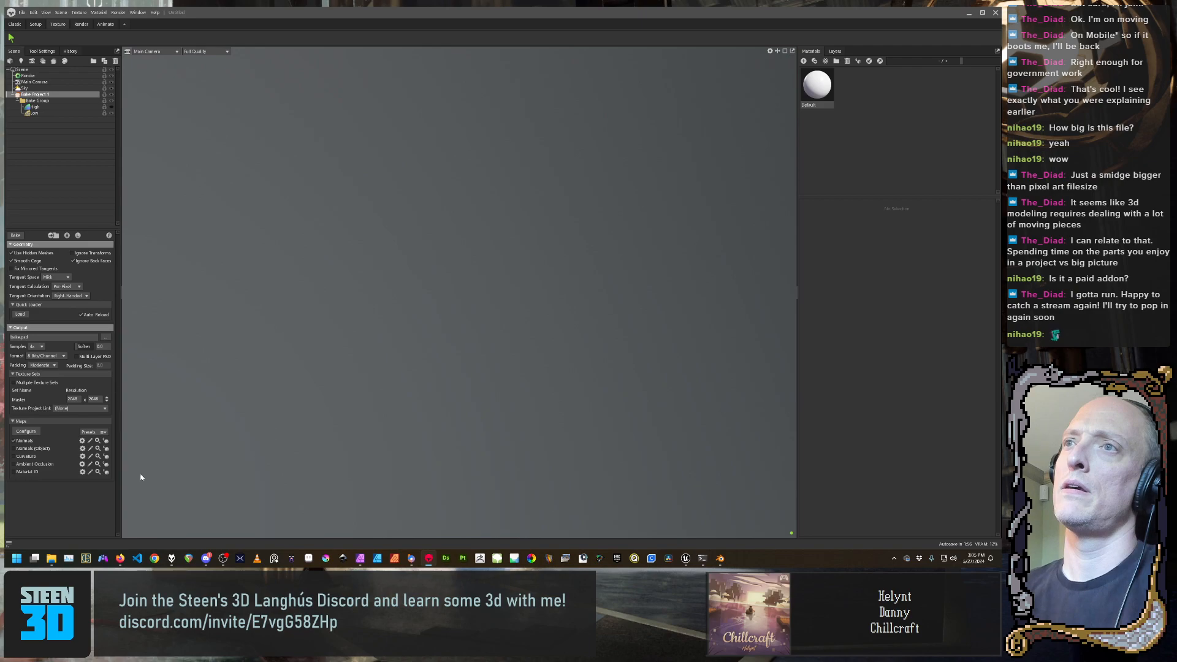
left_click(78, 533)
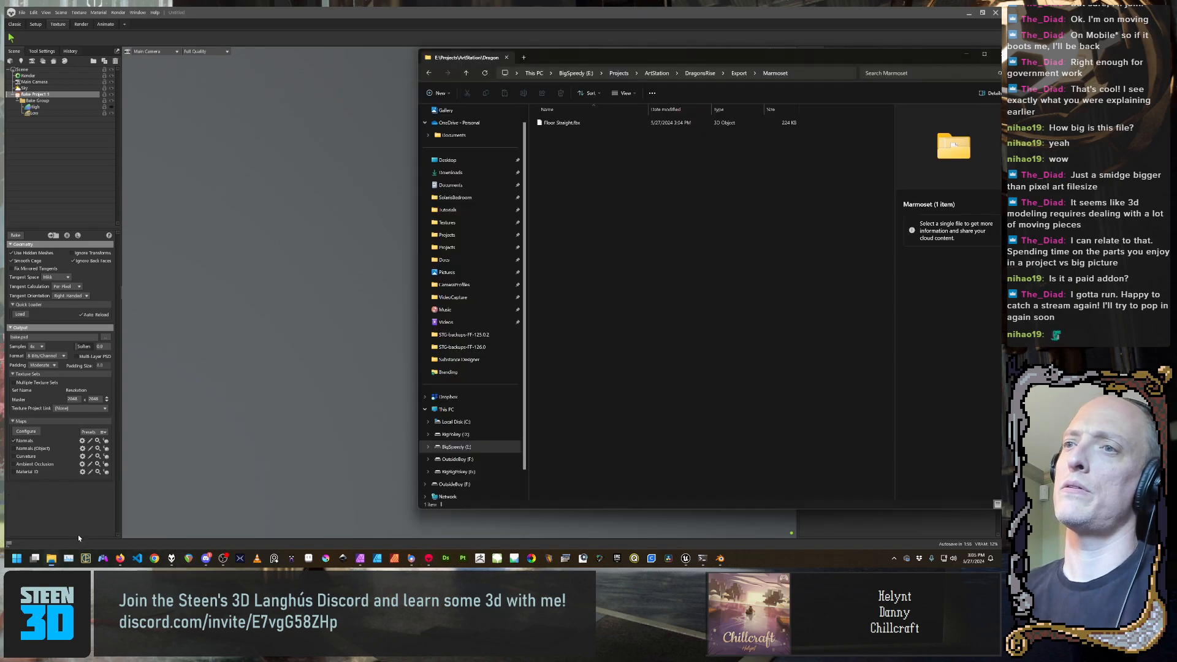
left_click(589, 122)
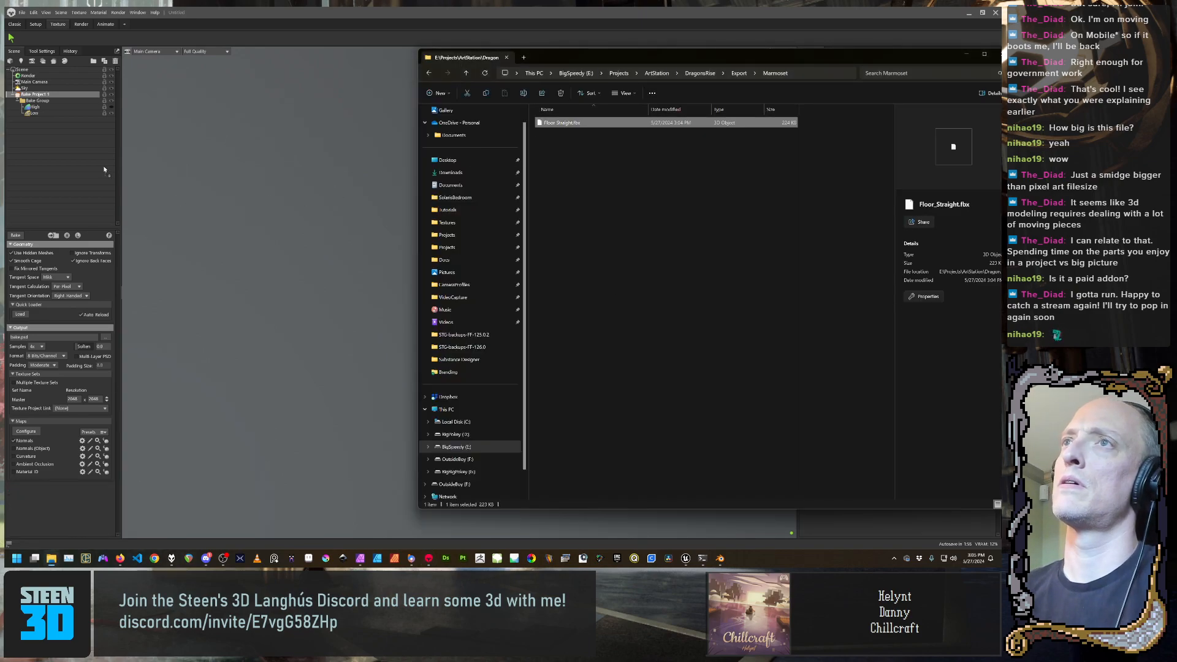
left_click_drag(51, 112, 37, 107)
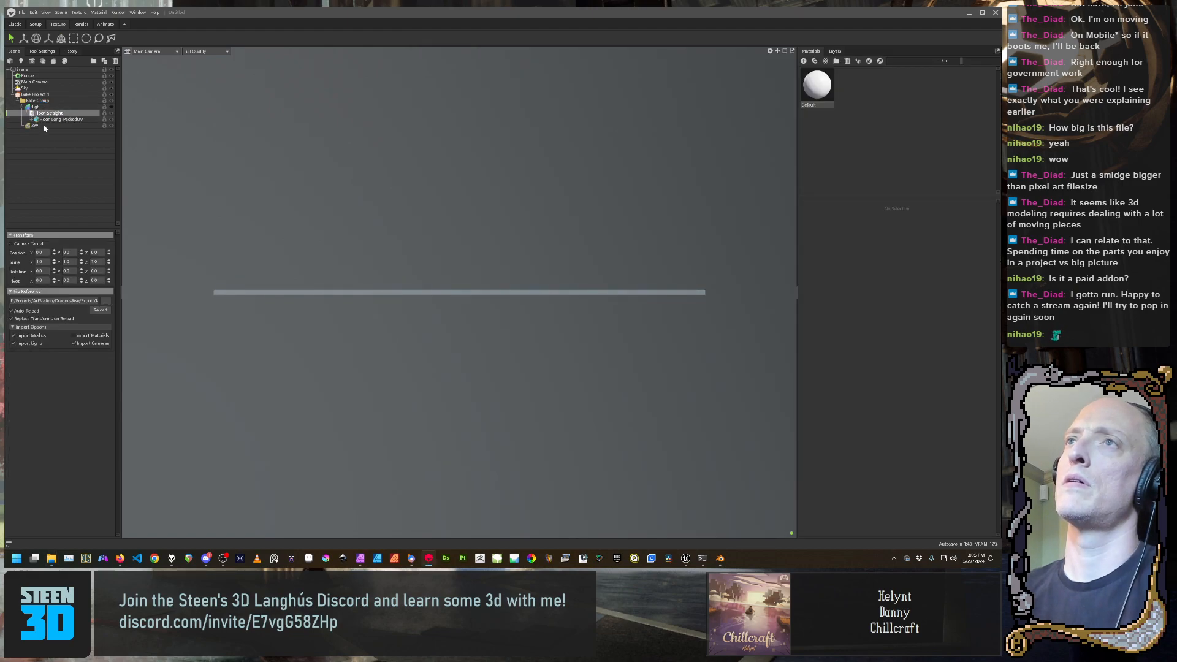
Duplicate the Floor_Straight mesh from the High group and move the copy into the Low group of the bake project
double_click(48, 114)
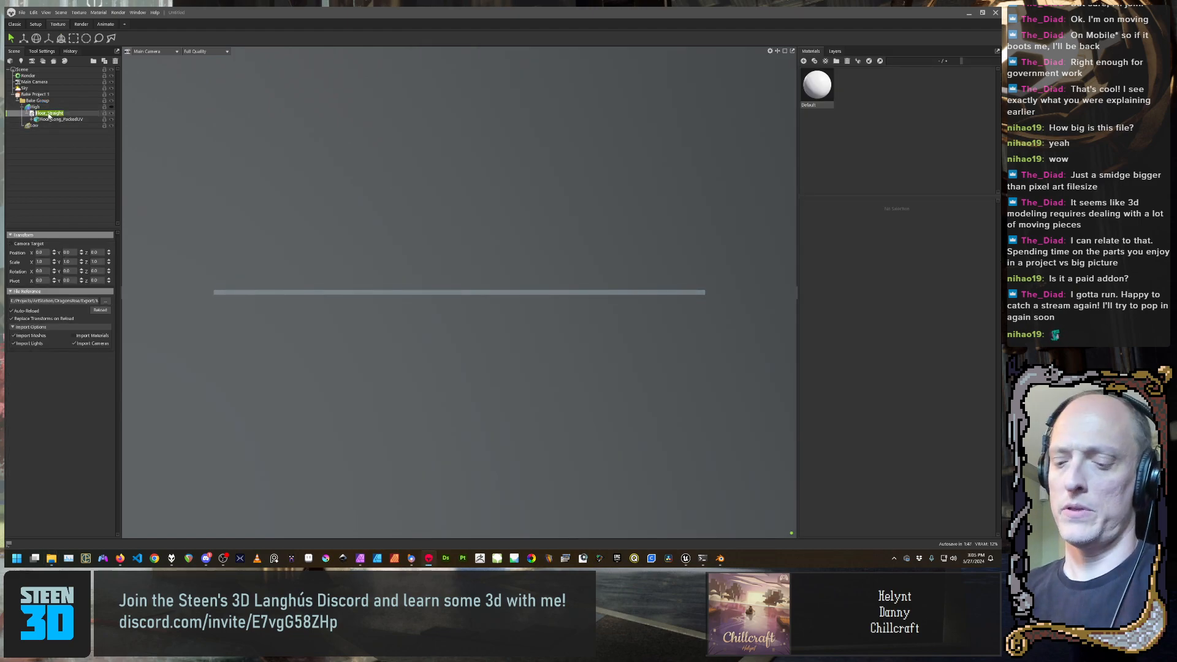
left_click(52, 150)
left_click(44, 114)
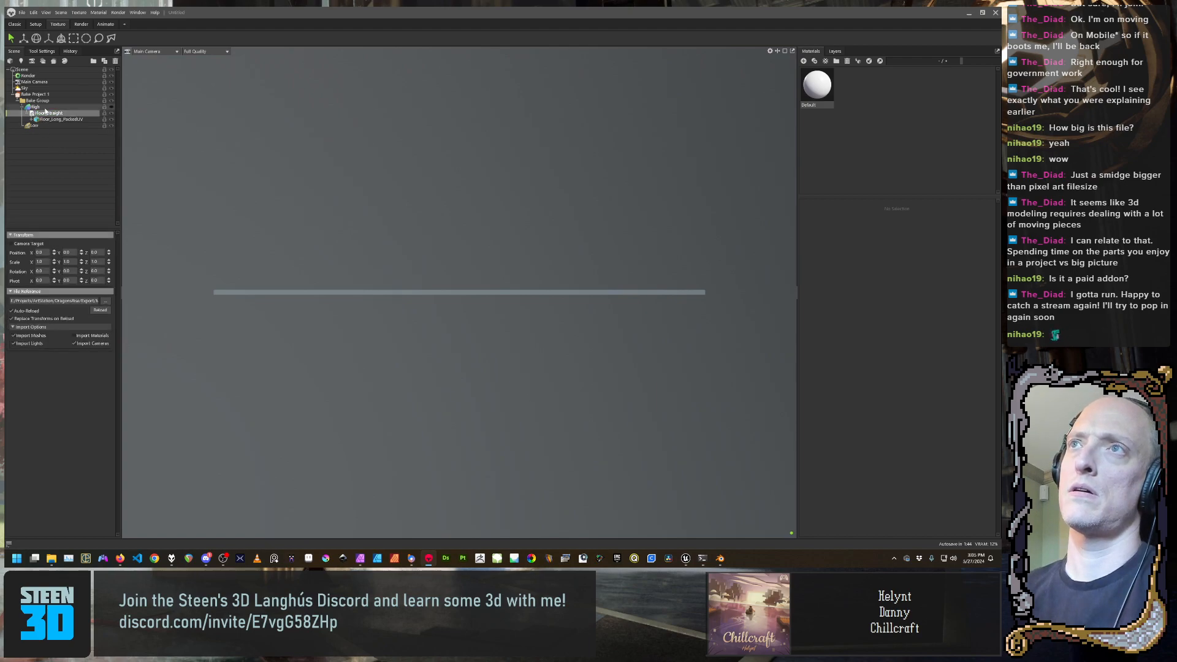
double_click(46, 116)
key("ctrl+d")
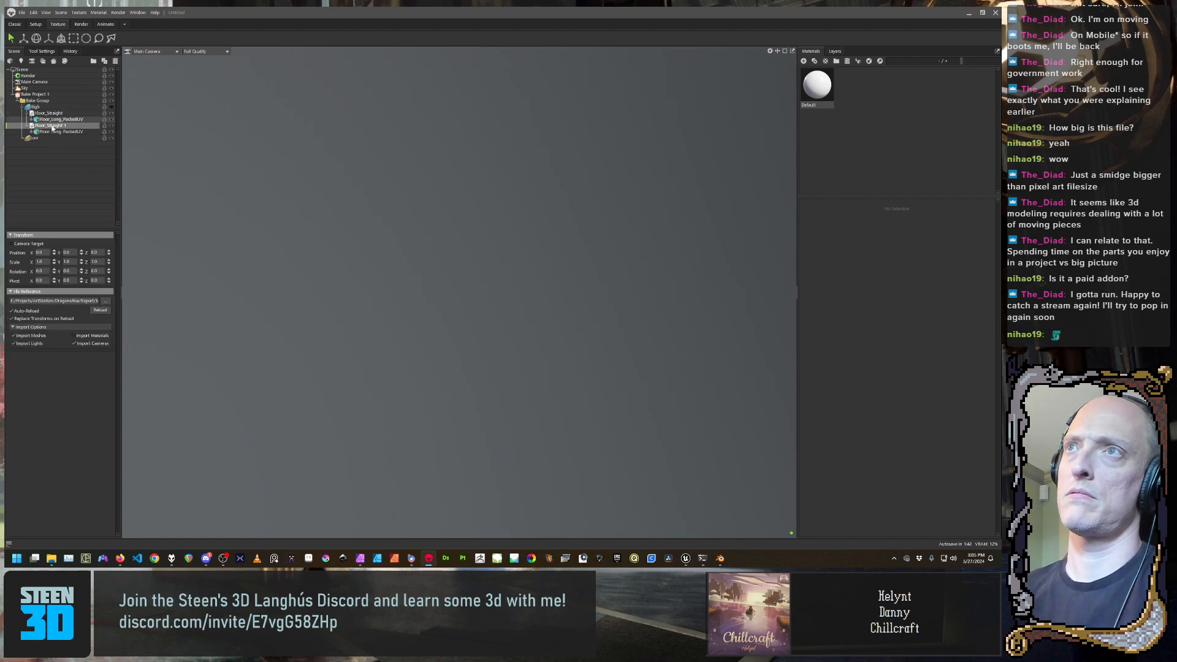
left_click_drag(48, 125, 43, 141)
left_click(32, 201)
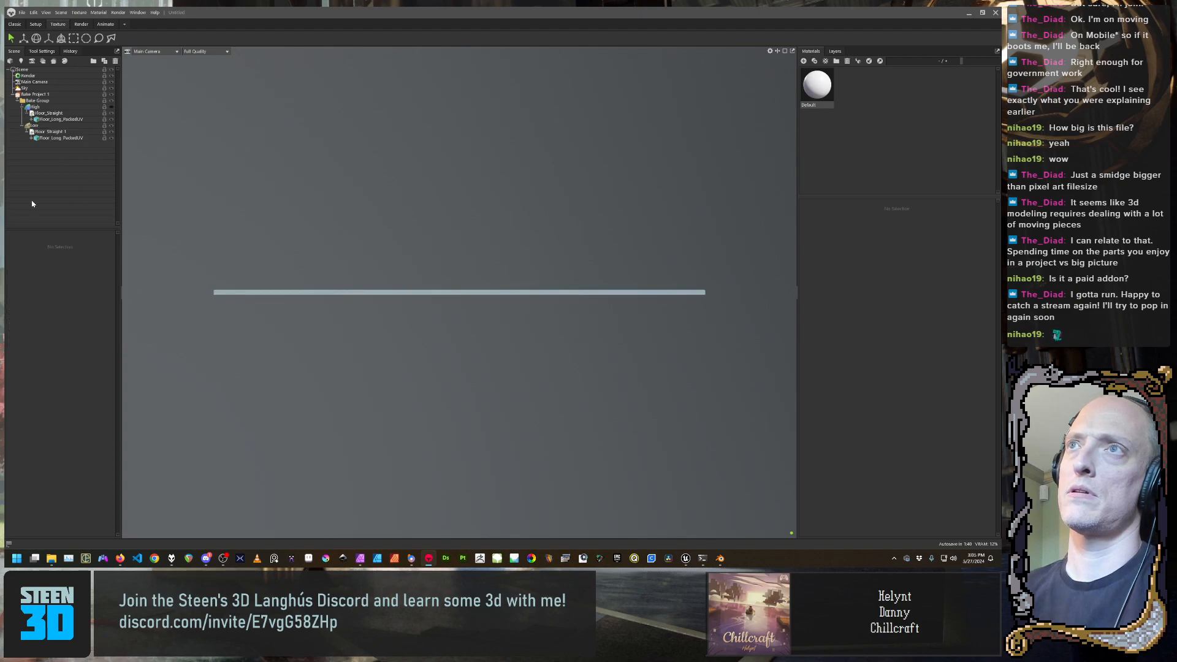
Enable the Curvature and Ambient Occlusion maps for Bake Project 1 and set its resolution to 4096 x 4096
left_click_drag(291, 290, 431, 330)
scroll(422, 313, "up", 5)
left_click_drag(483, 277, 571, 303)
left_click_drag(425, 344, 478, 330)
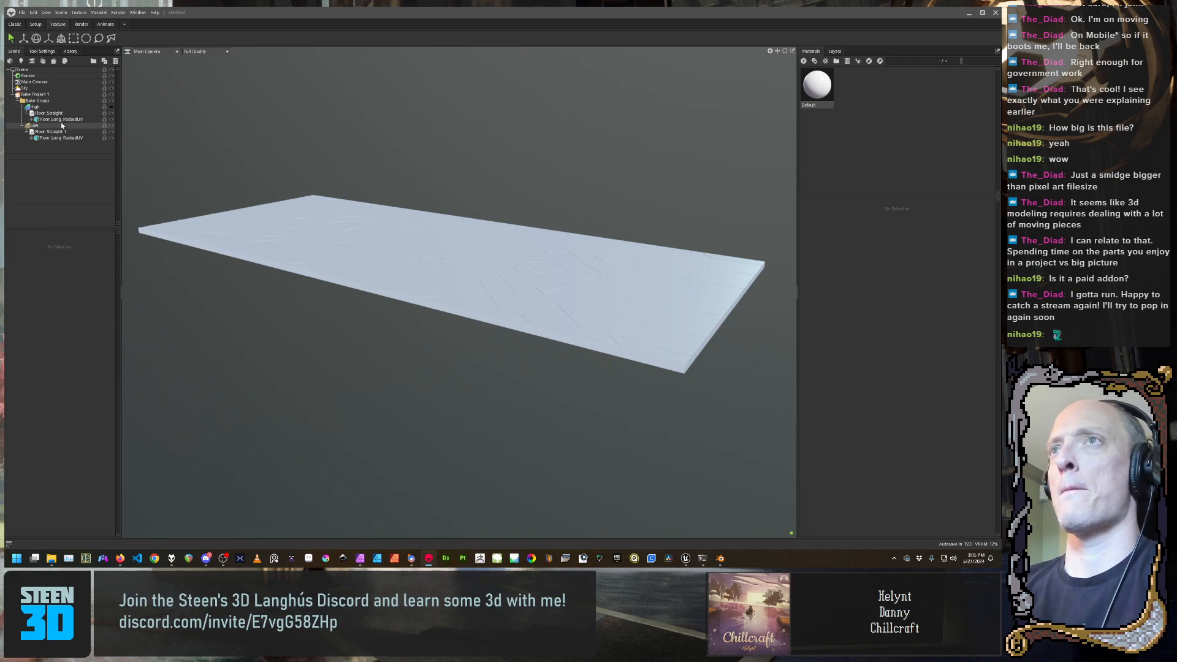
left_click(65, 95)
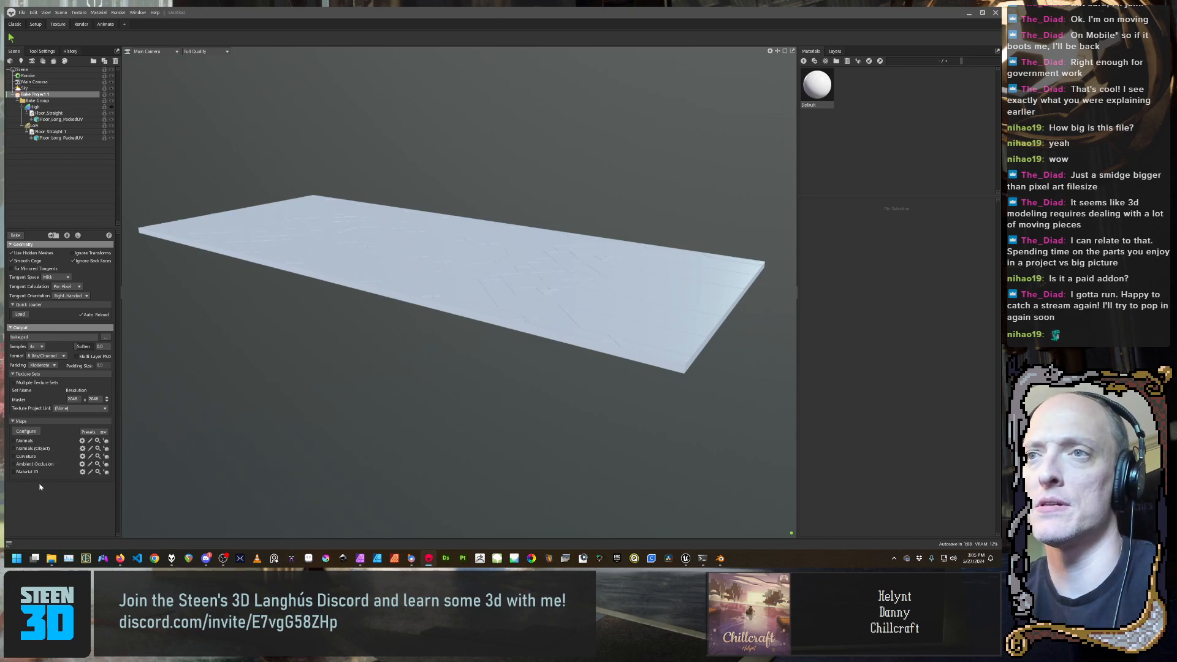
left_click(13, 456)
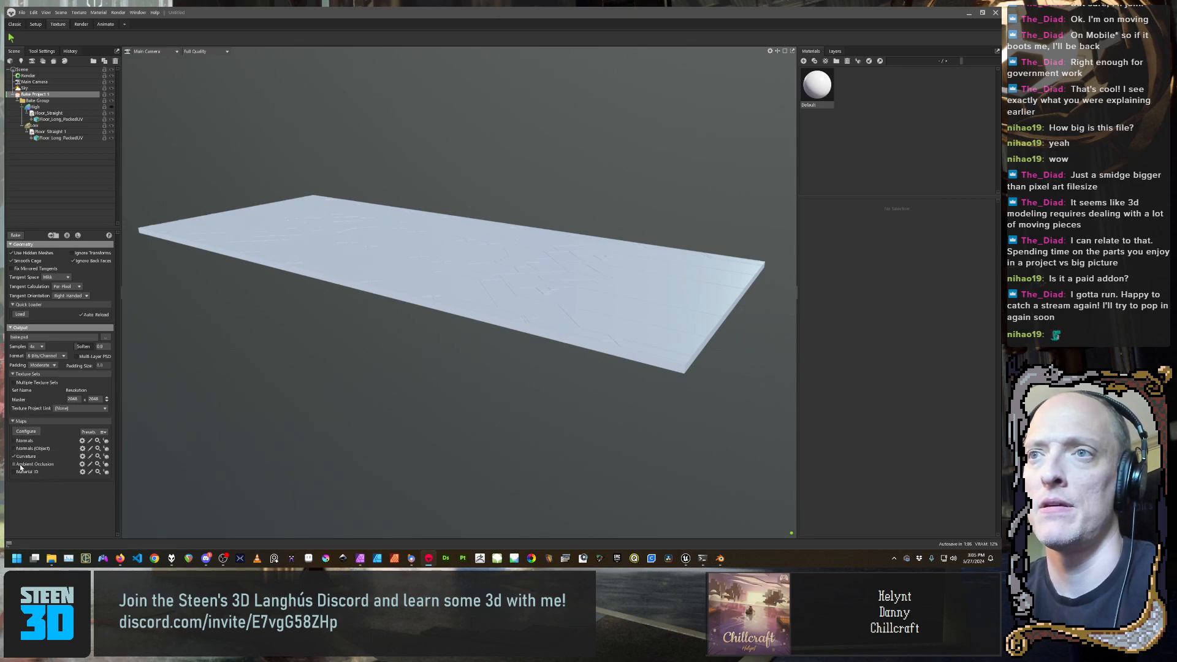
left_click(13, 464)
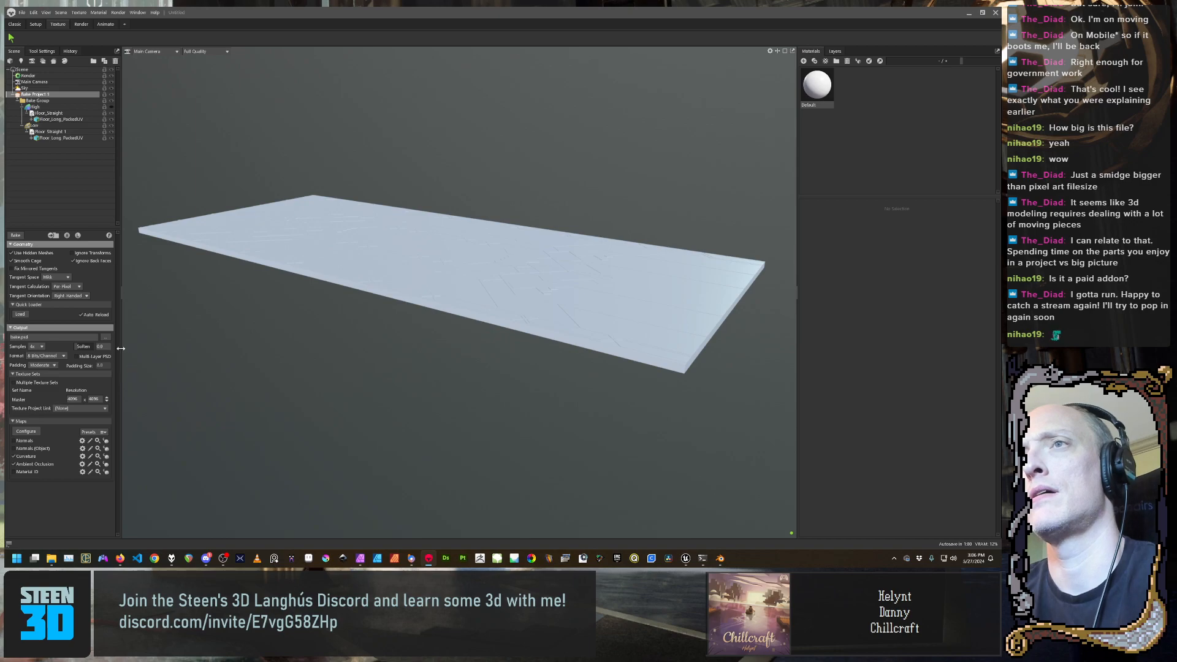
Set the bake output to a Targa image named Floor_Straight in the Floor folder of the Marmoset directory
left_click(106, 337)
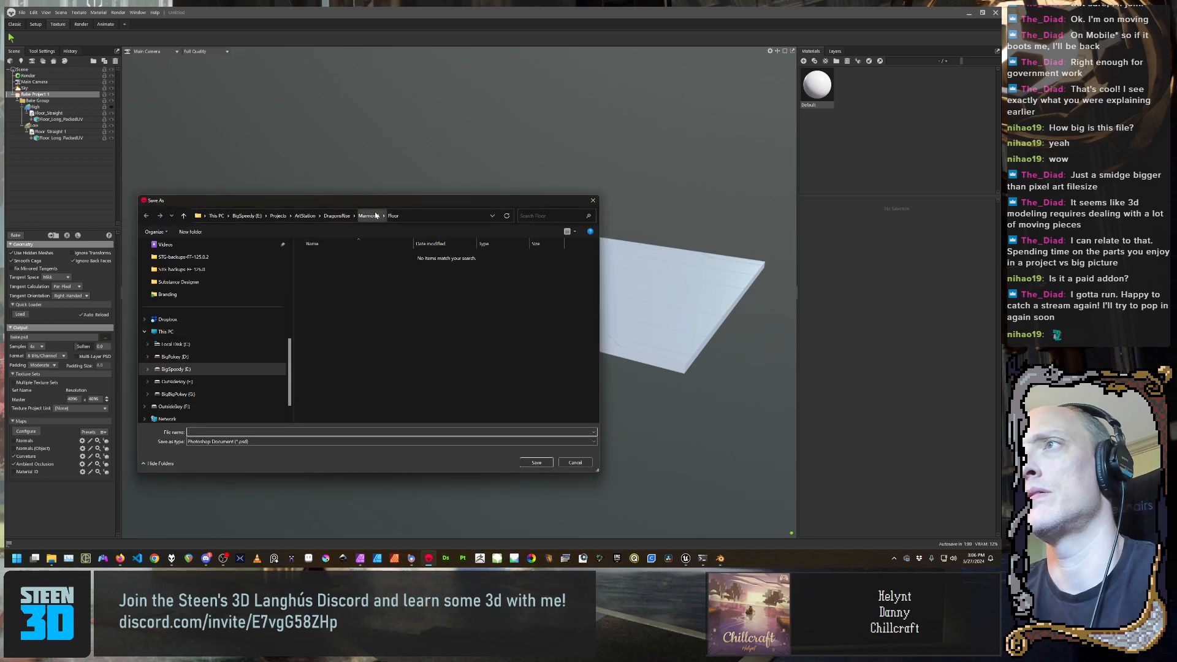
left_click(238, 444)
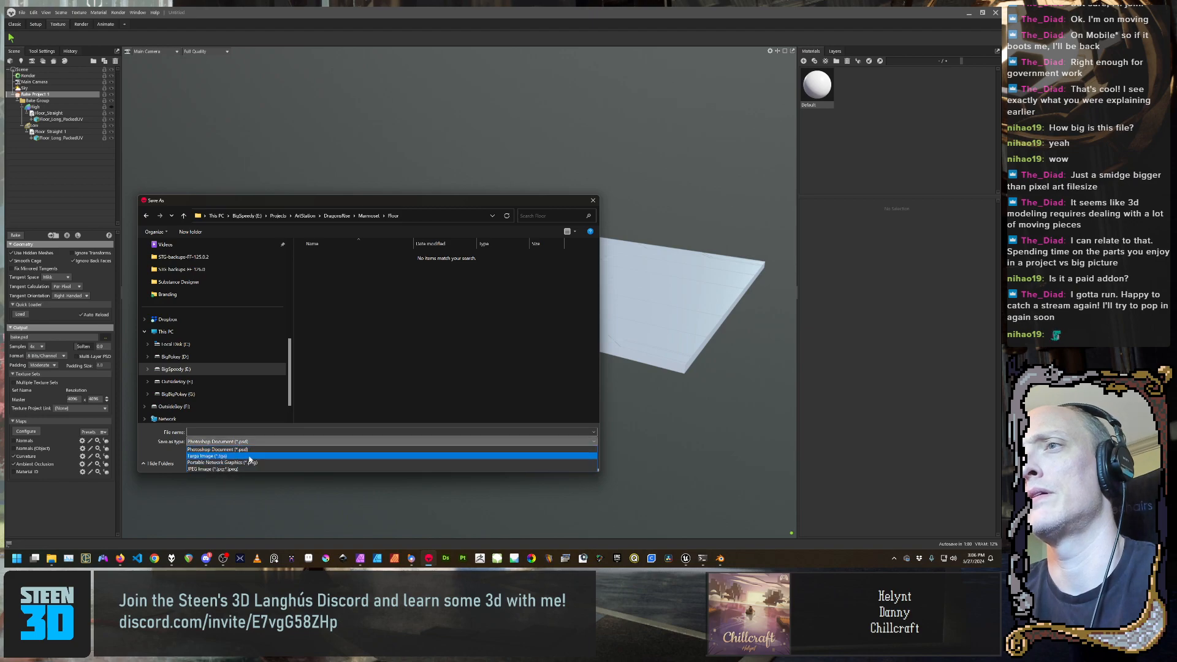
left_click(254, 458)
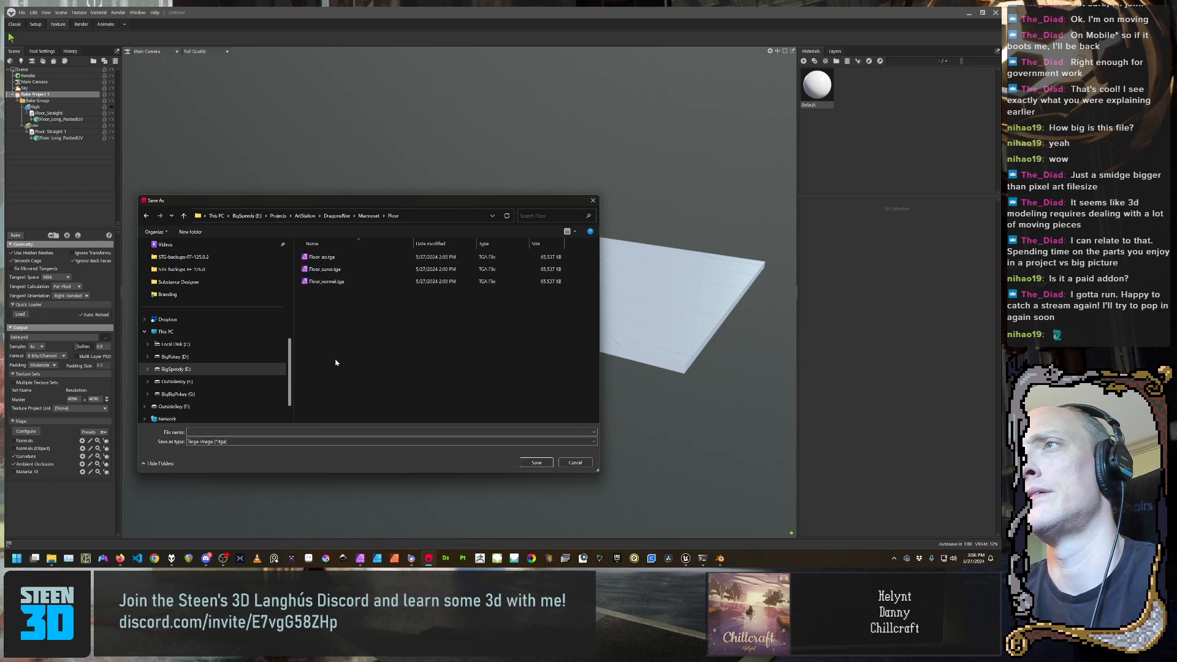
type("F")
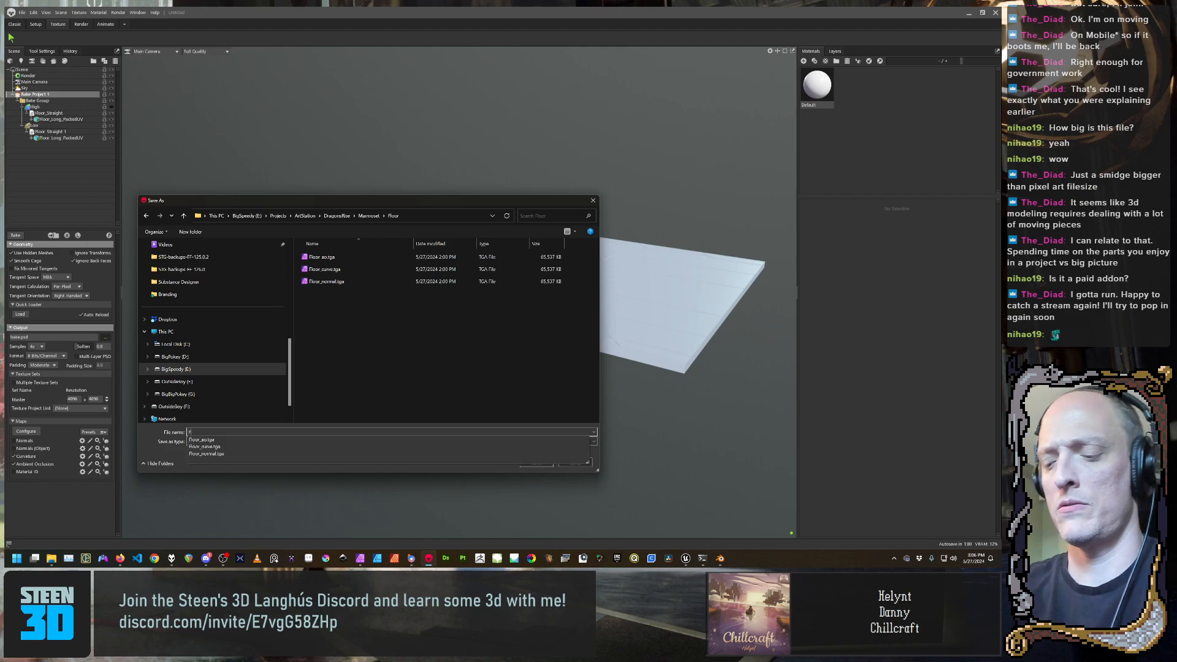
type("loor_Str")
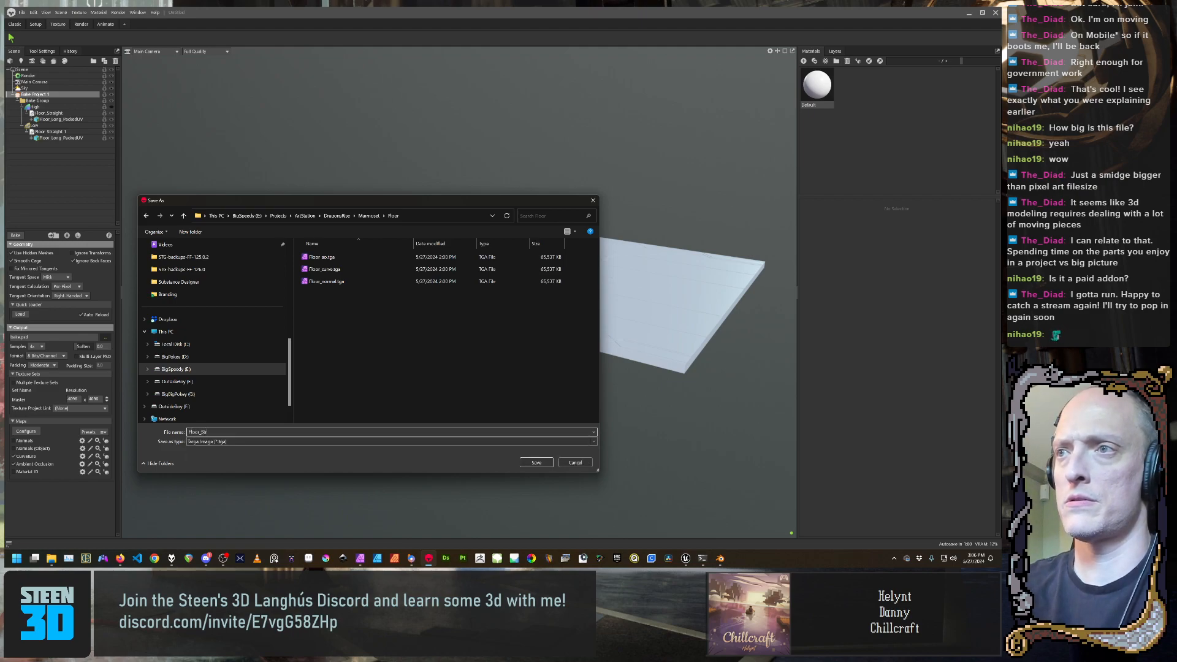
type("aight")
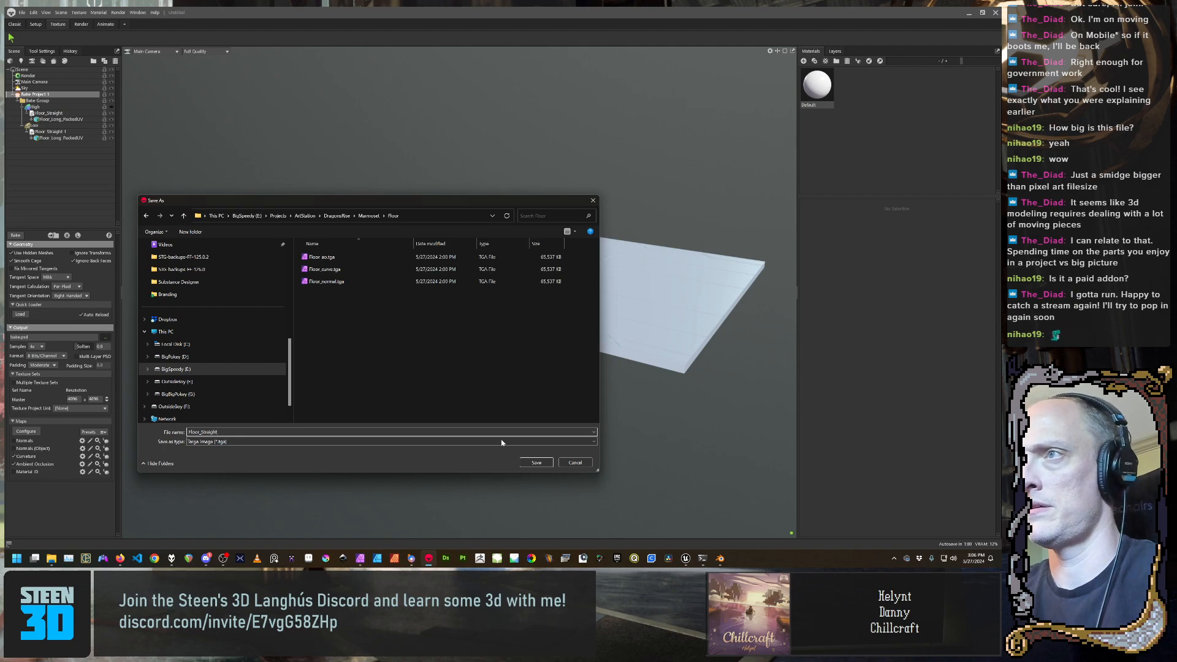
left_click(536, 462)
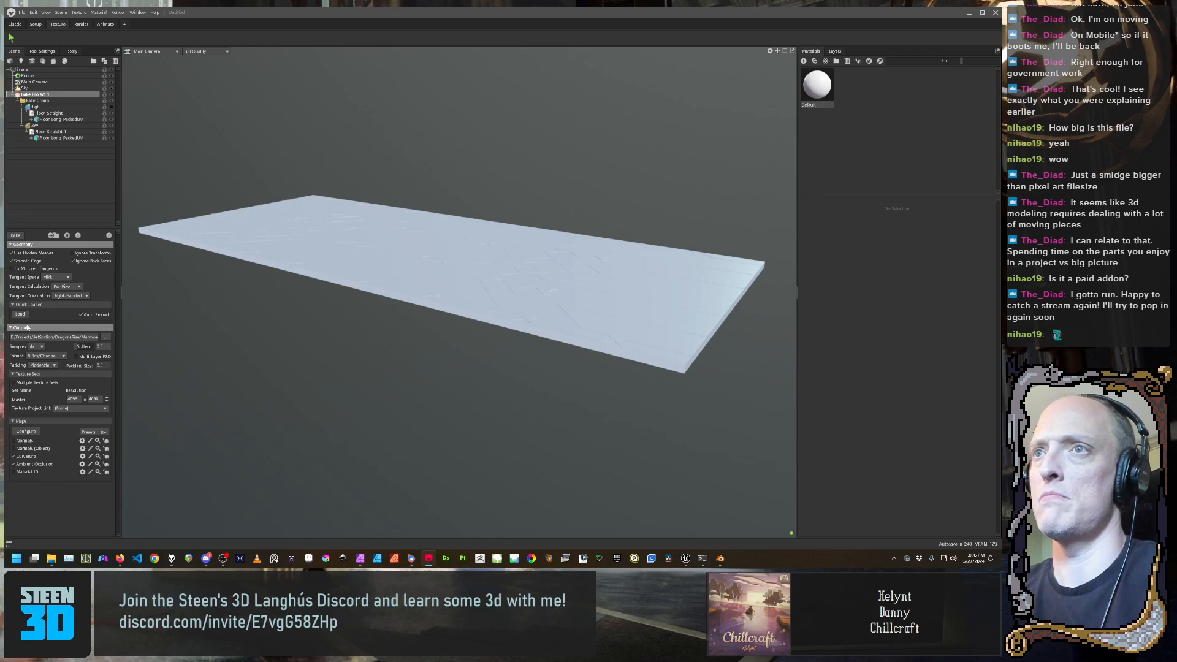
Bake the enabled maps and preview the result on the floor mesh from several angles
left_click(15, 236)
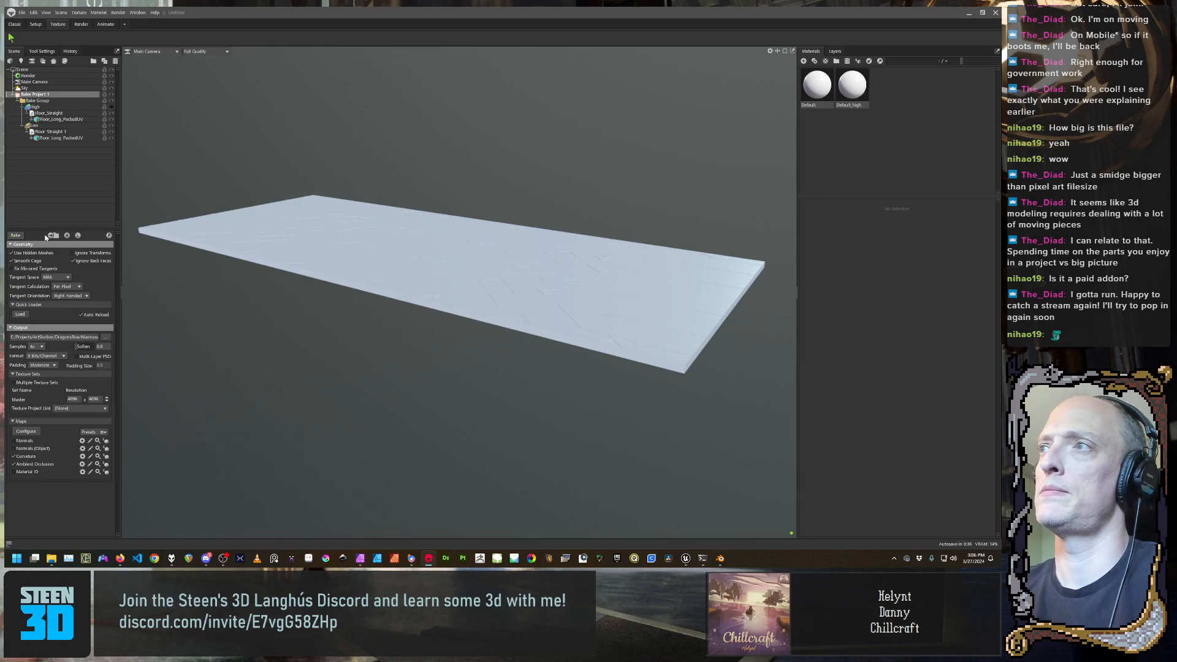
mouse_move(636, 410)
left_mouse_down()
mouse_move(533, 407)
mouse_move(513, 395)
mouse_move(646, 409)
mouse_move(640, 395)
left_mouse_up()
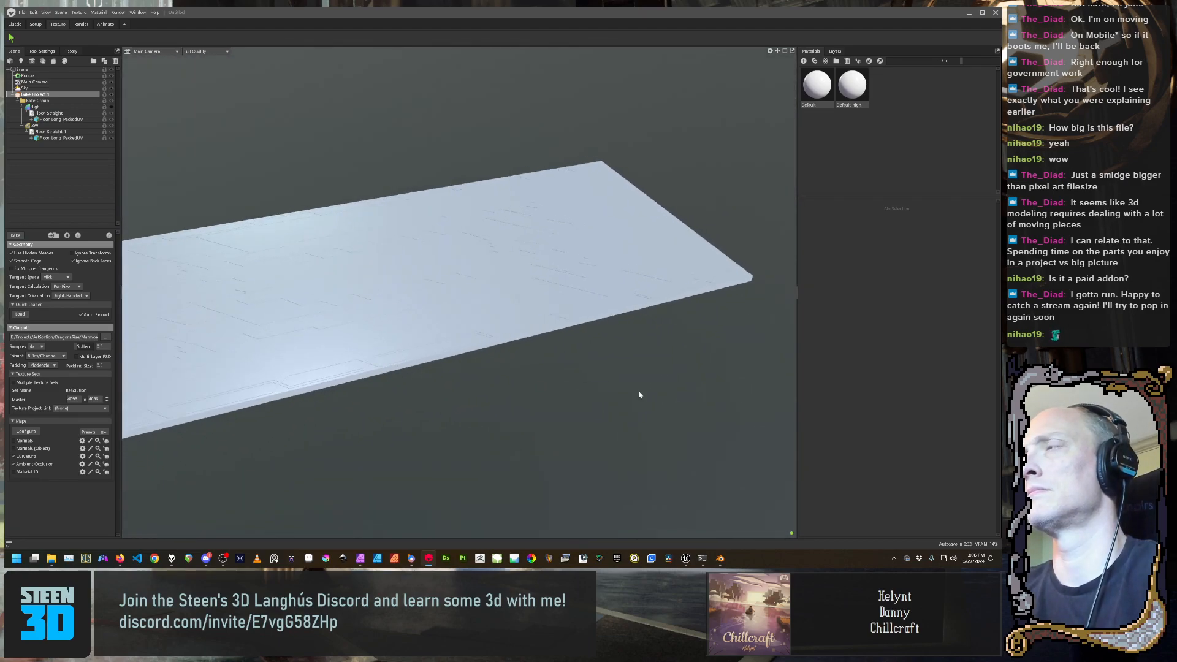
left_click(107, 236)
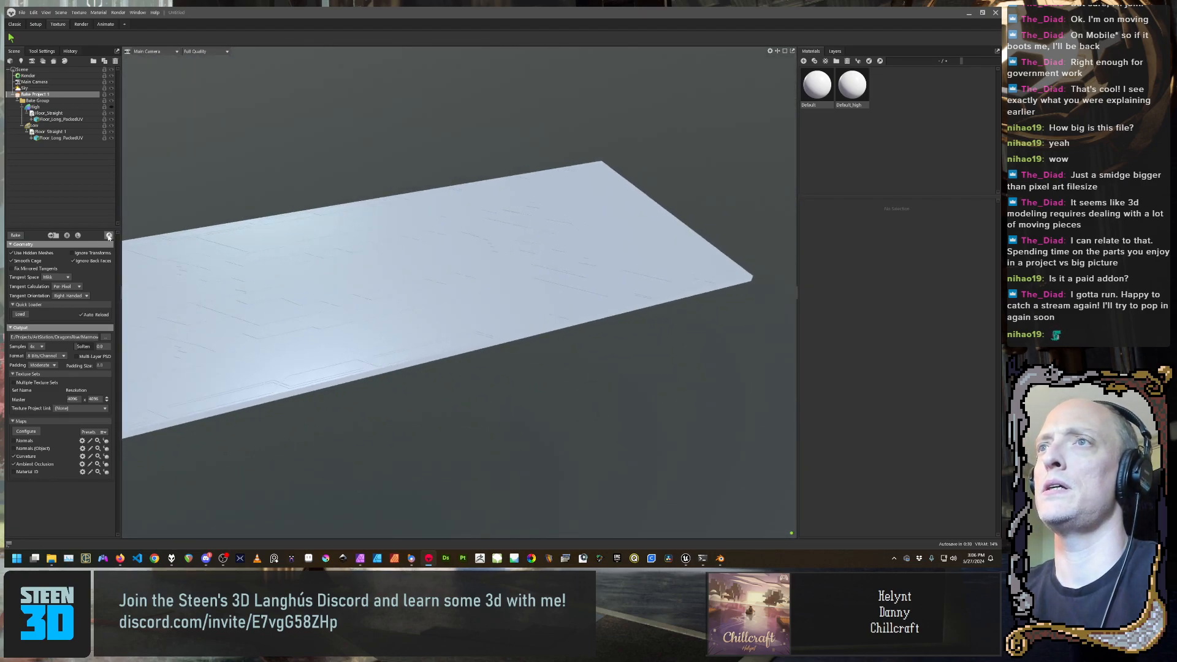
left_click_drag(544, 355, 369, 402)
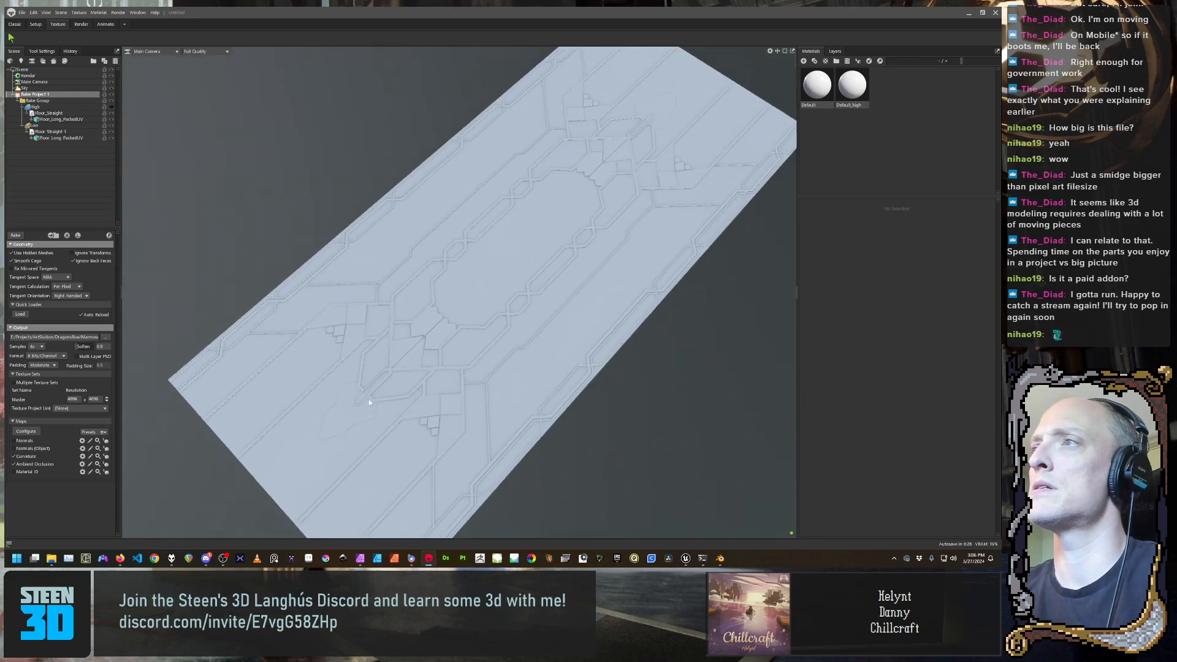
left_click_drag(638, 351, 550, 407)
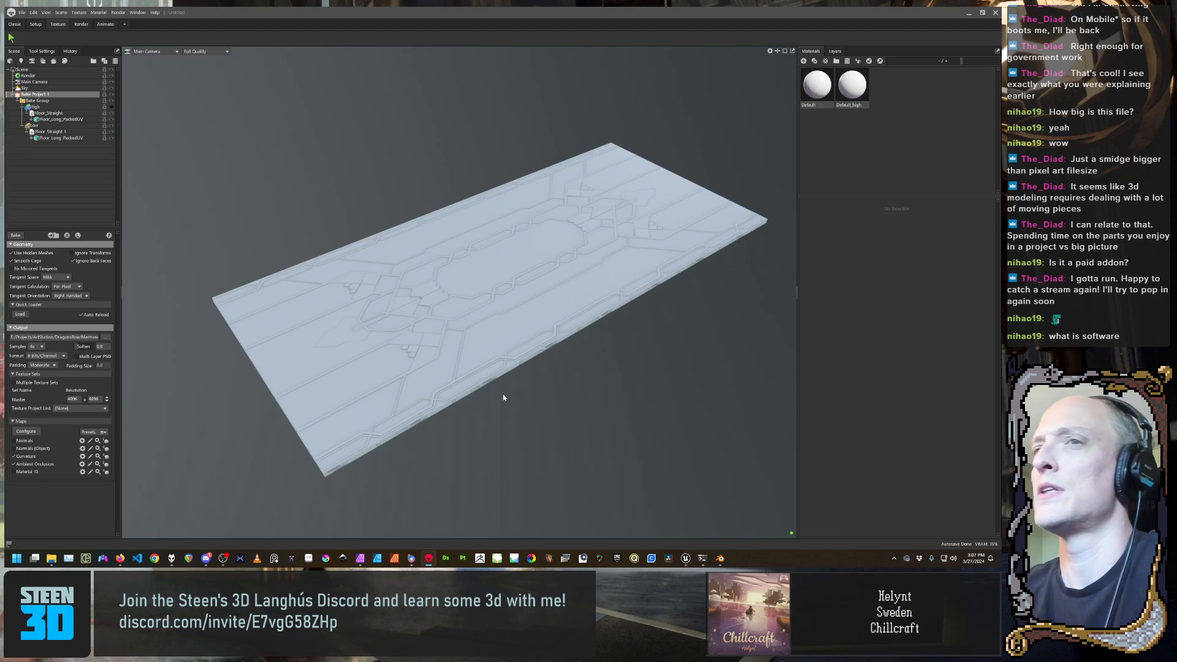
left_click_drag(539, 415, 405, 384)
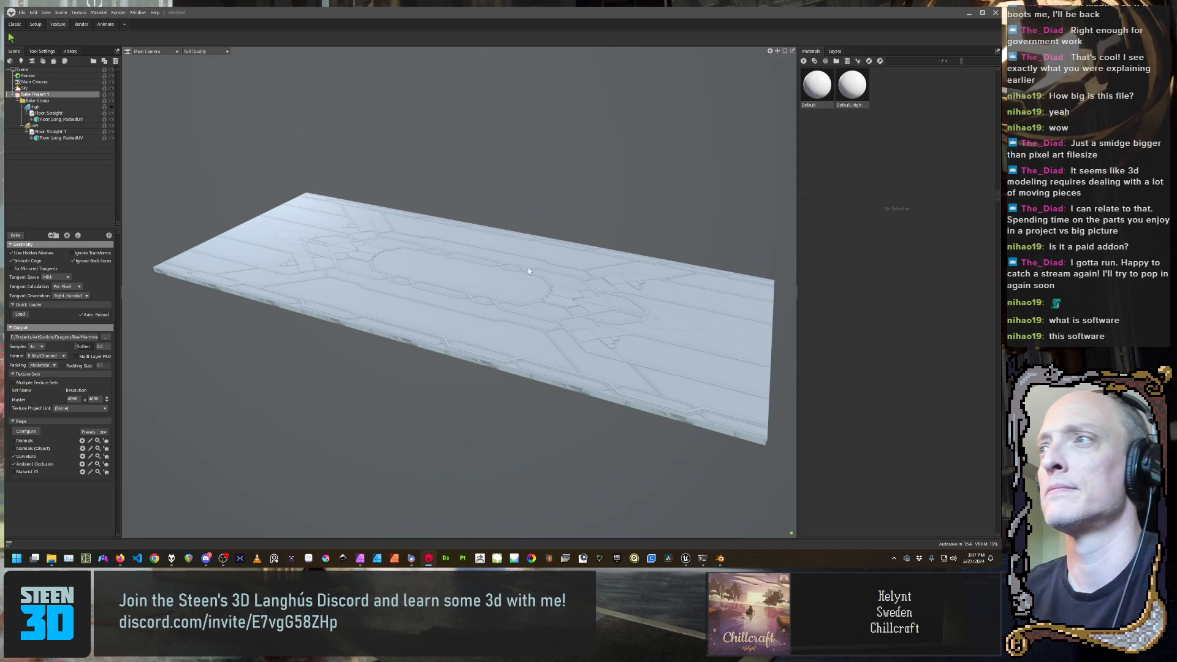
left_click_drag(454, 425, 564, 406)
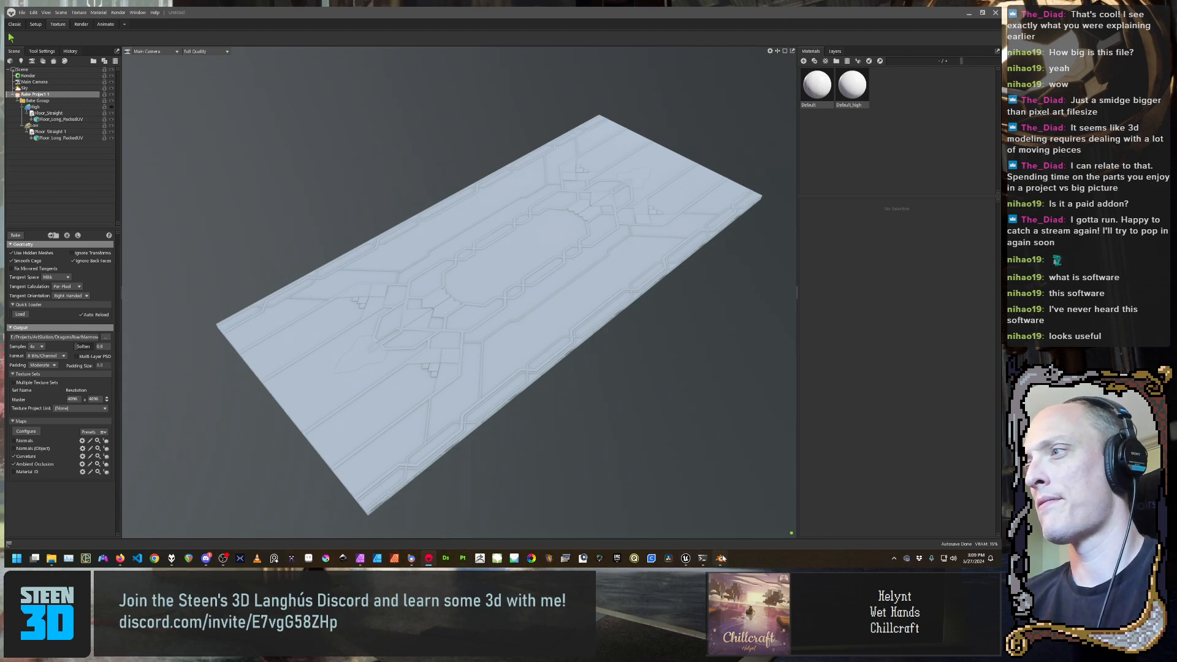
Switch to Blender, select the Floor_Long object and examine its UV maps
mouse_move(723, 558)
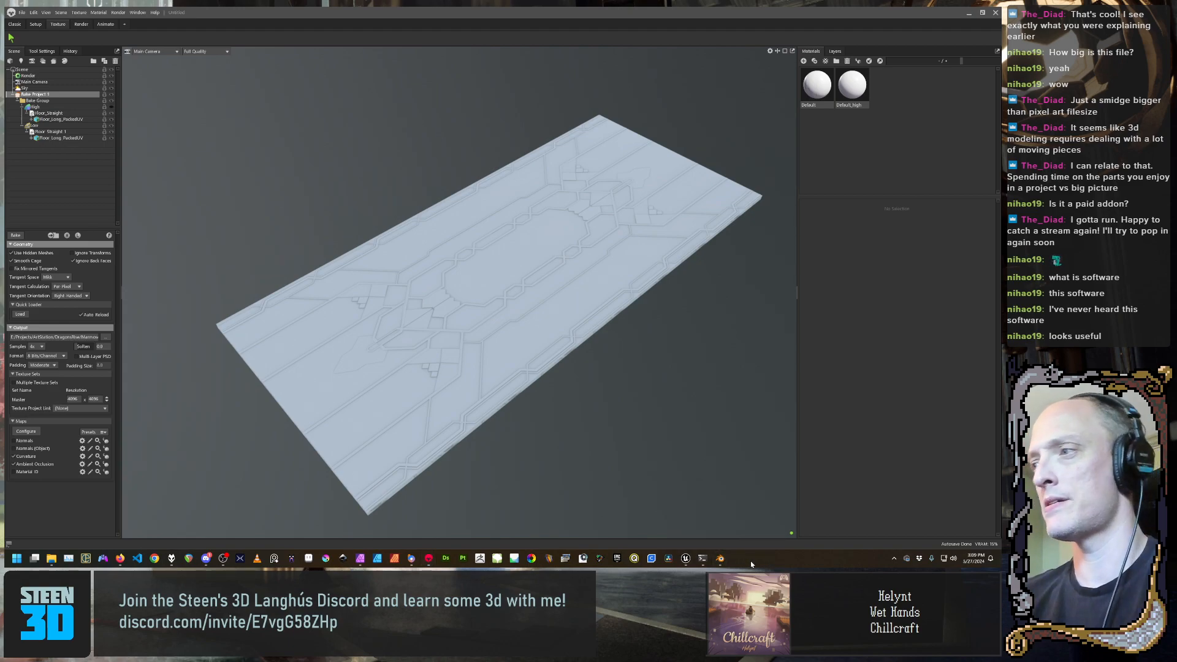
mouse_move(684, 561)
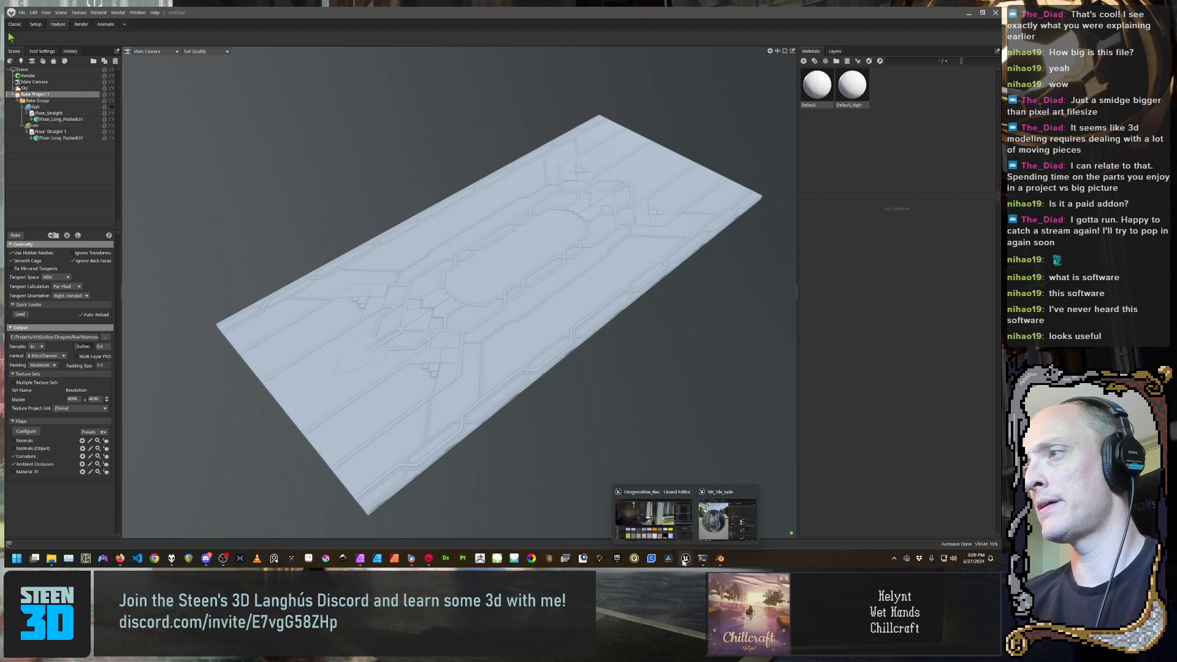
left_click(719, 560)
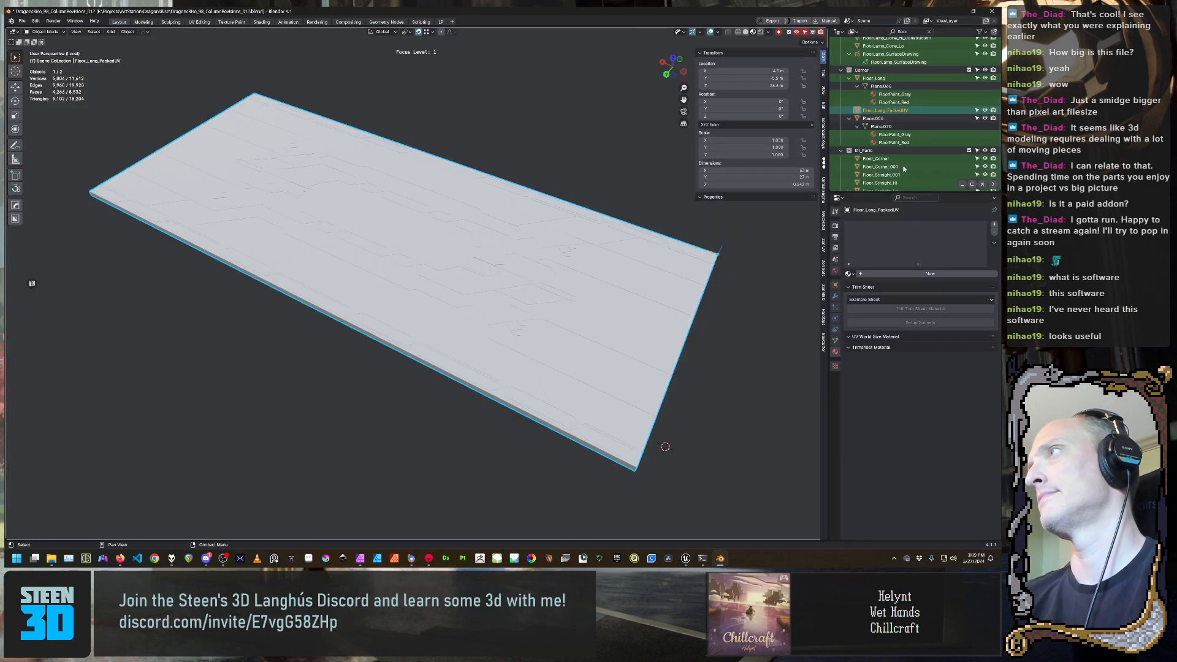
left_click(881, 167)
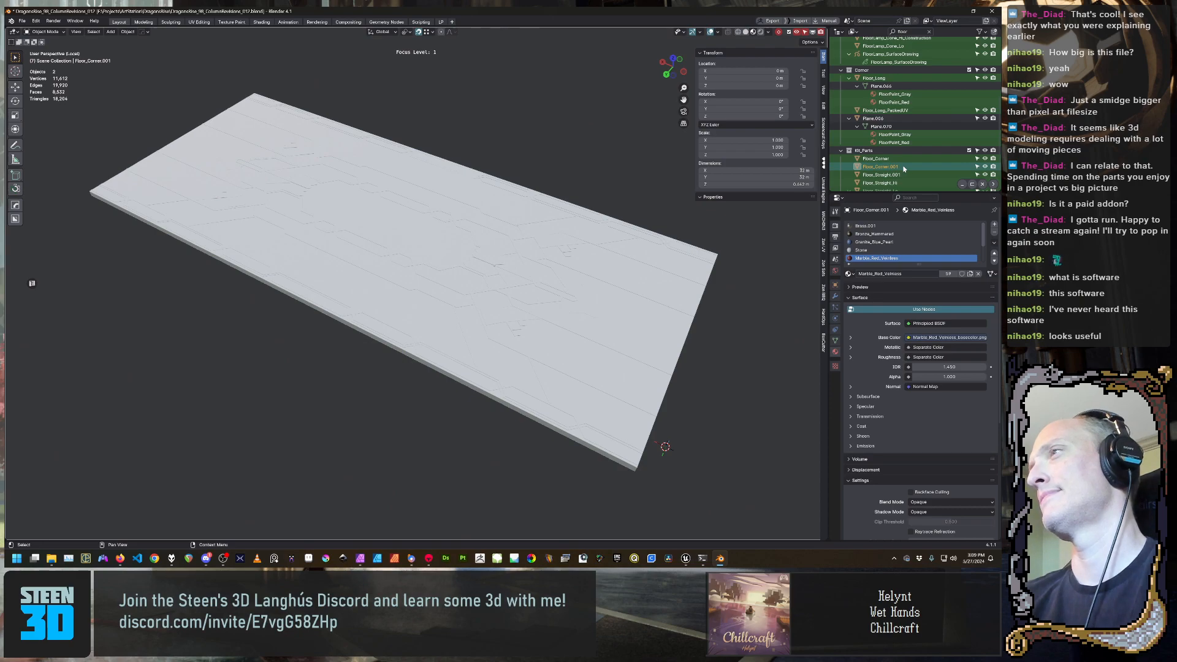
left_click(629, 253)
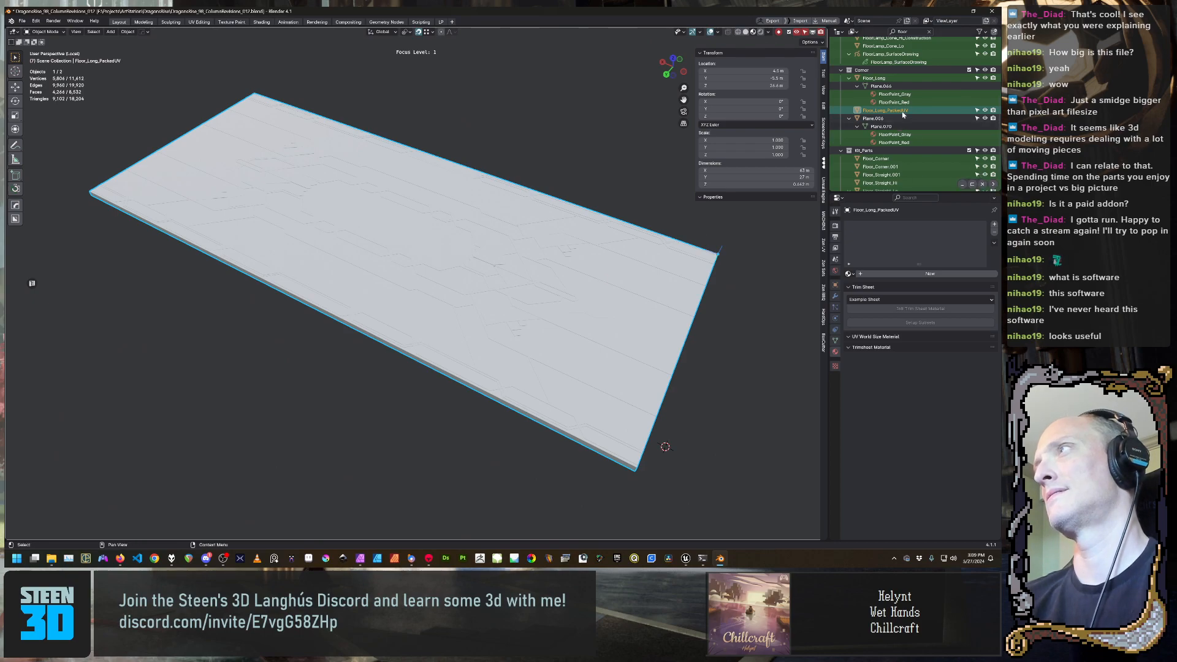
left_click(883, 77)
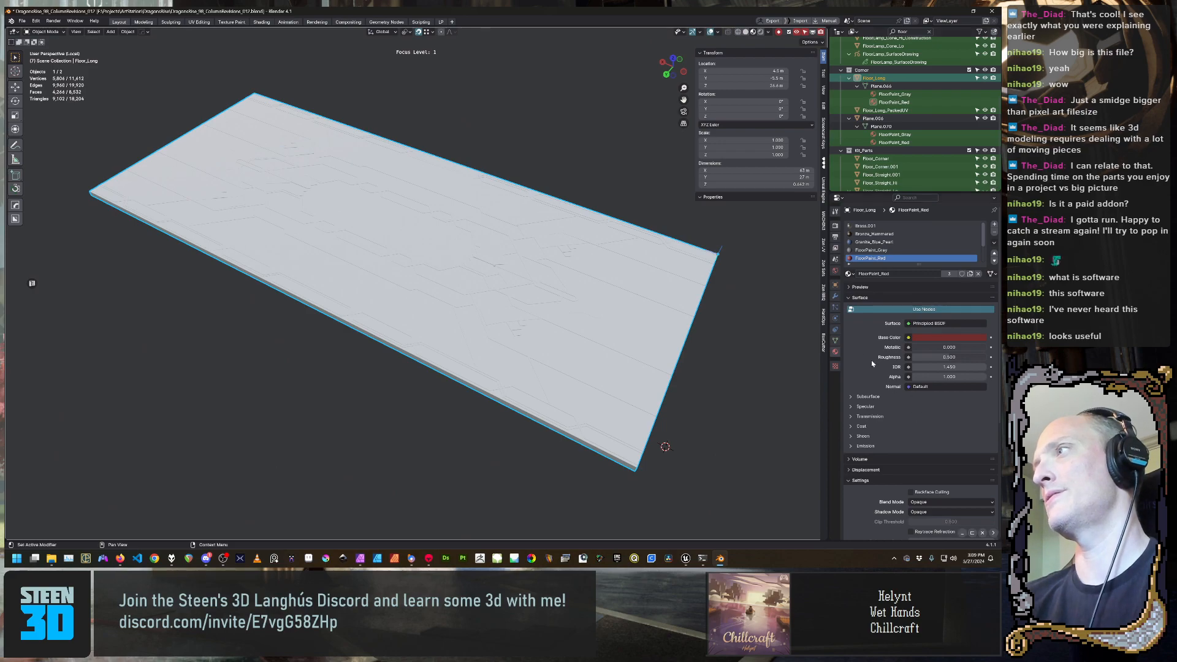
left_click(837, 305)
left_click(835, 340)
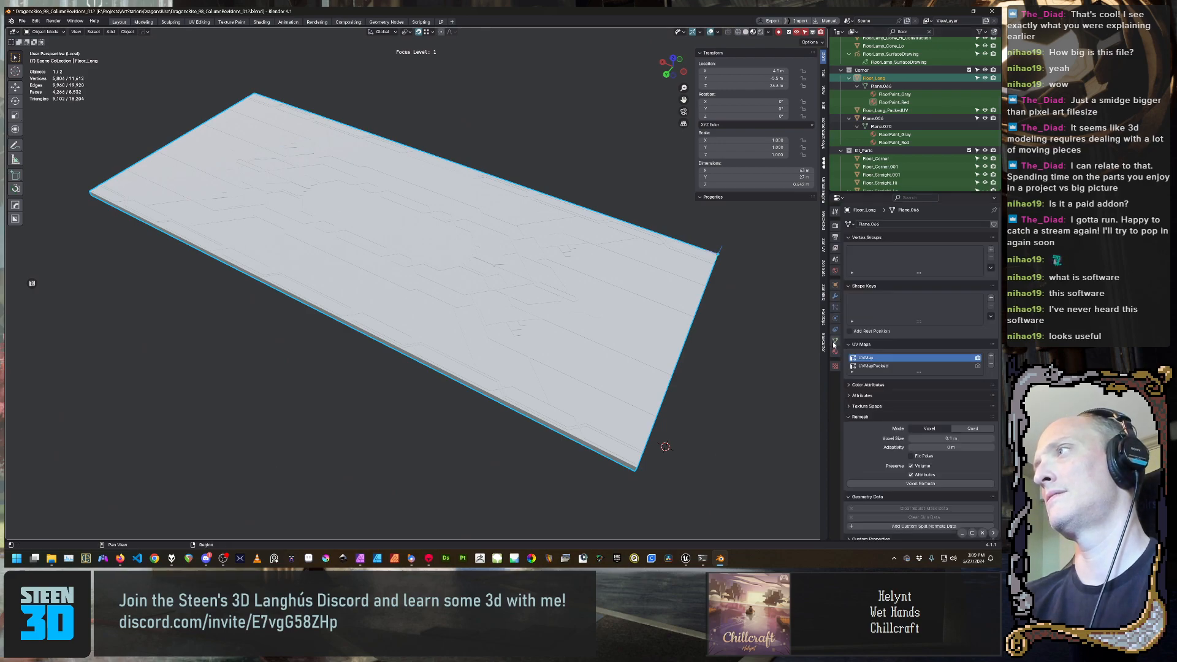
Select the Floor_Long_PackedUV object in the viewport instead of Floor_Long
middle_click_drag(353, 364, 454, 300)
scroll(393, 357, "down", 5)
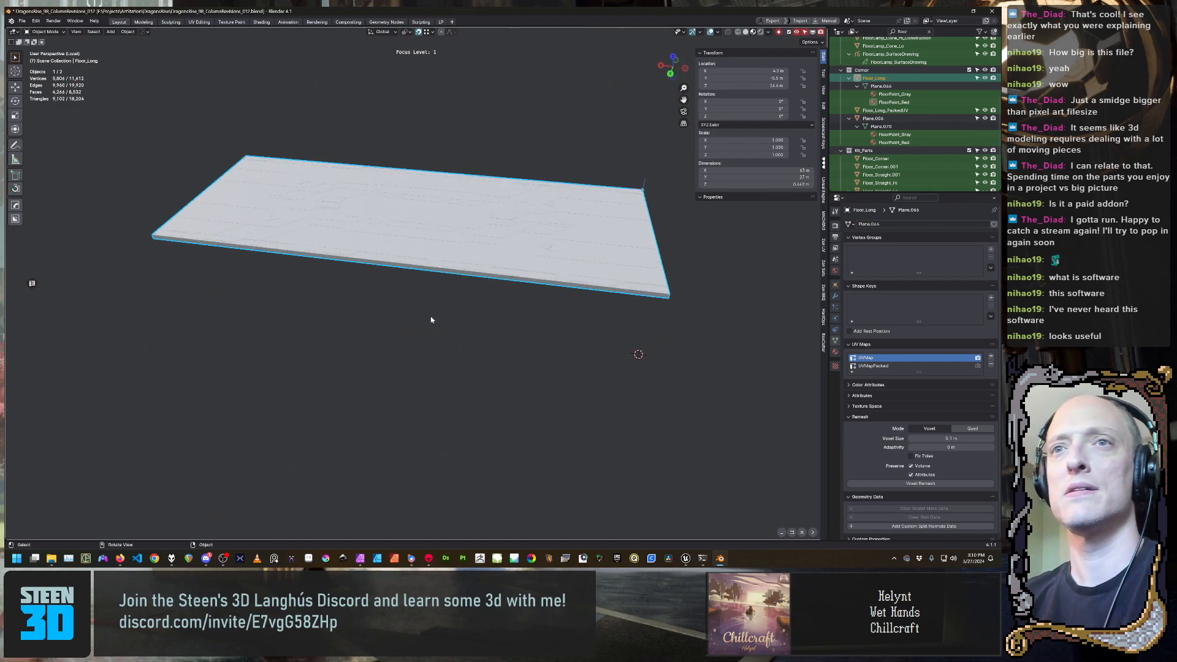
mouse_move(420, 344)
middle_mouse_down()
mouse_move(390, 349)
mouse_move(435, 330)
middle_mouse_up()
left_click(504, 250)
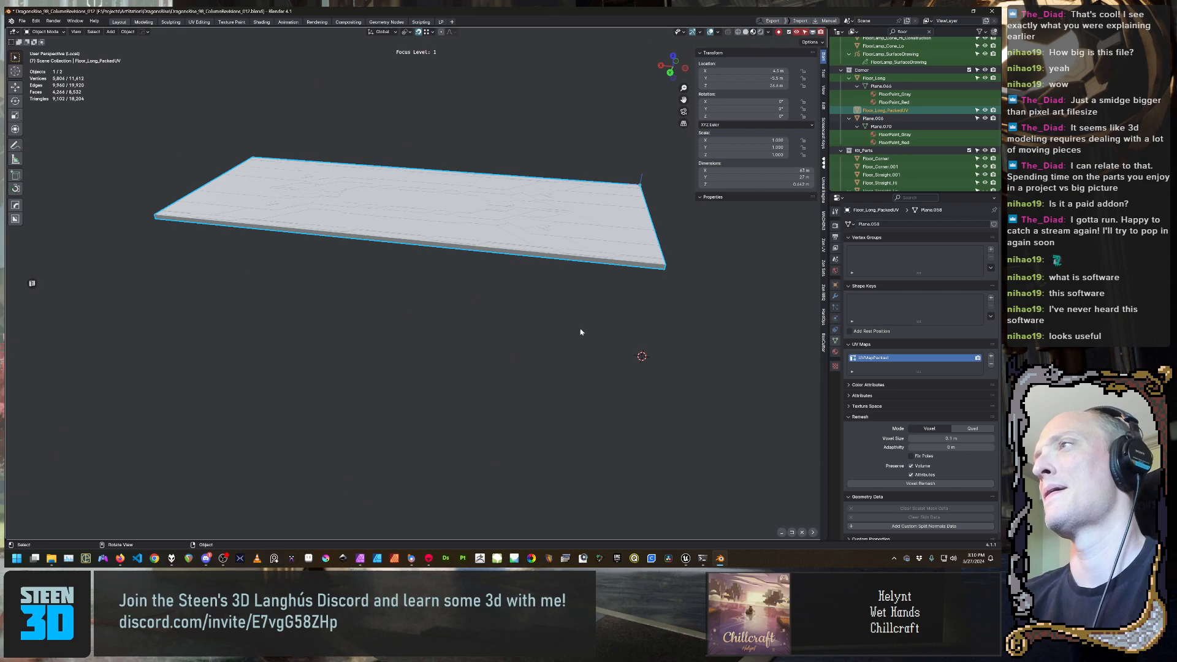
middle_click_drag(581, 332, 539, 350)
key("period")
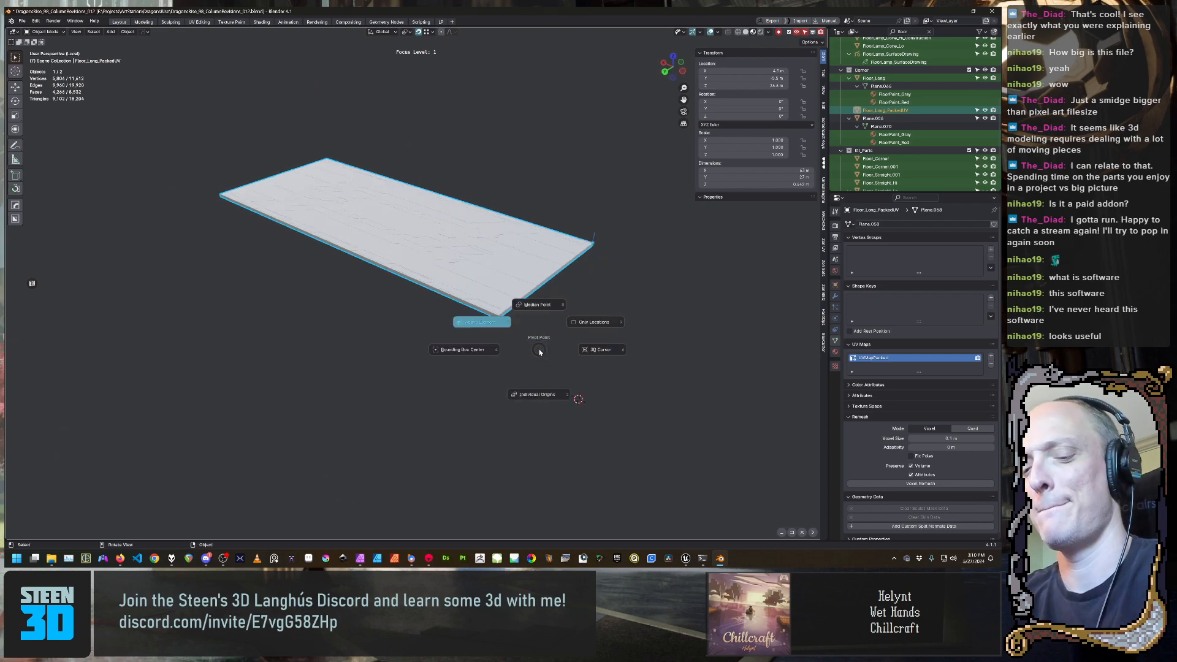
key("Escape")
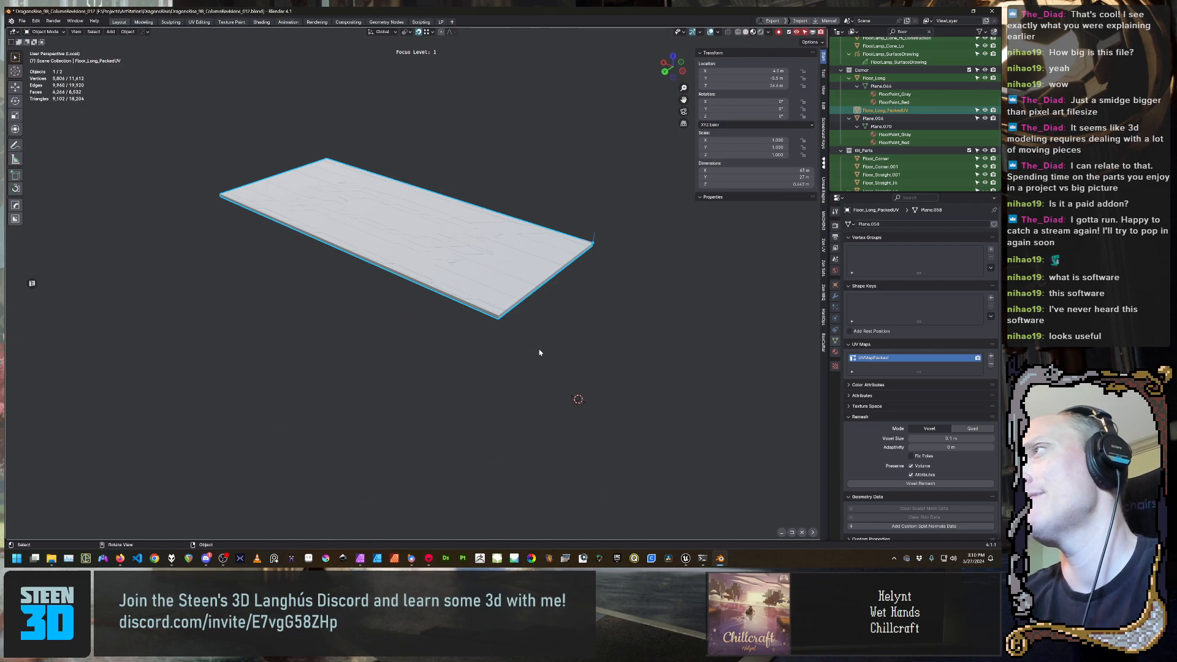
Set the export type of Floor_Long_PackedUV to Export recursive in the Blender for Unreal Engine settings
left_click(823, 189)
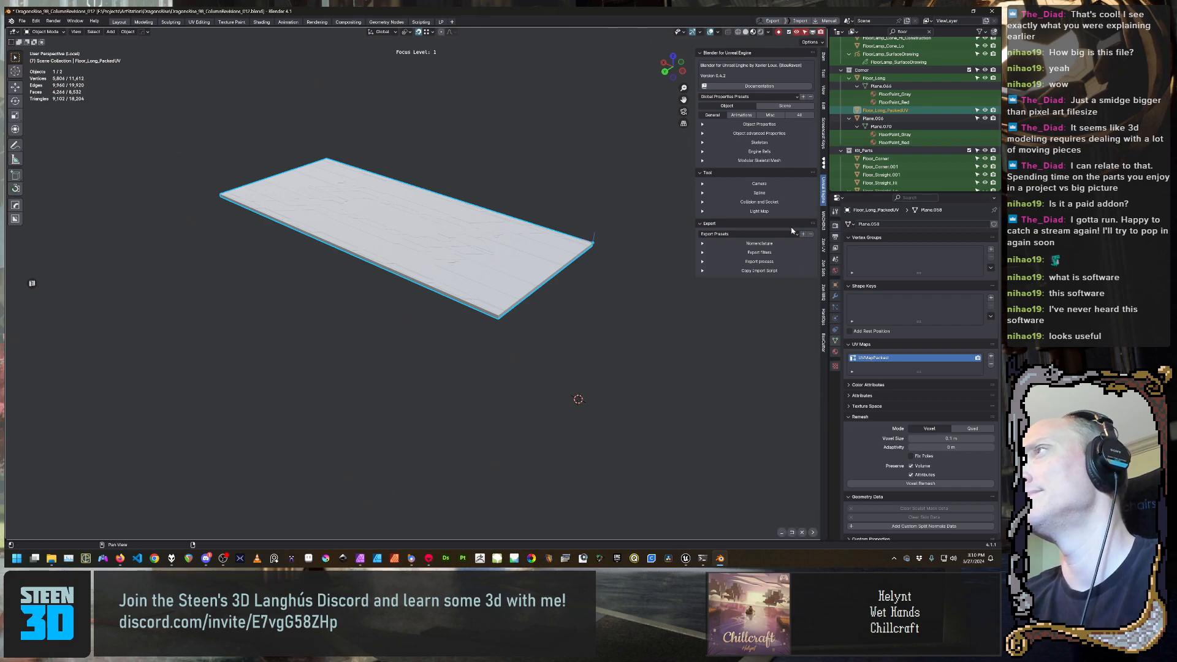
left_click(757, 124)
left_click(760, 142)
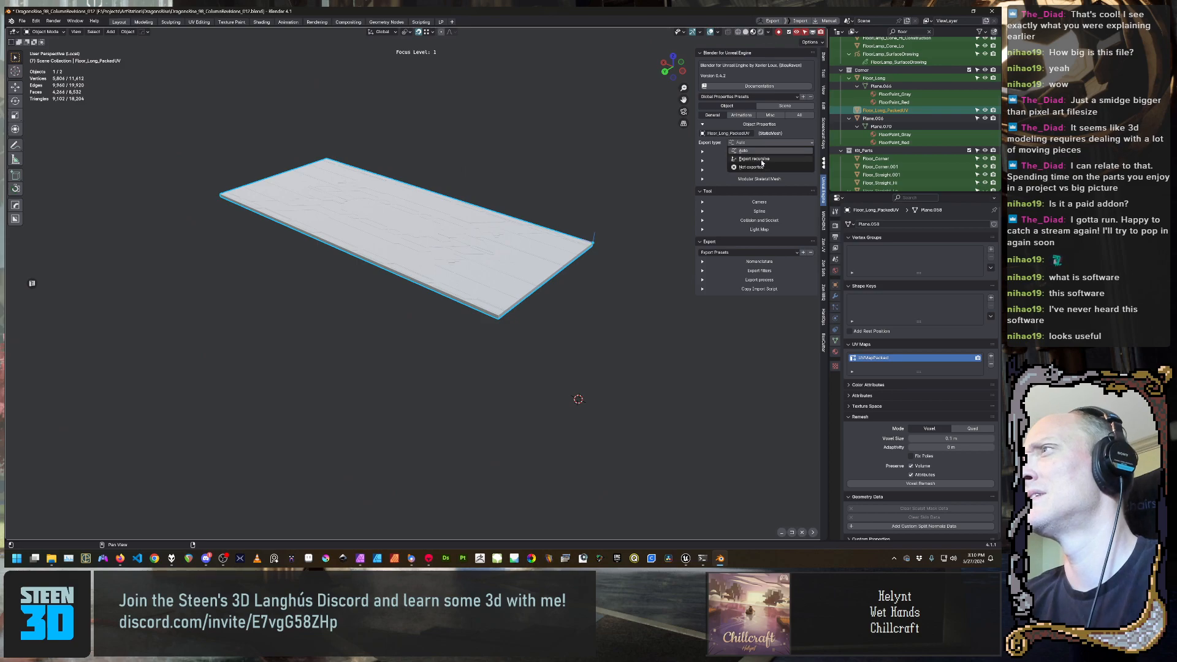
left_click(761, 160)
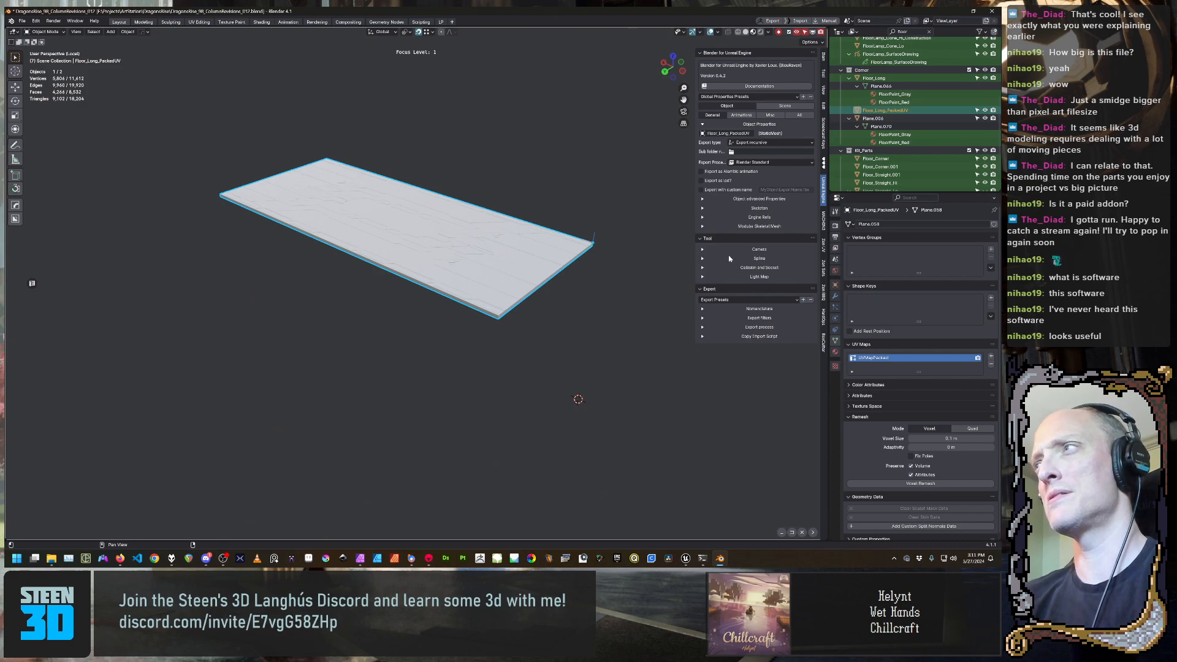
Examine the floor's advanced object properties, sub-folder, export preset options, export process, filters and nomenclature settings
left_click(769, 202)
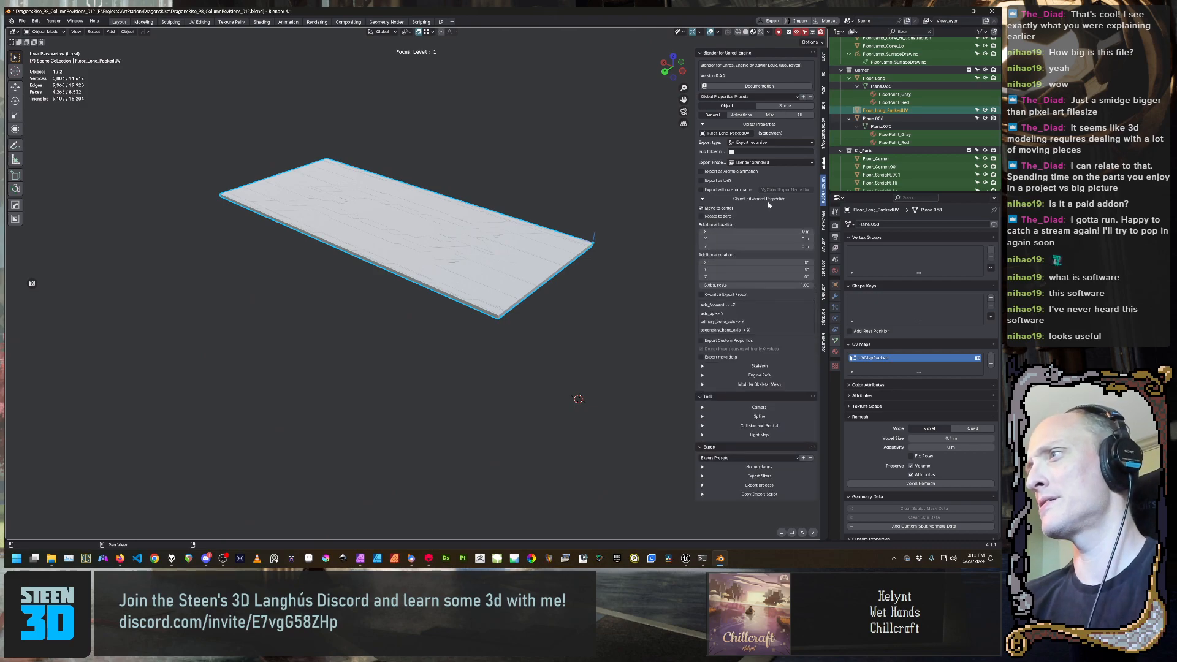
left_click(768, 201)
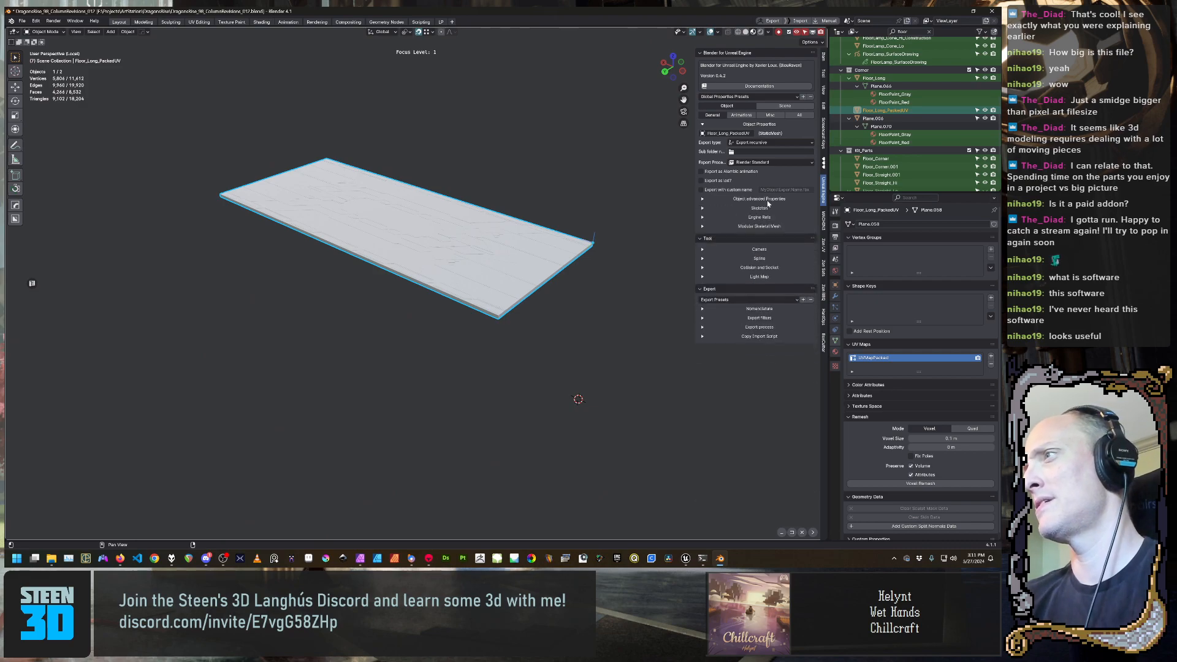
left_click(720, 209)
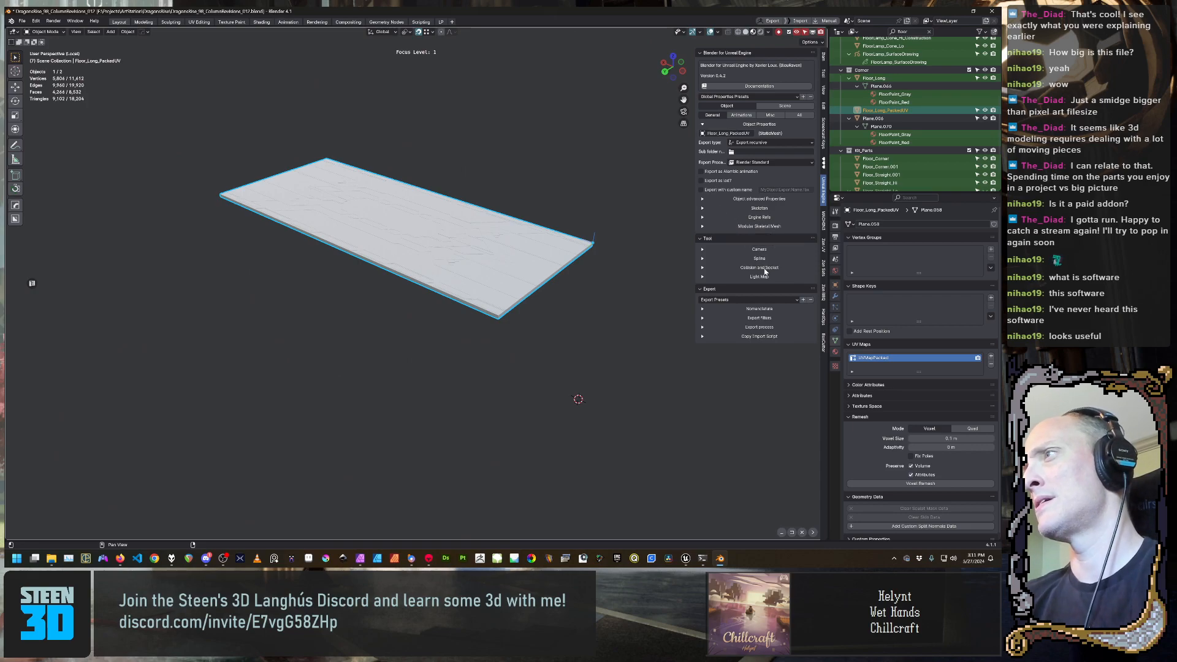
left_click(763, 328)
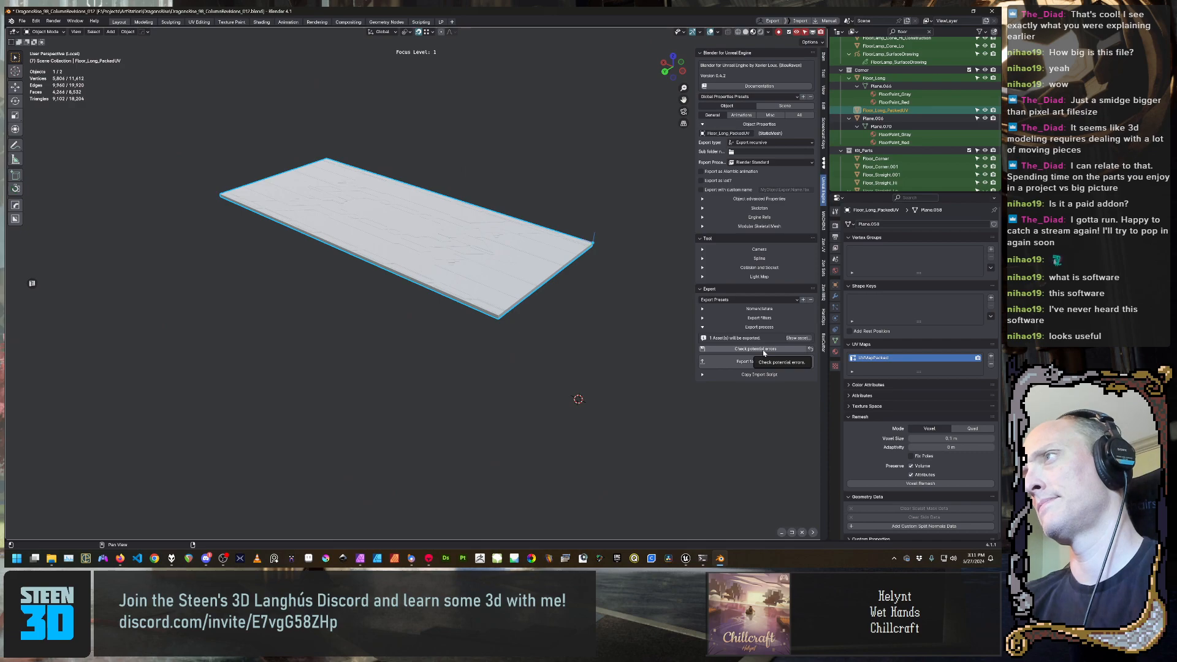
left_click(739, 151)
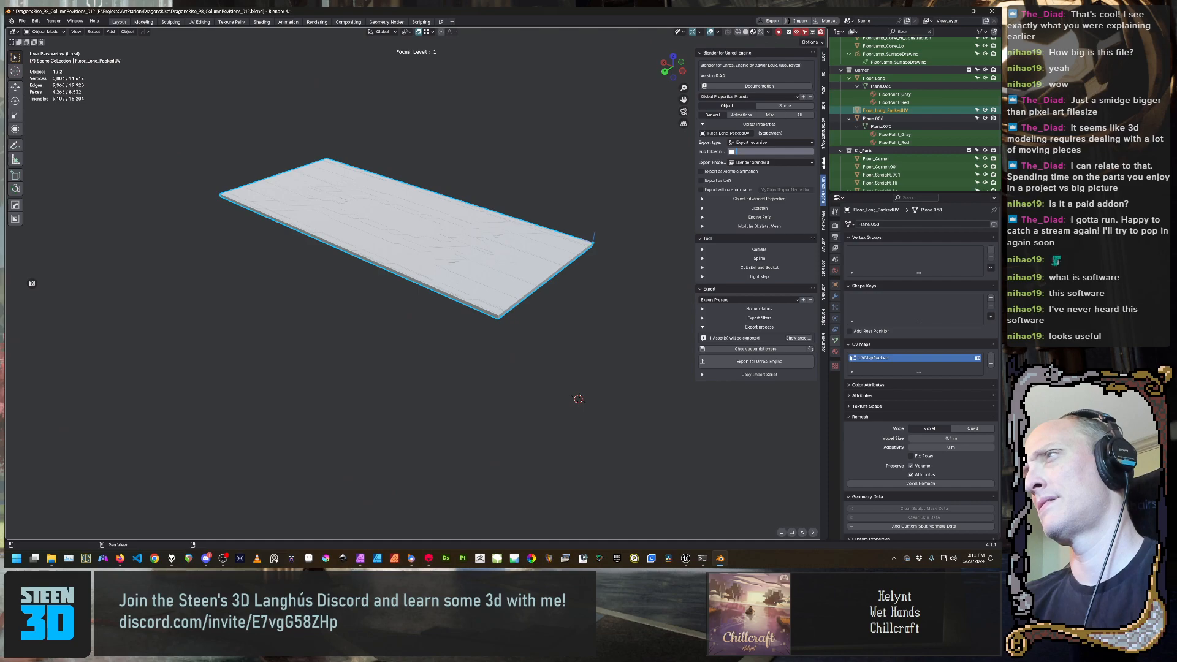
key("Escape")
left_click(748, 163)
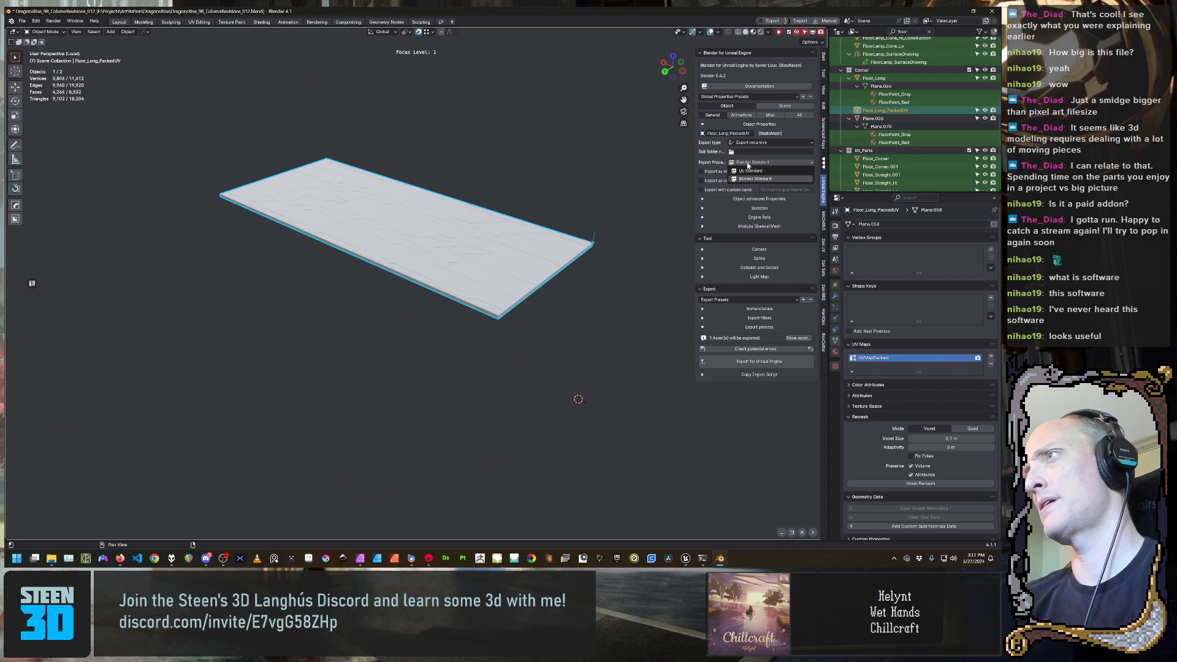
left_click(748, 164)
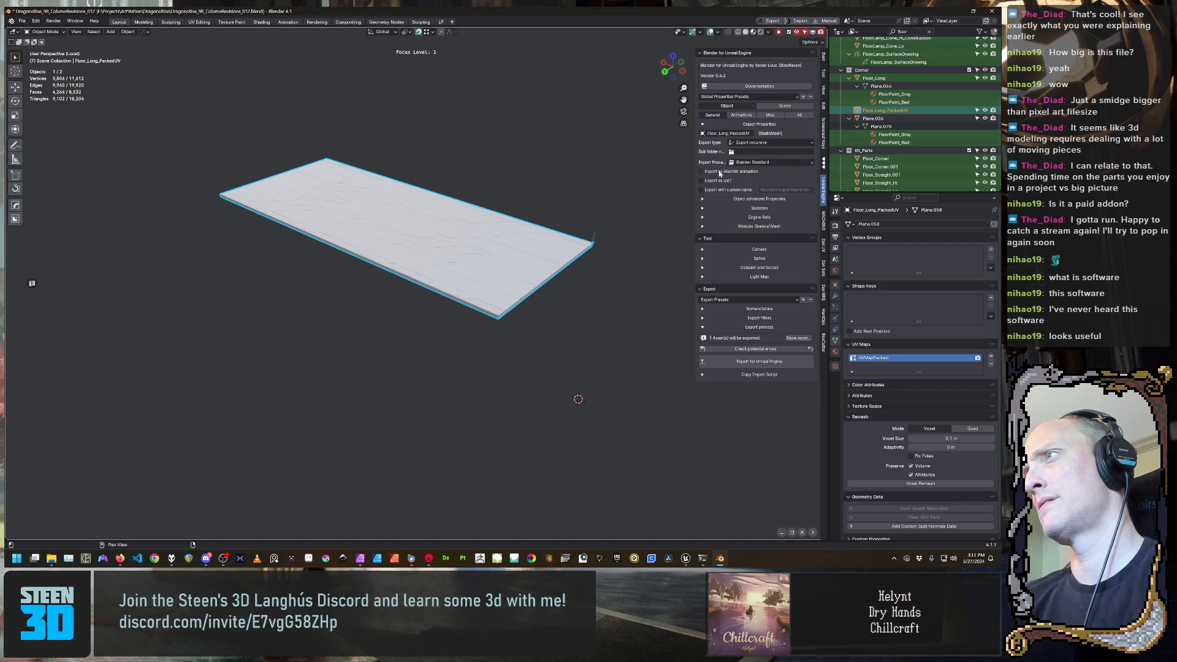
left_click(729, 318)
left_click(730, 318)
left_click(730, 309)
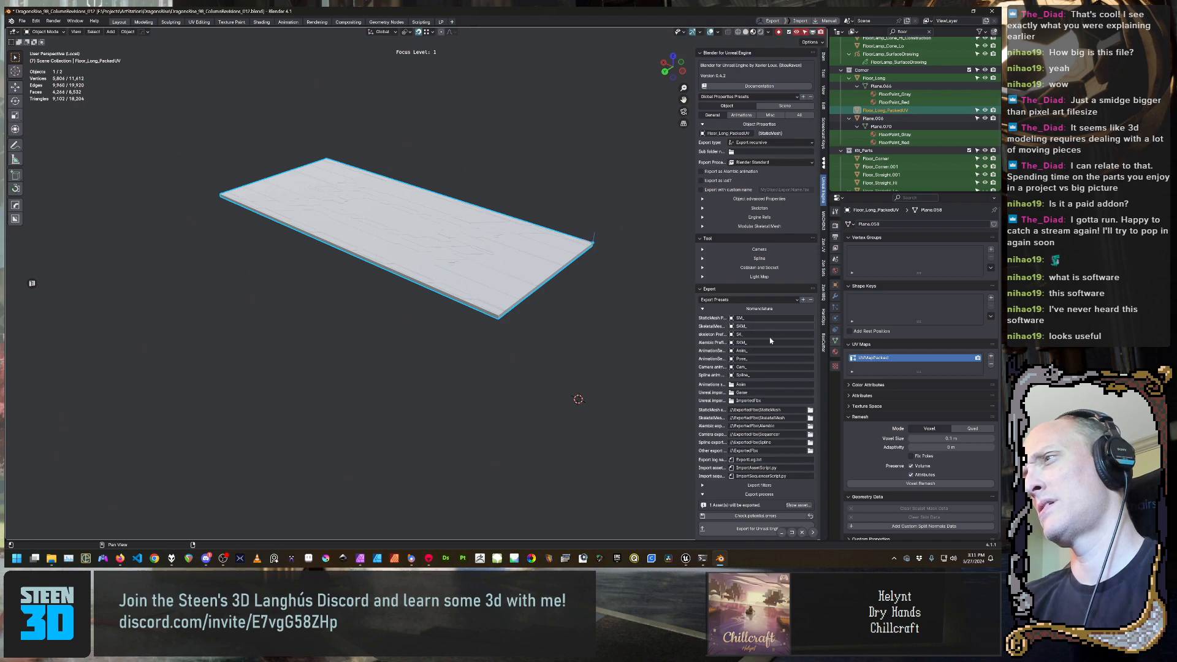
Remove the leading slashes from the StaticMesh export file path
left_click(767, 450)
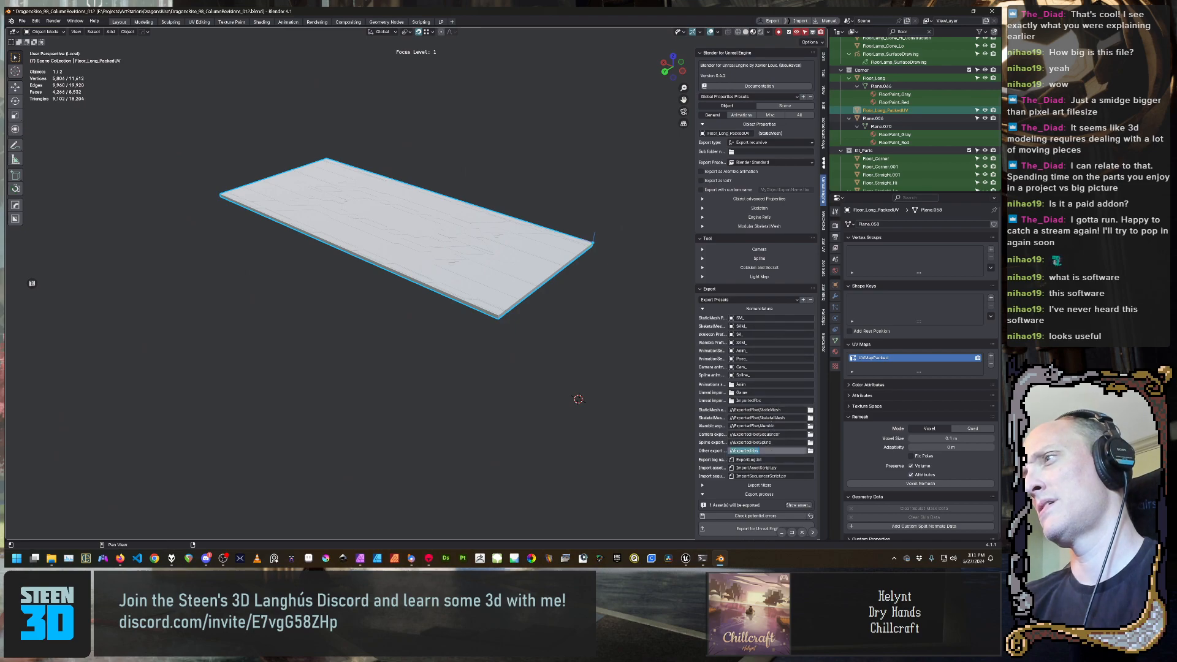
left_click(768, 451)
left_click(768, 410)
left_click(768, 410)
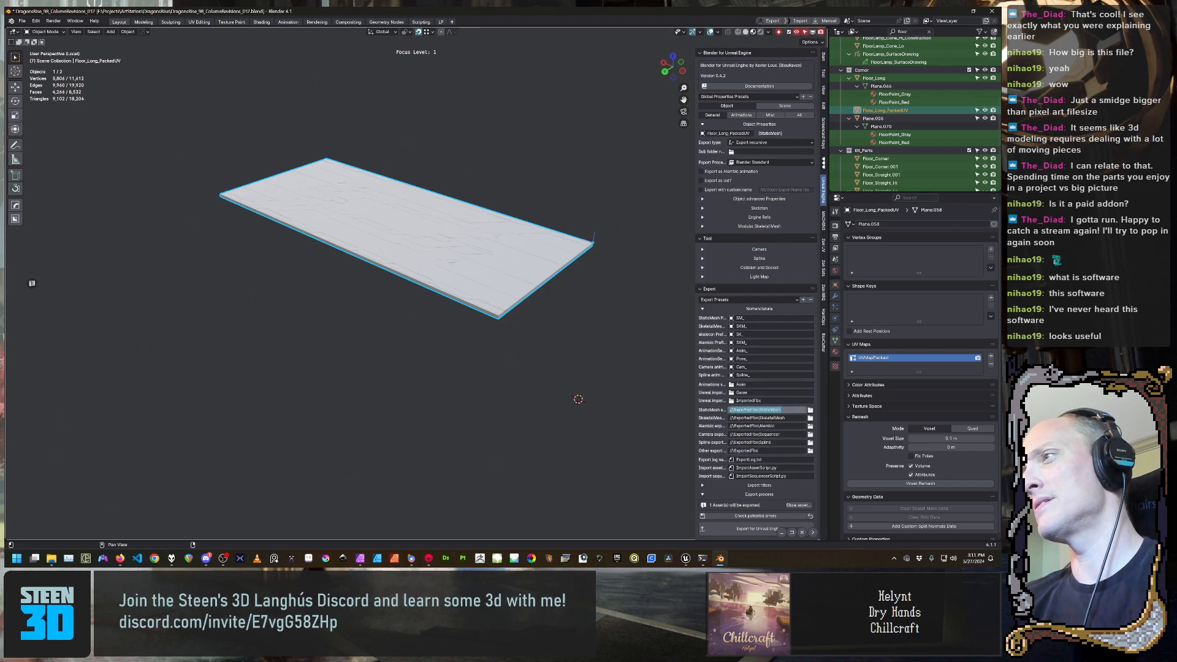
left_click(734, 415)
left_click(734, 410)
left_click(734, 411)
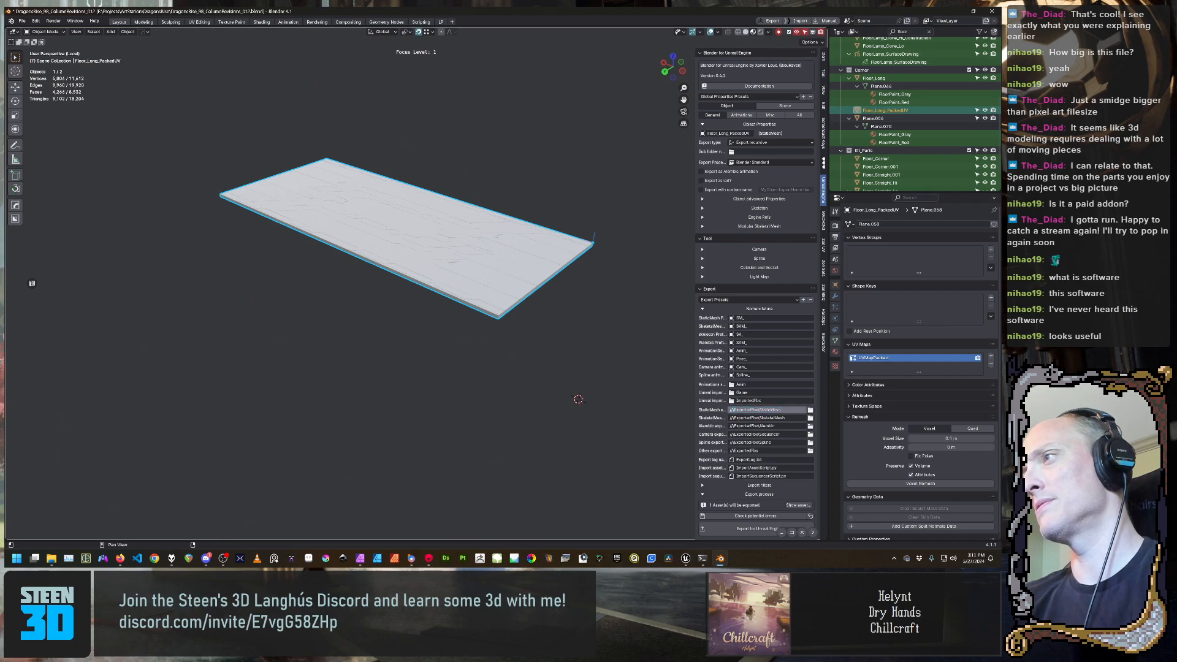
key("BackSpace")
key("BackSpace")
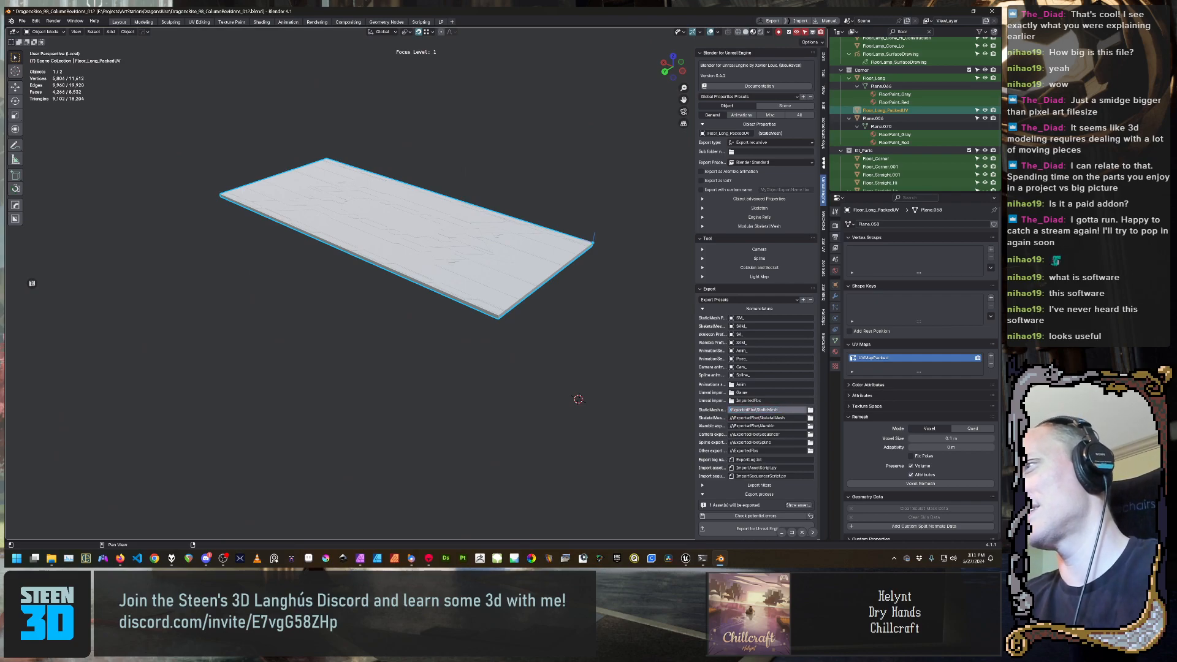
Remove the leading slashes from the SkeletalMesh and Alembic export file paths
left_click(734, 418)
left_click(733, 419)
left_click(734, 419)
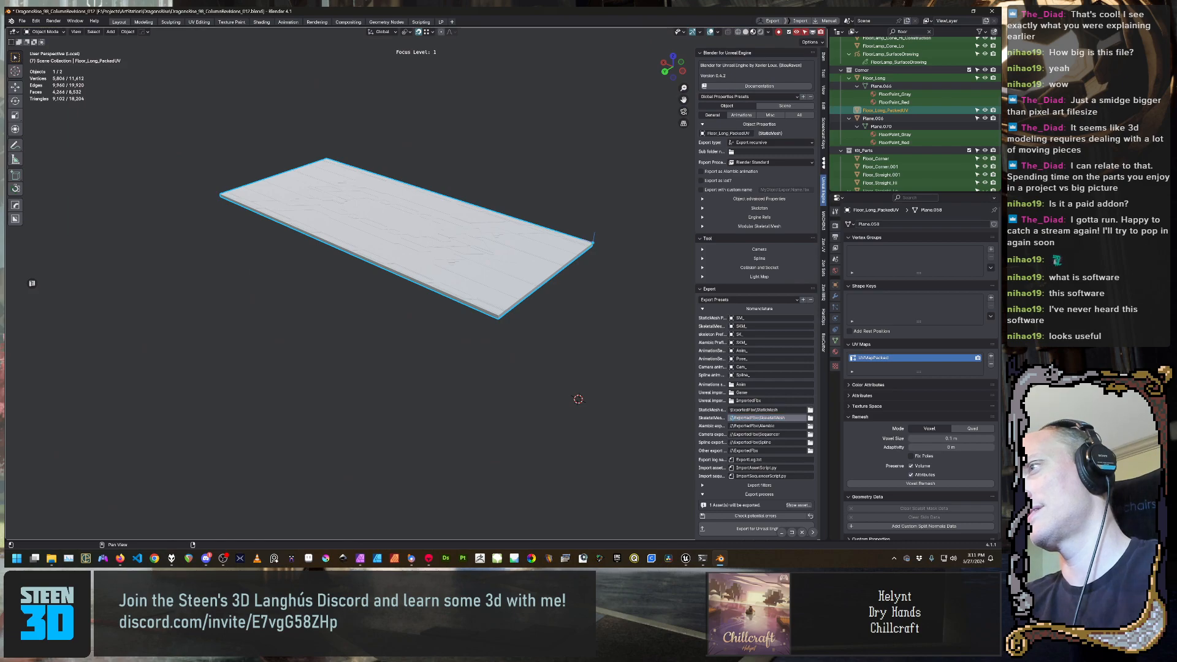
key("BackSpace")
key("BackSpace")
left_click(734, 426)
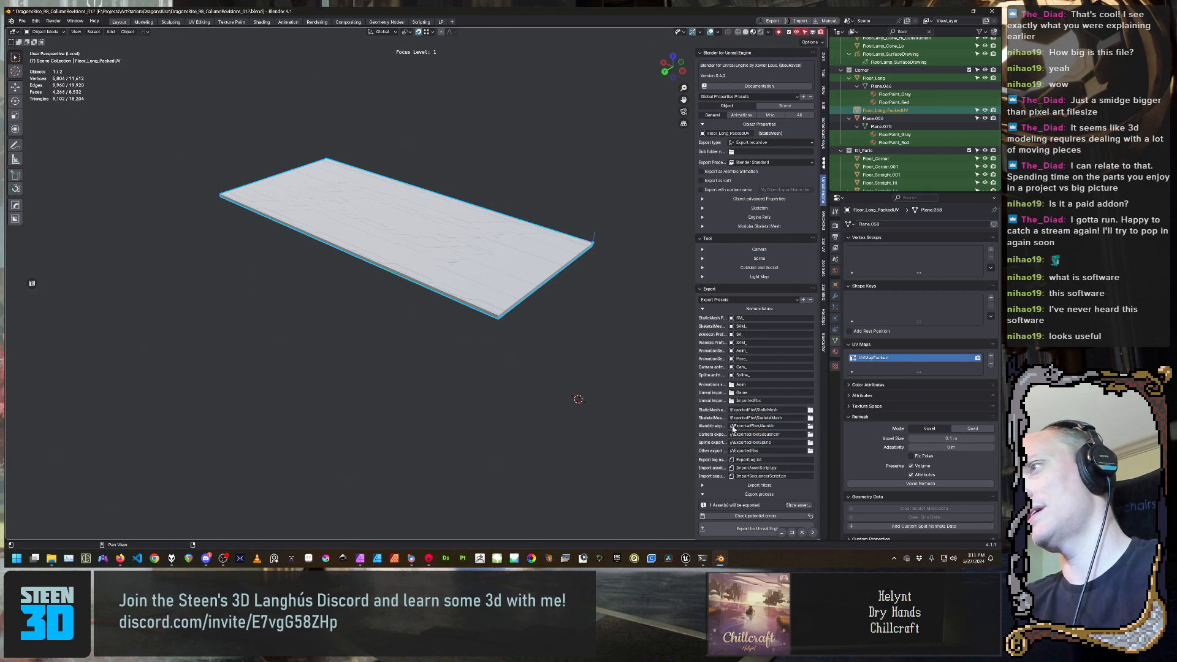
left_click(734, 426)
left_click(734, 426)
key("BackSpace")
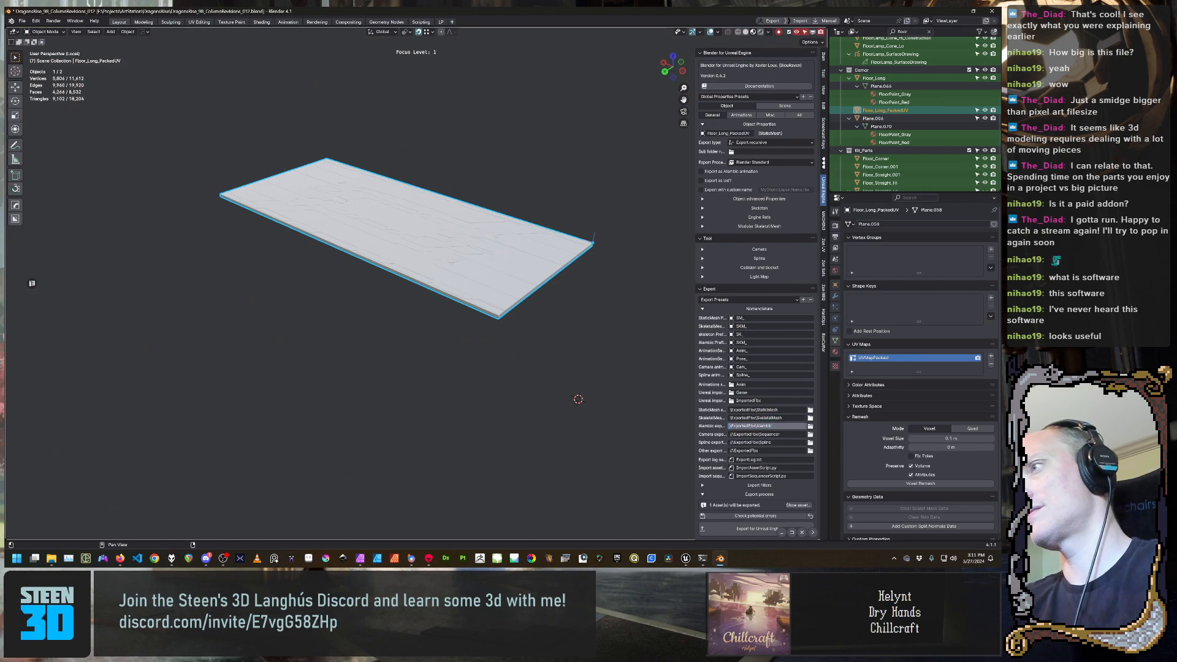
Remove the leading slashes from the Camera, Spline and Other export file paths
left_click(732, 434)
left_click(733, 435)
left_click(733, 435)
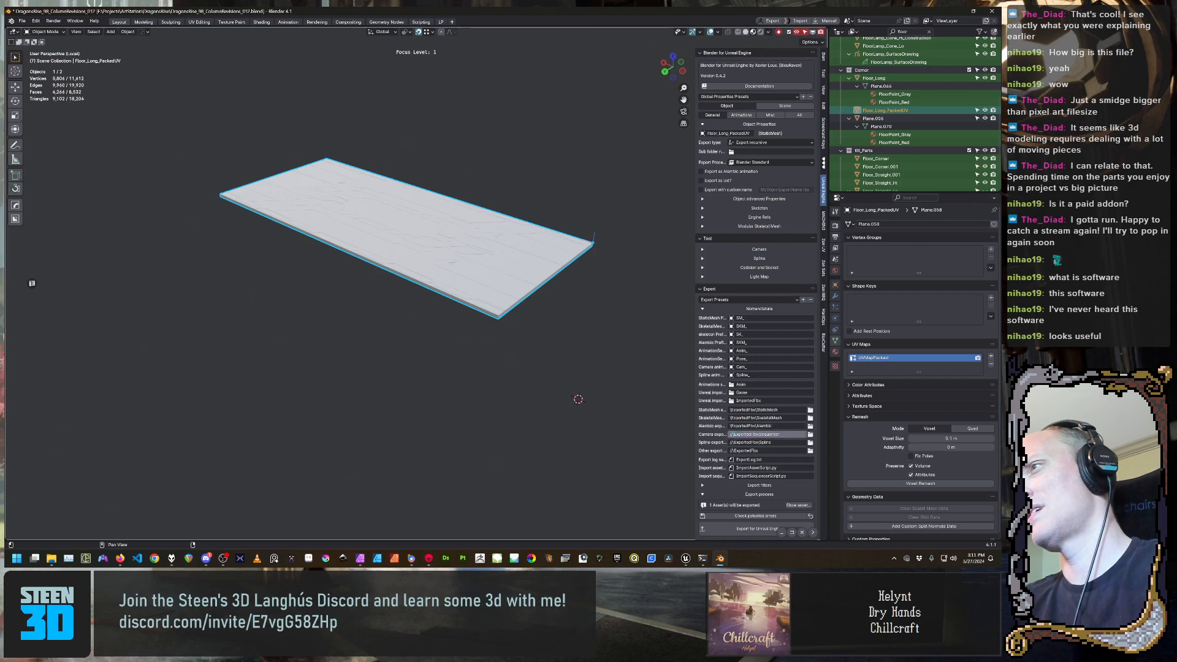
key("BackSpace")
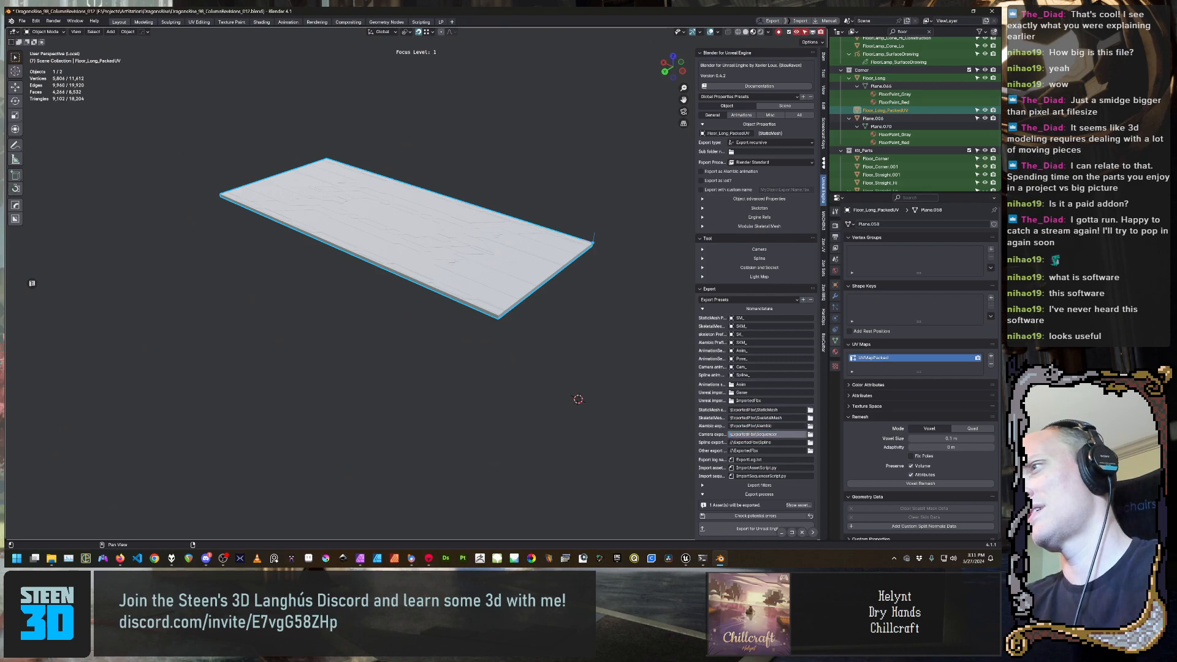
left_click(733, 443)
left_click(734, 443)
left_click(733, 443)
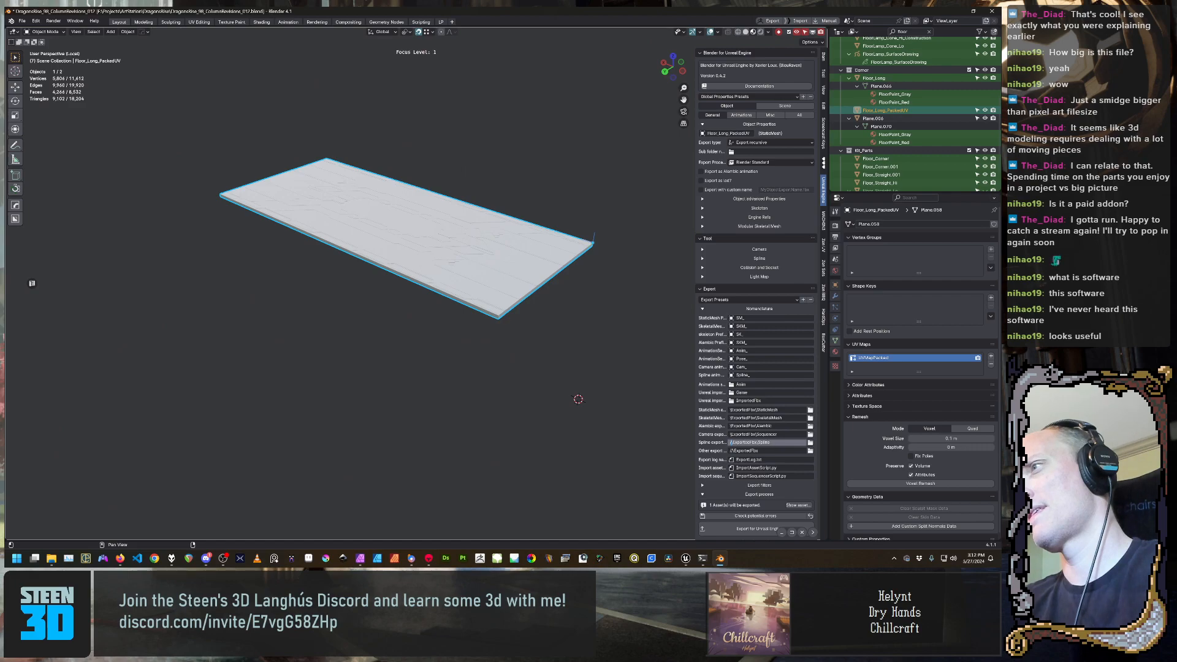
left_click(733, 451)
left_click(733, 451)
left_click(733, 451)
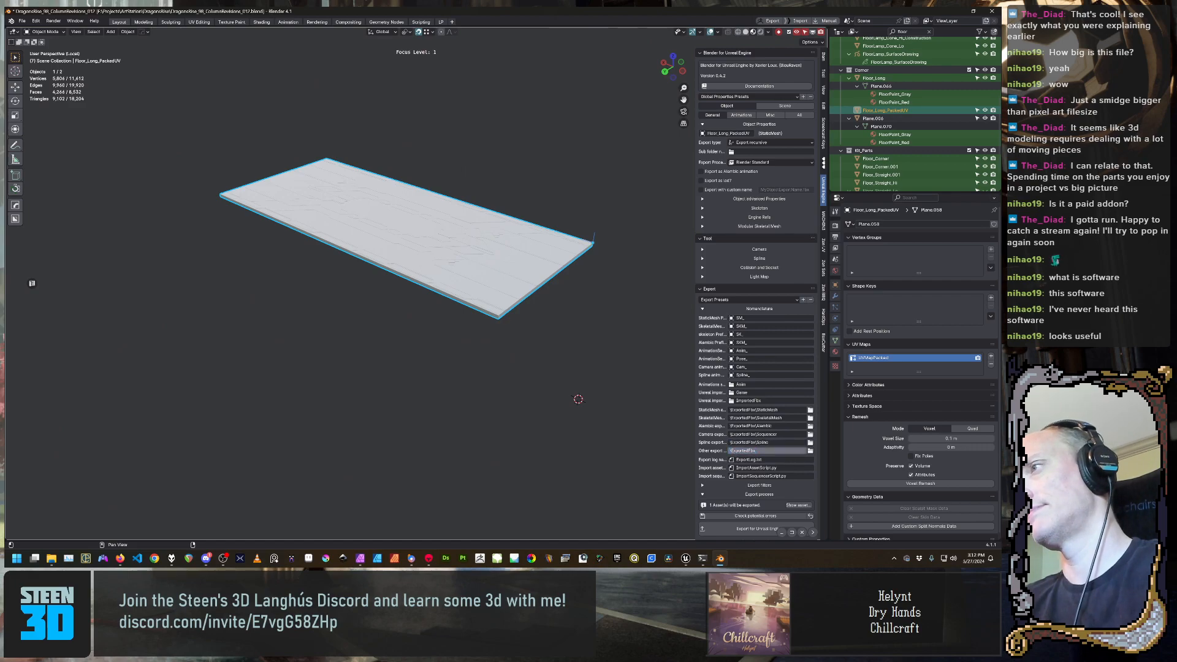
left_click(810, 490)
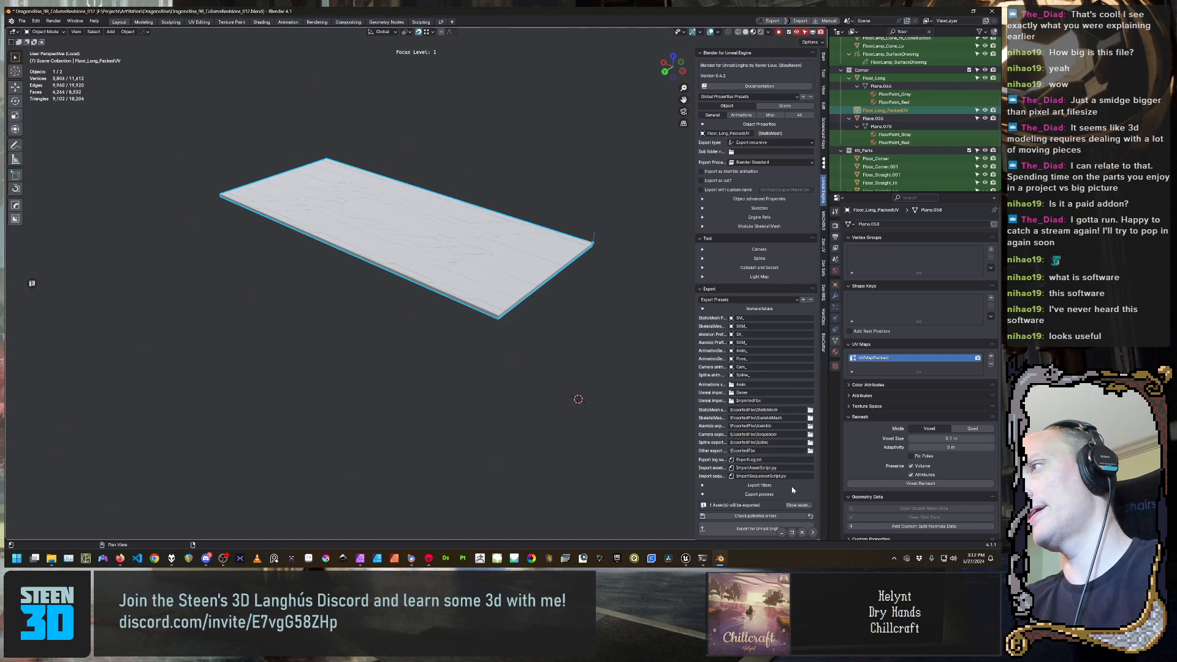
Review the floor's advanced object properties and run the export for Unreal Engine on Floor_Long_PackedUV
scroll(792, 491, "down", 1)
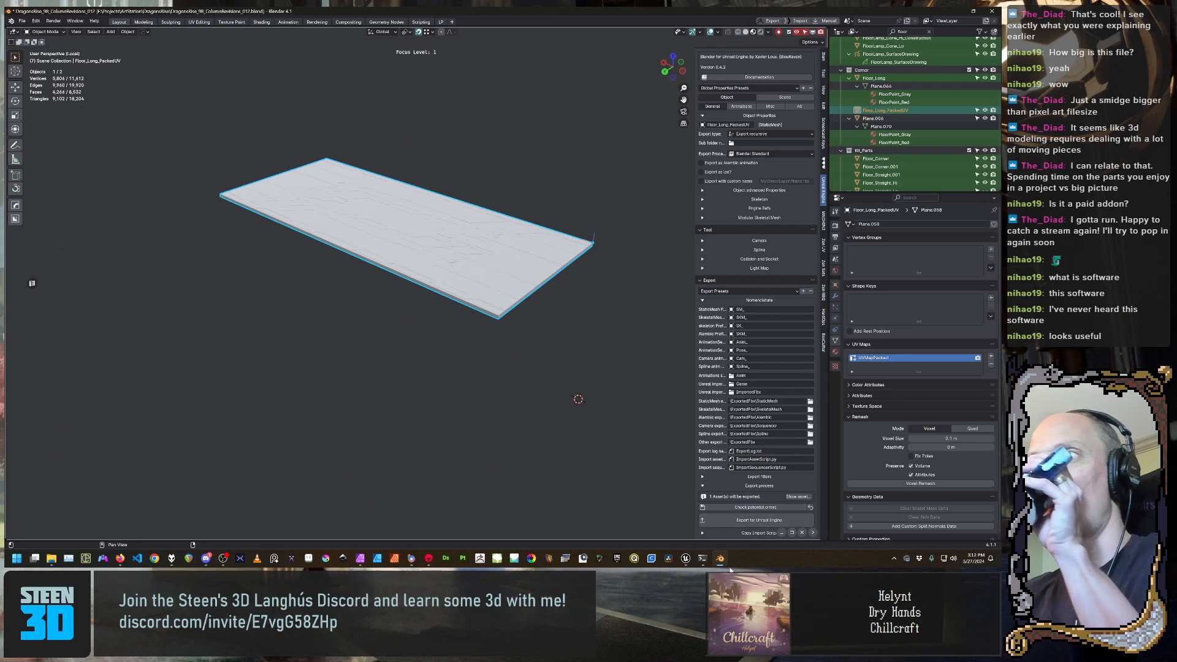
mouse_move(727, 569)
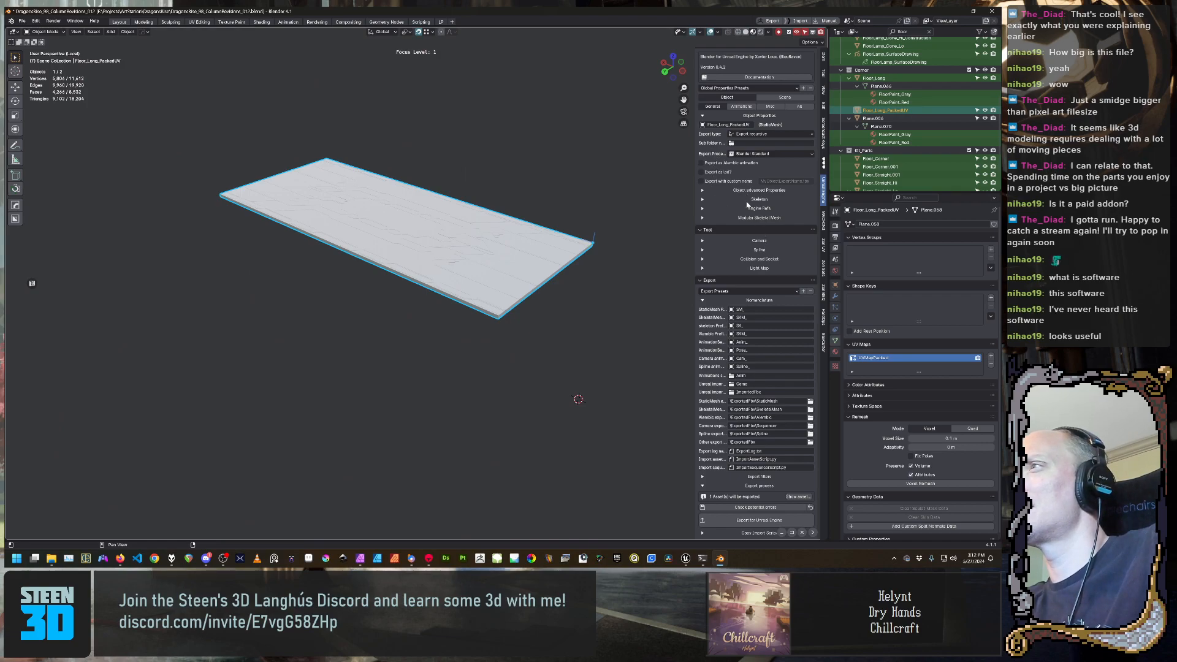
left_click(754, 191)
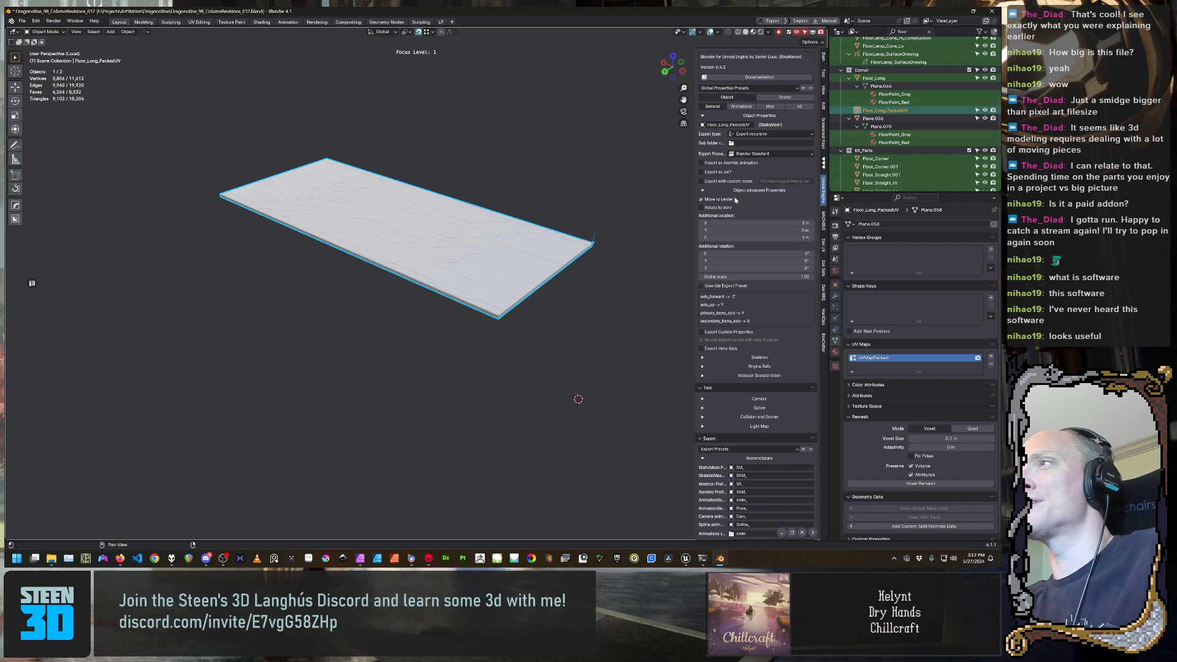
scroll(742, 210, "down", 2)
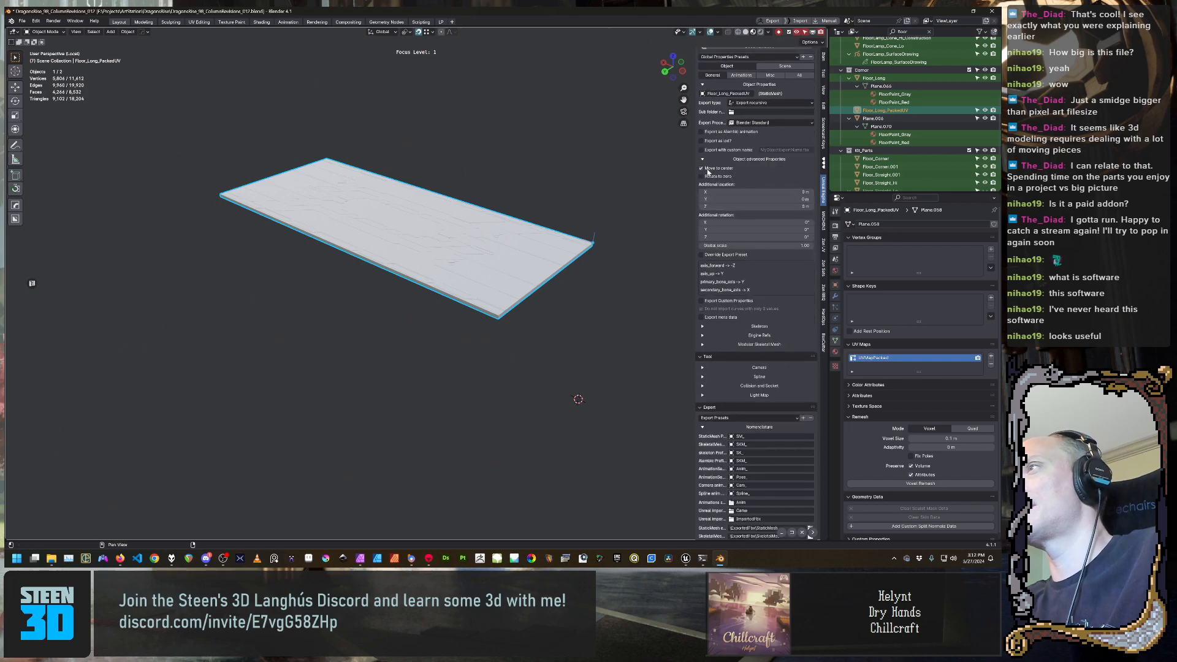
scroll(715, 176, "down", 8)
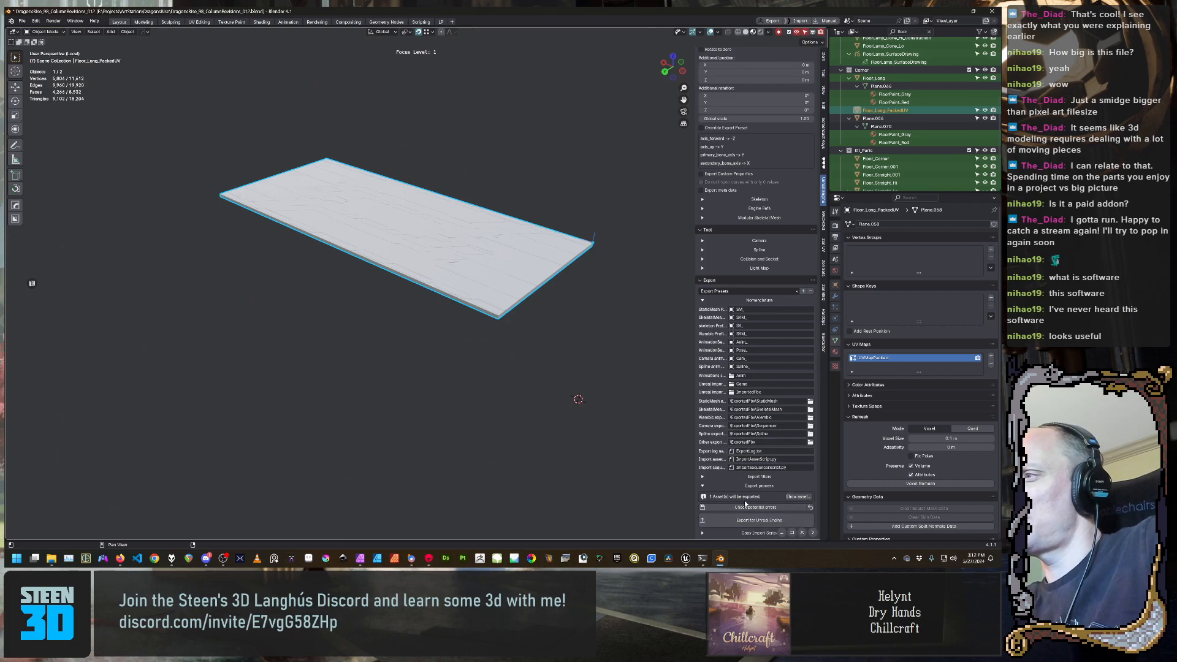
left_click(771, 526)
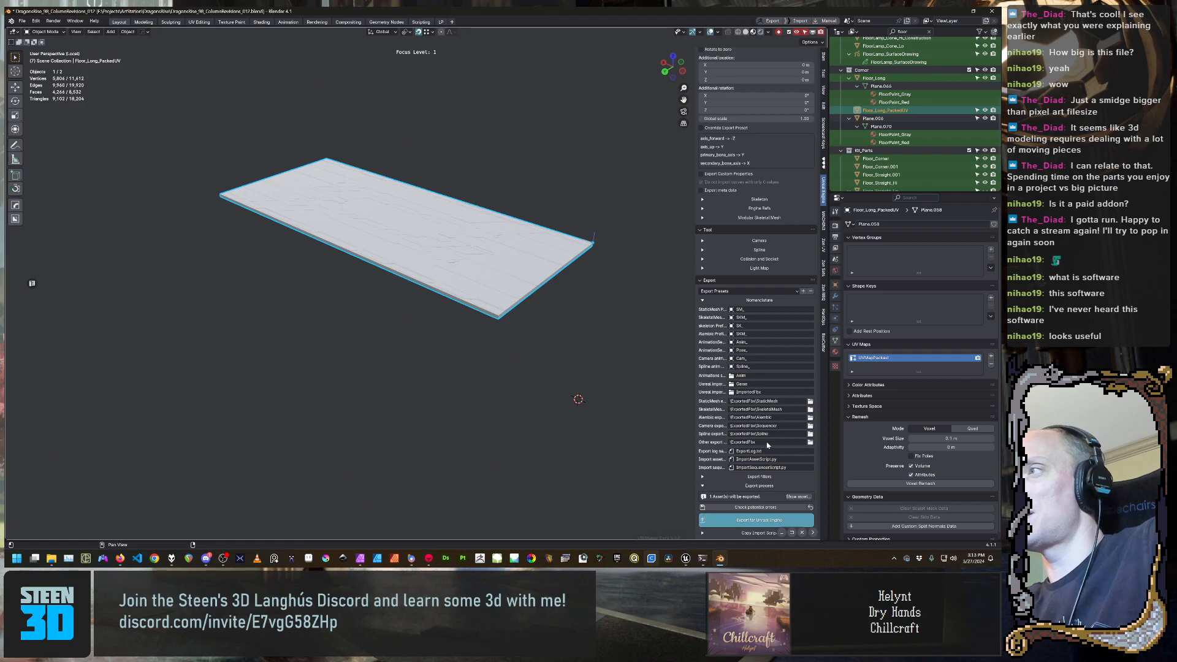
left_click(739, 521)
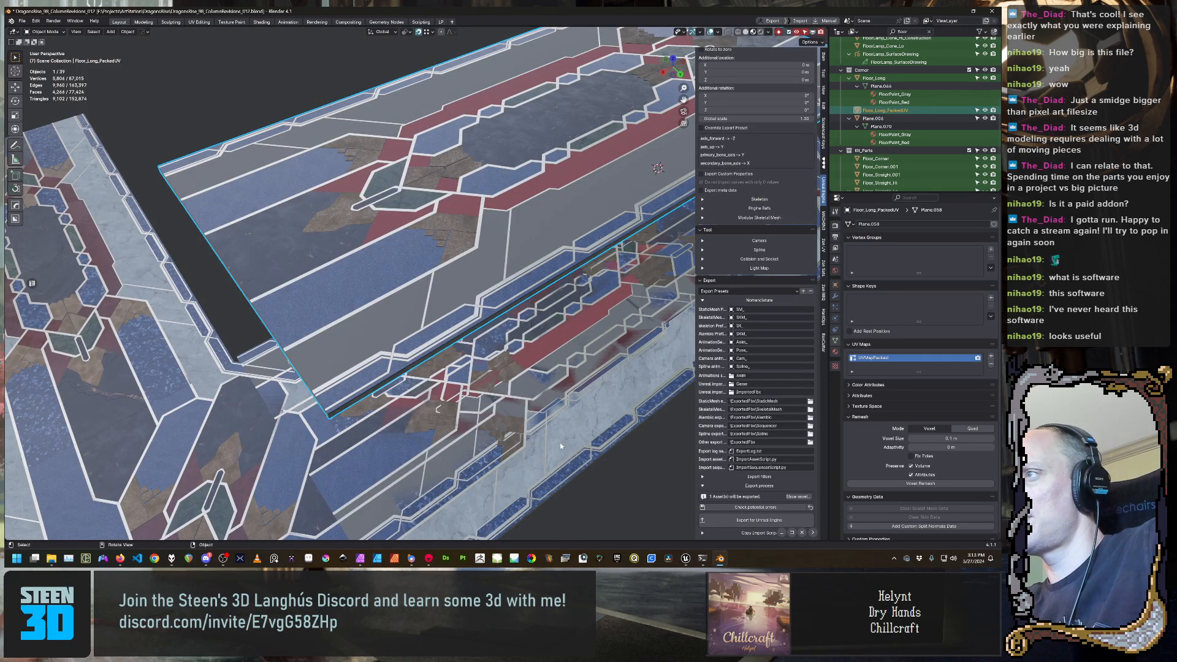
scroll(562, 434, "down", 7)
middle_click_drag(562, 434, 523, 439)
scroll(487, 416, "up", 4)
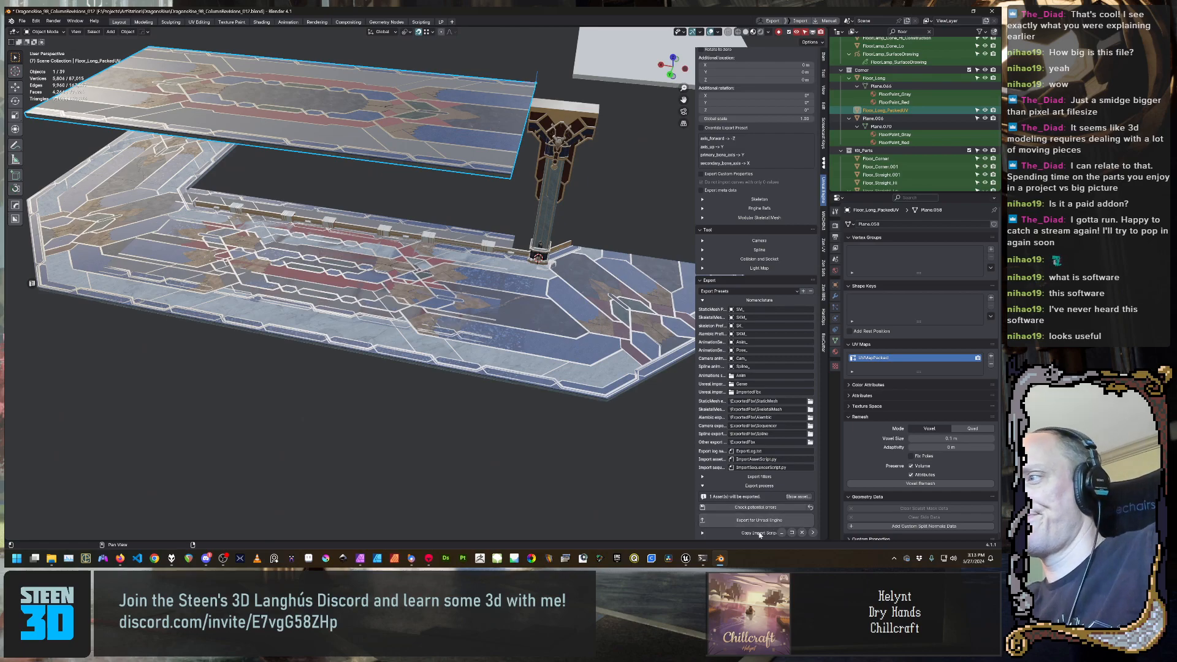
Expand the Copy Import Script section and copy the assets import command
left_click(705, 533)
scroll(709, 511, "down", 2)
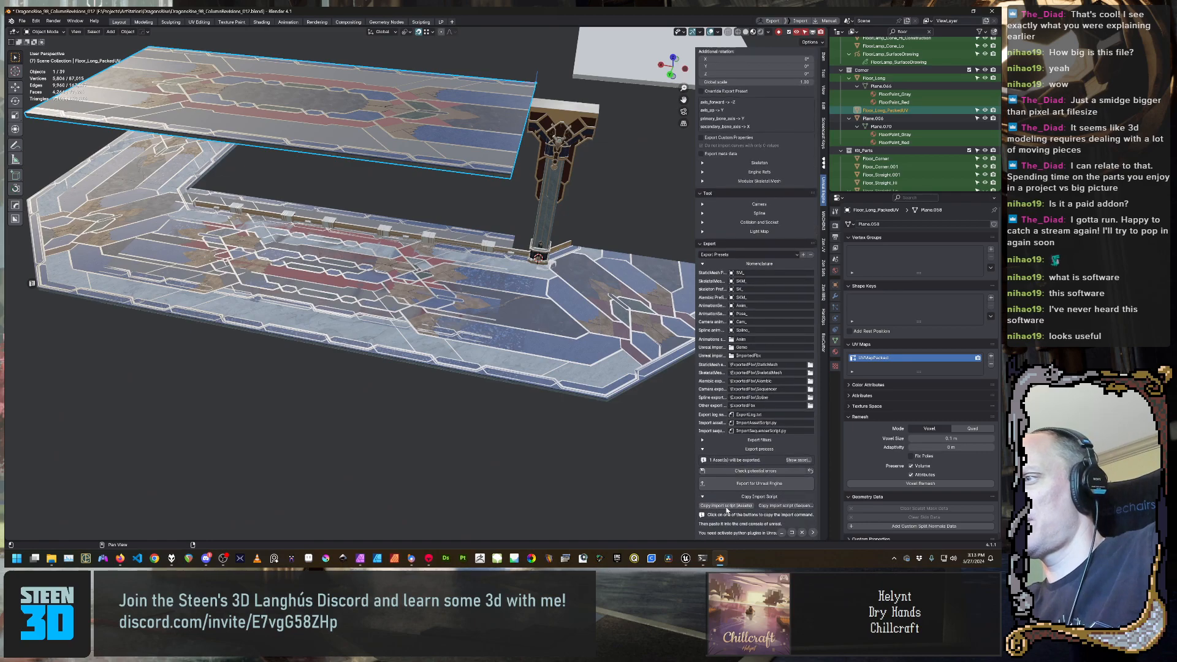
left_click(728, 506)
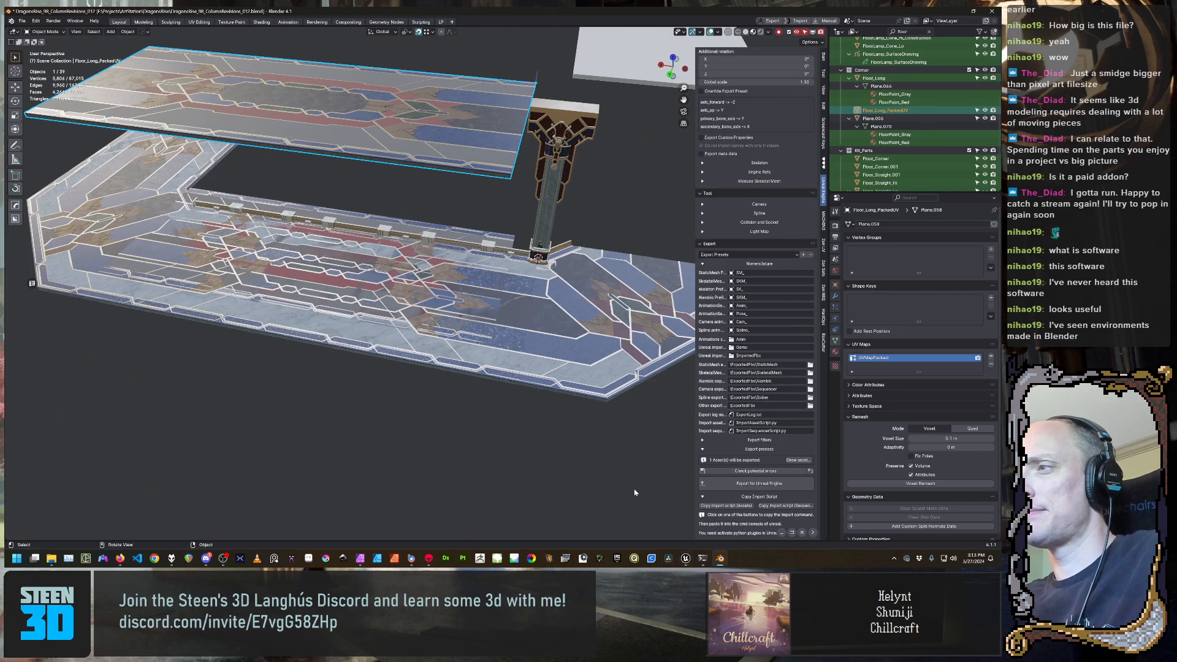
middle_click_drag(521, 438, 523, 465)
scroll(517, 447, "up", 2)
scroll(519, 448, "down", 2)
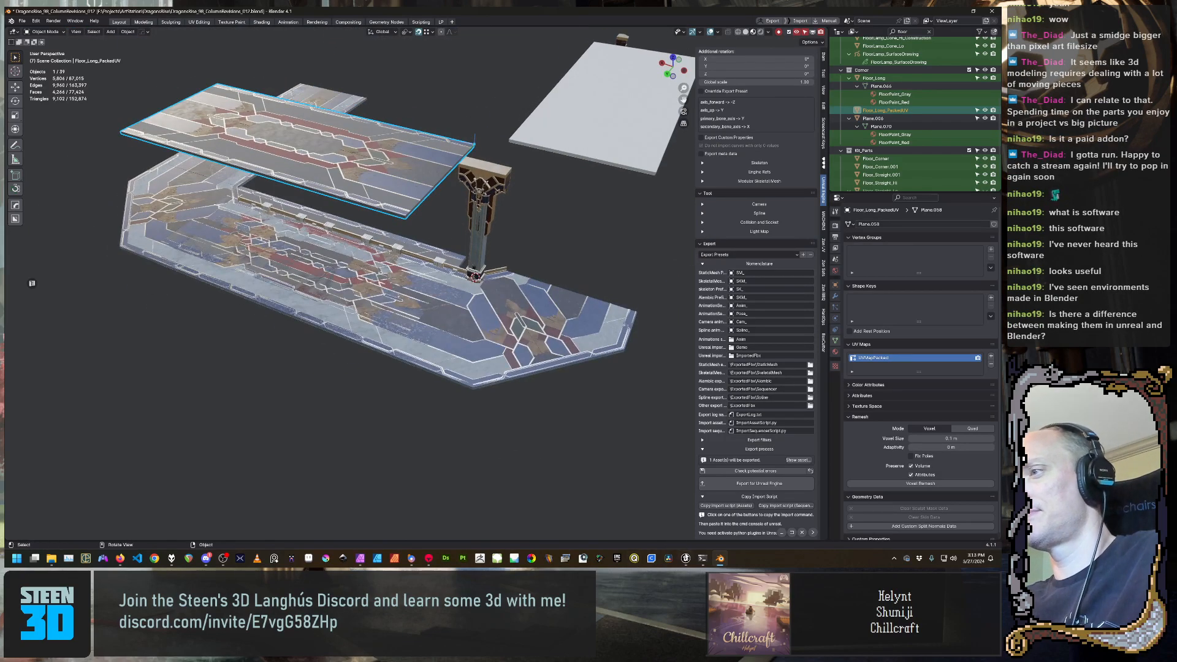
Switch to the DragonsRise_Rev level in Unreal Editor and look over its textures and the tiled floor
mouse_move(690, 561)
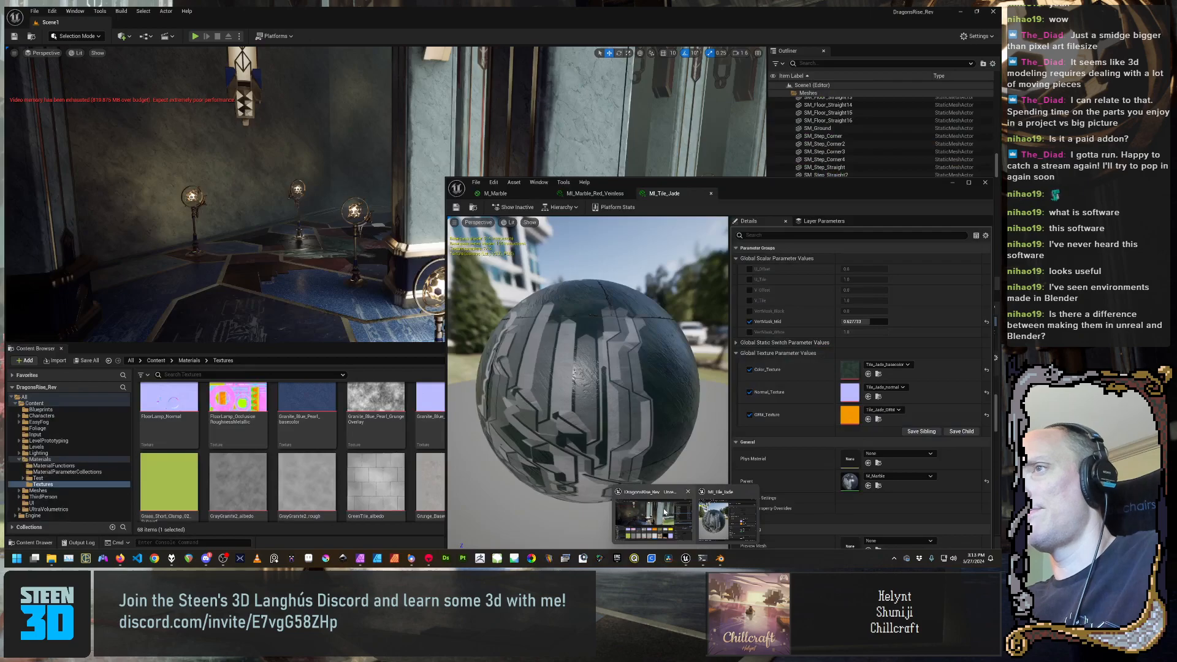
left_click(664, 512)
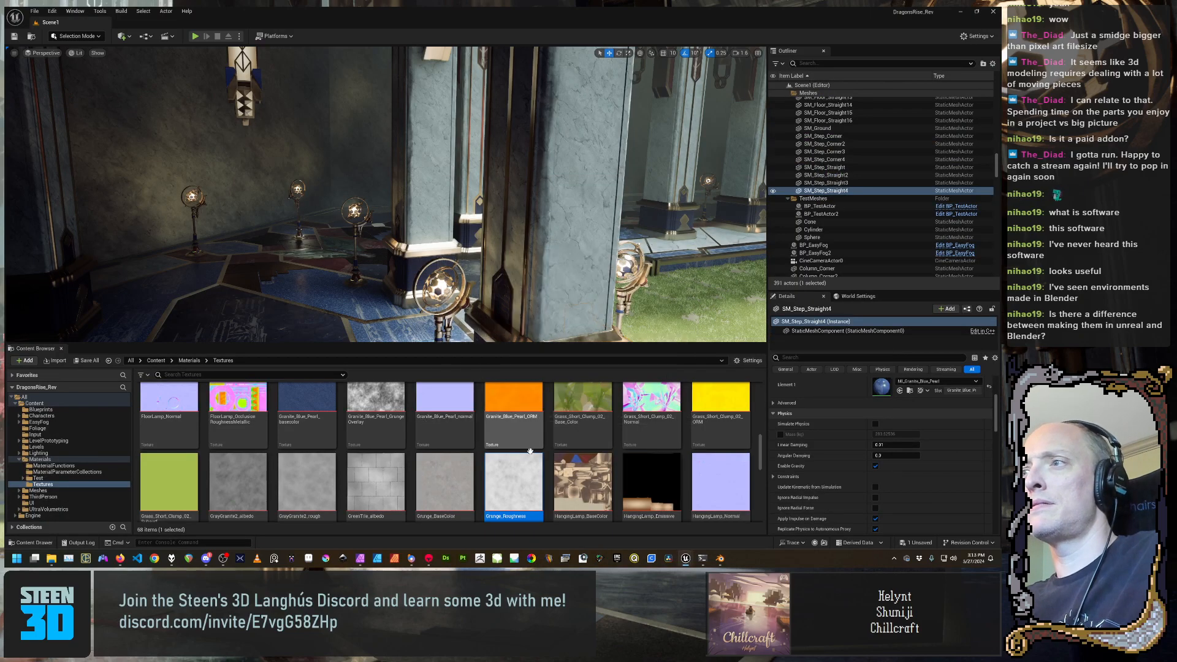
scroll(539, 469, "down", 5)
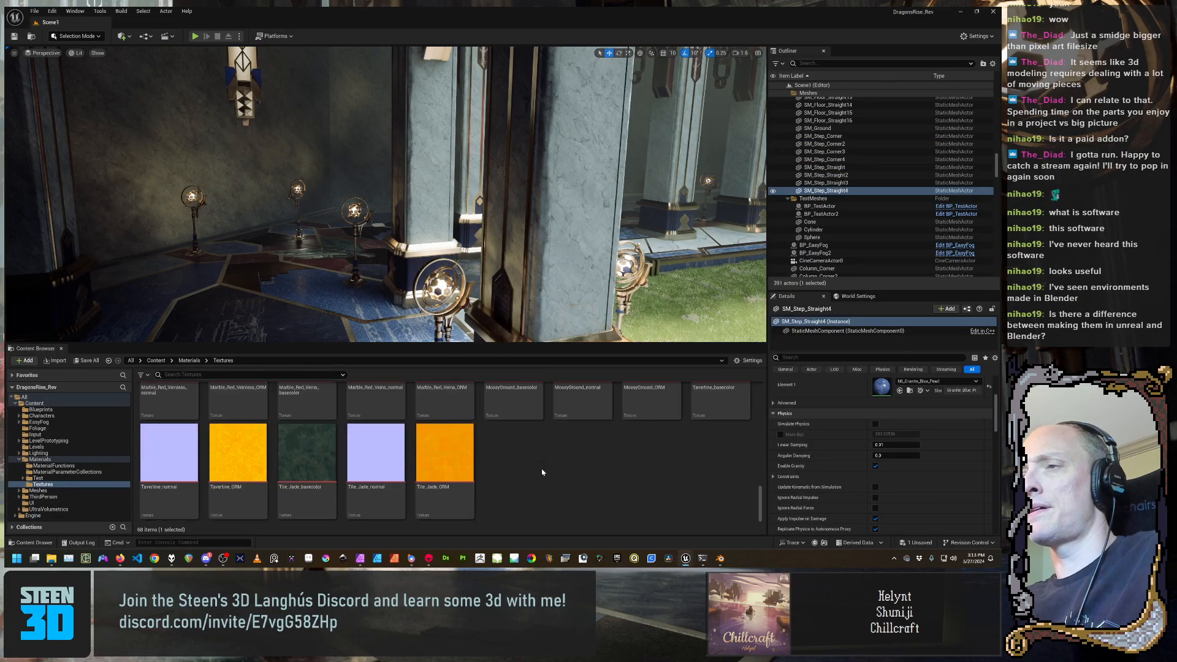
scroll(509, 509, "up", 1)
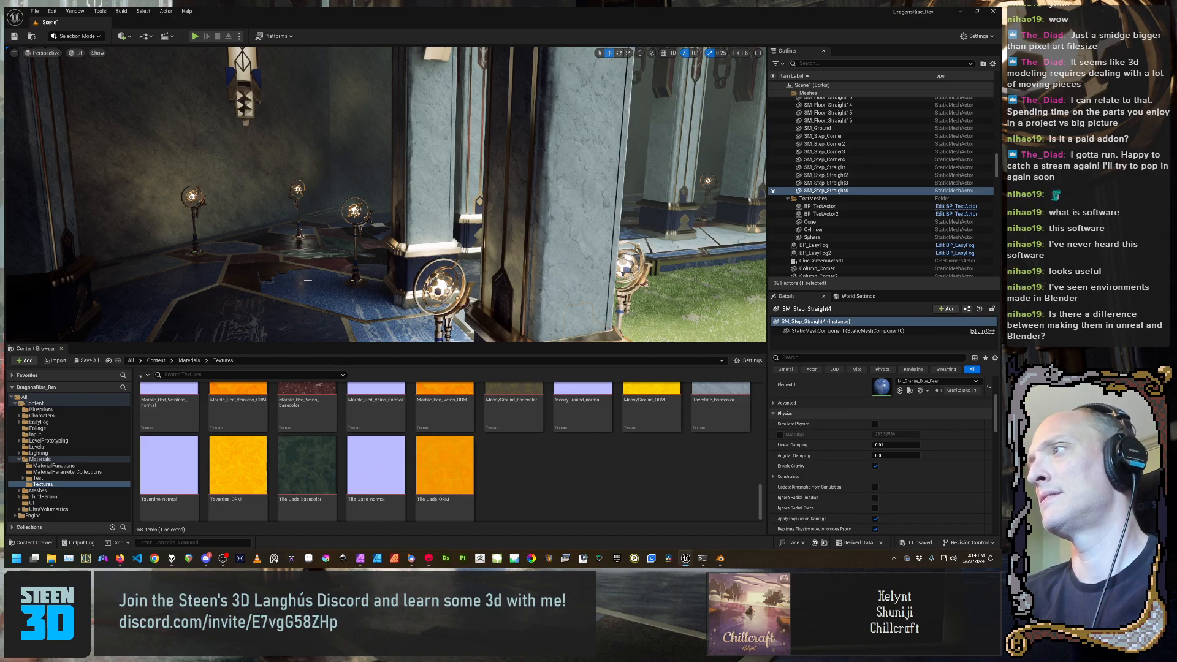
right_click_drag(306, 280, 386, 335)
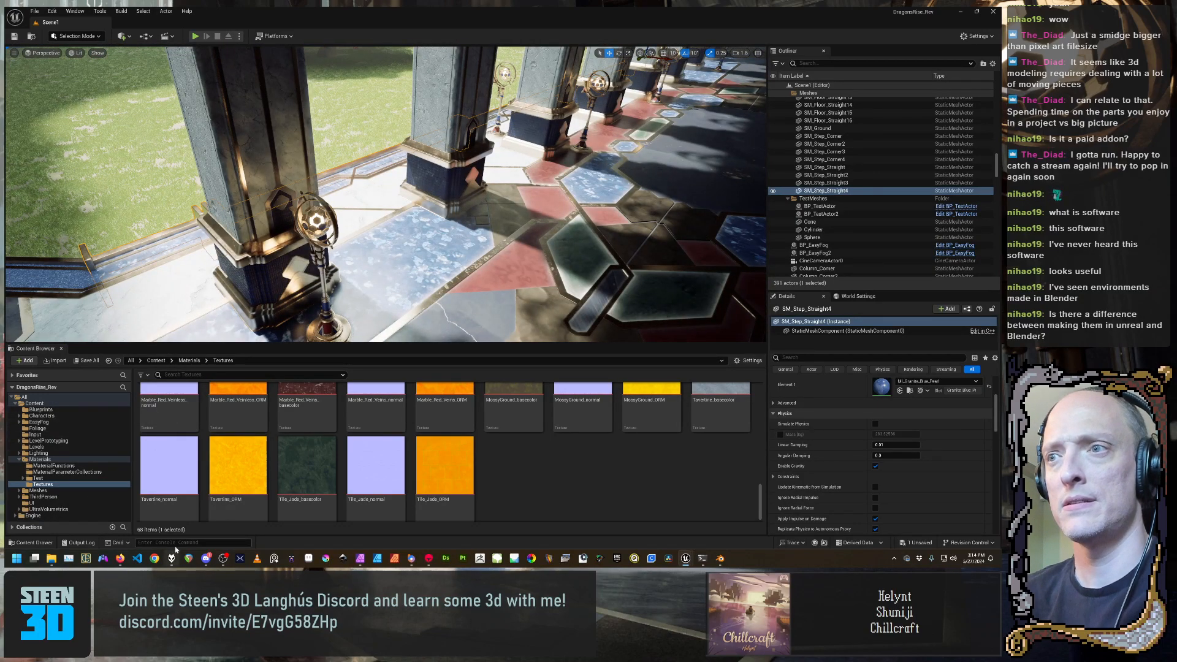
Try to run the console command py "\ExportedFbx\ImportAssetScript.py" and check the output log
left_click(172, 544)
type("py \"\\ExportedFbx\\ImportAssetScript.py\"")
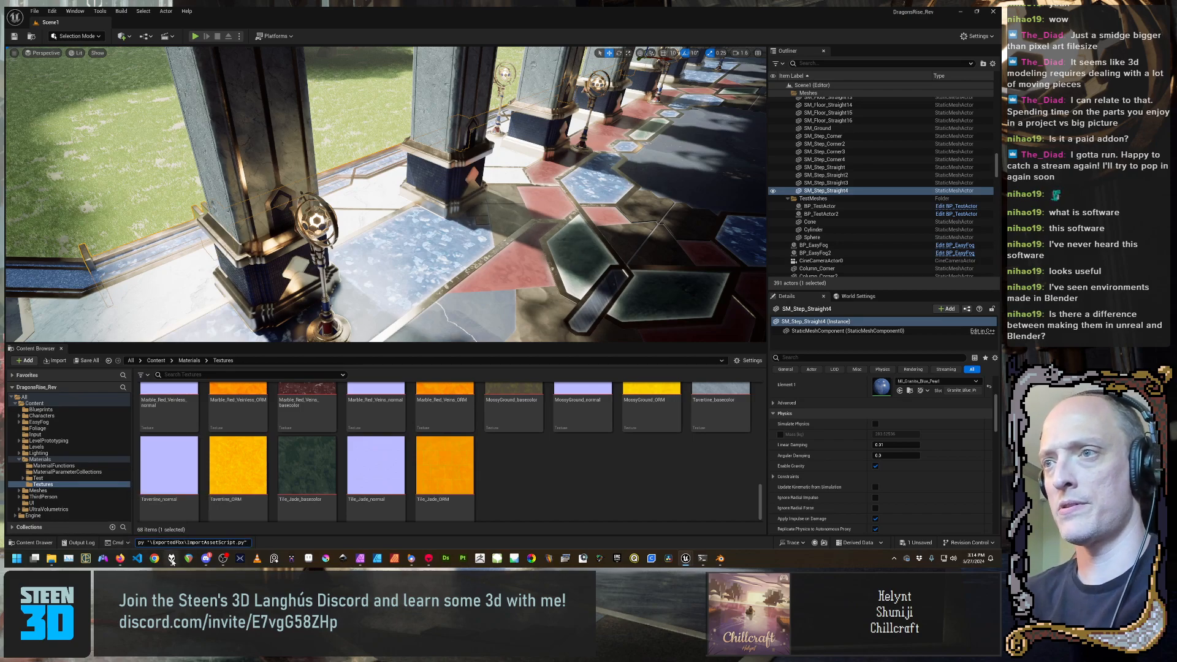
key("Return")
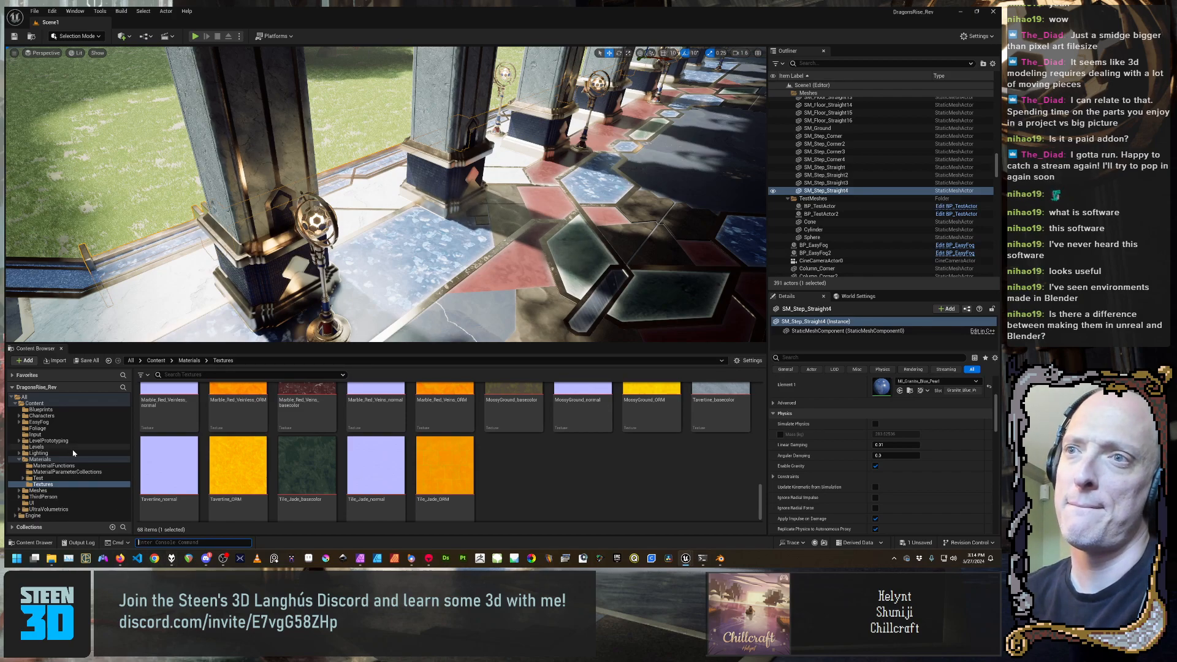
left_click(320, 545)
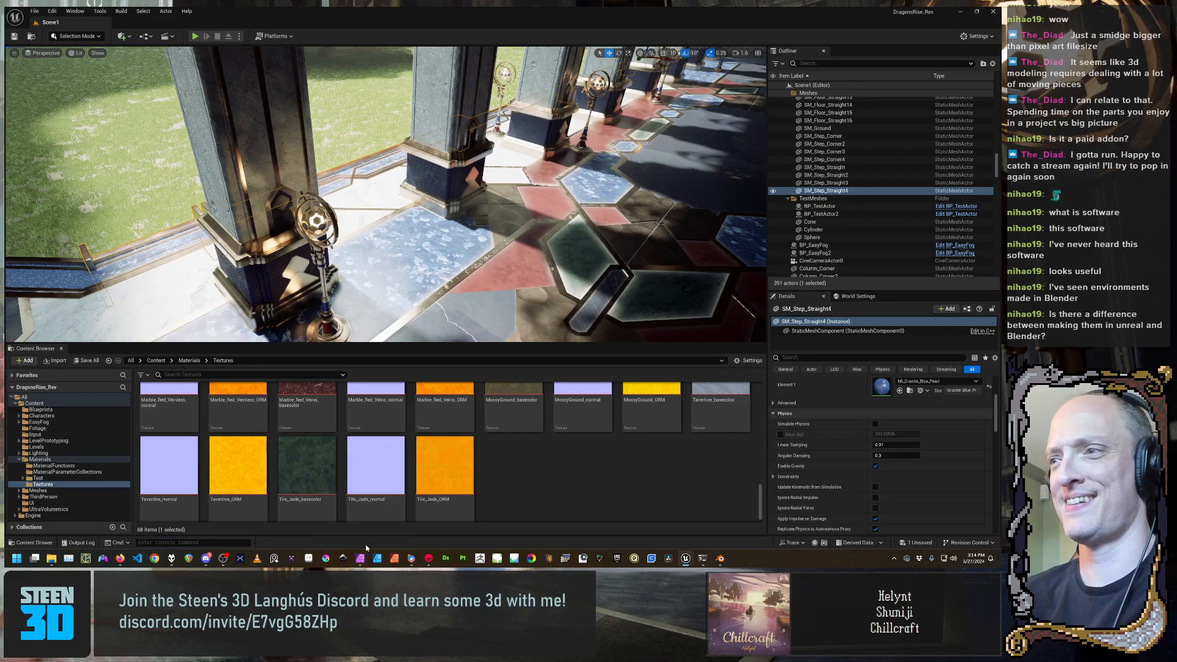
left_click(88, 544)
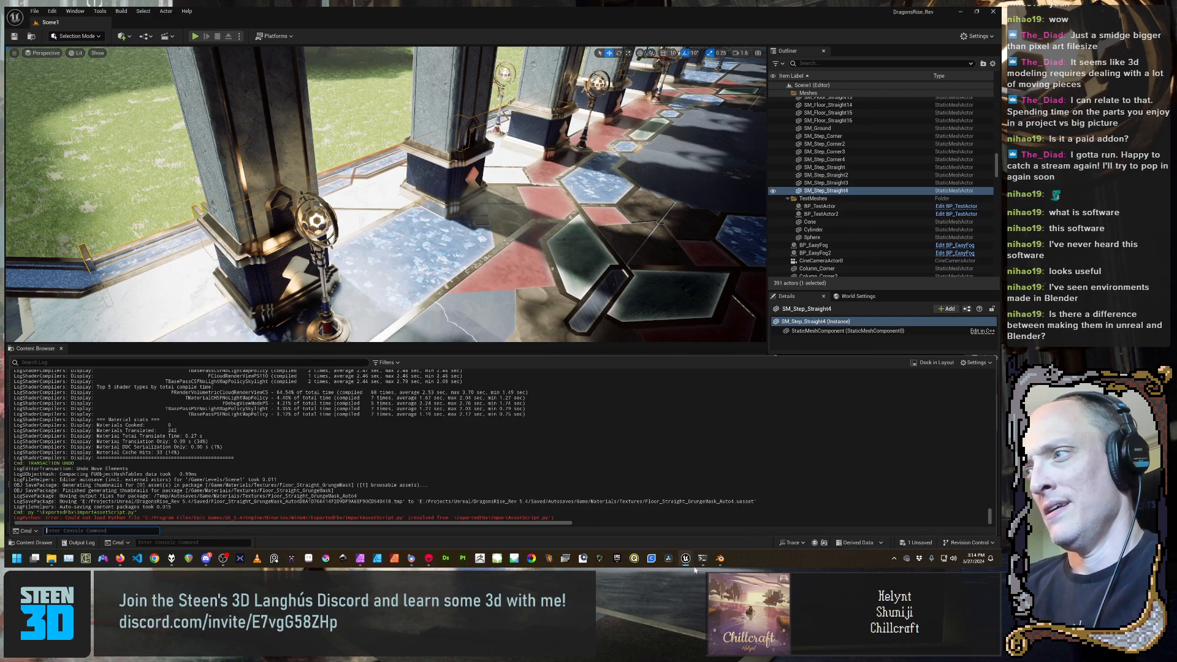
Switch back to Blender and check which folder the StaticMesh export path points to, without changing it
mouse_move(685, 558)
left_click(707, 526)
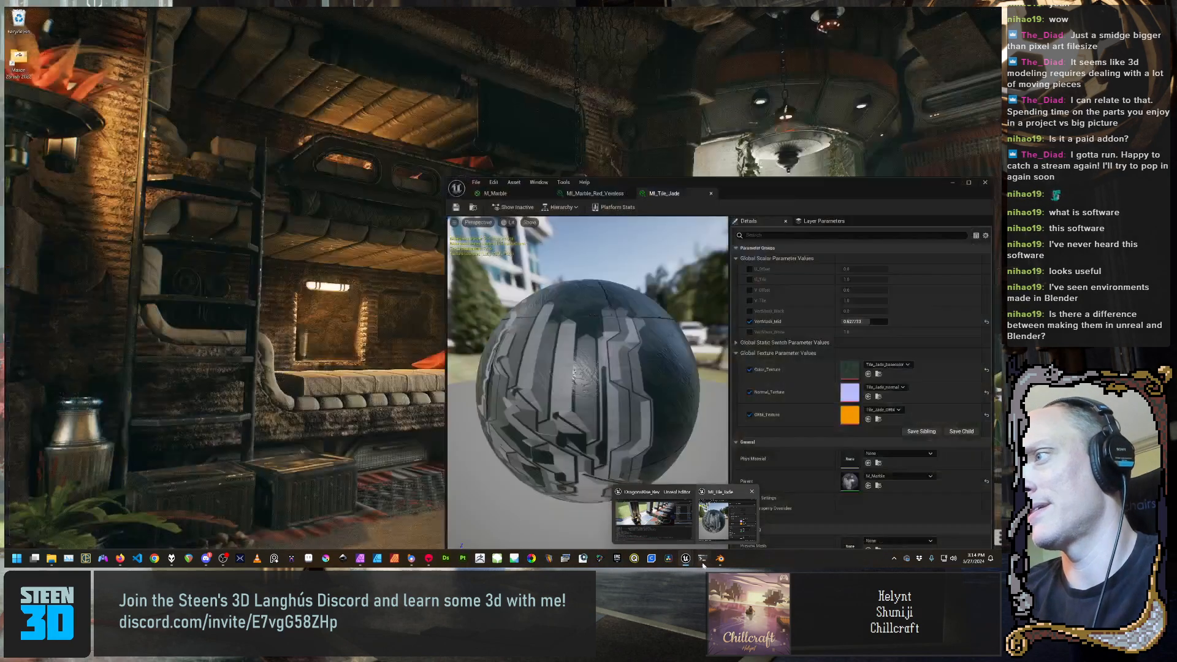
left_click(720, 558)
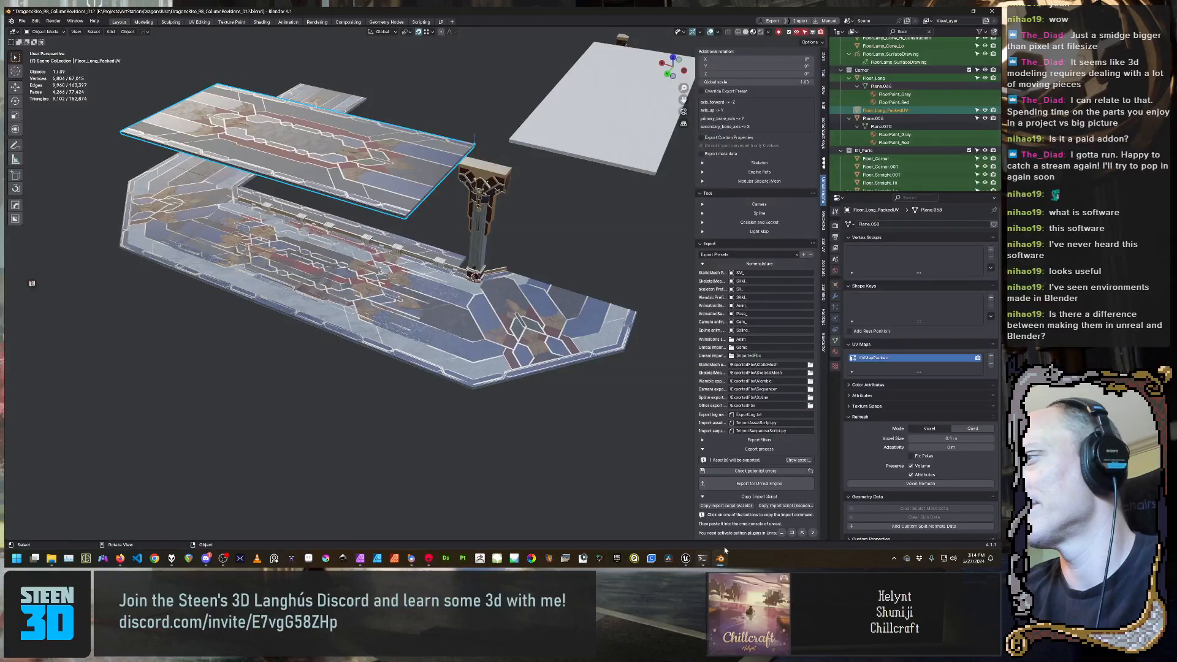
left_click(744, 366)
left_click(744, 366)
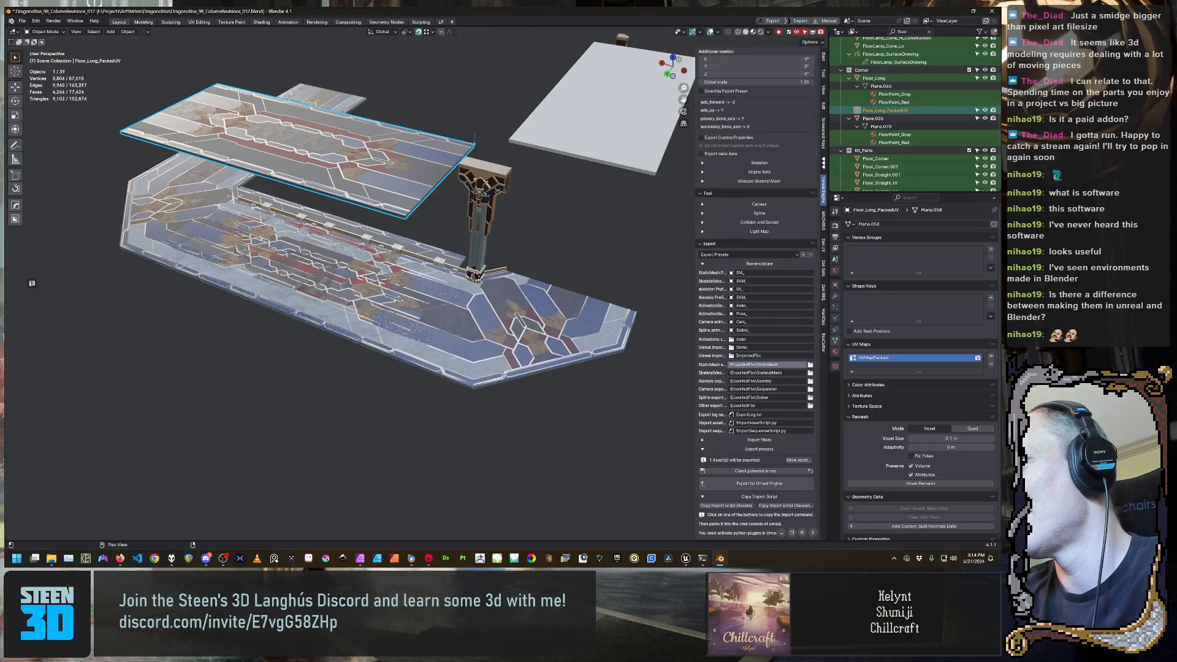
left_click(810, 366)
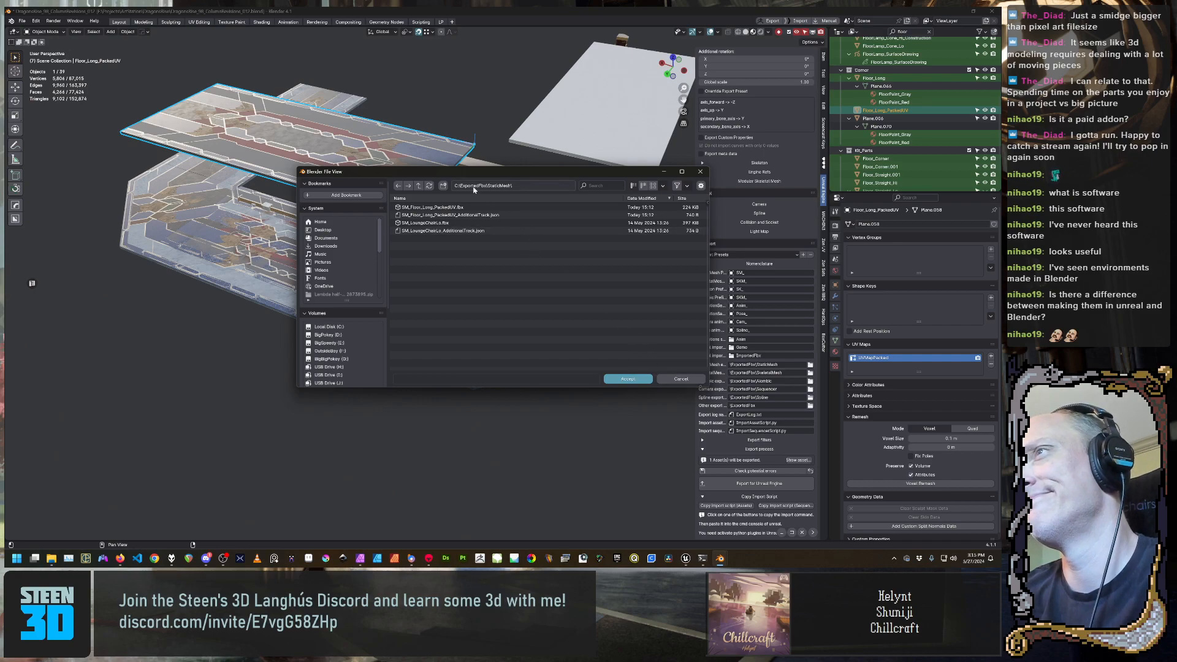
left_click(677, 380)
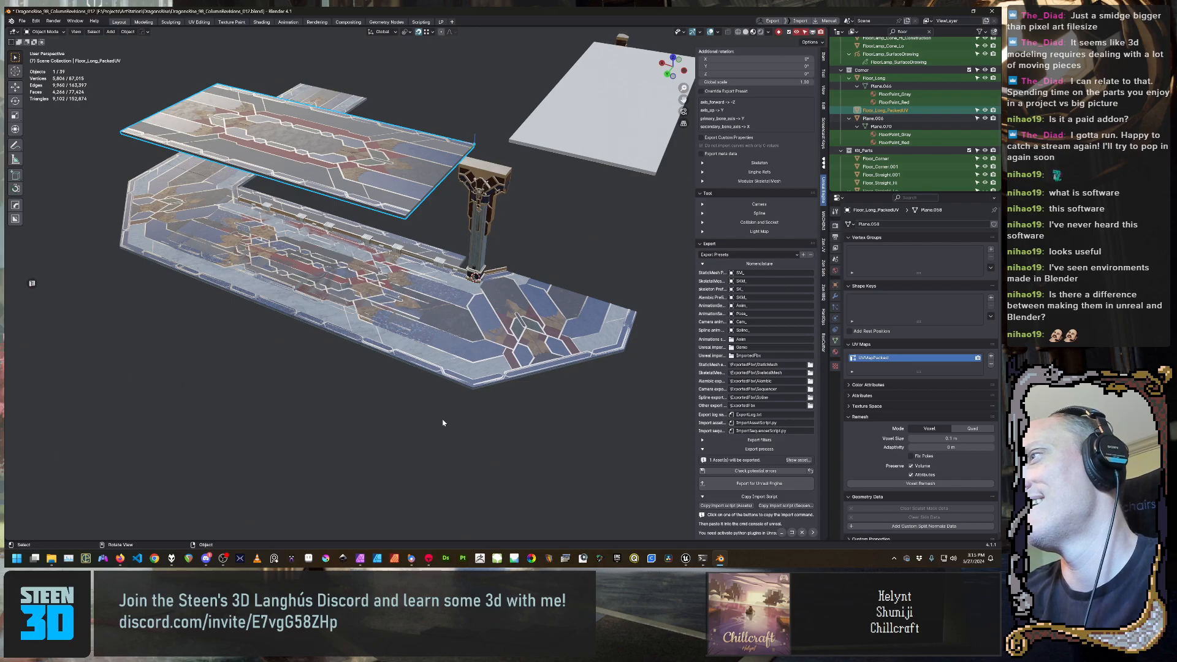
Remove the leading backslash from the StaticMesh export path so it reads ExportedFbx\StaticMesh
left_click(767, 365)
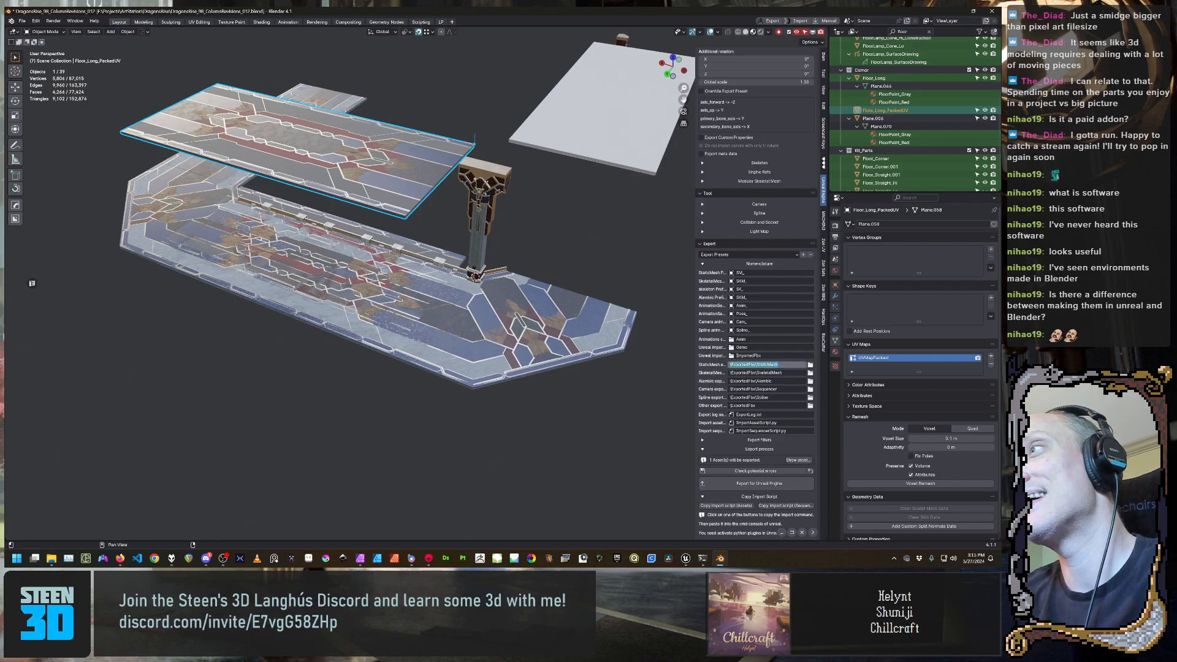
left_click(731, 365)
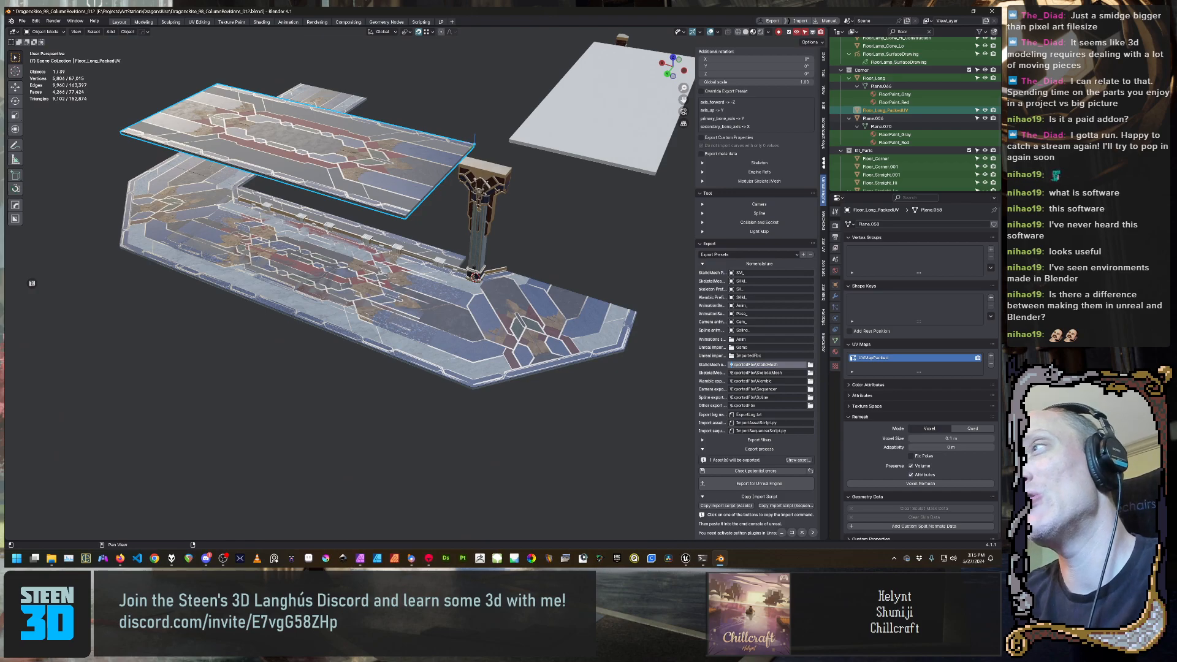
key("BackSpace")
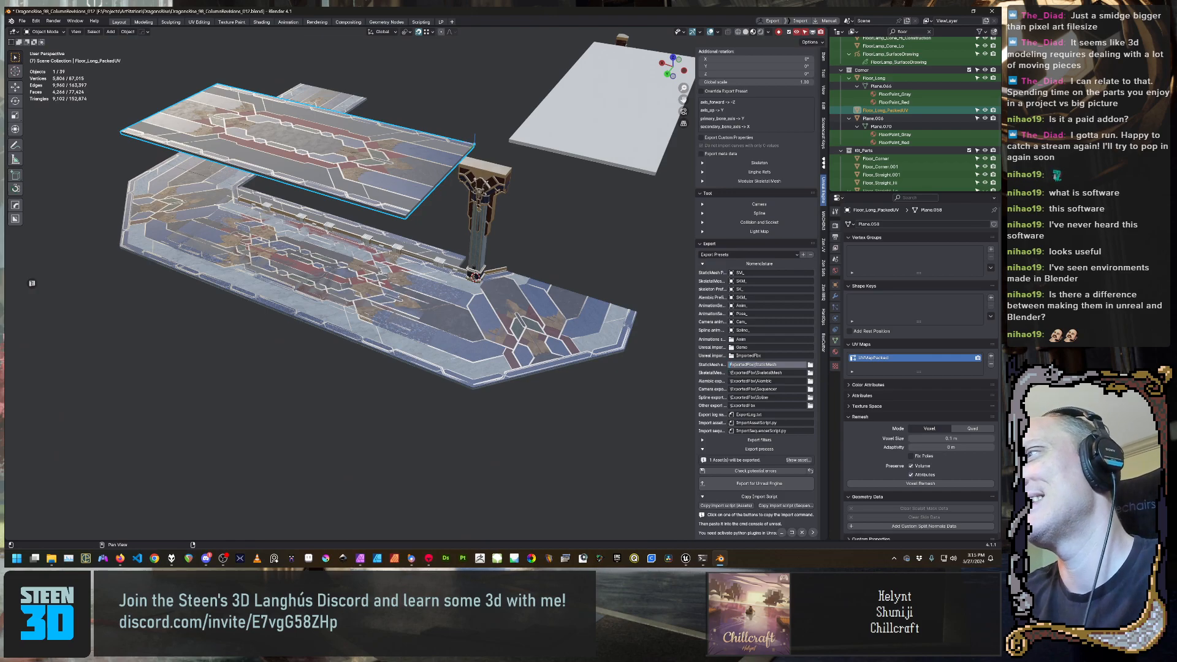
key("Tab")
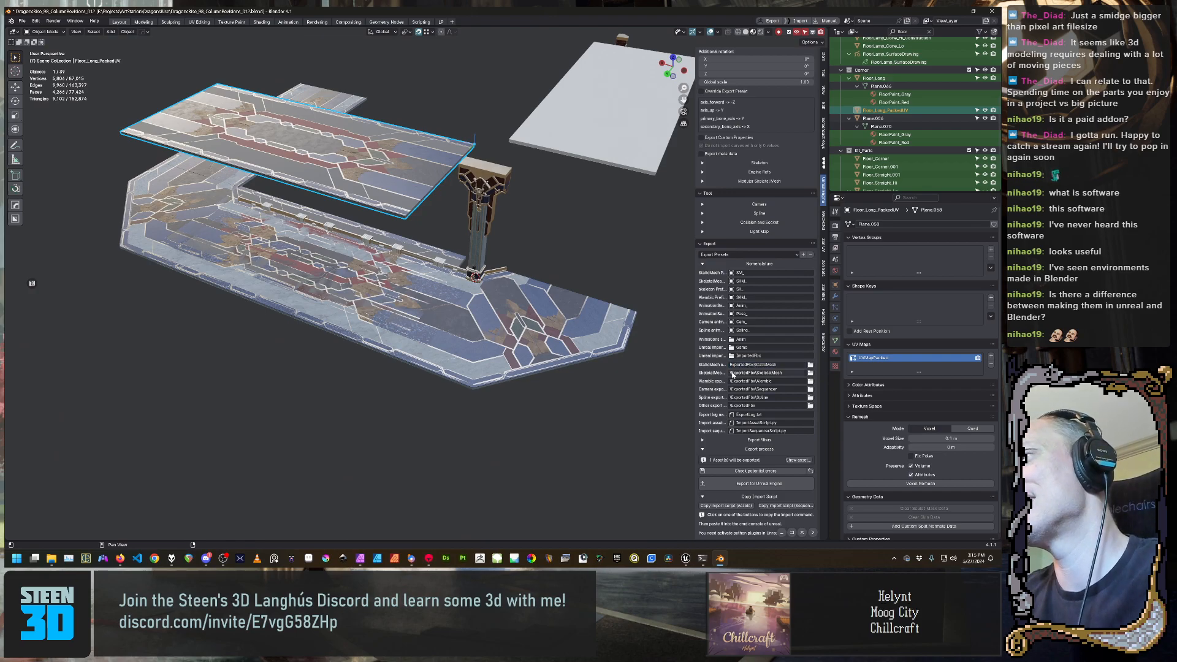
key("Escape")
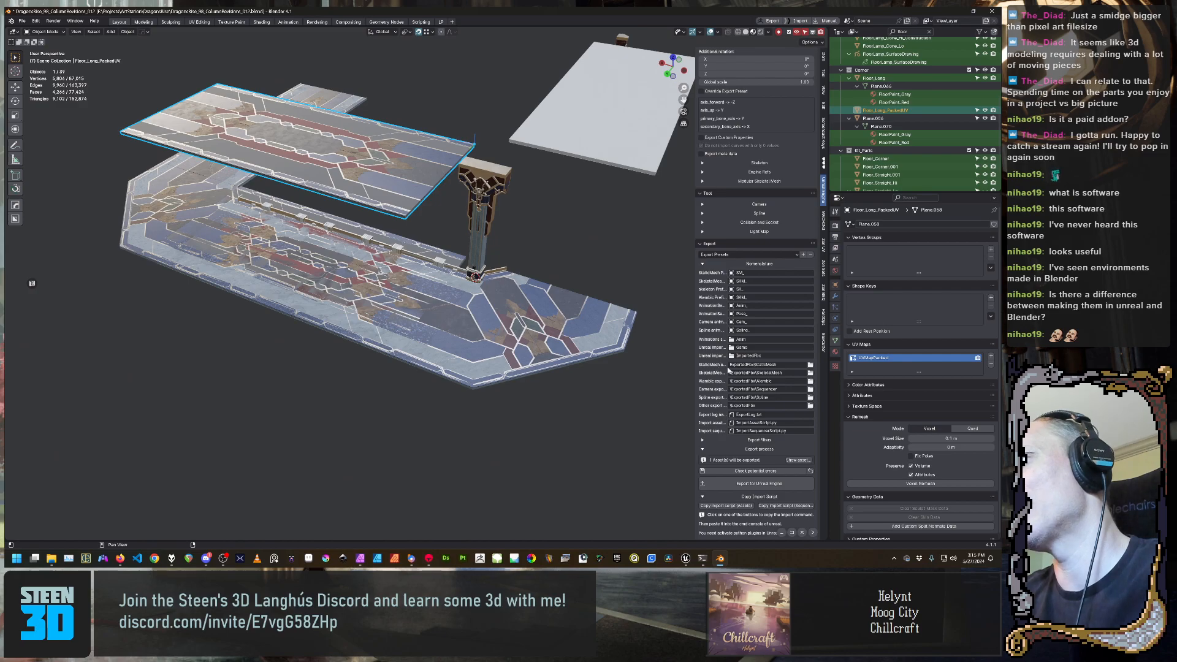
Run the export for Unreal Engine again and copy the assets import command
left_click(782, 484)
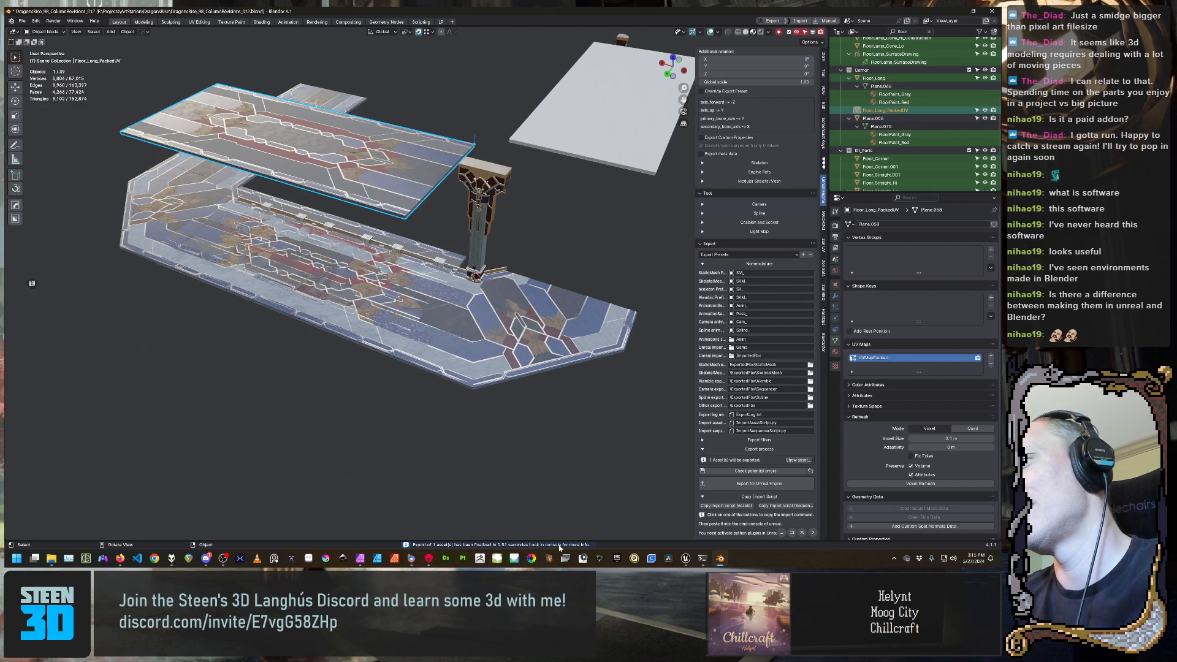
left_click(738, 506)
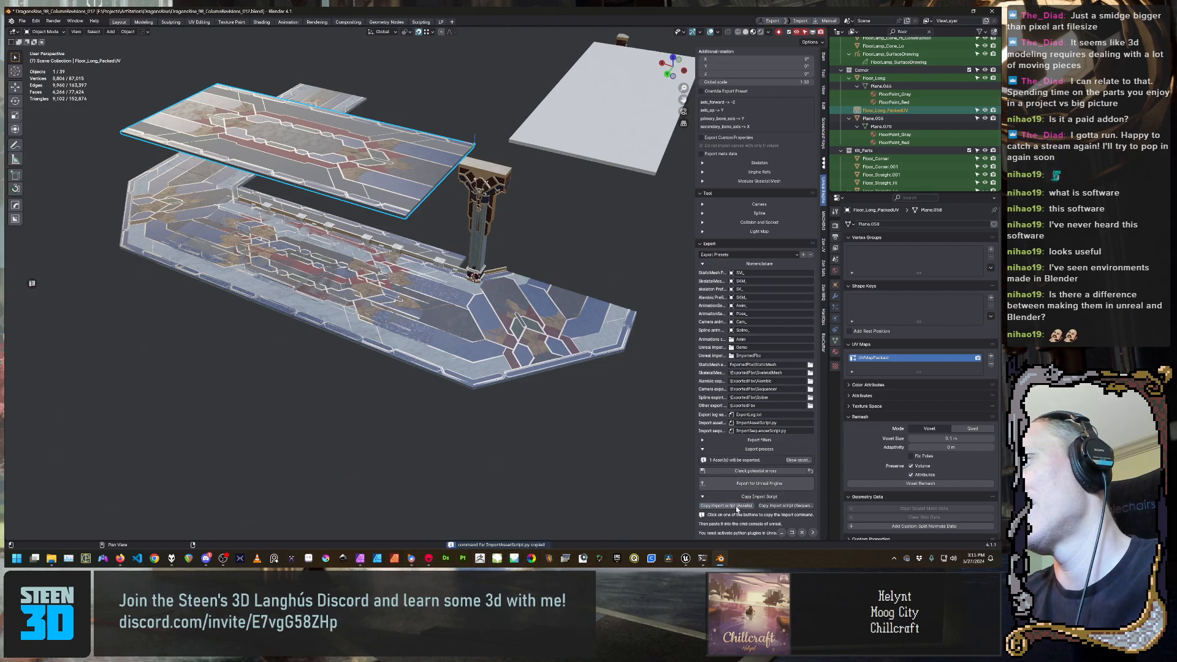
mouse_move(685, 564)
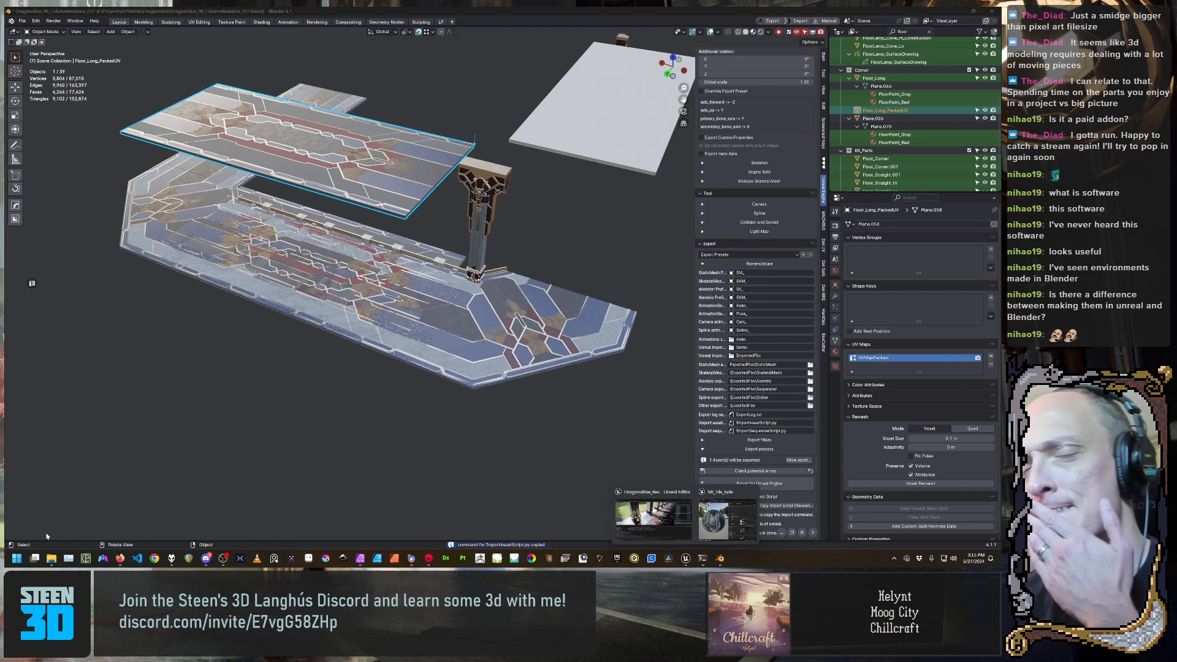
Look through the DragonsRise and Projects folders in File Explorer for the export location, and return to Blender
mouse_move(51, 559)
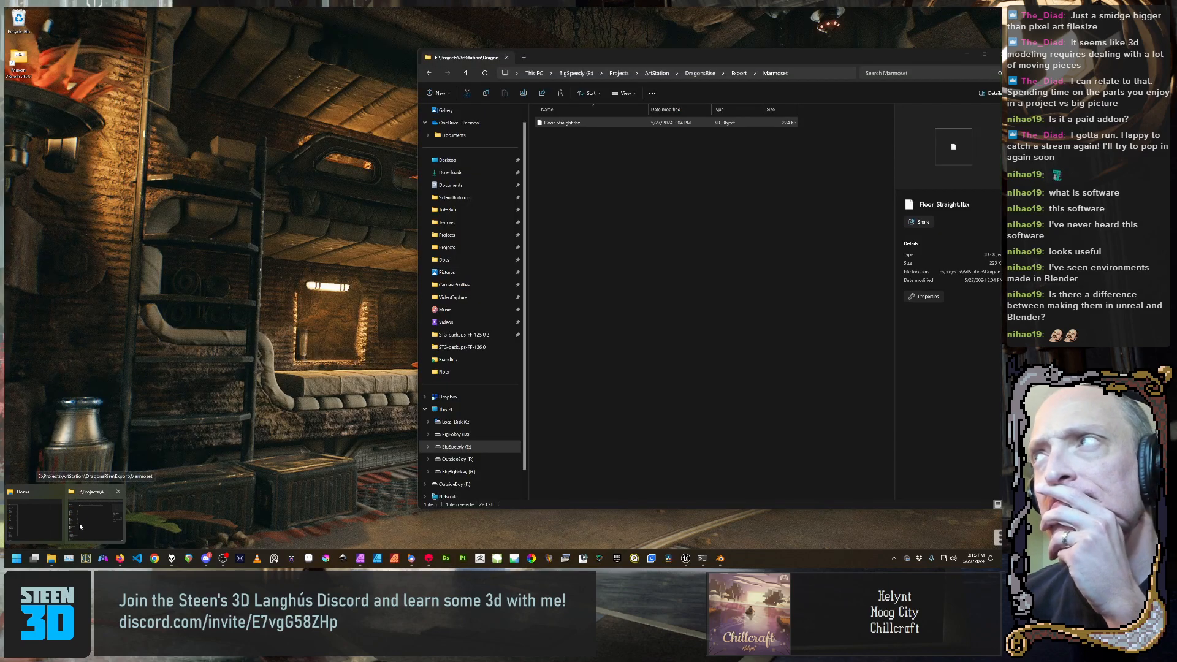
left_click(80, 526)
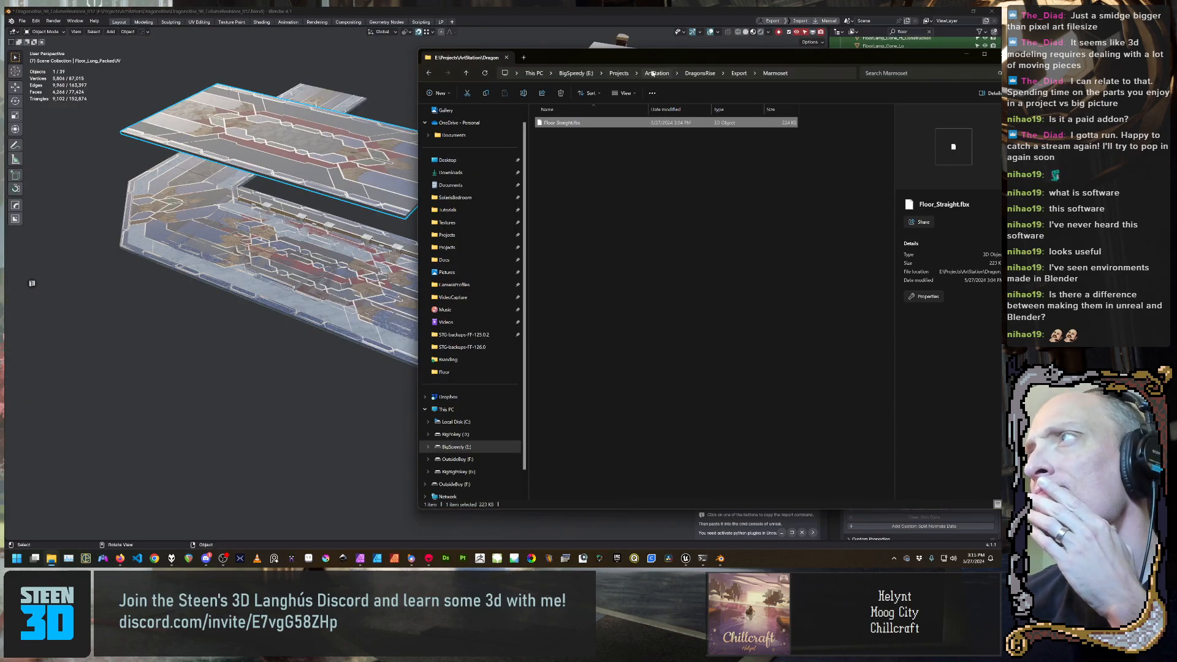
left_click(693, 75)
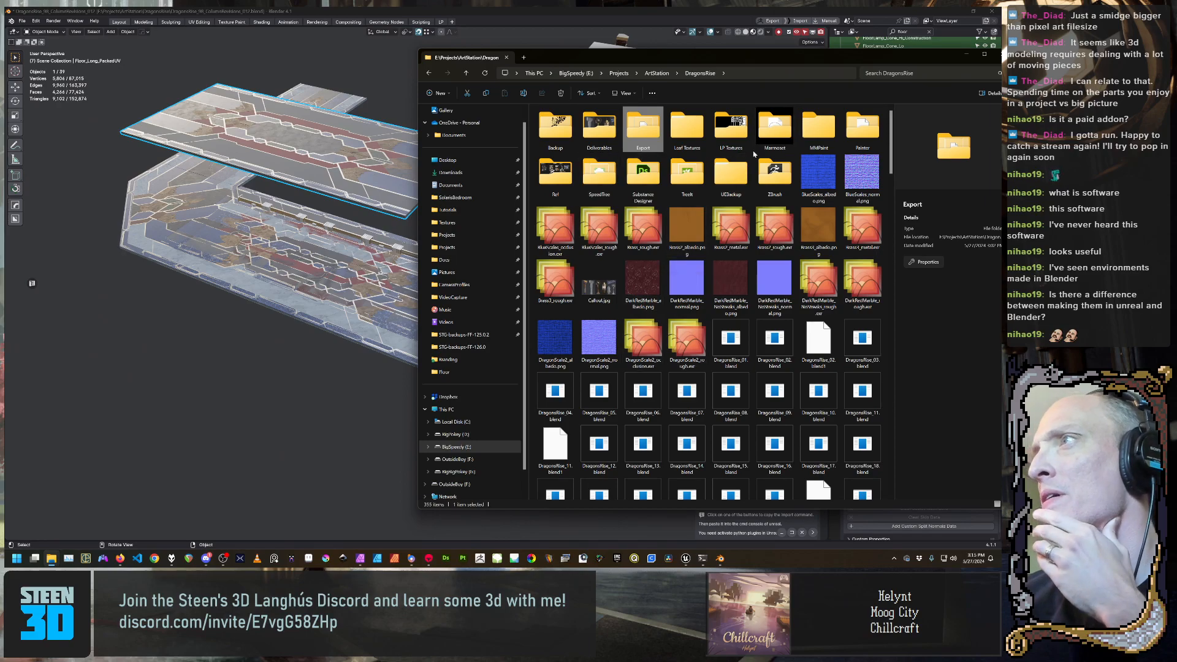
scroll(736, 215, "down", 15)
scroll(764, 181, "down", 10)
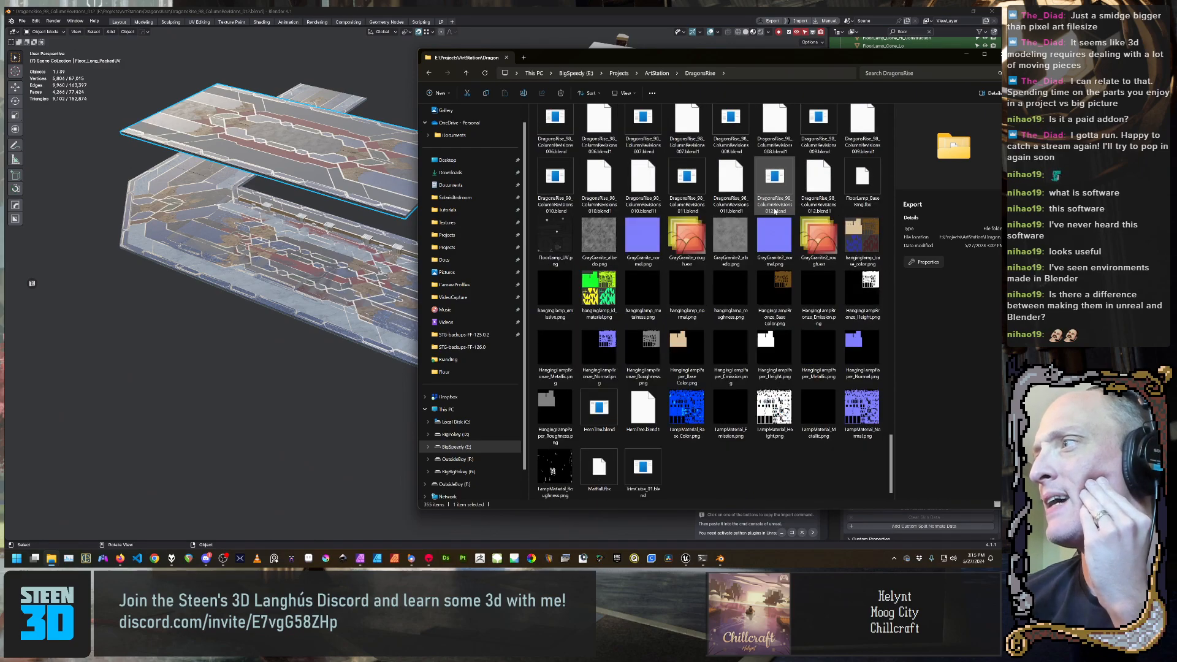
scroll(735, 184, "up", 20)
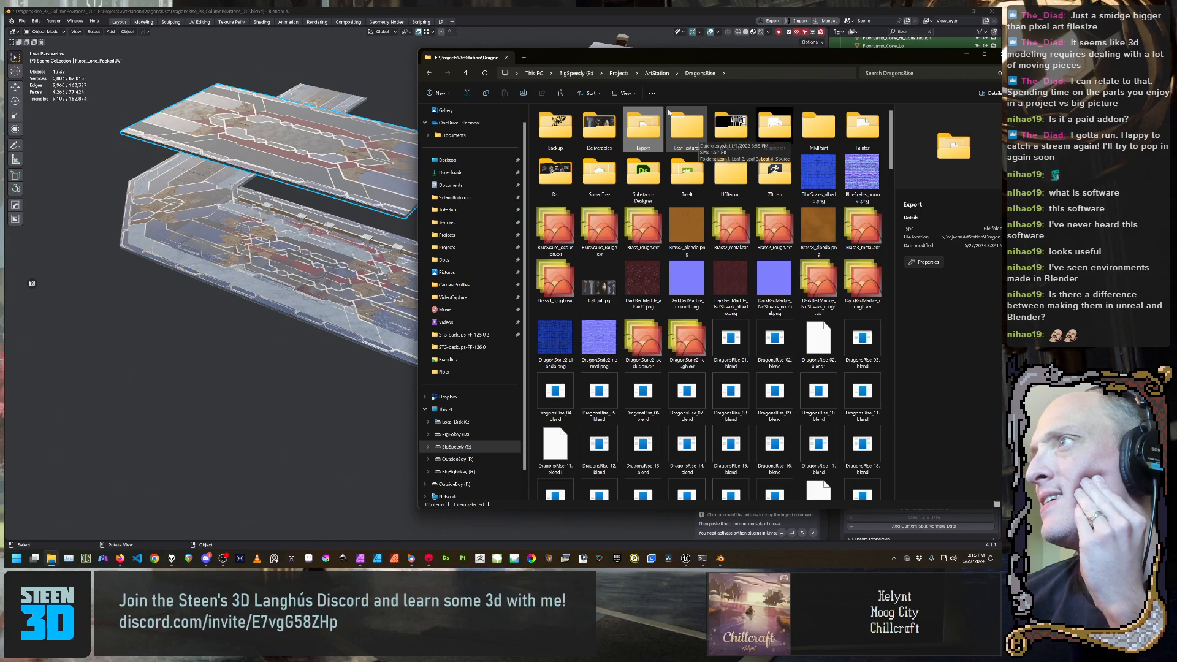
left_click(655, 73)
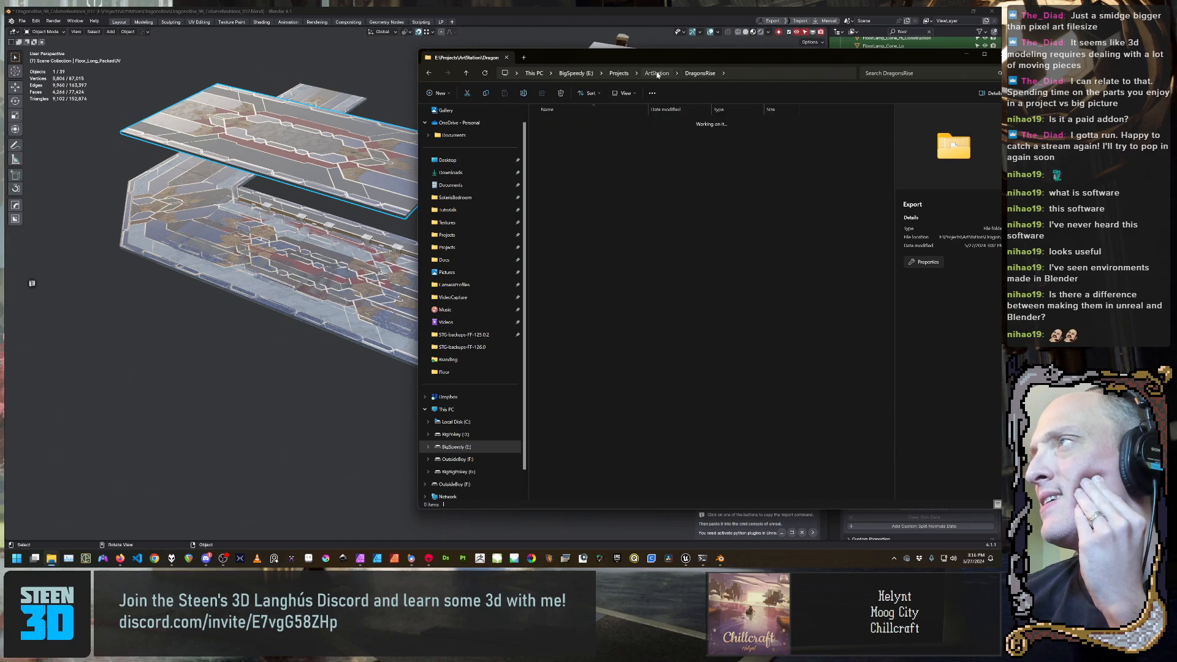
left_click(624, 74)
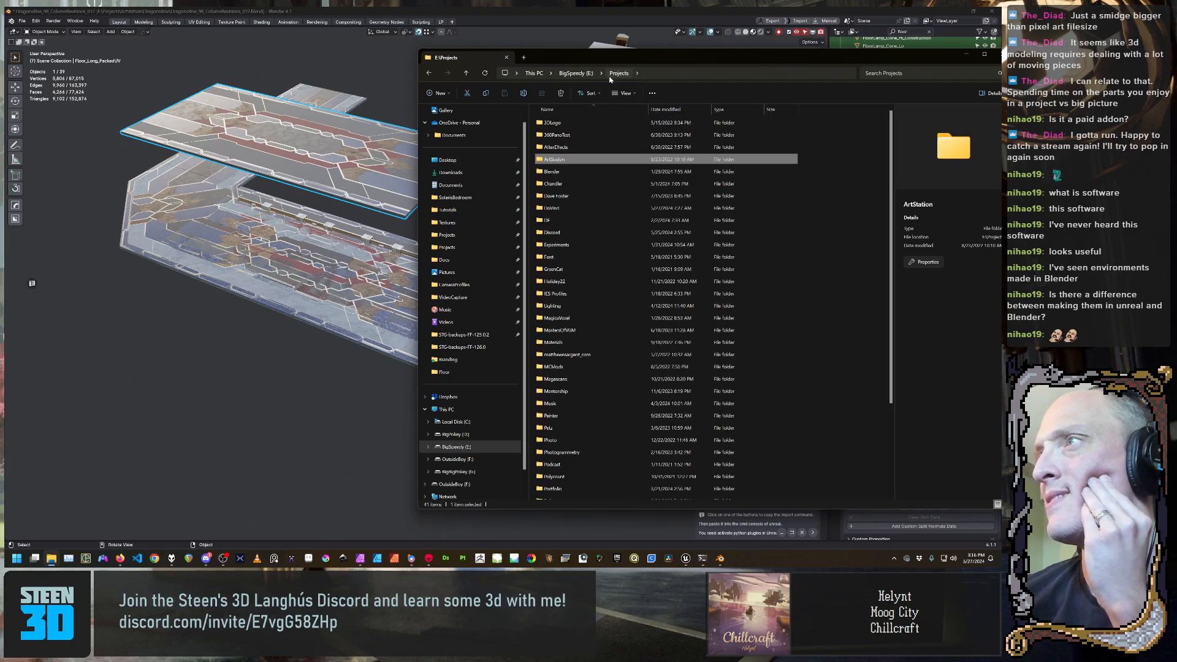
scroll(622, 217, "down", 3)
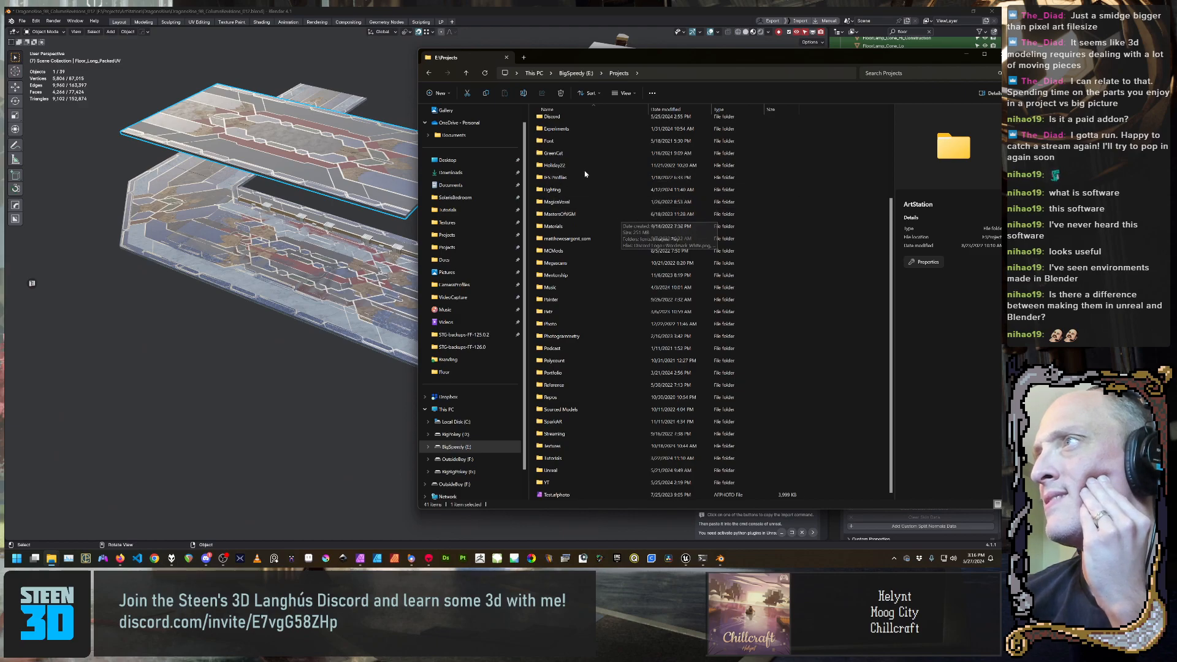
scroll(588, 184, "up", 3)
scroll(587, 177, "down", 3)
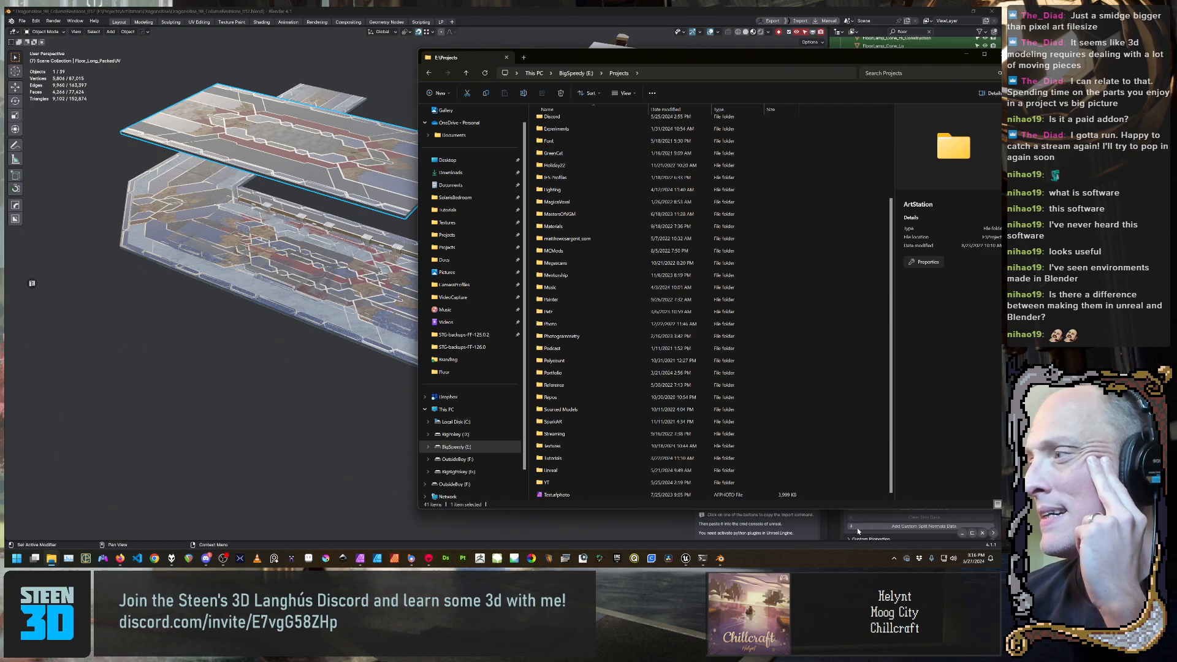
left_click(785, 531)
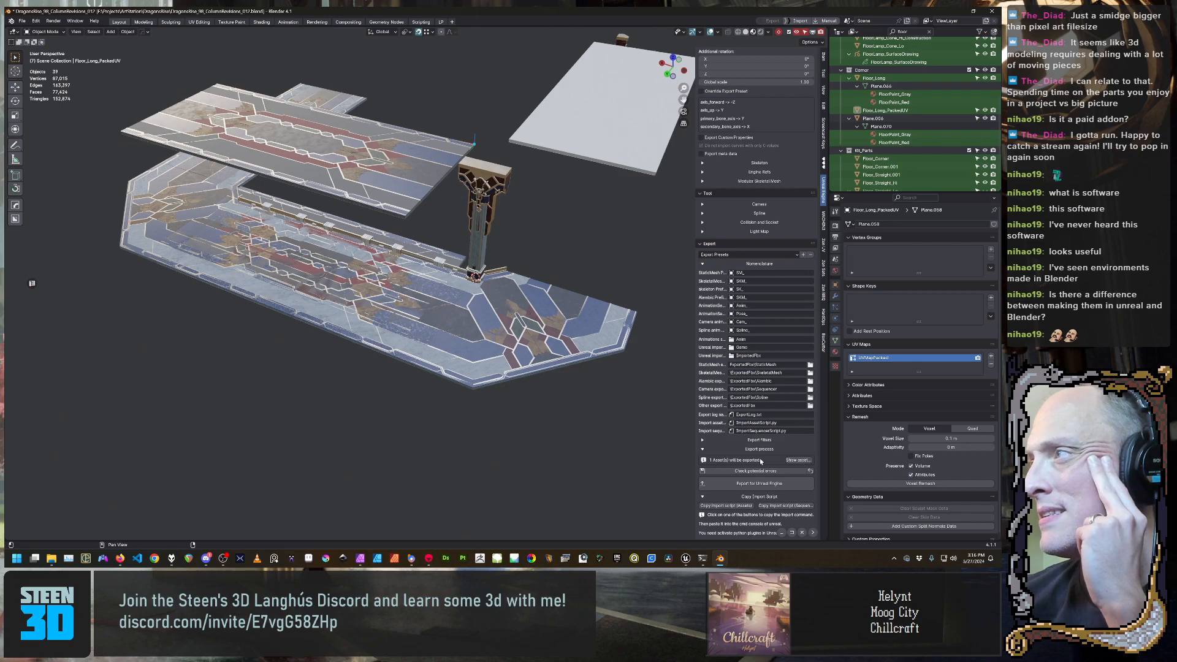
Browse for the StaticMesh export folder and look inside the ExportedFbx folder on the BigSpeedy (E:) drive
scroll(761, 461, "up", 1)
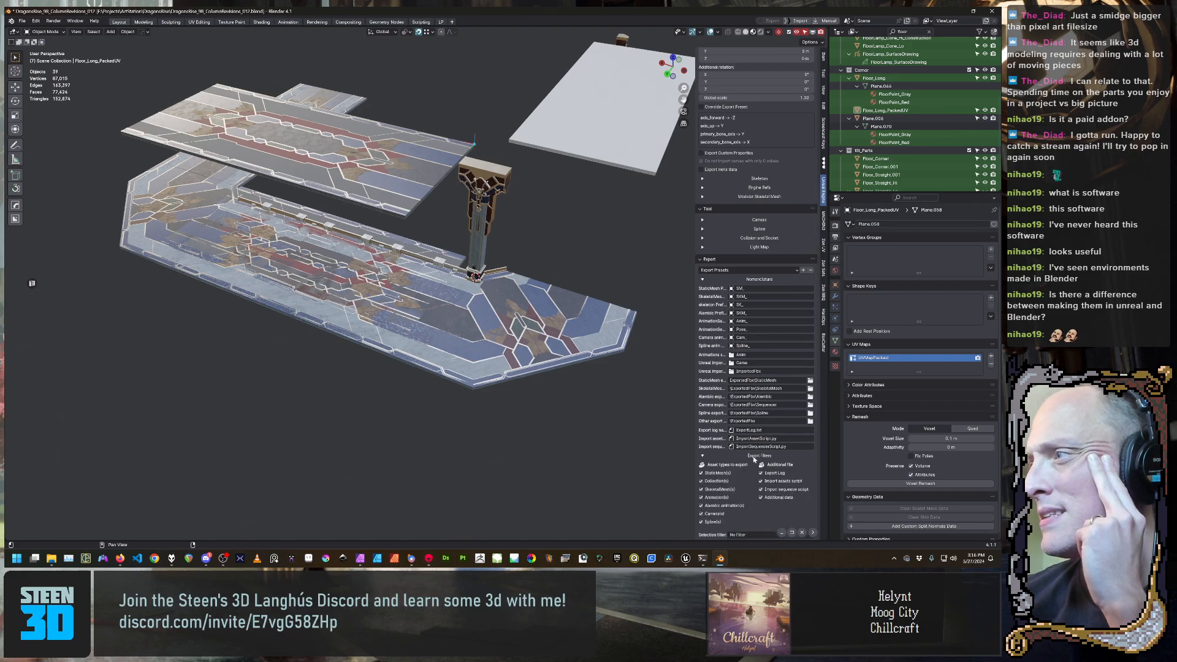
left_click(770, 381)
left_click(736, 381)
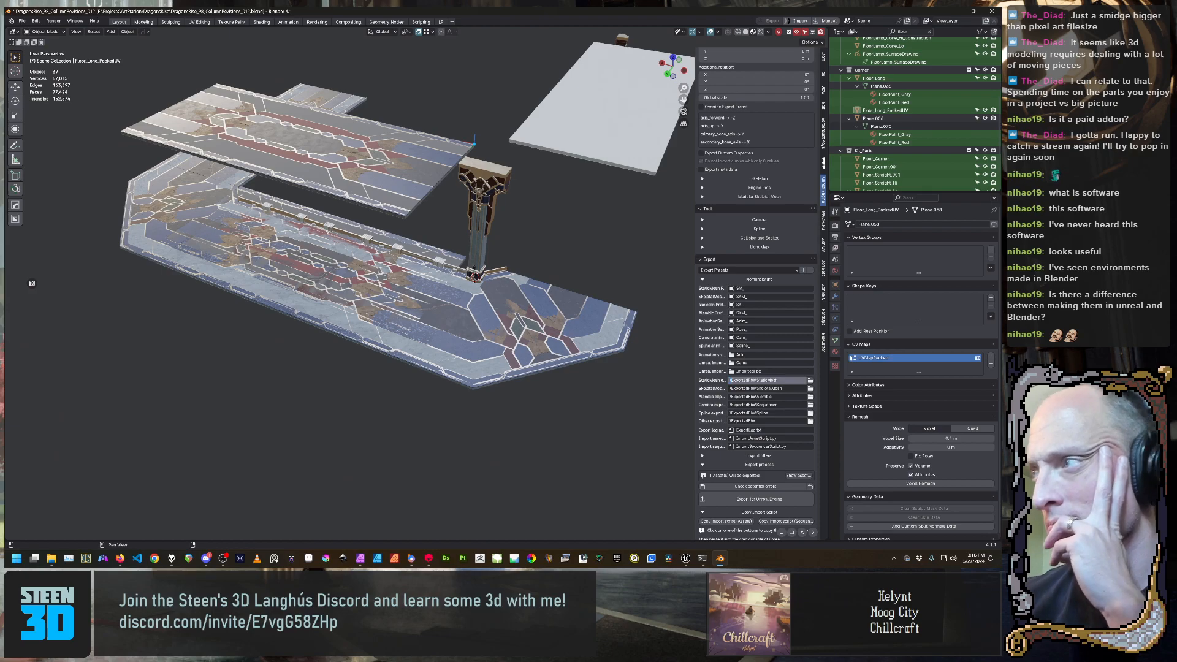
left_click(810, 381)
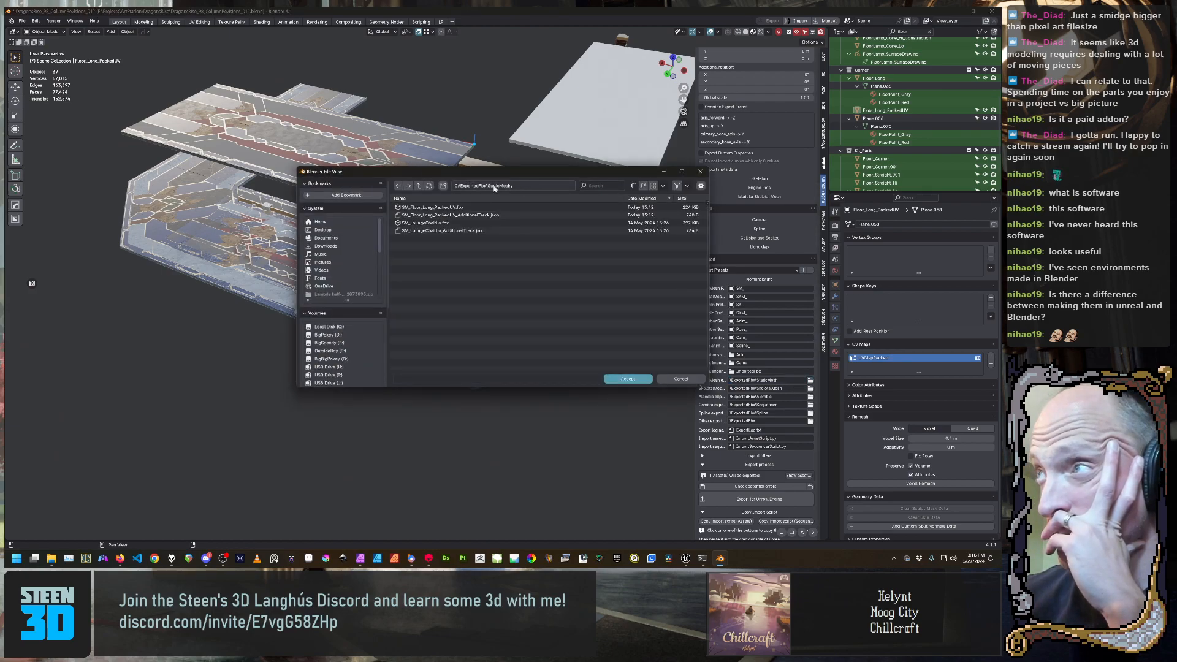
scroll(339, 326, "down", 2)
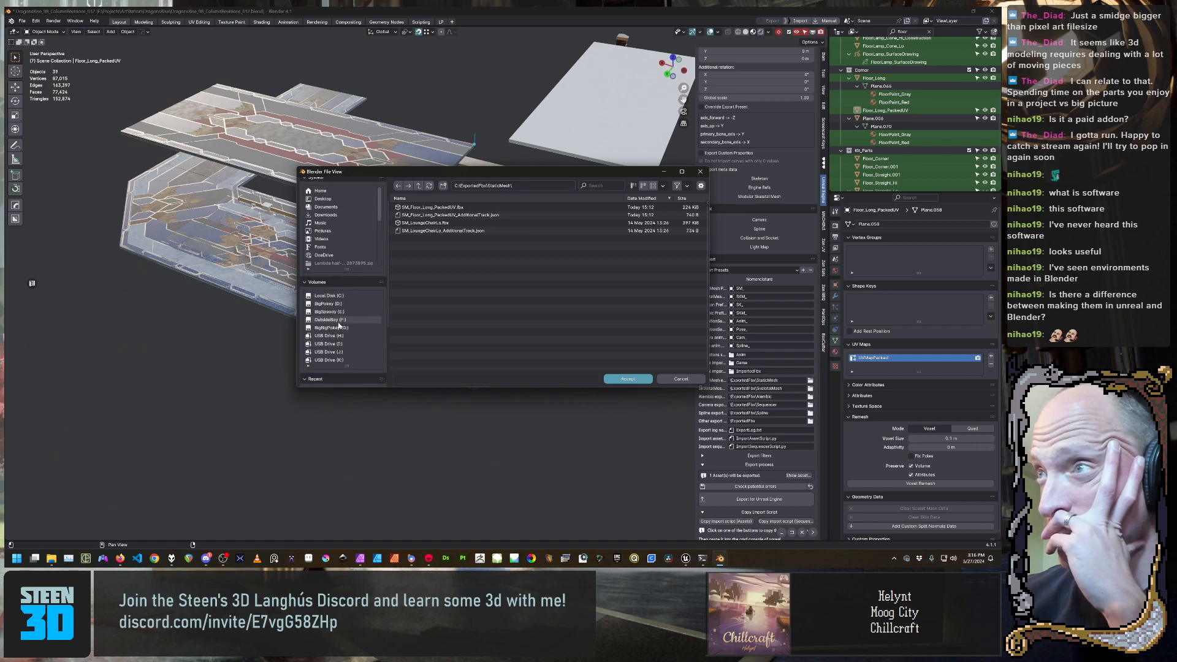
left_click(339, 320)
left_click(343, 312)
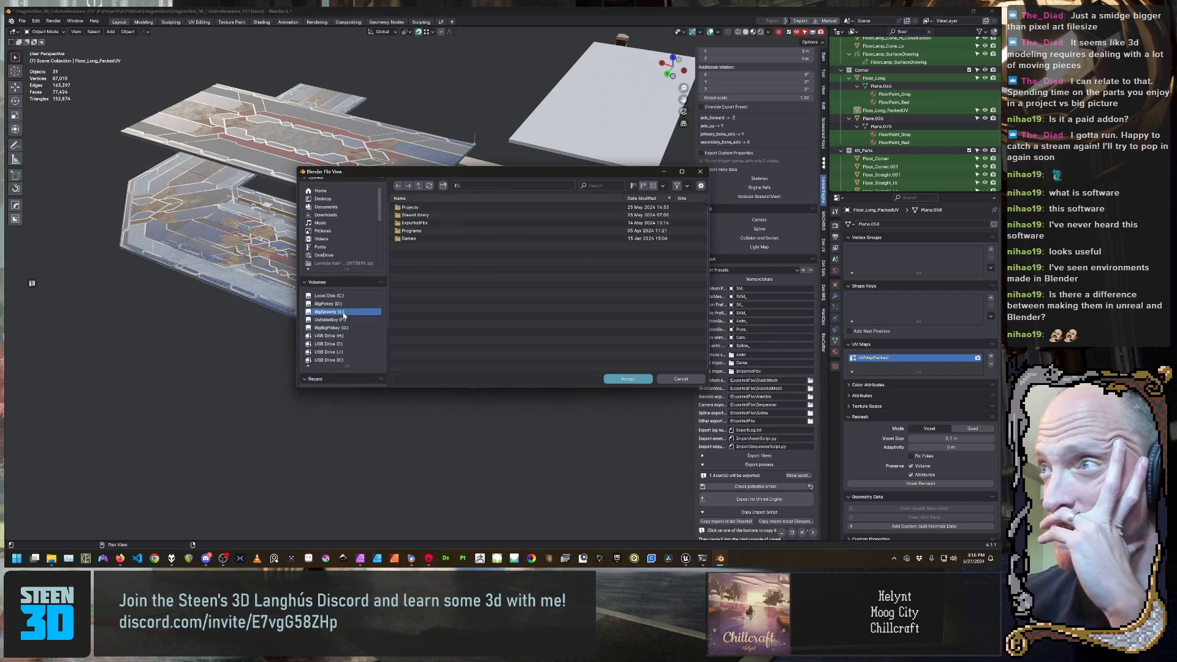
double_click(439, 222)
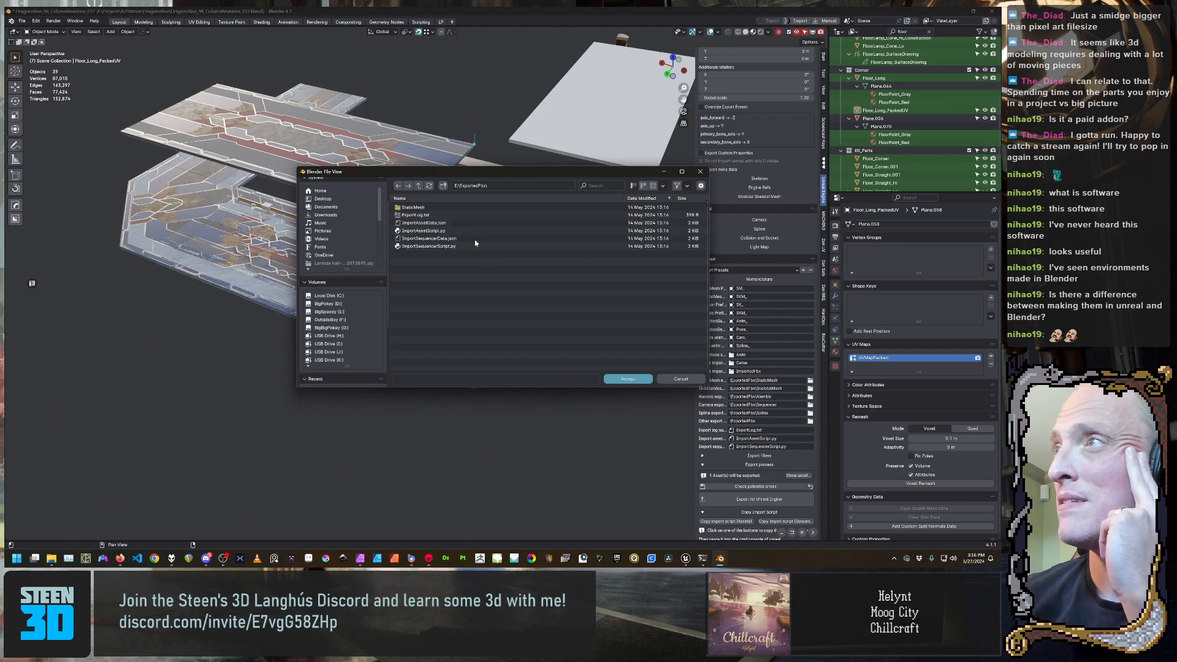
Navigate the export folder browser to E:\Projects\ArtStation\DragonsRise
left_click(418, 185)
double_click(429, 212)
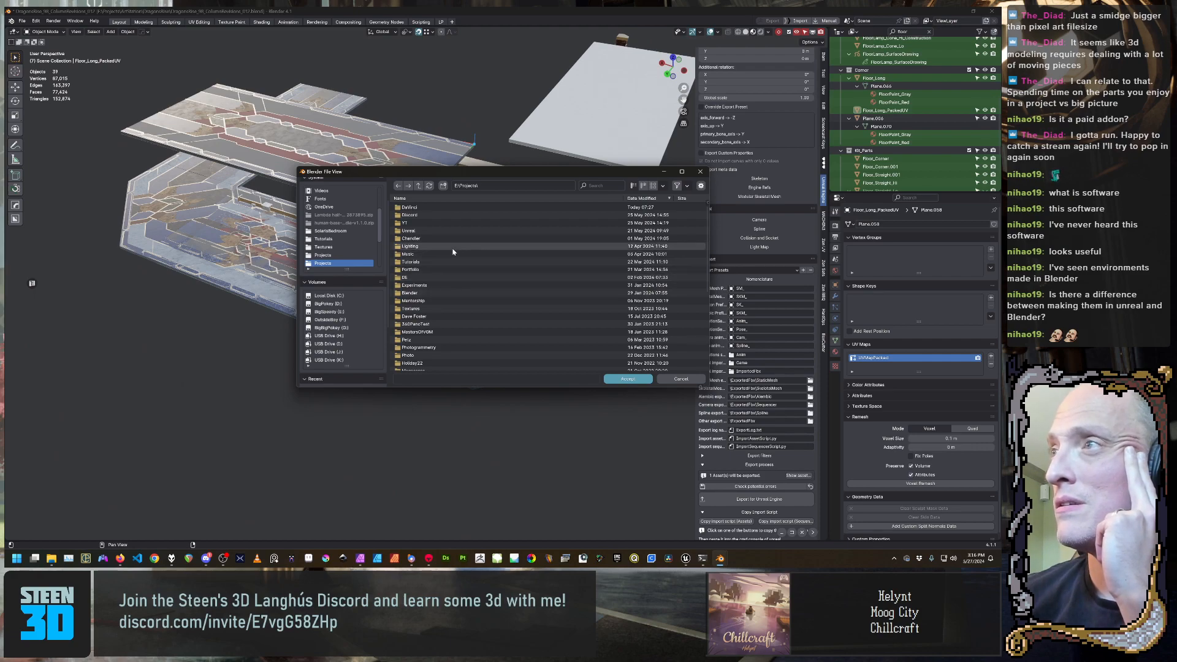
scroll(447, 276, "down", 5)
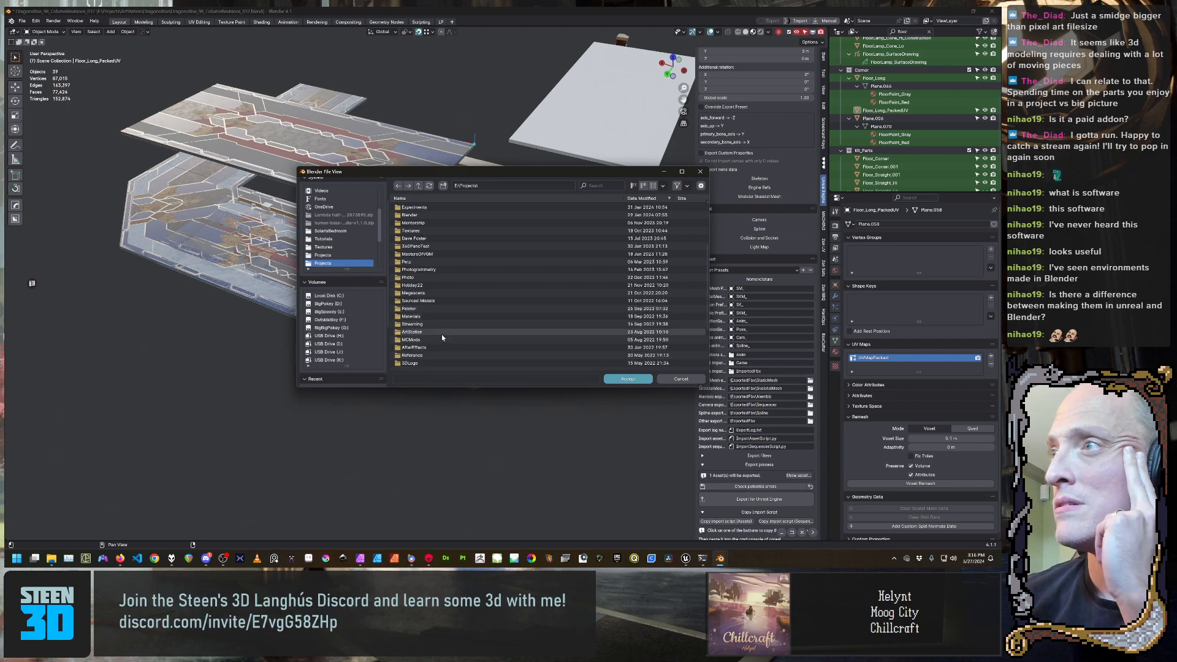
double_click(442, 334)
double_click(444, 209)
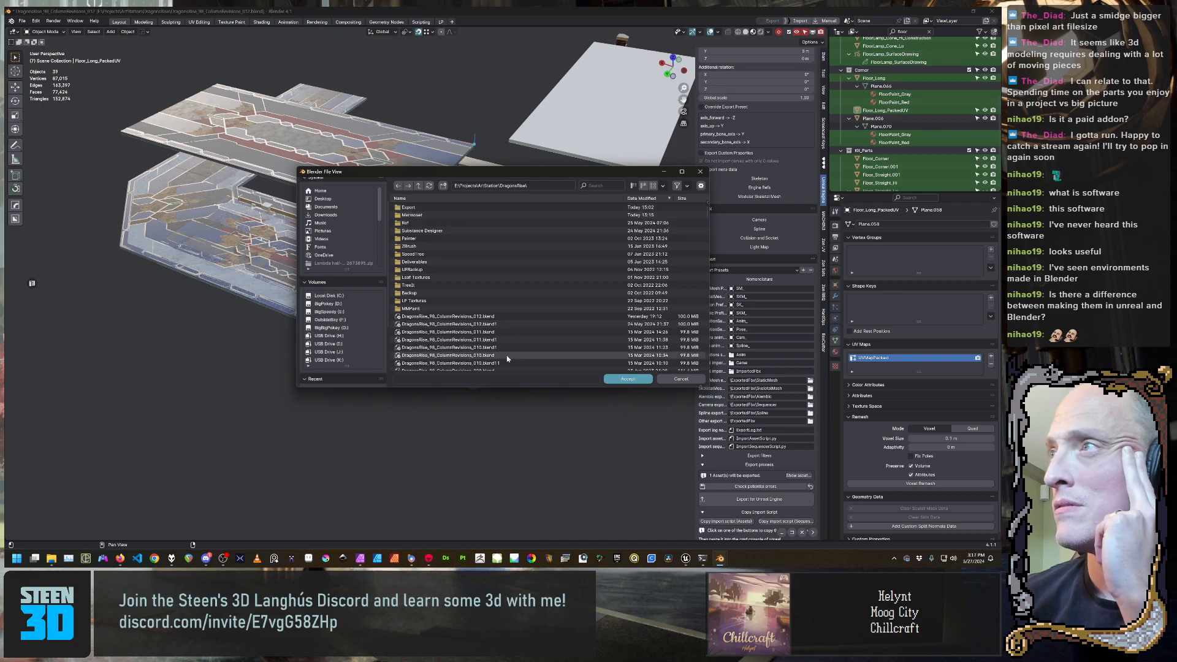
Create a folder named ExportedFbx inside the DragonsRise project folder
left_click(444, 185)
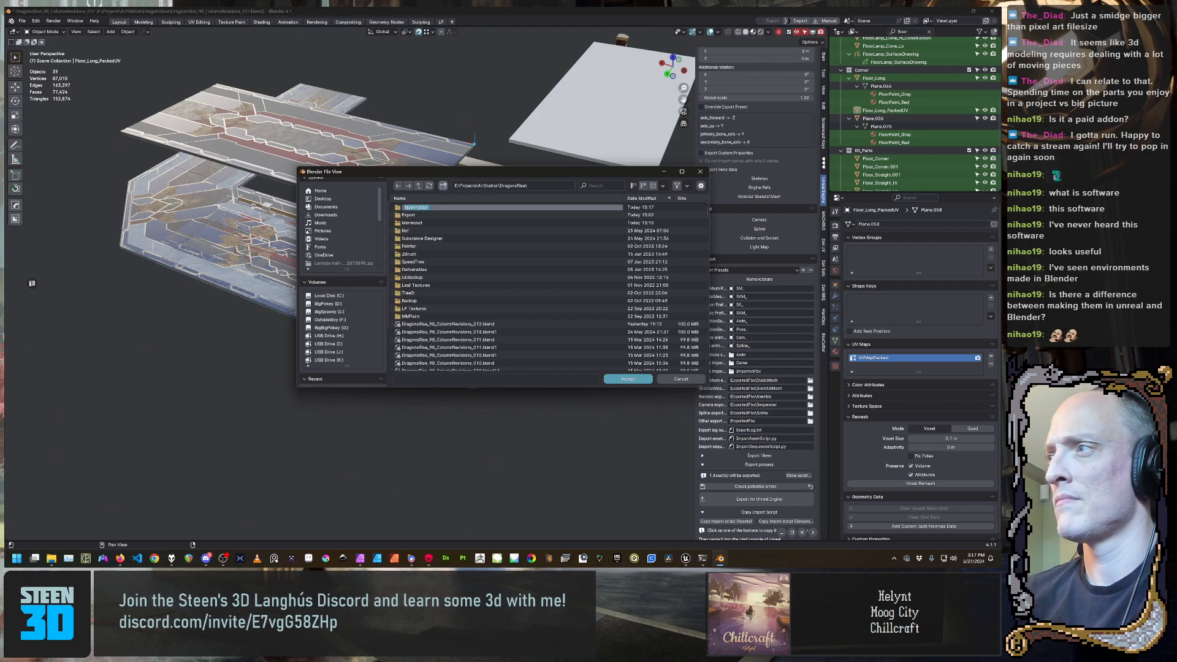
type("Ex")
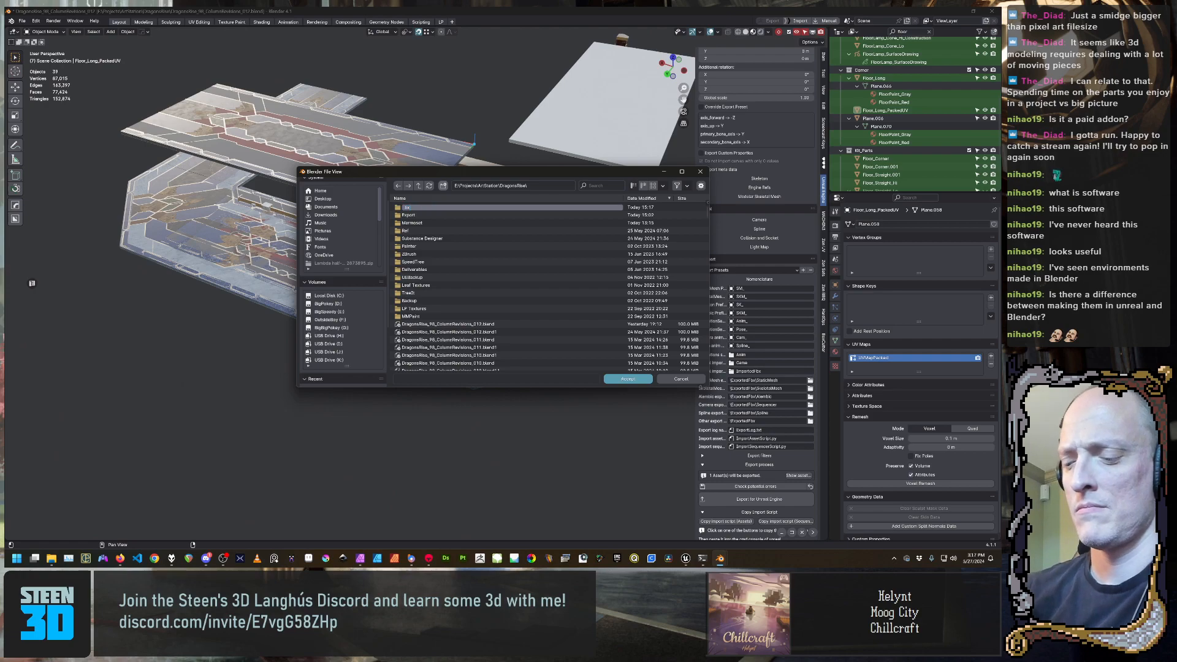
type("portedFb")
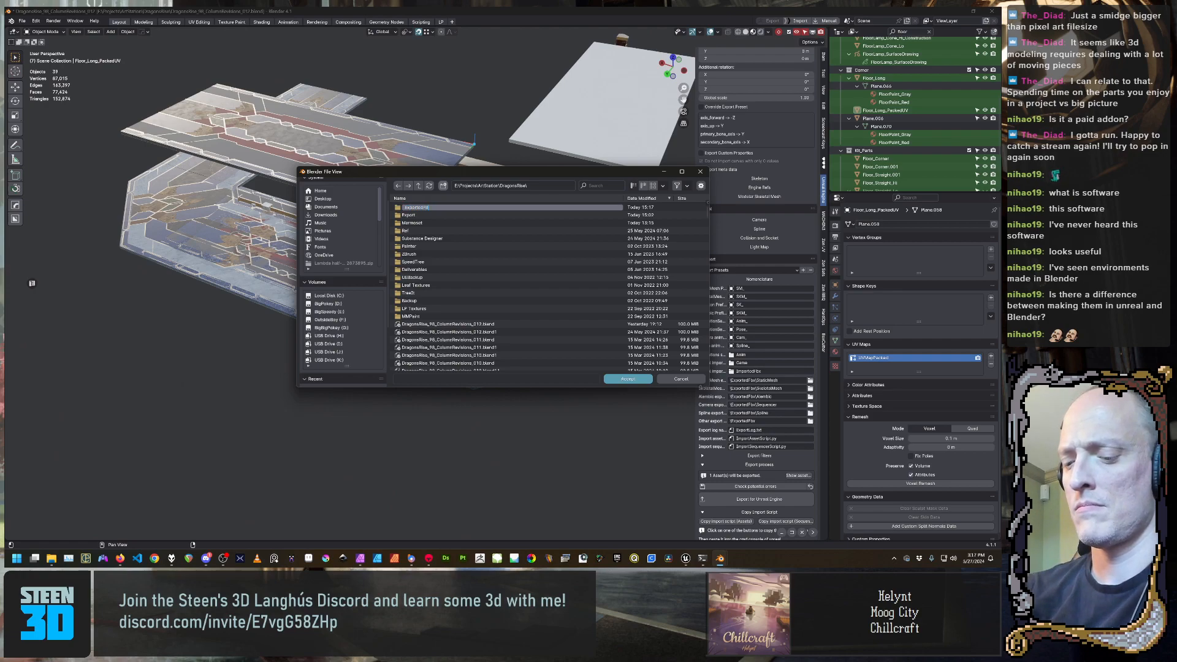
type("x")
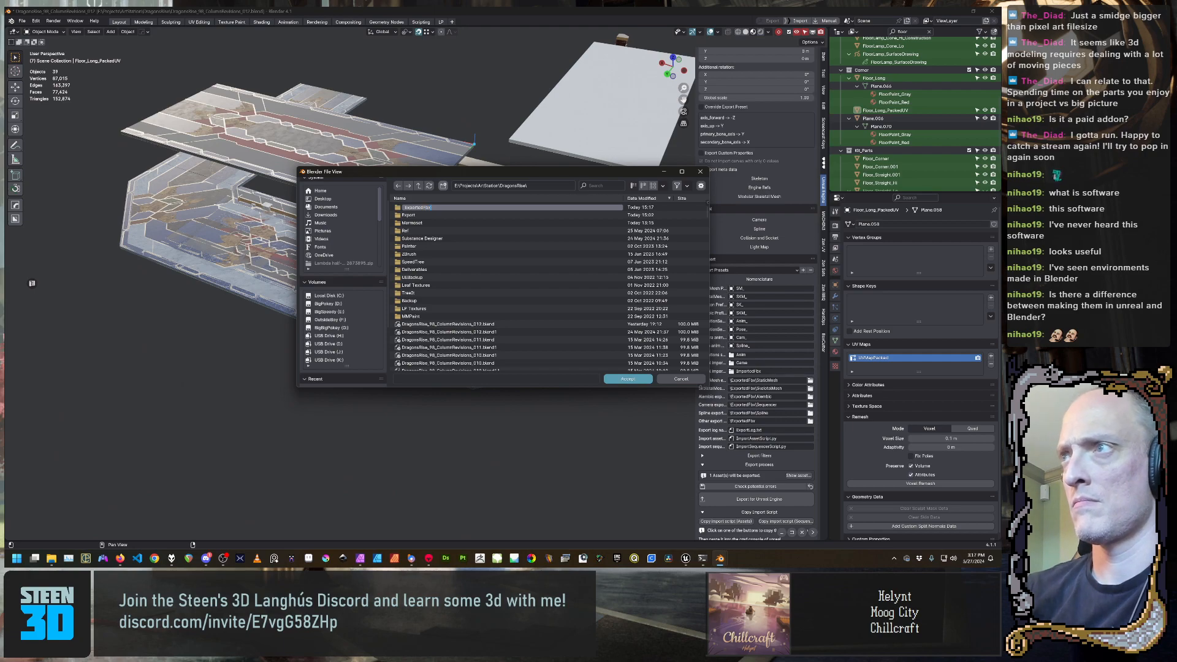
key("Return")
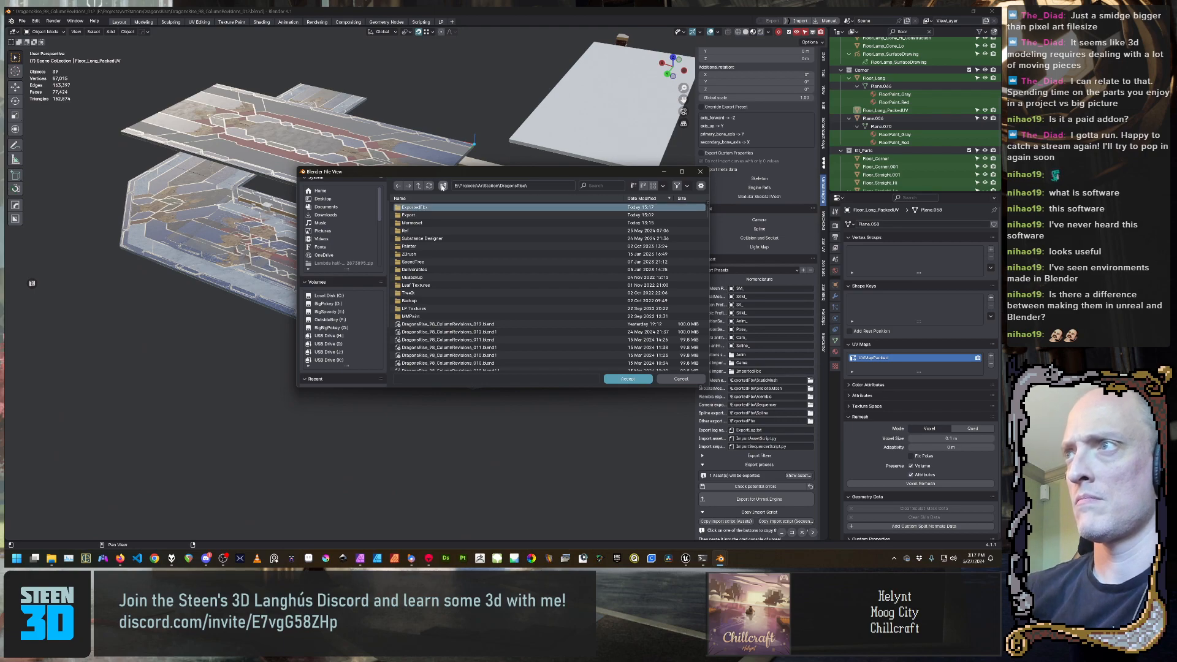
Set the StaticMesh export path to the new ExportedFbx folder in DragonsRise and check the full path
double_click(470, 207)
left_click(631, 379)
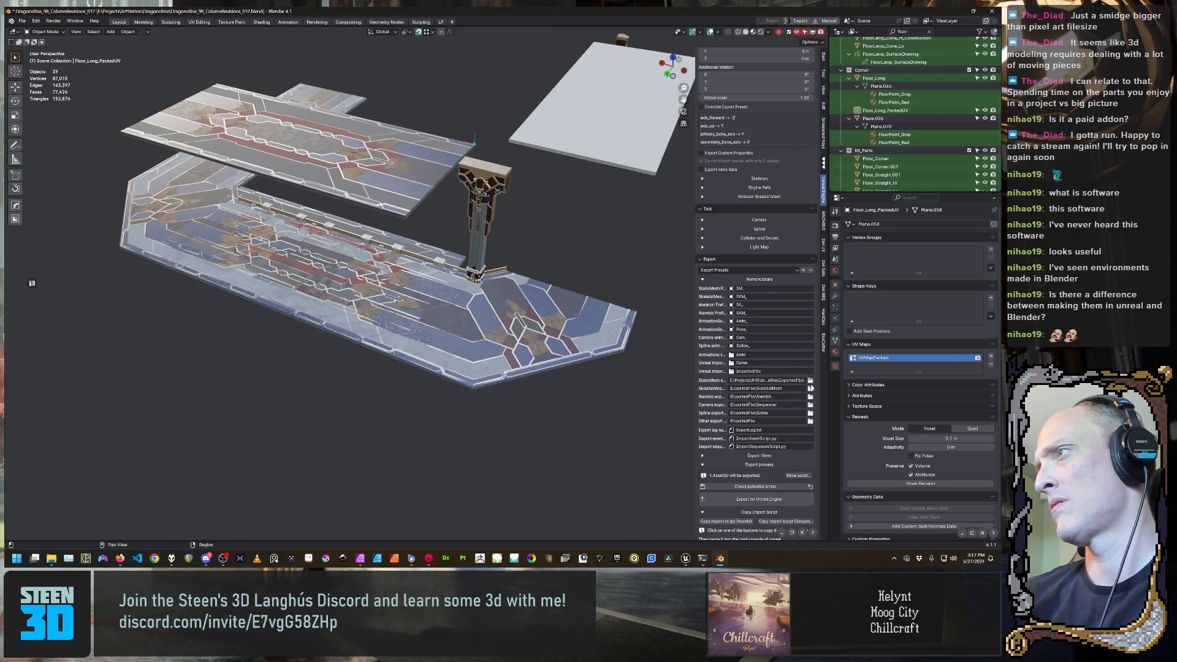
left_click(766, 380)
left_click_drag(747, 380, 806, 380)
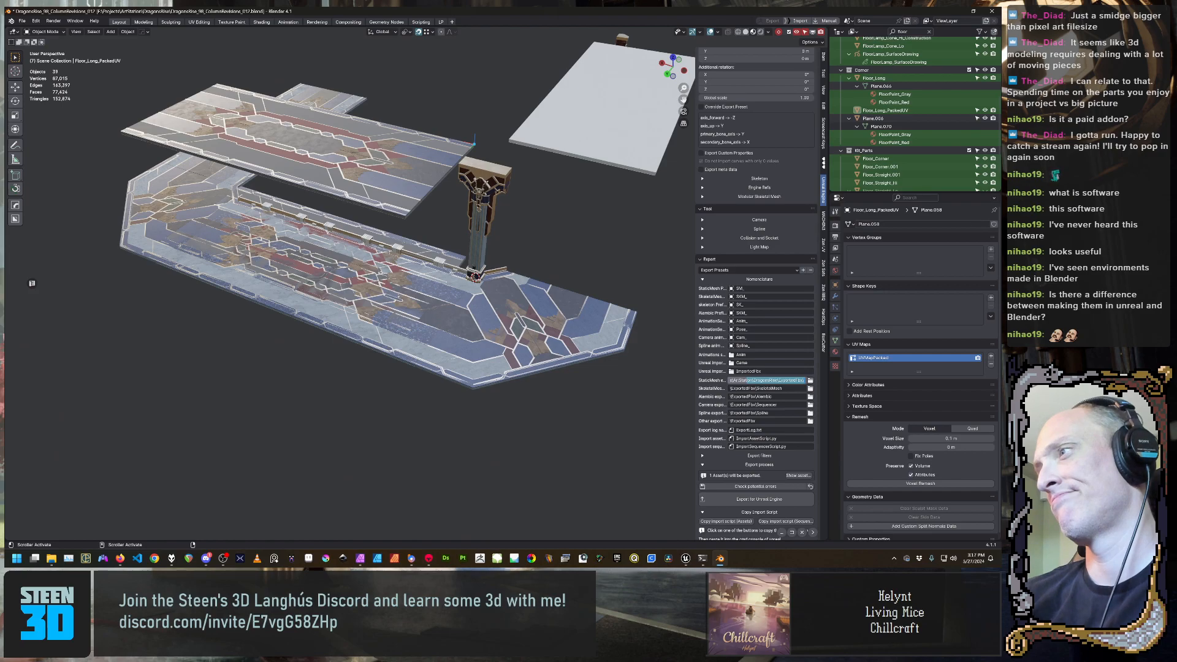
Run the export for Unreal Engine with the new StaticMesh path and copy the assets import command
left_click(788, 501)
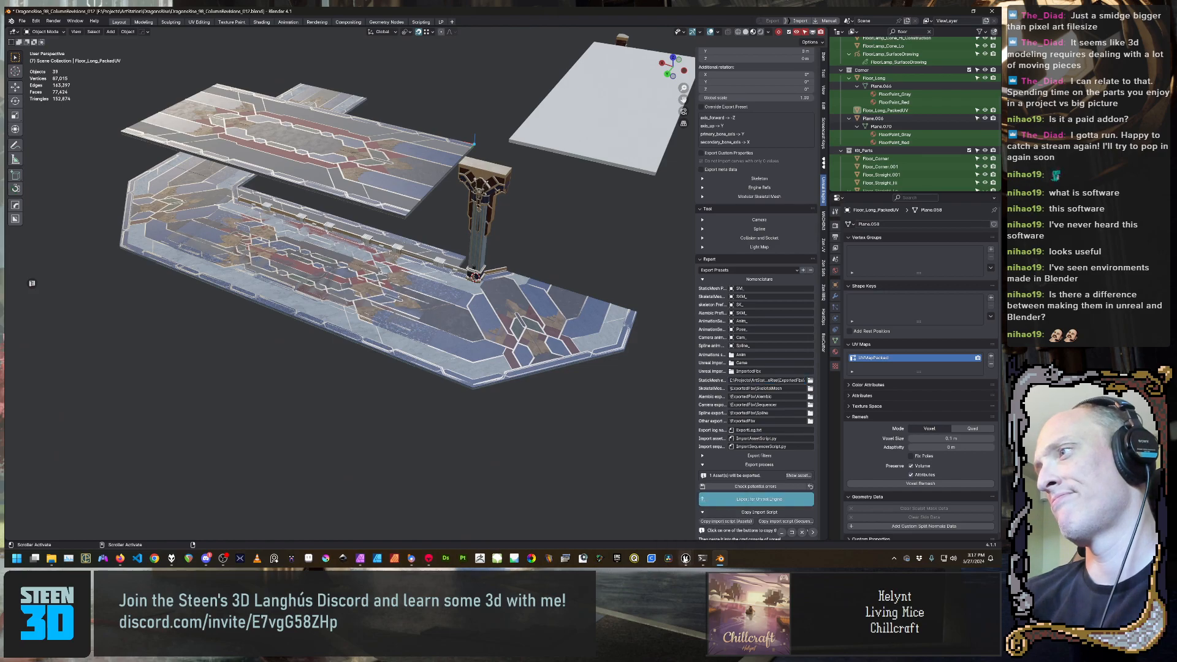
left_click(727, 522)
mouse_move(692, 561)
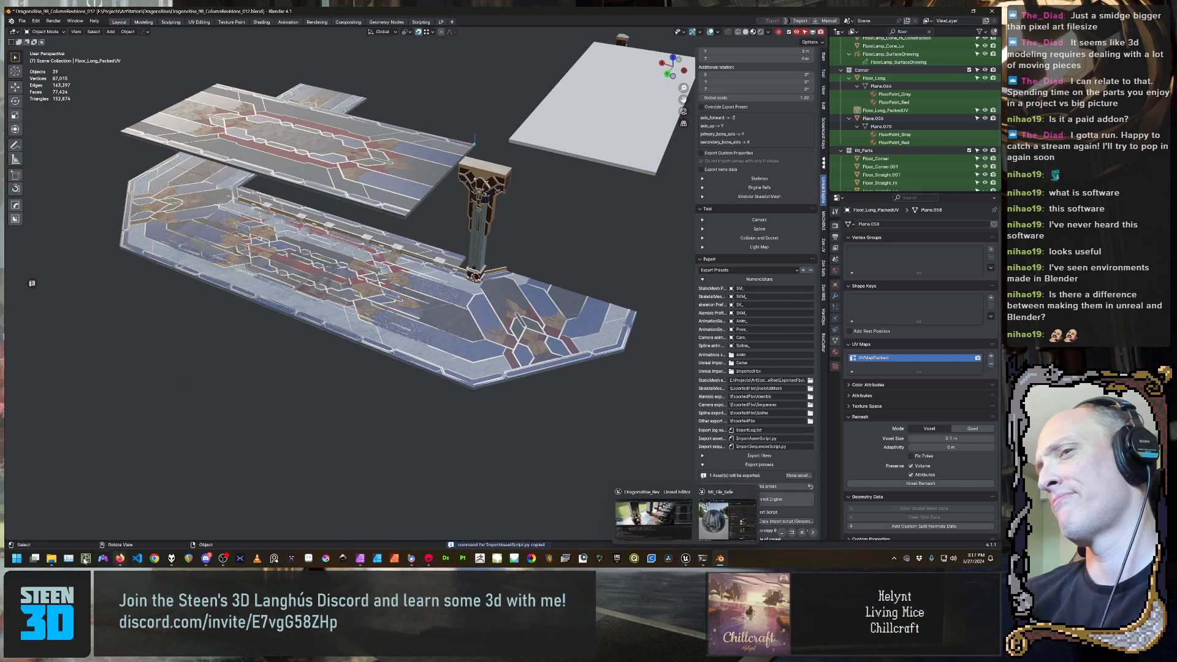
Check the exported floor files in File Explorer under E:\Projects\ArtStation\DragonsRise\ExportedFbx
mouse_move(51, 559)
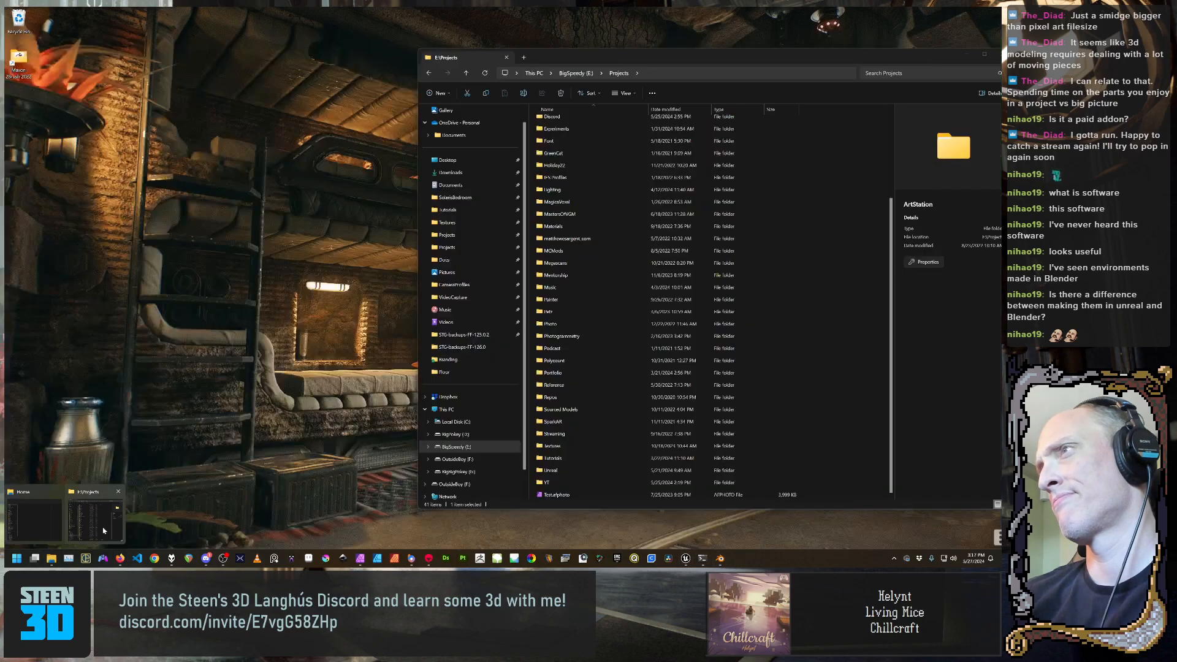
left_click(103, 531)
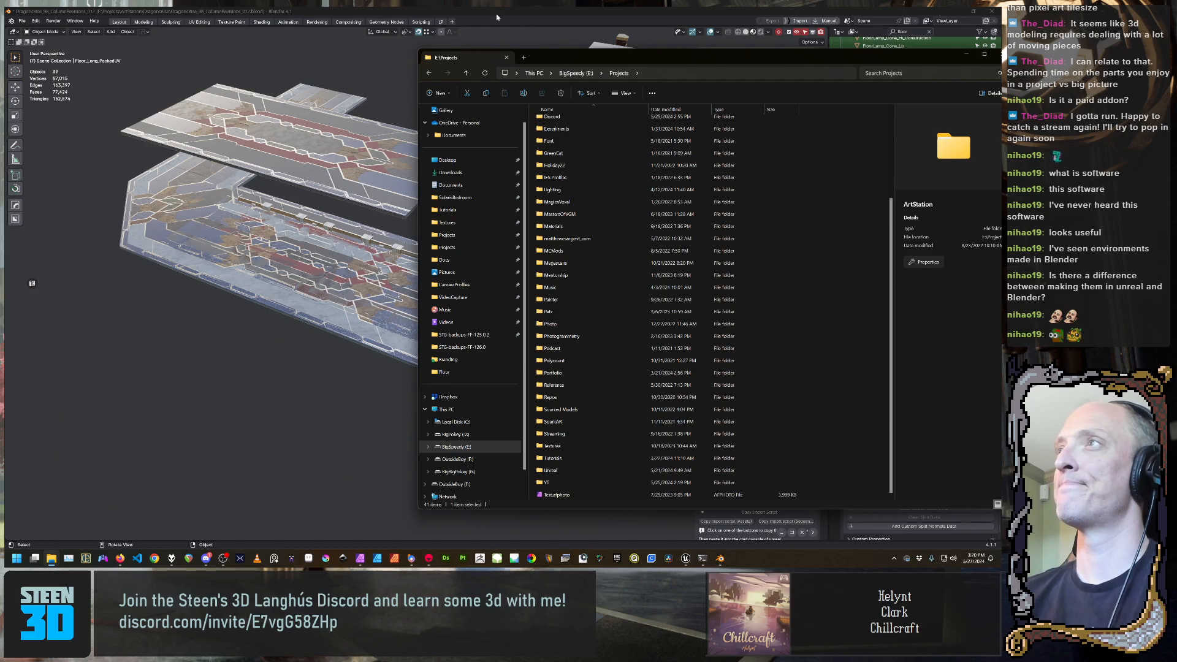
left_click(511, 11)
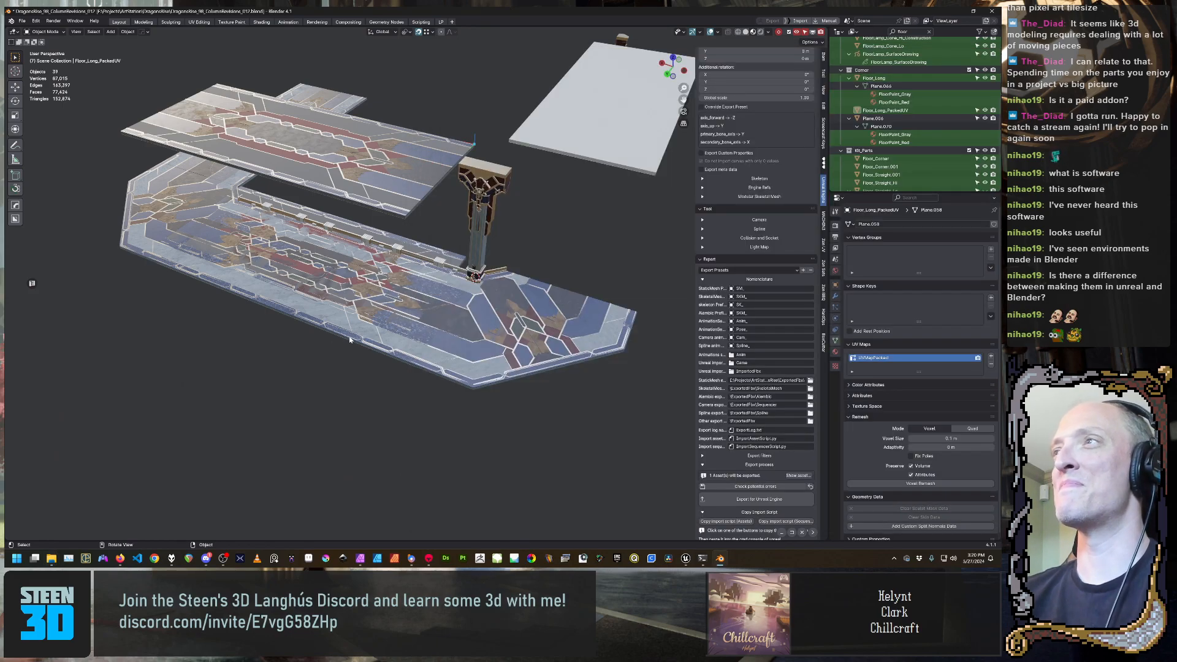
mouse_move(350, 339)
middle_mouse_down()
mouse_move(388, 337)
mouse_move(370, 343)
middle_mouse_up()
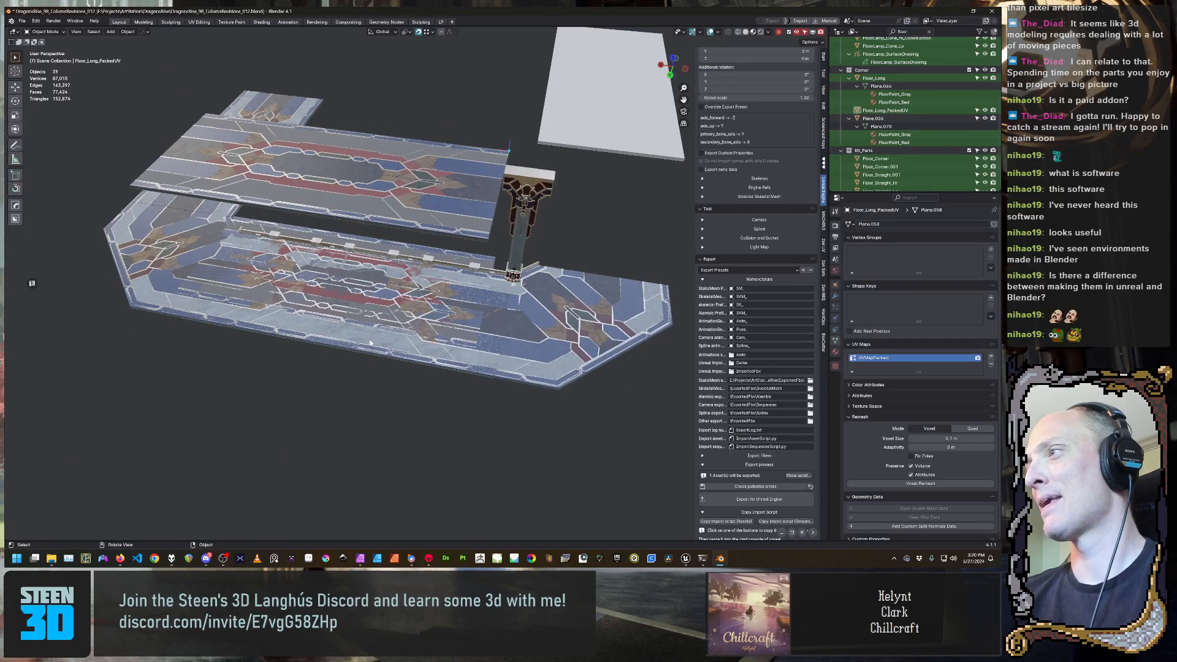
mouse_move(52, 558)
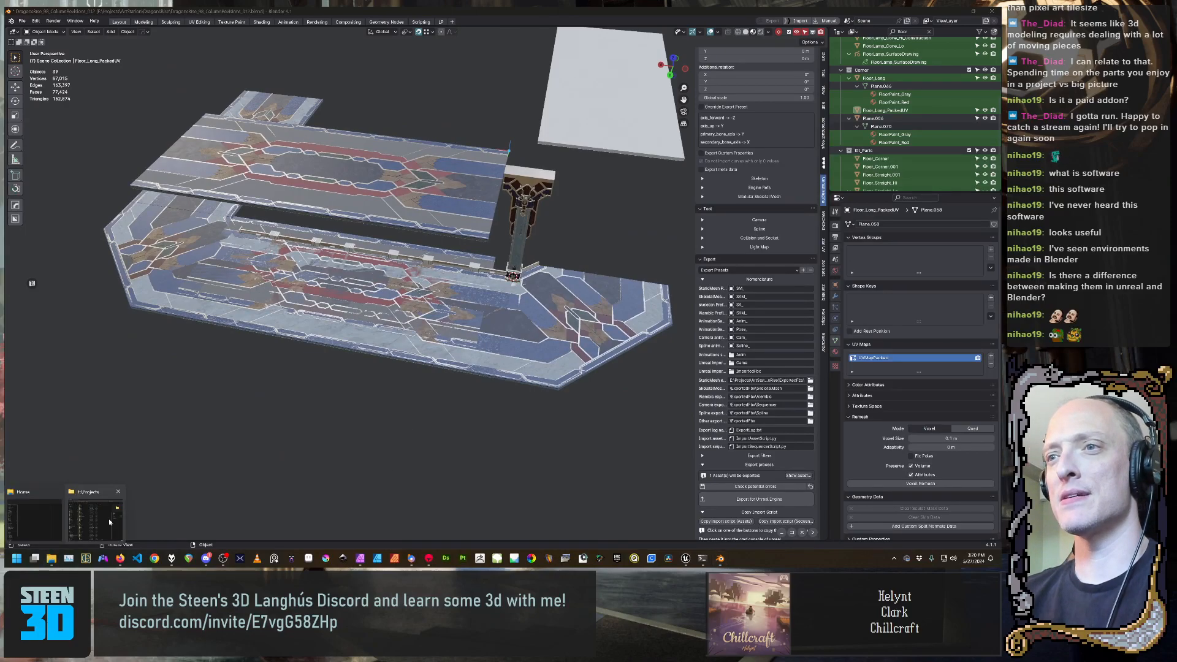
left_click(108, 518)
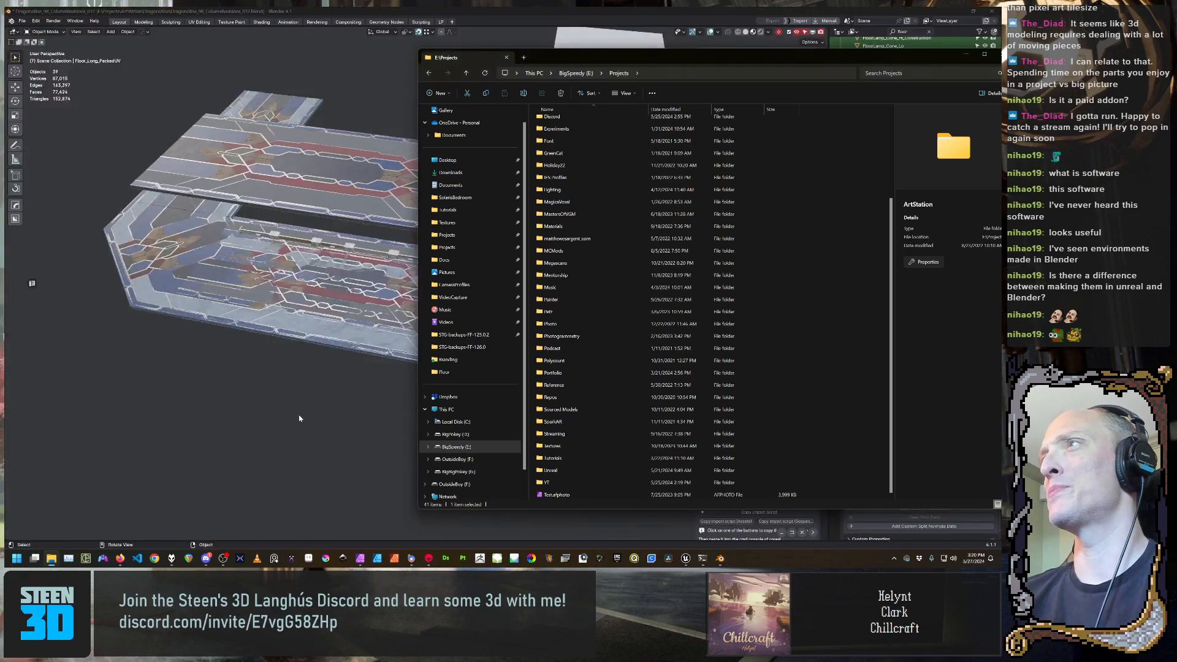
scroll(595, 148, "up", 3)
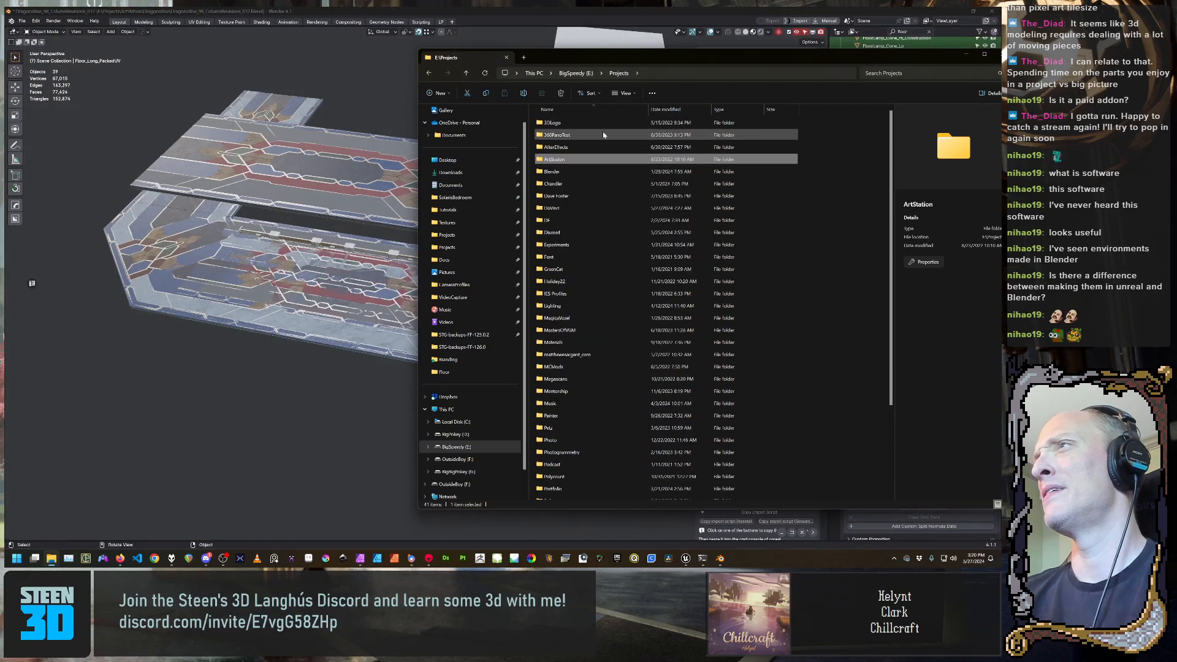
double_click(602, 159)
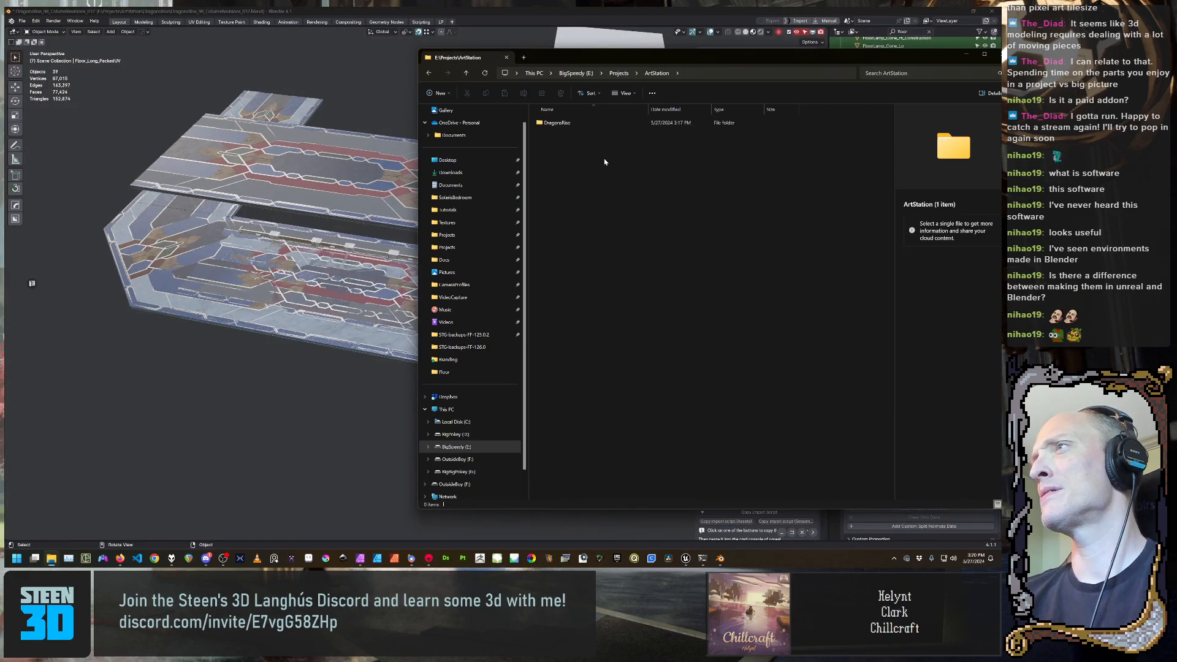
double_click(595, 128)
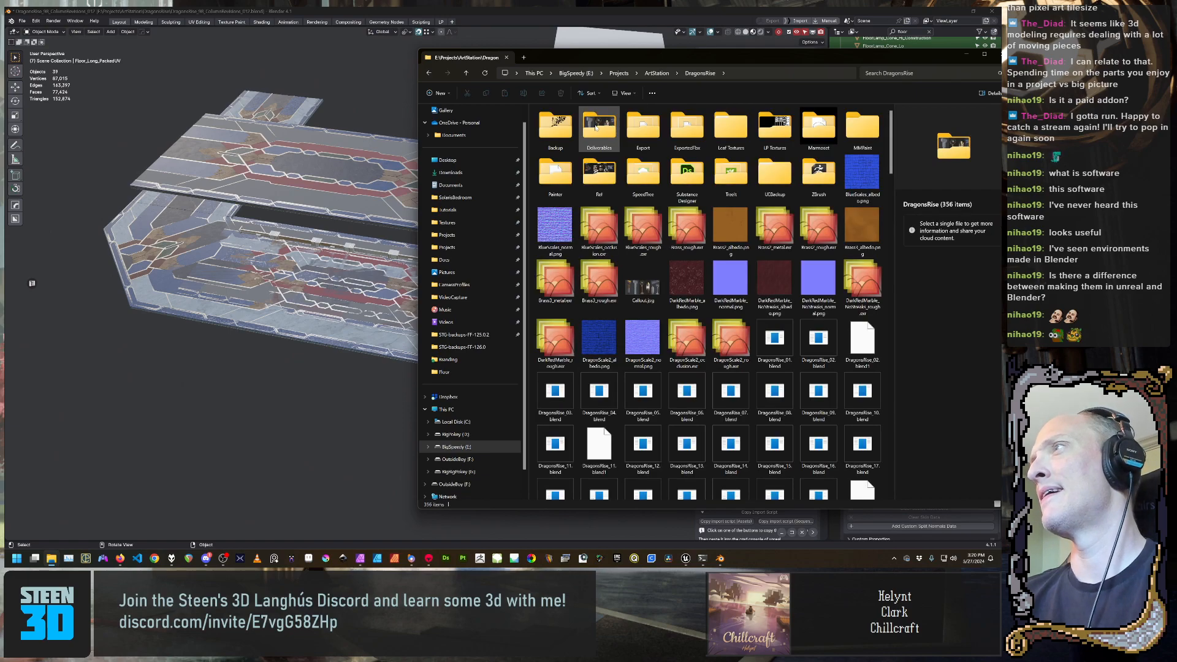
double_click(687, 127)
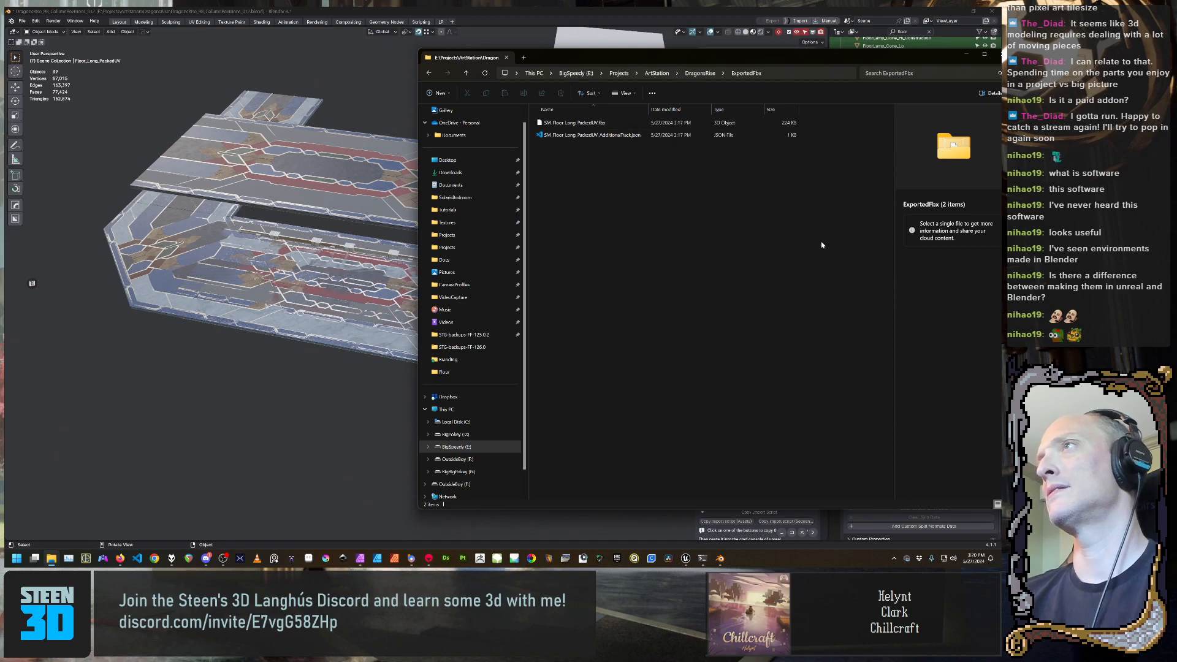
Switch to Unreal Editor and try to rerun the previous console command py "\ExportedFbx\ImportAssetScript.py"
mouse_move(681, 567)
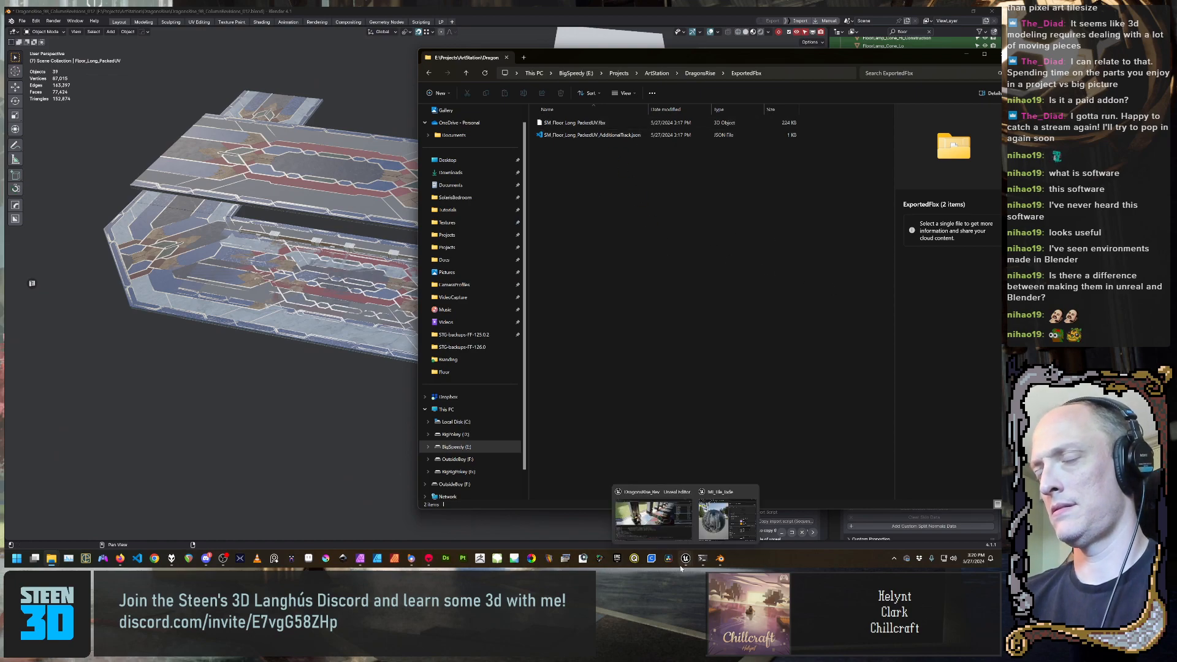
left_click(671, 532)
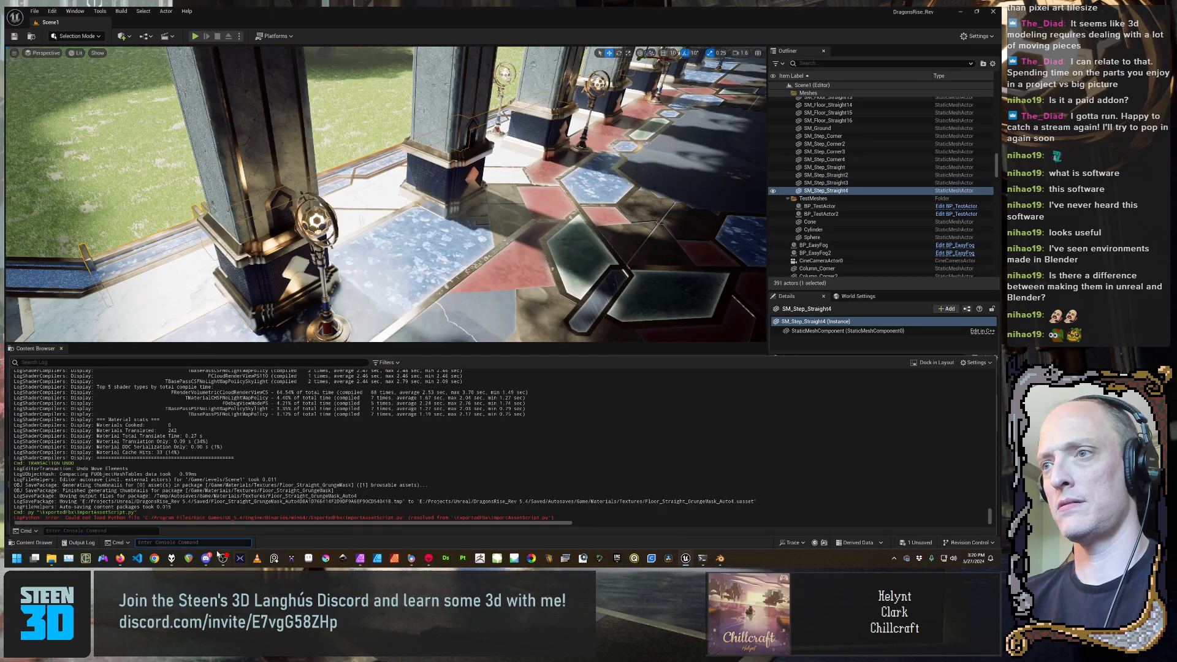
key("Up")
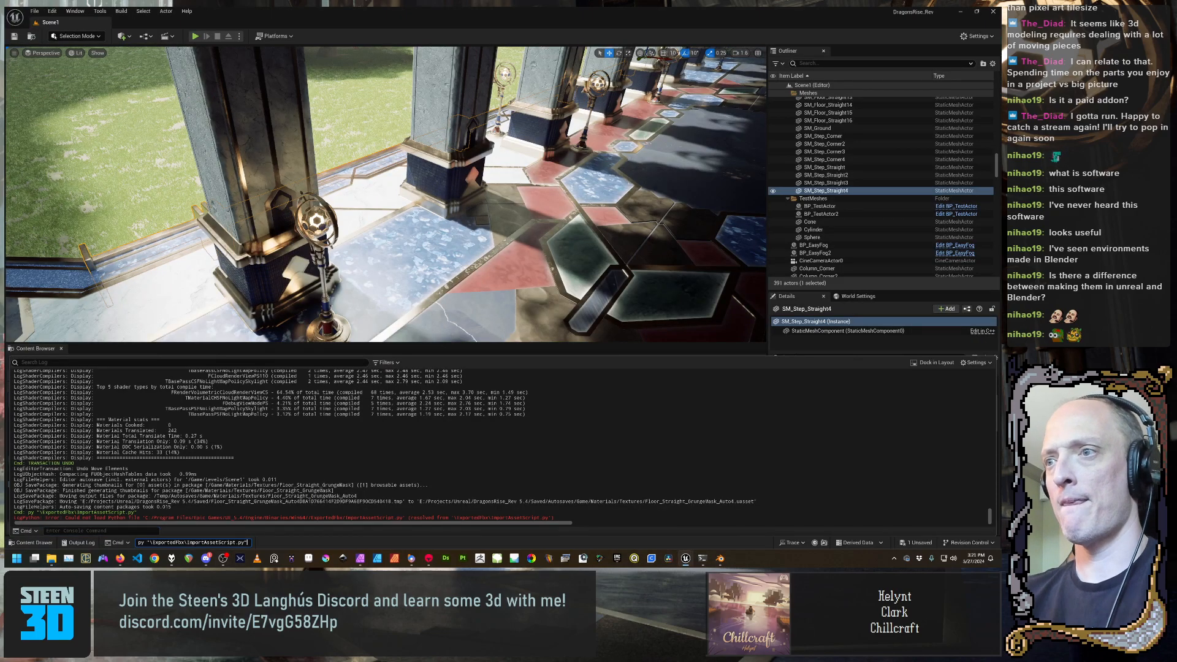
key("Return")
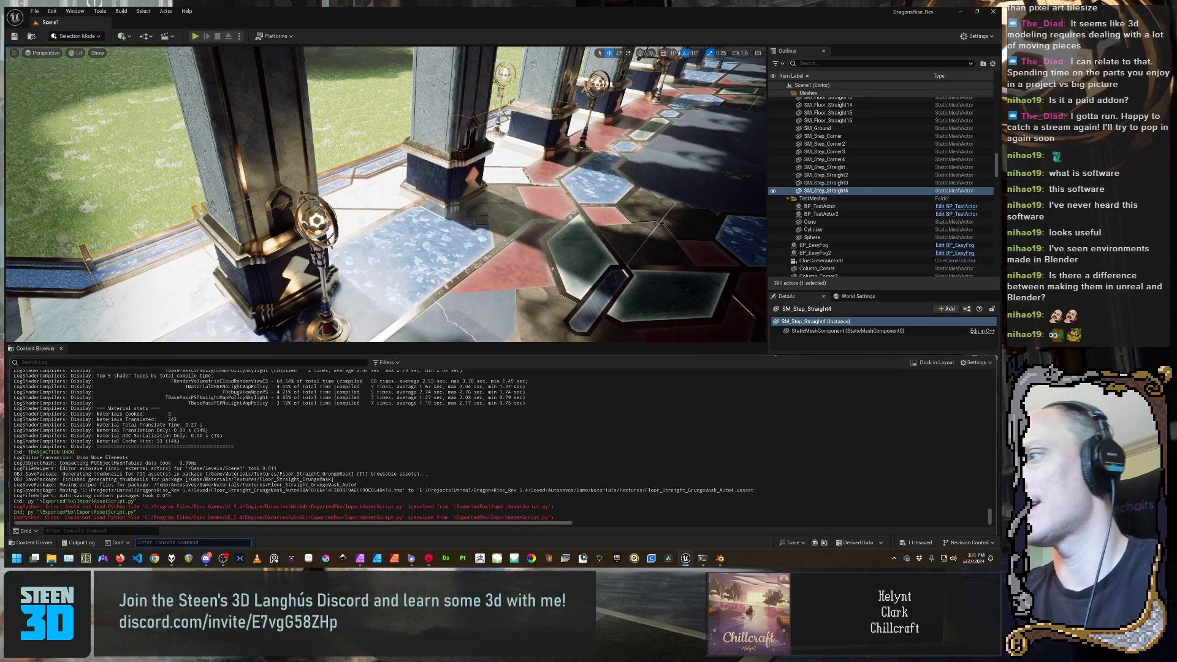
Copy the assets import command again from Blender and try to run py "\ExportedFbx\ImportAssetScript.py" in the Unreal console
left_click(720, 558)
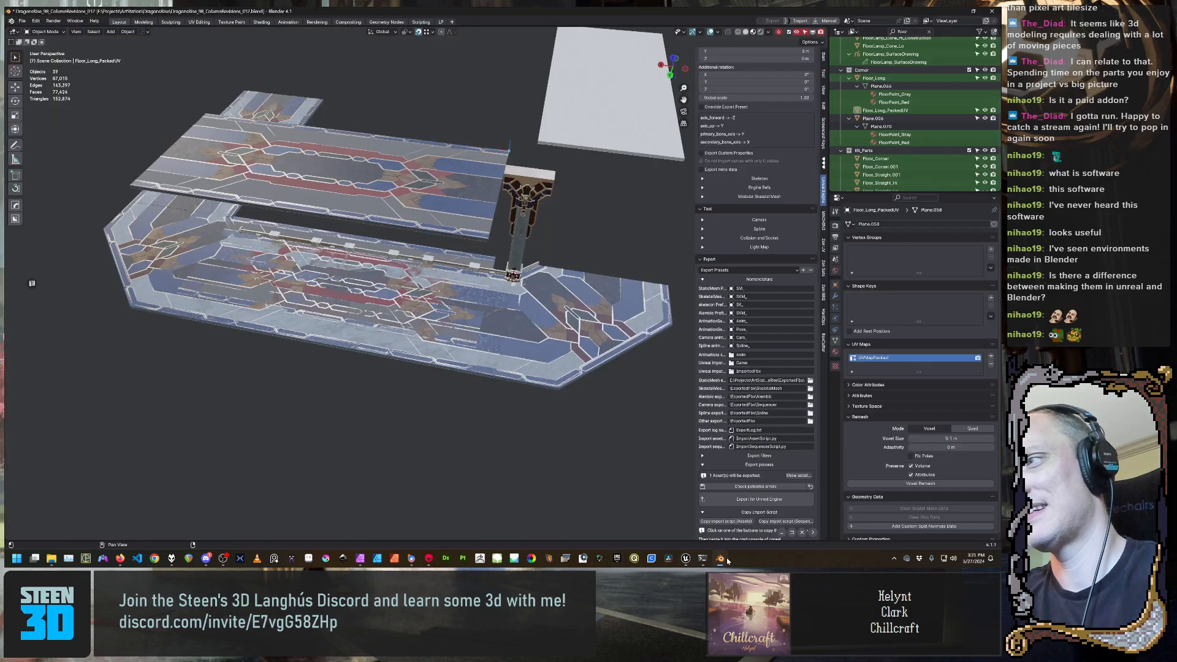
left_click(726, 521)
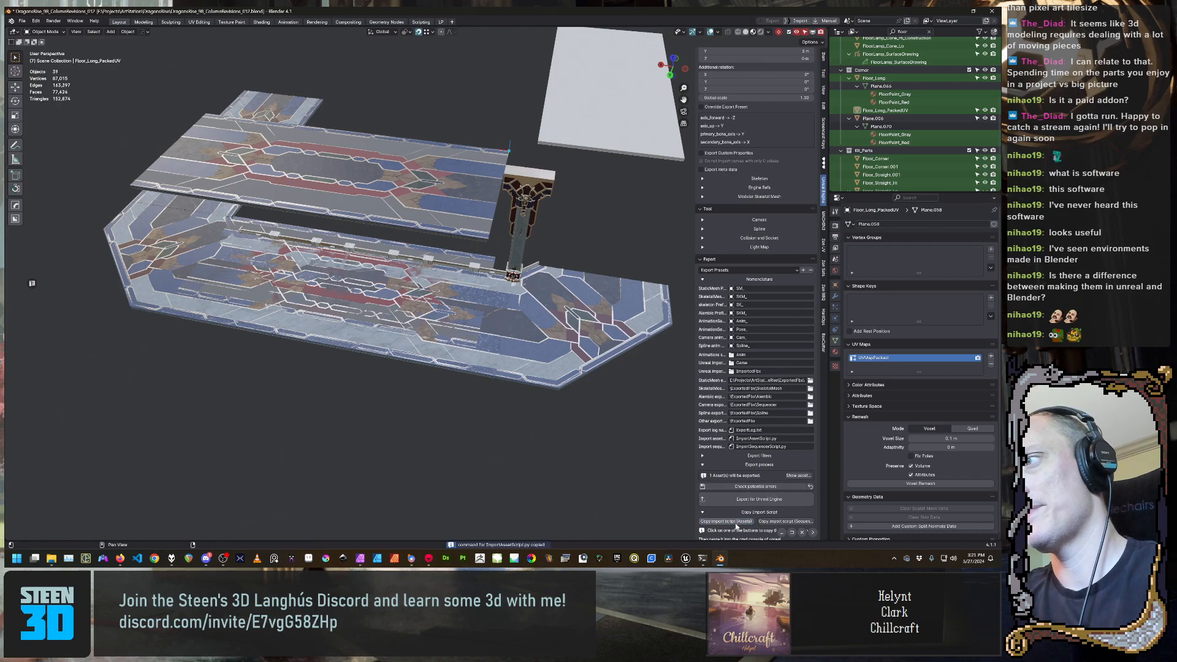
left_click(685, 558)
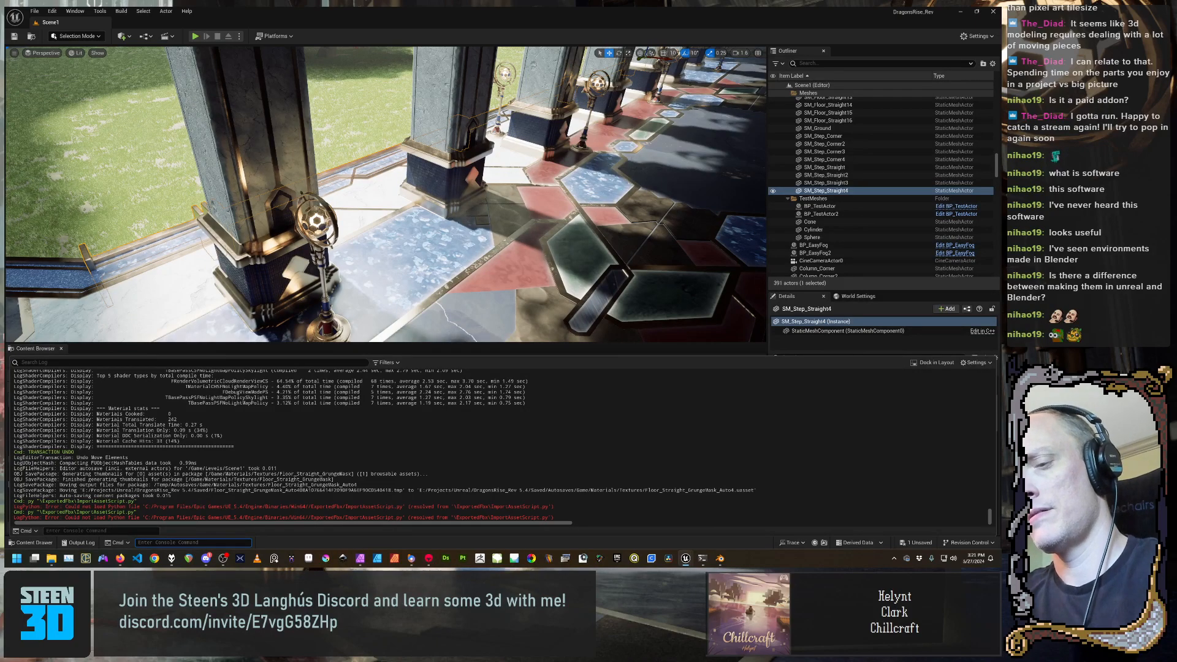
type("py \"\\ExportedFbx\\ImportAssetScript.py\"")
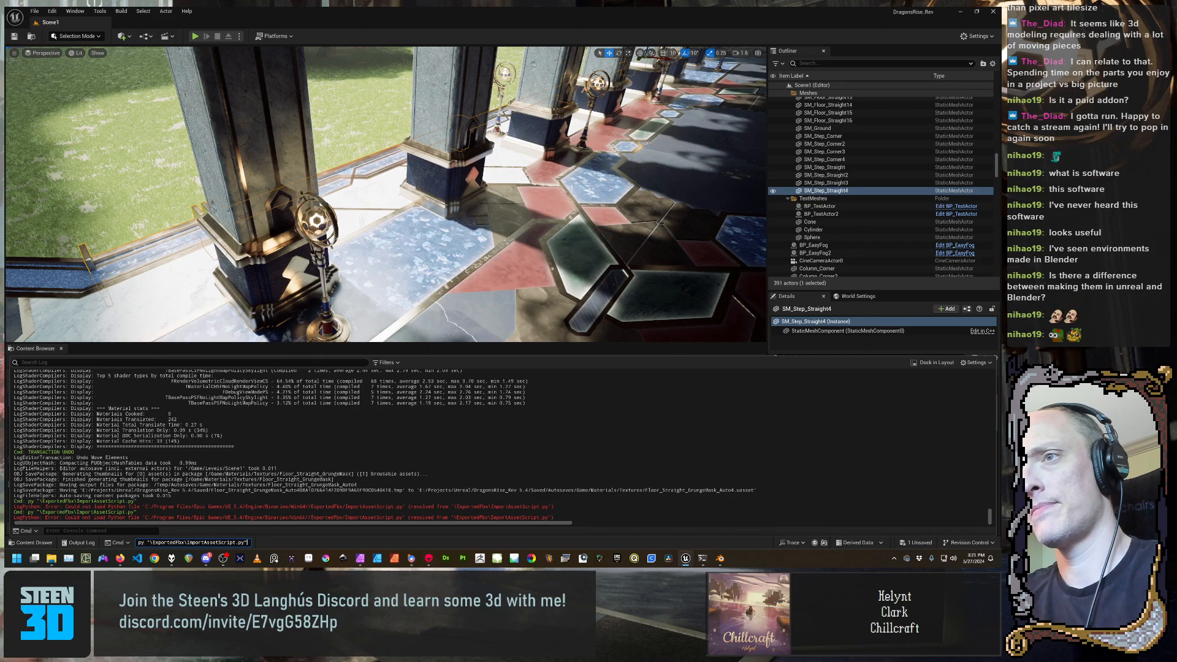
key("Return")
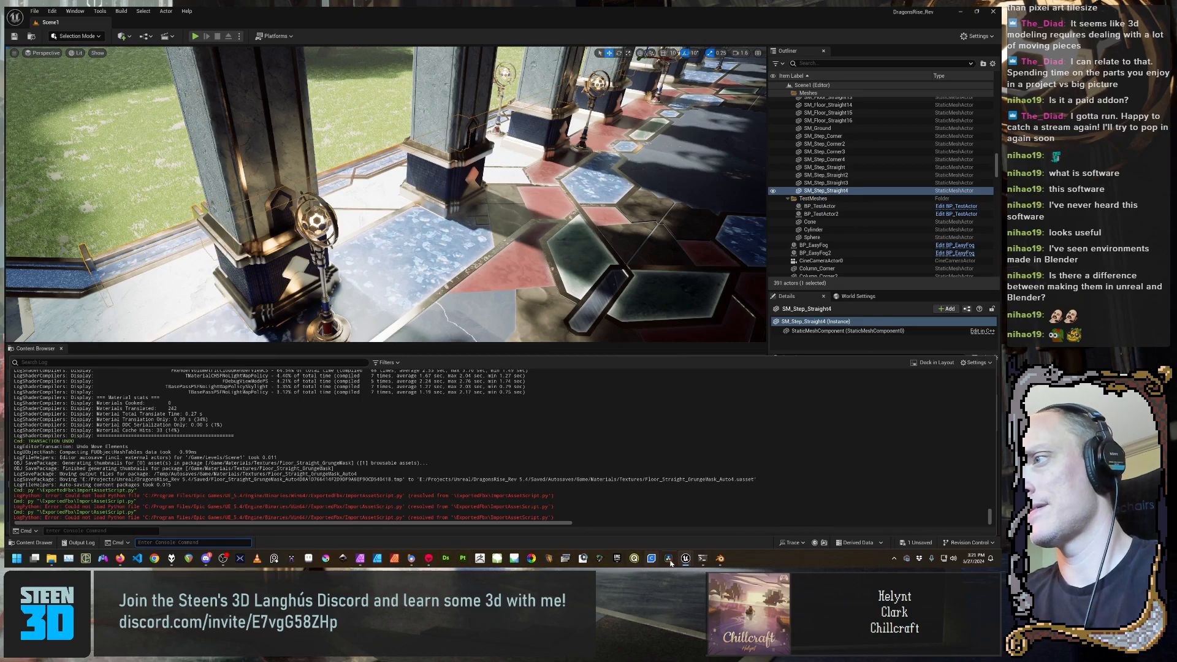
Return to Blender and inspect the import script file names and the SkeletalMesh export path
left_click(722, 560)
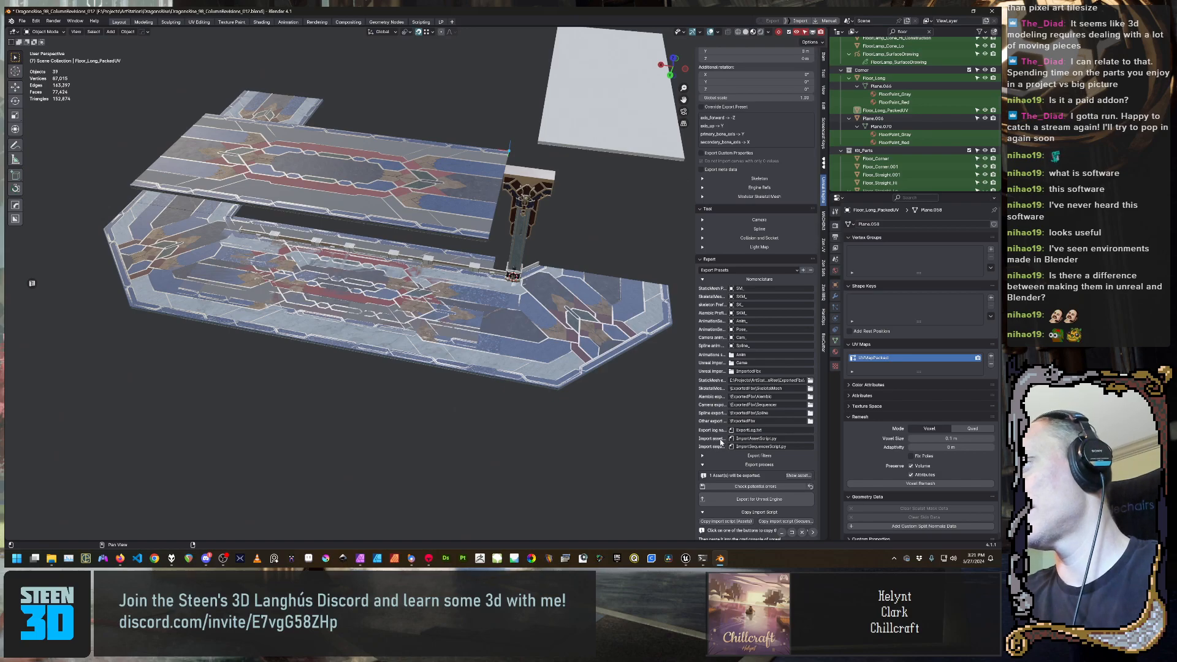
left_click(771, 437)
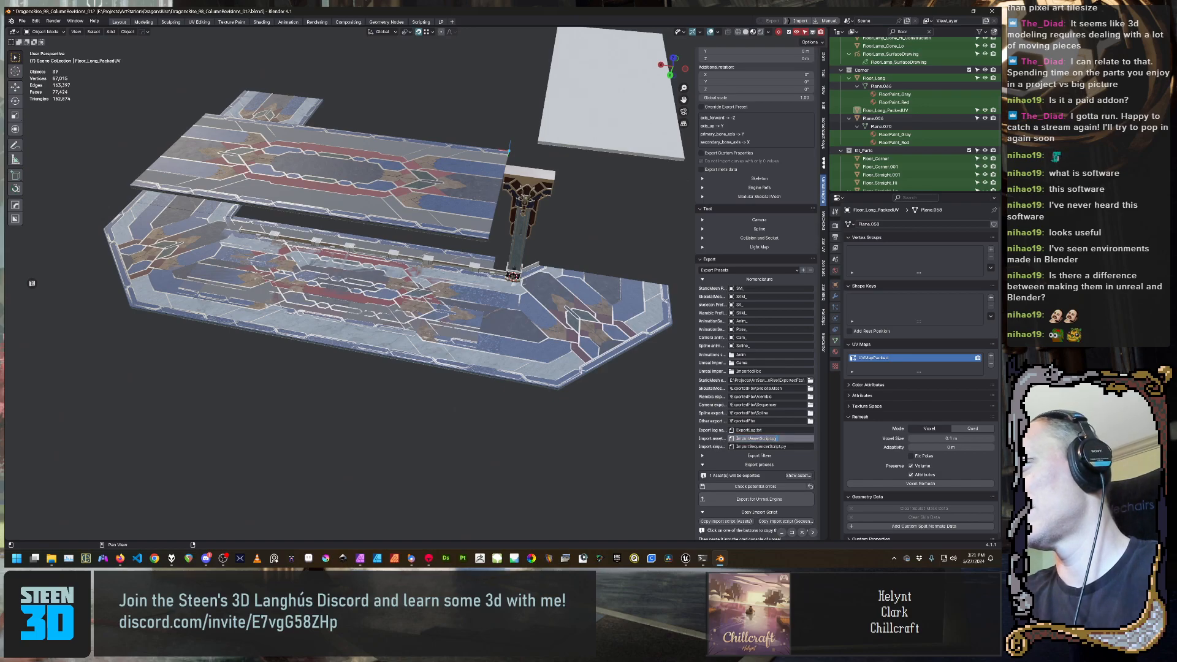
key("Tab")
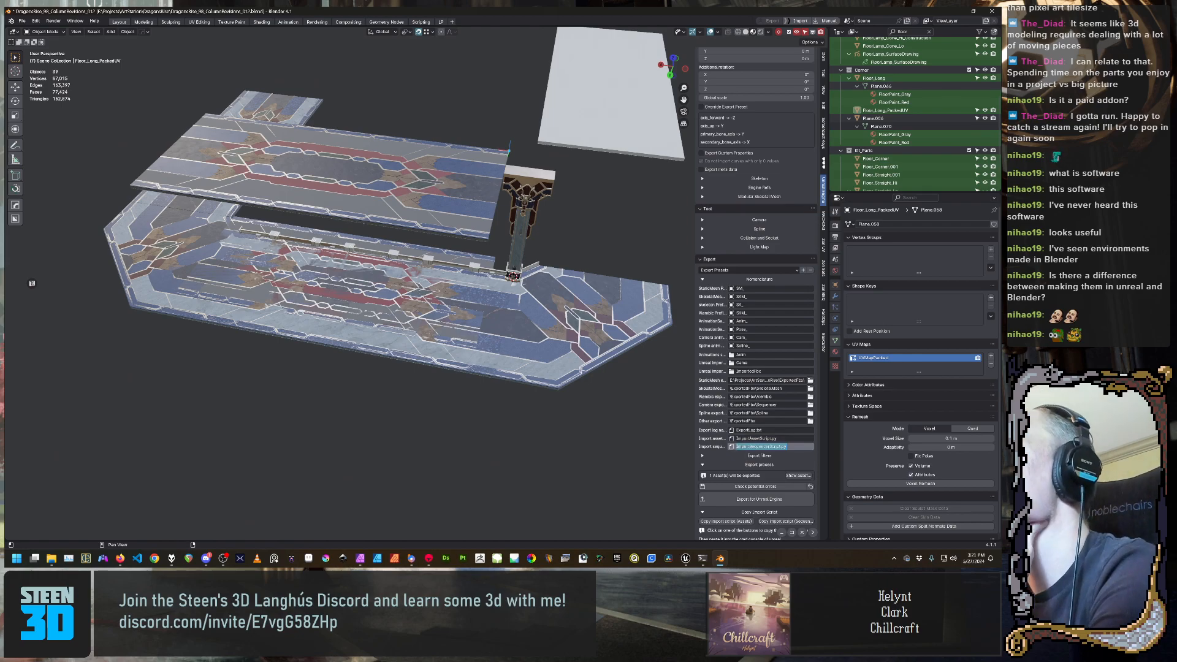
left_click(749, 390)
left_click(750, 388)
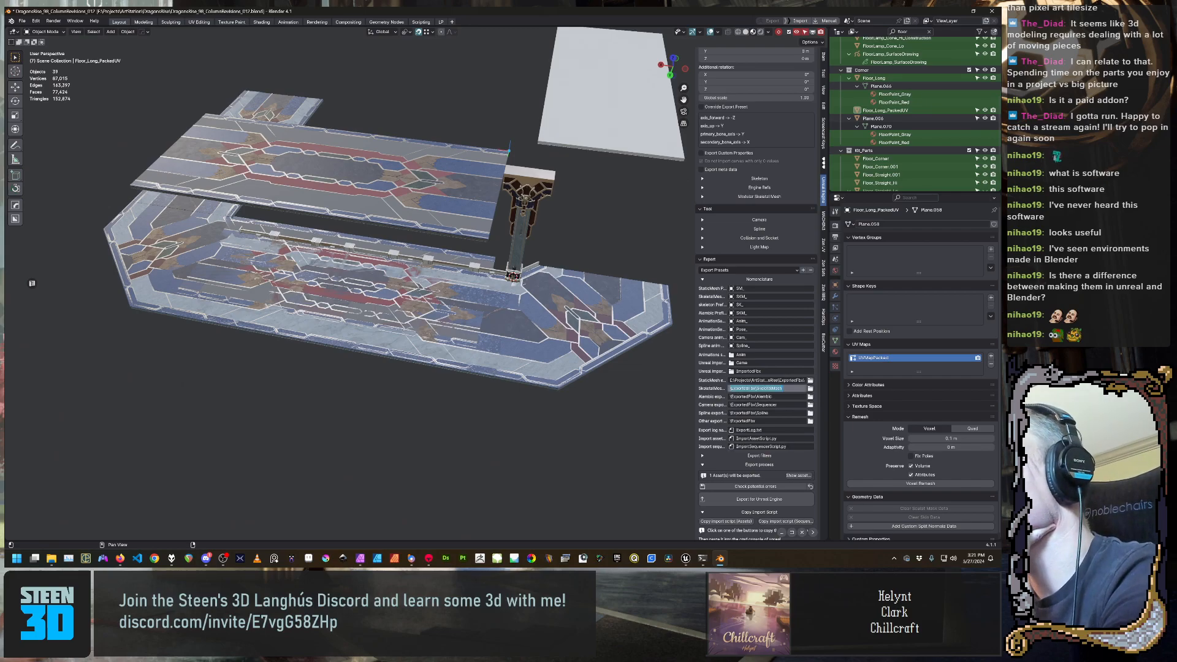
left_click(732, 388)
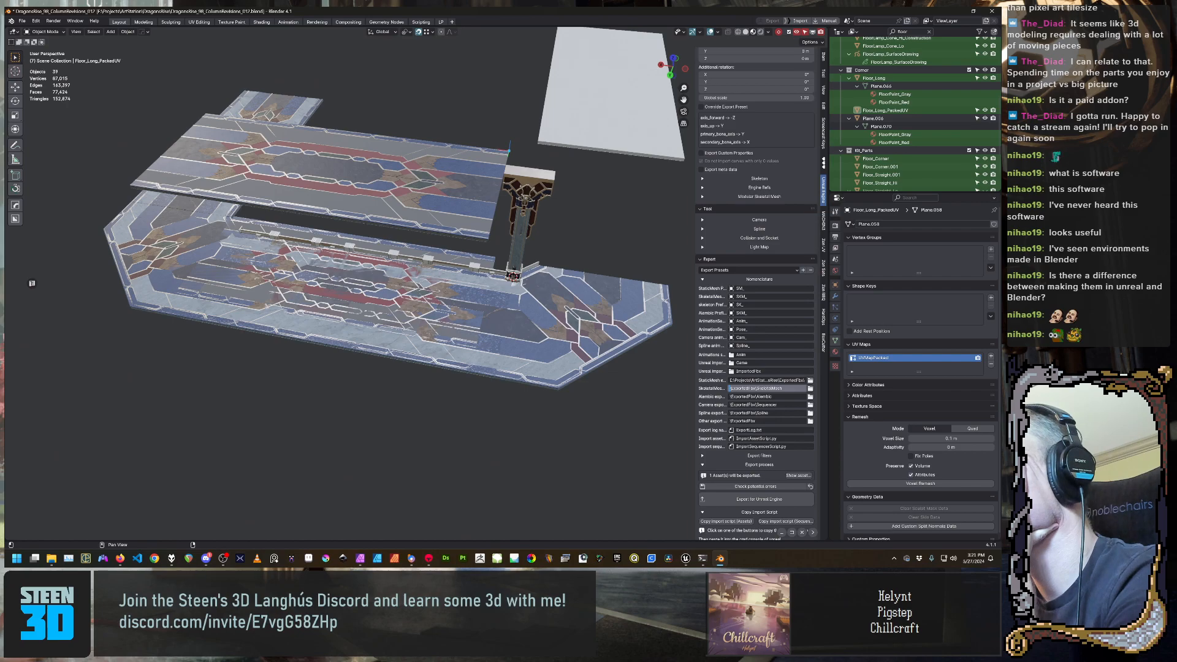
key("Return")
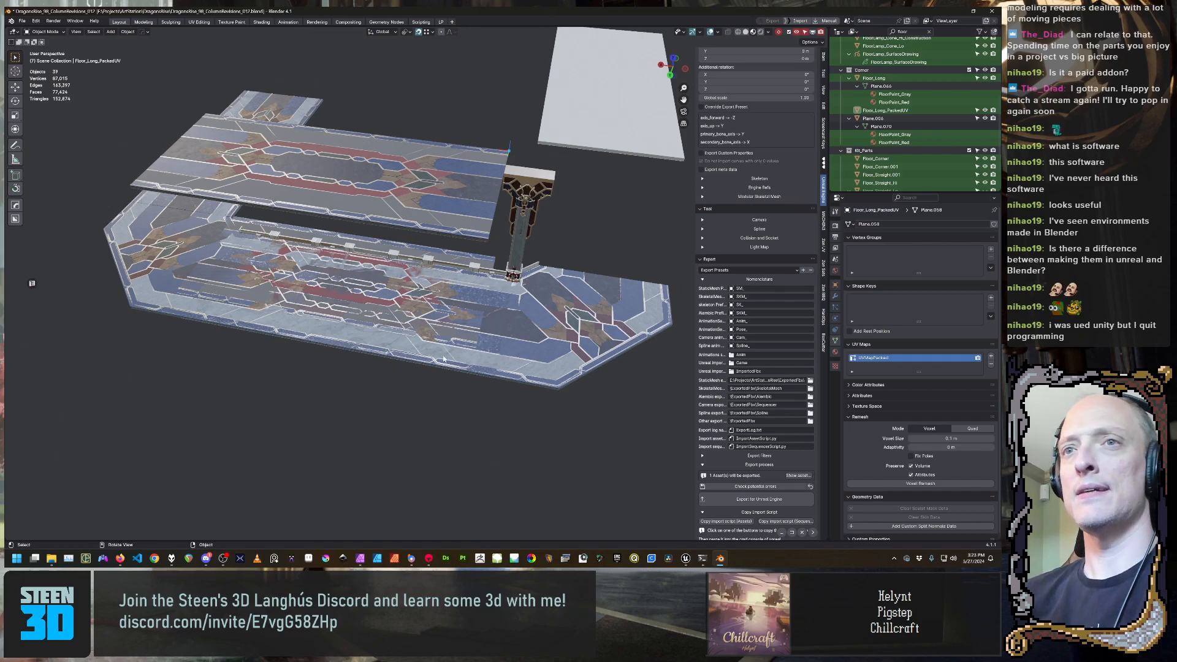
Select the Floor_Long_PackedUV mesh and check the list of assets to export and the potential errors
right_click(468, 391)
middle_click_drag(358, 372, 405, 202)
left_click(414, 184)
middle_click_drag(525, 296, 514, 300)
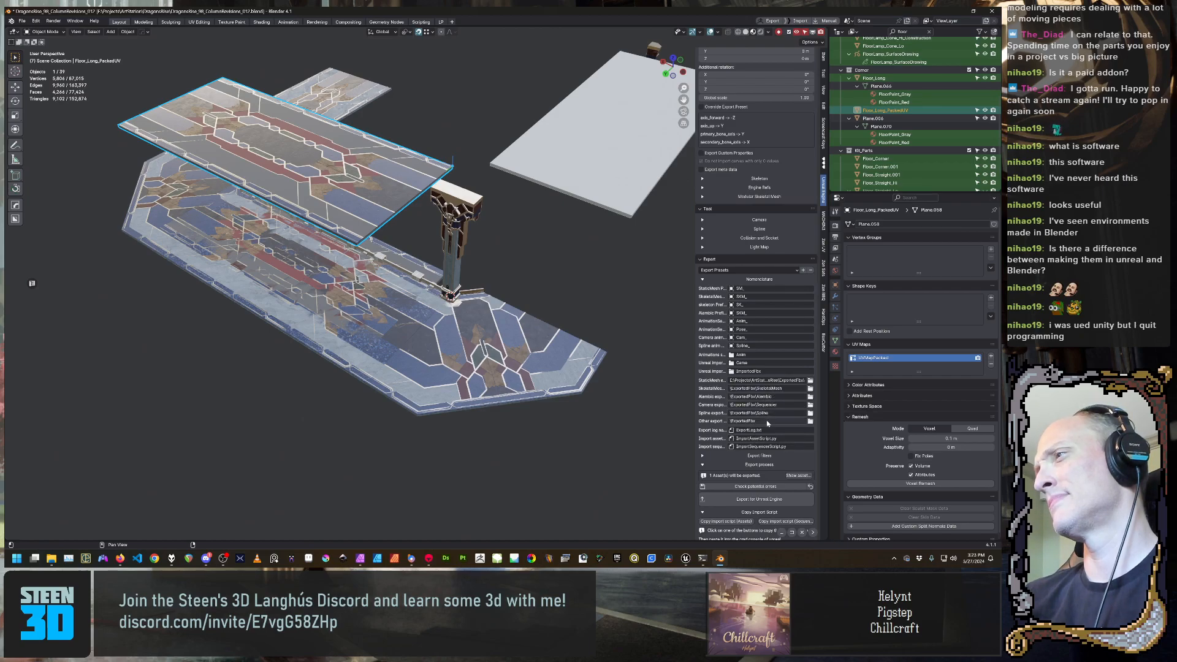
scroll(755, 463, "down", 1)
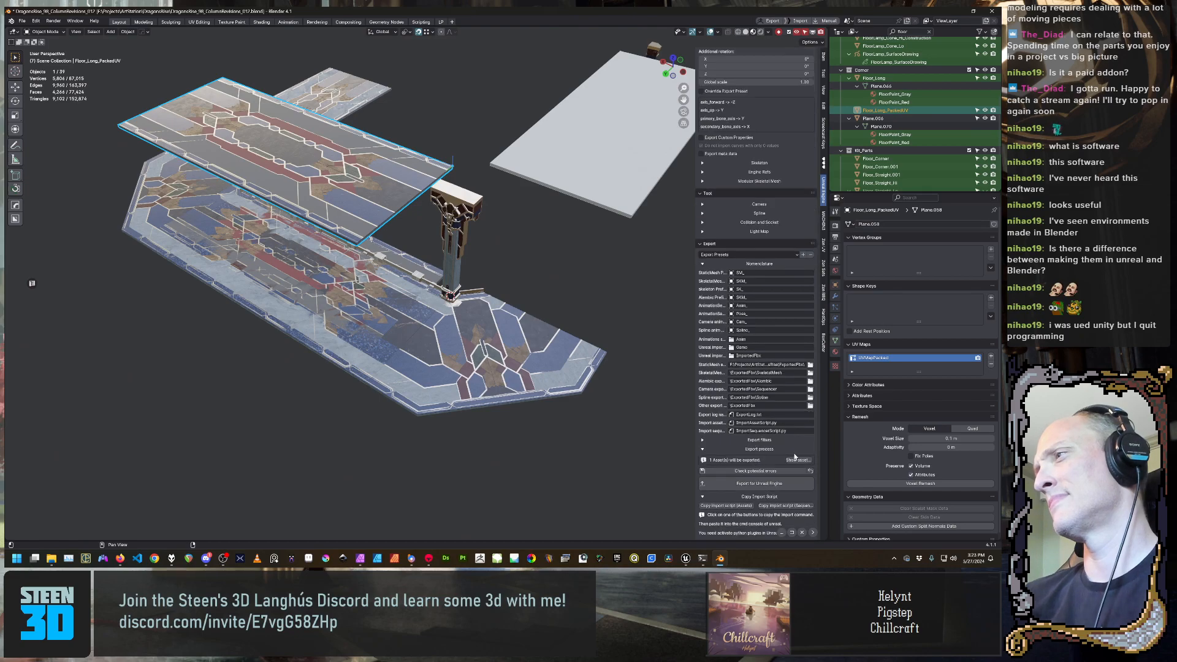
left_click(800, 460)
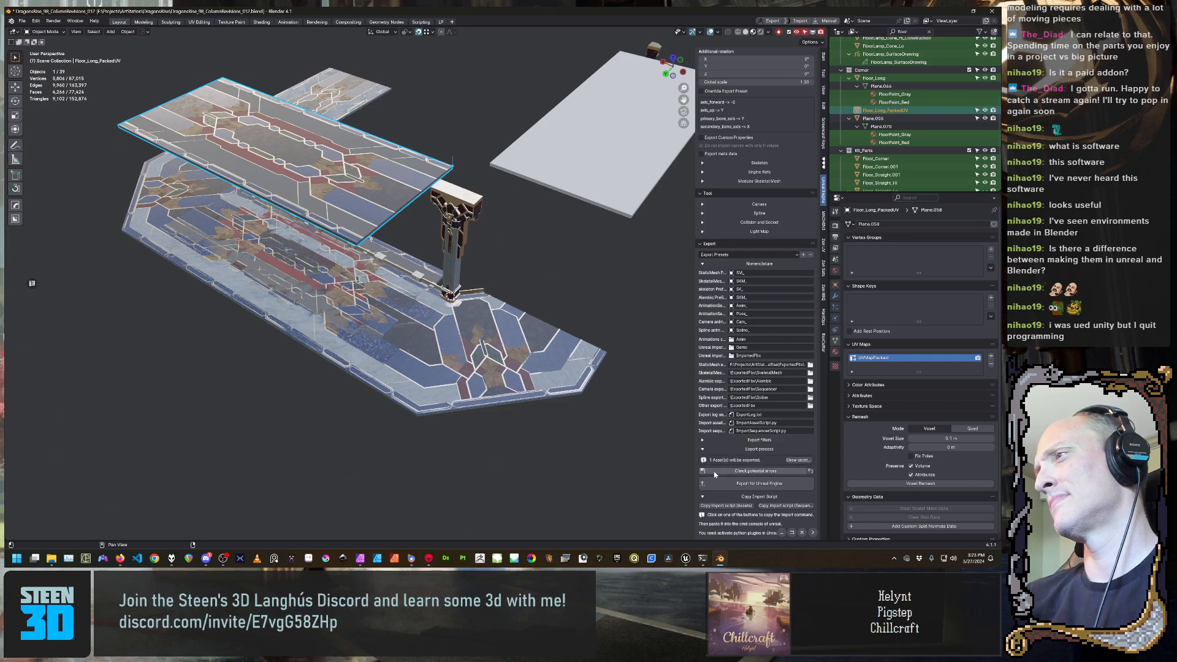
left_click(737, 470)
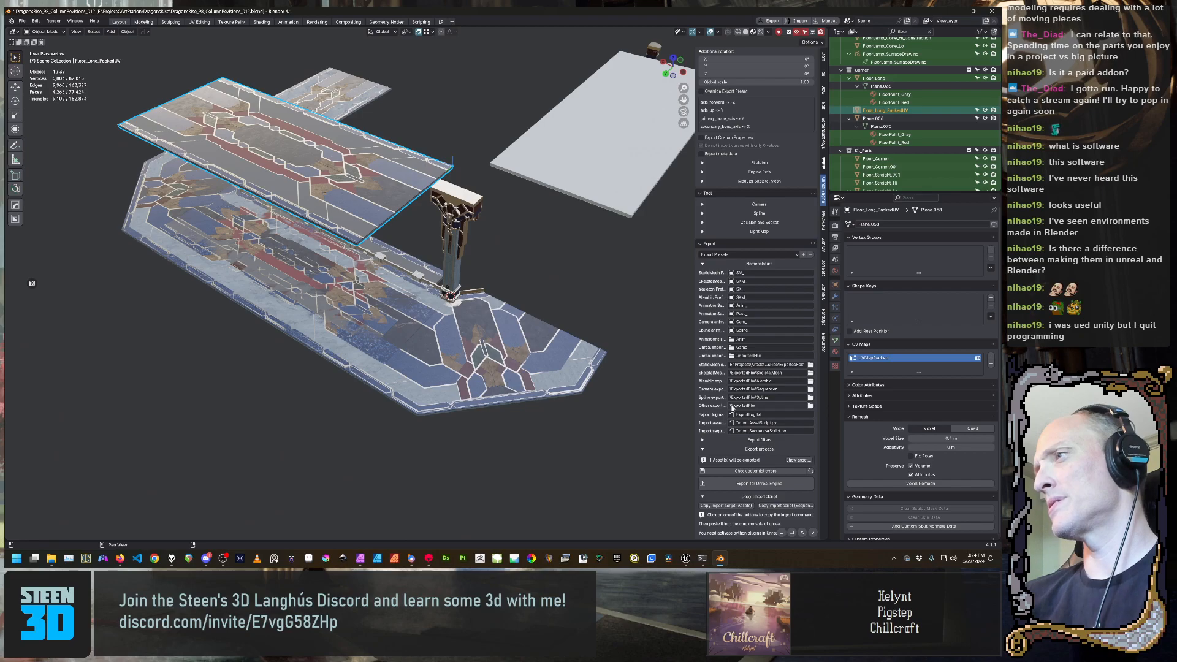
middle_click_drag(429, 399, 228, 403)
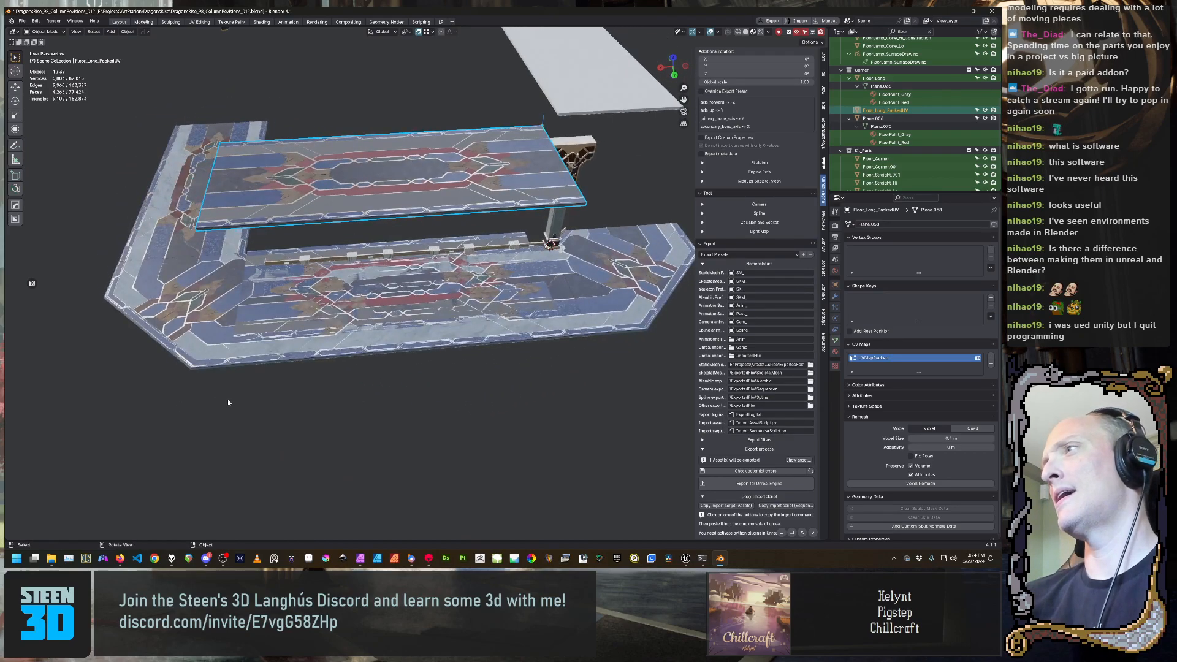
Copy the E:\Projects\ArtStation\DragonsRise base from the StaticMesh export path into the SkeletalMesh export path
left_click(788, 373)
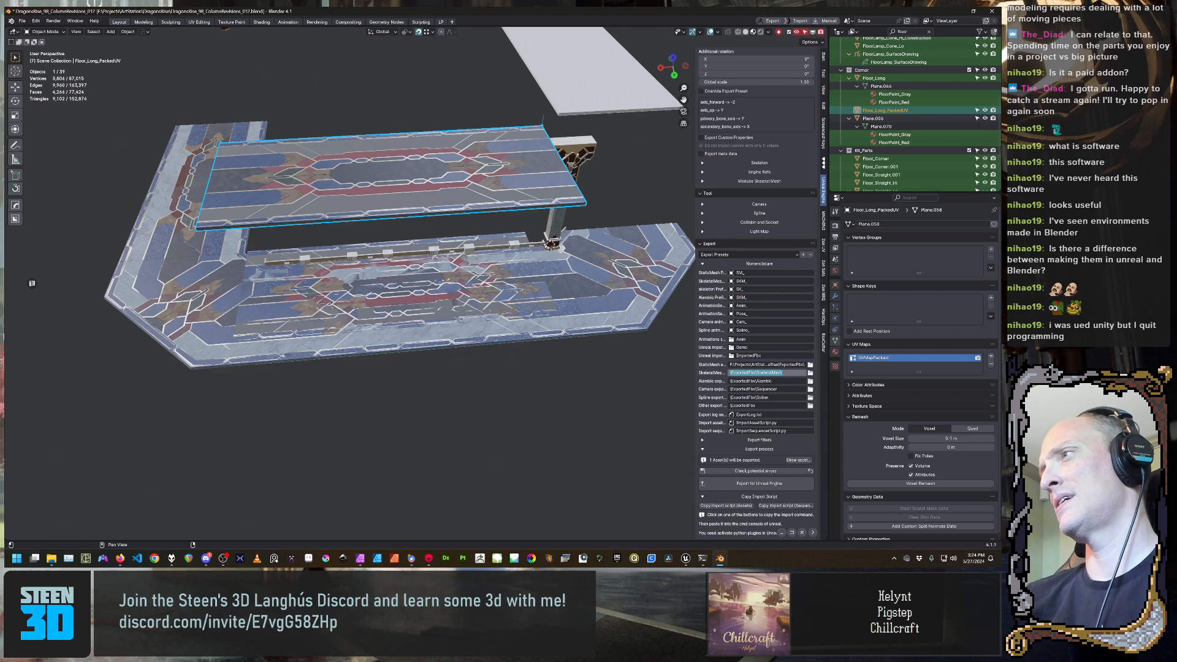
left_click(780, 366)
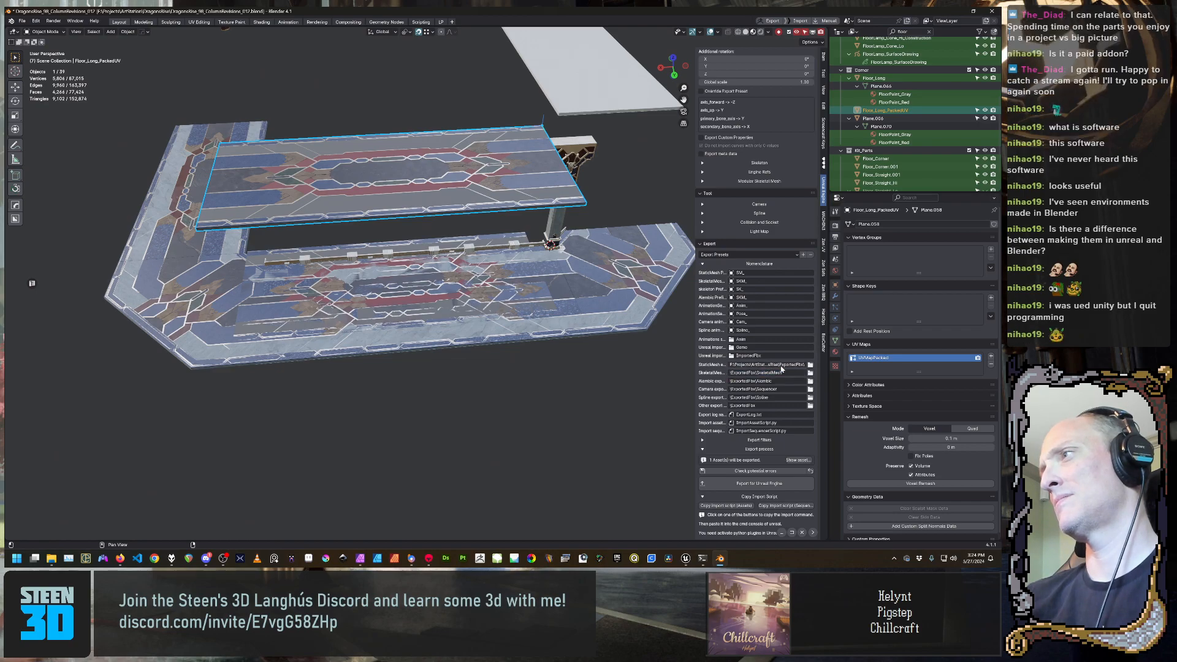
left_click(781, 367)
left_click_drag(777, 365, 727, 364)
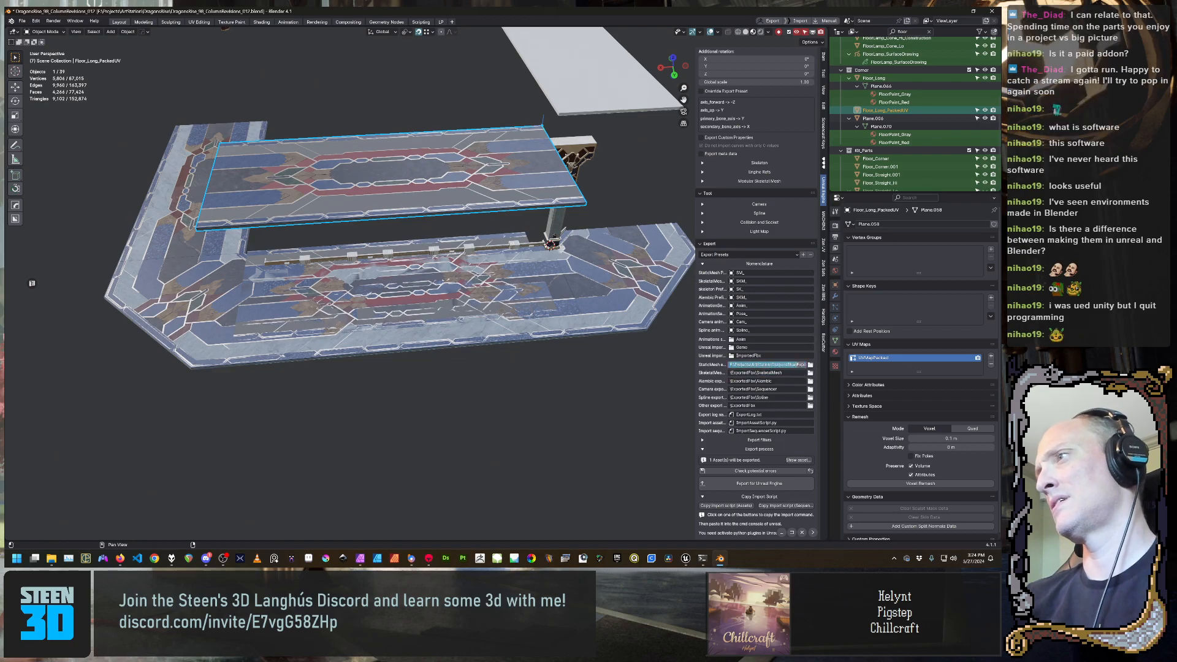
key("ctrl+c")
left_click(761, 375)
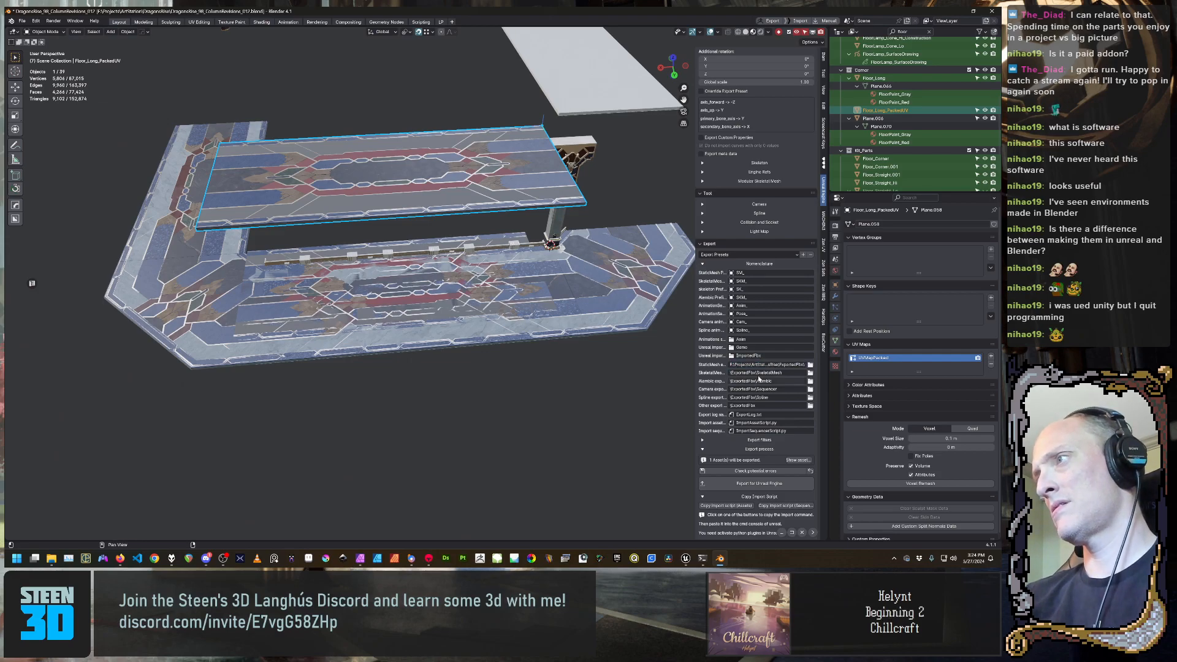
left_click(761, 373)
left_click_drag(757, 373, 735, 373)
key("ctrl+v")
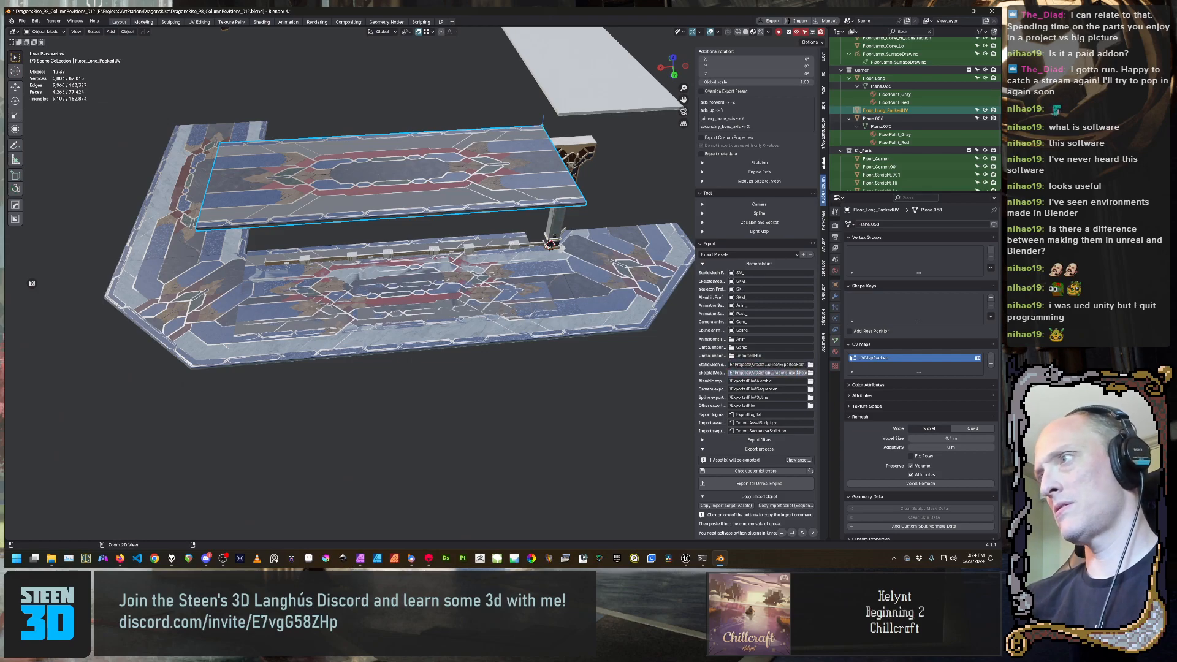
key("Return")
Replace the ExportedFbx base of the Alembic and Camera export paths with E:\Projects\ArtStation\DragonsRise
left_click(763, 381)
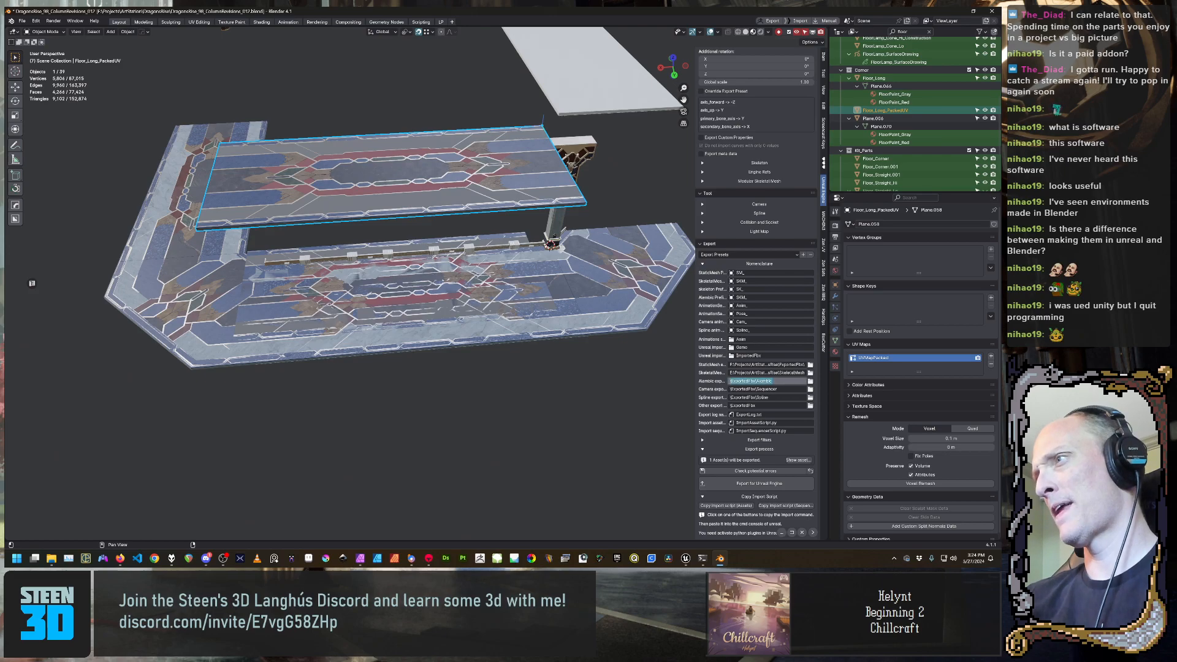
left_click(762, 381)
double_click(745, 381)
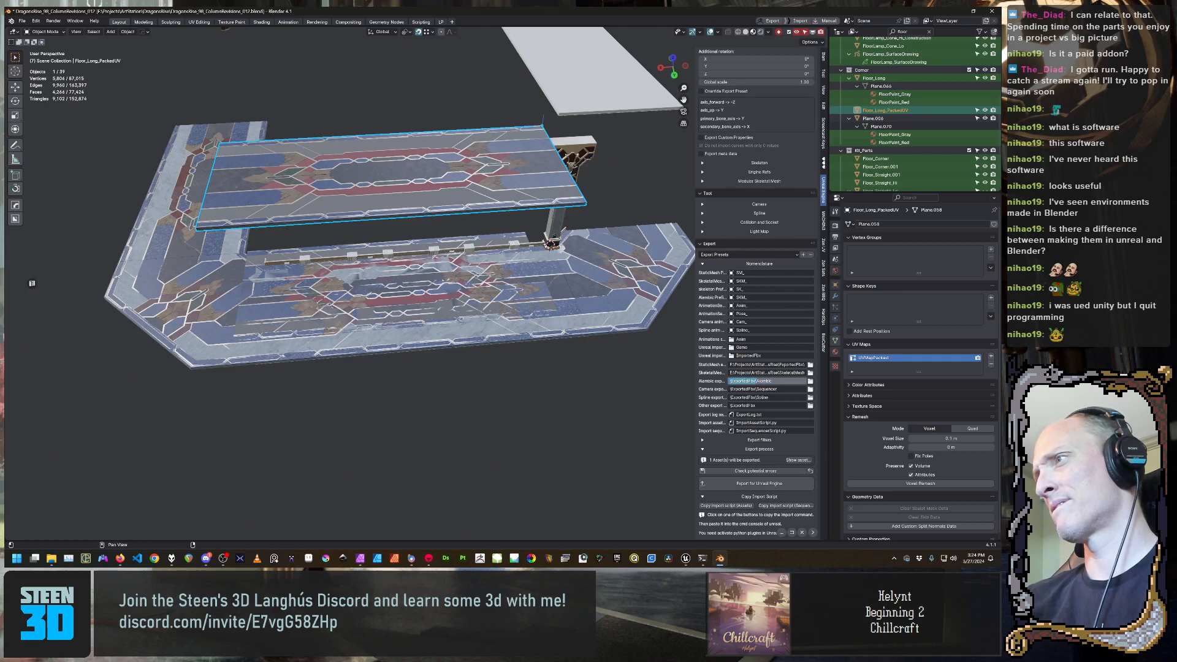
key("ctrl+v")
left_click(757, 390)
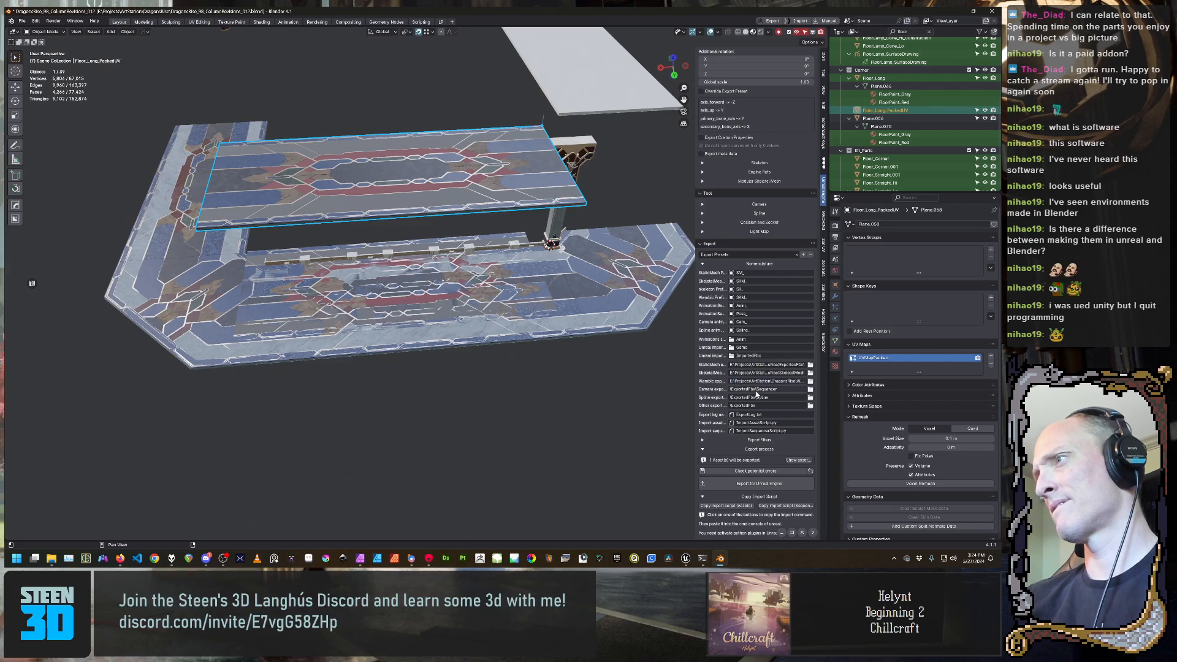
left_click(757, 390)
left_click_drag(756, 389, 729, 389)
key("ctrl+v")
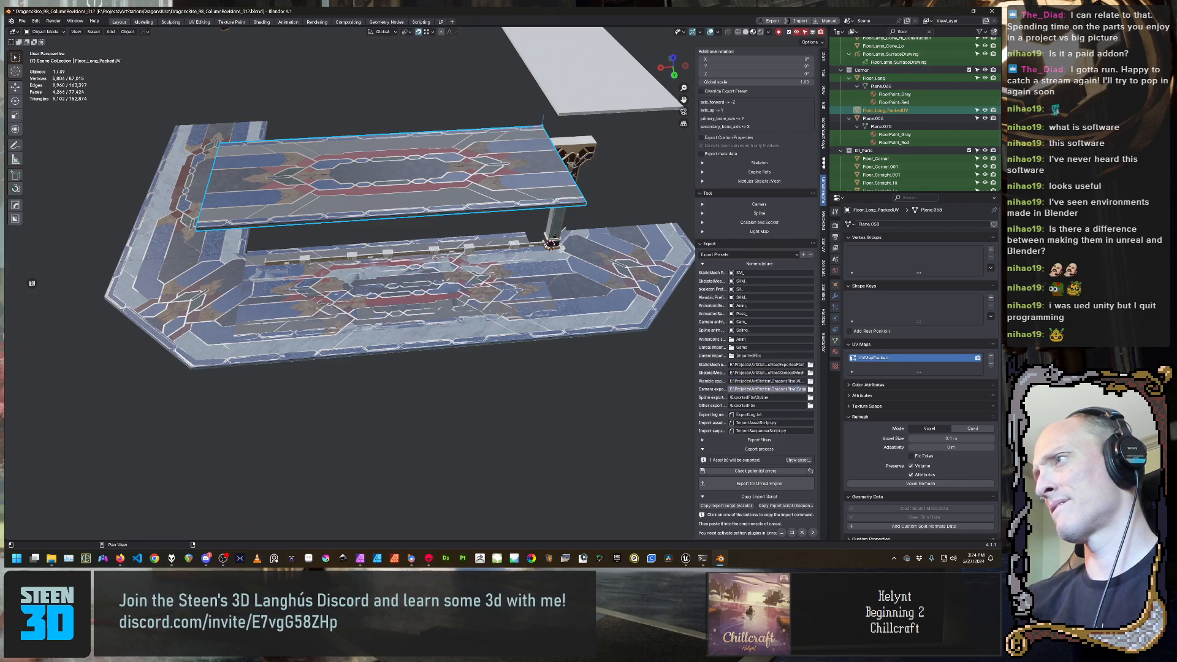
Replace the ExportedFbx base of the Spline and Other export paths with E:\Projects\ArtStation\DragonsRise
left_click(758, 399)
left_click(758, 398)
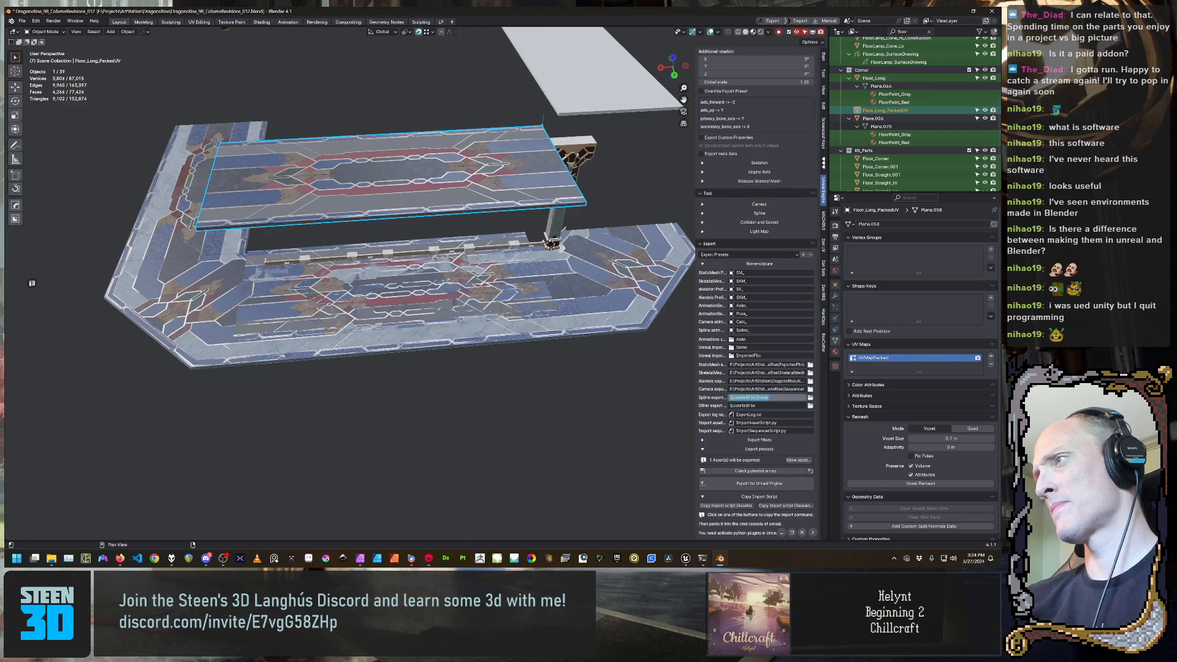
left_click_drag(756, 398, 729, 398)
key("ctrl+v")
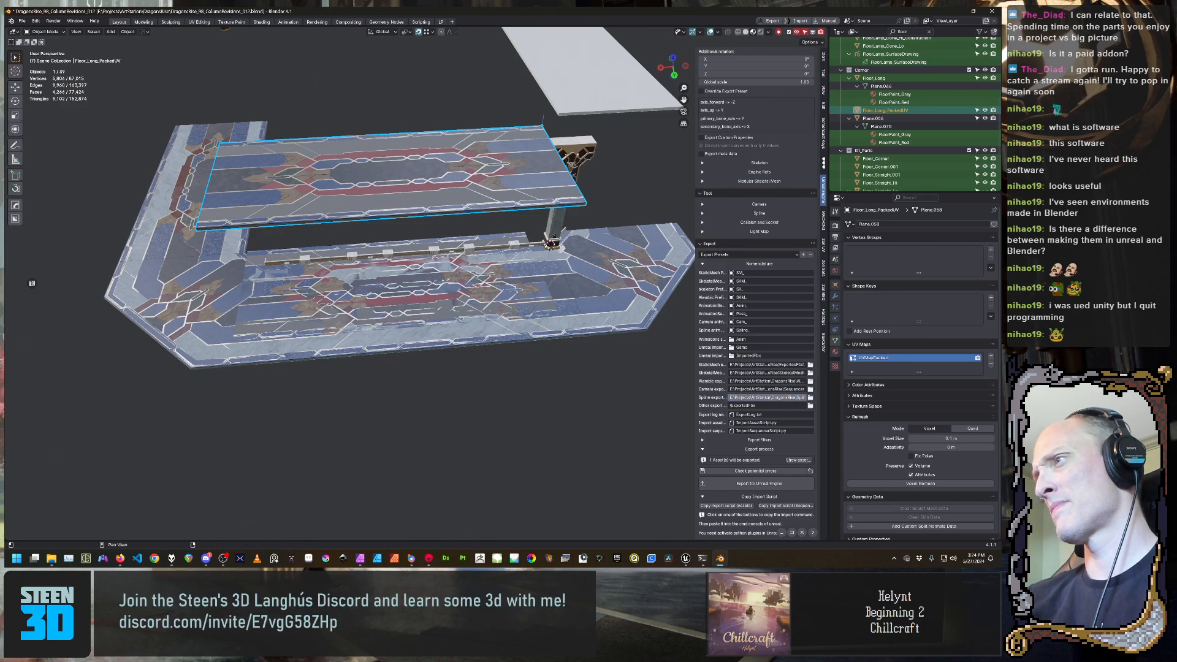
left_click(763, 405)
left_click(763, 406)
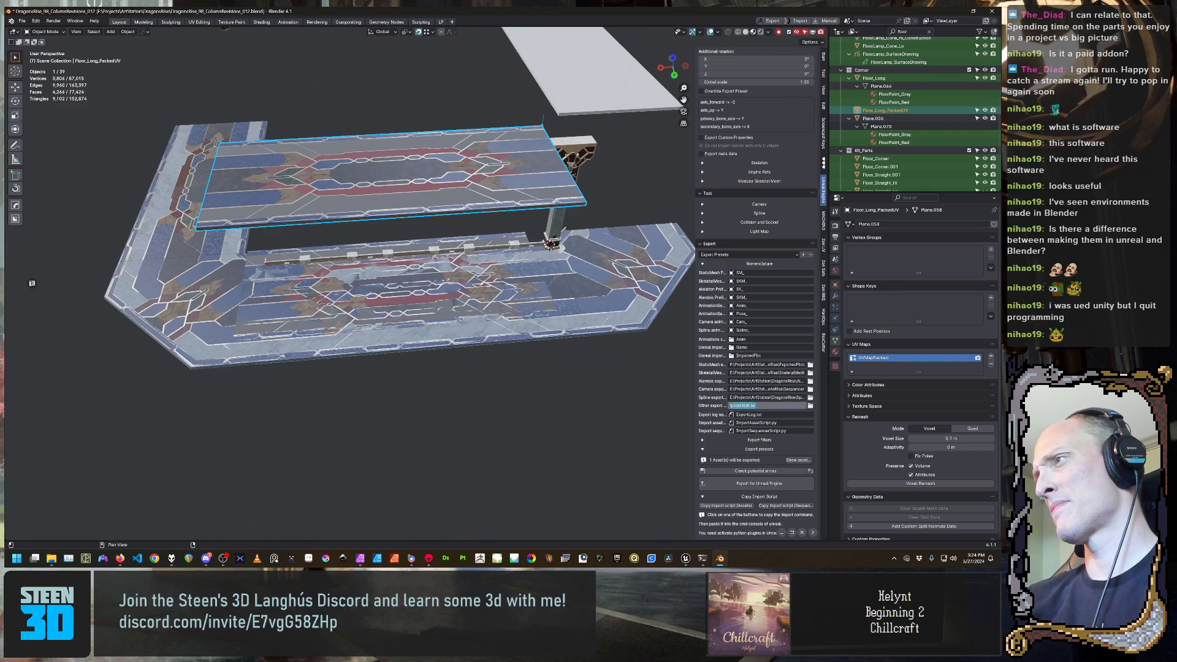
key("ctrl+v")
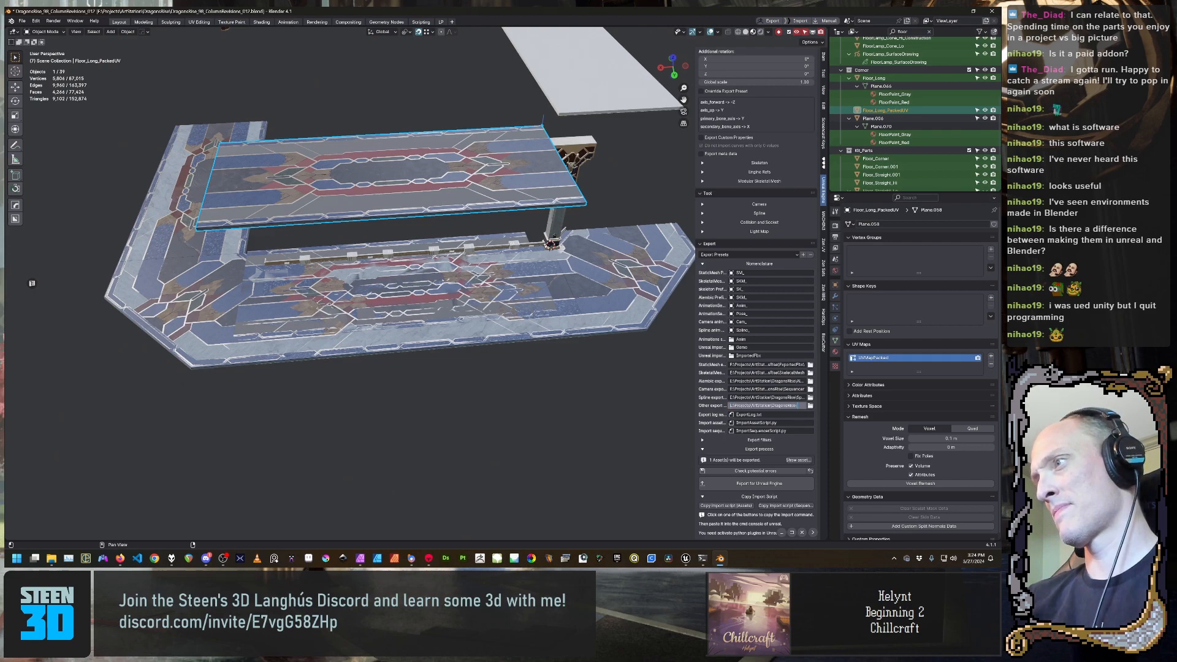
key("Return")
Export for Unreal Engine, copy the assets import command, and run py "E:\Projects\ArtStation\DragonsRise\ImportAssetScript.py" in the Unreal Editor console
left_click(784, 486)
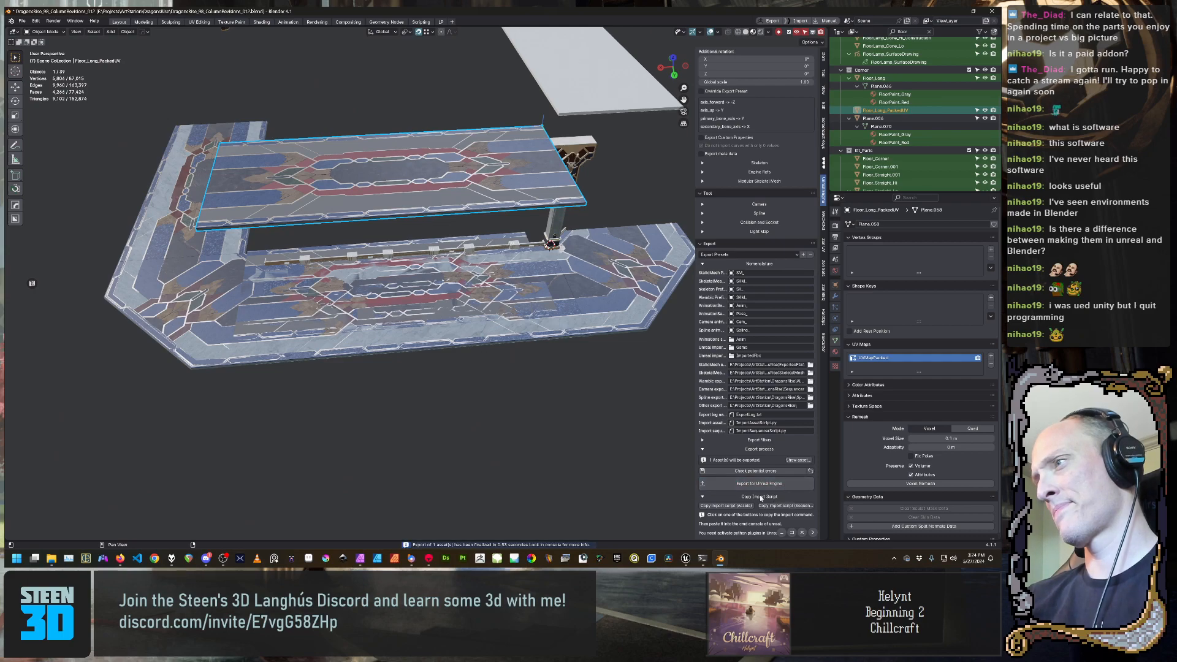
left_click(726, 506)
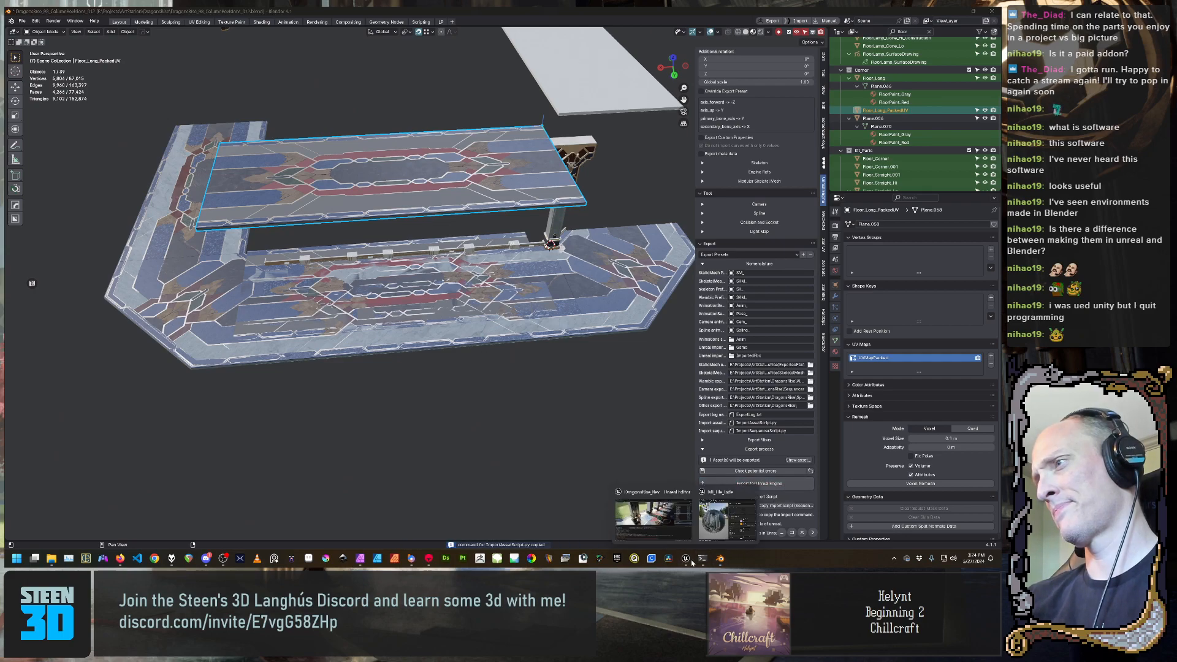
left_click(682, 494)
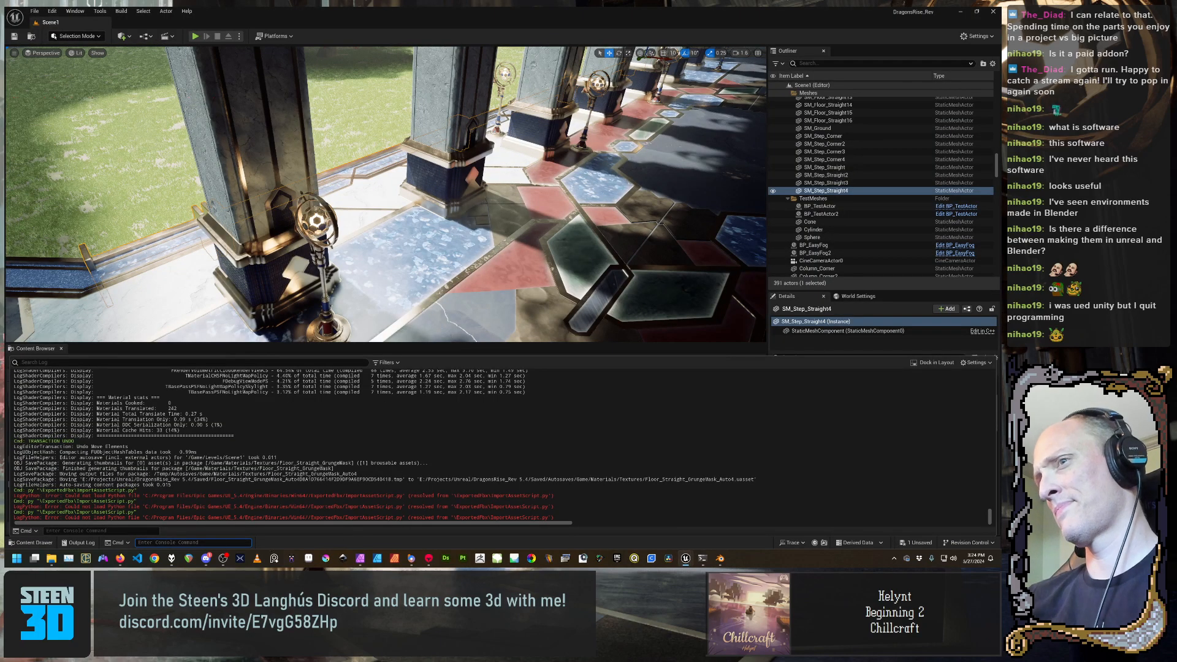
type("py \"E:\\Projects\\ArtStation\\DragonsRise\\ImportAssetScript.py\"")
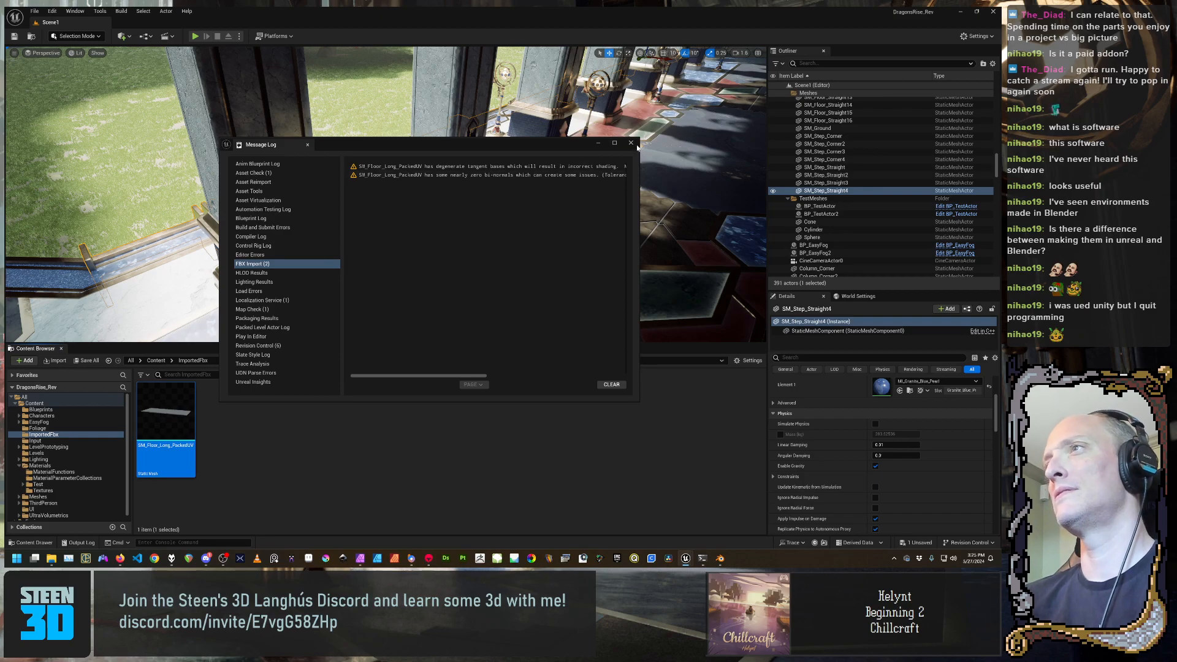
Close the FBX import message log and pick the imported SM_Floor_Long_PackedUV mesh in the ImportedFbx folder
left_click(635, 146)
left_click(303, 439)
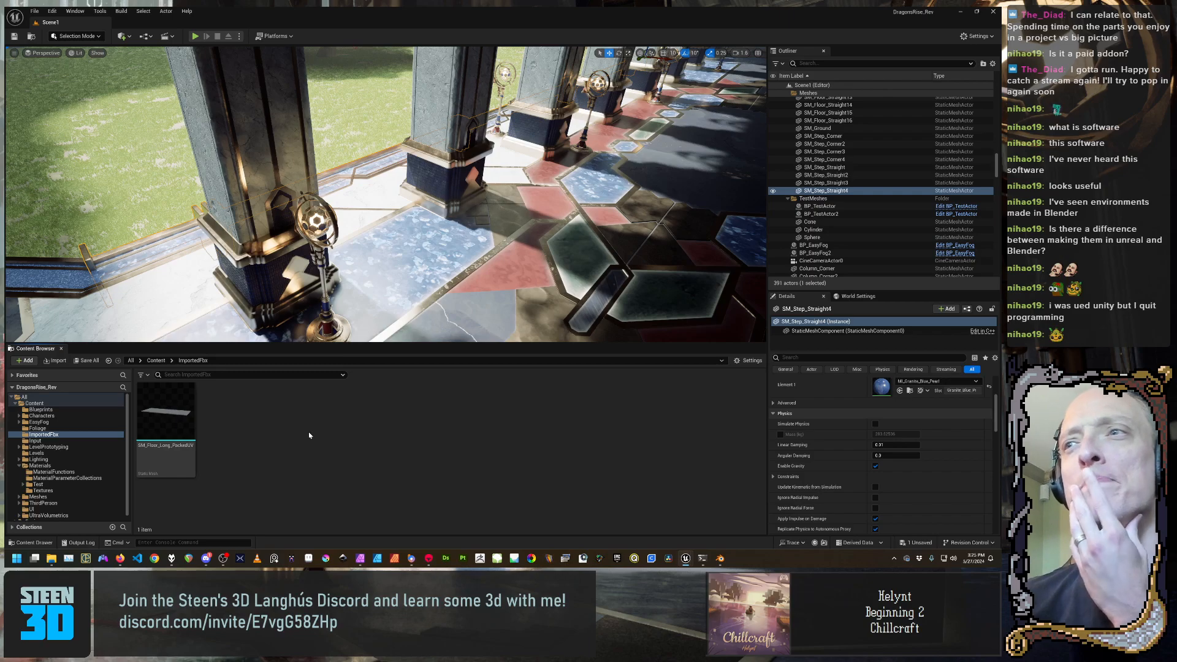
left_click(166, 423)
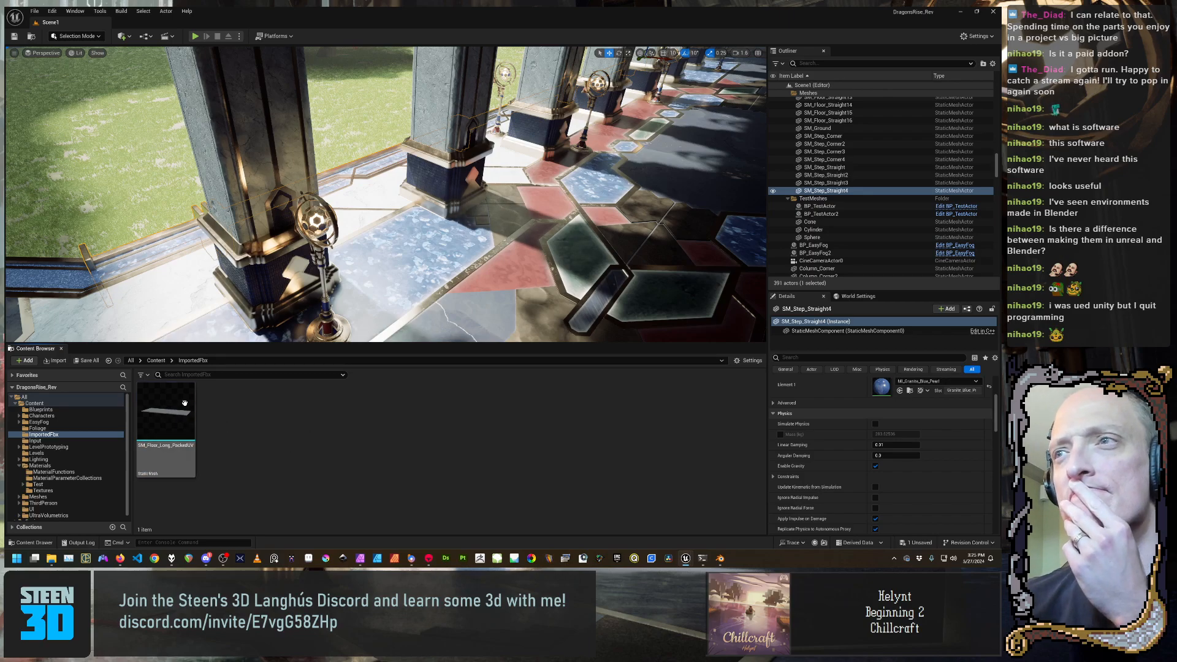
Select the SM_Floor_Straight5 floor piece in the level and review its assigned materials
left_click(331, 512)
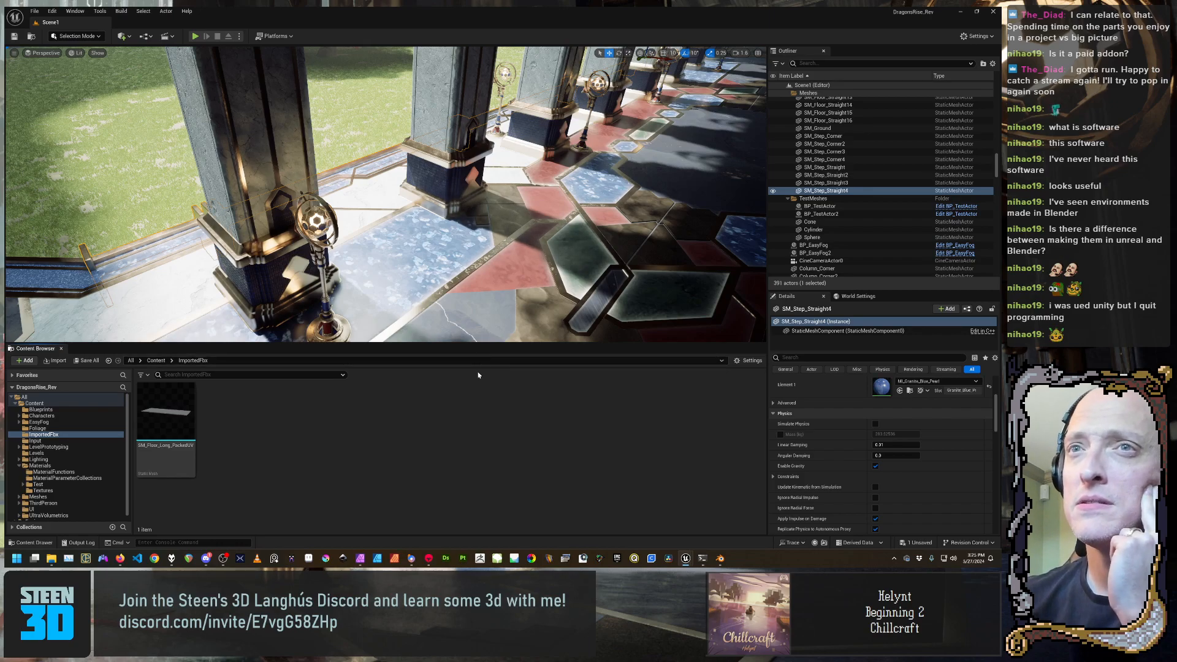
left_click(649, 231)
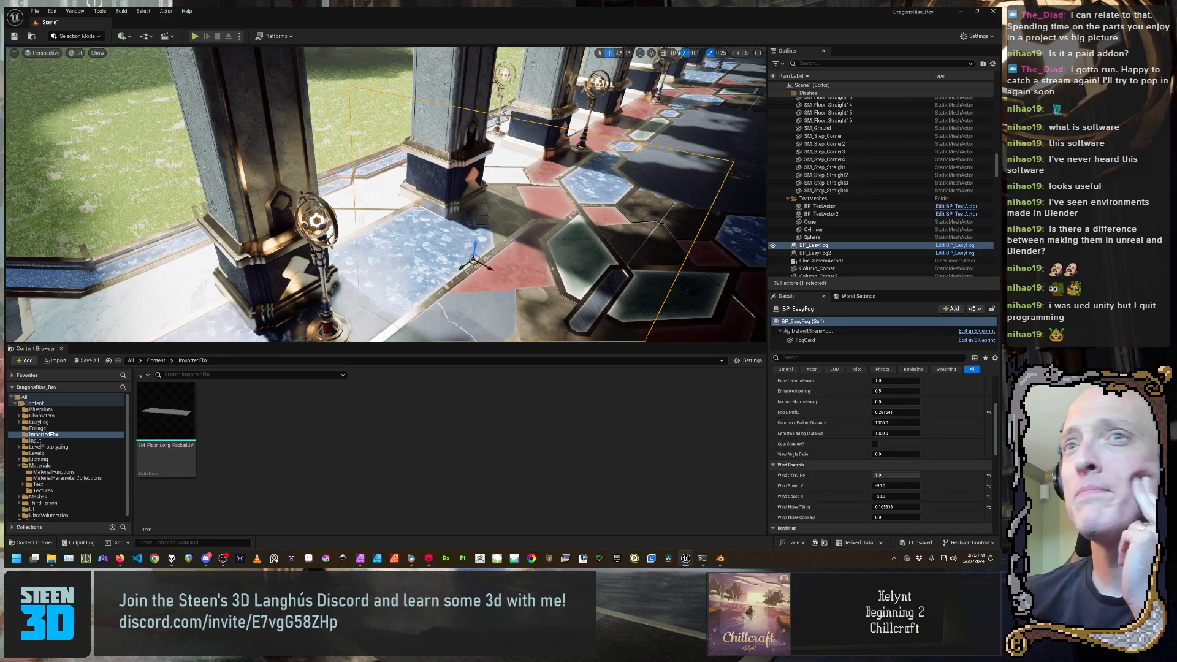
right_click_drag(648, 231, 716, 225)
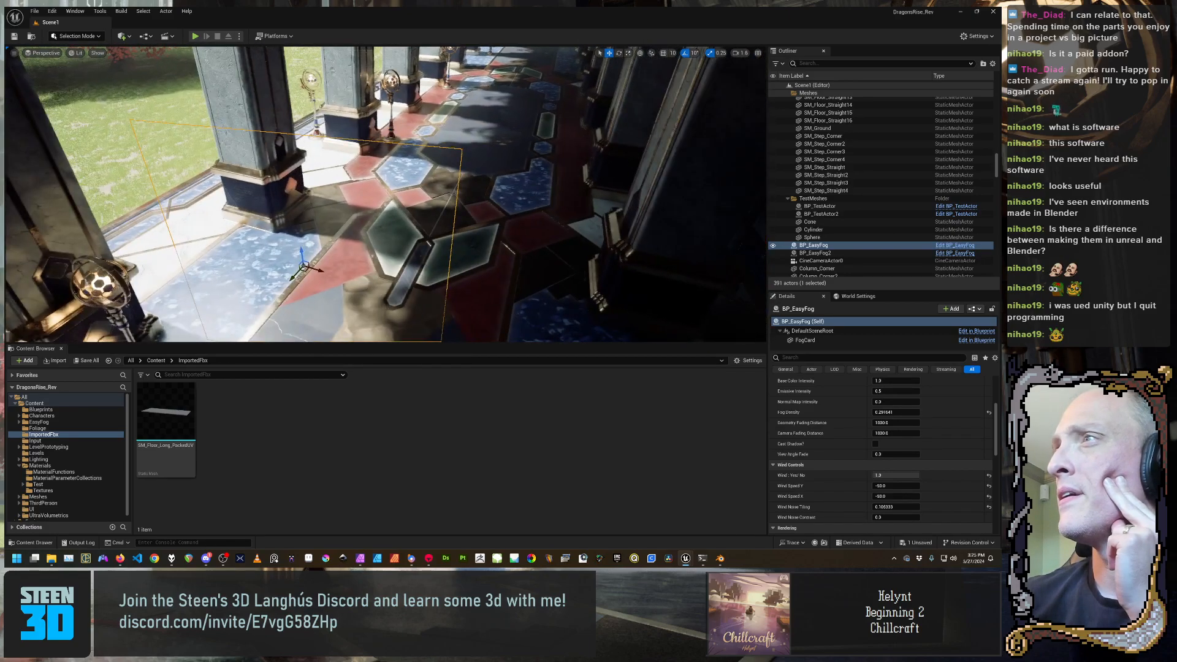
left_click(546, 192)
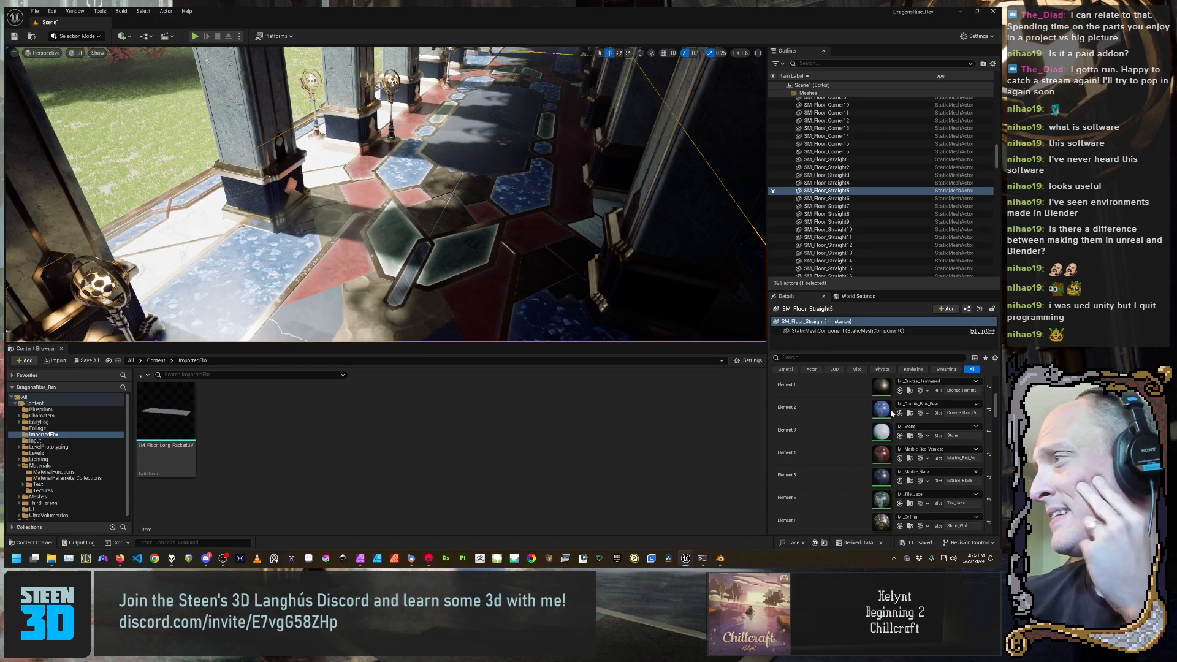
scroll(846, 448, "down", 4)
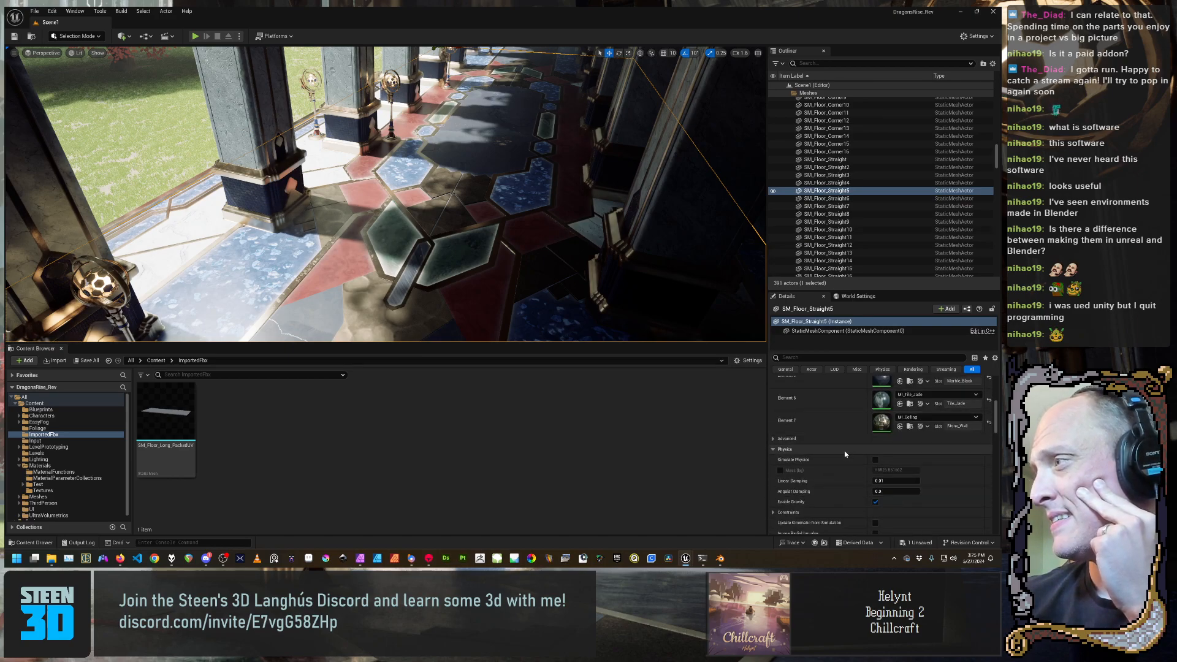
scroll(844, 454, "up", 2)
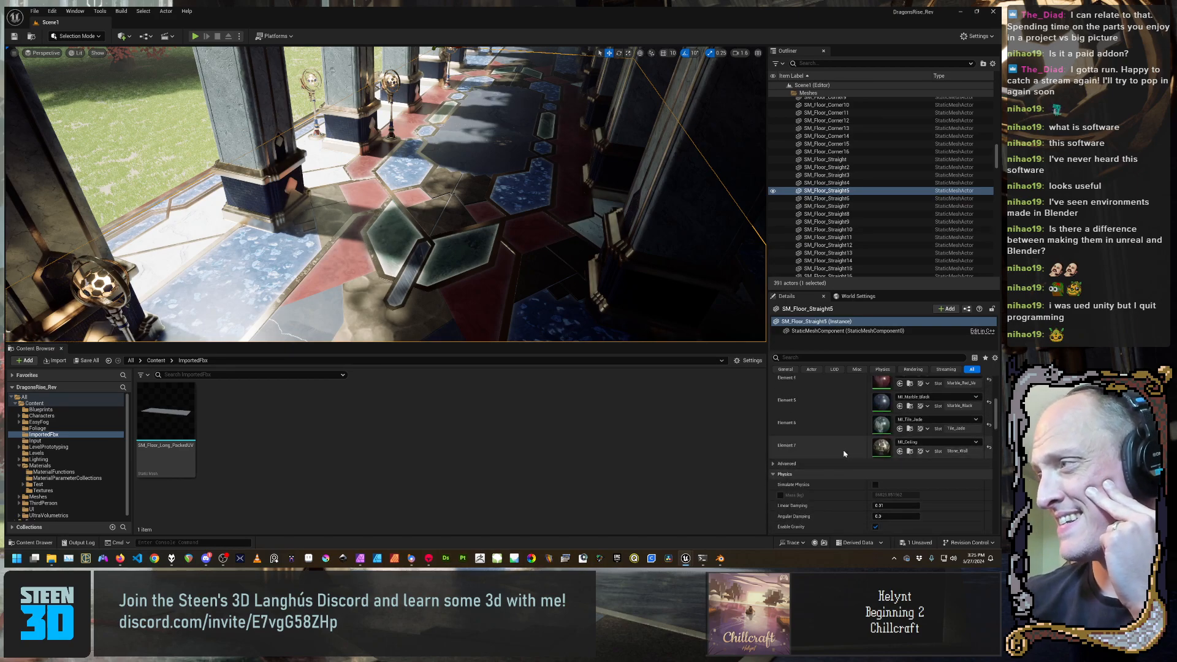
scroll(843, 454, "up", 5)
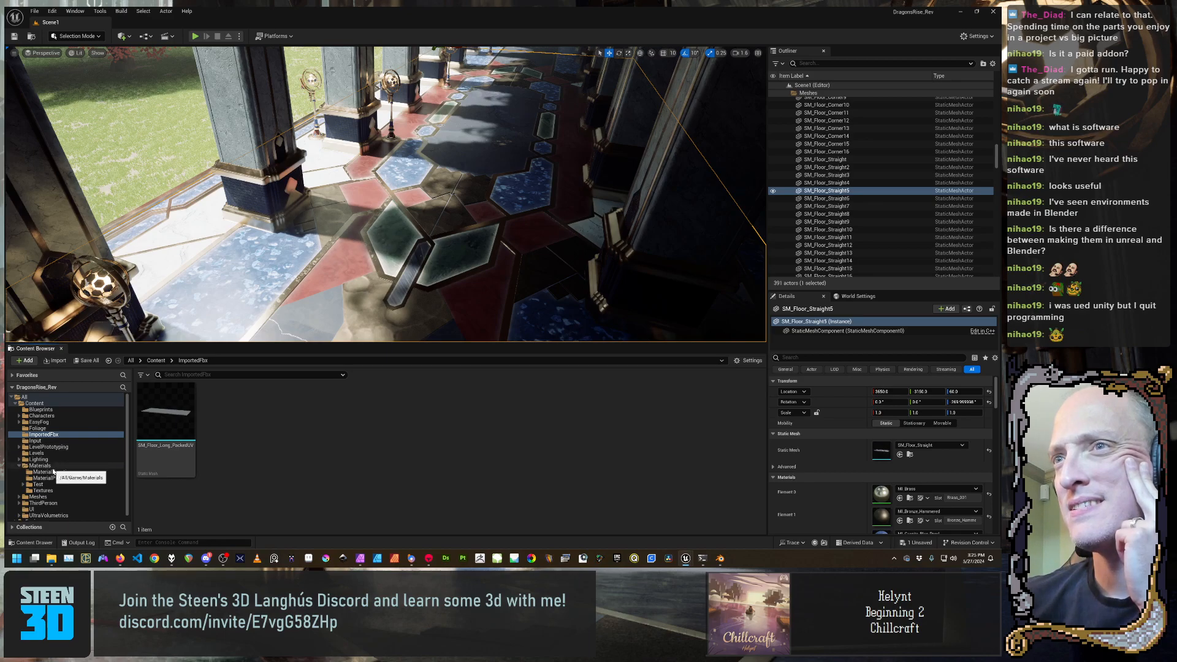
scroll(66, 451, "down", 1)
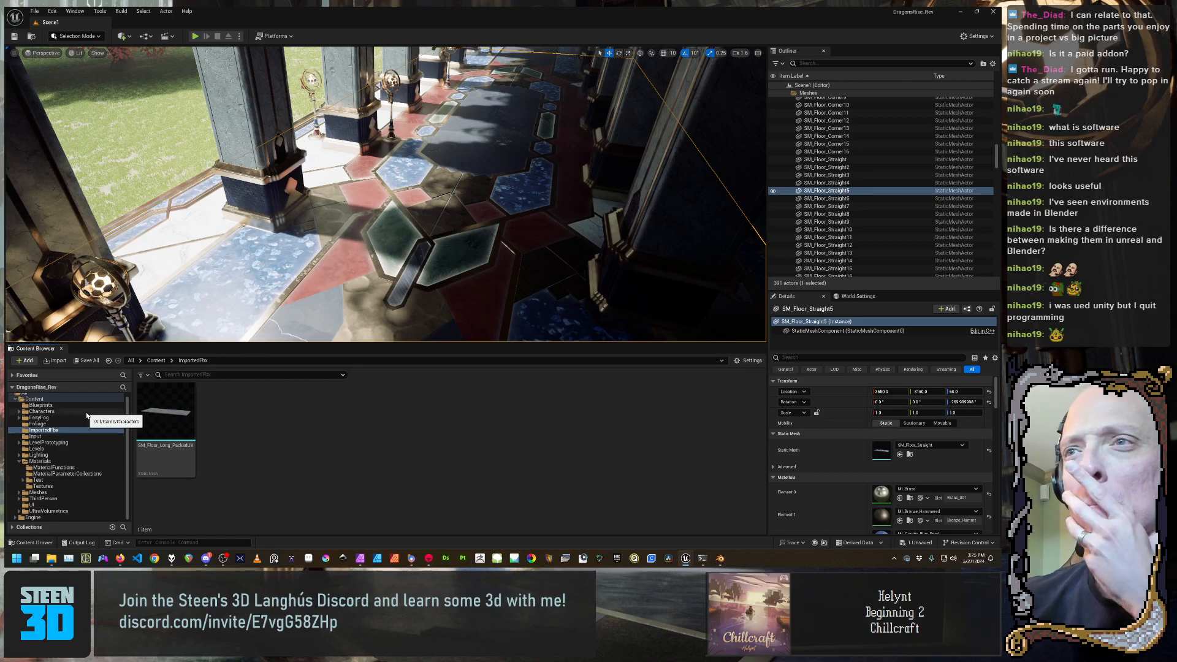
Browse the Meshes folder, open the Floor_Straight_Lo mesh to inspect its surface, and close its editor
left_click(54, 493)
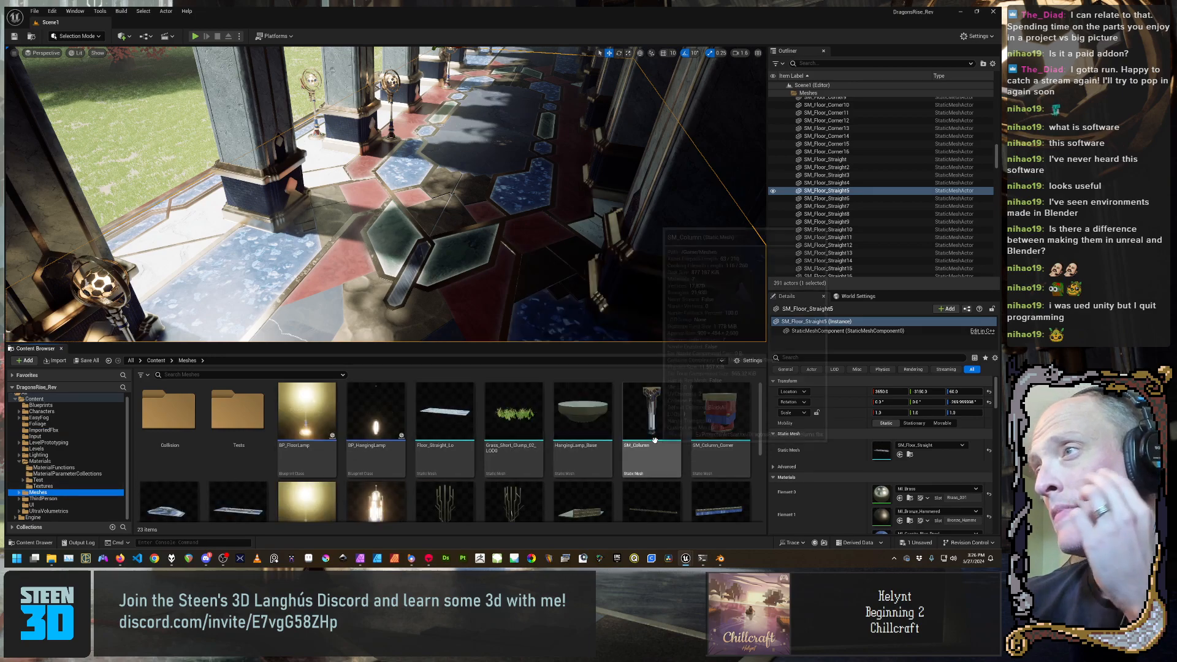
left_click(447, 432)
scroll(447, 431, "down", 1)
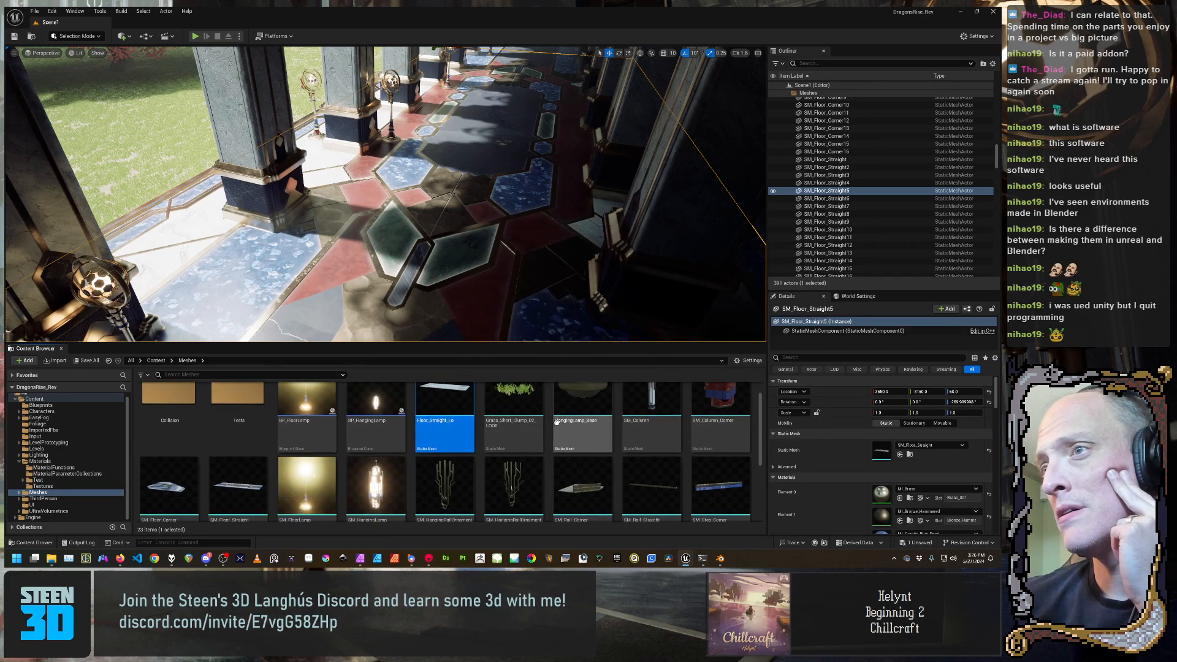
scroll(343, 441, "down", 1)
left_click(238, 477)
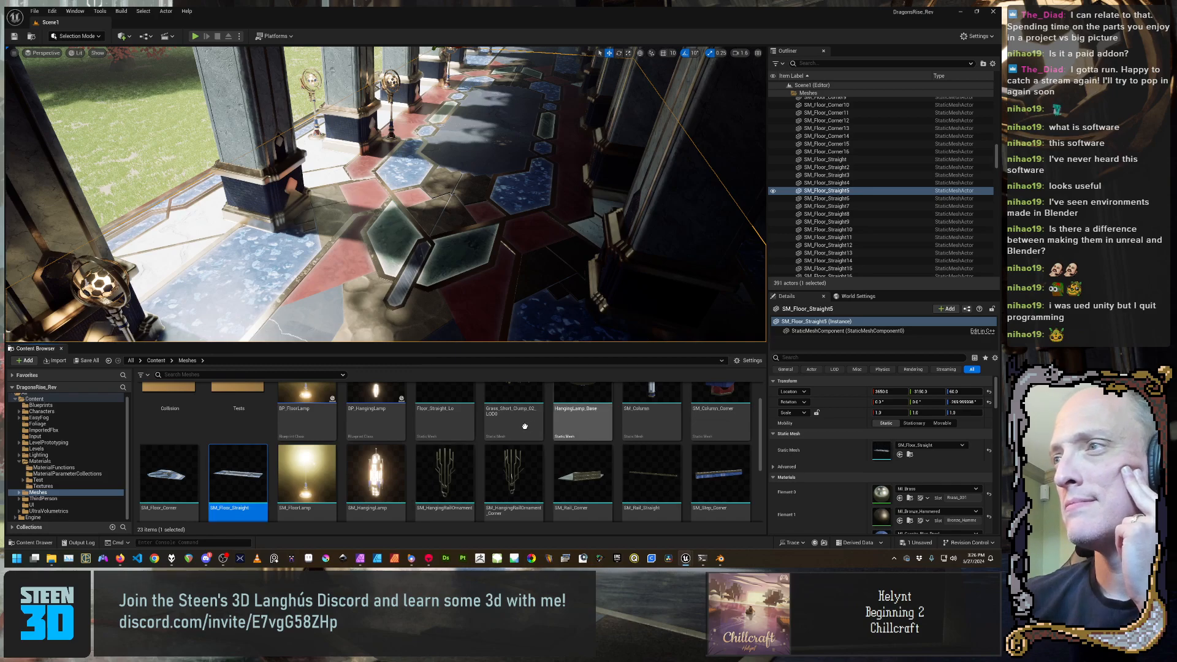
scroll(429, 435, "up", 1)
double_click(416, 433)
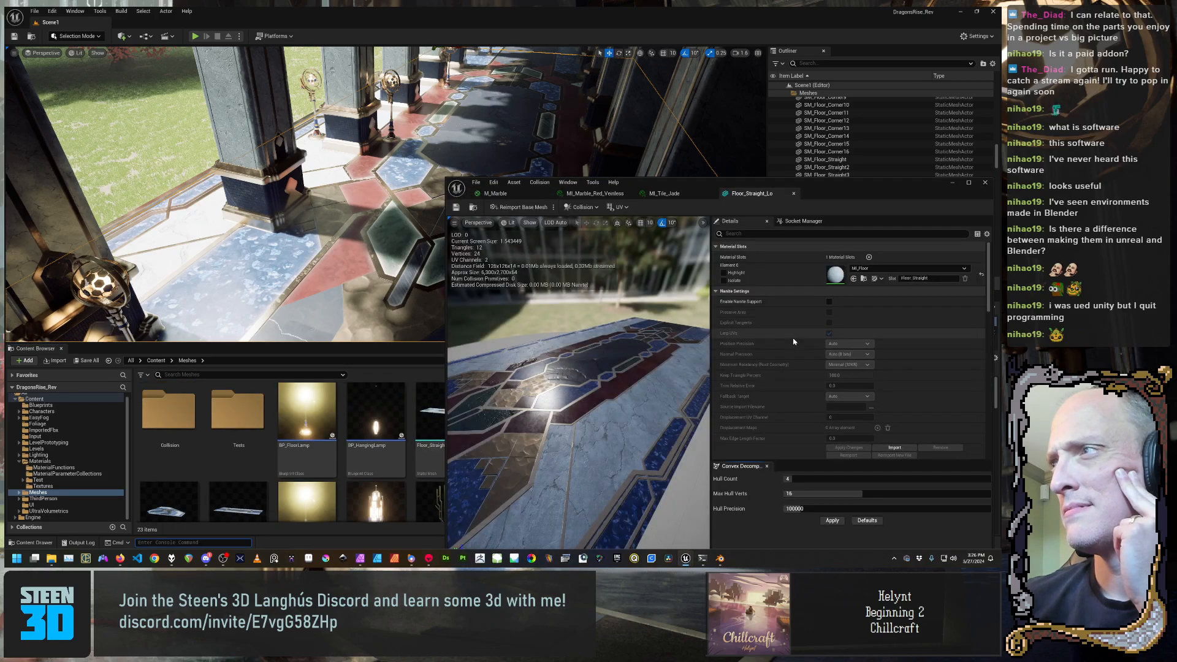
mouse_move(644, 374)
right_mouse_down()
mouse_move(601, 377)
mouse_move(642, 374)
right_mouse_up()
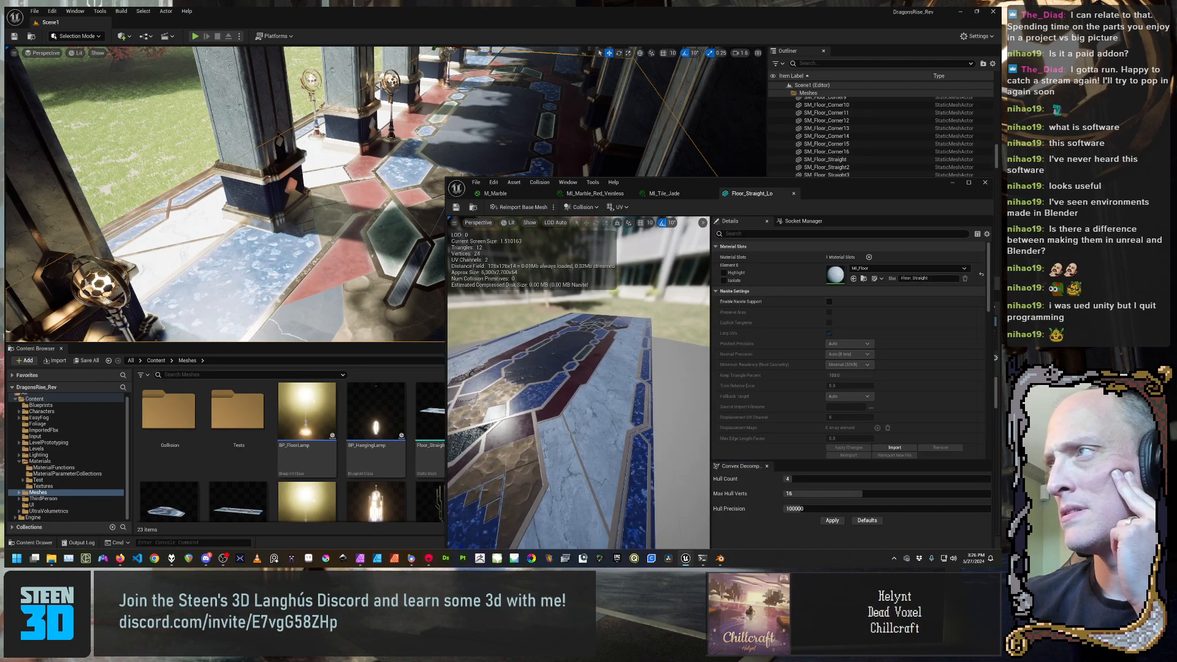
left_click(794, 193)
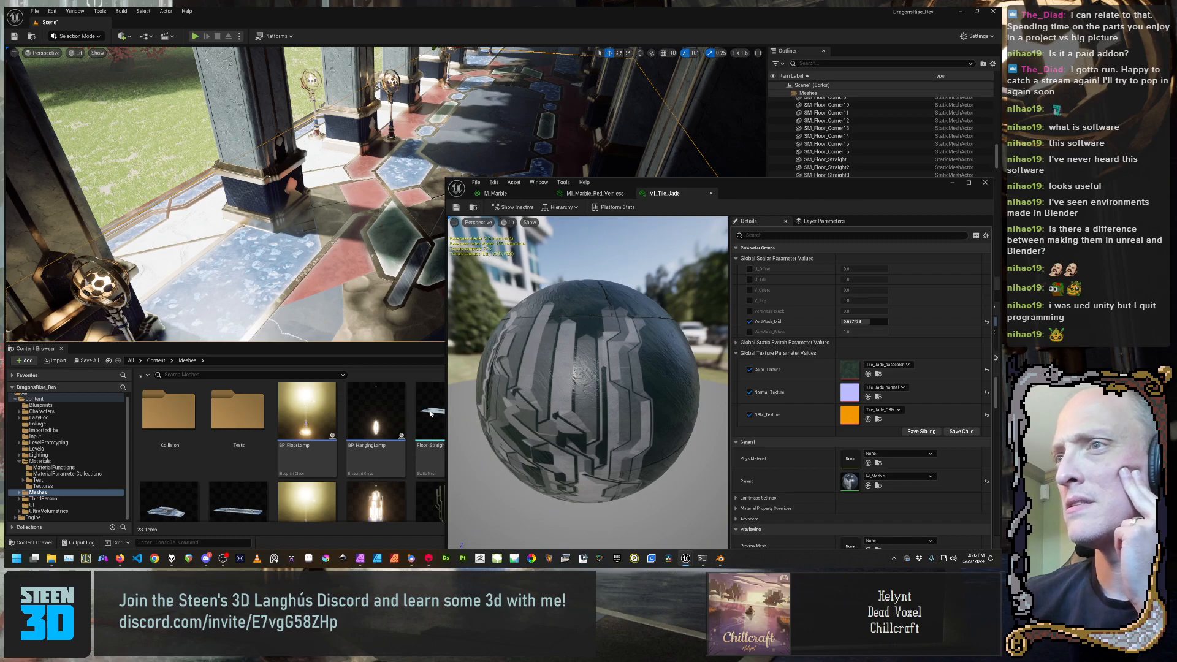
Open the SM_Floor_Straight mesh, inspect its geometry and material slots, and close the asset editor window
left_click(219, 499)
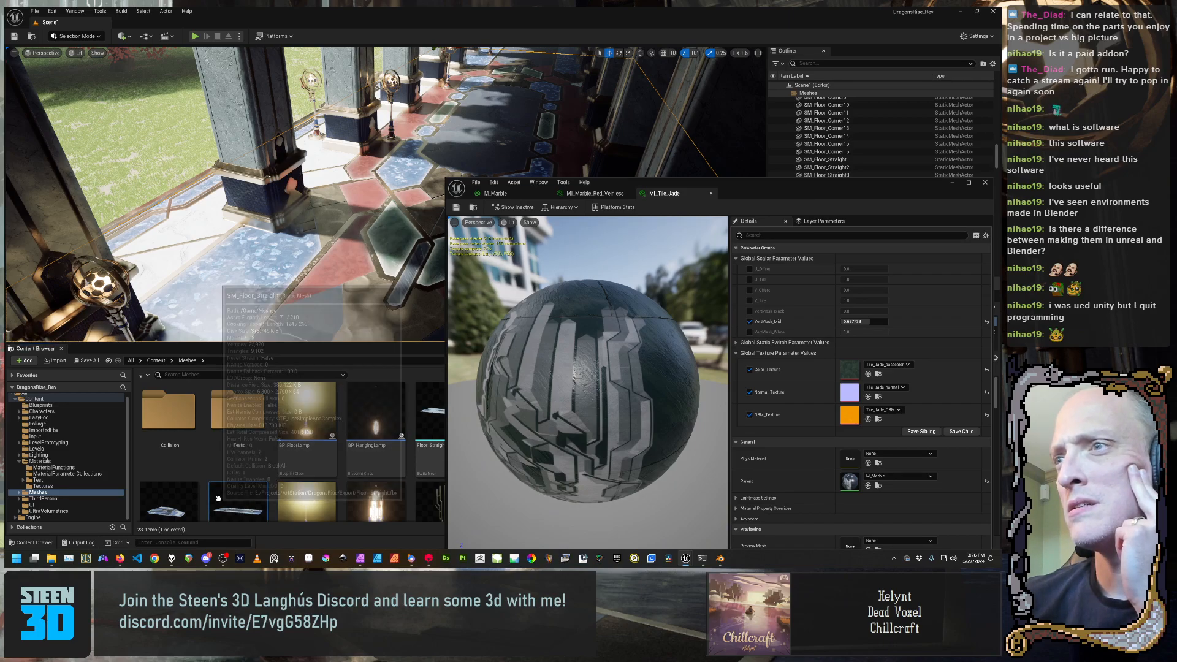
scroll(221, 491, "down", 1)
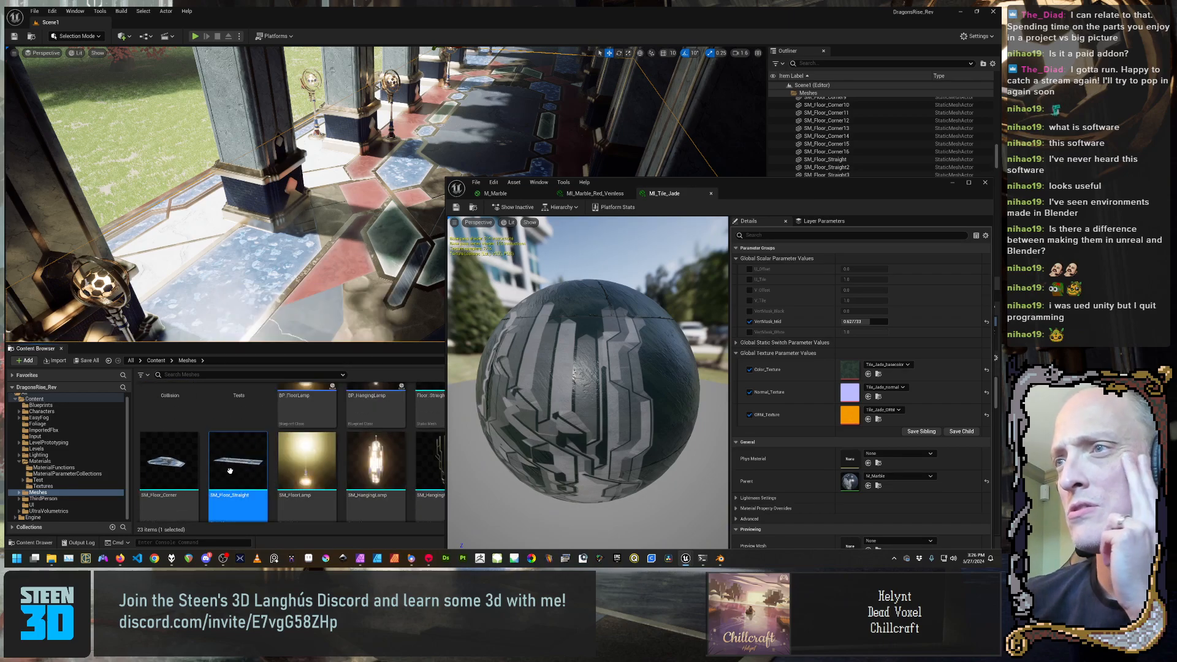
double_click(230, 470)
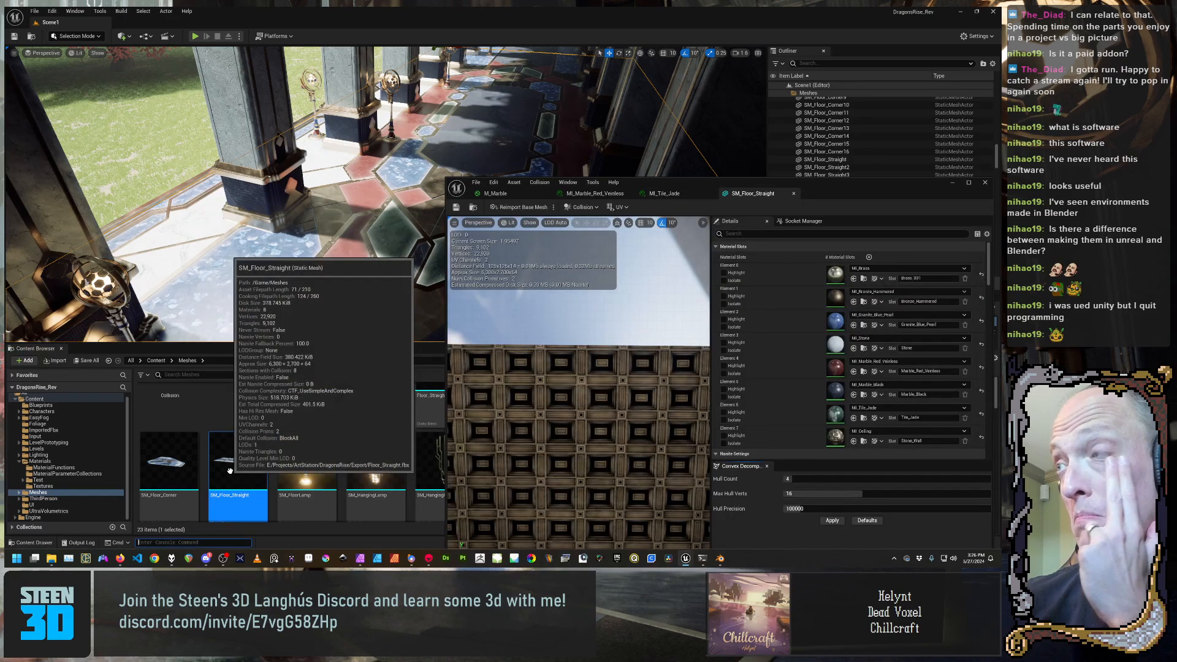
left_click_drag(570, 417, 626, 423)
right_click_drag(578, 382, 578, 503)
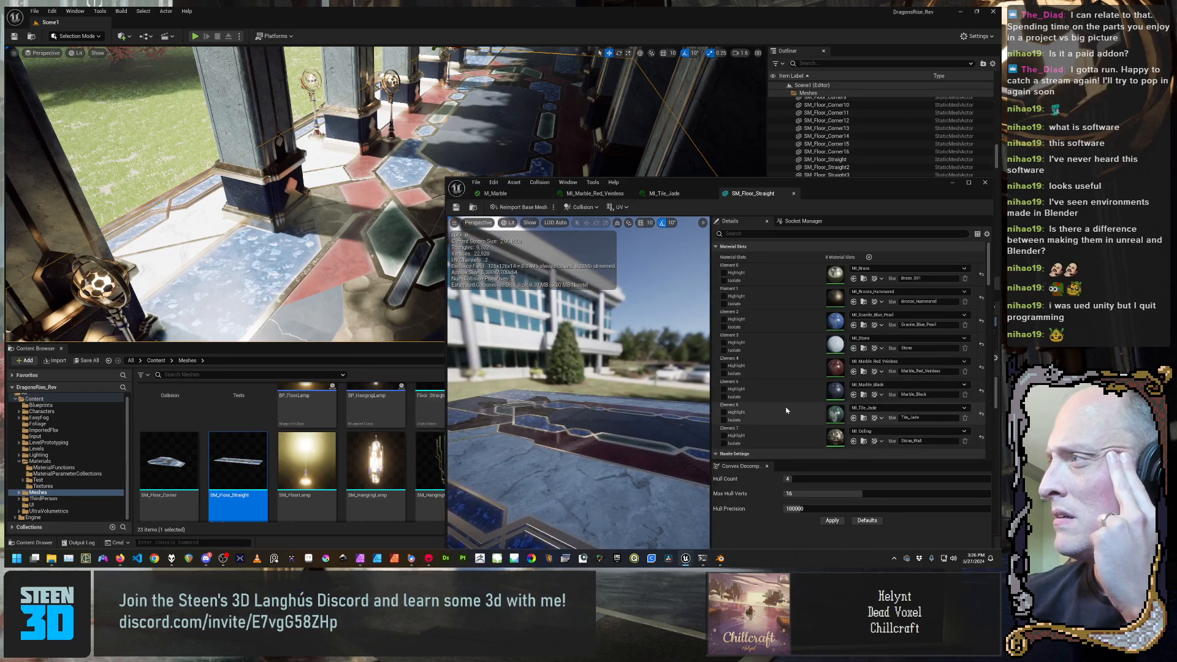
scroll(809, 363, "down", 1)
right_click(232, 464)
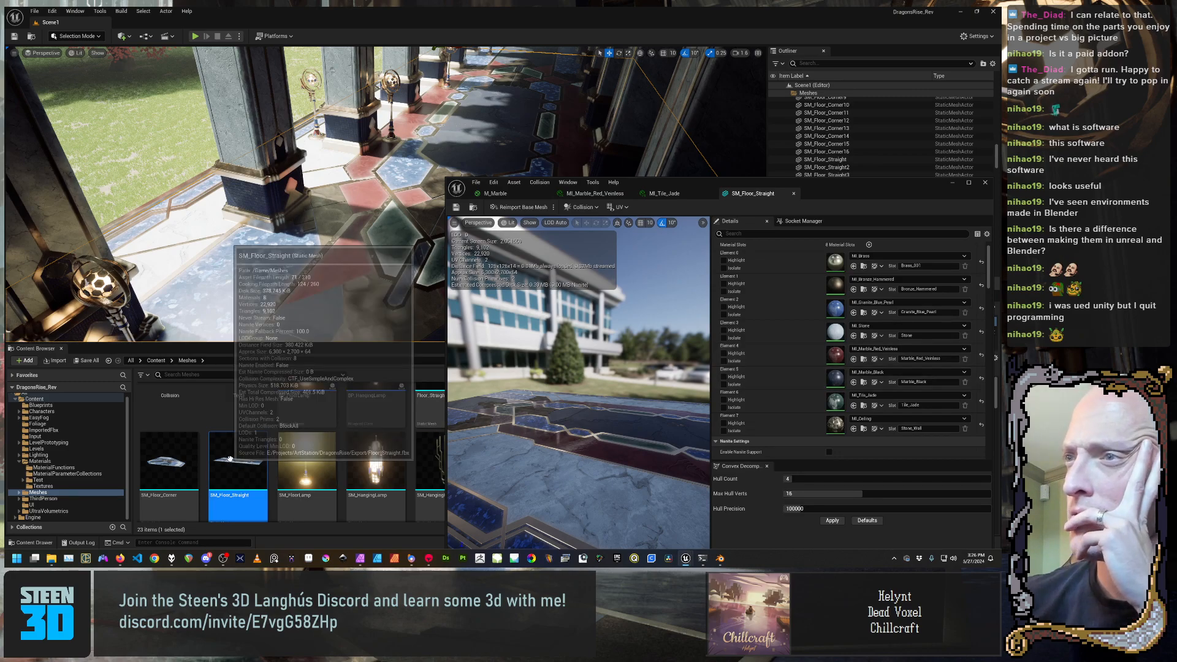
left_click(985, 182)
Start reimporting SM_Floor_Straight with a new file and browse to the DragonsRise\ExportedFbx folder
right_click(253, 465)
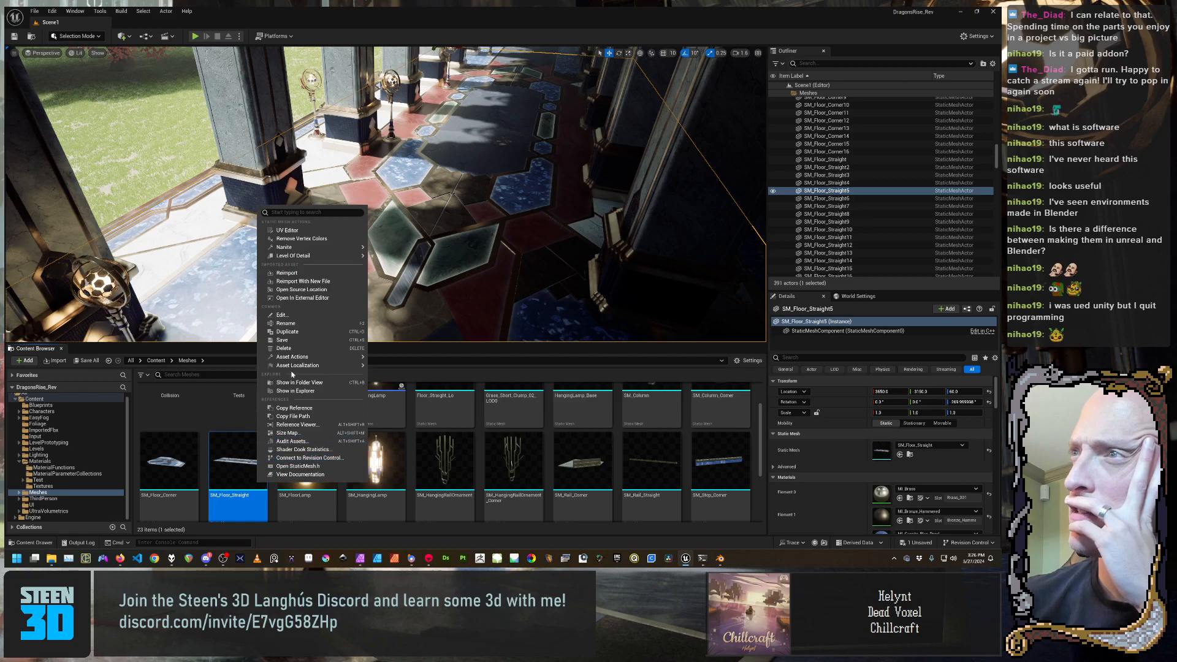
left_click(320, 282)
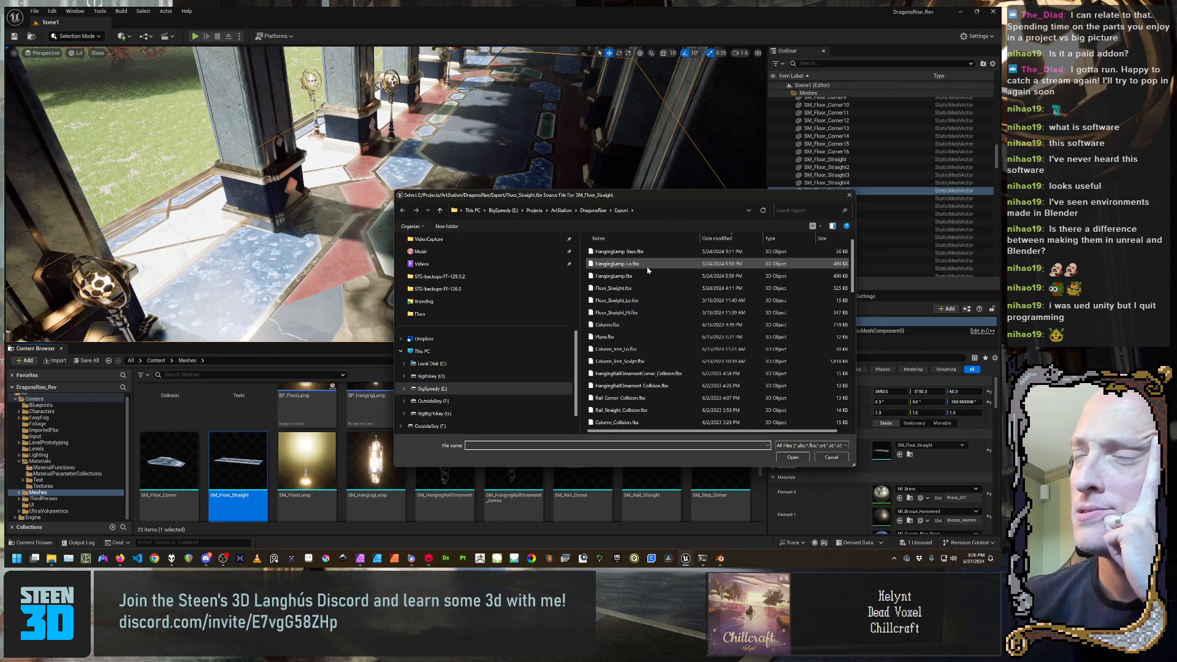
left_click(592, 210)
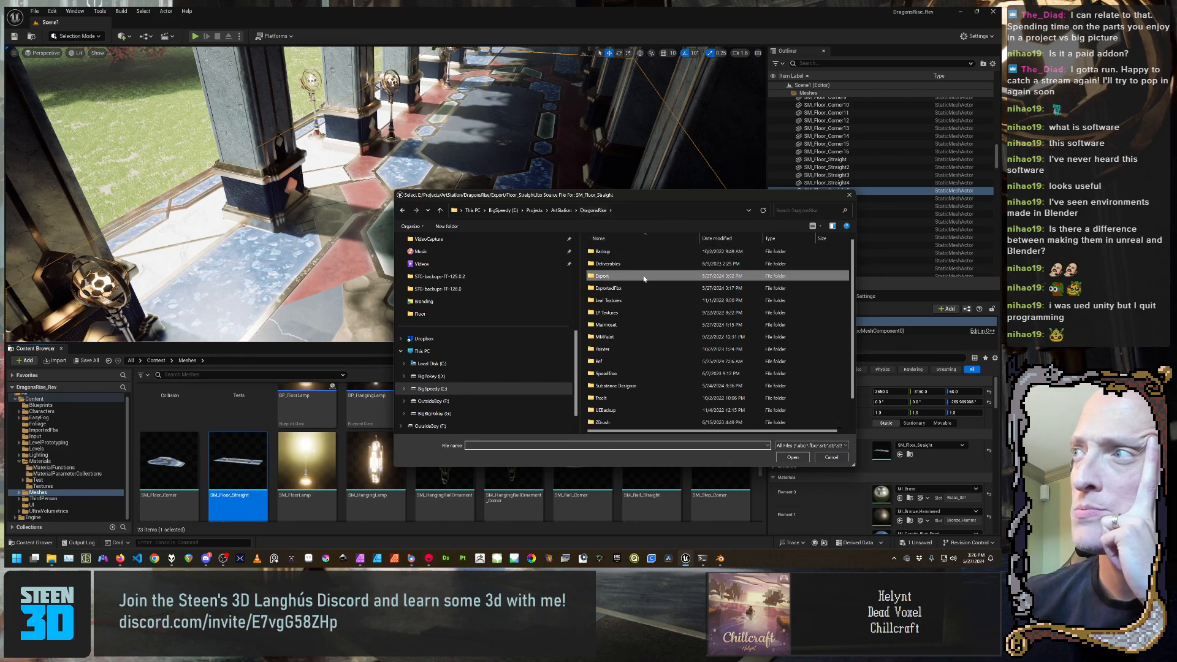
double_click(638, 289)
left_click(647, 254)
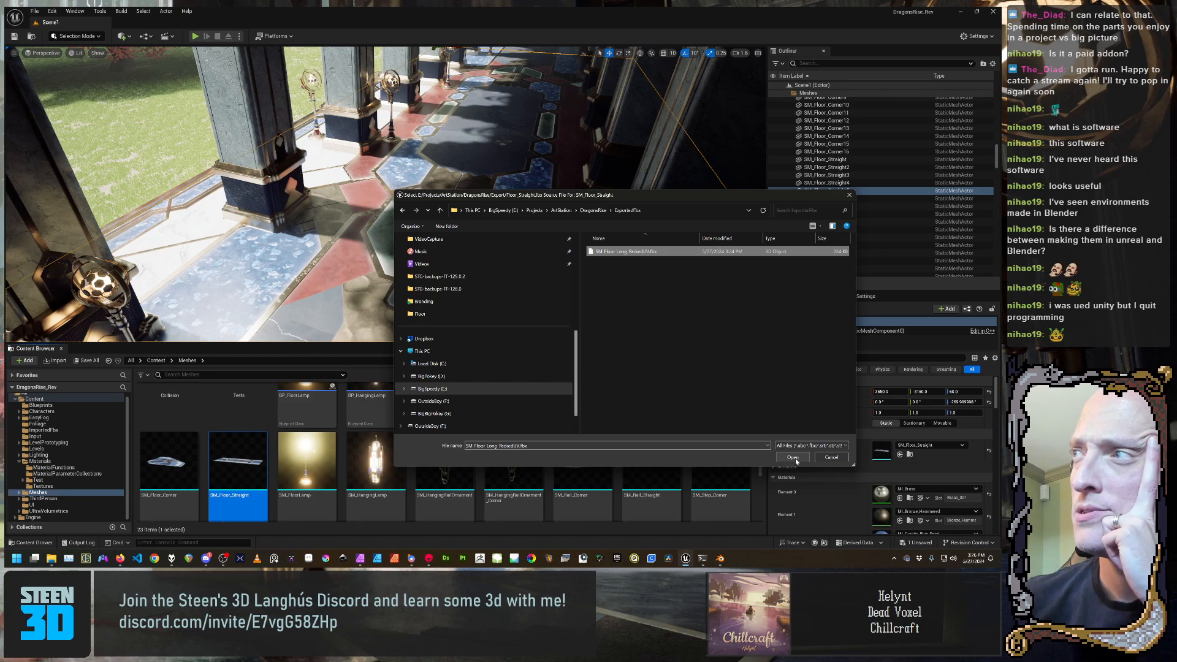
left_click(724, 356)
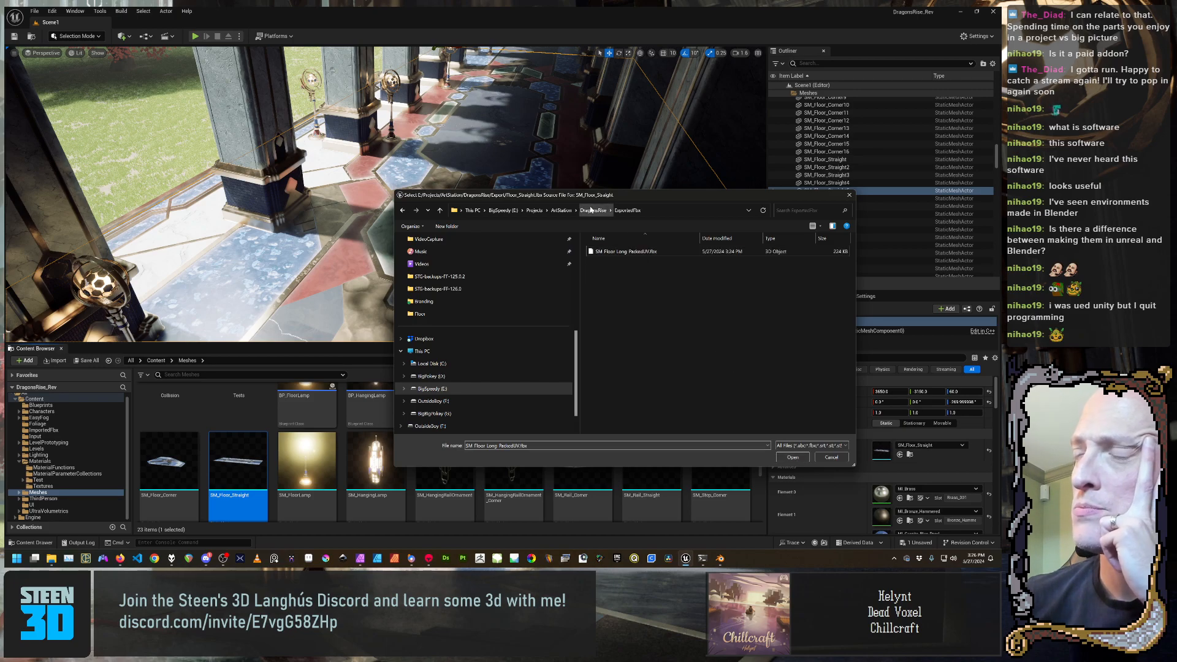
Switch to Blender, select the Floor_Long object, and set its export type to Export recursive
left_click(722, 559)
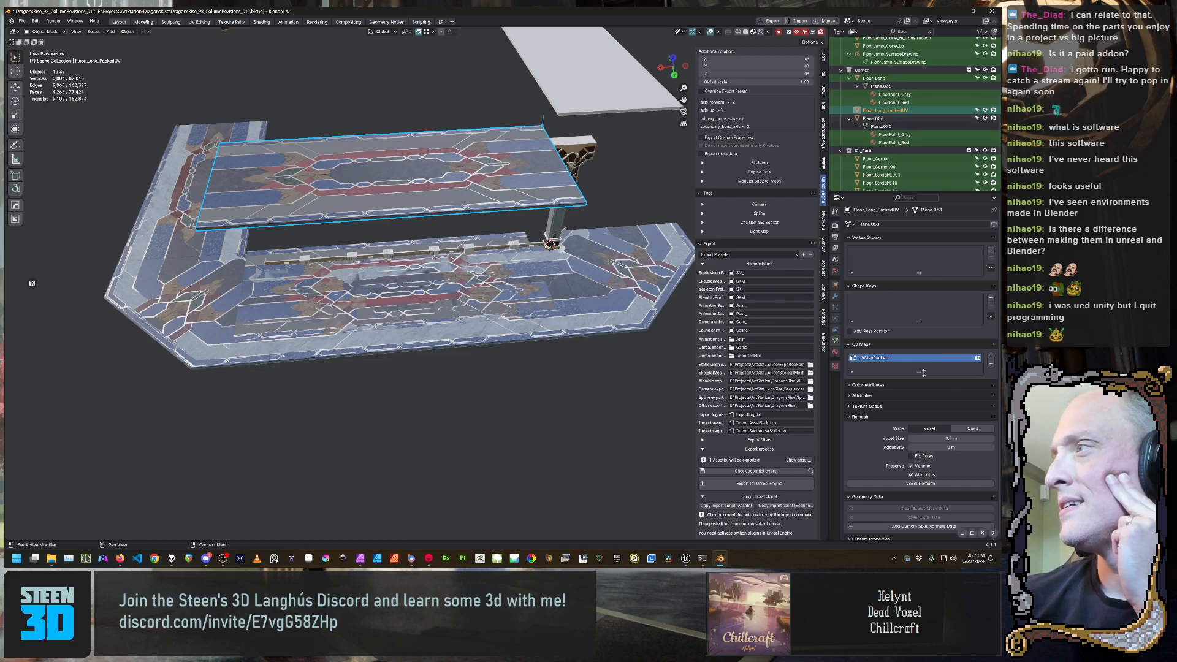
scroll(905, 366, "down", 1)
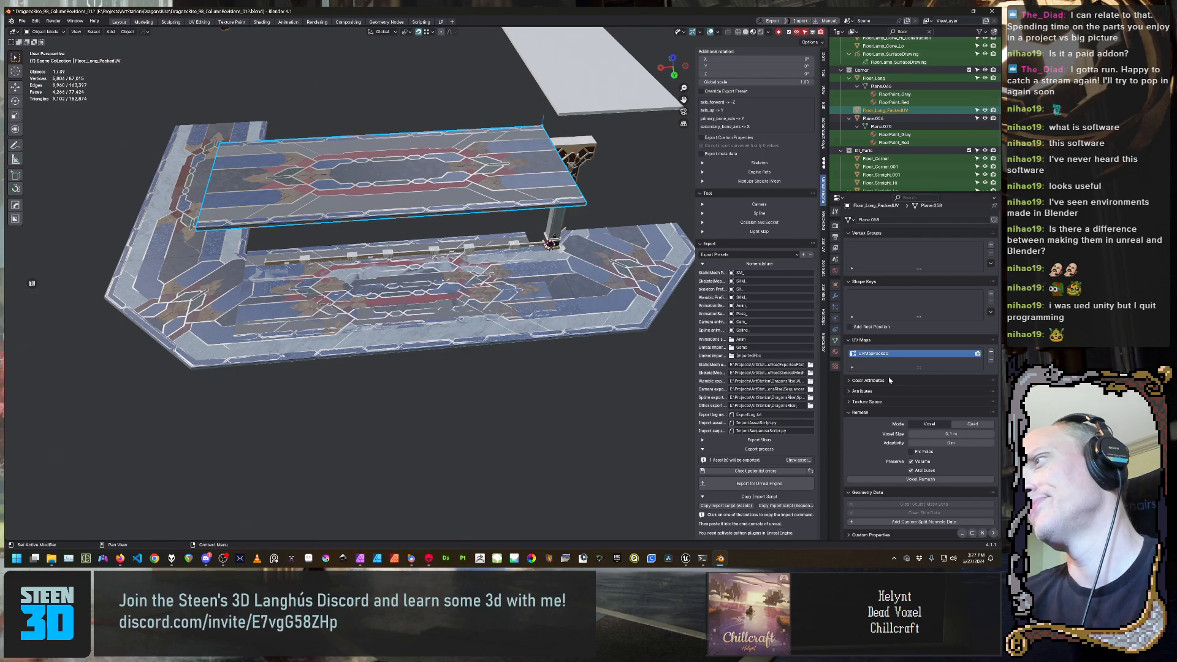
scroll(890, 377, "up", 1)
scroll(890, 380, "down", 1)
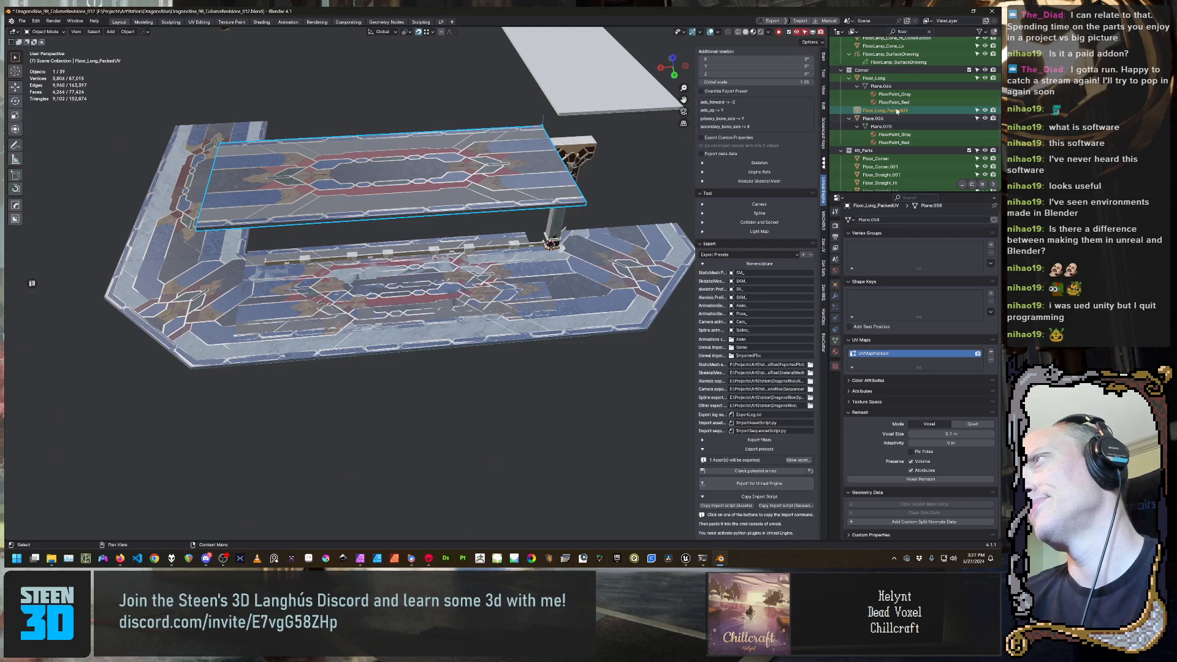
left_click(896, 78)
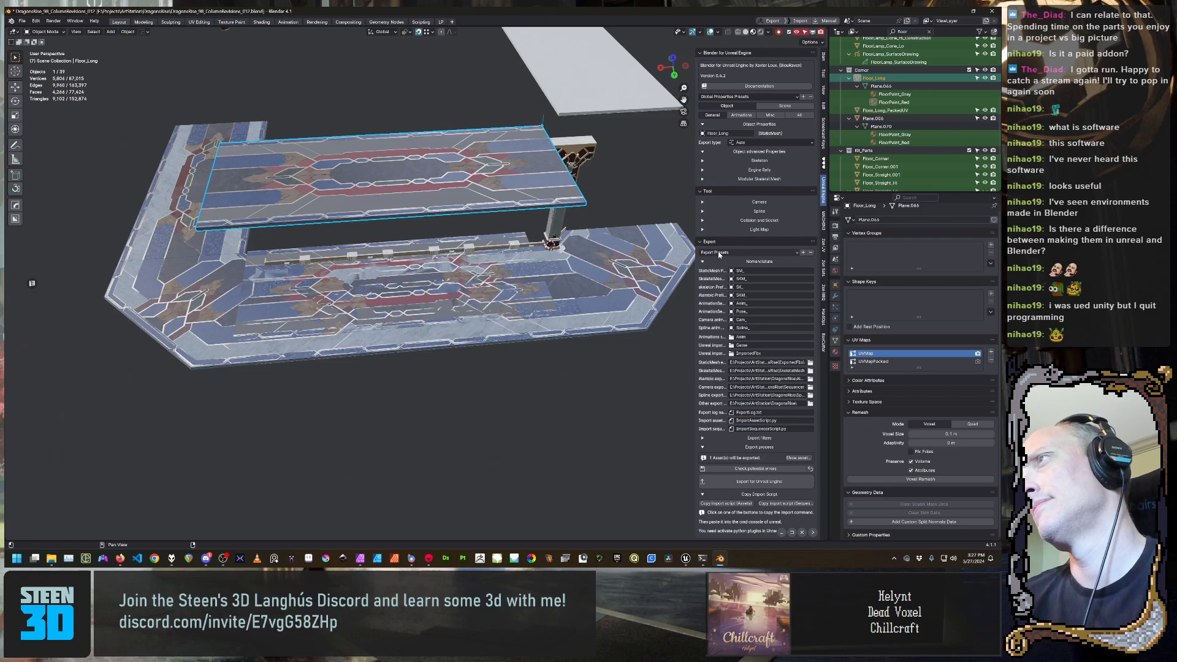
left_click(759, 143)
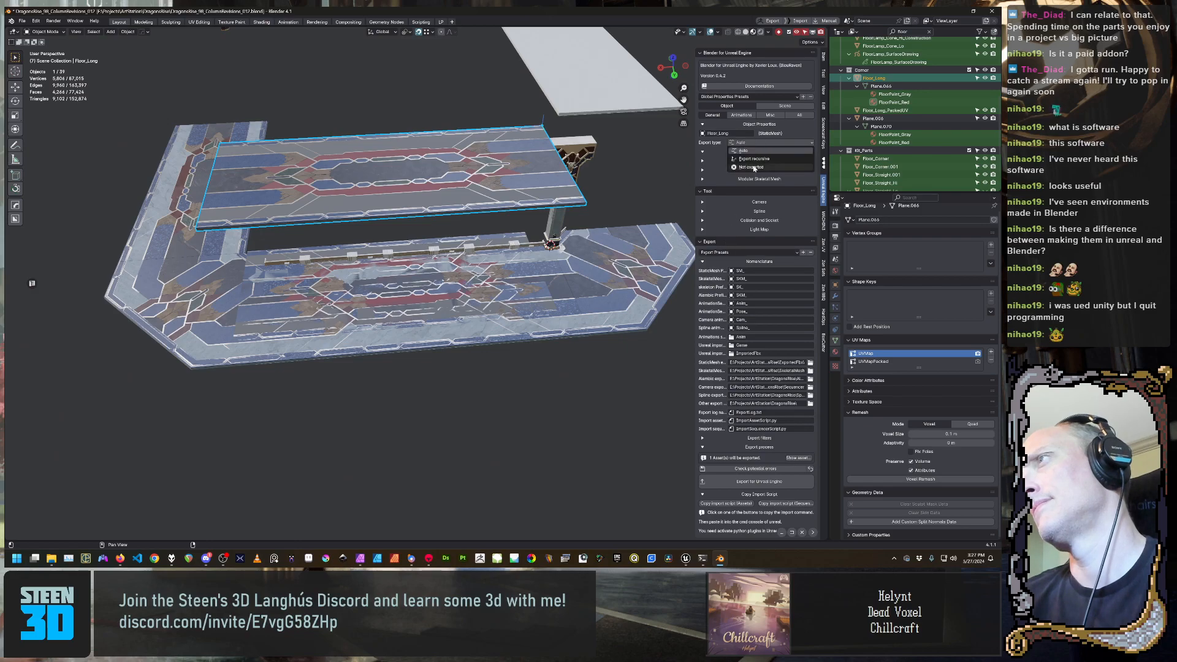
left_click(756, 161)
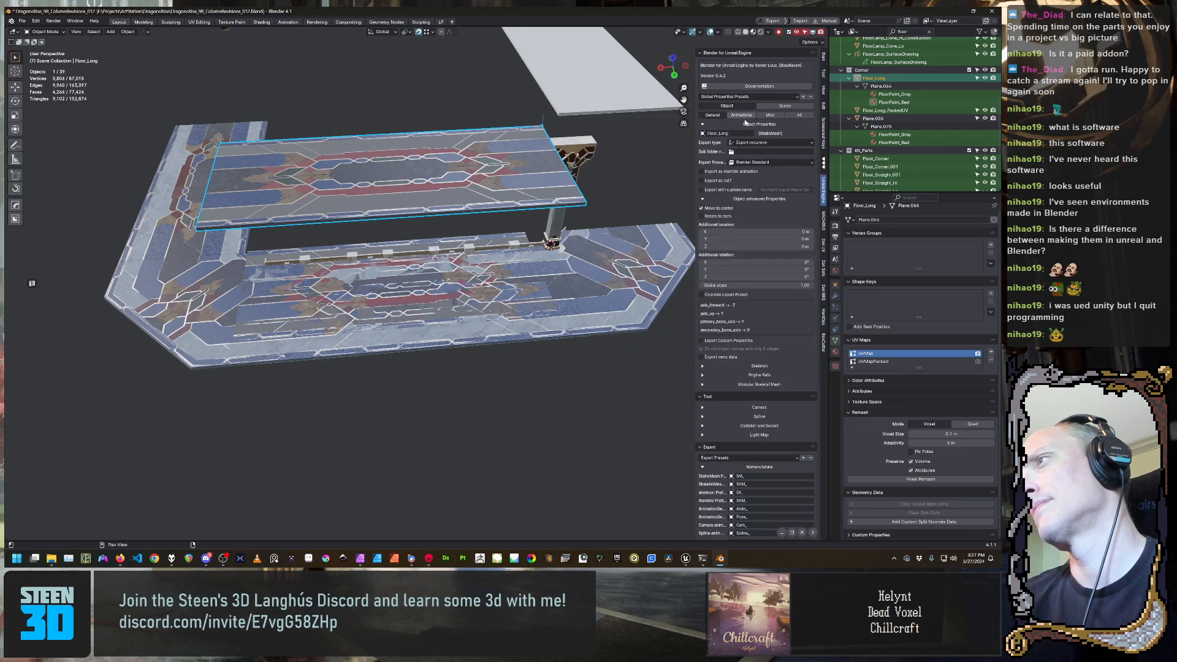
Run the add-on's export for Unreal Engine with Floor_Long included
scroll(750, 187, "down", 2)
scroll(754, 196, "down", 3)
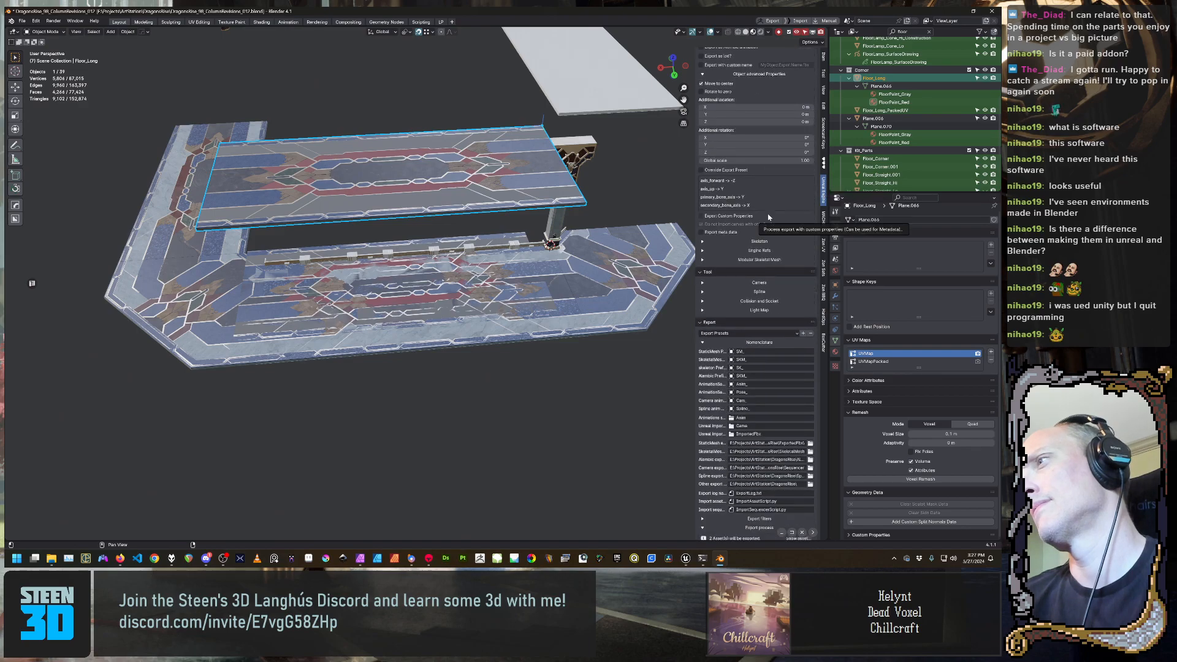
scroll(772, 220, "down", 3)
left_click(786, 487)
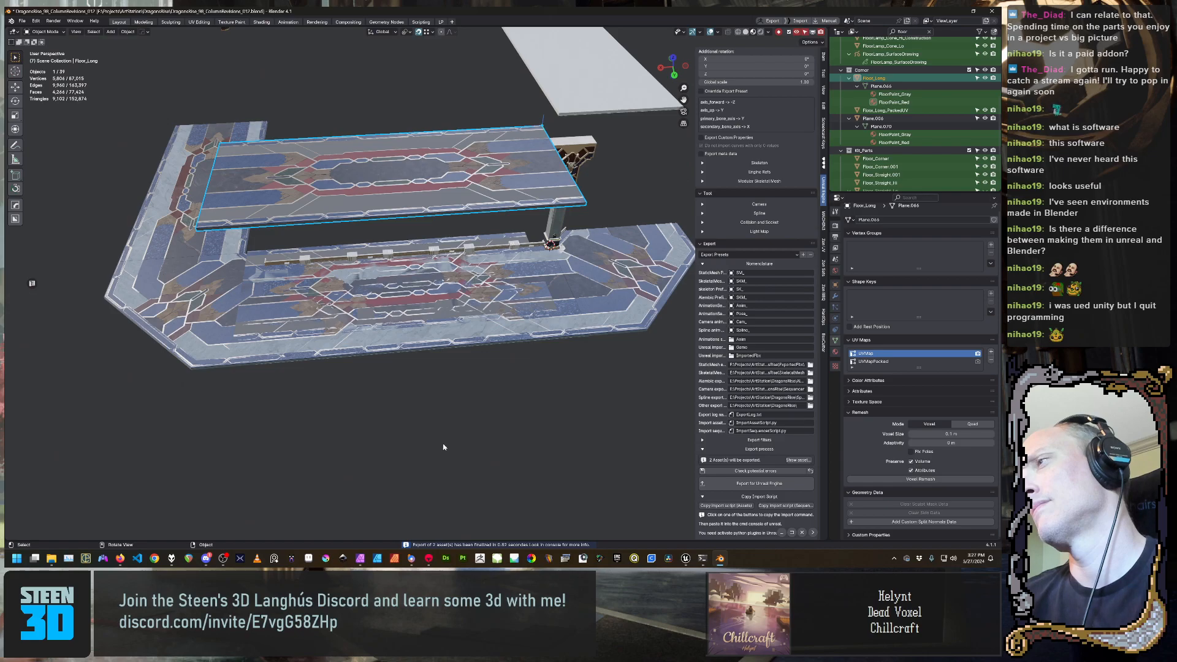
Switch to the Unreal Editor and choose SM_Floor_Long.fbx as the new source file for SM_Floor_Straight
left_click(681, 565)
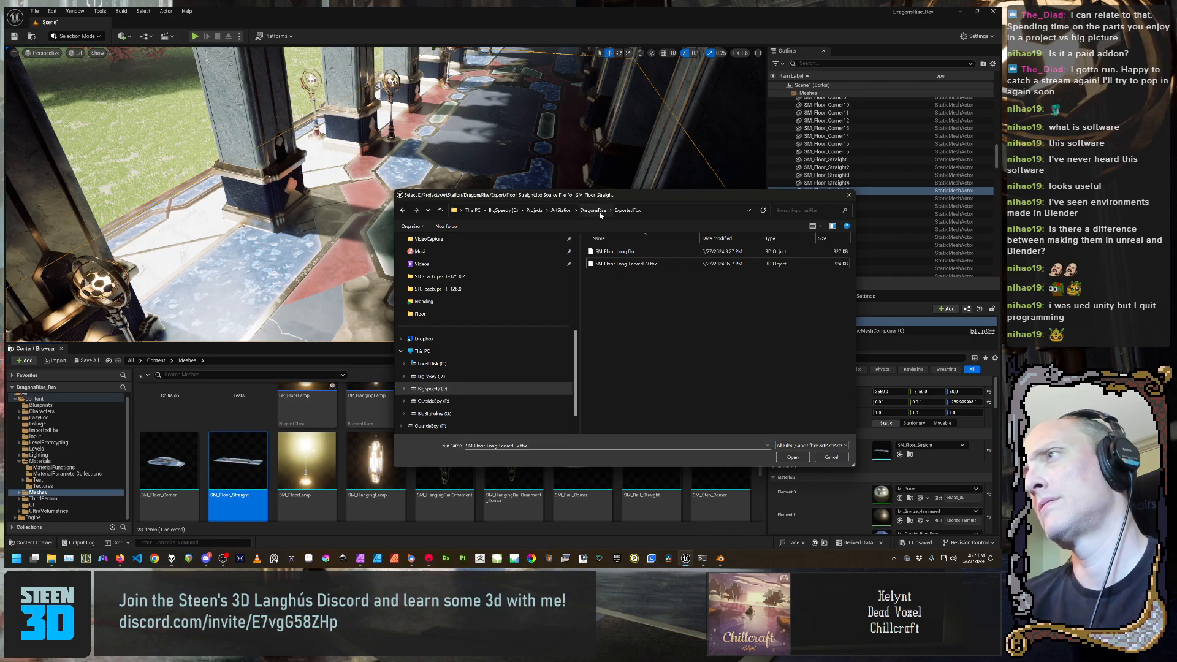
left_click(638, 252)
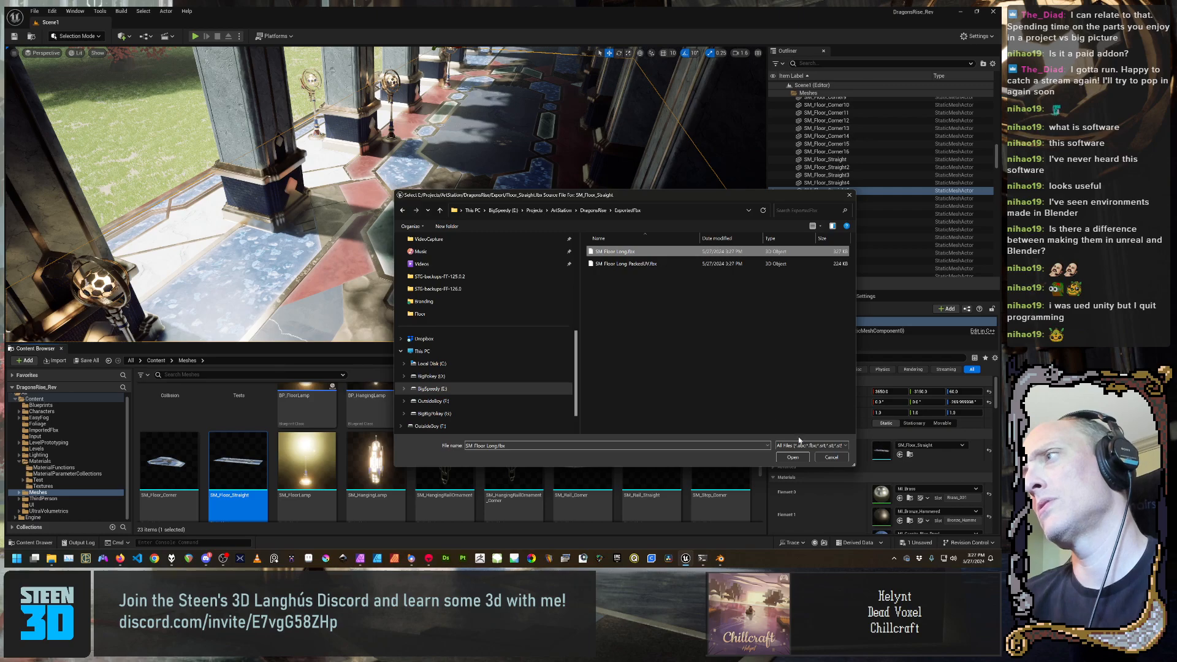
left_click(801, 458)
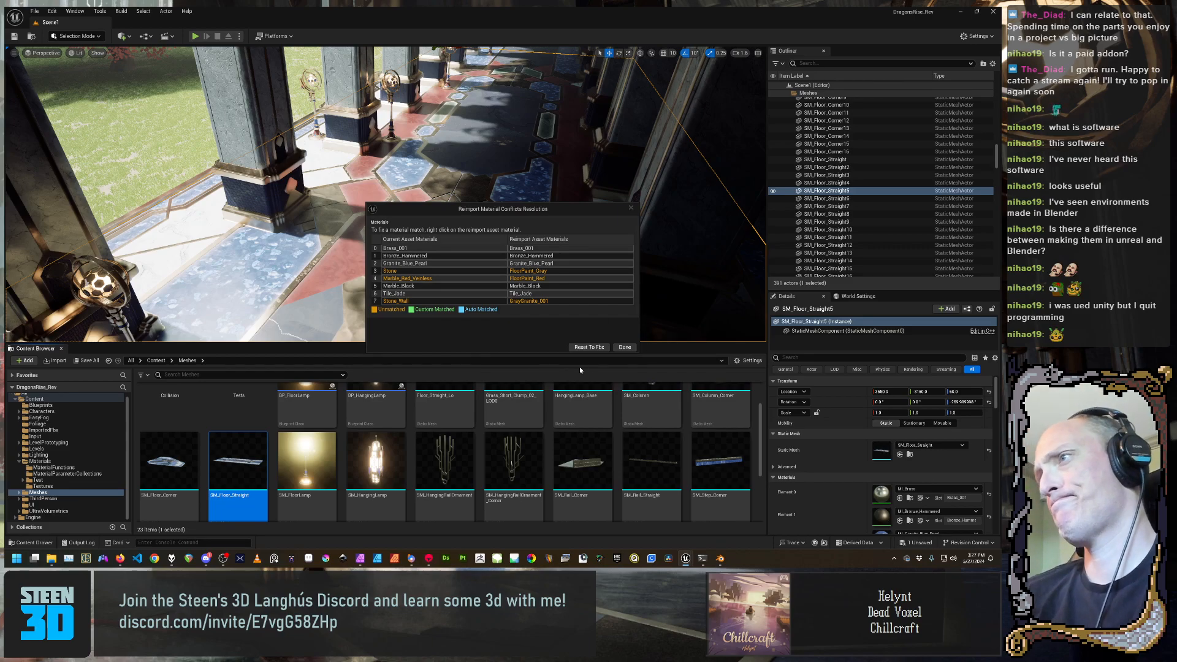
Accept the material conflict resolution for the SM_Floor_Straight reimport and review the material elements of SM_Floor_Straight5
left_click(624, 348)
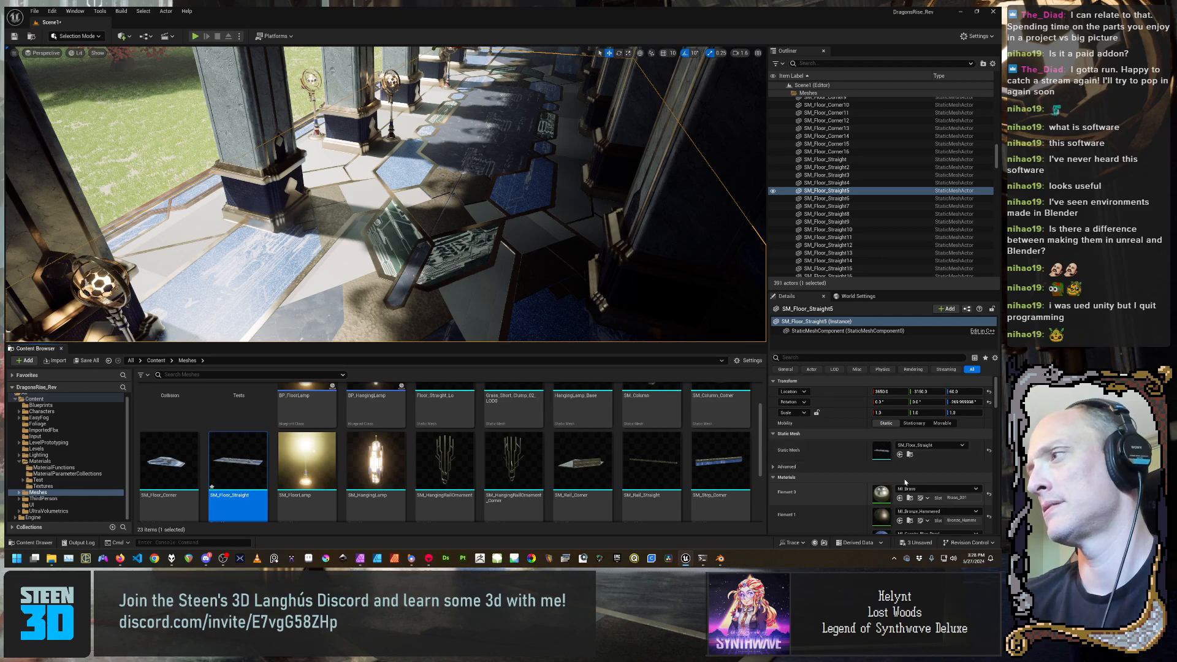
scroll(886, 471, "down", 4)
scroll(901, 482, "down", 5)
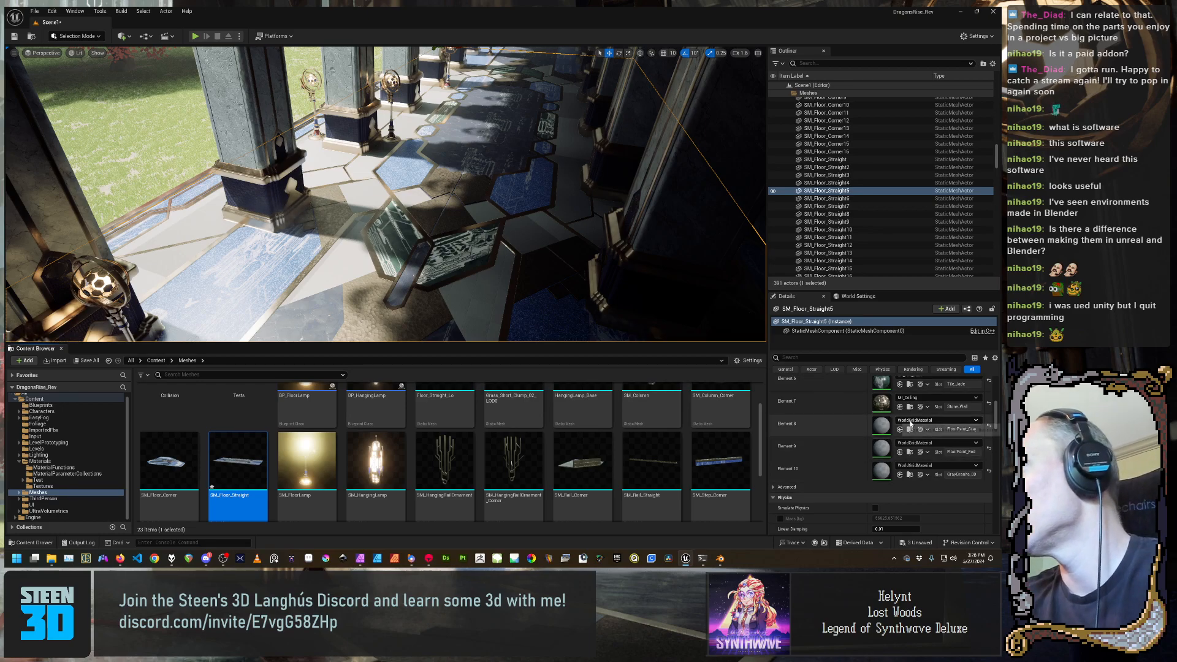
scroll(855, 434, "up", 2)
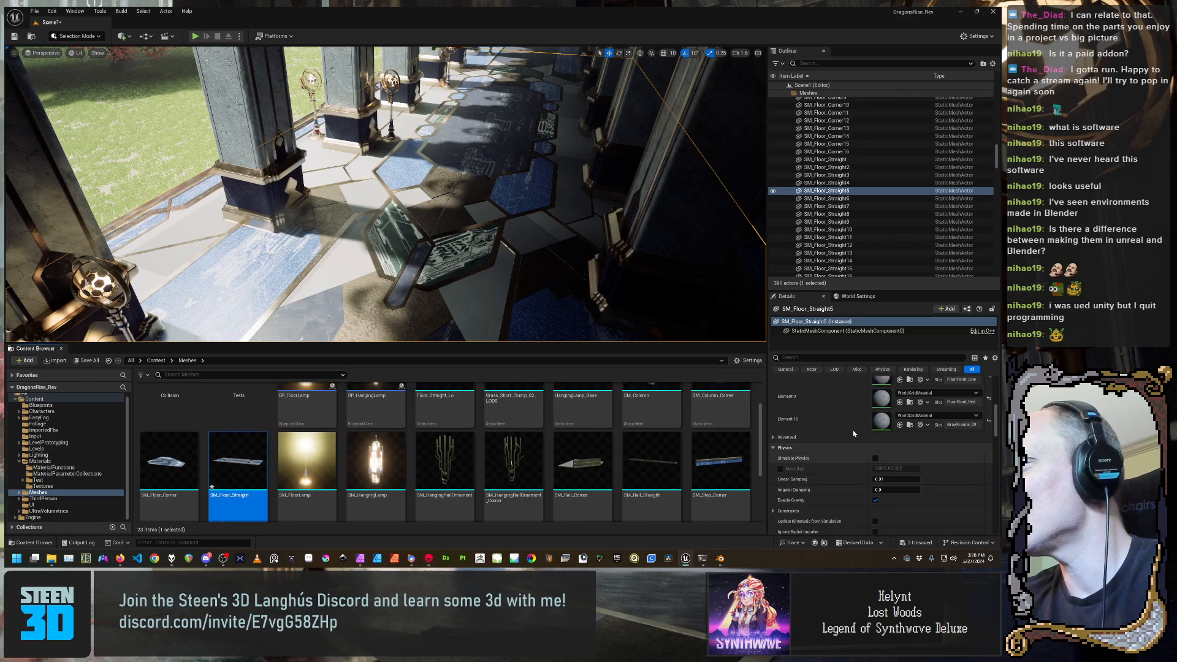
scroll(852, 432, "up", 1)
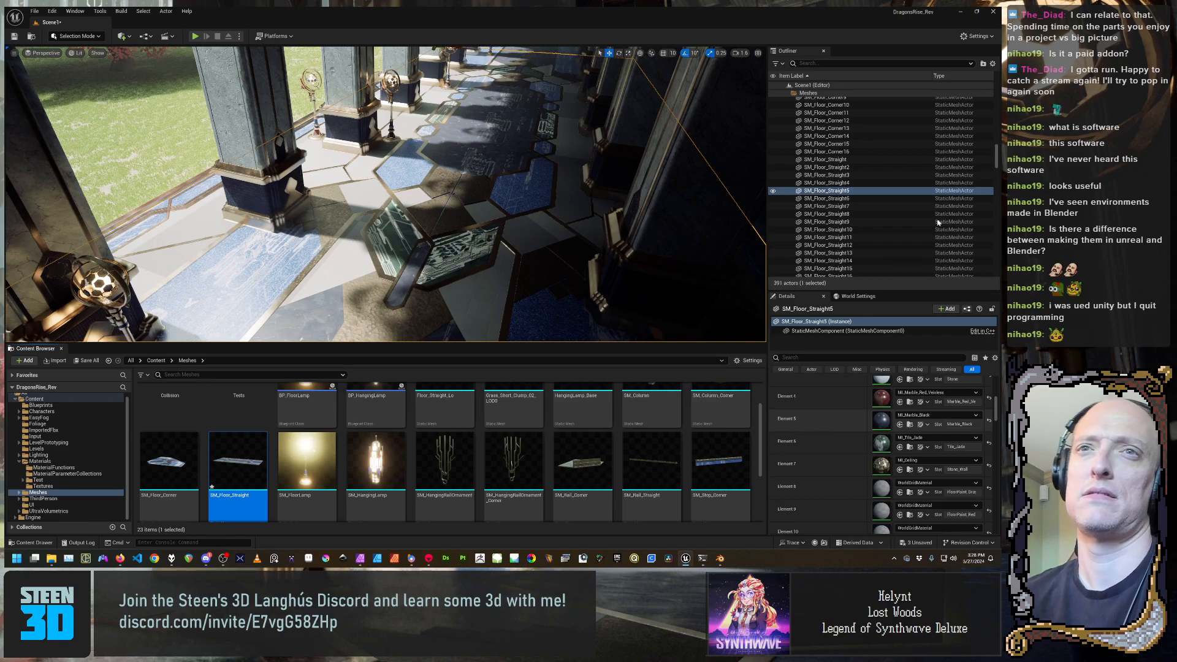
scroll(849, 493, "down", 4)
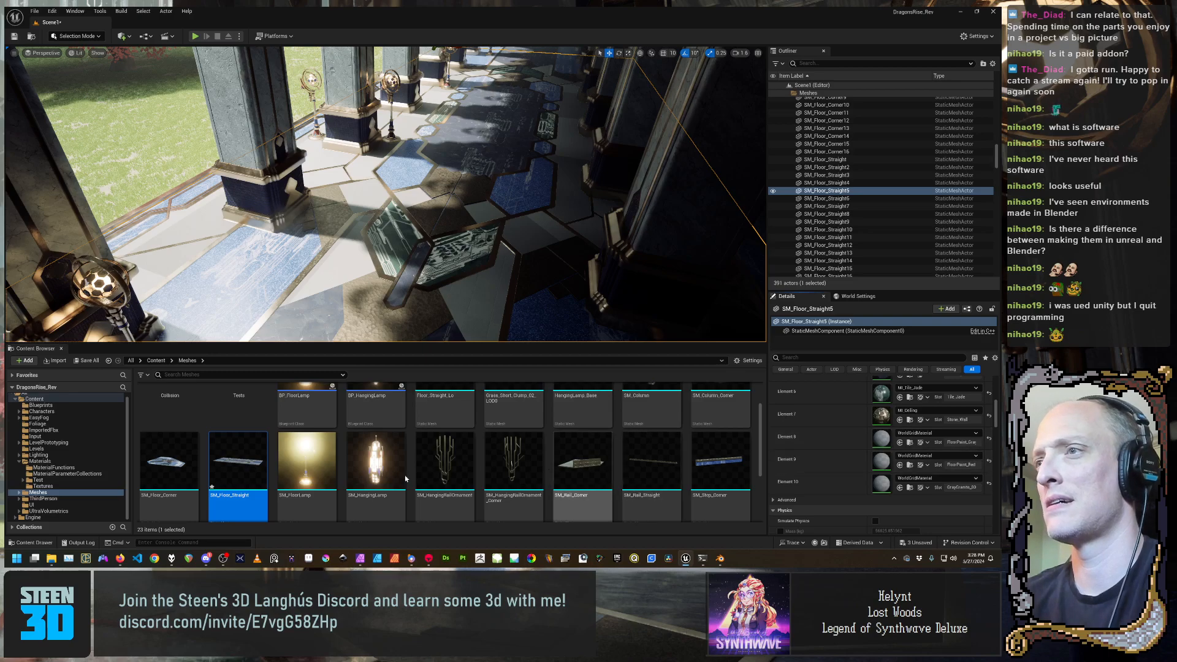
Open SM_Floor_Straight in the Static Mesh Editor and enlarge its window to show the material slots
double_click(233, 464)
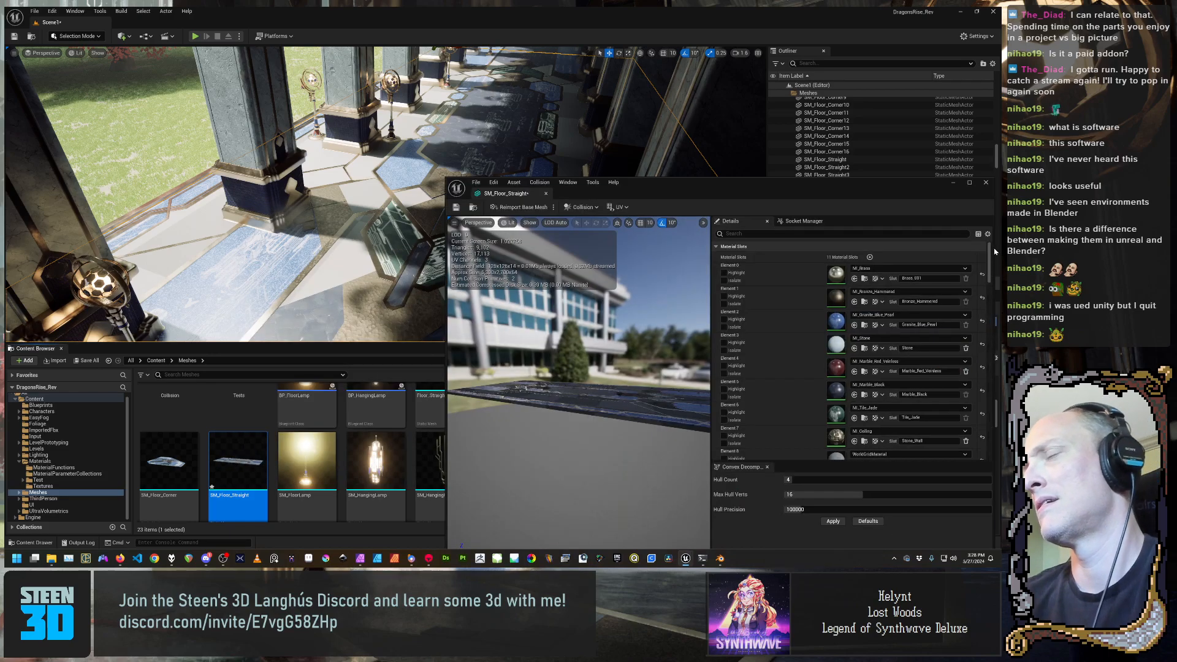
left_click_drag(736, 182, 479, 44)
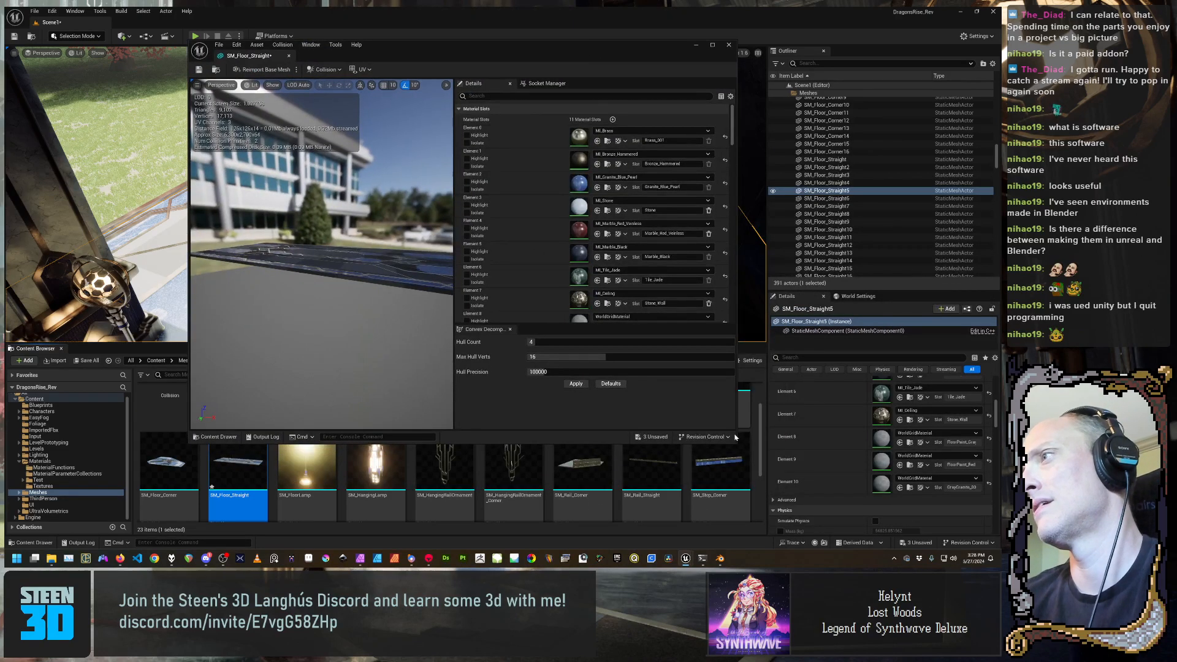
left_click_drag(736, 437, 902, 532)
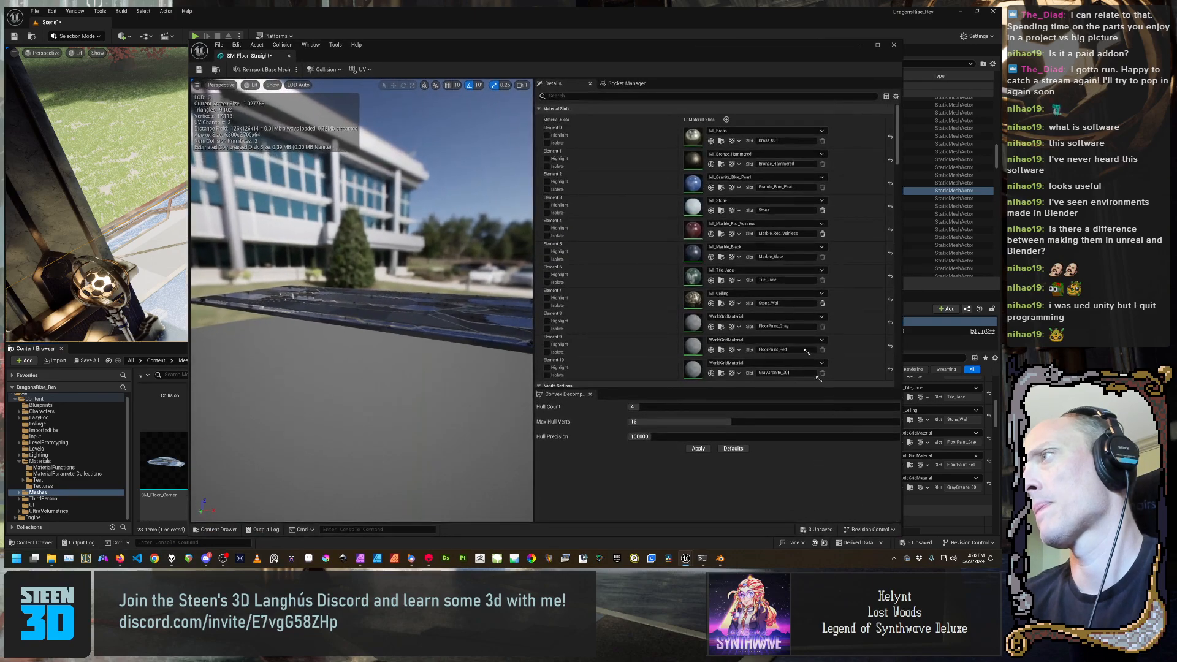
scroll(817, 350, "down", 2)
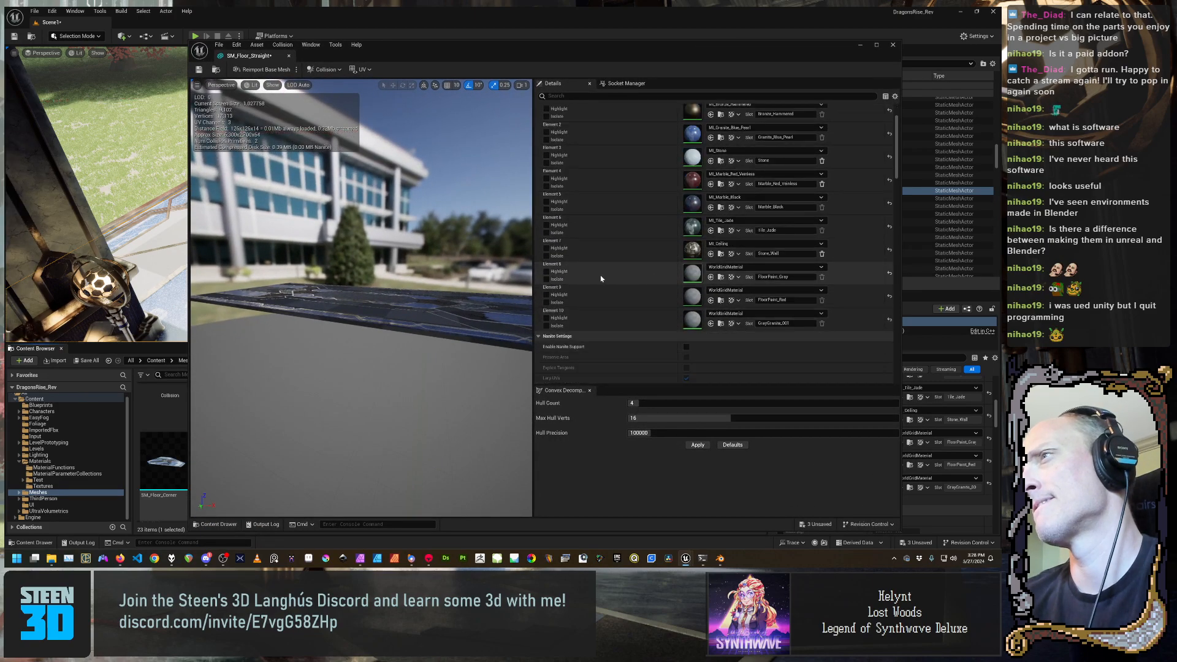
Highlight the FloorPaint_Gray, FloorPaint_Red and GrayGranite_001 material slots in turn in the mesh preview
left_click(546, 271)
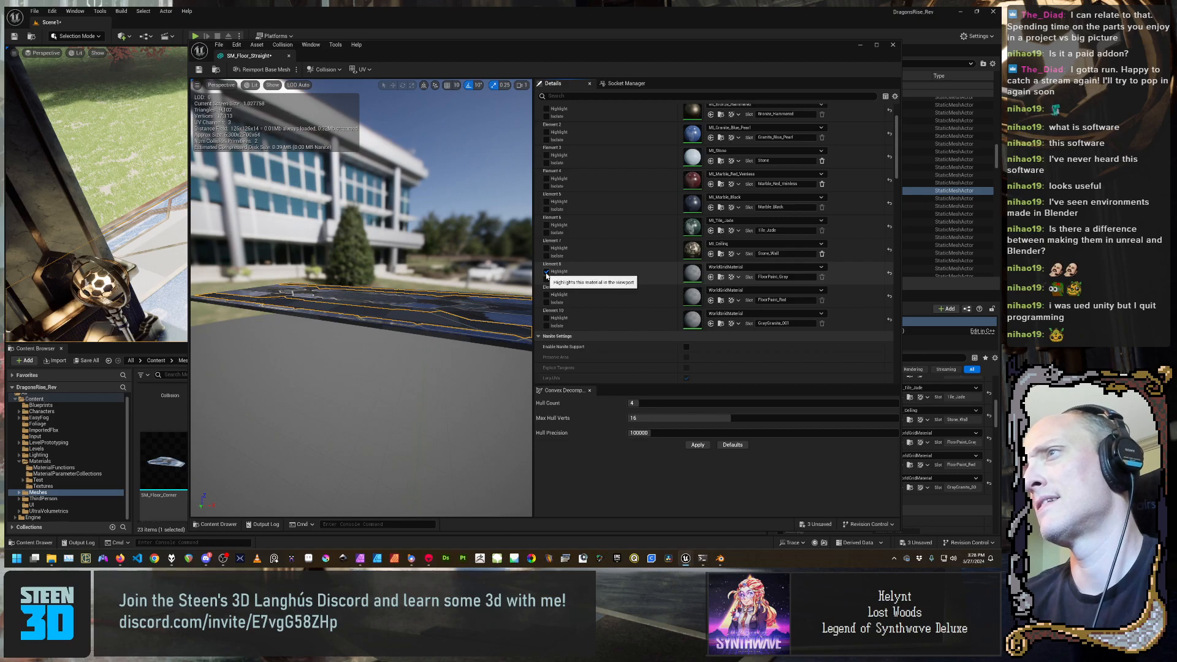
left_click(546, 295)
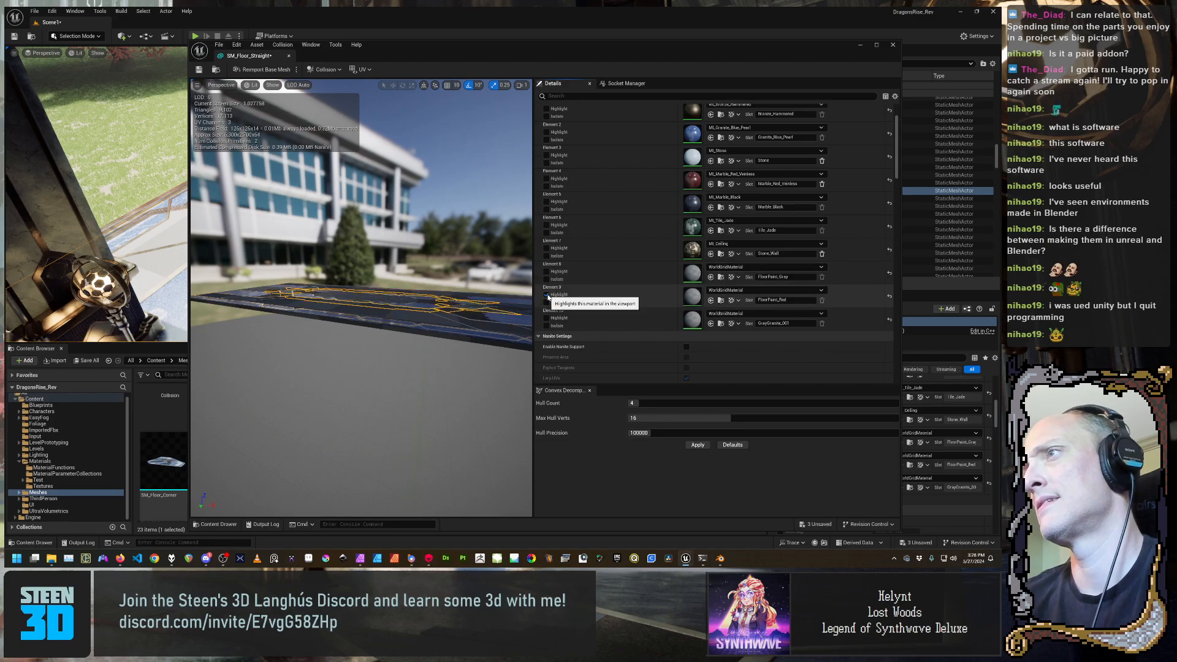
left_click(546, 318)
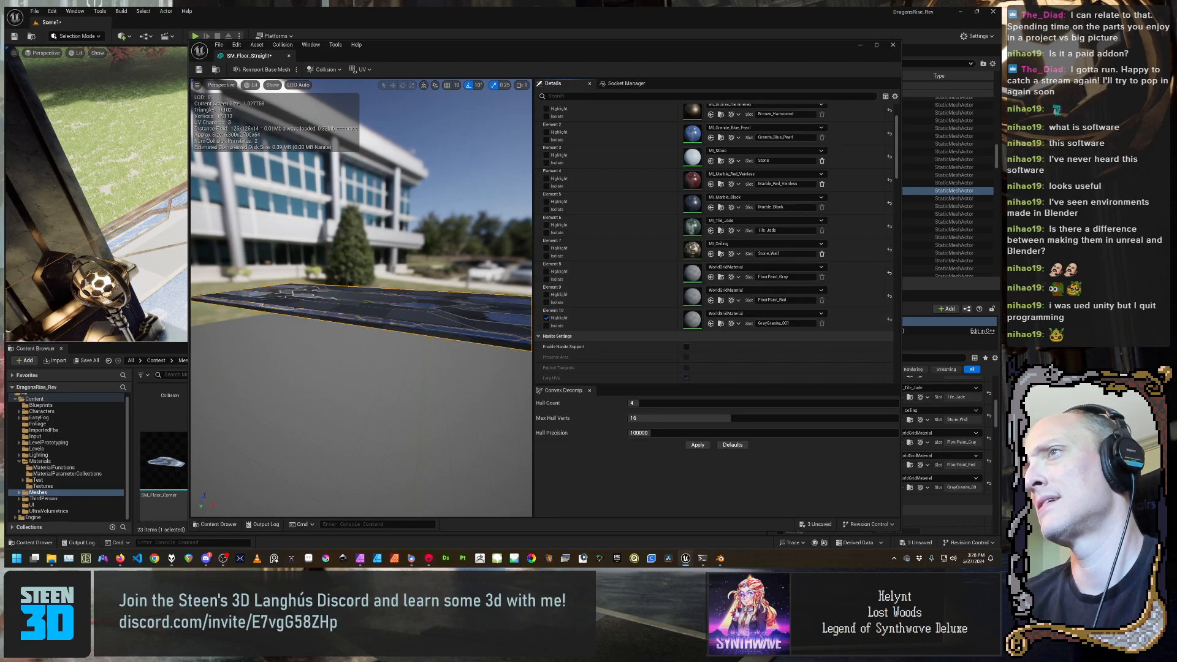
Examine the SM_Floor_Straight mesh from several angles to check how materials are assigned across its tiles
left_click_drag(362, 295, 398, 309, "alt")
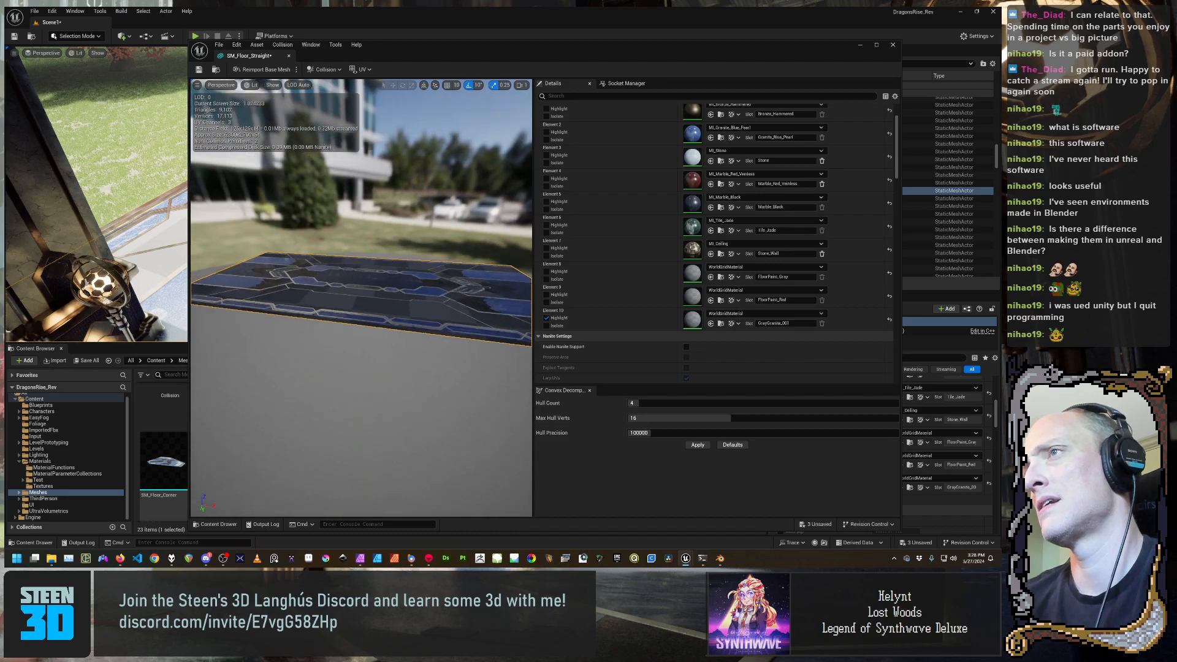
right_click_drag(399, 309, 264, 313)
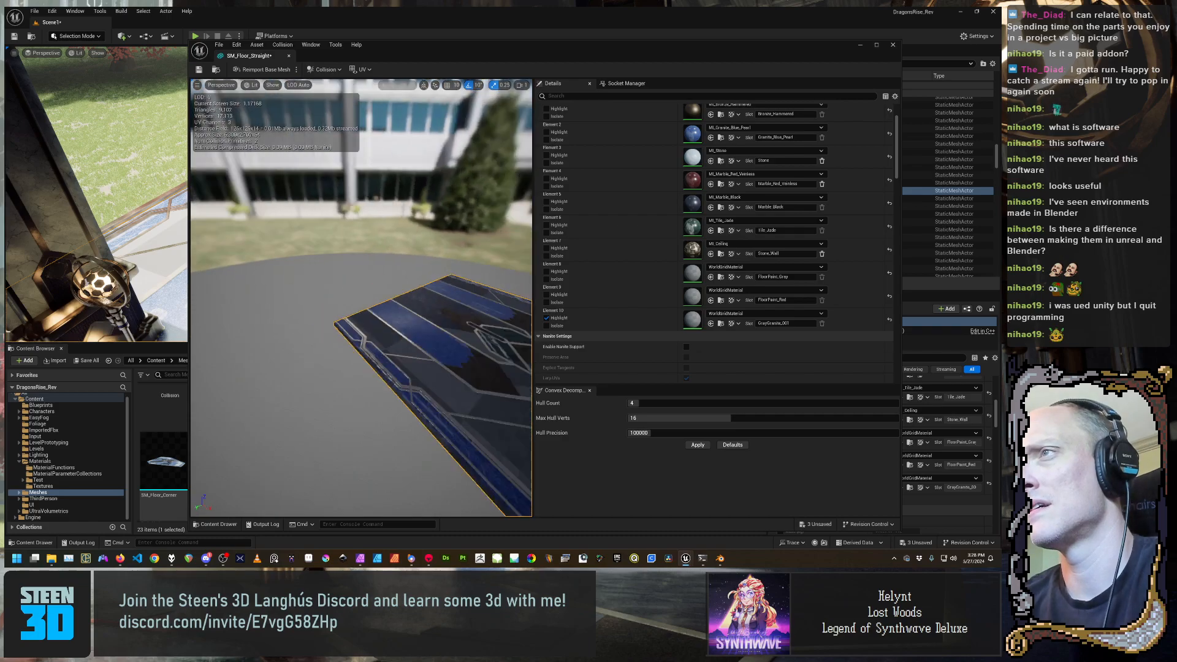
right_click_drag(276, 429, 453, 406)
scroll(423, 428, "up", 2)
key("s")
key("e")
key("w")
key("s")
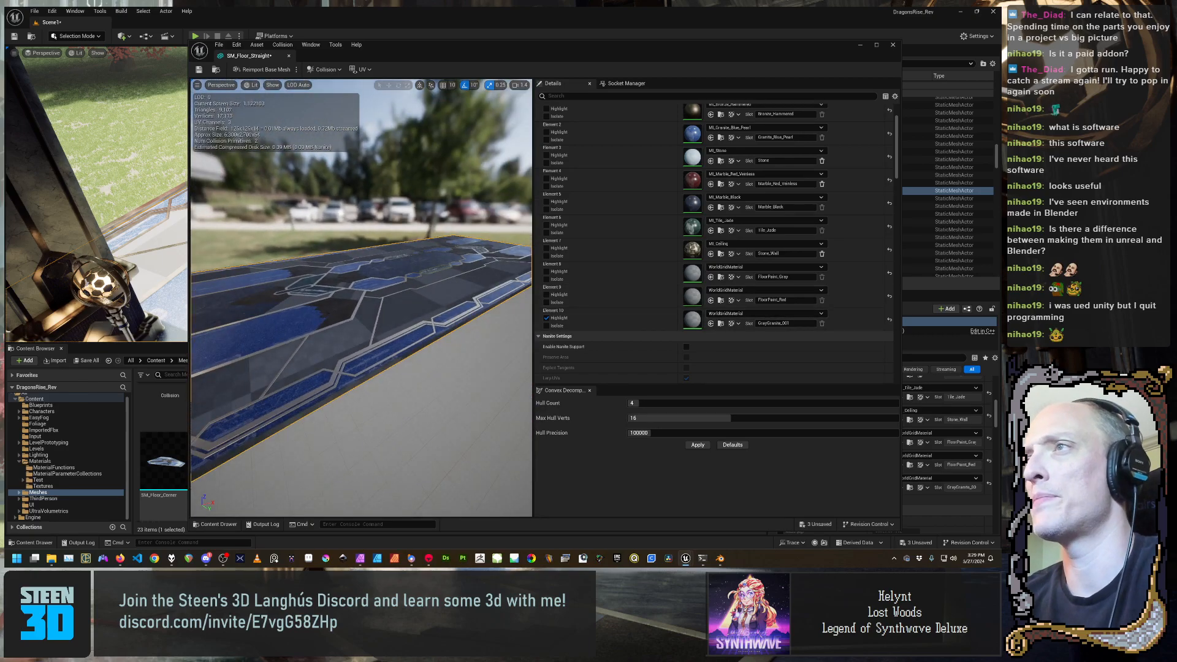
key("w")
right_click_drag(454, 344, 401, 348)
key("s")
key("s")
right_click_drag(461, 302, 462, 303)
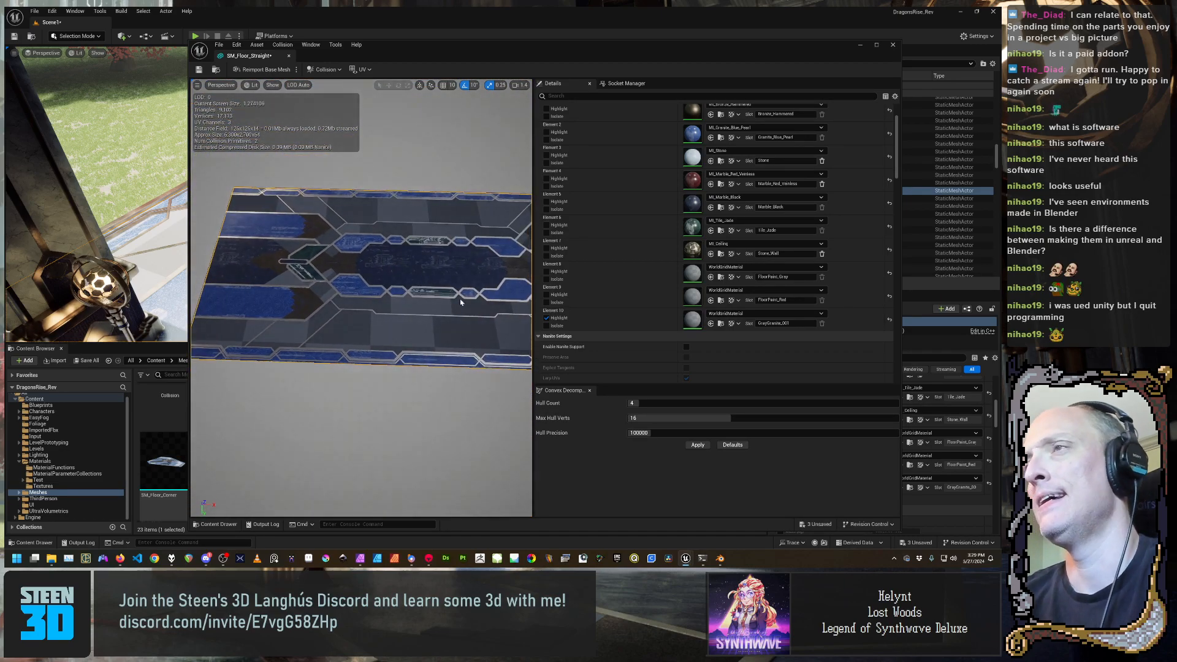
Arrange Blender beside the Unreal level and SM_Floor_Straight mesh editor so the two floors can be compared
left_click_drag(568, 52, 793, 317)
right_click_drag(527, 208, 349, 230)
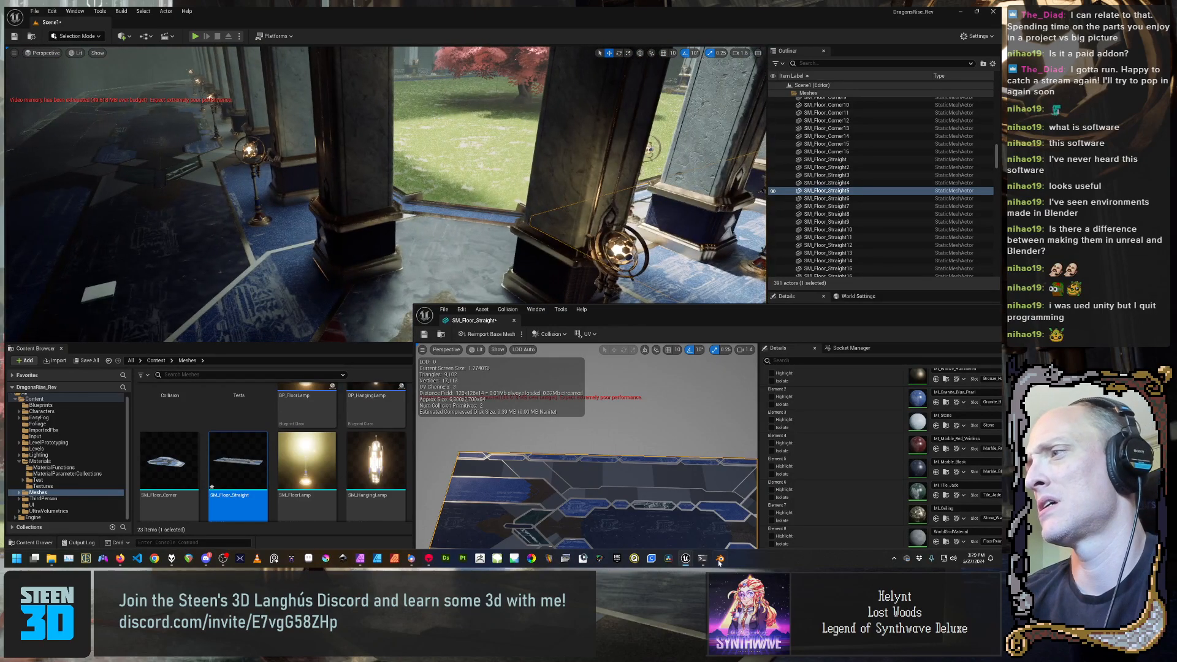
left_click(721, 559)
left_click_drag(791, 10, 794, 51)
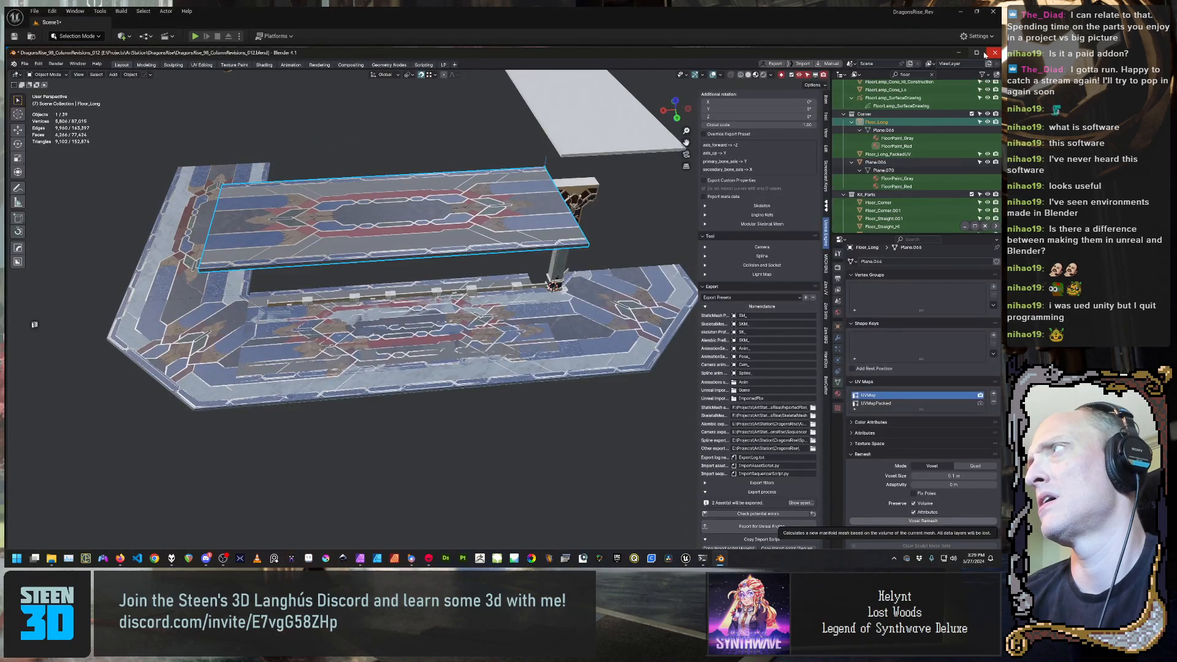
left_click_drag(943, 53, 495, 78)
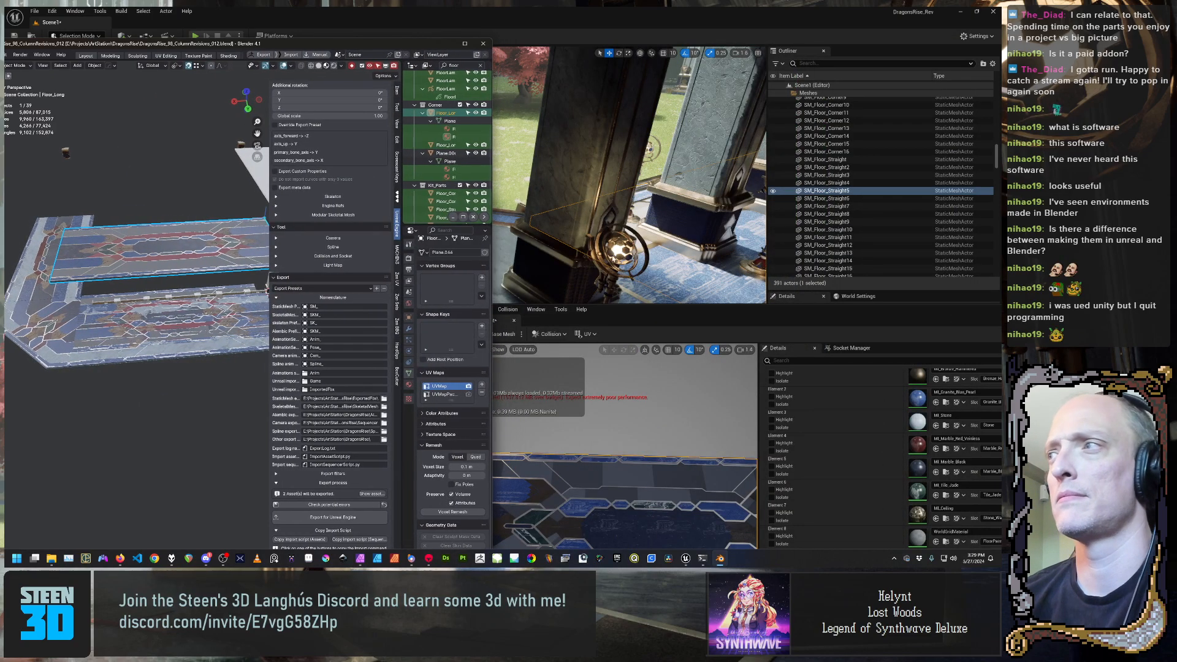
left_click(703, 16)
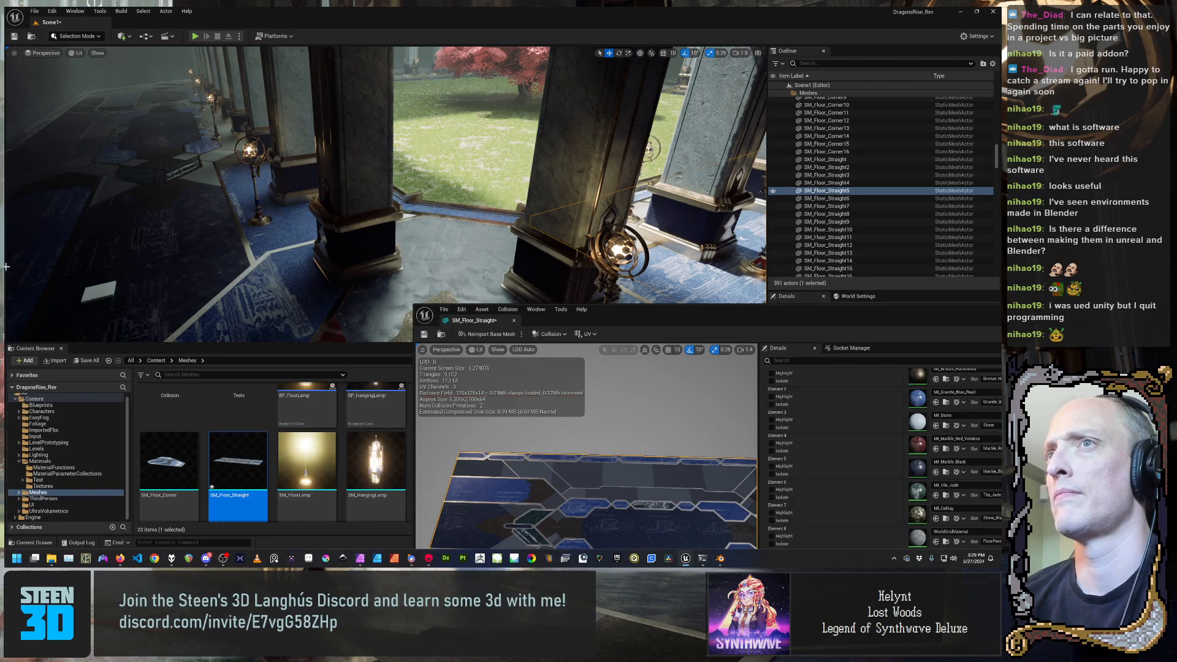
double_click(472, 25)
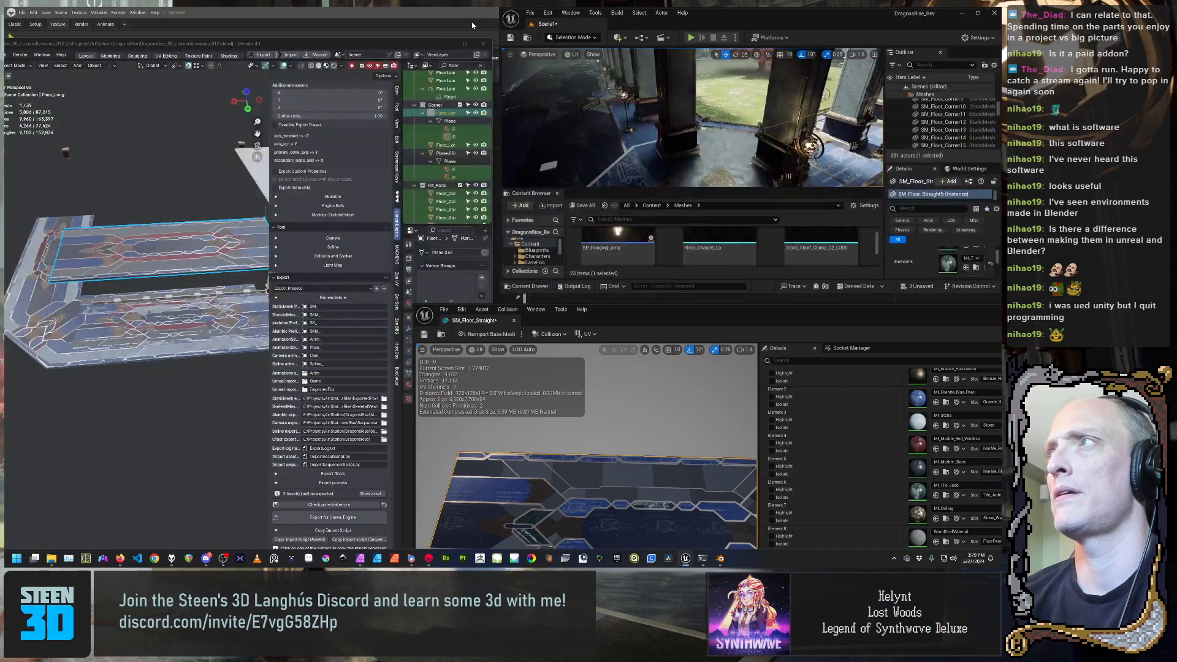
left_click_drag(674, 150, 622, 59)
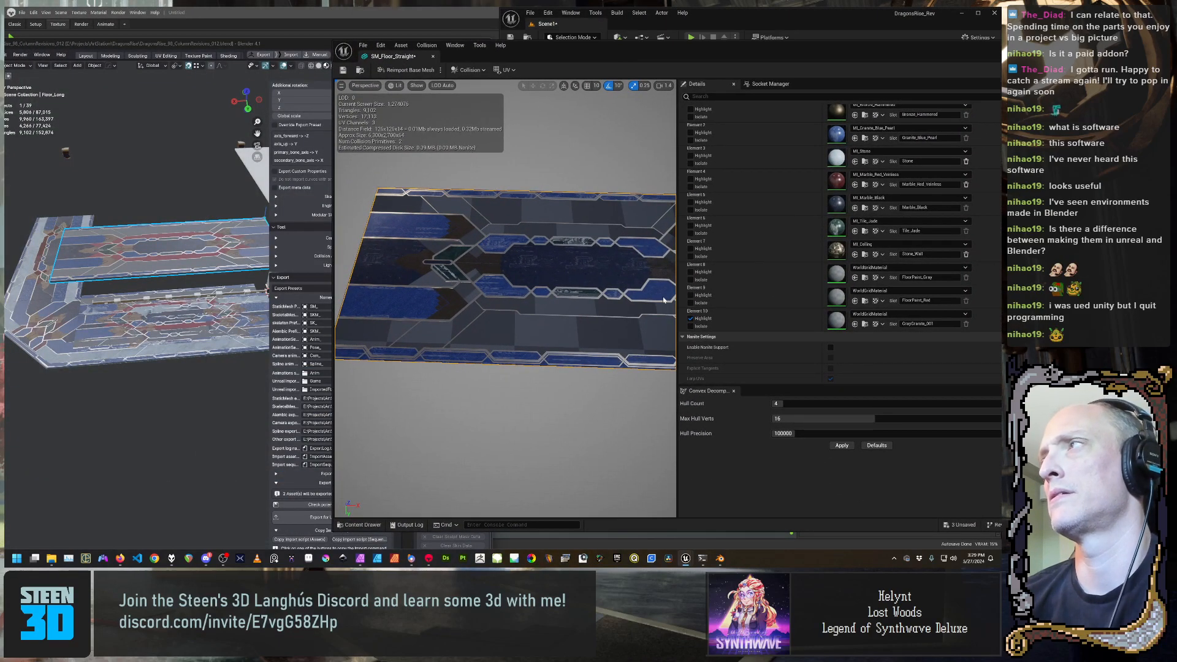
scroll(883, 236, "up", 2)
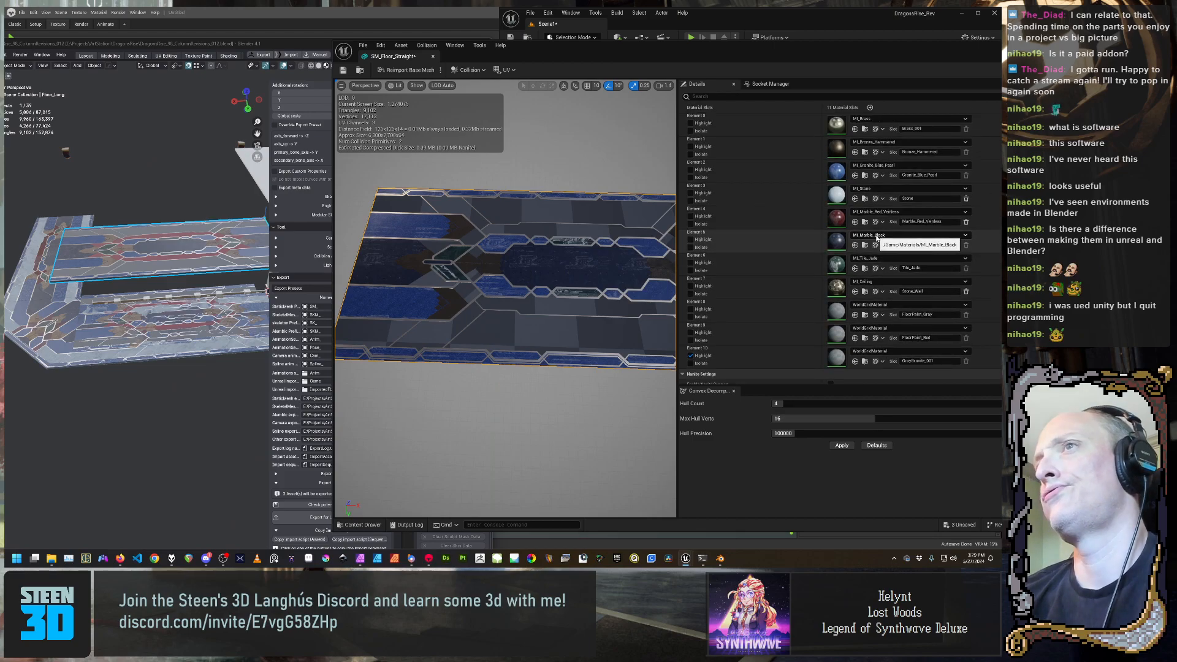
Switch to Blender and inspect the long floor's tile materials up close with nothing selected
left_click(169, 258)
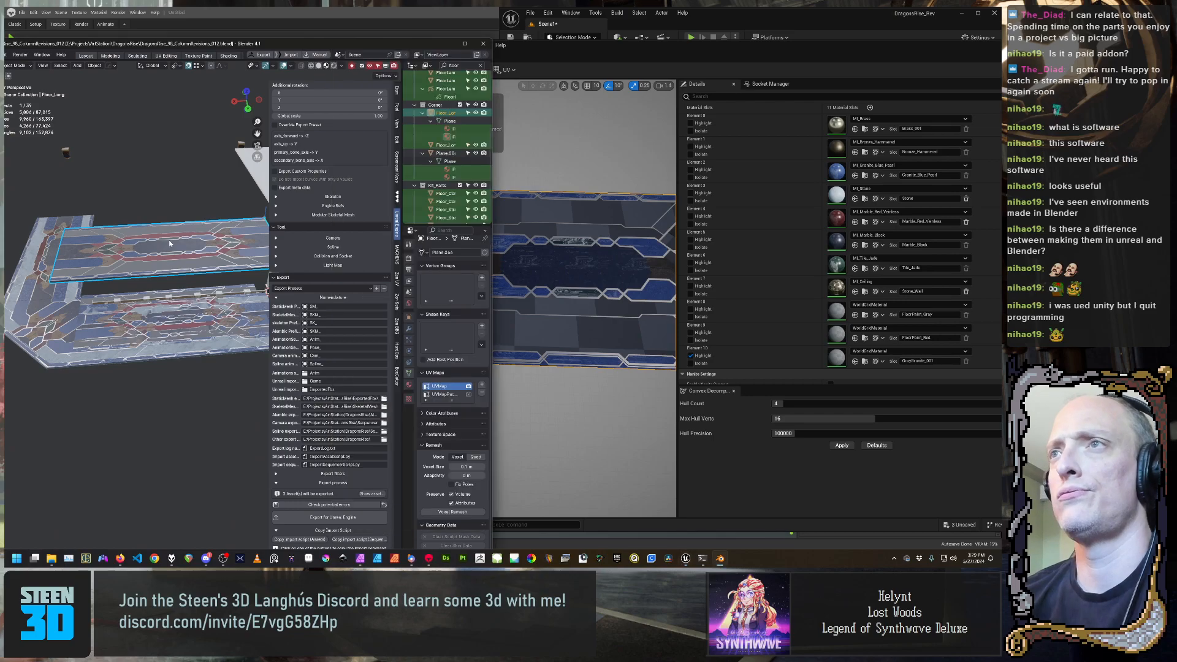
scroll(170, 244, "up", 3)
middle_click_drag(171, 244, 155, 303)
left_click(181, 186)
scroll(151, 281, "up", 2)
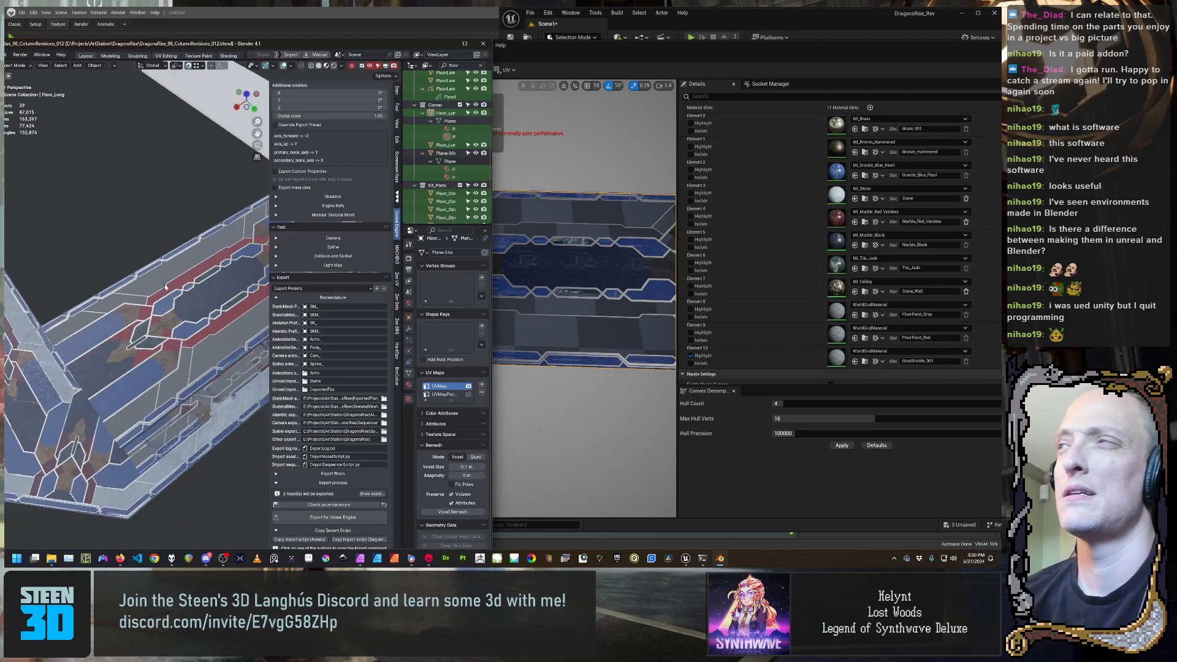
Return to the Unreal Editor, close the SM_Floor_Straight mesh editor, and switch the level viewport to four panes
left_click(890, 55)
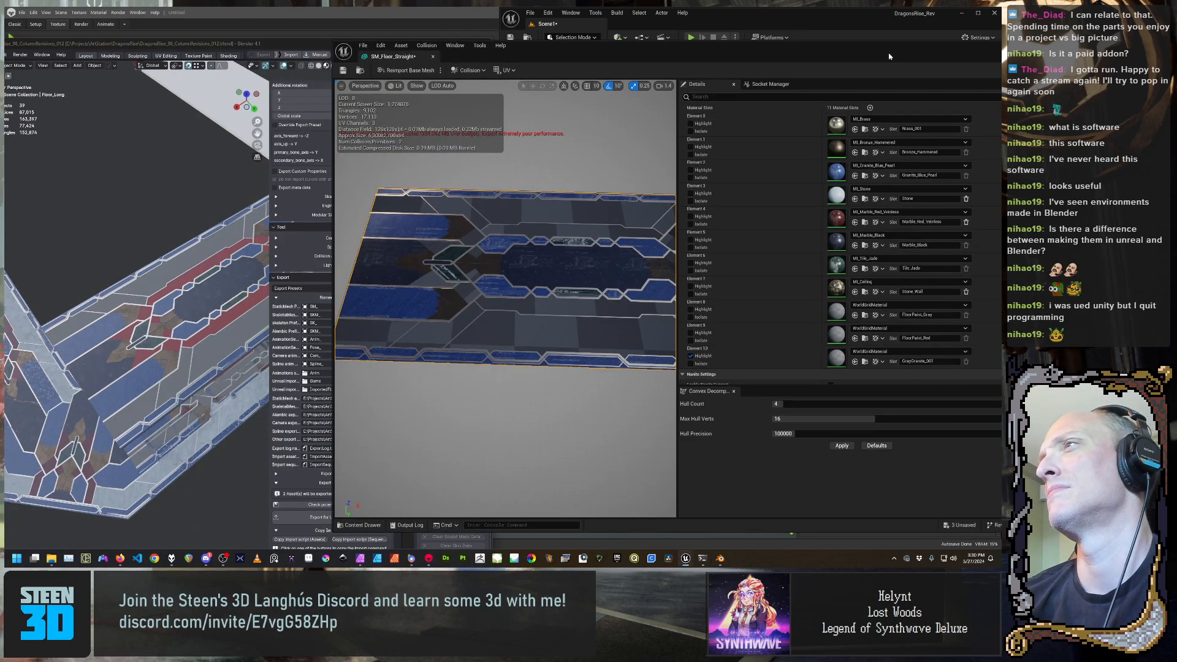
left_click_drag(889, 56, 730, 62)
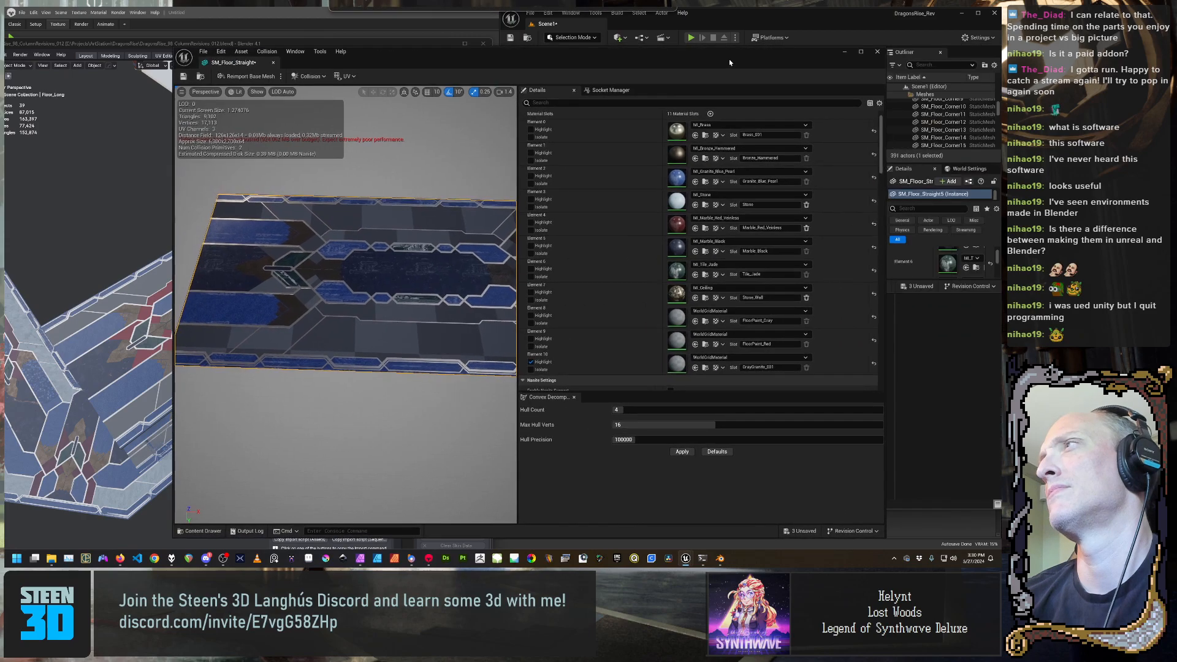
left_click(877, 52)
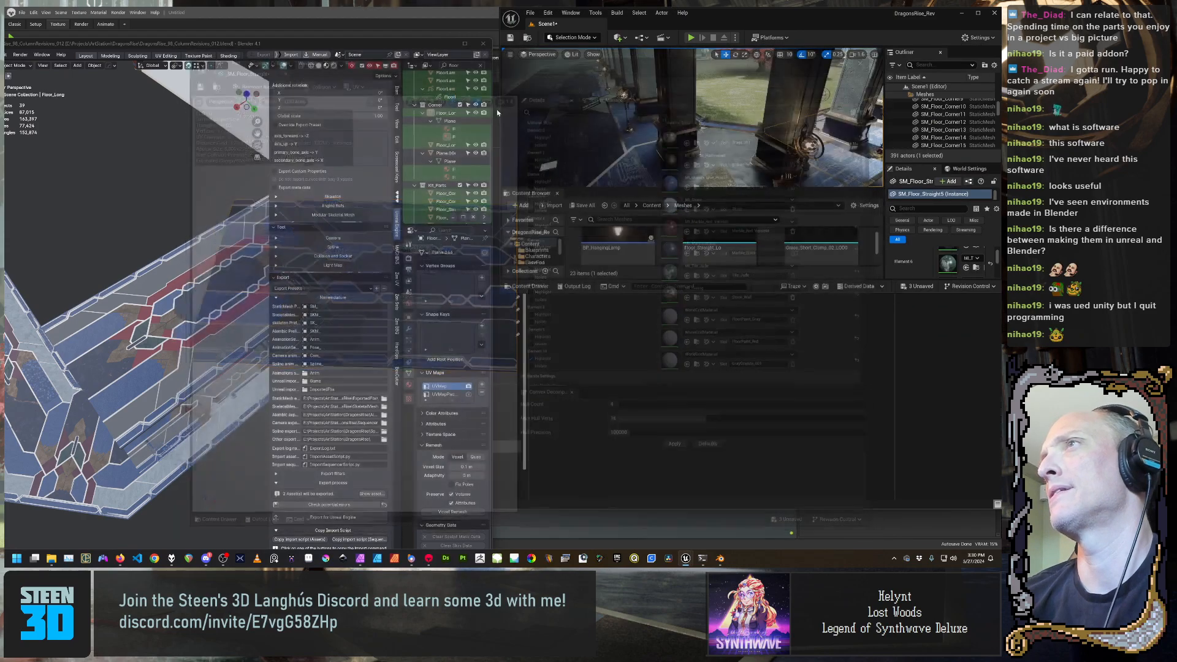
left_click(877, 54)
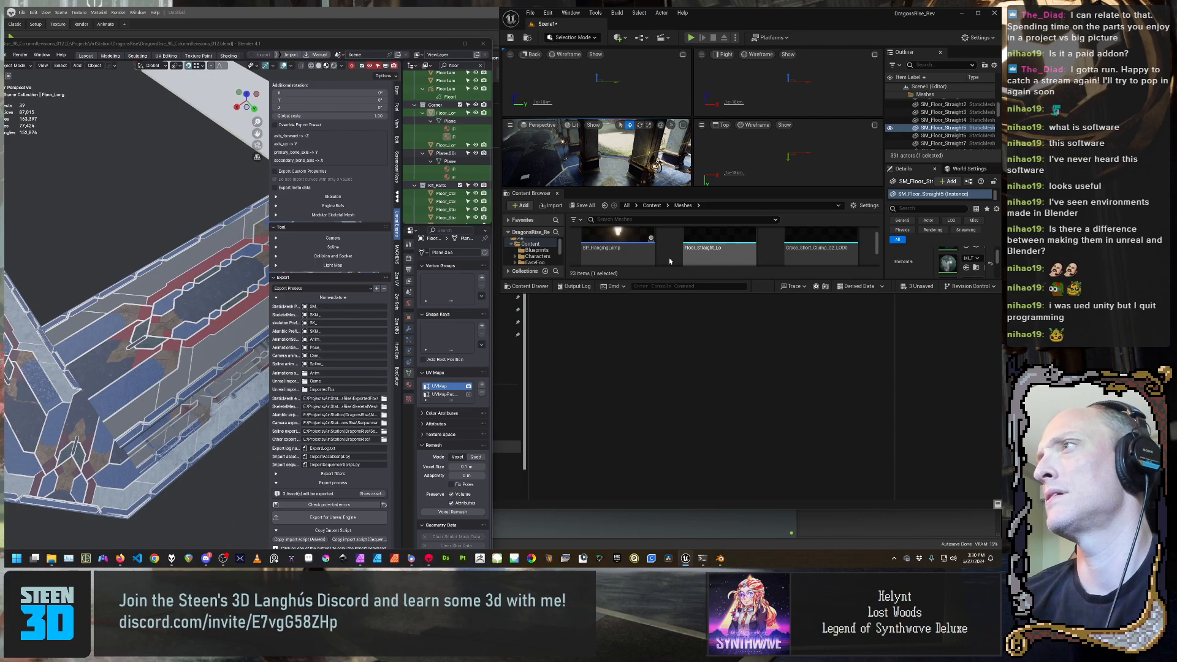
Enlarge the content browser and reimport SM_Floor_Straight with SM_Floor_Long.fbx from the ExportedFbx folder as its new source file
left_click_drag(694, 293, 696, 428)
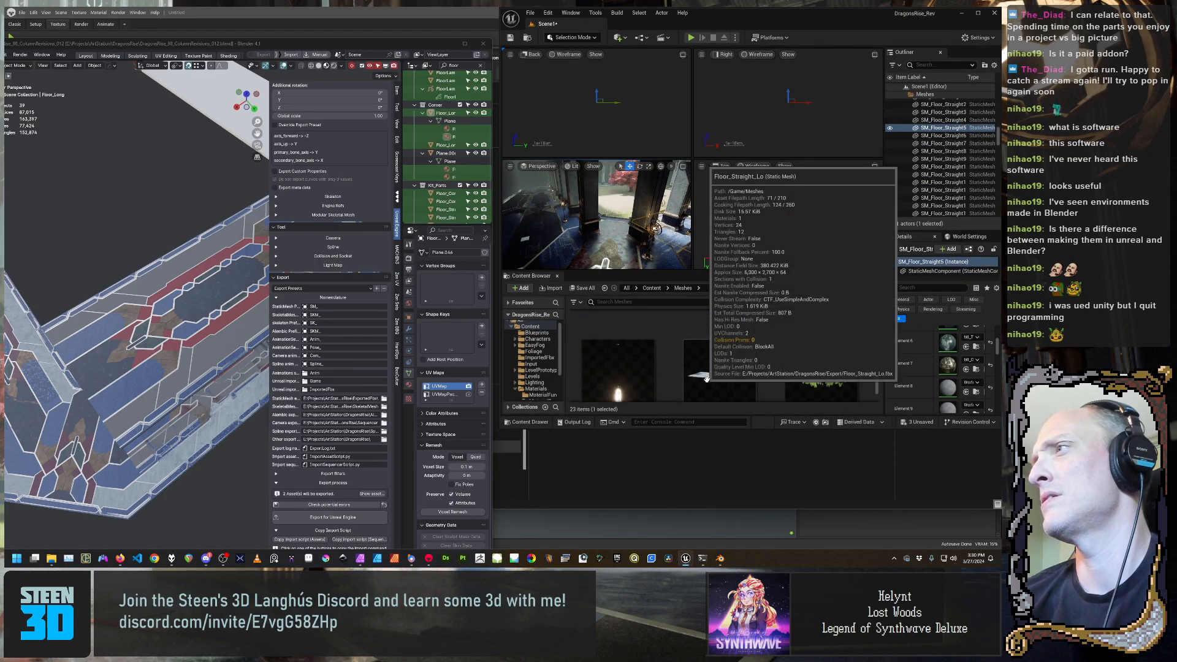
scroll(705, 380, "up", 3)
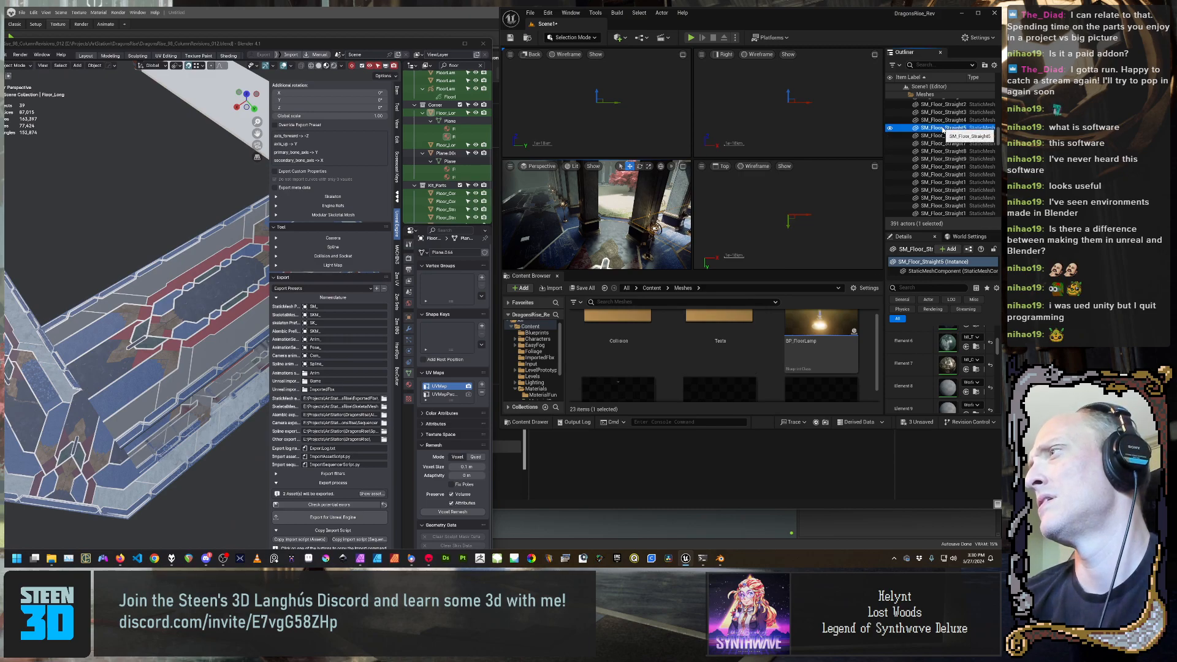
scroll(777, 371, "down", 2)
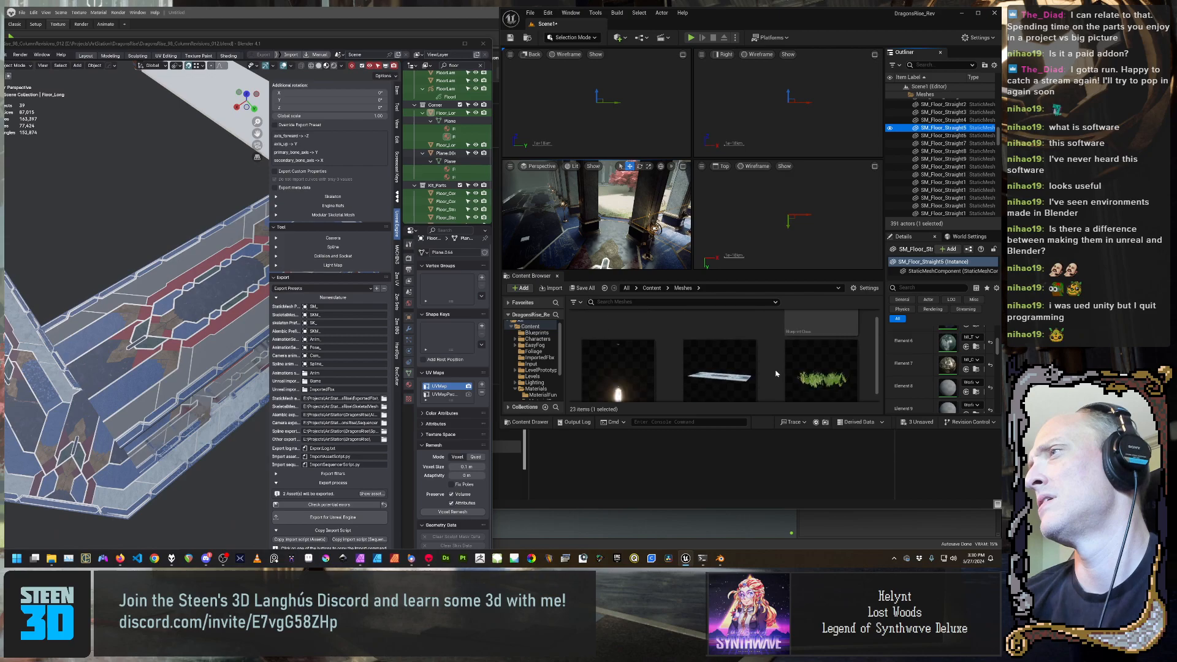
scroll(777, 371, "down", 5)
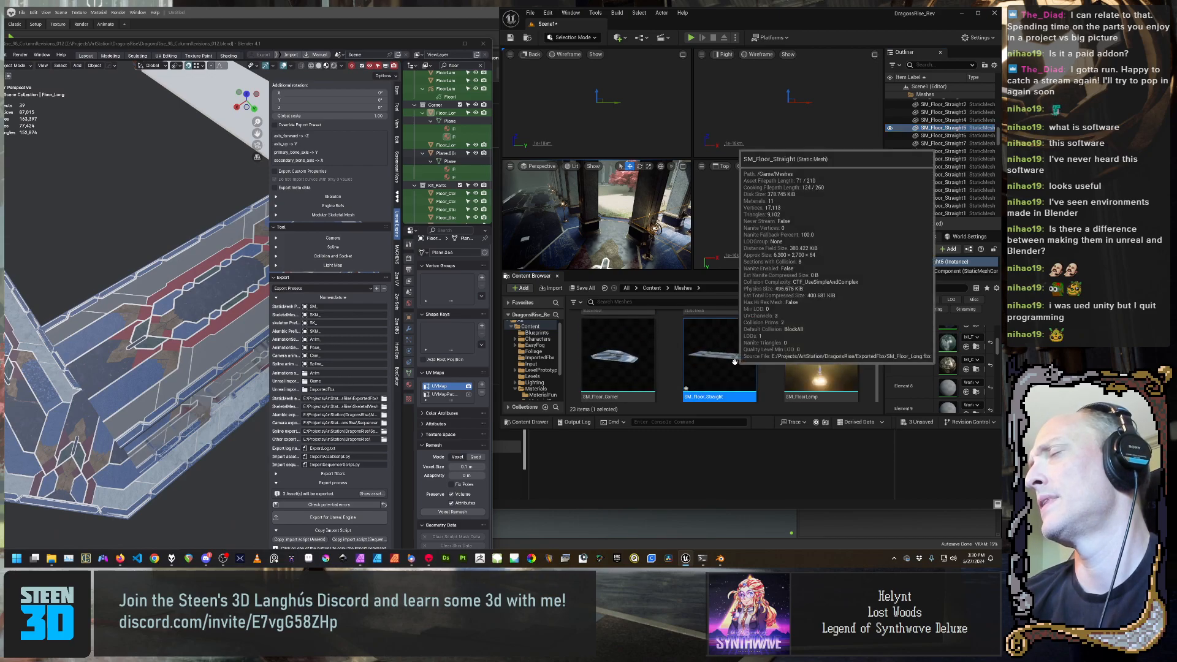
right_click(736, 362)
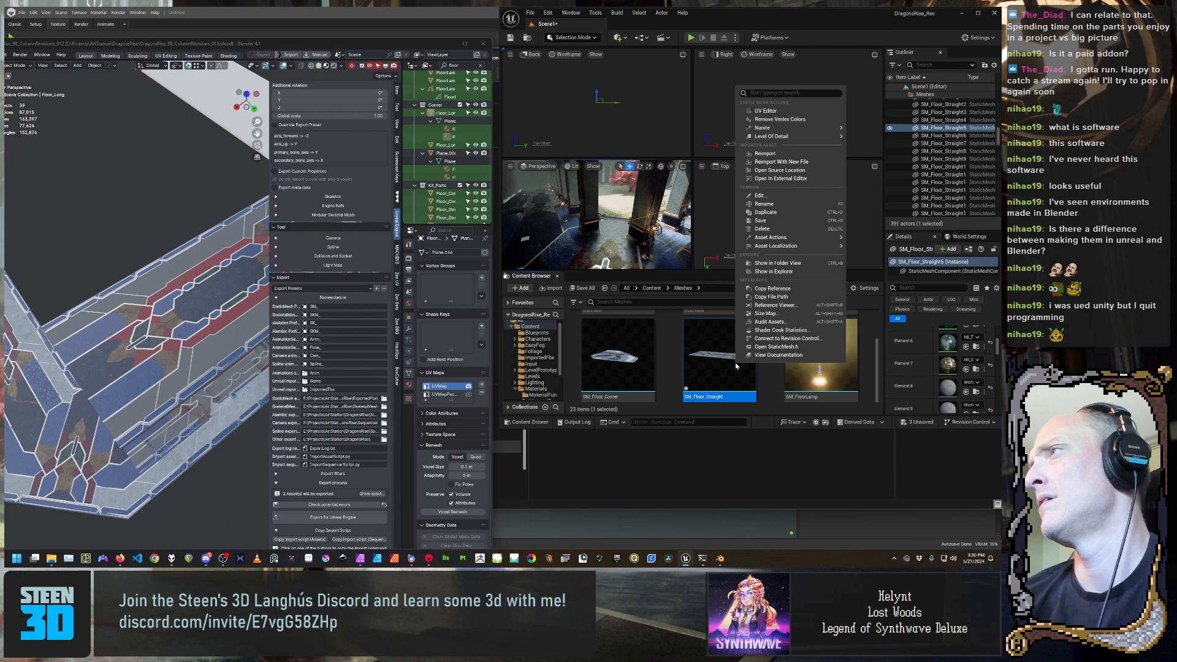
left_click(766, 163)
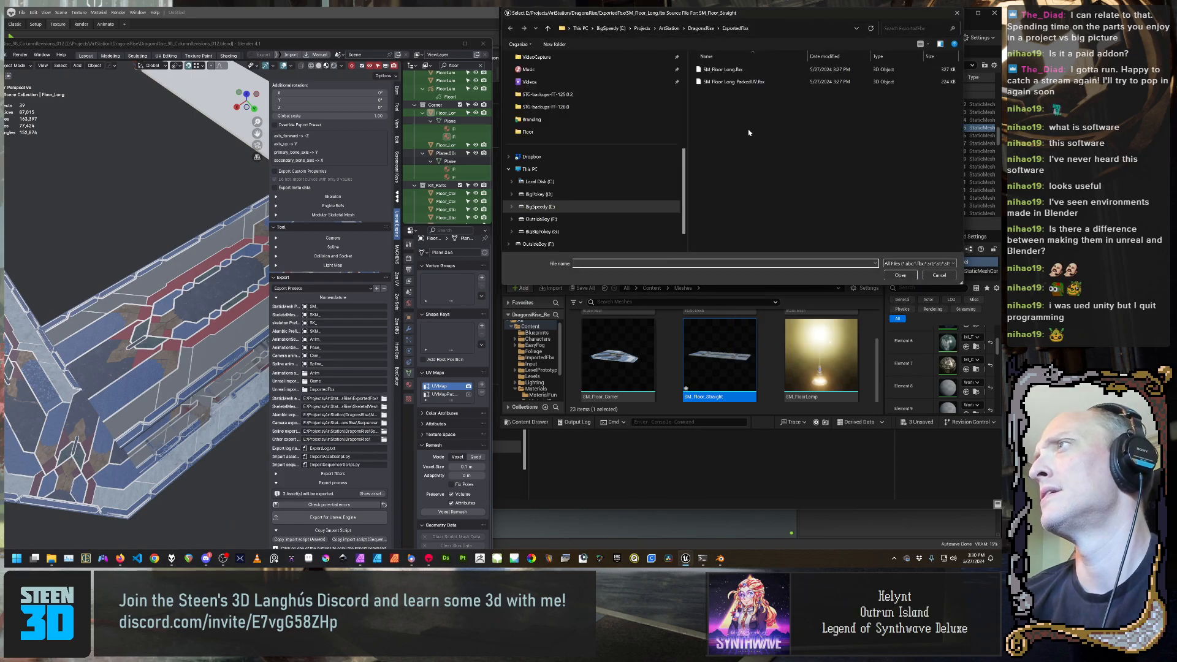
left_click(747, 70)
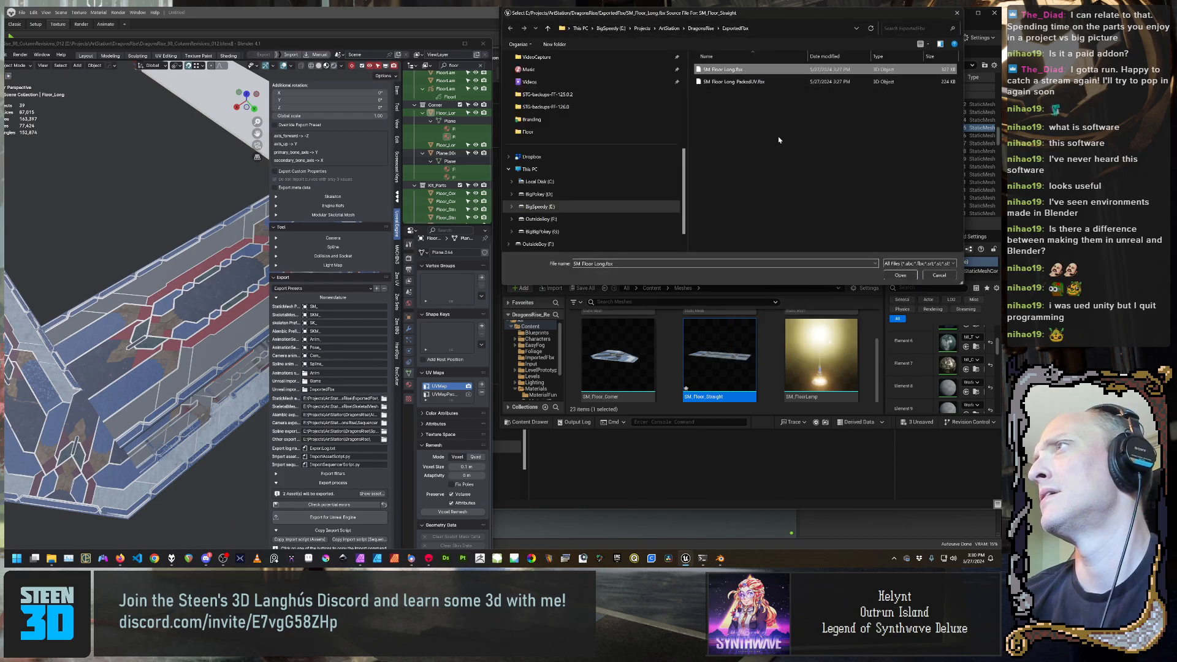
left_click(901, 274)
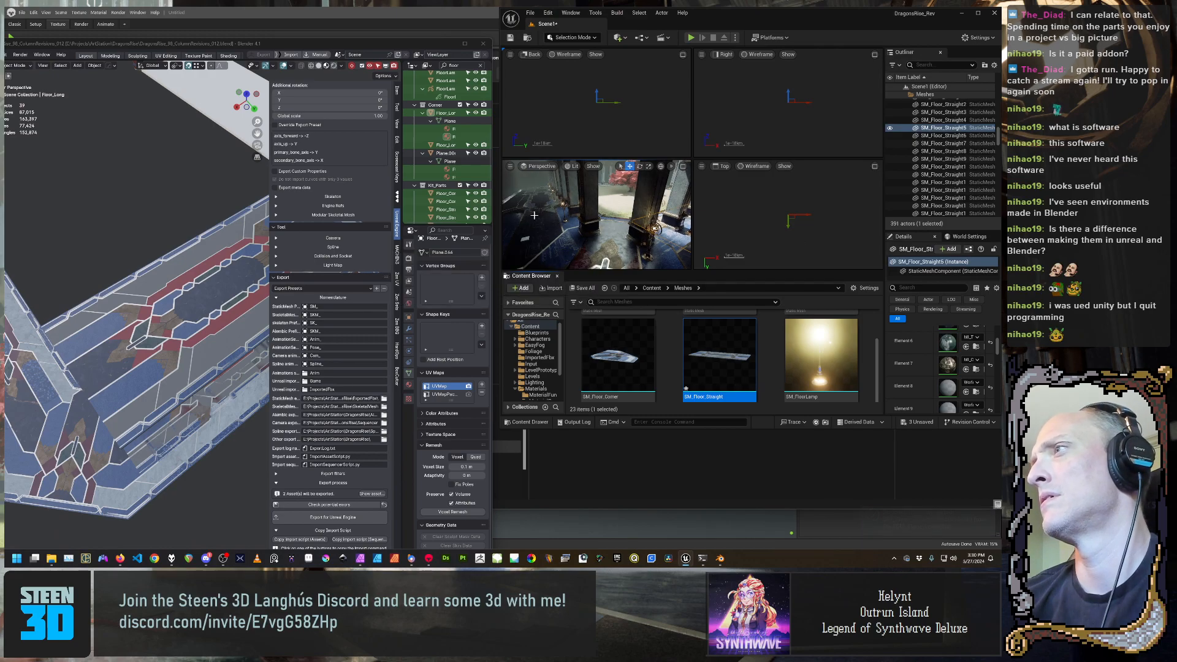
Open the SM_Floor_Straight mesh and examine its material slots and the tile pattern from above
double_click(724, 360)
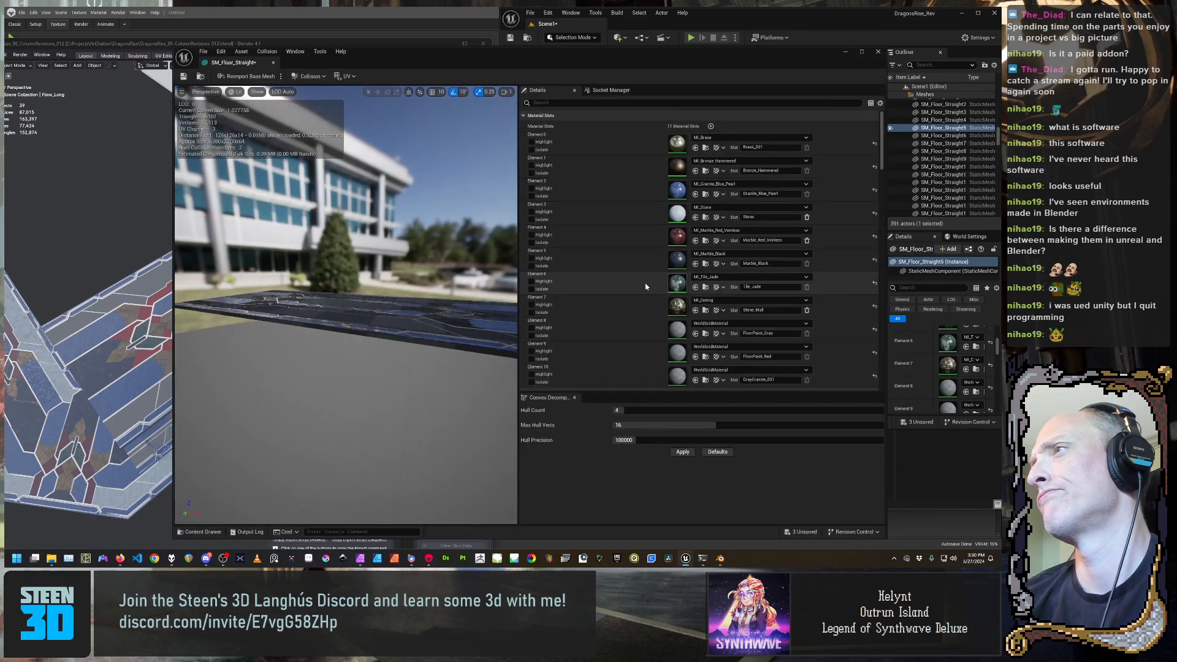
scroll(623, 287, "down", 3)
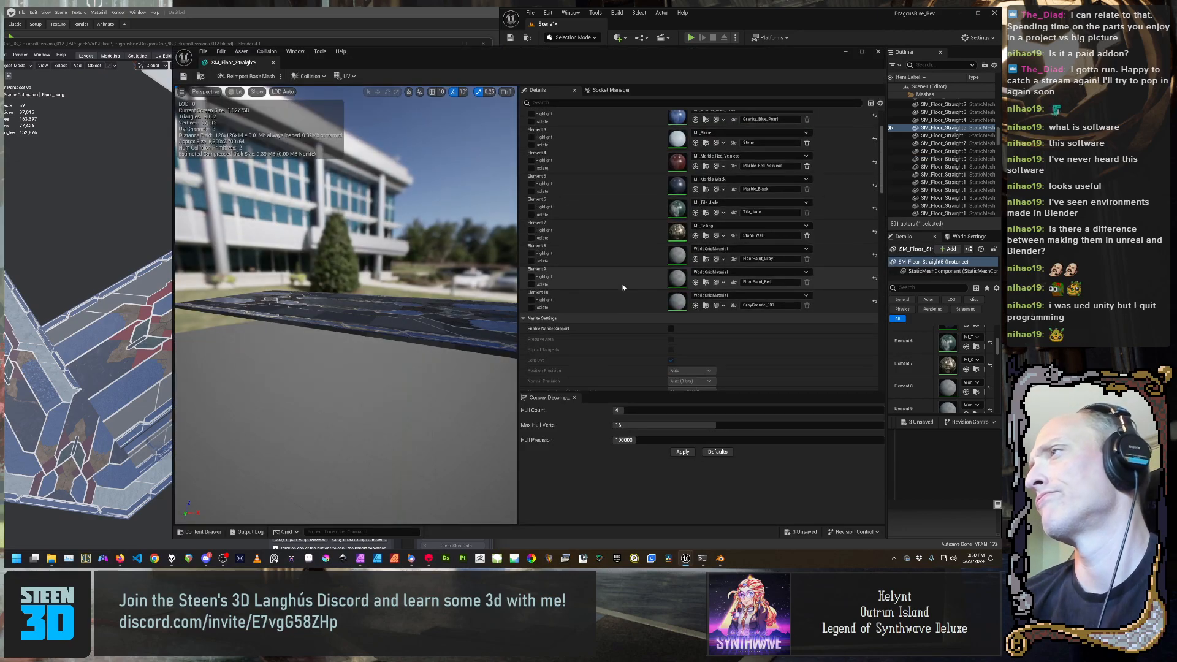
scroll(623, 287, "up", 3)
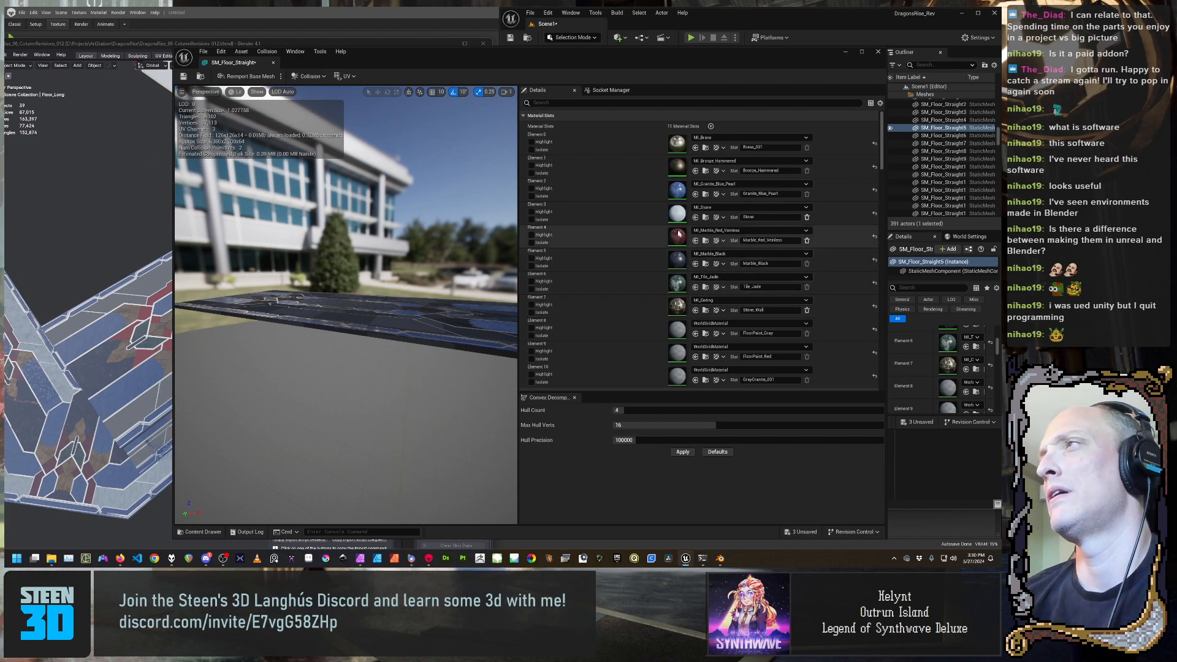
right_click_drag(408, 352, 415, 372)
key("e")
key("w")
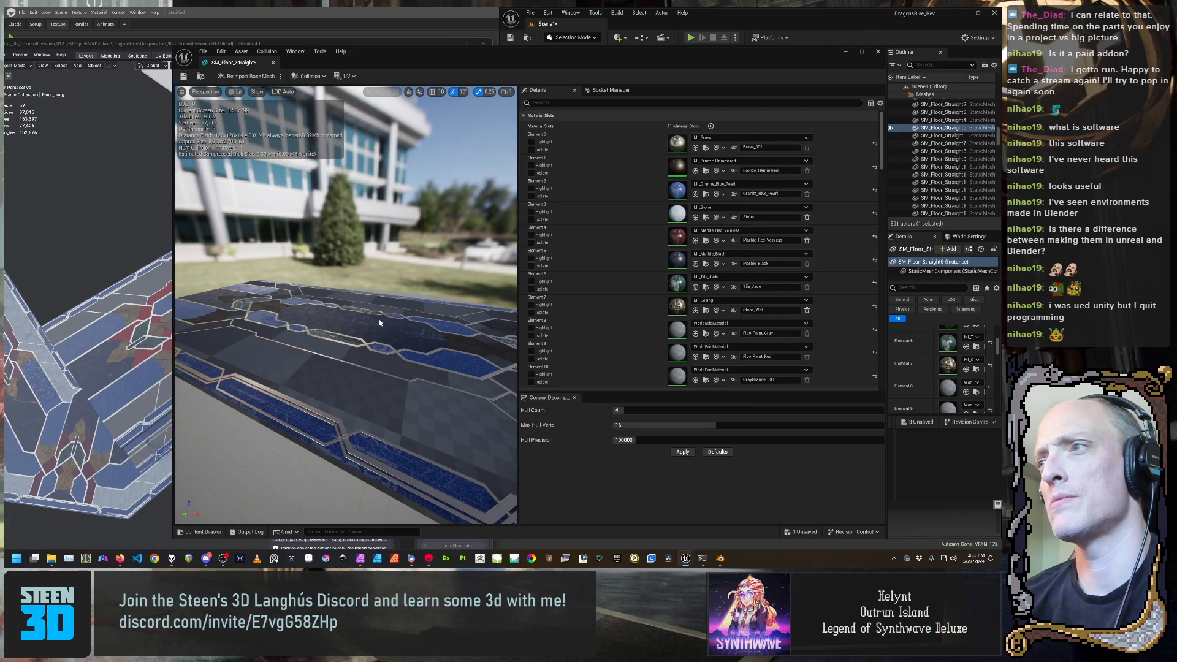
right_click_drag(399, 307, 327, 364)
key("w")
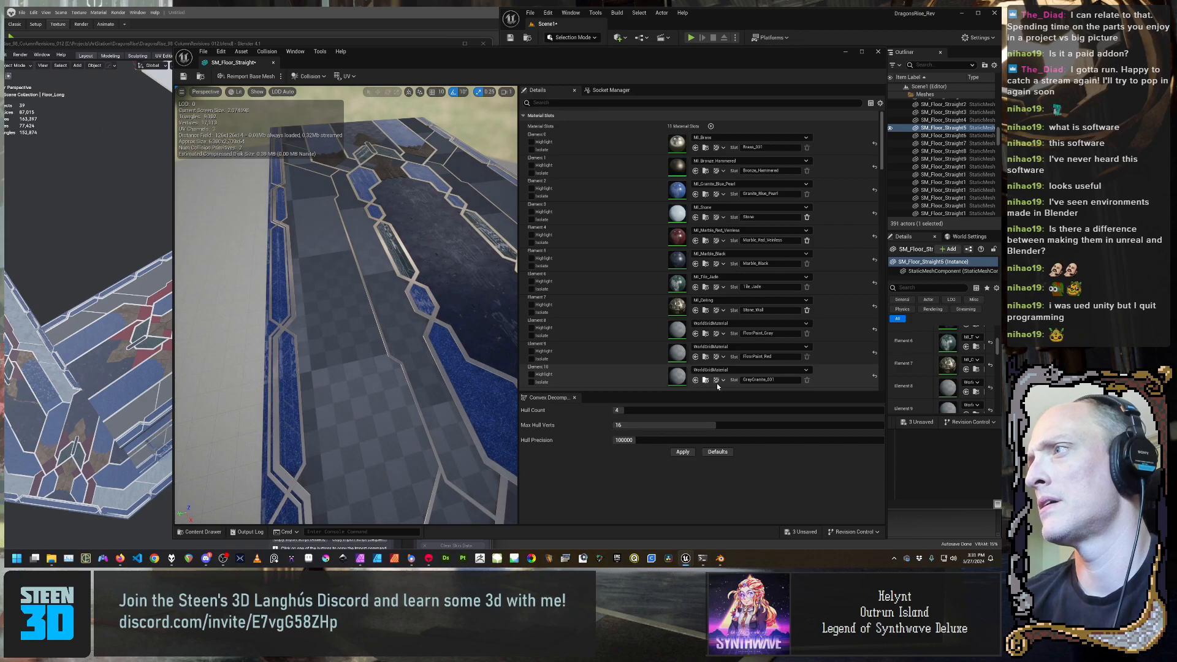
Highlight material elements 10, 1, 0, 2 and 3 one at a time to check which tiles each covers
left_click(531, 375)
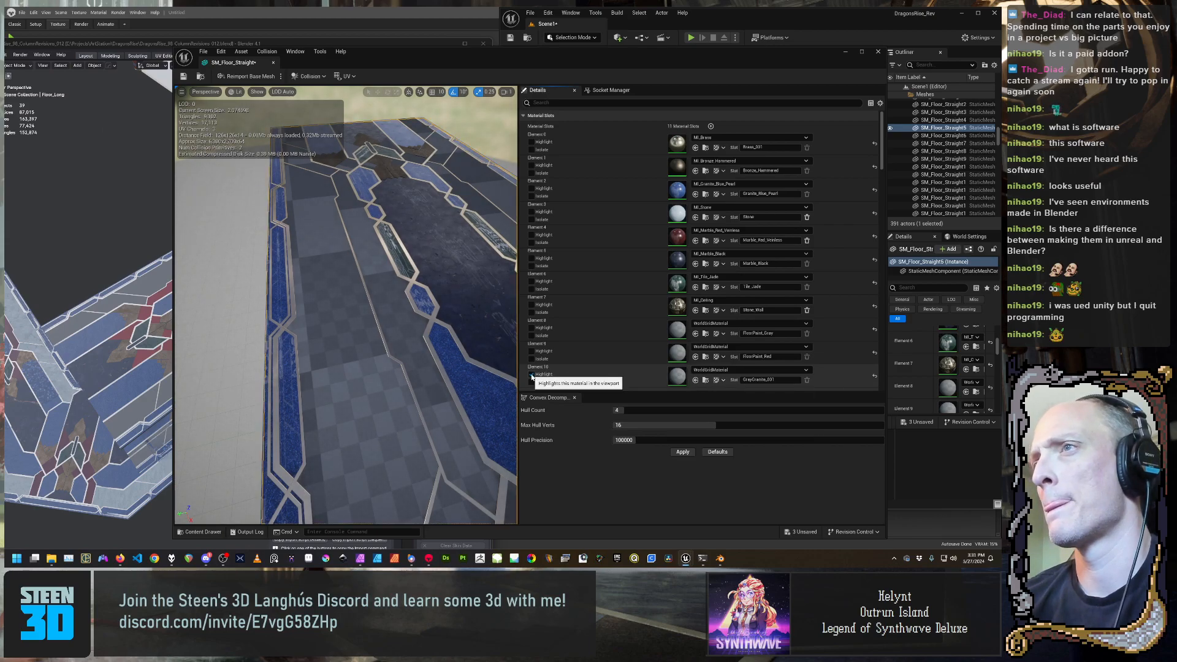
left_click(531, 167)
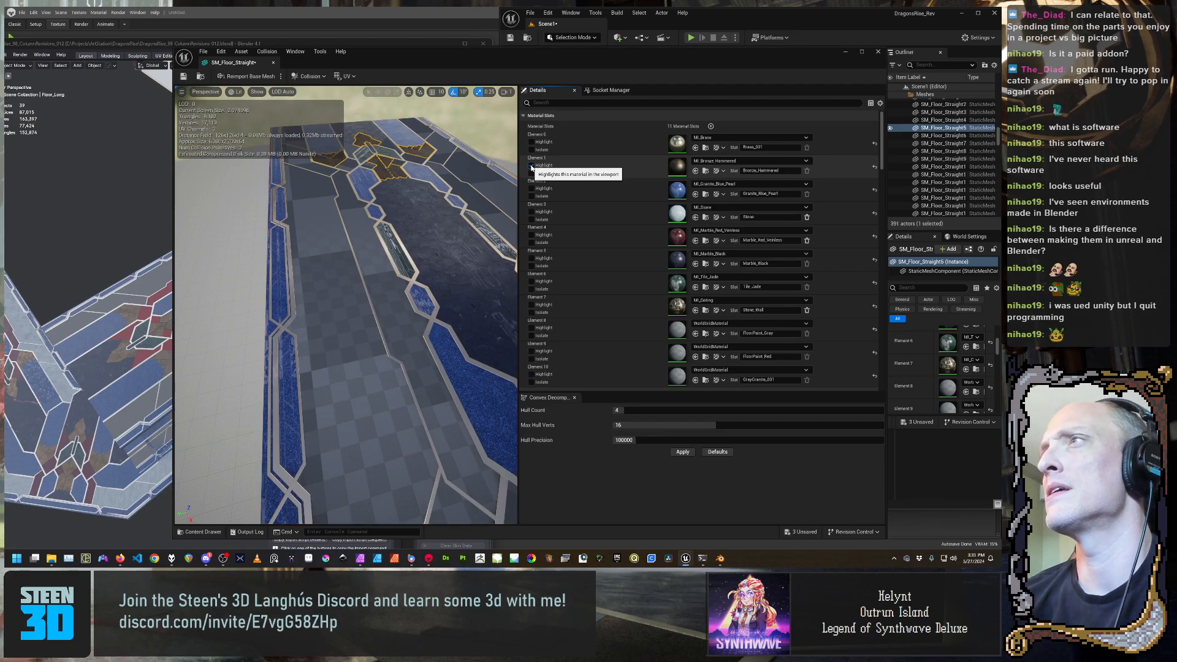
left_click(532, 142)
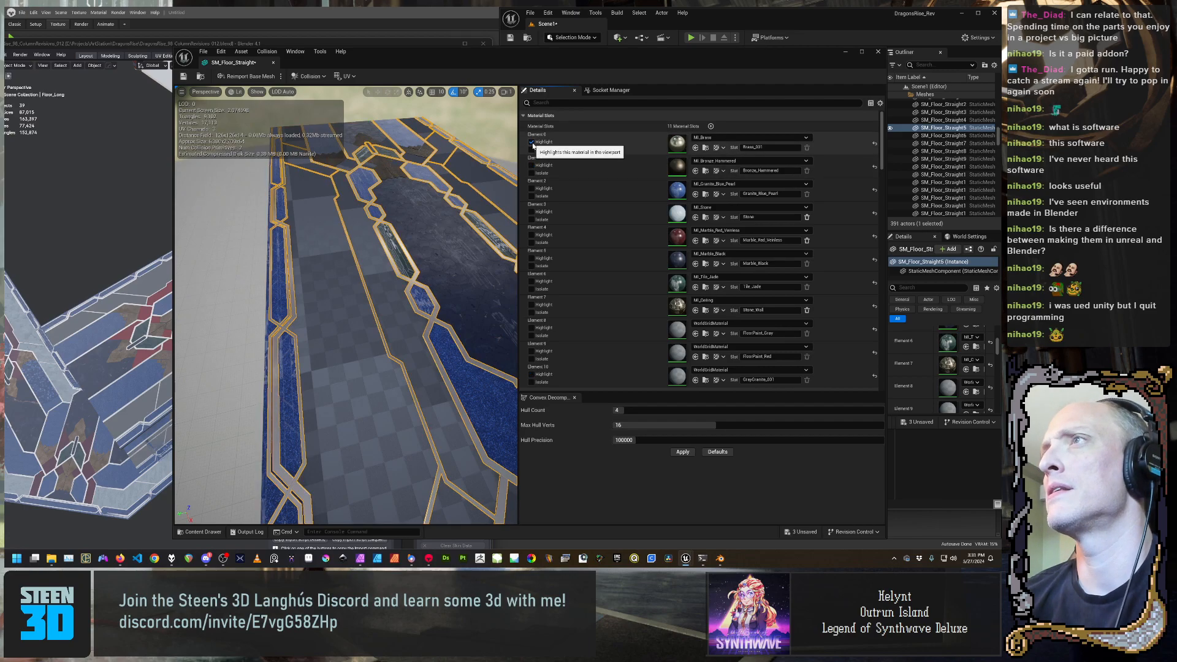
left_click(532, 189)
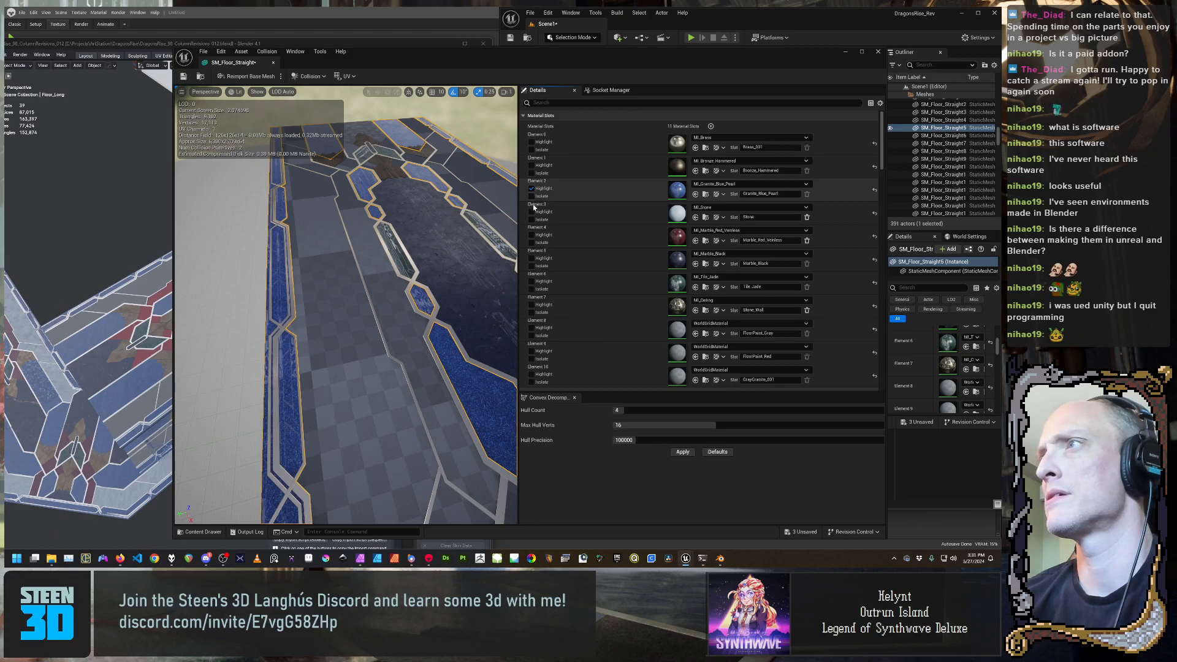
left_click(532, 212)
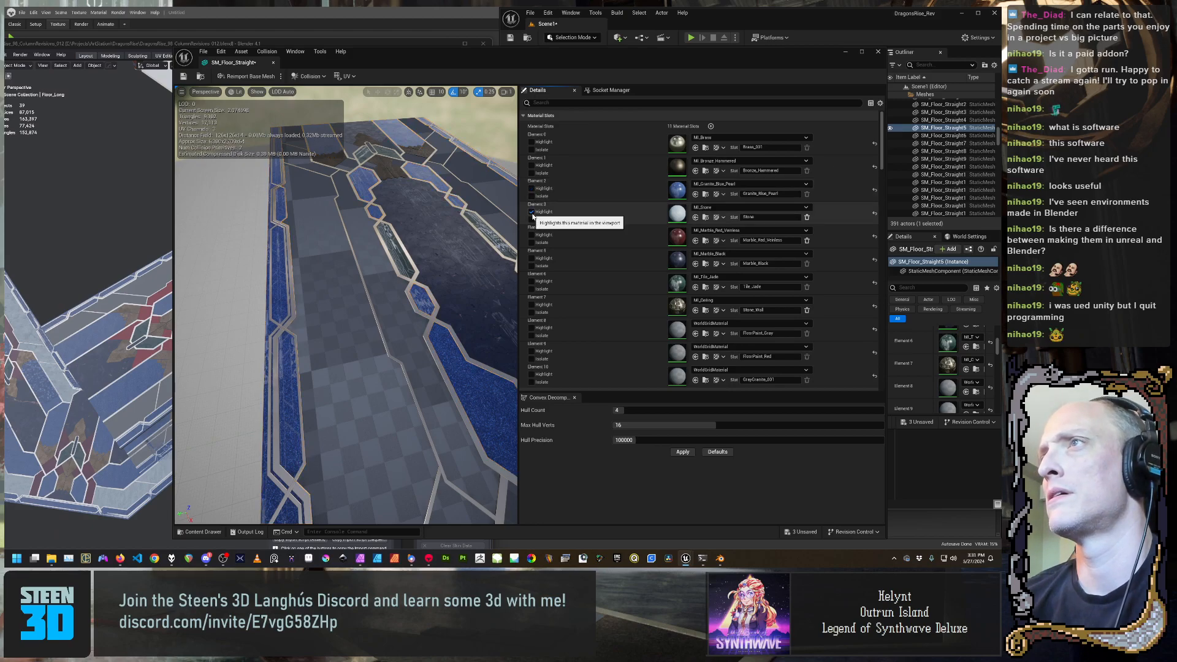
right_click_drag(405, 294, 499, 264)
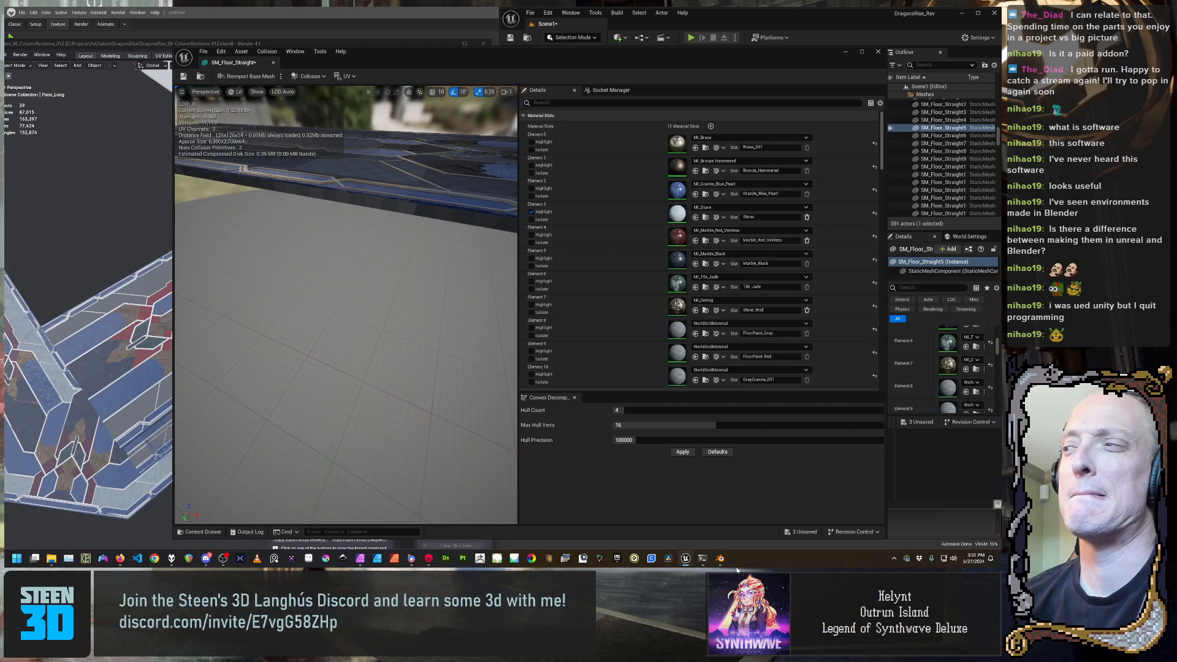
Switch to Blender full-screen and display Floor_Long_PackedUV's UVs in a UV editor with all its geometry selected in Edit Mode
left_click(720, 558)
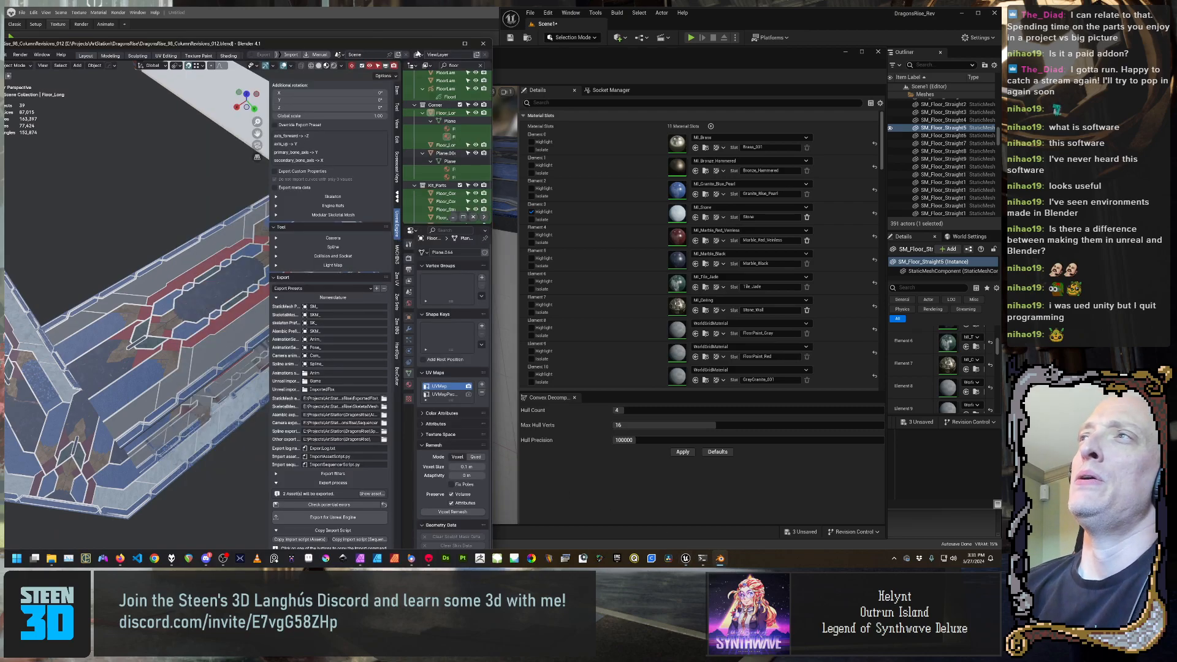
double_click(415, 44)
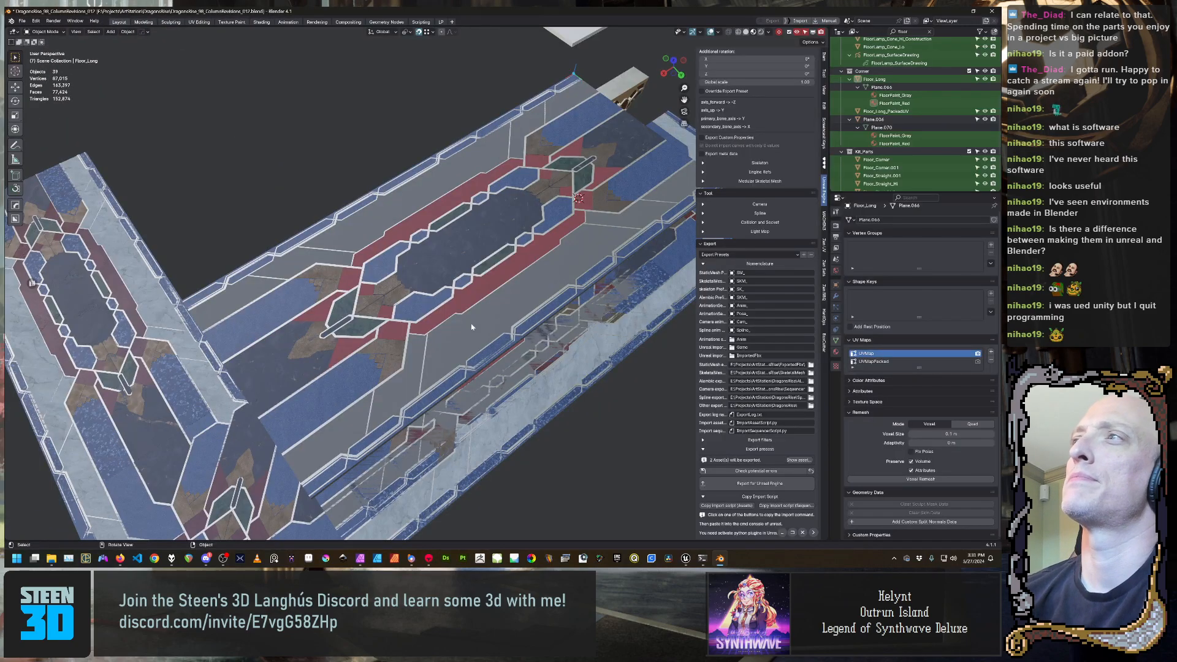
middle_click_drag(473, 325, 402, 205)
left_click(377, 154)
key("shift+t")
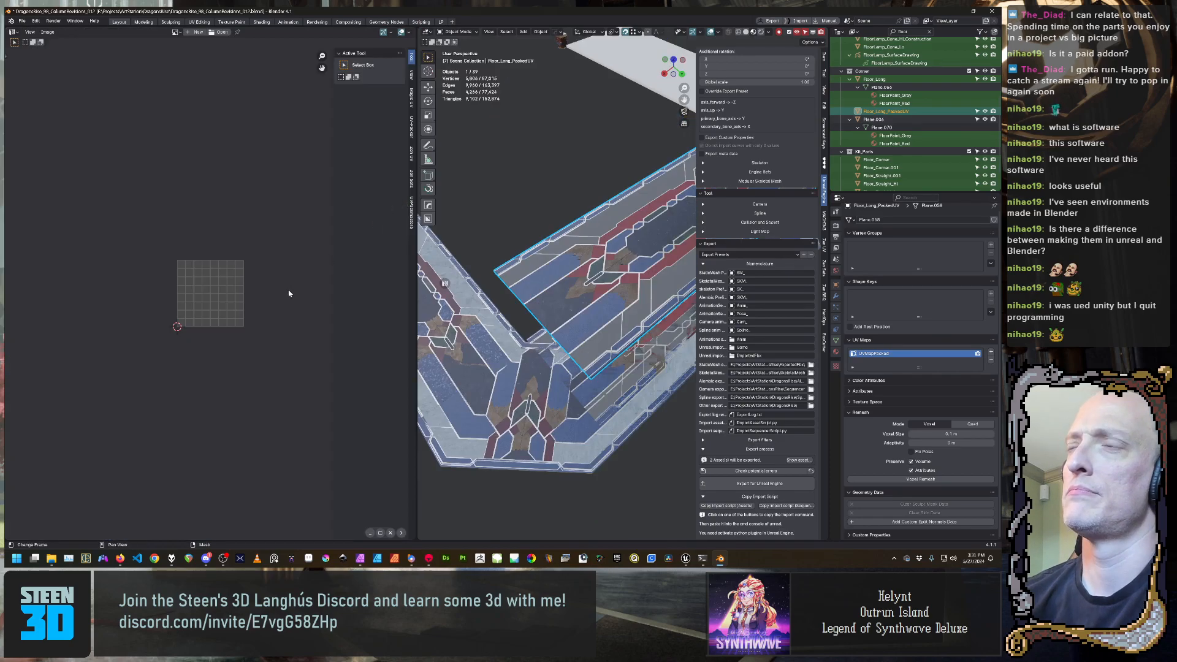
key("Tab")
key("a")
scroll(282, 369, "up", 3)
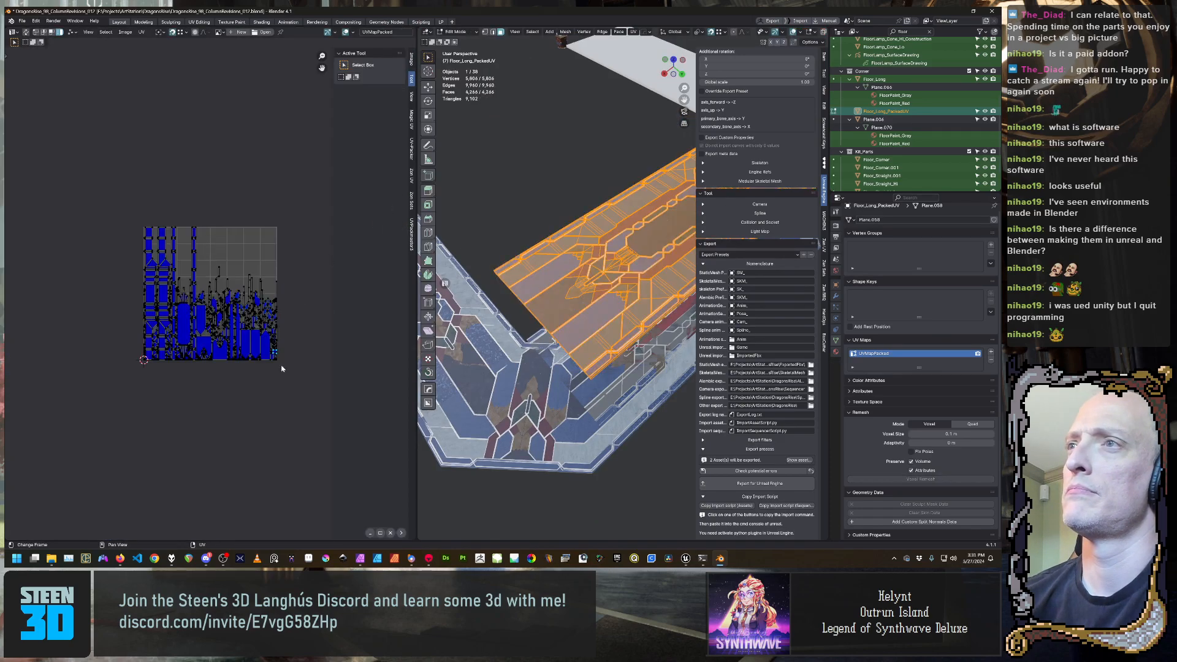
Select the oversized rectangular UV island lying outside the UV tile
scroll(282, 368, "down", 9)
scroll(282, 369, "down", 1)
middle_click_drag(274, 353, 188, 352)
left_click_drag(188, 164, 309, 379)
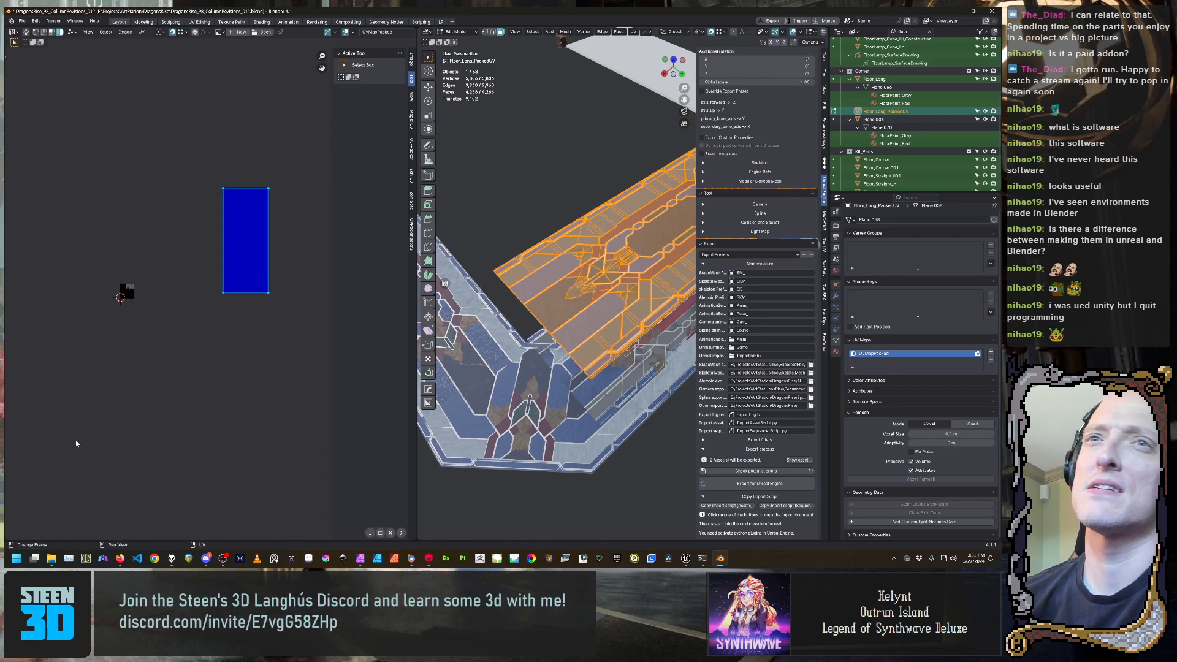
scroll(223, 400, "up", 5)
scroll(224, 400, "down", 2)
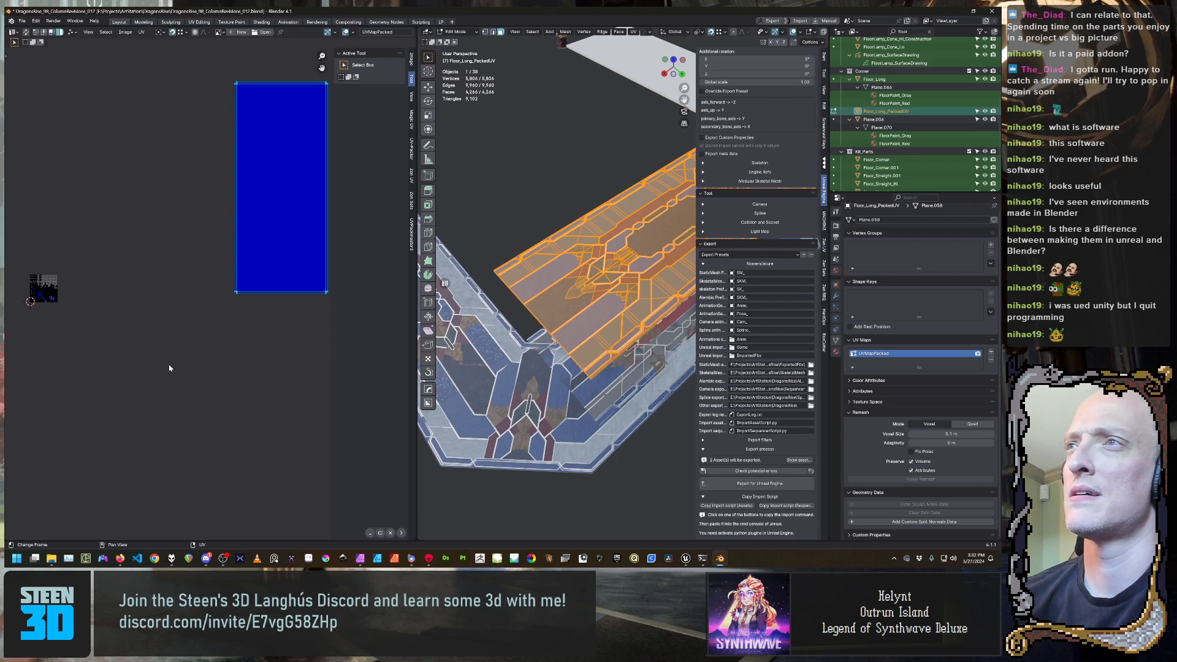
middle_click_drag(169, 368, 217, 381)
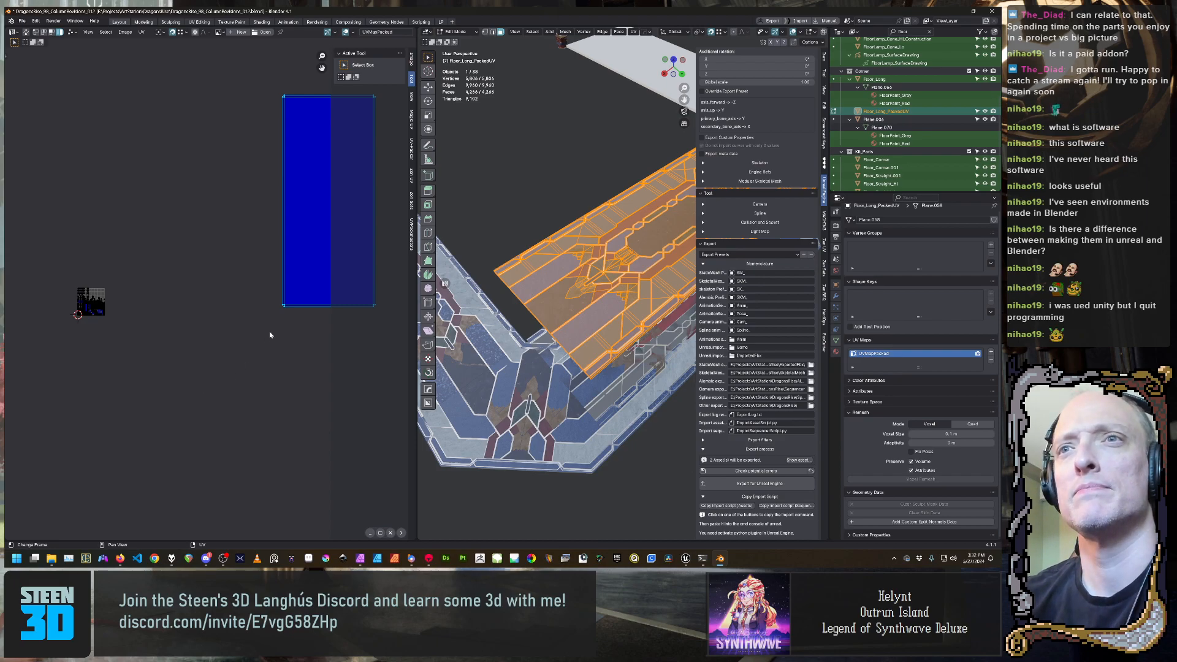
middle_click_drag(273, 321, 219, 356)
scroll(221, 356, "up", 1)
scroll(220, 356, "down", 2)
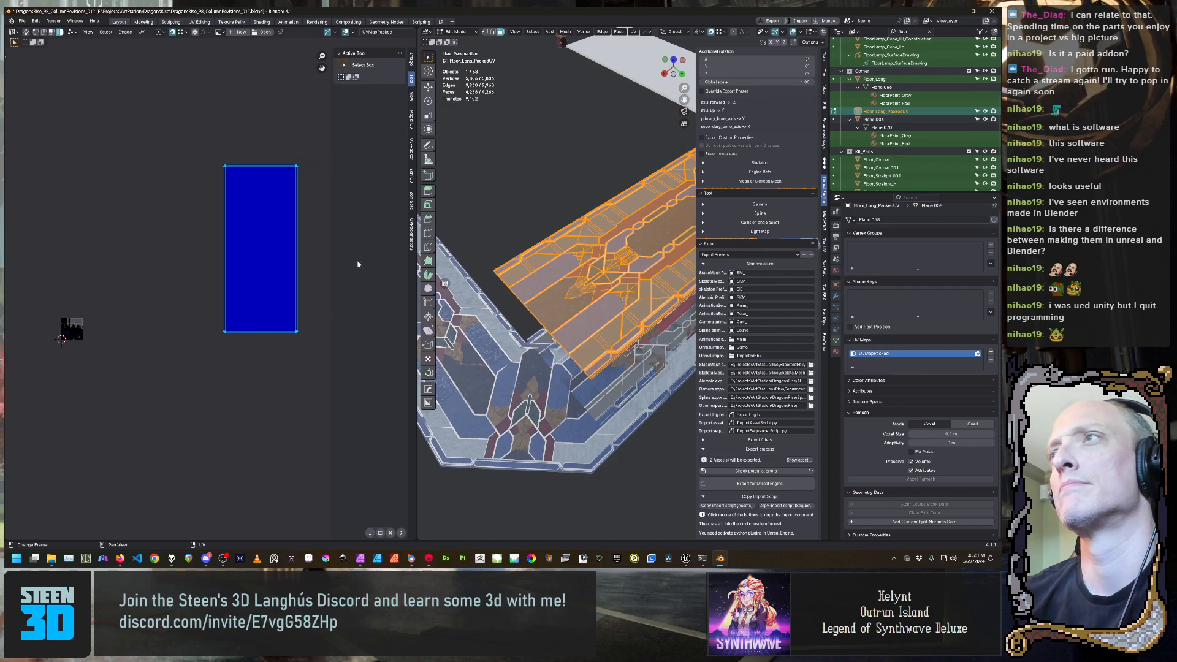
Rotate the oversized UV island 90° with the Zen UV transform tools so that it lies horizontally
left_click(411, 177)
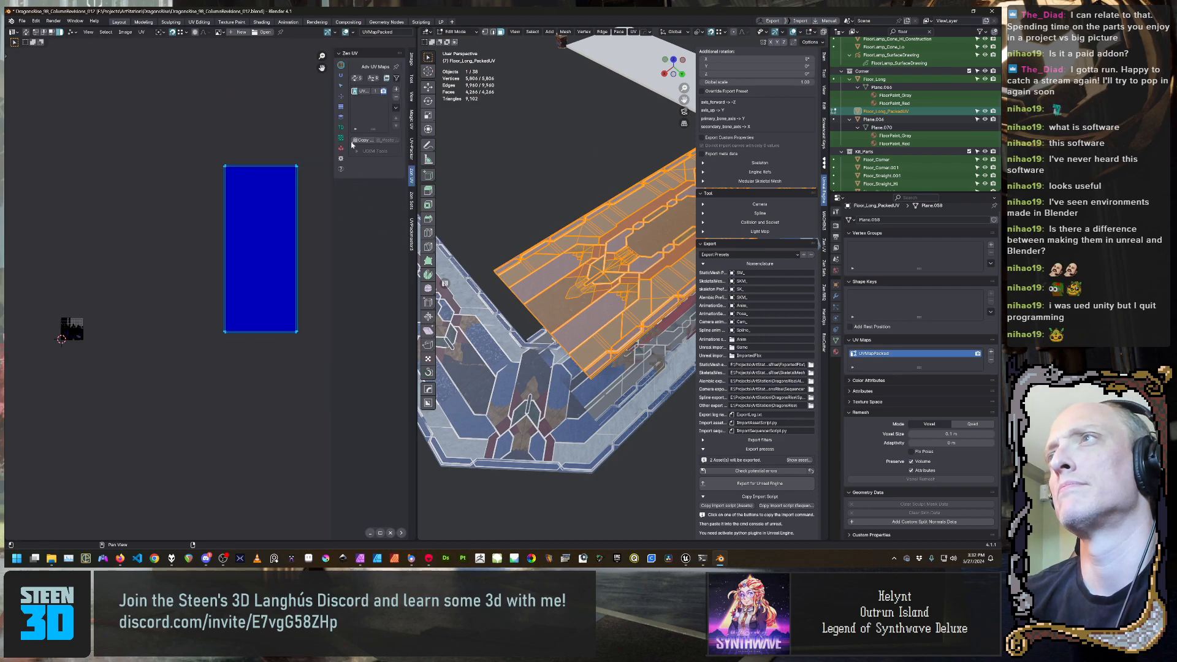
left_click(341, 97)
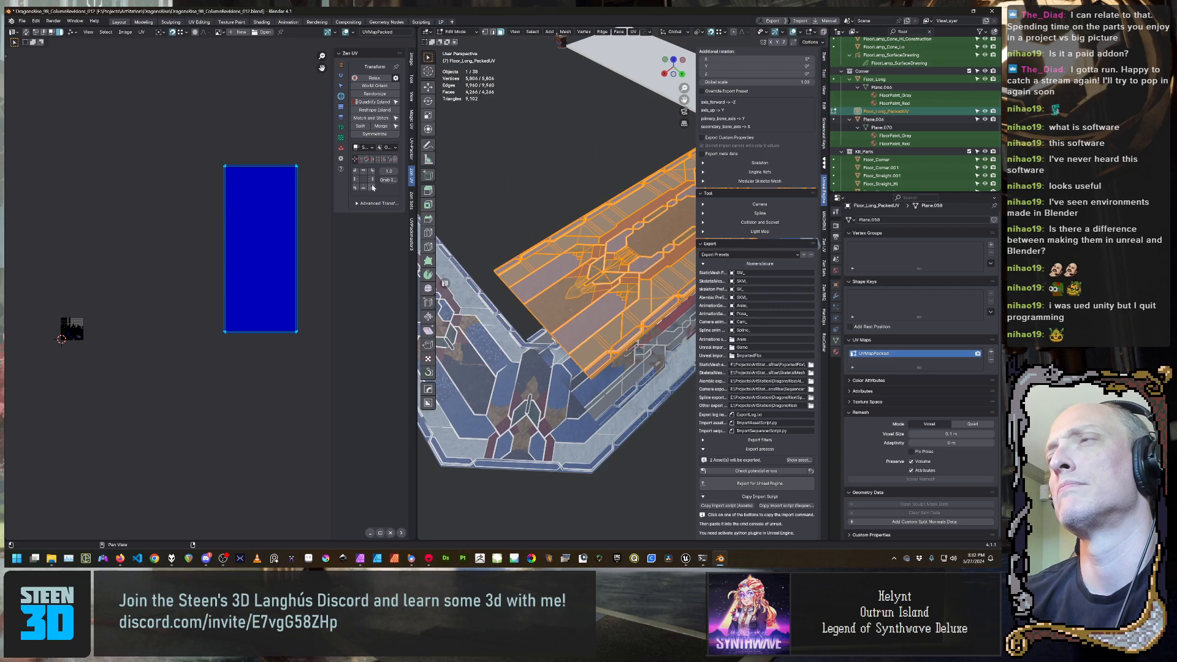
left_click(367, 159)
left_click(356, 173)
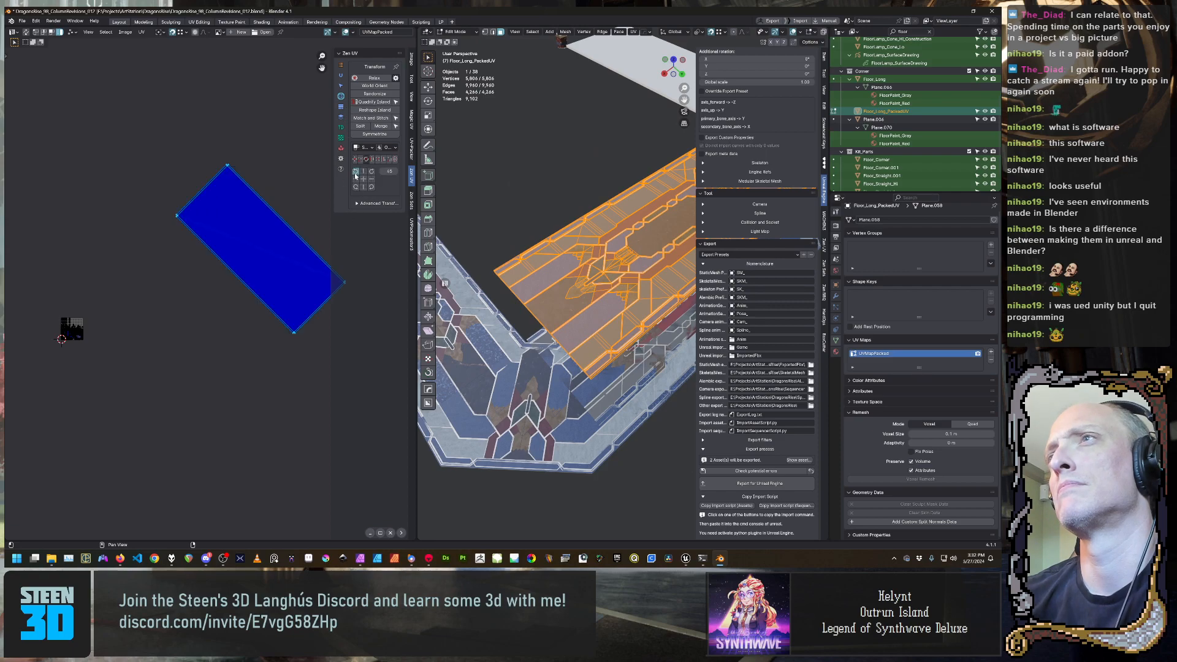
left_click(356, 173)
scroll(282, 362, "up", 2)
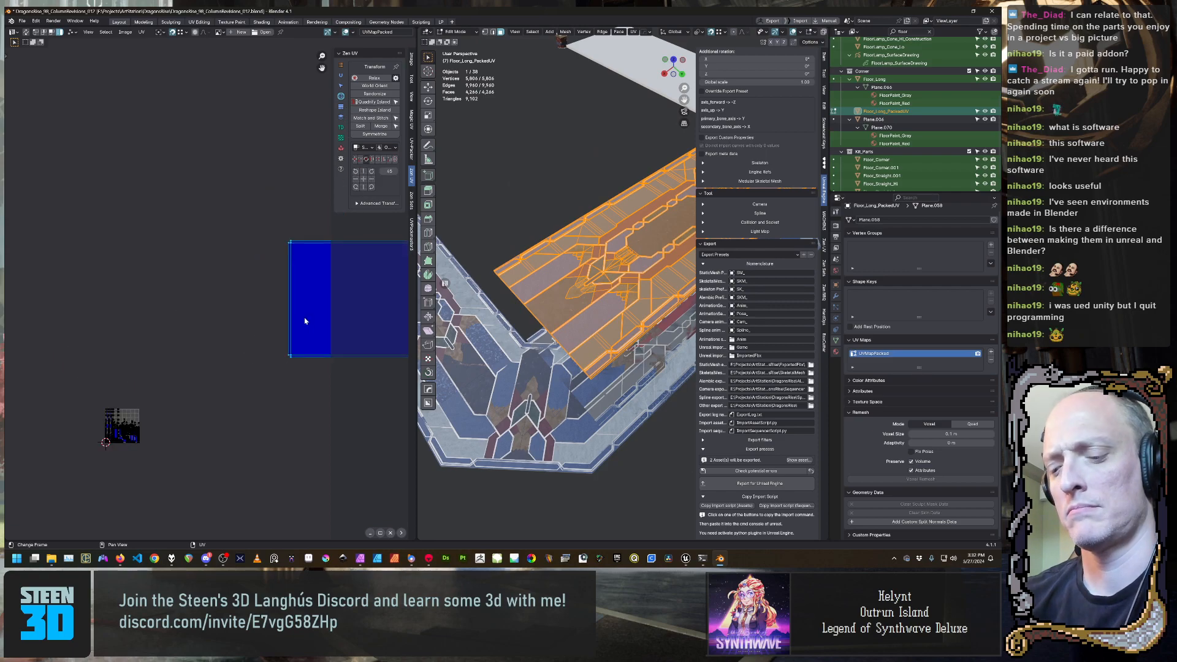
Move the oversized island nearer the UV tile and scale it down to about 40% of the tile's width
key("g")
left_click(84, 399)
scroll(113, 413, "up", 5)
middle_click_drag(113, 422, 251, 308)
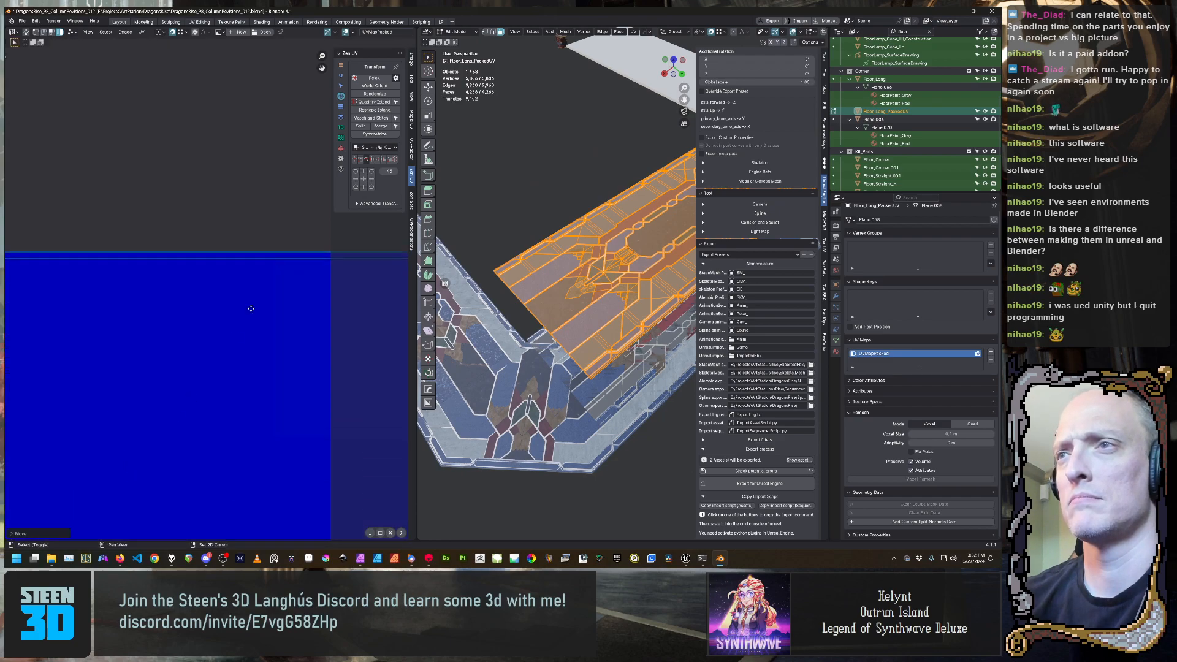
scroll(251, 309, "down", 4)
key("s")
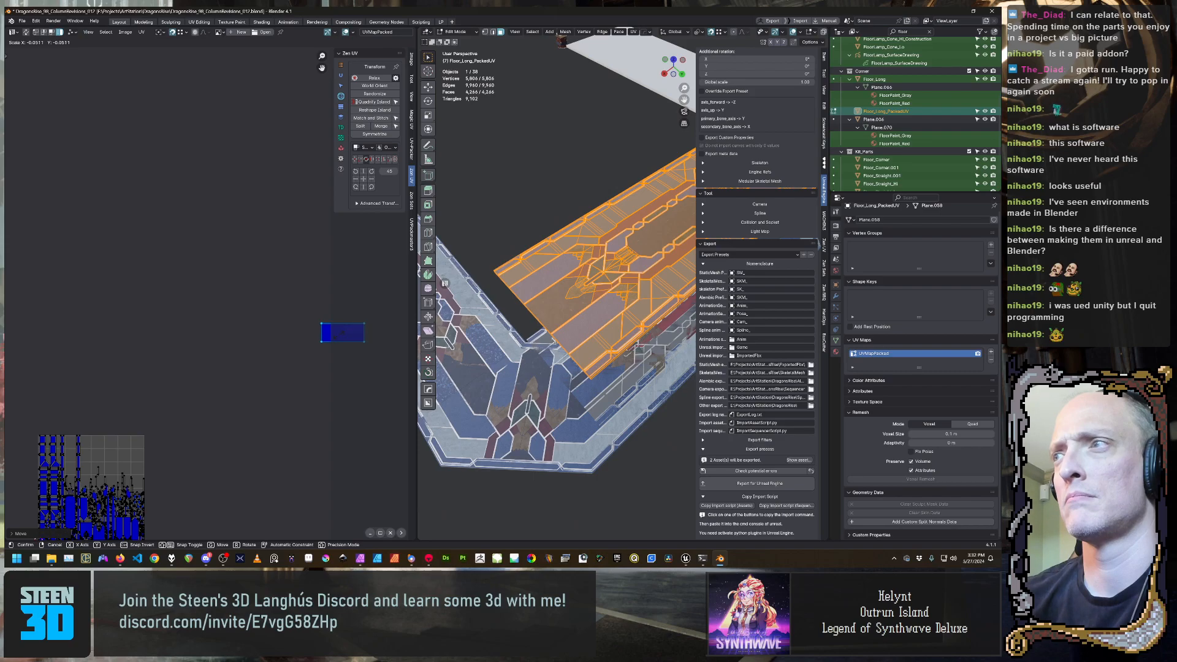
left_click(281, 410)
middle_click_drag(281, 411, 306, 364)
Move the oversized island into the UV tile's empty upper-right corner and scale it to about 60% of the tile's width
key("g")
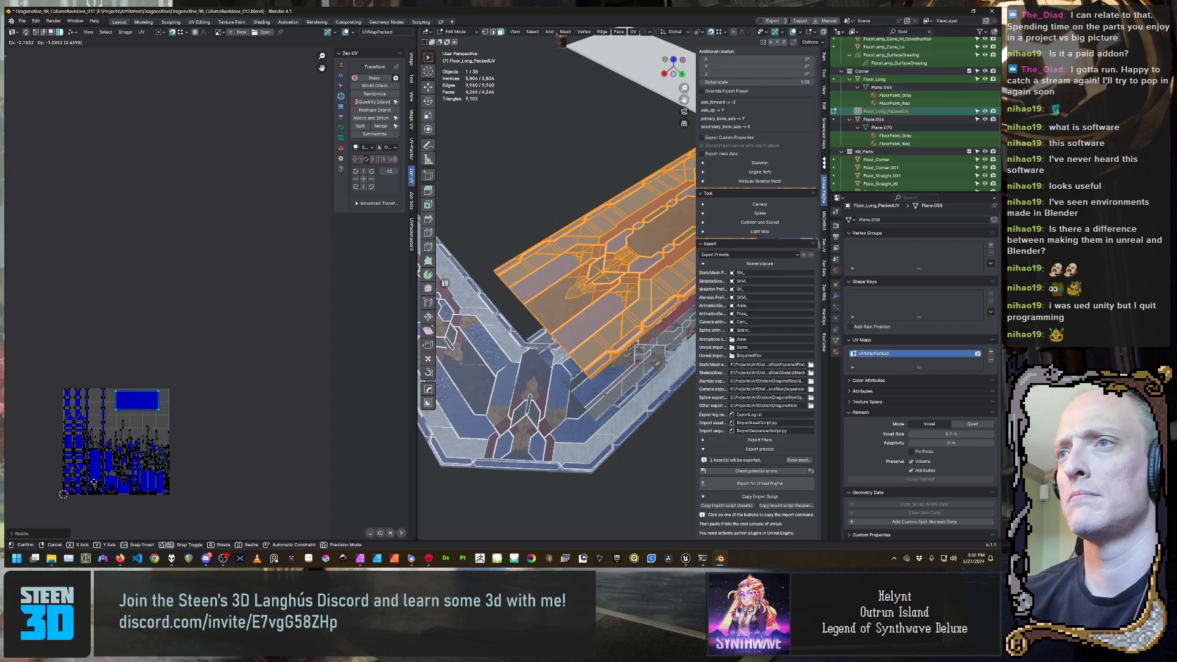
left_click(118, 521)
key("s")
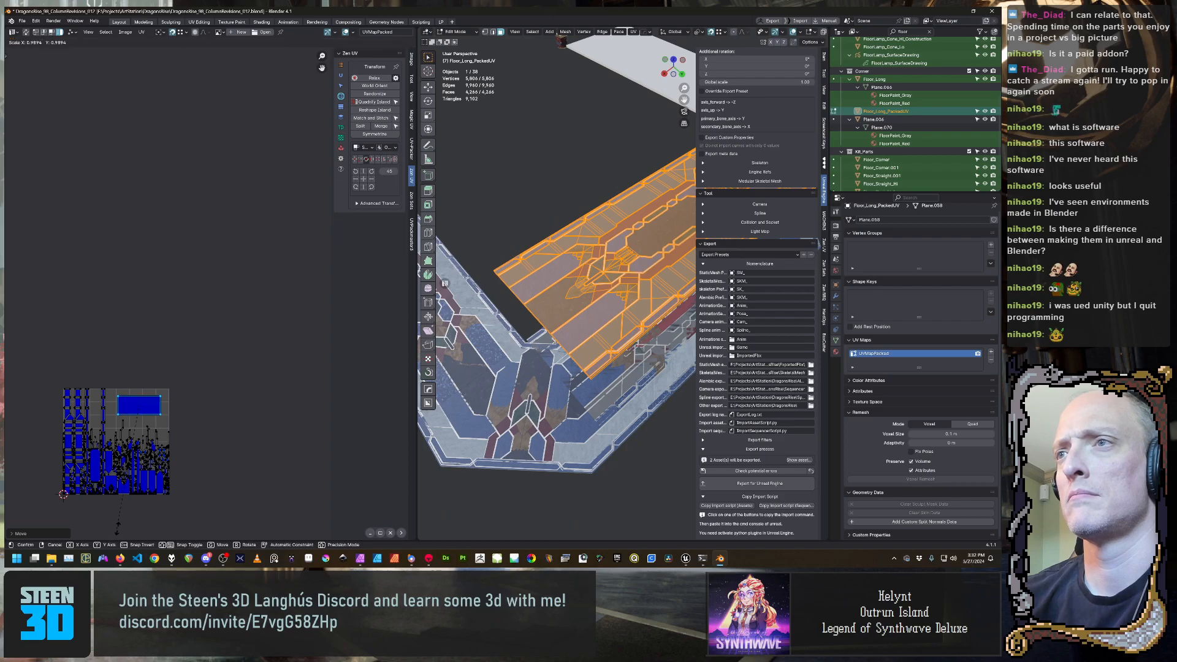
left_click(104, 82)
key("g")
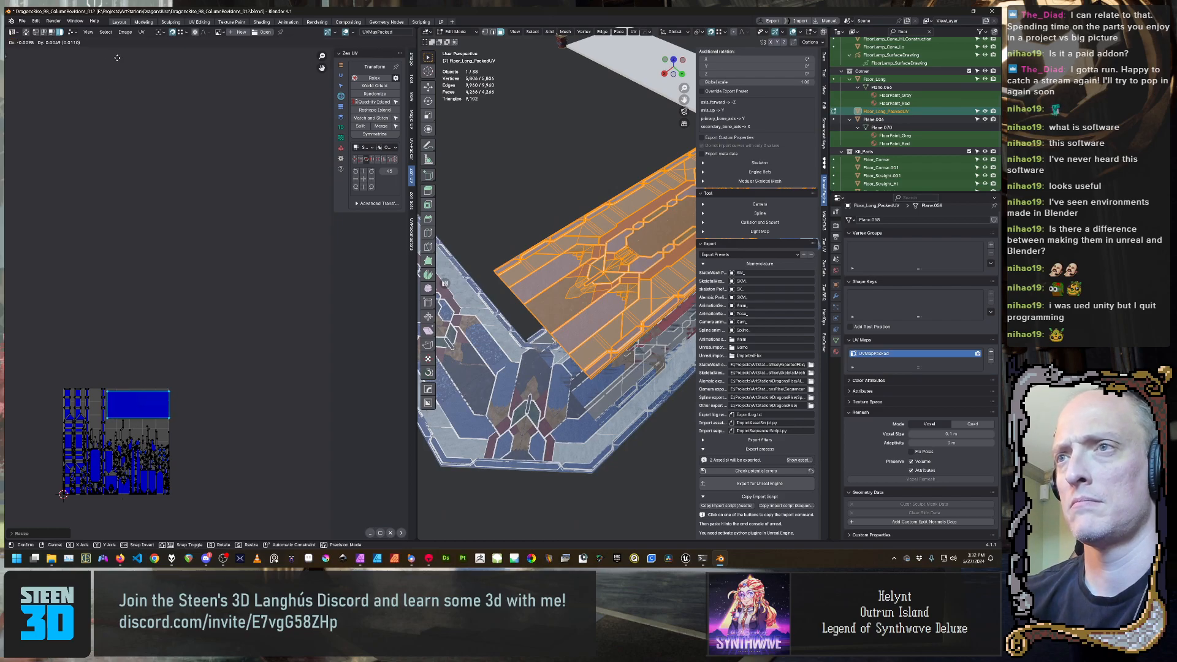
left_click(115, 48)
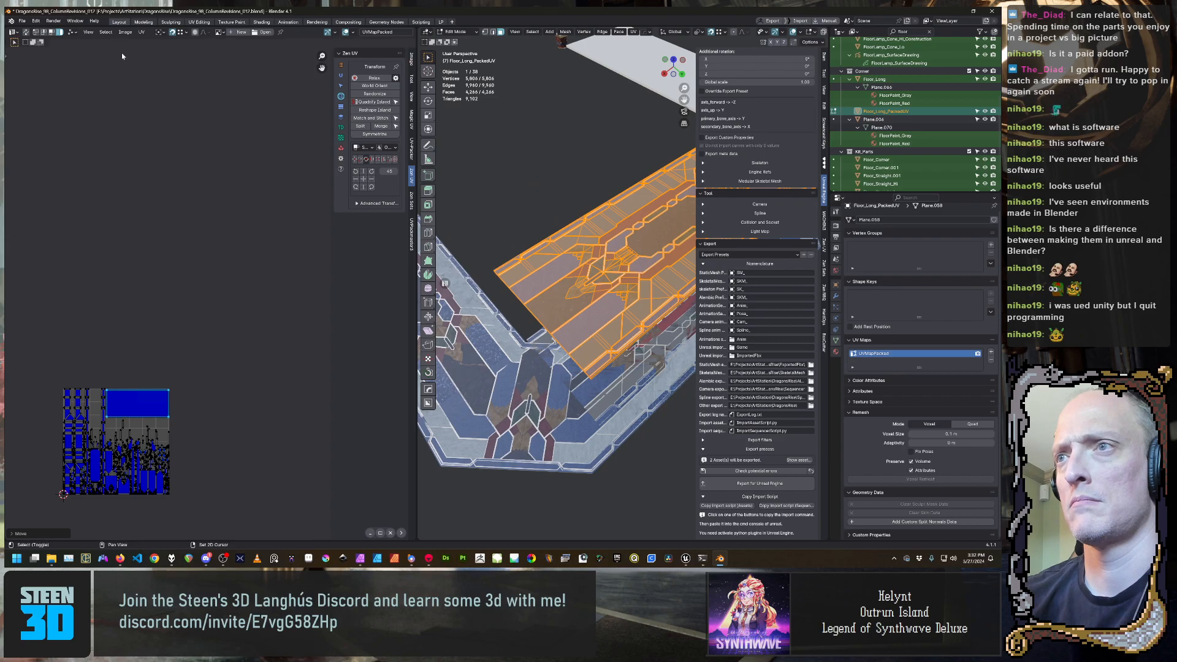
left_click(178, 189)
Return Floor_Long_PackedUV to Object Mode and examine the long floor pieces from several angles
scroll(183, 307, "up", 5)
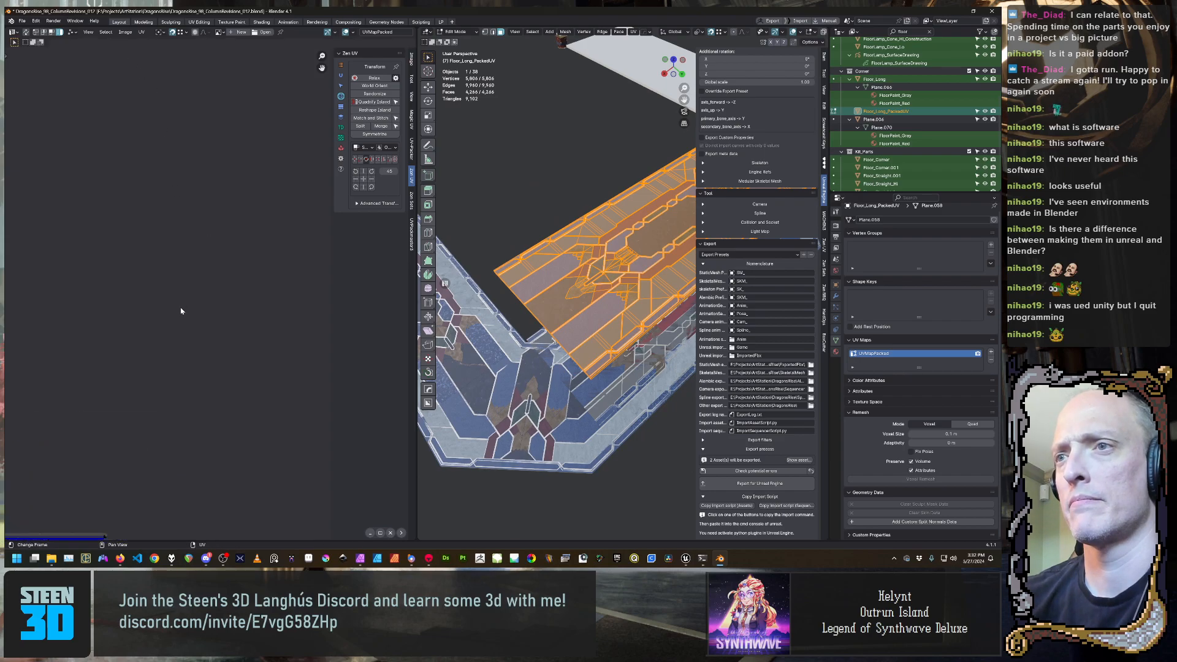
scroll(182, 309, "down", 4)
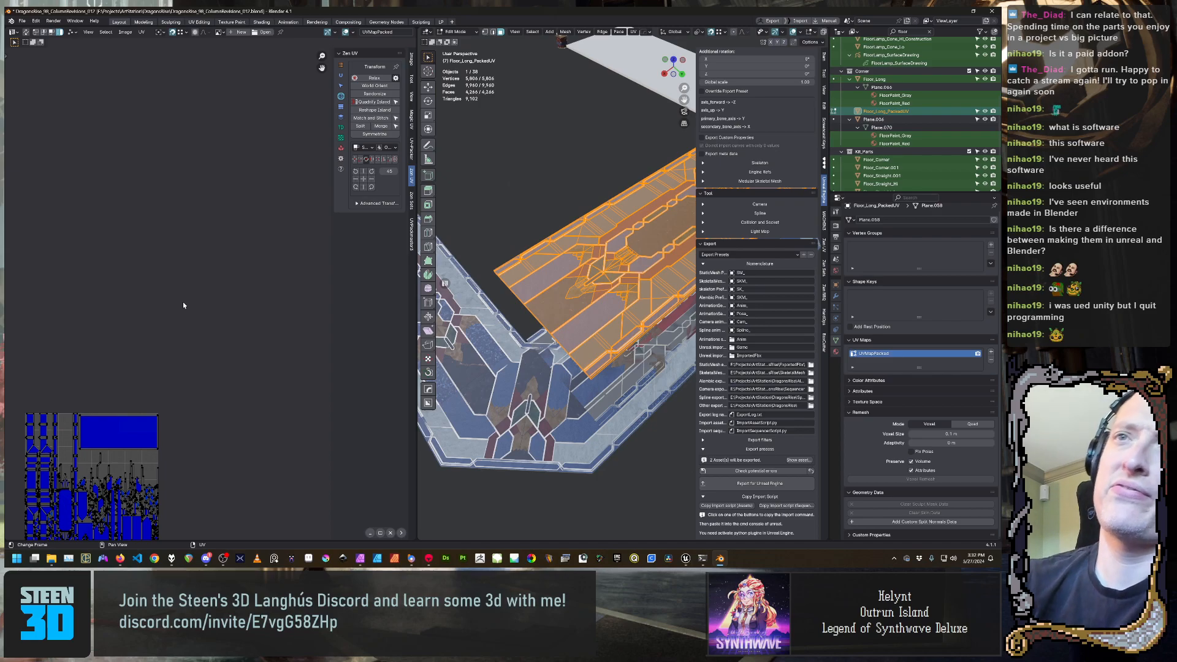
key("Tab")
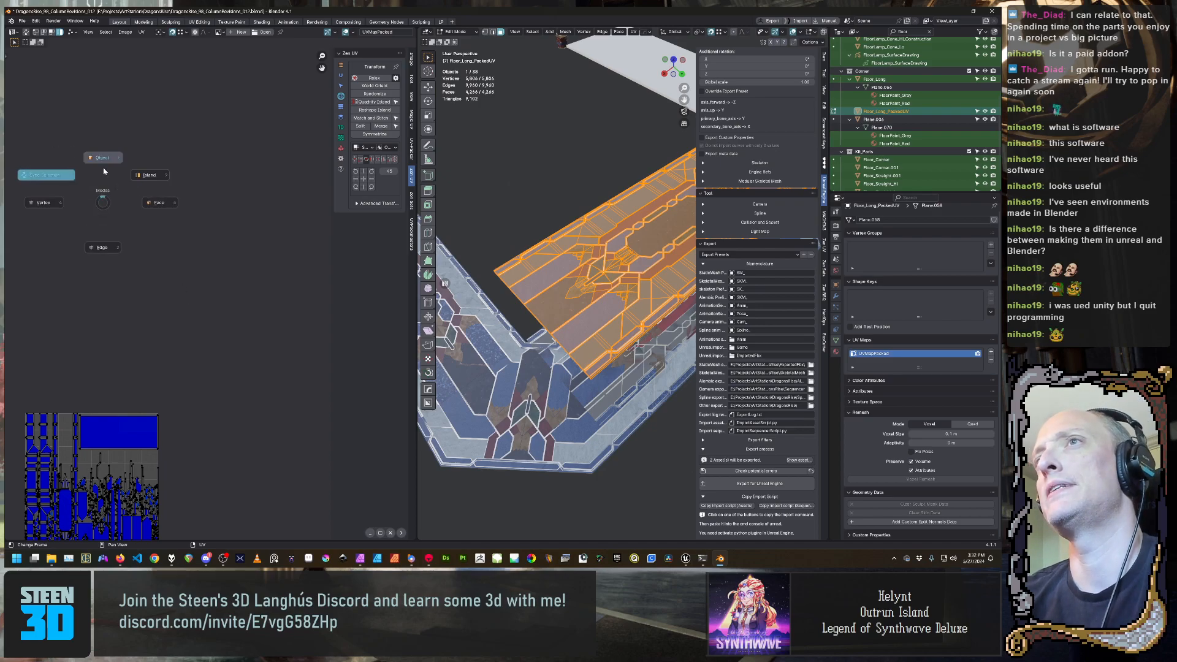
left_click(103, 158)
middle_click_drag(532, 320, 504, 266)
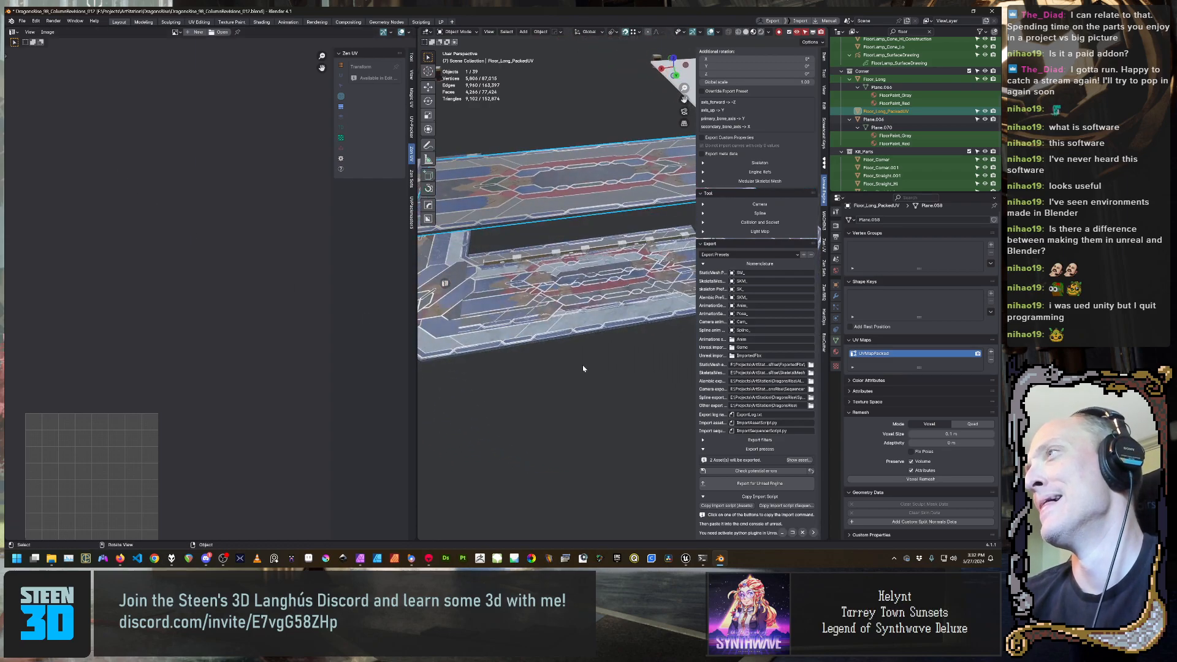
middle_click_drag(572, 194, 557, 409)
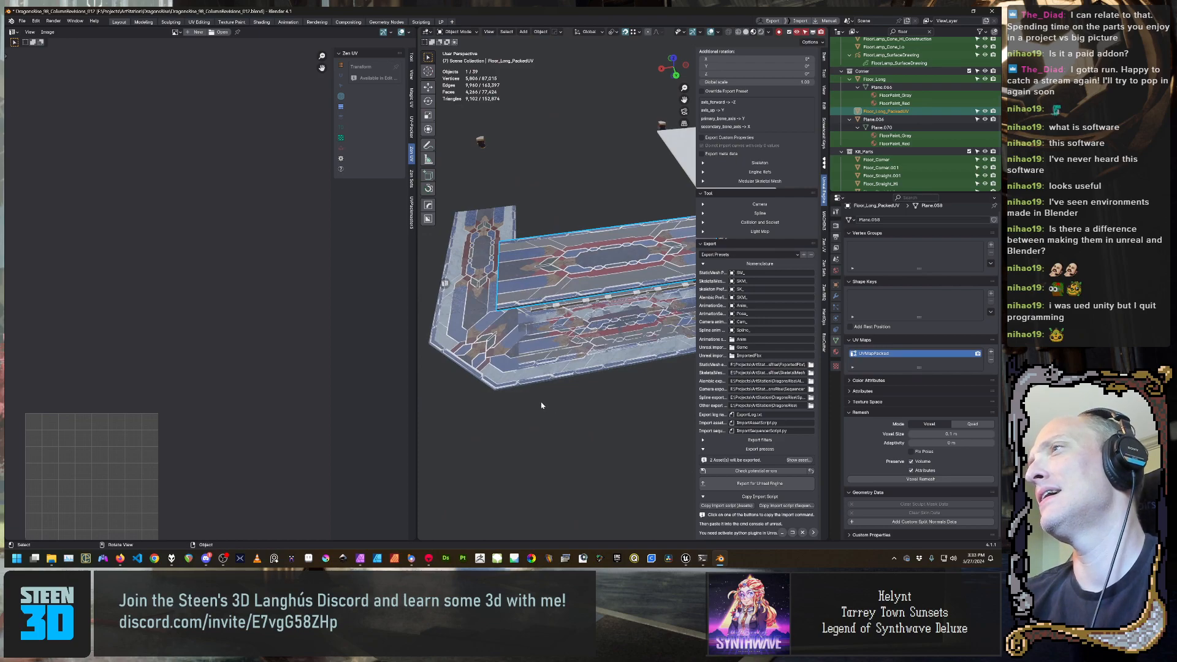
middle_click_drag(540, 403, 500, 407)
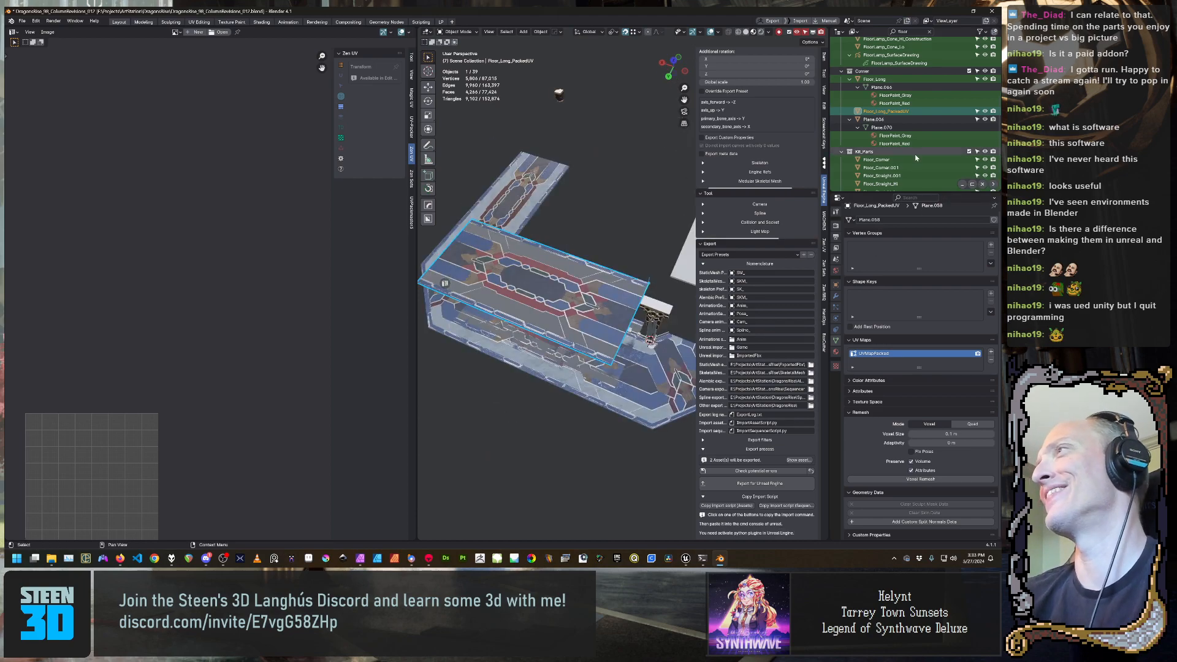
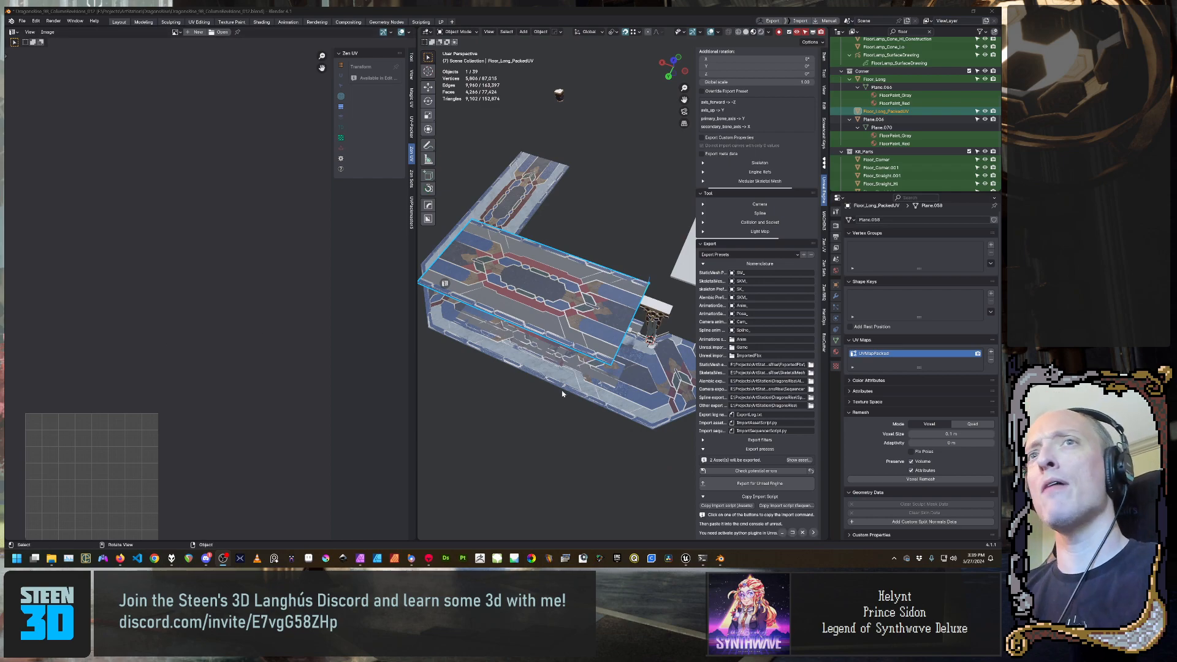
scroll(562, 394, "down", 2)
middle_click_drag(560, 394, 569, 421)
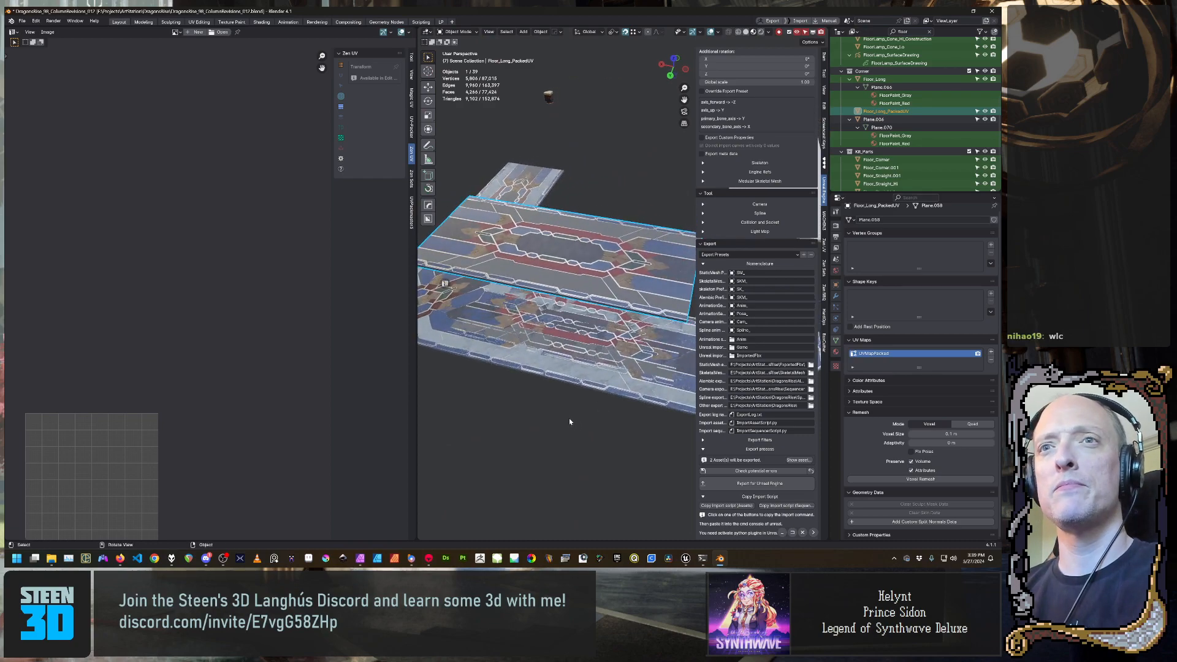
middle_click_drag(645, 381, 637, 386)
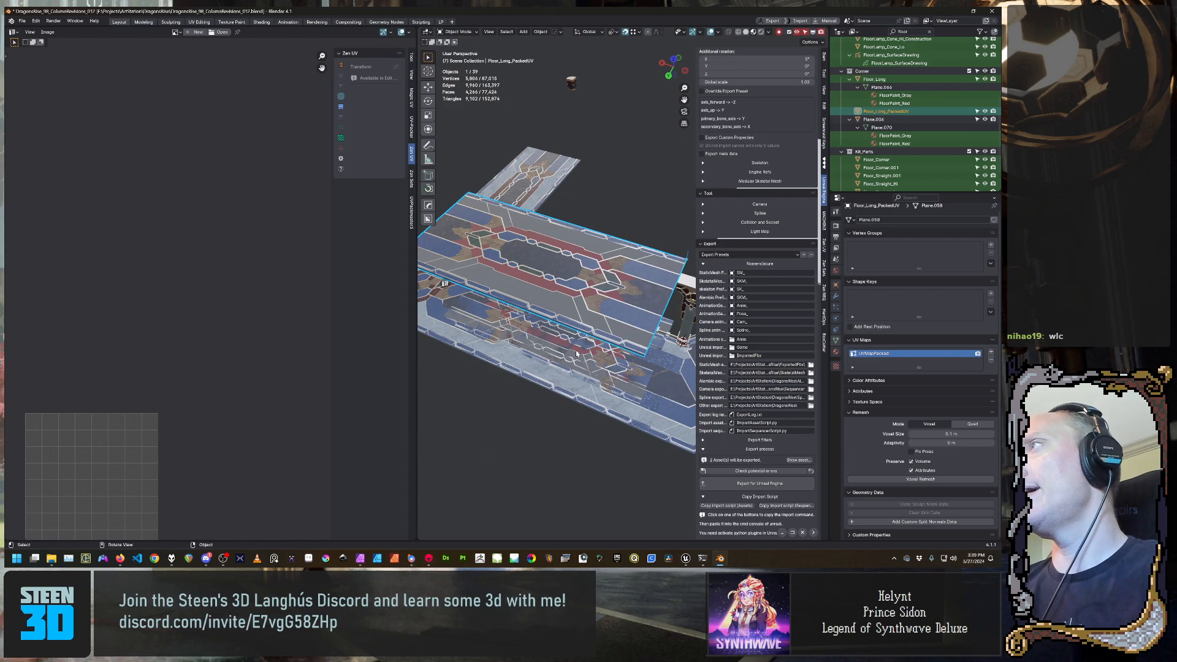
Select Floor_Long and make UVMapPacked its active and render UV map
left_click(908, 79)
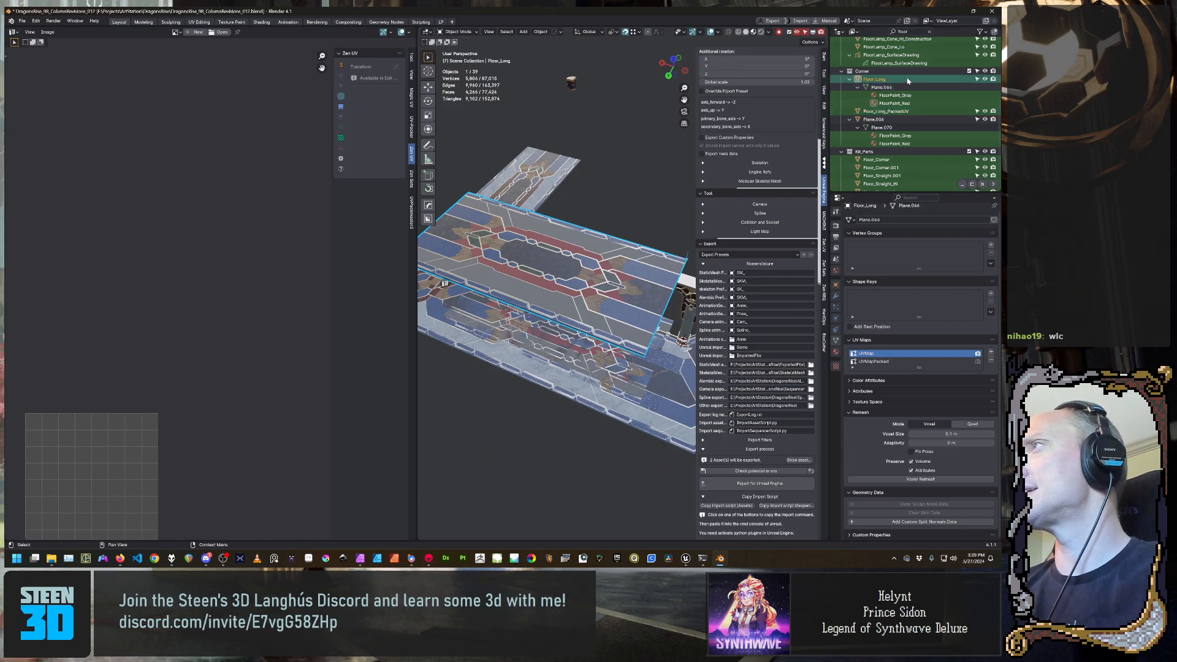
left_click(911, 119)
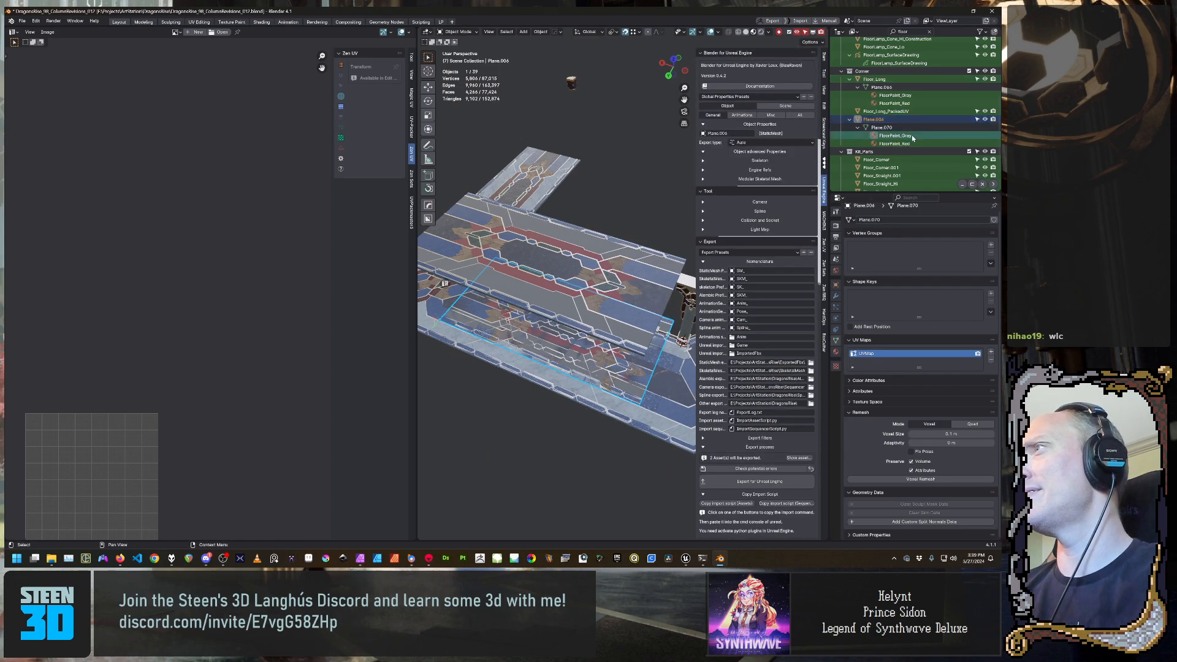
left_click(927, 80)
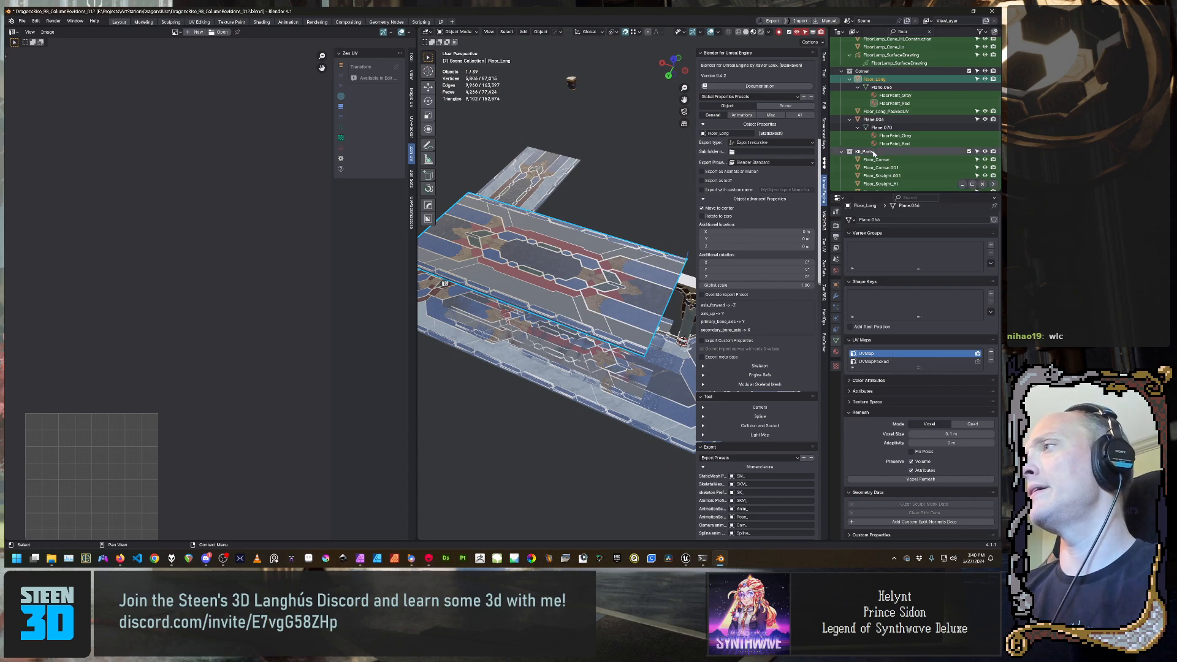
left_click(897, 362)
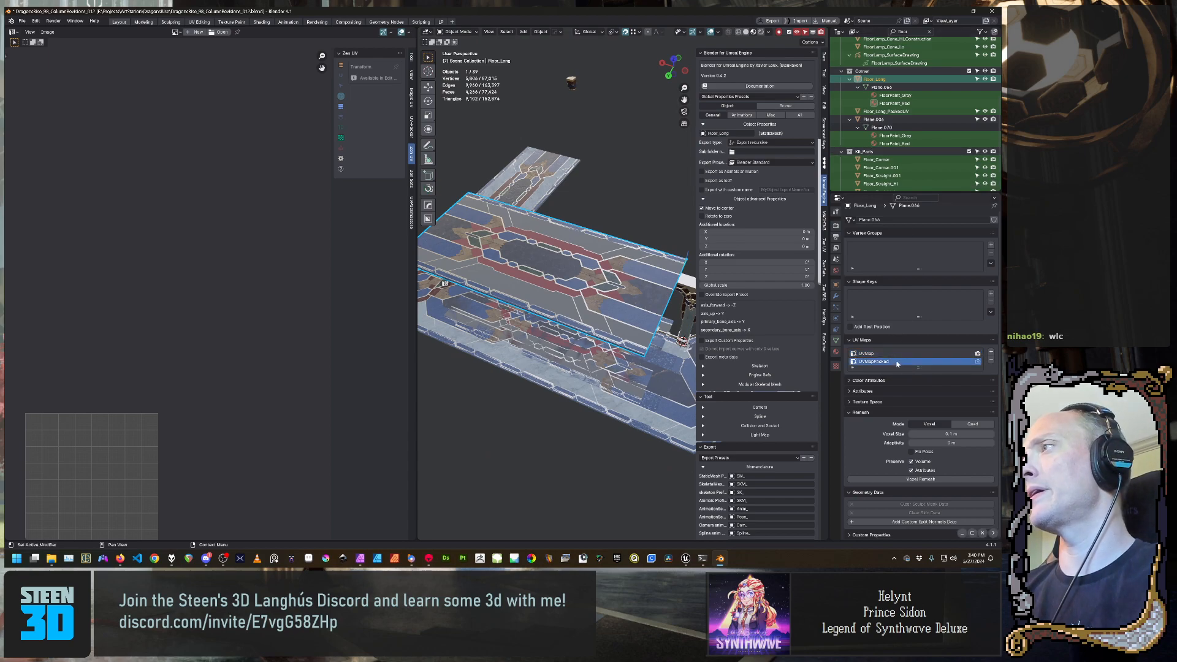
left_click(978, 361)
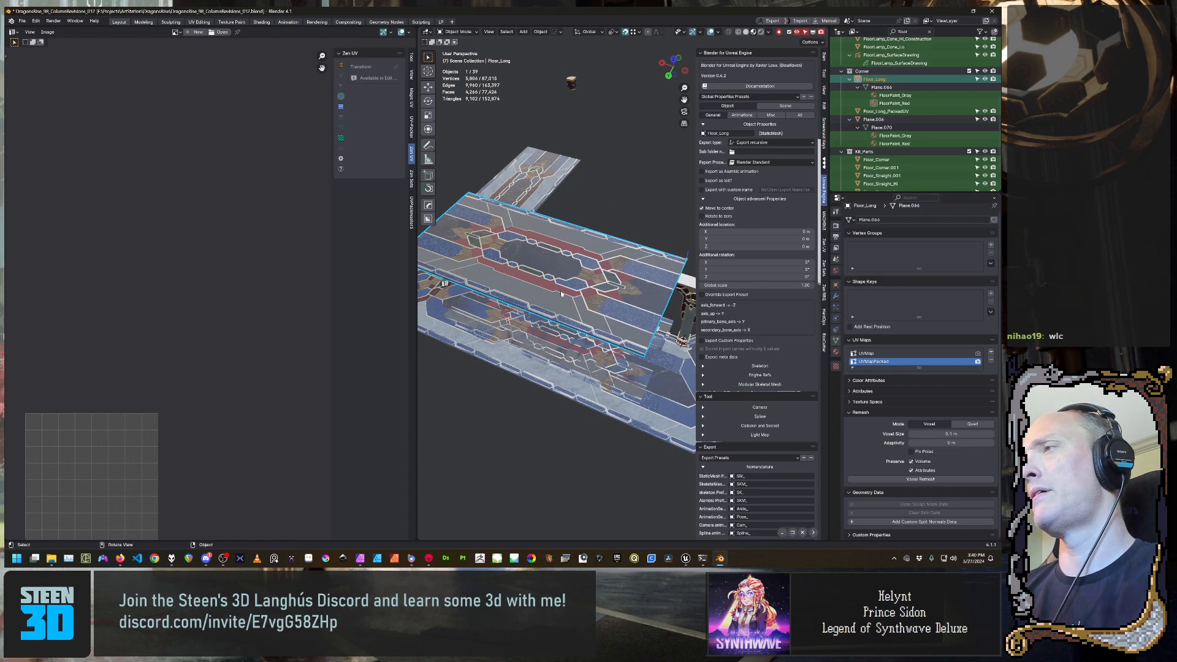
Enter Edit Mode on Floor_Long with all geometry selected and select the oversized rectangular UV island outside the tile
key("Tab")
key("a")
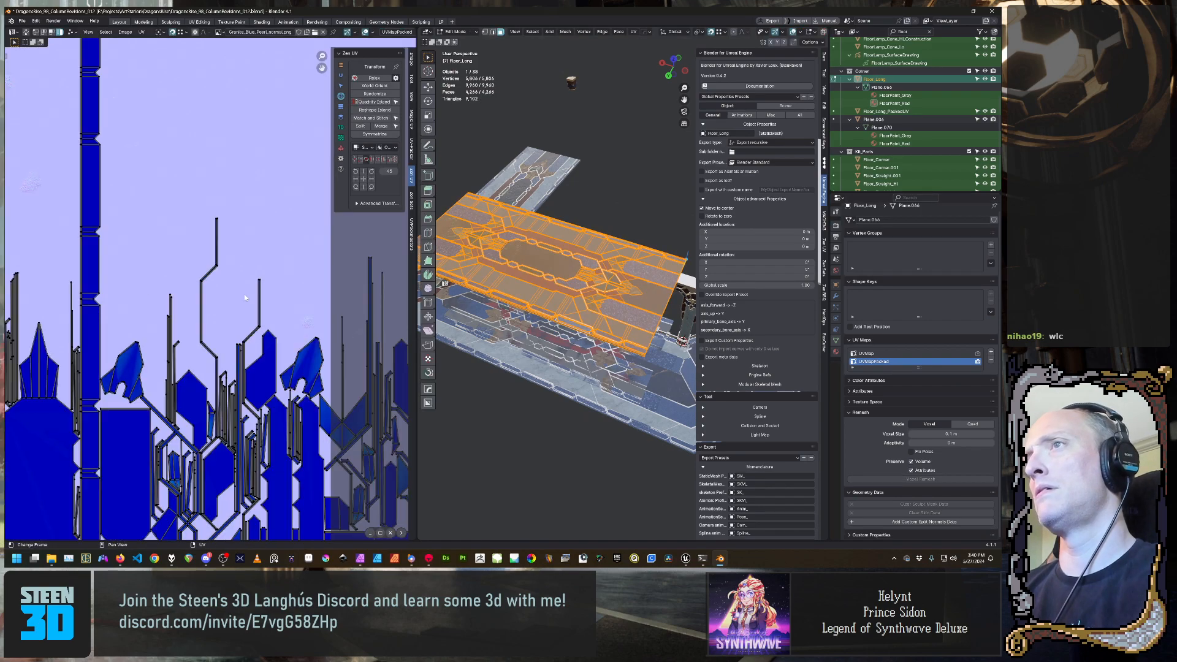
scroll(245, 297, "down", 8)
scroll(245, 298, "up", 2)
scroll(246, 298, "down", 6)
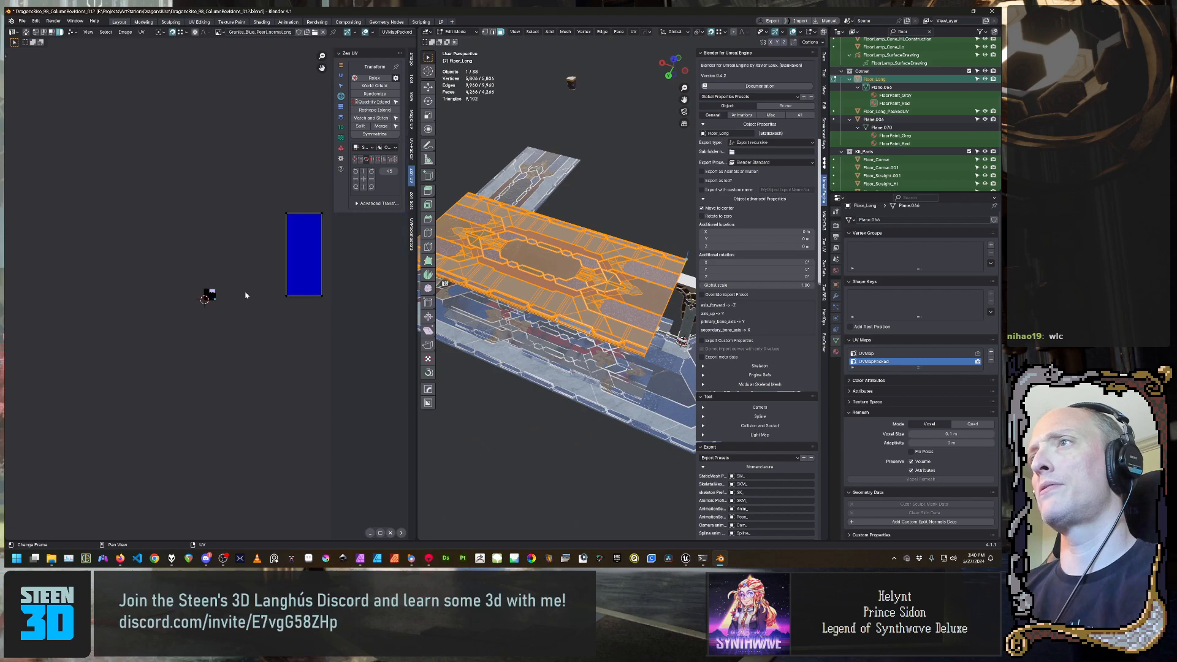
scroll(207, 296, "up", 1)
middle_click_drag(270, 271, 185, 280)
left_click_drag(204, 158, 306, 369)
middle_click_drag(184, 394, 239, 403)
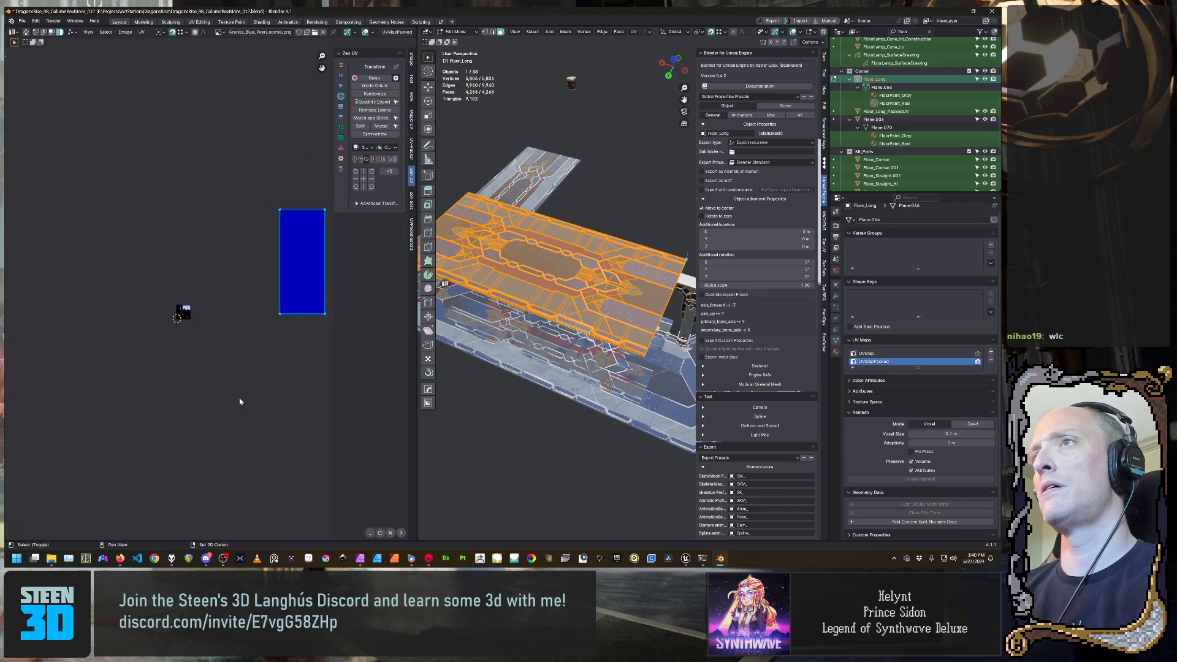
Rotate Floor_Long's oversized UV island 90° with the Zen UV transform tools and move it closer to the tile
scroll(240, 402, "up", 4)
middle_click_drag(237, 336, 136, 353)
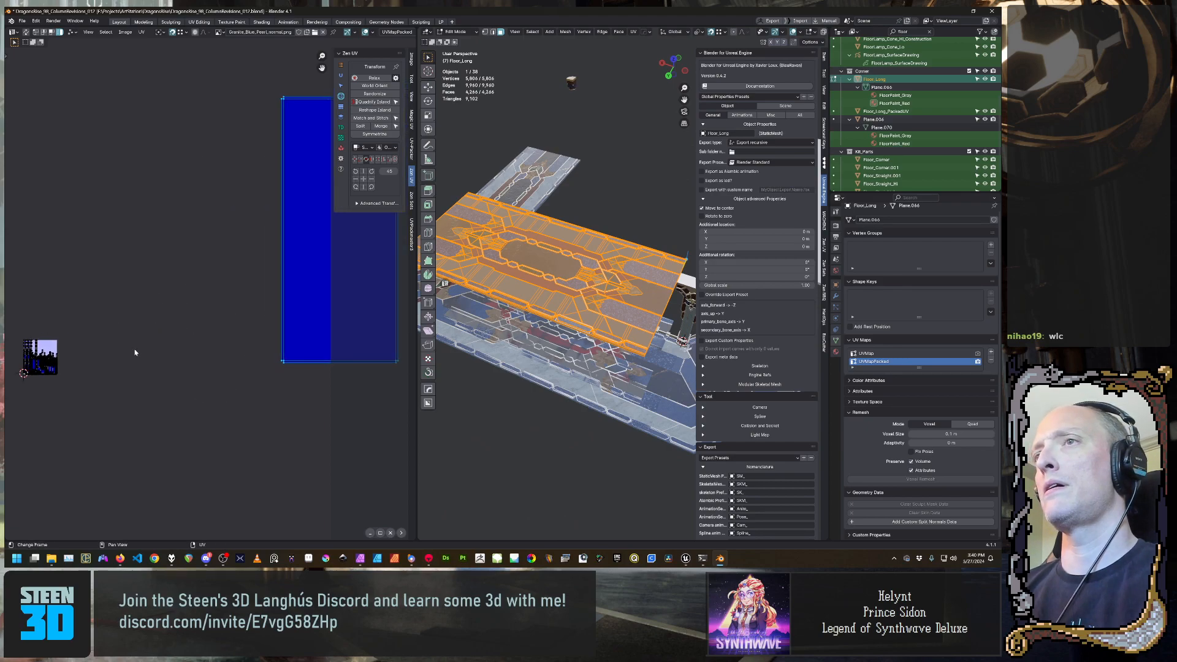
left_click(356, 171)
middle_click_drag(206, 250, 252, 271)
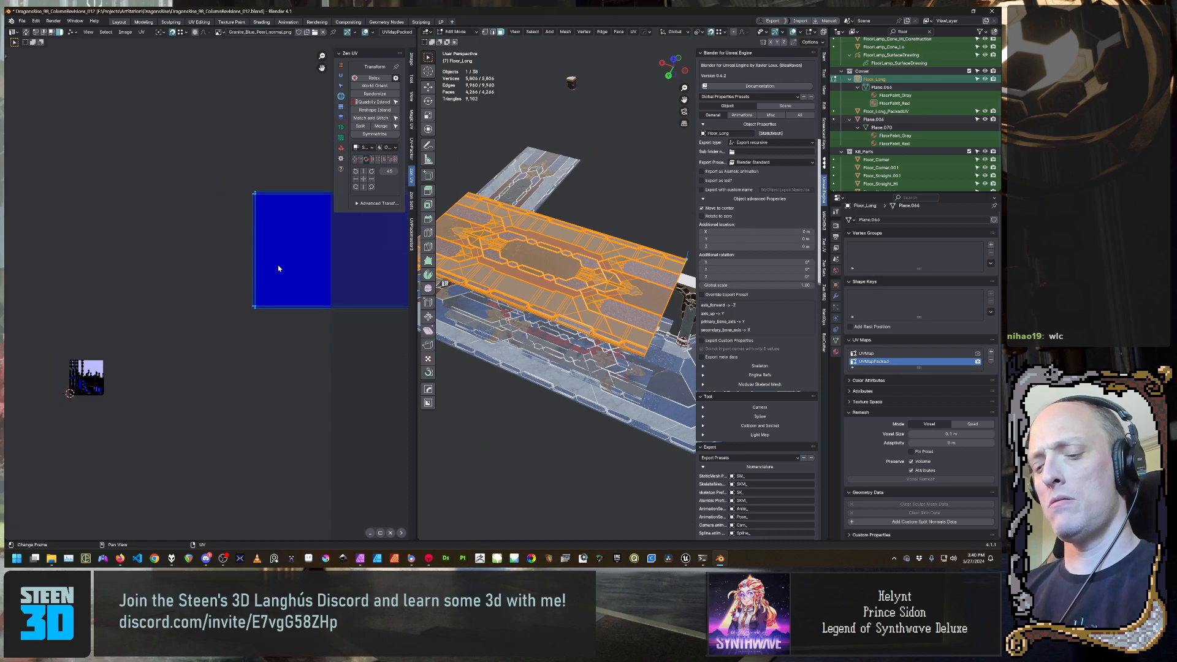
key("g")
left_click(53, 254)
scroll(201, 356, "up", 2)
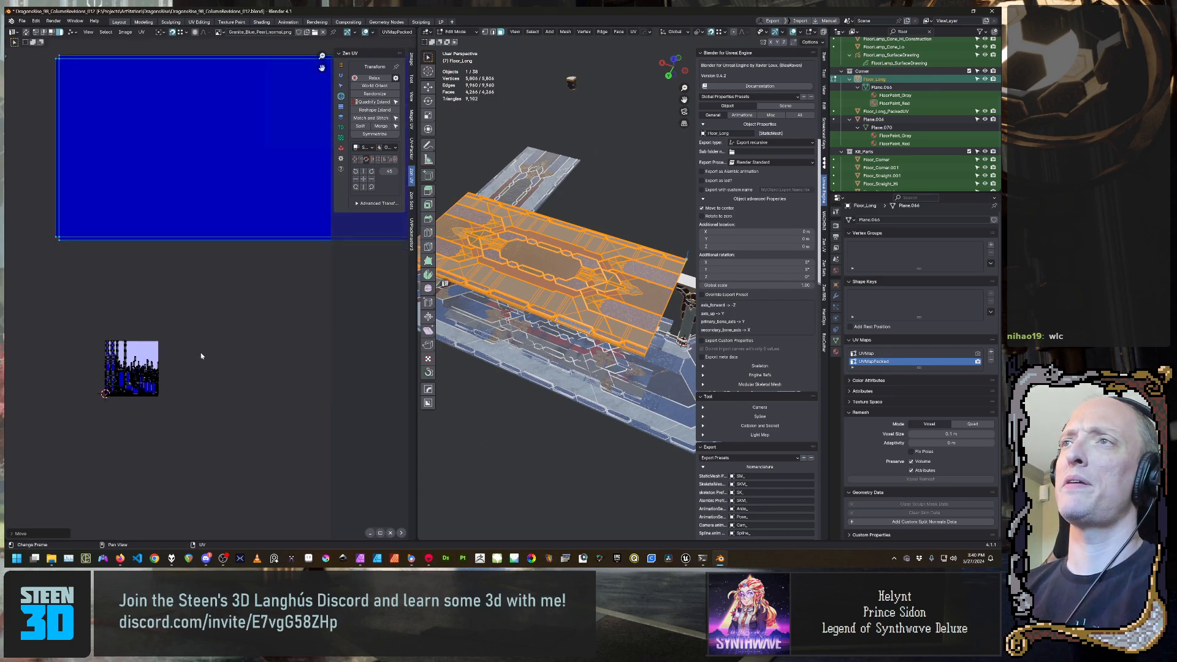
Scale the island down to about three times the tile's width and place it just above the UV tile
key("s")
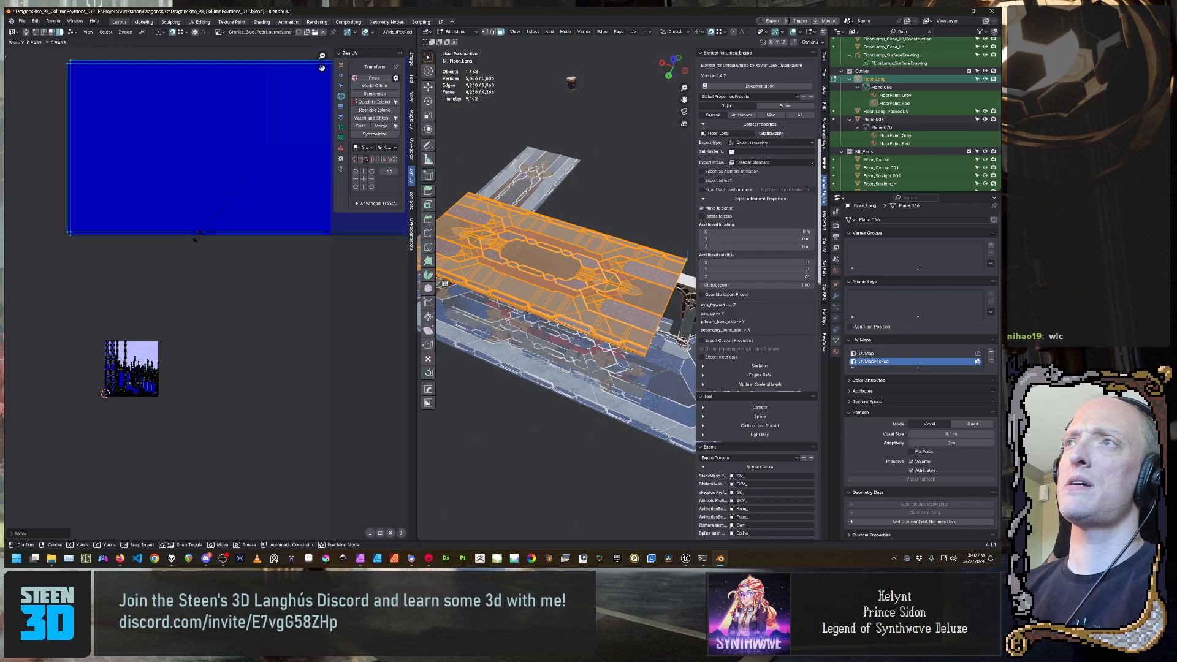
left_click(256, 199)
middle_click_drag(257, 190, 284, 192)
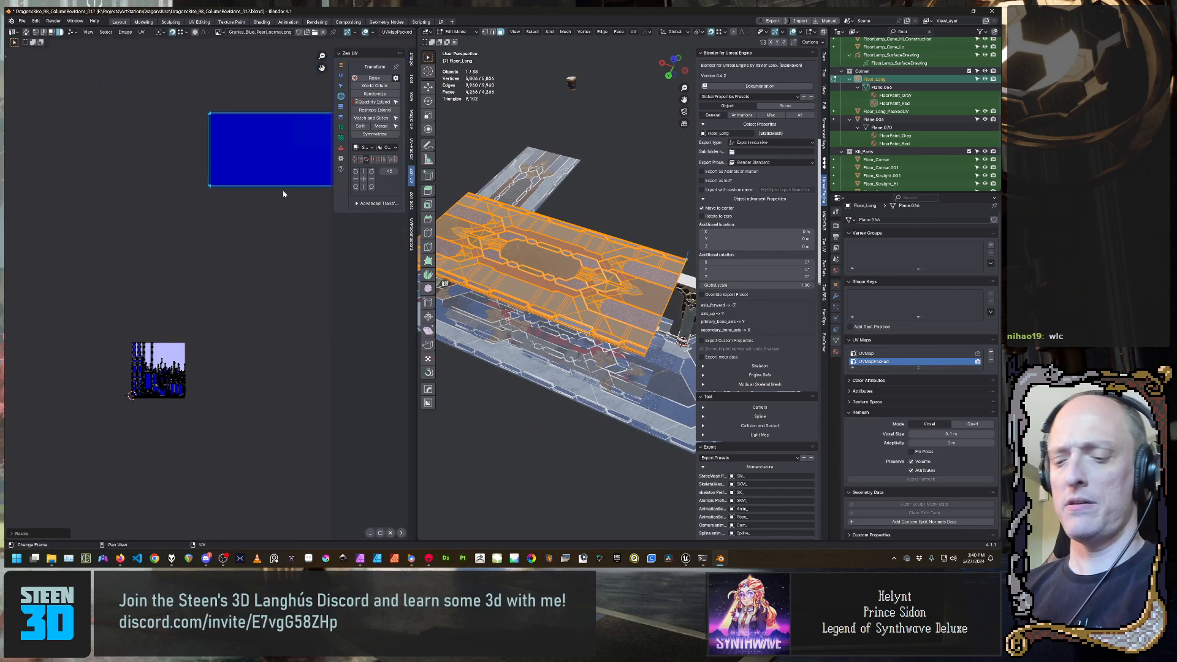
key("g")
left_click(164, 346)
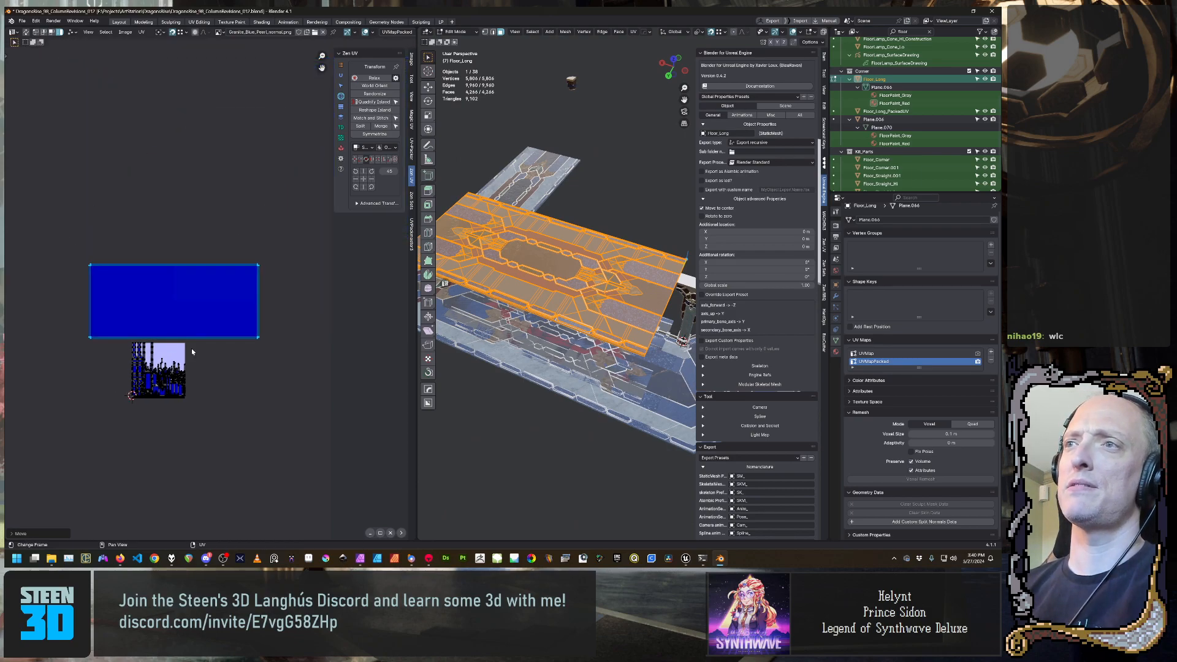
Scale the island to about 75% of the tile's width and move it over the tile's empty upper-right area
scroll(192, 351, "up", 4)
middle_click_drag(192, 352, 305, 221)
key("s")
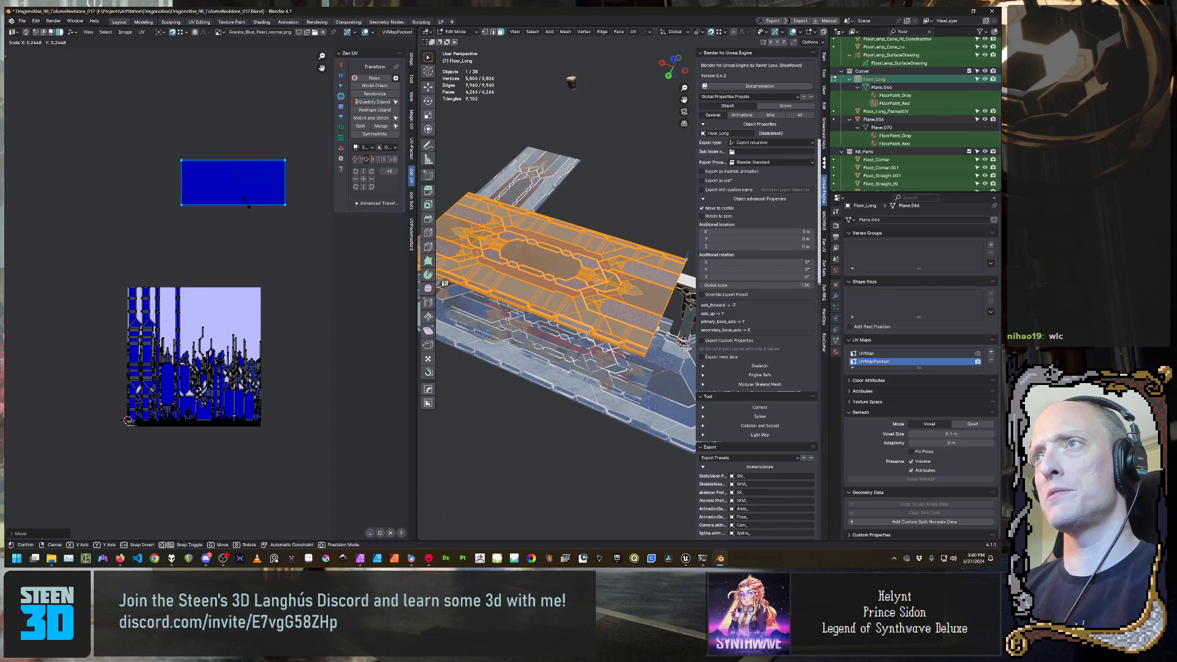
left_click(247, 204)
key("g")
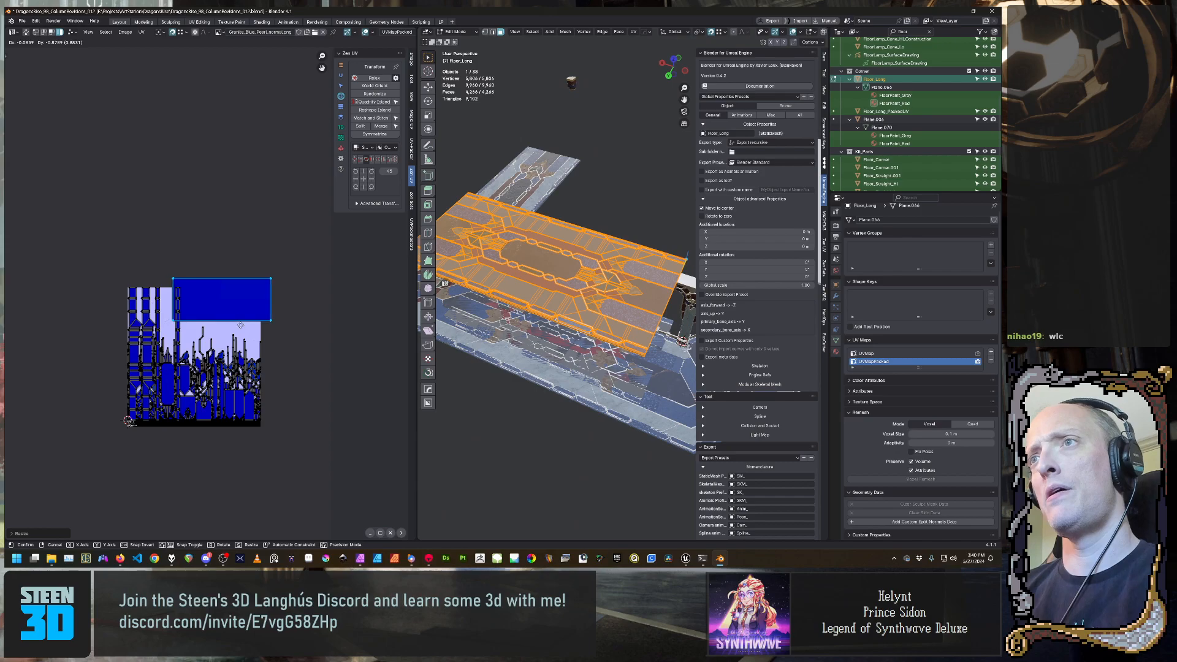
left_click(250, 335)
Fit the island inside the tile's empty upper-right area, sizing it to about 60% of the tile's width
key("s")
left_click(241, 326)
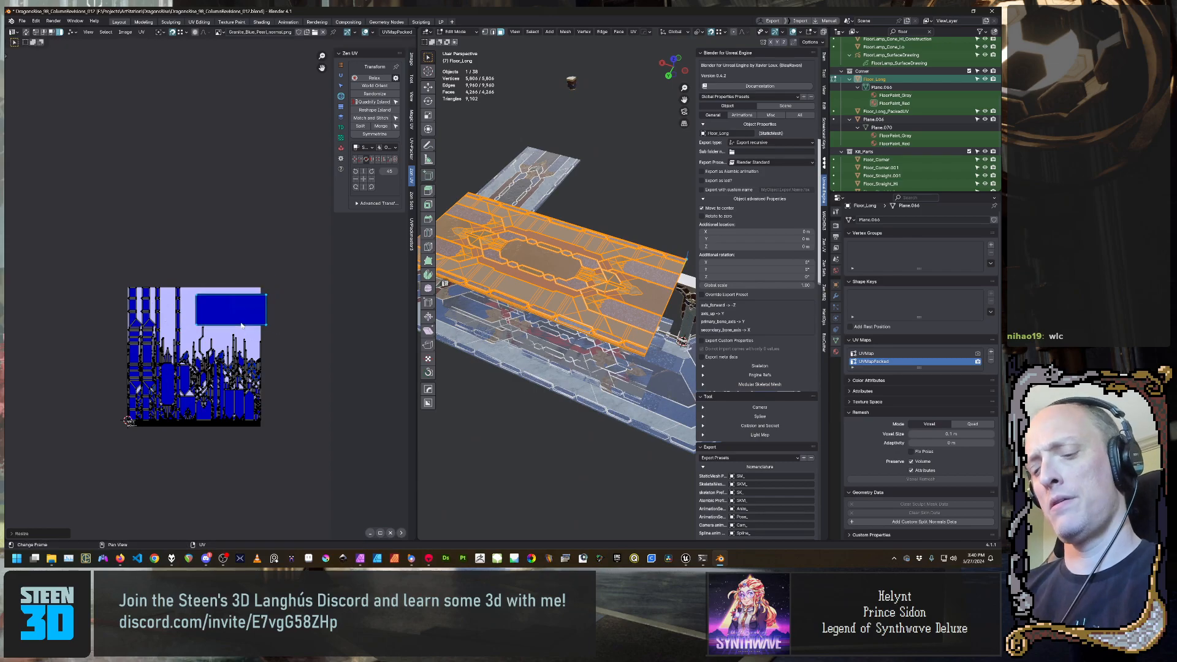
key("g")
left_click(232, 323)
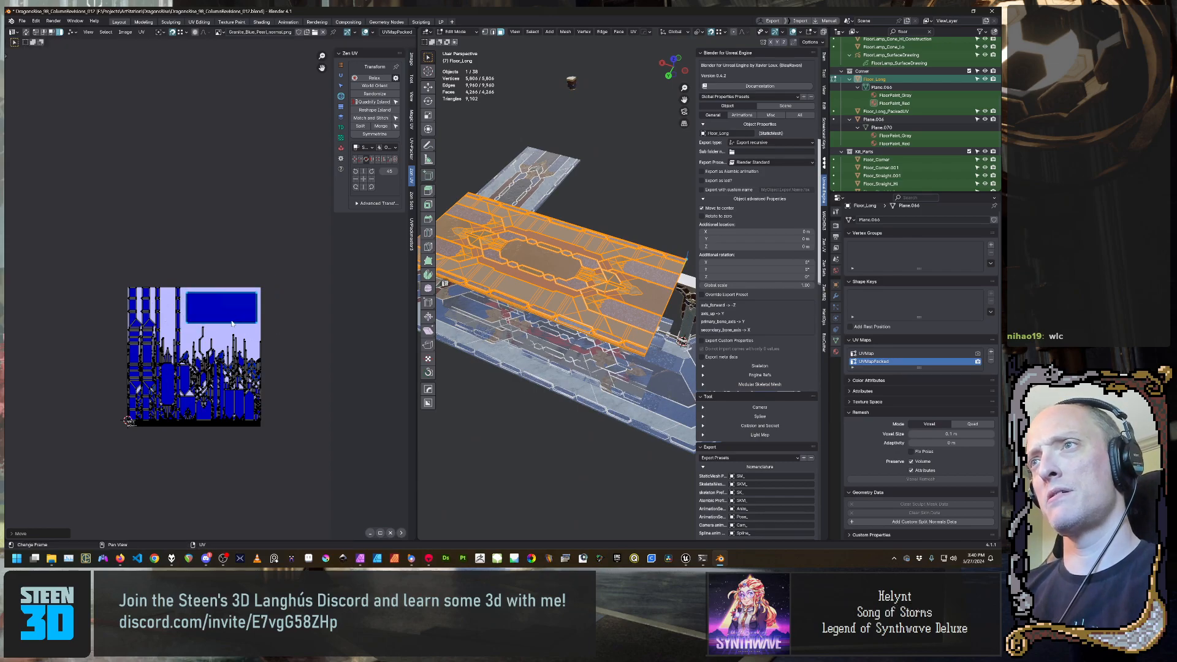
scroll(233, 323, "up", 4)
key("s")
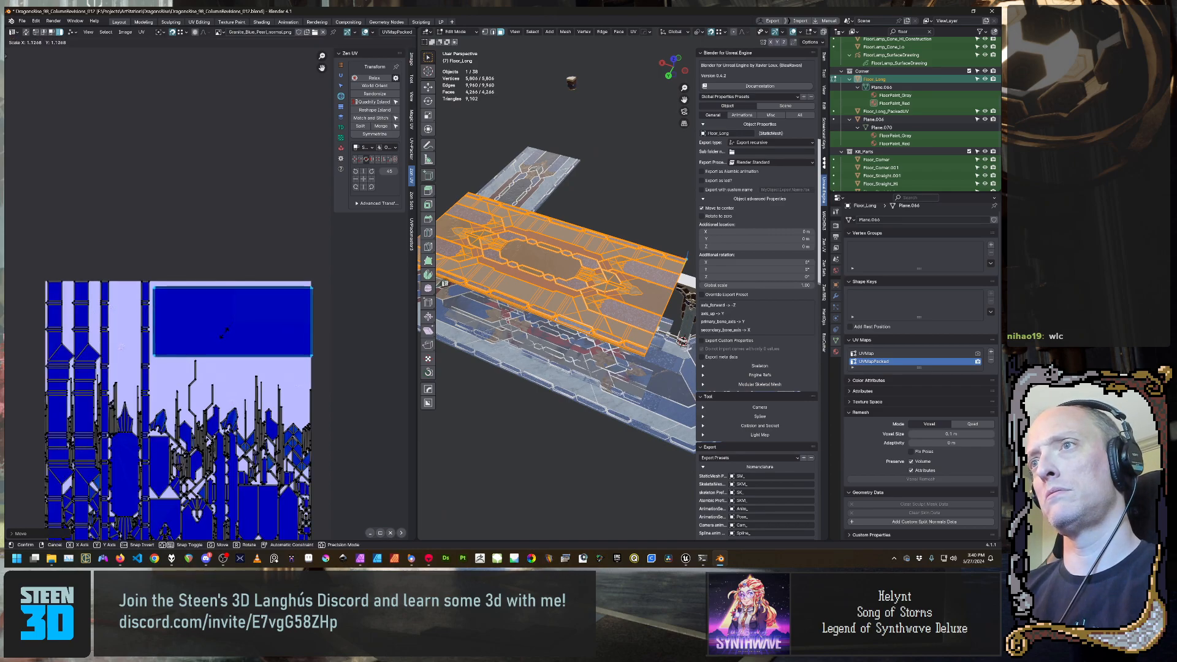
Scale up the large rectangular UV island and move it, finishing along X, to fit the upper-right area of the UV space
left_click(224, 331)
key("g")
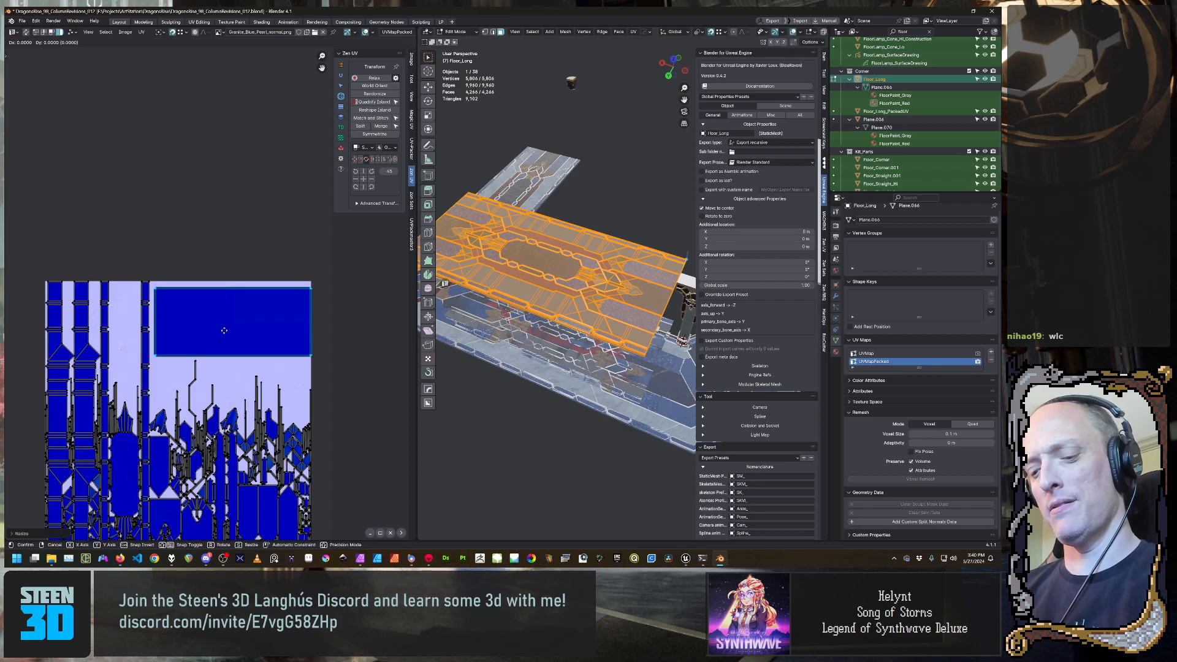
left_click(190, 335)
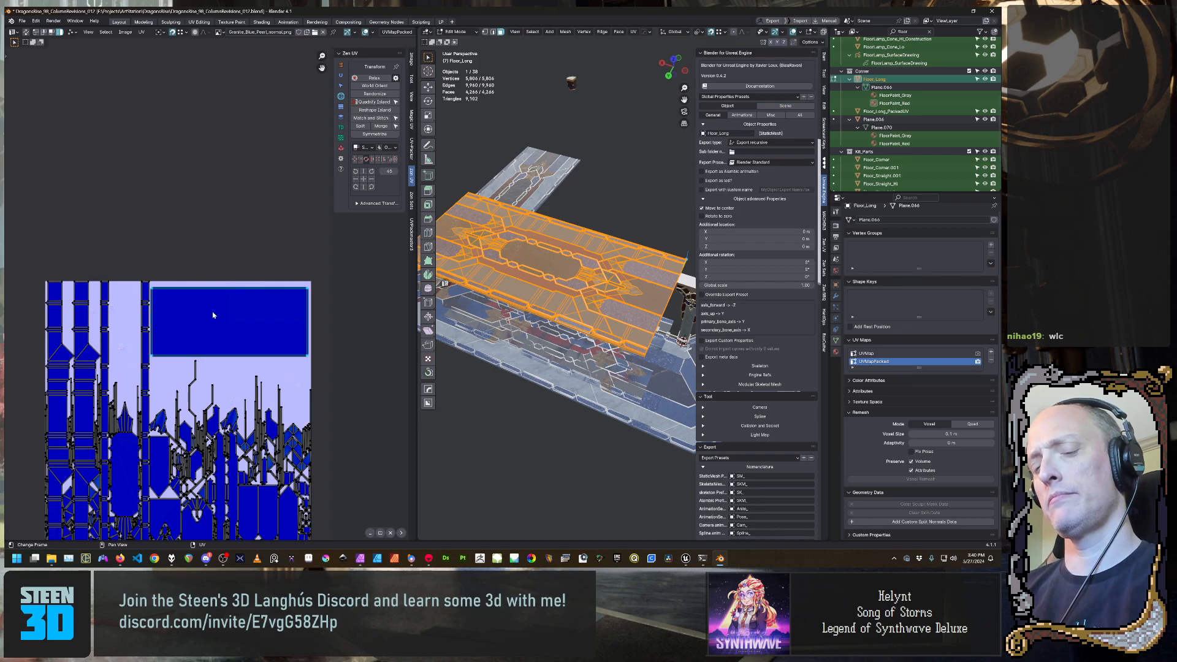
key("g")
key("x")
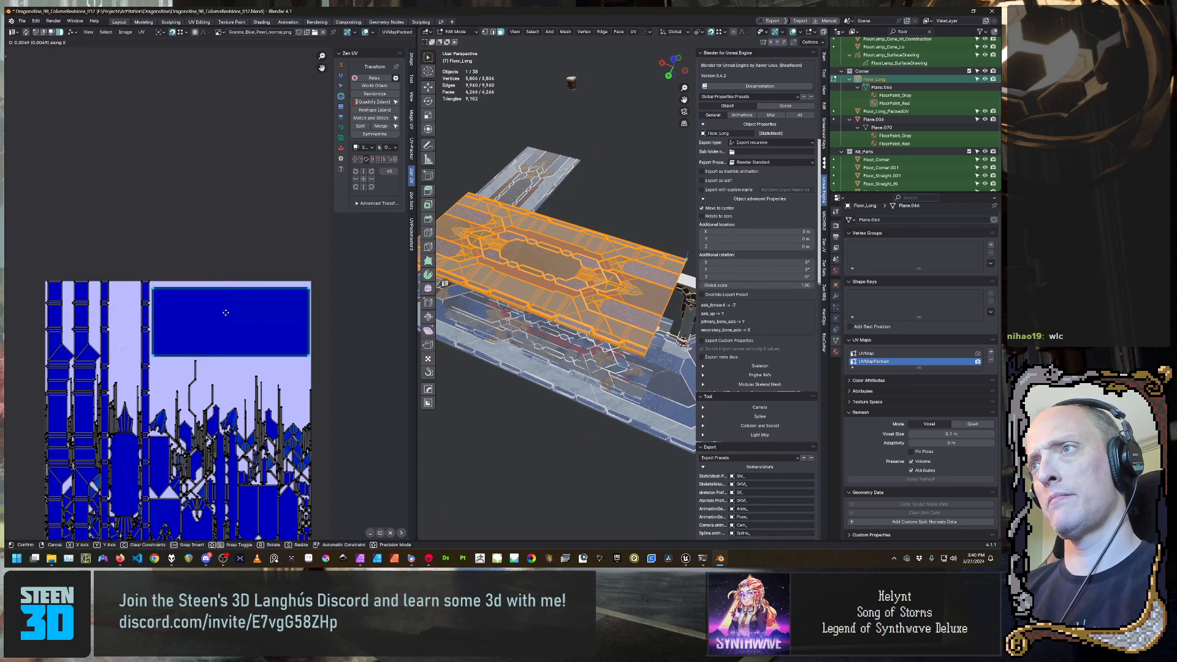
left_click(225, 313)
scroll(252, 260, "down", 3)
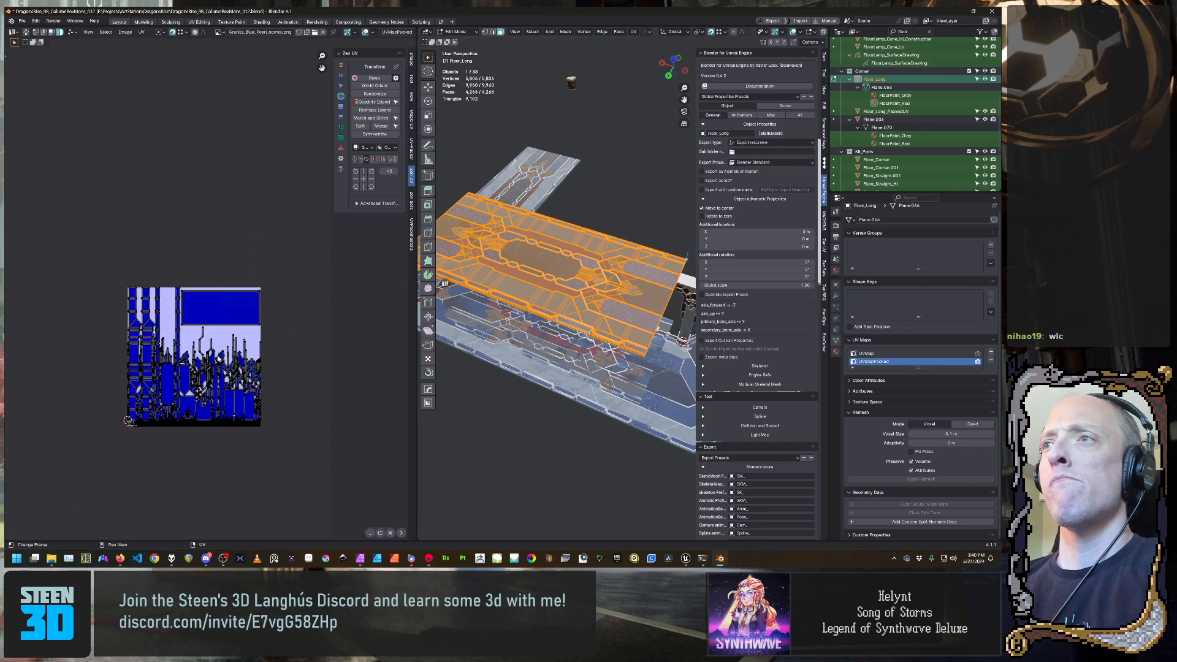
Leave mesh editing and delete the old Floor_Long_PackedUV object from the Corner collection
key("Tab")
left_click(544, 340)
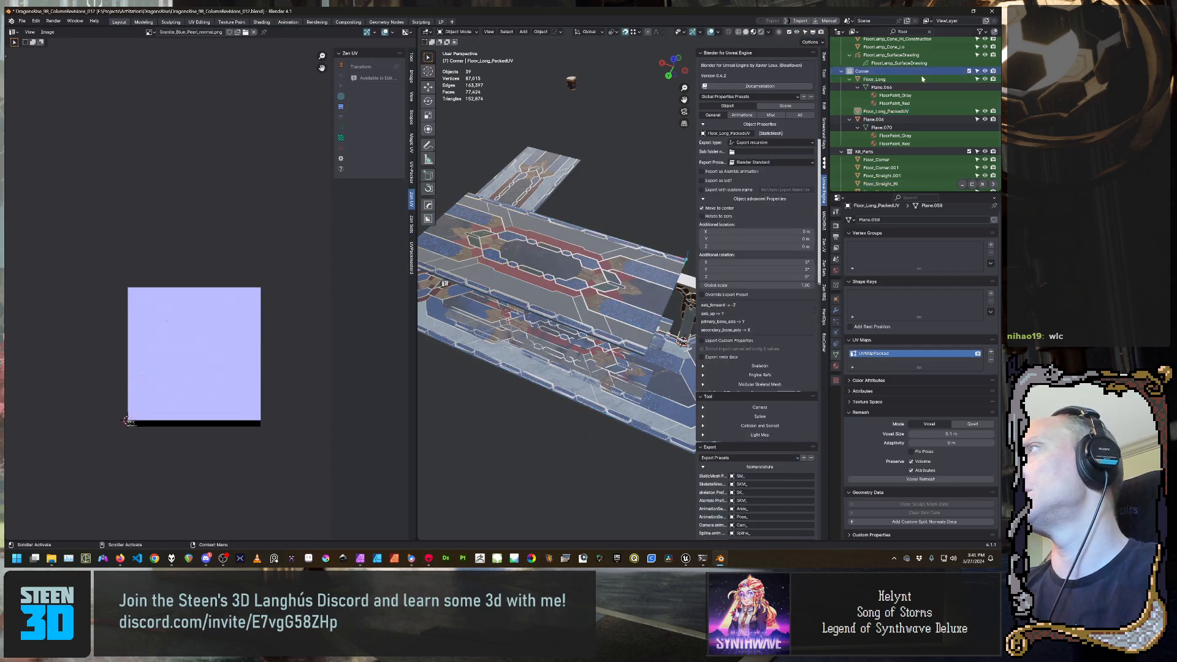
left_click(912, 119)
left_click(914, 112)
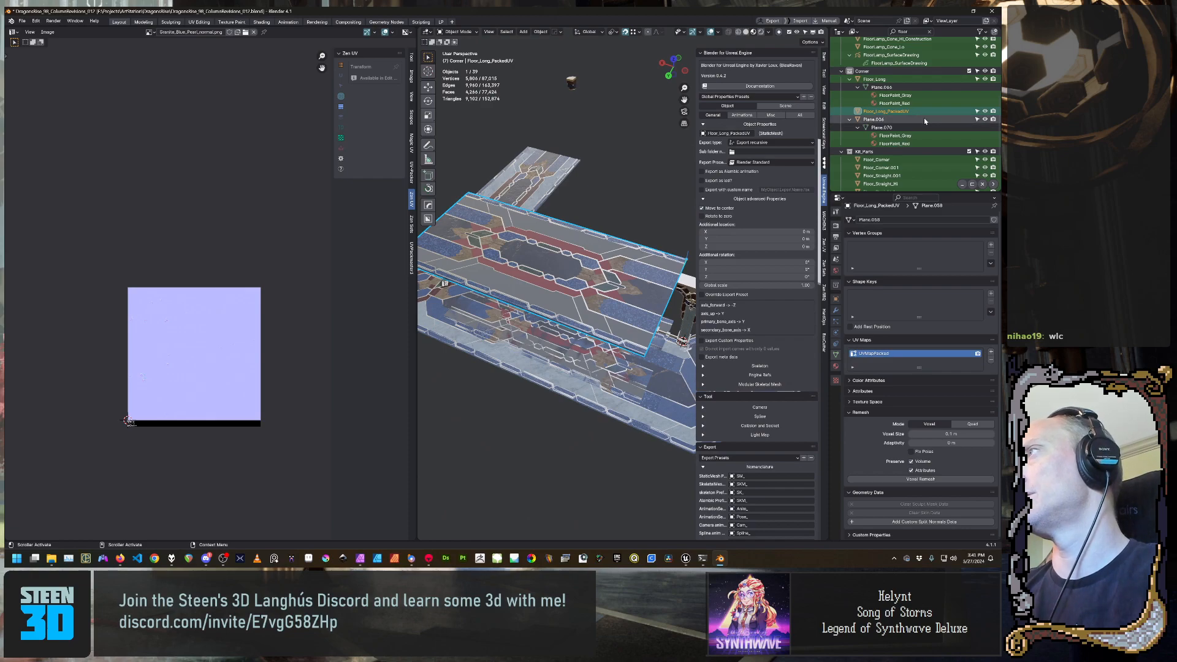
left_click(925, 118)
left_click(924, 111)
key("x")
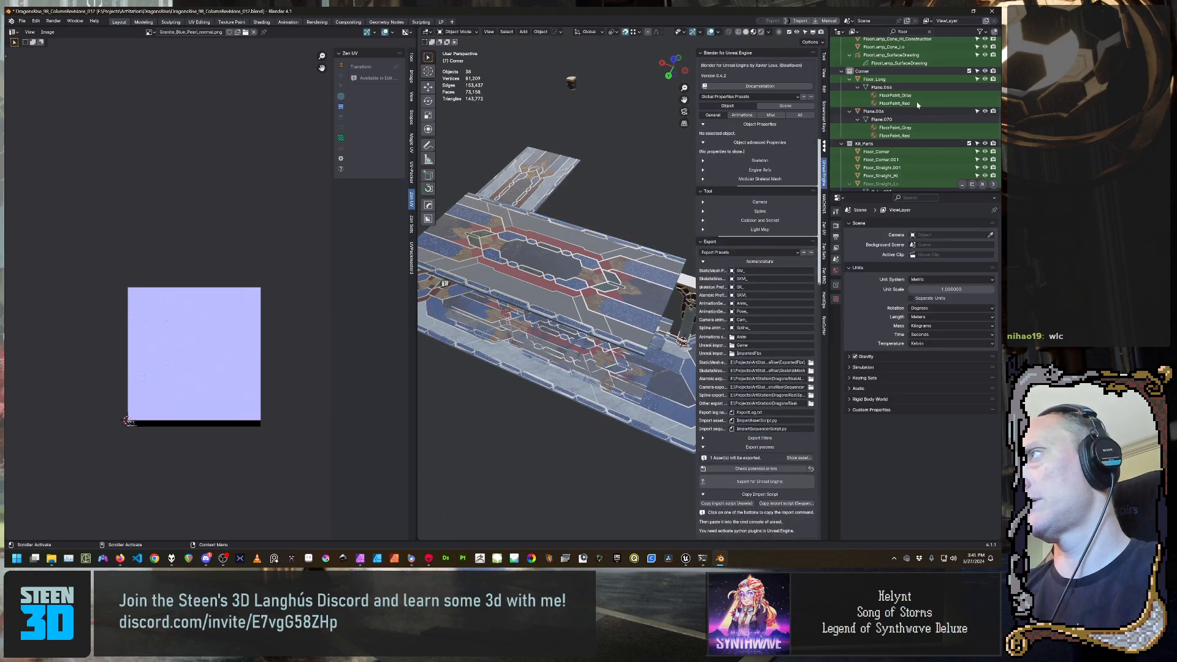
Duplicate the Floor_Long object in place and rename the copy Floor_Long_Packed
left_click(927, 80)
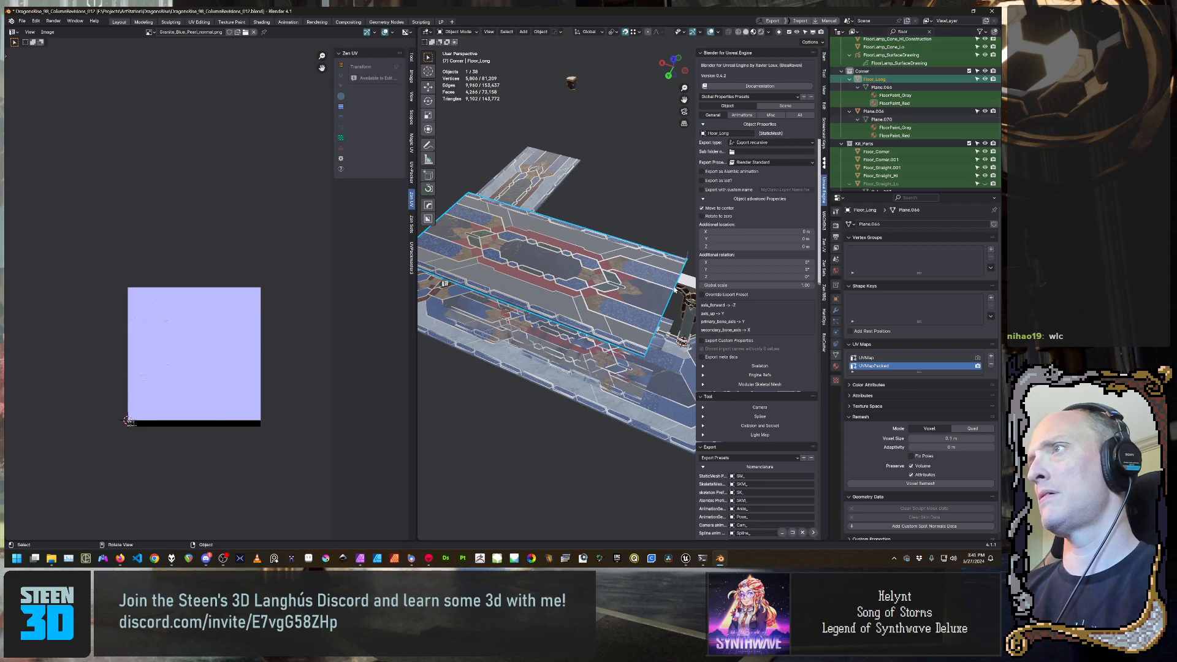
key("shift+d")
right_click(620, 273)
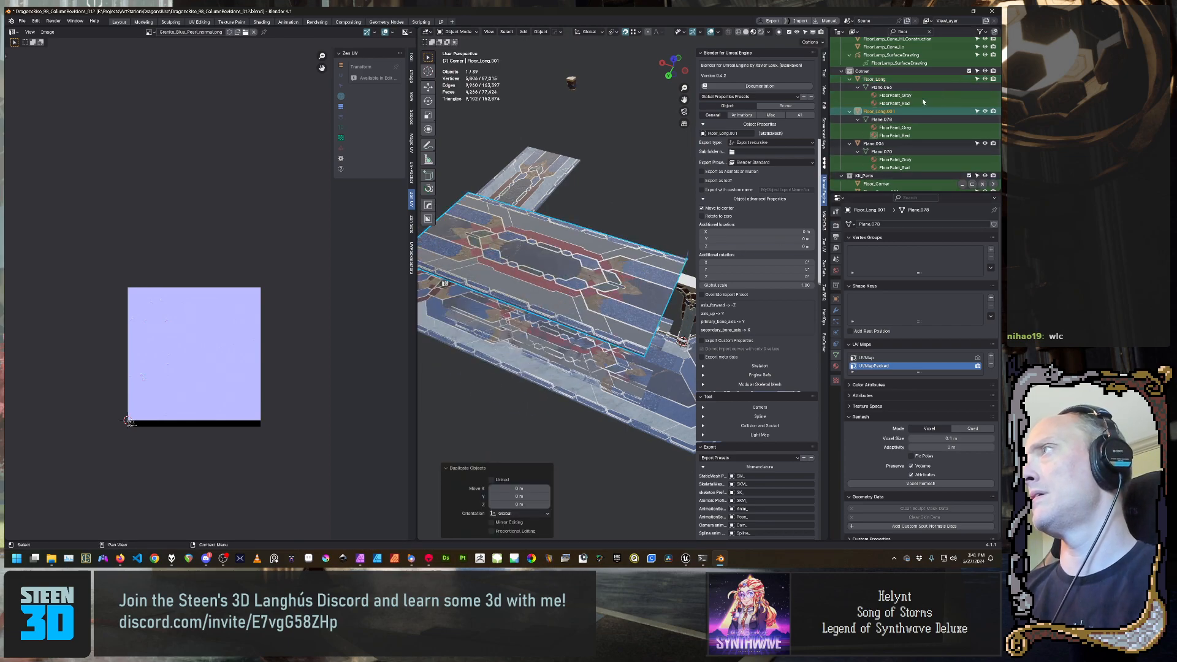
left_click(905, 114)
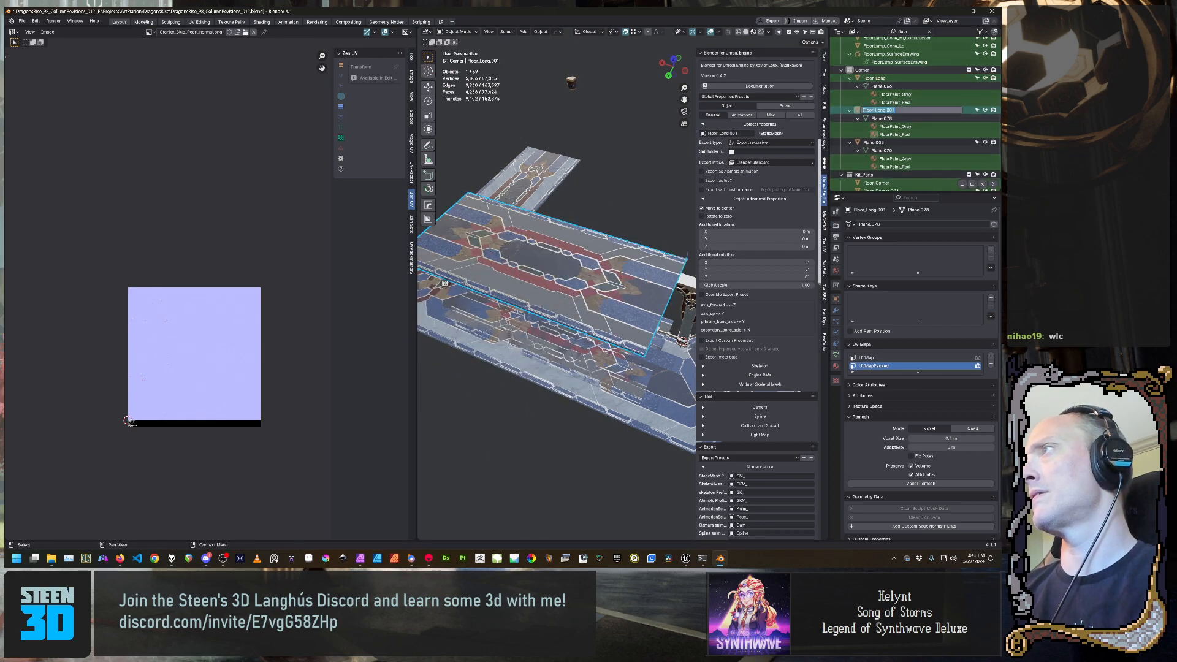
double_click(895, 113)
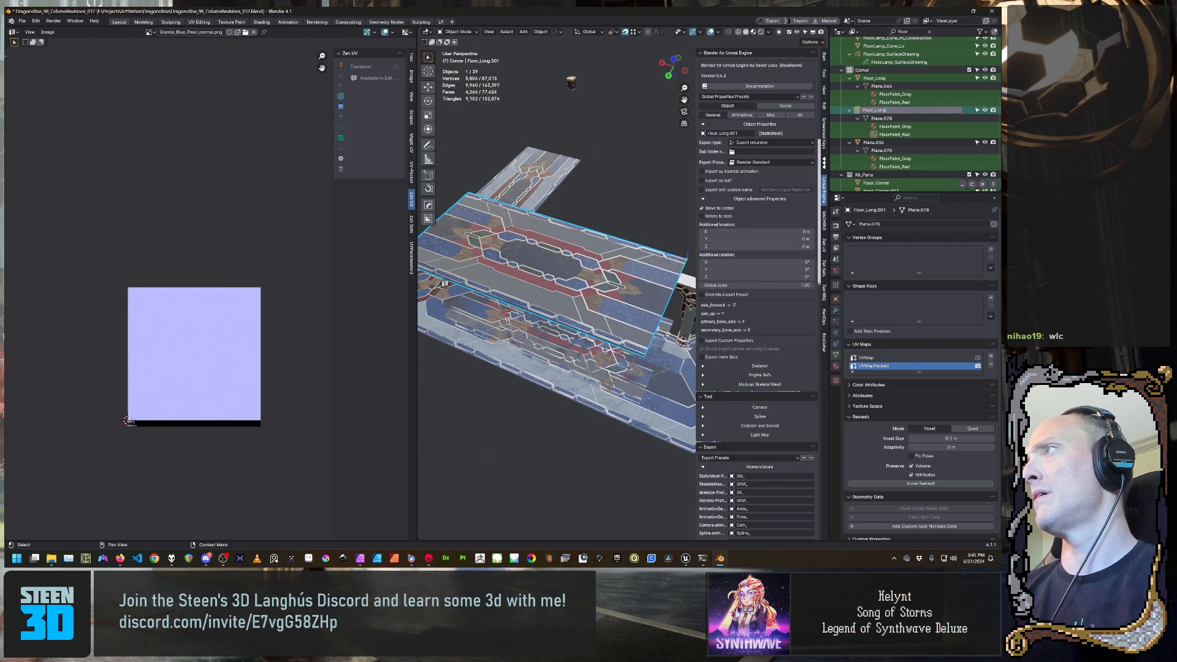
type("Fix")
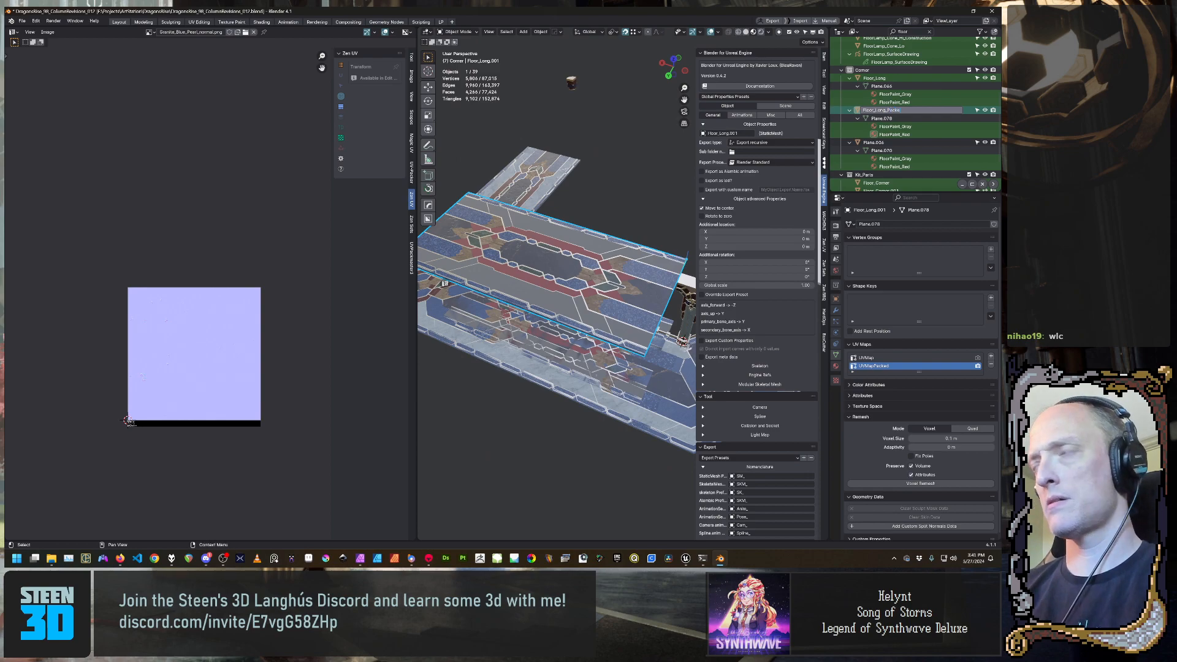
type("d")
key("Return")
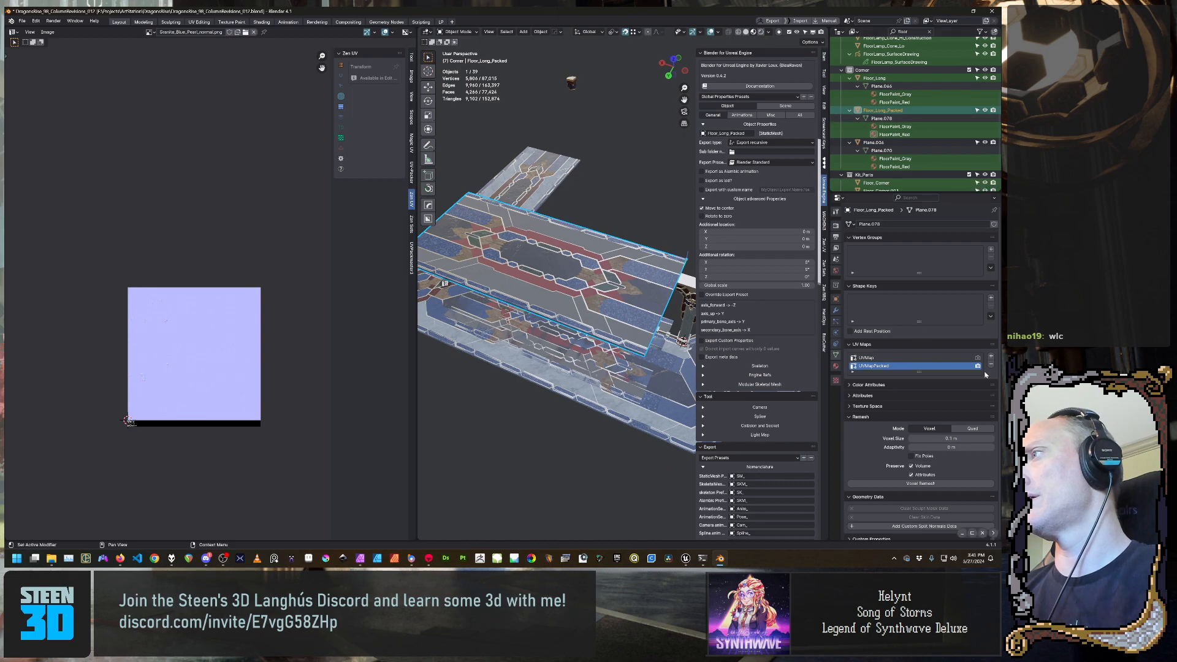
Remove the UVMap layer from Floor_Long_Packed, keeping only UVMapPacked, and compare with the UV maps on Floor_Long
left_click(920, 358)
left_click(991, 364)
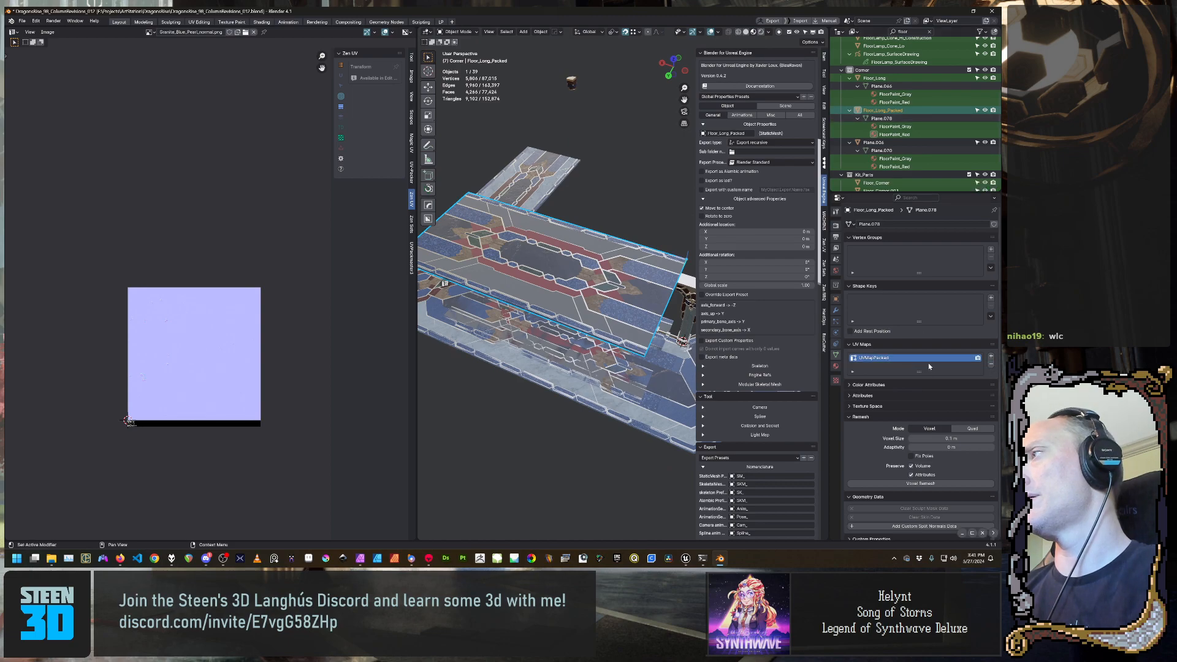
left_click(917, 80)
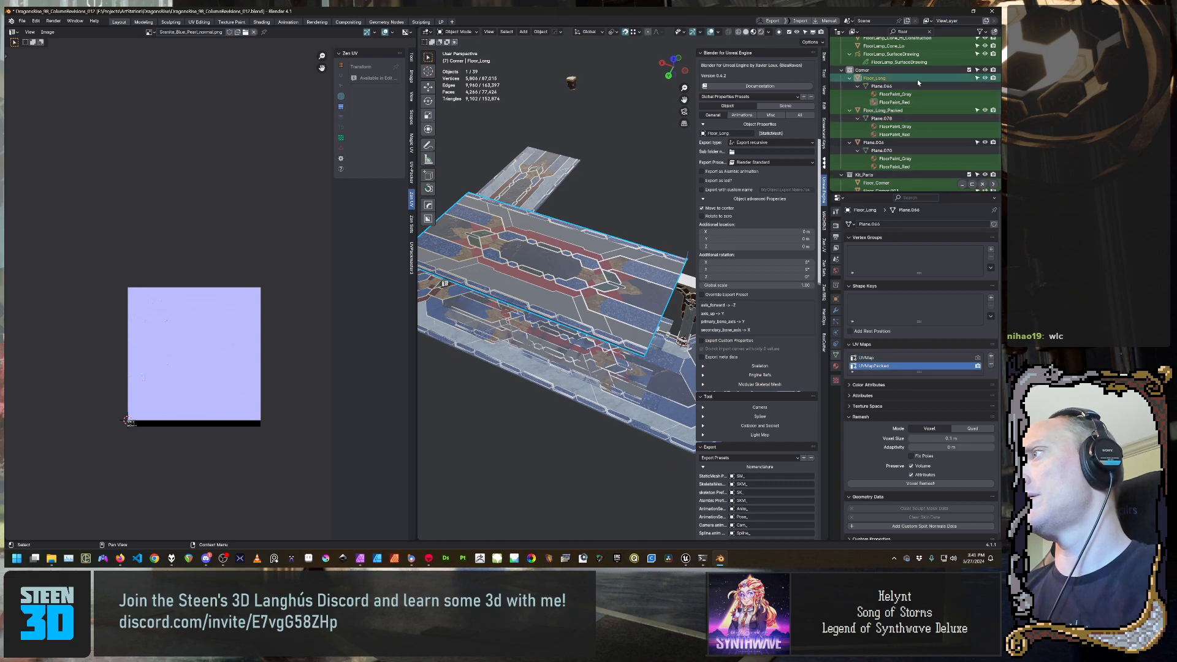
left_click(910, 111)
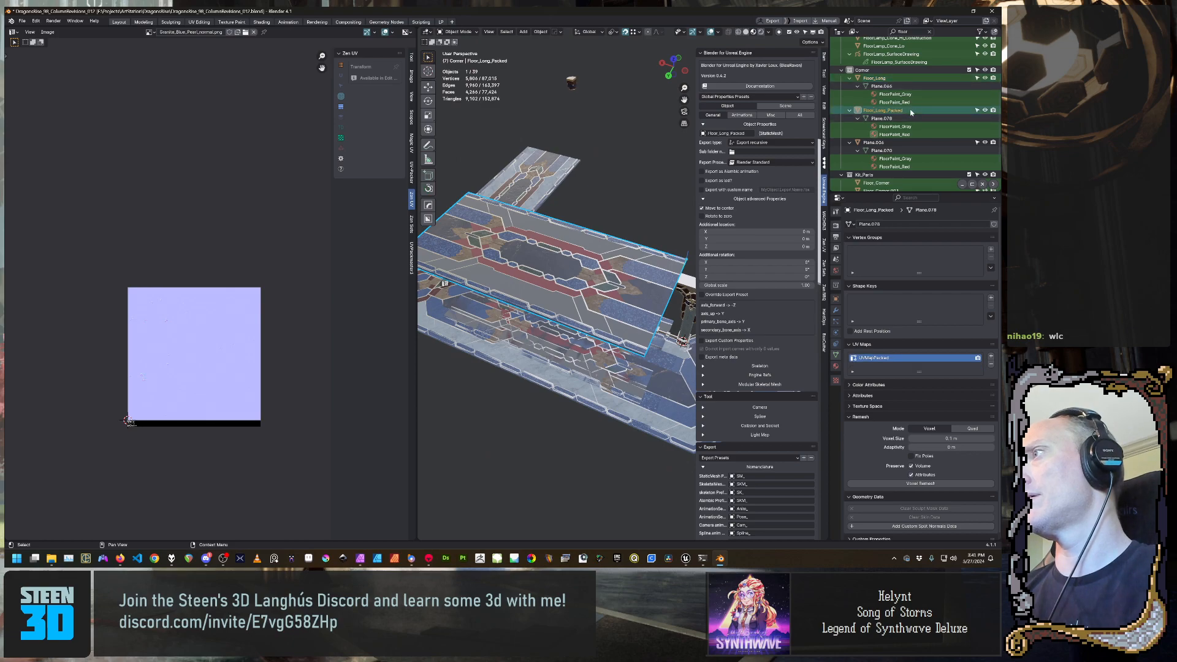
Export Floor_Long_Packed as FBX over Floor_Straight.fbx and check the mesh in Marmoset Toolbag
key("ctrl+s")
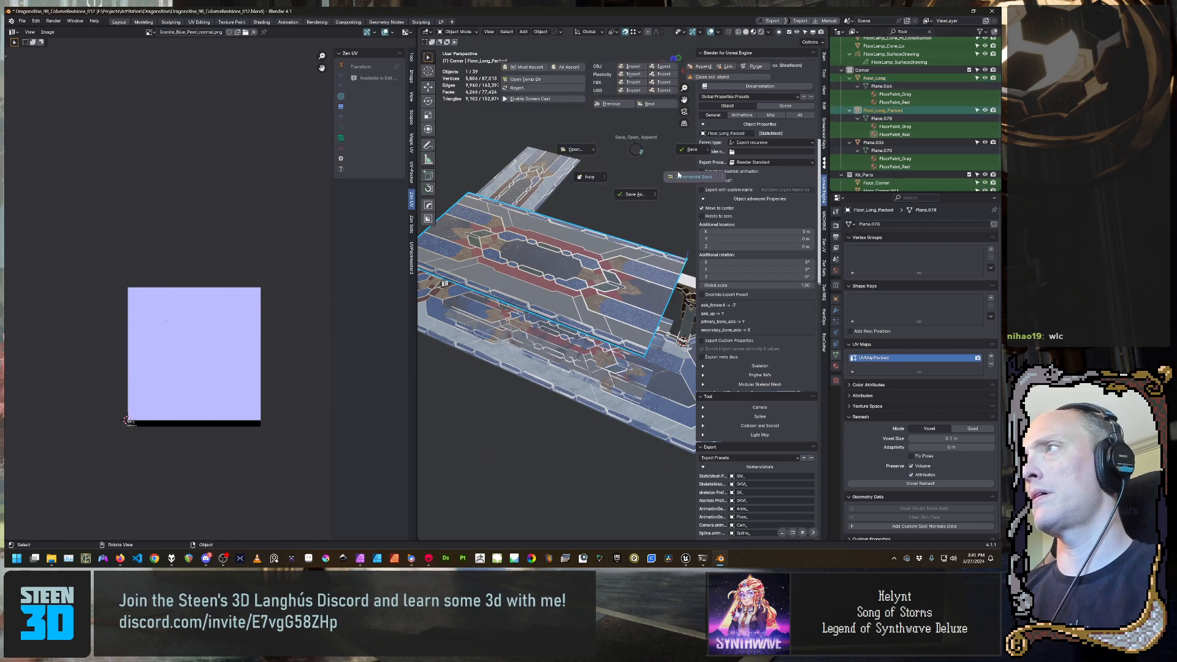
left_click(665, 82)
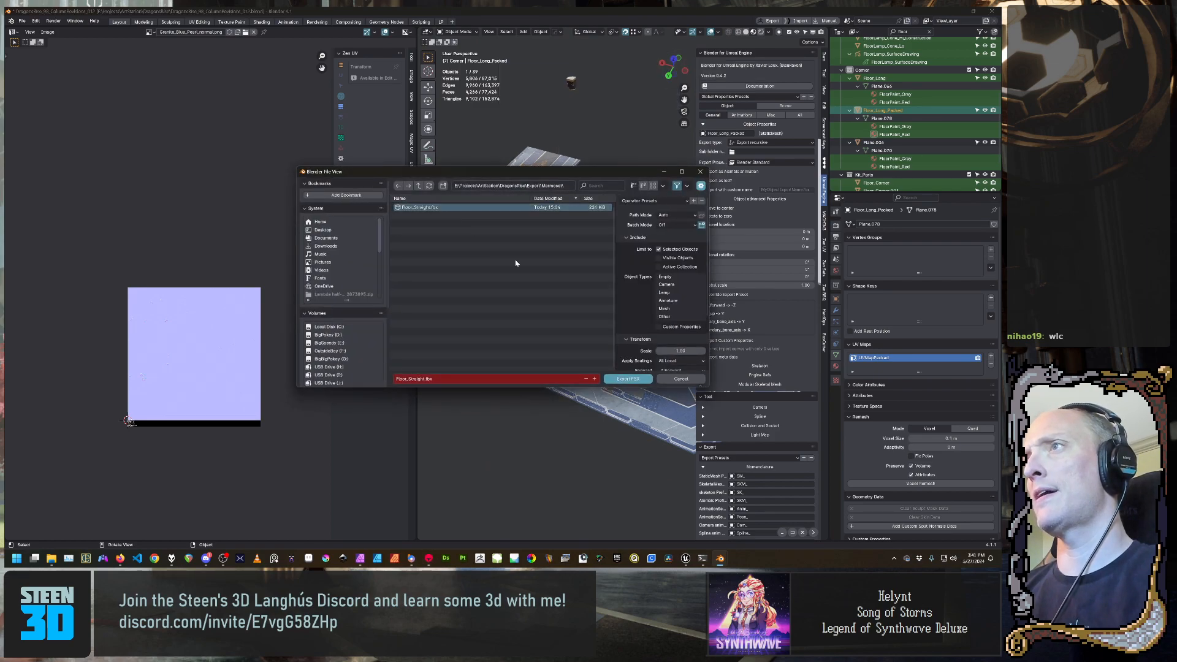
left_click(630, 380)
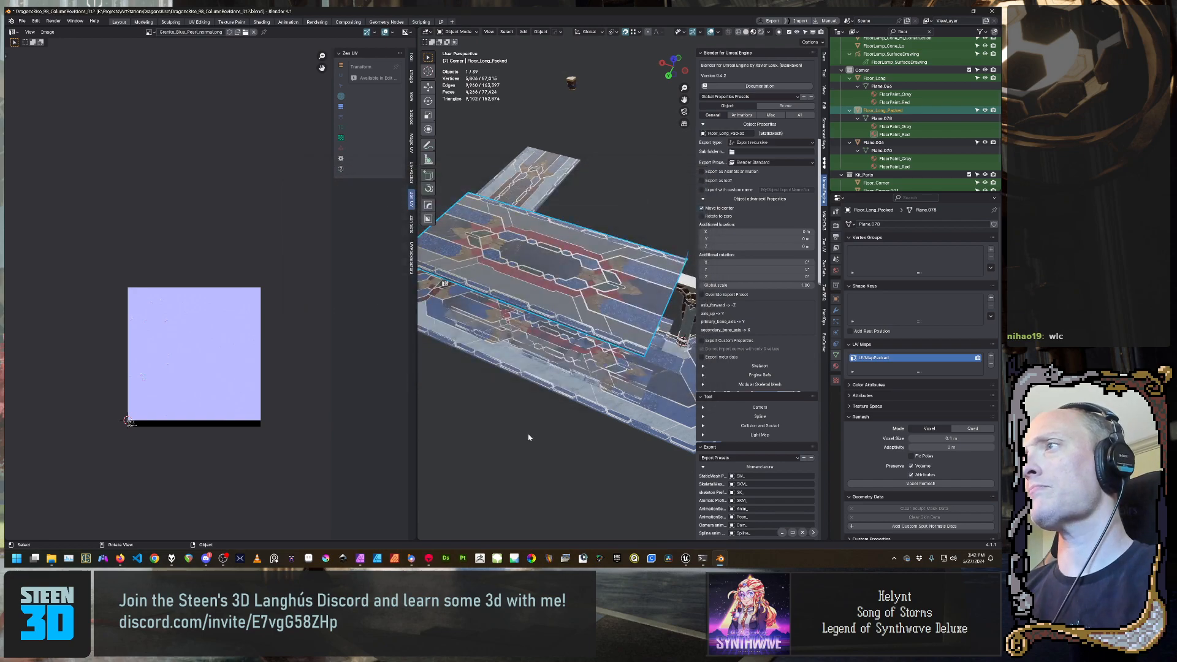
left_click(428, 558)
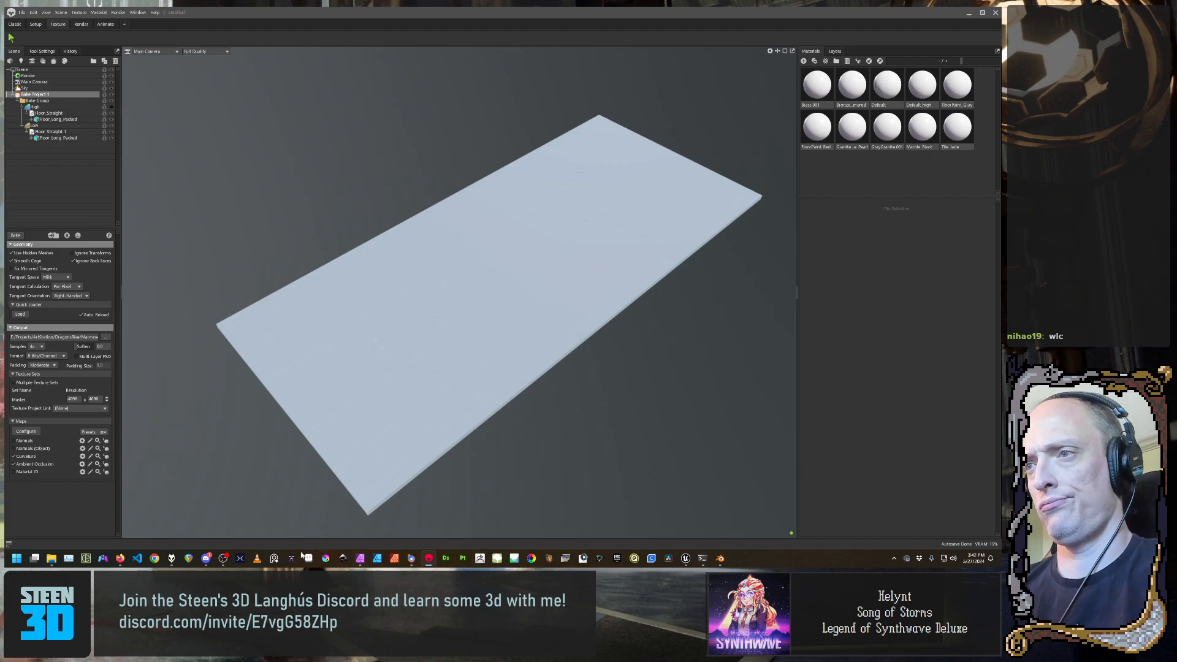
Switch back to Blender and remove all material slots from Floor_Long_Packed
left_click(720, 558)
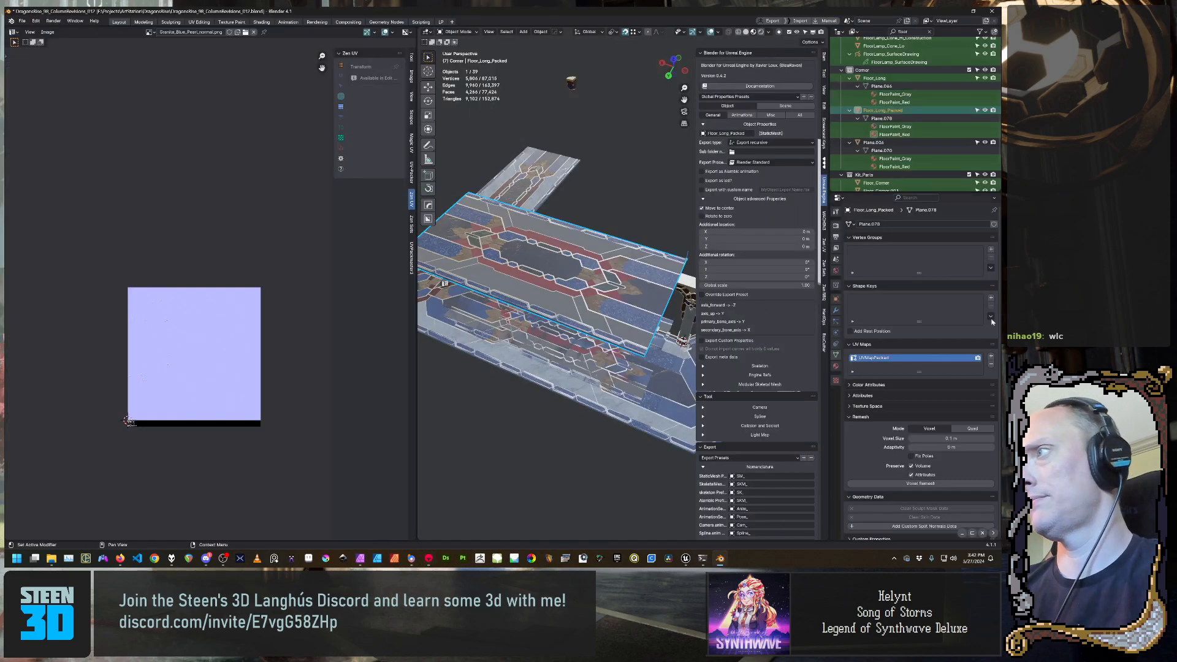
left_click(836, 366)
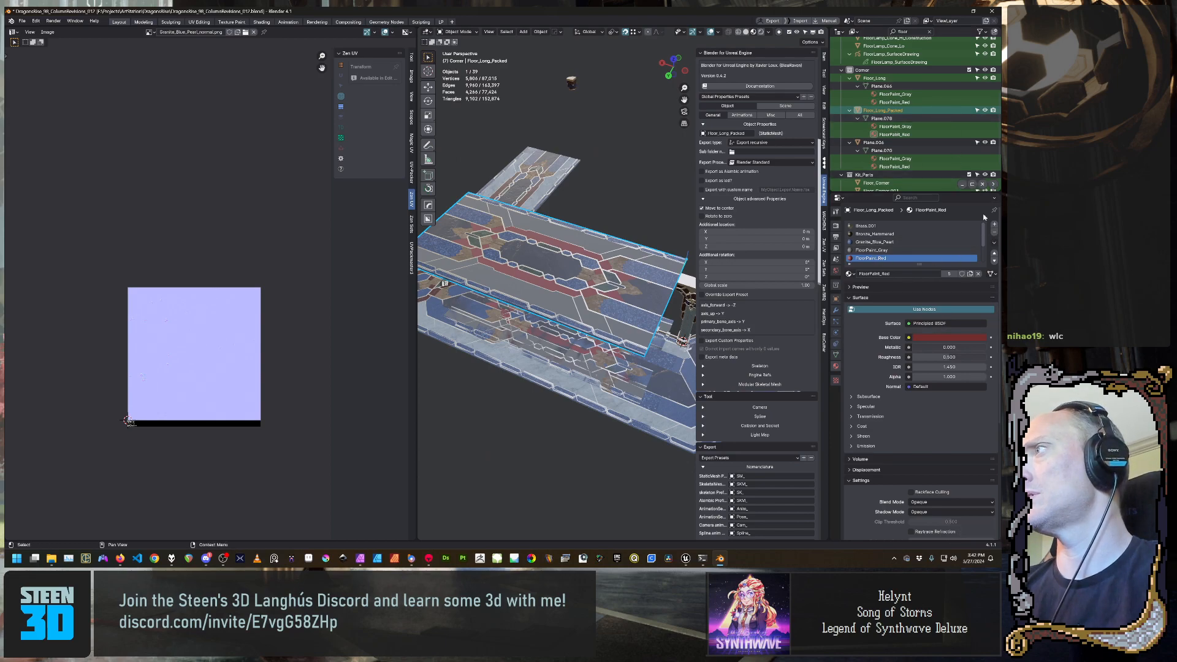
left_click(994, 232)
left_click(994, 231)
left_click(994, 232)
left_click(994, 232)
left_click(994, 232)
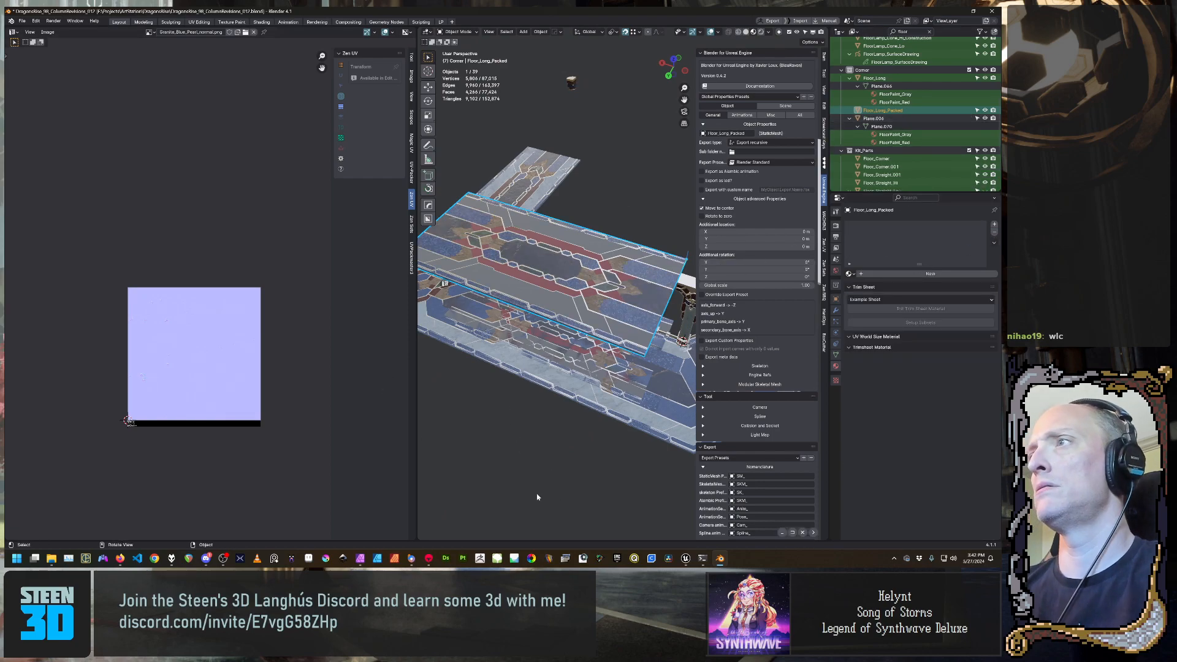
Export the material-free Floor_Long_Packed as FBX, overwriting Floor_Straight.fbx in the Marmoset export folder
key("ctrl+s")
left_click(569, 429)
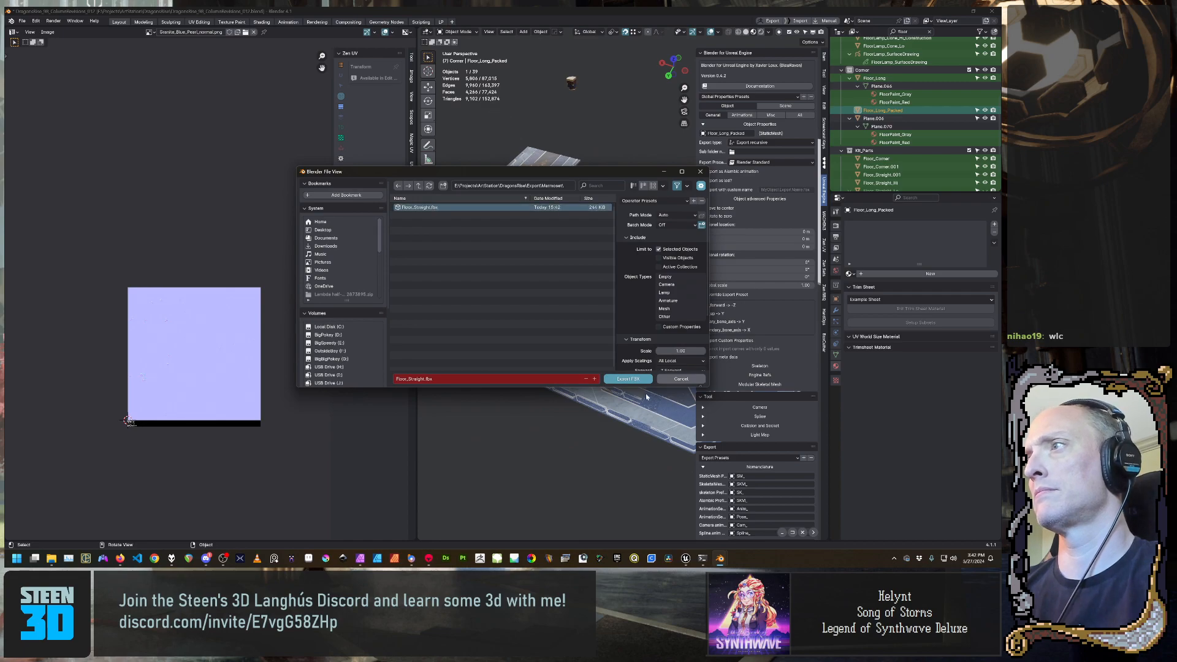
left_click(628, 378)
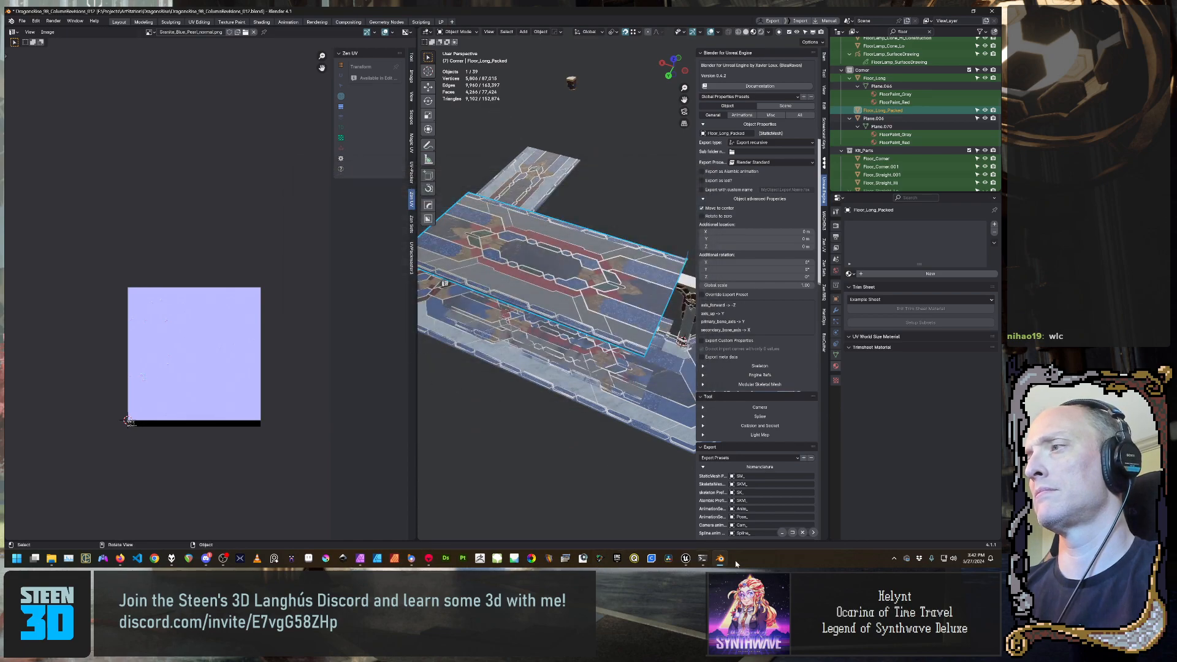
Switch to Marmoset Toolbag, start a new scene and add a bake project to it
left_click(429, 561)
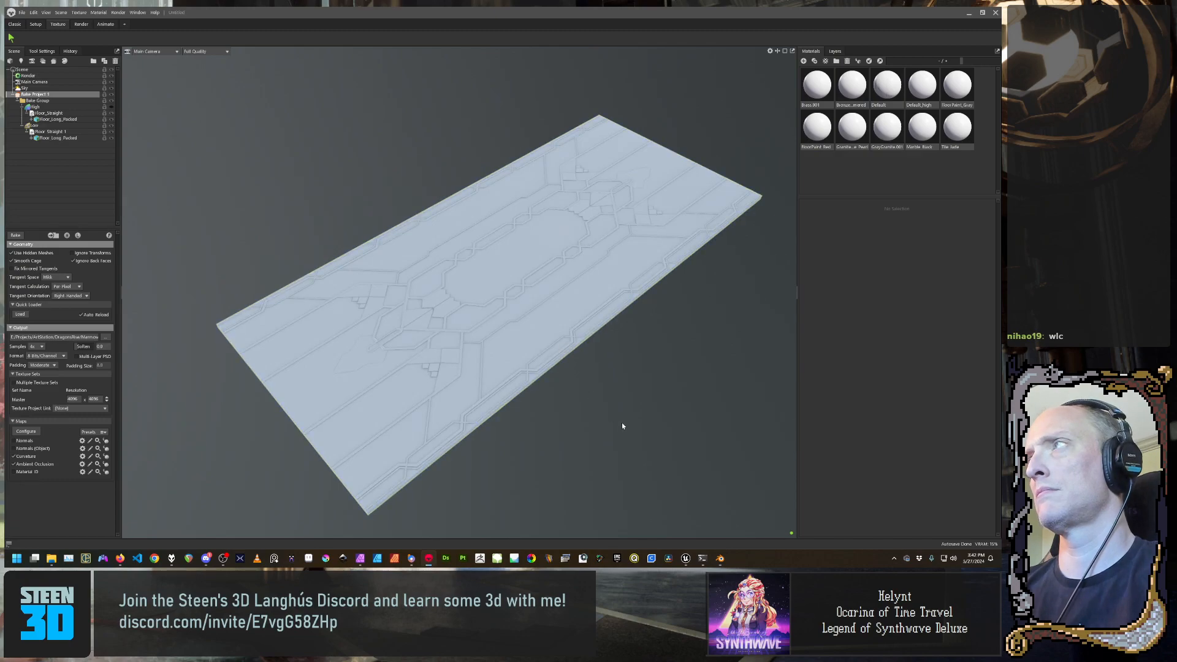
left_click(21, 12)
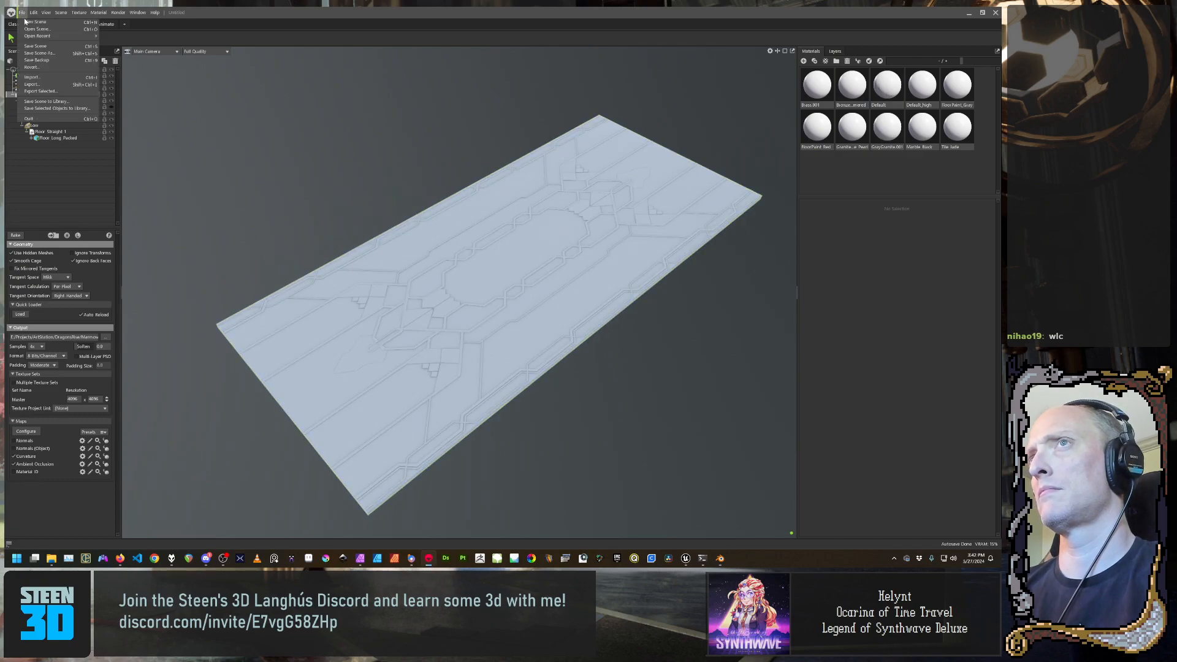
left_click(35, 21)
left_click(530, 310)
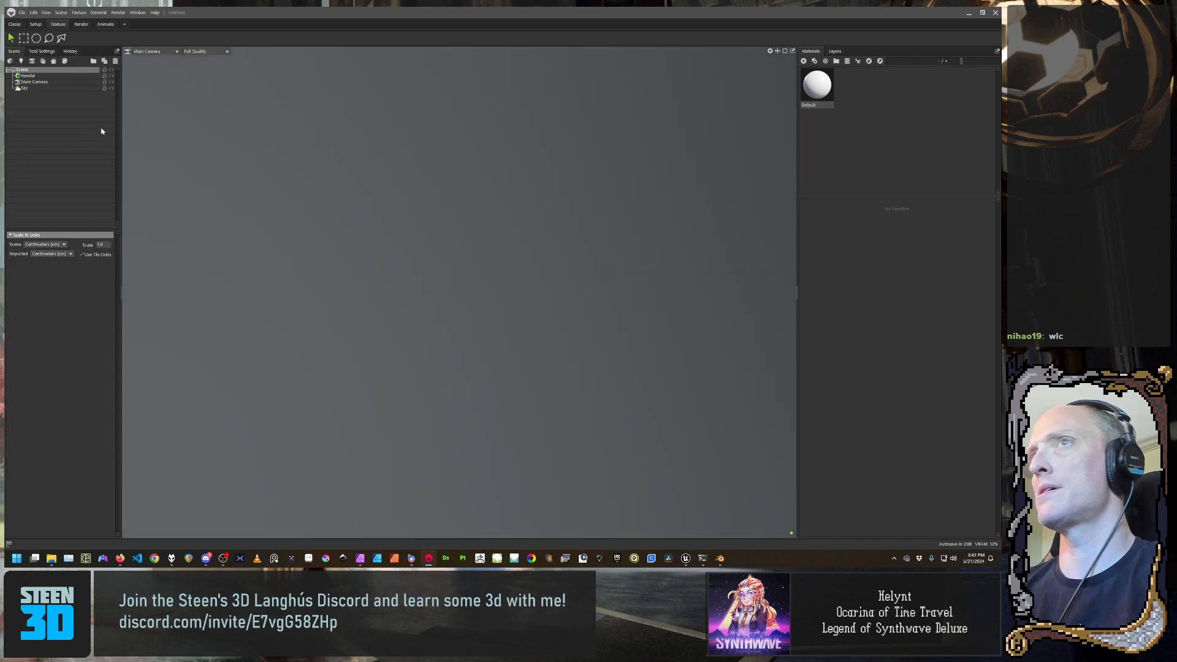
left_click(67, 61)
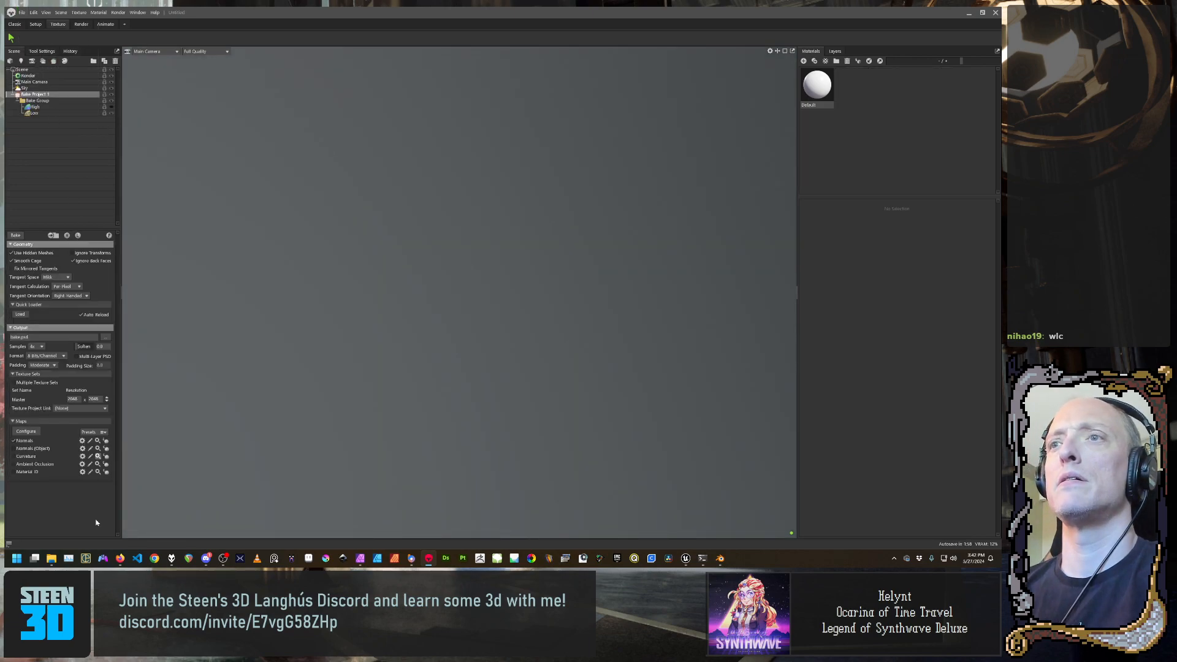
Switch to File Explorer and open the Marmoset folder inside DragonsRise's Export folder
mouse_move(55, 562)
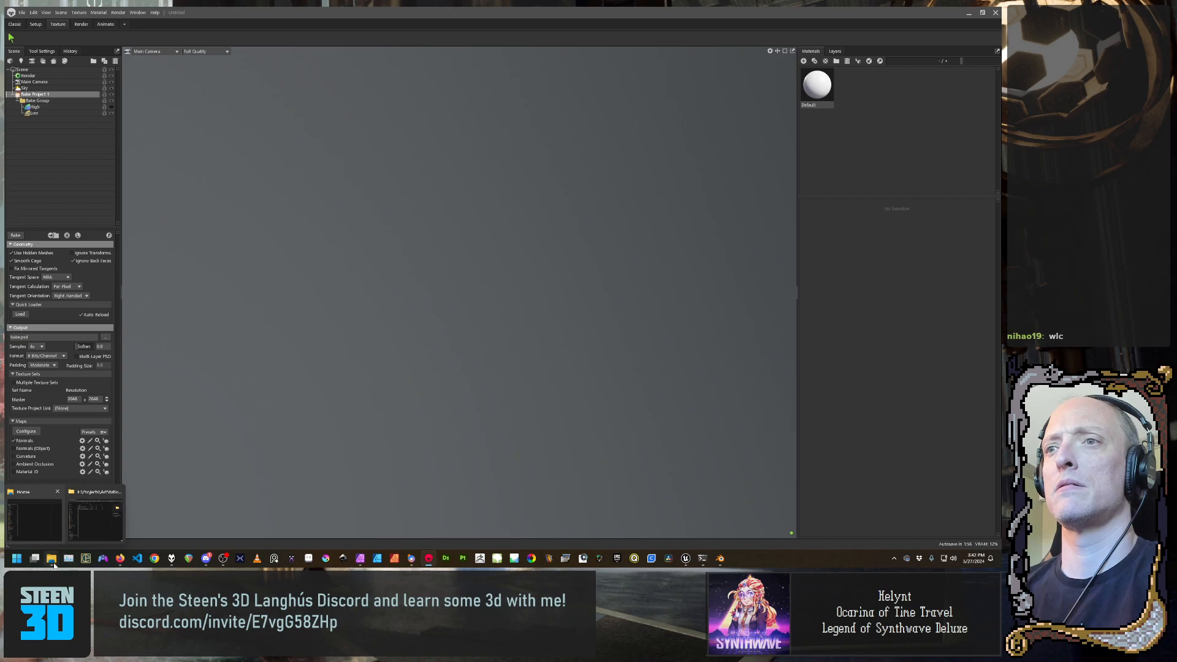
left_click(89, 539)
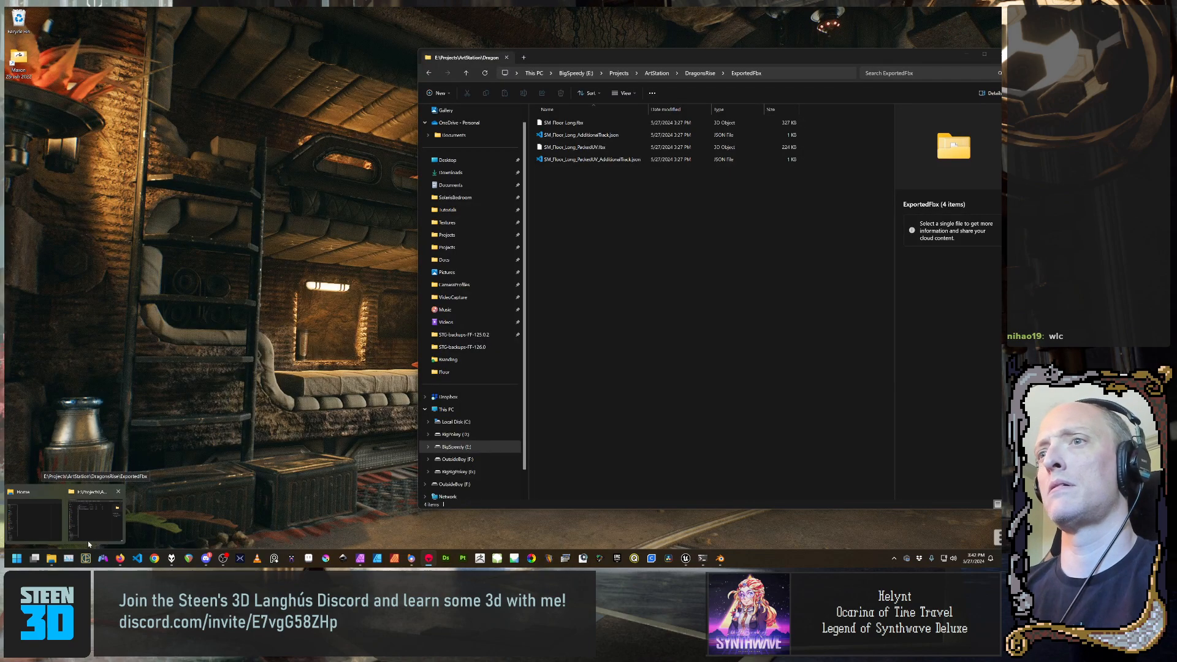
left_click(92, 528)
left_click(701, 73)
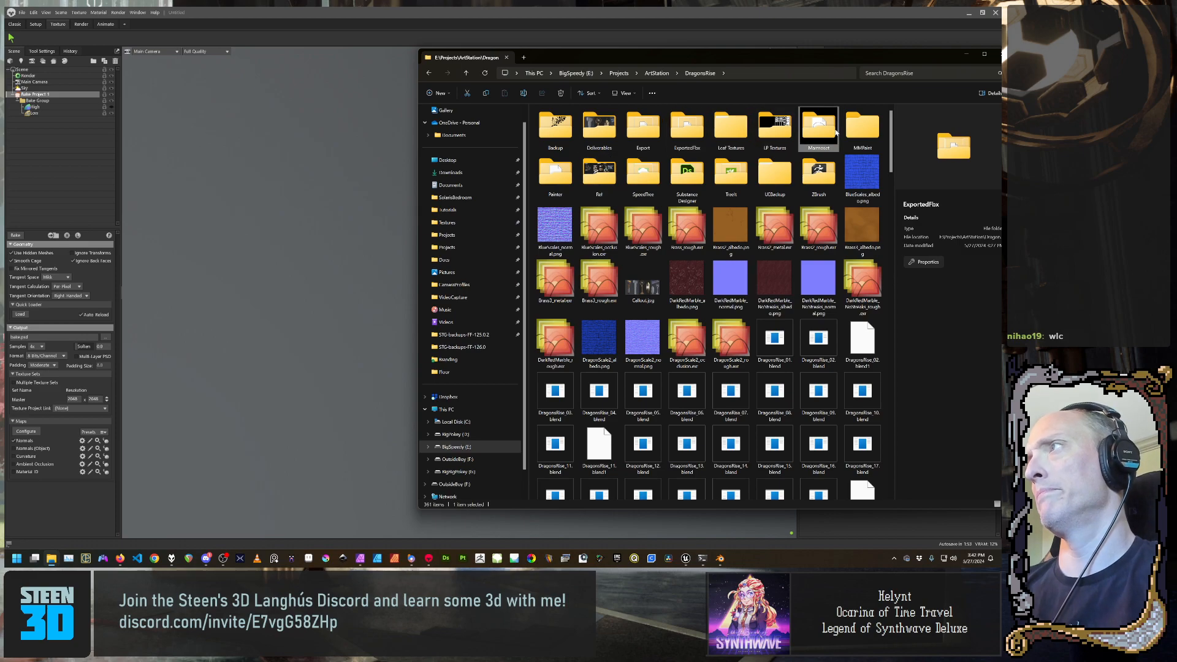
double_click(836, 132)
key("alt+Left")
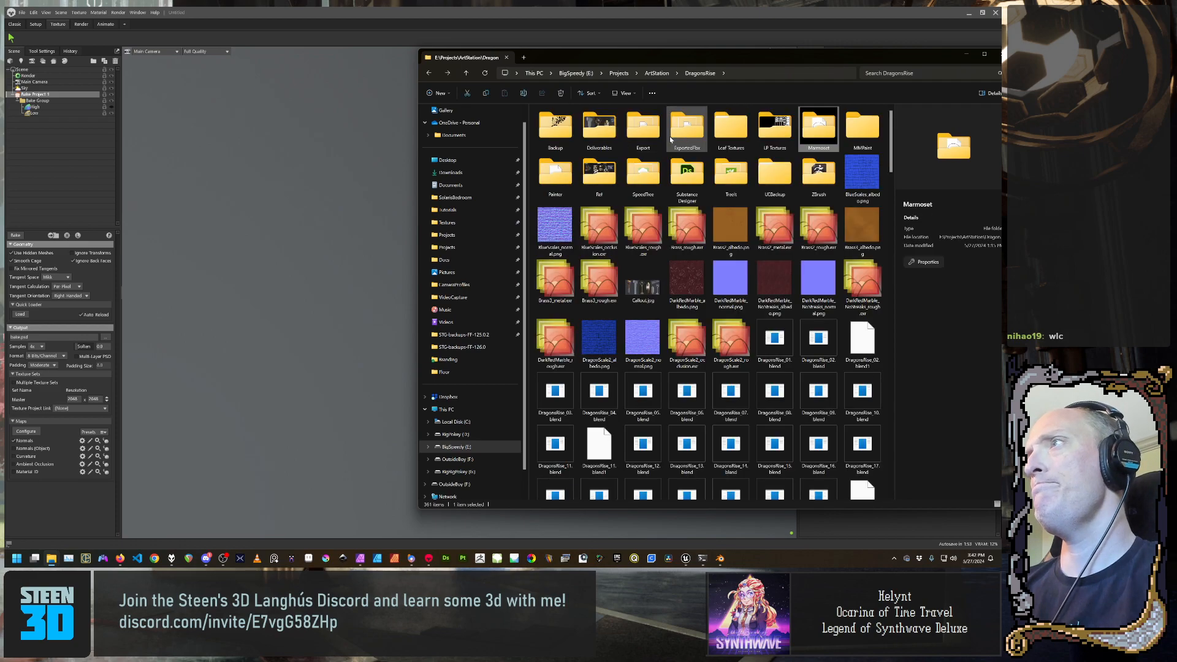
double_click(643, 128)
double_click(589, 129)
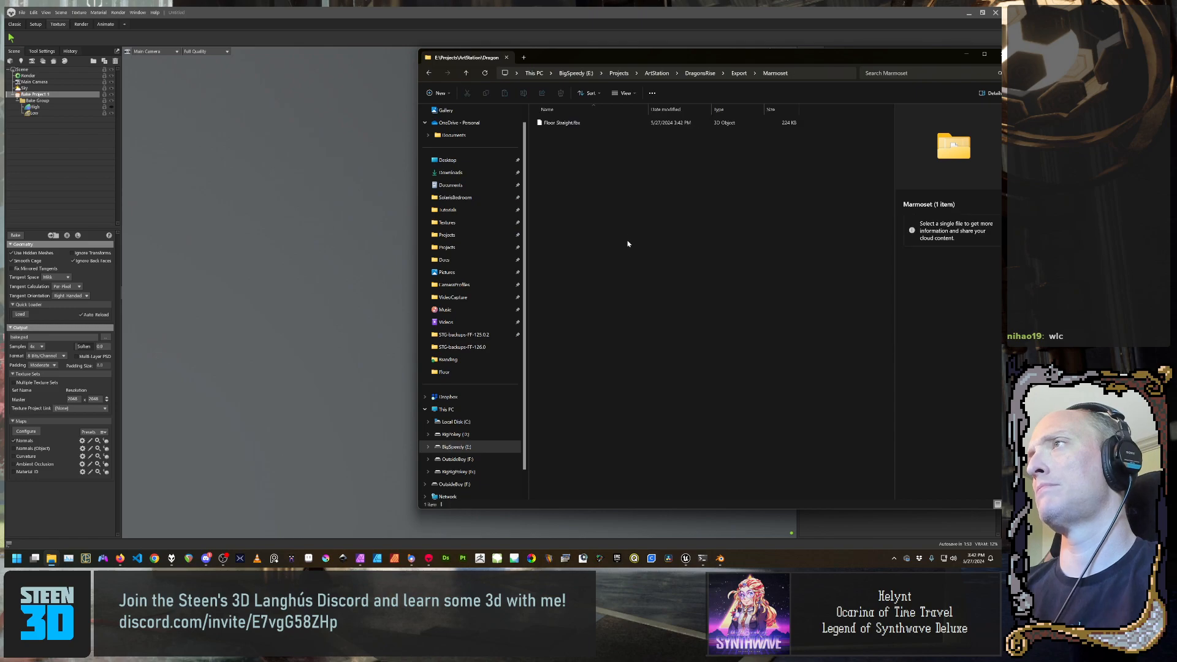
Load Floor_Straight.fbx into the High slot of the bake group in Marmoset Toolbag
left_click(588, 124)
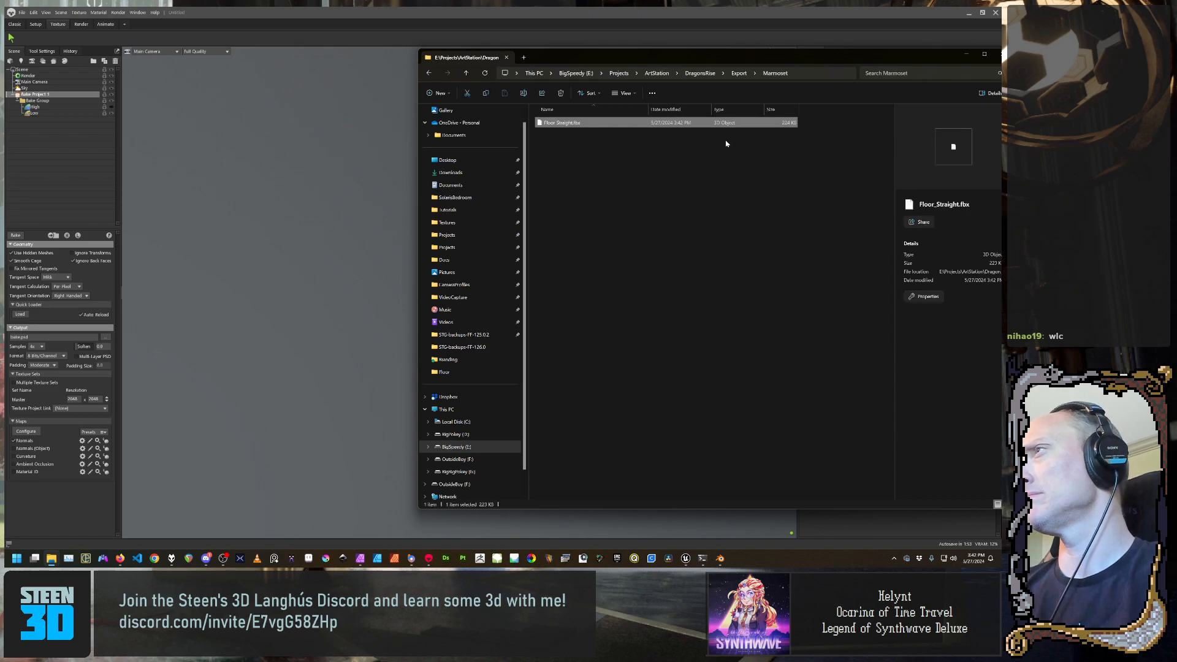
left_click_drag(939, 61, 844, 52)
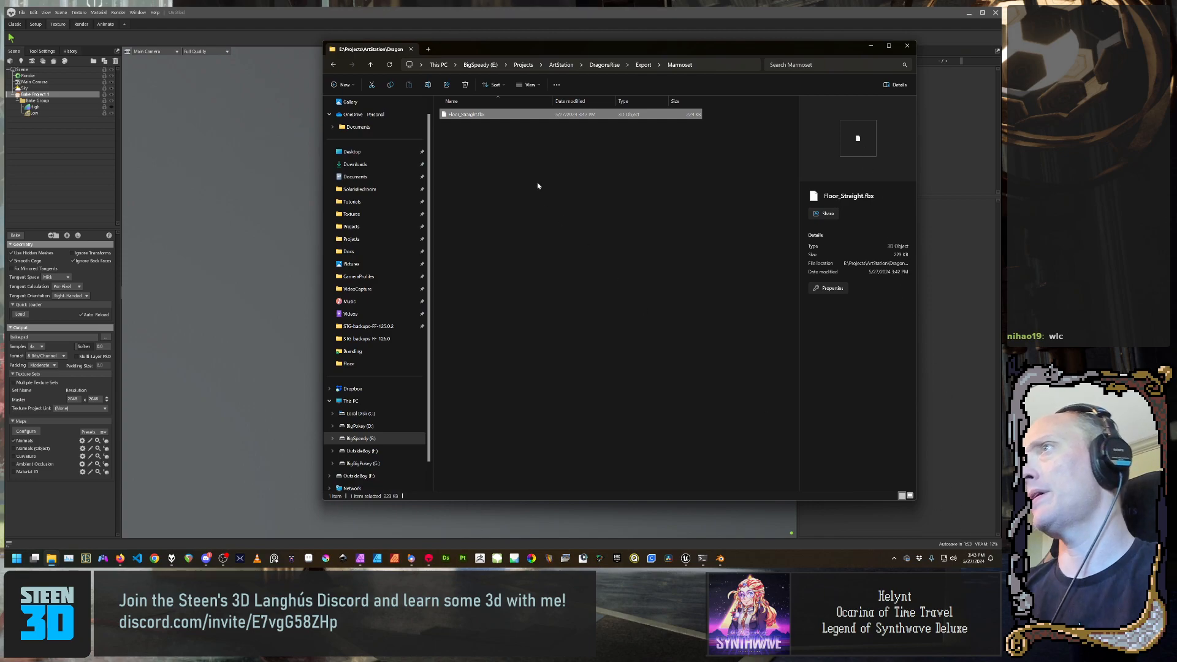
left_click_drag(124, 145, 38, 108)
double_click(49, 113)
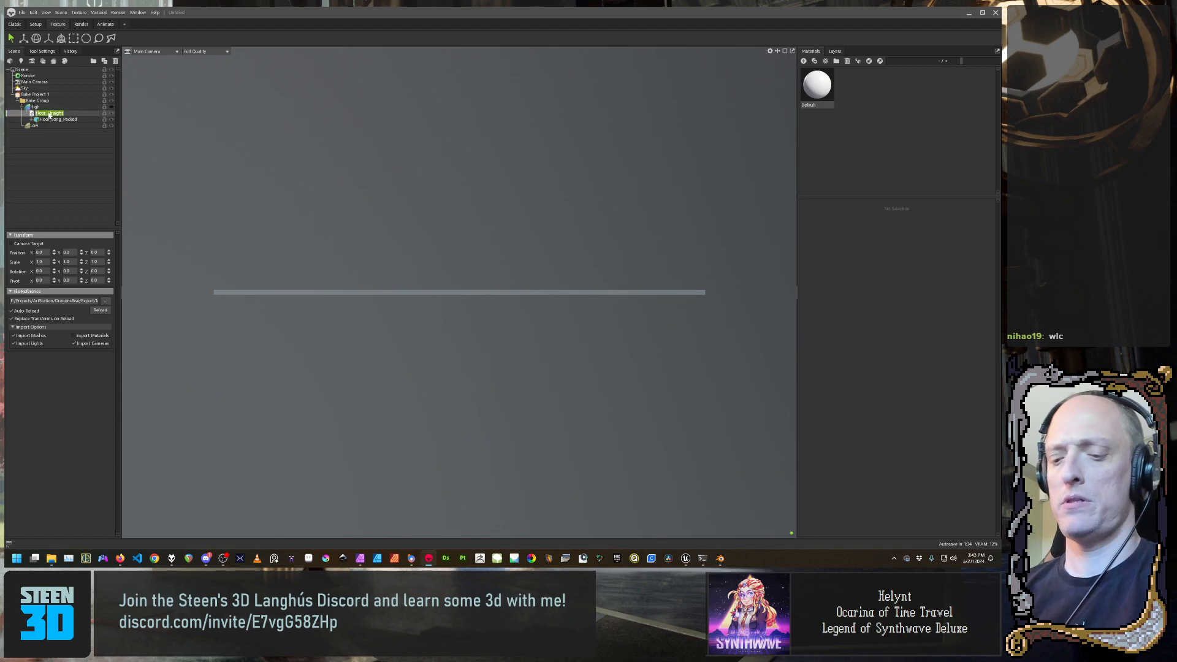
left_click(47, 145)
Duplicate the Floor_Straight mesh, place the copy in the bake group's Low slot and check both meshes
left_click(49, 115)
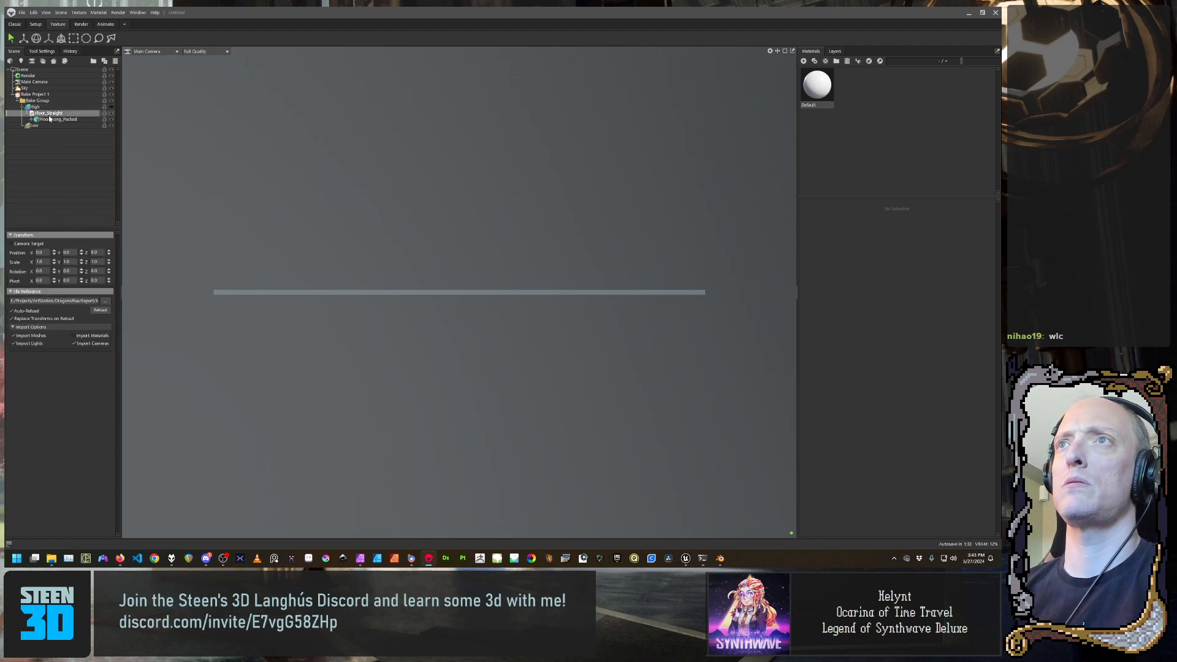
key("ctrl+d")
left_click_drag(49, 126, 38, 139)
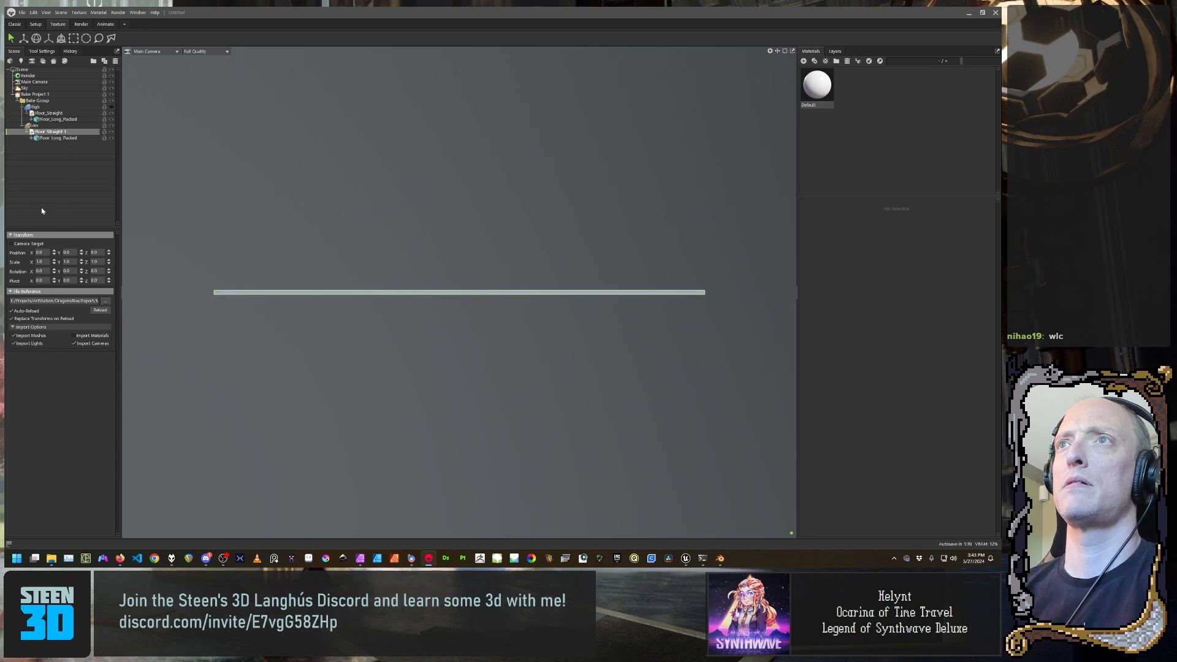
left_click(71, 176)
left_click(72, 114)
left_click(71, 138)
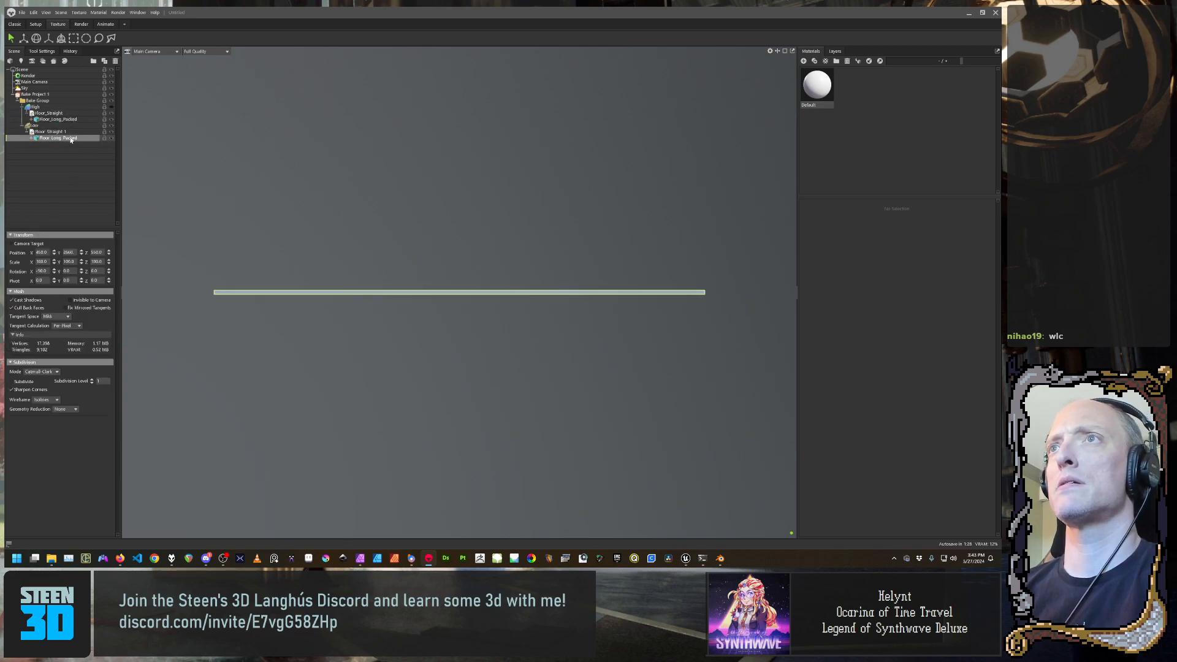
left_click(70, 133)
mouse_move(315, 274)
left_mouse_down()
mouse_move(395, 349)
mouse_move(307, 268)
mouse_move(297, 281)
left_mouse_up()
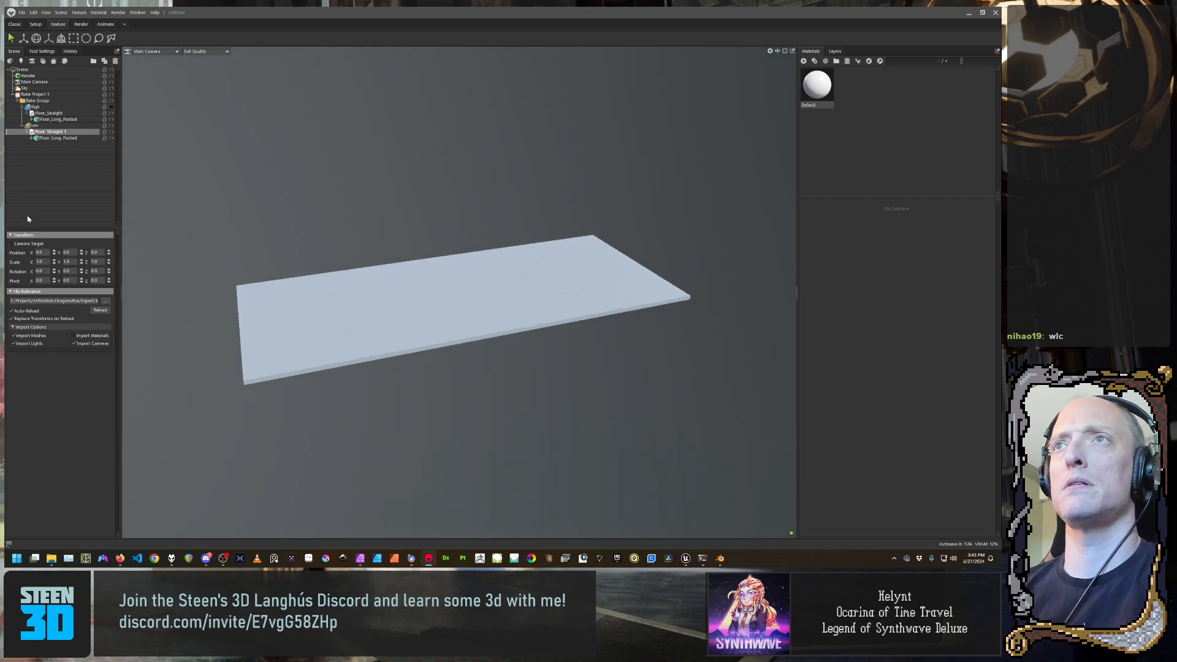
Set the bake project's resolution to 4096 × 4096 and enable only the Curvature and Ambient Occlusion maps
left_click(35, 95)
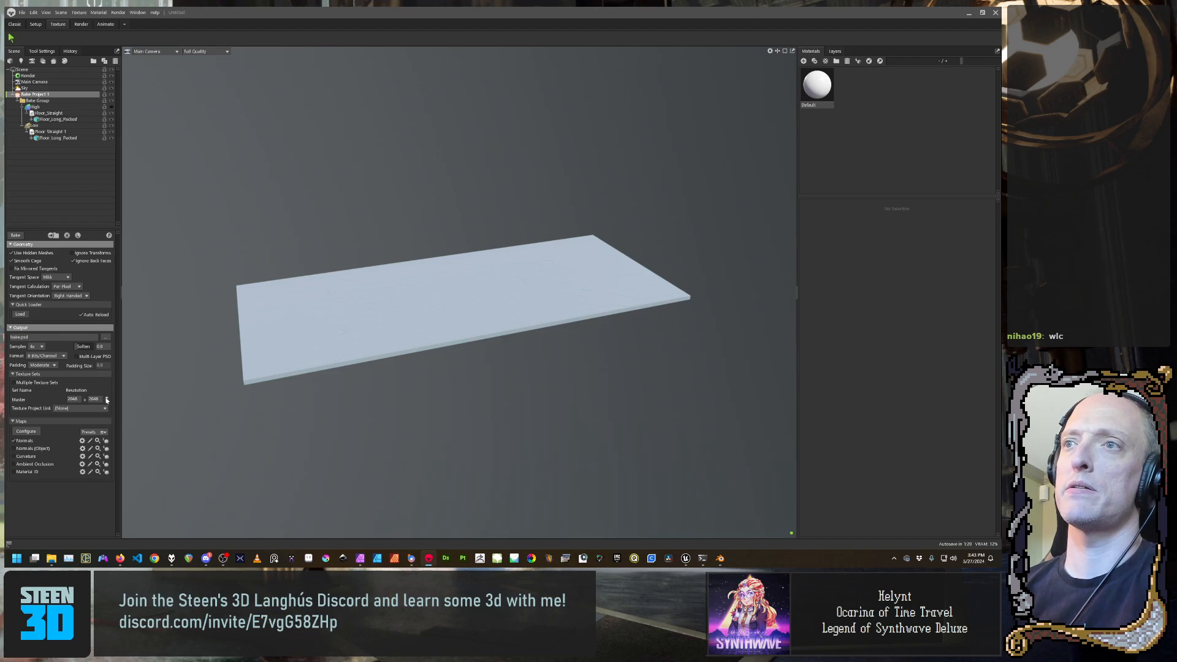
left_click(14, 441)
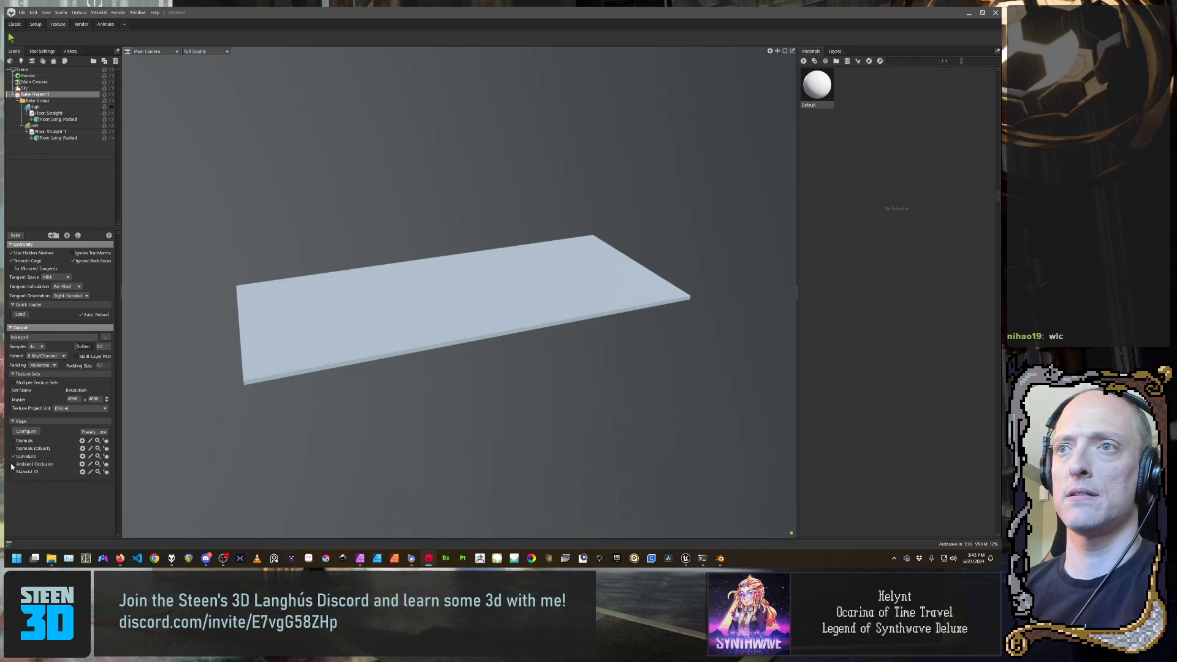
Set the bake output to a Targa file in the Marmoset\Floor folder, basing its name on Floor_Straight_ao.tga
left_click(106, 337)
left_click(366, 441)
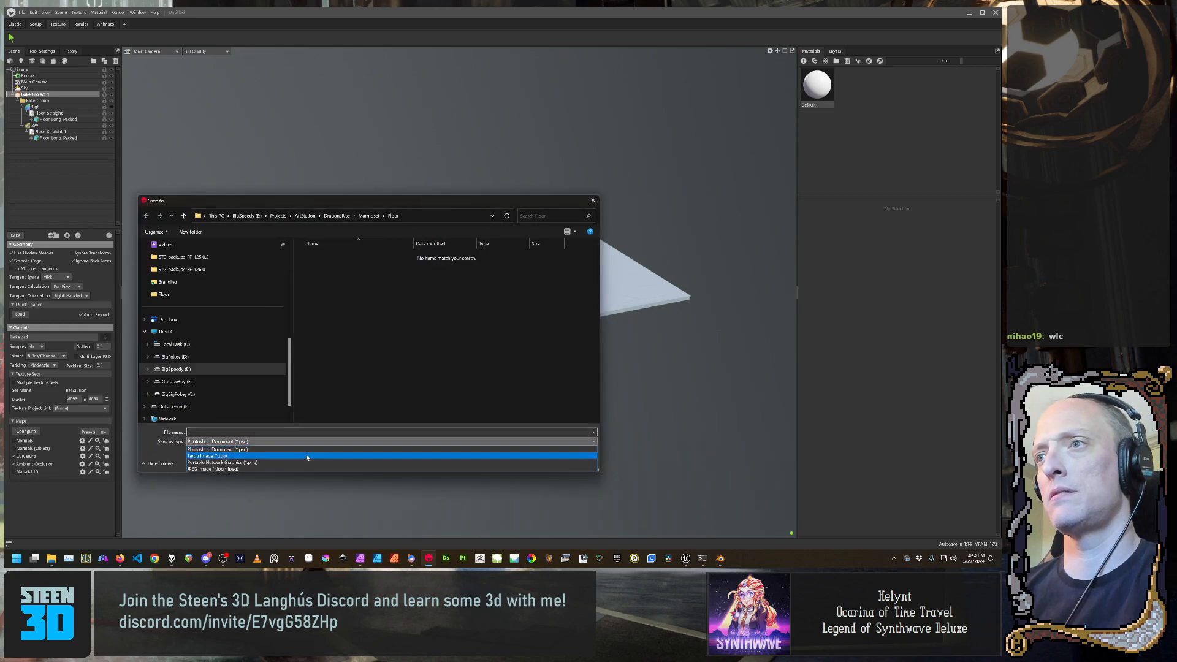
left_click(252, 459)
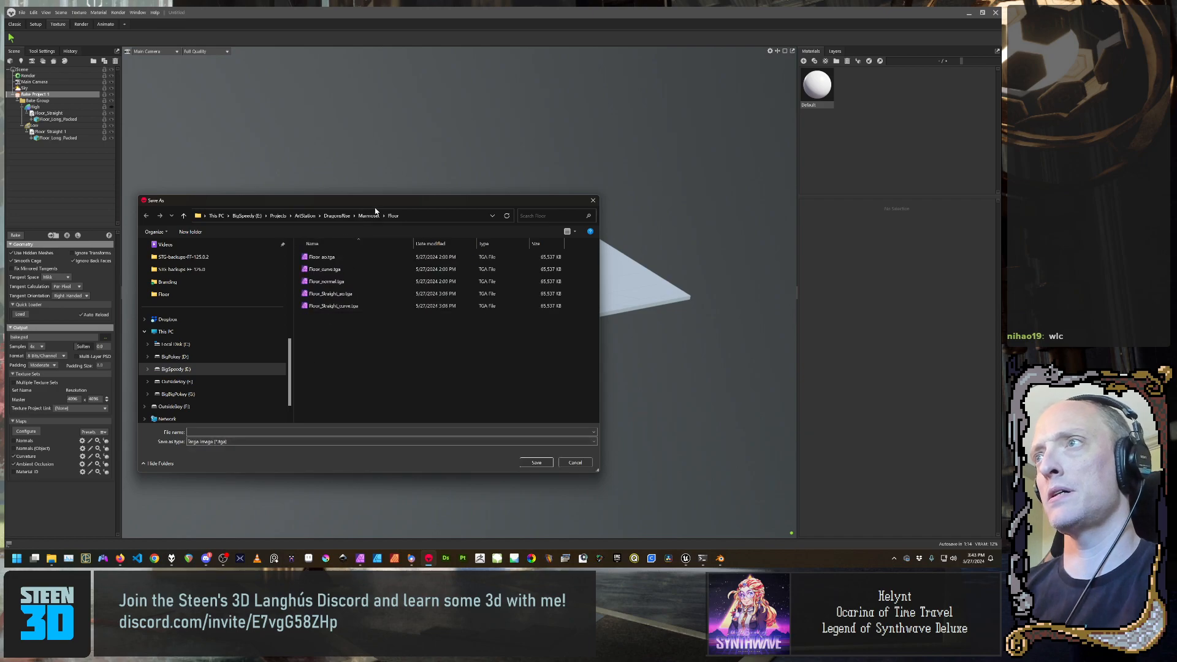
left_click(329, 294)
left_click(232, 433)
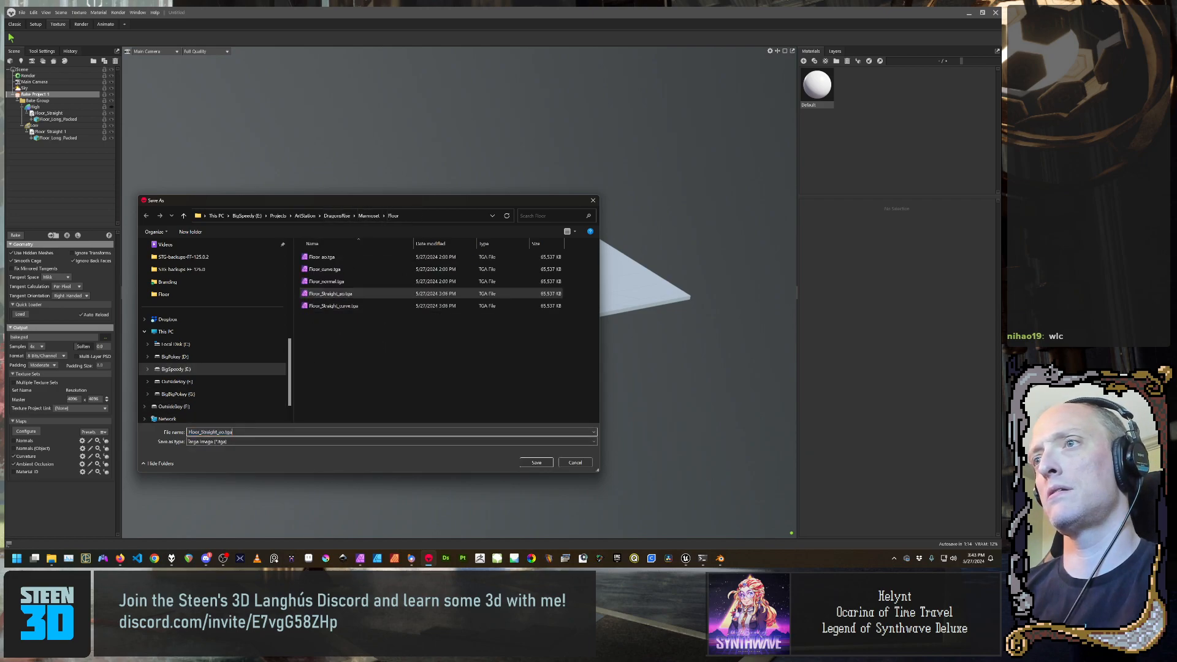
key("Return")
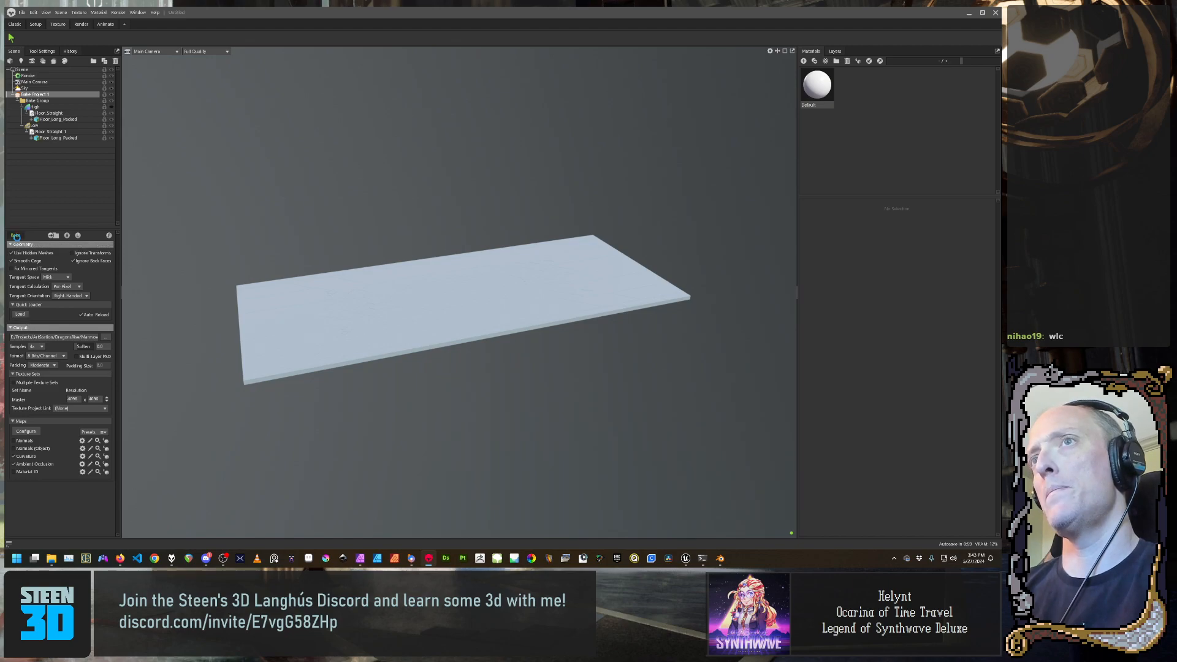
Bake the curvature and ambient occlusion maps and inspect the floor mesh from several angles
left_click(16, 236)
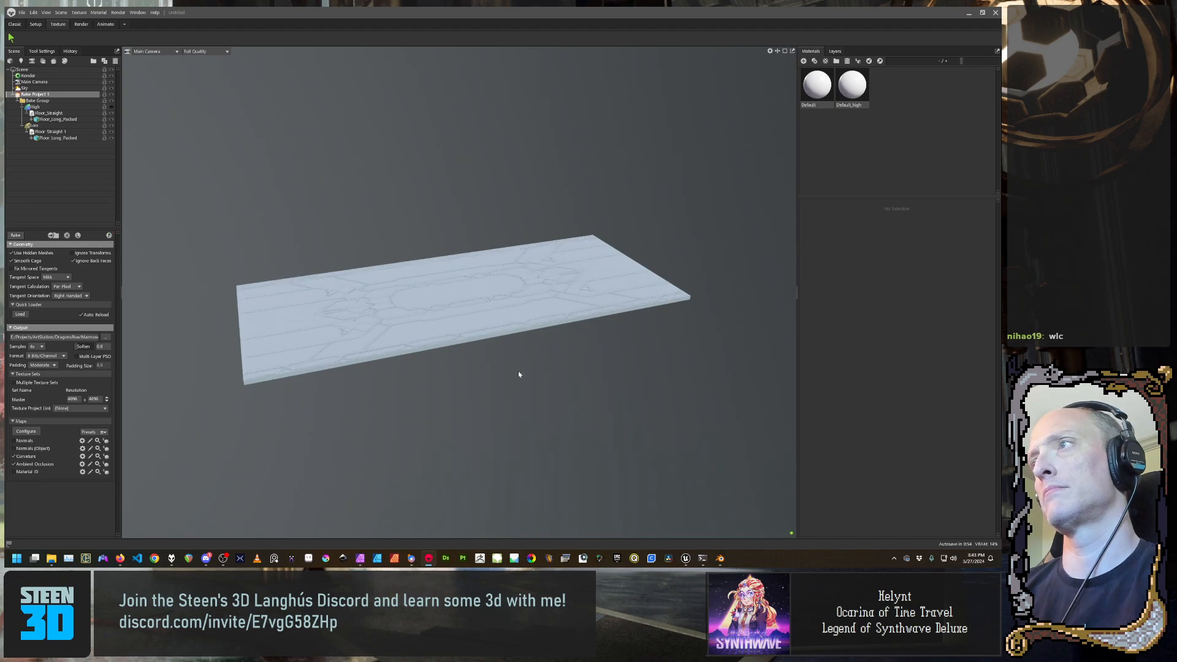
left_click_drag(518, 374, 404, 456)
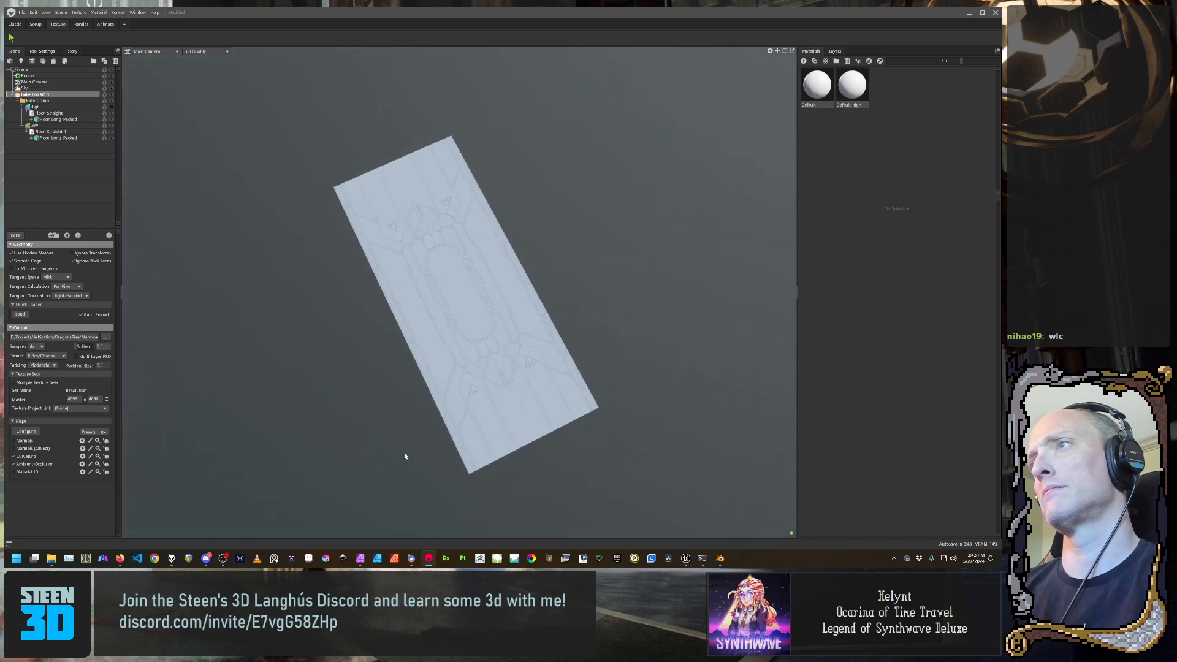
scroll(439, 392, "up", 10)
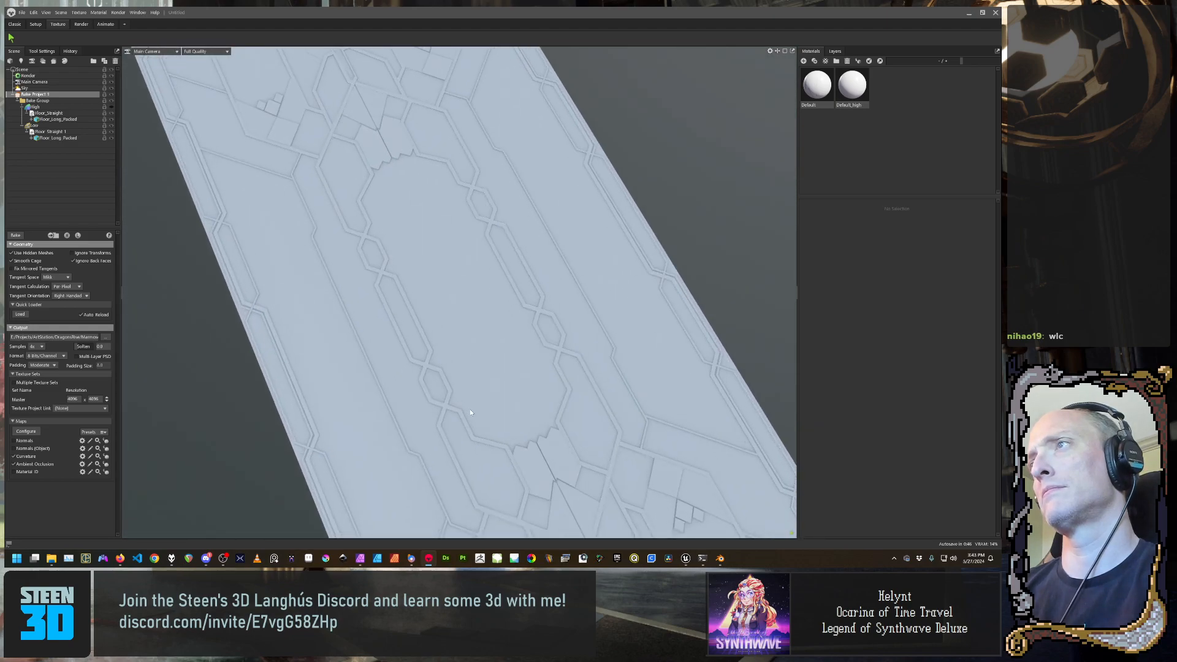
left_click_drag(471, 412, 384, 372)
scroll(385, 372, "down", 6)
middle_click_drag(387, 378, 430, 380)
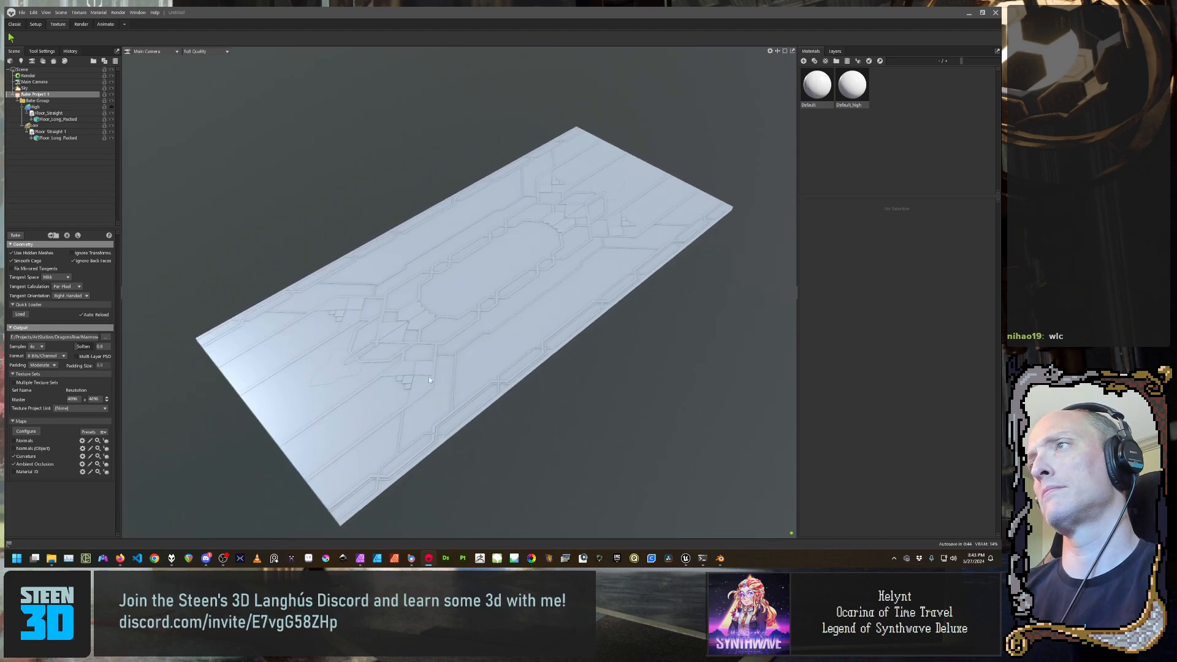
left_click_drag(429, 380, 455, 419)
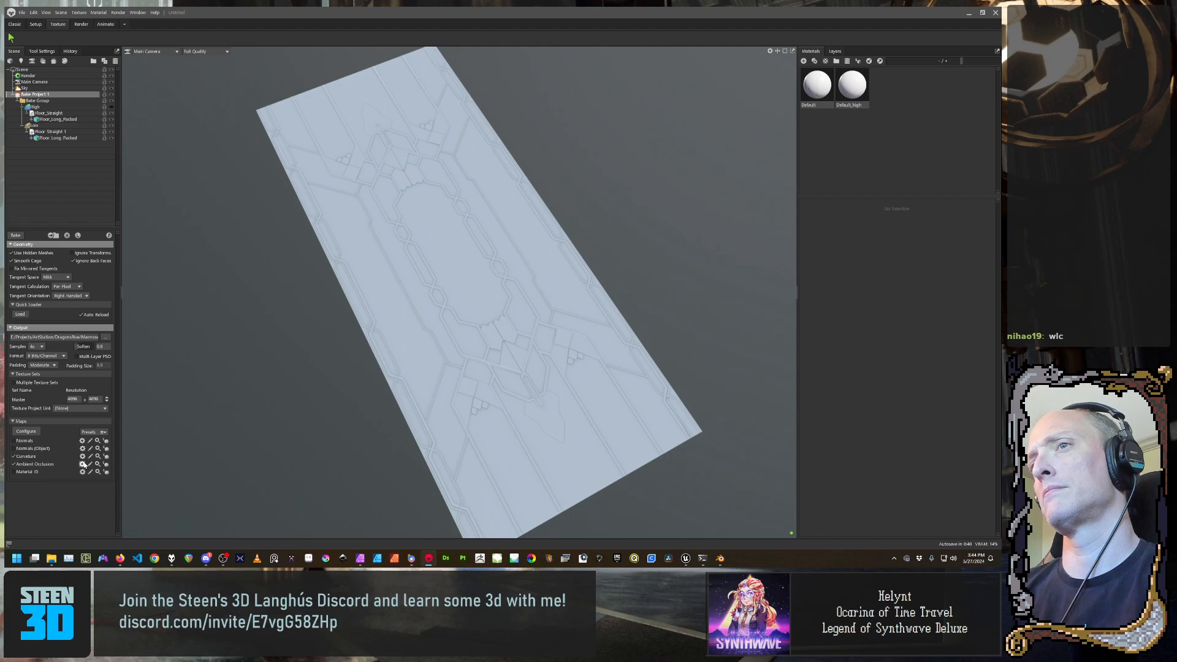
Review the Ambient Occlusion map's bake settings, including the explanation of Cavity Weight, and close them
left_click(83, 465)
left_click_drag(162, 497, 191, 380)
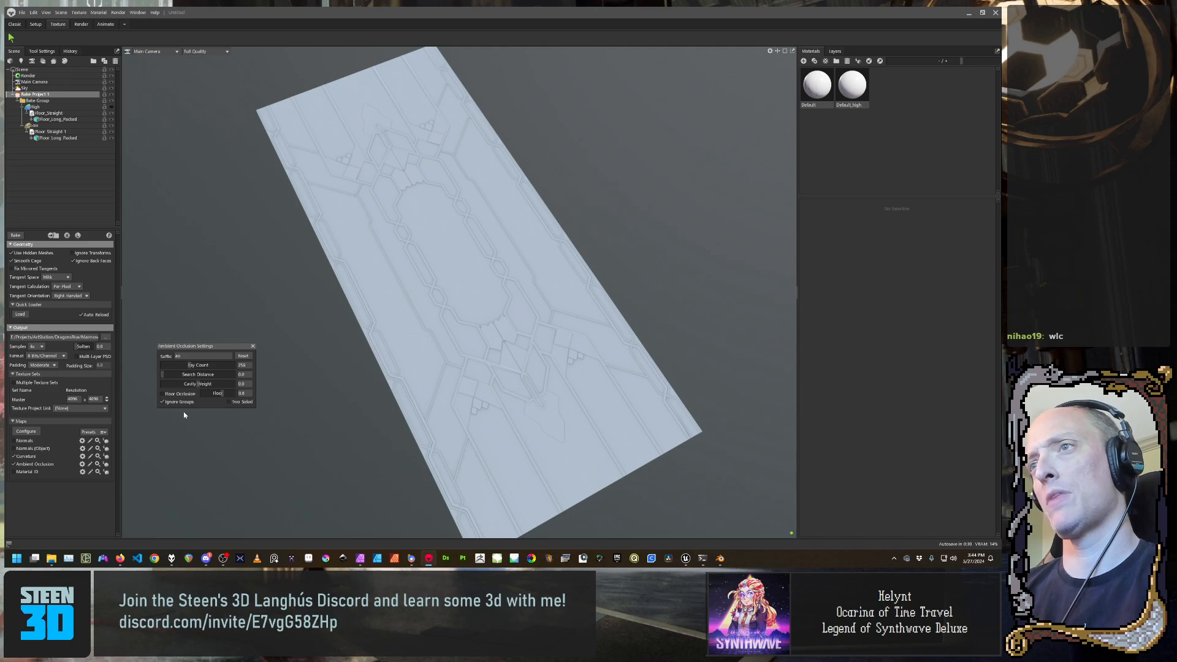
mouse_move(179, 404)
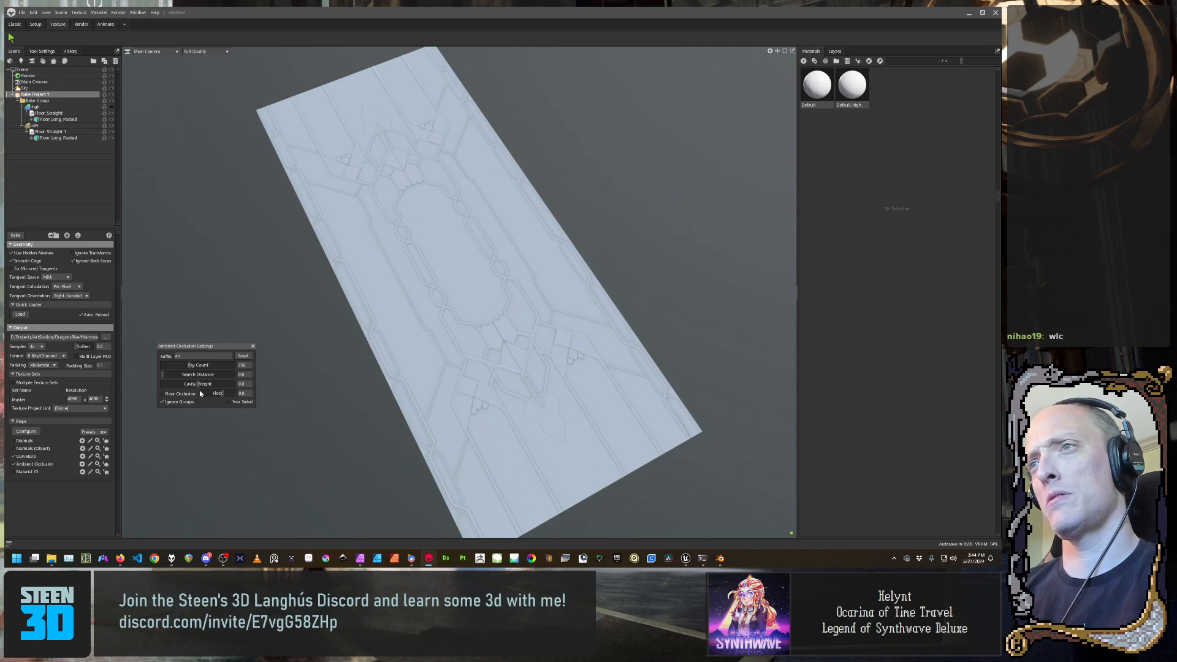
mouse_move(197, 386)
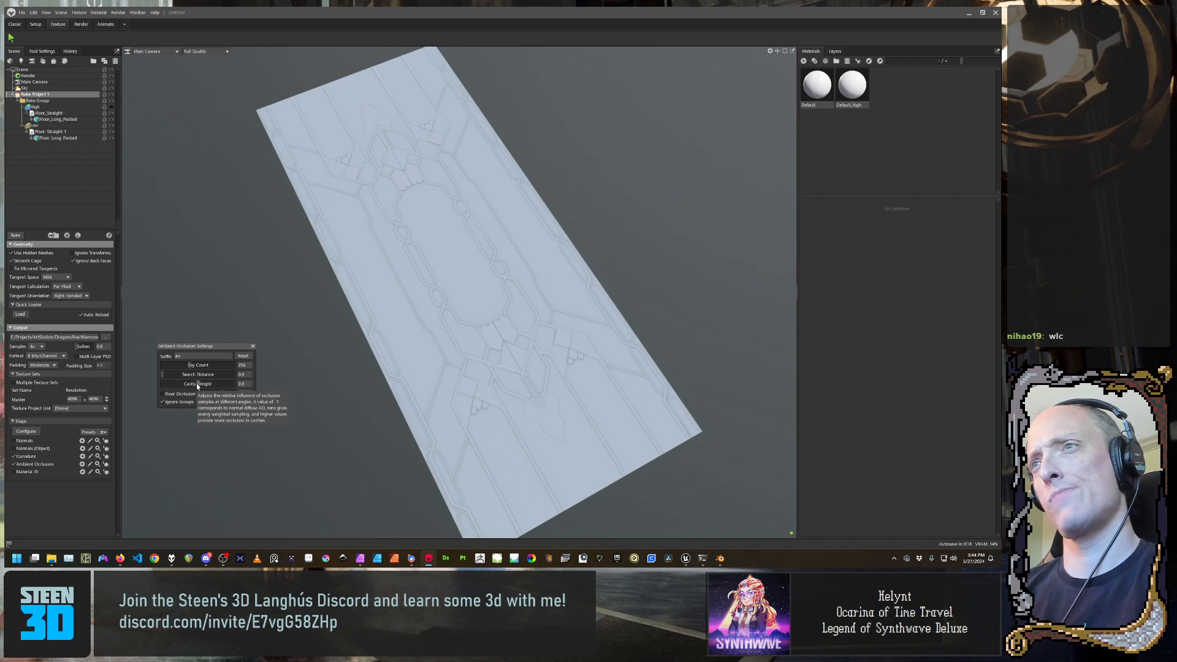
left_click(253, 347)
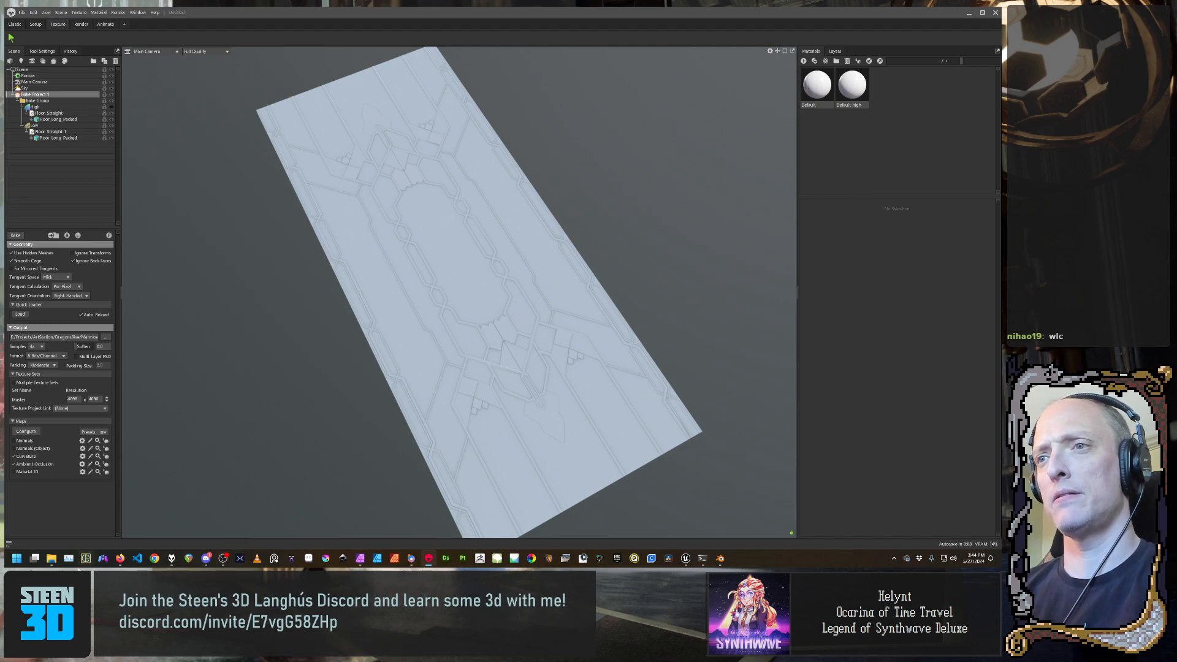
Switch to Unreal Engine, close the SM_Floor_Straight mesh editor and maximize the level editor window
mouse_move(53, 560)
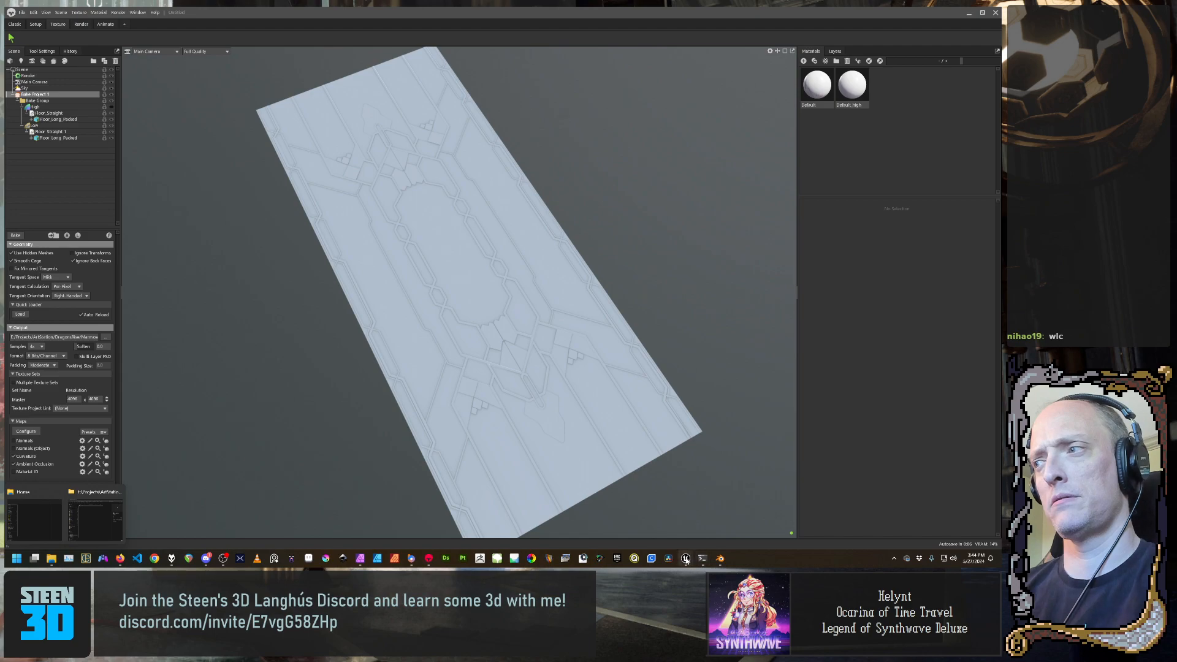
mouse_move(686, 559)
left_click(651, 520)
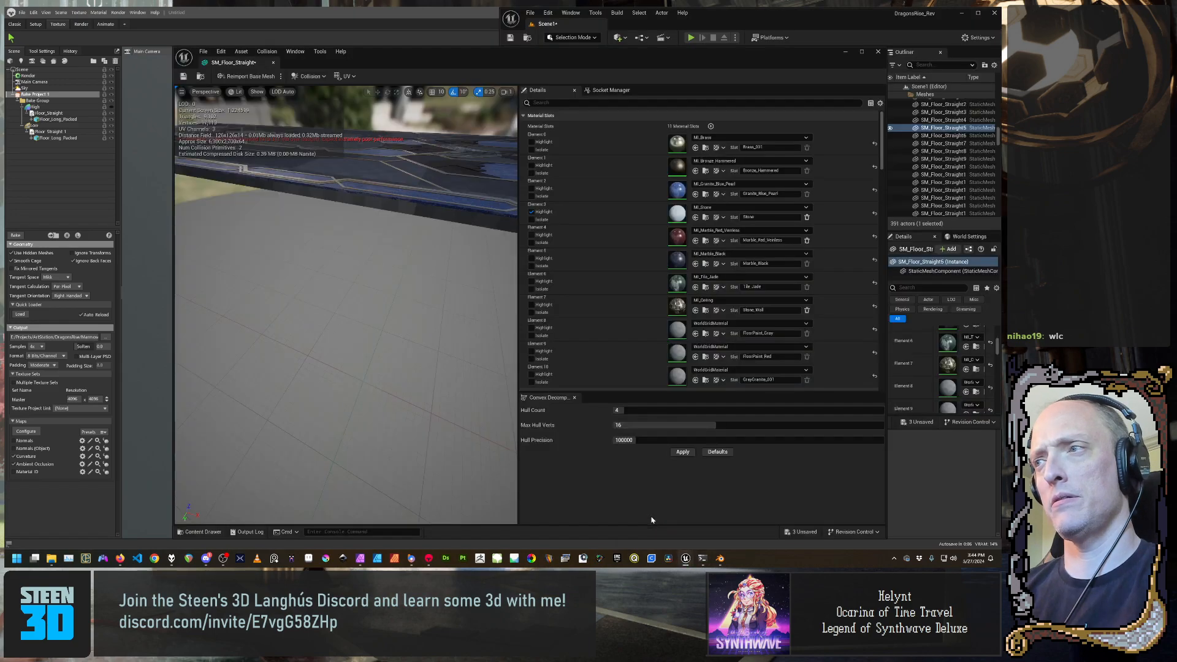
left_click(273, 63)
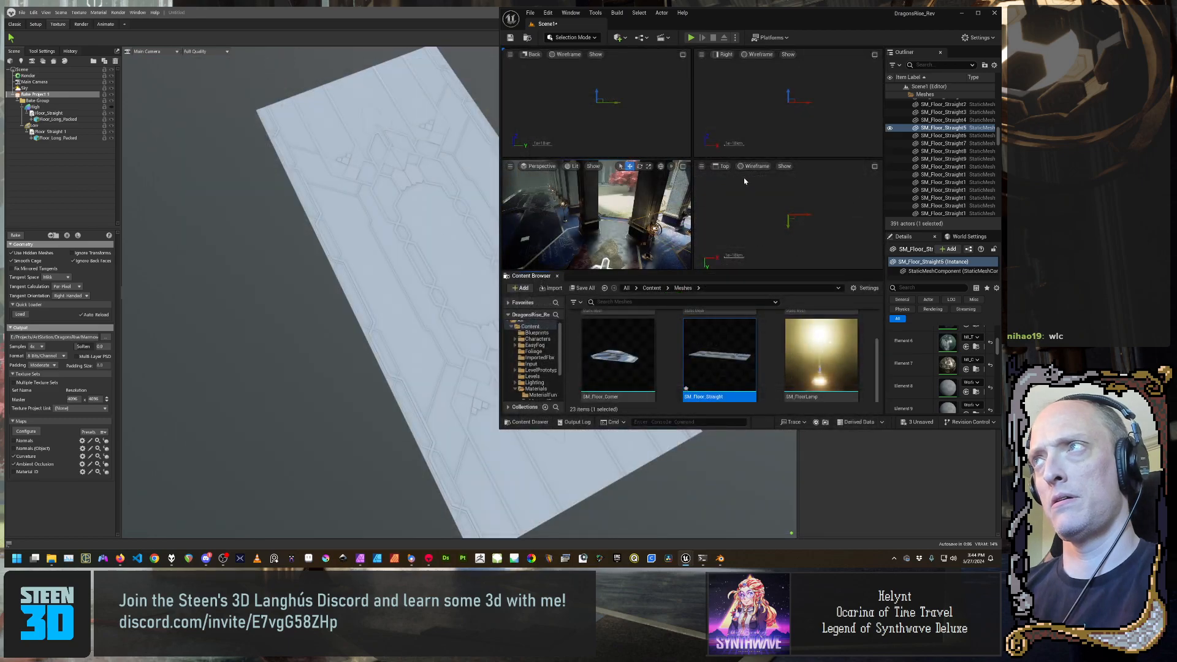
double_click(765, 19)
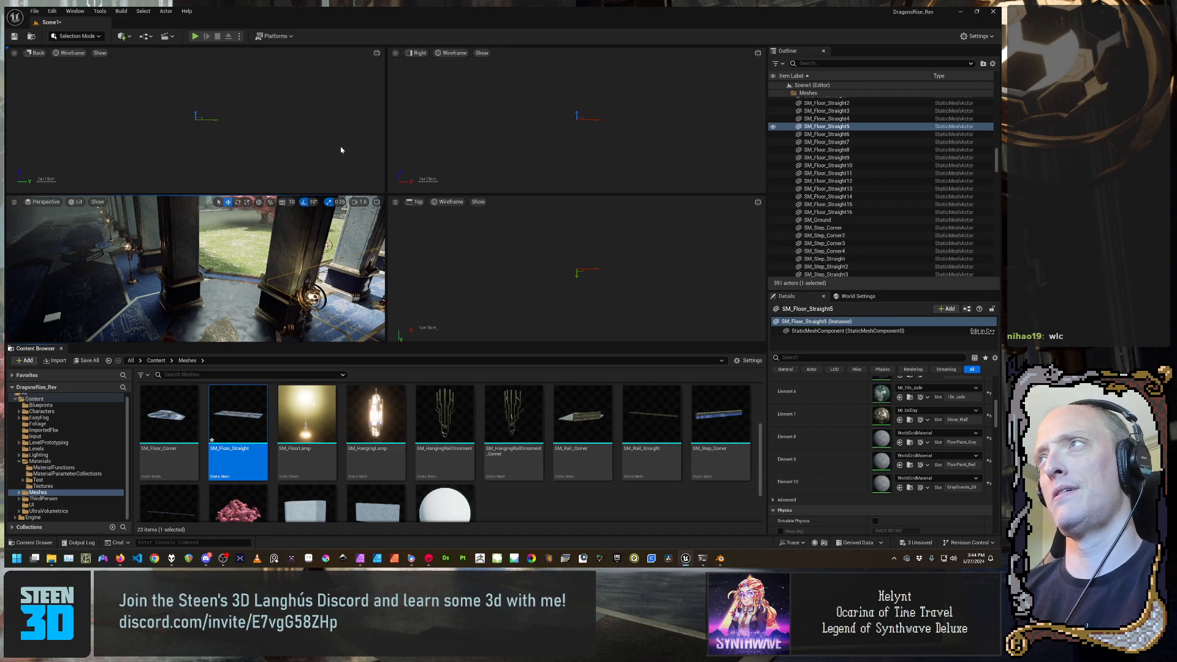
left_click(181, 118)
double_click(547, 24)
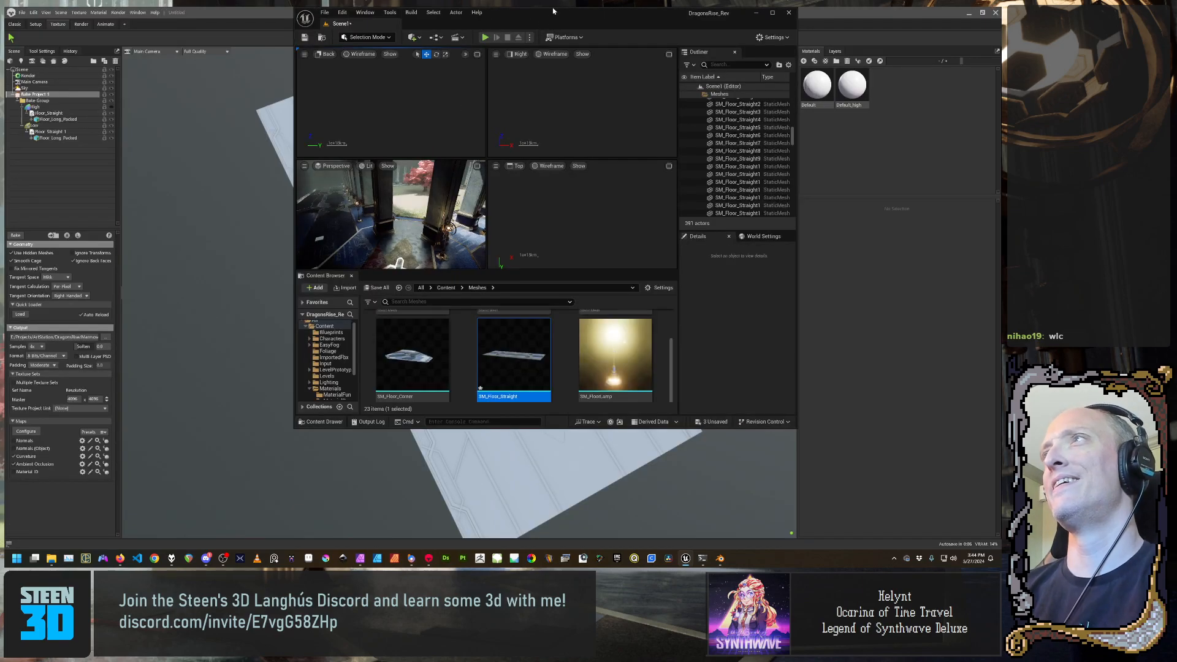
double_click(553, 9)
double_click(553, 10)
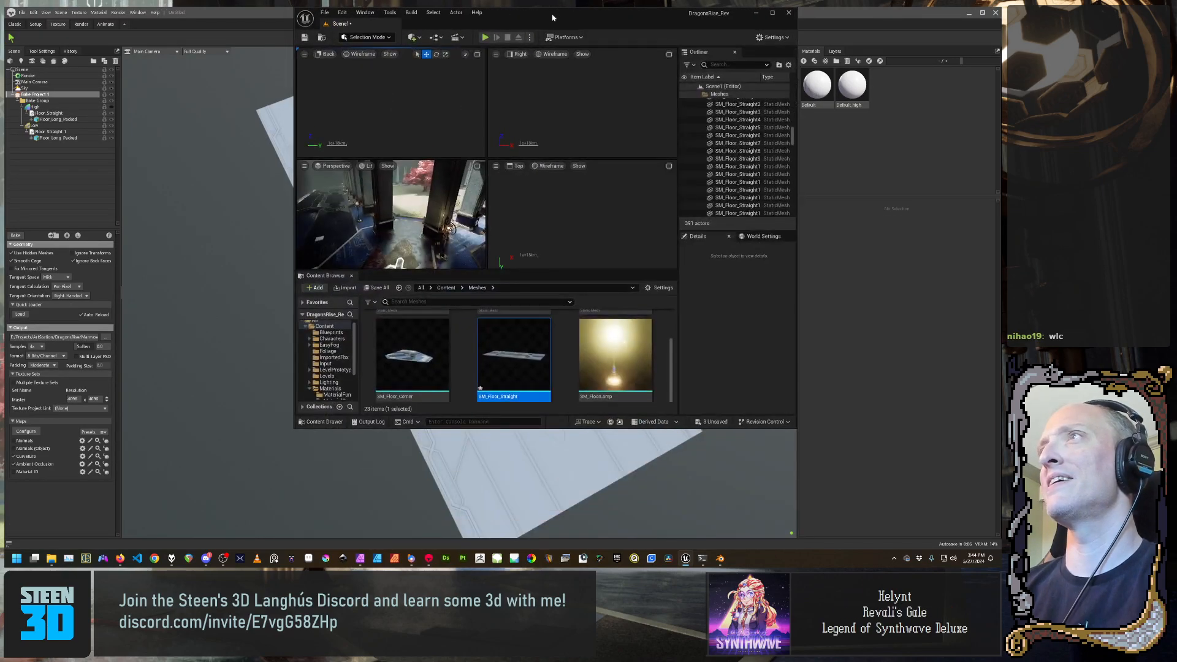
double_click(552, 17)
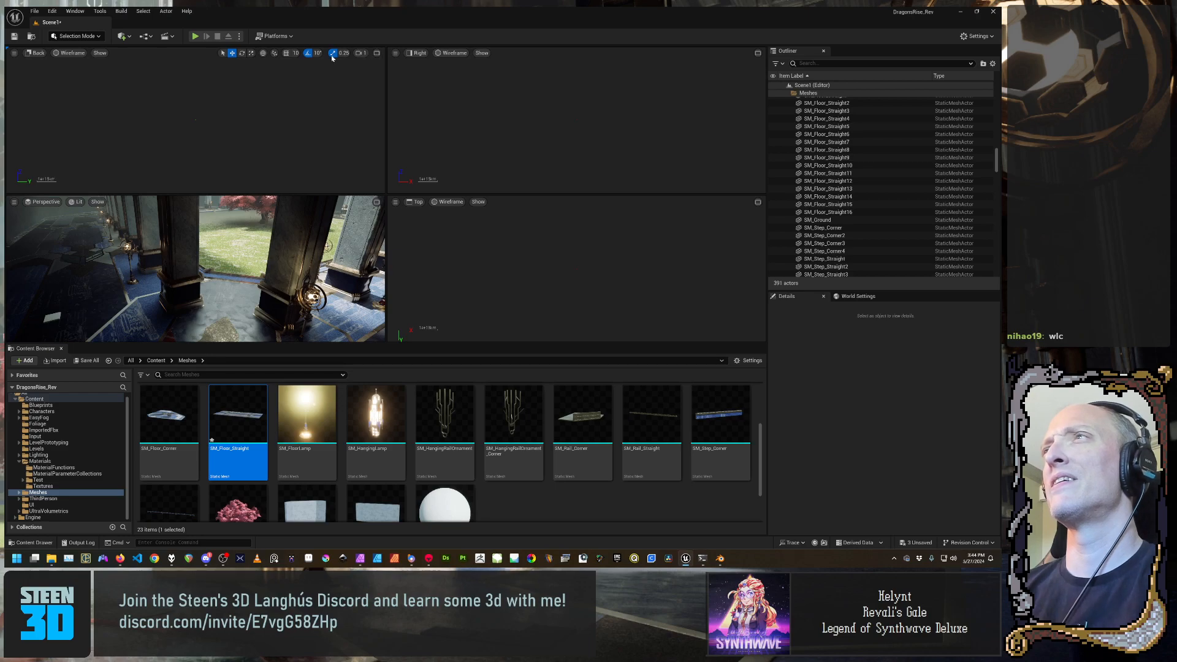
Expand the Perspective viewport to fill the viewport area and reframe it on the floor between the columns
left_click(95, 11)
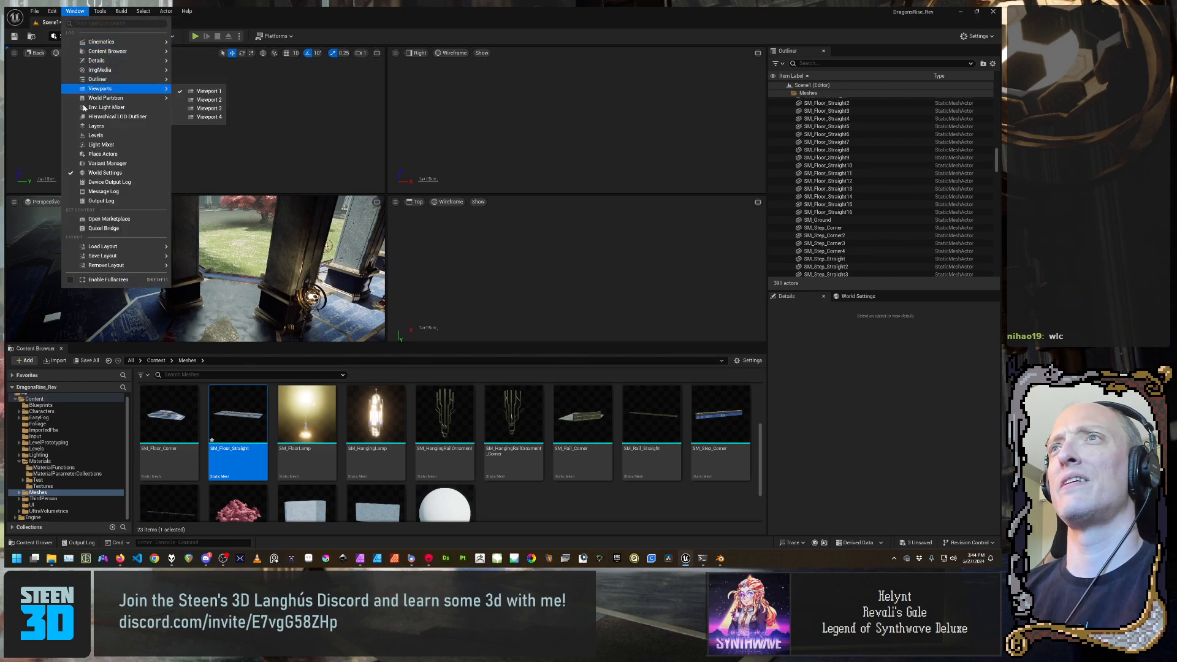
mouse_move(137, 48)
left_click(316, 141)
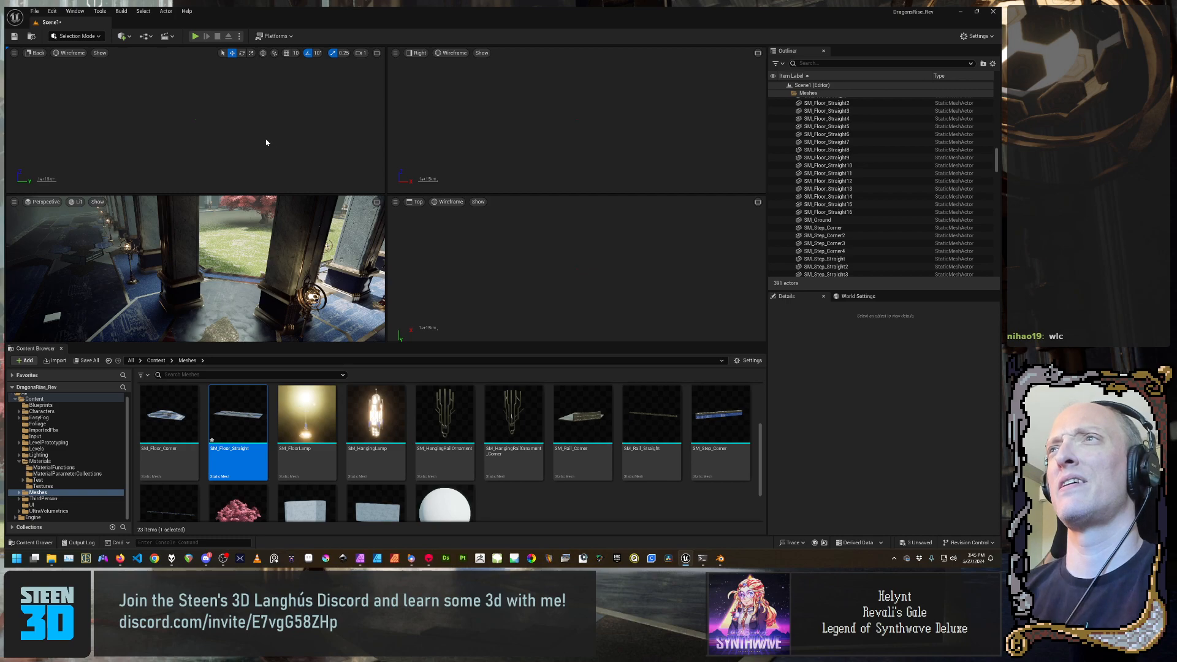
left_click(376, 202)
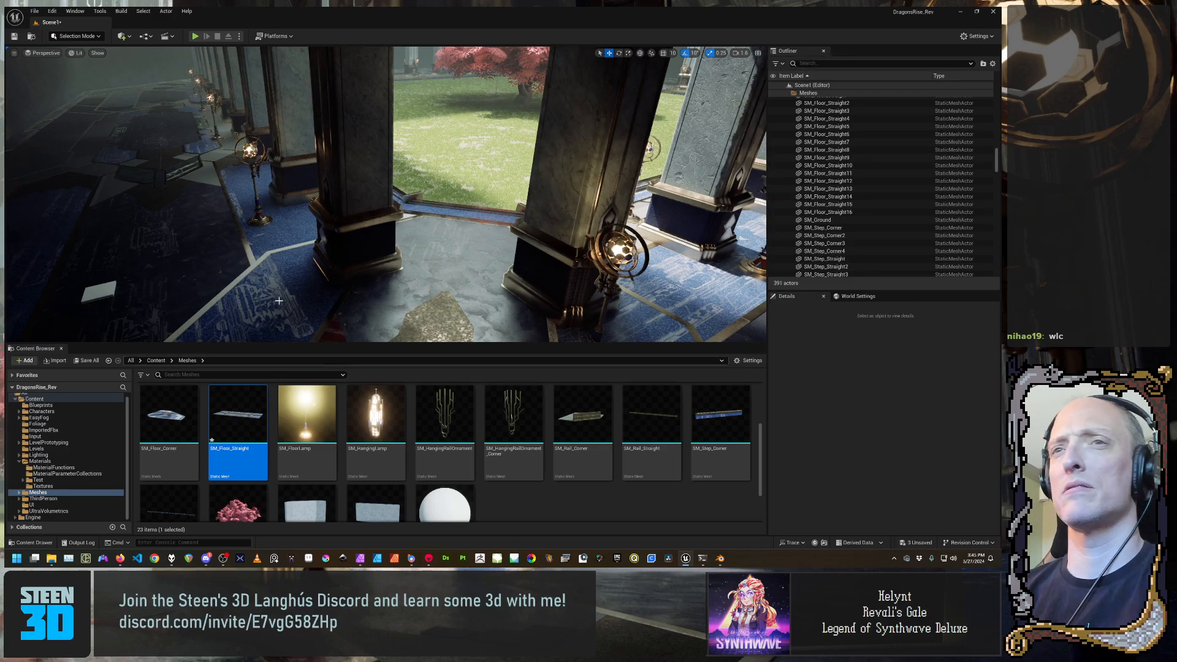
right_click_drag(423, 237, 468, 283)
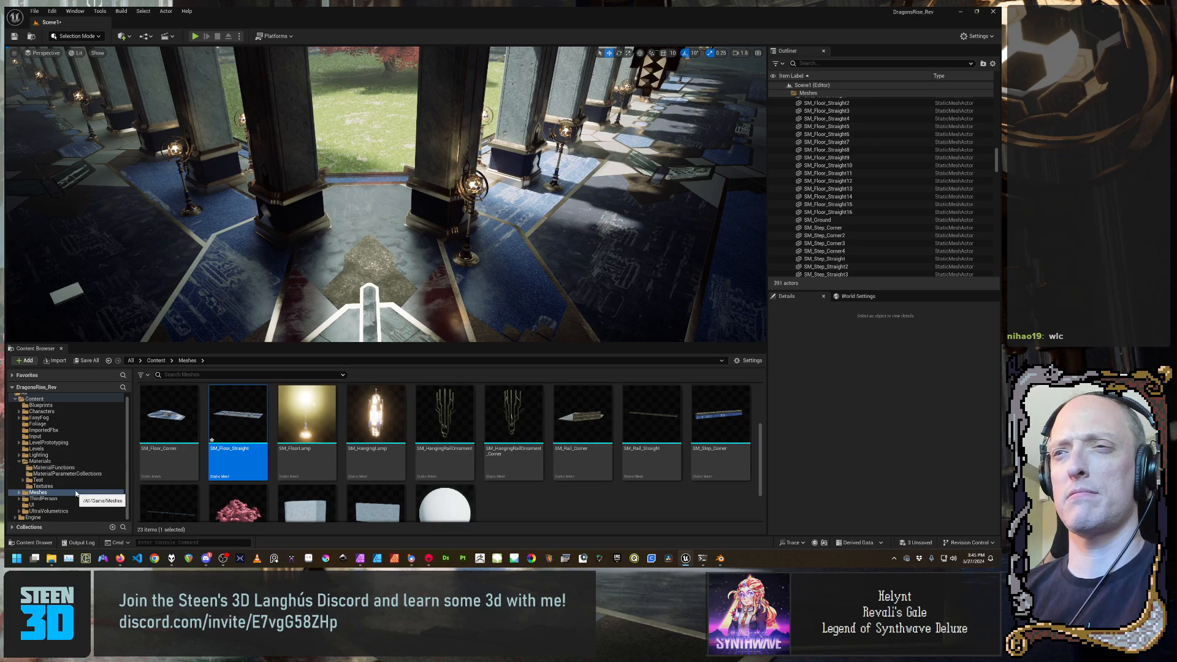
Find the Floor_Straight grunge mask texture in the Materials/Textures folder and reimport it from its source file
left_click(43, 486)
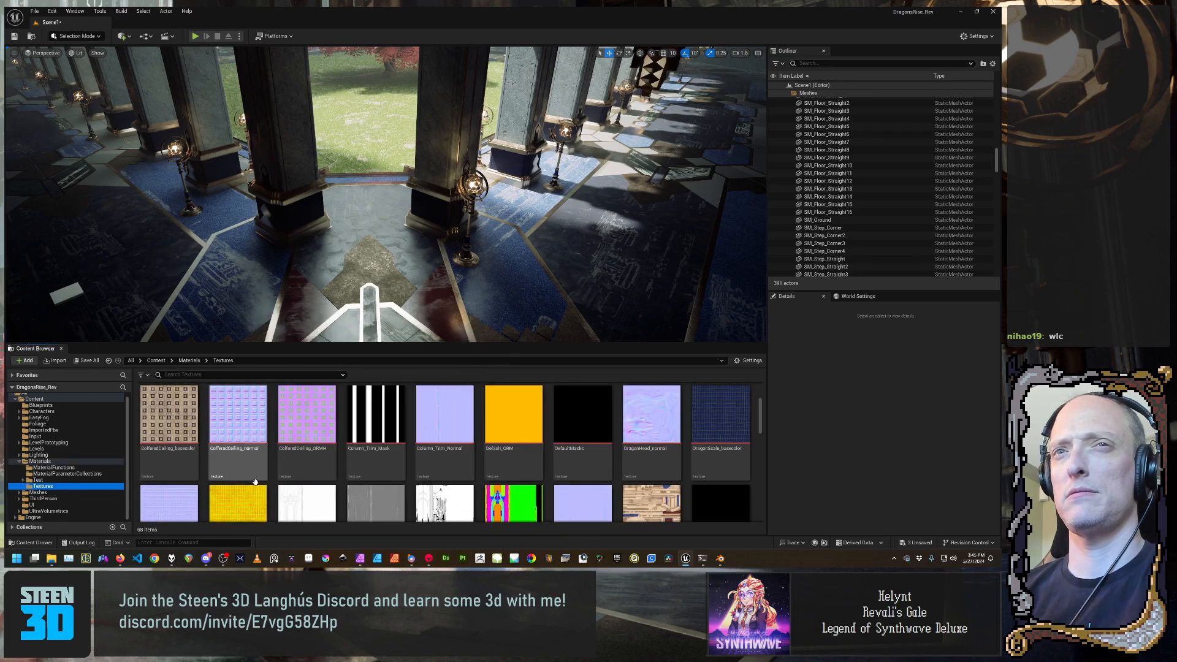
scroll(444, 475, "down", 8)
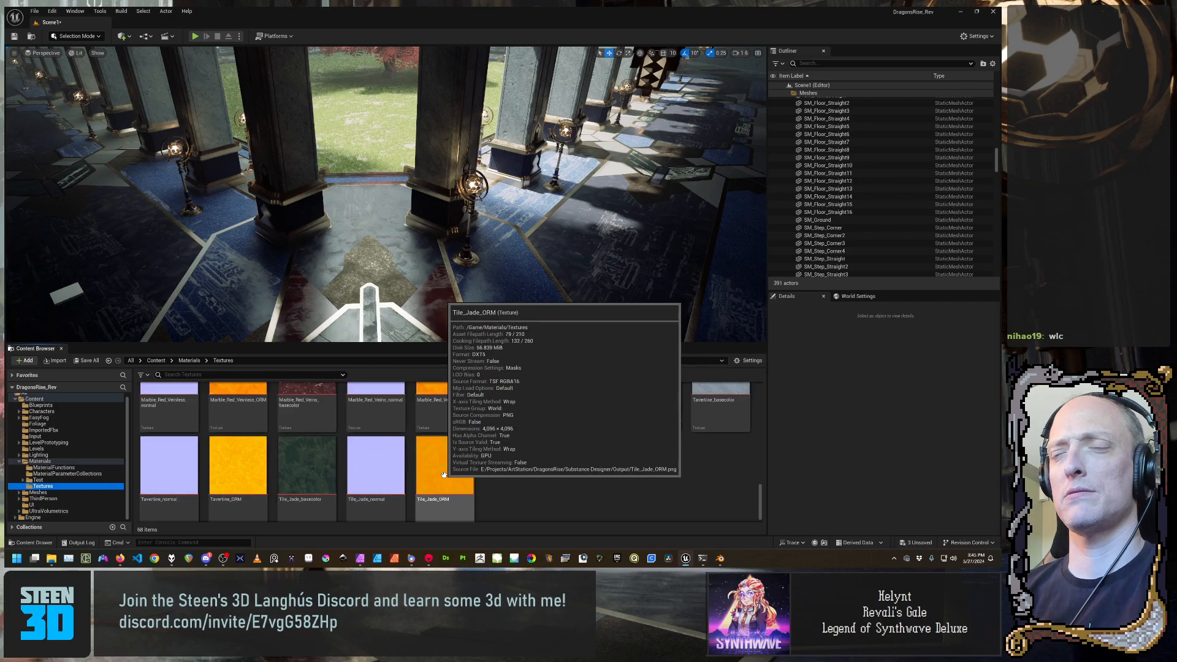
scroll(444, 475, "up", 5)
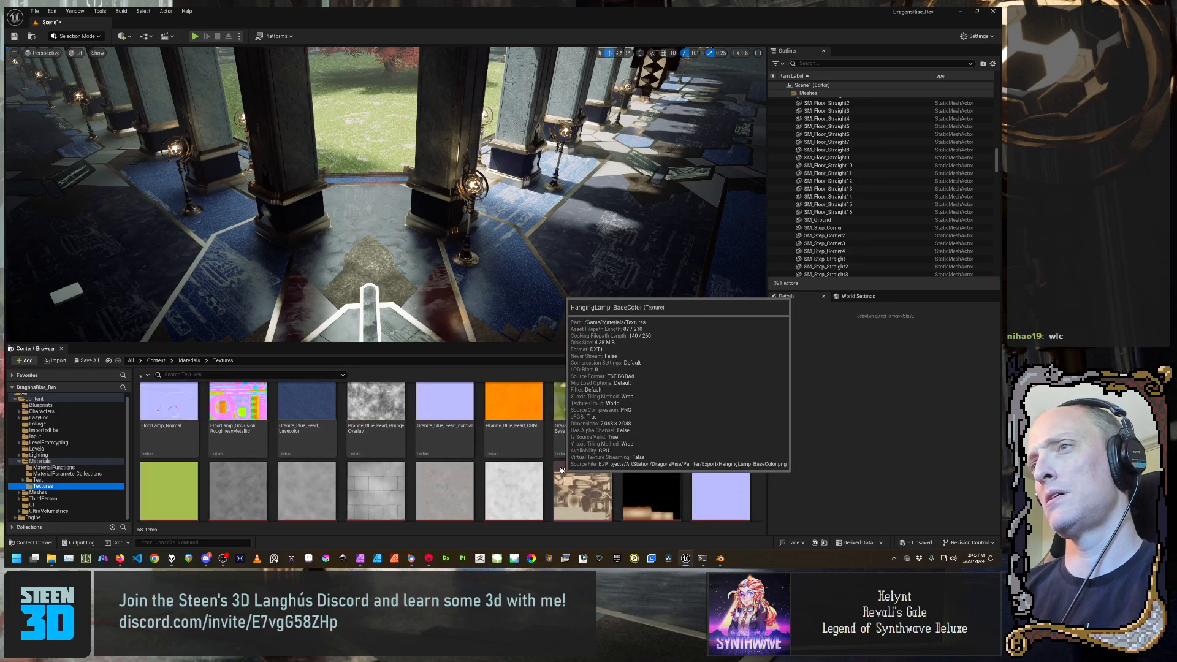
scroll(558, 466, "up", 3)
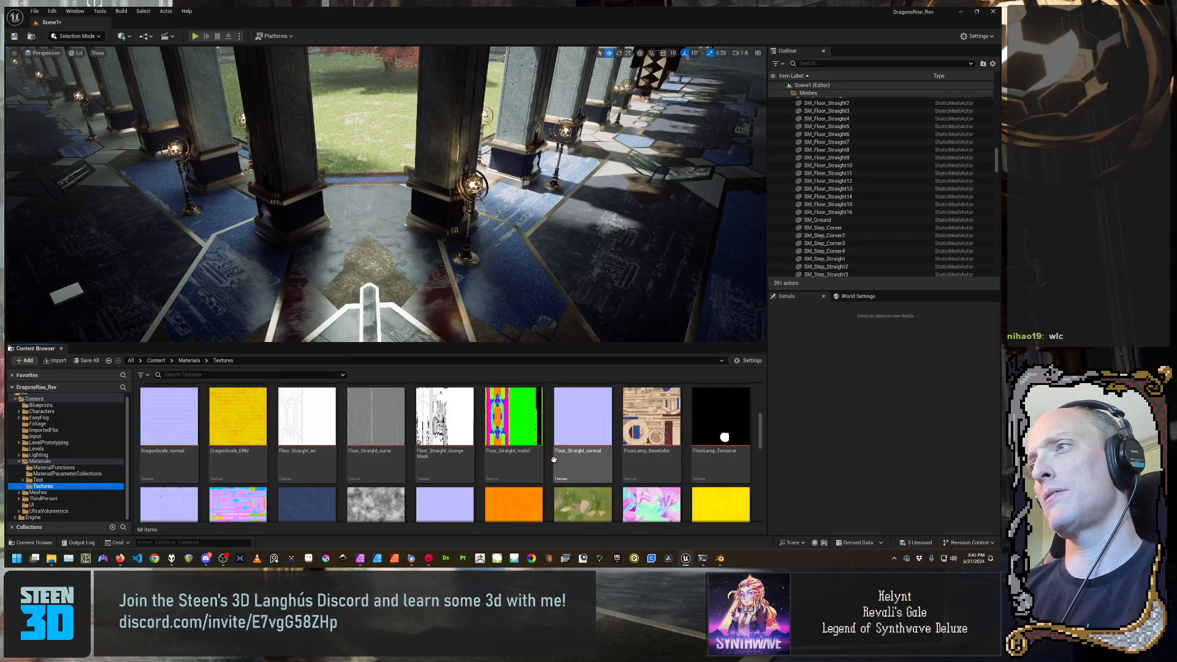
scroll(429, 478, "up", 2)
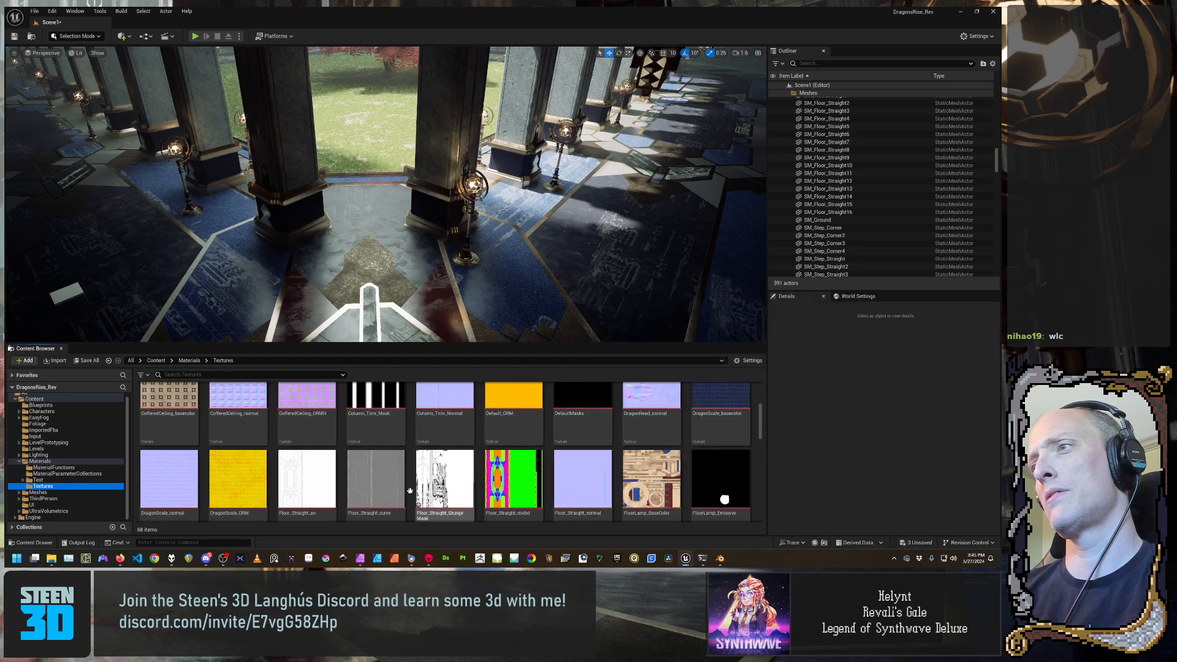
right_click(441, 484)
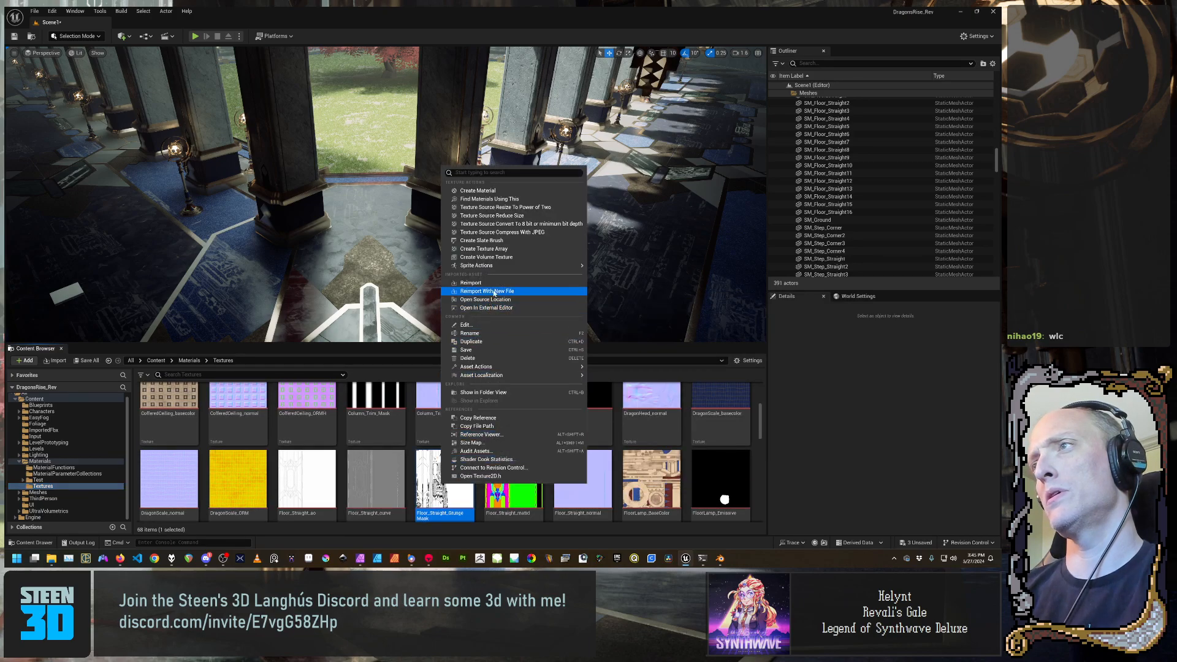
left_click(484, 283)
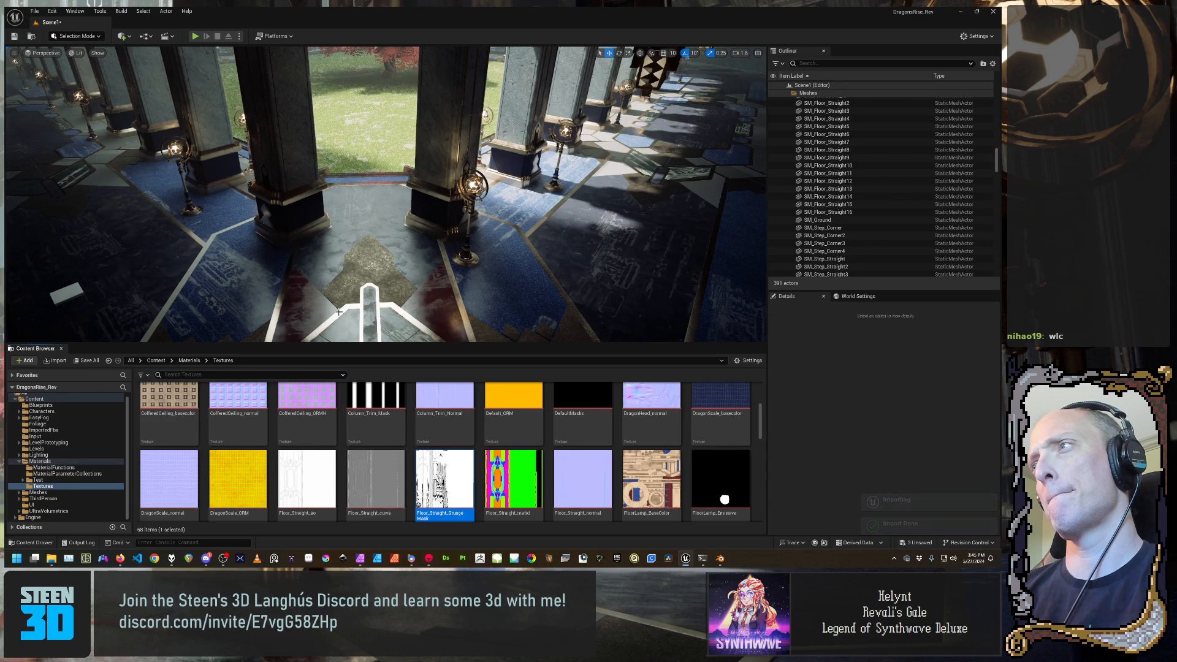
Open the reimported Floor_Straight grunge mask texture and examine its full layout
double_click(453, 499)
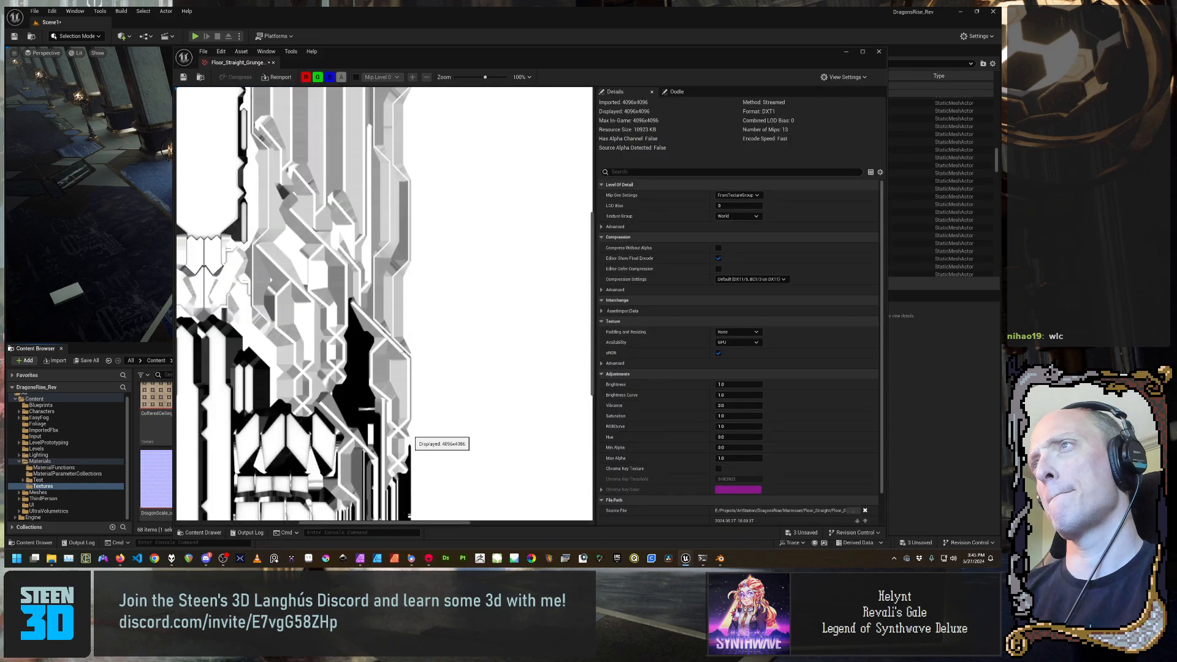
scroll(405, 320, "down", 2)
scroll(406, 319, "down", 2)
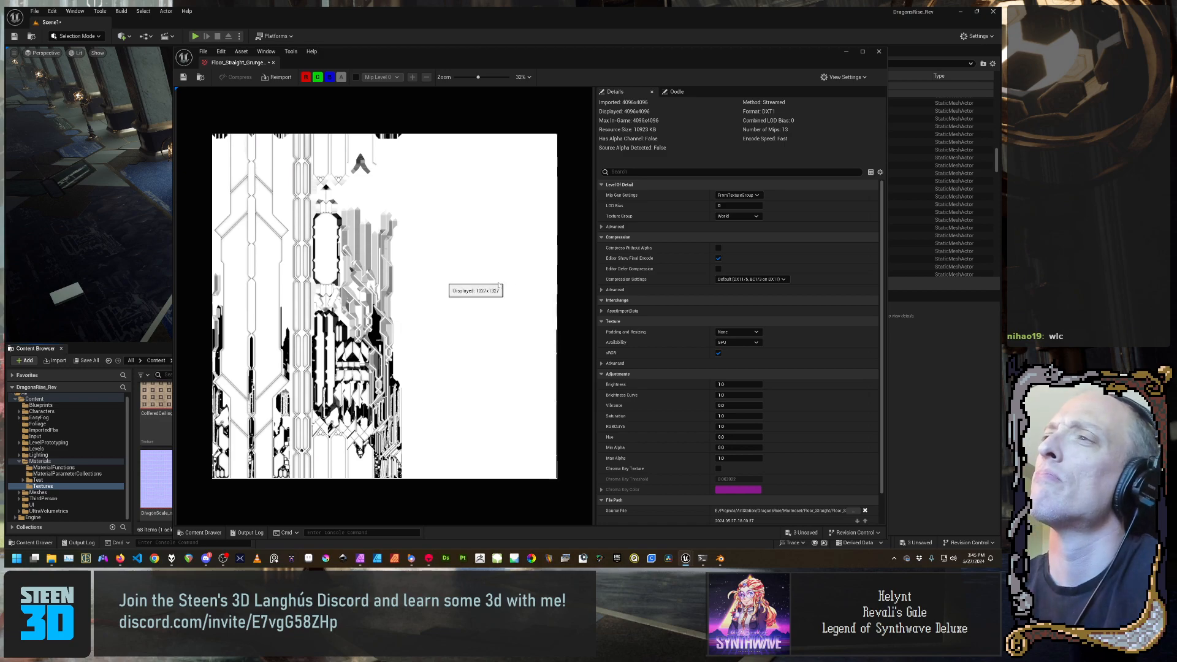
Switch to Blender, select Floor_Long_Packed and open it in Edit Mode
left_click(721, 561)
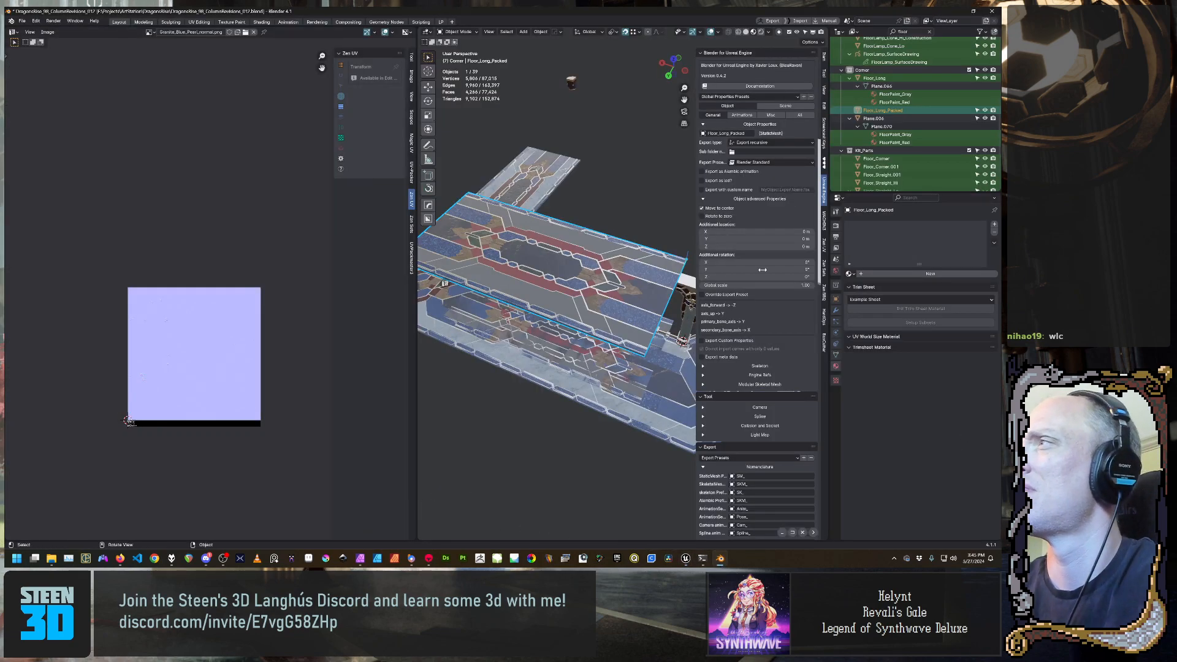
left_click(888, 135)
left_click(891, 143)
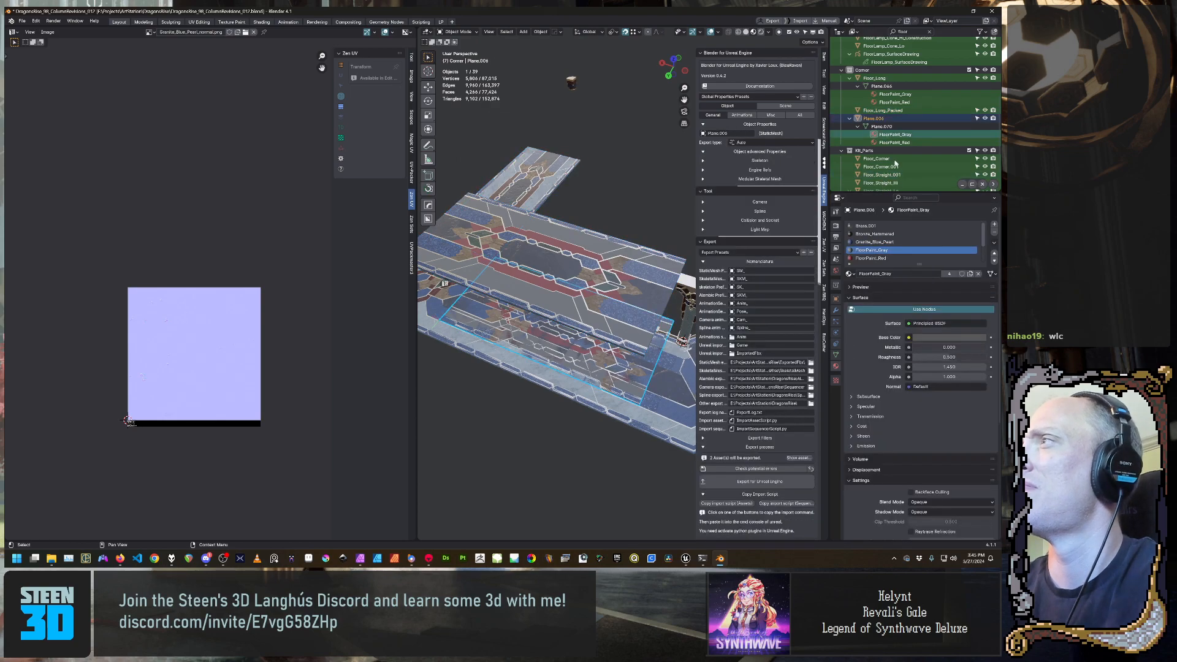
left_click(893, 160)
left_click(896, 110)
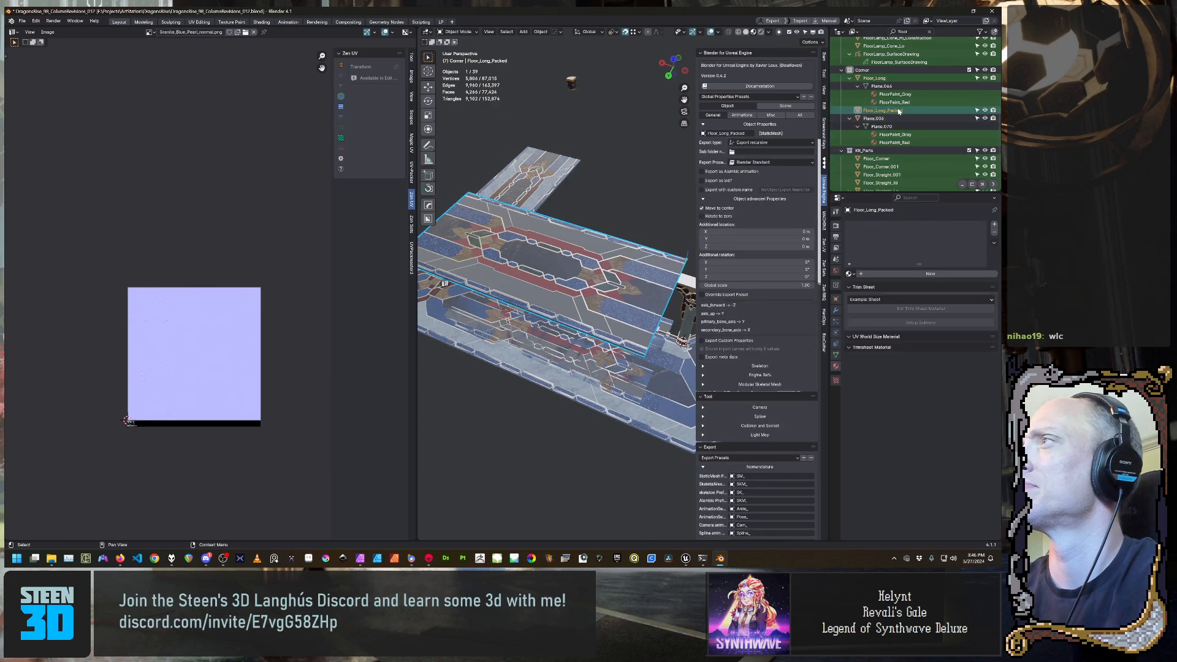
key("Tab")
left_click(560, 223)
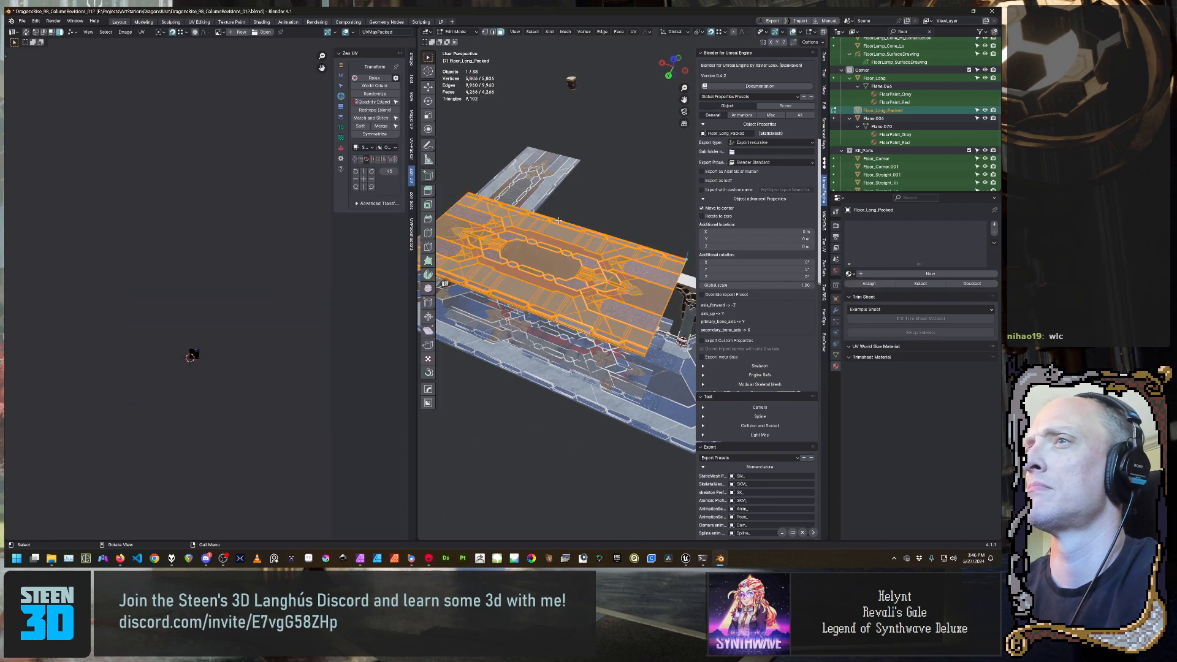
Examine the whole packed UV layout of Floor_Long_Packed in the UV editor for comparison with the grunge mask
scroll(236, 351, "up", 7)
middle_click_drag(126, 445, 266, 305, "shift")
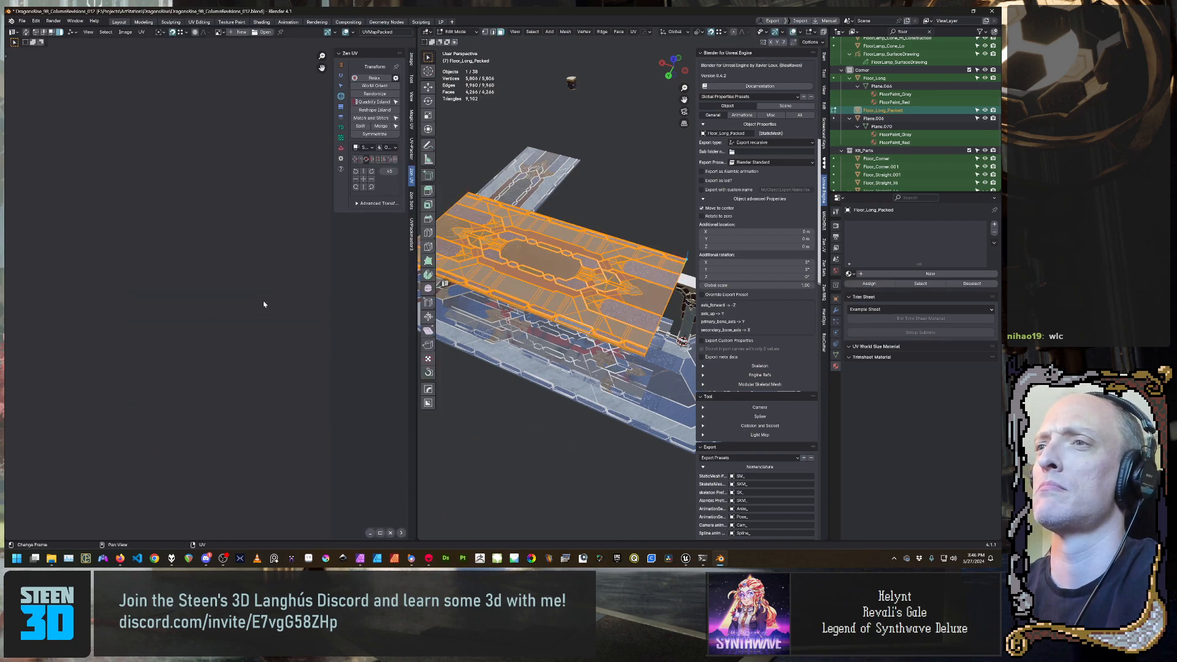
scroll(245, 342, "down", 6)
scroll(148, 419, "down", 6)
middle_click_drag(152, 423, 239, 282)
scroll(189, 484, "up", 10)
scroll(240, 279, "up", 3)
middle_click_drag(293, 171, 195, 321)
scroll(147, 369, "up", 4)
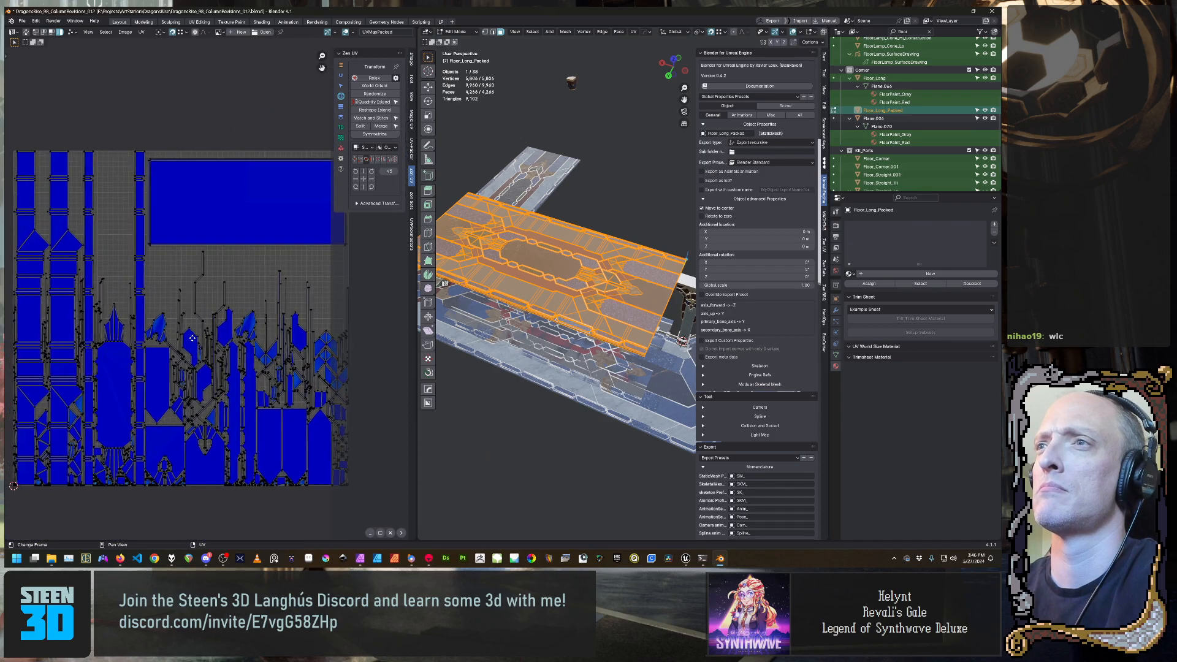
scroll(193, 319, "down", 2)
middle_click_drag(144, 261, 127, 255)
scroll(127, 255, "down", 1)
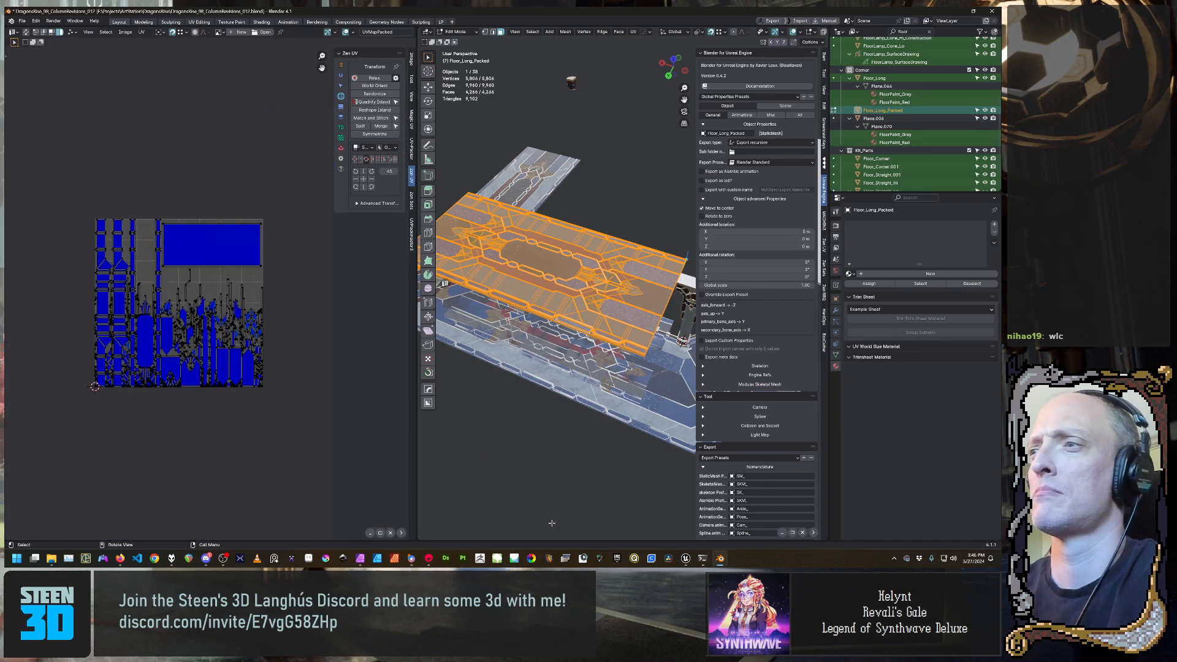
Switch to Marmoset Toolbag and review the low-poly floor mesh, the bake project settings and the Default and Default_high materials
left_click(429, 561)
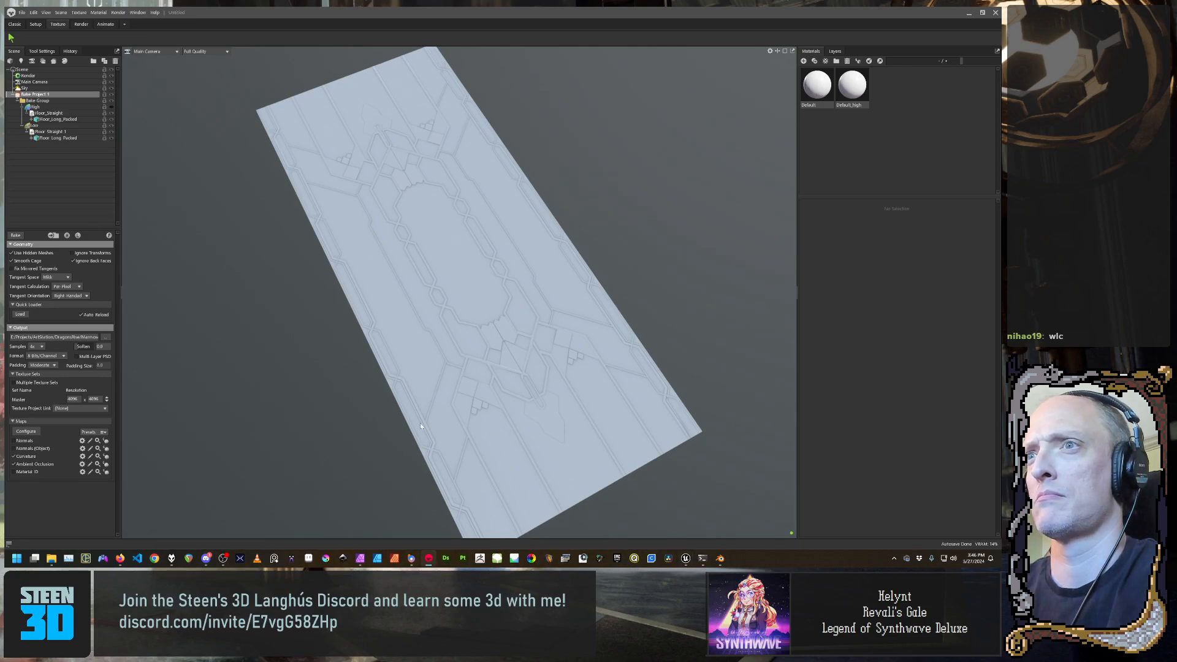
mouse_move(123, 568)
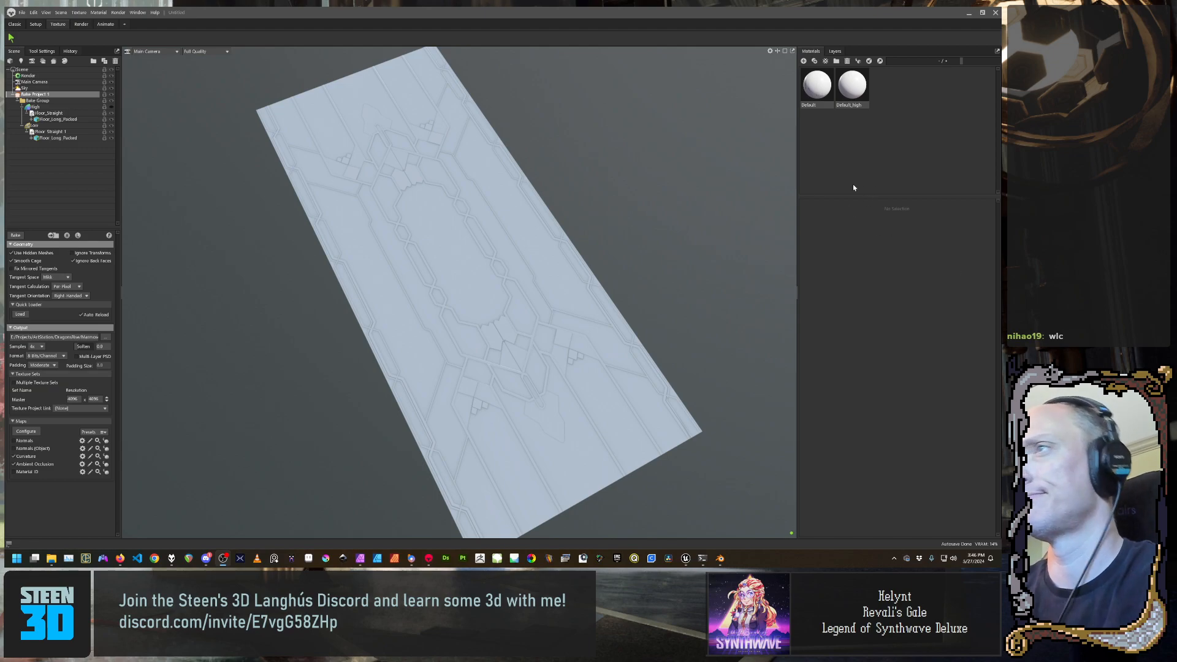
left_click(598, 327)
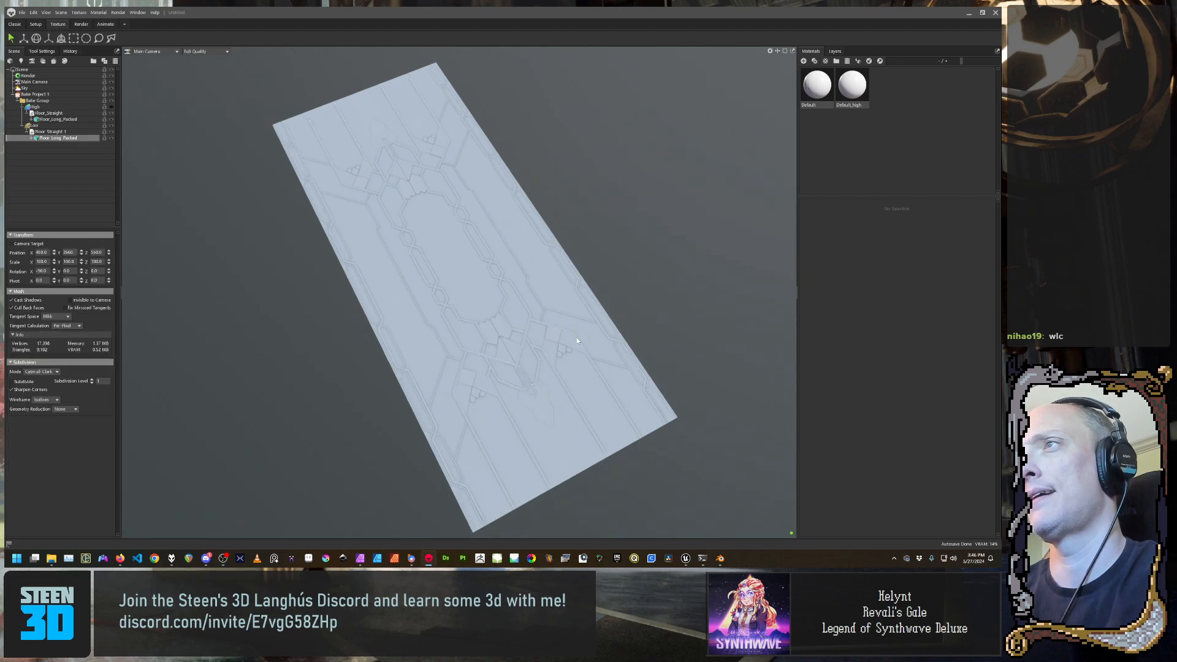
scroll(474, 326, "down", 1)
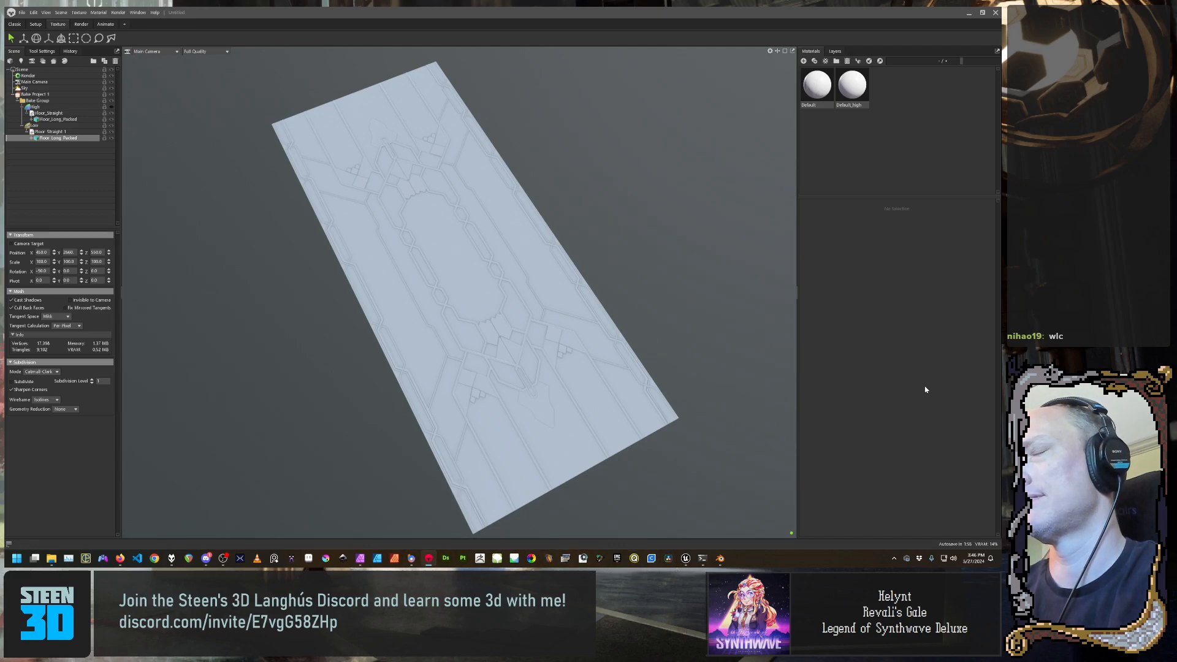
left_click(48, 94)
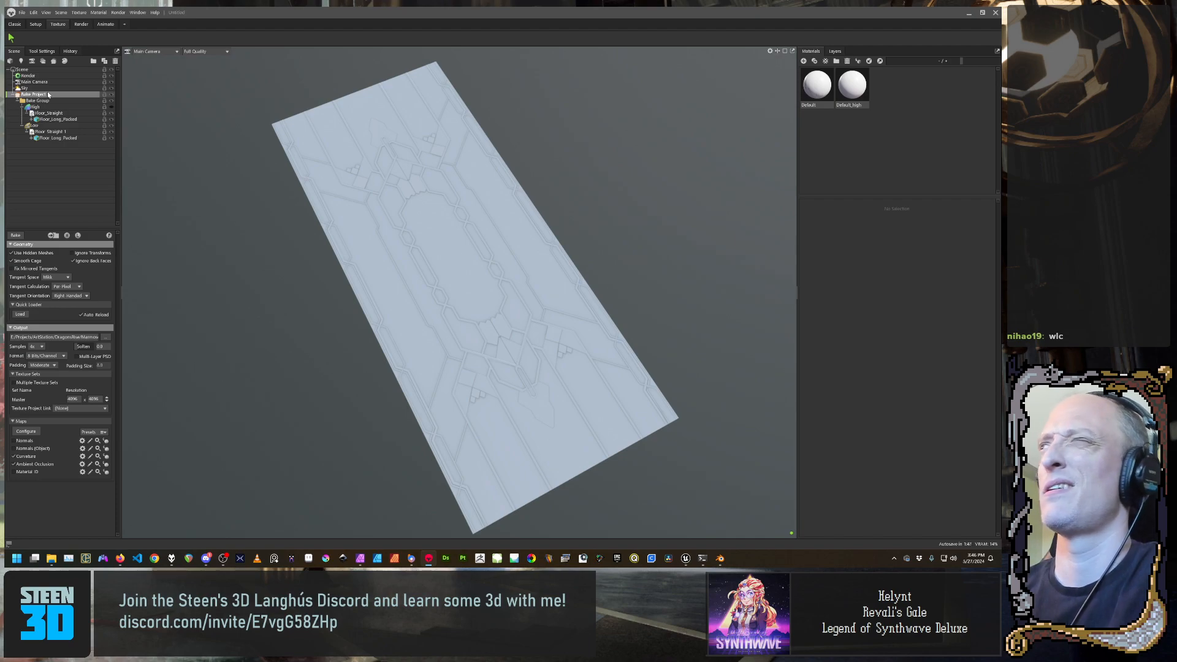
left_click(842, 88)
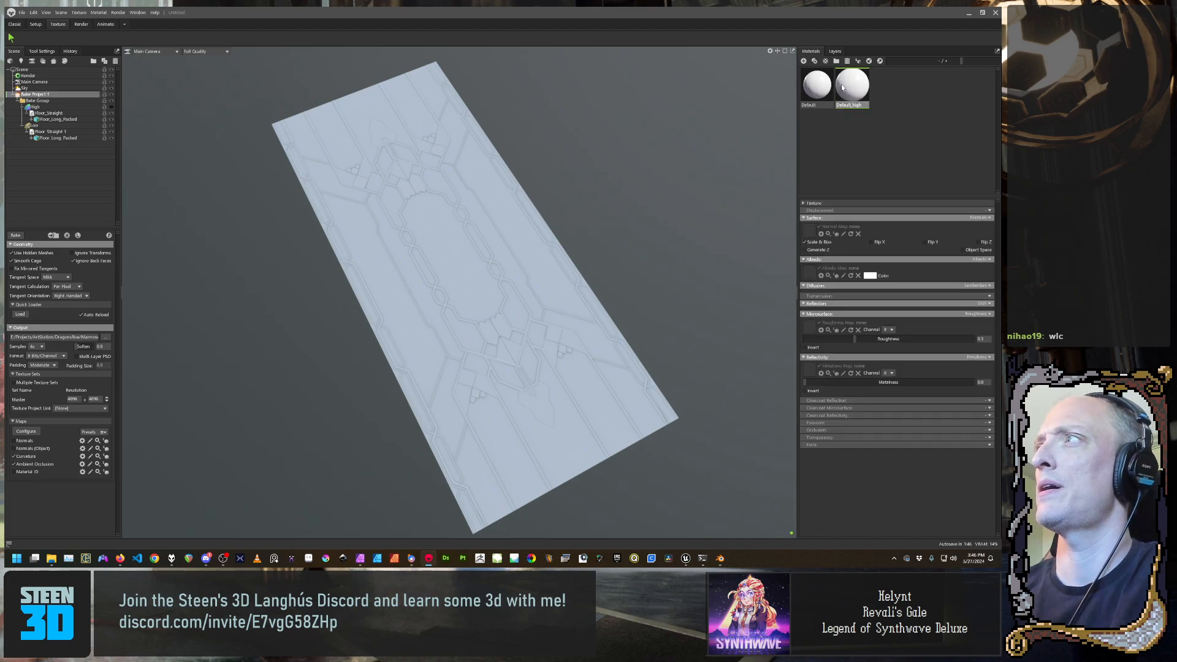
left_click(825, 89)
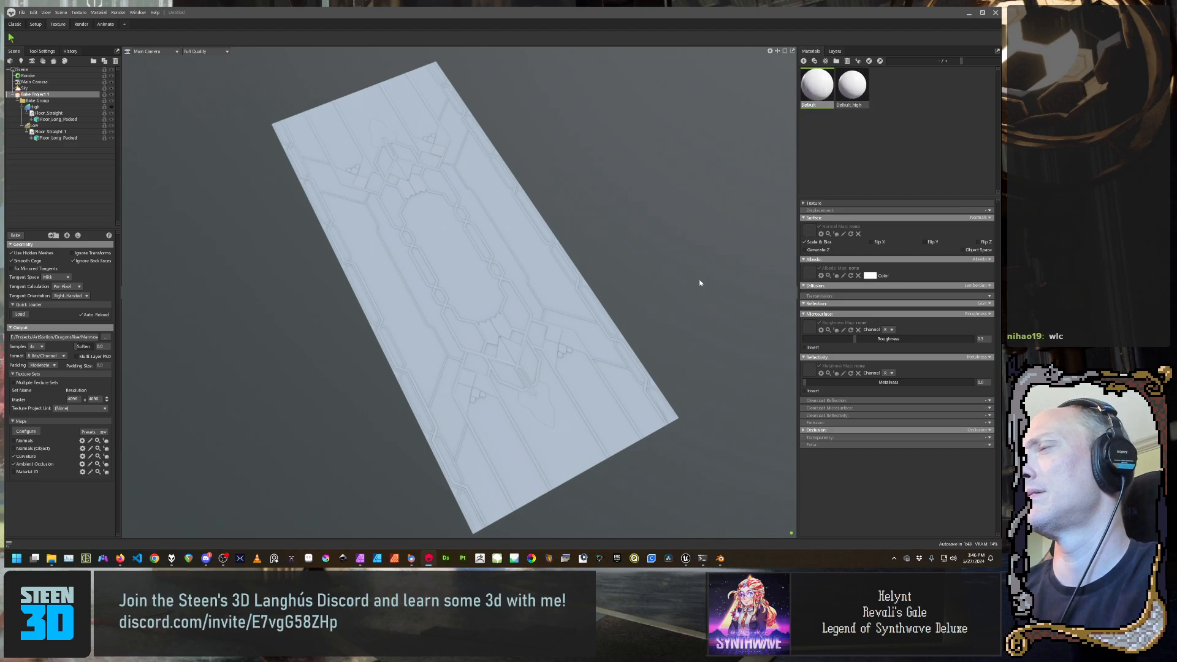
Switch to File Explorer, close the extra Home window, and open the DragonsRise\Marmoset\Floor folder
mouse_move(52, 561)
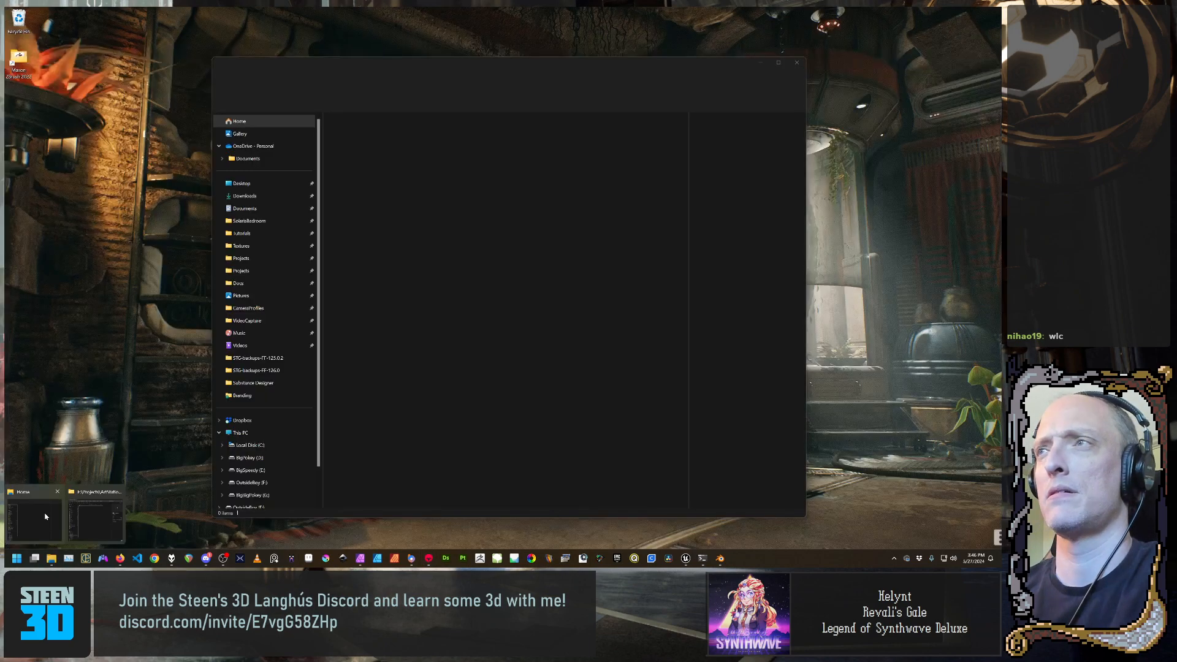
left_click(44, 517)
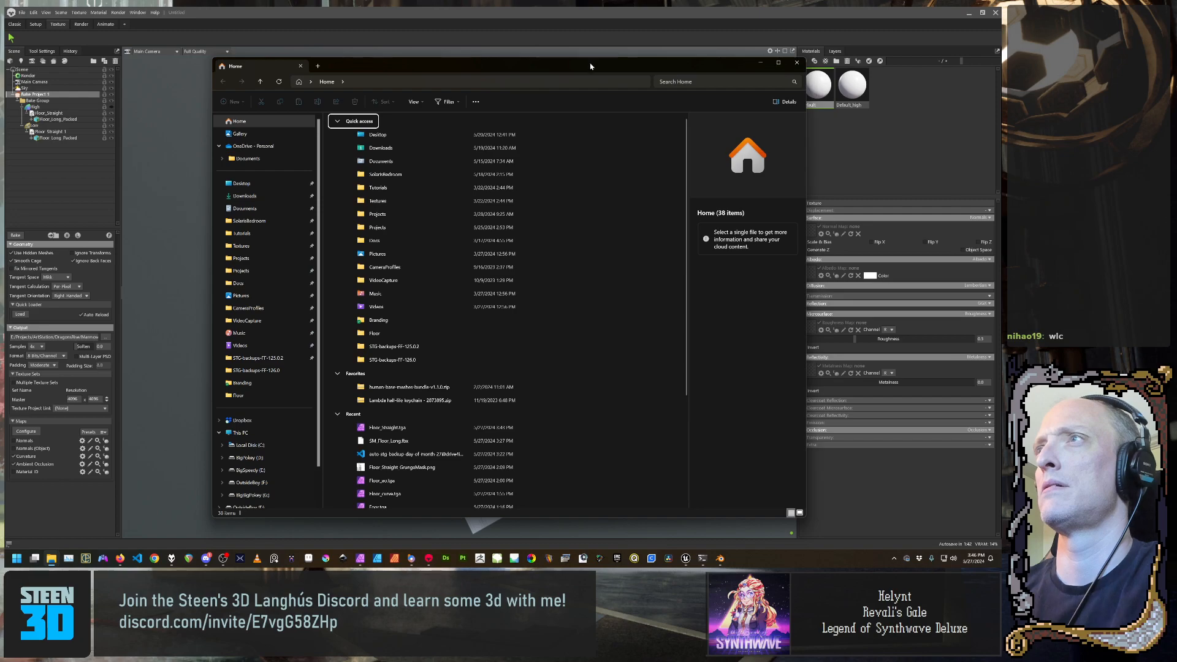
left_click_drag(590, 66, 615, 67)
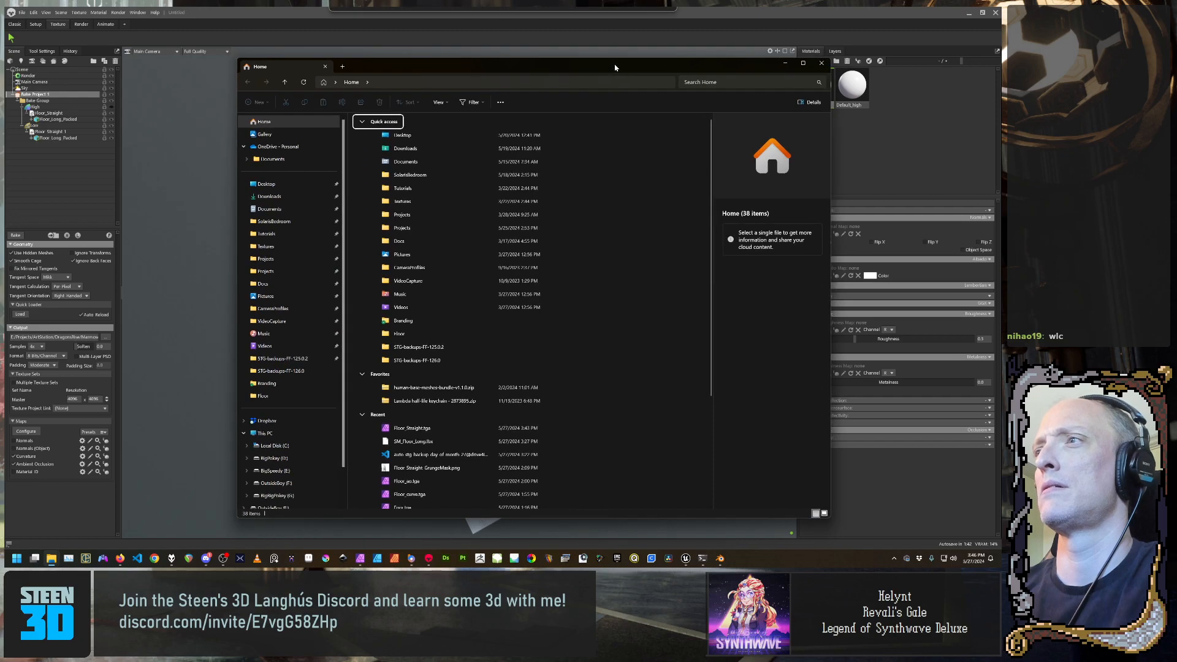
left_click(327, 67)
left_click(51, 520)
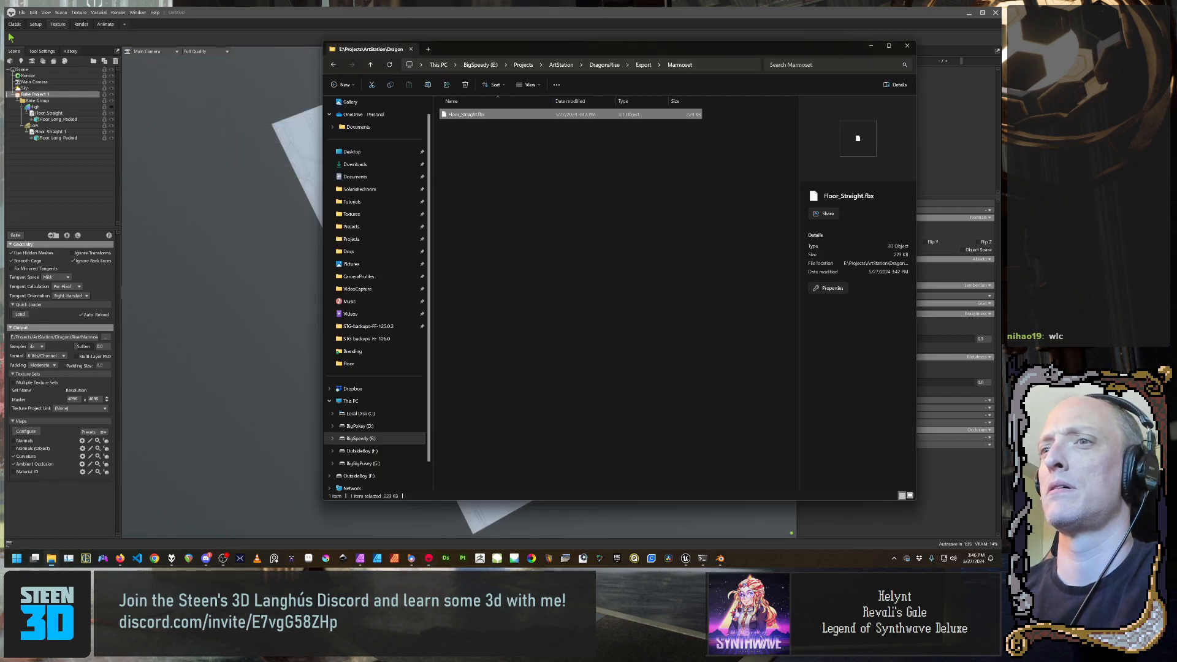
left_click(621, 148)
left_click(643, 65)
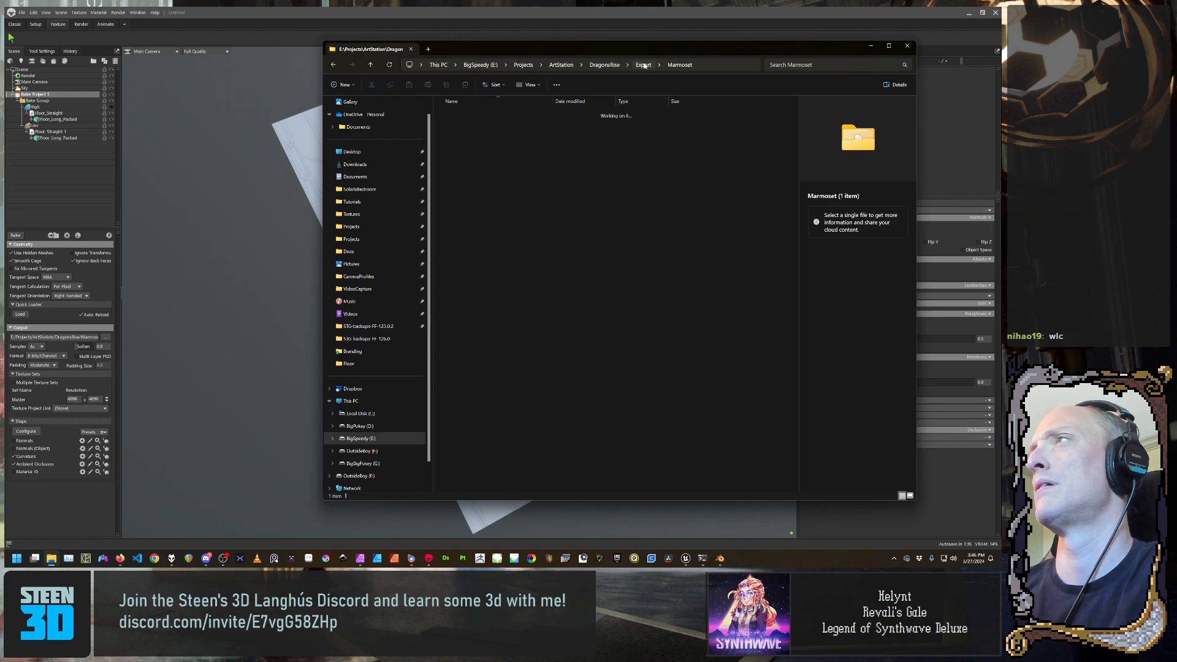
left_click(604, 65)
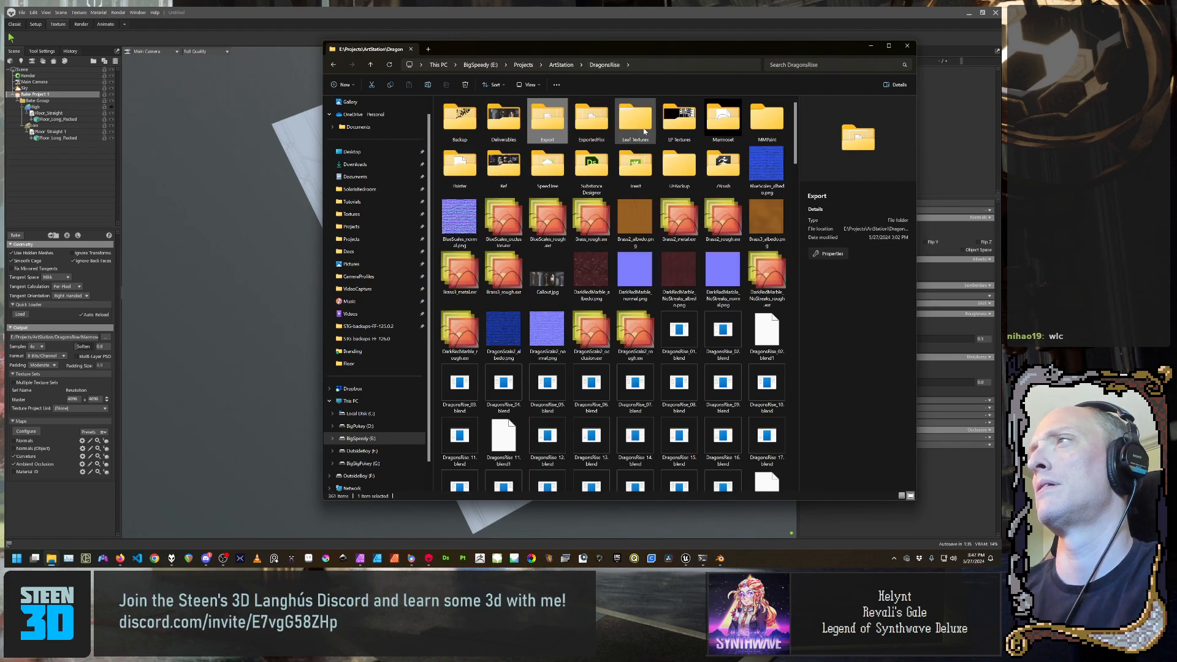
left_click(709, 126)
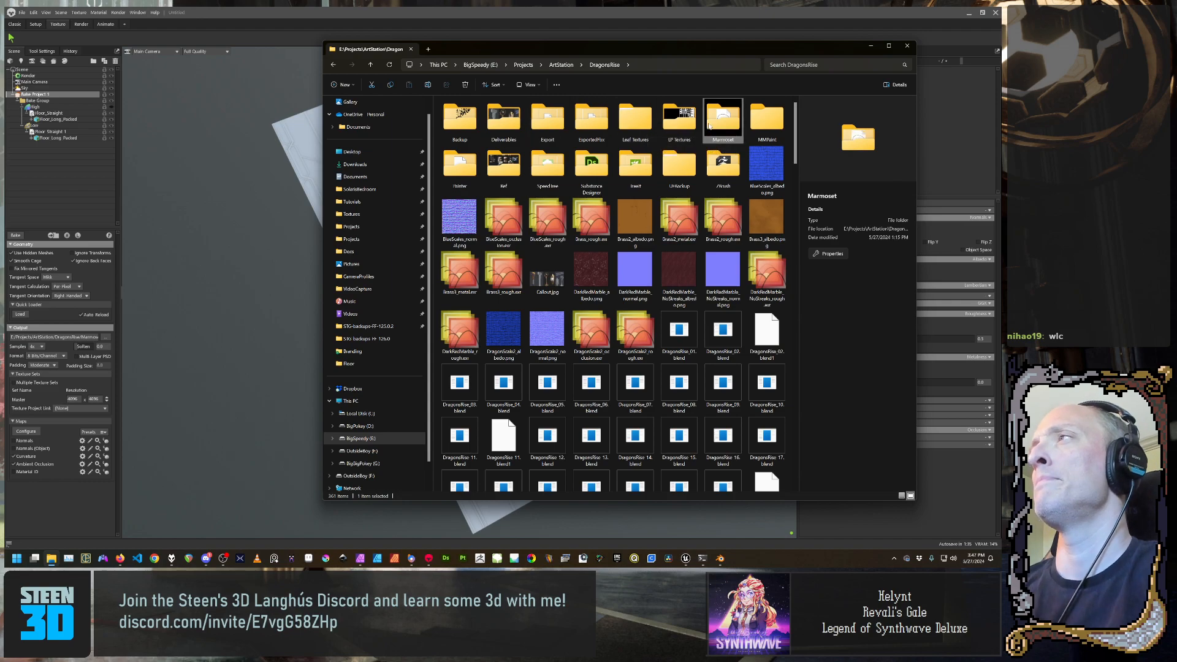
double_click(710, 125)
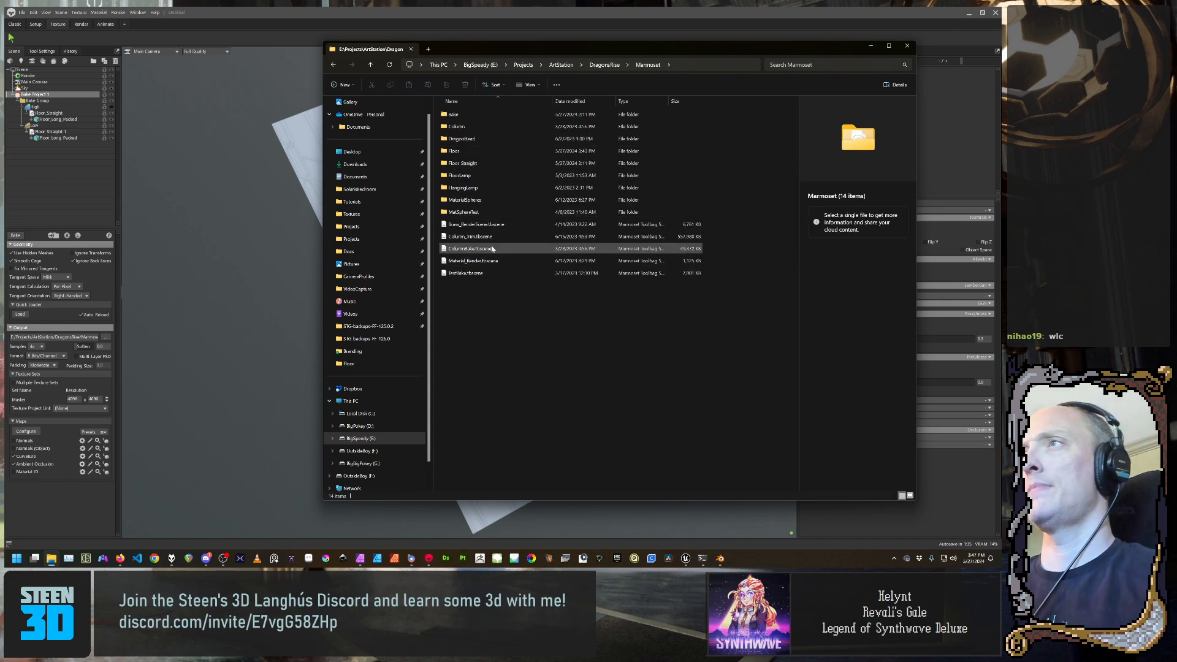
double_click(538, 150)
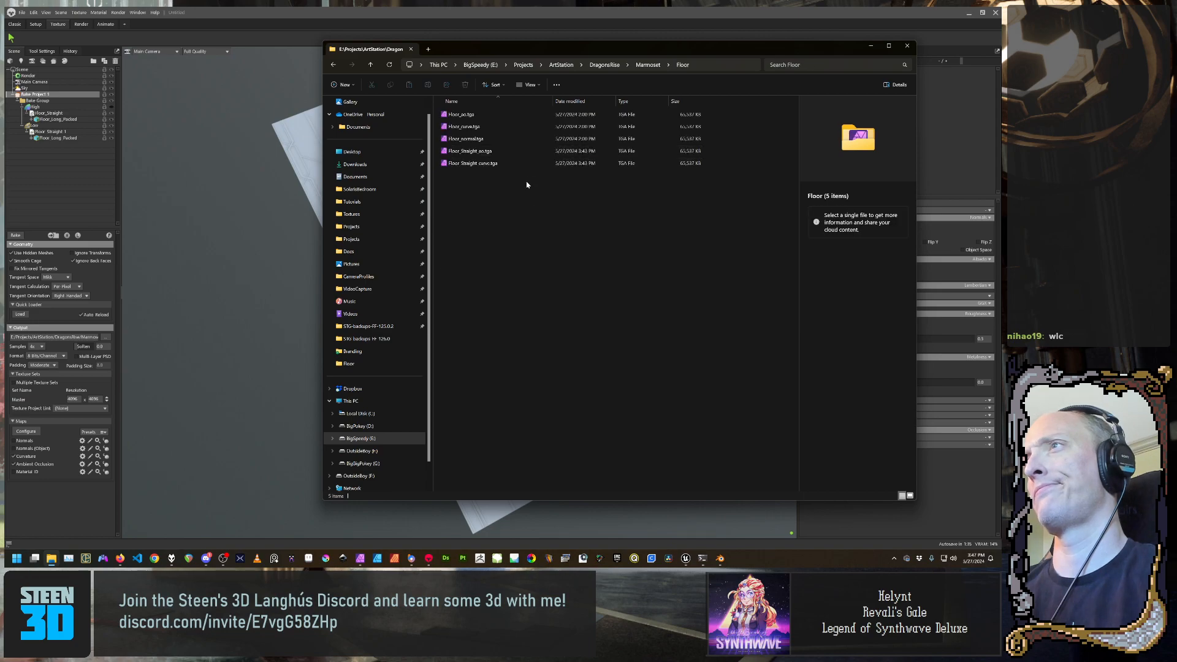
Open Floor_Straight_ao.tga in Affinity Photo and examine the baked ambient occlusion layout
left_click(490, 154)
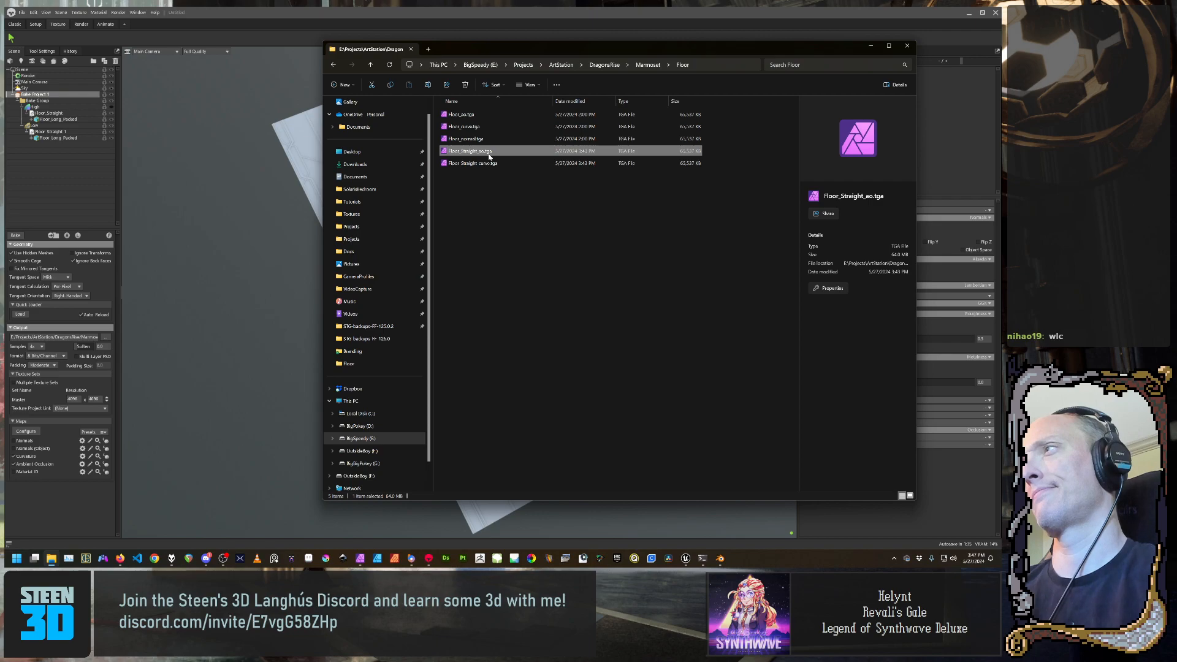
left_click(491, 163)
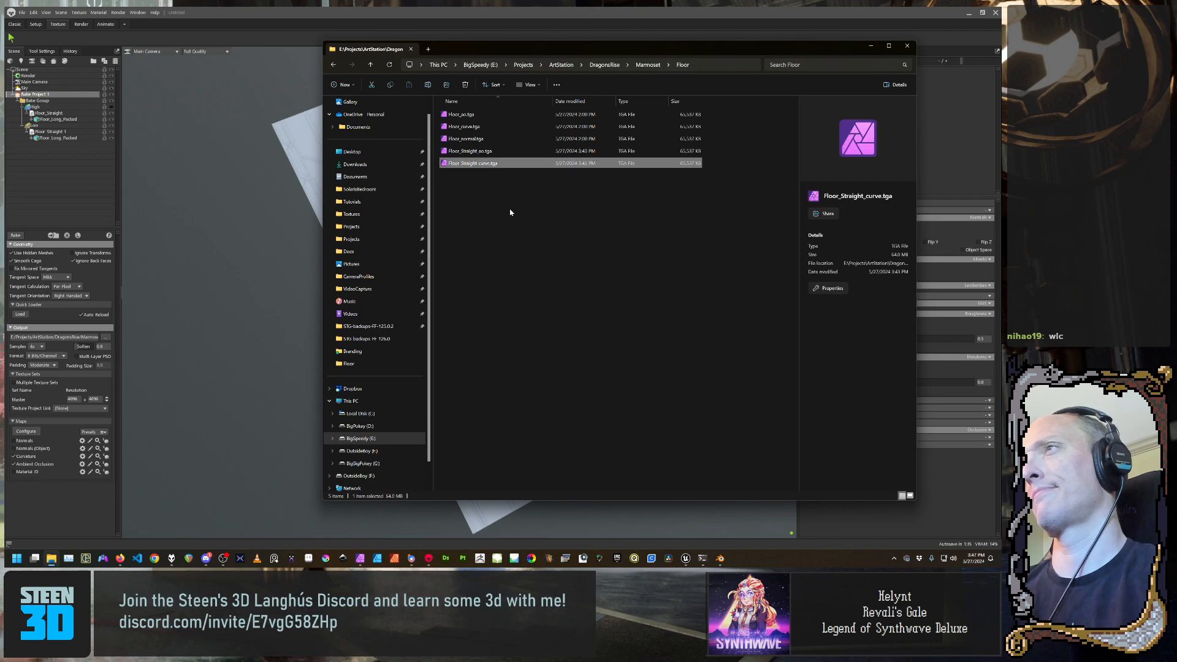
left_click(490, 153)
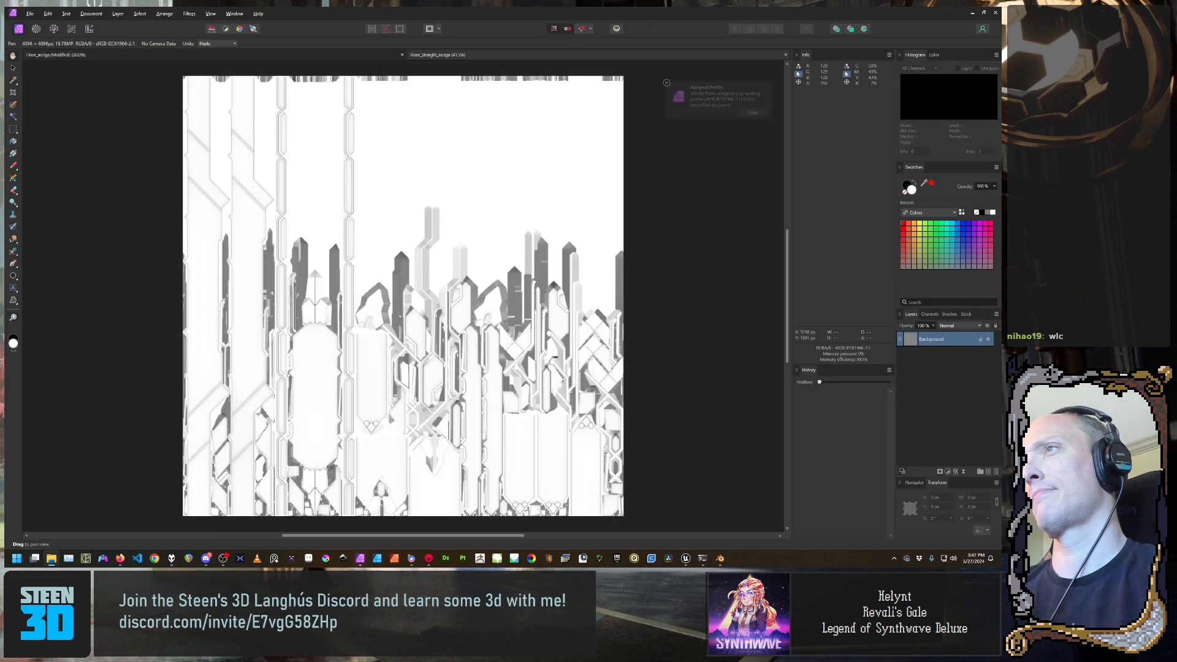
scroll(533, 272, "down", 3)
scroll(533, 272, "up", 7)
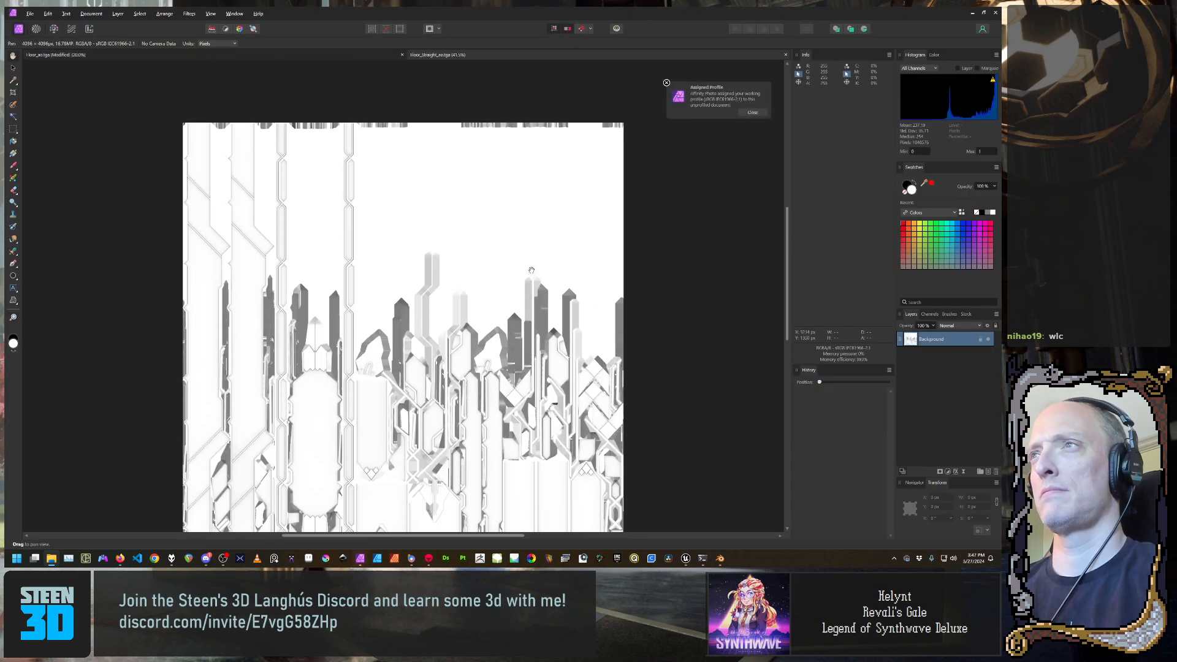
scroll(528, 265, "down", 2)
scroll(526, 261, "down", 1)
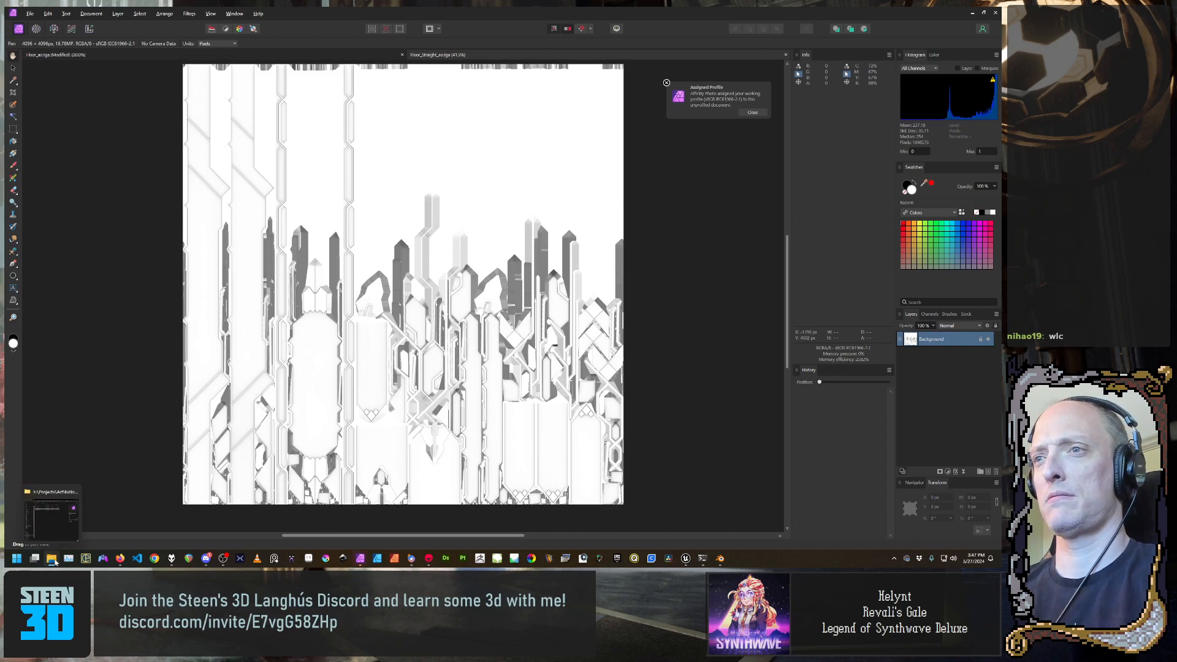
Return to the Marmoset\Floor folder and select both Floor_Straight_ao.tga and Floor_Straight_curve.tga
left_click(54, 560)
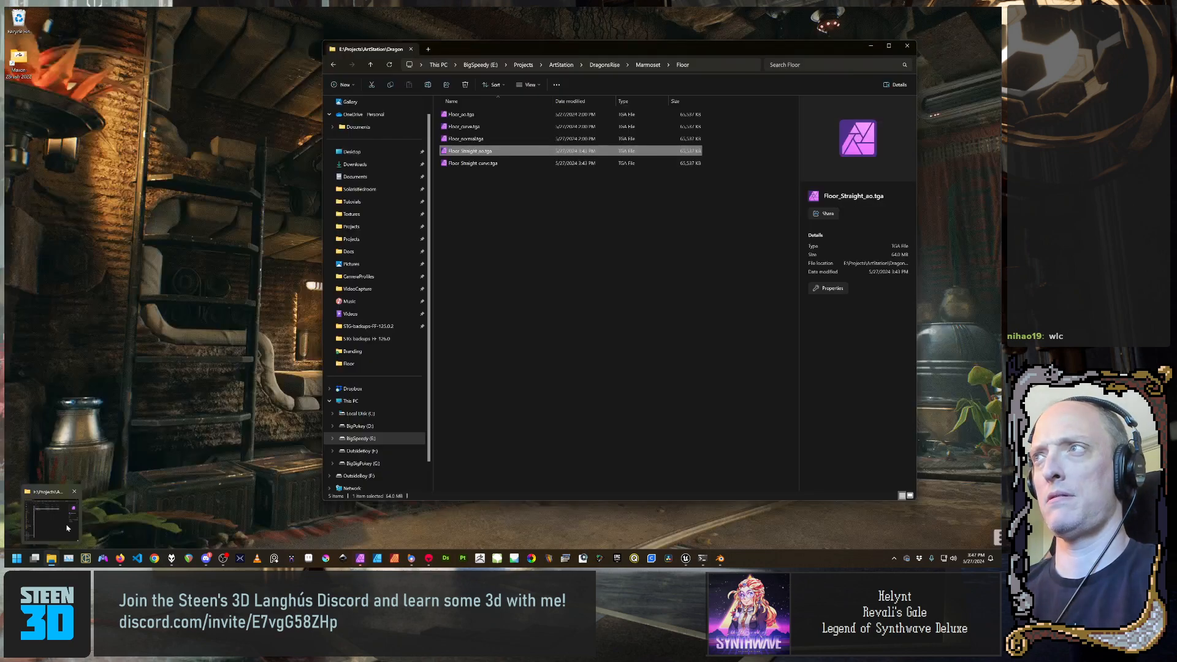
left_click(597, 295)
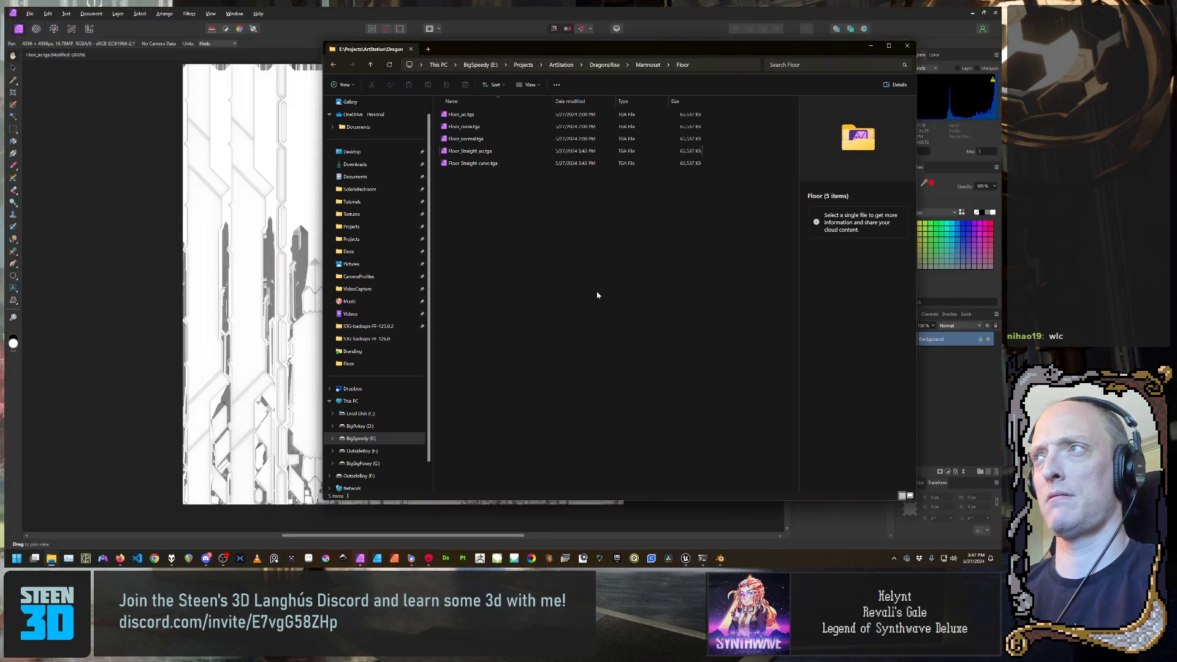
left_click(500, 164)
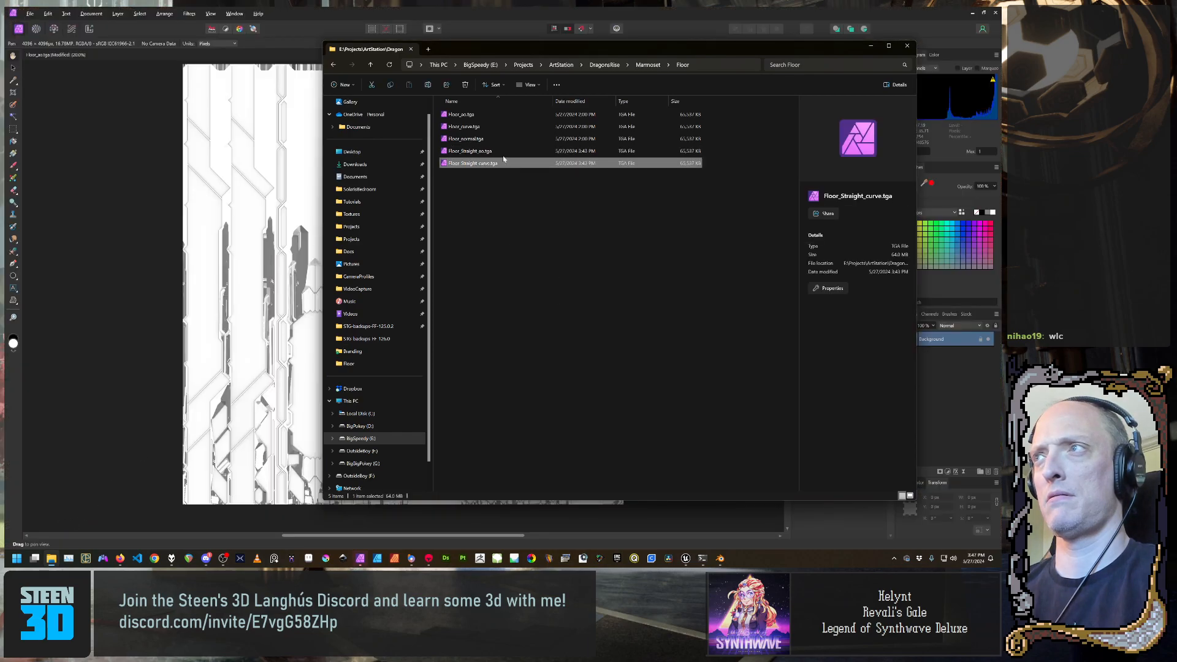
left_click(503, 151)
left_click(504, 163, "shift")
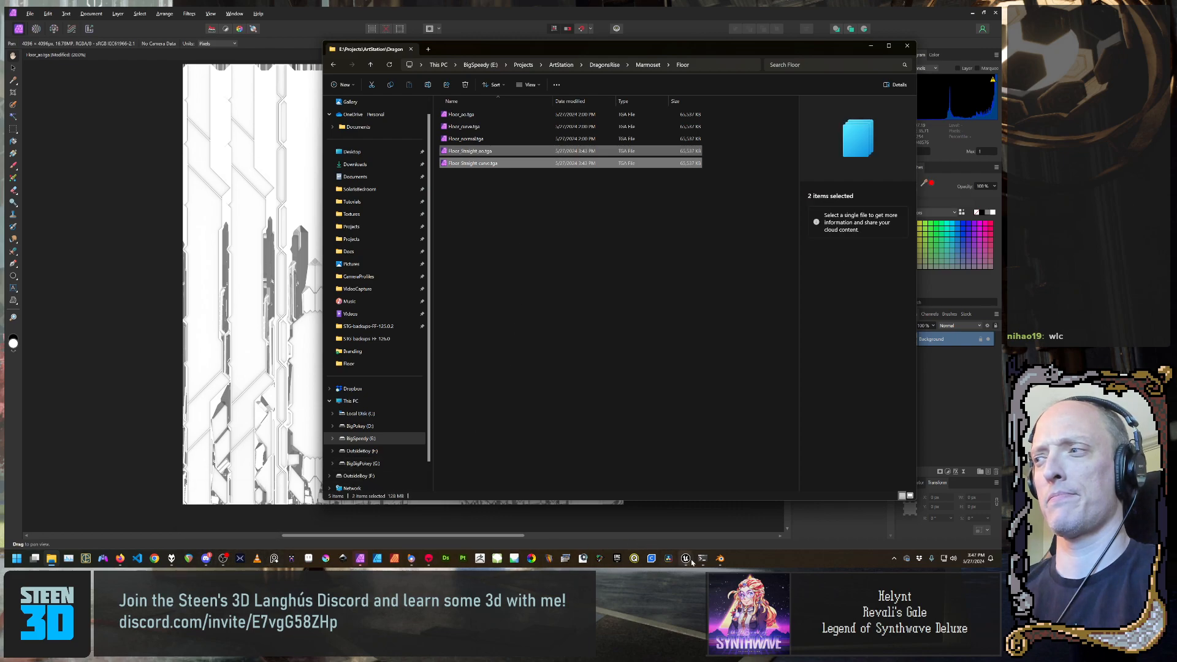
Close the grunge mask's texture editor in Unreal Engine and import Floor_Straight_ao.tga and Floor_Straight_curve.tga over the existing textures in Materials/Textures
mouse_move(686, 559)
left_click(653, 508)
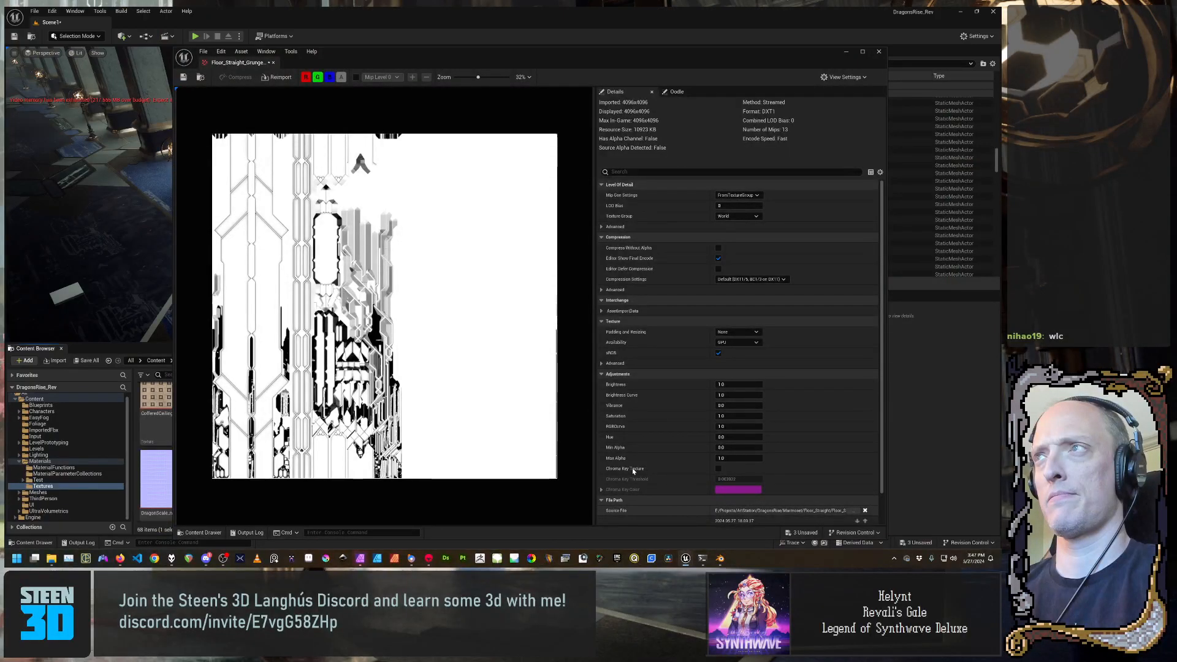
left_click(273, 62)
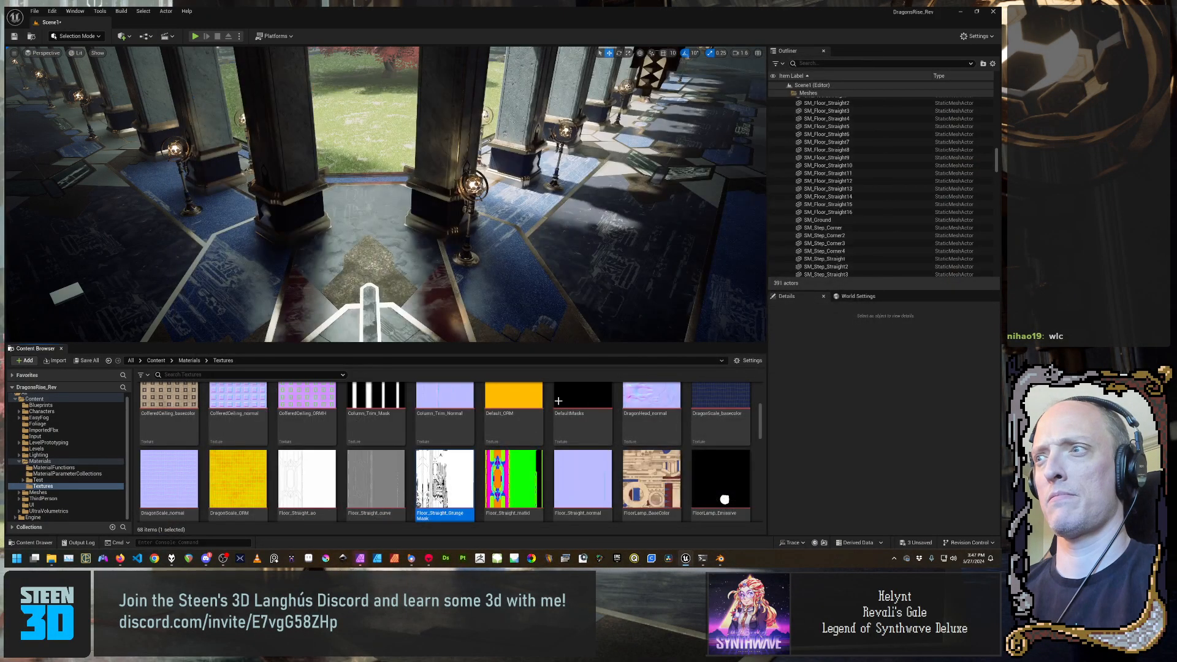
right_click(459, 490)
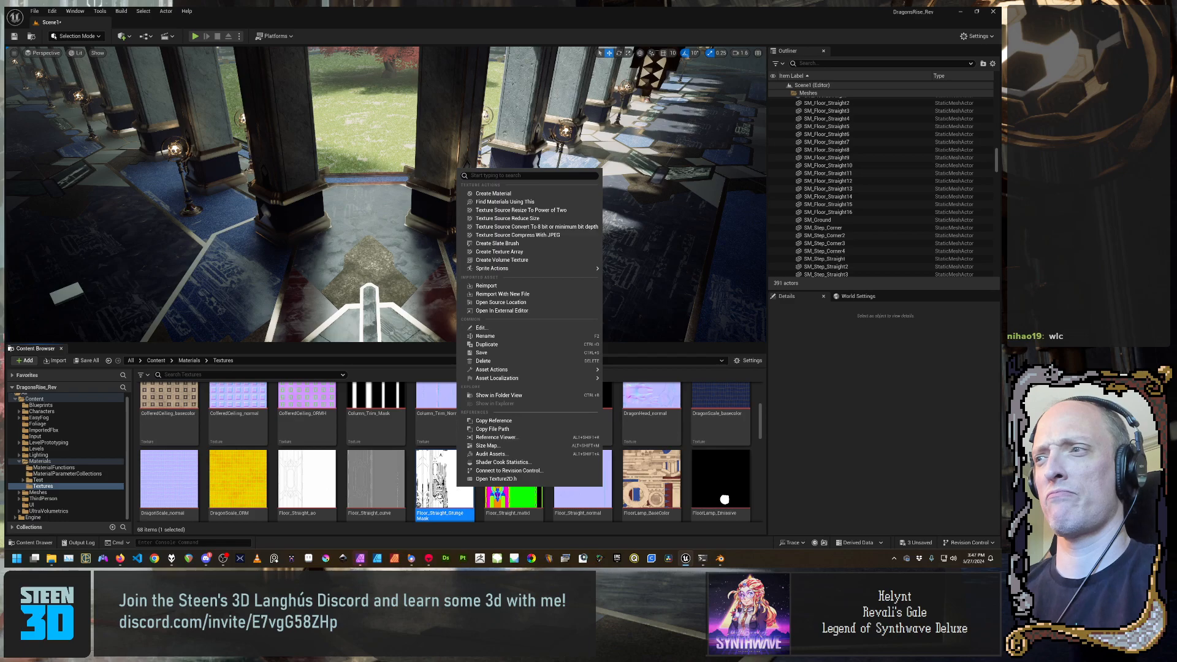
left_click(434, 493)
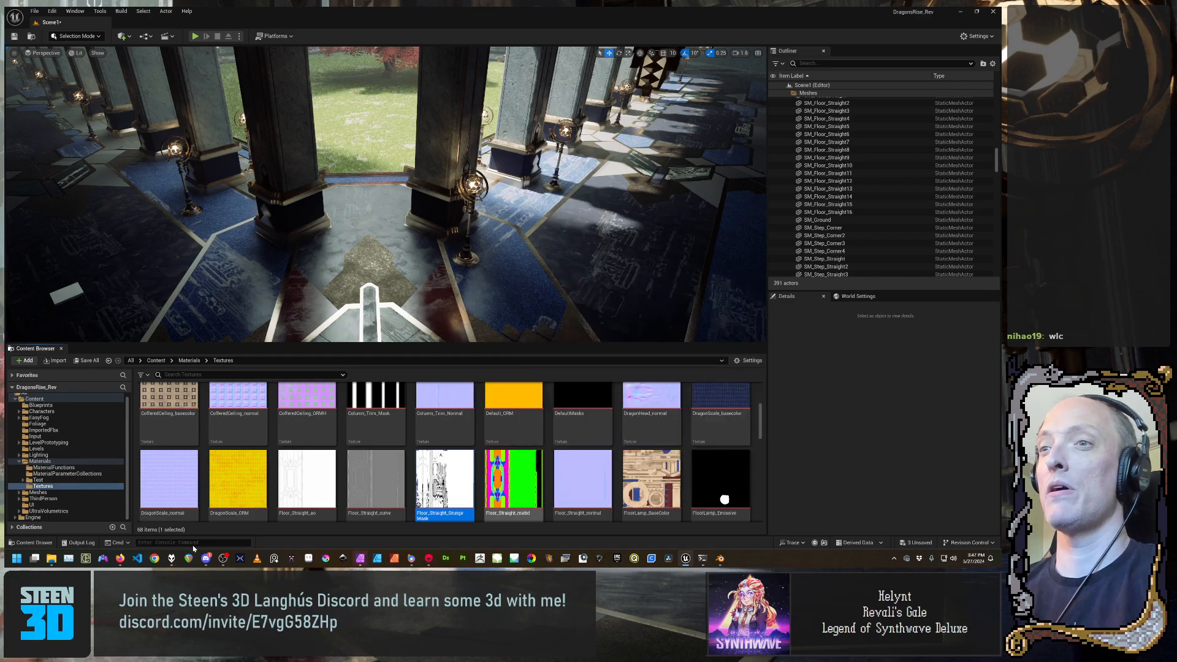
left_click(52, 559)
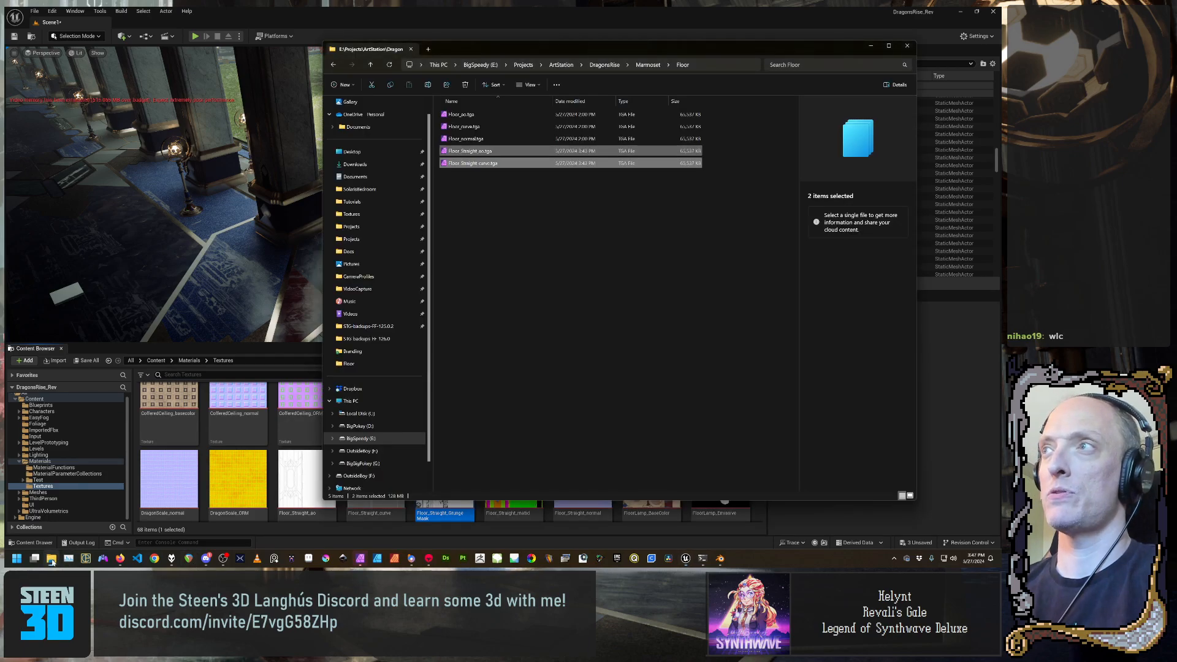
left_click_drag(523, 153, 478, 521)
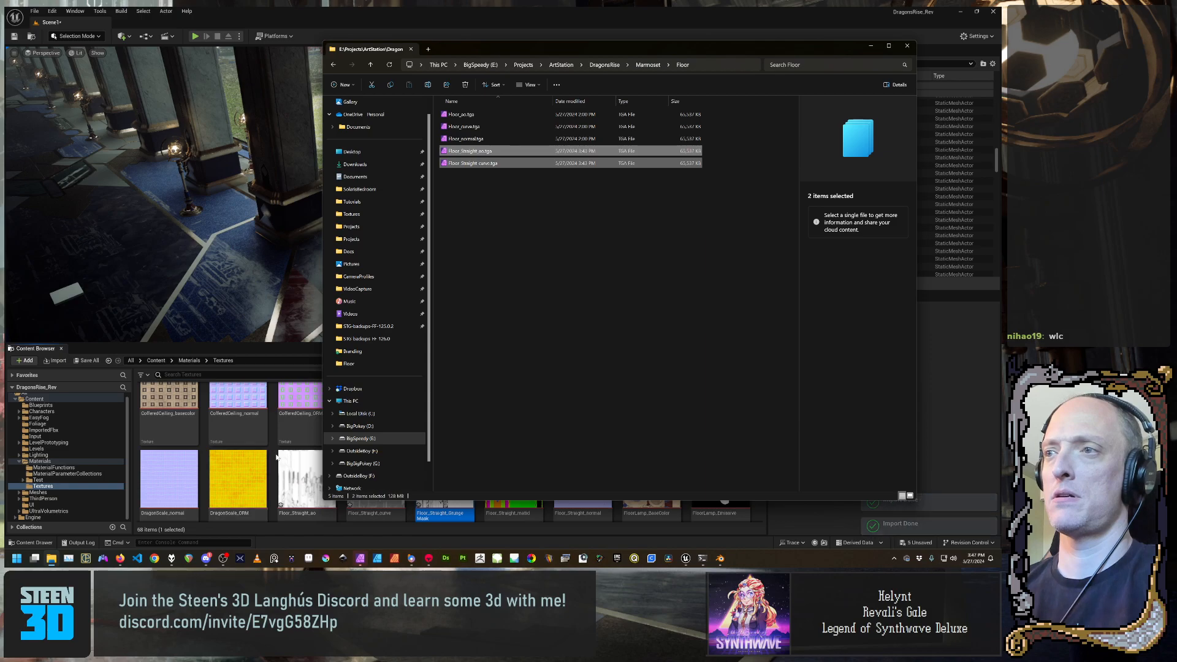
Return to Unreal Engine and inspect SM_Floor_Corner4 and SM_Floor_Straight5 in the level with the reimported textures
left_click(293, 502)
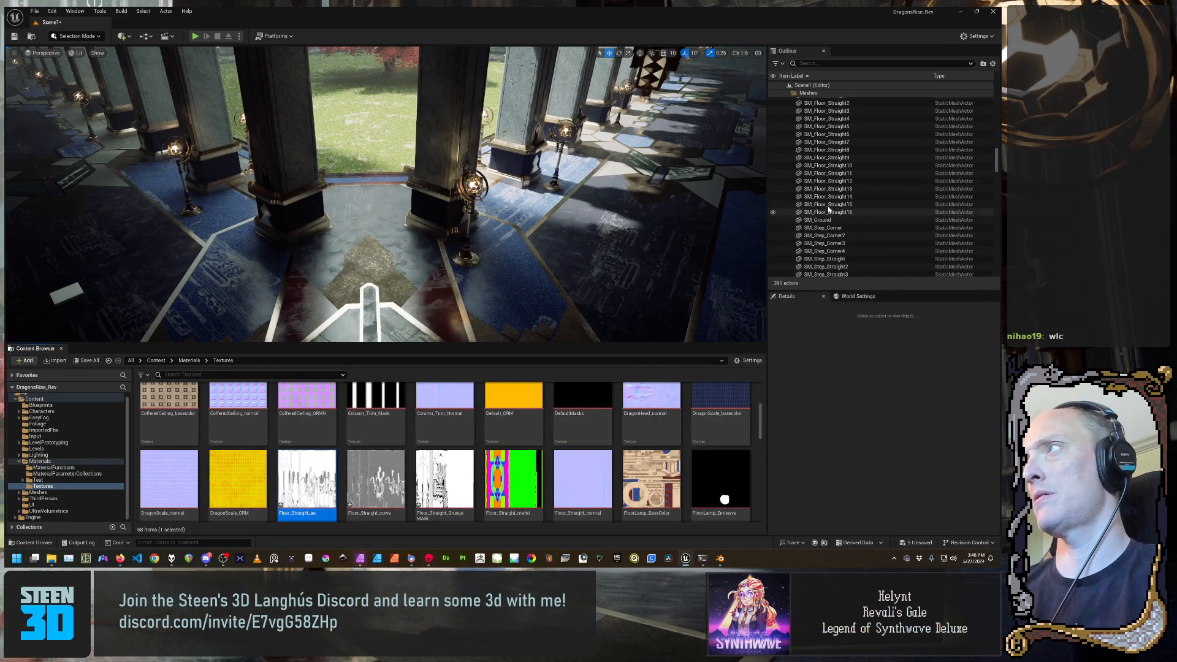
left_click(606, 252)
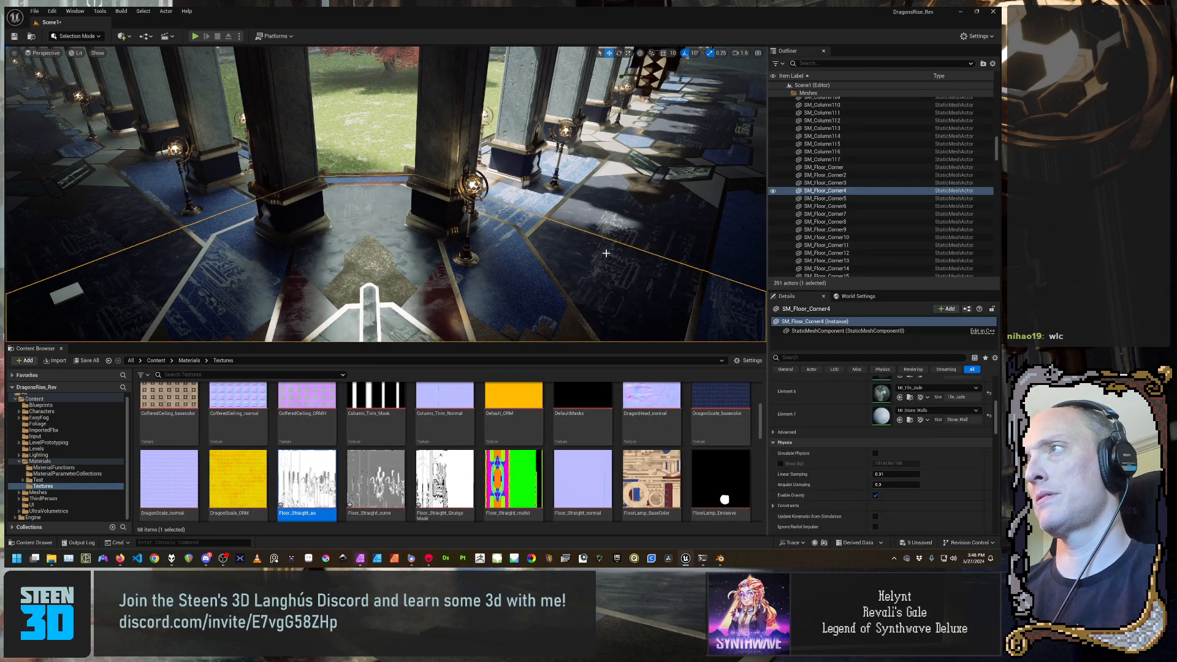
left_click(733, 287)
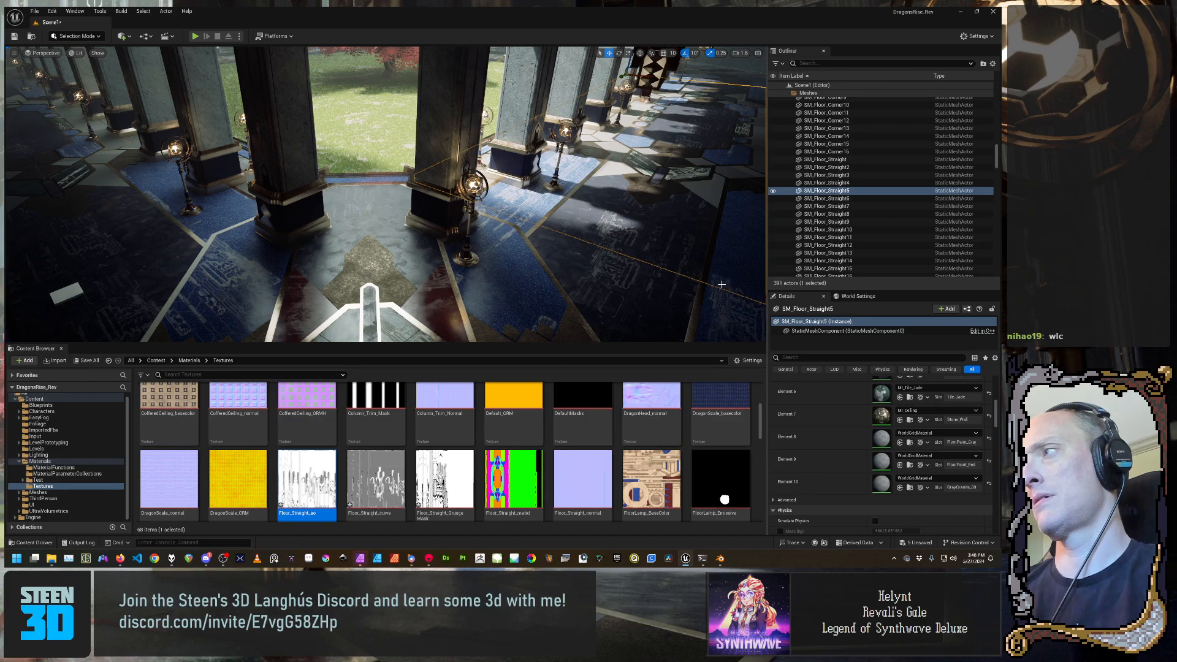
Switch to Blender, leave Edit Mode on Floor_Long_Packed, and select Floor_Long with its FloorPaint_Gray material
left_click(720, 559)
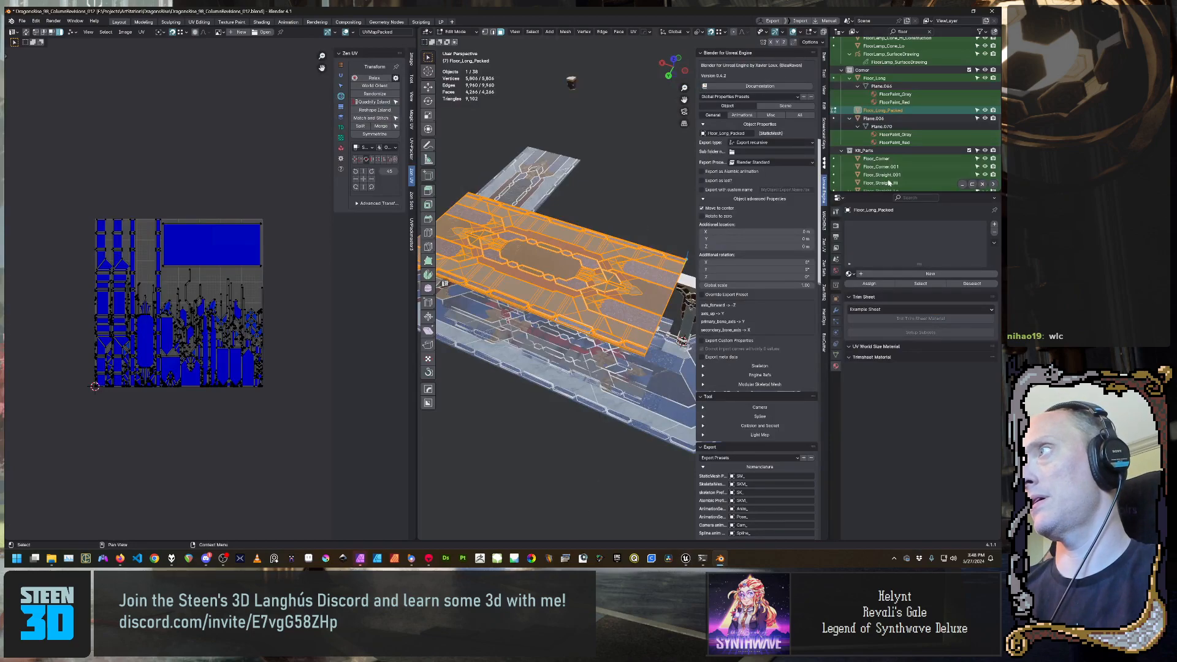
left_click(888, 129)
left_click(887, 70)
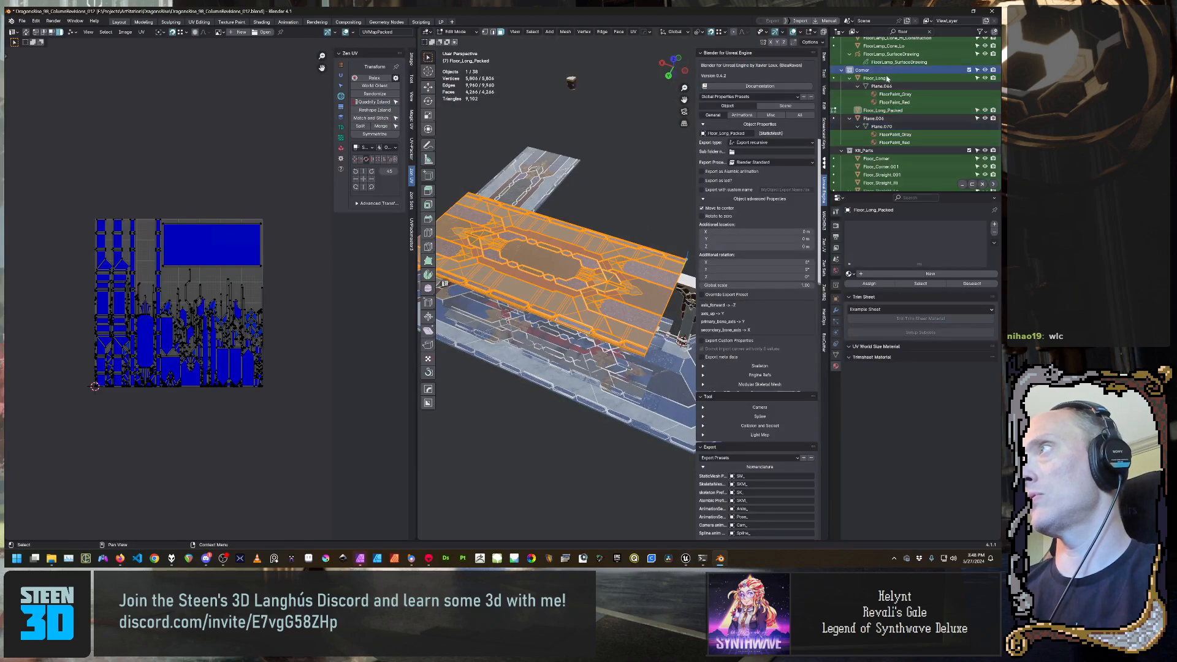
left_click(887, 77)
key("ctrl+Tab")
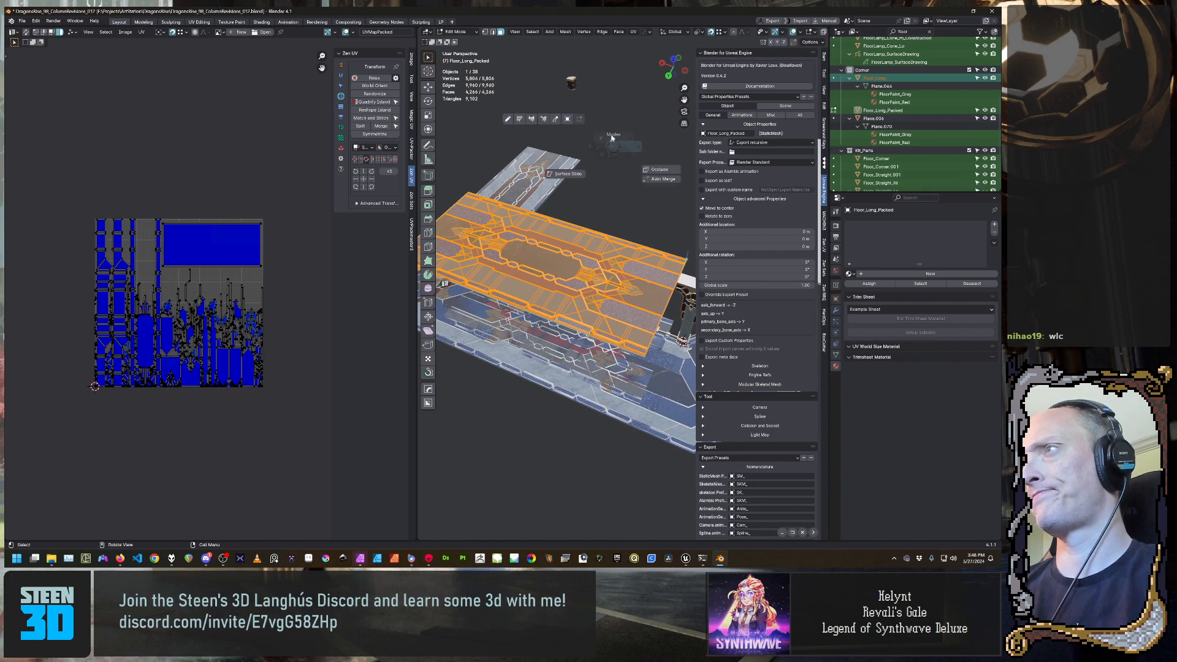
left_click(610, 103)
left_click(896, 94)
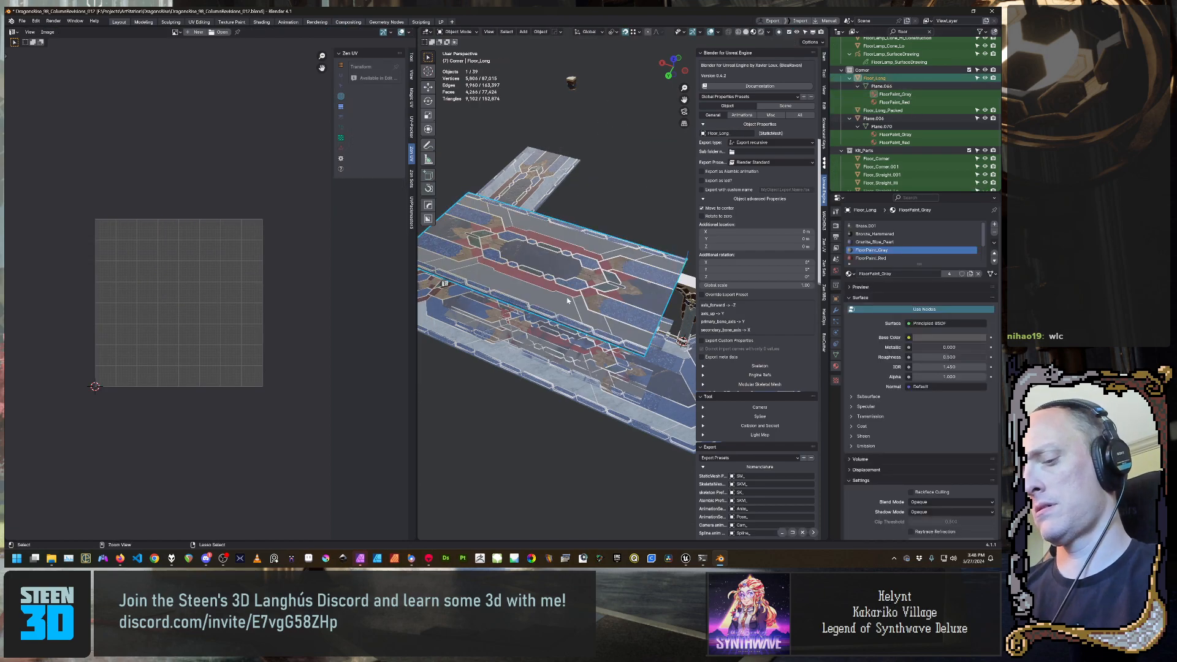
Isolate Floor_Long in local view and export it for Unreal Engine
key("f")
mouse_move(570, 295)
middle_mouse_down()
mouse_move(639, 328)
mouse_move(674, 312)
mouse_move(583, 478)
middle_mouse_up()
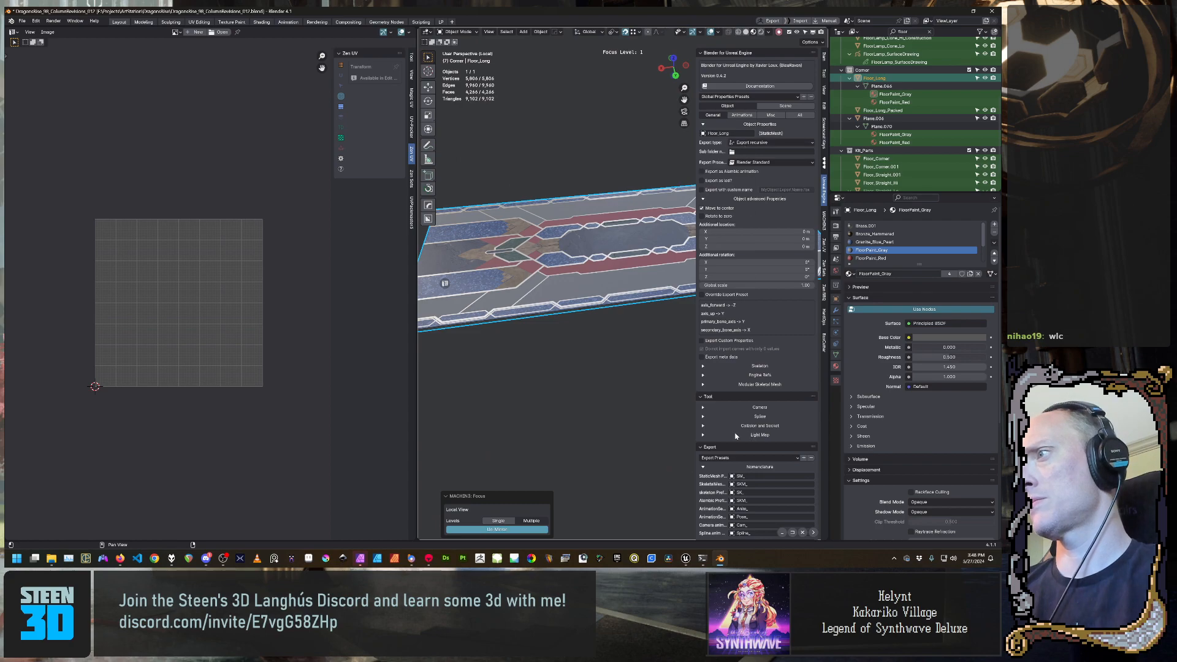
scroll(736, 435, "down", 7)
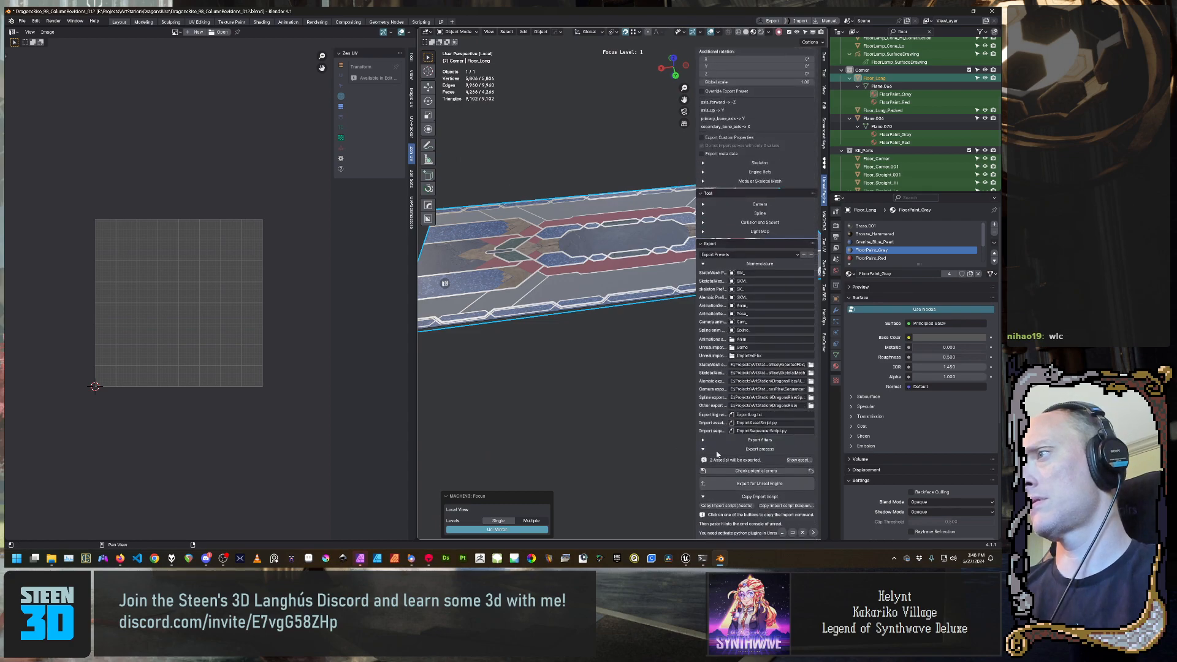
left_click(752, 483)
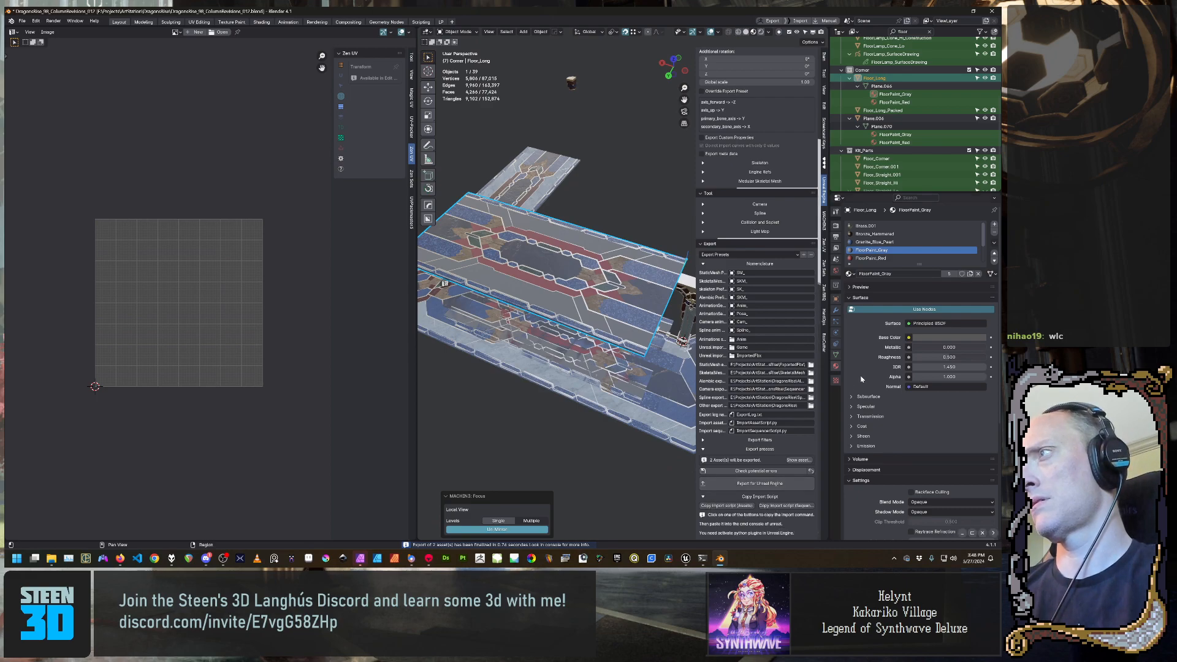
scroll(902, 395, "down", 2)
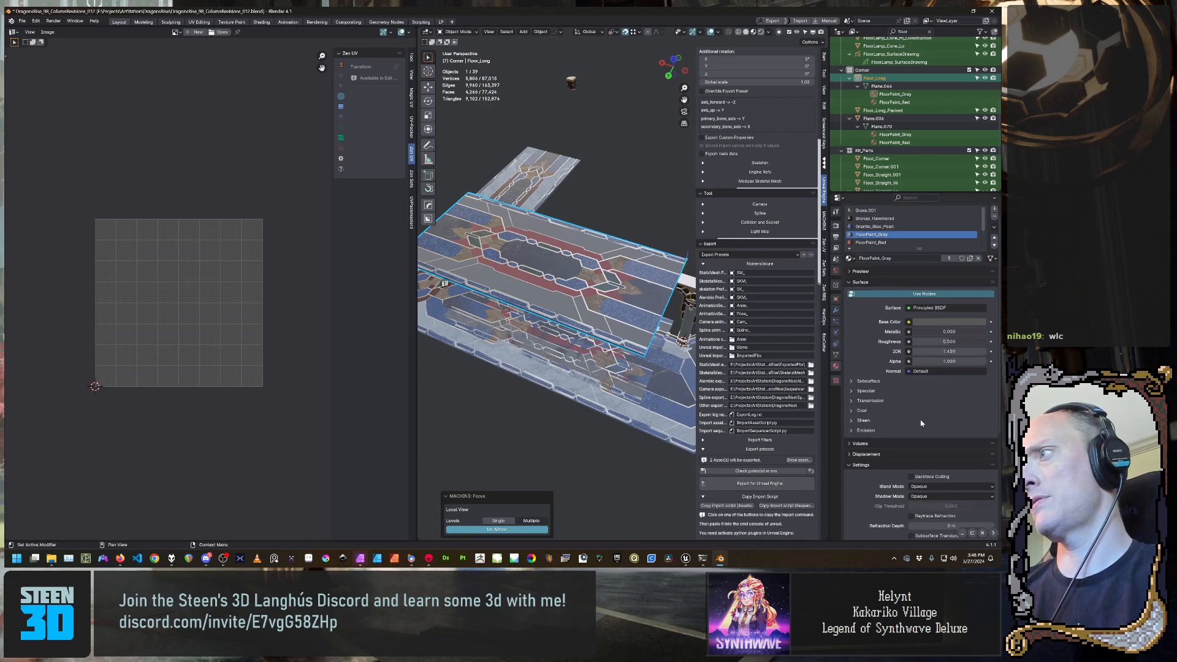
Check Floor_Long's UV maps in Blender, and in Unreal Engine open M_Marble, the parent material of MI_Granite_Blue_Pearl
left_click(836, 356)
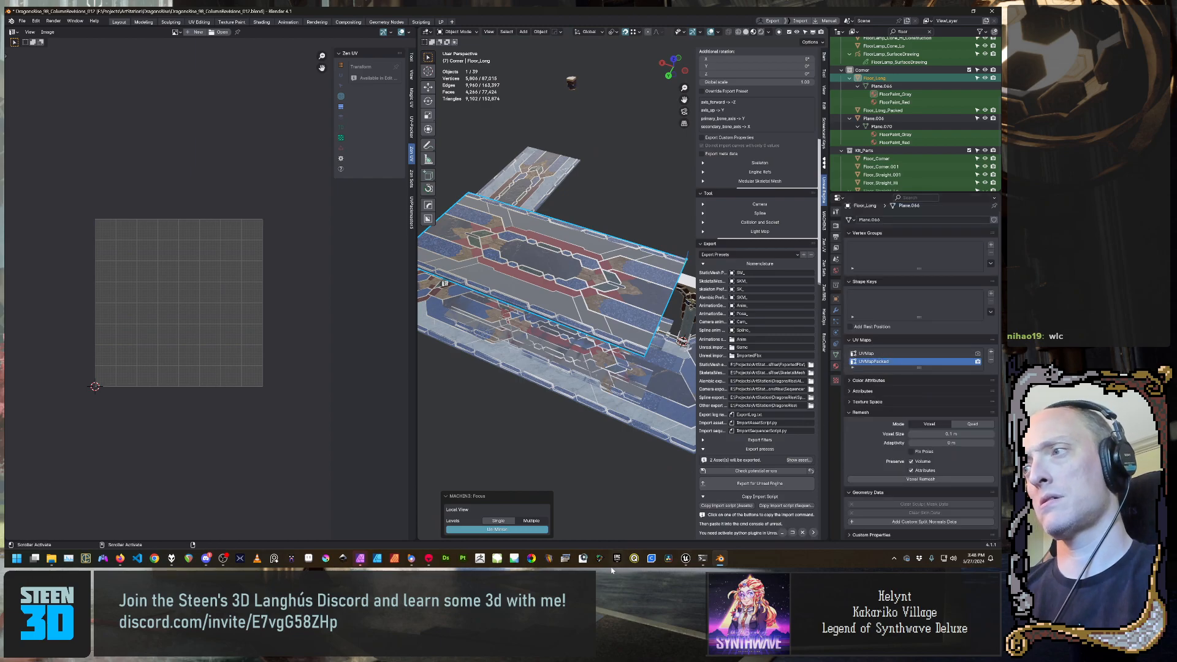
left_click(686, 558)
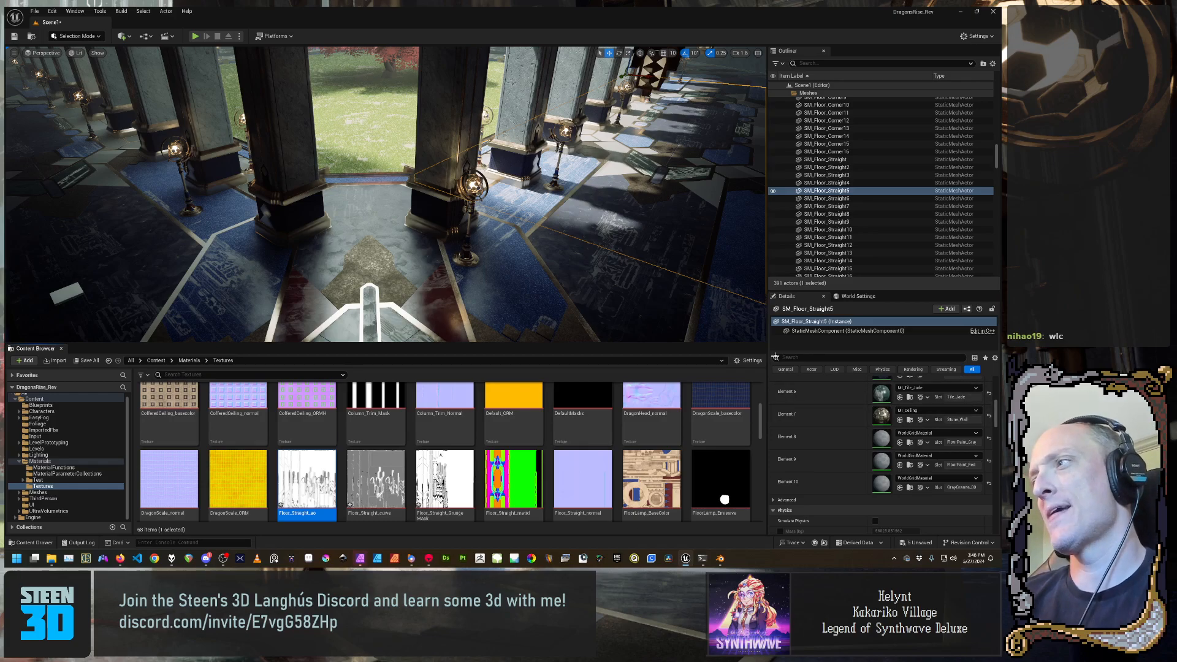
scroll(851, 450, "up", 4)
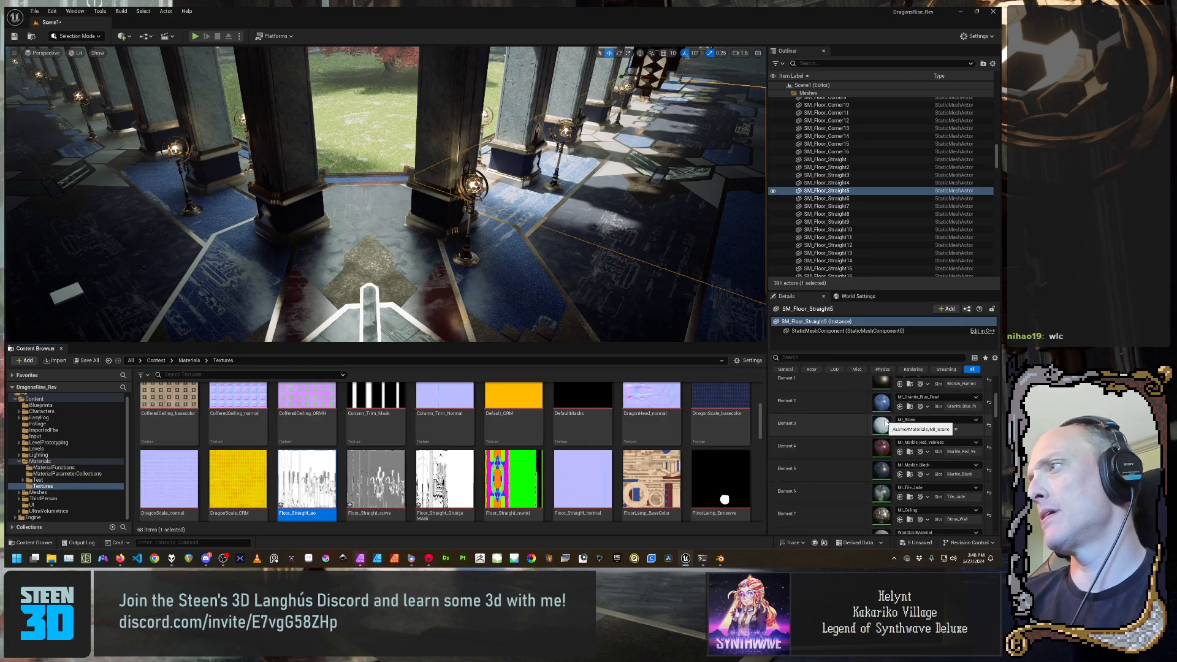
double_click(890, 405)
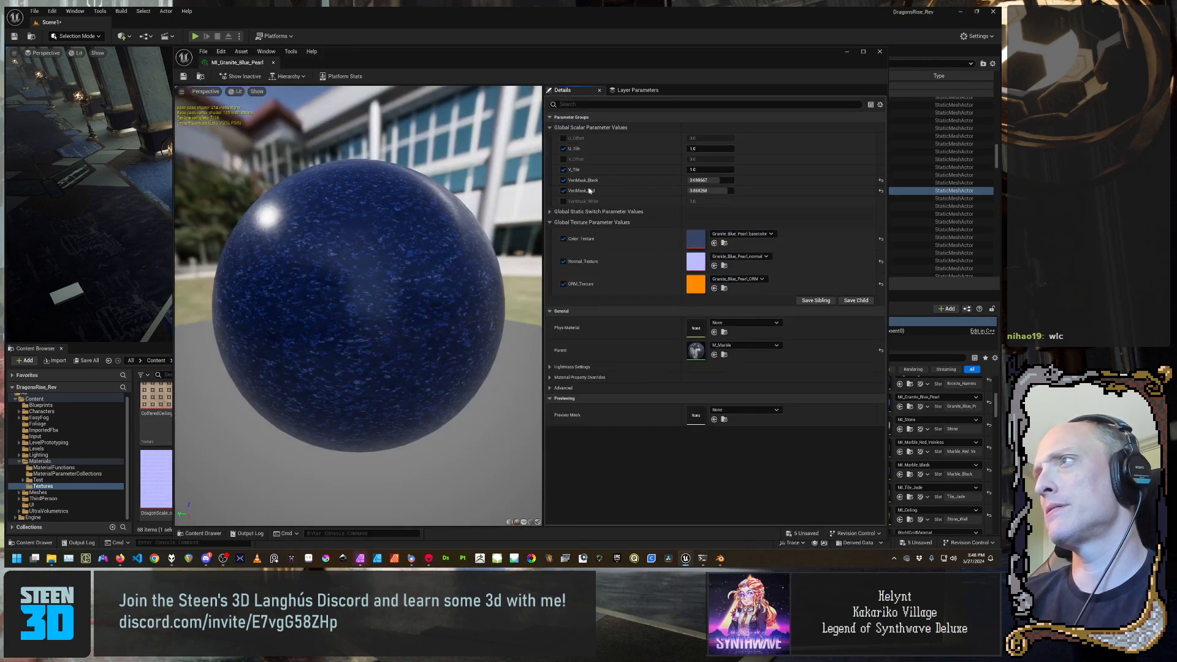
double_click(697, 350)
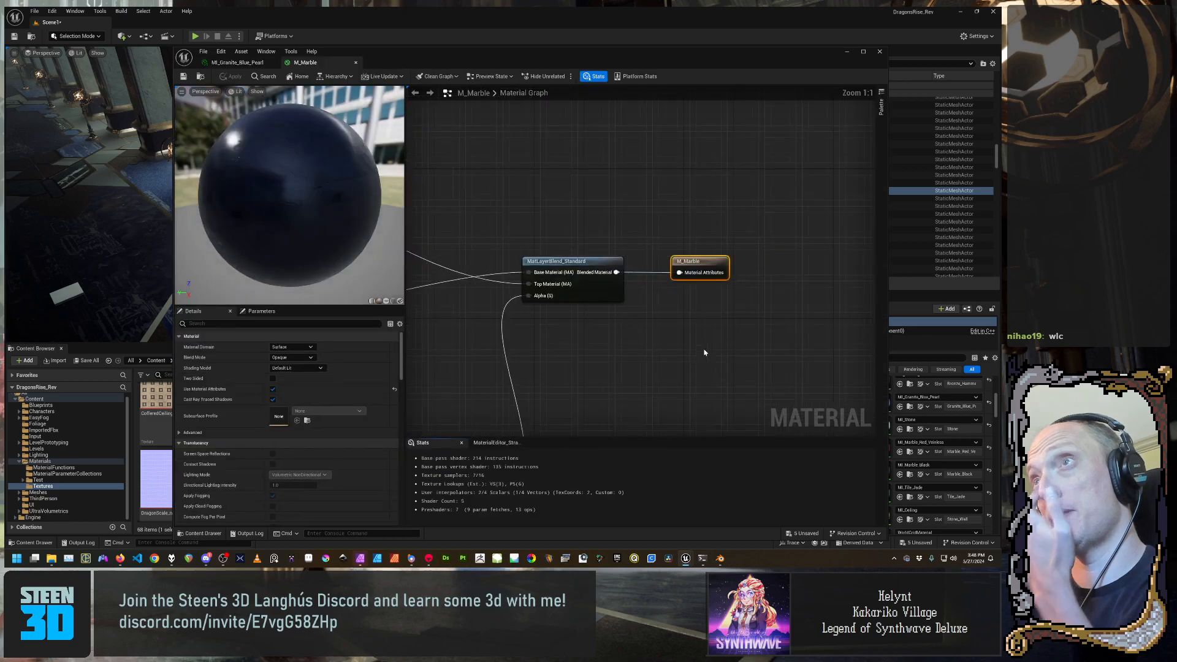
Locate the Floor_Straight_GrungeMask texture sample in the M_Marble graph and reposition it above the 3PointLevels node
scroll(637, 315, "down", 5)
scroll(632, 315, "up", 8)
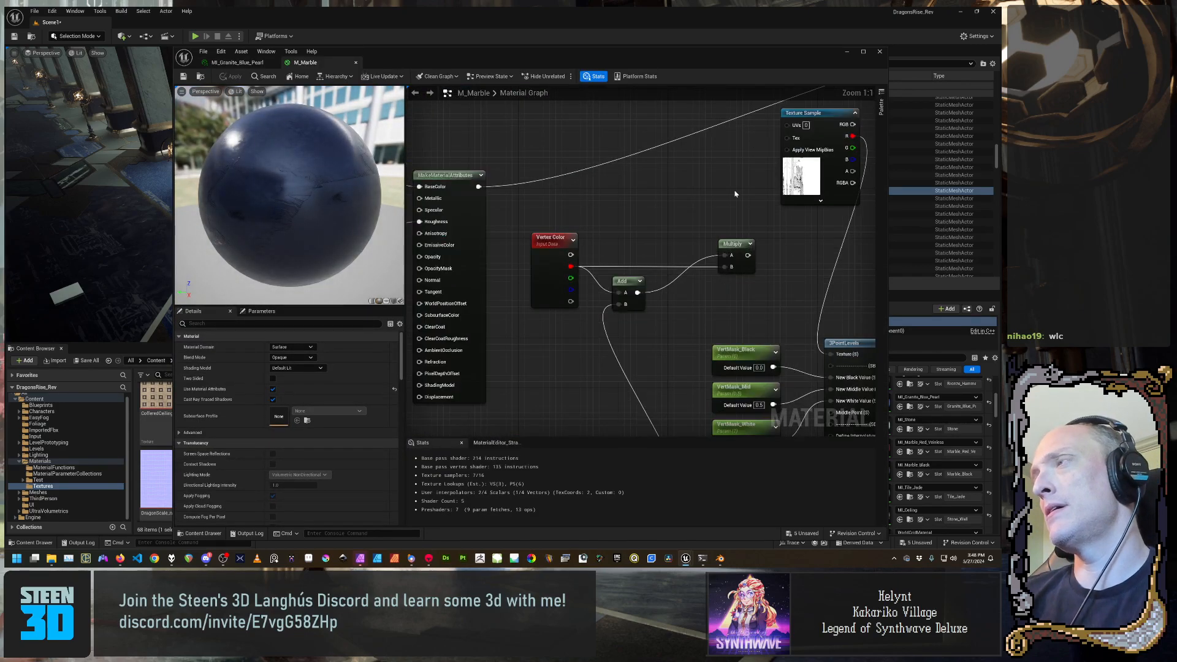
right_click_drag(736, 192, 528, 267)
left_click(597, 207)
left_click_drag(597, 207, 566, 215)
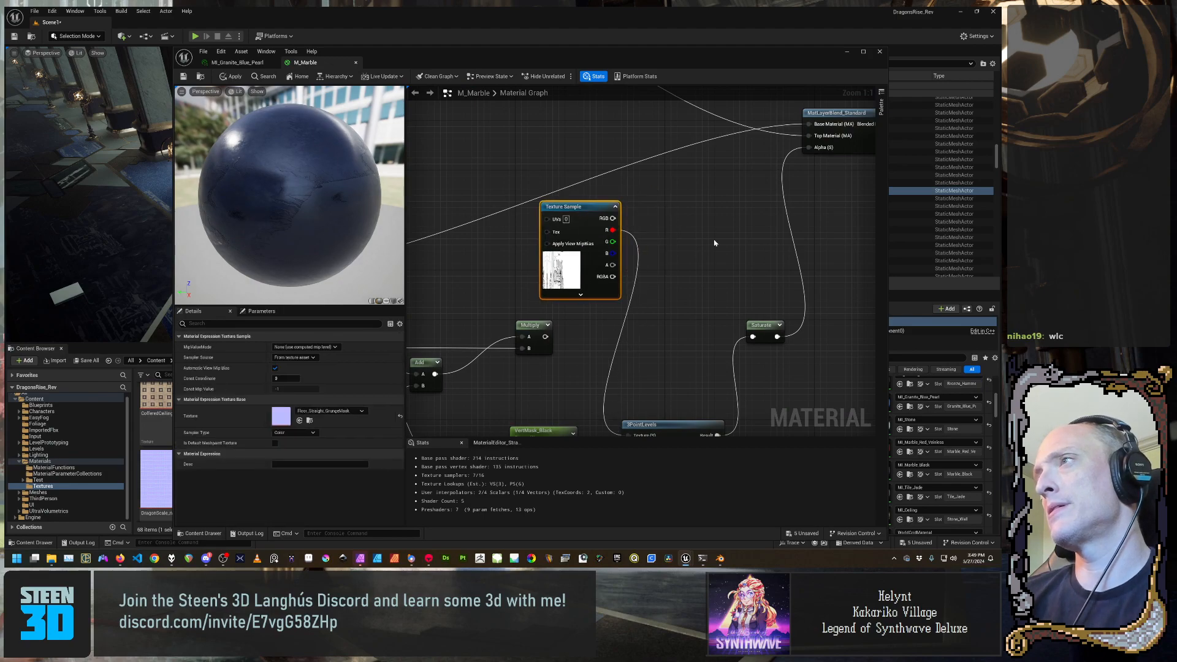
right_click_drag(715, 242, 767, 217)
left_click_drag(619, 186, 679, 217)
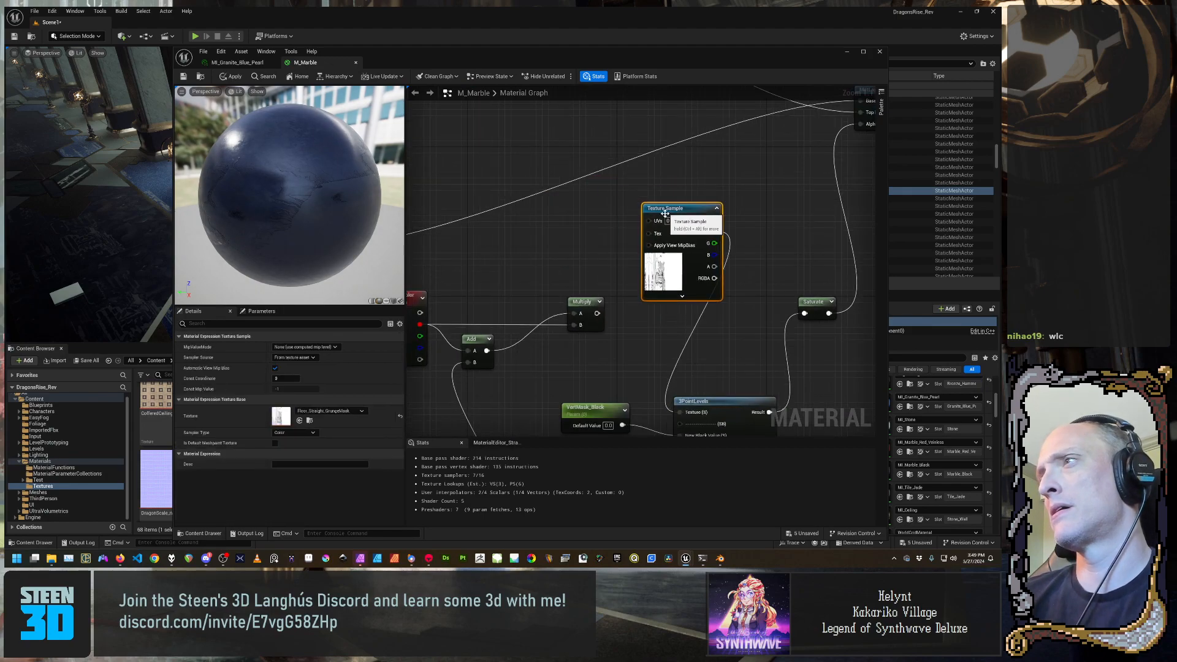
left_click(778, 171)
right_click_drag(778, 171, 634, 302)
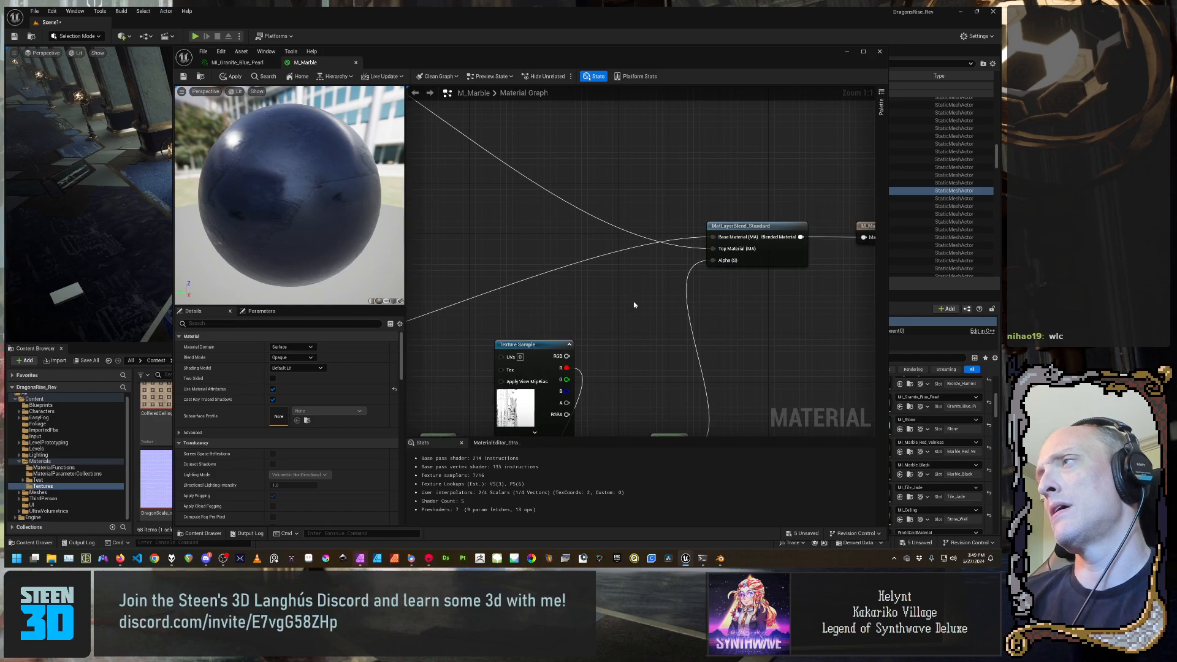
Examine how the grunge mask, vertex color and VertMask parameter nodes in M_Marble relate to the material layer blend
scroll(632, 303, "down", 5)
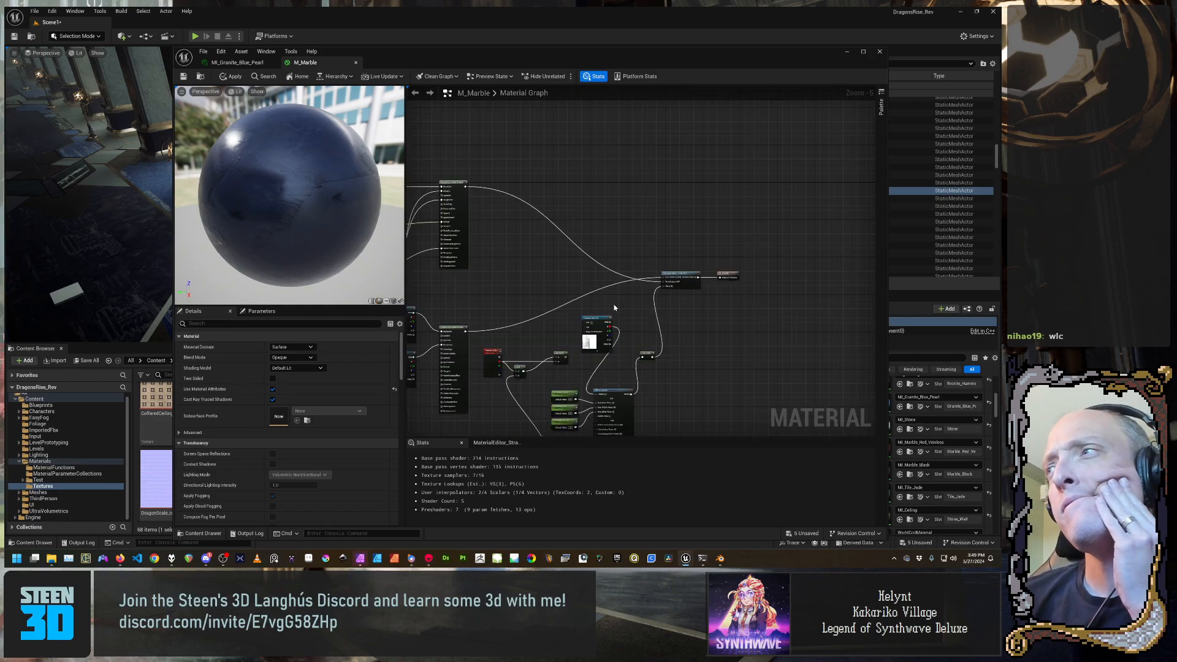
scroll(615, 308, "up", 1)
scroll(641, 258, "up", 1)
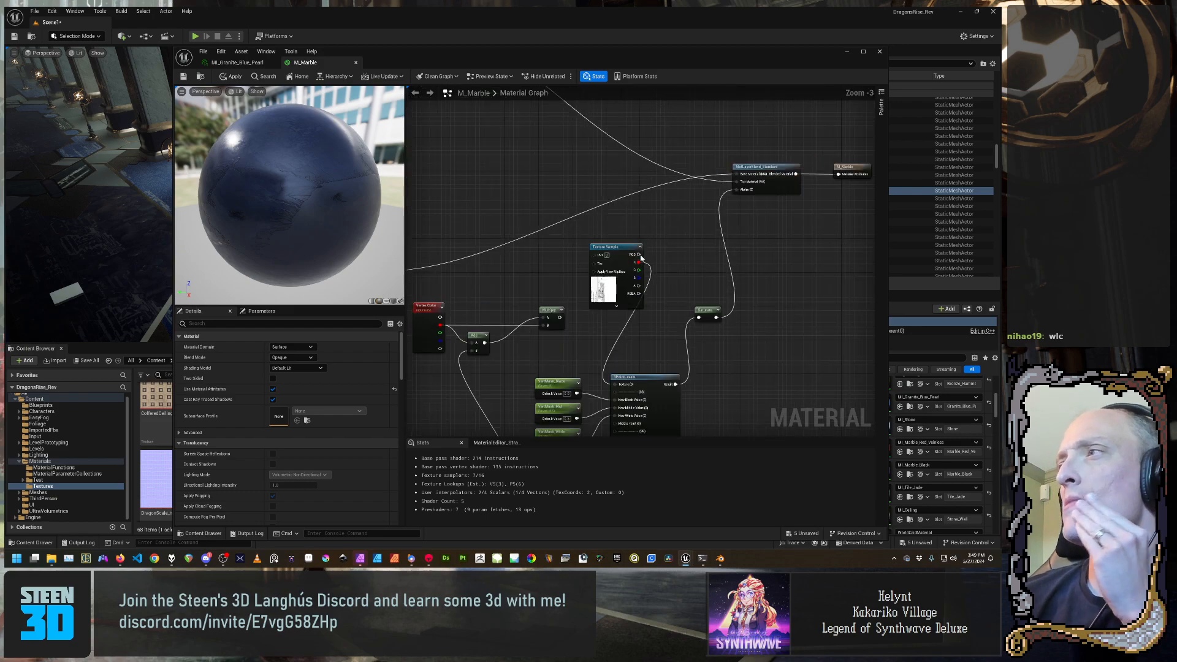
right_click_drag(650, 375, 666, 333)
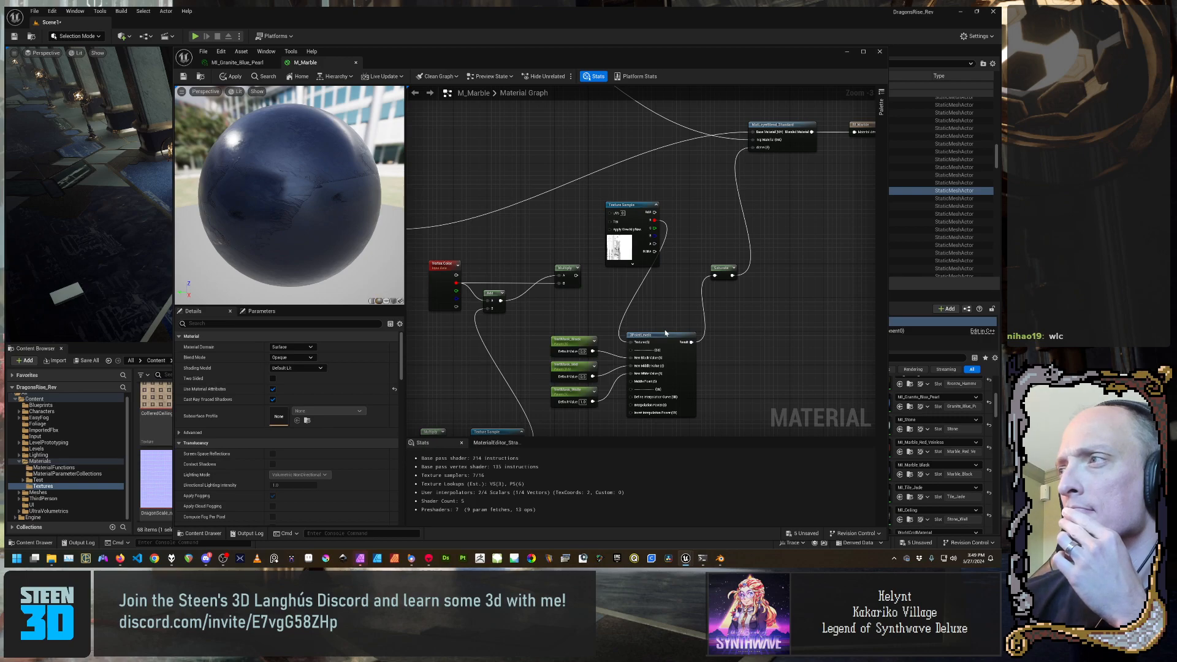
scroll(637, 354, "down", 1)
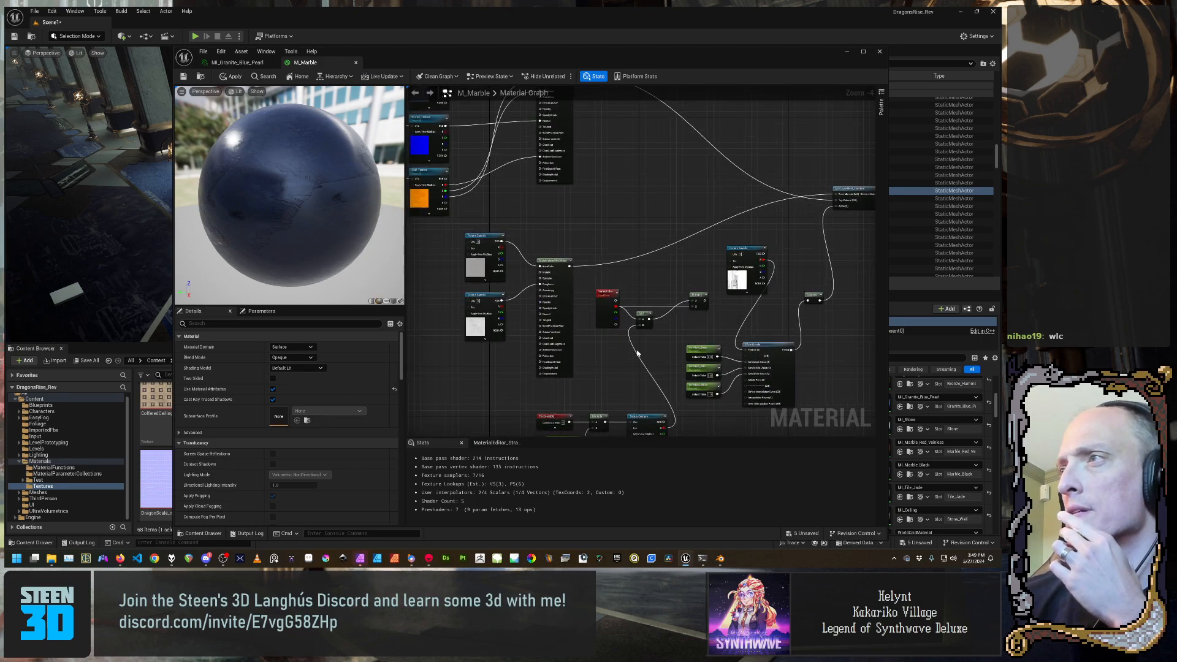
right_click_drag(584, 365, 583, 362)
scroll(583, 363, "up", 1)
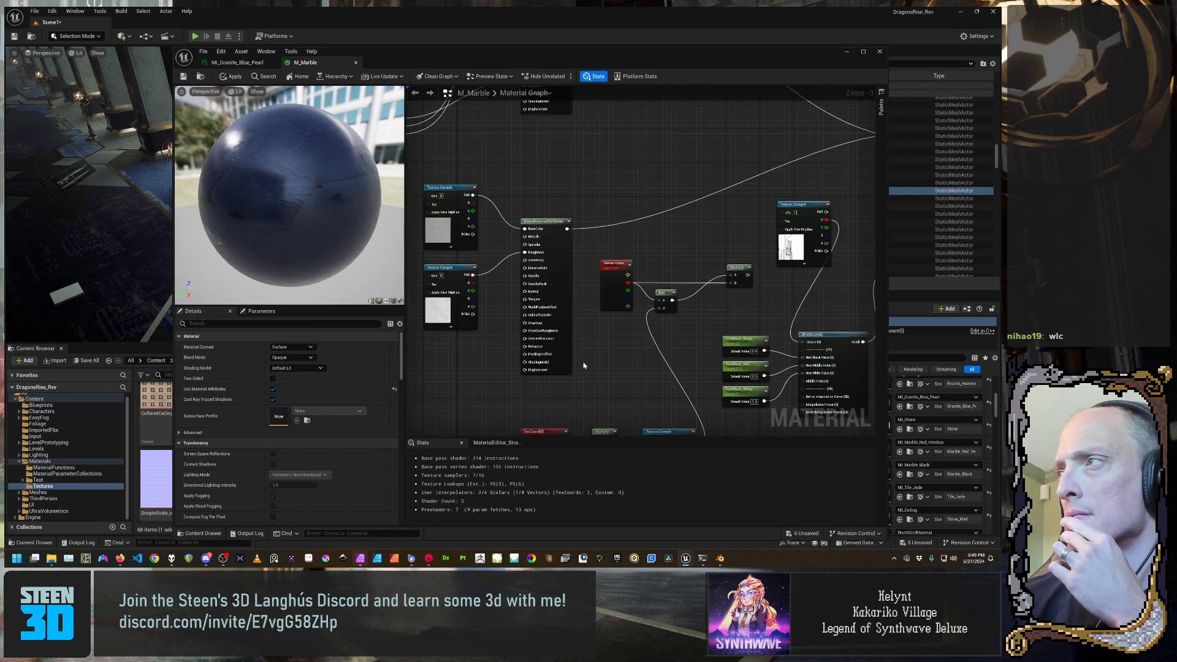
right_click_drag(583, 365, 473, 364)
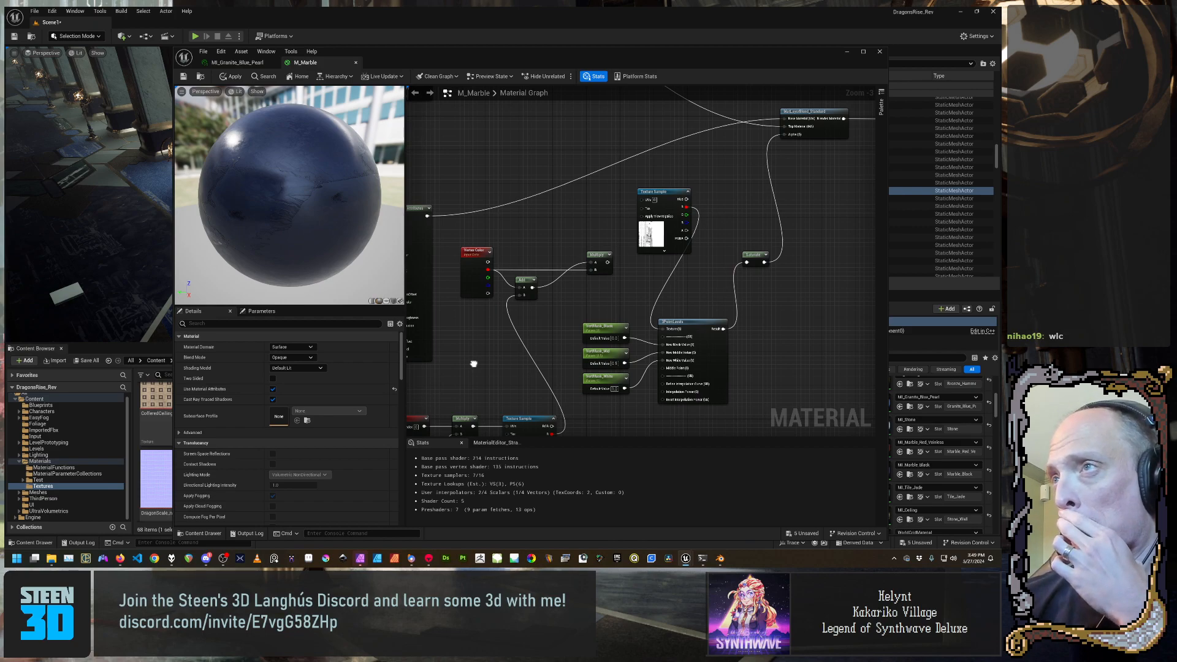
right_click_drag(473, 364, 473, 365)
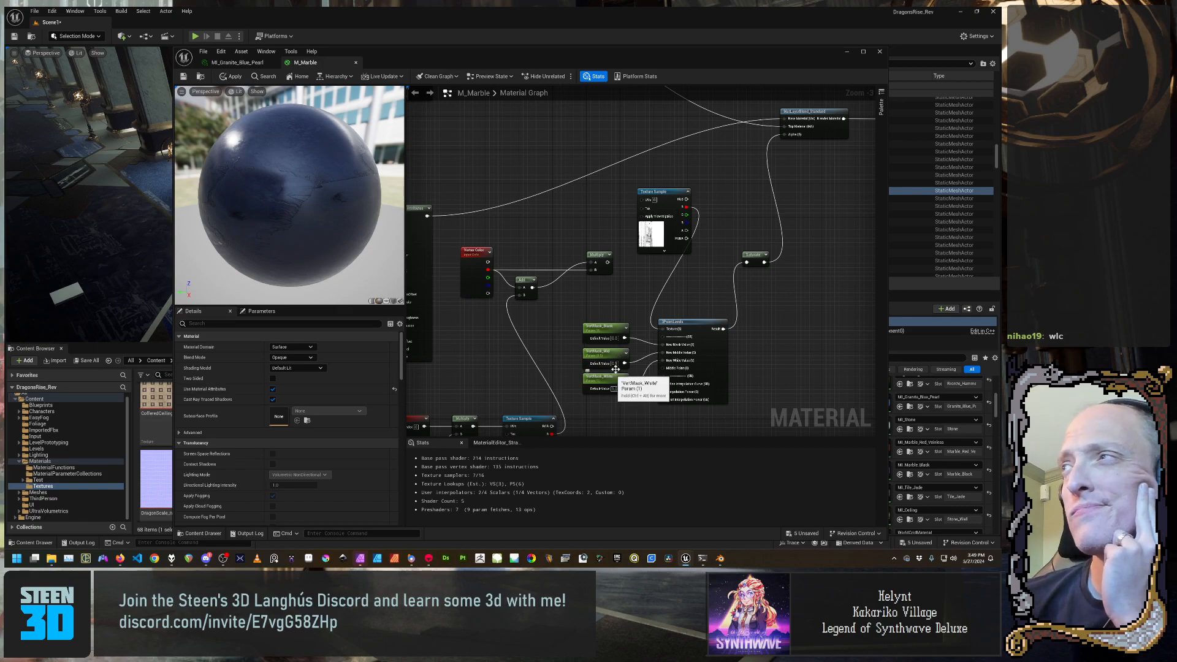
Set the grunge mask texture sample's UV coordinate index to 1 and inspect the result on the preview sphere
left_click_drag(676, 192, 669, 196)
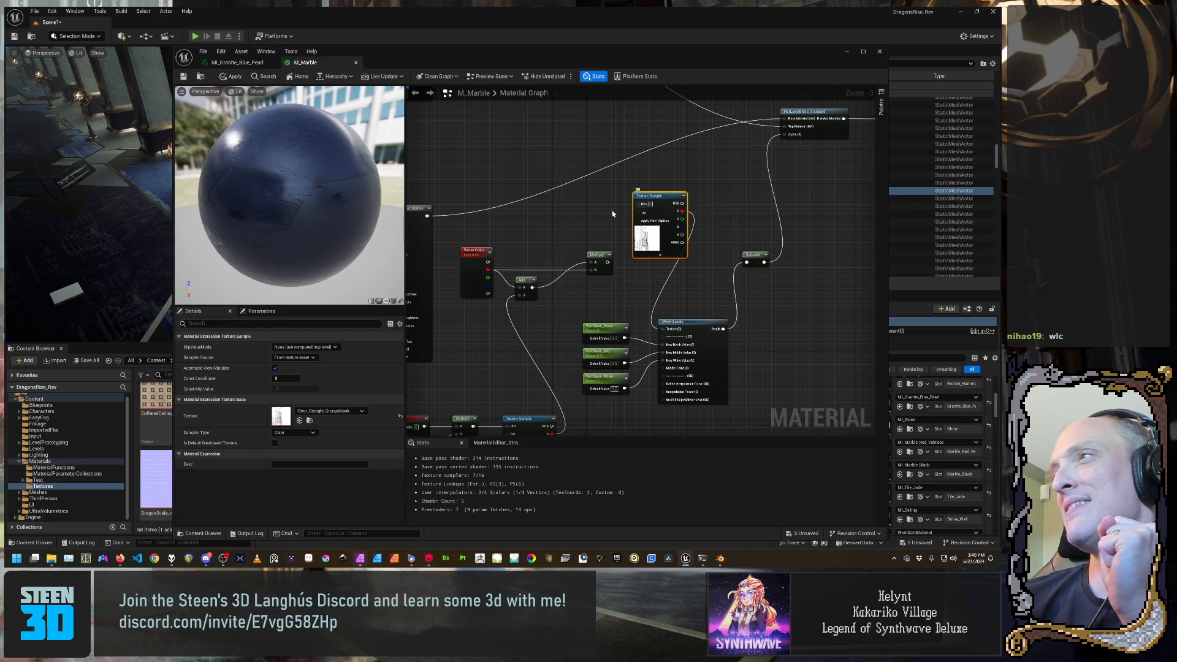
left_click(630, 198)
left_click_drag(666, 199, 650, 180)
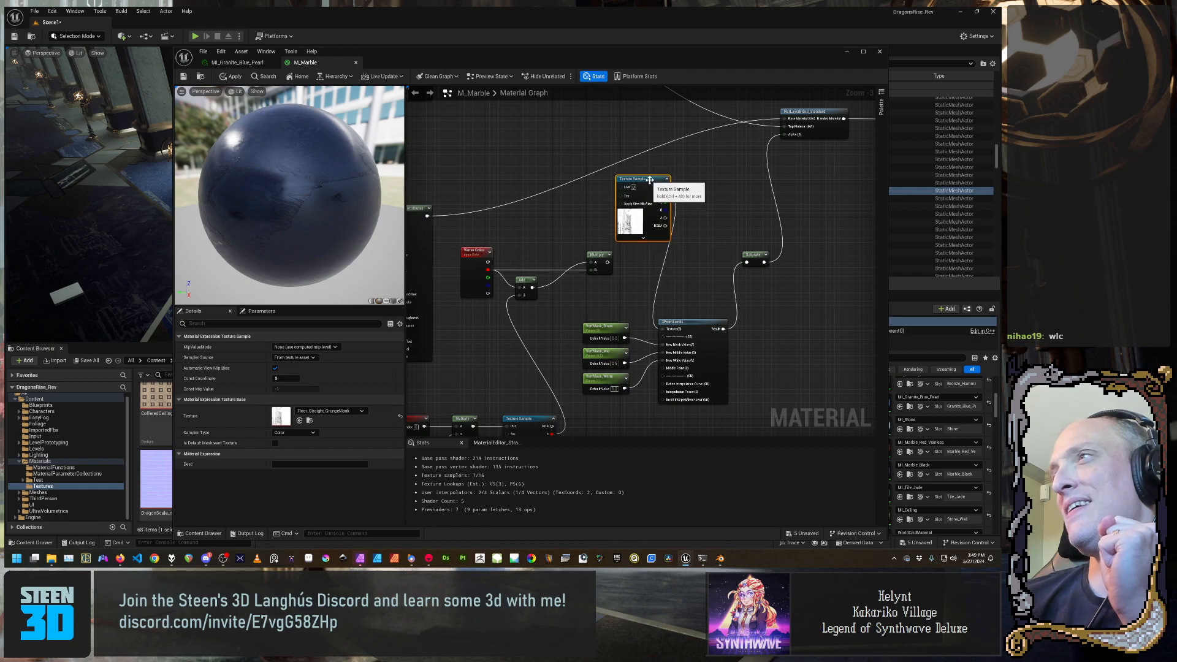
left_click(633, 187)
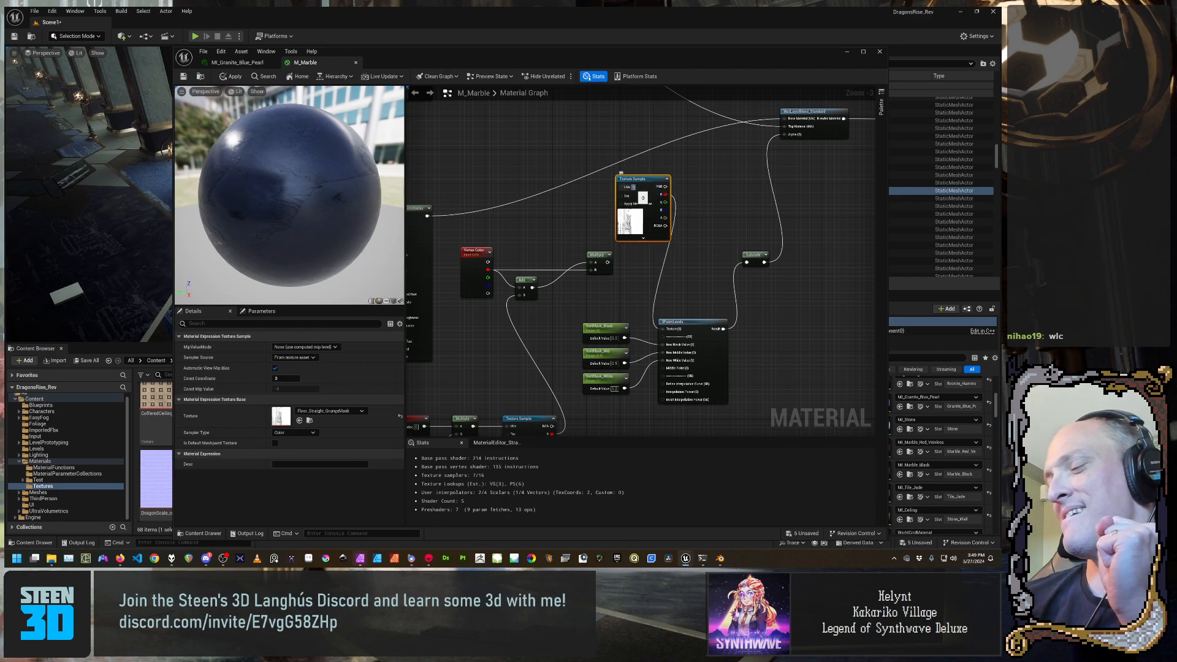
type("1")
key("Return")
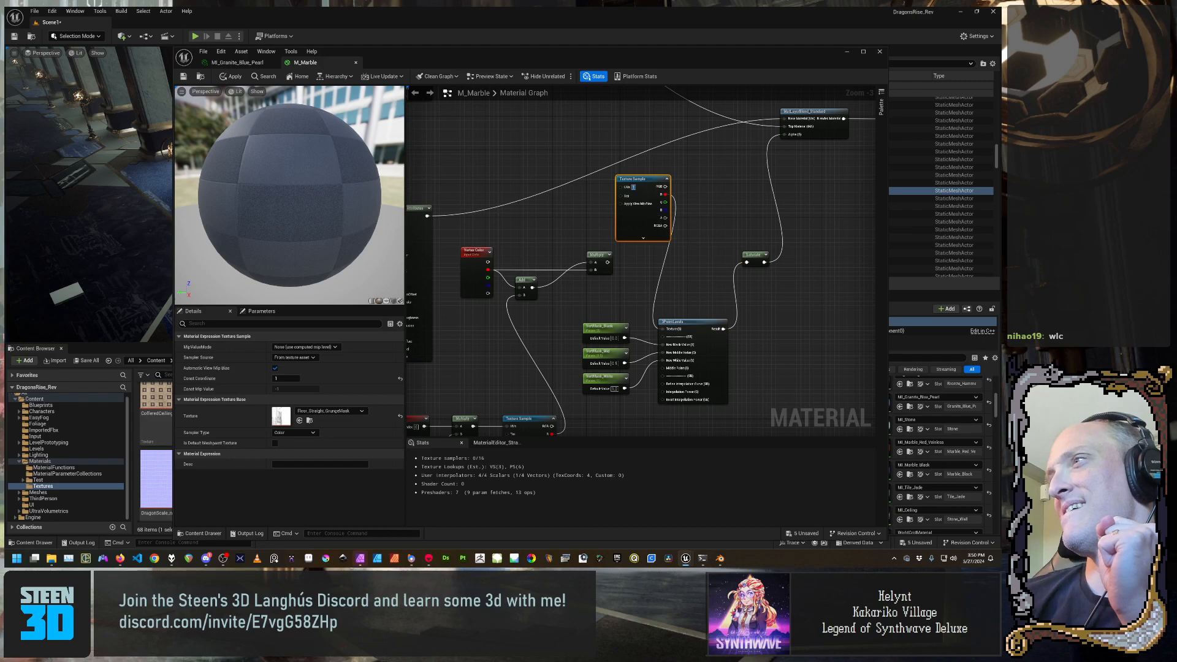
left_click_drag(289, 195, 362, 204)
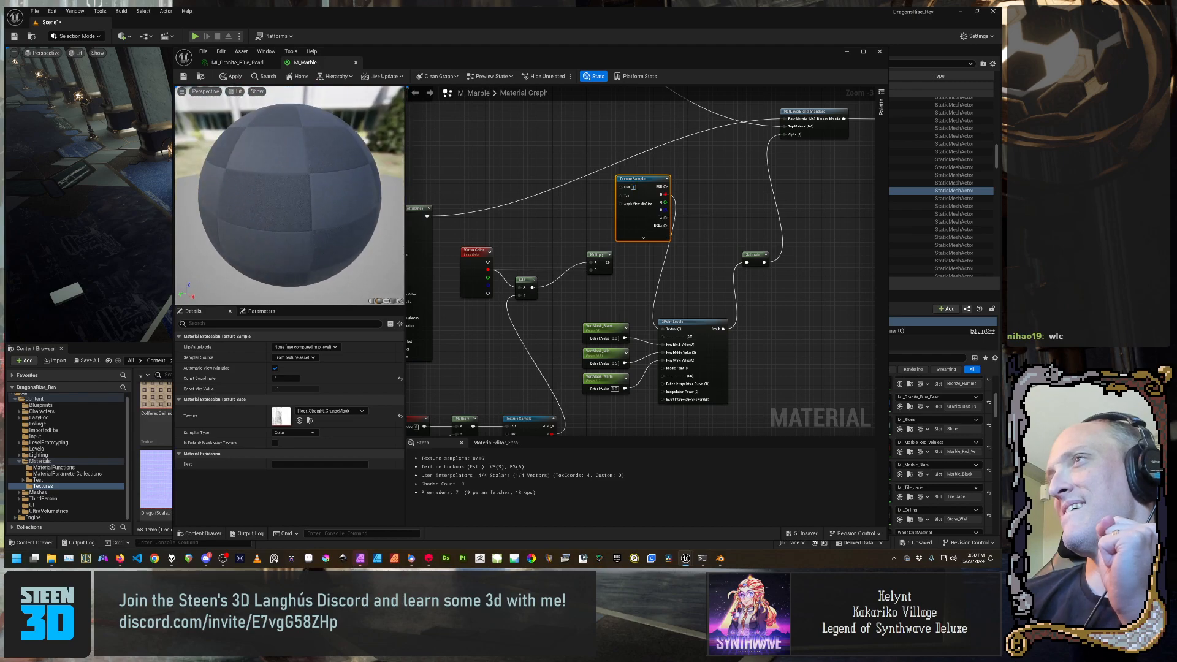
left_click_drag(294, 190, 325, 233)
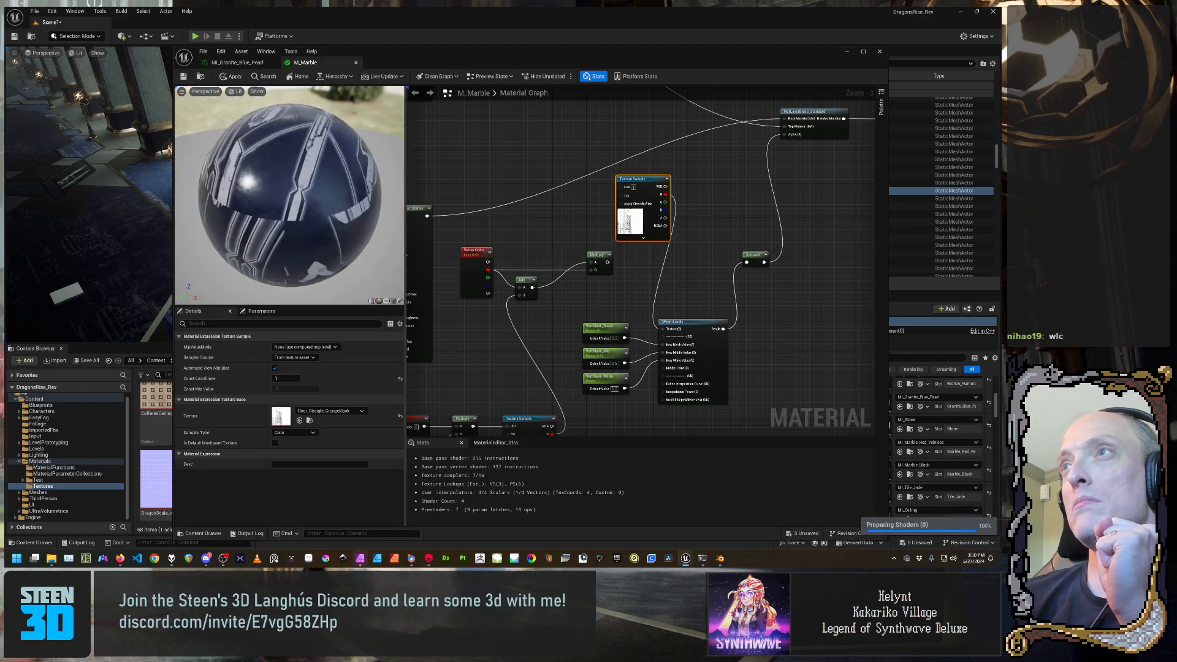
left_click_drag(294, 196, 245, 163)
Convert the grunge mask texture sample to a parameter named GrungeMaskTexture, and apply and save M_Marble
left_click_drag(543, 63, 511, 81)
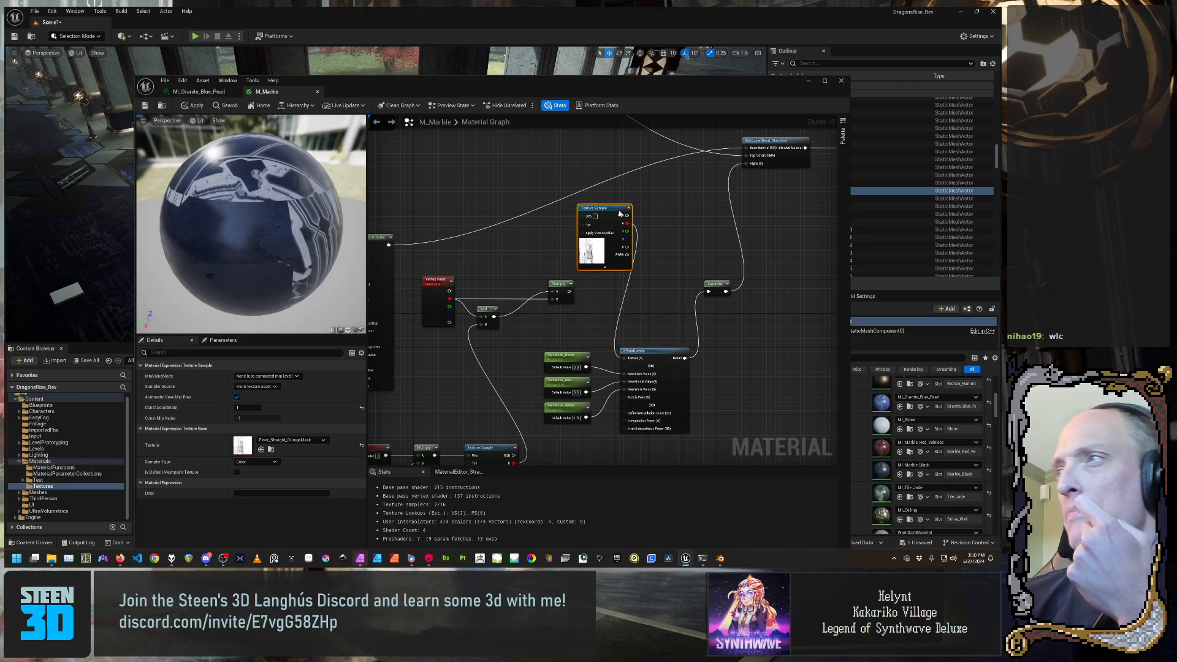
left_click_drag(599, 210, 618, 211)
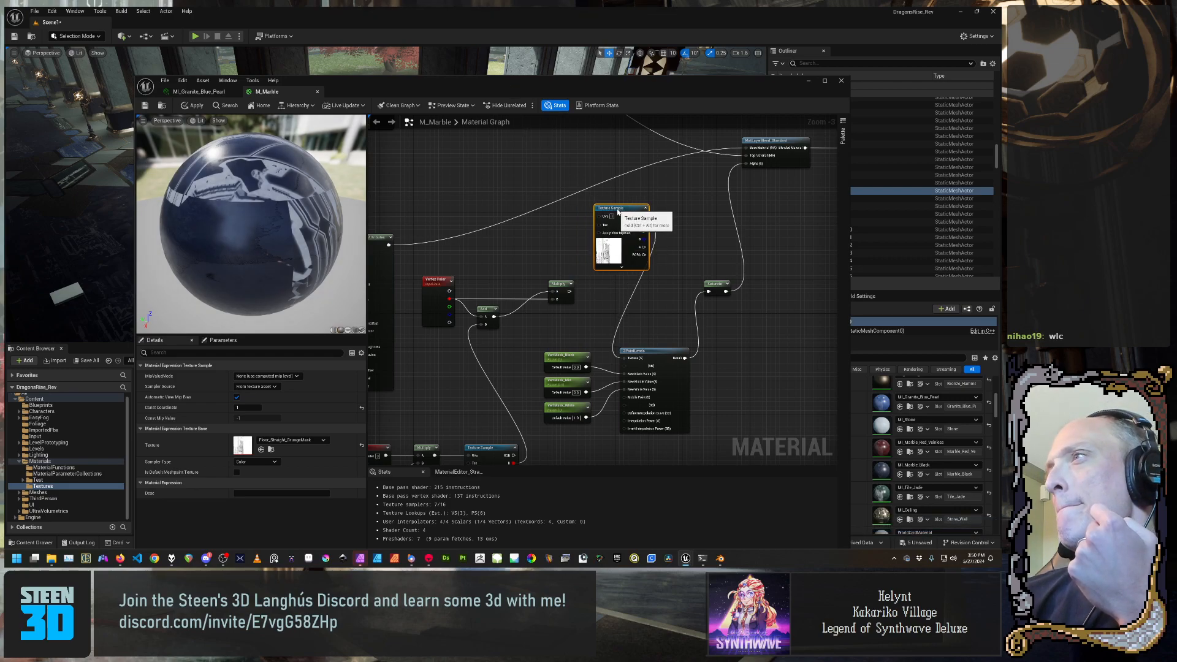
right_click(618, 212)
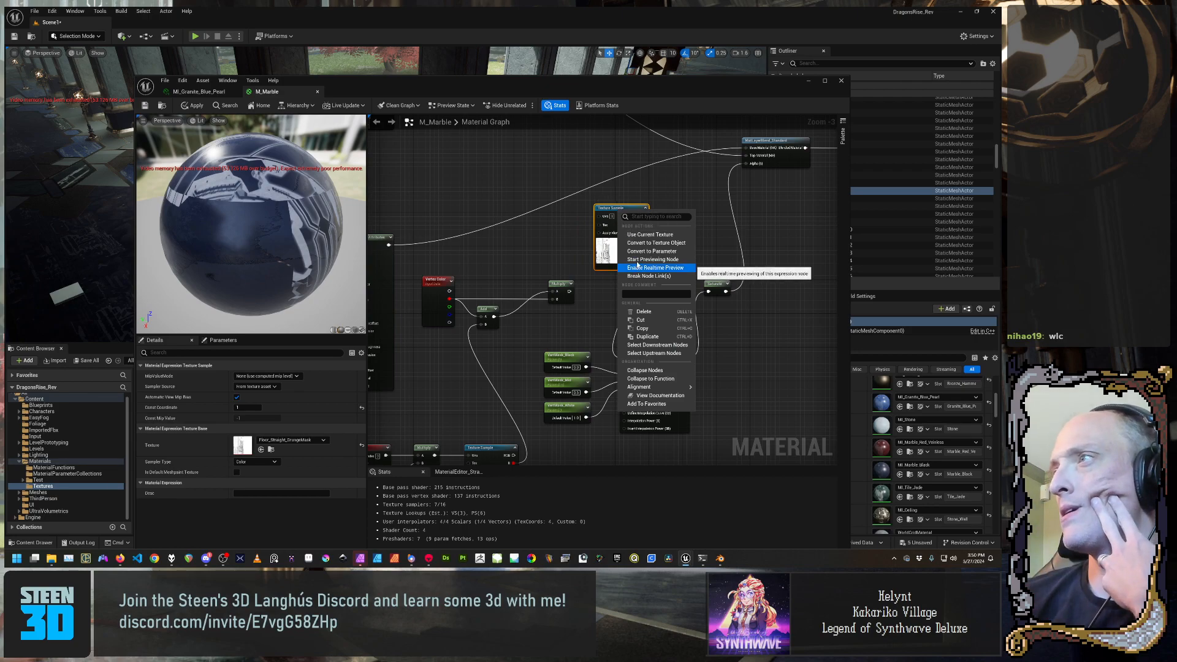
left_click(651, 251)
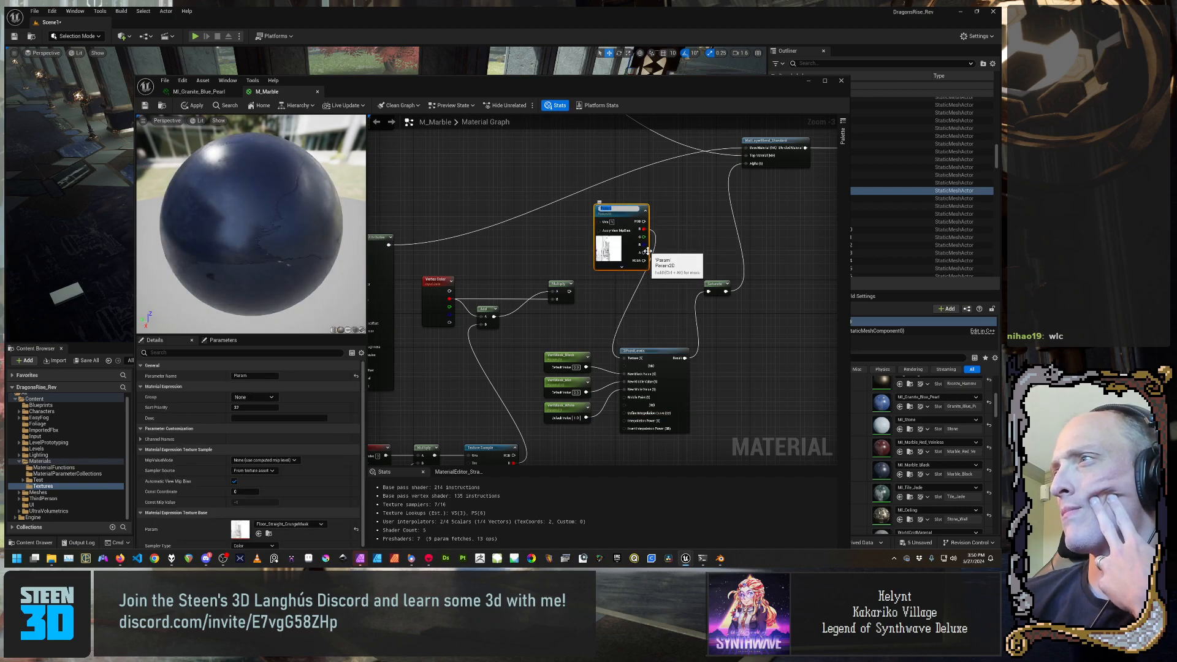
type("GrungeMaskTexture")
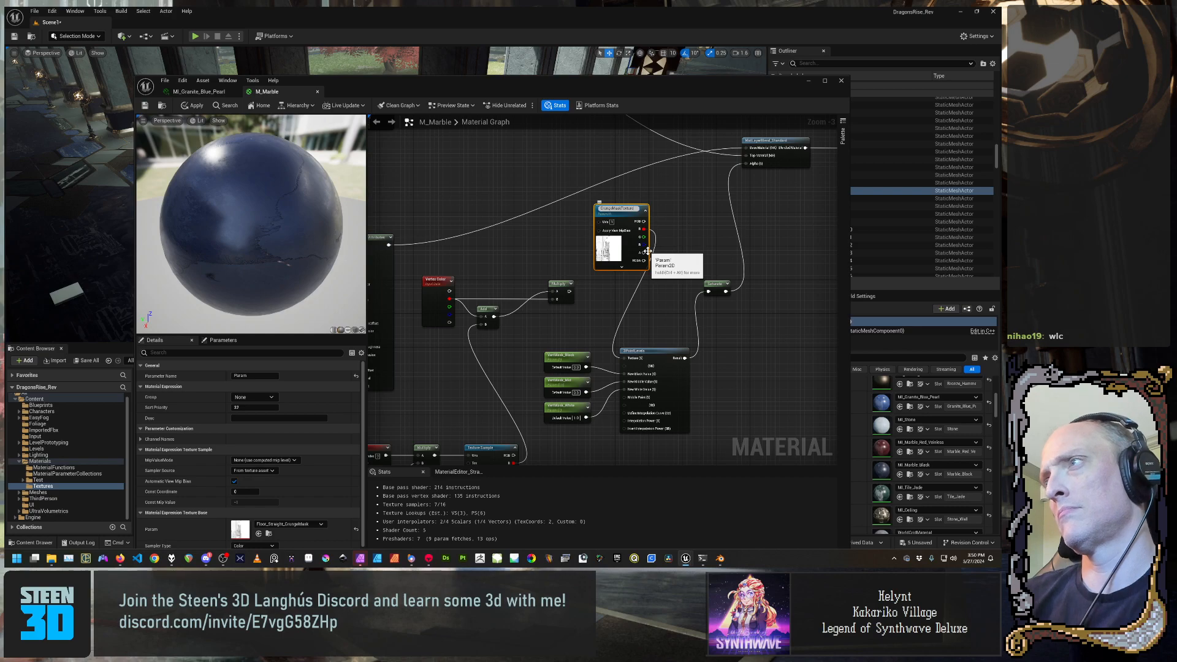
key("Return")
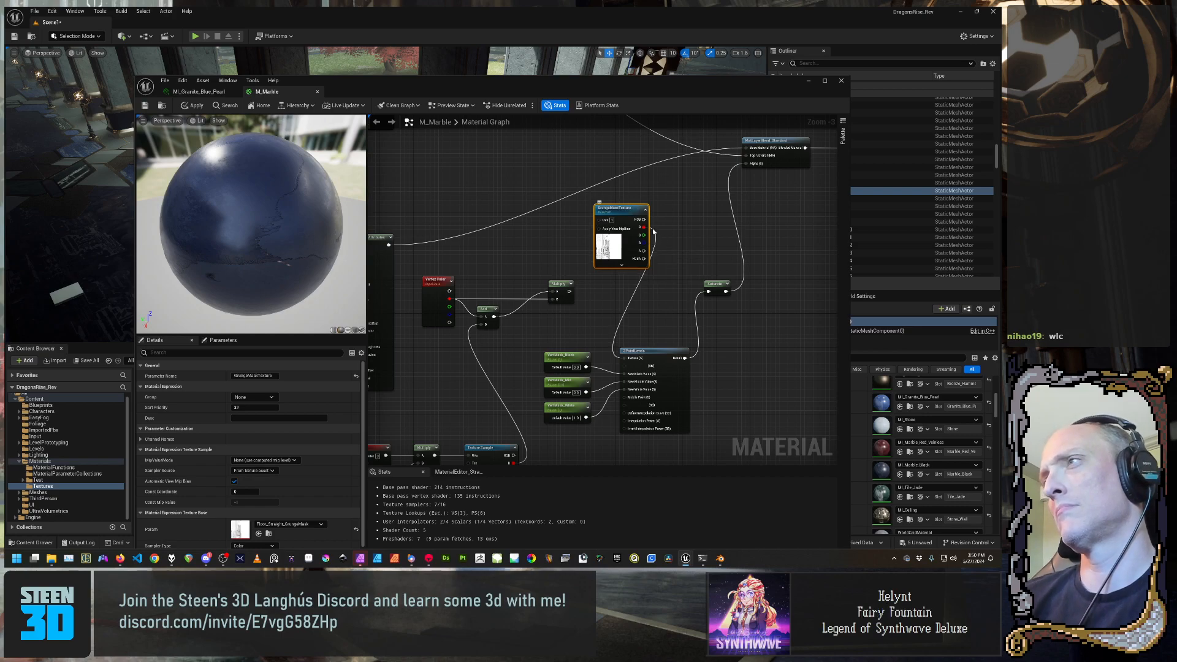
left_click_drag(627, 211, 604, 211)
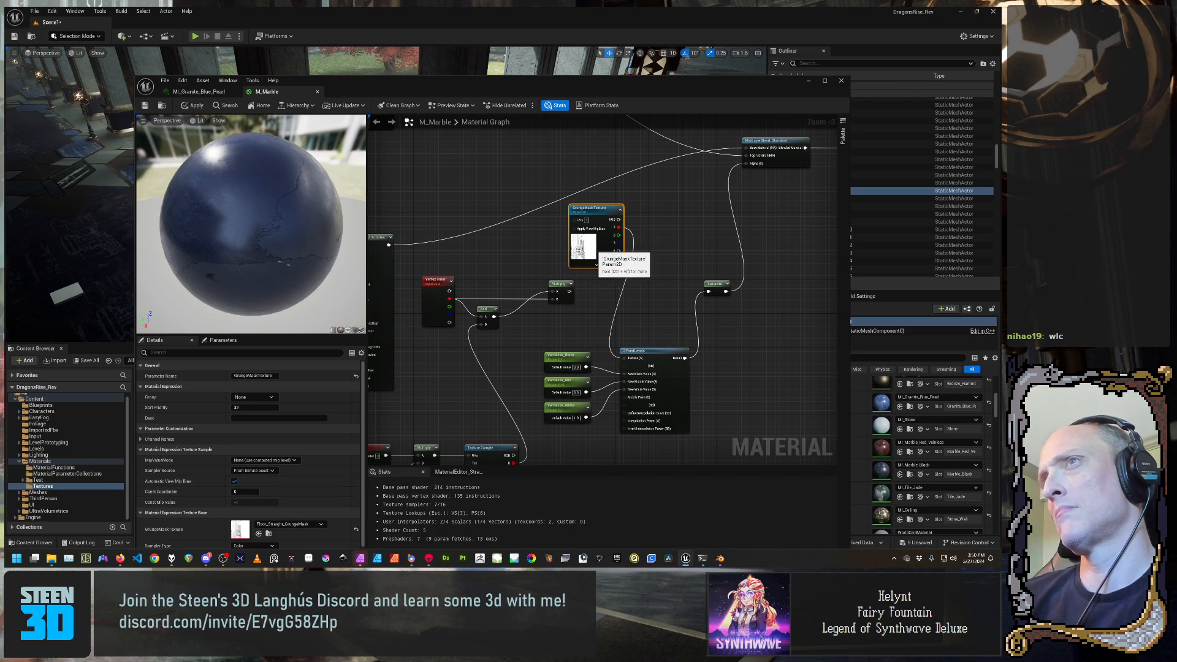
left_click(195, 106)
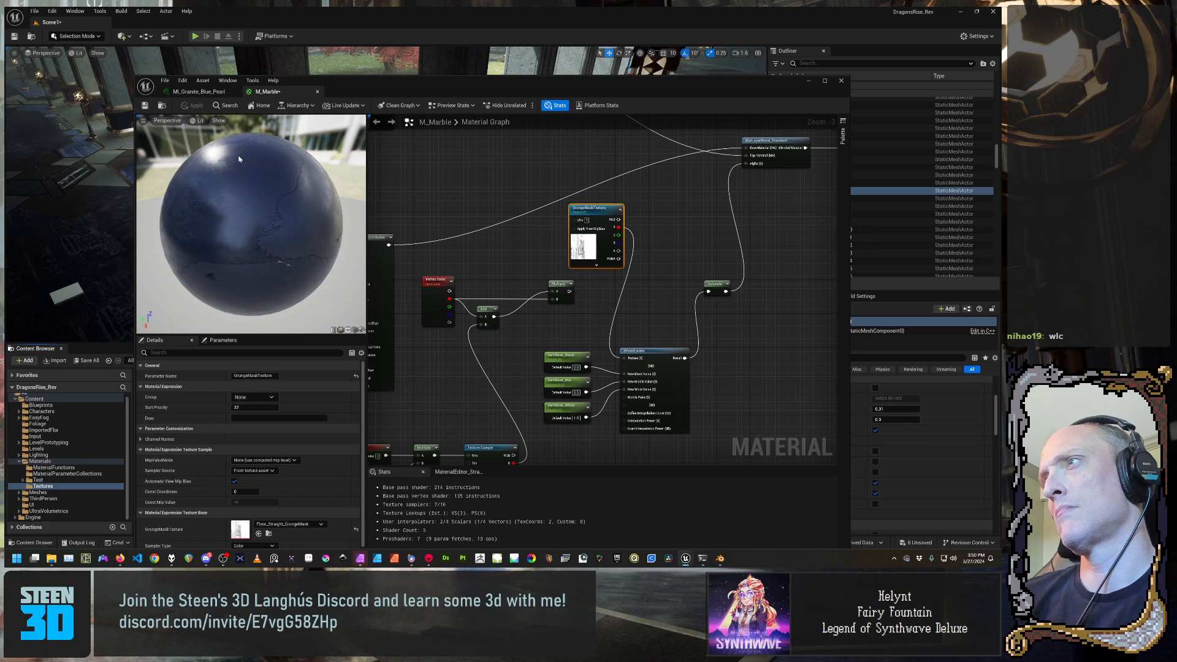
left_click(145, 106)
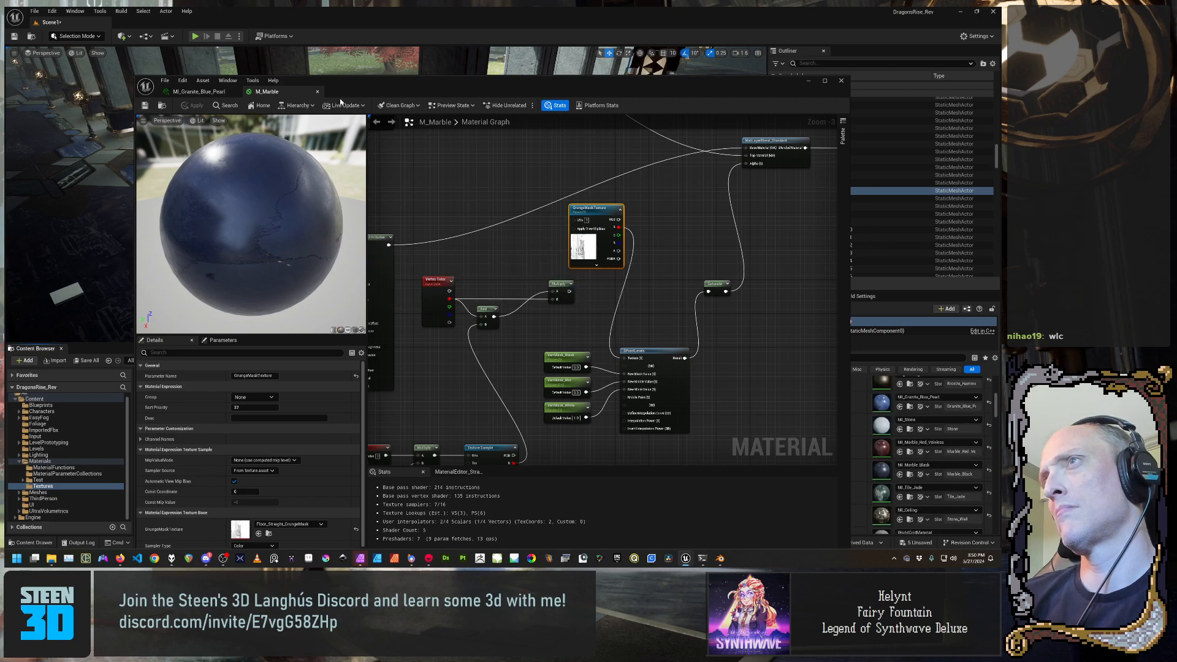
Enable the GrungeMaskTexture override in MI_Granite_Blue_Pearl and move its editor window aside to reveal the level view
left_click(317, 93)
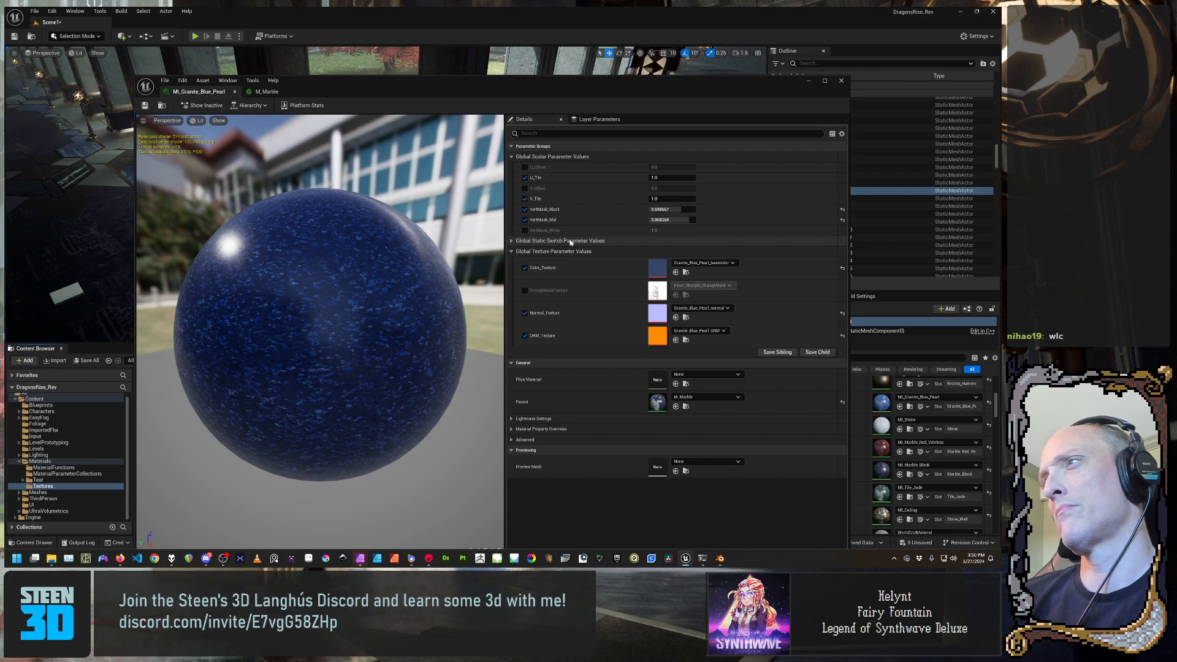
left_click_drag(583, 80, 712, 30)
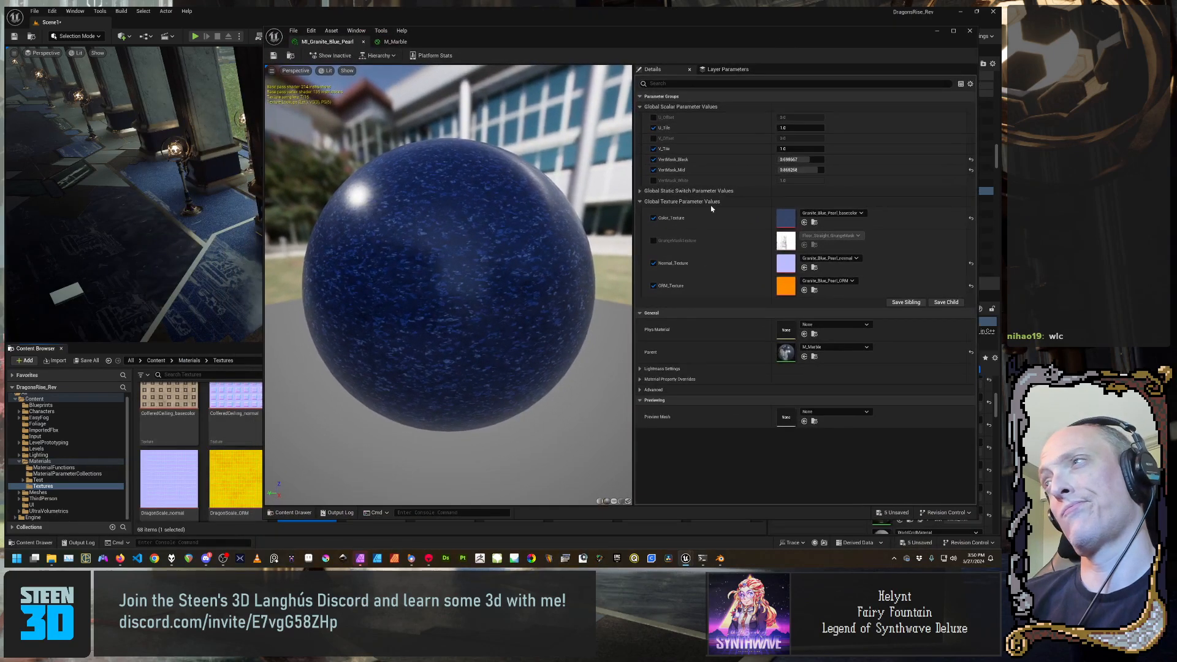
left_click(653, 241)
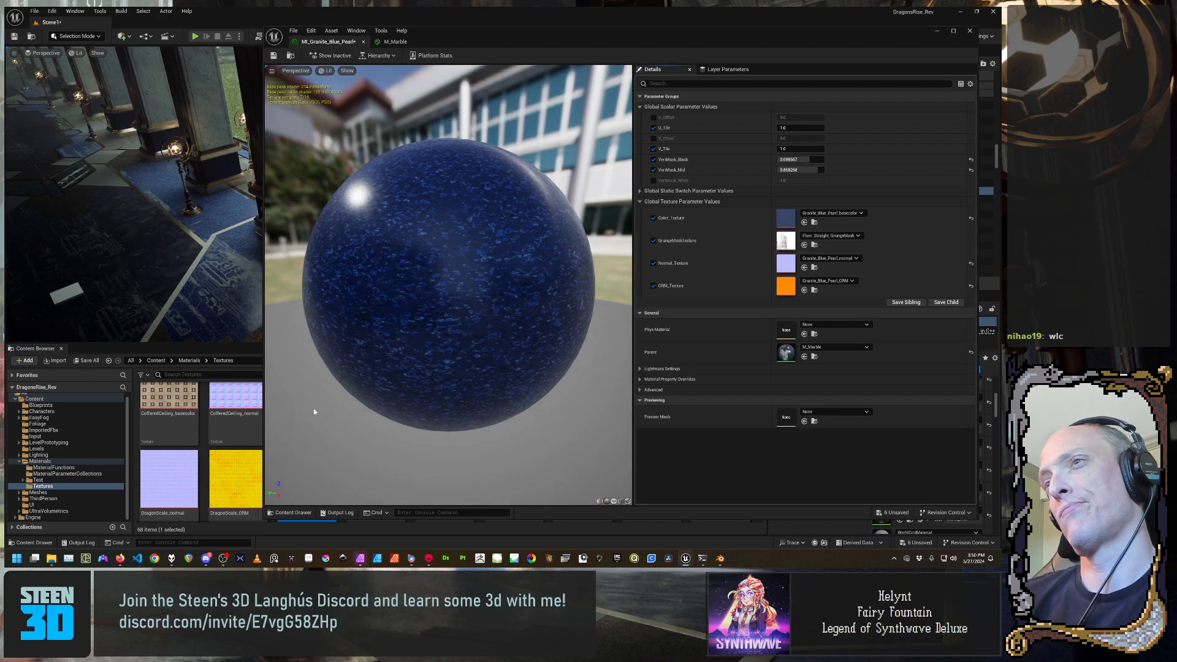
left_click_drag(561, 38, 886, 43)
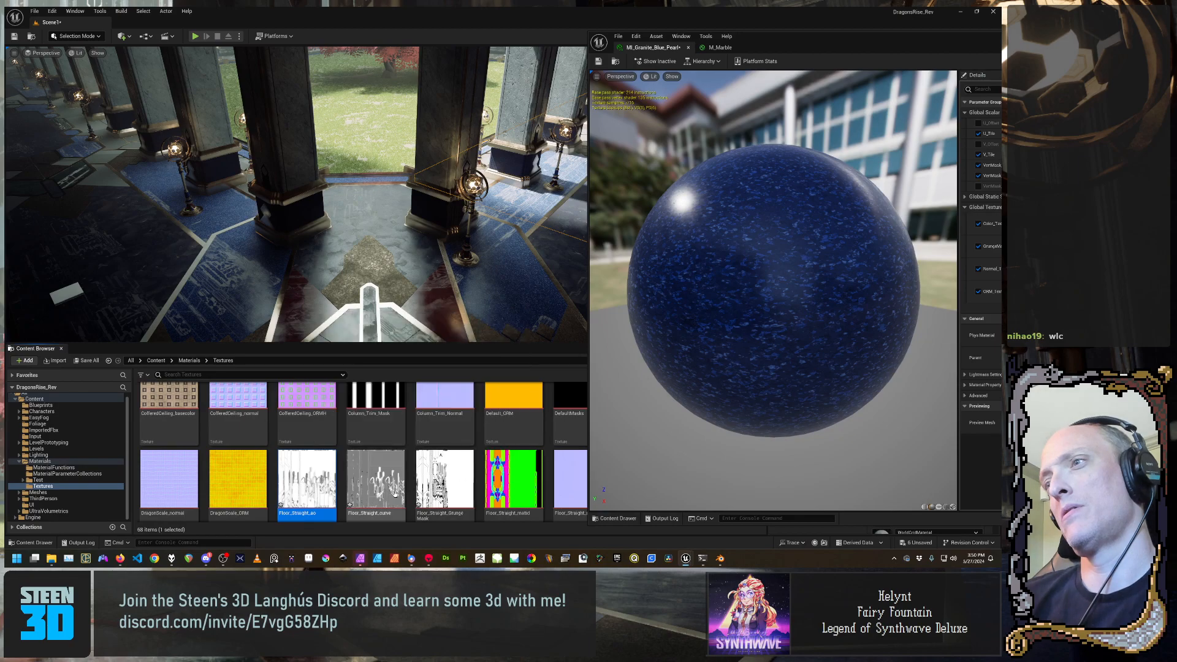
Assign the Floor_Straight_ao texture to GrungeMaskTexture in MI_Granite_Blue_Pearl and inspect it on the preview sphere
left_click_drag(900, 49, 558, 37)
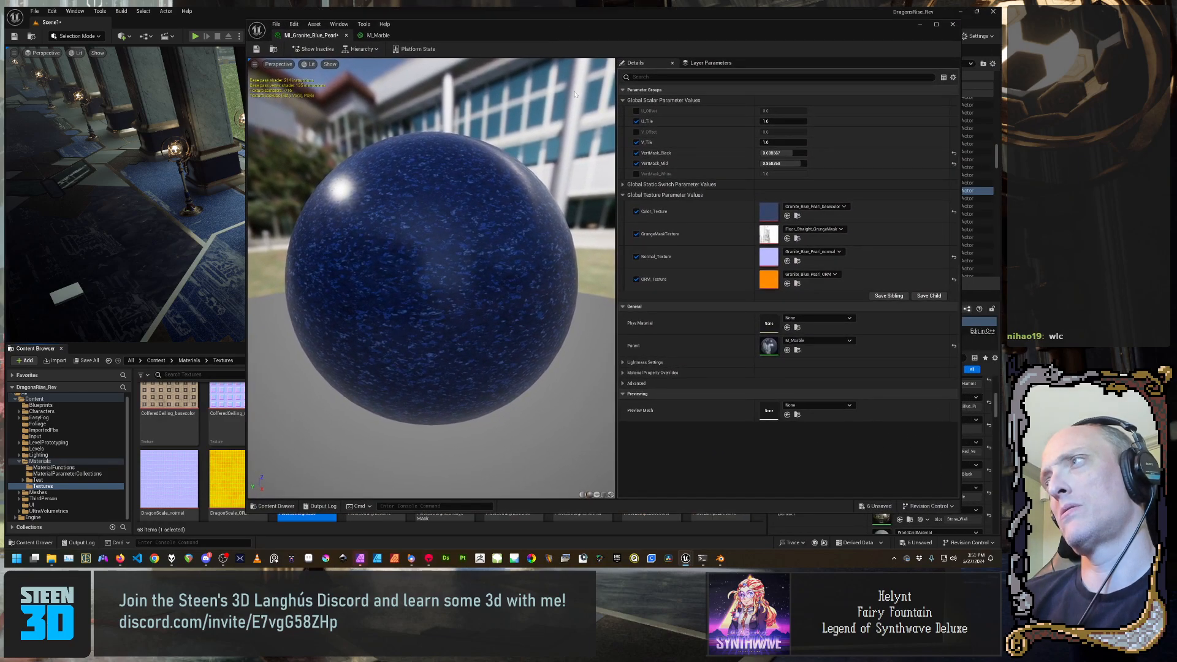
left_click(788, 239)
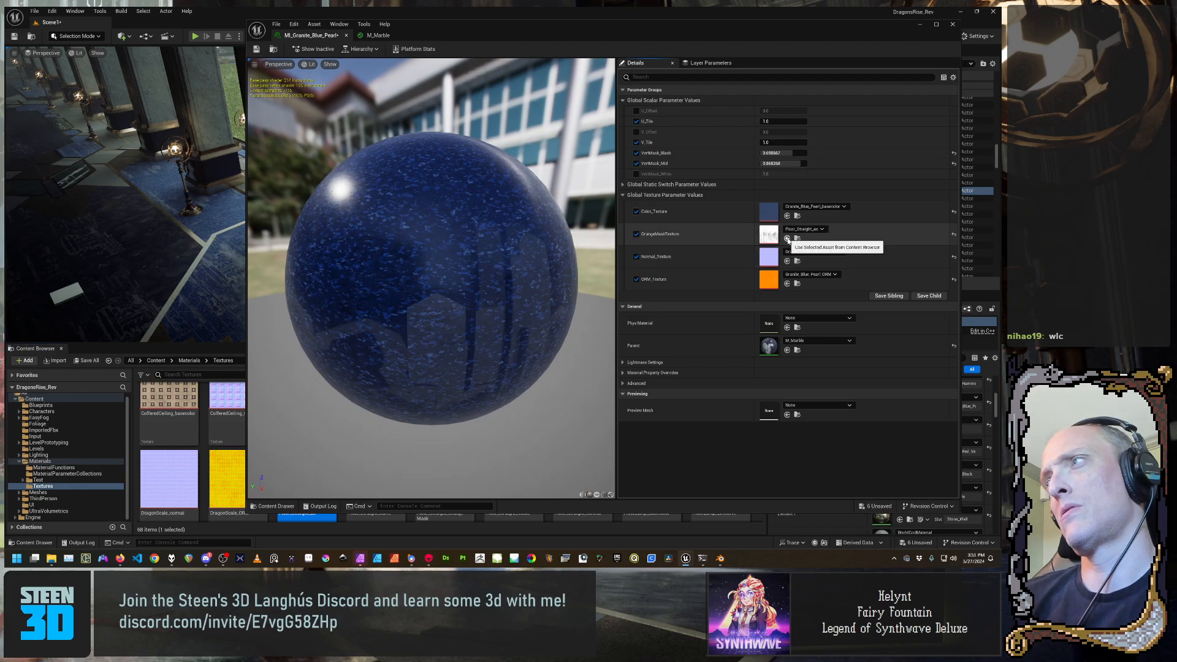
mouse_move(515, 300)
left_mouse_down()
mouse_move(435, 264)
mouse_move(362, 252)
mouse_move(527, 282)
left_mouse_up()
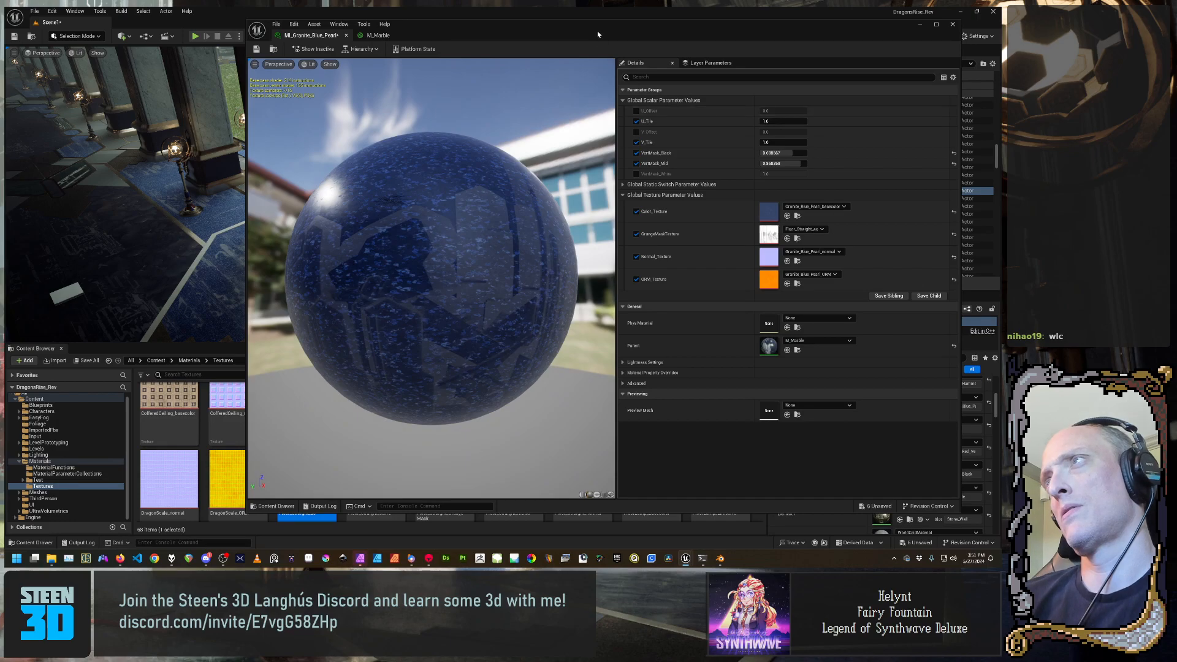
left_click_drag(598, 34, 528, 73)
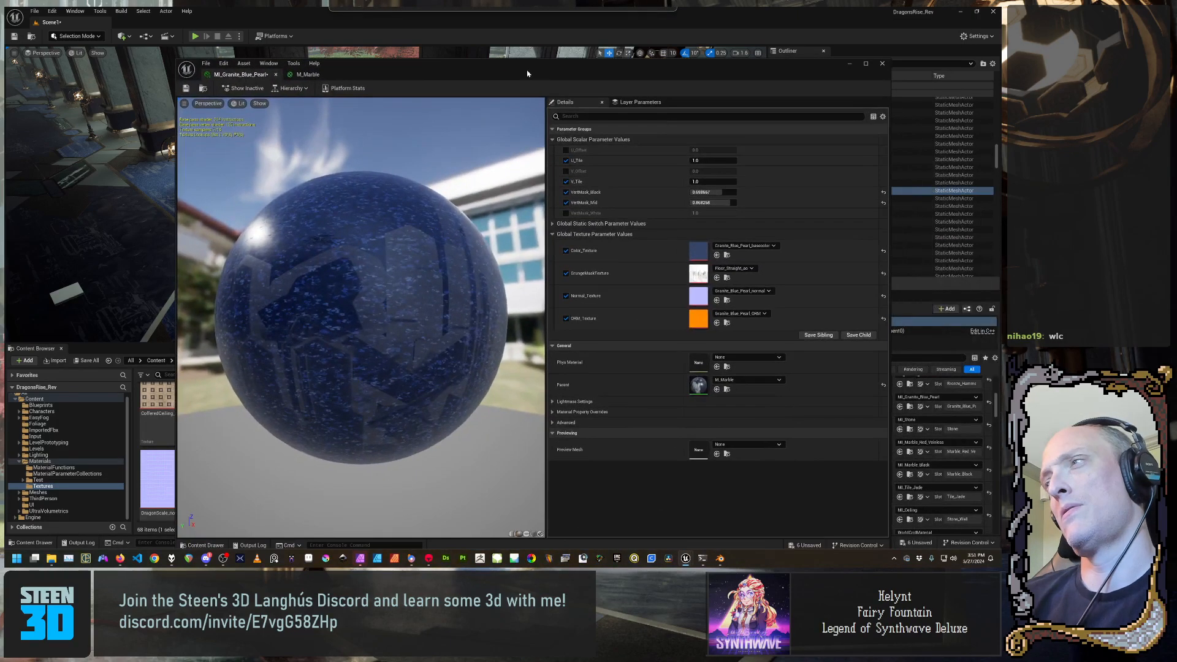
Return to the M_Marble material graph around the GrungeMaskTexture parameter node
left_click(307, 75)
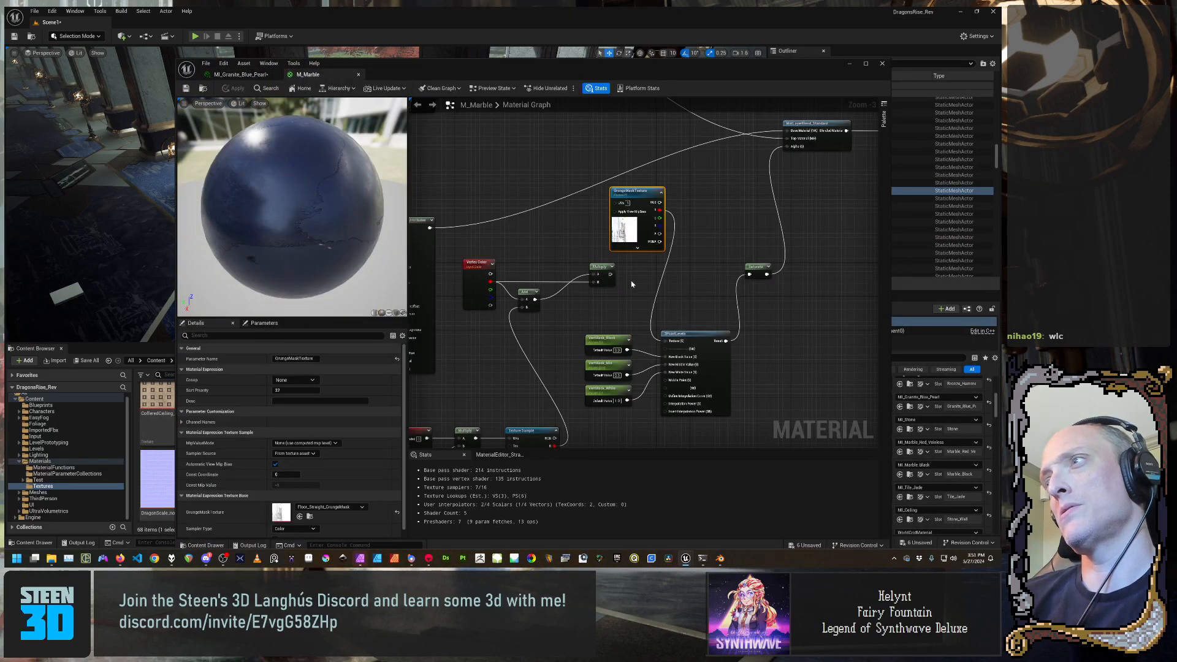
scroll(520, 288, "up", 4)
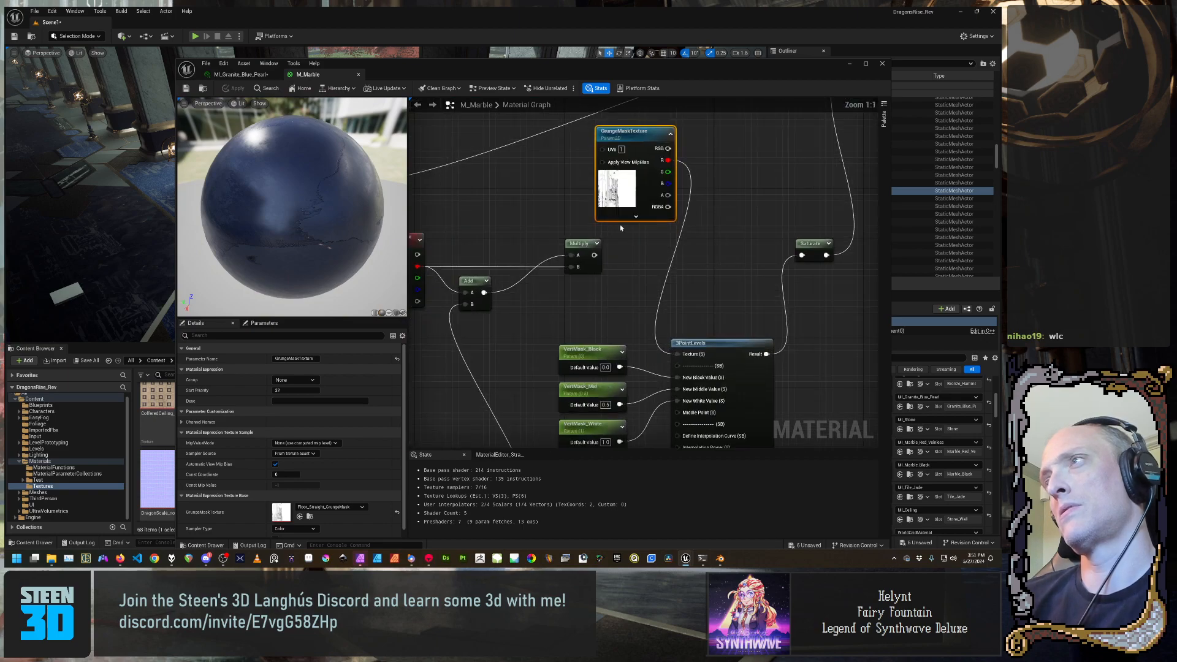
left_click(551, 180)
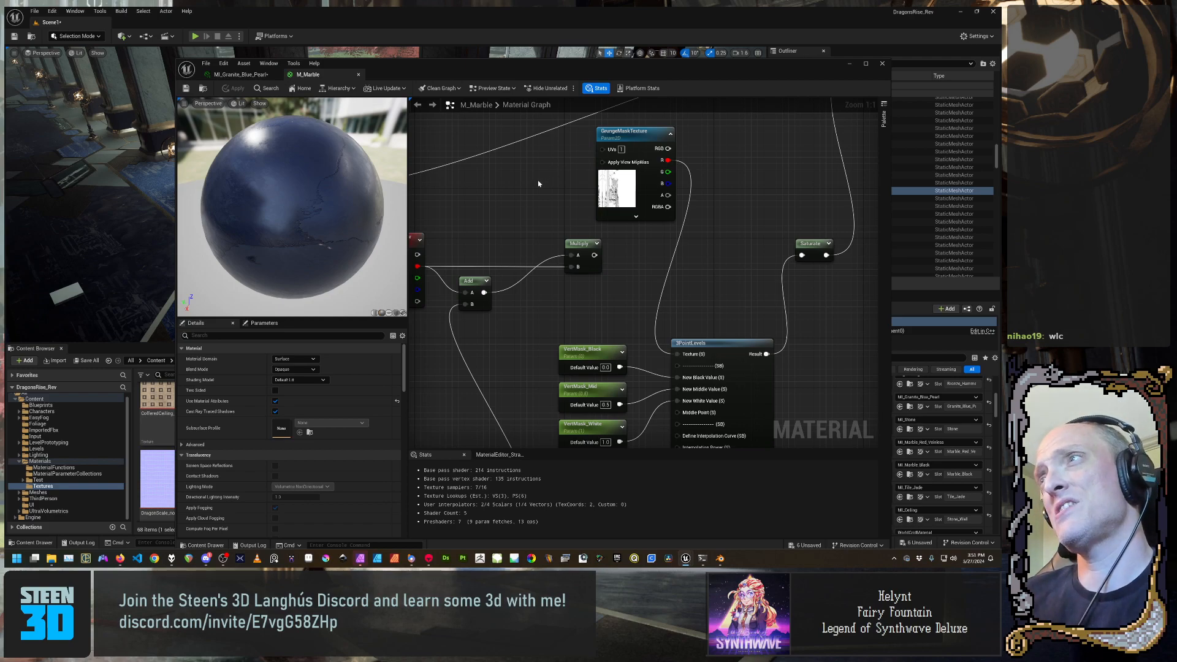
key("1")
left_click(539, 185)
left_click_drag(559, 185, 540, 159)
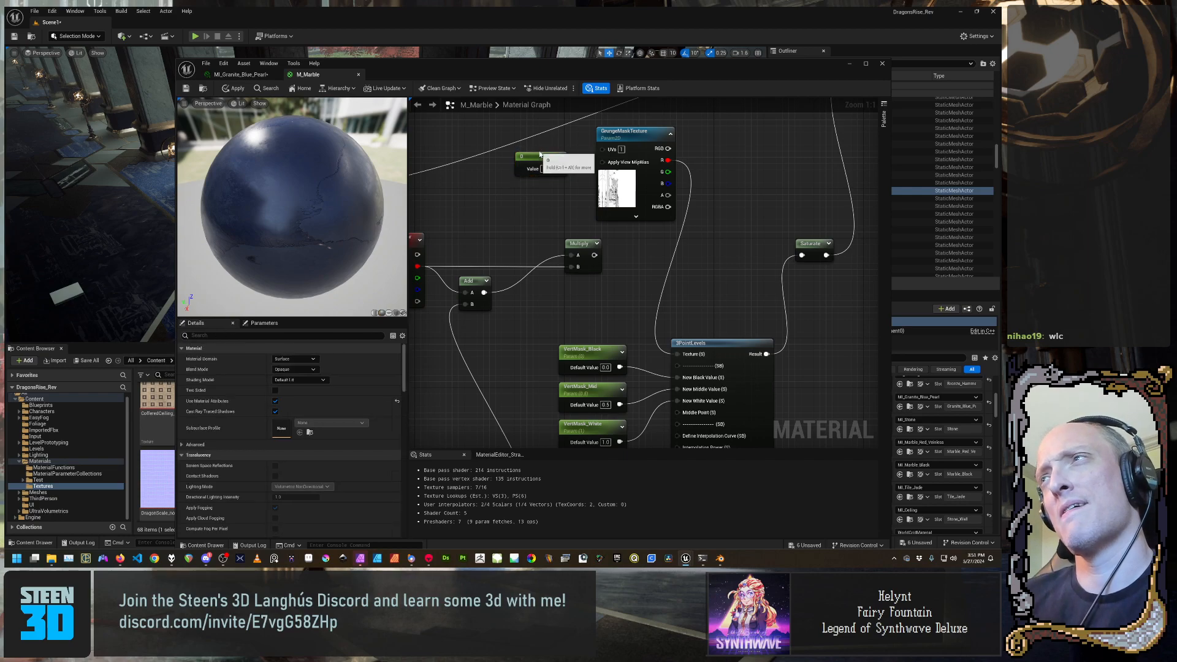
key("Delete")
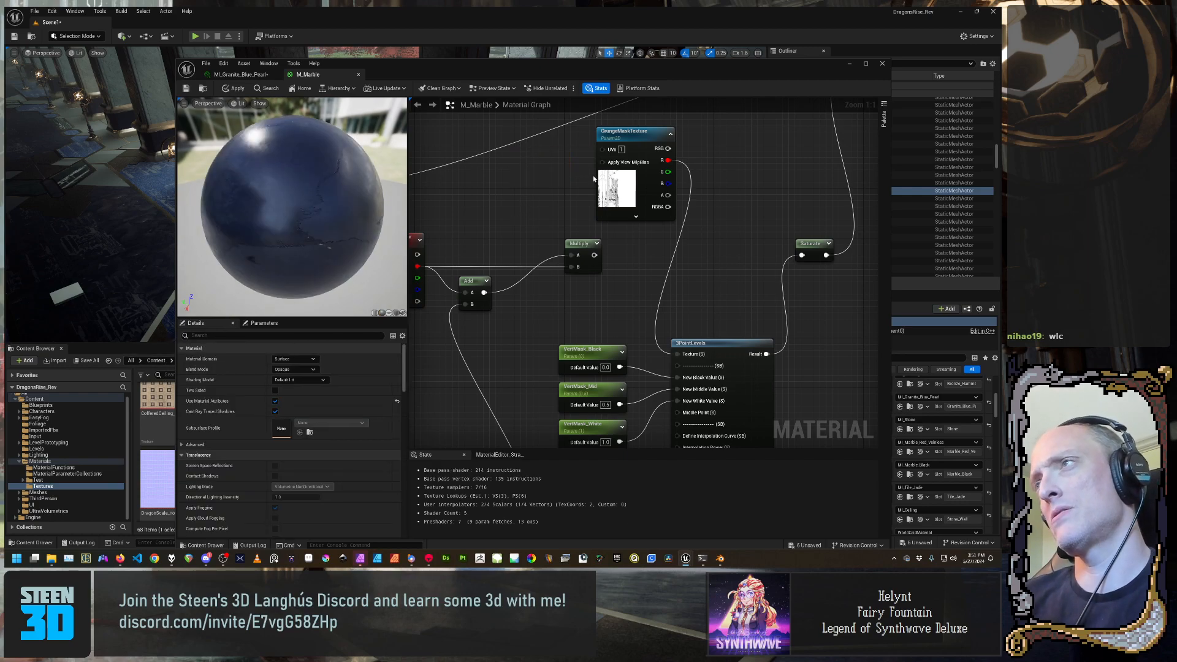
Search the material node list for UV and texture nodes that could feed the grunge mask's UVs
right_click(587, 172)
right_click(490, 180)
type("u")
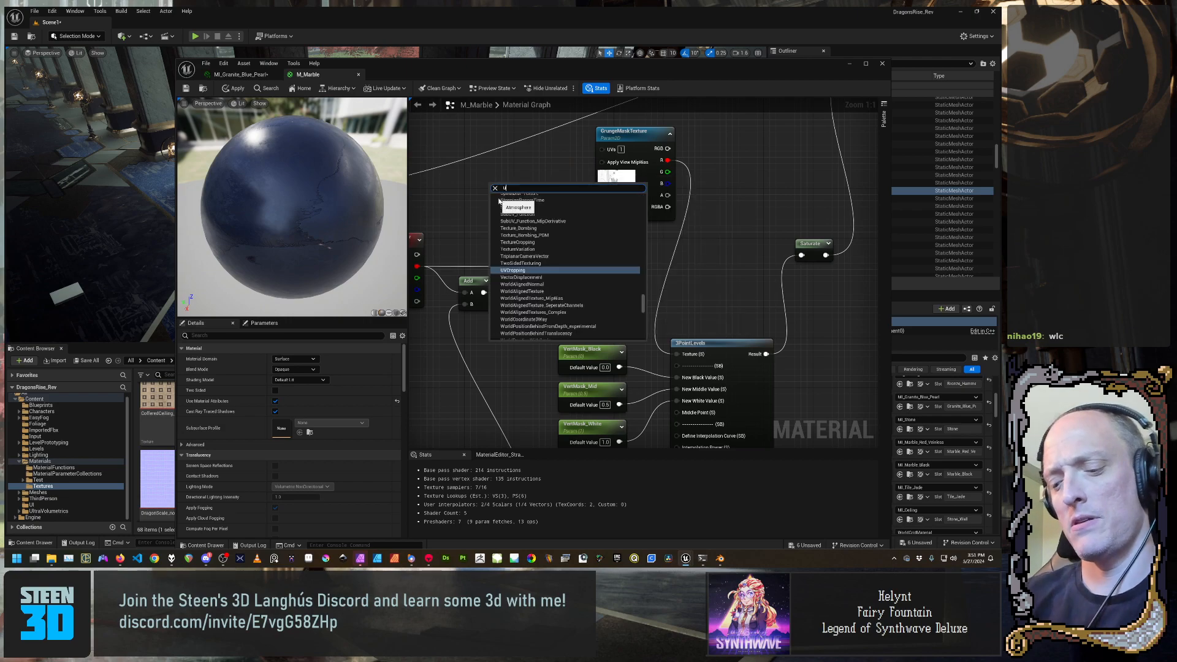
type("vs")
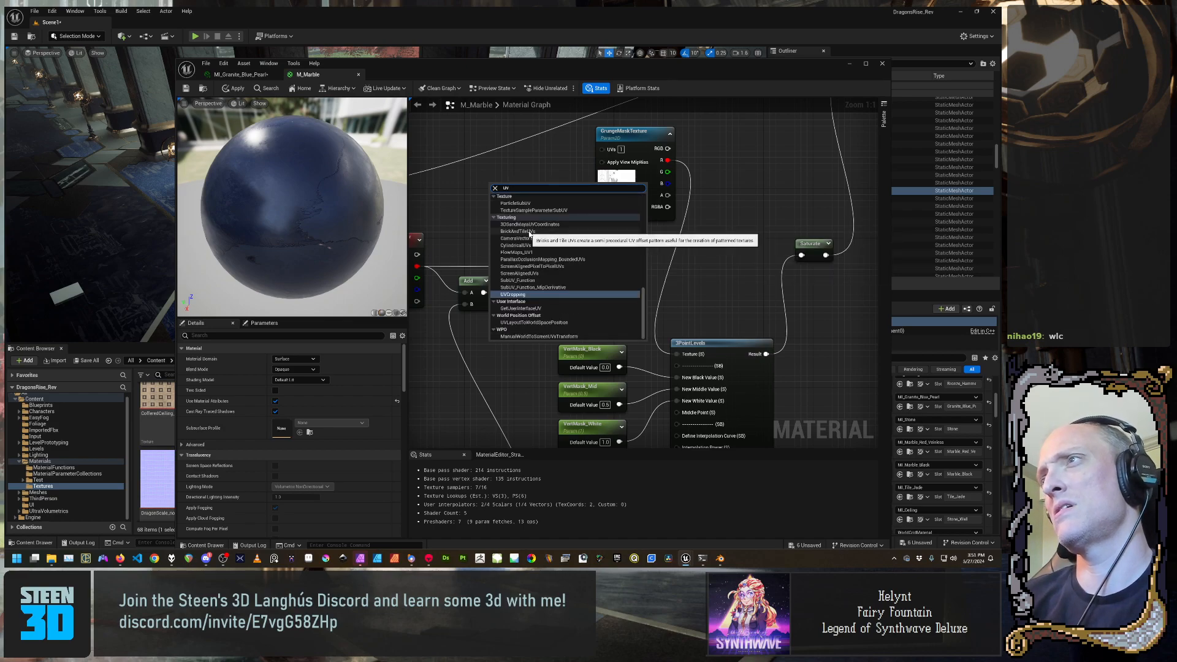
key("BackSpace")
key("BackSpace")
type("textru")
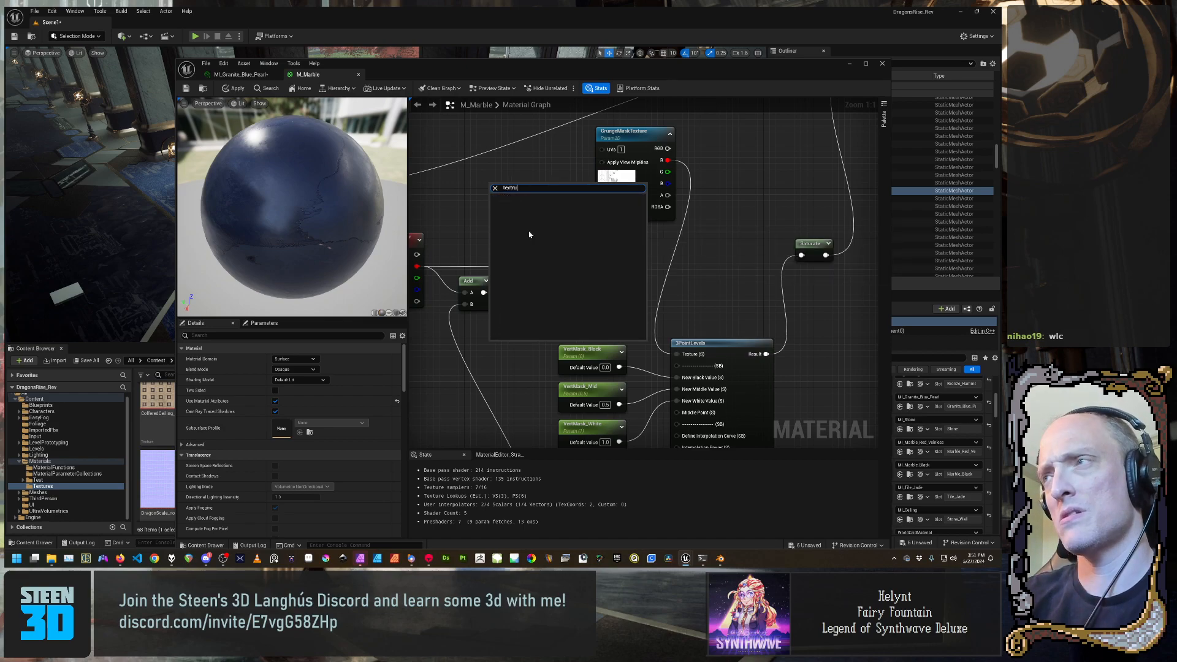
key("BackSpace")
key("BackSpace")
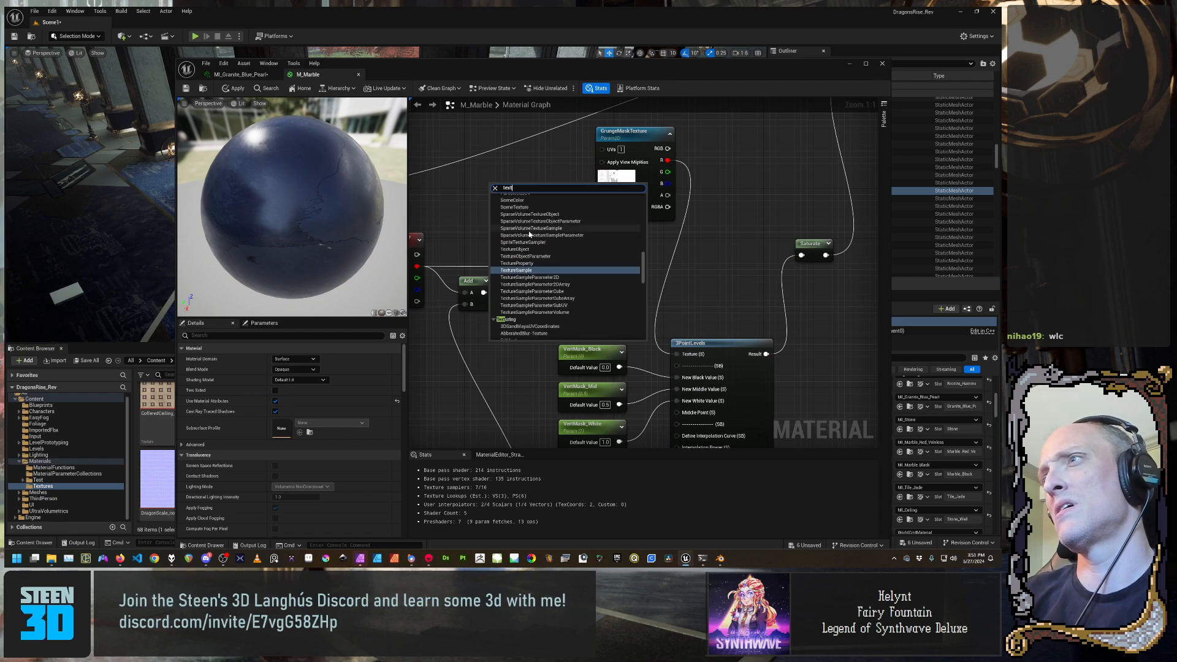
type("ure")
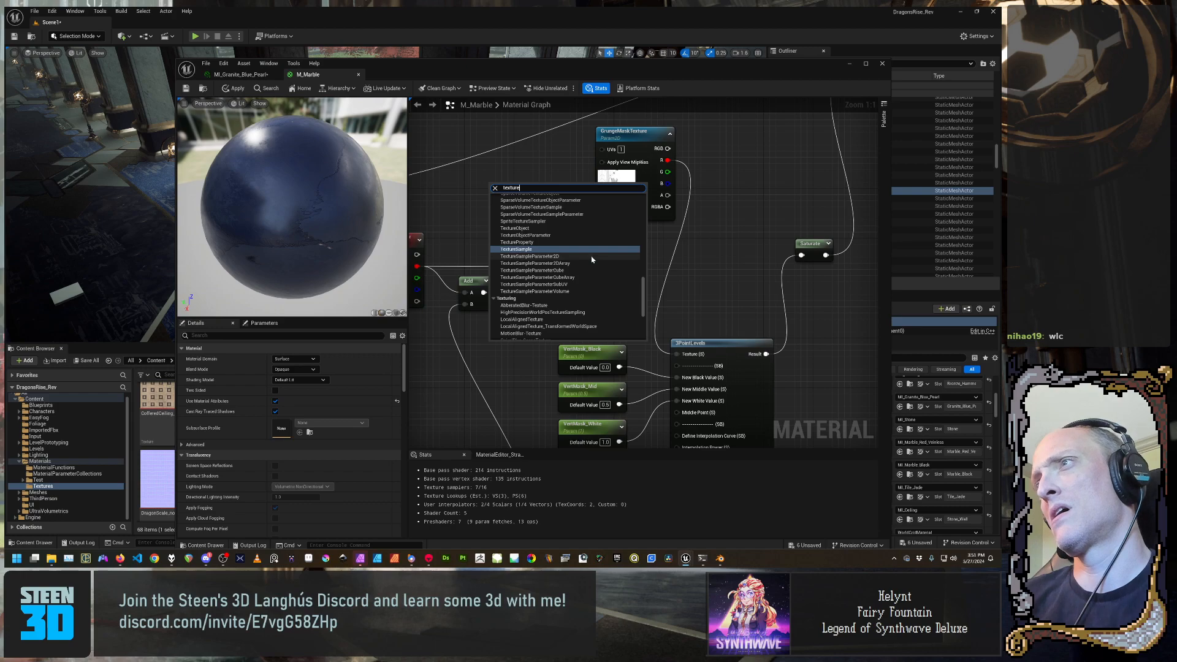
scroll(594, 260, "up", 1)
scroll(595, 259, "up", 3)
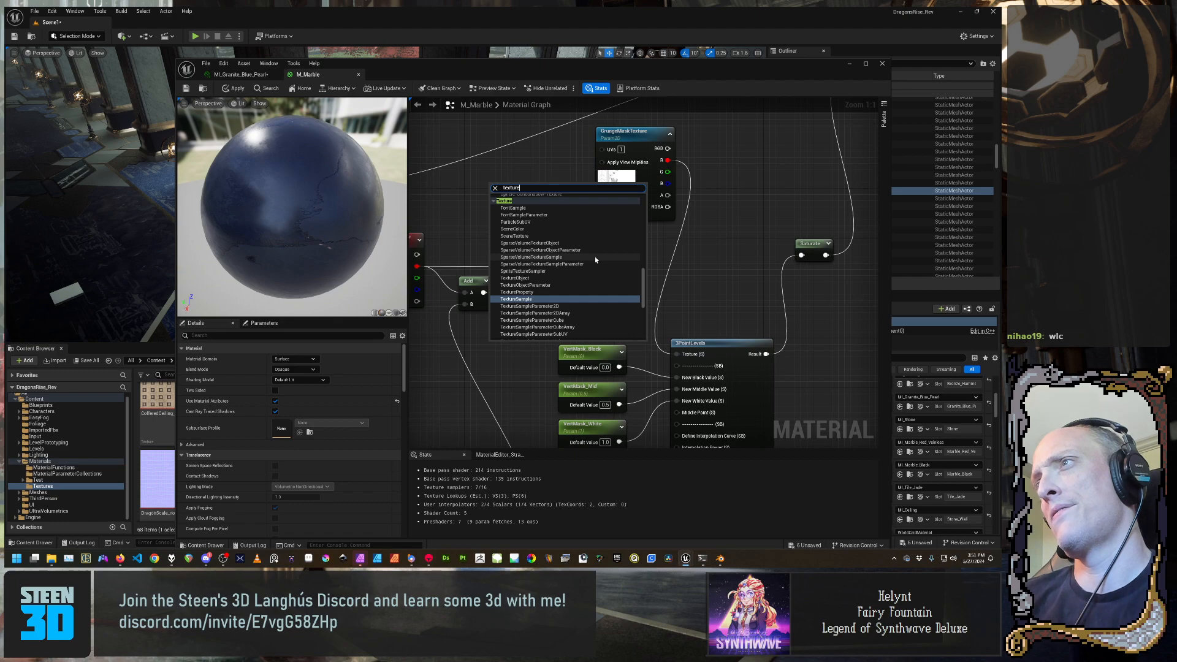
scroll(594, 256, "down", 3)
scroll(595, 256, "down", 2)
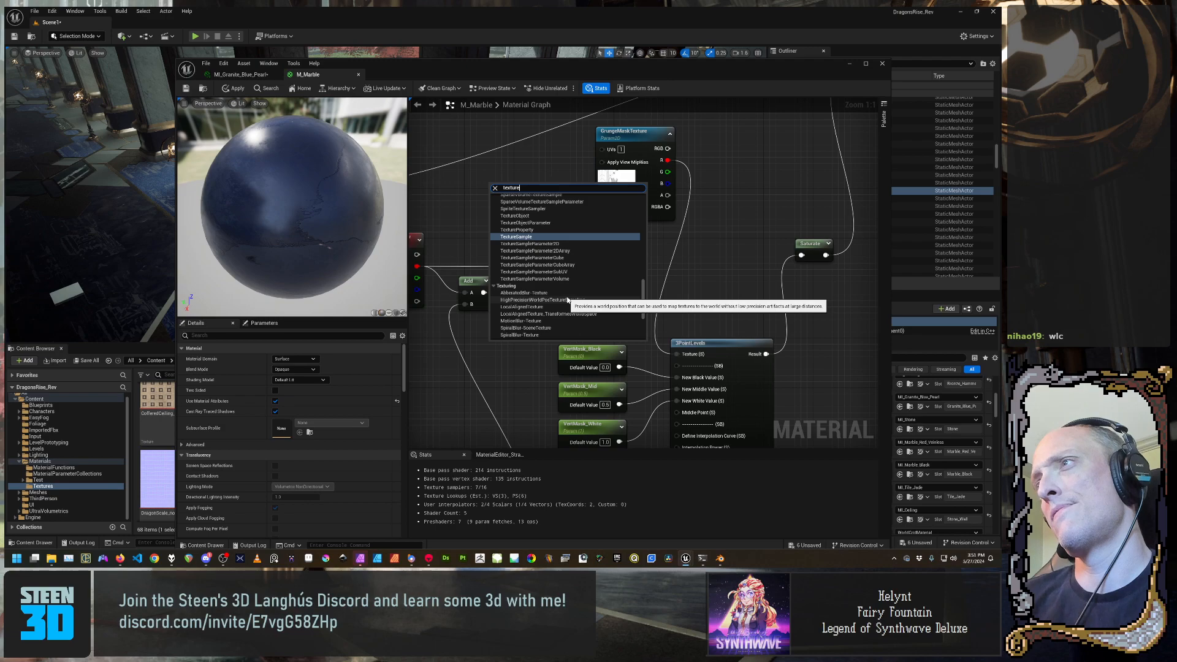
scroll(568, 301, "down", 2)
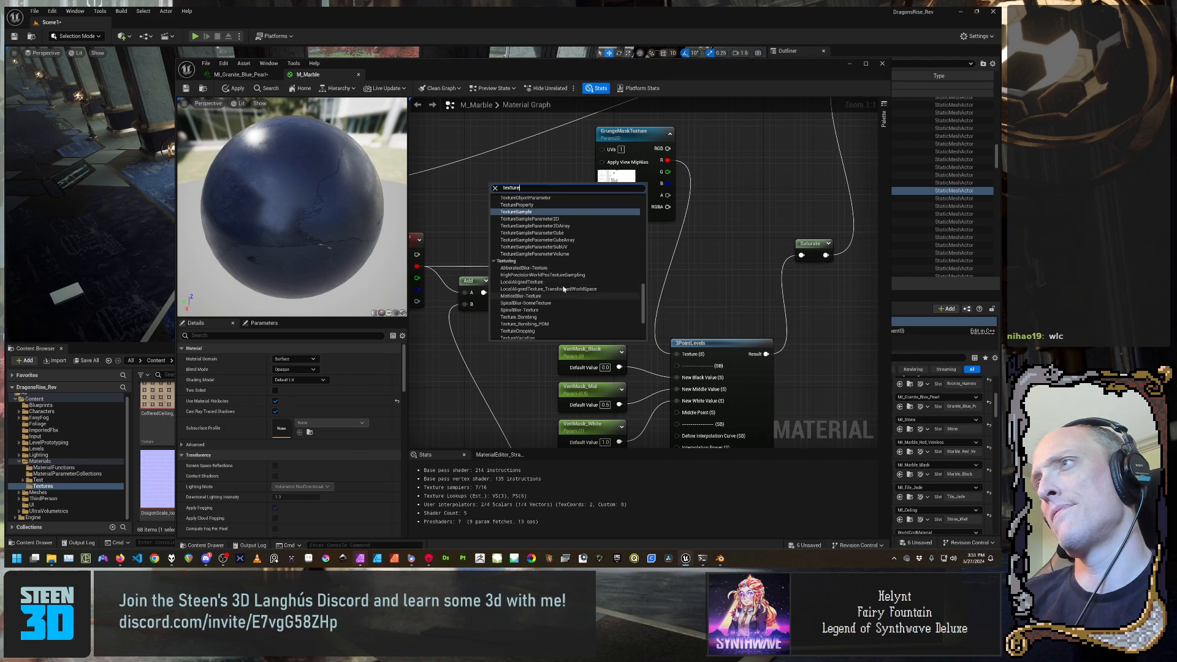
scroll(563, 297, "down", 3)
scroll(563, 301, "down", 1)
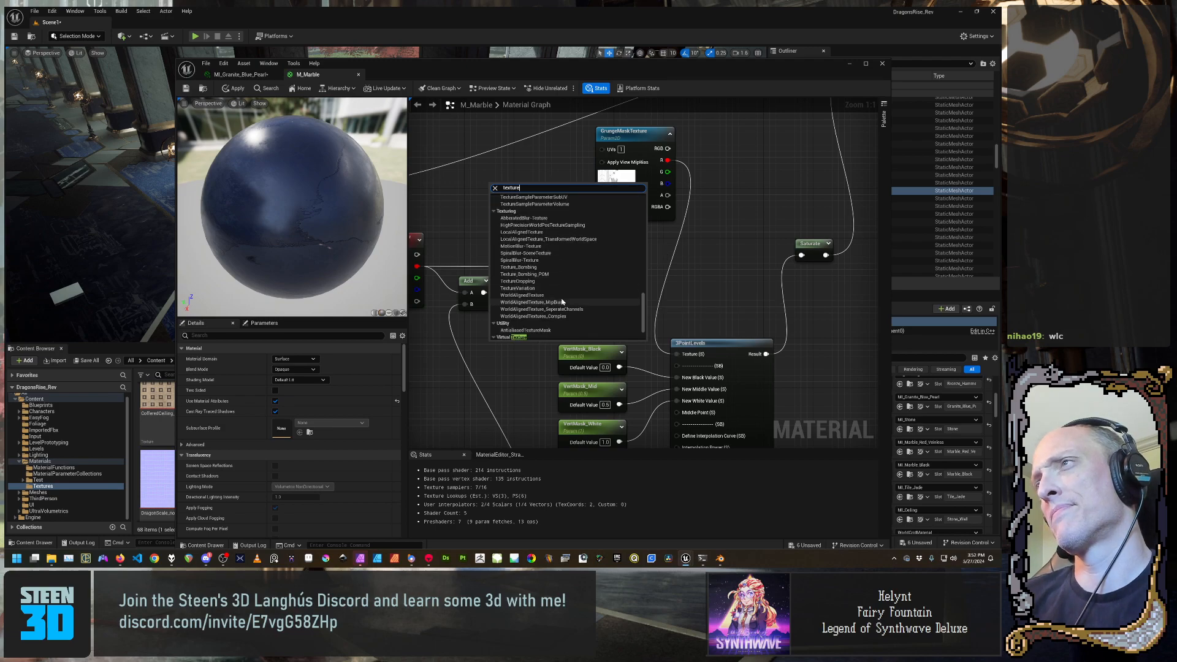
scroll(498, 231, "up", 2)
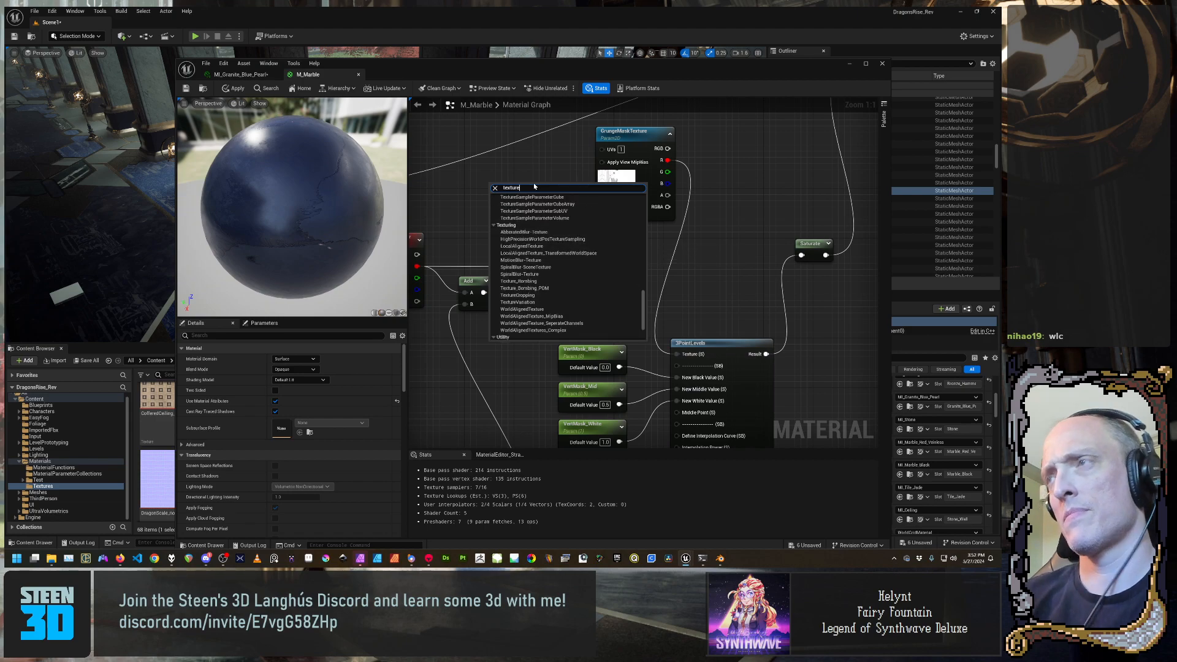
Try adding a PanTextureCoordinateFrom-1toN+1 node before GrungeMaskTexture, and undo it
type("co")
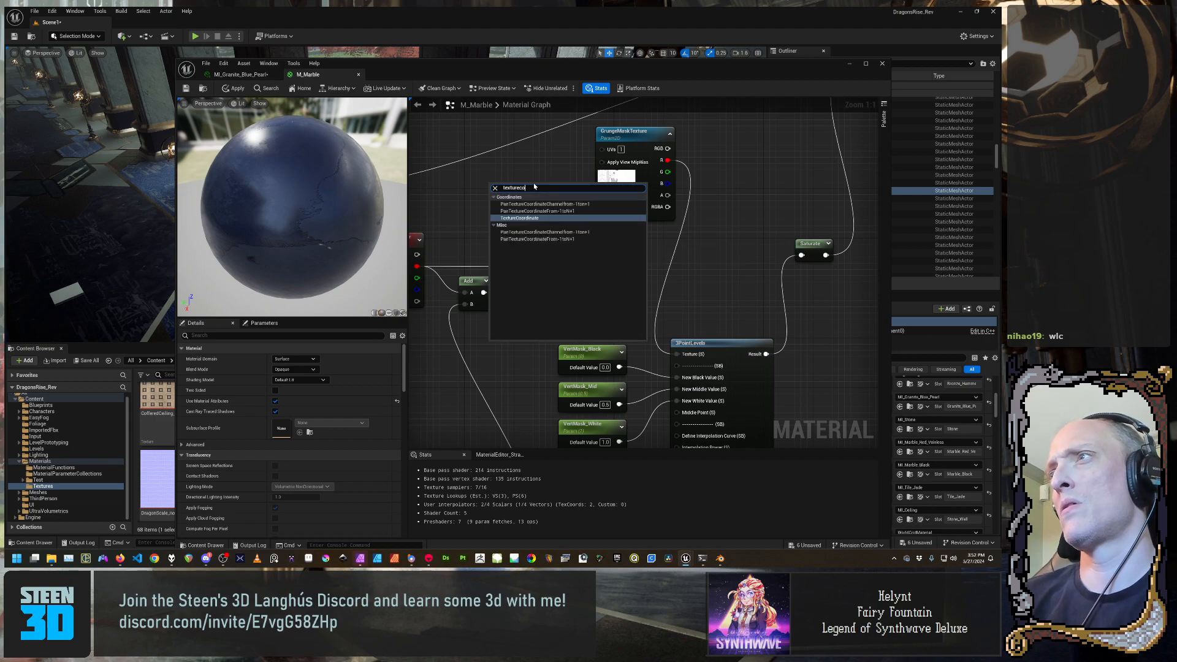
left_click(542, 211)
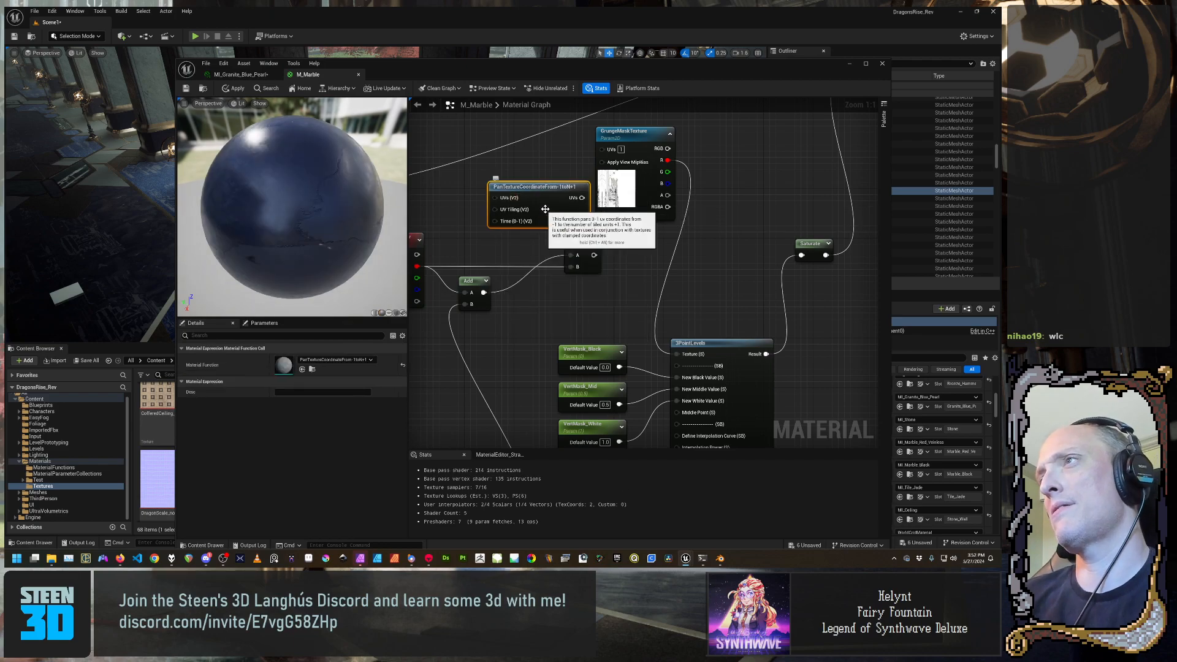
key("ctrl+z")
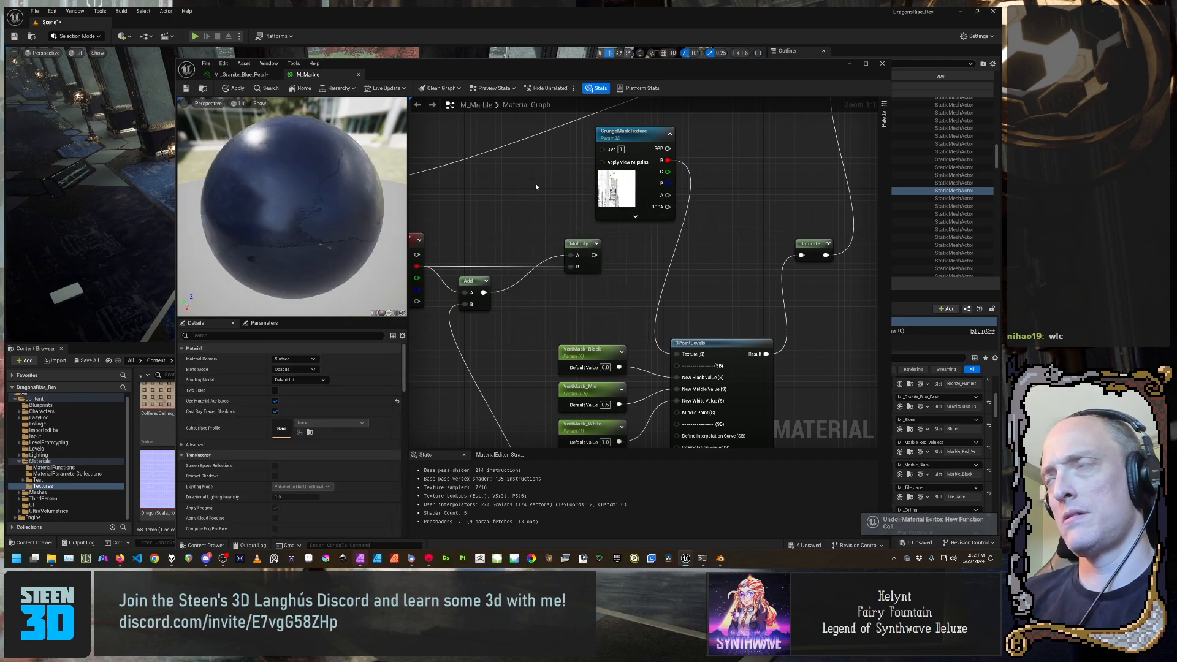
Add a TextureCoordinate node and place it before the GrungeMaskTexture parameter
right_click(535, 185)
type("text")
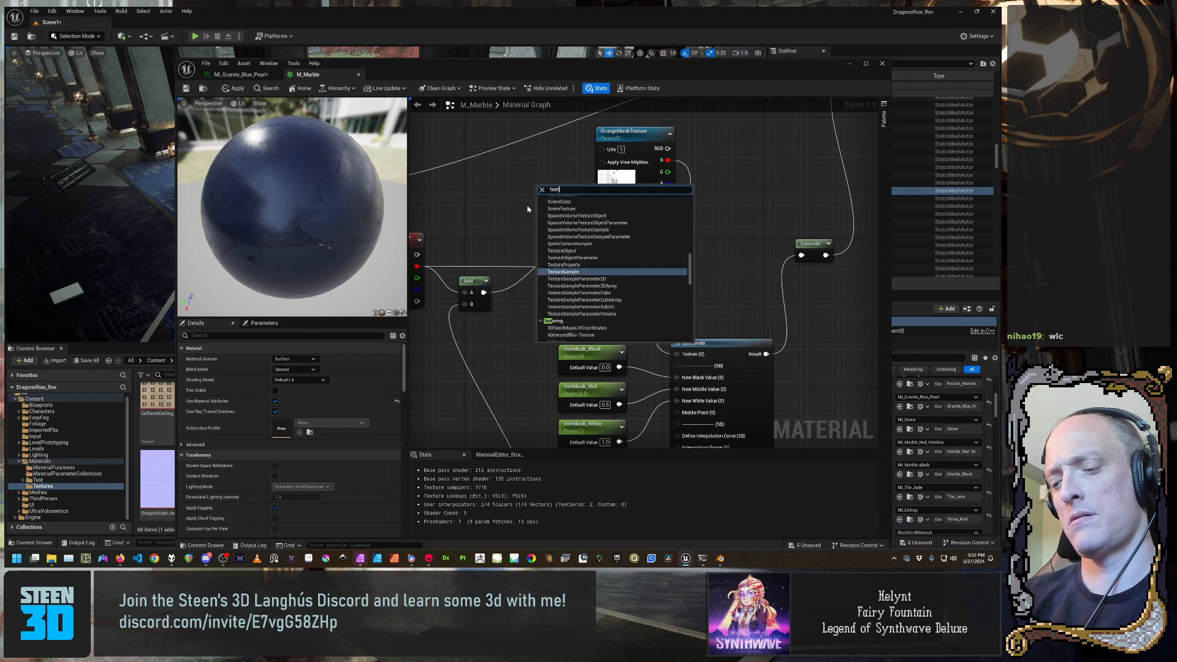
type("ure coord")
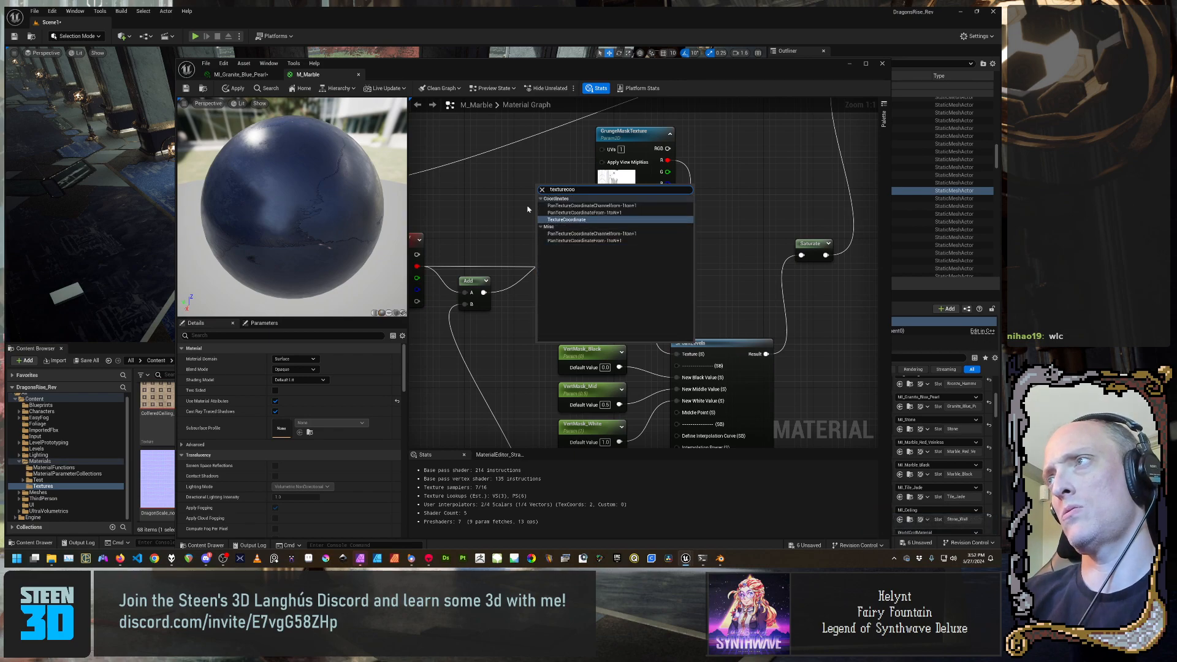
key("Return")
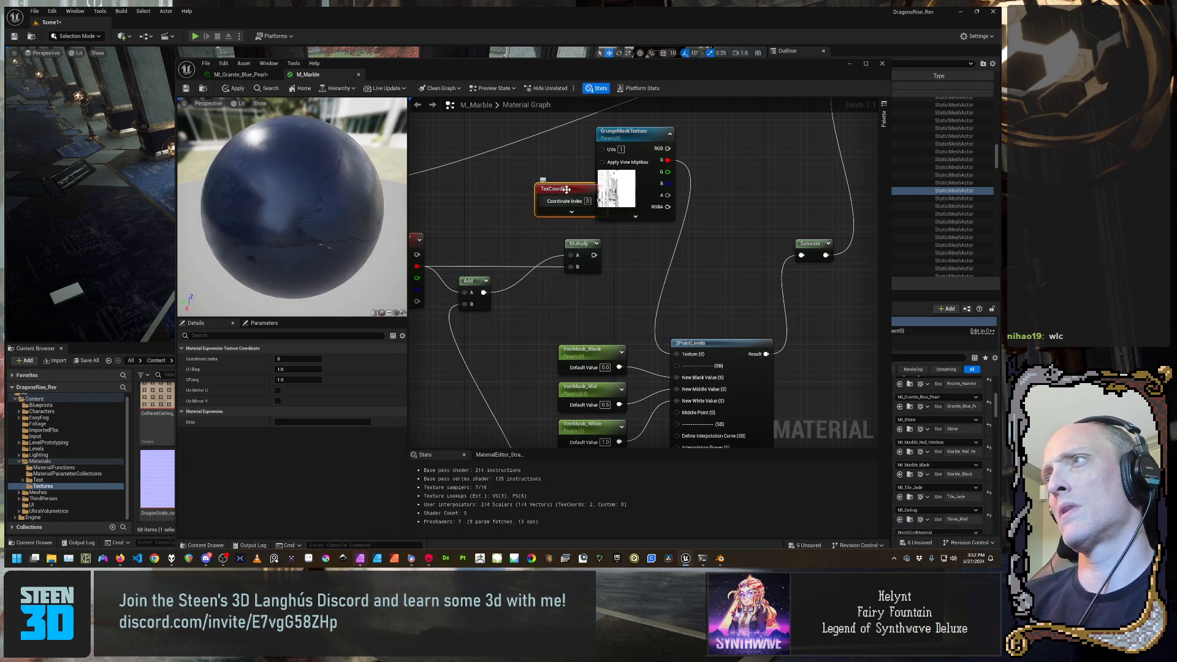
left_click_drag(569, 191, 498, 185)
Reposition the TexCoord node beside GrungeMaskTexture and expand it to expose its tiling and mirroring options
right_click(497, 186)
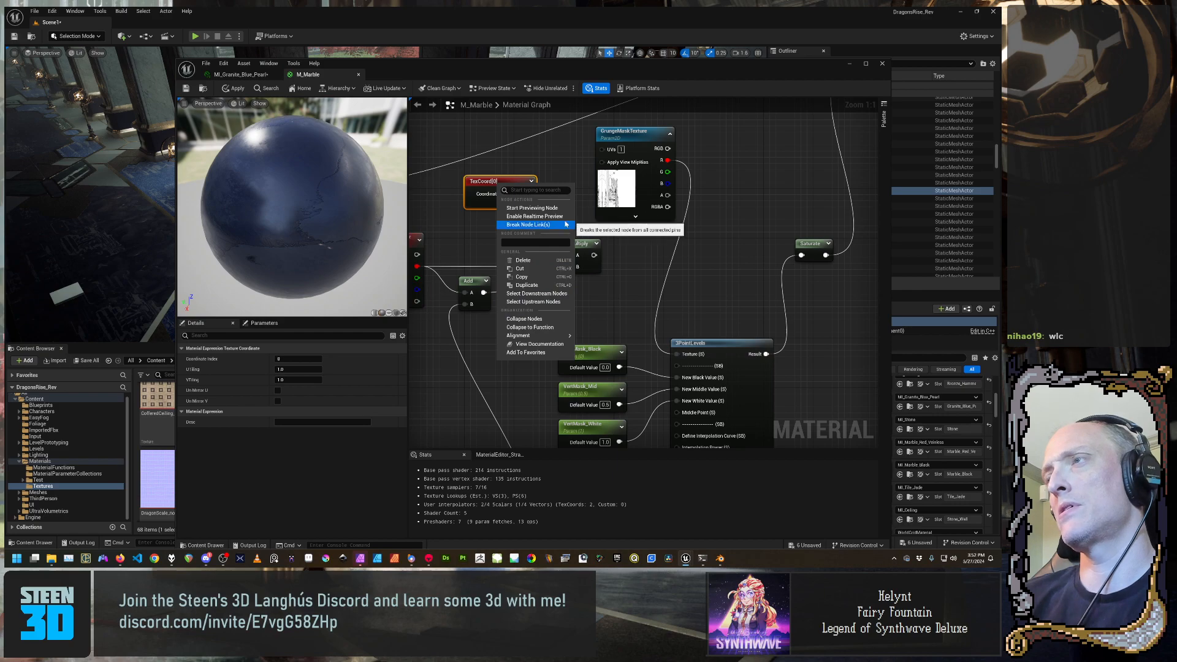
left_click(475, 182)
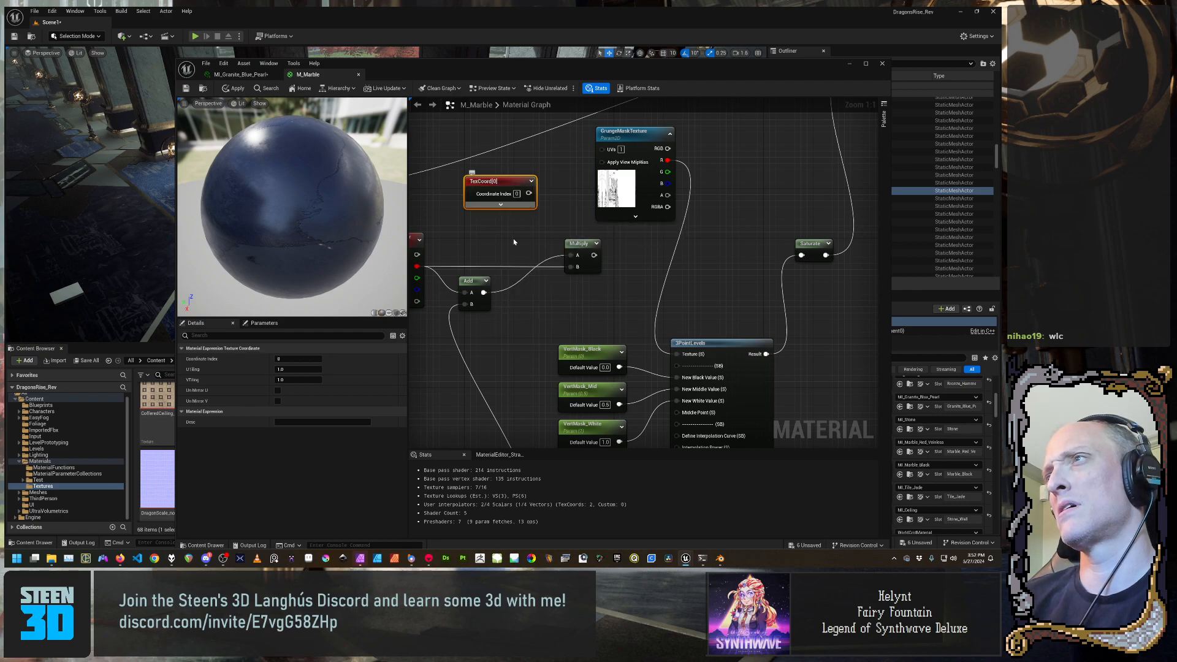
left_click_drag(505, 185, 524, 180)
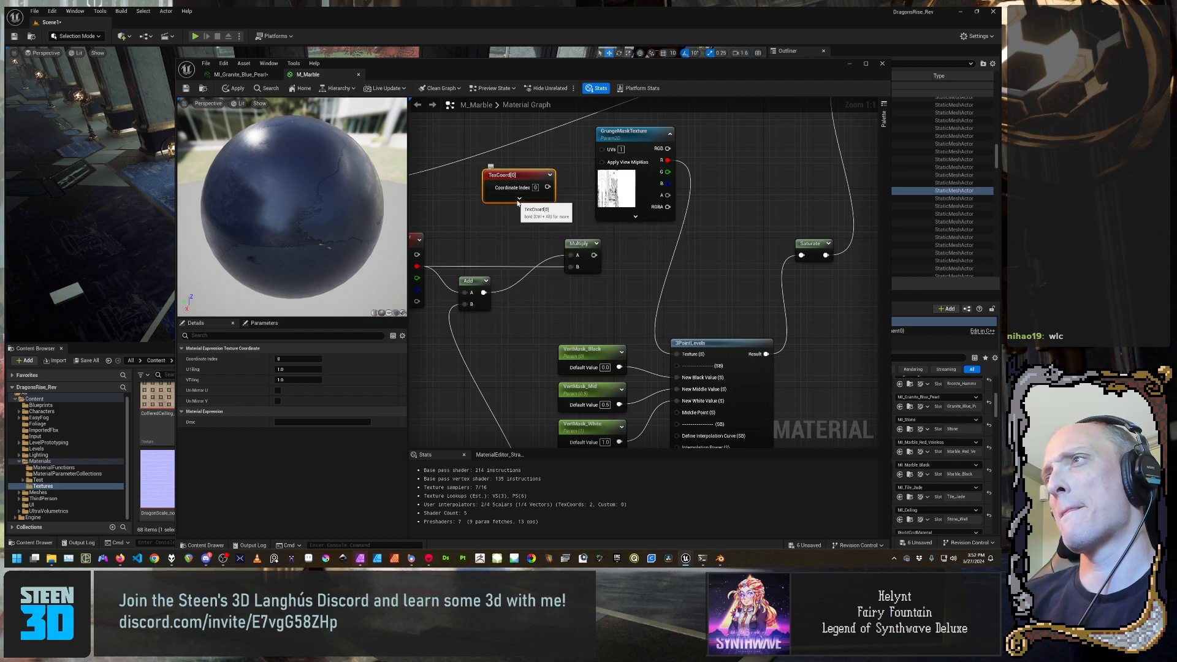
left_click(519, 198)
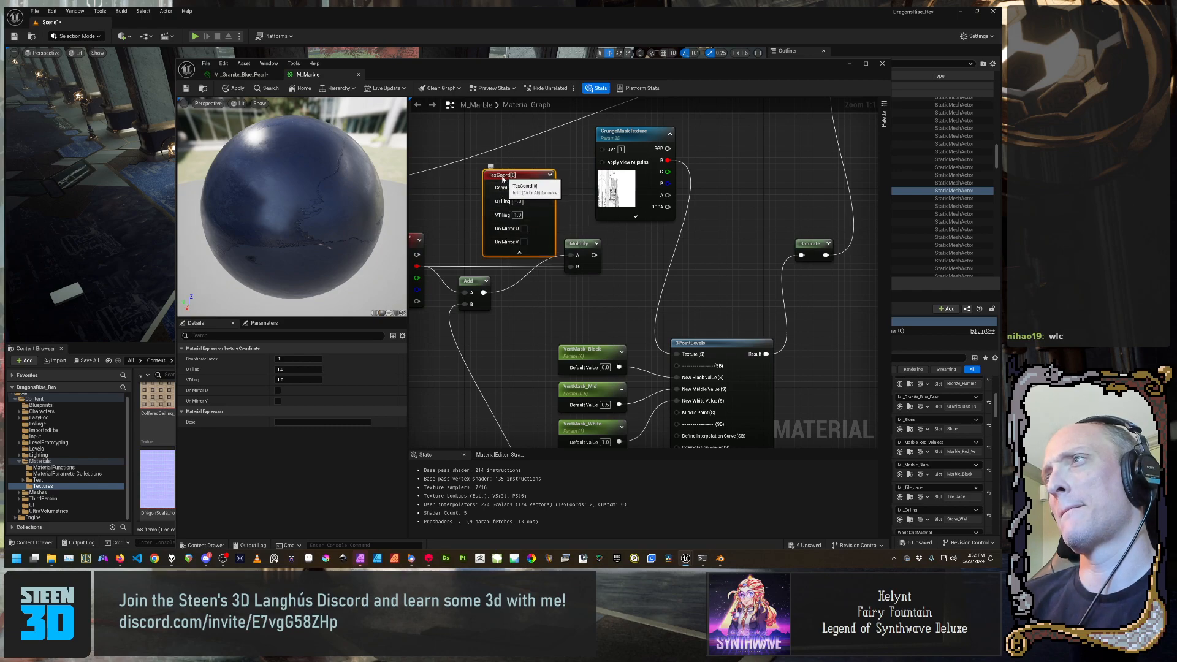
left_click_drag(513, 188, 501, 188)
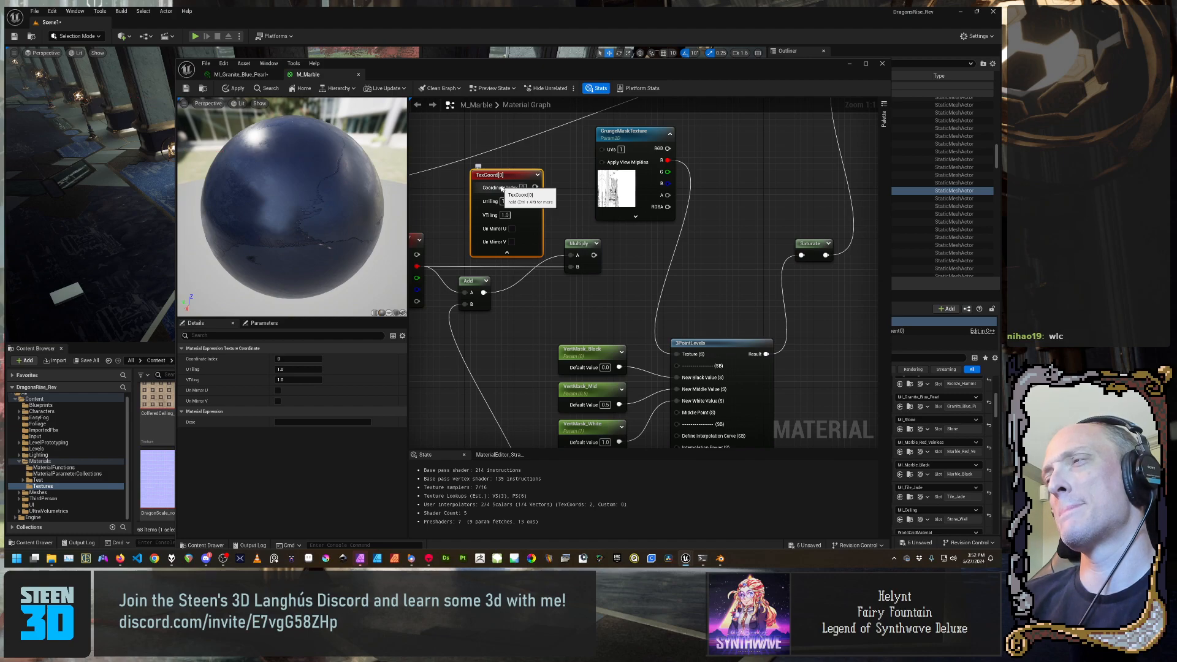
Set the GrungeMaskTexture node's UVs index to 0 and move the TexCoord node closer to its input
left_click(607, 156)
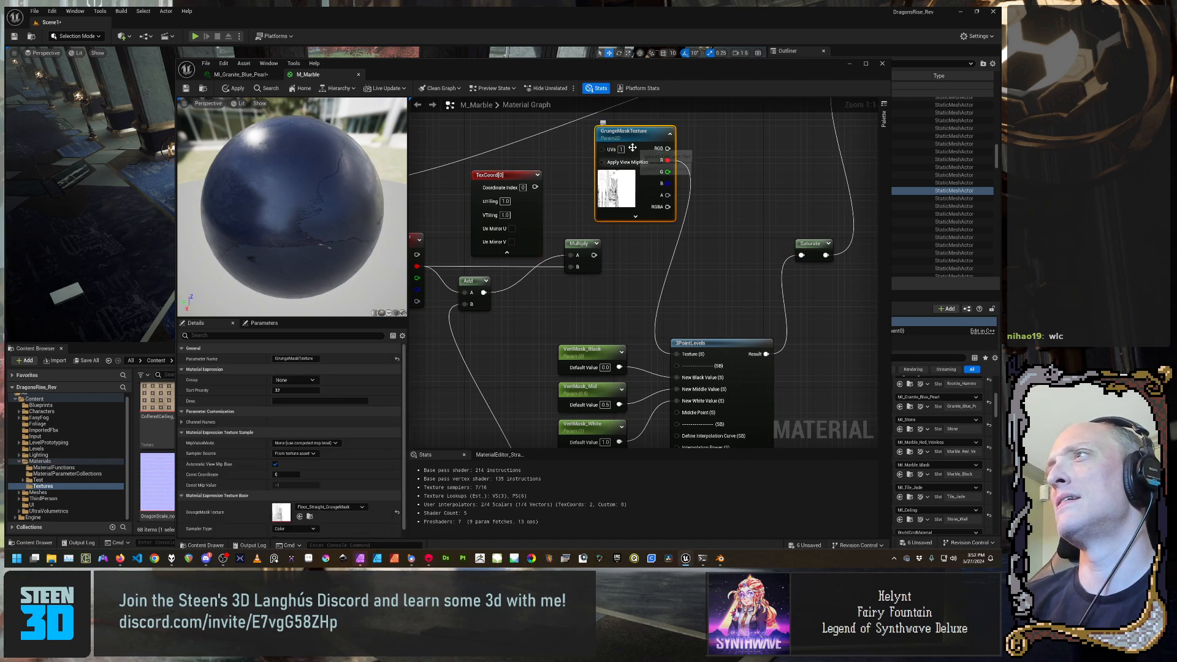
left_click(548, 181)
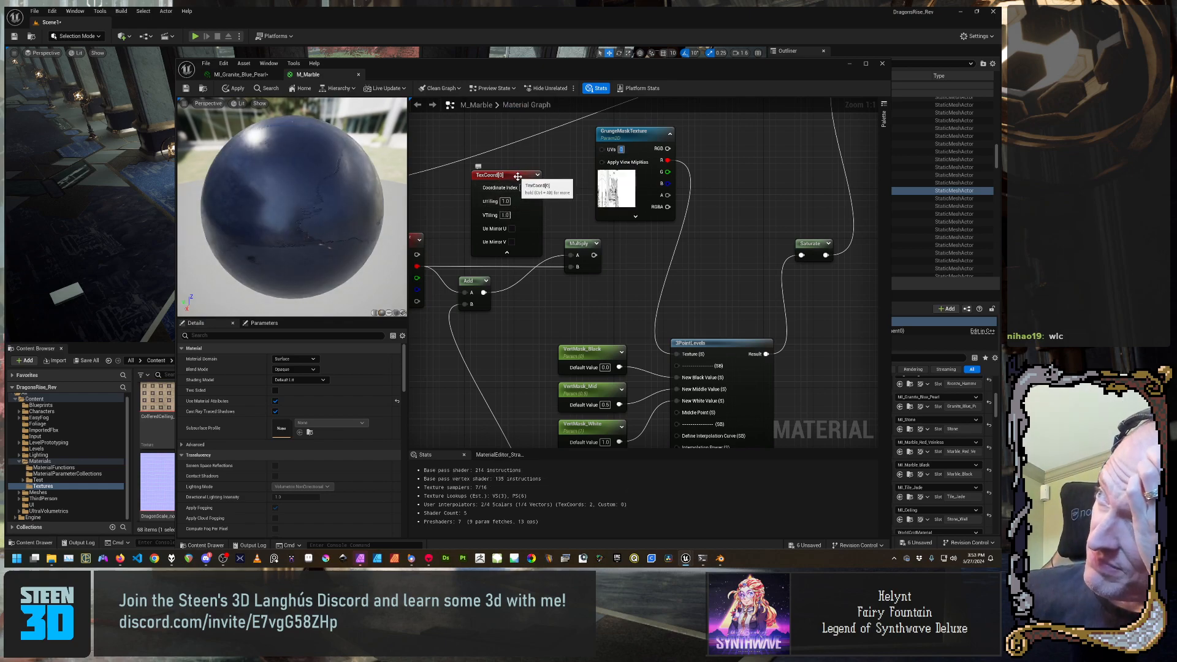
left_click_drag(518, 182, 536, 162)
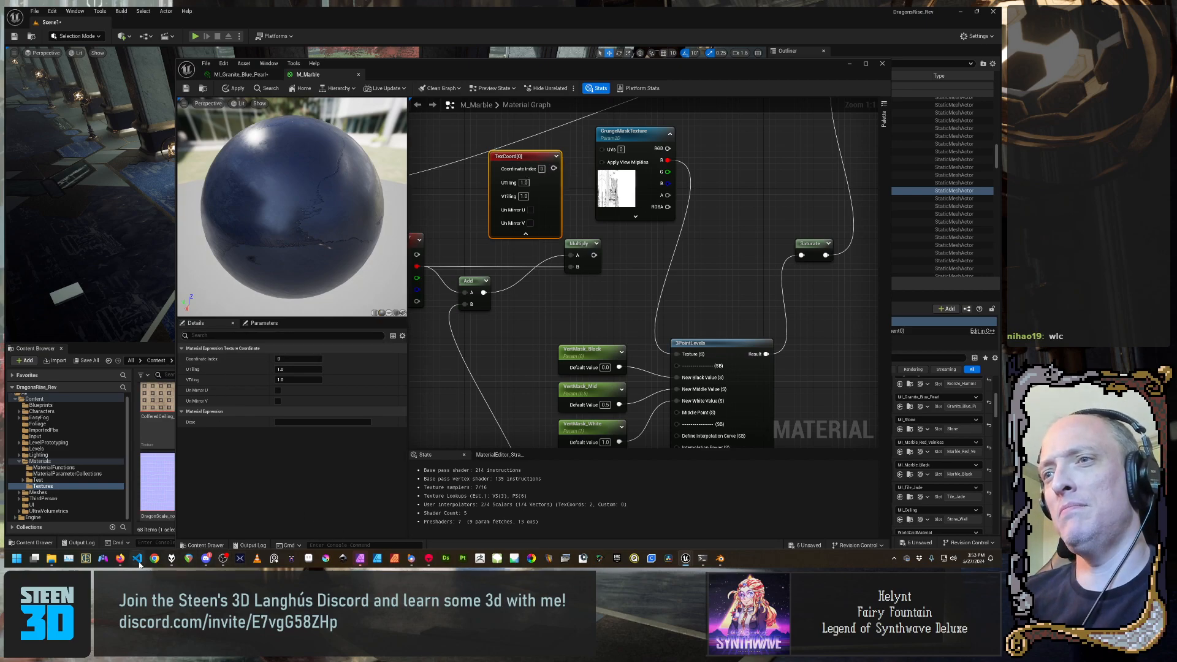
Switch to Firefox and search the web in a new tab for "unreal material texture coordinate parameter"
mouse_move(124, 561)
left_click(152, 532)
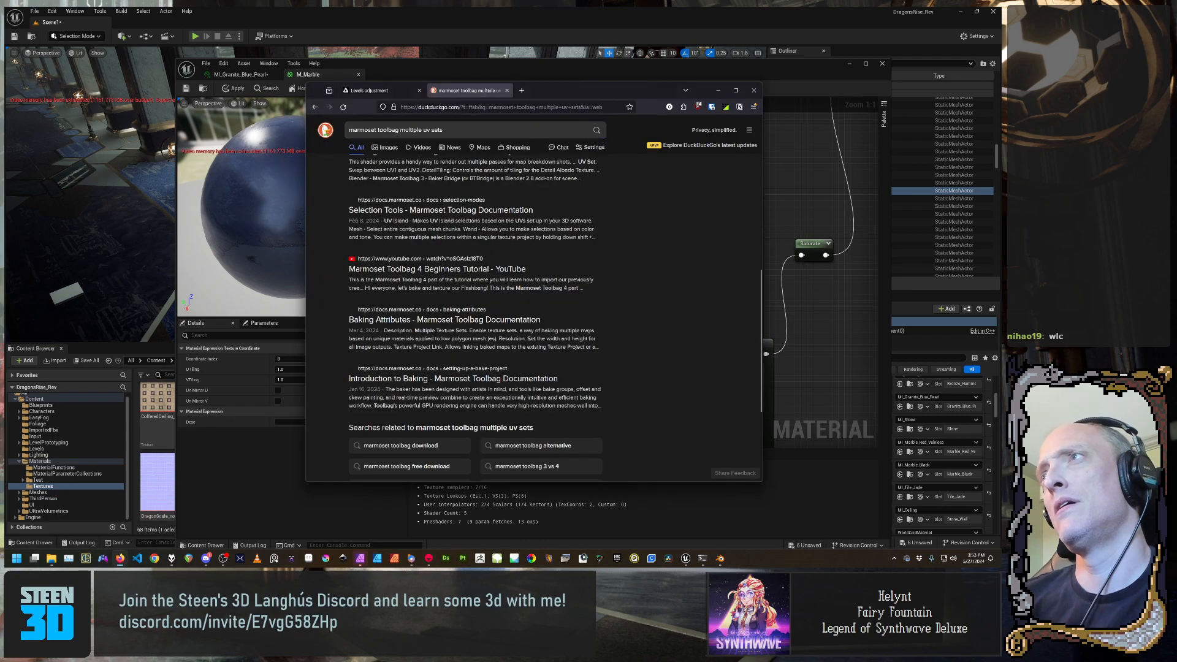
left_click(522, 91)
left_click(497, 106)
type("u")
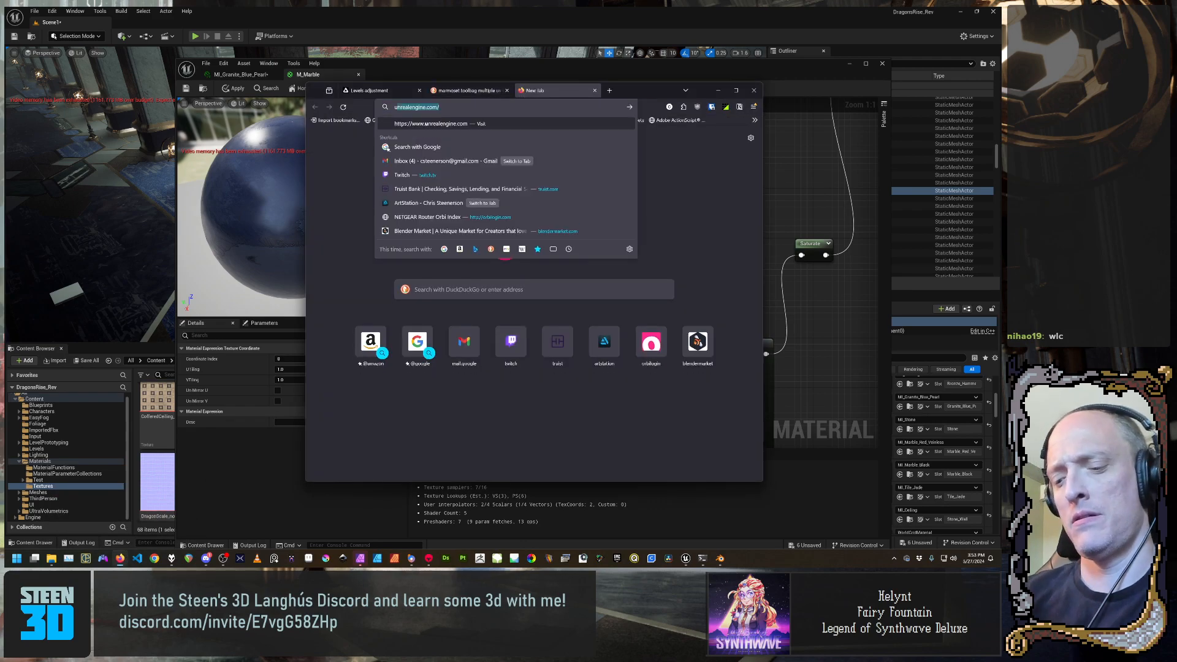
type("nreal material")
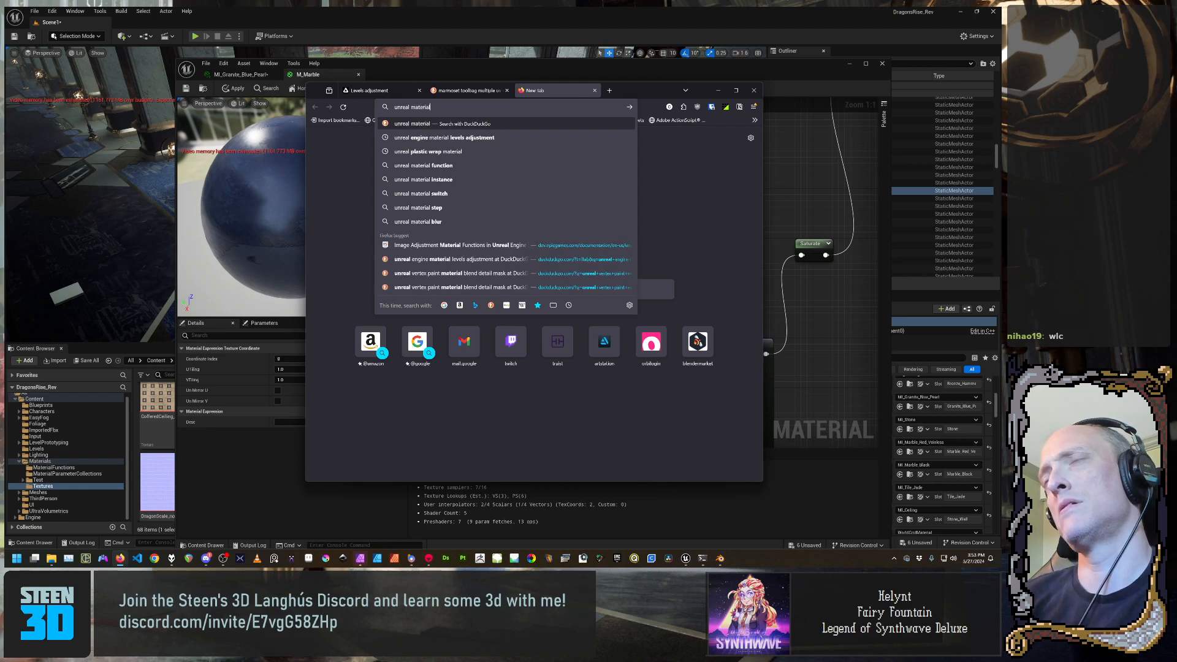
type(" tex")
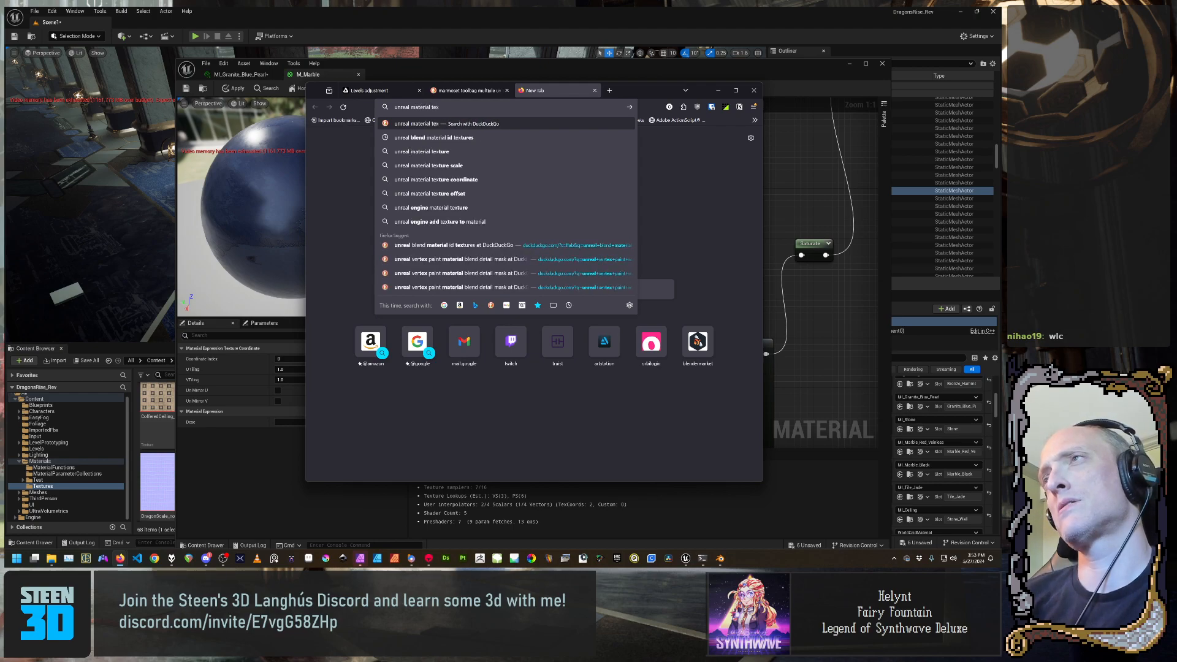
type("ture")
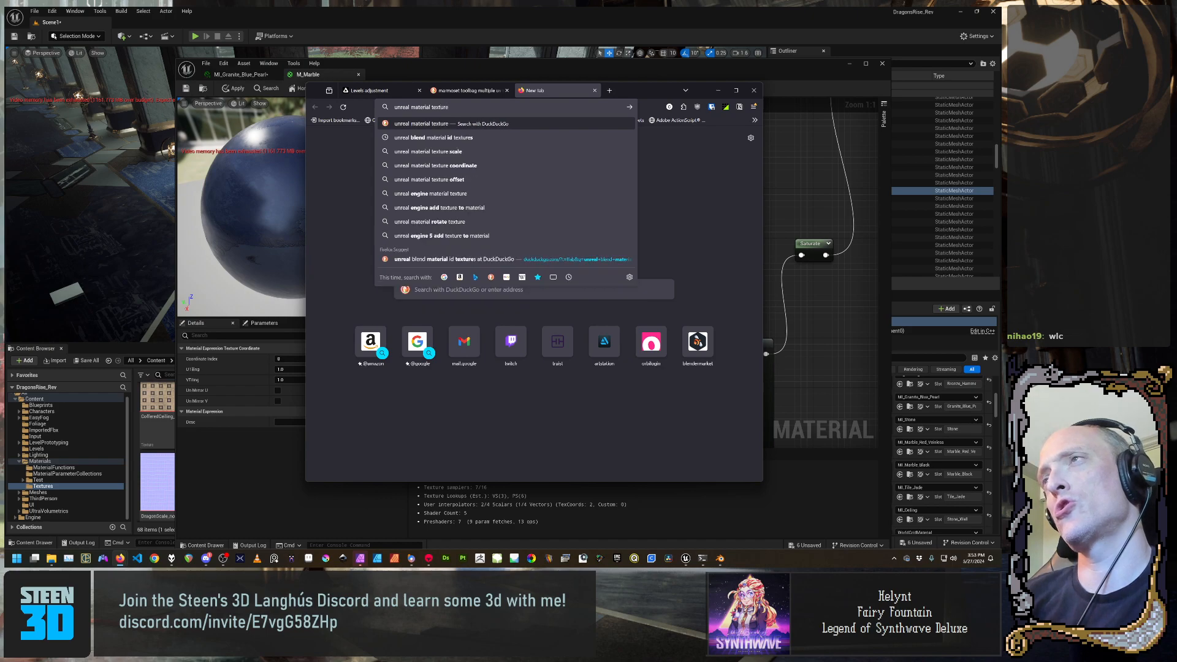
type(" coordin")
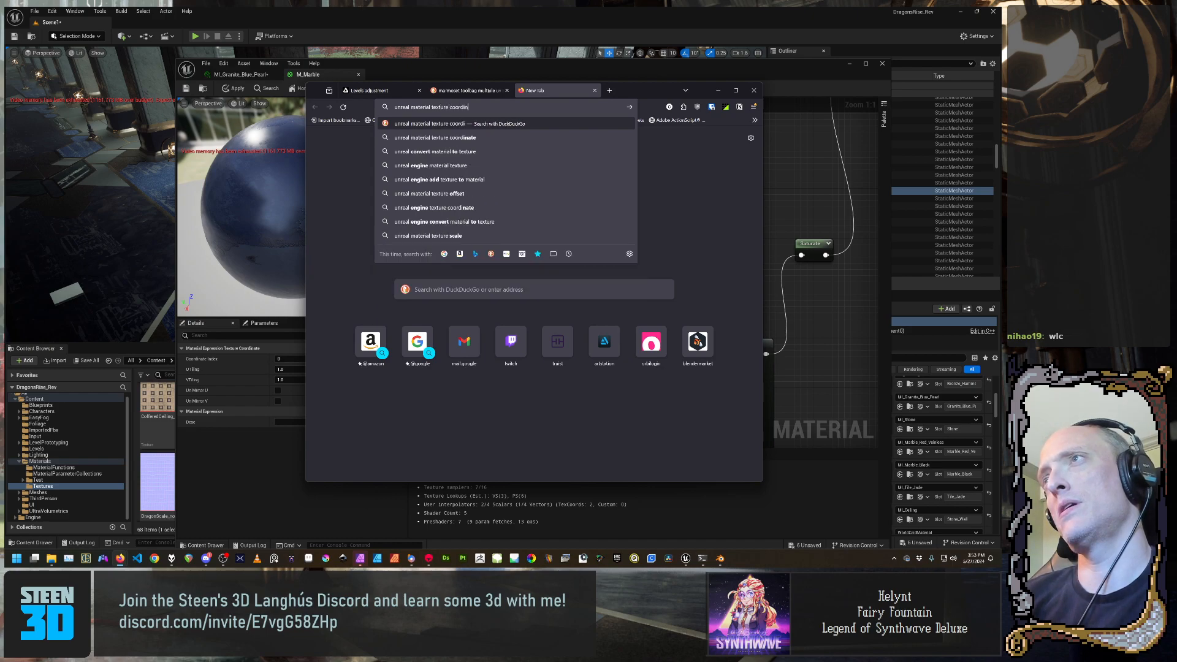
type("ate pa")
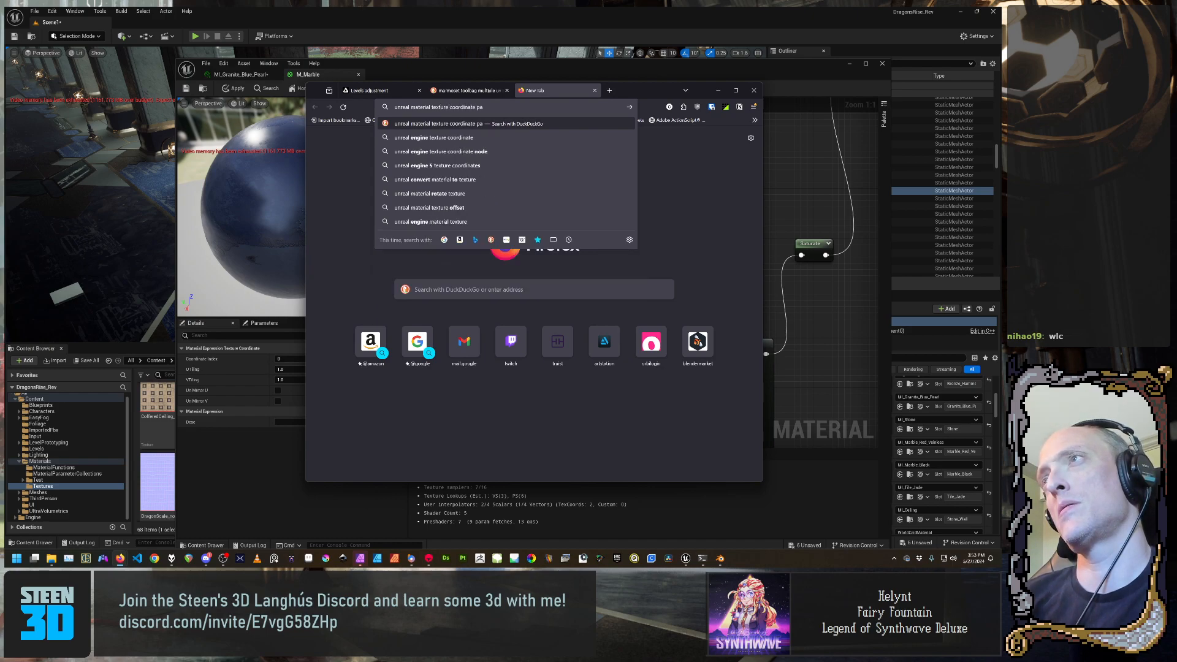
type("rameter")
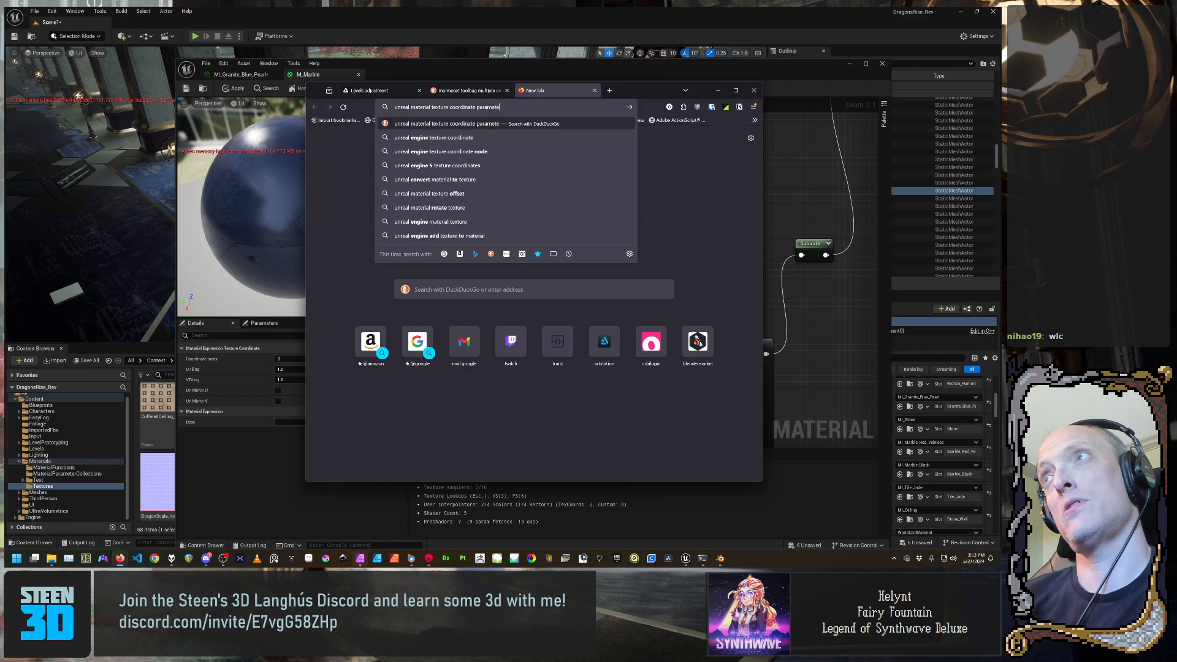
key("Return")
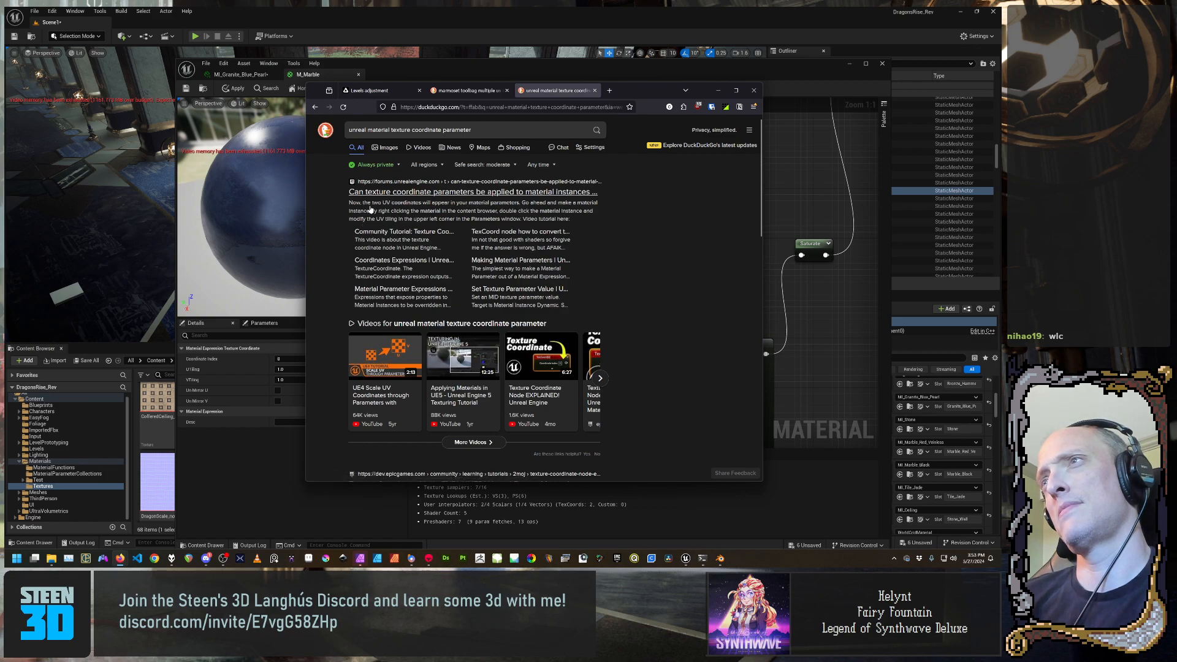
Open the Unreal forum thread on applying texture coordinate parameters to material instances and read its replies and example node graphs
left_click(464, 200)
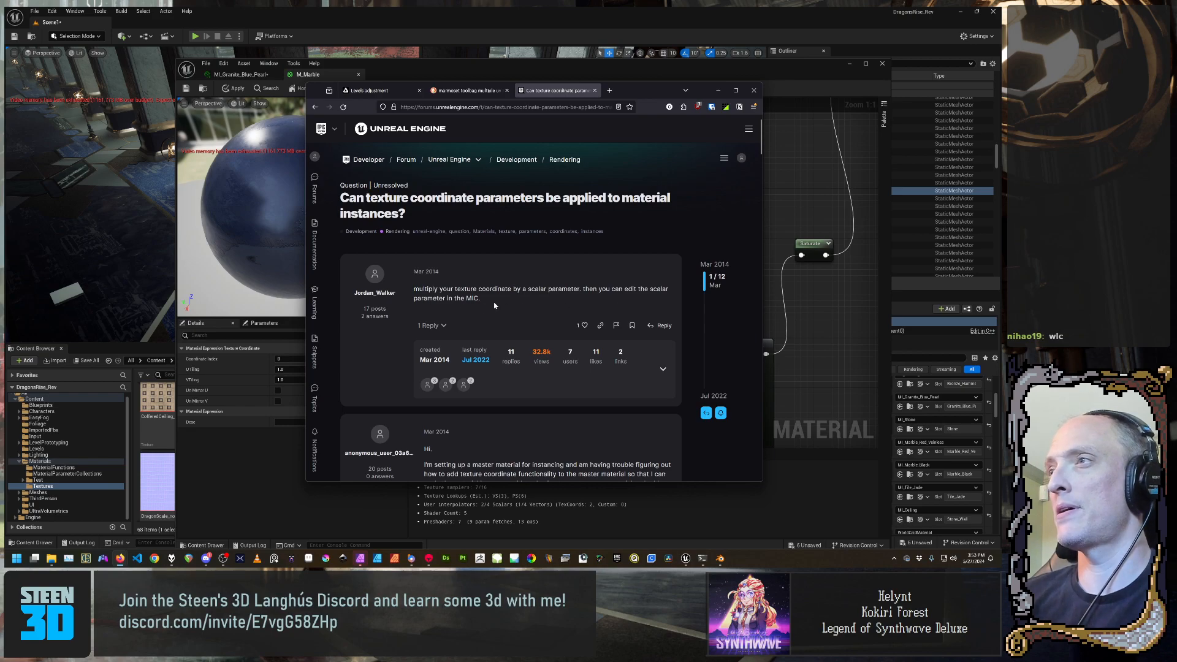
scroll(494, 305, "down", 1)
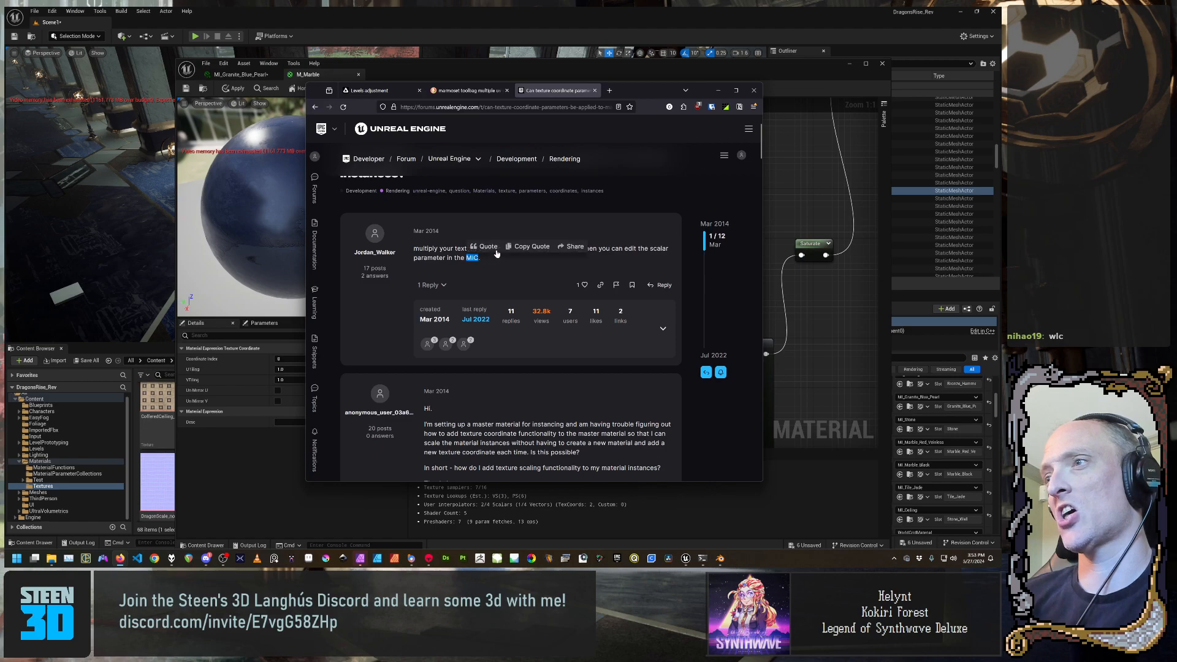
scroll(494, 305, "down", 3)
scroll(494, 306, "down", 1)
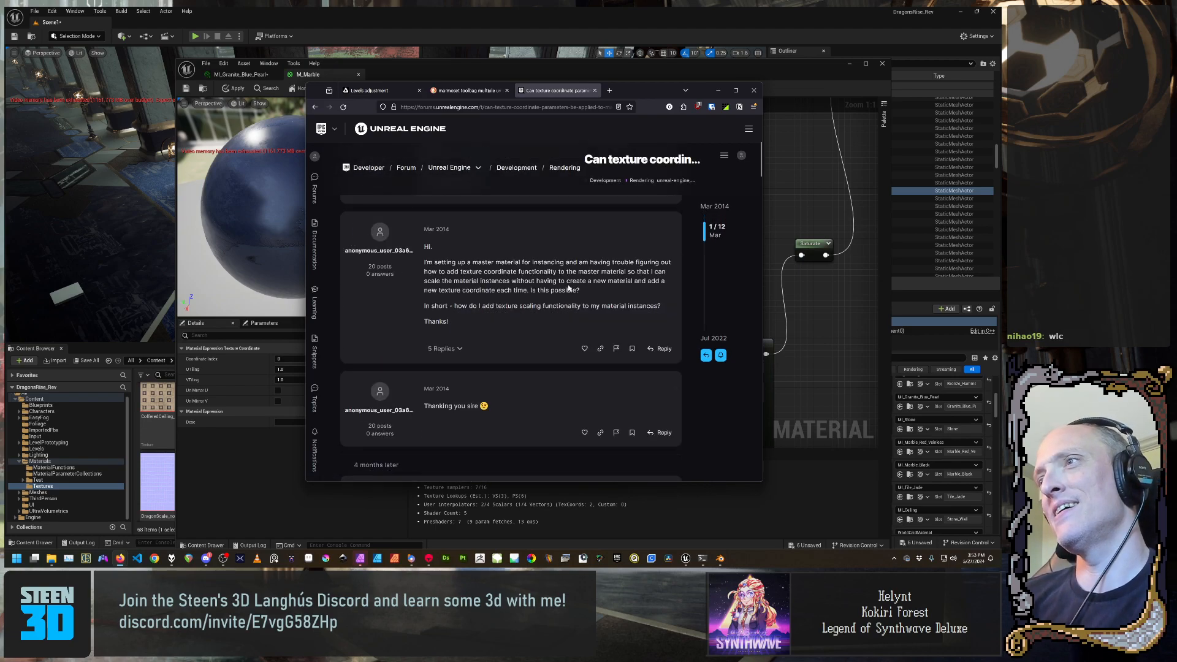
scroll(569, 289, "down", 1)
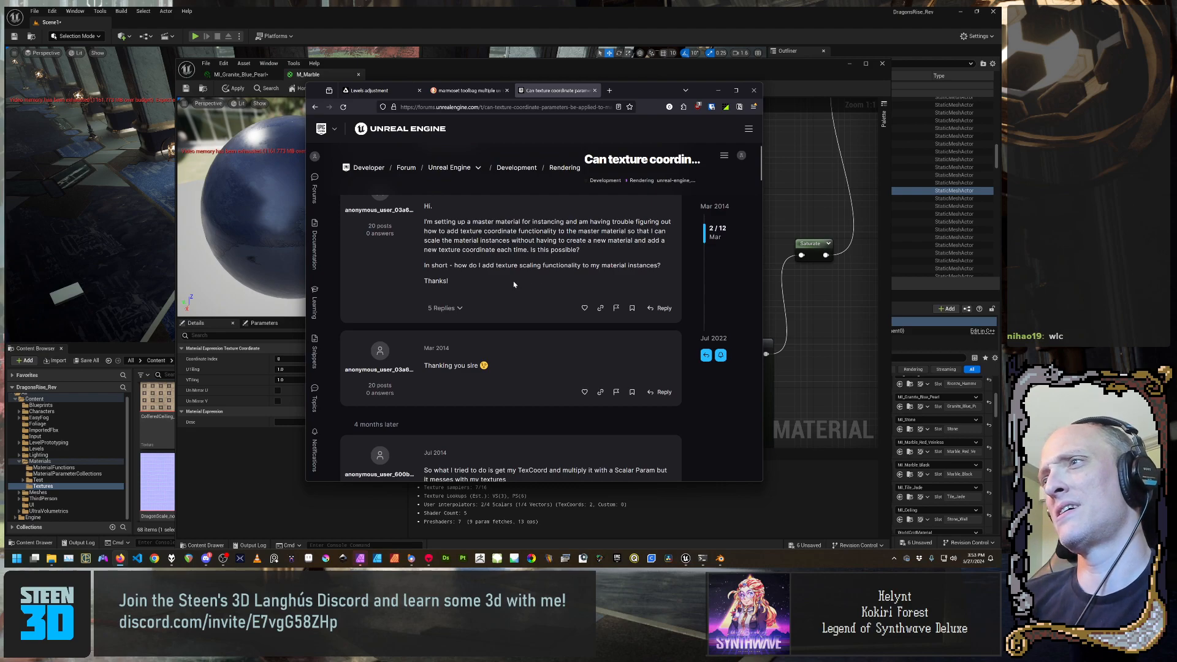
scroll(514, 284, "down", 3)
scroll(506, 284, "down", 3)
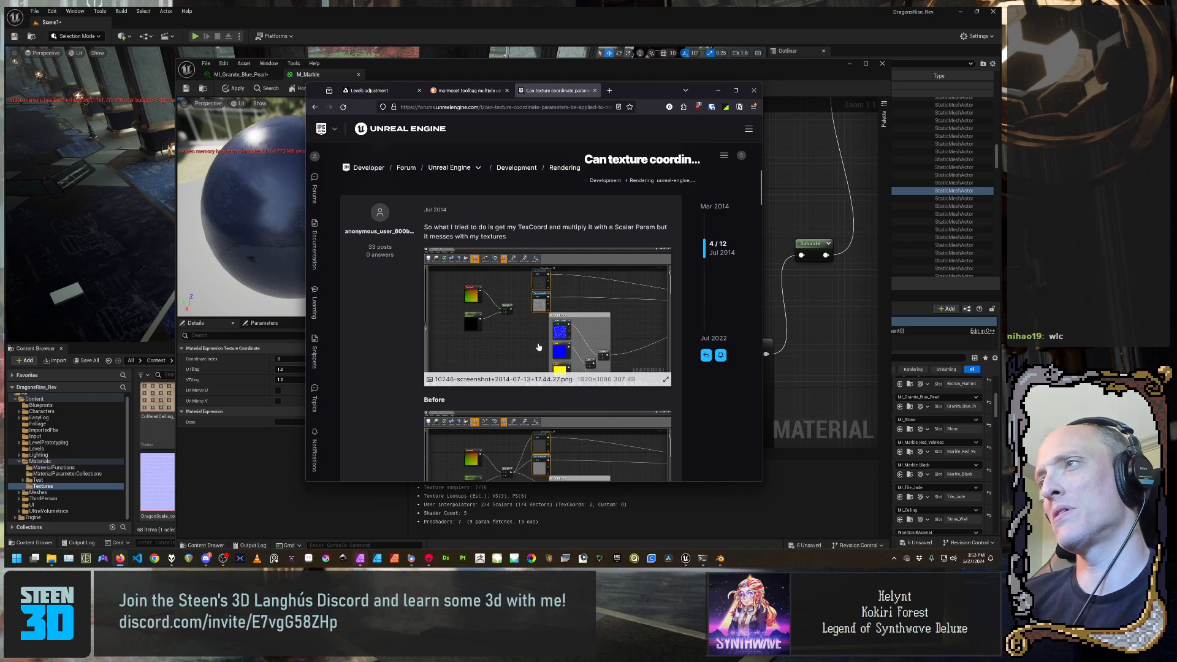
scroll(496, 288, "down", 4)
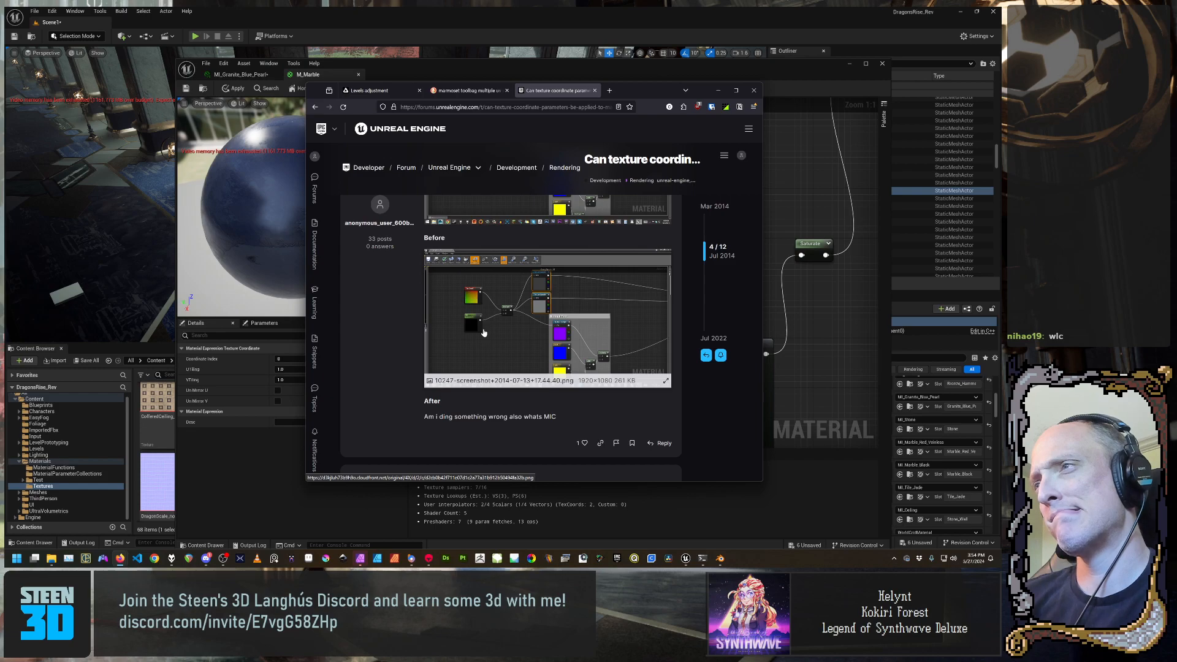
scroll(479, 332, "down", 2)
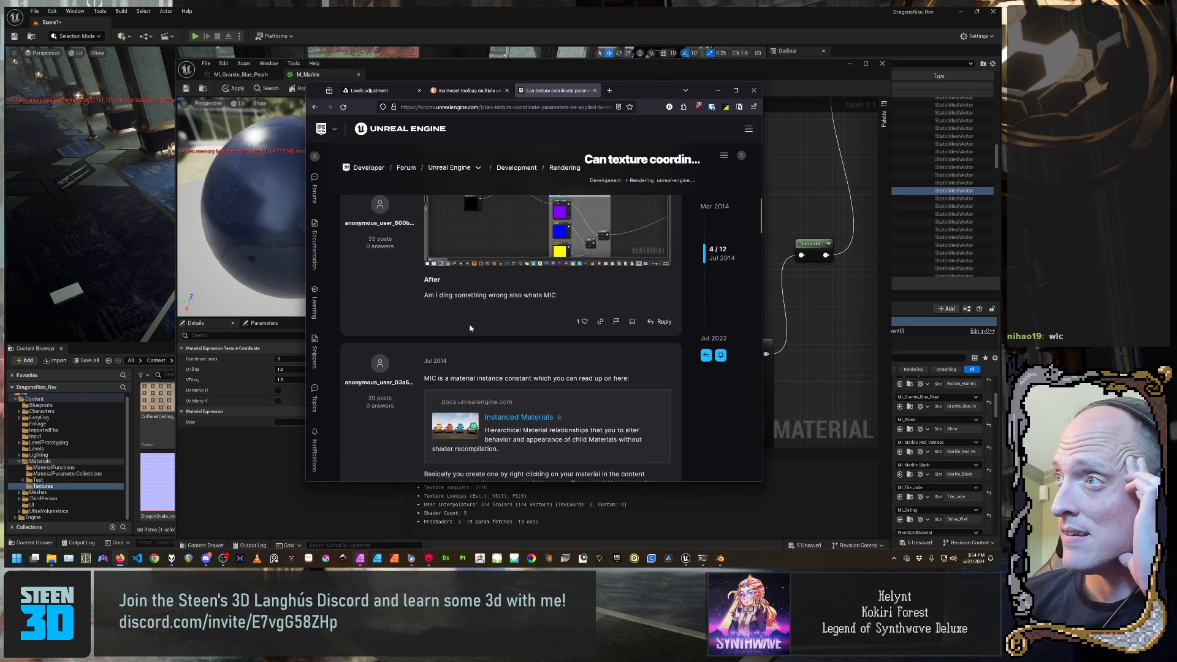
scroll(470, 328, "down", 3)
scroll(471, 329, "down", 1)
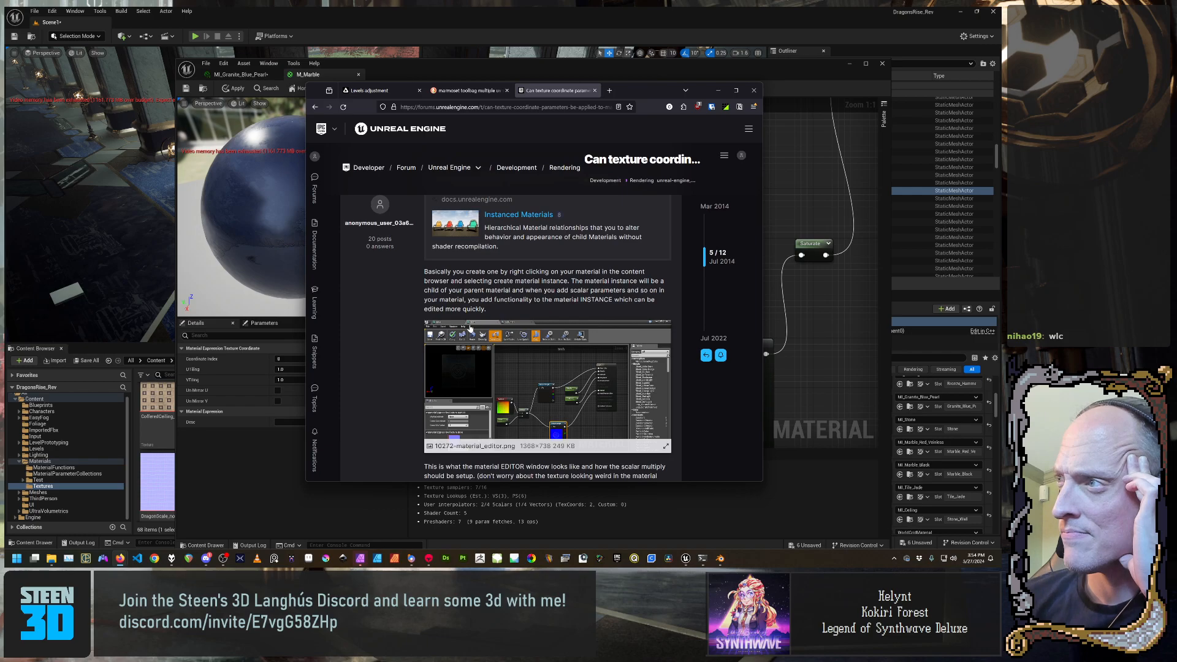
scroll(471, 330, "down", 5)
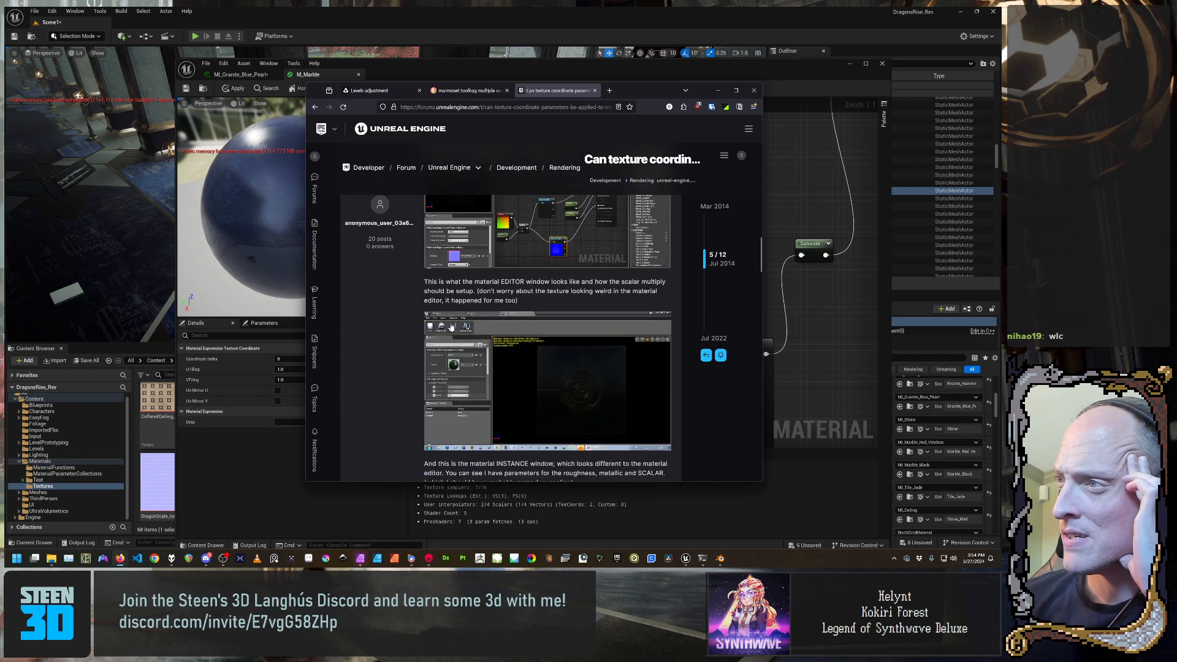
Return to the search results and look through them for other pages on texture coordinate nodes
key("alt+Left")
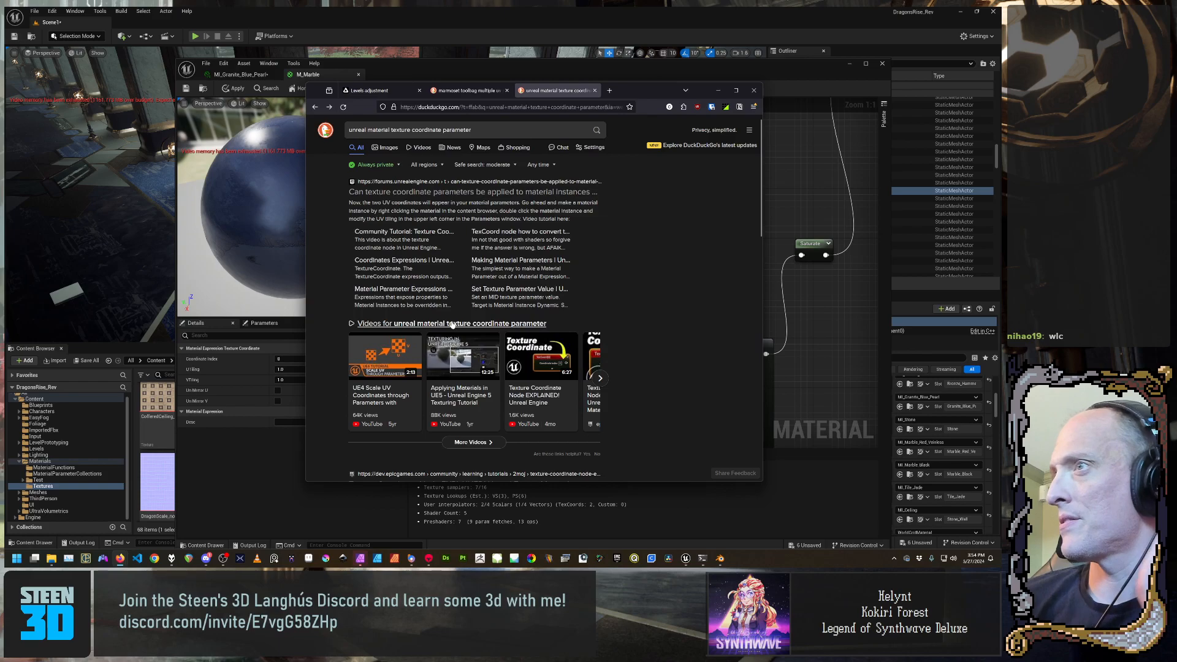
scroll(452, 324, "down", 2)
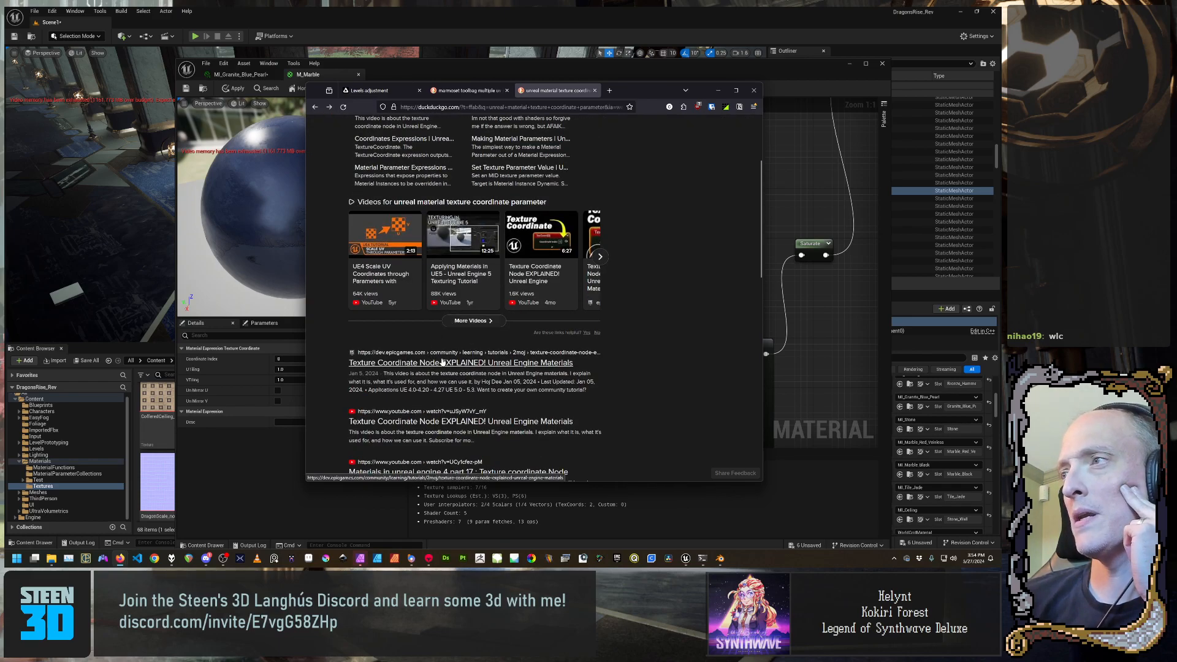
scroll(499, 355, "down", 1)
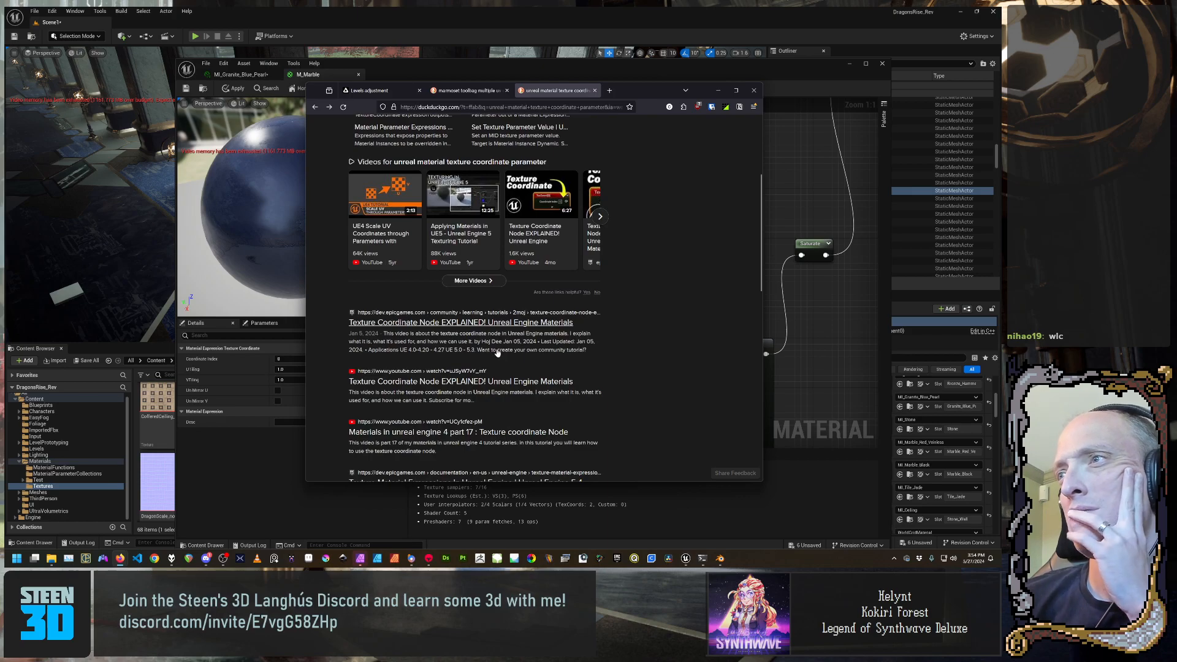
scroll(496, 351, "down", 3)
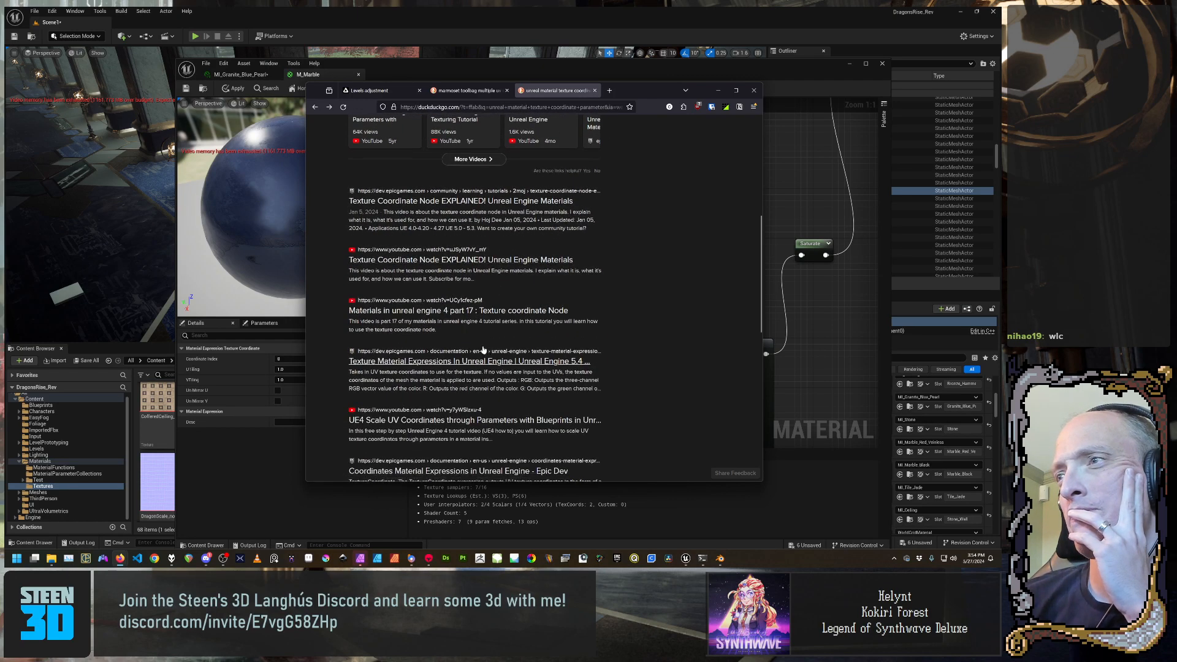
scroll(484, 350, "down", 3)
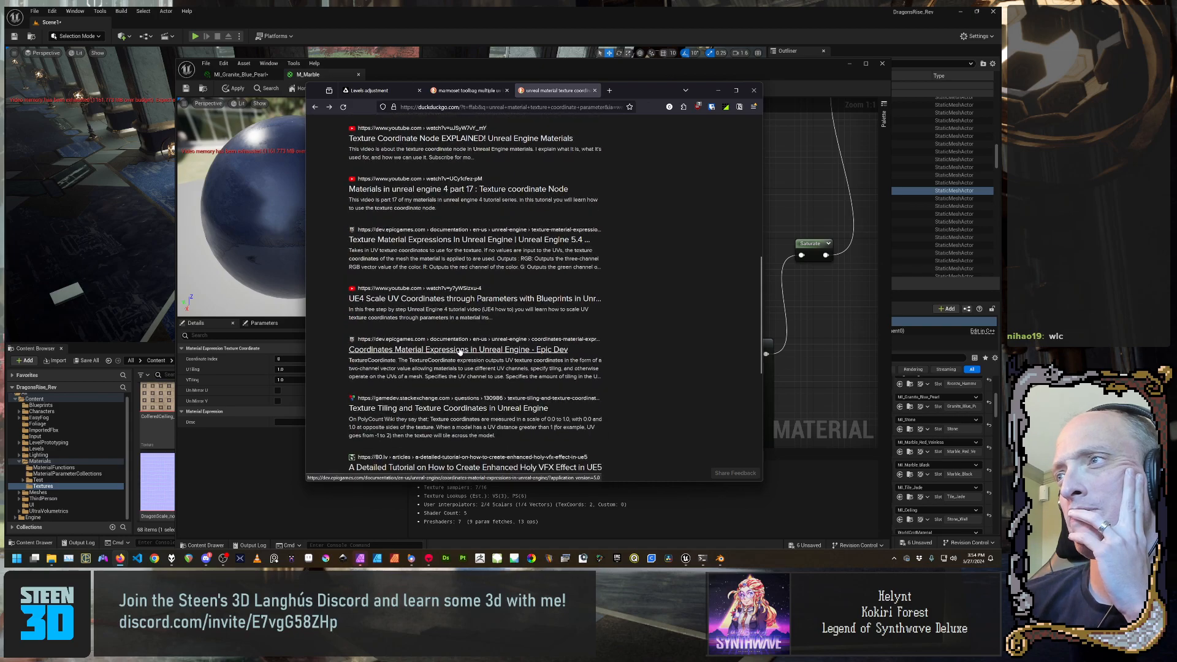
scroll(458, 353, "up", 10)
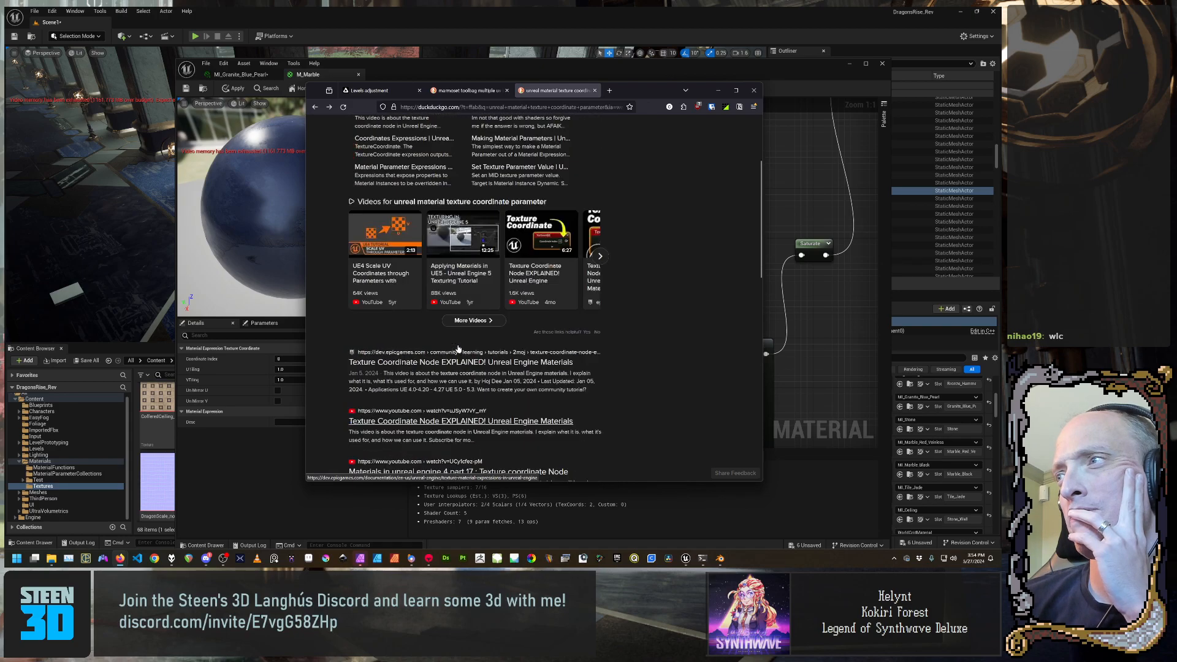
Change the web search to "unreal material select uv set"
left_click(386, 130)
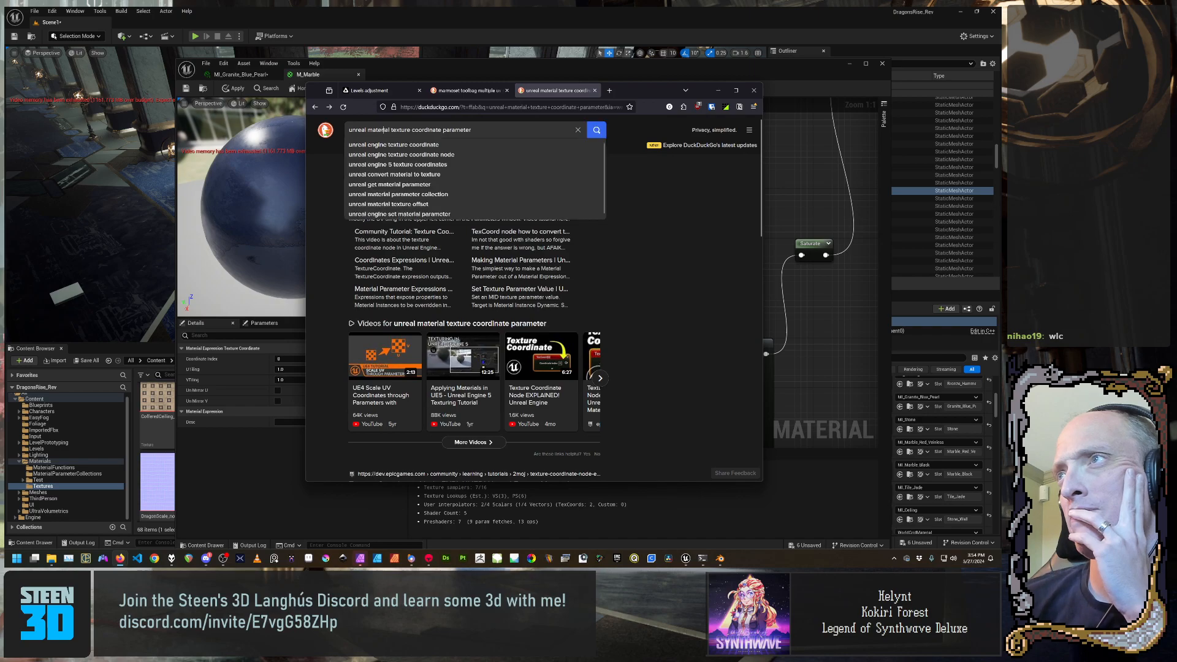
left_click_drag(392, 129, 478, 132)
key("BackSpace")
type("s")
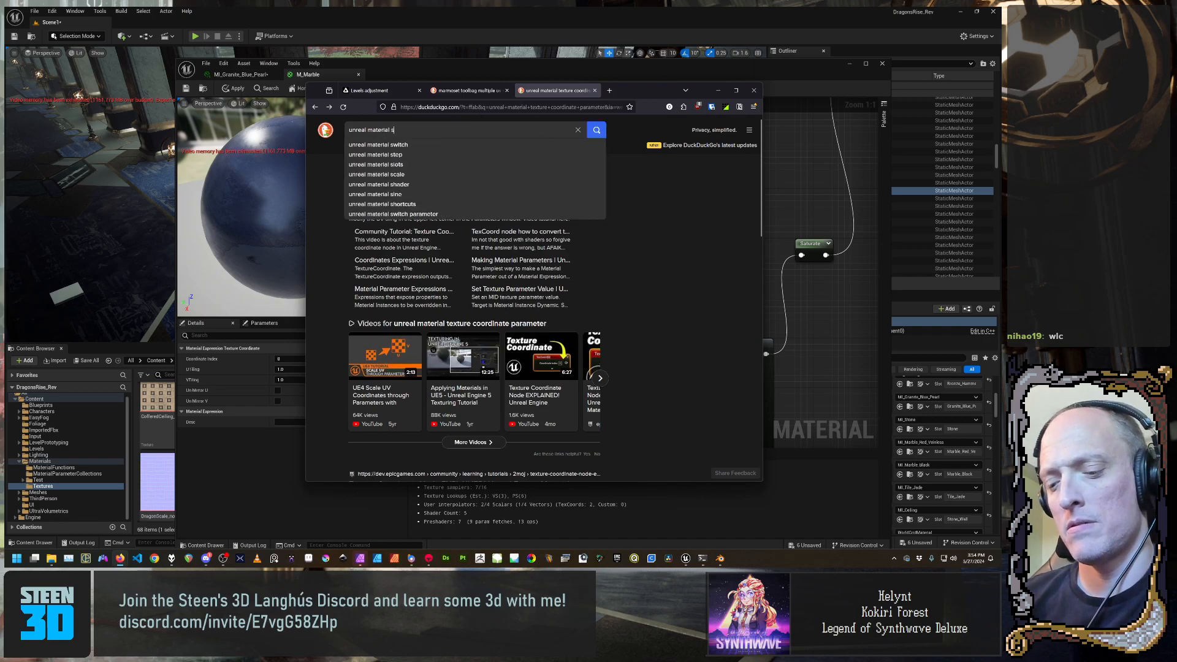
type("elect uv set")
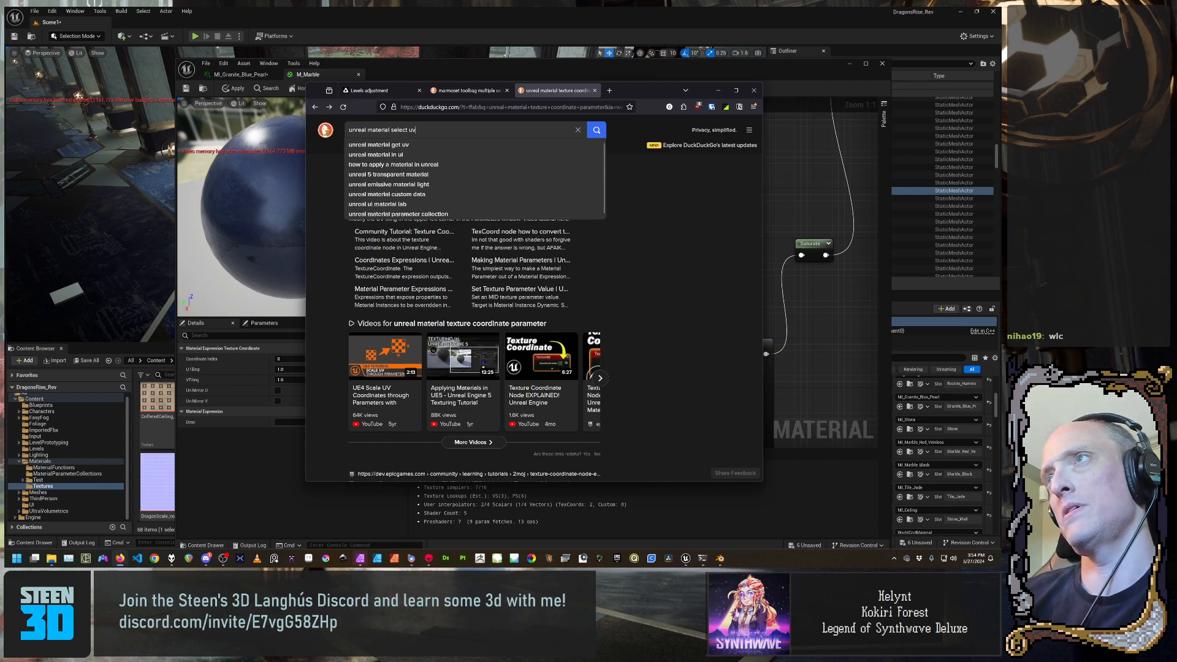
key("Return")
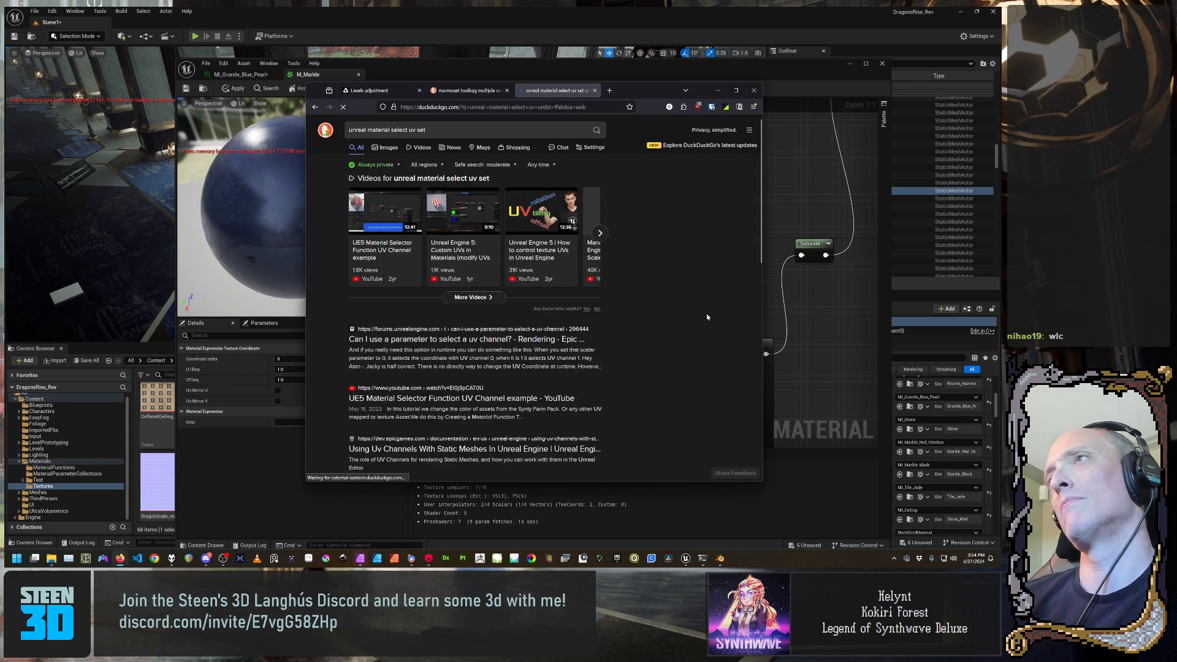
Read the forum thread "Can I use a parameter to select a uv channel?" with its example setups, and return to the M_Marble graph
left_click(445, 344)
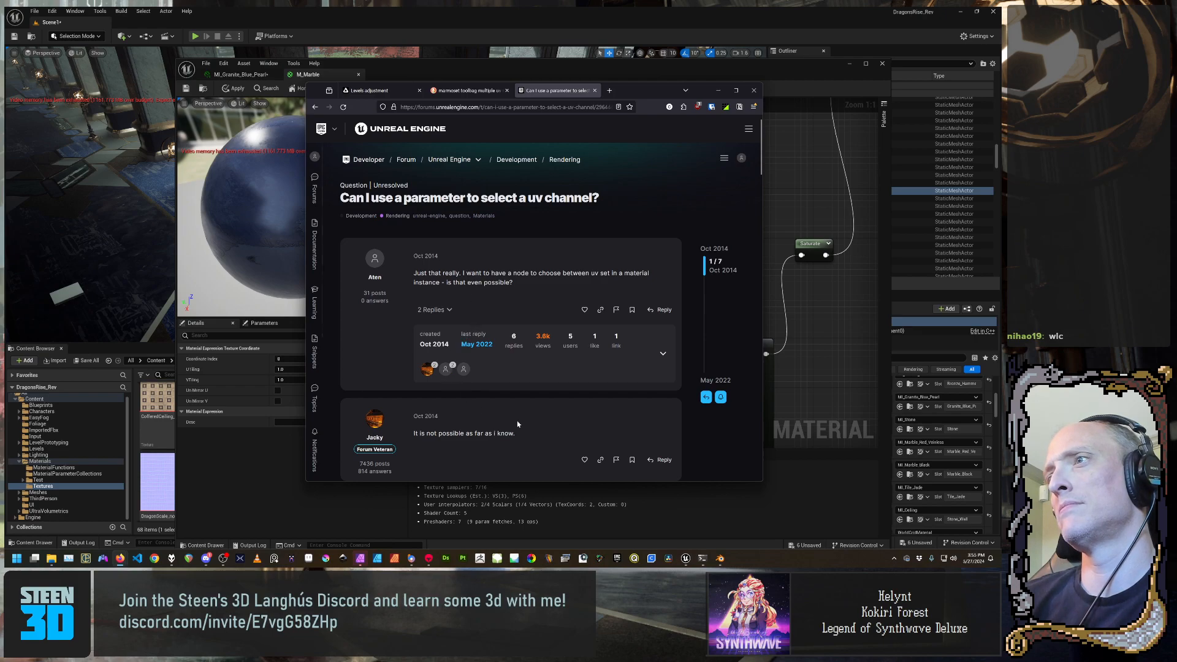
scroll(517, 424, "down", 1)
scroll(517, 424, "down", 3)
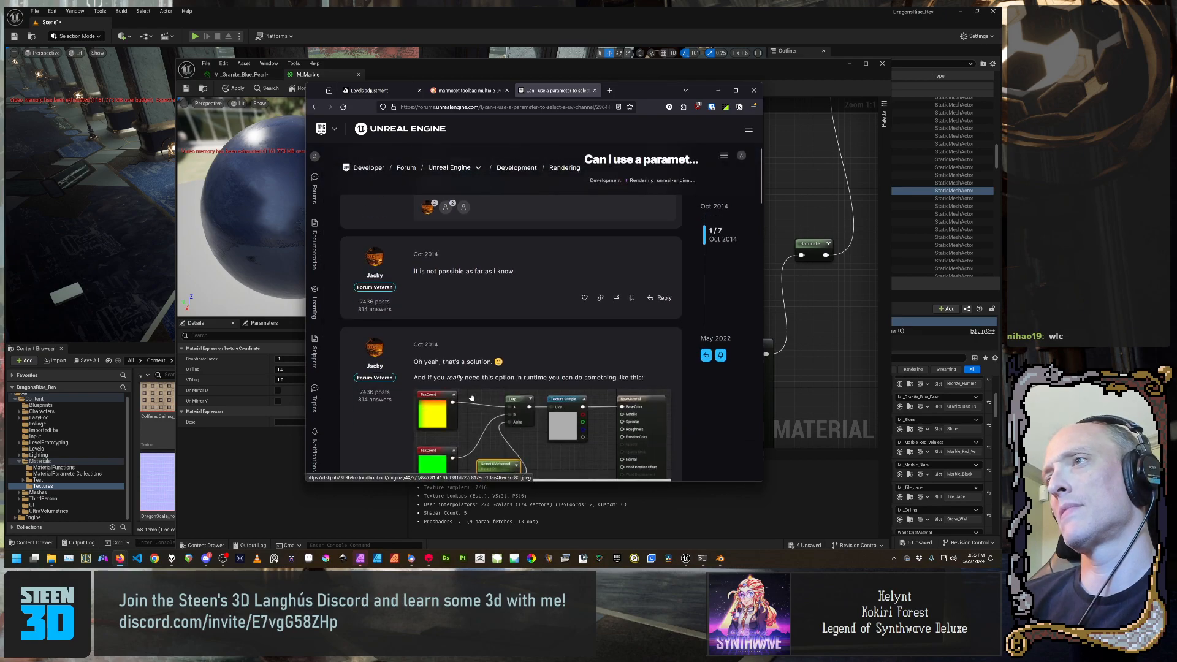
scroll(455, 367, "down", 1)
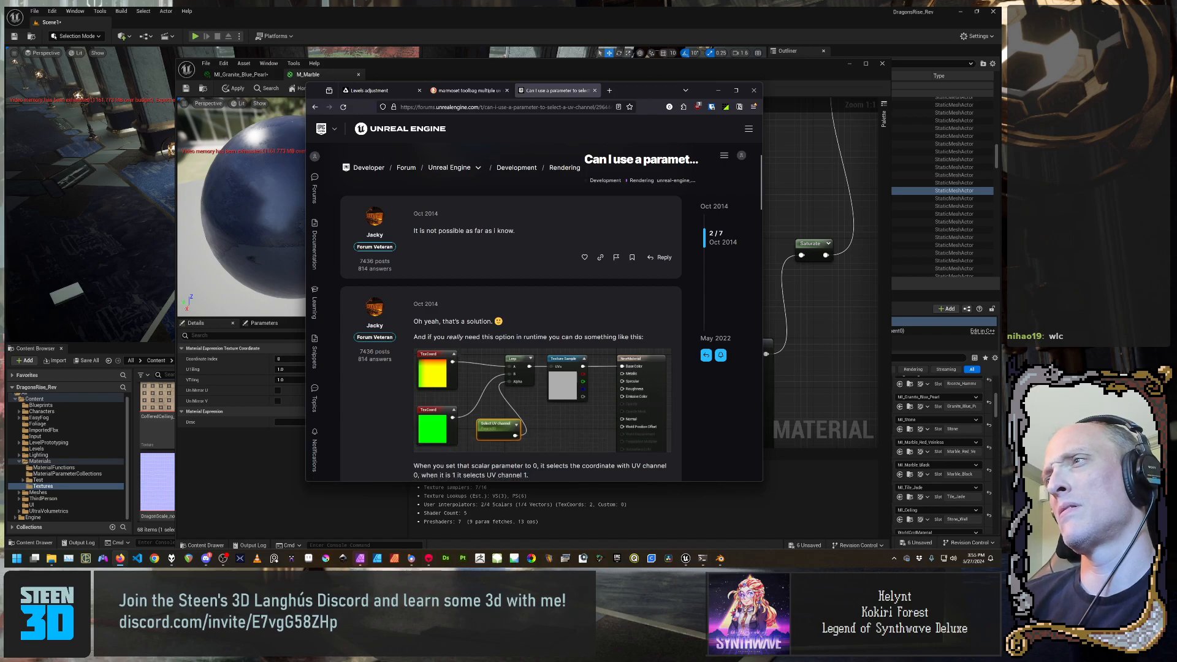
scroll(524, 283, "down", 2)
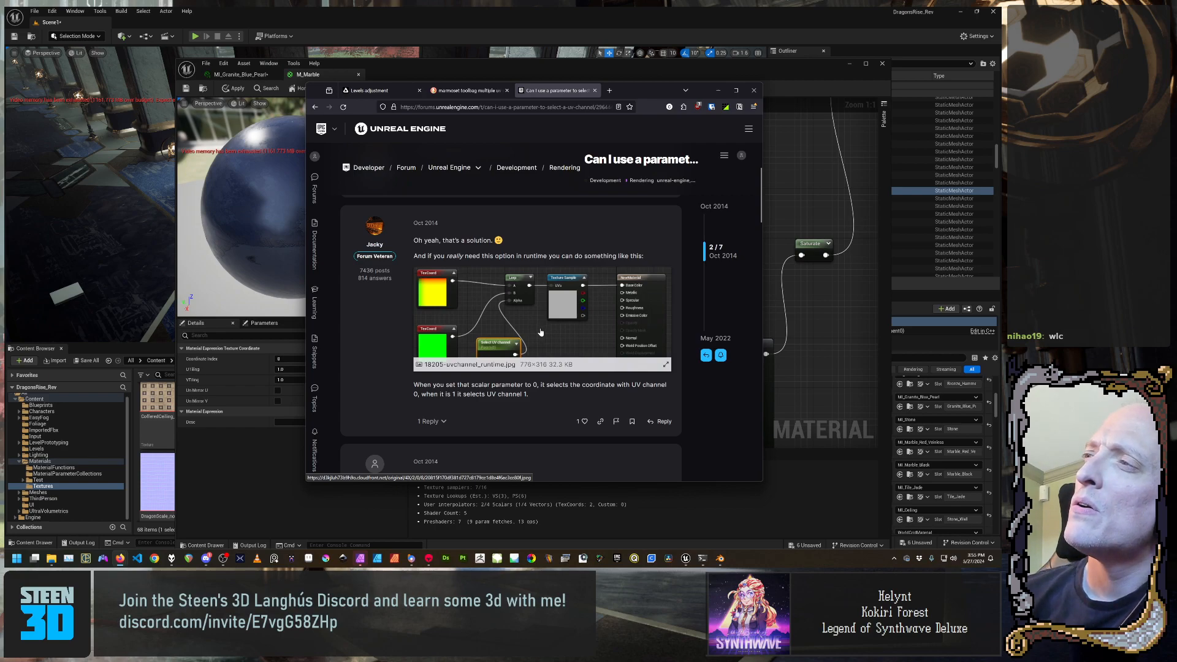
scroll(538, 333, "down", 1)
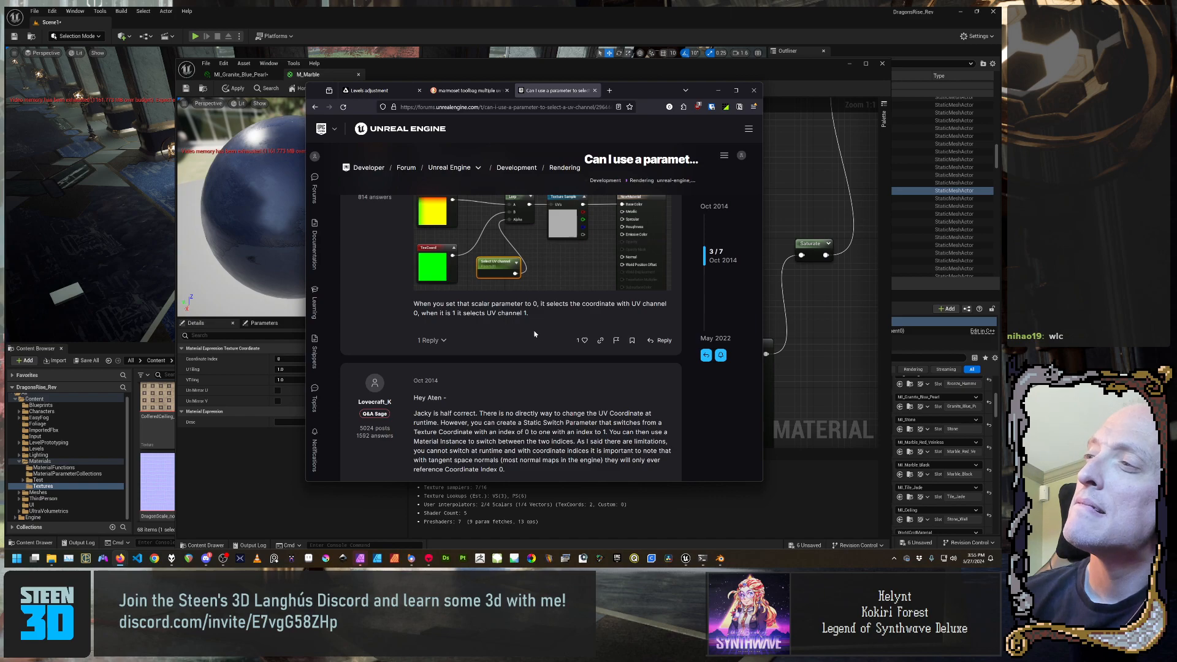
scroll(535, 334, "down", 3)
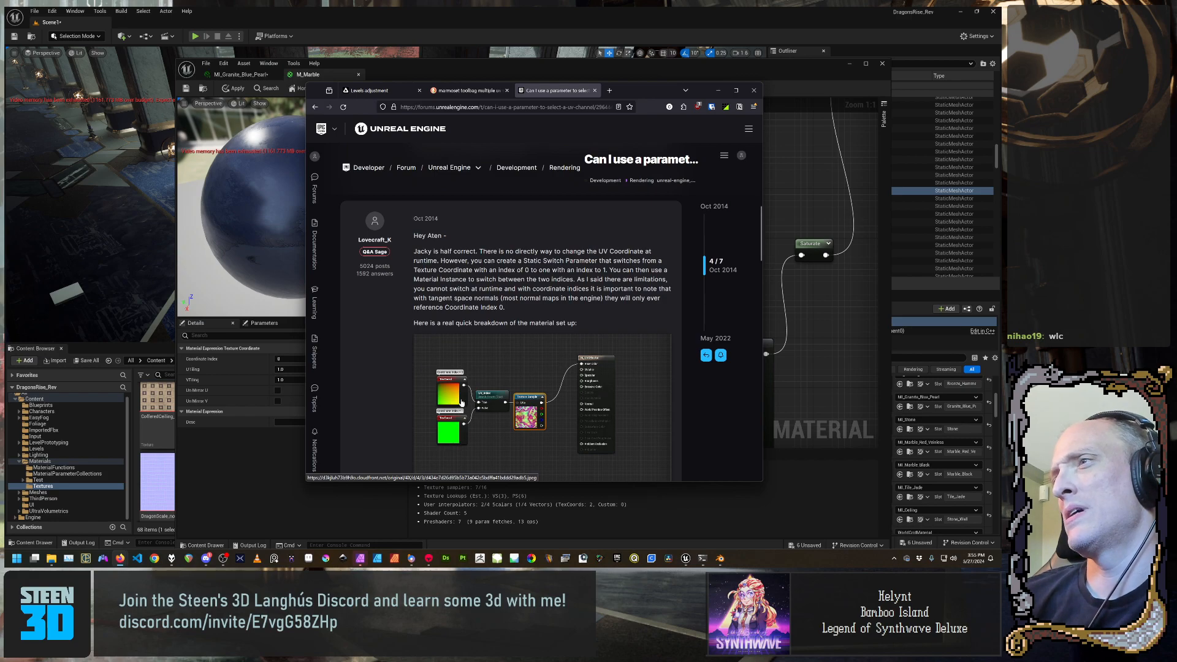
left_click(781, 232)
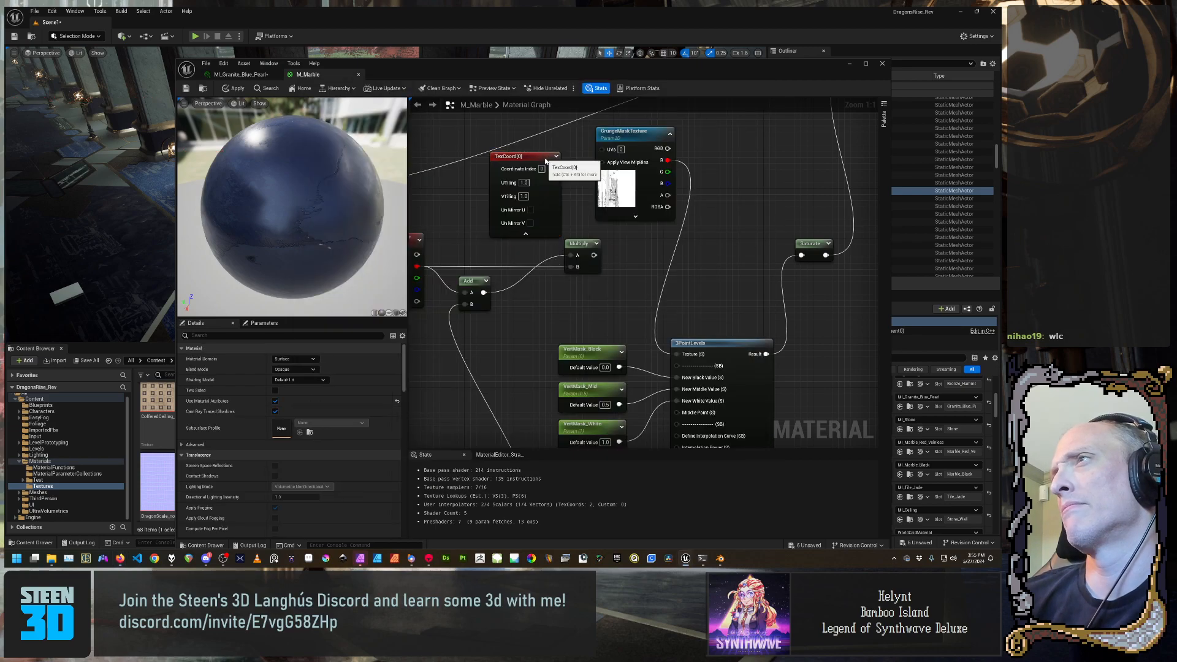
Duplicate the TexCoord[0] node, place the copy below the original, and set the copy's coordinate index to 1
left_click(551, 162)
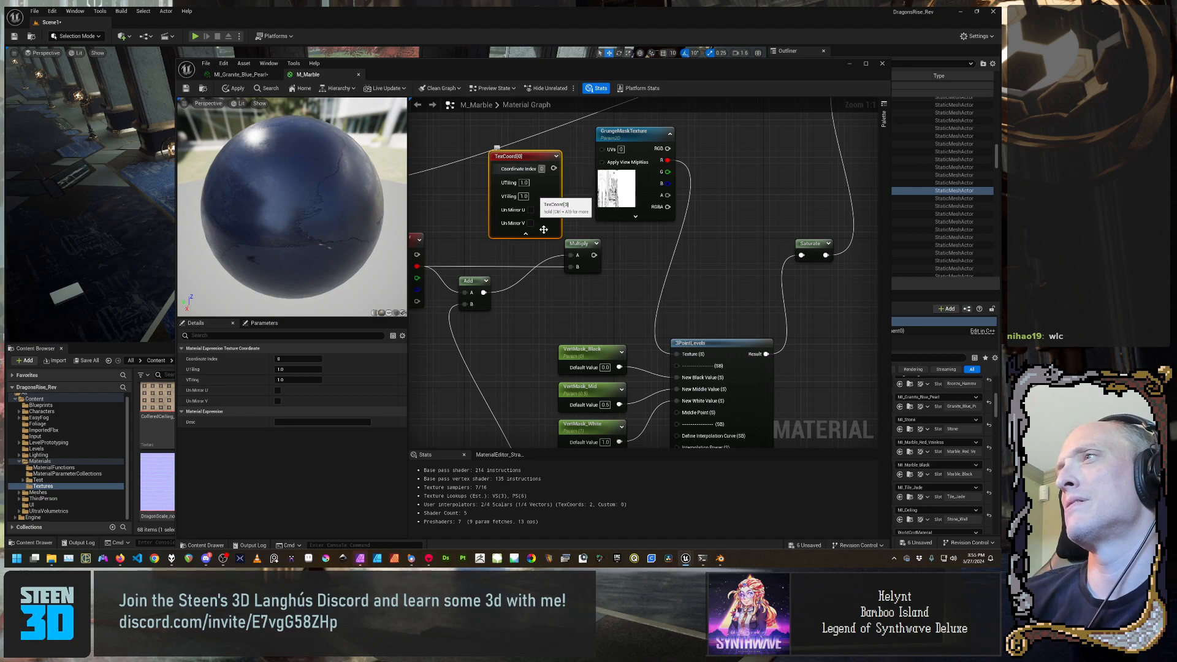
left_click(525, 234)
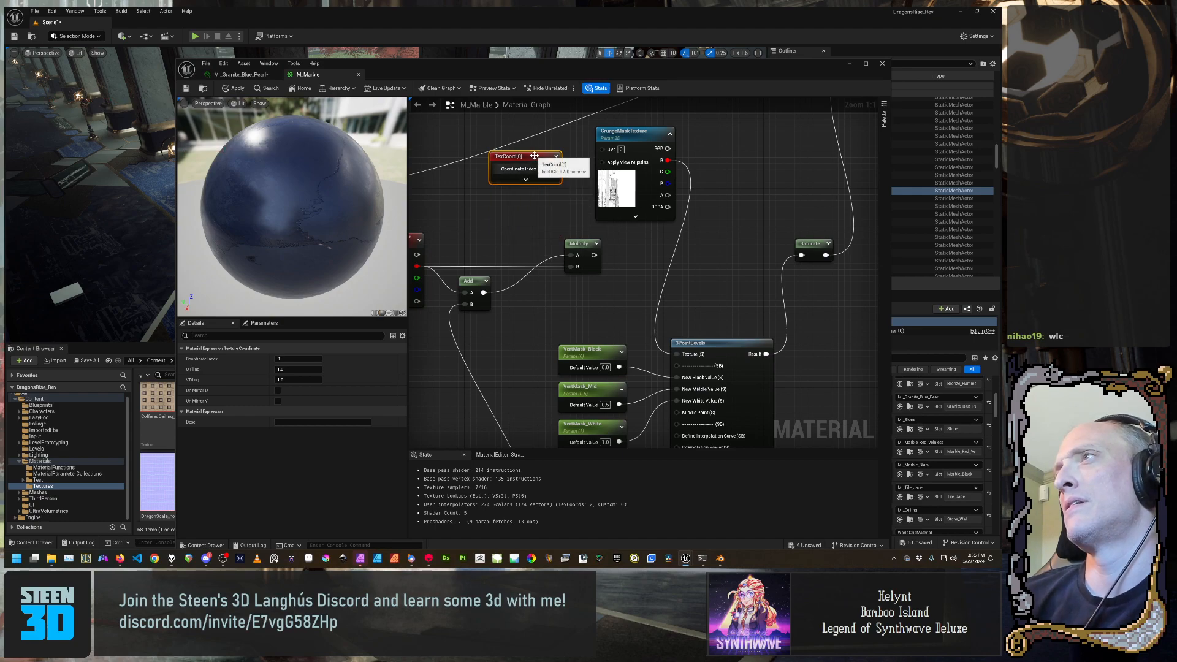
key("ctrl+w")
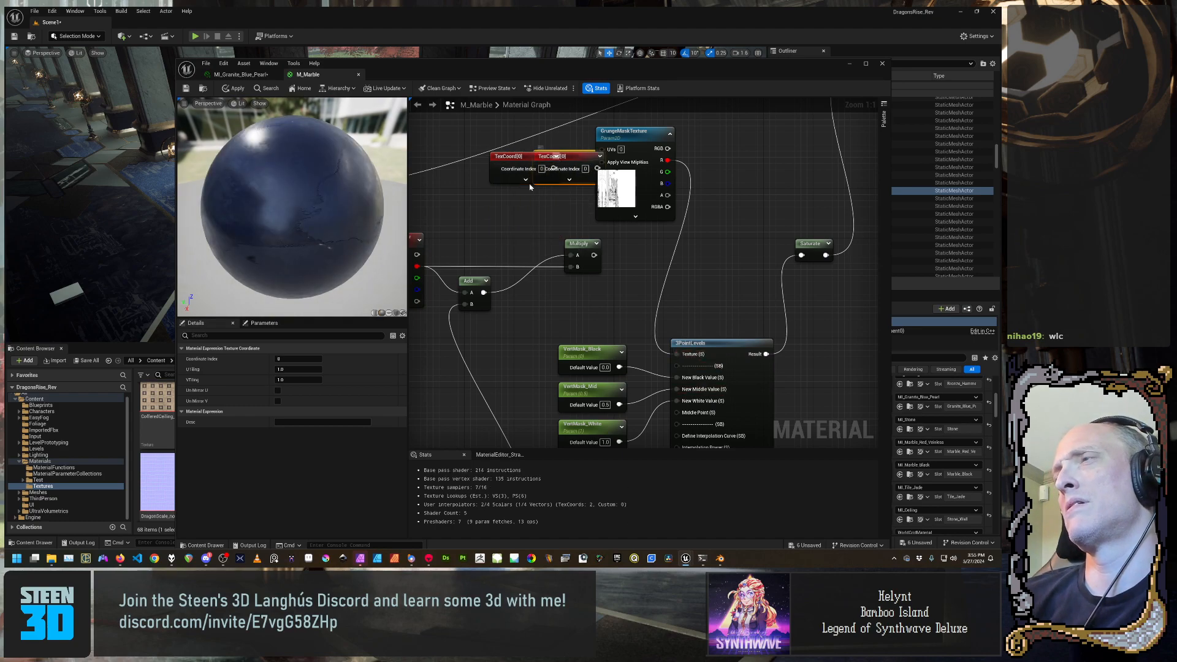
left_click_drag(587, 158, 531, 208)
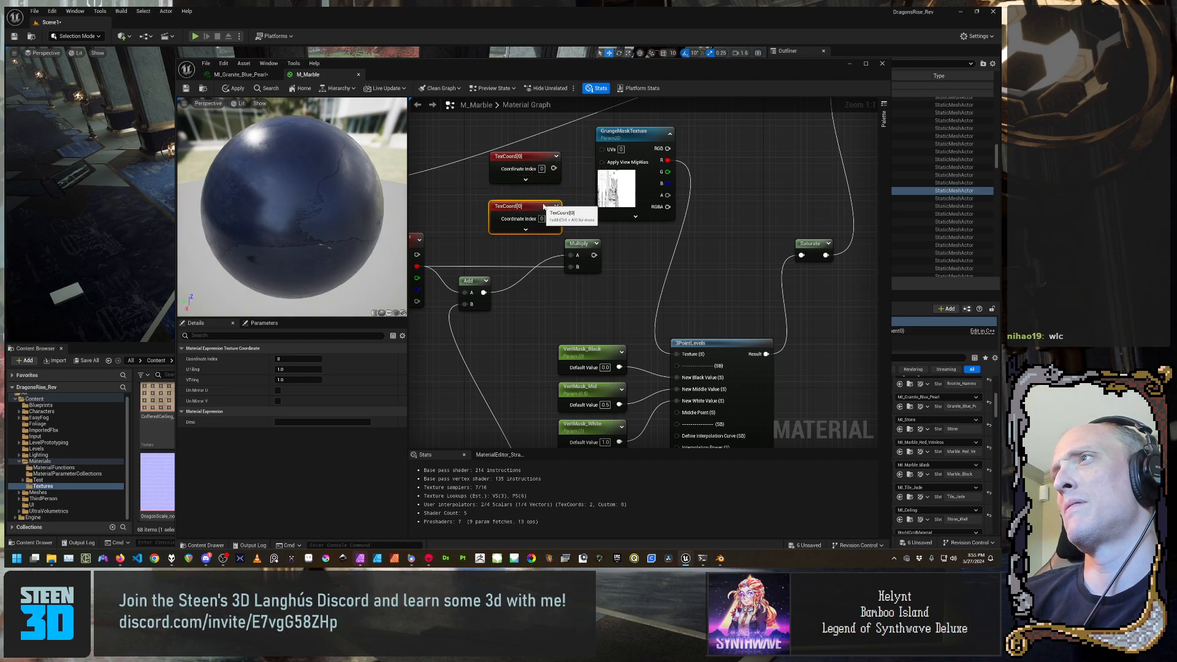
left_click(526, 230)
left_click(543, 221)
type("1")
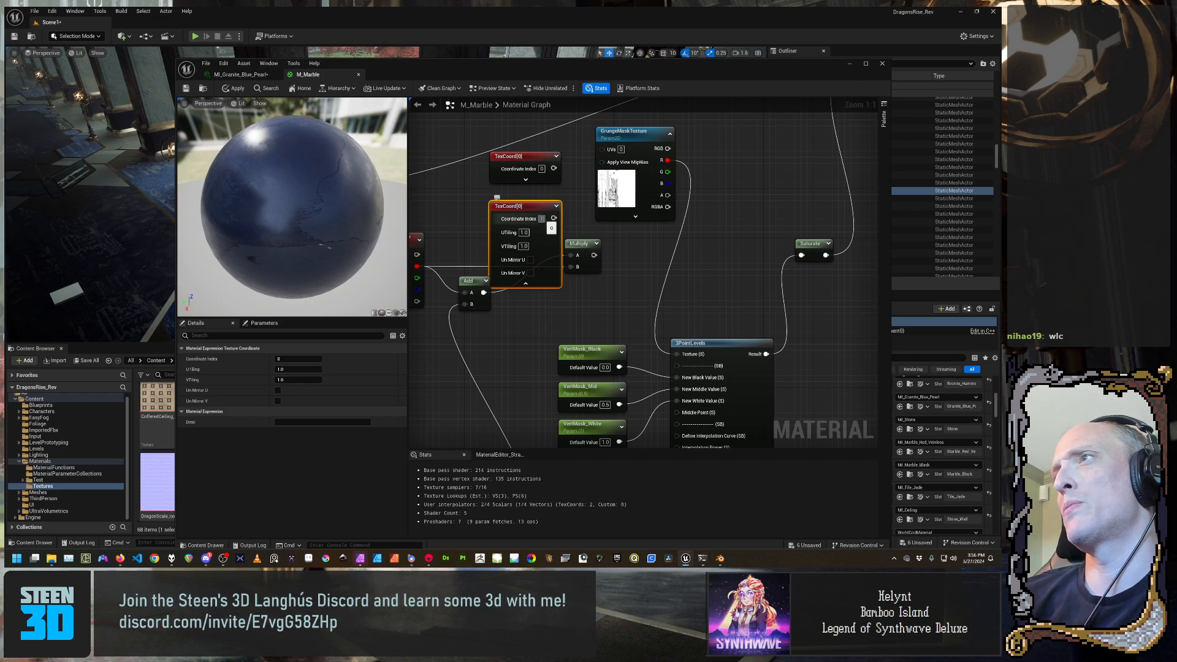
key("Return")
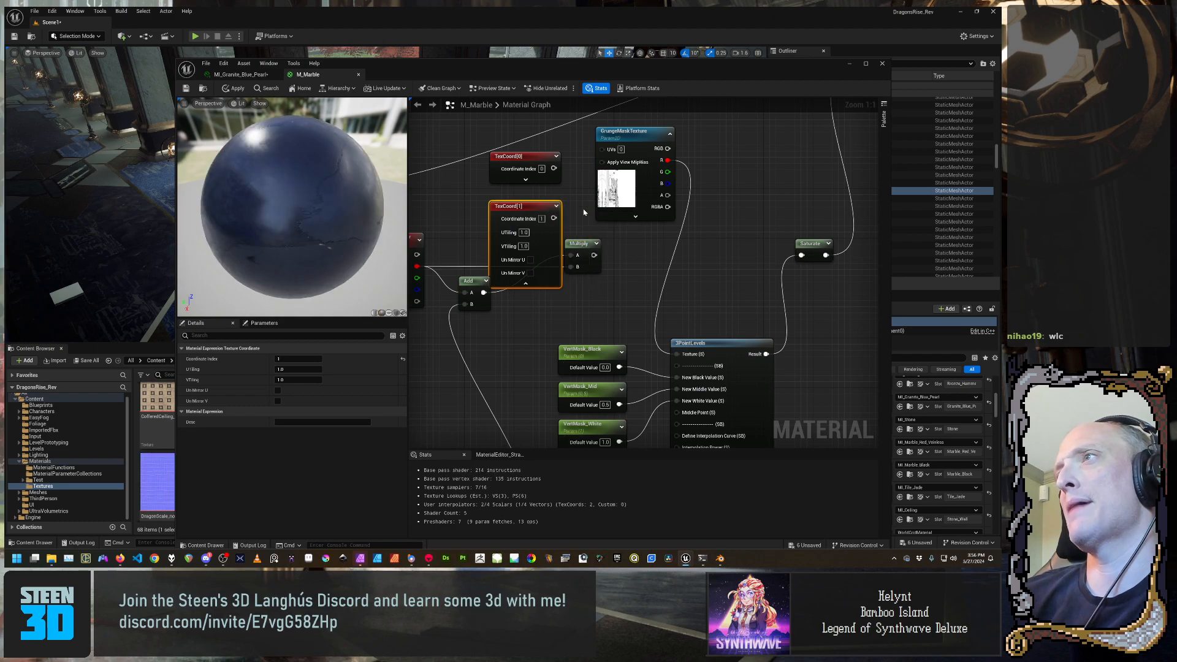
left_click(525, 283)
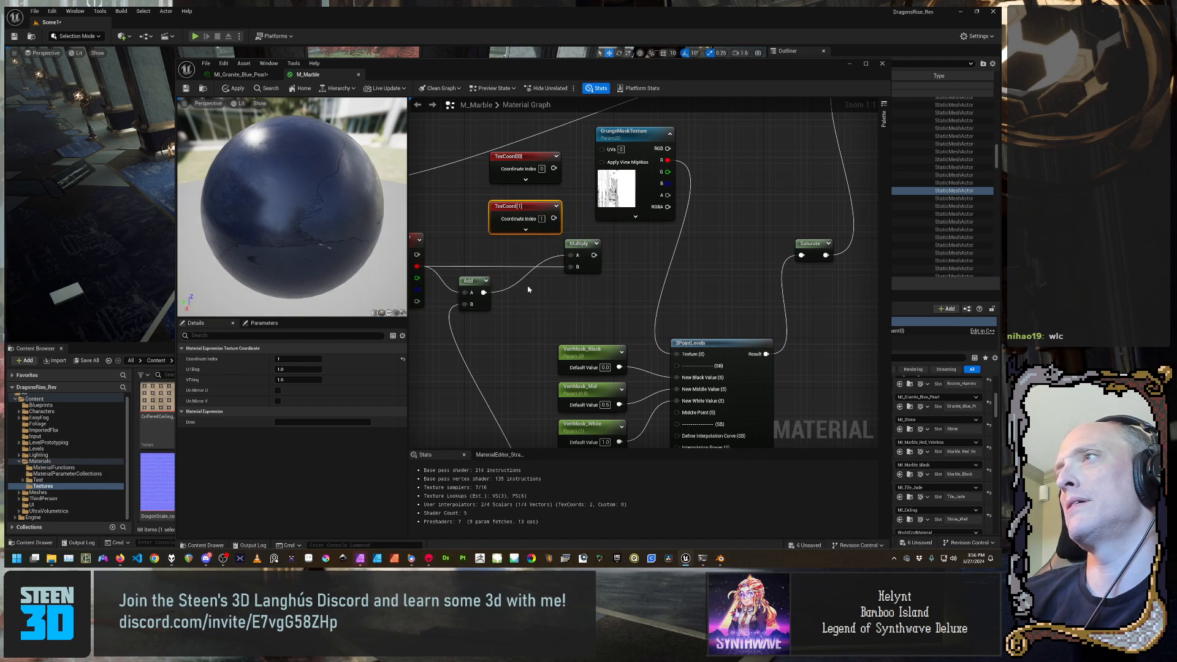
Make room beside the GrungeMaskTexture node and add a StaticSwitchParameter between it and the two TexCoord nodes
scroll(613, 225, "down", 3)
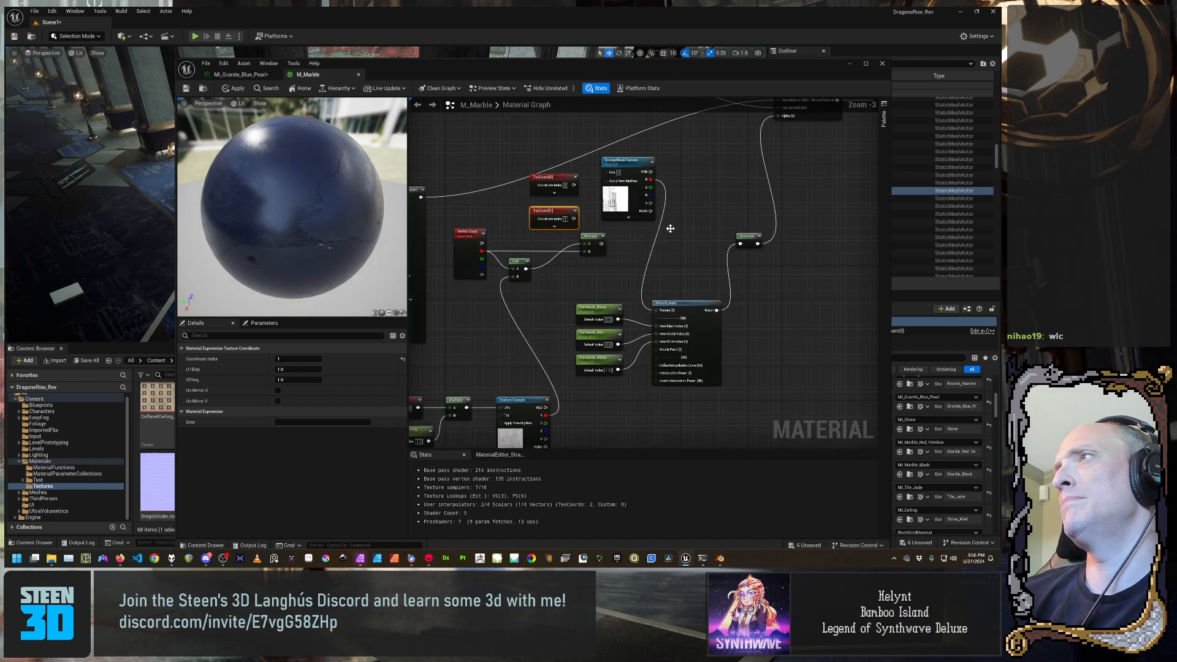
left_click_drag(628, 184, 675, 214)
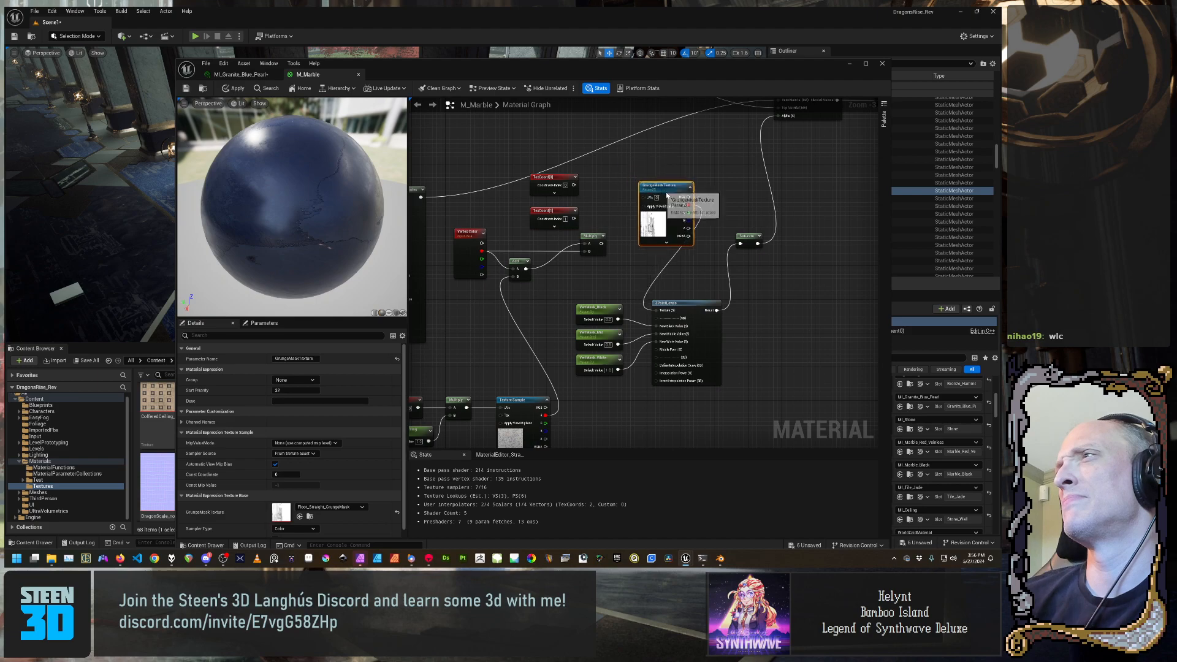
left_click(588, 197)
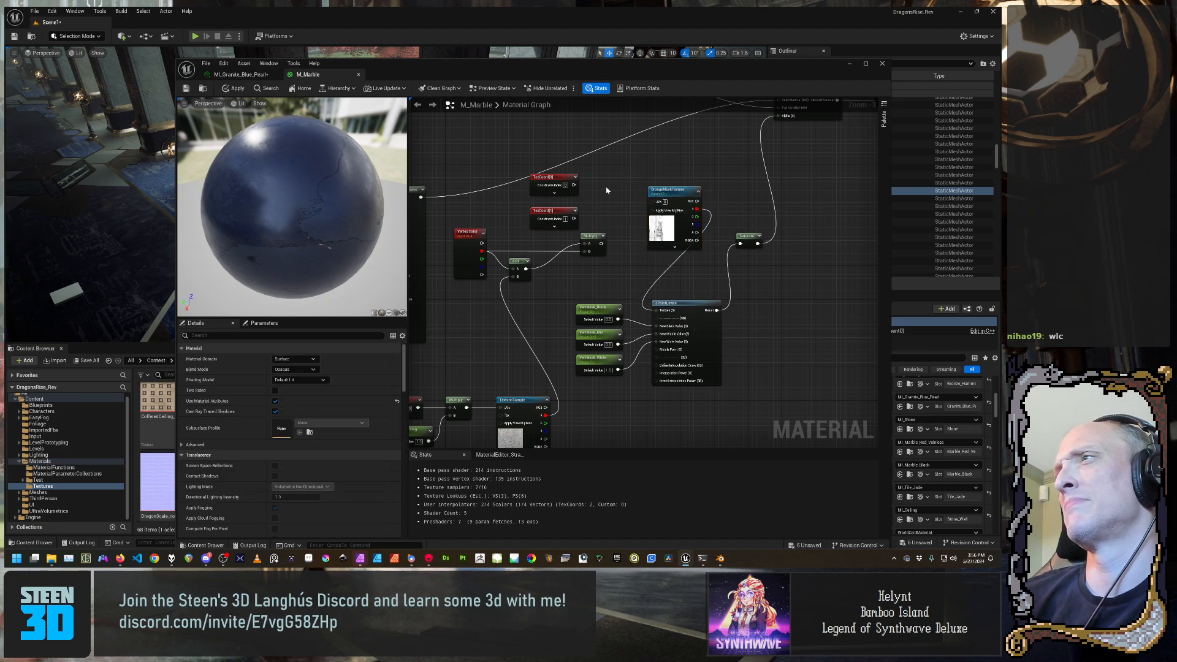
right_click(625, 193)
type("stat")
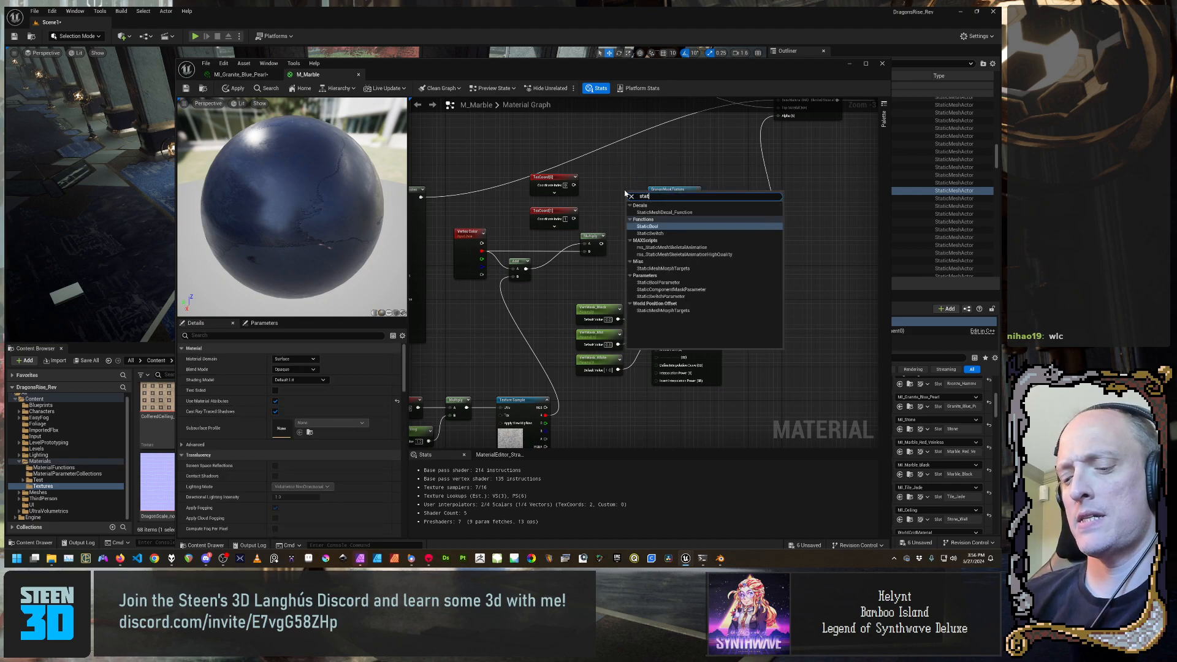
type("ic swi")
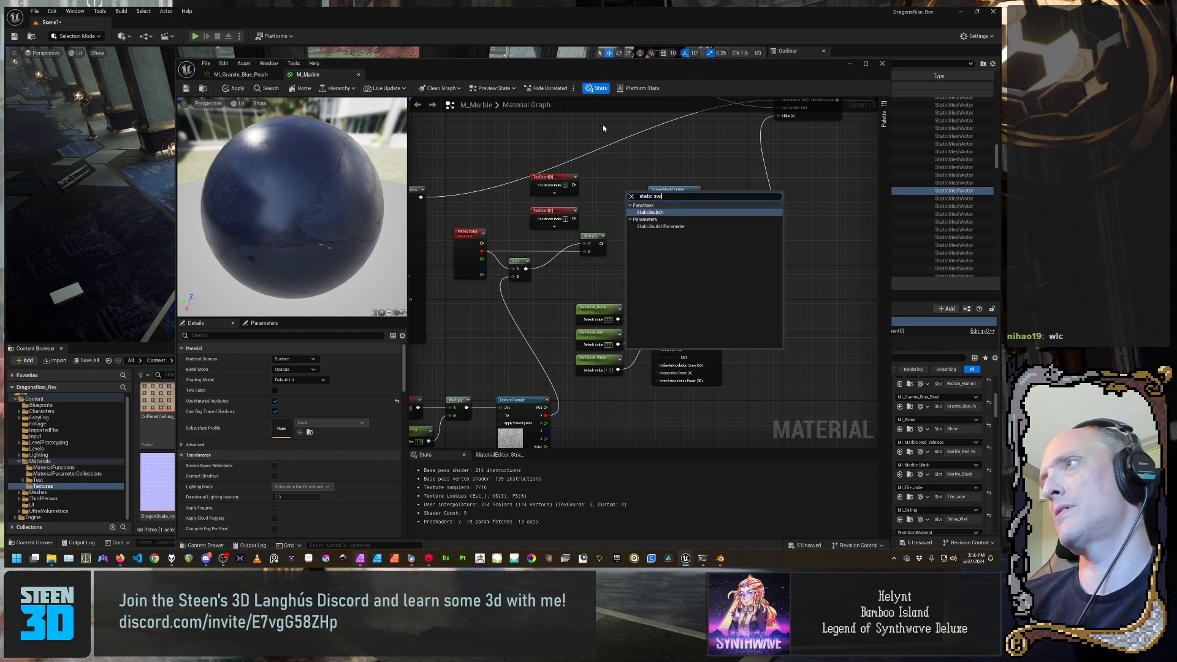
left_click(697, 227)
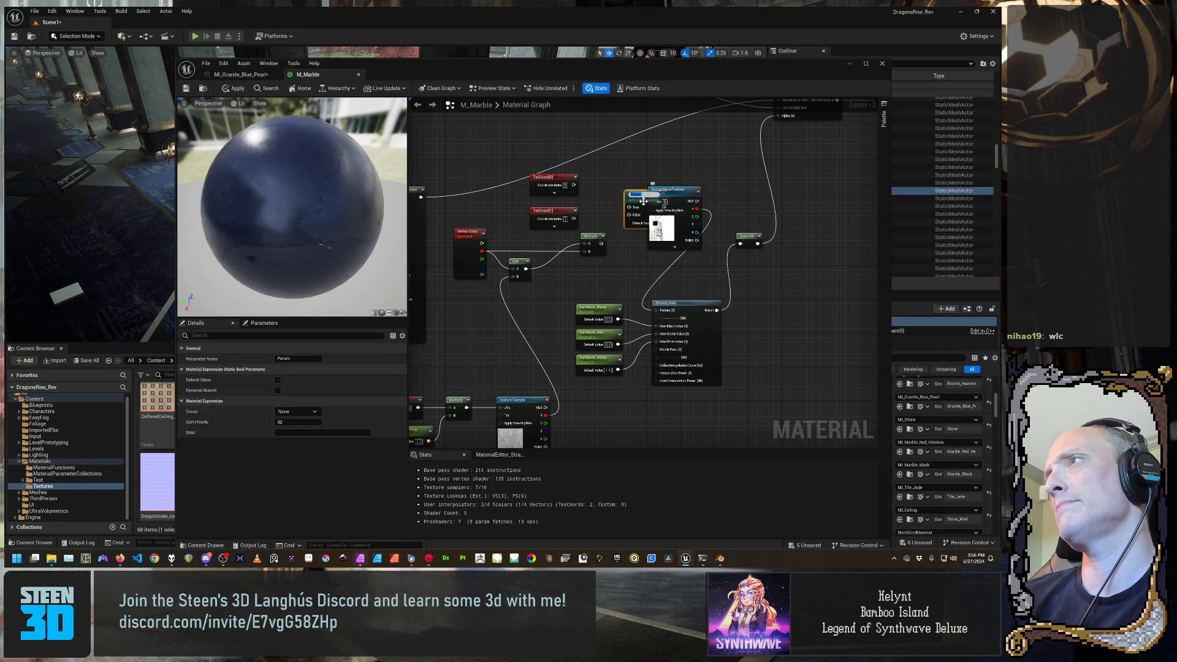
left_click_drag(643, 202, 617, 178)
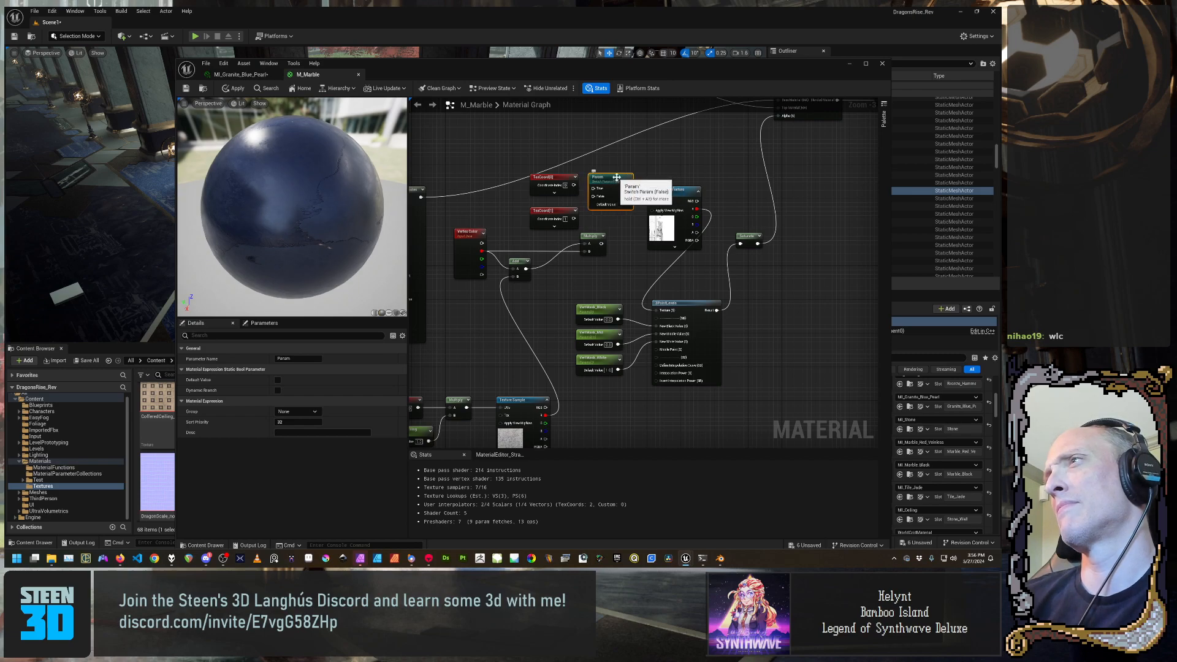
Rename the new static switch parameter as UseSecondaryUVSet
double_click(617, 177)
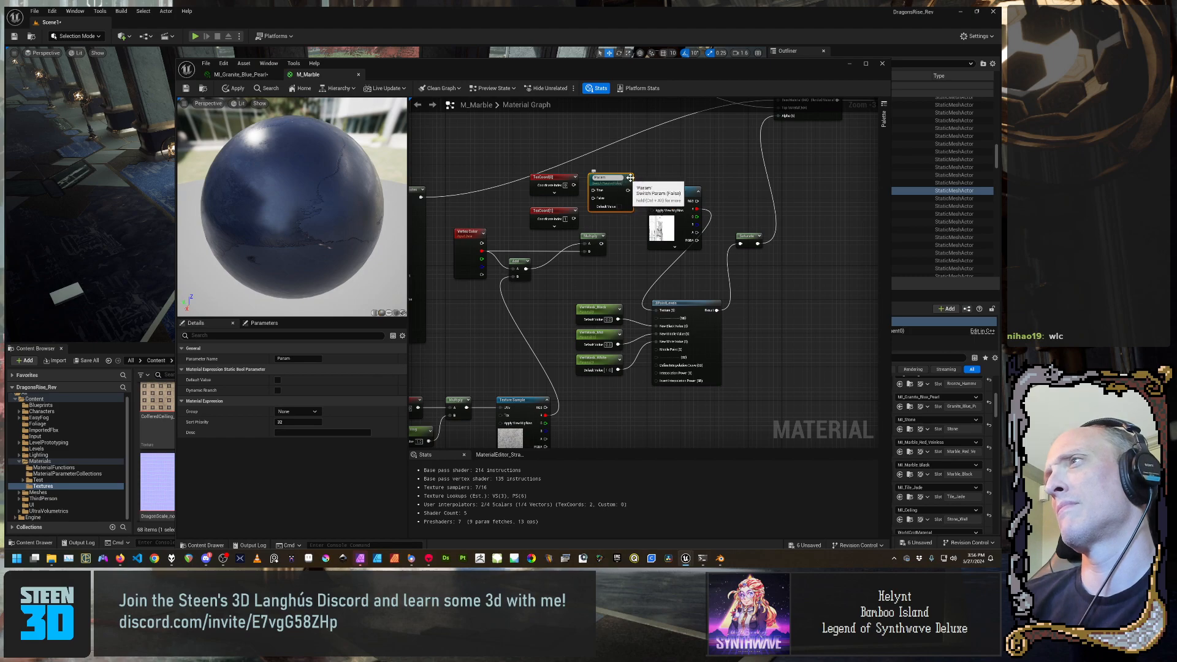
right_click(630, 177)
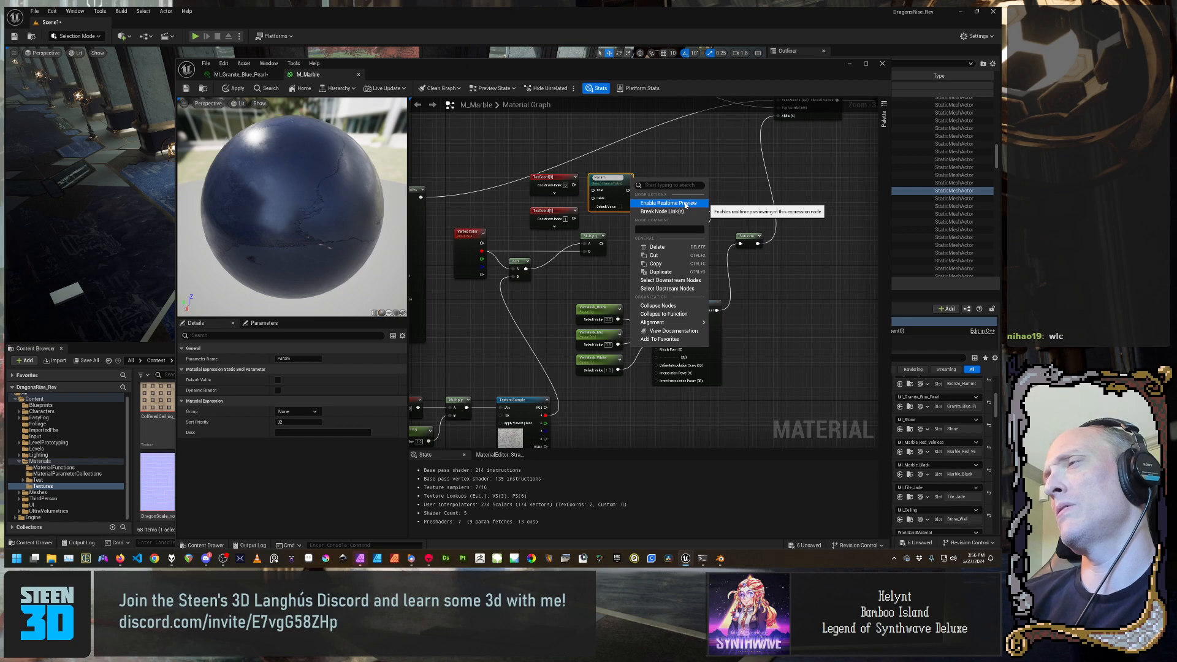
left_click(615, 181)
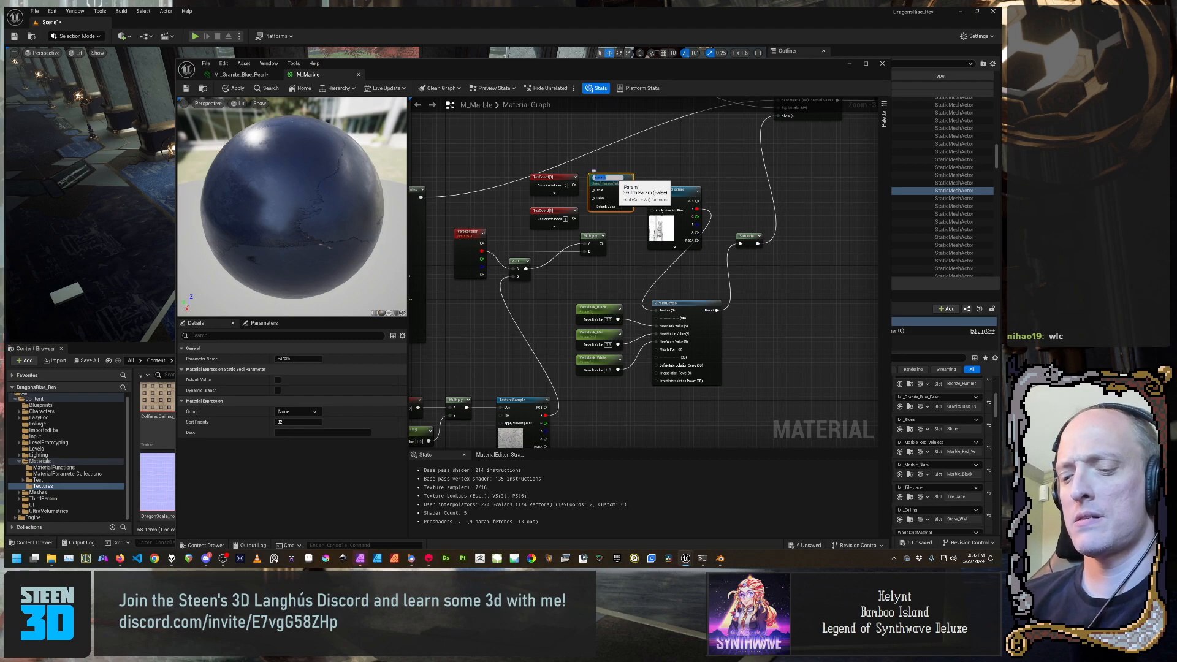
type("SecondaryUVSet")
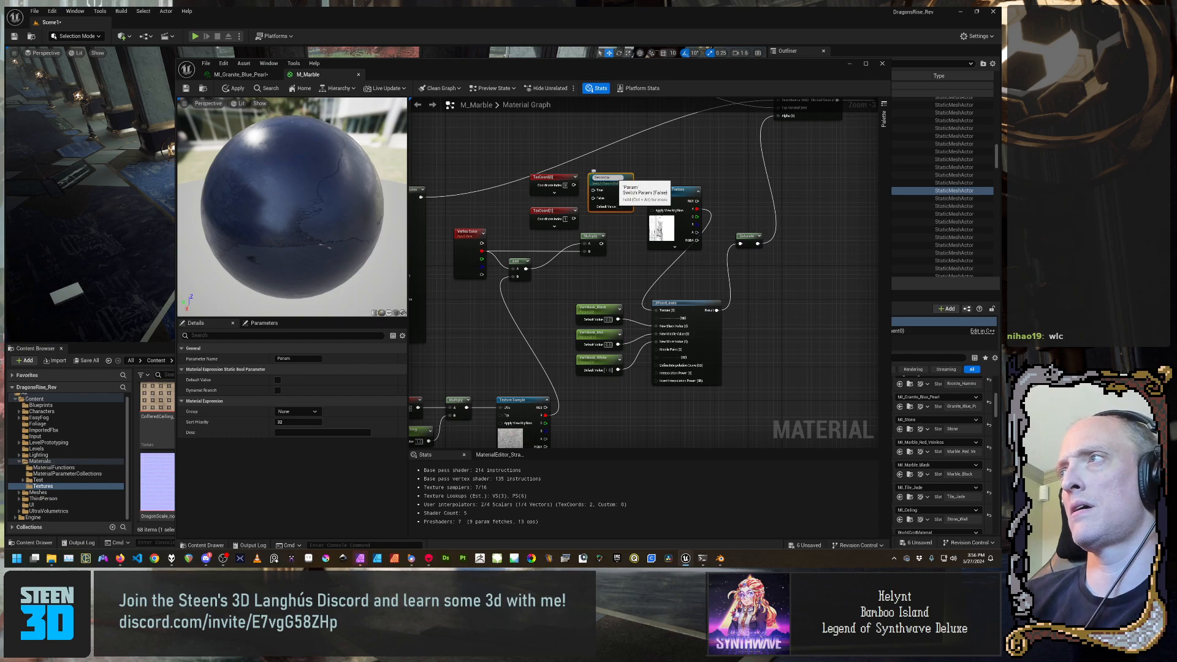
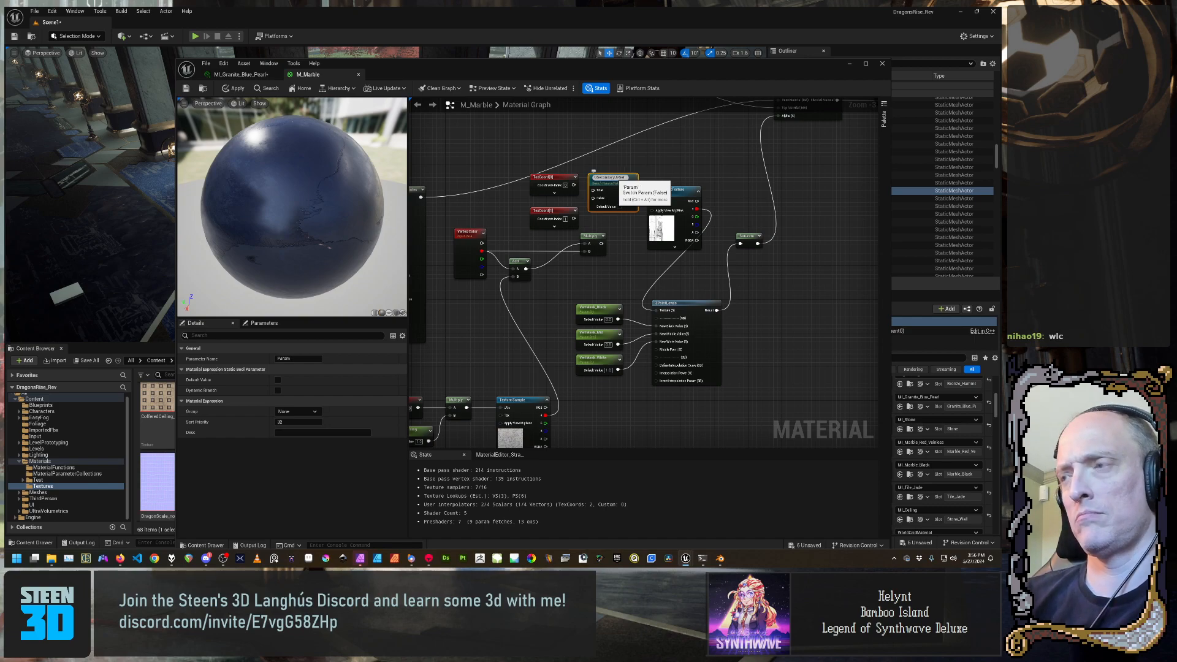
left_click(659, 163)
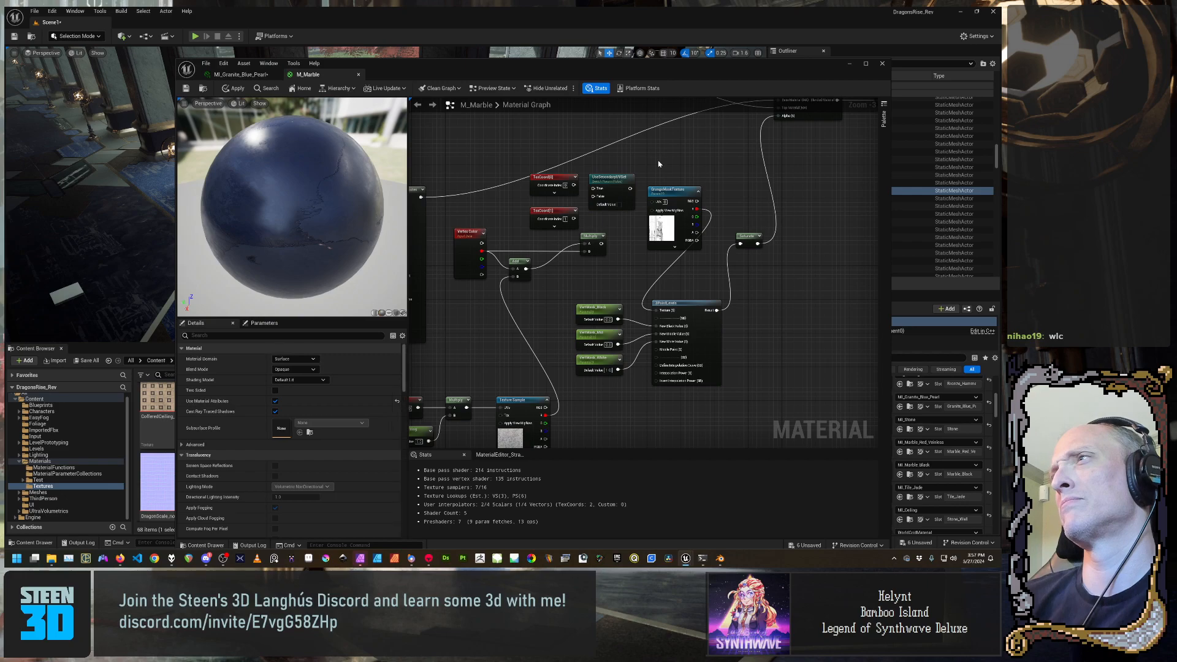
Connect TexCoord[1] to the switch's True input, TexCoord[0] to False, and its output to GrungeMaskTexture's UVs; apply and save M_Marble
left_click_drag(558, 182, 593, 188)
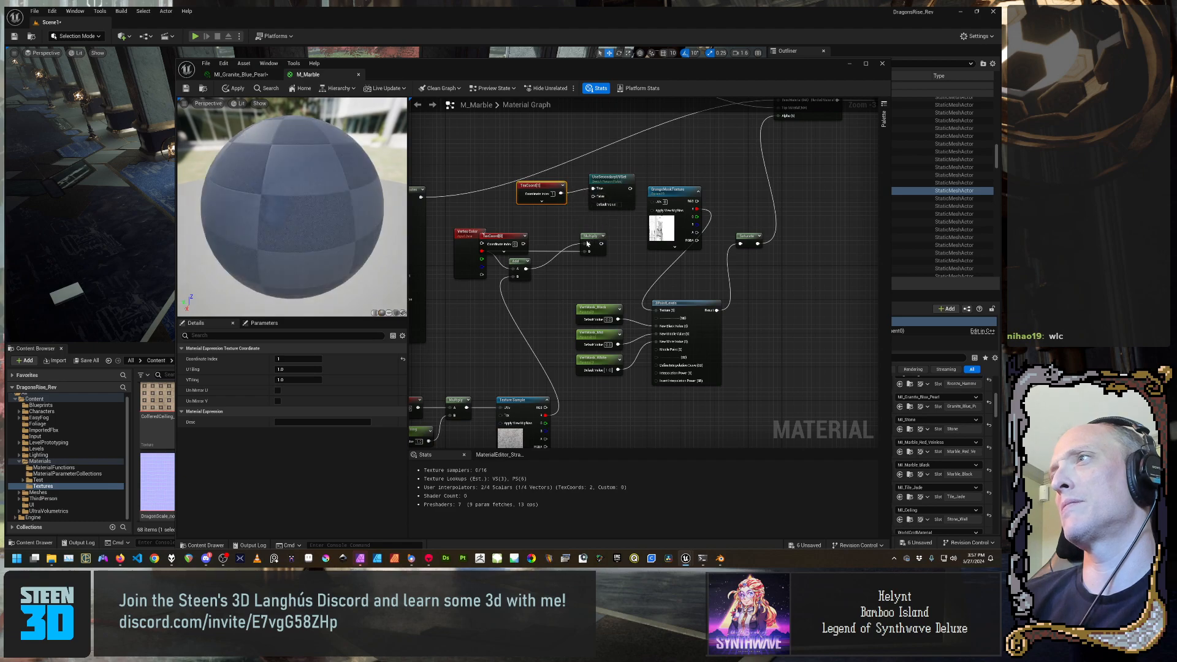
left_click(536, 226)
left_click_drag(535, 226, 594, 196)
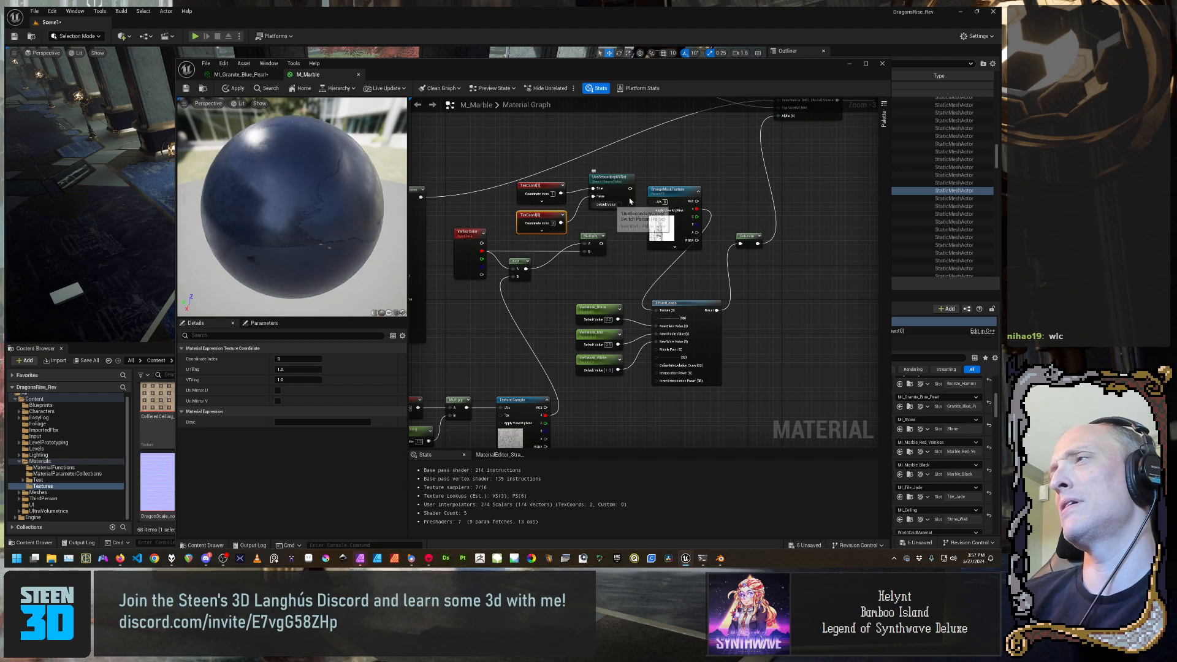
mouse_move(630, 188)
left_mouse_down()
mouse_move(654, 202)
mouse_move(616, 193)
left_mouse_up()
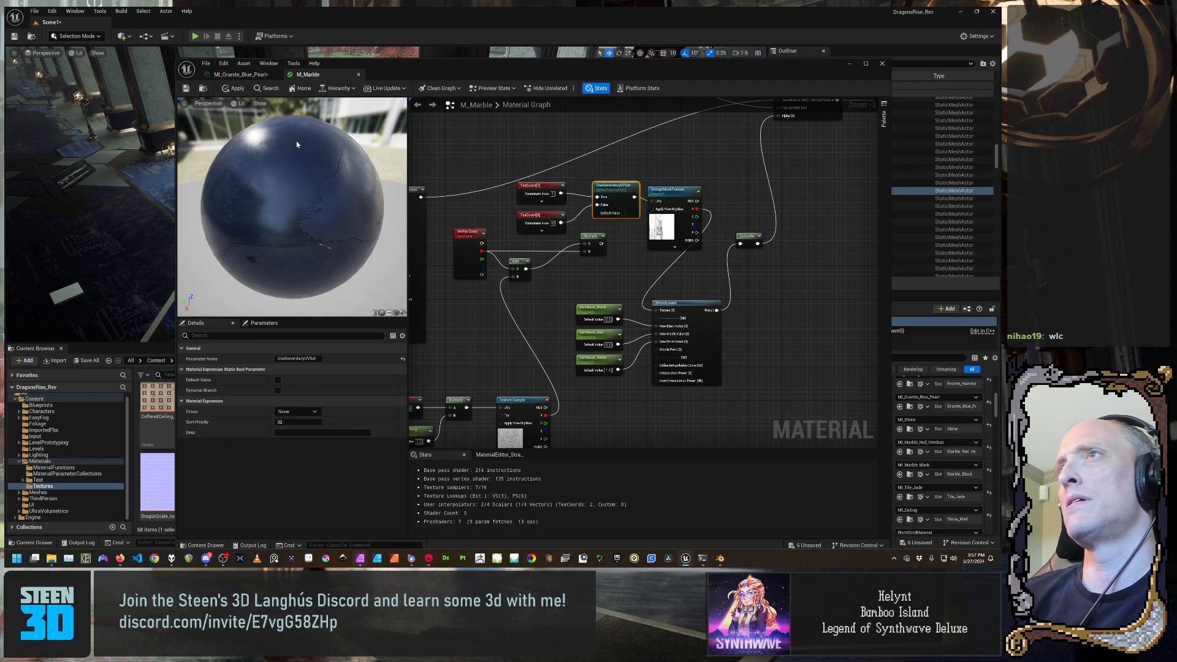
left_click(237, 89)
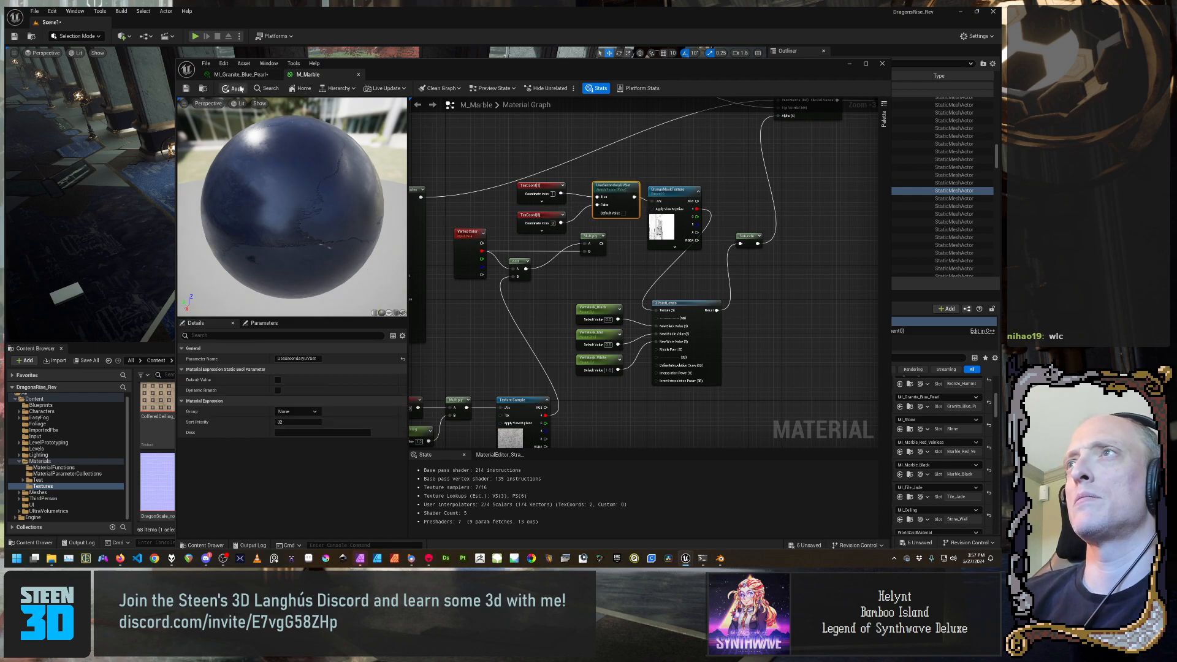
left_click(185, 89)
Enable the override of the UseSecondaryUVSet static switch parameter in the MI_Granite_Blue_Pearl instance
left_click(240, 74)
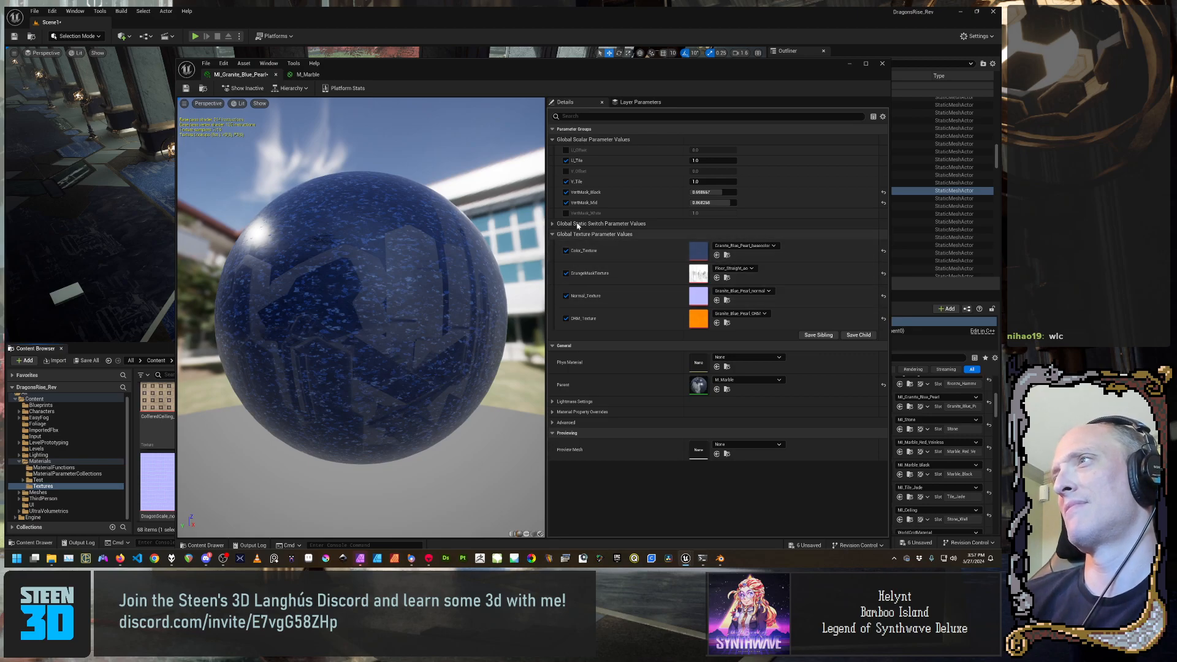
left_click(554, 224)
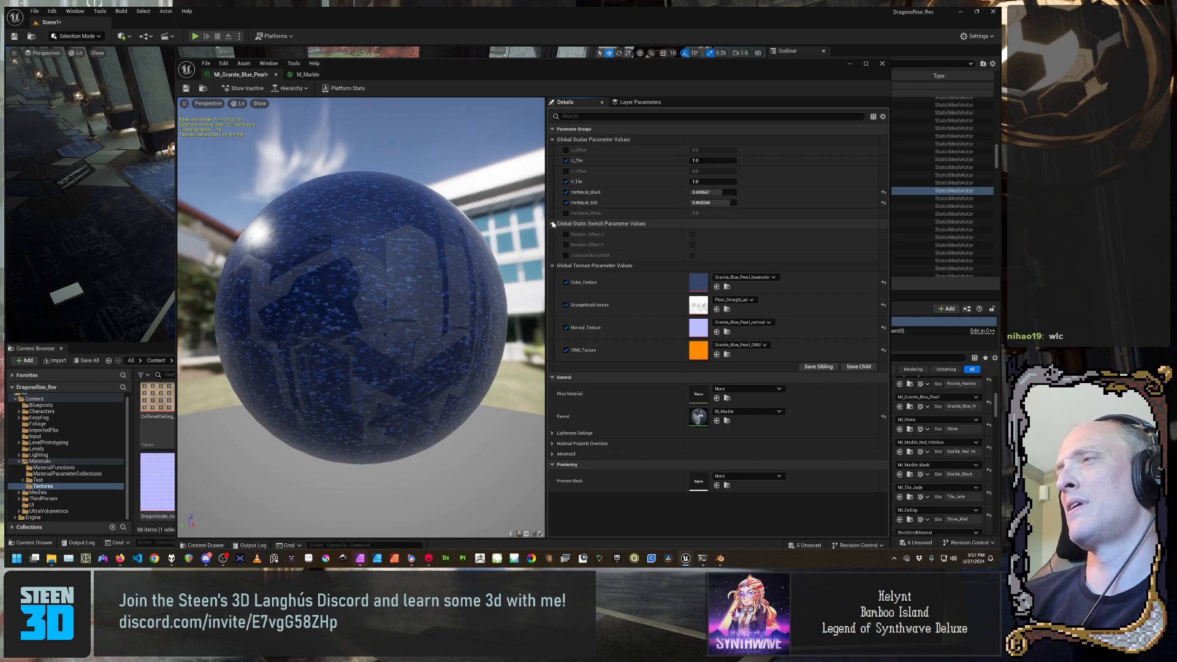
left_click(566, 256)
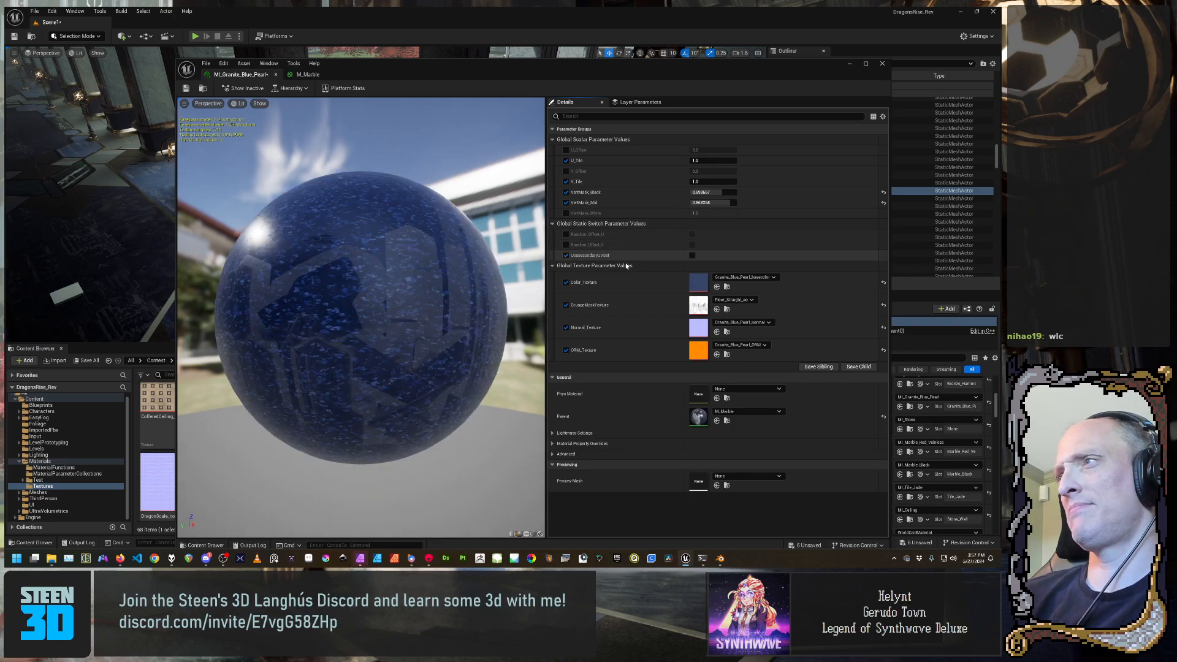
left_click(693, 255)
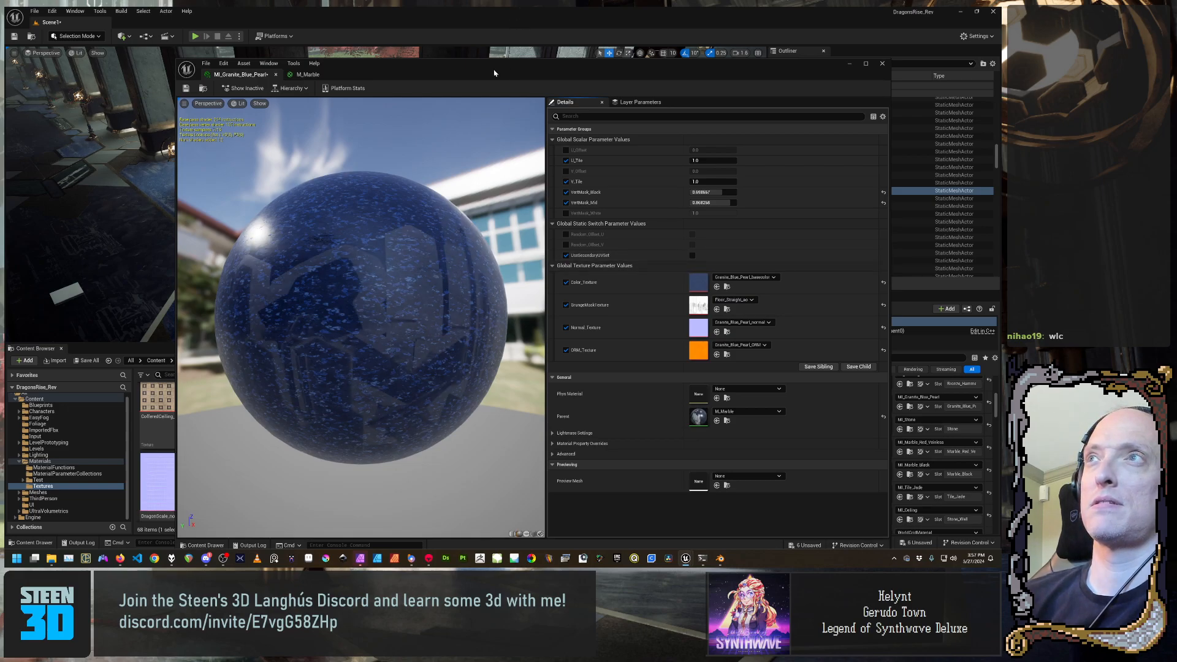
Return to the level editor and reimport the SM_Floor_Straight static mesh from the Meshes folder
left_click(849, 64)
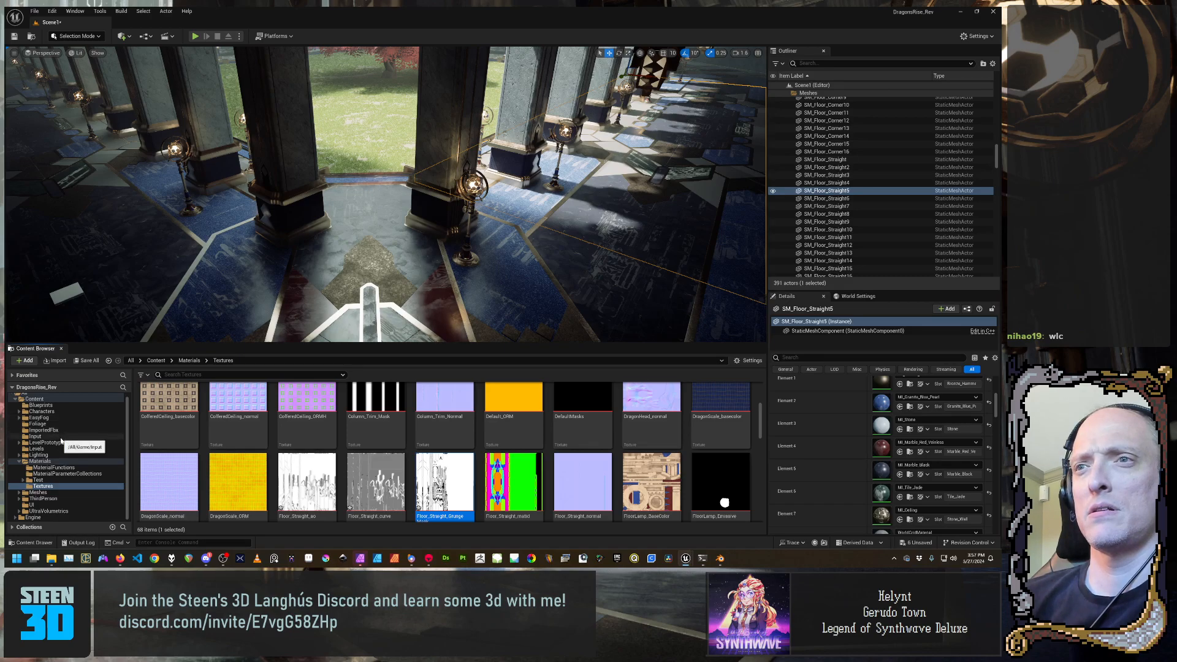
scroll(61, 440, "up", 1)
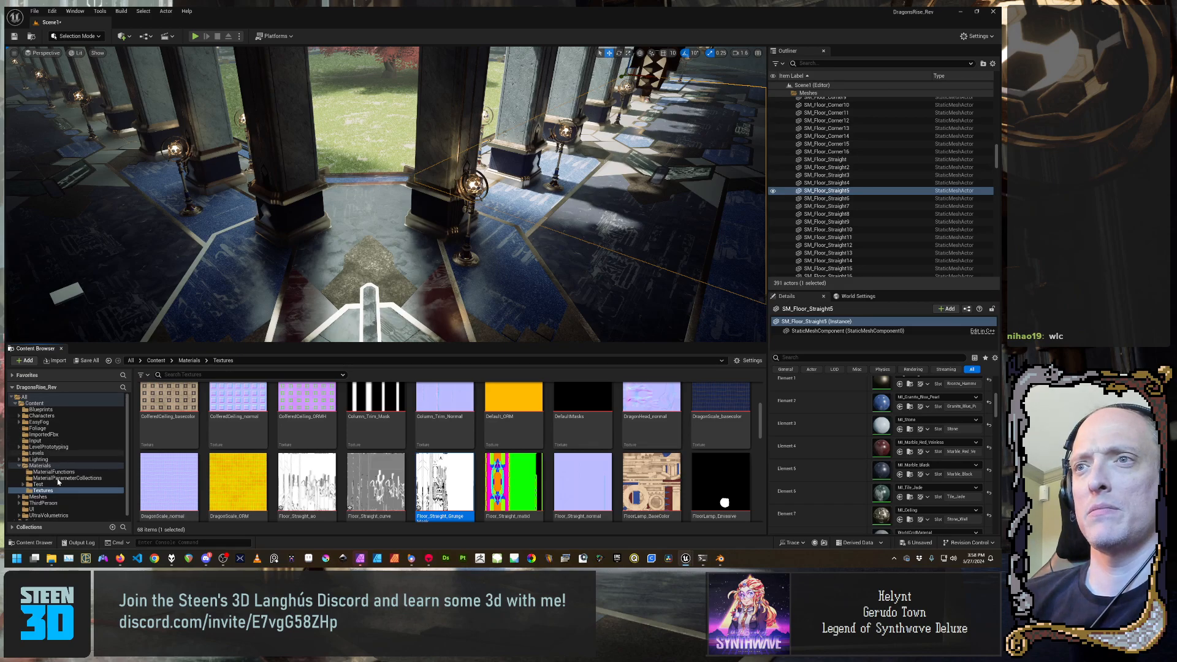
left_click(81, 499)
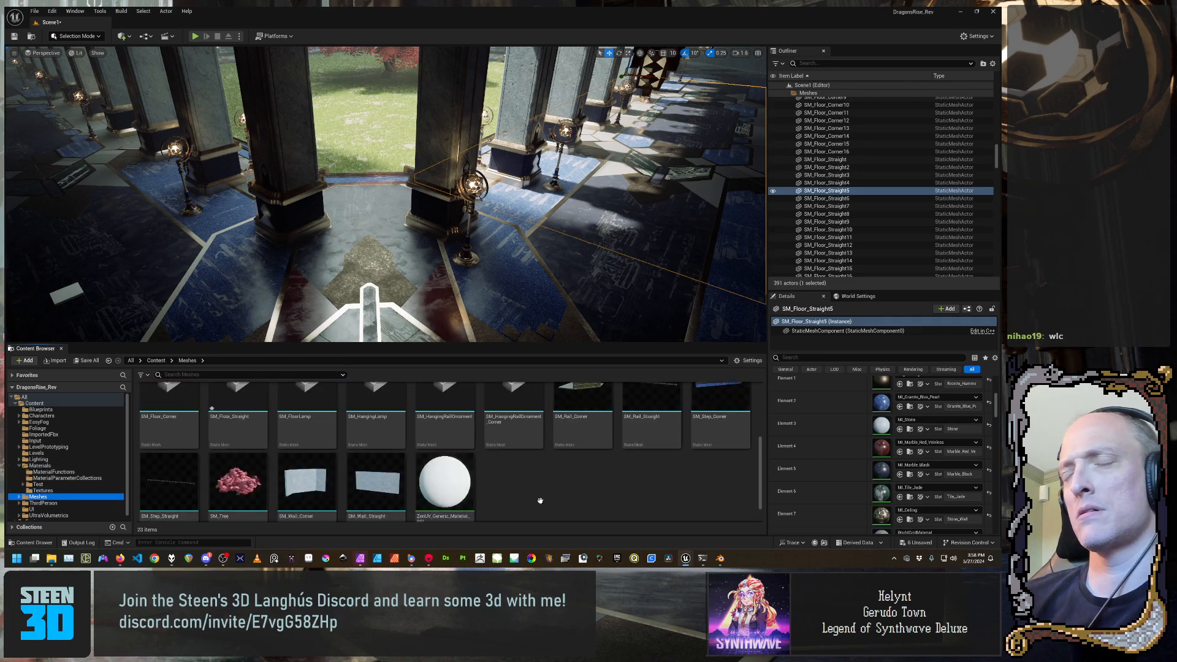
scroll(566, 495, "up", 1)
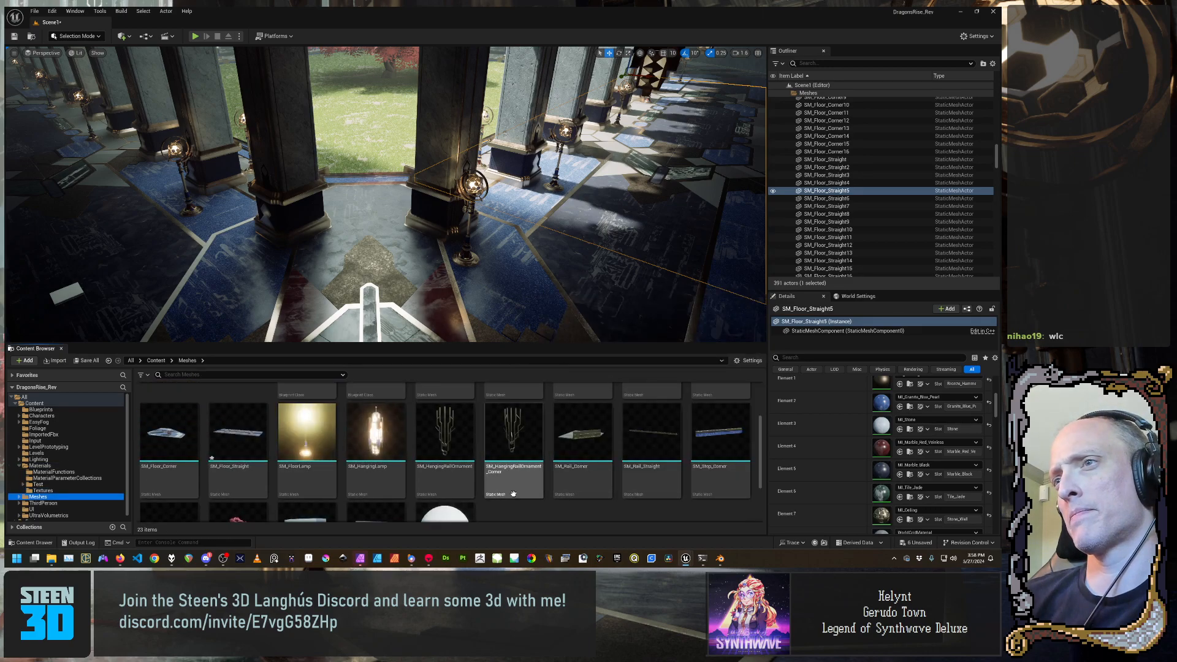
left_click(232, 448)
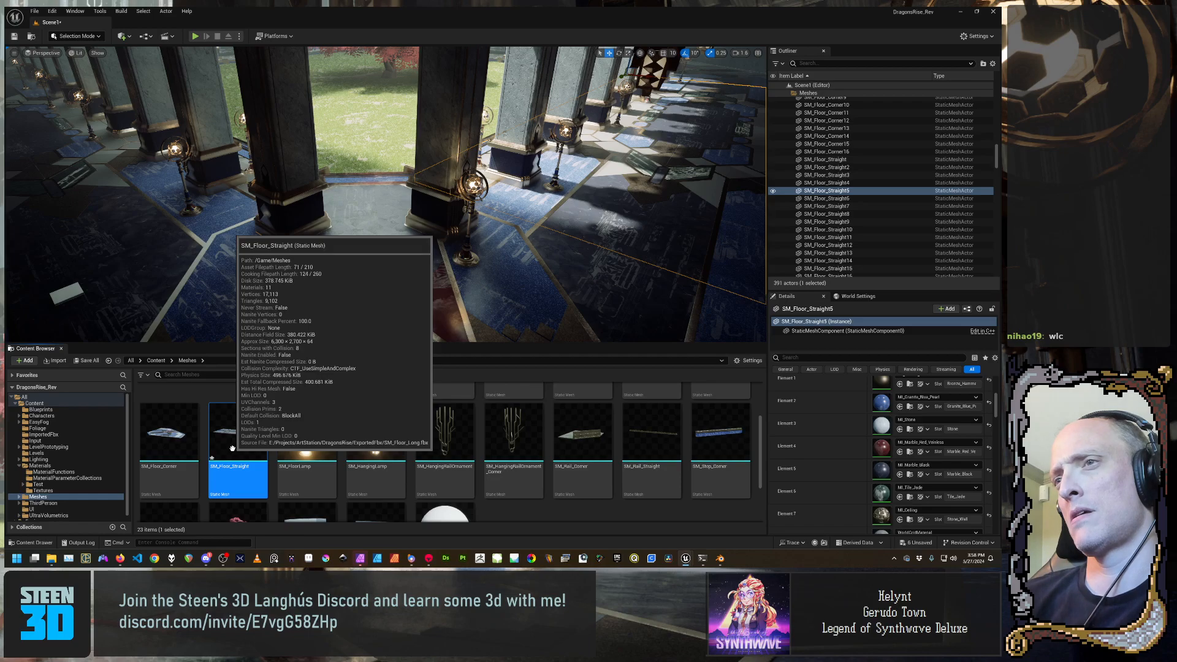
right_click(243, 448)
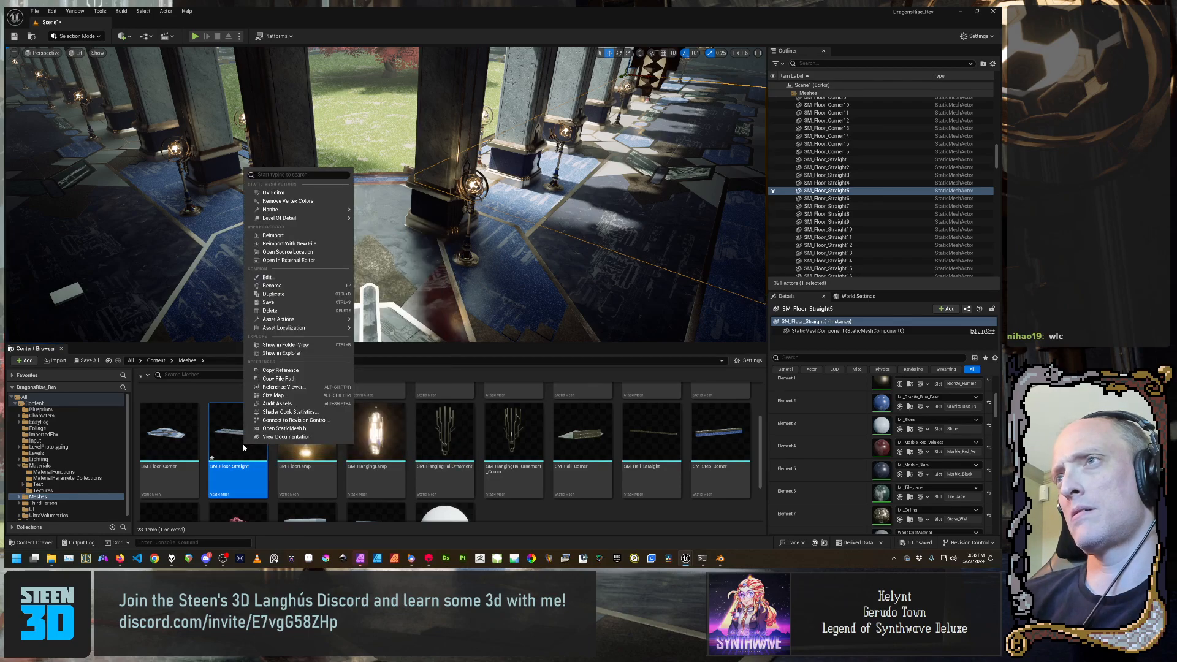
left_click(270, 236)
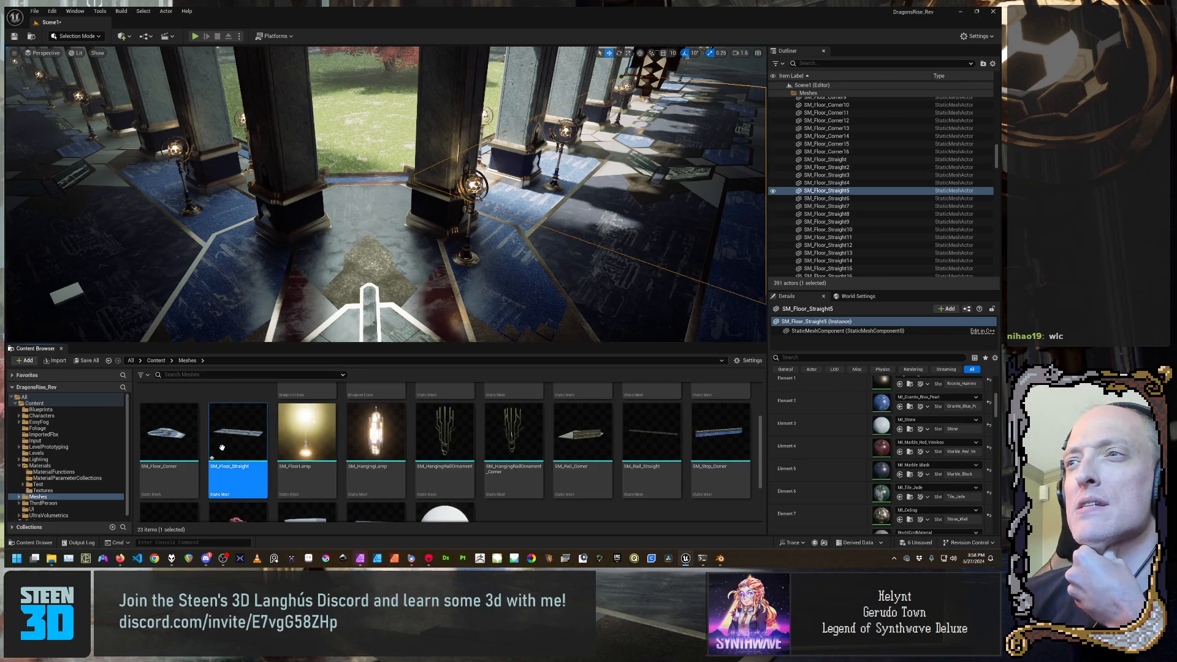
Review the placed floor's material slots, then open the SM_Floor_Straight mesh asset and overlay UV Channel 2 in its preview
mouse_move(233, 433)
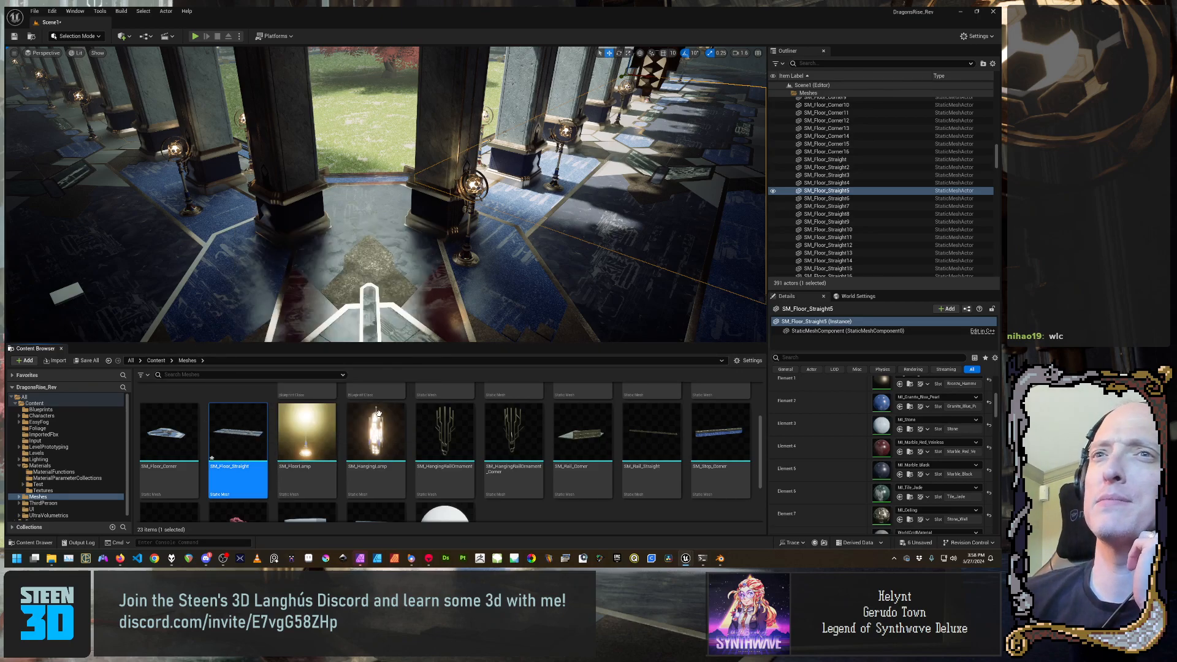
mouse_move(366, 412)
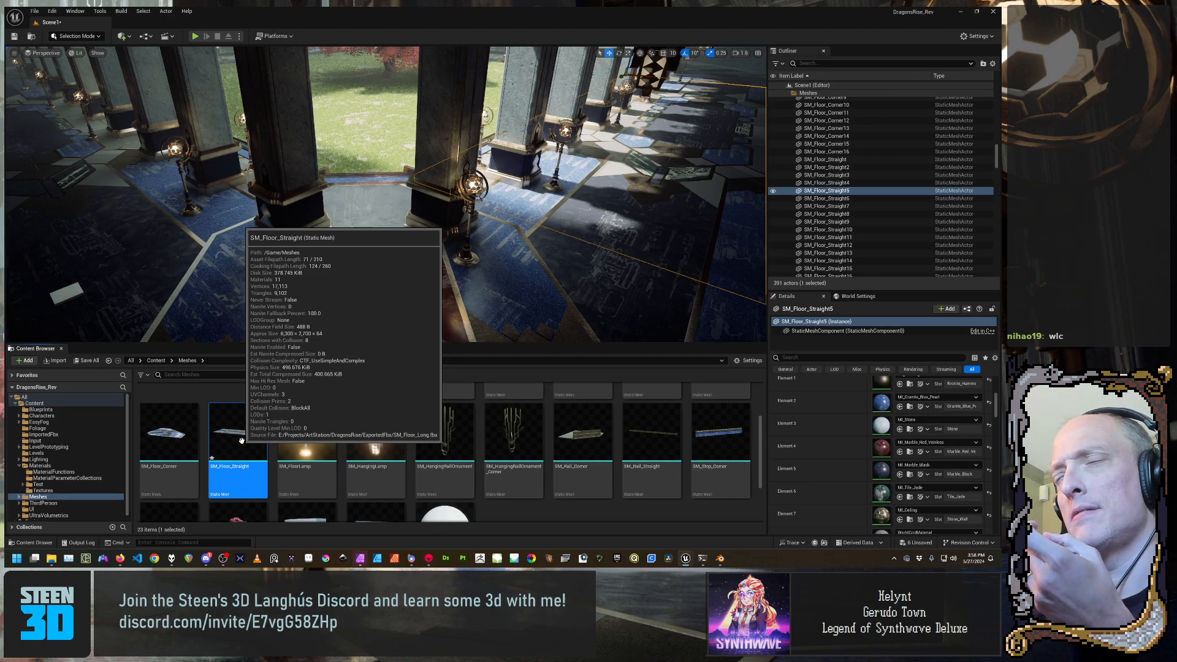
scroll(926, 477, "down", 5)
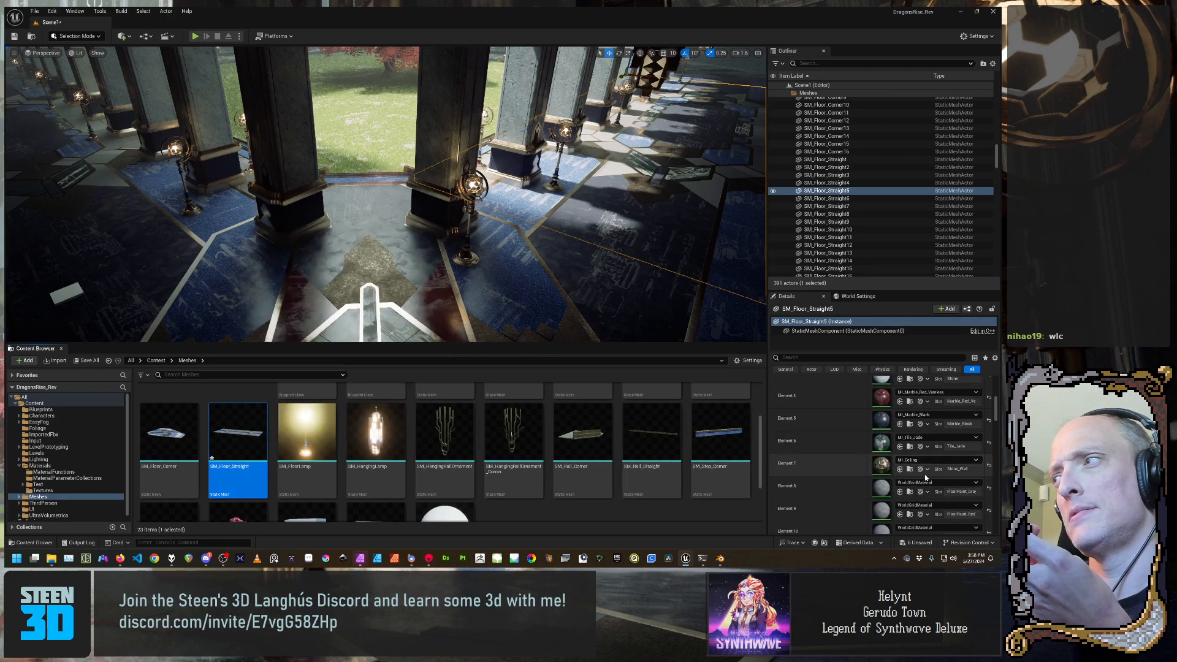
scroll(926, 477, "up", 6)
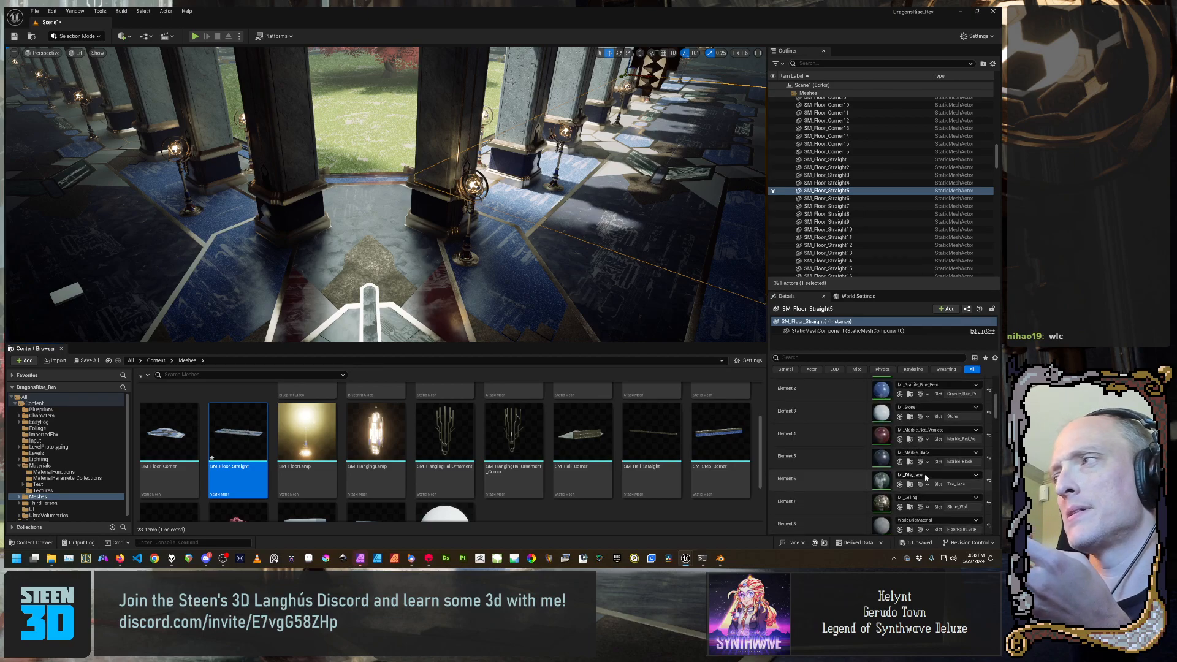
scroll(924, 478, "up", 2)
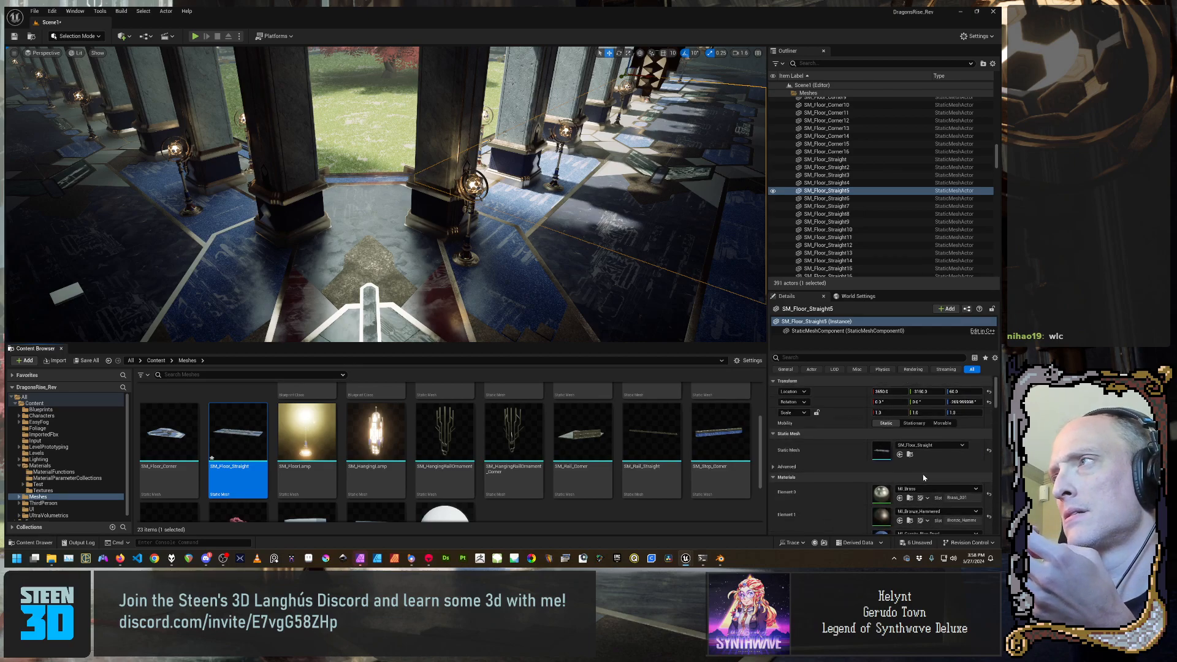
double_click(248, 432)
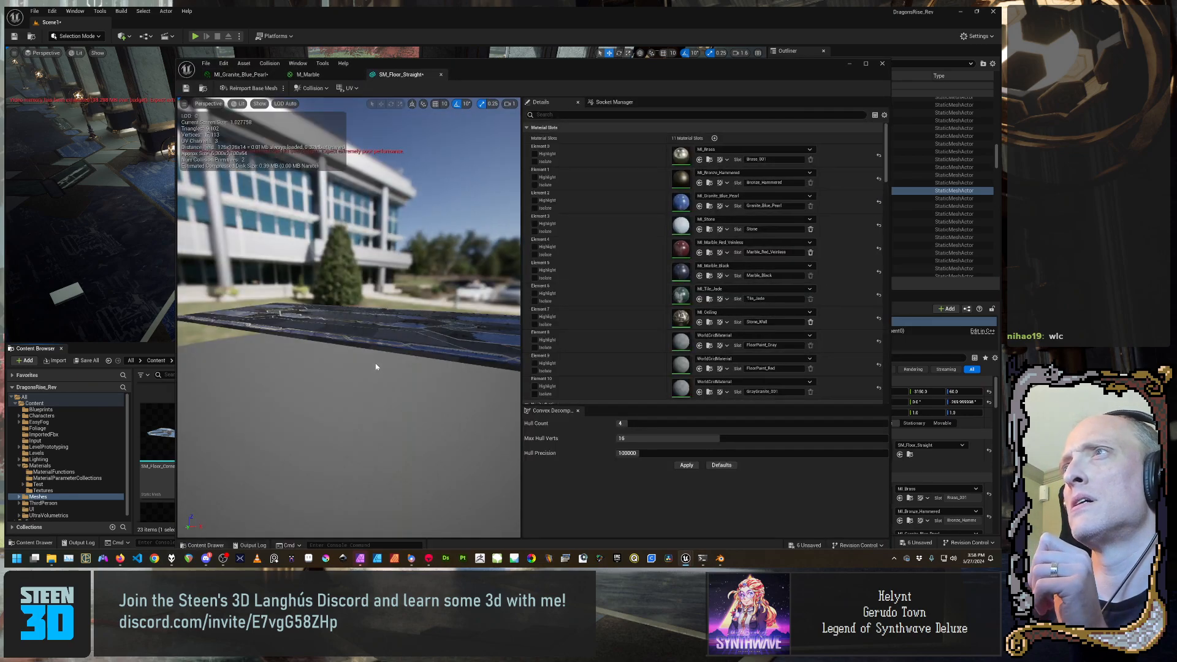
right_click_drag(349, 318, 388, 319)
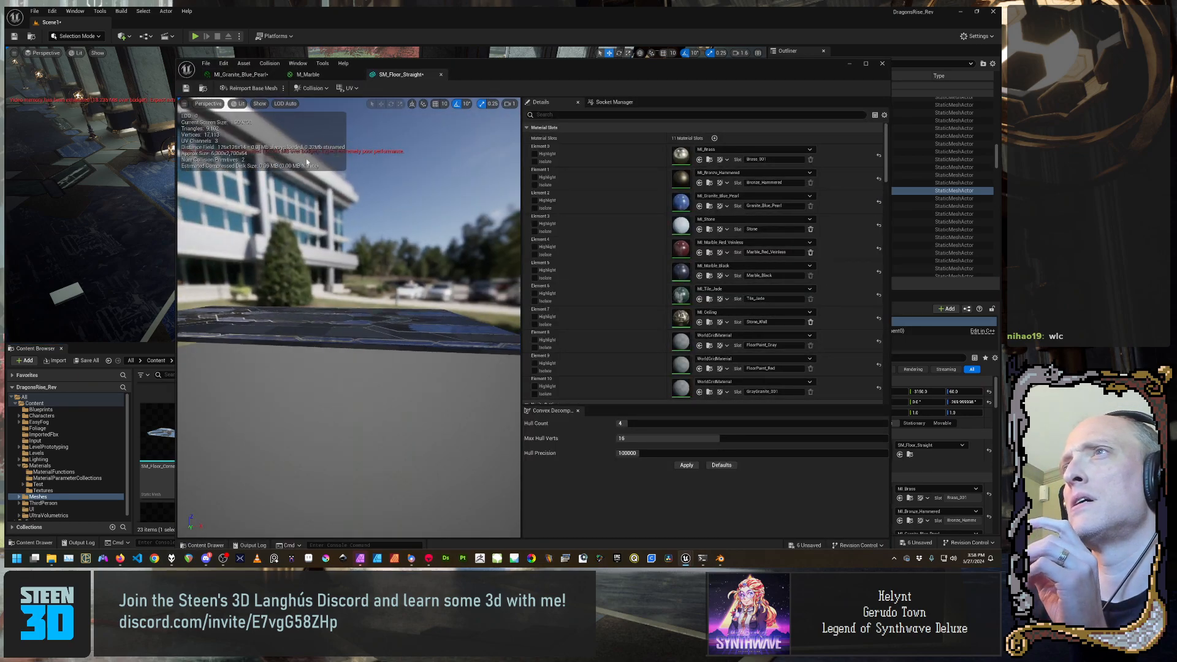
left_click(349, 88)
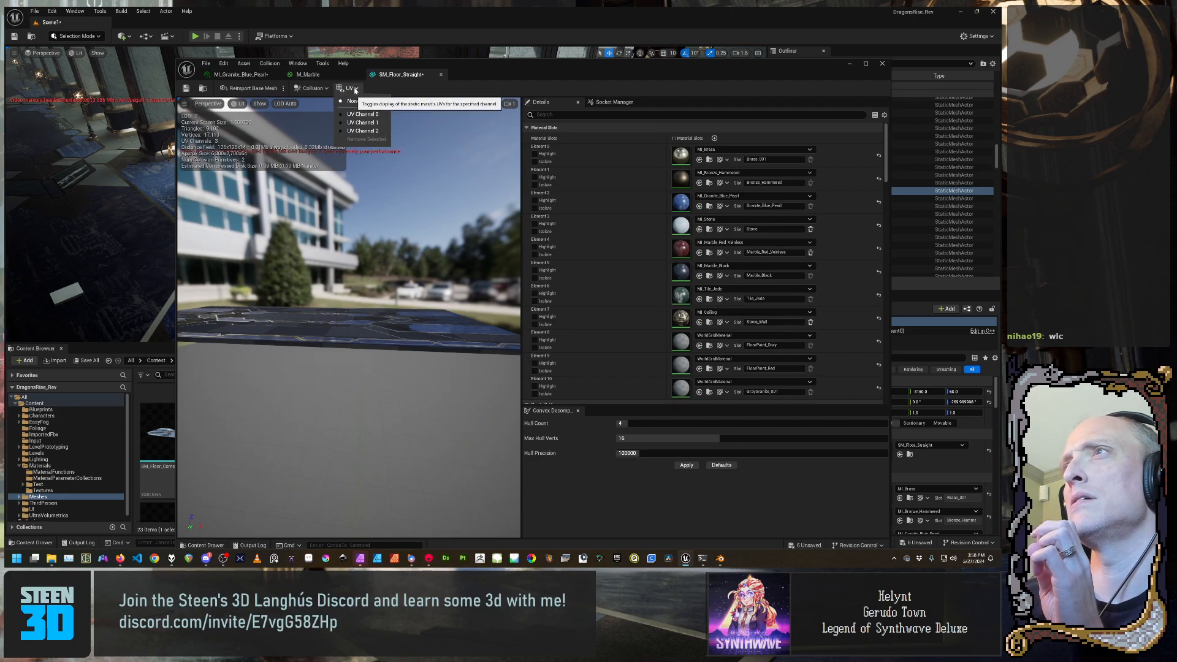
left_click(361, 132)
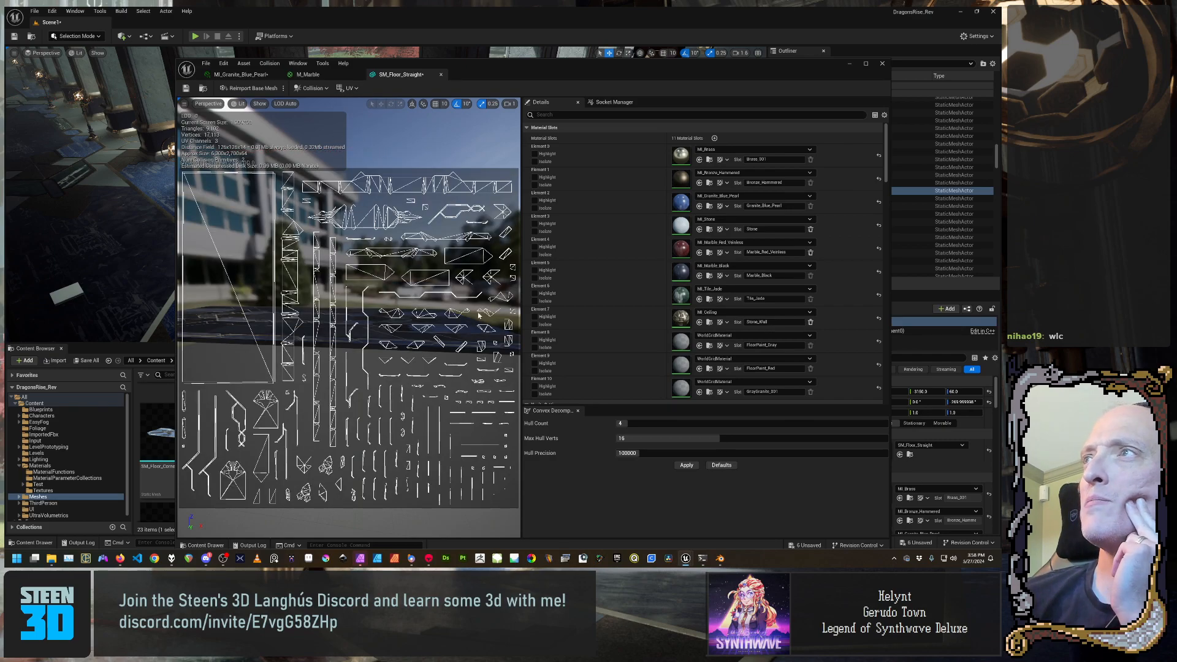
Compare the floor mesh's UV Channel 1 and UV Channel 0 layouts, ending on UV Channel 1
left_click(349, 88)
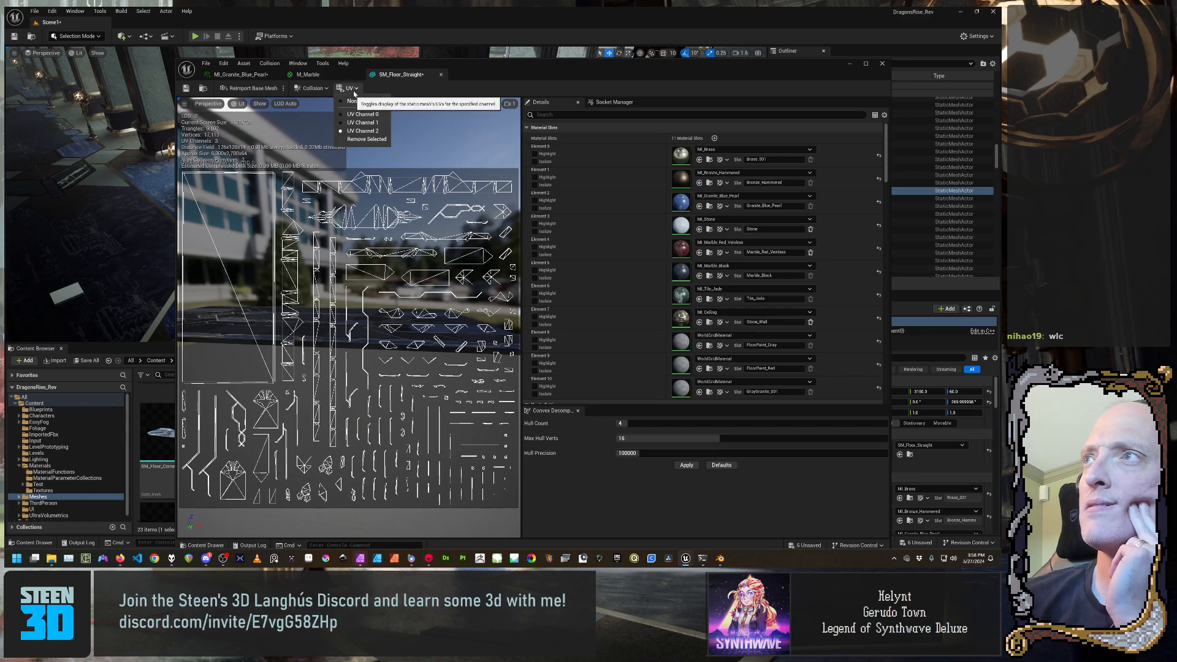
left_click(363, 123)
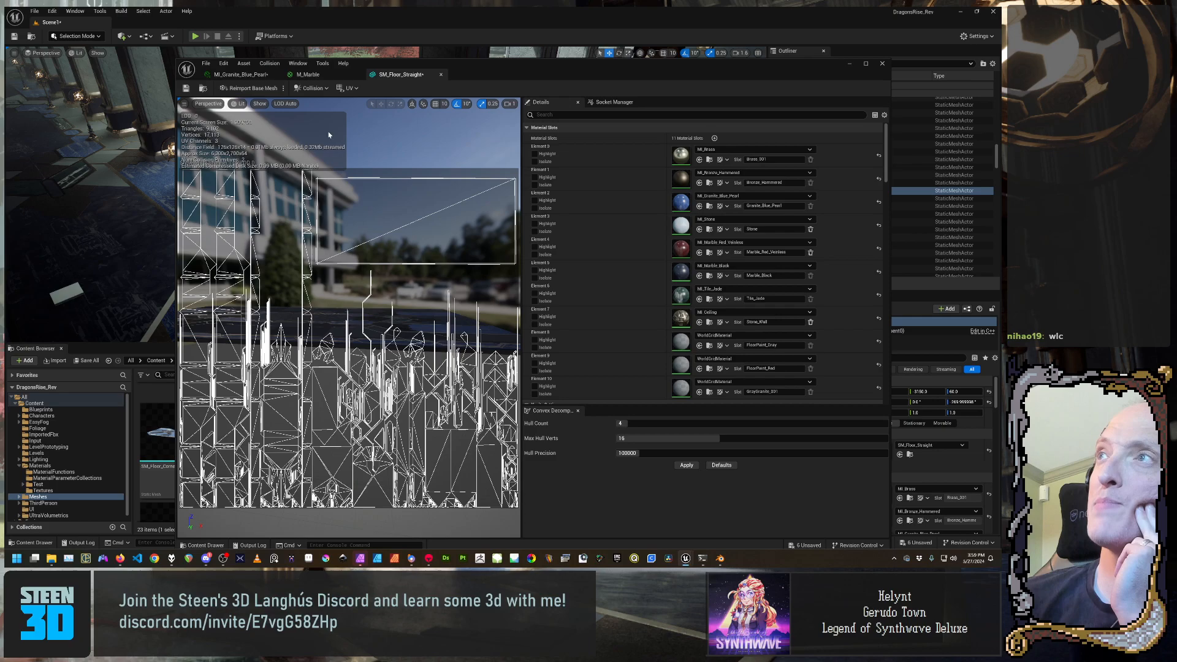
left_click(349, 88)
left_click(366, 115)
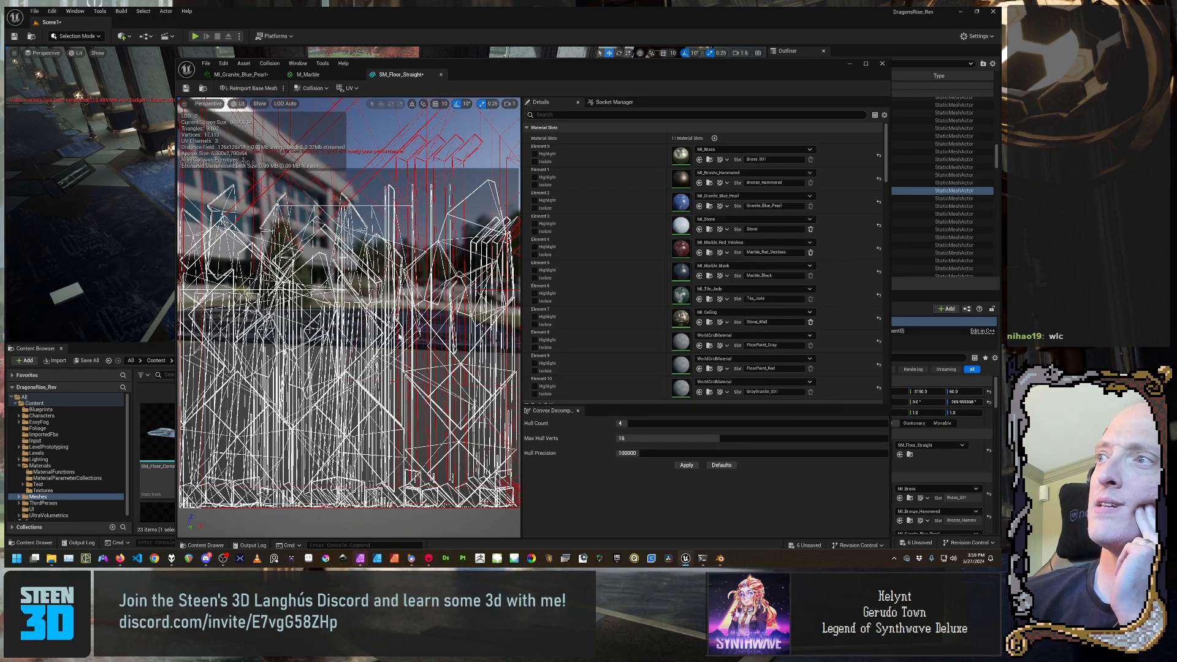
left_click(353, 89)
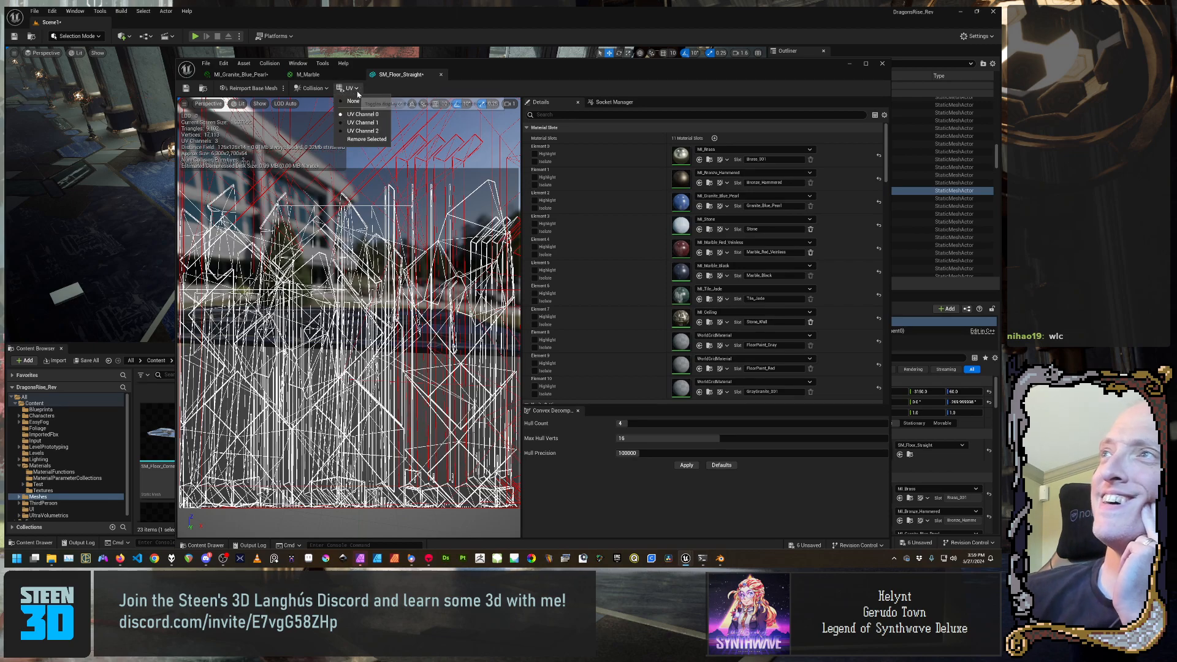
left_click(370, 144)
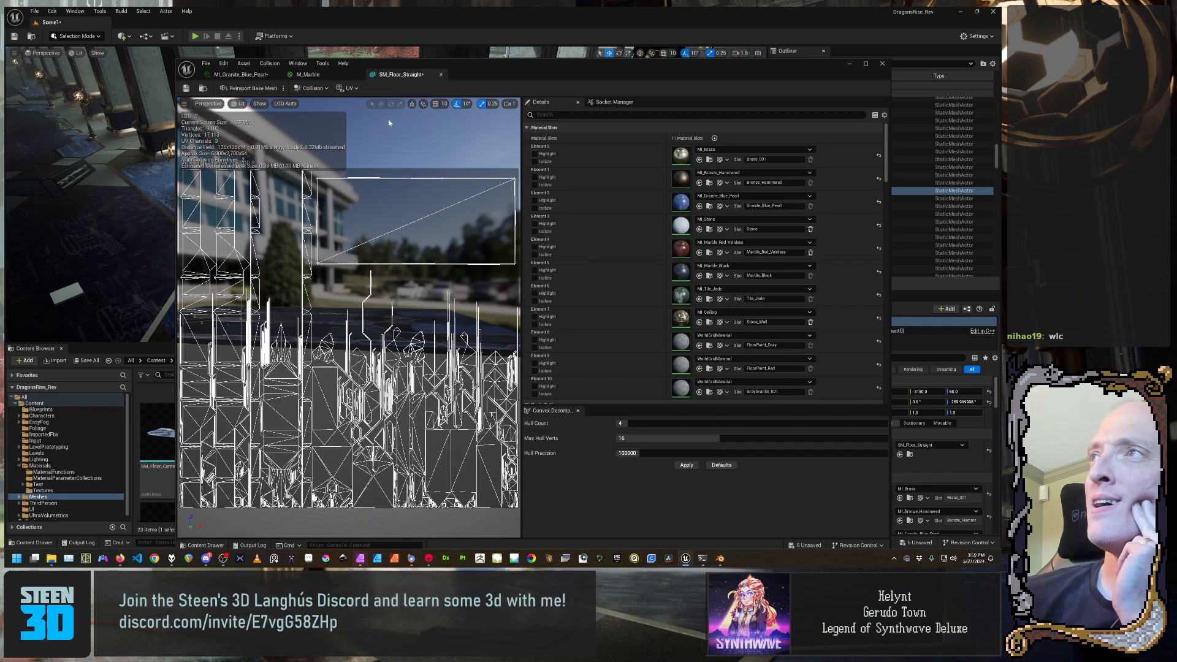
Display UV Channel 2 and try to remove it from LOD 0 of SM_Floor_Straight
left_click(358, 90)
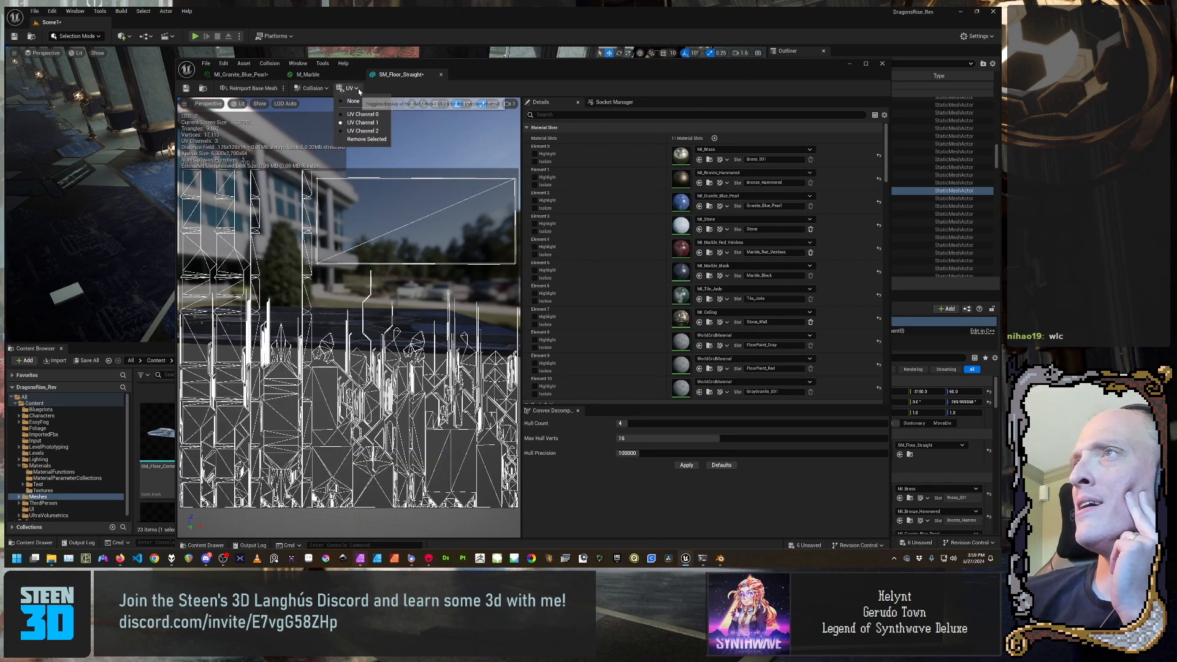
left_click(363, 131)
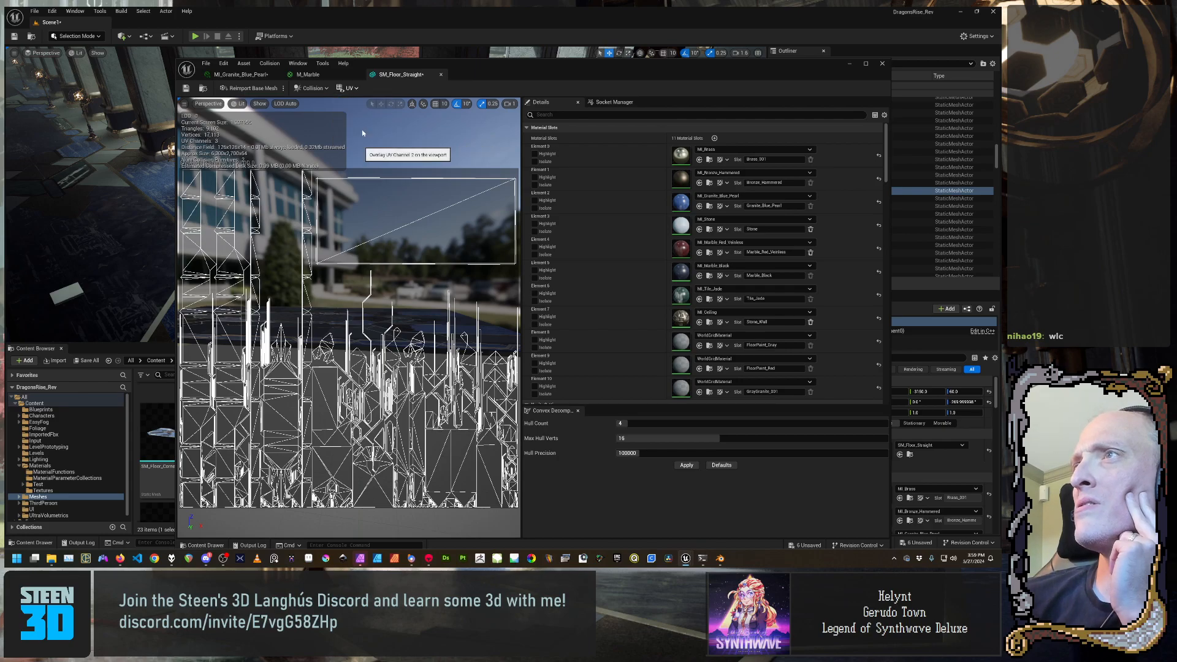
left_click(349, 89)
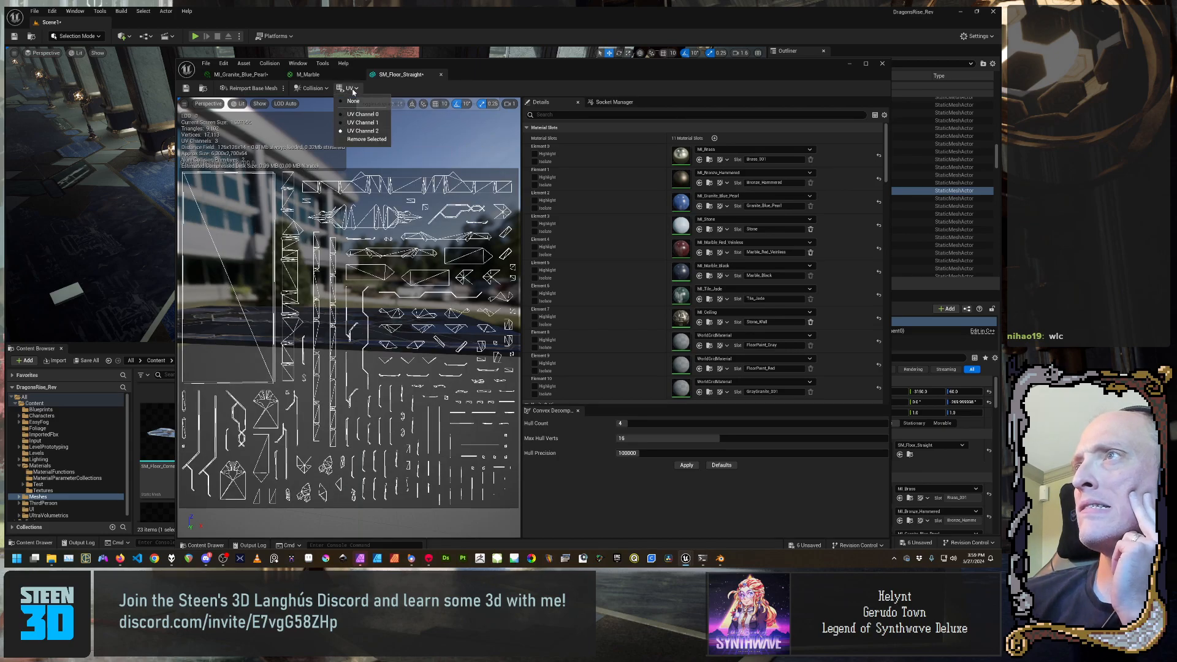
left_click(378, 139)
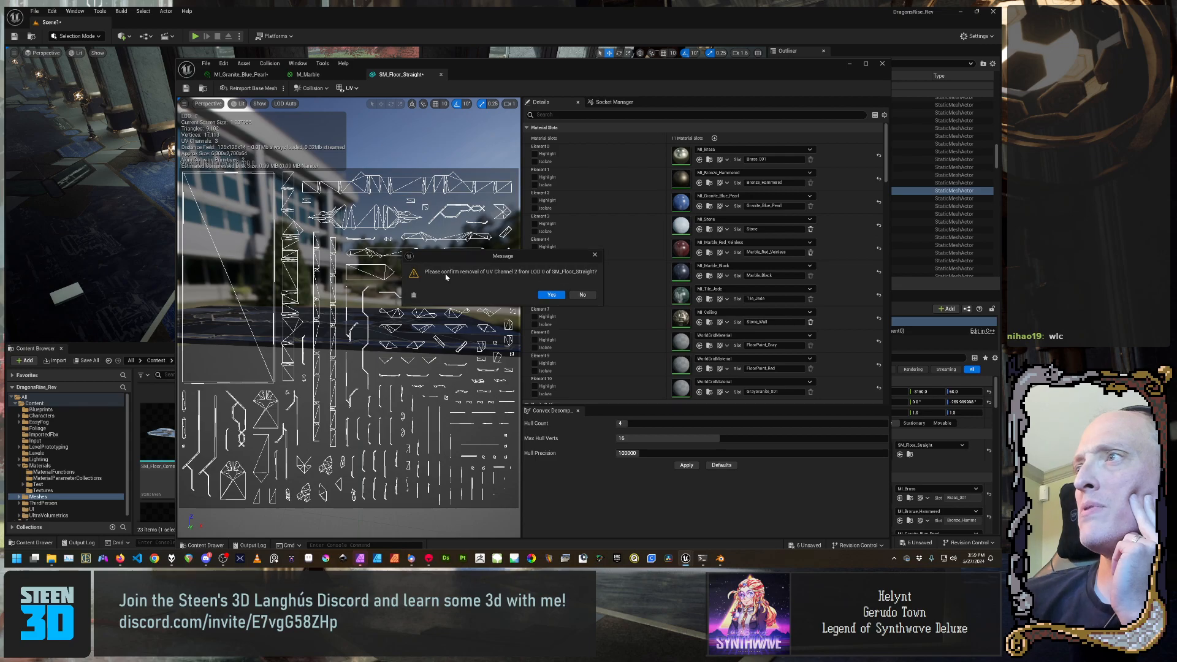
left_click(550, 295)
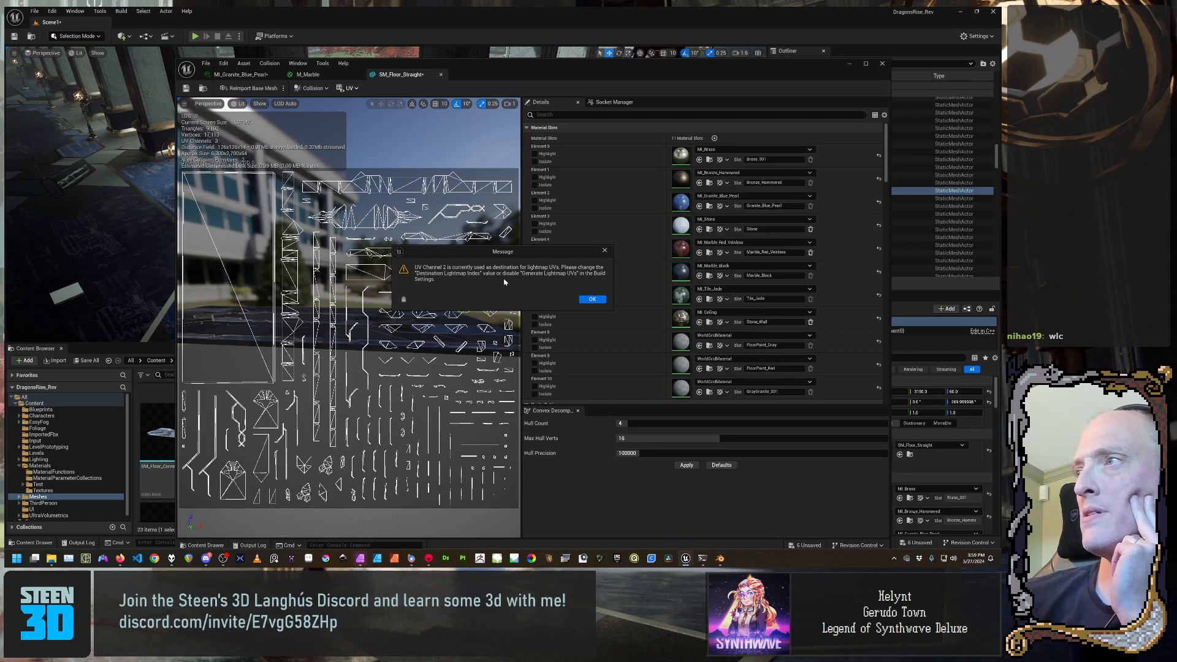
left_click(589, 300)
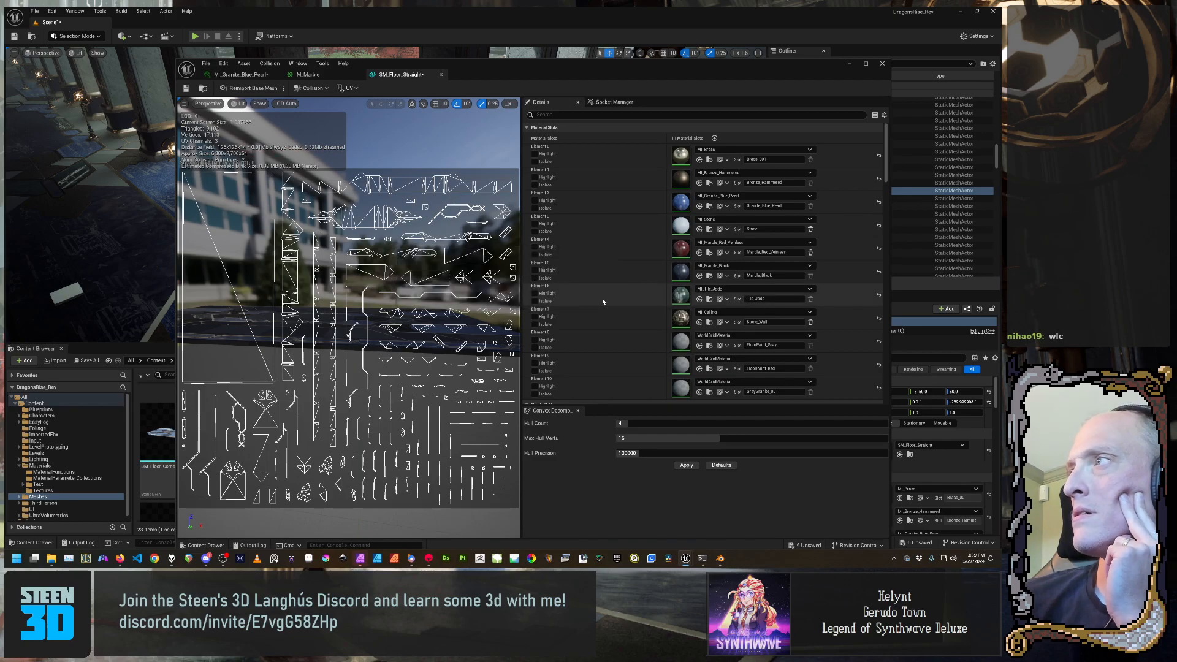
Search the mesh details for "lightmap", open the Destination Lightmap Index value for editing, and clear the search
scroll(699, 261, "down", 2)
scroll(700, 261, "down", 10)
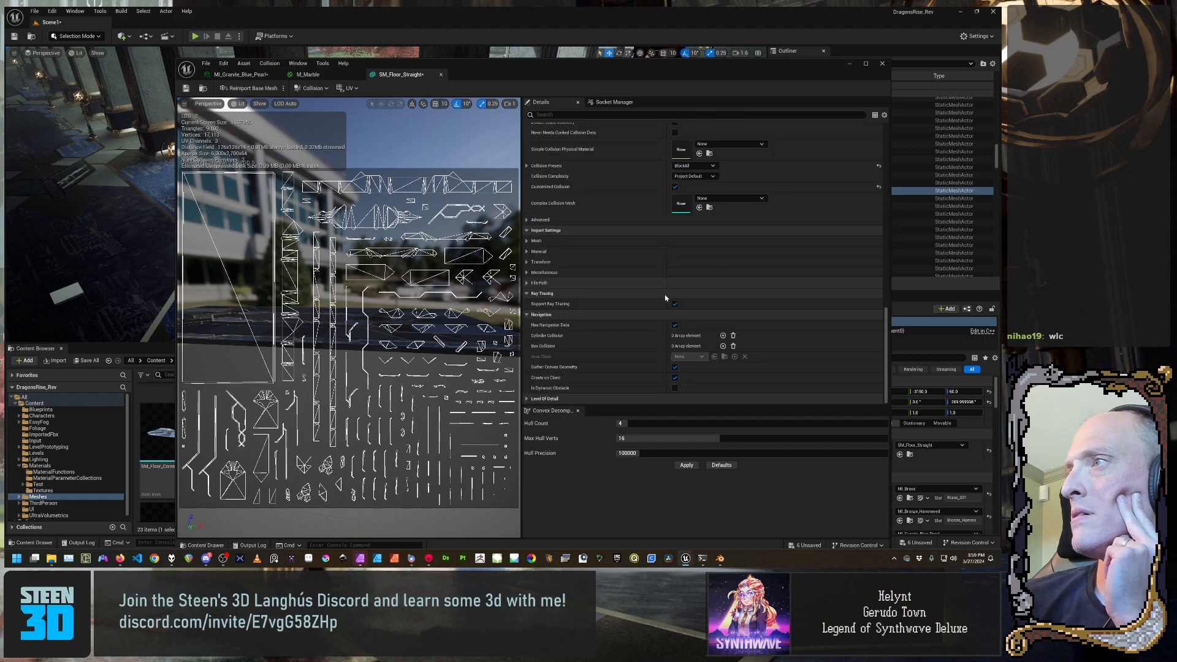
scroll(666, 298, "up", 6)
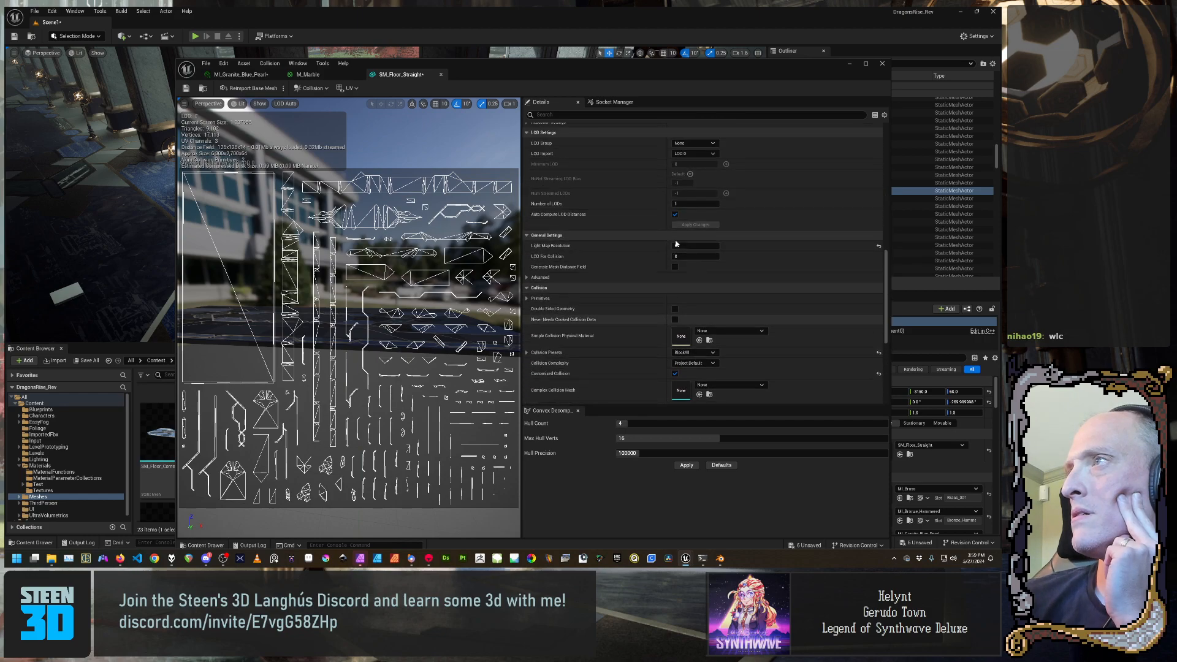
scroll(676, 243, "up", 1)
left_click(539, 115)
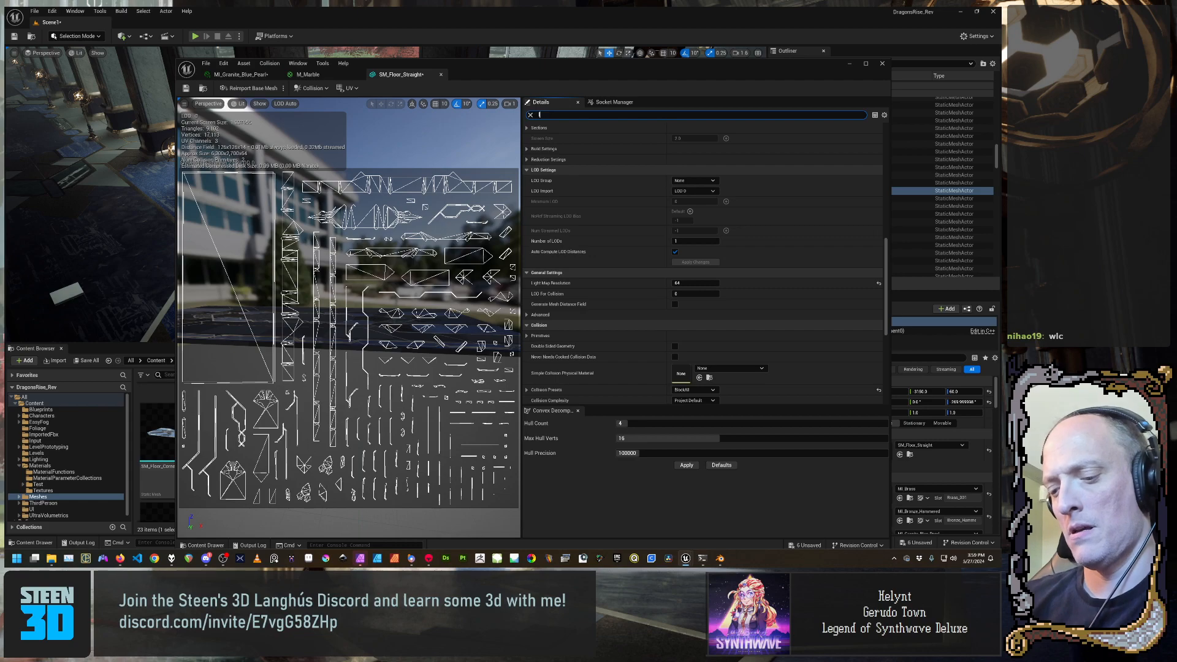
type("lightmap")
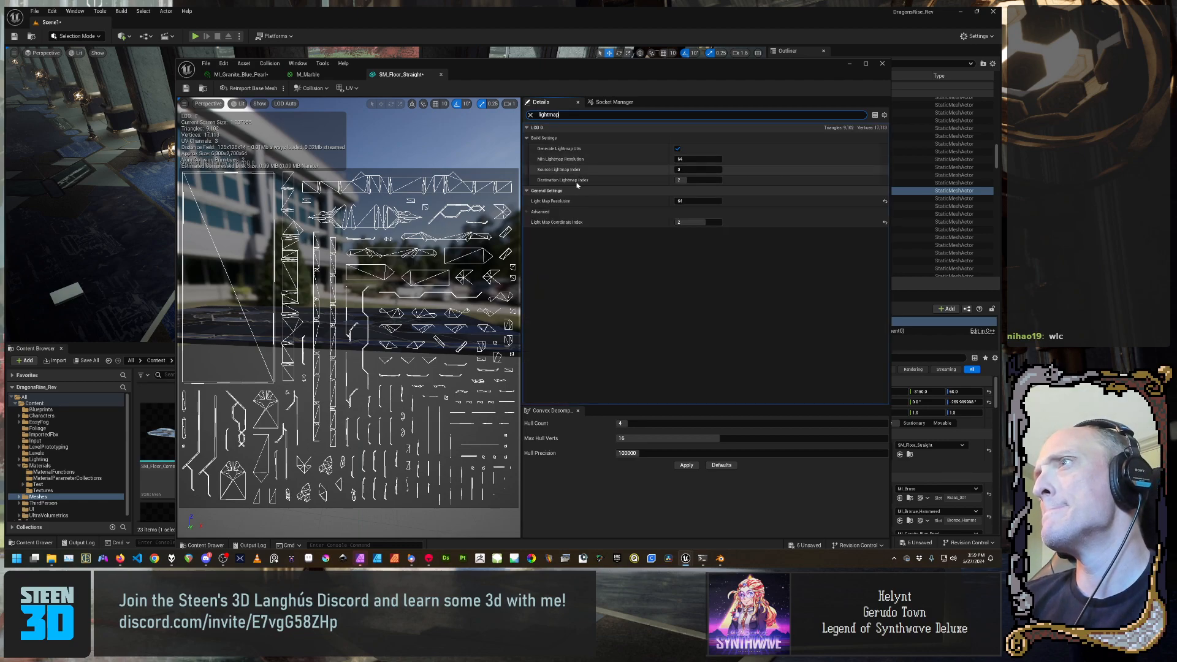
left_click(699, 180)
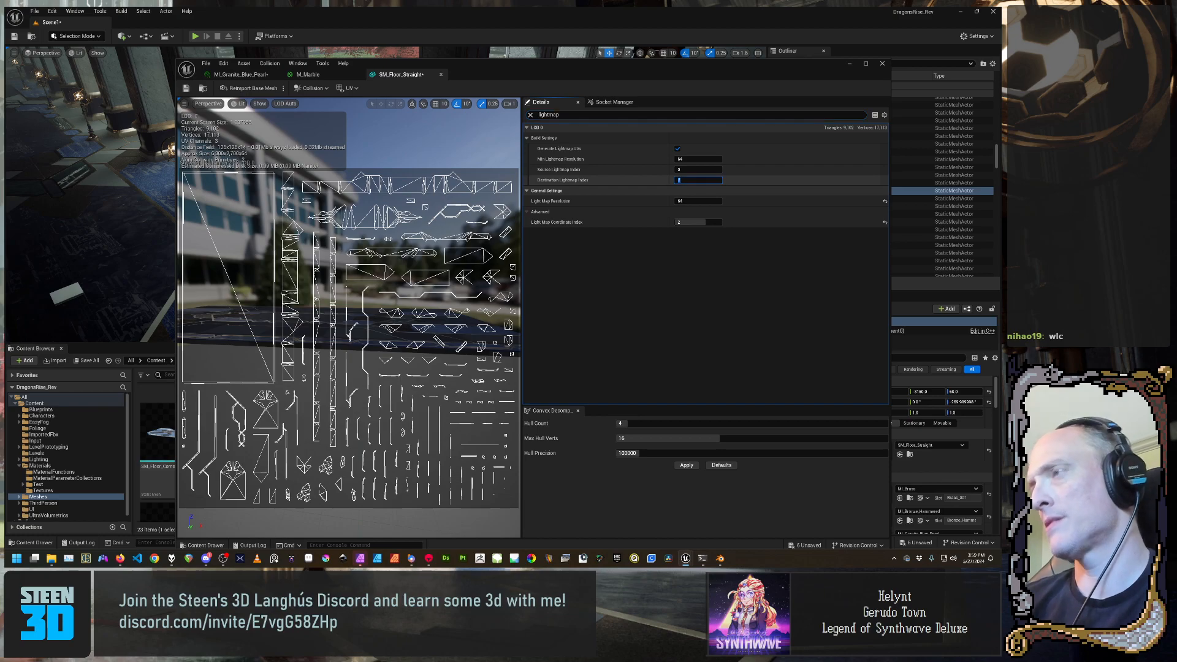
left_click(530, 115)
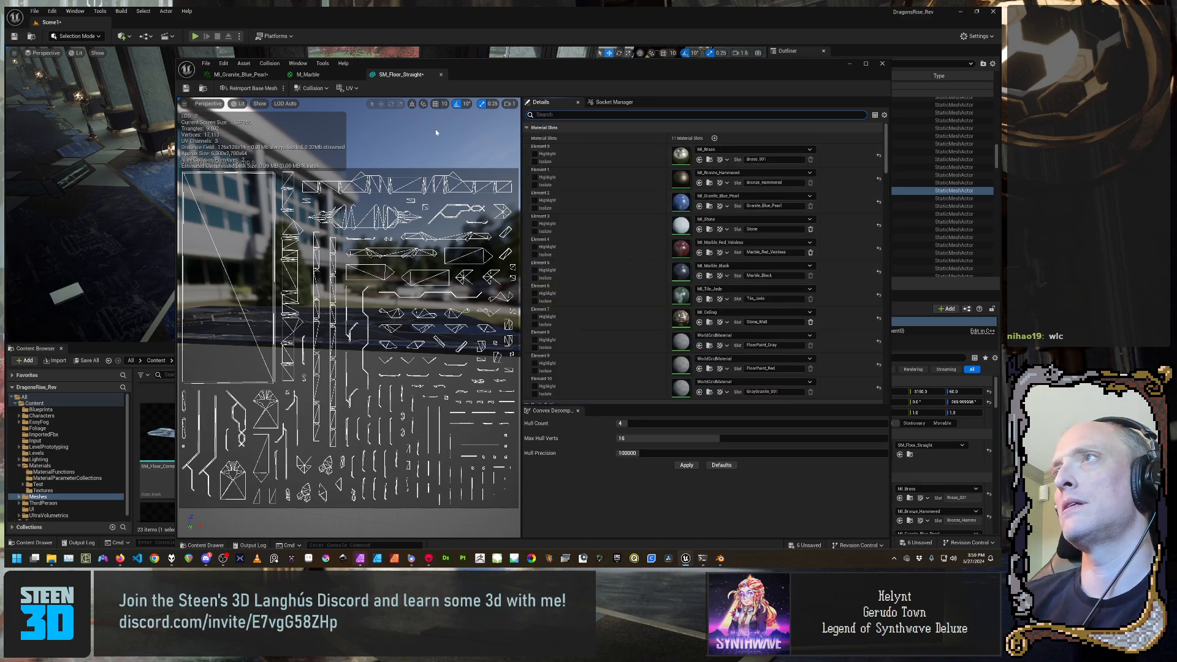
Try again to remove the displayed UV Channel 2 from the floor mesh
left_click(348, 87)
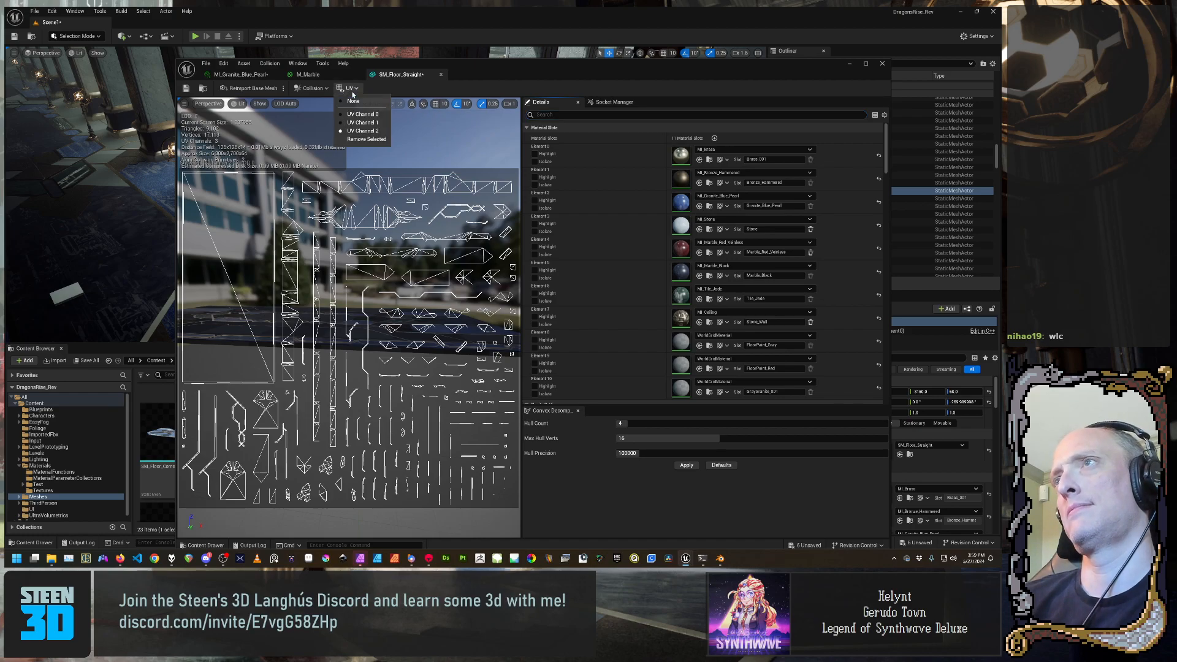
left_click(367, 139)
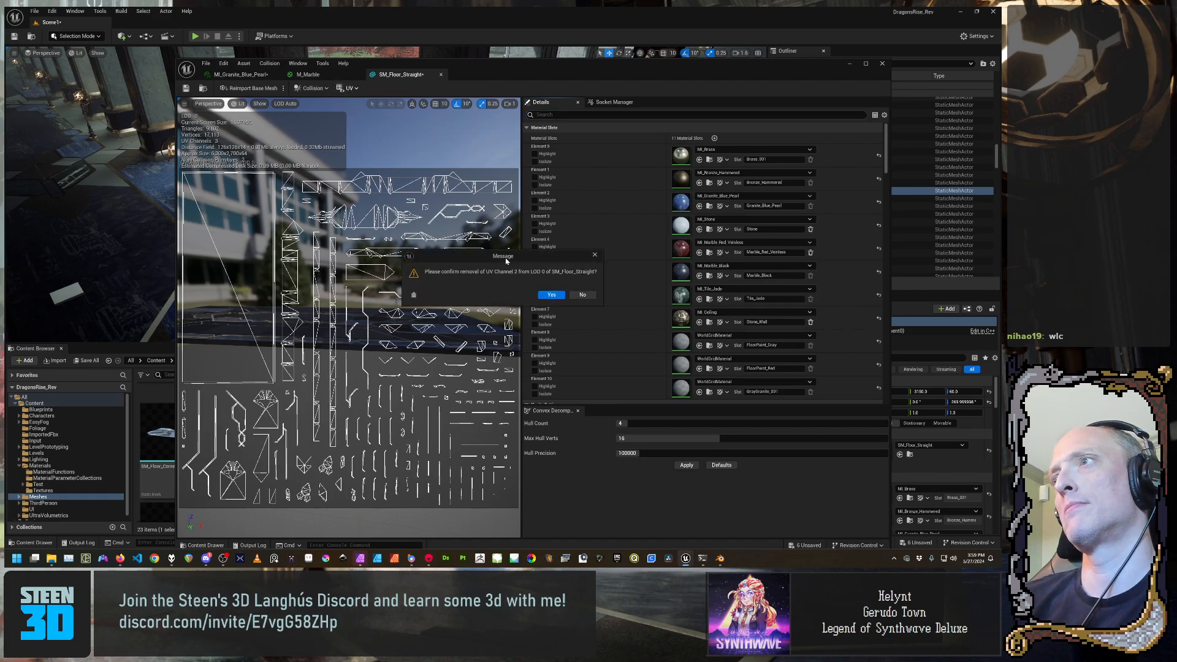
left_click(550, 295)
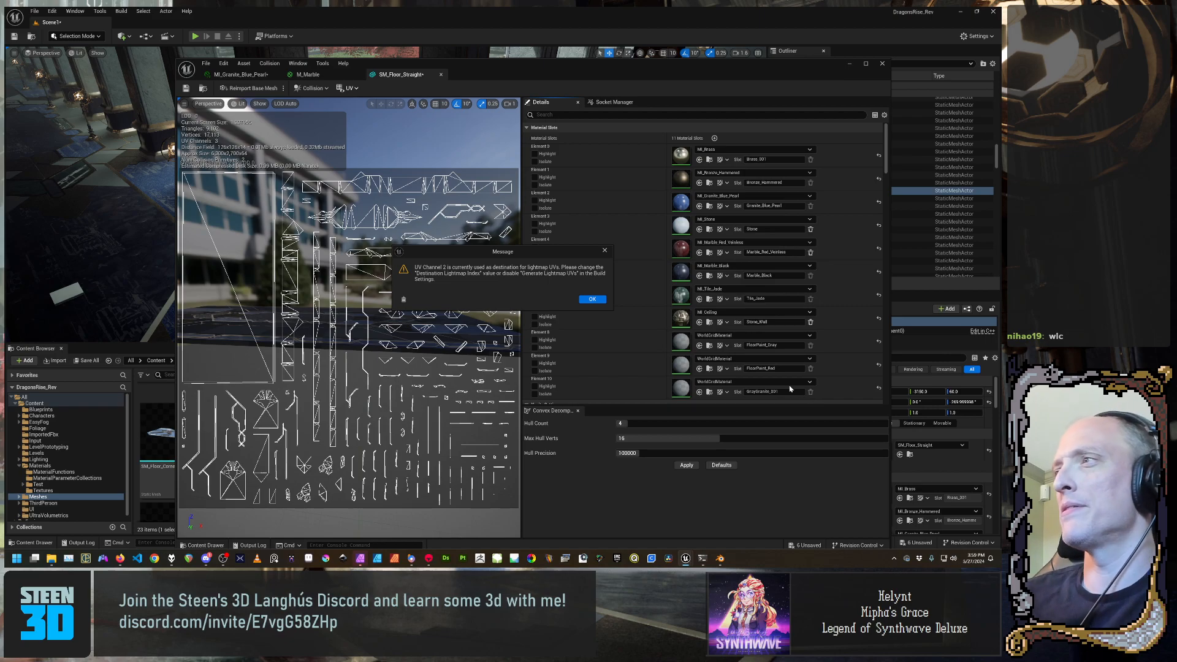
left_click(593, 299)
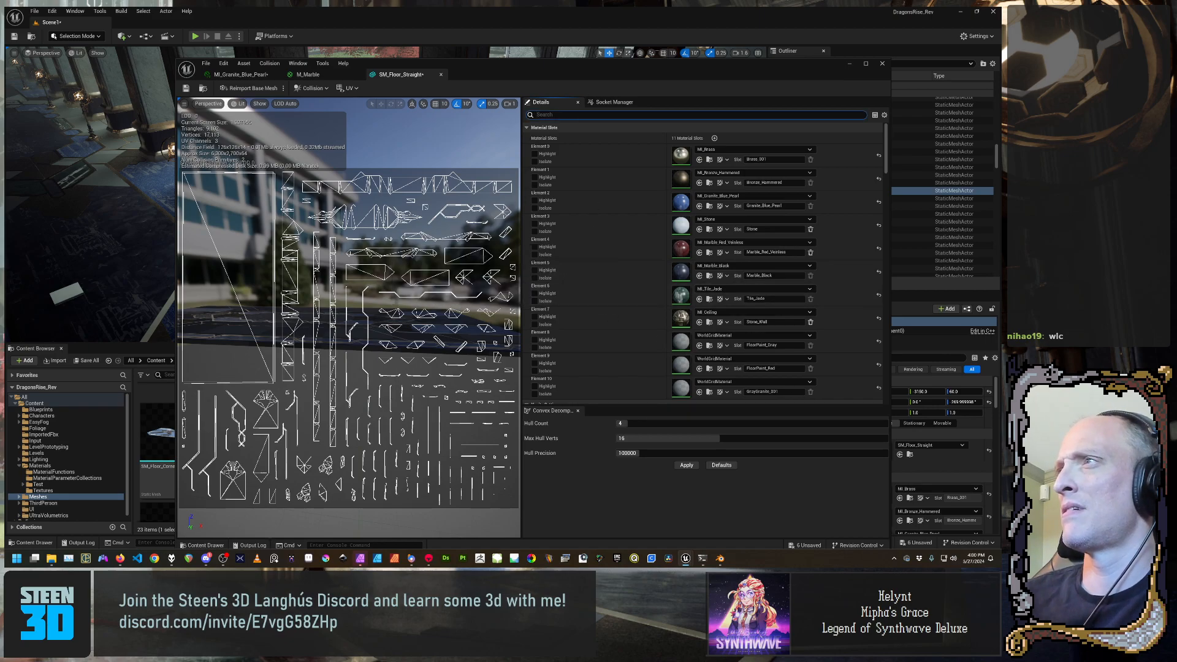
Find and disable Generate Lightmap UVs in the LOD 0 build settings, save SM_Floor_Straight, and clear the details search
type("genera")
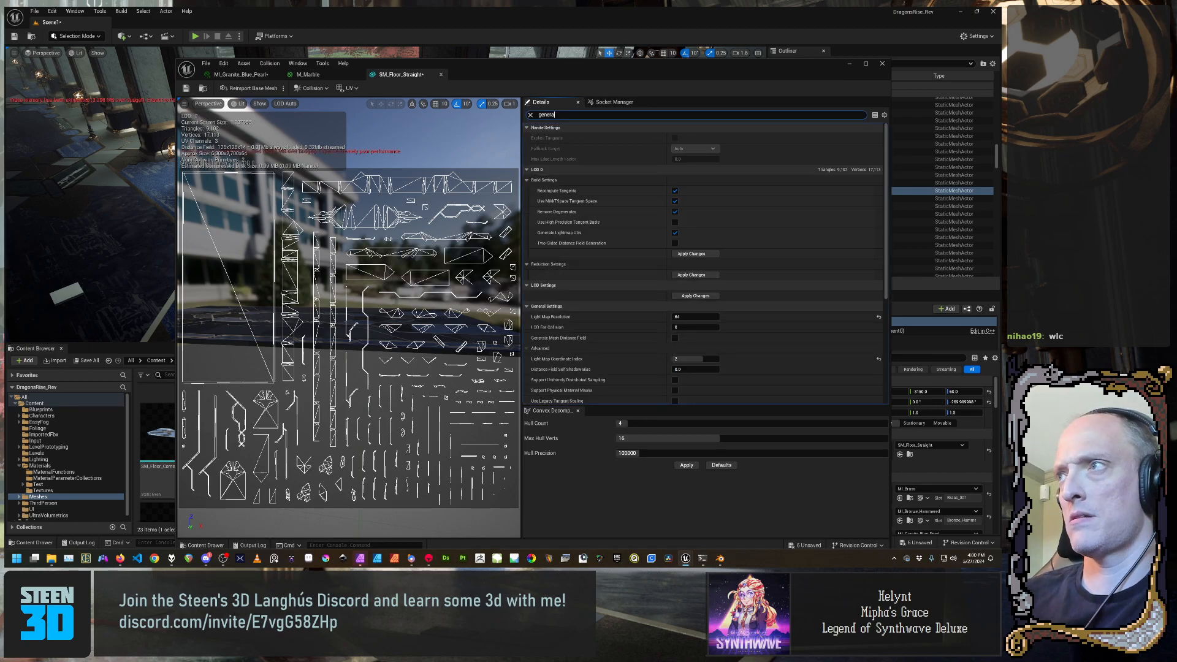
type("te")
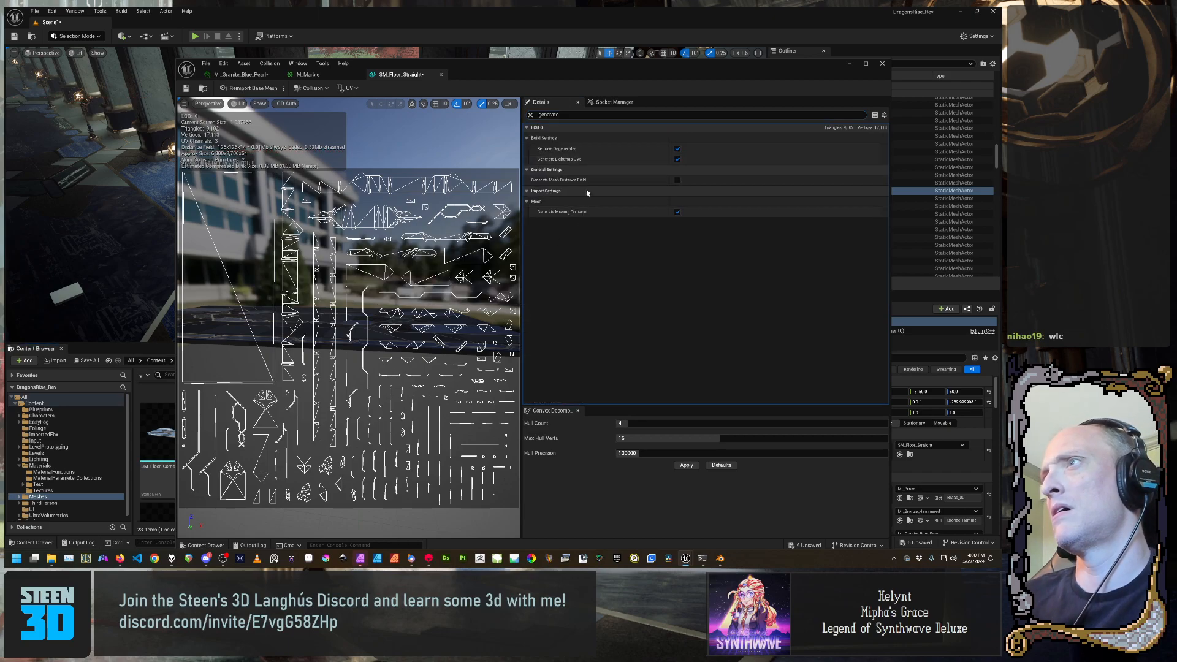
left_click(677, 160)
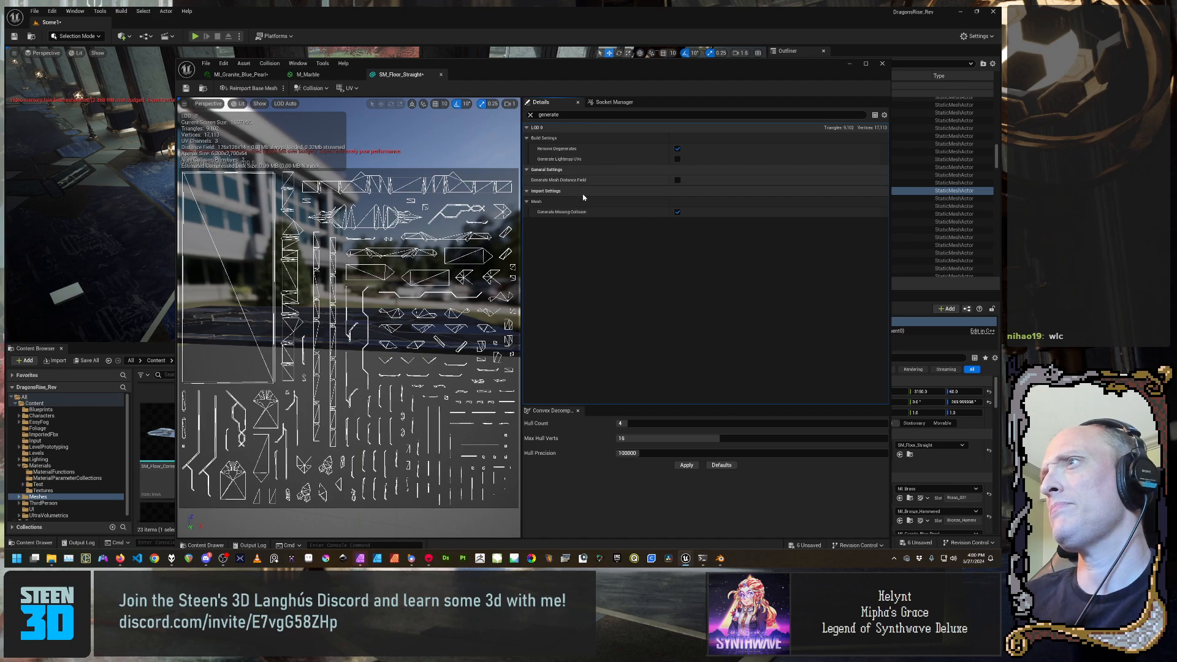
left_click(186, 87)
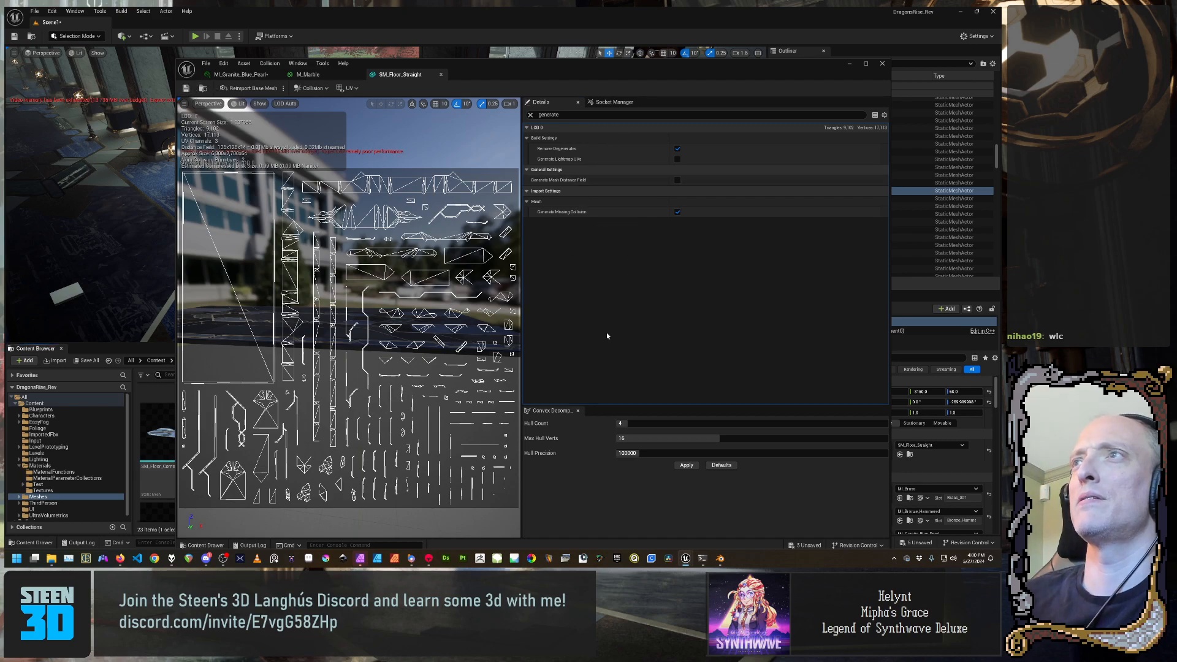
left_click(530, 114)
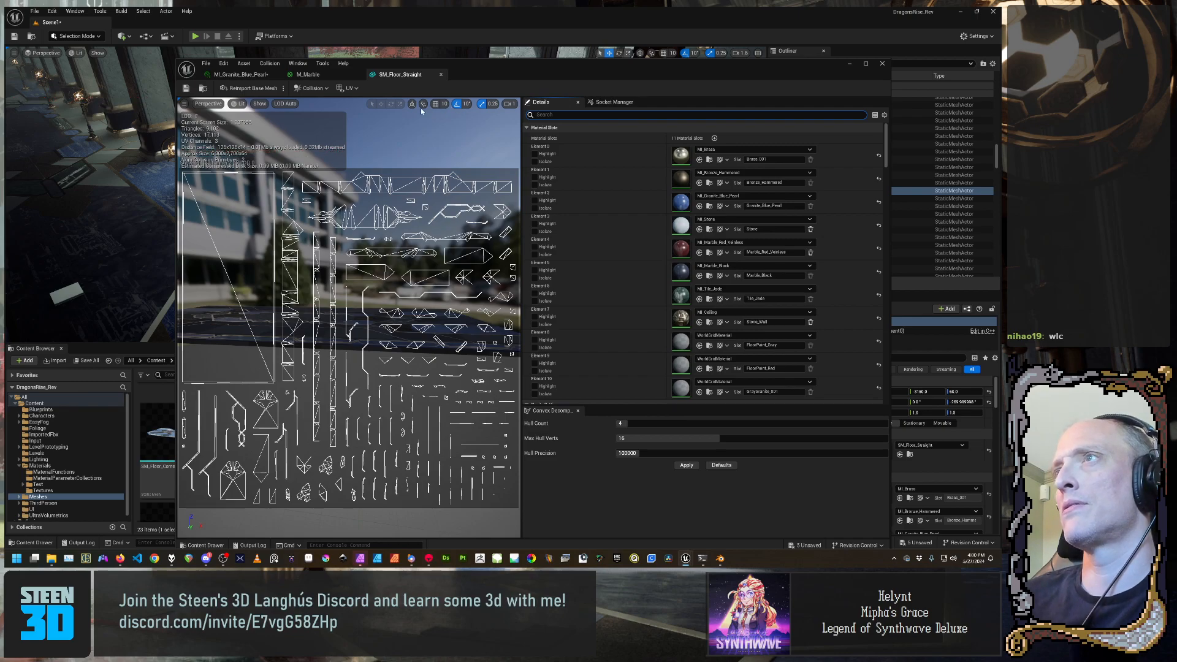
Try once more to remove UV Channel 2 from the SM_Floor_Straight mesh
left_click(350, 88)
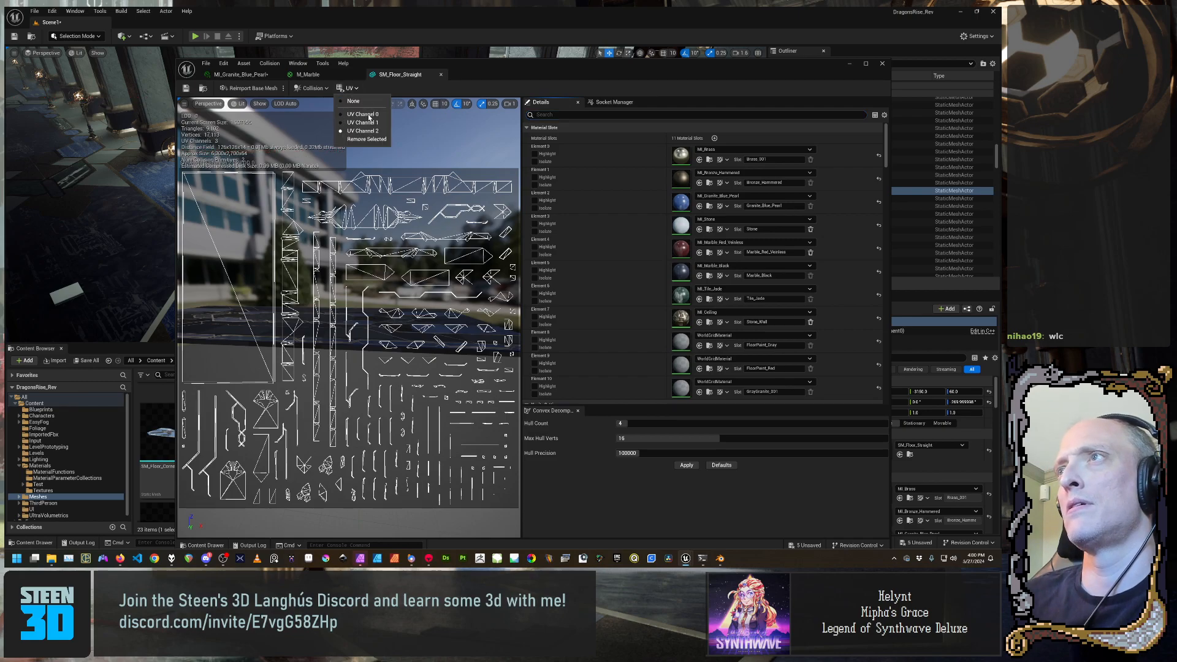
left_click(380, 153)
left_click(551, 295)
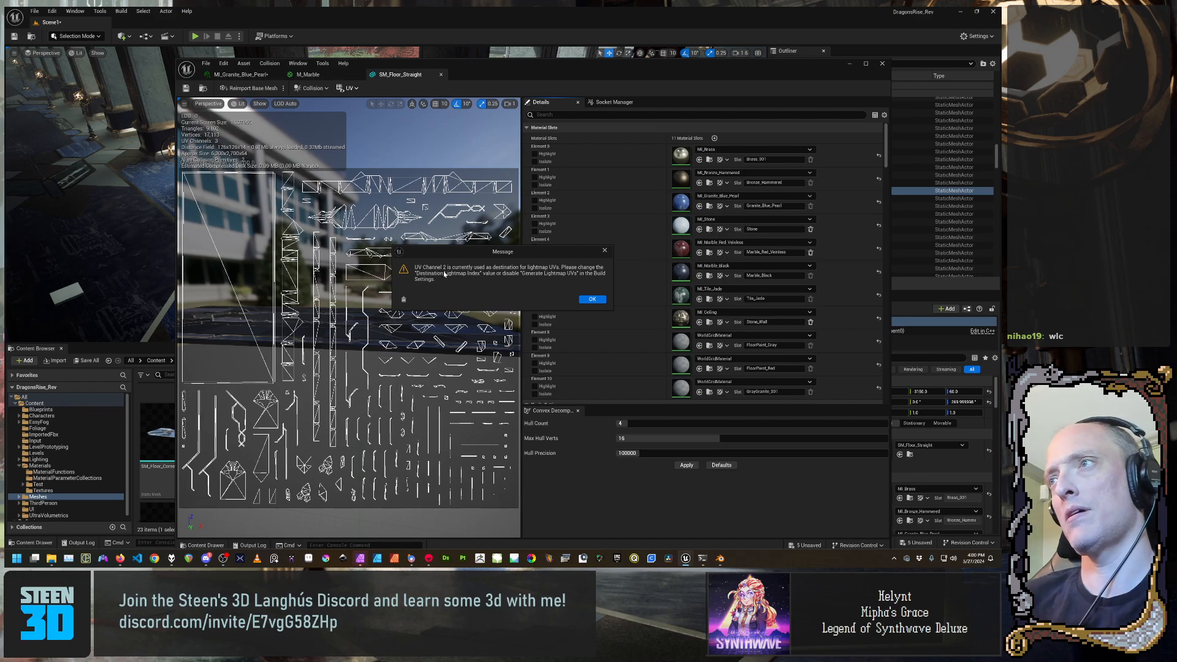
left_click(593, 300)
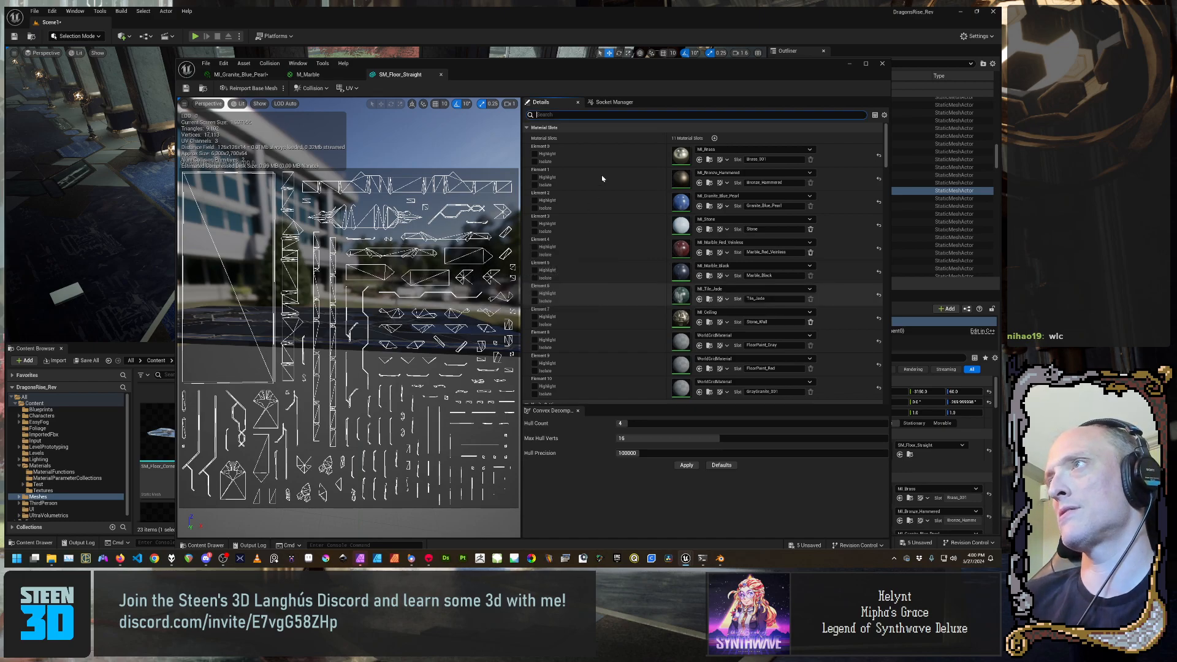
Search the mesh details for "destinatio" to check the LOD 0 Destination Lightmap Index, and clear the search
type("de")
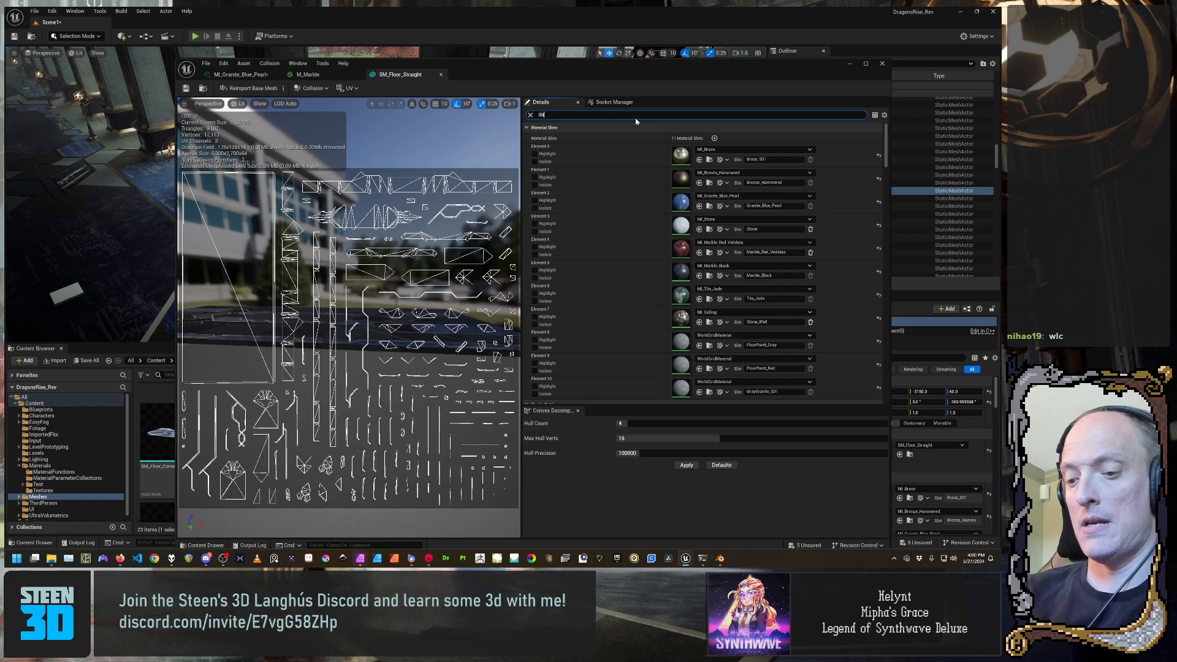
type("ectinatio")
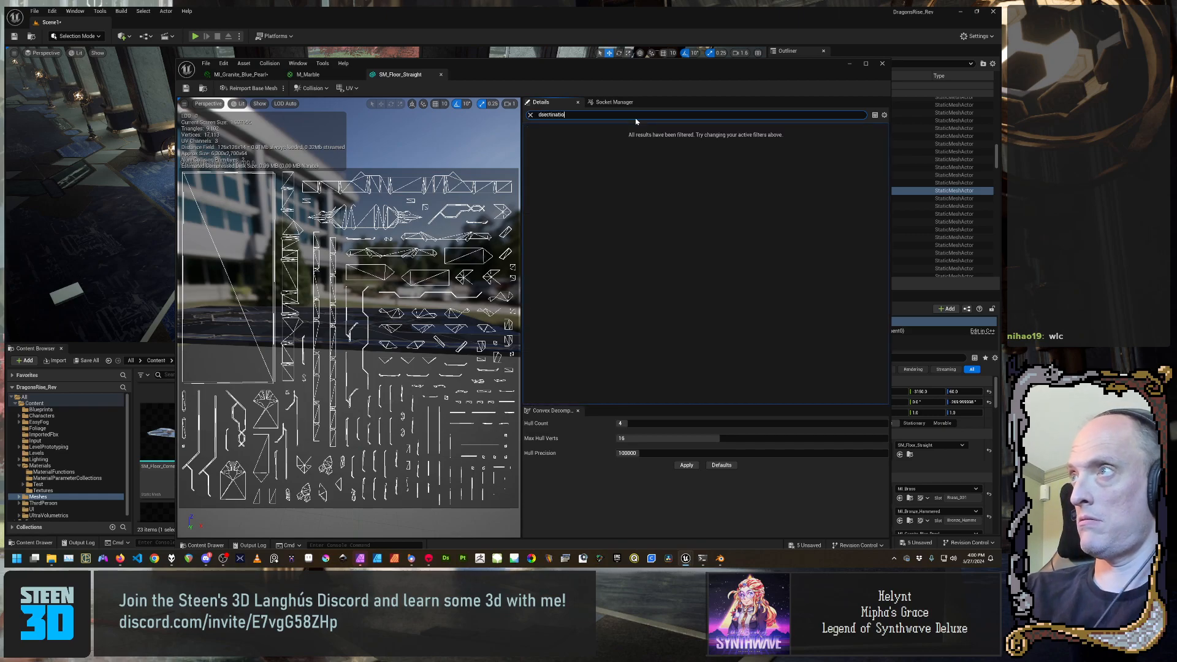
key("BackSpace")
key("BackSpace")
key("BackSpace")
key("BackSpace")
key("BackSpace")
key("BackSpace")
key("BackSpace")
key("BackSpace")
key("BackSpace")
key("BackSpace")
key("BackSpace")
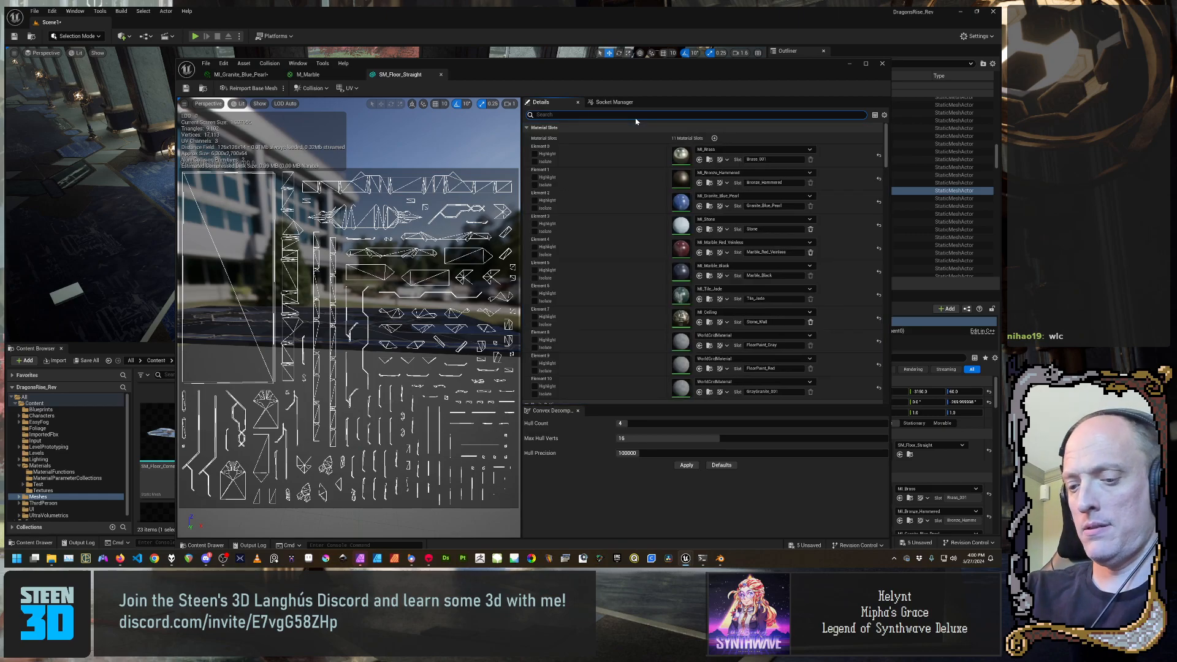
type("destinatio")
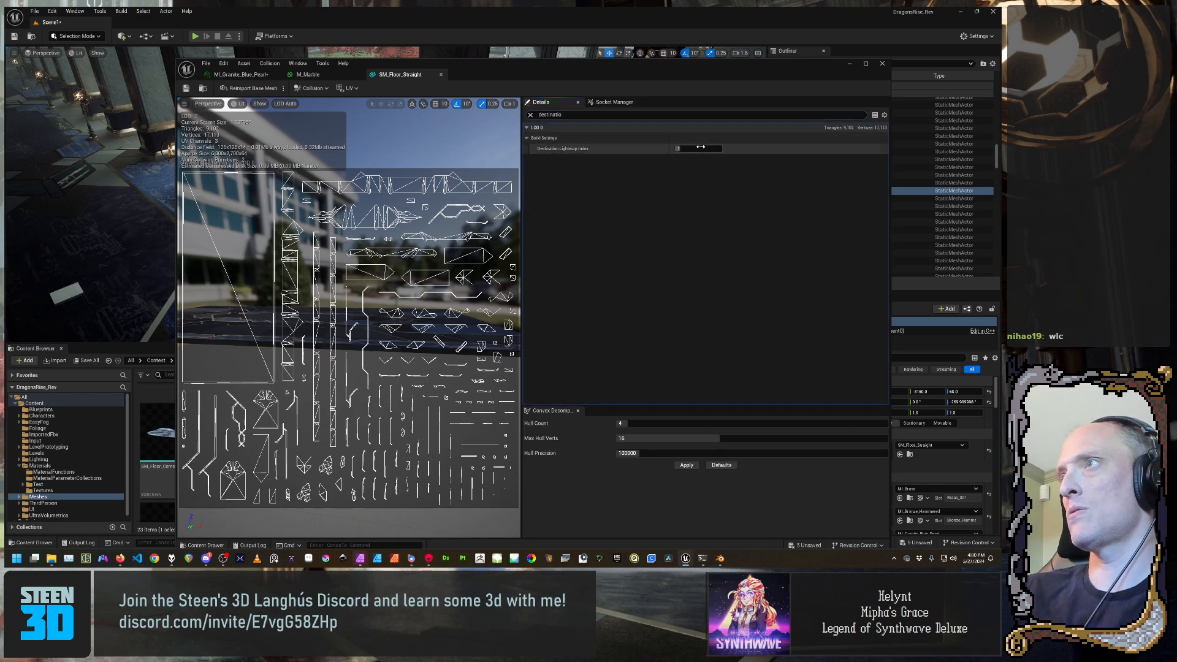
left_click(531, 115)
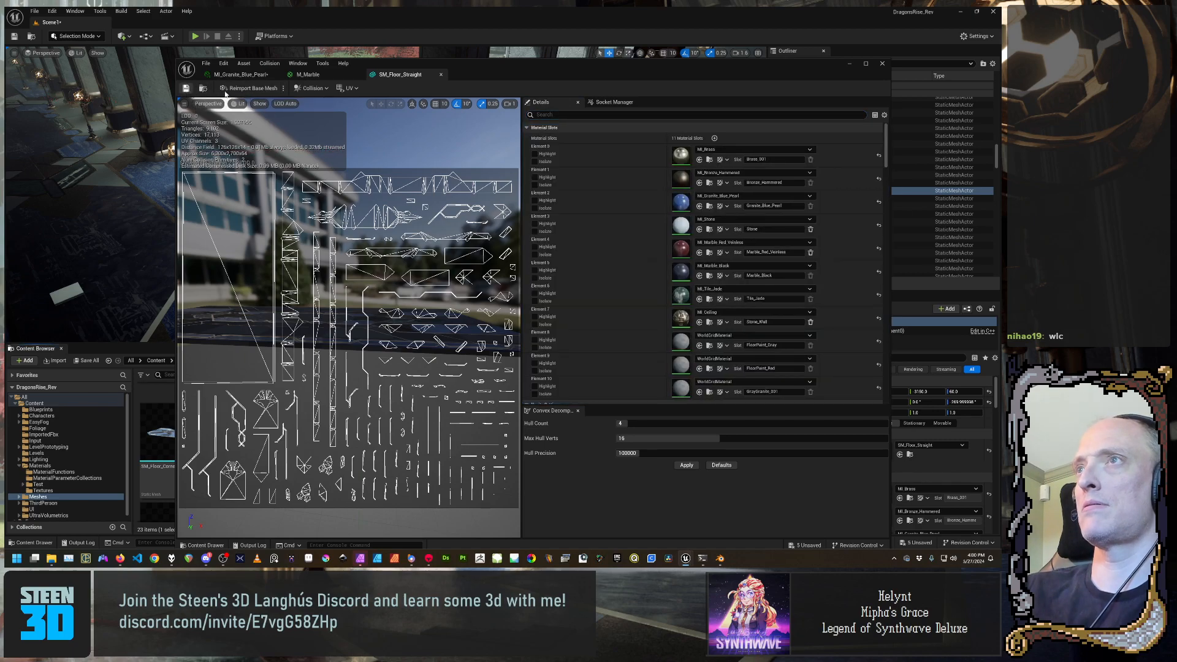
Close SM_Floor_Straight, applying its level of detail changes, and reopen the mesh from the selected floor actor
left_click(441, 75)
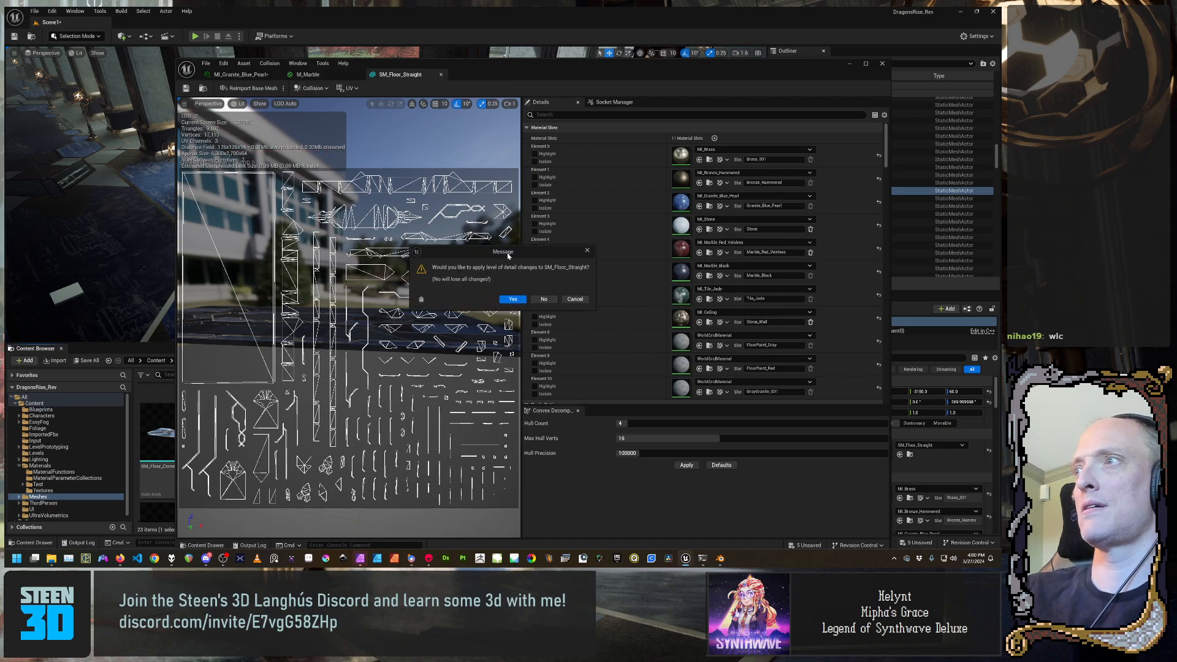
left_click(513, 300)
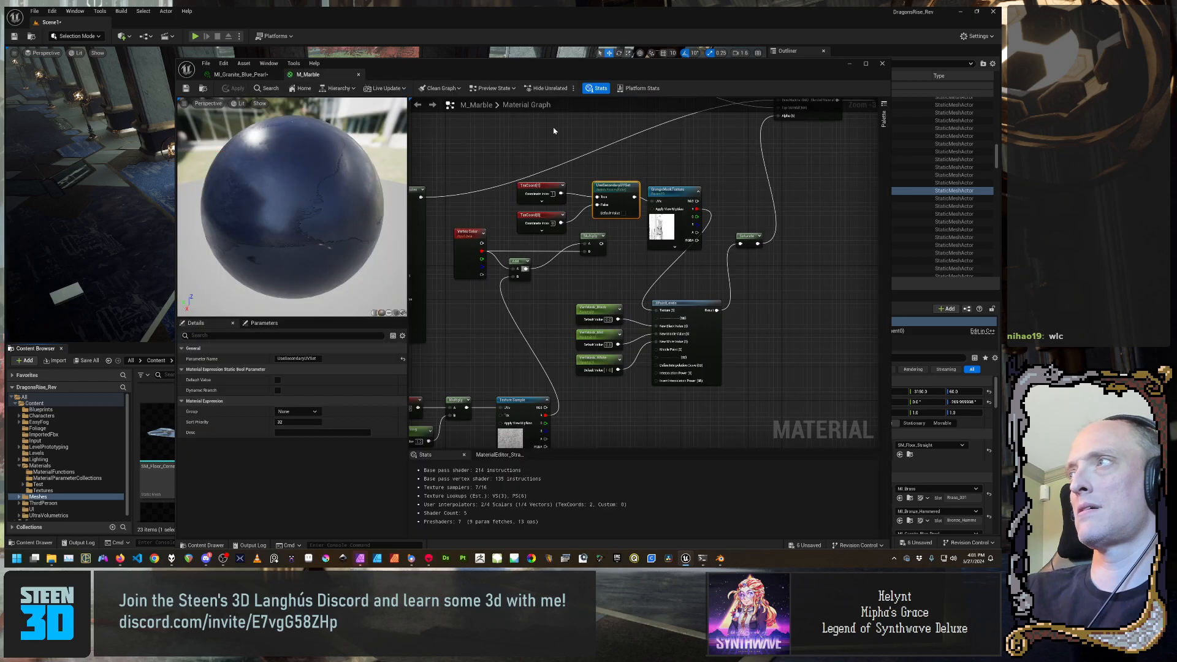
left_click_drag(702, 76, 624, 50)
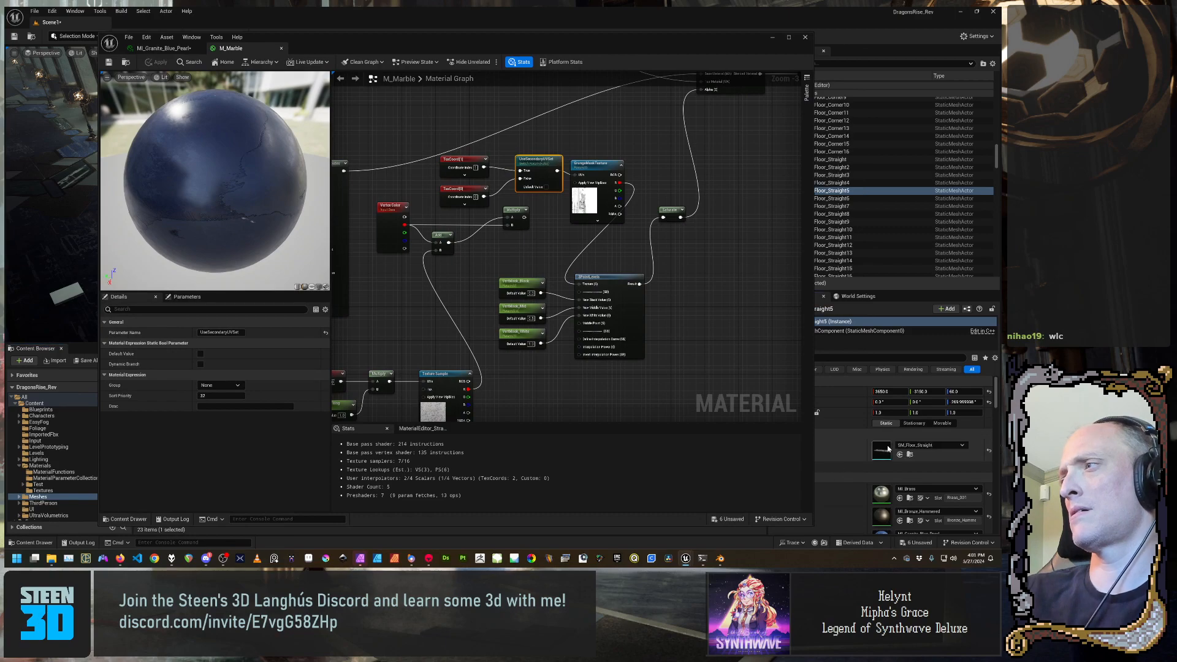
double_click(883, 449)
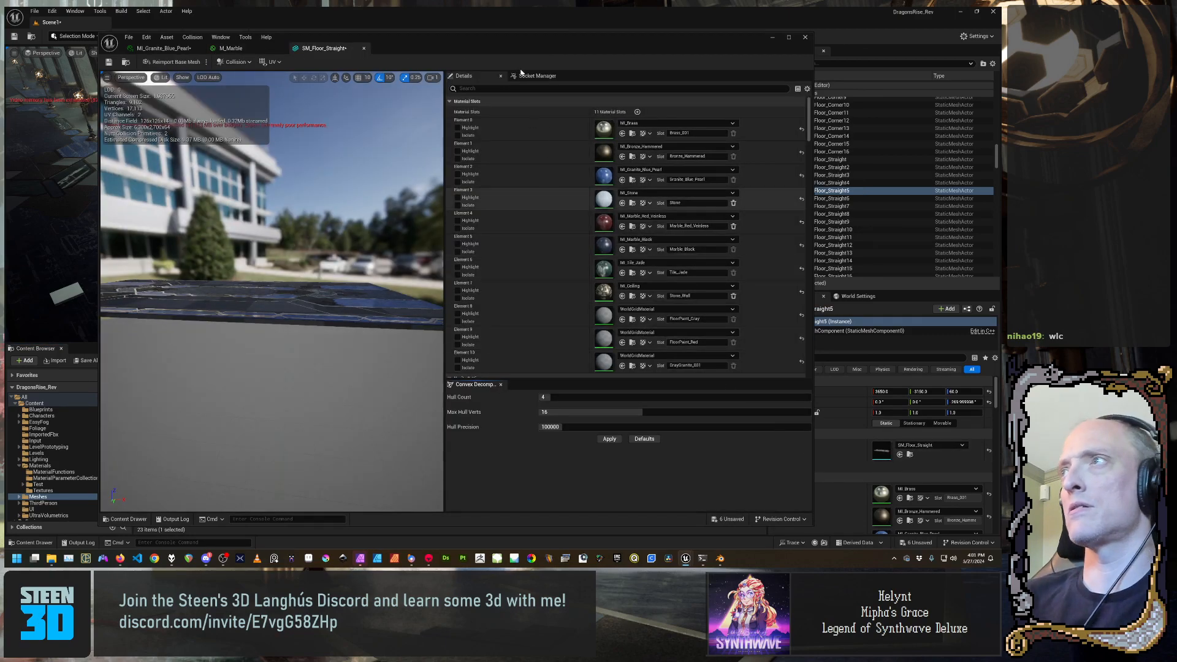
Look up the Destination Lightmap Index in the reopened mesh by searching for "destinatio", and clear the search
type("de")
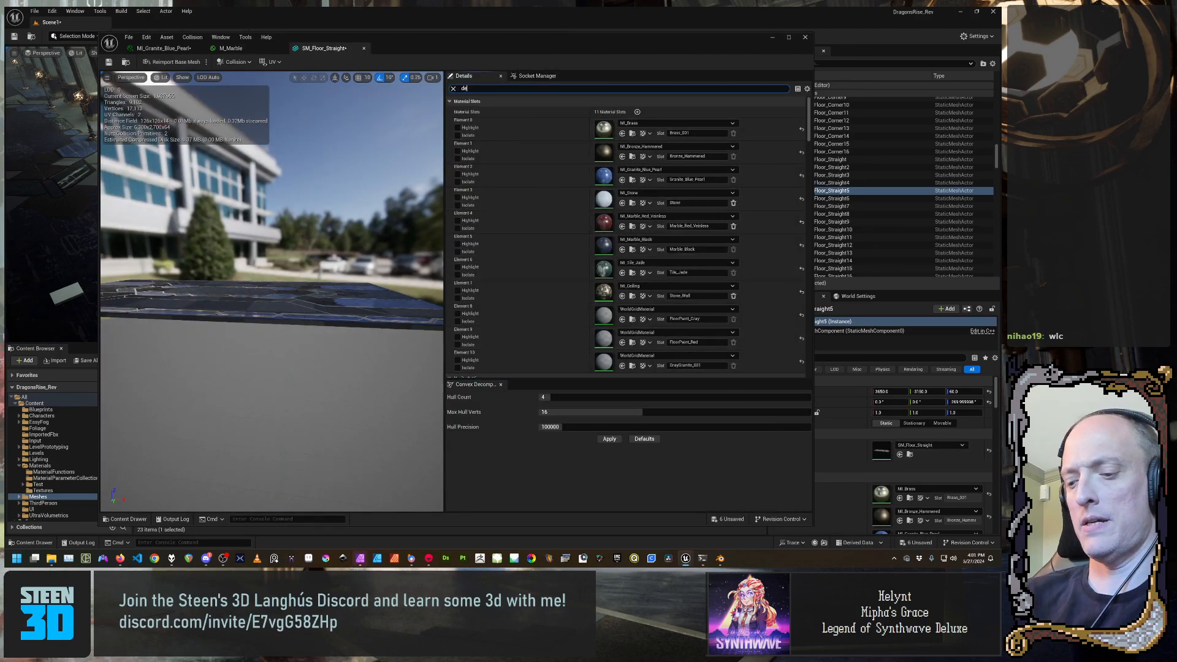
type("stinatio")
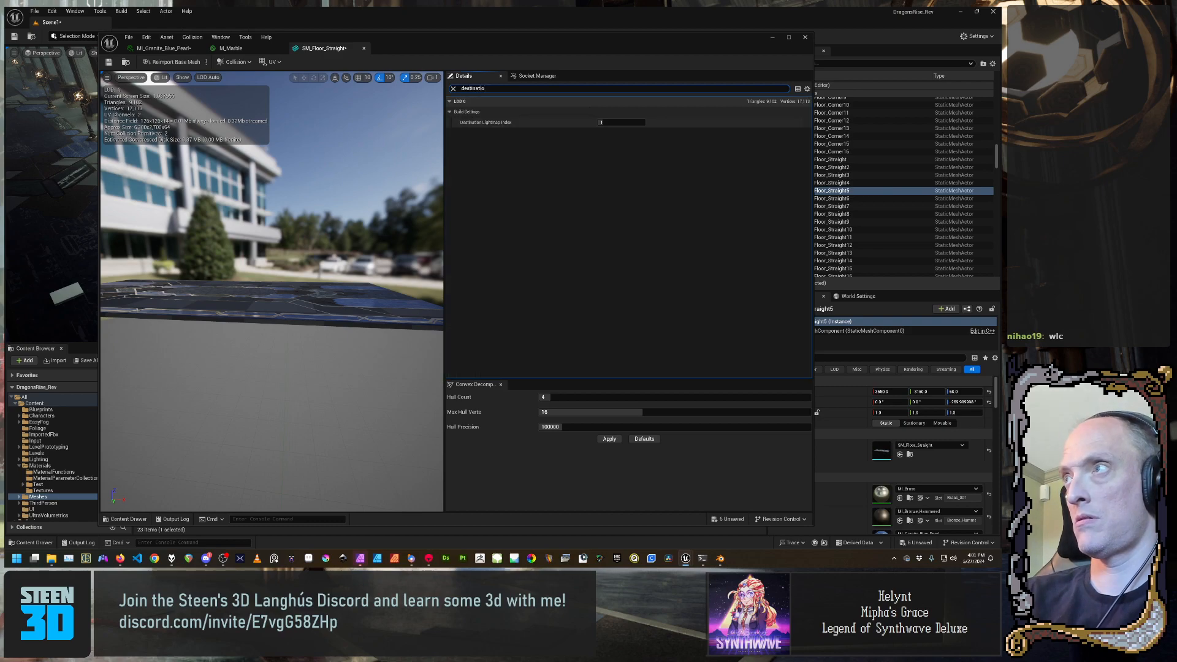
left_click(453, 88)
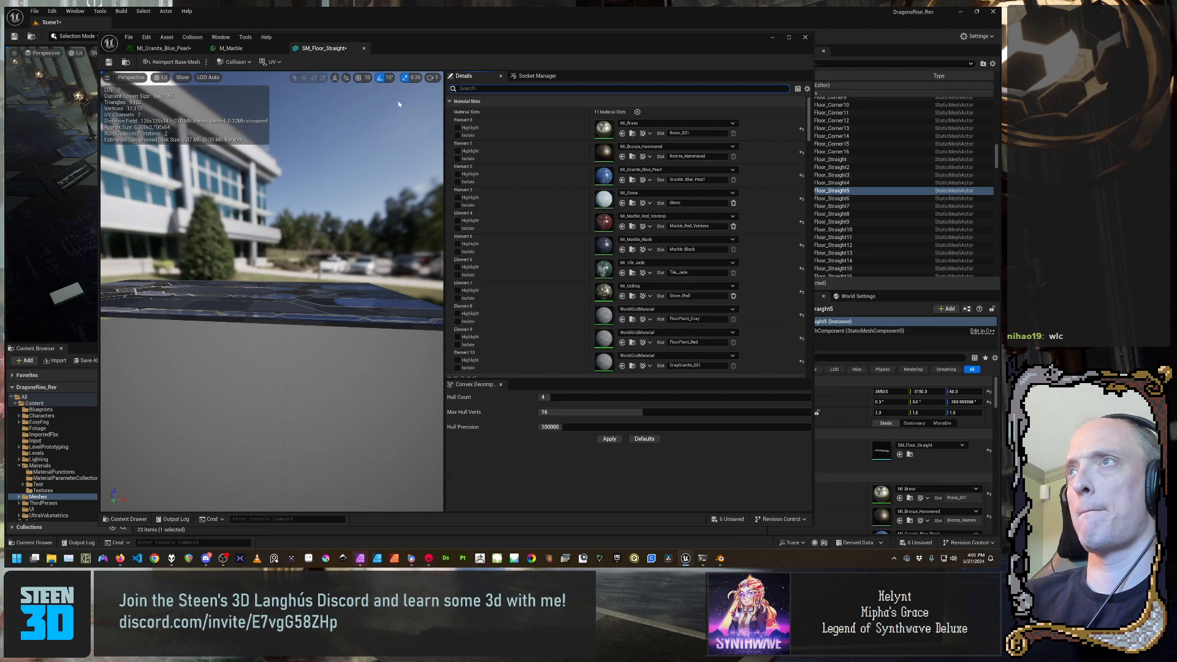
Display UV Channel 1 and UV Channel 0 of the floor mesh in turn, and save SM_Floor_Straight
left_click(272, 62)
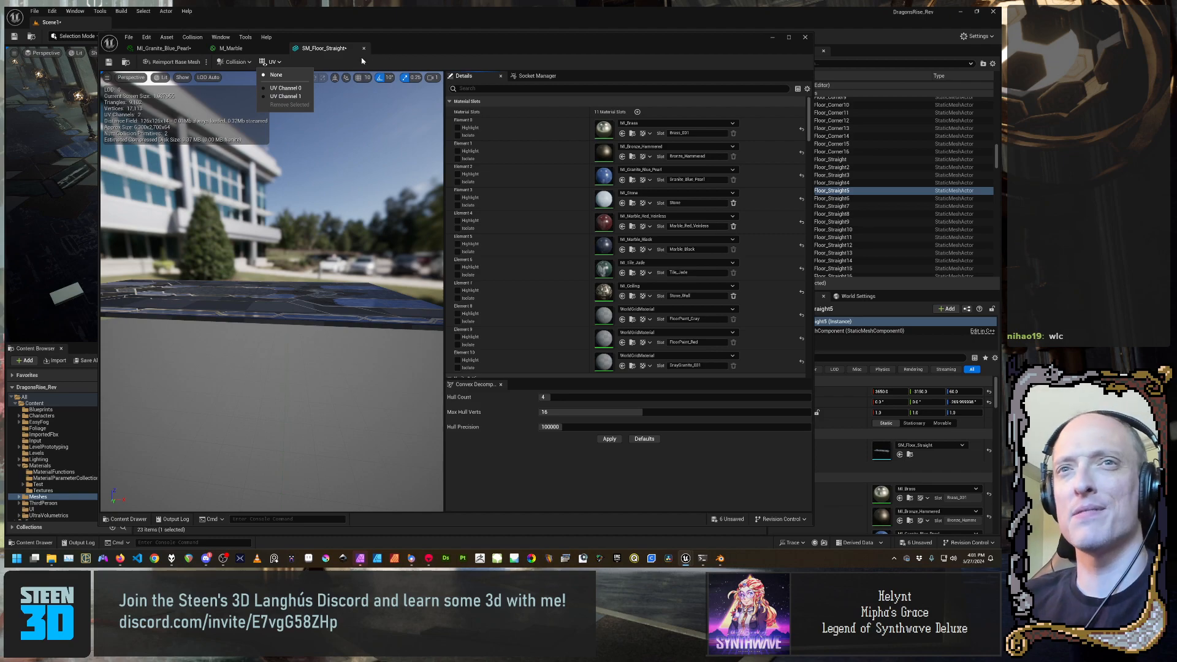
left_click(293, 96)
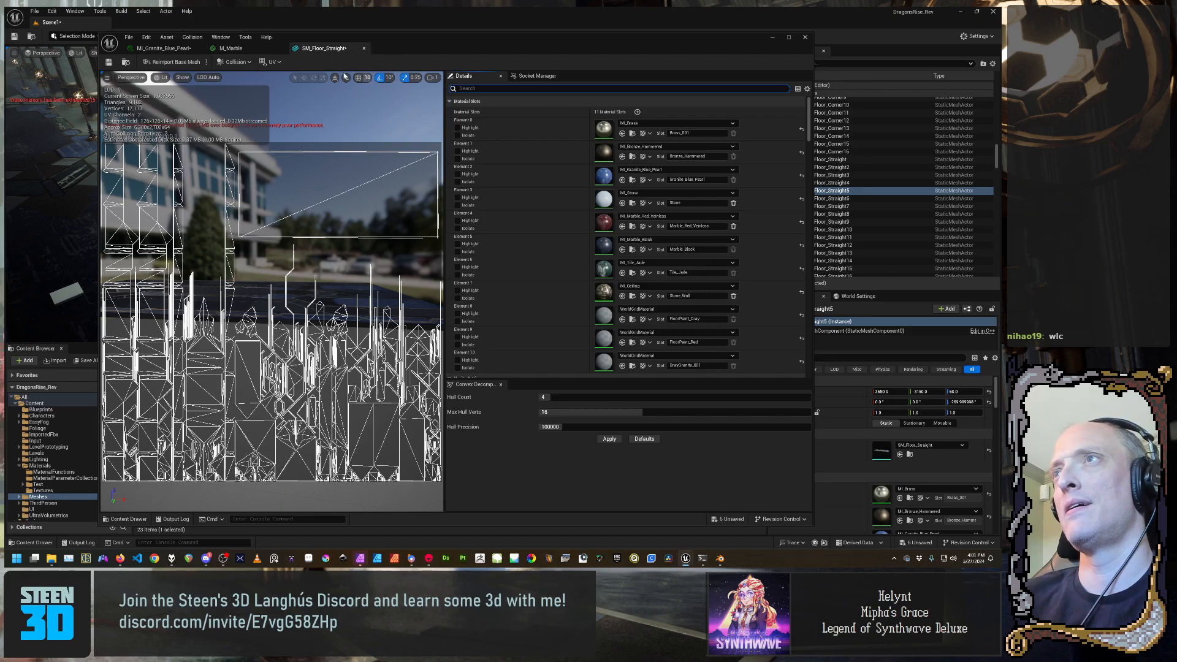
left_click(271, 62)
left_click(288, 92)
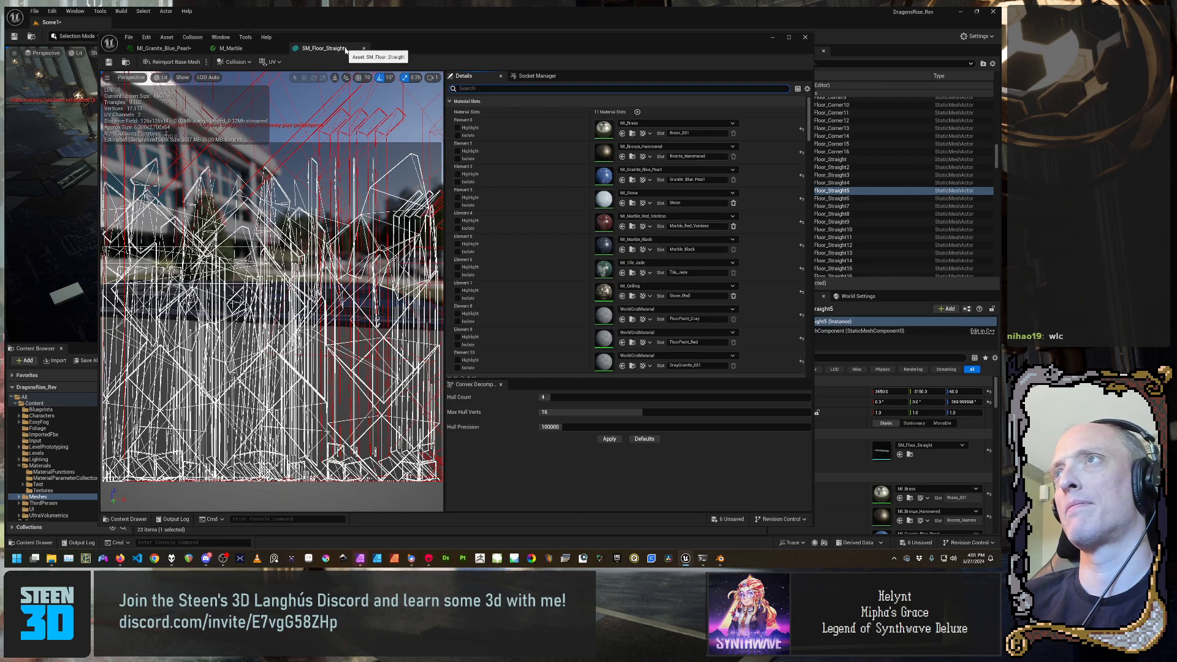
left_click(108, 62)
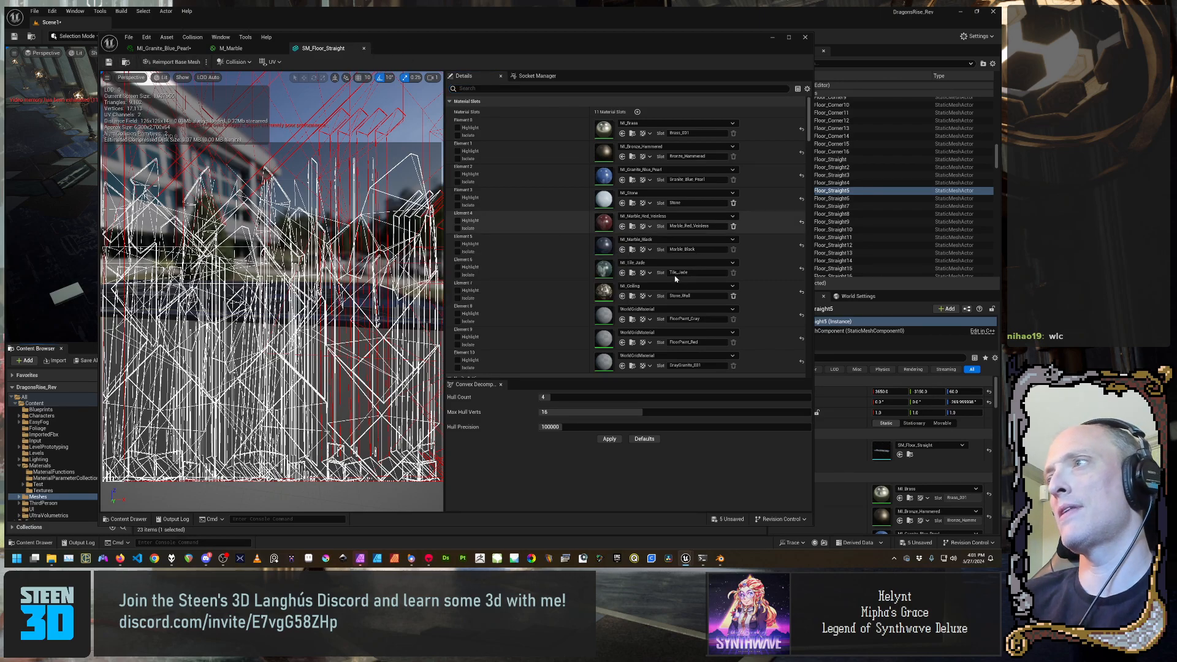
Turn off the UV overlay and examine the patterned top surface of the floor mesh from above
scroll(660, 282, "down", 1)
scroll(661, 282, "up", 1)
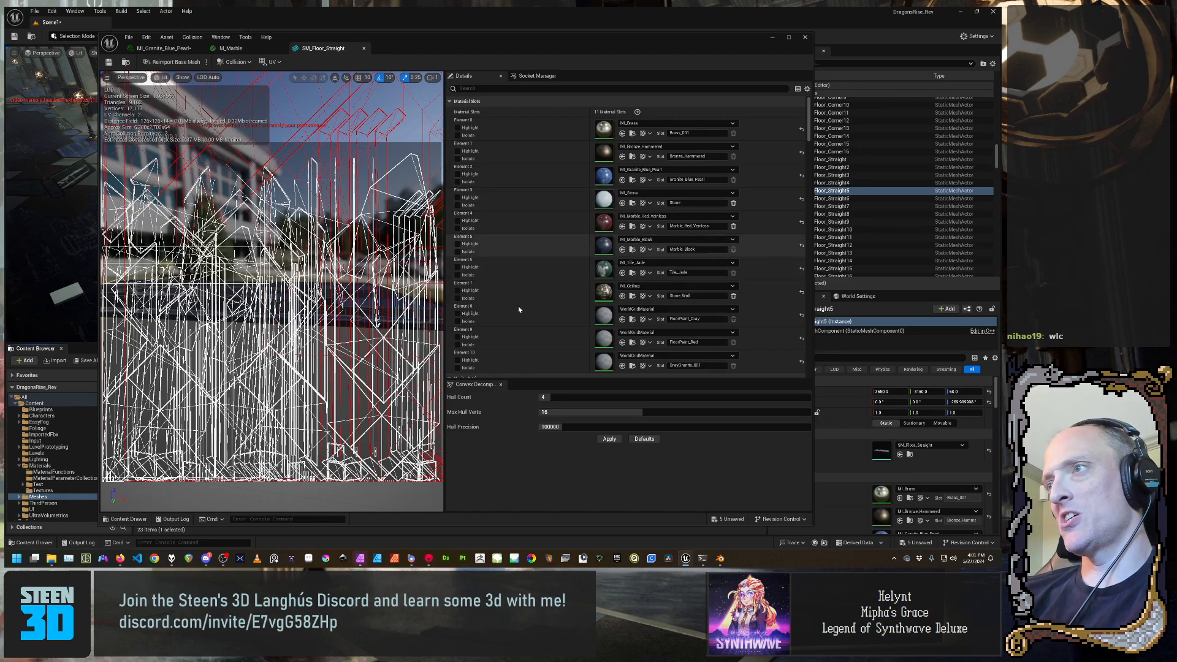
scroll(519, 309, "down", 1)
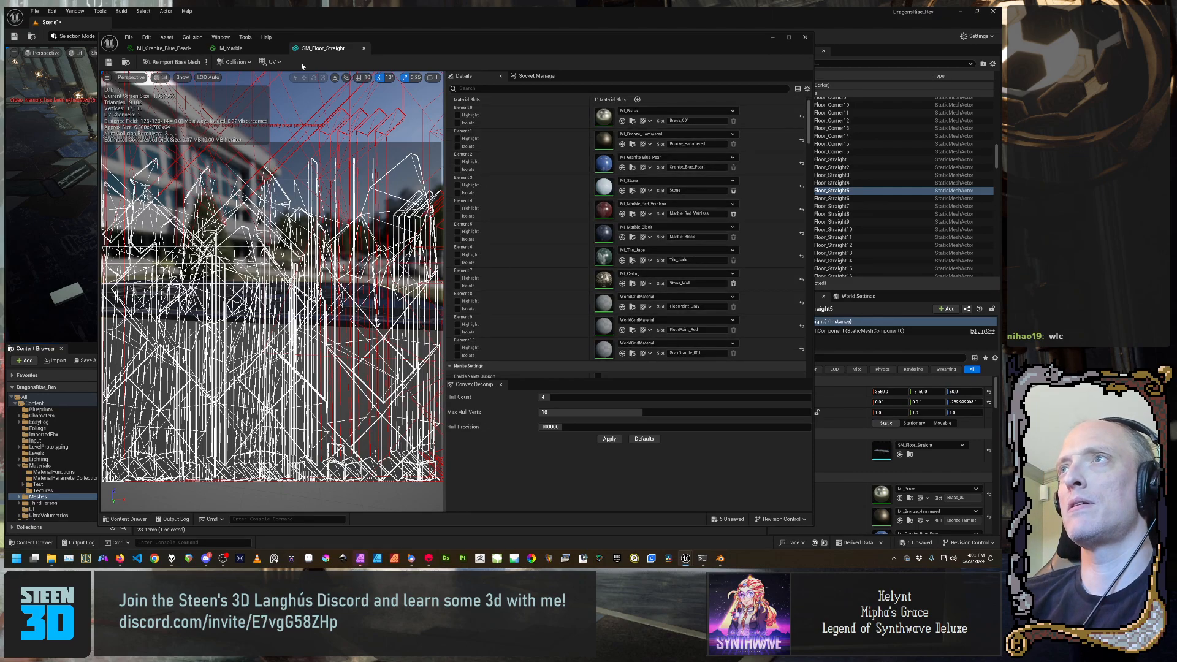
left_click(273, 62)
left_click(281, 81)
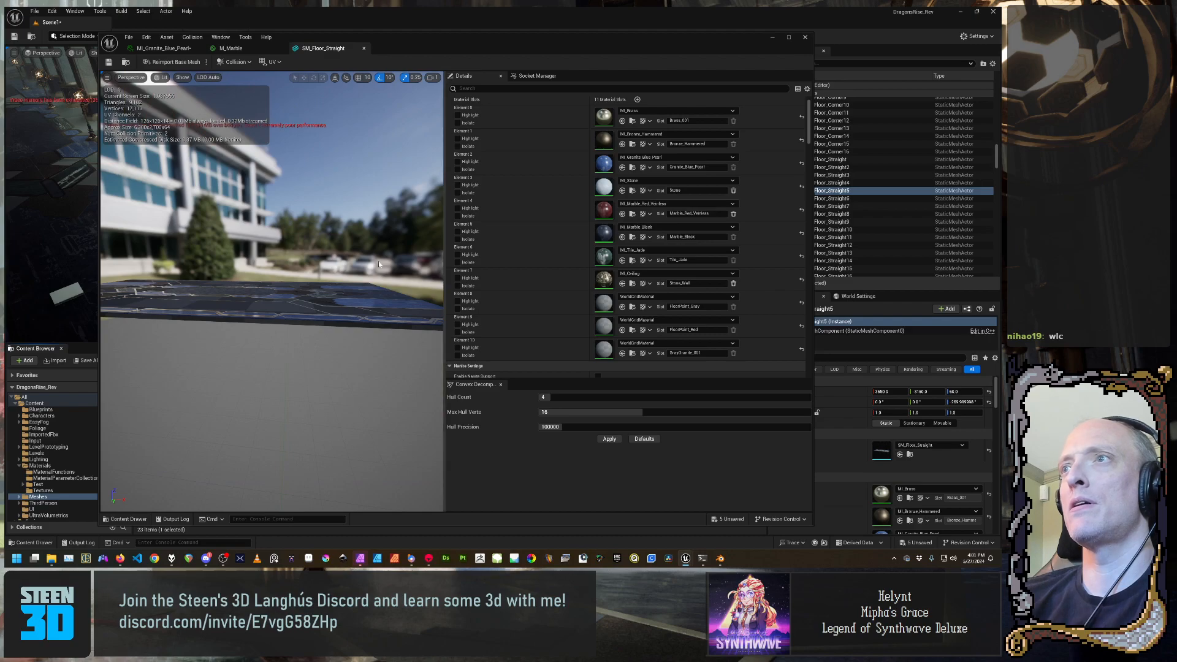
right_click_drag(271, 291, 184, 346)
scroll(260, 233, "up", 1)
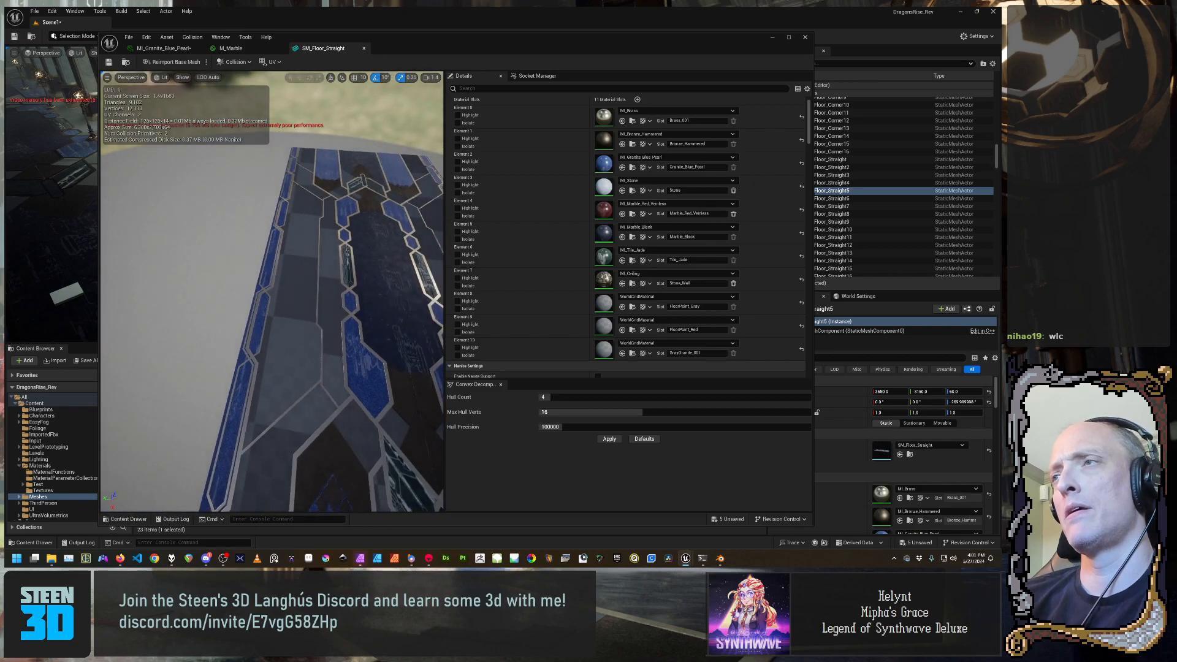
Move the mesh editor window aside, open the recent reference board in PureRef, and find an empty area on it
left_click_drag(665, 45, 838, 23)
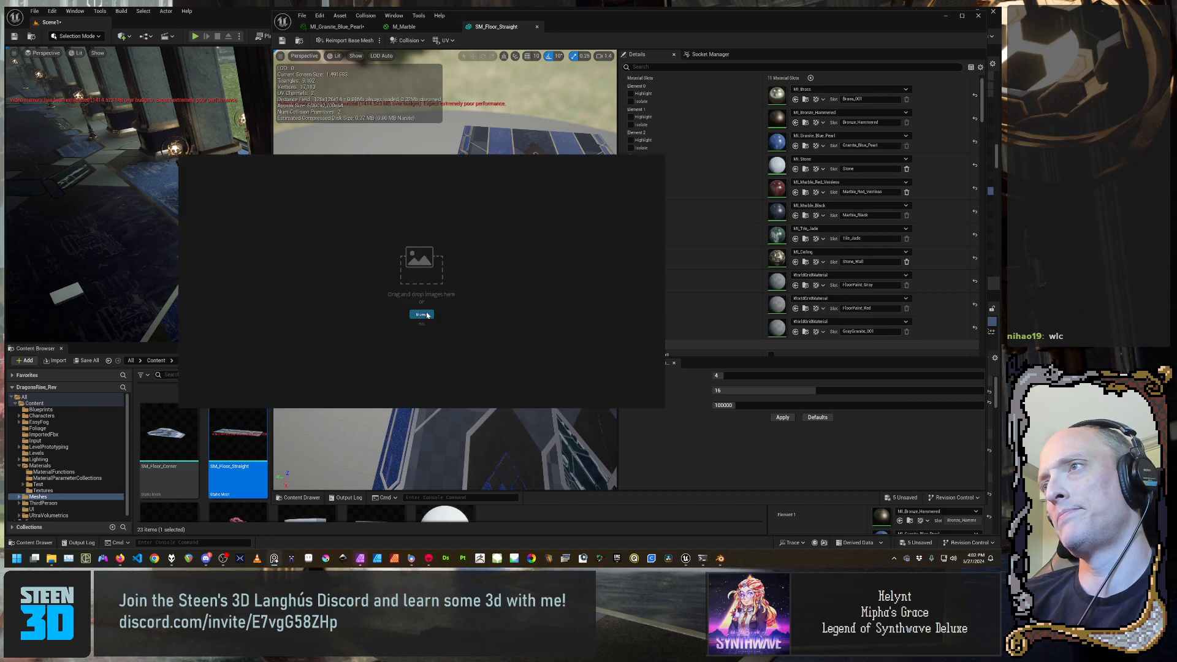
right_click(469, 279)
mouse_move(491, 390)
mouse_move(484, 427)
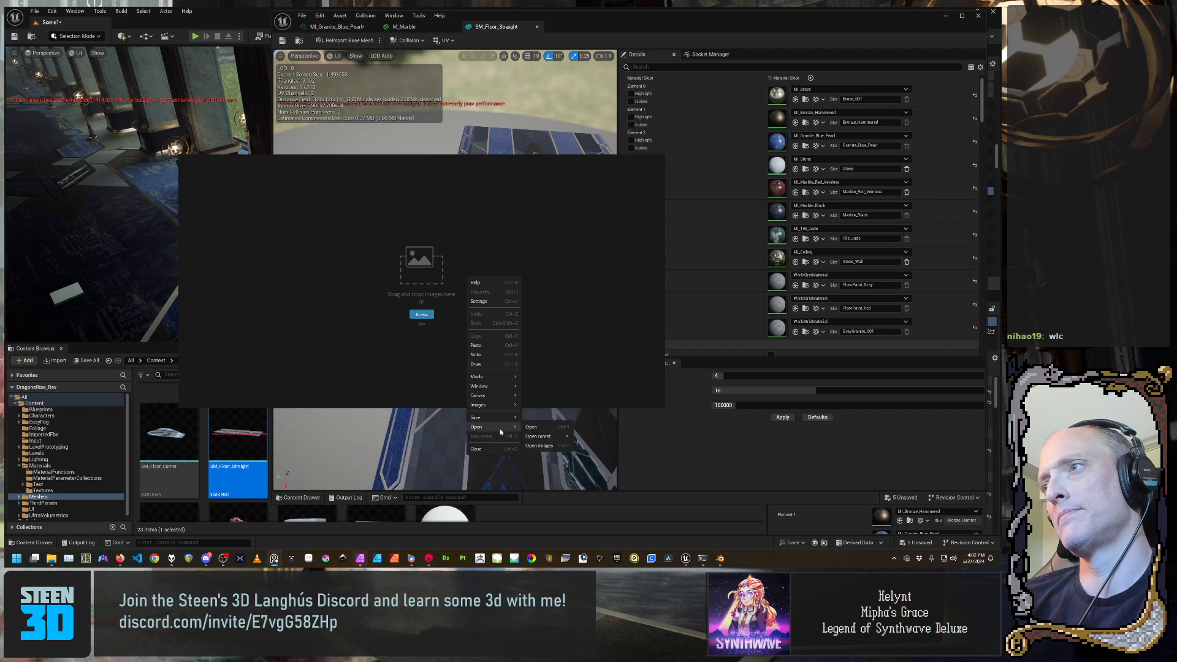
mouse_move(543, 436)
left_click(618, 439)
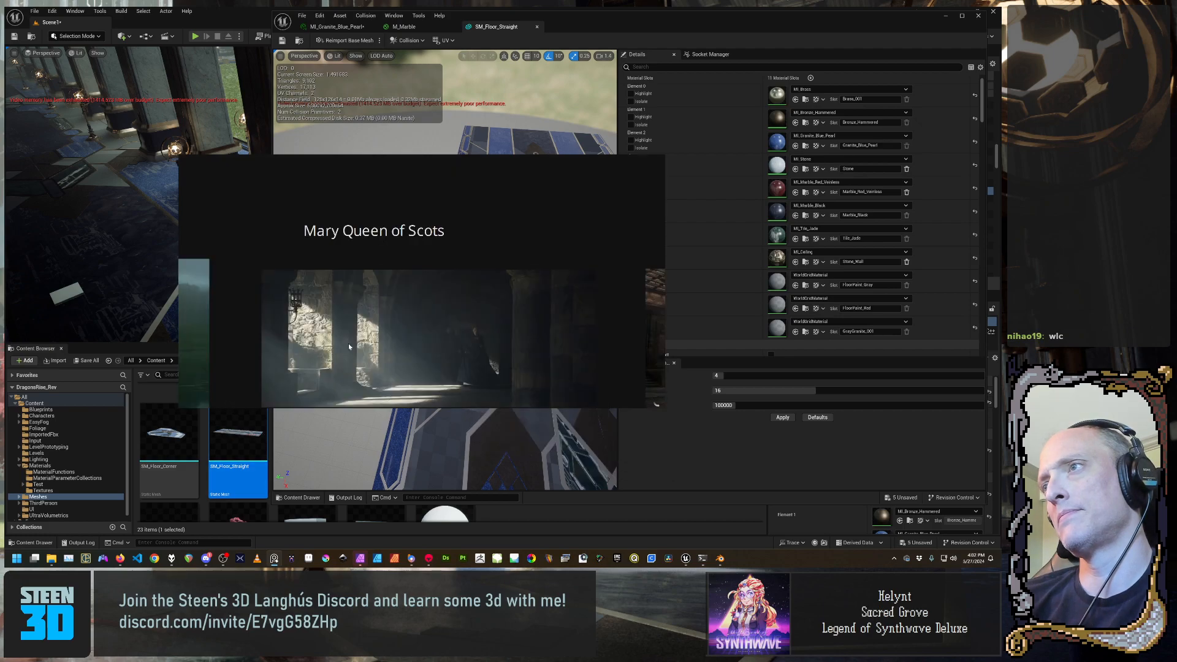
scroll(349, 346, "down", 6)
scroll(423, 320, "up", 2)
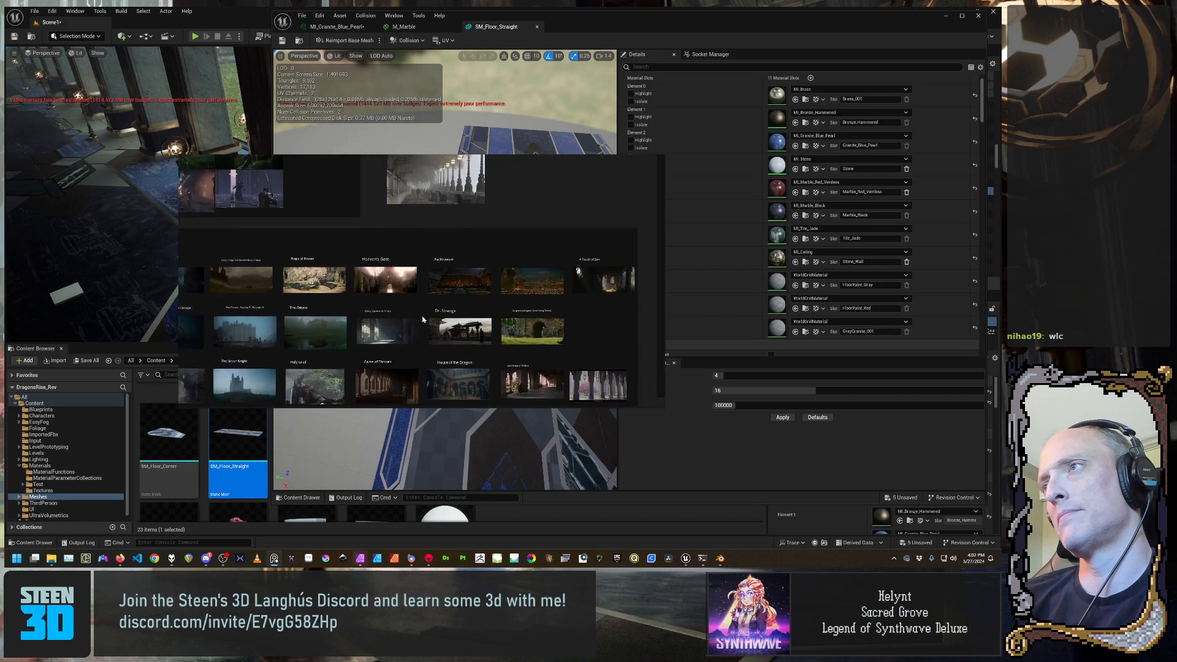
scroll(423, 319, "down", 3)
middle_click_drag(277, 373, 515, 184)
middle_click_drag(582, 362, 463, 370)
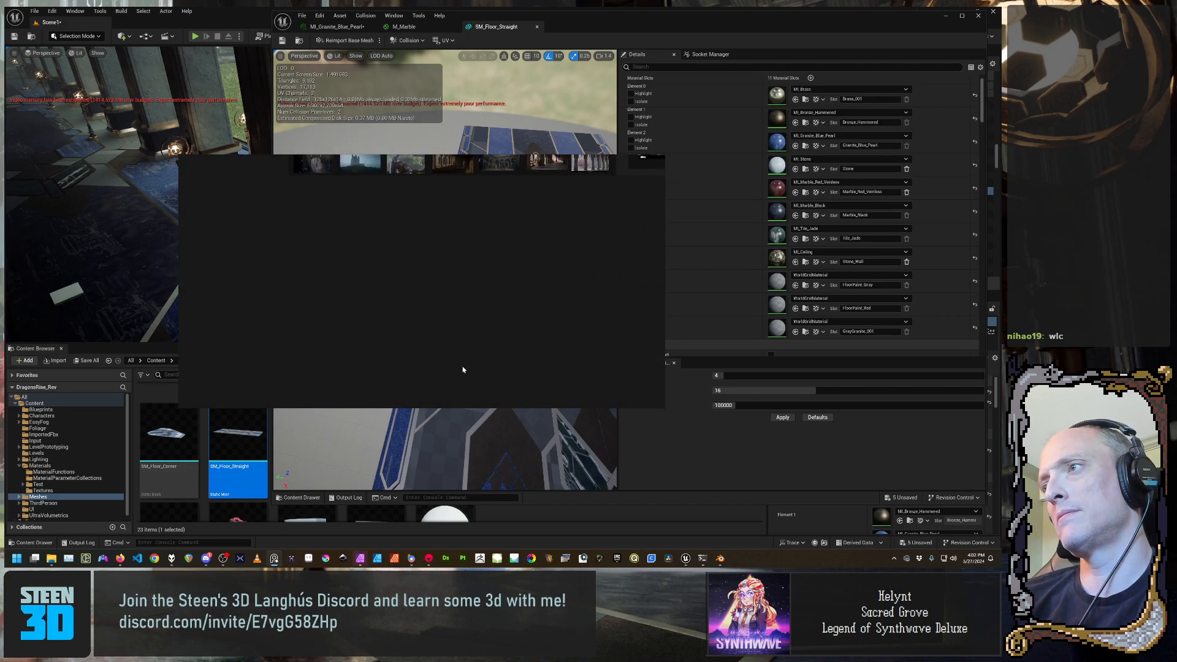
Switch to Blender, select Floor_Long_Packed, and capture a screenshot of the viewport showing its patterned top
left_click(702, 558)
left_click_drag(544, 279, 452, 502)
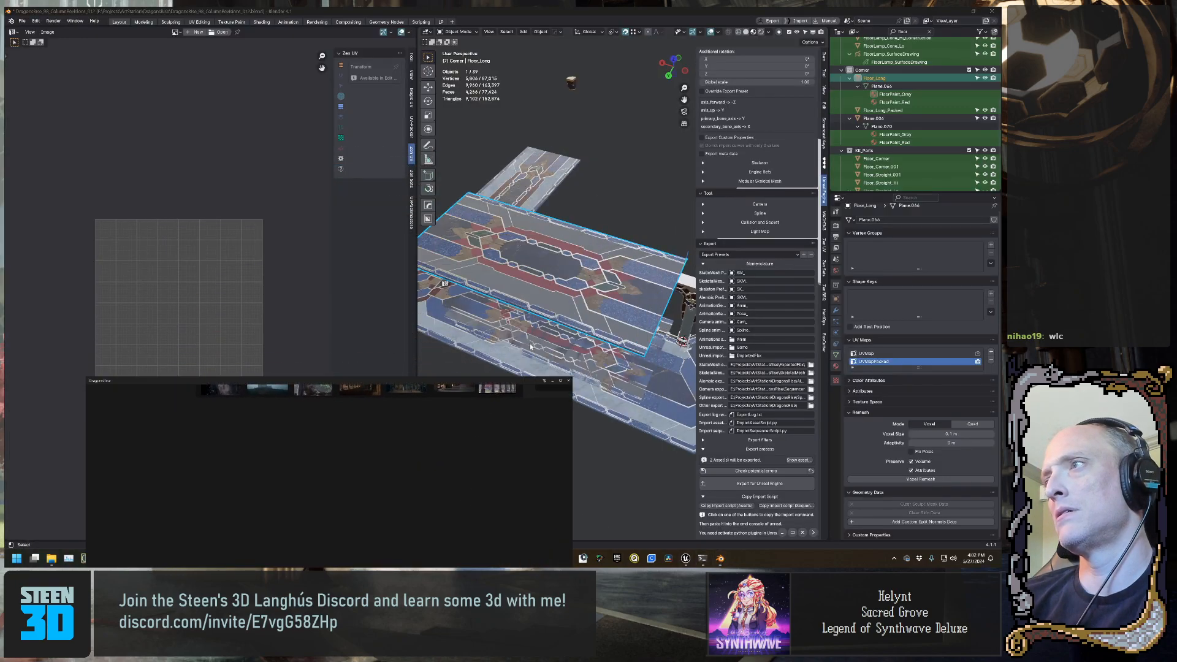
left_click(556, 290)
scroll(521, 286, "up", 6)
middle_click_drag(556, 290, 568, 237)
scroll(559, 278, "down", 6)
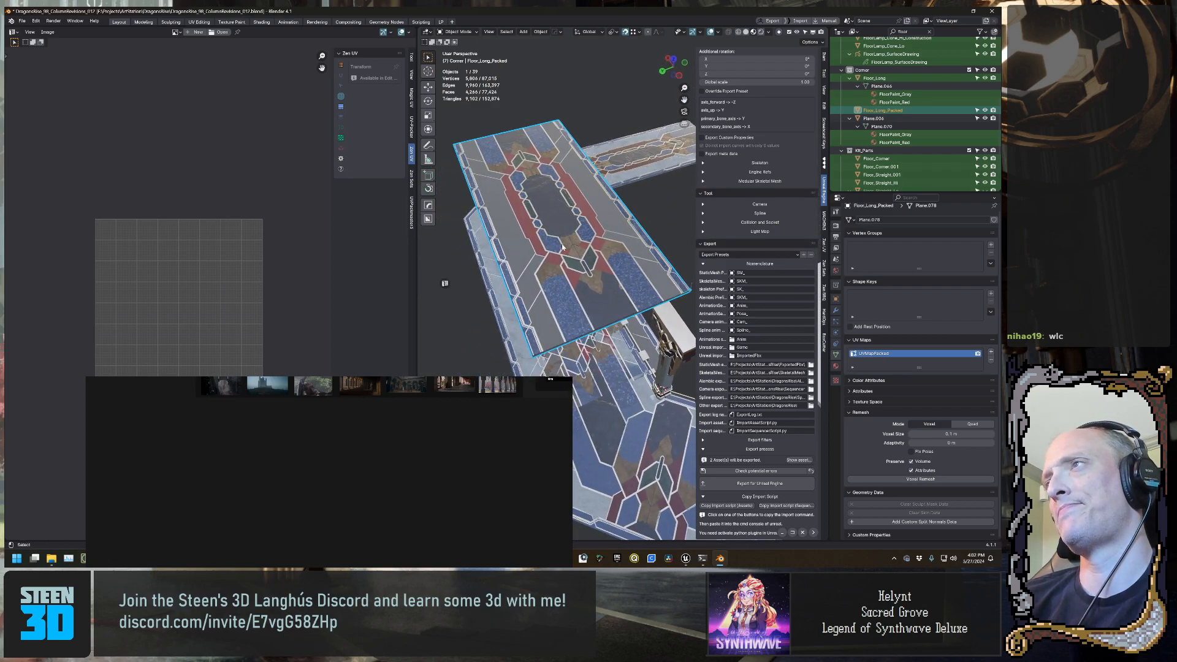
key("super+shift+s")
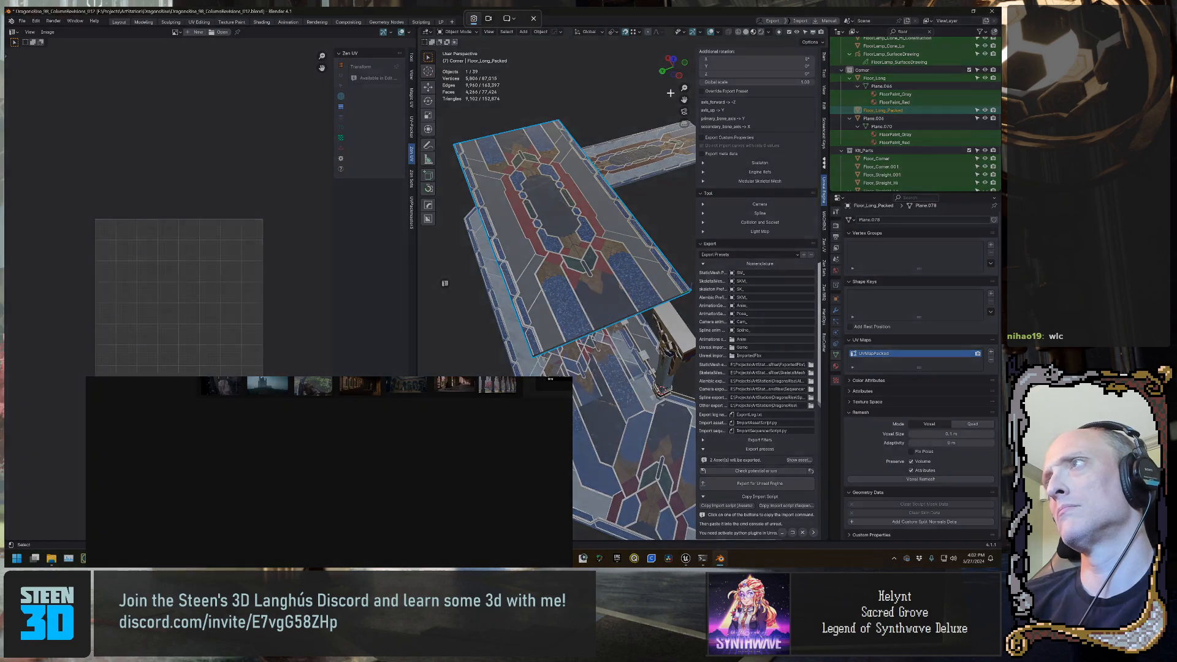
left_click_drag(439, 71, 708, 393)
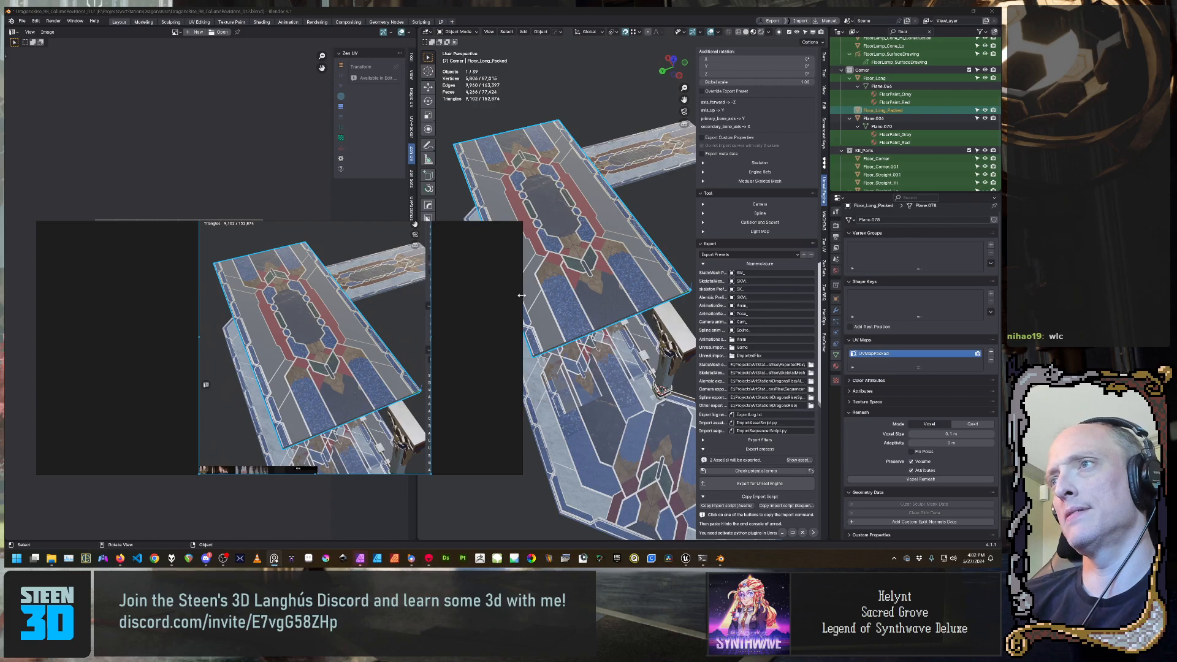
Fit the captured floor image in a narrowed PureRef window and switch back to the SM_Floor_Straight editor in Unreal
left_click_drag(521, 295, 279, 295)
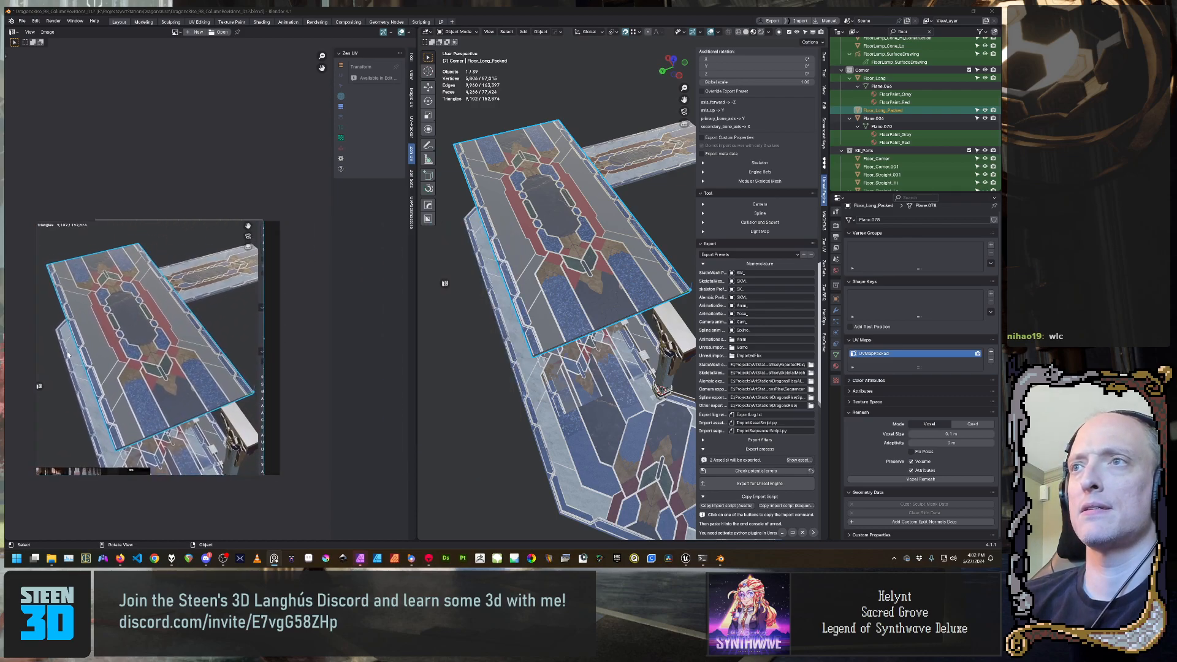
scroll(82, 357, "up", 2)
middle_click_drag(67, 354, 77, 364)
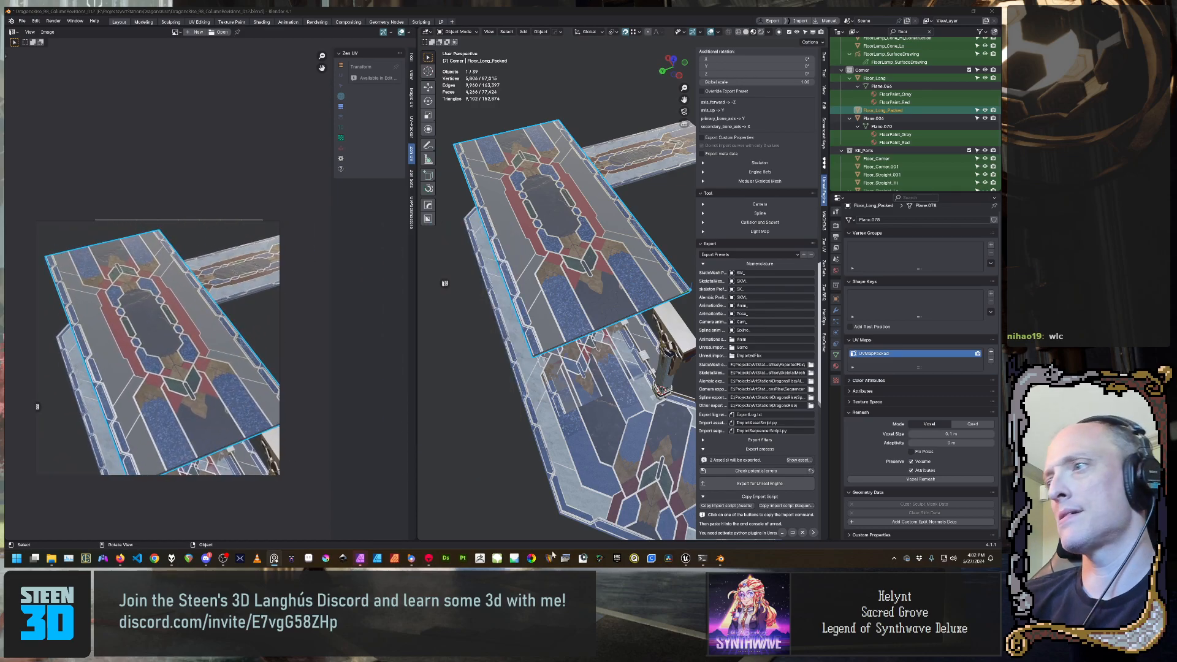
mouse_move(686, 559)
left_click(711, 525)
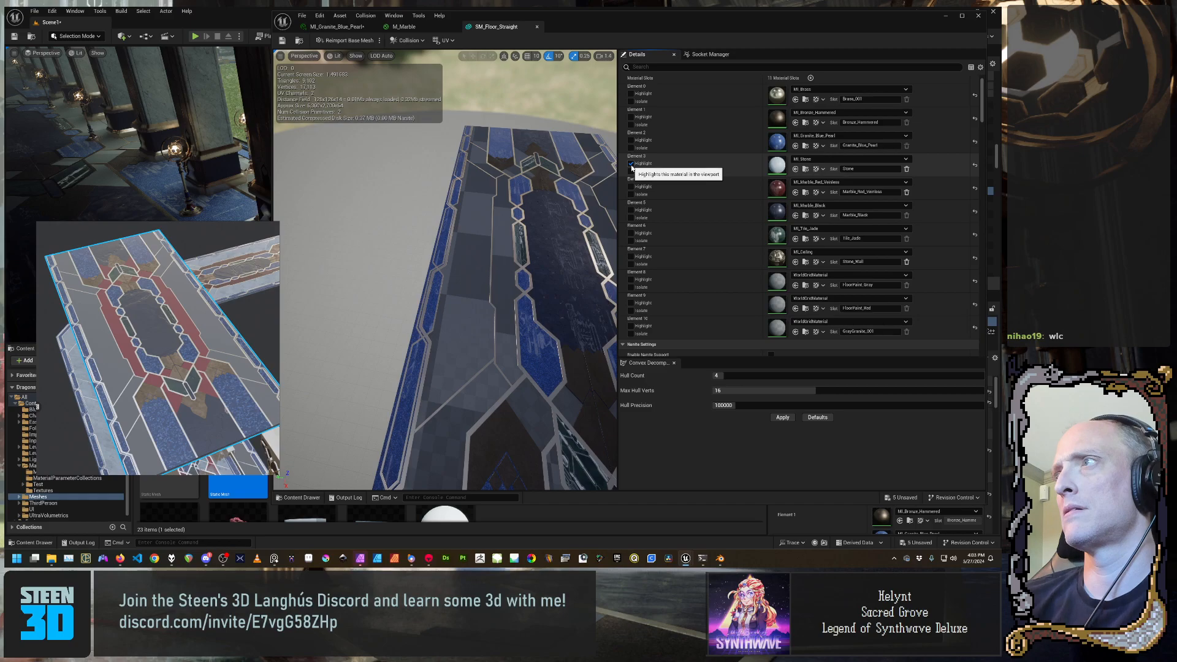
Check the Stone material slot by isolating and highlighting it on the floor mesh, and delete the slot
left_click(631, 171)
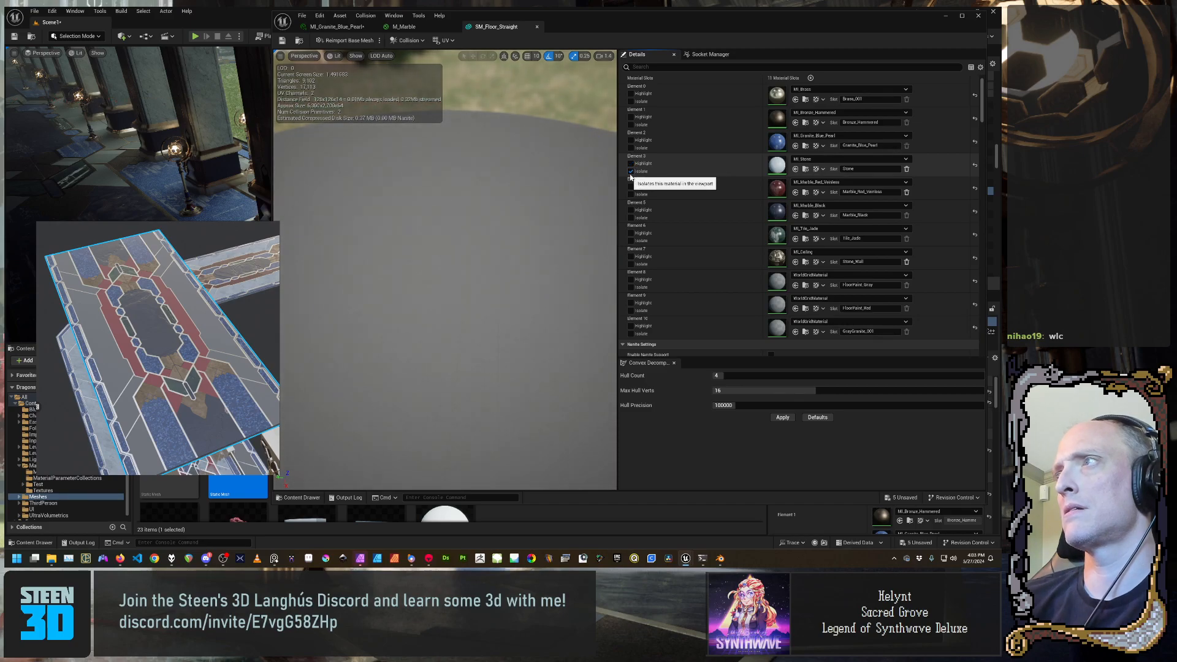
left_click(630, 171)
left_click(631, 163)
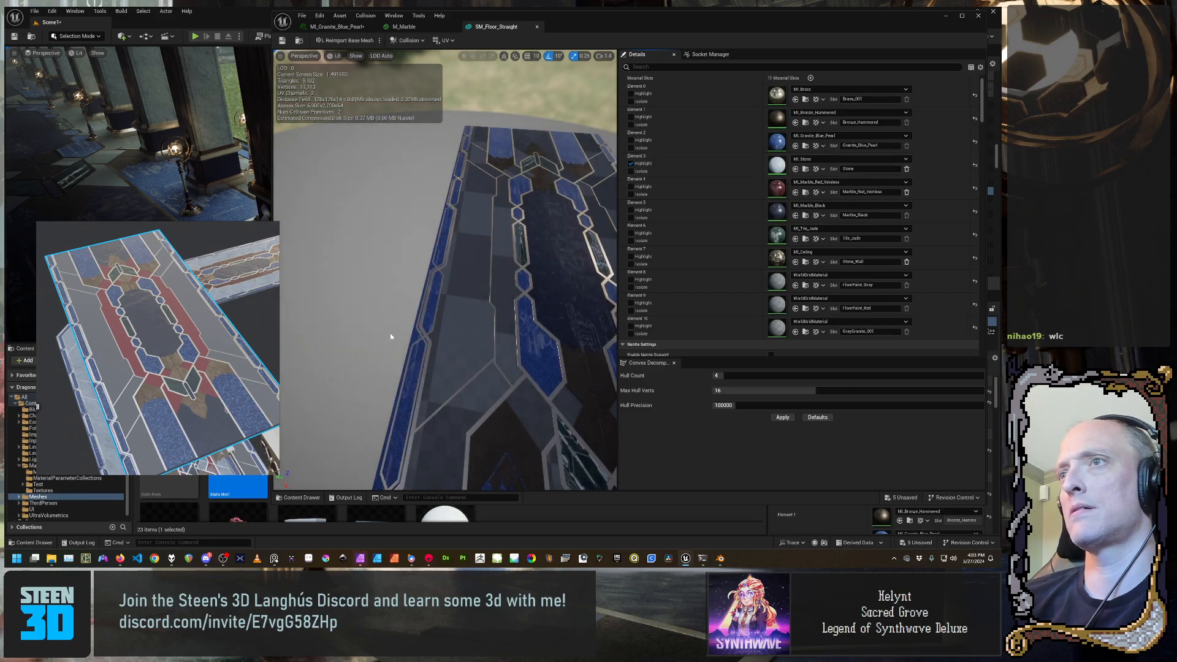
right_click_drag(391, 337, 411, 309)
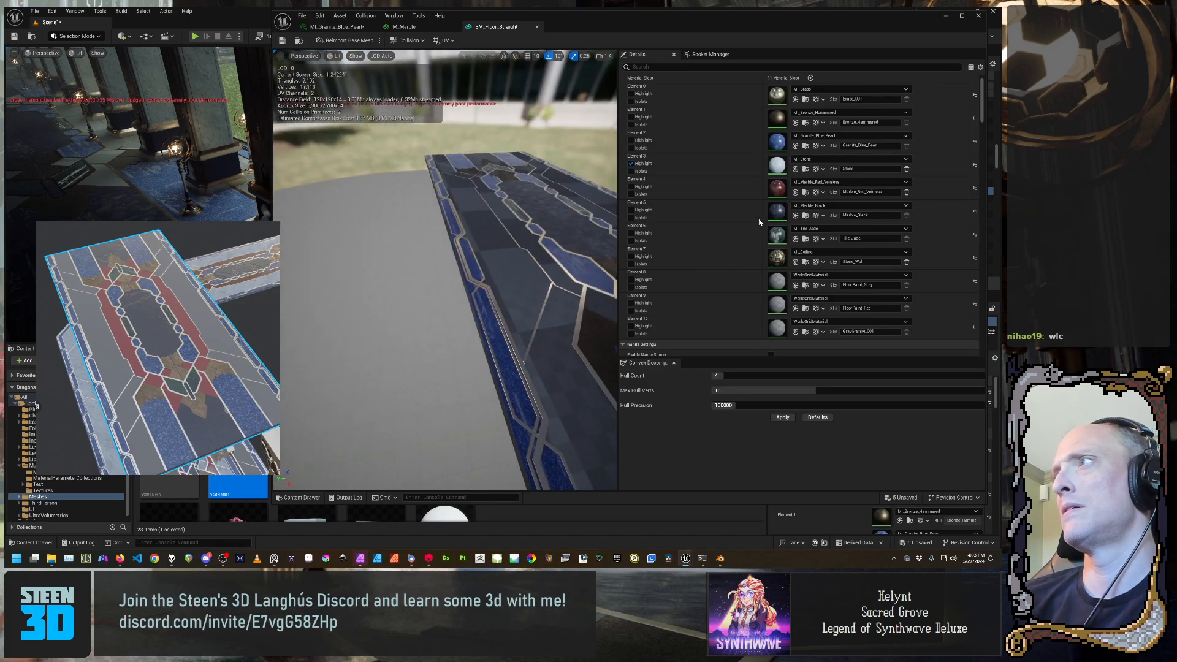
left_click(907, 169)
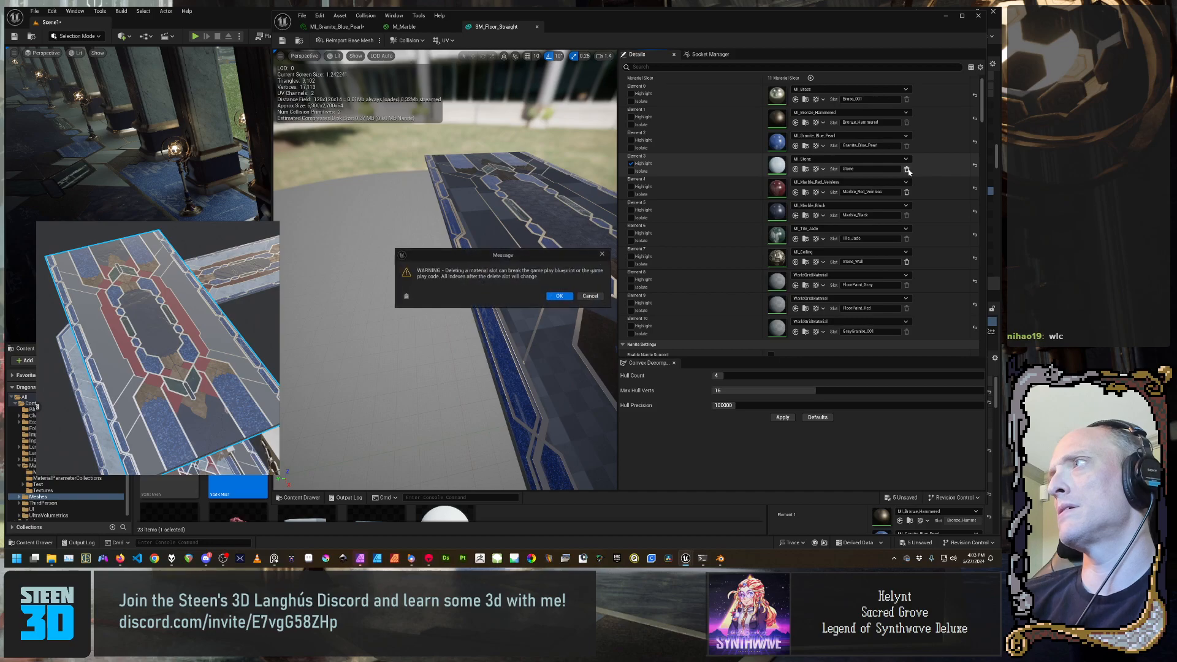
left_click(557, 298)
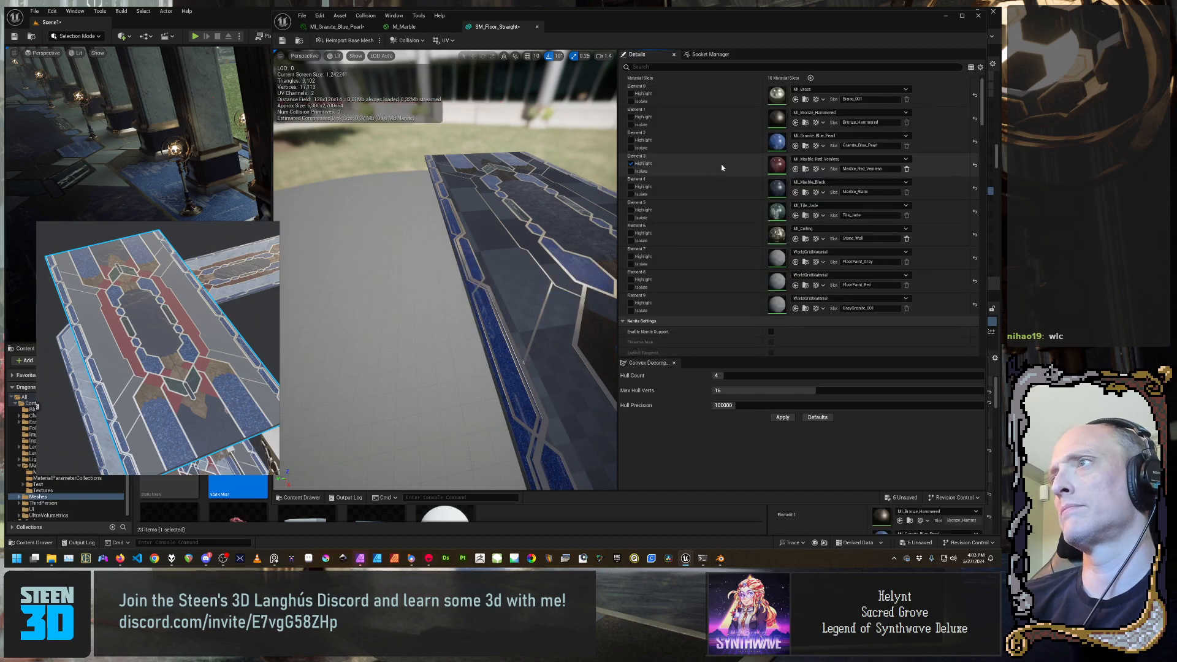
Clear the highlight, isolate the Marble_Red_Veinless slot to check its use, and delete that slot
left_click(631, 163)
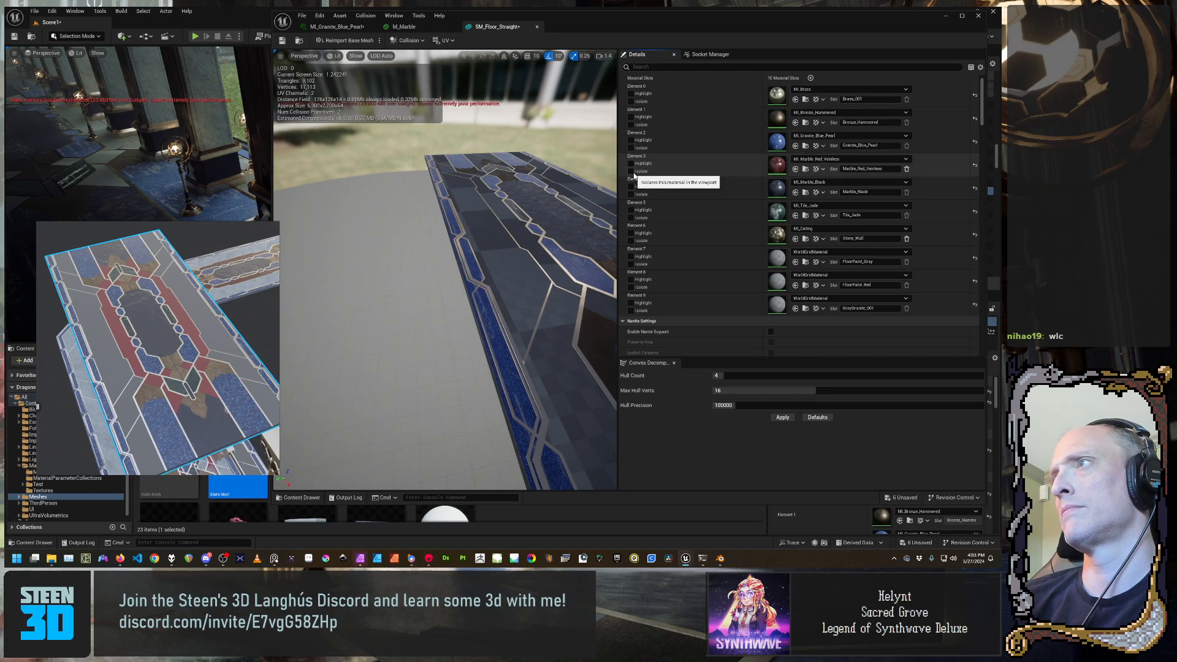
left_click(631, 171)
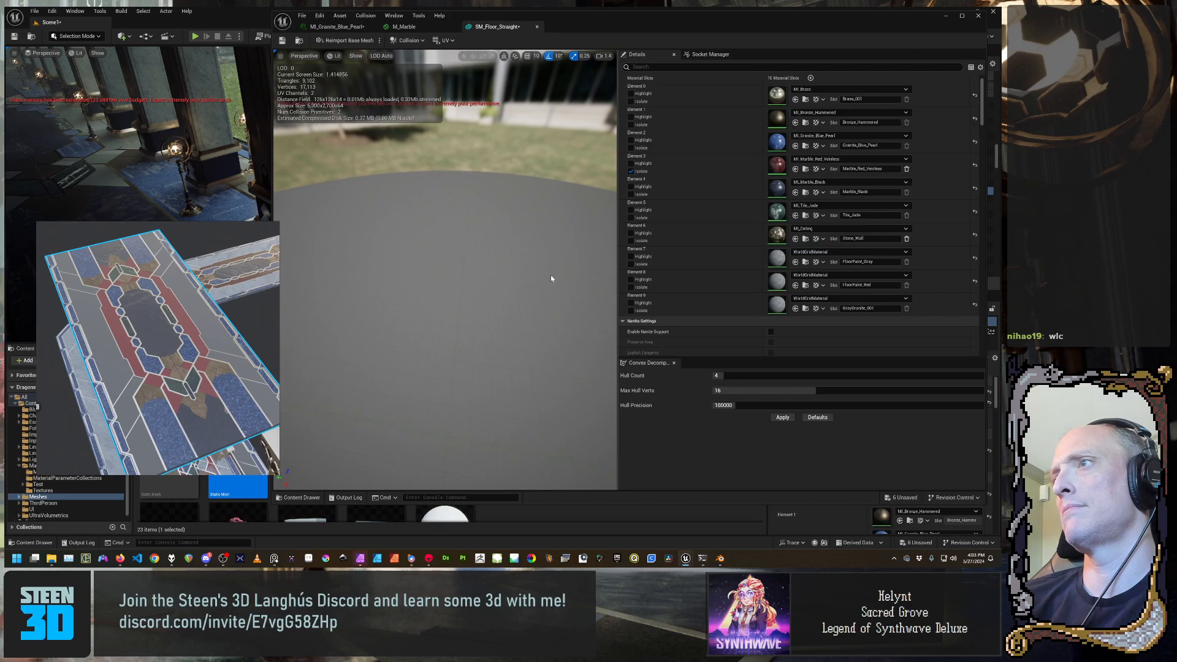
scroll(551, 279, "down", 1)
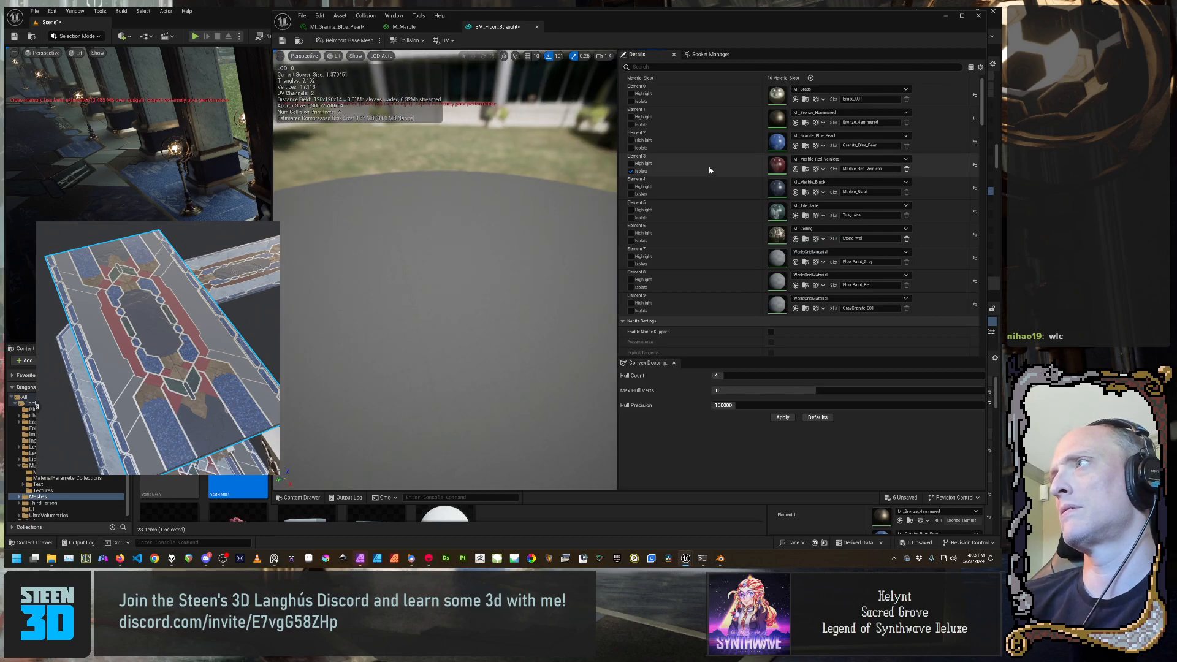
left_click(907, 169)
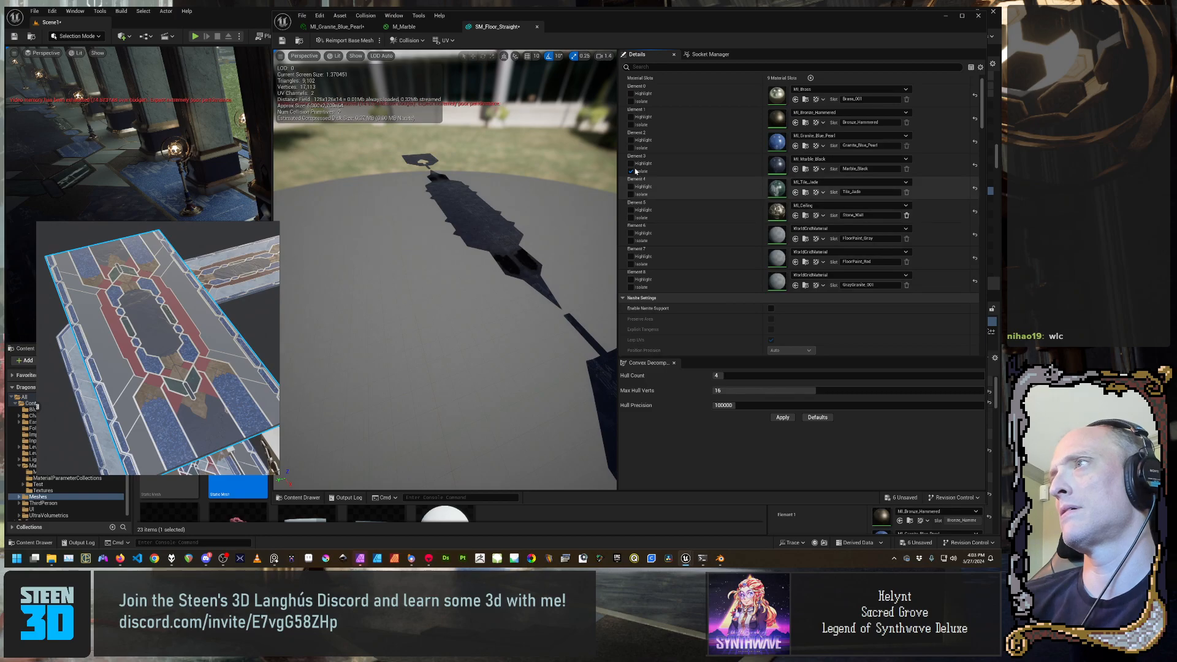
Isolate the Marble_Black and Tile_Jade slots in turn to examine which floor parts use them, restoring the full mesh after each
left_click(632, 172)
left_click(632, 172)
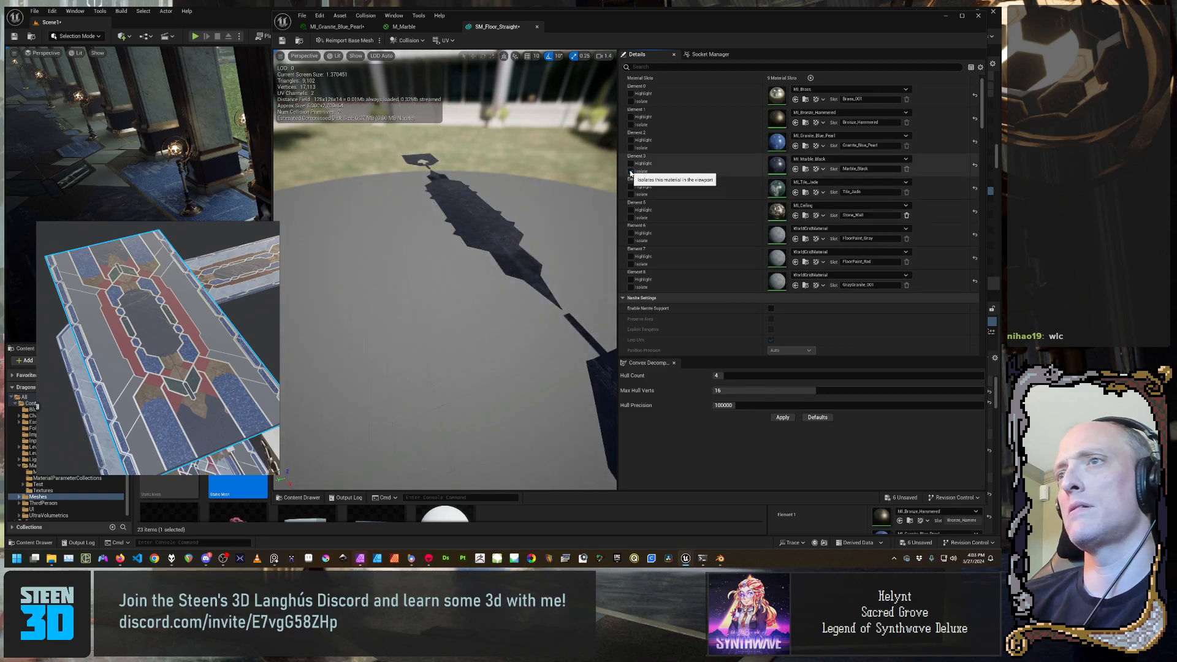
left_click(632, 171)
left_click(632, 173)
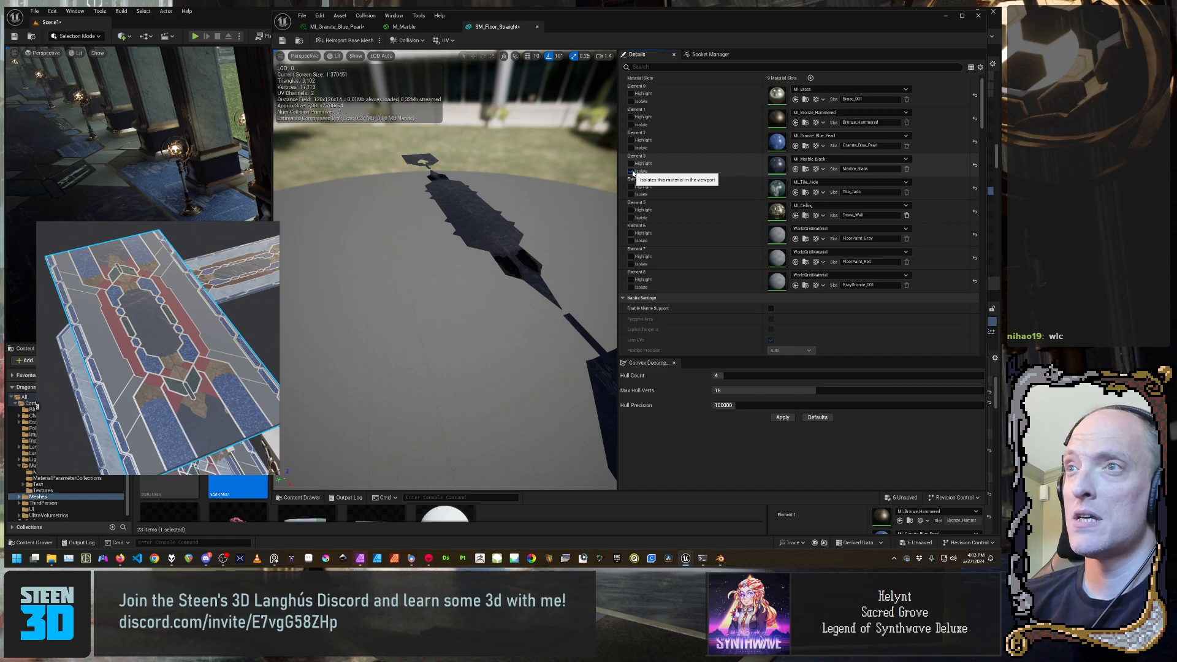
left_click(632, 171)
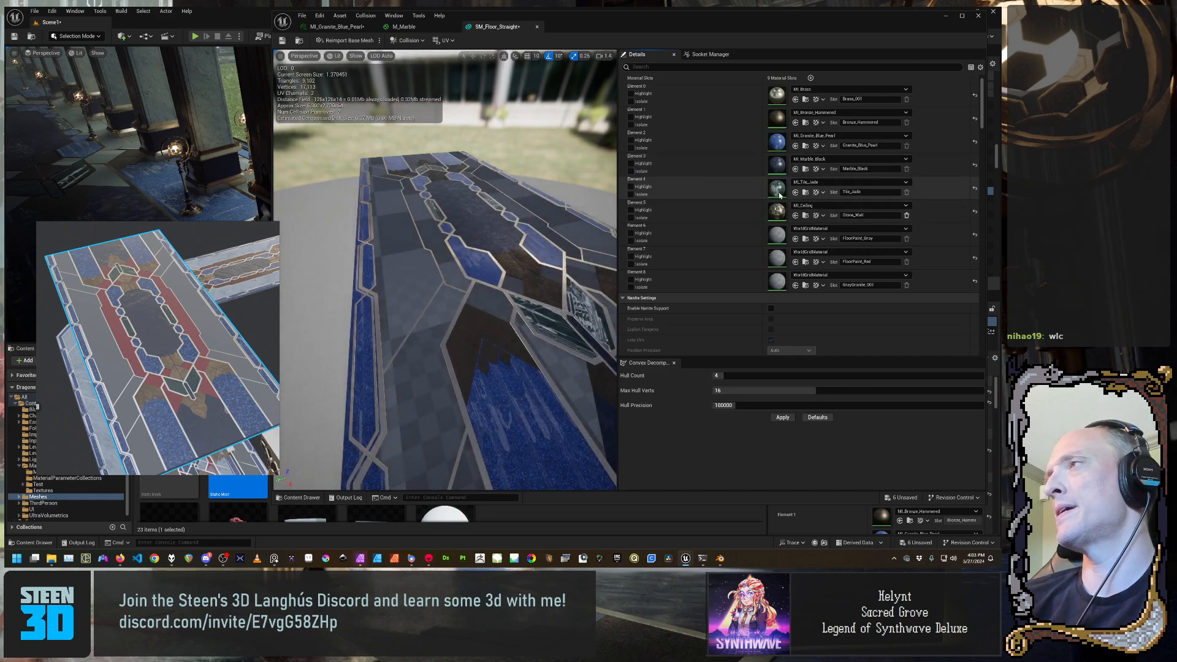
left_click(632, 172)
left_click(632, 172)
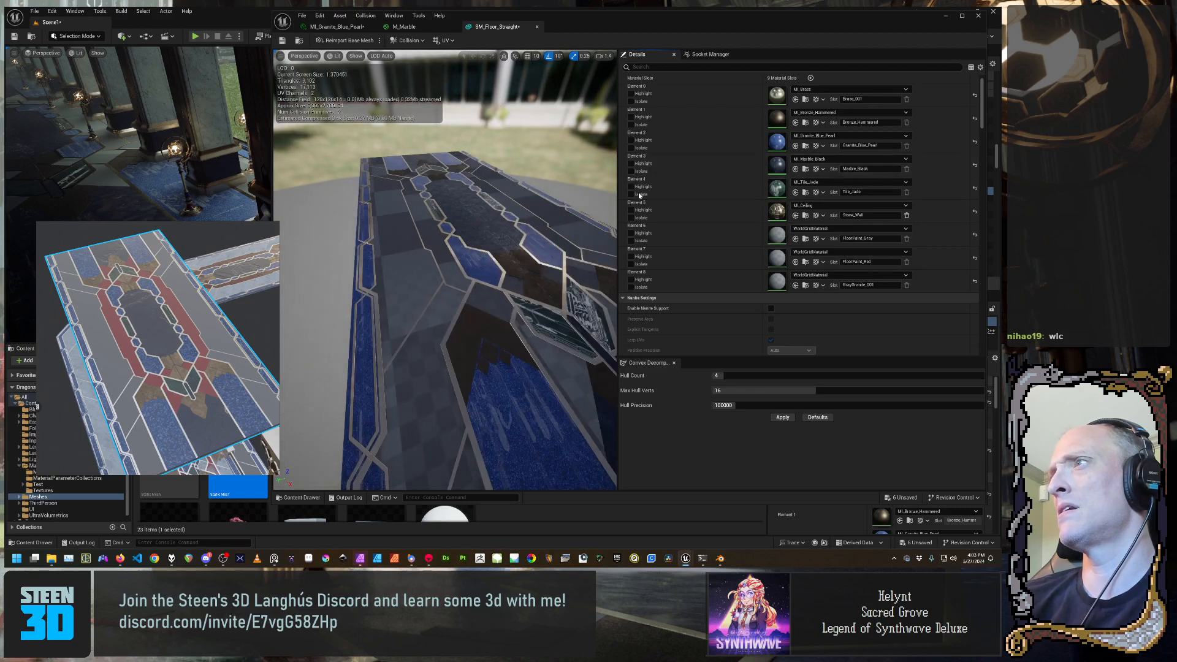
left_click(631, 194)
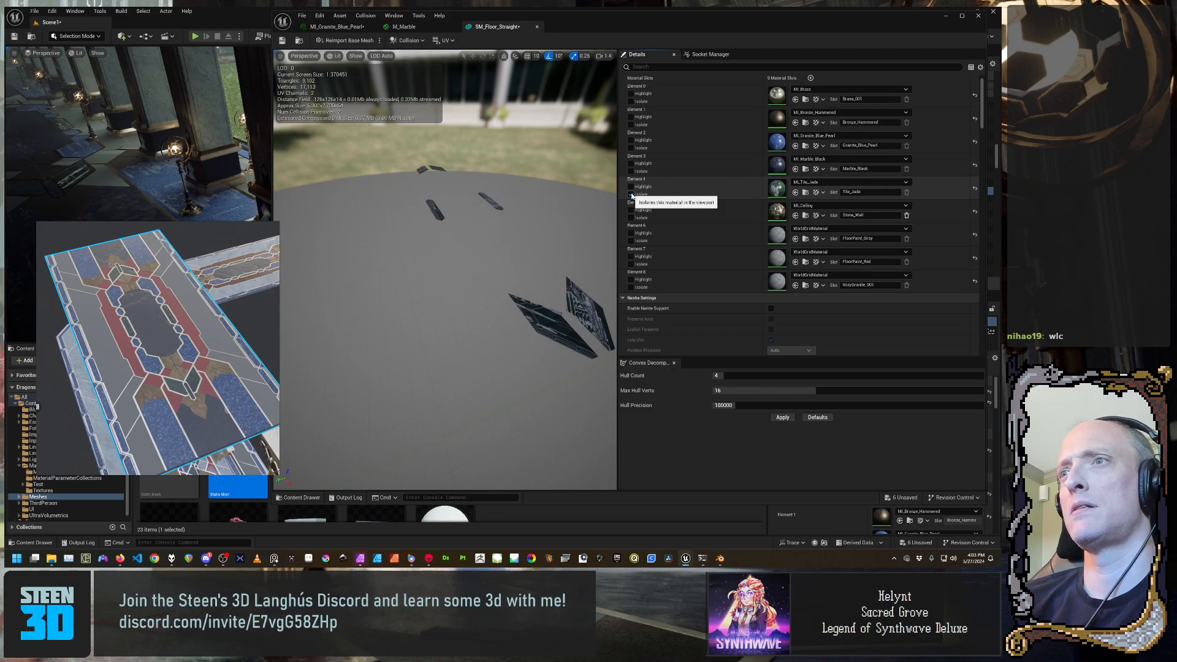
left_click(632, 194)
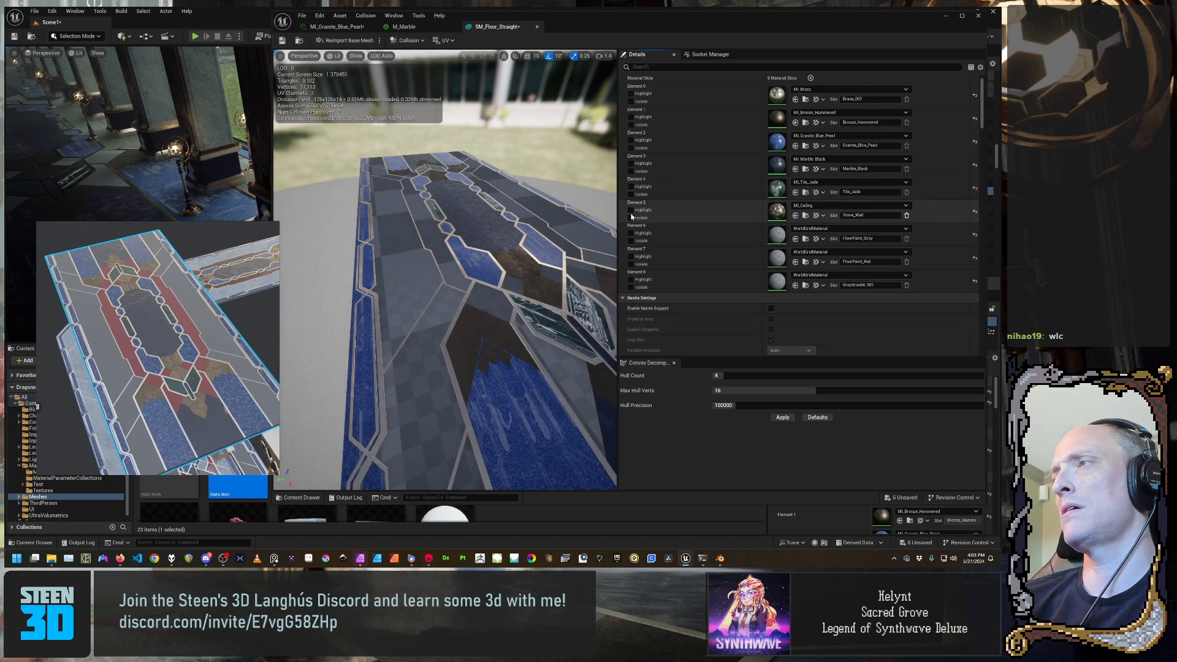
Isolate the Stone_Wall slot holding MI_Ceiling to check its use, and delete that slot
left_click(632, 219)
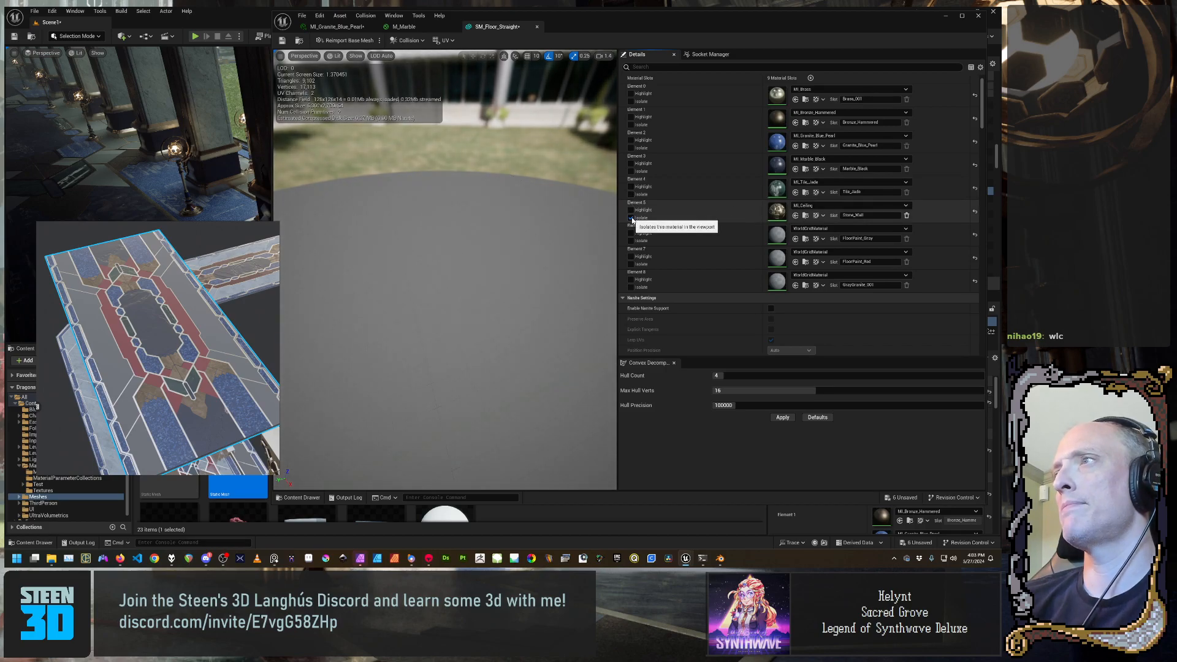
mouse_move(558, 301)
right_mouse_down()
mouse_move(558, 233)
mouse_move(559, 301)
right_mouse_up()
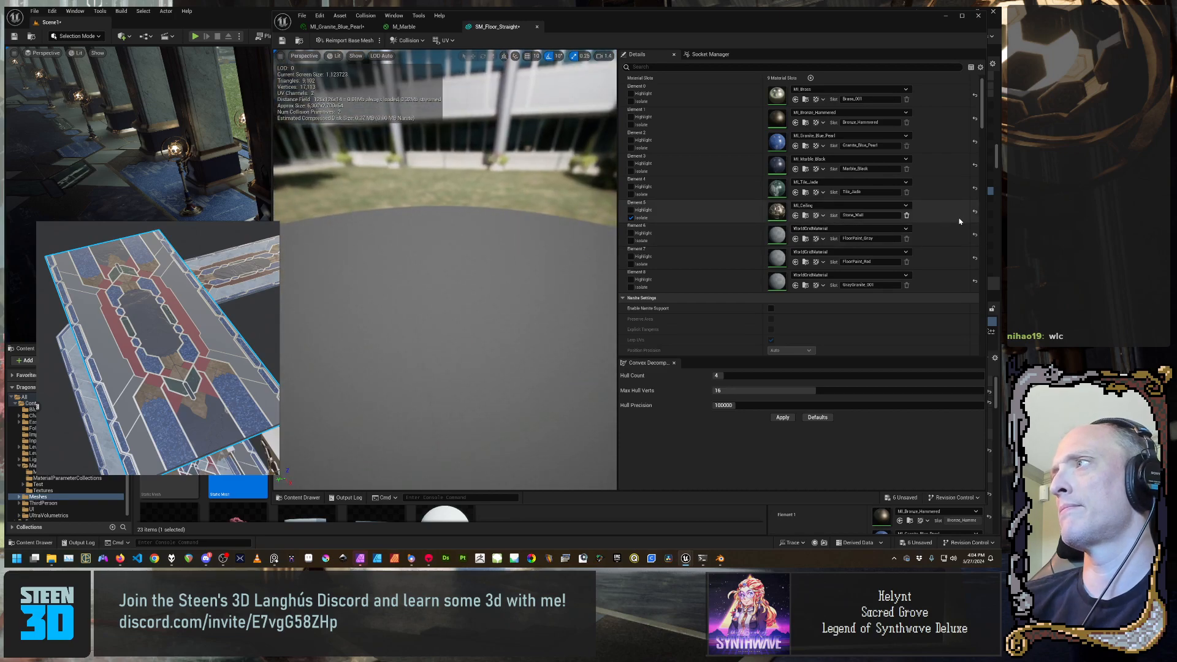
left_click(907, 216)
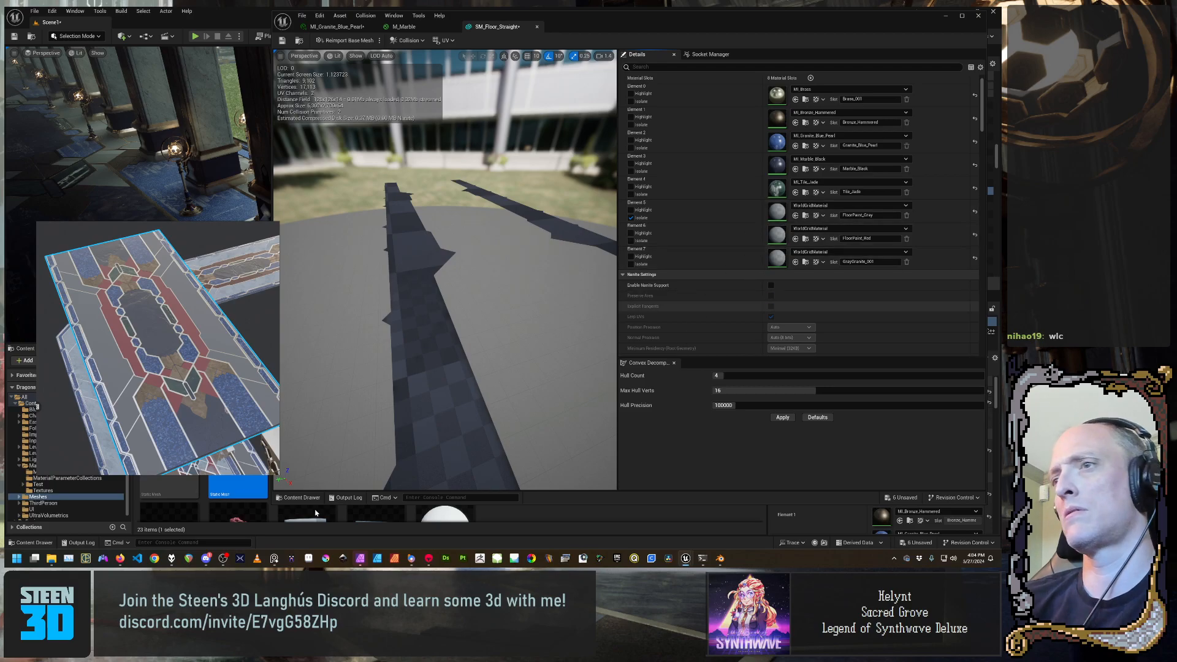
Move the reference image clear of the Content Browser and open the Materials folder there
right_click_drag(186, 388, 167, 207)
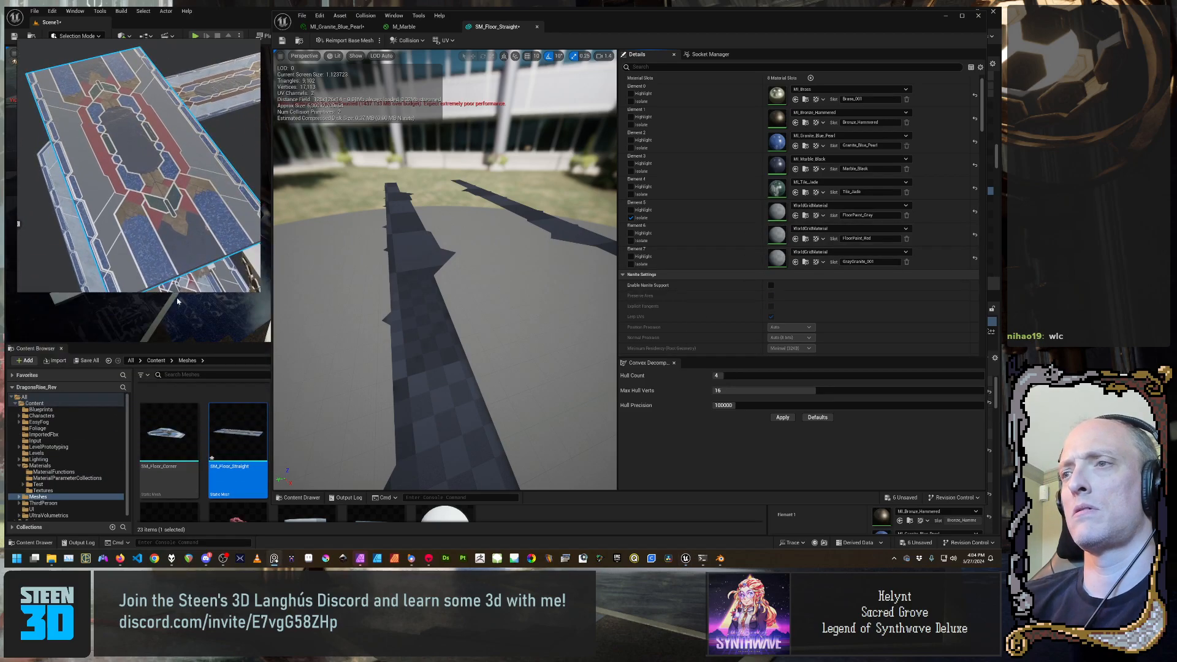
scroll(236, 447, "down", 1)
left_click(43, 459)
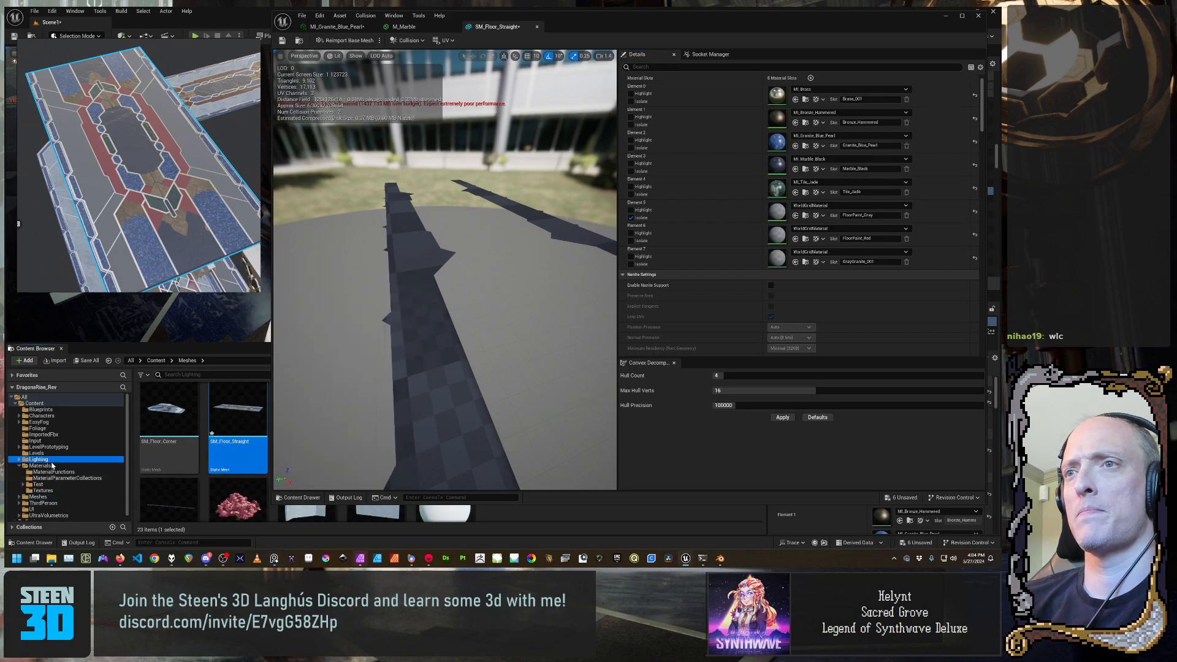
left_click(51, 466)
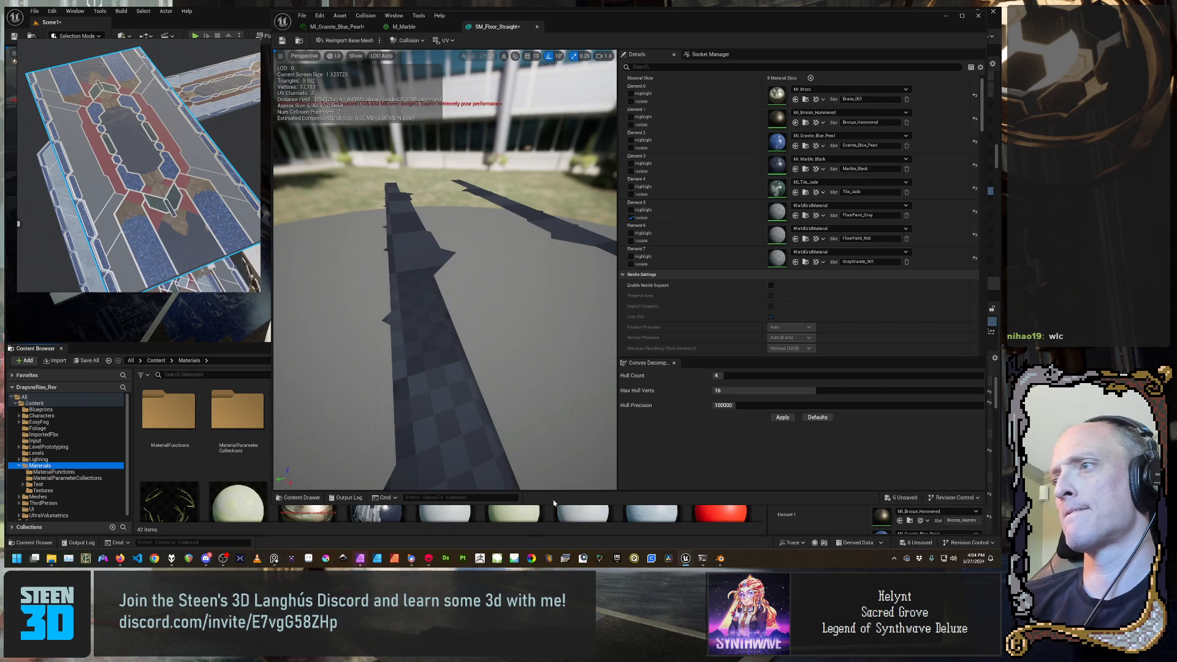
Shorten the mesh editor window to uncover the Content Browser and browse the Materials folder down to the material instances
left_click_drag(554, 502, 576, 335)
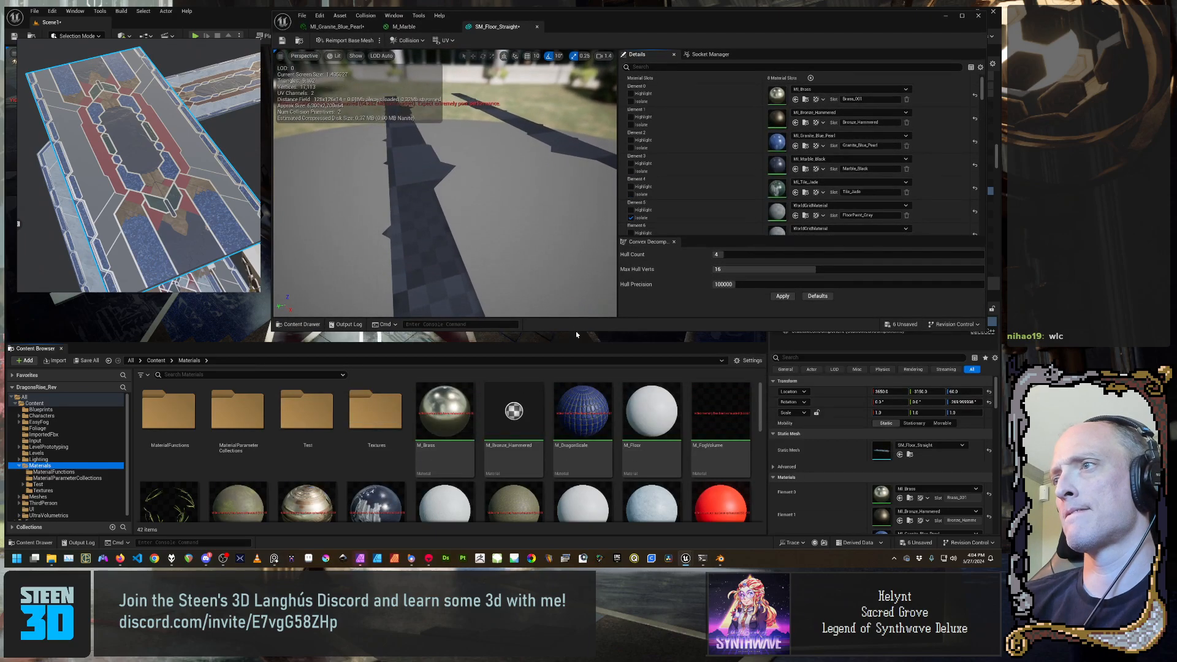
scroll(429, 466, "down", 1)
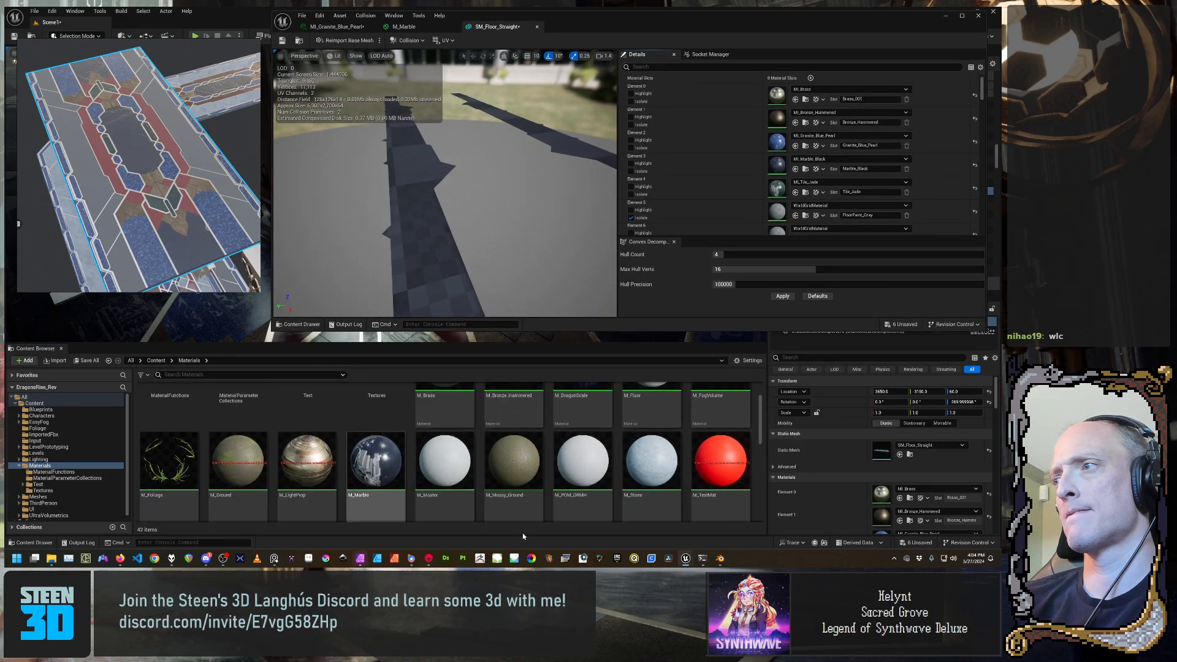
scroll(429, 475, "down", 1)
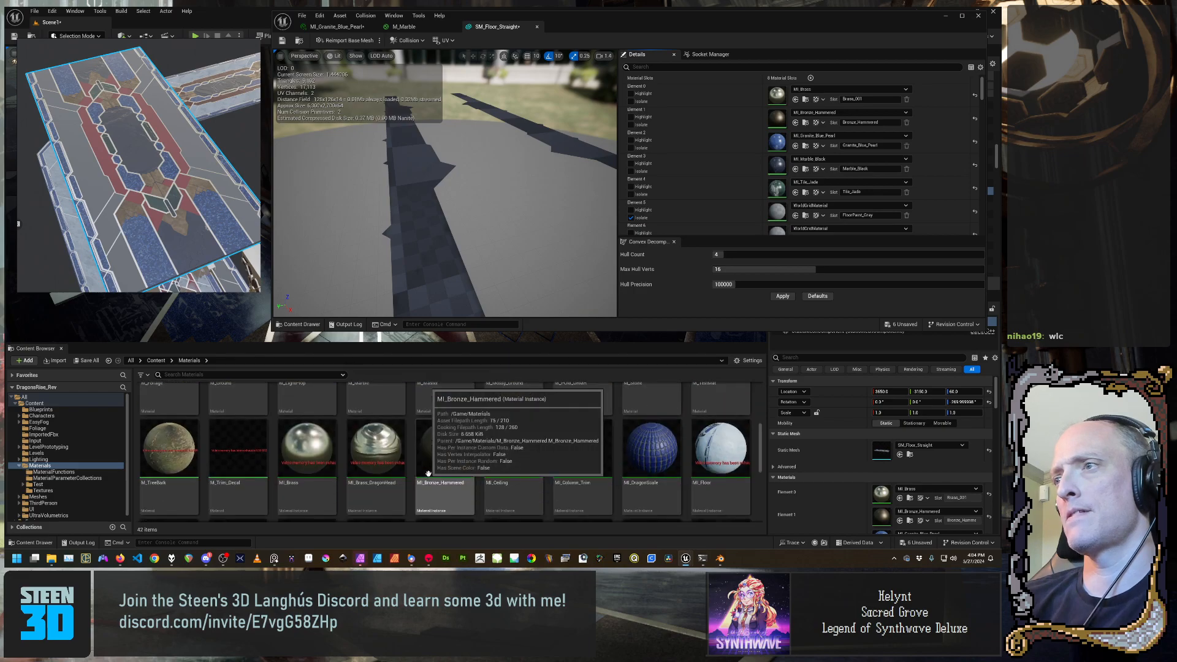
Assign MI_Stone to the FloorPaint_Gray slot (Element 5) of SM_Floor_Straight and turn off its isolation
scroll(429, 472, "down", 2)
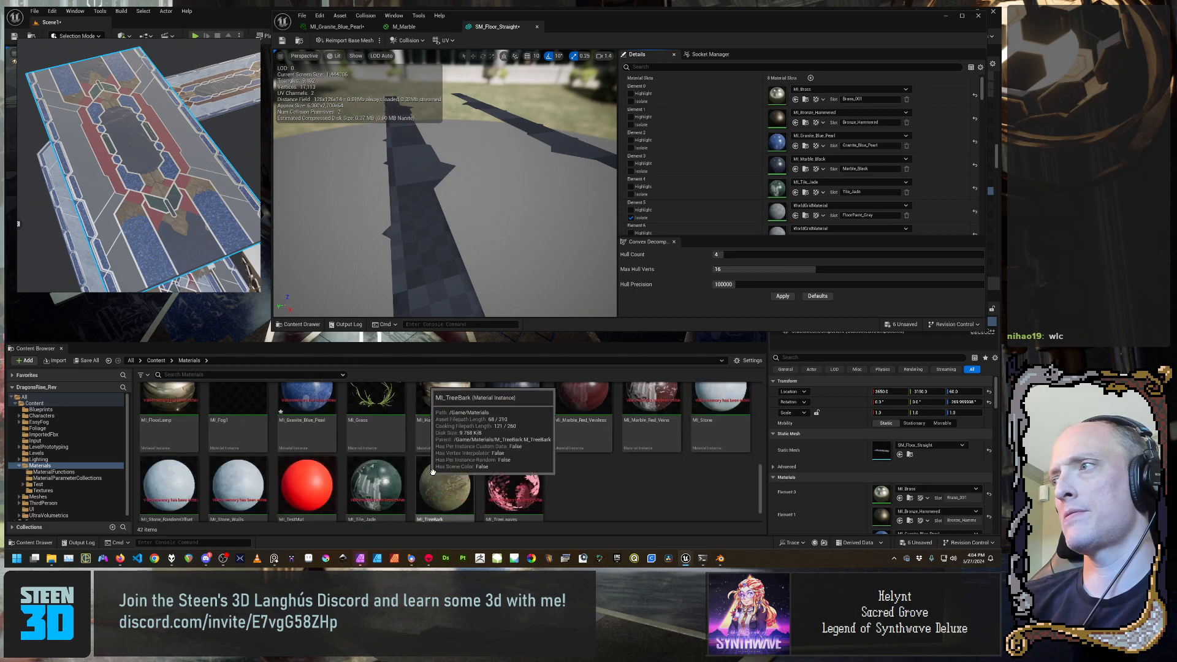
left_click(718, 420)
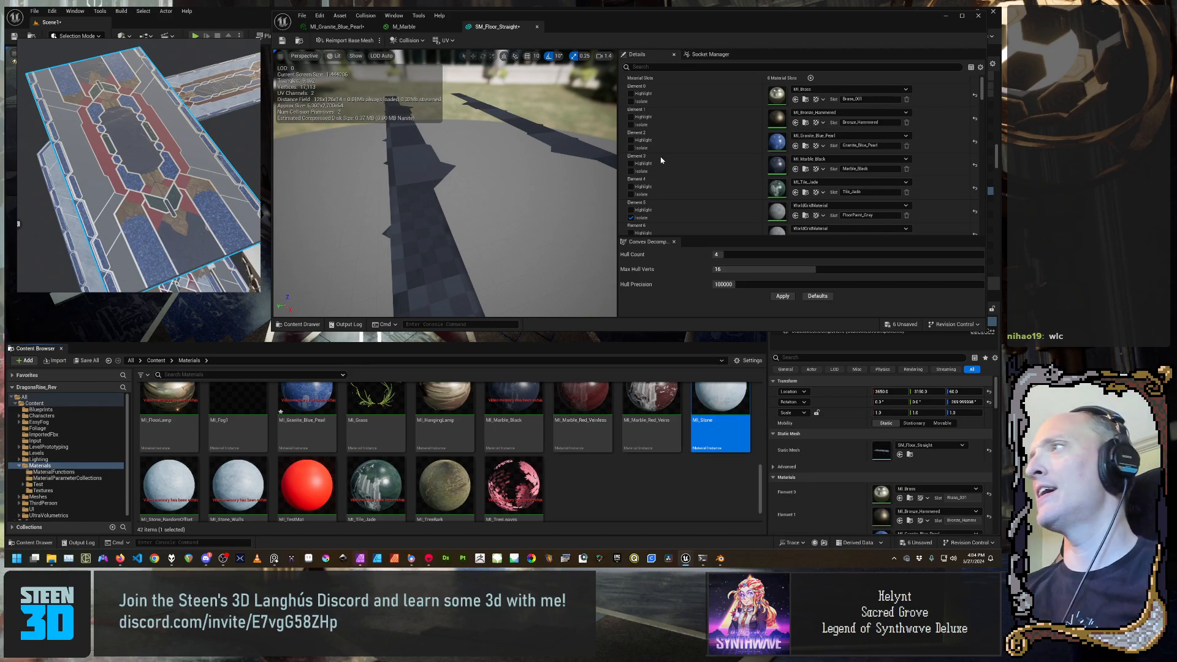
left_click(796, 216)
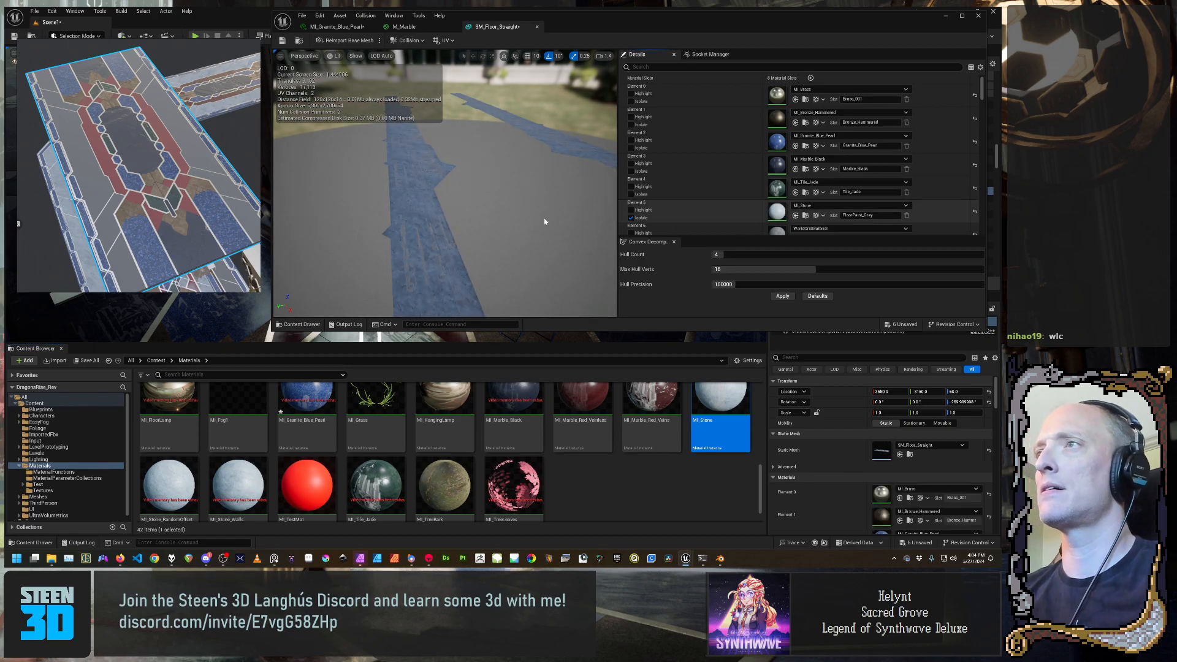
scroll(705, 161, "down", 2)
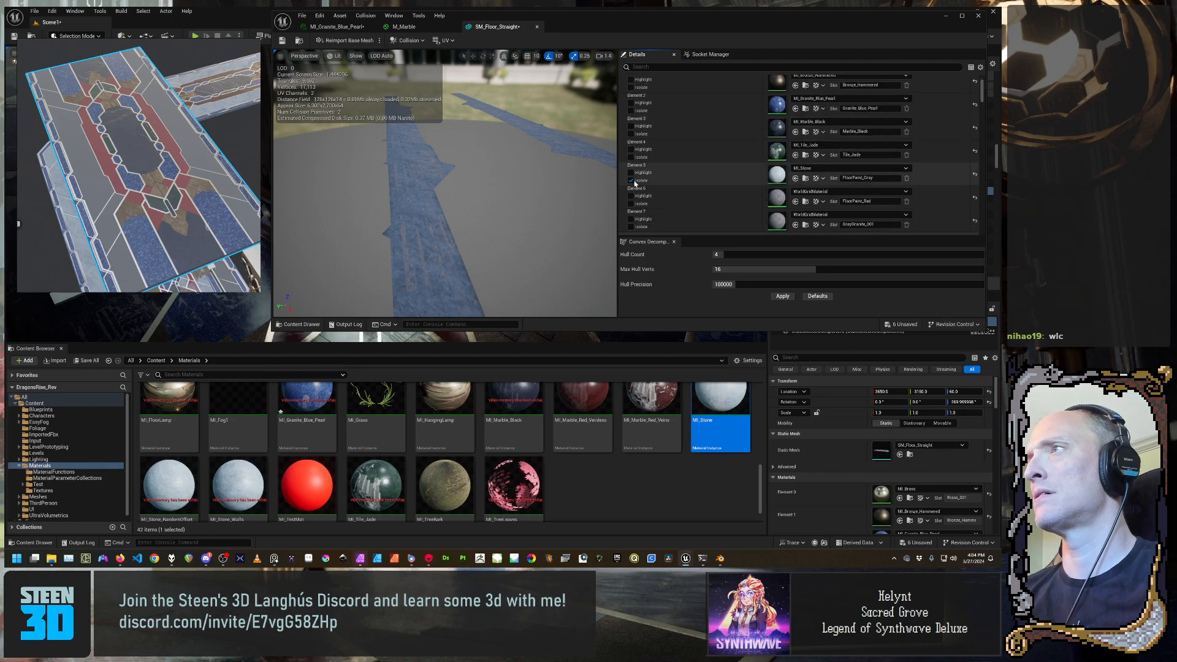
left_click(631, 180)
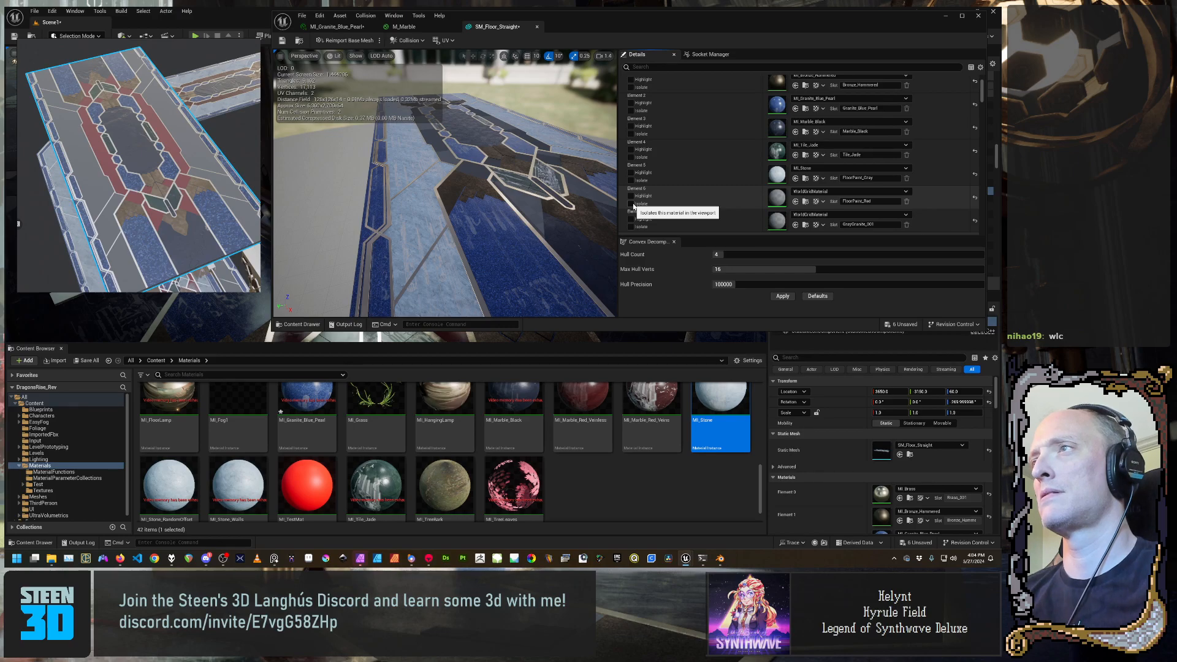
Isolate Element 6, assign MI_Marble_Red_Veinless to its FloorPaint_Red slot, and turn the isolation off again
left_click(632, 204)
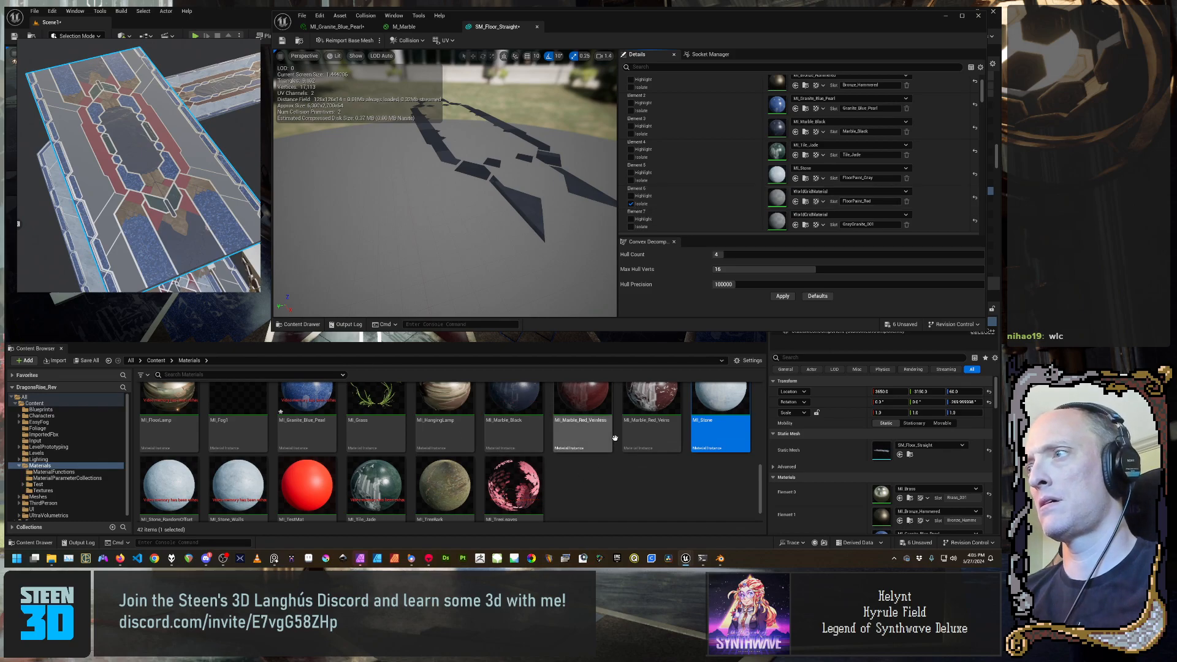
left_click(582, 423)
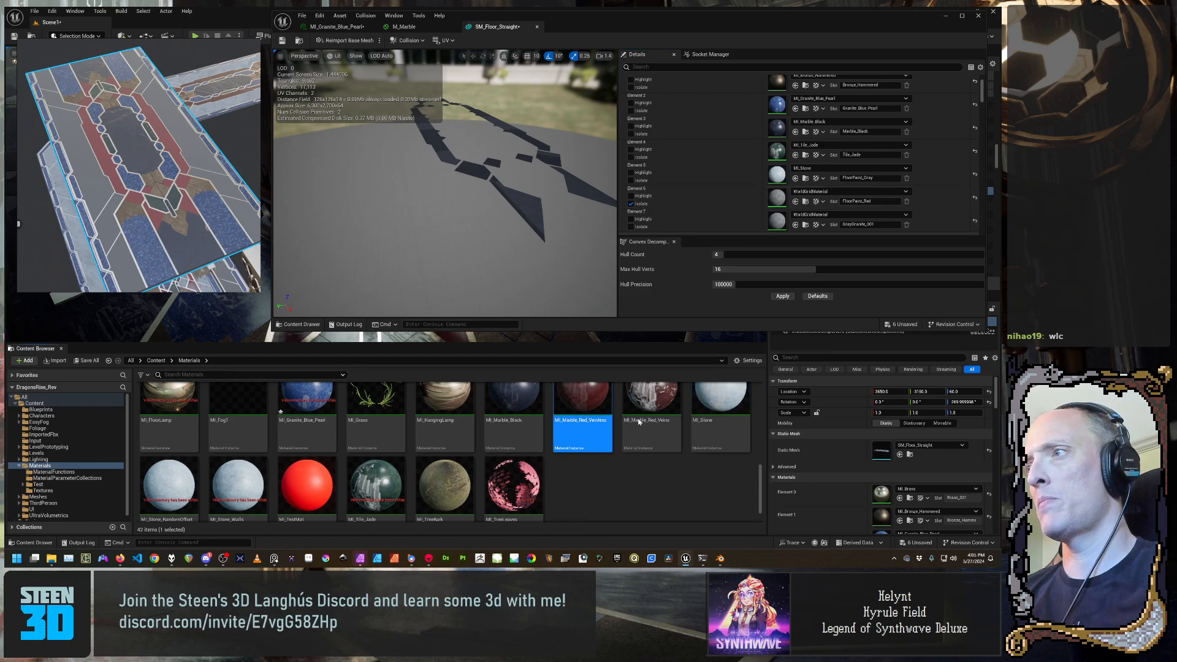
left_click(796, 202)
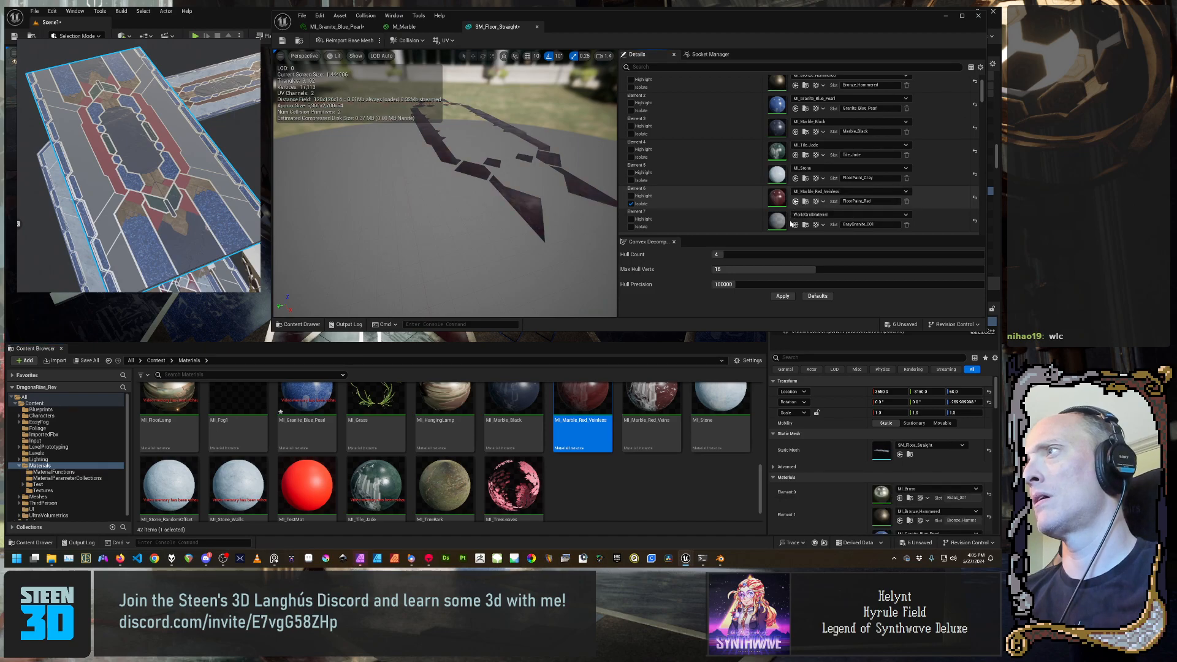
left_click(630, 204)
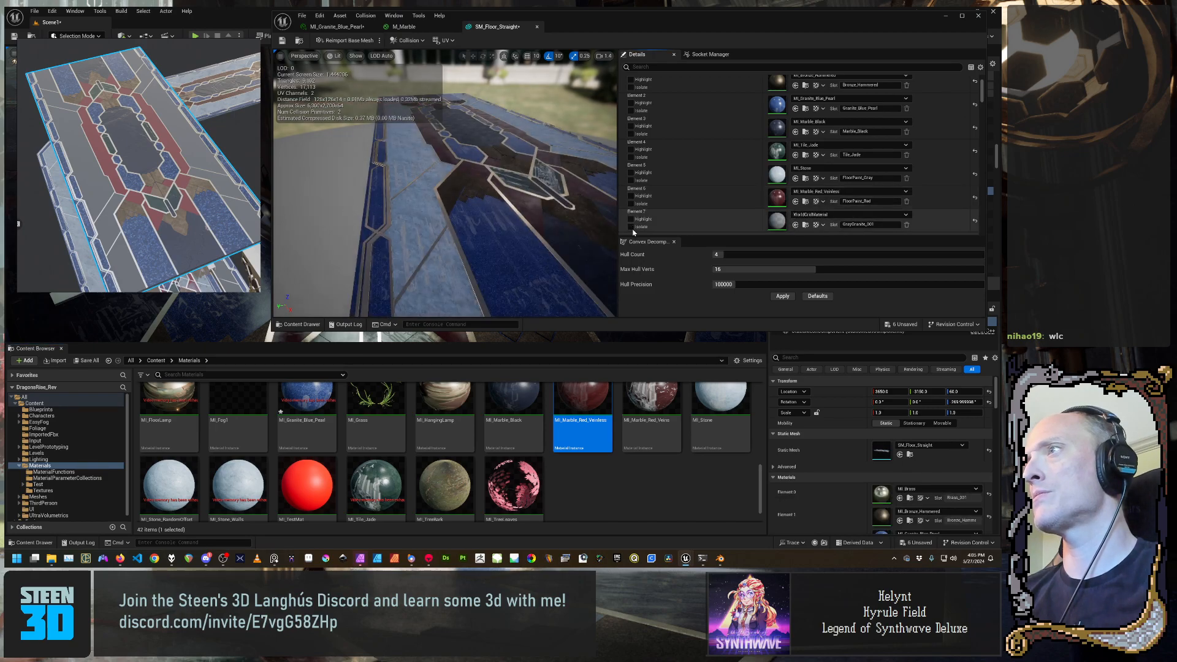
Isolate Element 7, assign MI_Ceiling to its GrayGranite_001 slot on the floor's underside, and turn the isolation off again
left_click(631, 227)
right_click_drag(521, 227, 503, 144)
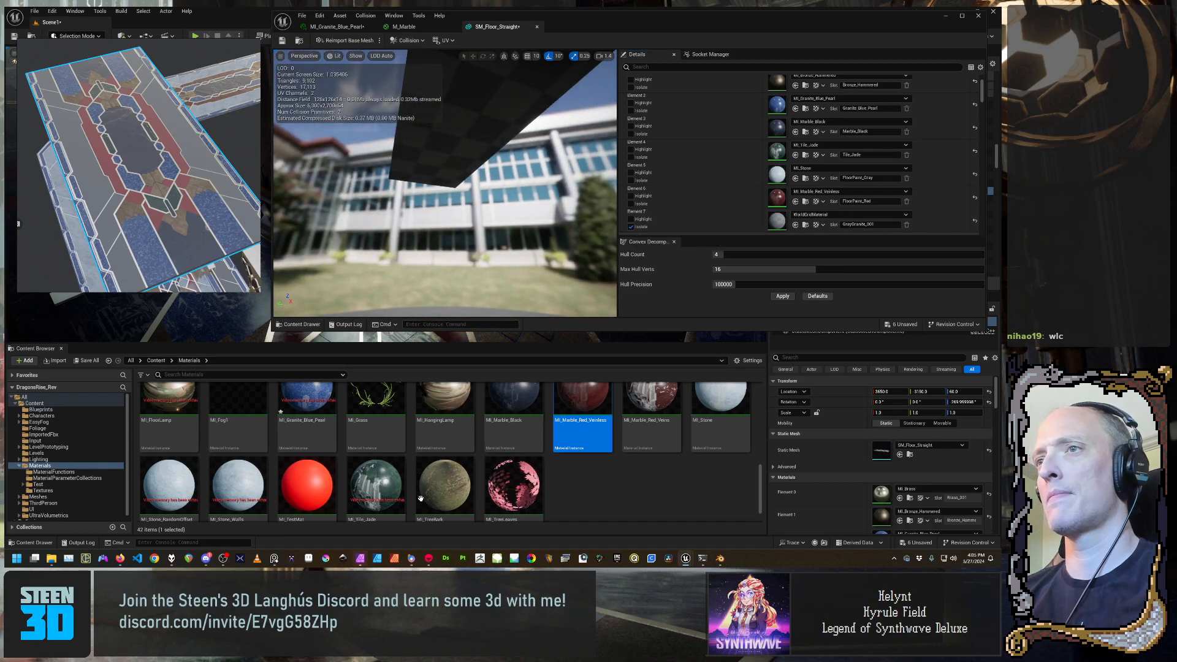
scroll(474, 475, "up", 1)
scroll(273, 498, "up", 3)
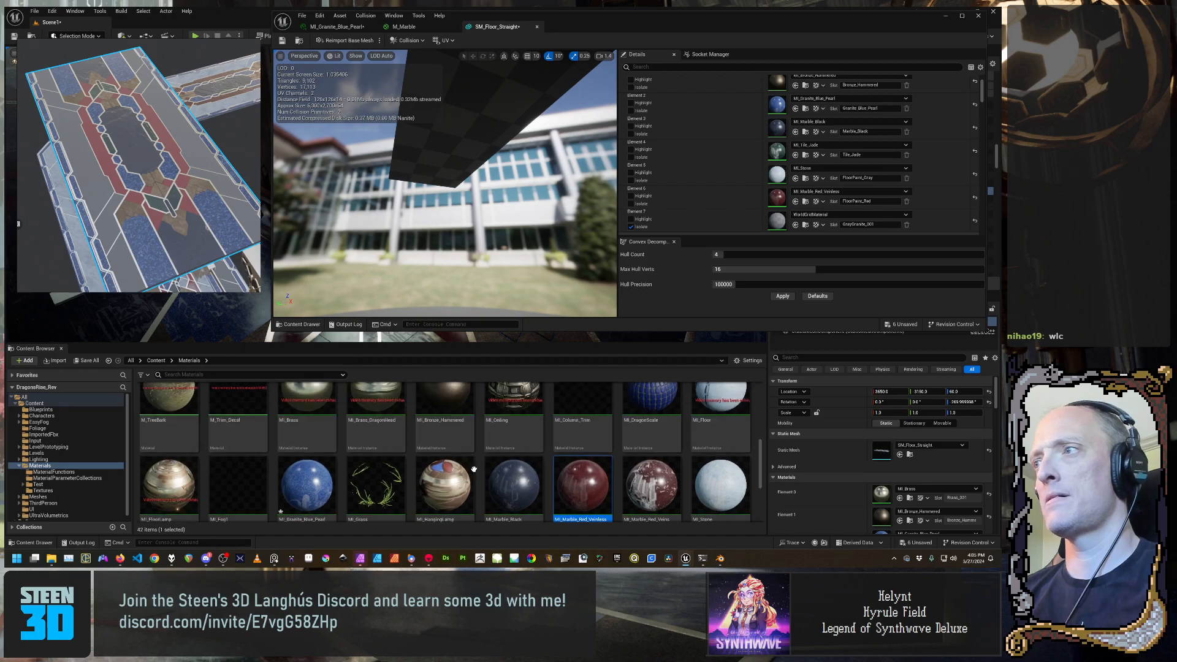
left_click(518, 423)
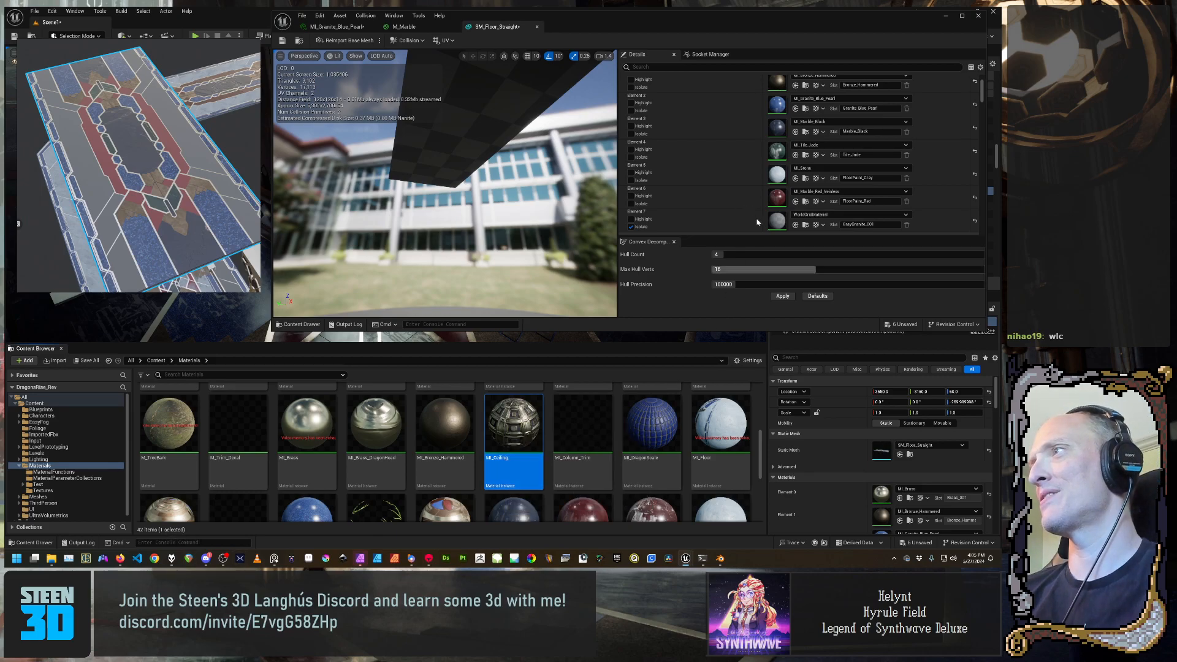
left_click(796, 225)
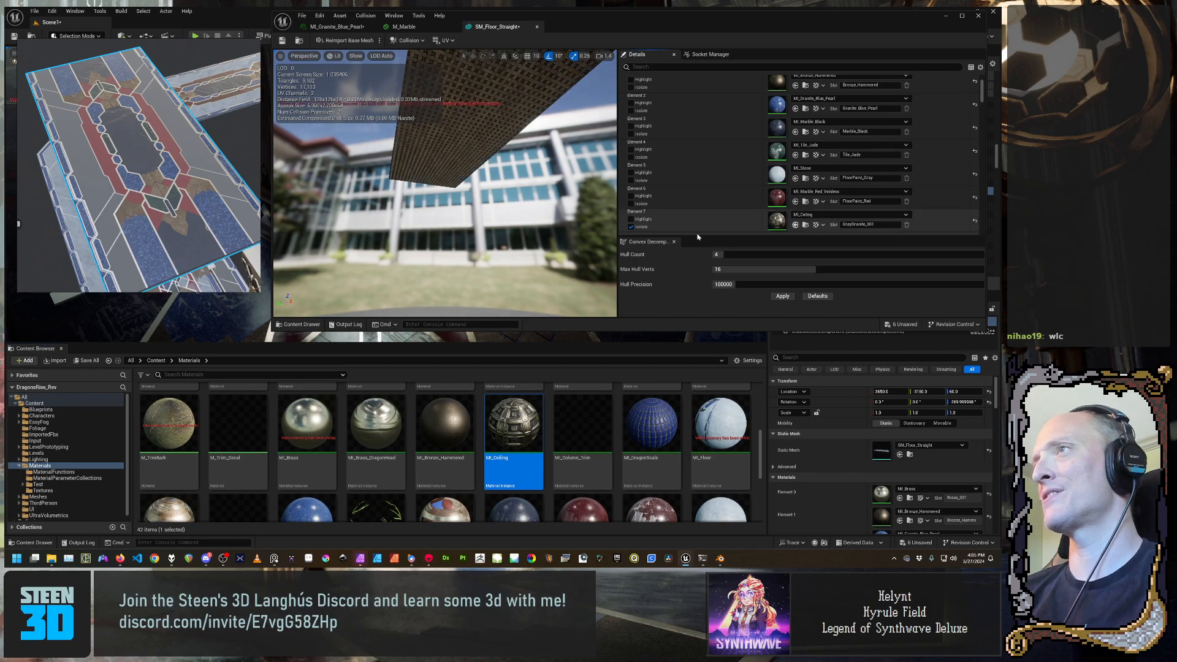
left_click(631, 229)
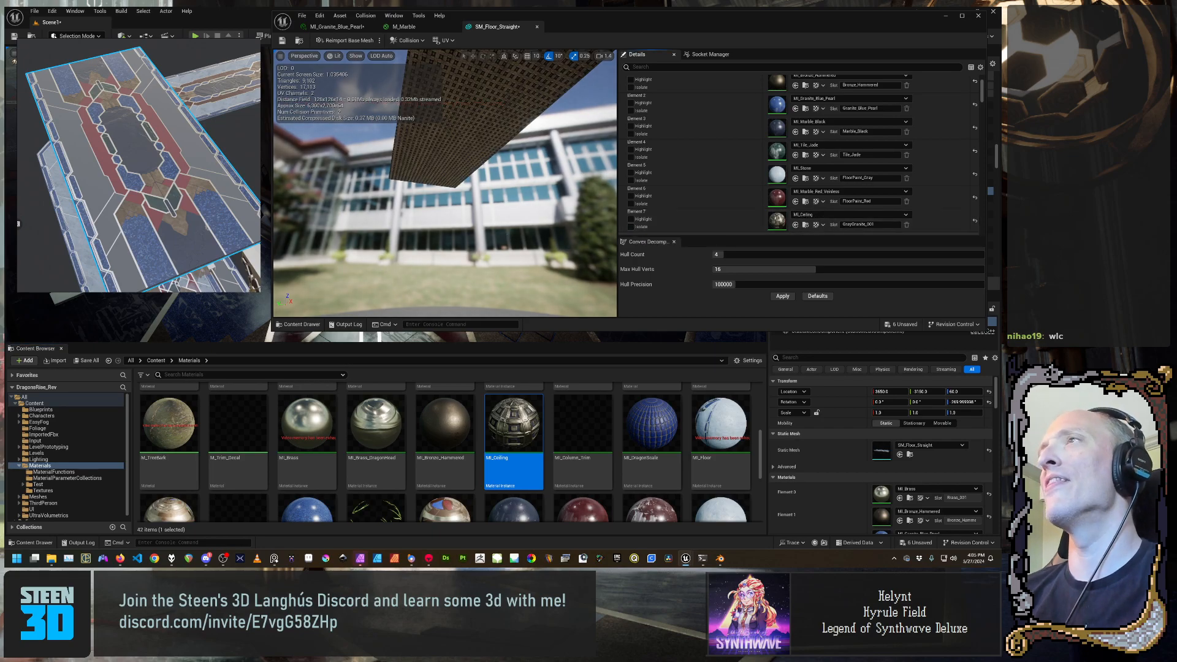
Look over the floor mesh's upper surface and examine the texture assets in Materials/Textures, ending back in the Materials folder
right_click_drag(519, 241, 525, 197)
key("w")
key("d")
key("s")
key("a")
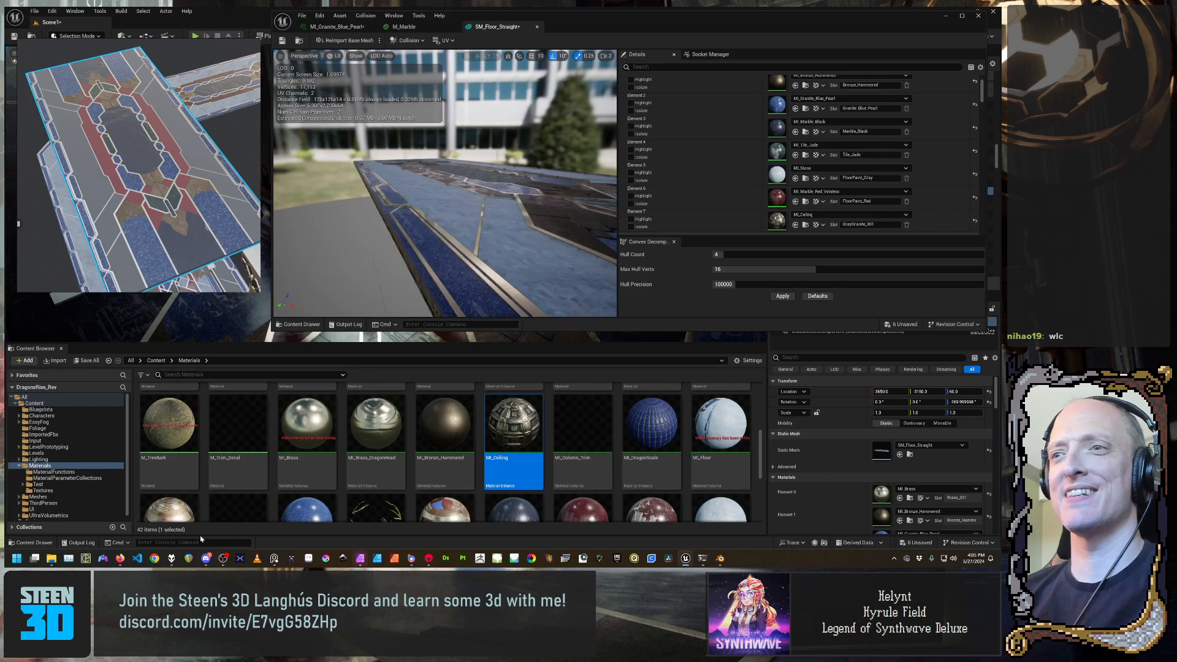
left_click(43, 490)
scroll(414, 473, "down", 10)
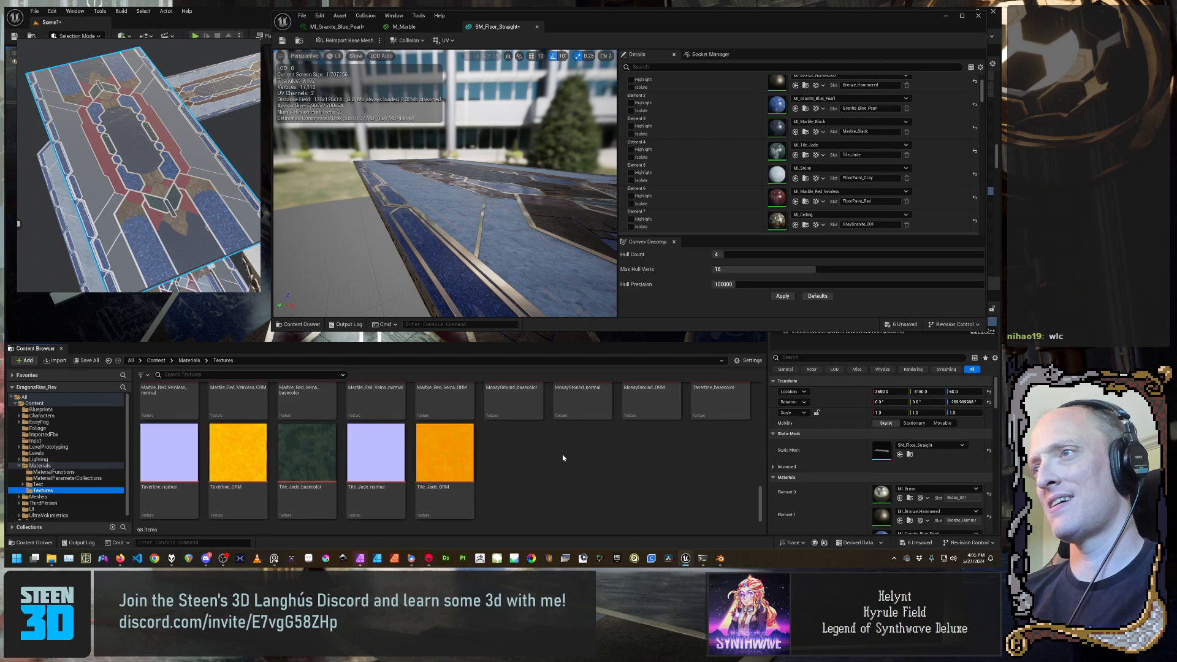
scroll(563, 458, "up", 5)
scroll(562, 454, "up", 5)
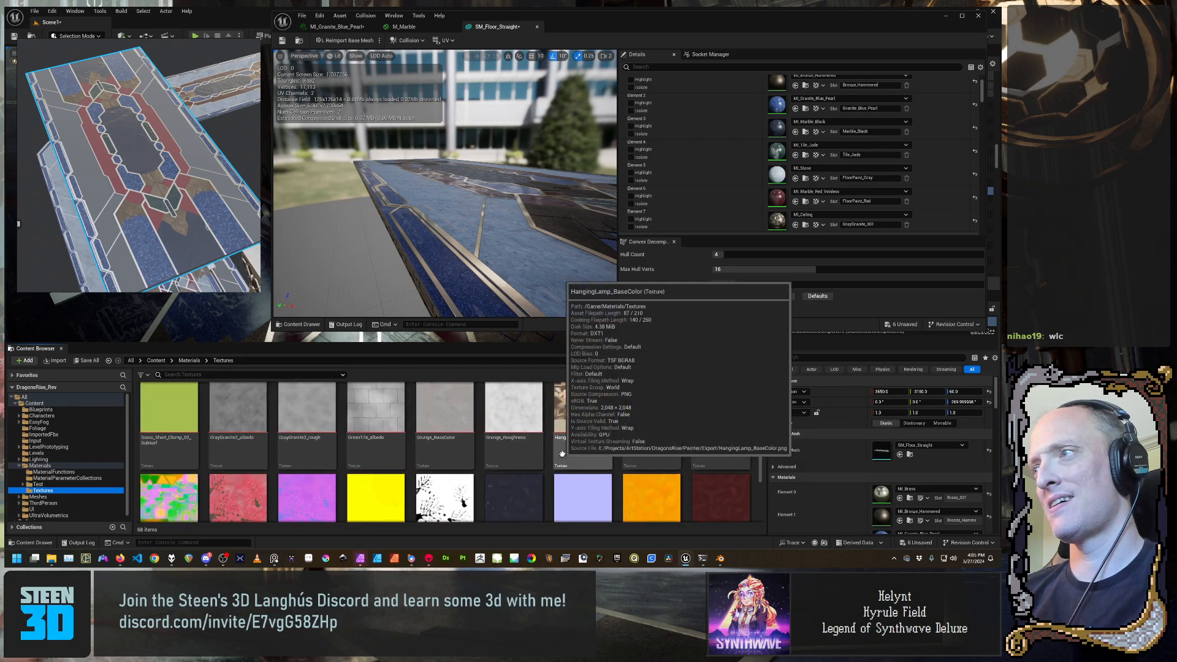
scroll(679, 486, "down", 3)
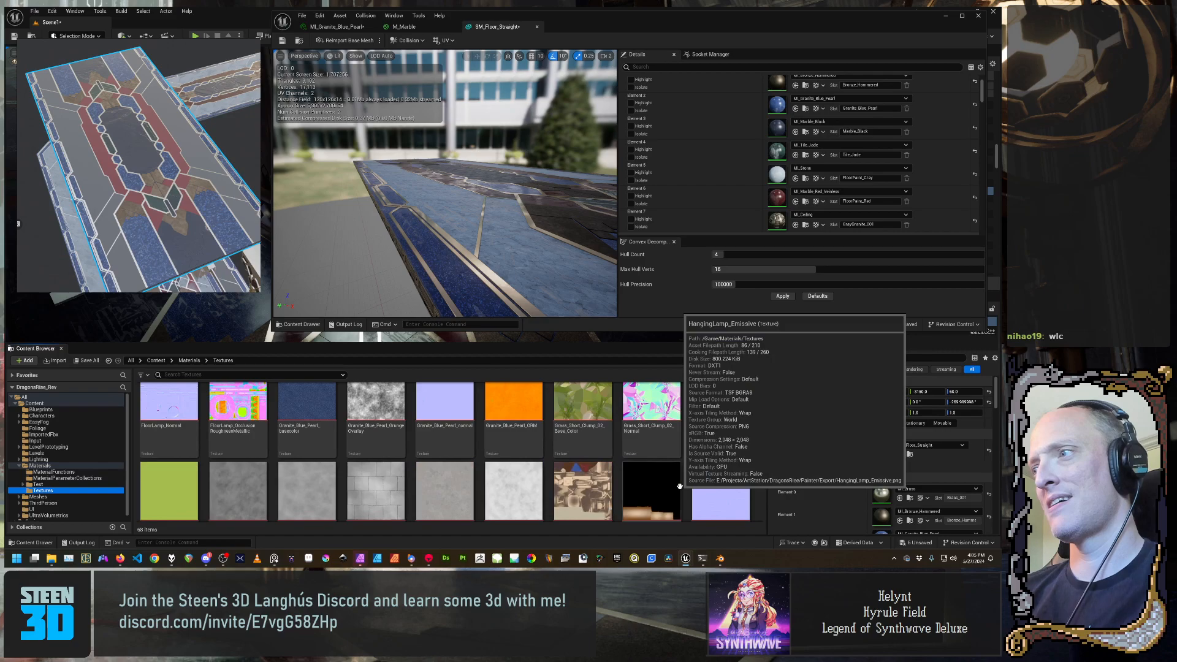
scroll(679, 485, "up", 2)
scroll(680, 485, "up", 4)
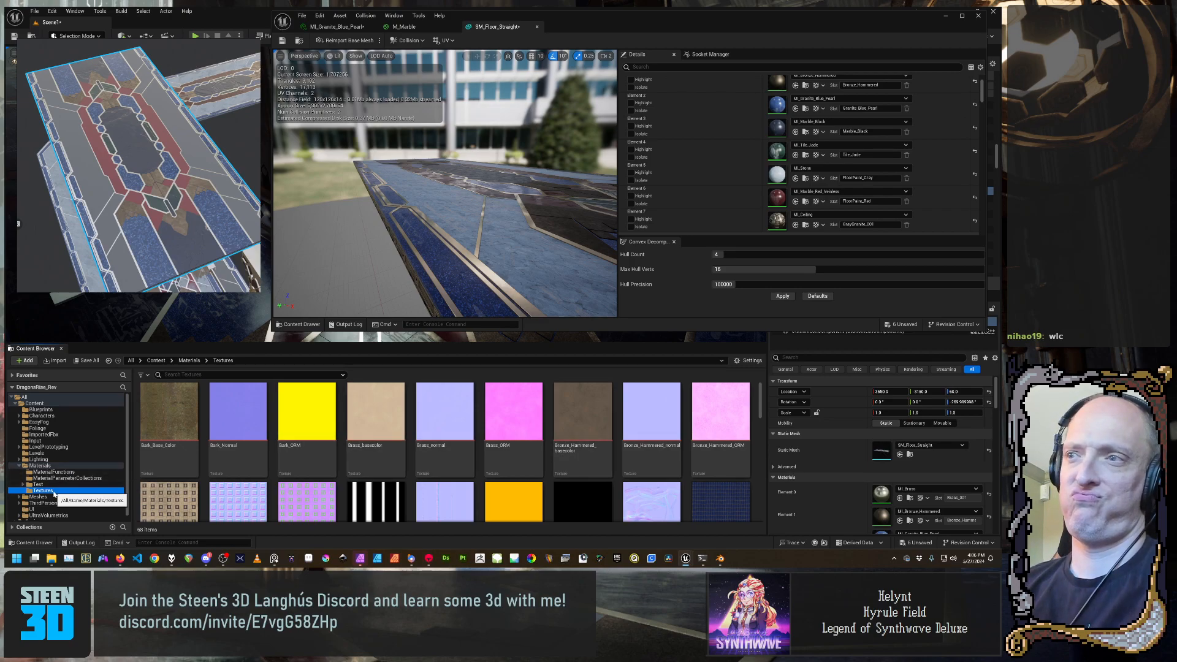
scroll(181, 484, "down", 1)
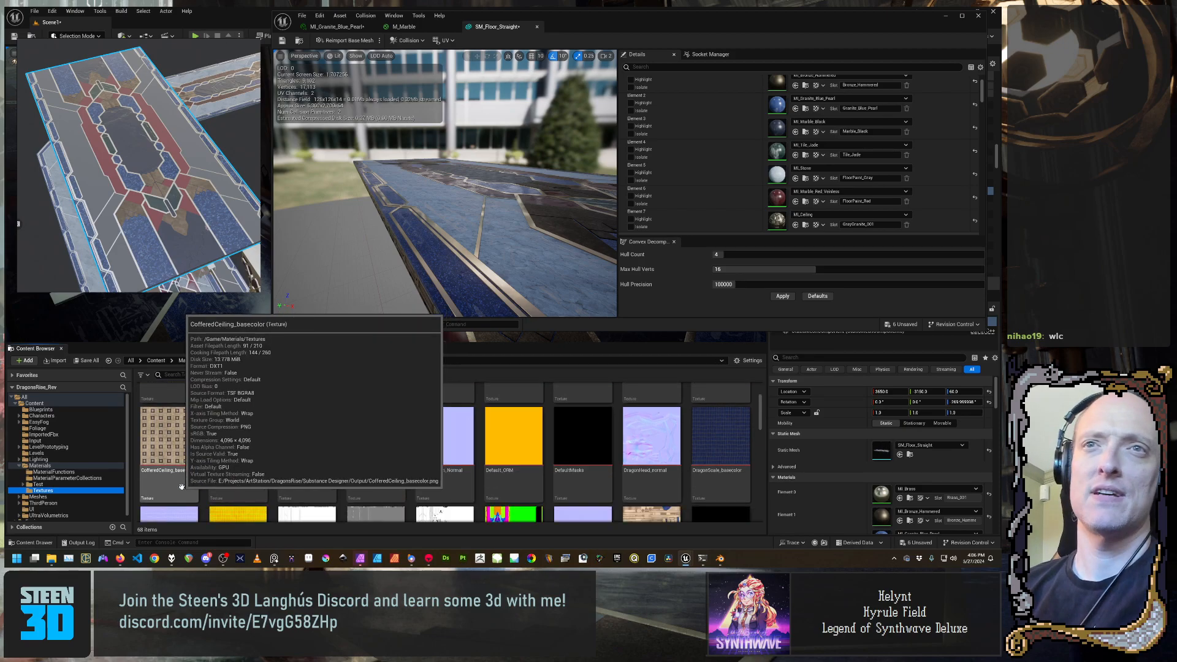
left_click(64, 466)
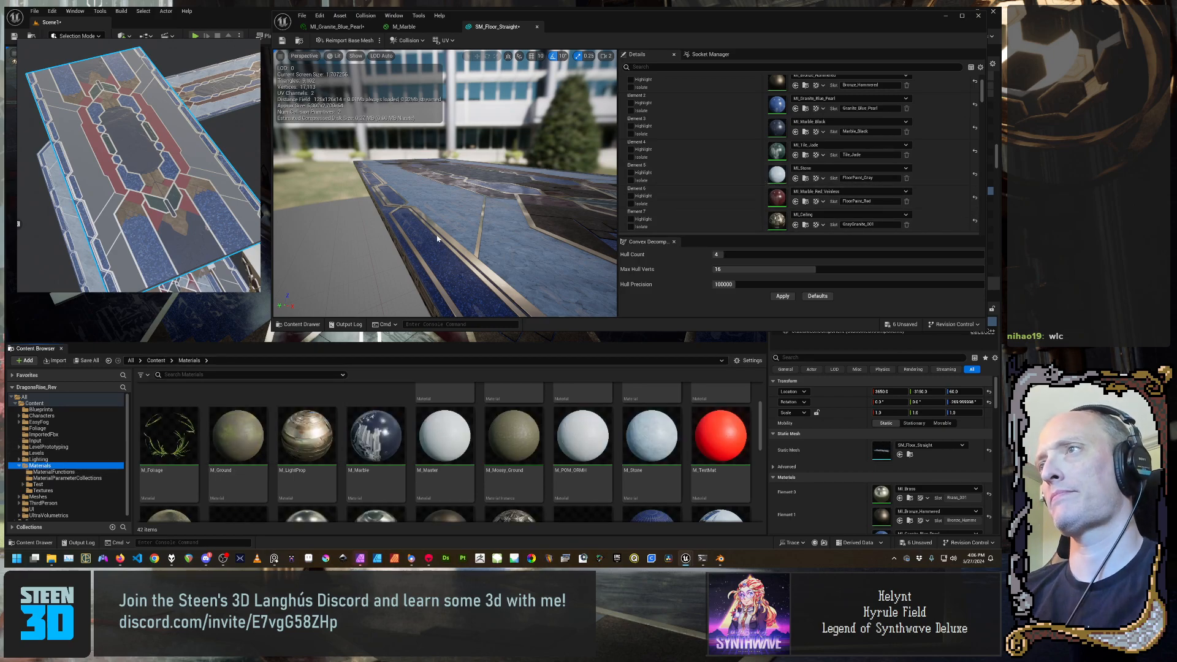
Check the whole floor and its mesh settings, and save the SM_Floor_Straight static mesh
left_click_drag(438, 239, 487, 212)
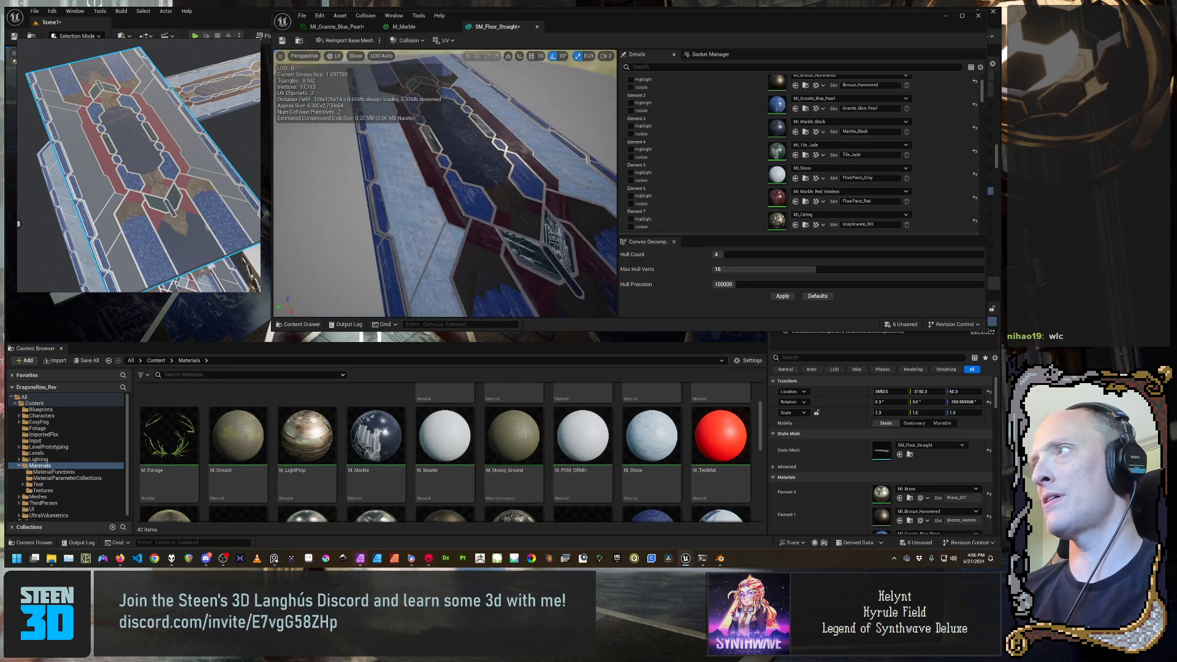
scroll(706, 151, "down", 4)
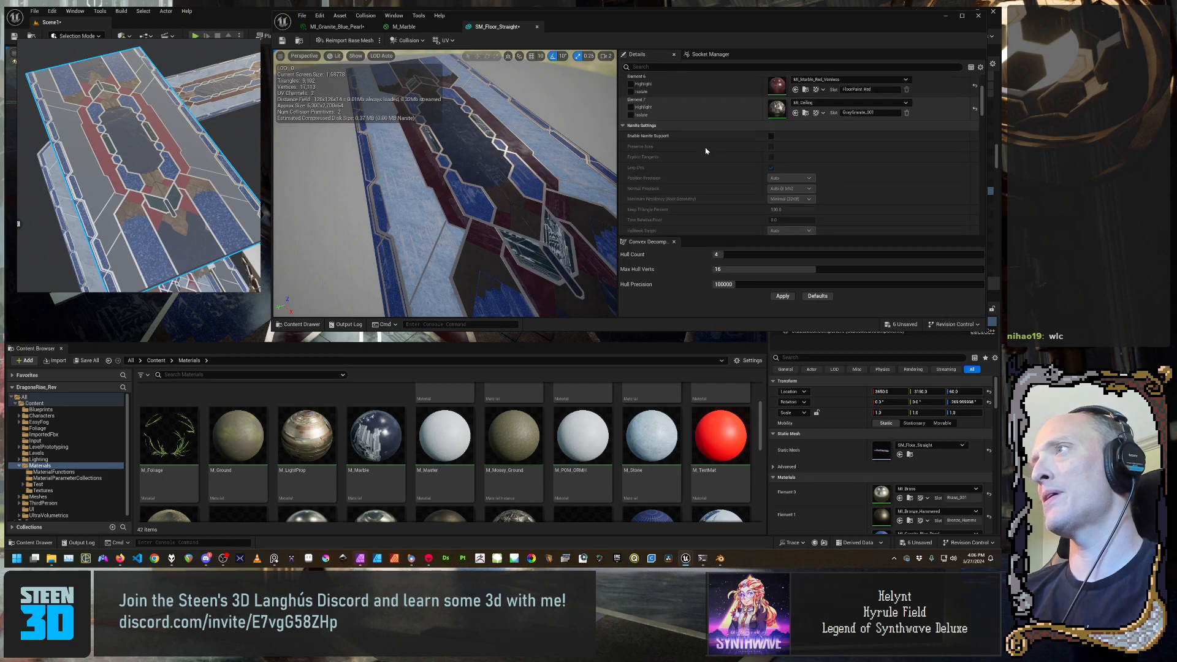
scroll(705, 151, "down", 5)
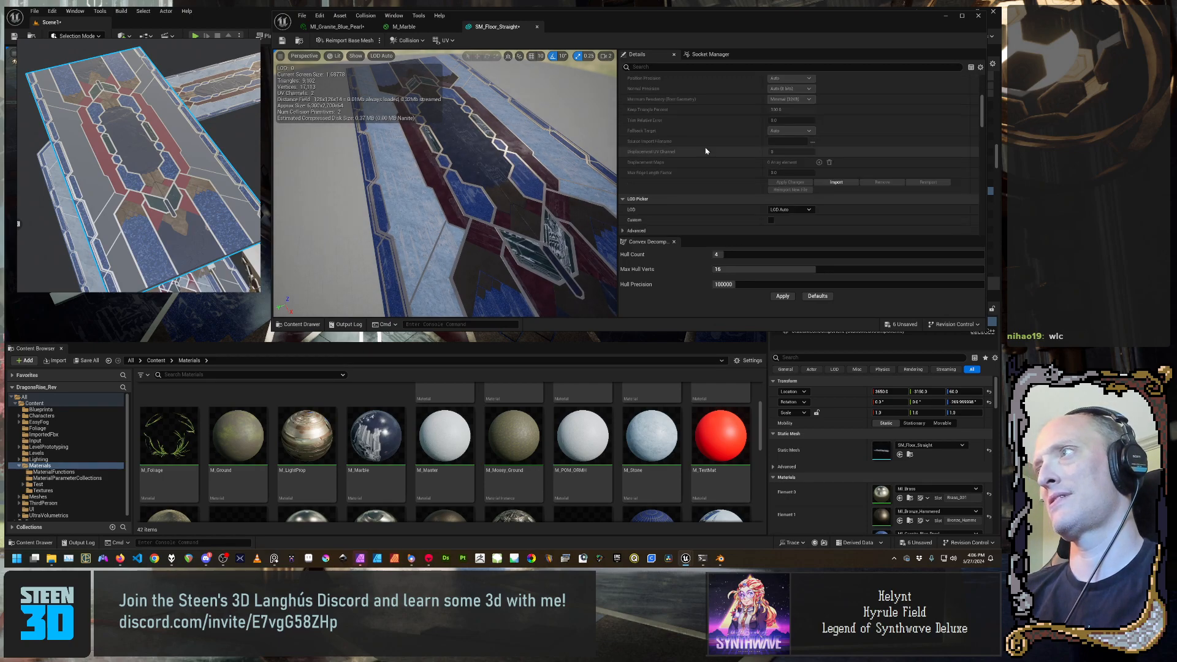
scroll(706, 151, "down", 5)
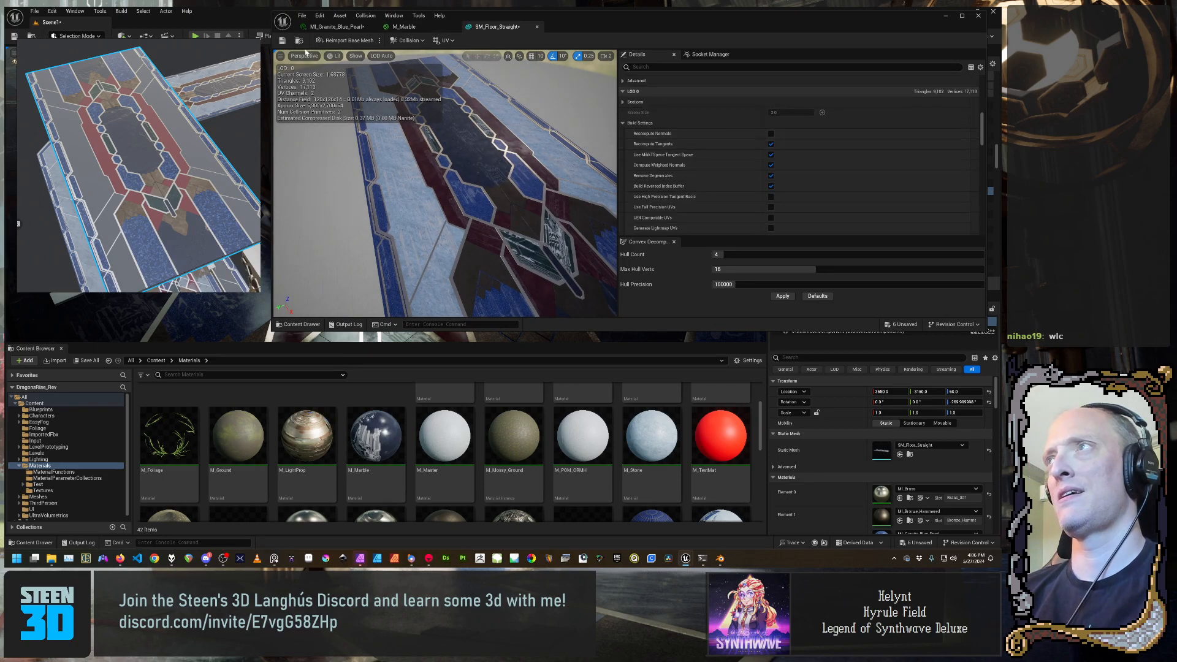
left_click(283, 40)
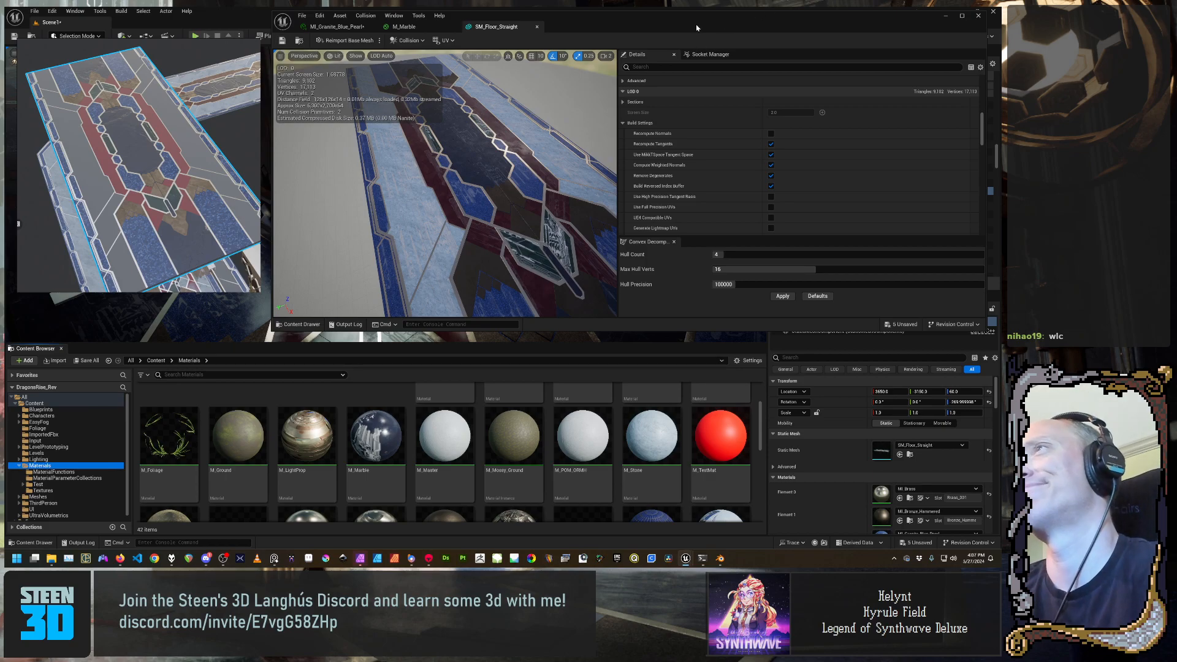
Examine the floor mesh's red marble, blue granite, stone and jade inlays both up close and from a distance
left_click_drag(696, 28, 691, 113)
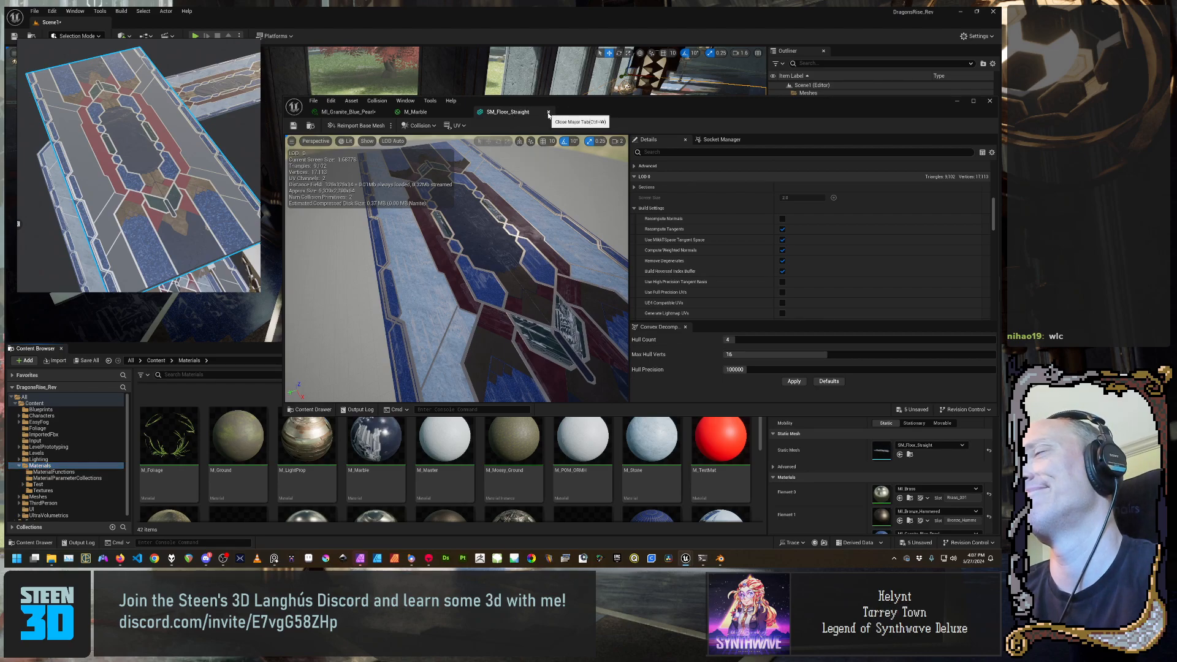
left_click_drag(633, 111, 620, 55)
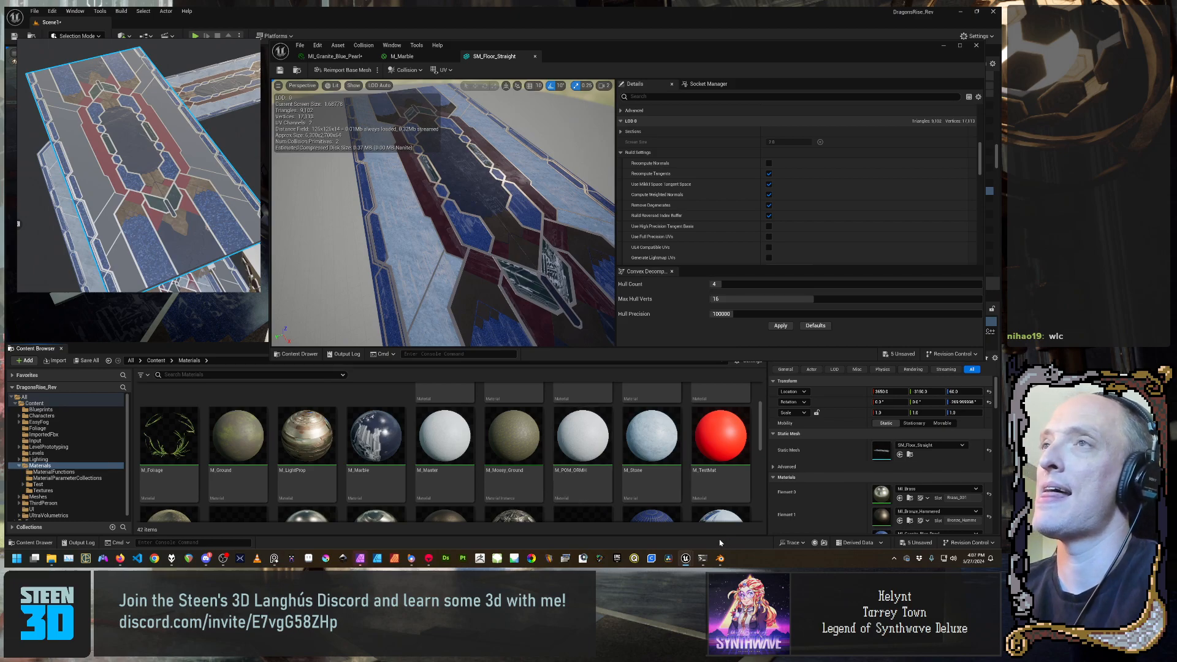
mouse_move(724, 560)
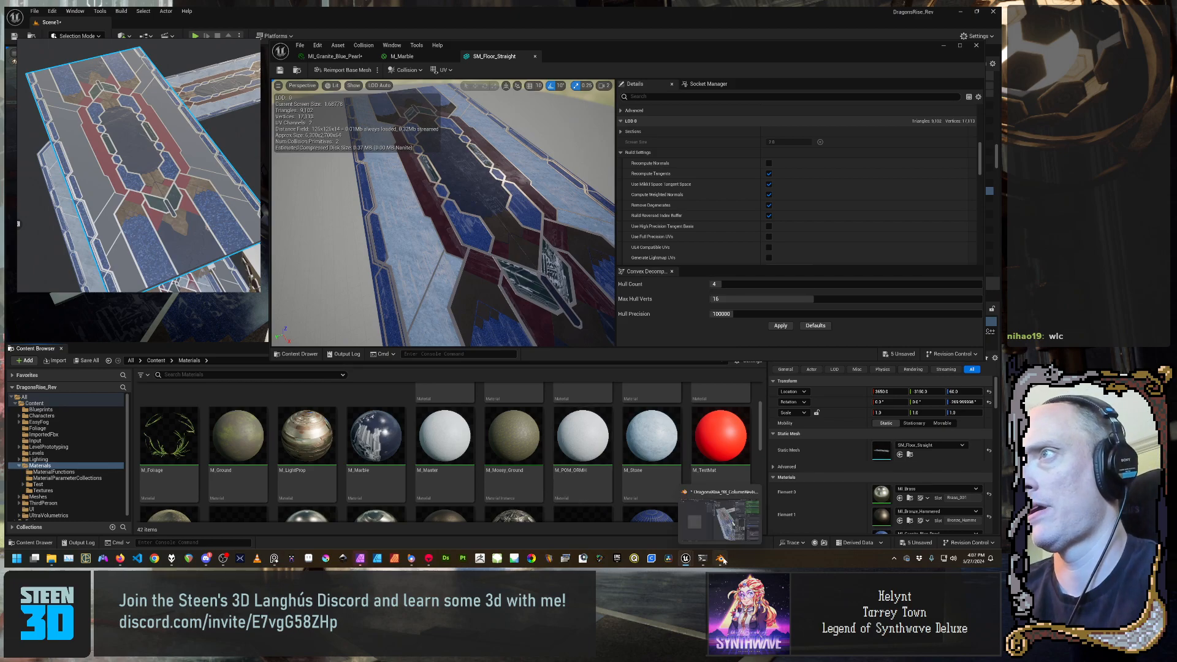
scroll(555, 276, "up", 6)
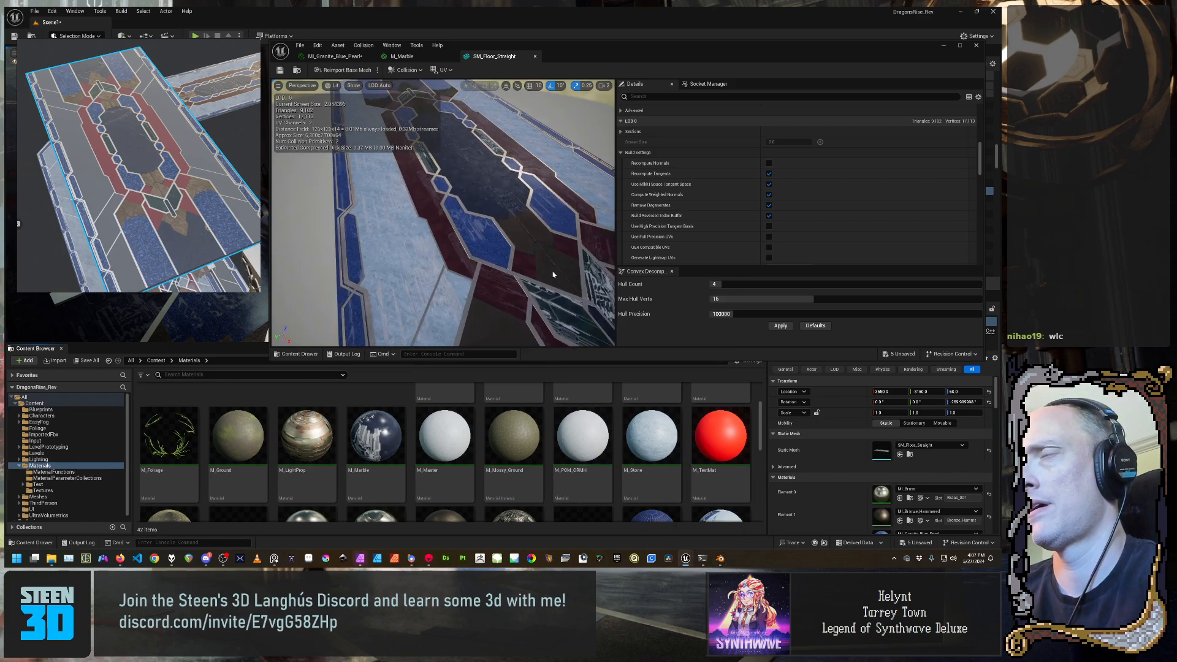
scroll(553, 275, "up", 6)
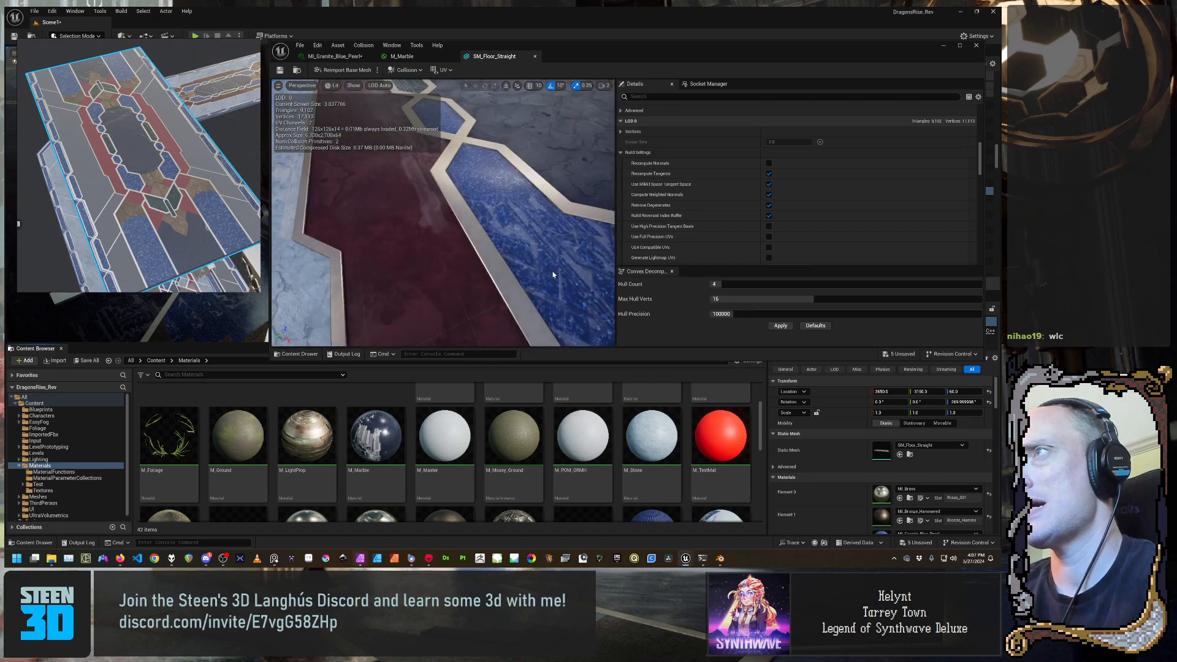
scroll(553, 275, "down", 2)
scroll(553, 275, "down", 4)
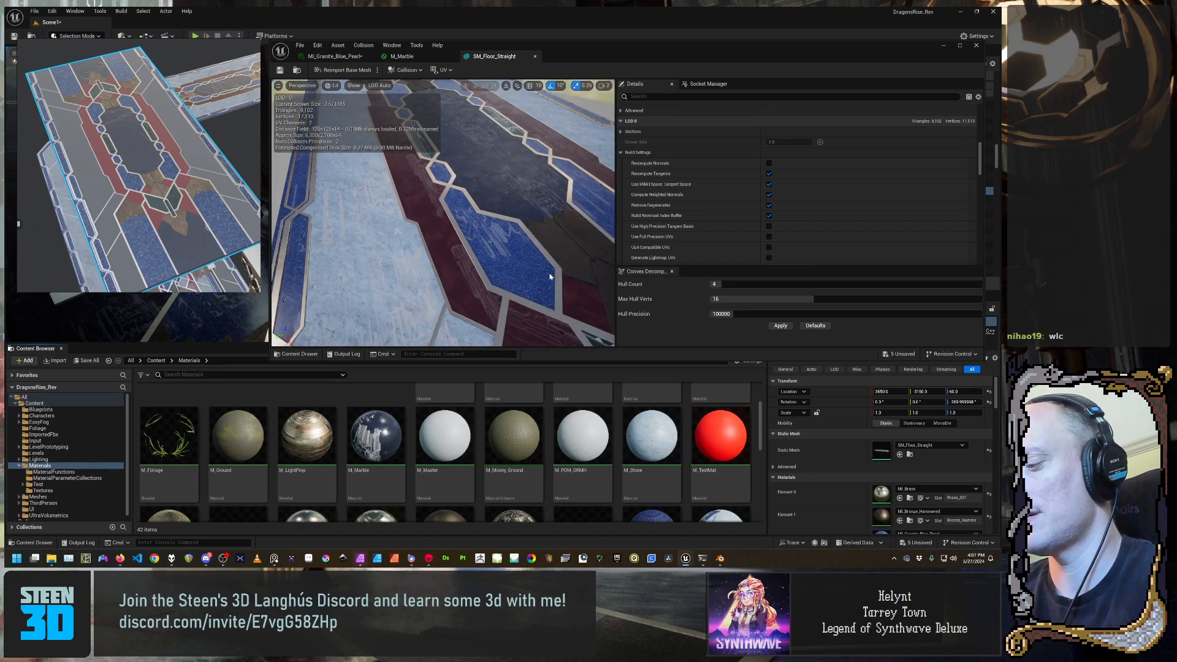
scroll(550, 276, "up", 4)
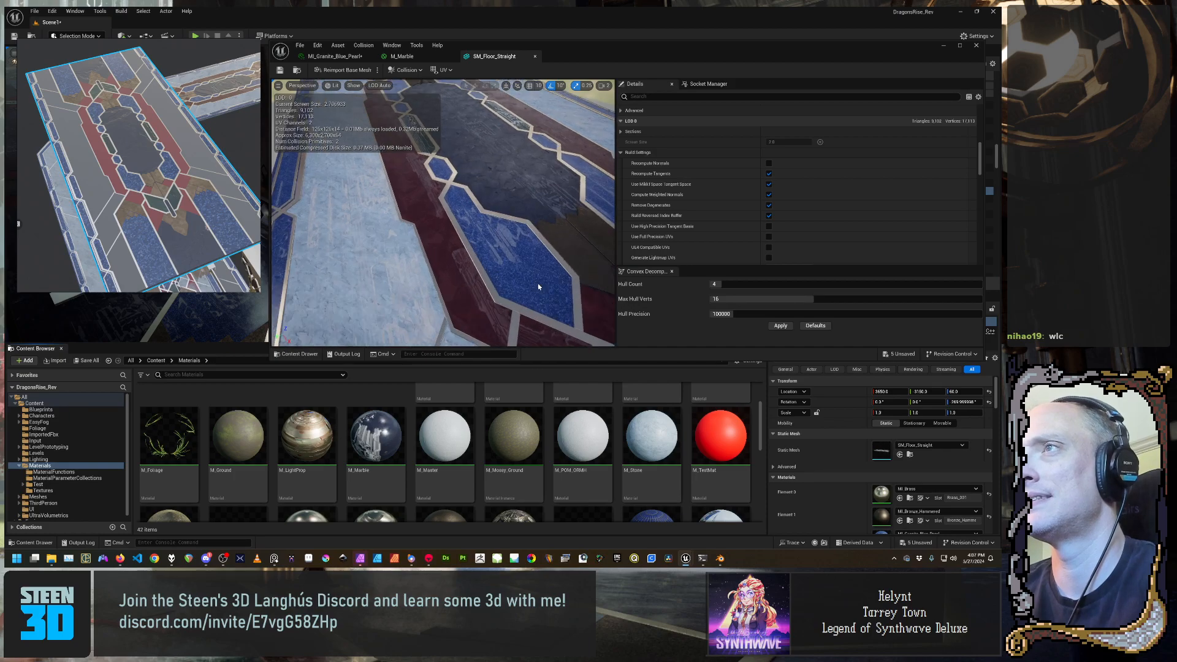
scroll(536, 289, "down", 1)
mouse_move(533, 280)
right_mouse_down()
mouse_move(625, 235)
mouse_move(534, 279)
mouse_move(457, 294)
mouse_move(535, 279)
right_mouse_up()
key("d")
key("s")
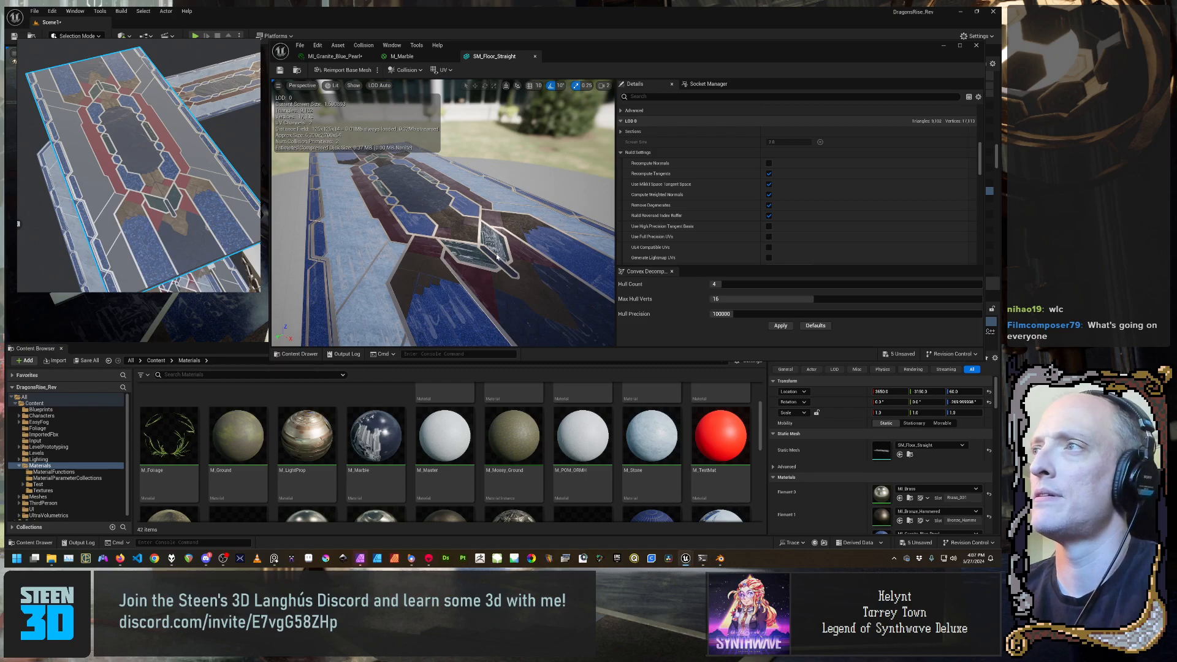
left_click_drag(498, 257, 559, 230, "alt")
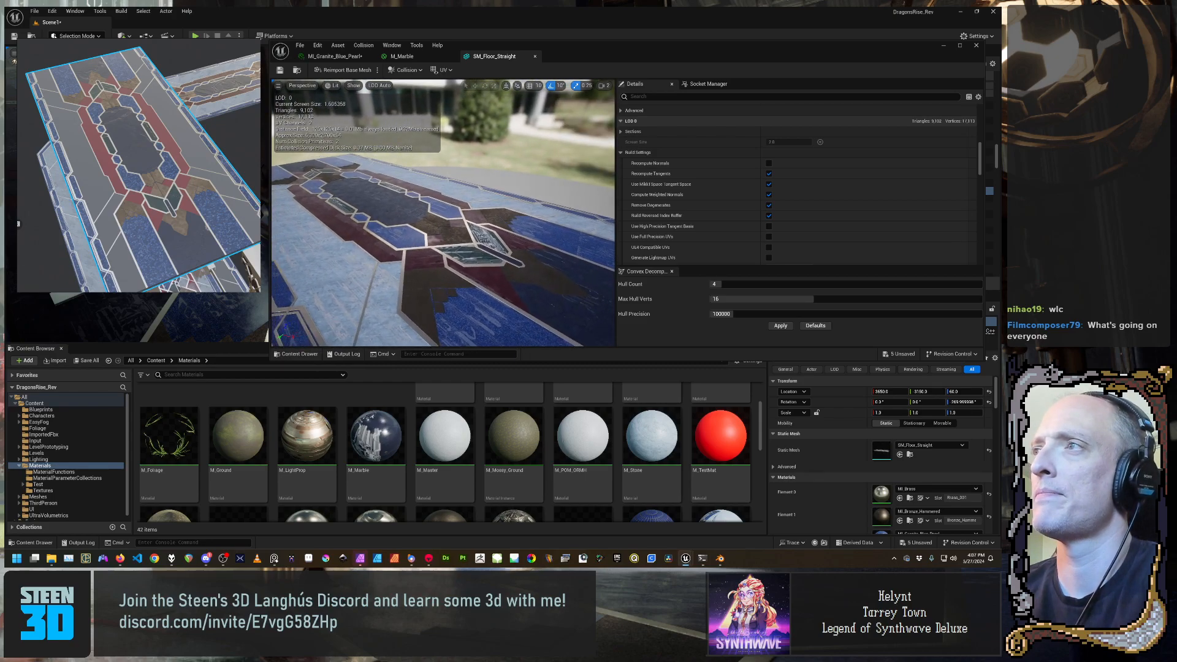
Examine the floor mesh's surface from several angles and review its LOD 0 build settings
right_click_drag(559, 230, 583, 233, "alt")
left_click_drag(582, 233, 607, 280, "alt")
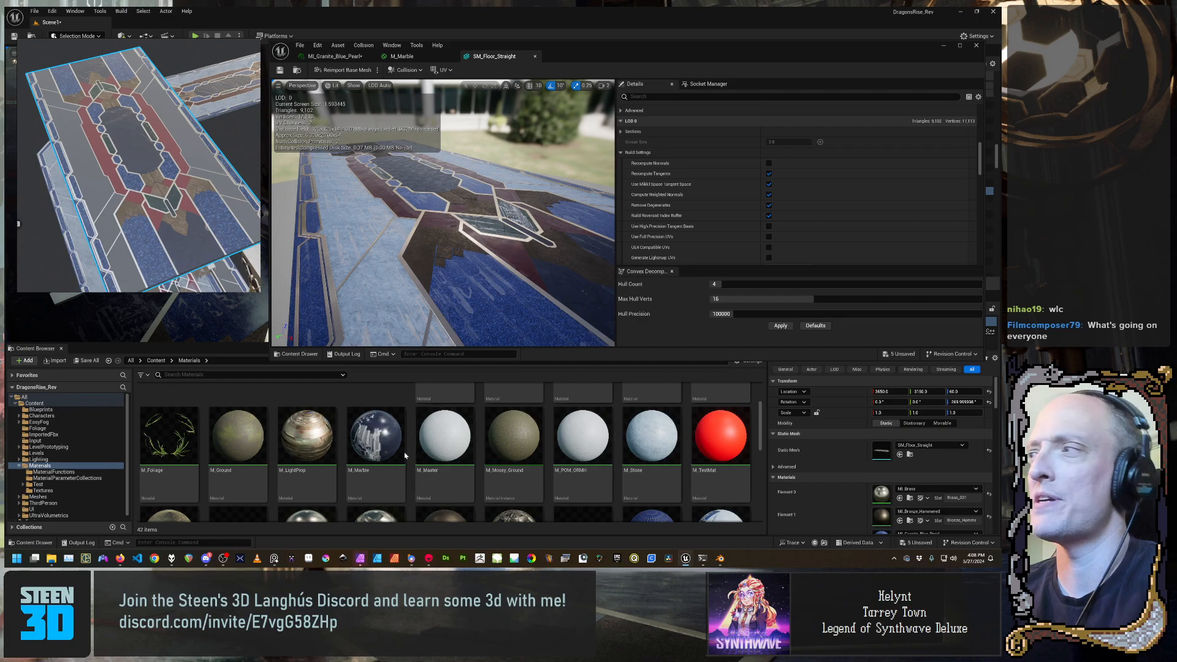
scroll(638, 216, "up", 4)
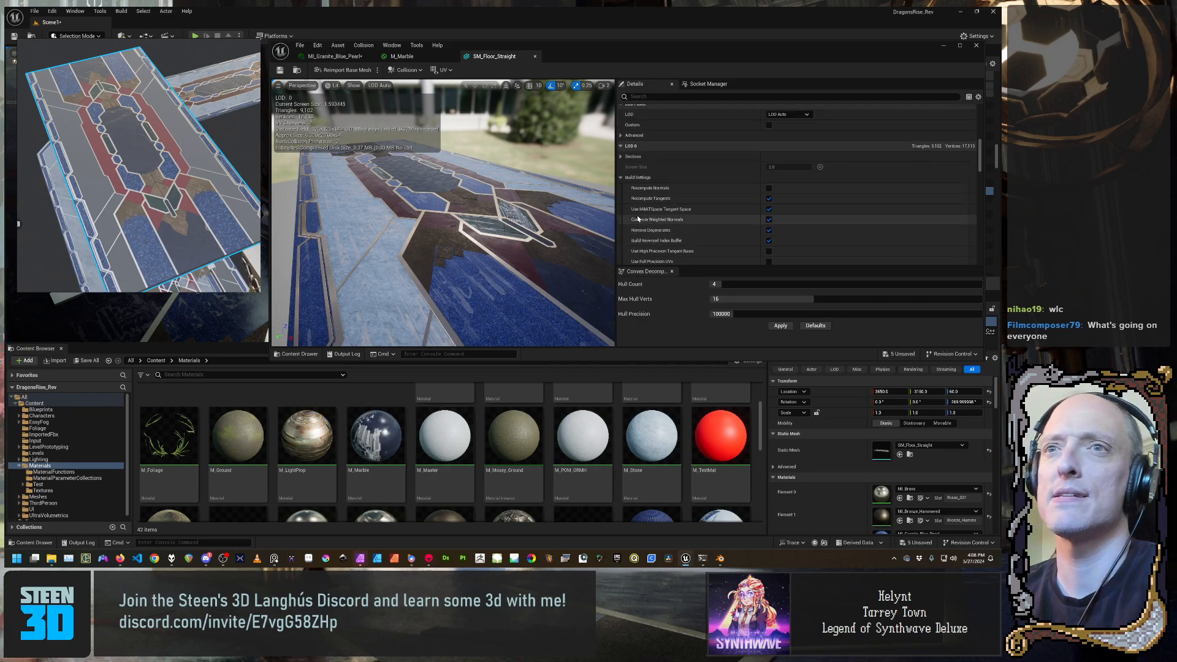
scroll(637, 215, "up", 1)
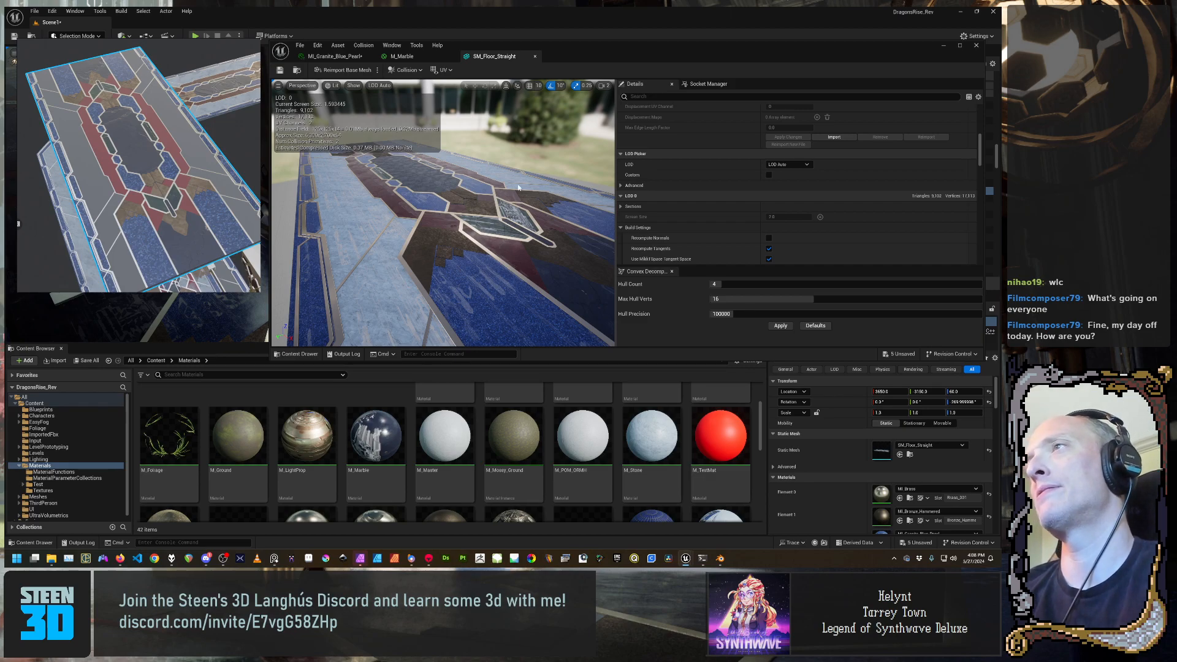
right_click_drag(519, 187, 490, 222)
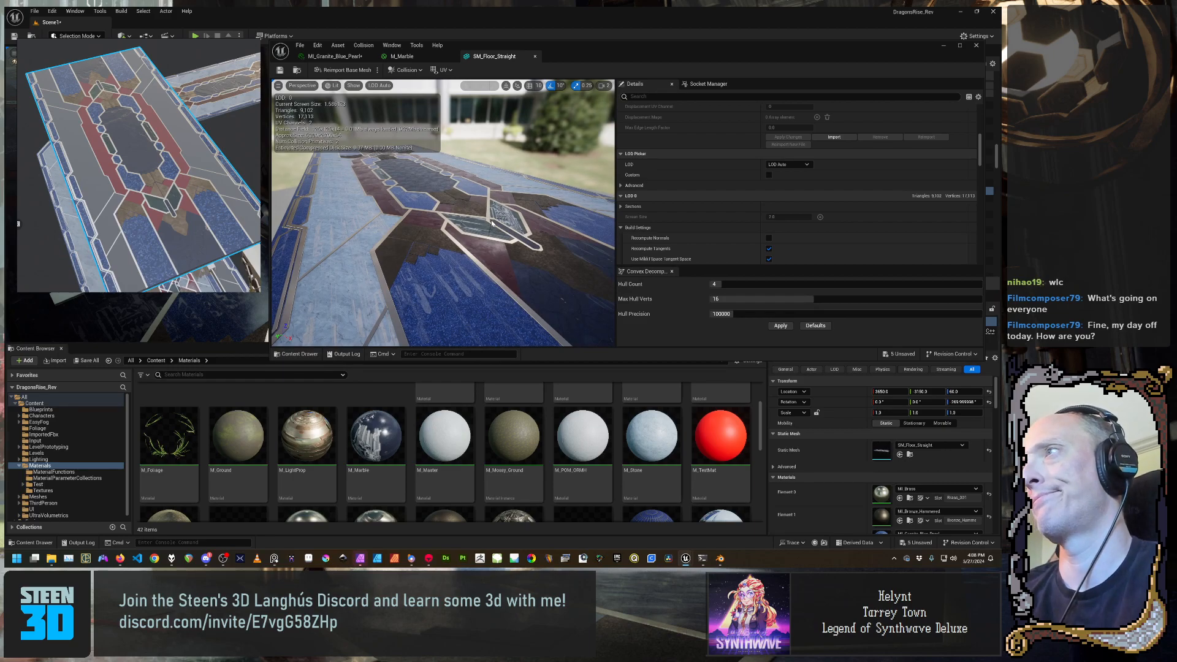
scroll(749, 195, "down", 5)
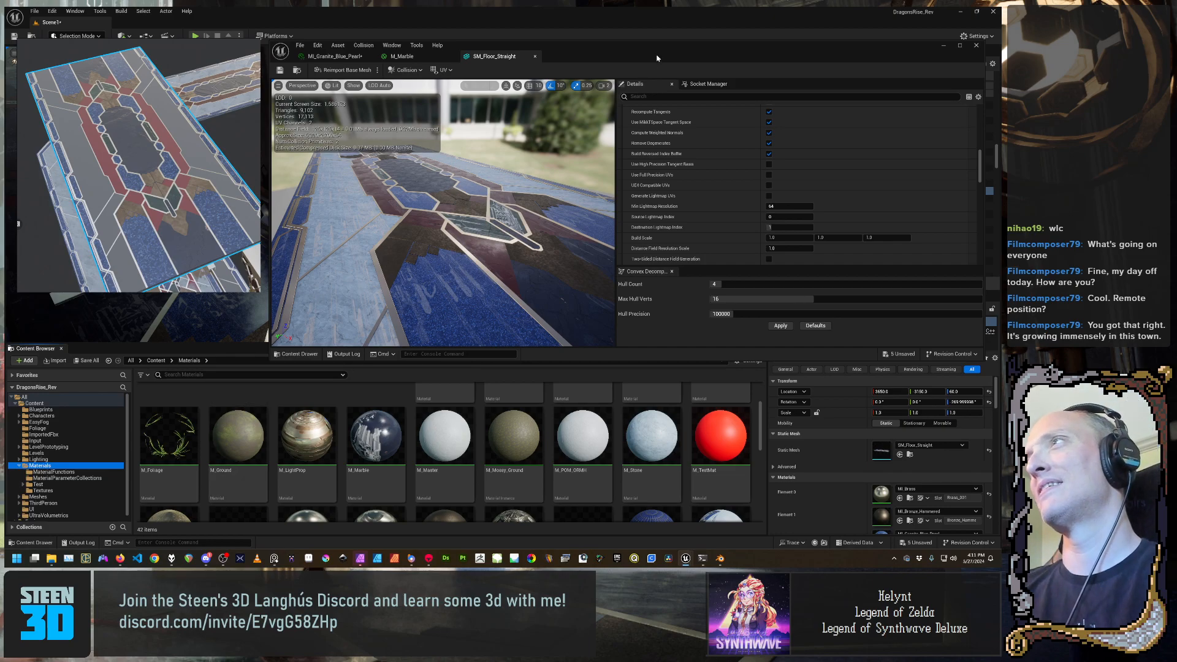
Place the floor reference image beside the mesh editor and compare it with the mesh's jade, red marble and blue granite inlays
left_click_drag(658, 59, 664, 57)
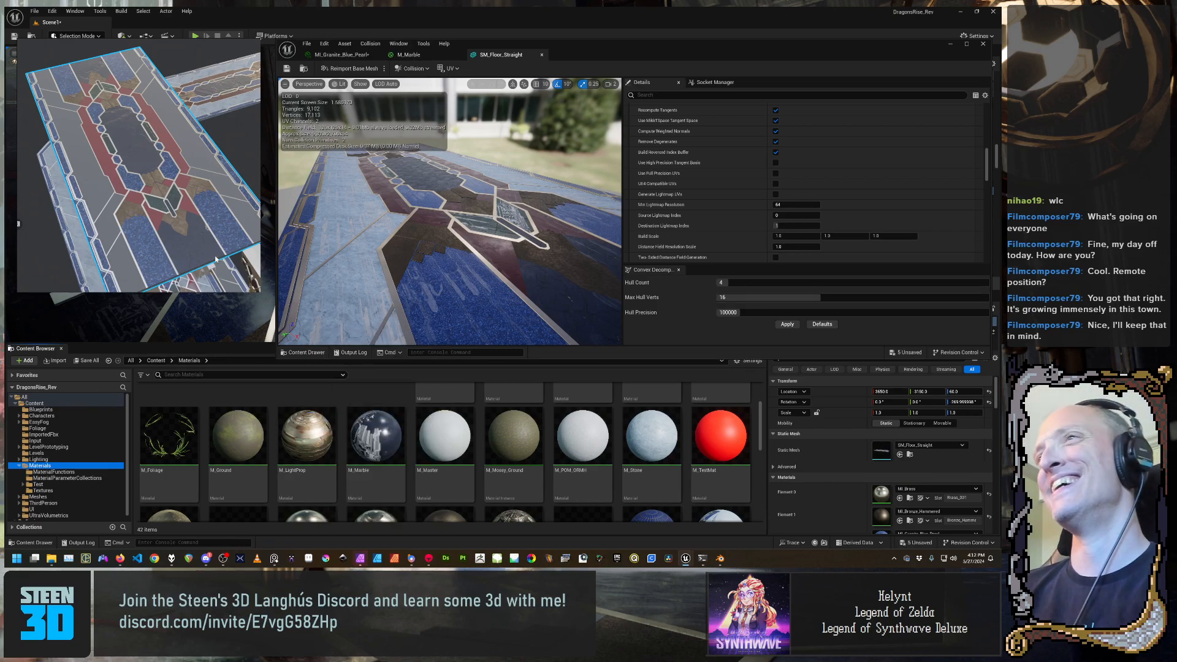
right_click_drag(205, 245, 213, 270)
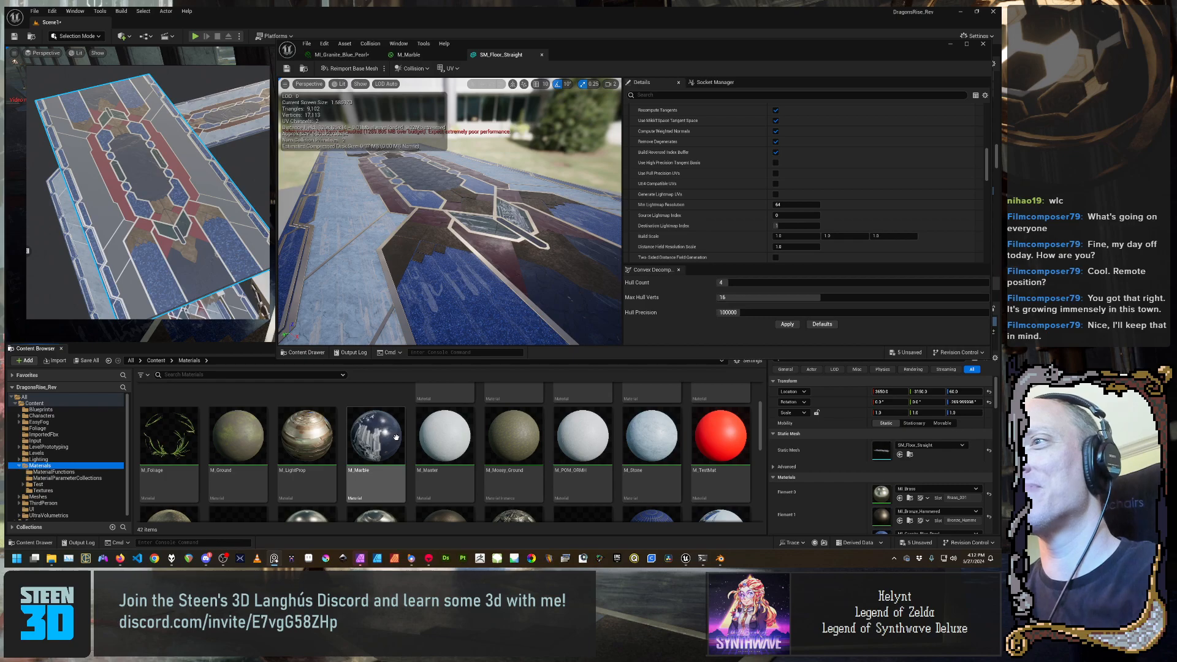
right_click_drag(134, 309, 183, 271)
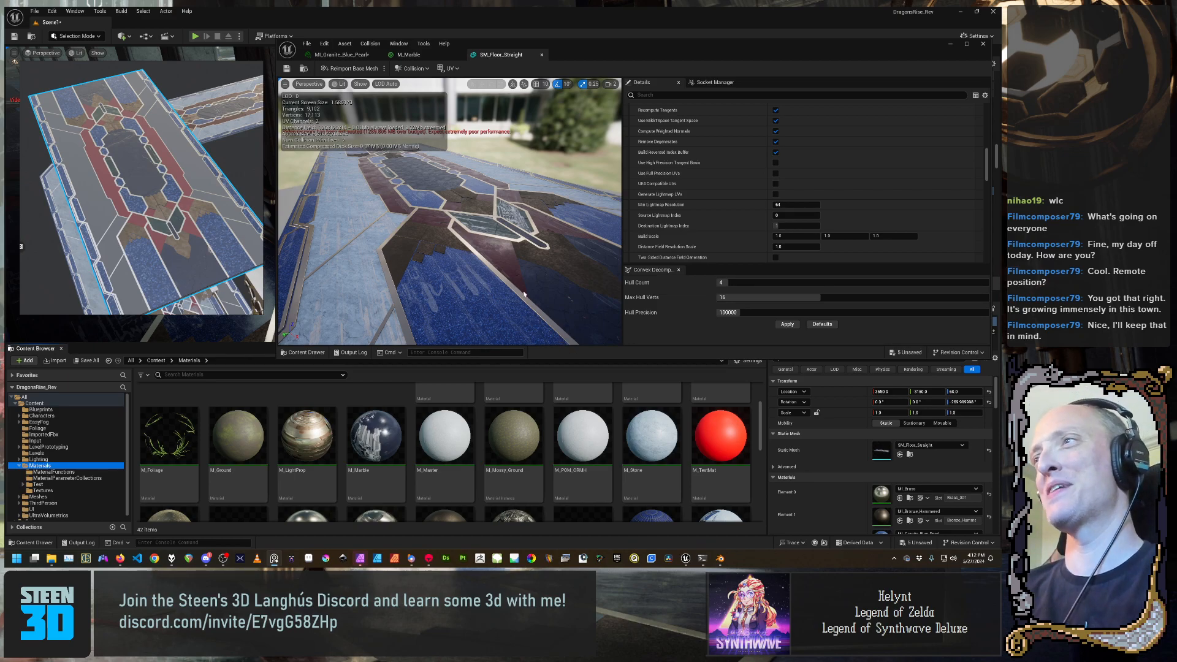
mouse_move(640, 53)
left_mouse_down()
mouse_move(626, 84)
mouse_move(645, 57)
left_mouse_up()
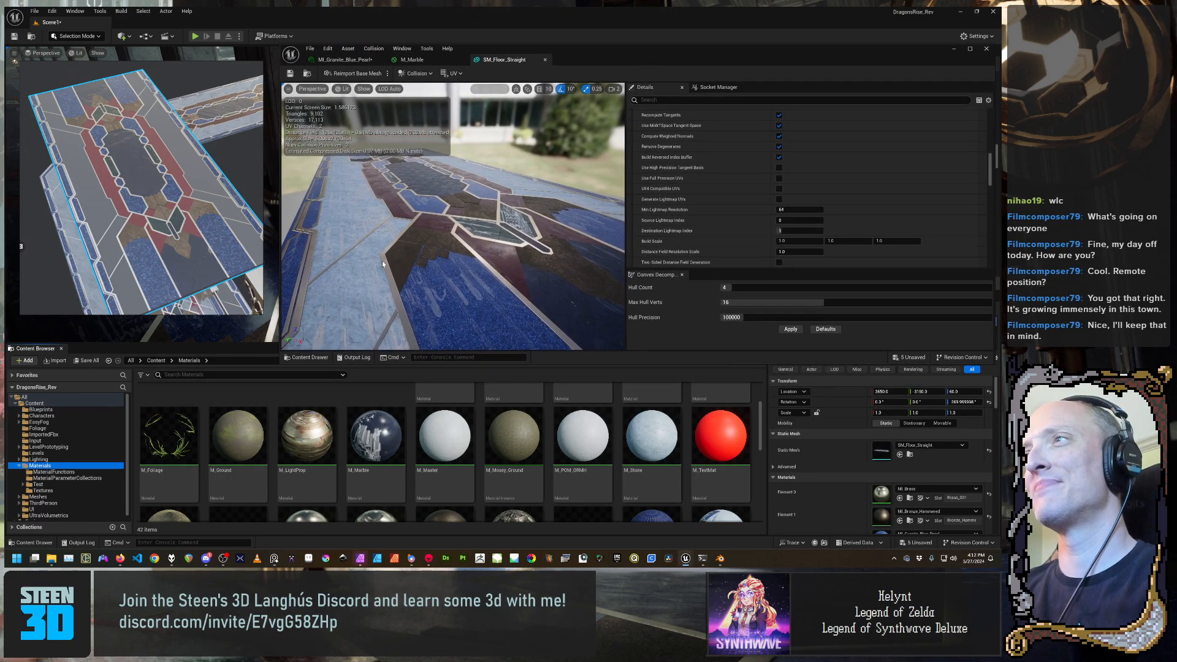
left_click_drag(471, 248, 498, 235, "alt")
key("d")
right_click_drag(498, 236, 469, 233)
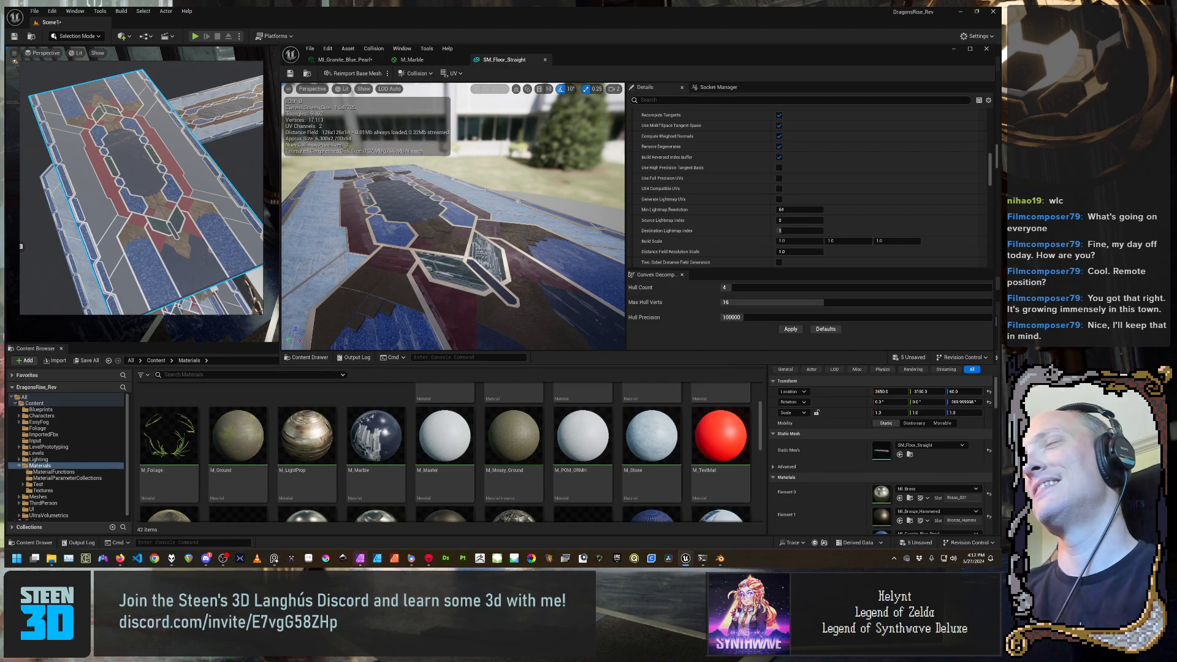
right_click_drag(469, 238, 498, 246)
key("a")
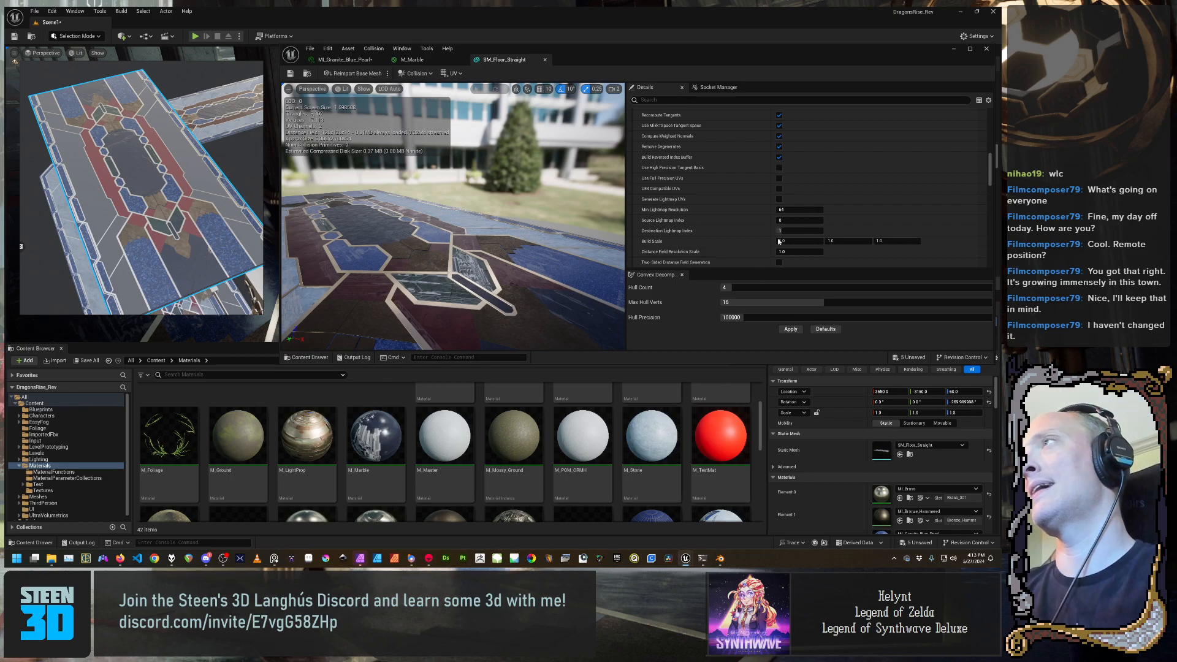
left_click_drag(791, 59, 788, 44)
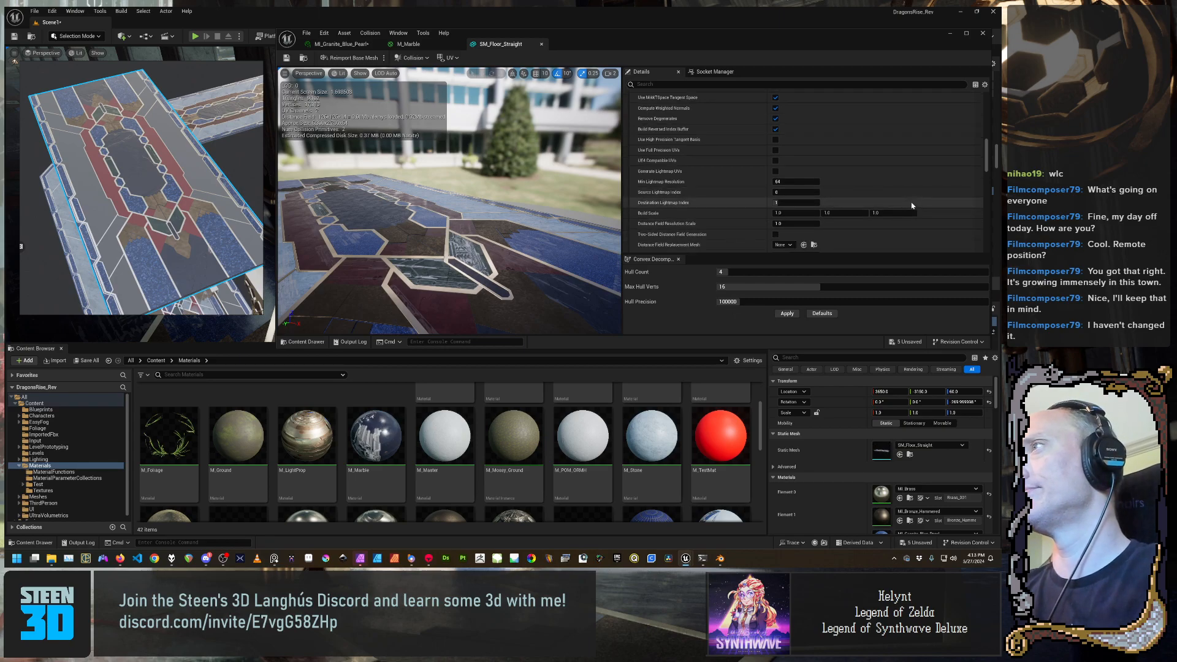
scroll(911, 207, "down", 3)
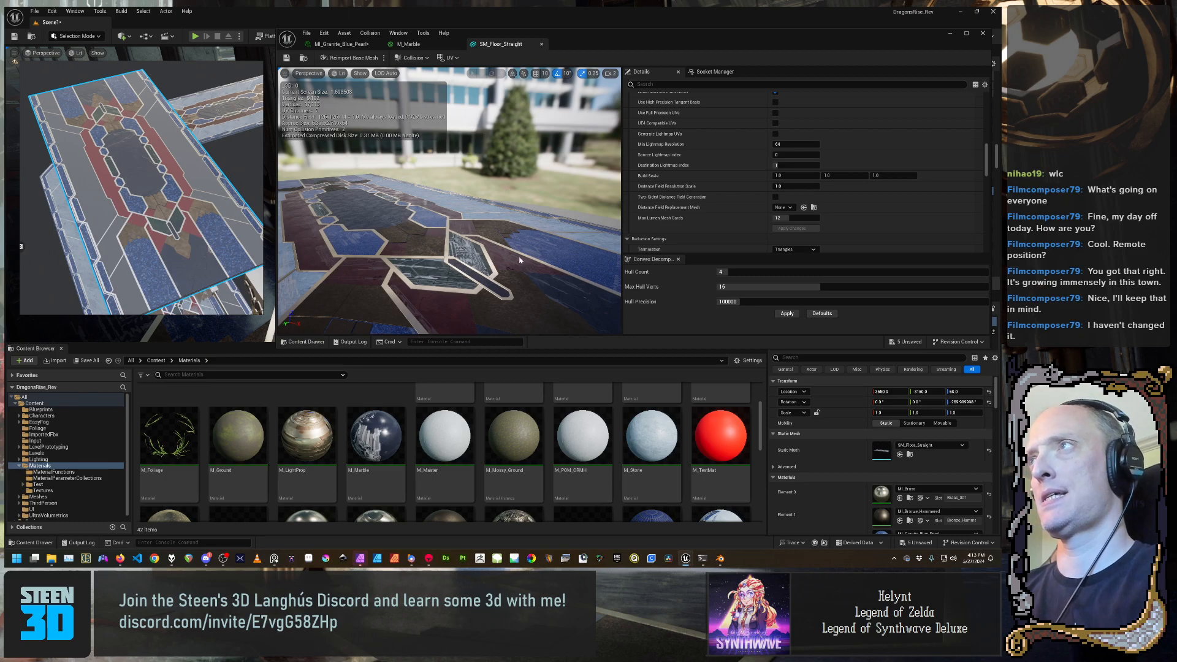
Turn on the secondary UV set static switch in MI_Granite_Blue_Pearl, check the preview sphere, and save the material instance
left_click(341, 44)
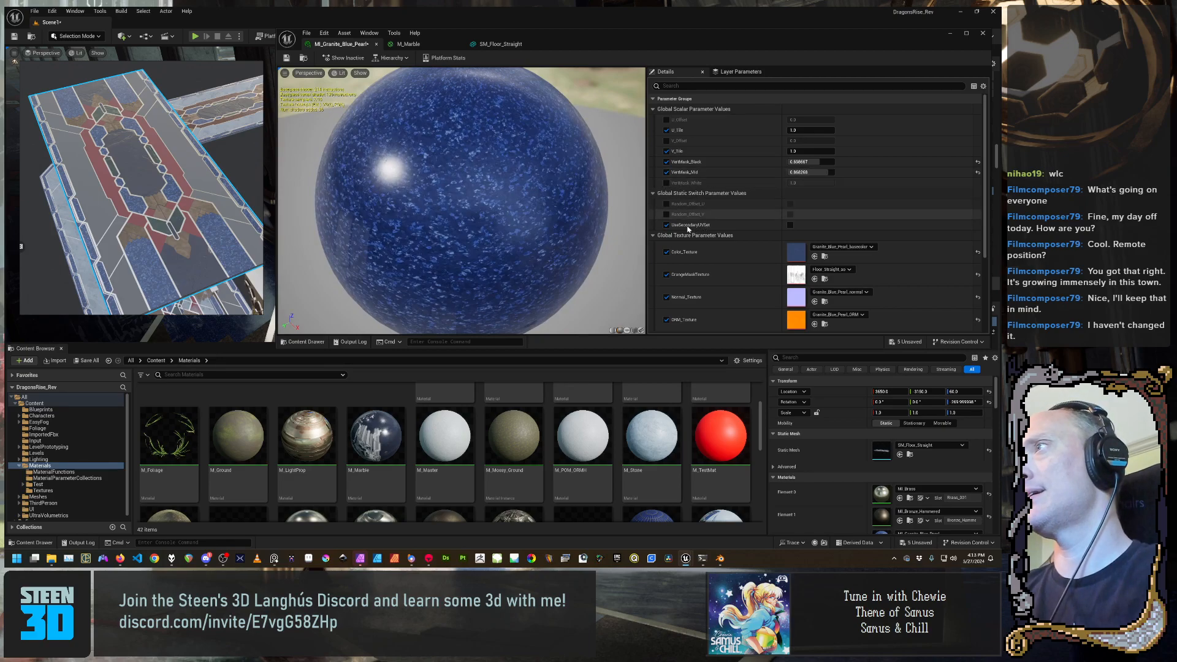
left_click(792, 226)
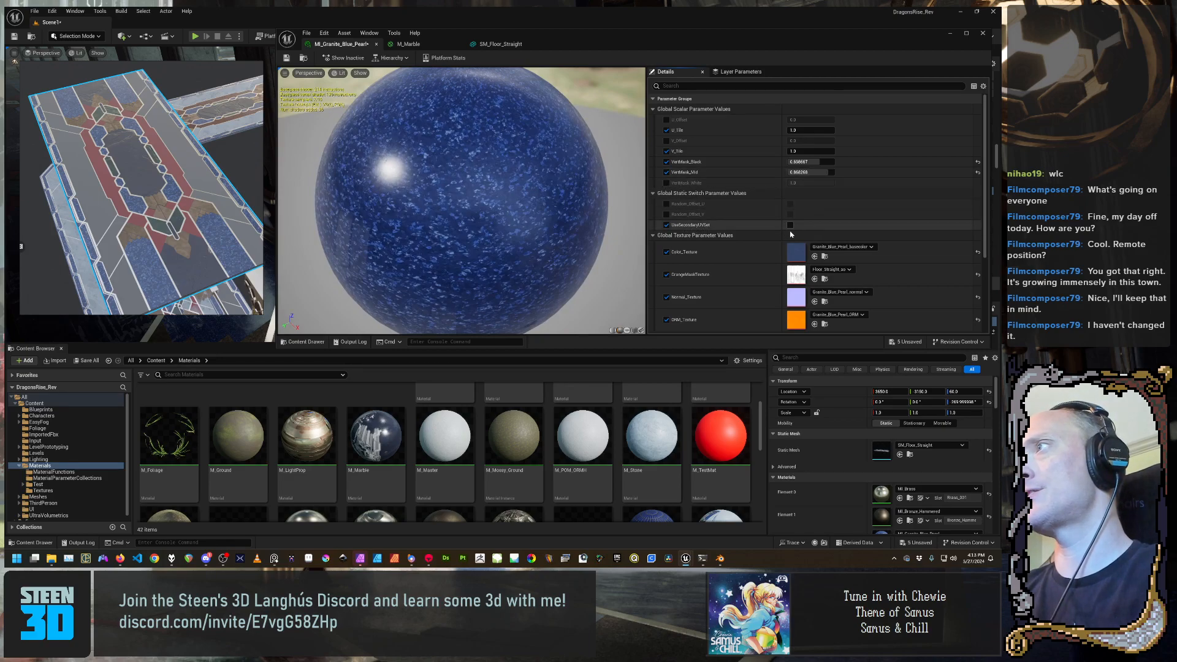
mouse_move(442, 197)
left_mouse_down()
mouse_move(488, 231)
mouse_move(500, 265)
mouse_move(425, 233)
mouse_move(434, 181)
left_mouse_up()
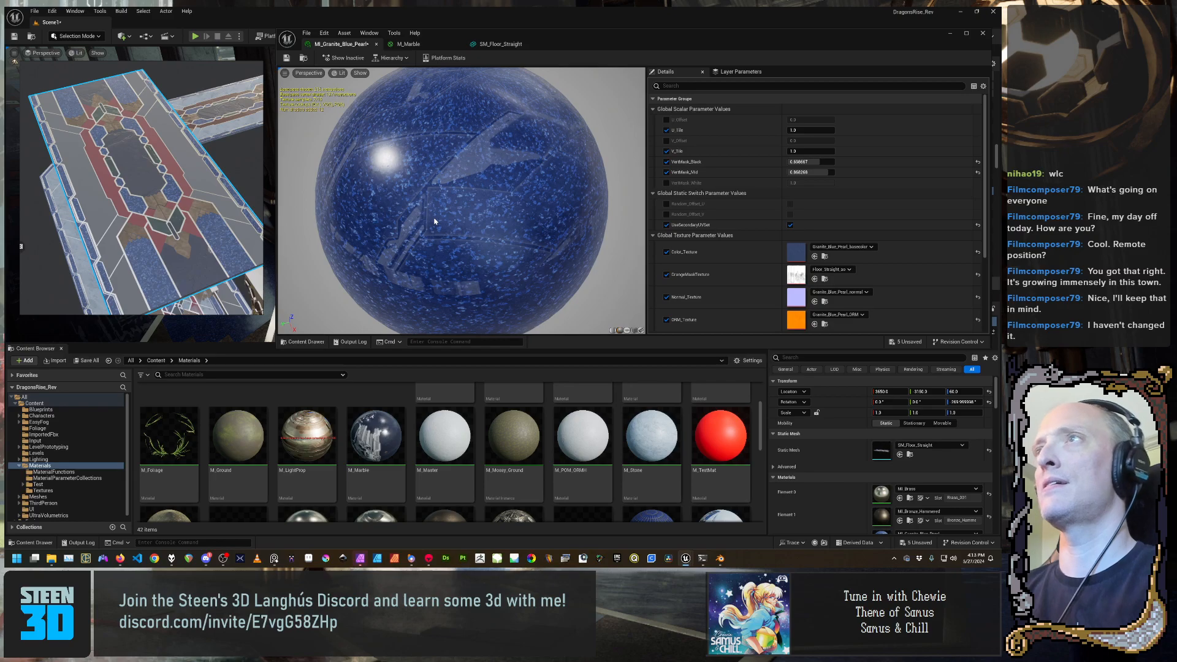
left_click(287, 58)
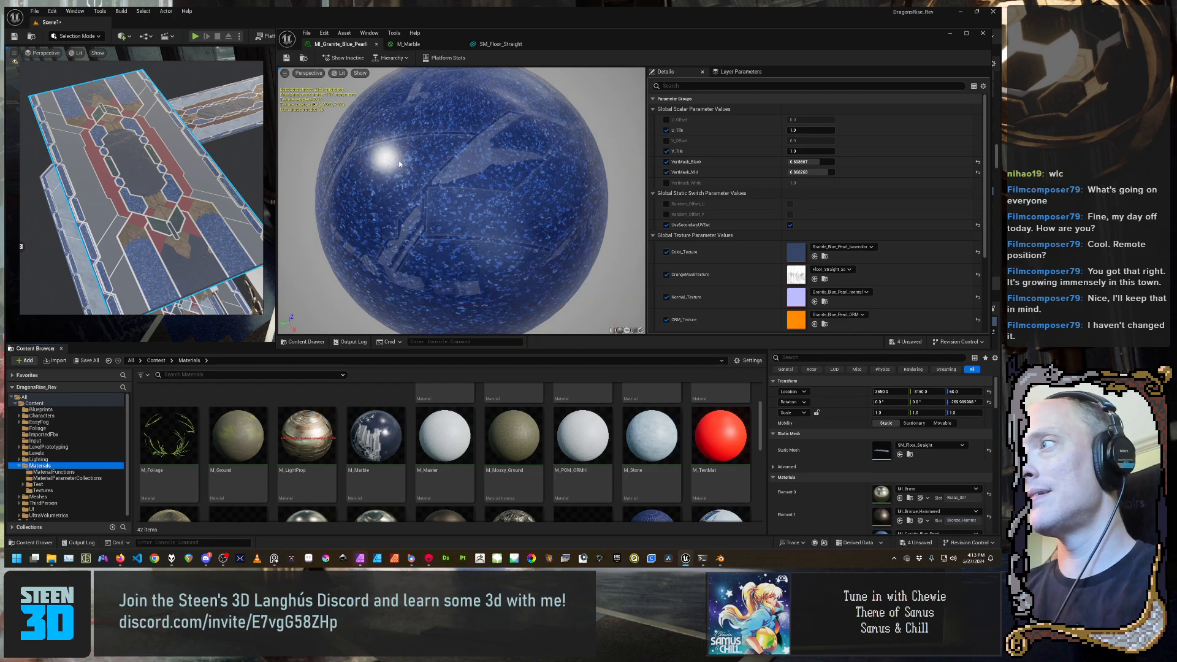
Move the asset editor aside to inspect the blue granite floor inlays in the level, and bring the editor back
left_click_drag(592, 45, 503, 371)
right_click_drag(540, 281, 616, 267)
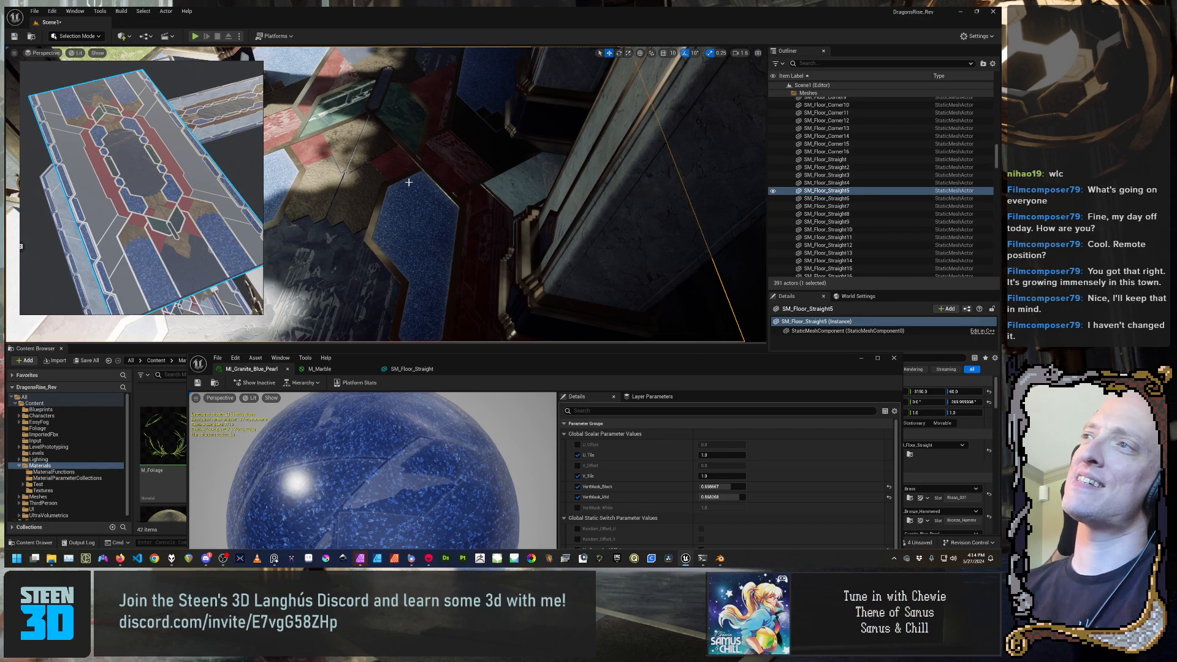
mouse_move(466, 196)
right_mouse_down()
mouse_move(451, 162)
mouse_move(460, 190)
mouse_move(515, 153)
mouse_move(441, 202)
mouse_move(423, 184)
mouse_move(454, 209)
mouse_move(481, 190)
mouse_move(457, 181)
mouse_move(475, 184)
right_mouse_up()
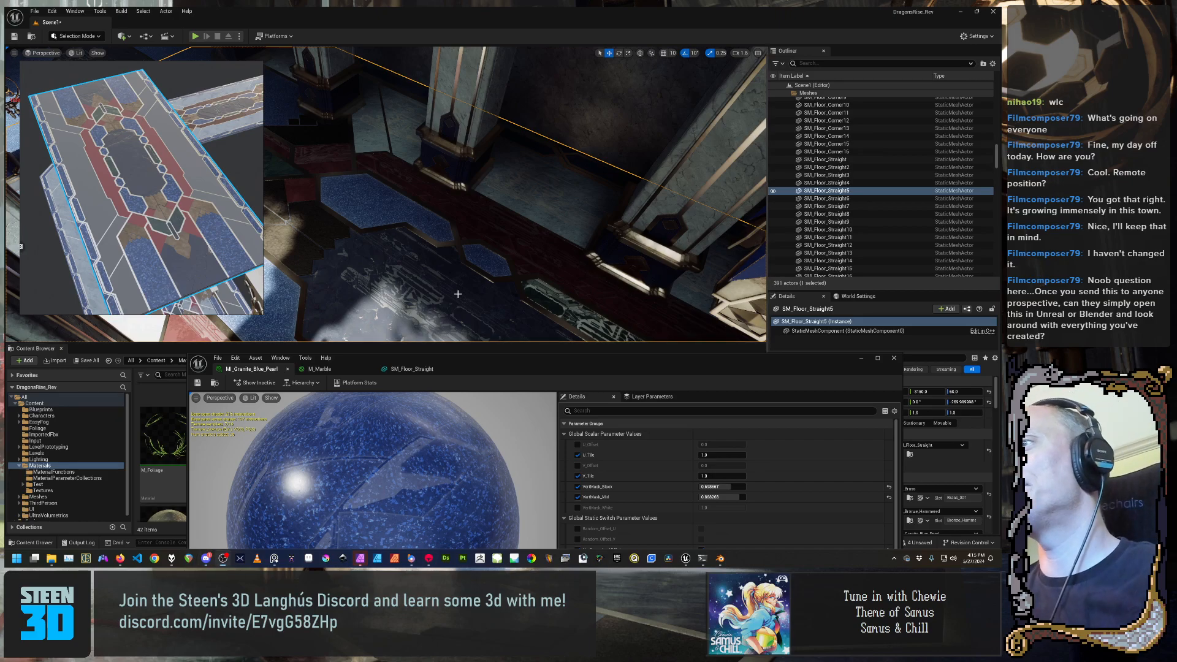
left_click_drag(622, 359, 705, 131)
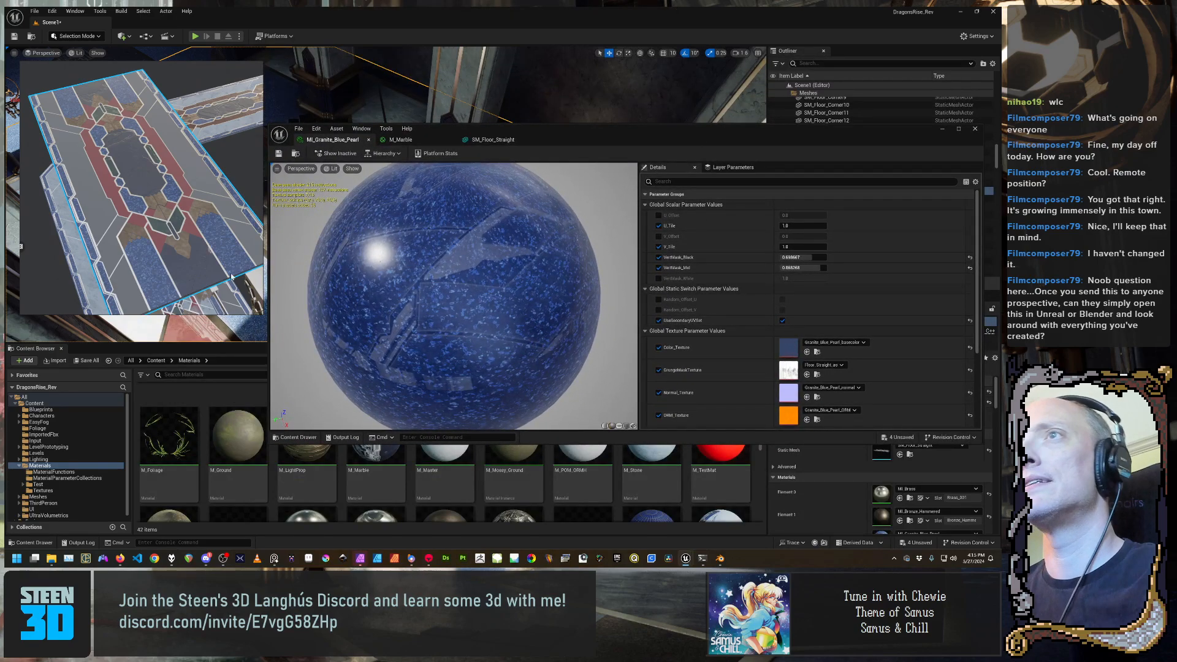
left_click_drag(584, 137, 588, 143)
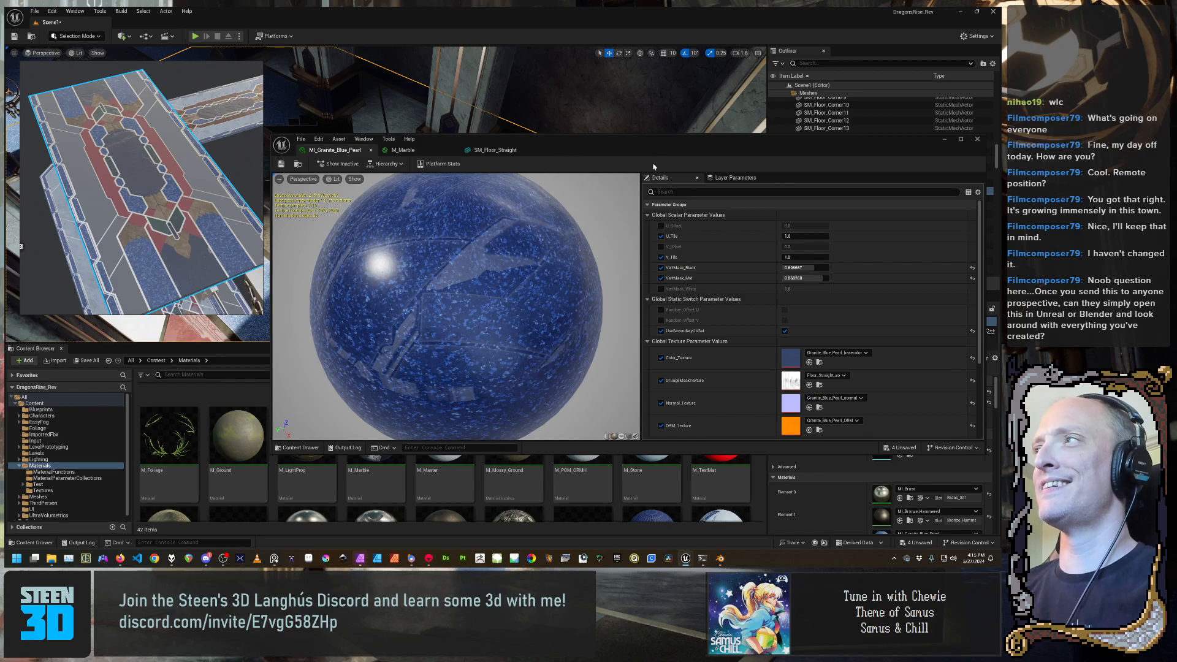
left_click_drag(672, 145, 655, 122)
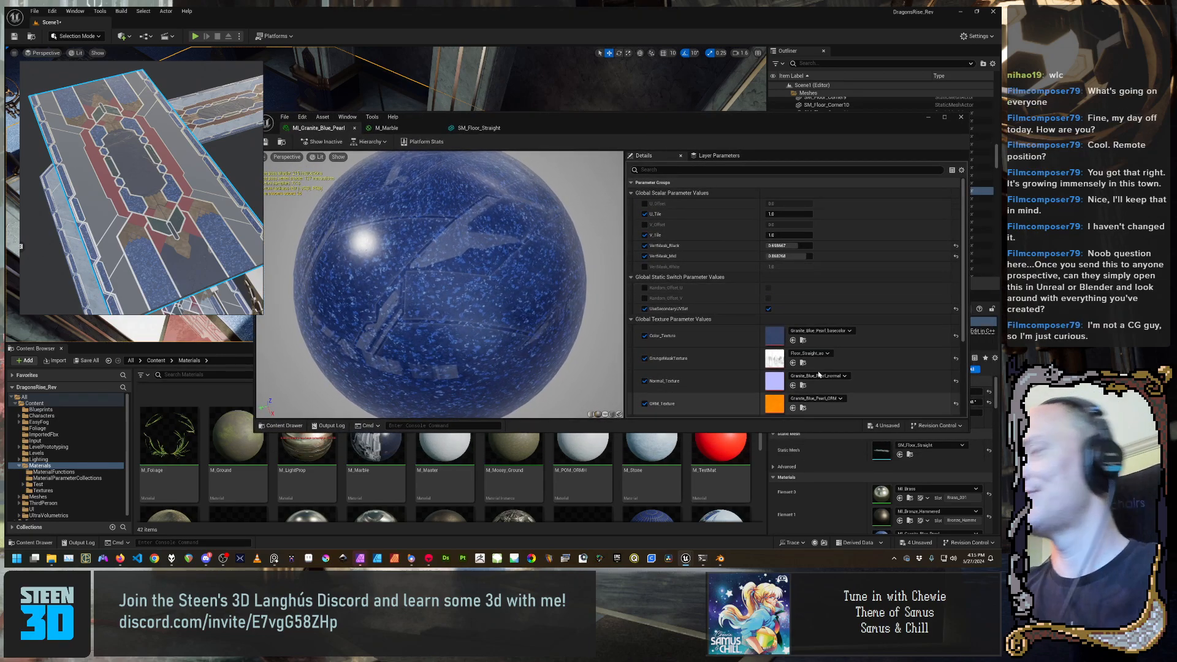
Check the MI_Granite_Blue_Pearl preview and the M_Marble graph, and examine the jade inlays of SM_Floor_Straight up close
scroll(485, 303, "down", 5)
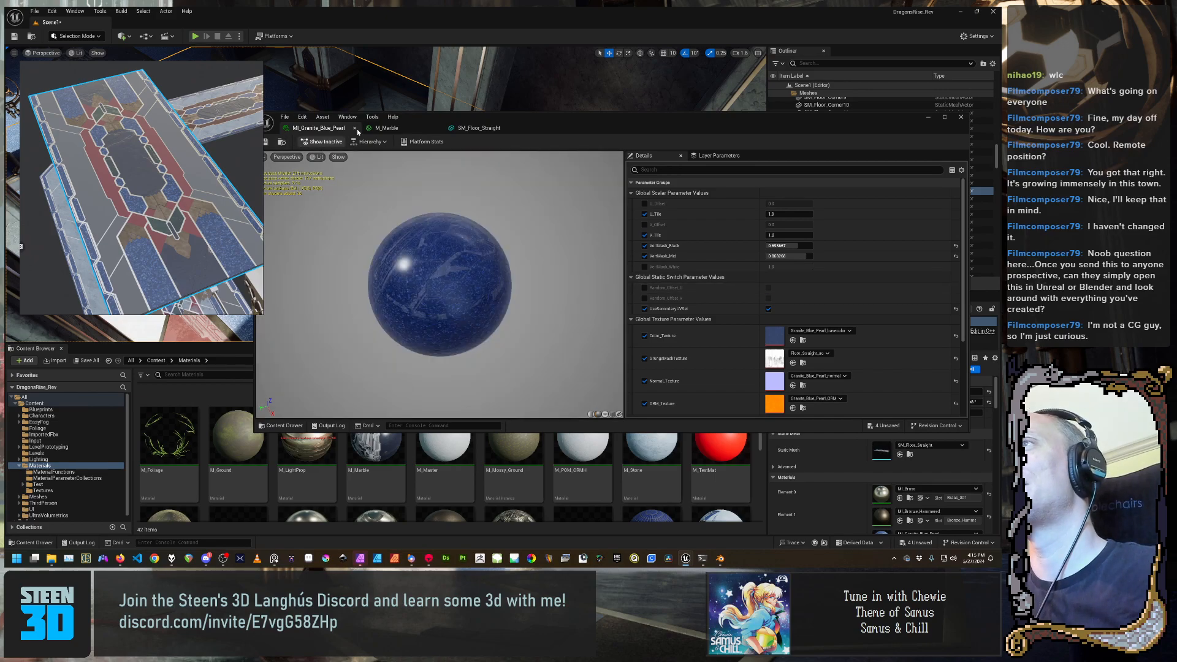
left_click_drag(434, 264, 470, 274)
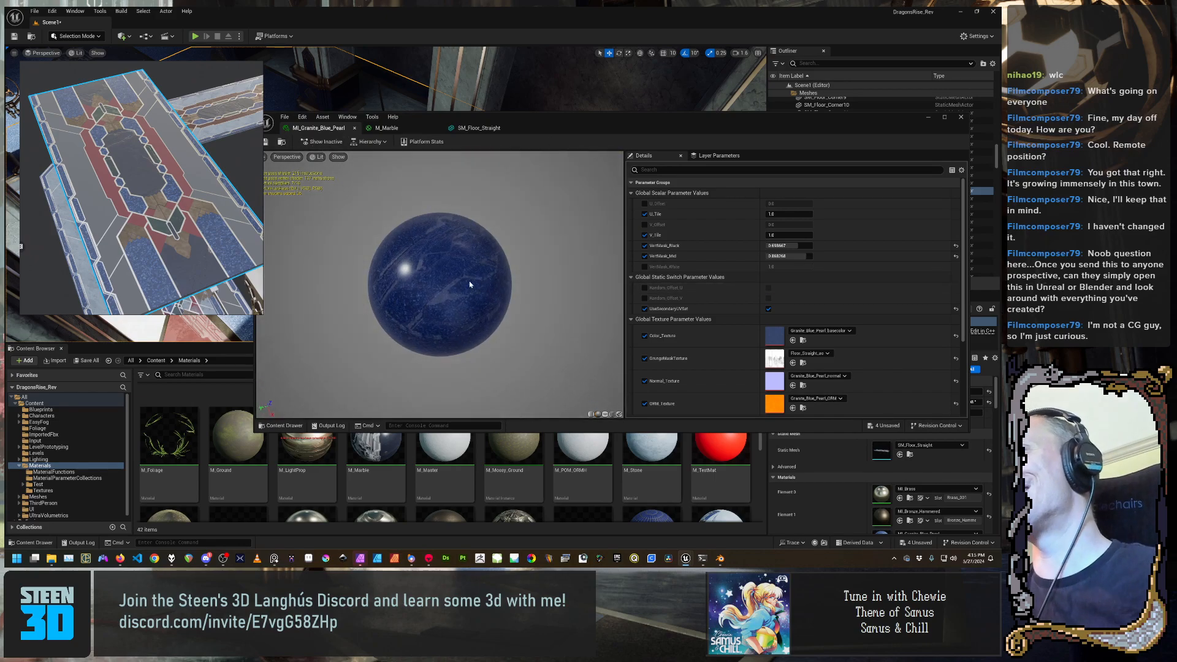
scroll(470, 284, "up", 2)
left_click(392, 128)
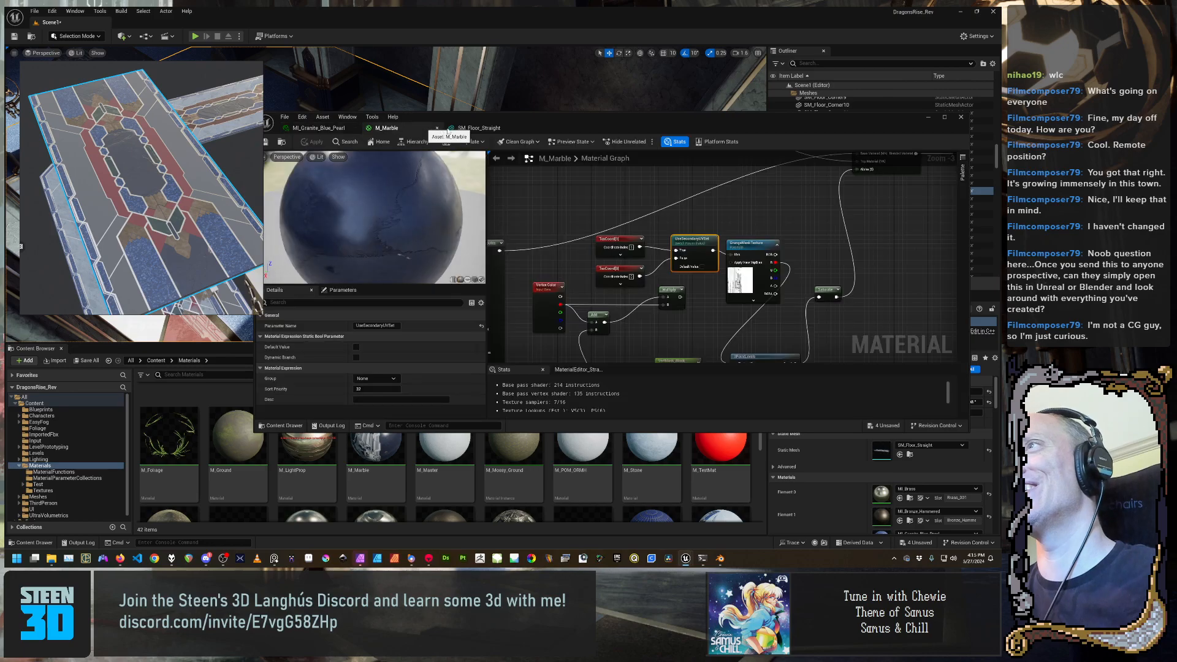
left_click(479, 128)
left_click_drag(385, 314, 404, 341)
right_click_drag(405, 306, 453, 281)
left_click_drag(663, 135, 664, 47)
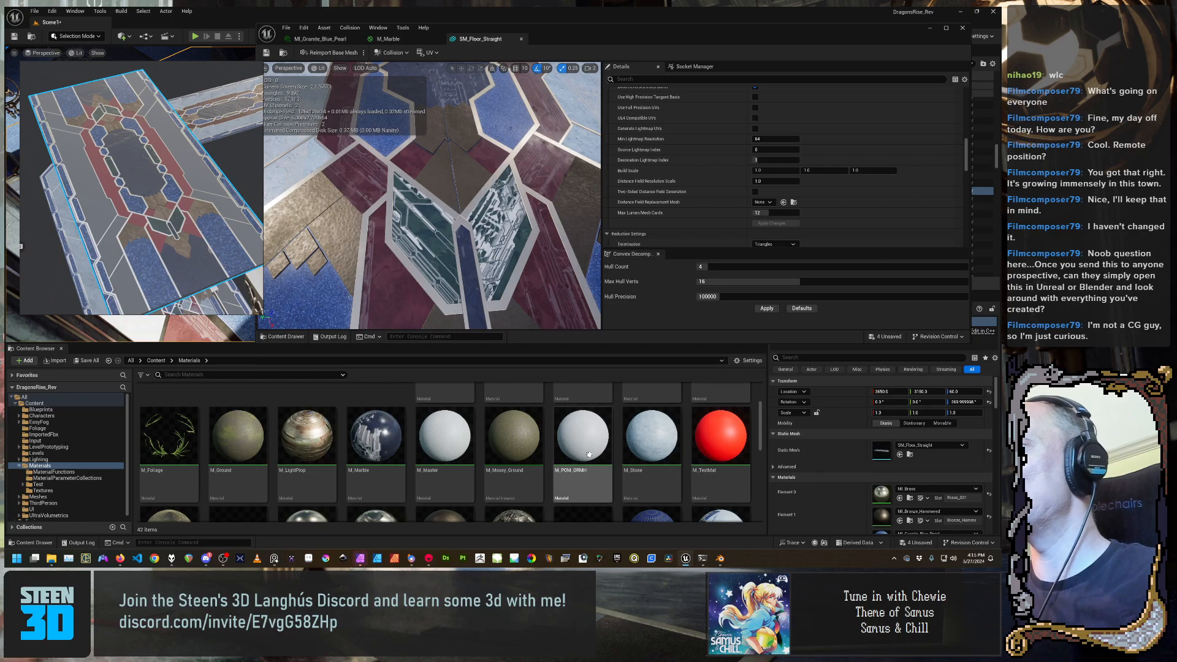
Find the MI_Tile_Jade material instance in the Materials folder and open it for editing
scroll(471, 462, "up", 2)
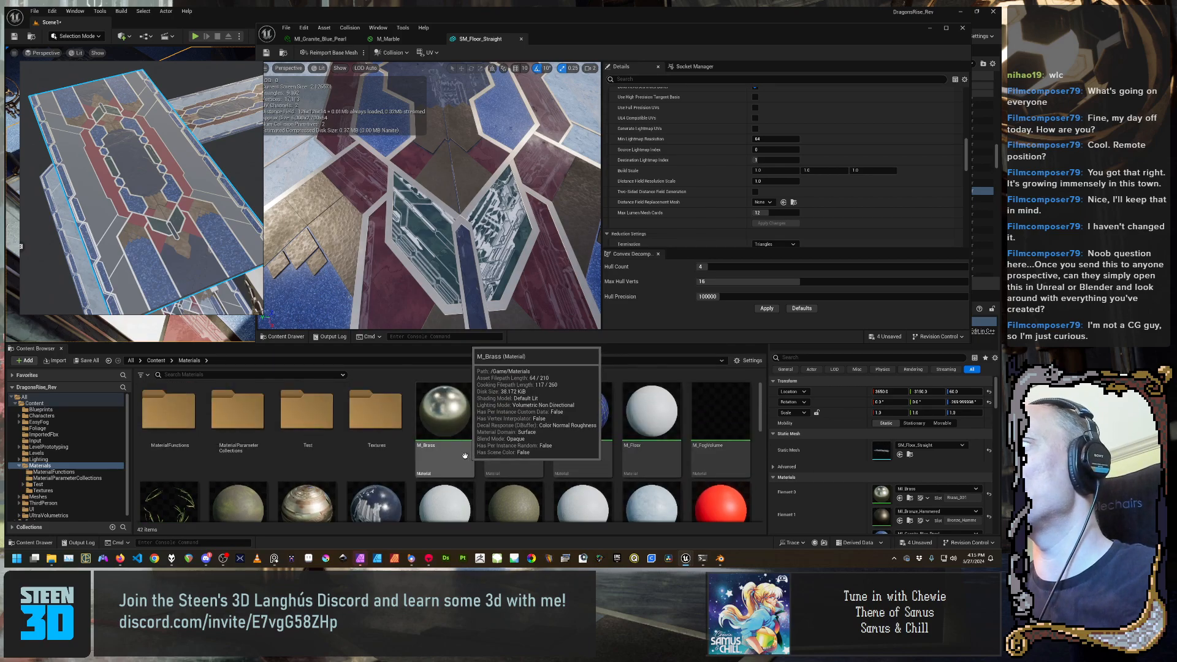
scroll(354, 418, "down", 1)
scroll(353, 417, "down", 2)
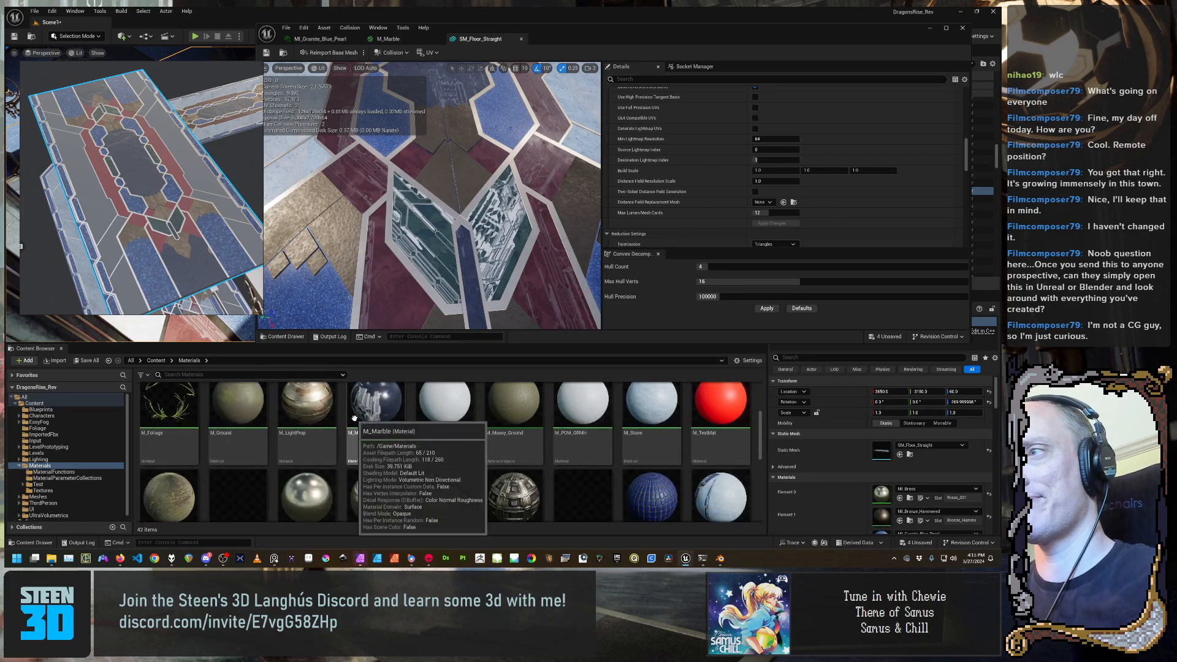
scroll(314, 401, "up", 3)
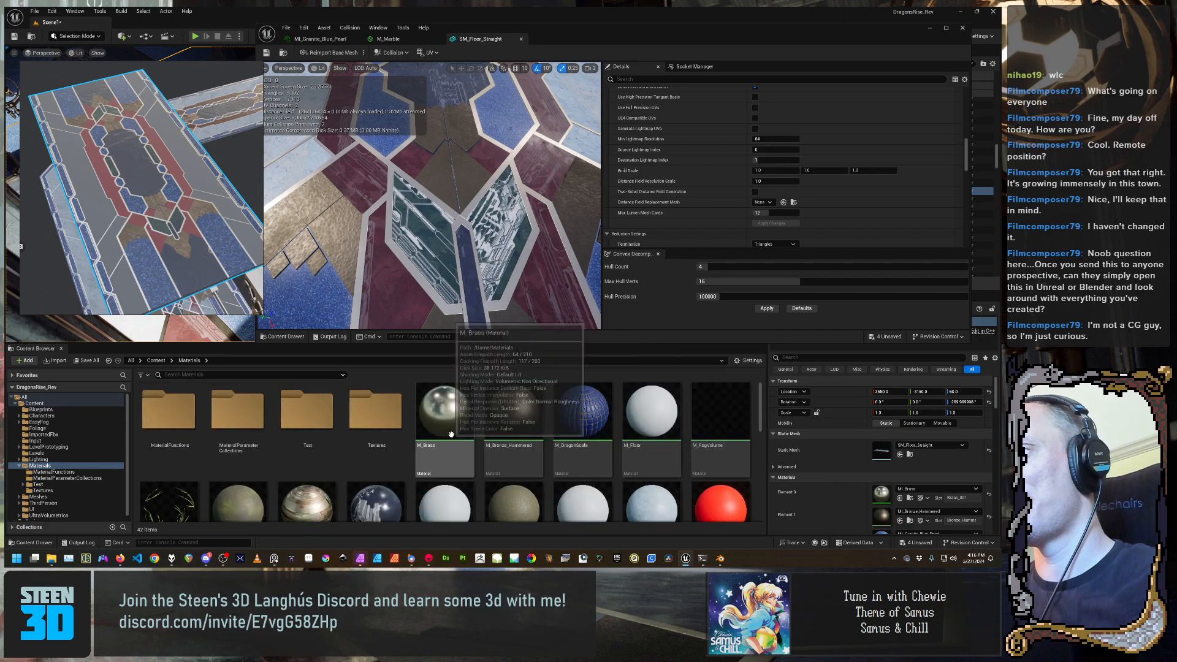
scroll(451, 434, "down", 3)
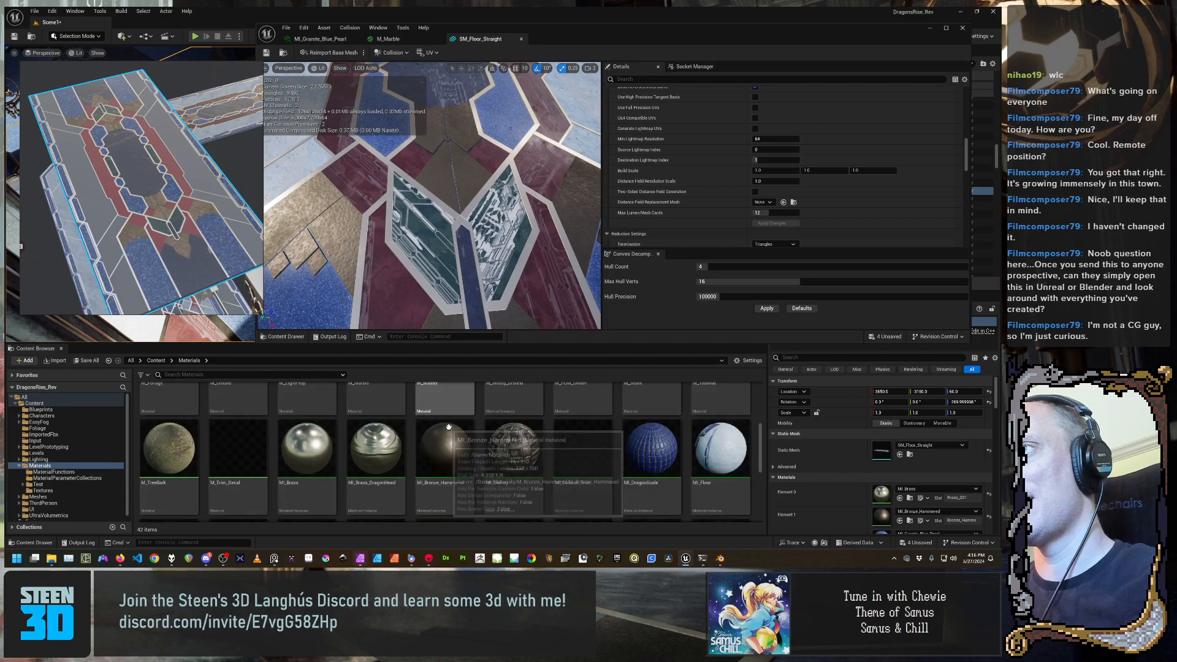
scroll(309, 456, "down", 2)
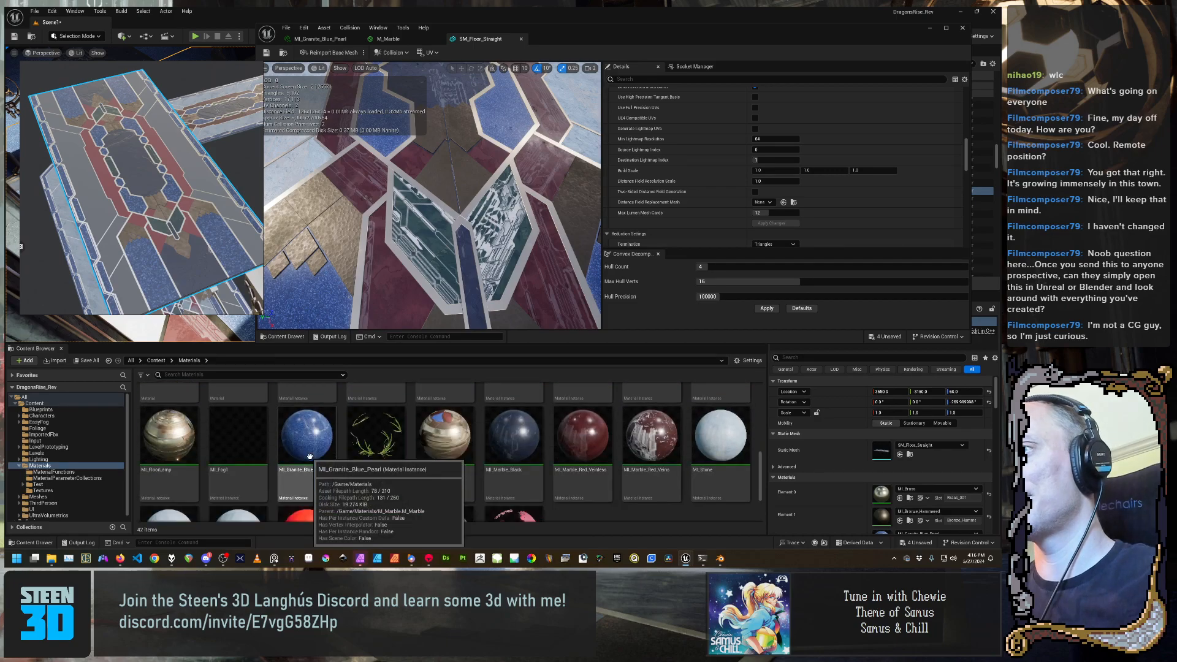
scroll(310, 457, "down", 1)
left_click(368, 473)
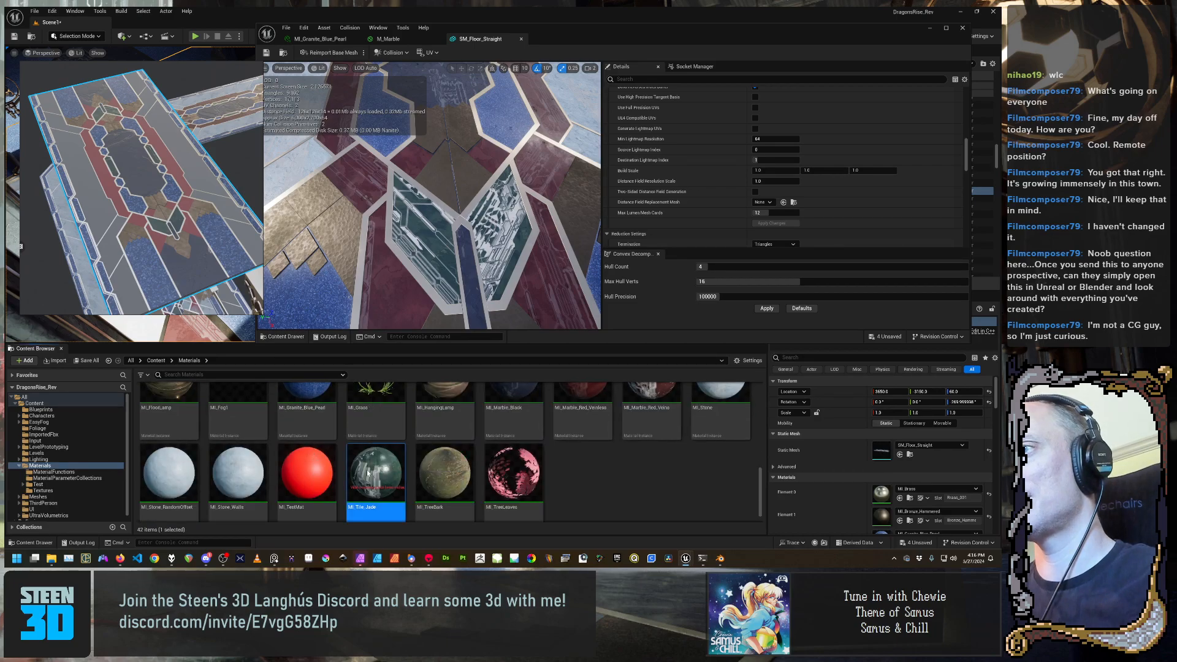
double_click(368, 473)
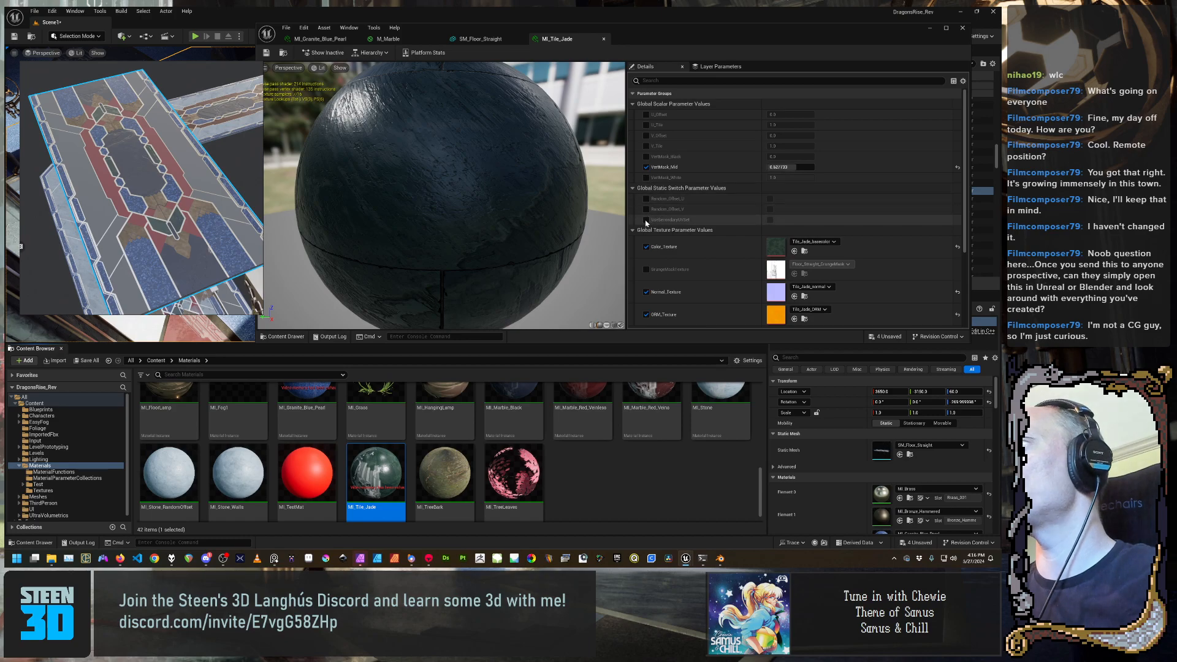
Override and turn on the secondary UV set static switch in MI_Tile_Jade, and check the grunge on the preview sphere
left_click(646, 219)
left_click(771, 220)
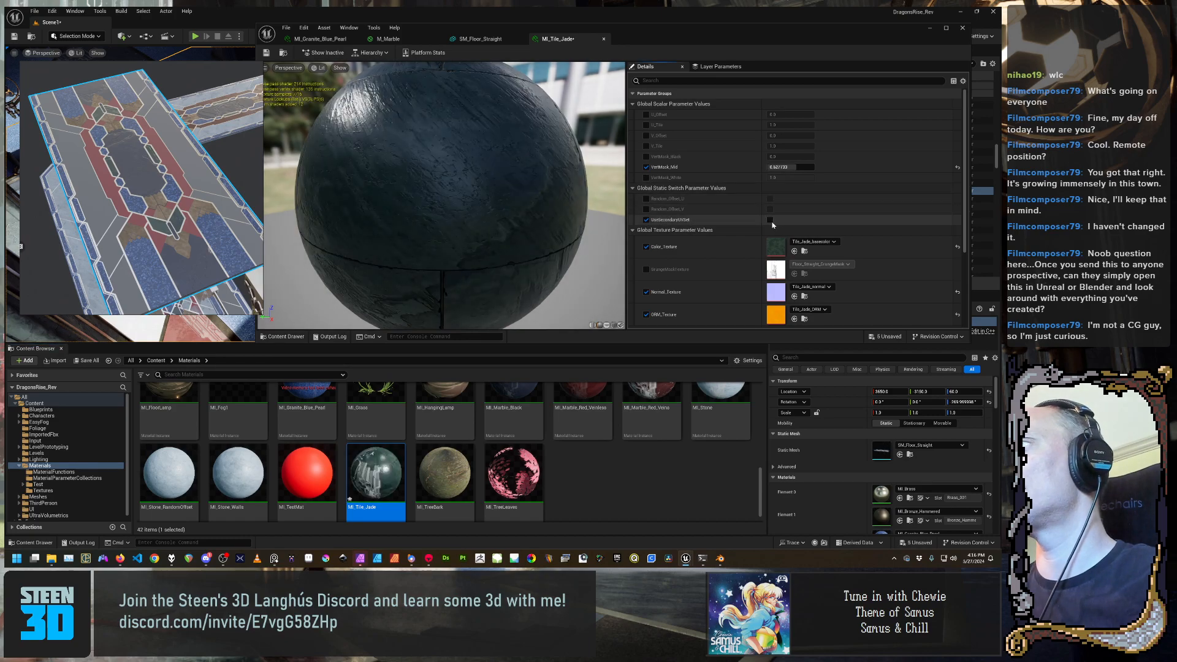
left_click_drag(429, 190, 491, 225)
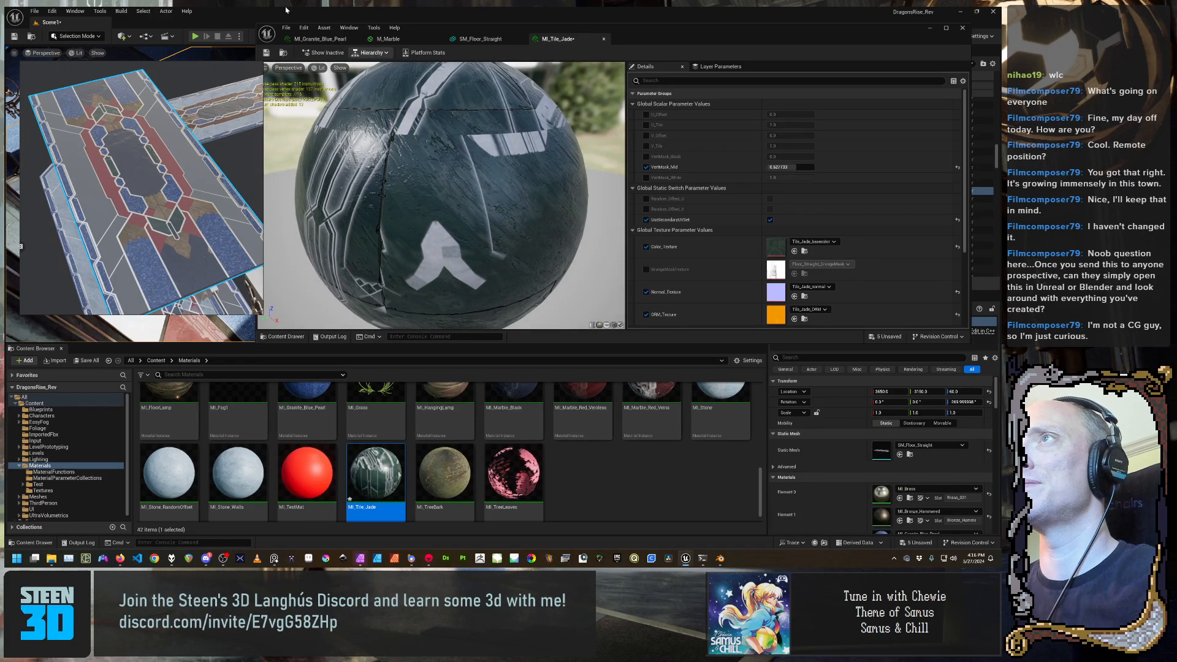
Save MI_Tile_Jade and clear the asset editor and reference-image window away to inspect the jade inlays in the level
left_click(267, 54)
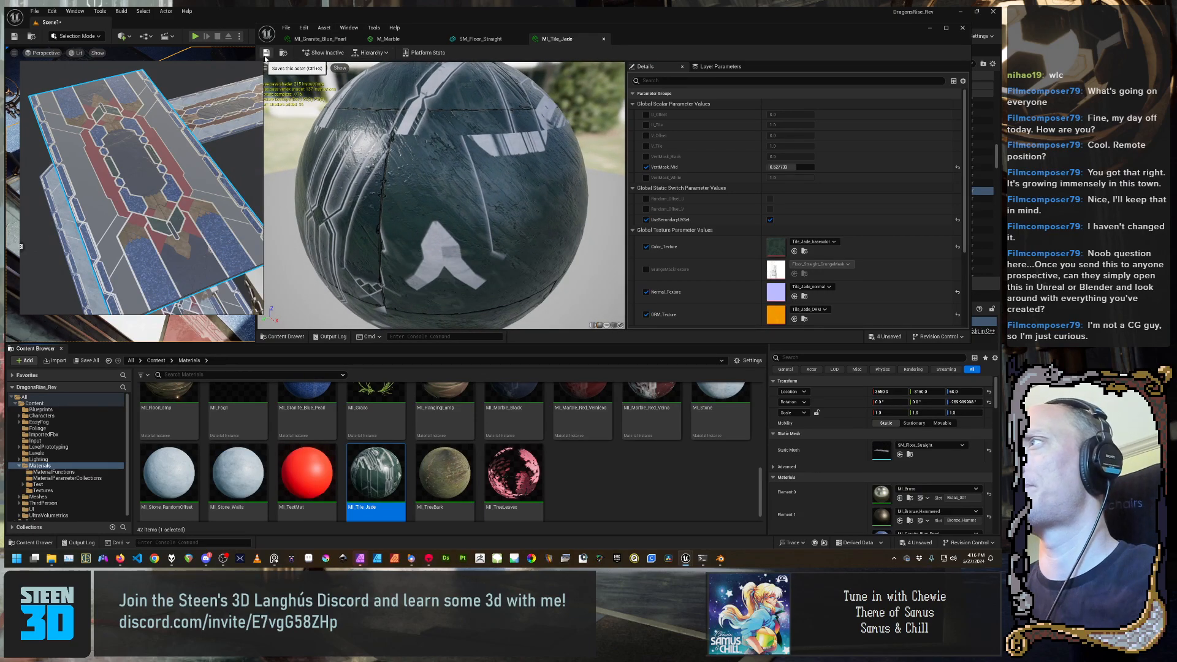
left_click_drag(606, 25, 521, 284)
mouse_move(278, 563)
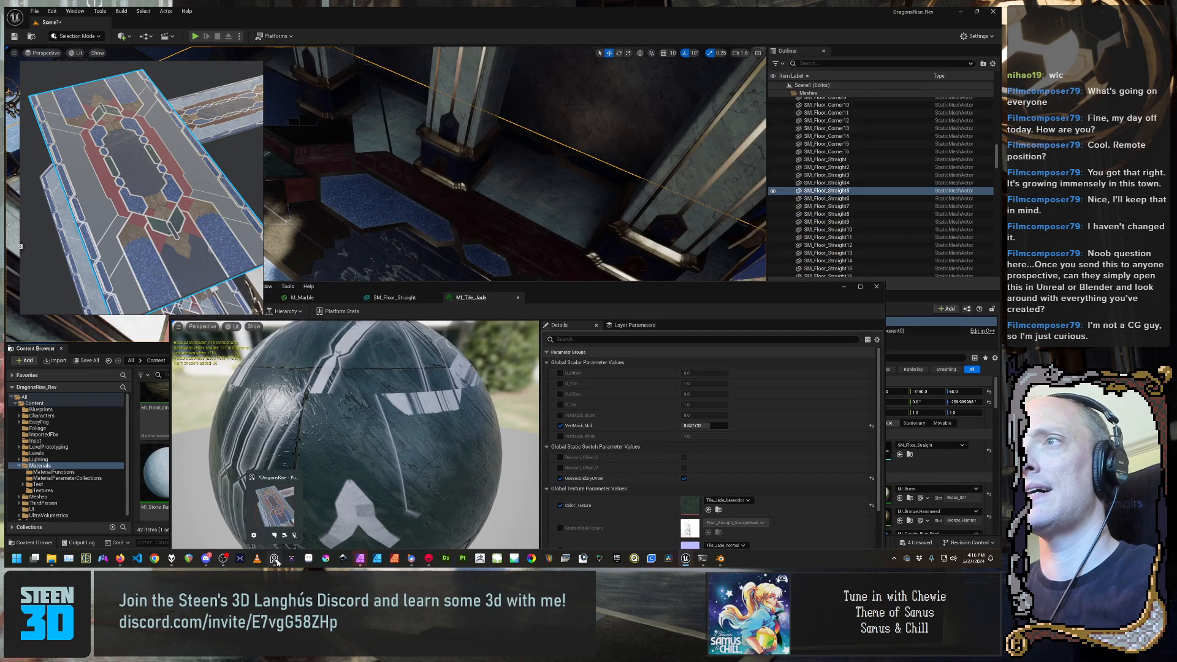
left_click(275, 560)
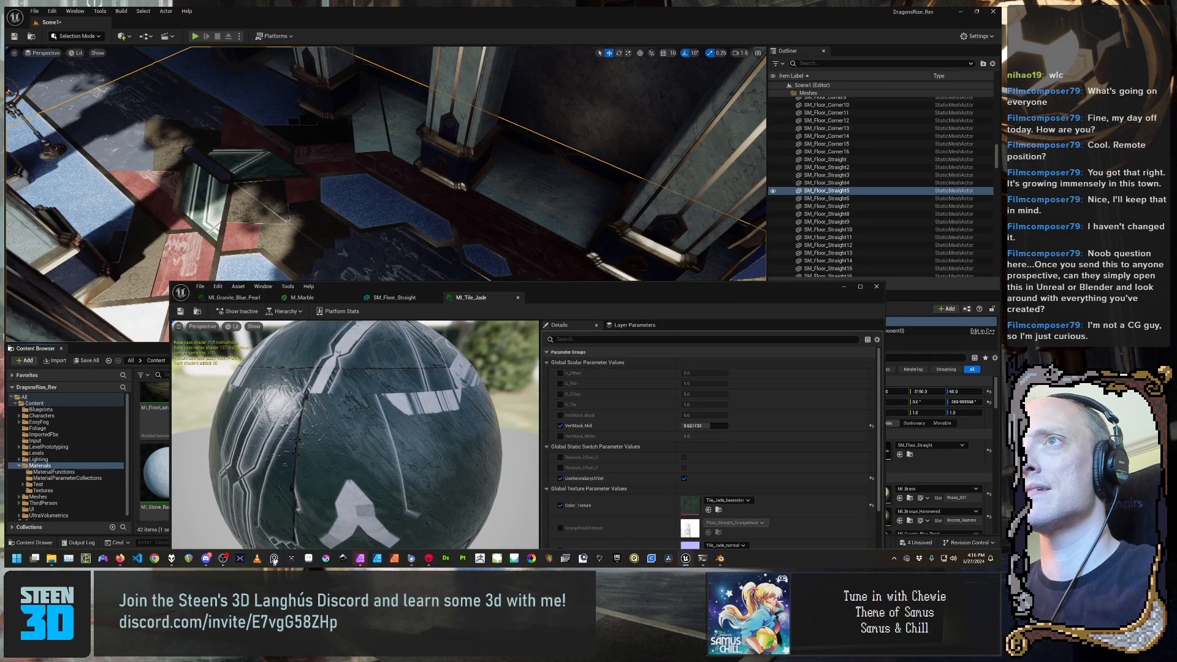
right_click_drag(267, 182, 227, 195)
key("s")
key("s")
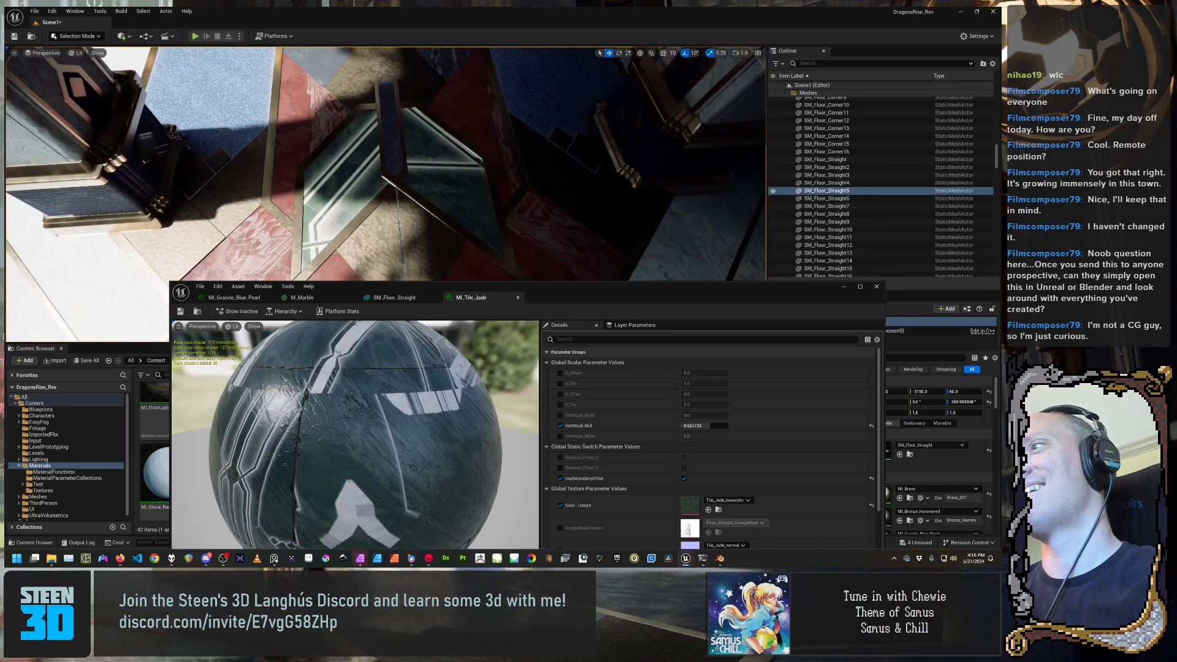
Bring the MI_Tile_Jade editor back up and override its grunge mask texture parameter
left_click_drag(546, 292, 660, 35)
scroll(735, 202, "down", 1)
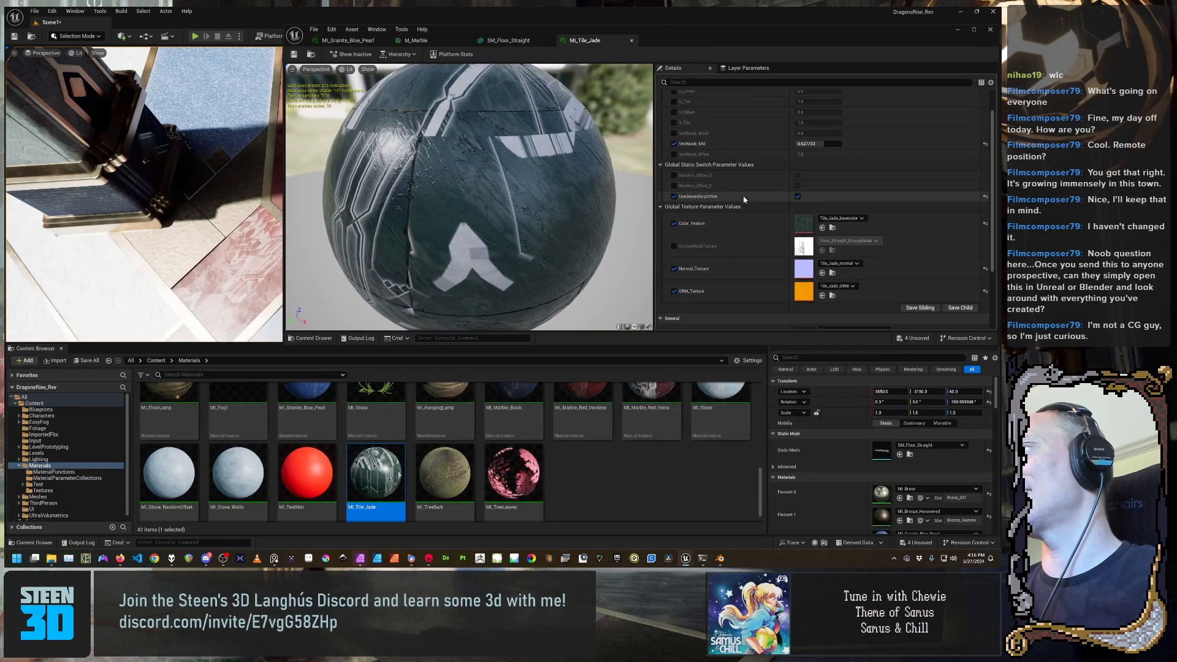
left_click(680, 246)
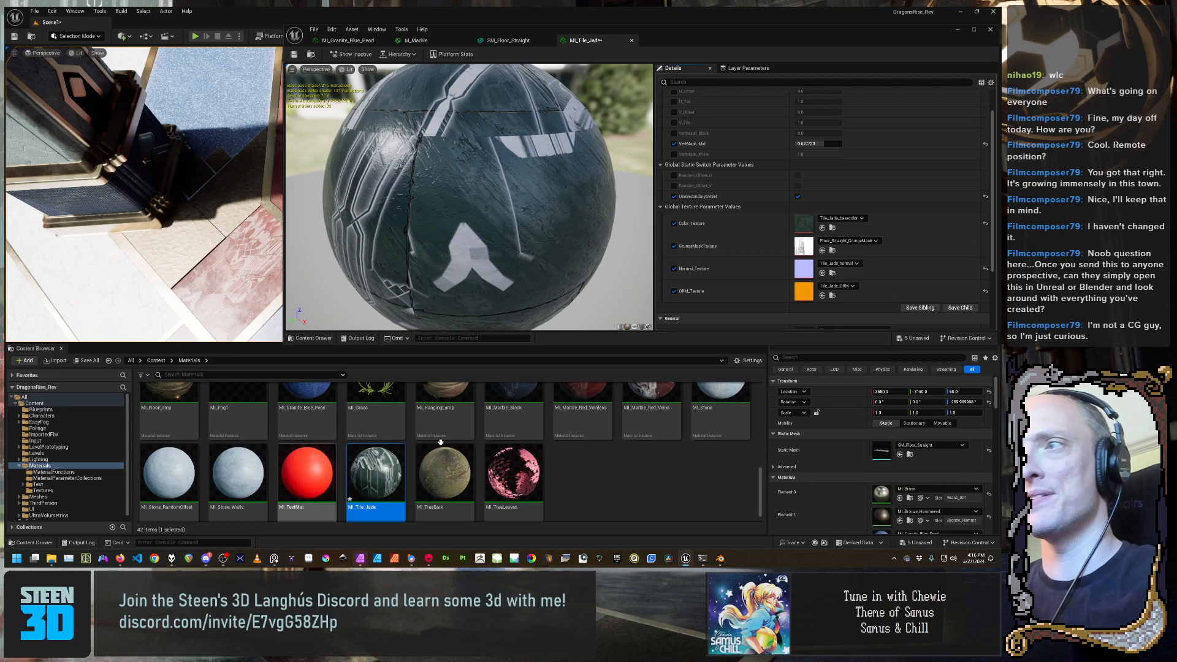
Find the Floor_Straight_ao texture in the Materials/Textures folder and assign it as MI_Tile_Jade's grunge mask texture
scroll(440, 439, "up", 1)
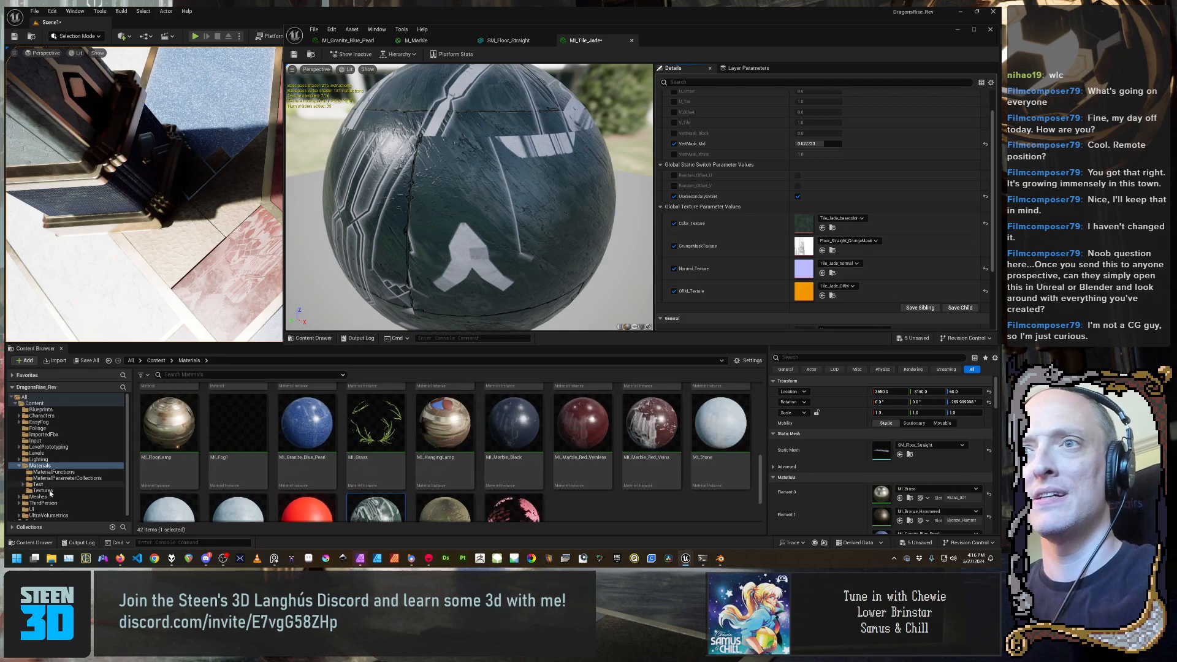
left_click(76, 491)
scroll(550, 465, "down", 3)
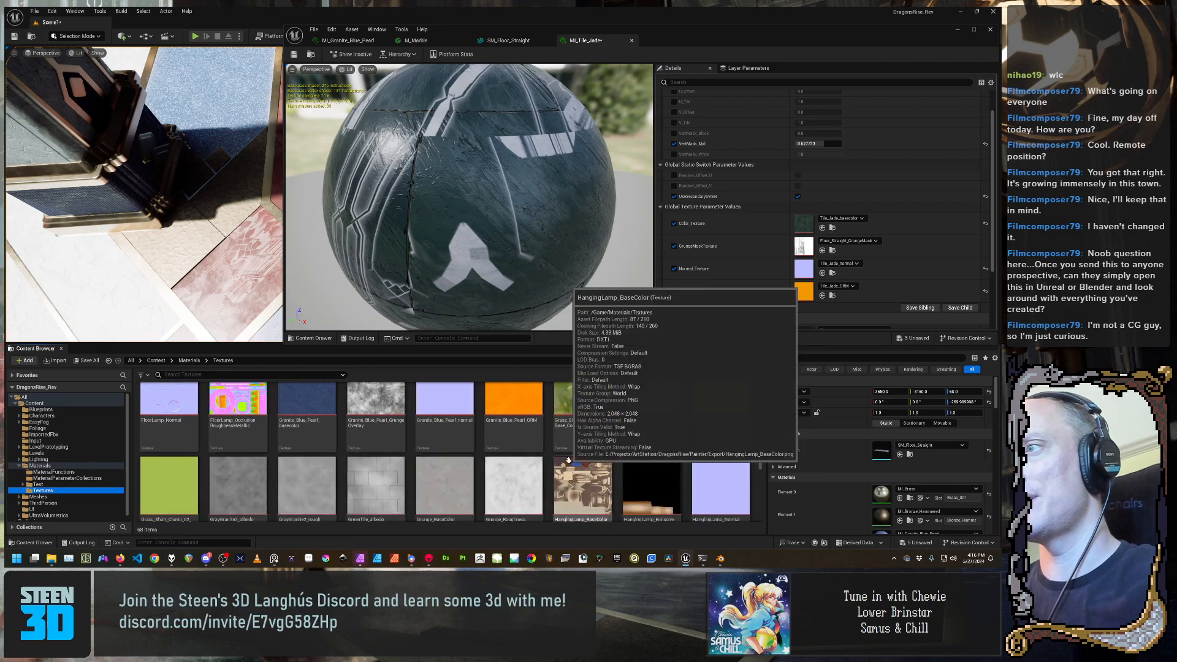
scroll(550, 465, "down", 5)
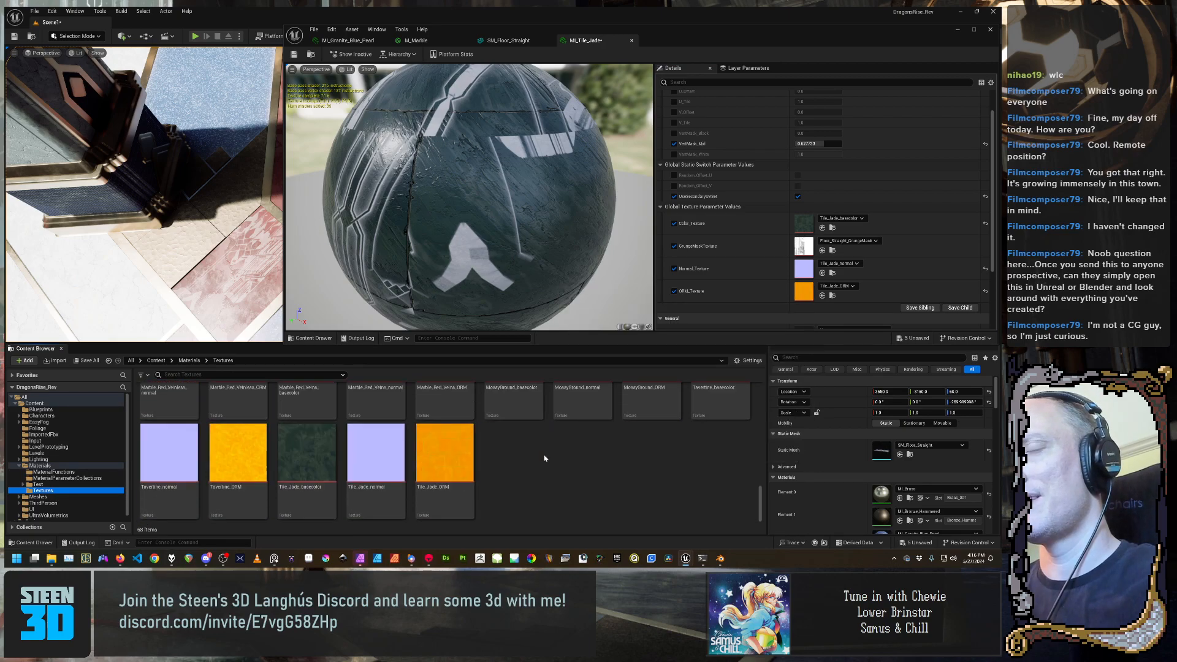
scroll(544, 458, "up", 2)
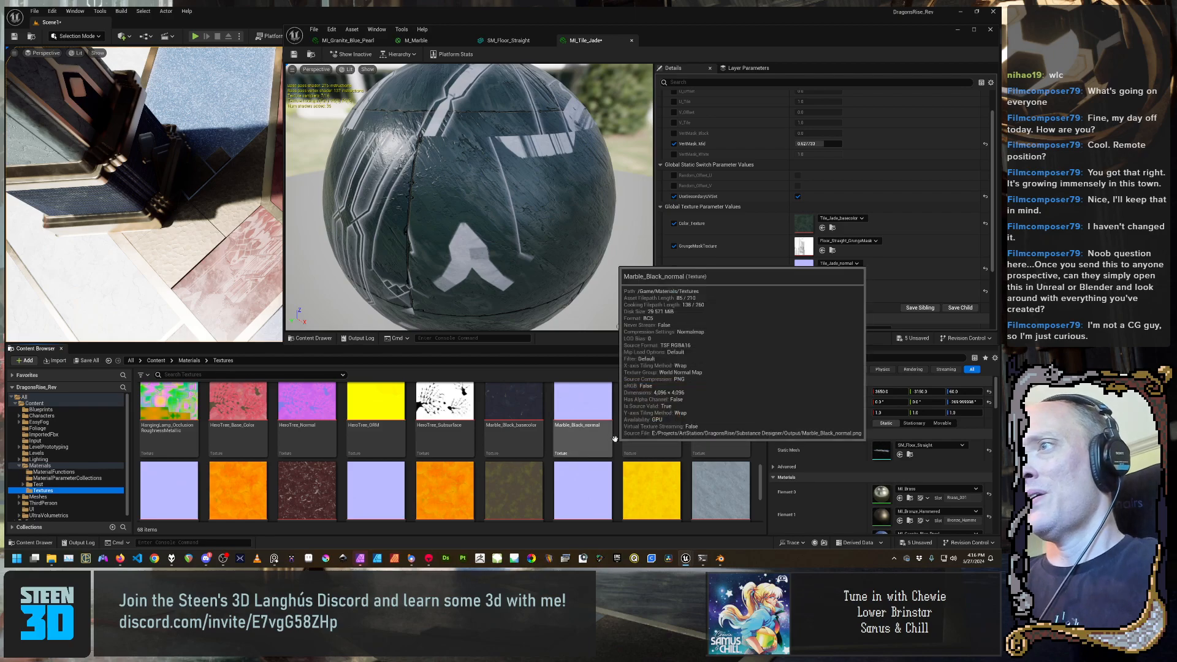
scroll(615, 439, "down", 3)
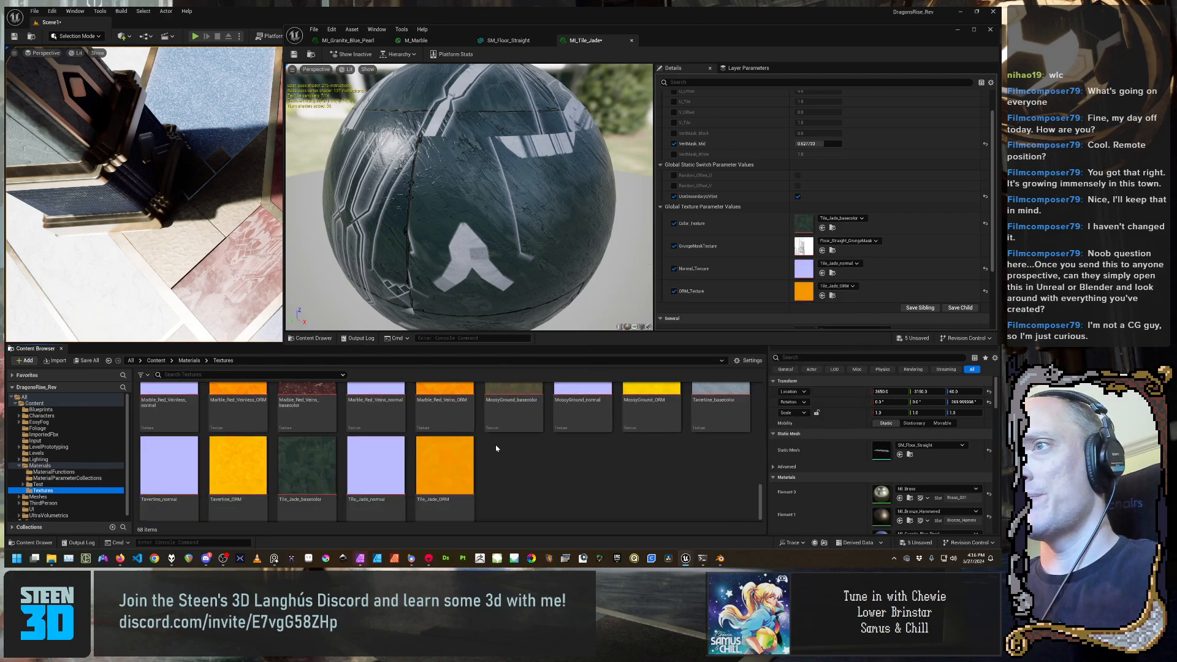
scroll(497, 448, "up", 1)
scroll(497, 450, "down", 2)
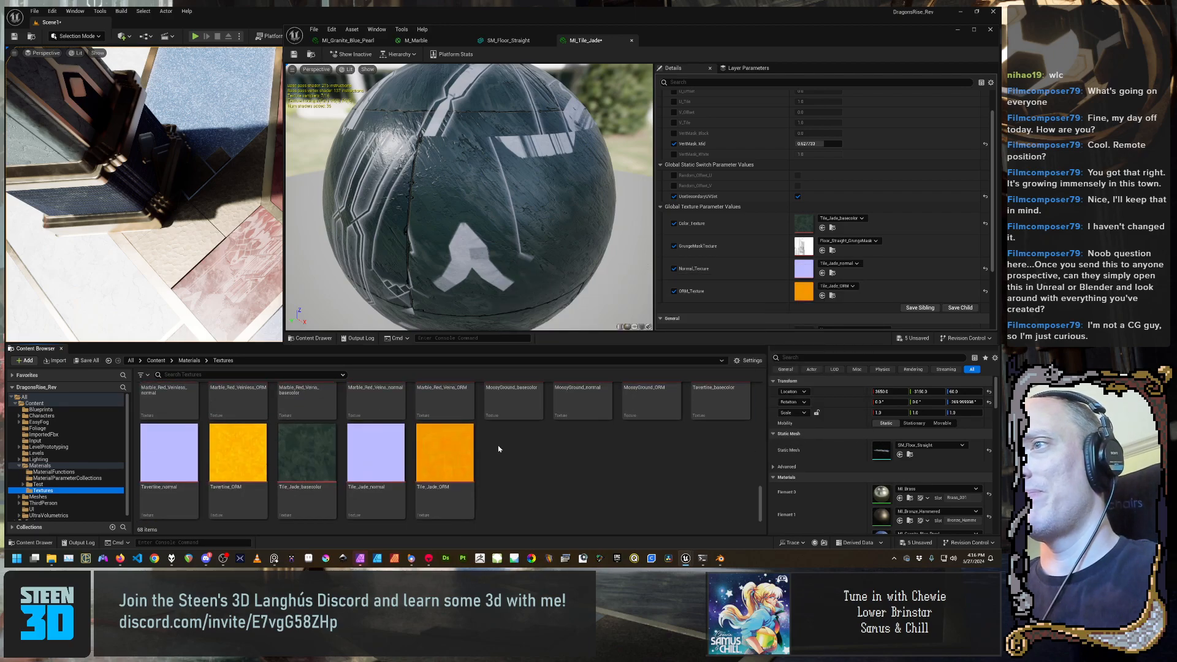
scroll(498, 449, "up", 5)
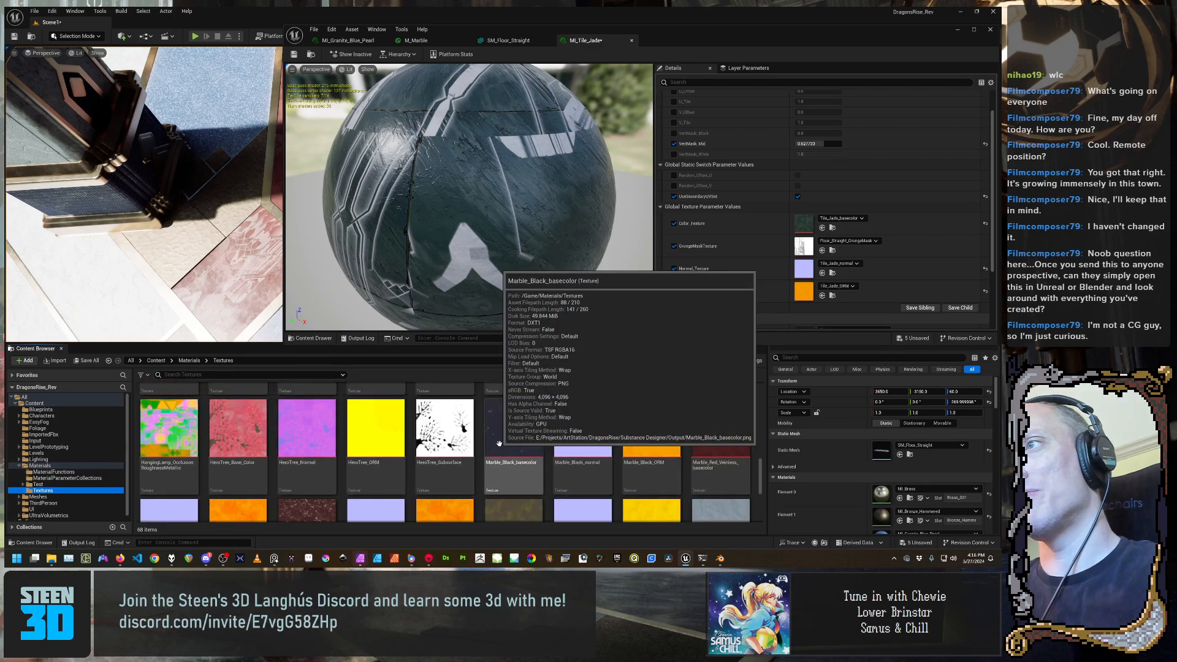
scroll(499, 443, "up", 3)
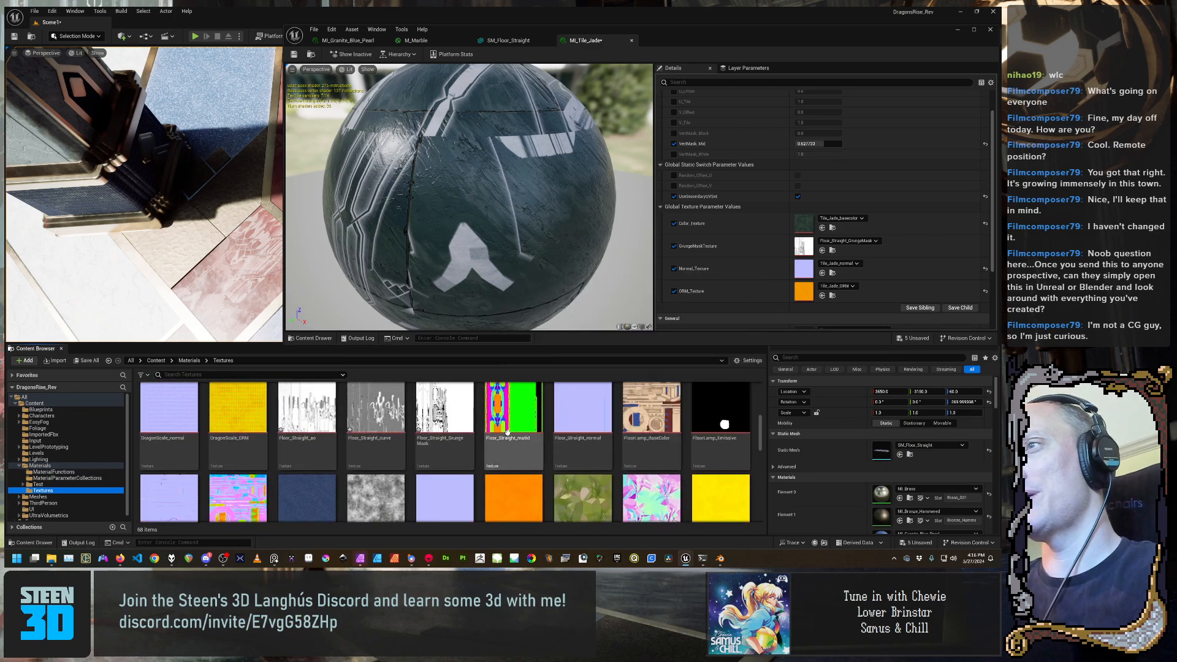
scroll(507, 432, "up", 2)
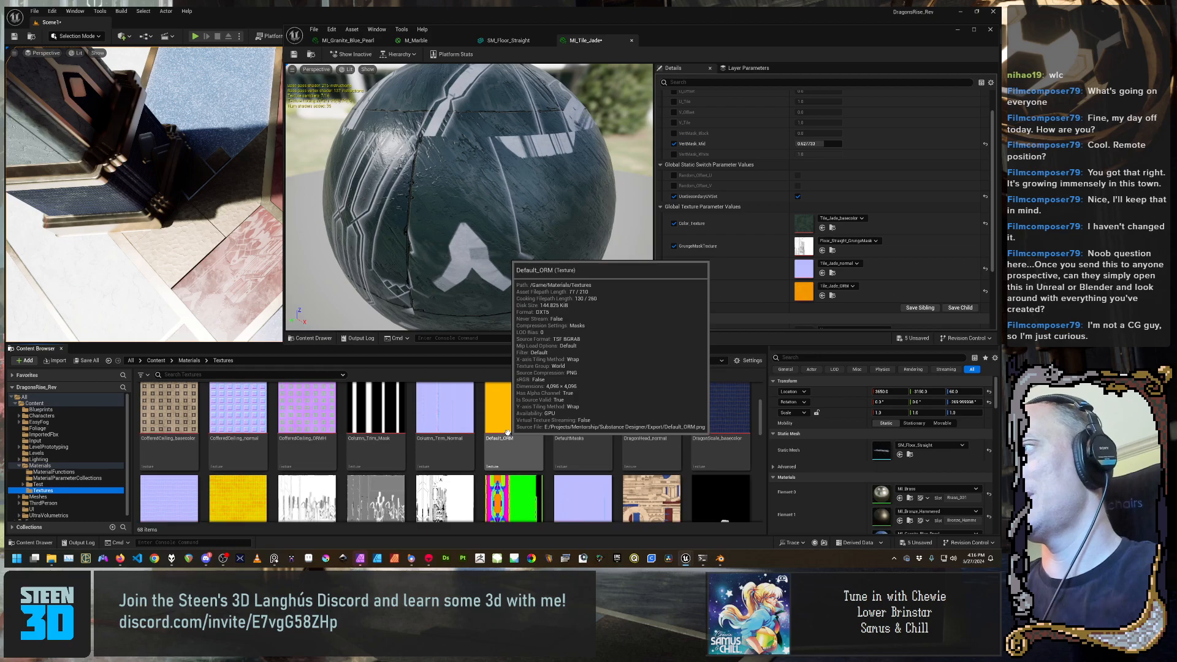
scroll(507, 433, "down", 1)
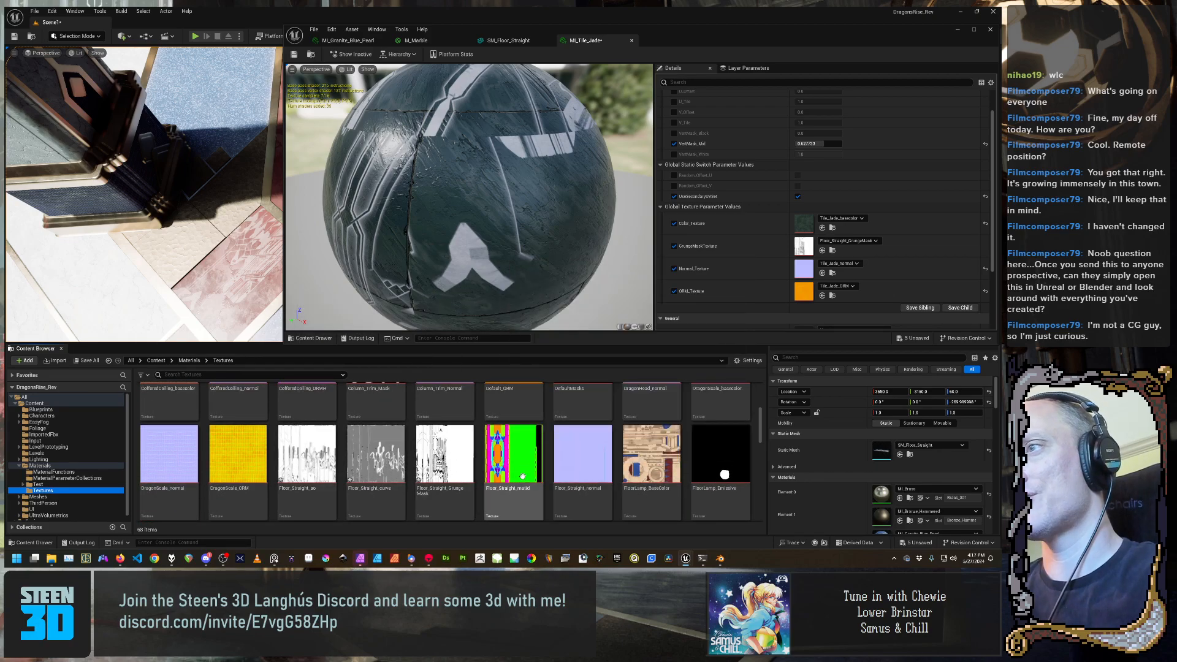
left_click(324, 466)
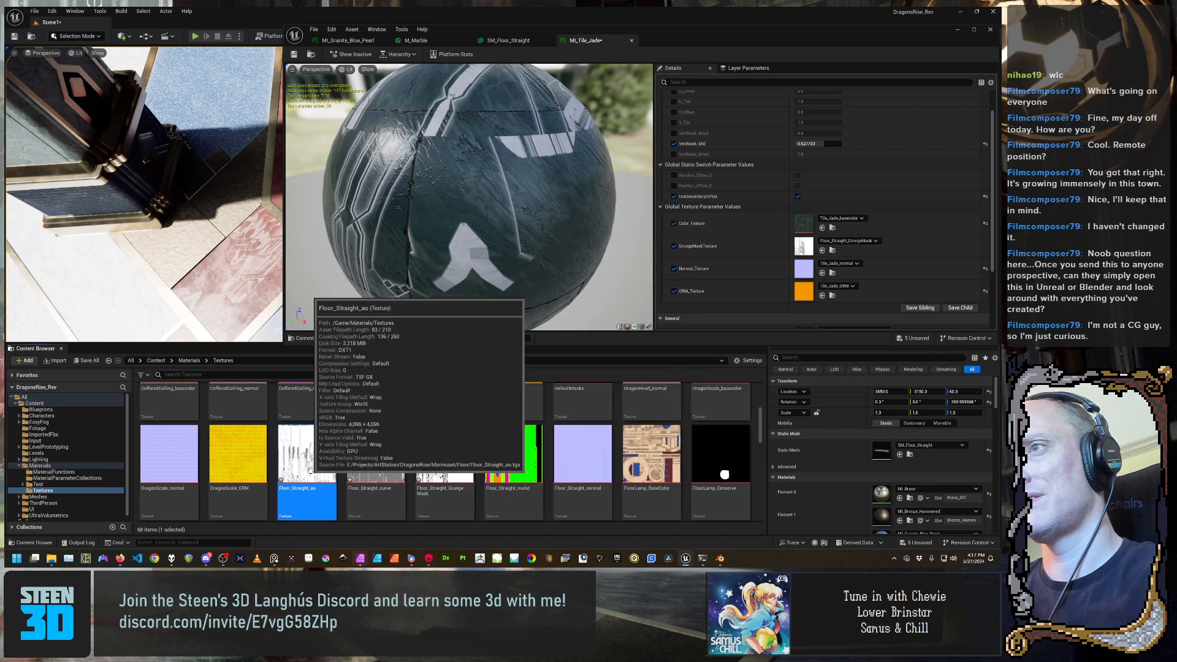
left_click(823, 250)
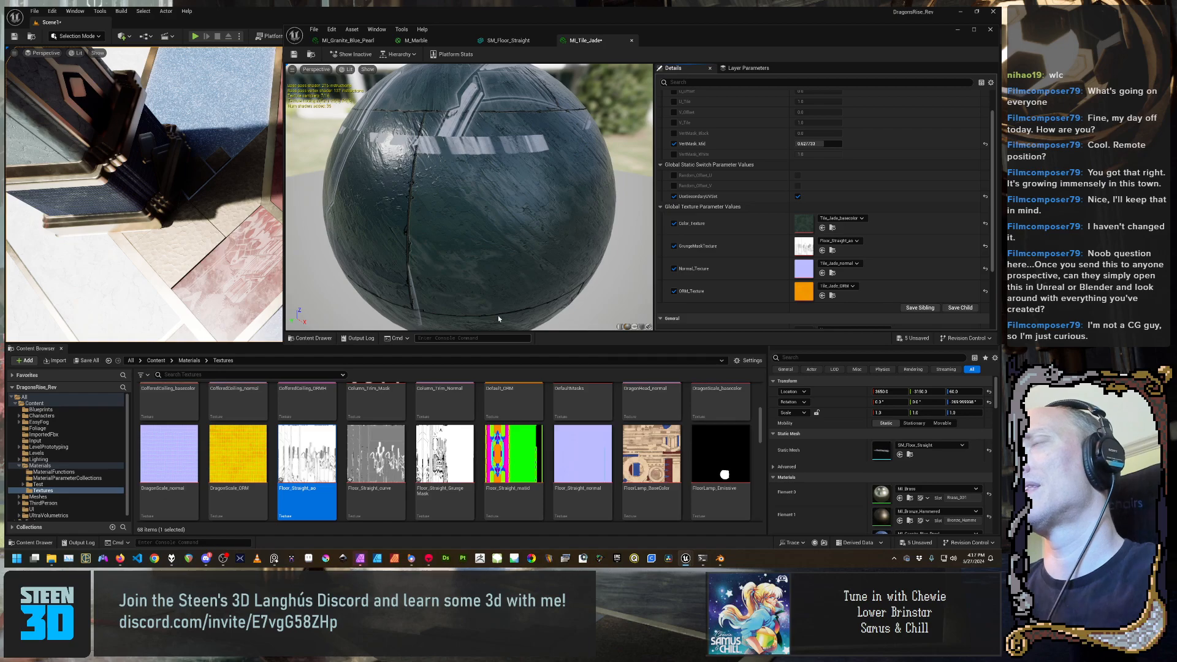
Override MI_Tile_Jade's black mask level at about 0.76 and set its mid mask level to about 0.88, judging on a jade inlay up close
left_click_drag(498, 319, 534, 313)
right_click_drag(122, 122, 276, 191)
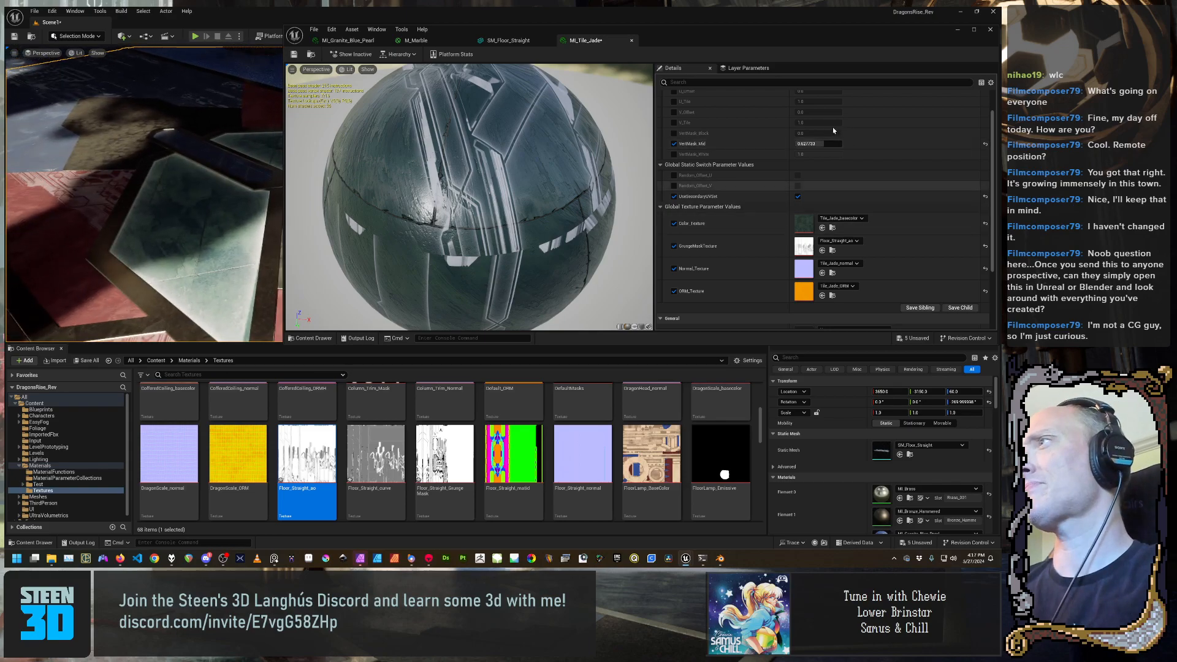
left_click(675, 133)
mouse_move(823, 146)
left_mouse_down()
mouse_move(824, 134)
mouse_move(846, 134)
mouse_move(822, 143)
left_mouse_up()
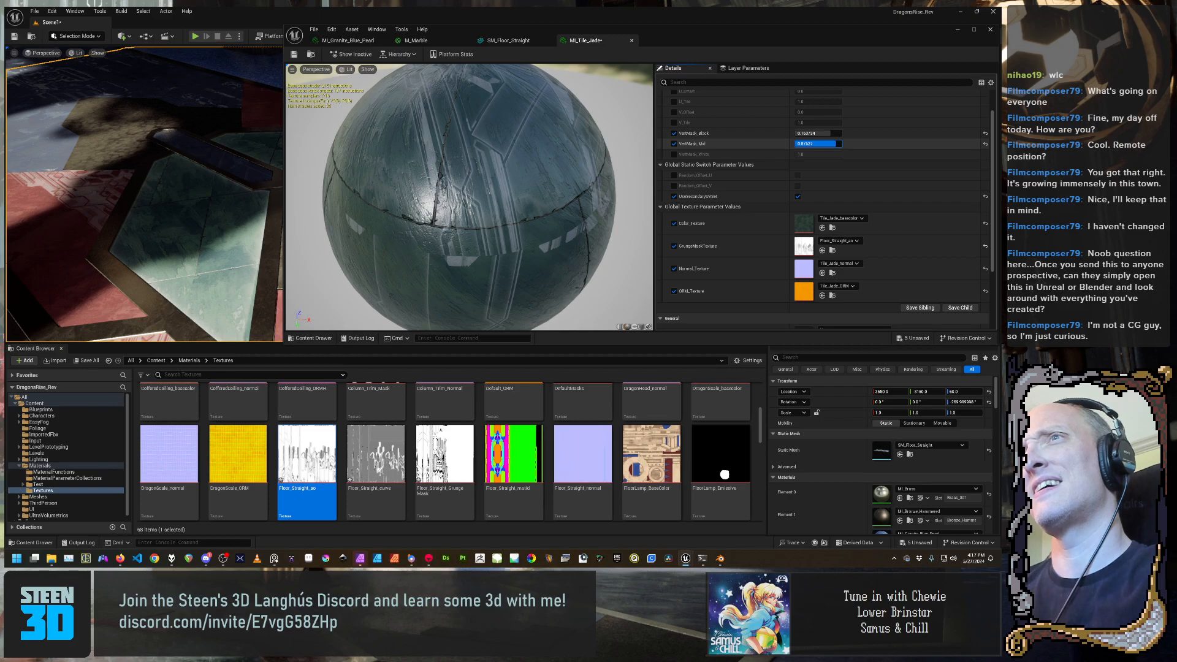
left_click_drag(823, 143, 821, 143)
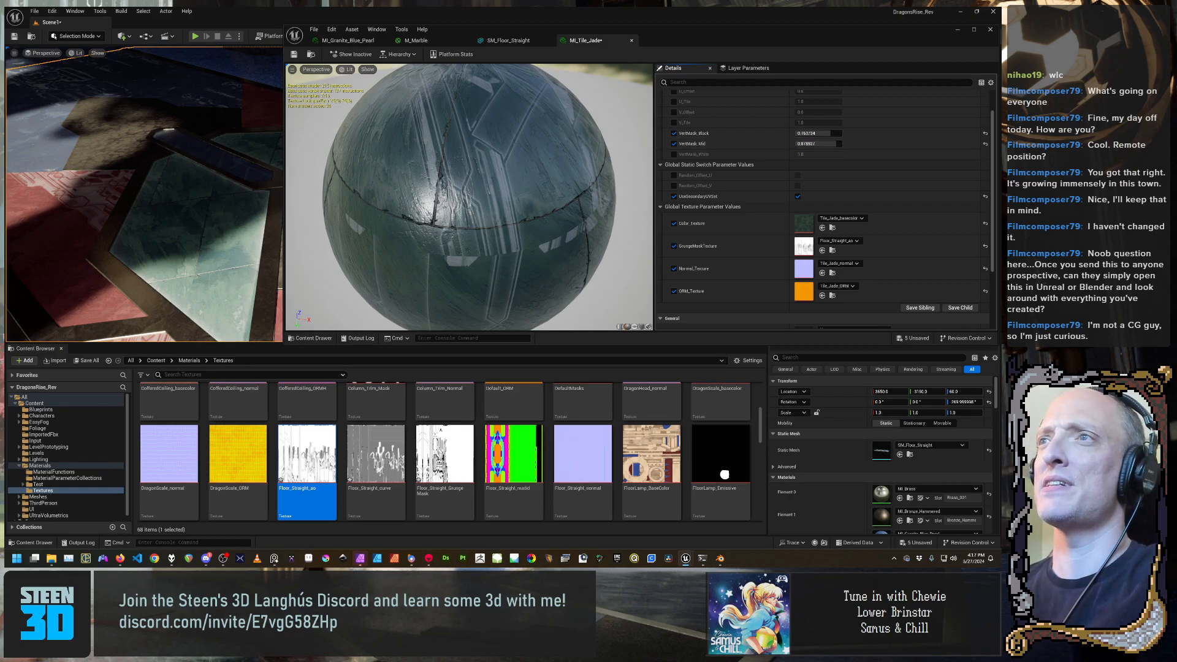
Review the jade inlays in the level from several distances and save MI_Tile_Jade
key("s")
right_click_drag(241, 246, 178, 239)
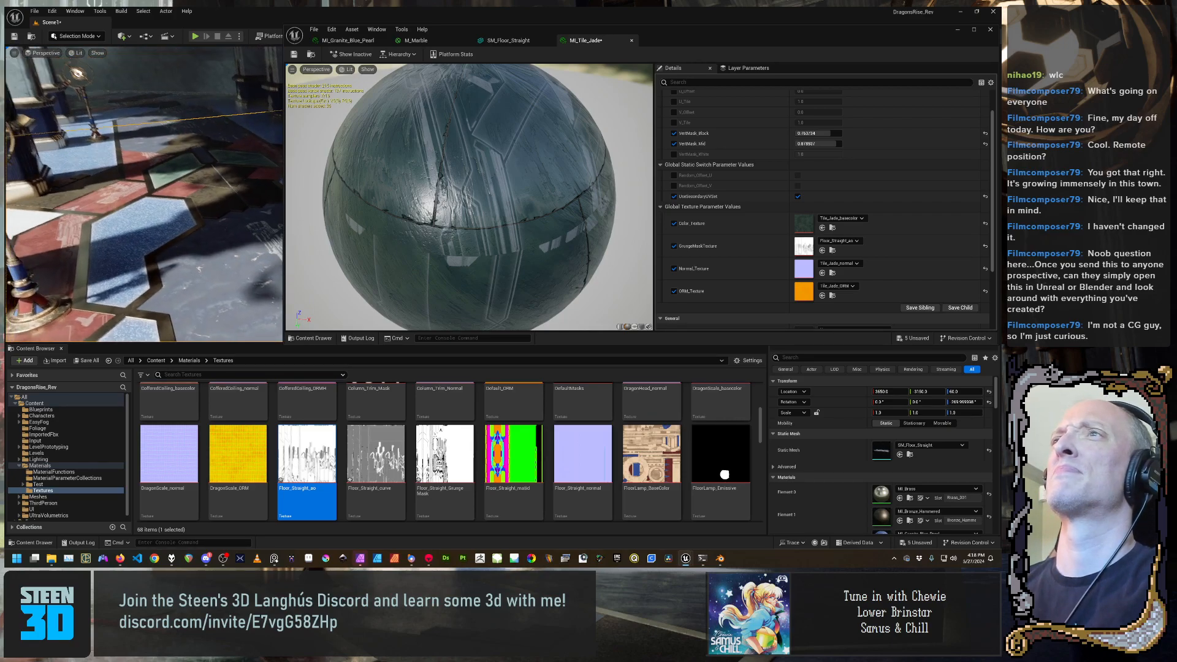
right_click_drag(144, 194, 230, 126)
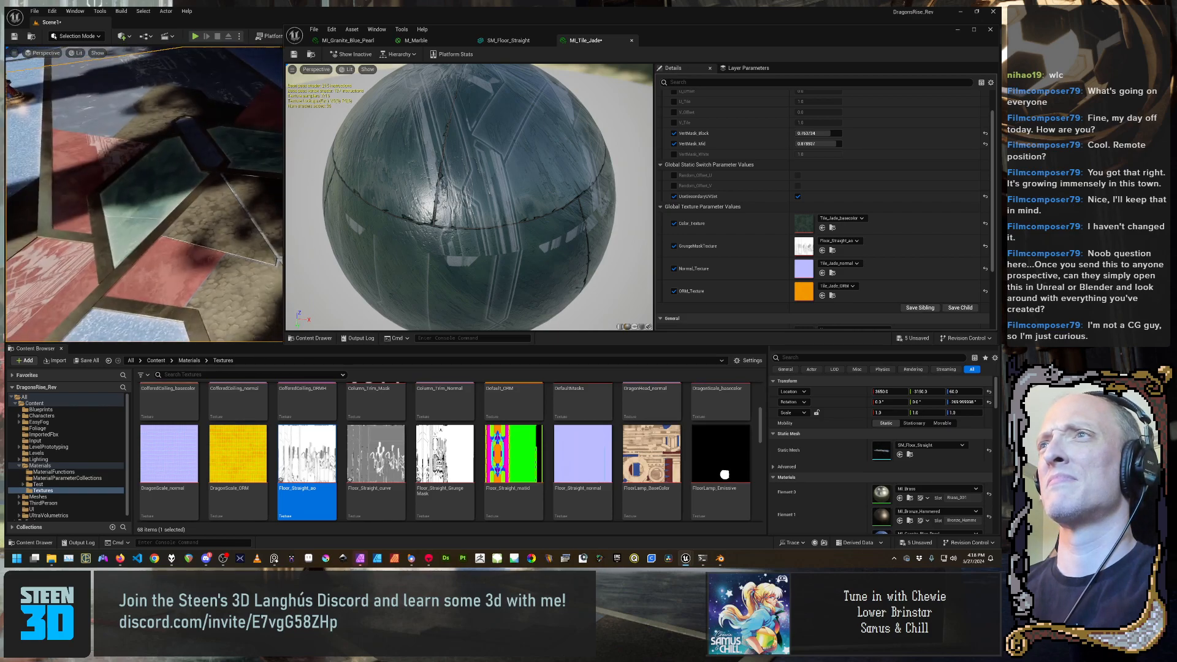
right_click_drag(144, 195, 236, 92)
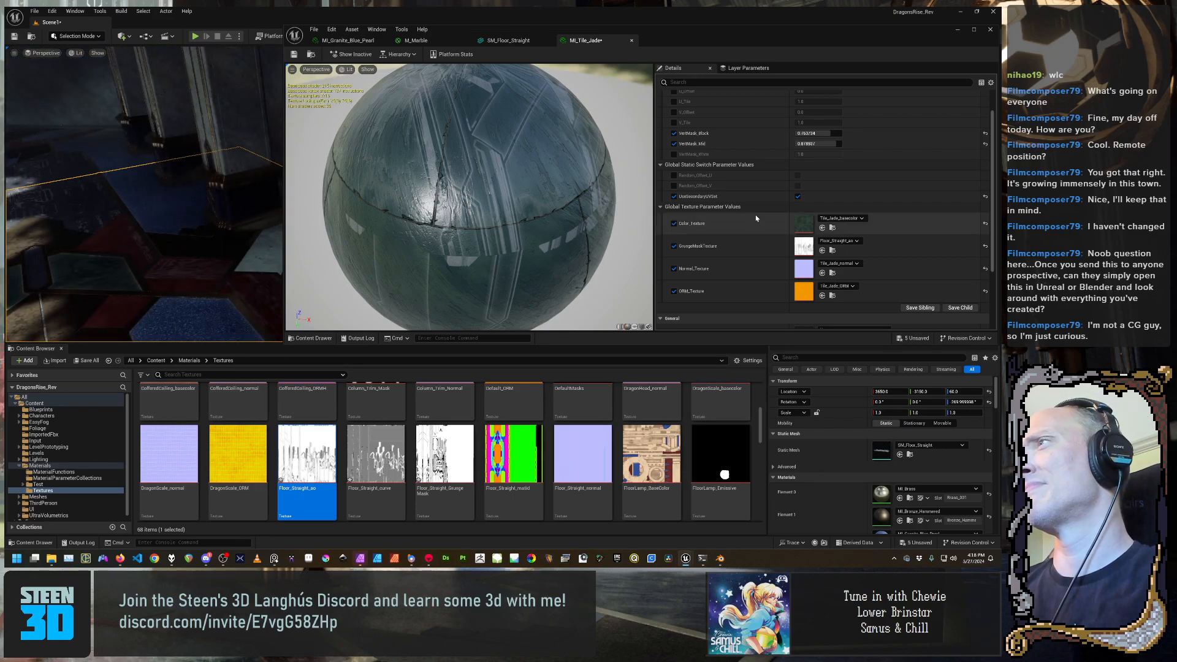
left_click(295, 54)
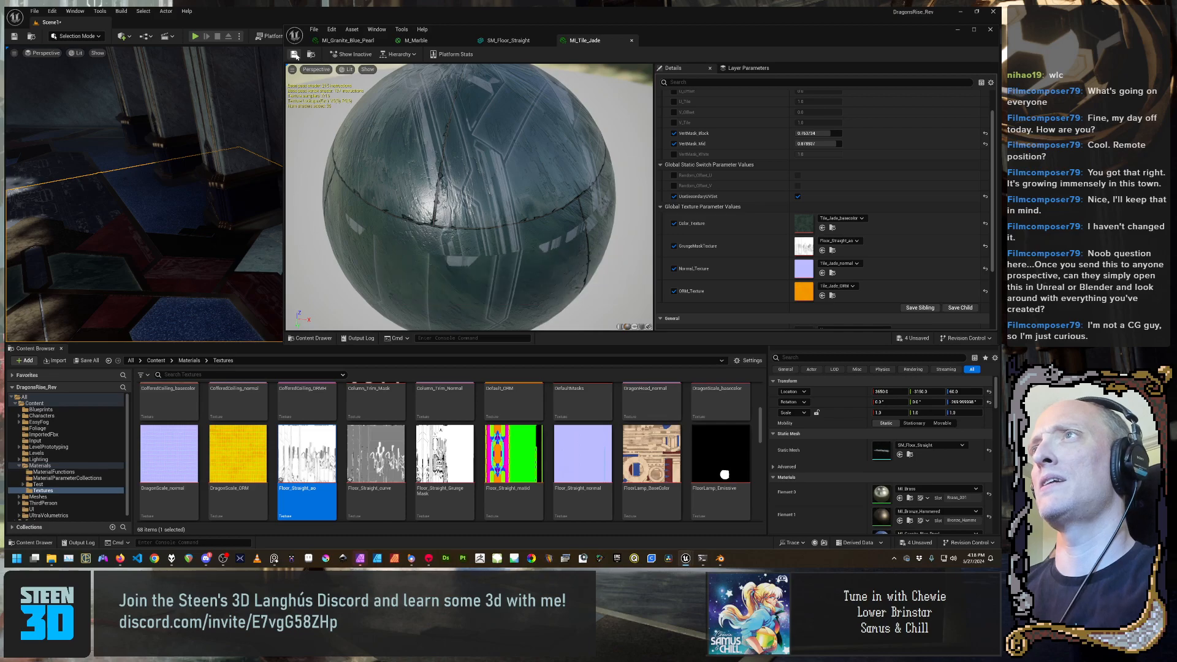
mouse_move(144, 195)
right_mouse_down()
mouse_move(169, 205)
mouse_move(178, 230)
mouse_move(144, 251)
mouse_move(144, 211)
right_mouse_up()
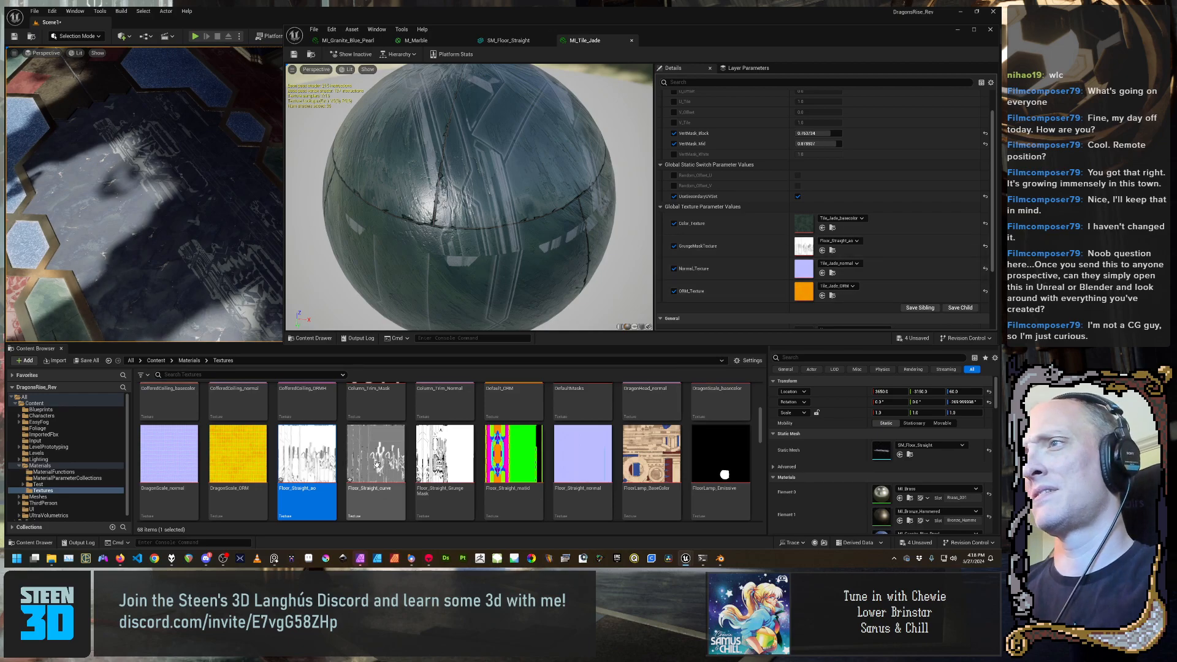
Check the MI_Tile_Jade preview sphere and compare the jade inlays of SM_Floor_Straight with the floor in the level
scroll(368, 454, "up", 5)
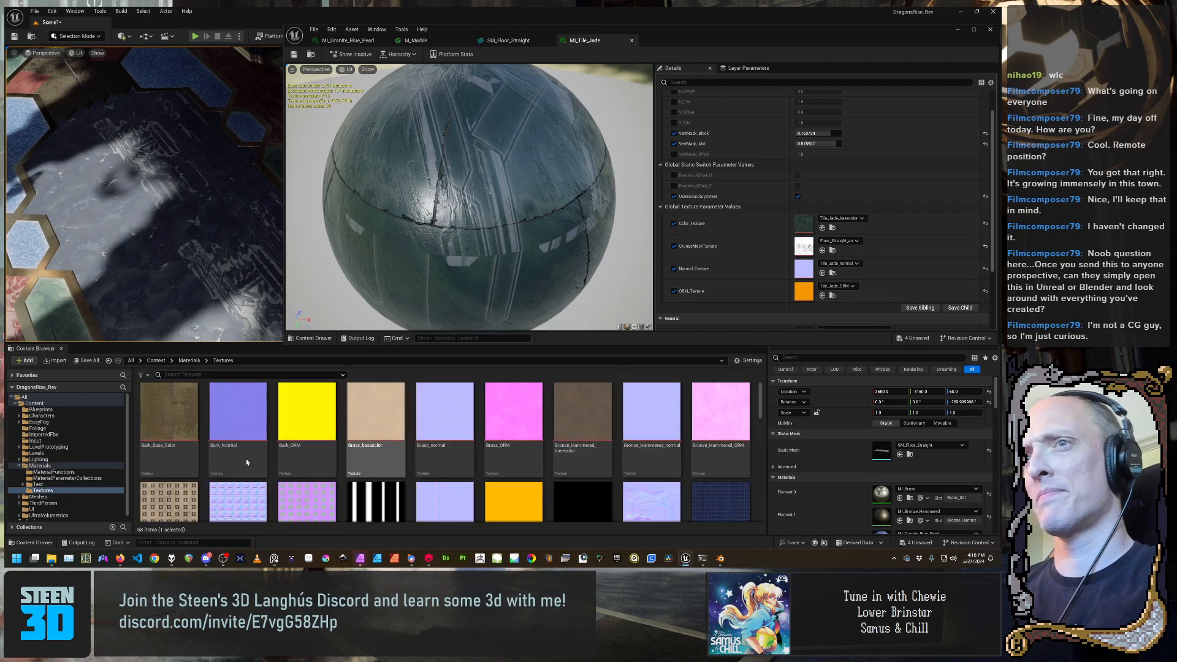
left_click(67, 472)
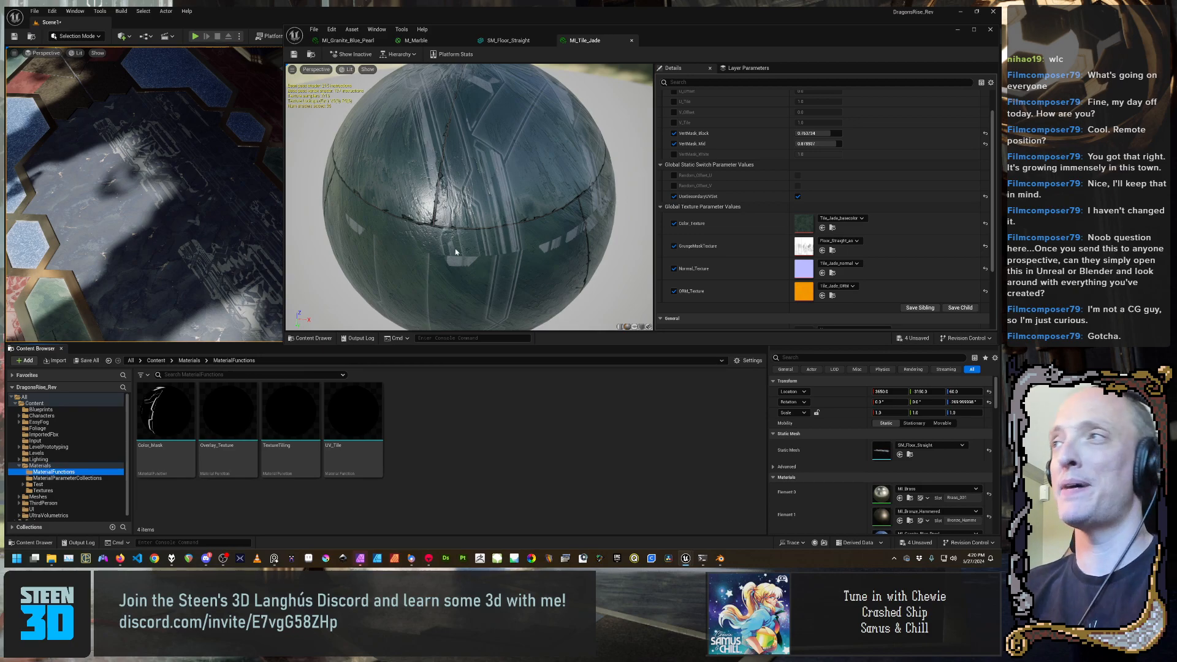
left_click_drag(456, 241, 457, 241)
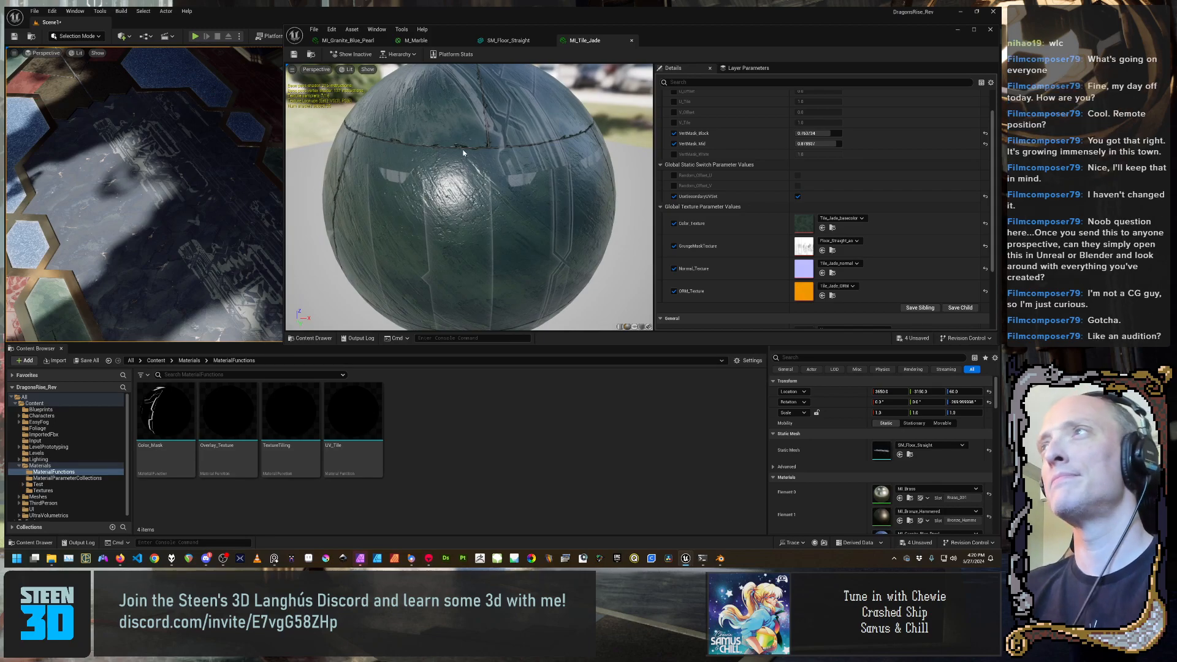
left_click_drag(676, 40, 643, 55)
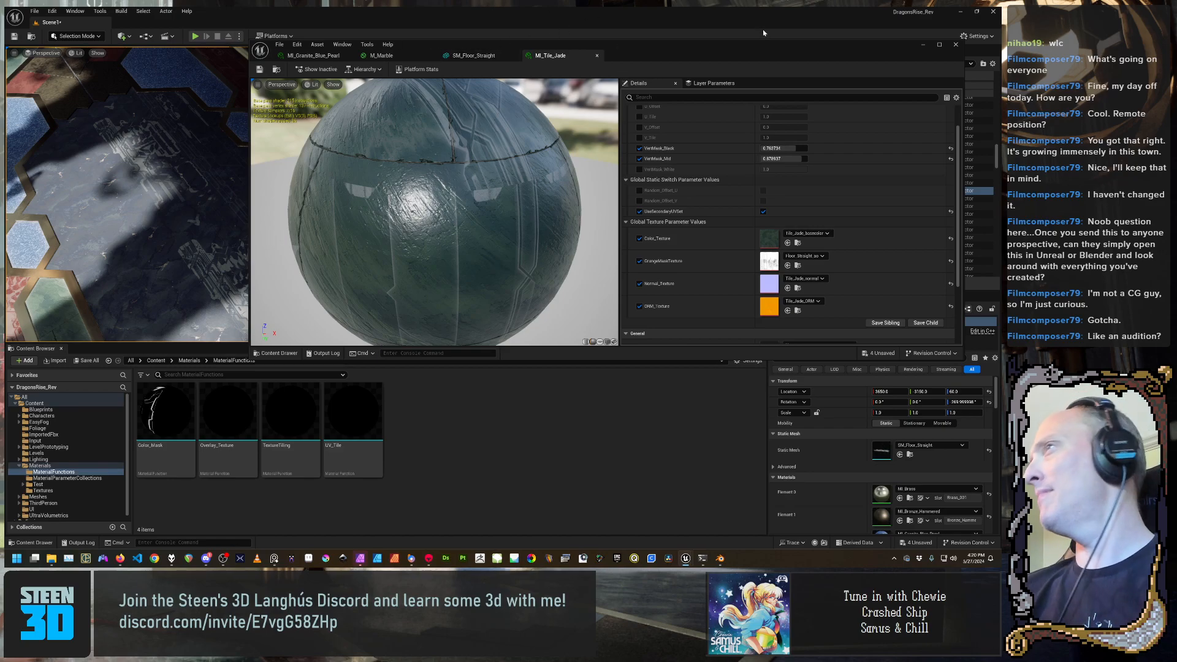
left_click_drag(750, 57, 699, 100)
left_click(421, 100)
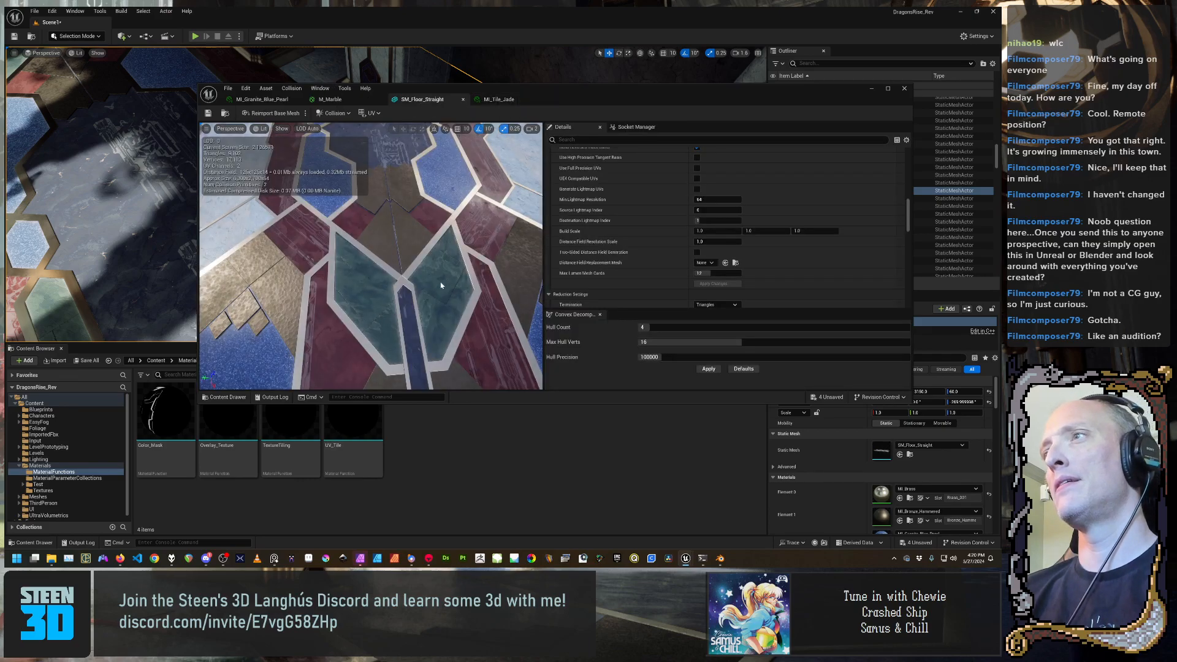
left_click_drag(564, 98, 704, 307)
right_click_drag(503, 203, 576, 197)
left_click_drag(753, 314, 690, 129)
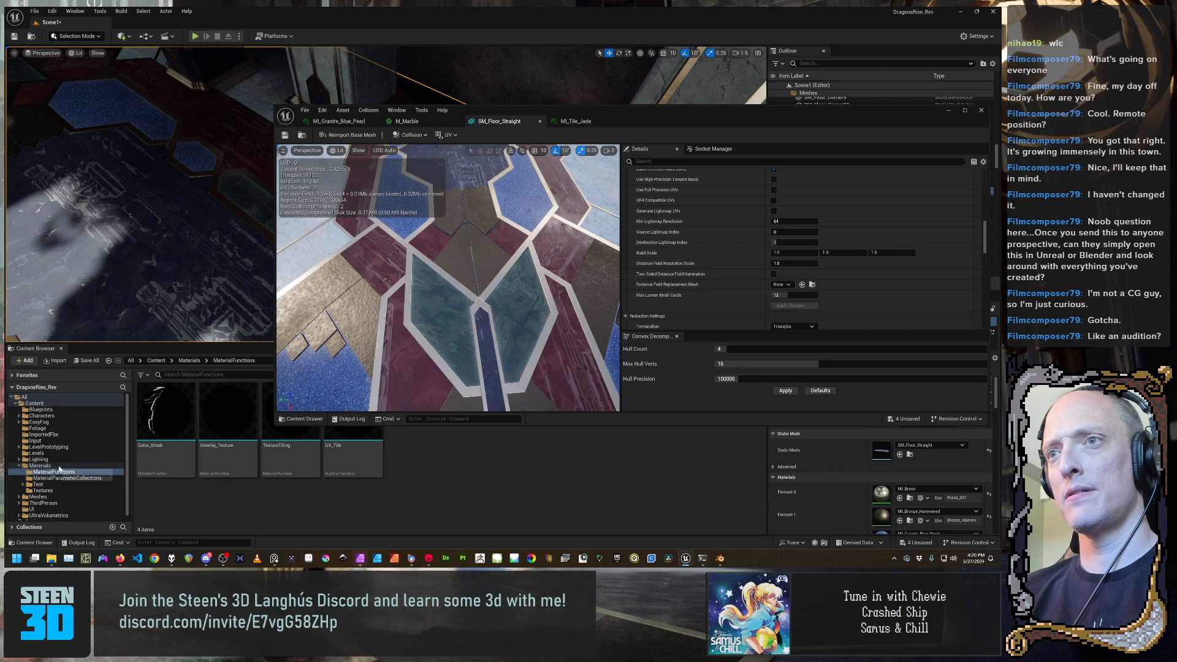
Browse to the material instances in the Materials folder, keeping the SM_Floor_Straight mesh editor window clear of them
left_click(40, 466)
left_click_drag(714, 116, 678, 40)
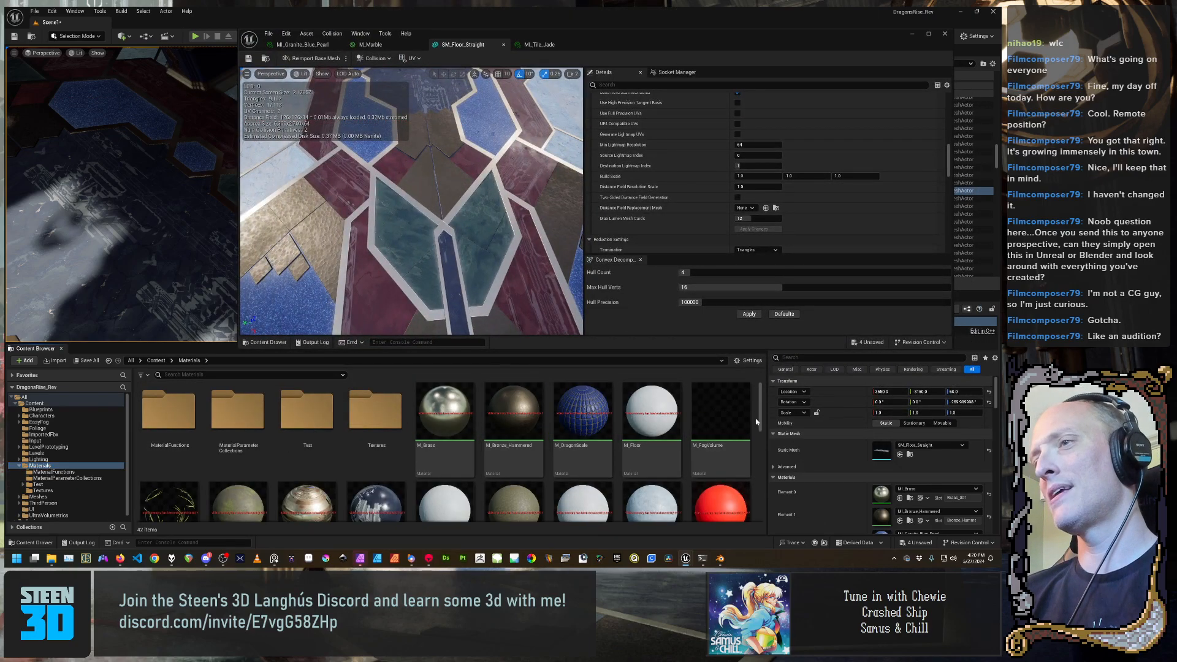
scroll(757, 422, "down", 5)
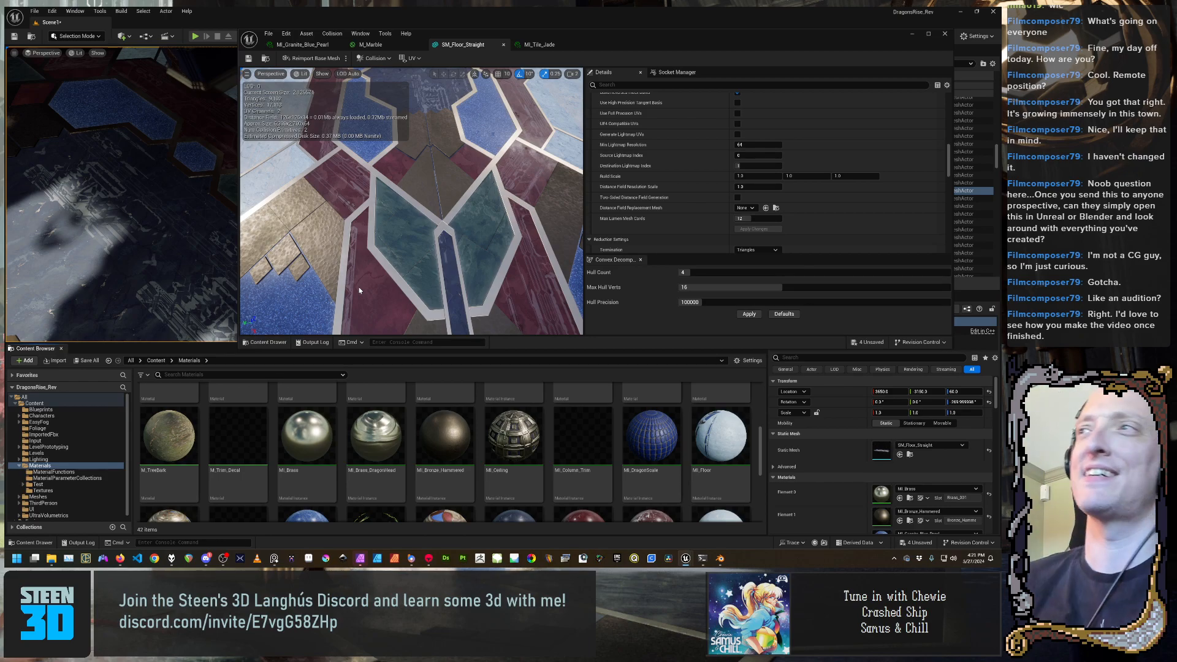
left_click_drag(634, 41, 636, 76)
left_click_drag(639, 53, 639, 47)
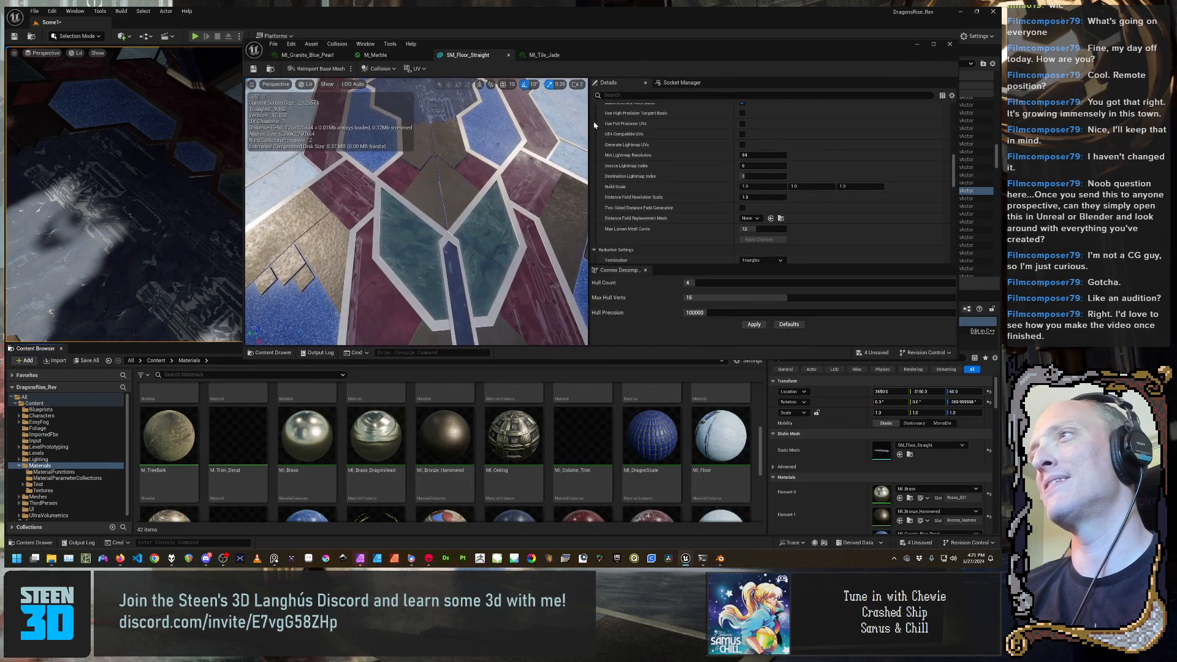
Examine the black marble slabs of SM_Floor_Straight in the mesh preview, both up close and at a low angle
left_click_drag(517, 256, 666, 222)
right_click_drag(517, 257, 520, 283)
mouse_move(484, 225)
right_mouse_down()
mouse_move(504, 233)
mouse_move(483, 225)
right_mouse_up()
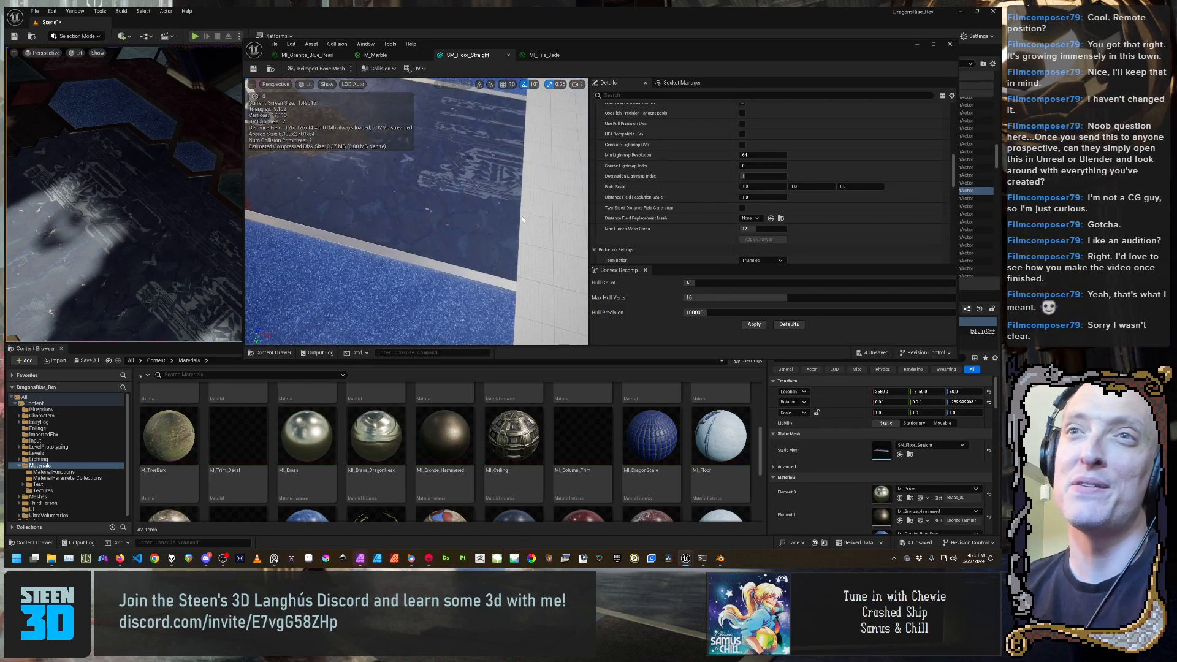
right_click_drag(466, 221, 431, 206)
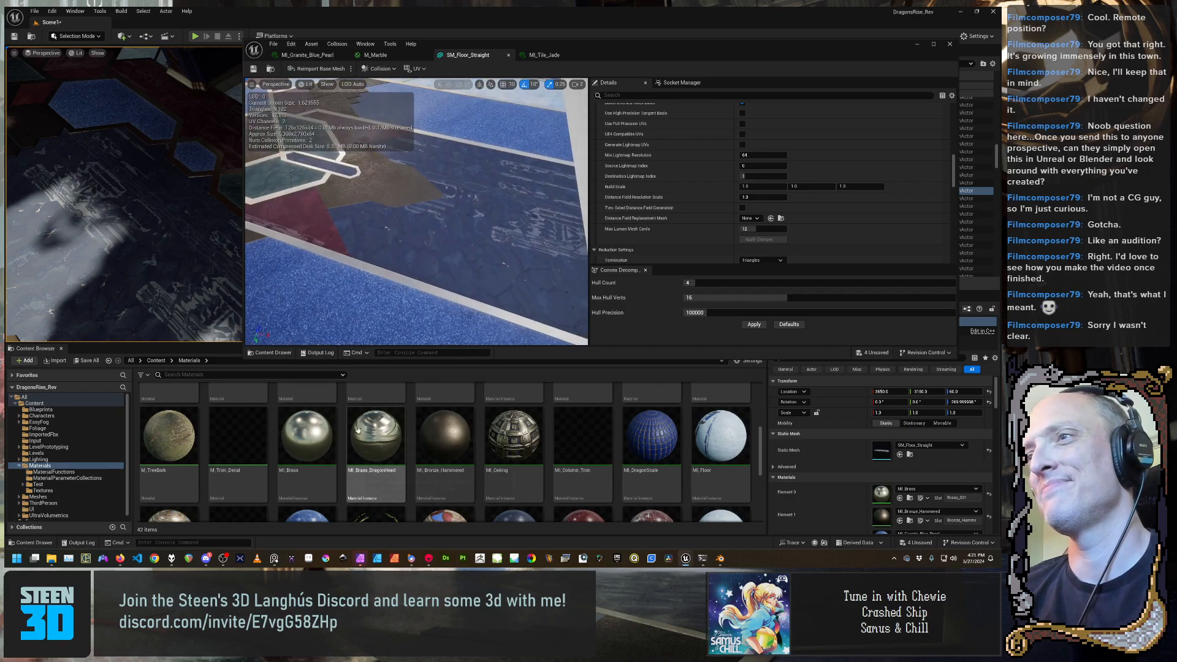
scroll(354, 443, "down", 1)
scroll(352, 440, "down", 1)
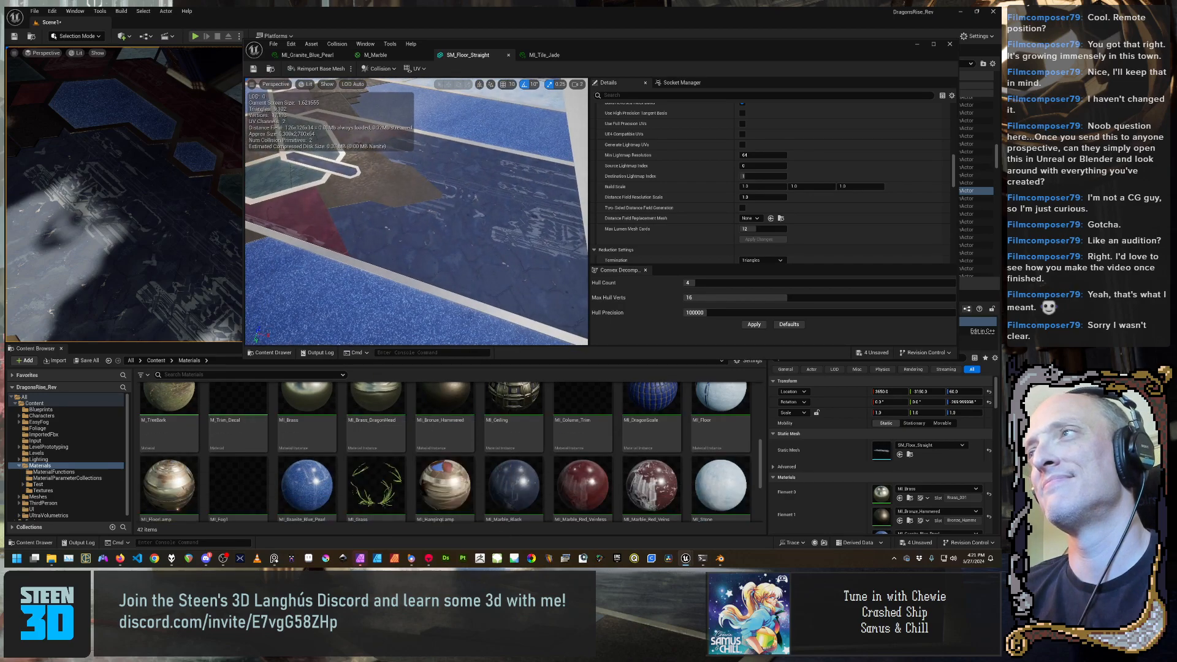
mouse_move(417, 221)
right_mouse_down()
mouse_move(394, 209)
mouse_move(402, 226)
right_mouse_up()
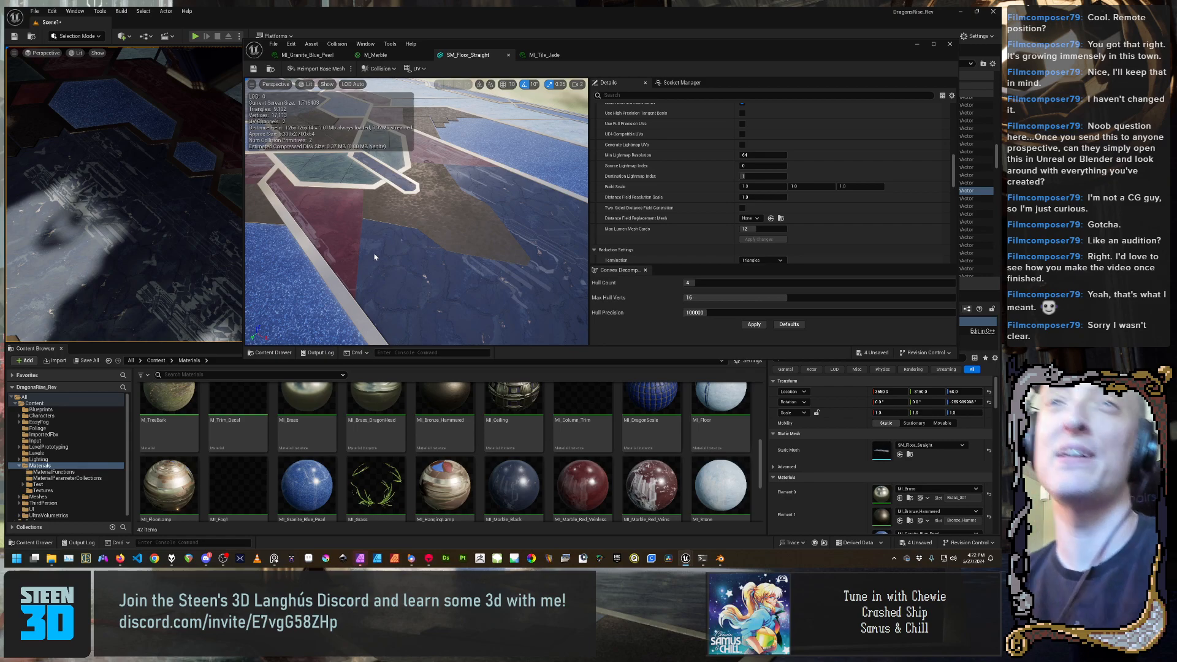
right_click_drag(352, 260, 362, 248)
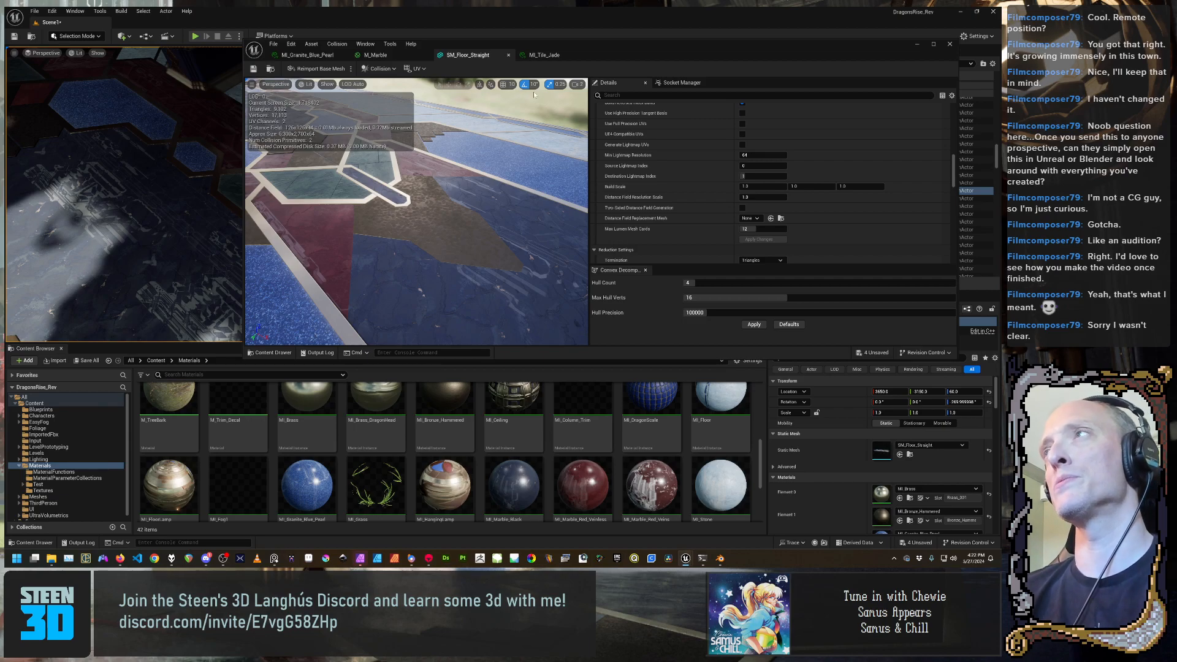
Reposition the mesh editor window, recheck the black marble slabs, and open the MI_Marble_Black material instance
left_click_drag(618, 48, 608, 72)
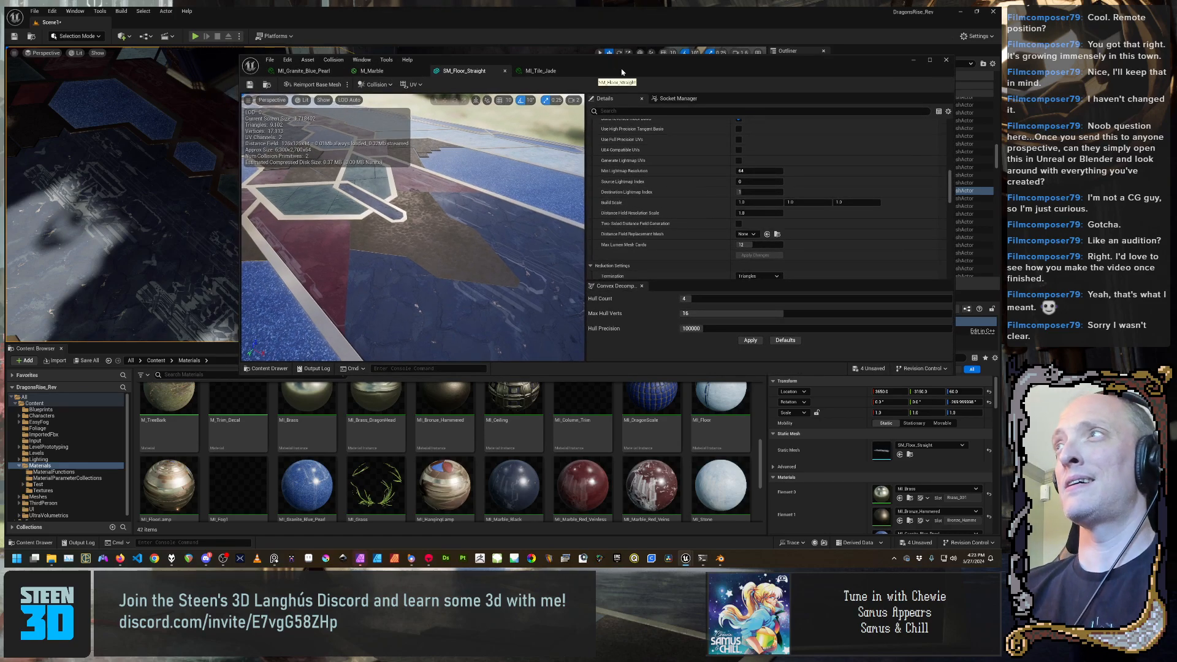
mouse_move(606, 73)
left_mouse_down()
mouse_move(596, 125)
mouse_move(598, 81)
left_mouse_up()
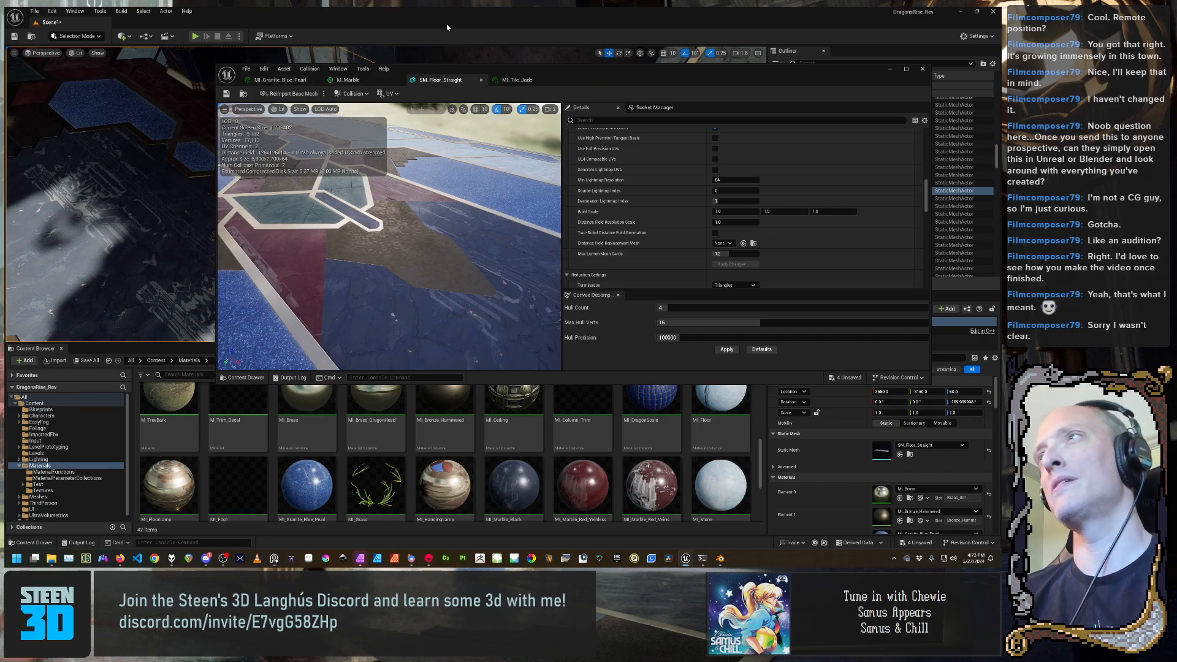
left_click_drag(553, 76, 539, 116)
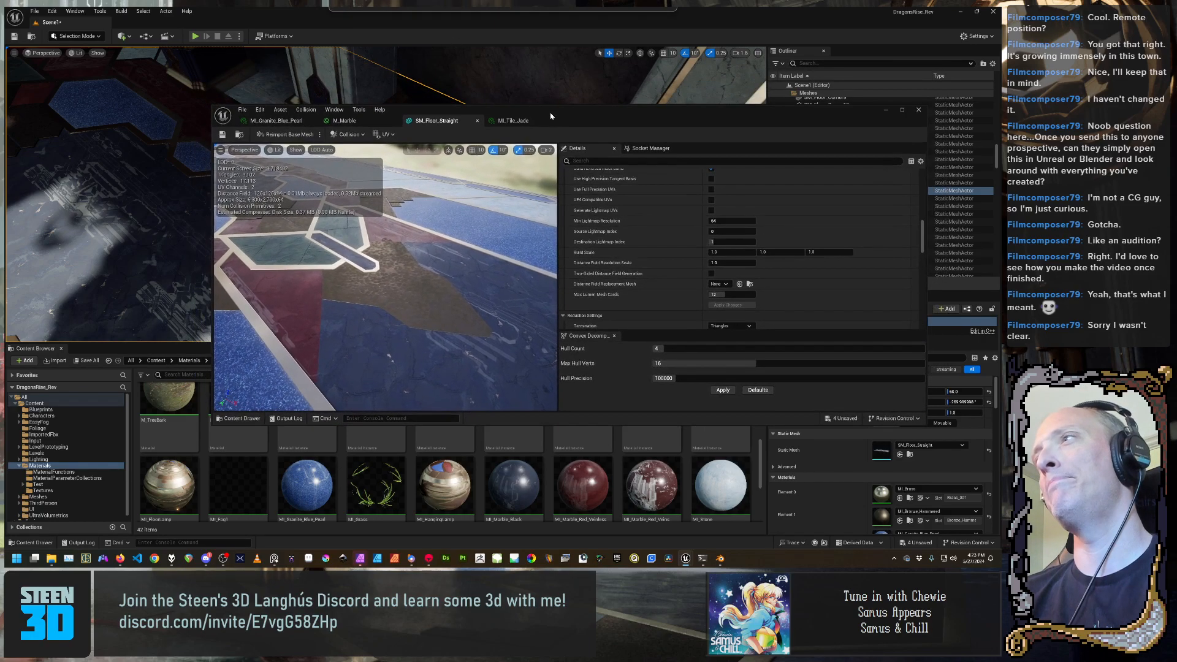
left_click_drag(610, 118, 618, 109)
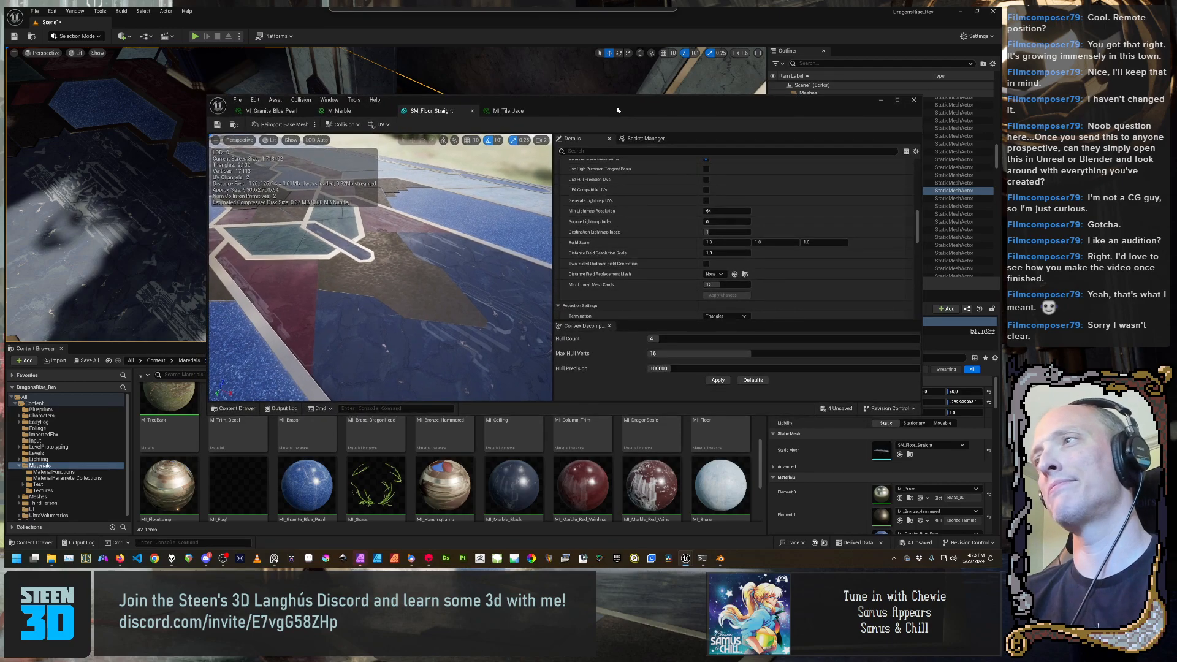
mouse_move(380, 276)
right_mouse_down()
mouse_move(368, 247)
mouse_move(387, 245)
mouse_move(394, 270)
mouse_move(372, 266)
right_mouse_up()
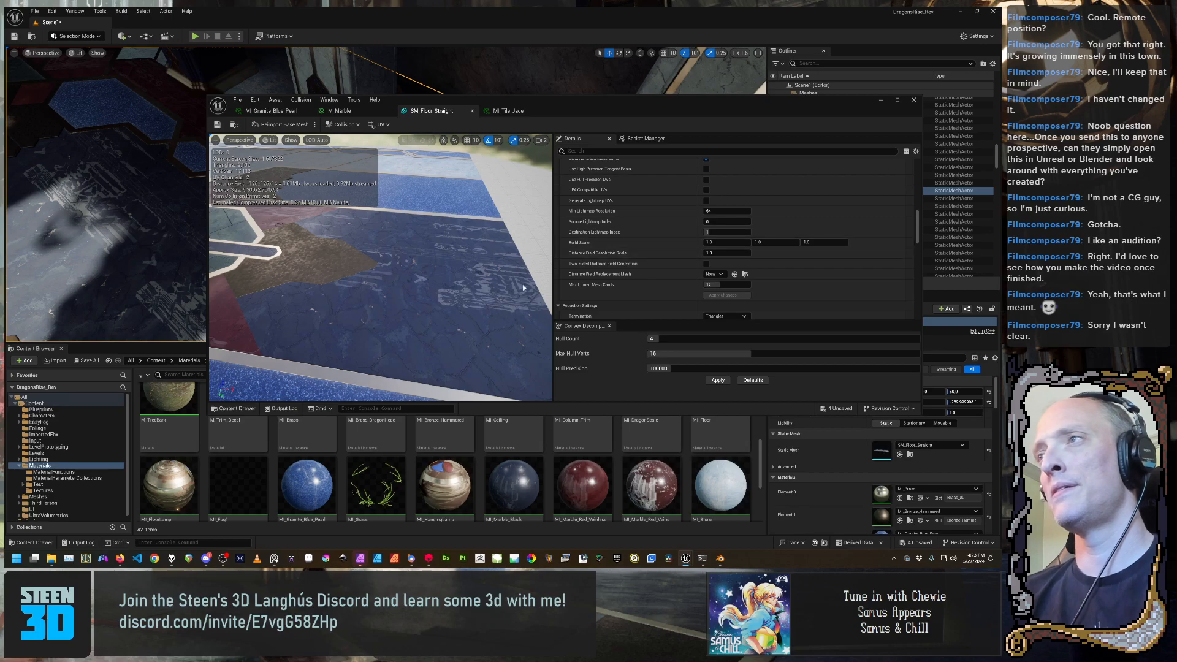
double_click(513, 484)
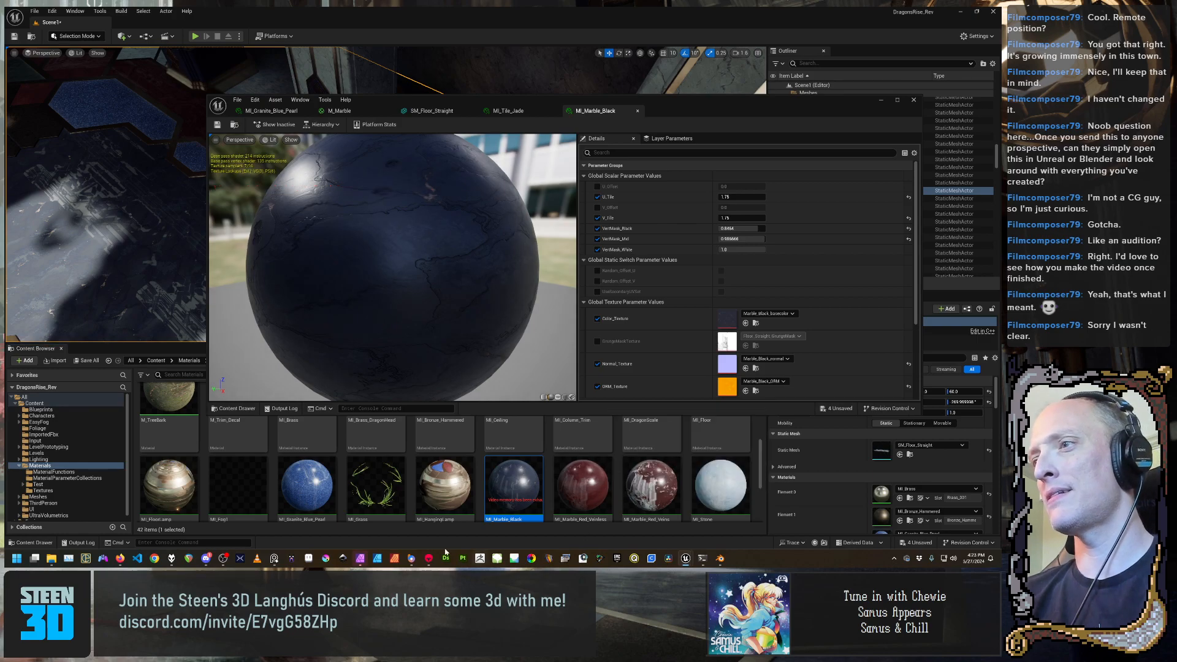
Switch to Marmoset Toolbag and start saving the bake scene under a new name in the Marmoset project folder
left_click(429, 561)
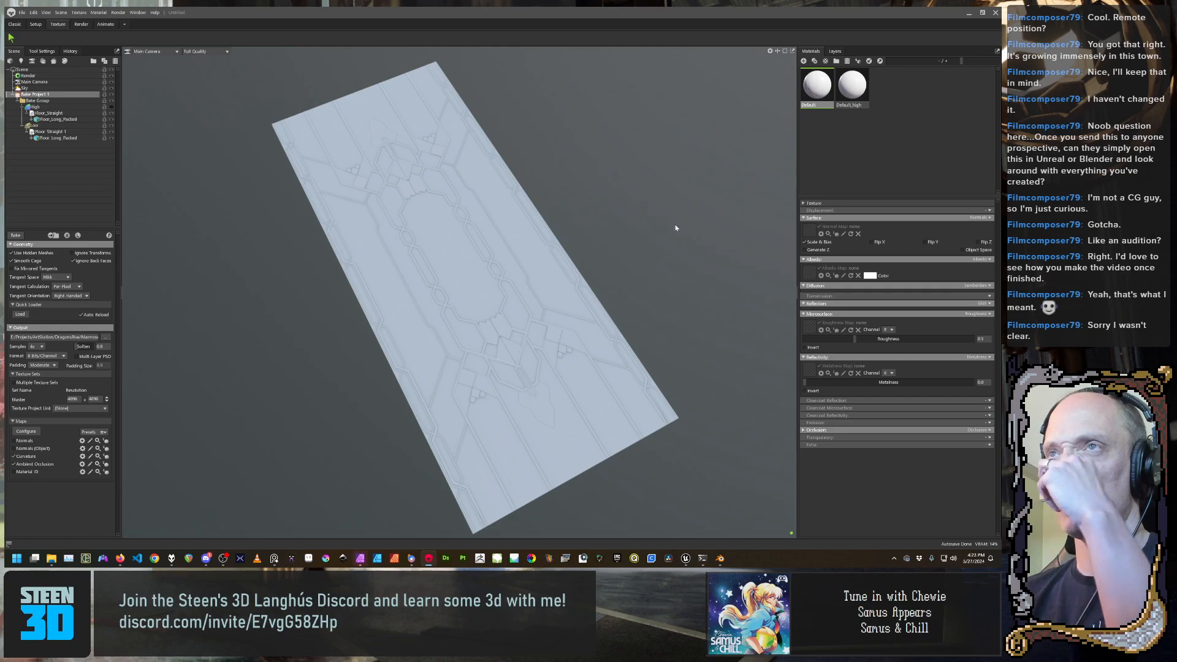
left_click(21, 12)
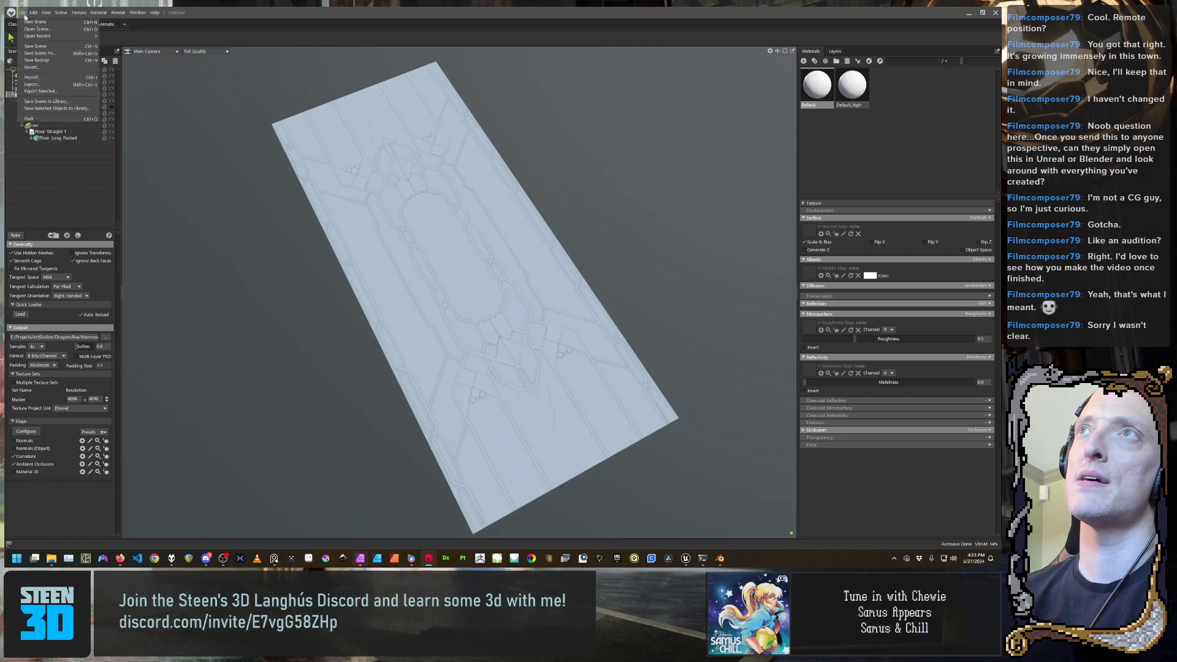
left_click(49, 53)
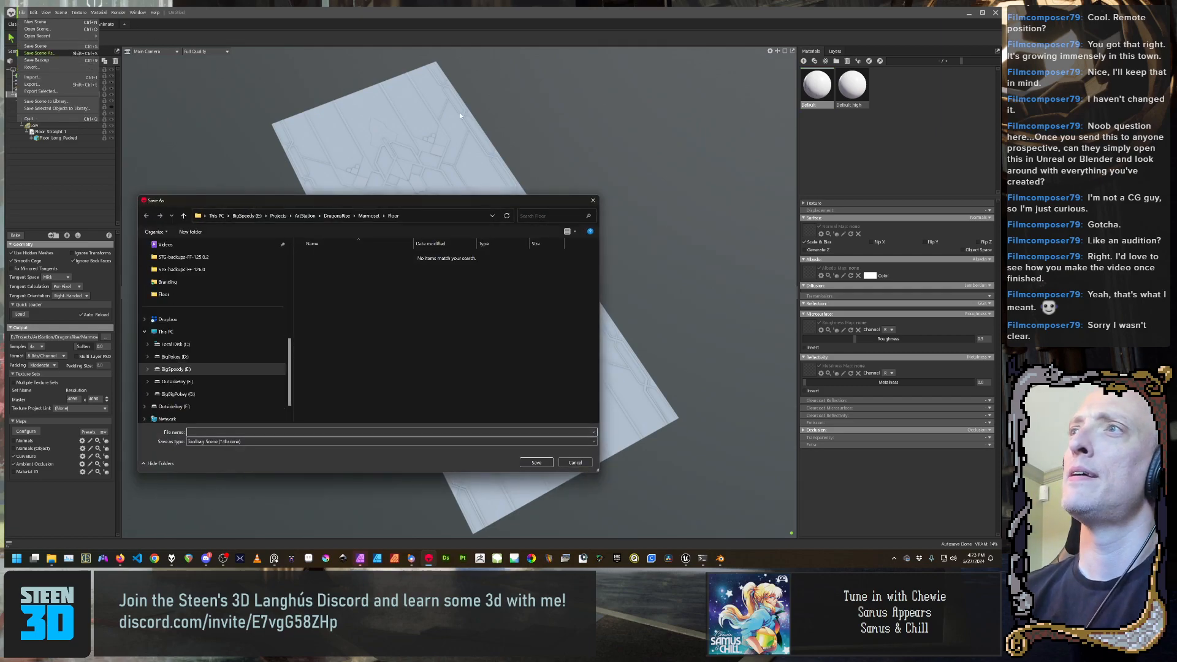
left_click(368, 216)
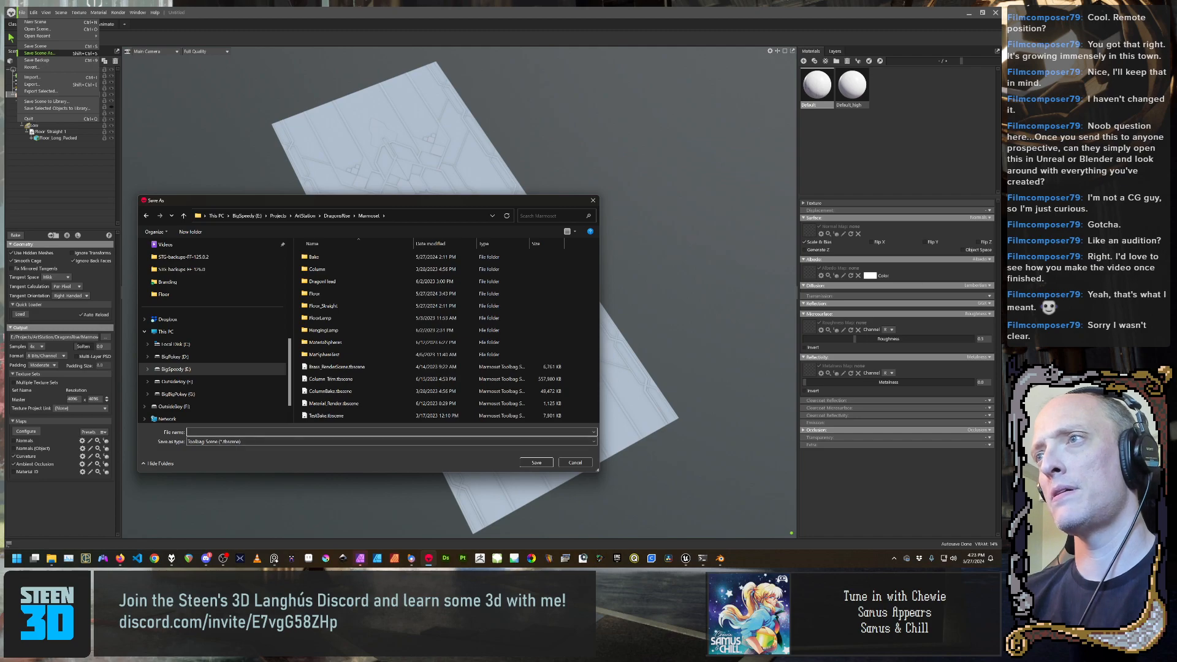
Try to save the bake scene with the file name Floor_Straight
type("Floor_")
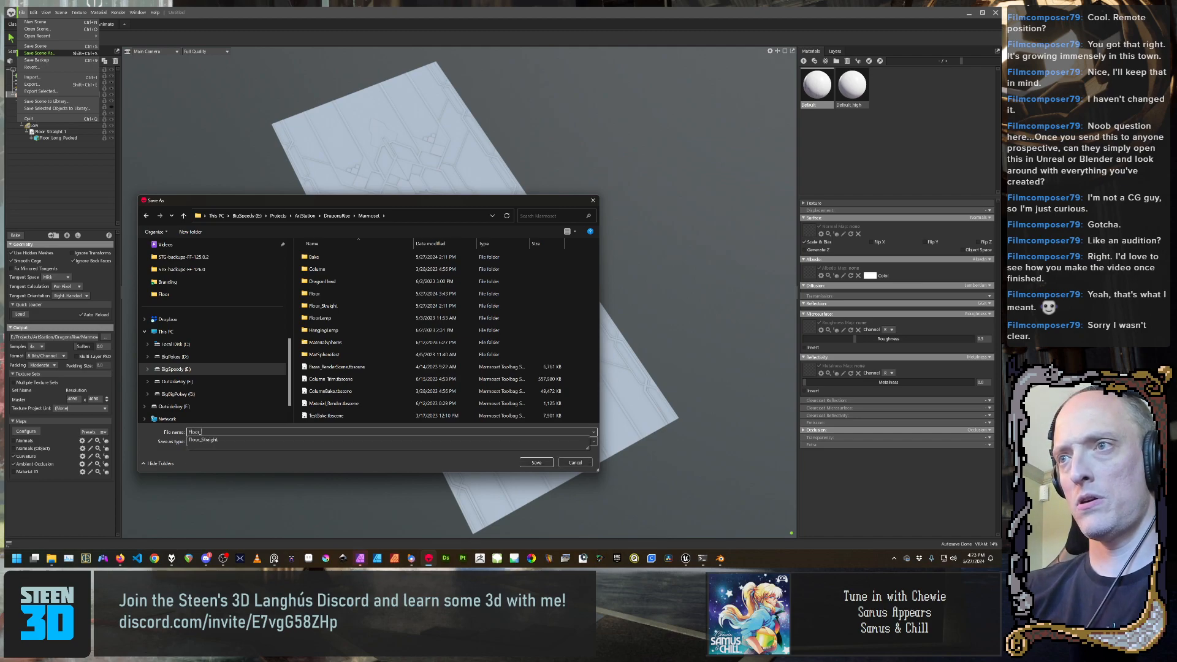
type("Stra")
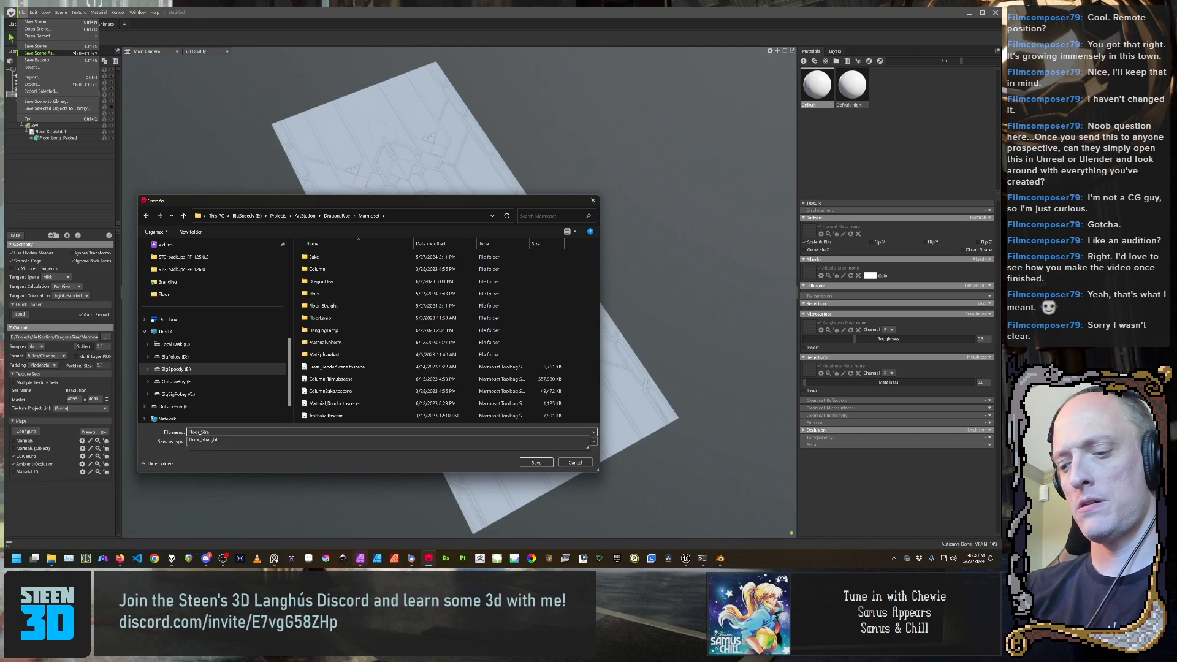
type("ight")
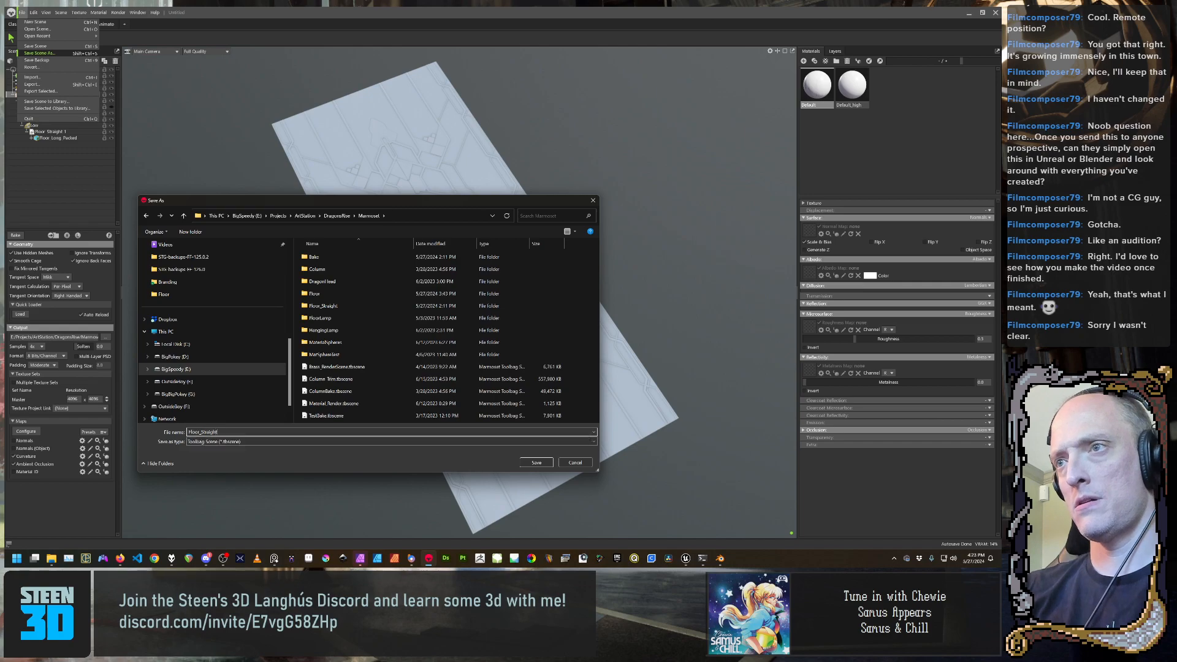
left_click(545, 463)
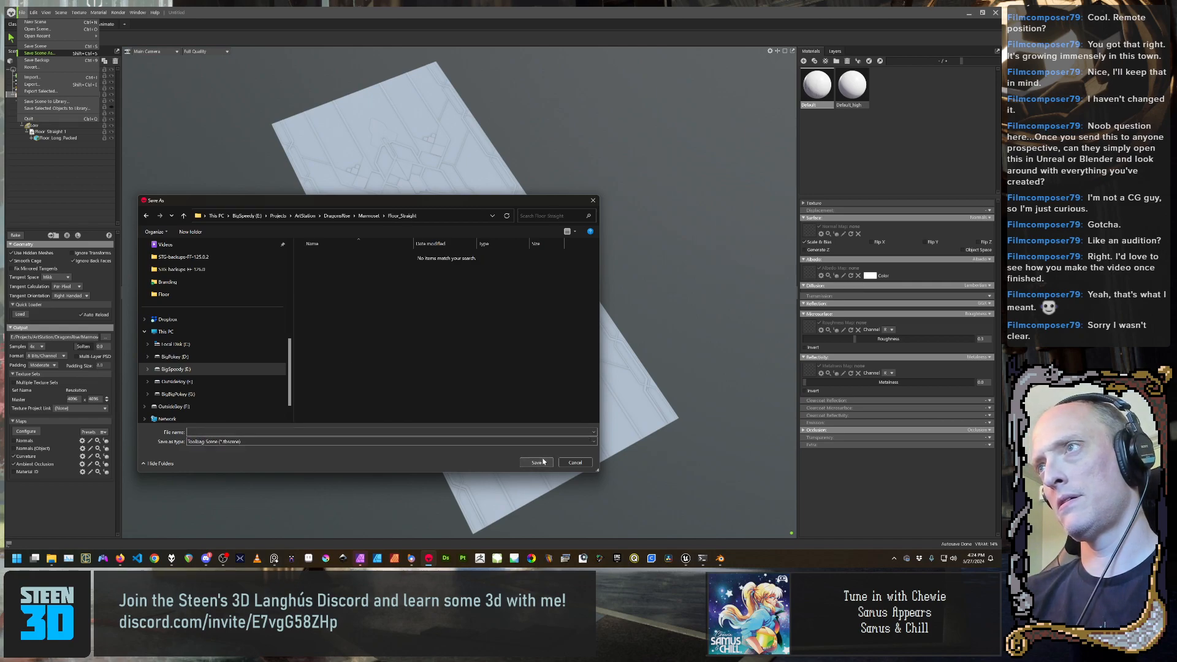
Go back to the Marmoset folder and save the bake scene there as Floor_Straight.tbscene
left_click(370, 216)
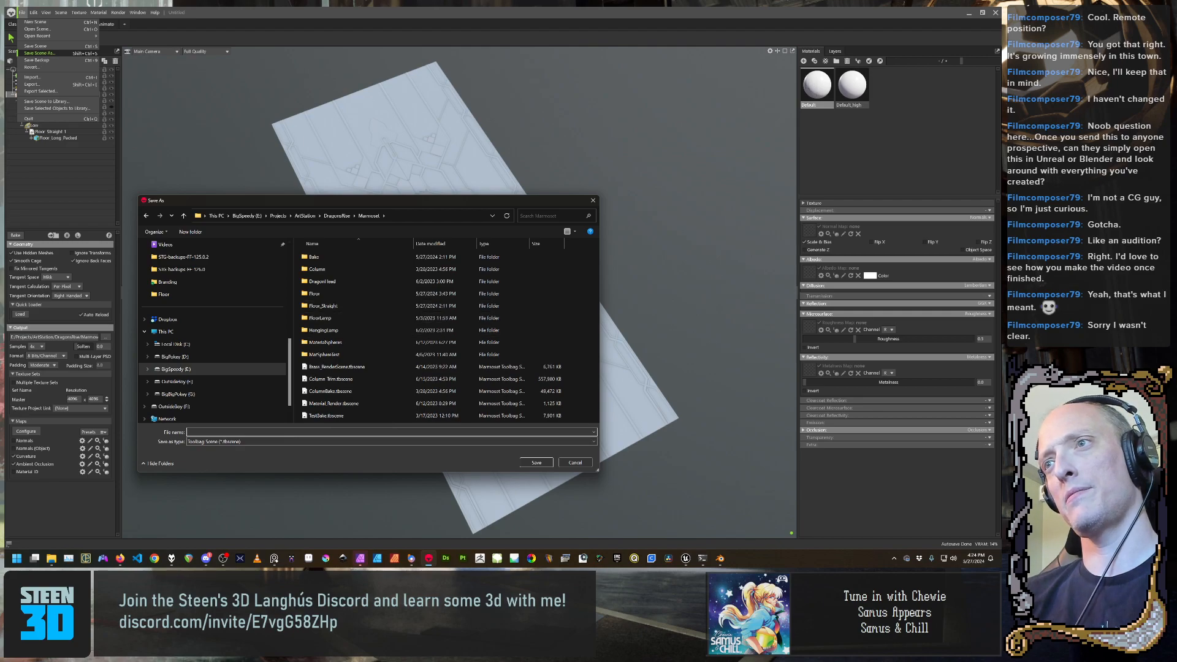
type("F")
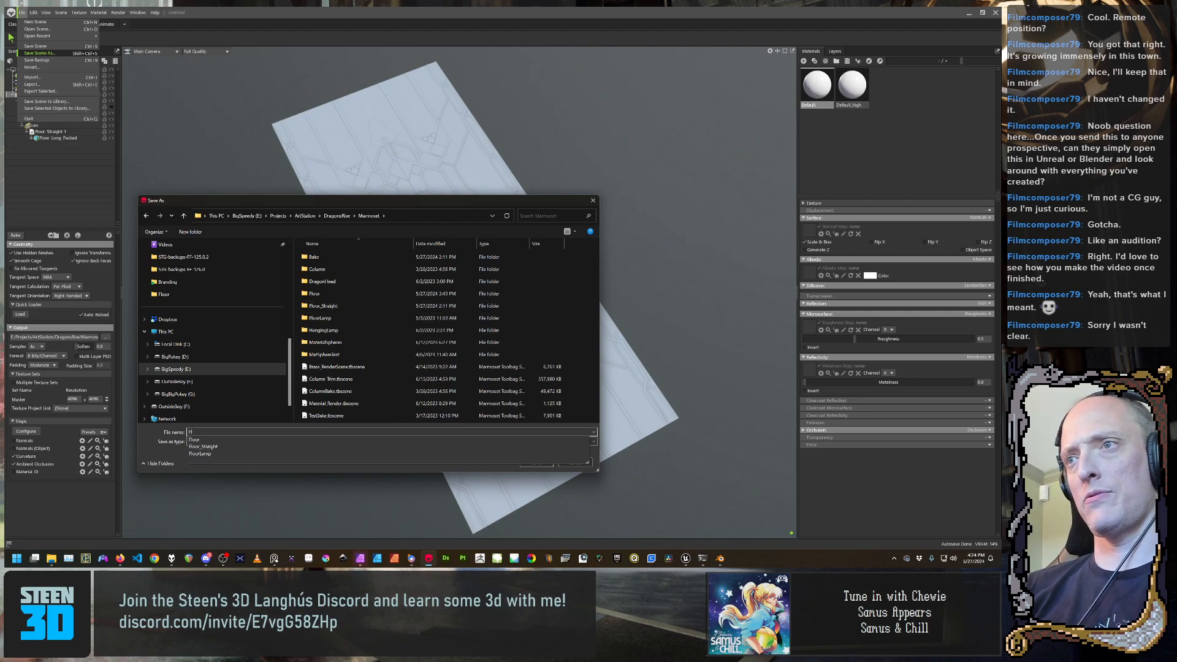
type("loorS")
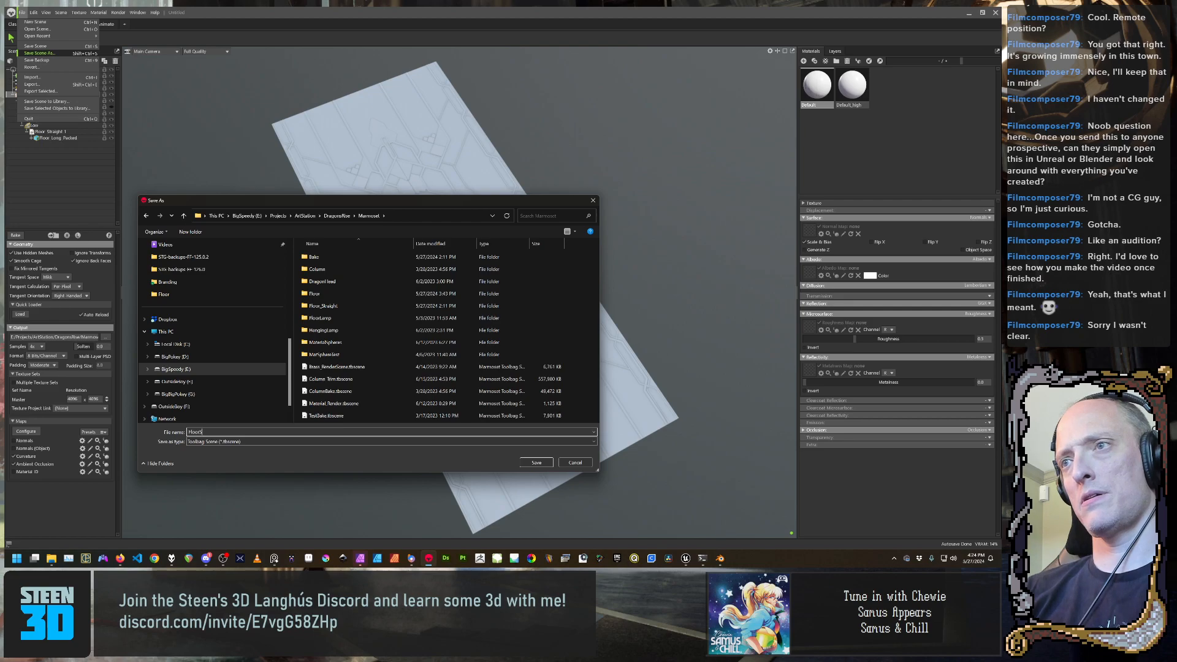
key("BackSpace")
type("_")
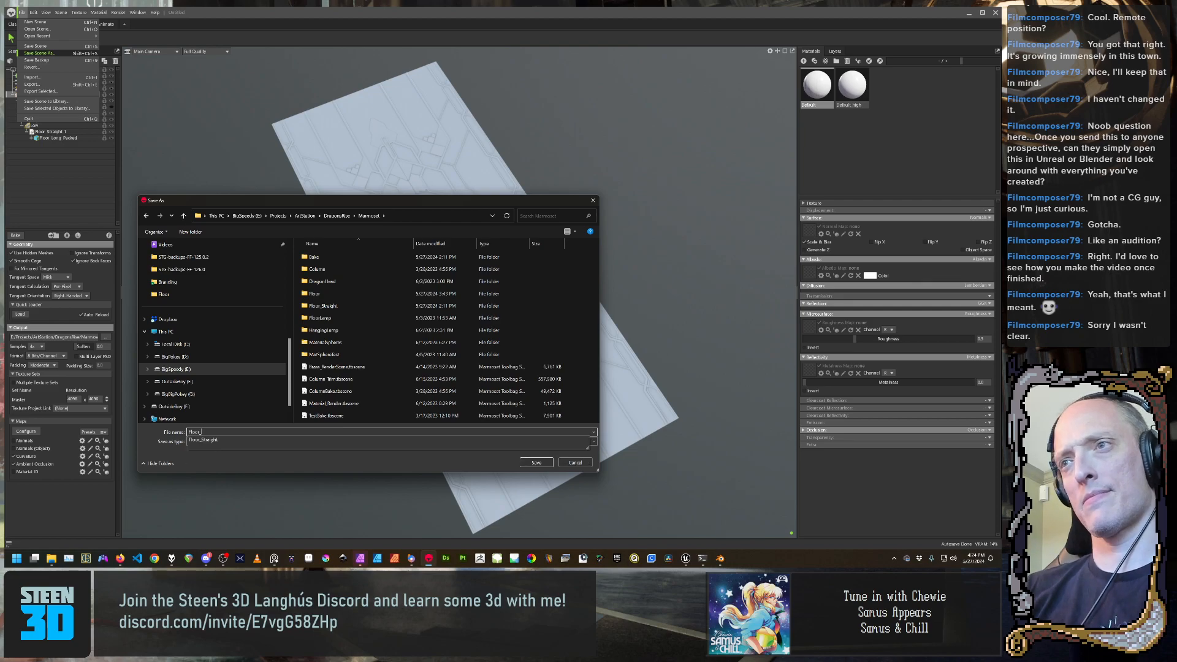
left_click(230, 439)
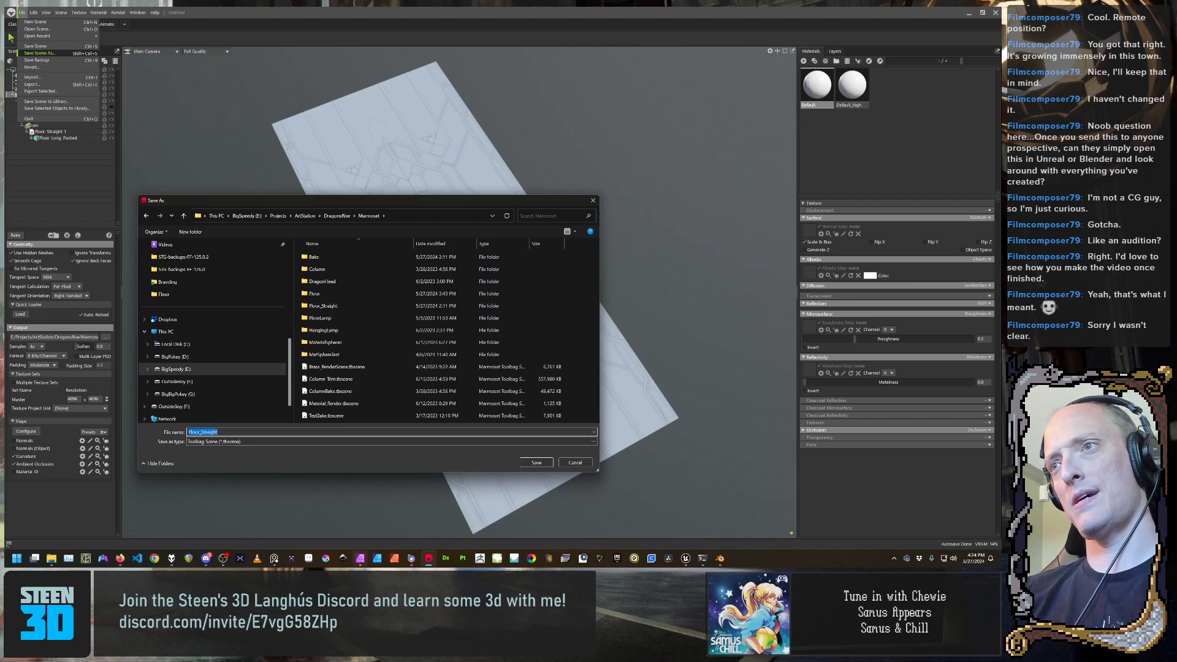
left_click(229, 432)
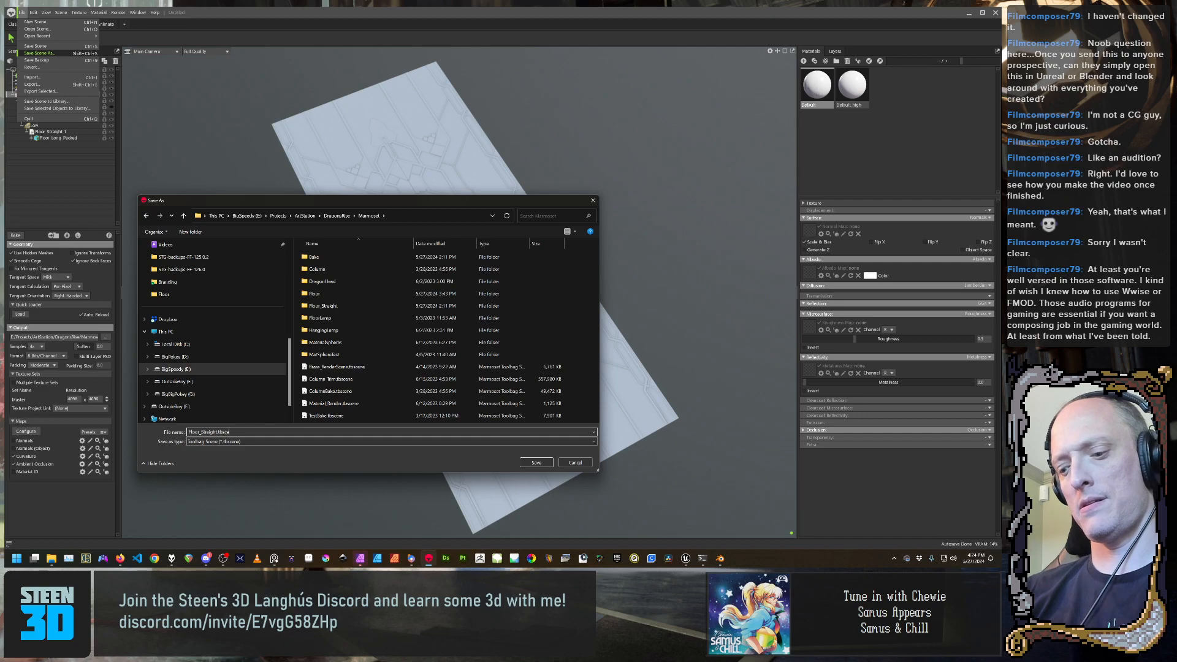
left_click(536, 462)
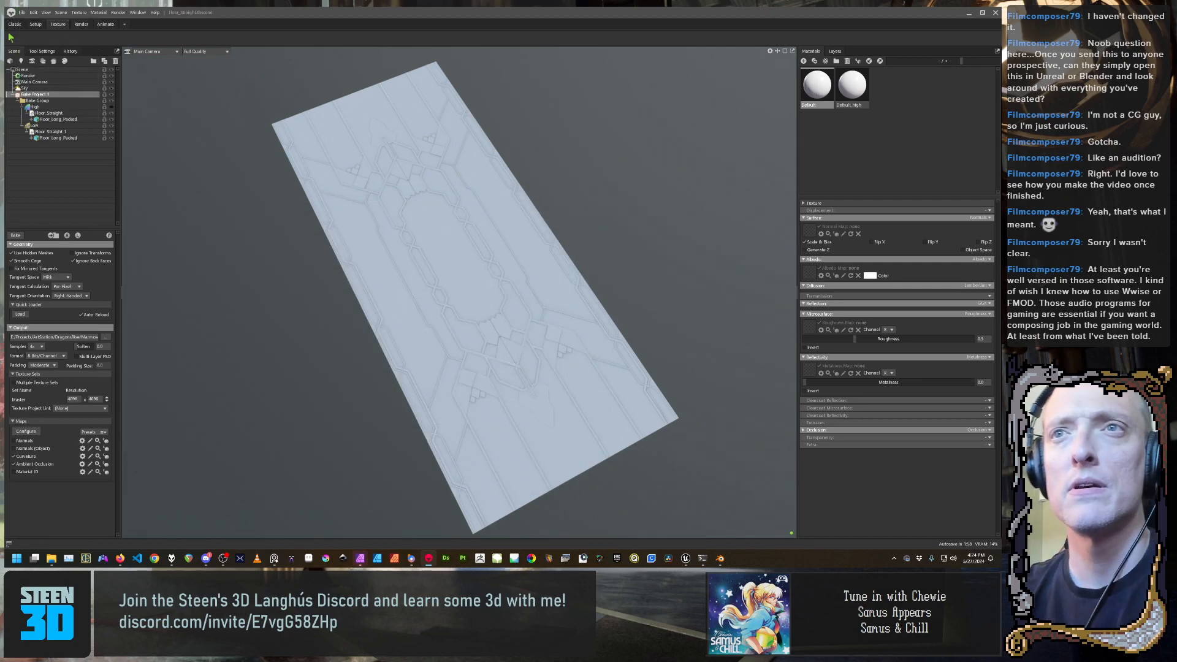
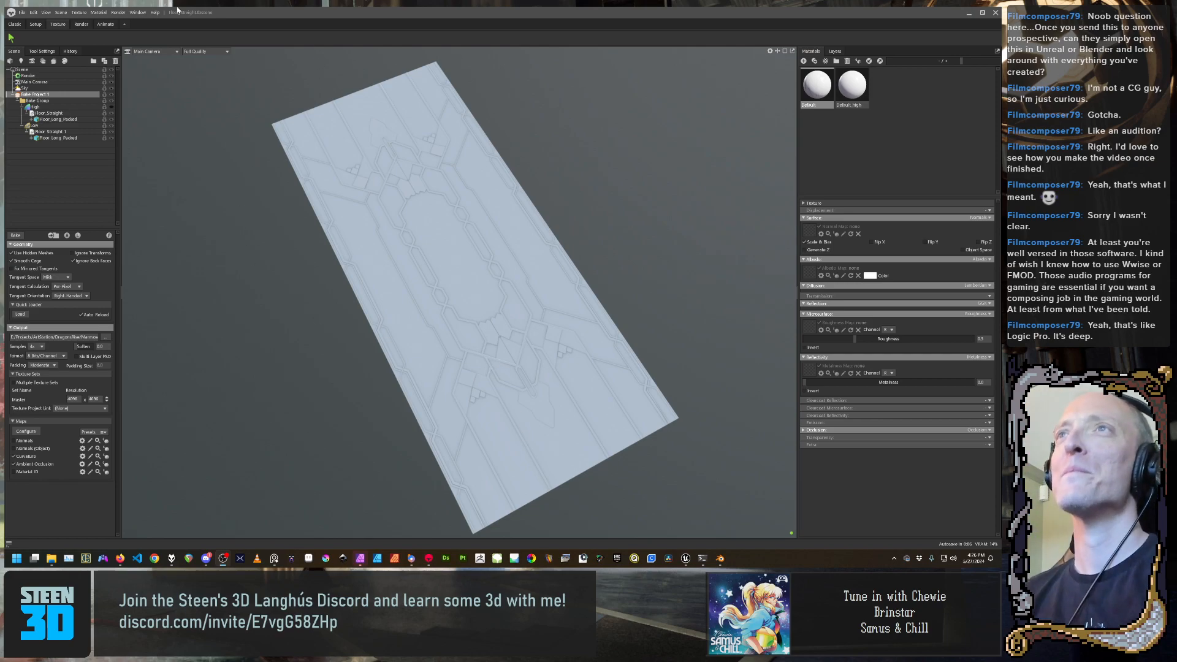
Save the Floor_Straight bake scene once more and close Marmoset Toolbag
left_click(23, 13)
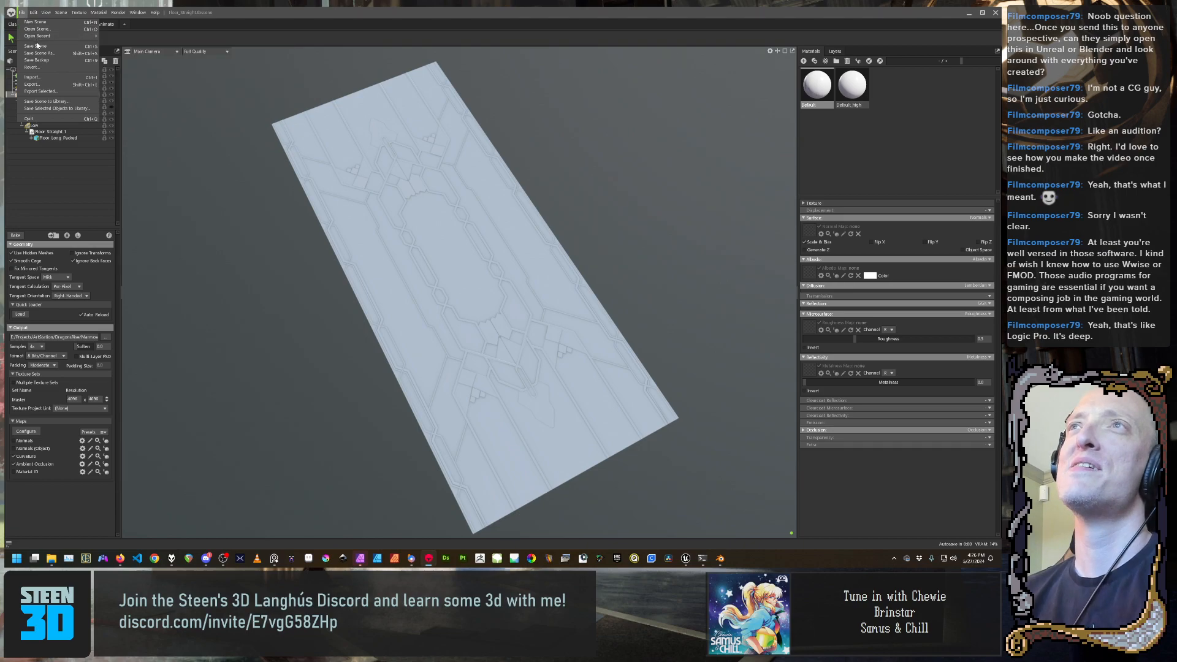
left_click(36, 46)
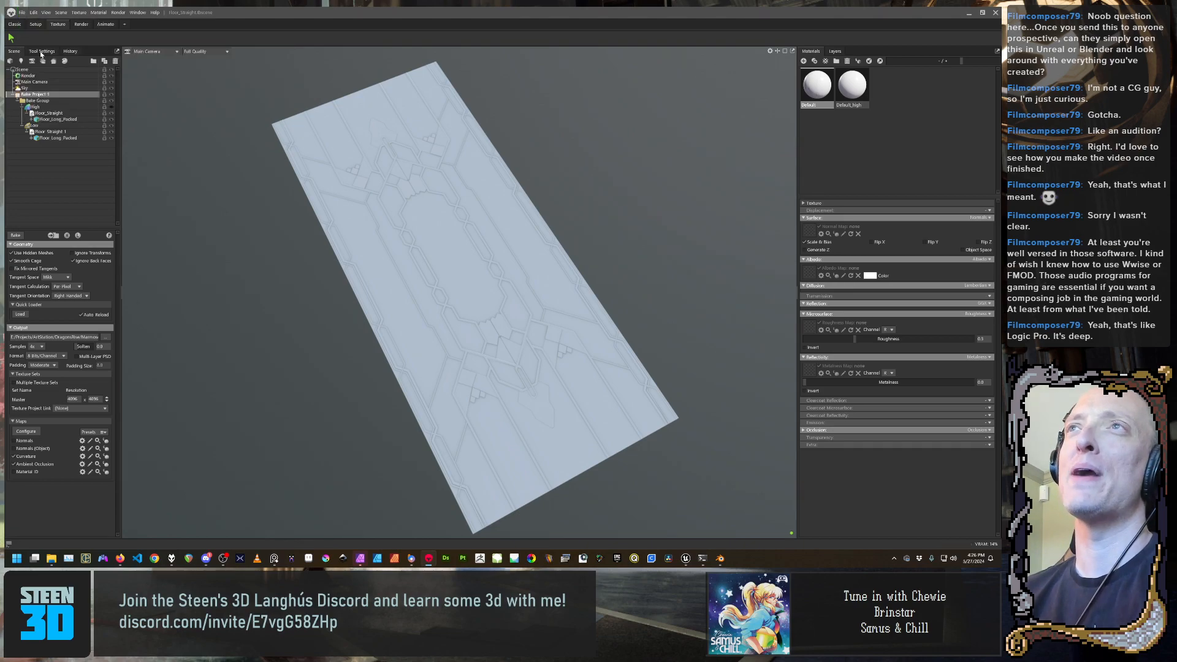
left_click(996, 12)
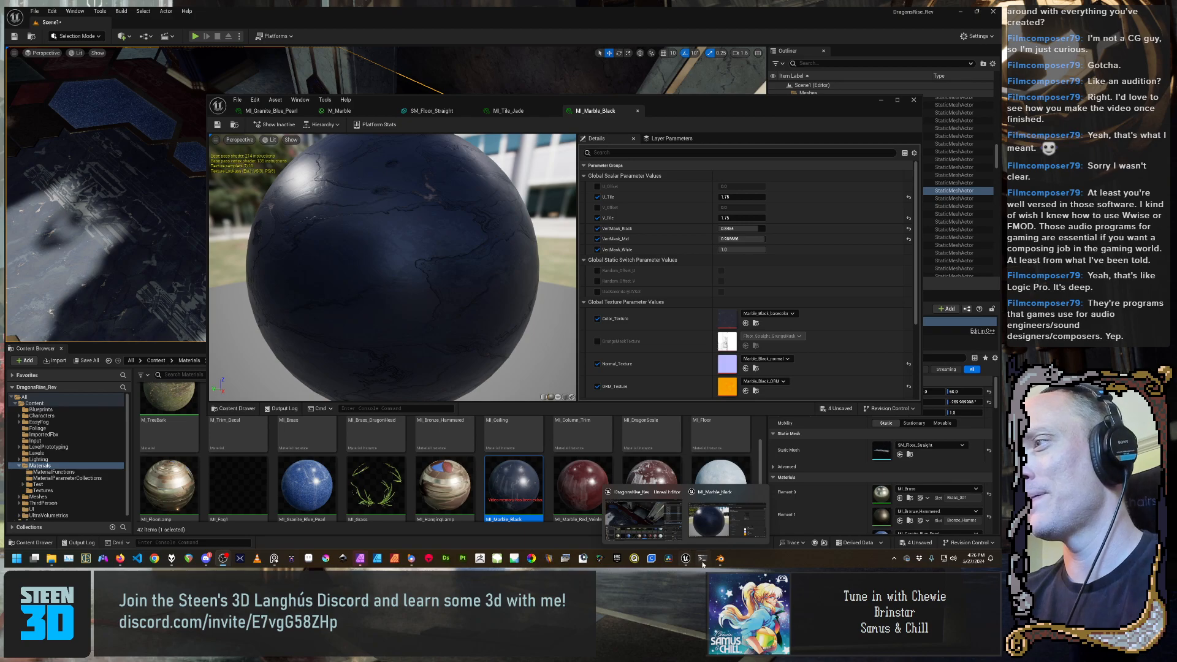
Switch to Affinity Photo and close it, discarding the unsaved changes to Floor_ao.tga
mouse_move(722, 563)
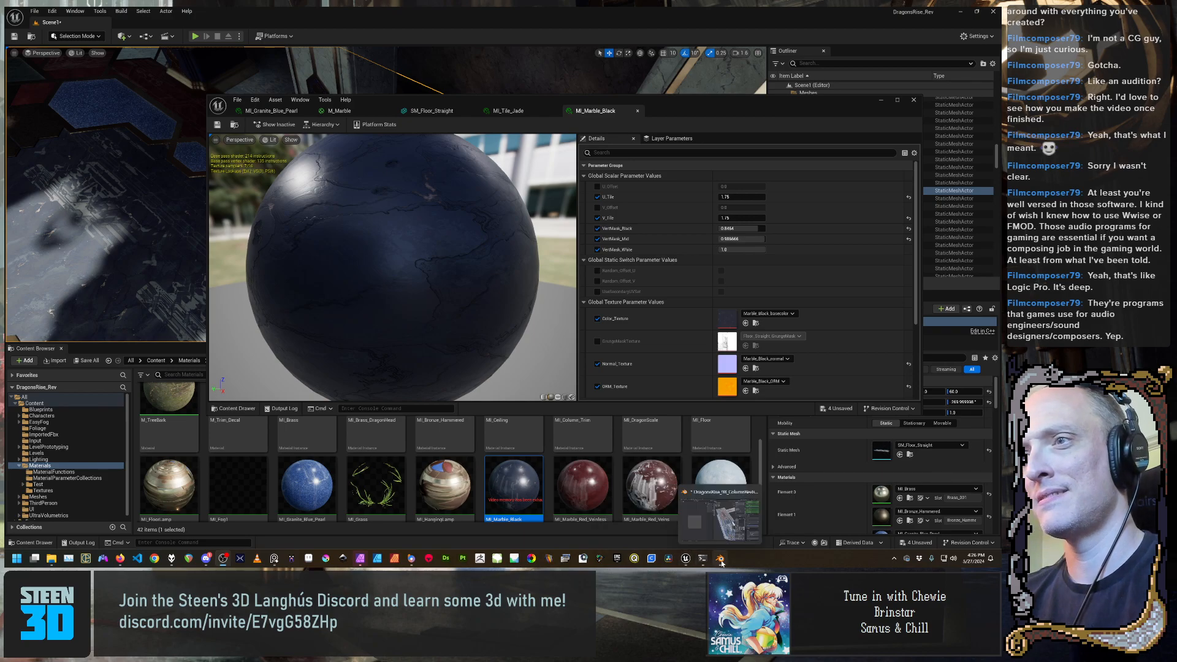
left_click(360, 558)
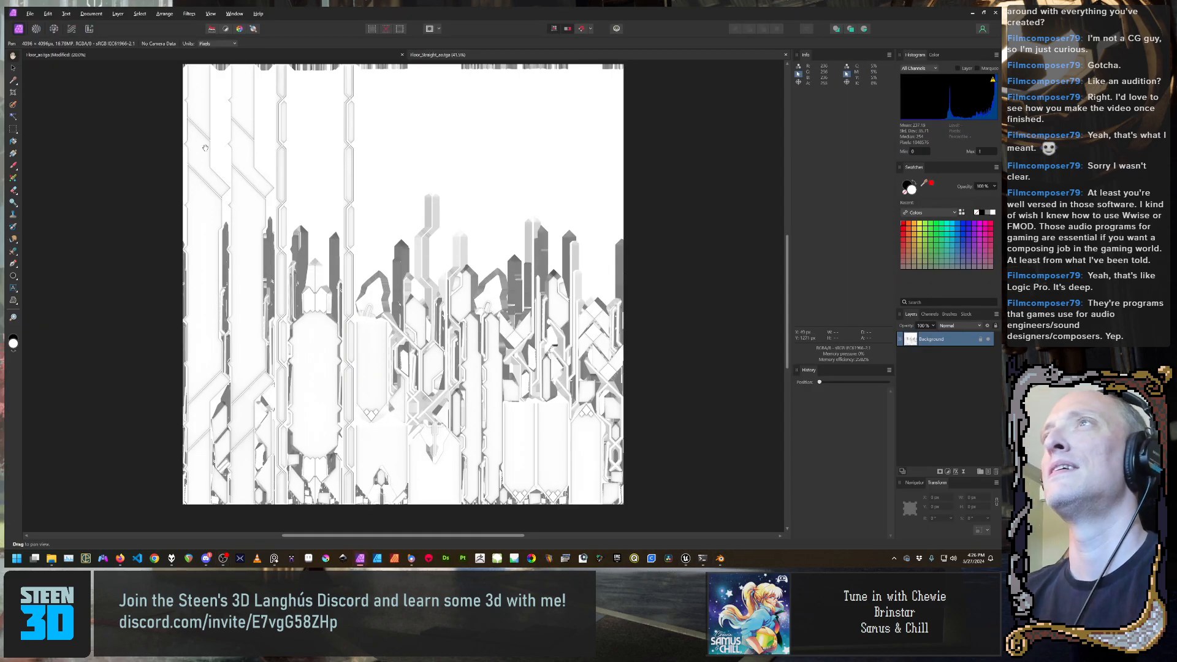
left_click(997, 12)
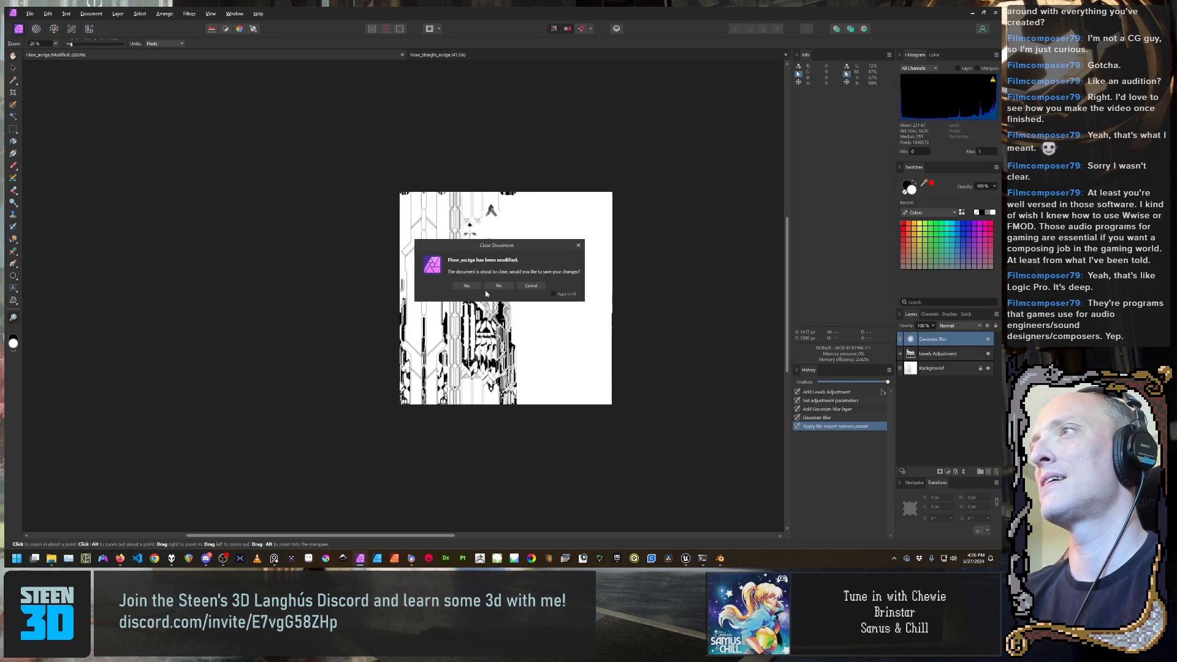
left_click(498, 286)
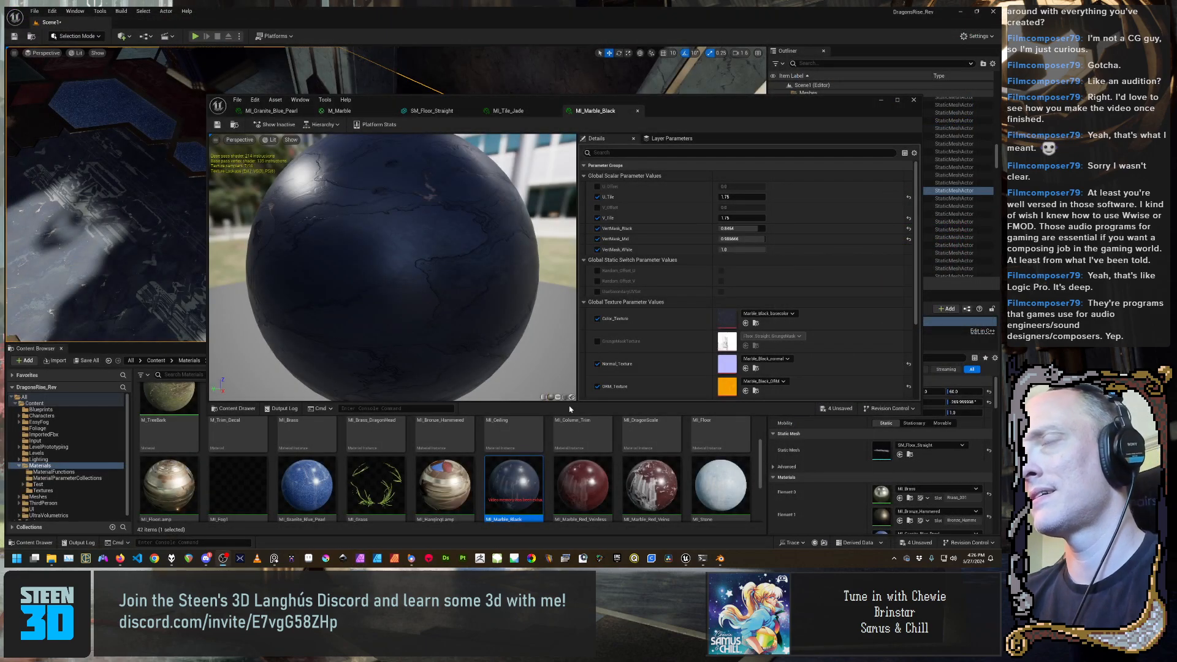
Examine the MI_Marble_Black surface on the preview sphere and on the floor in the level
left_click_drag(283, 339, 276, 304)
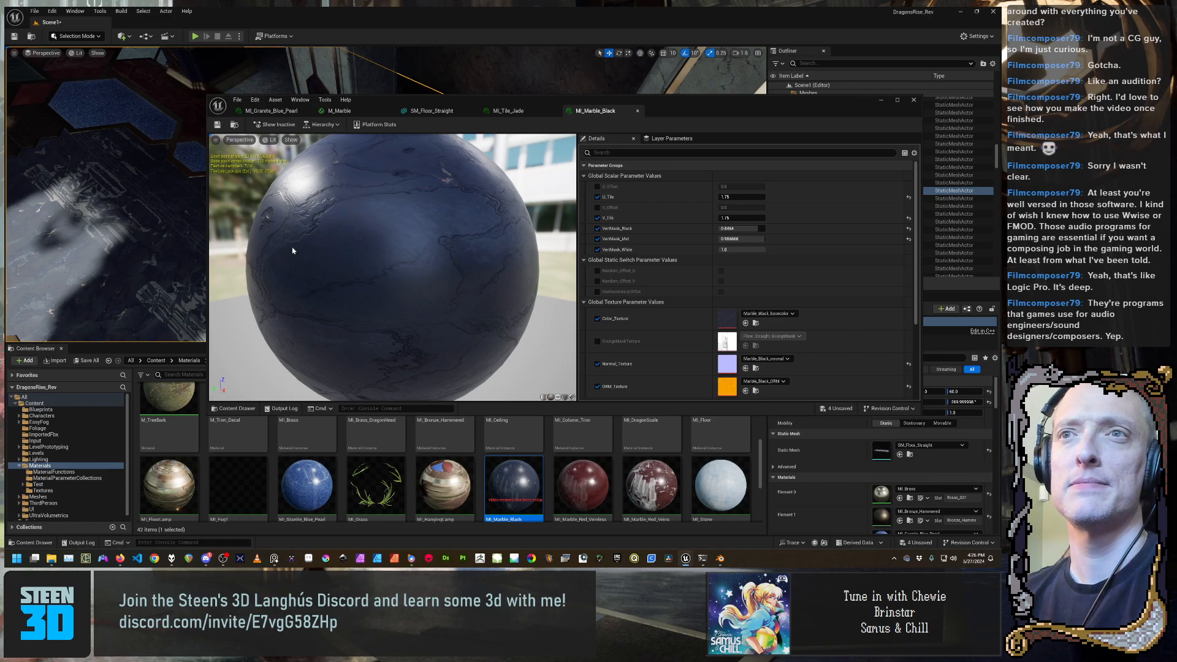
left_click_drag(276, 303, 264, 297)
left_click_drag(534, 179, 423, 182)
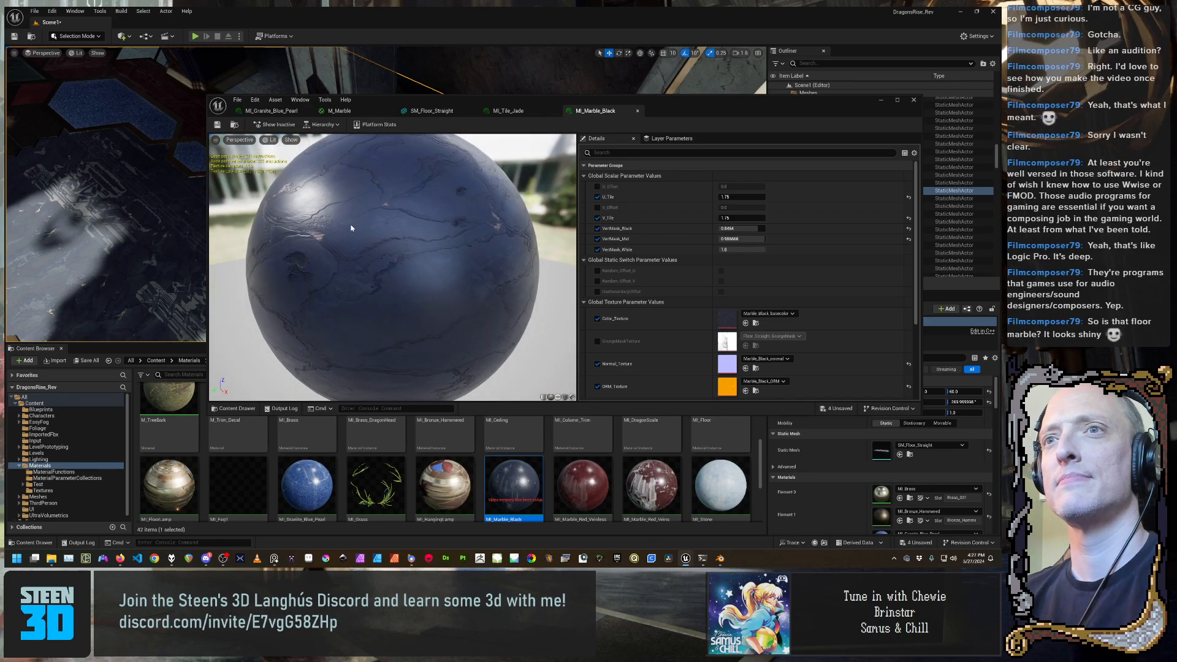
left_click_drag(664, 117, 730, 203)
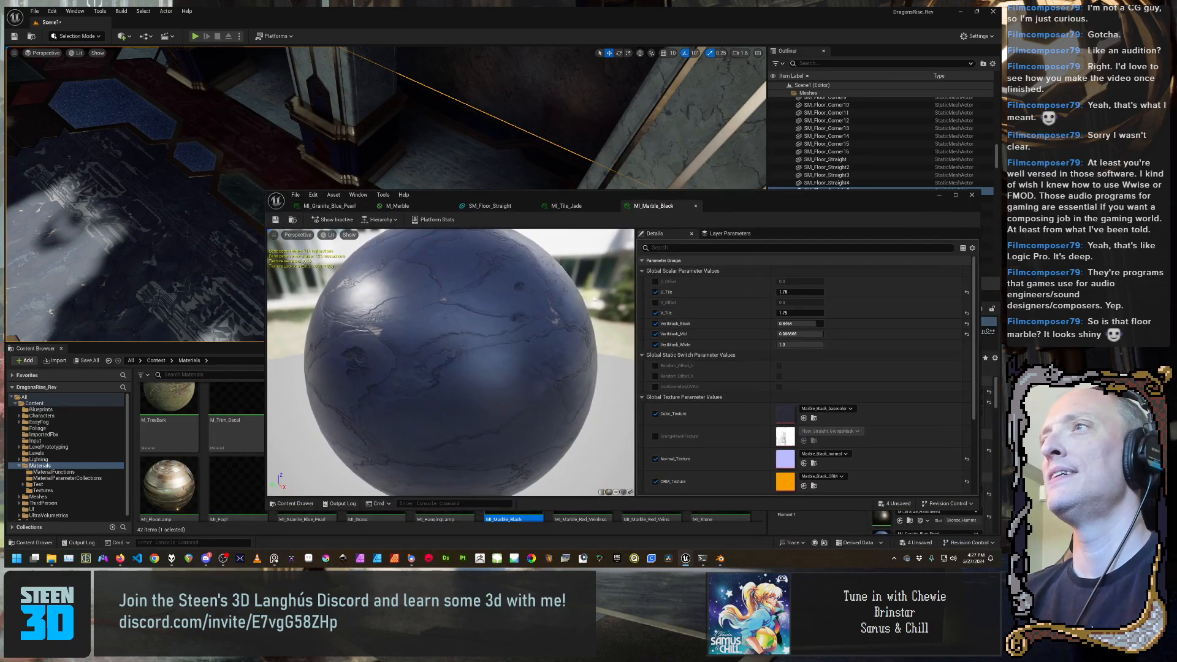
mouse_move(117, 130)
right_mouse_down()
mouse_move(73, 127)
mouse_move(74, 92)
mouse_move(113, 93)
mouse_move(127, 138)
mouse_move(132, 98)
mouse_move(135, 141)
right_mouse_up()
key("w")
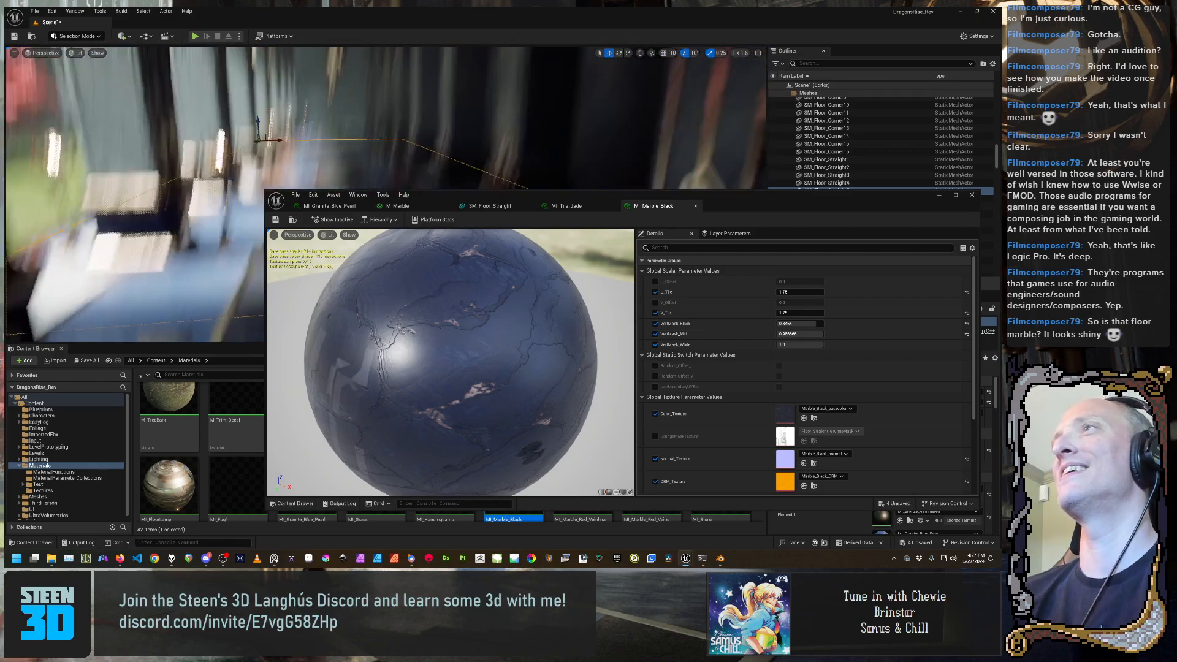
right_click_drag(392, 122, 442, 92)
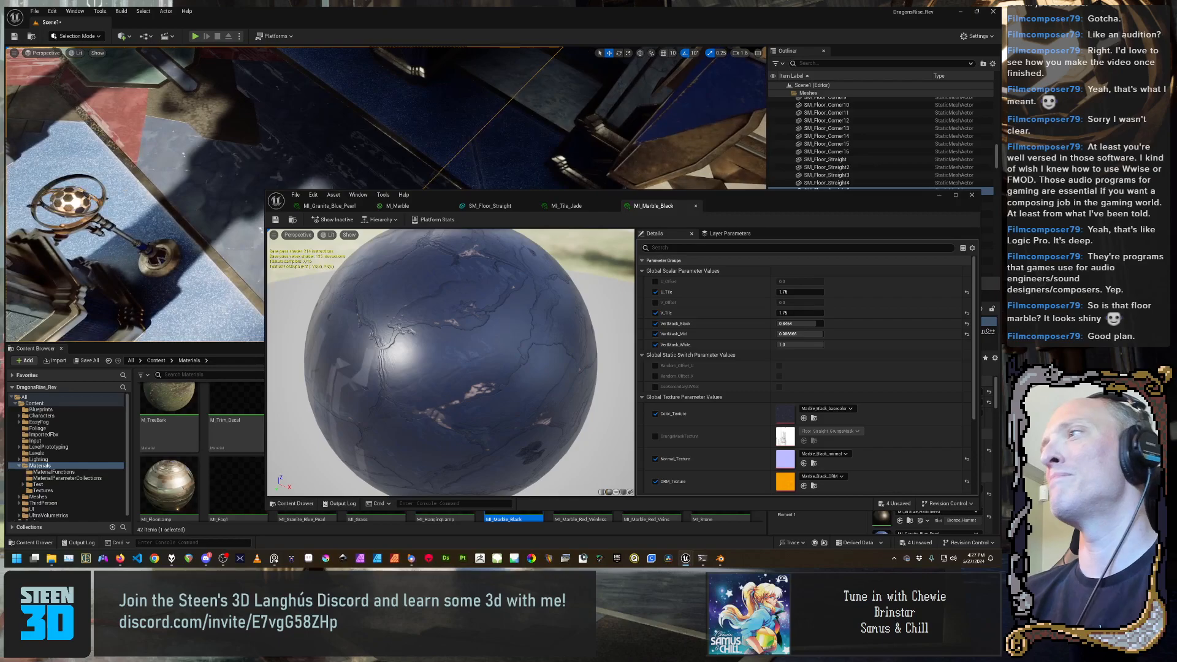
Override and enable the secondary UV set switch in MI_Marble_Black and save the material instance
left_click(655, 387)
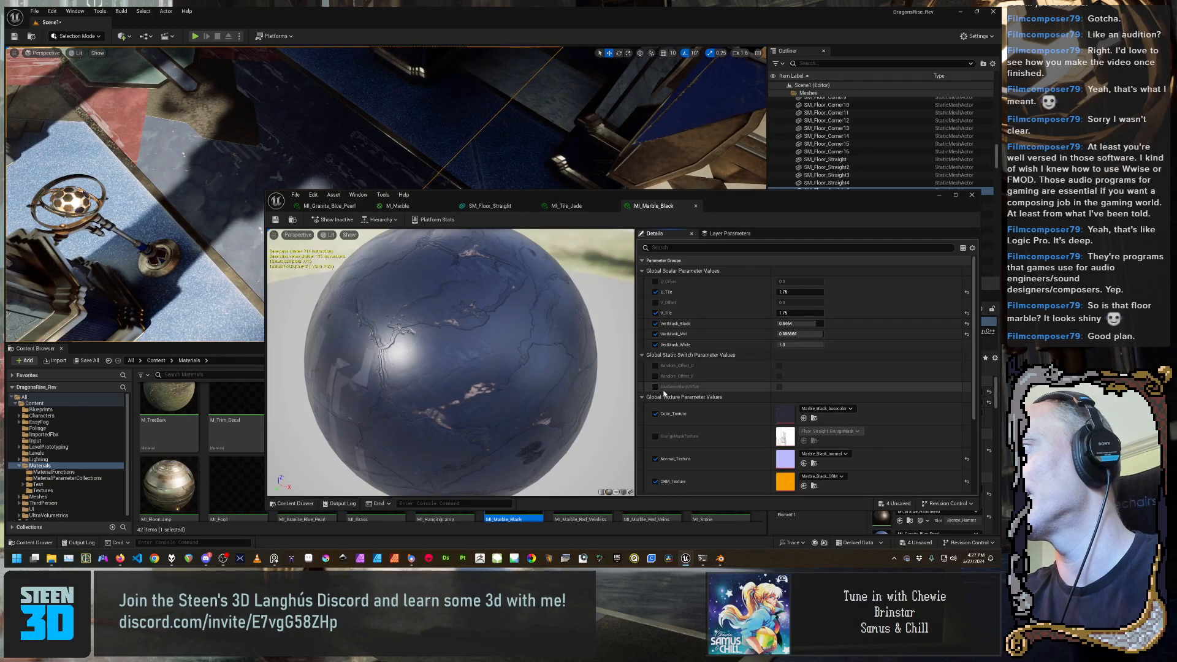
left_click(779, 387)
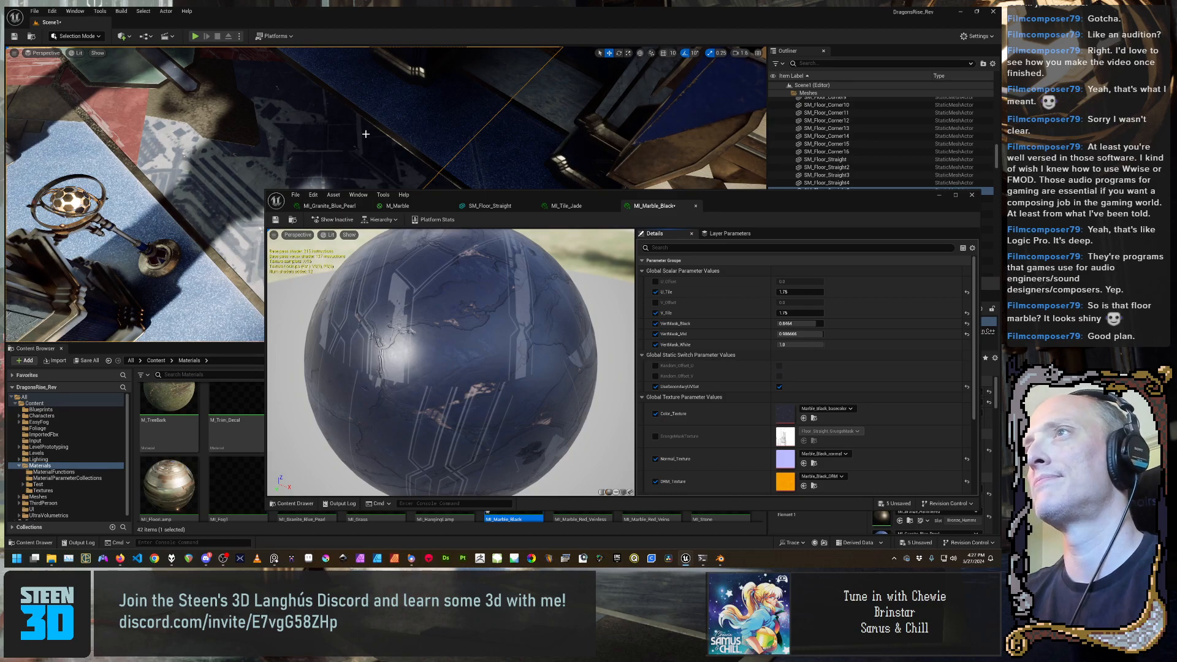
right_click_drag(363, 130, 239, 141)
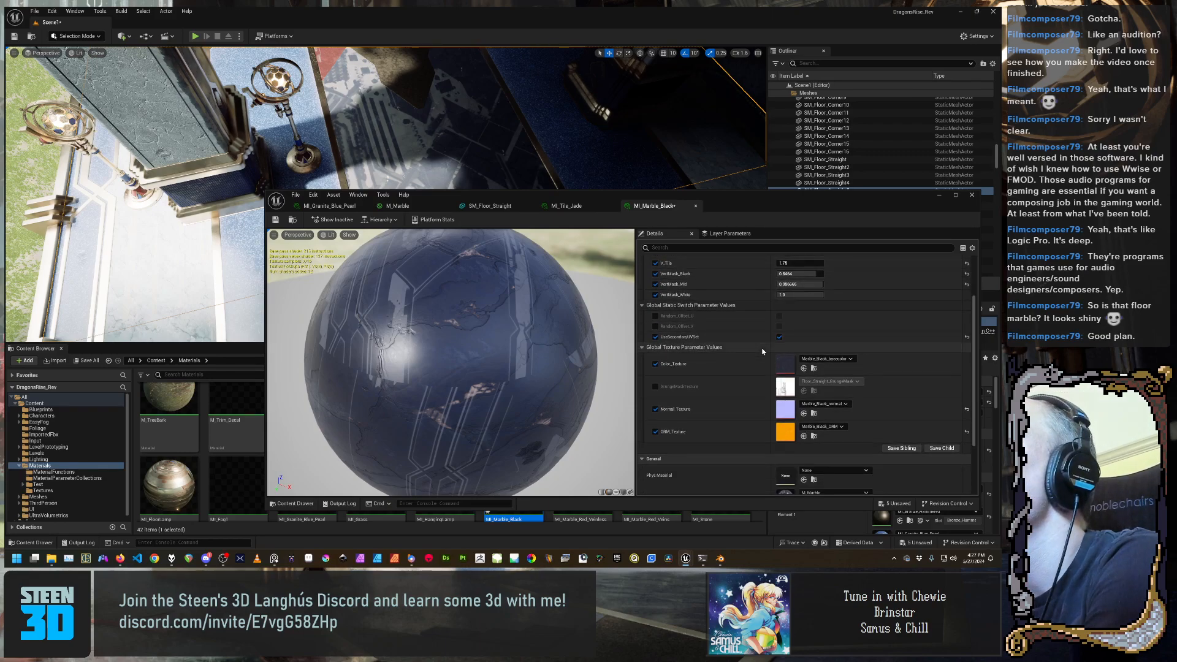
scroll(819, 454, "down", 3)
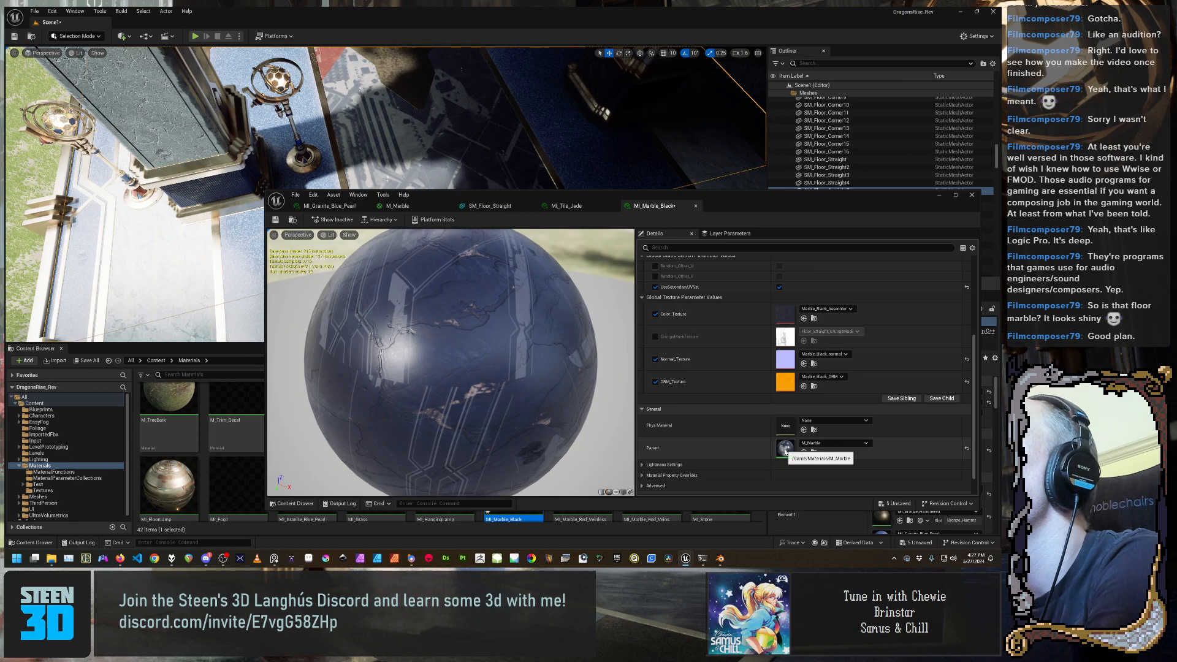
left_click(276, 219)
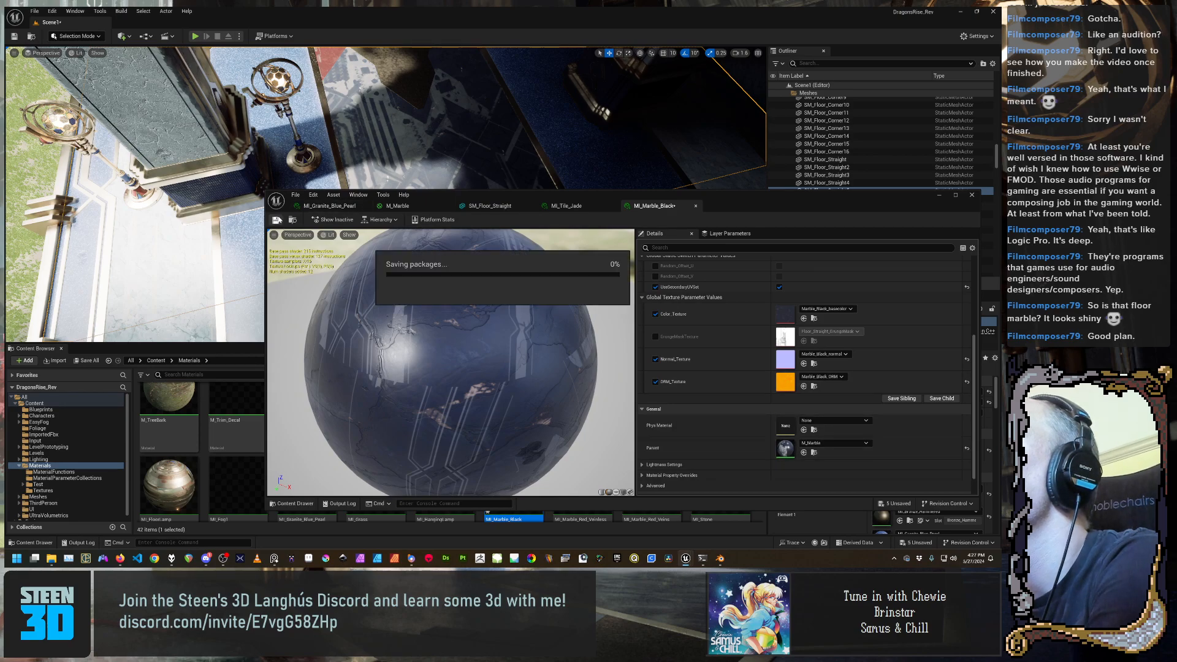
Override MI_Marble_Black's GrungeMaskTexture and assign the Floor_Straight_ao texture from the Textures folder
left_click(656, 338)
left_click_drag(796, 203, 831, 77)
left_click(59, 492)
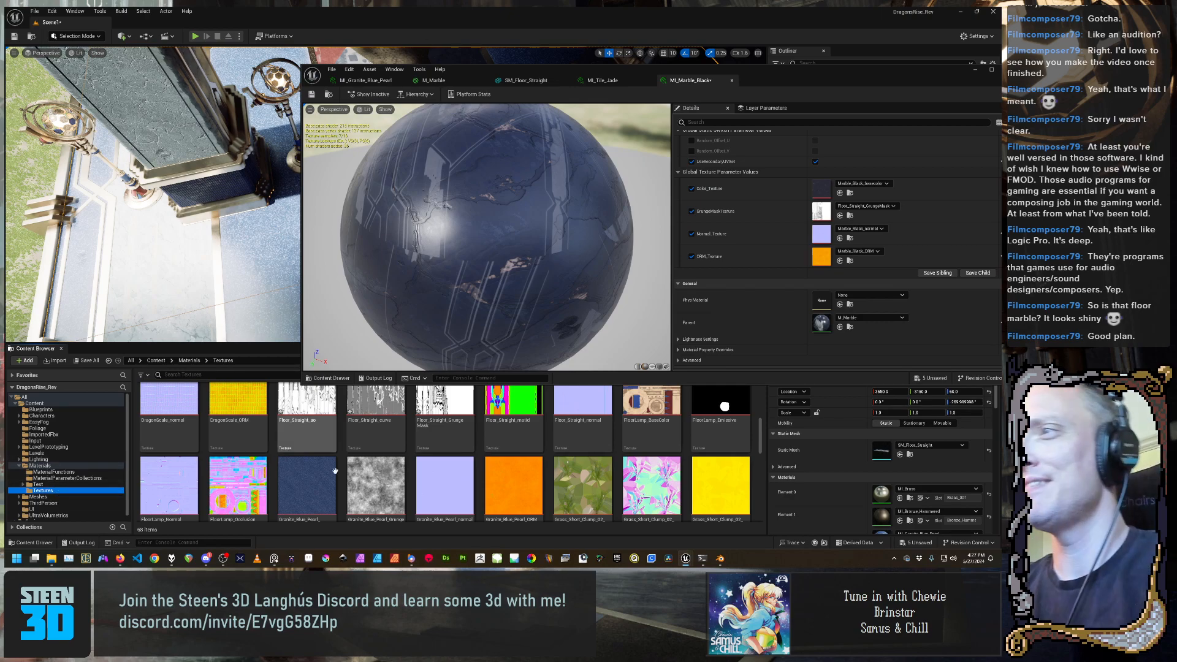
left_click(331, 423)
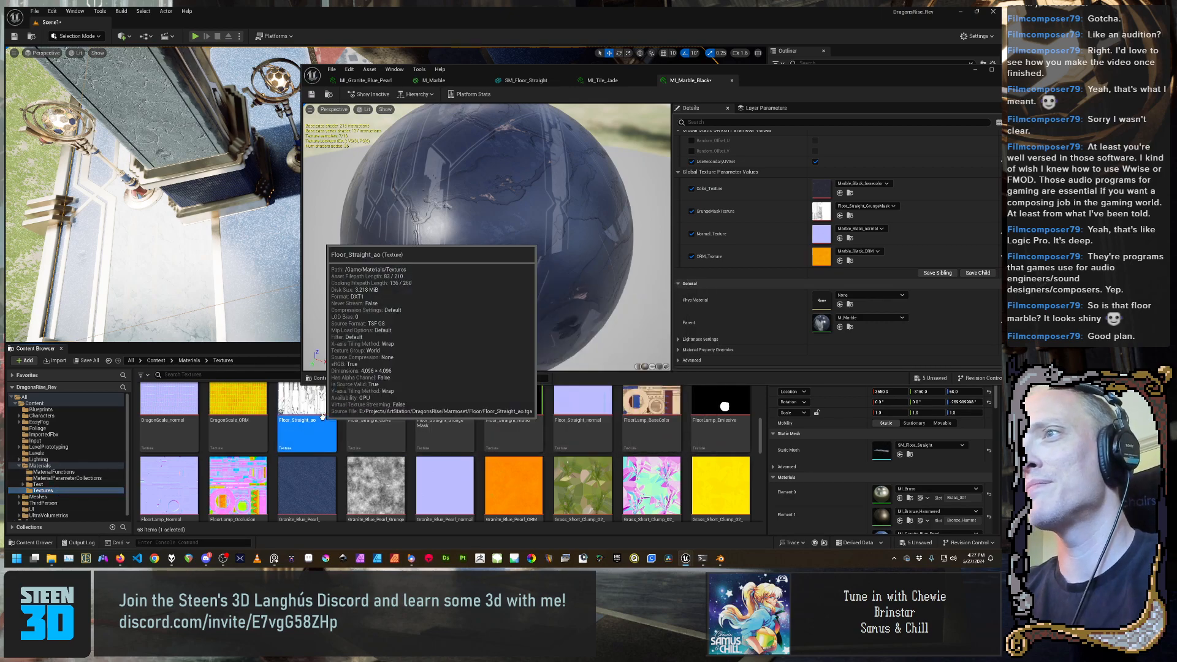
left_click(840, 216)
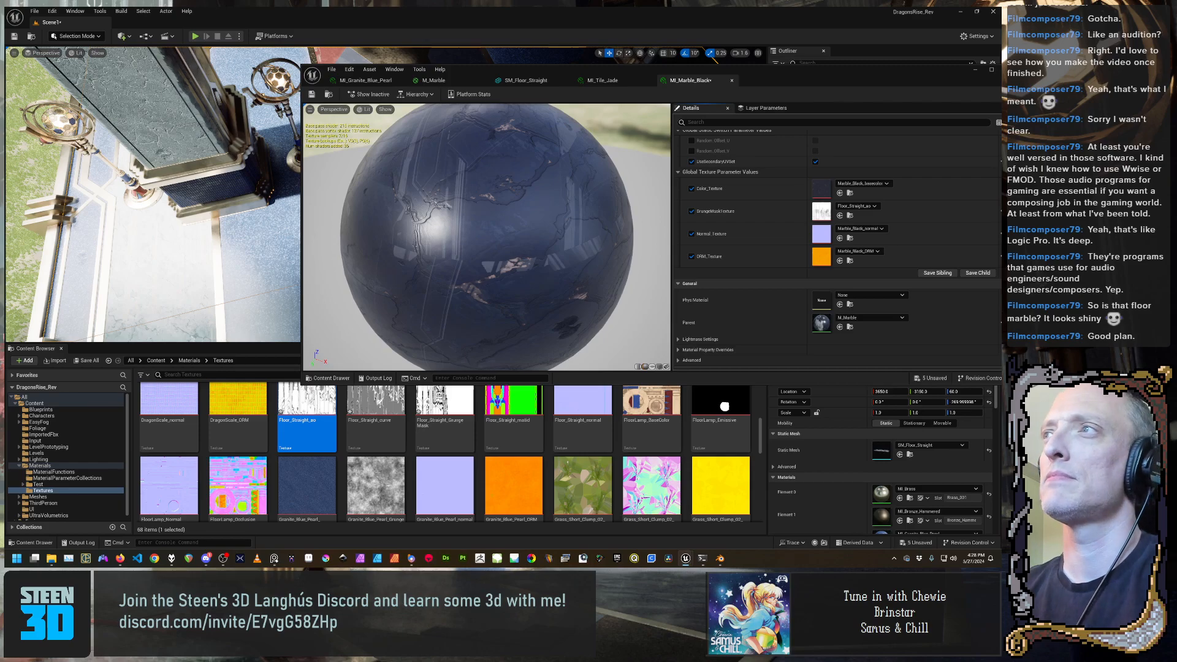
Tune MI_Marble_Black's grunge mask by setting VertMask_Black to about 0.68 and VertMask_Mid to about 0.89
left_click_drag(487, 237, 552, 237)
right_click_drag(176, 255, 202, 240)
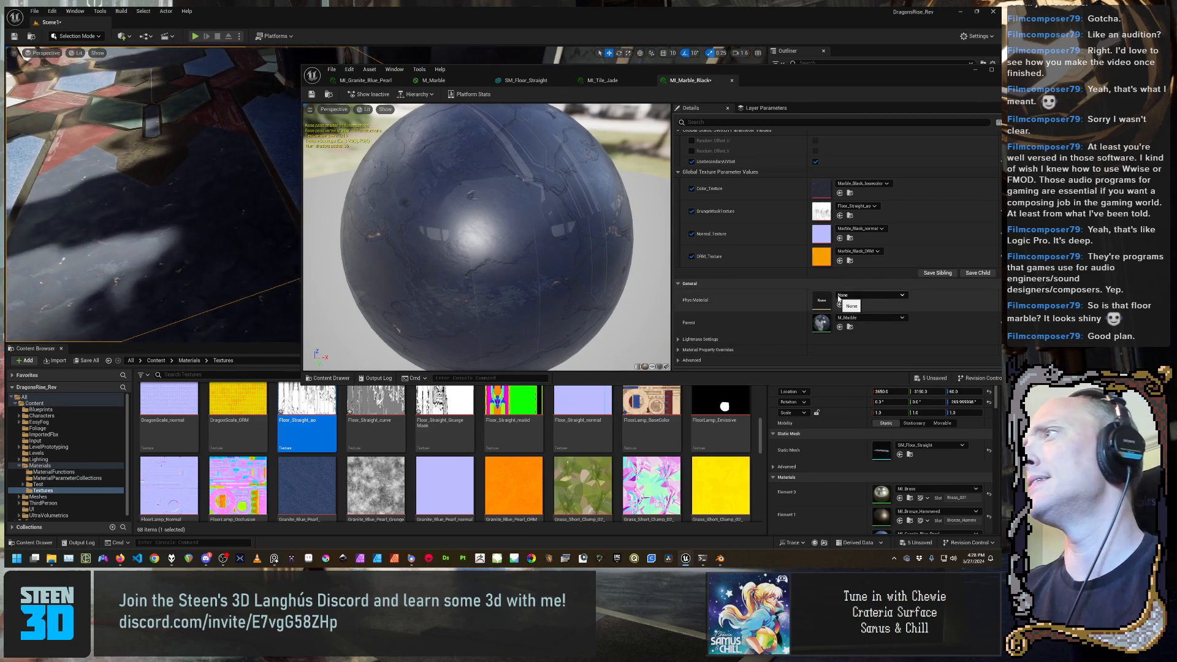
right_click_drag(246, 236, 187, 224)
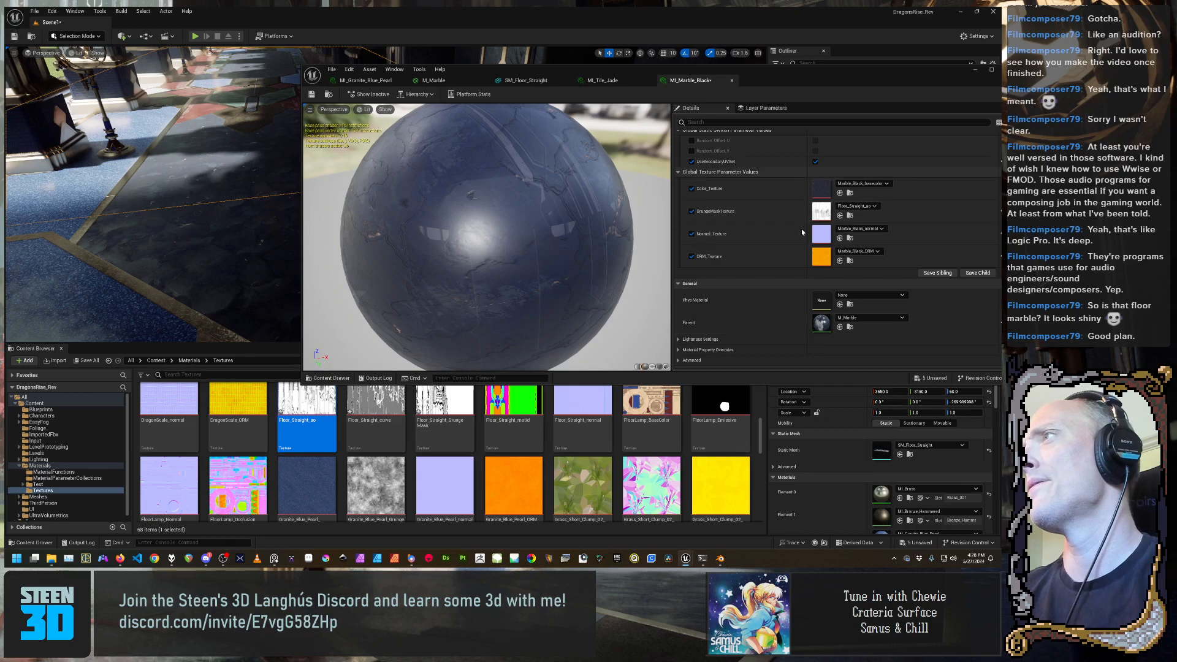
scroll(800, 230, "up", 3)
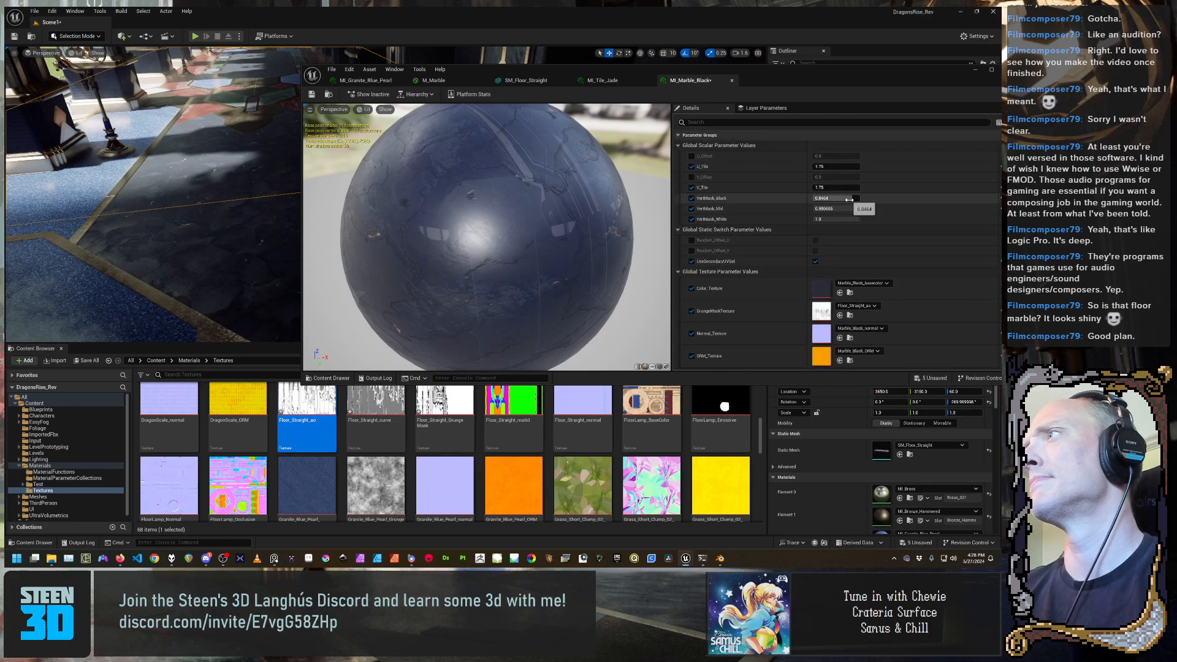
left_click_drag(850, 198, 851, 209)
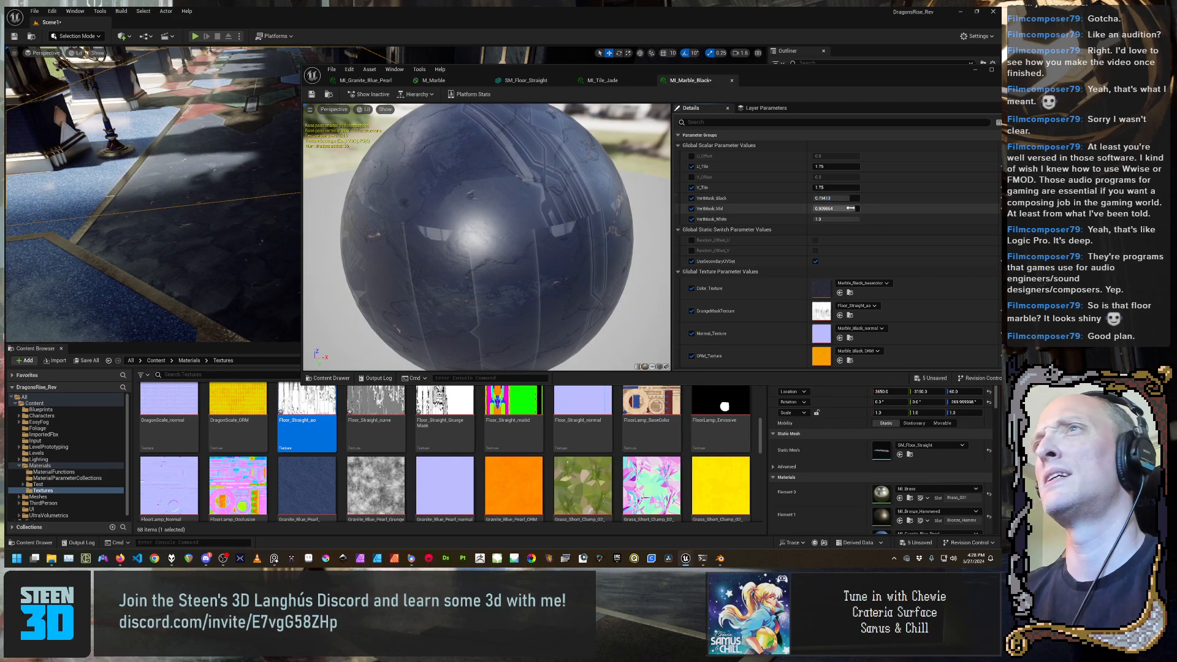
mouse_move(856, 209)
left_mouse_down()
mouse_move(828, 198)
mouse_move(844, 209)
mouse_move(834, 208)
left_mouse_up()
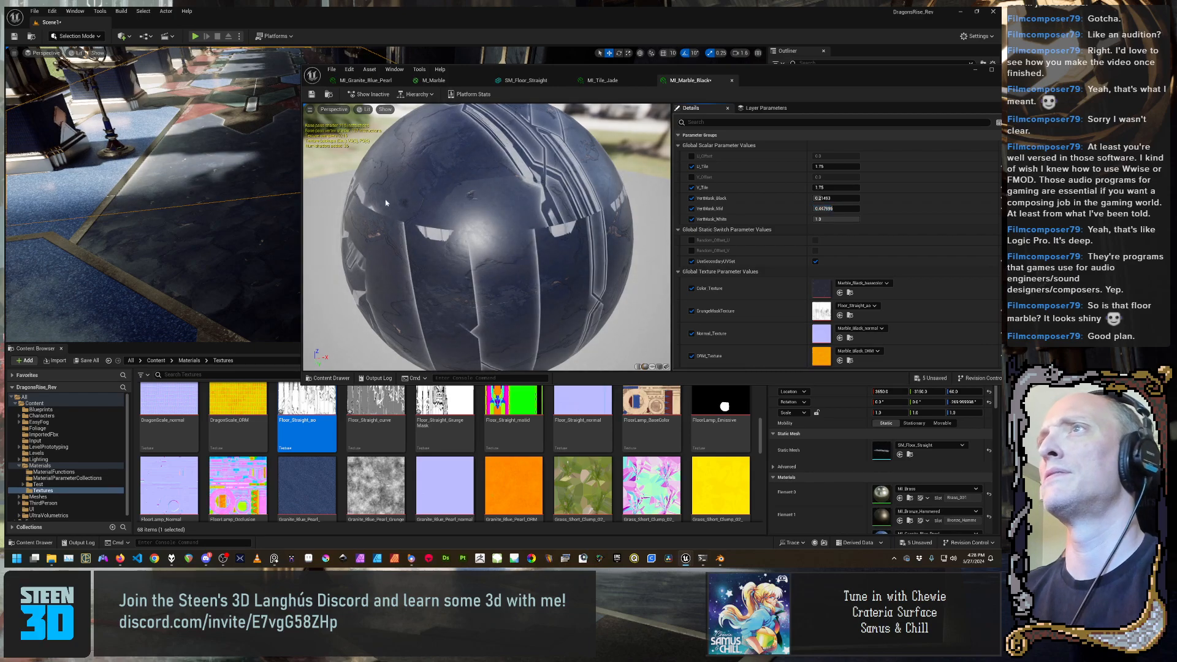
right_click_drag(212, 199, 239, 222)
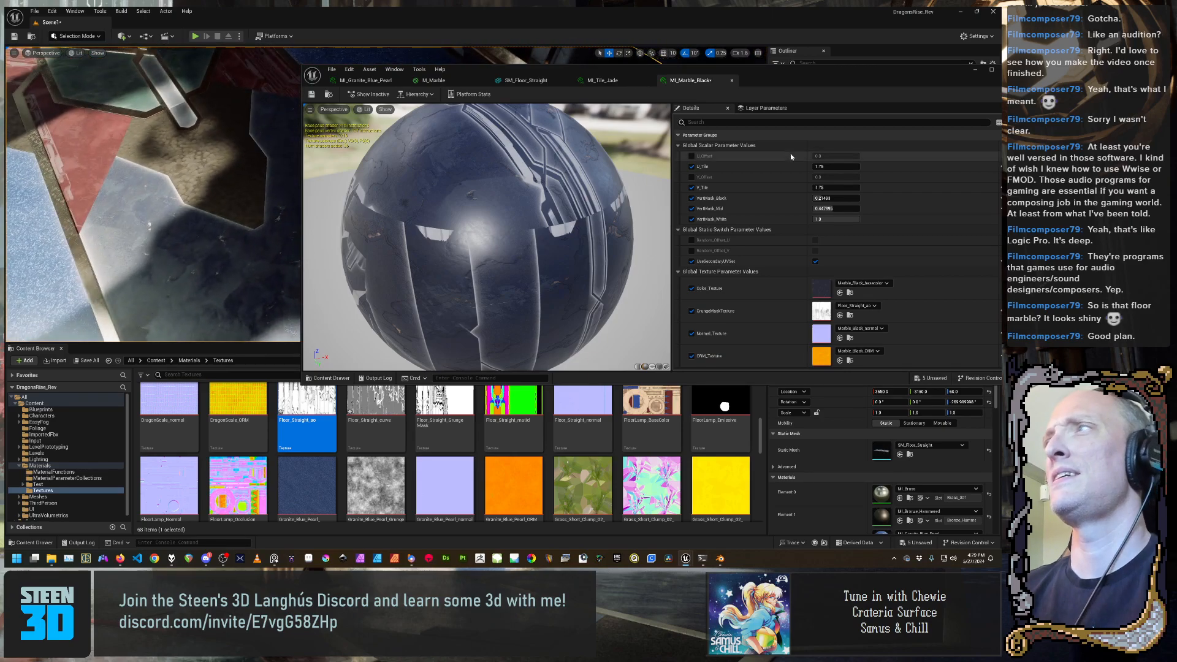
left_click_drag(834, 209, 871, 208)
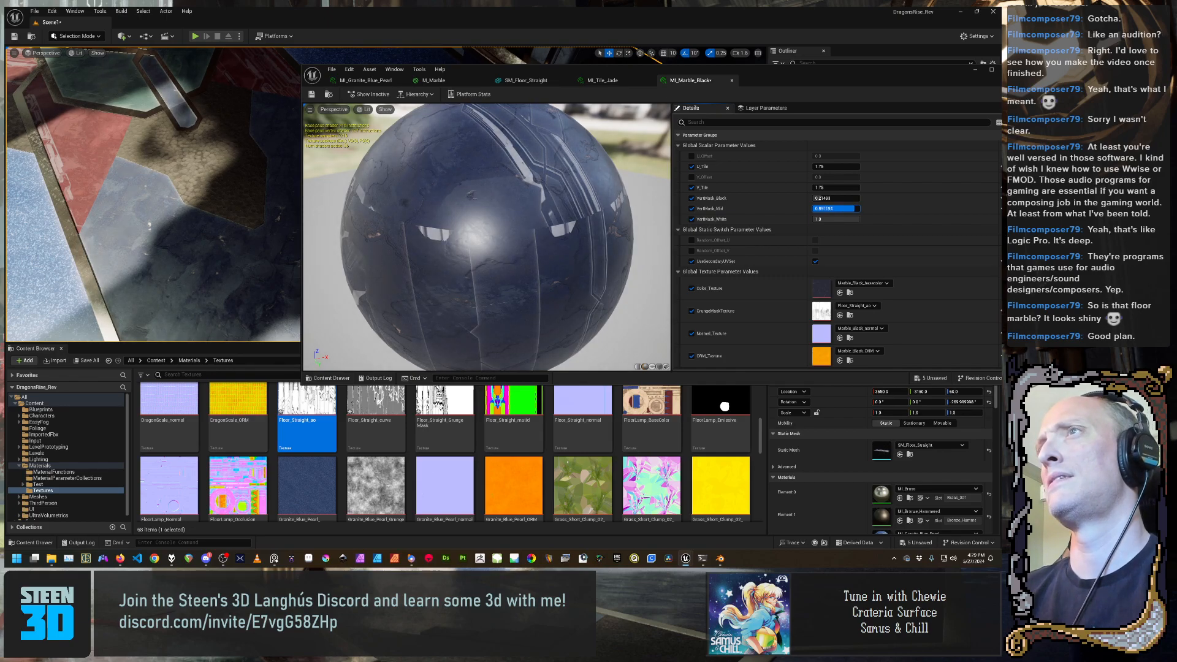
mouse_move(855, 209)
left_mouse_down()
mouse_move(828, 198)
mouse_move(846, 199)
mouse_move(828, 208)
left_mouse_up()
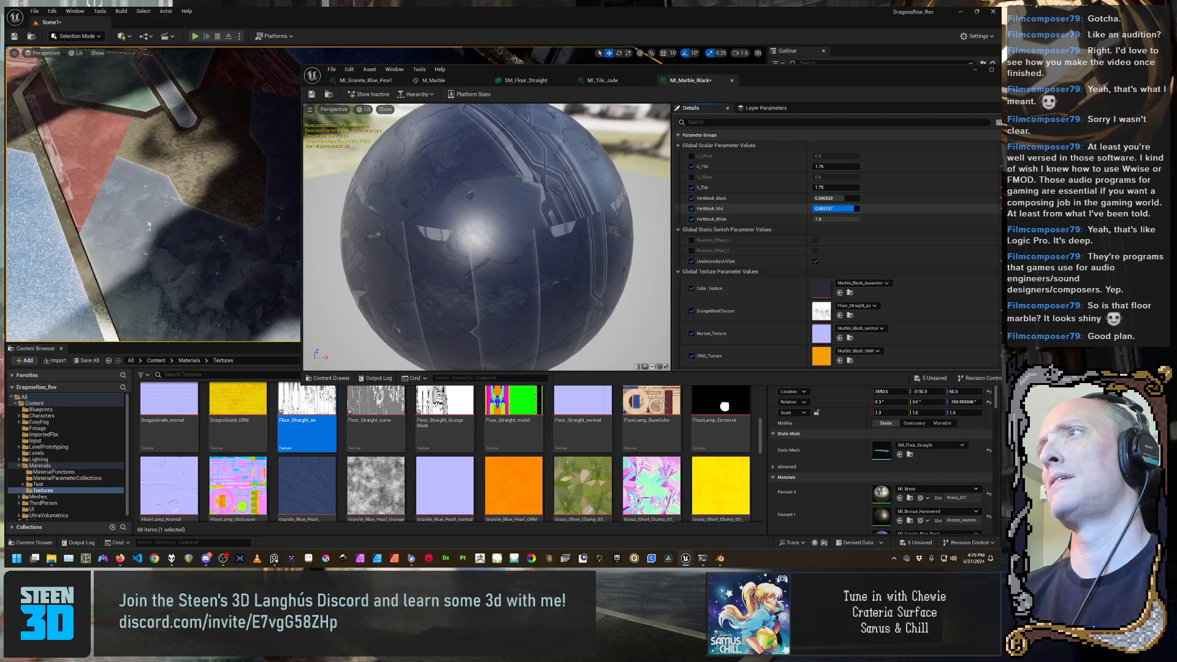
Check the retuned grunge on the preview sphere and the level floor, and save MI_Marble_Black
mouse_move(515, 245)
left_mouse_down()
mouse_move(598, 232)
mouse_move(509, 230)
left_mouse_up()
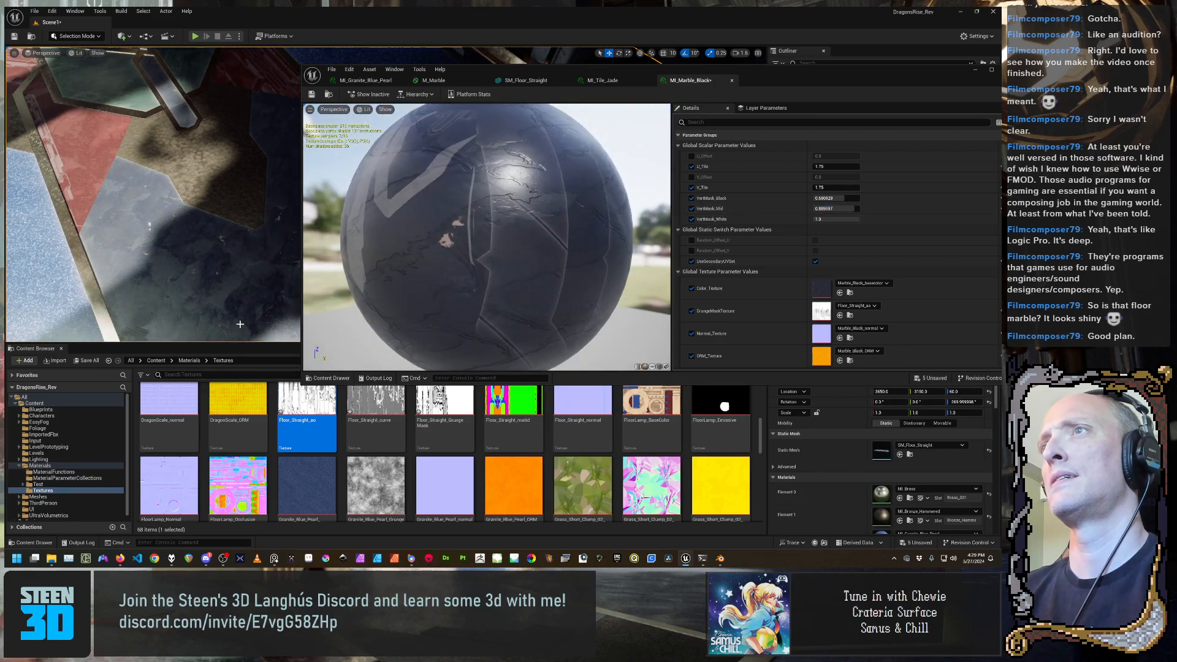
right_click_drag(239, 325, 153, 248)
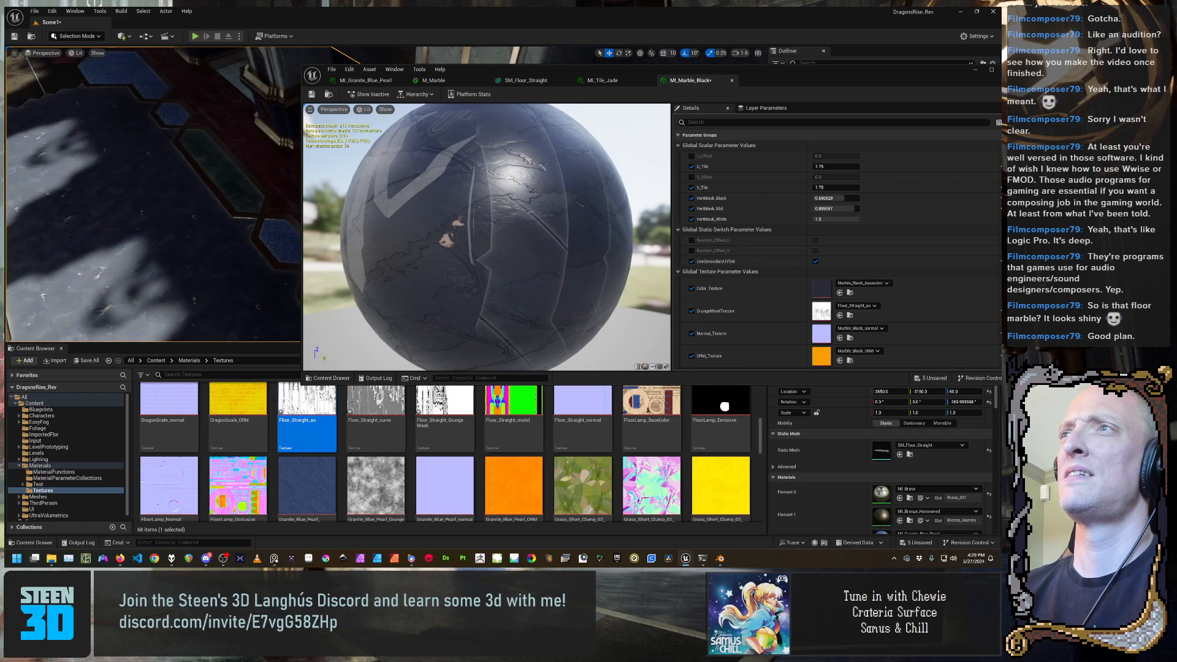
mouse_move(153, 233)
right_mouse_down()
mouse_move(160, 177)
mouse_move(202, 178)
mouse_move(141, 239)
right_mouse_up()
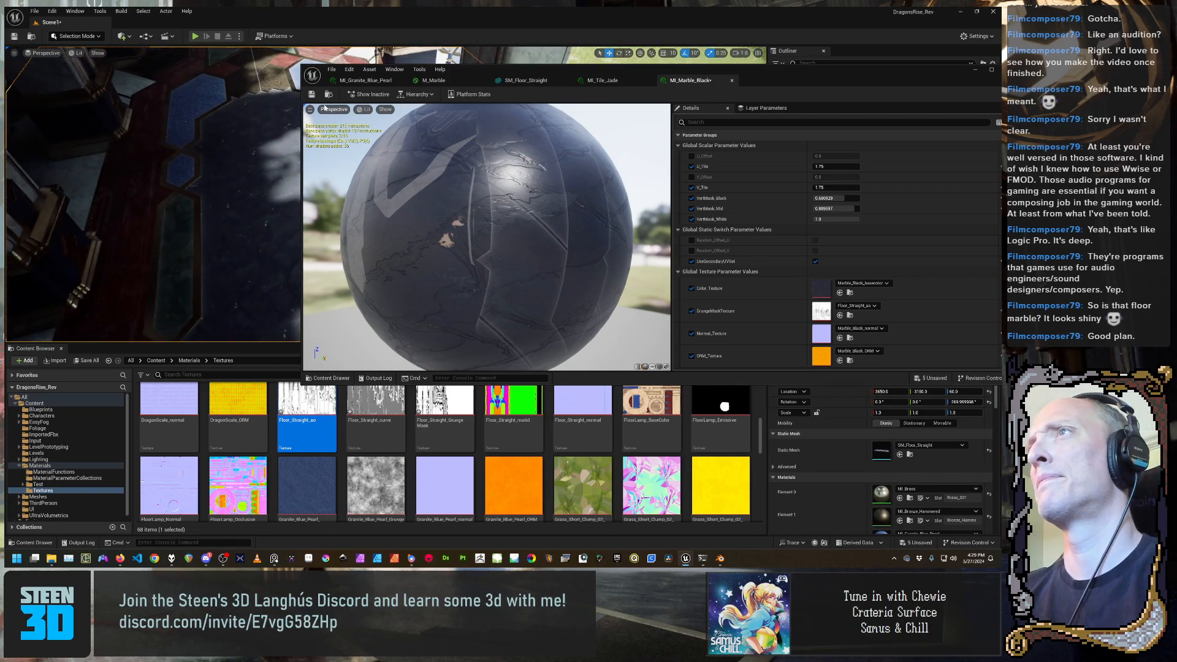
left_click(312, 94)
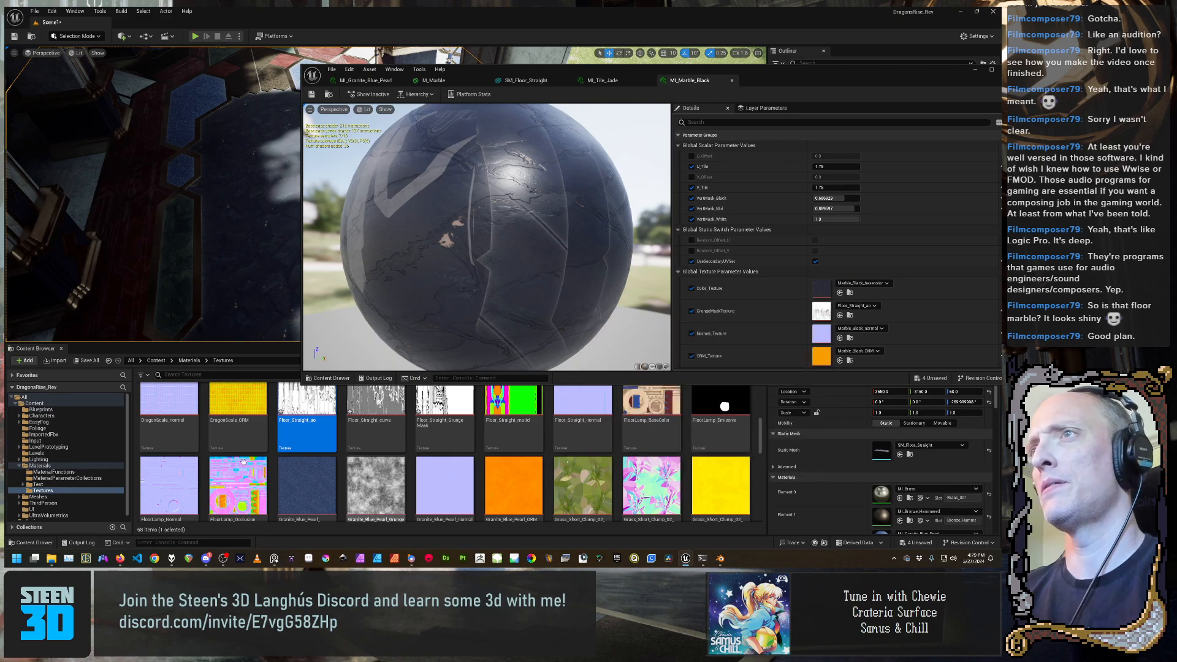
Open MI_Marble_Red_Veinless from the Materials folder and enable its GrungeMaskTexture override
left_click(87, 466)
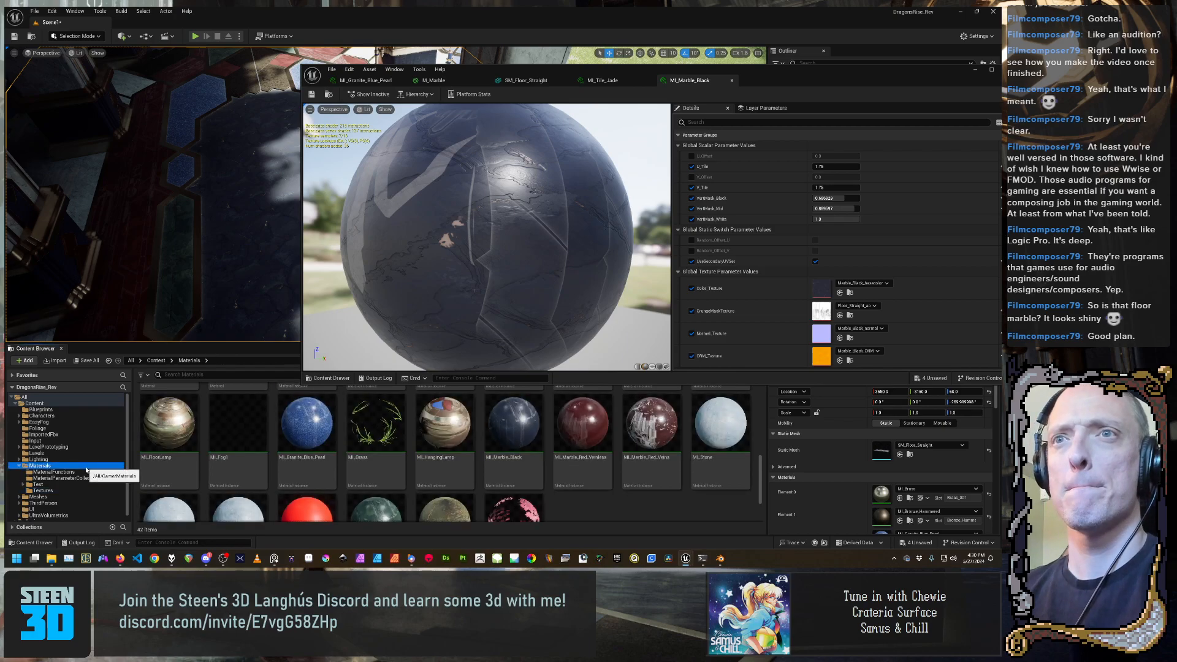
left_click(582, 430)
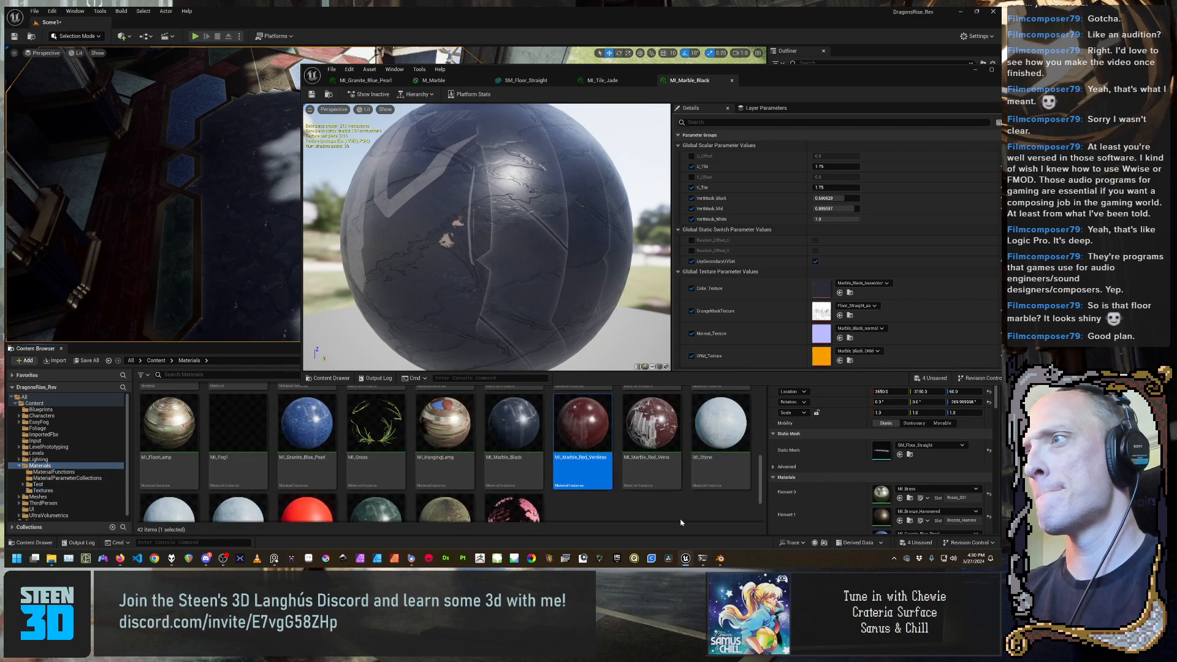
double_click(595, 420)
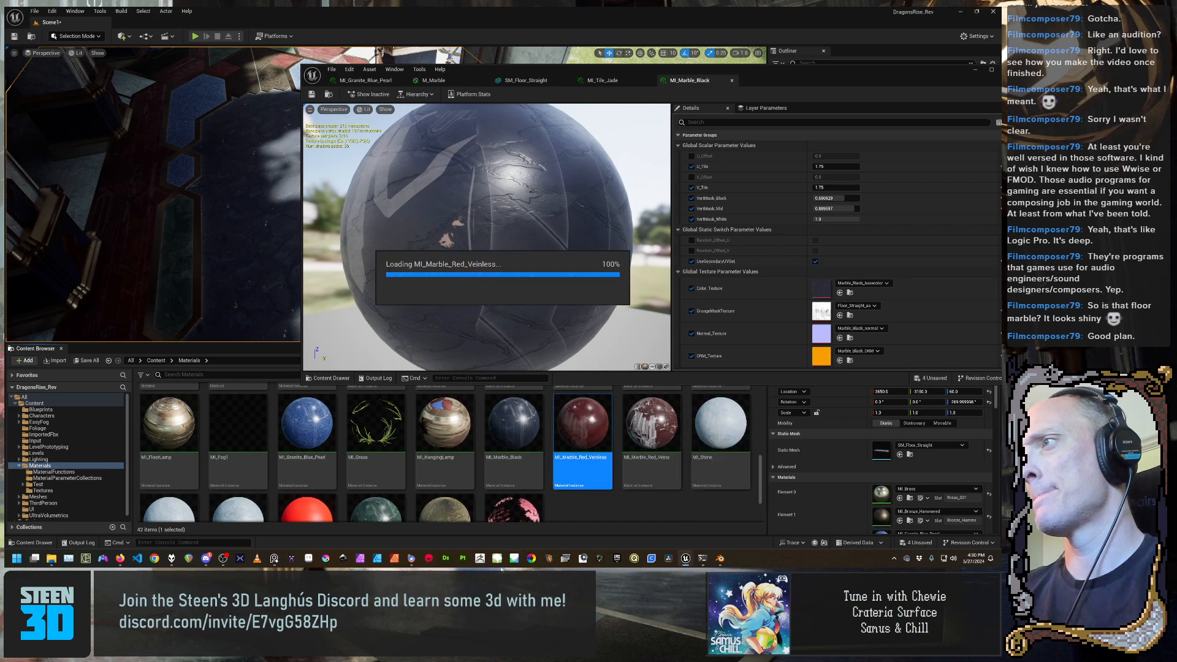
left_click(691, 312)
Find and select the Floor_Straight_ao texture in the Textures folder
left_click(51, 491)
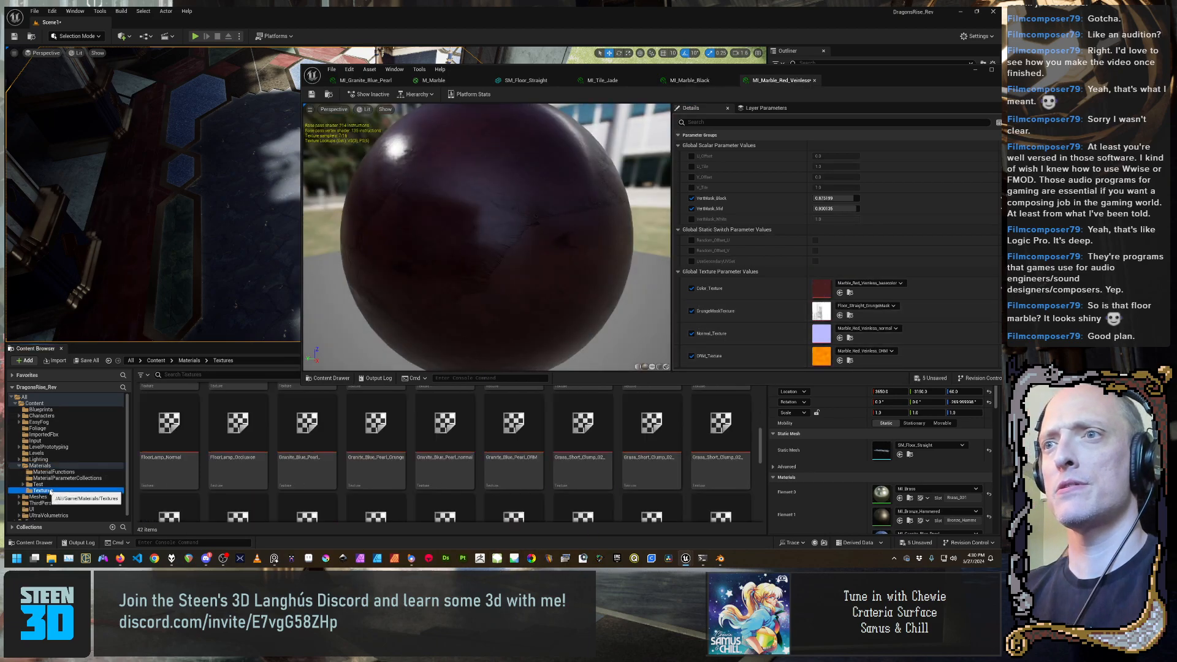
scroll(533, 482, "down", 3)
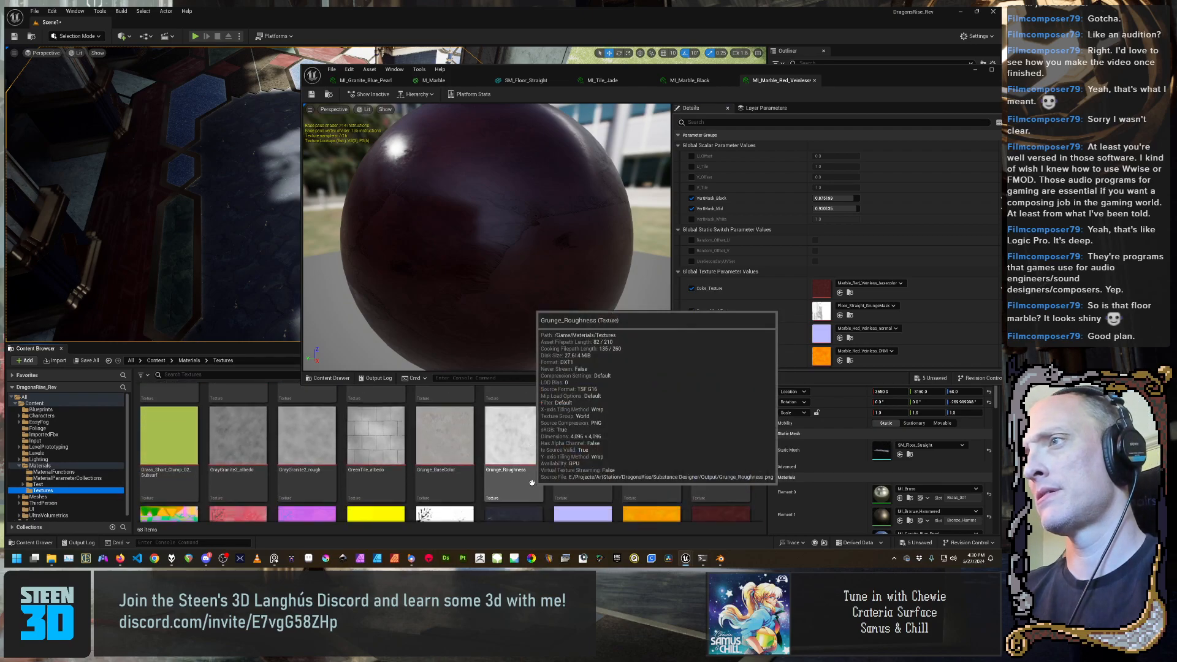
scroll(532, 482, "down", 6)
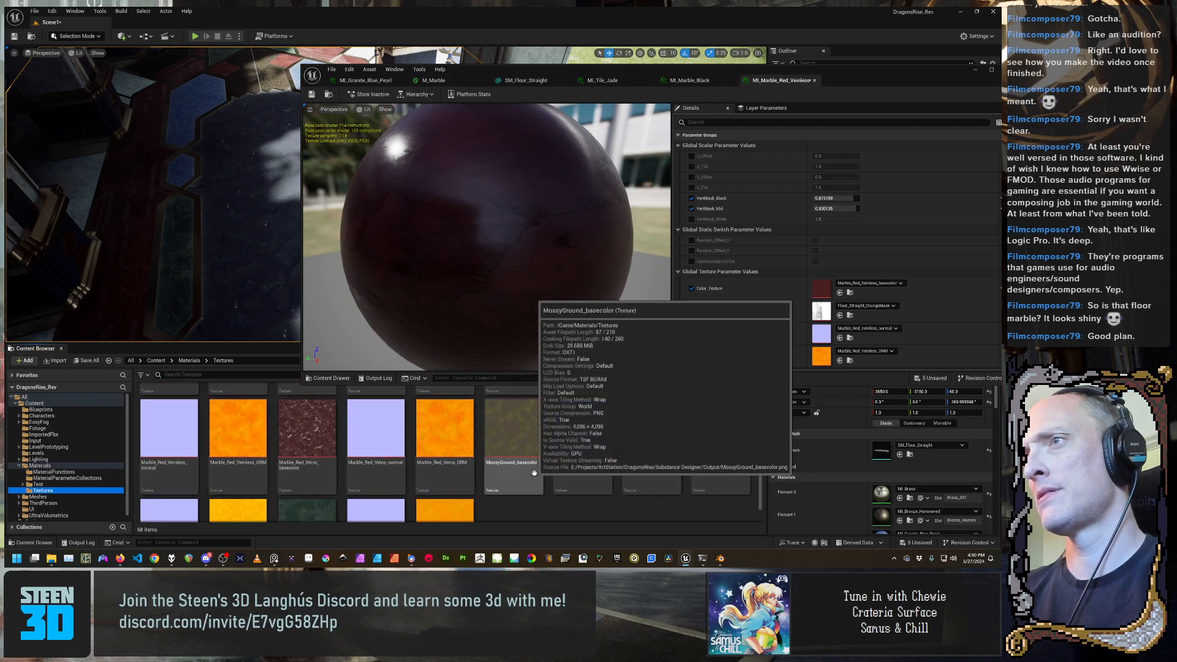
scroll(637, 430, "up", 2)
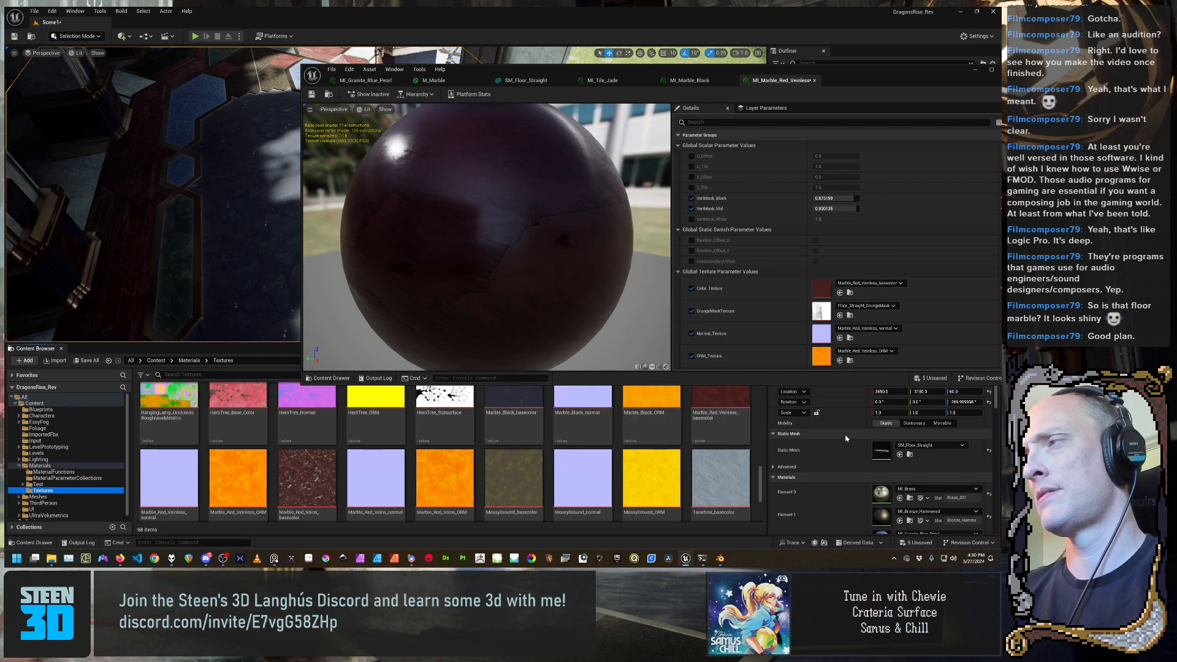
left_click(718, 417)
scroll(679, 468, "up", 1)
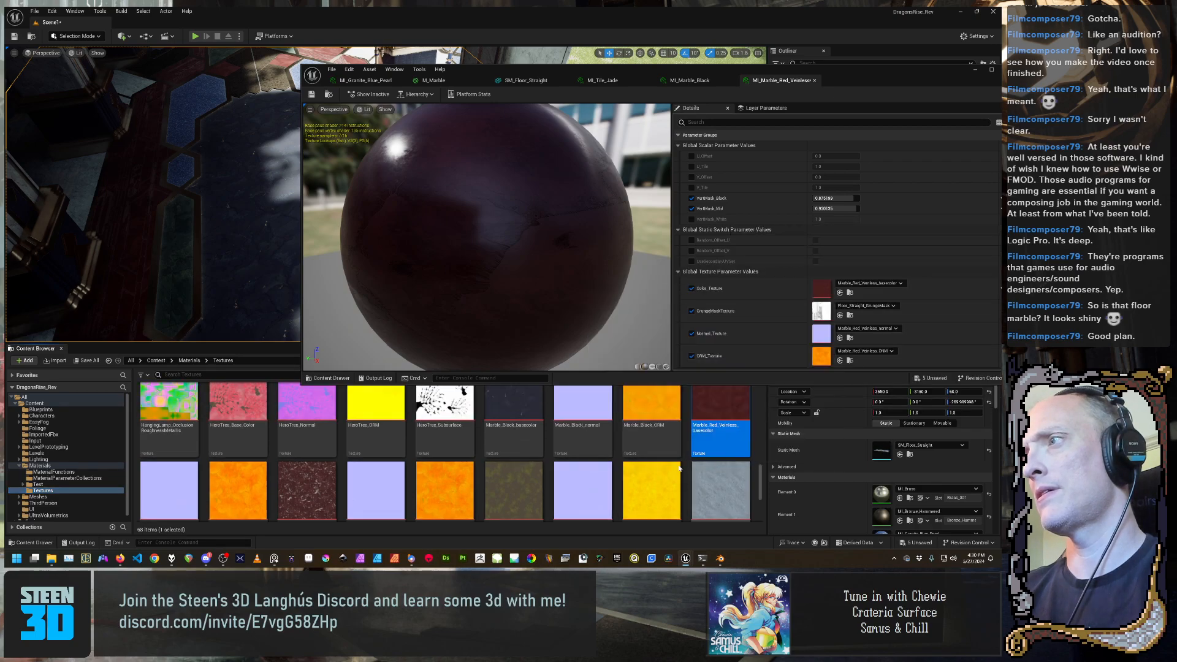
scroll(448, 468, "up", 10)
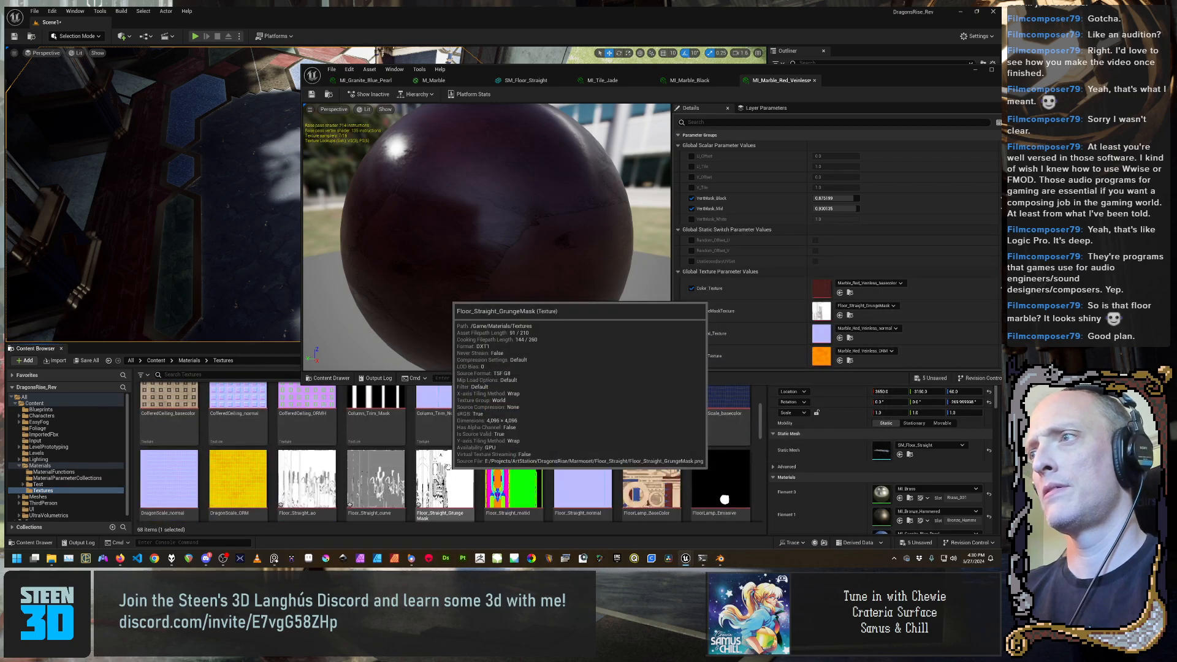
left_click(302, 488)
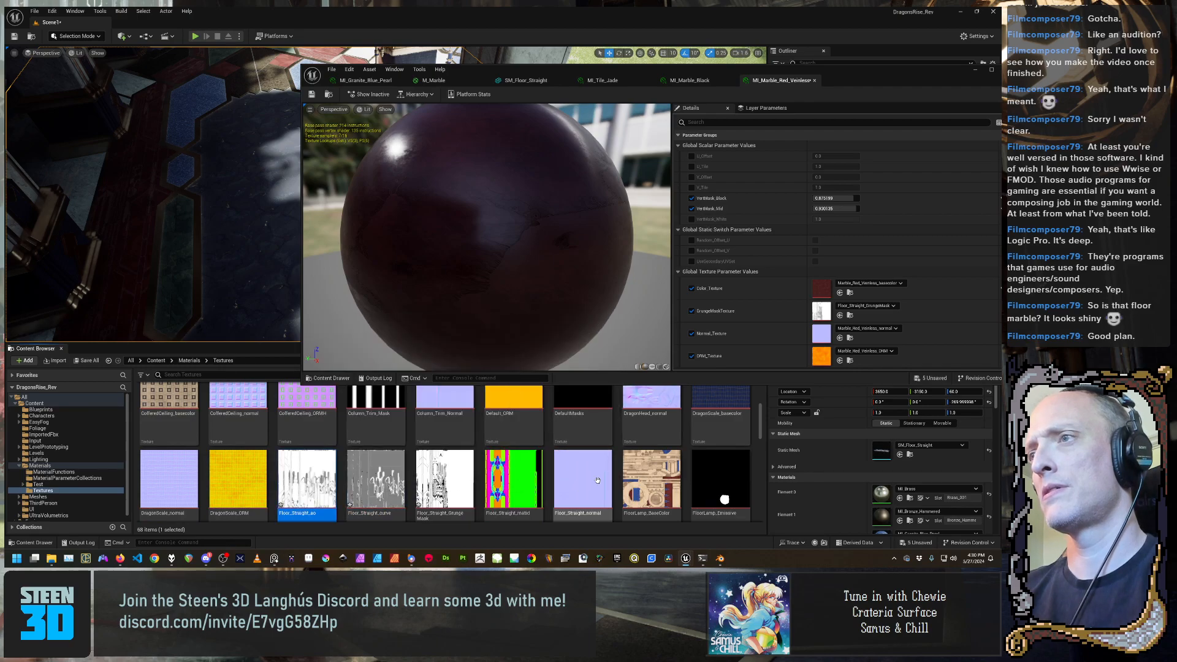
Override and enable MI_Marble_Red_Veinless's secondary UV set switch, and assign the selected Floor_Straight_ao as its GrungeMaskTexture
scroll(872, 271, "down", 2)
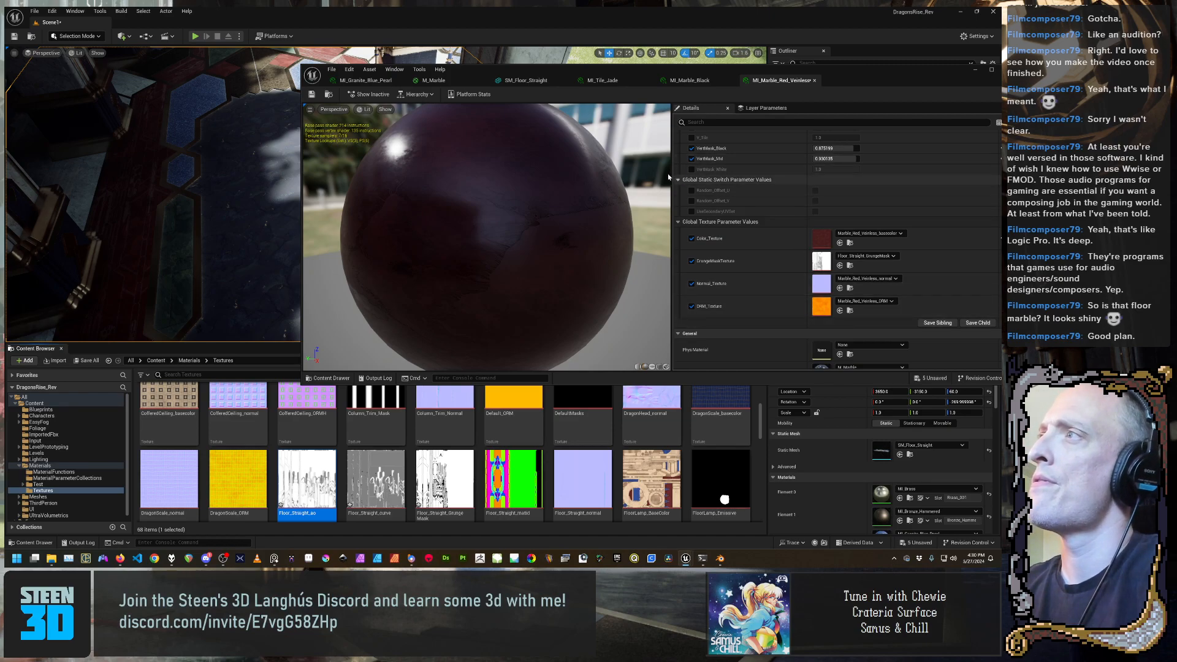
left_click(691, 211)
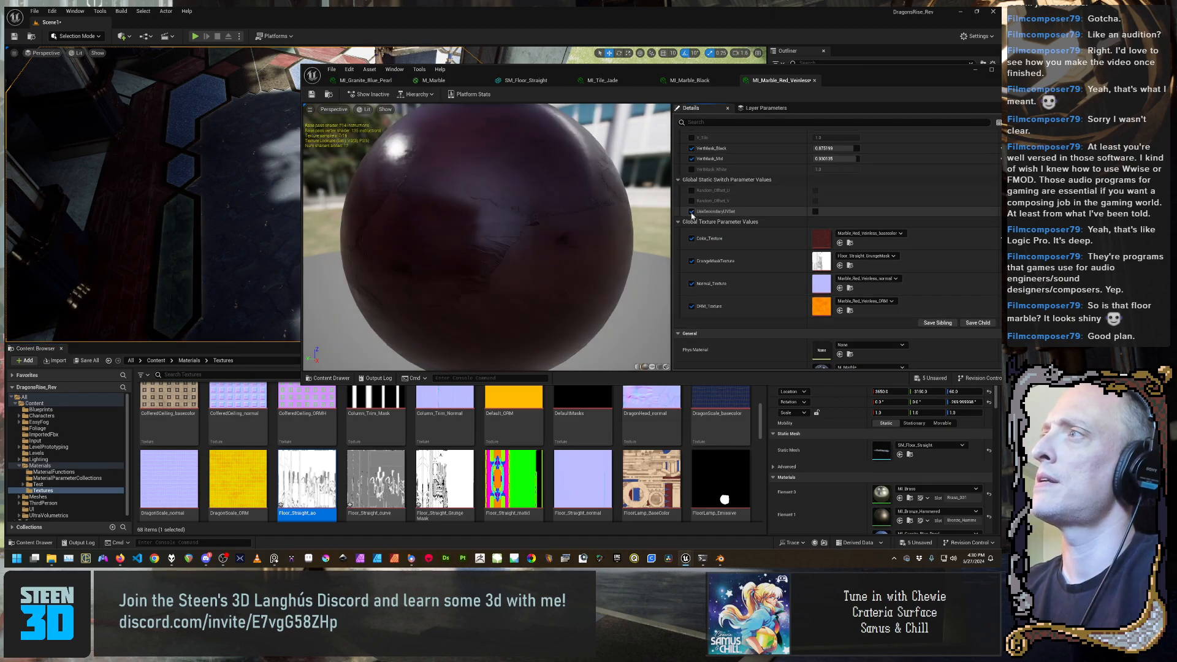
left_click(815, 212)
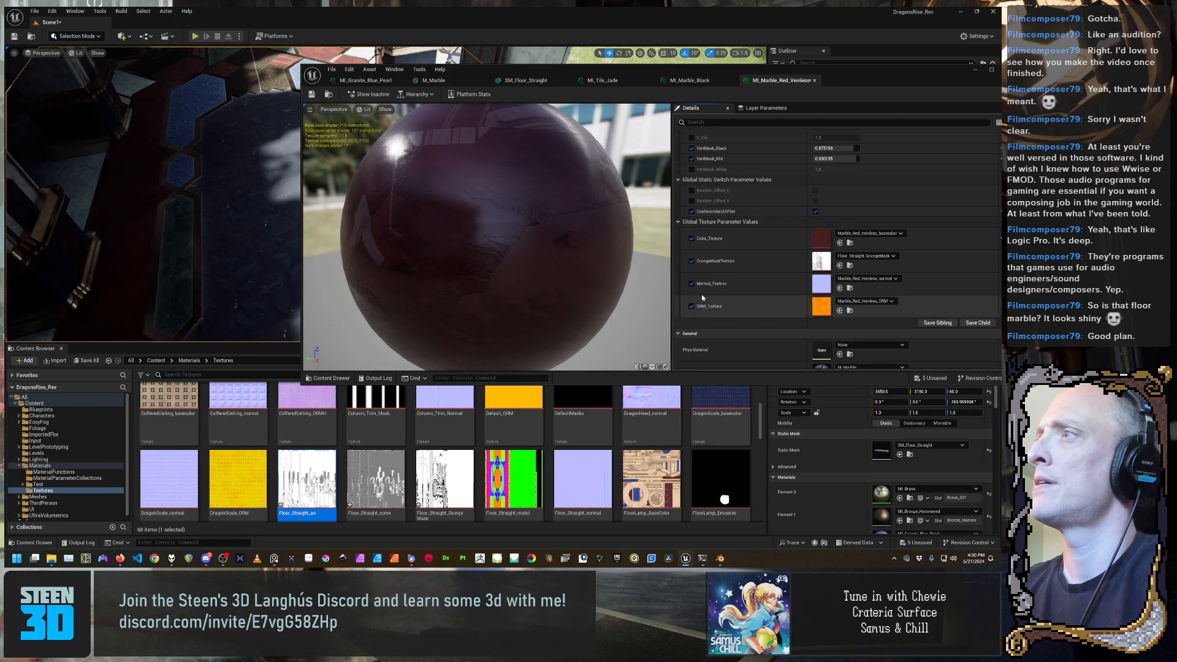
left_click(840, 266)
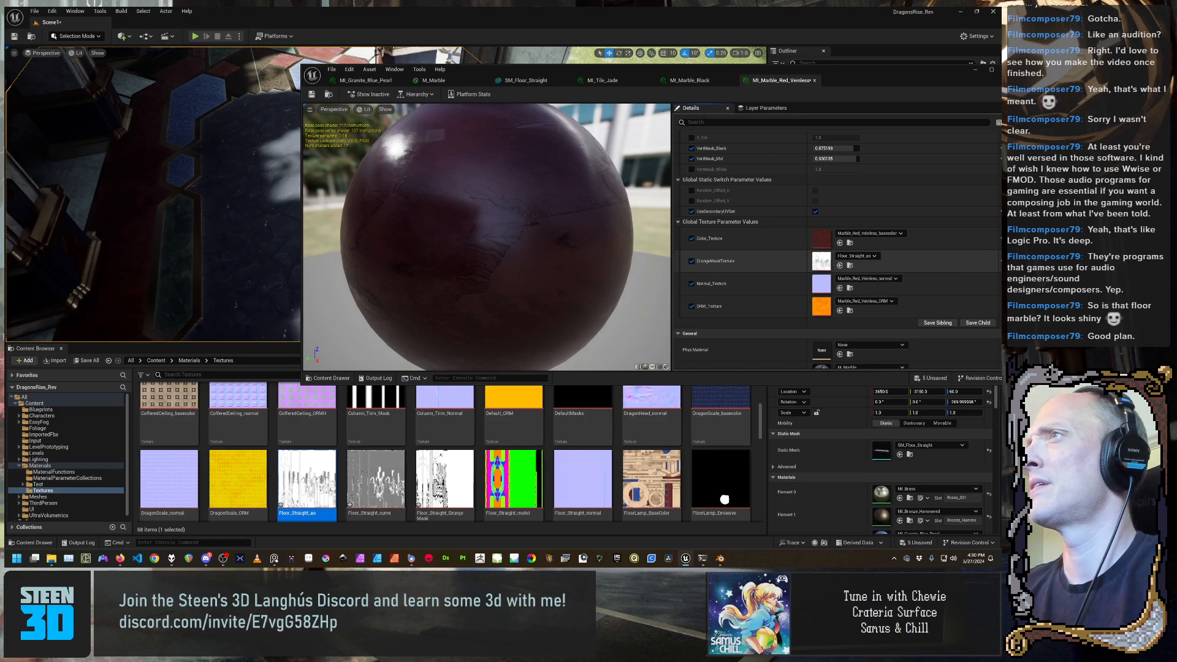
Save MI_Marble_Red_Veinless and minimize the material editor to reveal the whole level
right_click_drag(222, 258, 183, 267)
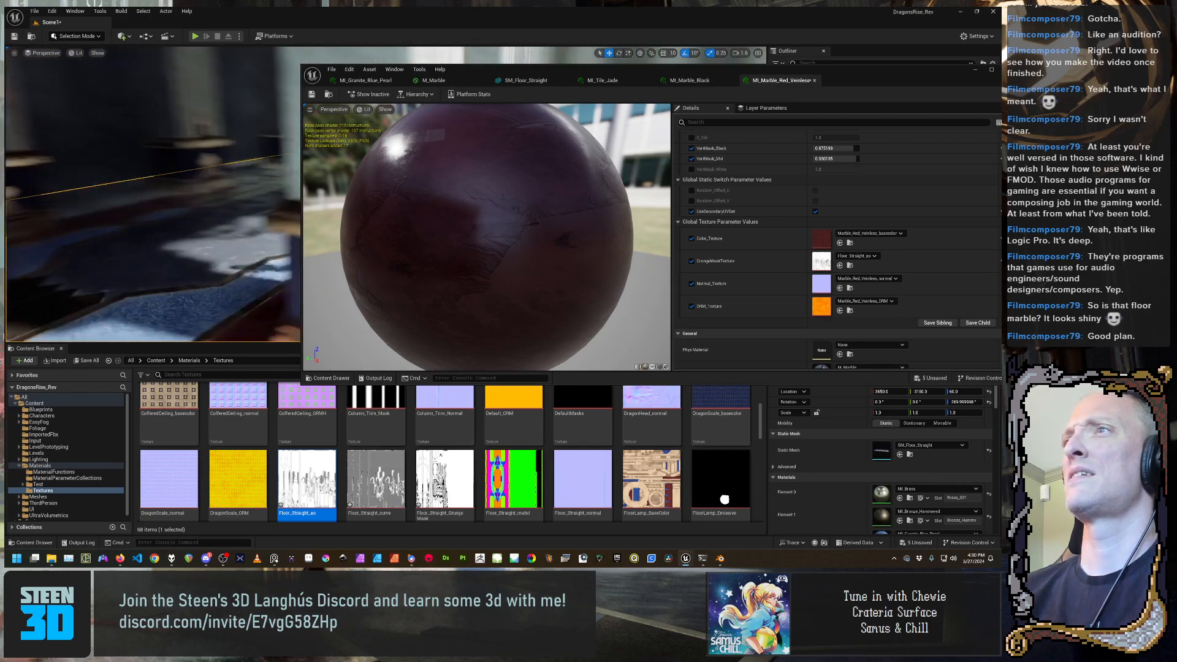
left_click(312, 94)
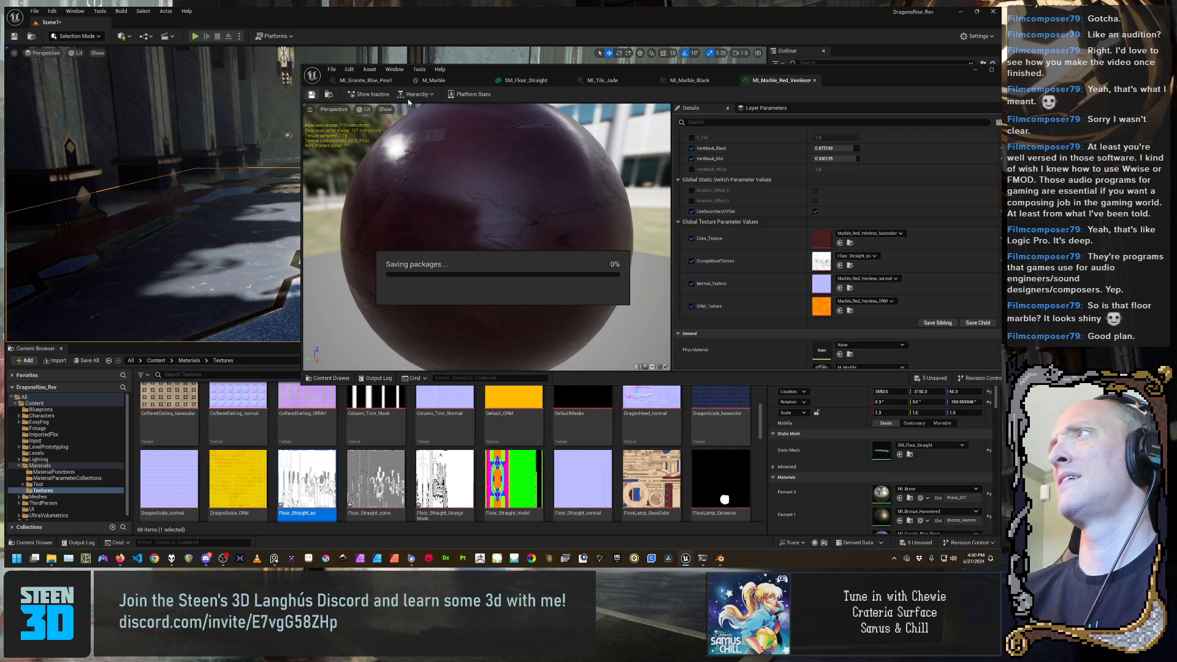
left_click(976, 70)
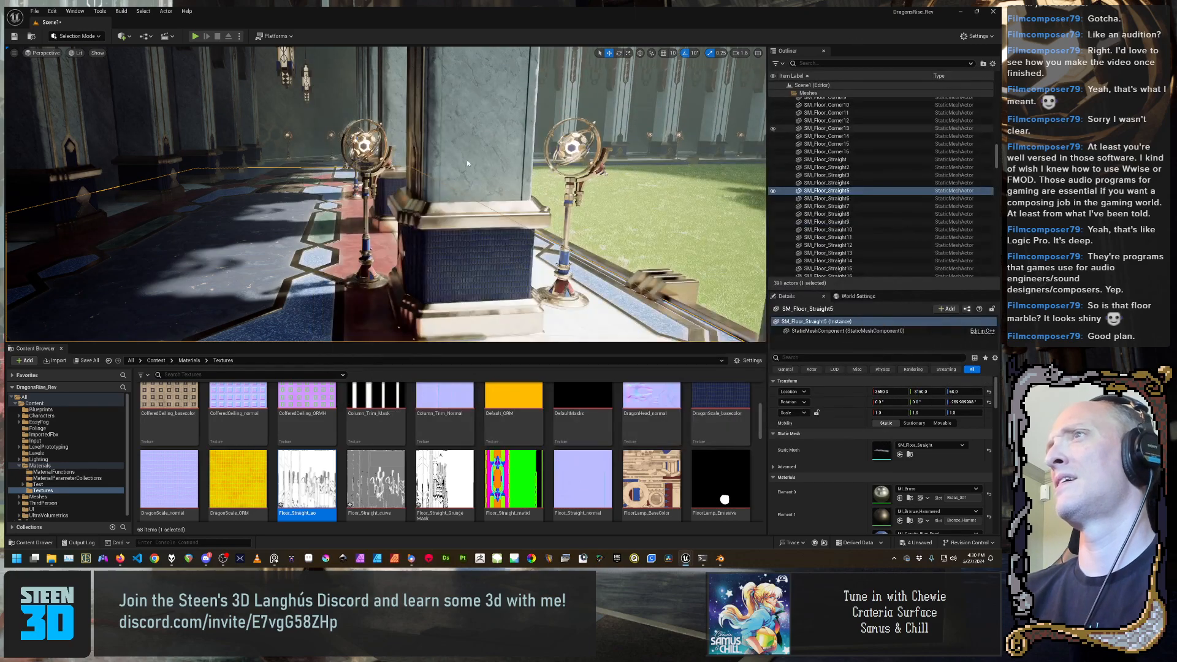
Deselect the floor piece and examine the grunge on the hallway's marble floor both close up and along its length
right_click_drag(589, 196, 430, 201)
key("Escape")
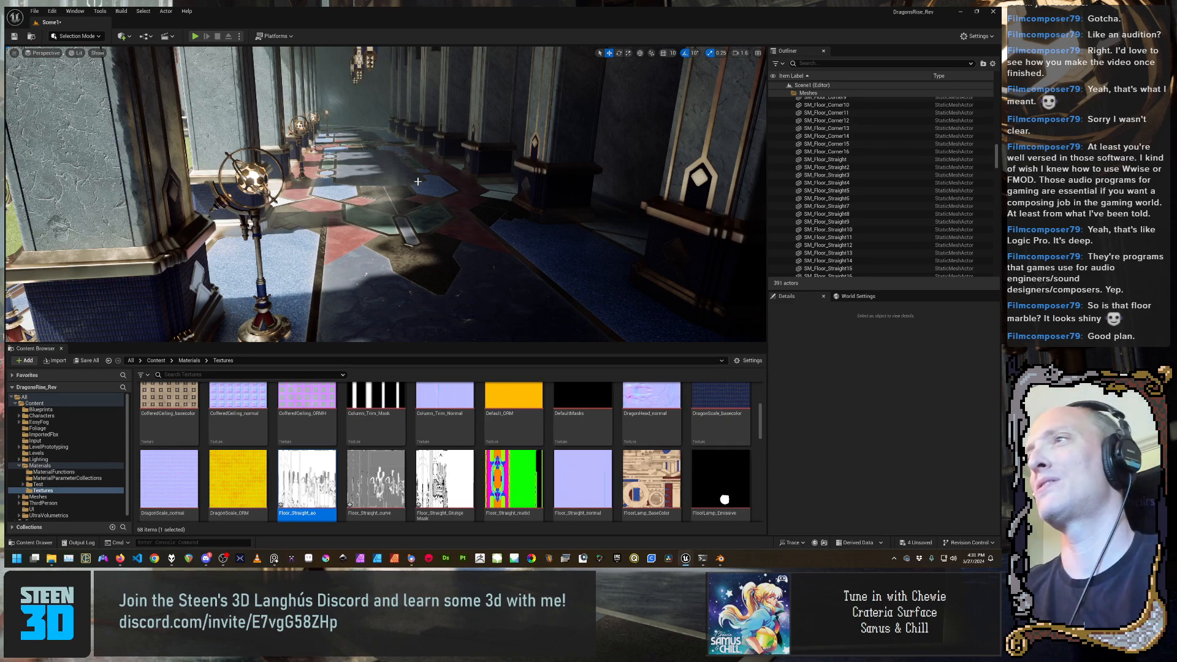
right_click_drag(418, 182, 396, 227)
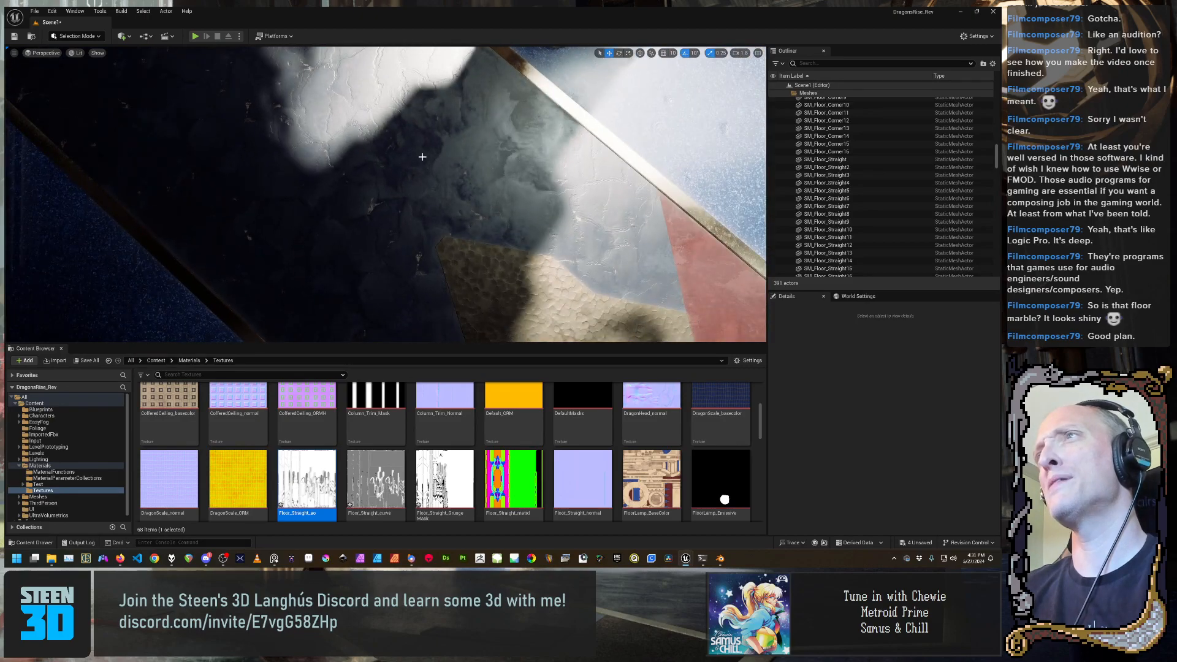
right_click_drag(423, 157, 456, 184)
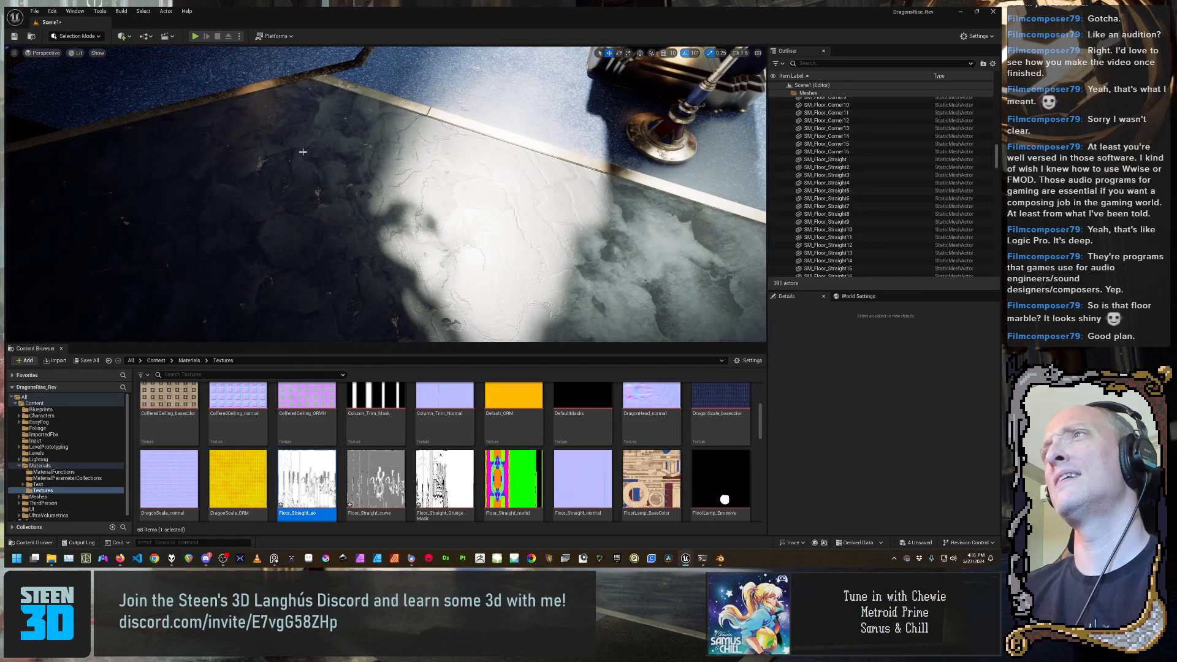
right_click_drag(456, 217, 421, 196)
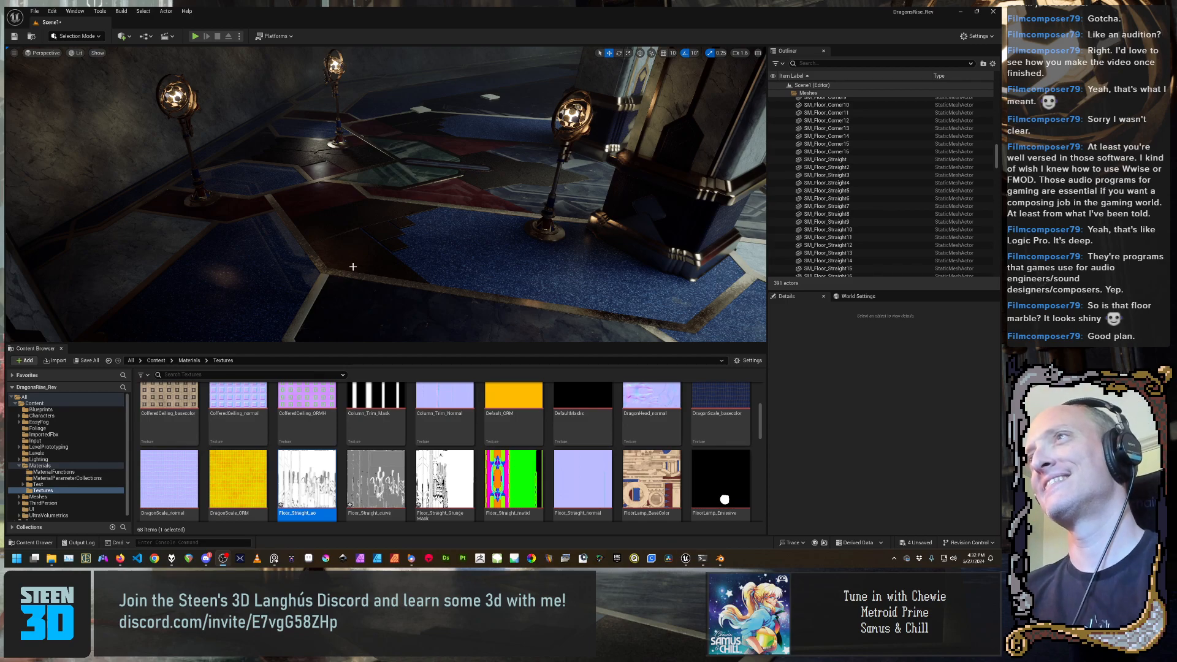
right_click_drag(350, 265, 546, 220)
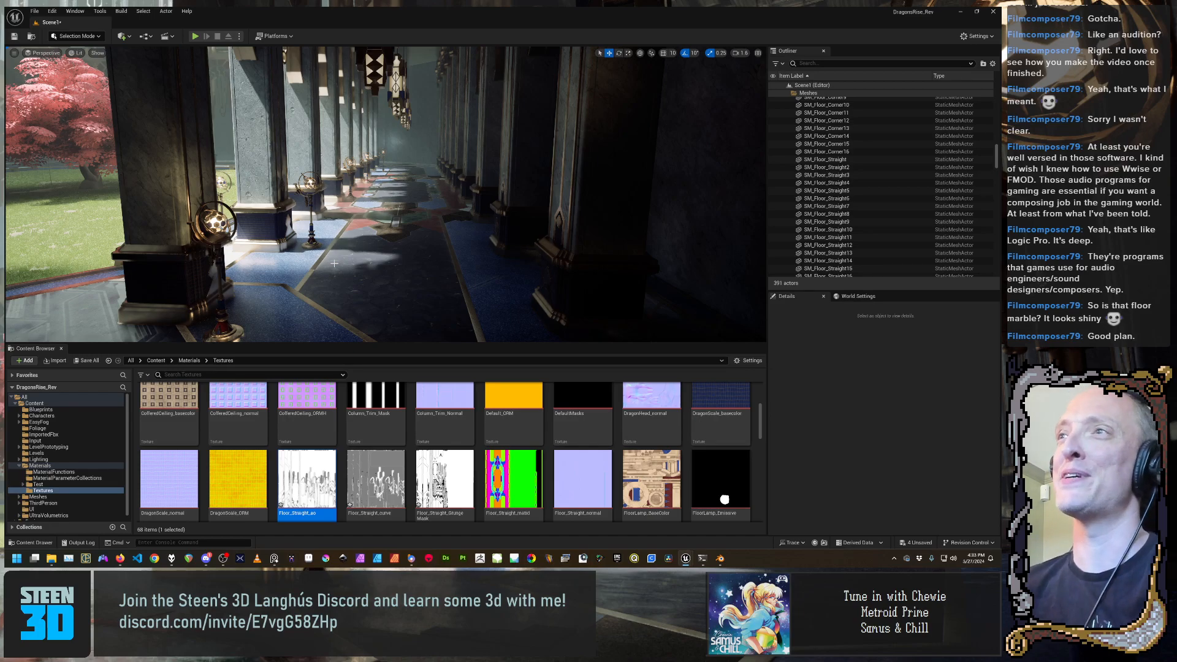
right_click_drag(504, 166, 458, 189)
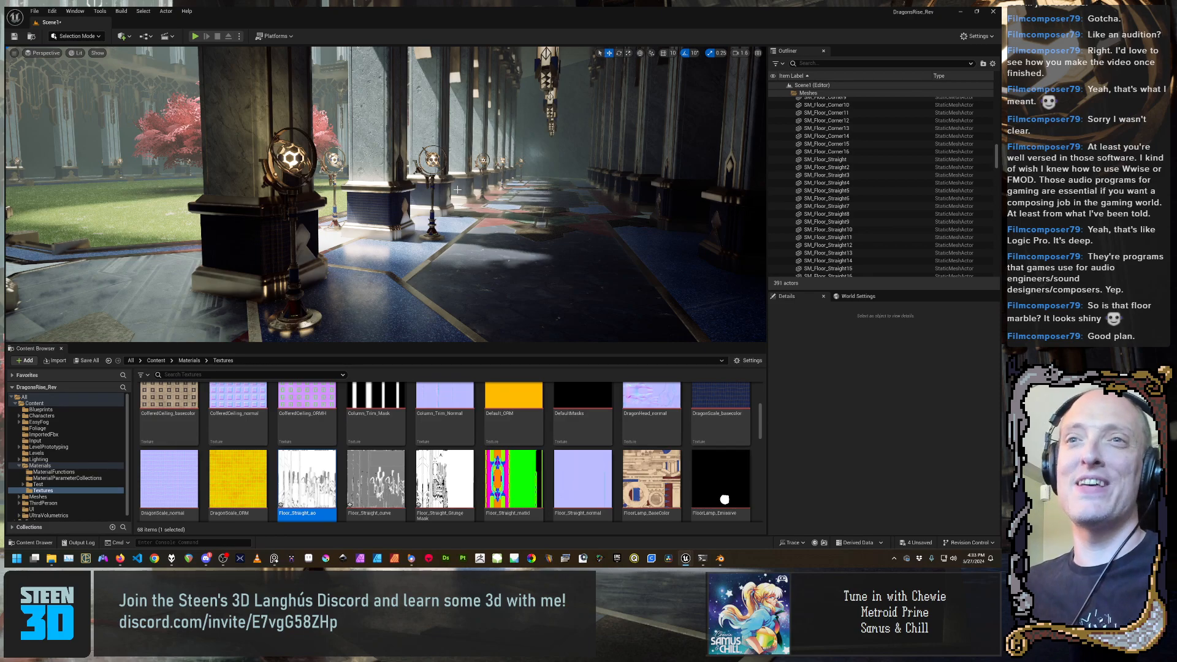
right_click_drag(515, 142, 453, 183)
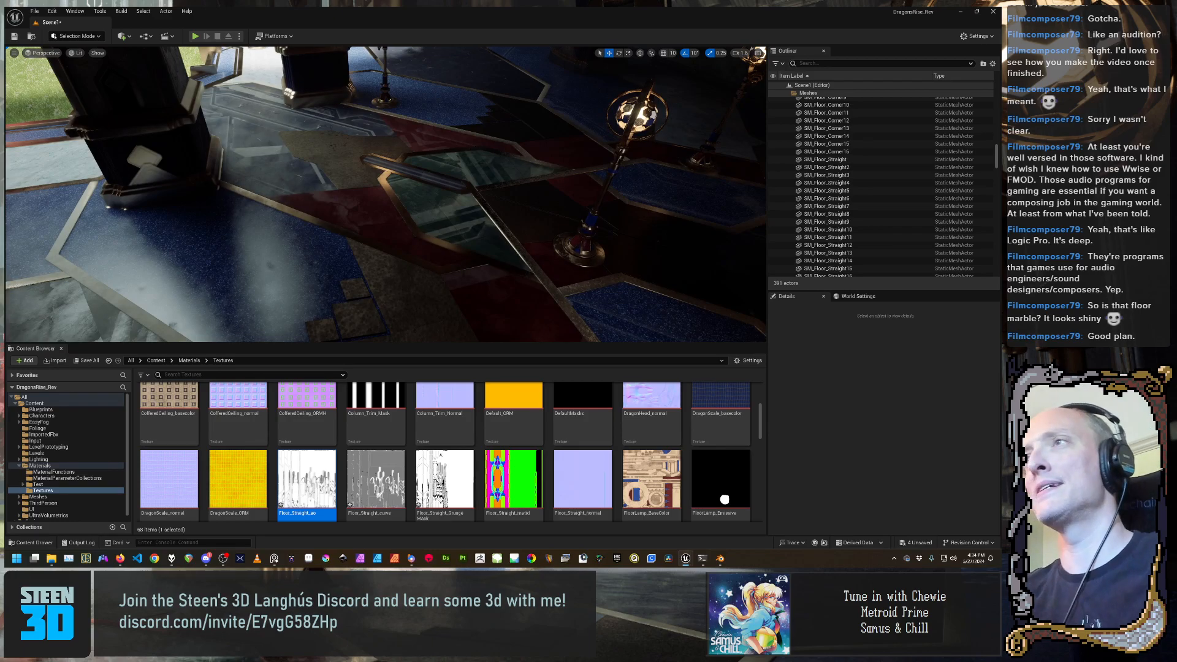
right_click_drag(452, 183, 438, 140)
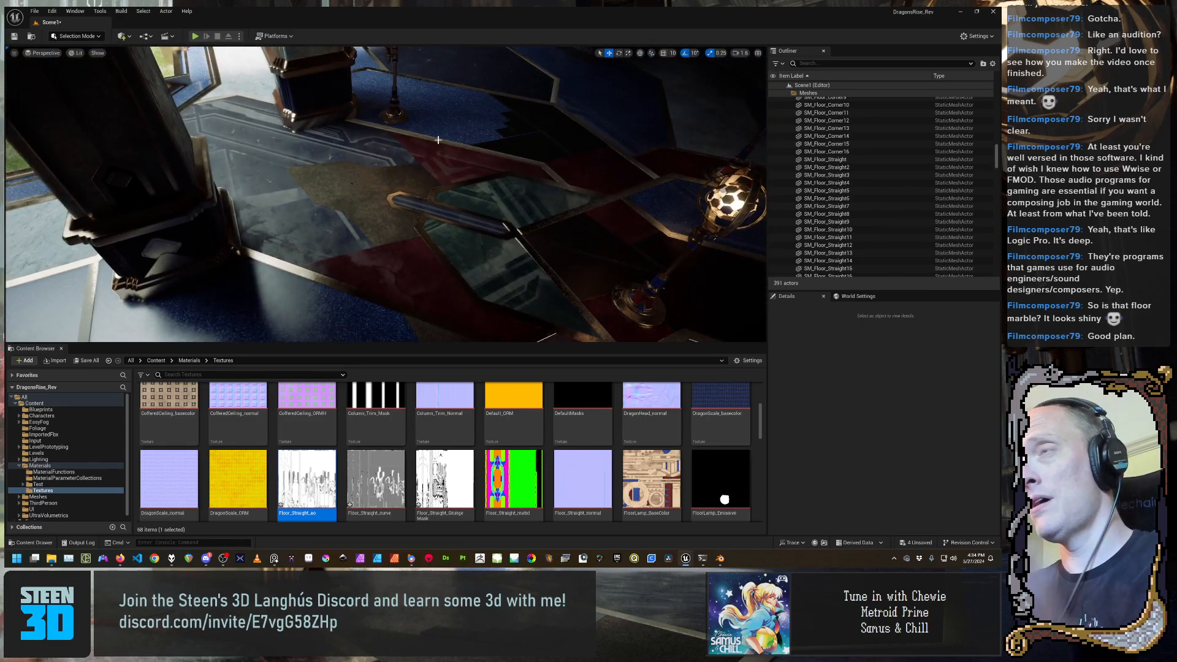
right_click_drag(585, 332, 581, 339)
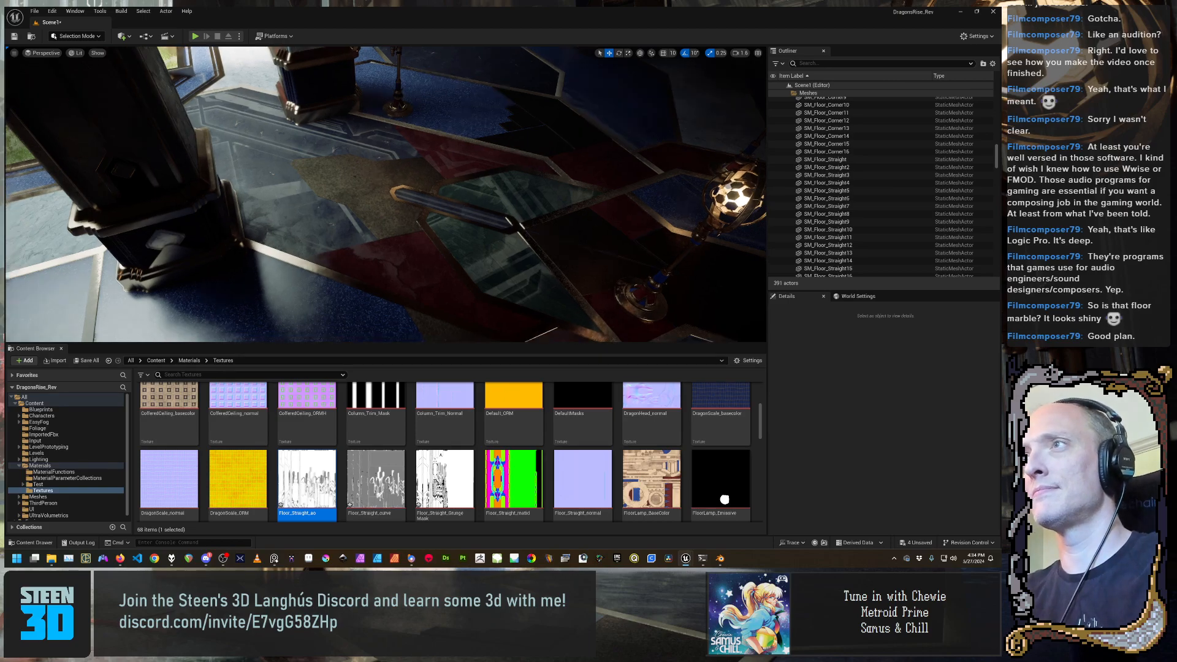
right_click_drag(474, 226, 500, 221)
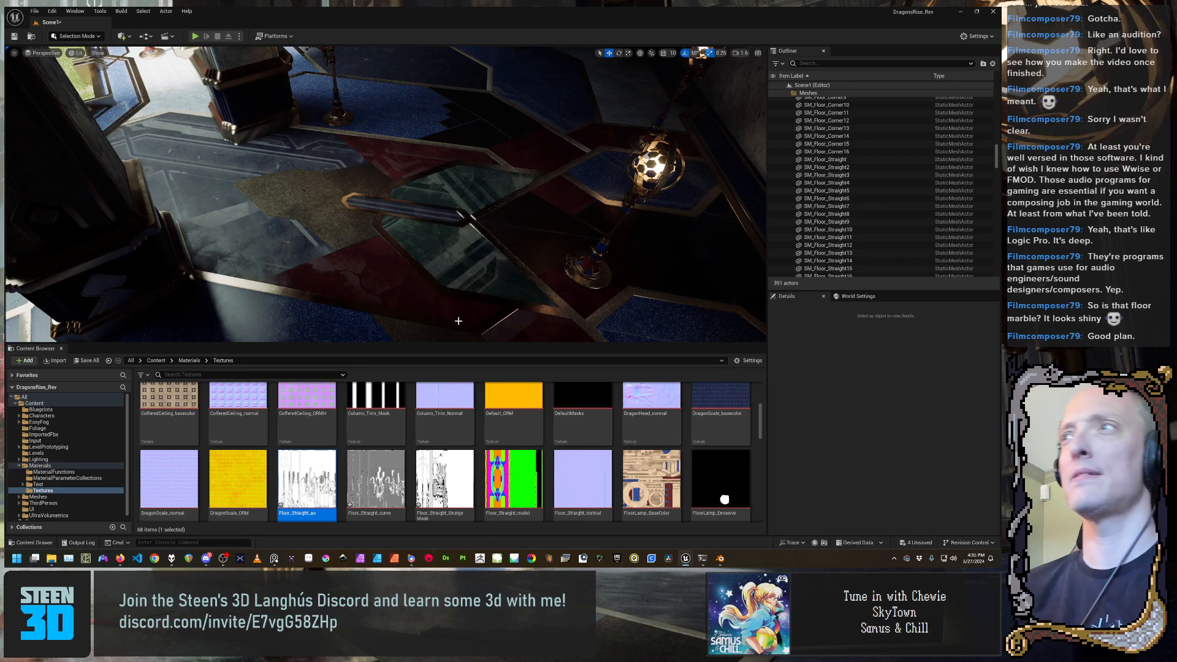
mouse_move(429, 257)
right_mouse_down()
mouse_move(373, 244)
mouse_move(423, 251)
mouse_move(393, 249)
mouse_move(380, 263)
mouse_move(453, 258)
mouse_move(429, 257)
right_mouse_up()
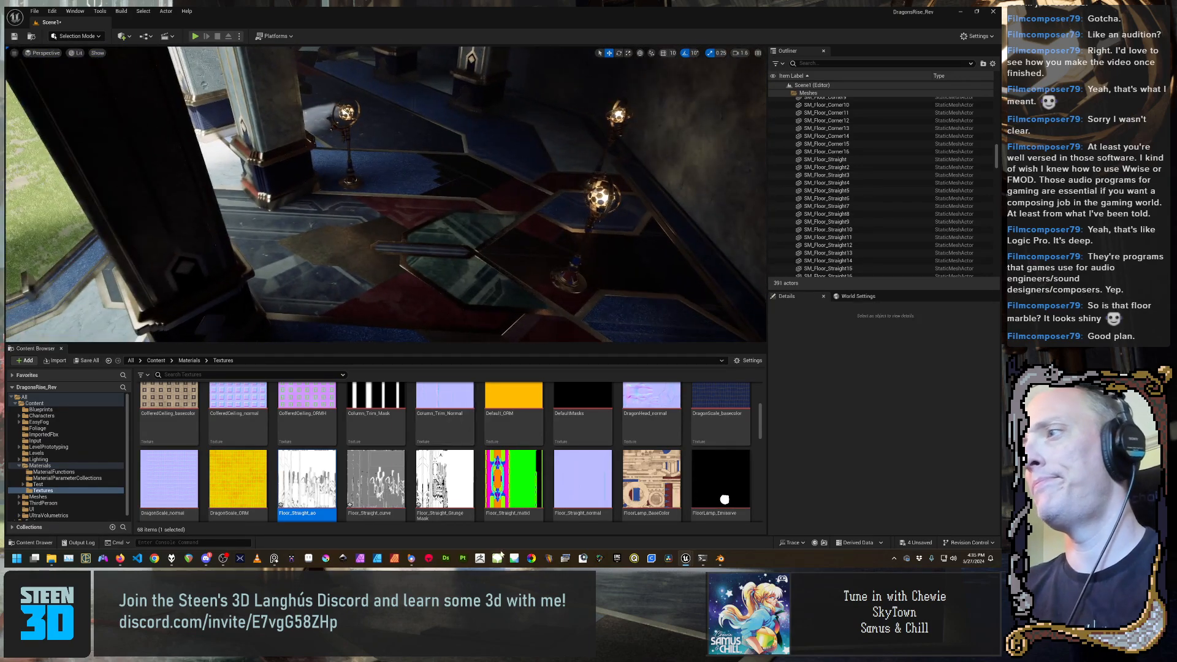
Switch to Blender, select the Floor_Corner mesh and add a second UV map to it
left_click(719, 562)
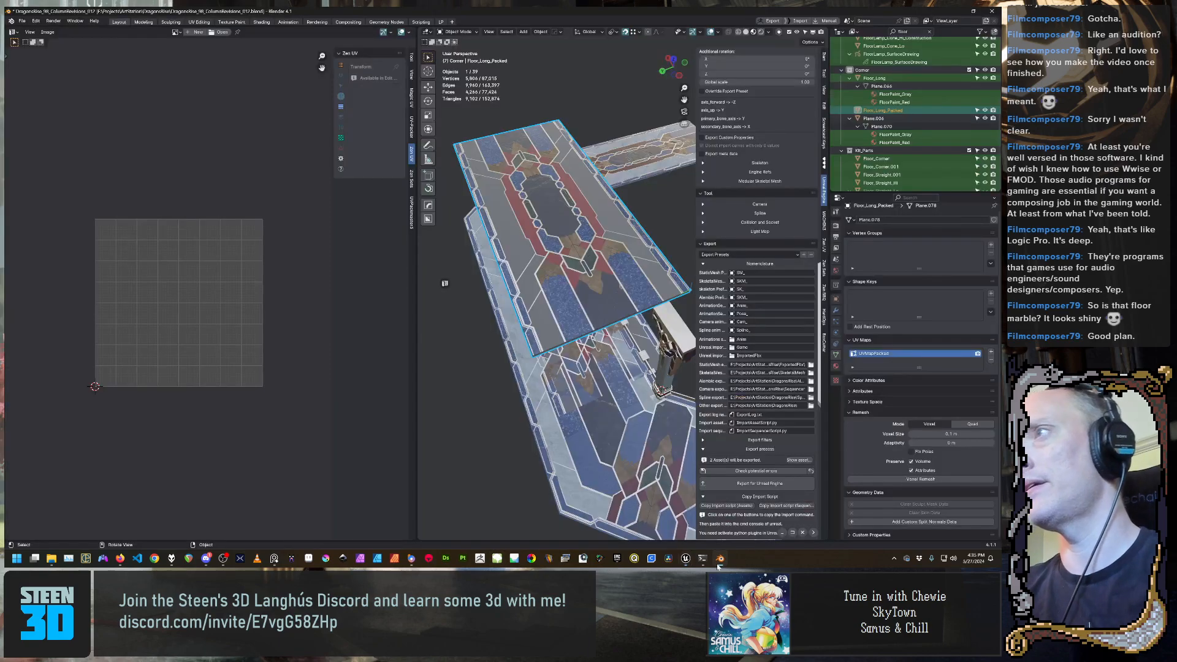
middle_click_drag(593, 354, 594, 354)
left_click(630, 472)
middle_click_drag(630, 472, 502, 325)
key("KP_Decimal")
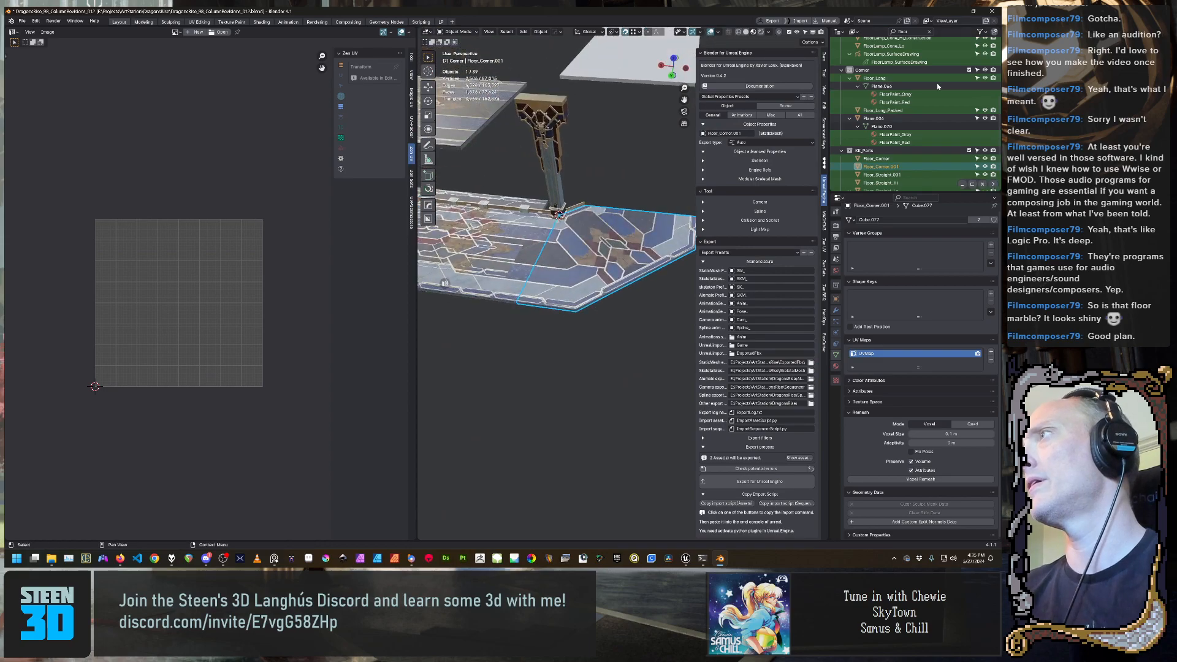
scroll(925, 108, "down", 2)
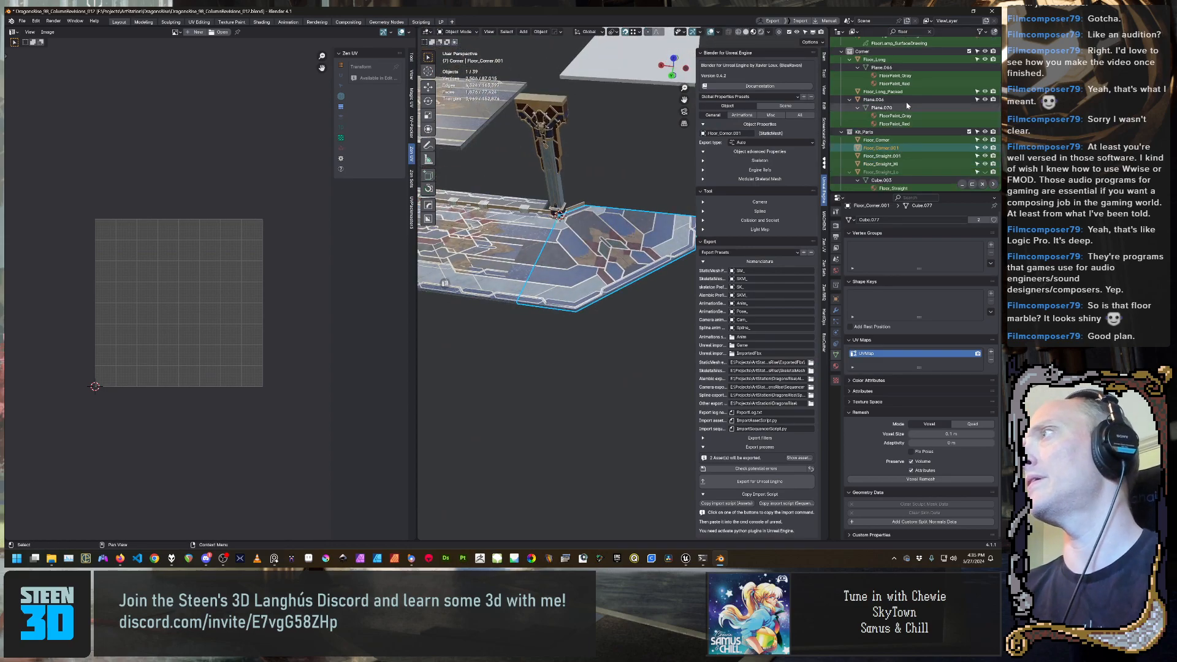
middle_click_drag(535, 351, 552, 421)
scroll(553, 352, "down", 6)
left_click(616, 316)
scroll(568, 368, "up", 5)
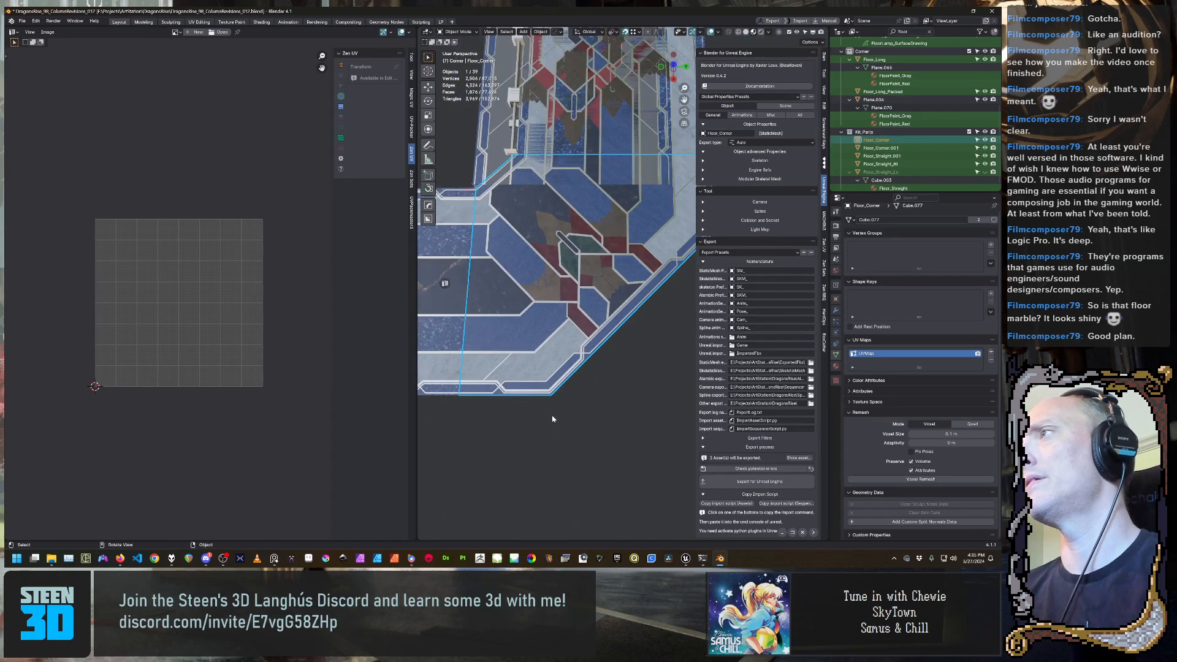
left_click(991, 352)
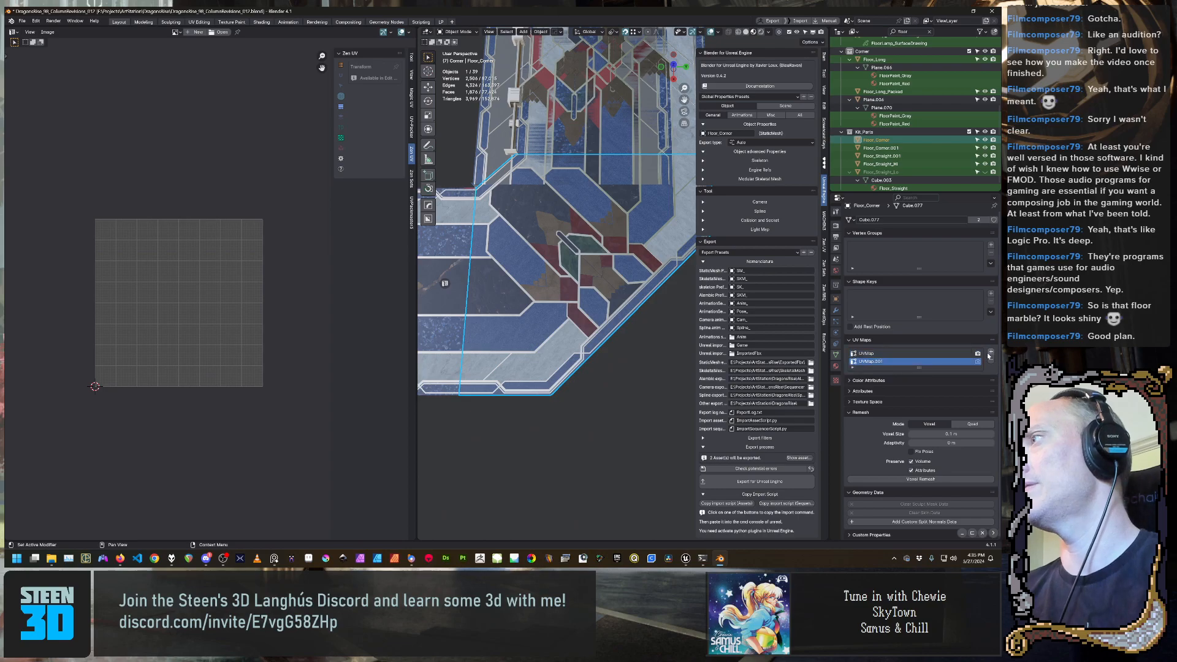
Select the Floor_Straight_Hi mesh and inspect its UV map list and underside
middle_click_drag(563, 332, 521, 375)
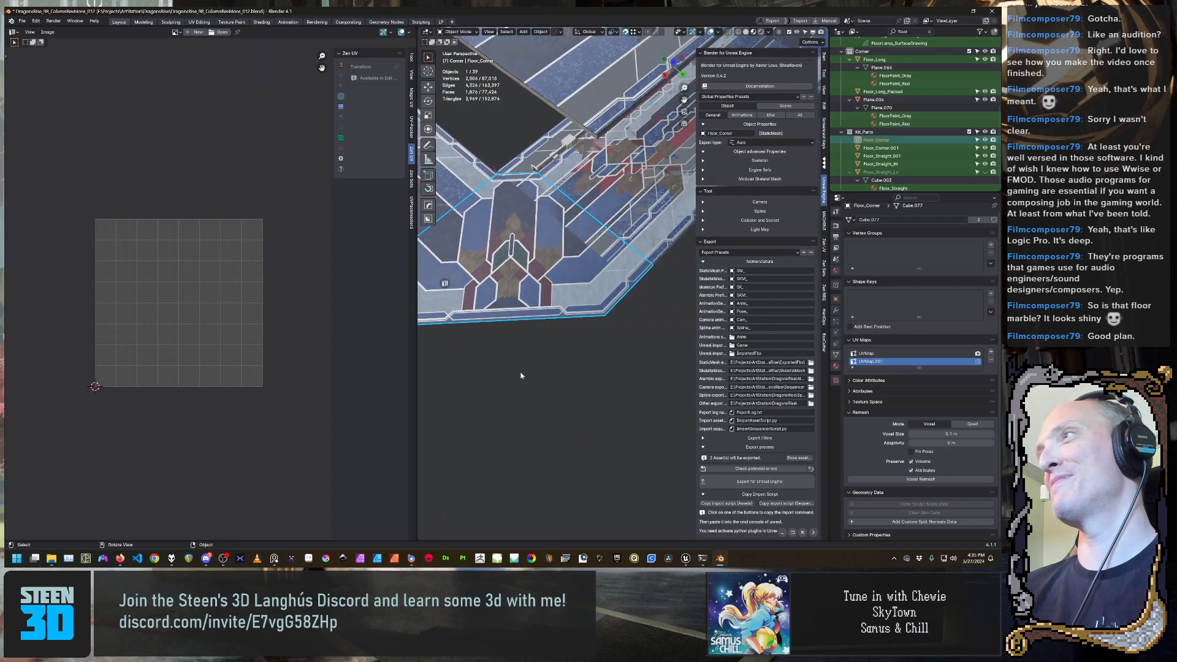
left_click(657, 182)
middle_click_drag(637, 294, 473, 343)
left_click(603, 349)
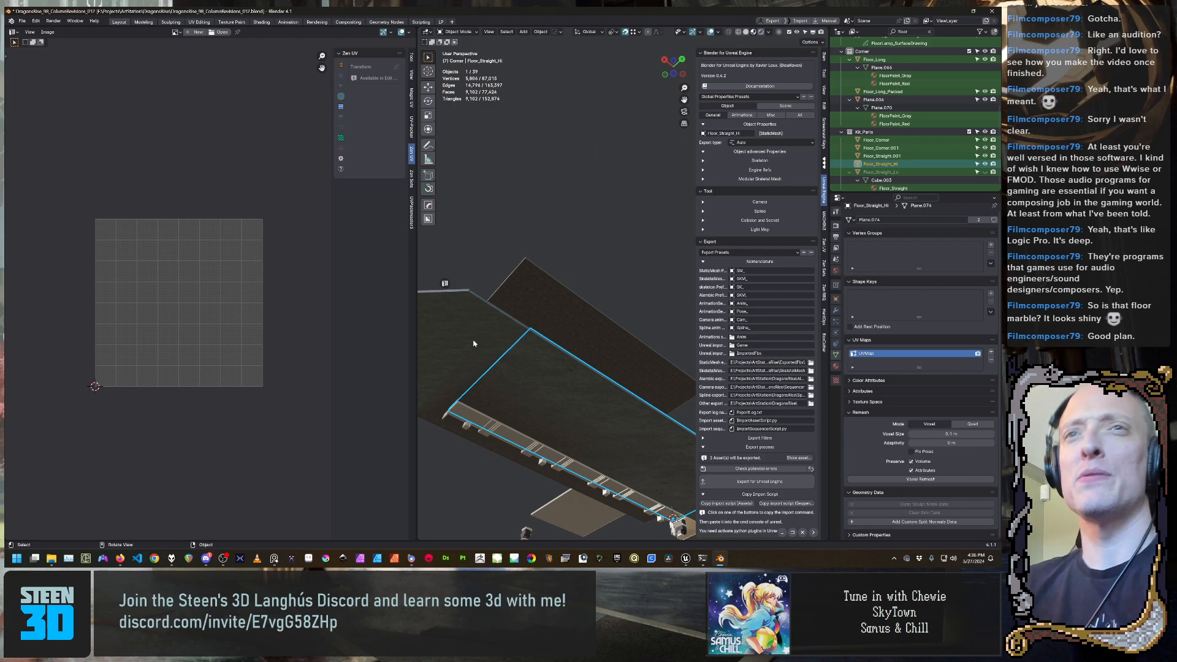
Select Floor_Corner, look up through the floor objects in the outliner and make the Floor collection active
middle_click_drag(543, 325, 527, 403)
left_click(933, 140)
scroll(930, 144, "up", 4)
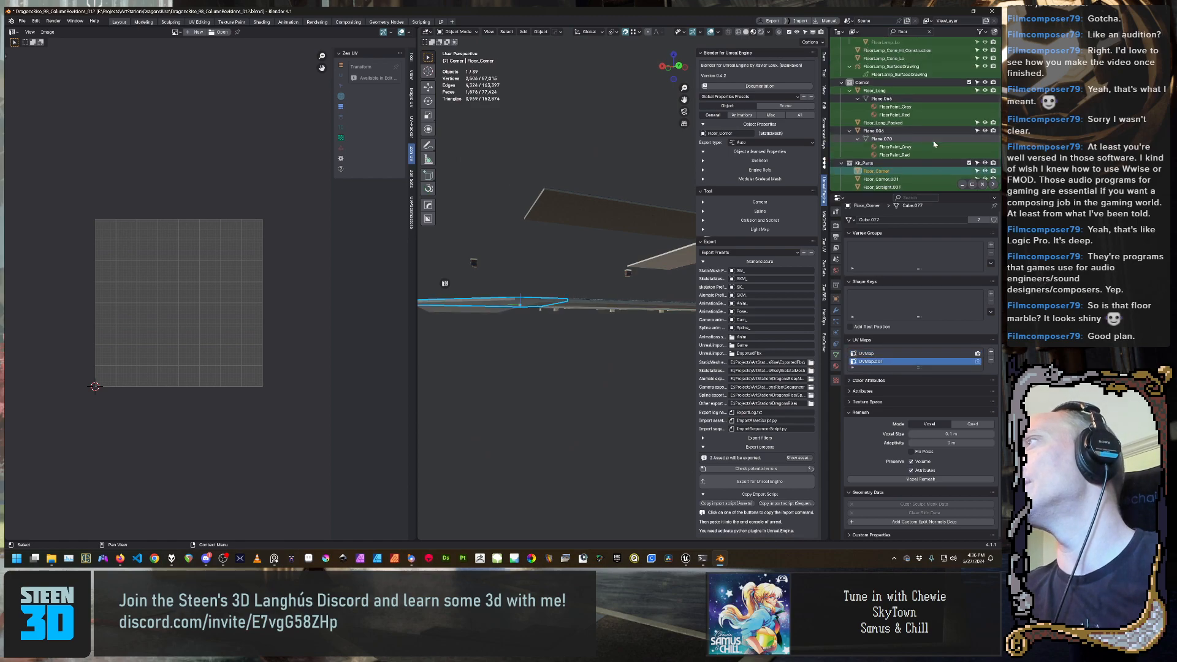
scroll(930, 144, "up", 1)
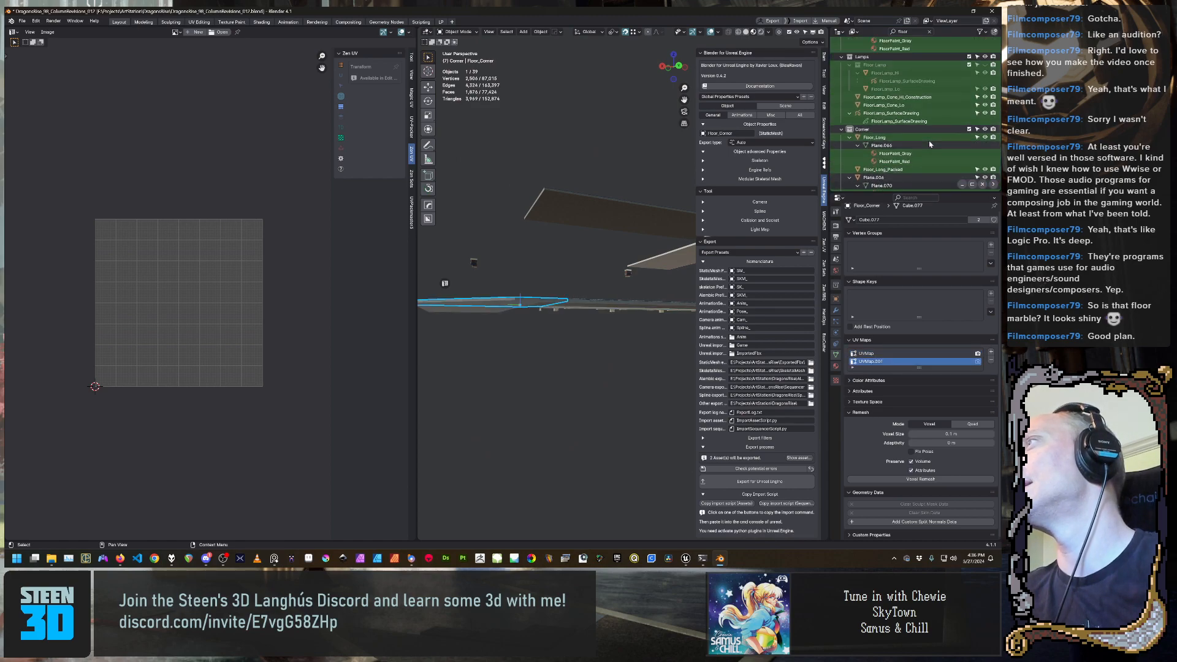
scroll(930, 144, "up", 3)
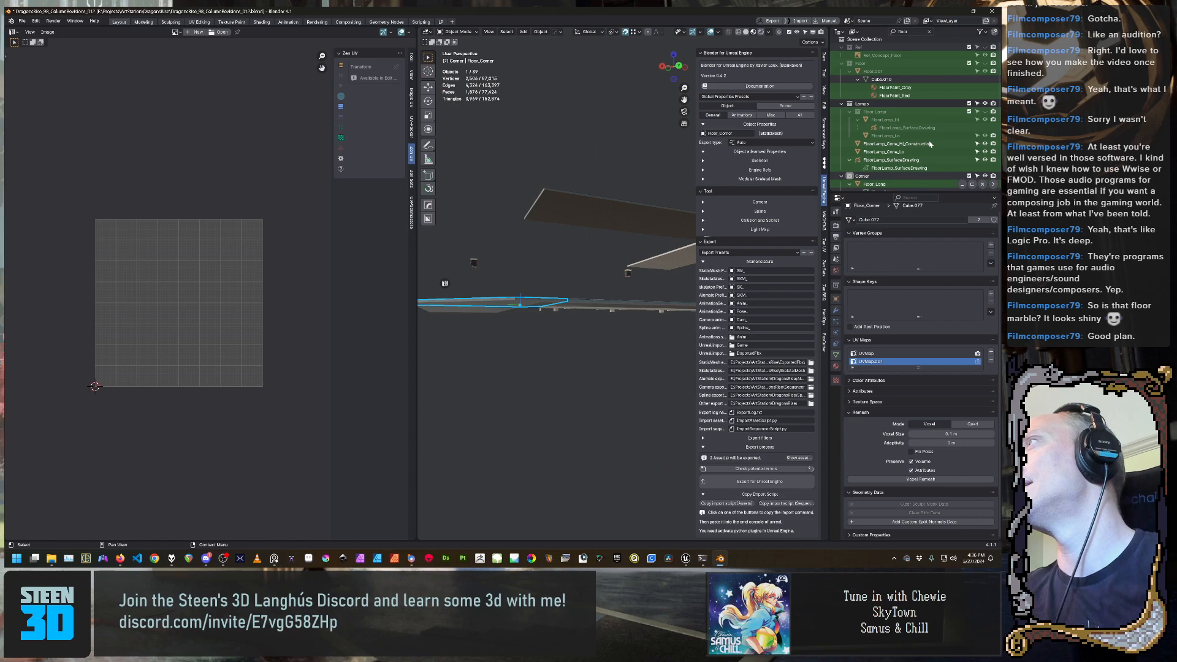
scroll(930, 144, "up", 1)
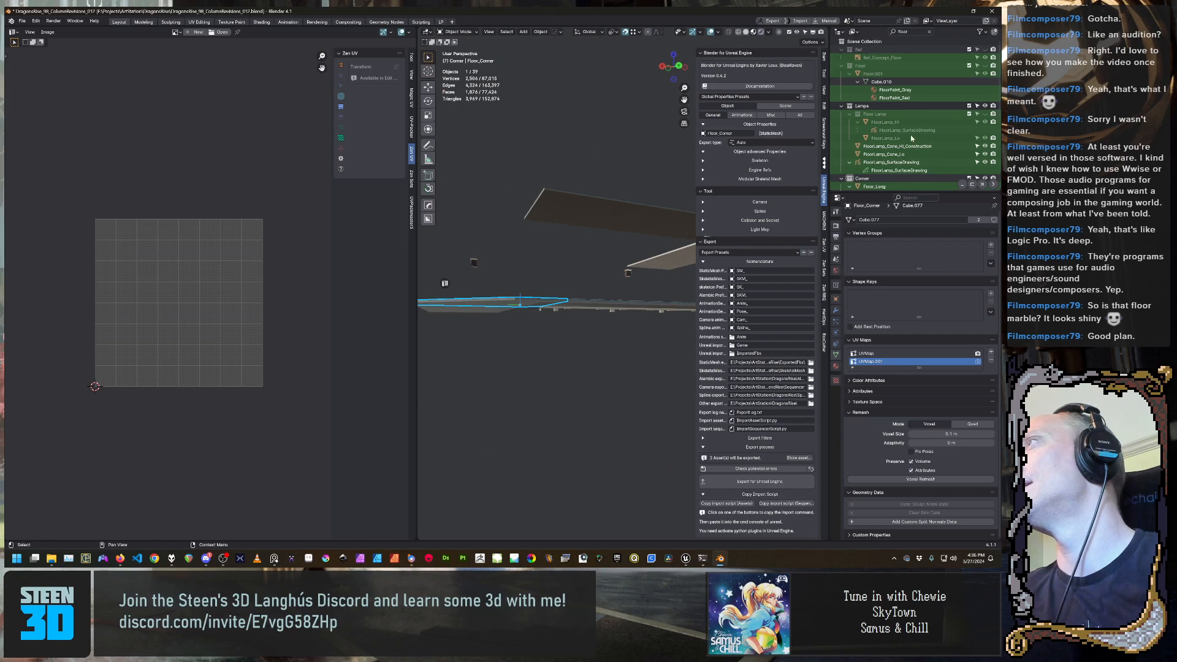
left_click(910, 68)
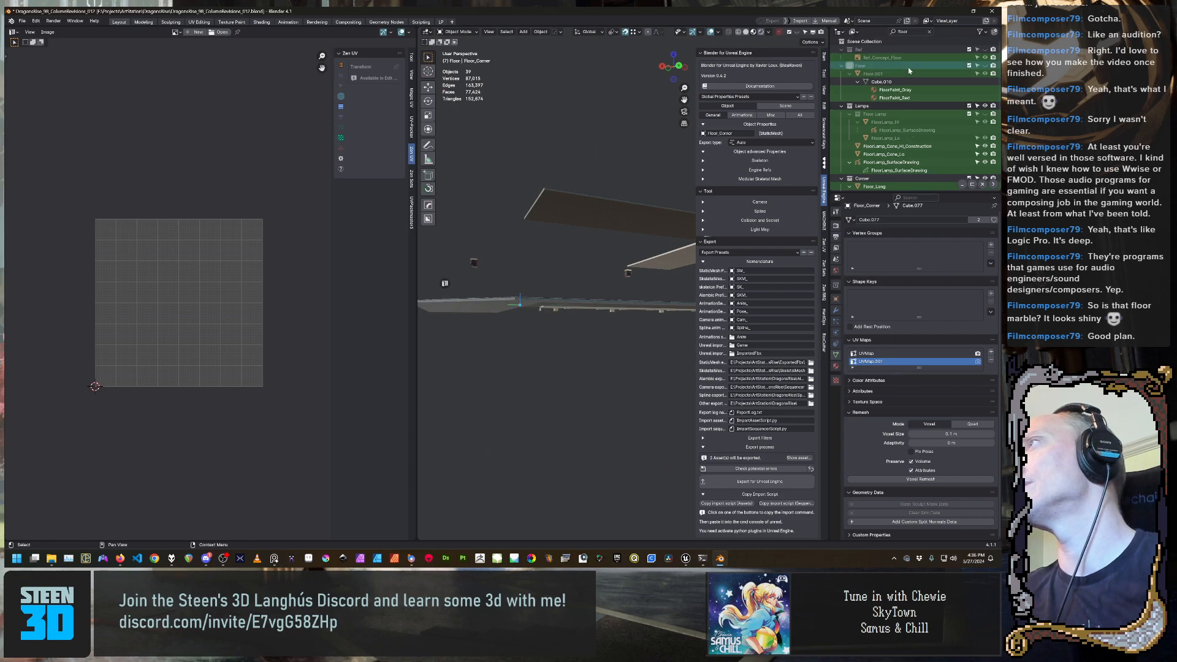
Reselect Floor_Straight_Hi to check its UV map list and look through the remaining floor objects in the outliner
scroll(911, 140, "down", 2)
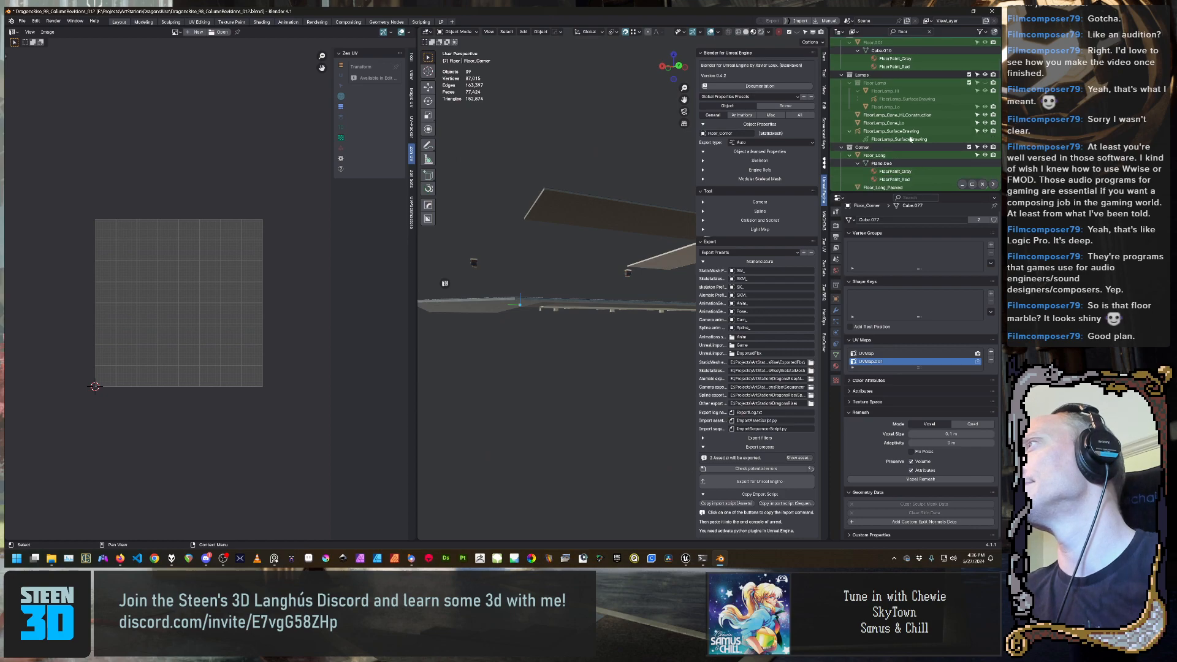
scroll(911, 140, "down", 3)
scroll(911, 140, "down", 3)
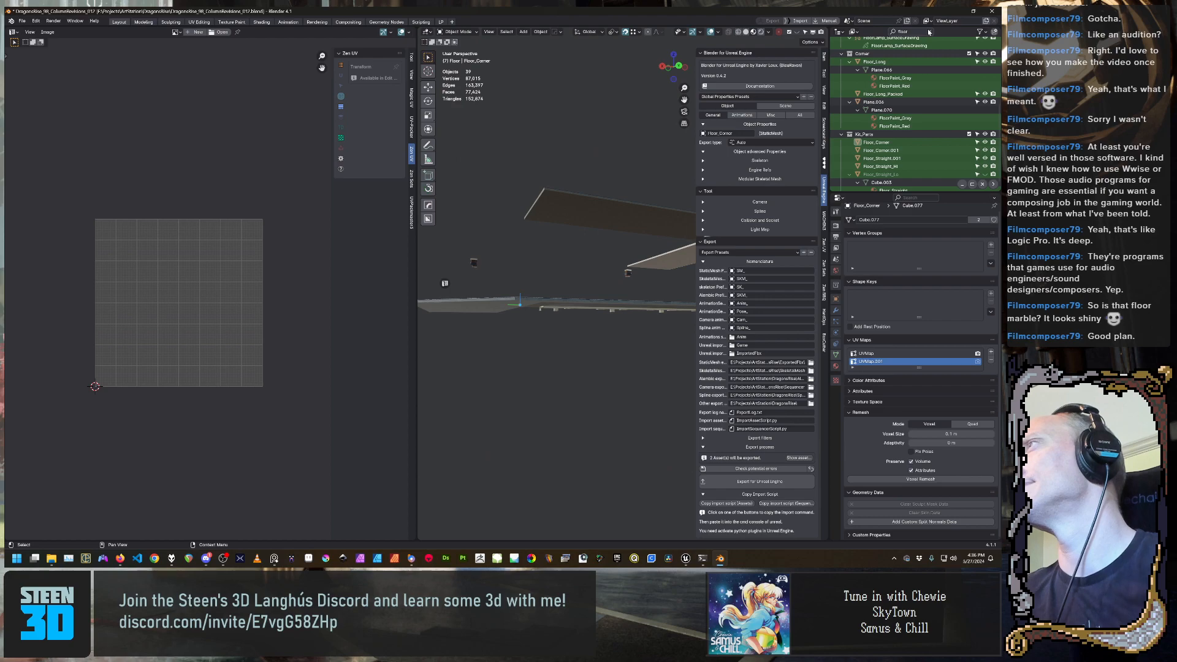
scroll(916, 100, "down", 1)
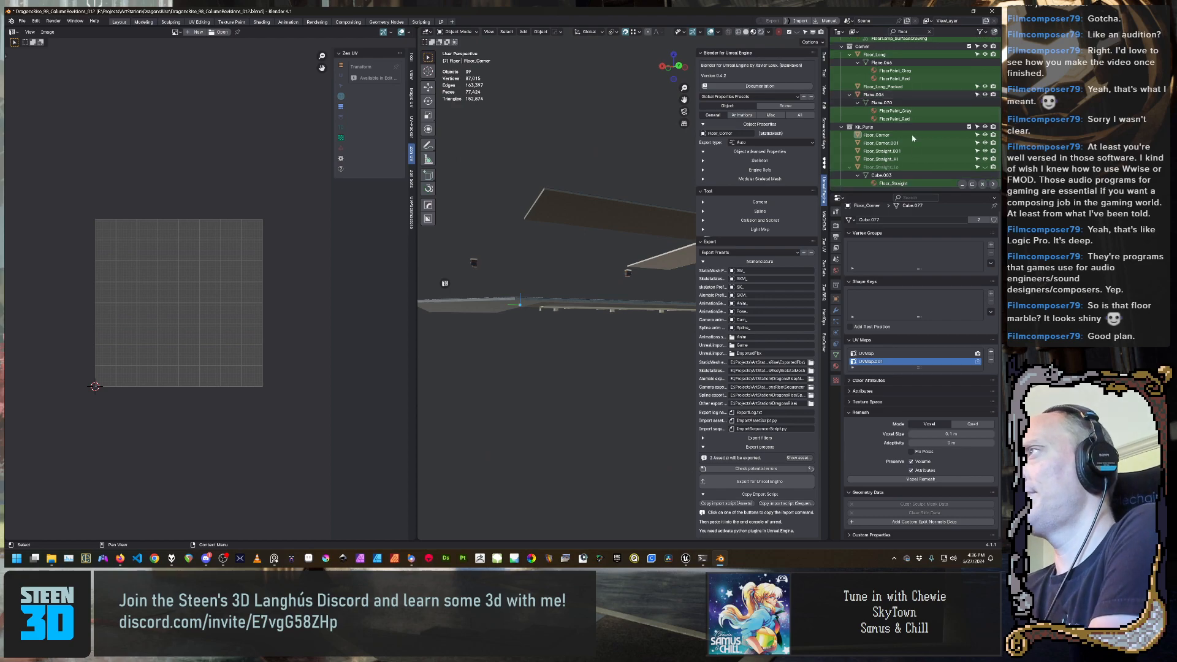
left_click(901, 160)
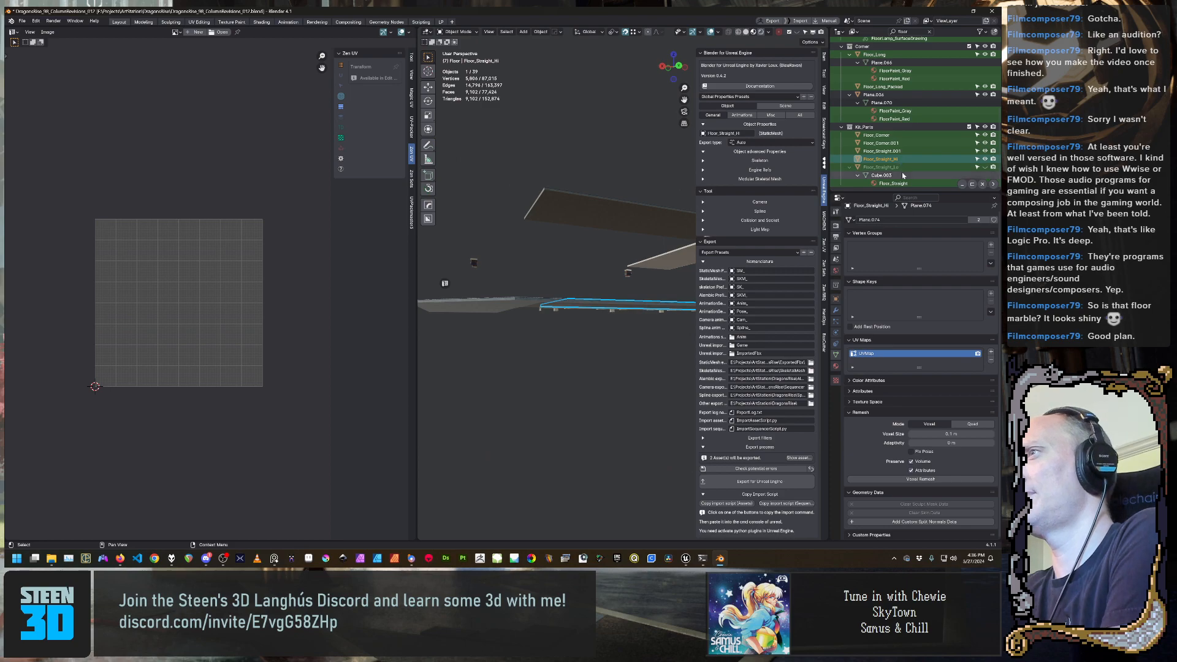
left_click(884, 167)
left_click(899, 159)
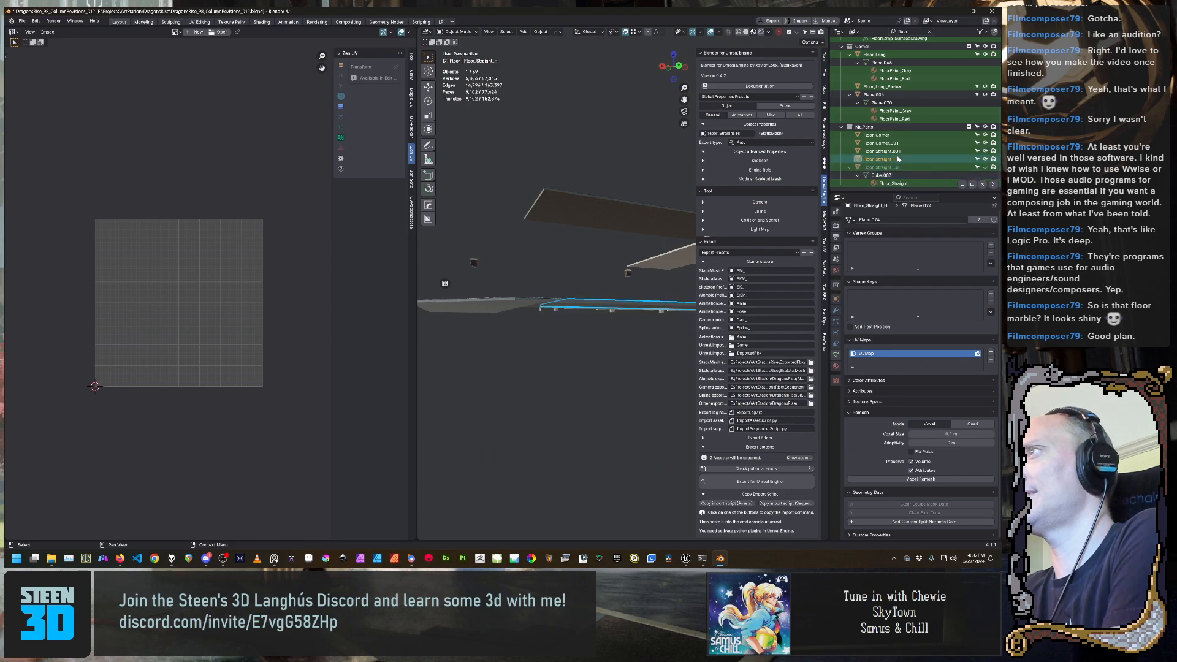
scroll(898, 159, "up", 1)
scroll(899, 159, "up", 1)
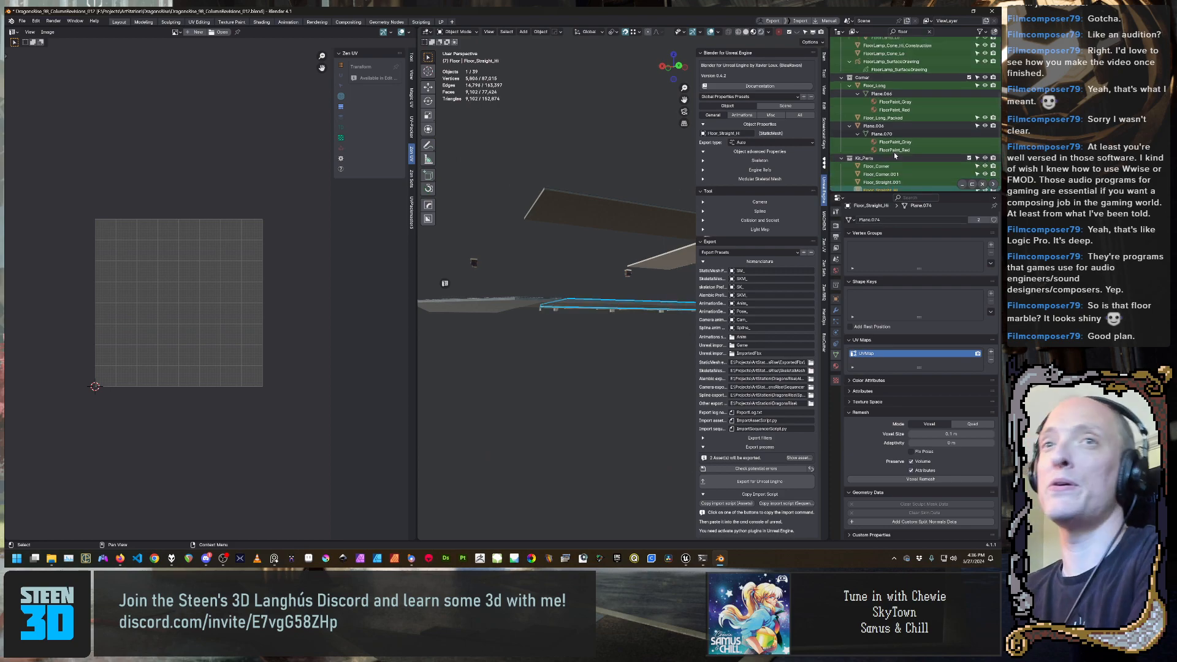
scroll(908, 150, "up", 1)
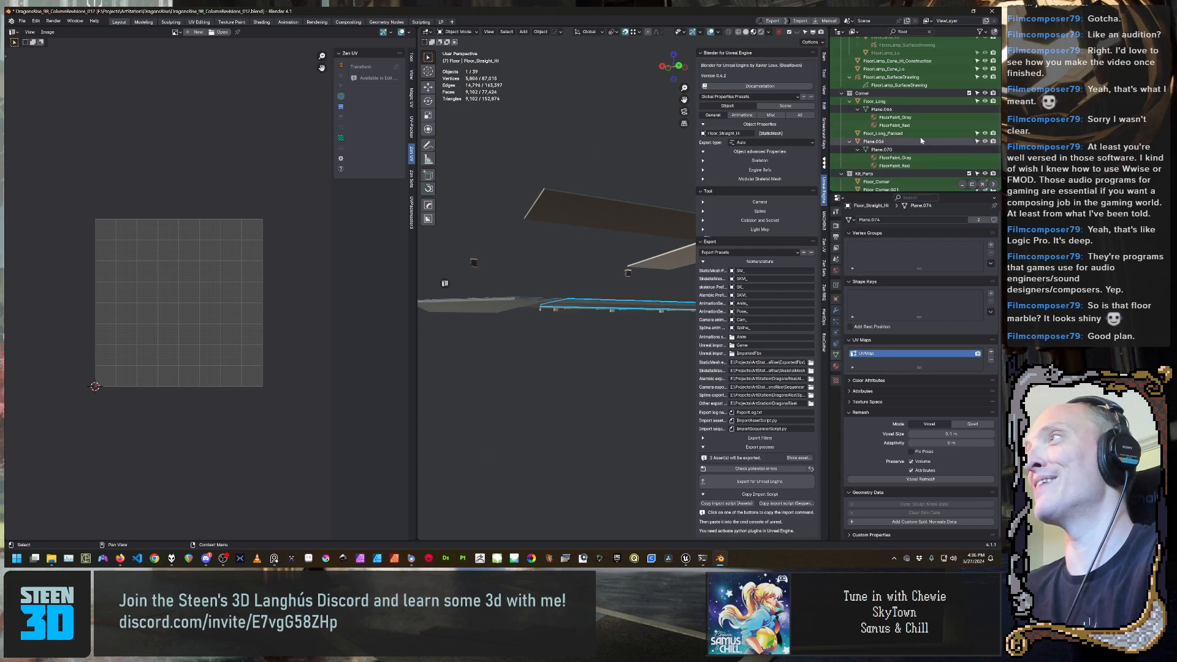
scroll(922, 141, "up", 1)
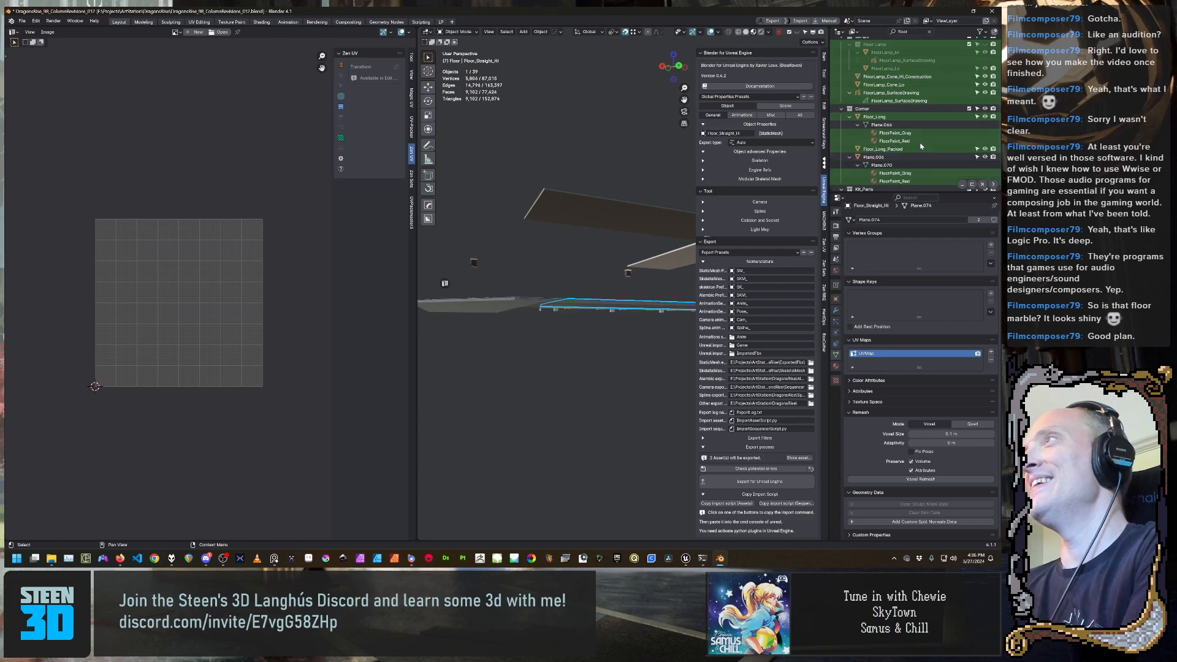
scroll(926, 154, "up", 4)
scroll(921, 145, "up", 1)
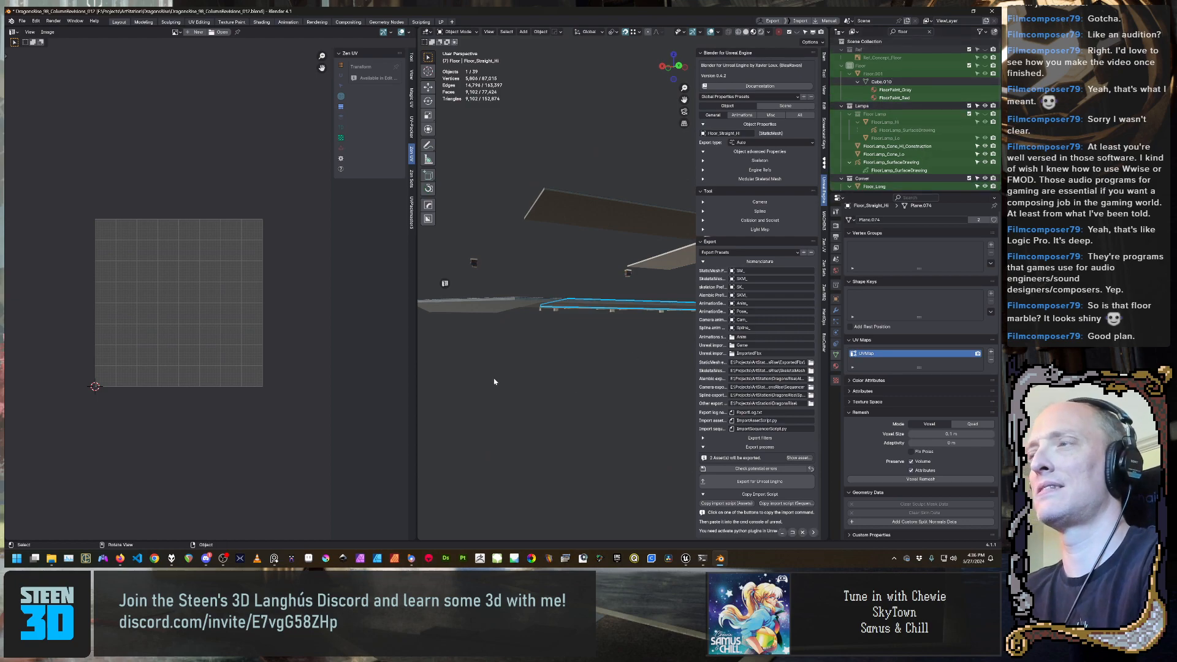
Compare the UV map lists of Floor_Long_Packed and Floor_Long, leaving Floor_Long selected
middle_click_drag(494, 380, 472, 294)
left_click(615, 224)
scroll(886, 120, "down", 5)
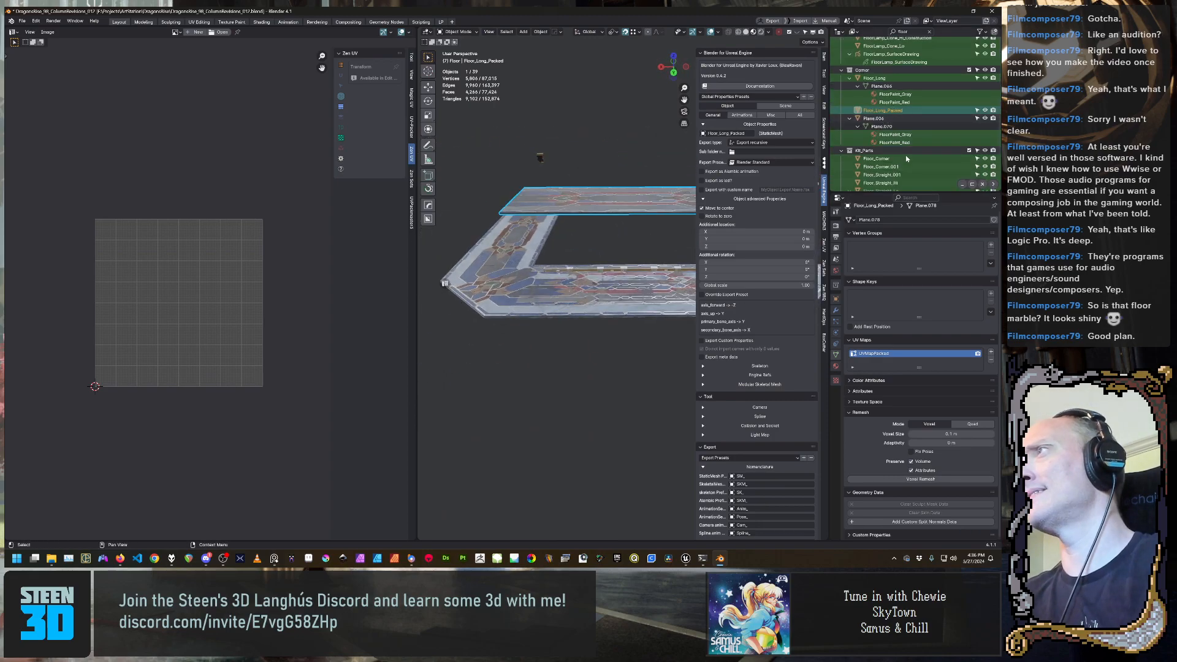
left_click(886, 80)
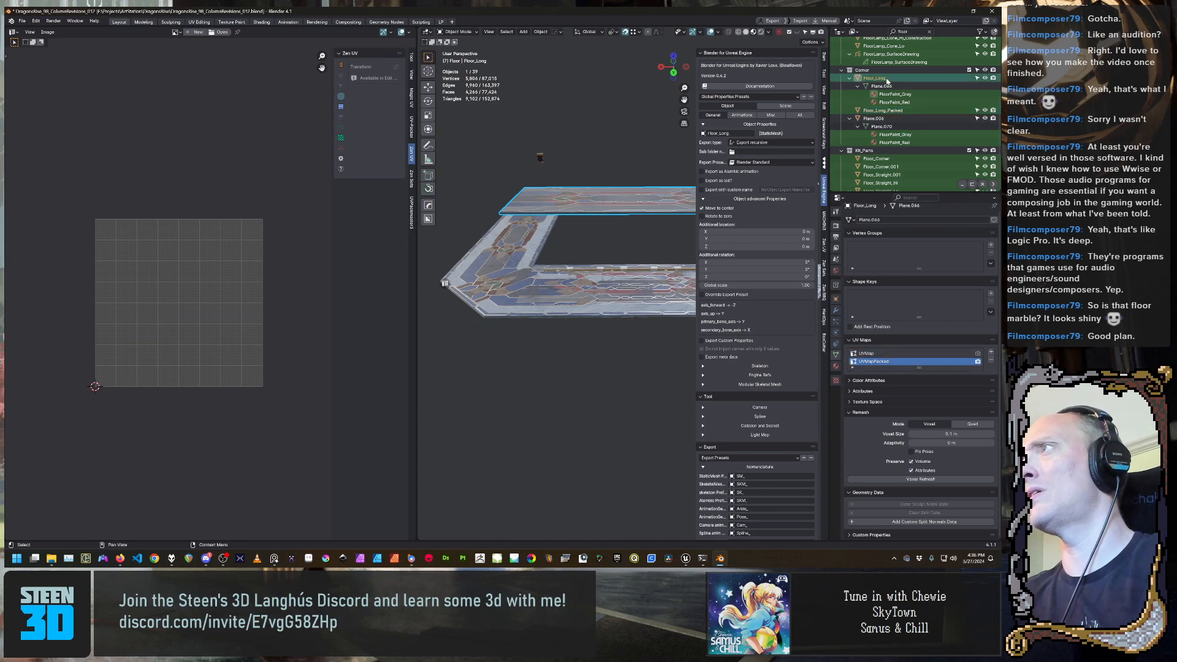
left_click(910, 112)
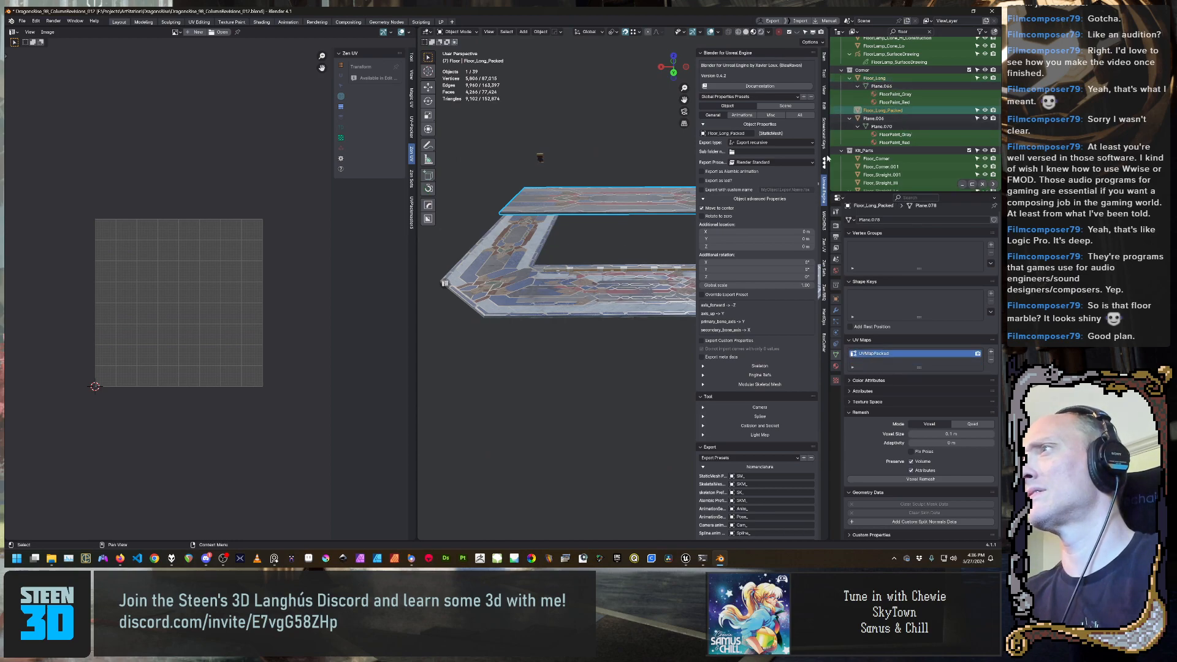
left_click(878, 79)
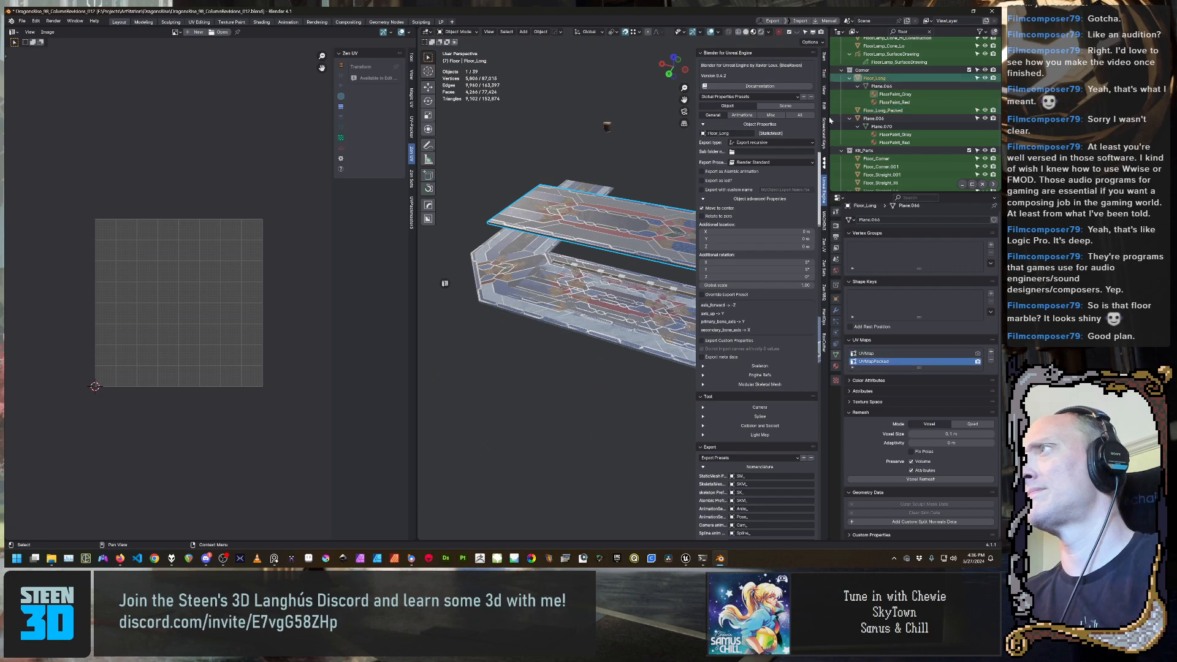
middle_click_drag(528, 344, 548, 346)
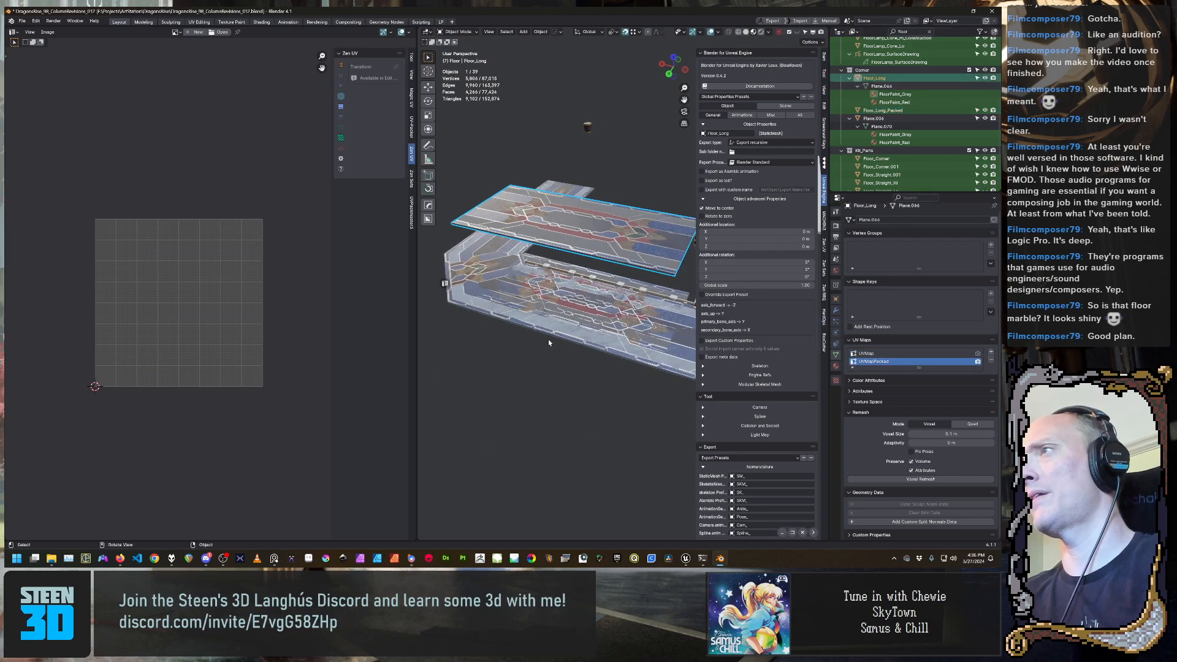
Make UVMap the active UV map of Floor_Long and open the mesh in face edit mode
left_click(974, 354)
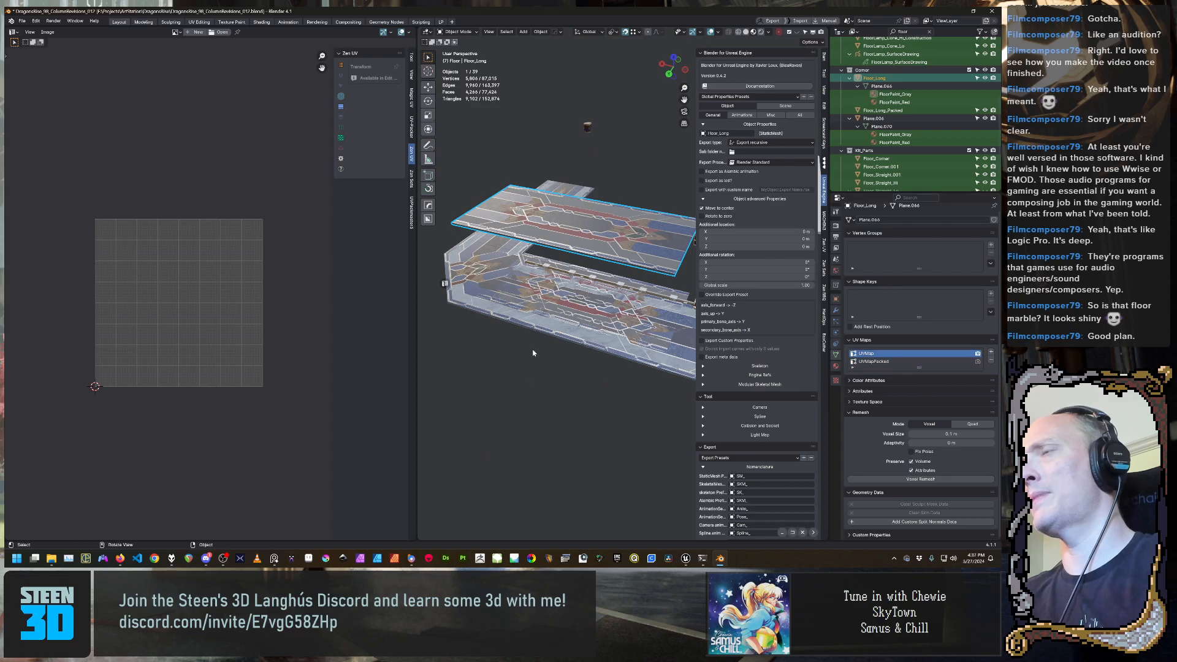
middle_click_drag(490, 295, 501, 315)
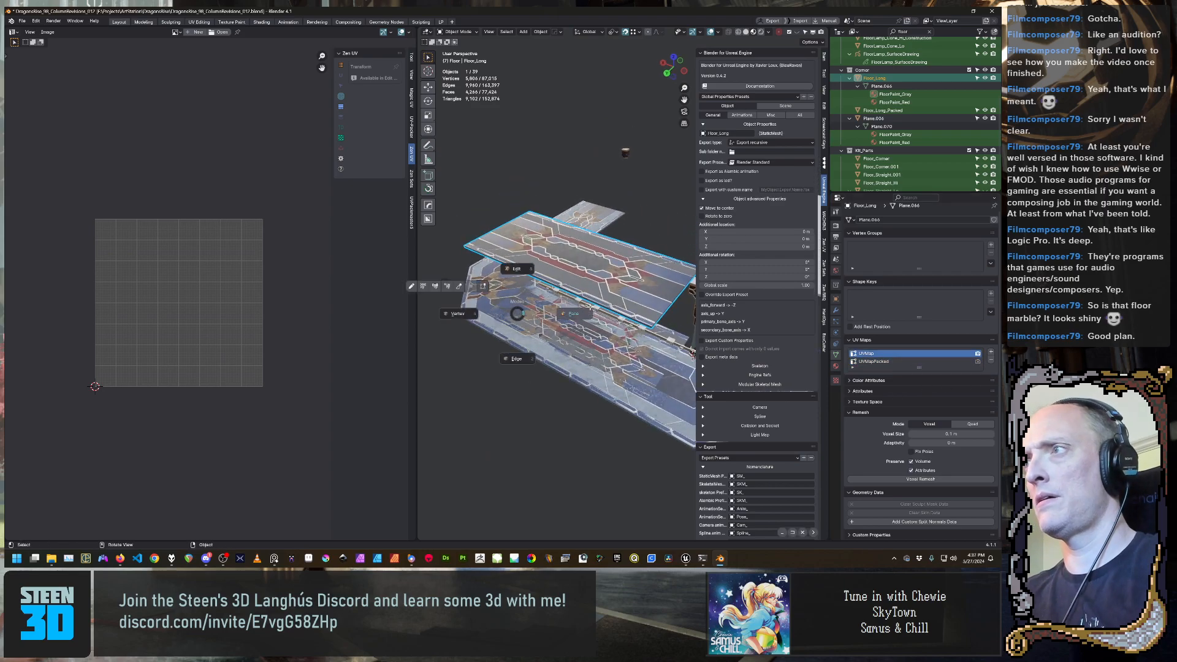
key("Tab")
scroll(189, 349, "down", 6)
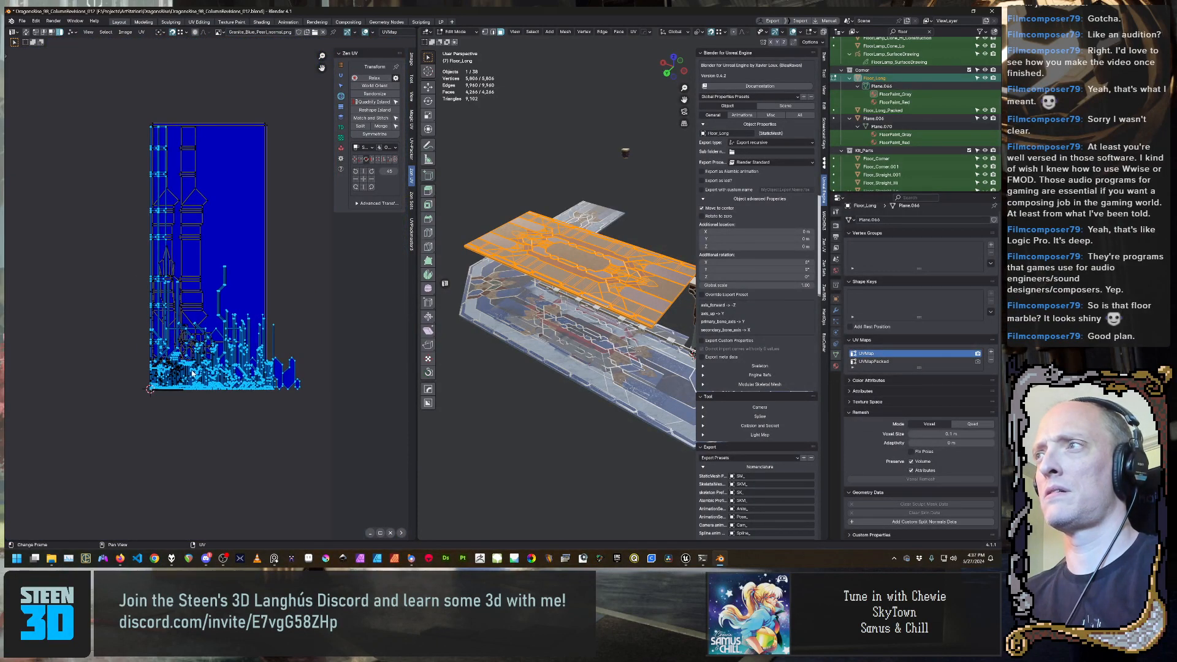
Examine Floor_Long's UVMap layout up close, checking how its islands overlap the large rectangular one
left_click(226, 210)
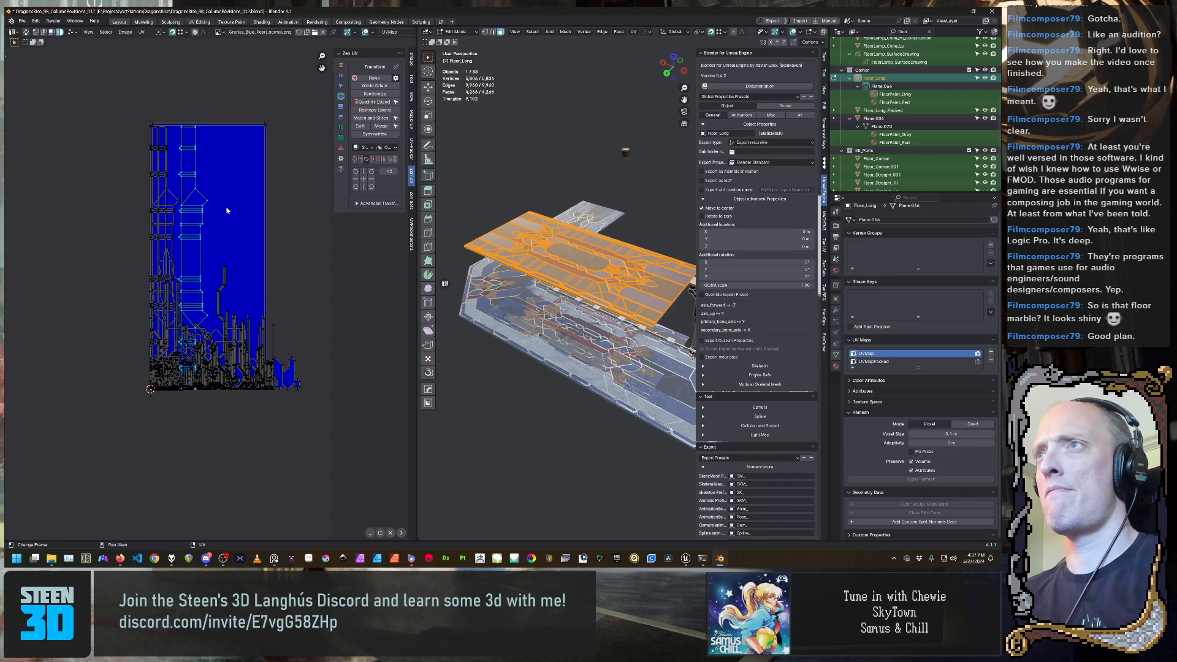
key("Tab")
left_click(242, 212)
left_click(231, 211)
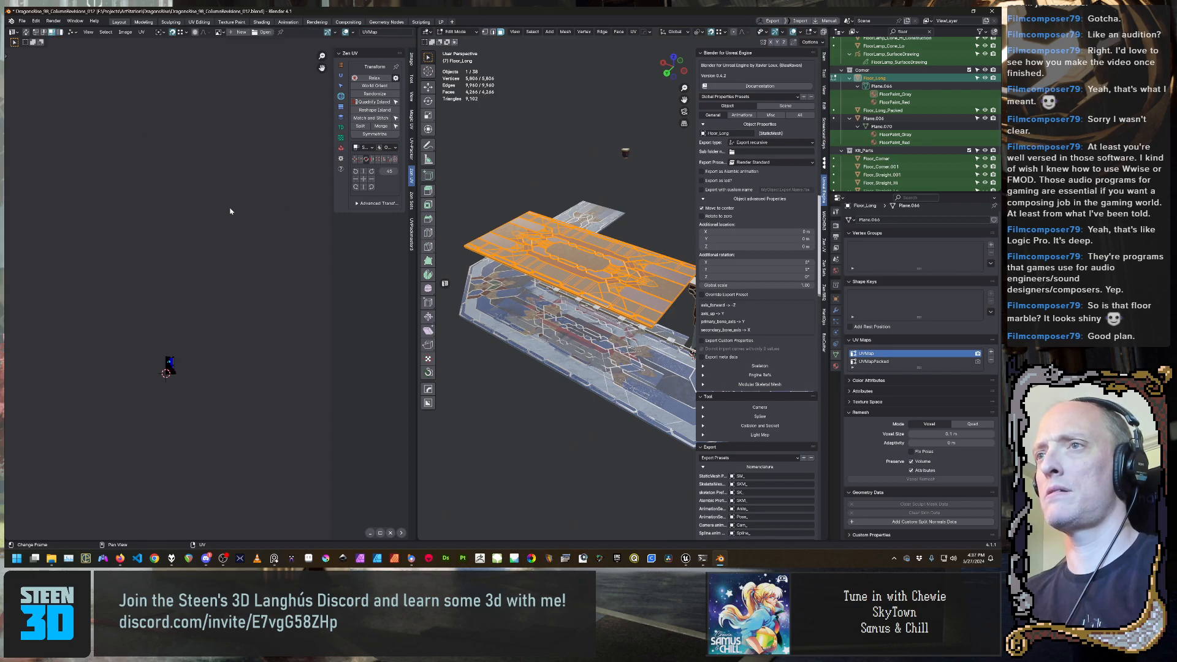
scroll(181, 416, "up", 5)
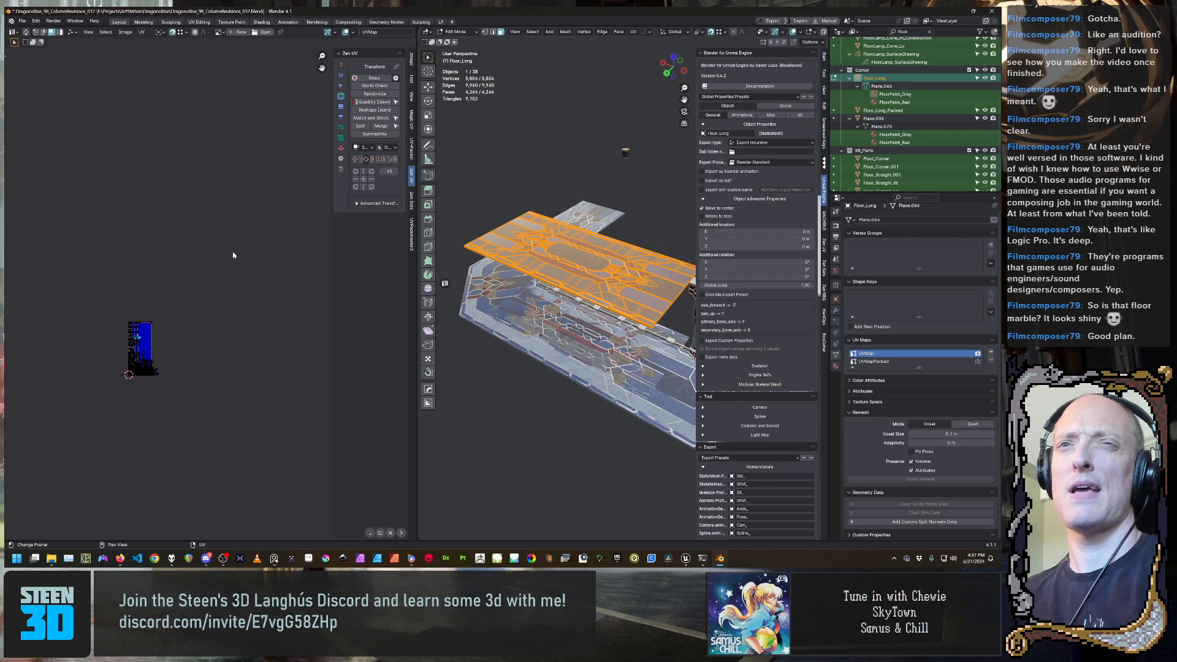
middle_click_drag(99, 514, 223, 282)
scroll(212, 286, "up", 4)
middle_click_drag(142, 197, 264, 325)
scroll(203, 368, "up", 4)
scroll(202, 368, "up", 2)
scroll(275, 314, "down", 1)
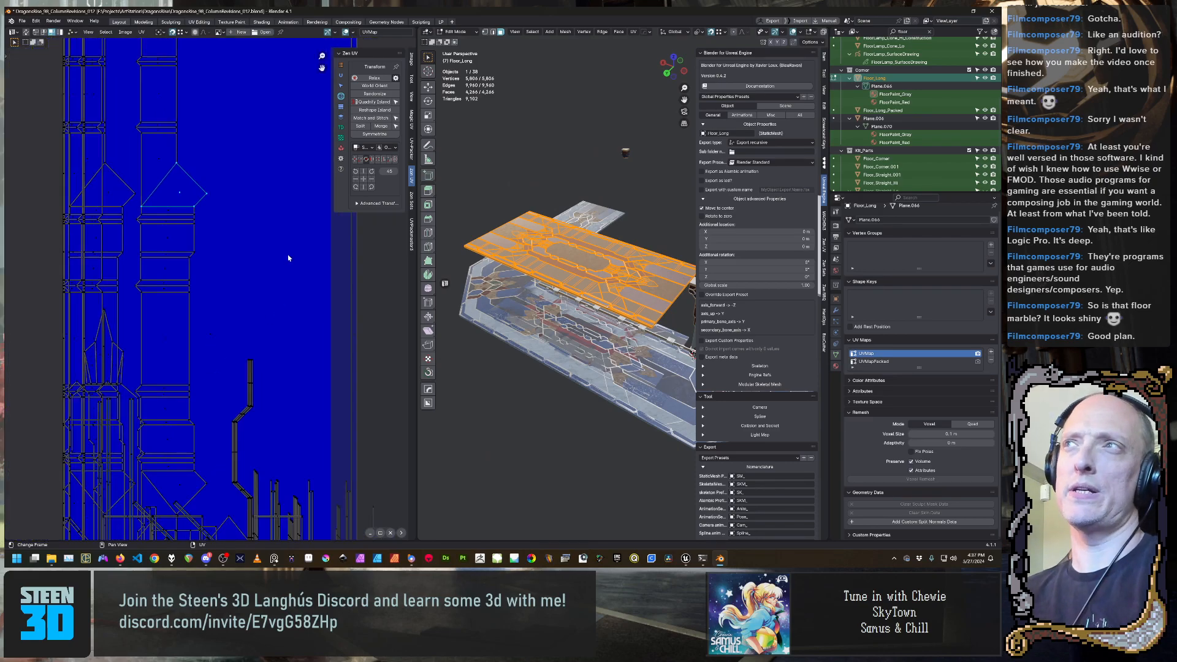
scroll(286, 263, "down", 4)
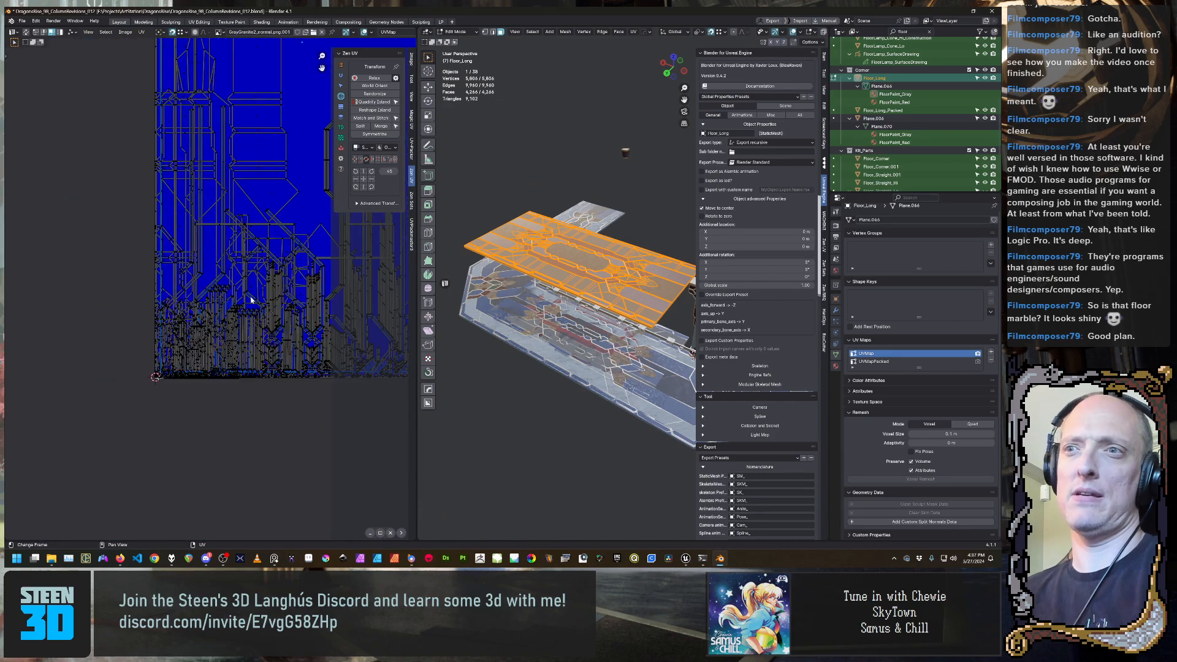
scroll(221, 325, "up", 3)
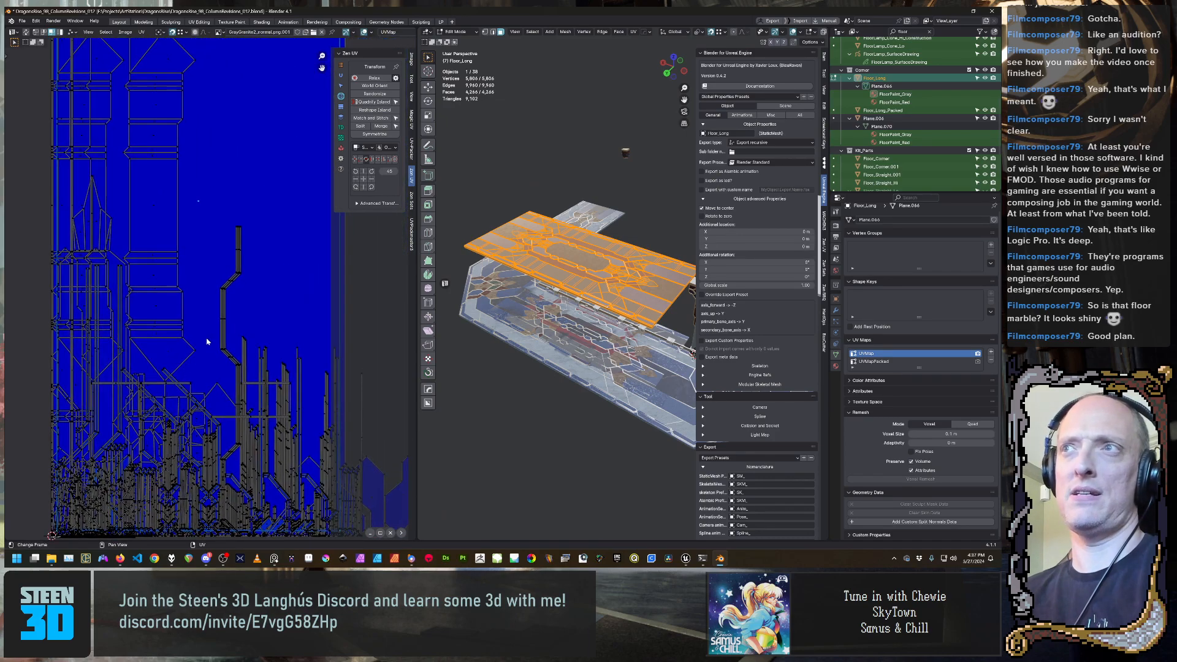
scroll(207, 342, "down", 3)
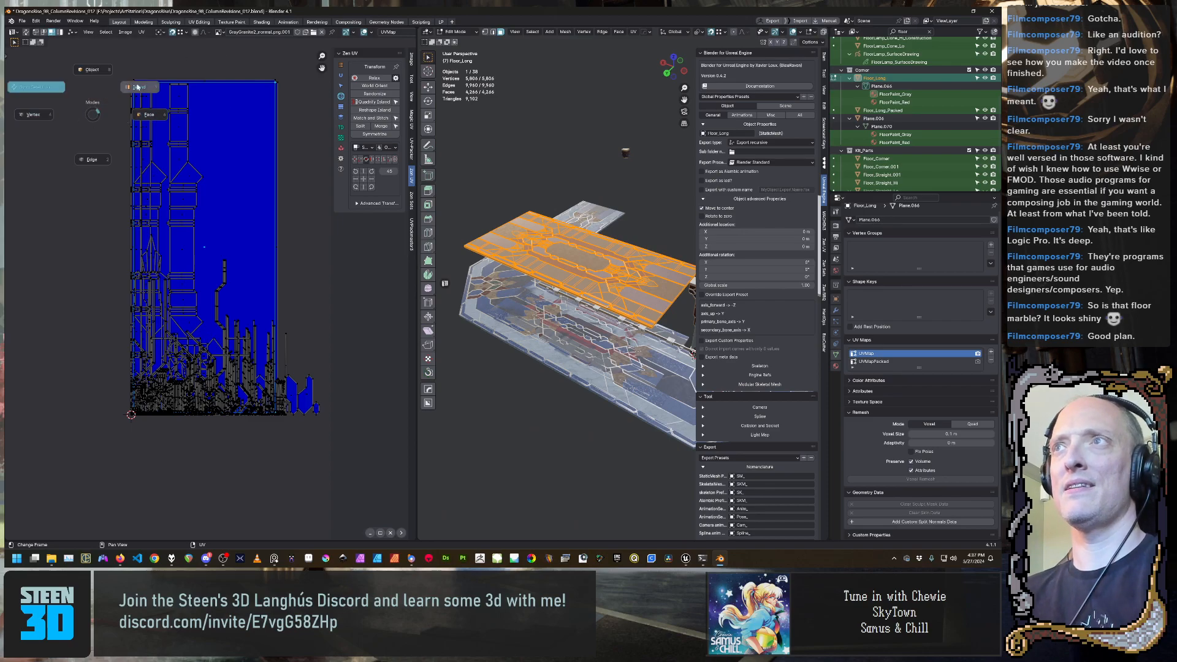
In island selection mode, move Floor_Long's large rectangular UV island along X until it is clear of the other islands
middle_click_drag(264, 262, 172, 240)
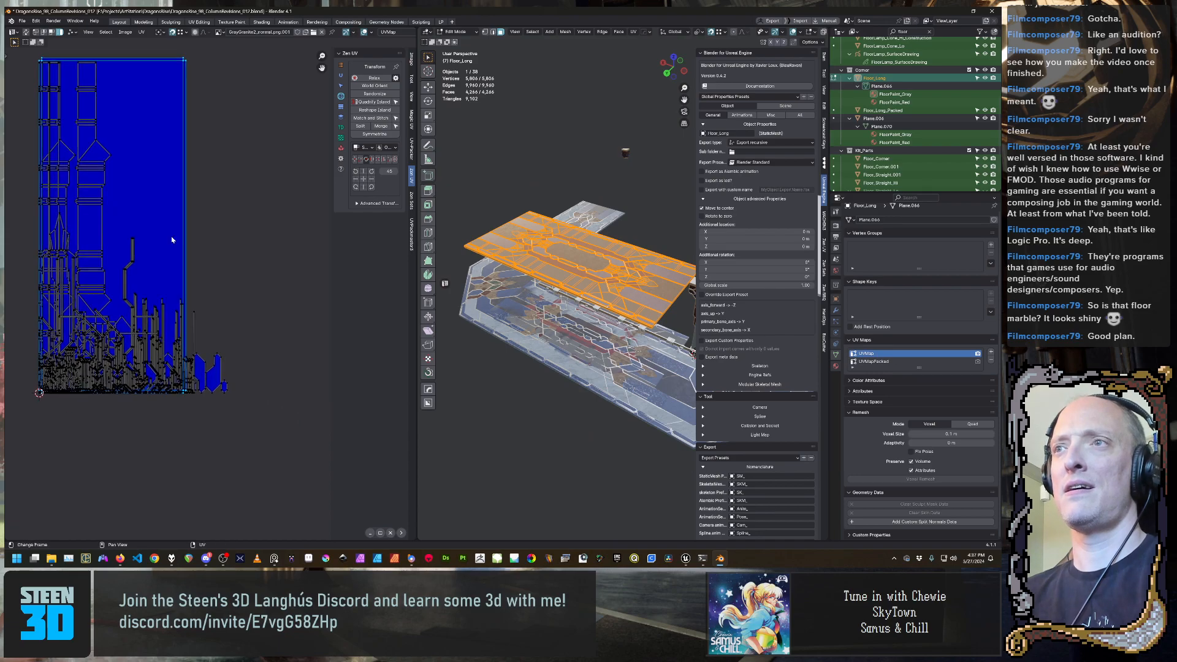
key("g")
key("x")
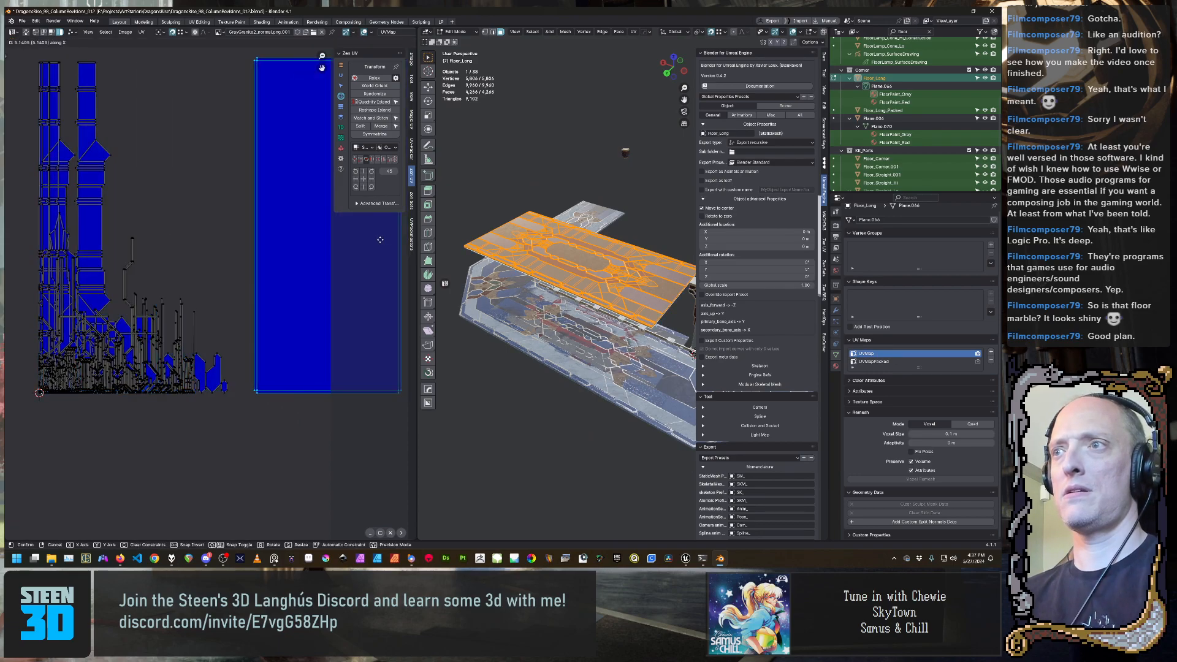
left_click(378, 242)
scroll(141, 362, "down", 2)
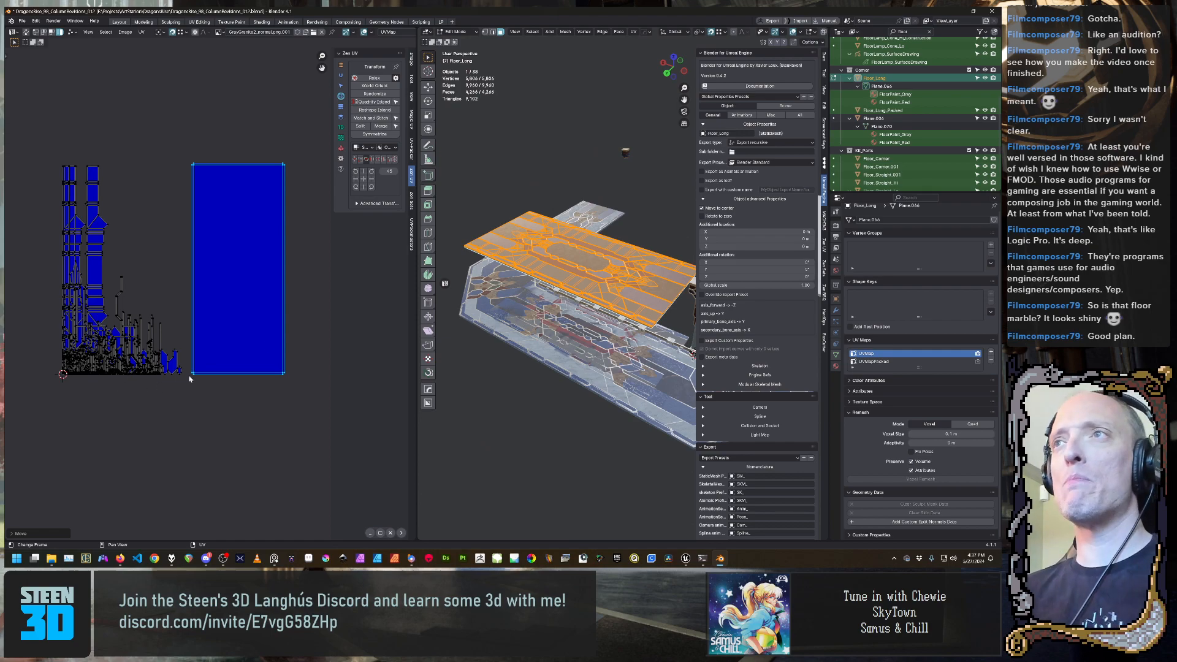
Reselect Floor_Long's large rectangular UV island and switch the UV editor to face selection mode
left_click(264, 421)
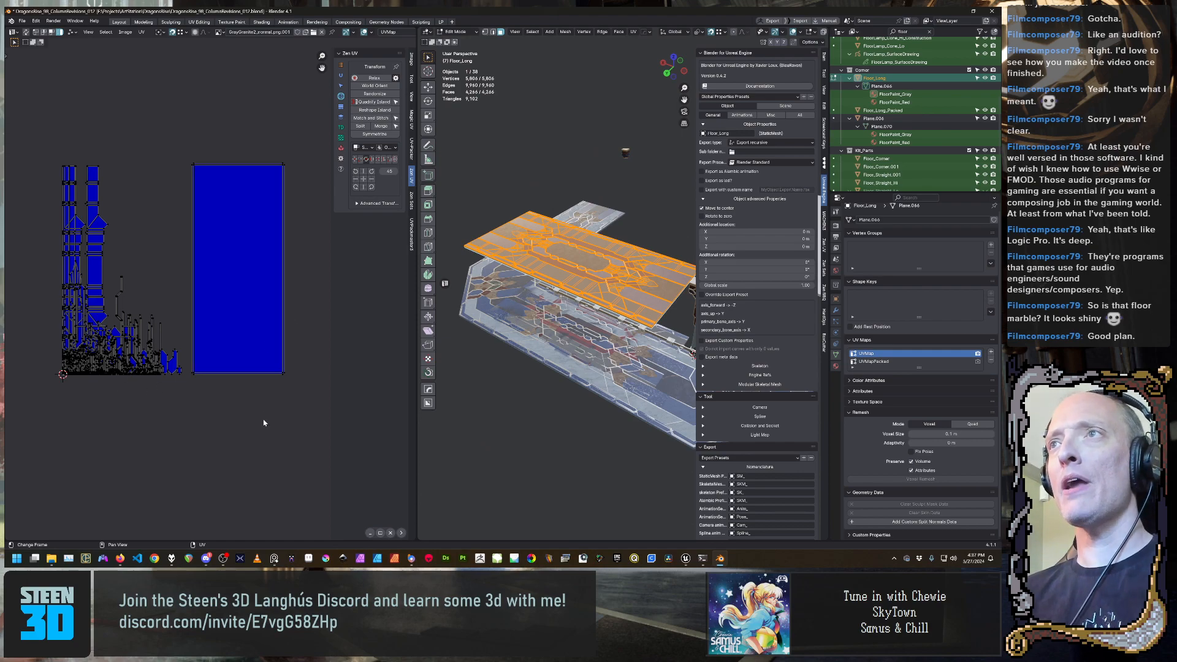
left_click(250, 333)
scroll(183, 418, "up", 1)
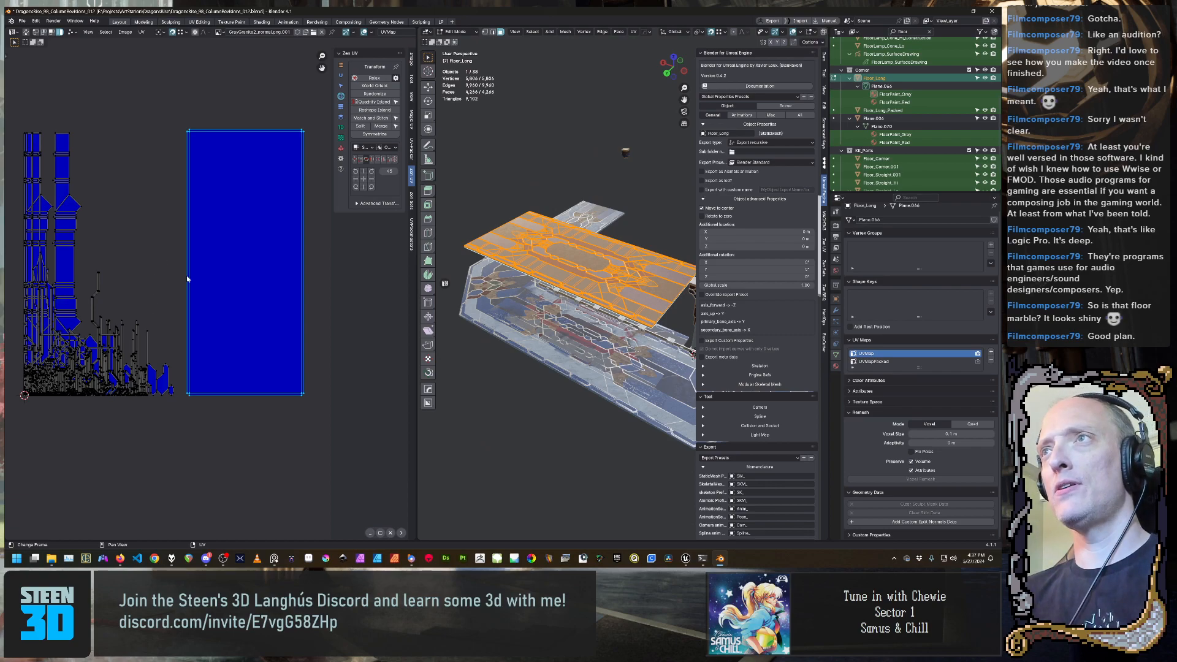
key("ctrl+Tab")
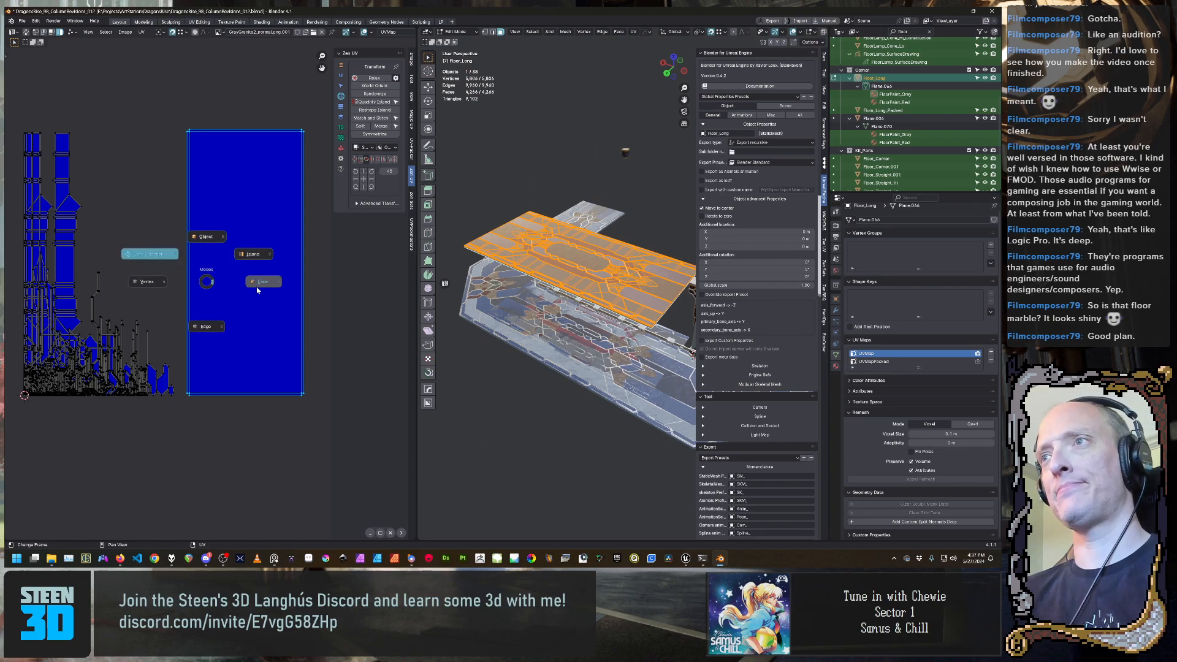
left_click(258, 291)
Isolate Floor_Long in local view and display the checker texture on its flat underside
middle_click_drag(584, 360, 654, 314)
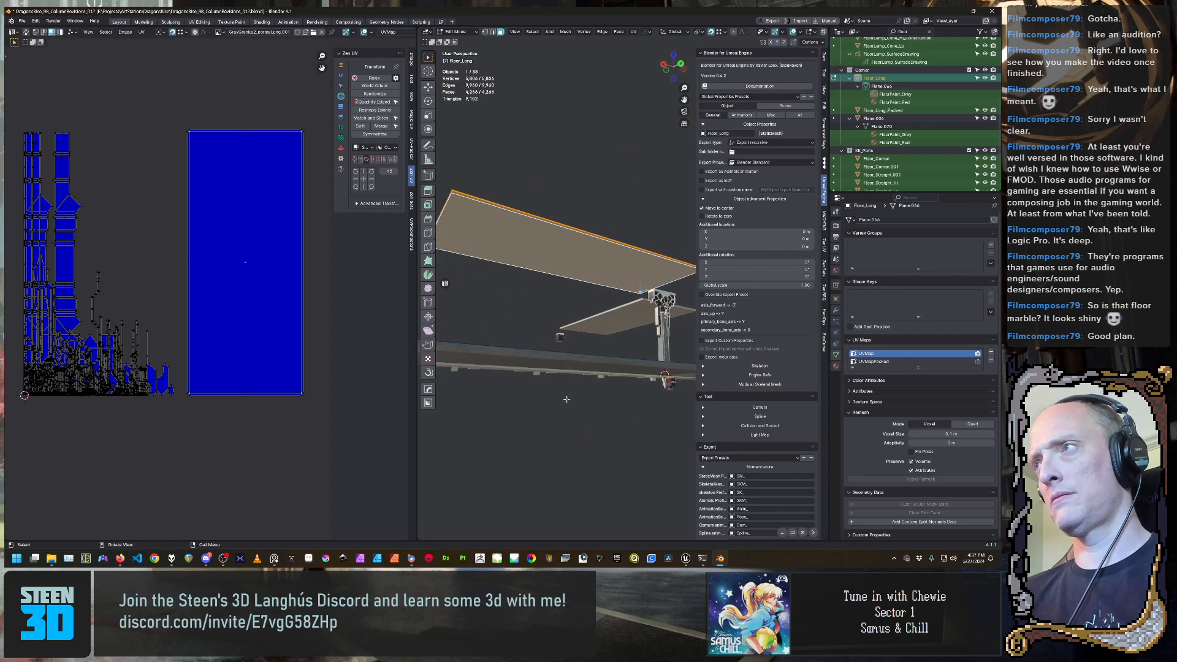
middle_click_drag(566, 400, 621, 396)
right_click(621, 396)
key("Escape")
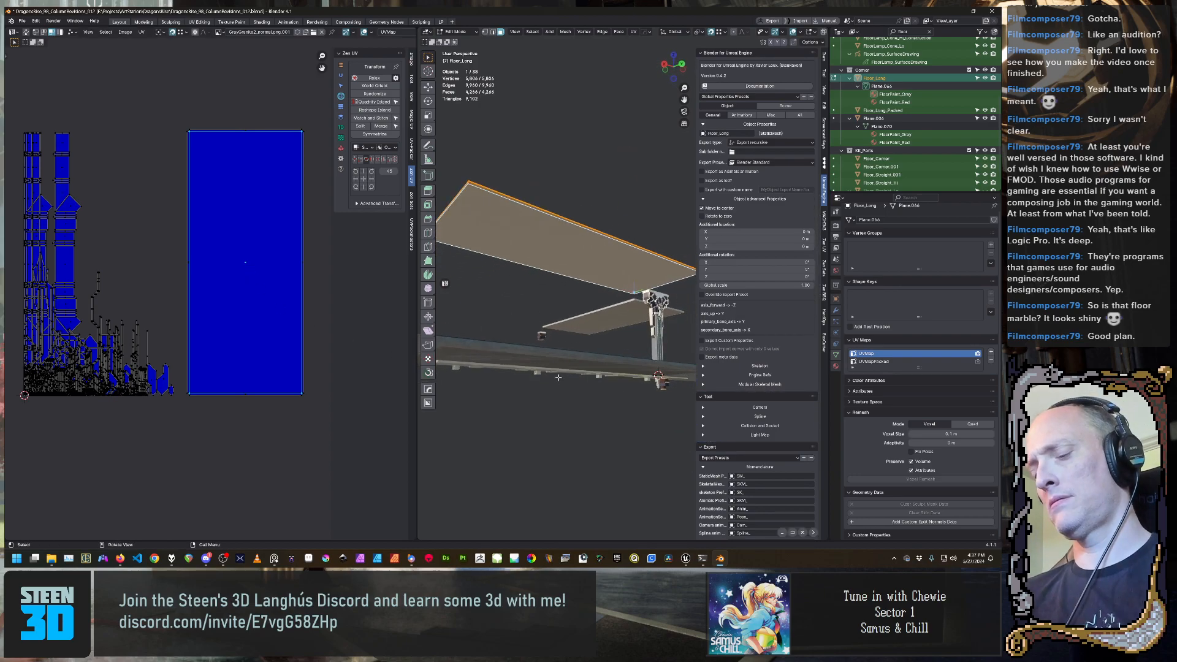
key("KP_Divide")
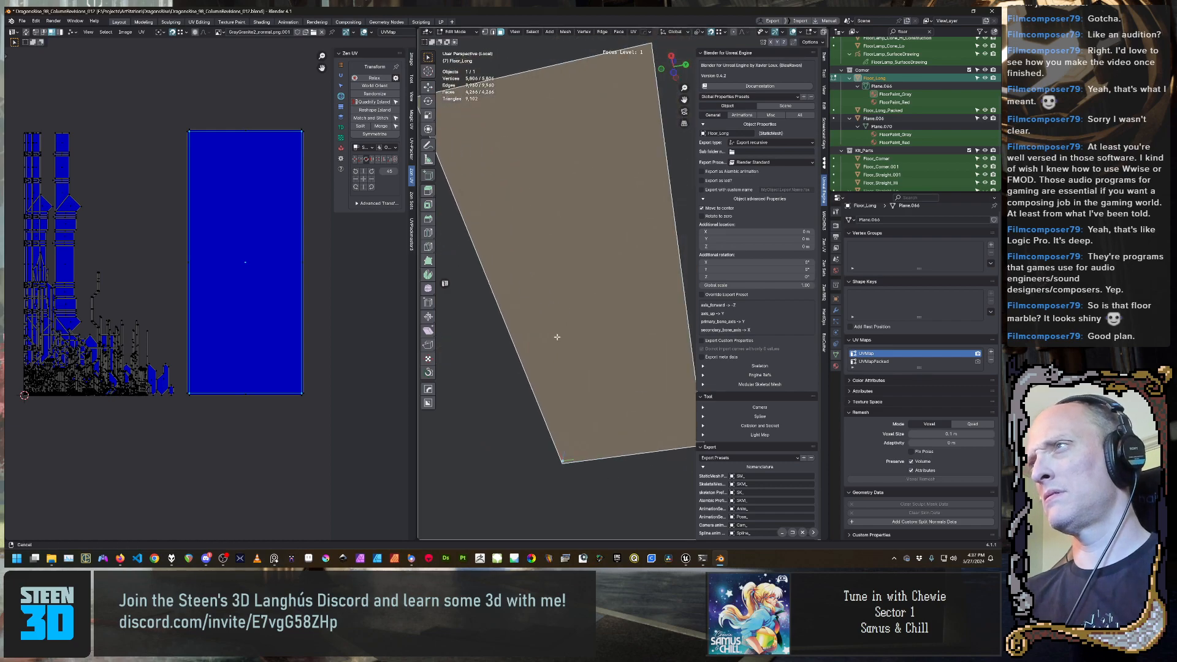
key("Tab")
middle_click_drag(558, 336, 615, 384)
left_click(576, 384)
key("alt+t")
Separate the large rectangular UV face from its thin border strips by moving it clear above the other islands
scroll(539, 393, "down", 2)
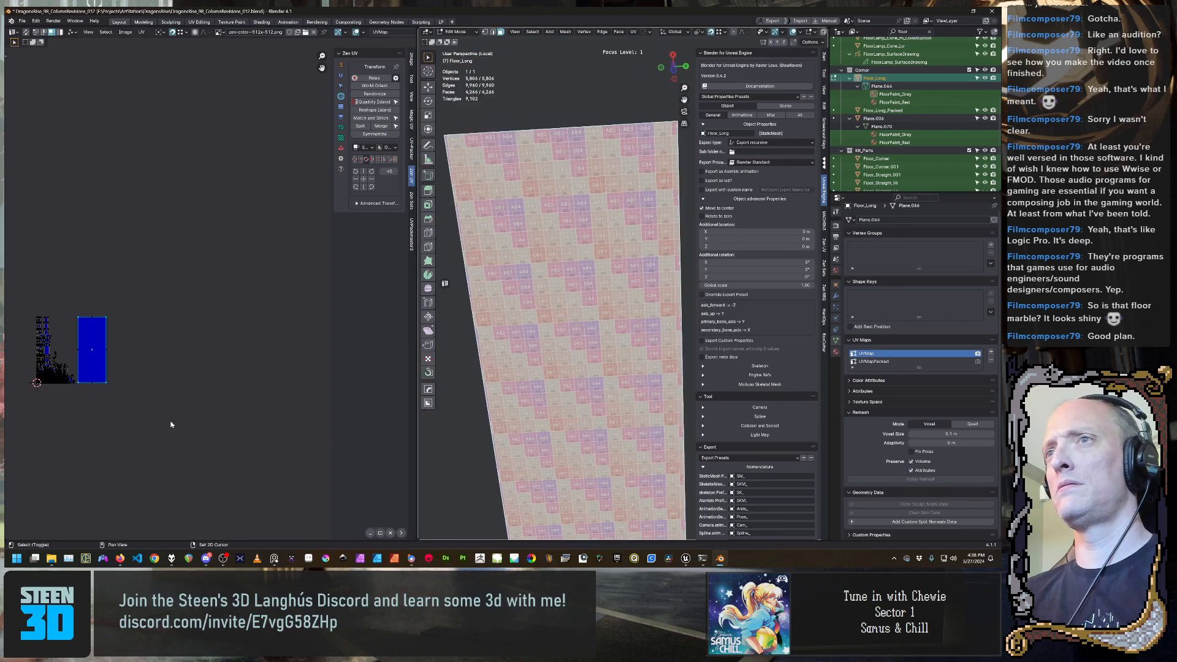
middle_click_drag(172, 424, 250, 393, "shift")
scroll(249, 394, "up", 4)
scroll(216, 411, "up", 2)
middle_click_drag(145, 395, 210, 310, "shift")
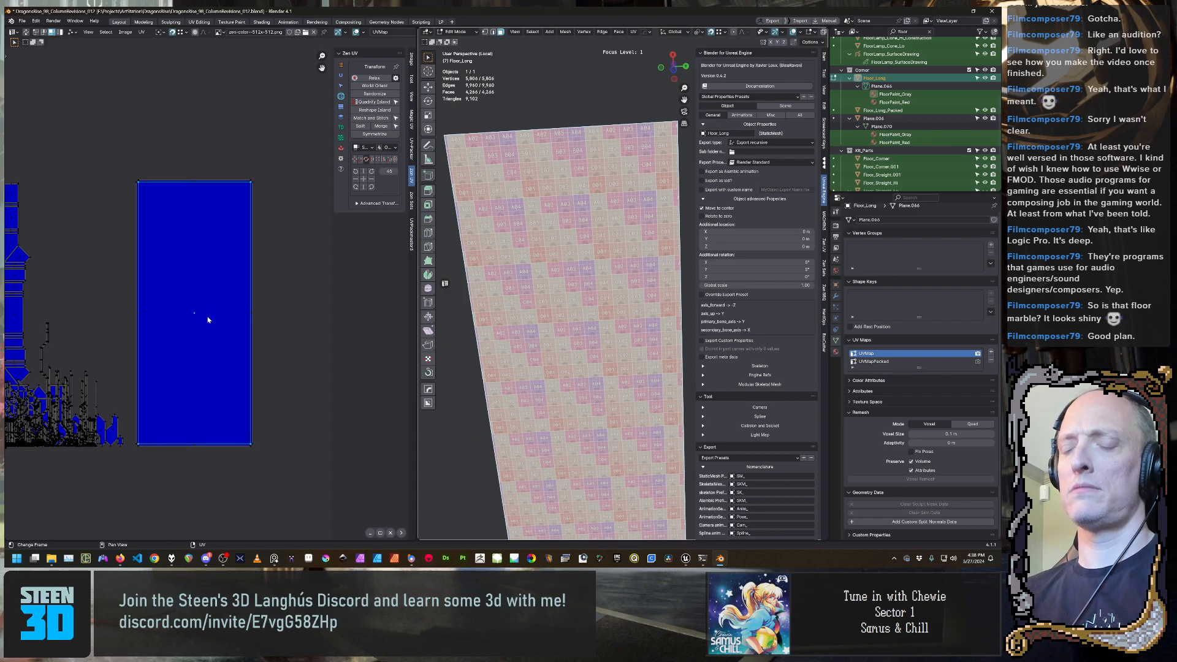
scroll(208, 319, "down", 4)
key("g")
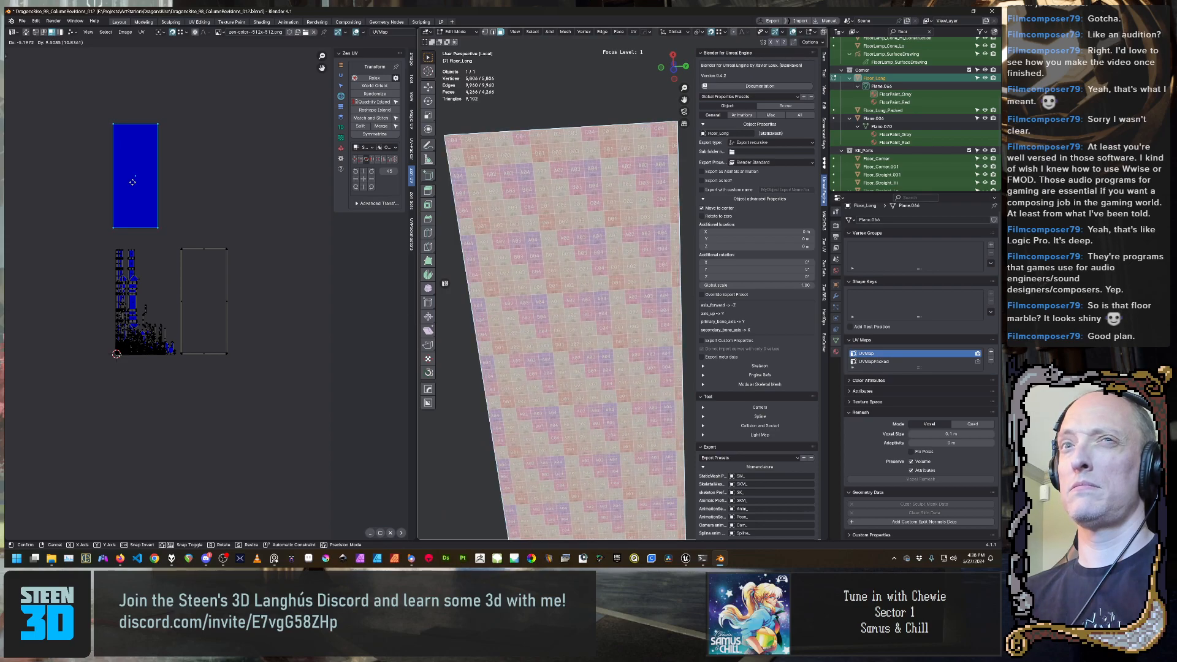
left_click(132, 183)
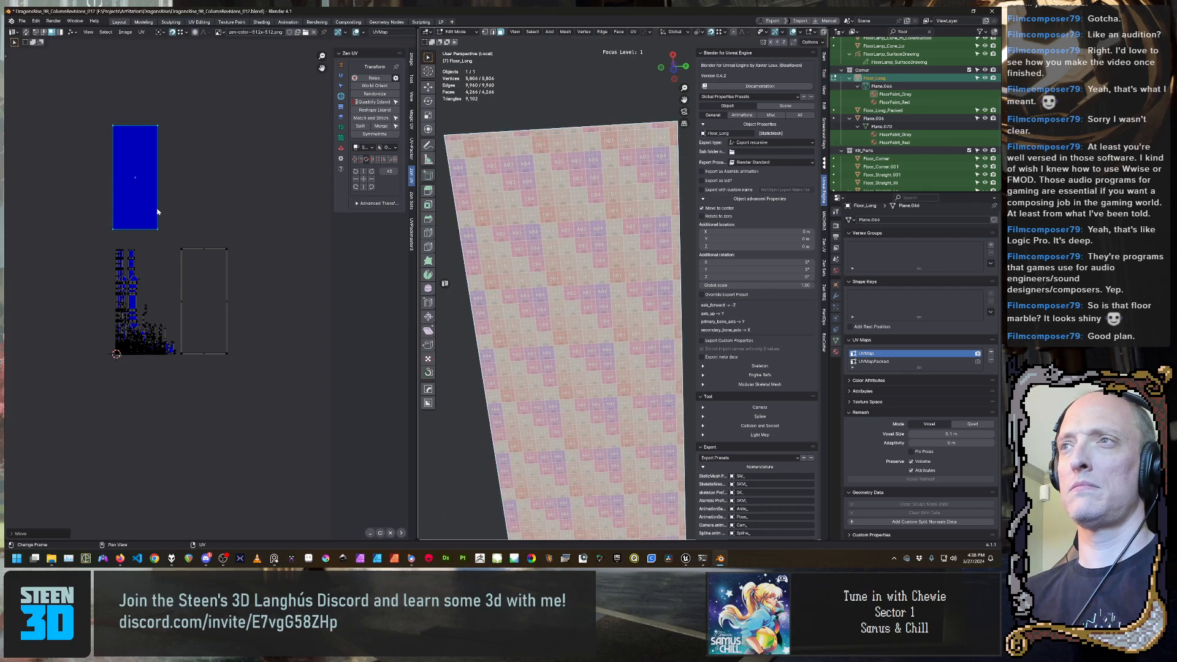
Rotate the rectangle's two short border strips upright and move them beside the far long strip
scroll(209, 318, "up", 3)
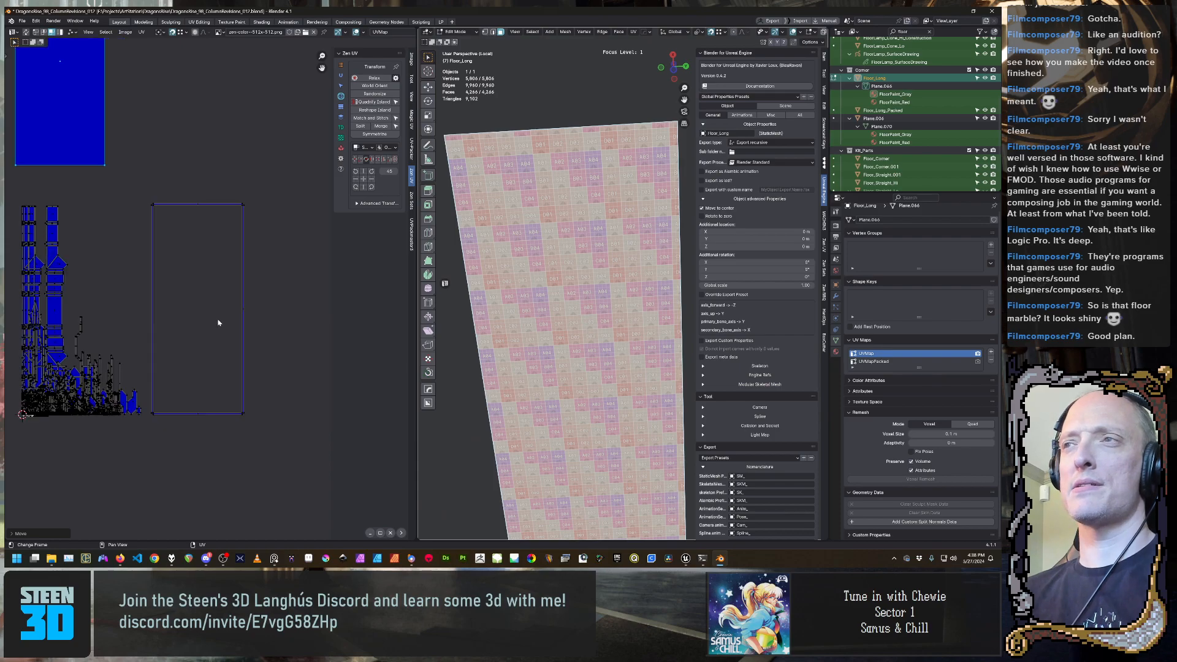
left_click(197, 212)
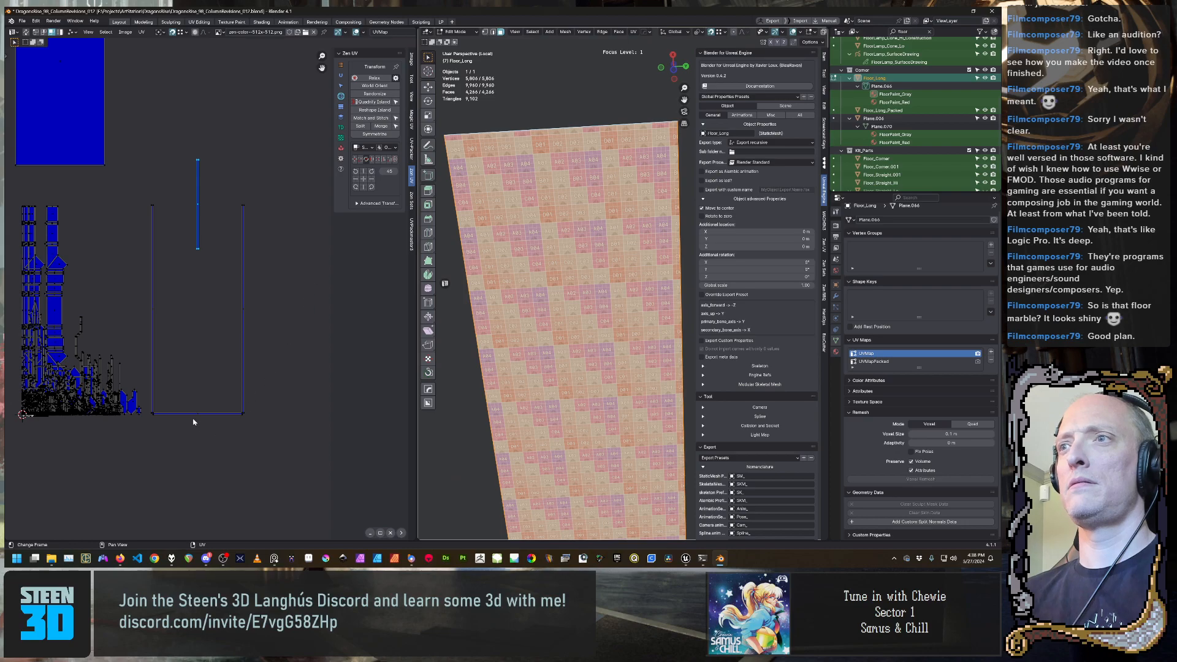
left_click(372, 172)
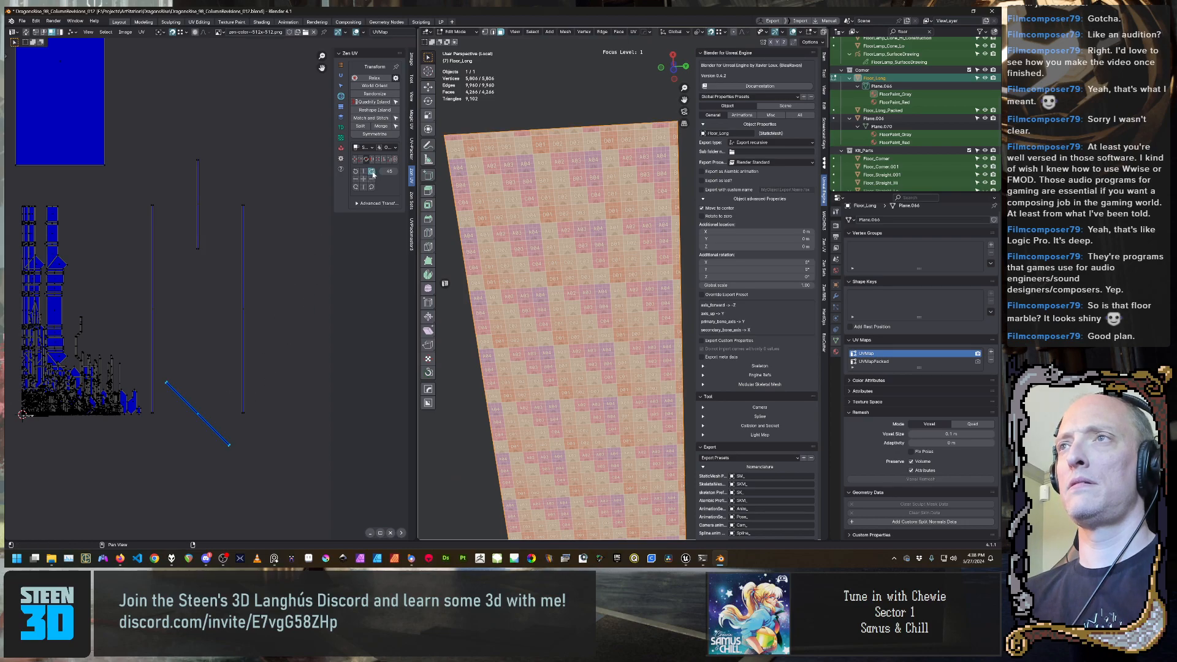
left_click(372, 172)
key("g")
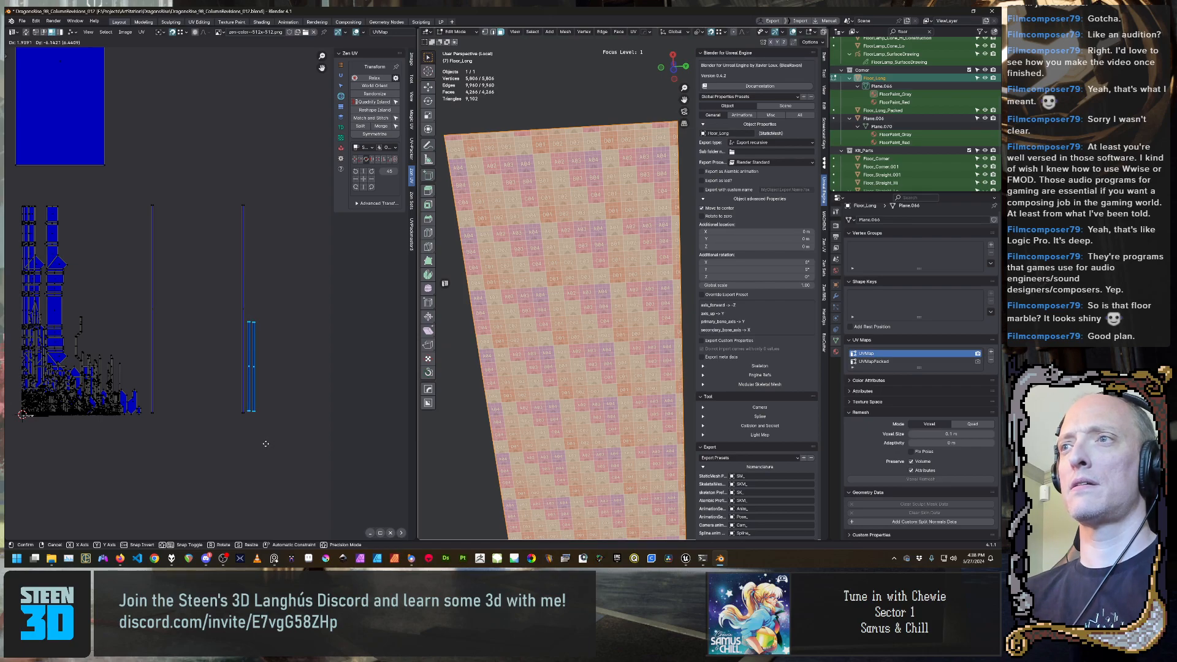
left_click(262, 462)
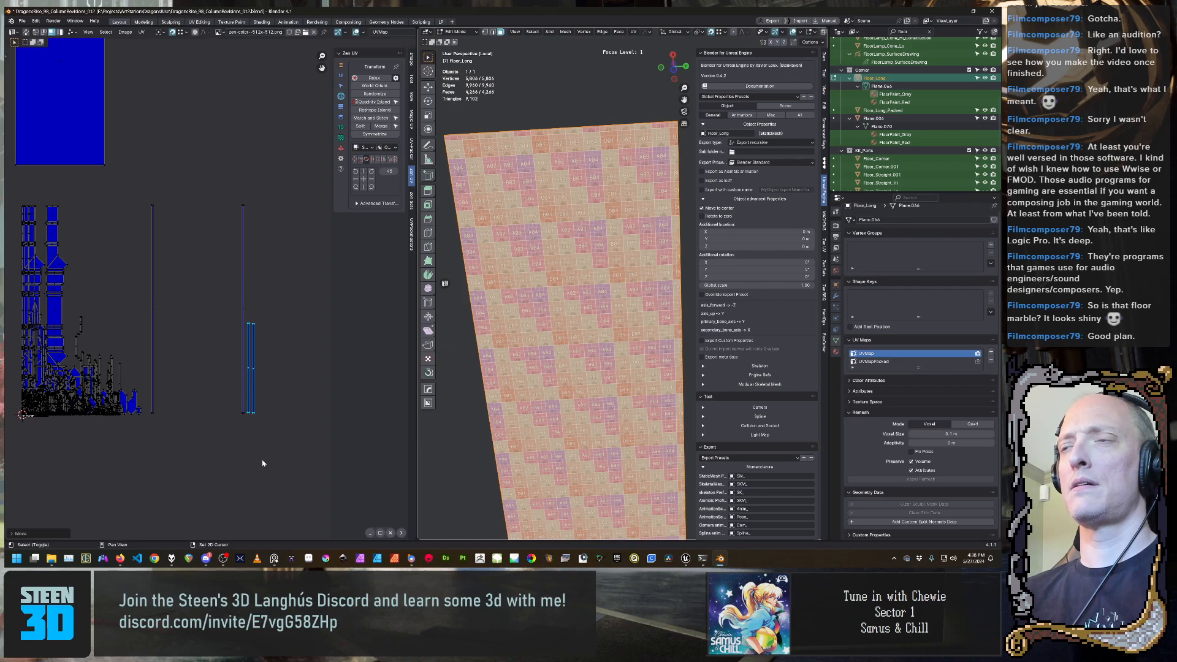
Move the far long strip and both short strips along X until they sit beside the other long strip
scroll(266, 424, "up", 3)
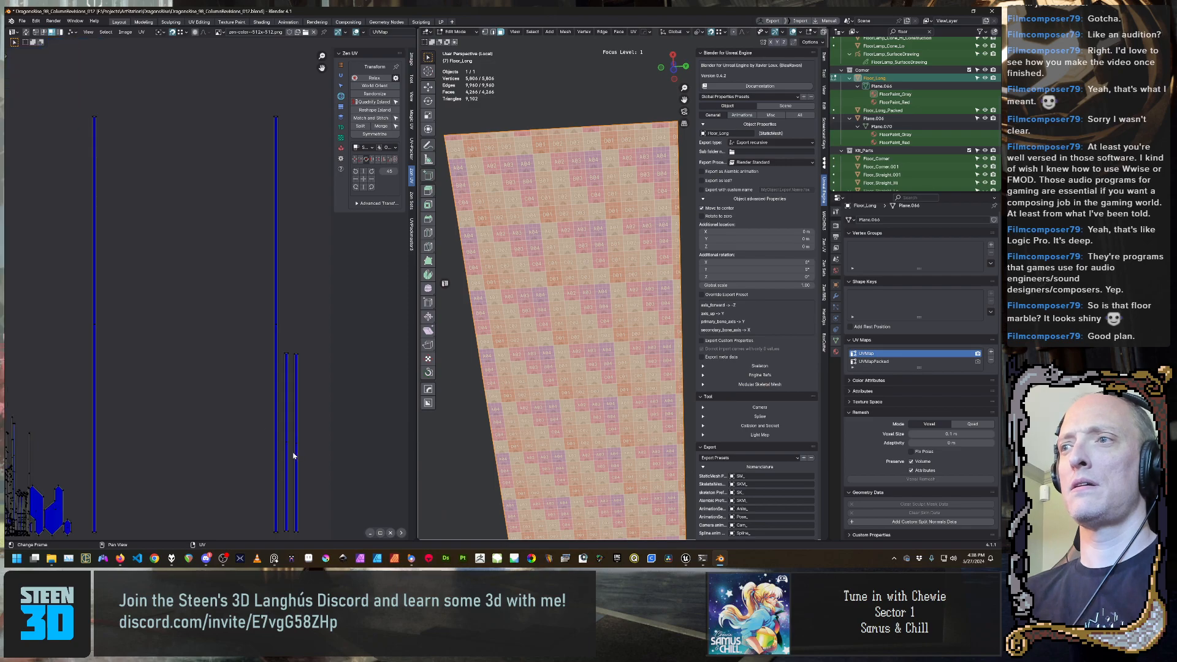
scroll(283, 455, "down", 4)
left_click_drag(203, 211, 306, 437)
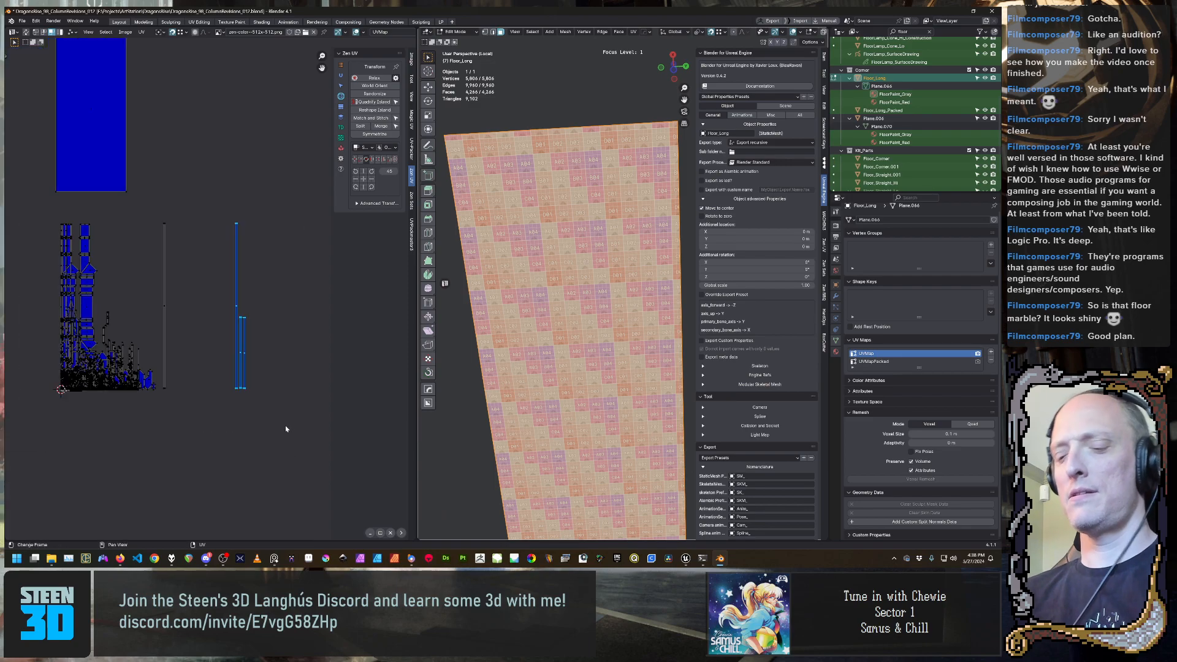
key("g")
key("x")
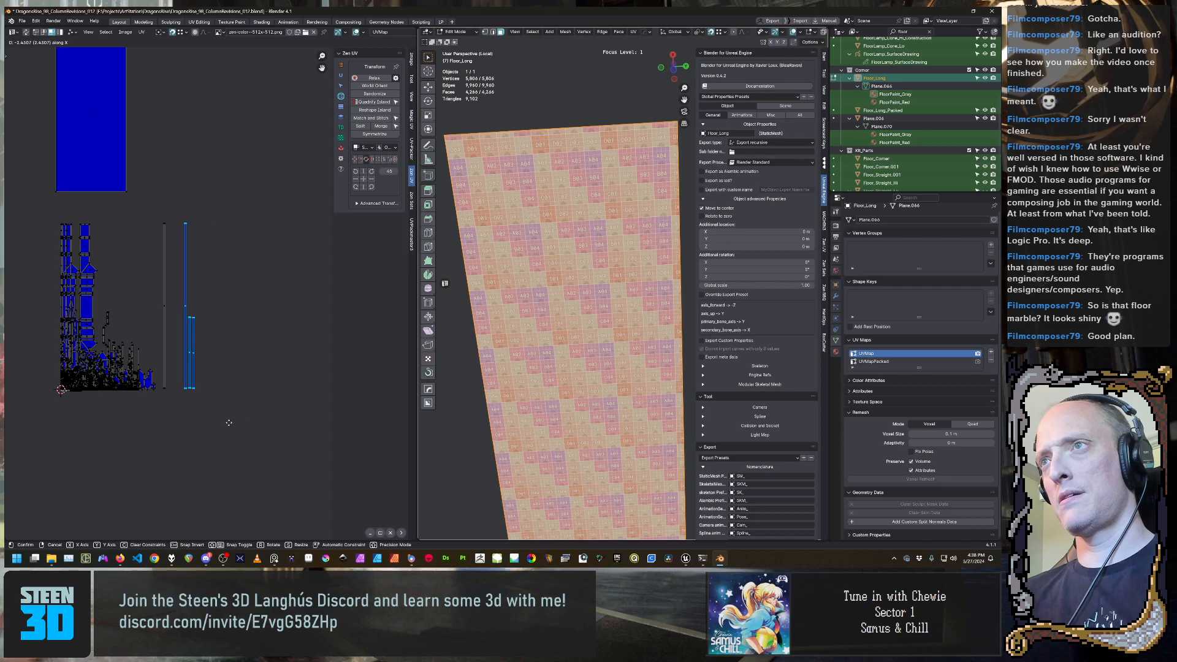
left_click(183, 425)
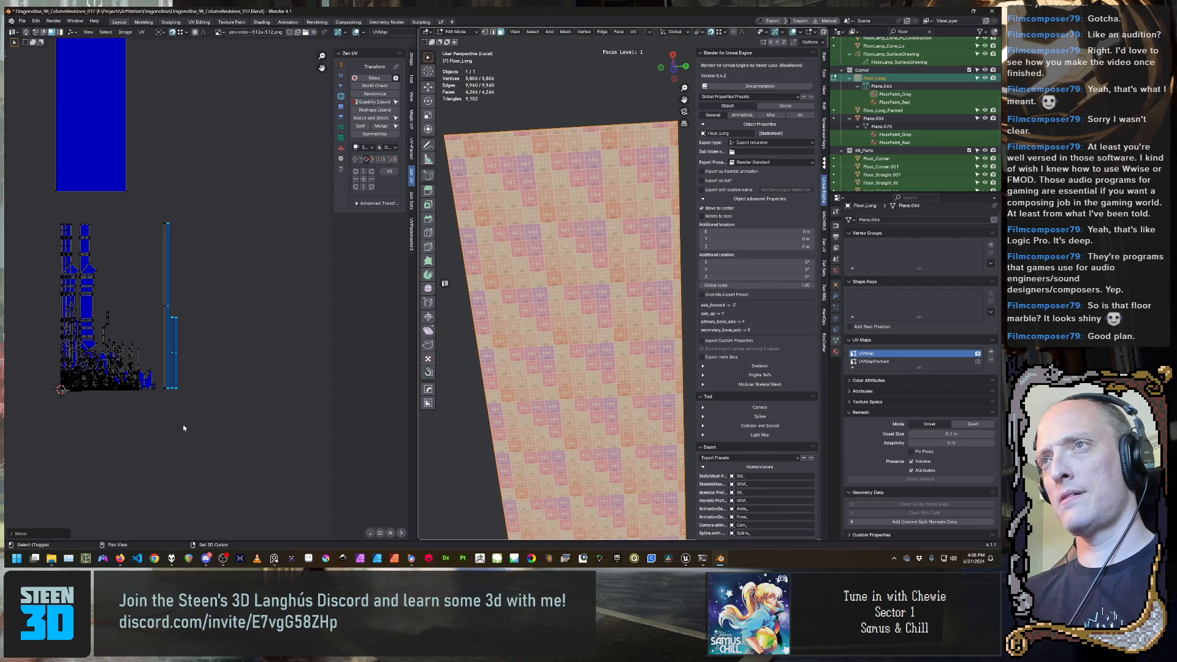
Align the four border strips to the left edge of the UV area
scroll(162, 473, "up", 1)
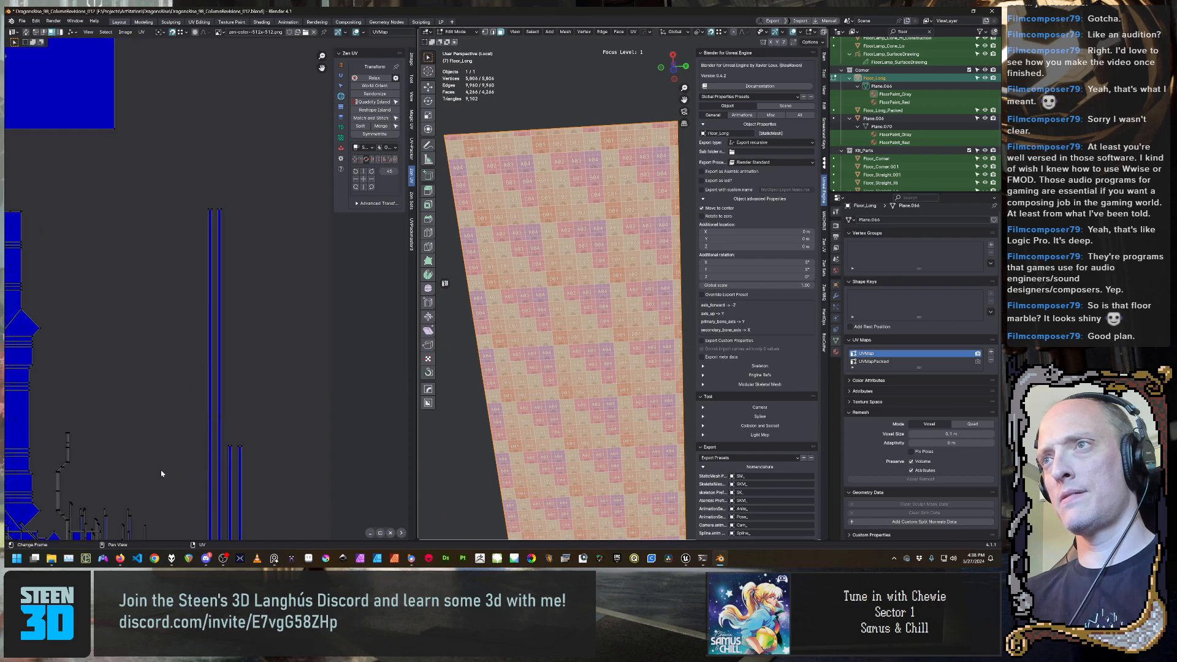
middle_click_drag(161, 469, 176, 385)
left_click_drag(229, 202, 291, 459)
left_click(385, 159)
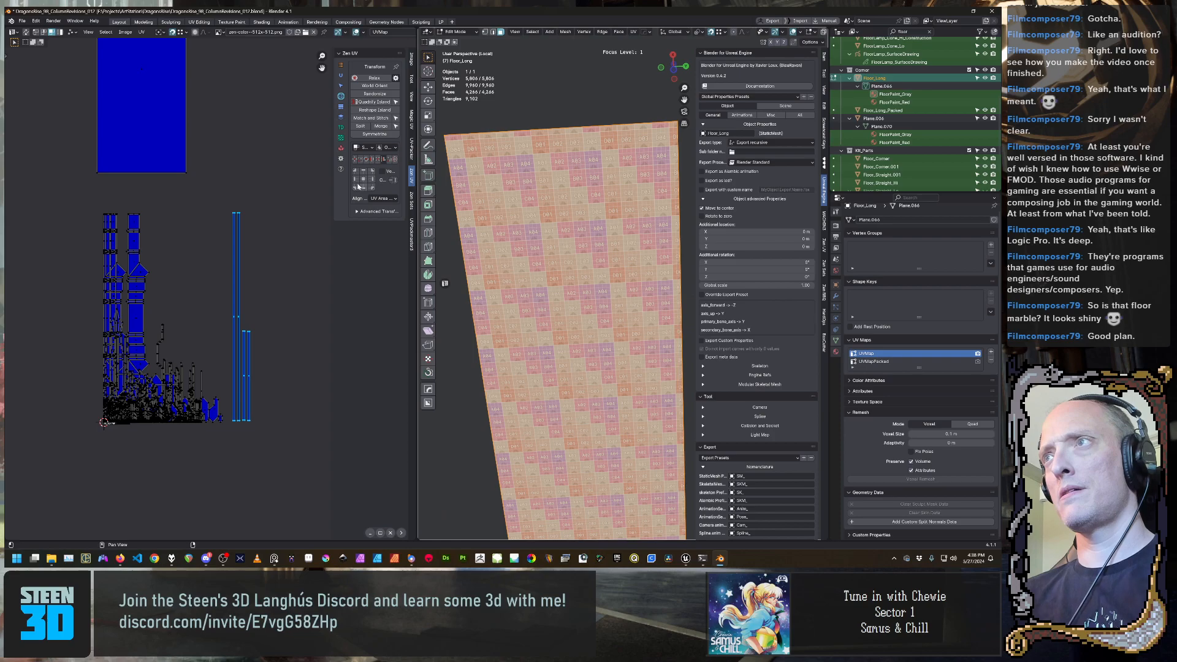
left_click(356, 179)
middle_click_drag(171, 281, 124, 381)
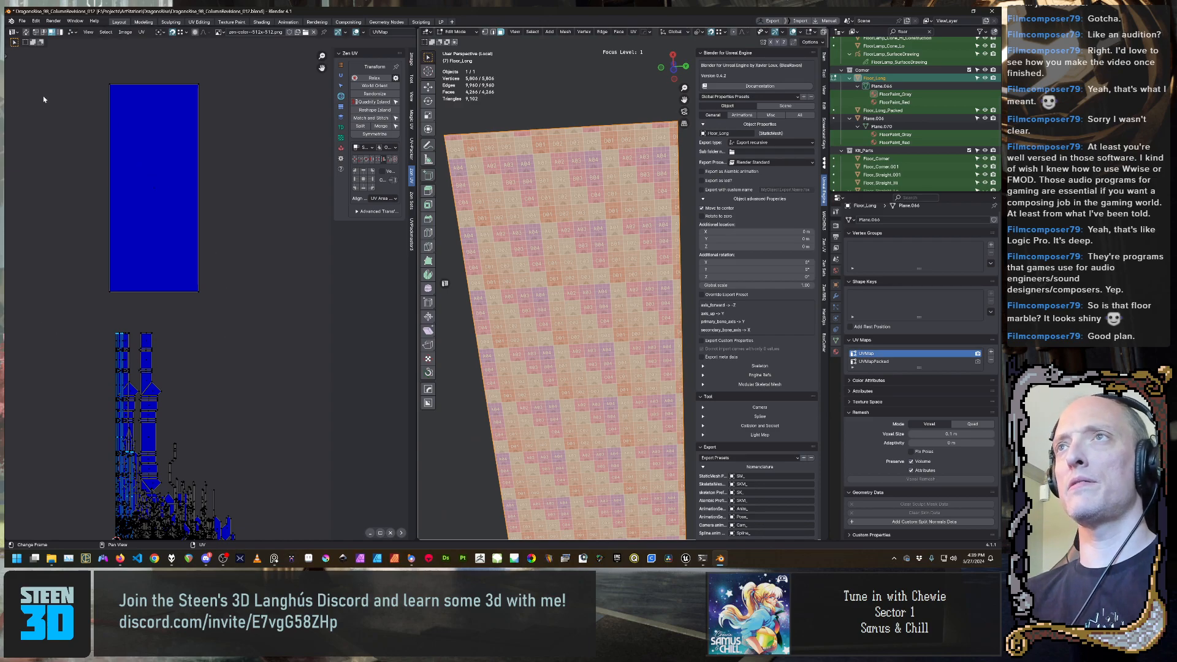
Select the large rectangular UV face and align it to the bottom and left edges of the UV area
left_click_drag(86, 67, 280, 325)
middle_click_drag(278, 298, 293, 201)
scroll(285, 270, "down", 1)
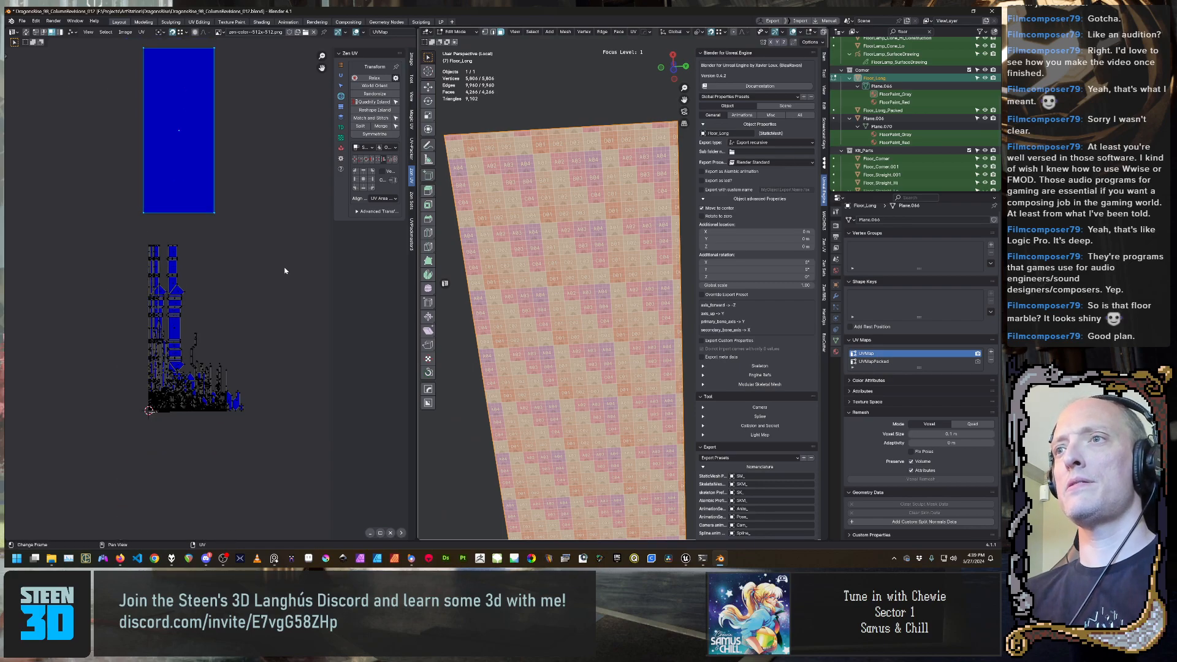
left_click(364, 187)
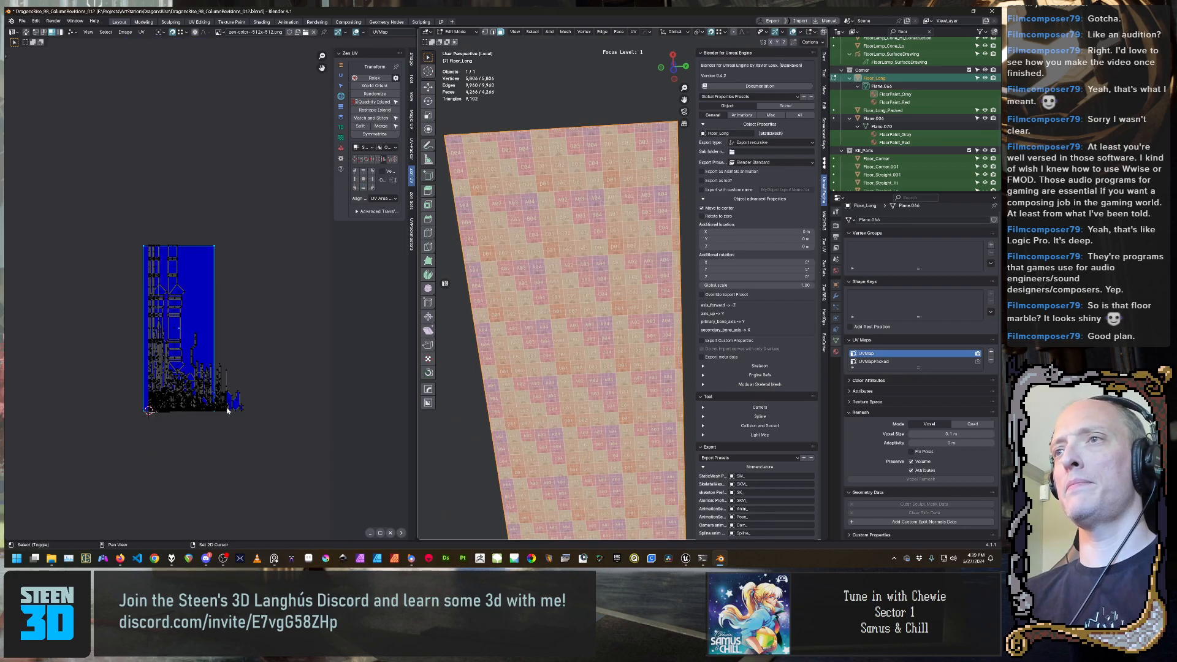
middle_click_drag(227, 409, 238, 384)
left_click(356, 180)
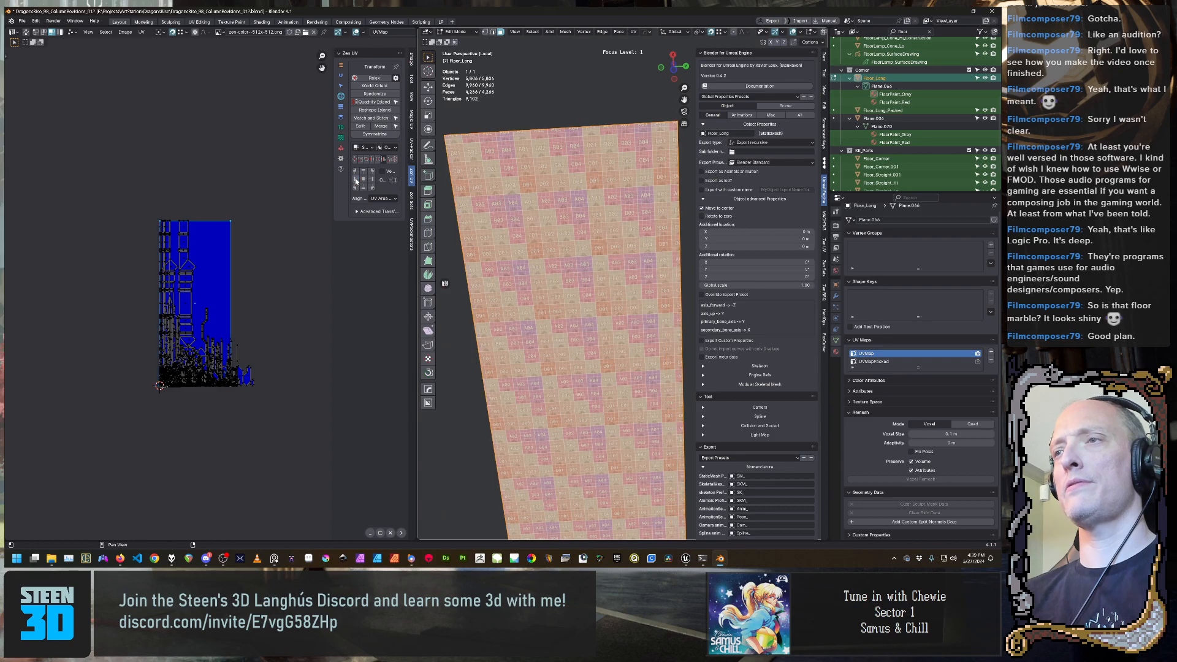
Reveal any hidden faces of Floor_Long and hide every UV face except the large rectangular one
scroll(219, 355, "up", 4)
scroll(222, 344, "up", 1)
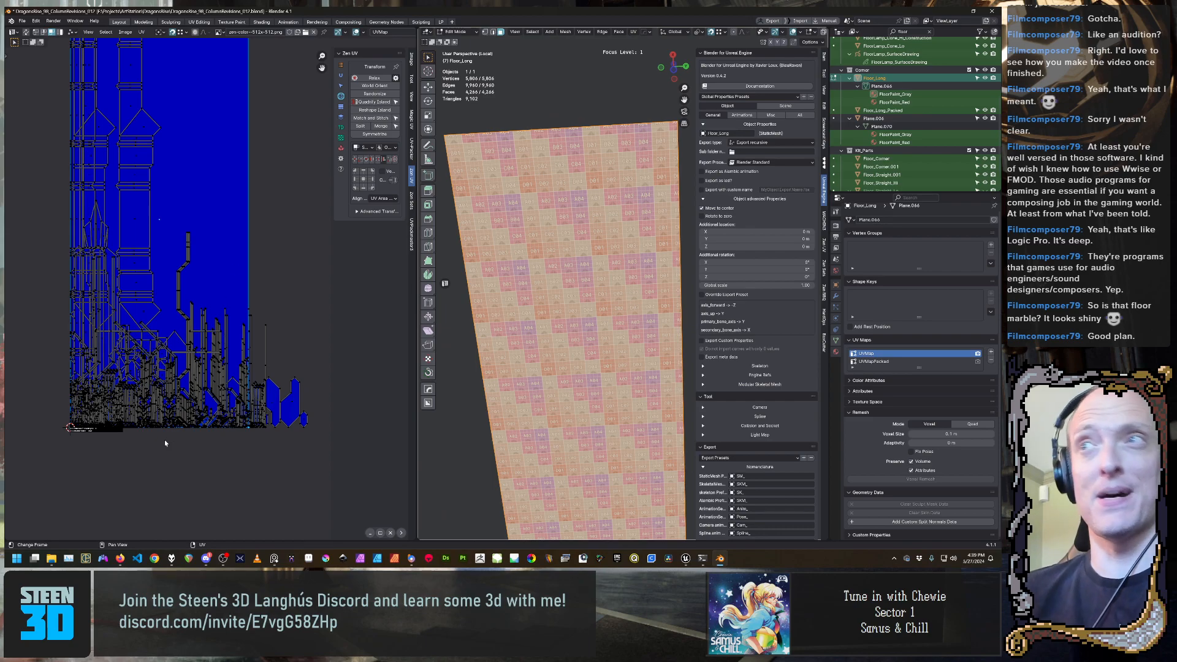
scroll(166, 438, "down", 5)
scroll(200, 334, "up", 3)
middle_click_drag(235, 288, 218, 362)
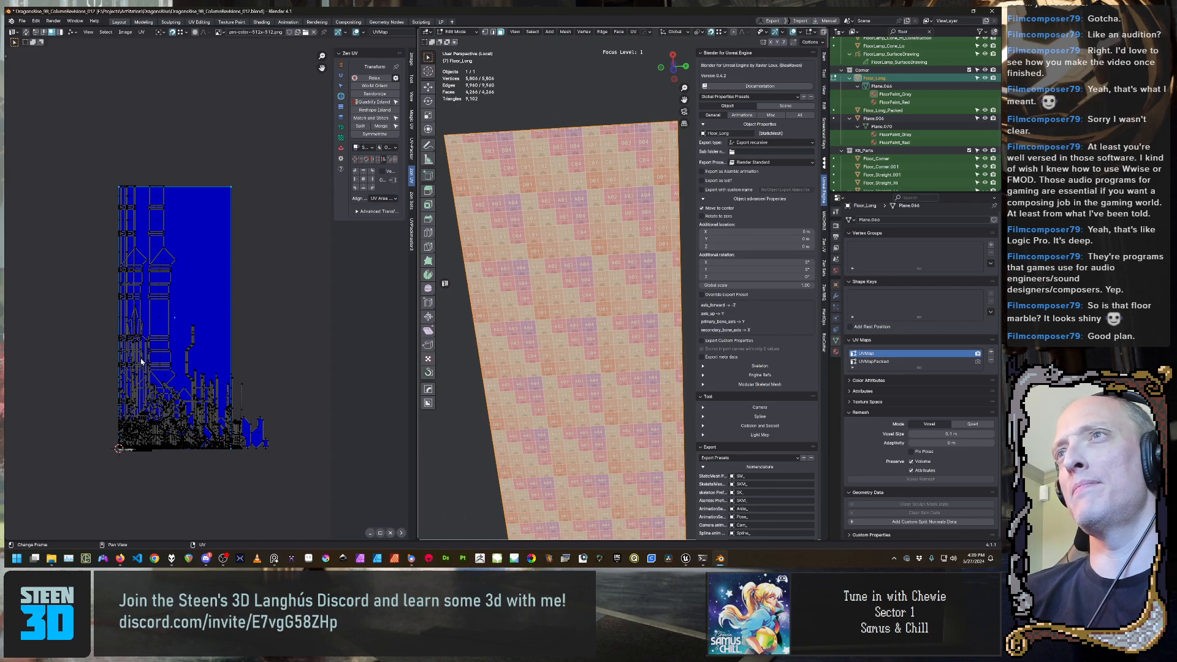
scroll(233, 310, "down", 1)
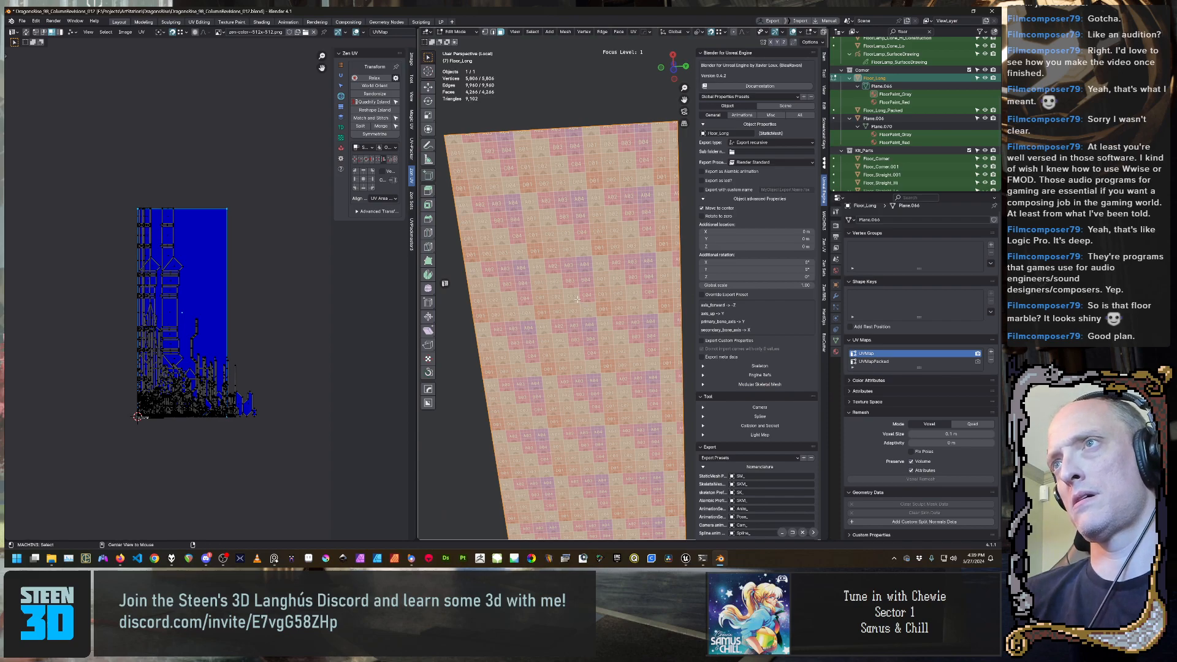
key("alt+h")
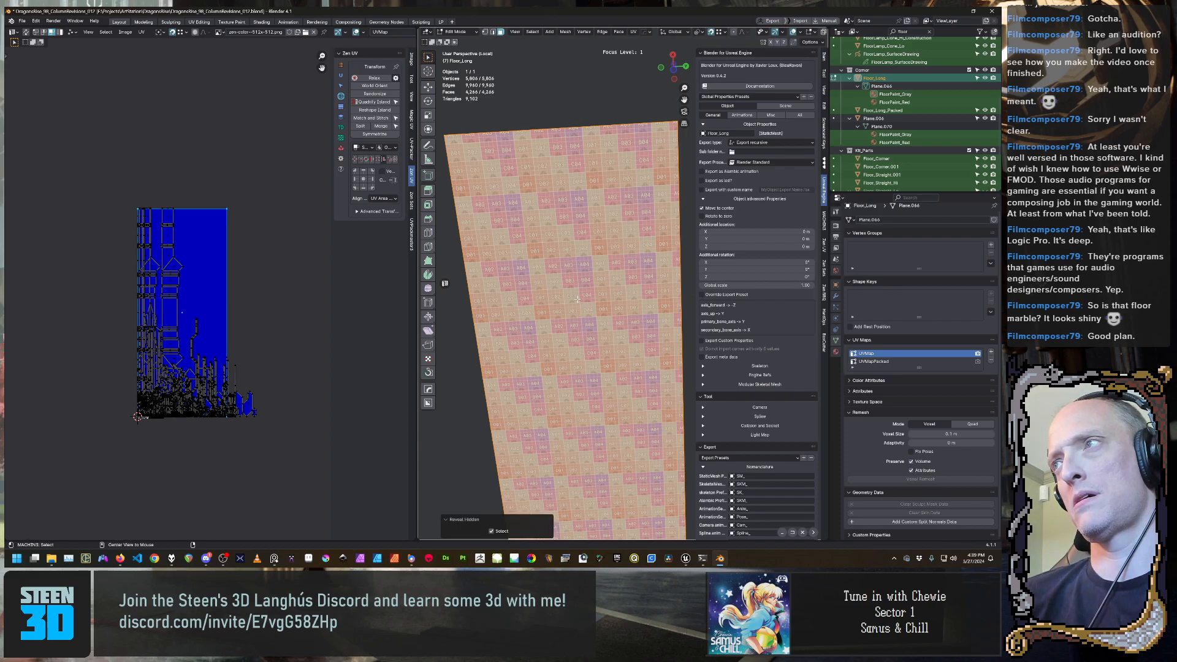
left_click(279, 276)
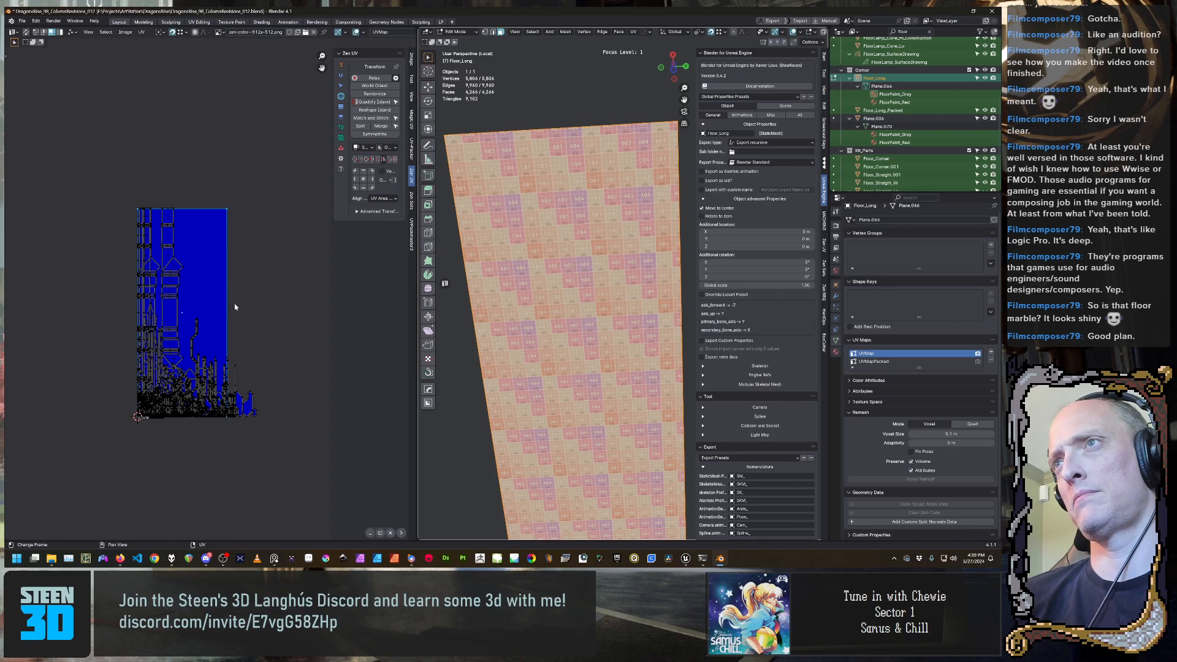
middle_click_drag(532, 303, 530, 362)
key("alt+h")
key("shift+h")
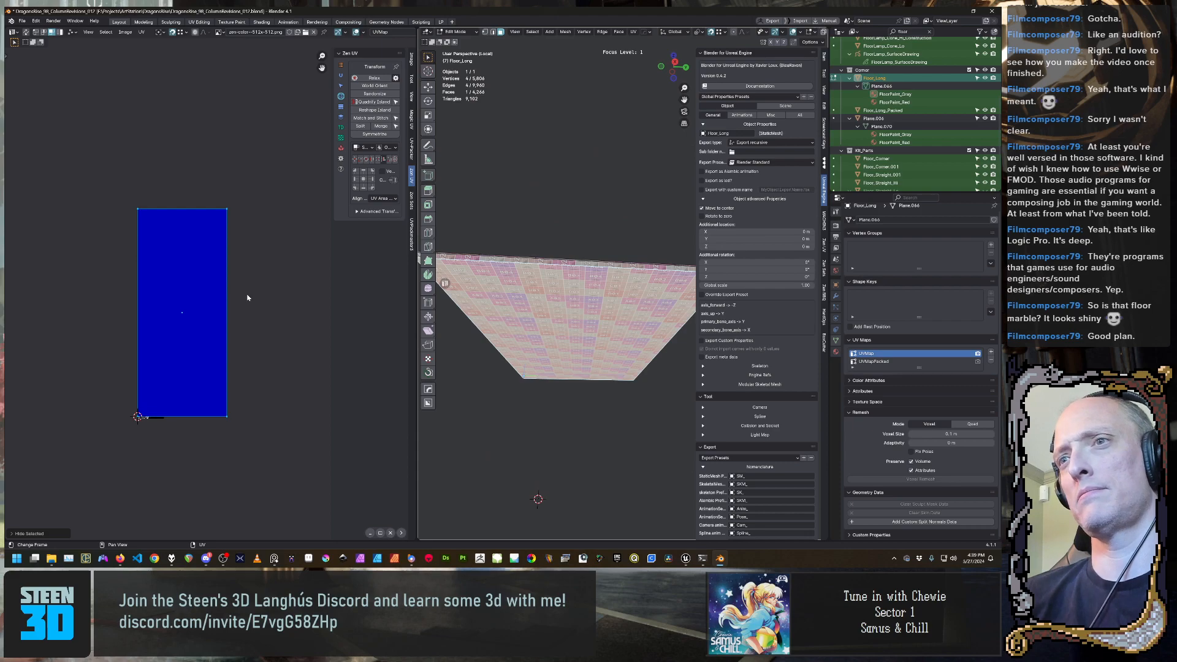
Check the isolated rectangular UV face and the Unselected option of the hide operation
middle_click_drag(253, 299, 270, 352)
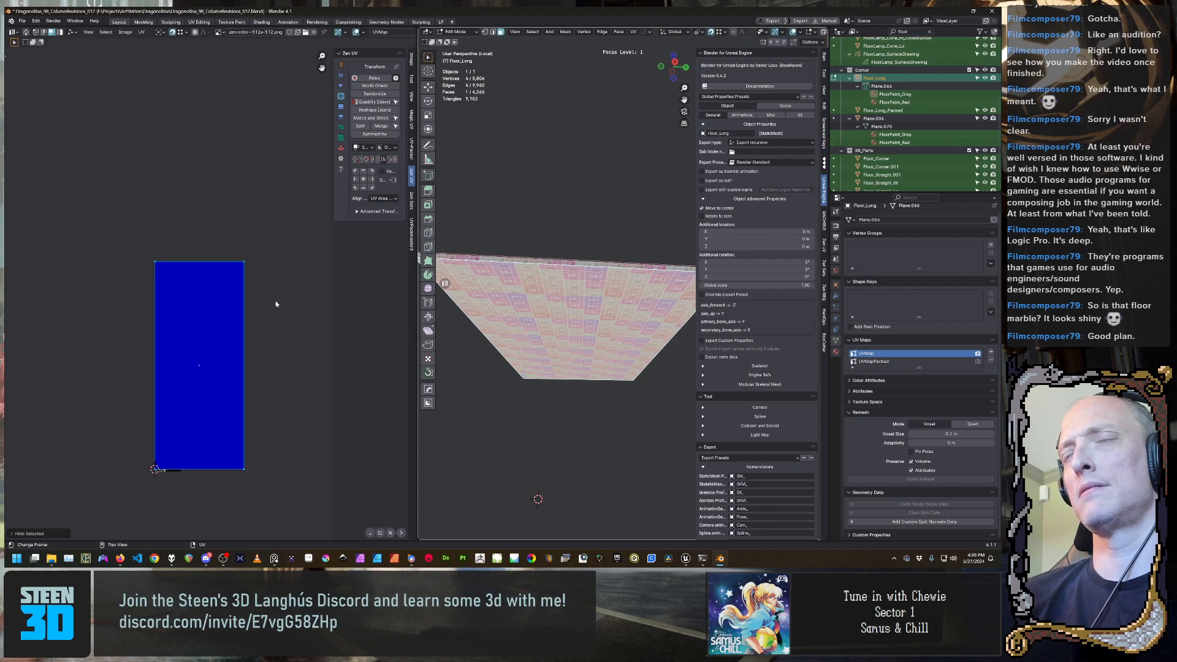
scroll(270, 314, "up", 2)
middle_click_drag(255, 414, 259, 288)
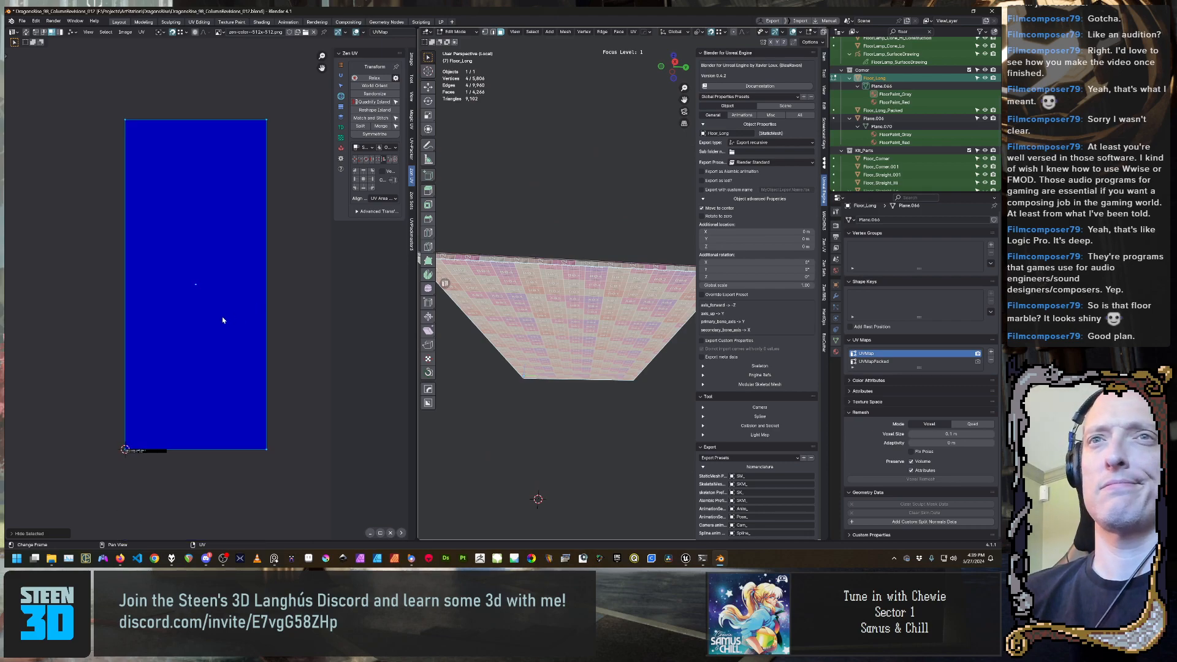
left_click(33, 535)
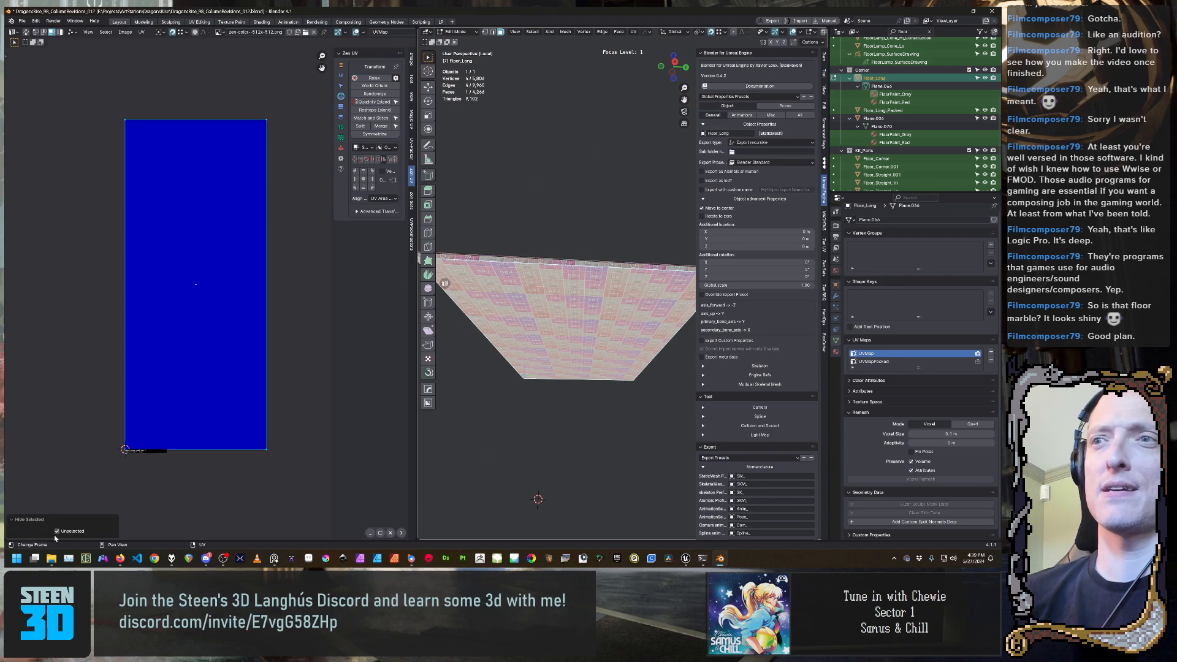
left_click(29, 519)
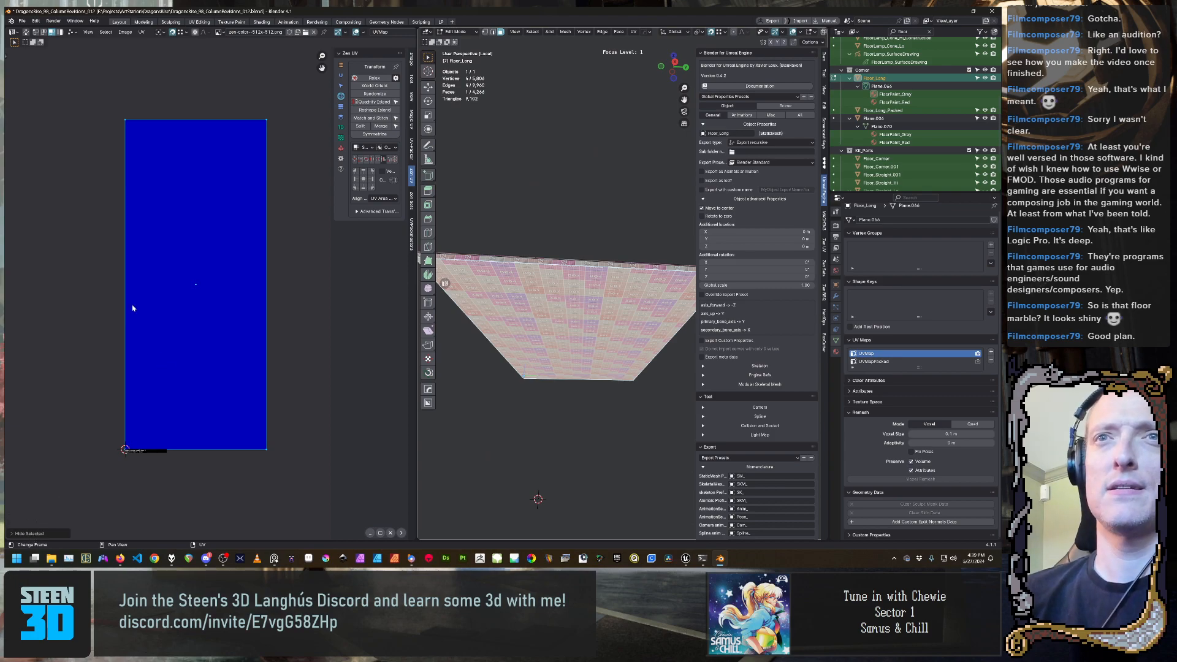
Examine the extent of the large rectangular UV face relative to the UV area
middle_click_drag(144, 299, 165, 347)
middle_click_drag(215, 405, 187, 366)
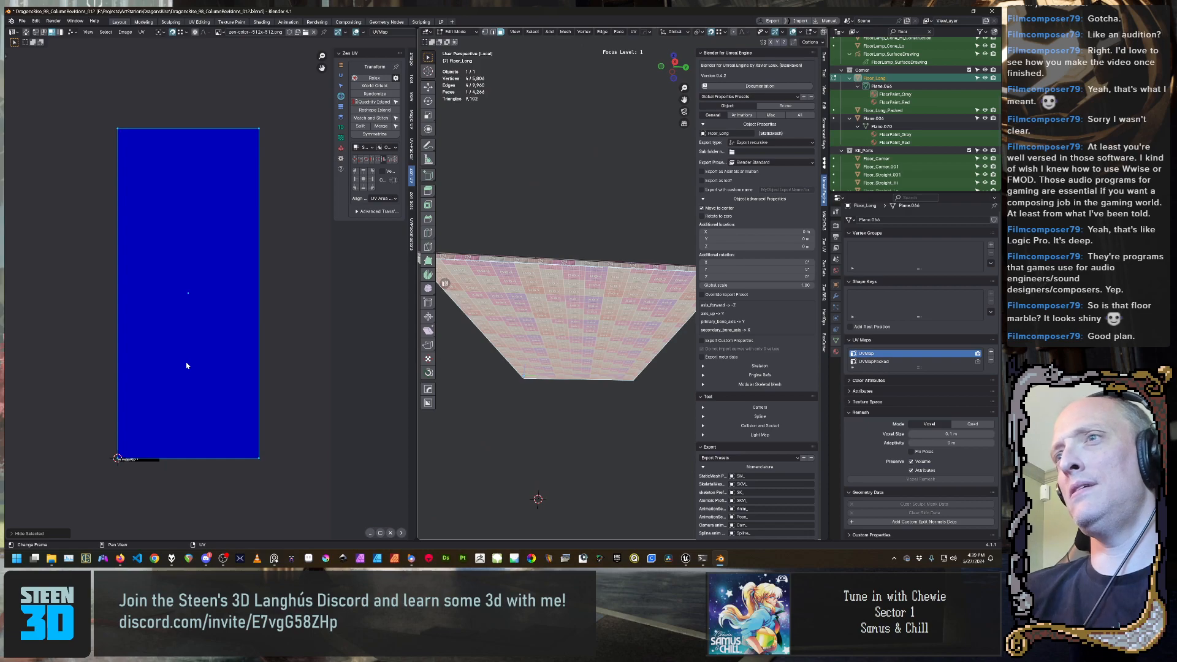
scroll(111, 403, "up", 2)
middle_click_drag(161, 465, 168, 272)
middle_click_drag(79, 400, 97, 402)
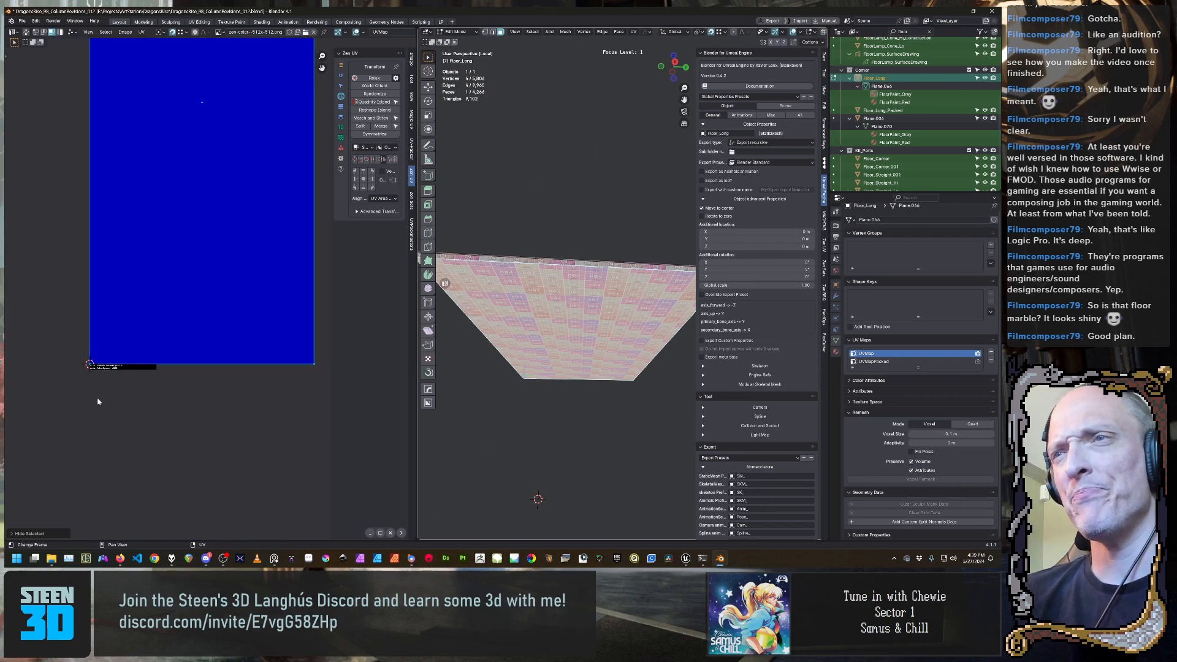
scroll(98, 402, "up", 1)
scroll(88, 382, "down", 2)
middle_click_drag(110, 304, 101, 415)
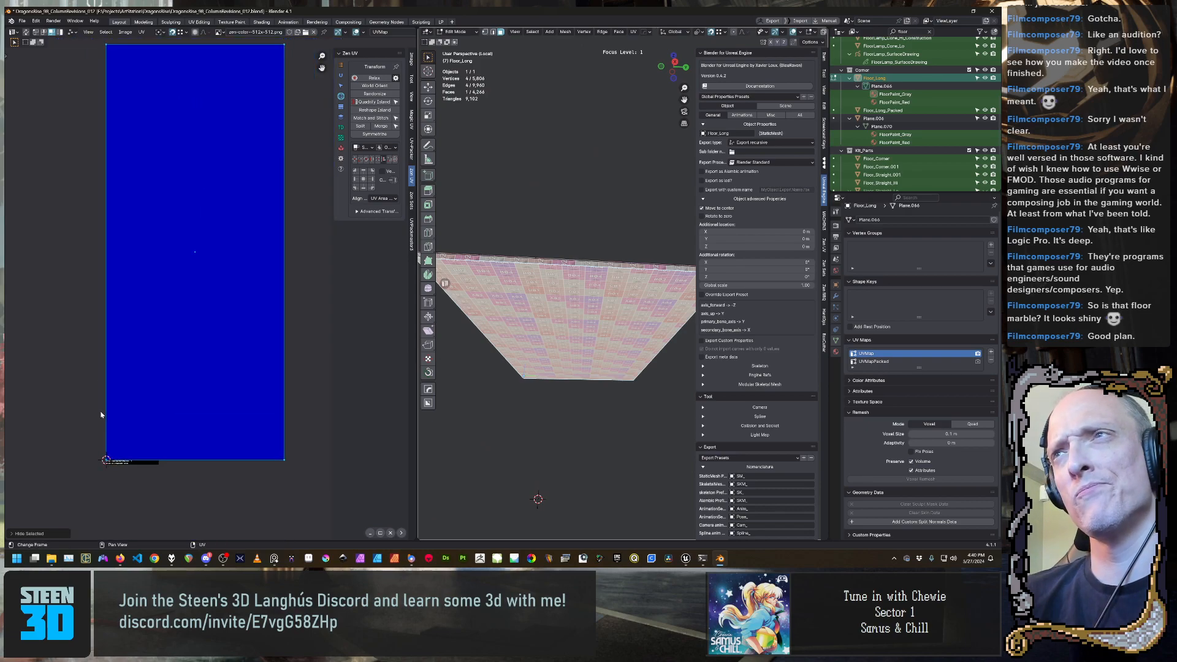
scroll(177, 381, "down", 1)
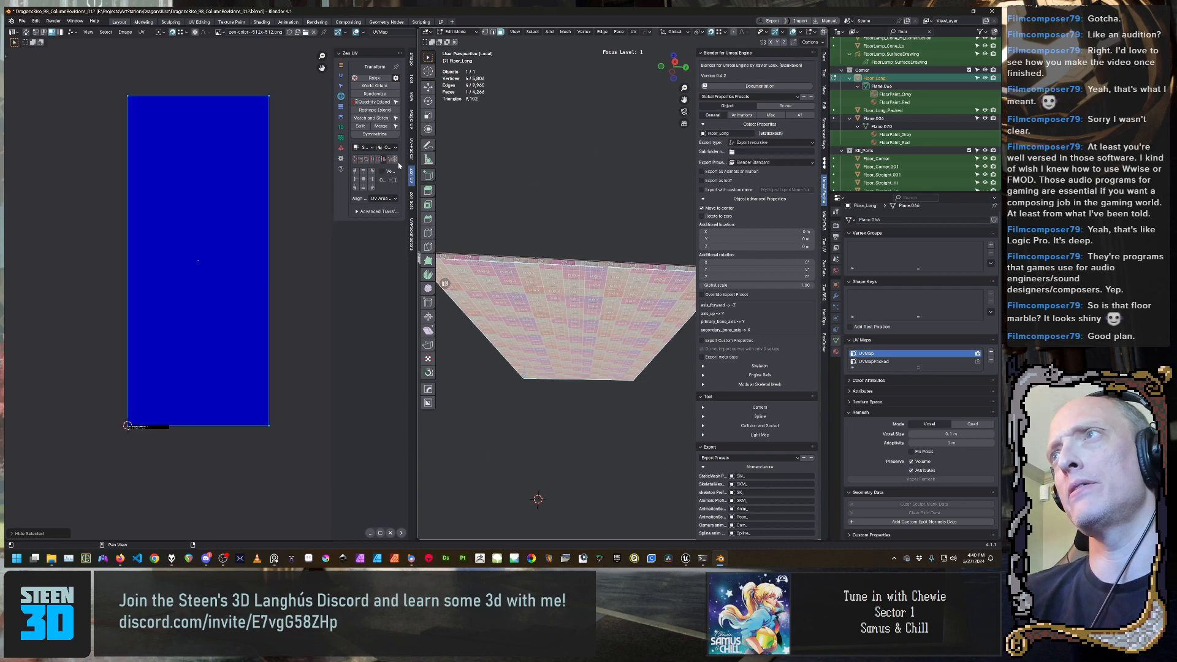
Fit the large rectangular UV face into the 0 to 1 region, reveal the advanced transforms and fit it to the UV area
left_click(377, 160)
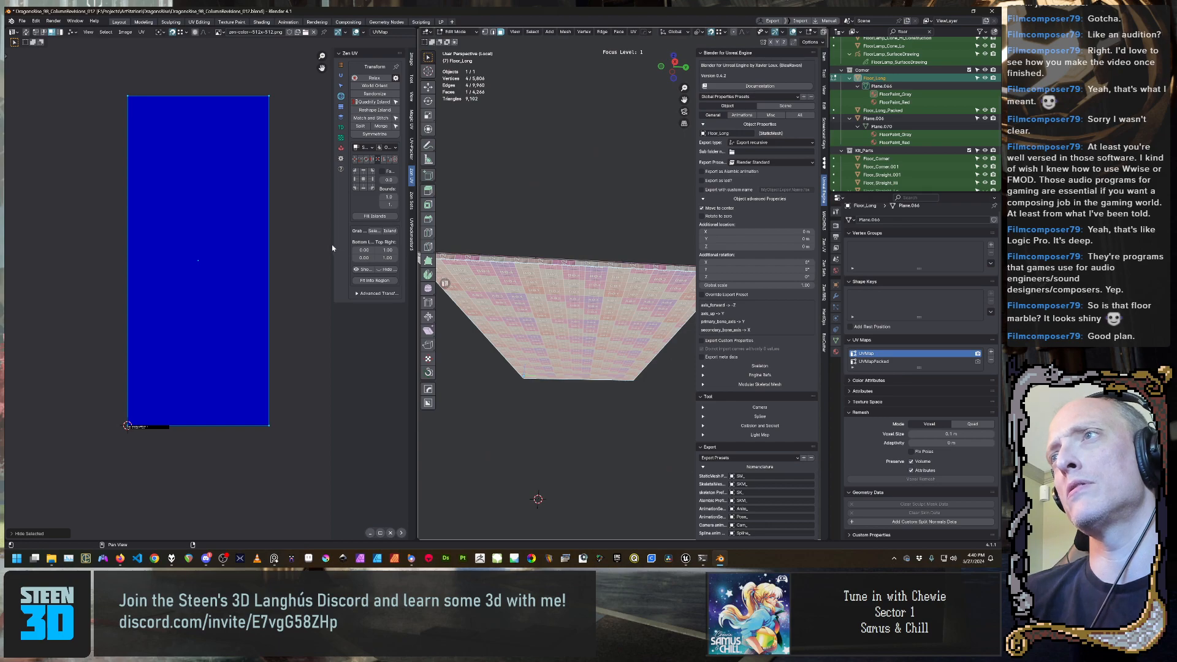
left_click_drag(334, 248, 281, 248)
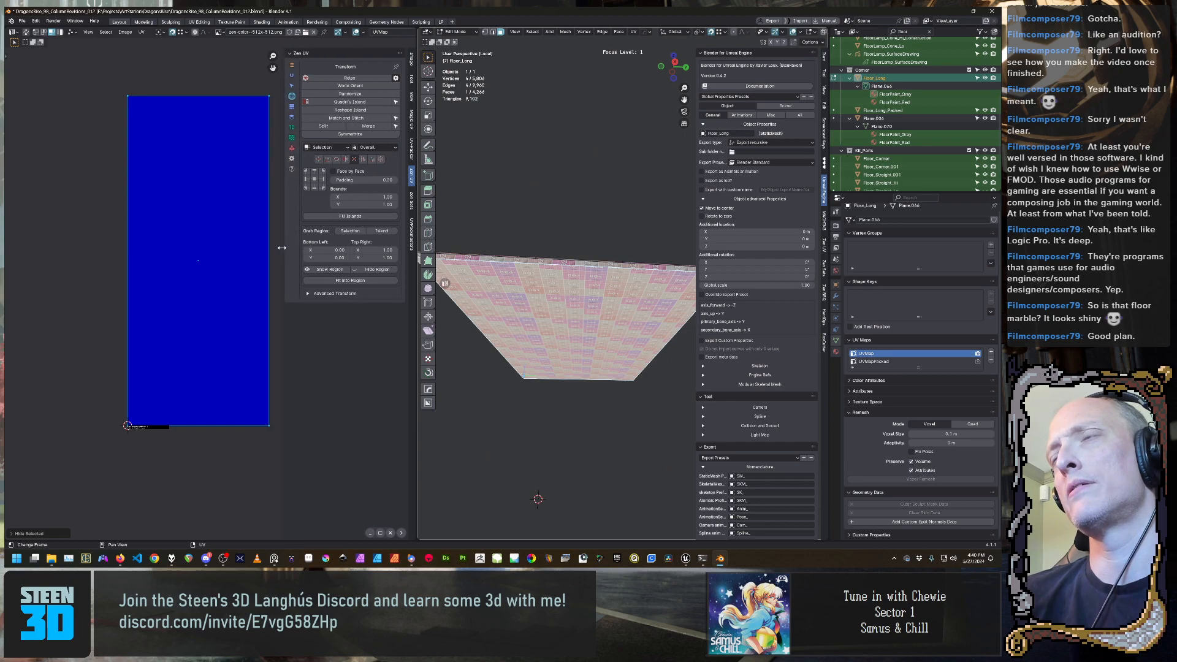
left_click(360, 281)
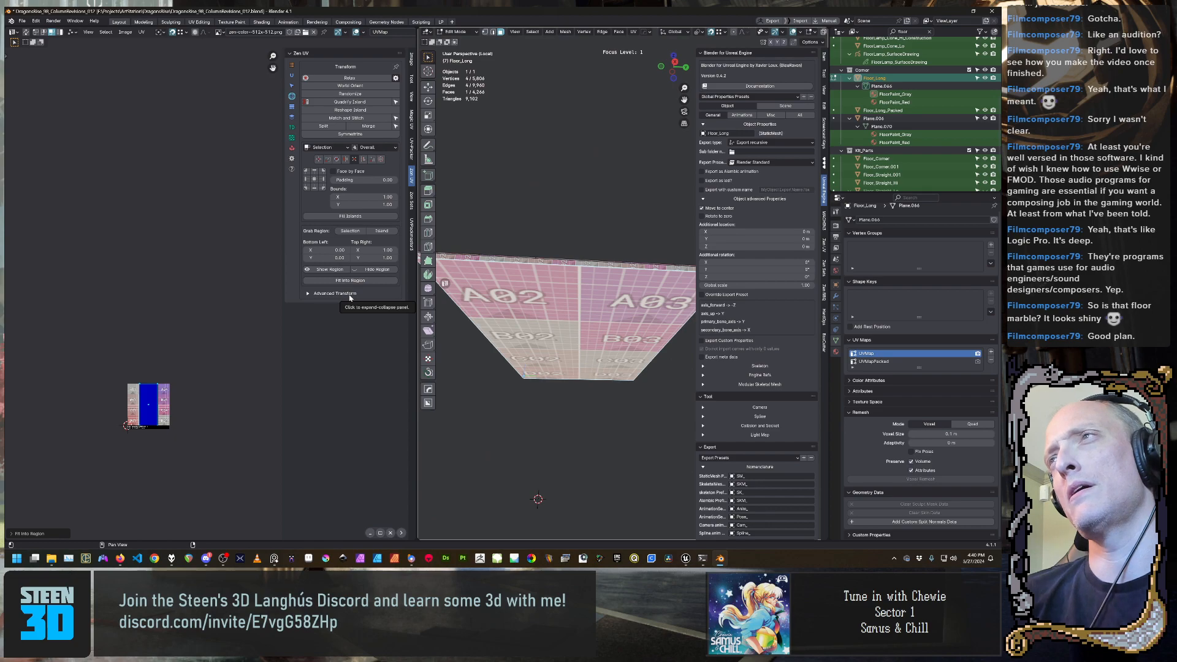
left_click(351, 295)
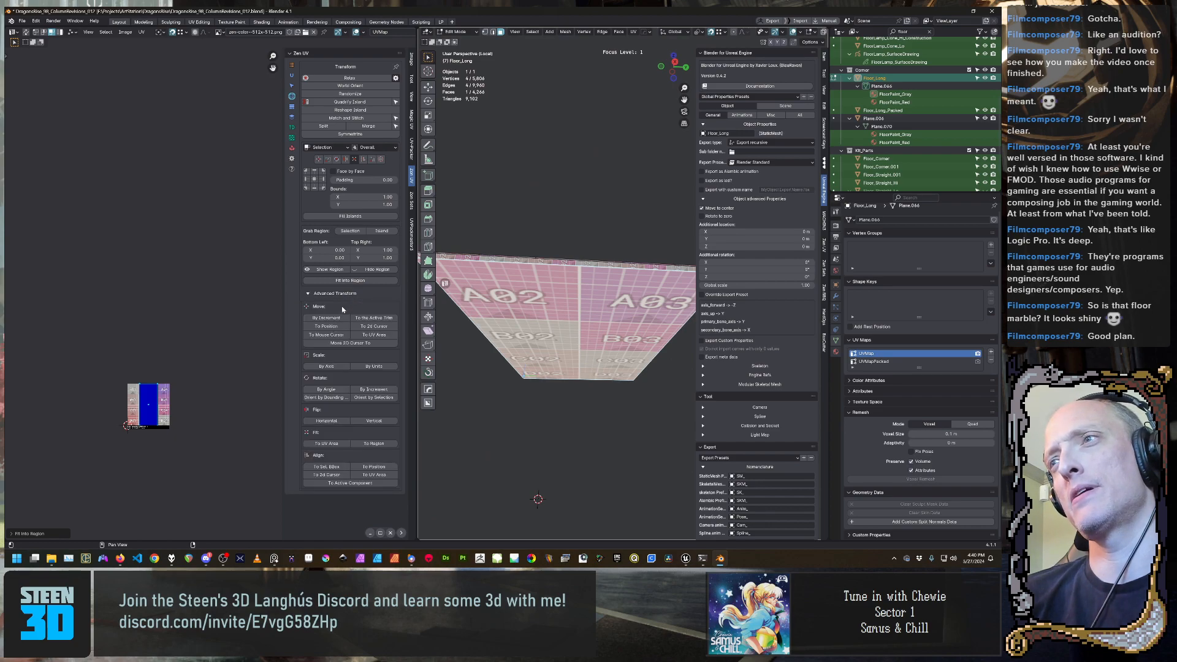
left_click(334, 445)
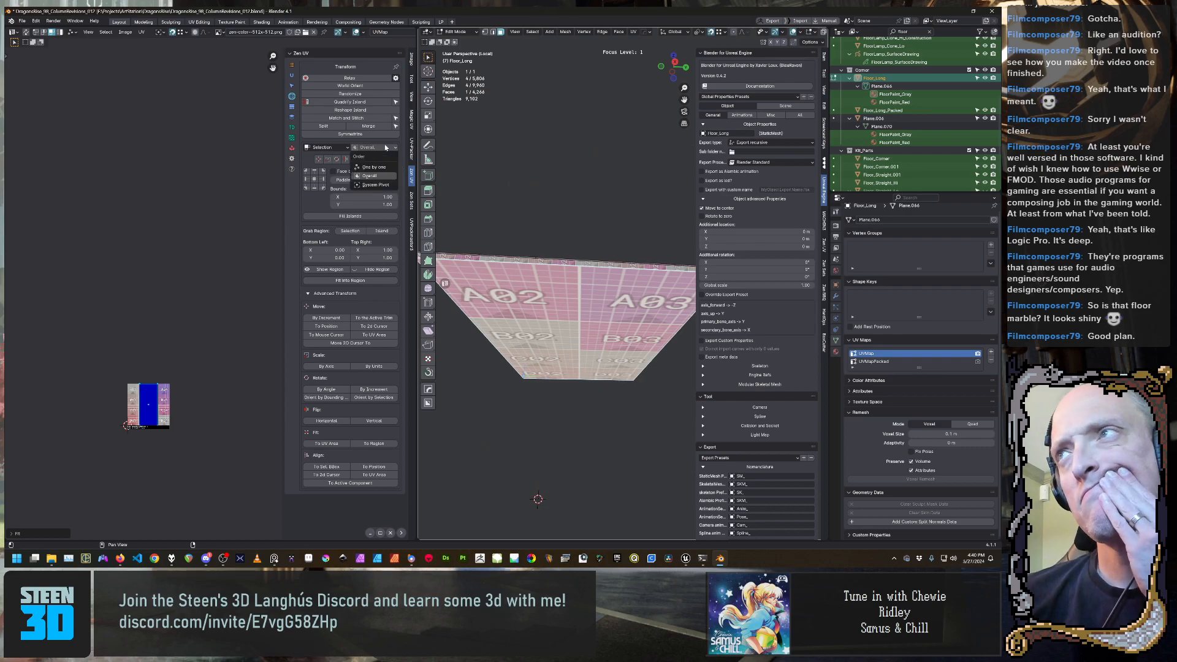
left_click(325, 148)
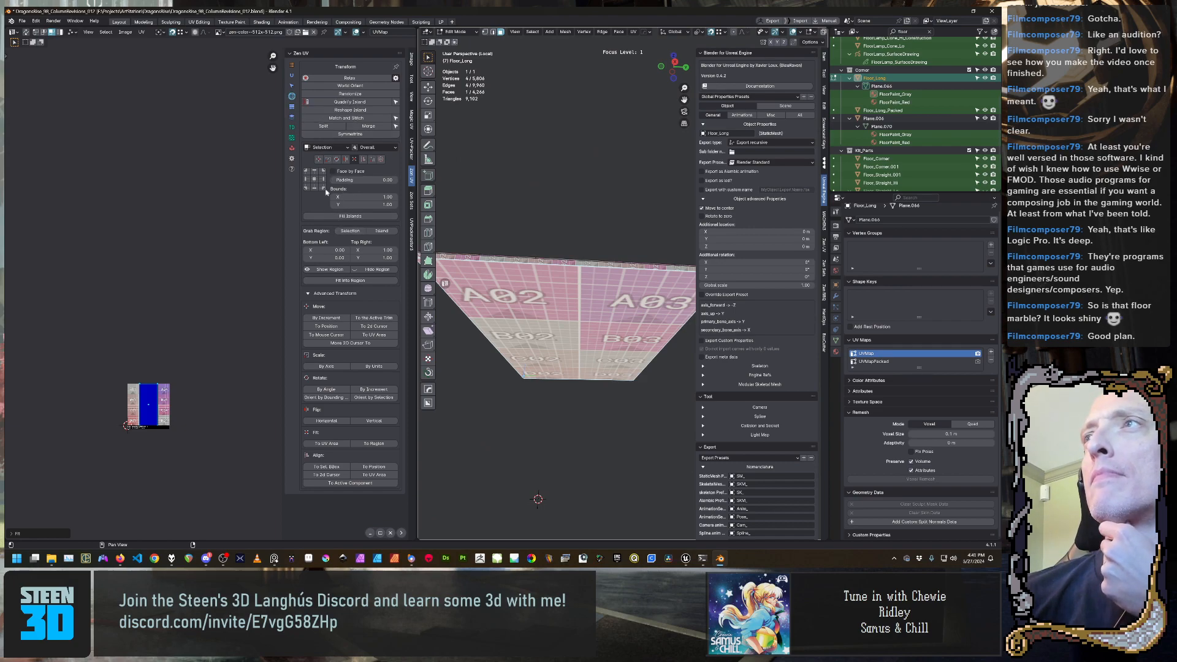
left_click(347, 160)
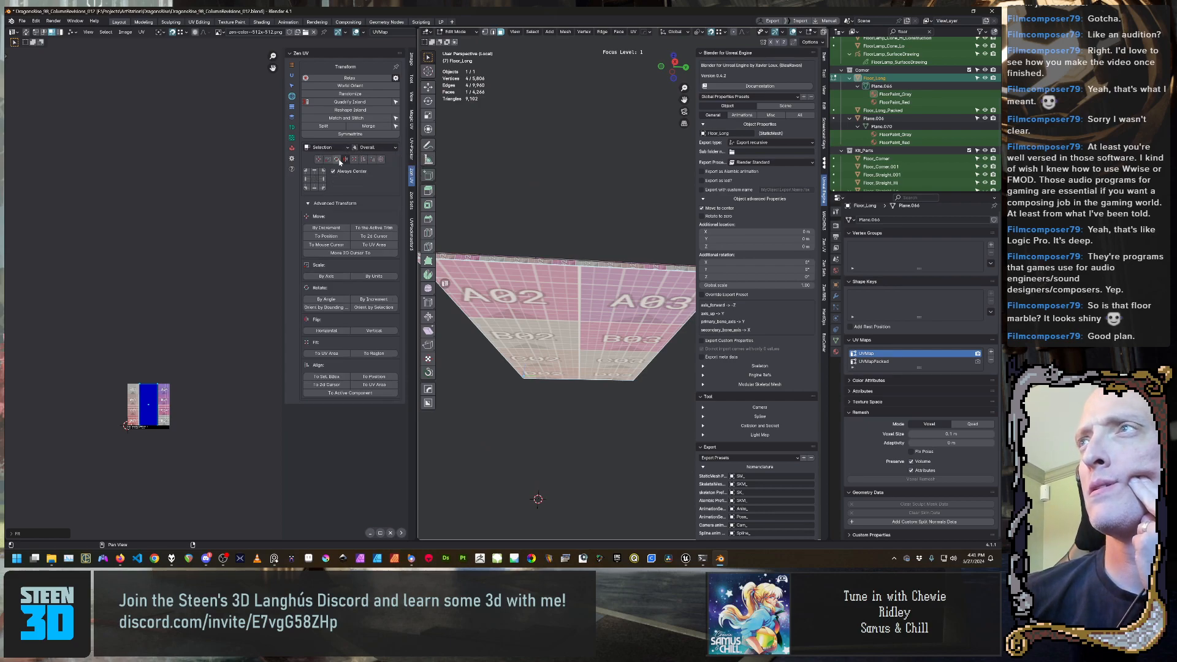
left_click(329, 160)
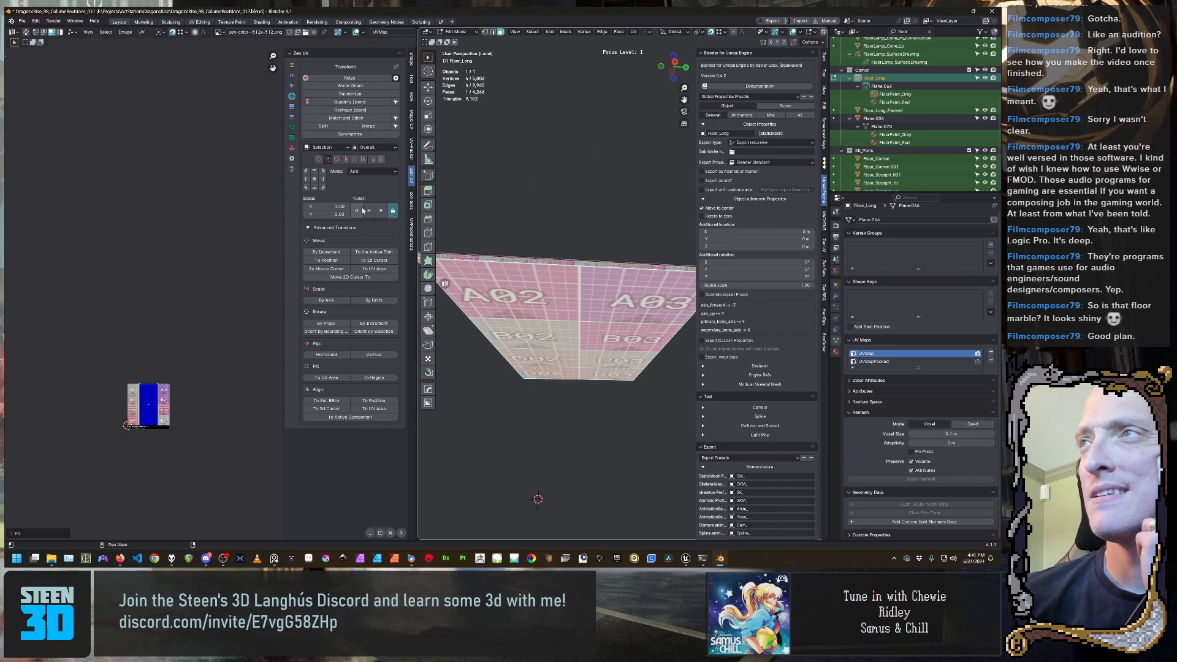
left_click(354, 160)
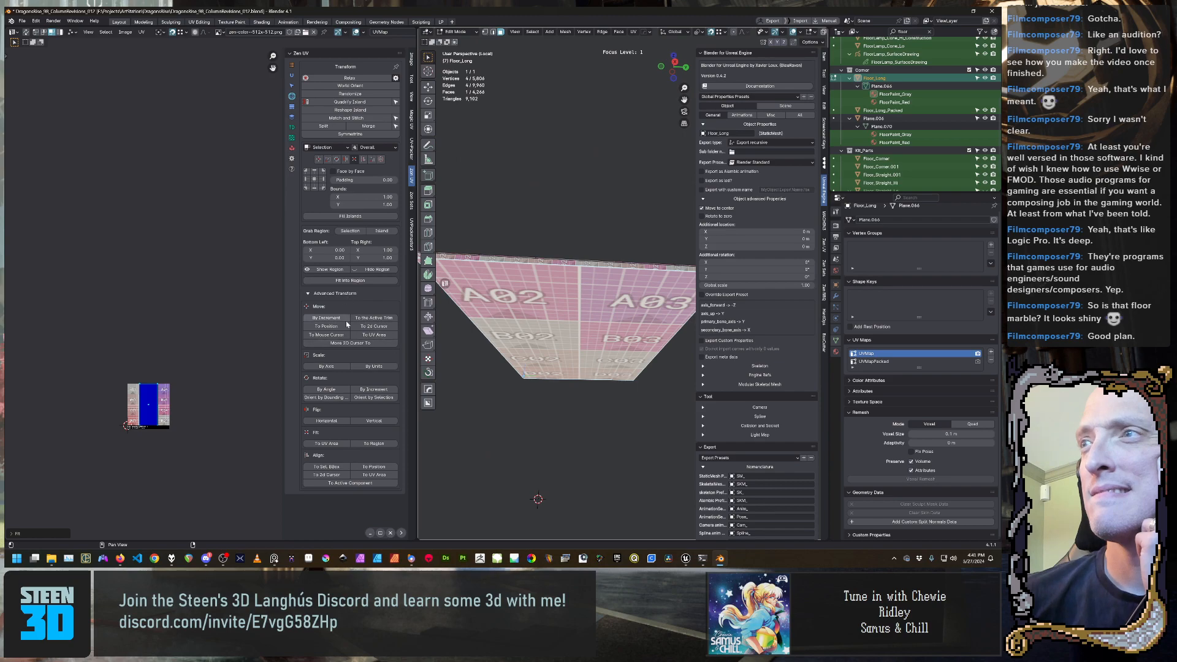
Refit the rectangular UV face into the region and set the X fit bound to 1
left_click(376, 281)
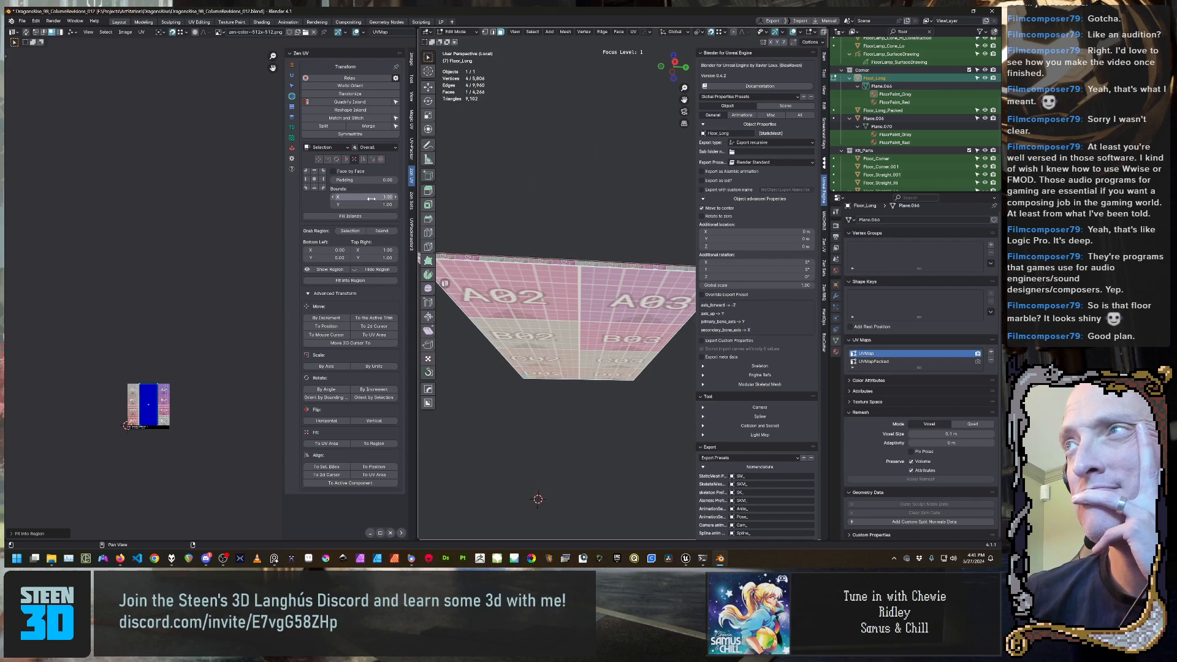
left_click(371, 198)
left_click(313, 209)
left_click_drag(366, 197, 368, 196)
left_click(368, 197)
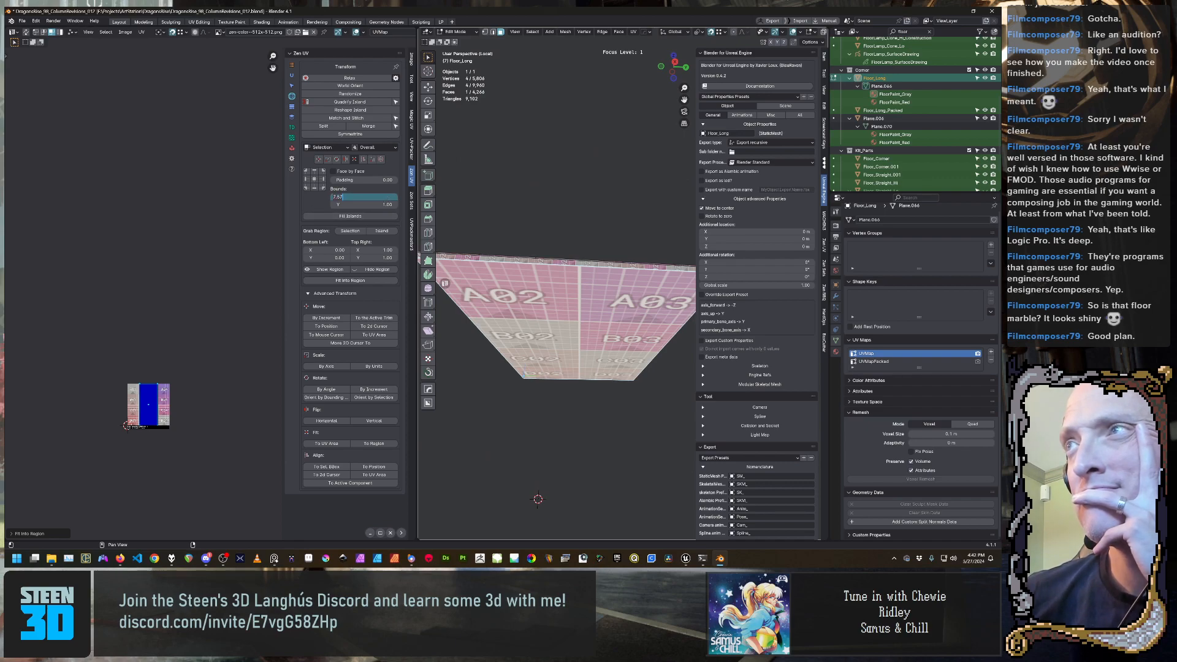
type("1")
key("Return")
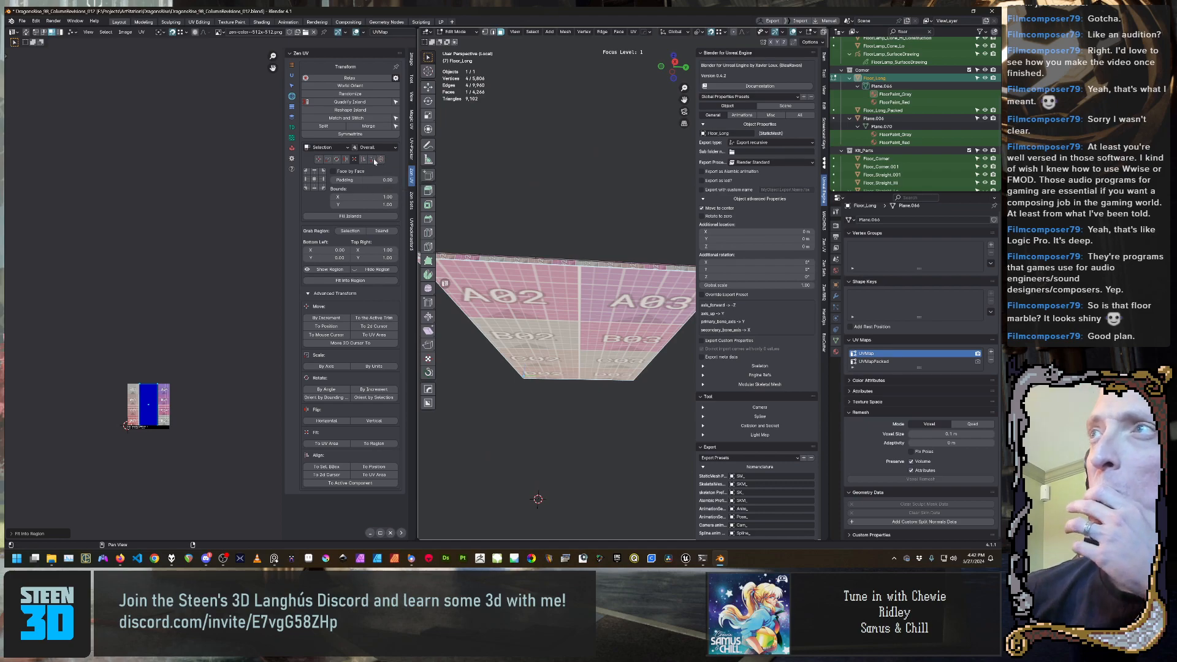
Try enlarging the rectangular UV face by doubling its scale three times in Axis mode, using right, center and left pivots
left_click(330, 160)
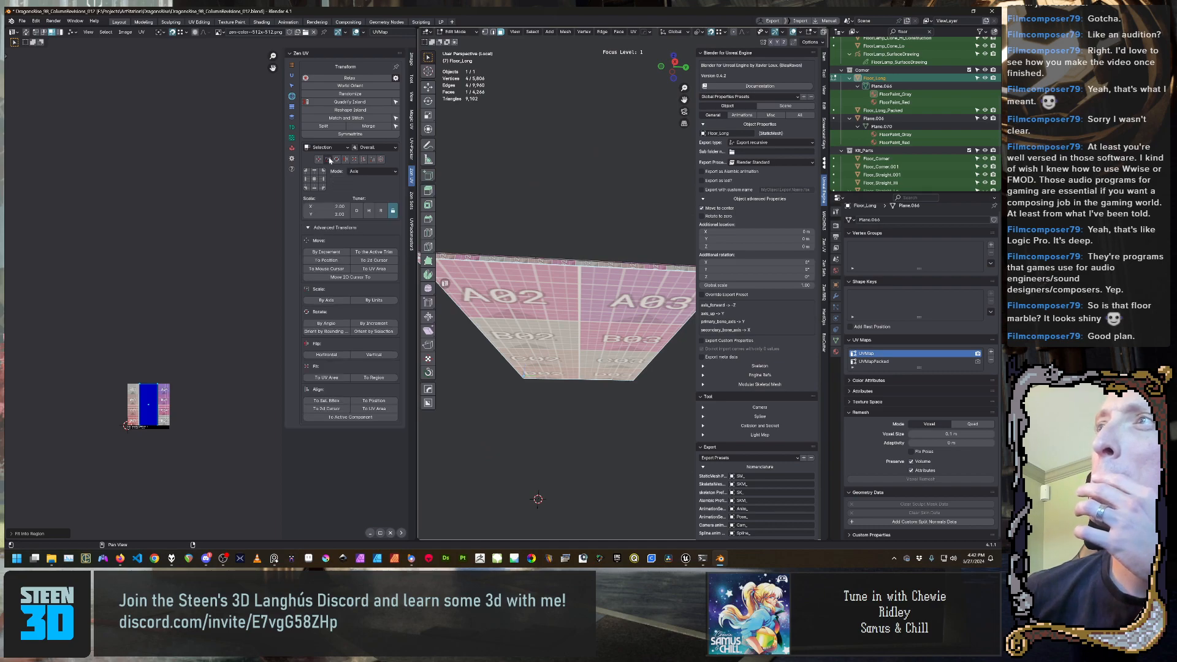
left_click(364, 172)
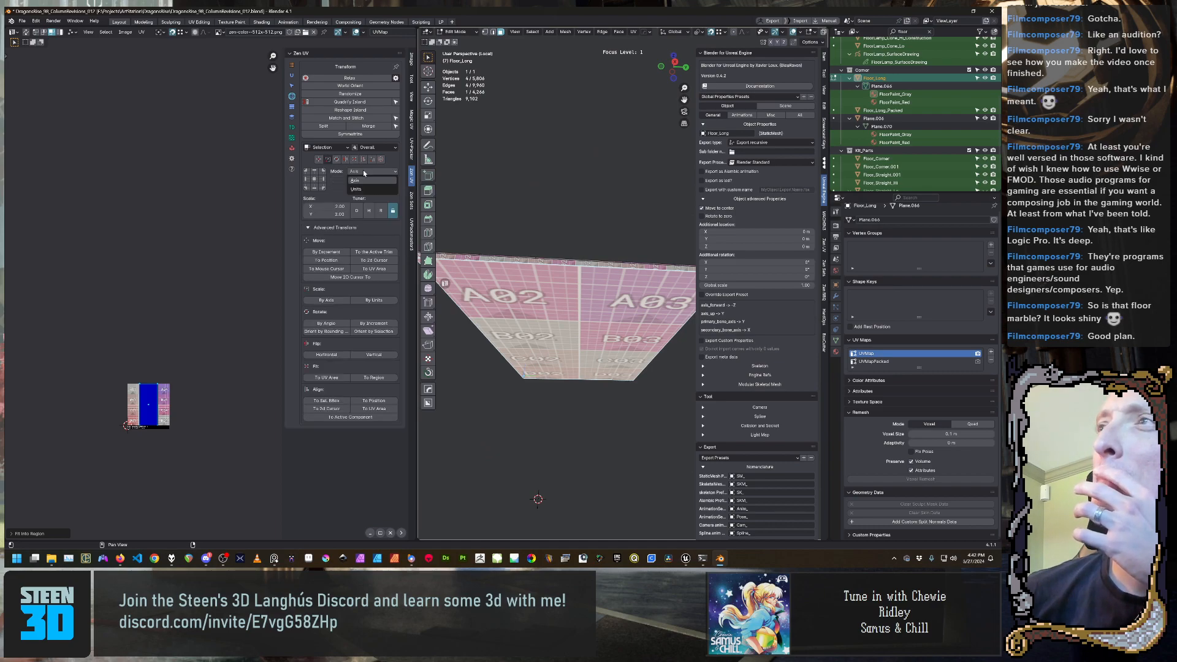
left_click(364, 172)
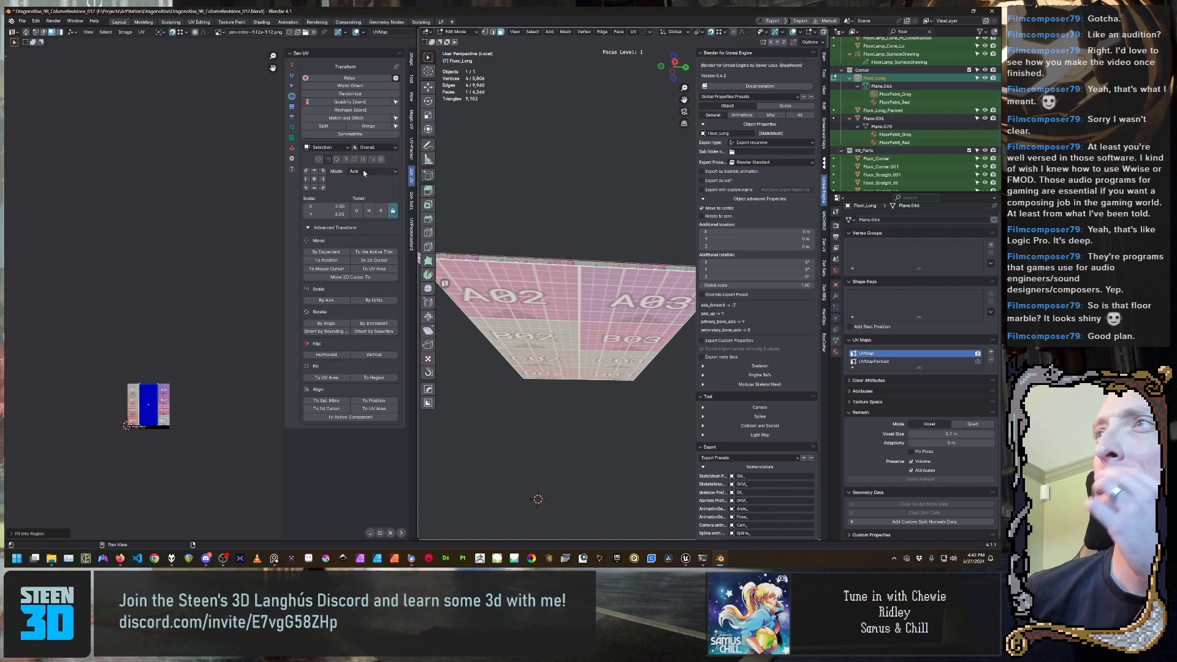
left_click(325, 180)
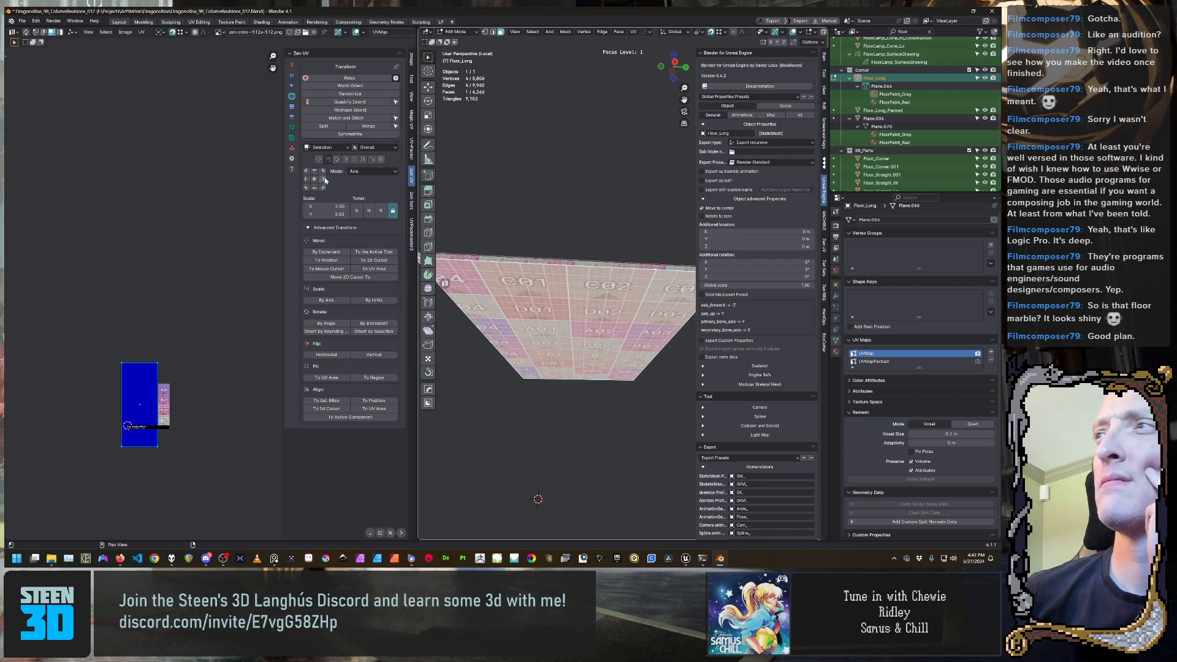
left_click(316, 180)
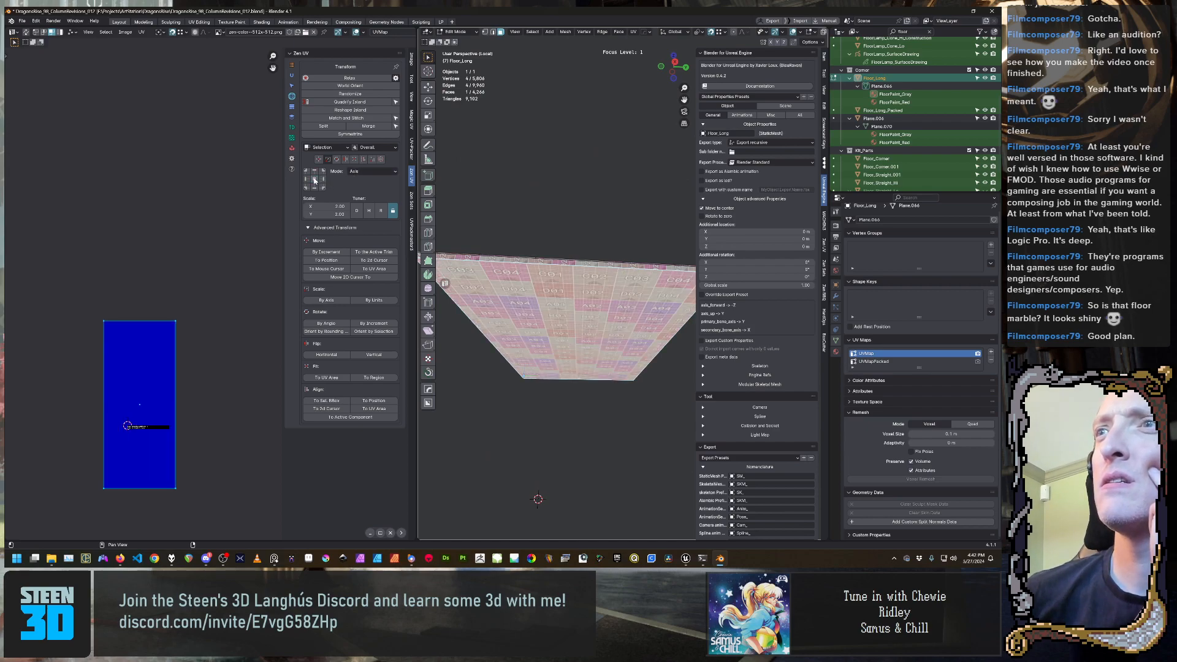
left_click(315, 180)
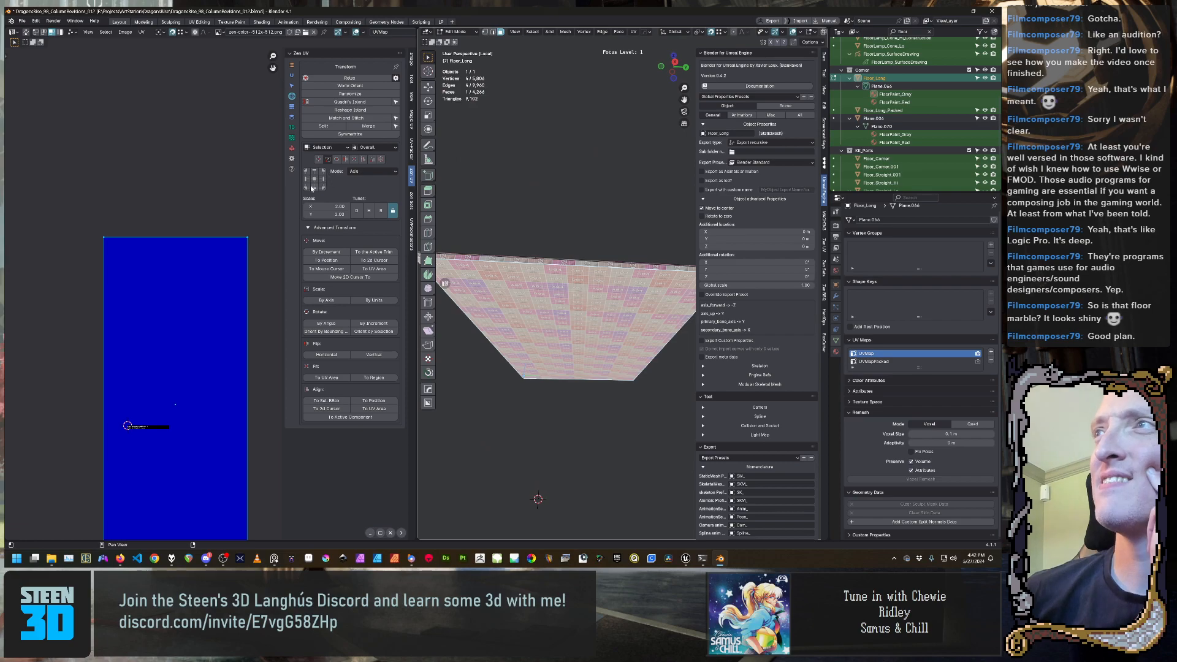
Fit the enlarged rectangular UV face to the UV area
left_click(355, 160)
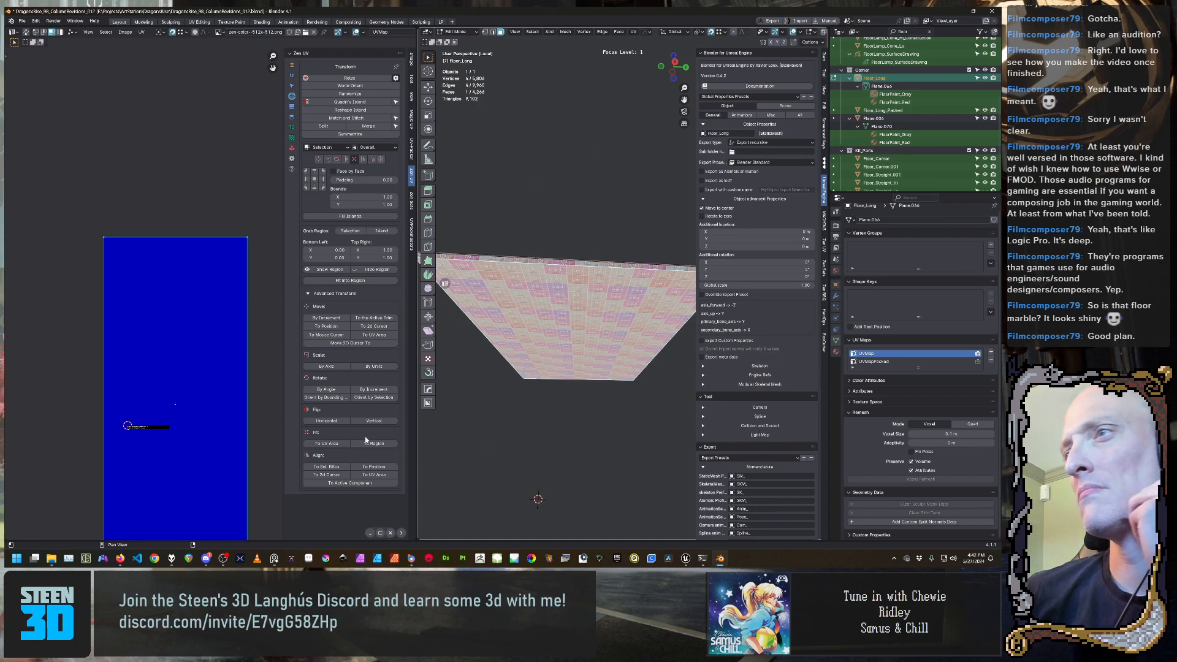
left_click(334, 444)
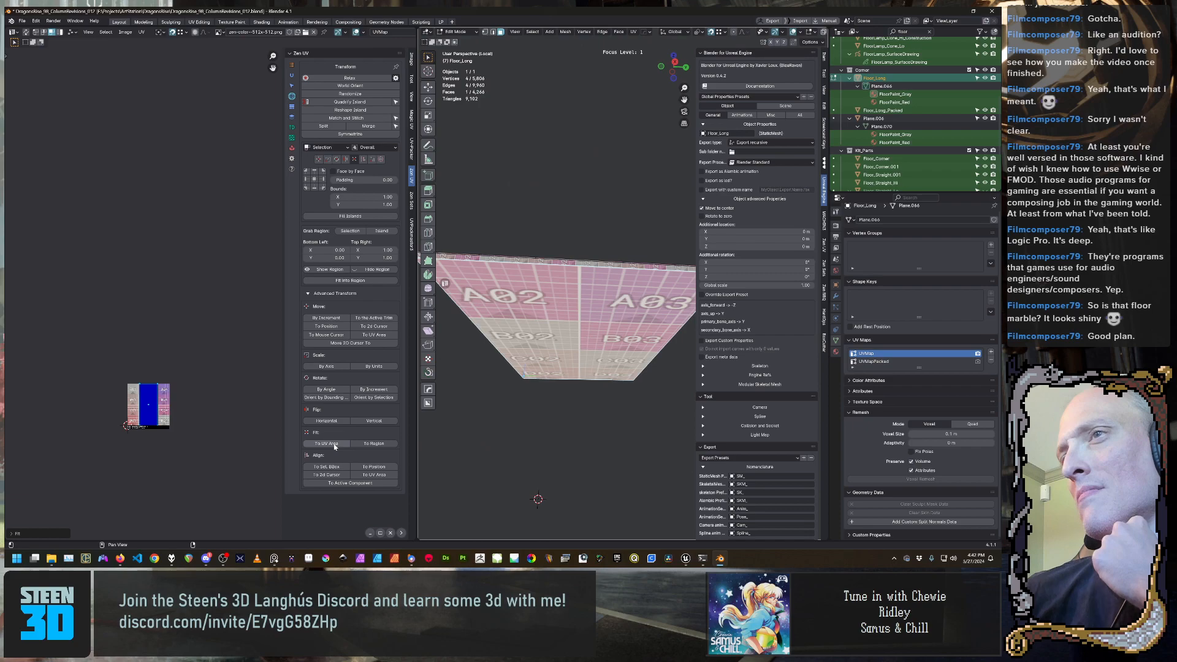
scroll(190, 432, "up", 4)
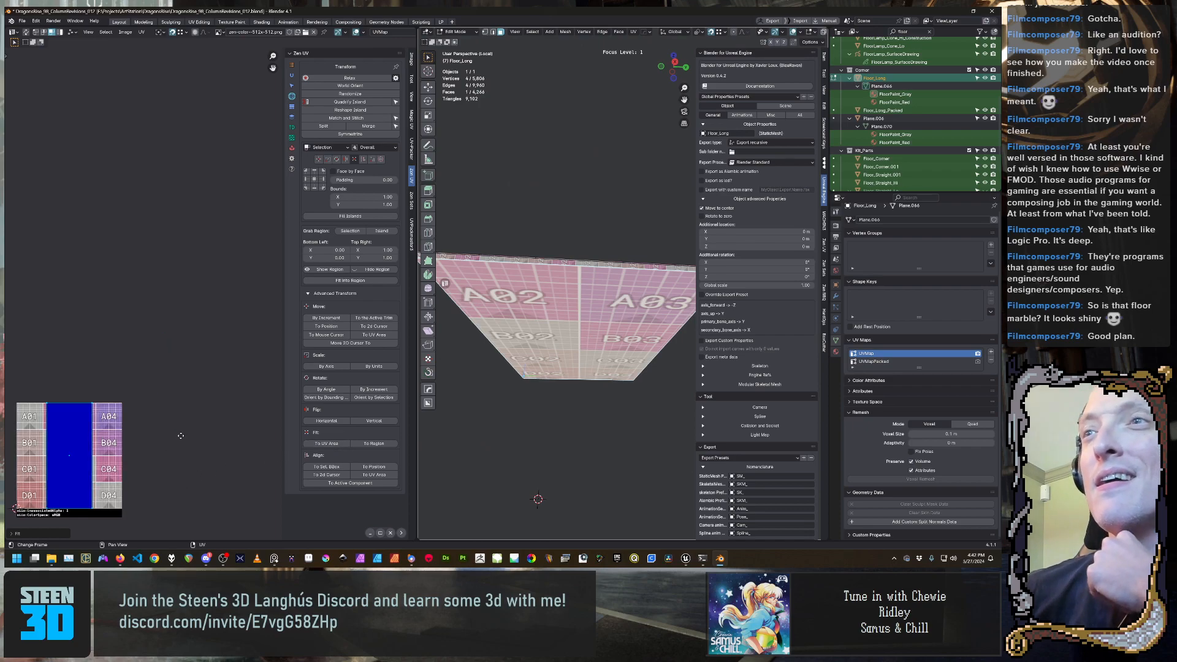
middle_click_drag(181, 436, 263, 334)
scroll(263, 335, "up", 1)
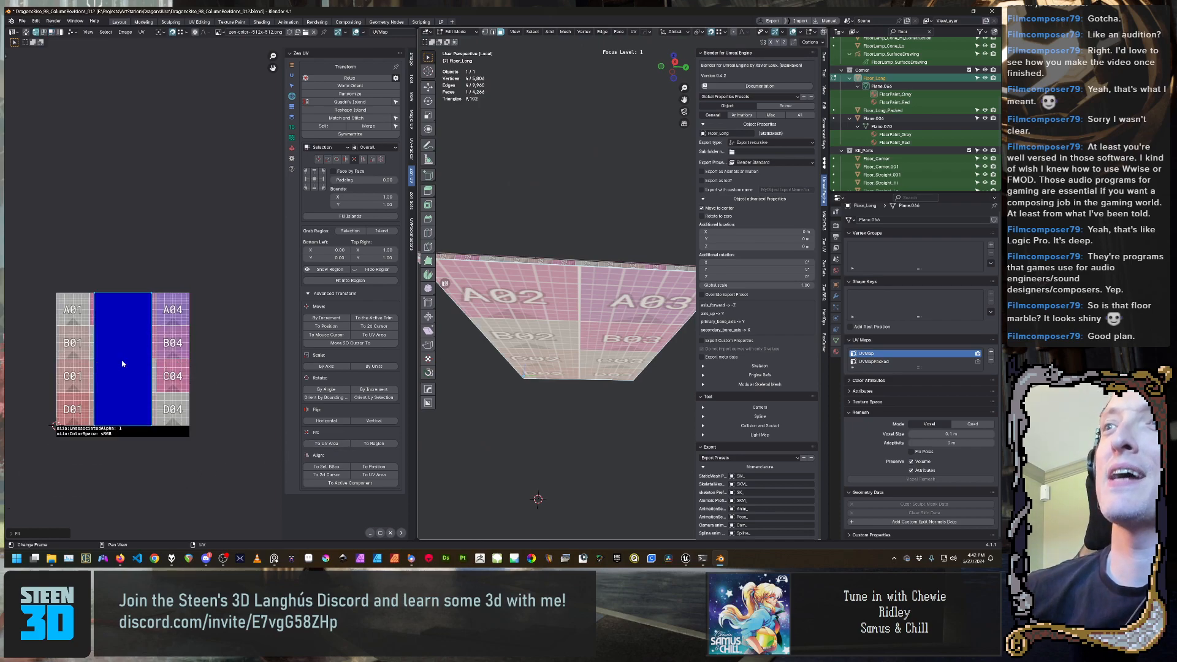
Align the UV face's left vertices to the left bound and its right vertices to the right bound of the UV area
left_click_drag(49, 265, 131, 474)
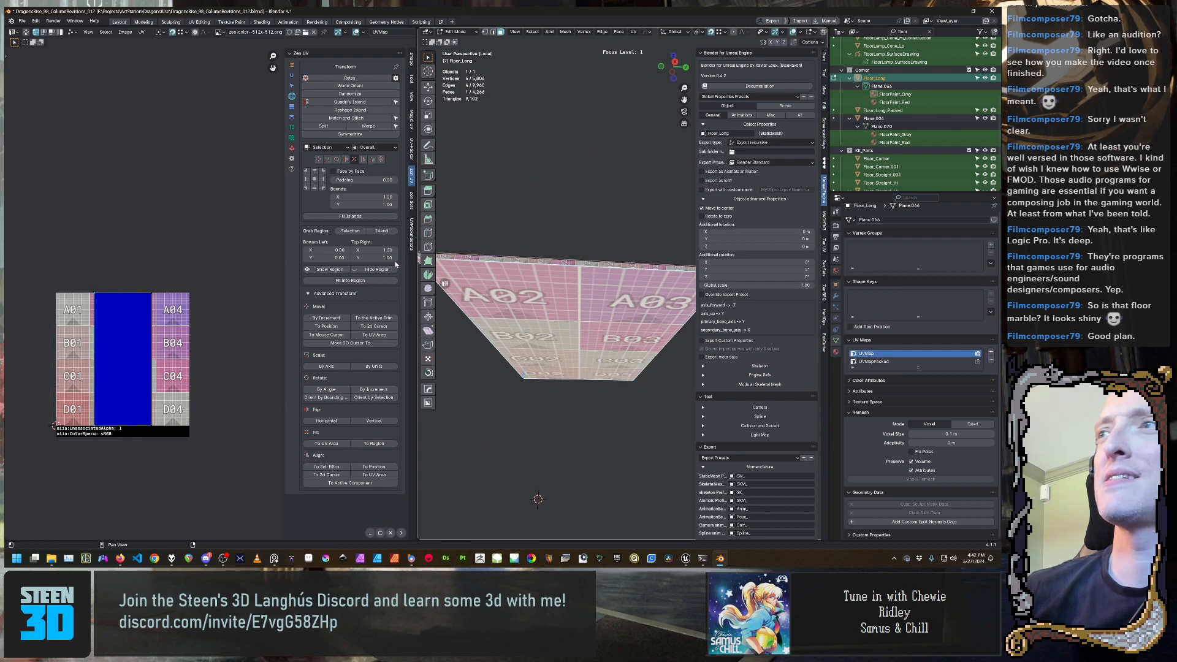
left_click(363, 160)
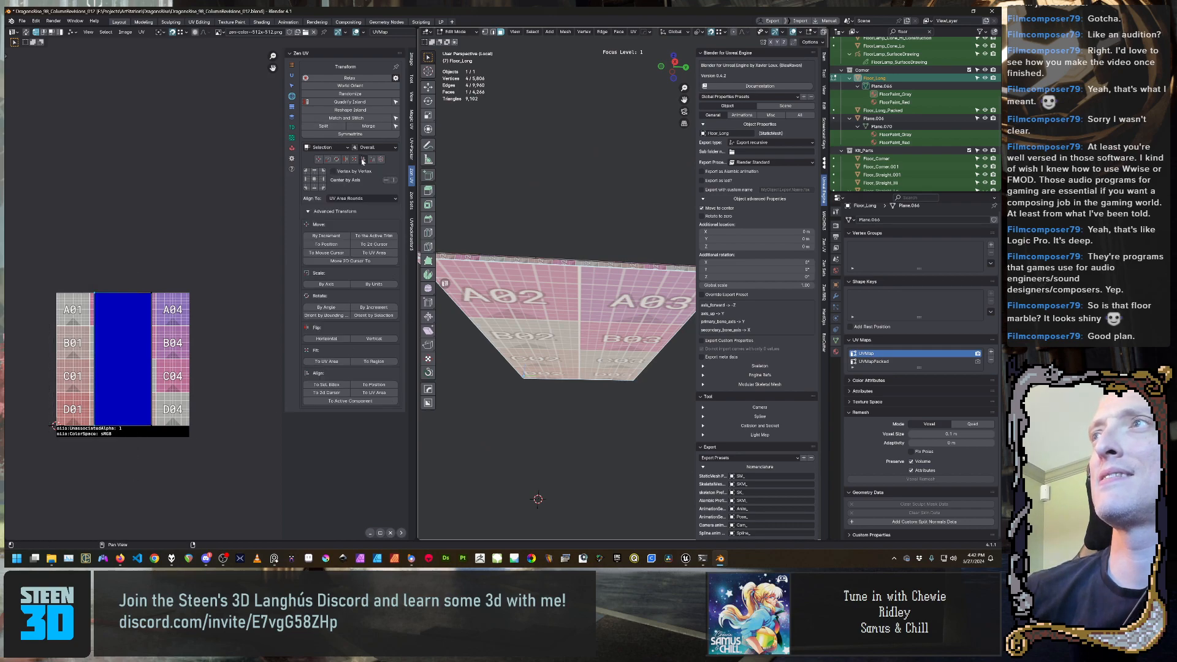
left_click(307, 179)
left_click_drag(115, 230, 230, 485)
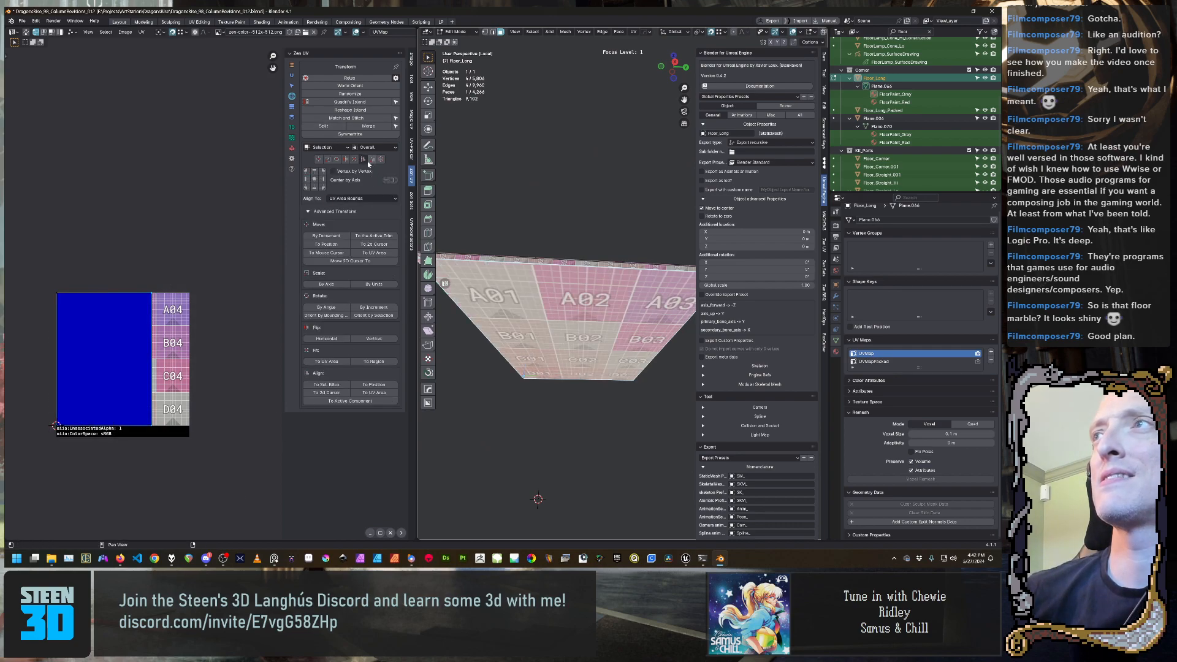
left_click(323, 180)
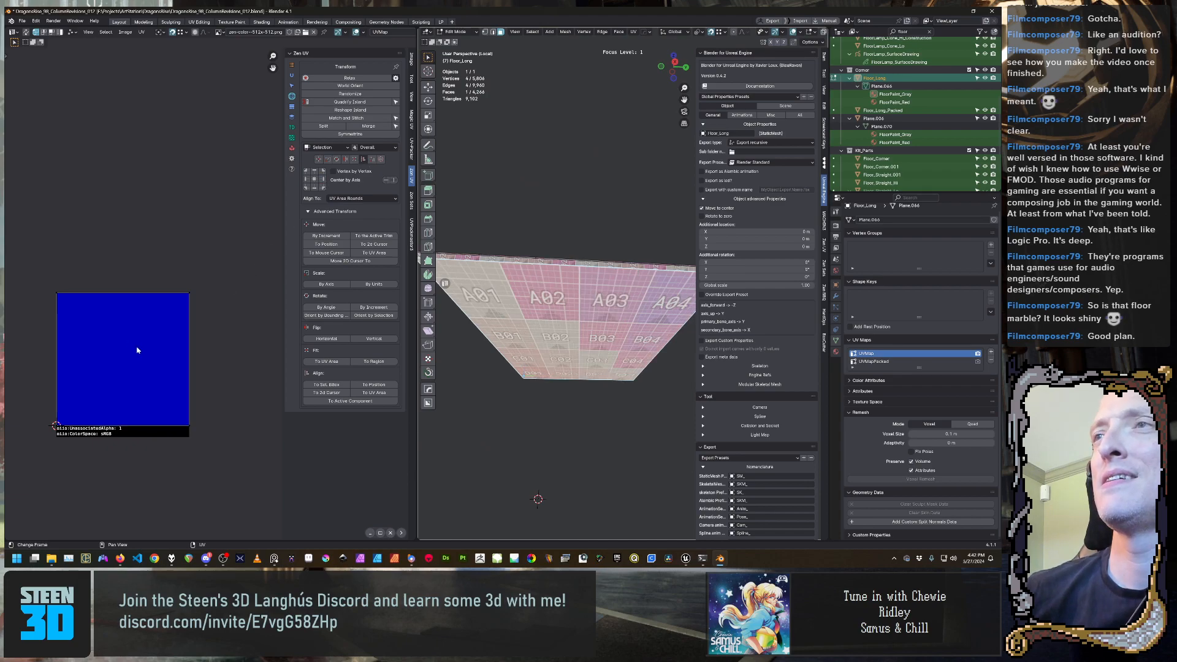
Select the top vertices of the square UV face and move them up by an increment of 1.00
left_click_drag(11, 244, 246, 360)
middle_click_drag(222, 291, 226, 355)
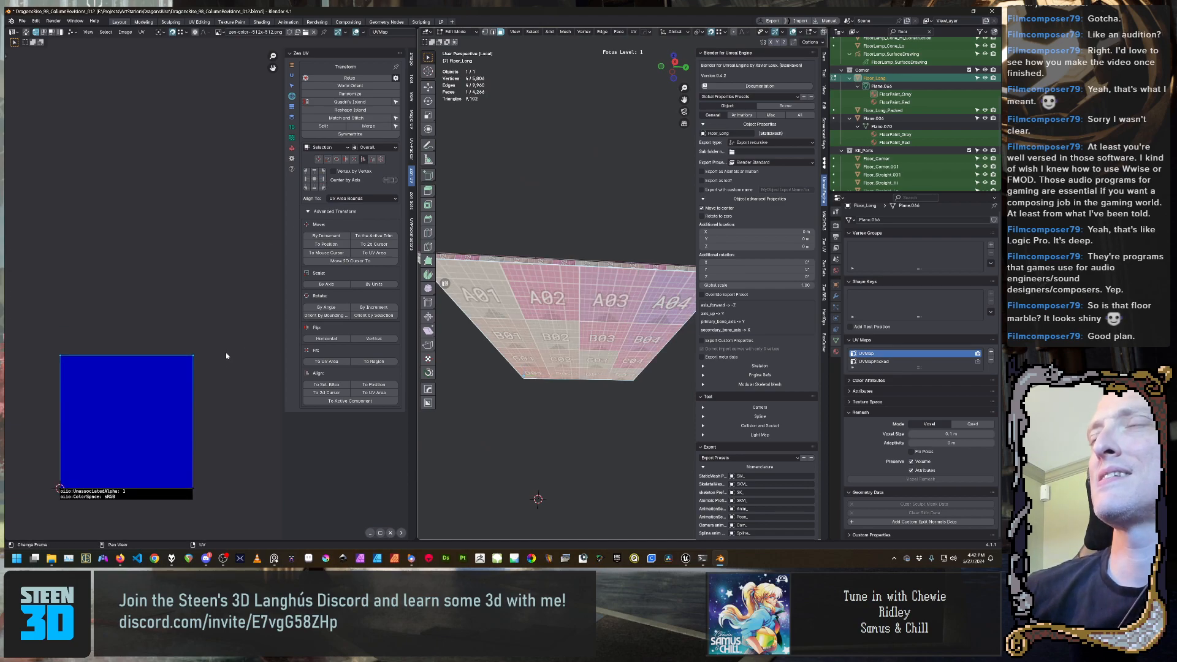
scroll(225, 355, "down", 2)
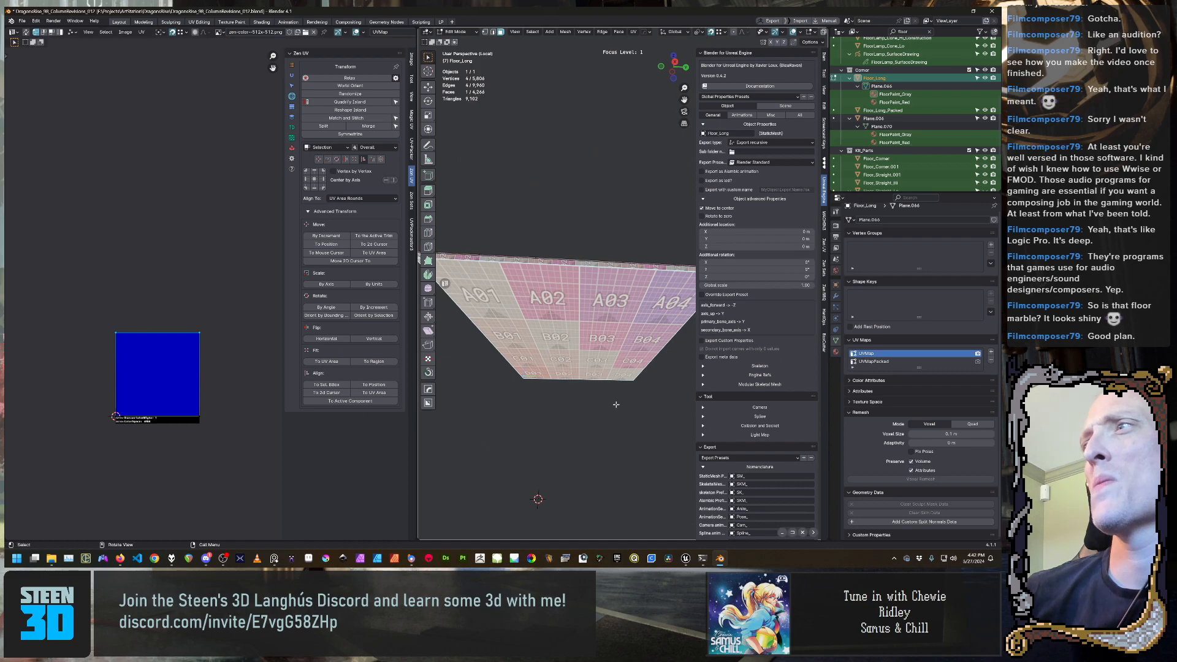
middle_click_drag(617, 402, 628, 334)
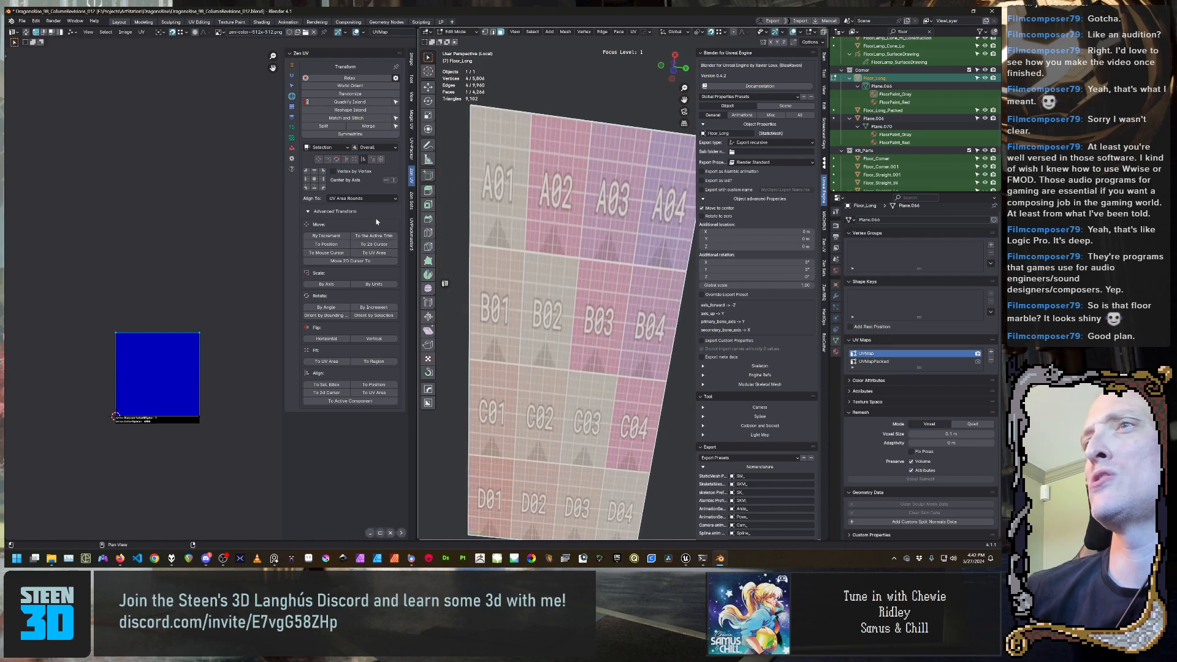
left_click(319, 160)
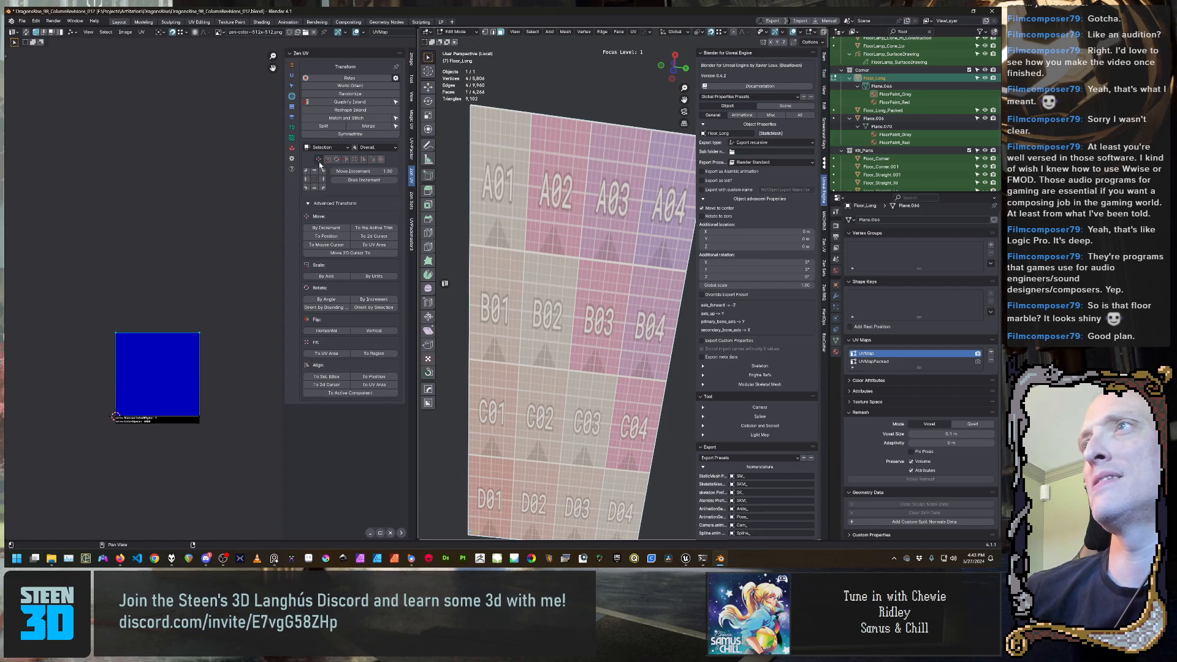
left_click(315, 172)
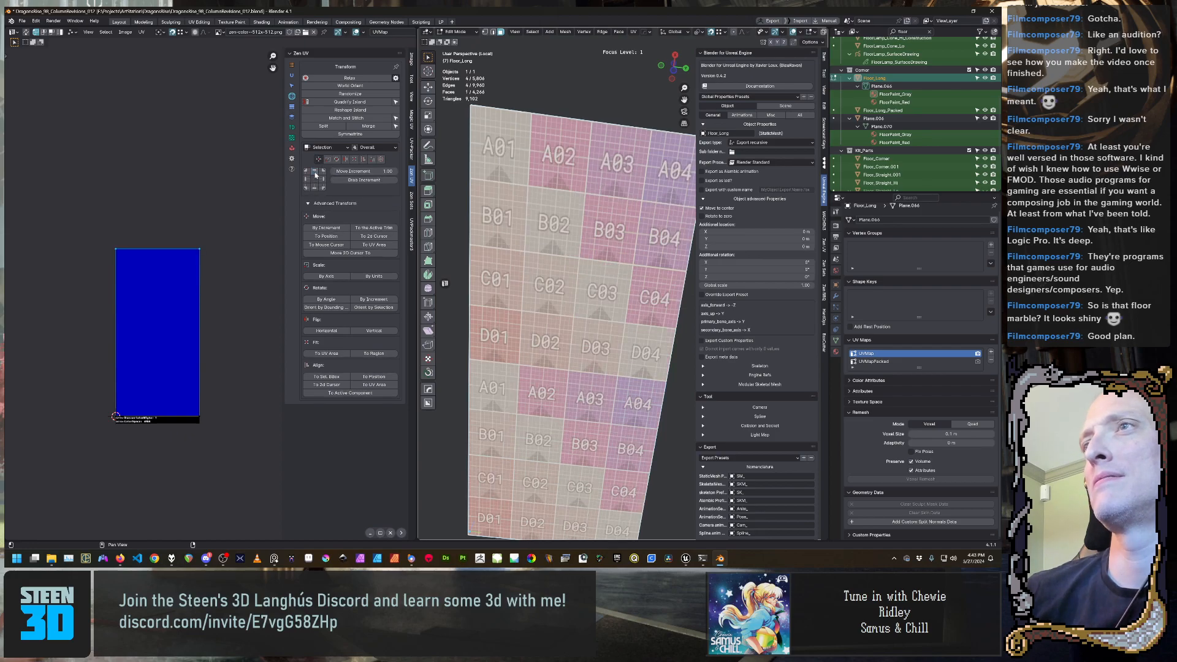
Examine from several angles how the checker texture tiles across the large plain face of Floor_Long
scroll(540, 443, "down", 5)
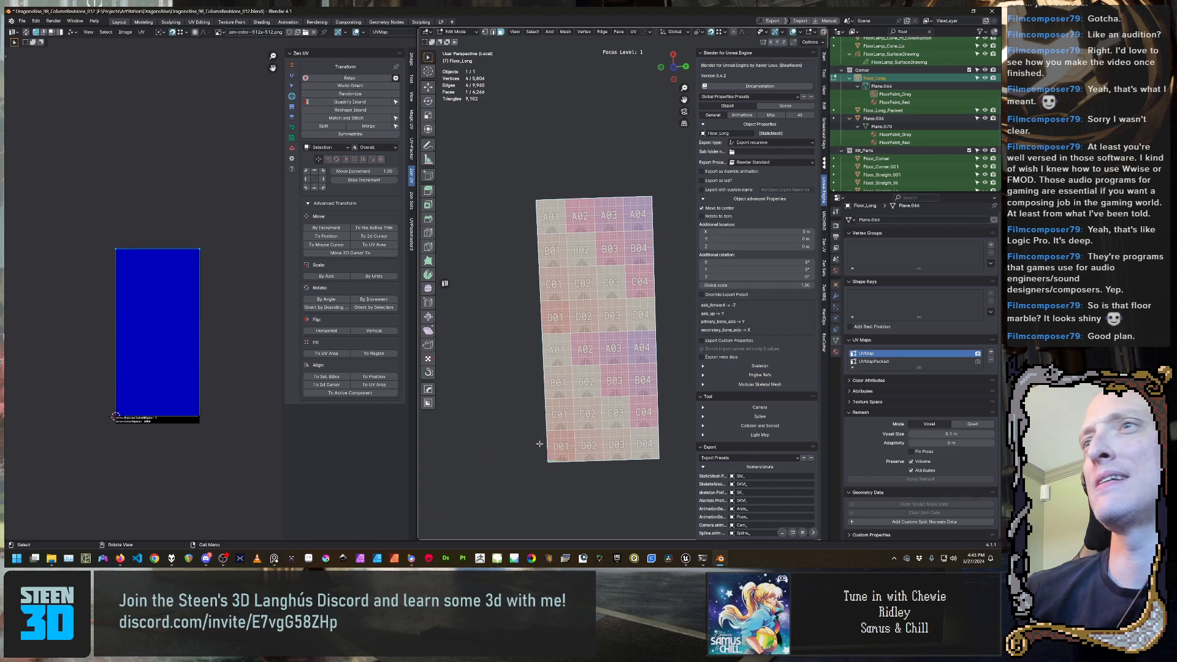
middle_click_drag(538, 445, 530, 535)
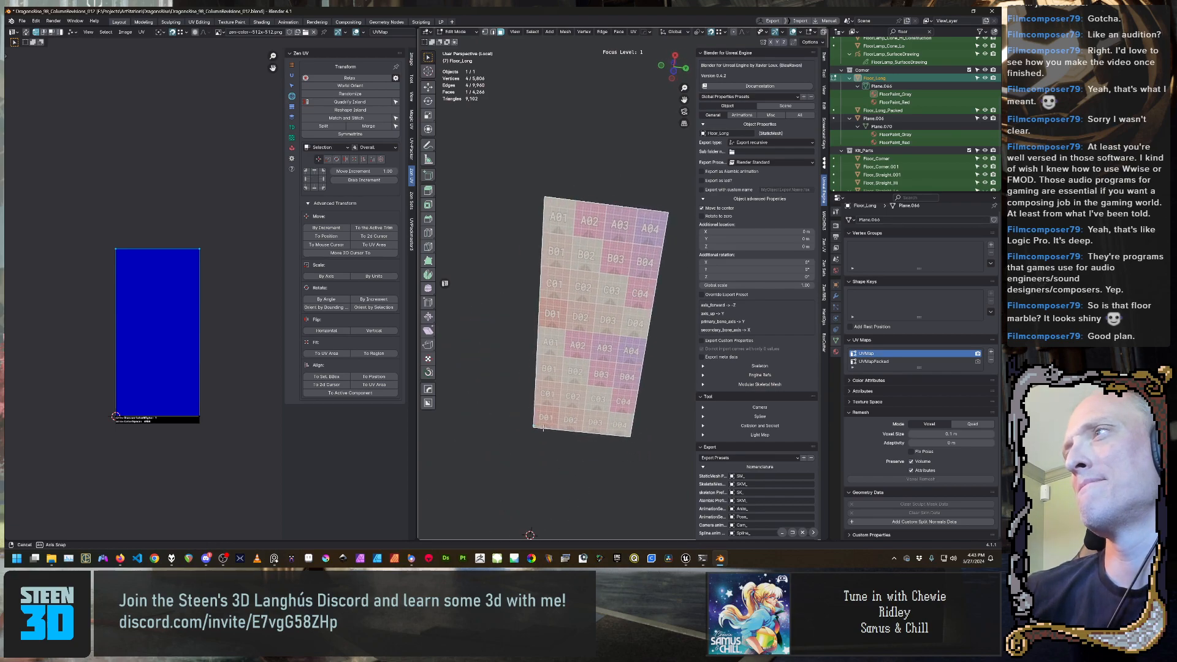
middle_click_drag(543, 430, 556, 515)
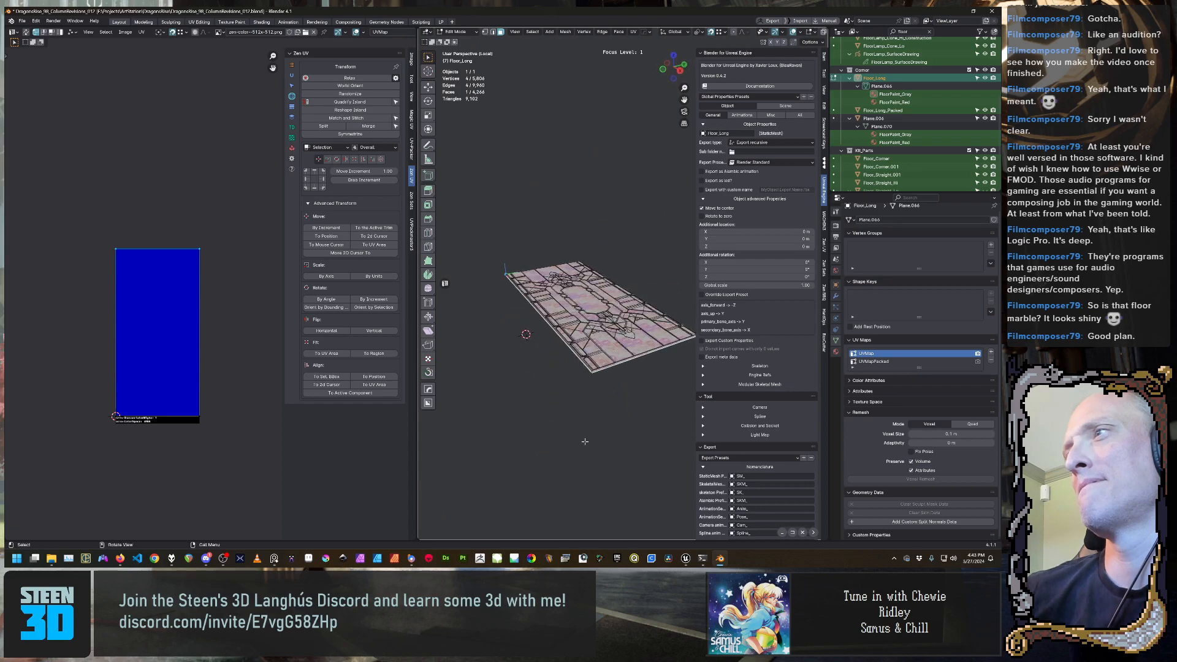
middle_click_drag(585, 442, 544, 310)
scroll(546, 303, "down", 5)
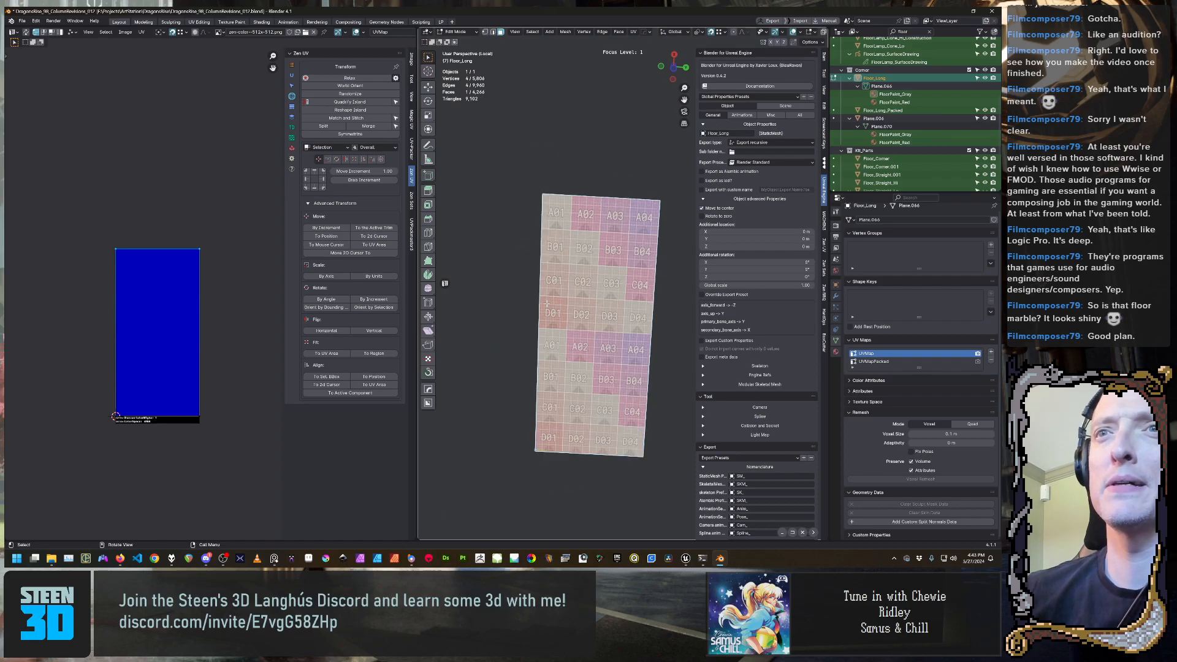
middle_click_drag(553, 257, 565, 297)
scroll(565, 298, "up", 9)
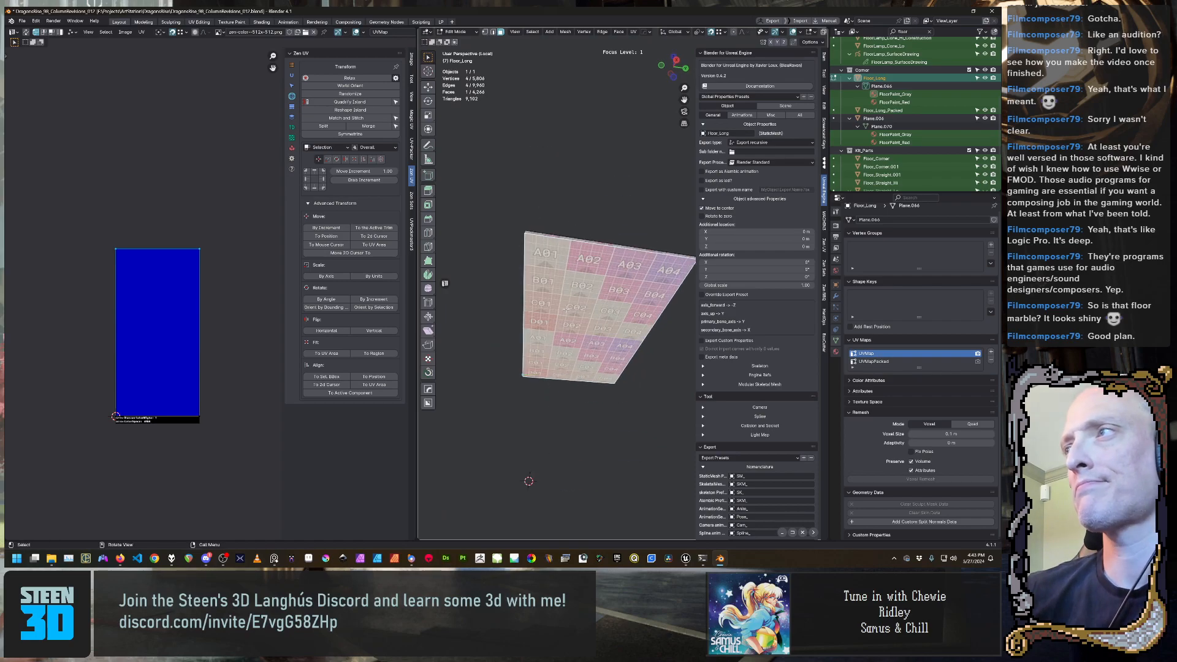
scroll(565, 297, "down", 8)
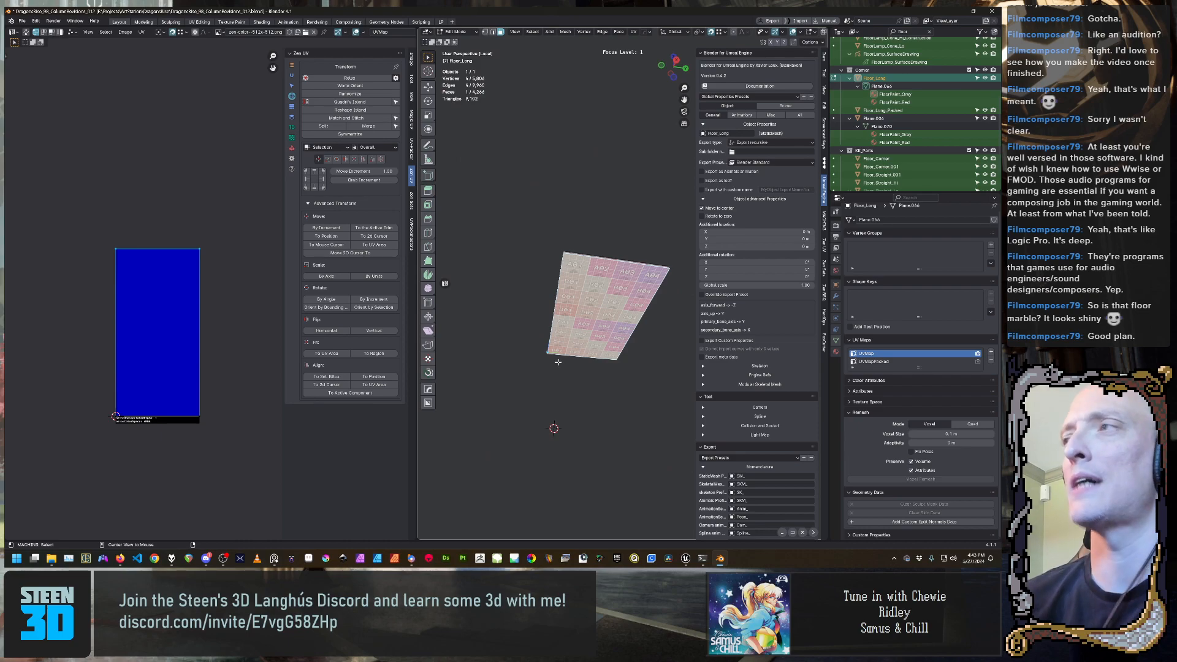
Clear the face selection on Floor_Long and return the mesh to Object Mode
key("ctrl+z")
key("ctrl+z")
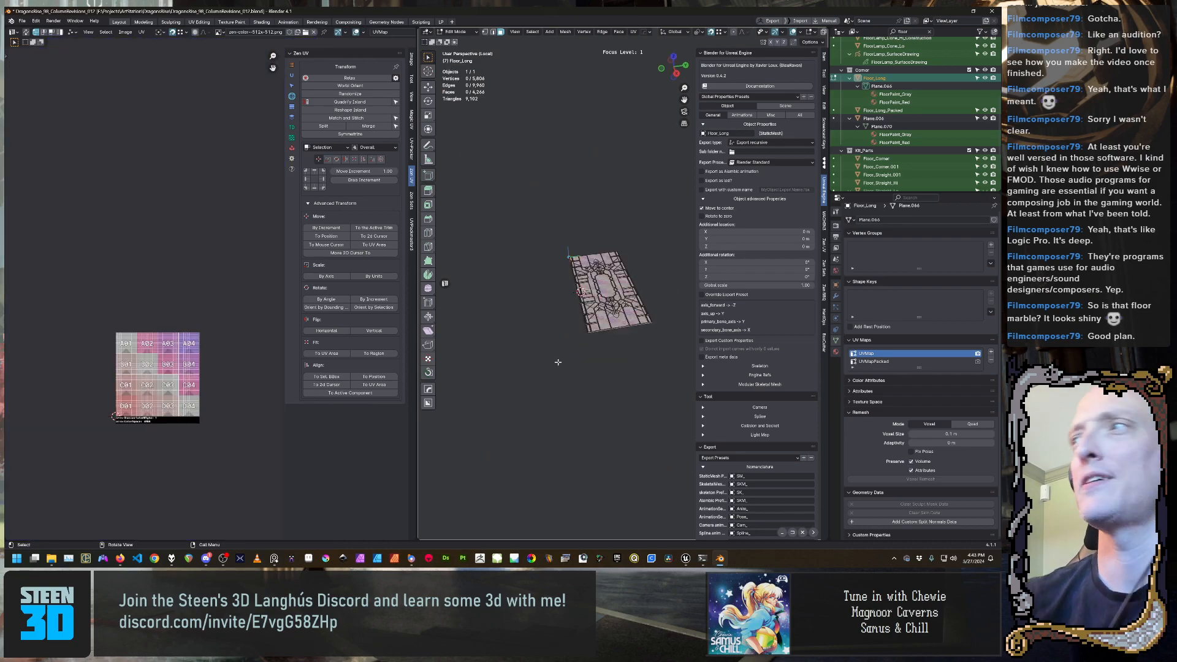
middle_click_drag(553, 361, 584, 371)
scroll(584, 371, "up", 2)
key("Tab")
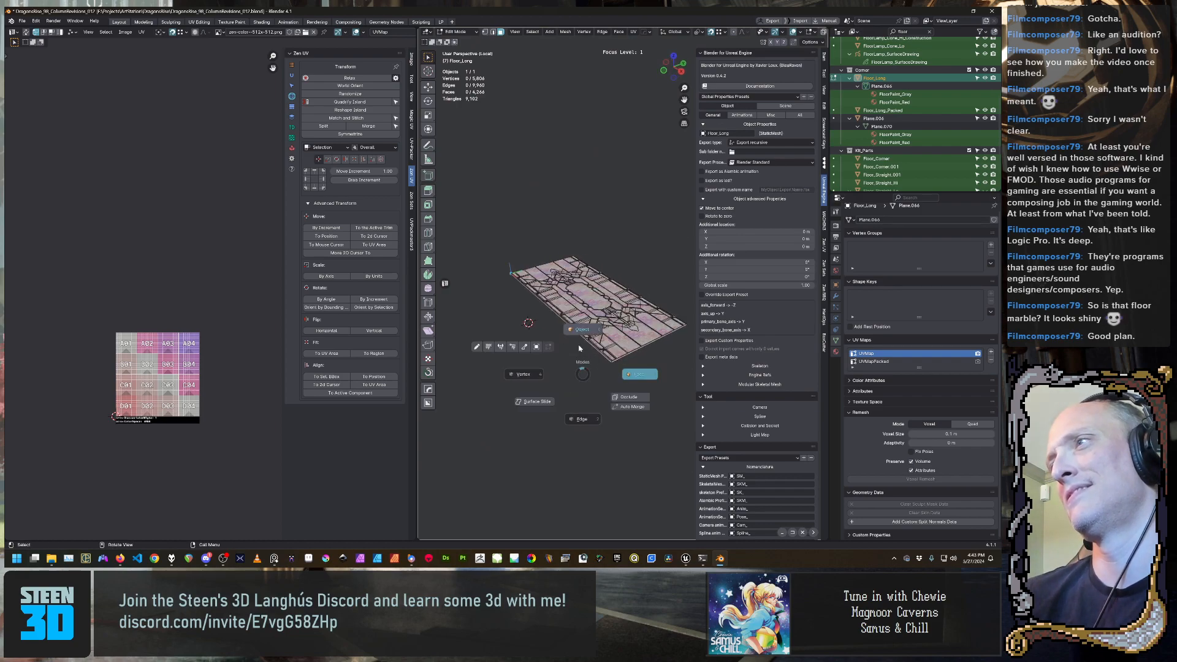
left_click(579, 348)
left_click(602, 334)
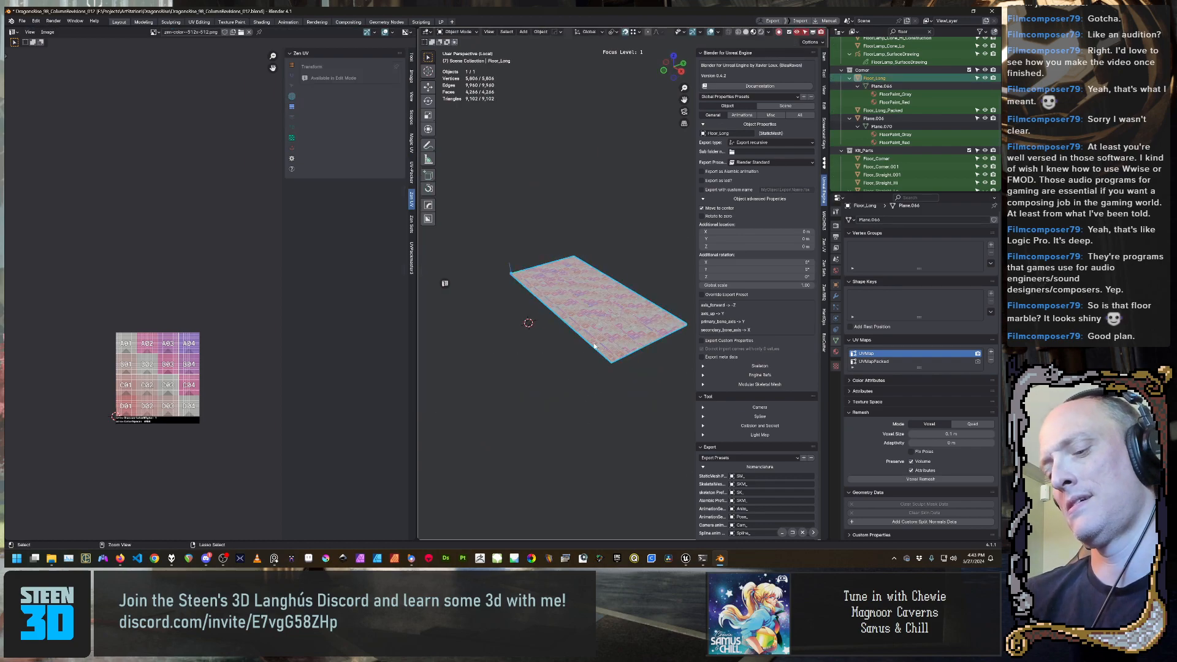
Save the scene as a new incremental version and switch Floor_Long from the checker texture back to its own materials
key("ctrl+s")
left_click(639, 374)
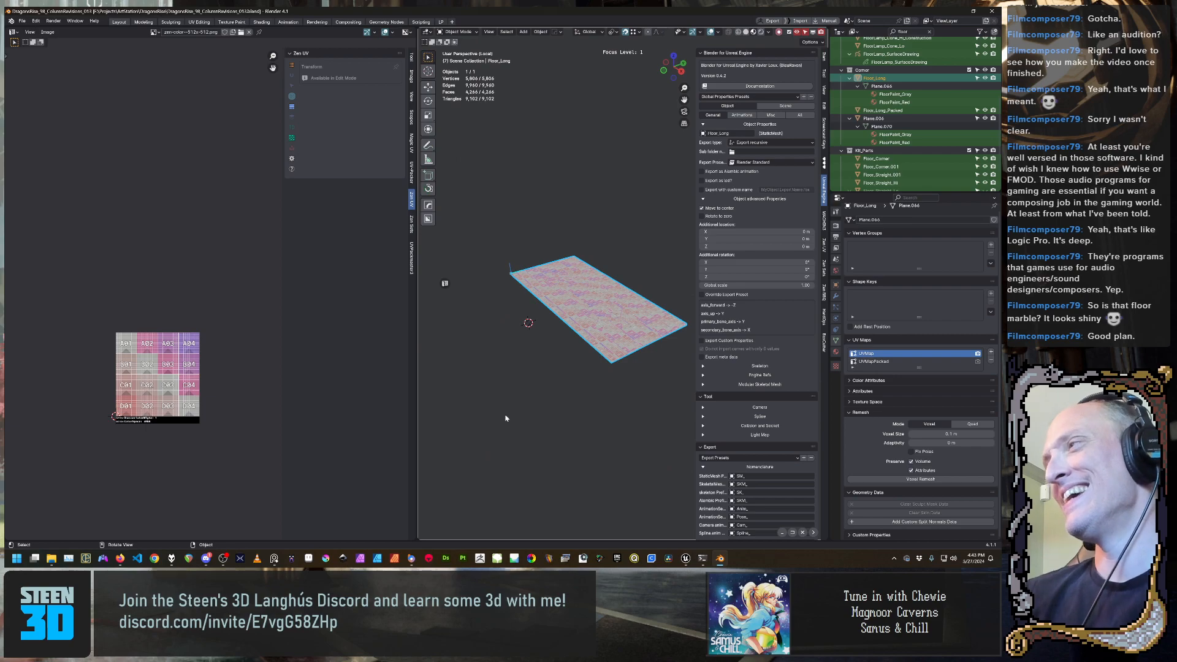
middle_click_drag(567, 422, 509, 453)
key("alt+t")
scroll(554, 410, "up", 3)
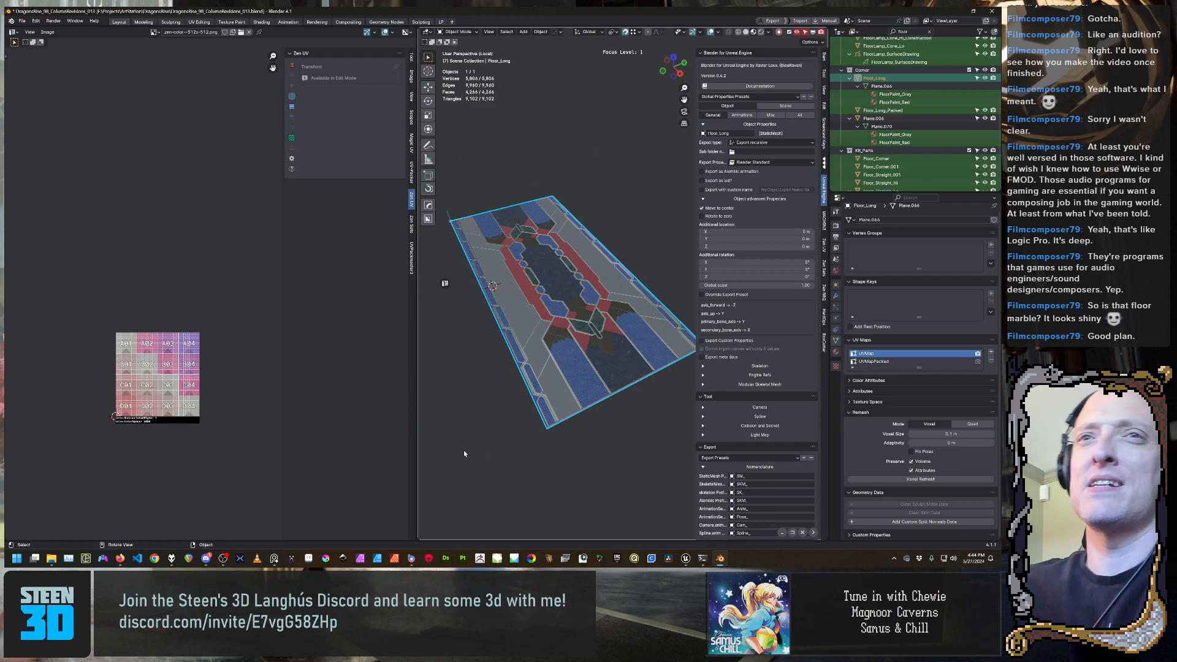
middle_click_drag(464, 454, 545, 462)
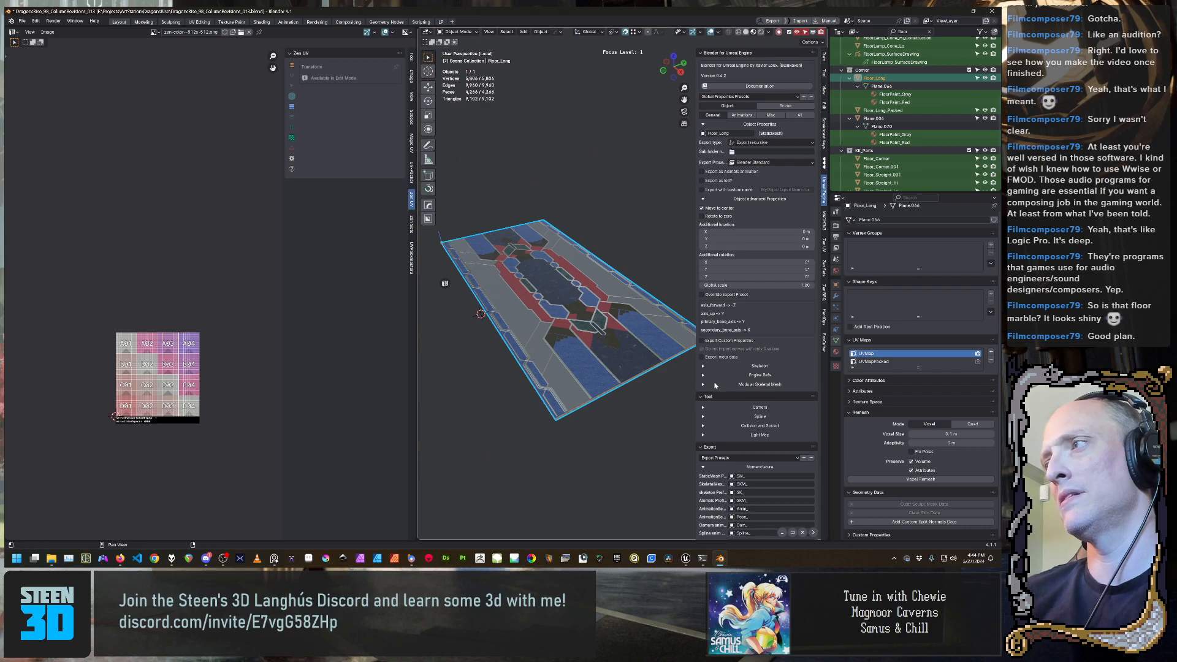
Export the floor assets with the Export for Unreal Engine command
scroll(725, 396, "down", 3)
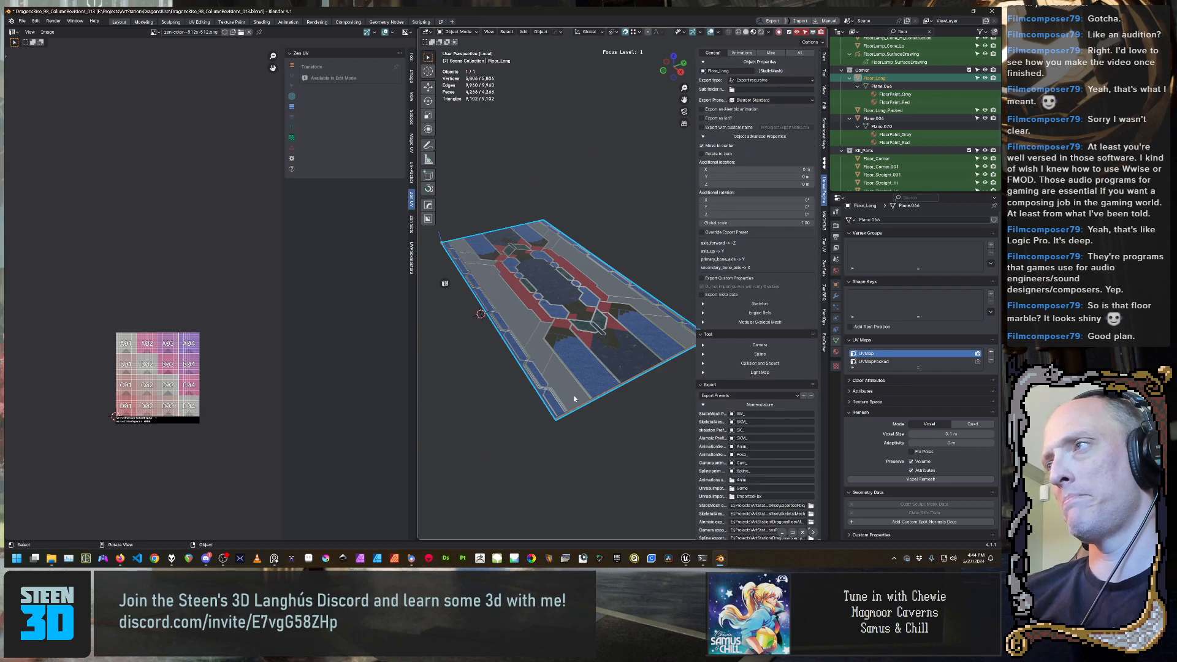
scroll(577, 396, "down", 12)
scroll(577, 396, "up", 9)
scroll(577, 397, "up", 3)
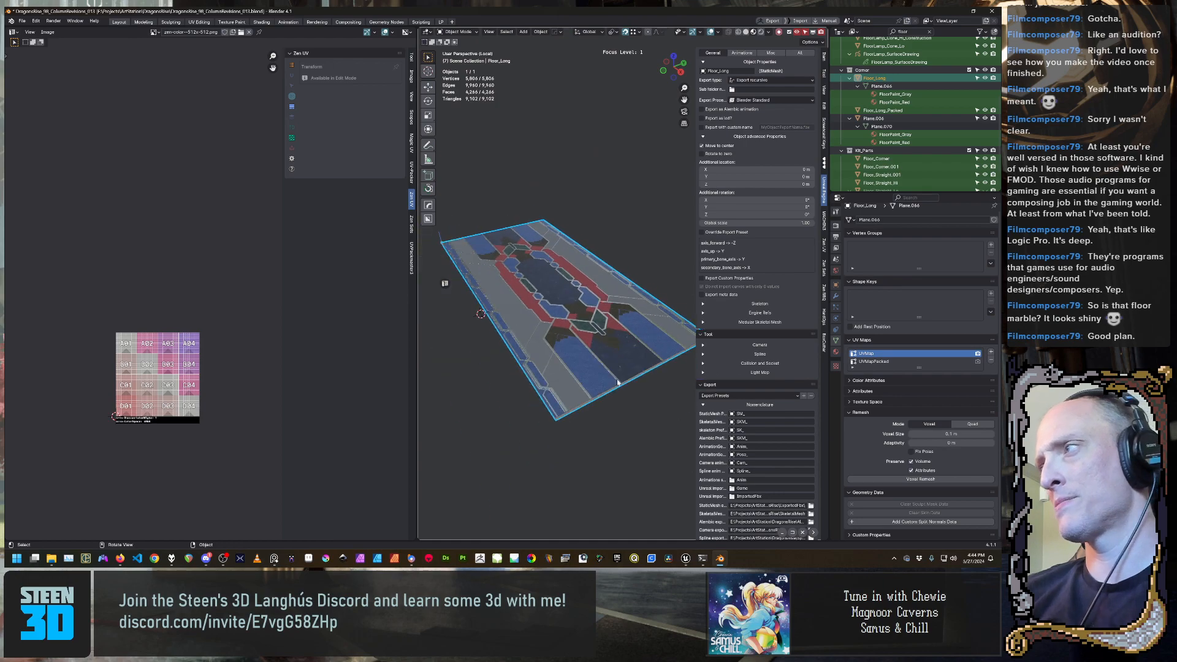
scroll(786, 352, "down", 6)
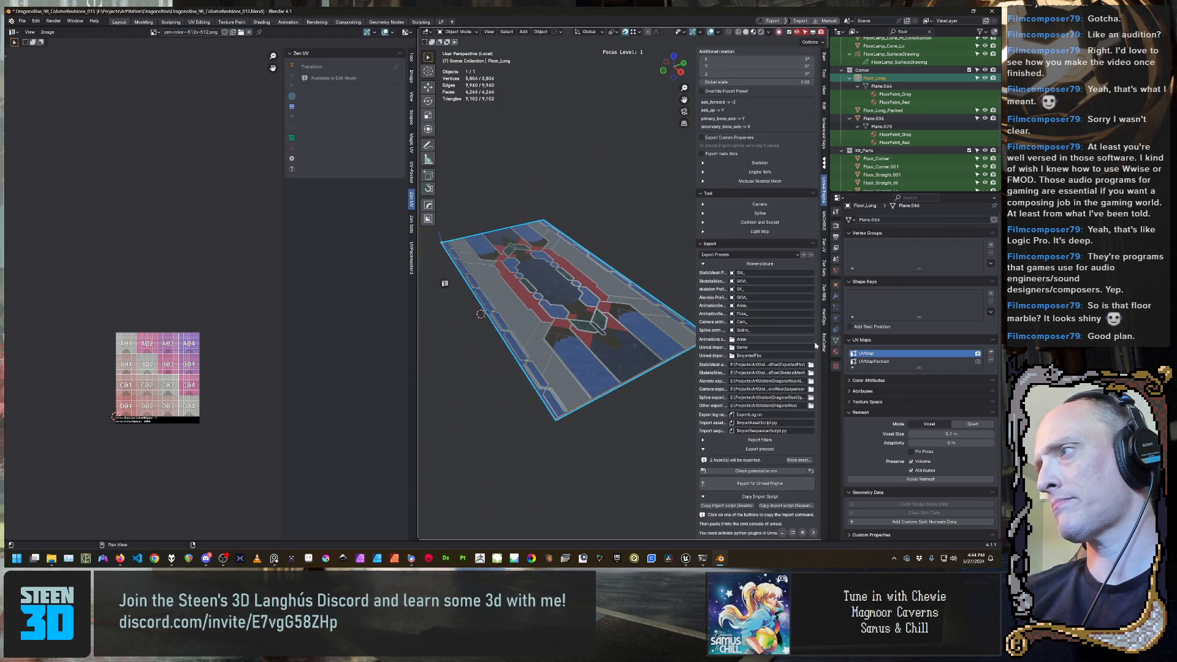
left_click(781, 486)
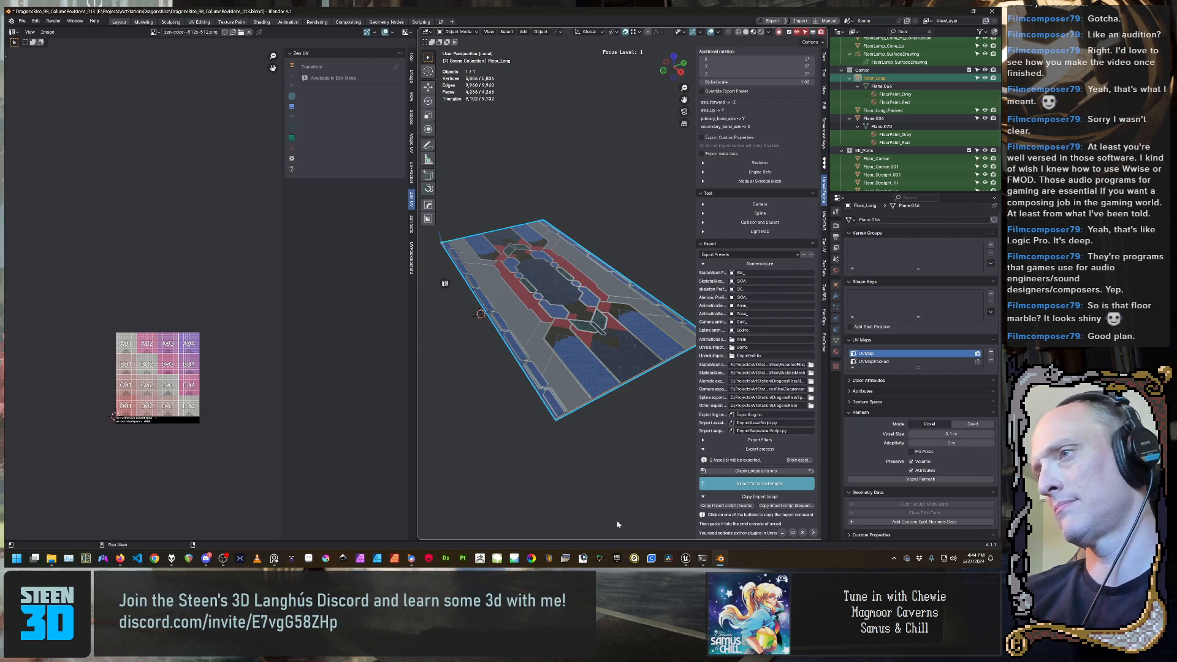
Exit local view and pick Floor_Long from the overlapping long floor meshes in the scene
key("KP_Divide")
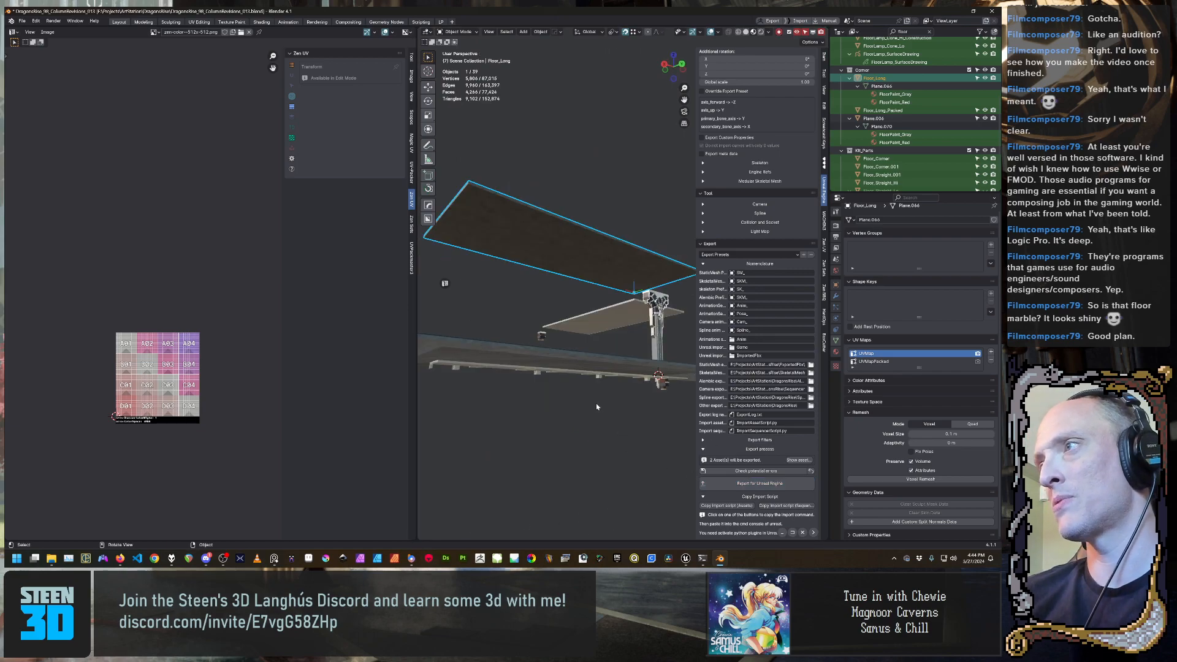
middle_click_drag(596, 406, 560, 429)
scroll(558, 428, "up", 3)
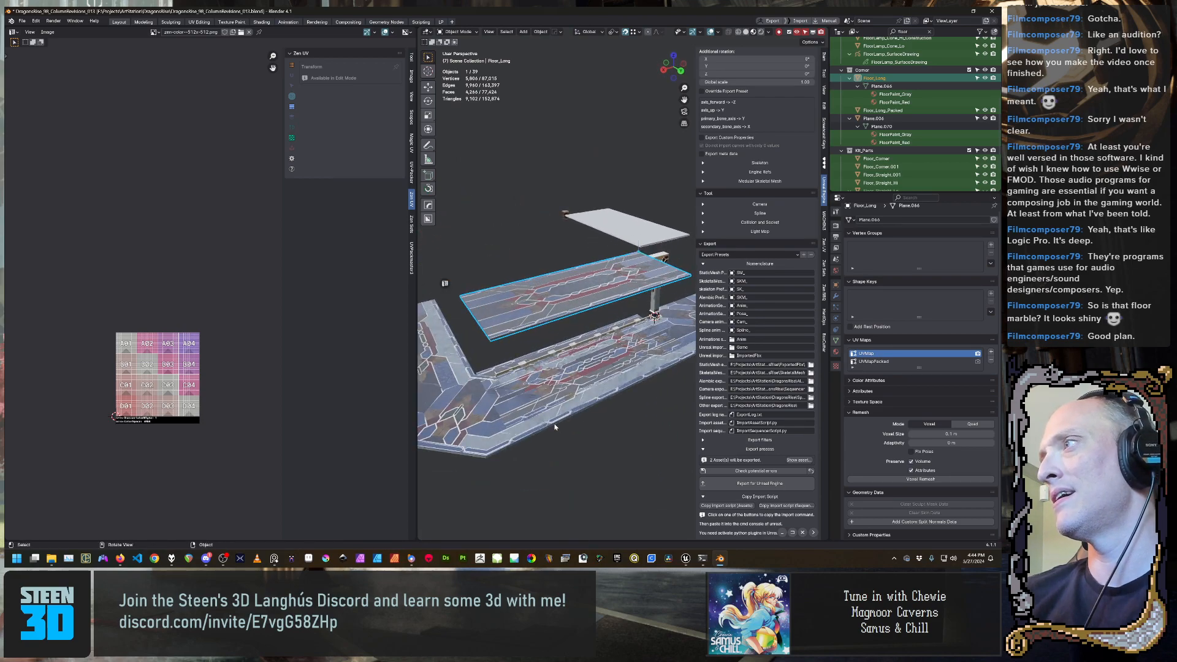
left_click(460, 239)
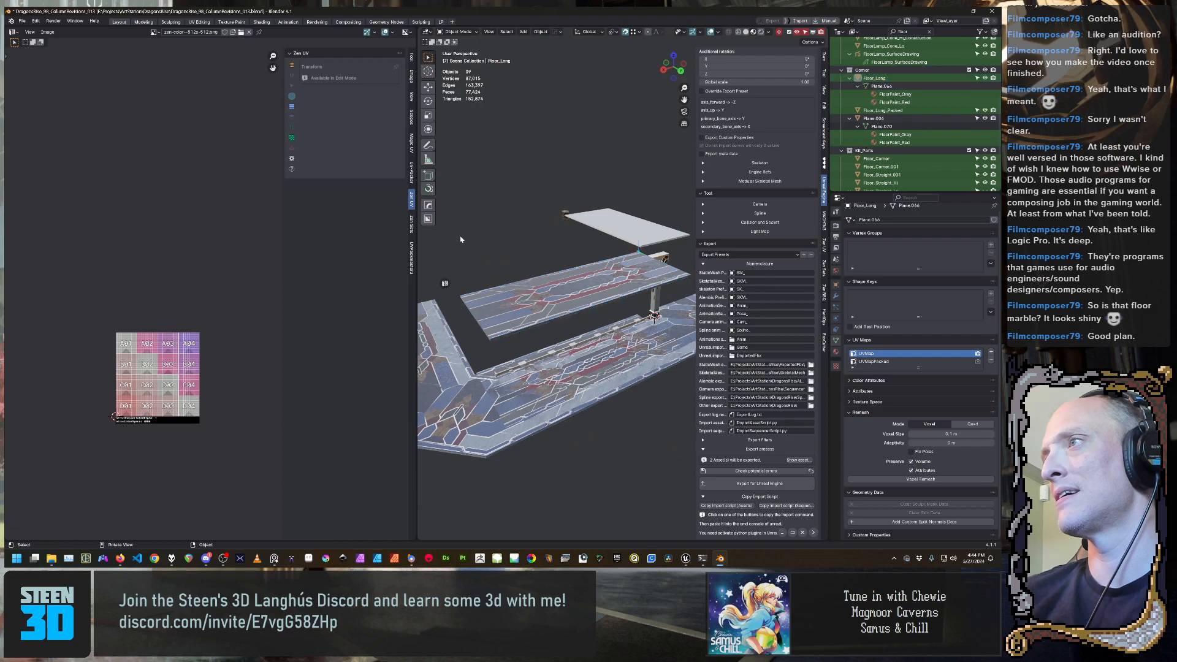
left_click(528, 288)
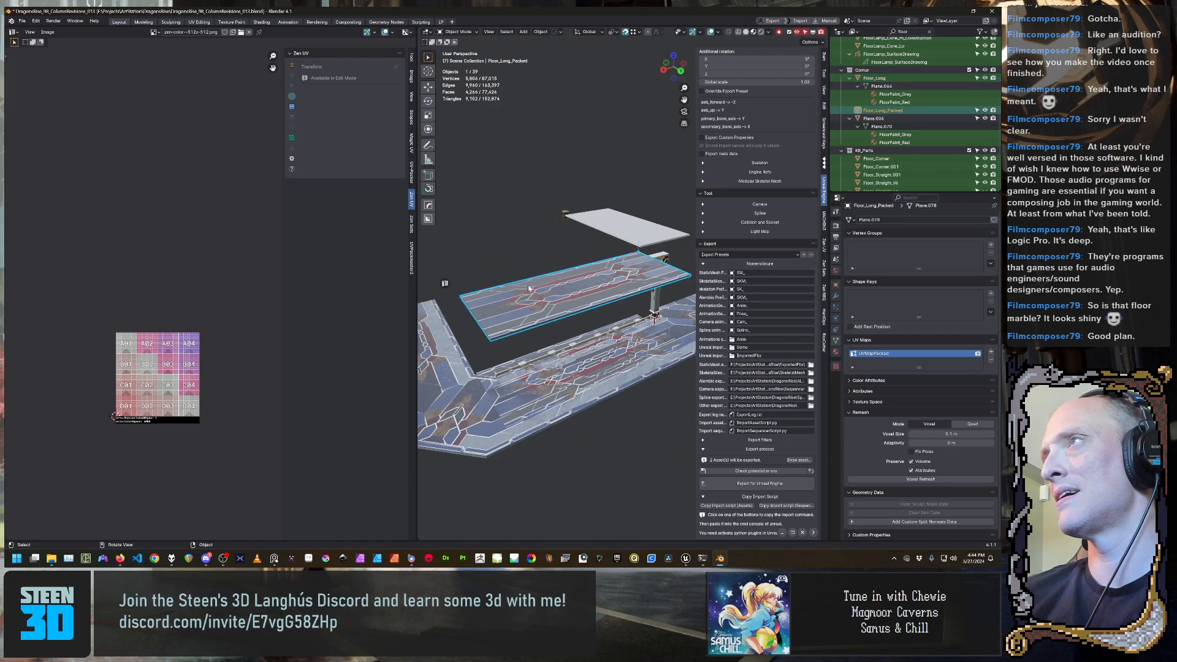
left_click(529, 288)
left_click(528, 288)
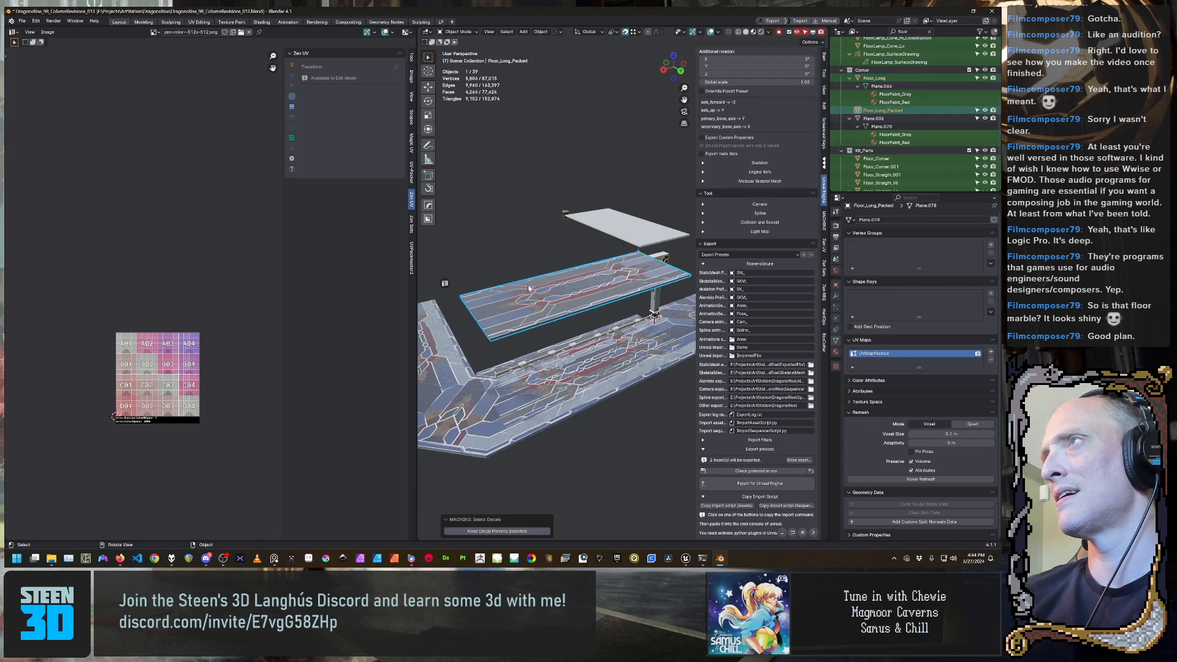
left_click(528, 289)
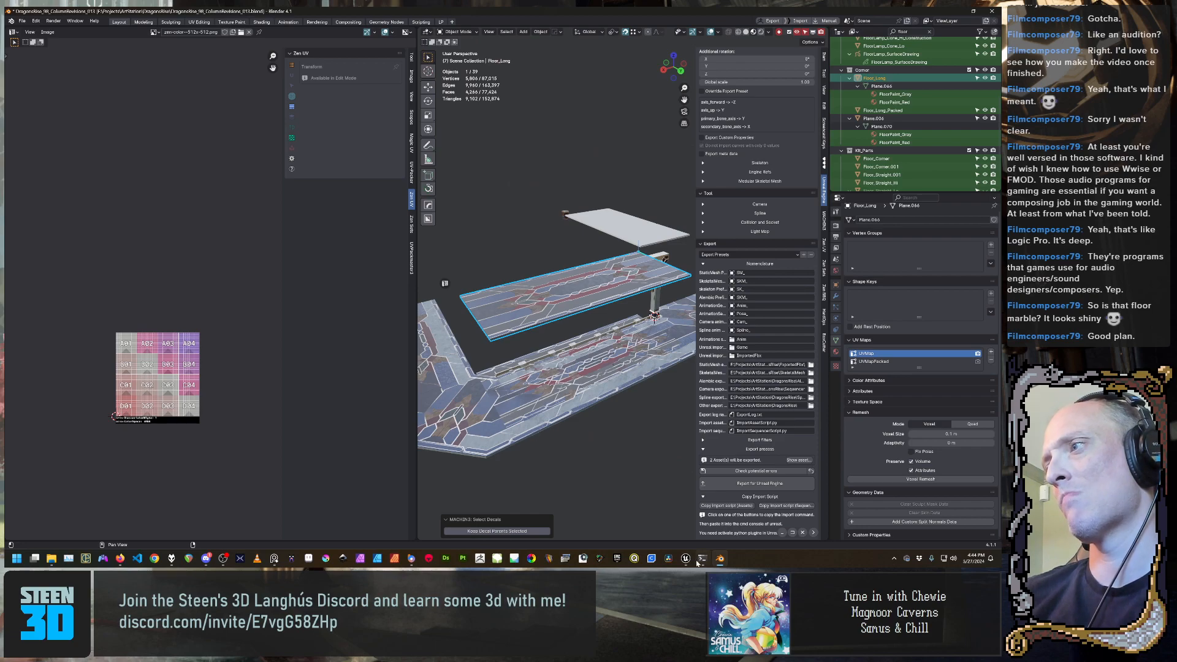
Switch to the Unreal Editor and look around the hall's floor and coffered ceiling in the level
mouse_move(686, 558)
left_click(666, 519)
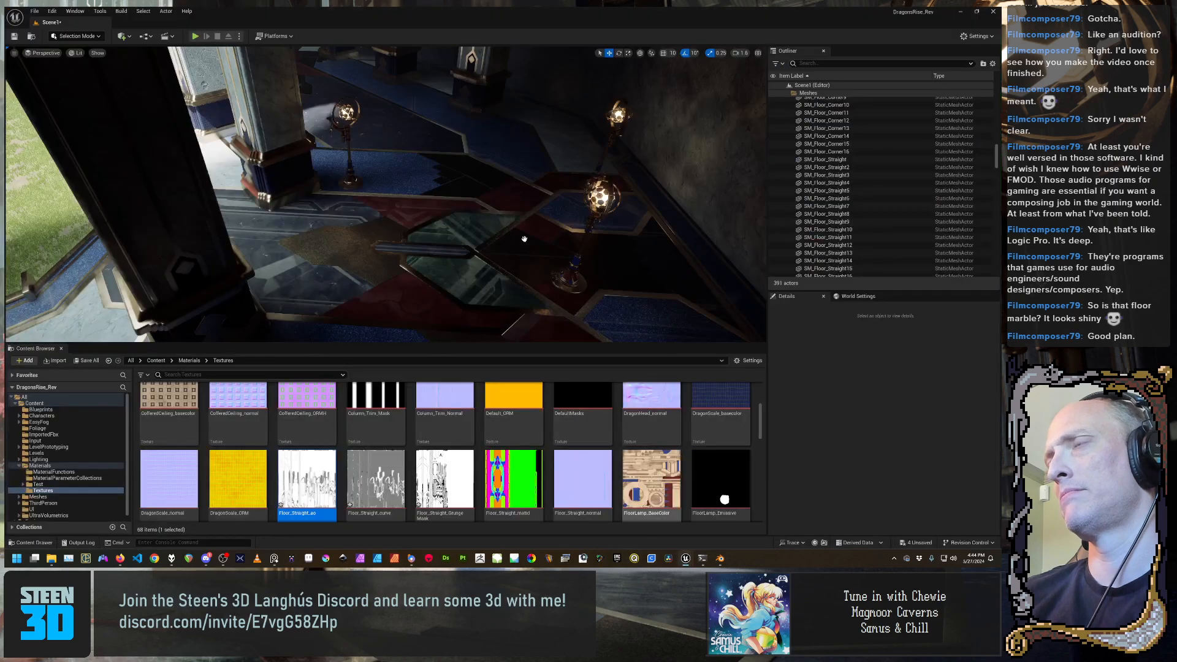
right_click_drag(507, 166, 631, 92)
key("s")
mouse_move(385, 195)
right_mouse_down()
mouse_move(350, 199)
mouse_move(375, 207)
right_mouse_up()
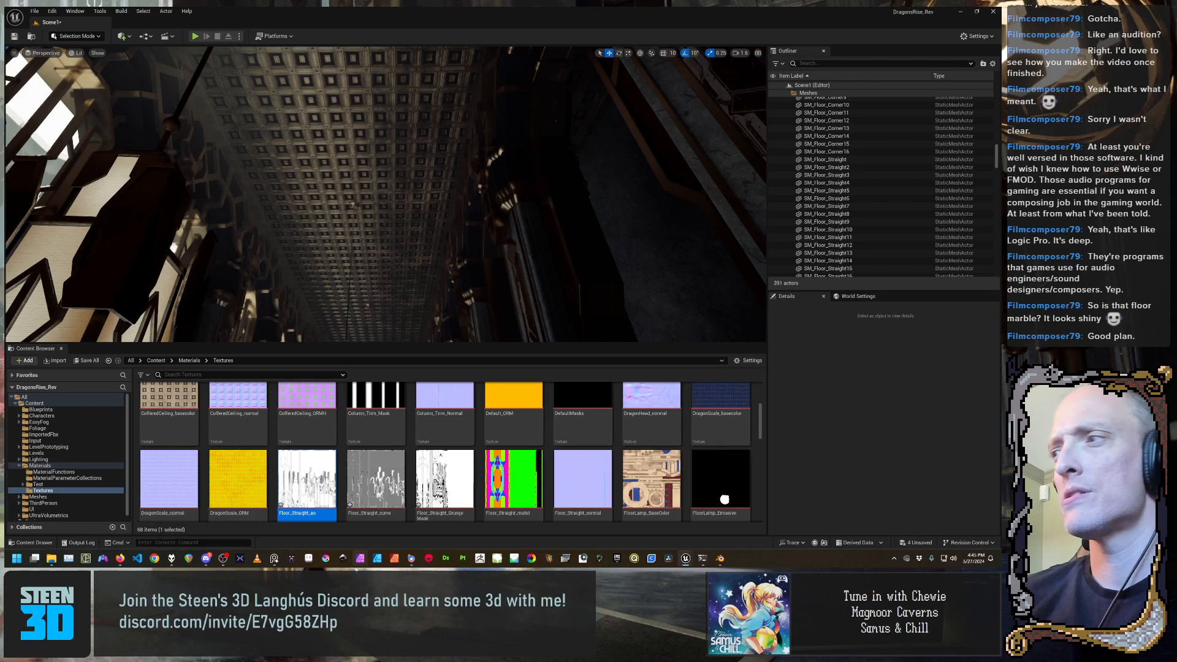
Copy the asset import script command from Blender, run py "E:\Projects\ArtStation\DragonsRise\ImportAssetScript.py" in the Unreal Editor console, and close the message log
left_click(721, 560)
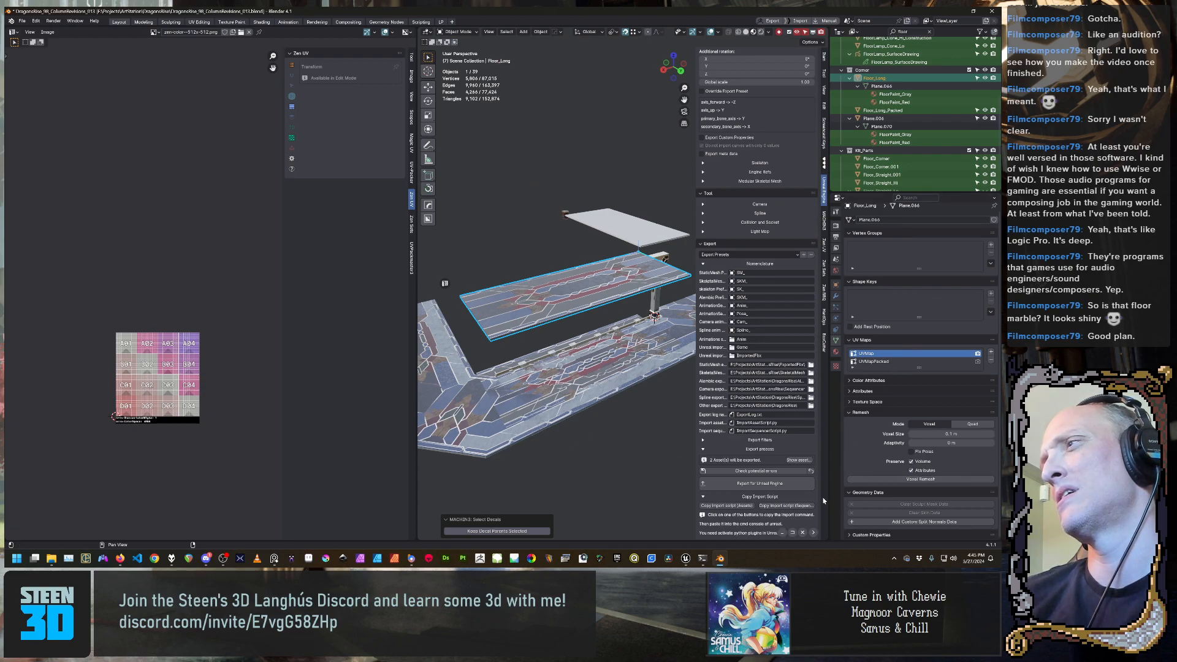
left_click(734, 505)
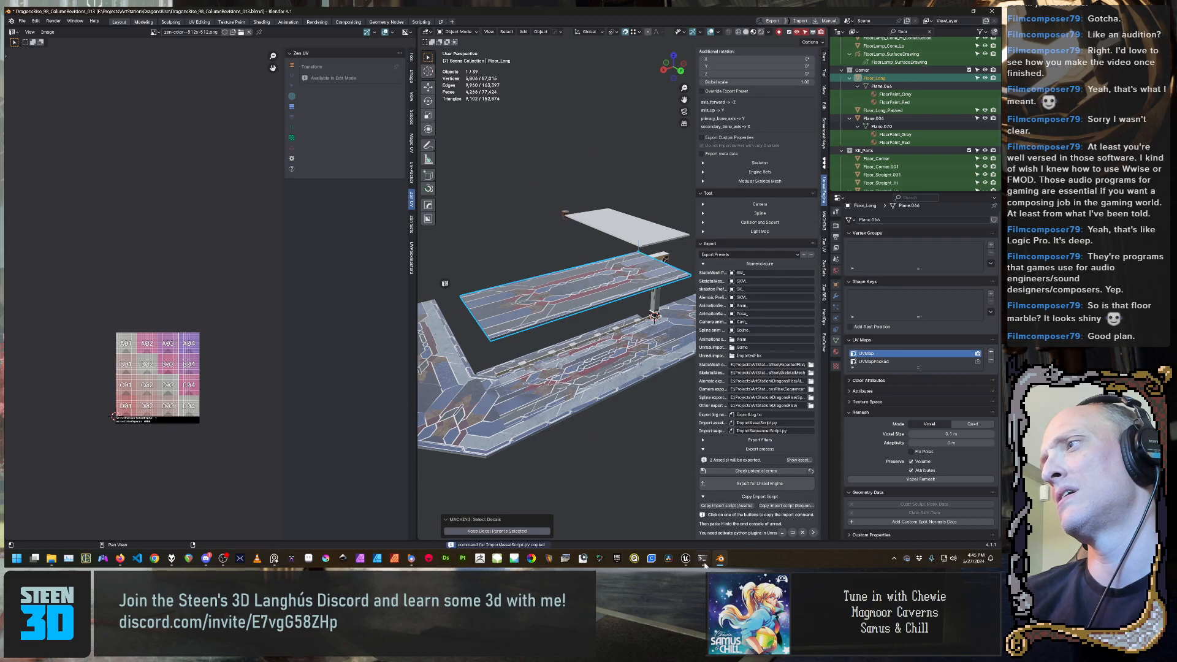
left_click(687, 558)
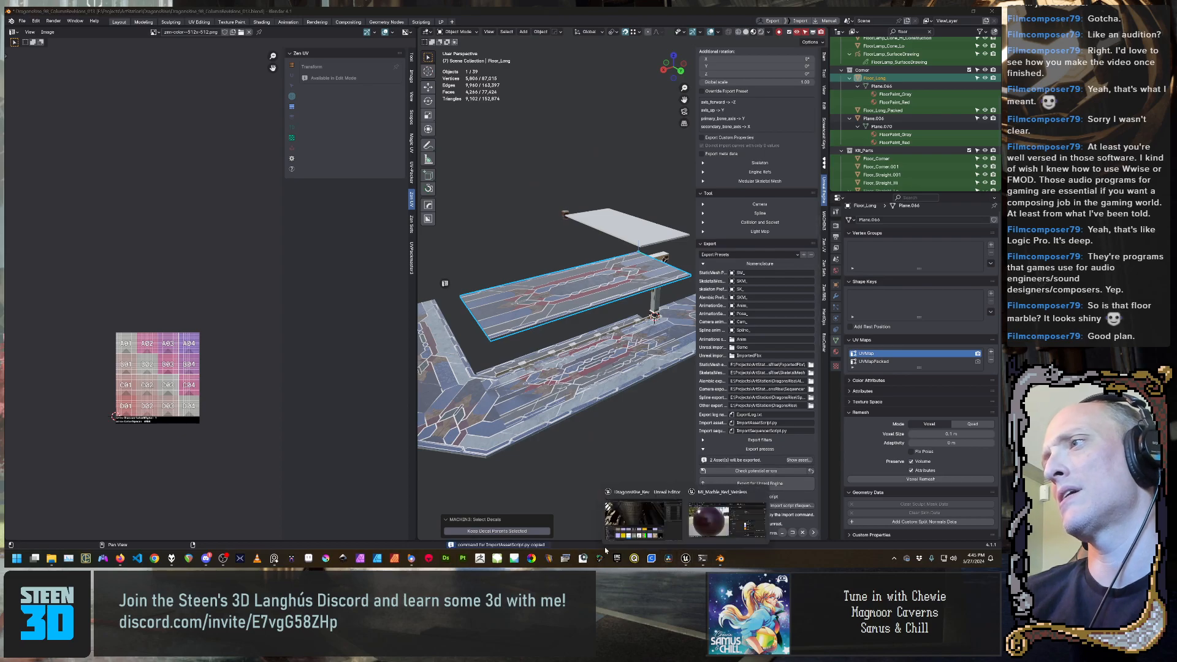
left_click(724, 499)
left_click(211, 542)
type("py \"E:\\Projects\\ArtStation\\DragonsRise\\ImportAssetScript.py\"")
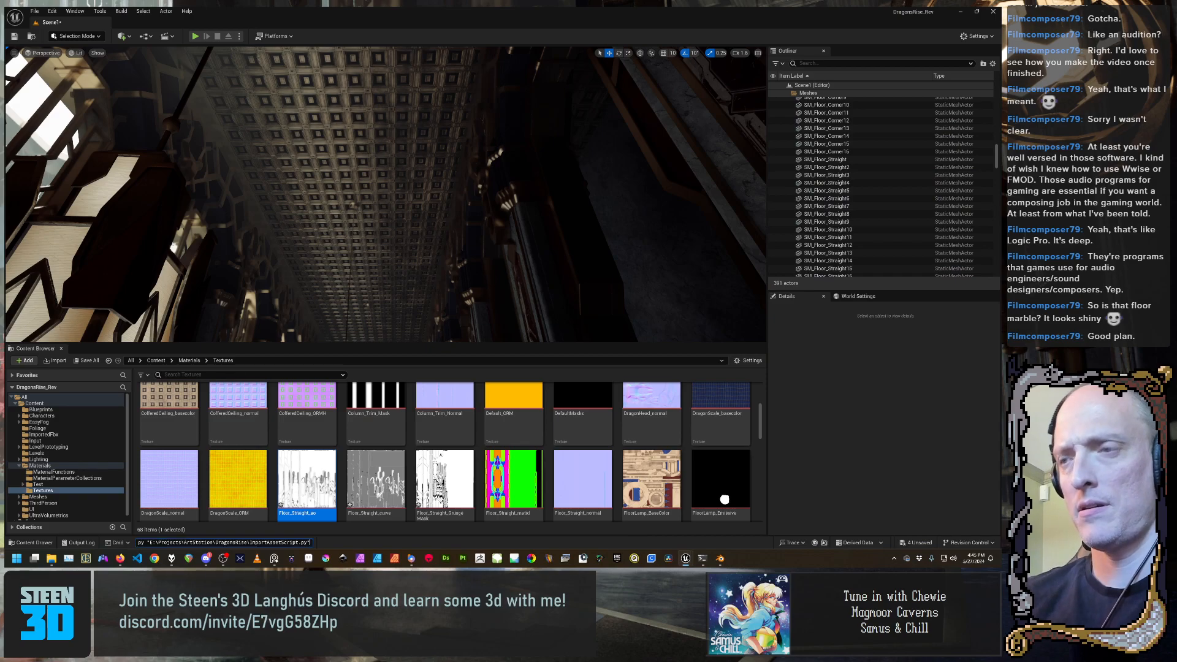
key("Return")
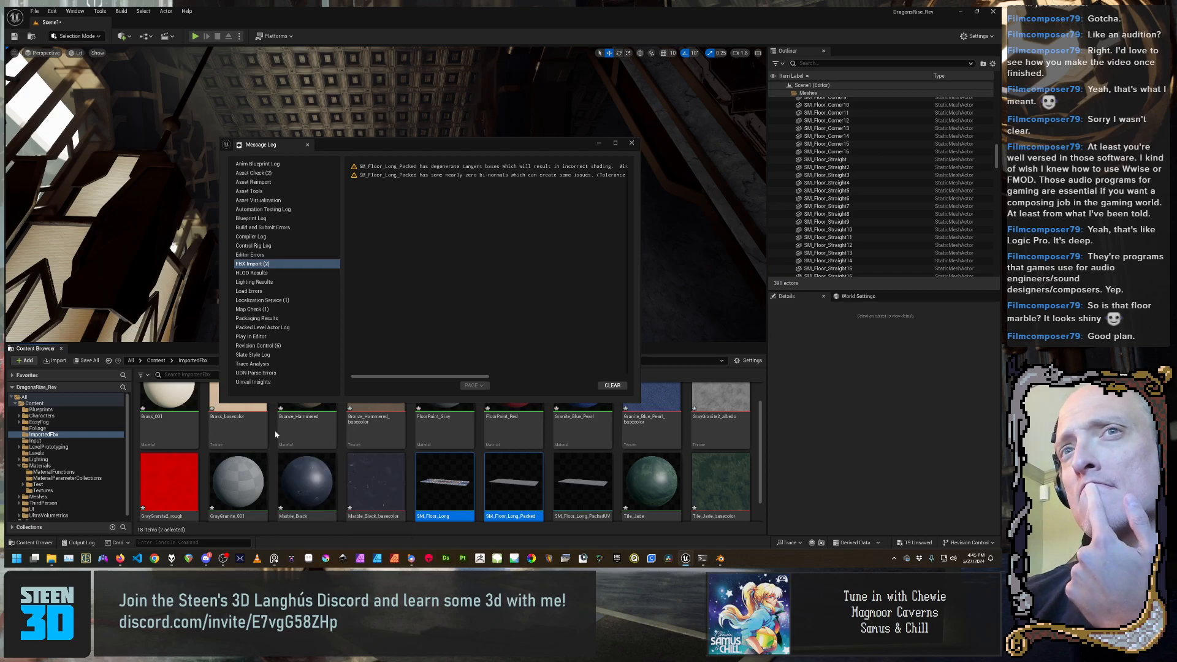
left_click(632, 145)
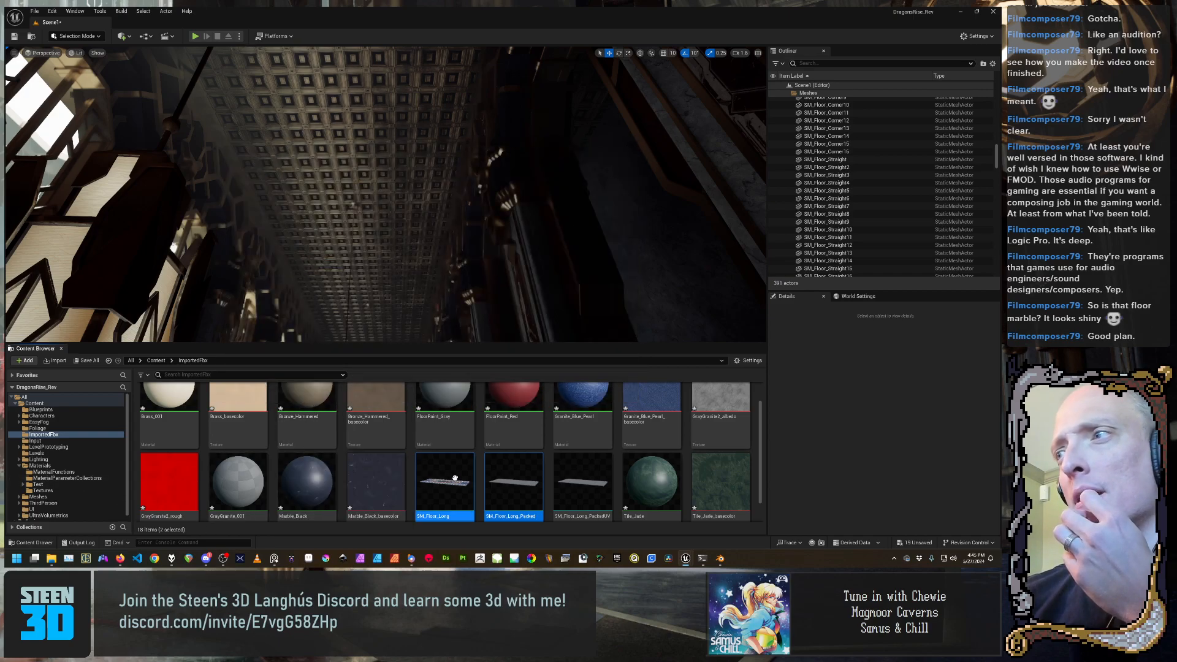
Delete SM_Floor_Long_Packed and SM_Floor_Long_PackedUV from the ImportedFbx folder and reimport SM_Floor_Long
scroll(455, 477, "down", 1)
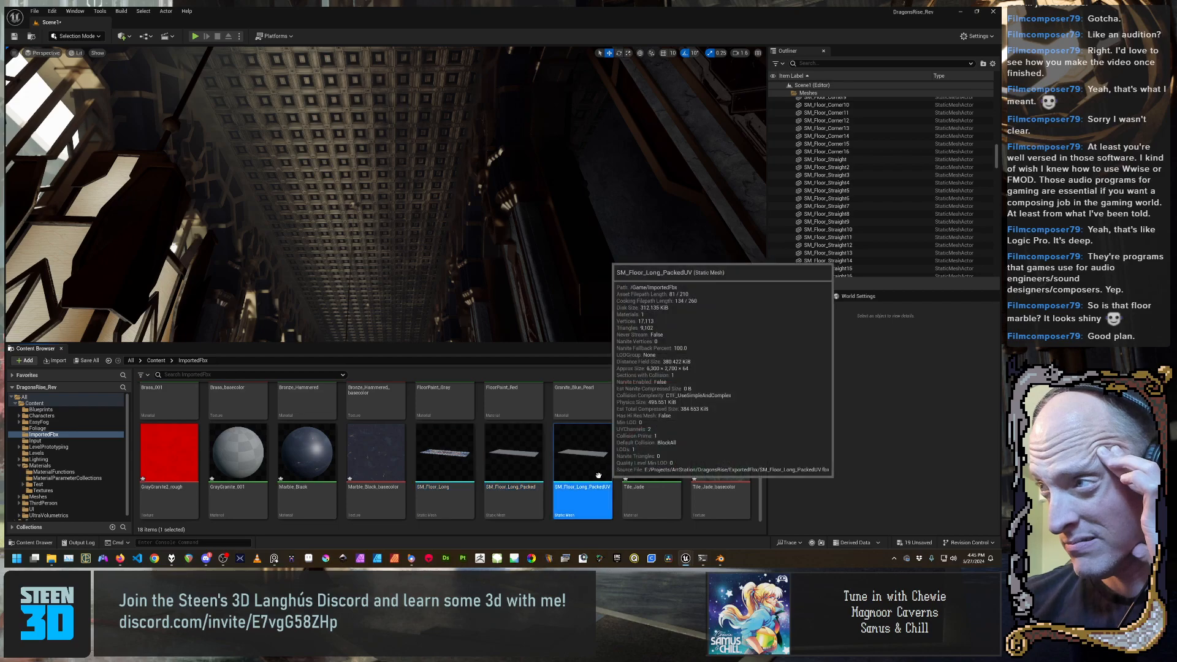
left_click(542, 456)
left_click(583, 456, "ctrl")
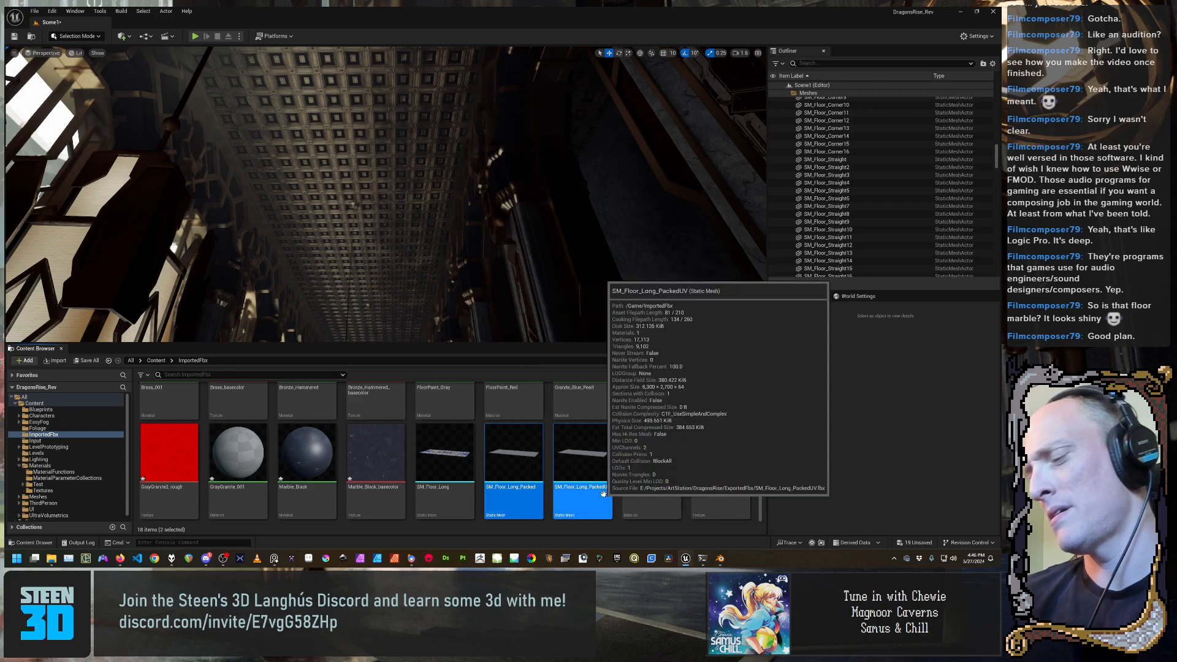
key("Delete")
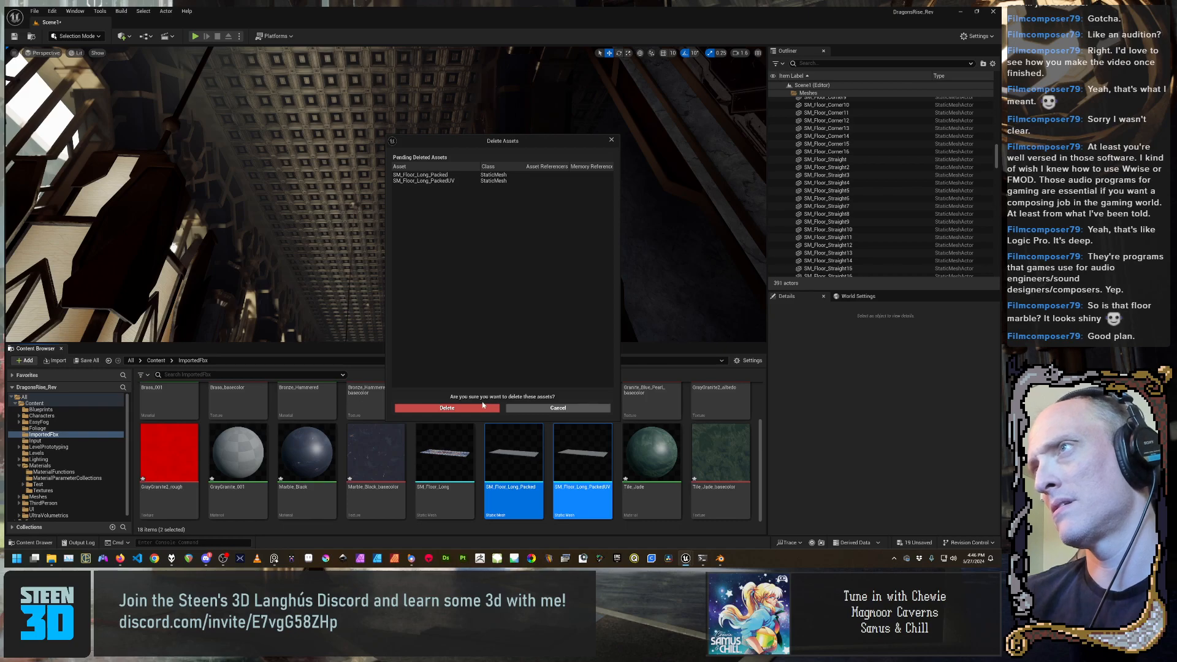
left_click(483, 405)
right_click(449, 466)
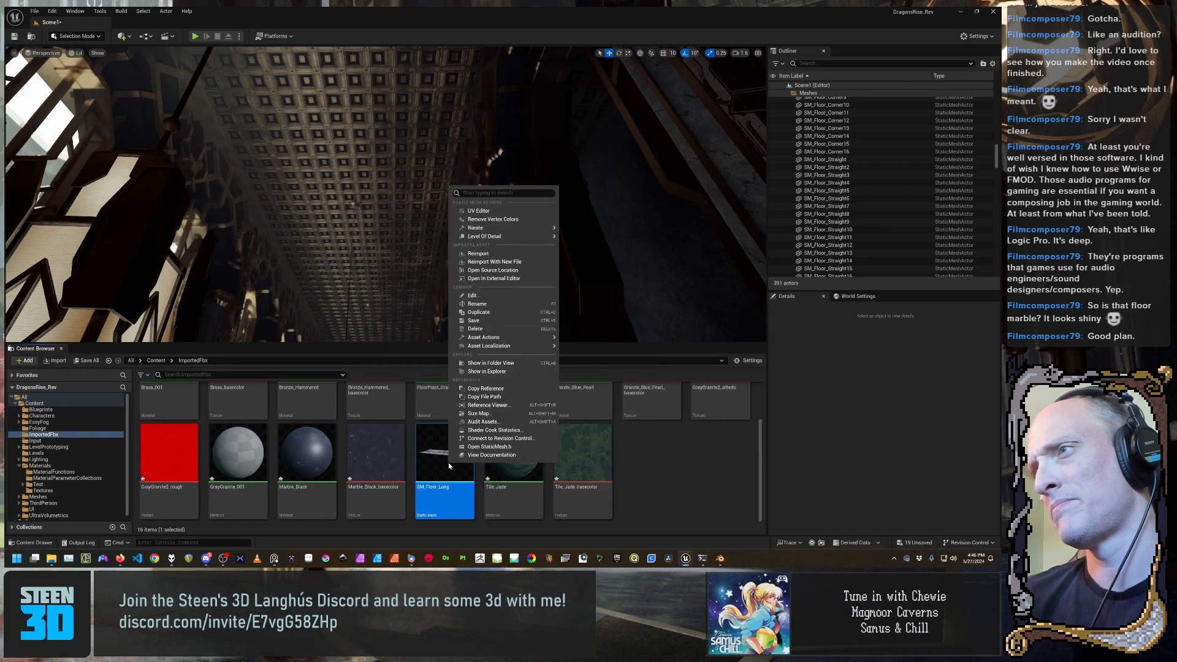
left_click(475, 253)
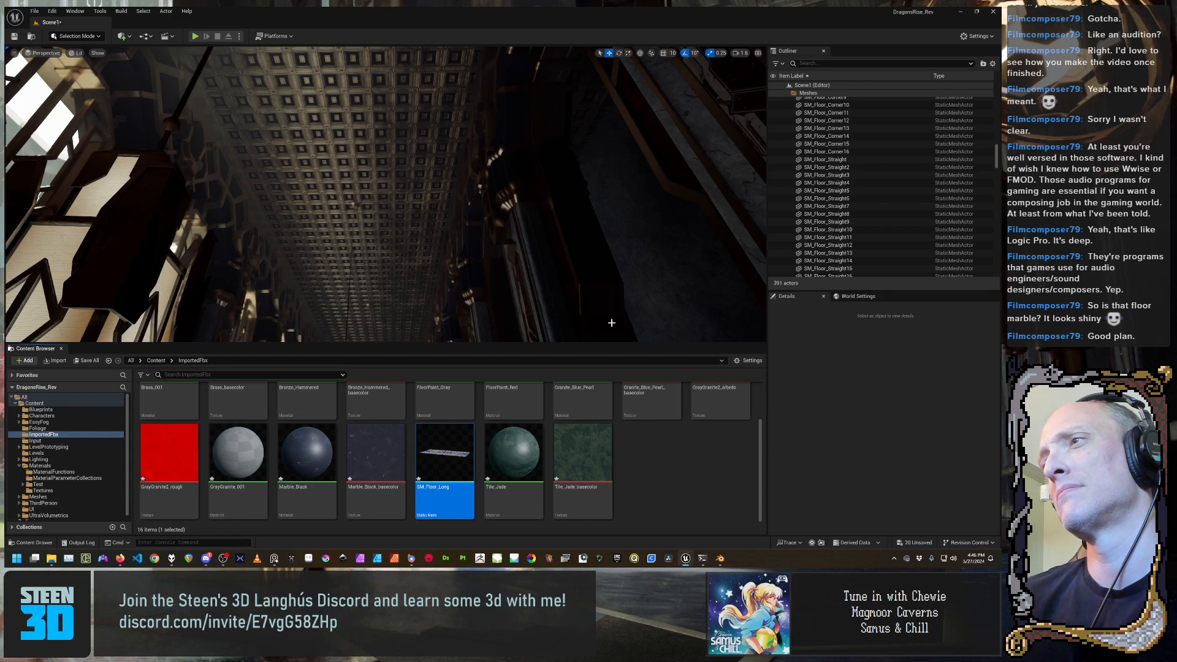
Open the SM_Floor_Long static mesh from the ImportedFbx folder and inspect its patterned surface and material slots
mouse_move(473, 452)
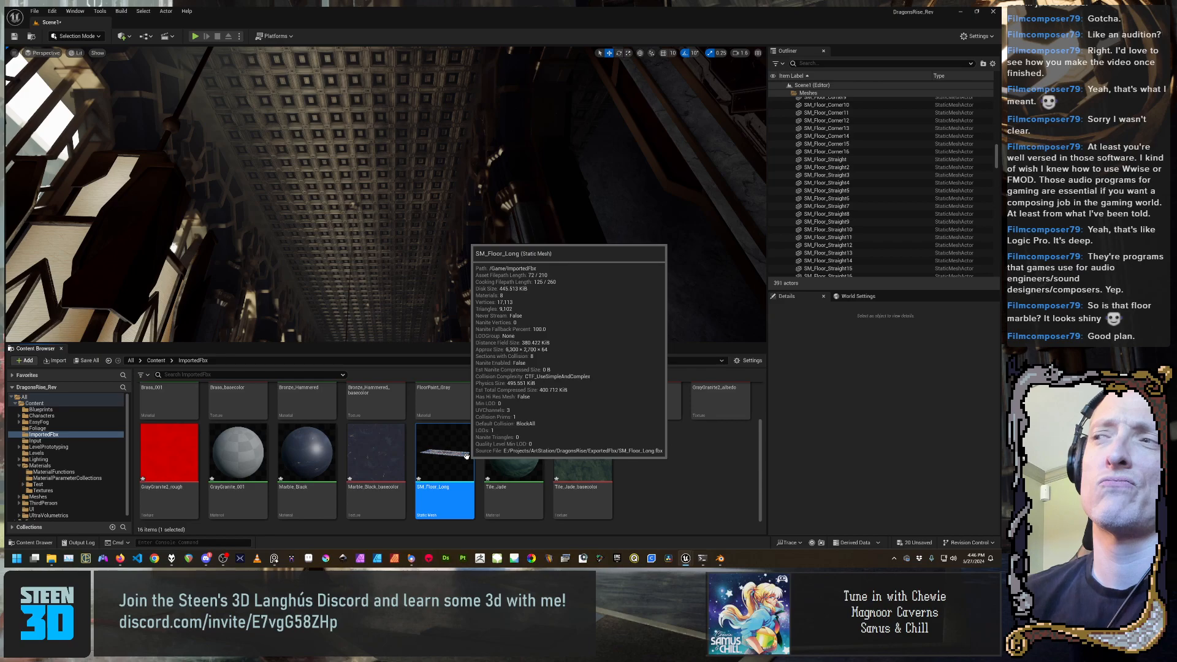
double_click(466, 455)
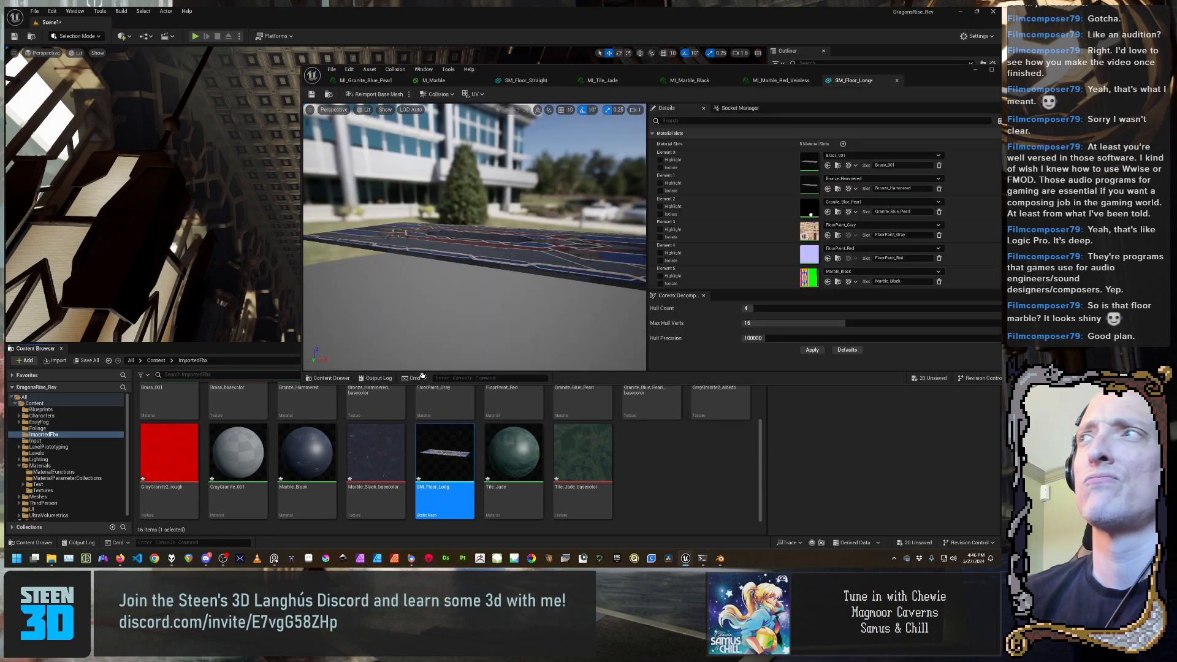
right_click_drag(524, 279, 463, 319)
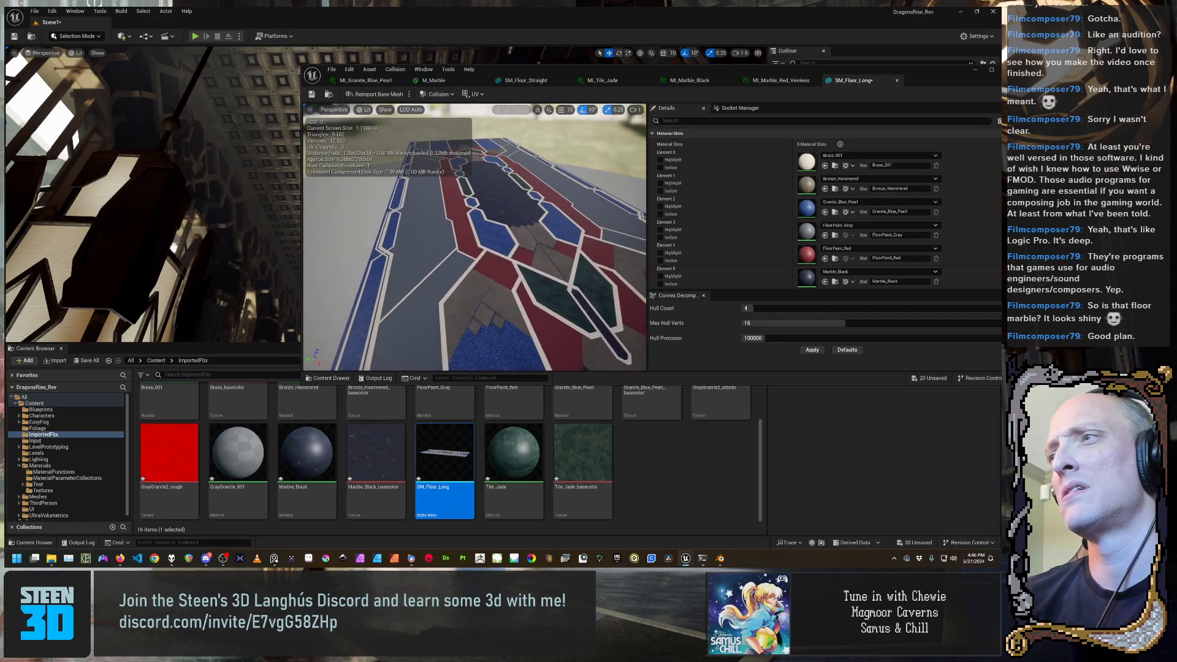
scroll(381, 466, "up", 2)
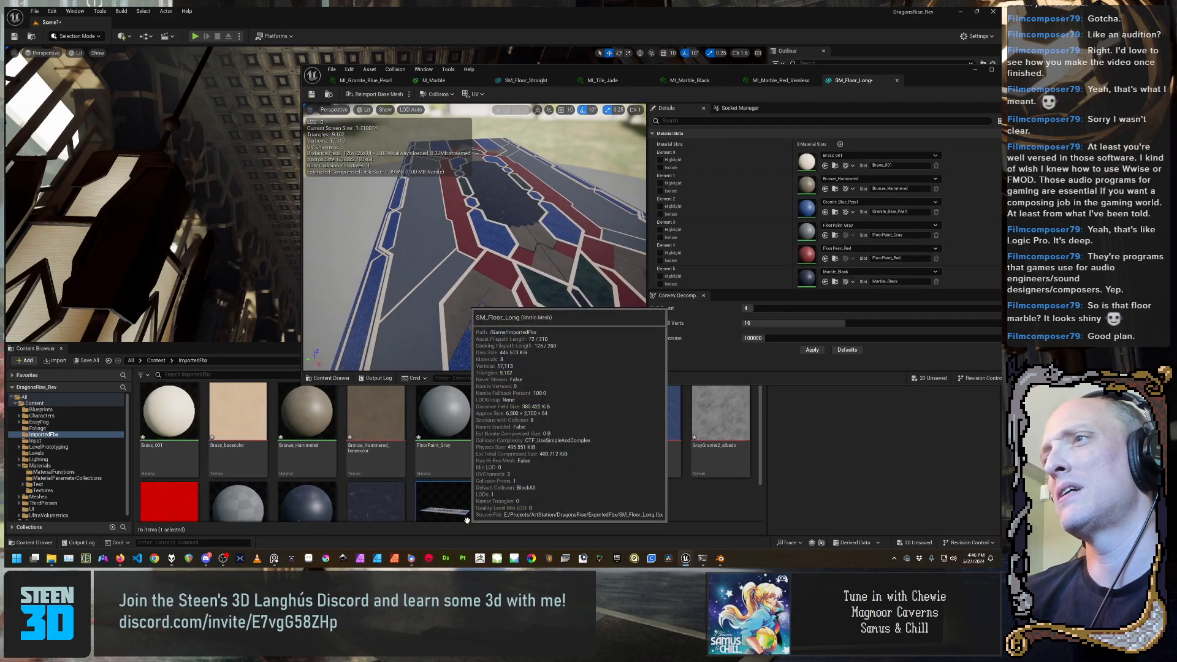
scroll(354, 520, "down", 2)
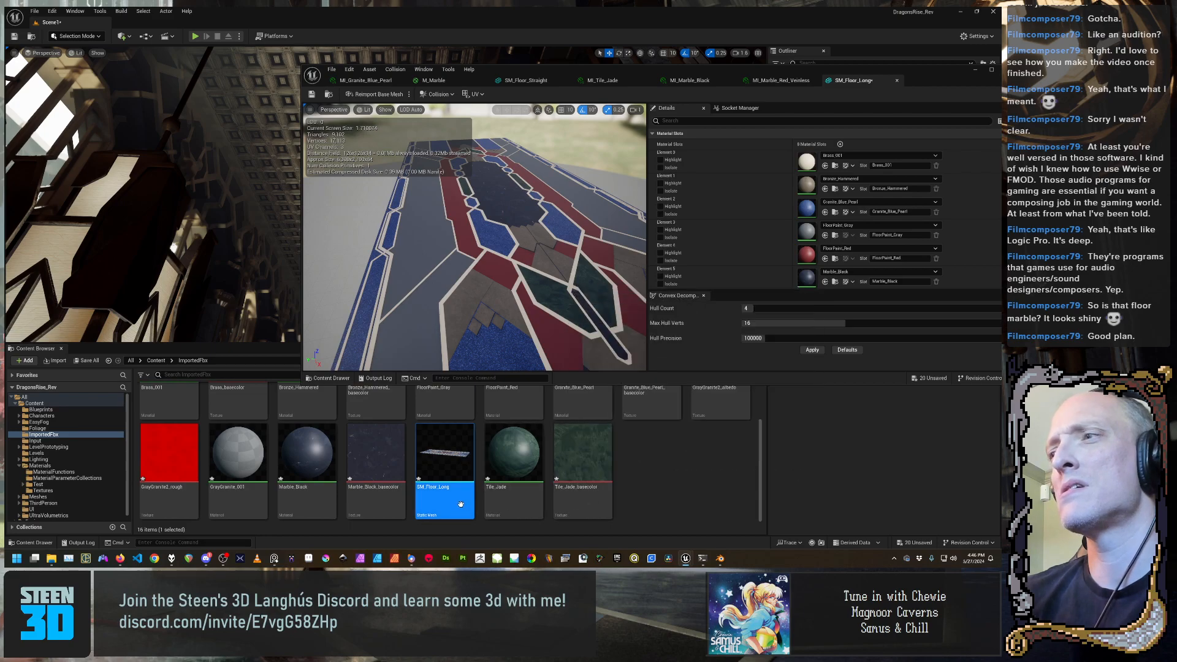
scroll(380, 475, "up", 2)
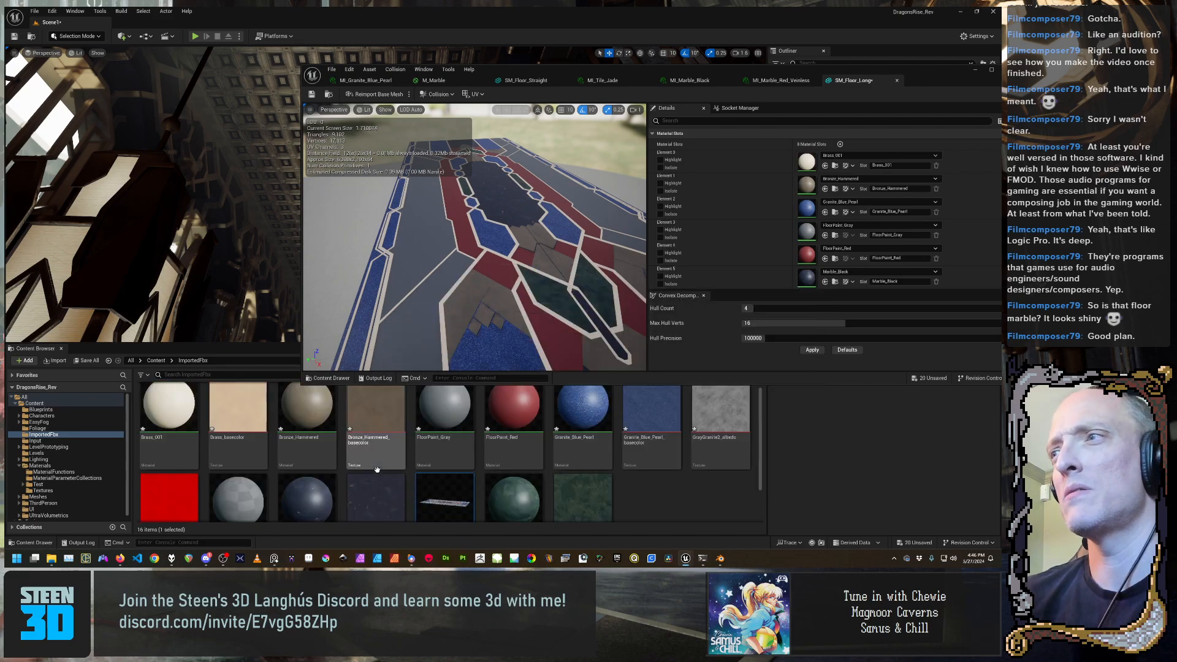
scroll(380, 472, "down", 2)
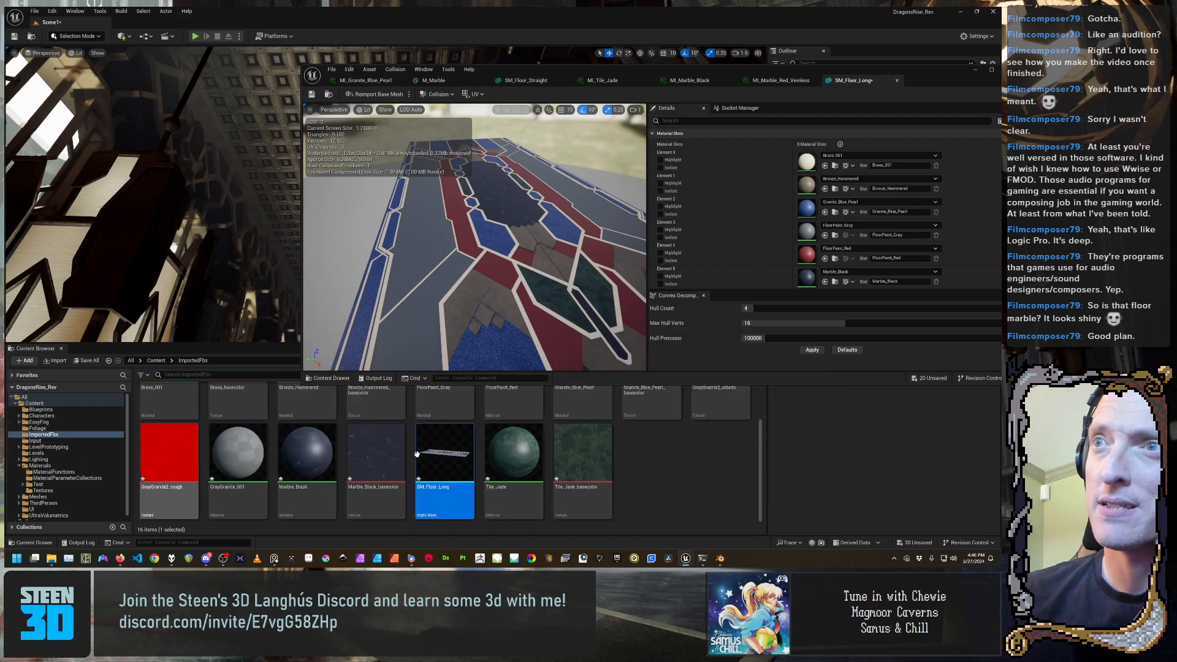
Find SM_Floor_Straight in the Meshes folder and reimport it from its source file
scroll(58, 472, "down", 1)
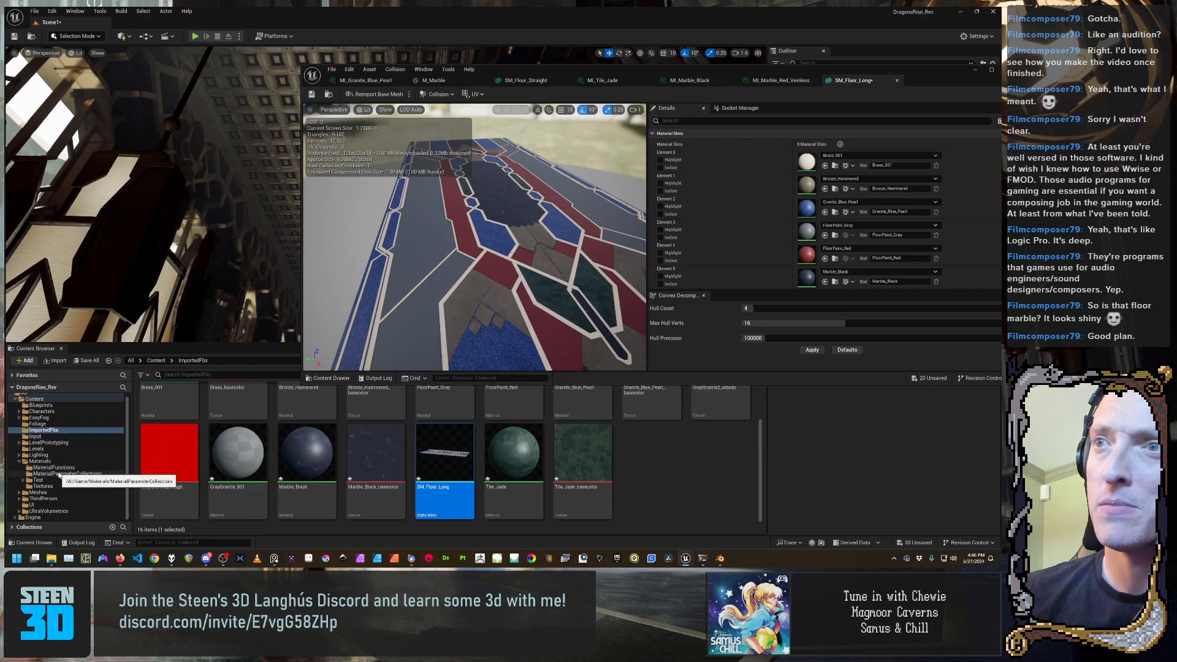
left_click(39, 492)
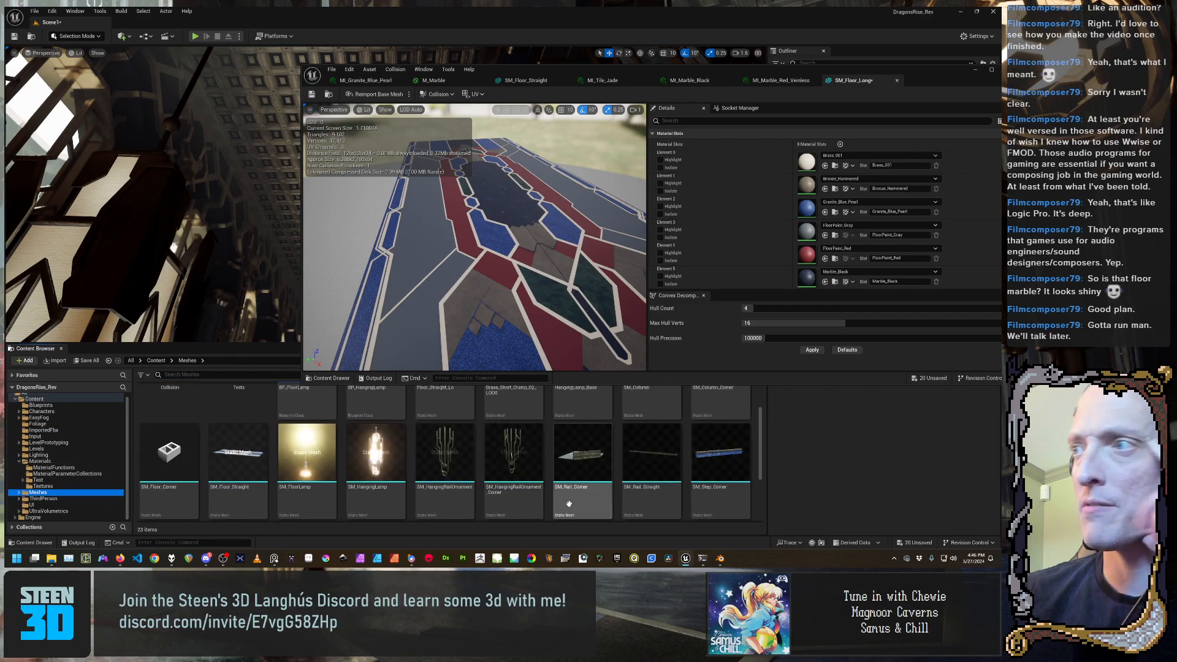
scroll(614, 491, "down", 1)
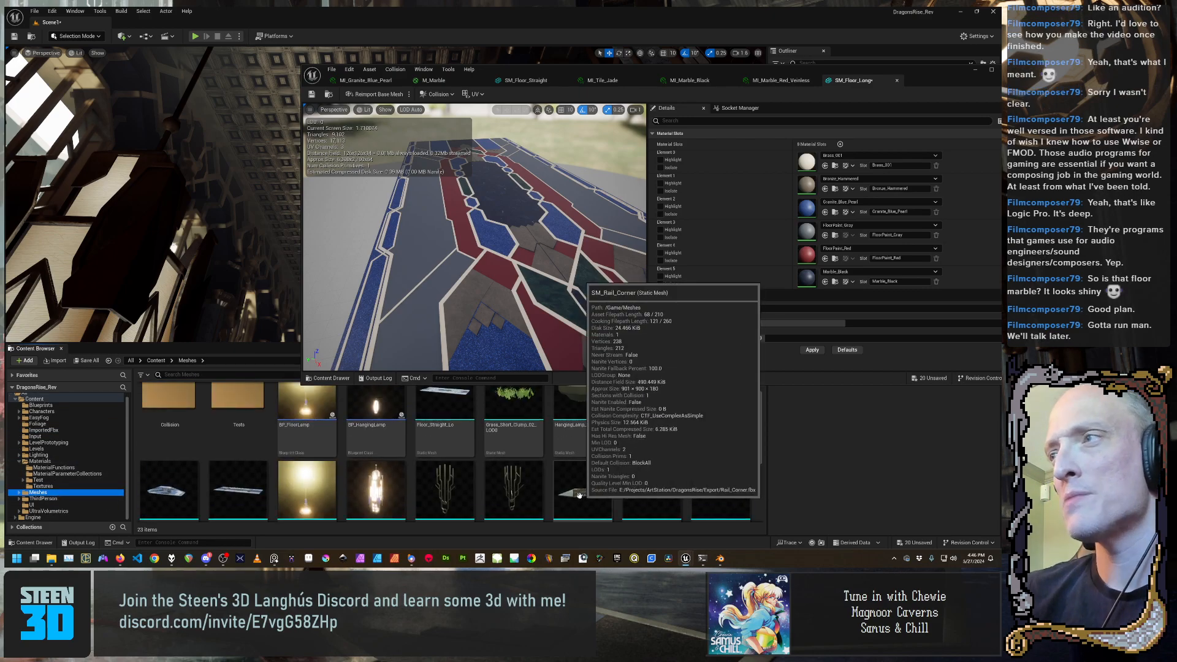
scroll(420, 485, "up", 3)
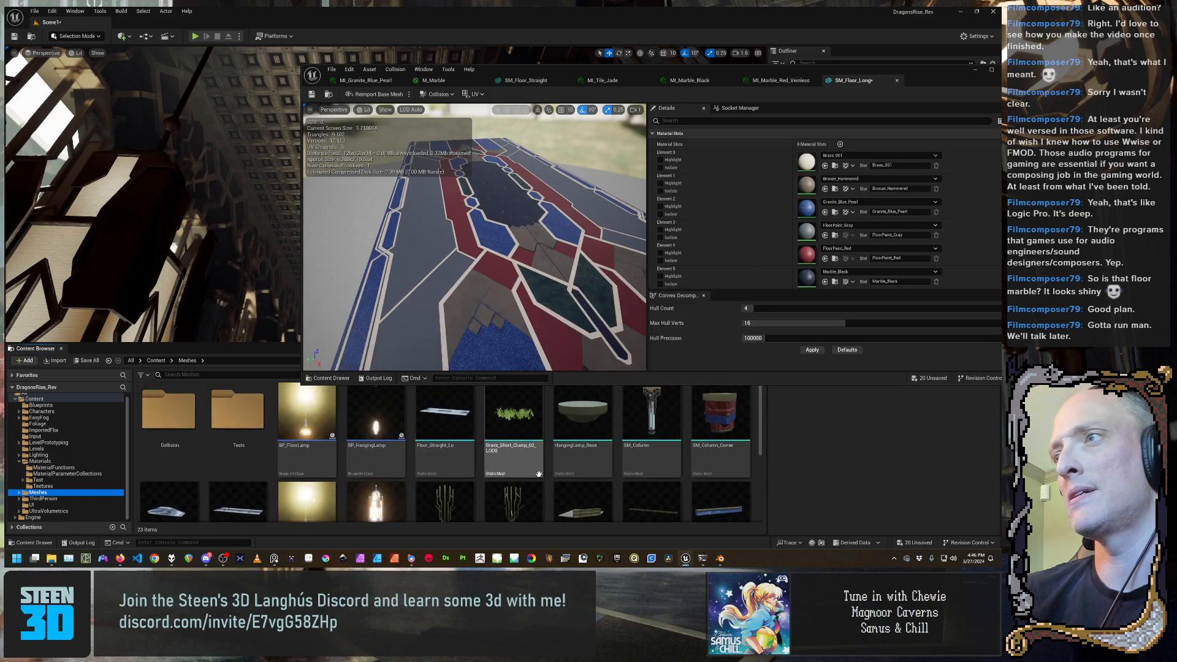
scroll(420, 485, "down", 3)
left_click(258, 417)
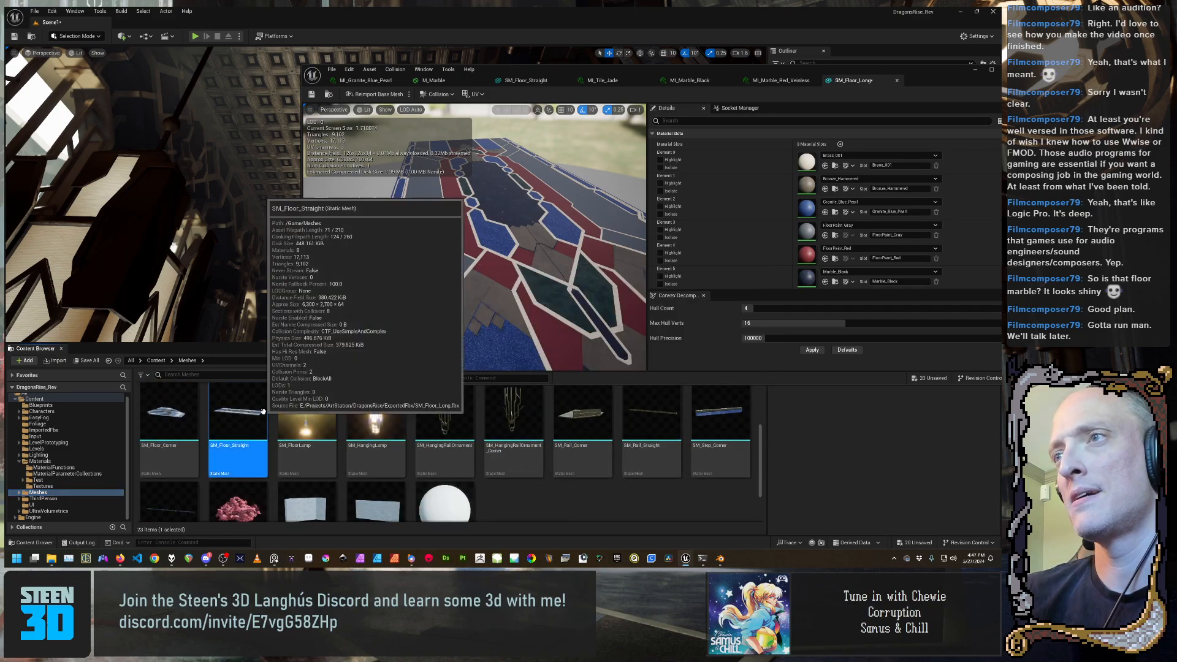
right_click(259, 417)
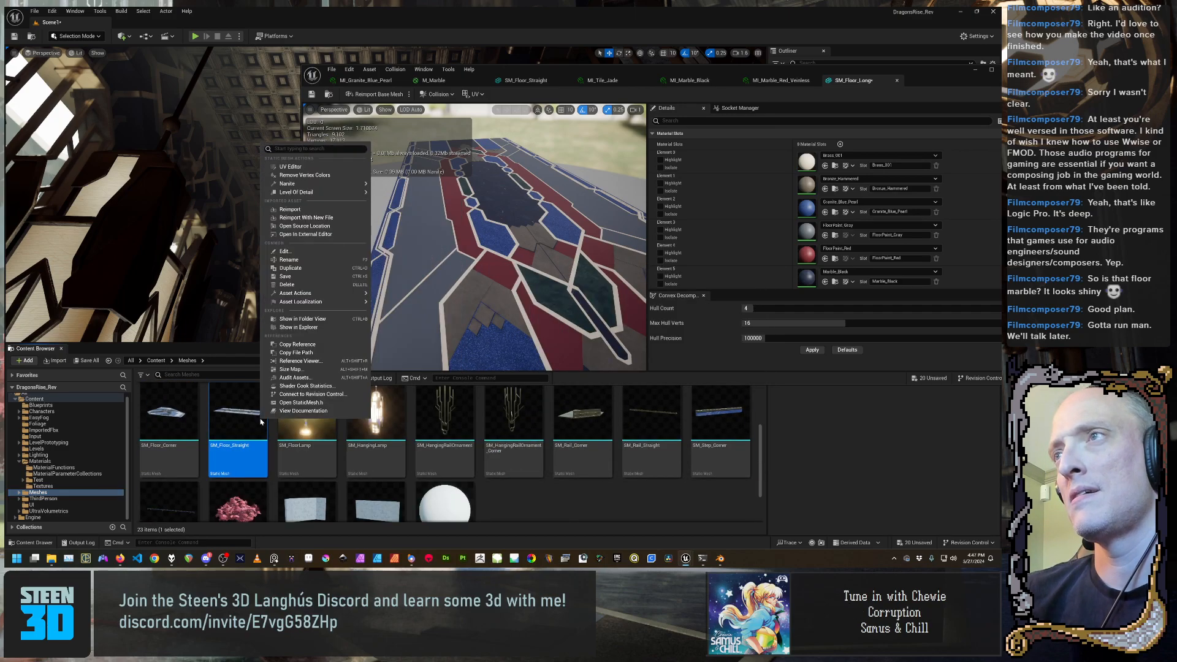
left_click(311, 214)
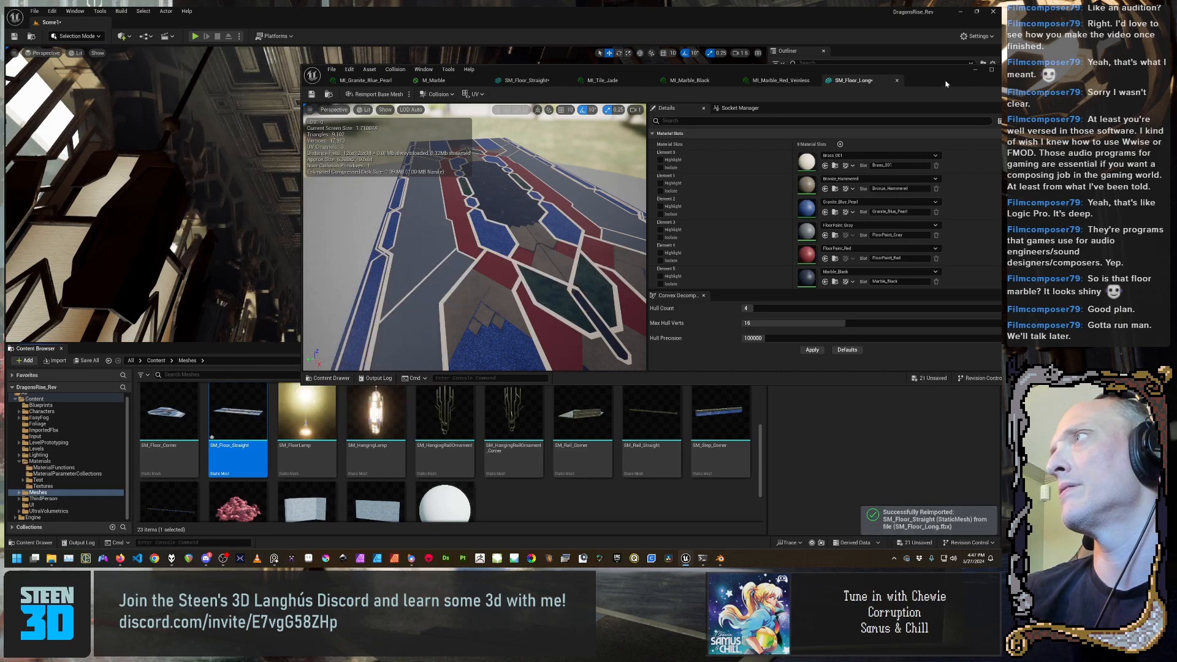
Close the SM_Floor_Long mesh editor and inspect the floor around the column base in the level
left_click_drag(947, 84, 812, 97)
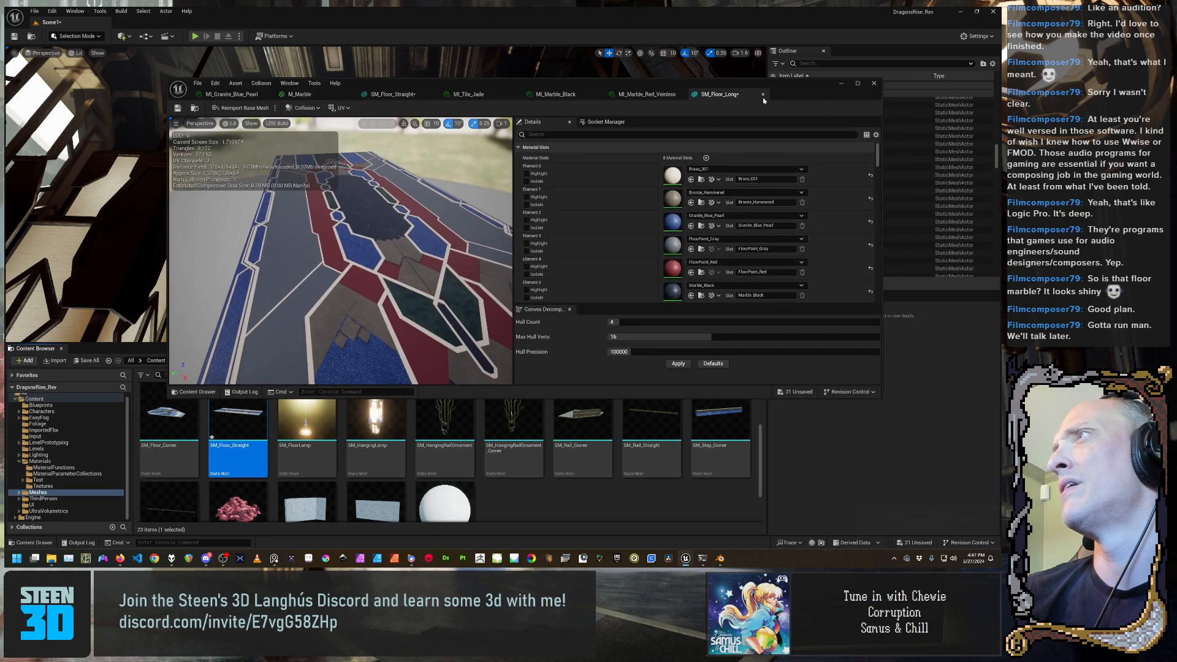
left_click(763, 95)
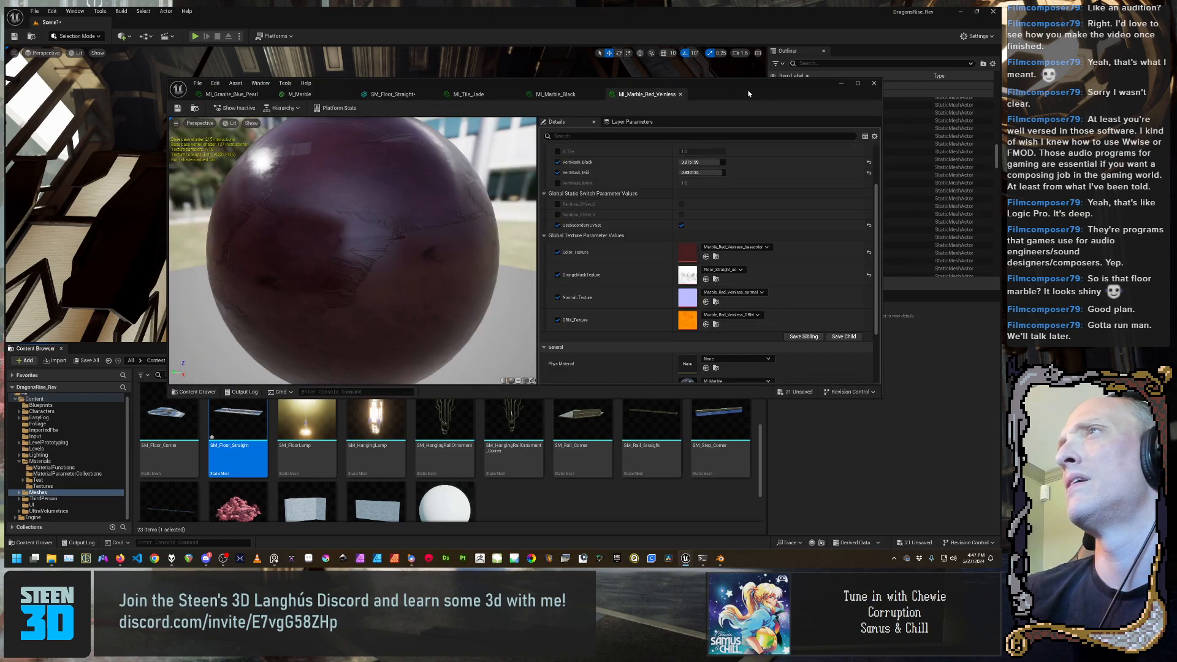
left_click_drag(749, 94, 822, 338)
right_click_drag(430, 171, 402, 248)
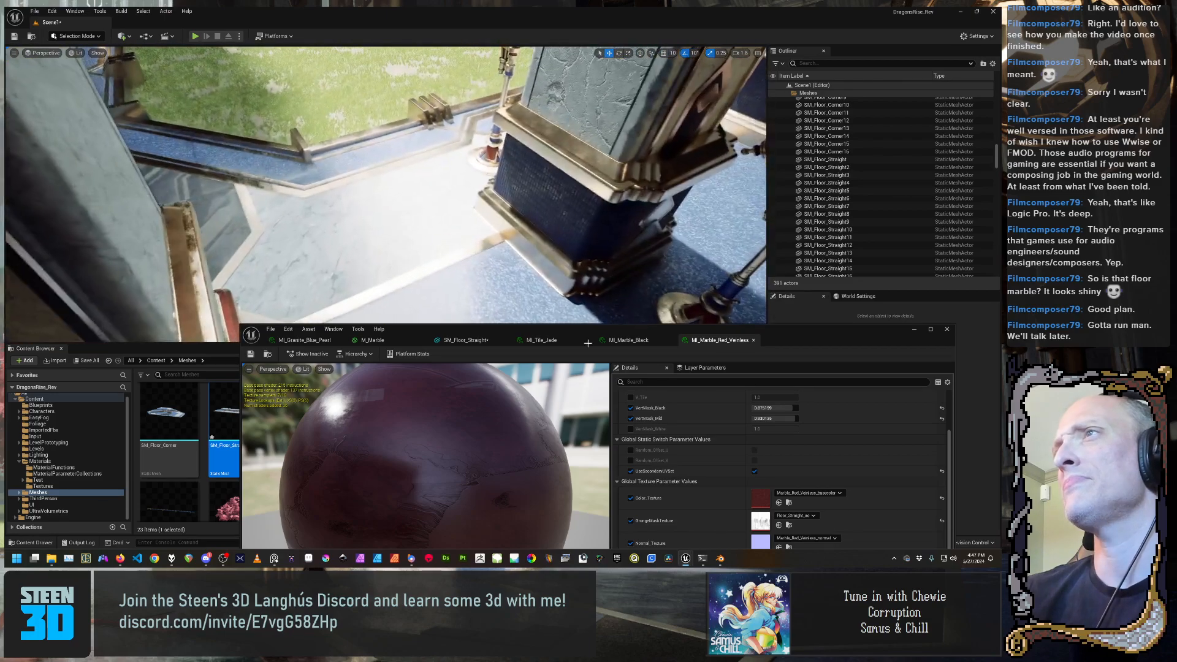
Bring up the MI_Marble_Black material instance clear of the content browser and open the project's Materials folder
left_click_drag(770, 343, 788, 144)
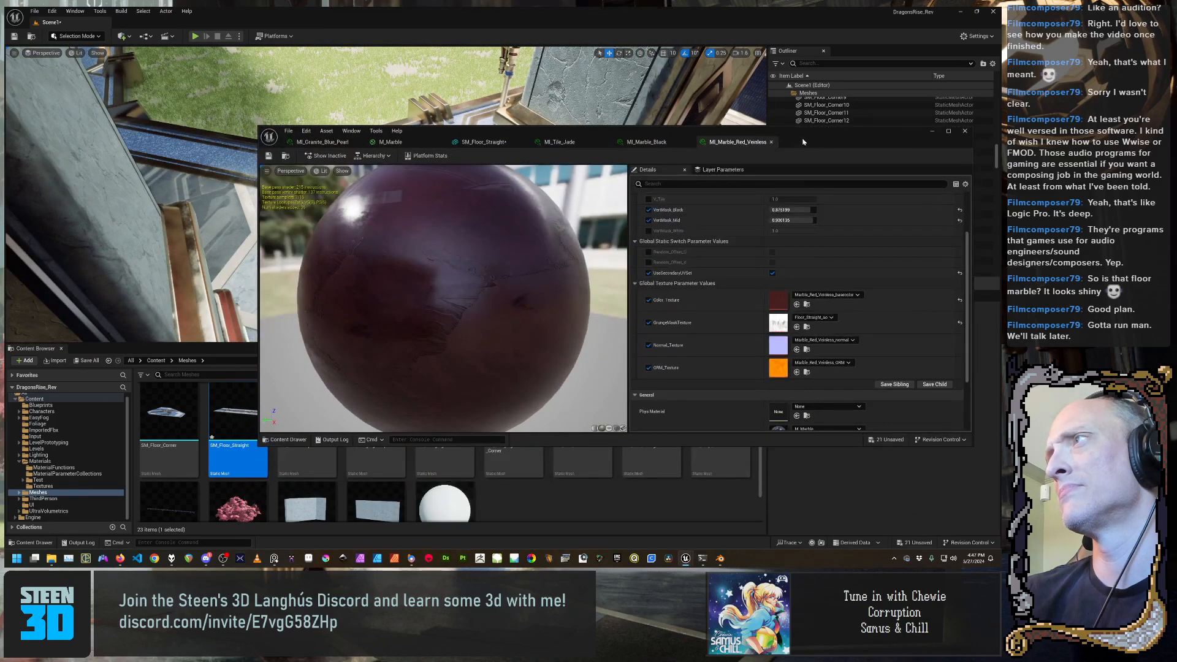
left_click(672, 147)
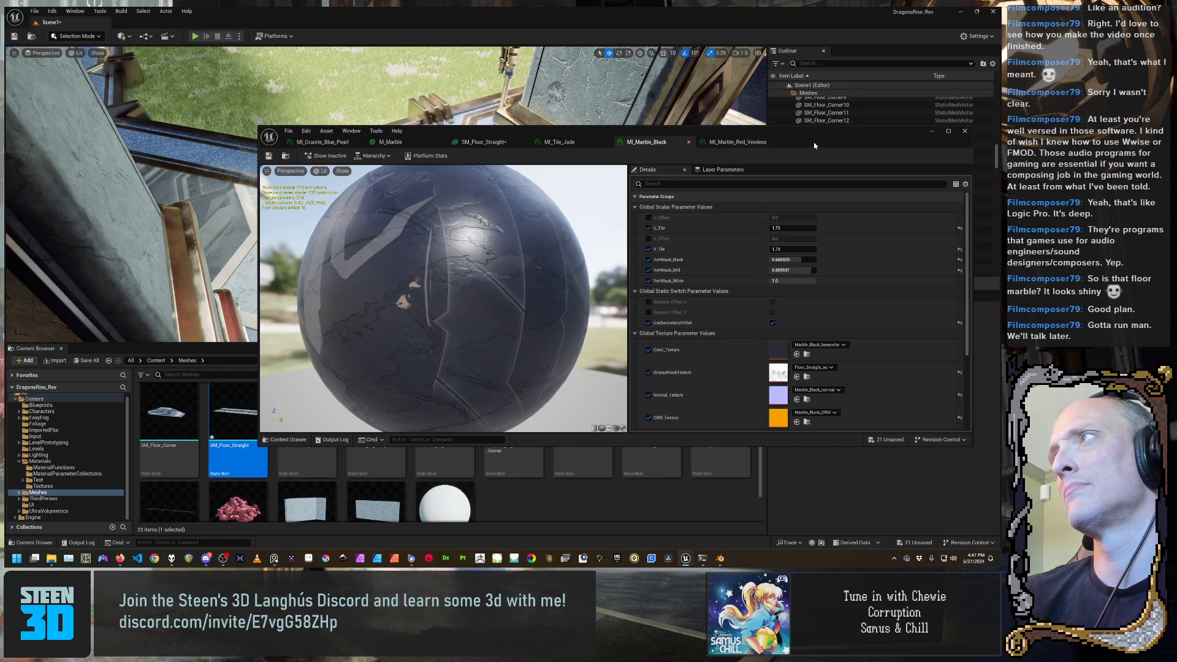
left_click_drag(815, 146, 864, 38)
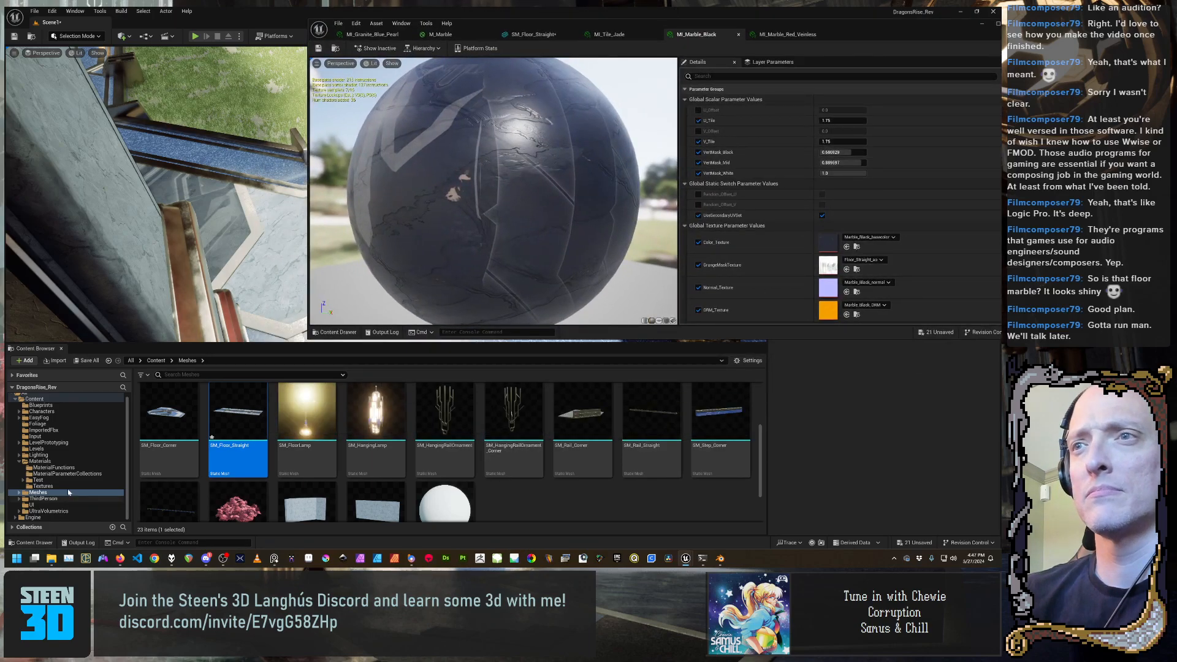
left_click(74, 463)
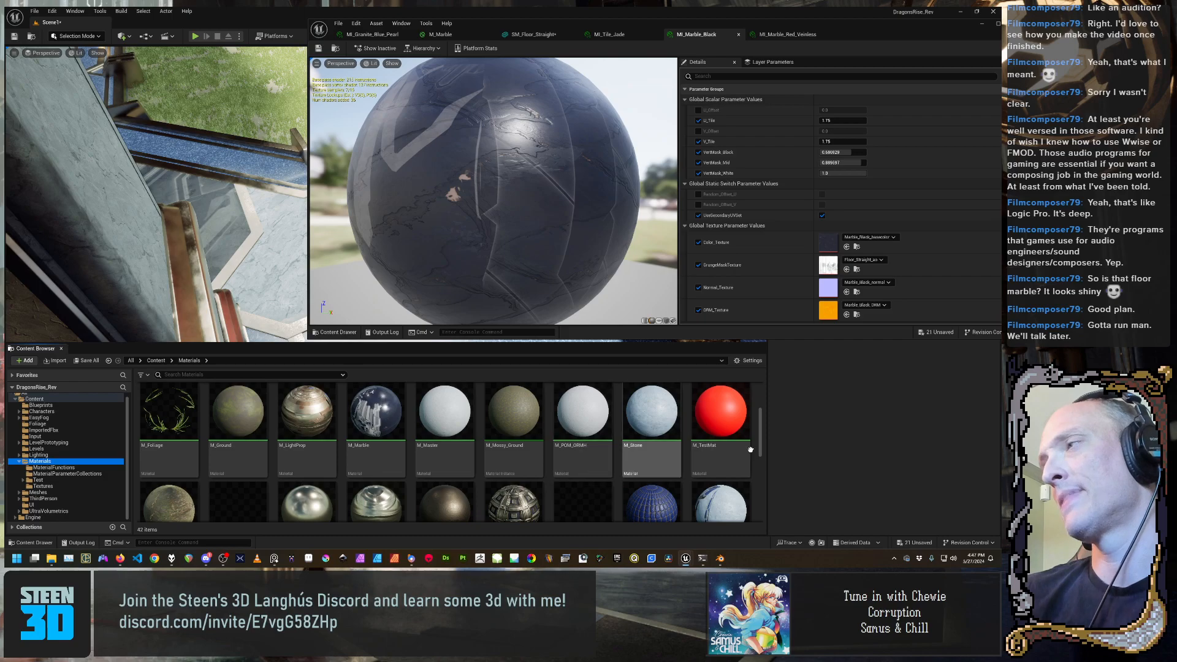
Find the MI_Stone material instance in the Materials folder and open it for editing
scroll(363, 463, "down", 1)
scroll(364, 466, "up", 1)
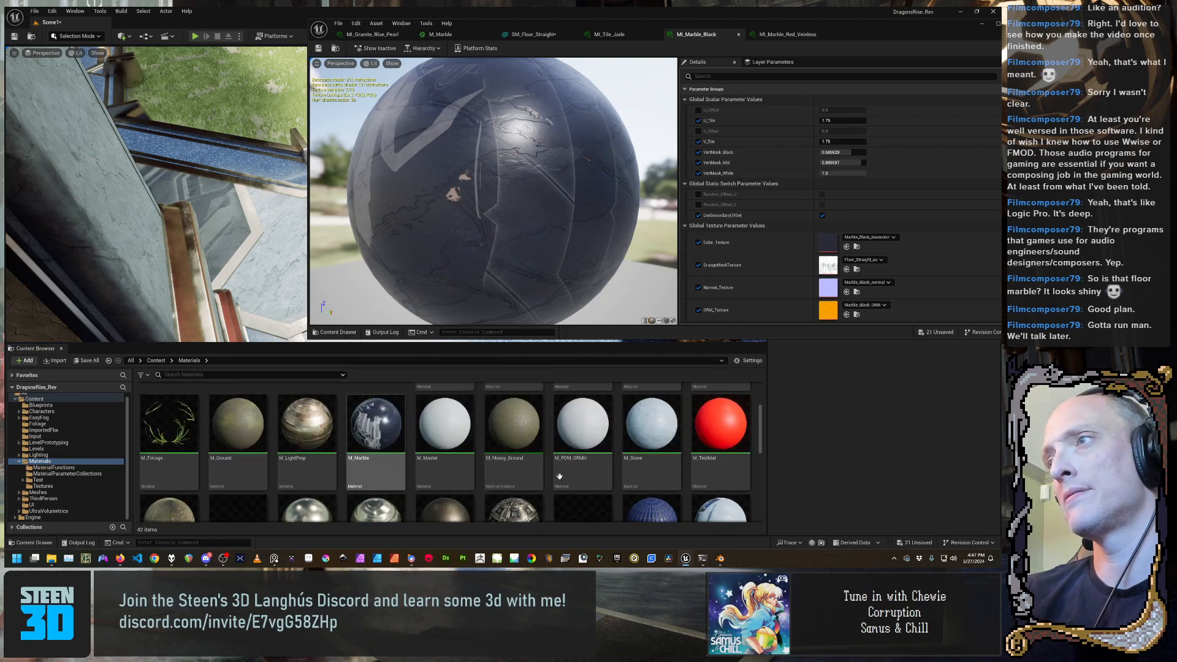
scroll(368, 478, "down", 3)
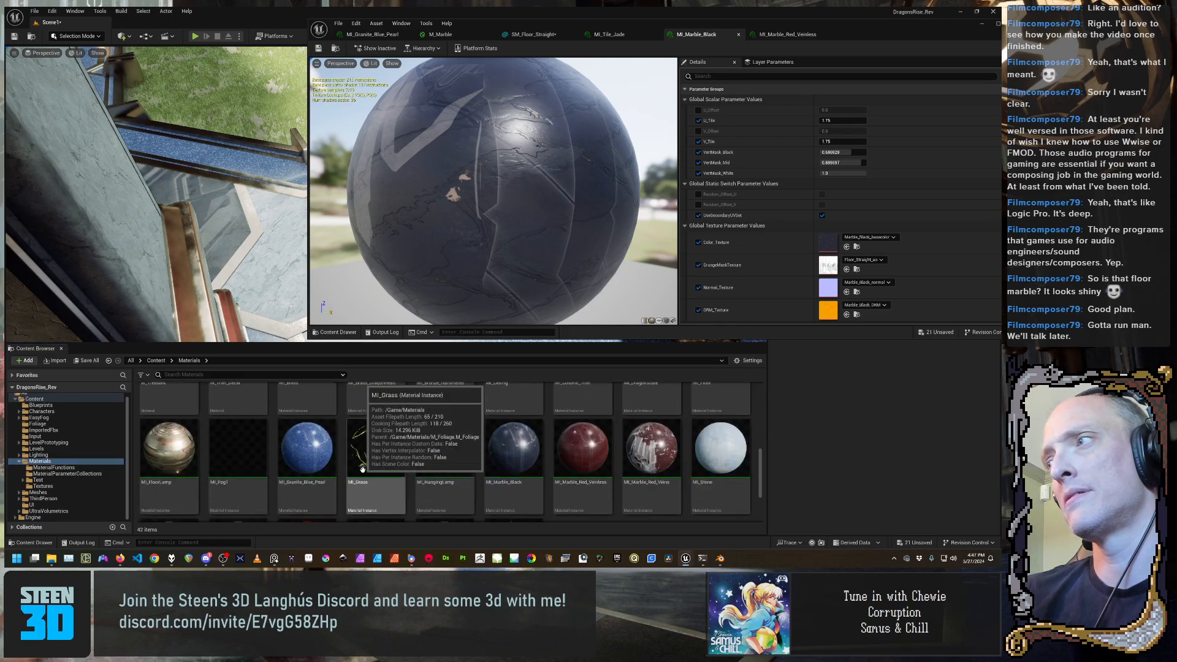
left_click(700, 495)
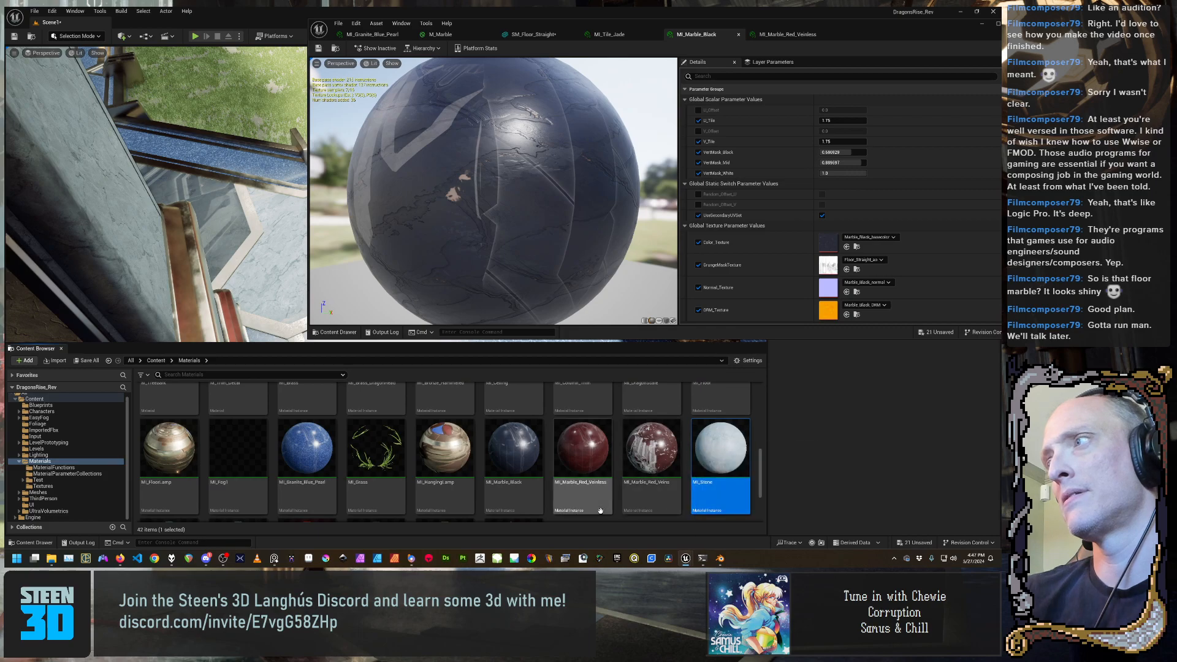
double_click(720, 460)
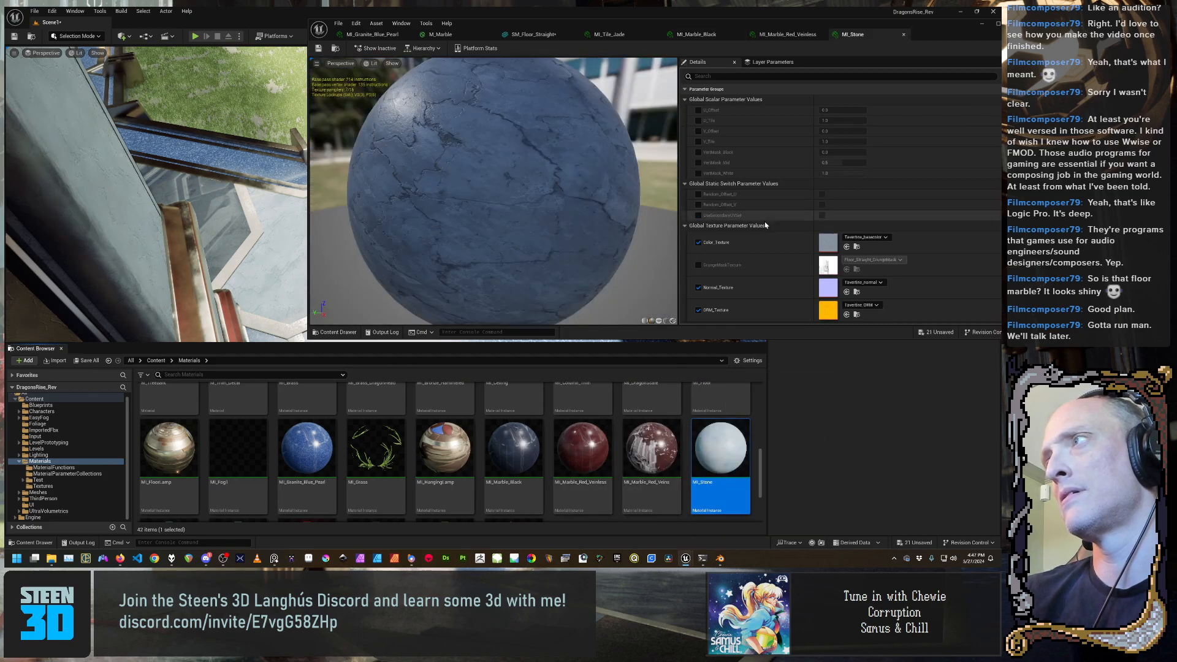
Override MI_Stone's GrungeMaskTexture parameter and assign the Floor_Straight_curve texture from the Textures folder
scroll(765, 230, "down", 1)
left_click(698, 241)
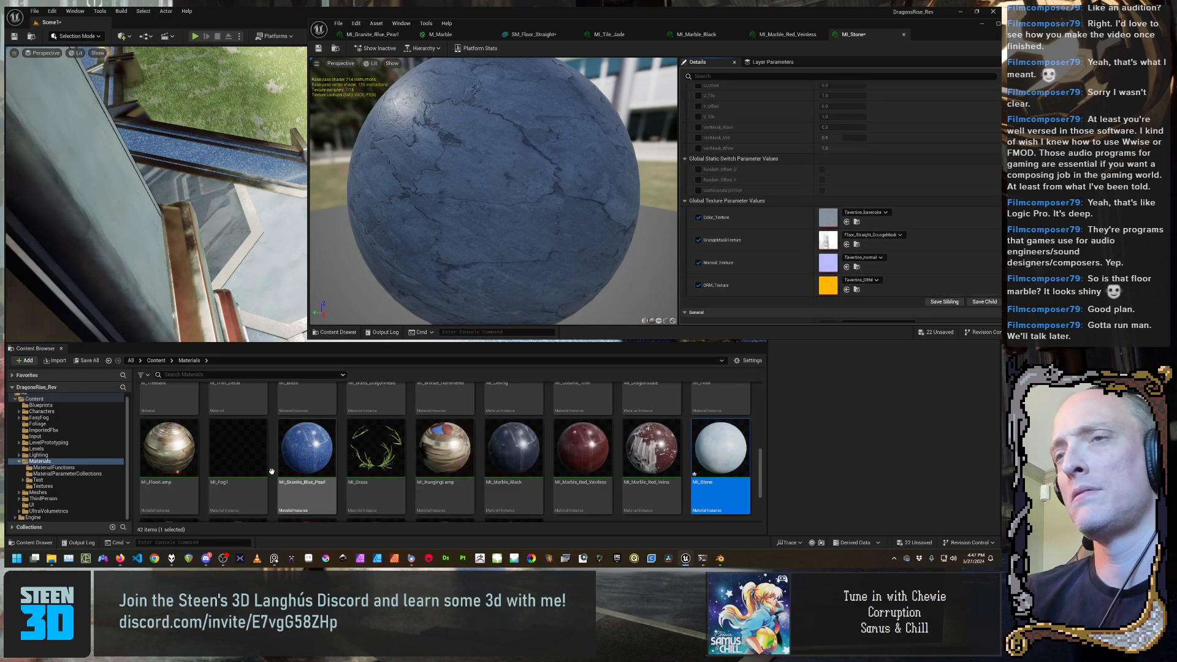
scroll(340, 398, "up", 2)
left_click(43, 486)
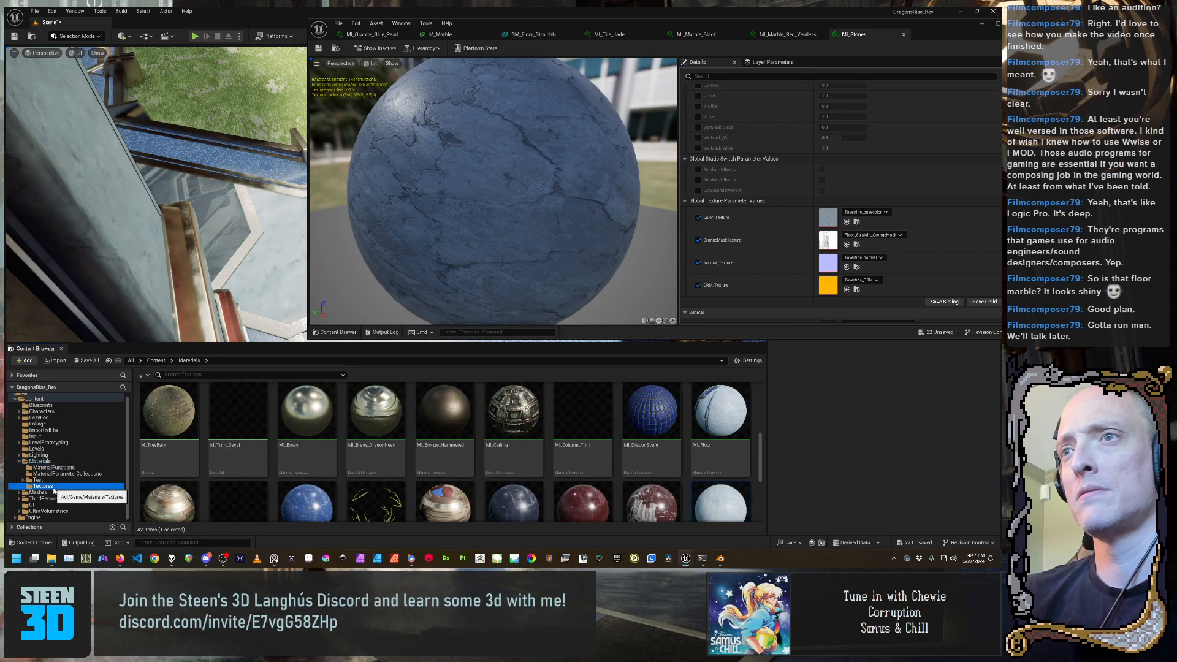
scroll(412, 484, "down", 3)
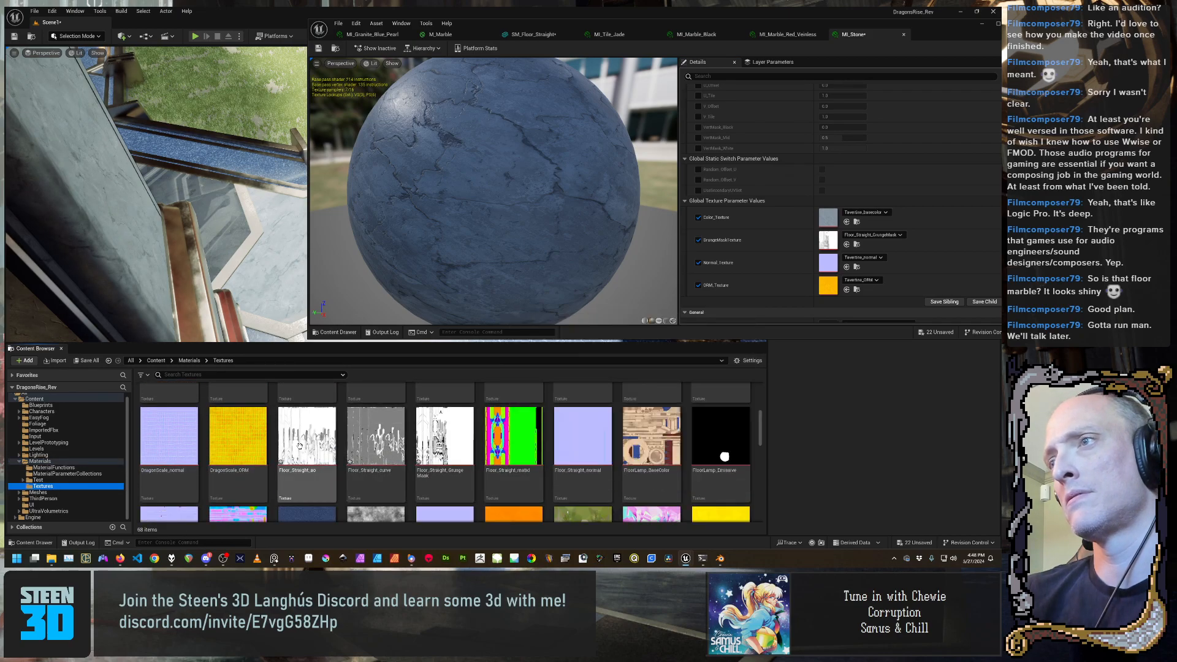
left_click(376, 454)
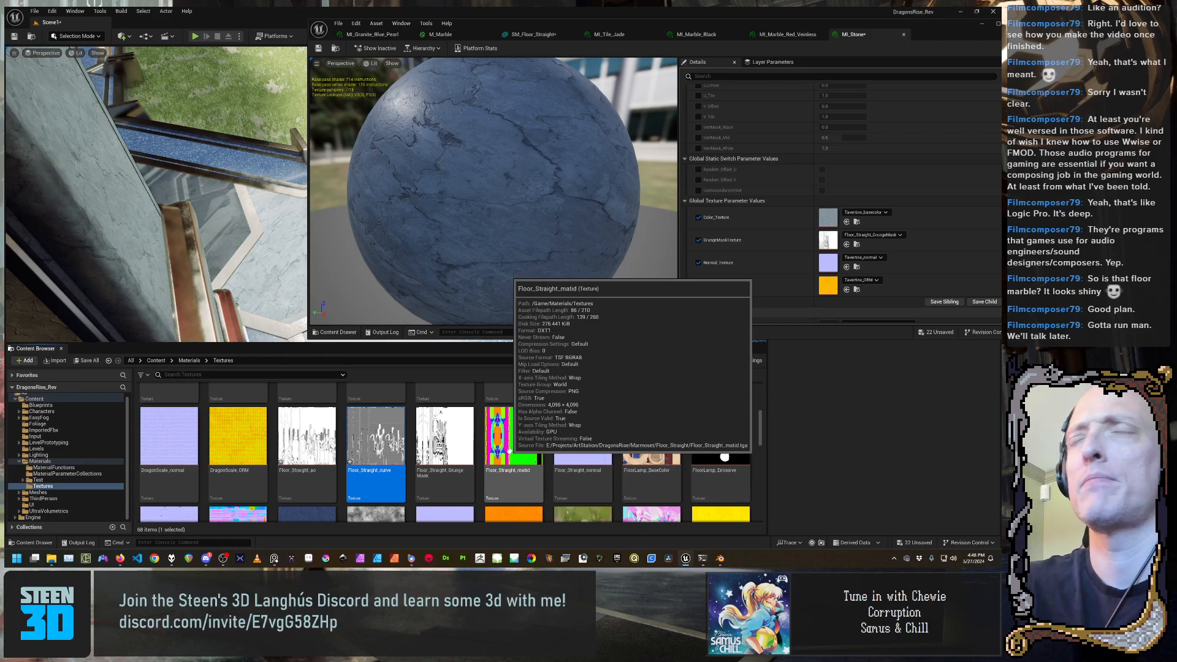
left_click(847, 244)
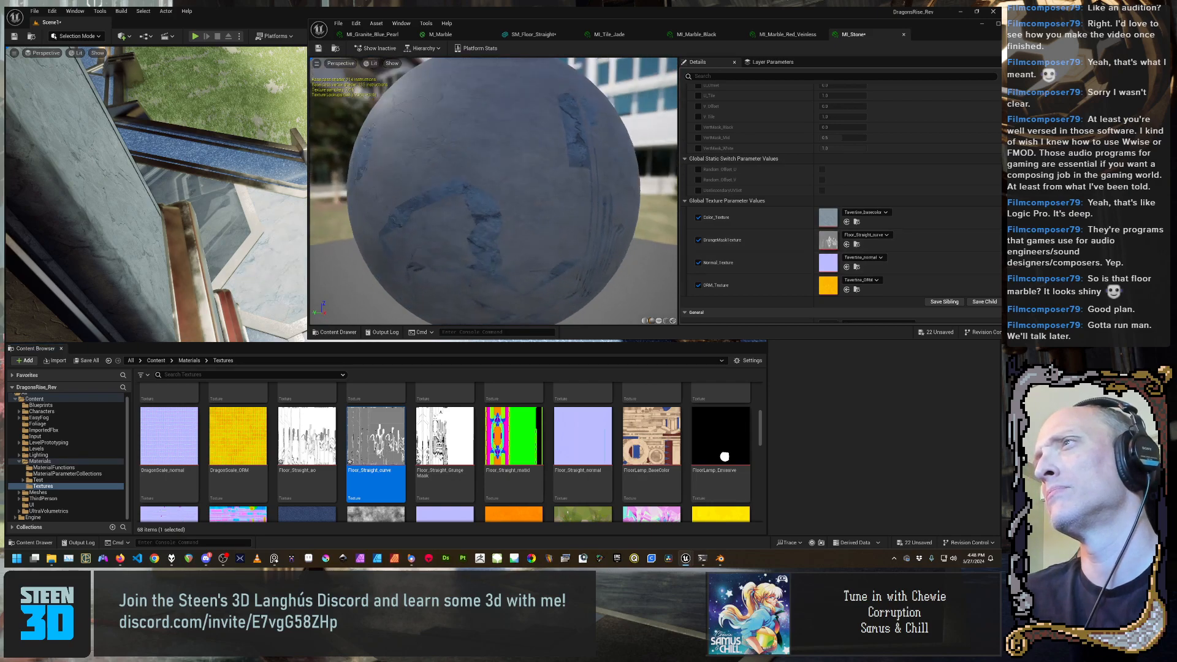
Enable the VertMask_Black and VertMask_Mid parameter overrides on MI_Stone and inspect the preview sphere
left_click_drag(478, 184, 570, 227)
scroll(700, 147, "up", 1)
left_click(699, 140)
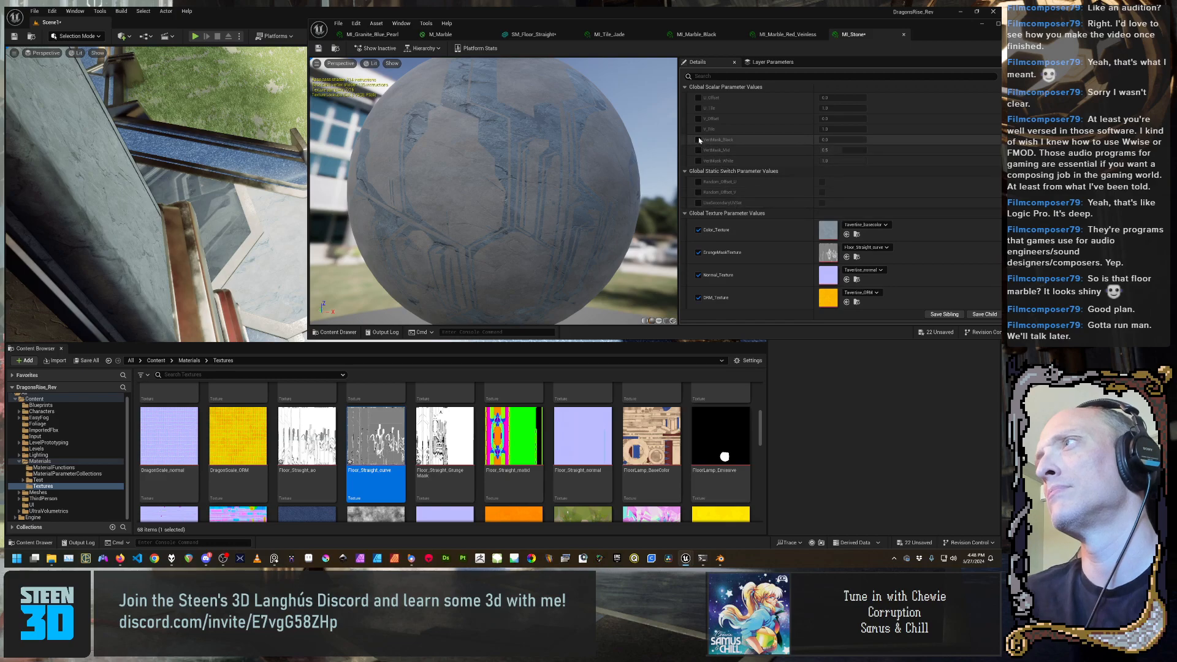
left_click(698, 150)
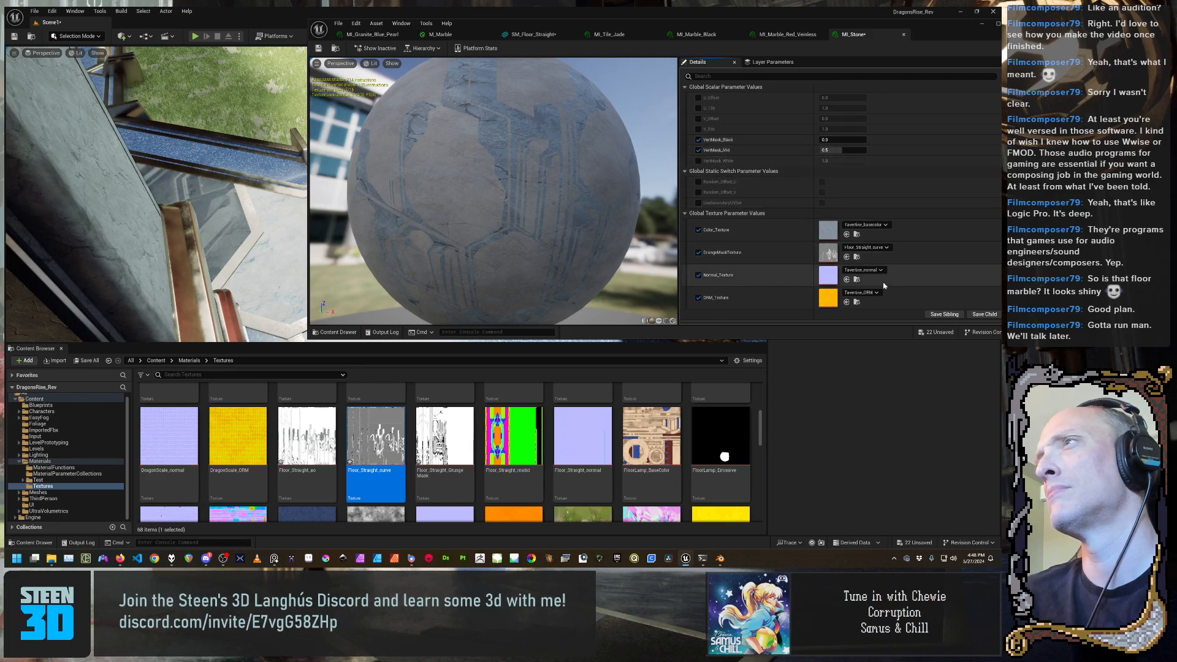
left_click_drag(491, 184, 616, 208)
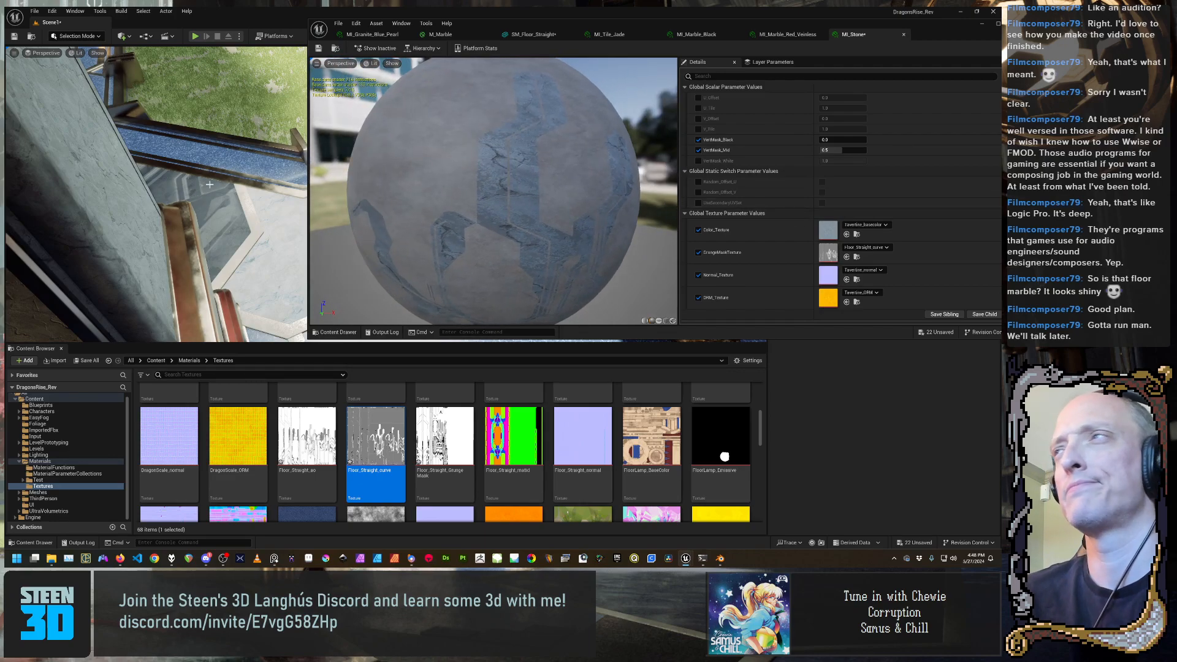
Uncover the level viewport, view the stone floor, and override and turn on MI_Stone's secondary UV set switch
left_click_drag(910, 34, 913, 297)
right_click_drag(392, 171, 196, 209)
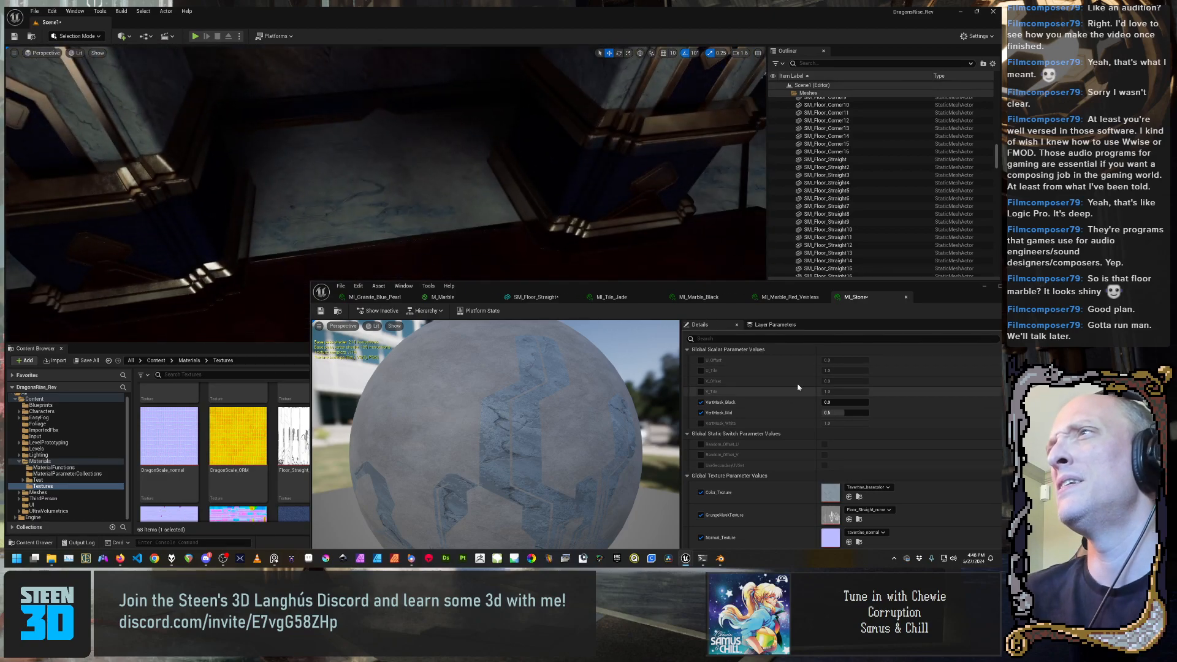
scroll(855, 542, "down", 2)
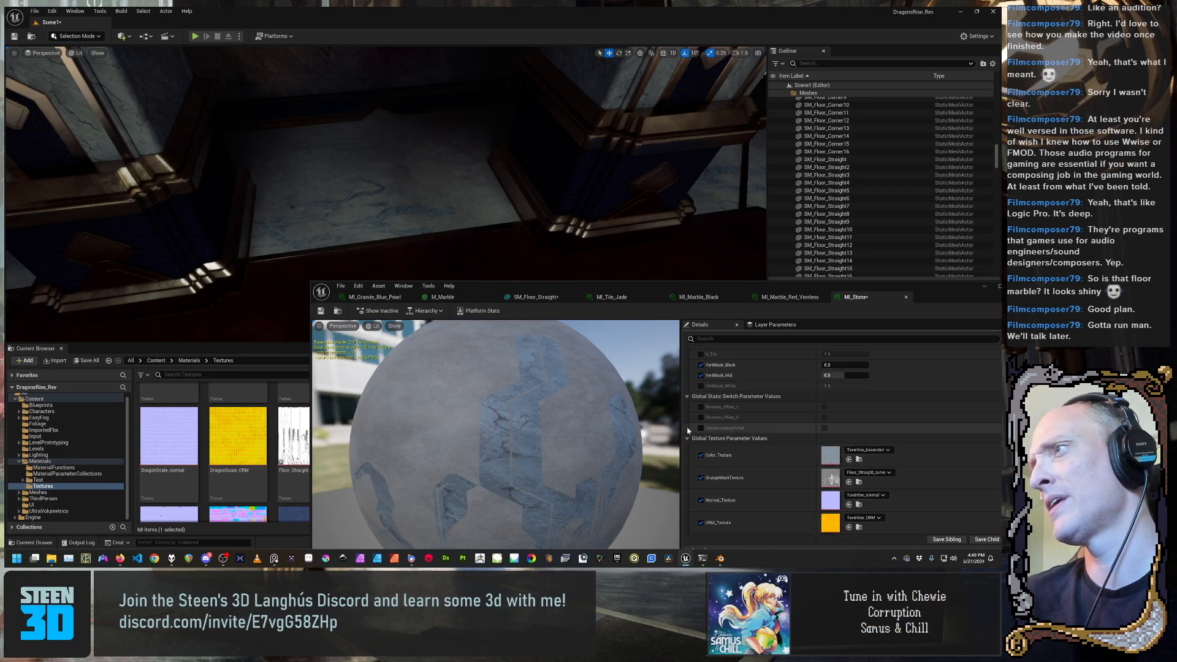
left_click(701, 428)
left_click(825, 428)
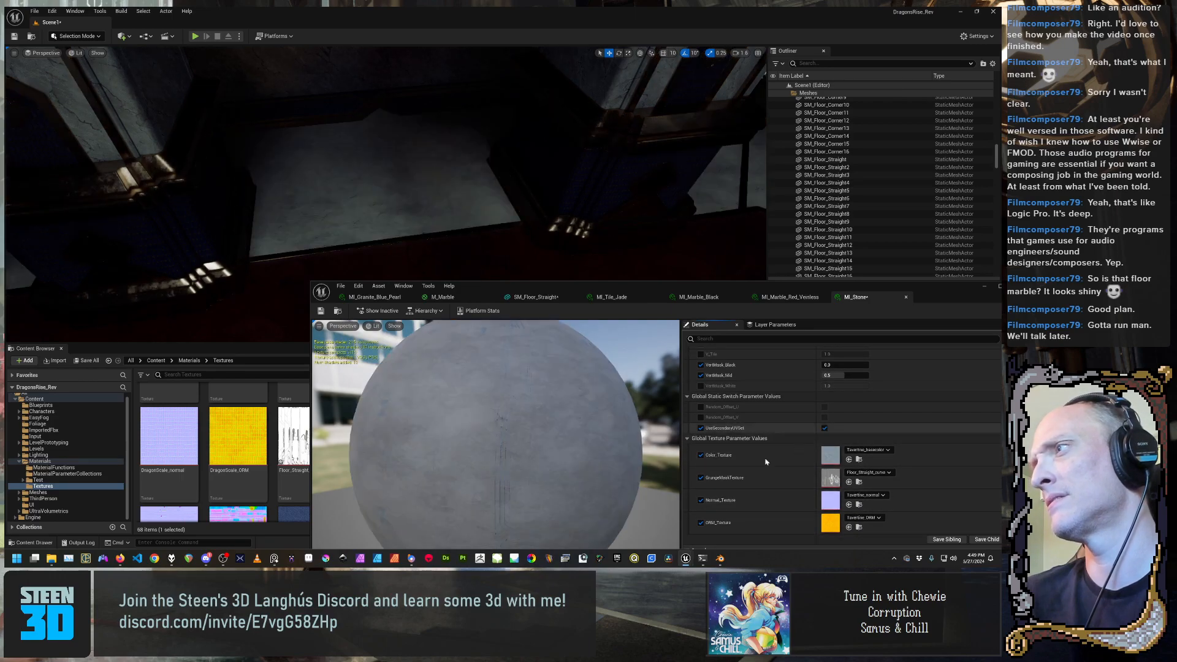
Set MI_Stone's VertMask_Mid to about 0.86 and VertMask_Black to about 0.73, checking the stone across the level's floor
mouse_move(453, 187)
right_mouse_down()
mouse_move(430, 196)
mouse_move(404, 184)
mouse_move(429, 172)
mouse_move(453, 184)
mouse_move(441, 208)
mouse_move(441, 190)
mouse_move(478, 208)
mouse_move(466, 202)
right_mouse_up()
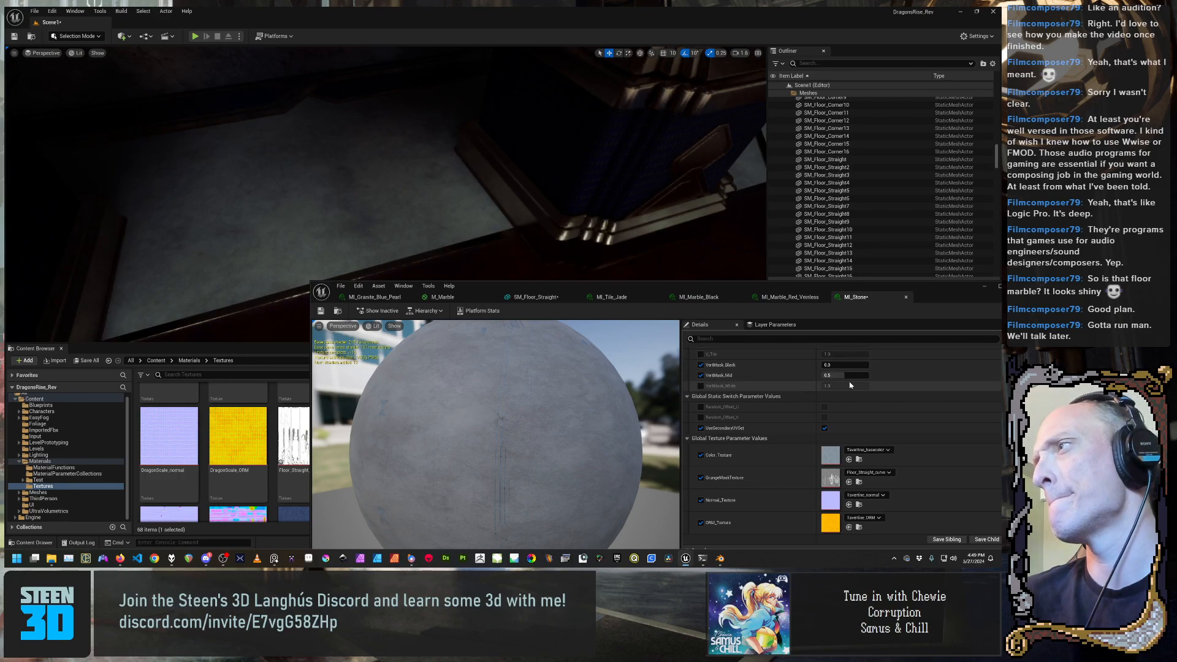
left_click_drag(845, 375, 869, 365)
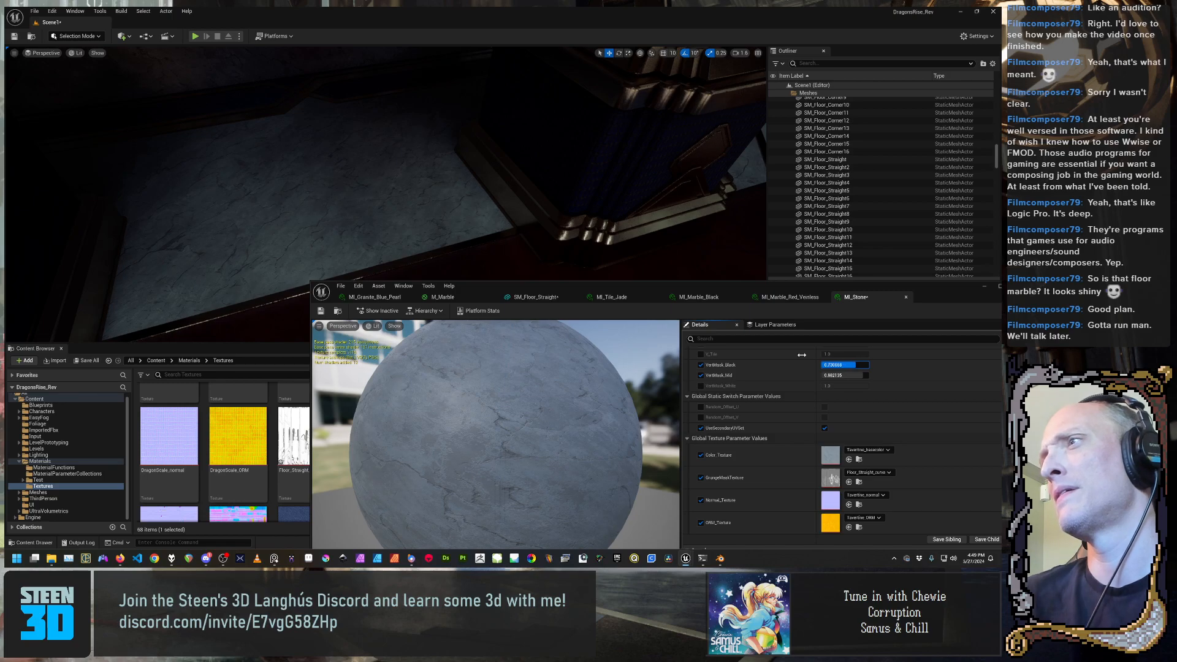
right_click_drag(379, 218, 448, 222)
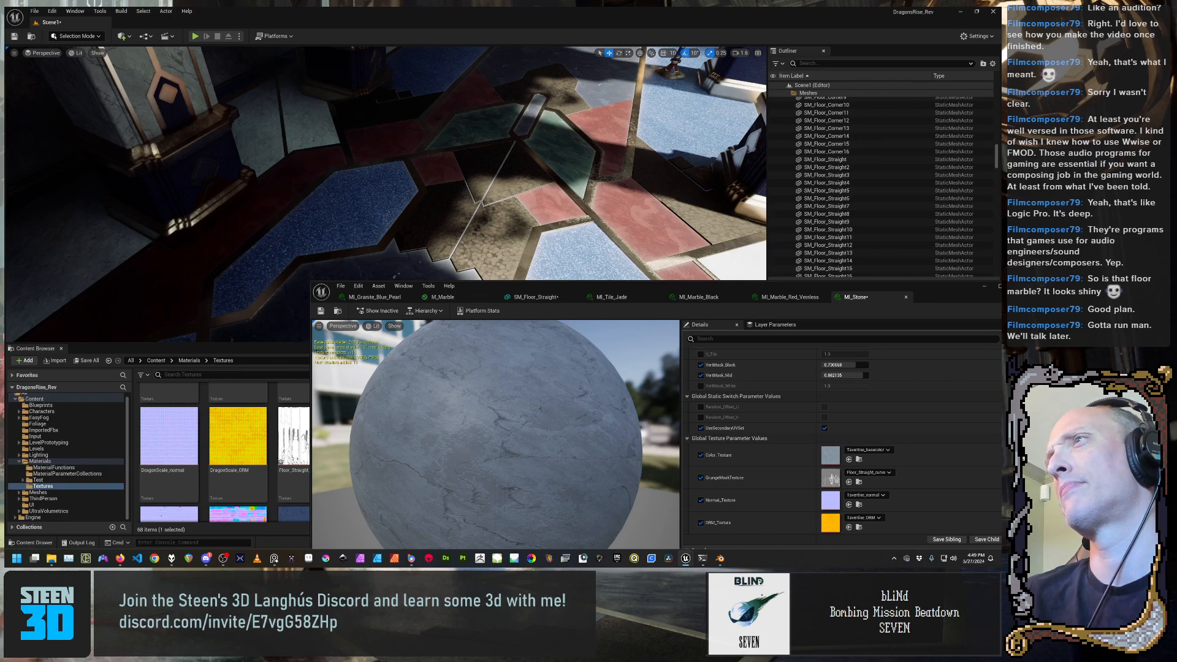
right_click_drag(387, 166, 509, 165)
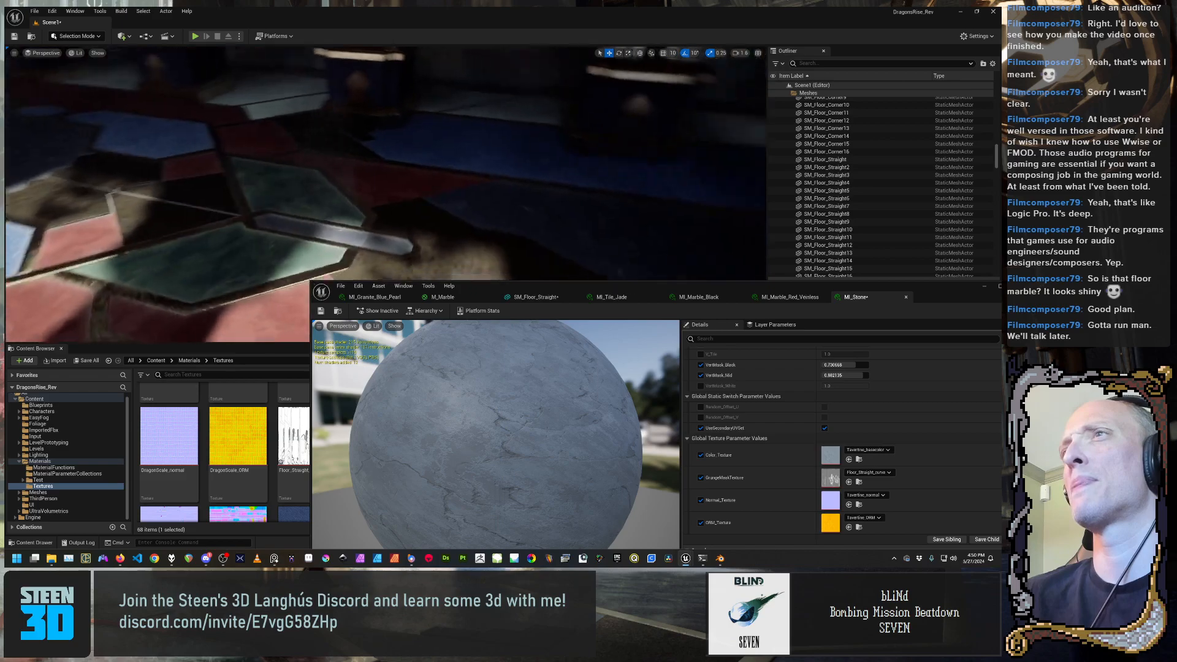
right_click_drag(386, 163, 545, 66)
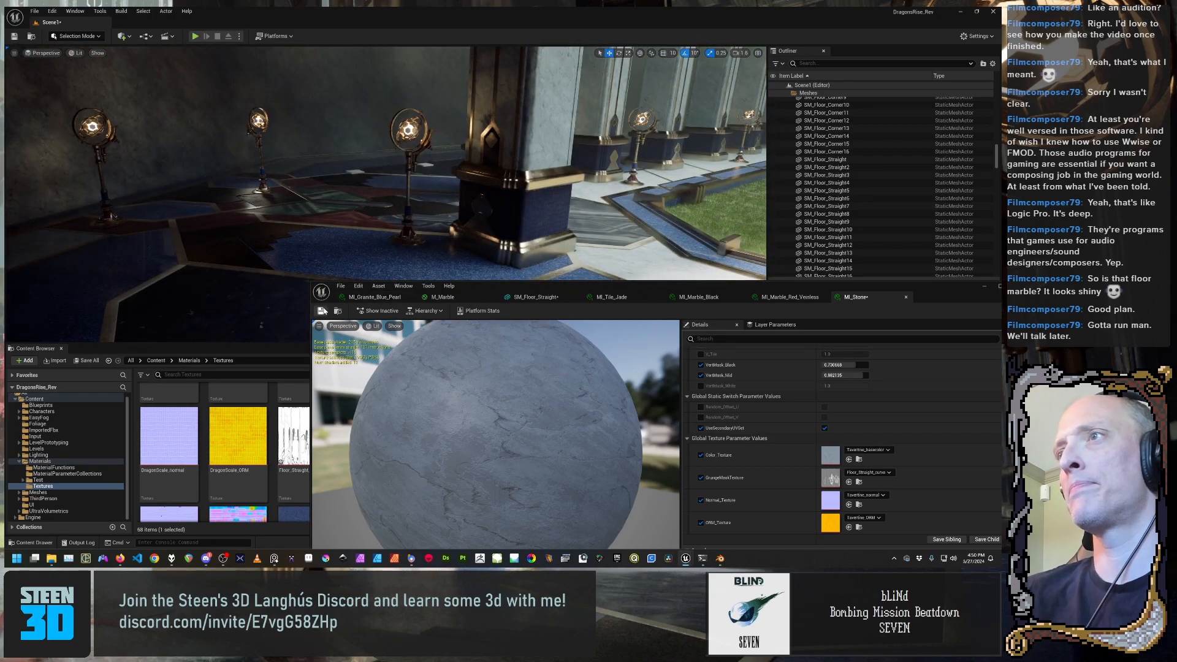
Save the MI_Stone material instance and close the asset editor window
left_click_drag(954, 298, 733, 177)
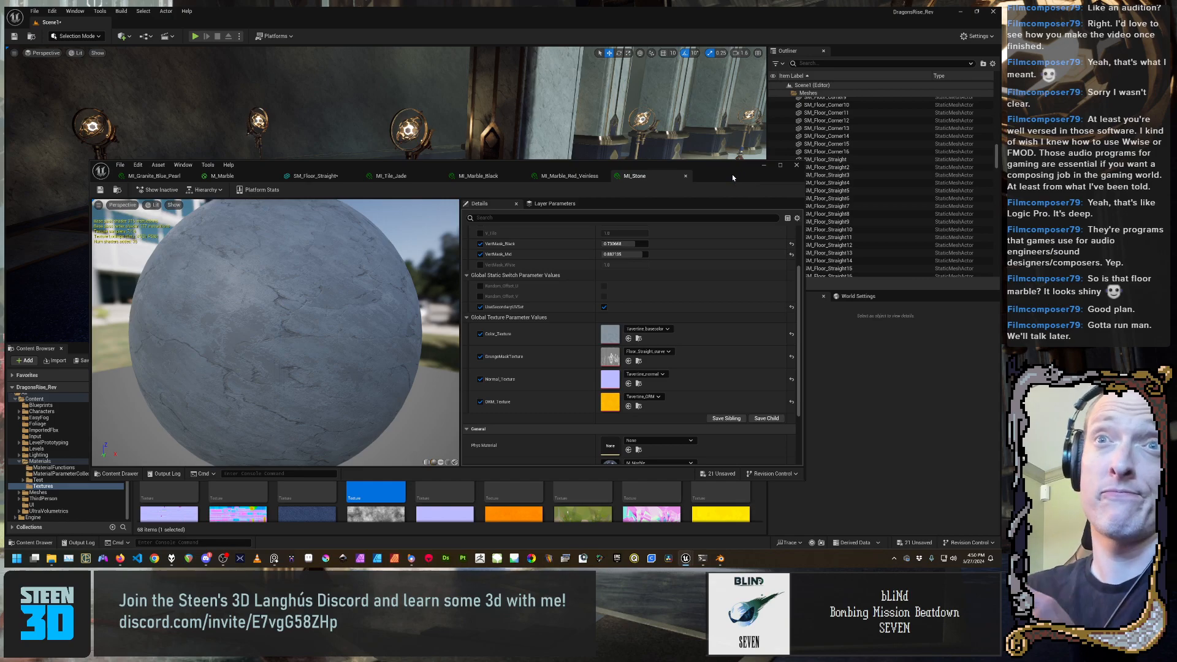
left_click_drag(734, 178, 809, 187)
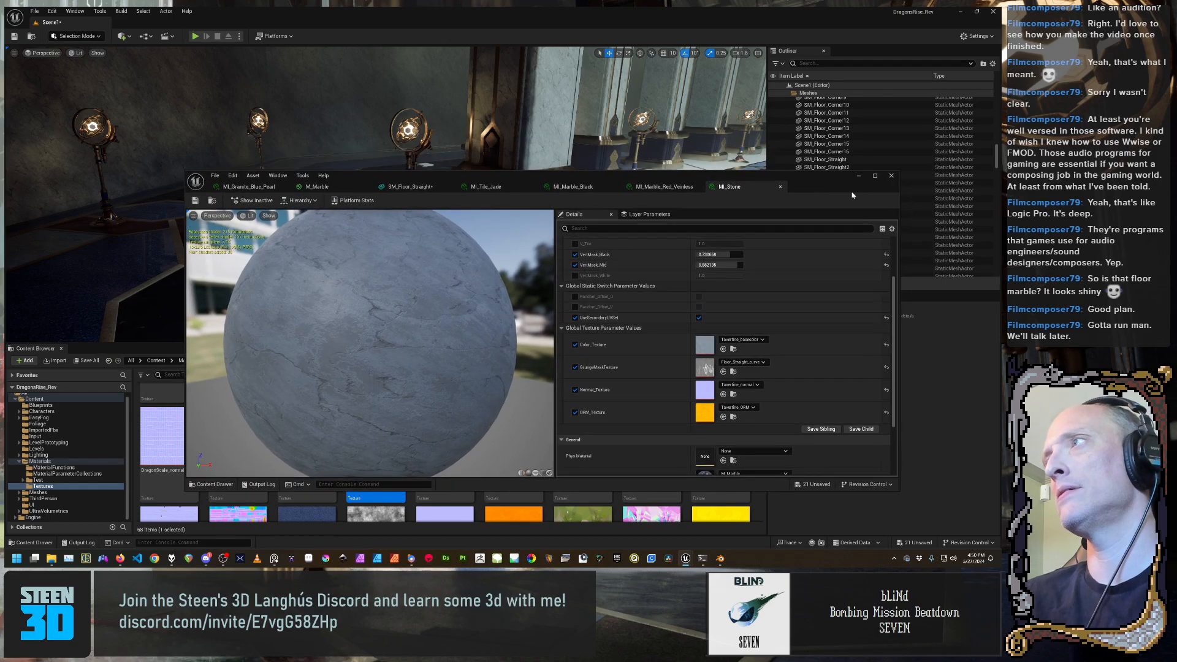
left_click(892, 175)
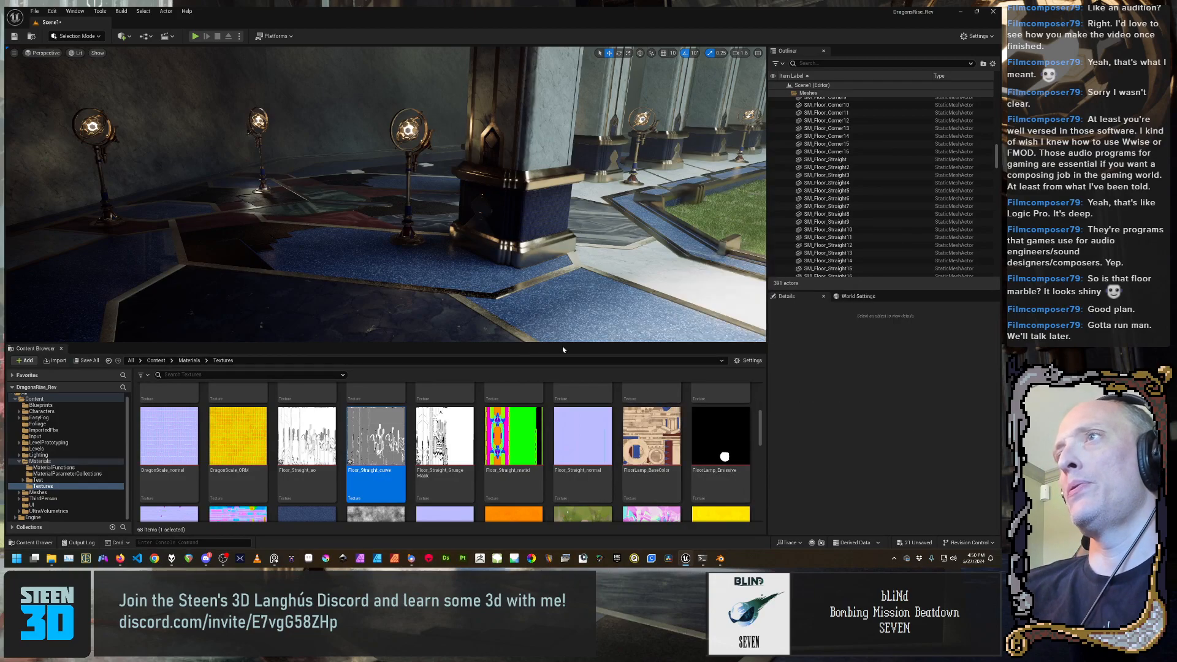
Inspect the floor up close and view the colonnade through the scene's cine camera
right_click_drag(496, 311, 392, 241)
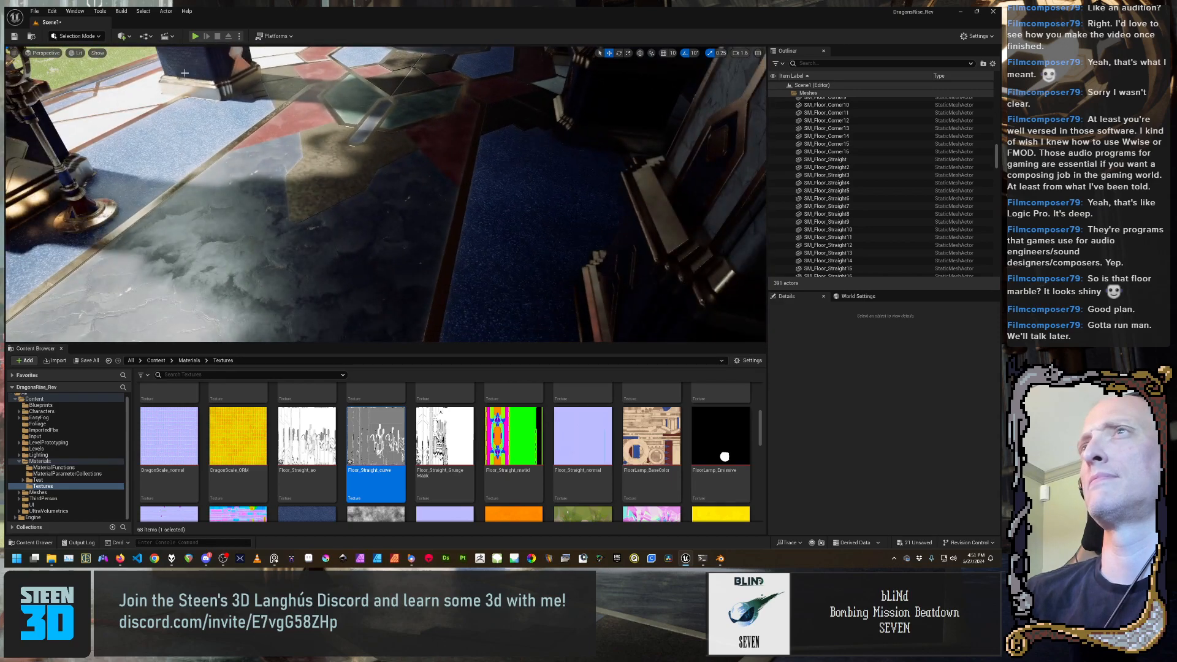
left_click(51, 54)
left_click(93, 158)
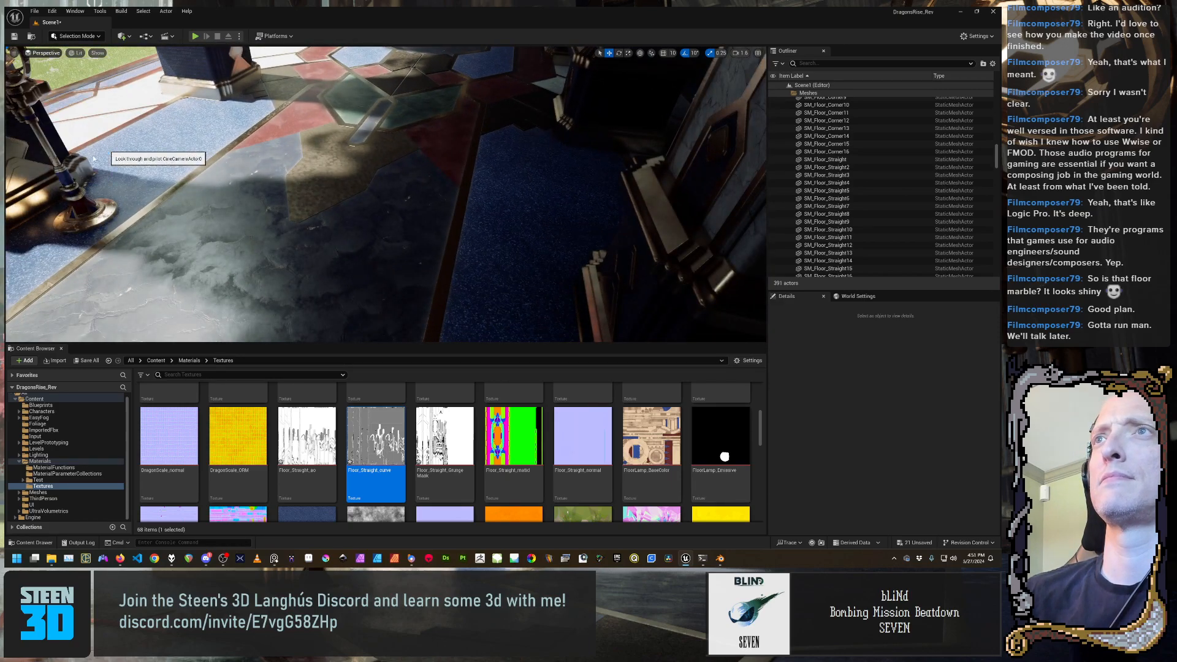
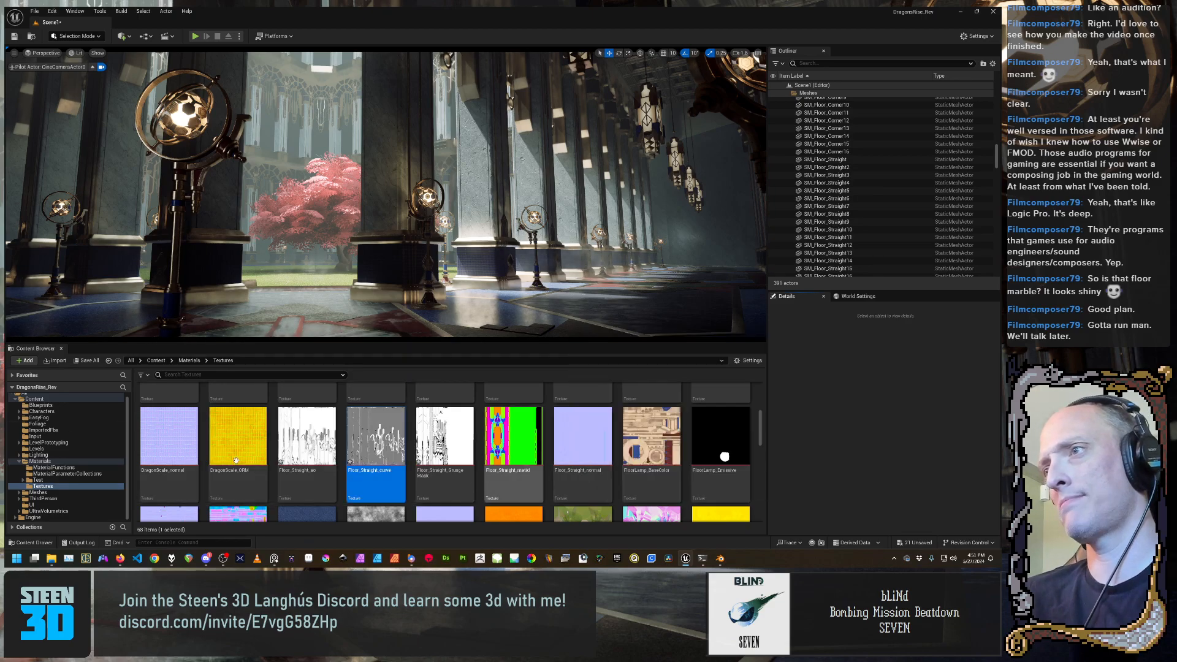
Switch to Blender and select the Floor_Corner object in the scene
left_click(445, 438)
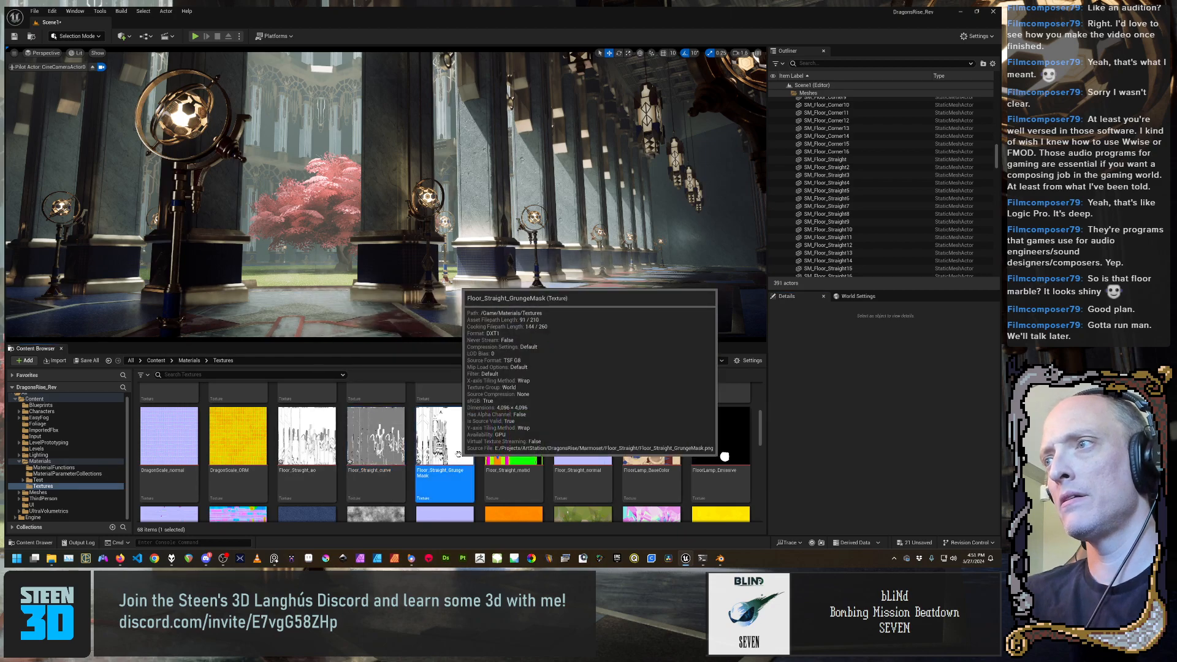
left_click(819, 486)
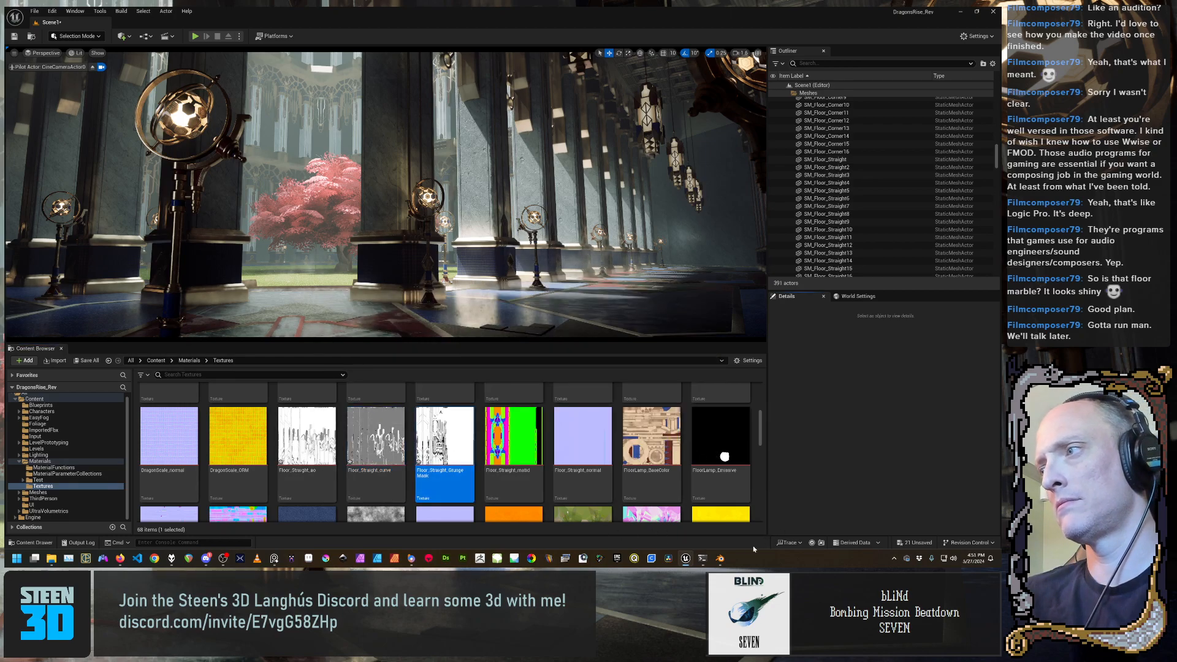
mouse_move(726, 559)
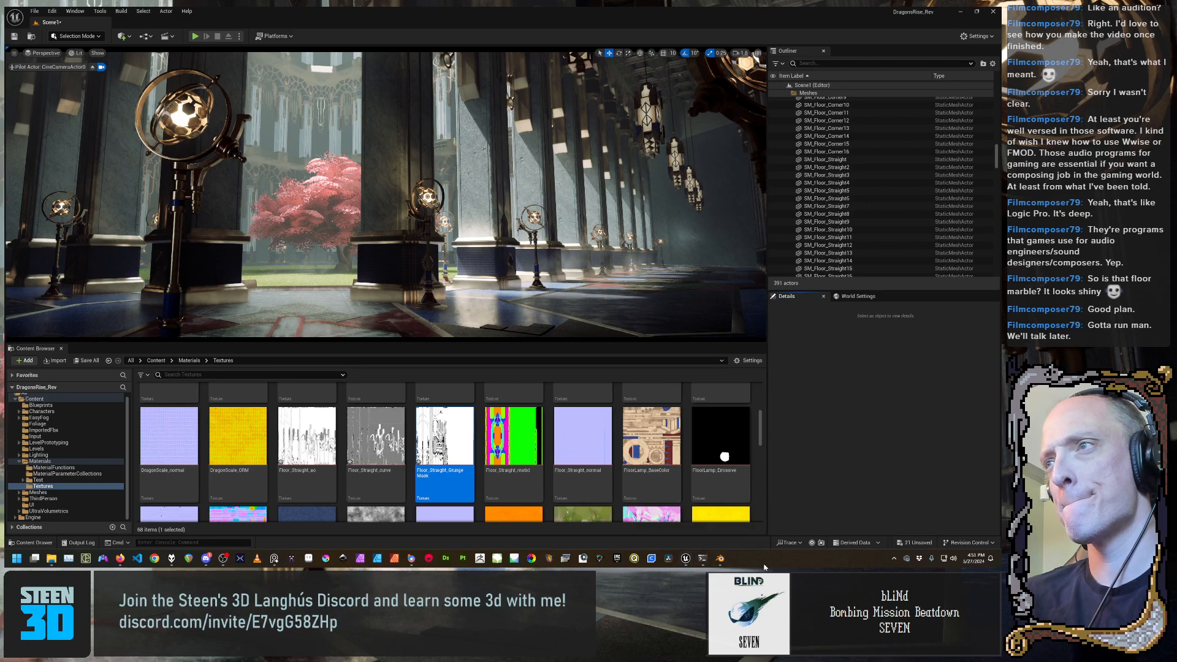
left_click(720, 559)
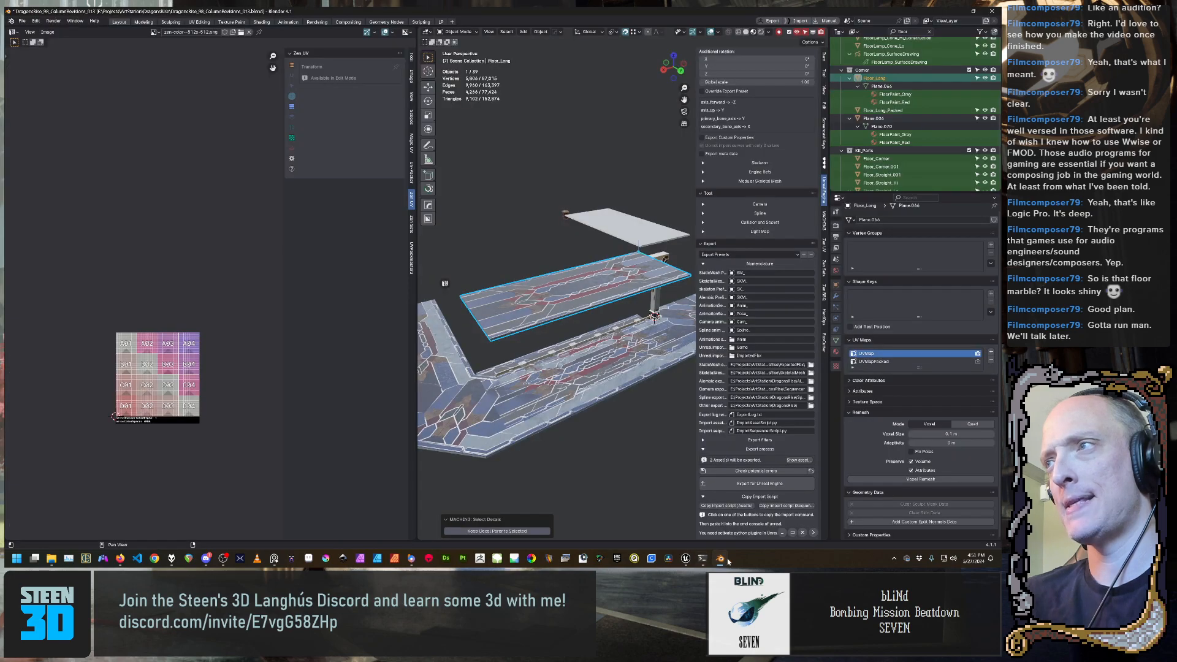
middle_click_drag(480, 441, 481, 441)
left_click(480, 441)
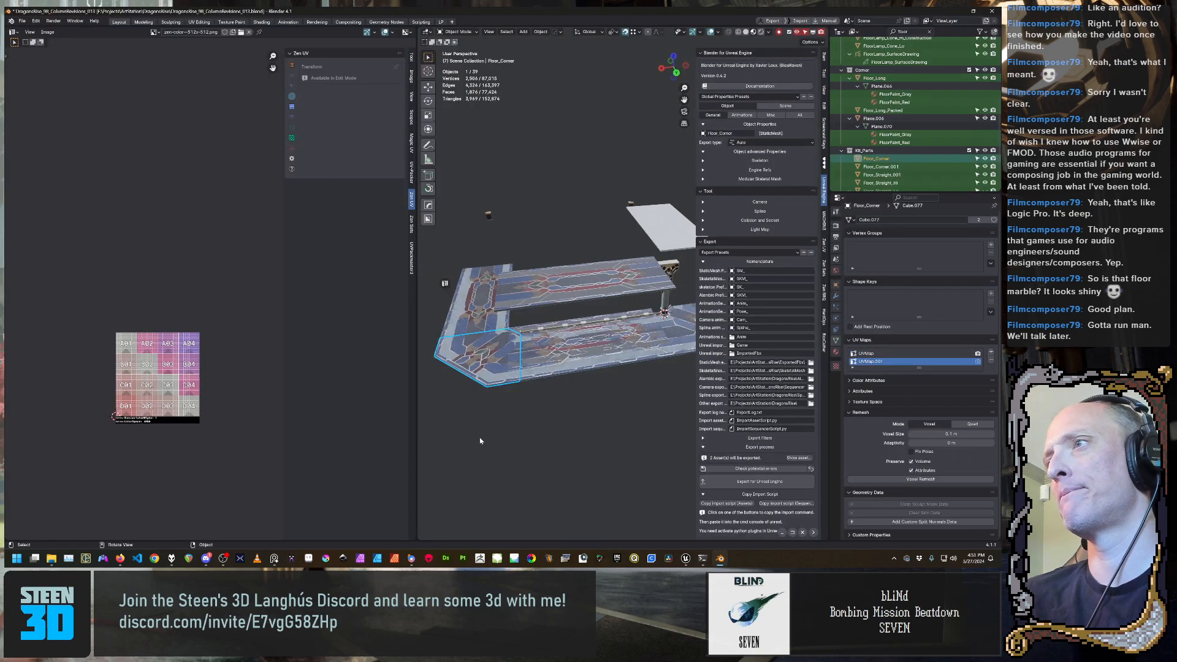
Inspect the corner floor piece and rename Floor_Corner's second UV map to UVMap_Packed
middle_click_drag(538, 411, 615, 410)
scroll(870, 131, "down", 2)
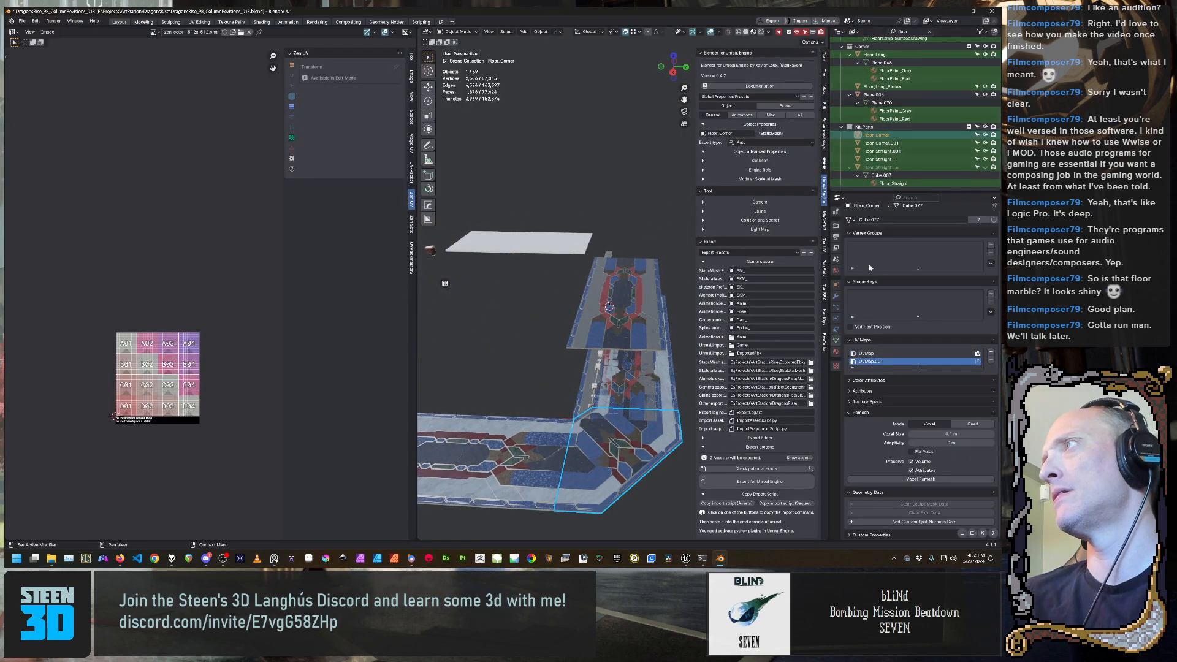
scroll(533, 469, "up", 3)
middle_click_drag(532, 470, 568, 429)
scroll(568, 429, "down", 4)
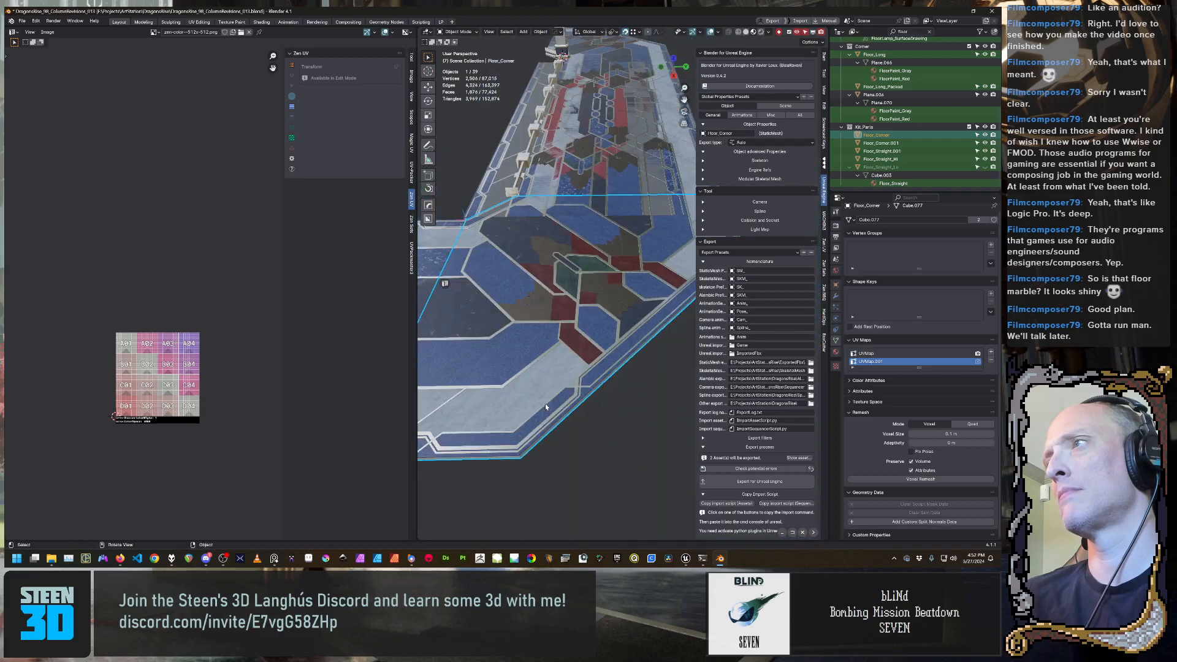
double_click(889, 361)
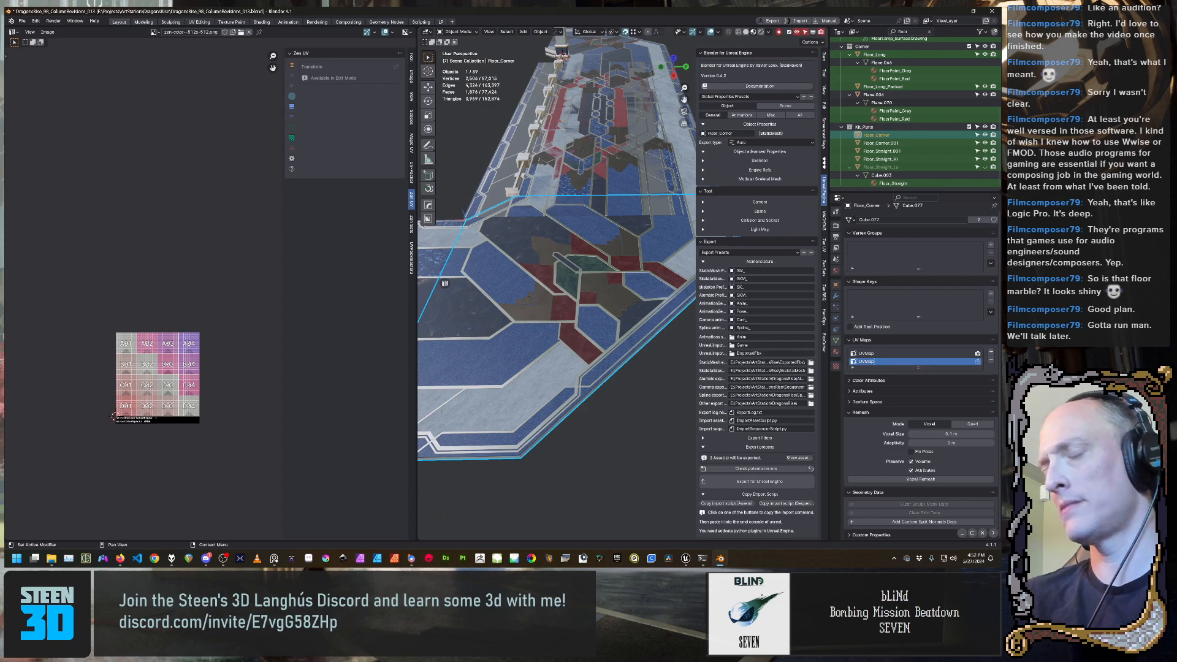
type("_F")
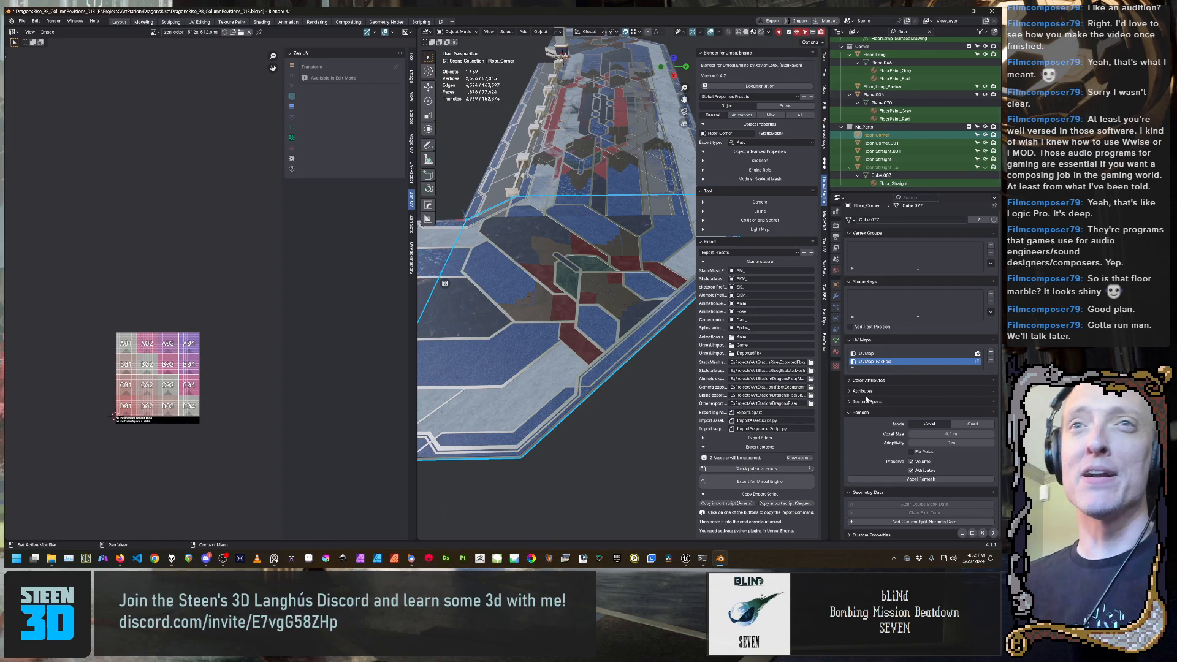
Hide the overlapping floor plane and the Floor_Straight_Hi object beside the corner piece
right_click(636, 330)
middle_click_drag(509, 282, 604, 403)
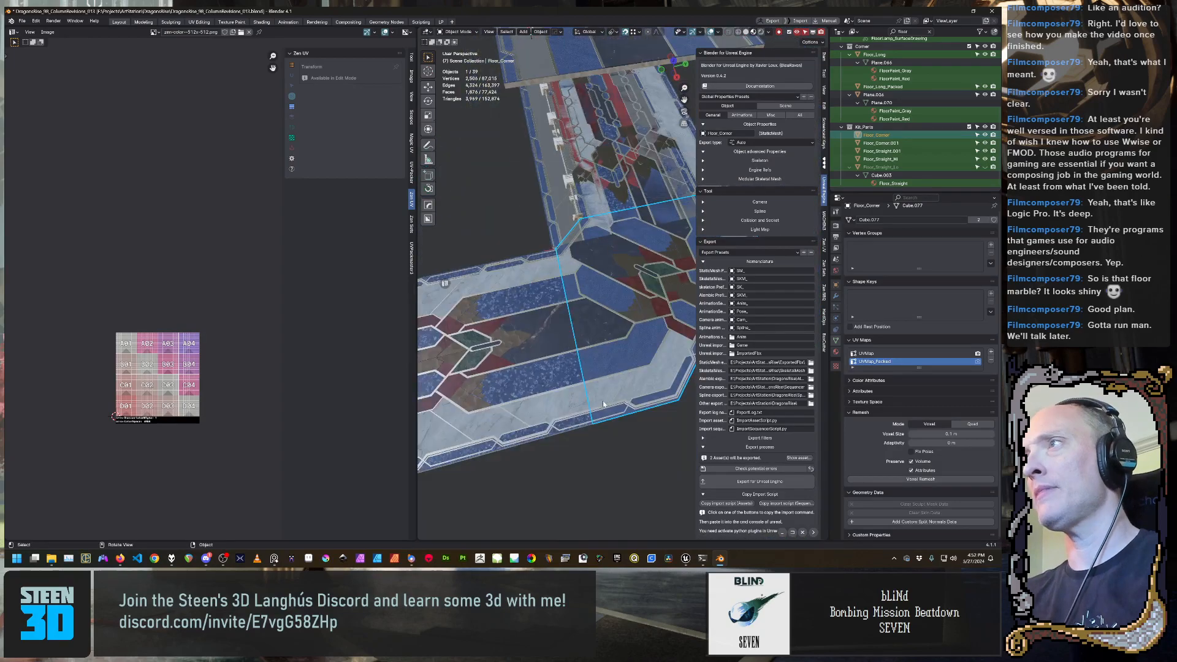
left_click(586, 223)
key("h")
left_click(598, 209)
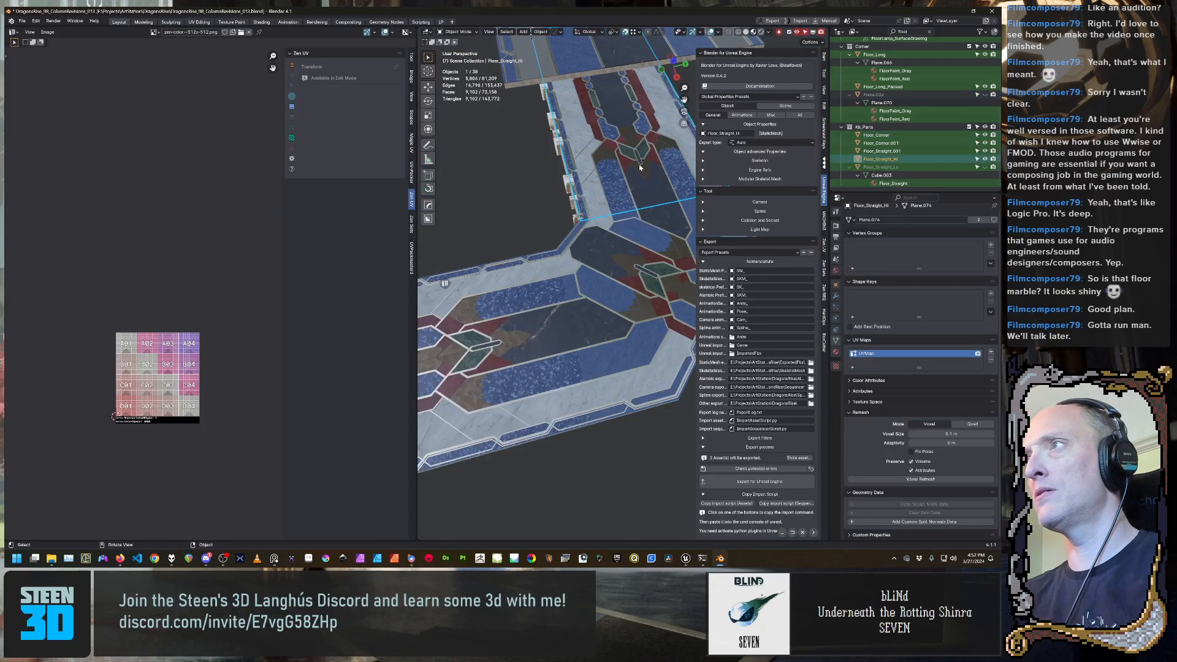
middle_click_drag(651, 283, 526, 305)
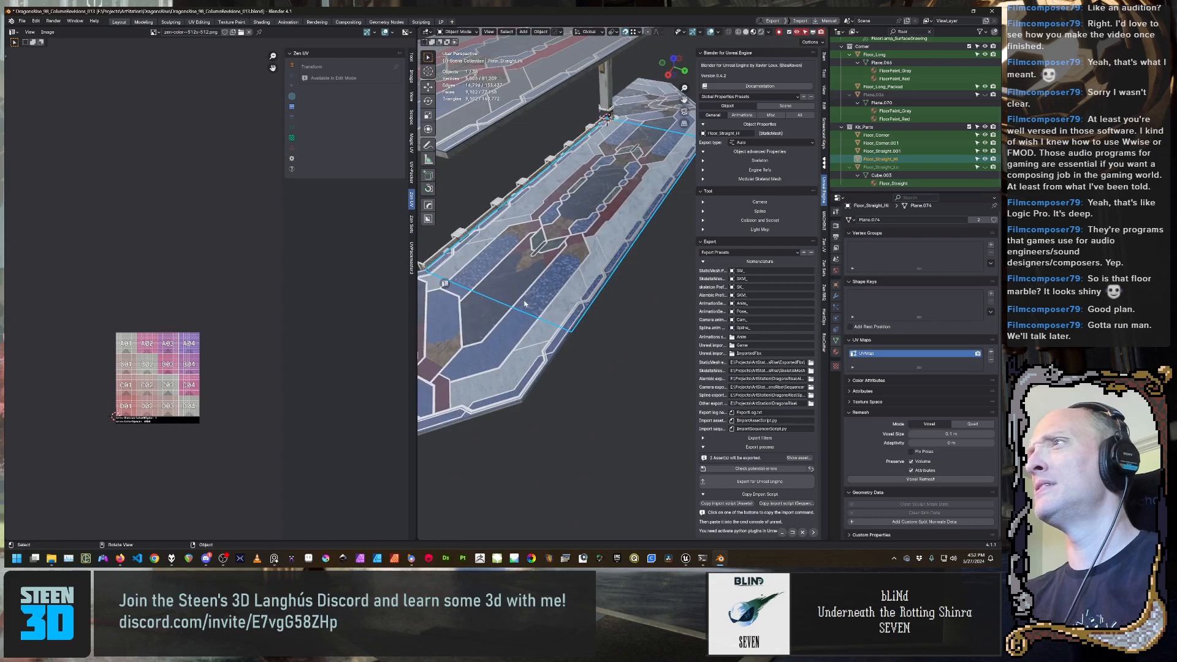
scroll(526, 305, "down", 3)
key("h")
Isolate Floor_Corner in local view and inspect its surface from several angles
middle_click_drag(561, 375, 622, 293, "shift")
left_click(625, 290)
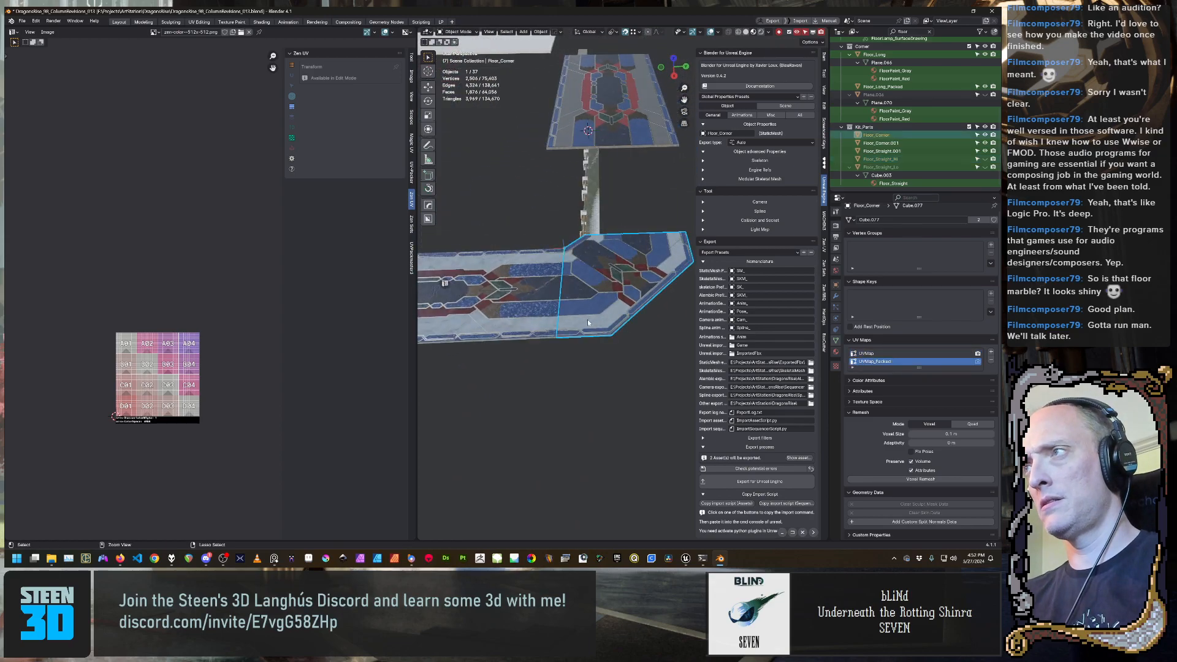
key("f")
middle_click_drag(588, 318, 551, 368)
scroll(547, 414, "up", 6)
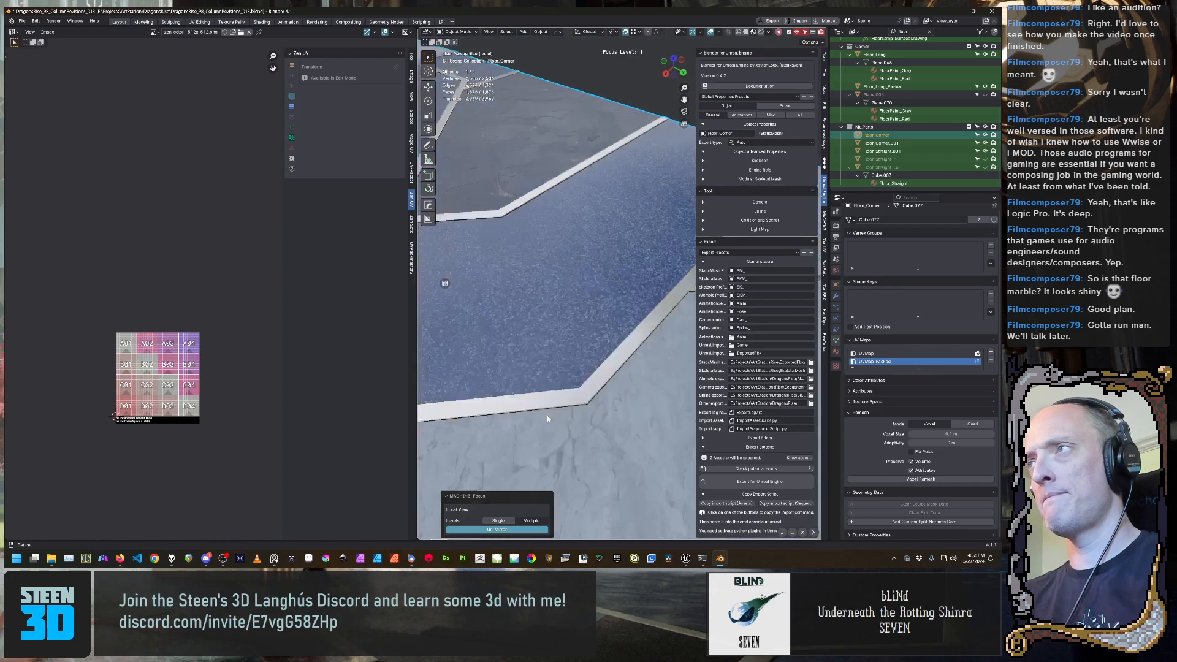
middle_click_drag(547, 418, 460, 372, "ctrl")
scroll(521, 337, "down", 4)
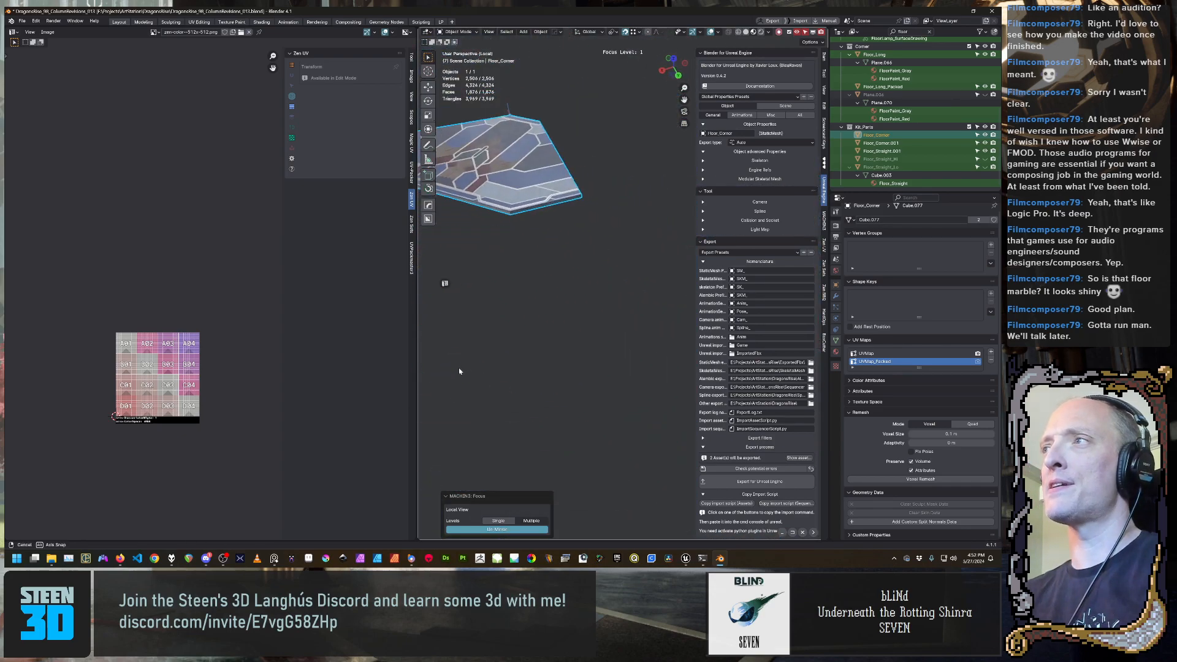
middle_click_drag(538, 314, 604, 402, "shift")
middle_click_drag(604, 402, 678, 373)
middle_click_drag(651, 374, 542, 406, "shift")
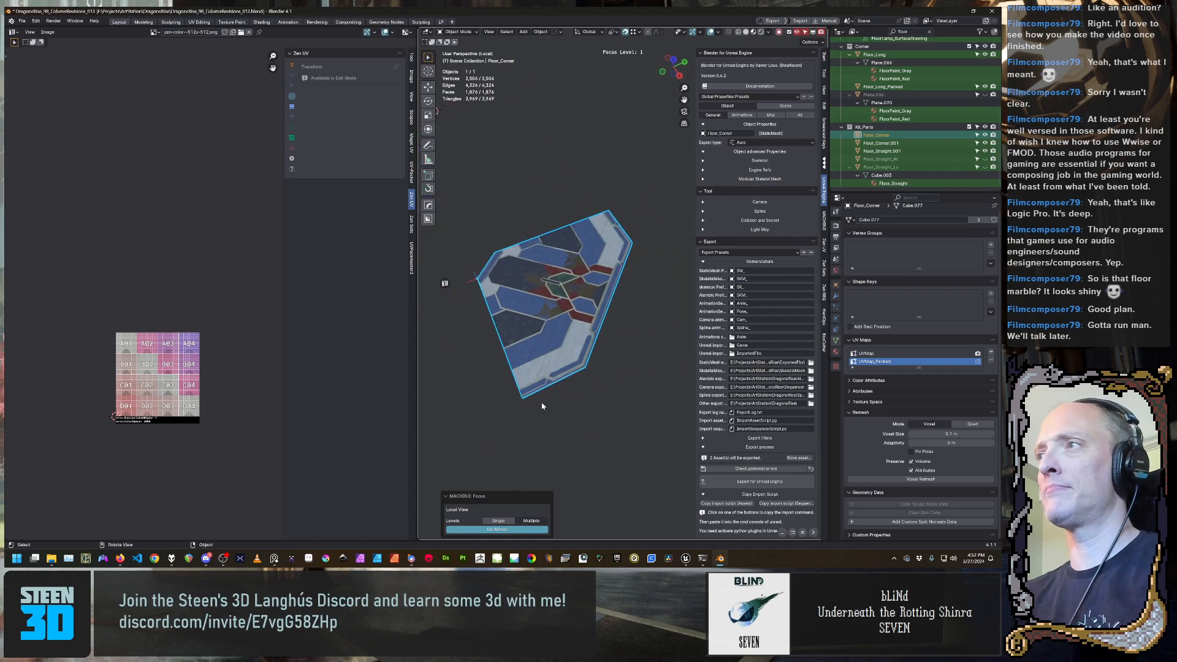
scroll(542, 406, "up", 5)
middle_click_drag(460, 454, 578, 397, "shift")
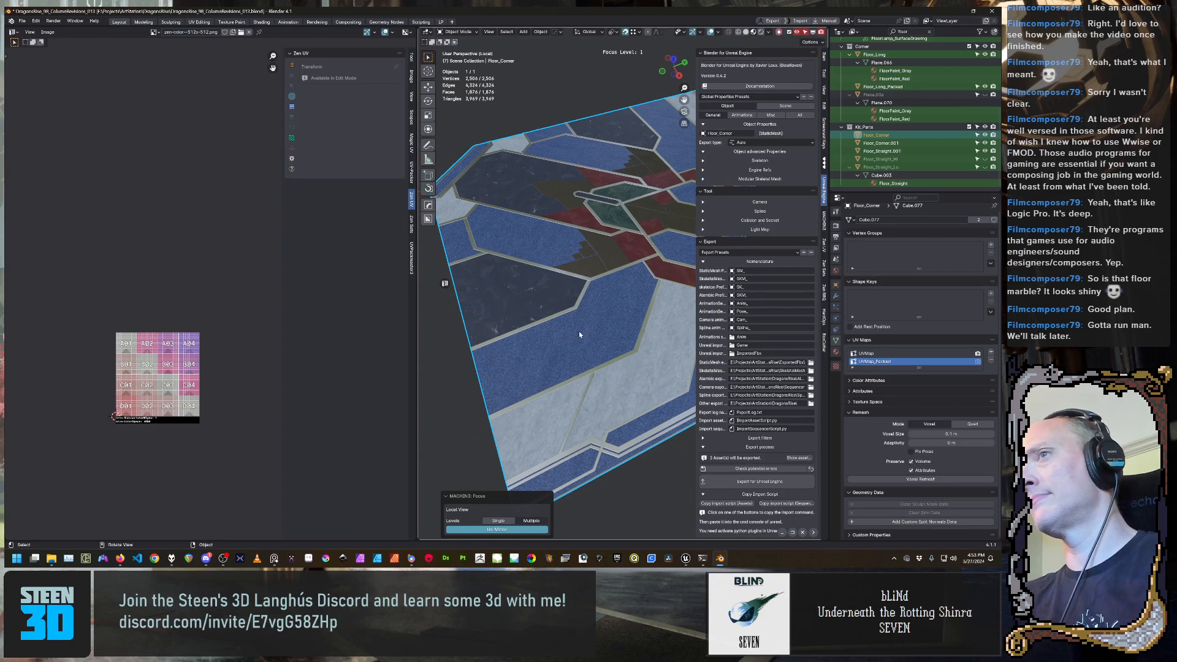
Enter edit mode on Floor_Corner and select all its faces and all UVs of UVMap_Packed
key("Tab")
left_click(621, 331)
key("a")
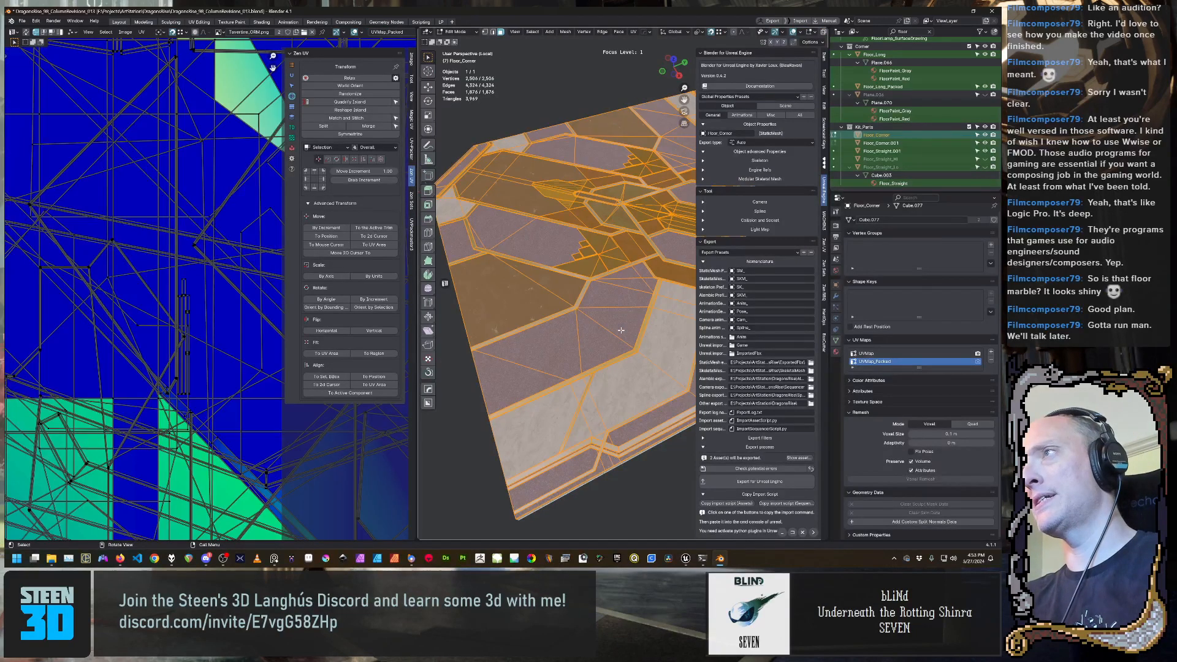
scroll(207, 372, "down", 4)
scroll(206, 372, "down", 3)
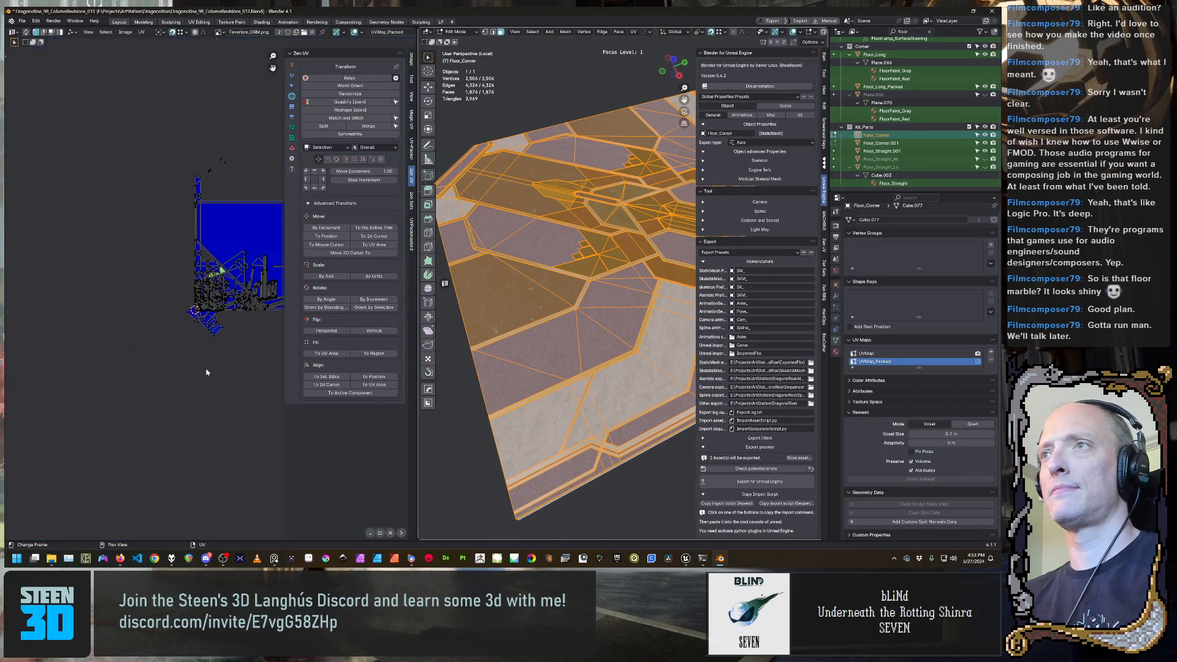
scroll(160, 360, "up", 6)
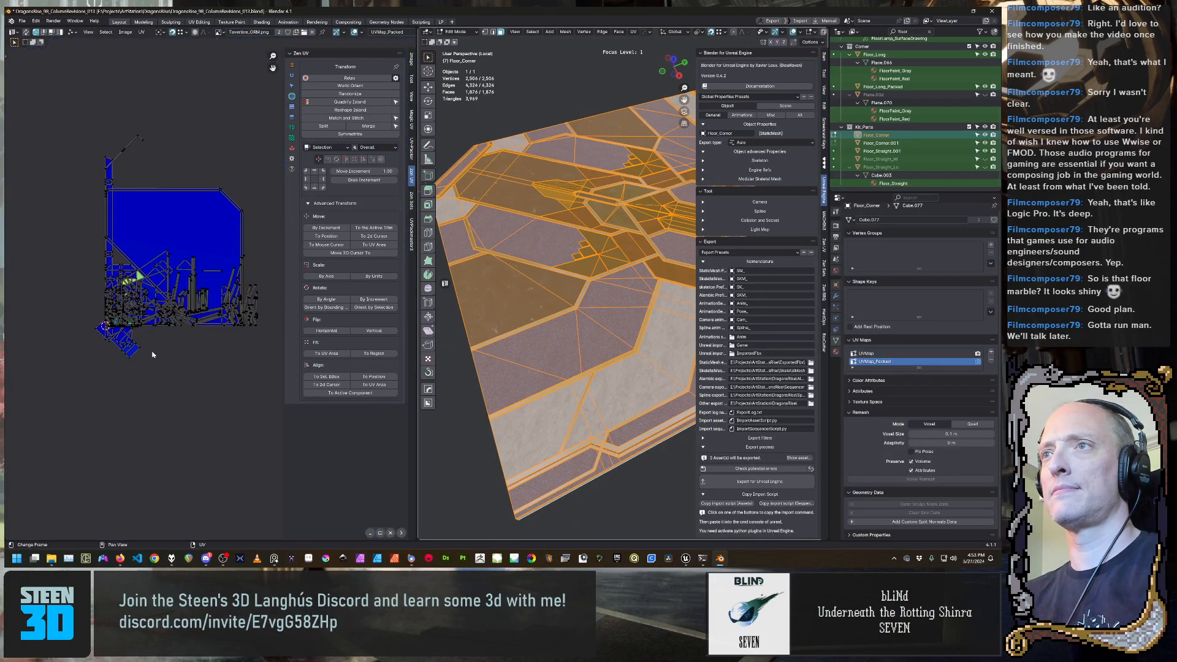
scroll(164, 357, "down", 1)
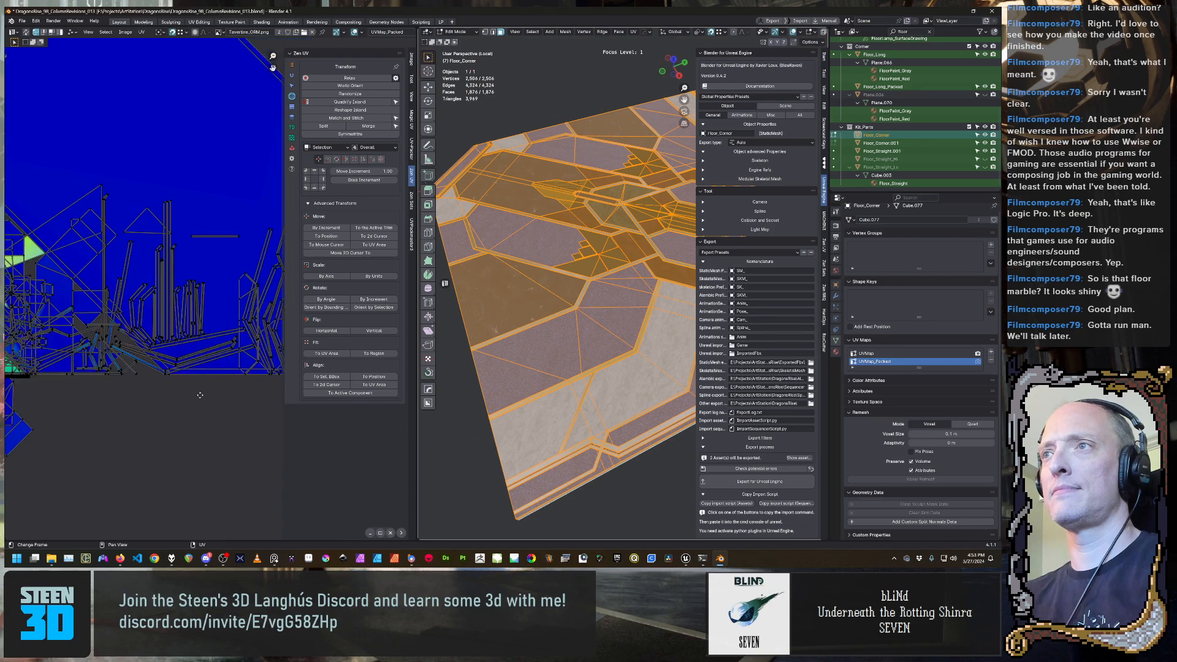
scroll(163, 392, "down", 6)
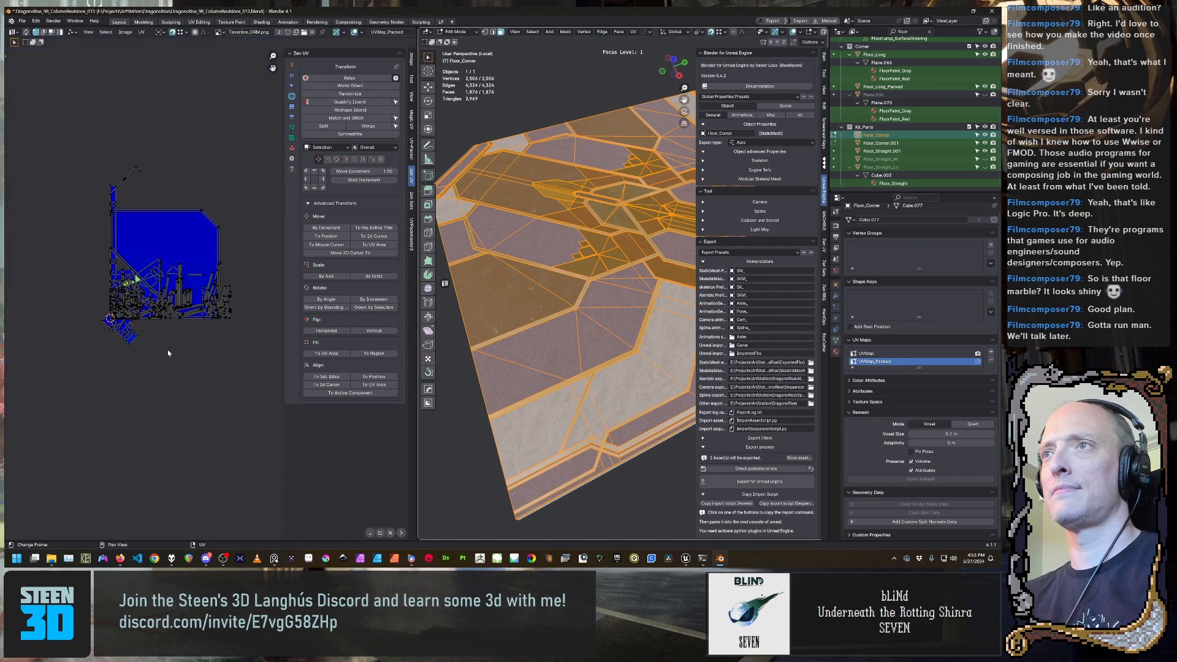
key("a")
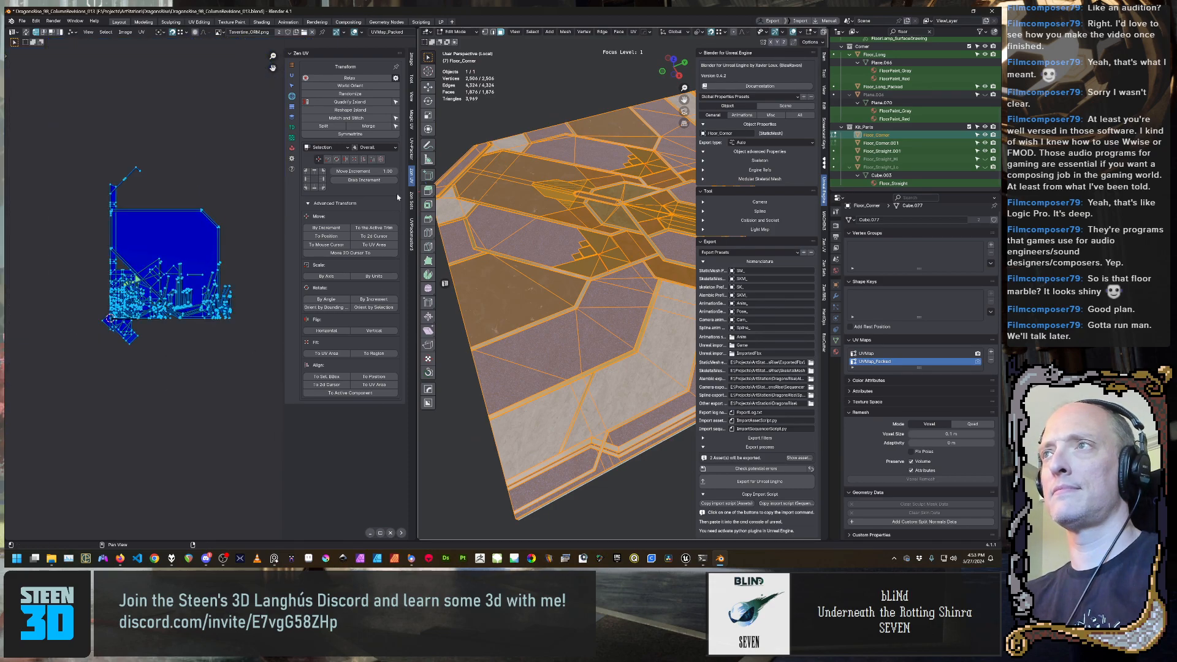
Show the UVPackmaster options and set UVMap_Packed as Floor_Corner's active render UV map, returning to edit mode
left_click(413, 236)
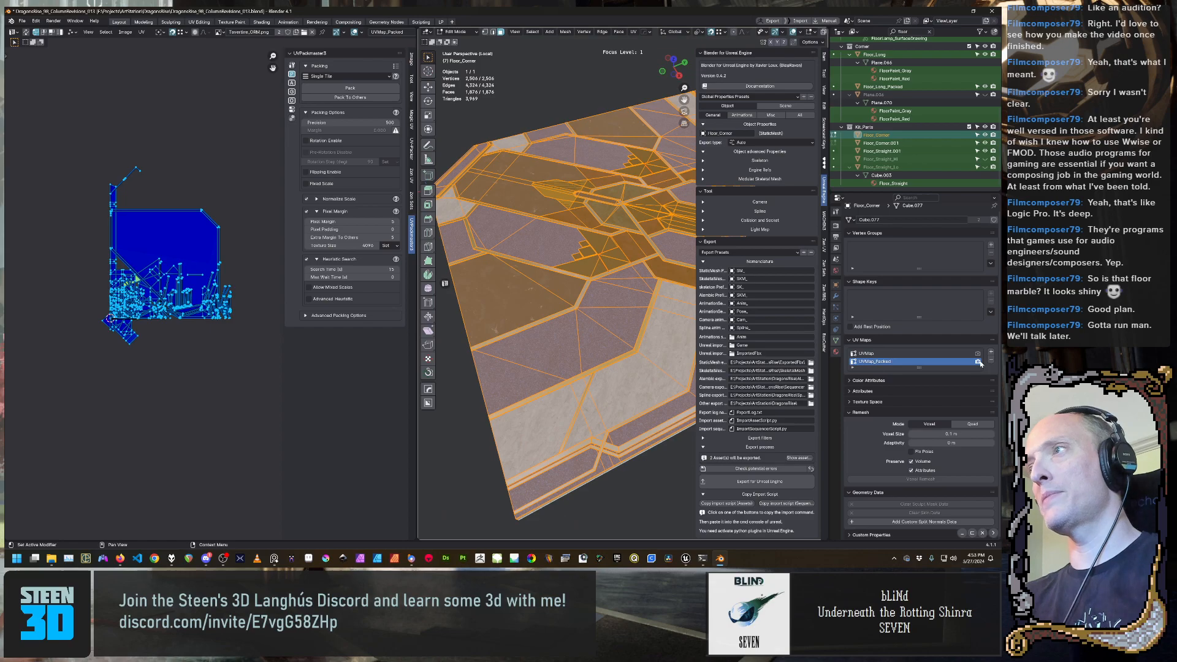
key("Tab")
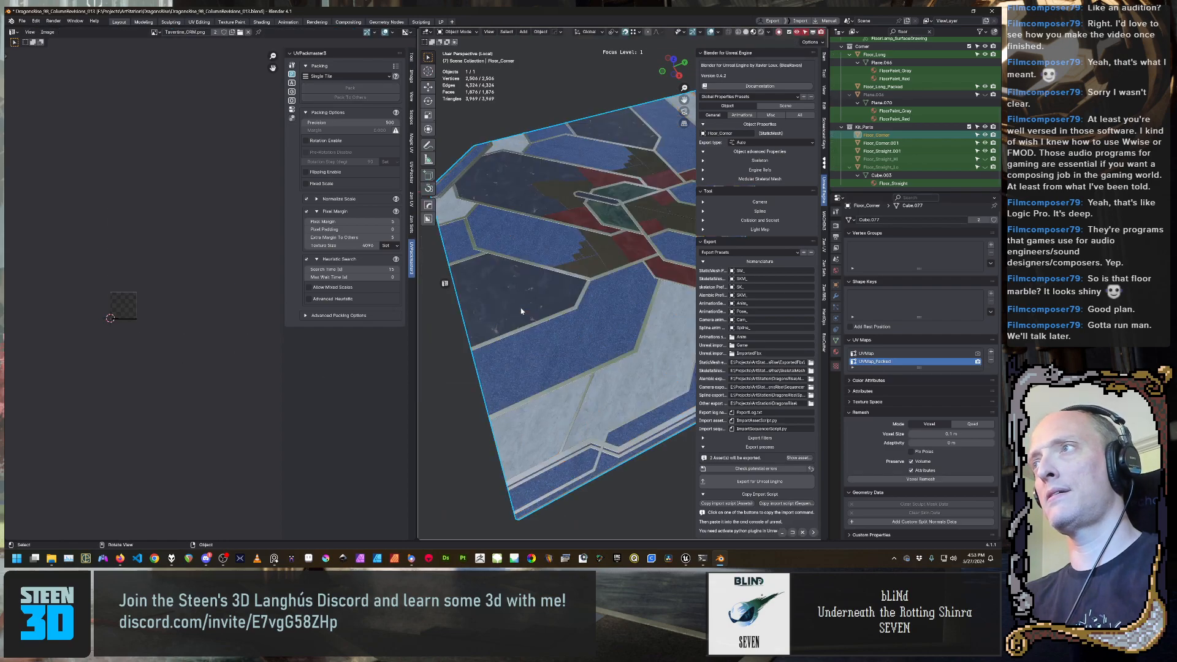
key("Tab")
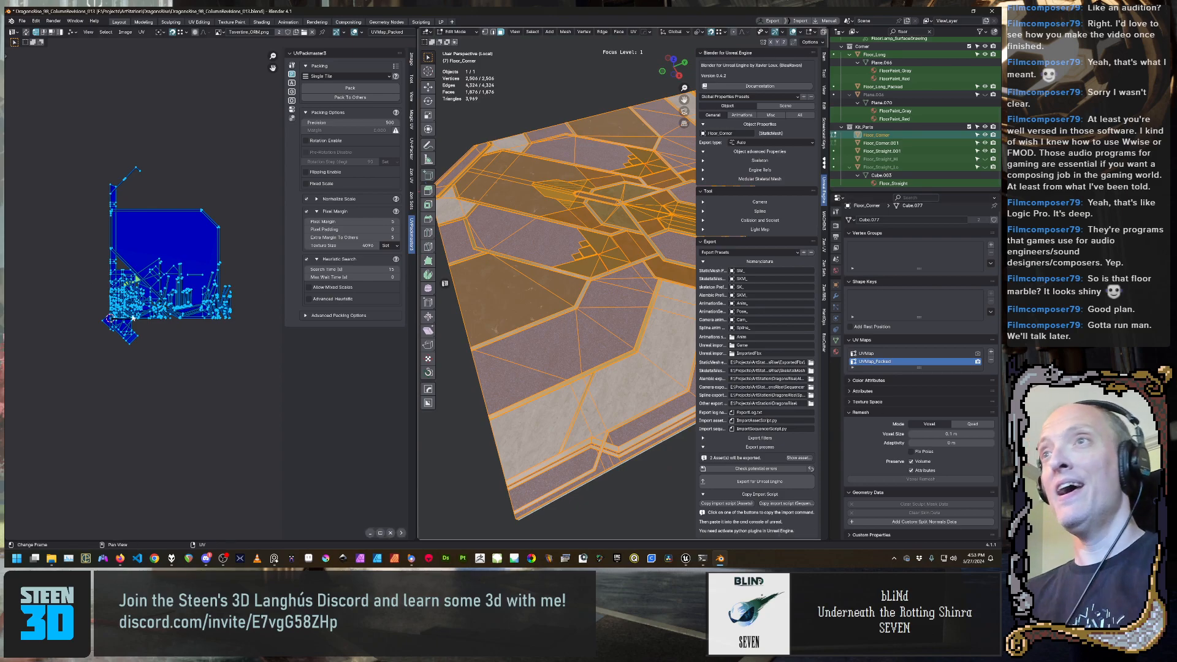
Pack all of Floor_Corner's UV islands into a single tile with UVPackmaster
scroll(142, 320, "up", 1)
scroll(142, 321, "up", 2)
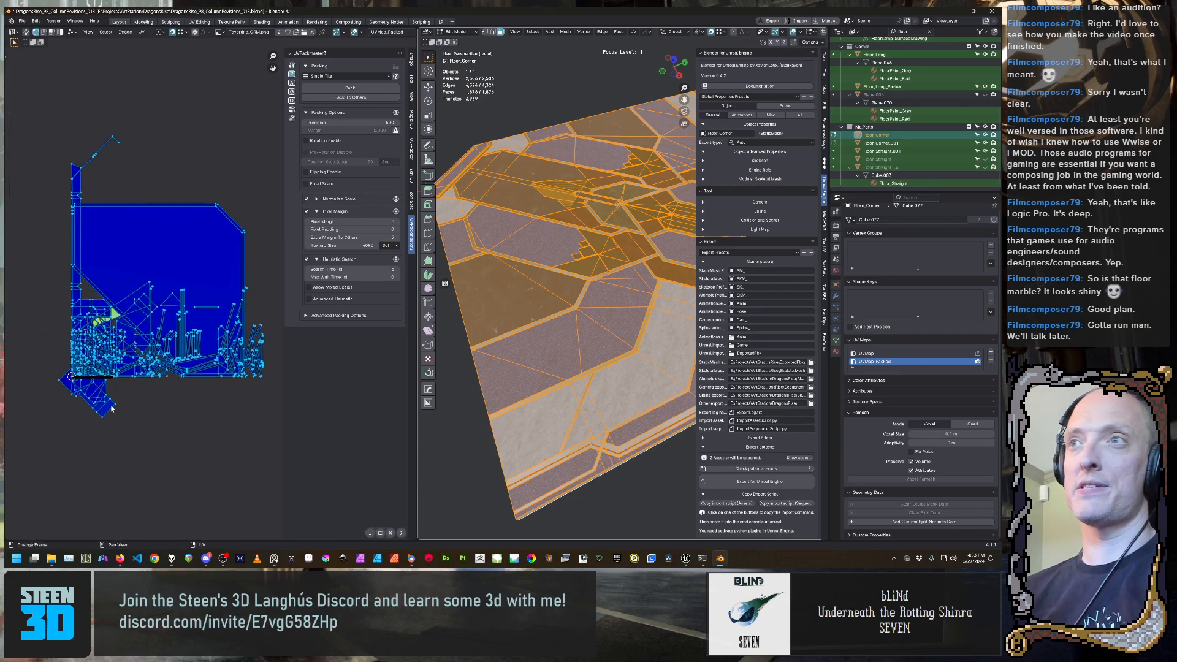
scroll(122, 396, "down", 1)
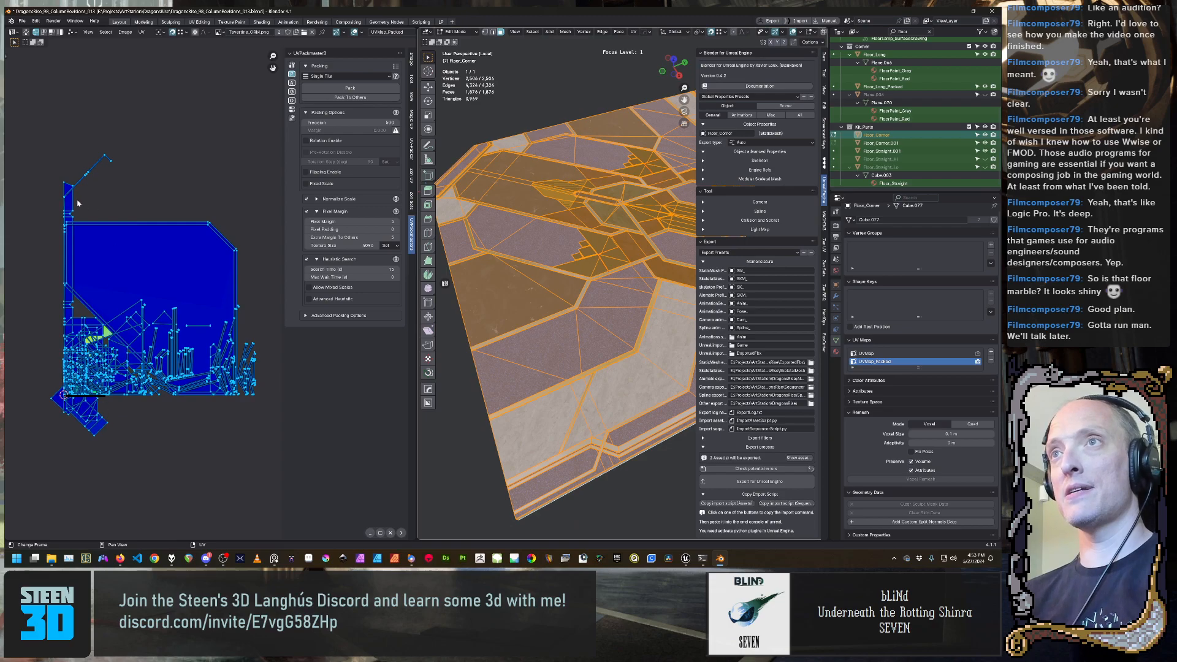
left_click_drag(42, 138, 270, 517)
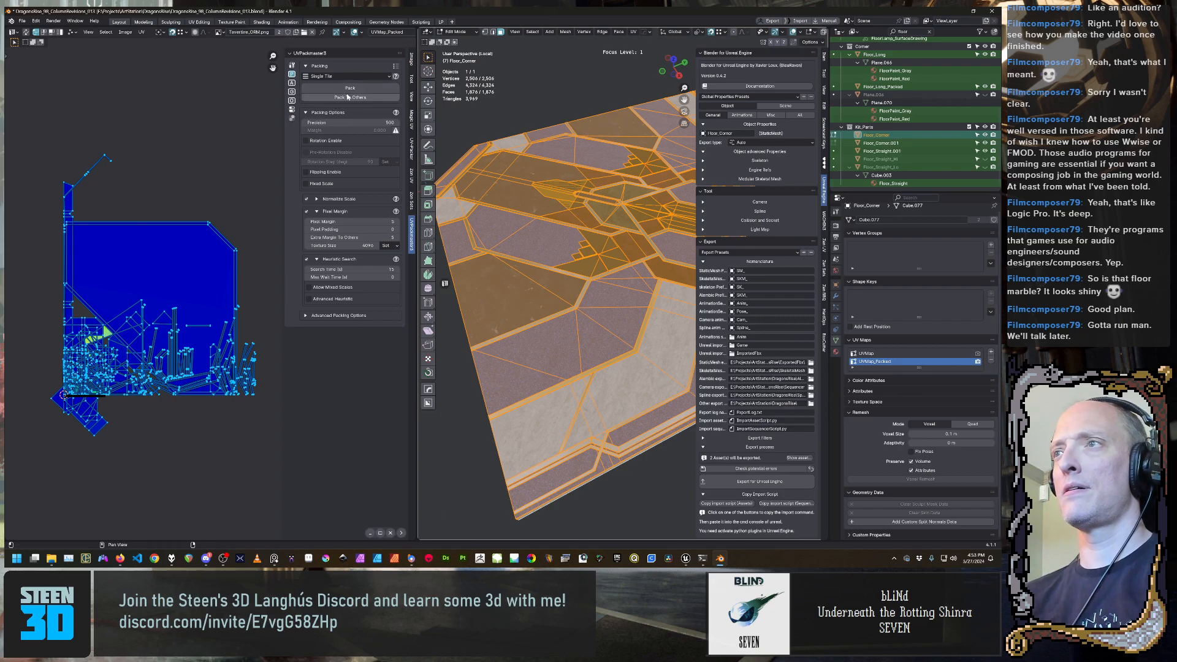
left_click(350, 96)
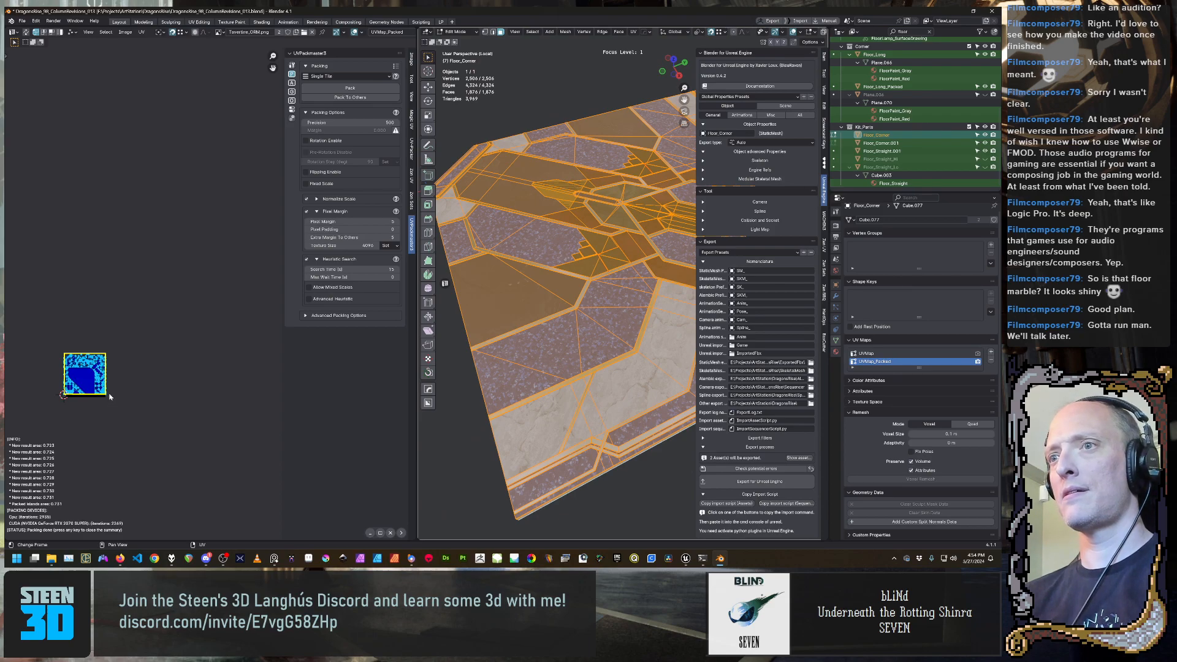
Examine the packed UV layout up close for island spacing and distortion
scroll(109, 396, "up", 2)
middle_click_drag(48, 457, 238, 333)
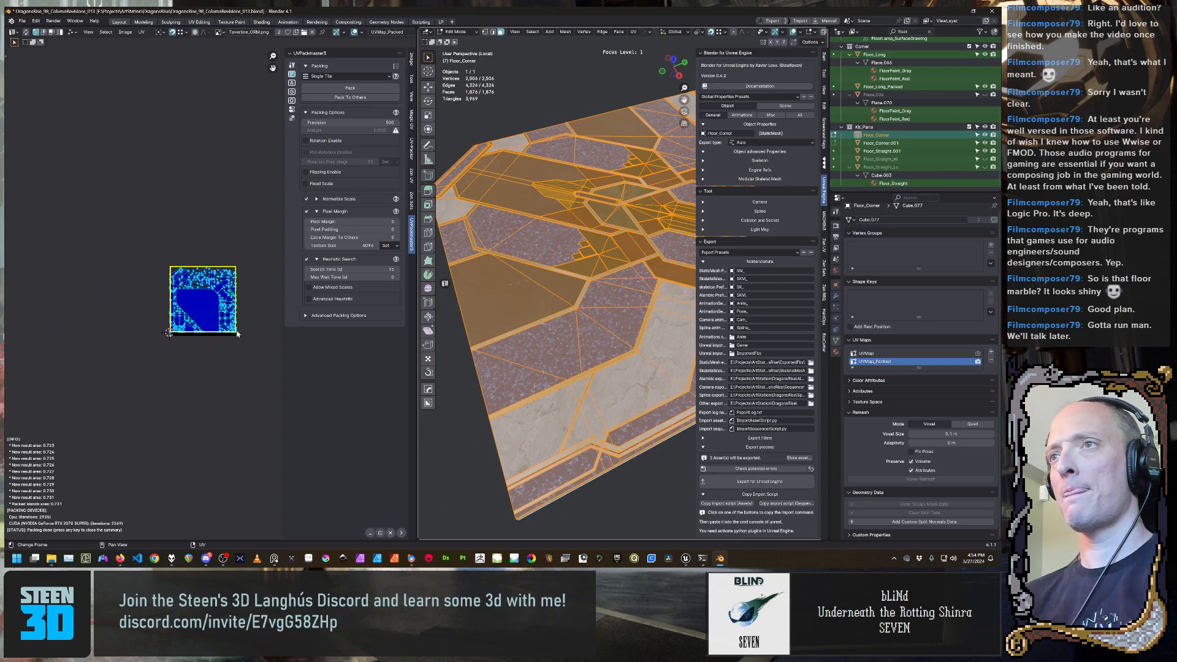
scroll(203, 338, "up", 4)
scroll(193, 339, "up", 3)
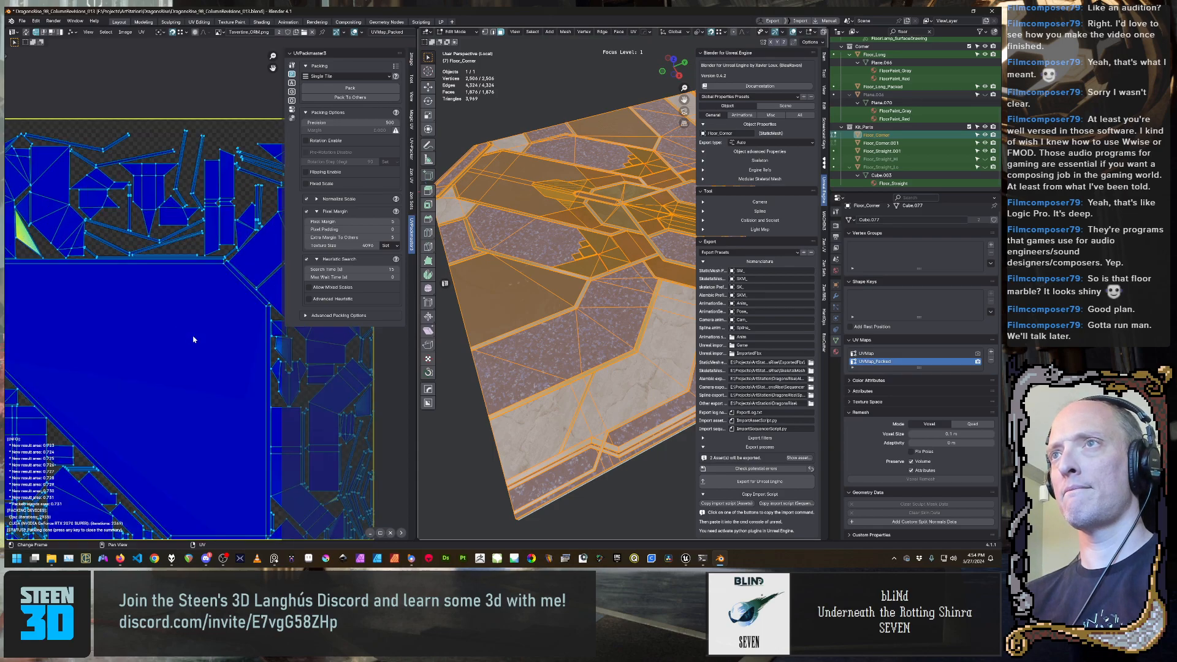
scroll(189, 306, "up", 4)
middle_click_drag(108, 152, 105, 281)
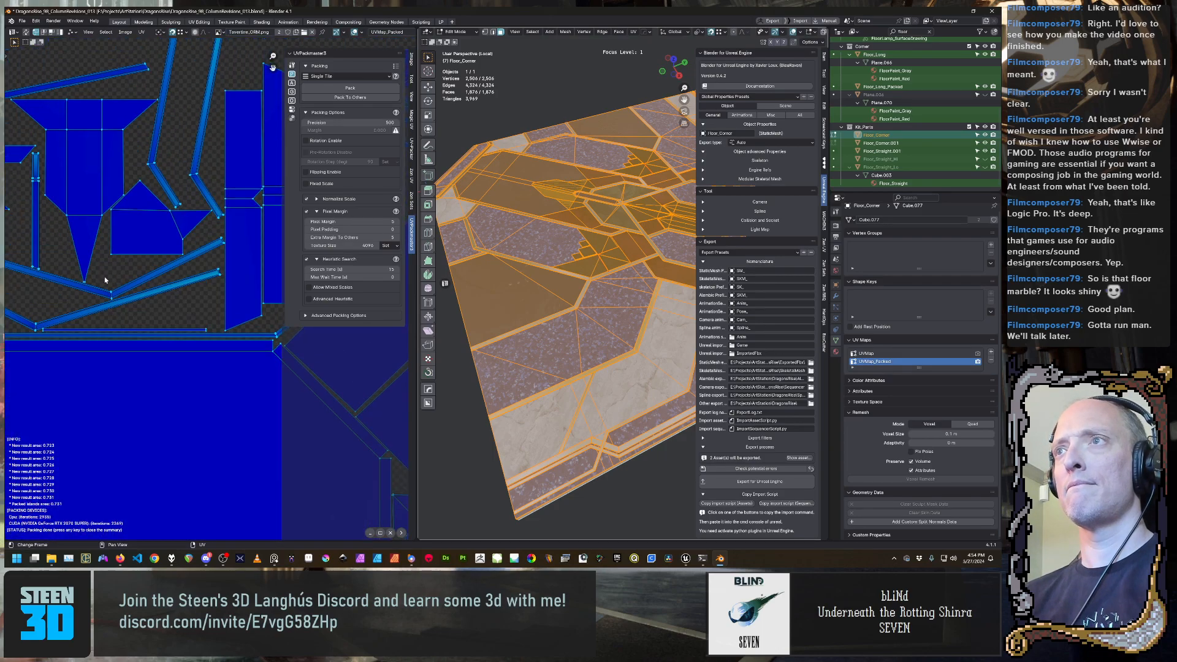
scroll(187, 410, "down", 5)
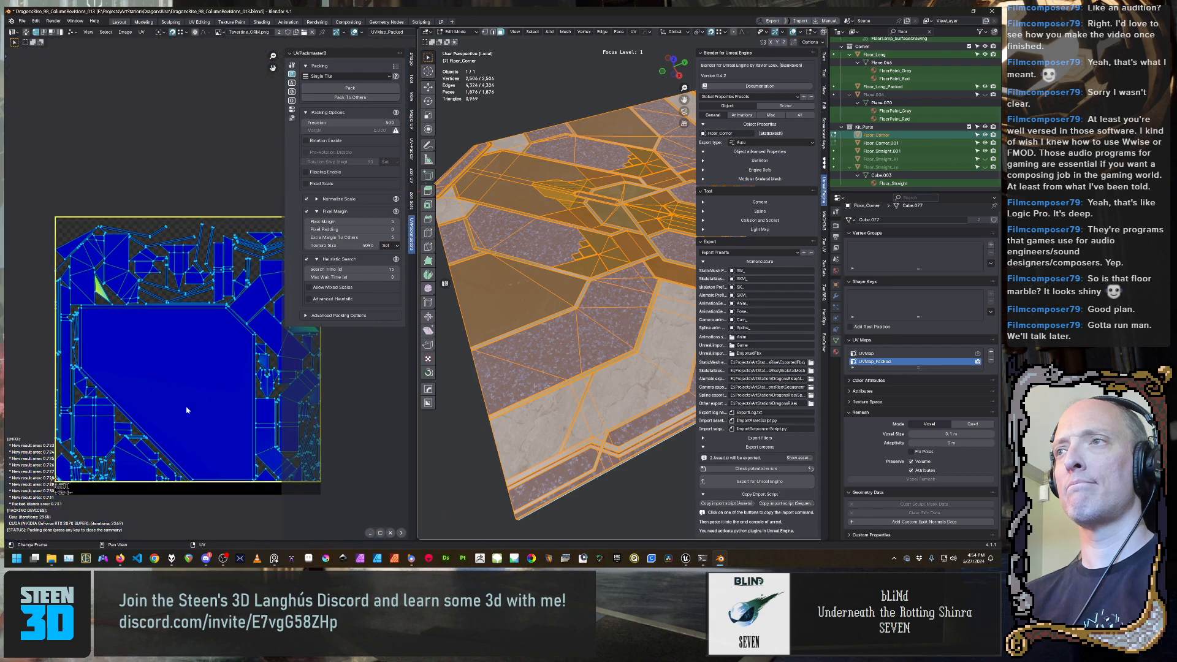
middle_click_drag(187, 410, 106, 321)
scroll(196, 200, "up", 8)
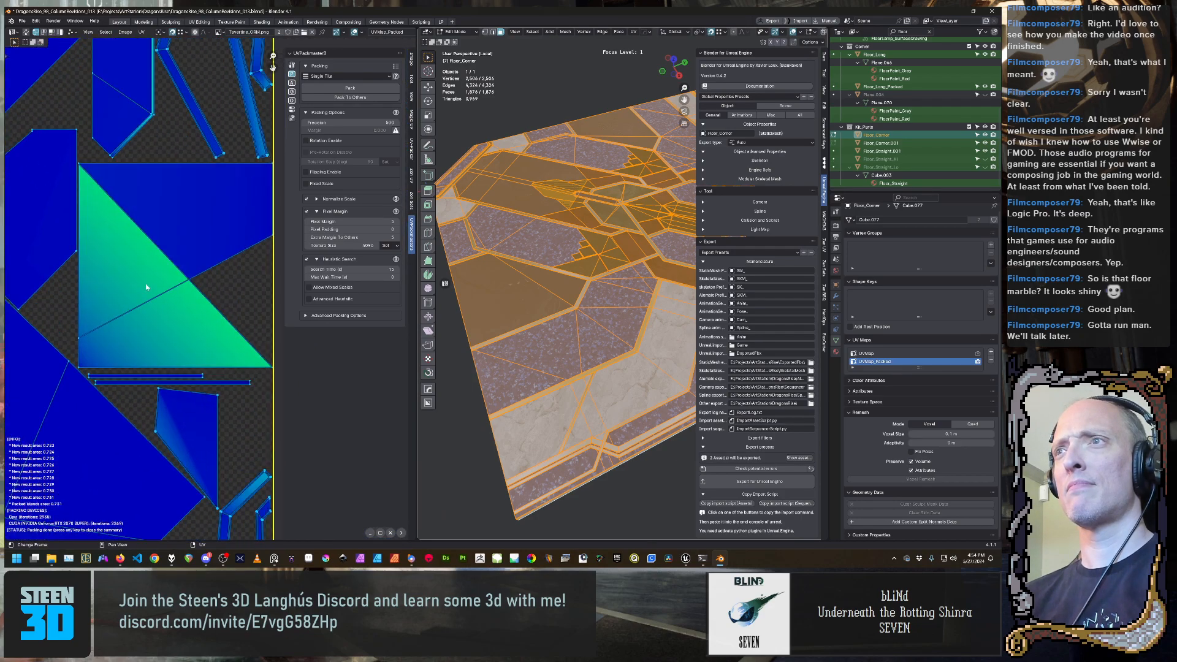
scroll(146, 283, "down", 8)
scroll(150, 333, "down", 1)
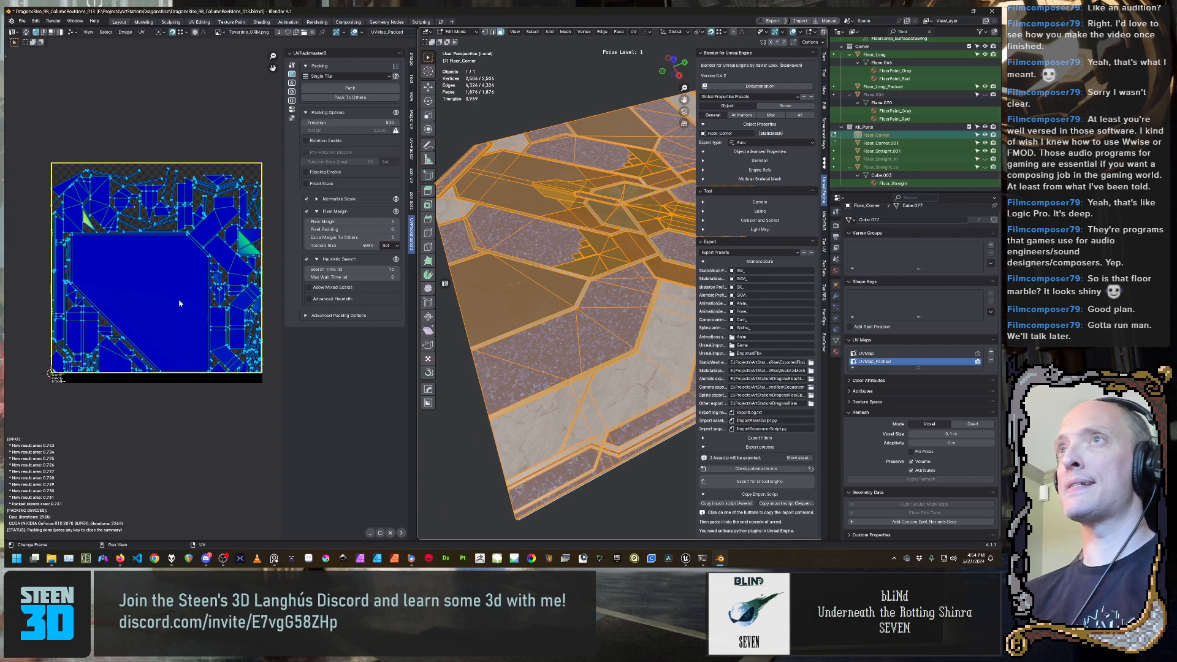
Return to object mode and make UVMap the selected and render-active UV map of Floor_Corner
key("Tab")
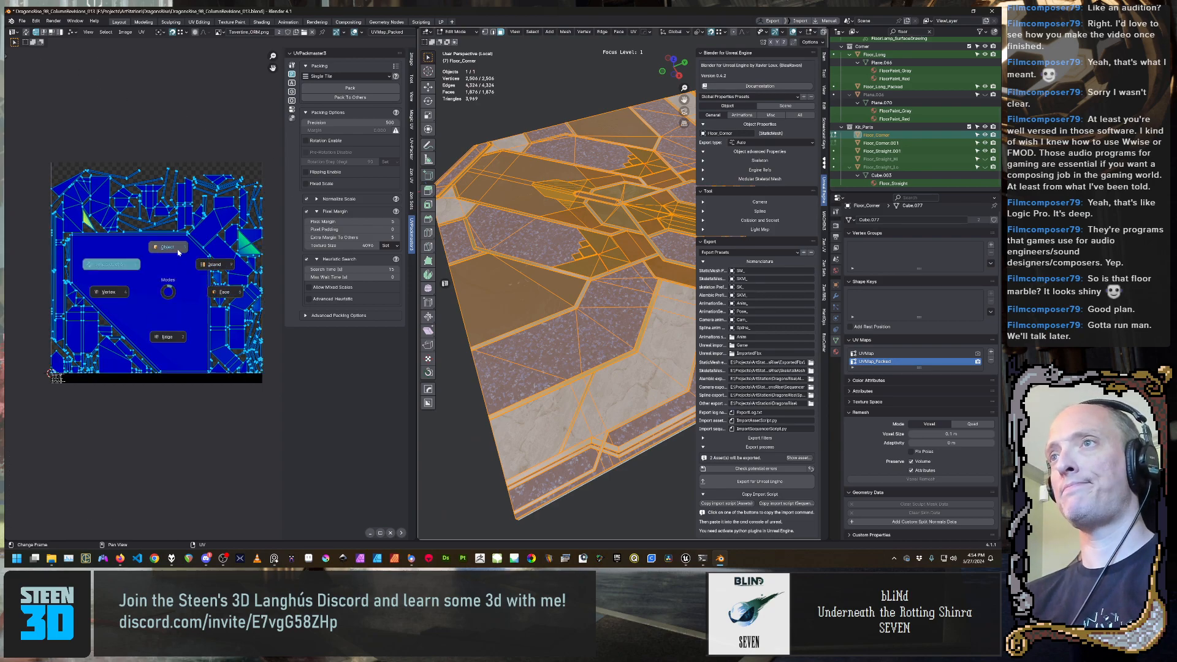
left_click(178, 252)
middle_click_drag(648, 381, 549, 300)
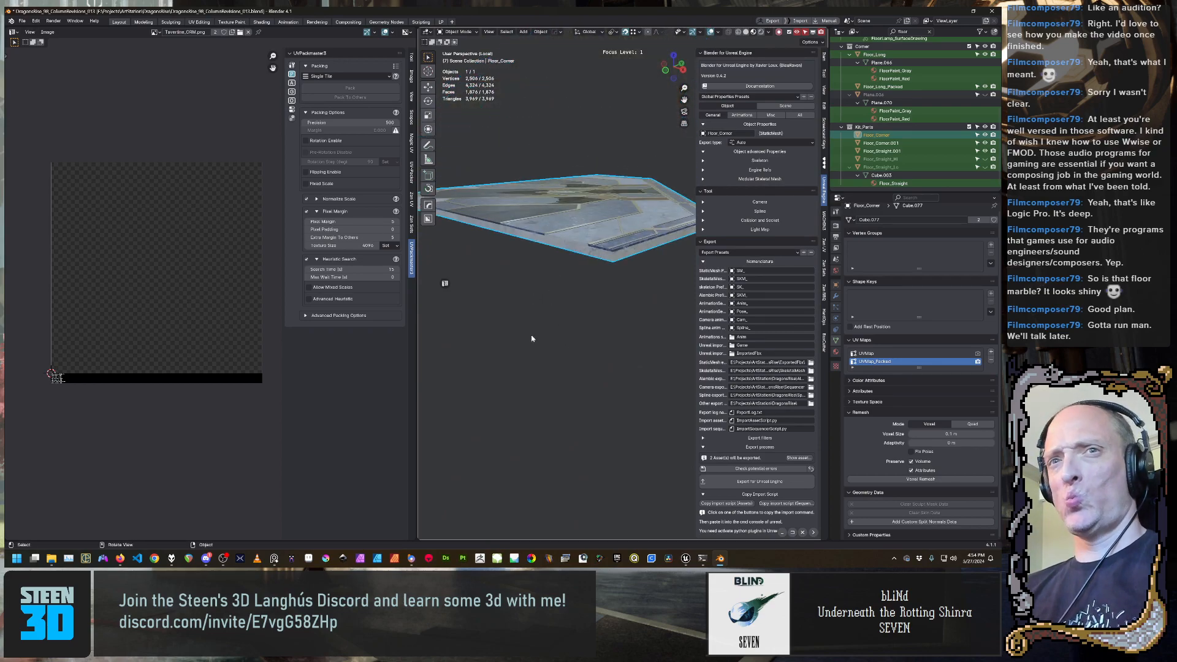
left_click(874, 354)
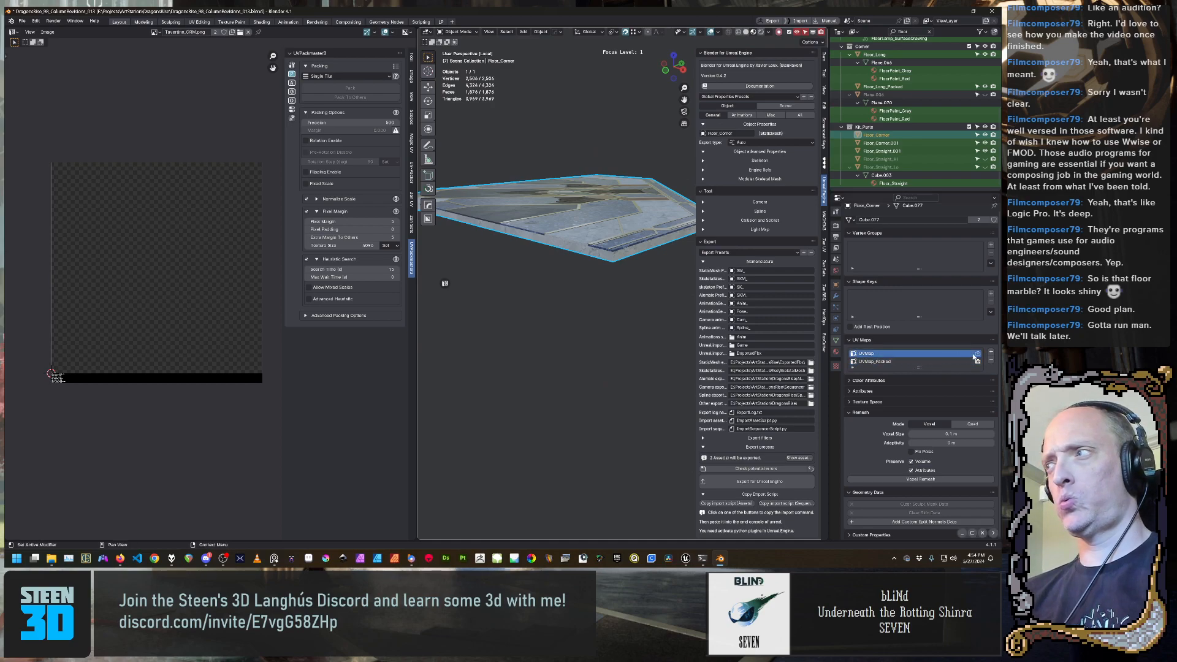
middle_click_drag(601, 306, 547, 258)
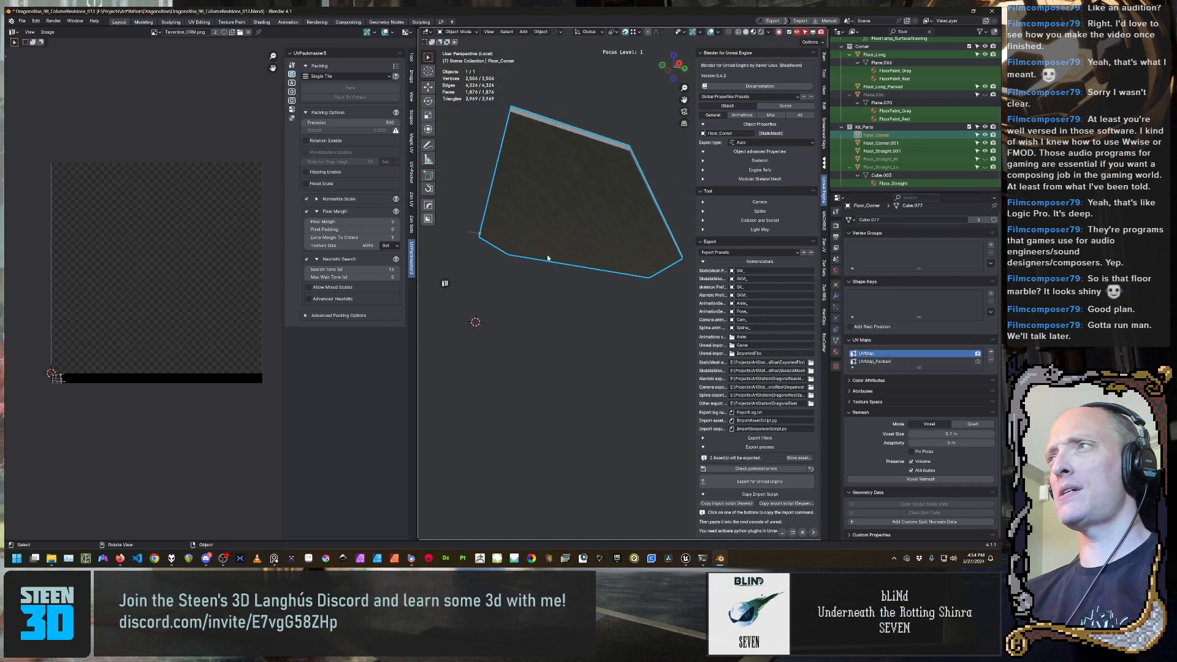
Check the UVs of the corner piece's underside face in UVMap and return to object mode
key("Tab")
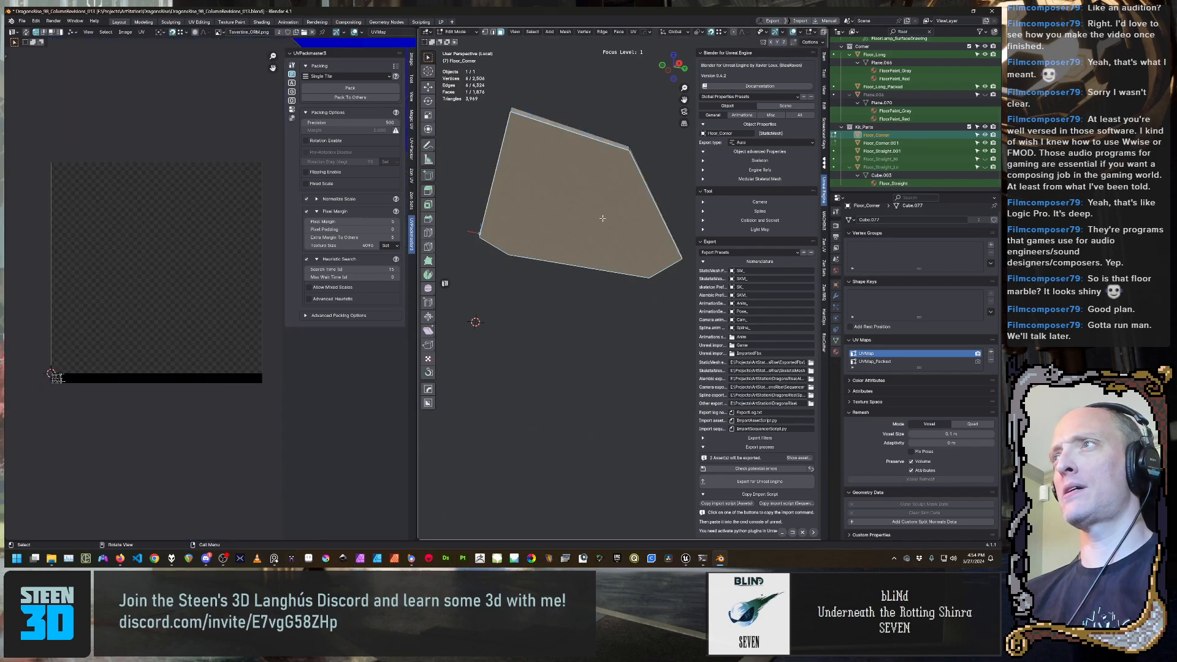
scroll(187, 296, "down", 10)
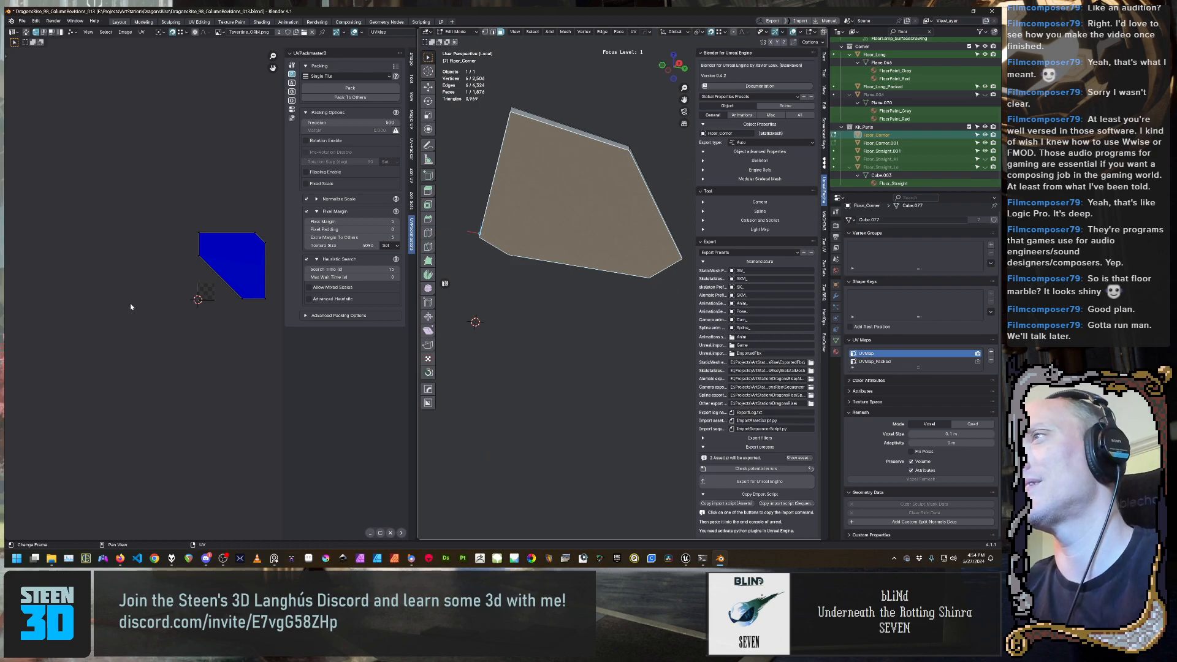
key("Tab")
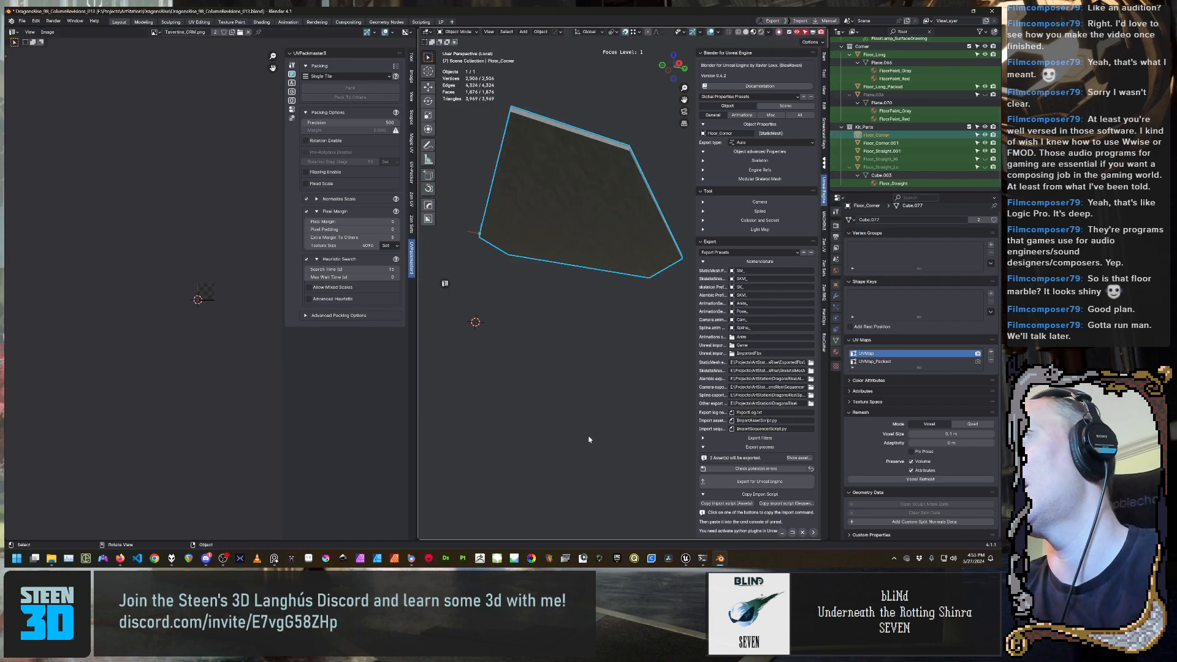
middle_click_drag(527, 417, 558, 350)
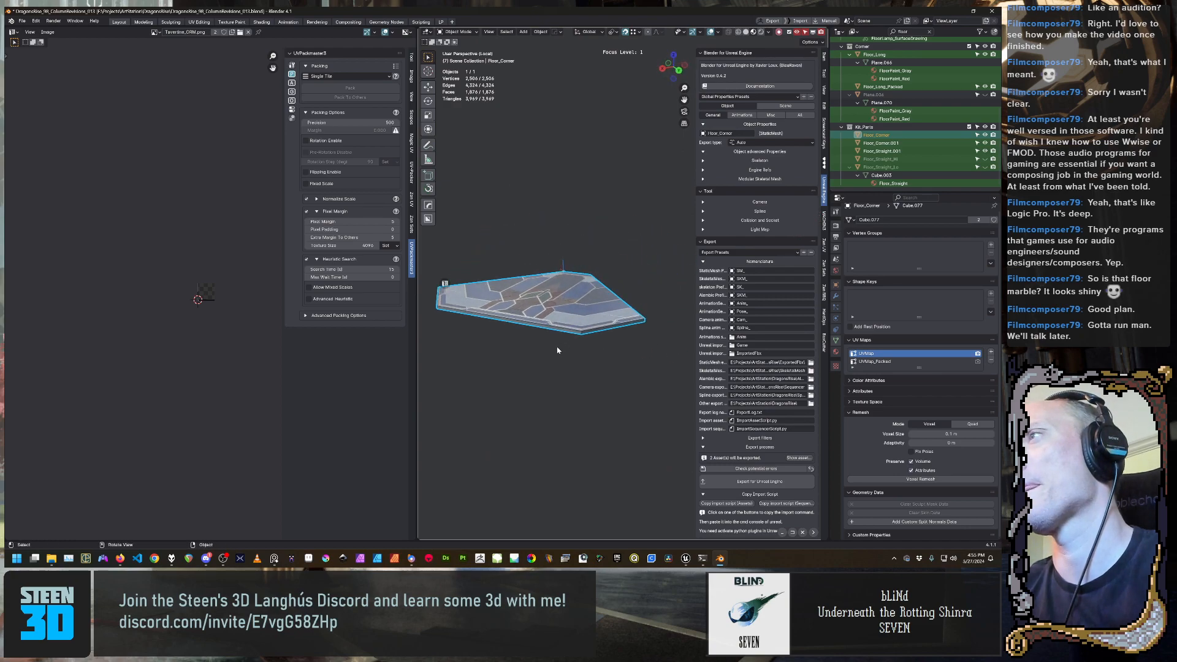
key("ctrl+s")
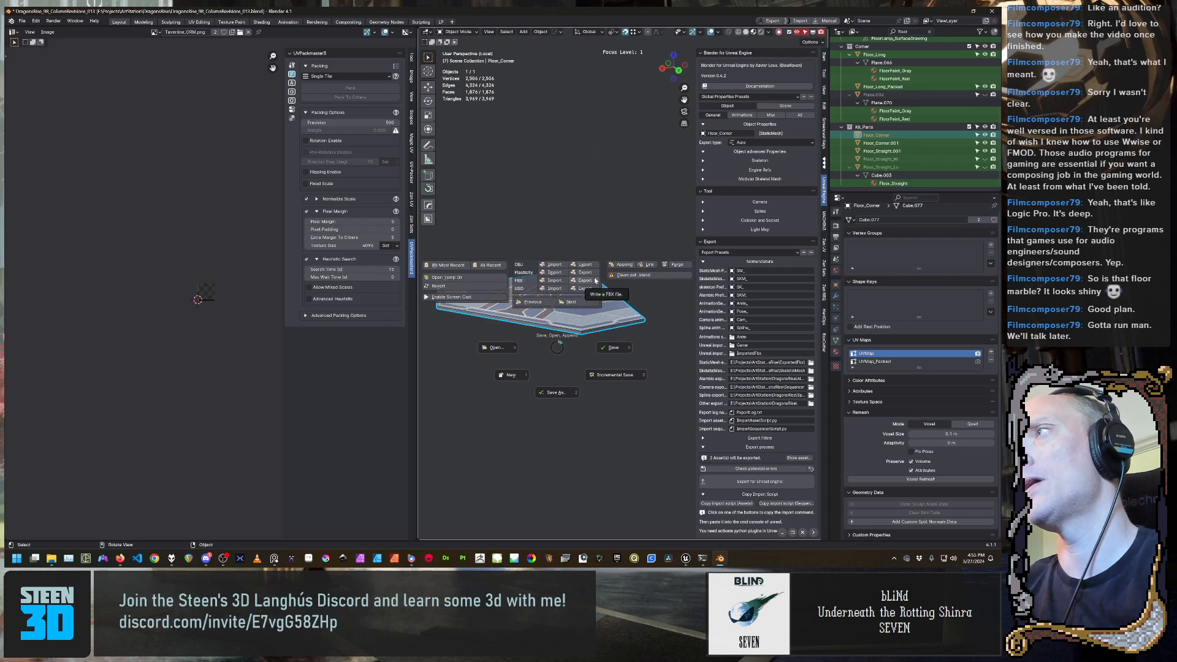
key("Escape")
left_click(630, 420)
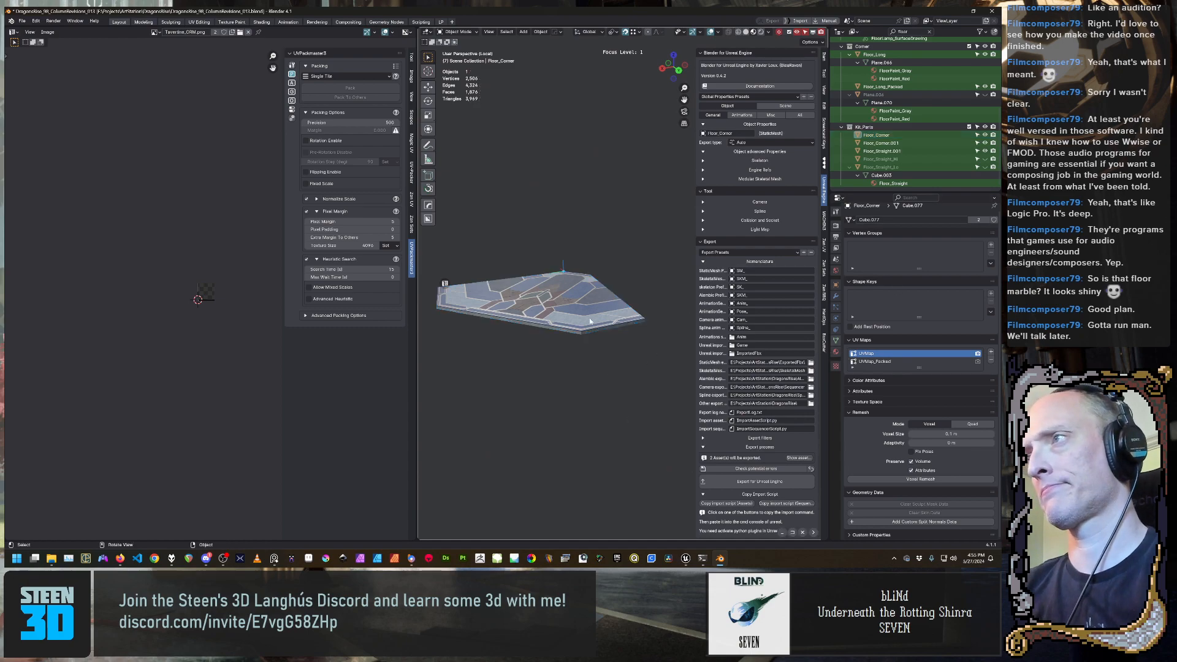
Duplicate Floor_Corner in place and rename the copy Floor_Corner_Packed
left_click(588, 303)
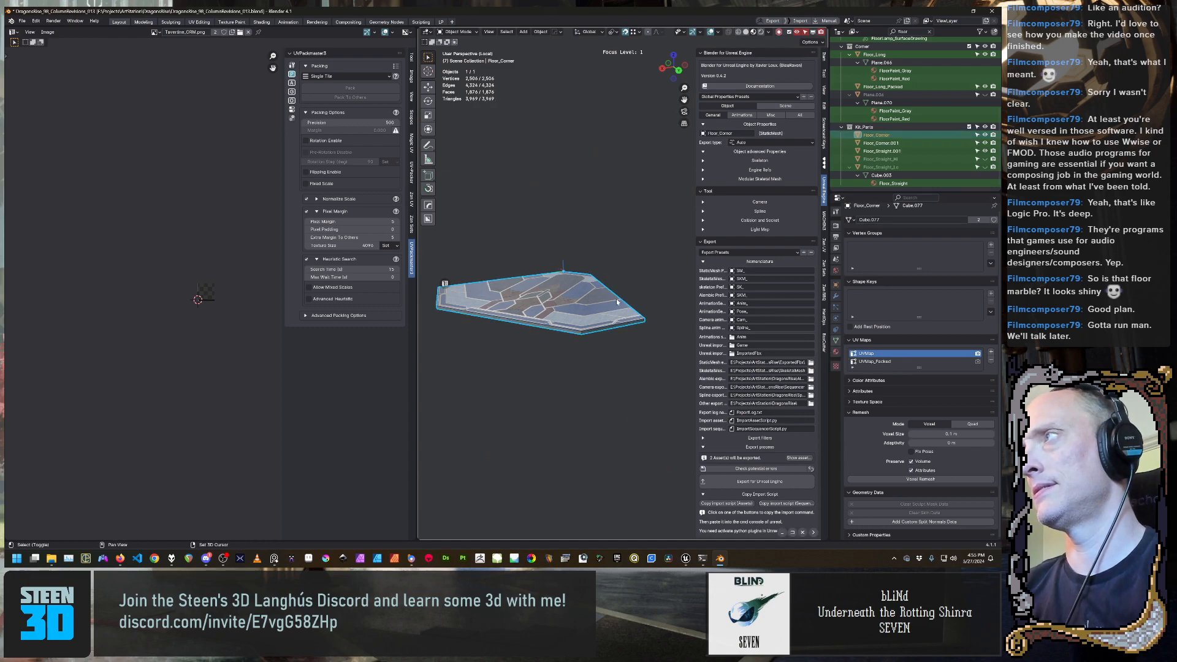
key("shift+d")
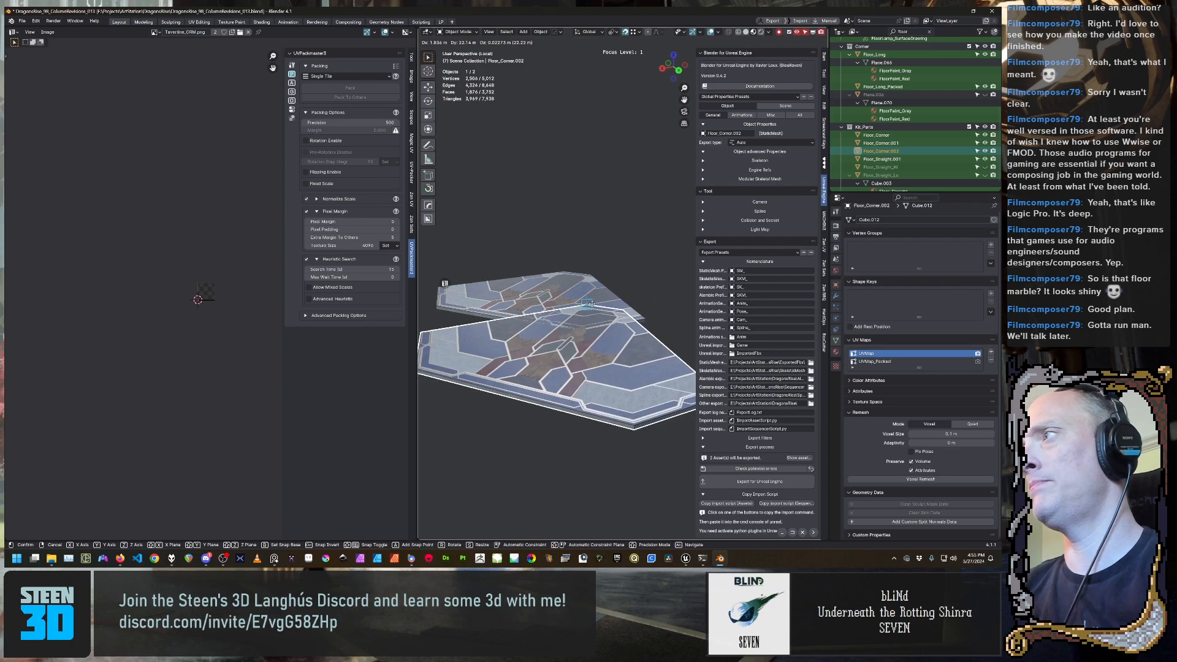
right_click(592, 307)
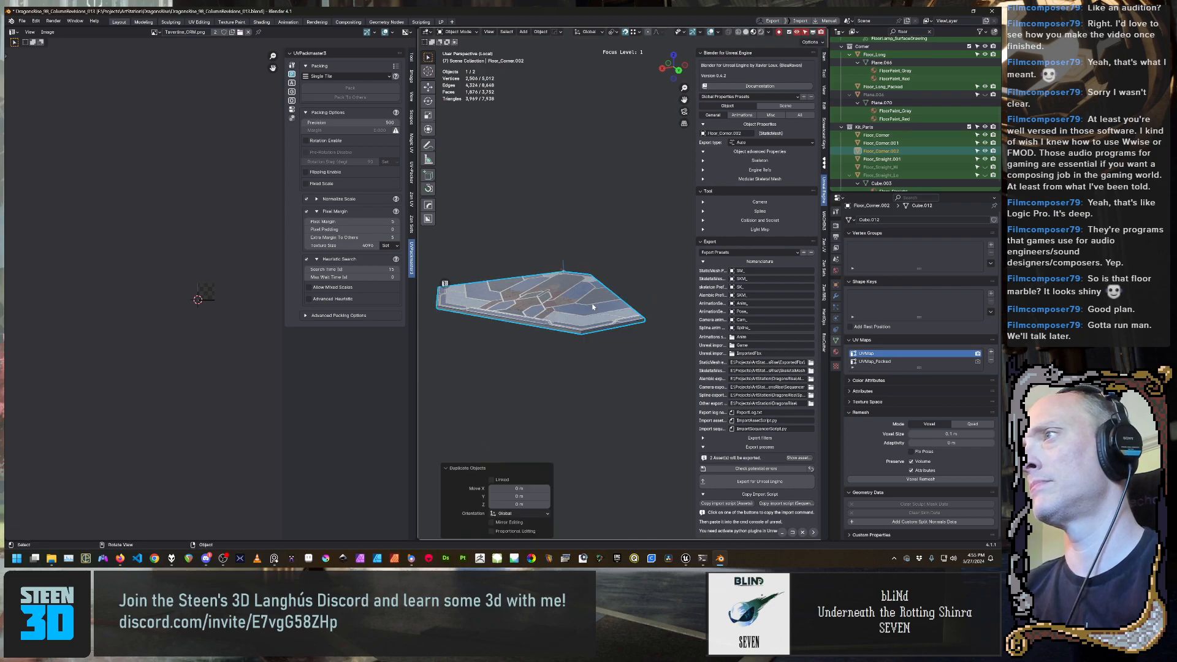
left_click(912, 151)
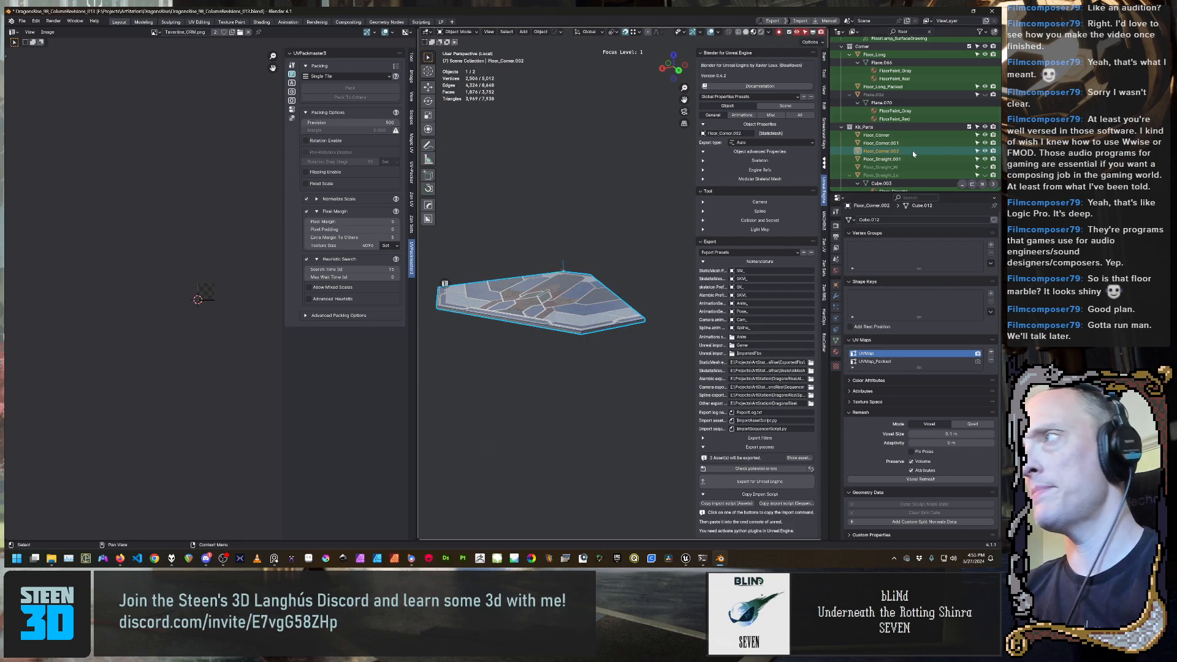
key("F2")
key("End")
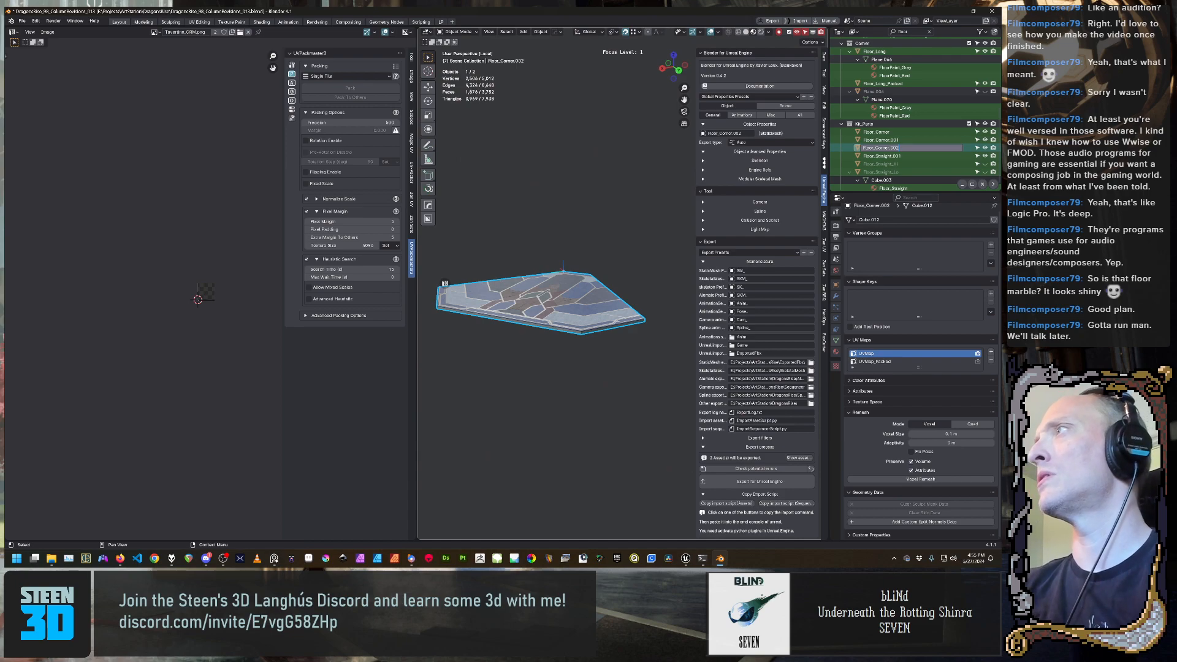
key("BackSpace")
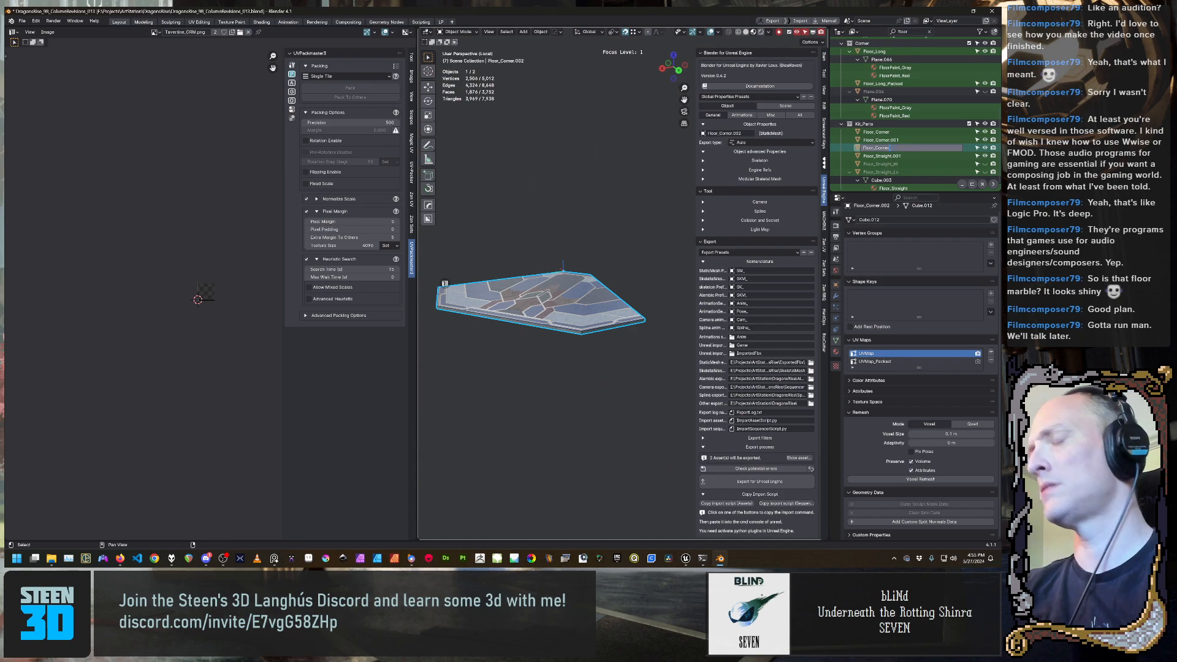
type("_Pi")
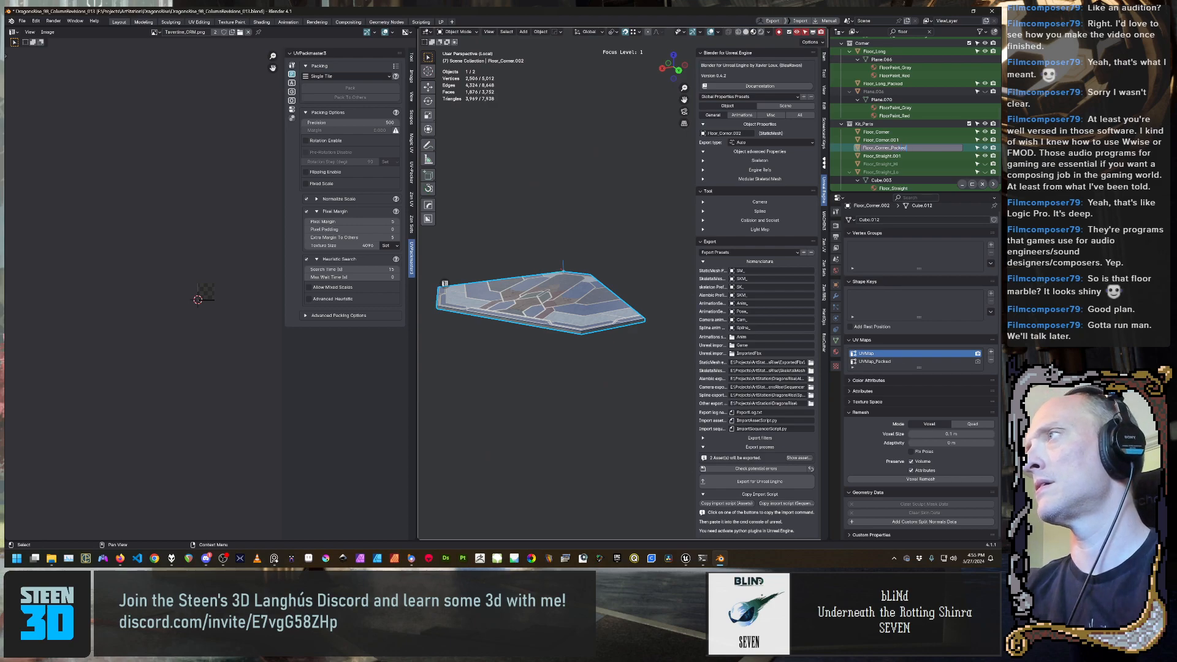
key("Return")
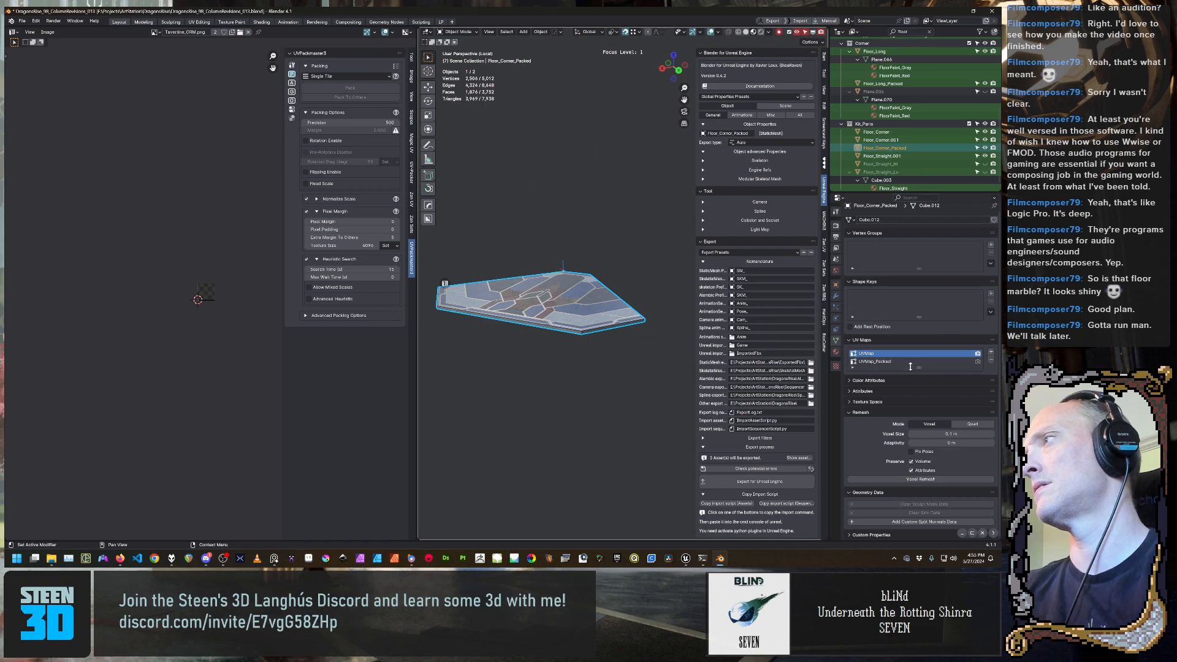
Delete the UVMap layer from Floor_Corner_Packed and remove its materials down to a single empty slot
left_click(991, 364)
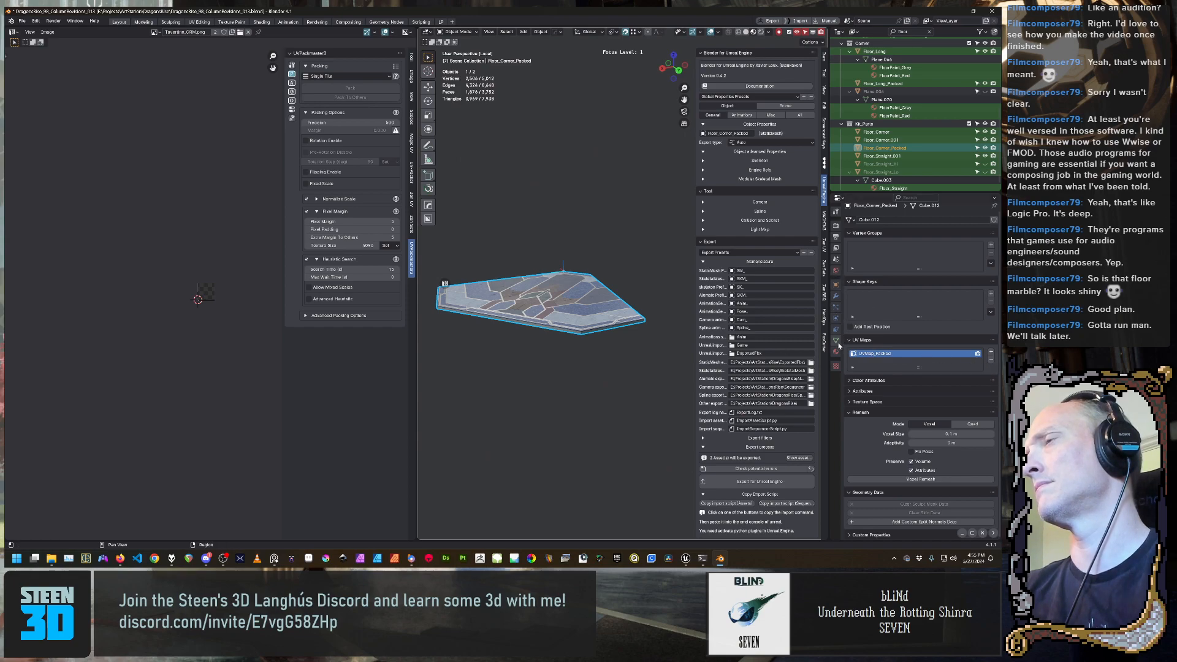
left_click(836, 352)
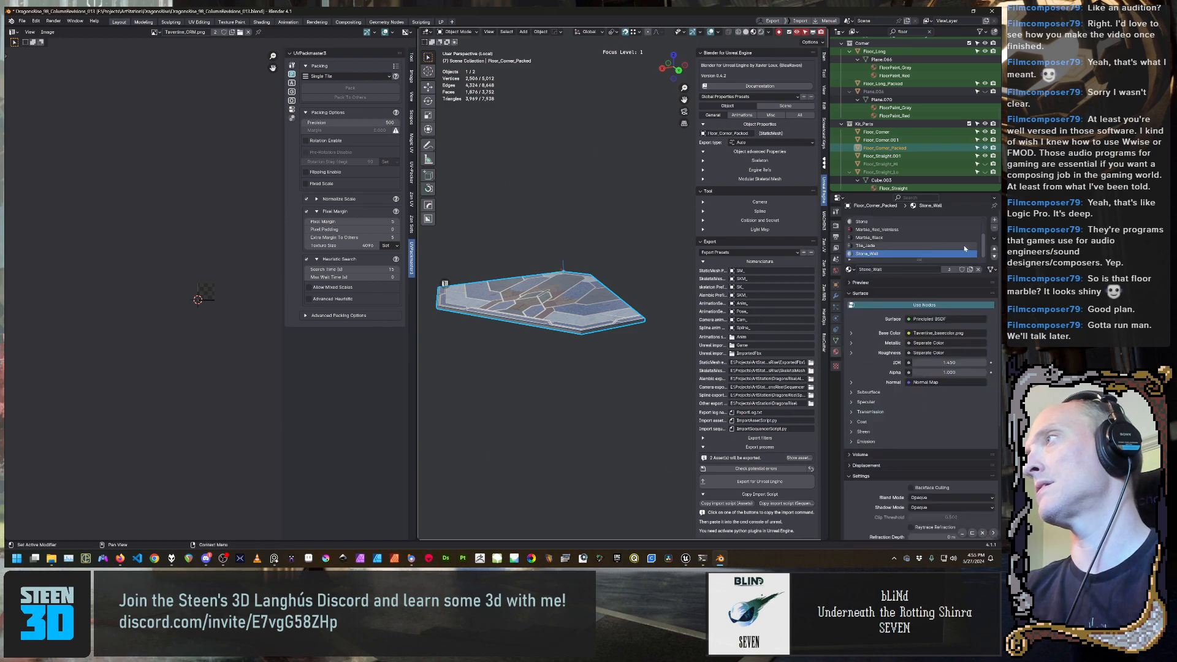
left_click(994, 228)
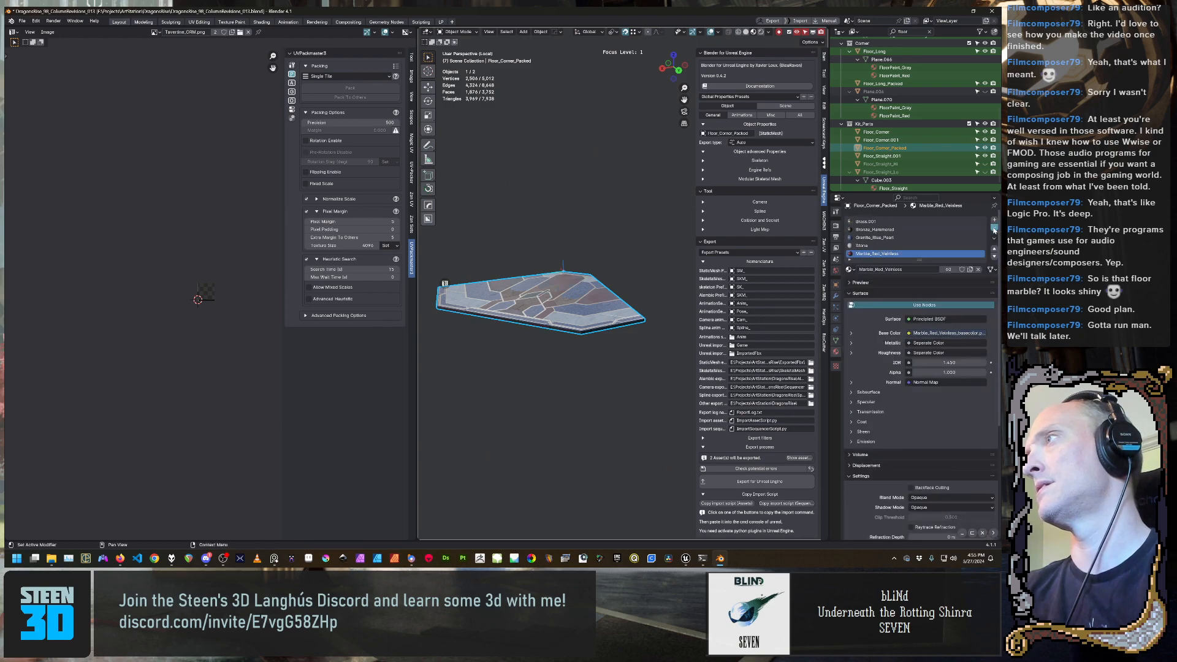
left_click(994, 228)
left_click(994, 228)
left_click(995, 228)
left_click(995, 228)
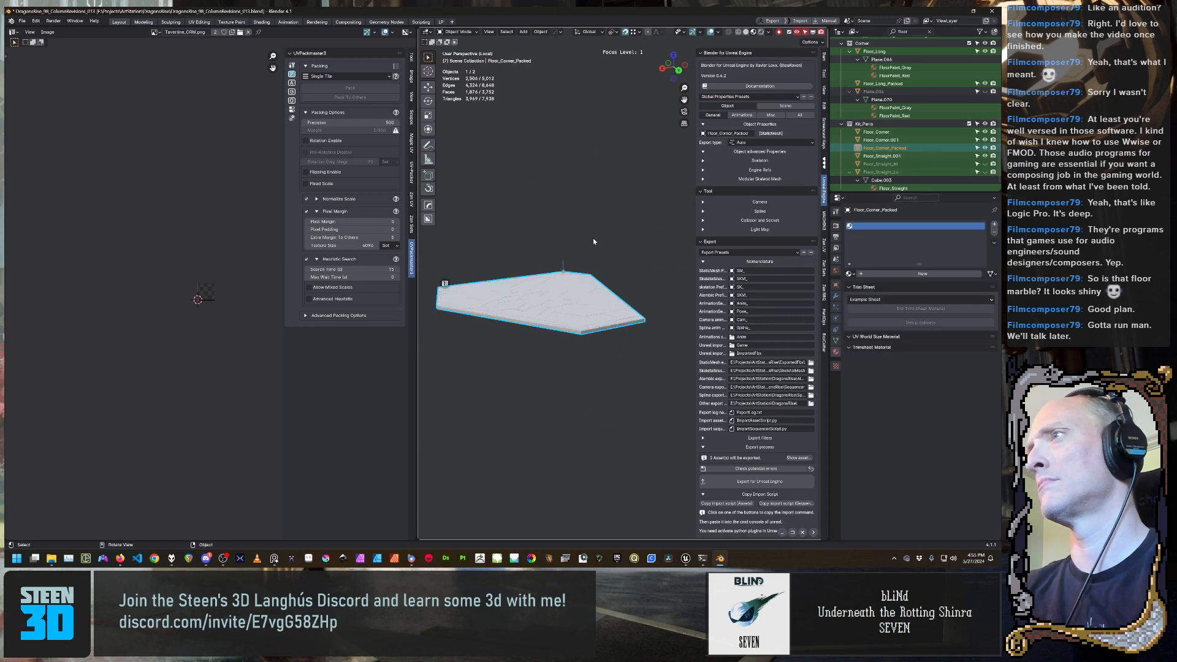
Export the selected Floor_Corner_Packed object as Floor_Corner.fbx into the project's Export\Marmoset folder
key("ctrl+s")
left_click(596, 174)
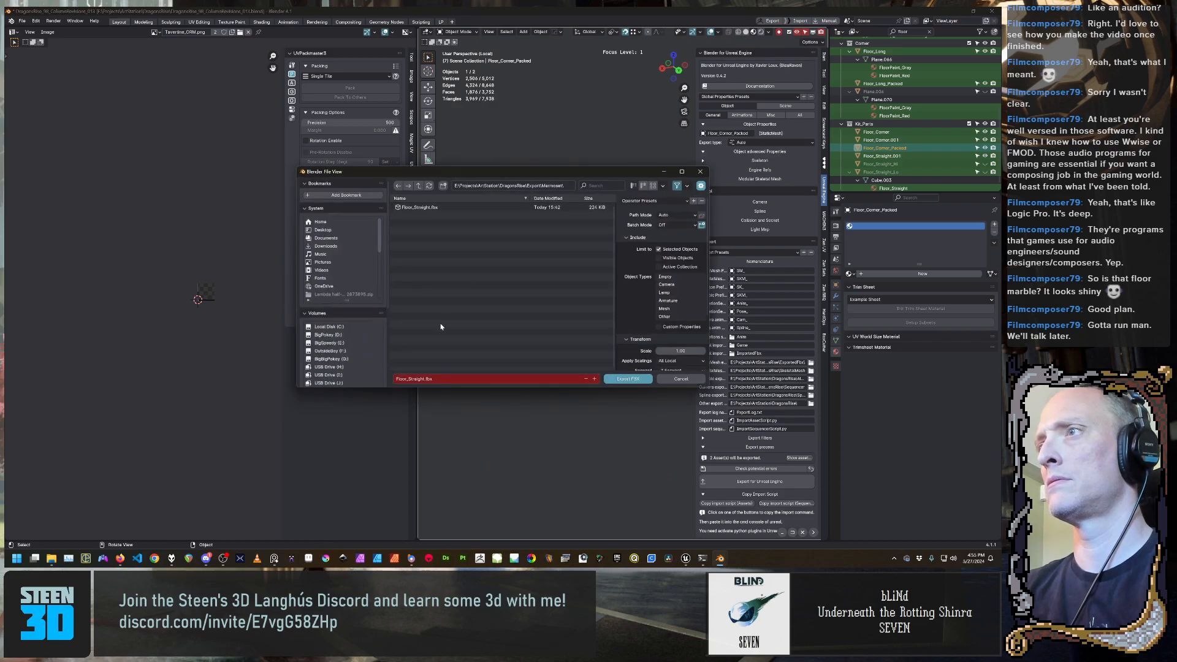
left_click(427, 378)
left_click_drag(409, 379, 425, 379)
type("Corner")
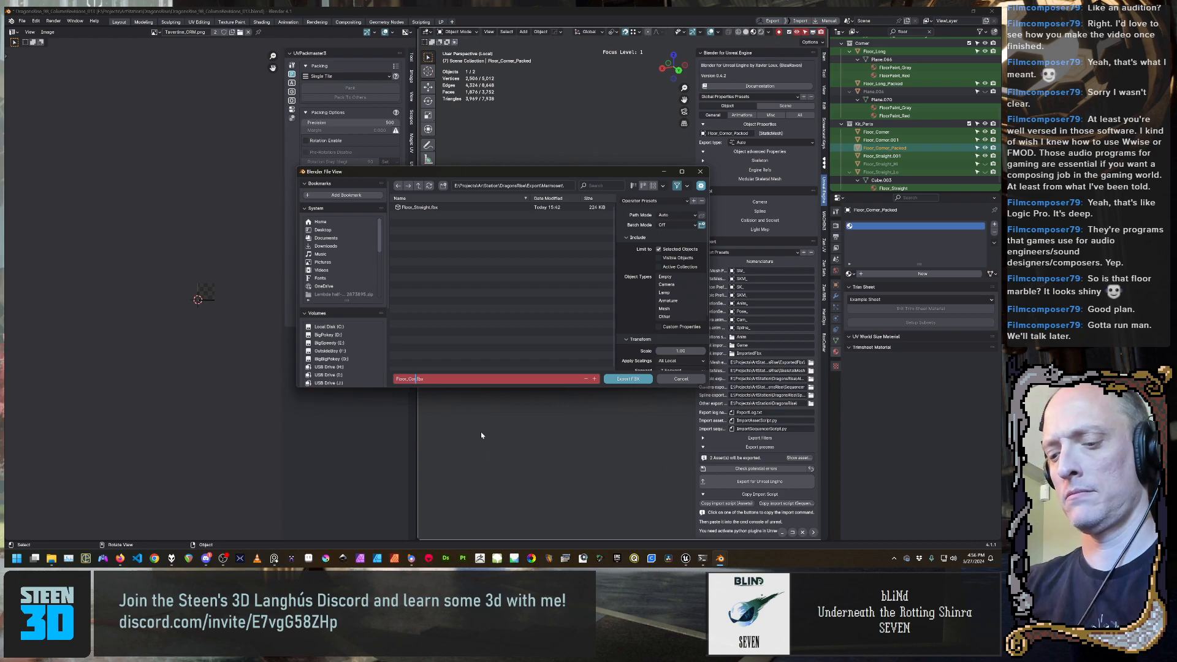
key("Return")
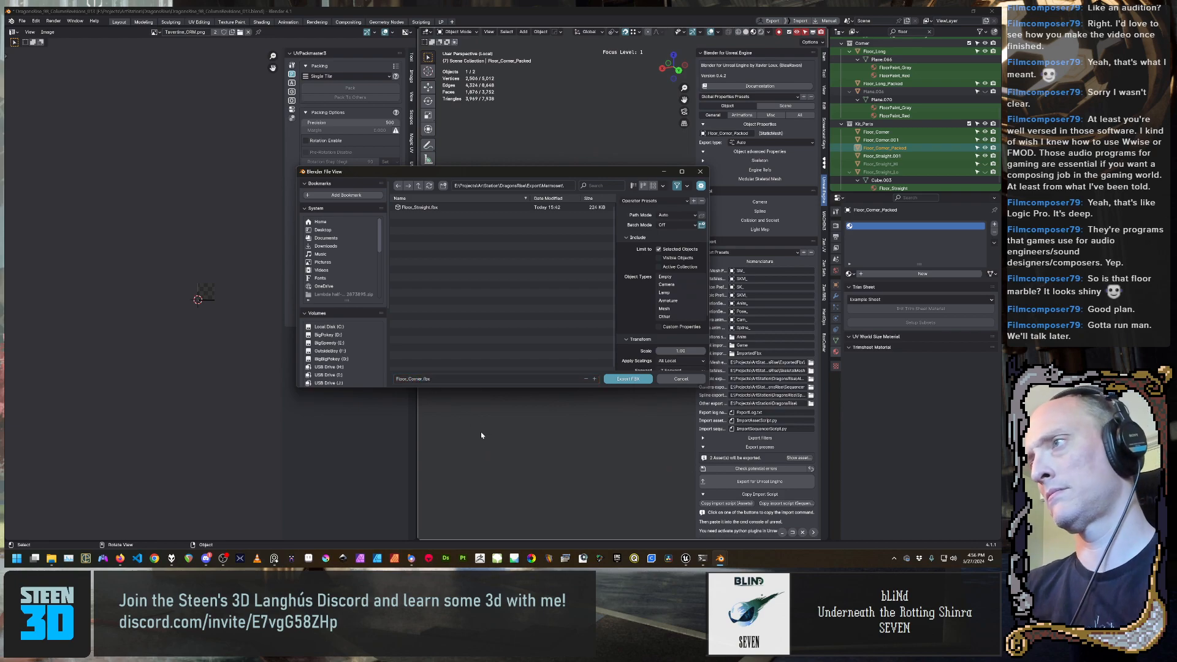
left_click(627, 378)
mouse_move(225, 558)
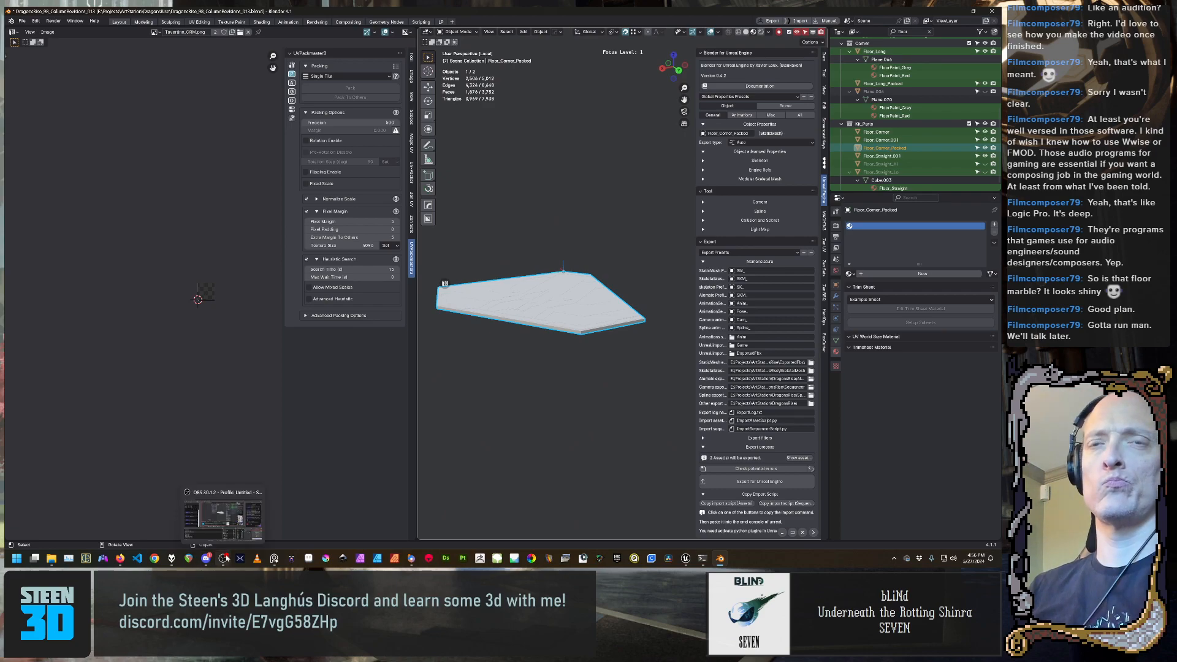
middle_click_drag(538, 486, 546, 457)
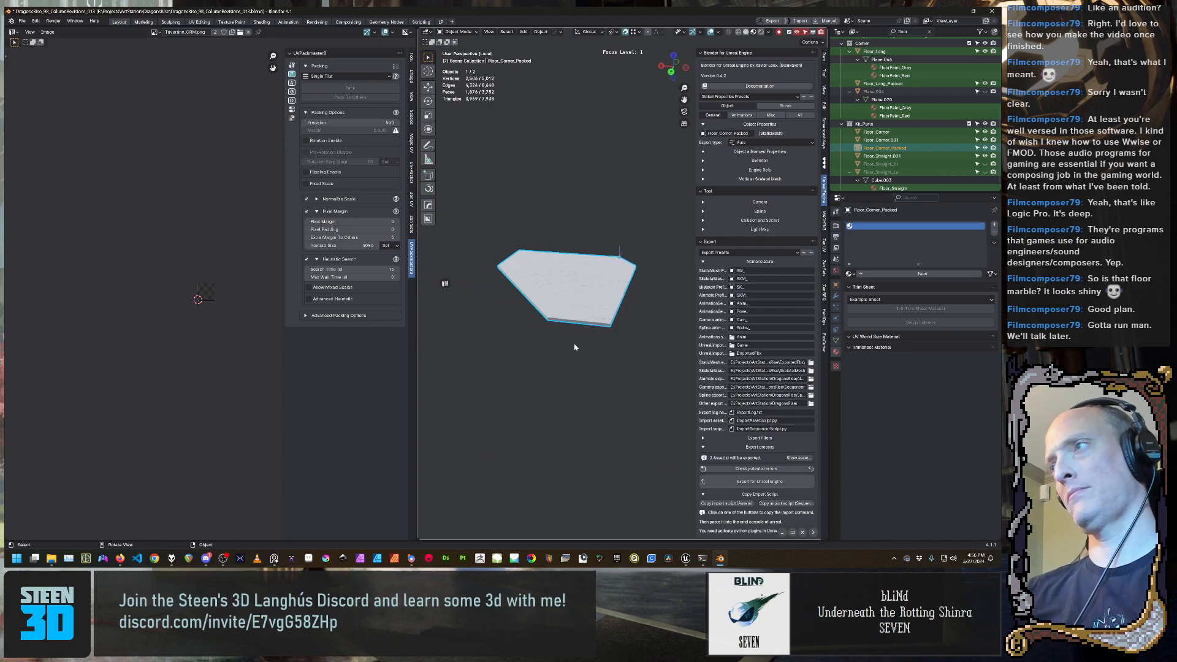
middle_click_drag(574, 347, 513, 437)
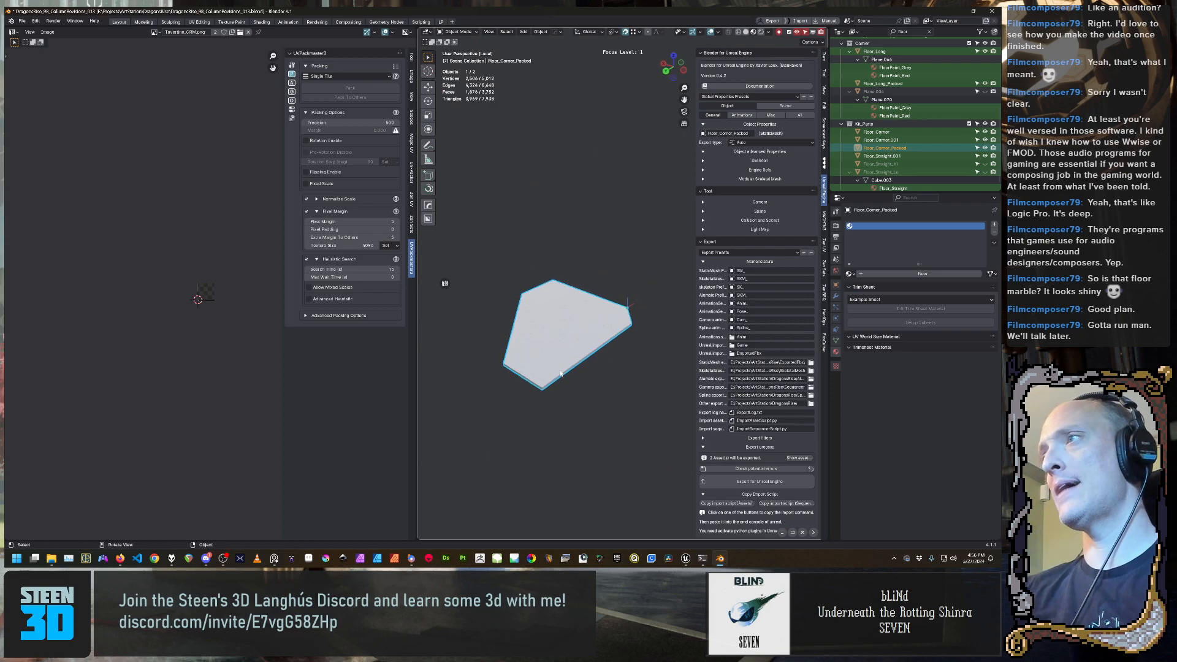
scroll(563, 380, "up", 4)
middle_click_drag(562, 380, 587, 412)
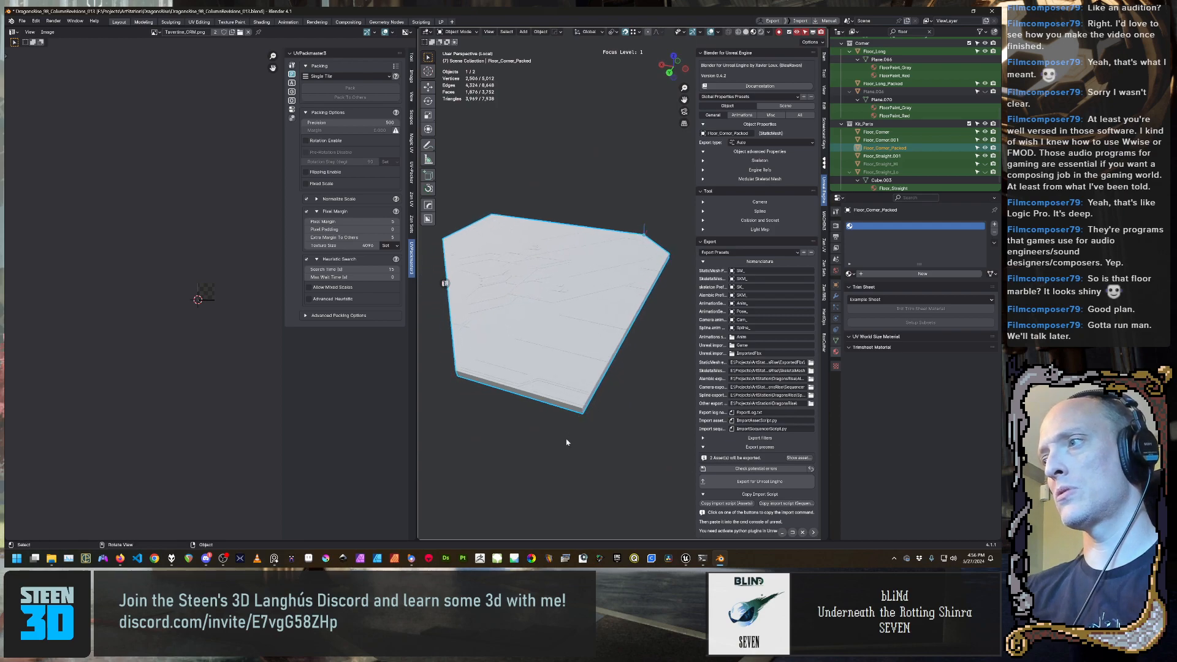
Switch to Marmoset Toolbag and add a new bake project to the empty scene
left_click(428, 555)
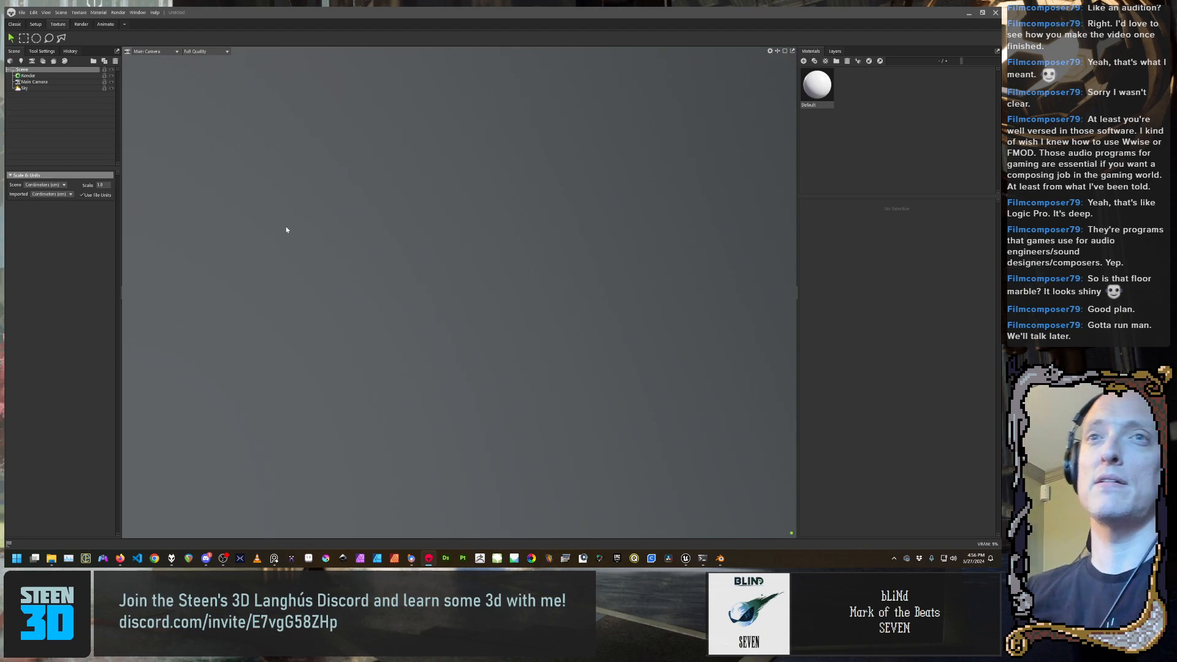
left_click(23, 13)
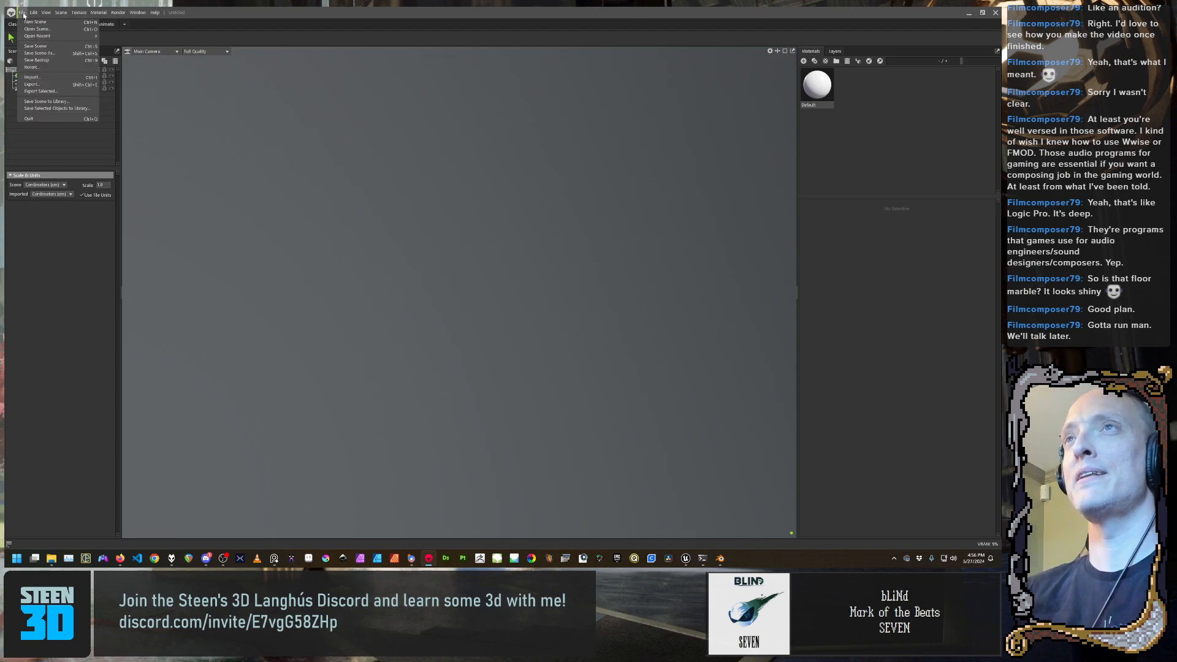
left_click(356, 13)
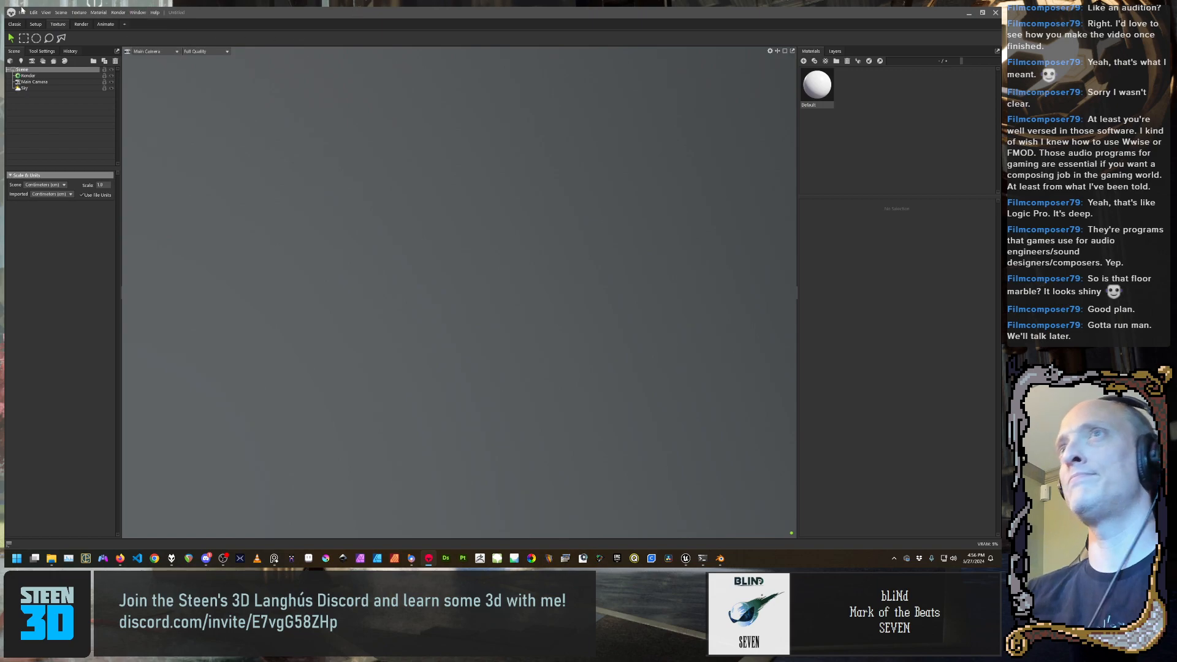
left_click(22, 13)
left_click(21, 13)
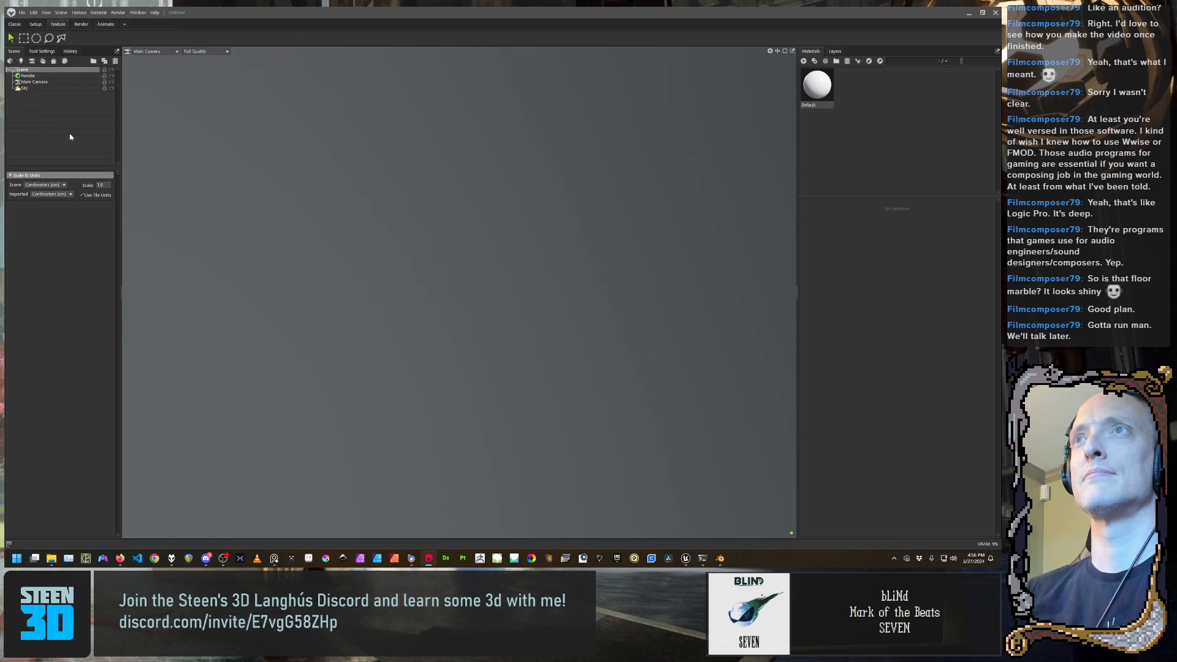
left_click(53, 61)
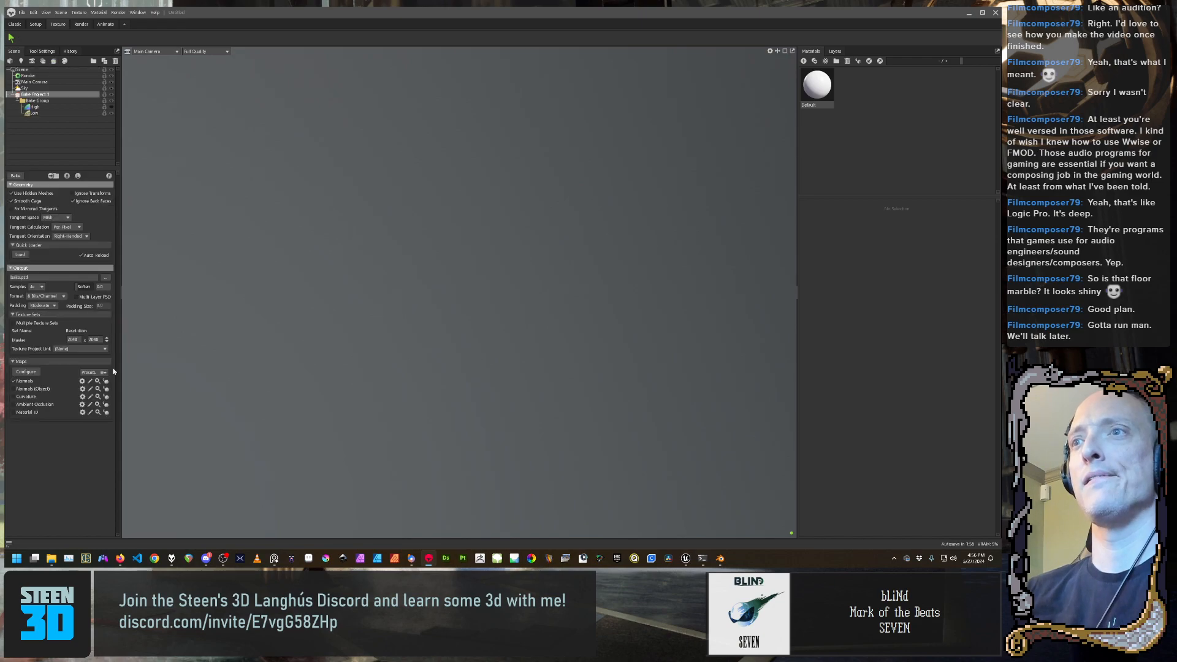
Switch to File Explorer and open the project's Export\Marmoset folder
left_click(51, 562)
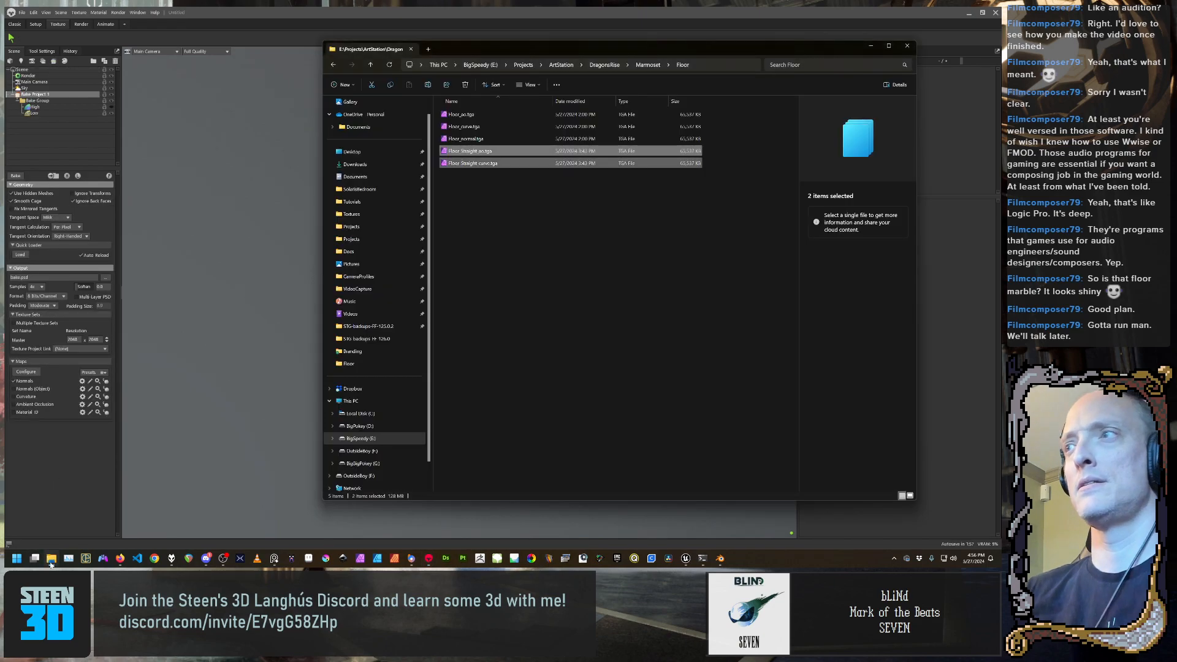
left_click(680, 325)
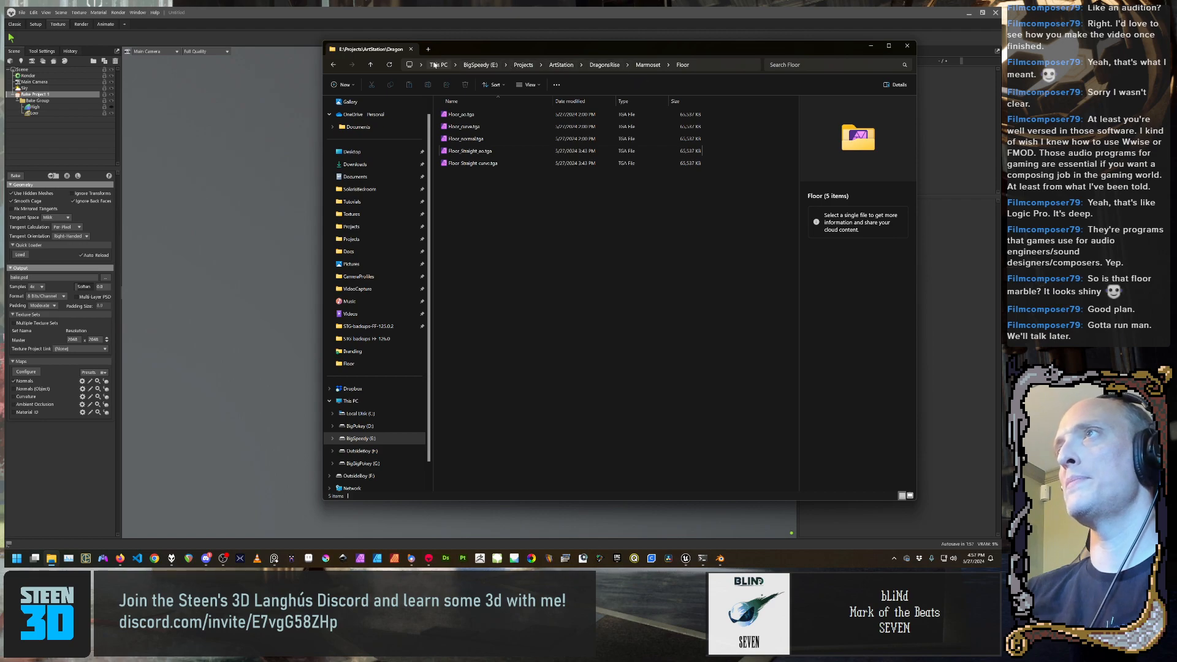
left_click_drag(640, 50, 590, 69)
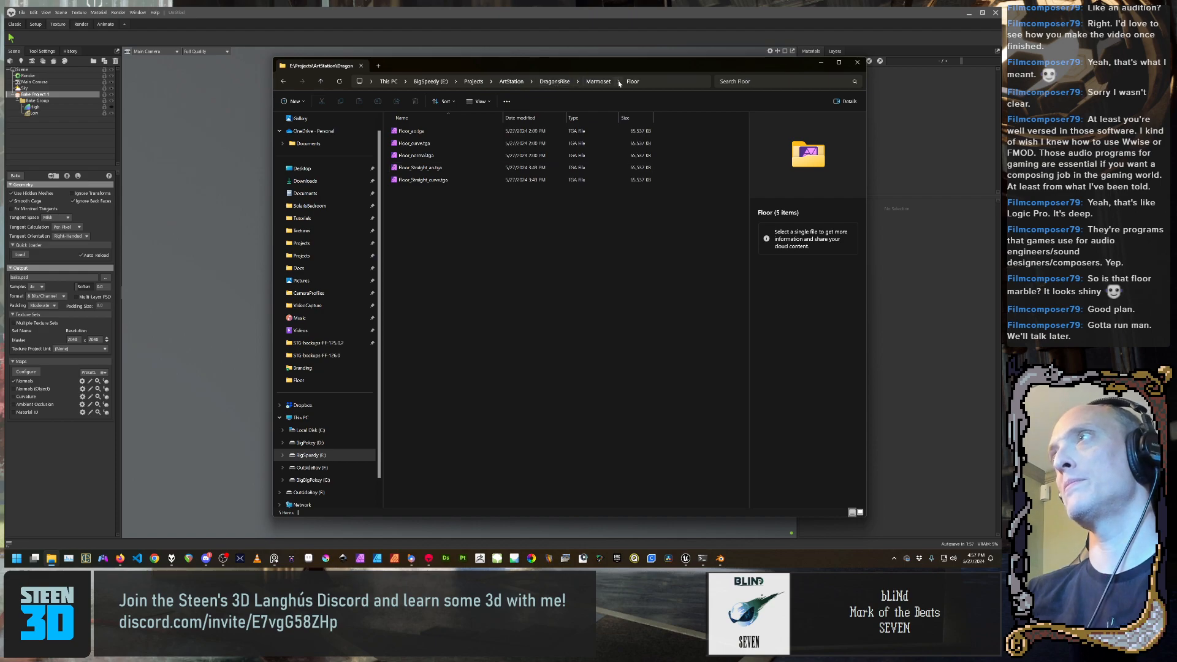
left_click(599, 81)
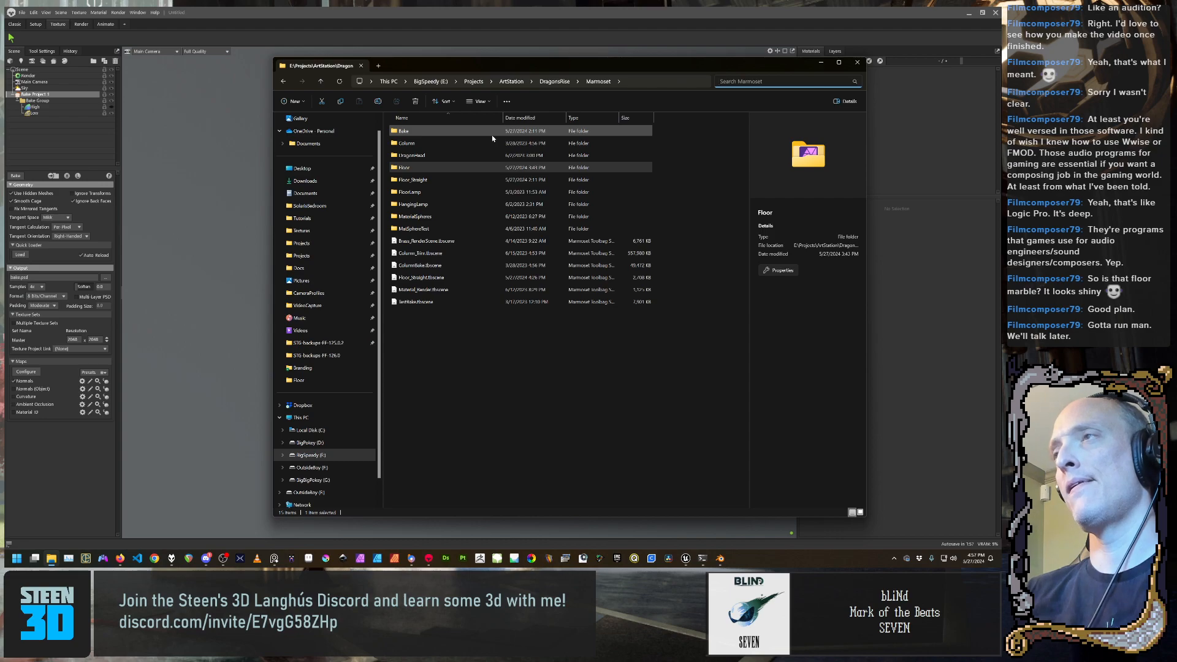
left_click(536, 431)
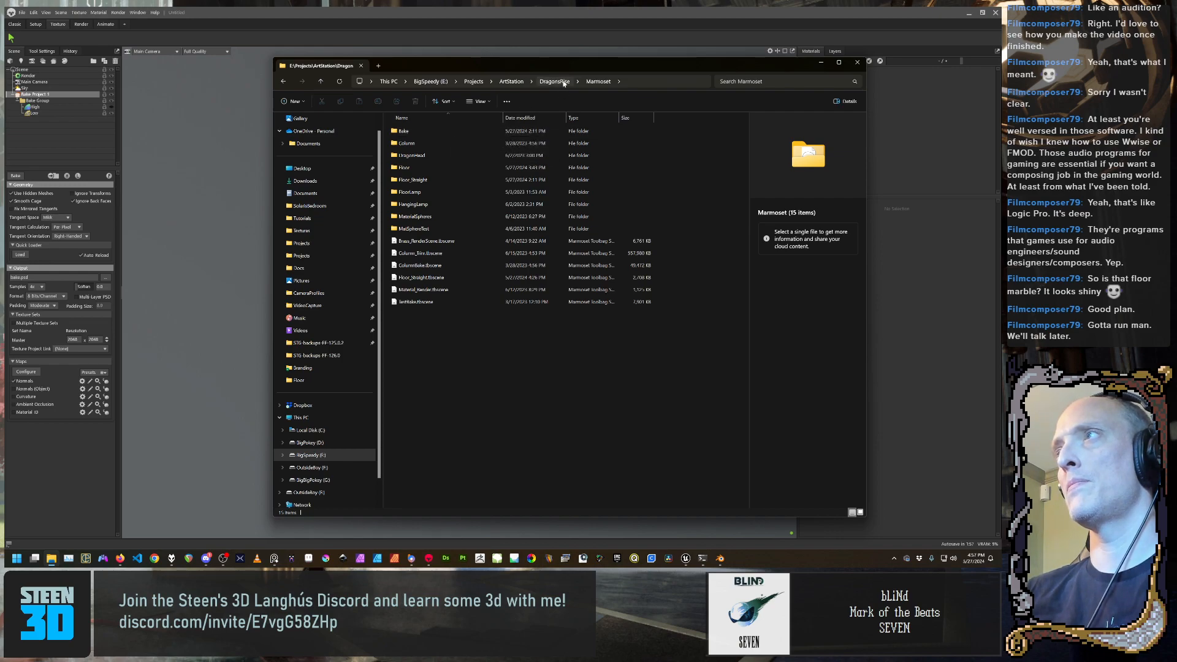
left_click(563, 82)
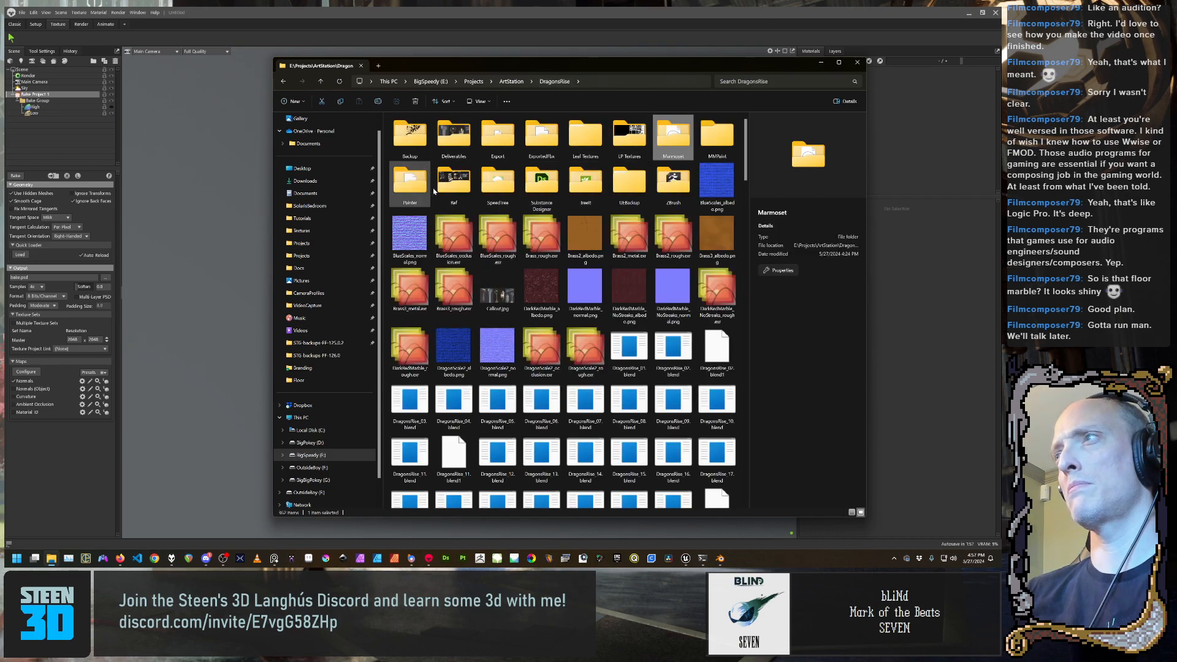
double_click(504, 153)
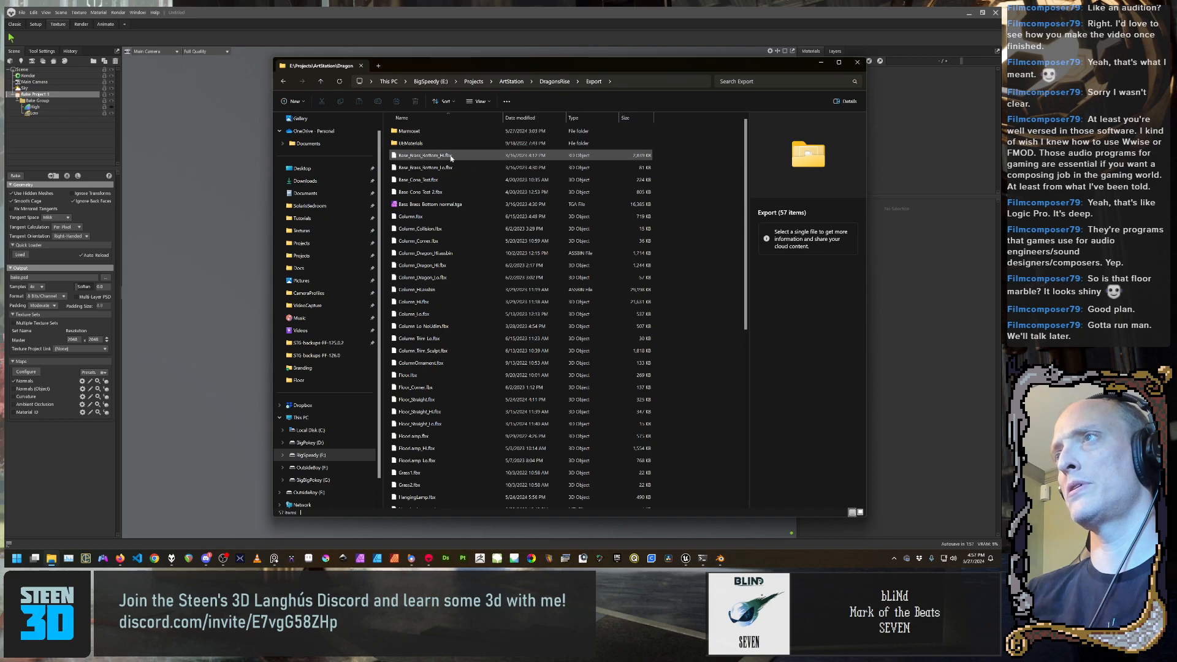
double_click(443, 130)
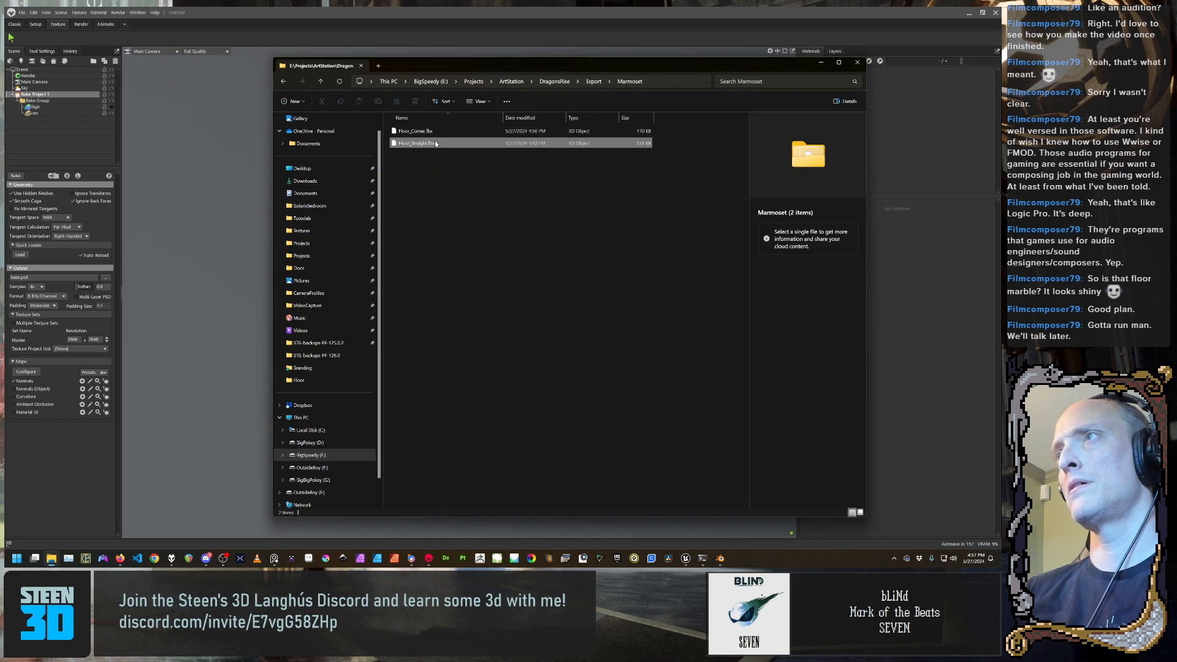
Load Floor_Corner.fbx into the bake group's High slot and place a duplicate of it in the Low slot
left_click(429, 131)
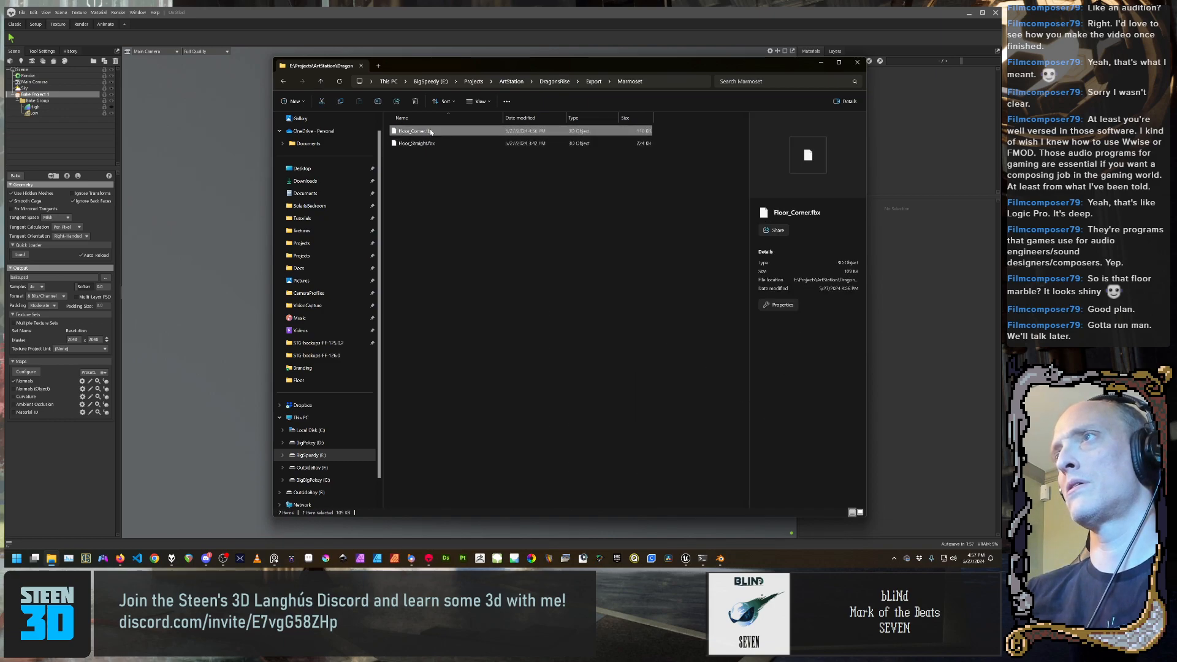
left_click_drag(430, 132, 49, 107)
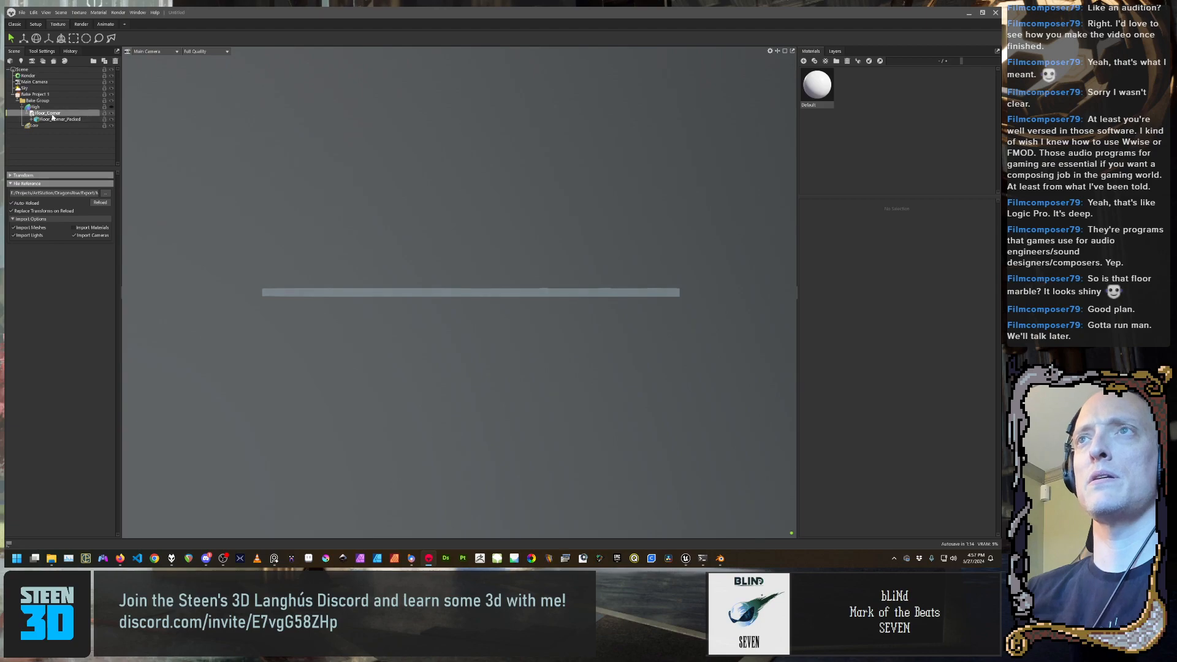
key("ctrl+d")
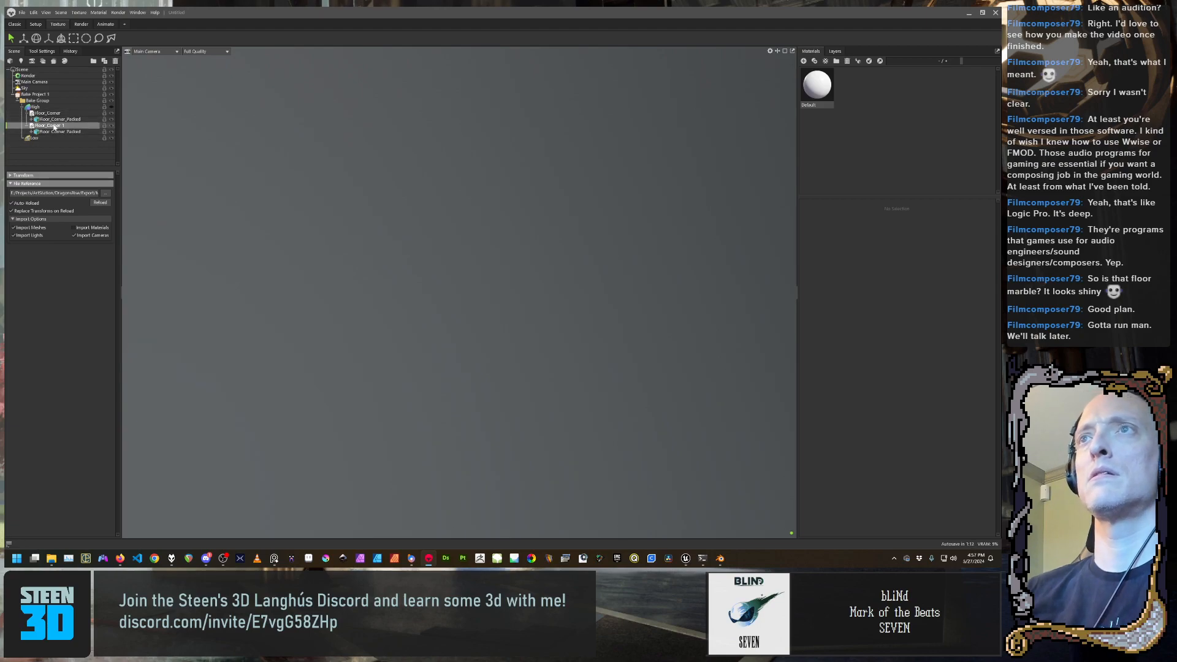
left_click_drag(53, 125, 50, 139)
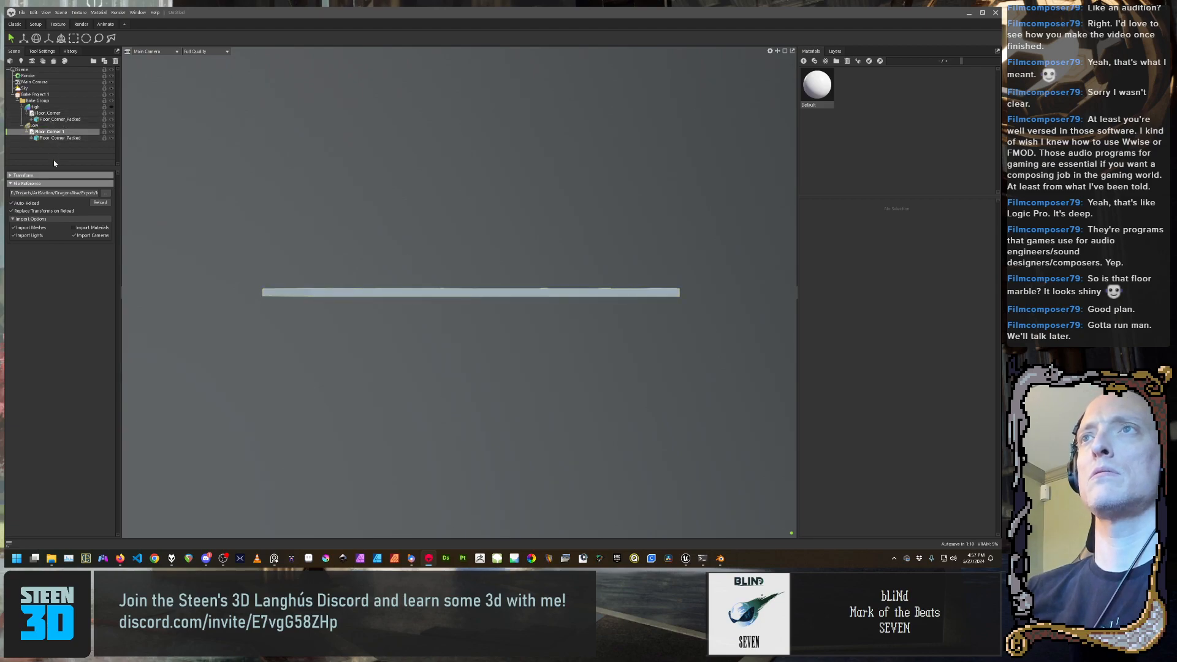
left_click(58, 137)
left_click(61, 118)
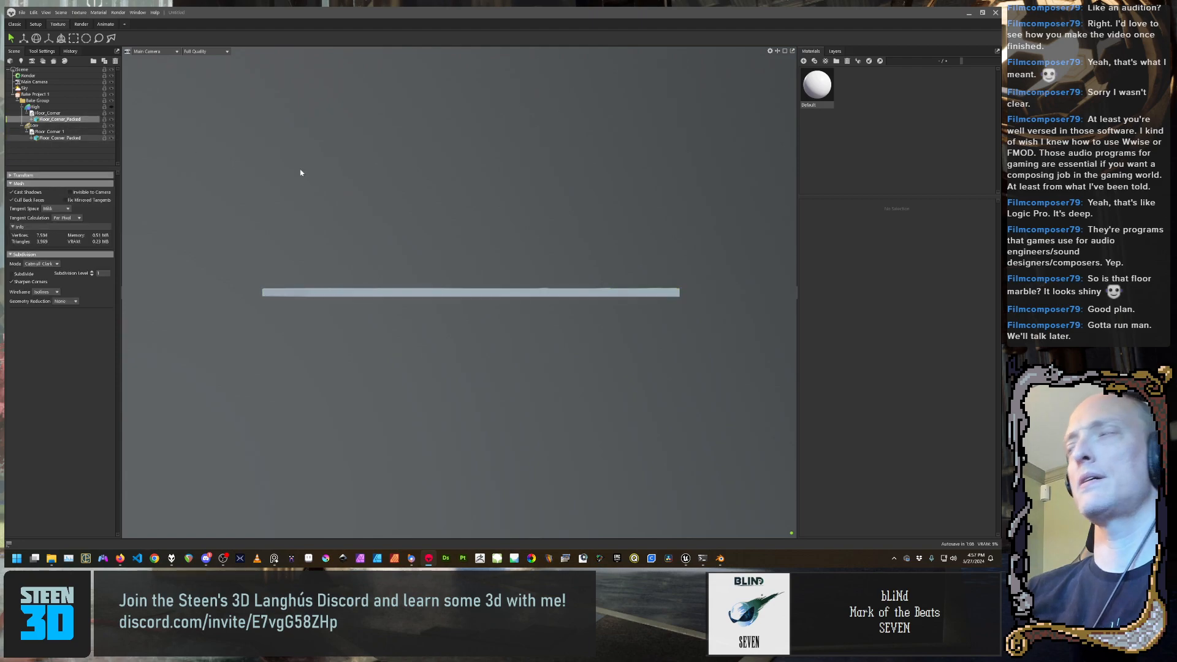
left_click_drag(294, 268, 289, 298)
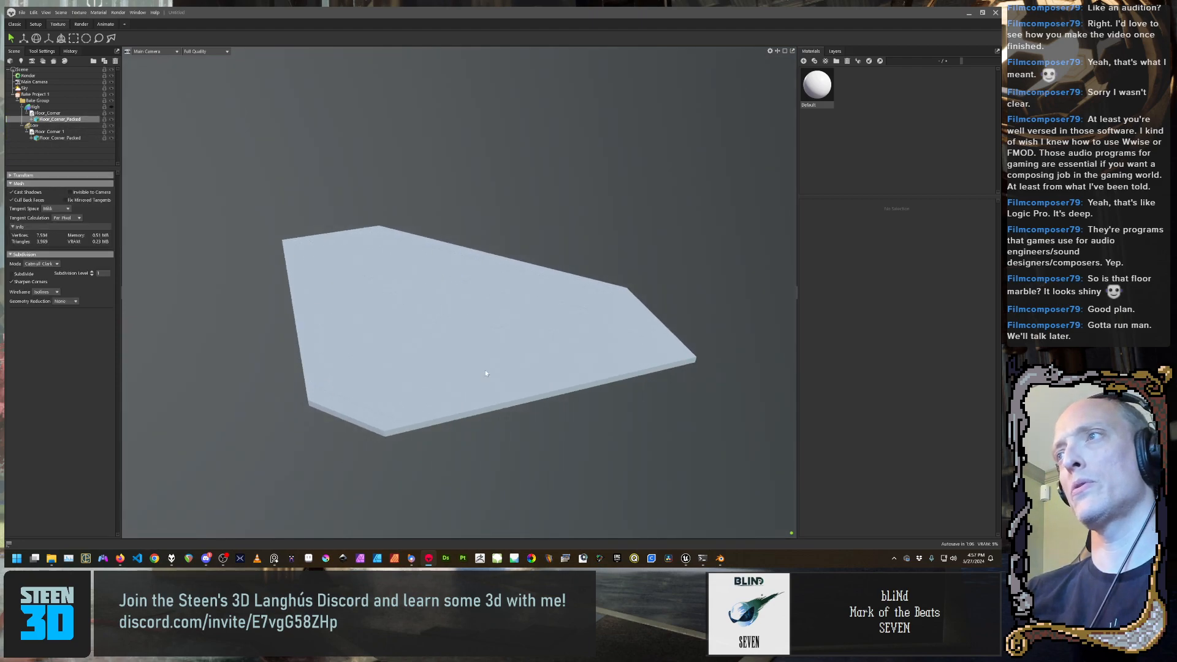
left_click_drag(484, 369, 413, 357)
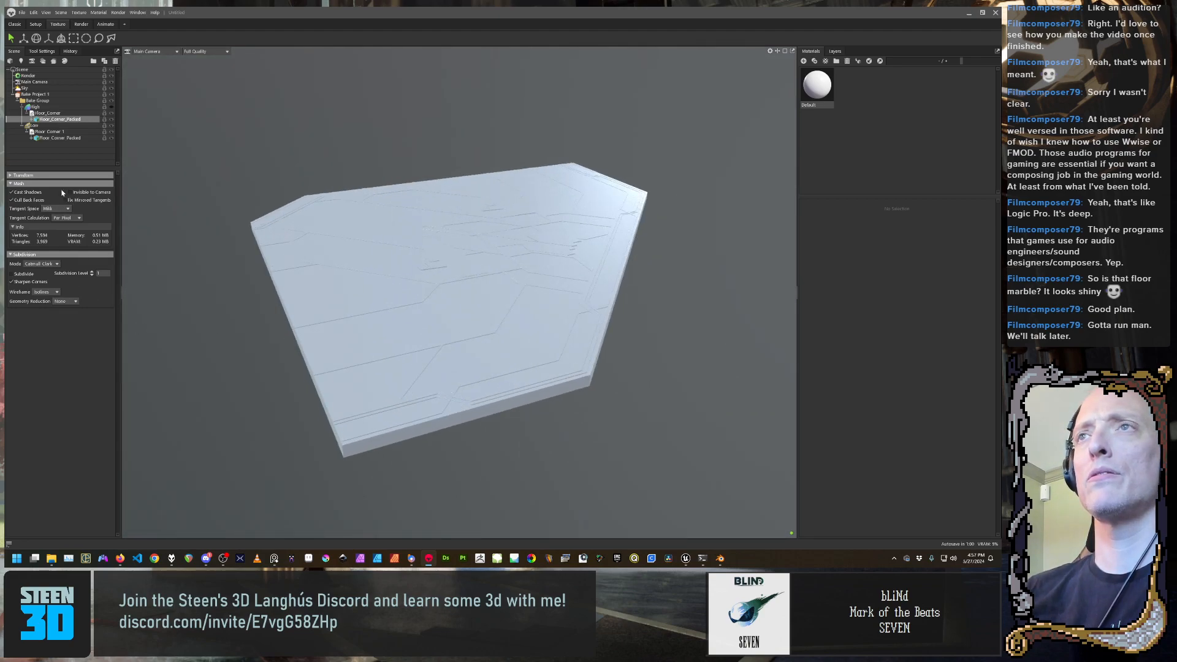
Set the bake project's texture resolution to 4096 x 4096 and leave only the Ambient Occlusion map enabled
left_click(40, 100)
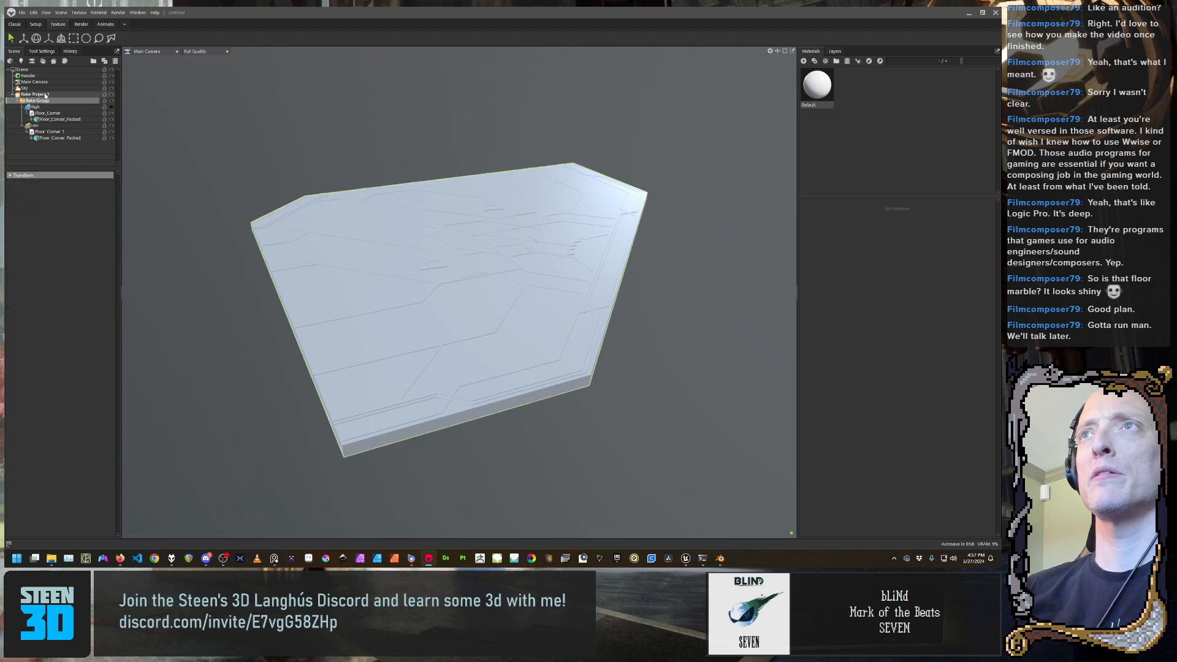
left_click(45, 95)
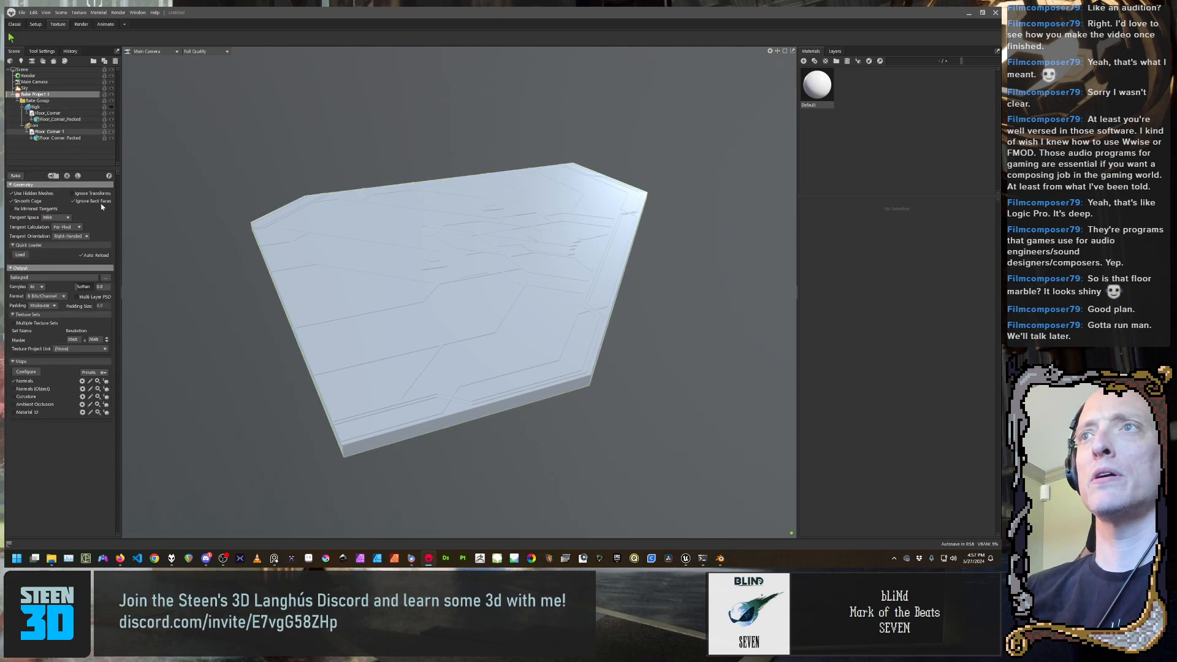
left_click(107, 337)
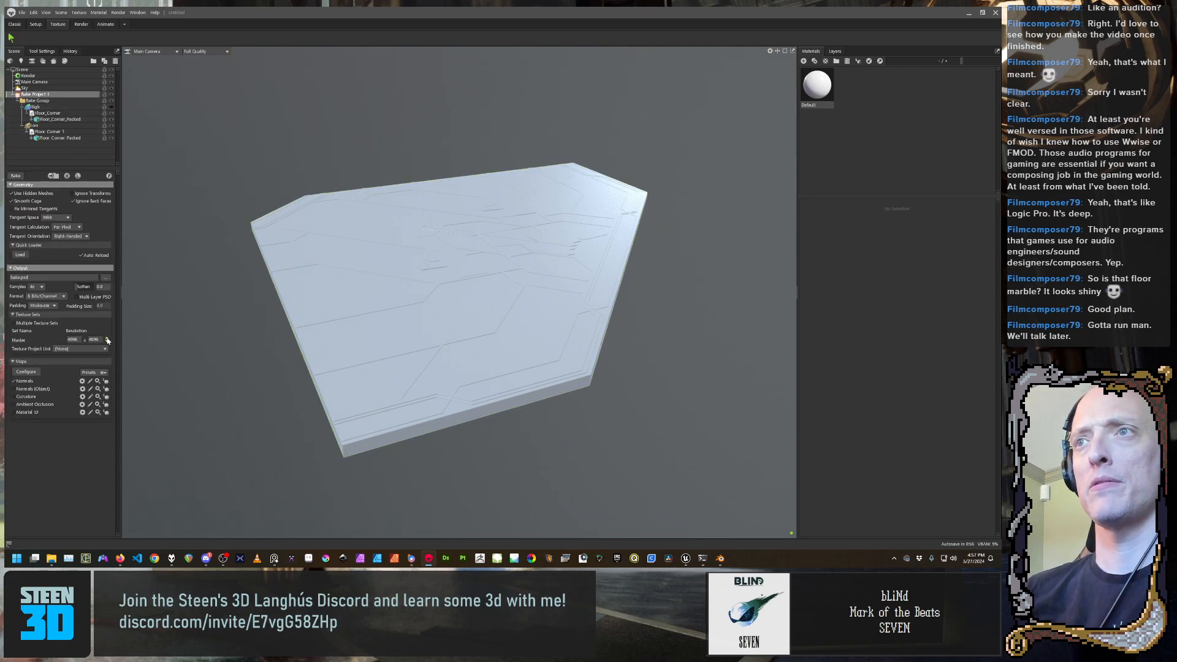
left_click(13, 381)
left_click(13, 396)
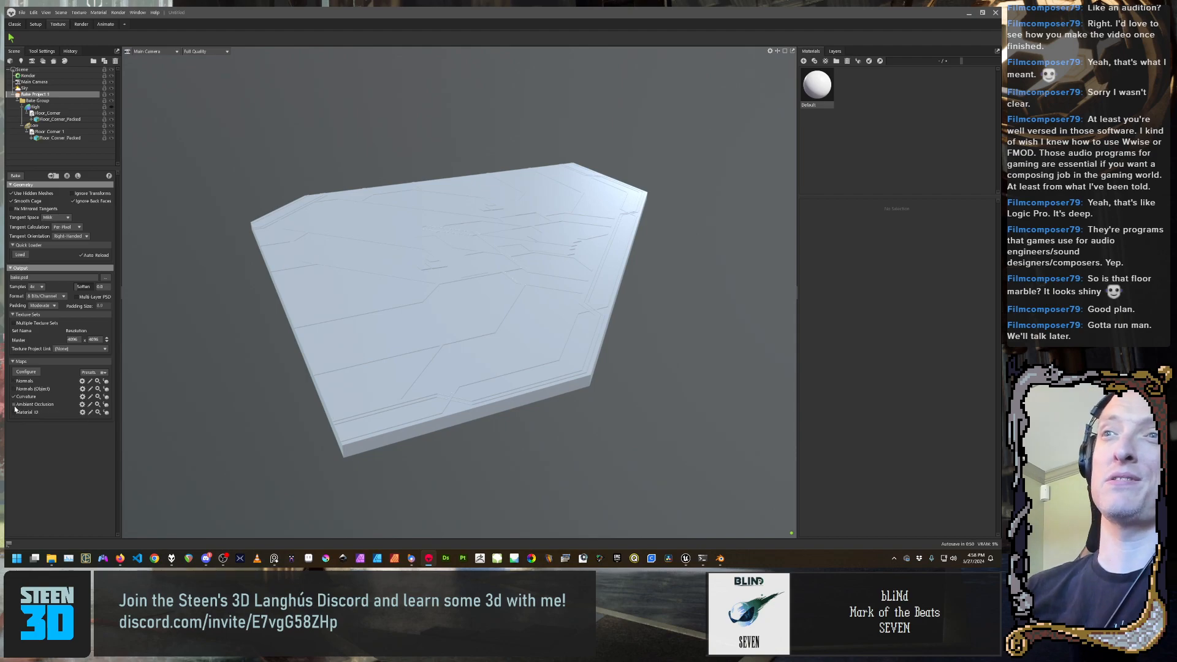
left_click(14, 398)
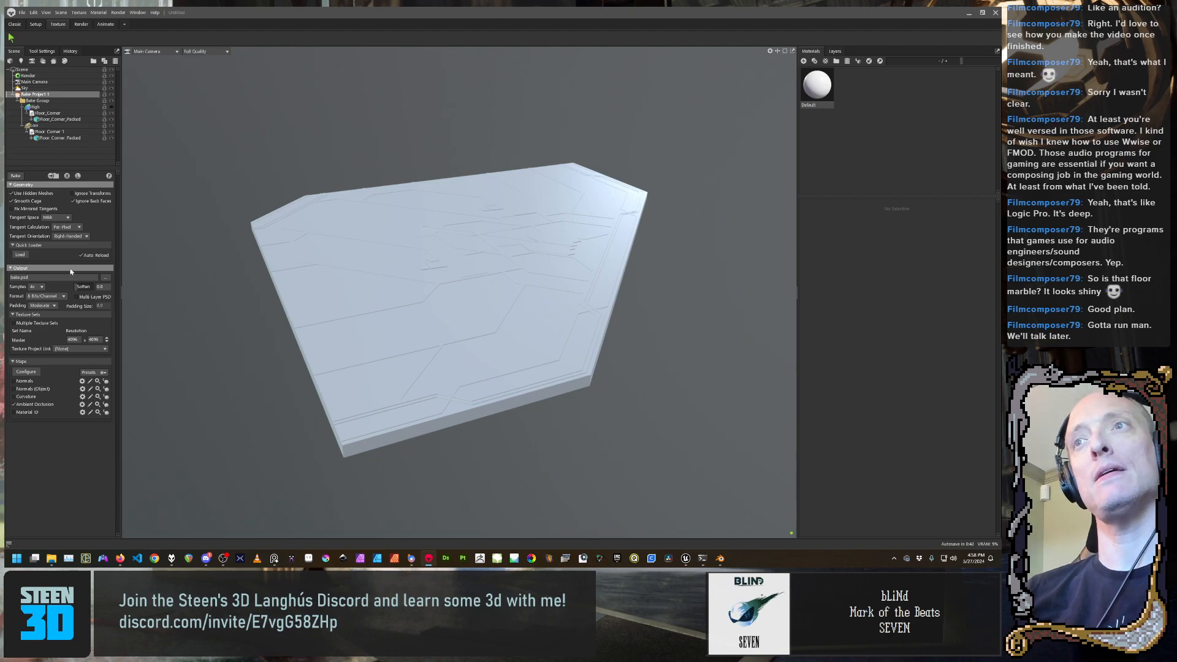
Start choosing the bake output location and create and open a Floor_Corner folder inside the project's Marmoset folder
left_click(105, 277)
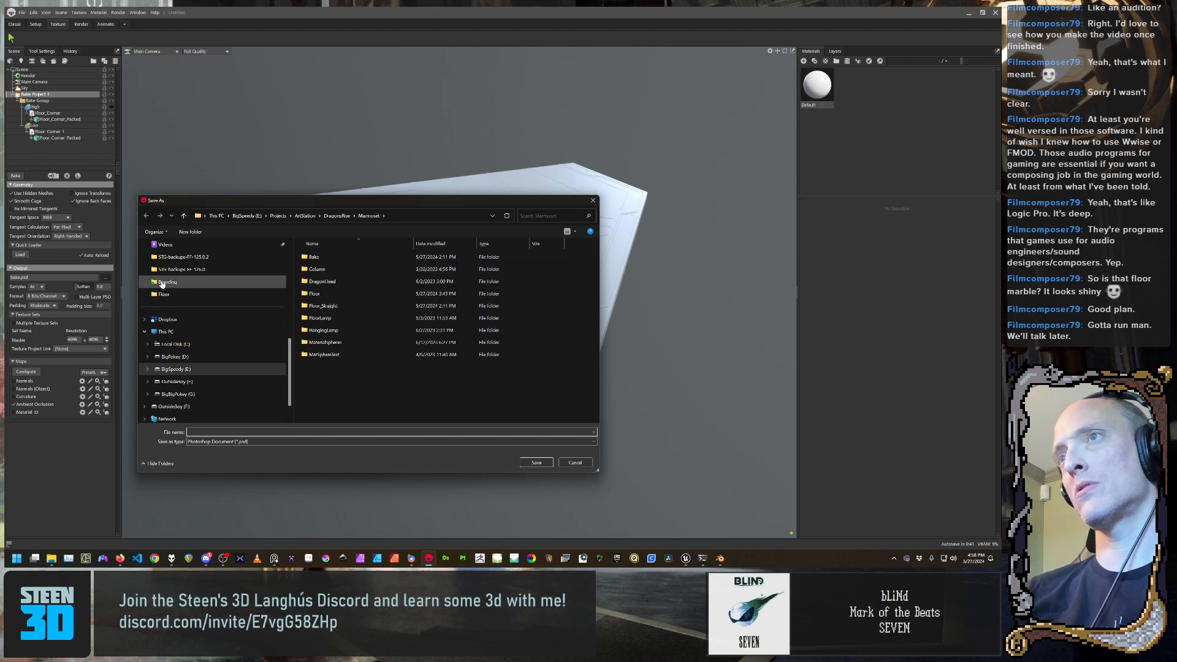
left_click(190, 231)
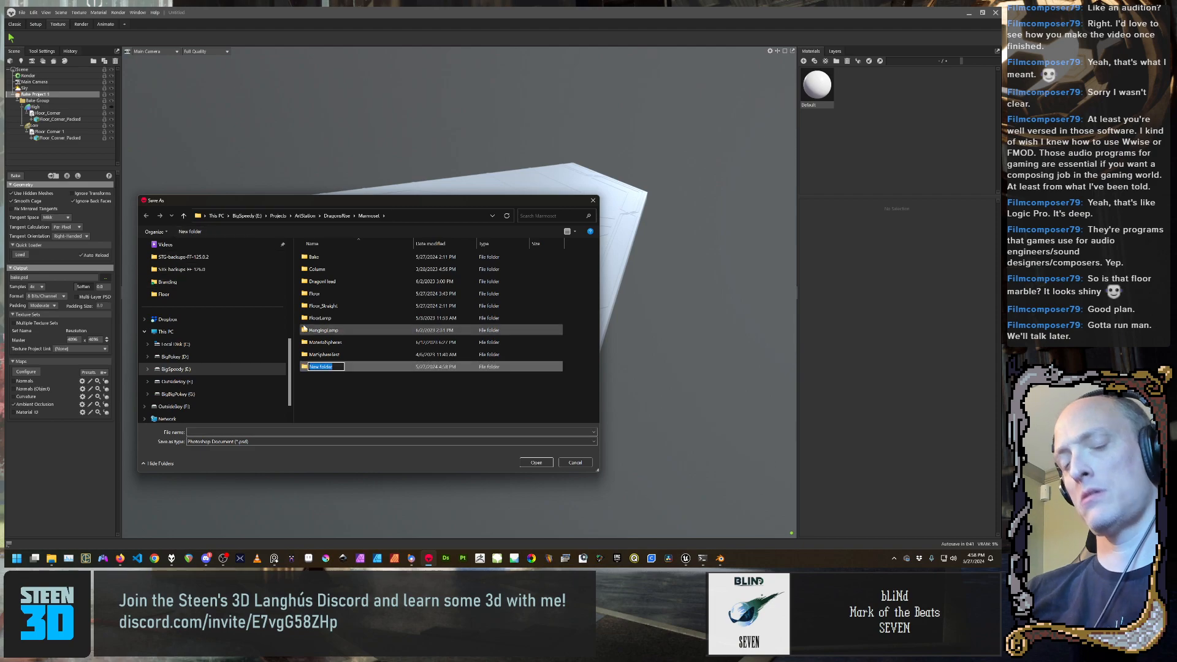
type("Floor_")
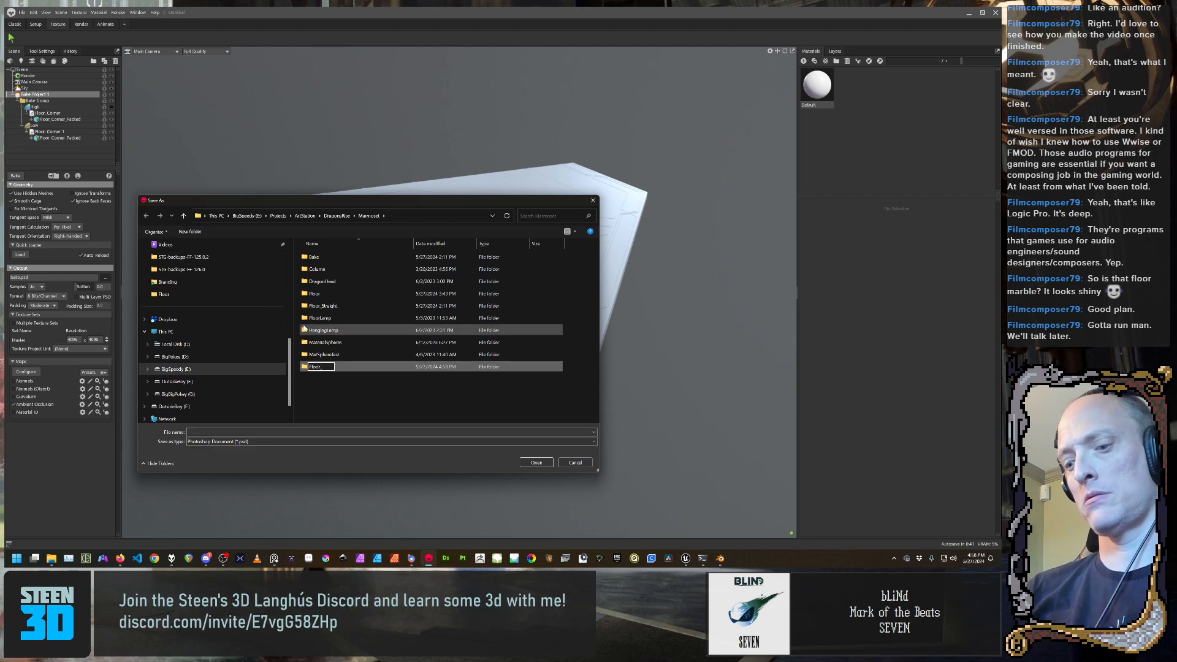
type(" Cor")
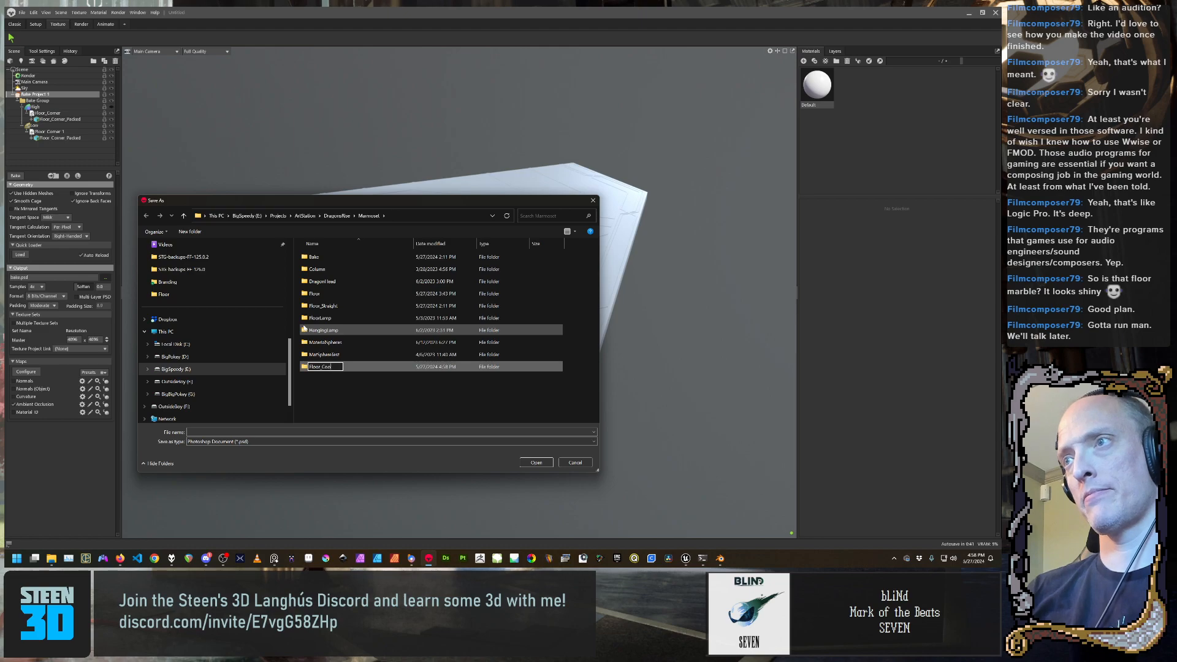
type("ner")
key("Return")
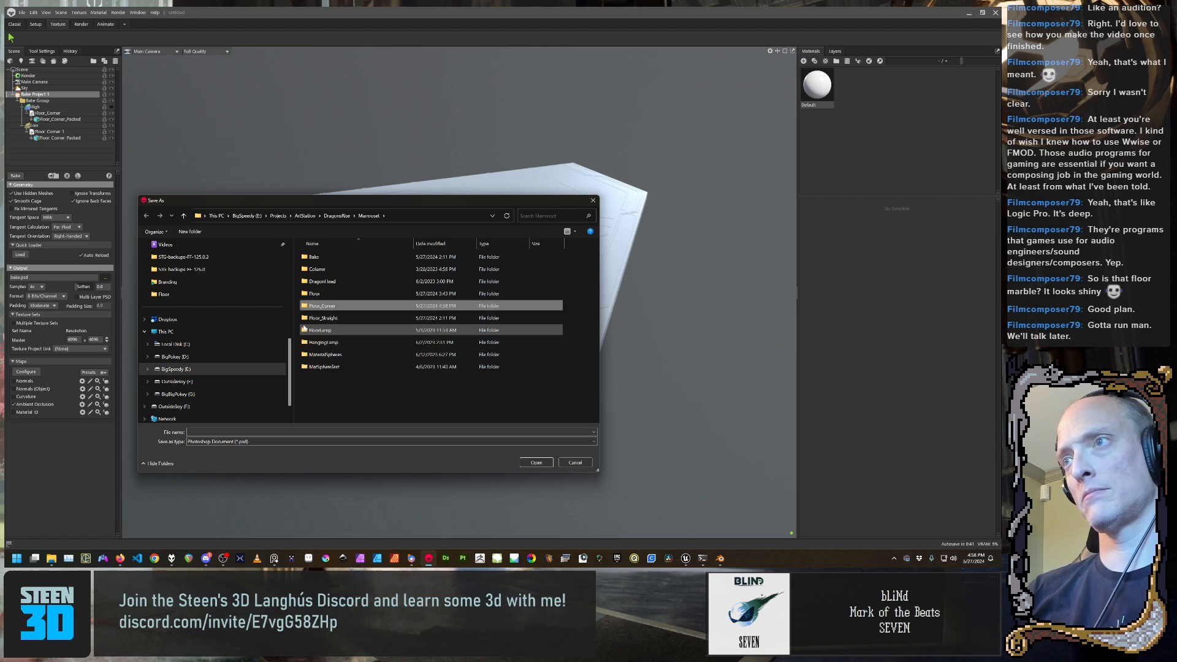
double_click(393, 308)
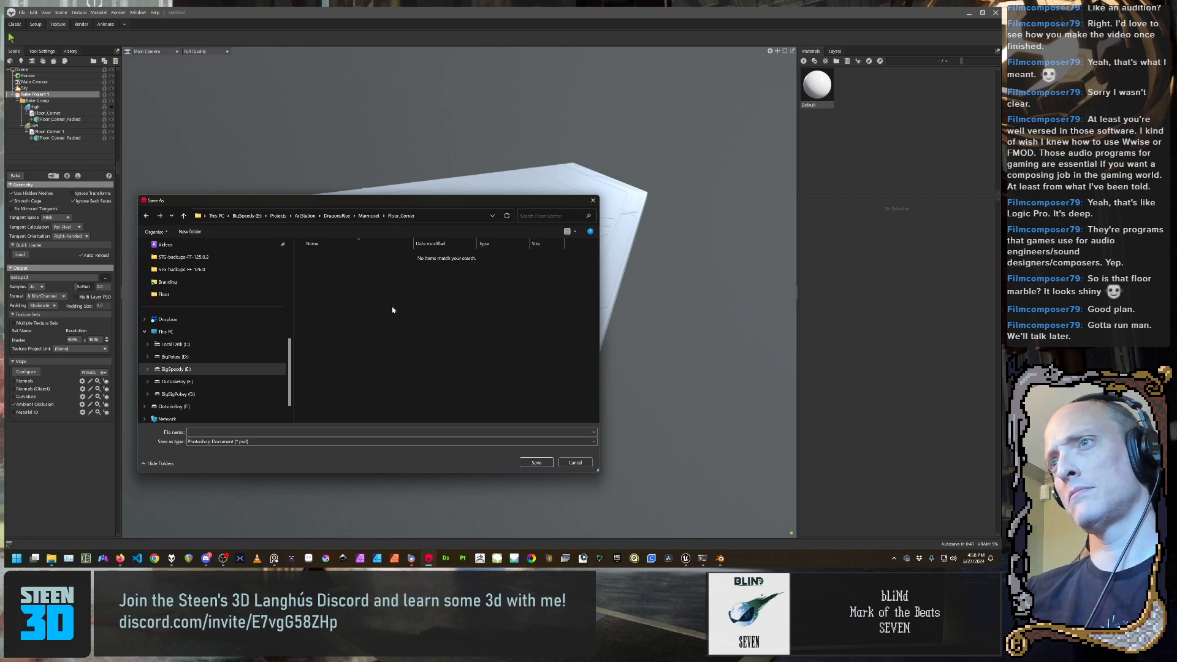
Set the bake output to a Targa file named Floor_Corner in the Floor_Corner folder and bake the ambient occlusion map
left_click(248, 442)
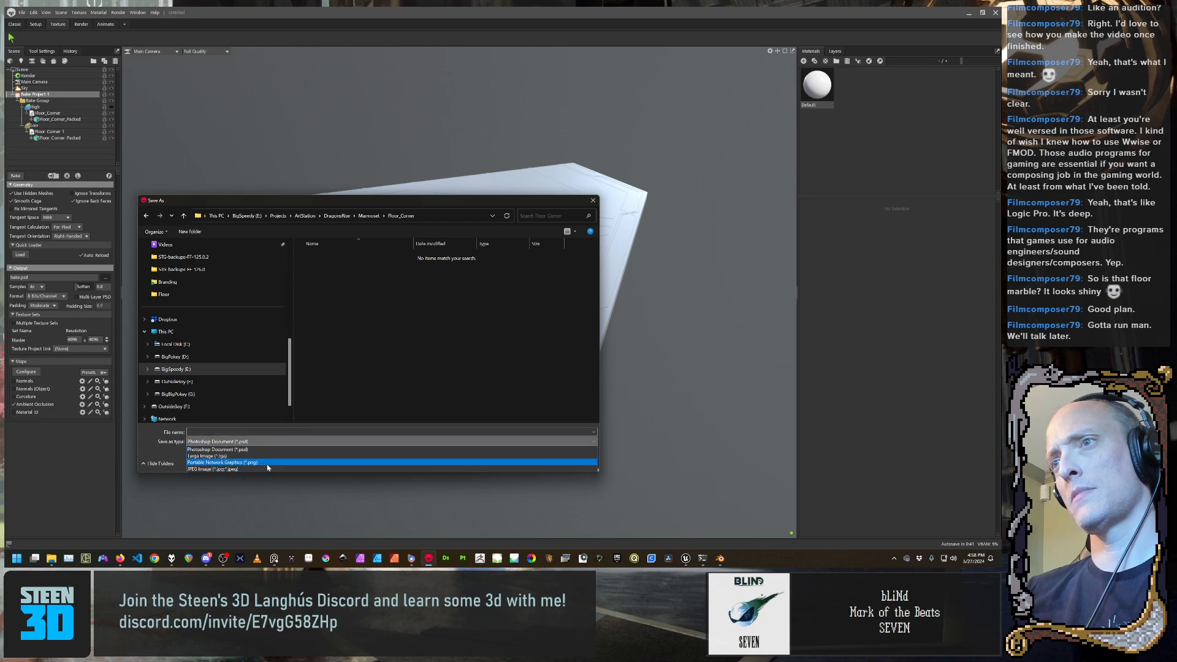
left_click(271, 457)
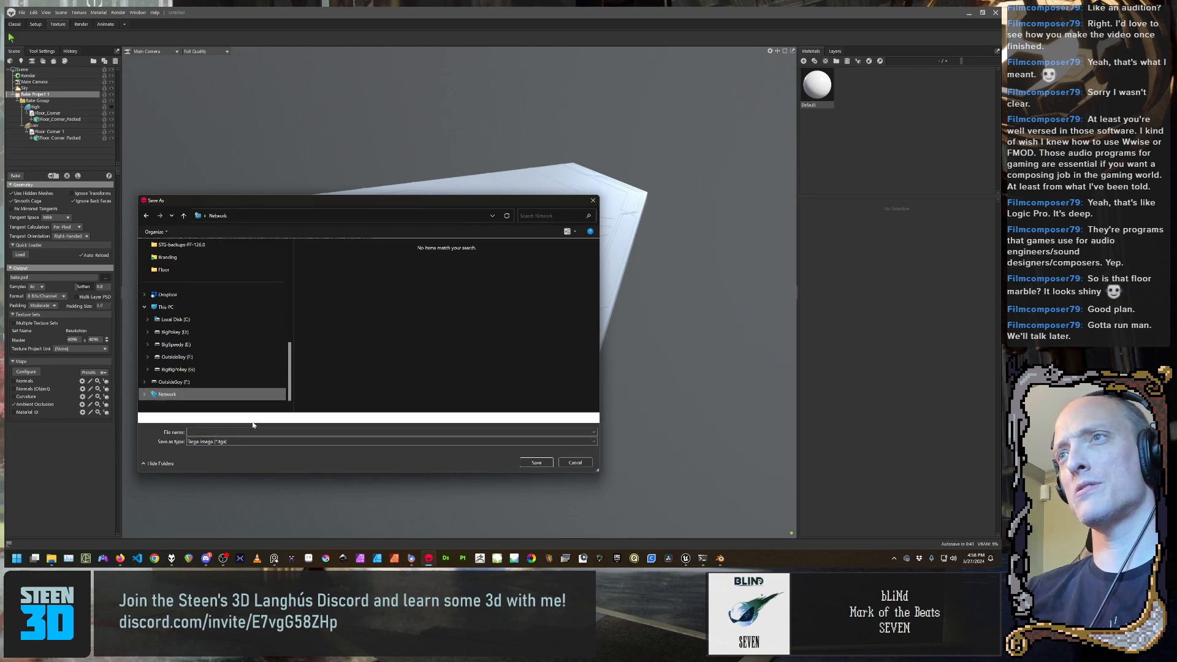
scroll(288, 413, "down", 1)
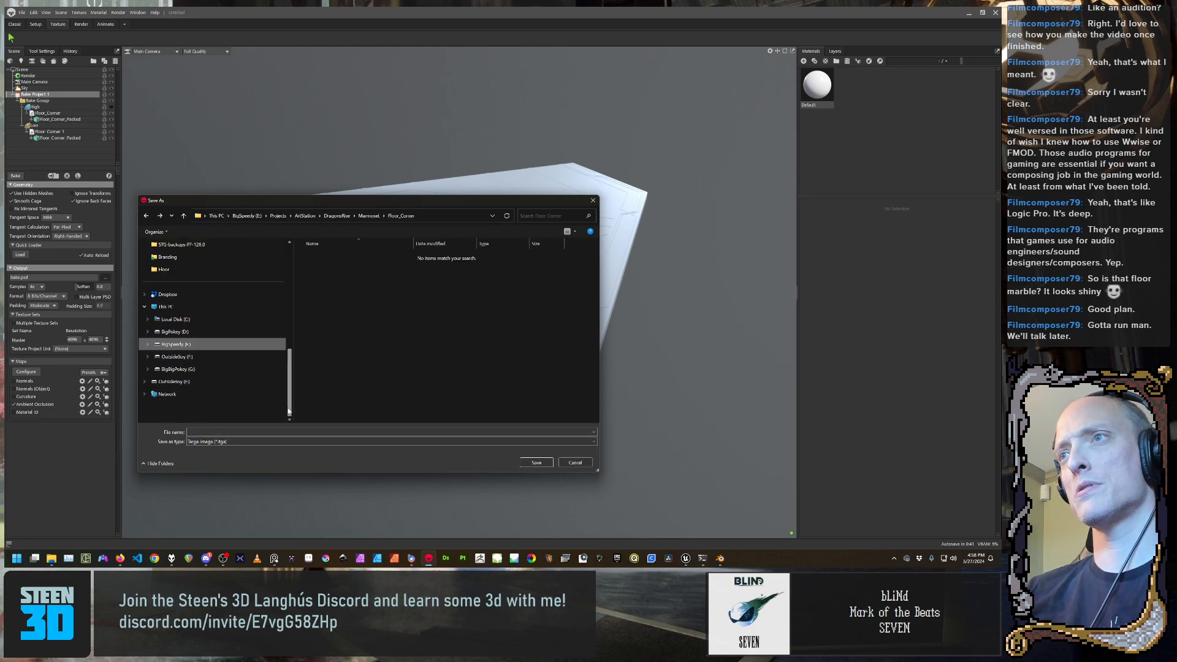
left_click(318, 434)
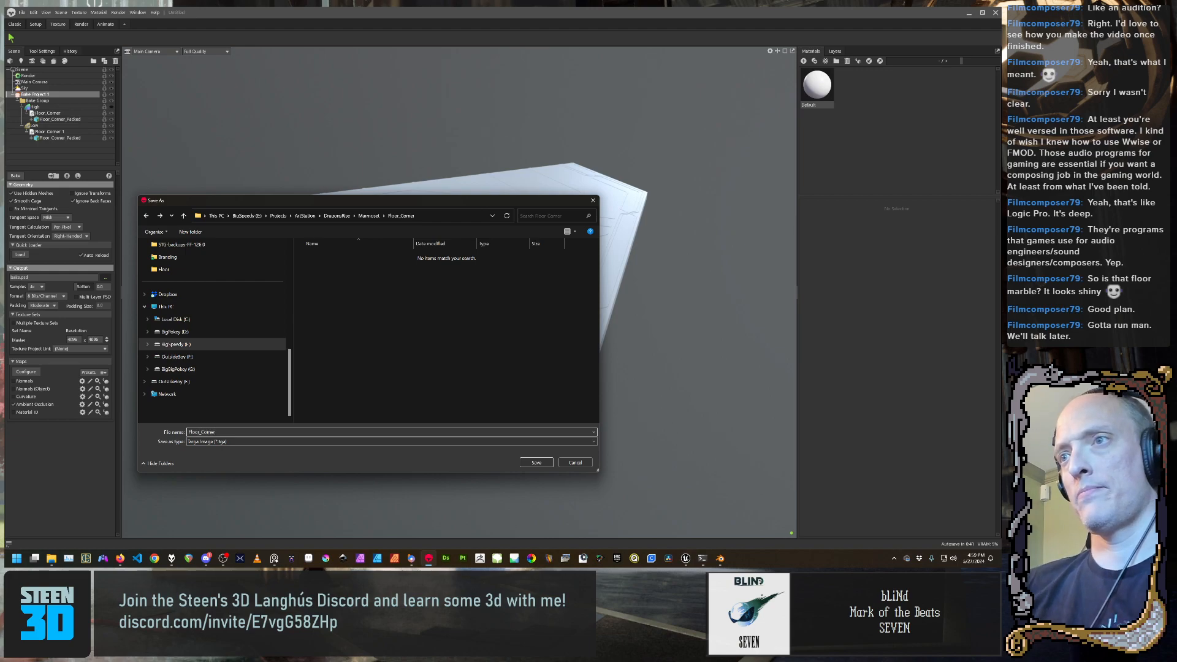
left_click(536, 464)
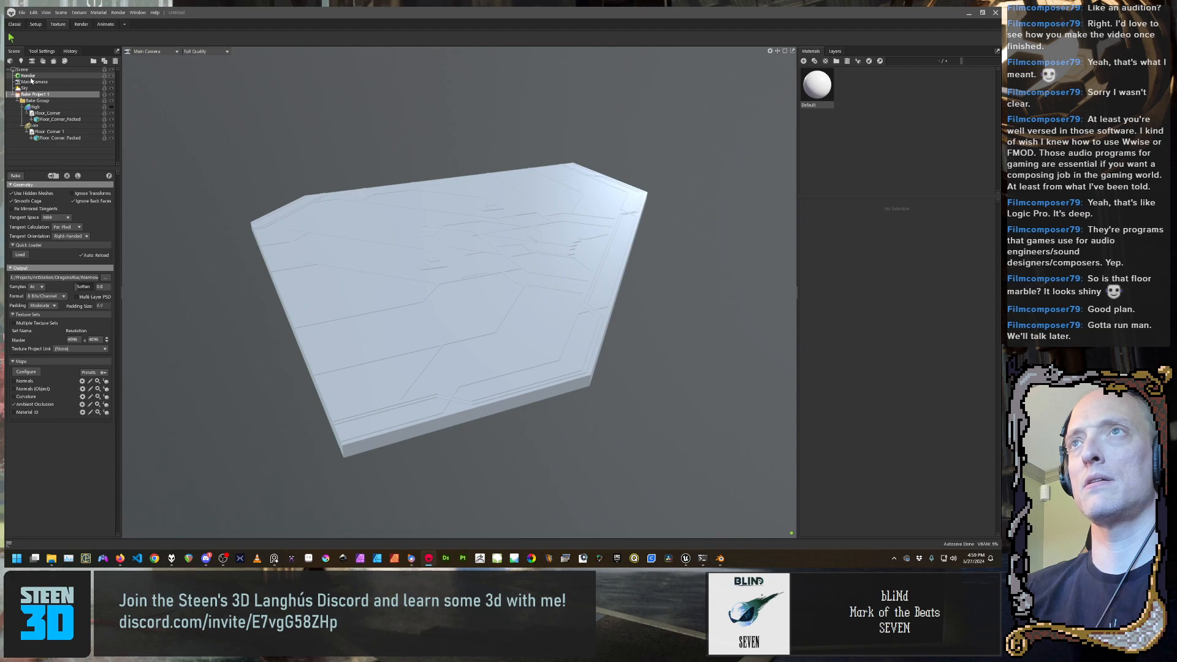
left_click(16, 176)
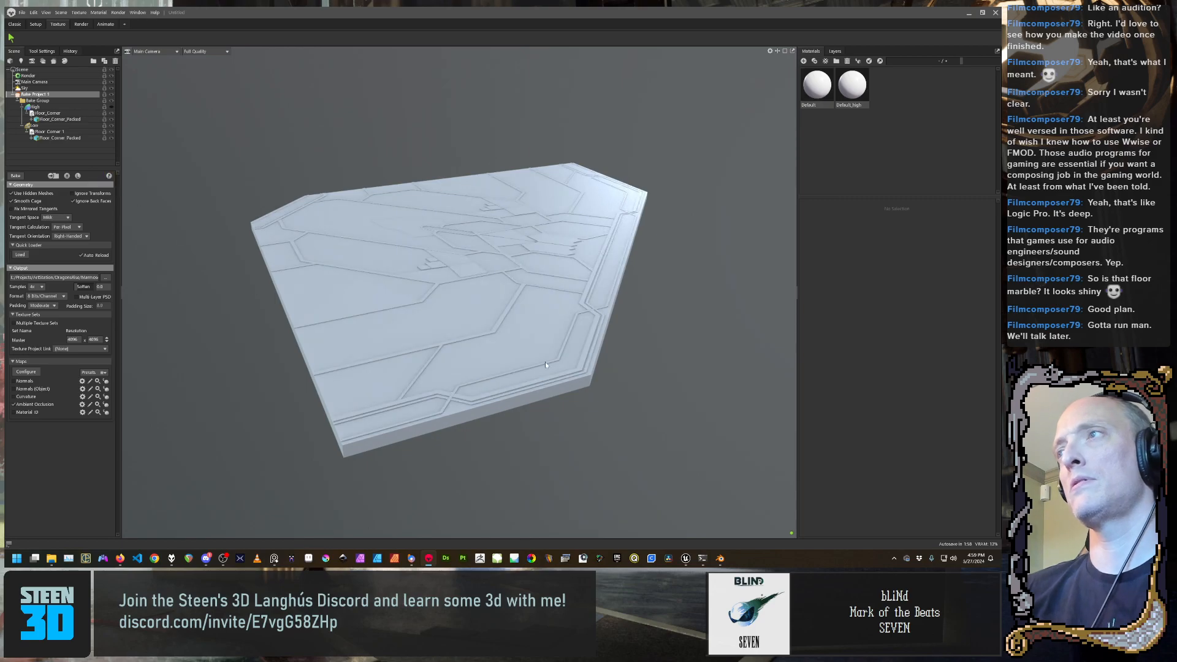
left_click_drag(641, 295, 557, 218)
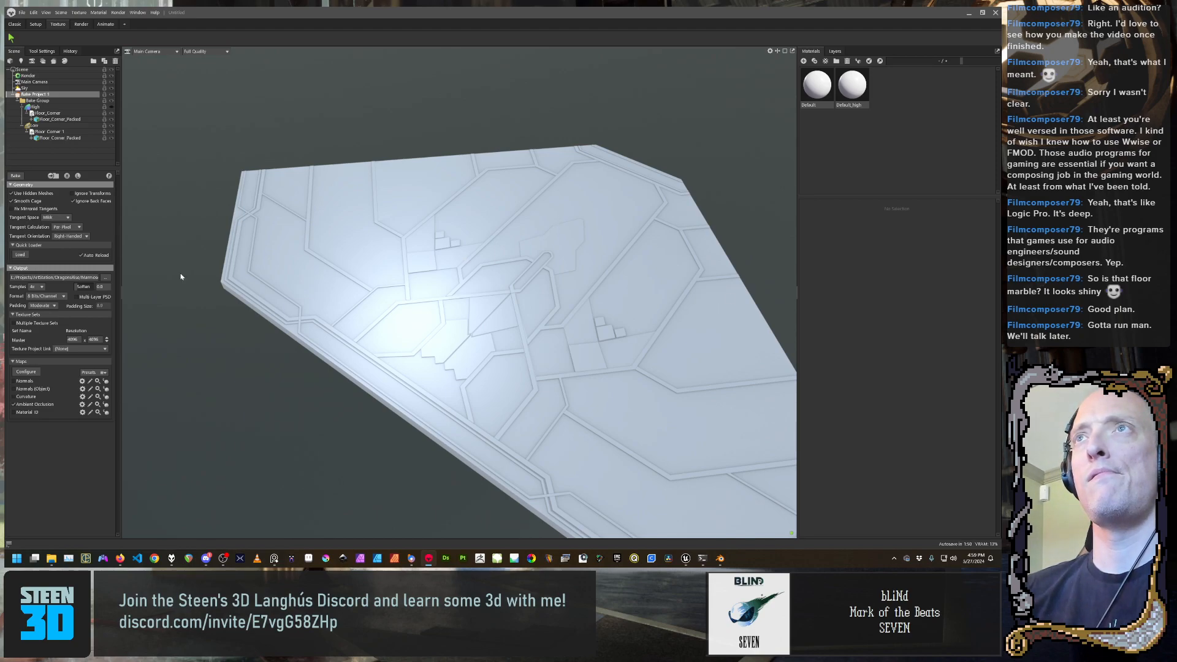
Save the Toolbag scene as Floor_Corner.tbscene in the project's Marmoset folder
left_click(22, 12)
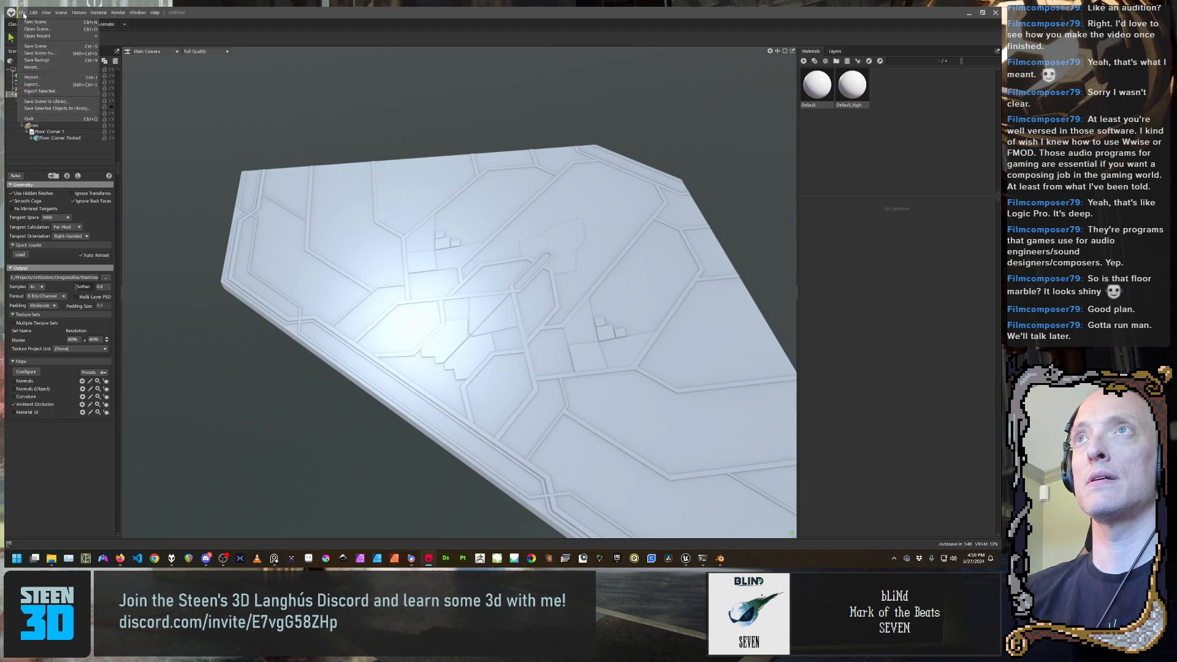
left_click(35, 54)
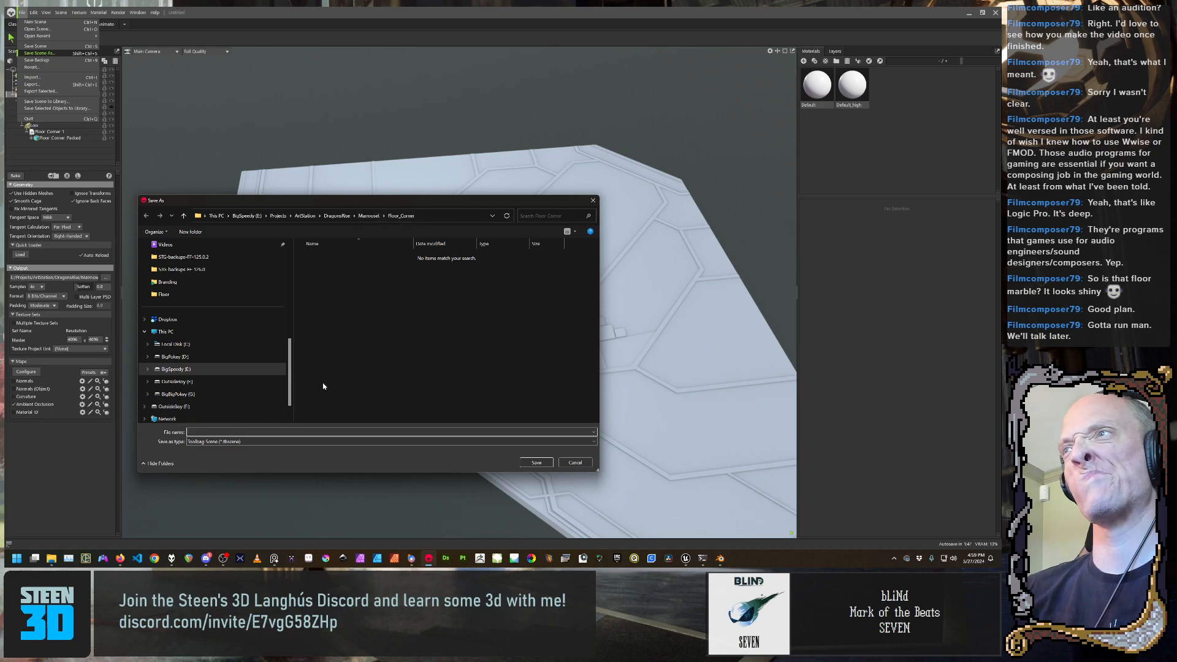
left_click(369, 216)
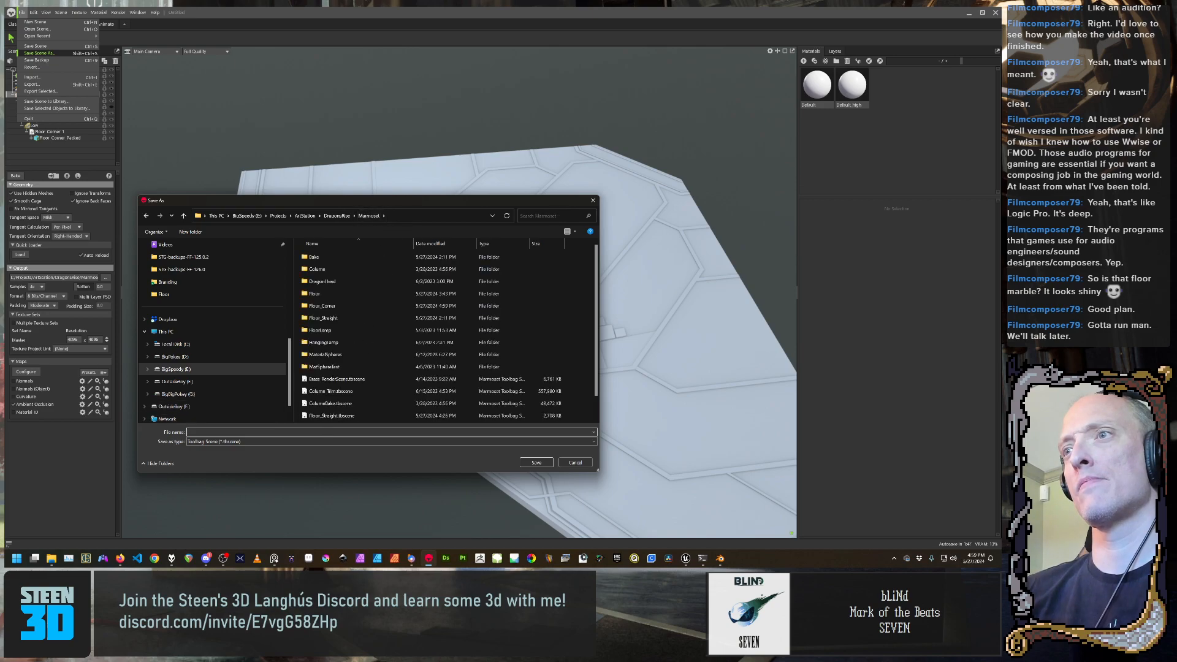
type("F")
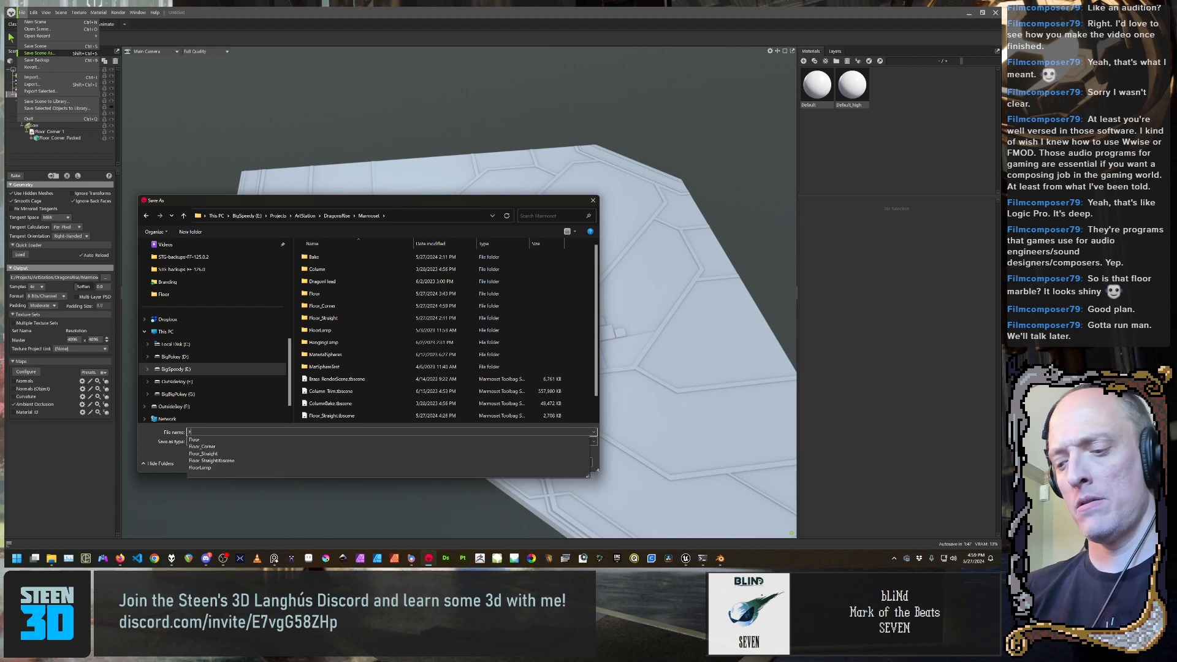
type("loor_")
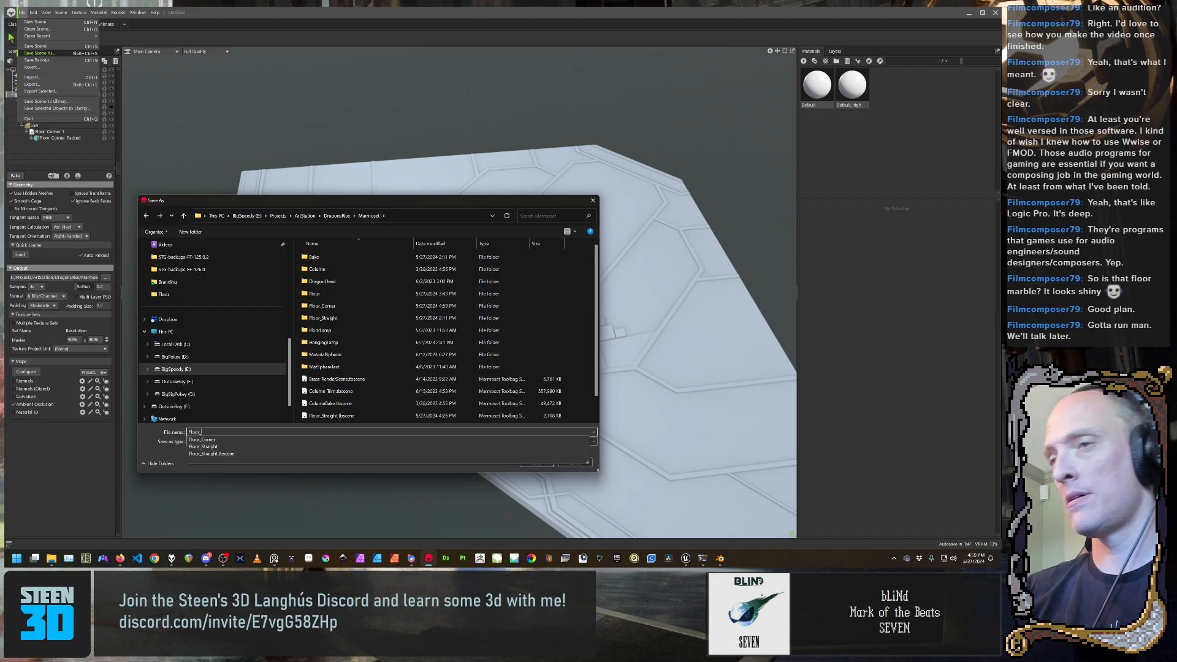
type("Corner.tbscene")
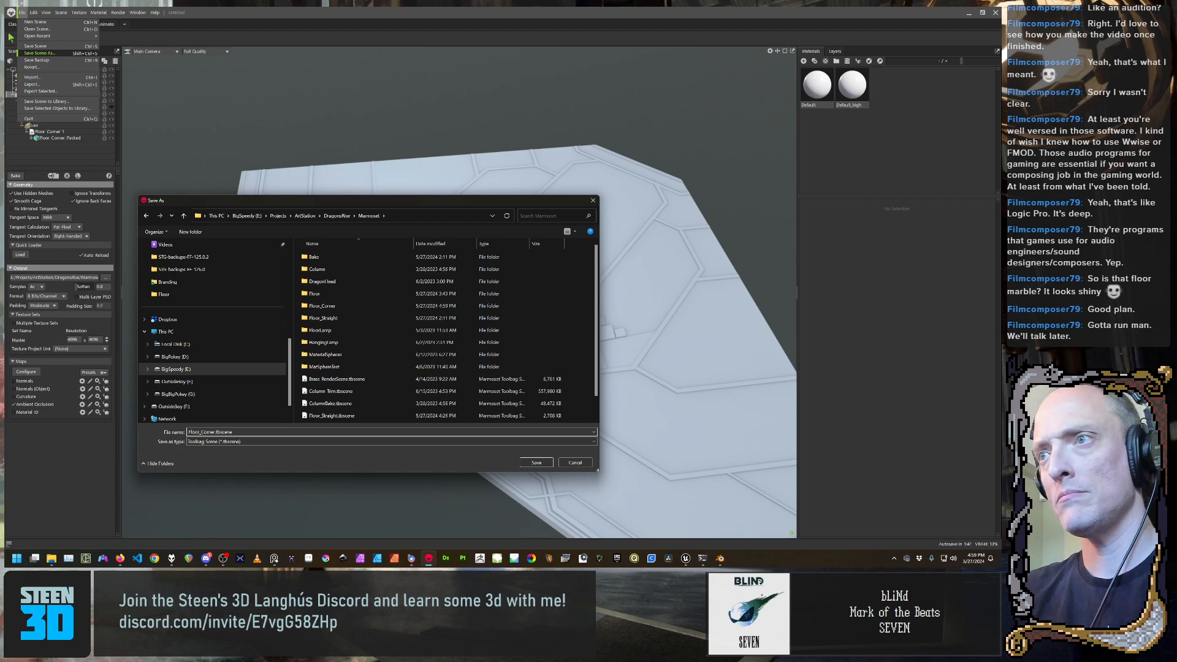
key("Return")
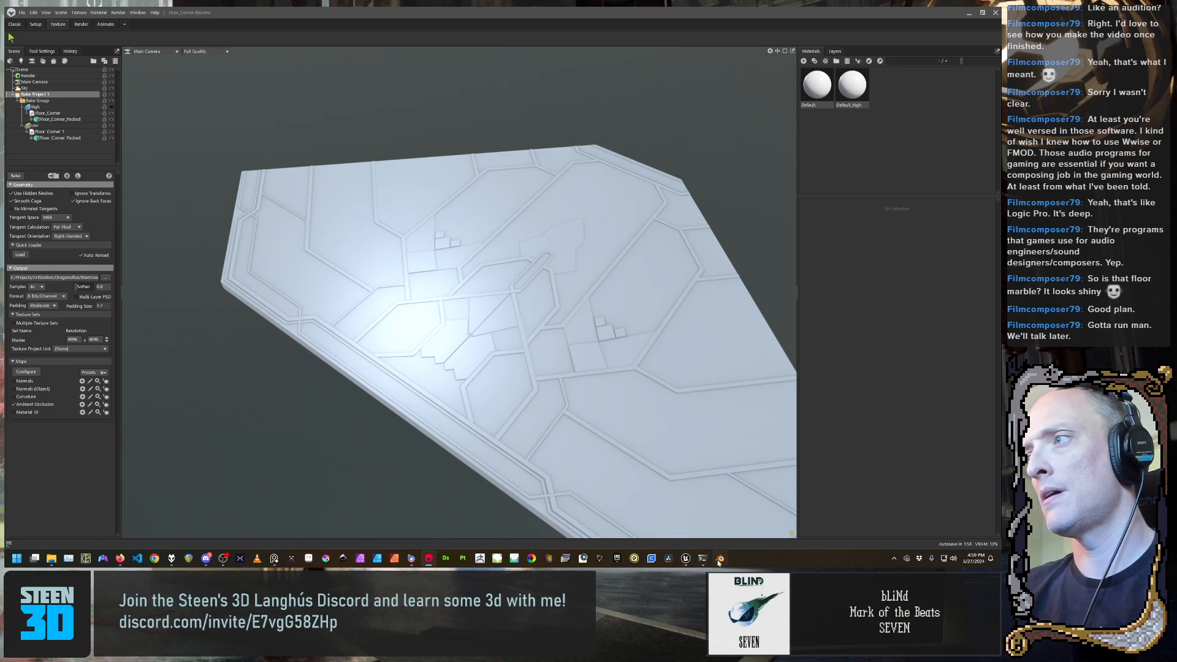
Switch to Blender, select the Floor_Corner object and check its modifiers and UV maps
mouse_move(718, 561)
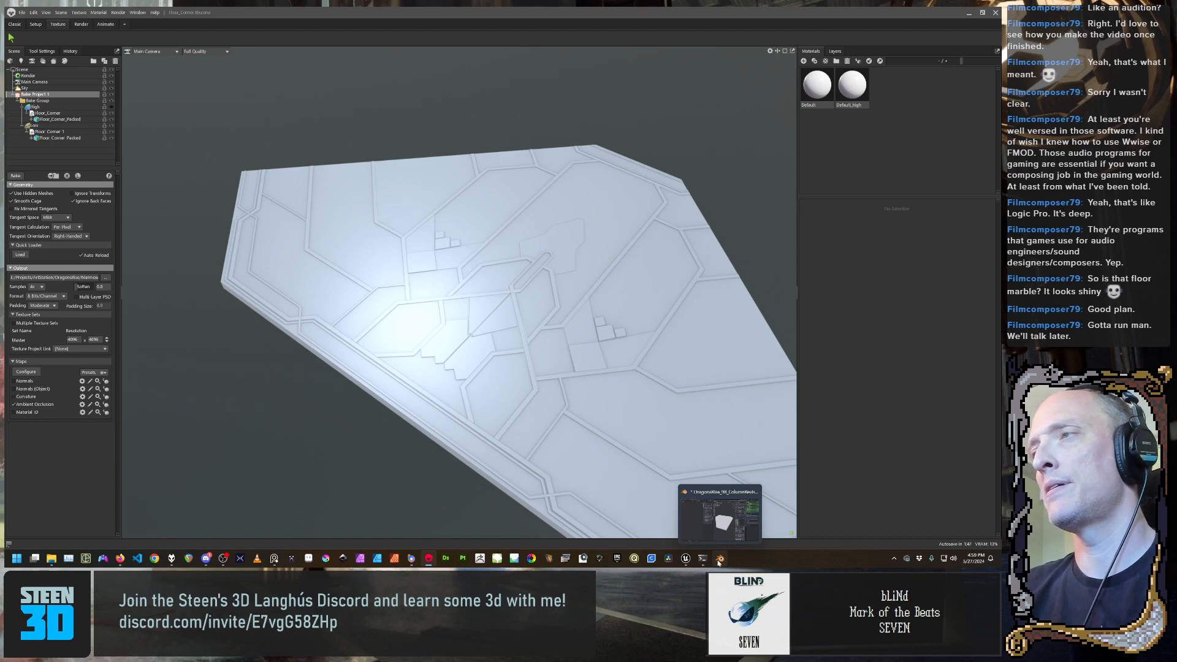
left_click(719, 561)
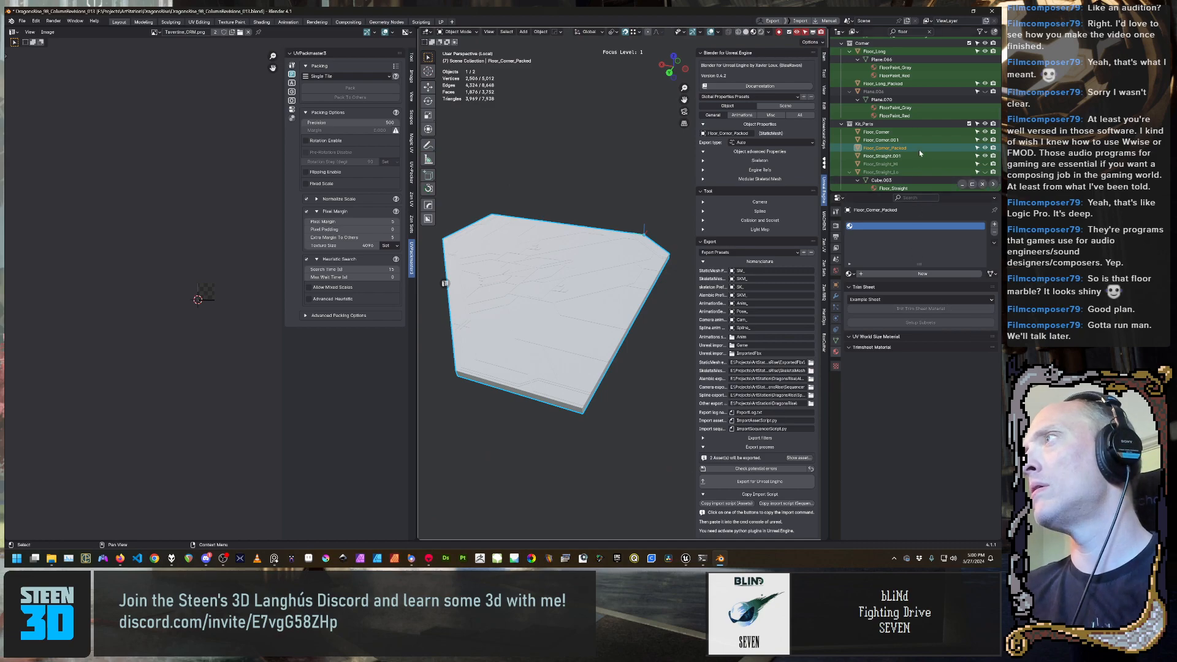
left_click(916, 133)
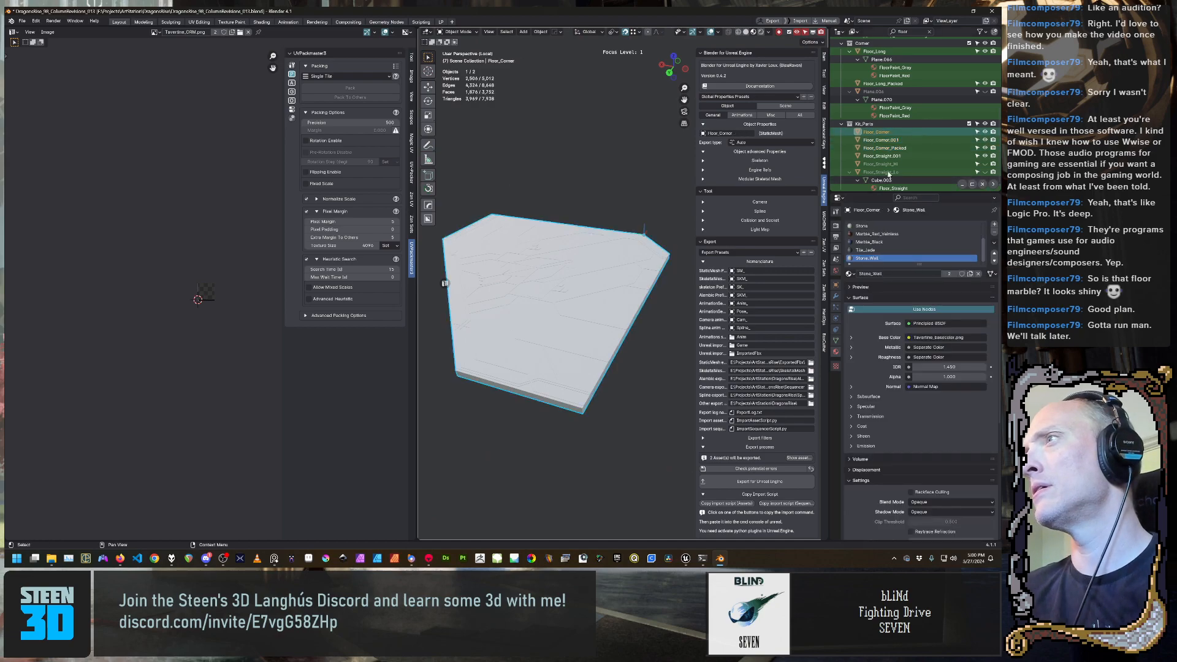
scroll(939, 423, "down", 1)
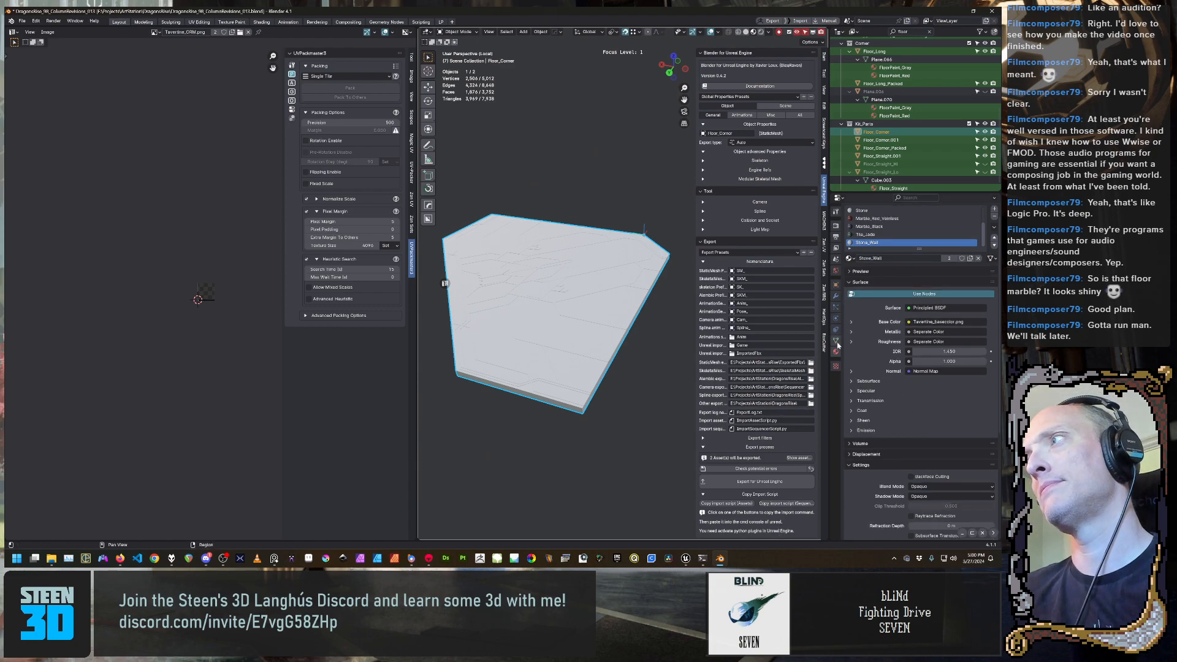
left_click(837, 297)
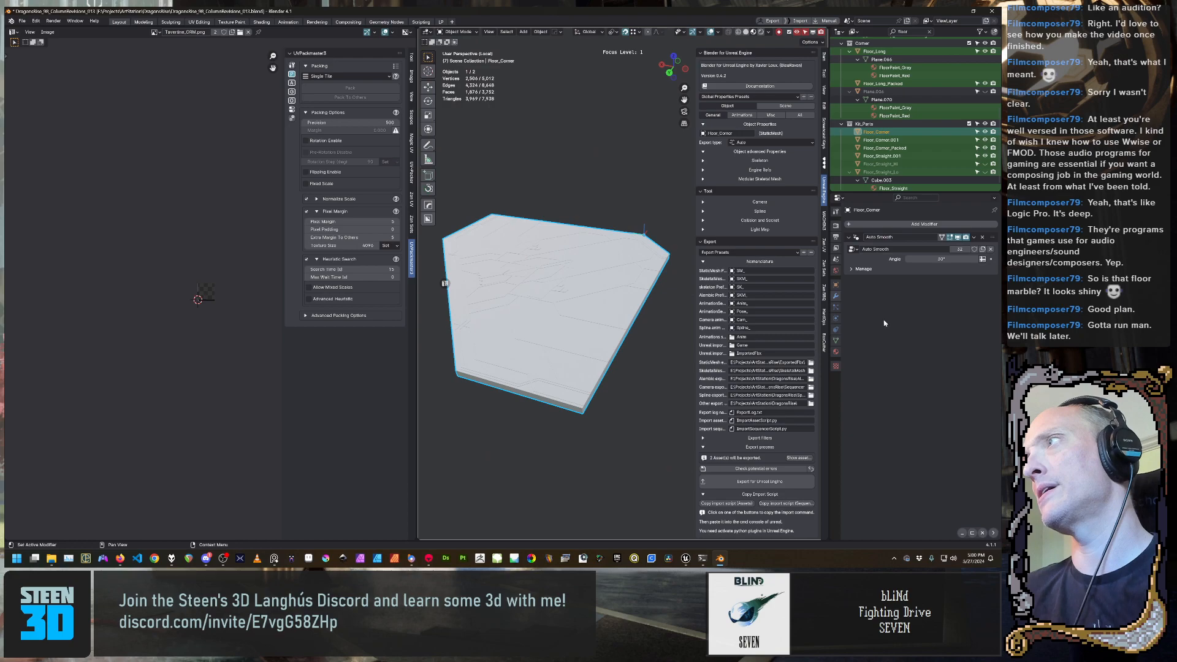
left_click(836, 340)
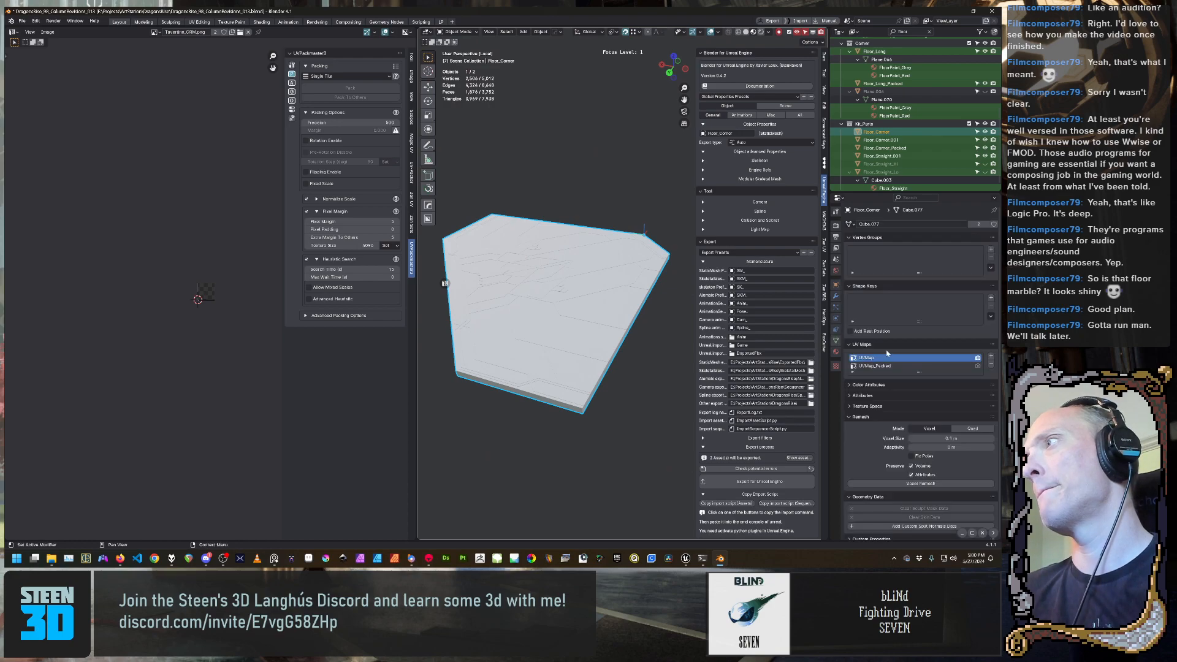
Set the Floor_Corner object's Unreal export type to Export recursive
middle_click_drag(638, 395, 610, 400)
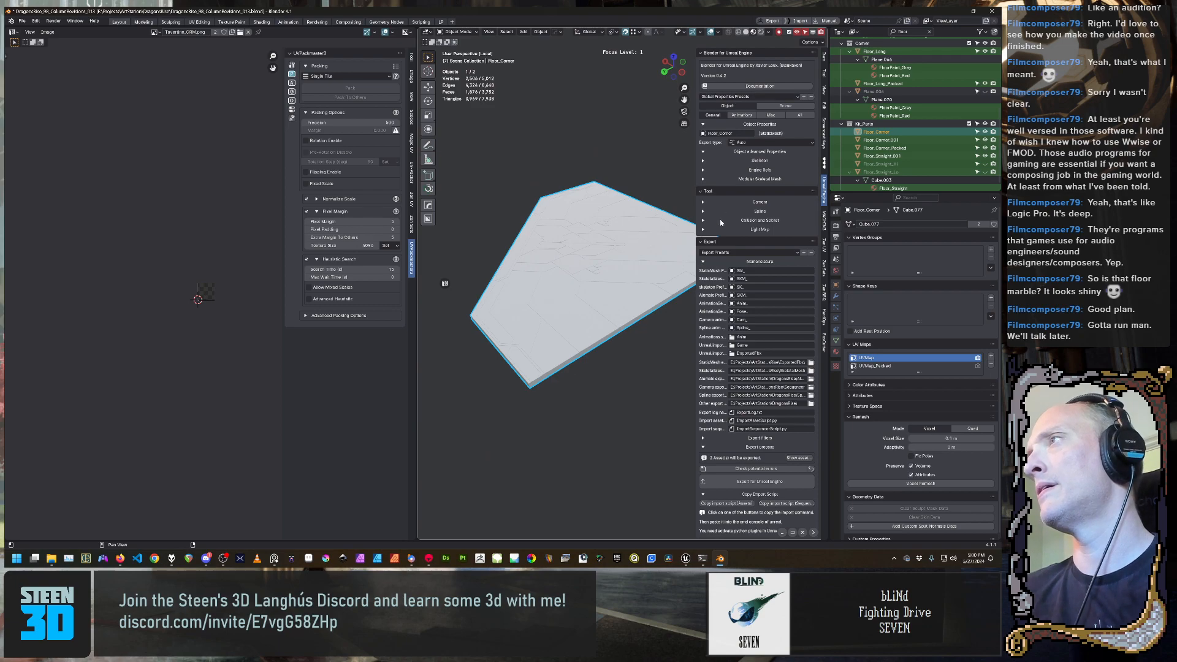
left_click(753, 142)
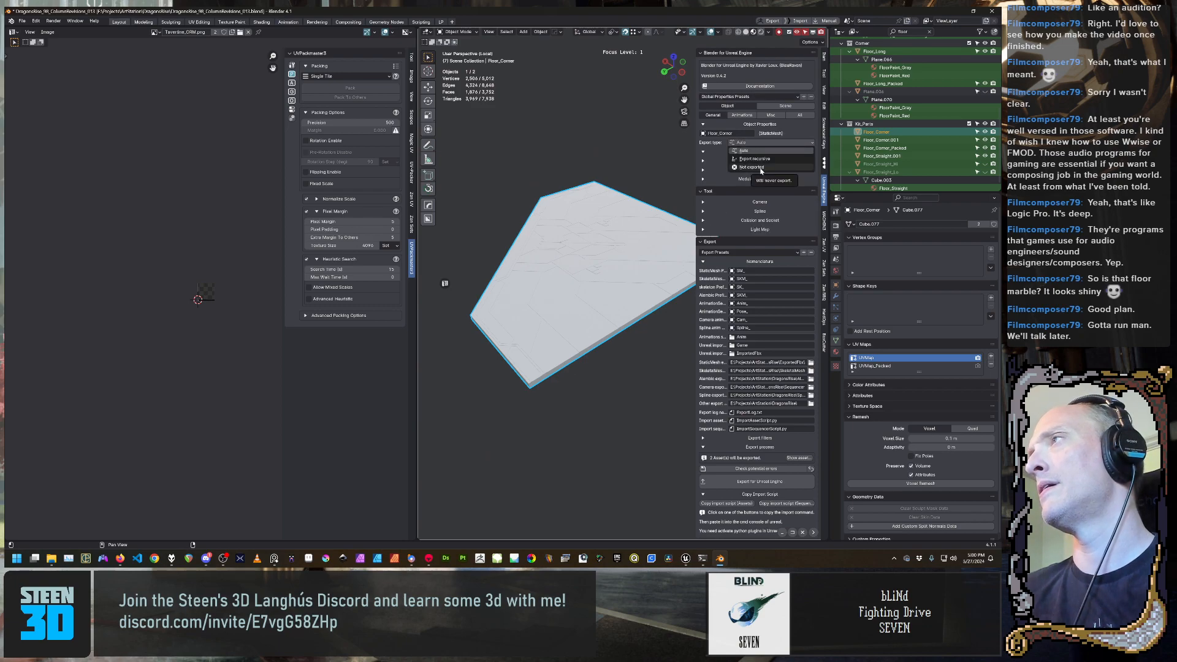
left_click(760, 159)
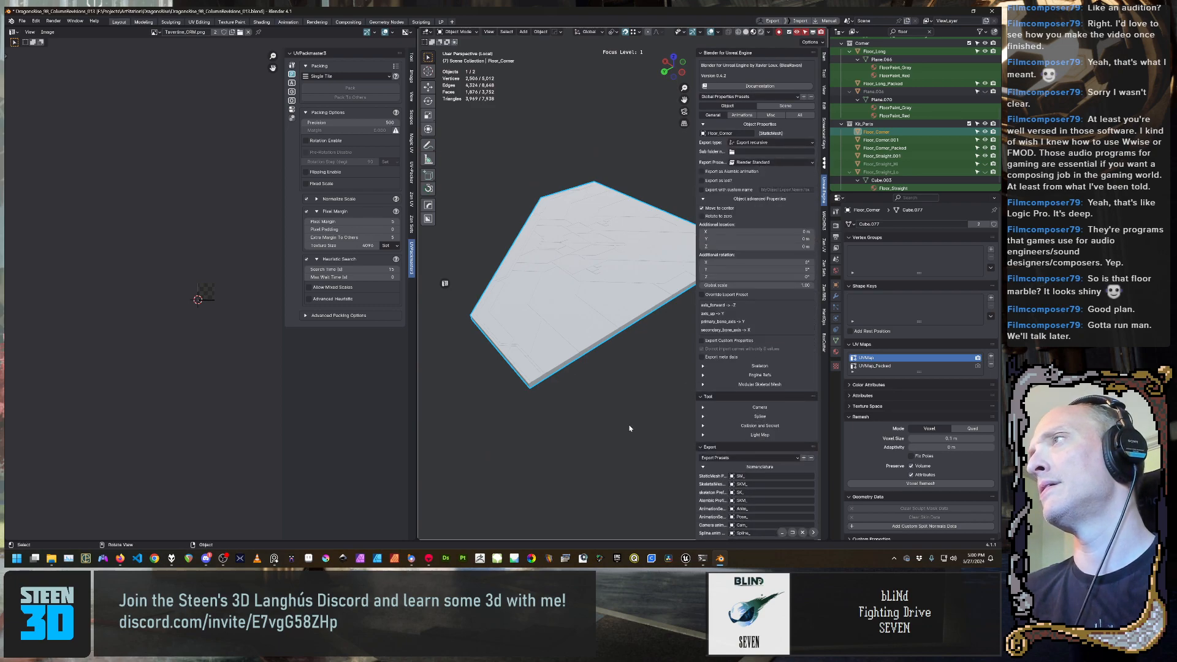
Compare the Unreal export settings and UV maps of the overlapping Floor_Corner and Floor_Corner_Packed objects, ending with Floor_Corner selected
scroll(767, 478, "down", 8)
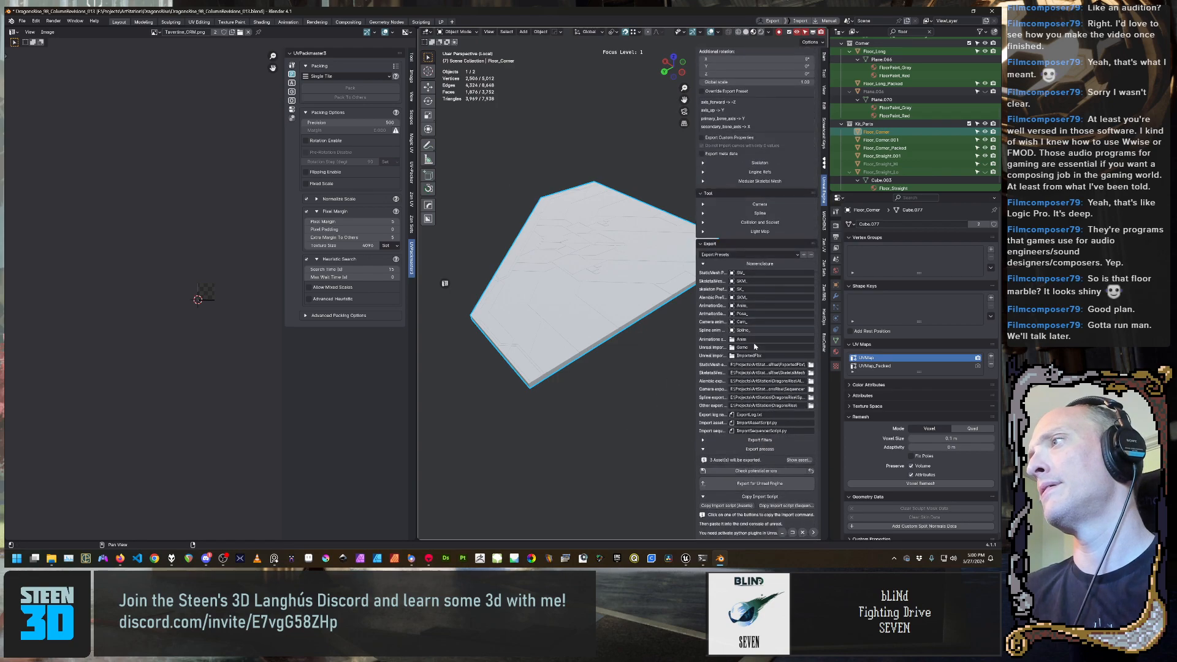
left_click(560, 320)
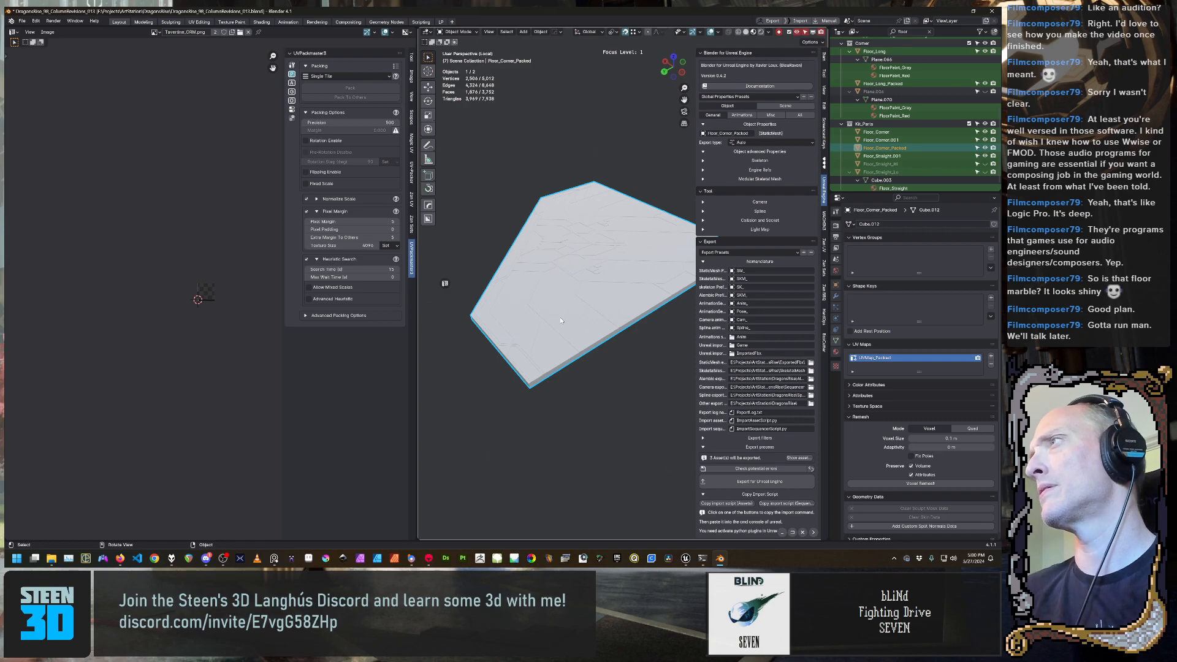
left_click(893, 133)
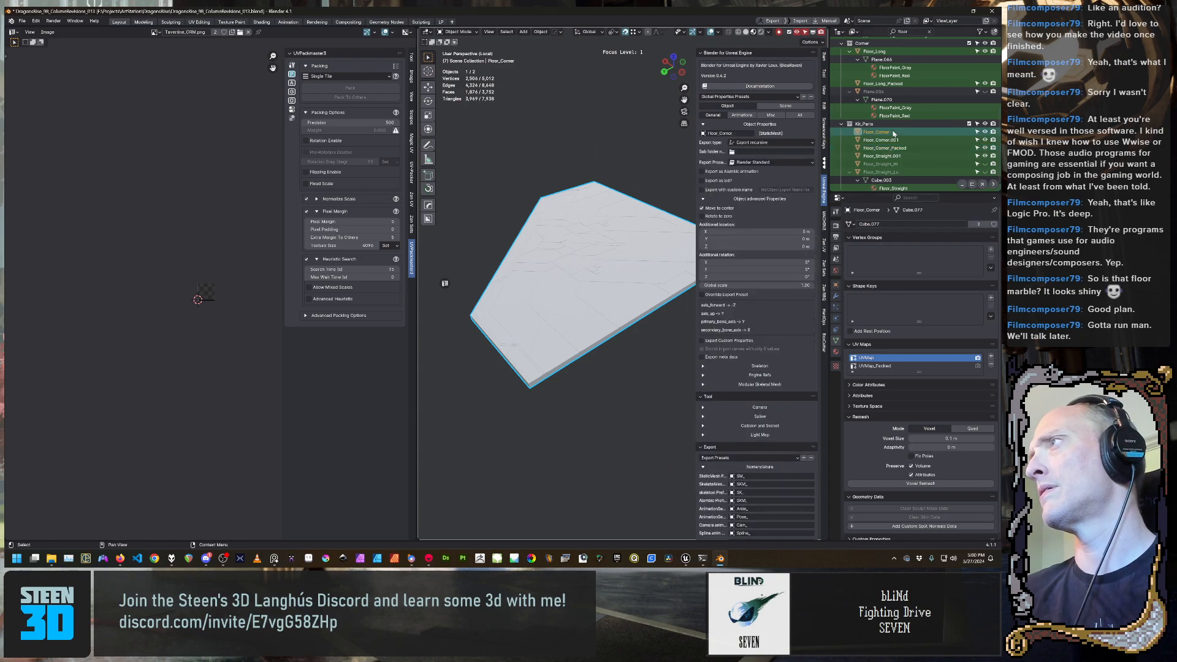
scroll(791, 466, "down", 8)
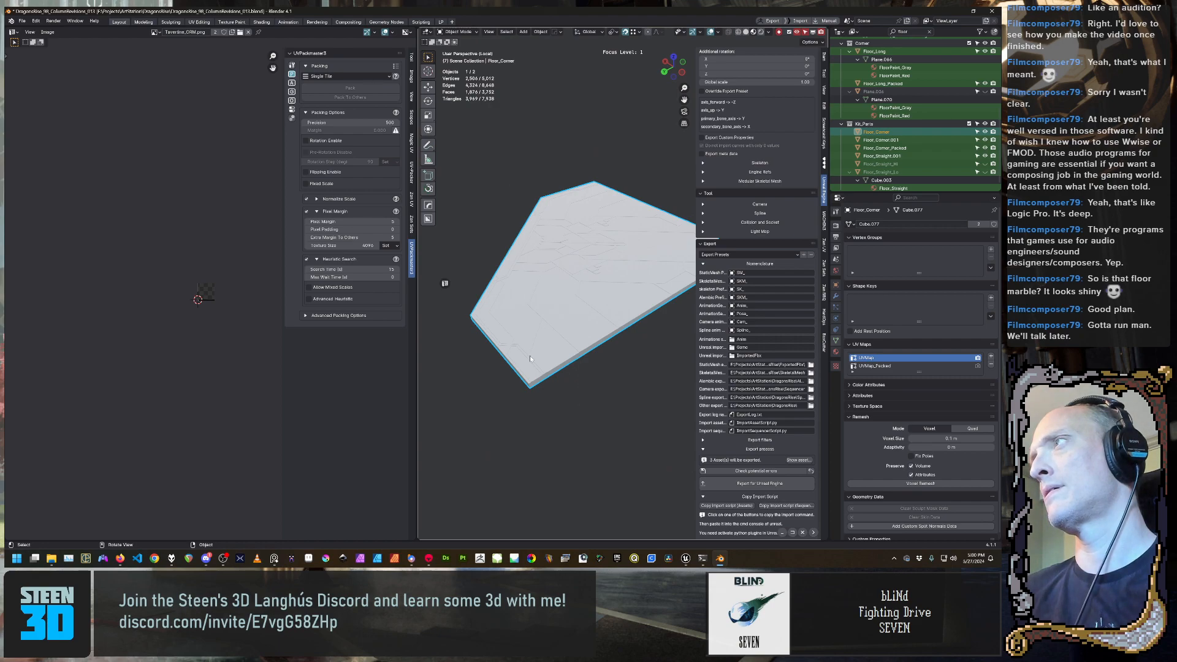
middle_click_drag(530, 358, 583, 409)
left_click(585, 414)
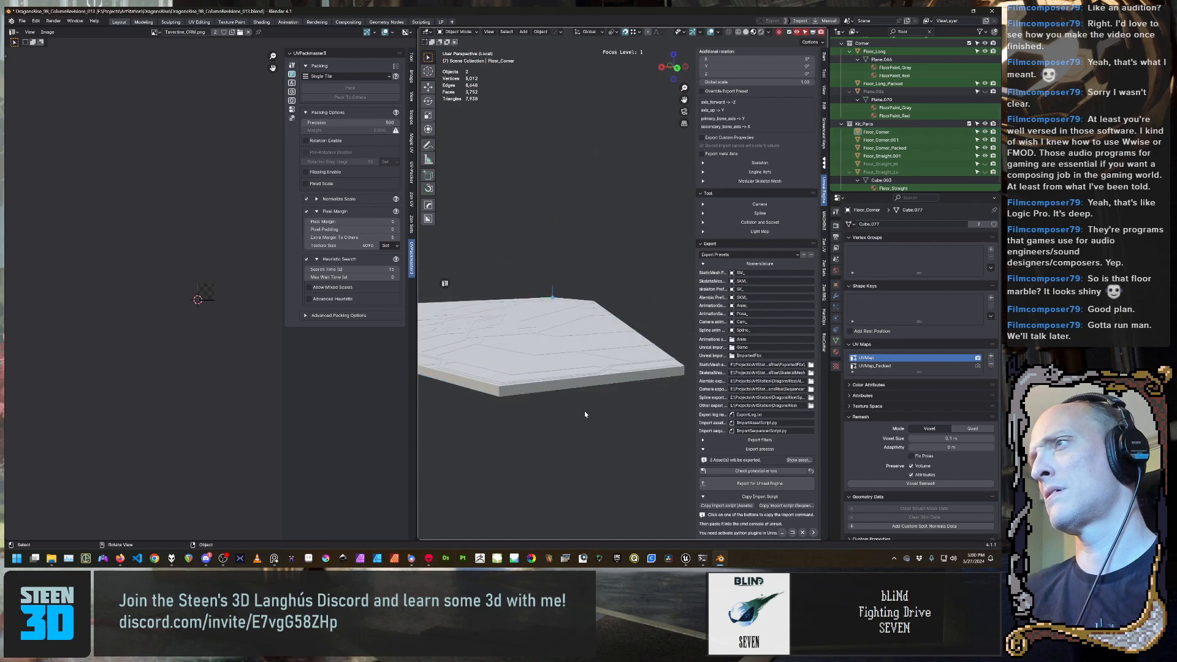
left_click(589, 382)
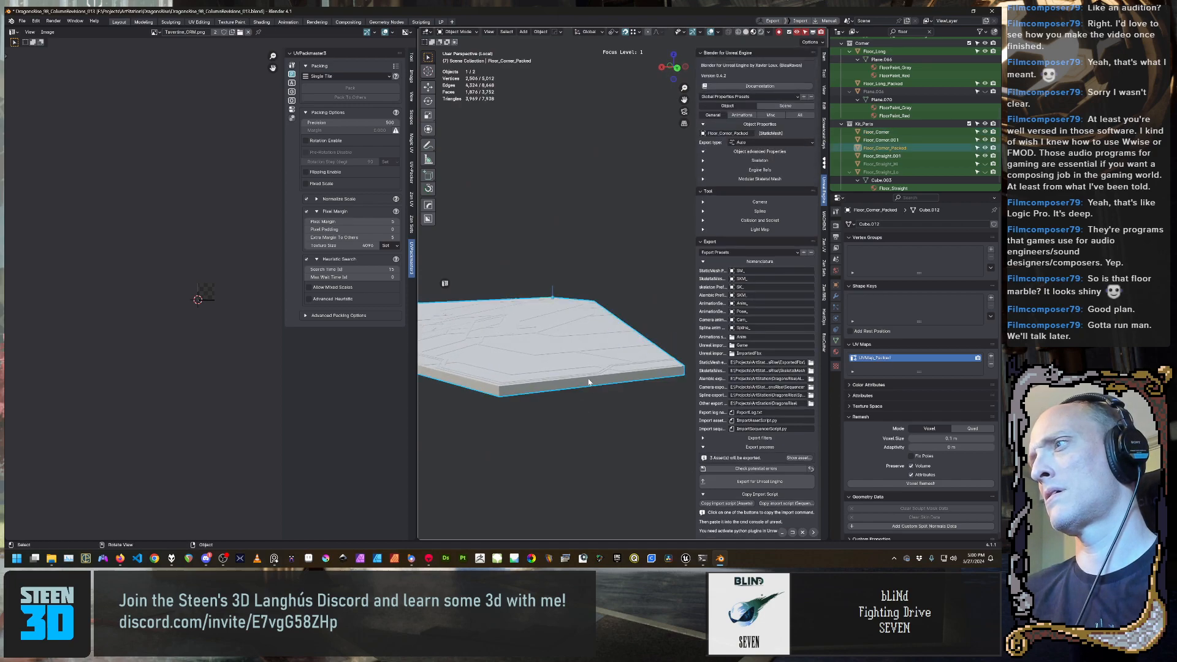
left_click(593, 412)
left_click(587, 366)
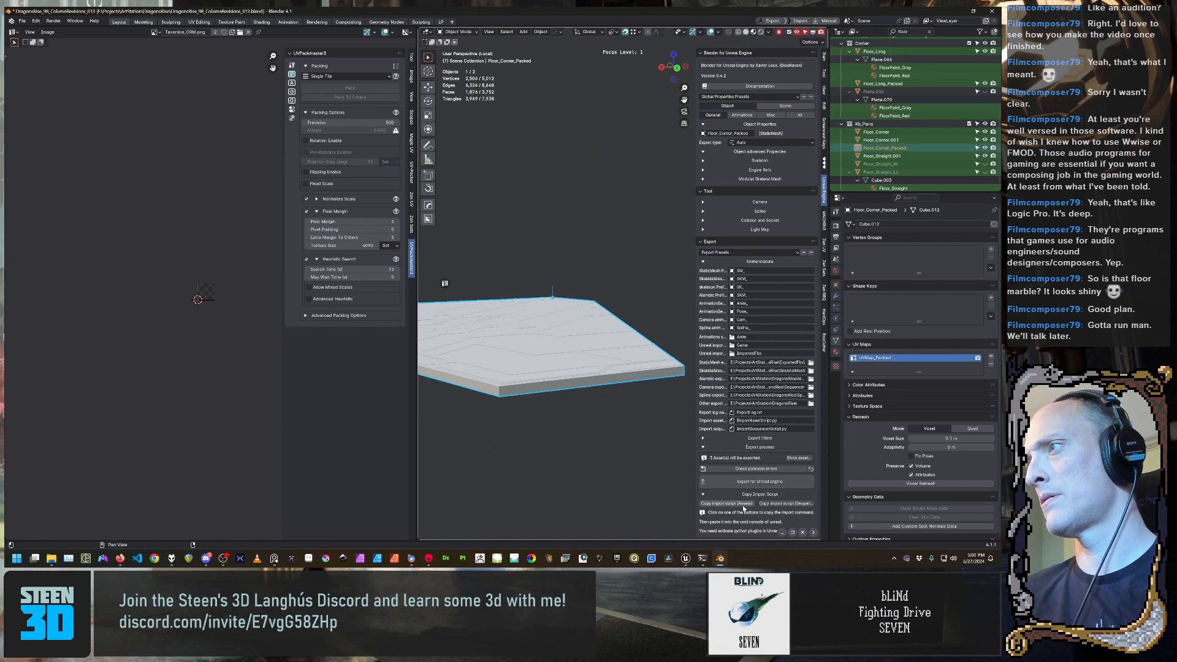
scroll(679, 285, "up", 4)
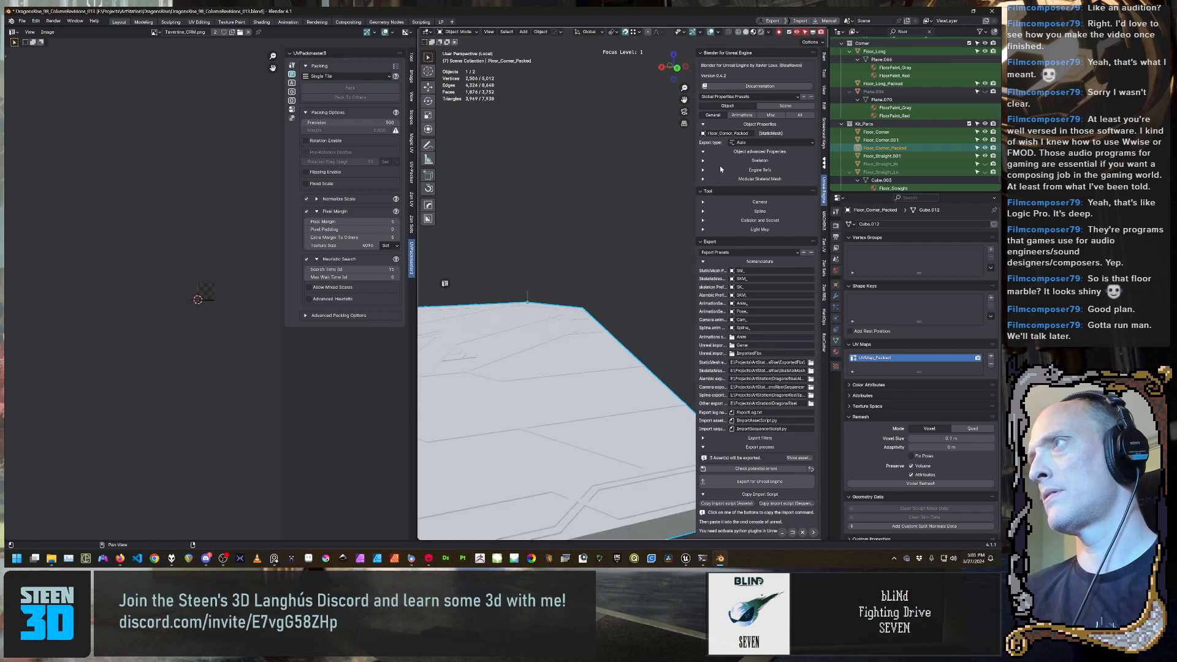
scroll(621, 363, "down", 2)
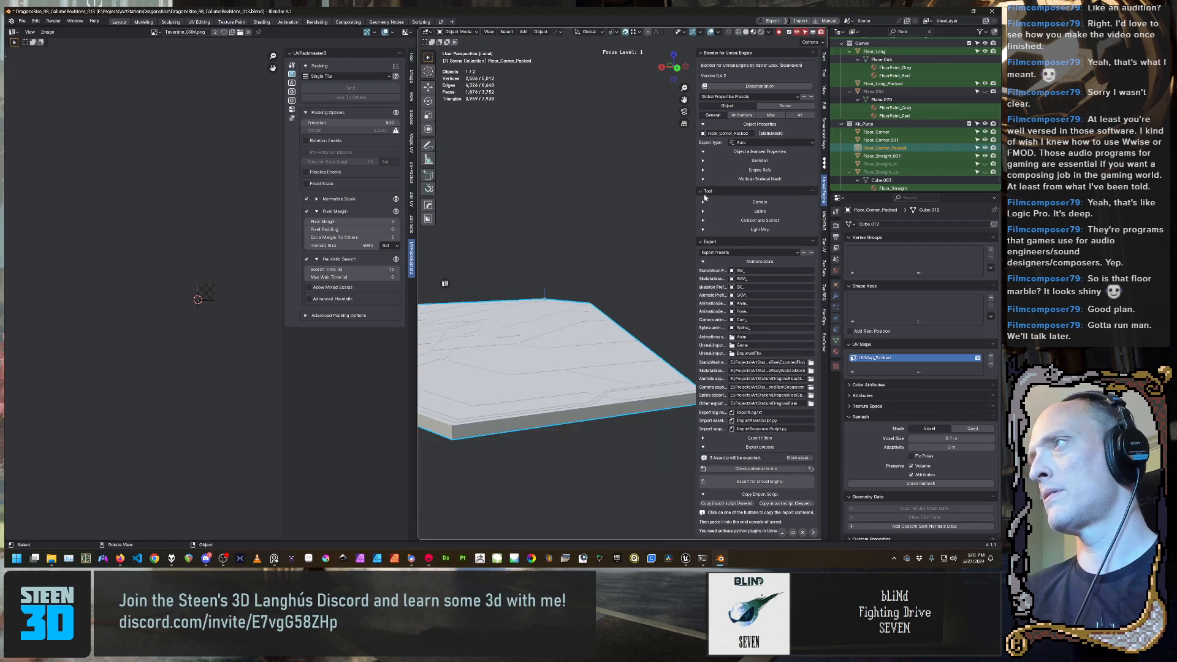
left_click(600, 379)
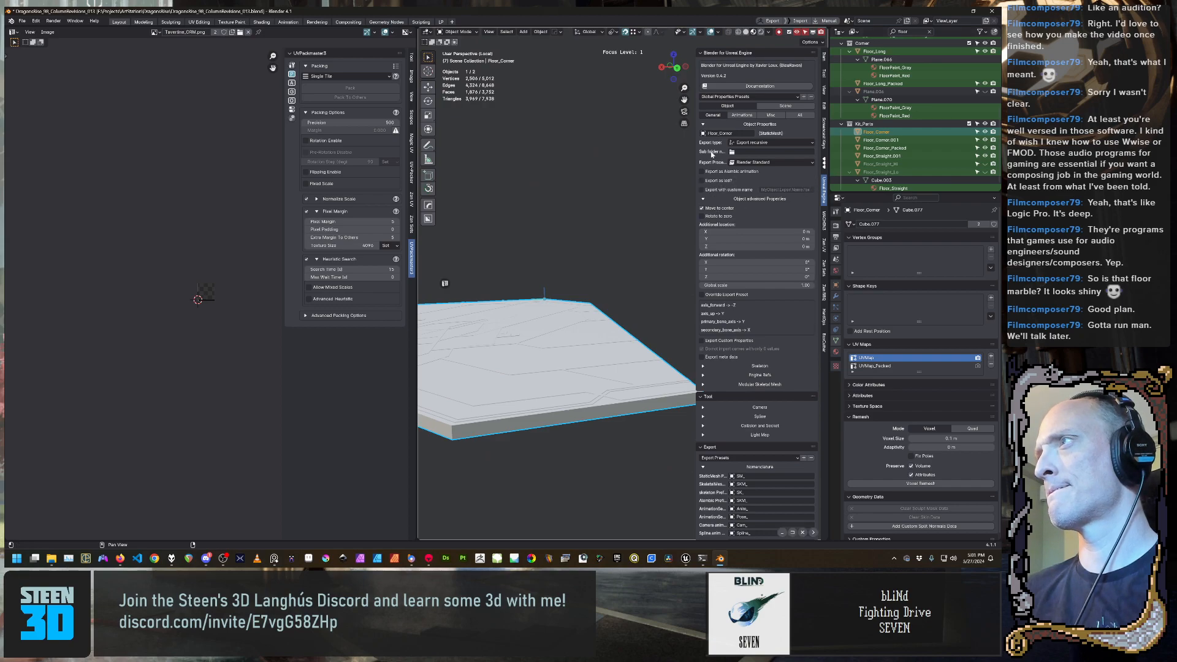
scroll(730, 359, "down", 8)
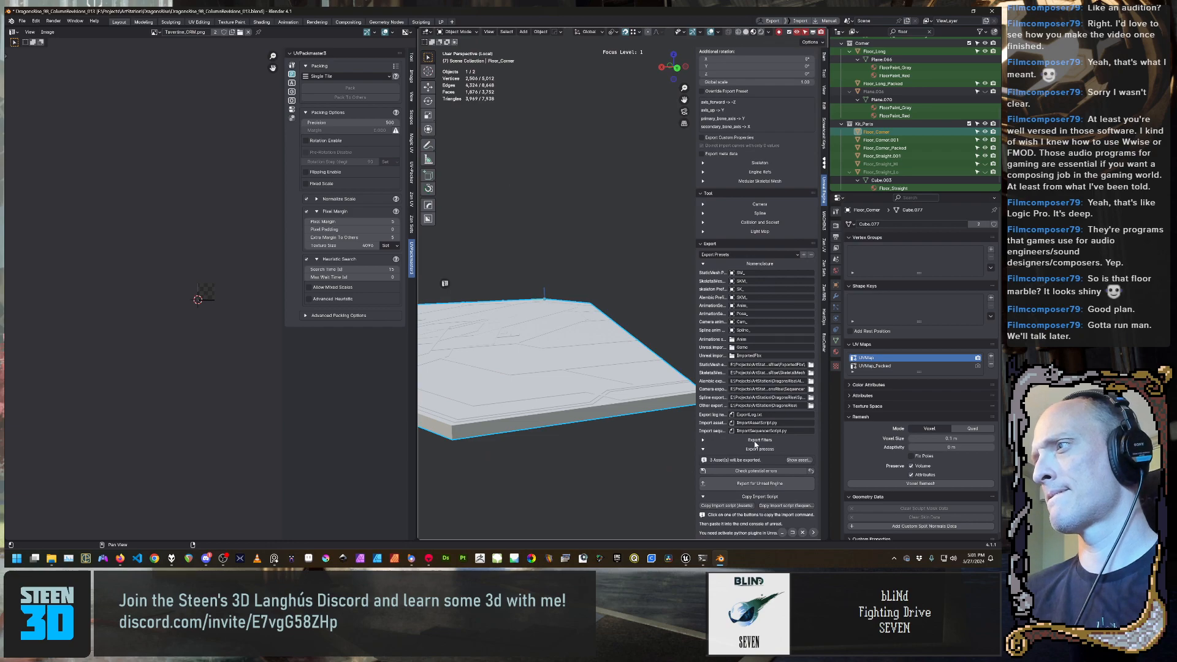
Review the Floor_Corner object's Unreal export settings and expand the export filters and export process sections
left_click(782, 448)
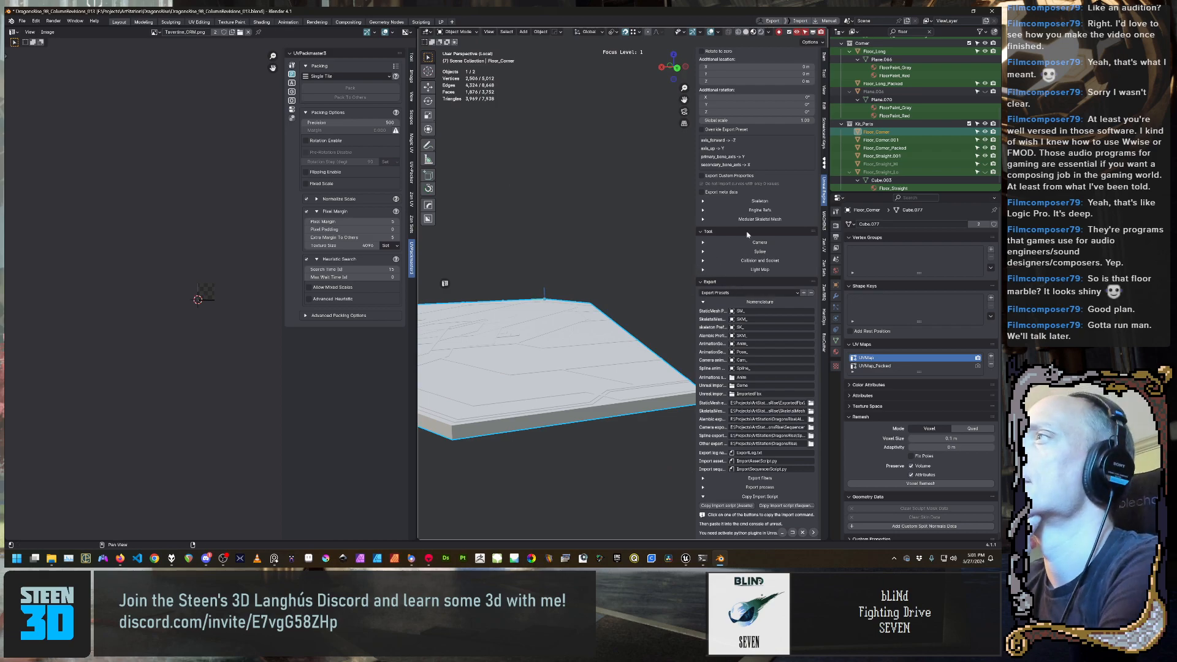
scroll(735, 186, "up", 5)
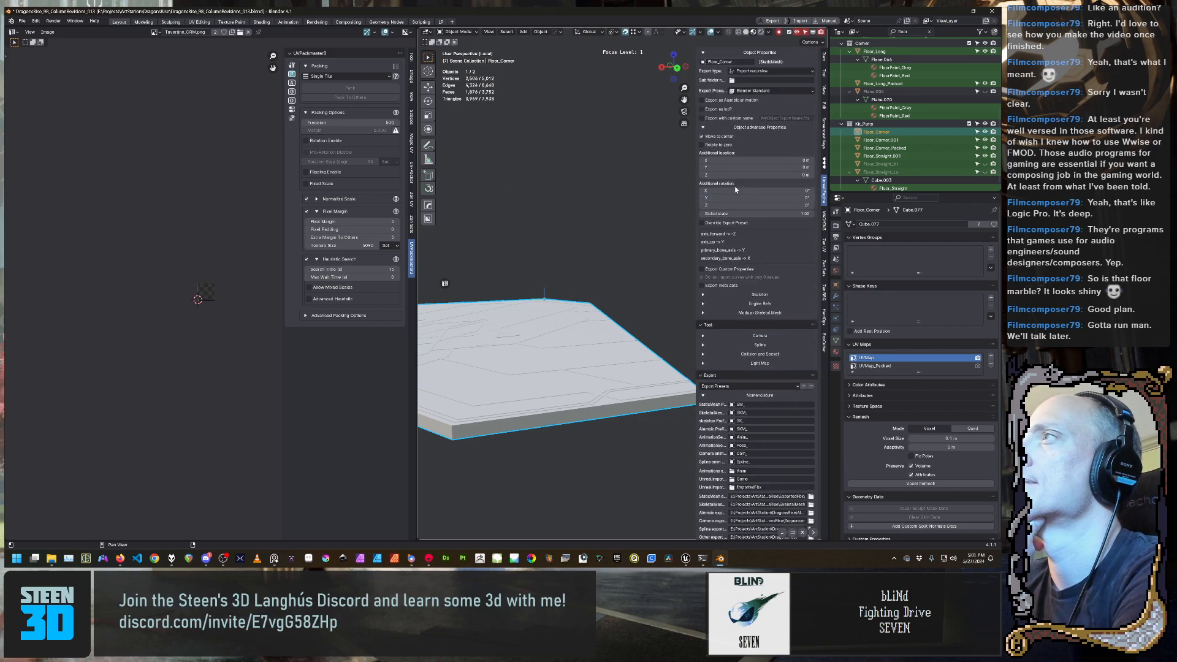
scroll(735, 189, "up", 3)
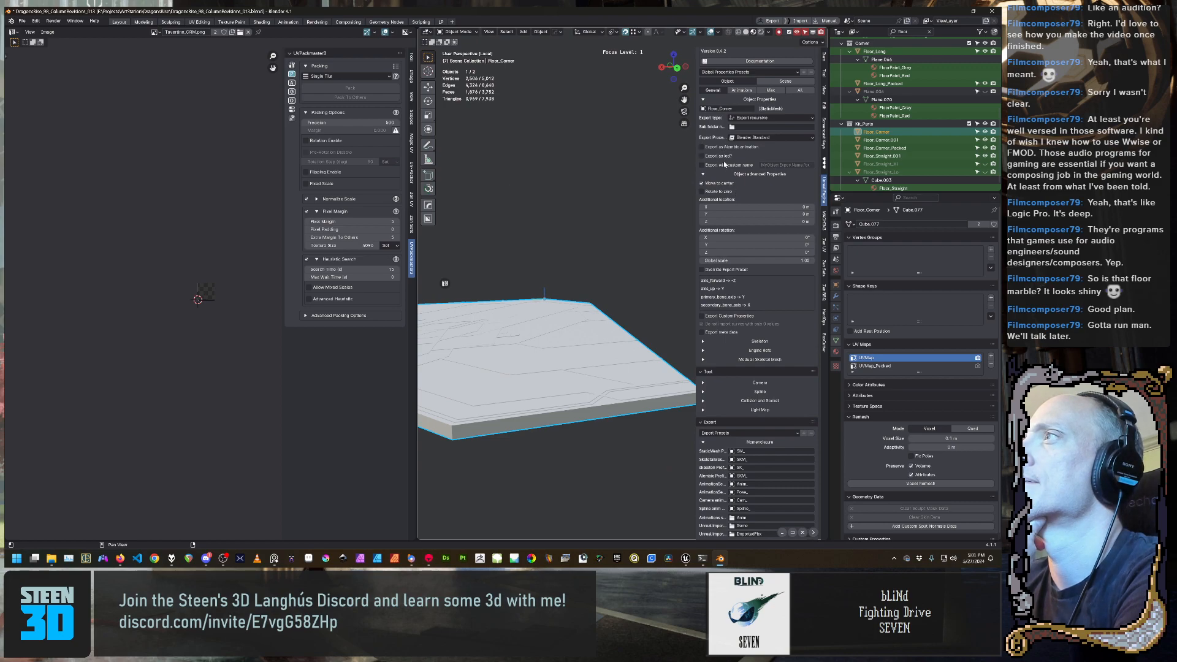
scroll(725, 166, "up", 2)
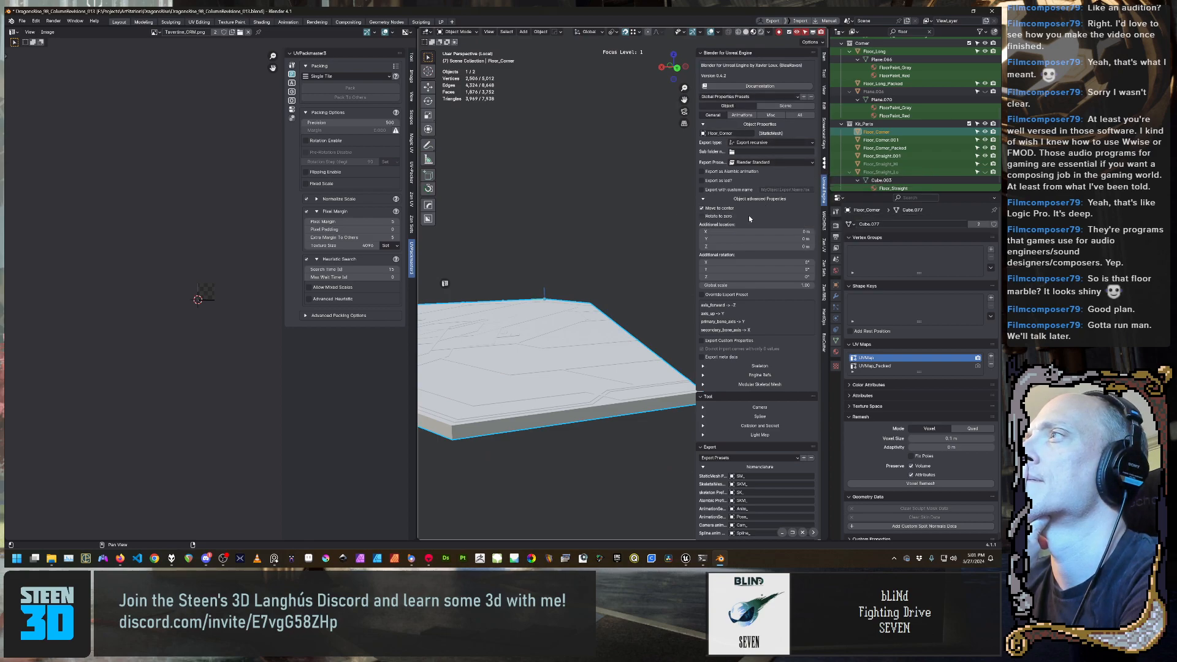
scroll(727, 224, "down", 3)
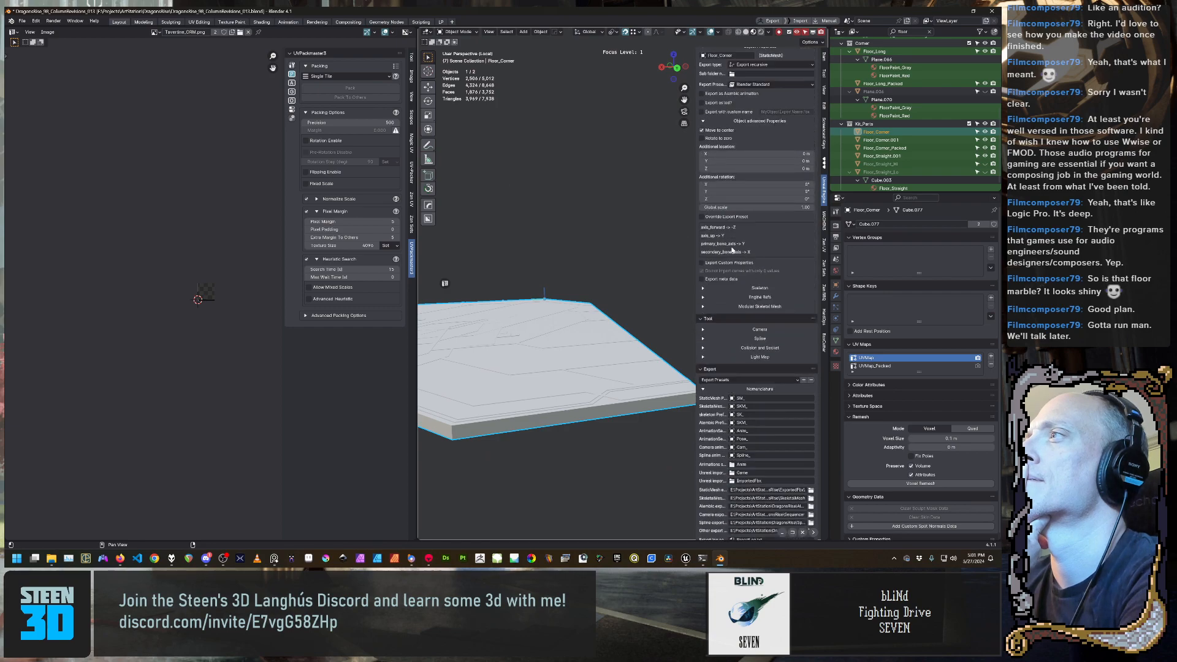
scroll(732, 250, "down", 1)
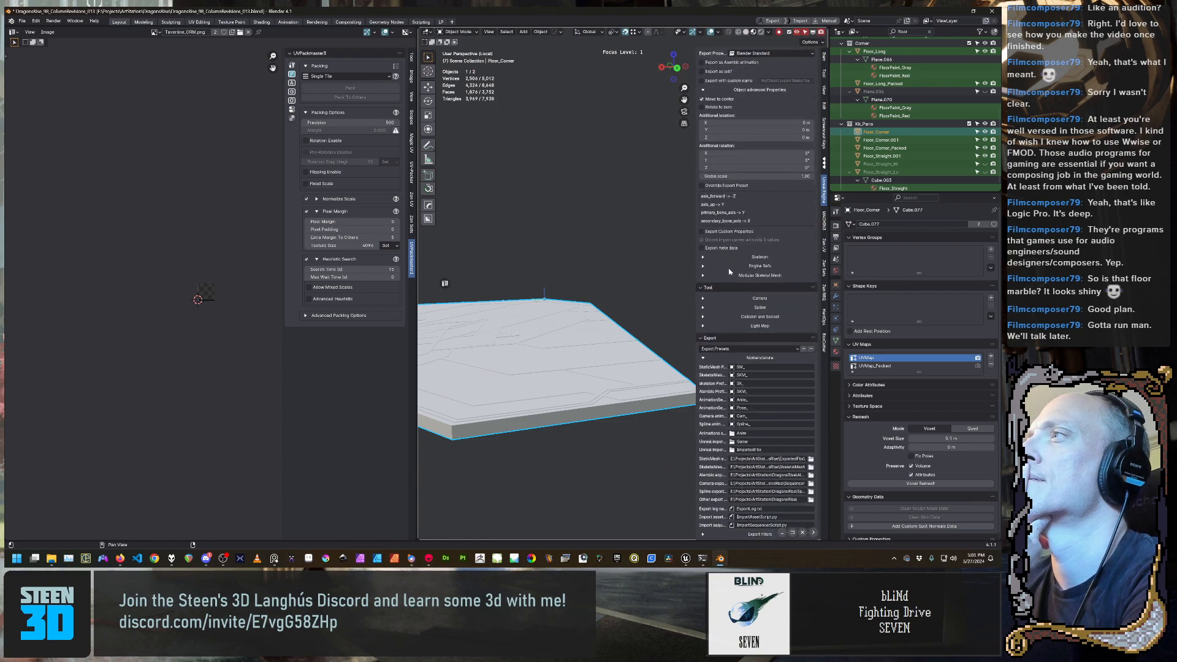
scroll(730, 272, "down", 2)
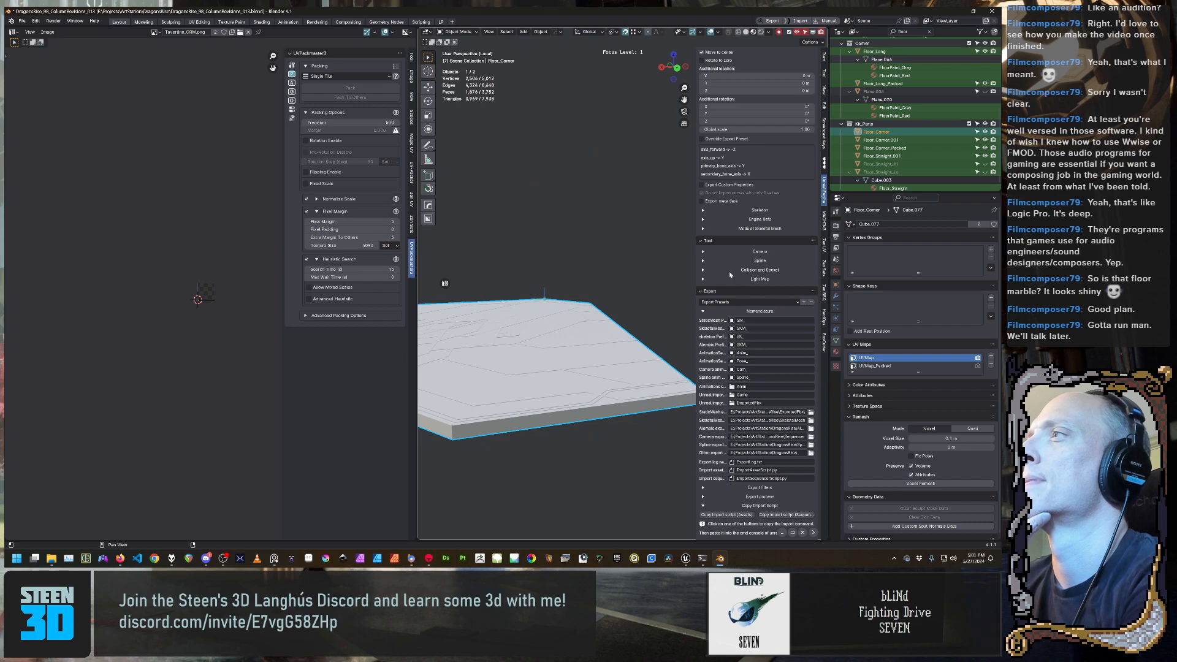
scroll(730, 275, "down", 1)
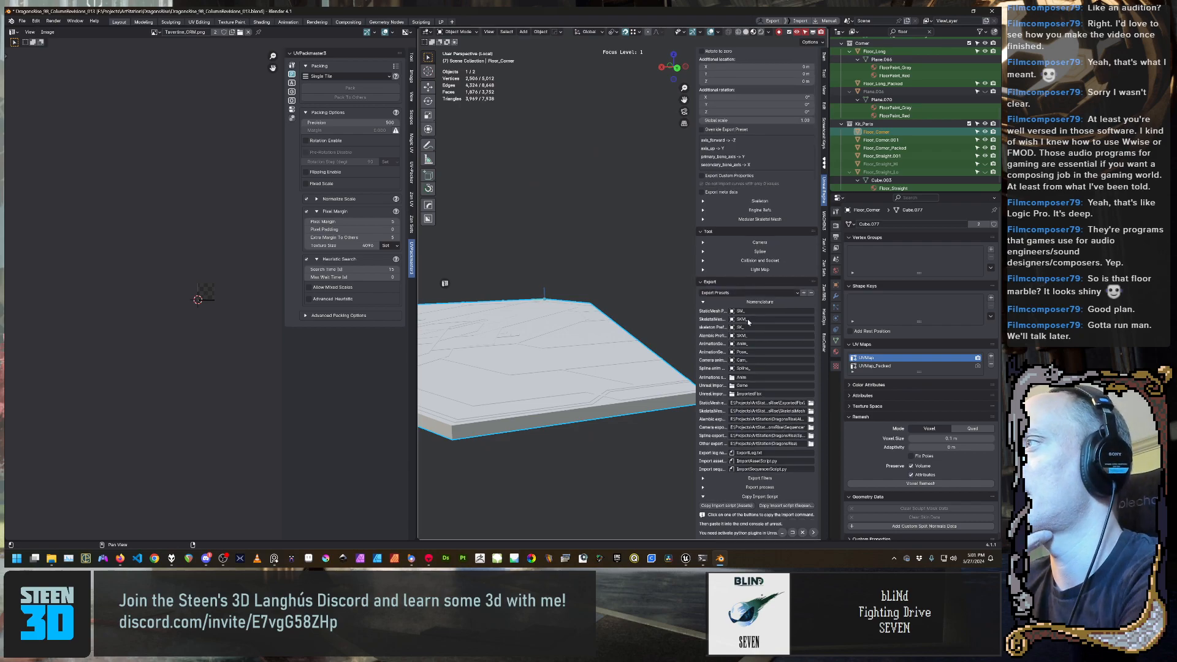
left_click(771, 479)
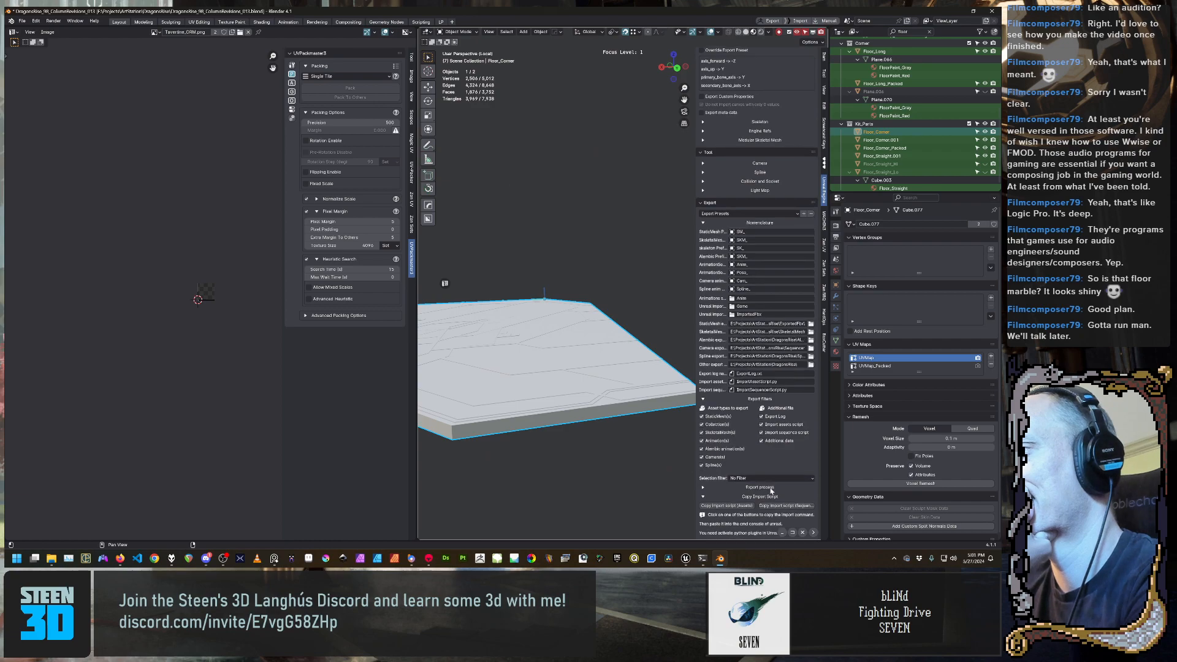
left_click(772, 488)
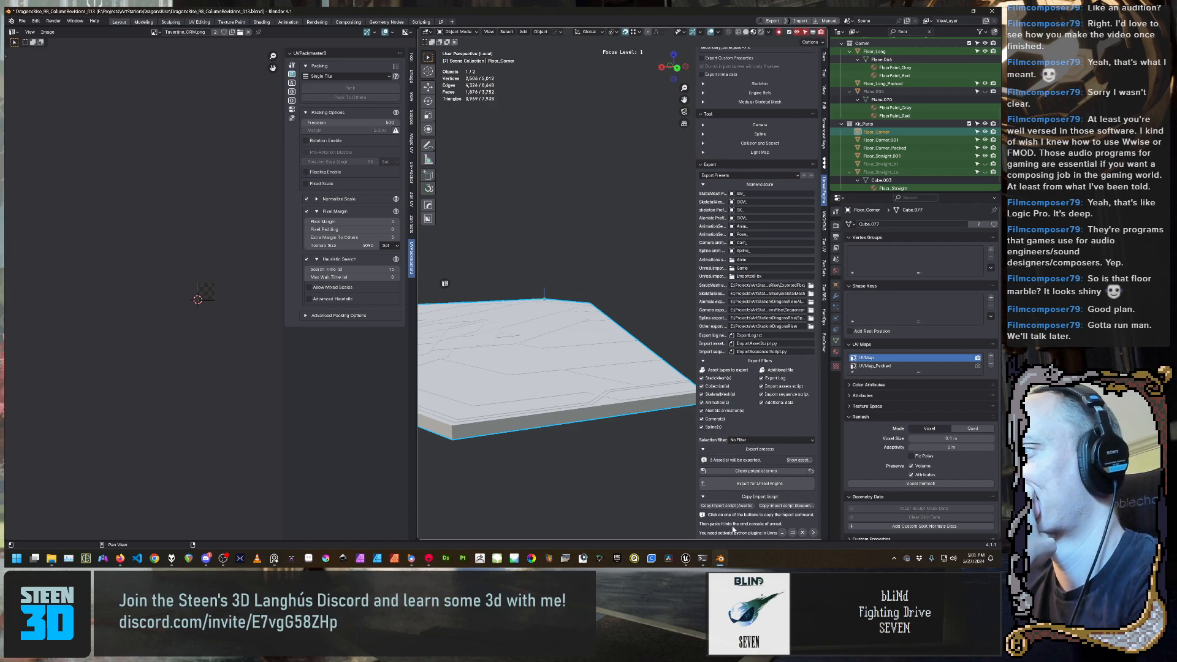
Compare the export types and UV maps of Floor_Corner_Packed, Floor_Corner.001 and Floor_Straight.001, ending with Floor_Corner selected
left_click(610, 466)
left_click(581, 387)
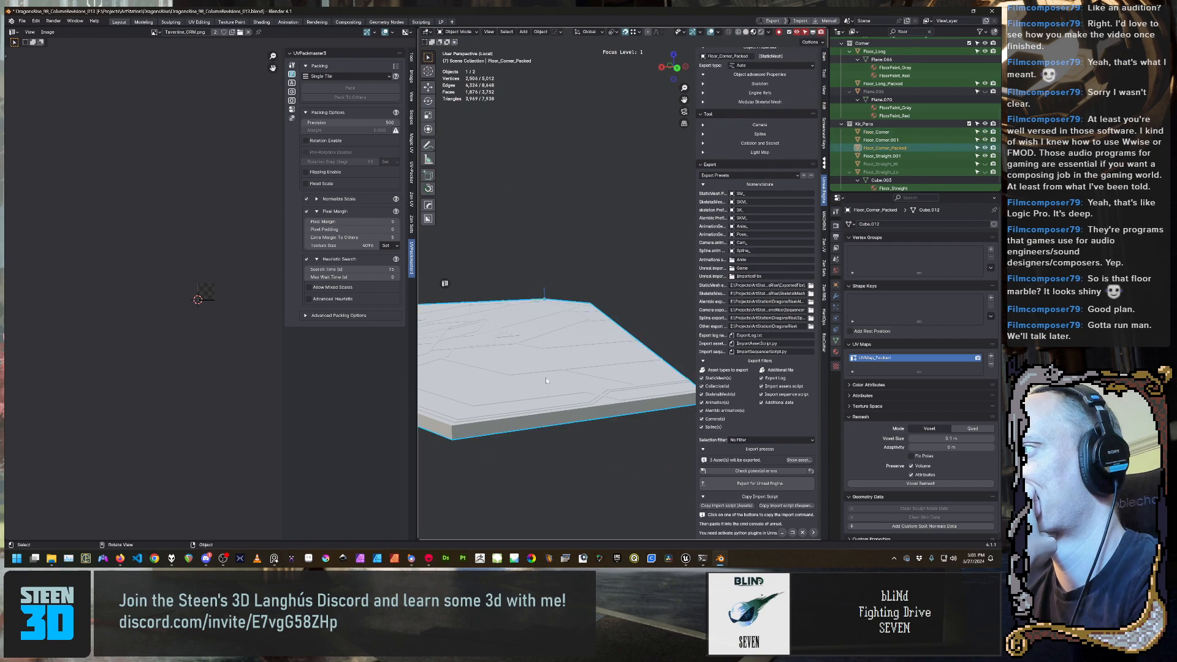
left_click(900, 143)
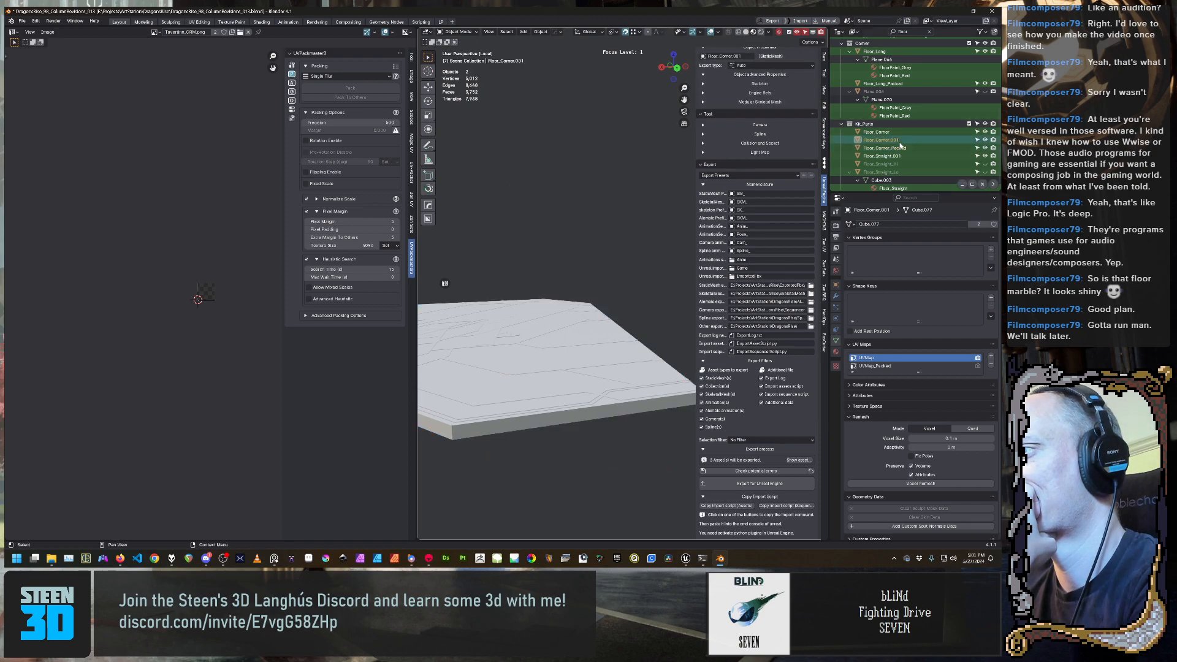
left_click(899, 156)
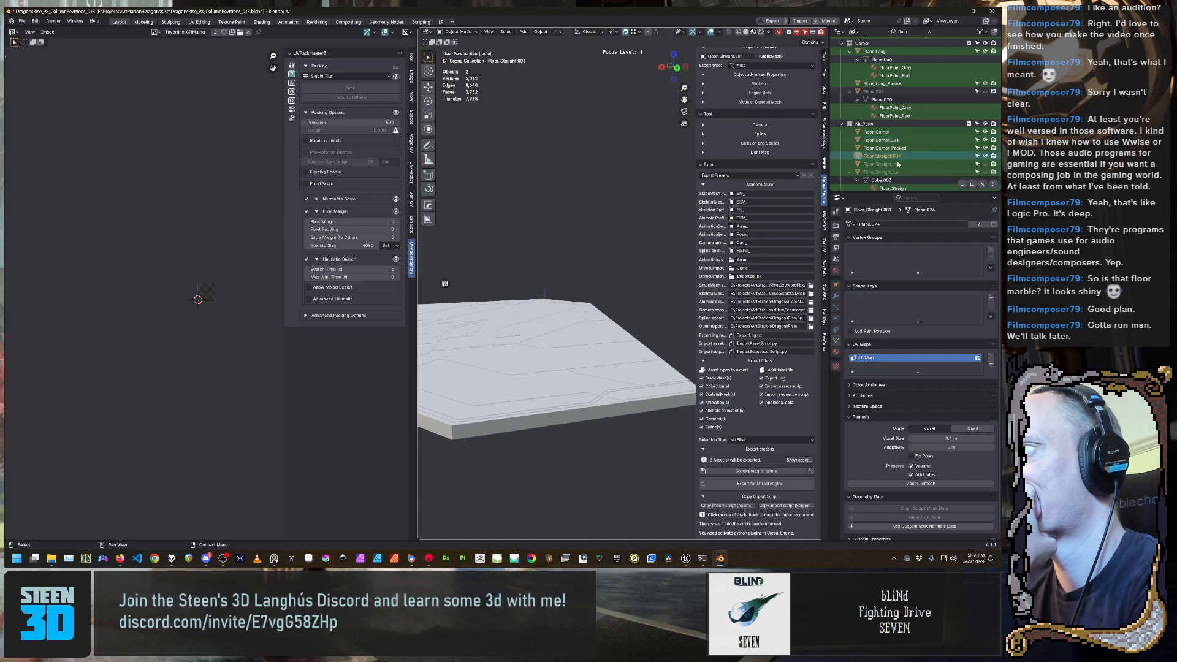
left_click(898, 148)
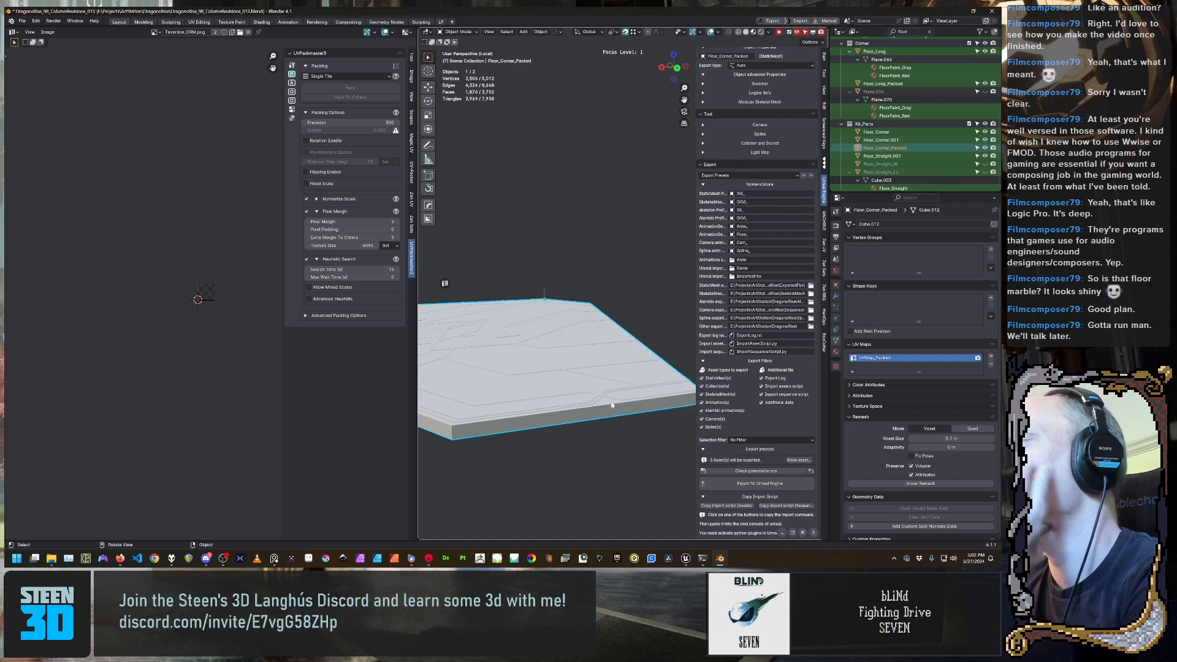
left_click(910, 140)
left_click(910, 133)
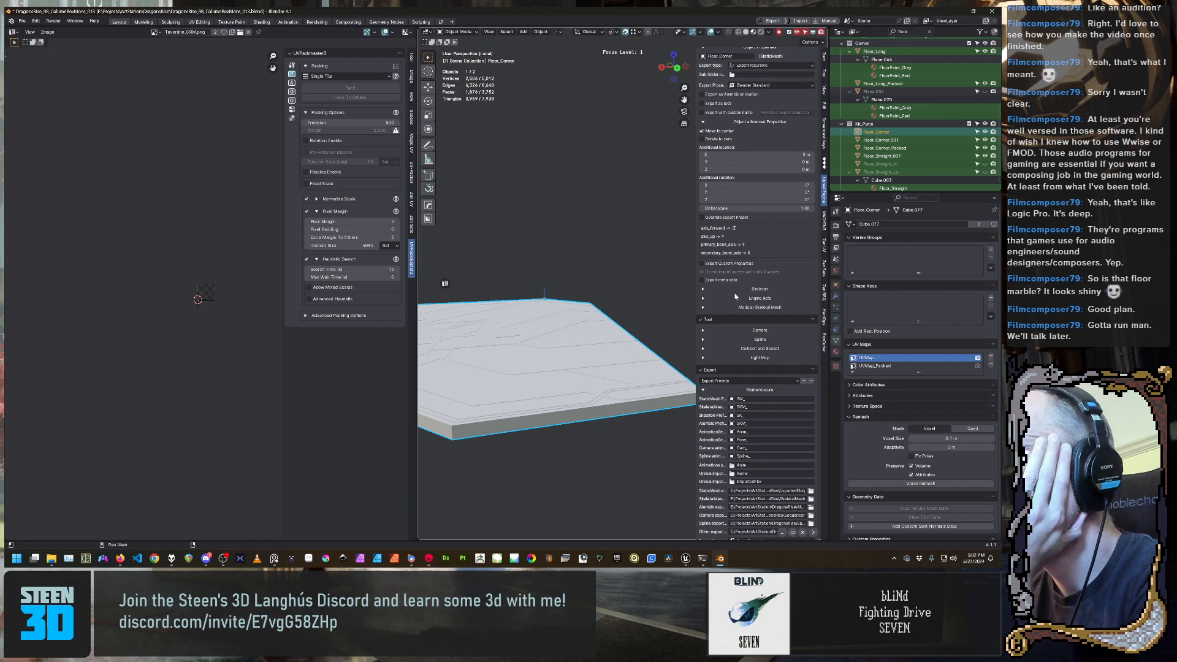
Choose Export recursive as Floor_Corner's export type and set the export selection filter to Only selected
scroll(735, 296, "up", 4)
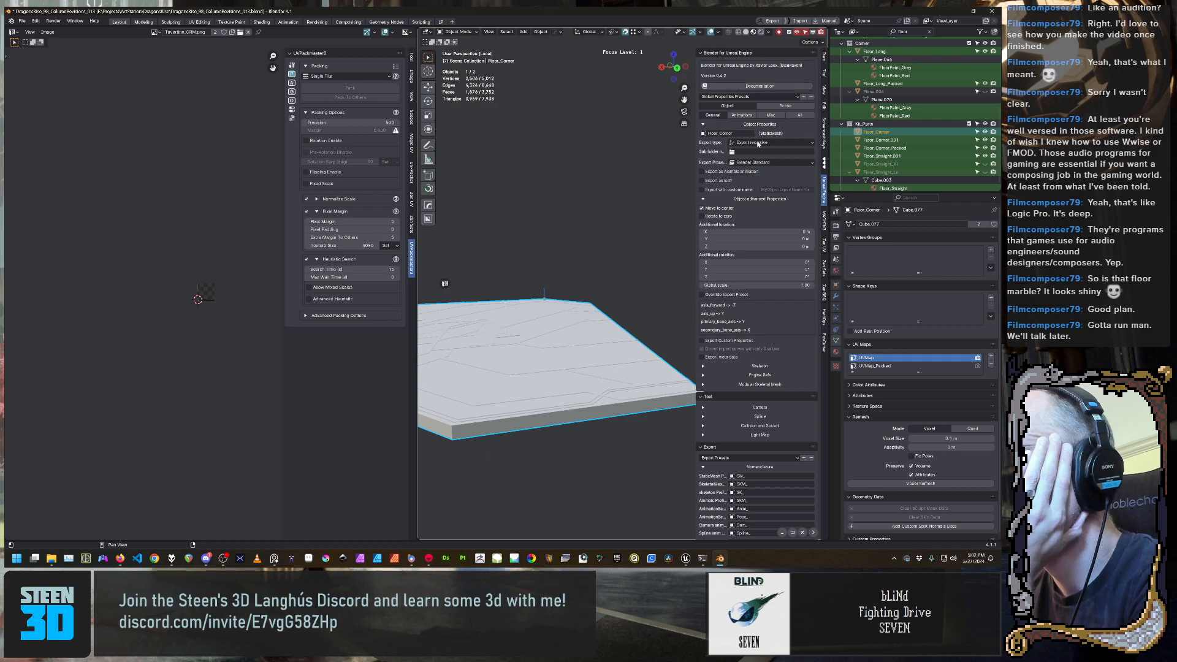
left_click(760, 142)
left_click(760, 158)
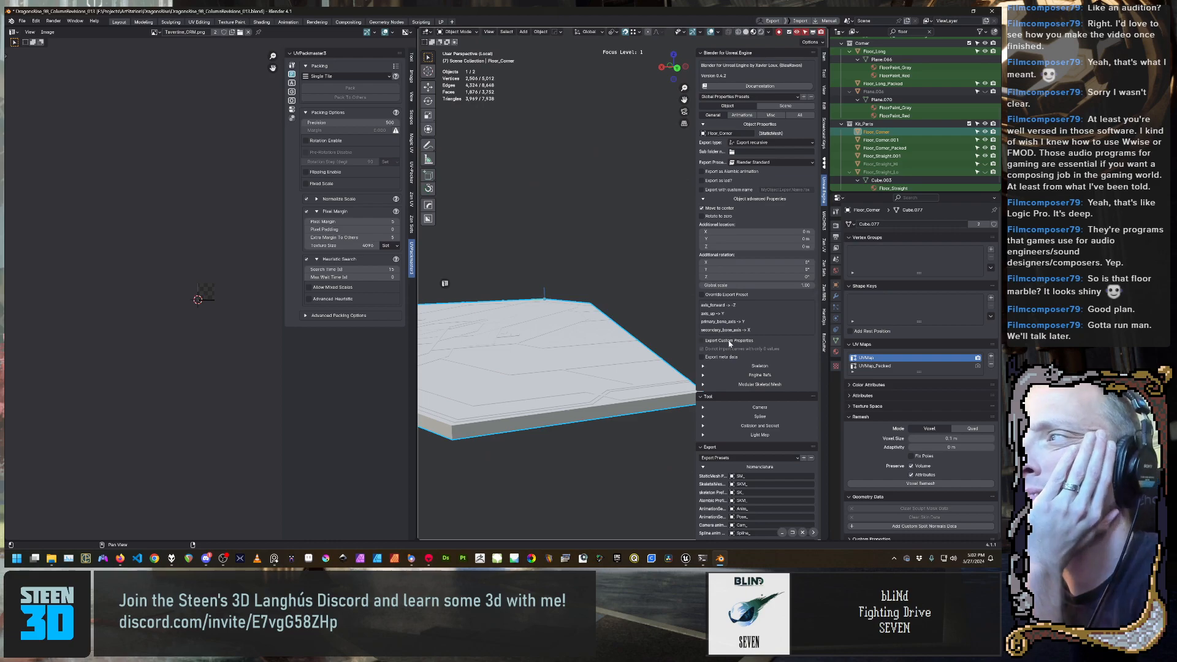
scroll(729, 351, "down", 1)
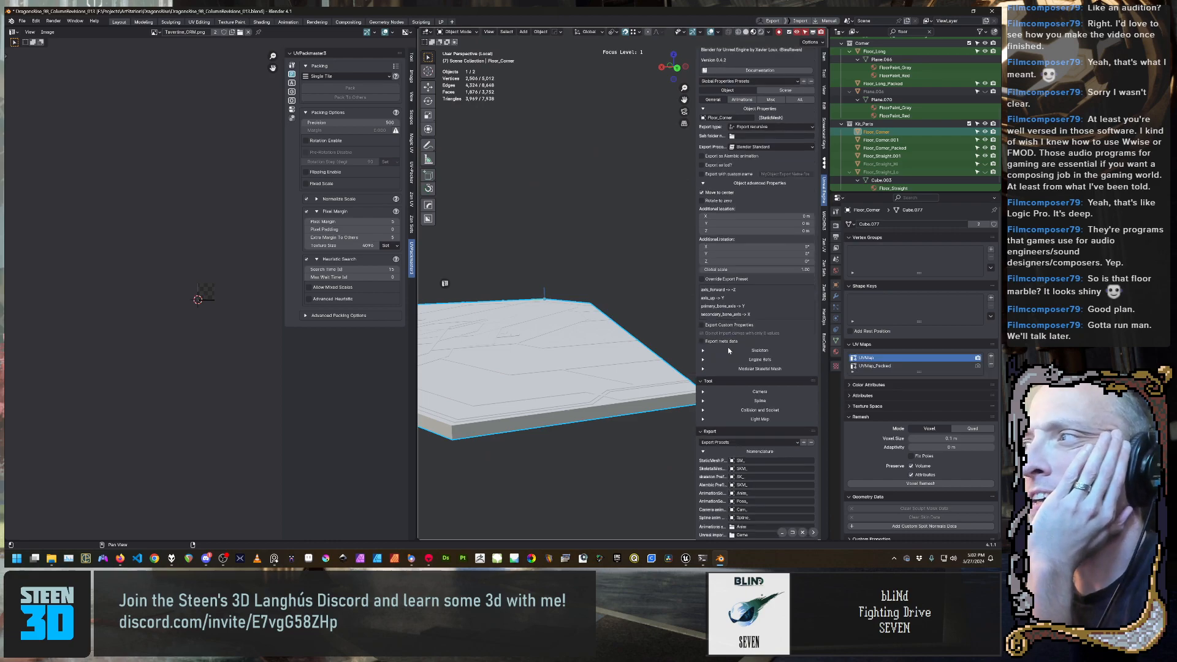
scroll(734, 372, "down", 1)
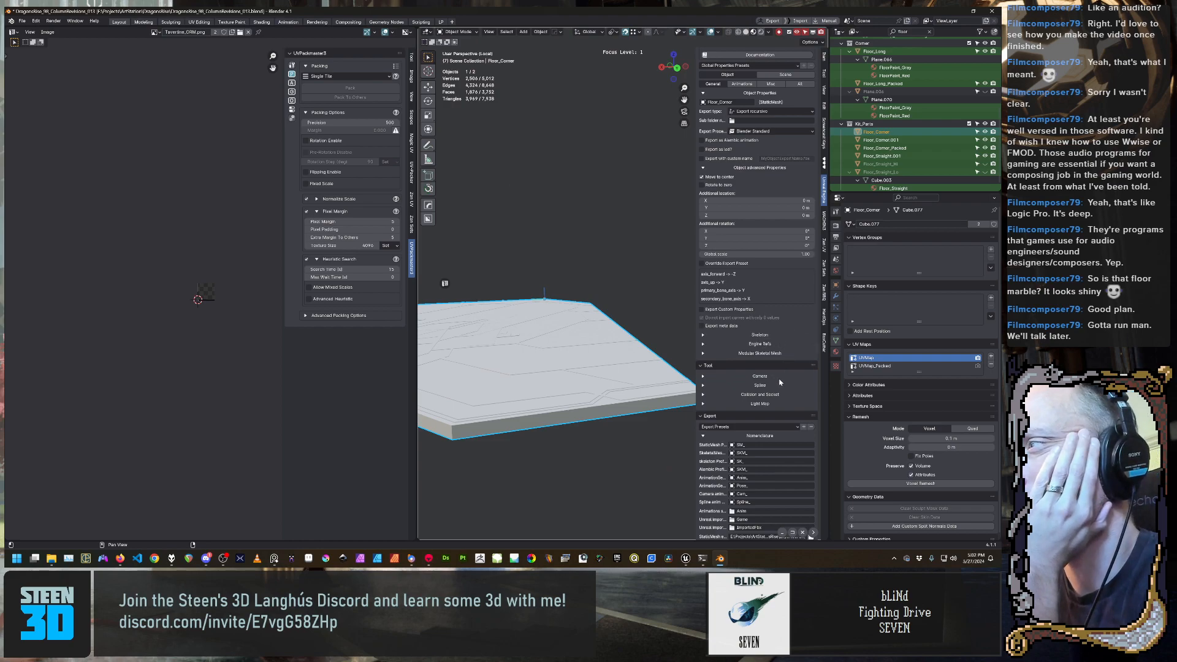
scroll(777, 400, "down", 3)
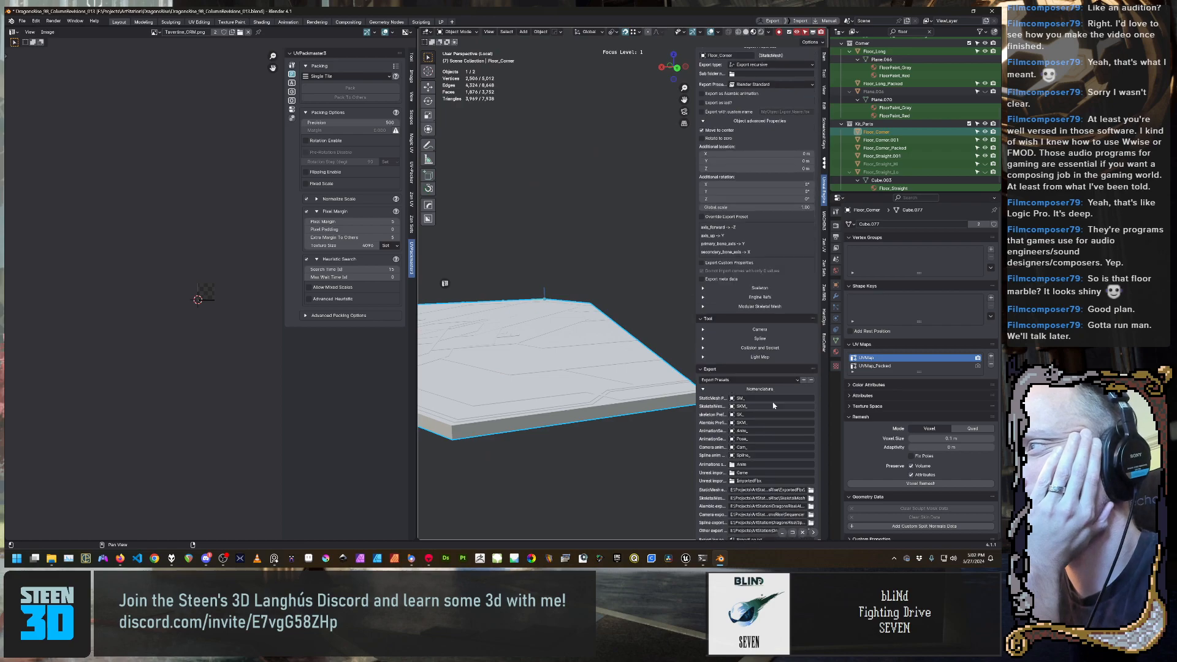
scroll(716, 409, "down", 3)
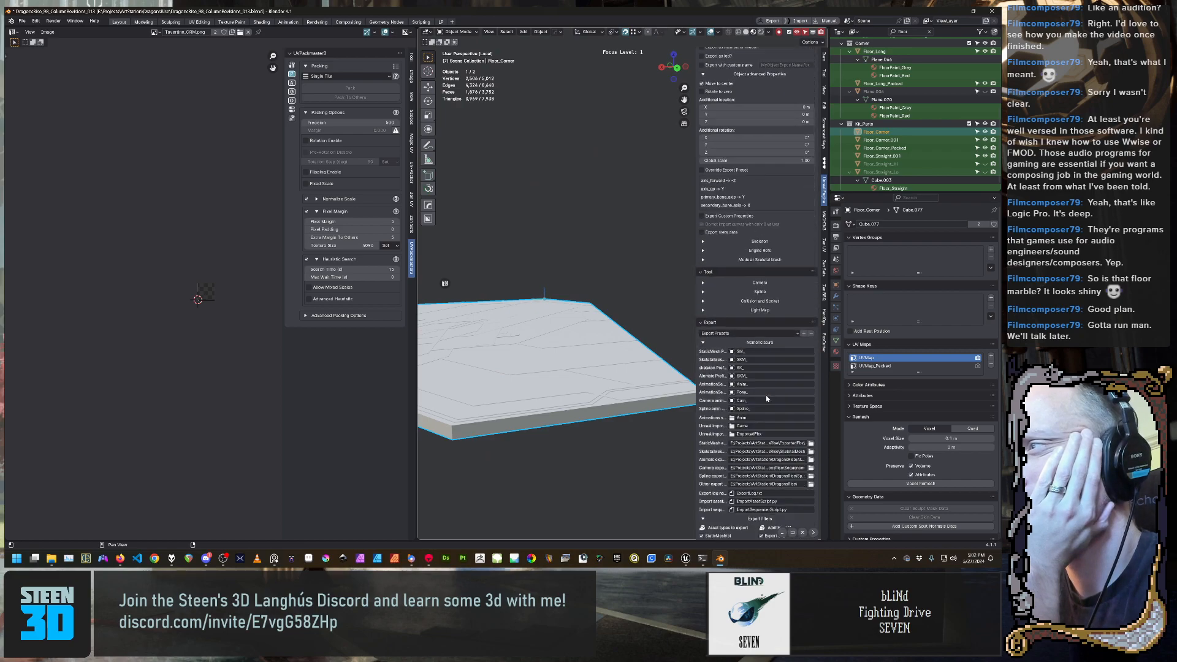
scroll(715, 410, "down", 8)
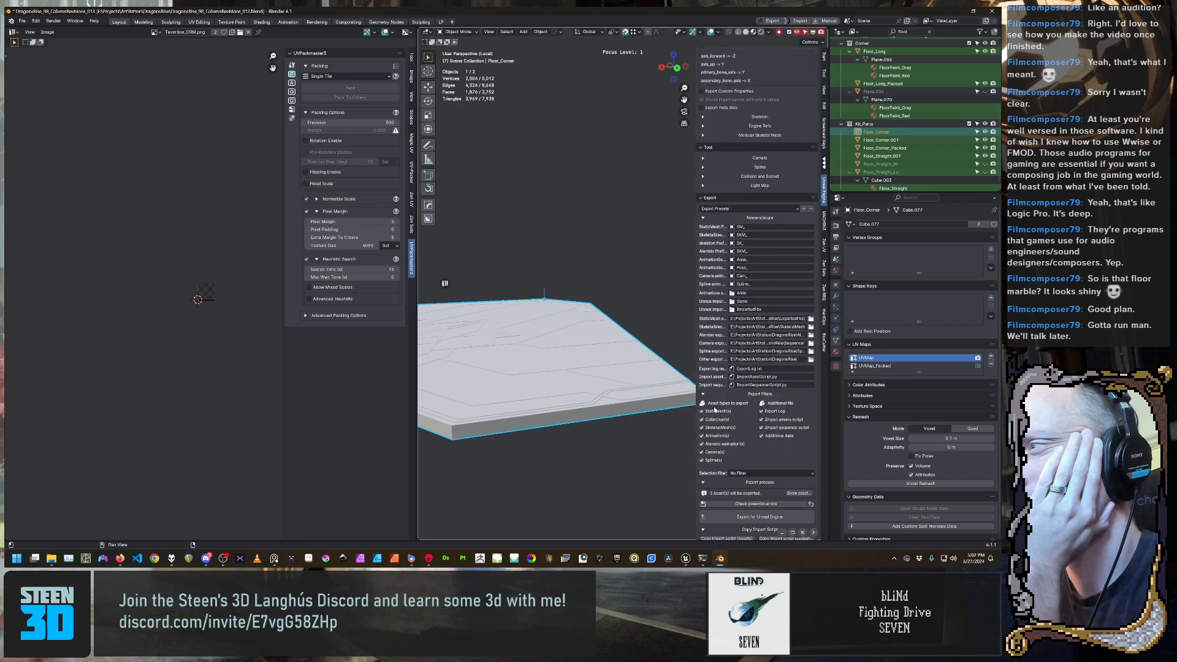
left_click(739, 473)
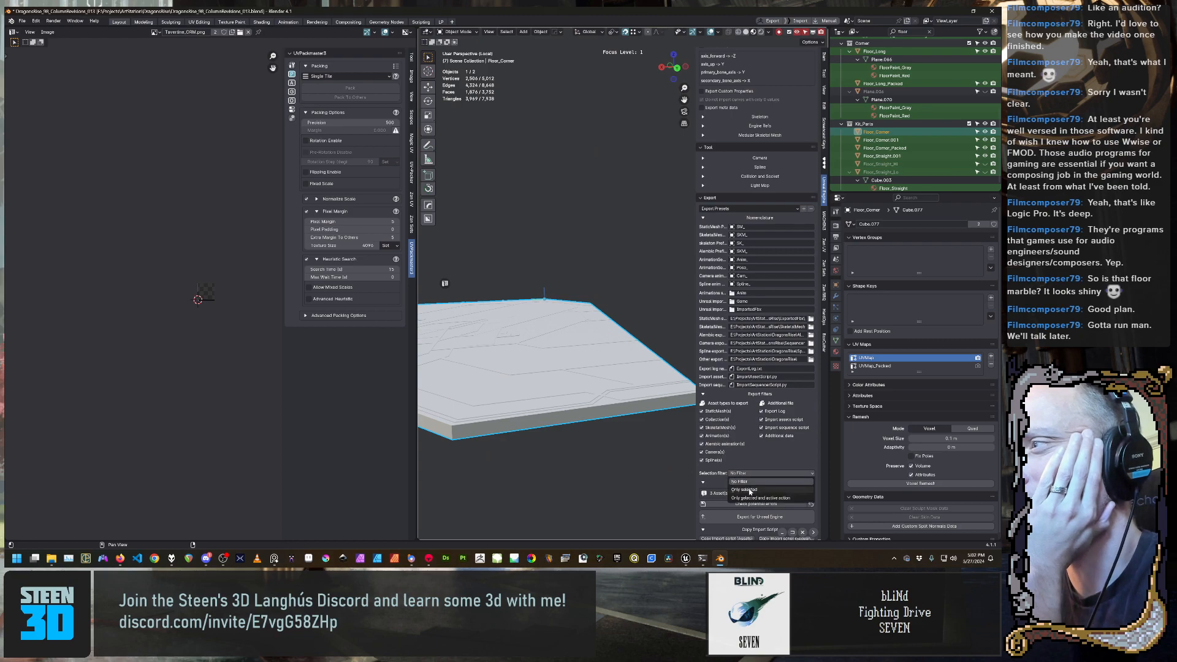
left_click(749, 490)
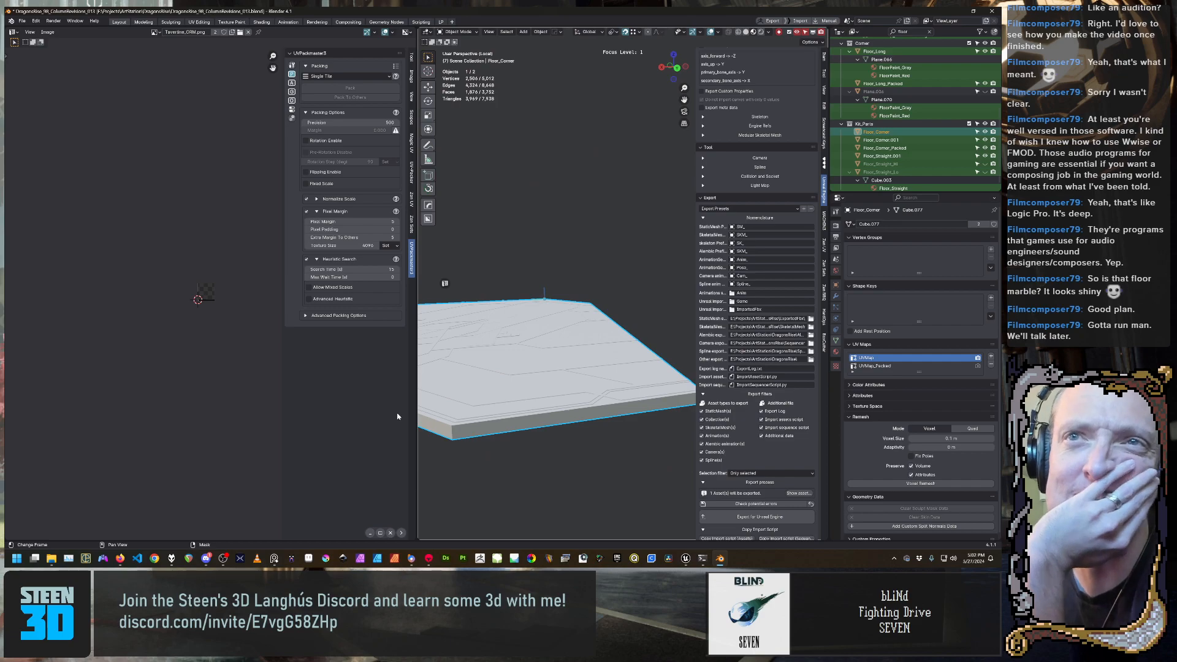
Export the selected Floor_Corner object for Unreal Engine and show the whole scene around it
scroll(662, 381, "down", 3)
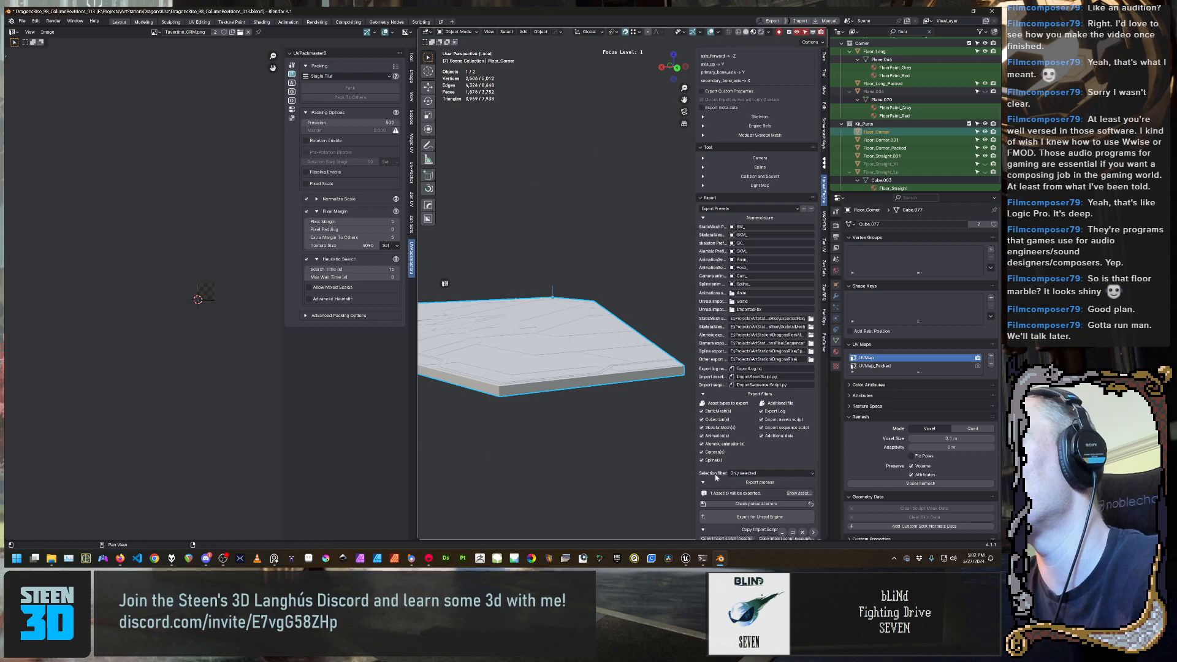
left_click(776, 517)
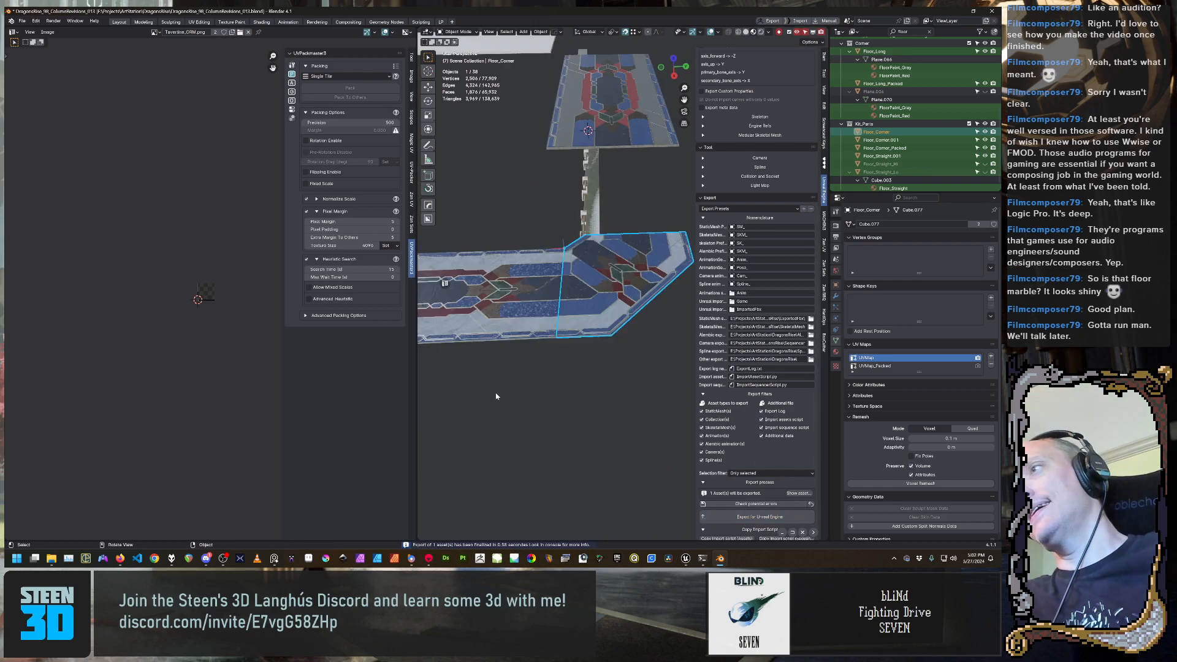
scroll(592, 369, "up", 2)
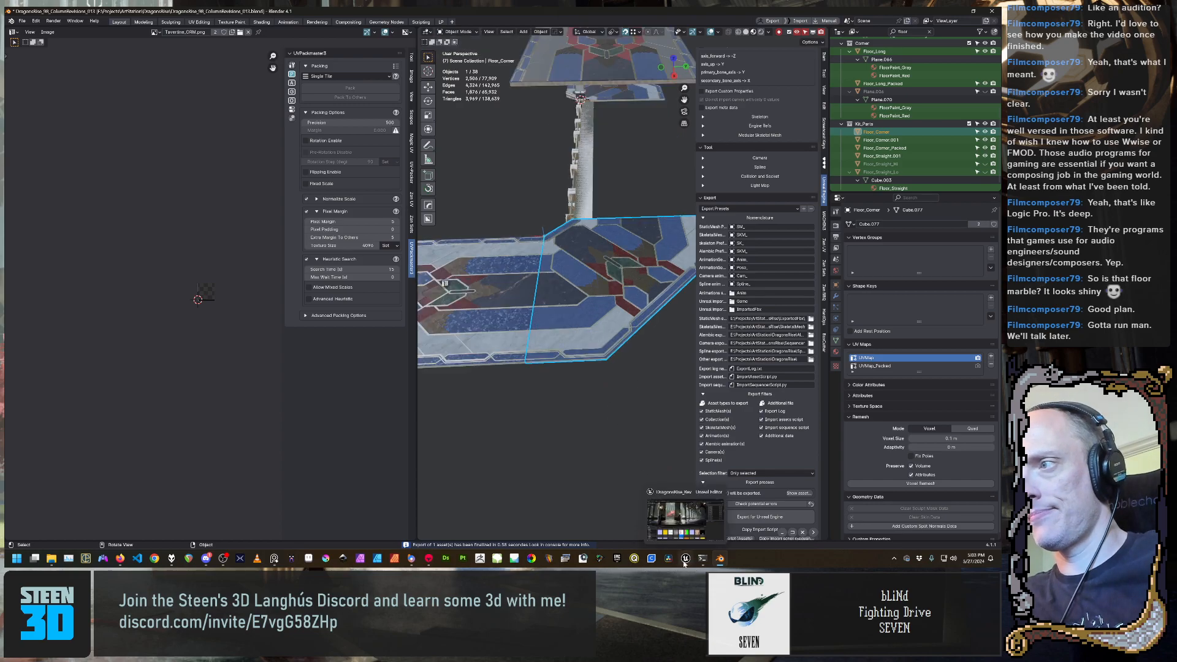
Switch to Unreal, leave the piloted camera, select the SM_Floor_Corner4 floor piece and locate its SM_Floor_Corner mesh among the project assets
left_click(685, 559)
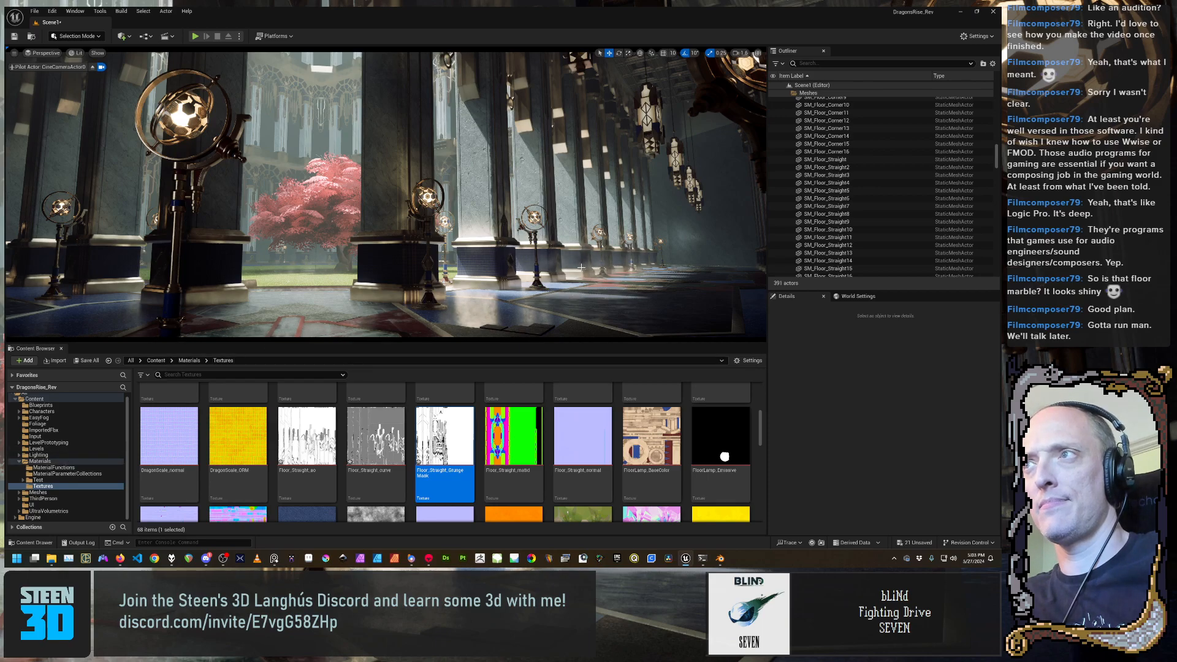
left_click(102, 67)
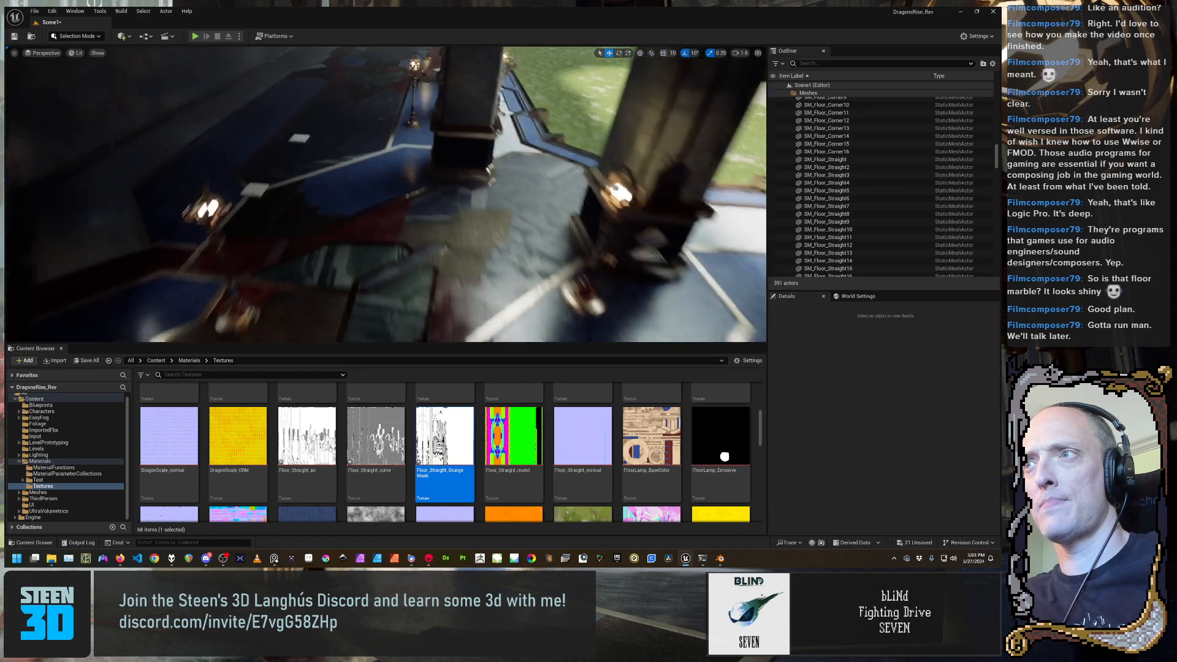
left_click(427, 253)
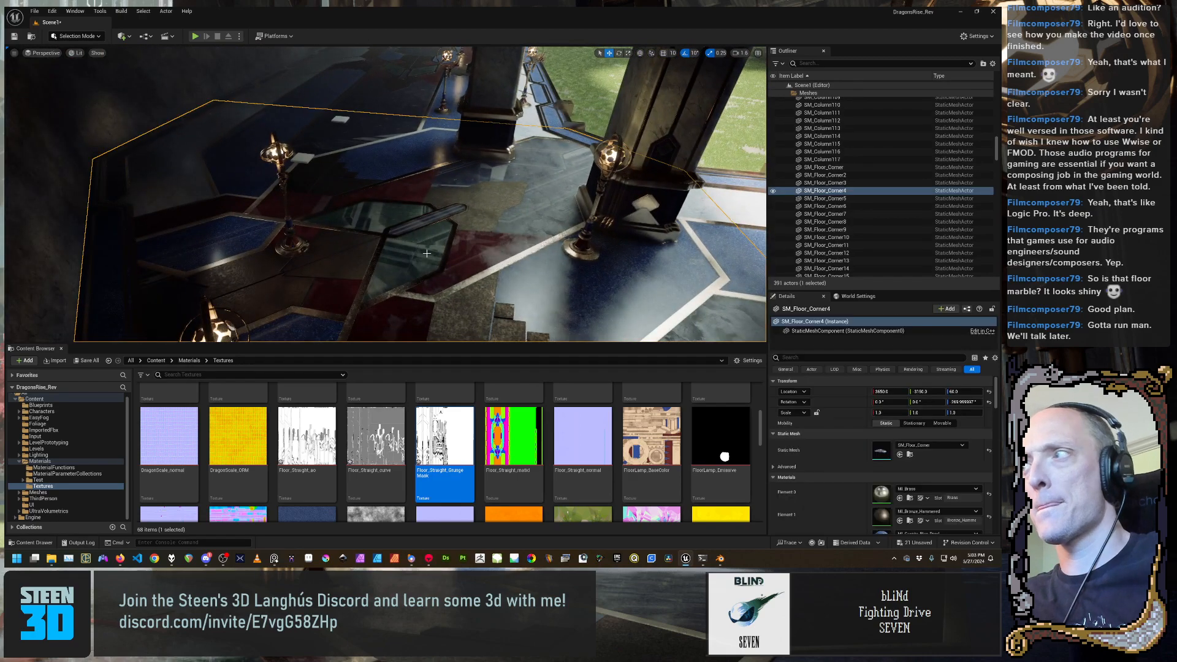
right_click(886, 454)
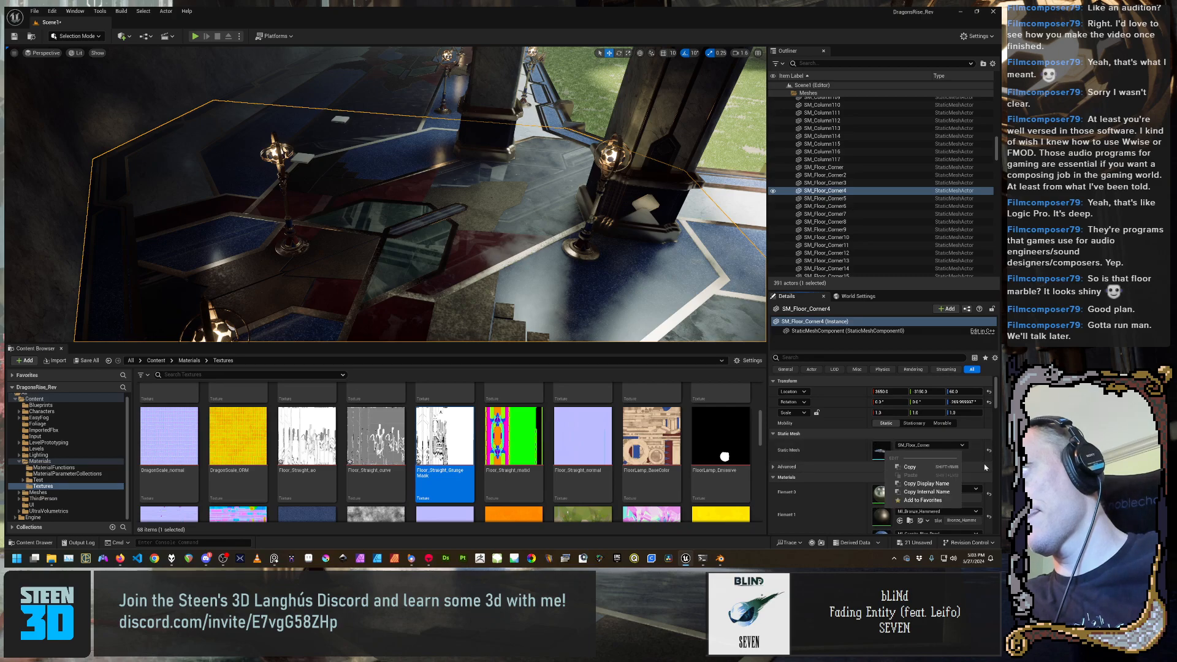
left_click(968, 467)
left_click(910, 455)
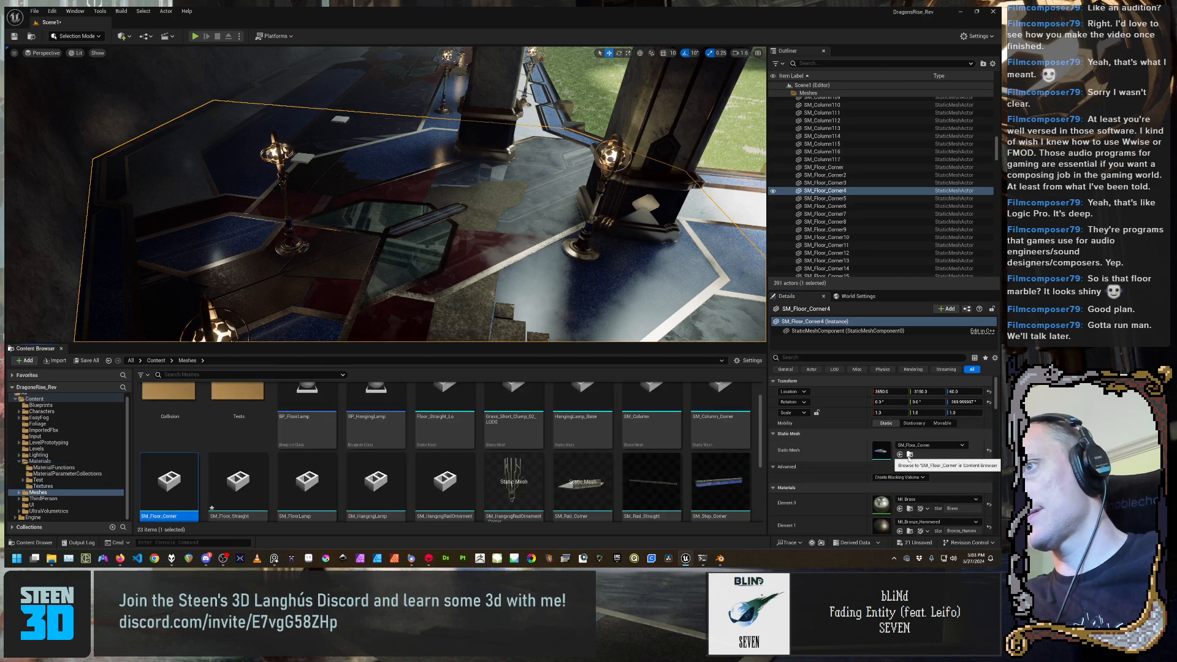
Reimport the SM_Floor_Corner mesh from the new file SM_Floor_Corner.fbx in the ExportedFbx folder, resetting its materials to the FBX
right_click(174, 492)
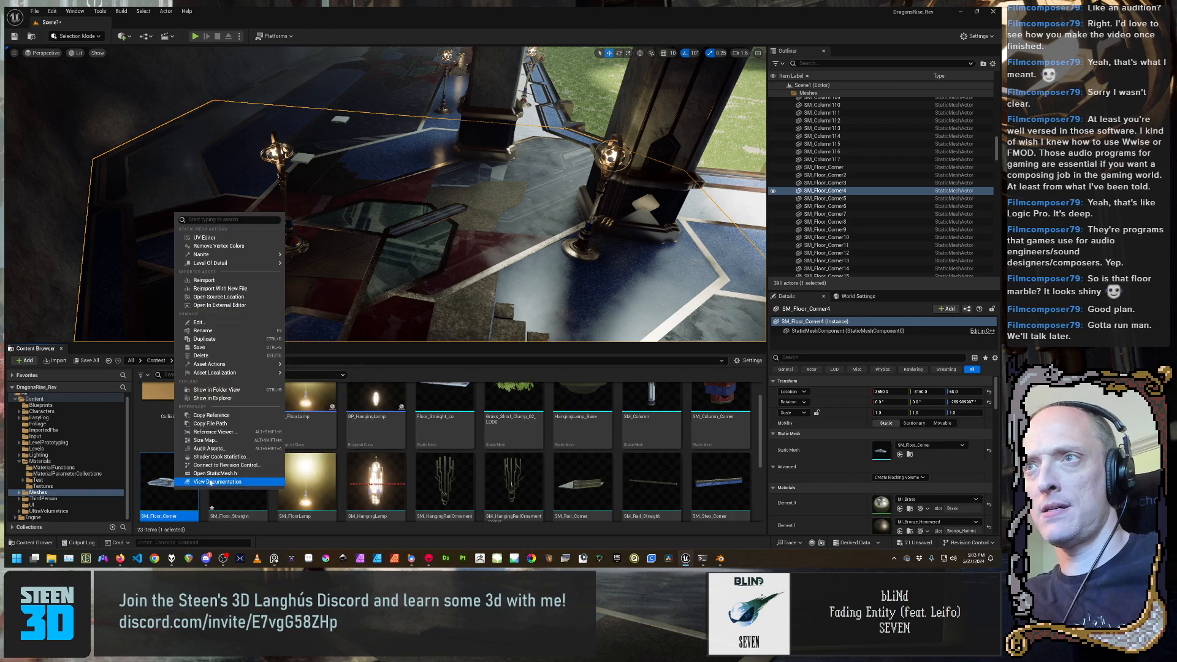
left_click(202, 290)
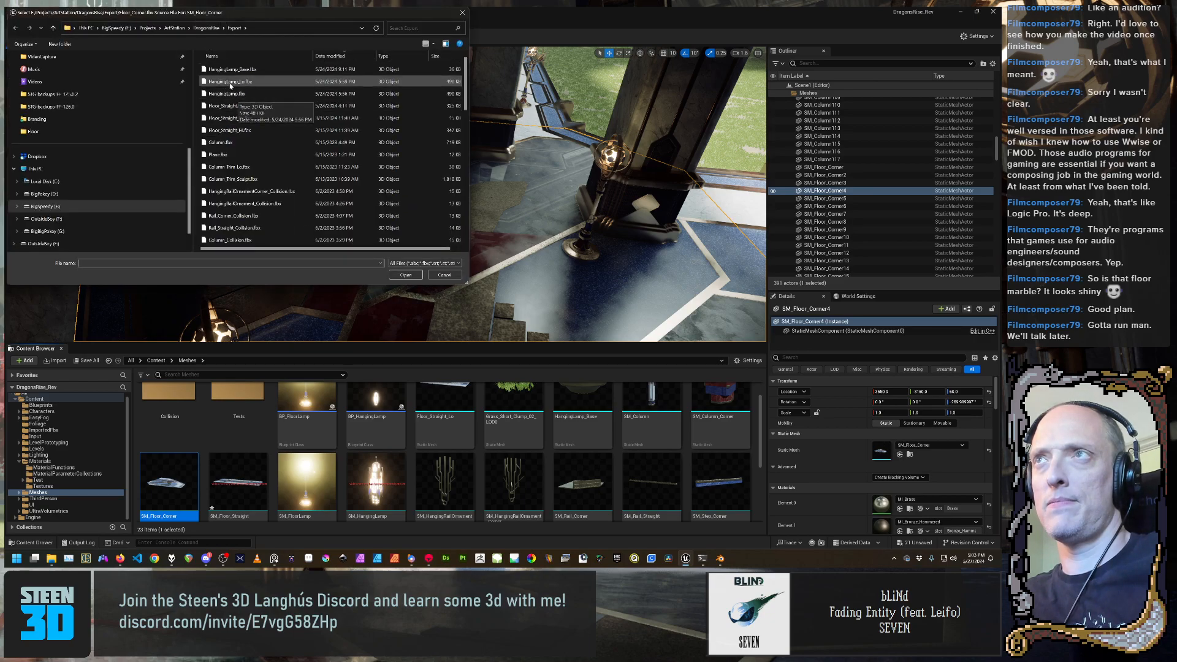
left_click(207, 27)
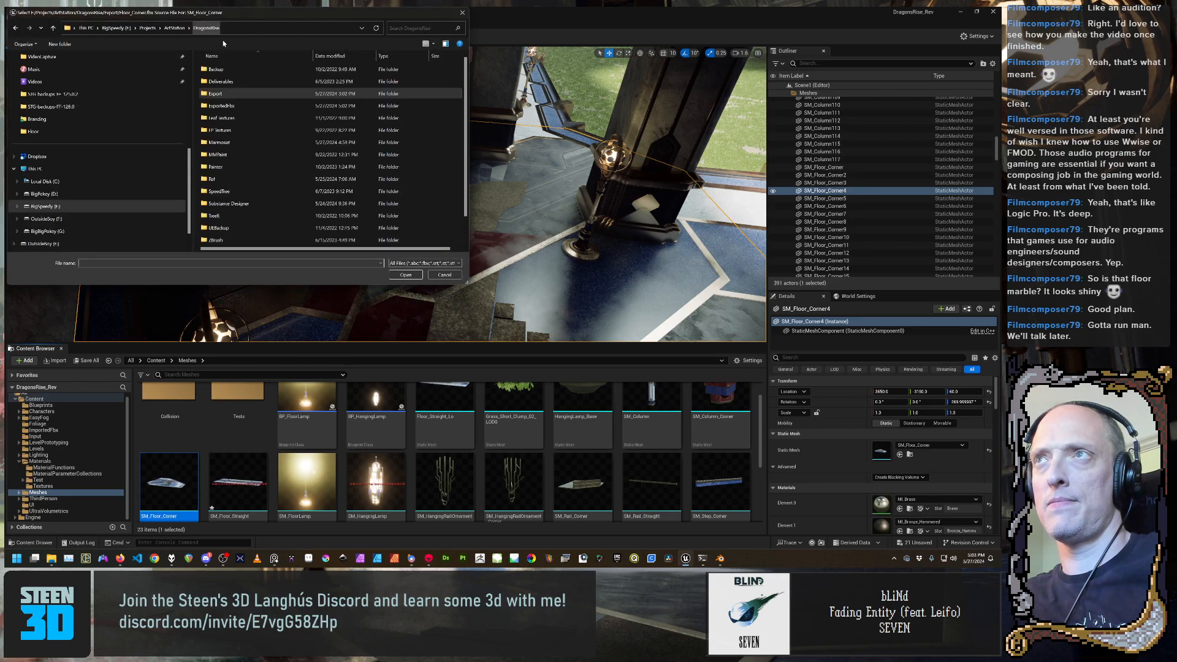
double_click(222, 105)
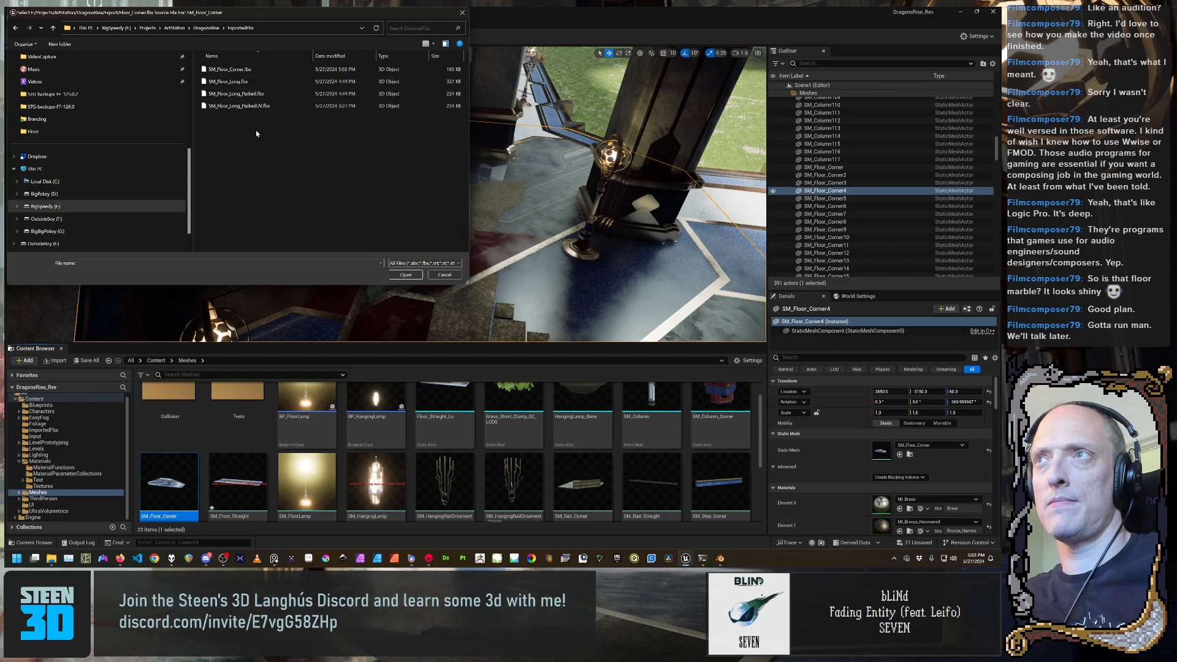
left_click(242, 69)
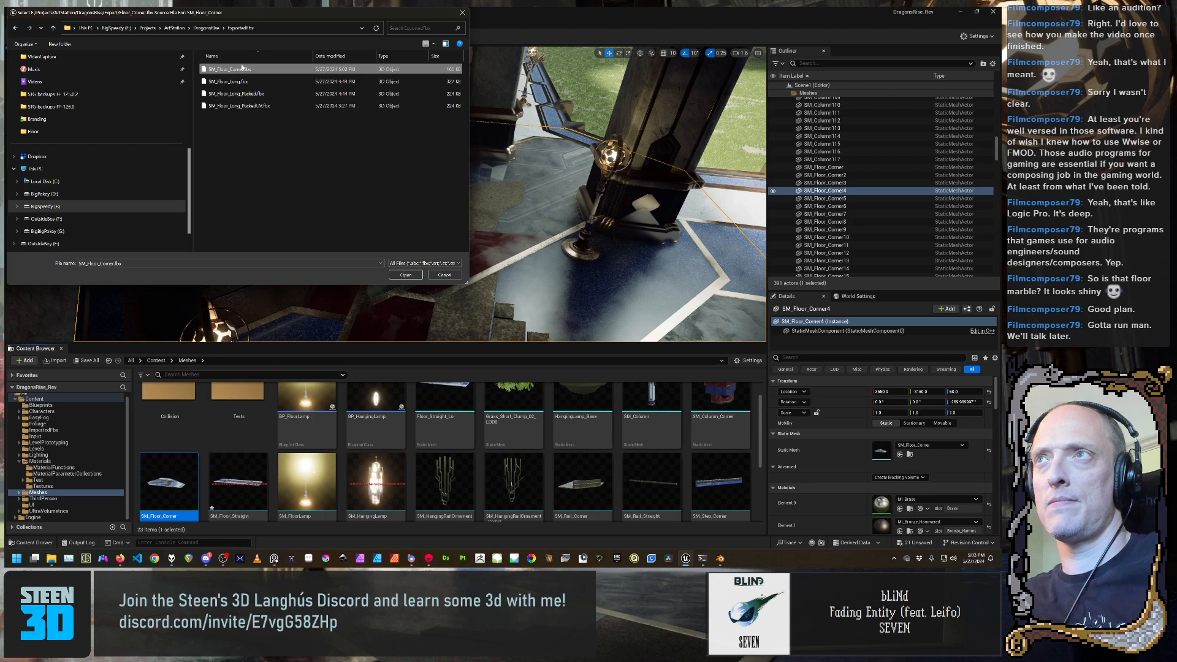
left_click(406, 275)
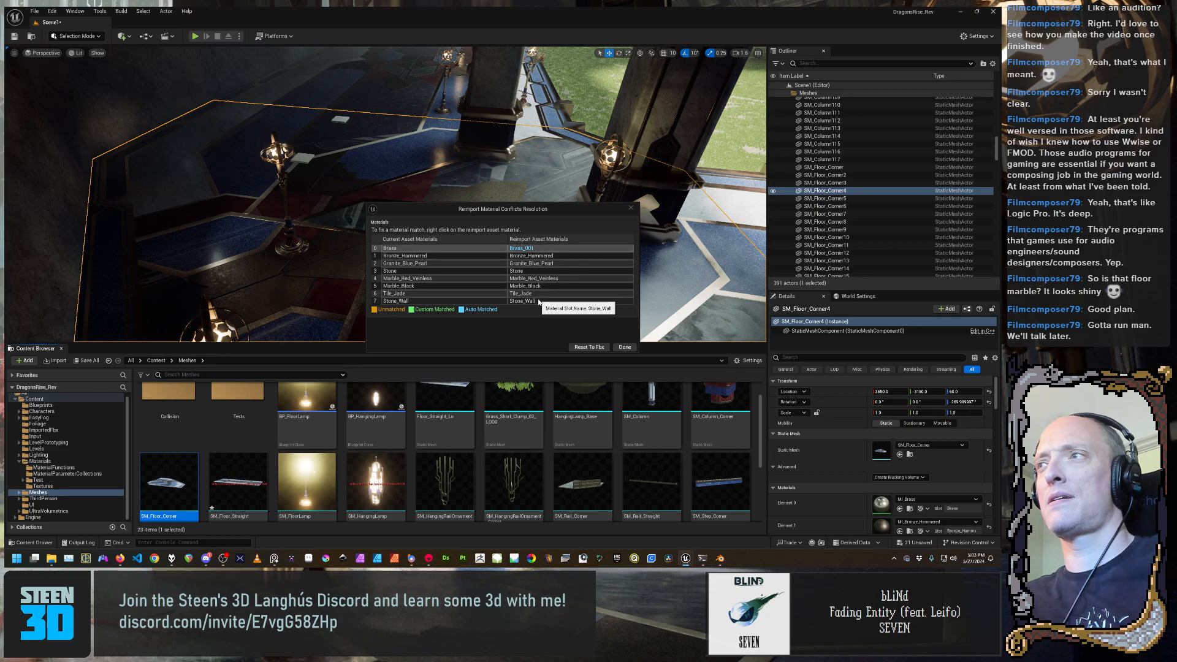
left_click(581, 349)
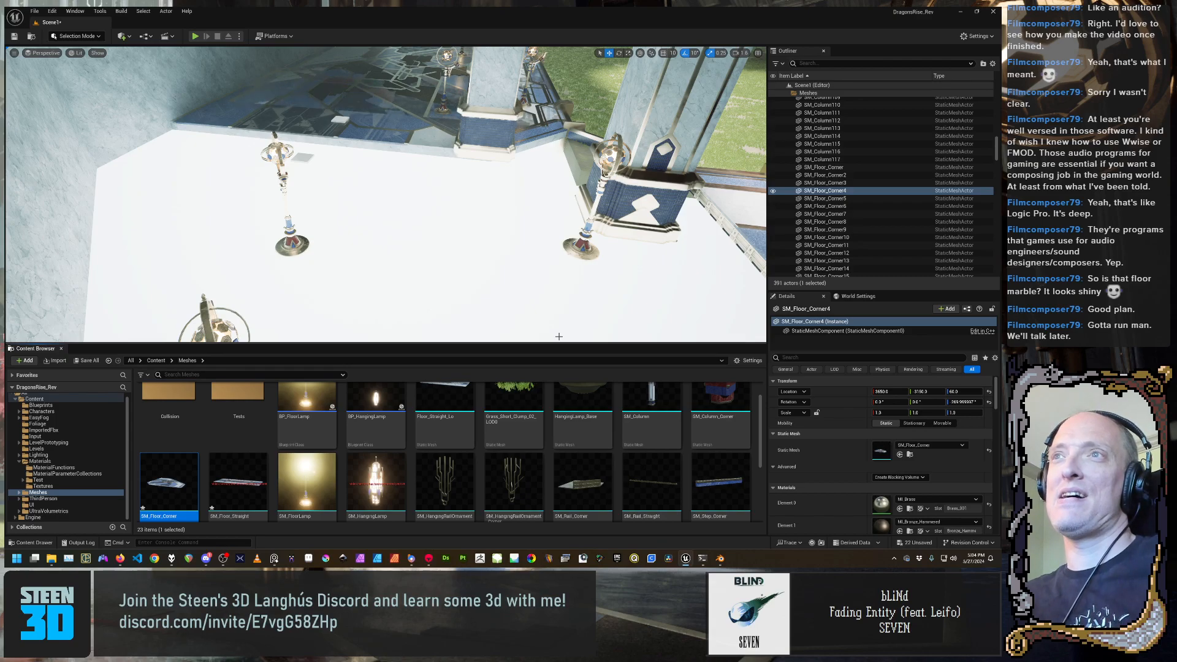
Examine the reimported floor corner in the level, and open SM_Floor_Corner in its mesh editor to inspect it from several angles
right_click_drag(612, 308, 514, 289)
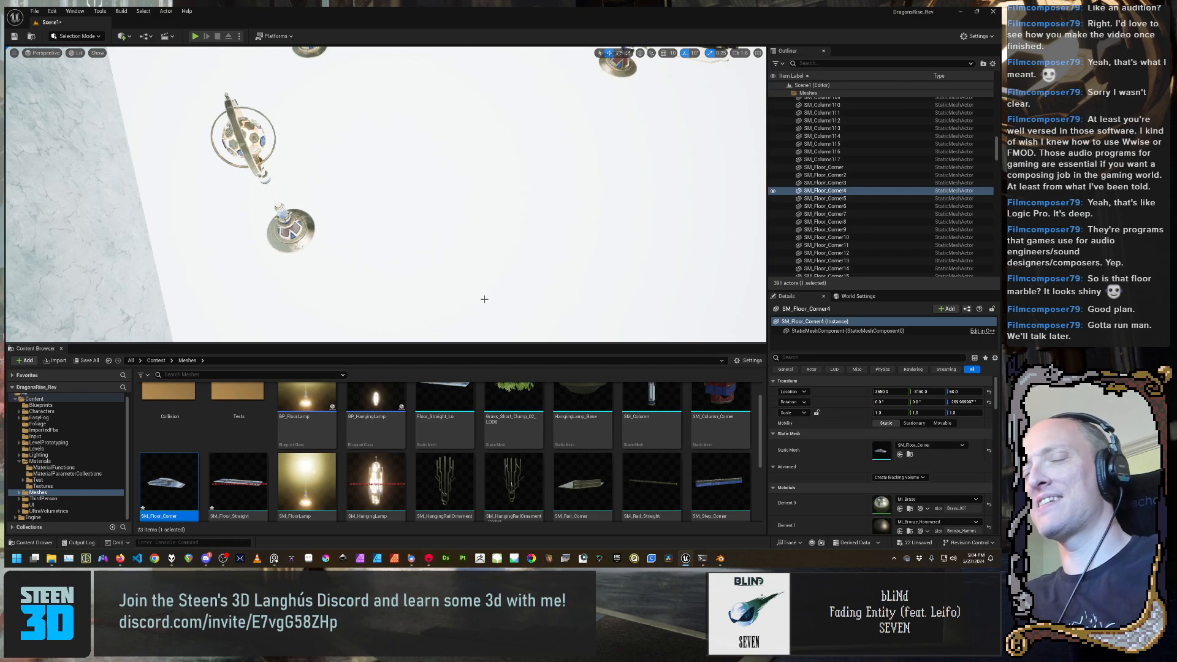
double_click(162, 497)
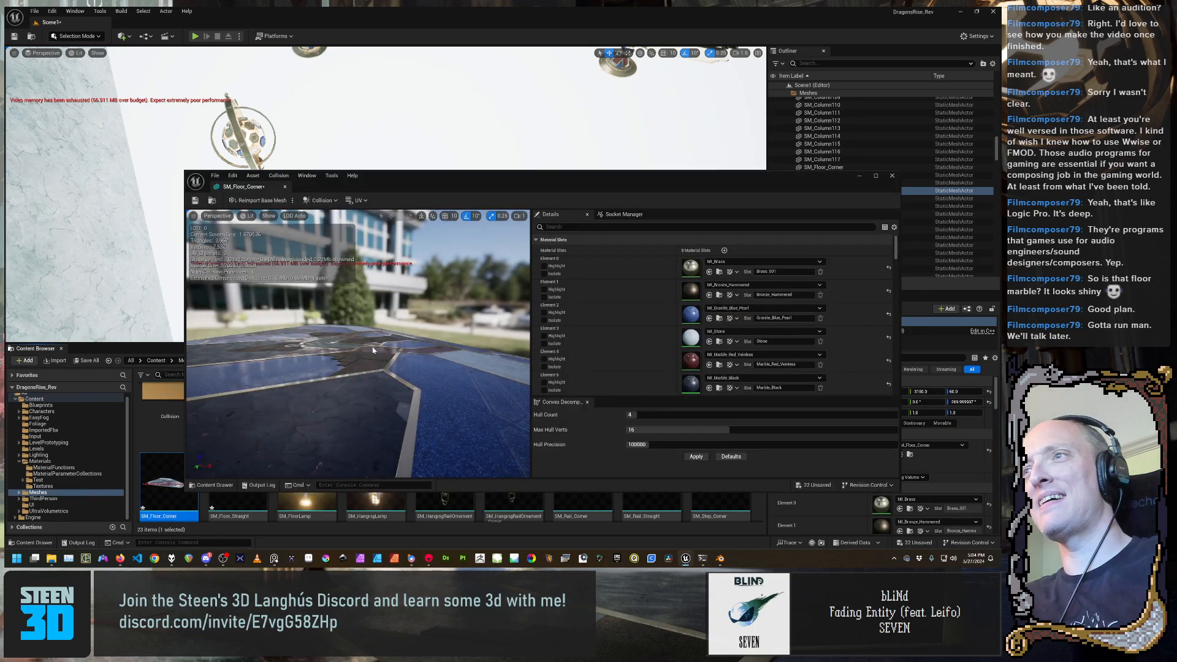
mouse_move(368, 331)
right_mouse_down()
mouse_move(356, 393)
mouse_move(362, 337)
mouse_move(393, 384)
mouse_move(383, 358)
mouse_move(397, 318)
mouse_move(398, 344)
mouse_move(407, 333)
mouse_move(371, 351)
right_mouse_up()
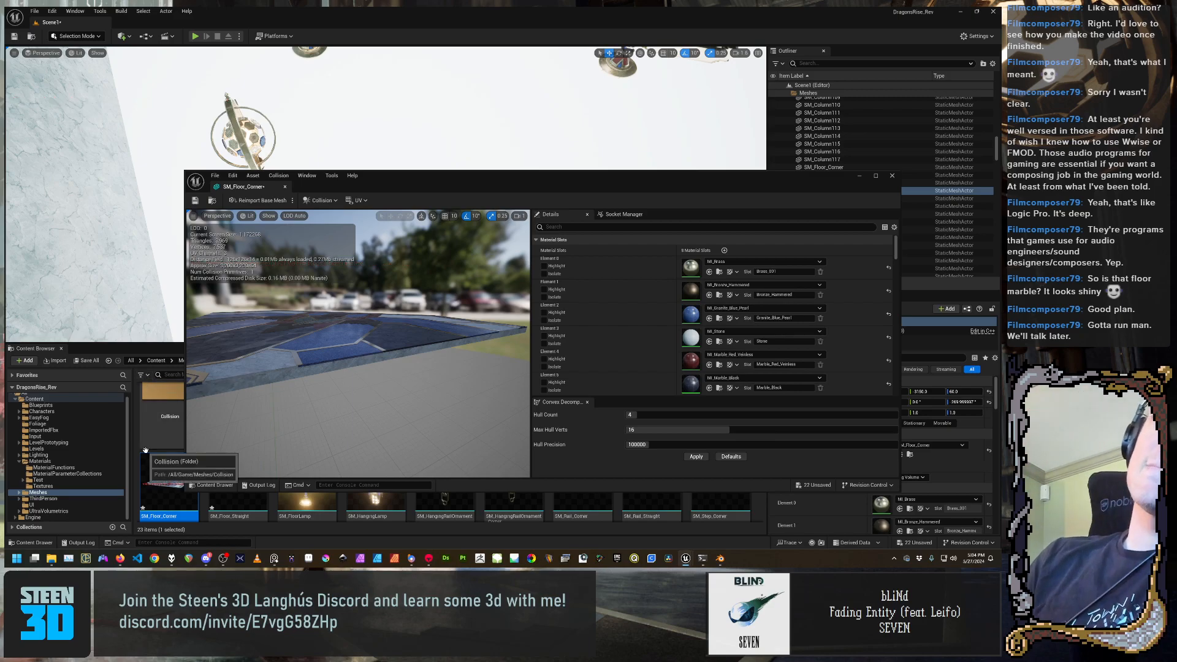
mouse_move(146, 463)
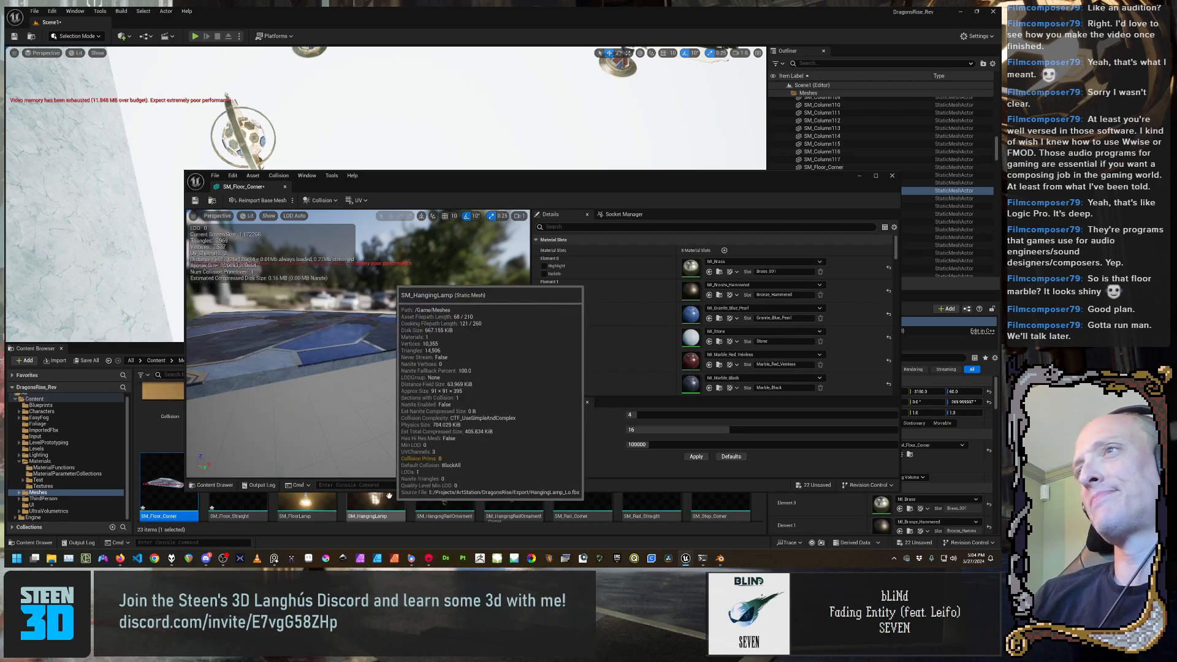
left_click_drag(358, 356, 314, 330, "alt")
key("q")
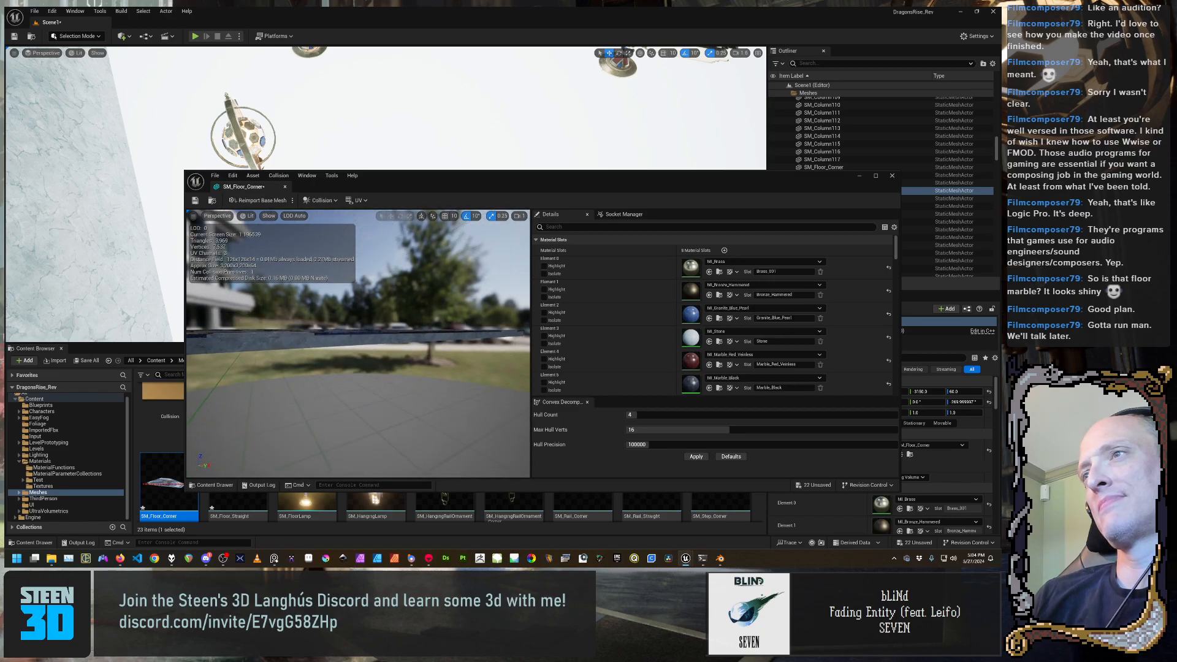
key("e")
right_click_drag(358, 344, 208, 336)
Switch to Blender to review Floor_Corner's export settings, and return to the Unreal level
left_click(721, 559)
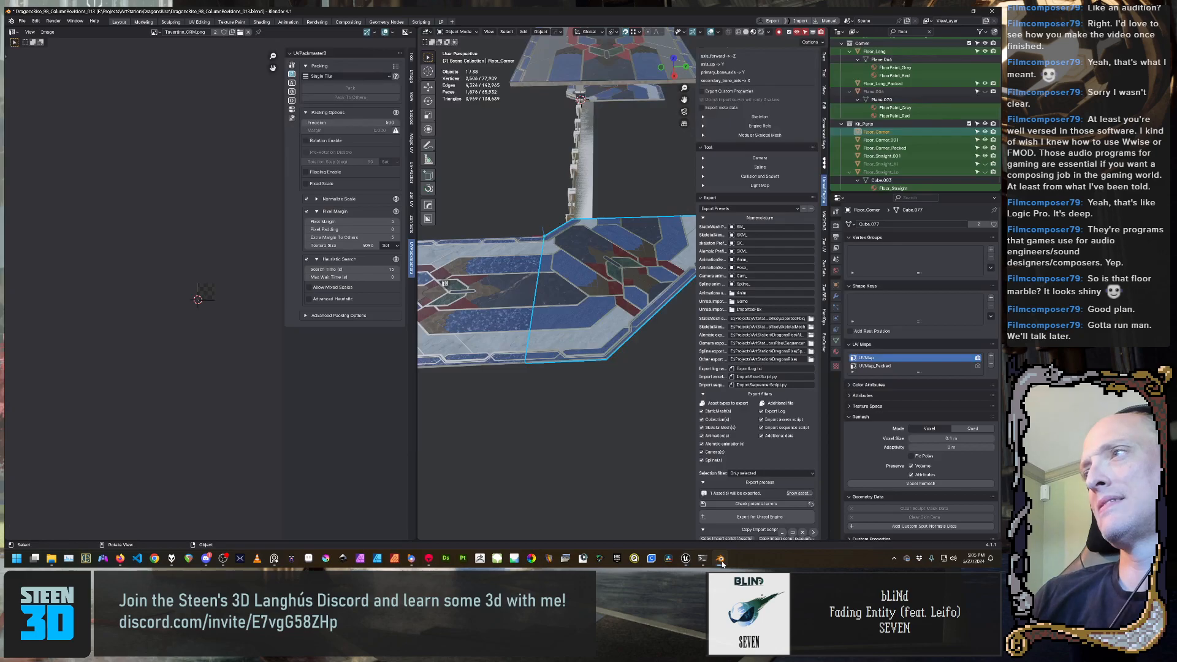
scroll(731, 302, "up", 10)
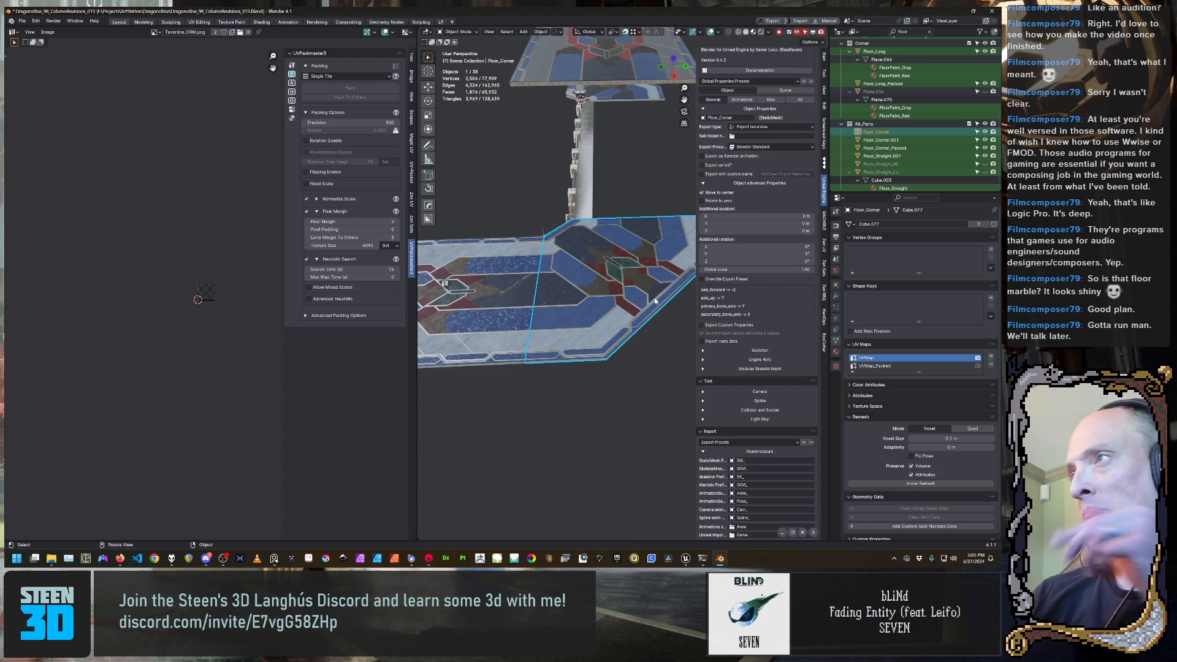
mouse_move(684, 559)
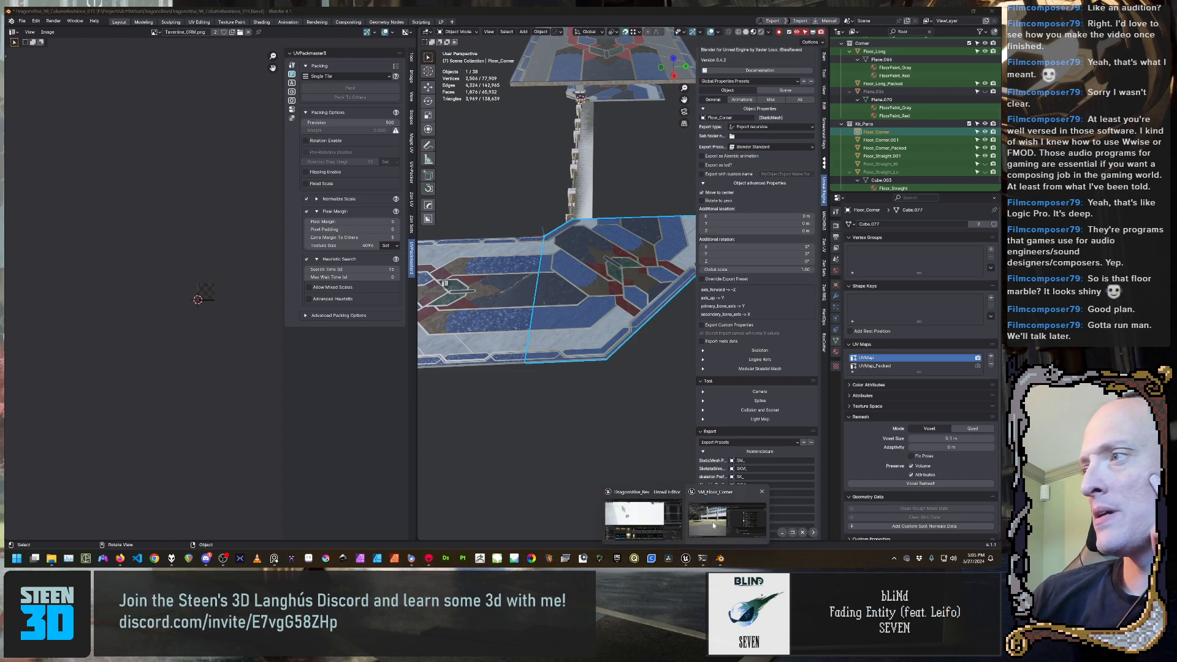
left_click(658, 520)
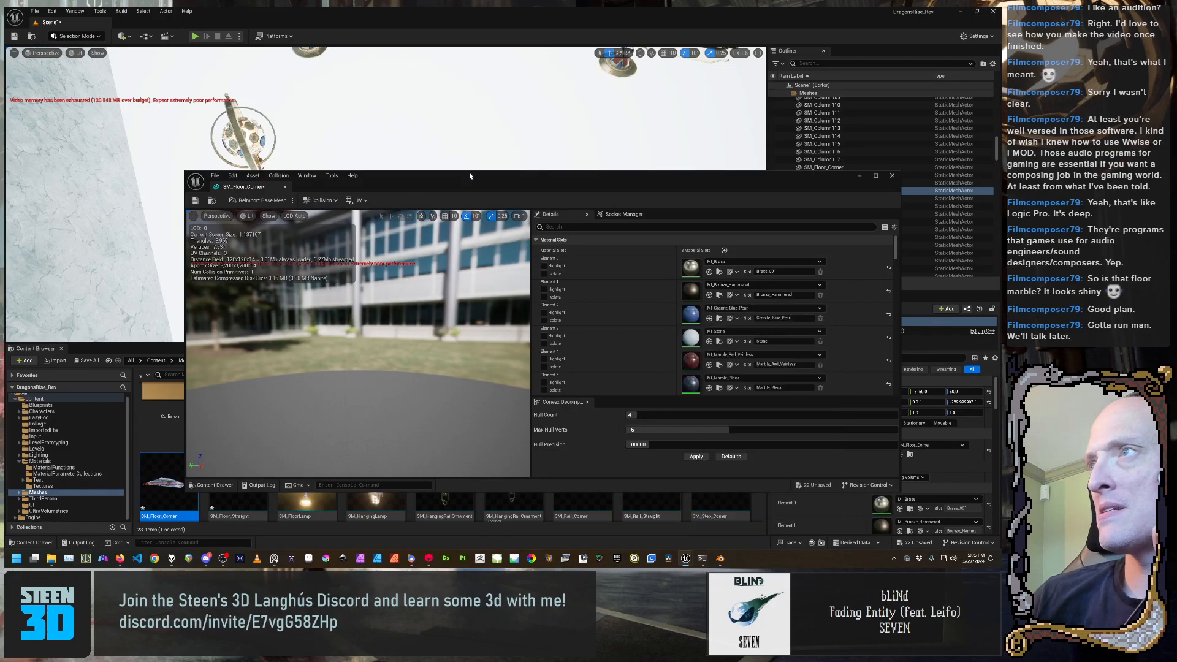
Move the SM_Floor_Corner editor window clear of the level view and delete the SM_HangingLamp2 actor from the scene
left_click_drag(472, 177, 586, 409)
right_click_drag(392, 196, 383, 97)
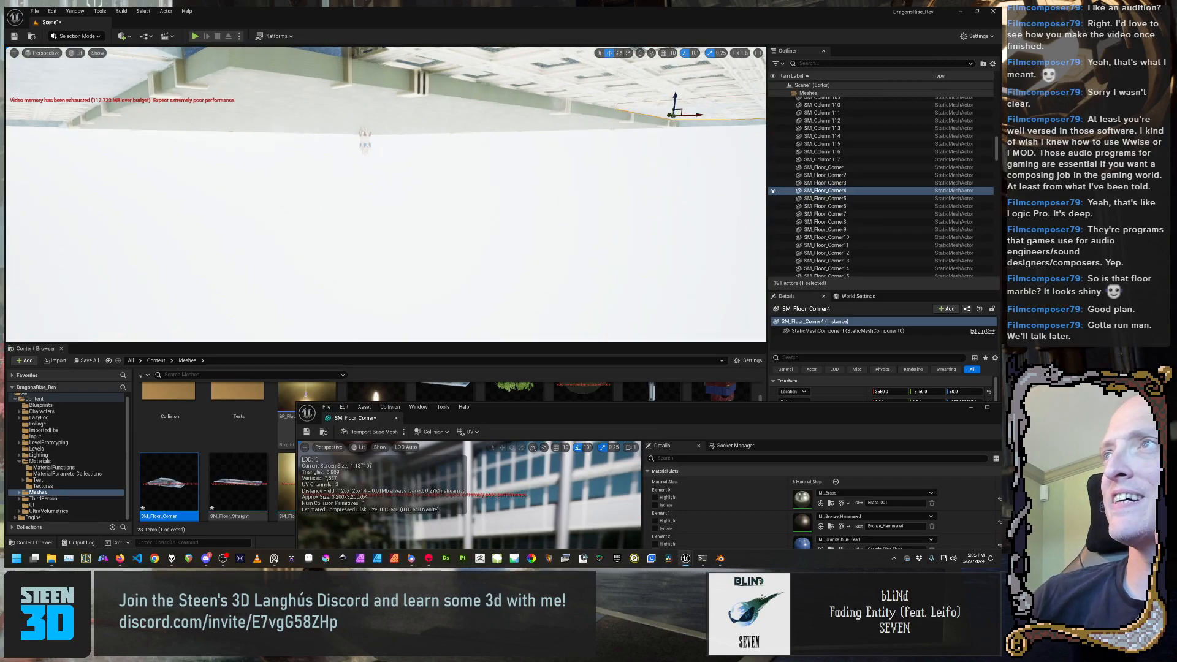
left_click(366, 143)
mouse_move(414, 140)
right_mouse_down()
mouse_move(398, 136)
mouse_move(417, 129)
right_mouse_up()
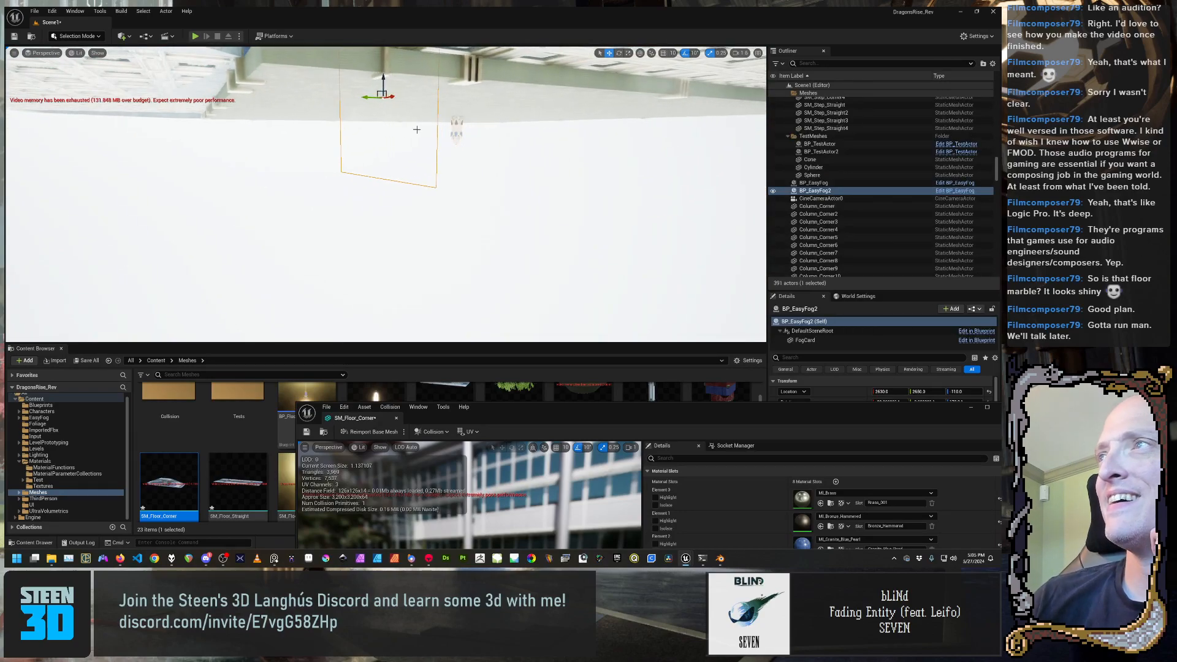
left_click(455, 131)
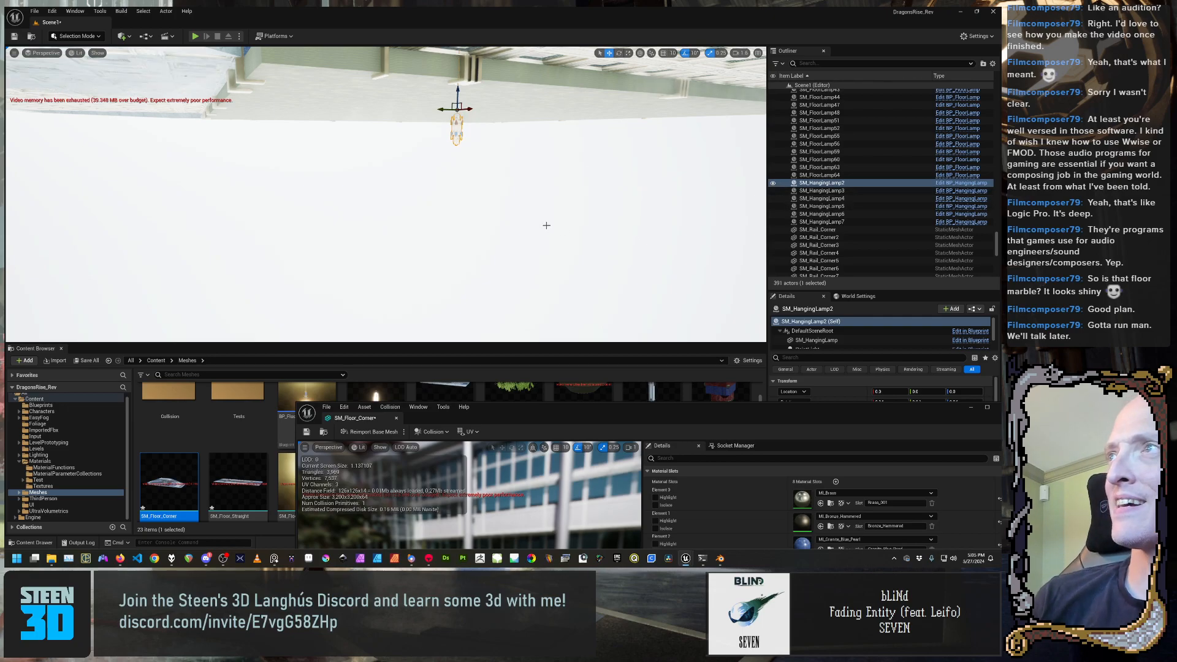
key("Delete")
Look over the hall and the reimported floor around a floor lamp, and bring the mesh editor window back up
right_click_drag(547, 225, 547, 226)
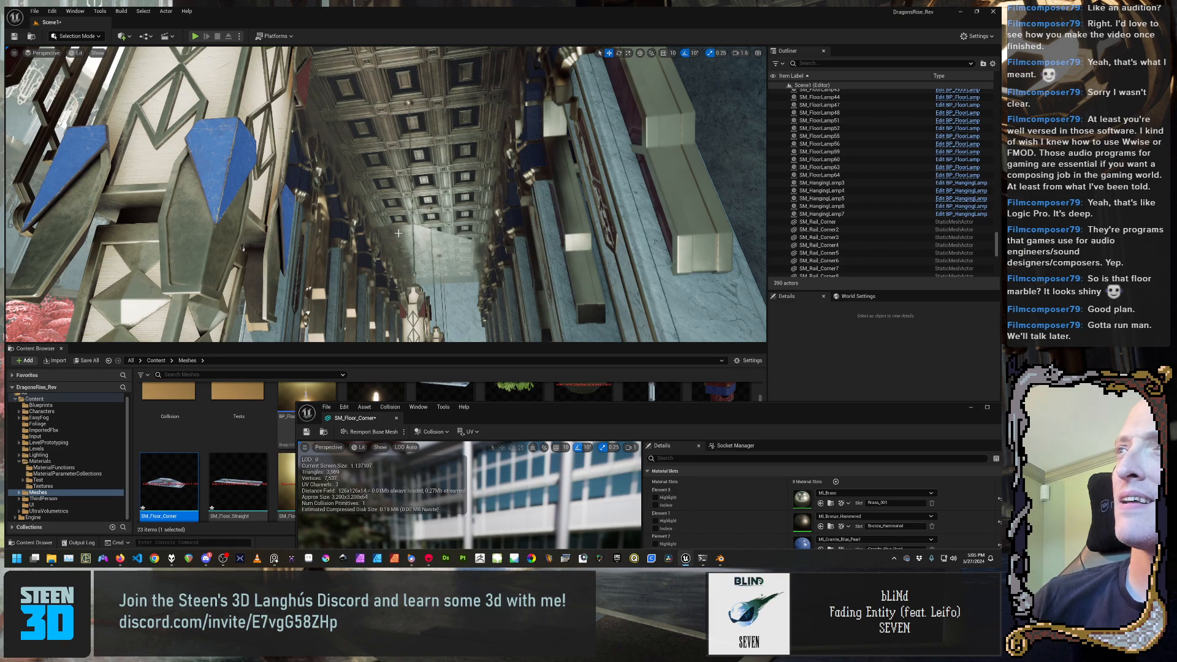
right_click_drag(399, 233, 416, 270)
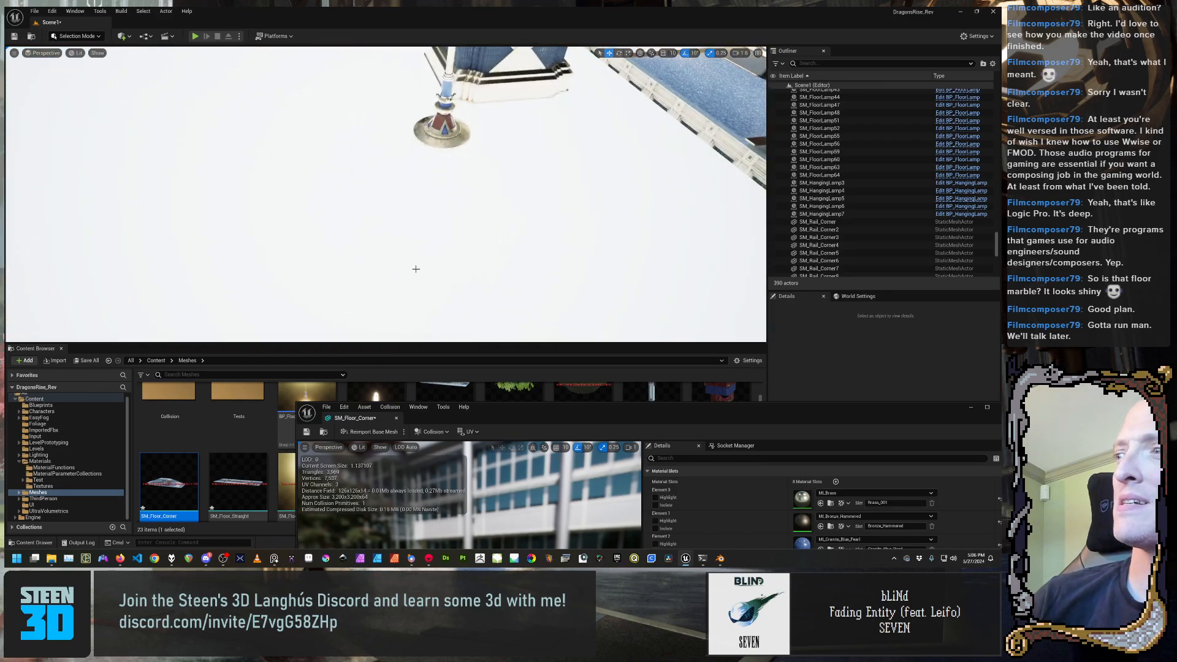
mouse_move(721, 563)
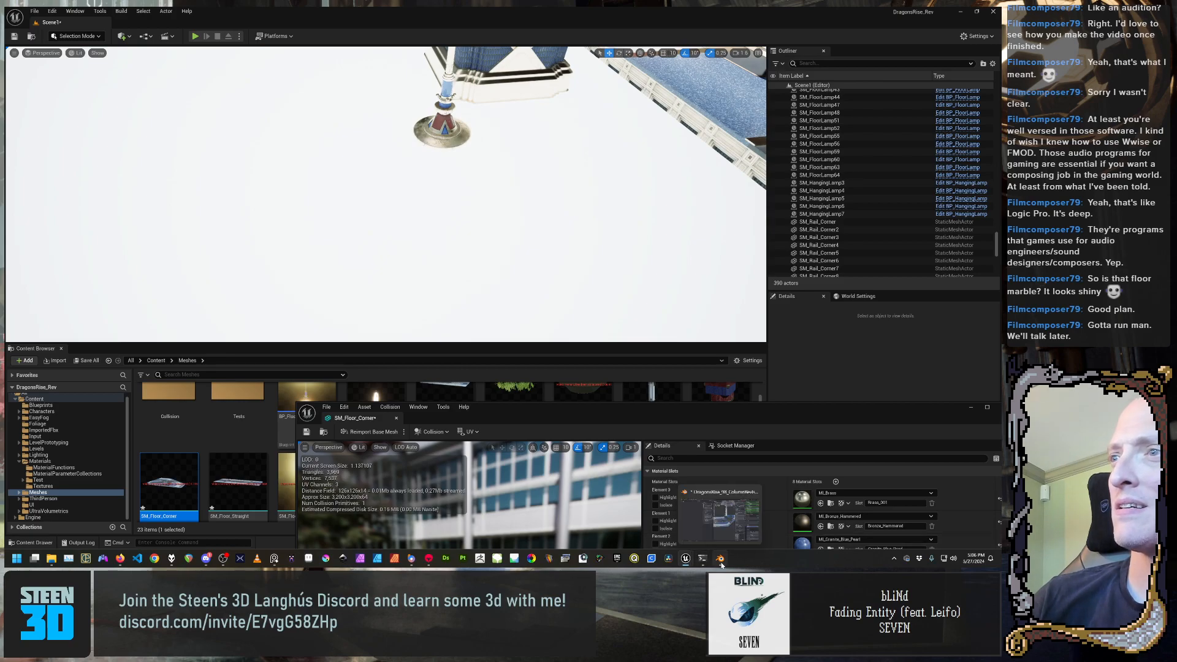
left_click_drag(721, 410, 621, 148)
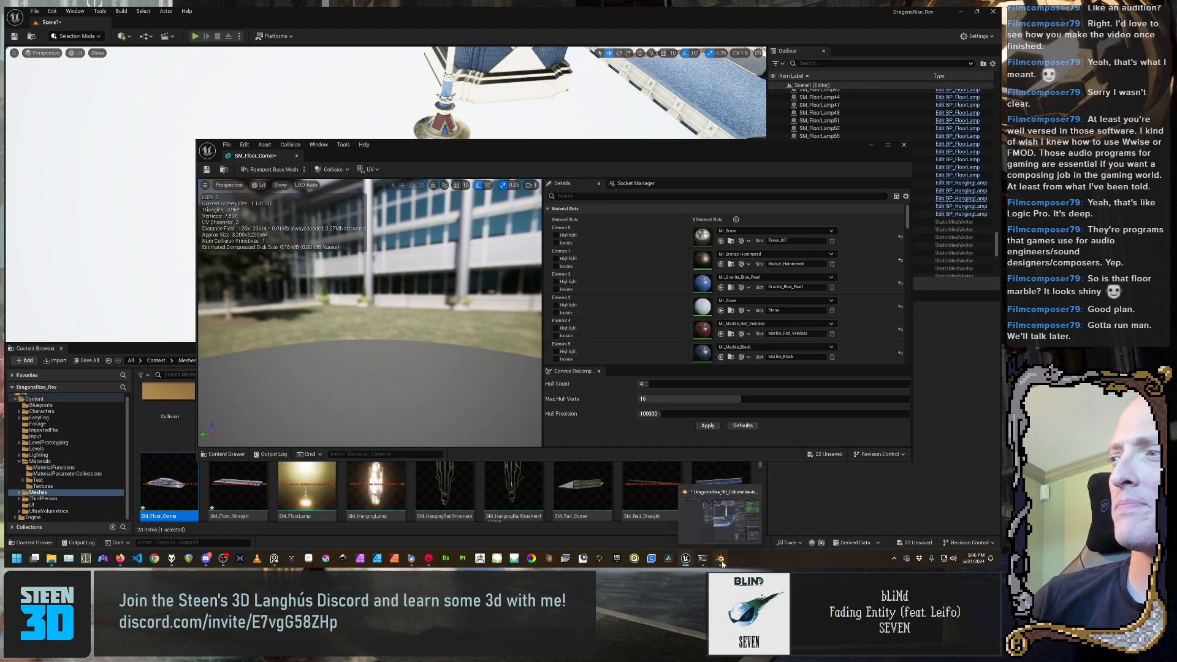
Switch to Blender, select Floor_Corner_Packed and examine its placement against the neighbouring floor pieces
left_click(721, 560)
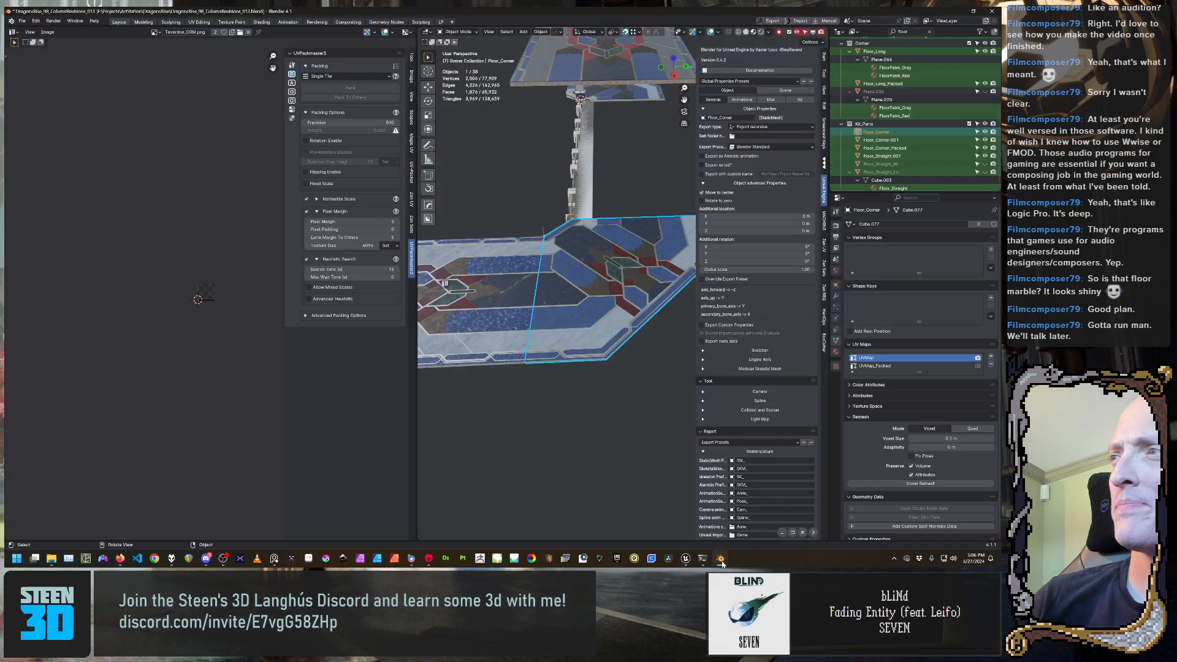
scroll(565, 408, "down", 5)
middle_click_drag(566, 409, 565, 408)
left_click(565, 408)
scroll(566, 407, "up", 3)
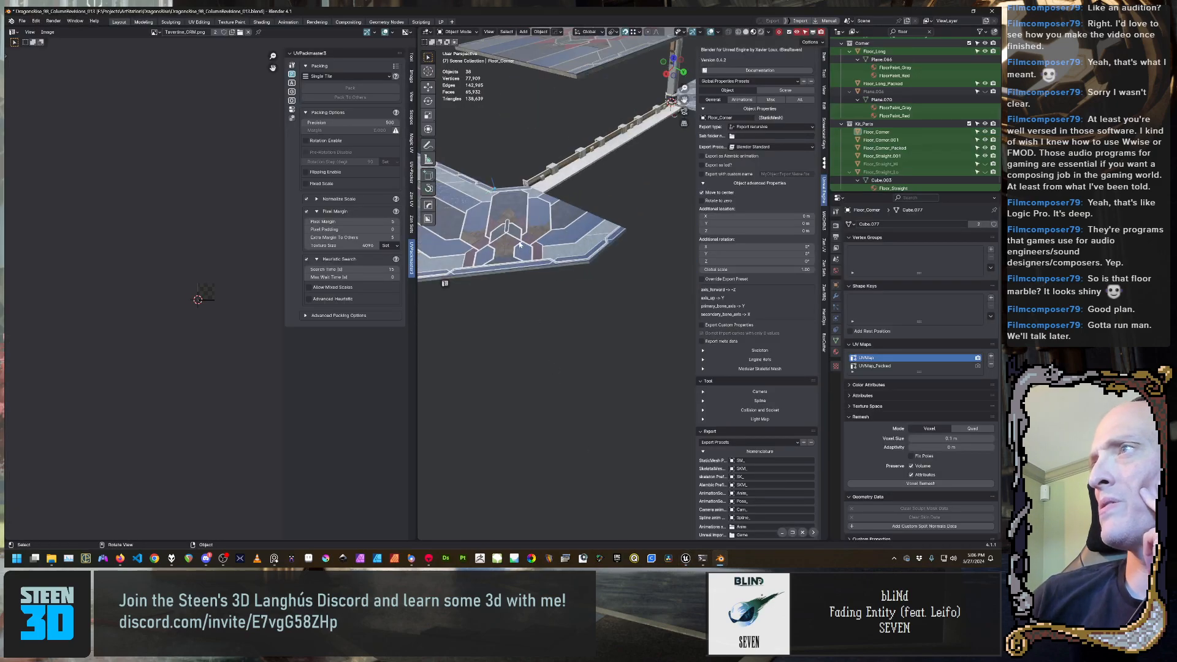
left_click(491, 296)
middle_click_drag(491, 297, 453, 355)
scroll(453, 355, "down", 6)
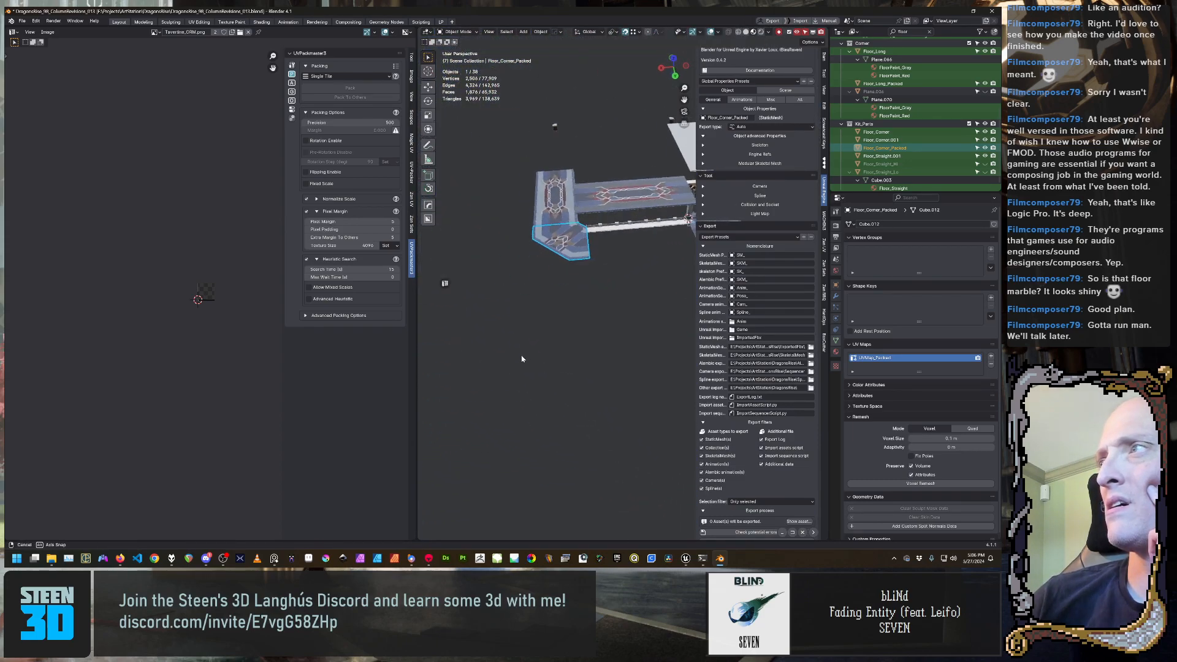
middle_click_drag(579, 357, 587, 365)
scroll(587, 366, "up", 6)
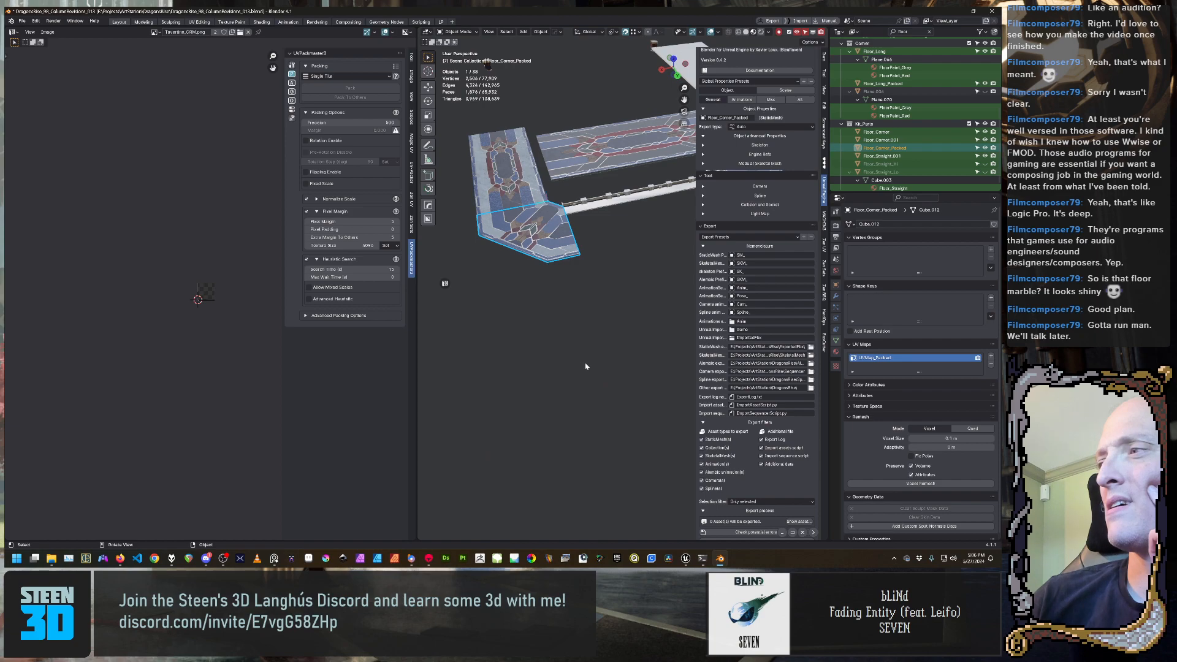
Return to the Unreal level, move the mesh editor window out of the way and inspect the extent of the reimported floor
left_click(686, 560)
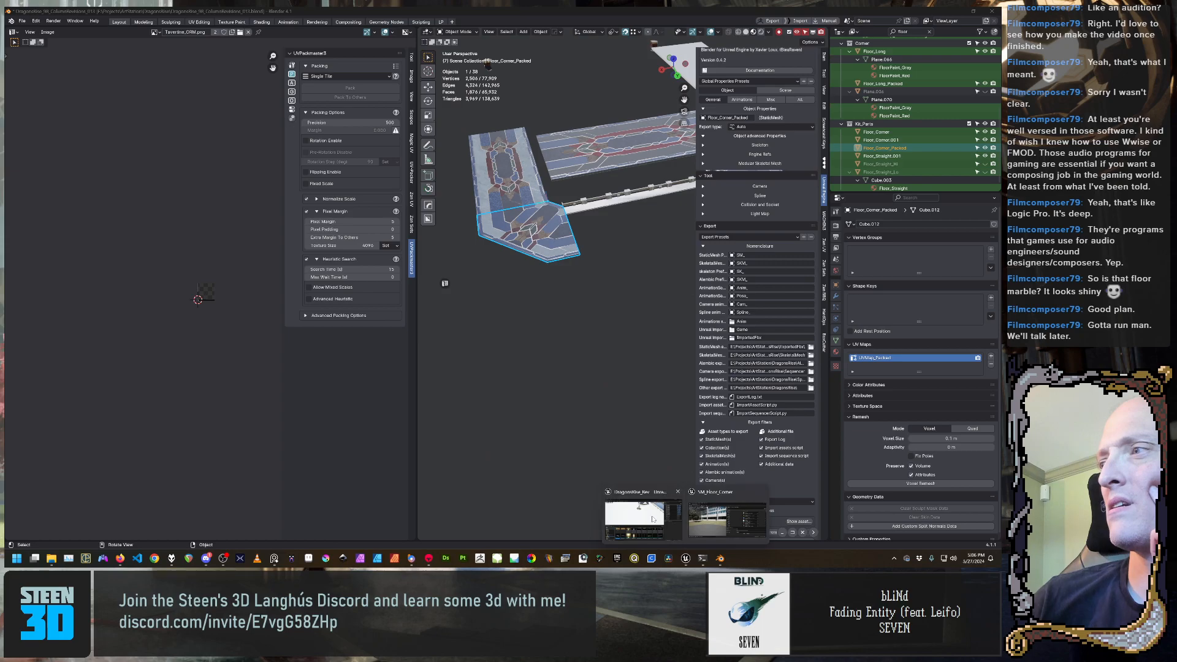
left_click(653, 519)
left_click_drag(746, 150, 829, 496)
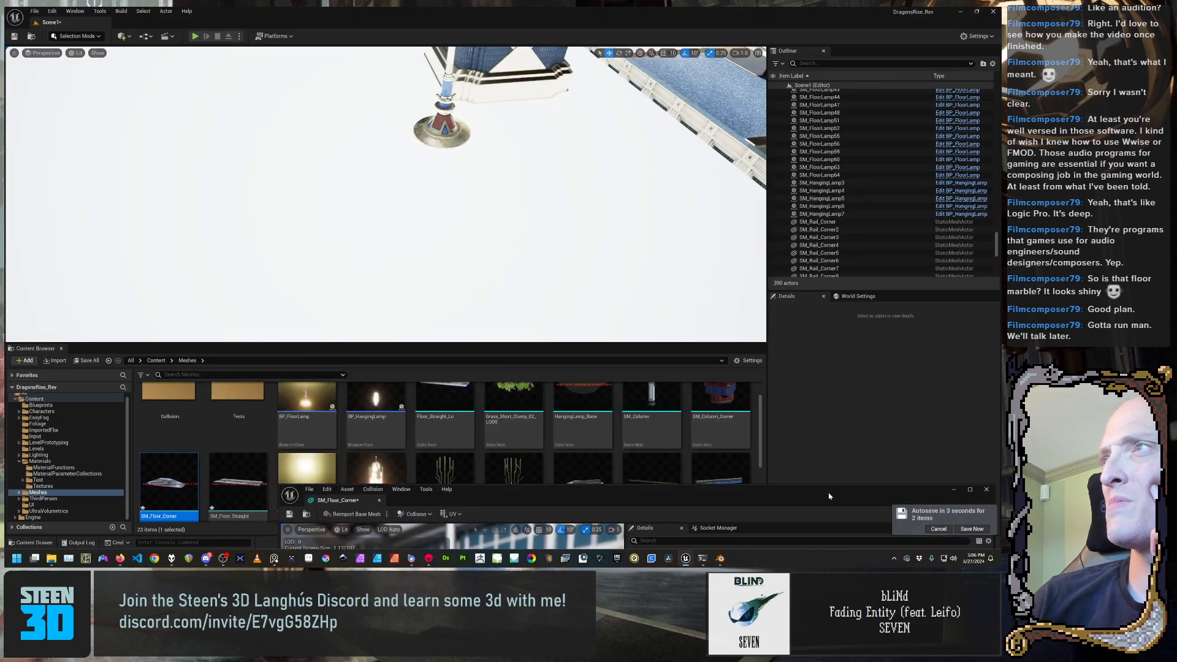
right_click_drag(386, 196, 378, 150)
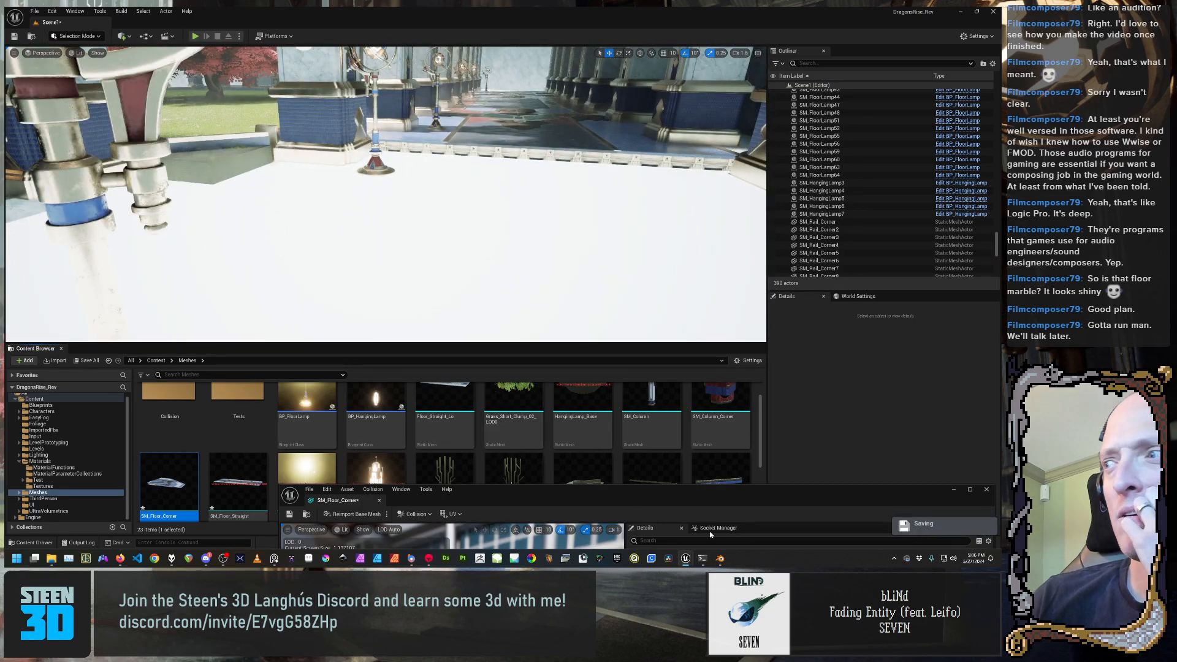
Switch to Blender, review the export settings of Floor_Corner_Packed, and select Floor_Corner to check its own
left_click(722, 559)
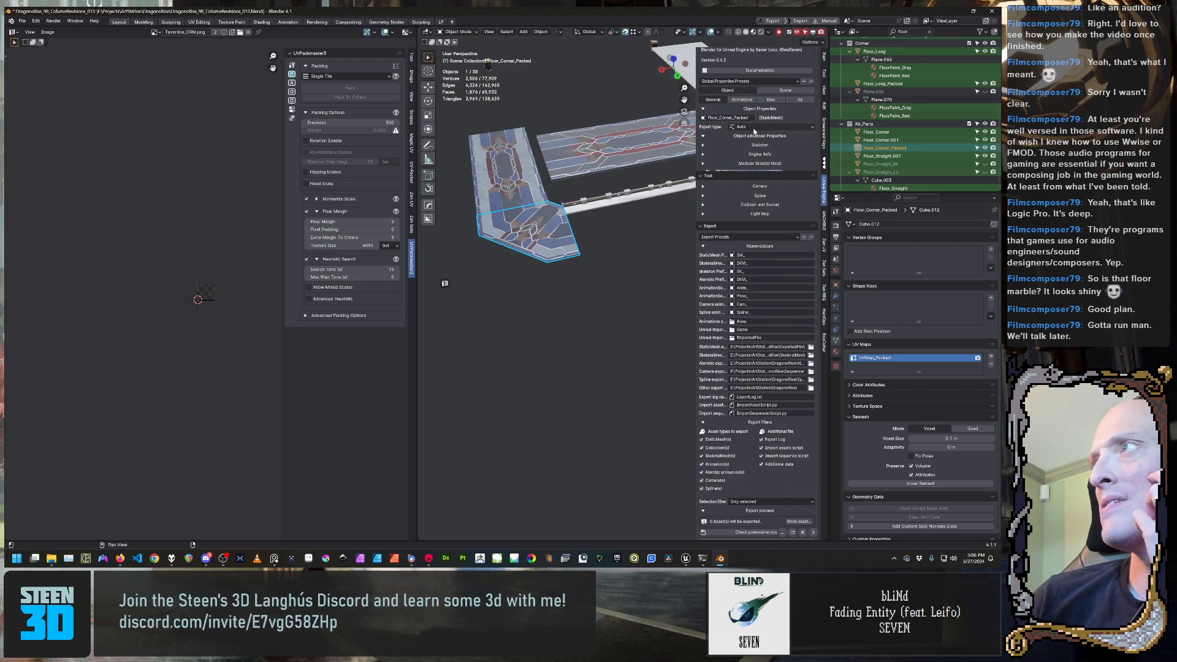
scroll(730, 223, "up", 1)
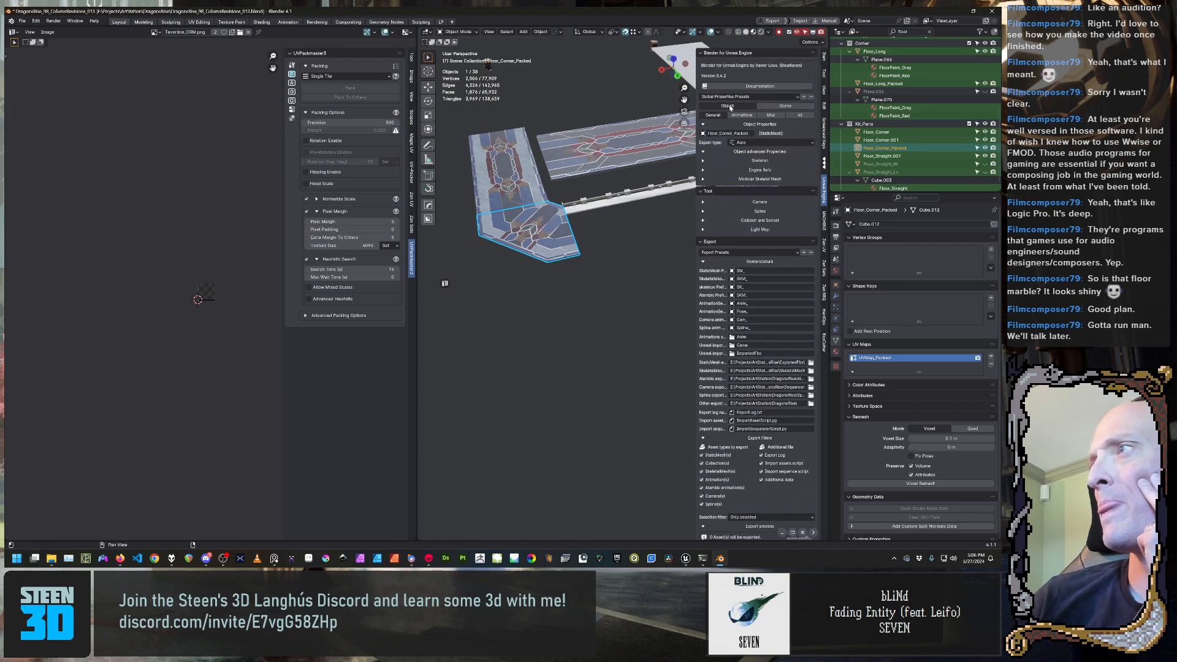
scroll(734, 454, "down", 4)
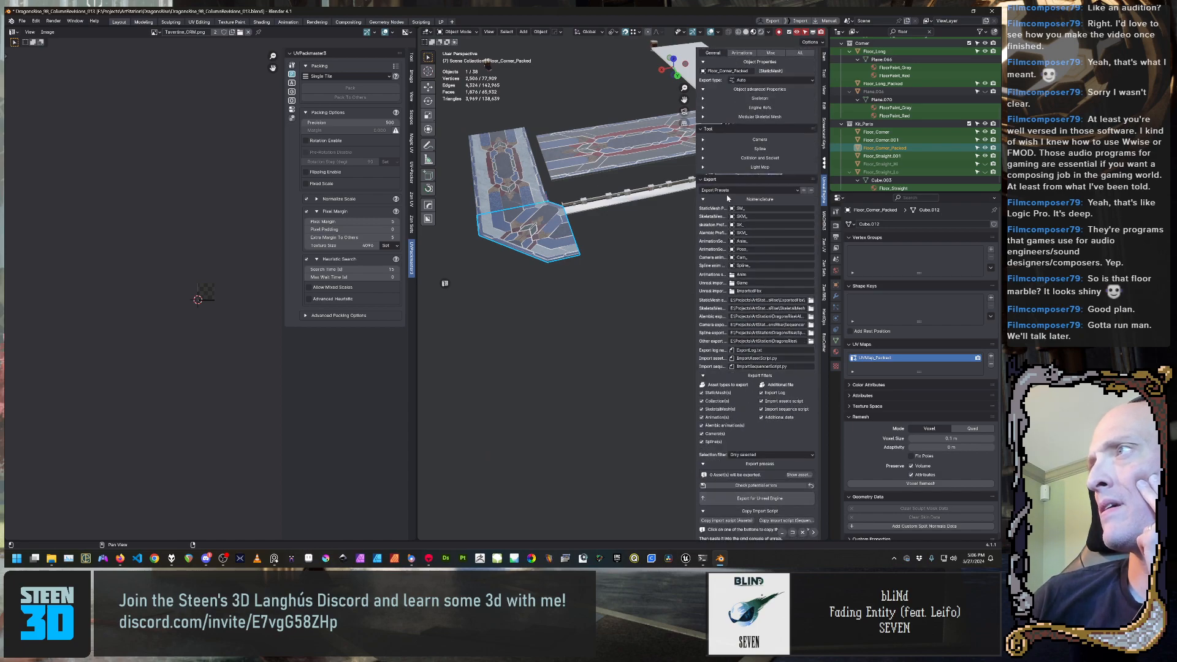
scroll(755, 148, "up", 4)
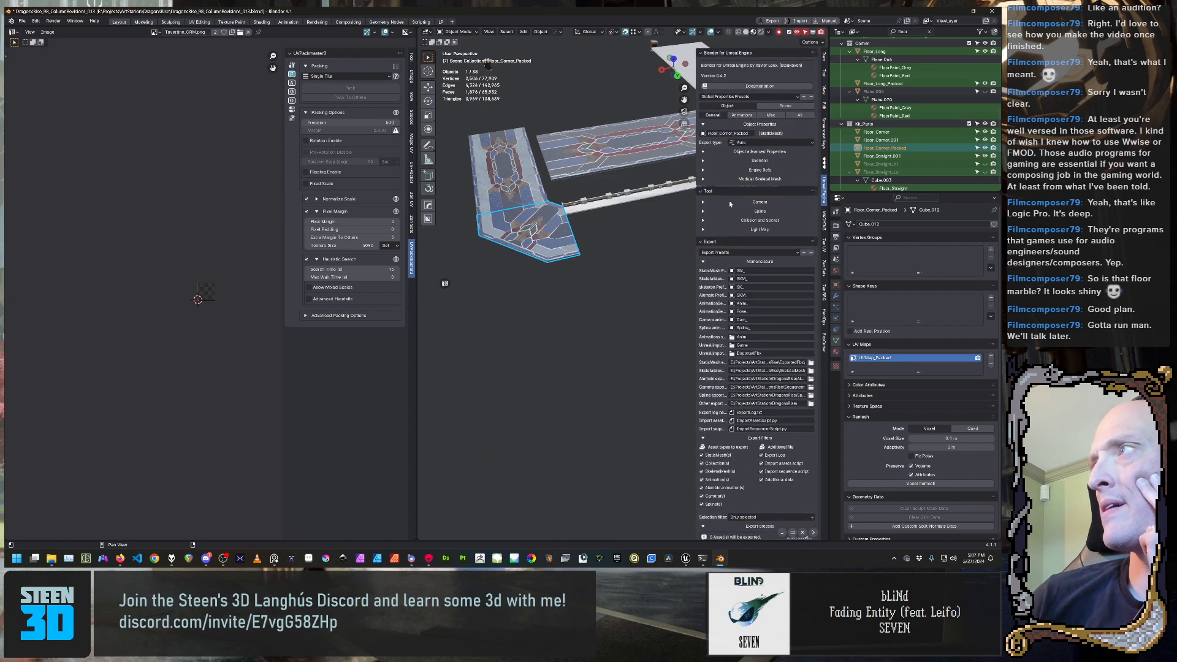
left_click(877, 132)
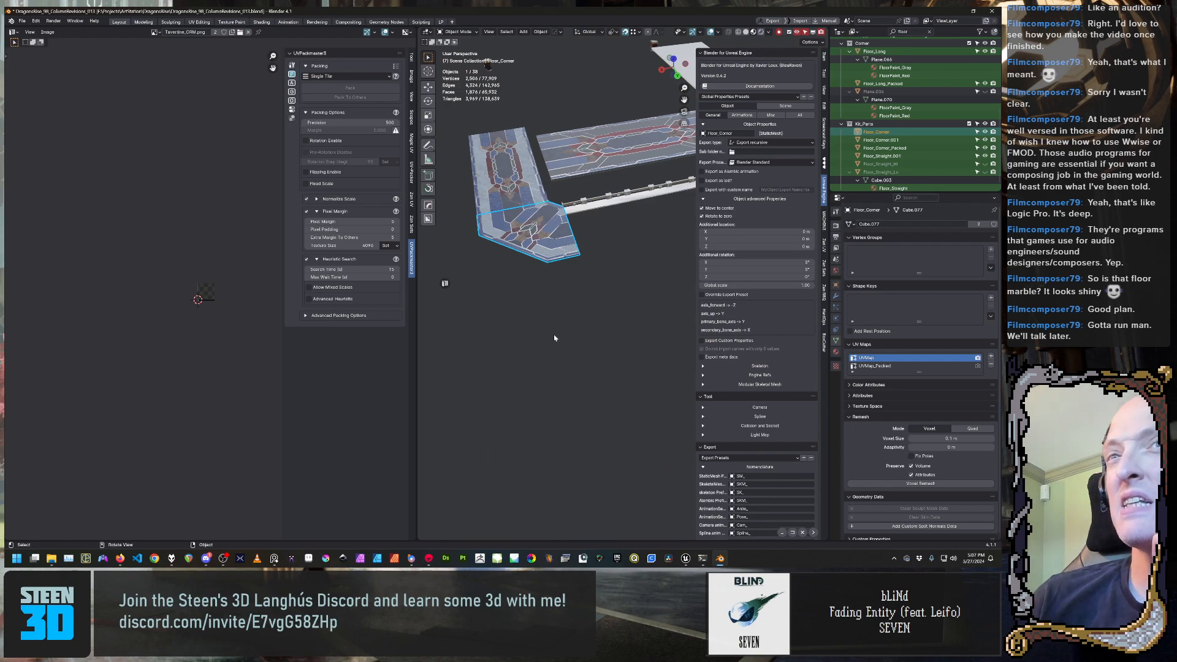
Export Floor_Corner with the Unreal Engine exporter, switch to the Unreal level editor and reimport SM_Floor_Corner from its source file
scroll(803, 500, "down", 8)
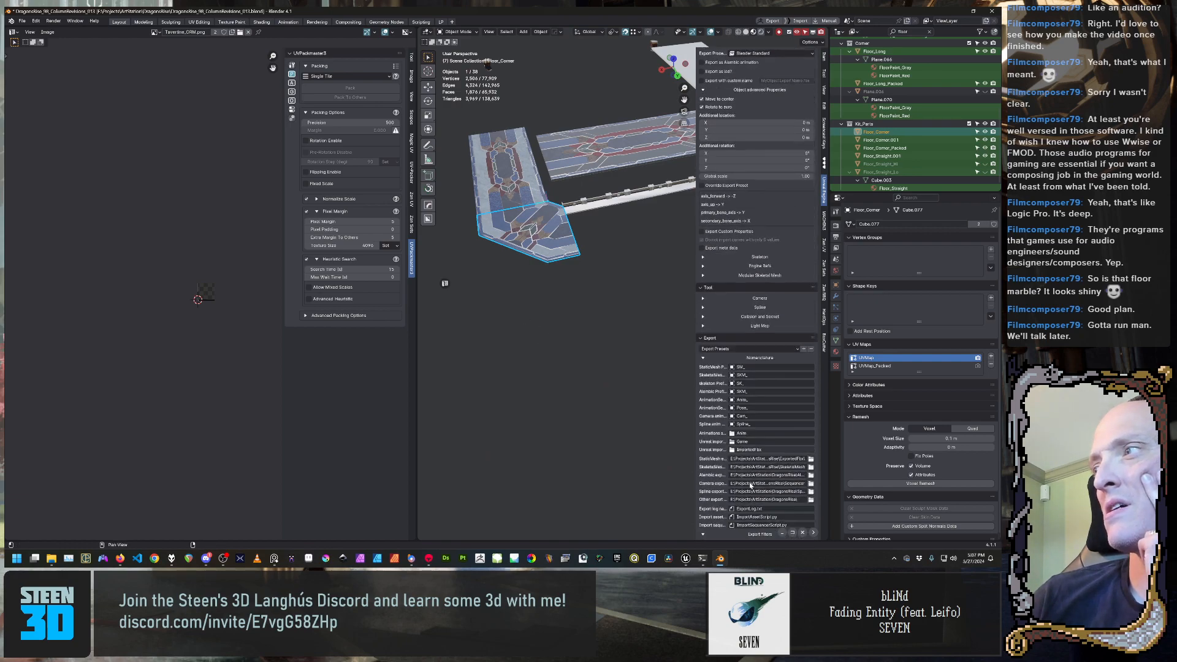
left_click(760, 522)
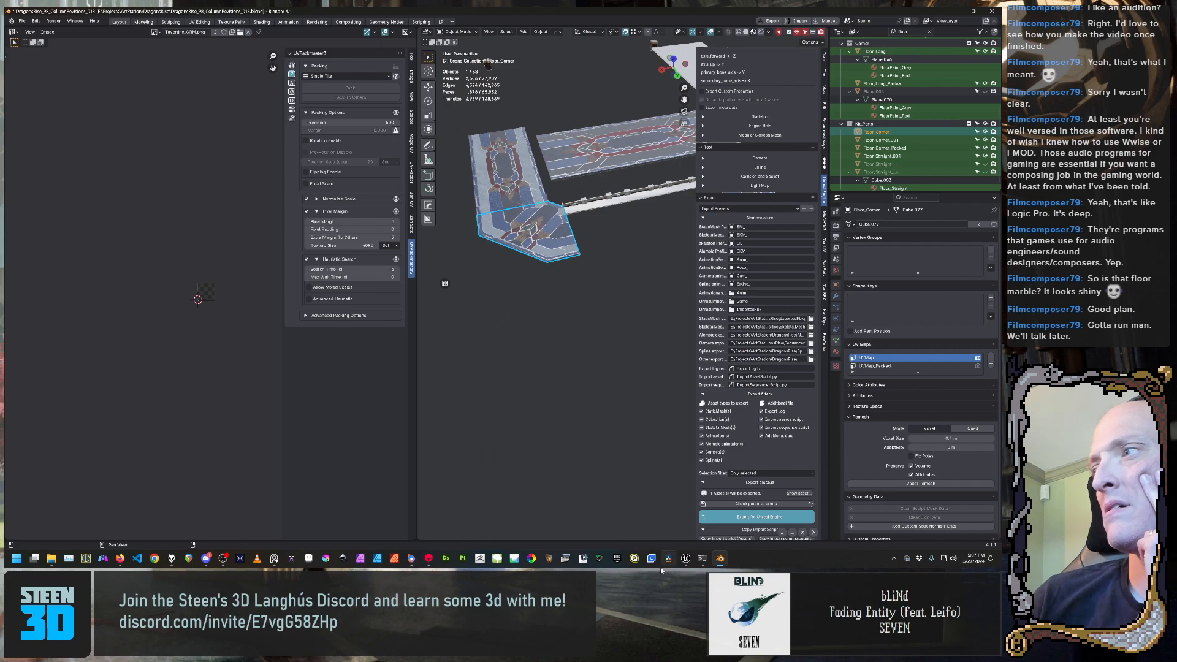
left_click(690, 561)
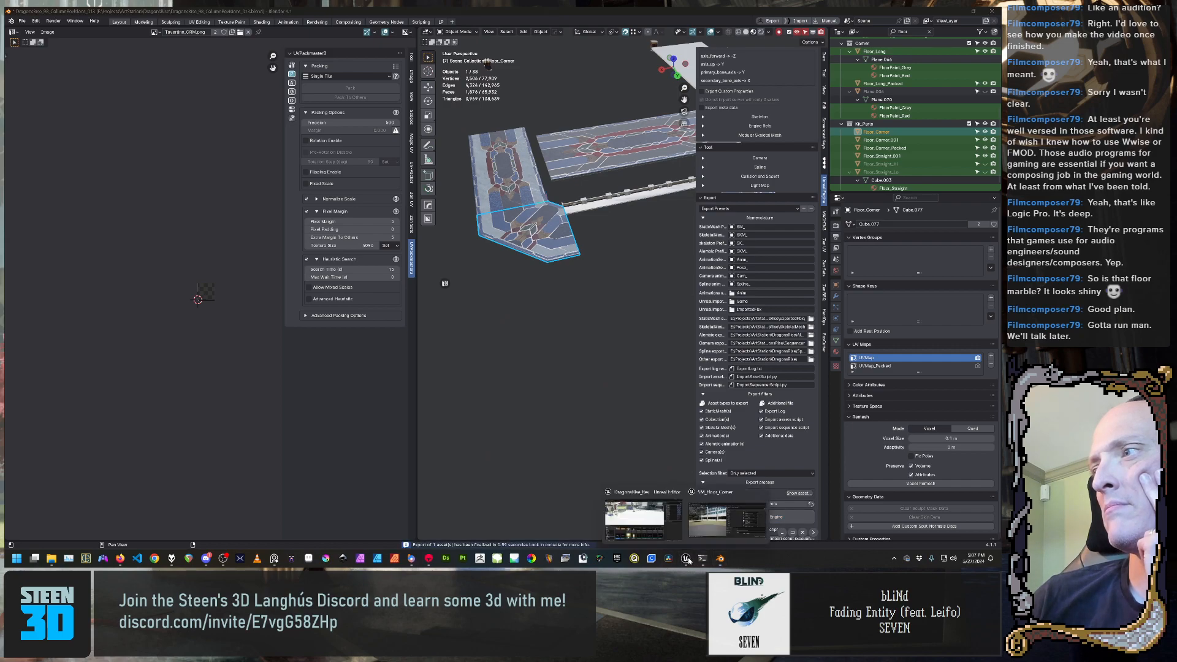
left_click(654, 521)
right_click(172, 461)
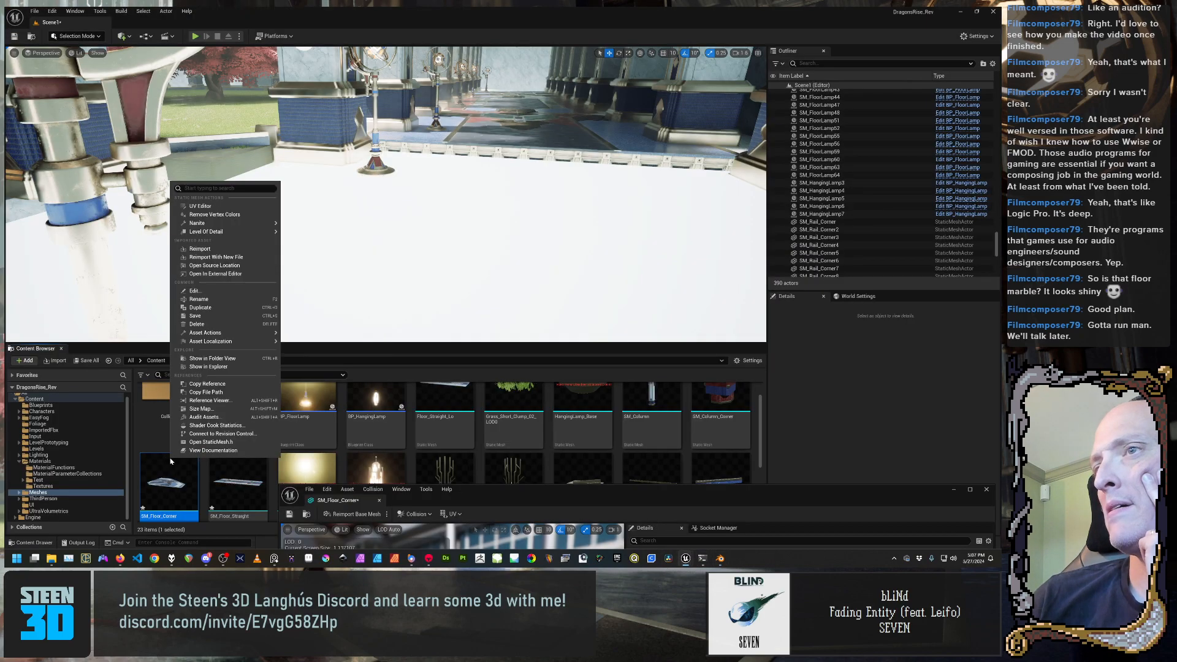
left_click(218, 250)
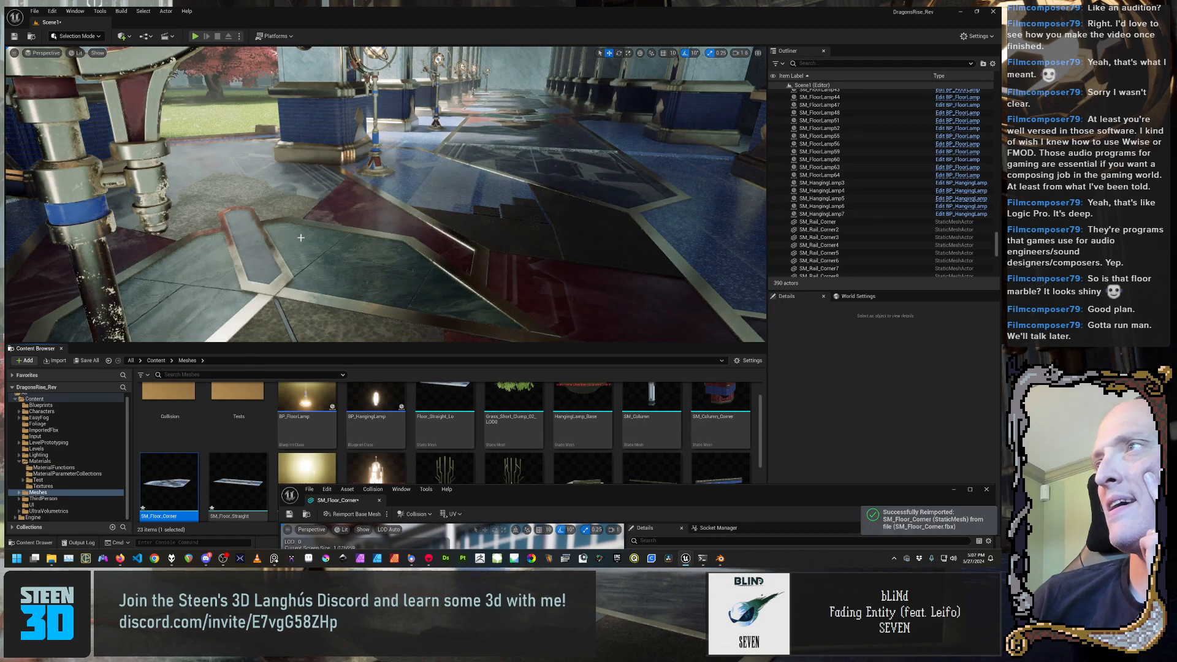
Inspect the reimported floor in the level, then examine the SM_Floor_Corner mesh and its material slots in the mesh editor
right_click_drag(369, 216, 453, 230)
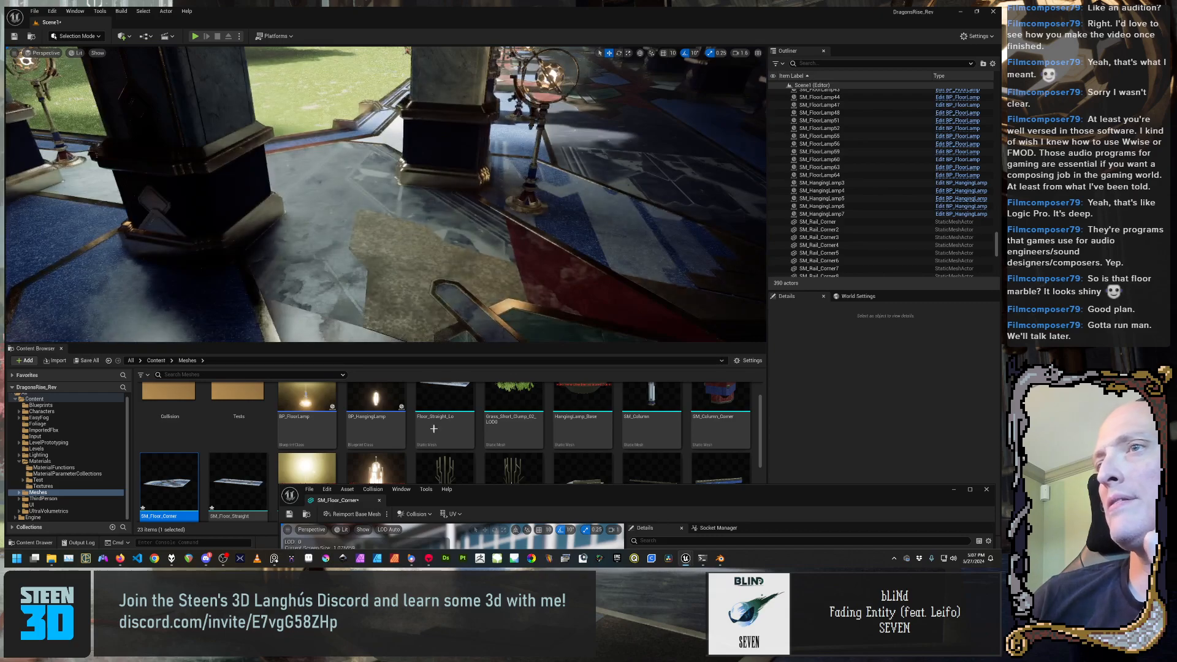
left_click_drag(568, 490, 479, 141)
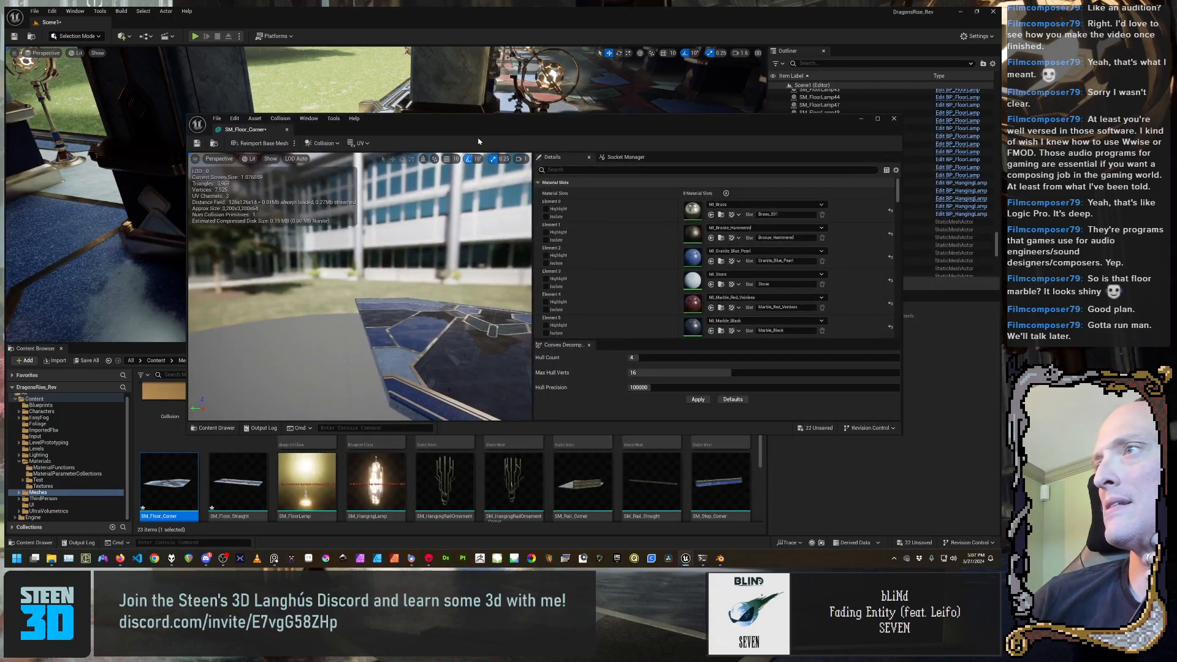
scroll(668, 295, "down", 6)
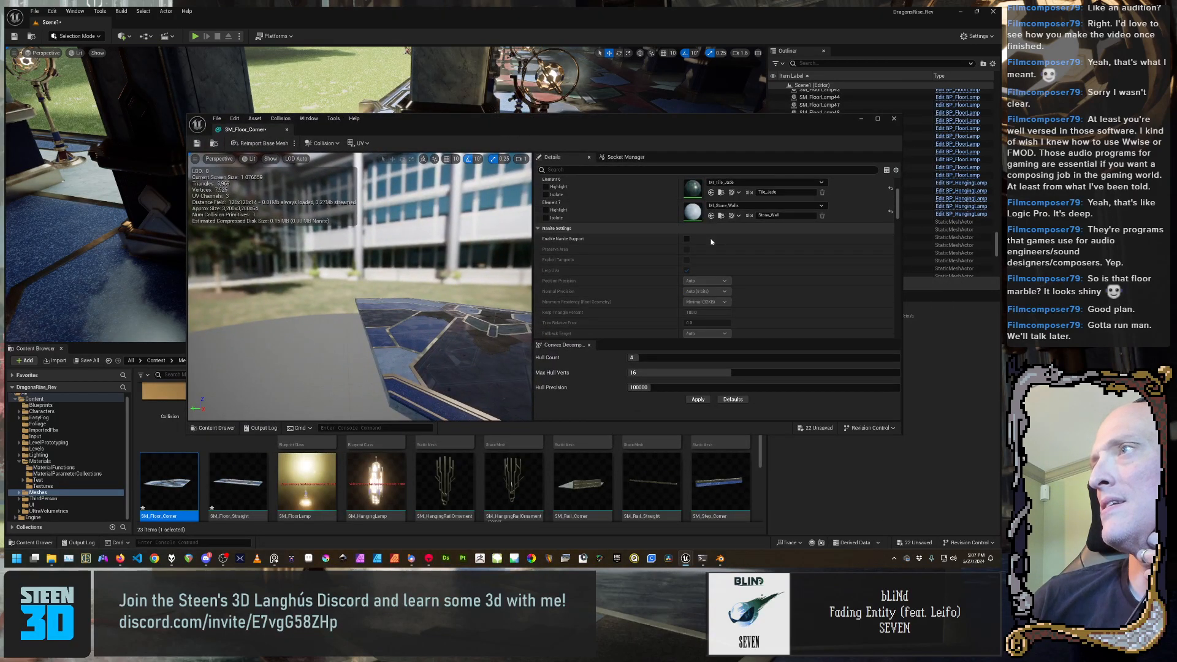
scroll(700, 268, "up", 4)
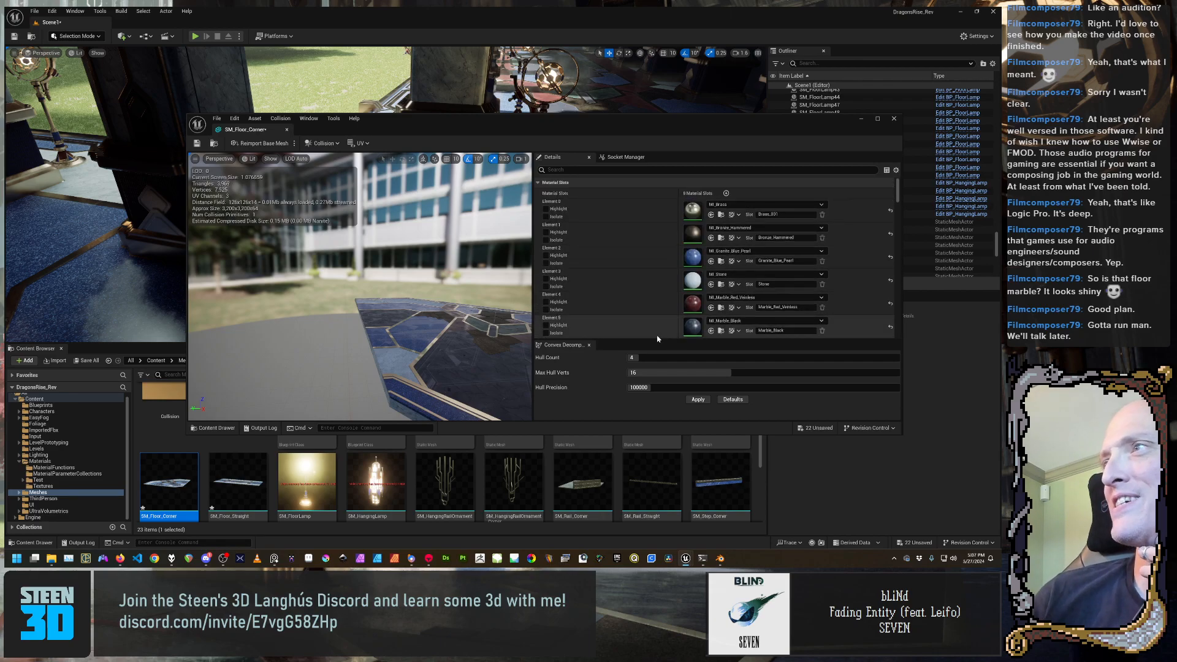
scroll(630, 304, "up", 2)
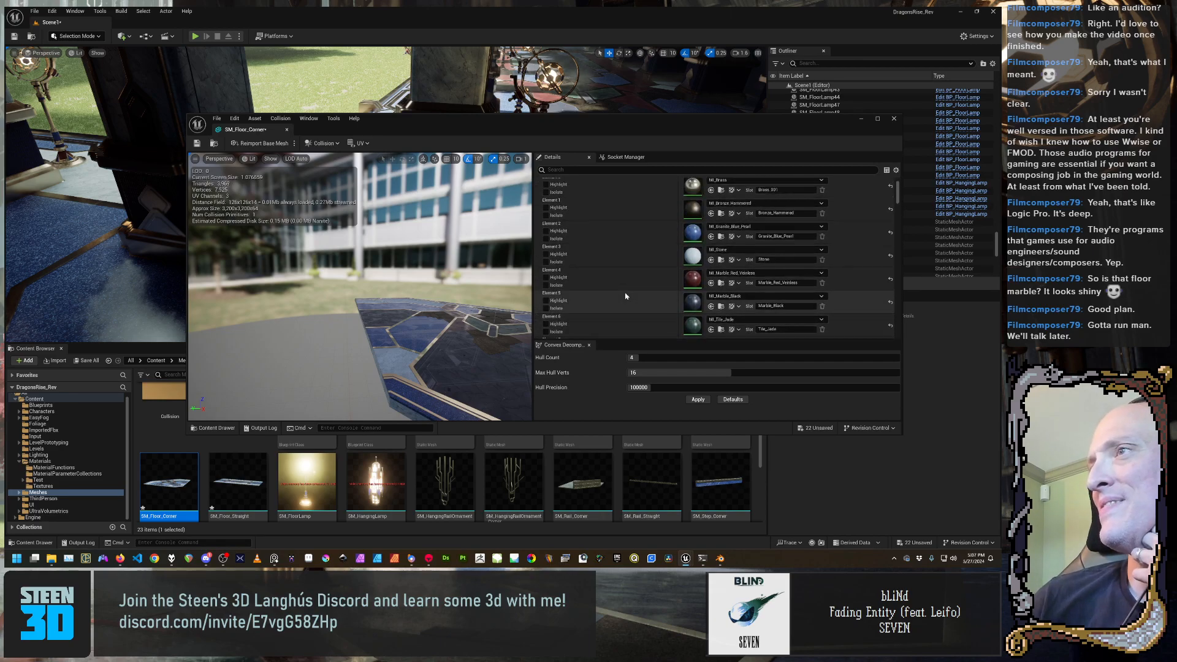
right_click_drag(400, 327, 491, 344)
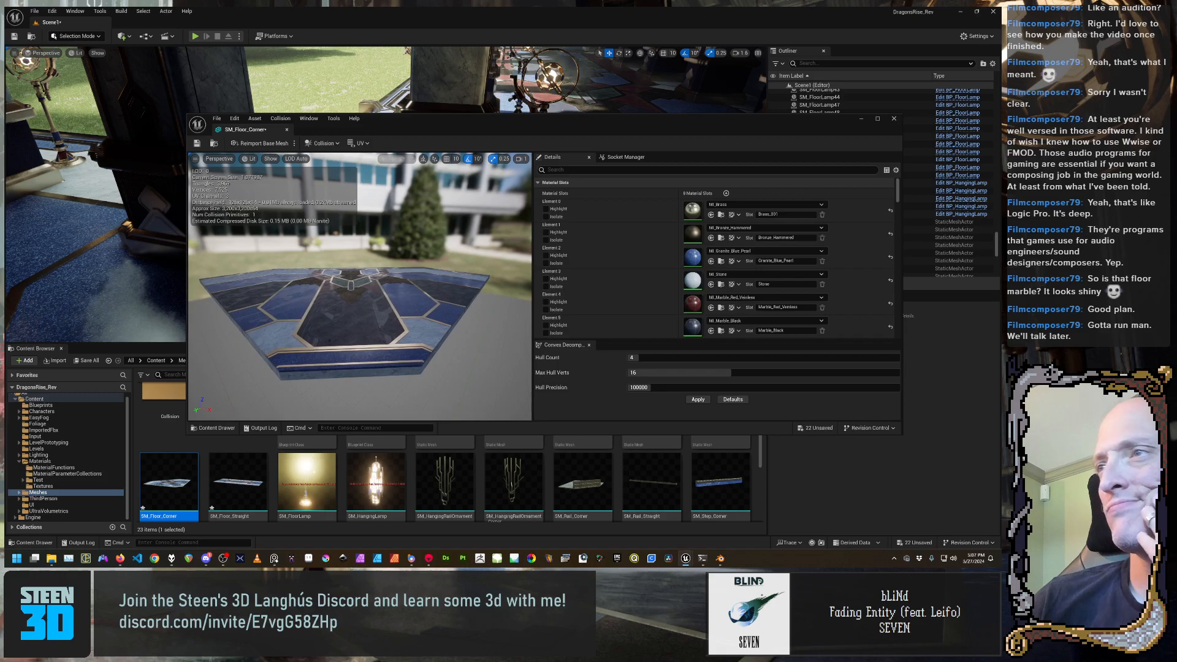
right_click_drag(394, 334, 396, 341)
mouse_move(380, 335)
left_mouse_down("alt")
mouse_move(331, 341)
mouse_move(376, 365)
mouse_move(369, 337)
left_mouse_up("alt")
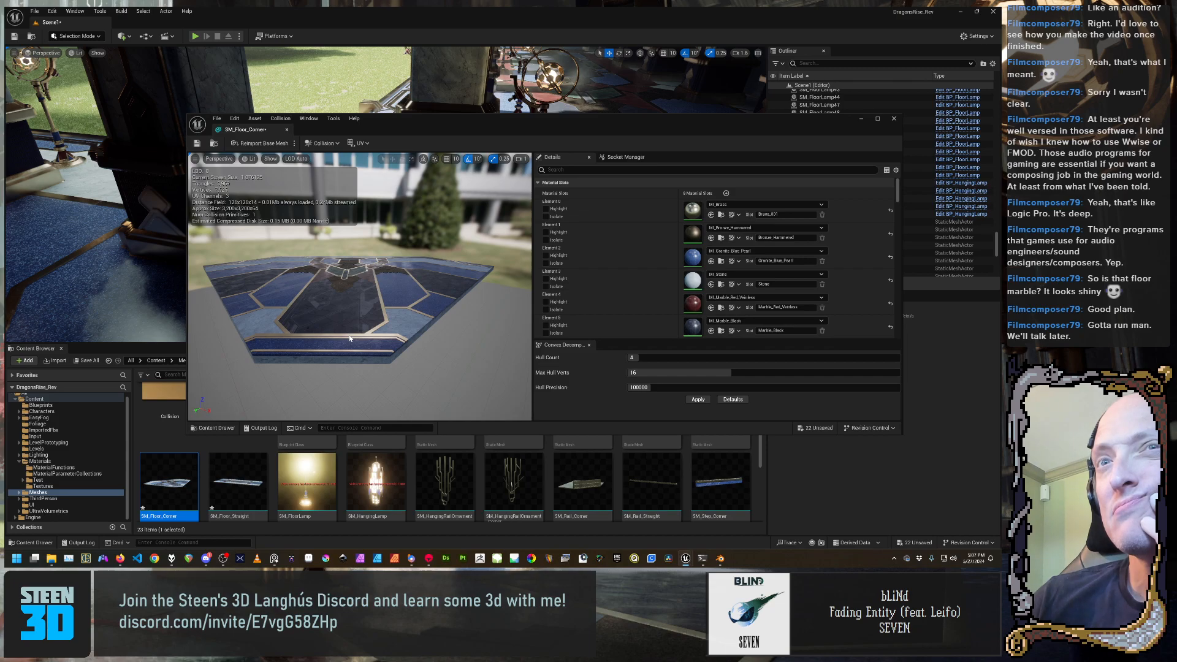
Highlight material elements 0 to 4 of SM_Floor_Corner one at a time to check which faces each covers
left_click(547, 209)
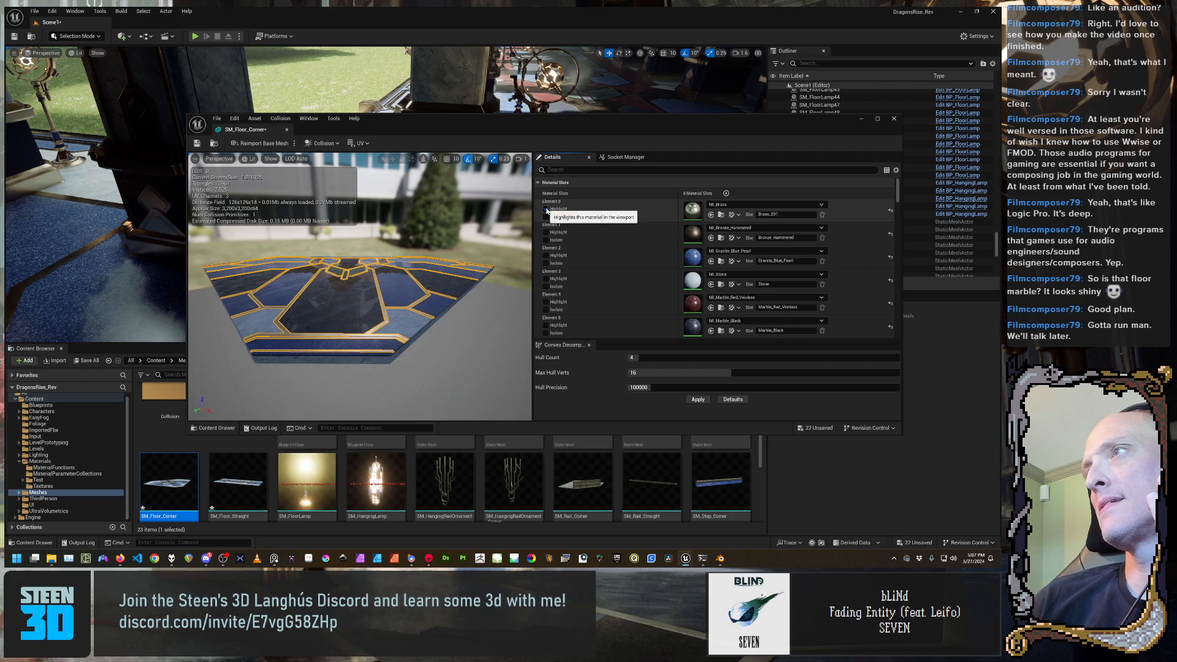
left_click(547, 209)
left_click(547, 232)
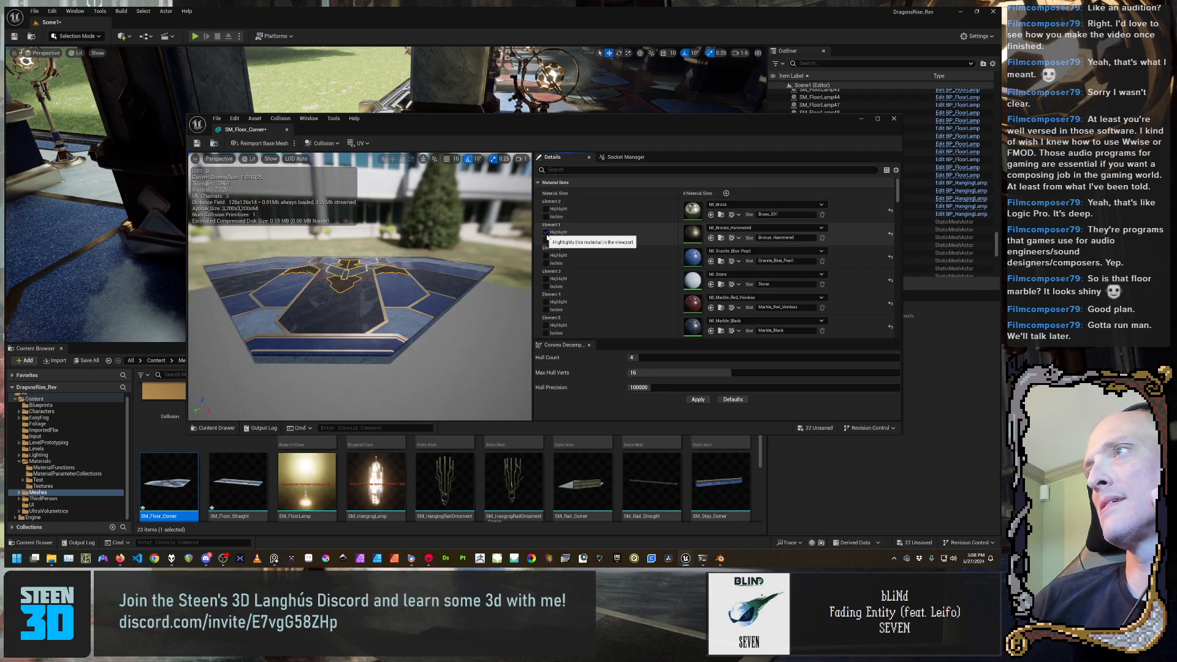
left_click(546, 232)
left_click(546, 256)
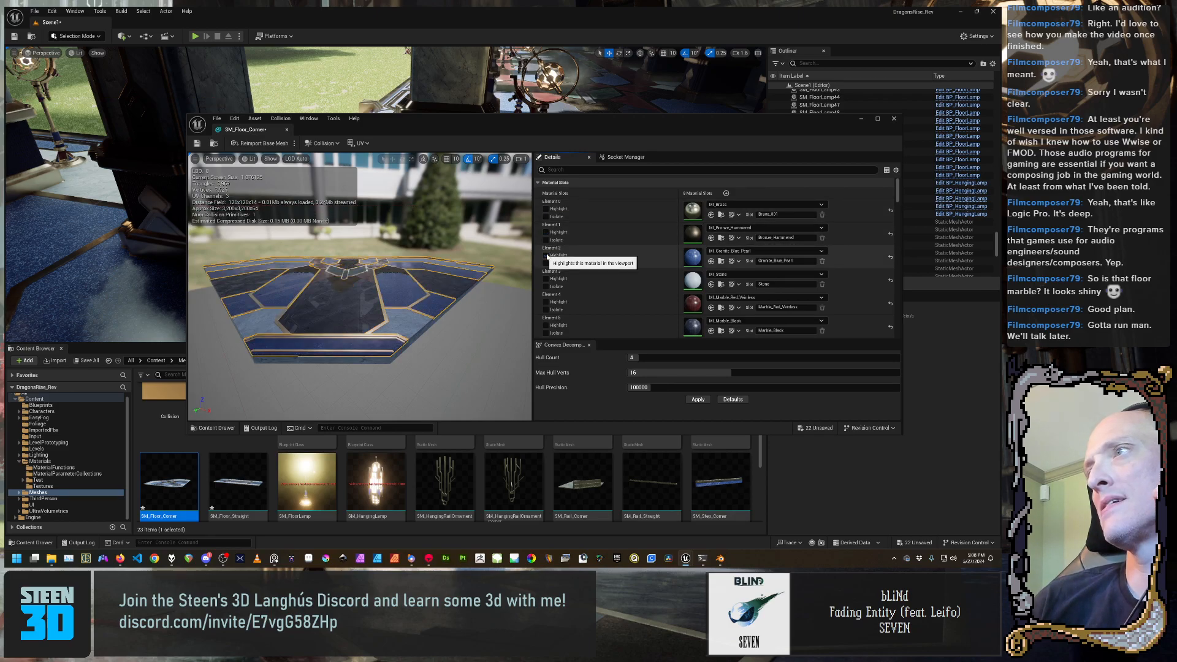
left_click(546, 256)
left_click(547, 279)
left_click(546, 279)
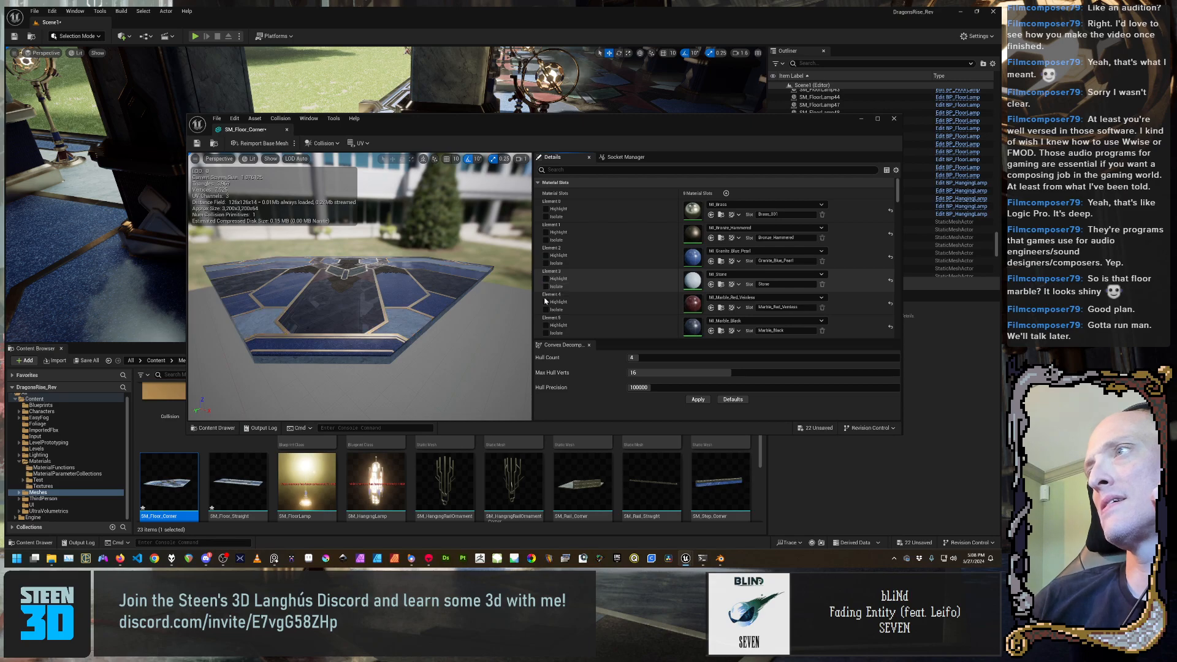
left_click(546, 302)
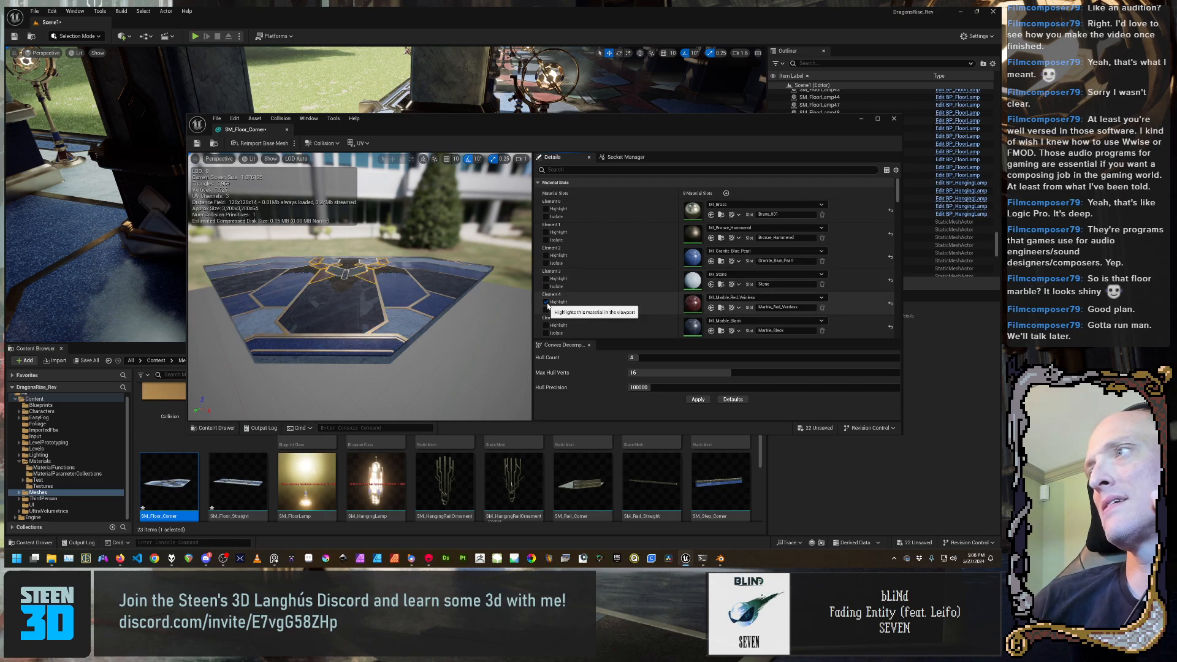
left_click(546, 302)
Check the faces covered by the Marble_Black, Tile_Jade and Stone_Wall slots by highlighting elements 5 to 7 in turn
left_click(546, 325)
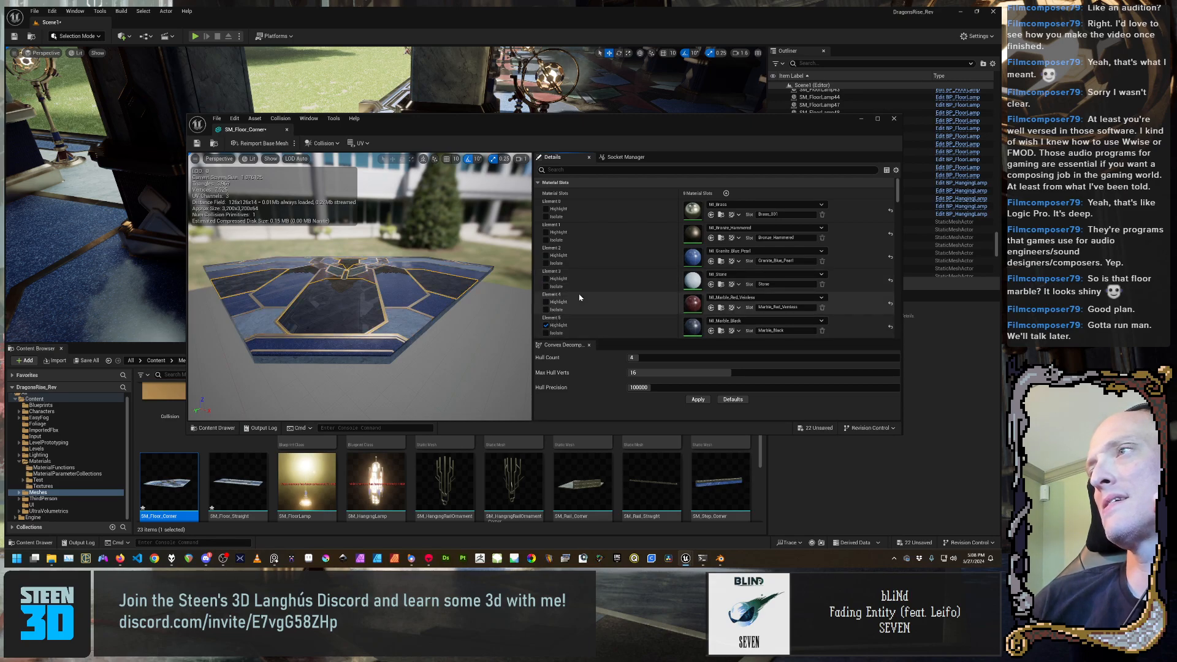
scroll(580, 298, "down", 2)
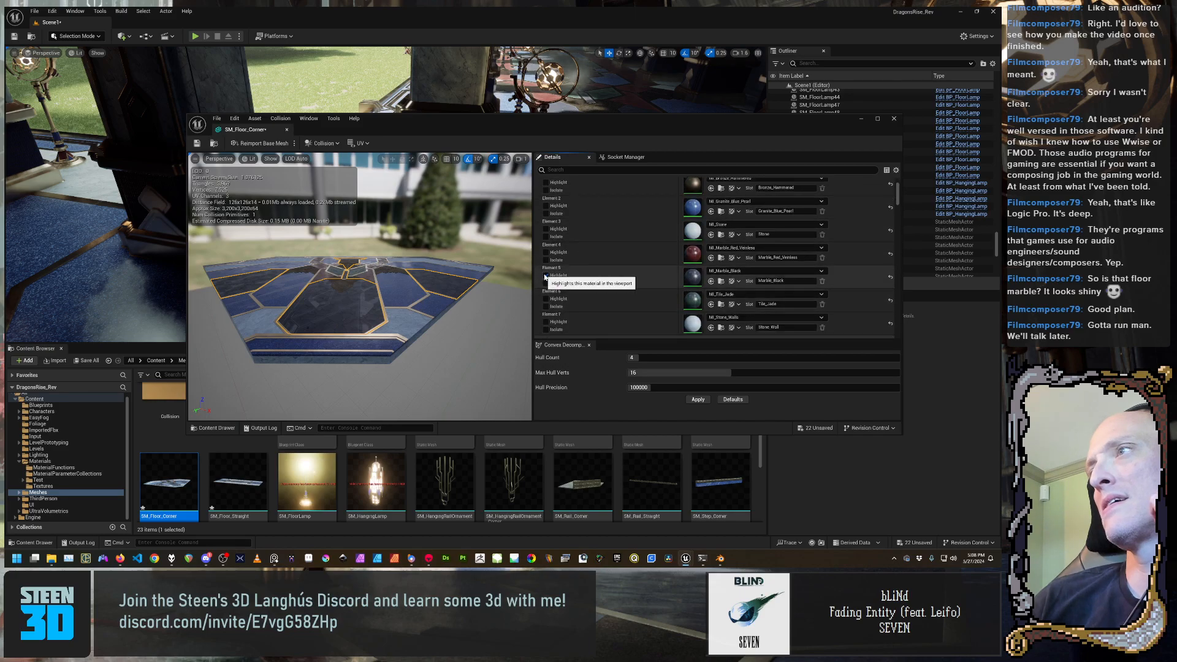
left_click(546, 277)
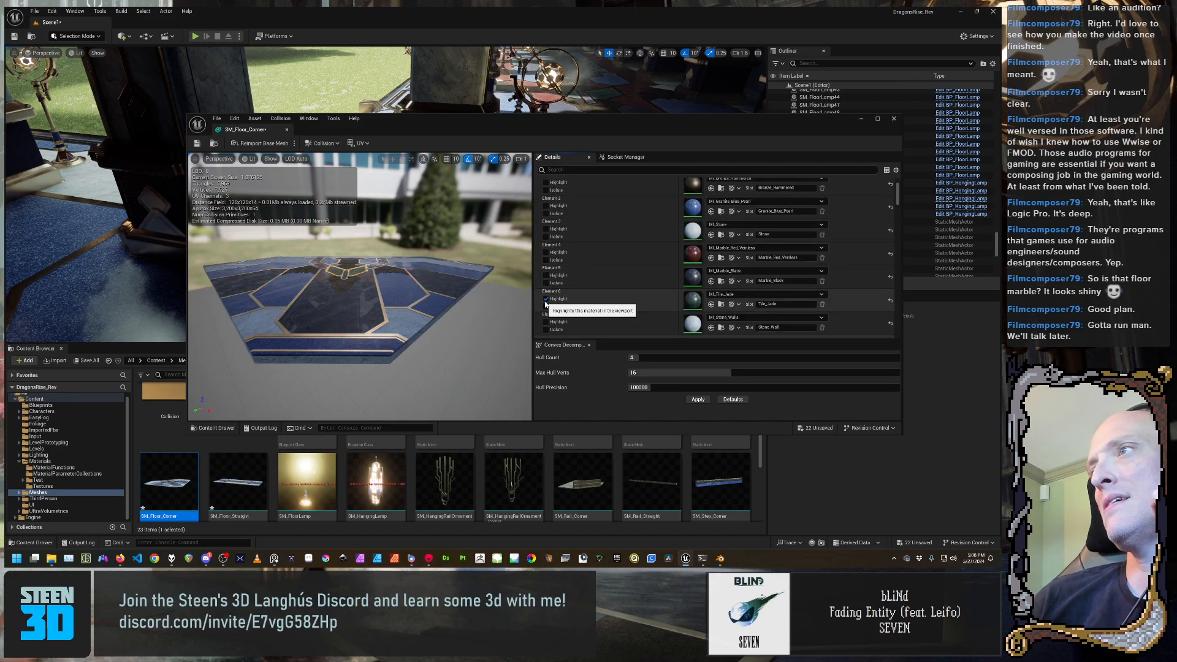
left_click(545, 299)
left_click(547, 322)
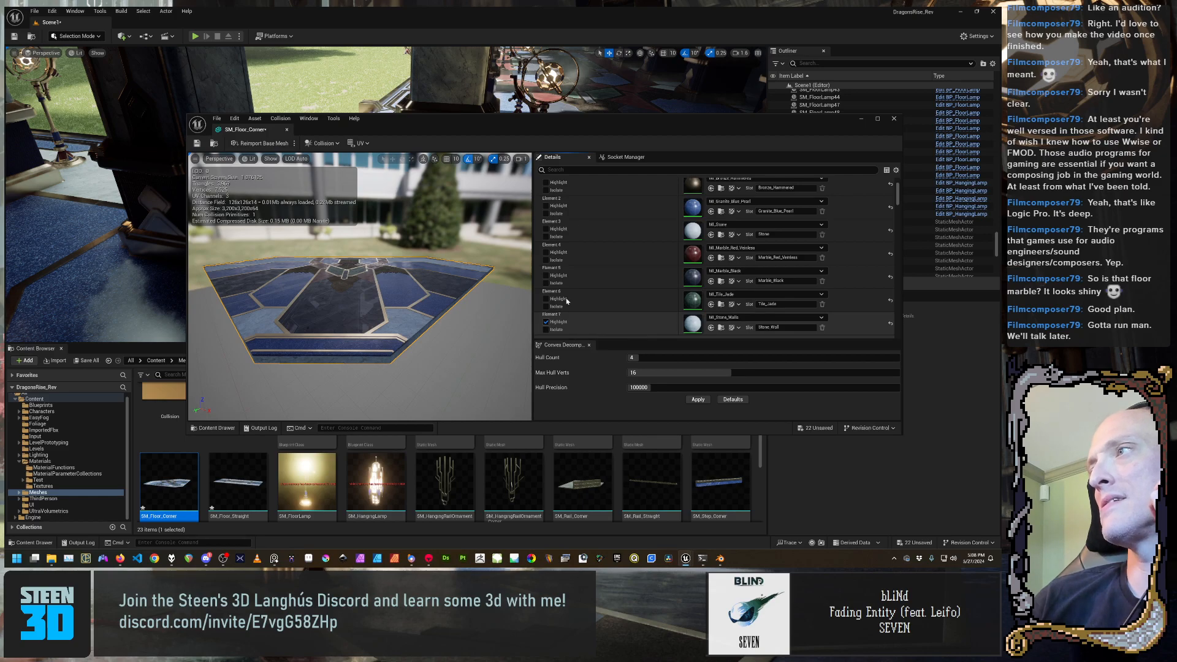
scroll(568, 294, "down", 2)
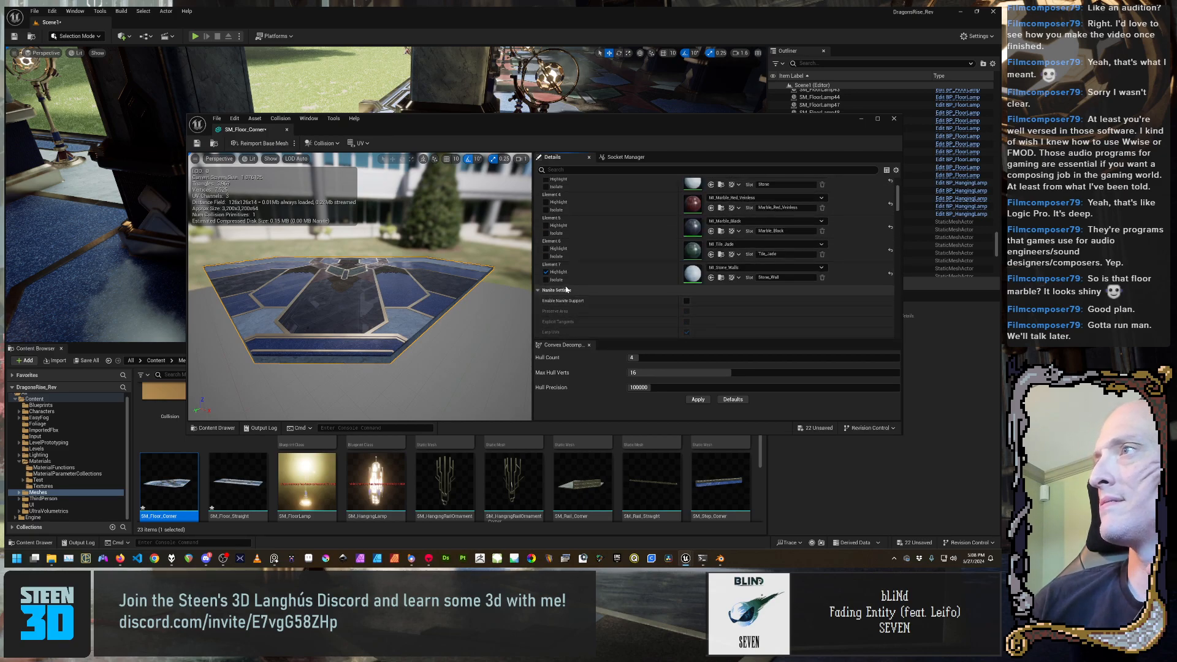
scroll(565, 288, "up", 4)
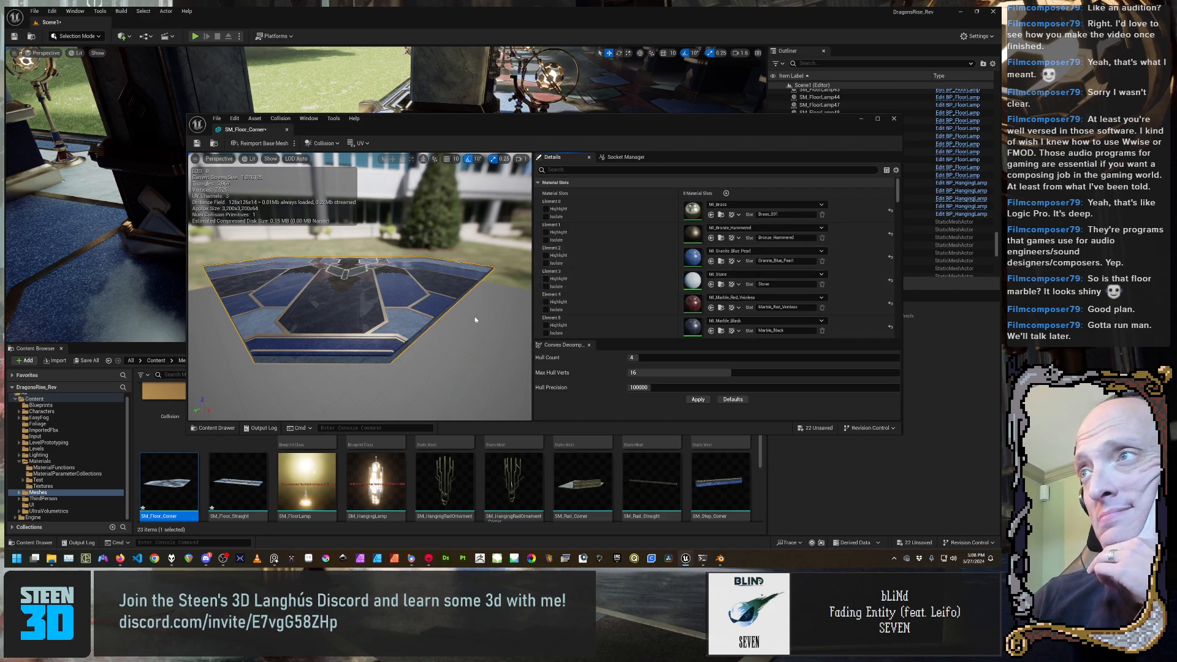
Look over the mesh from other angles, save SM_Floor_Corner and close its editor to return to the level's floor
left_click_drag(476, 320, 506, 368, "alt")
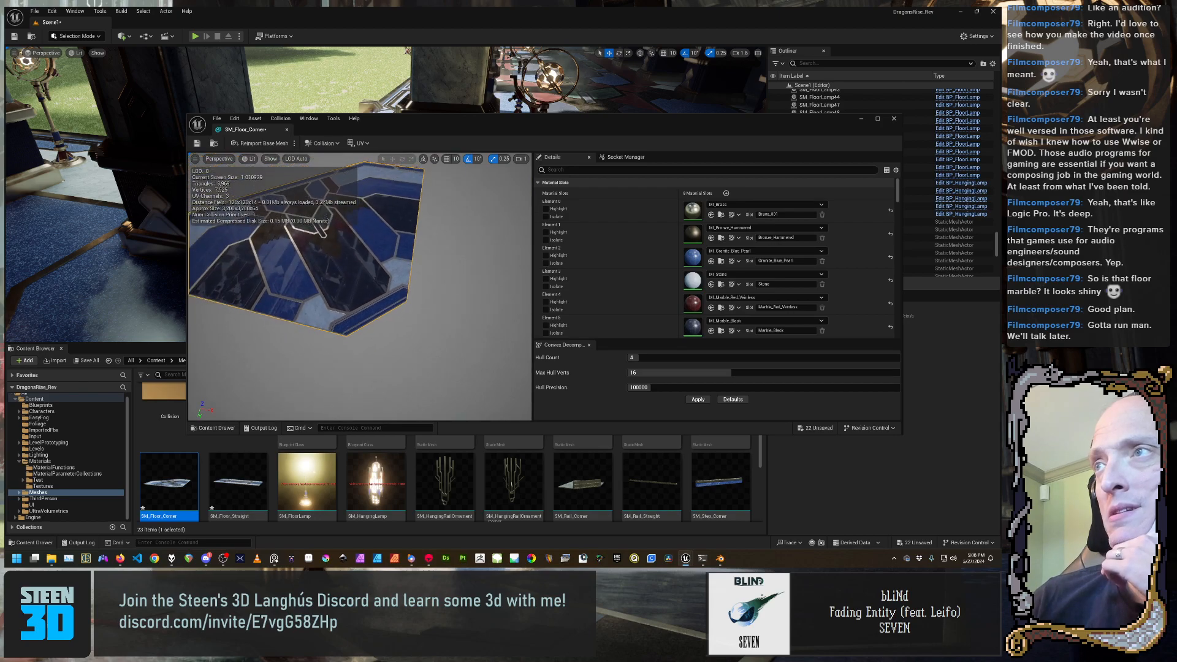
right_click_drag(506, 367, 477, 344)
left_click_drag(799, 131, 813, 77)
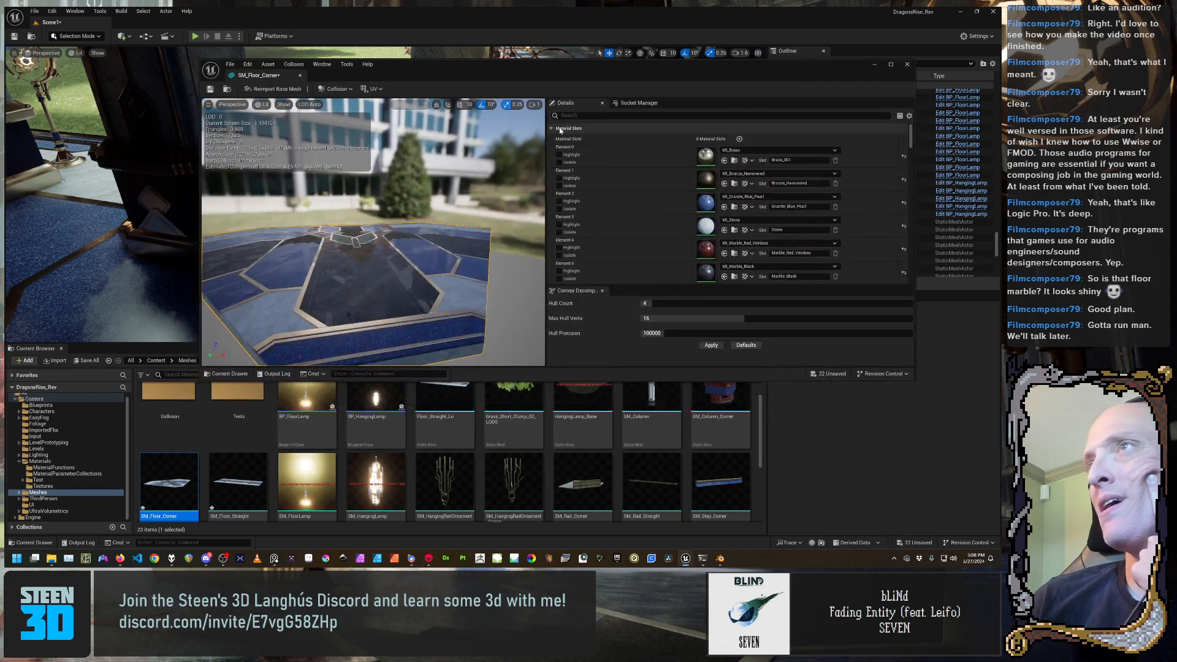
left_click(209, 88)
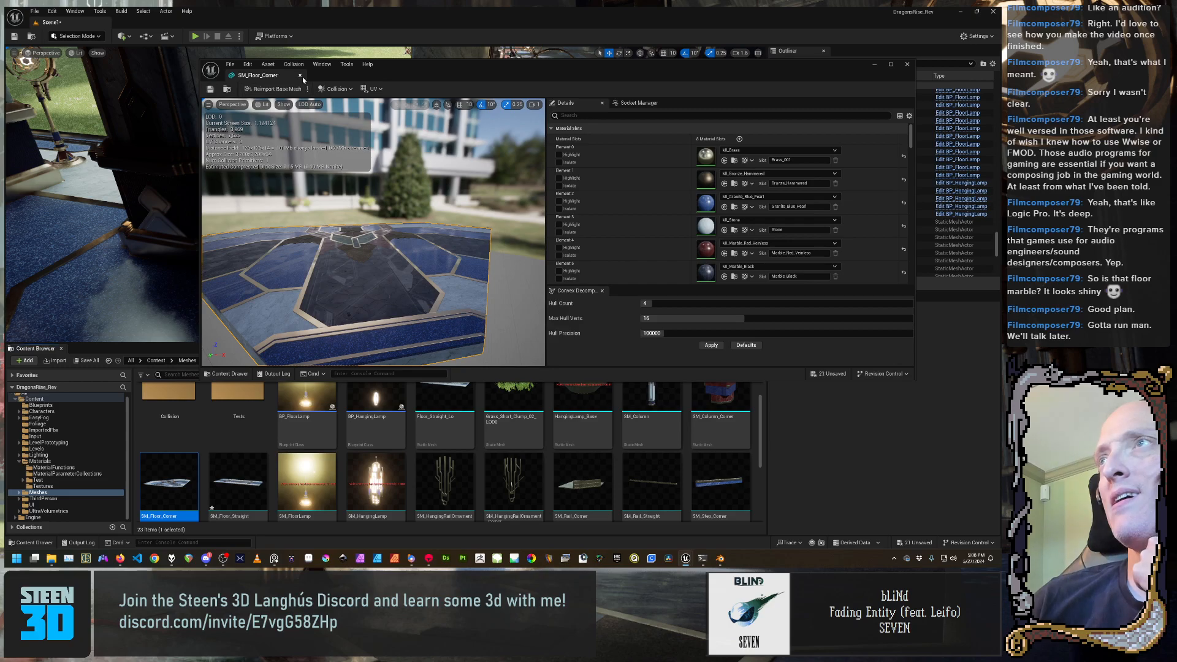
left_click(300, 74)
mouse_move(391, 262)
right_mouse_down()
mouse_move(274, 297)
mouse_move(390, 249)
right_mouse_up()
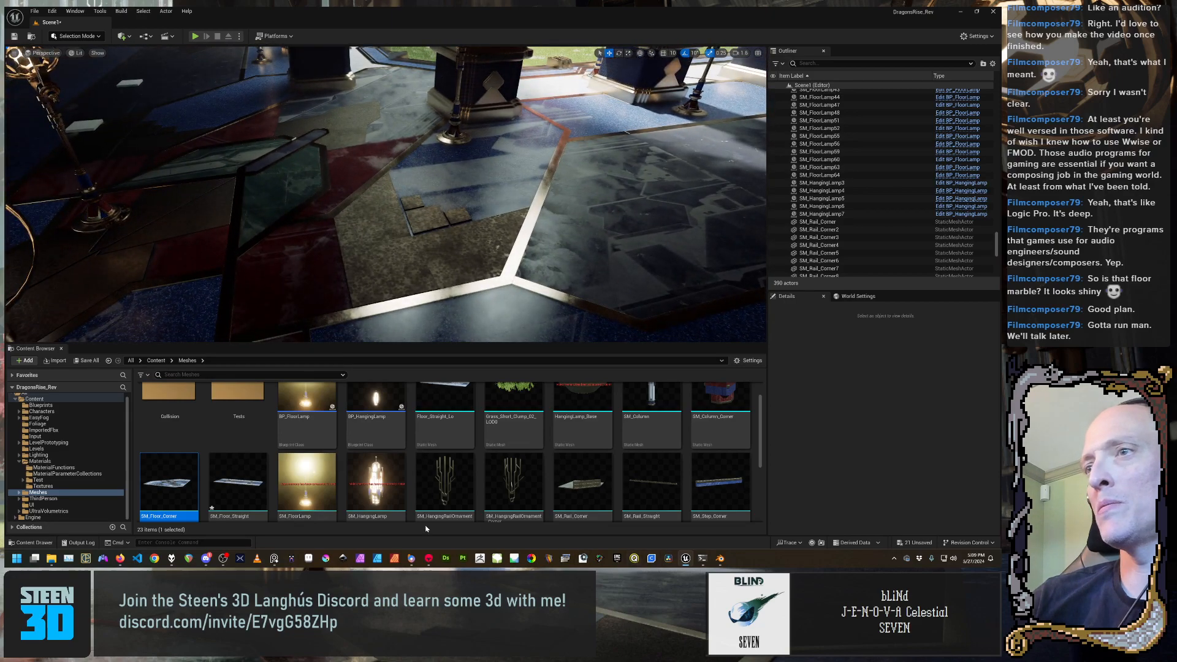
Import Floor_Corner_ao.tga from the DragonsRise Marmoset Floor_Corner folder into the project's Materials/Textures folder
left_click(44, 486)
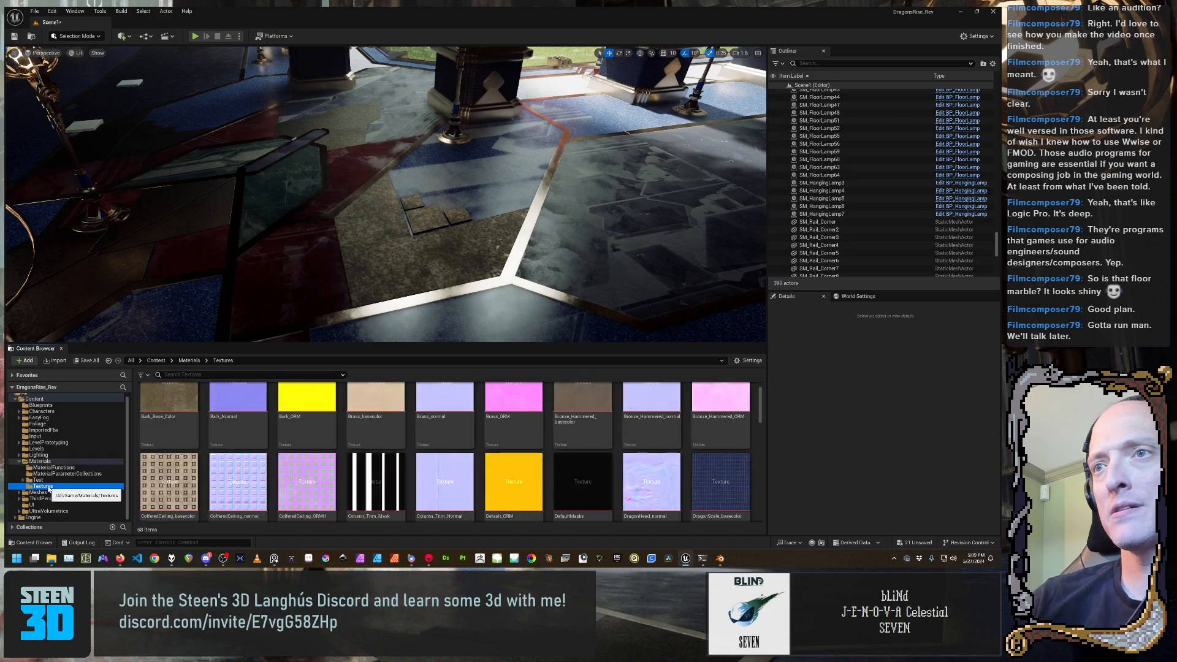
left_click(51, 559)
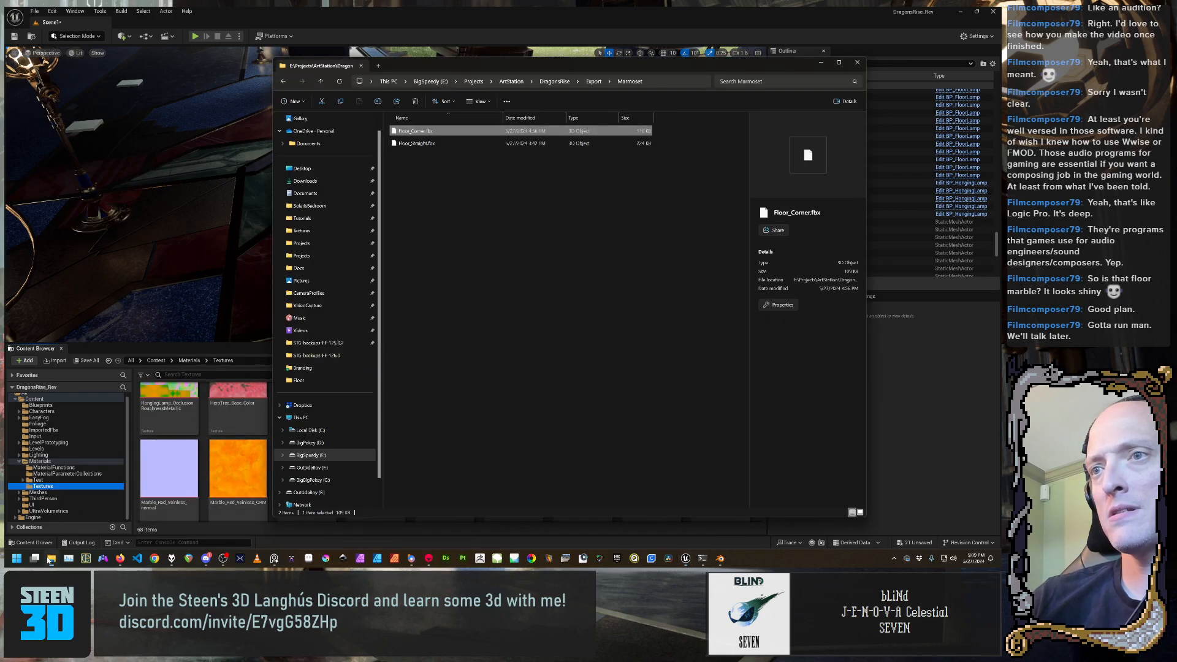
left_click(561, 82)
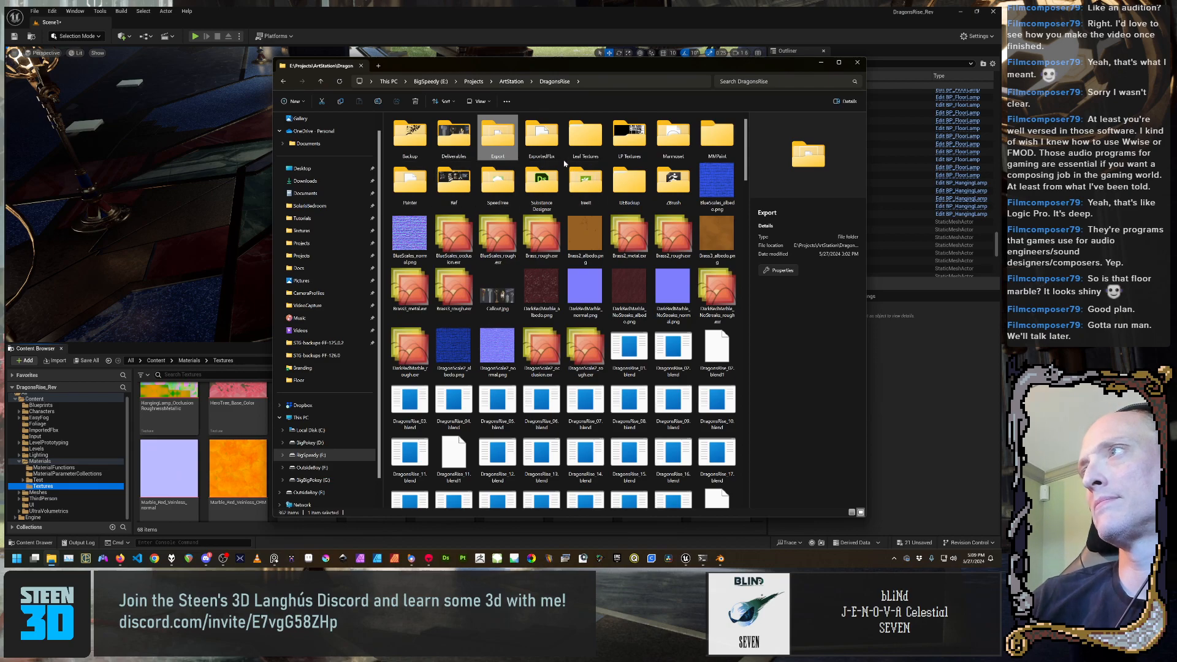
double_click(674, 136)
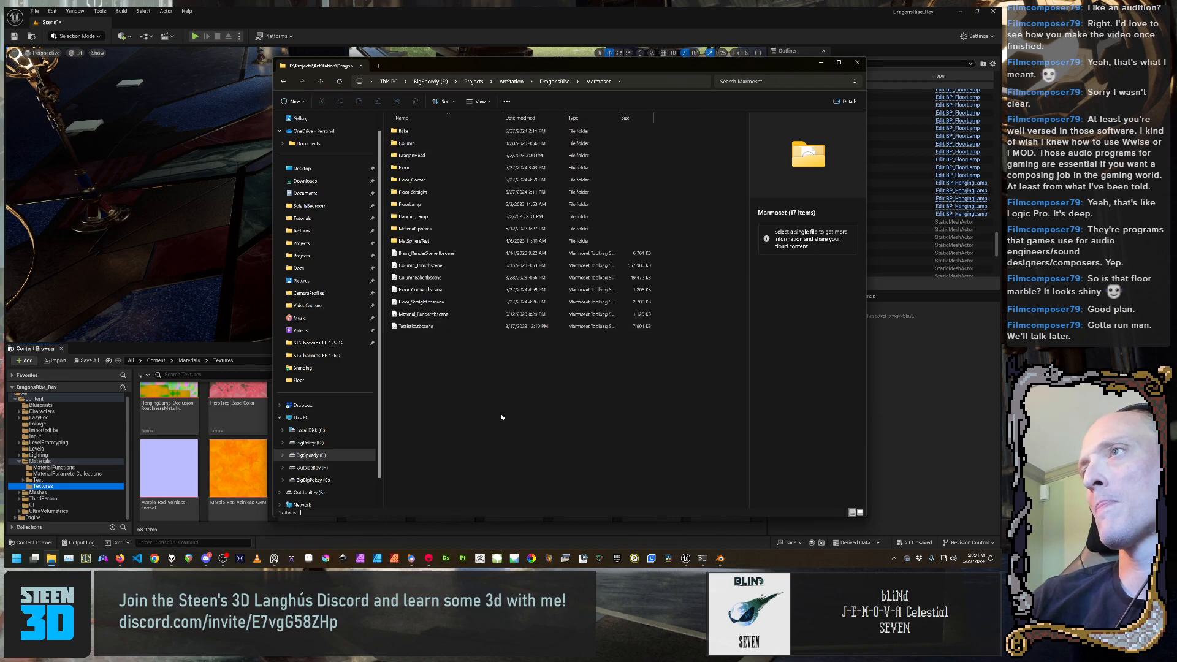
double_click(452, 180)
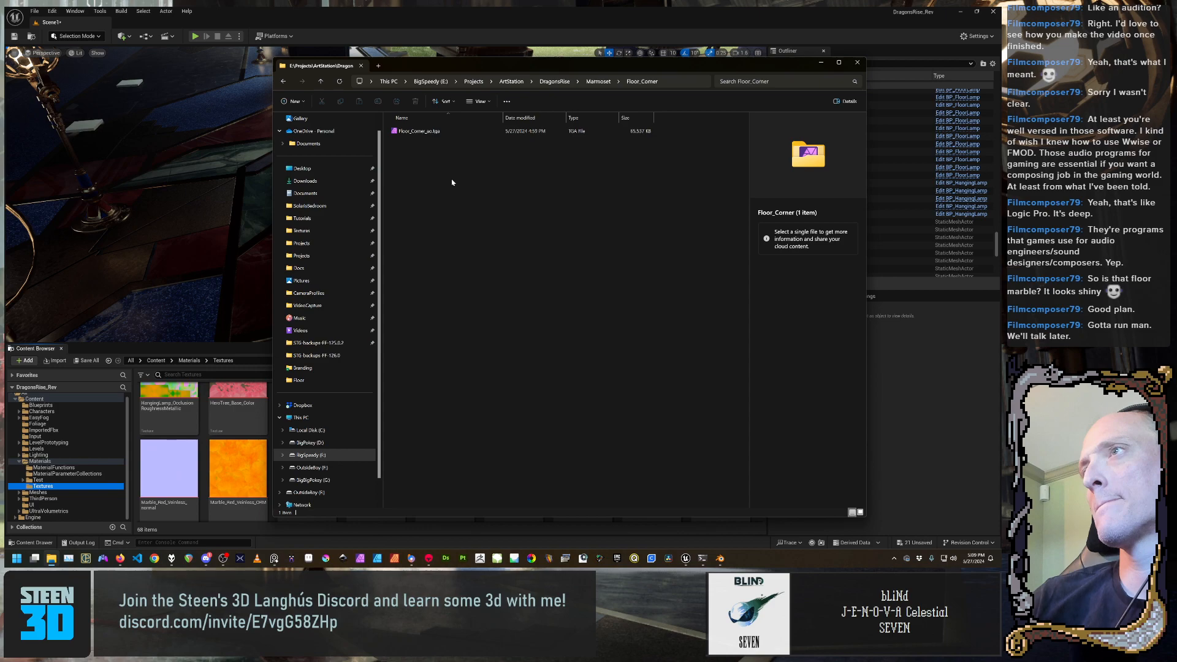
left_click(440, 135)
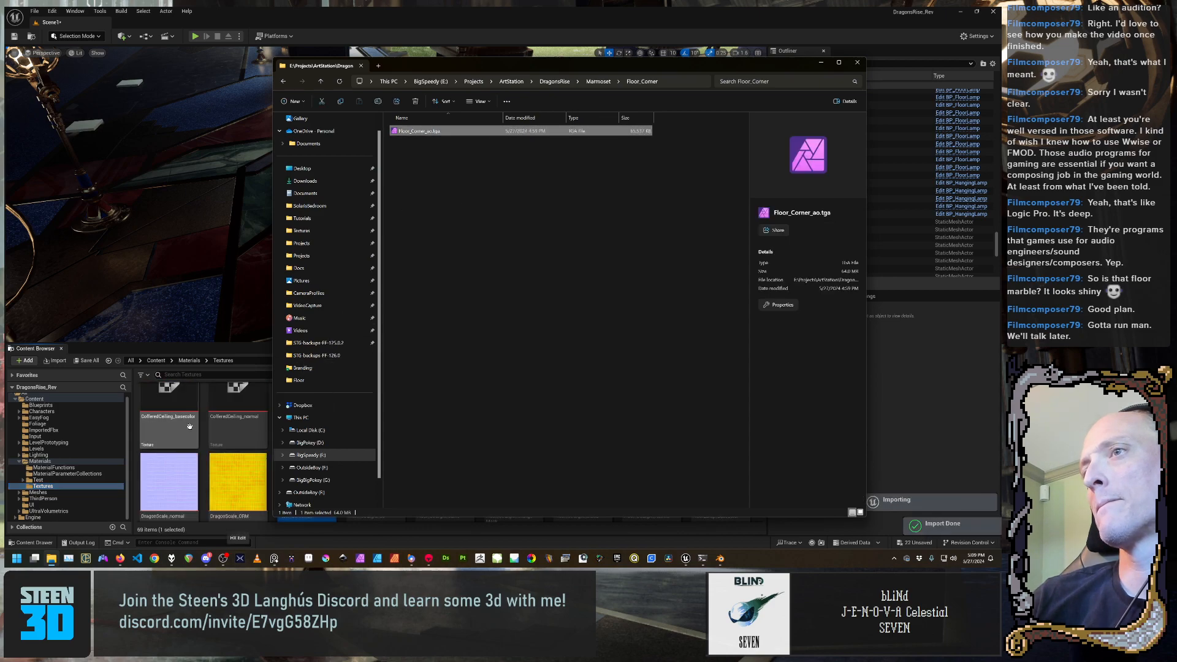
left_click(204, 430)
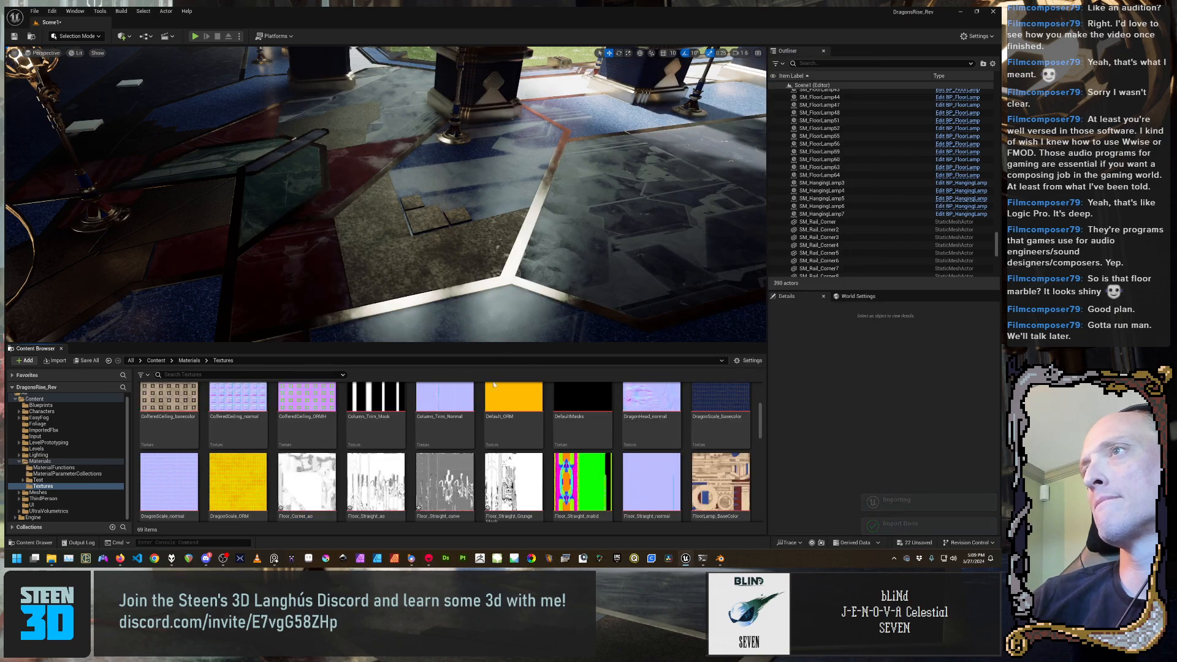
Select the SM_Floor_Corner3 floor piece in the level and the Floor_Corner_ao texture in the Textures folder
left_click(361, 295)
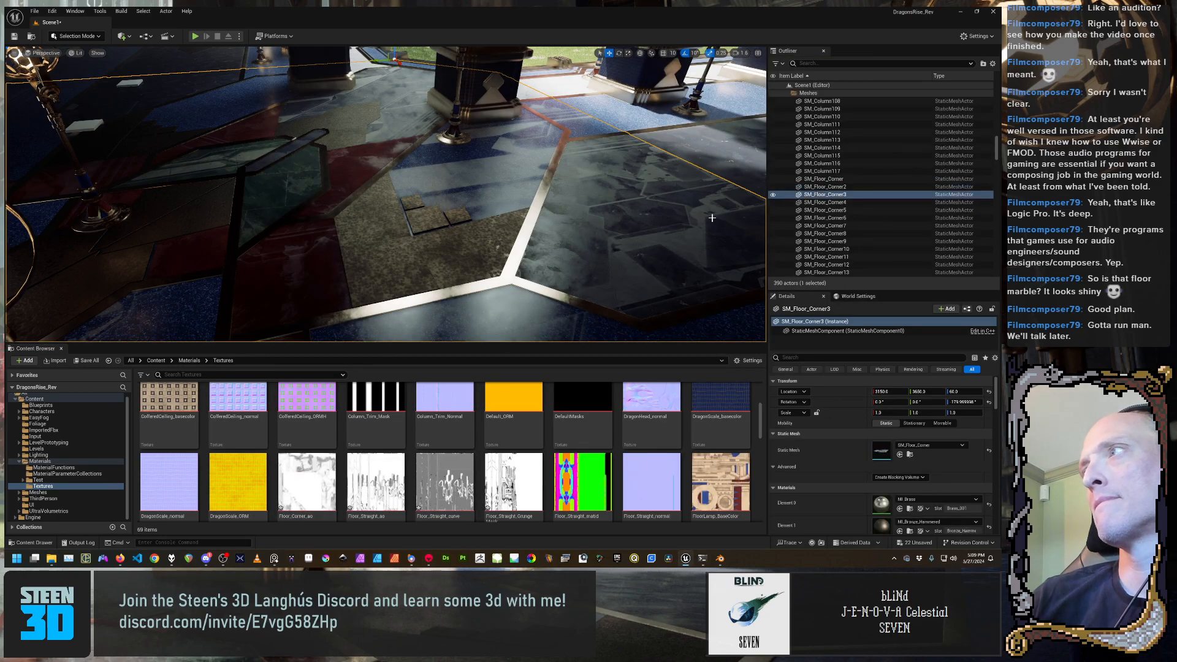
left_click(871, 196)
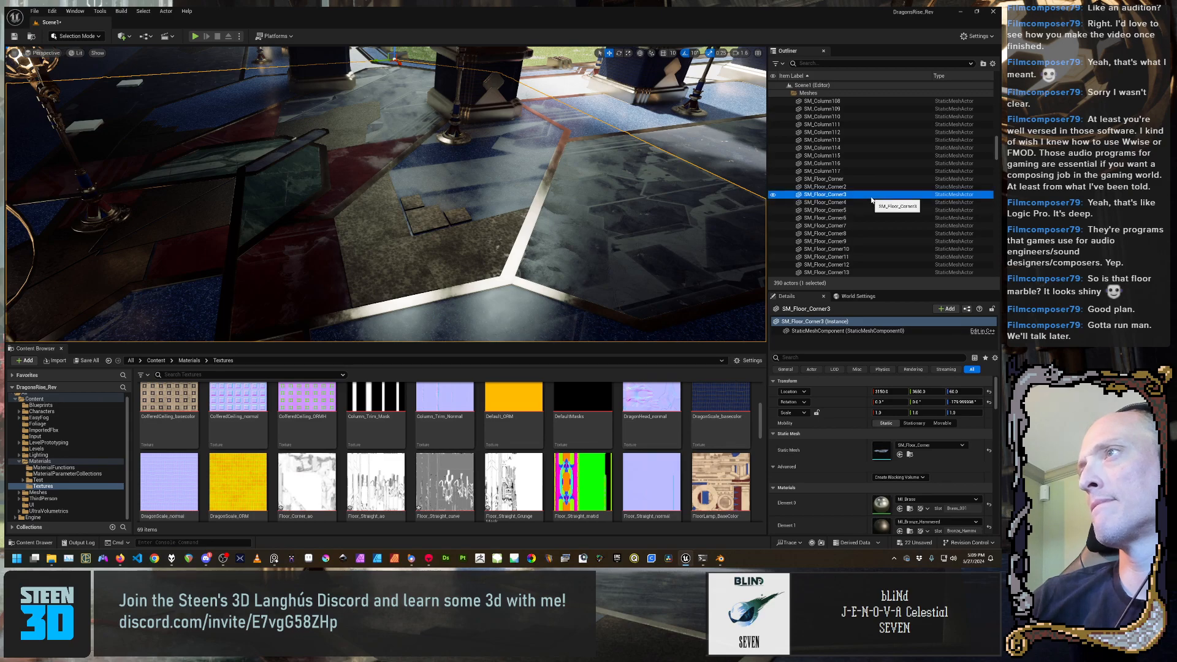
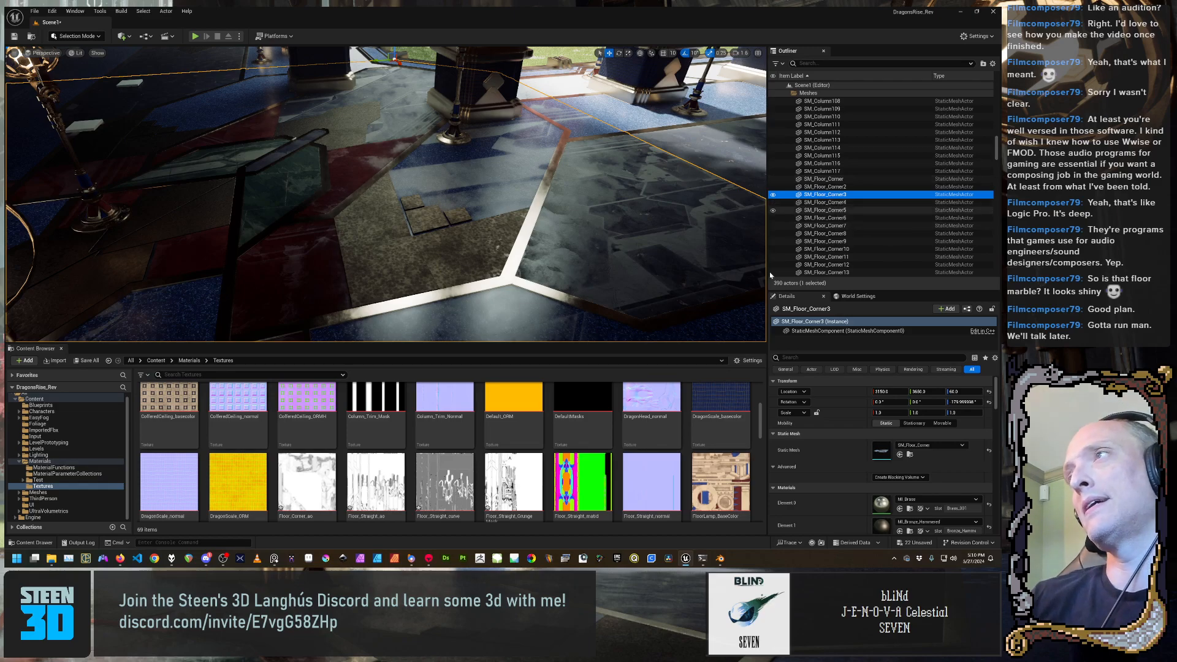
right_click_drag(672, 283, 646, 250)
key("s")
key("q")
key("e")
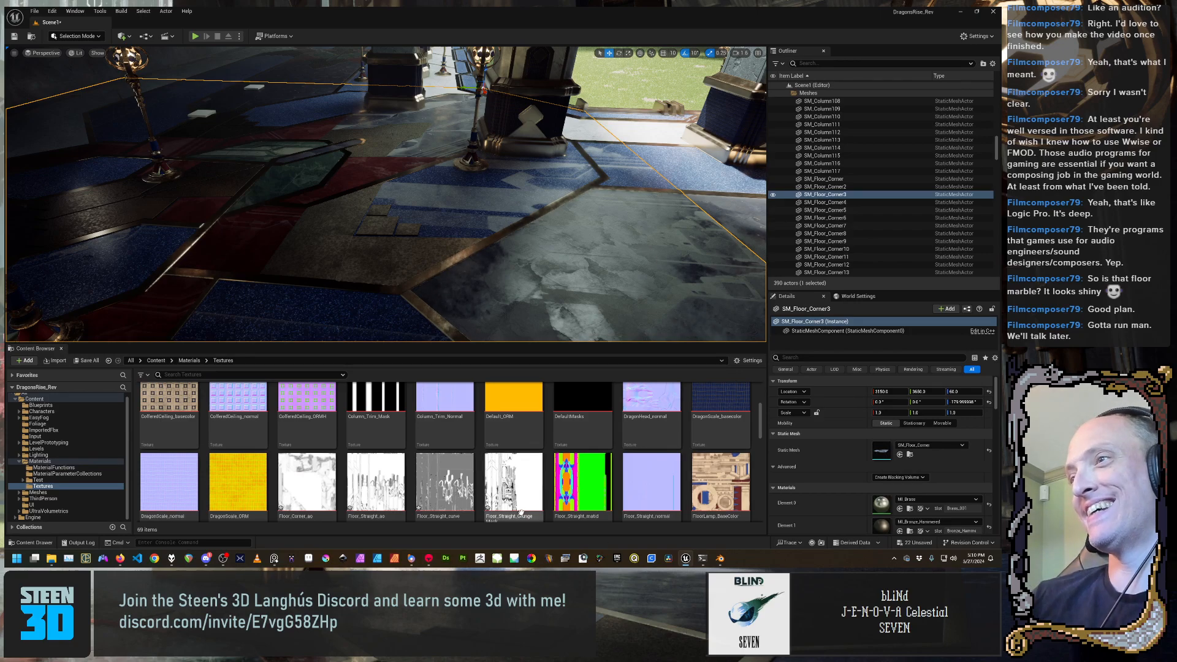
scroll(368, 461, "down", 1)
scroll(368, 461, "down", 1)
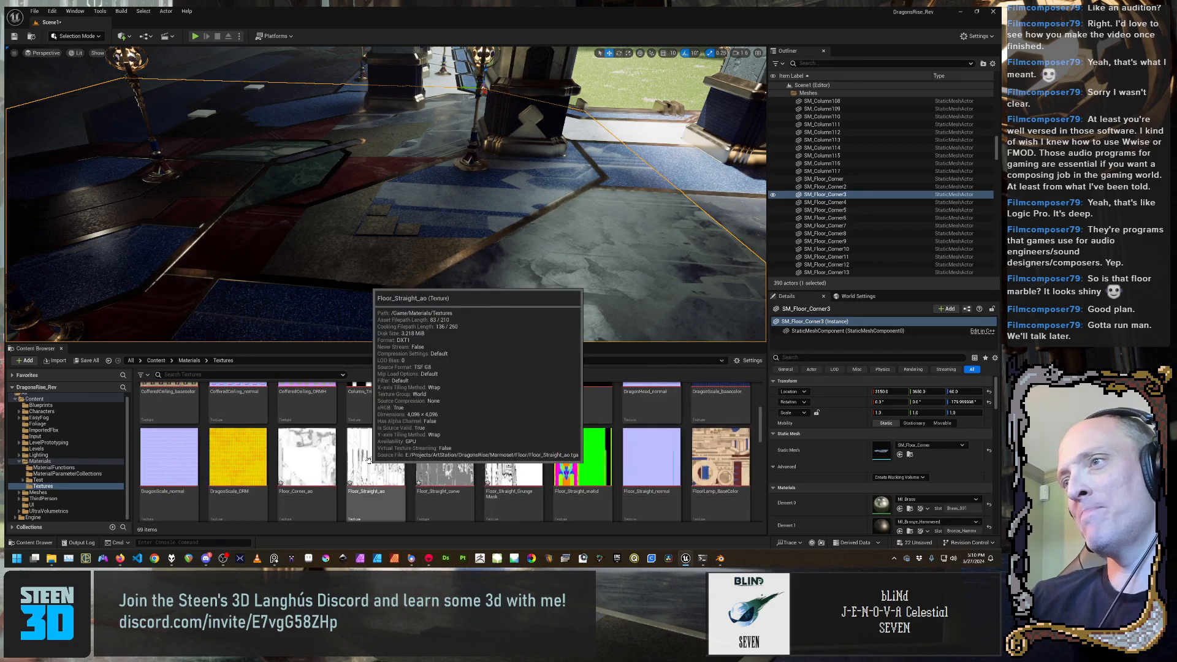
left_click(307, 460)
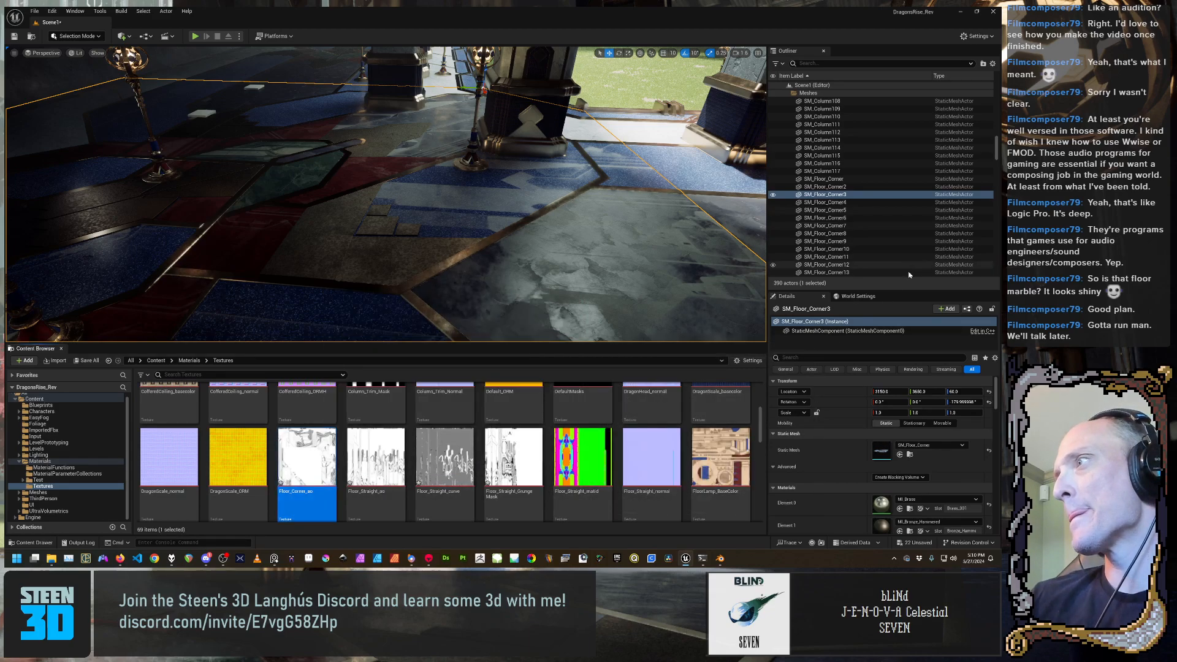
Review the materials assigned to each element of SM_Floor_Corner3 and inspect the floor near the column
scroll(897, 451, "down", 5)
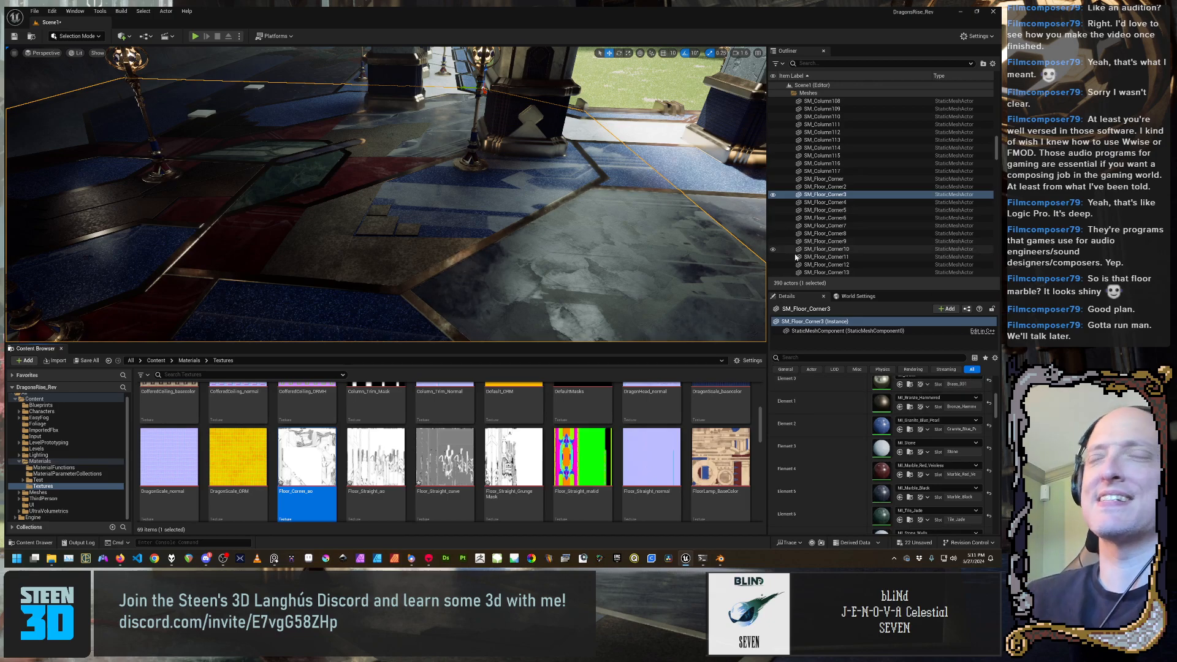
right_click_drag(625, 147, 650, 139)
key("w")
key("w")
key("s")
key("w")
key("s")
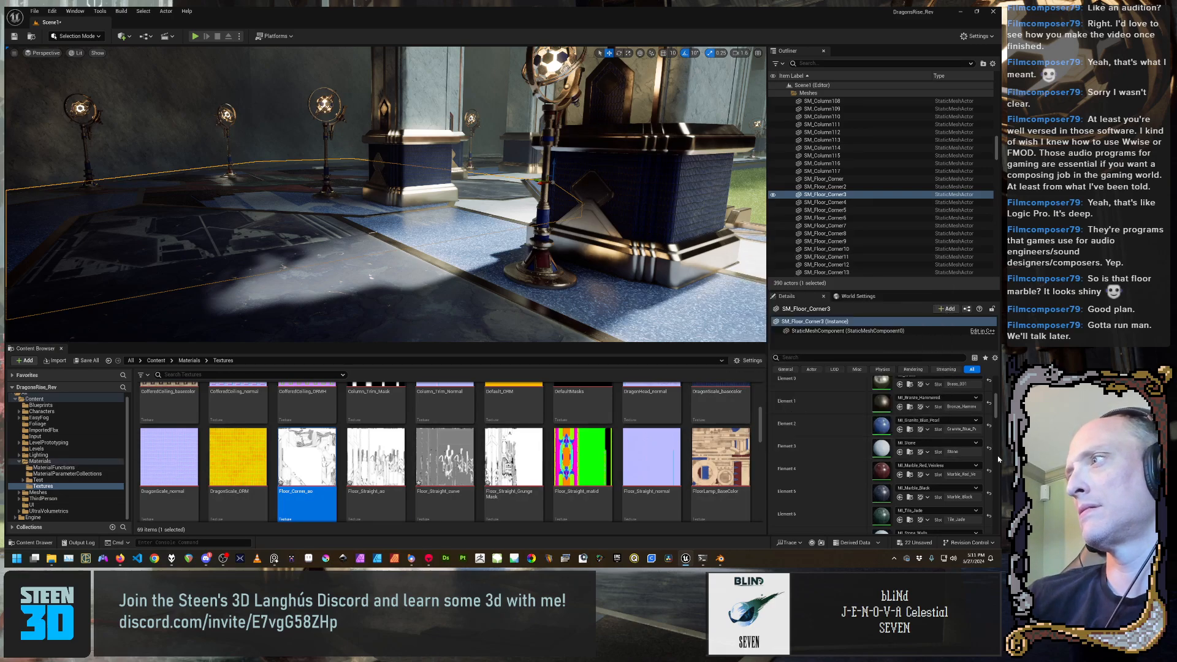
scroll(856, 458, "down", 3)
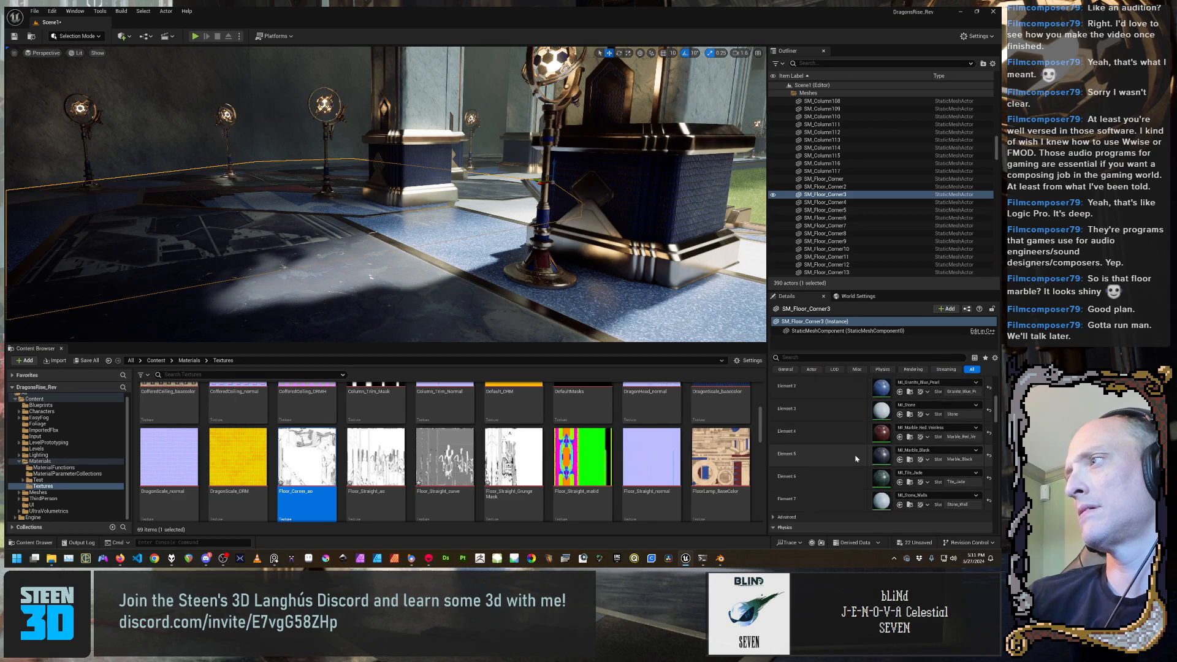
scroll(856, 459, "up", 4)
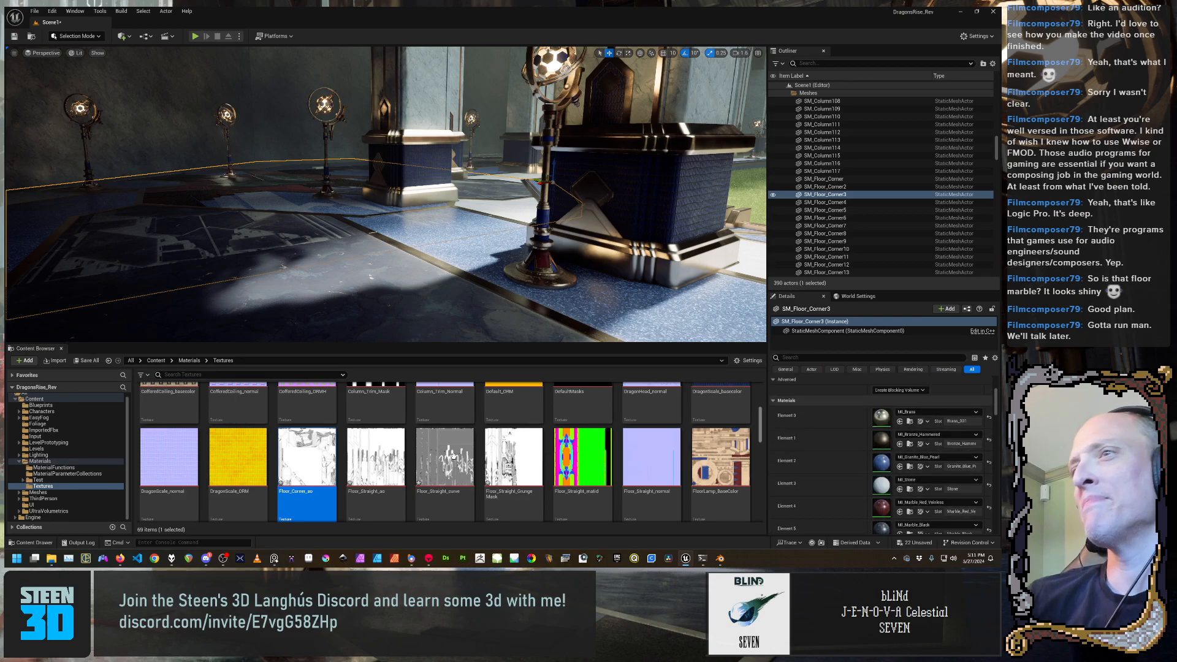
scroll(302, 492, "up", 1)
Open the Materials folder and look through the parent materials from M_Brass to M_FogVolume
left_click(79, 462)
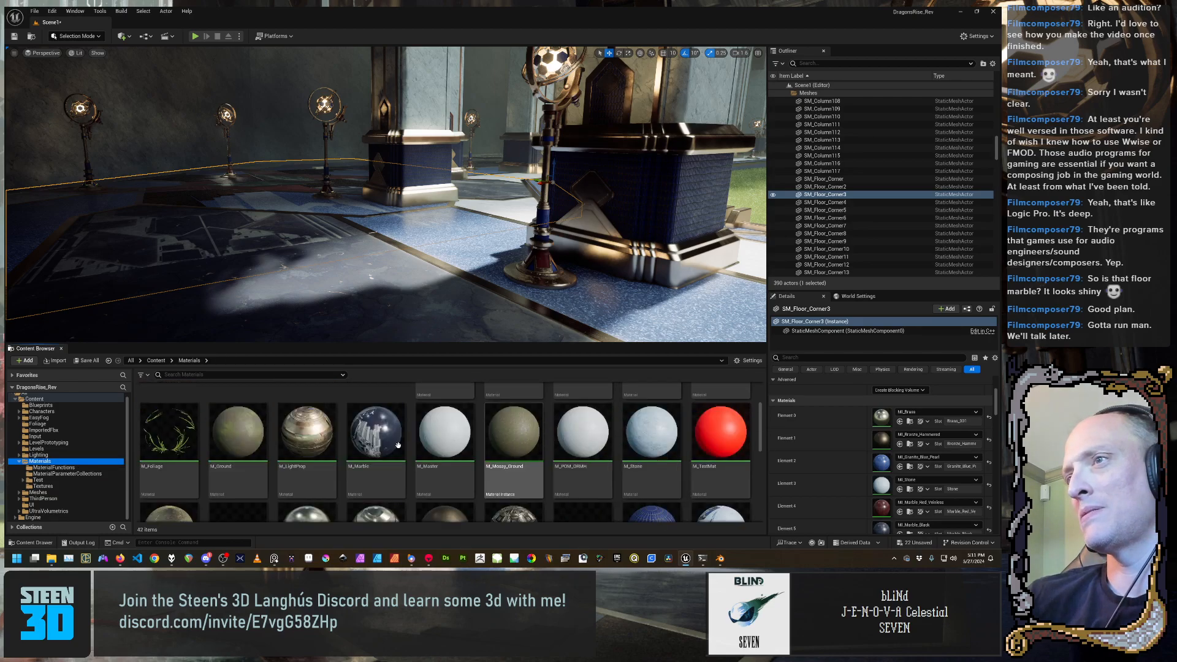
scroll(301, 450, "up", 2)
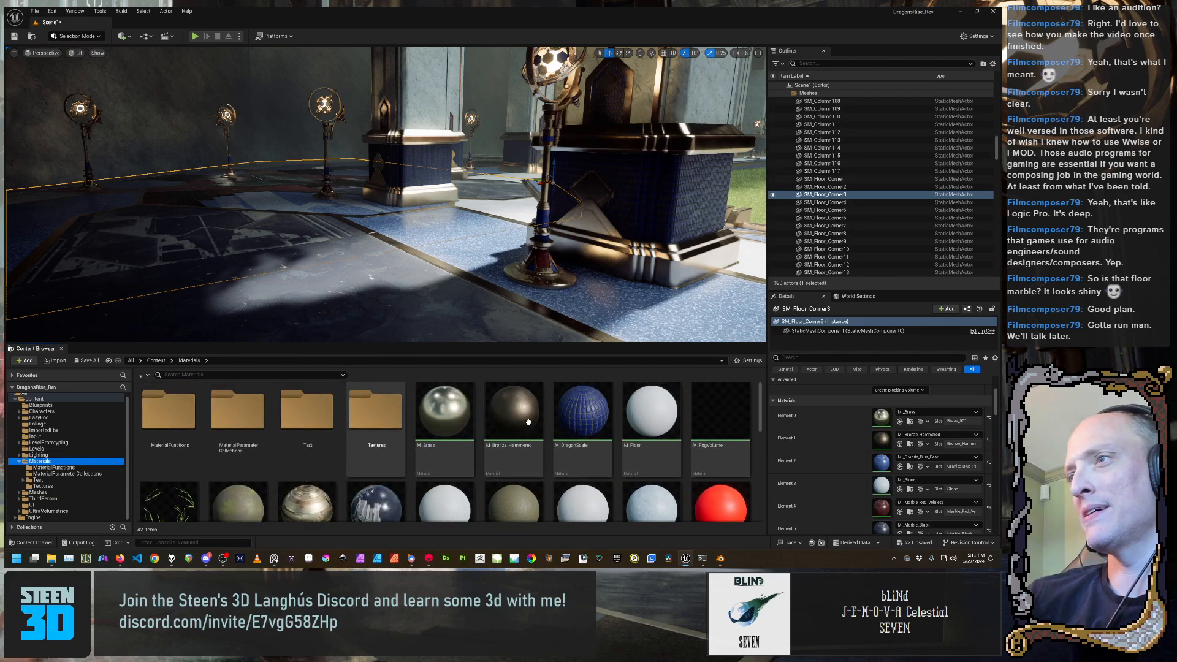
left_click(451, 420)
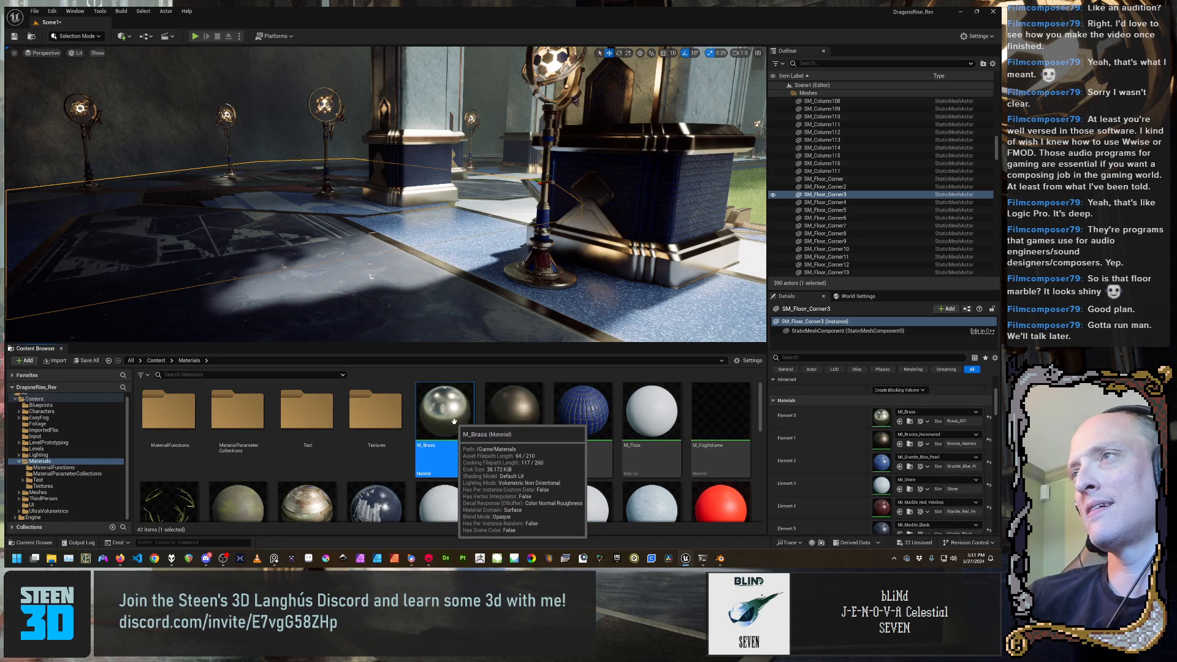
left_click(514, 417)
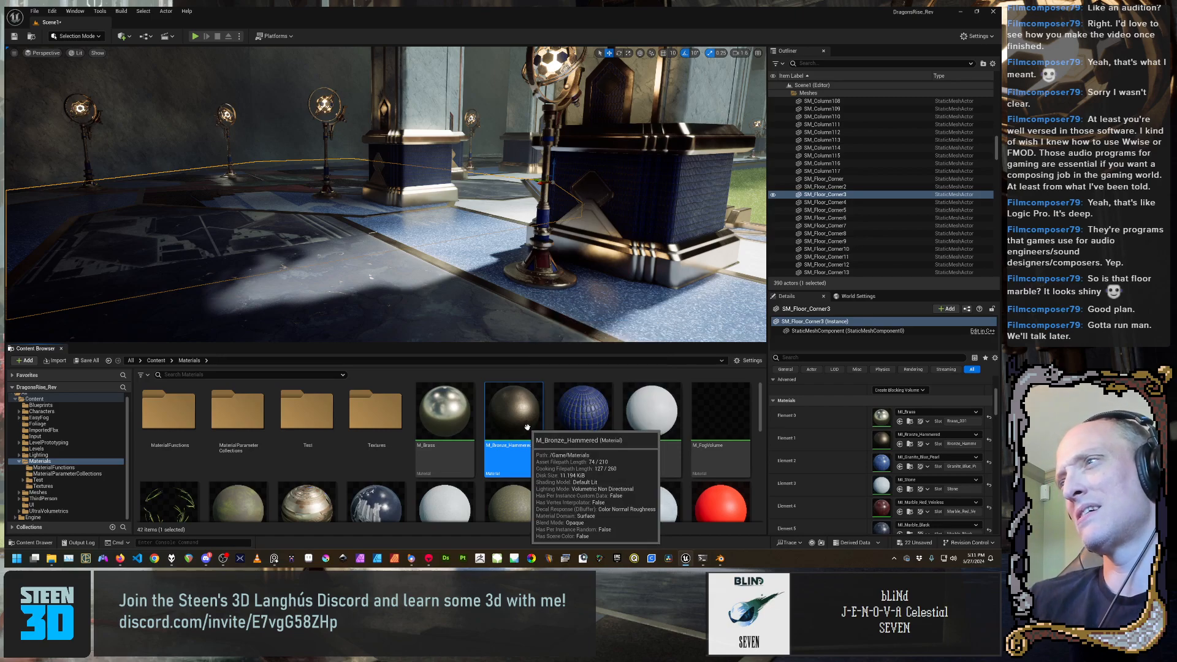
left_click(582, 411)
left_click(664, 411)
left_click(720, 411)
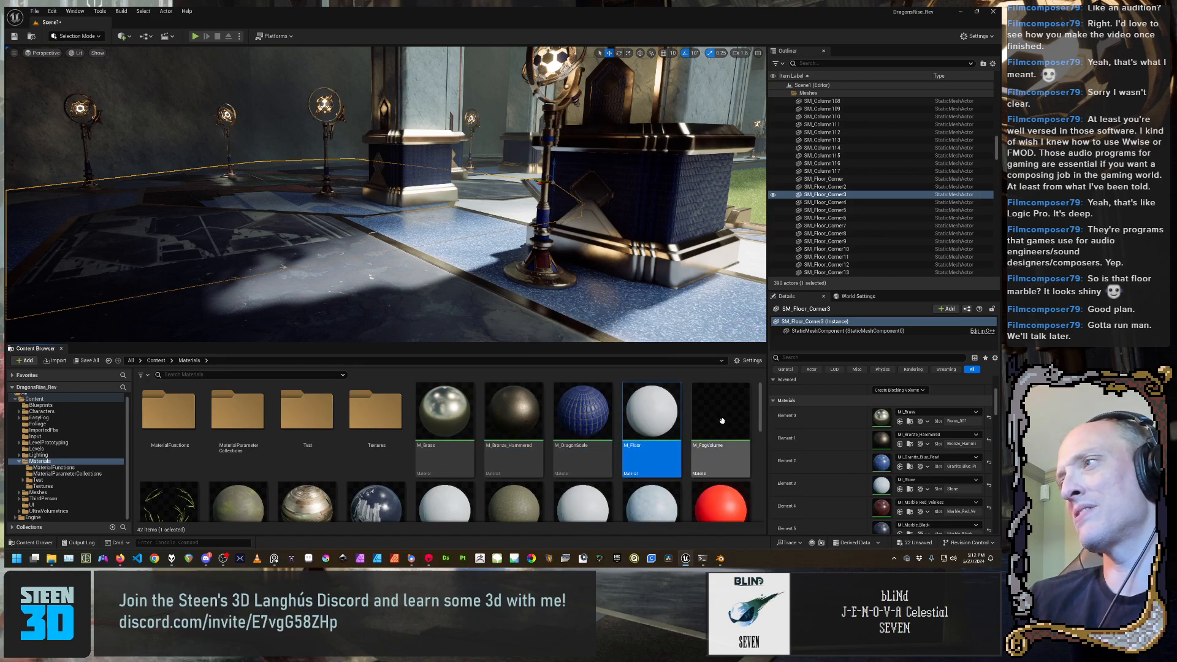
scroll(235, 457, "down", 3)
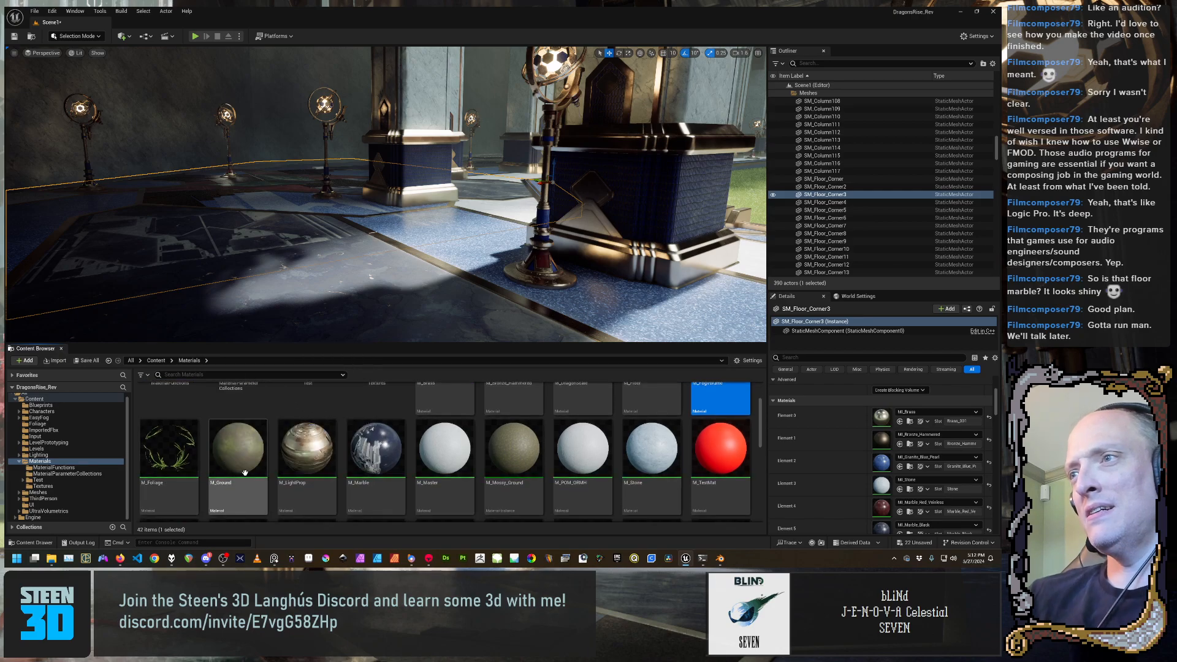
left_click(402, 454)
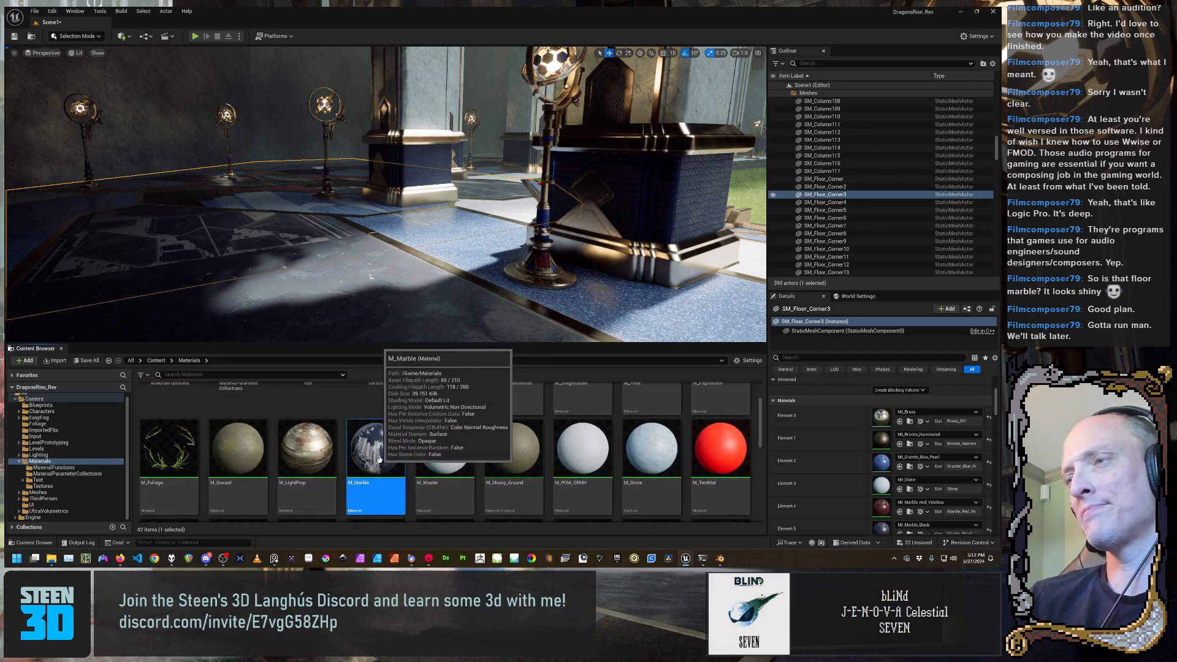
key("ctrl+d")
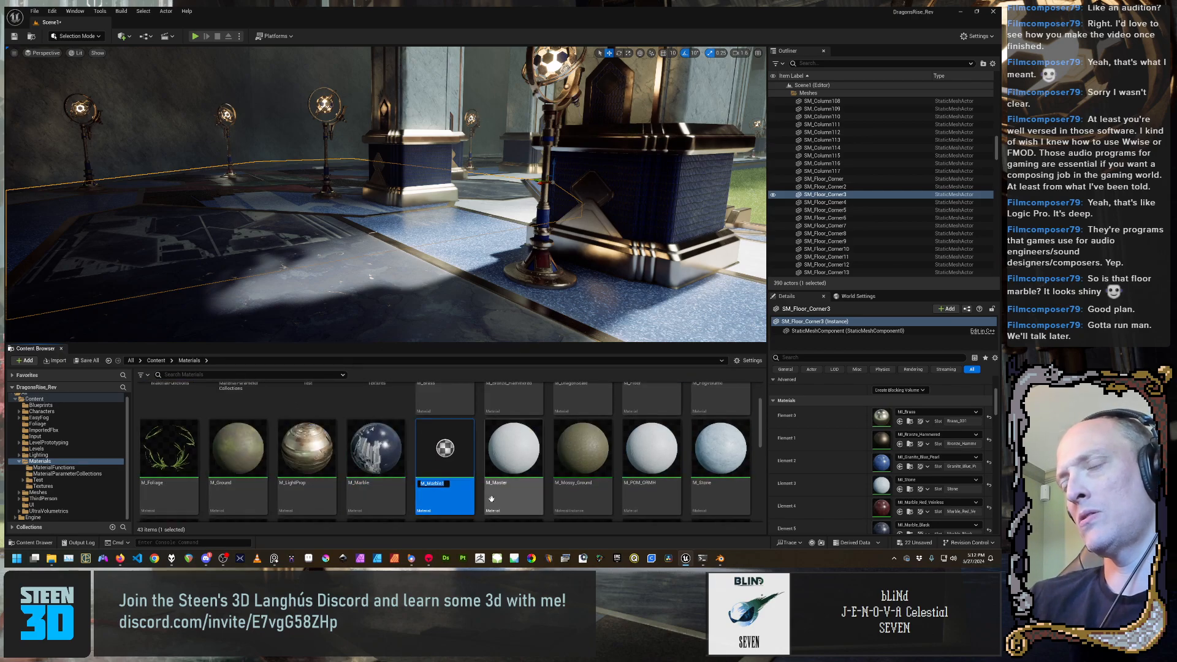
key("Return")
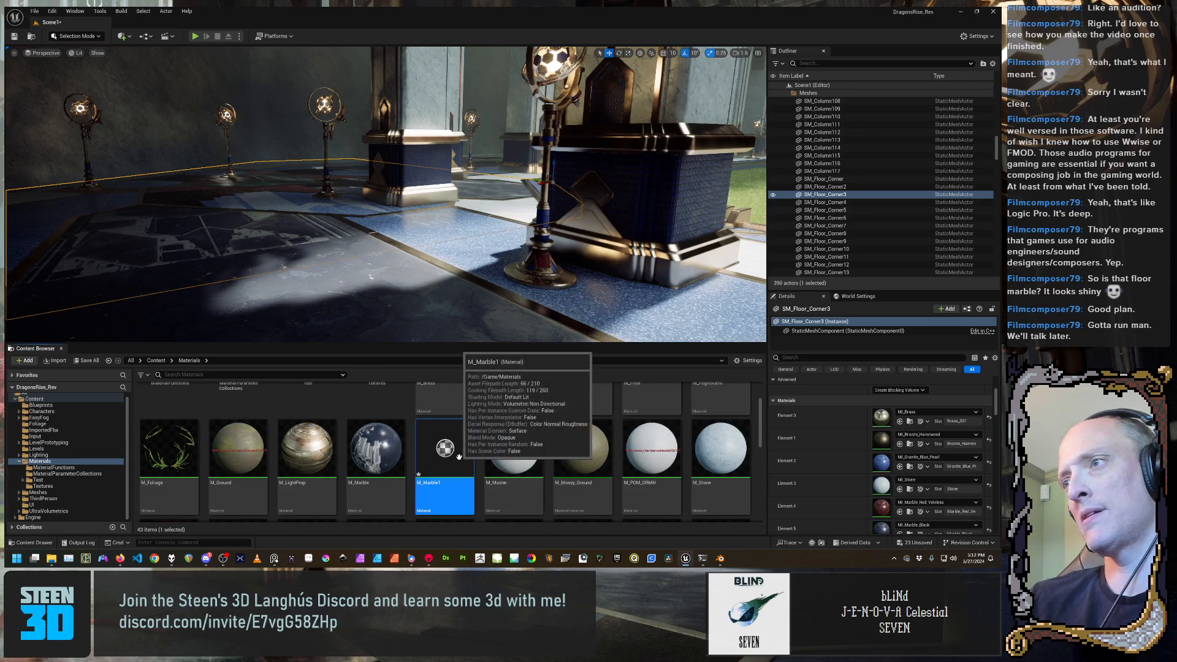
key("Delete")
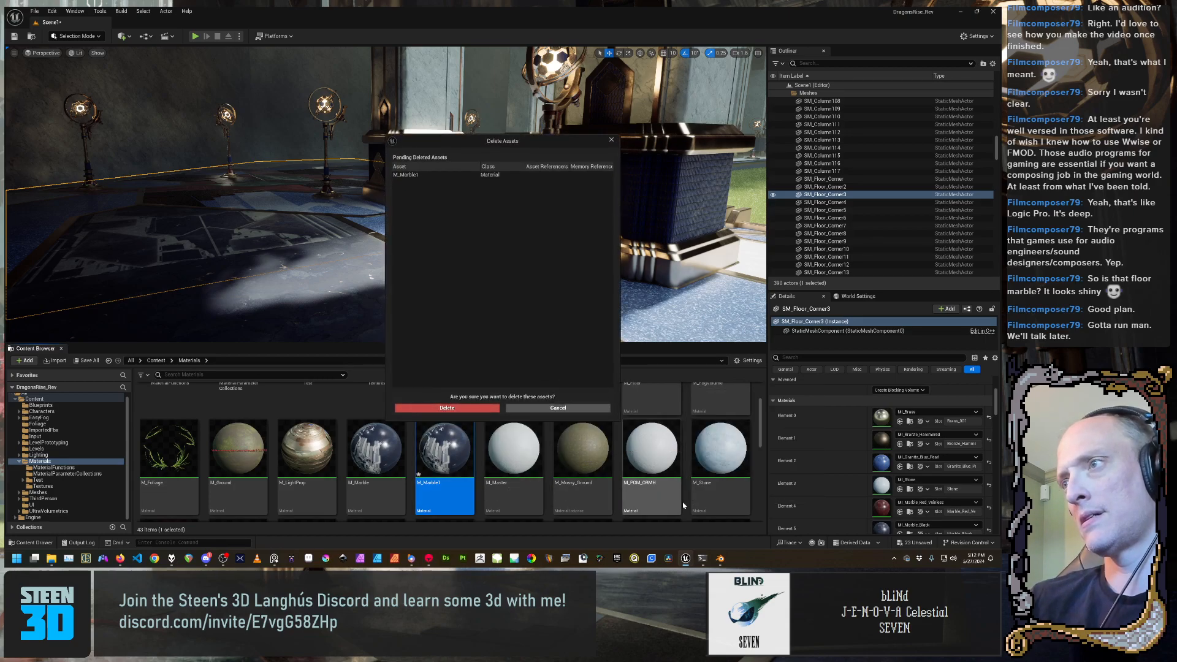
left_click(447, 407)
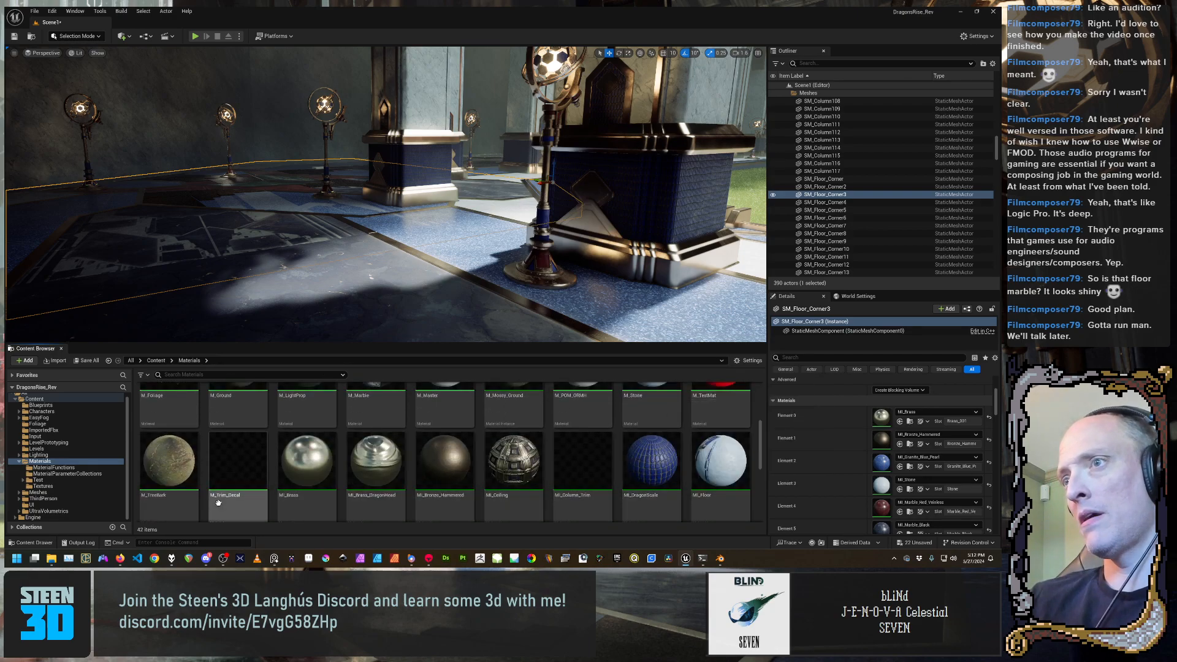
Duplicate the MI_Granite_Blue_Pearl material instance as MI_Granite_Blue_Pearl_Corner
scroll(319, 441, "down", 2)
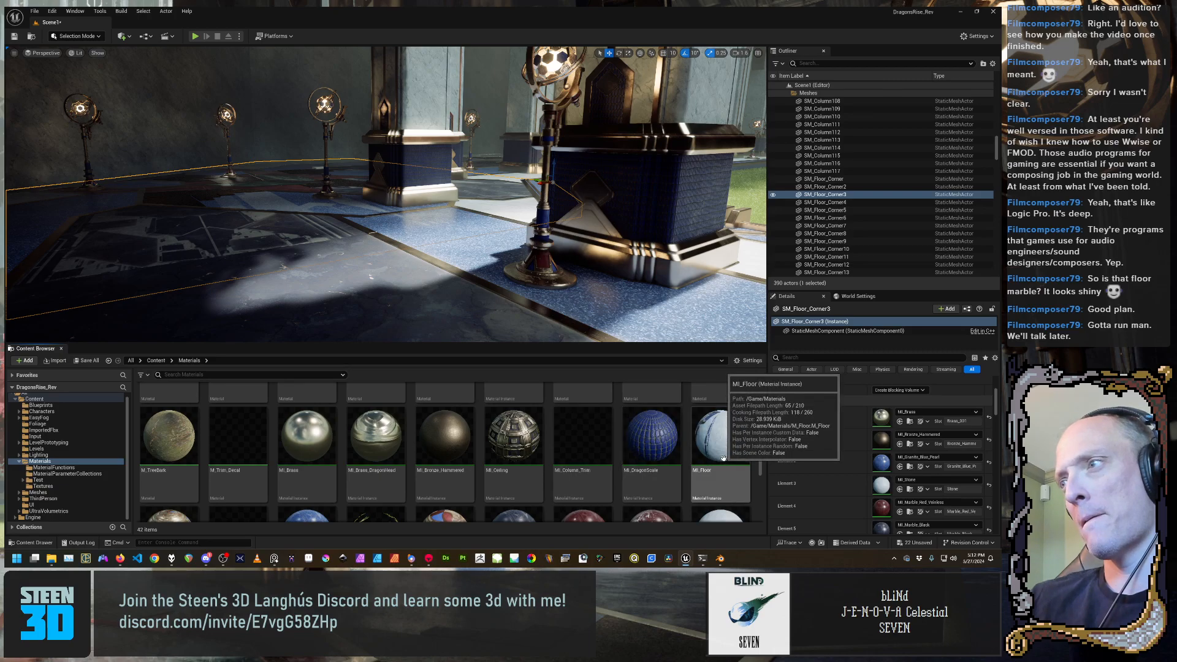
scroll(576, 483, "down", 2)
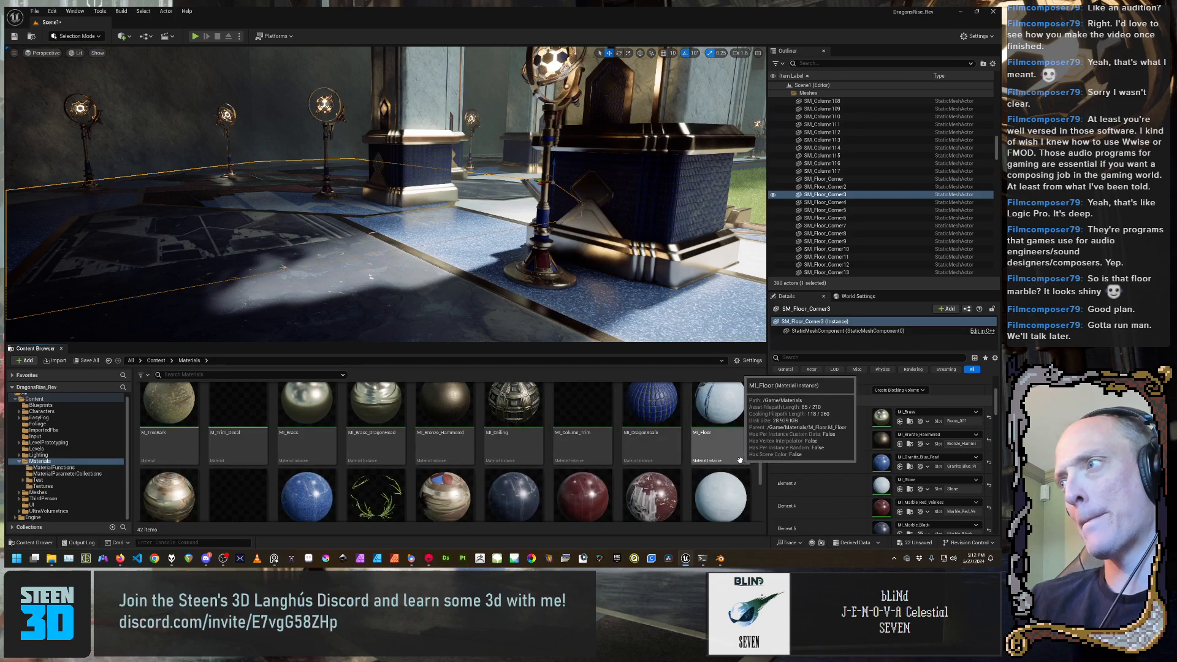
scroll(232, 472, "down", 1)
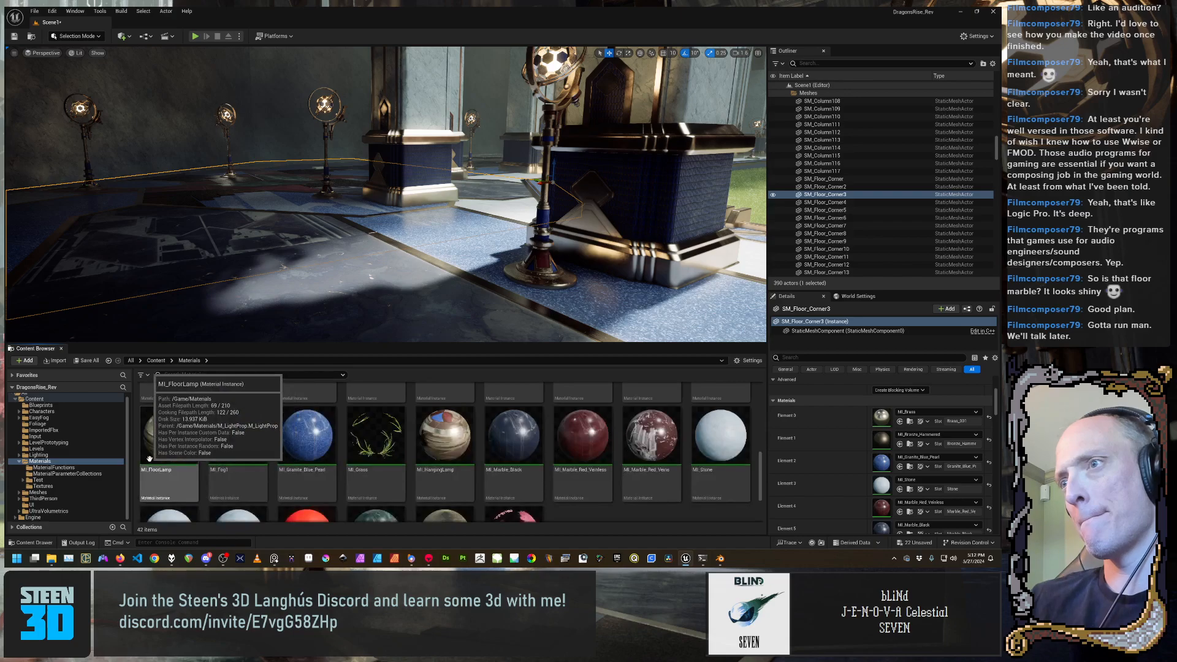
left_click(307, 437)
key("ctrl+d")
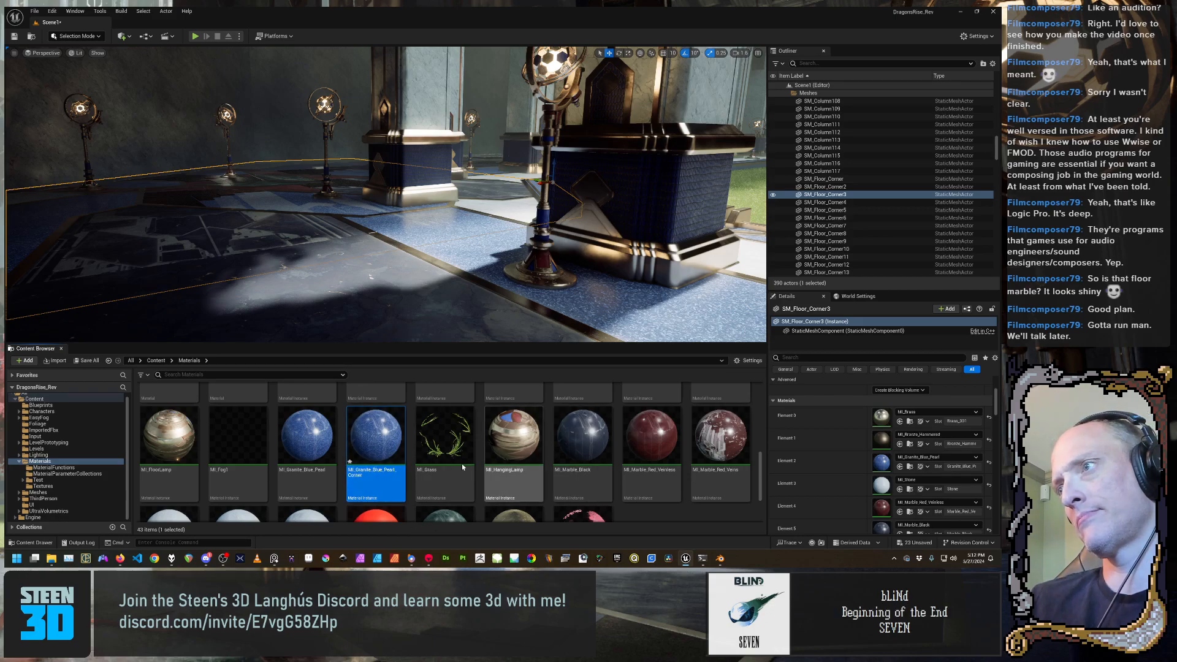
Duplicate MI_Marble_Black and MI_Marble_Red_Veinless as MI_Marble_Black_Corner and MI_Marble_Red_Veinless_Corner
left_click(588, 487)
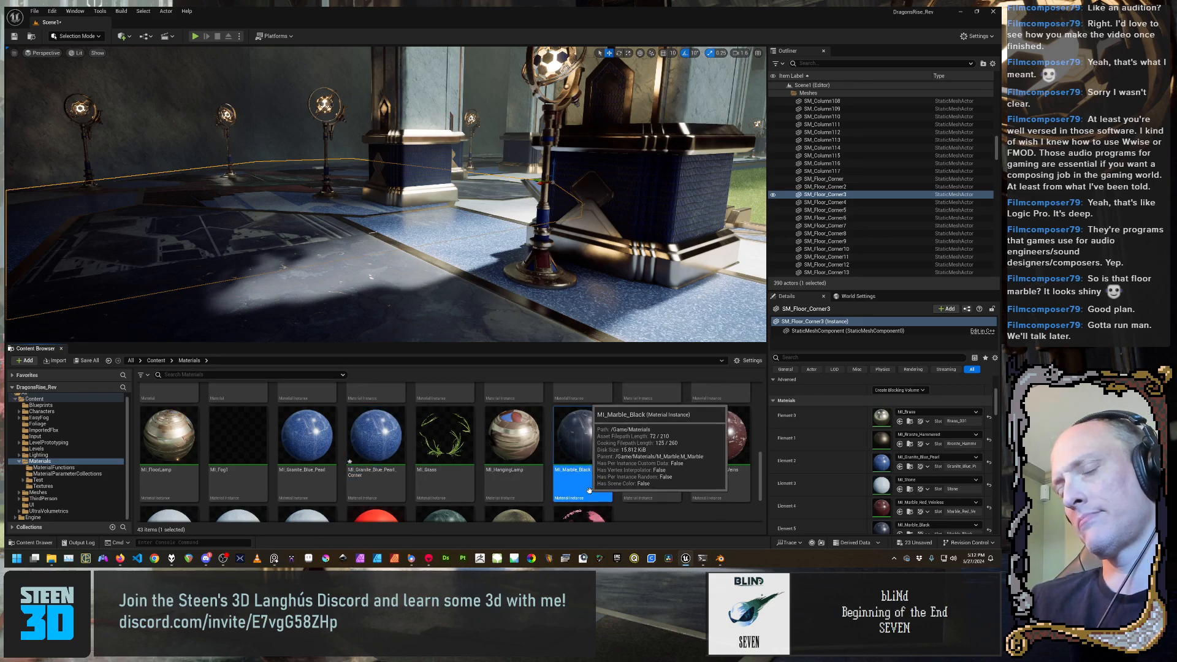
key("ctrl+d")
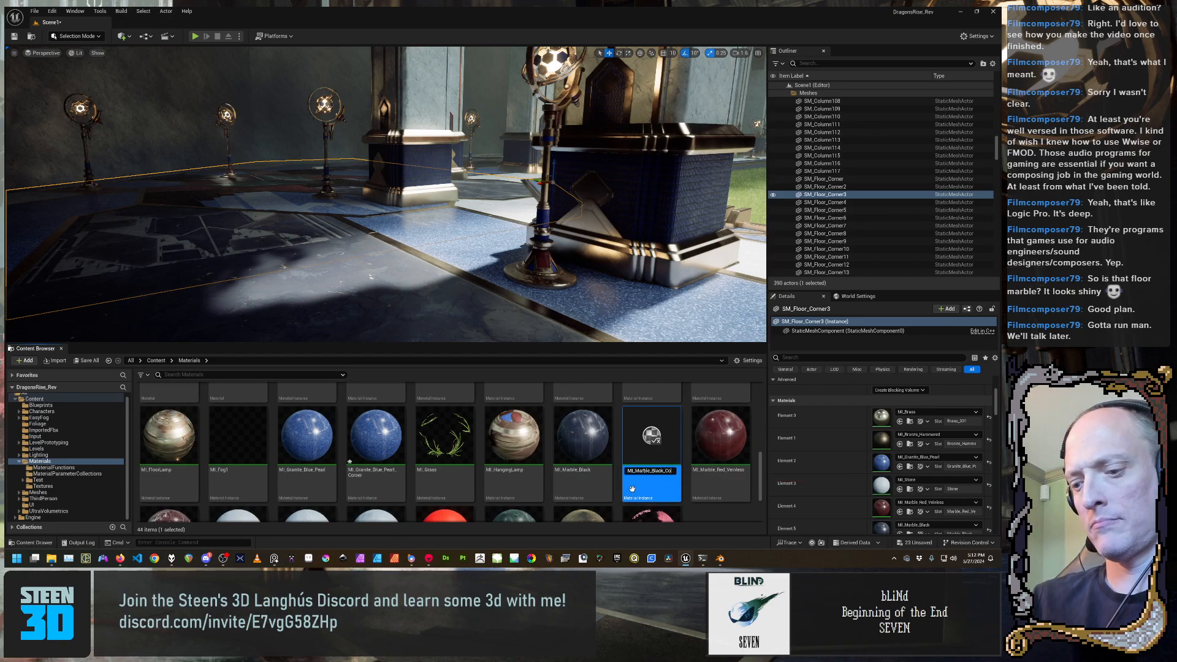
key("Return")
left_click(724, 455)
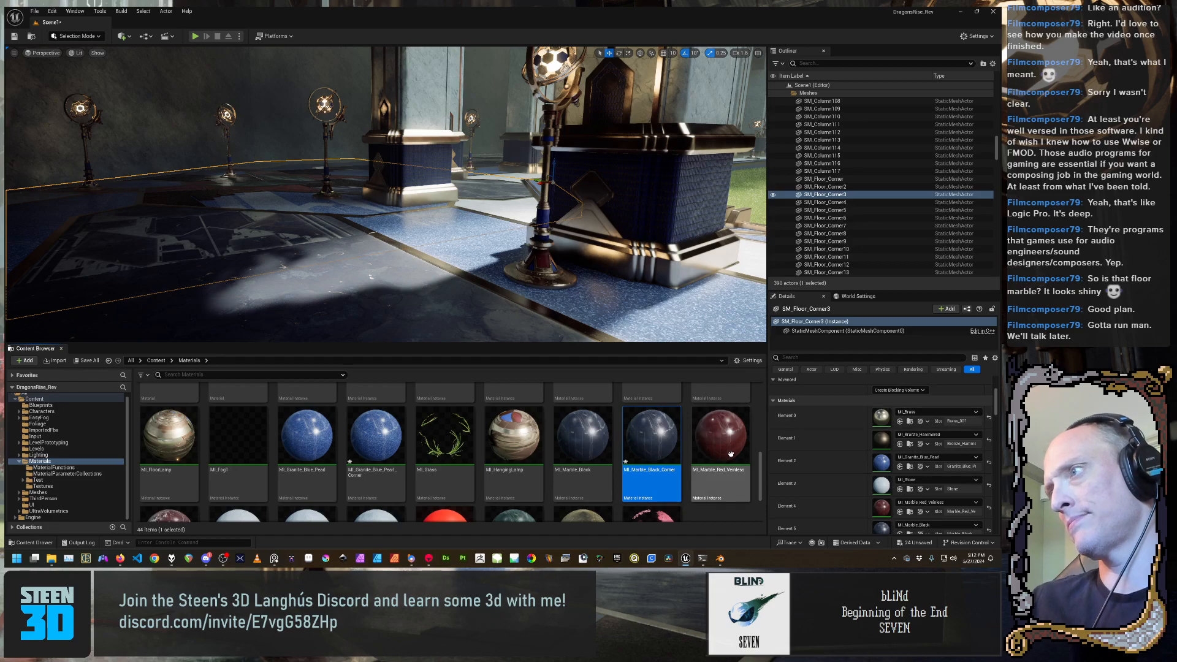
key("ctrl+d")
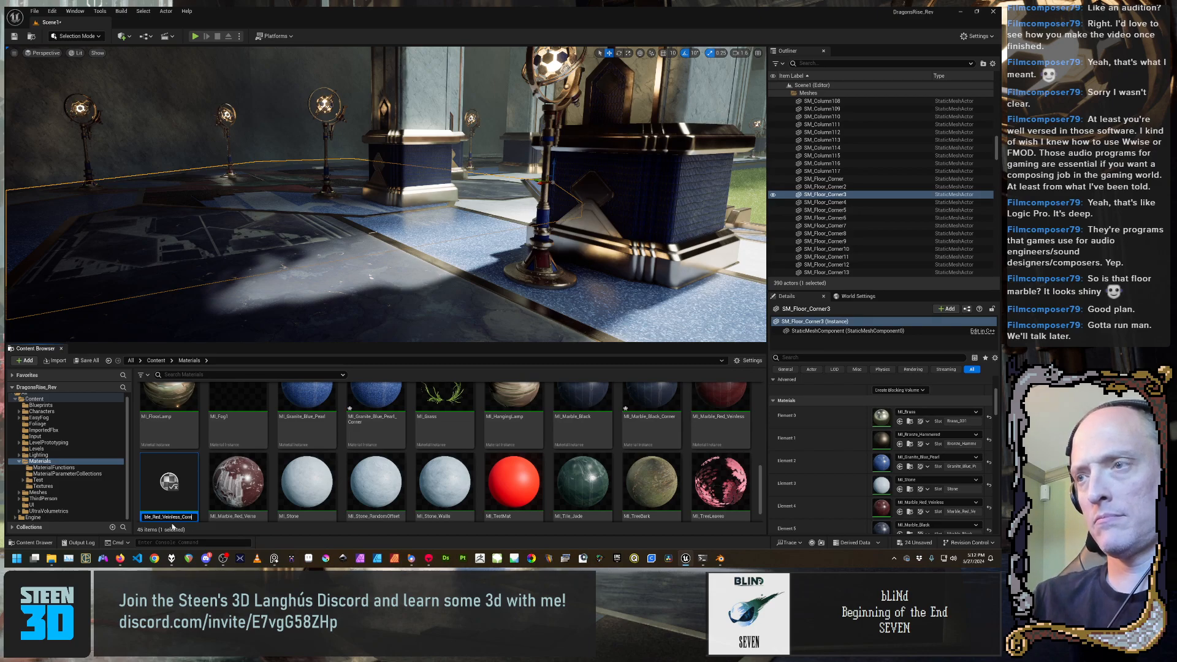
key("Return")
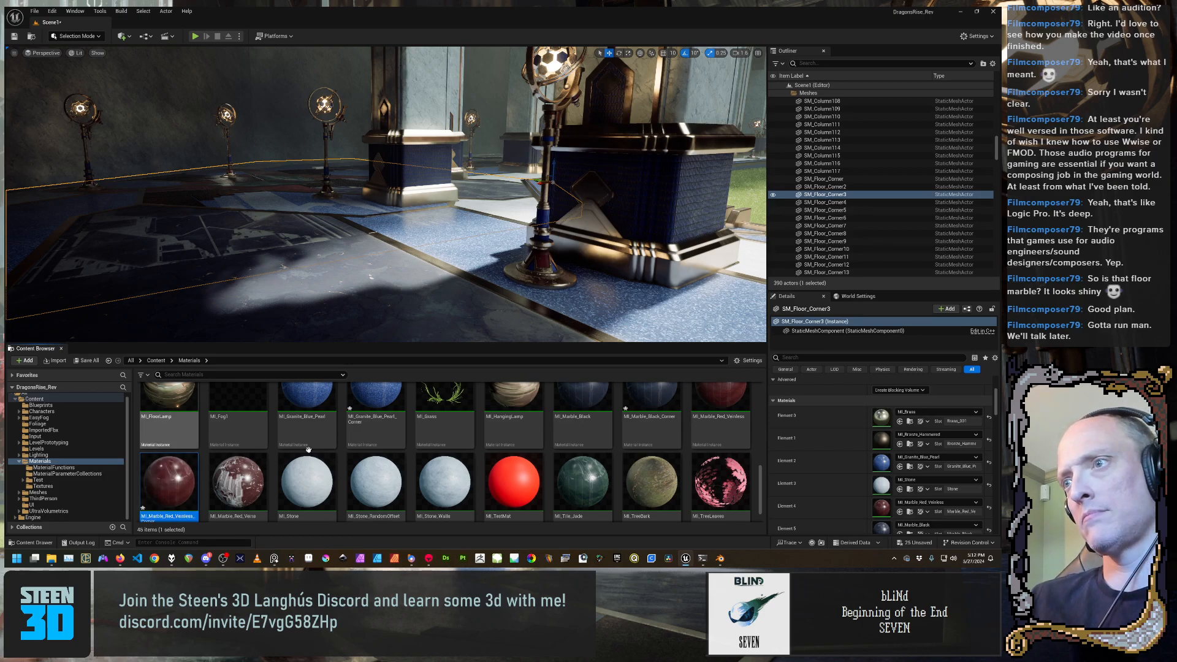
Duplicate the MI_Stone and MI_Tile_Jade material instances as MI_Stone_Corner and MI_Tile_Jade_Corner
right_click(318, 468)
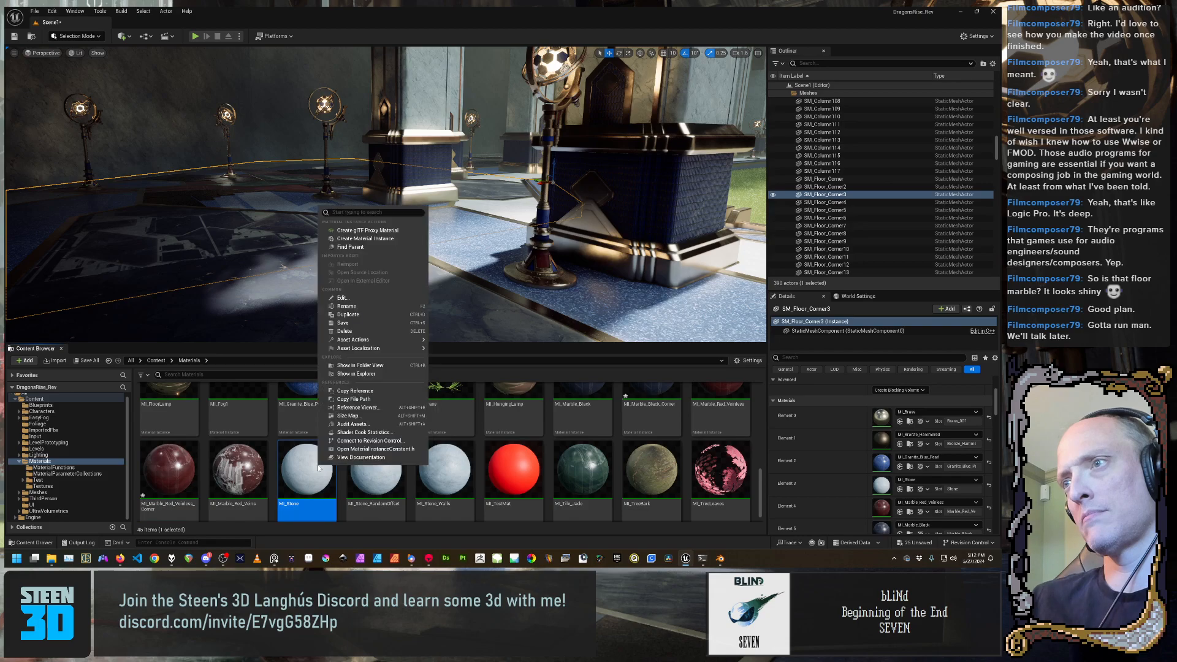
left_click(347, 315)
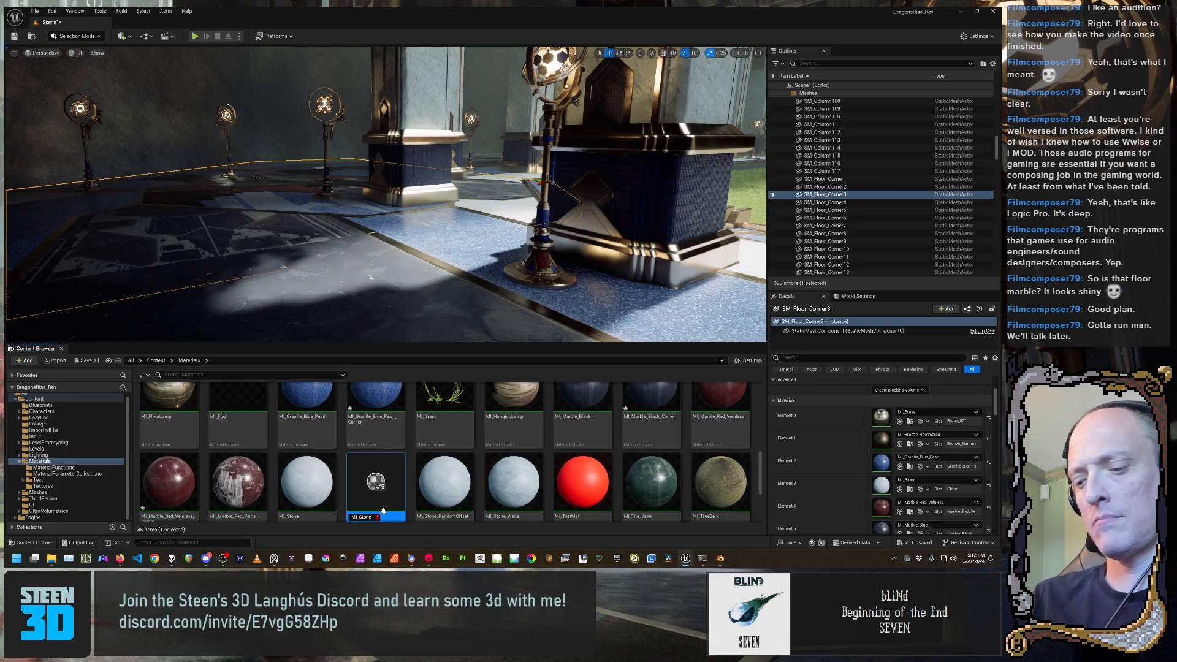
key("Return")
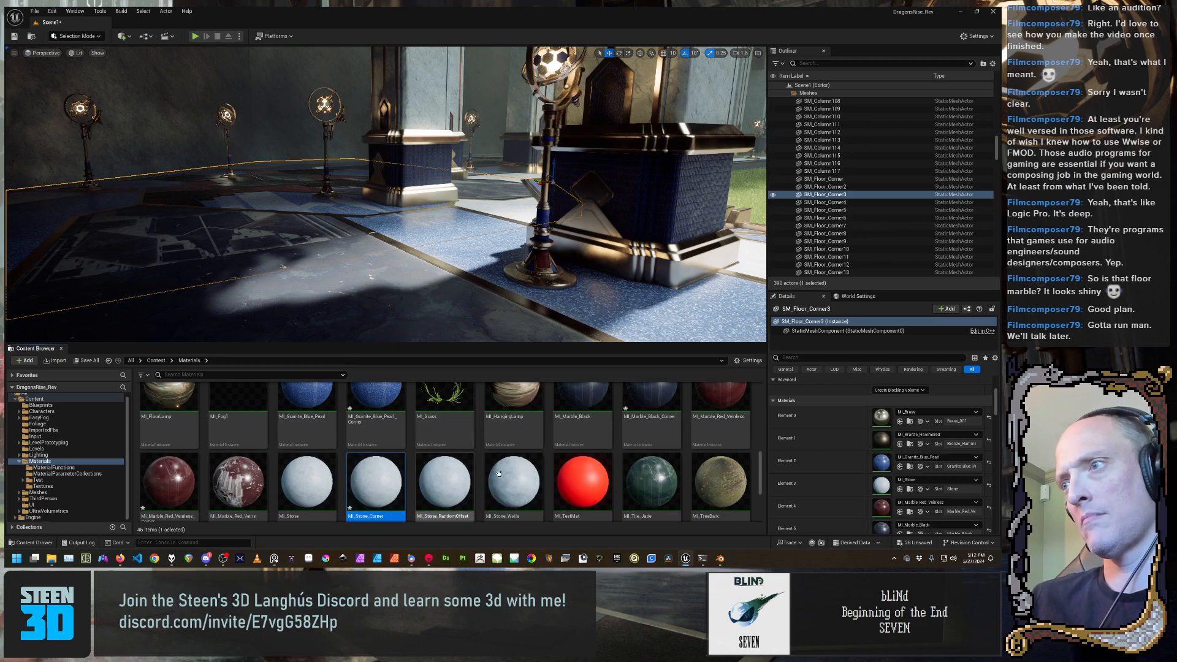
left_click(649, 466)
key("ctrl+d")
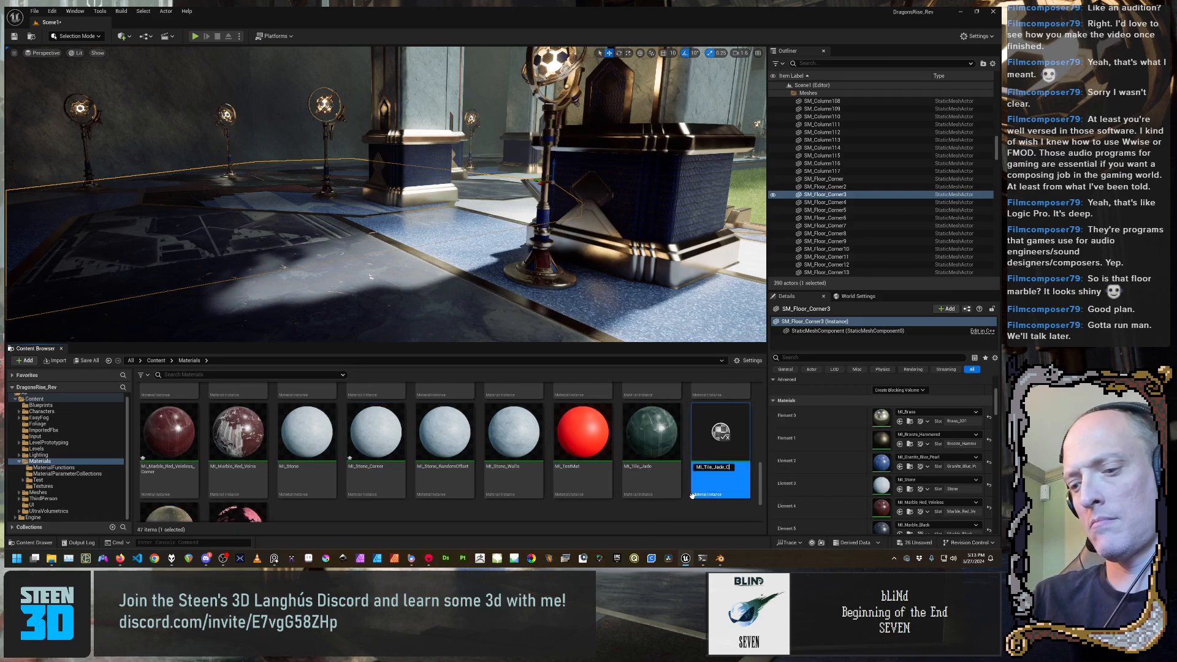
type("_Corner")
key("Return")
scroll(428, 473, "down", 1)
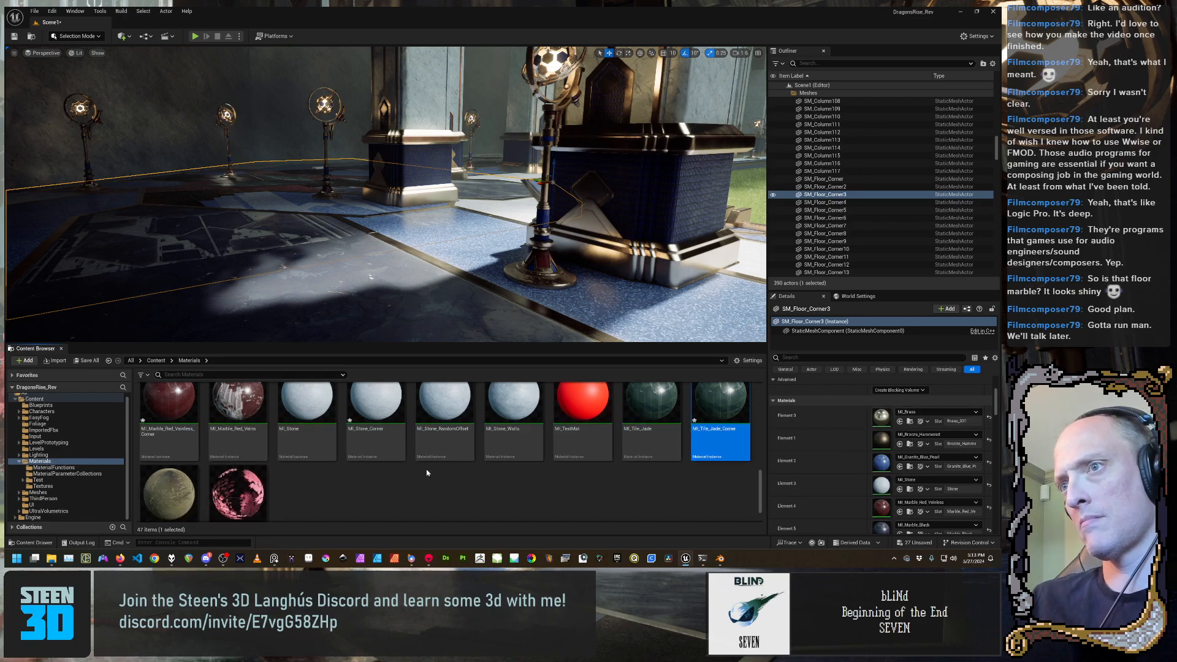
Assign MI_Granite_Blue_Pearl_Corner to Element 2 and MI_Stone_Corner to Element 3 of the selected SM_Floor_Corner3 actor
scroll(428, 473, "up", 1)
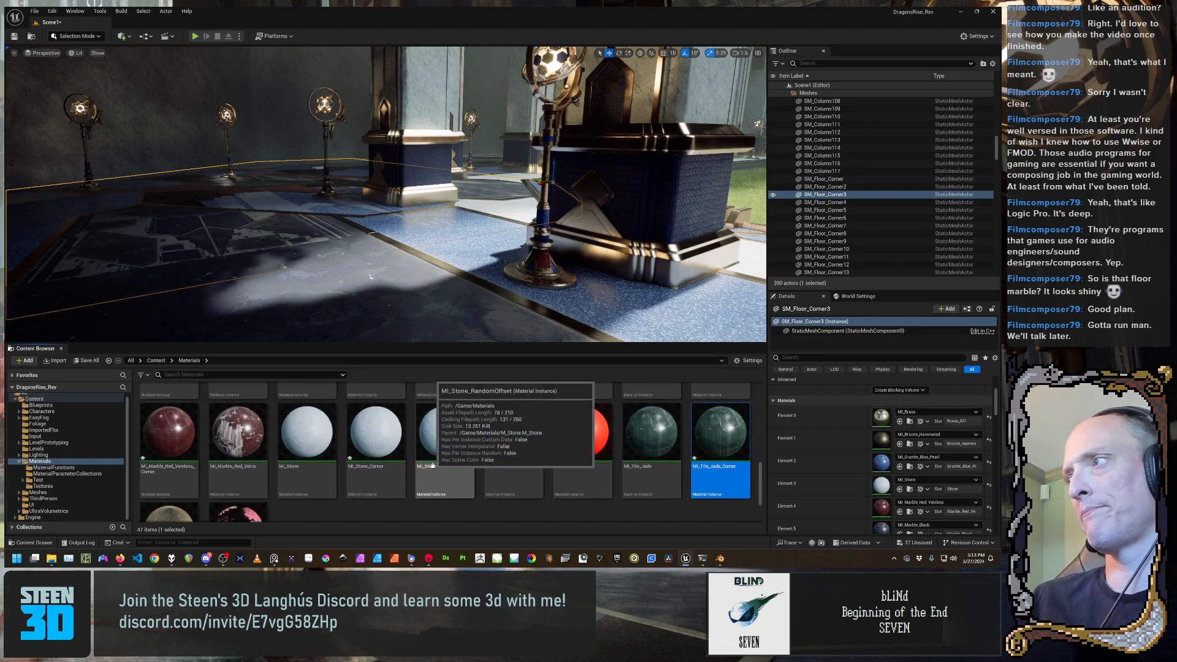
scroll(518, 466, "up", 3)
scroll(519, 466, "up", 1)
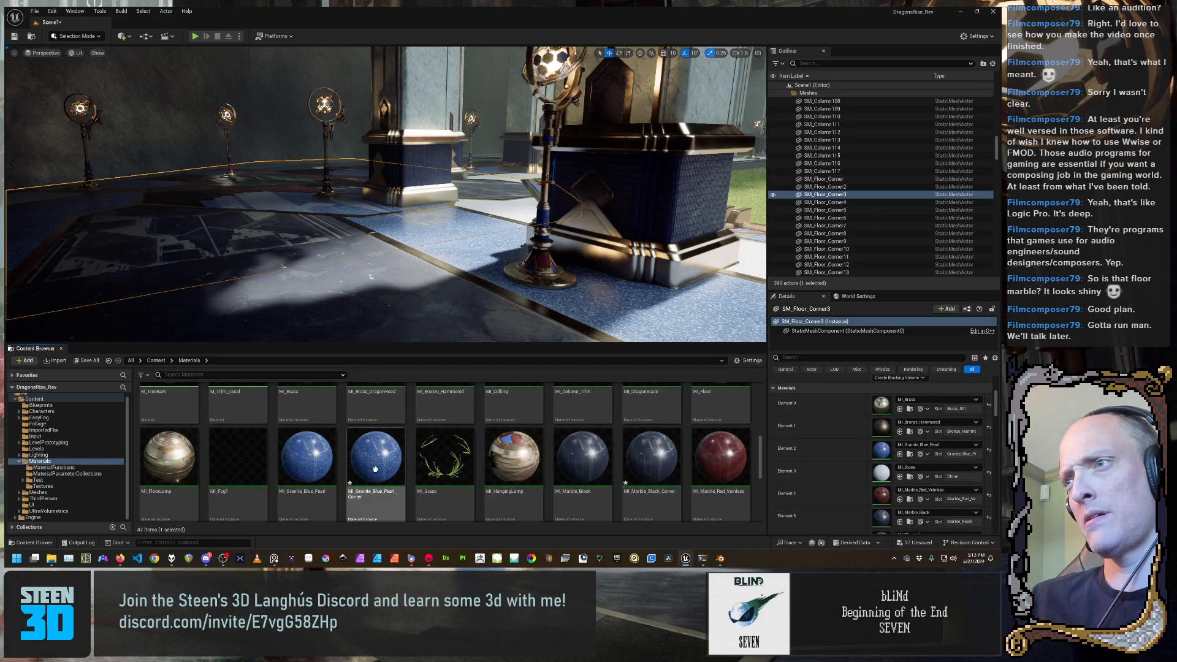
left_click(382, 511)
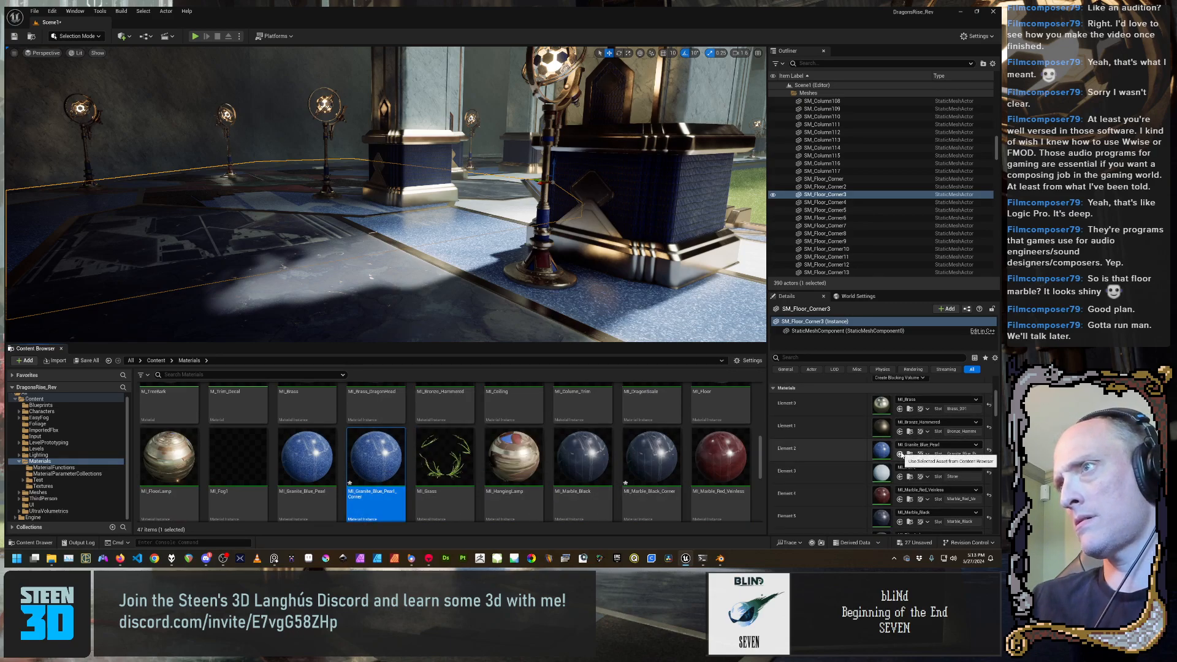
left_click(901, 454)
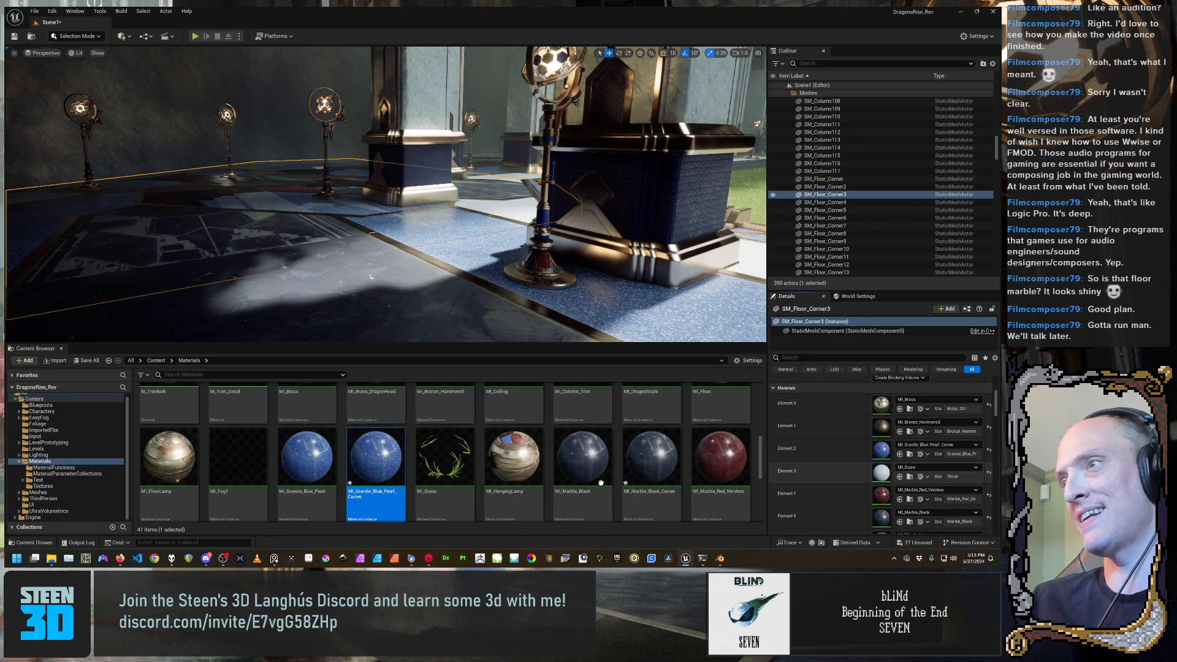
scroll(601, 484, "down", 2)
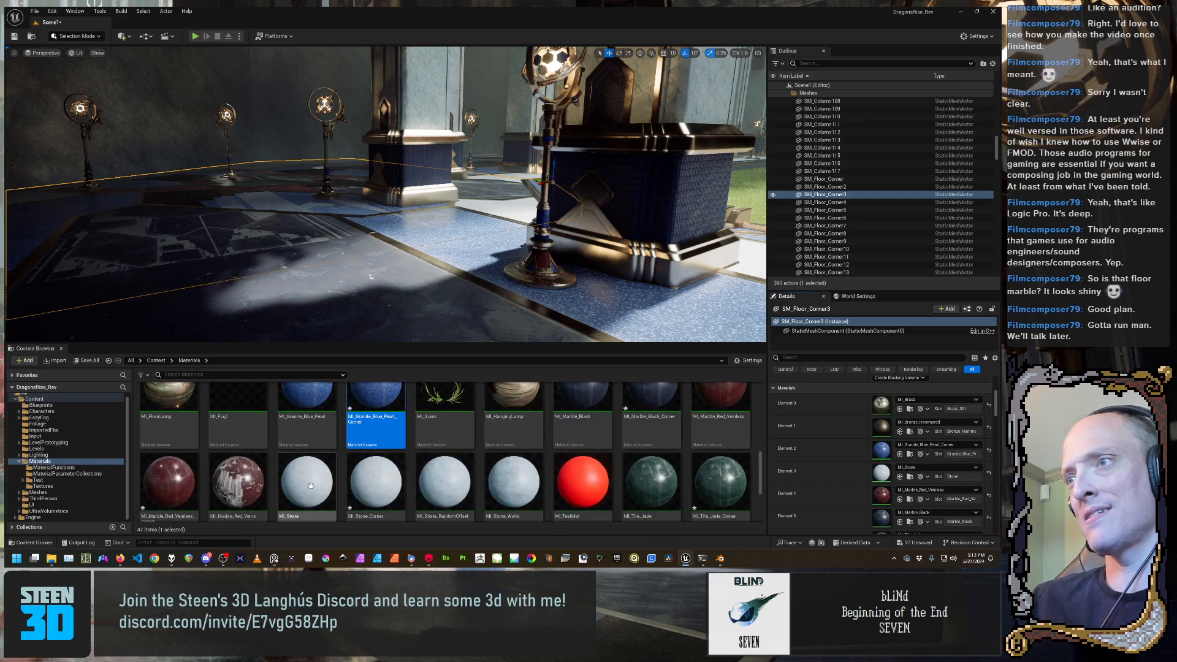
left_click_drag(311, 486, 312, 487)
left_click(371, 480)
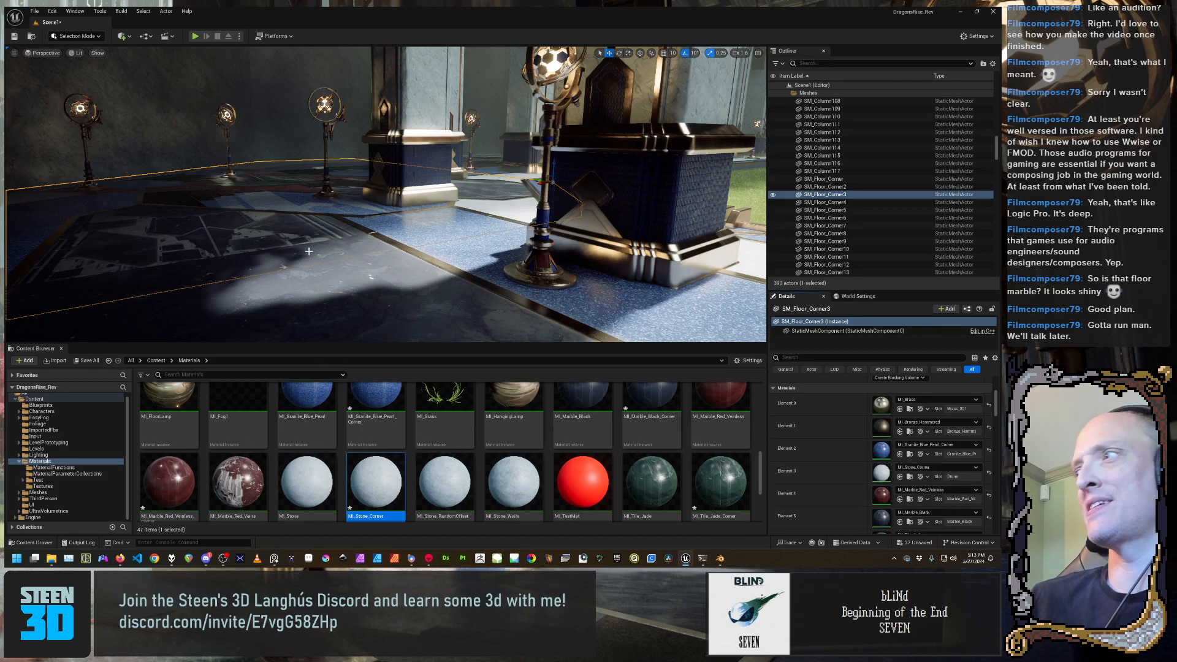
Open the SM_Floor_Corner static mesh for editing and assign MI_Granite_Blue_Pearl_Corner to its Element 2 material slot
scroll(886, 452, "up", 3)
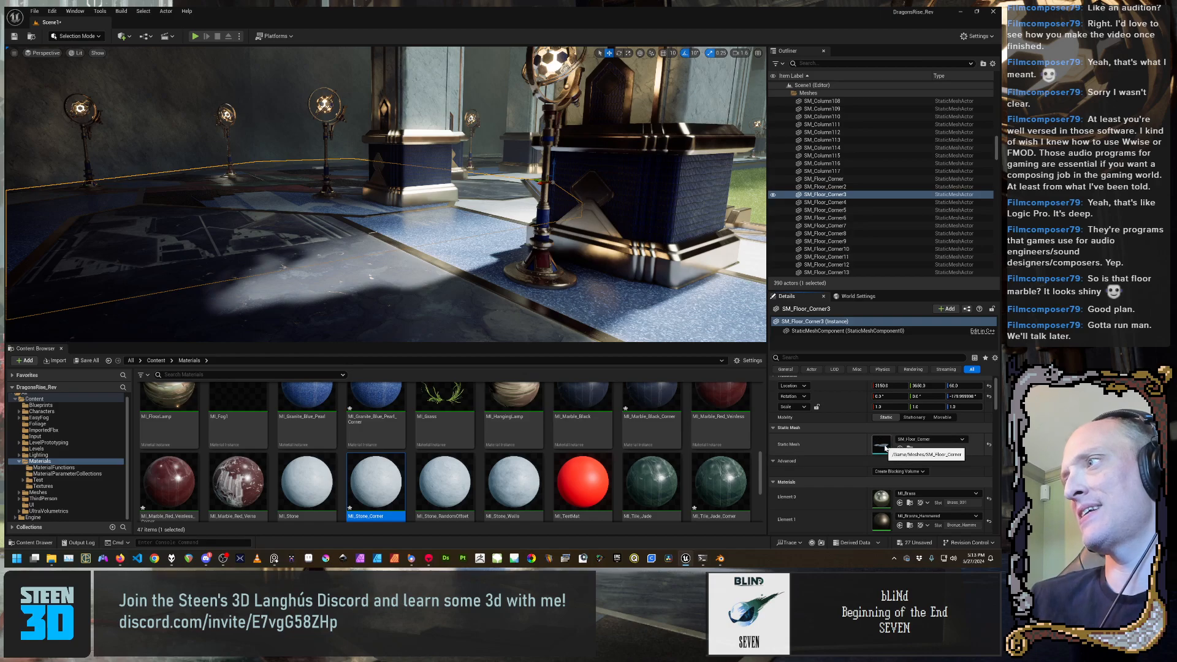
double_click(881, 444)
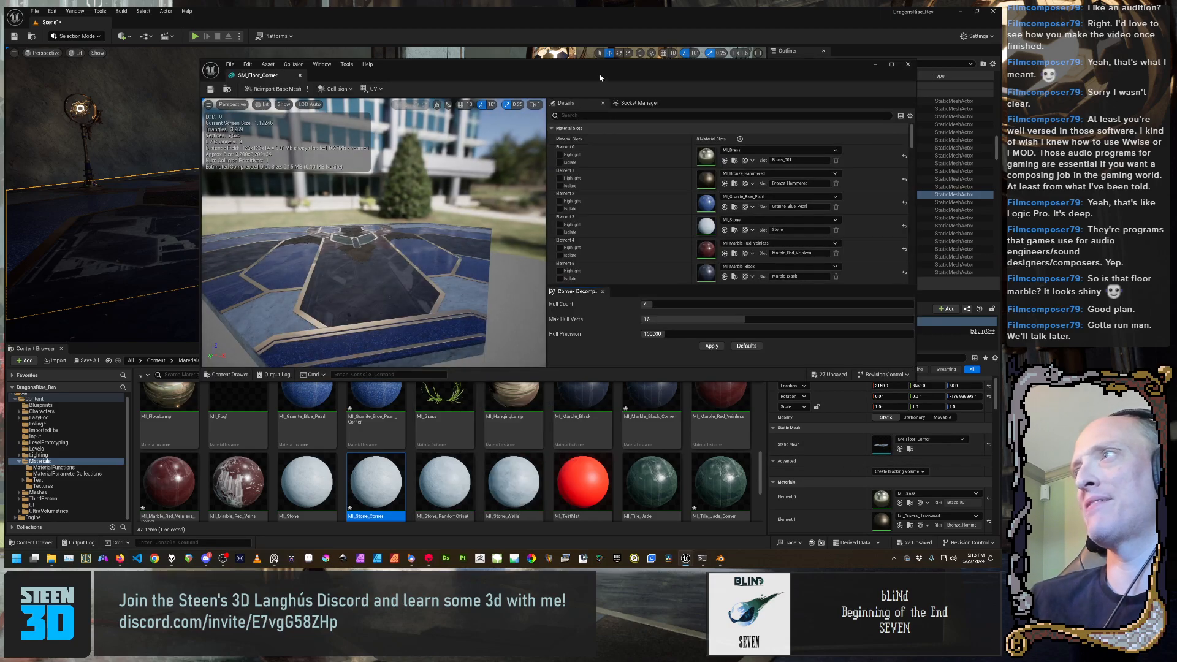
left_click_drag(600, 77, 685, 56)
scroll(797, 184, "down", 1)
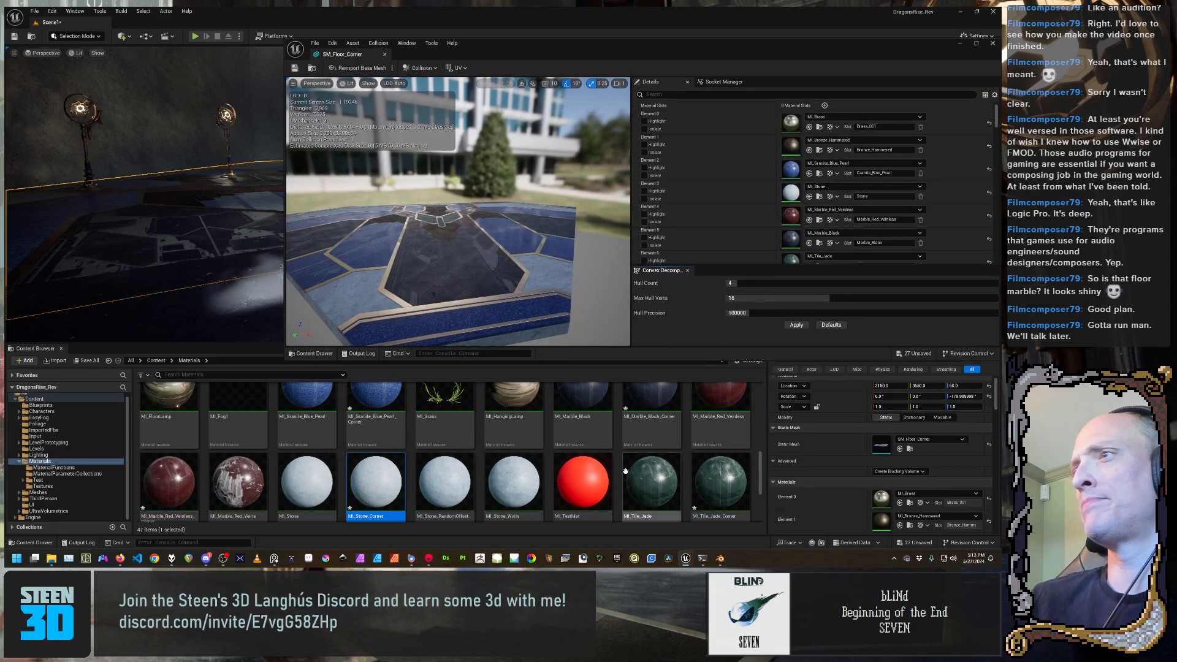
left_click(388, 409)
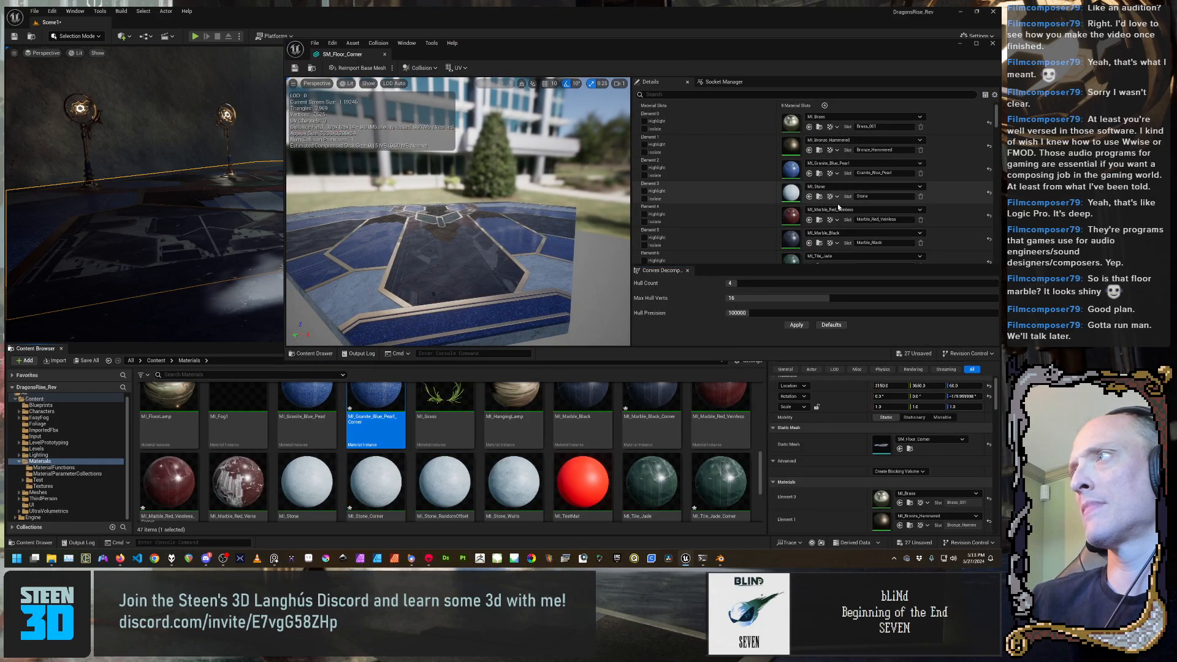
left_click(810, 174)
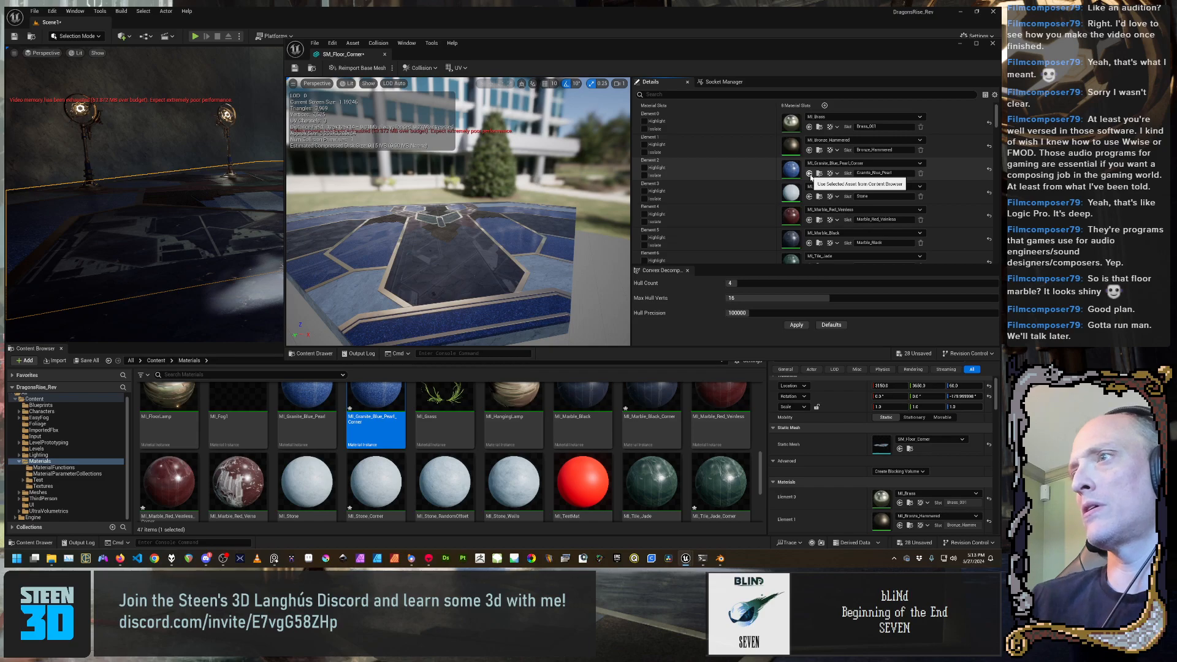
Assign MI_Marble_Black_Corner to Element 5 and MI_Marble_Red_Veinless_Corner to Element 4 of the SM_Floor_Corner mesh
left_click(651, 412)
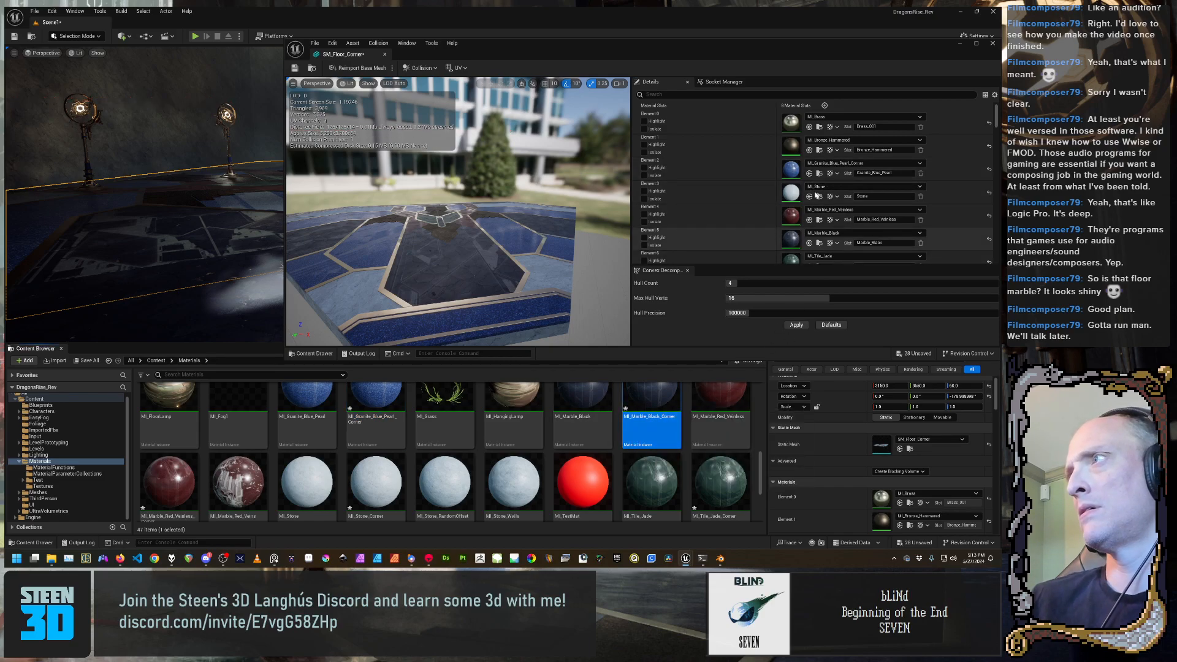
scroll(820, 214, "down", 1)
left_click(810, 230)
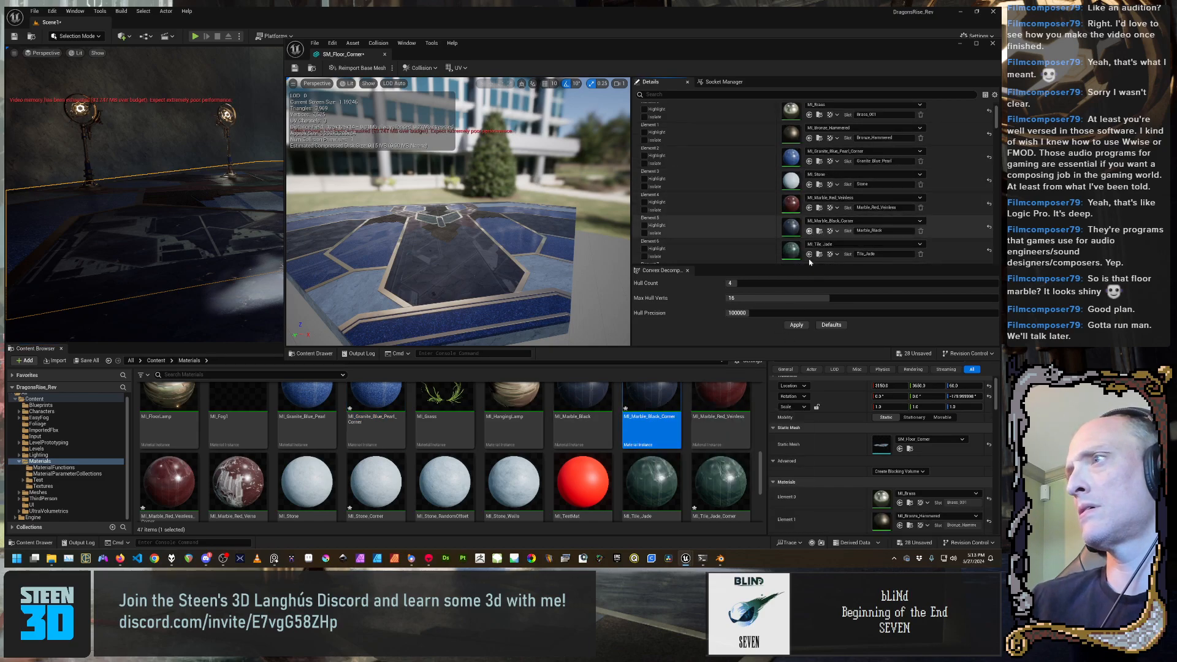
left_click(169, 481)
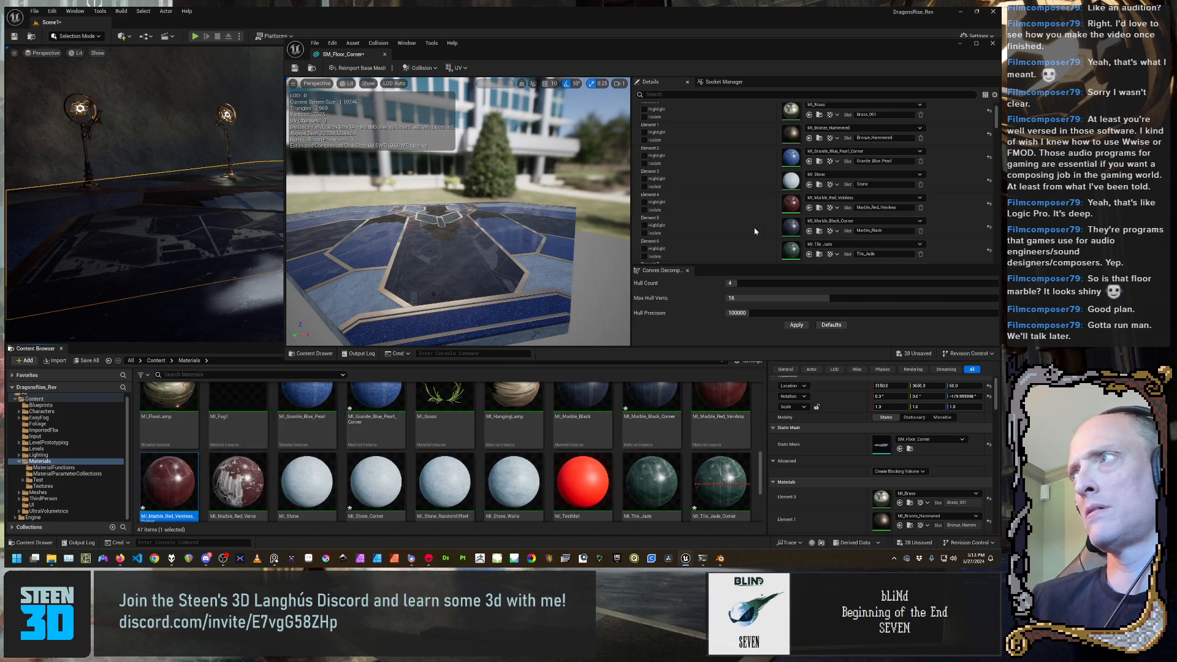
left_click(810, 208)
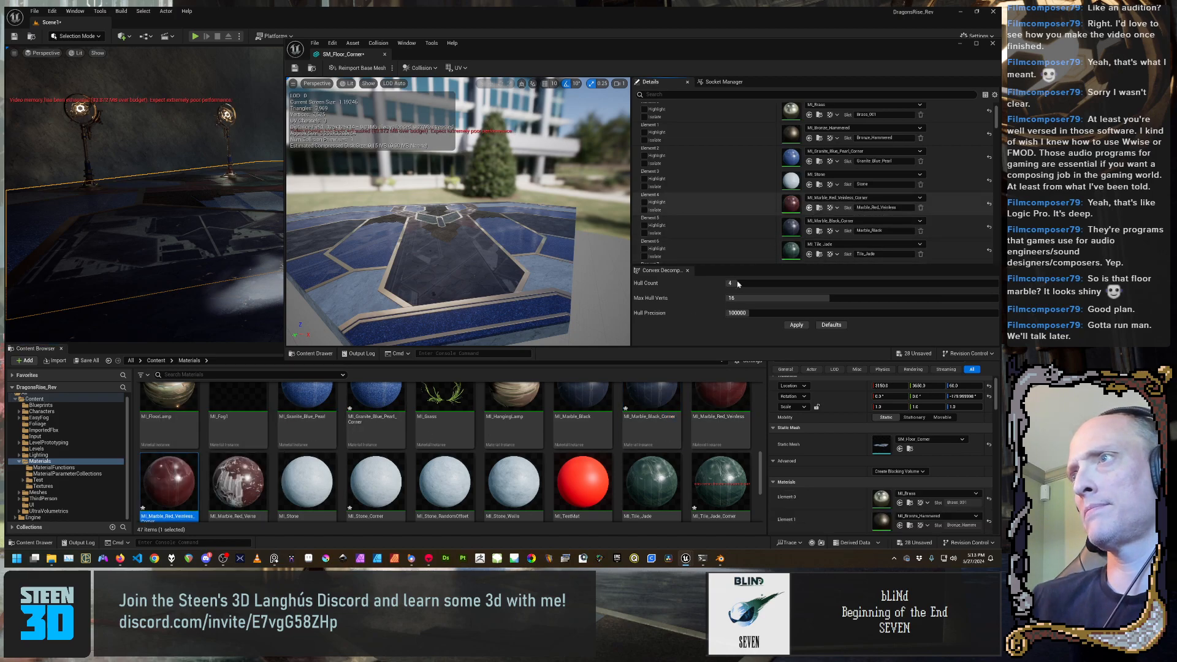
Assign MI_Stone_Corner to Element 3 and MI_Tile_Jade_Corner to Element 6 of the SM_Floor_Corner mesh
scroll(299, 489, "down", 1)
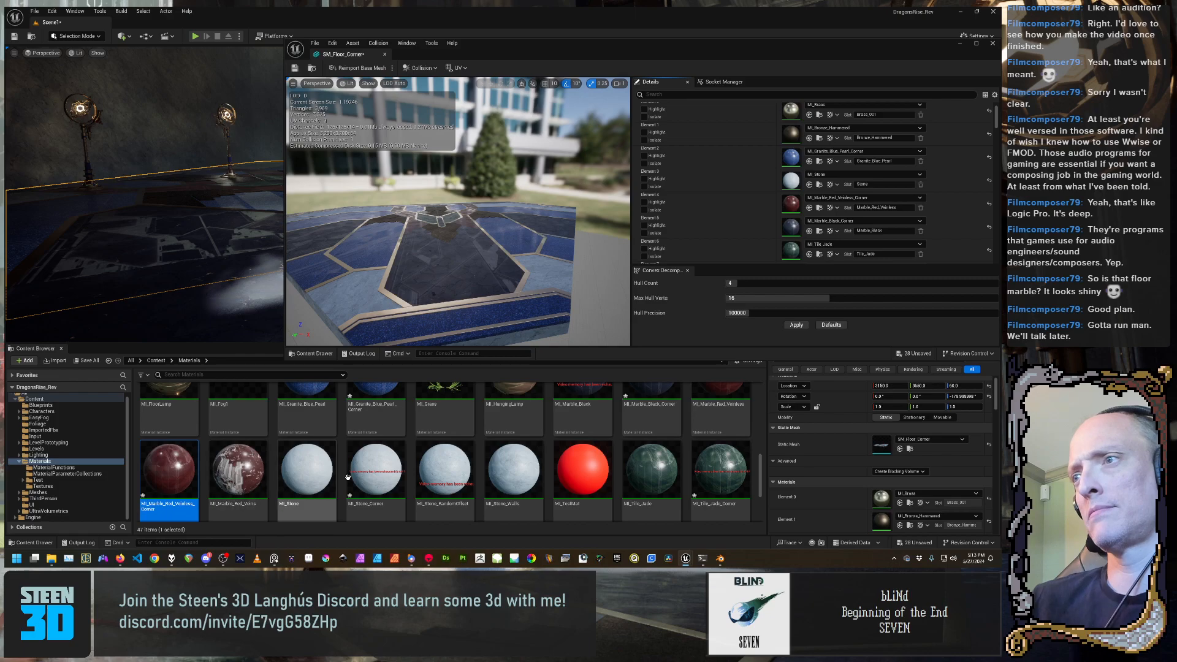
left_click(376, 469)
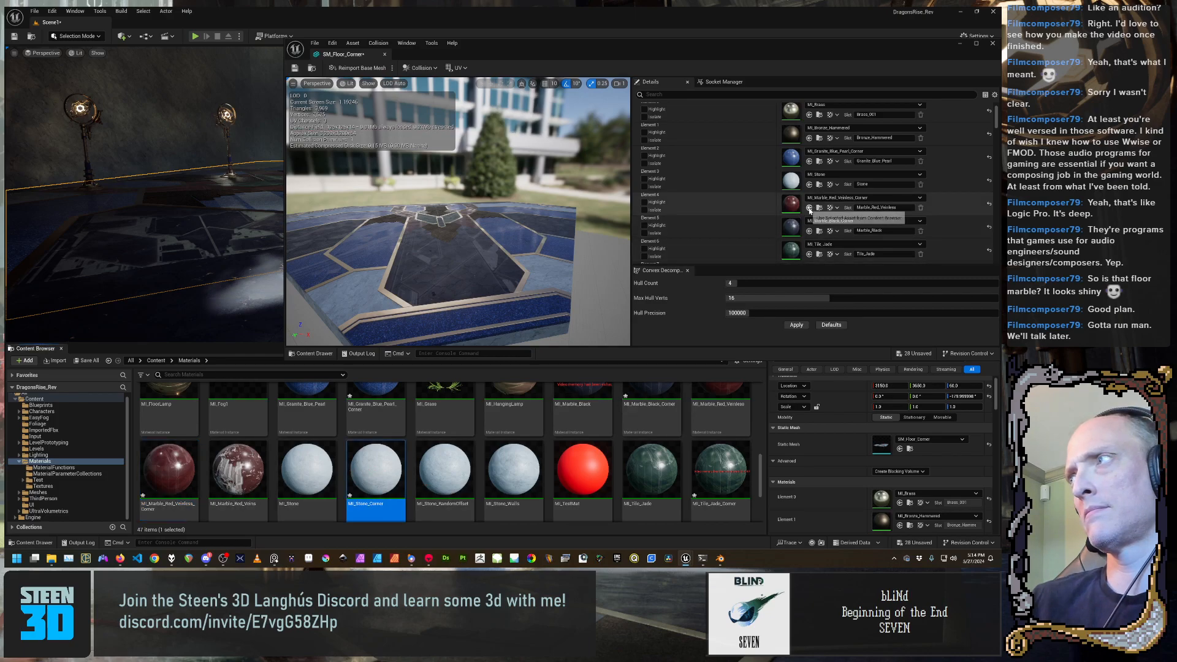
left_click(810, 184)
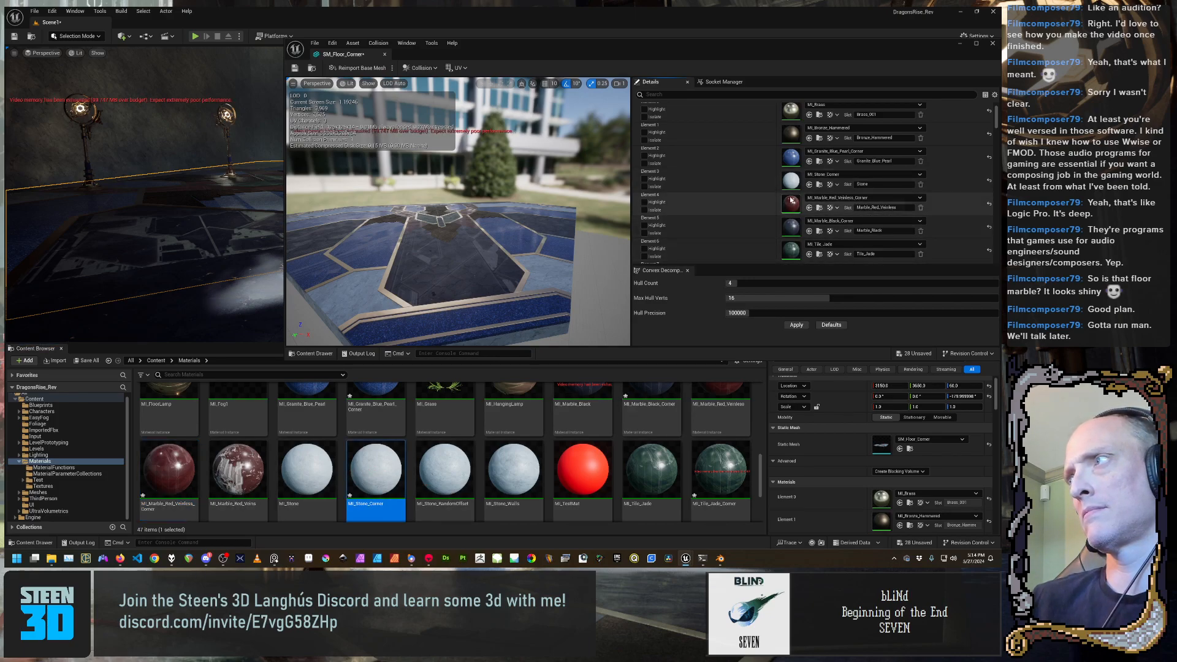
scroll(791, 203, "down", 1)
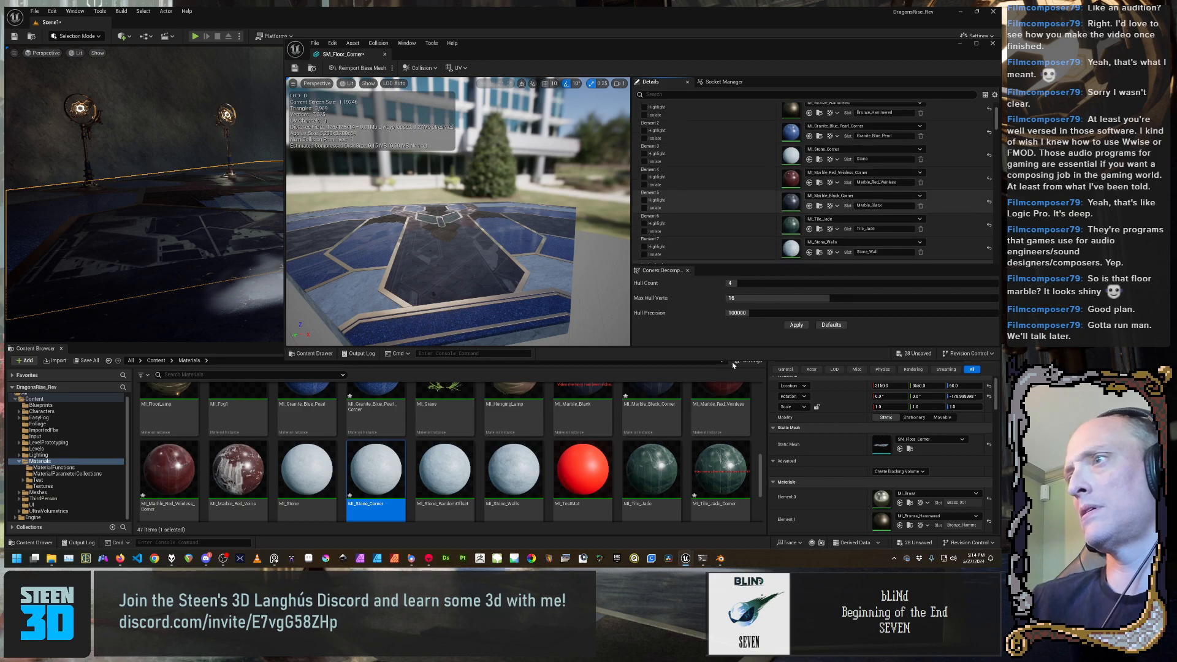
left_click(721, 470)
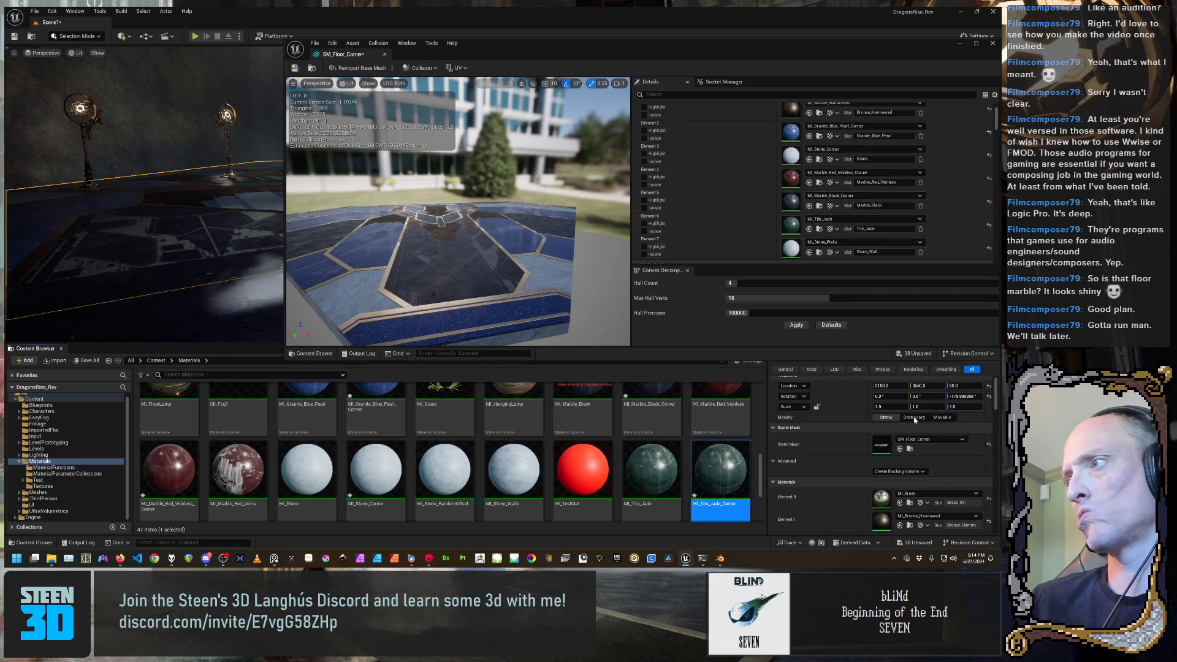
left_click(810, 230)
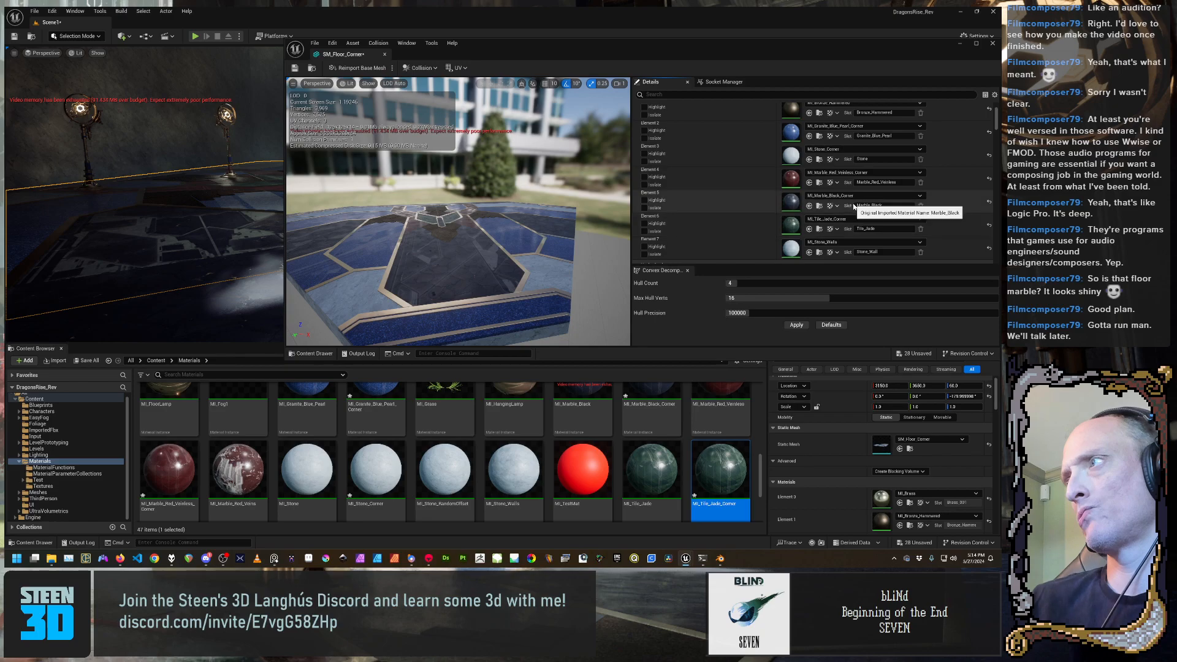
Save the SM_Floor_Corner static mesh and close its editor
scroll(853, 207, "down", 1)
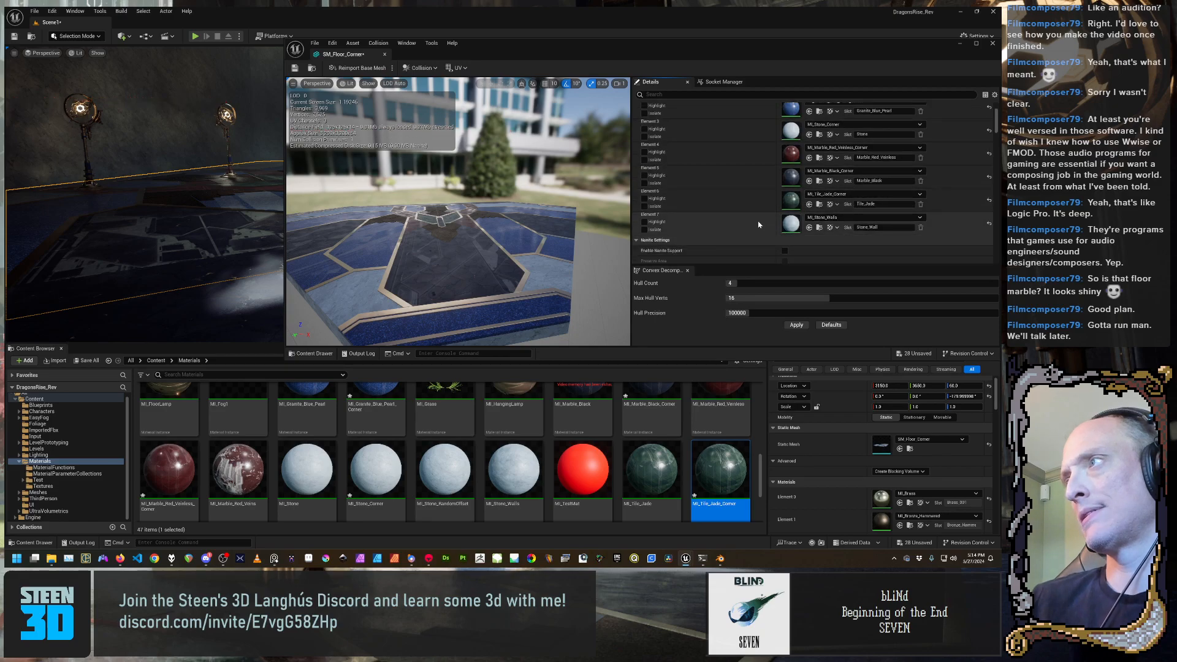
left_click(295, 68)
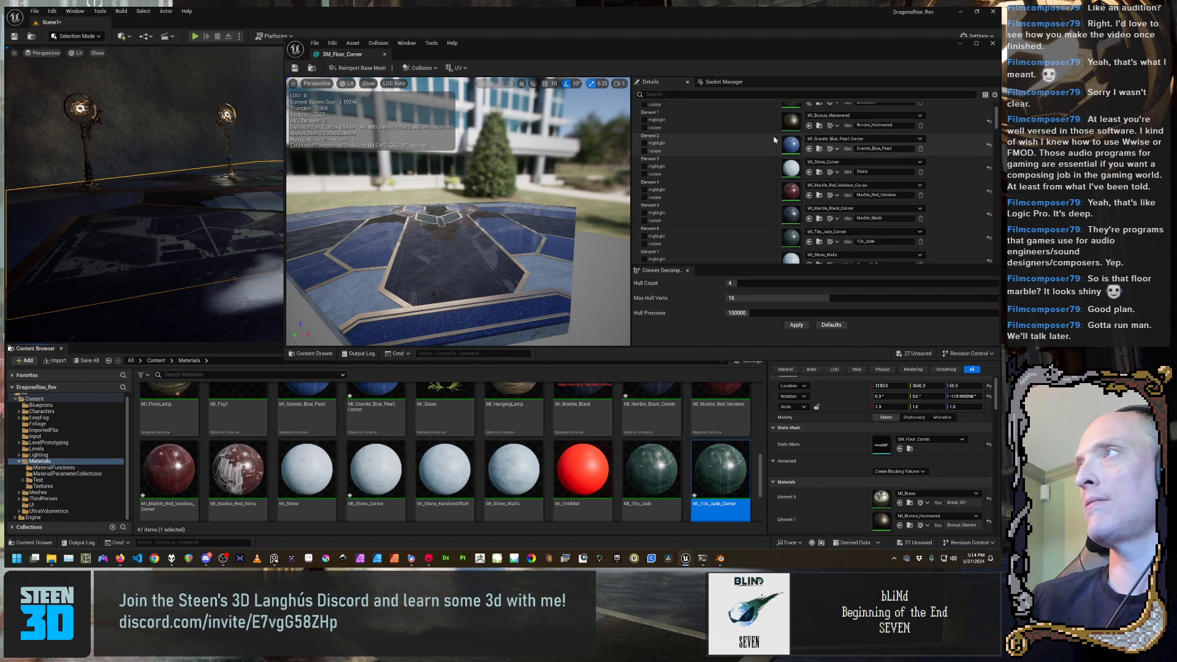
left_click_drag(774, 53, 568, 55)
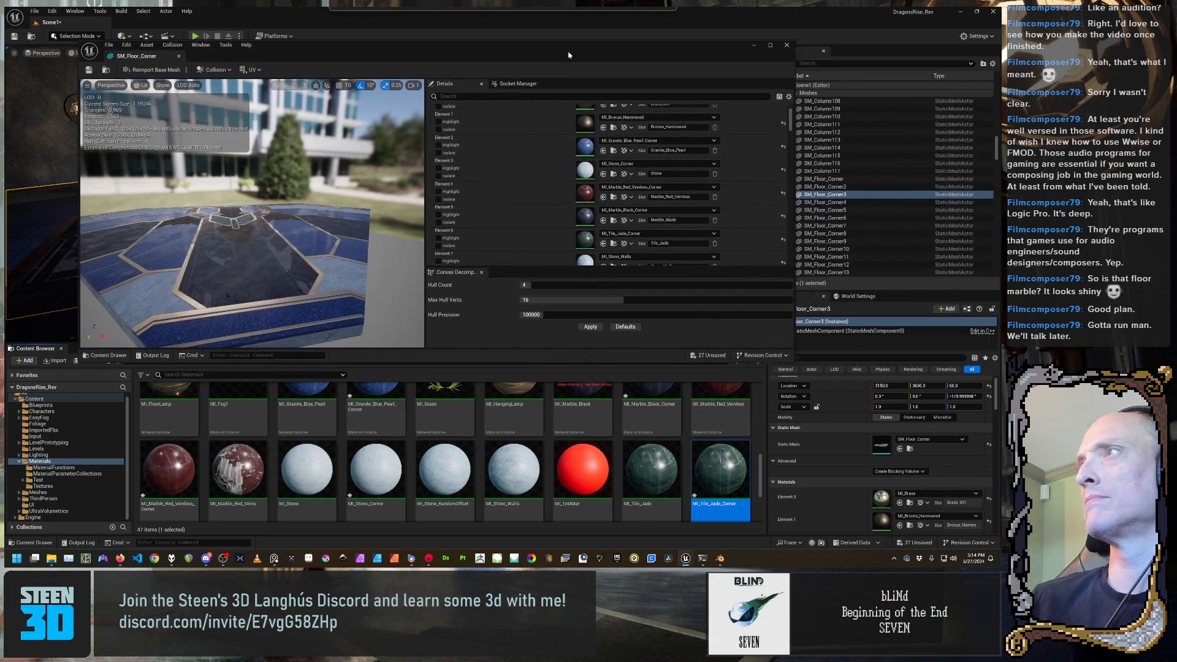
left_click(787, 45)
Check which materials the SM_Floor_Corner3 actor uses in its material slots
scroll(628, 420, "up", 2)
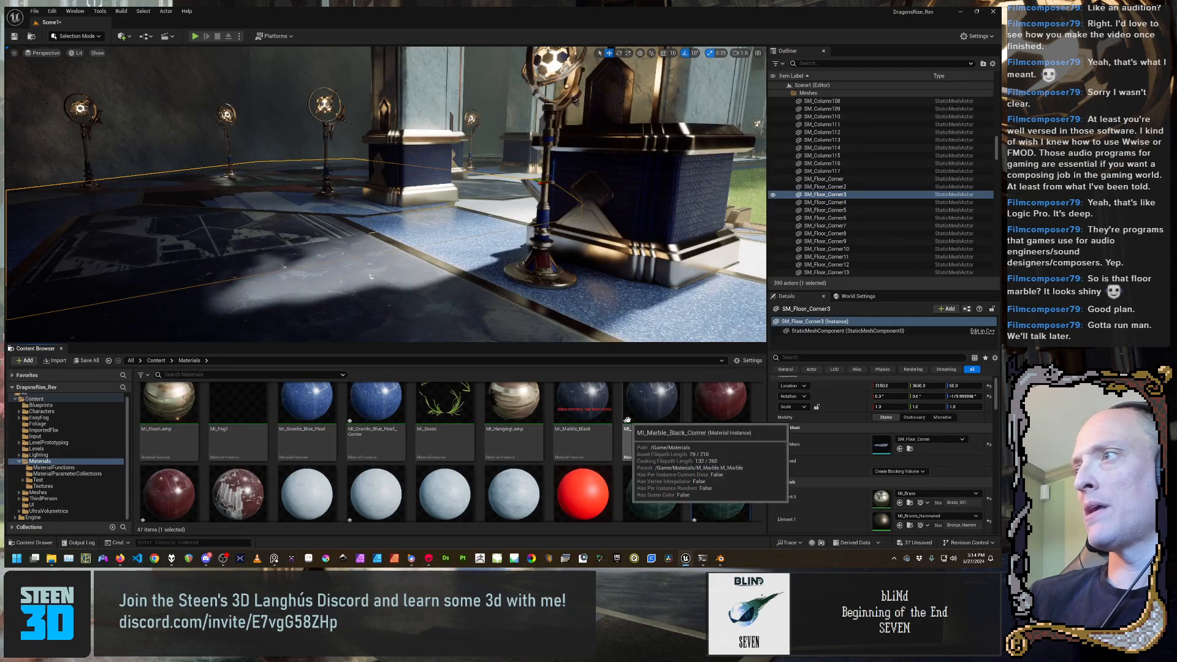
scroll(961, 472, "down", 1)
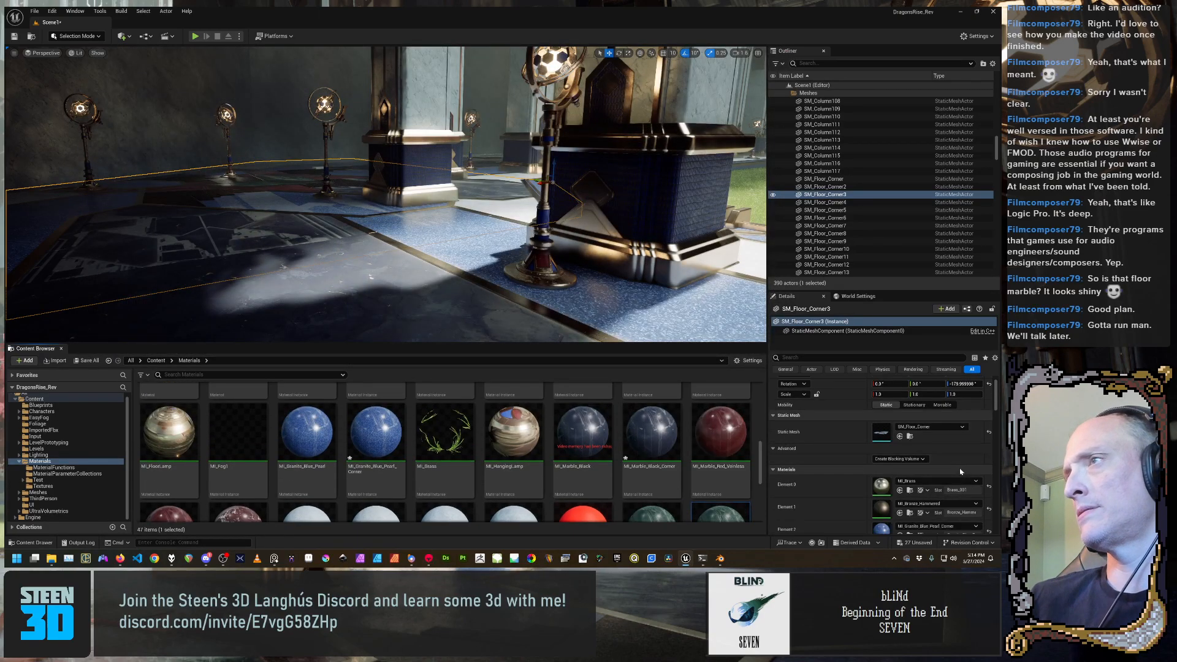
scroll(991, 477, "down", 2)
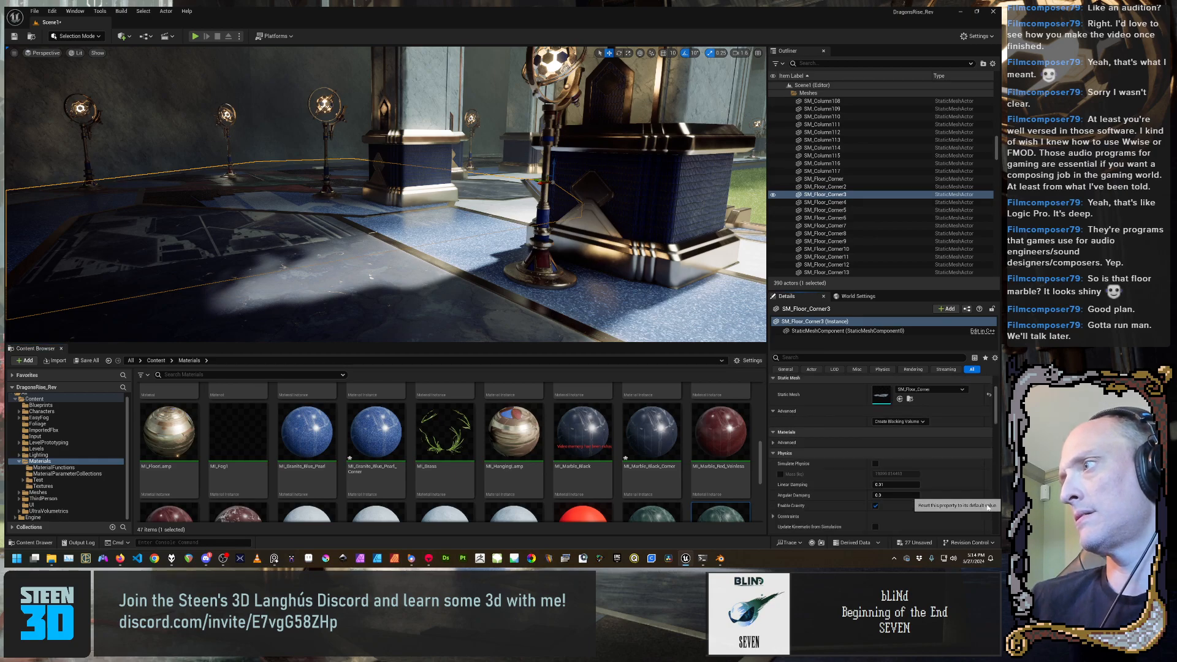
scroll(992, 519, "down", 2)
scroll(992, 518, "down", 1)
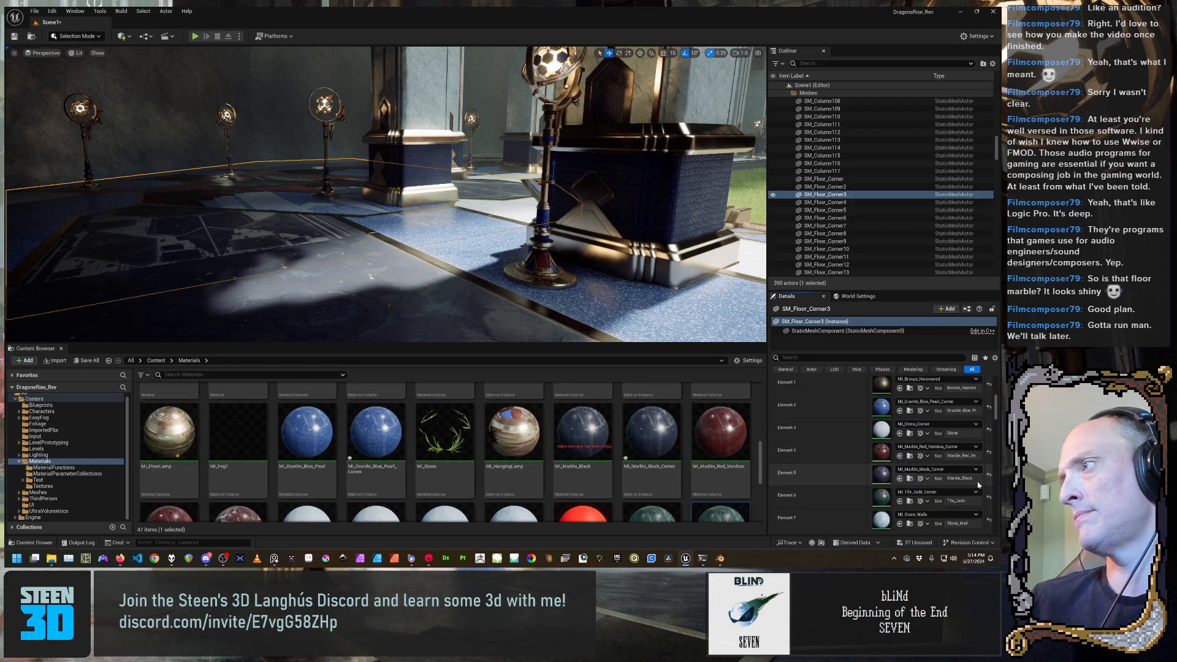
scroll(985, 499, "down", 2)
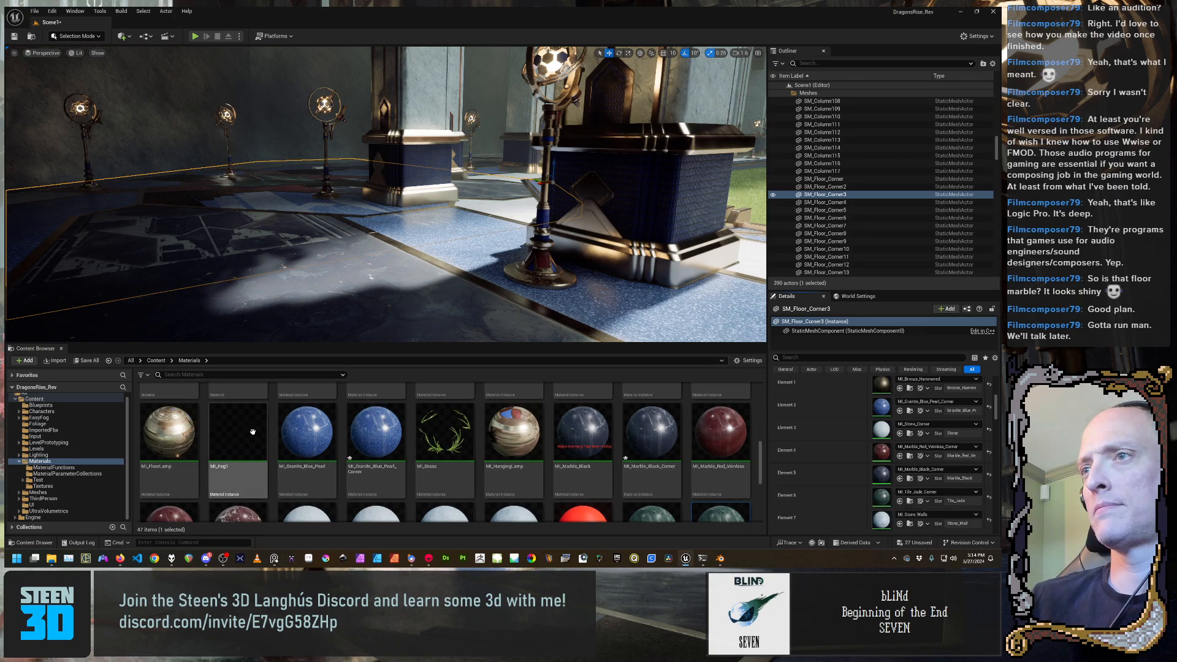
Filter the Materials folder's assets by "corner" and move the floor corner's ambient occlusion texture into Materials/Textures
scroll(319, 450, "up", 4)
scroll(320, 451, "up", 1)
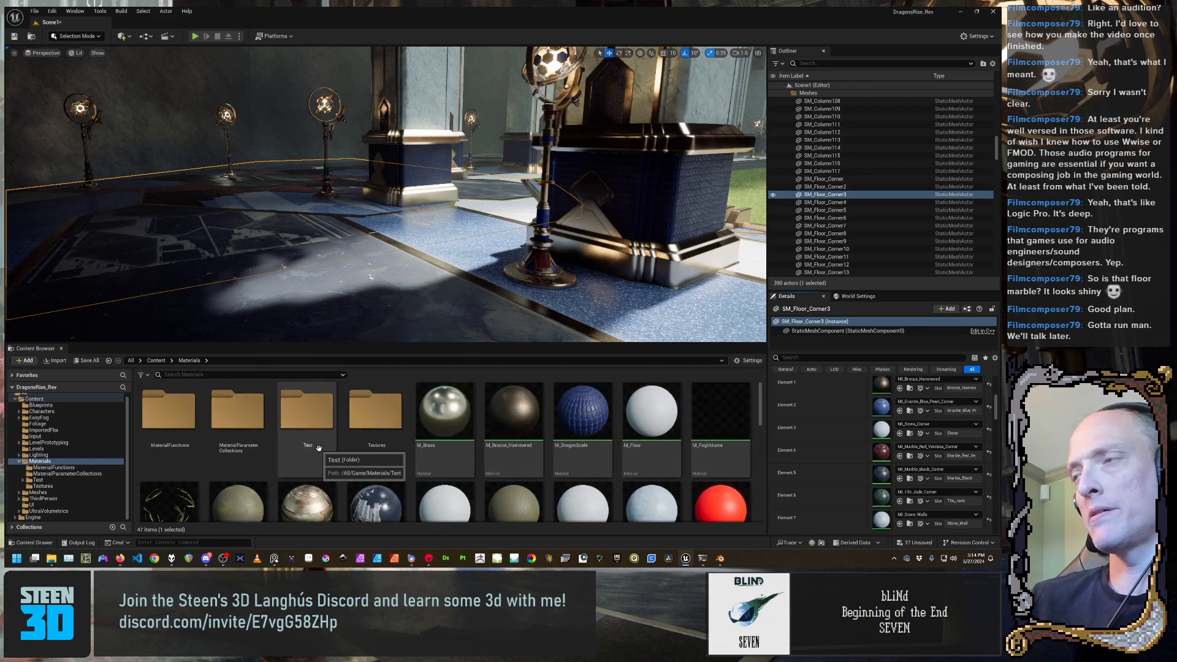
scroll(367, 460, "down", 2)
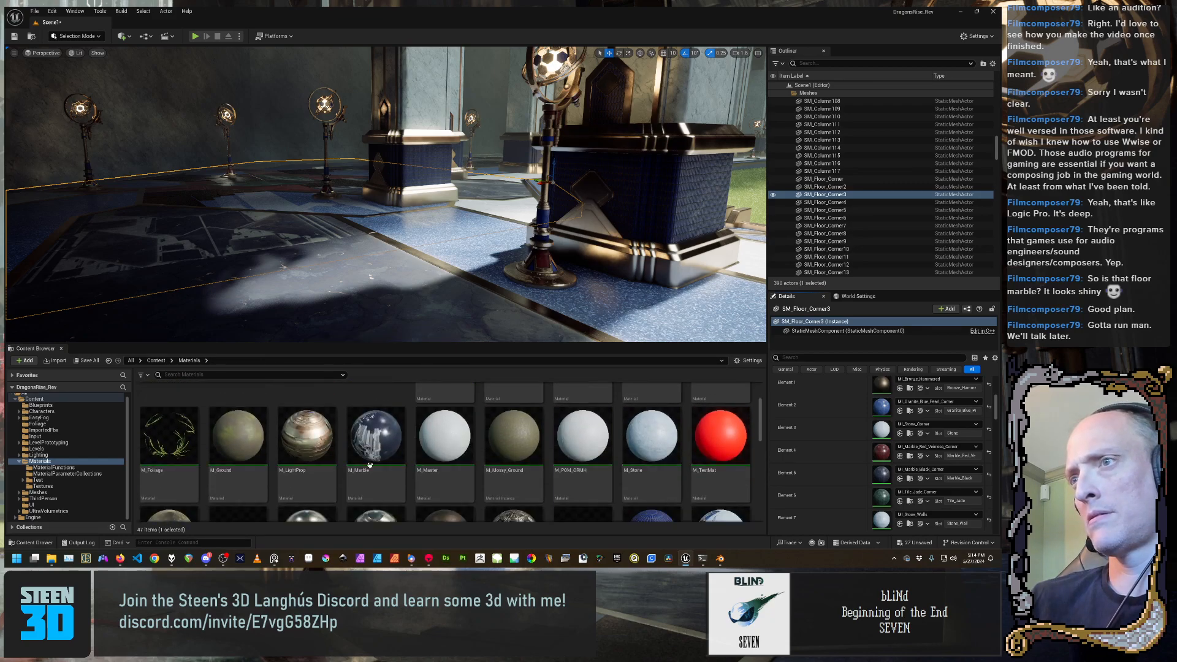
scroll(317, 480, "down", 1)
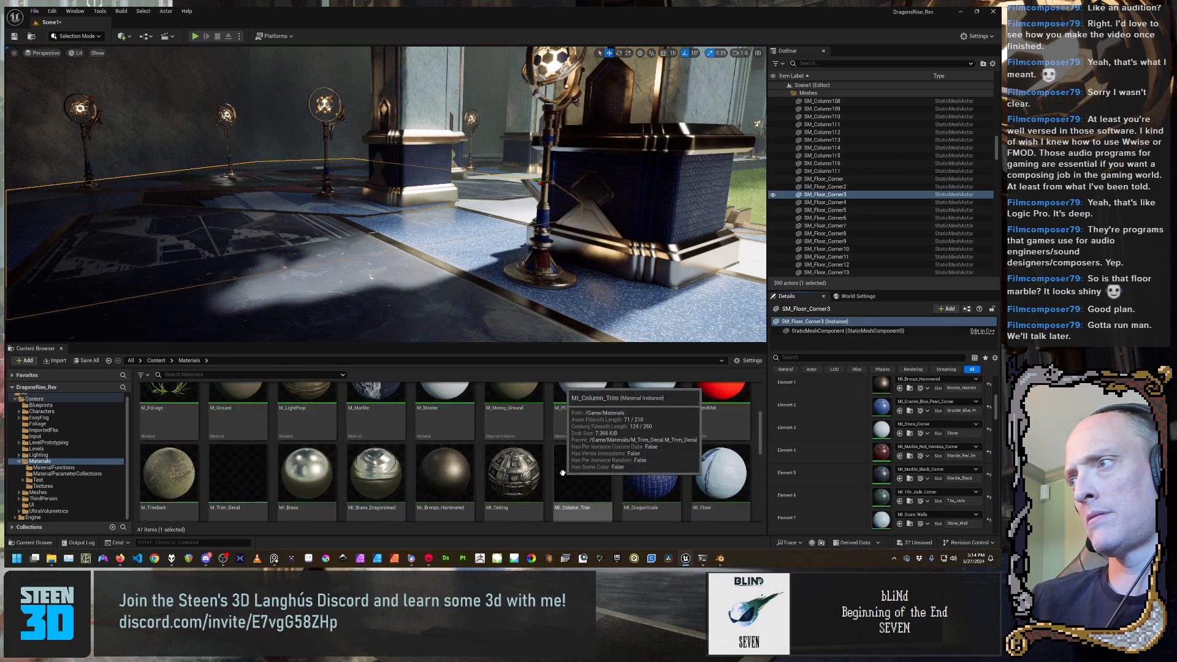
scroll(464, 463, "down", 1)
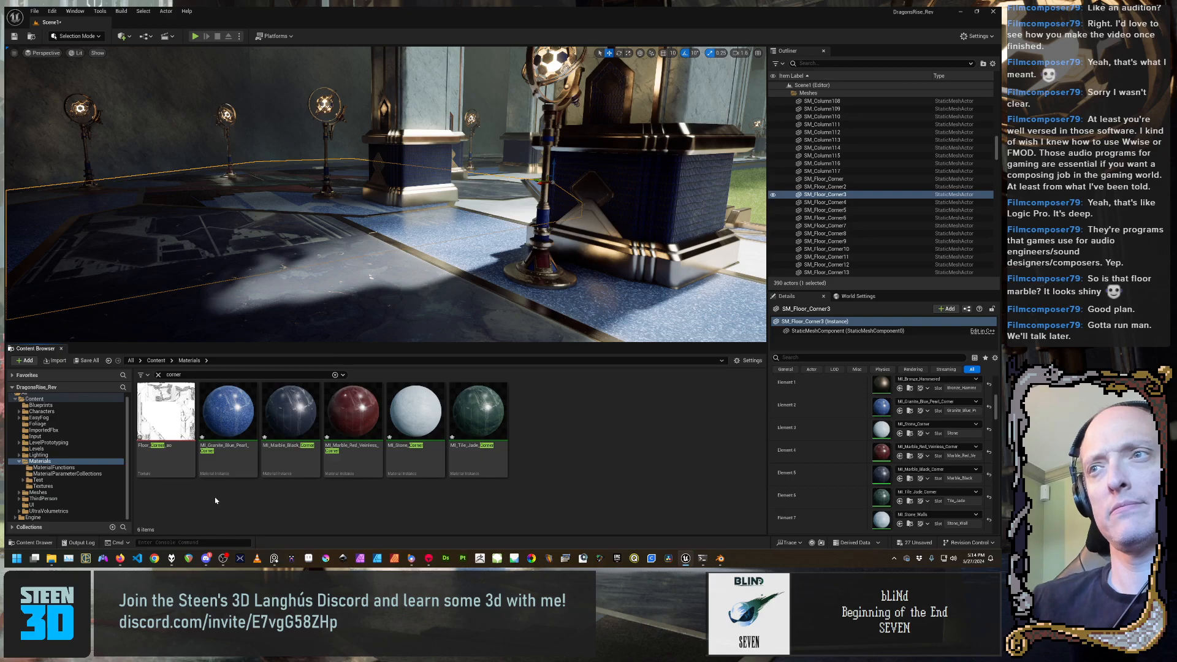
left_click(162, 437)
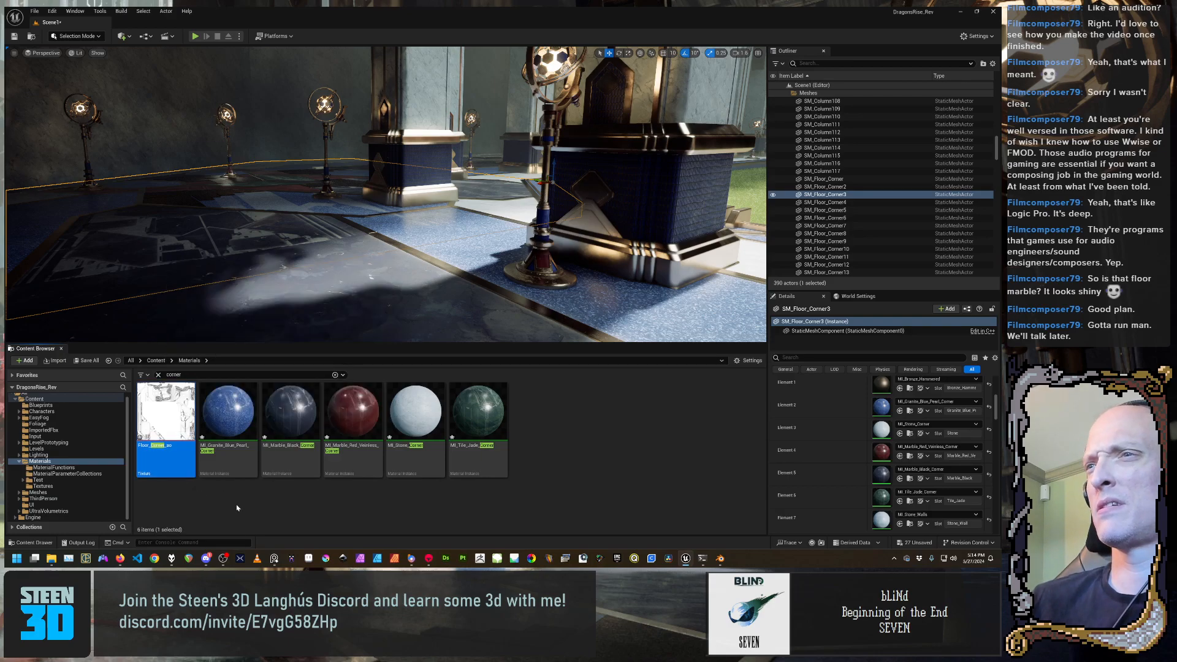
left_click_drag(157, 438, 53, 485)
left_click(103, 506)
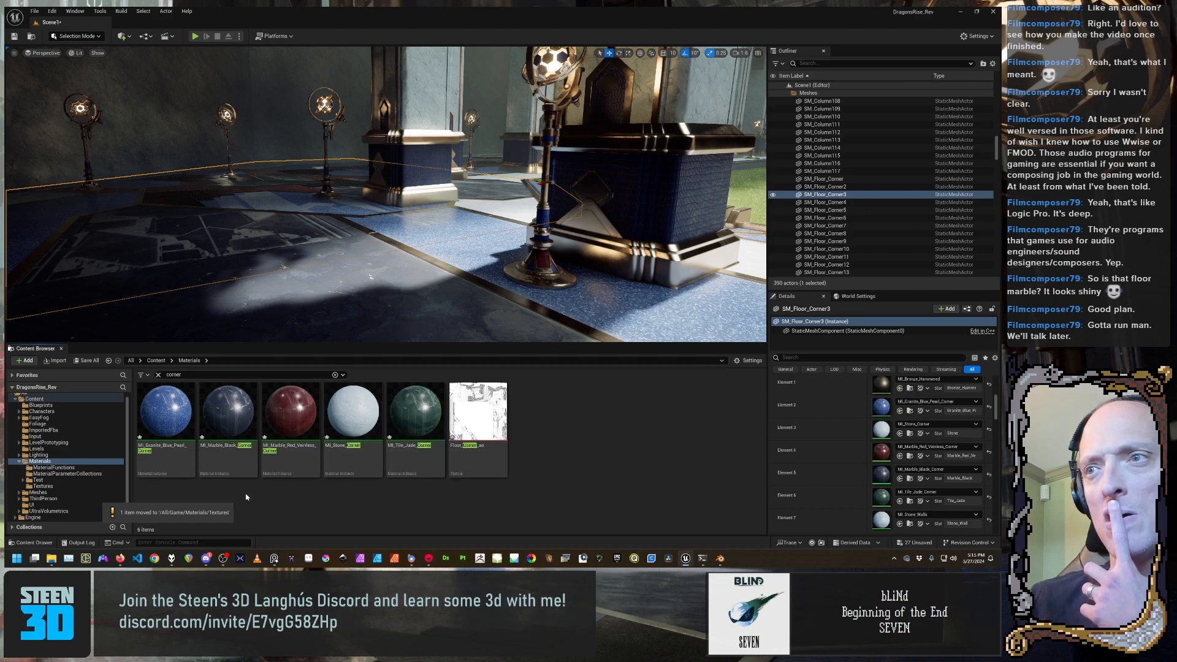
Assign the Floor_Corner_ao texture as the grunge mask texture of MI_Granite_Blue_Pearl_Corner
left_click(44, 487)
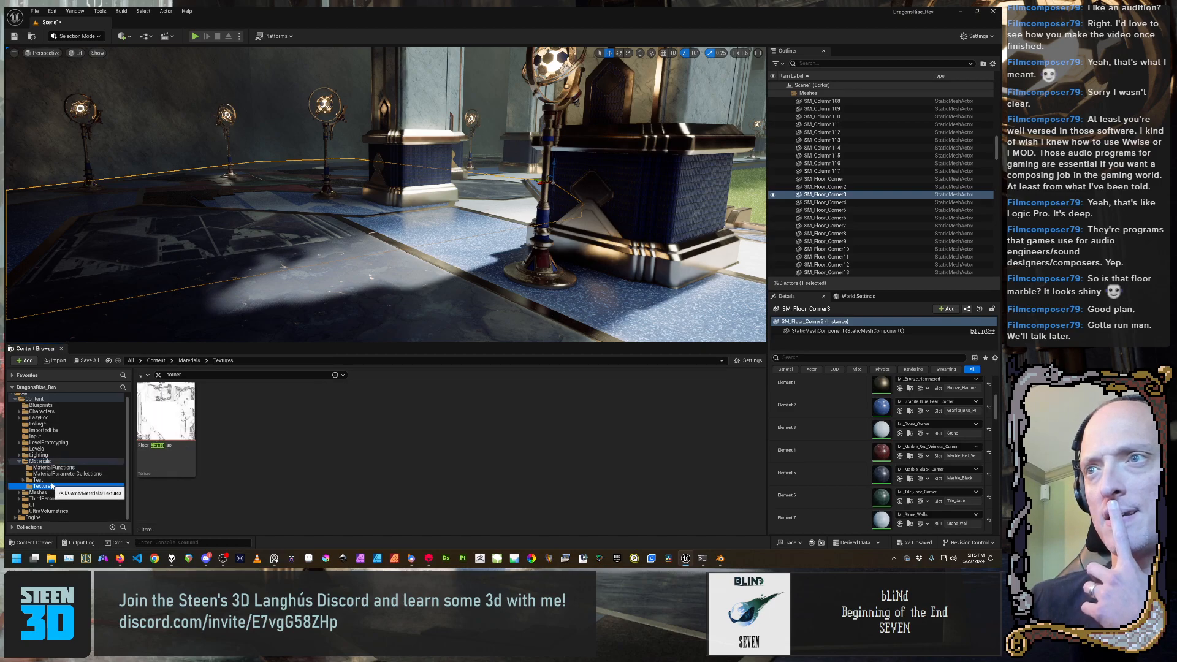
left_click(40, 461)
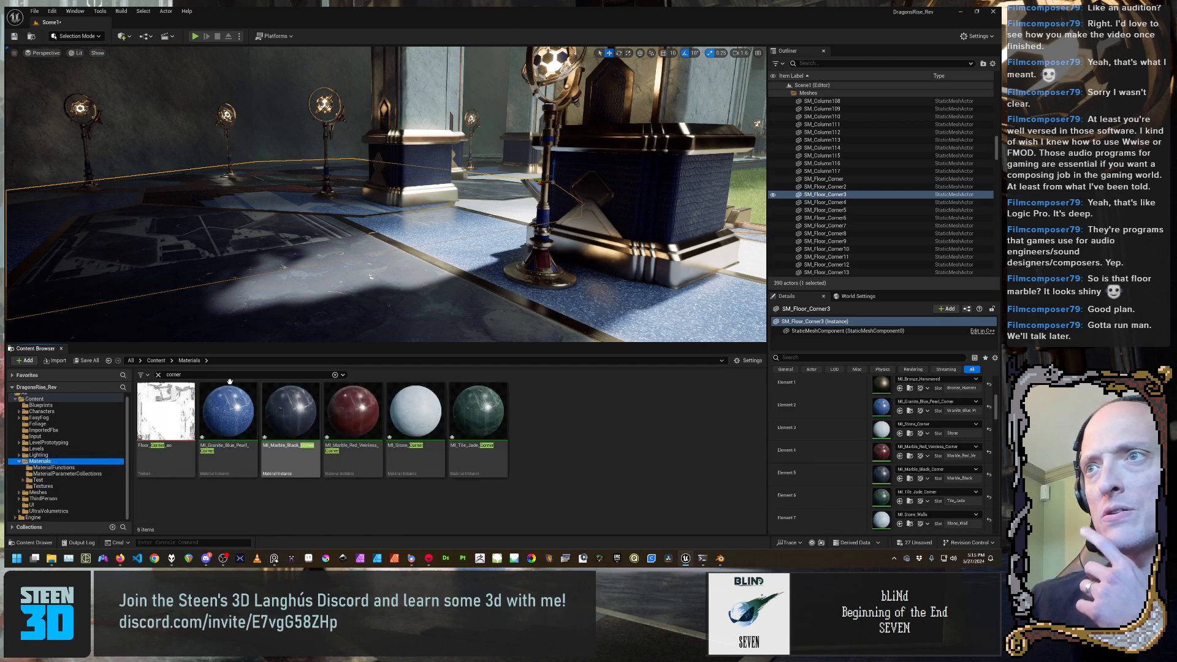
left_click(142, 375)
left_click(143, 375)
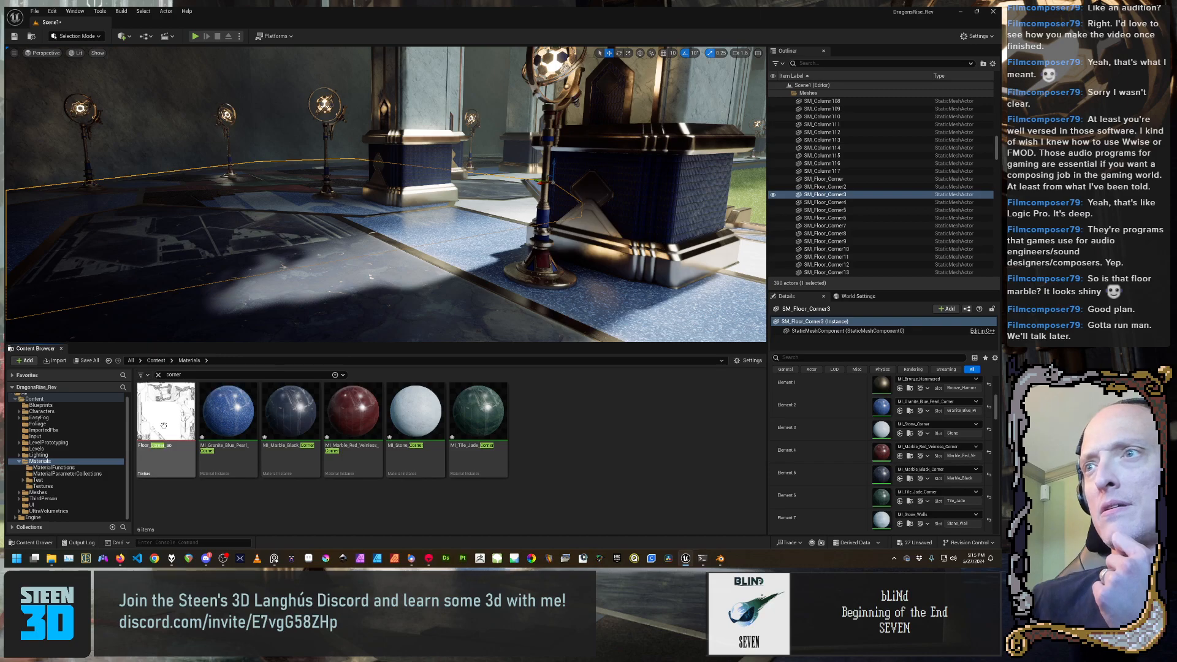
left_click(239, 415)
double_click(239, 415)
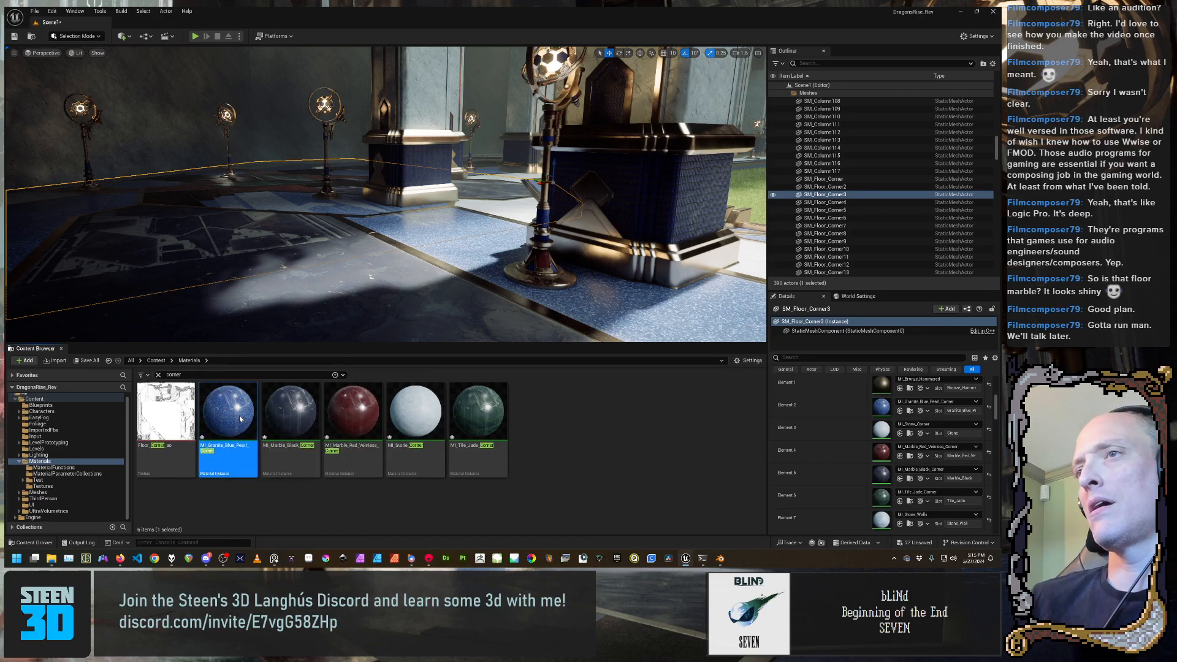
left_click(184, 405)
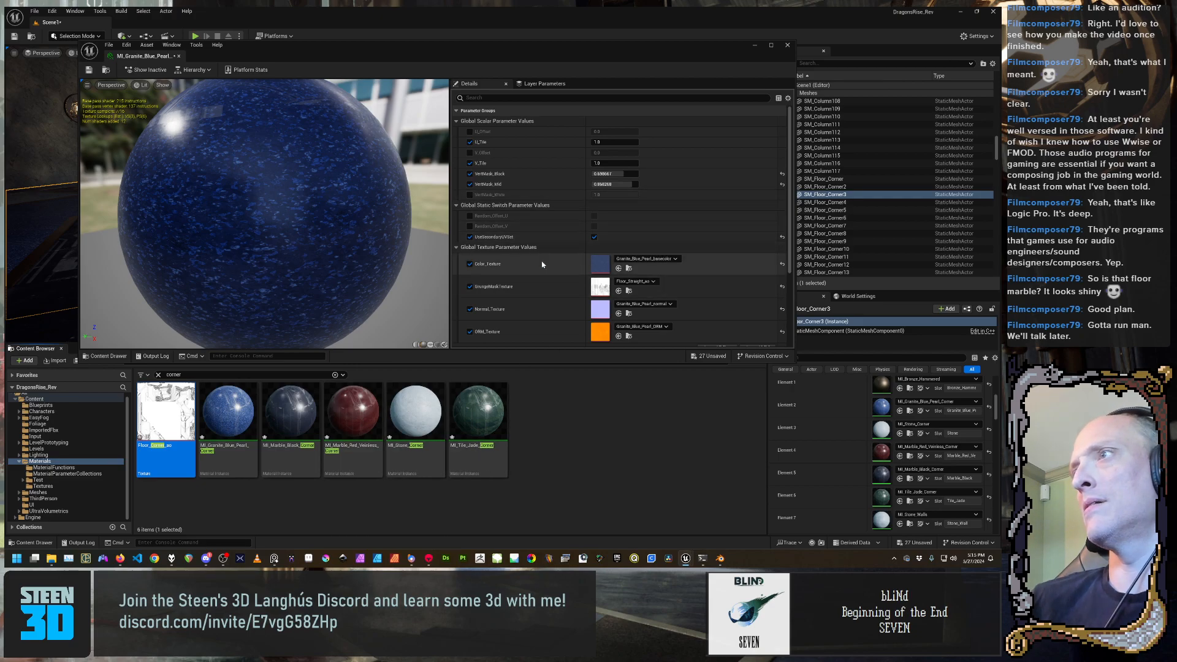
scroll(482, 252, "down", 2)
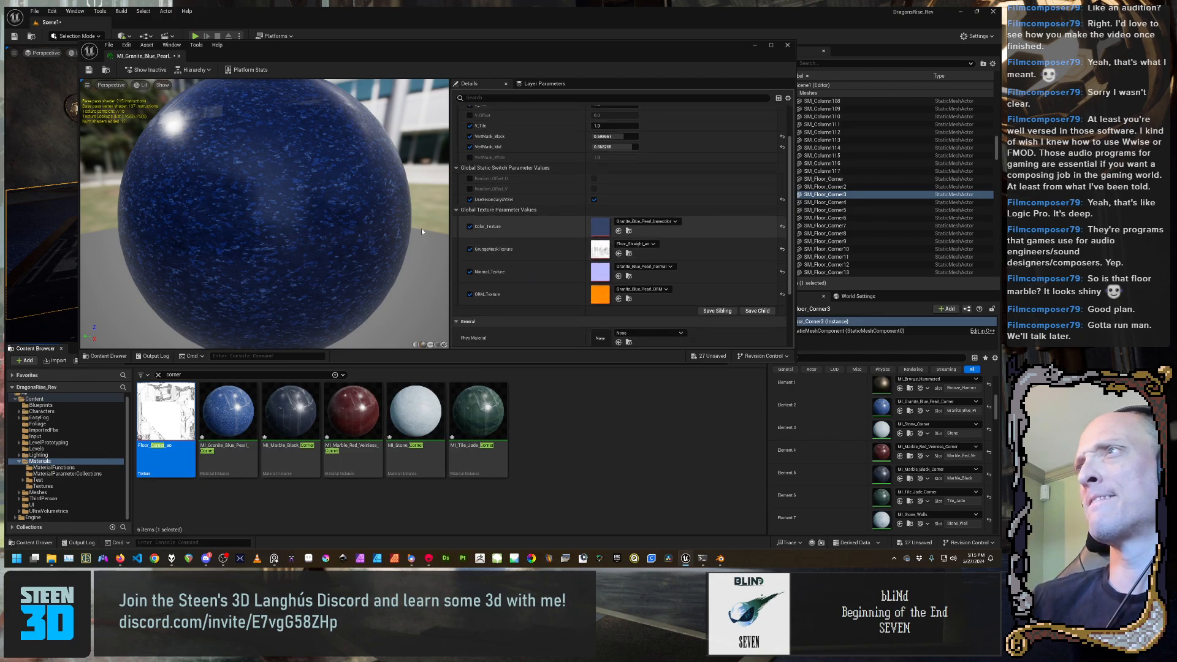
left_click(620, 254)
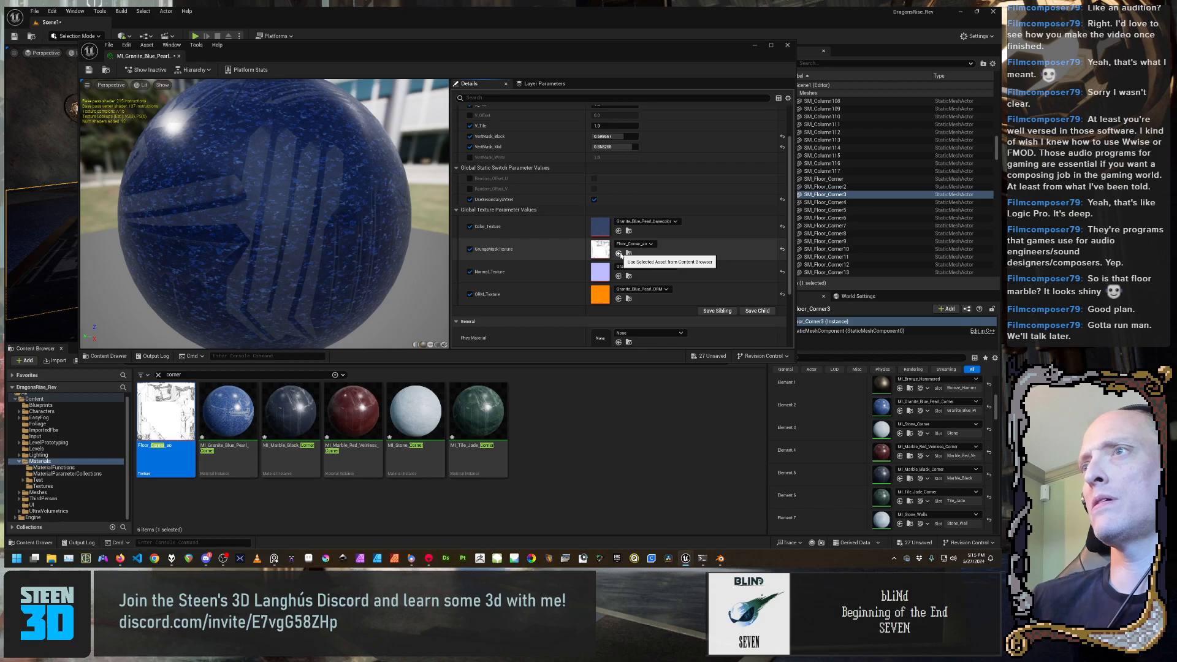
Set the grunge mask texture of MI_Marble_Black_Corner and MI_Marble_Red_Veinless_Corner to Floor_Corner_ao
double_click(285, 419)
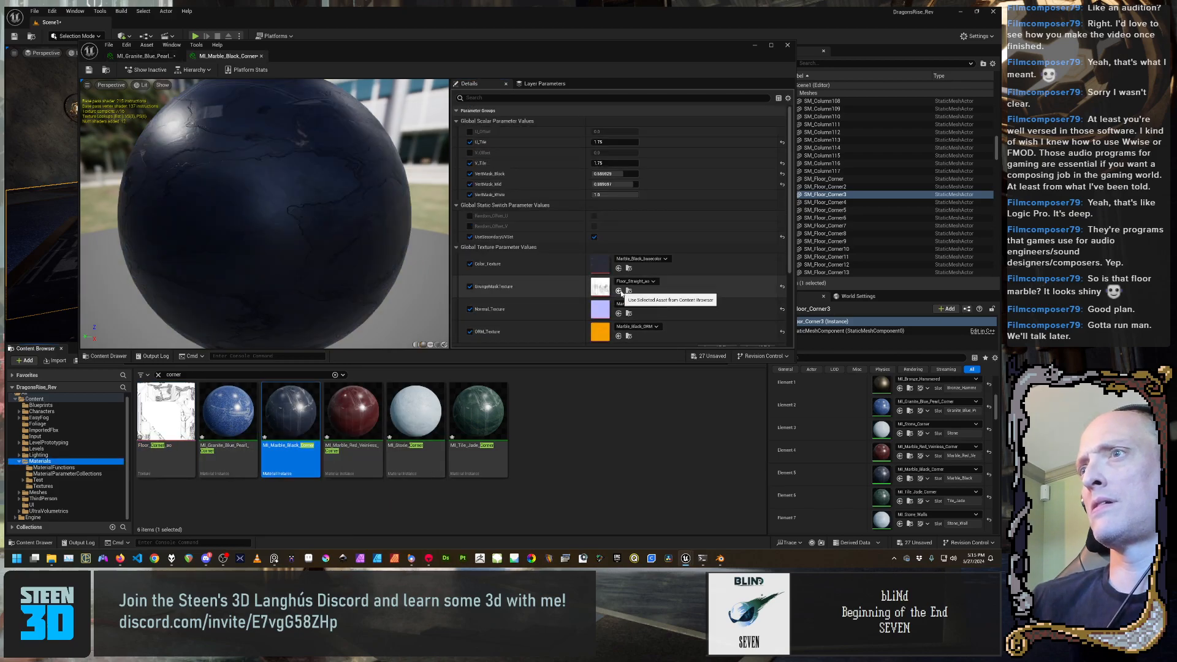
left_click(629, 291)
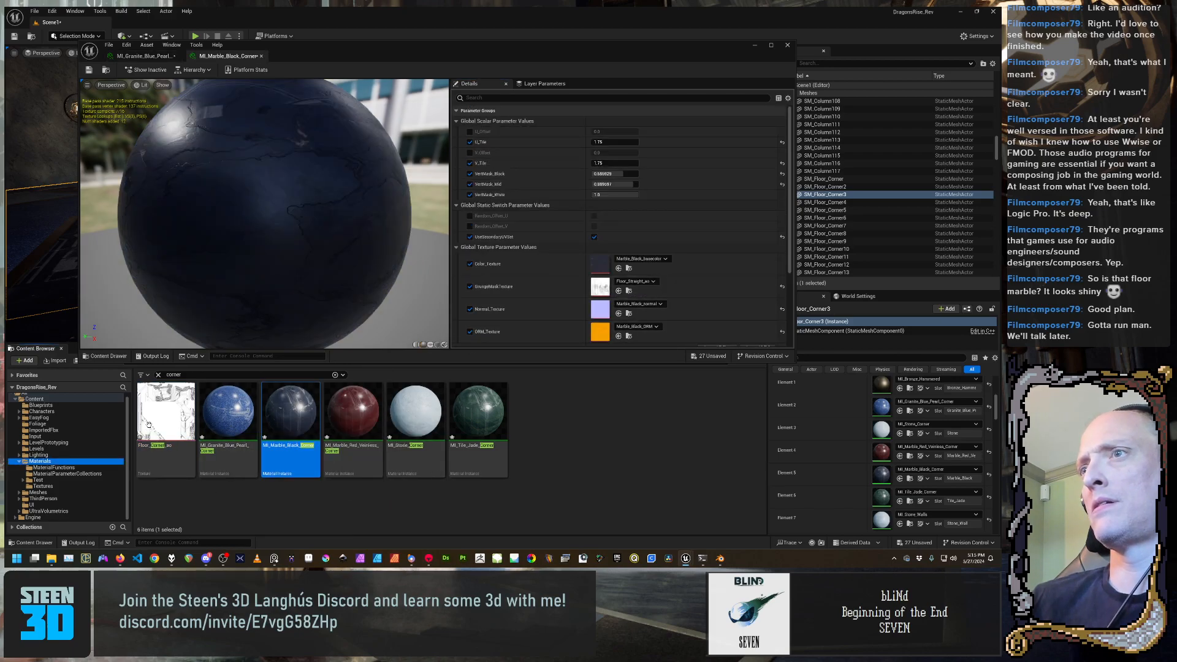
left_click(619, 291)
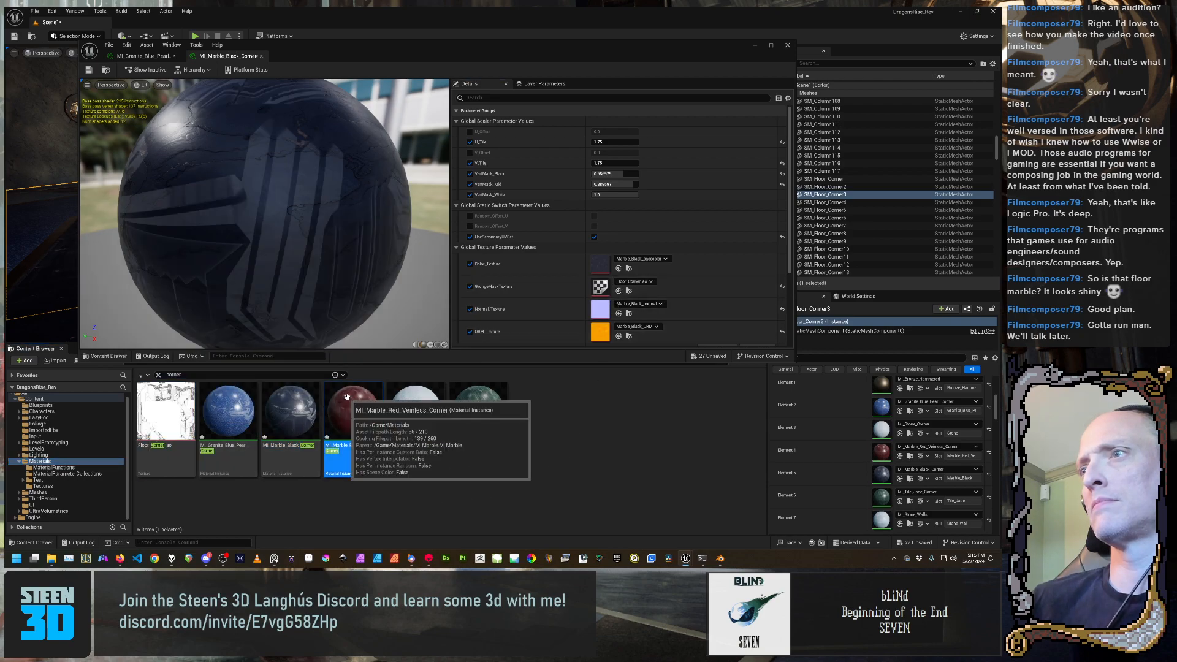
double_click(334, 406)
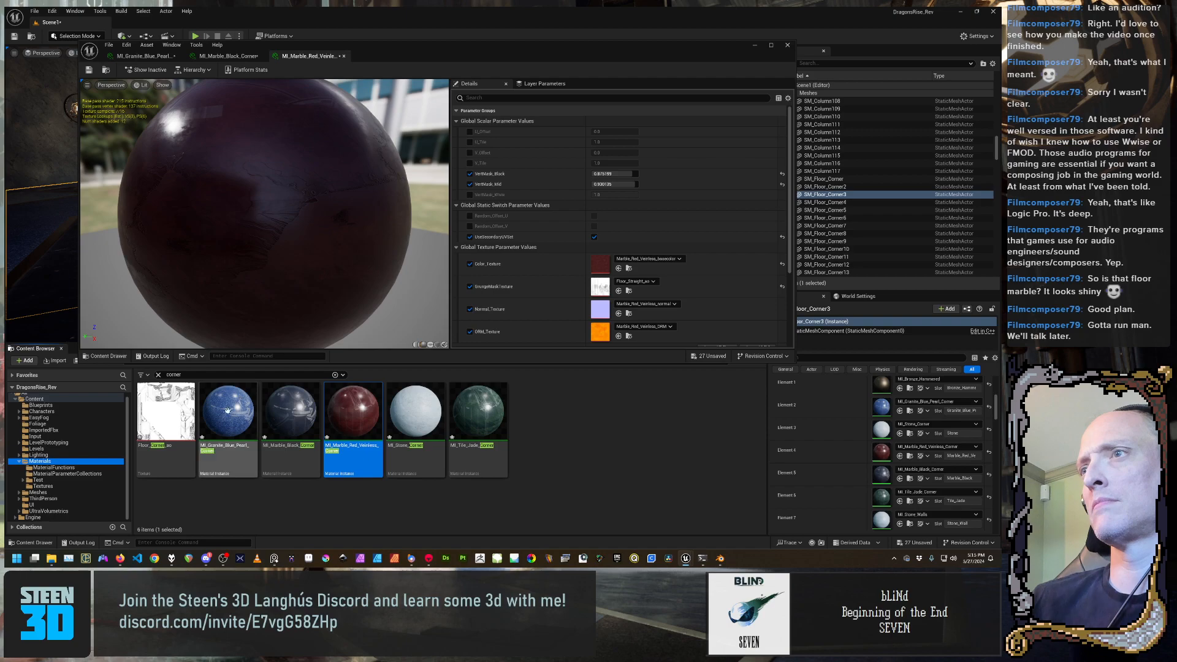
left_click(628, 290)
left_click(619, 292)
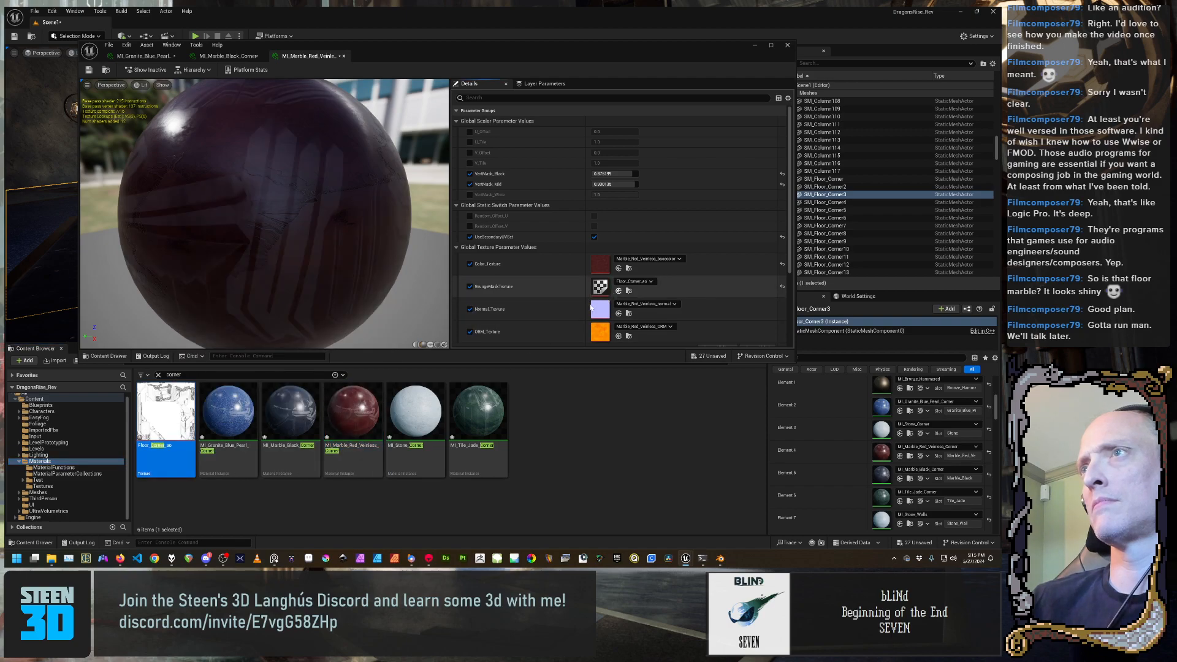
Use Floor_Corner_ao as the grunge mask texture in MI_Stone_Corner and MI_Tile_Jade_Corner, and save the jade tile instance
left_click(418, 419)
double_click(419, 422)
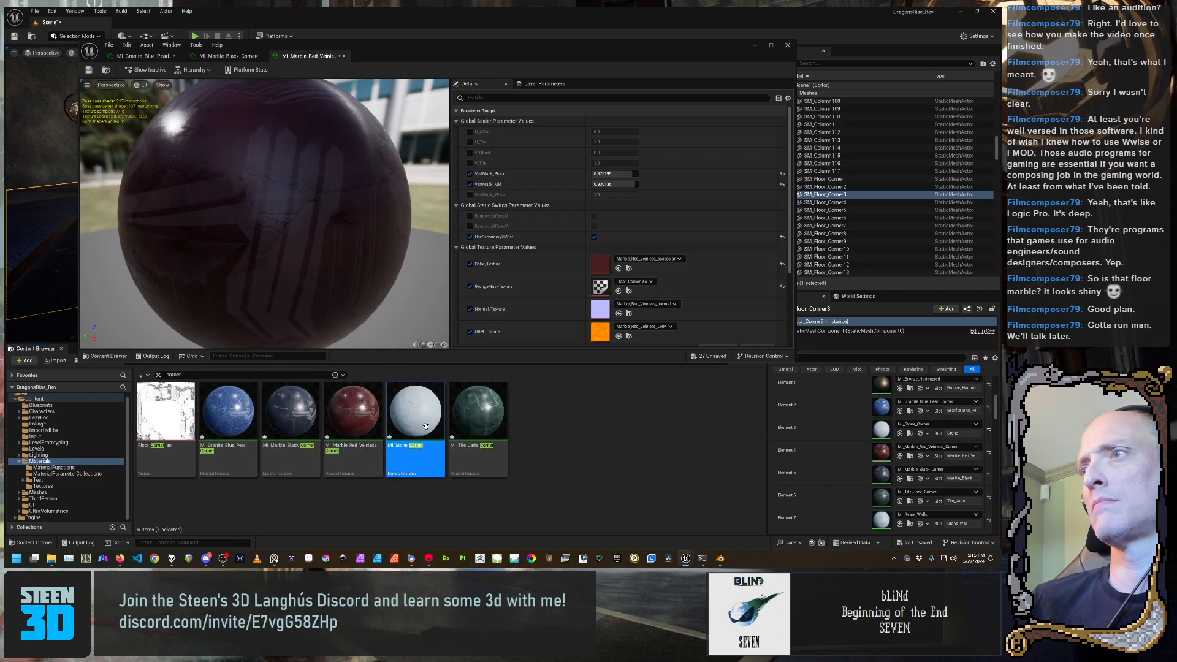
left_click(187, 414)
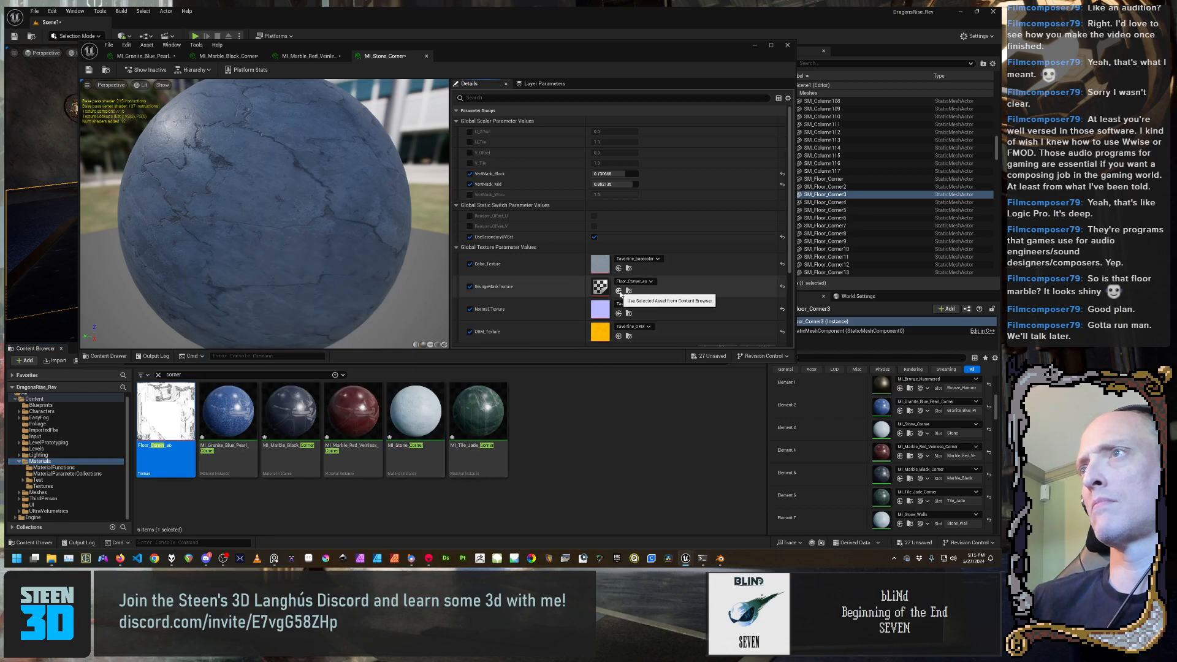
left_click(619, 292)
left_click(466, 421)
double_click(466, 421)
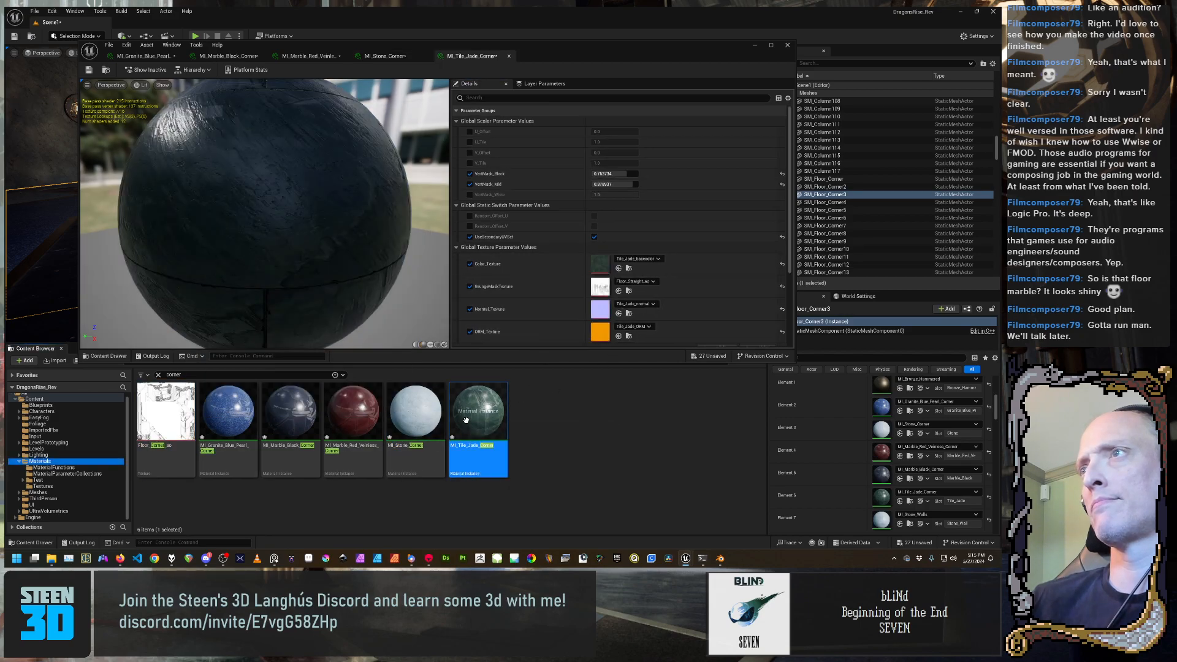
left_click(172, 420)
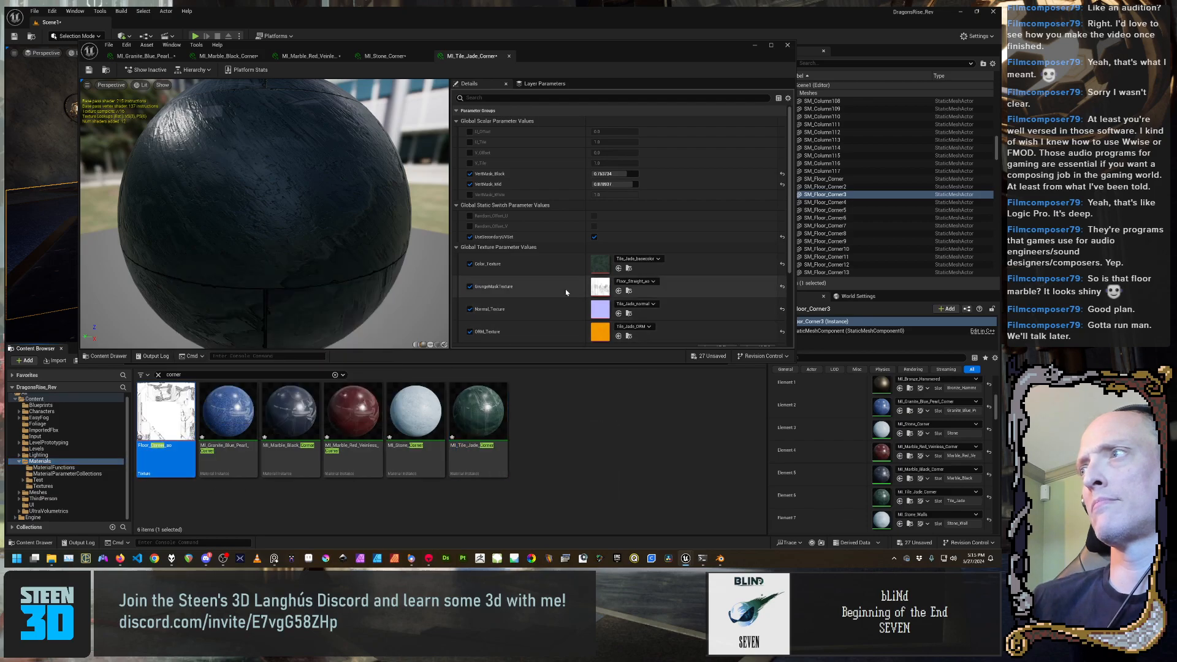
left_click(618, 292)
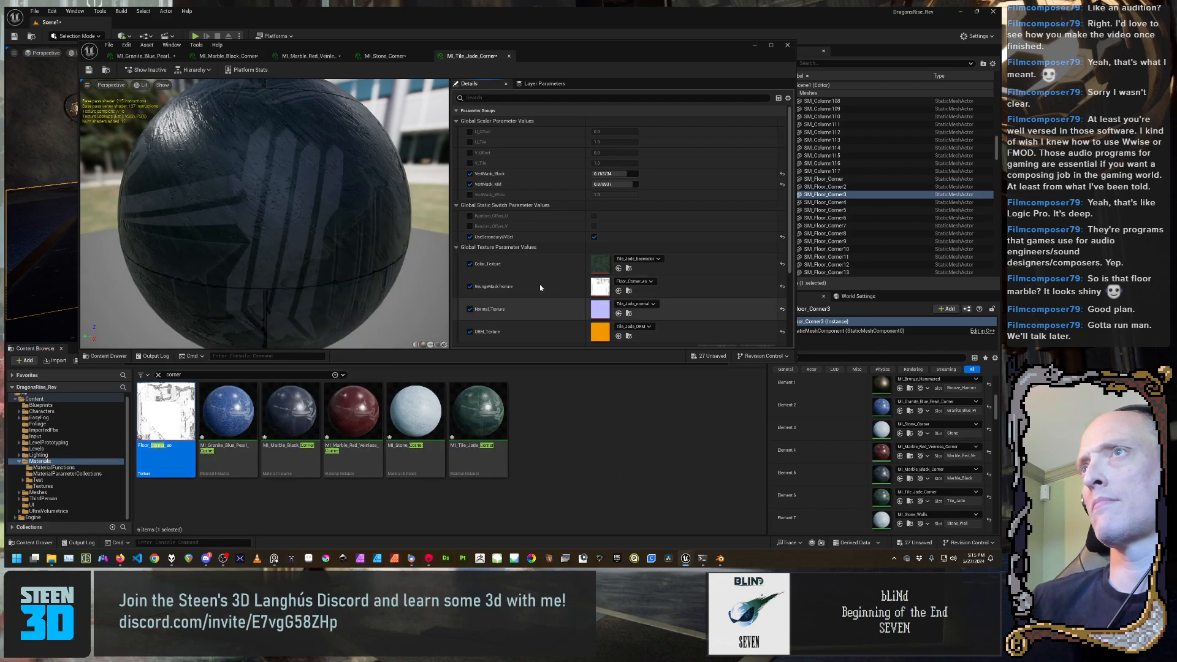
left_click(90, 71)
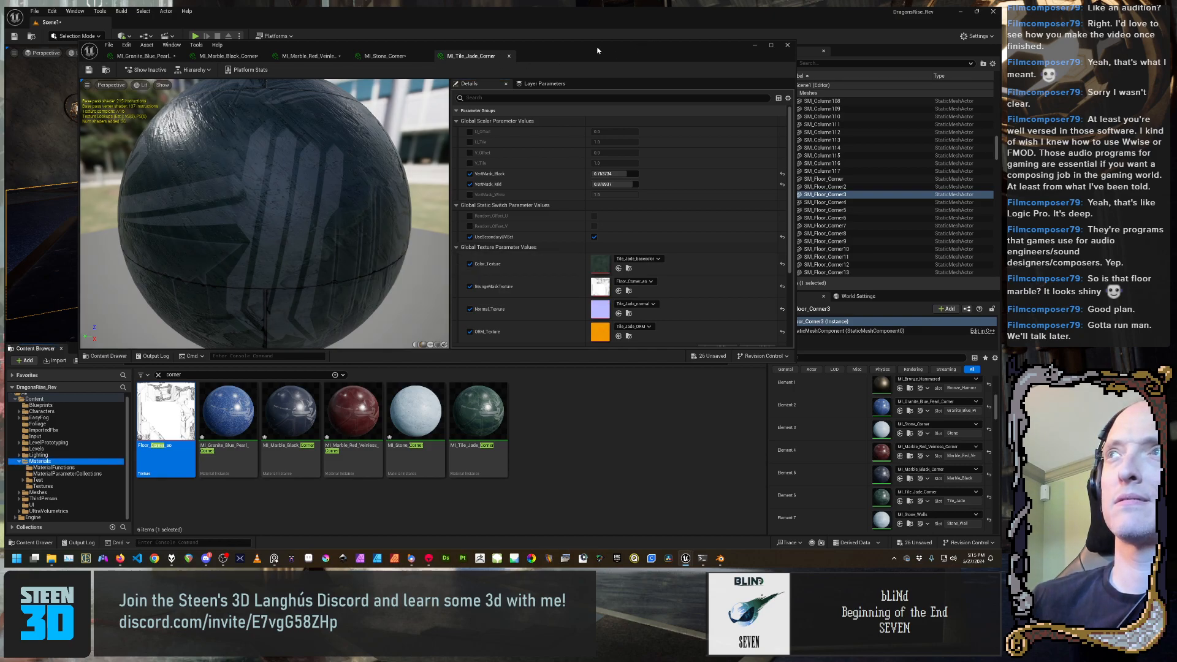
Examine the grunge masking on the corner floor pieces around the courtyard and colonnade in the level
left_click_drag(593, 52, 802, 315)
right_click_drag(387, 184, 374, 227)
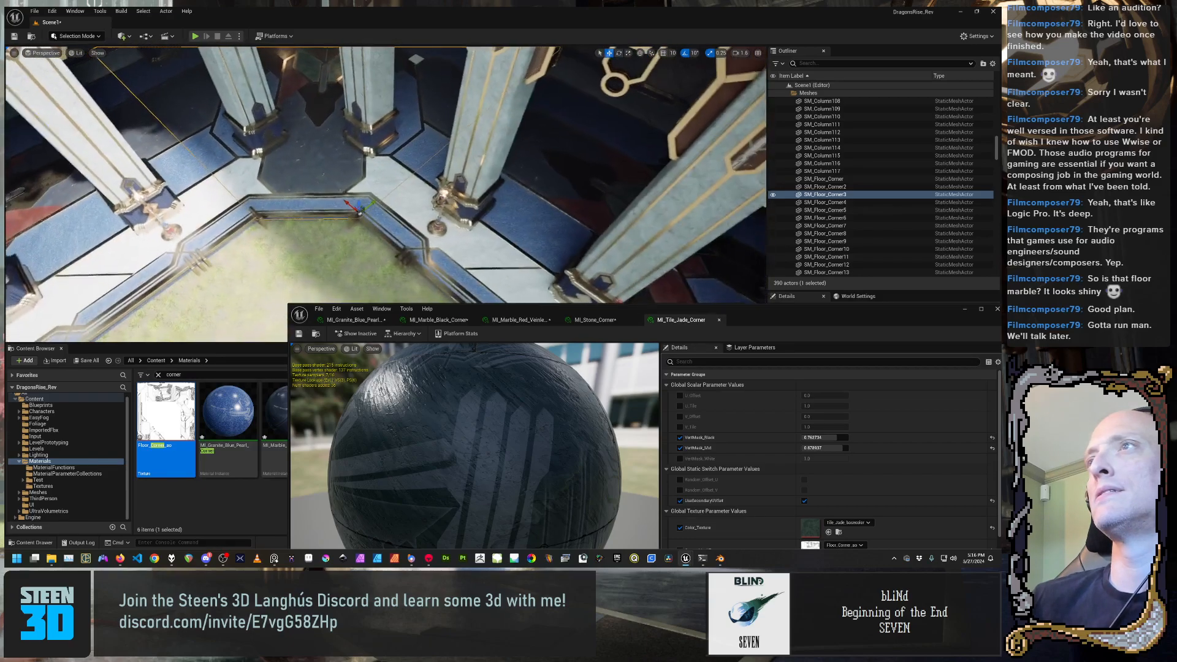
left_click(349, 269)
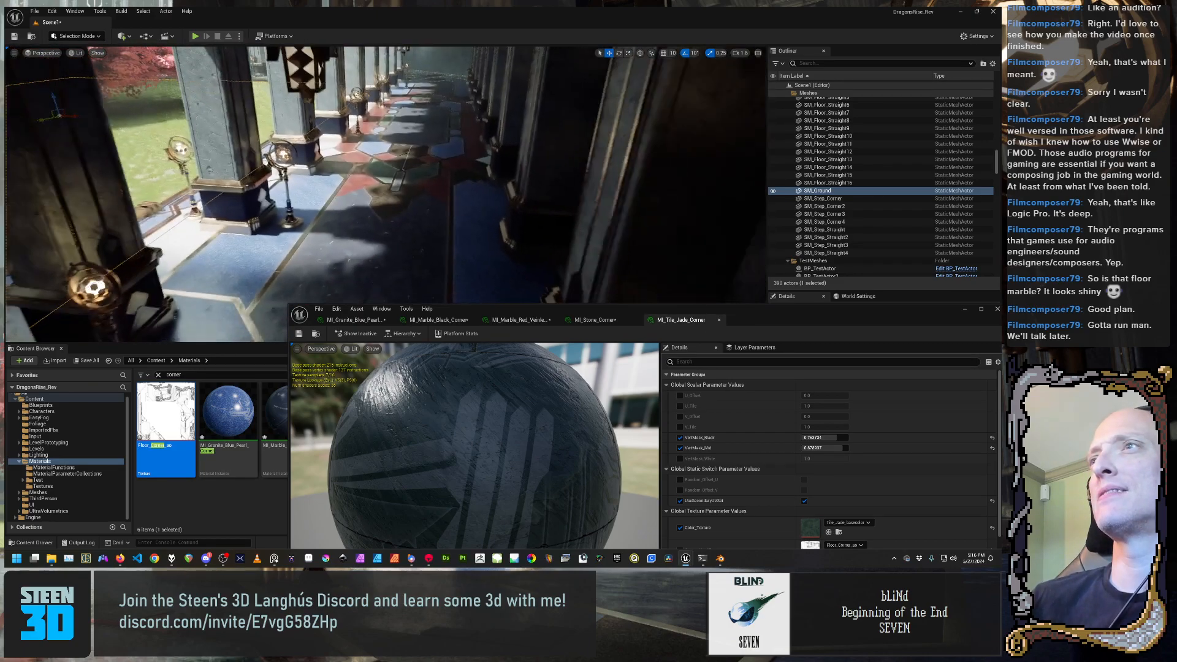
right_click_drag(386, 184, 208, 193)
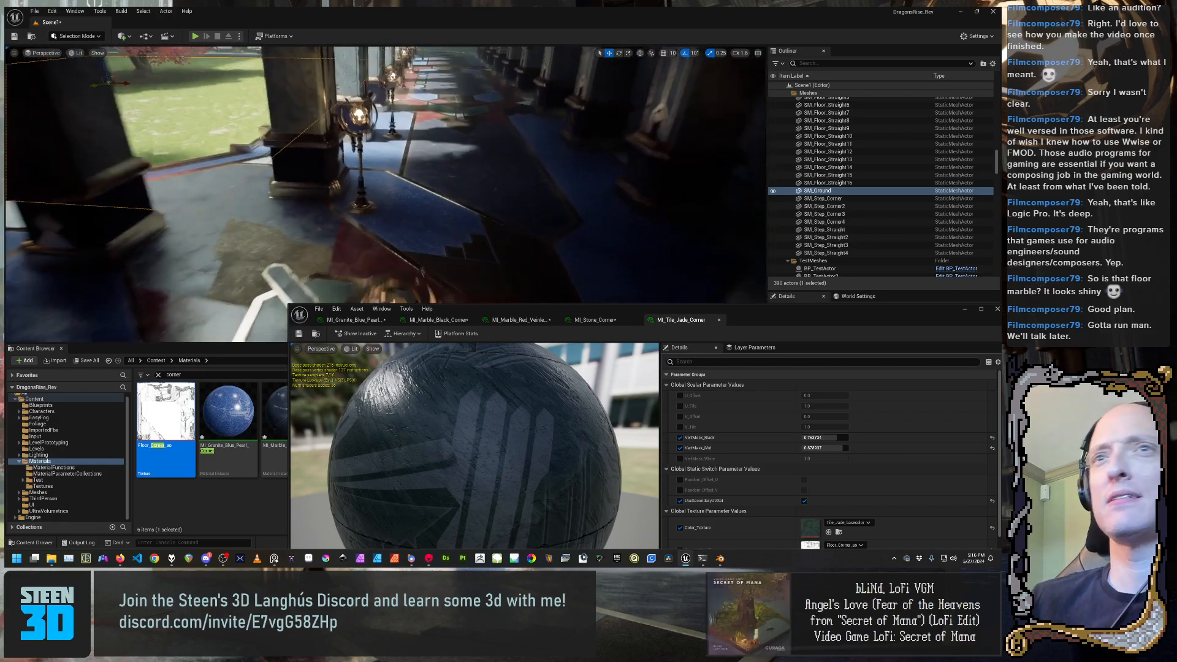
right_click_drag(386, 184, 313, 74)
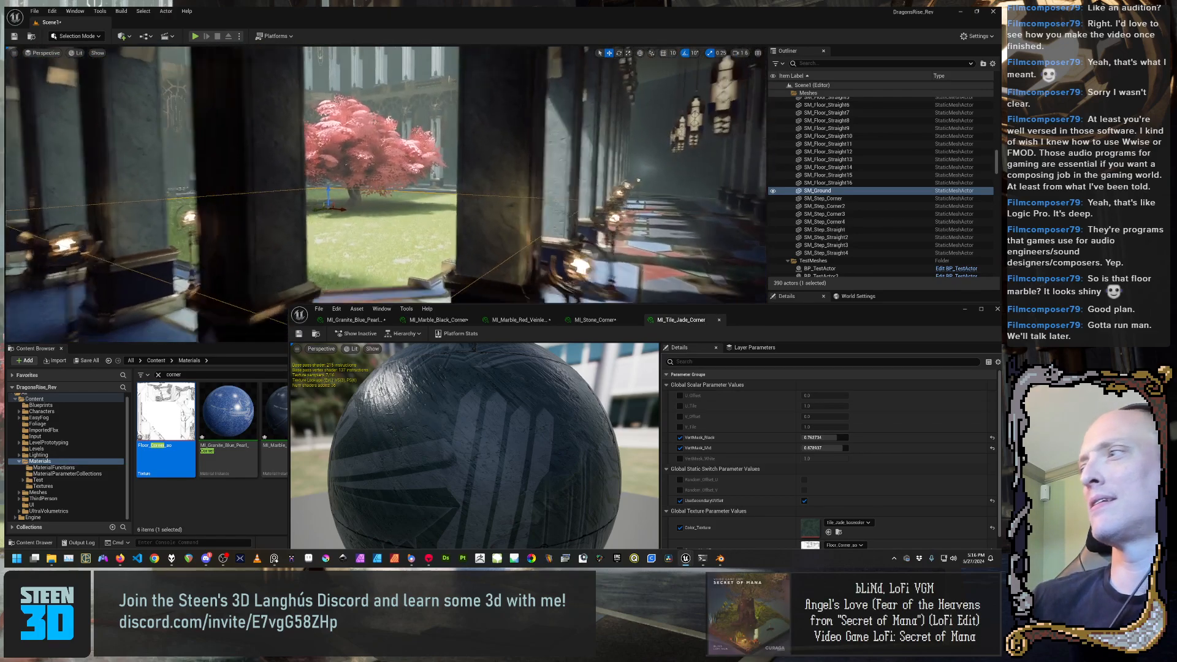
right_click_drag(387, 184, 420, 184)
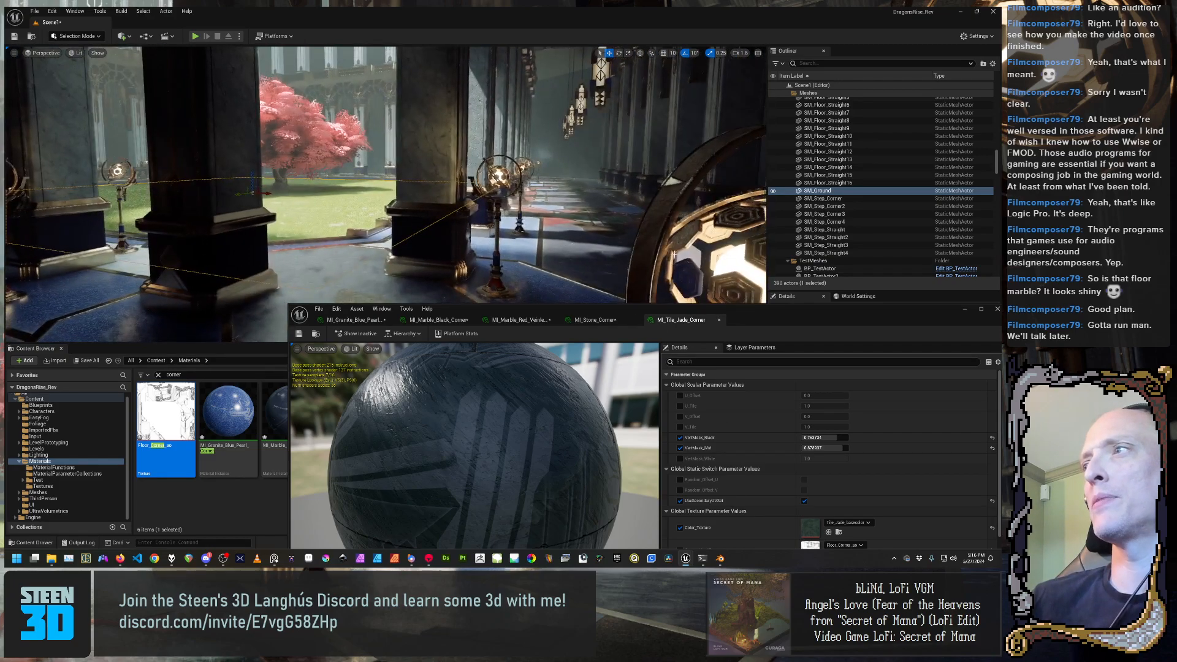
Save the stone, red marble, black marble and blue granite corner material instances
left_click_drag(636, 334, 581, 231)
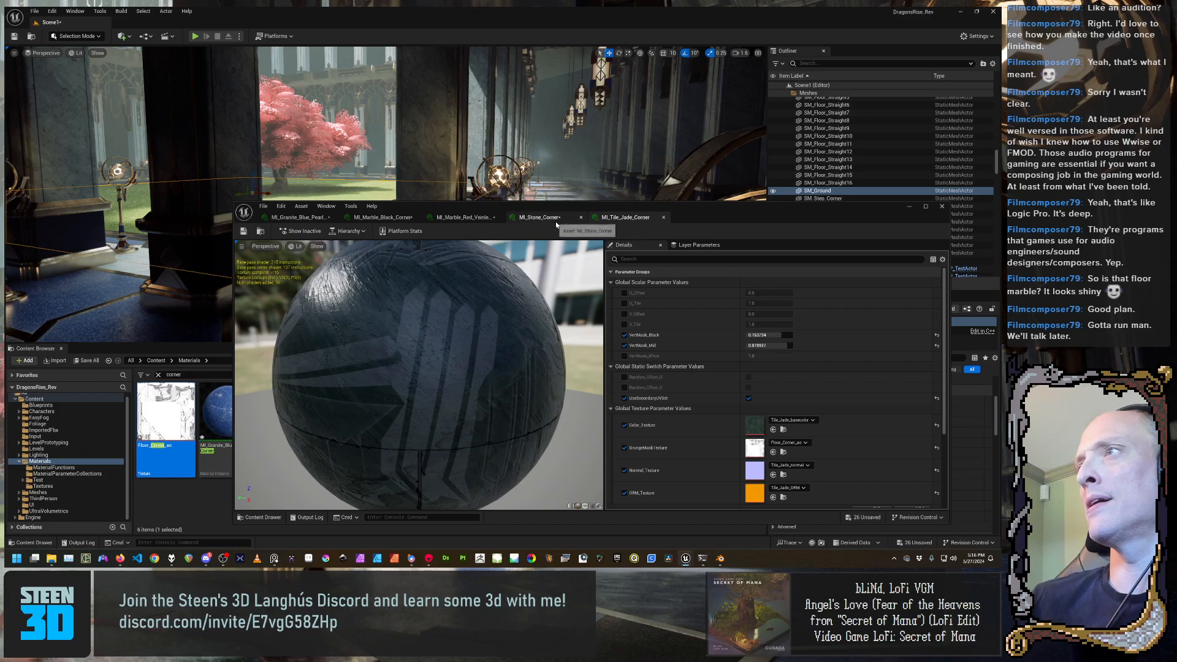
left_click(556, 221)
left_click(243, 231)
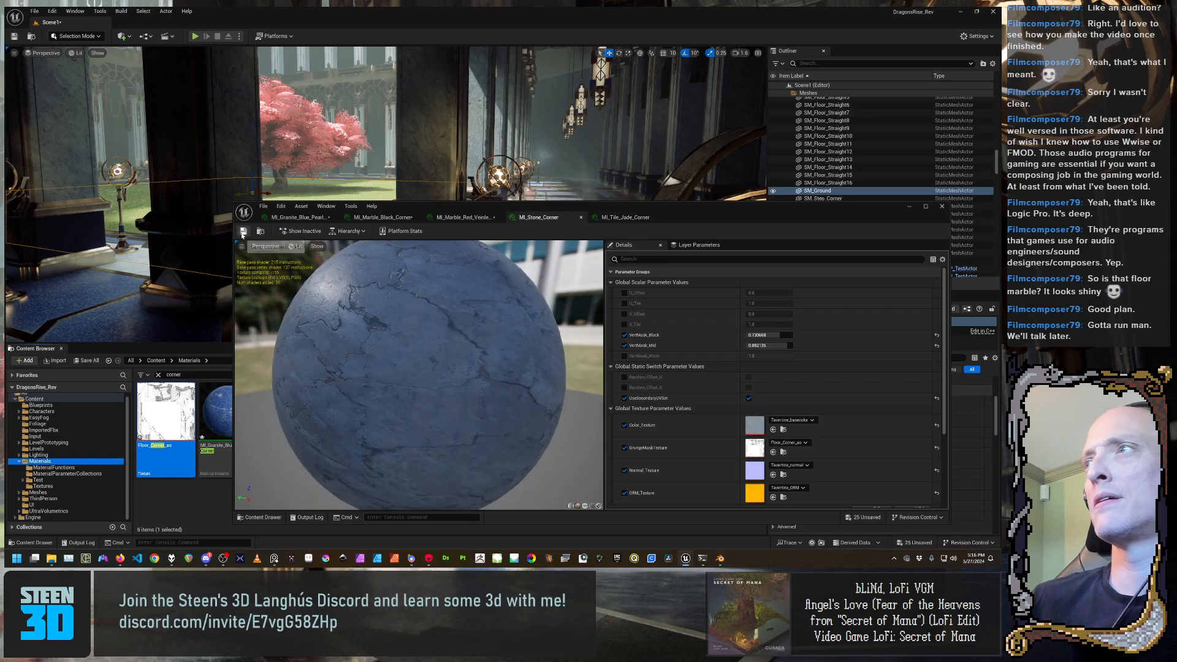
left_click(464, 217)
left_click(243, 231)
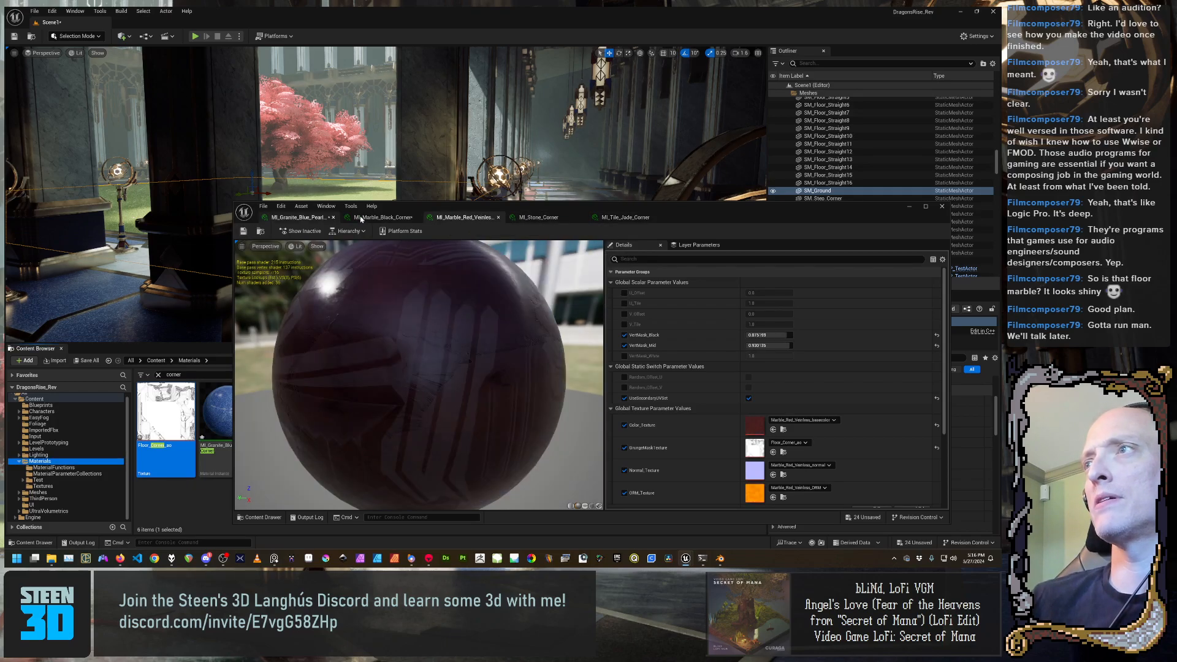
left_click(383, 217)
left_click(243, 231)
left_click(300, 217)
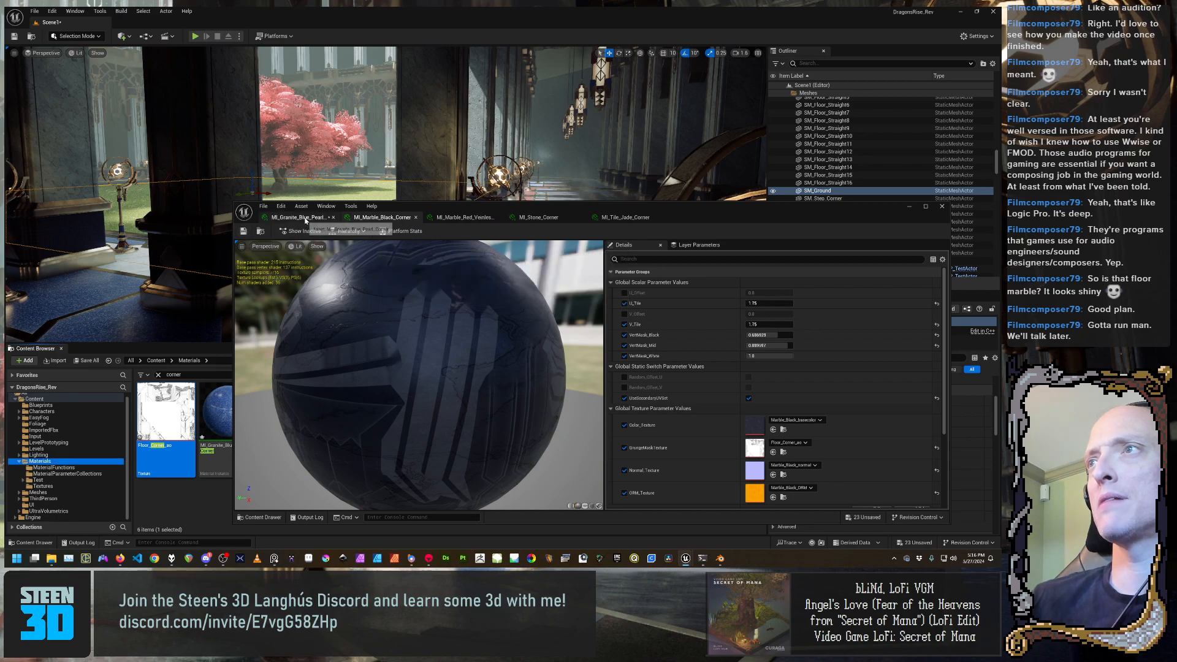
left_click(244, 233)
Close the material instance editor and save all unsaved assets and the level
left_click_drag(799, 214, 748, 173)
left_click(892, 168)
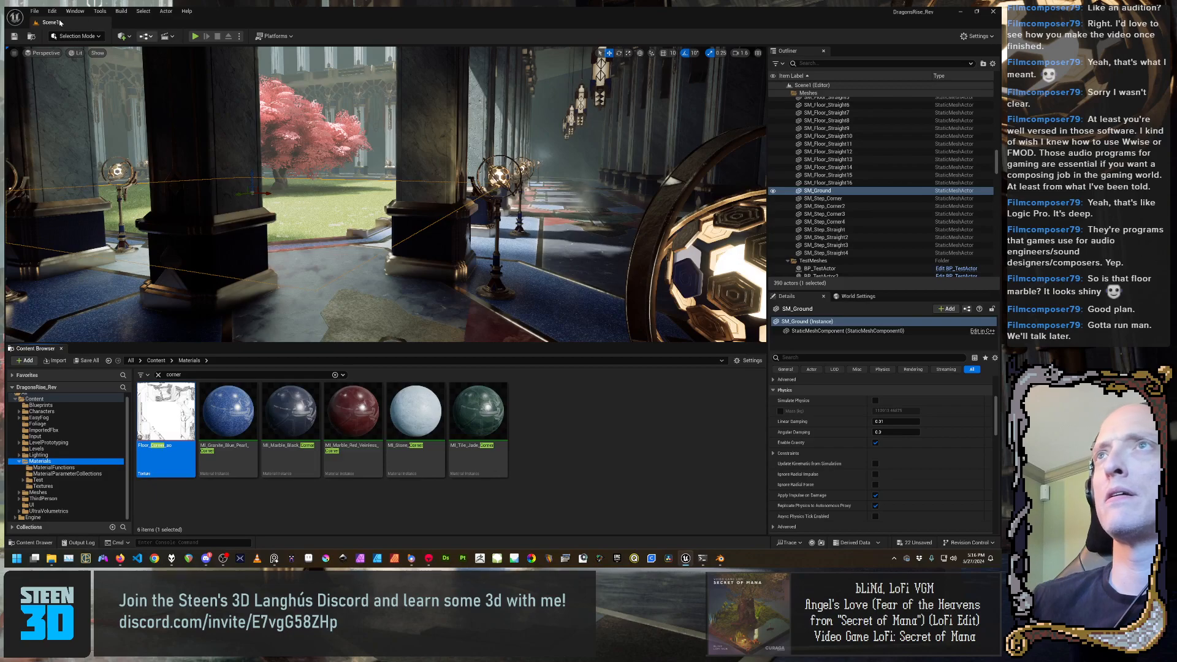
left_click(34, 11)
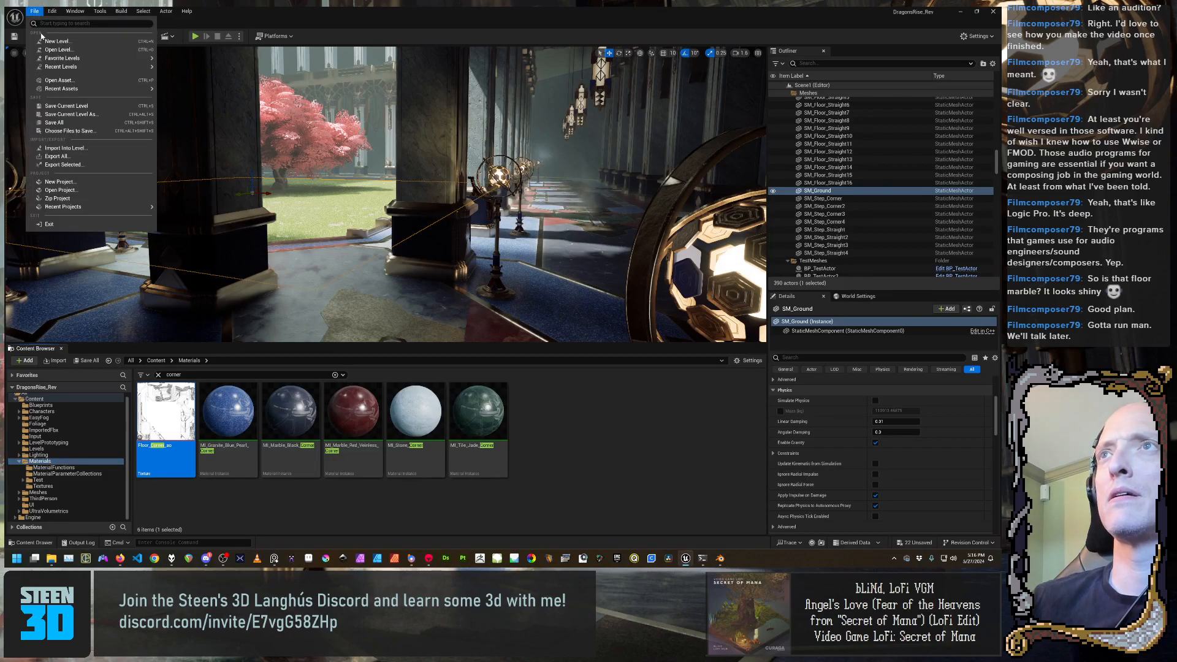
left_click(54, 122)
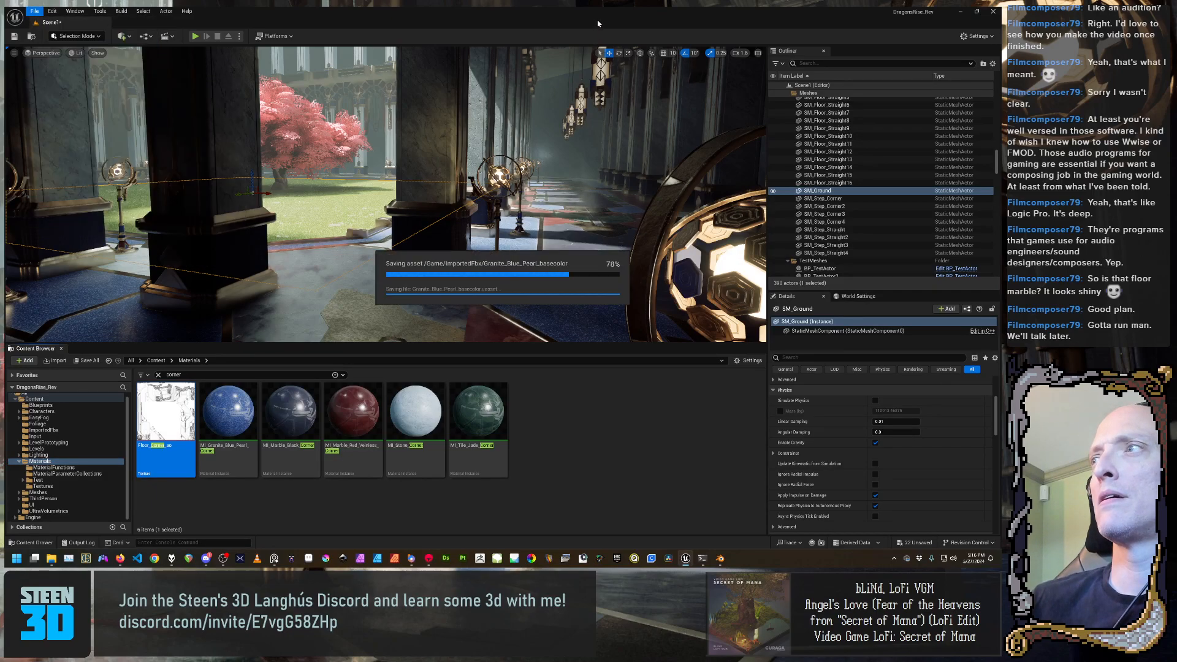